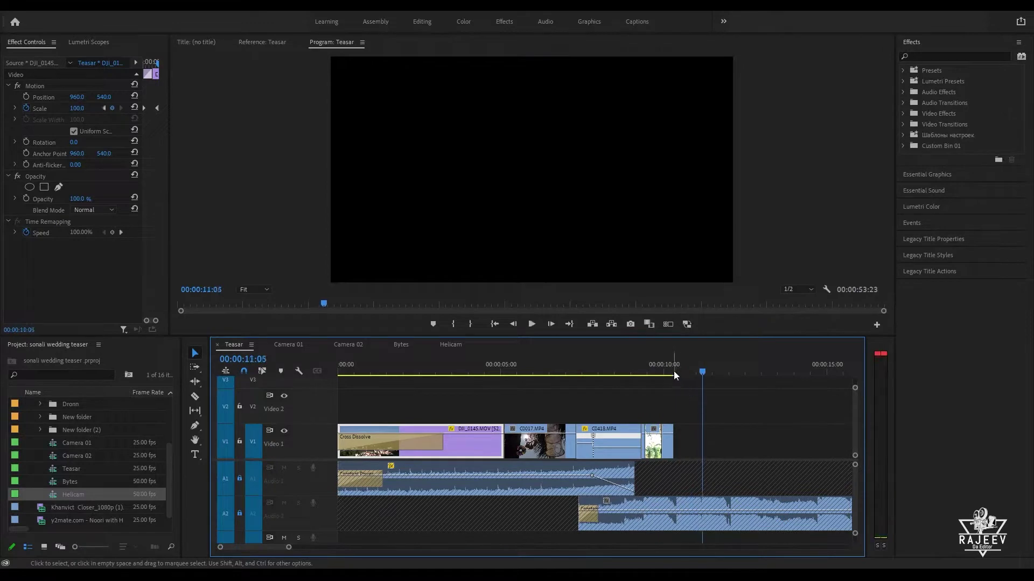
Step: Play the Teasar sequence to review the assembled opening clips and the music track
left_click(674, 370)
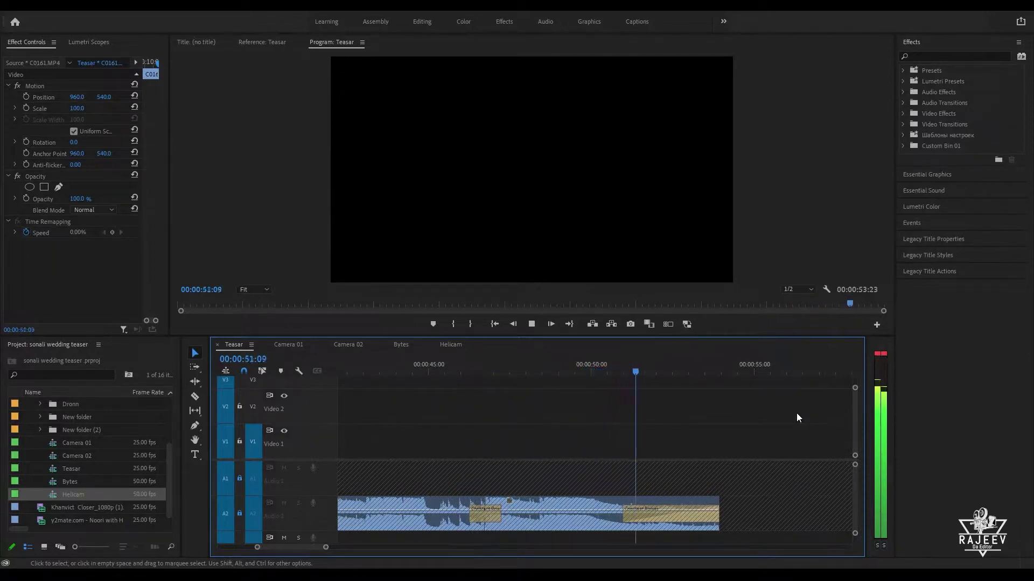
key("space")
key("Home")
key("space")
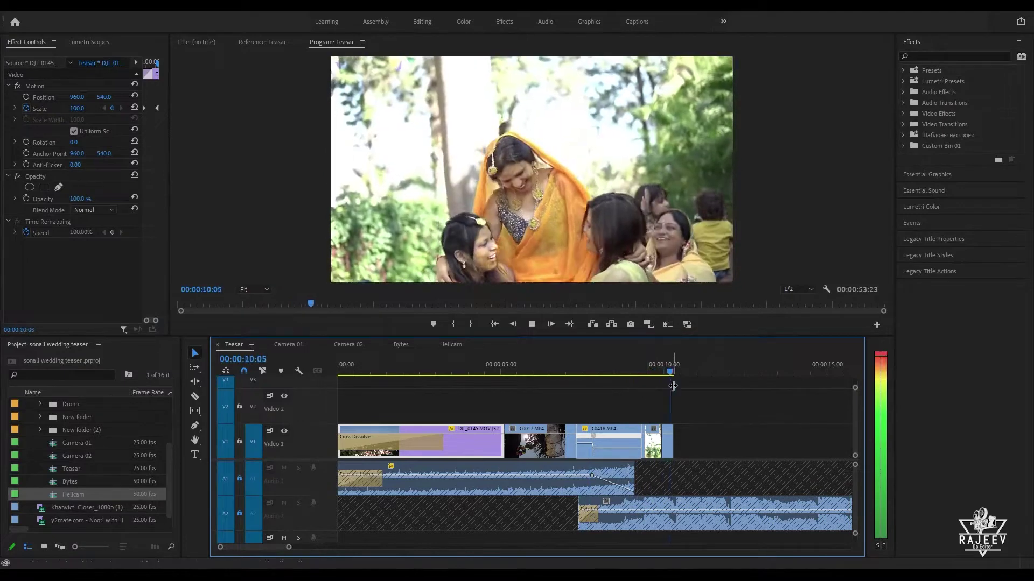
key("space")
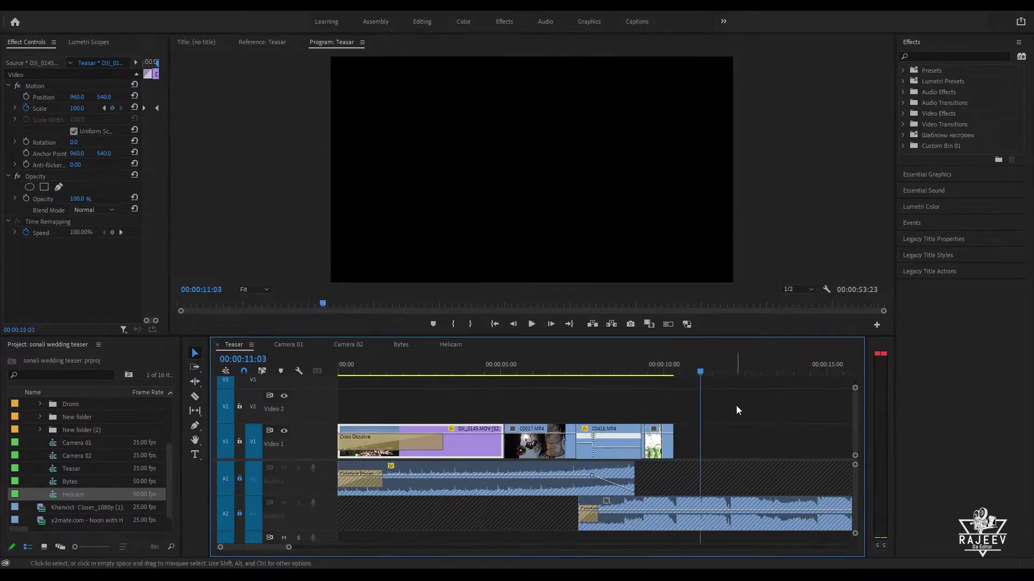
Step: Open the Camera 02 sequence and skim its footage from about 01:36 to 02:04 for usable shots
left_click(349, 344)
left_click(581, 373)
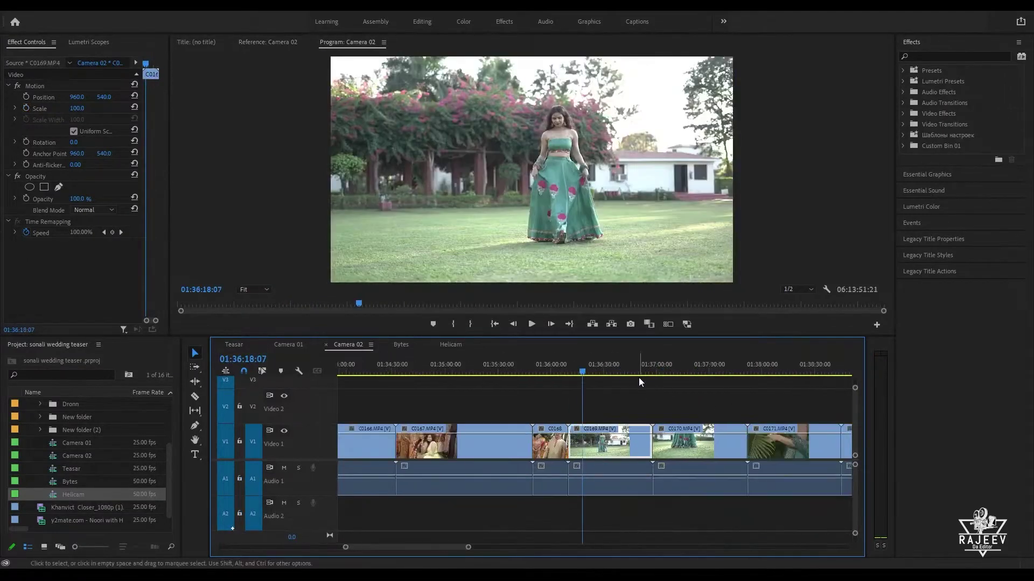
key("minus")
key("minus")
left_click_drag(636, 362, 857, 382)
key("space")
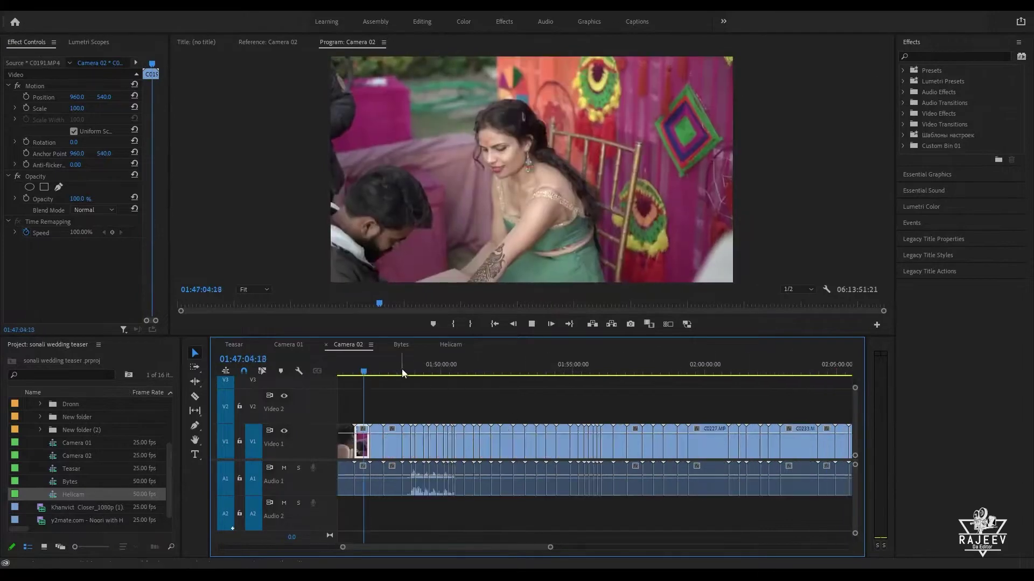
left_click_drag(403, 370, 812, 372)
key("minus")
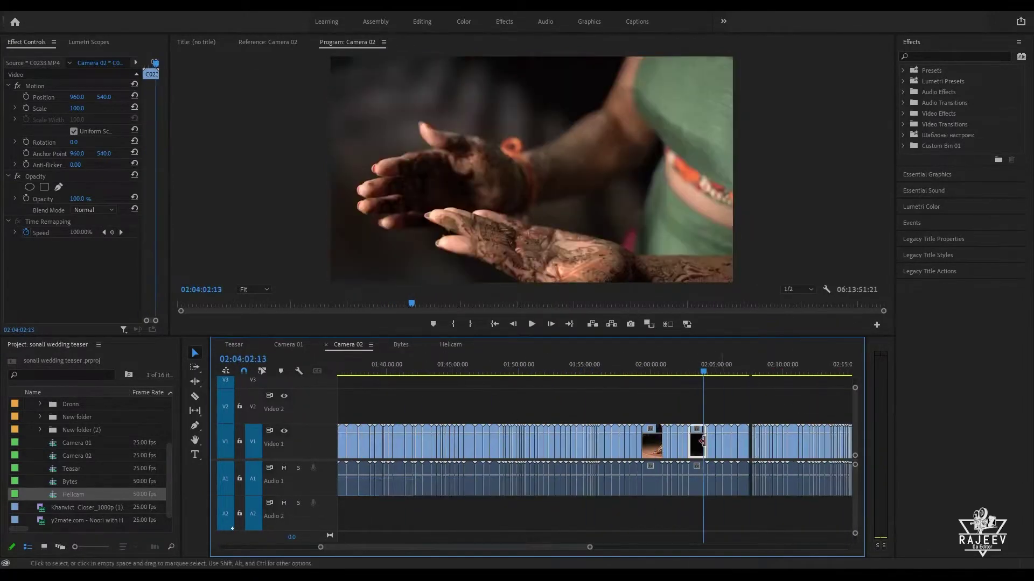
Step: Go back in Camera 02 and examine the turmeric ceremony footage from about 01:04 through the C0156 and C0157 close-ups
left_click_drag(480, 547, 440, 545)
left_click(431, 368)
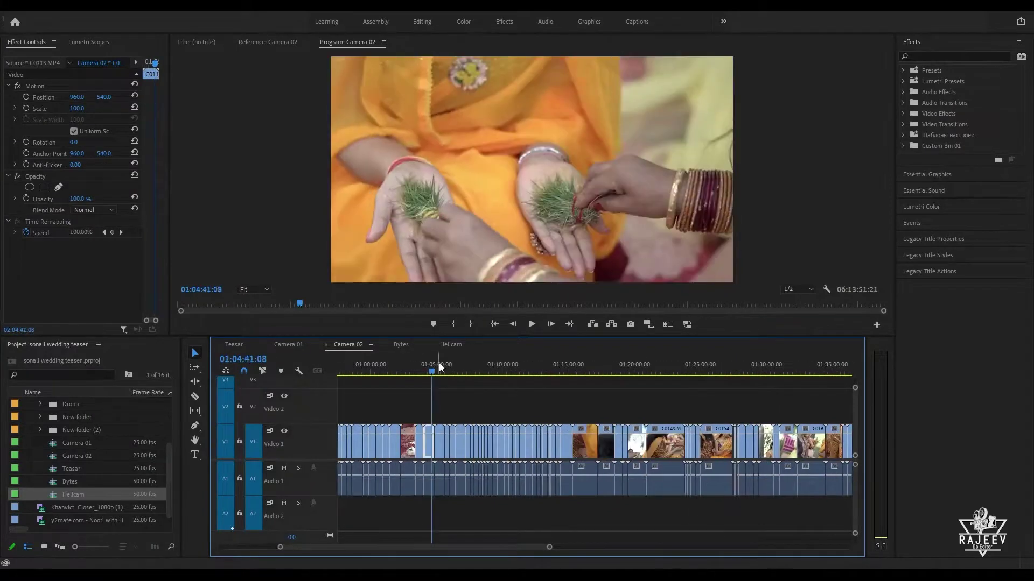
left_click_drag(438, 366, 598, 377)
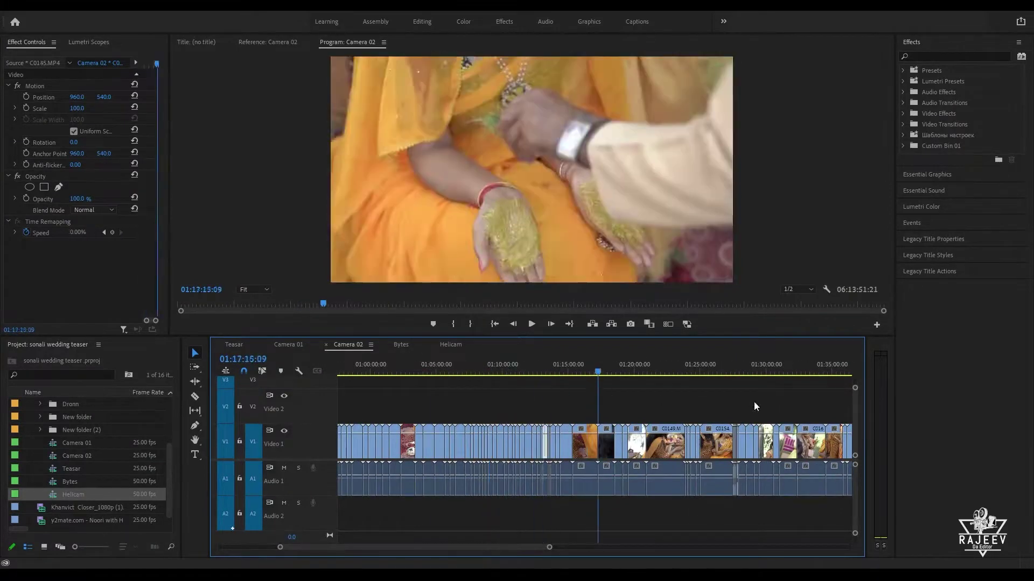
mouse_move(756, 407)
left_mouse_down()
mouse_move(790, 406)
mouse_move(767, 406)
left_mouse_up()
key("equal")
key("equal")
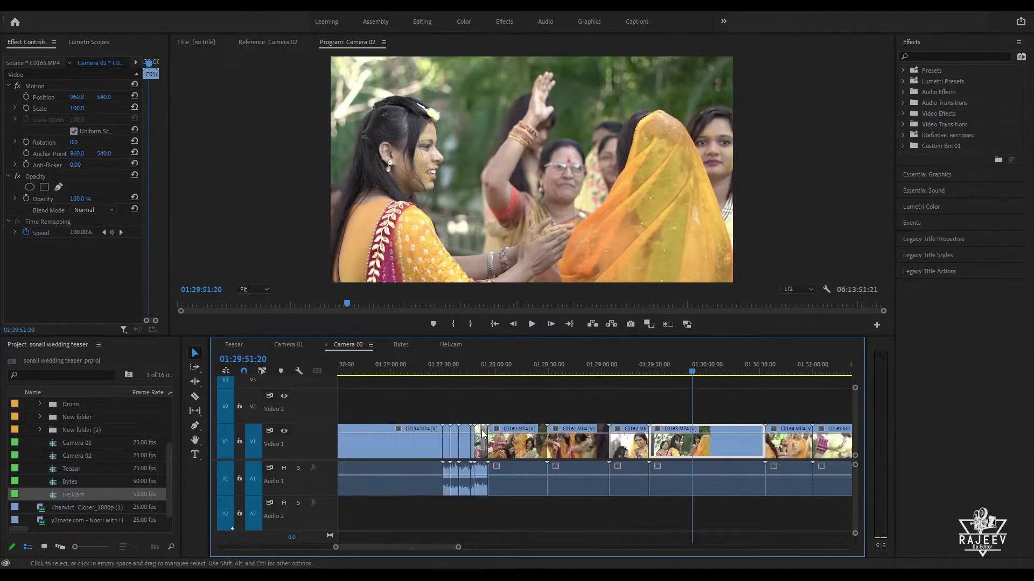
left_click(454, 367)
key("equal")
key("equal")
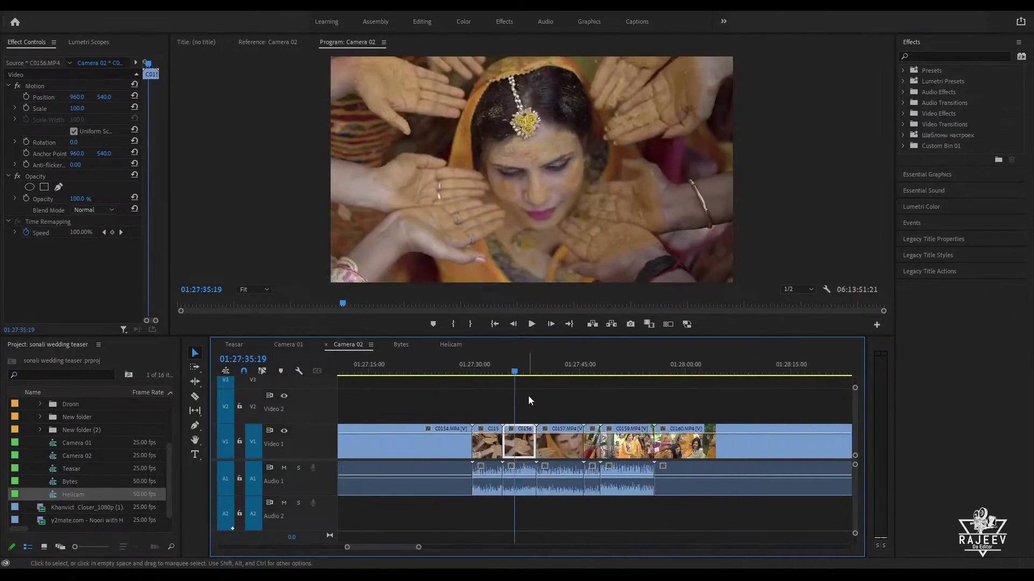
key("space")
left_click(559, 371)
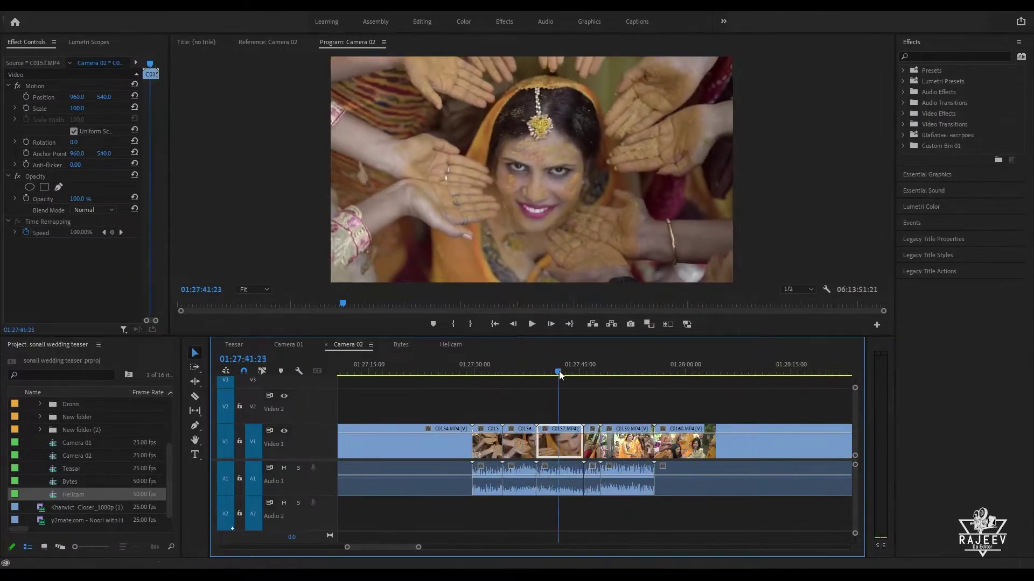
left_click_drag(559, 370, 851, 396)
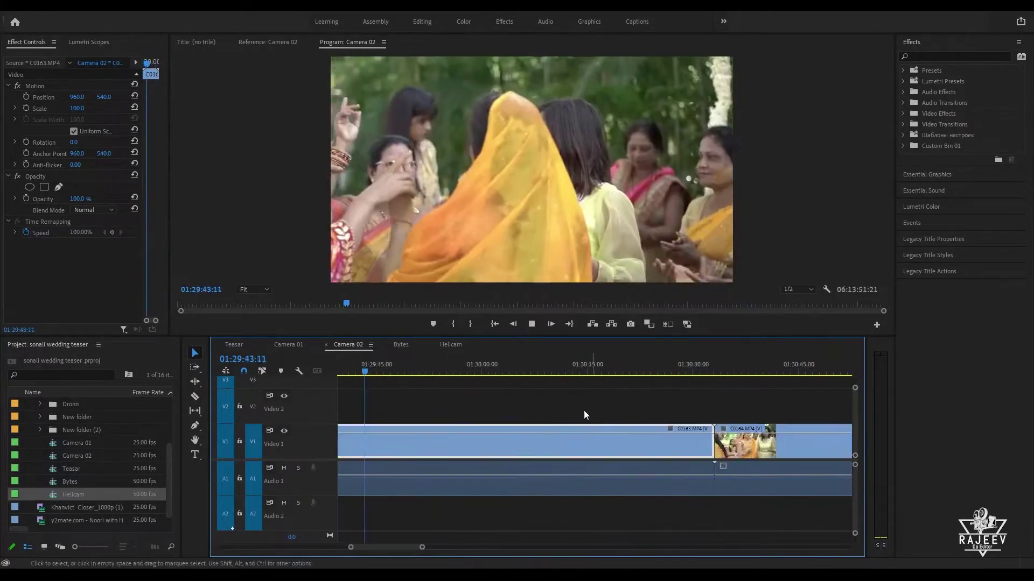
Step: Skim the garden family clips C0163 to C0167 in Camera 02 for emotional moments
left_click_drag(487, 371, 500, 388)
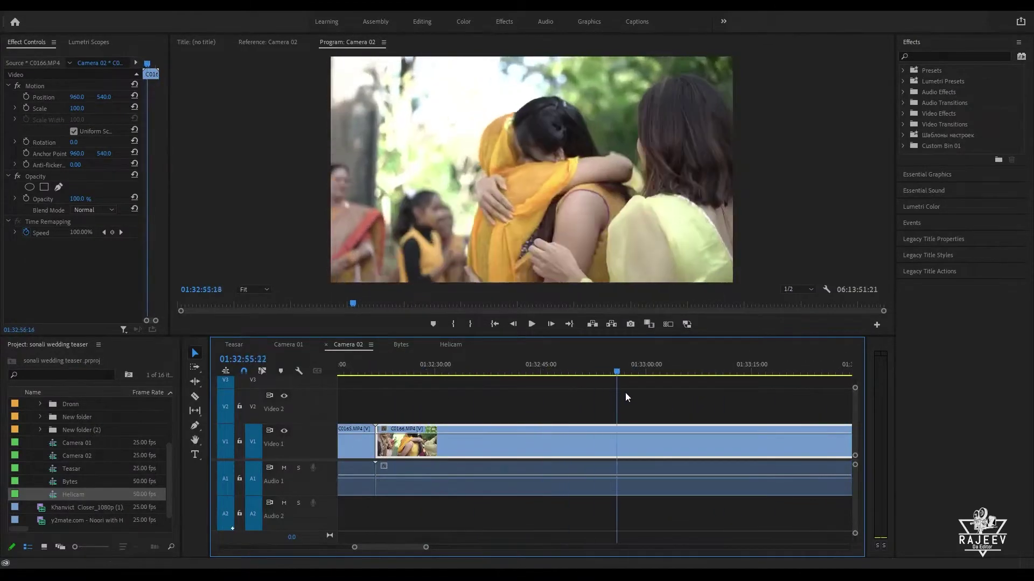
left_click_drag(815, 404, 852, 408)
key("space")
left_click(429, 371)
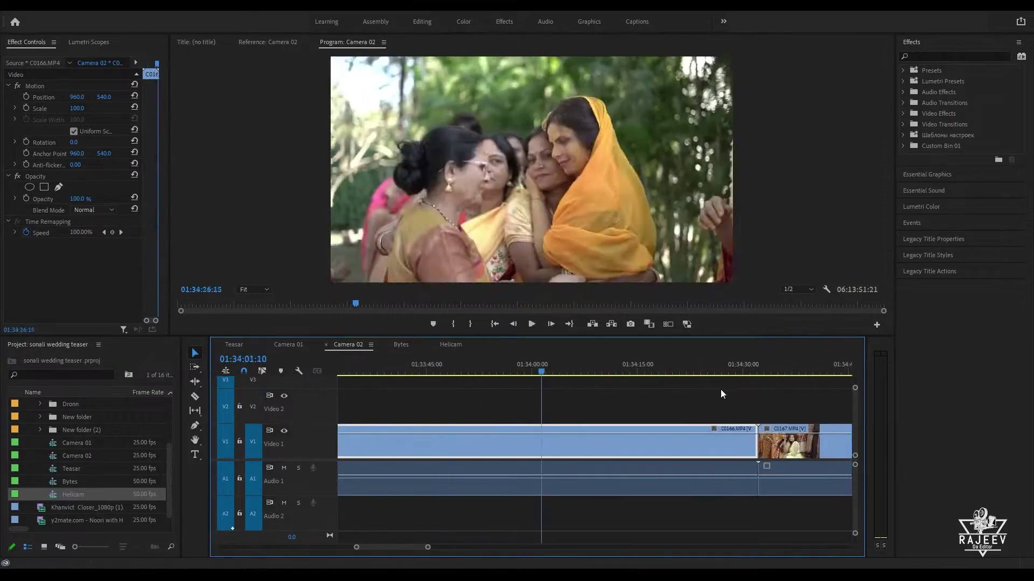
left_click_drag(721, 389, 522, 364)
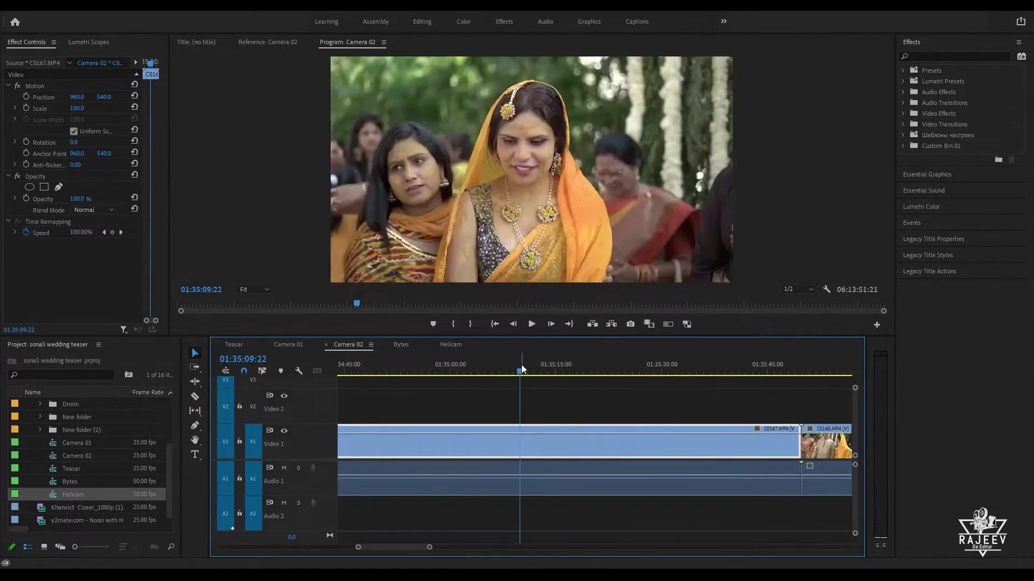
left_click_drag(655, 380, 496, 377)
Step: Examine the green-dress clips C0169 to C0172, covering the twirls on the lawn and the first palm-leaf shot
left_click_drag(780, 388, 844, 392)
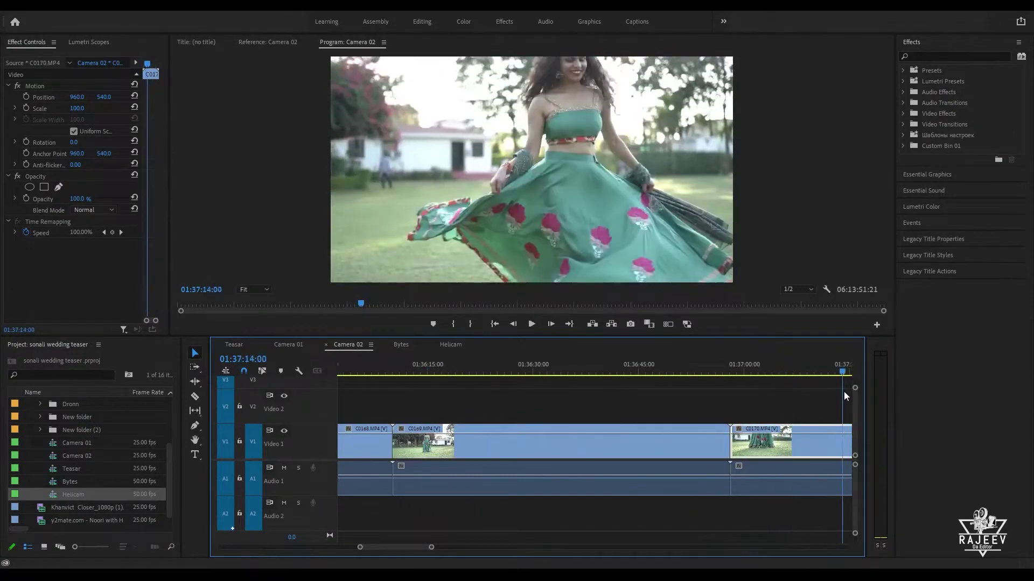
left_click_drag(758, 412, 843, 416)
scroll(454, 432, "down", 5)
left_click_drag(487, 371, 714, 381)
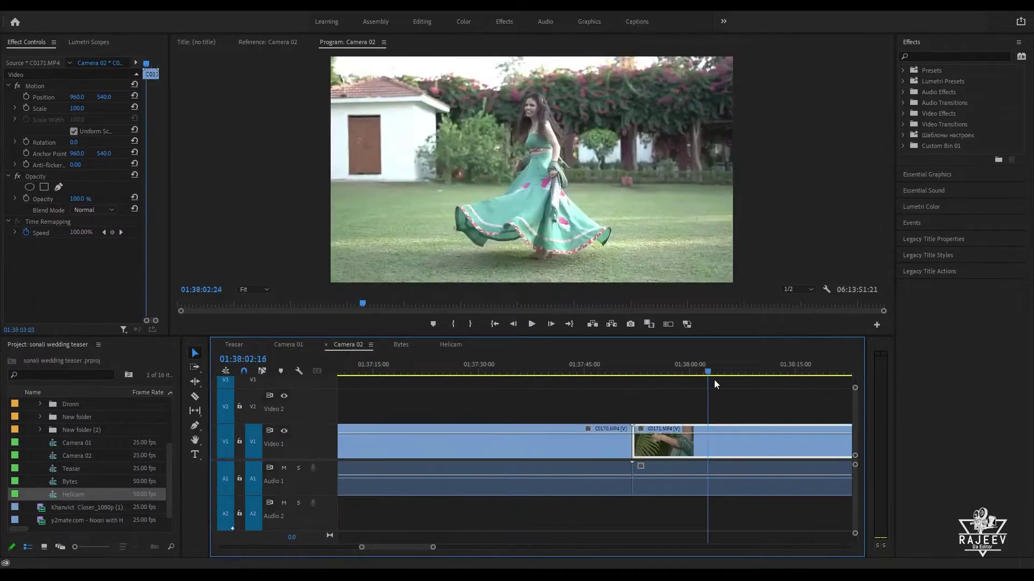
scroll(832, 395, "down", 5)
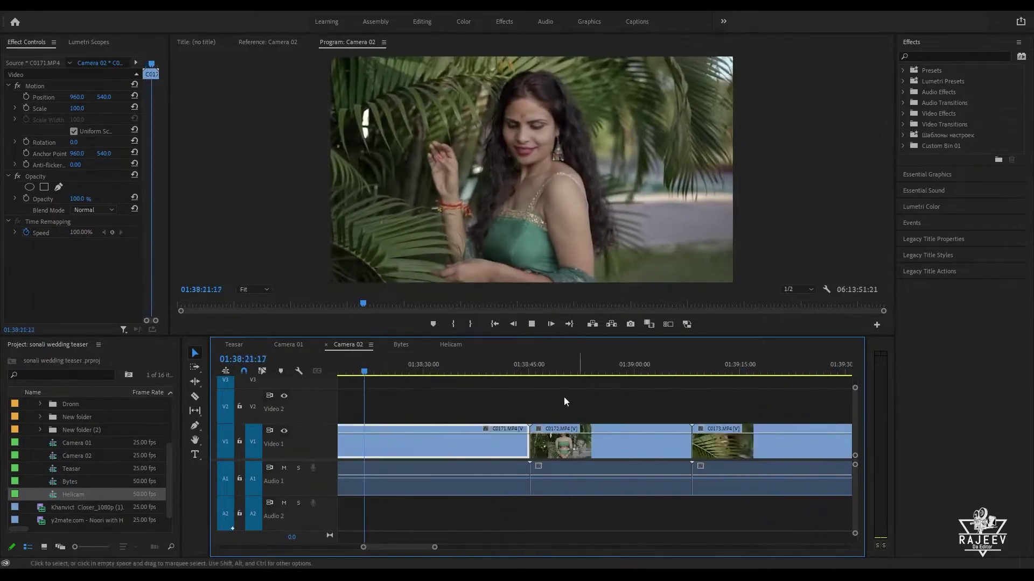
left_click(416, 371)
left_click_drag(422, 368, 516, 372)
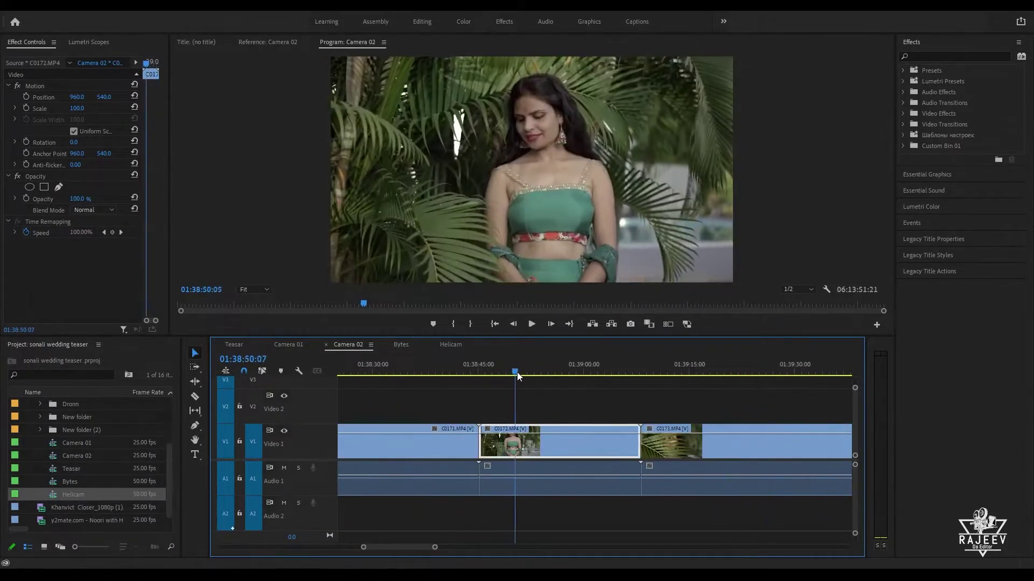
Step: Examine the palm-leaf portrait clips C0173 to C0176 and the poolside clips C0177 and C0178
left_click_drag(594, 389, 692, 395)
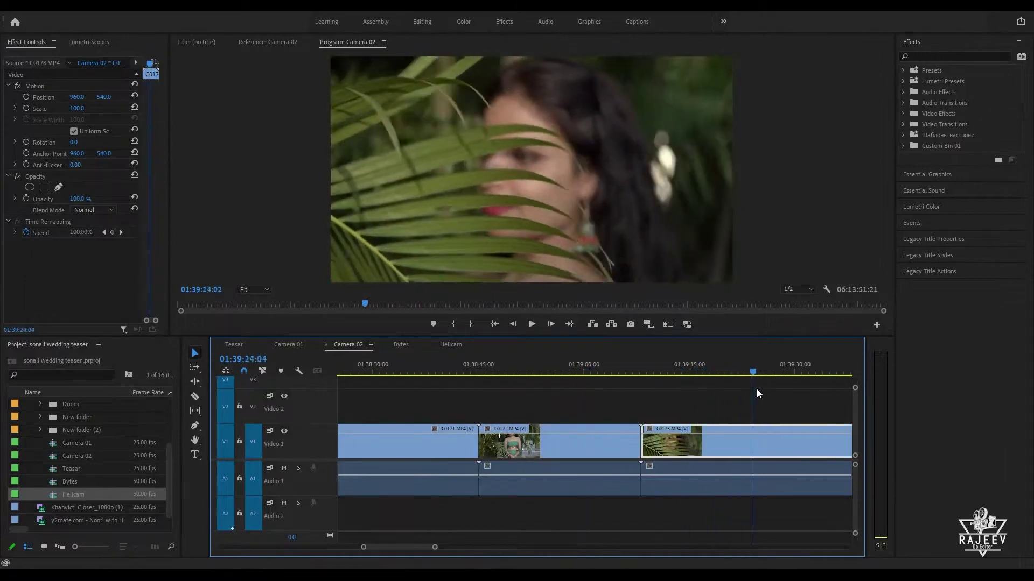
left_click(426, 370)
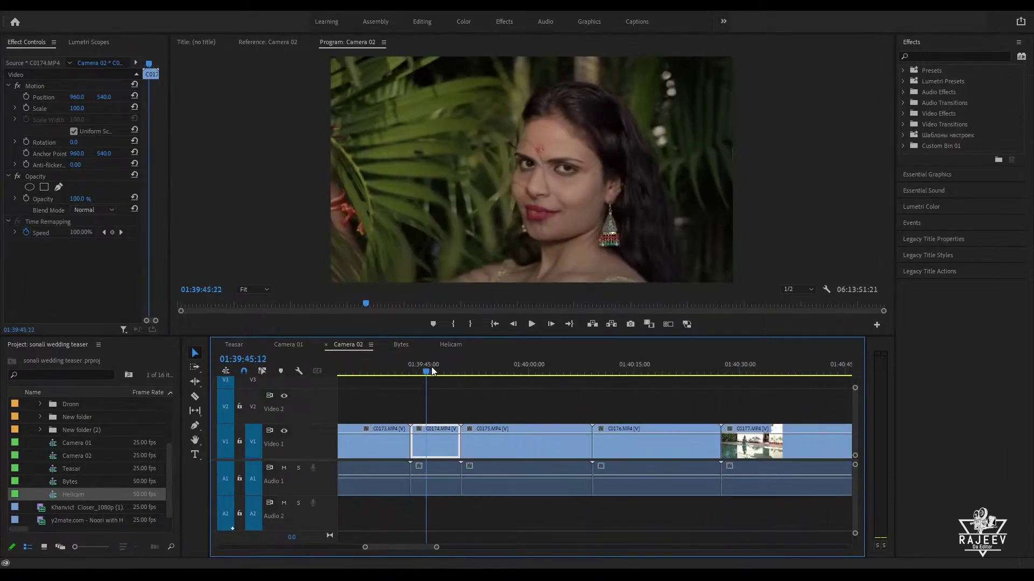
left_click_drag(445, 396, 490, 398)
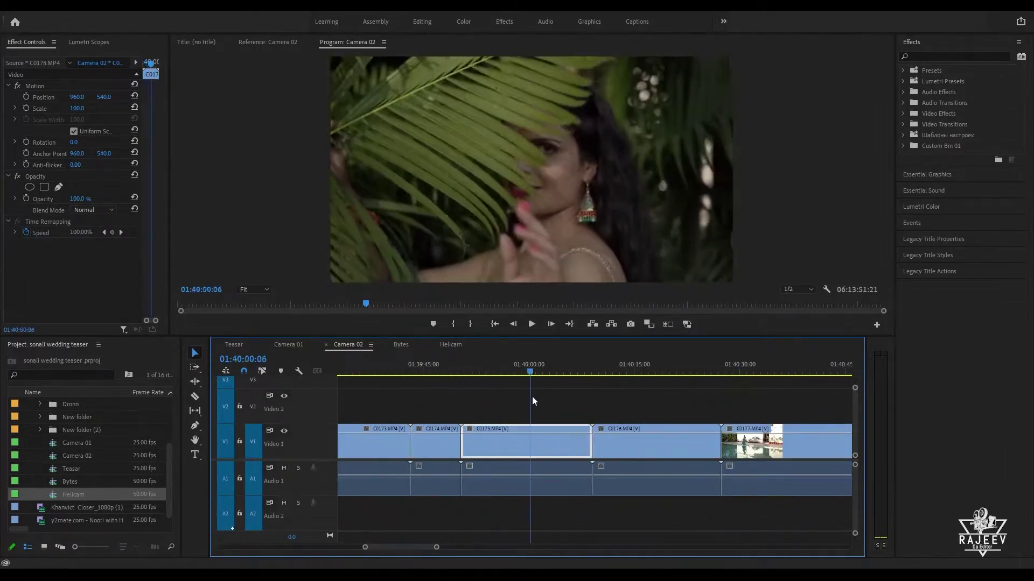
key("space")
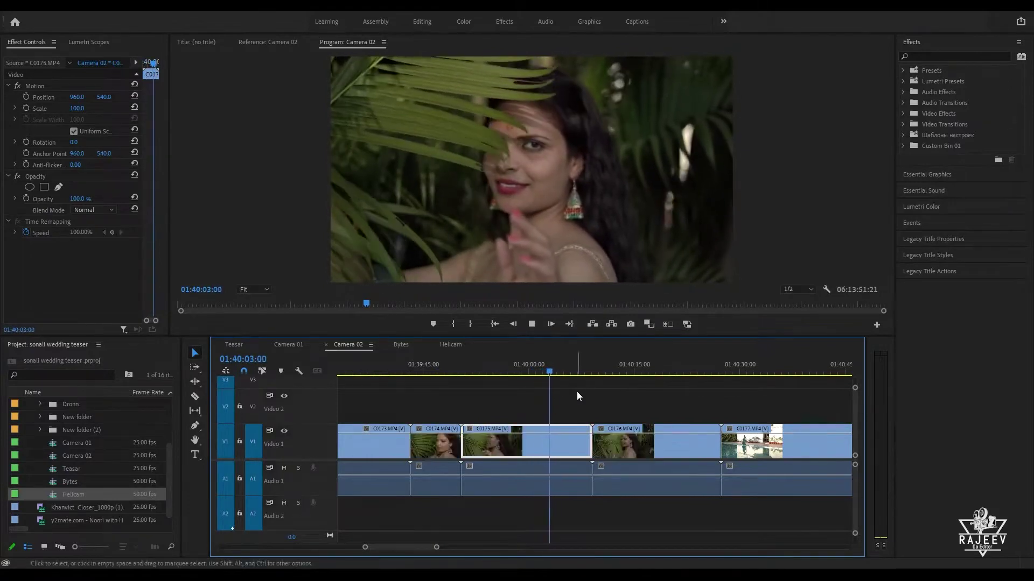
left_click(620, 371)
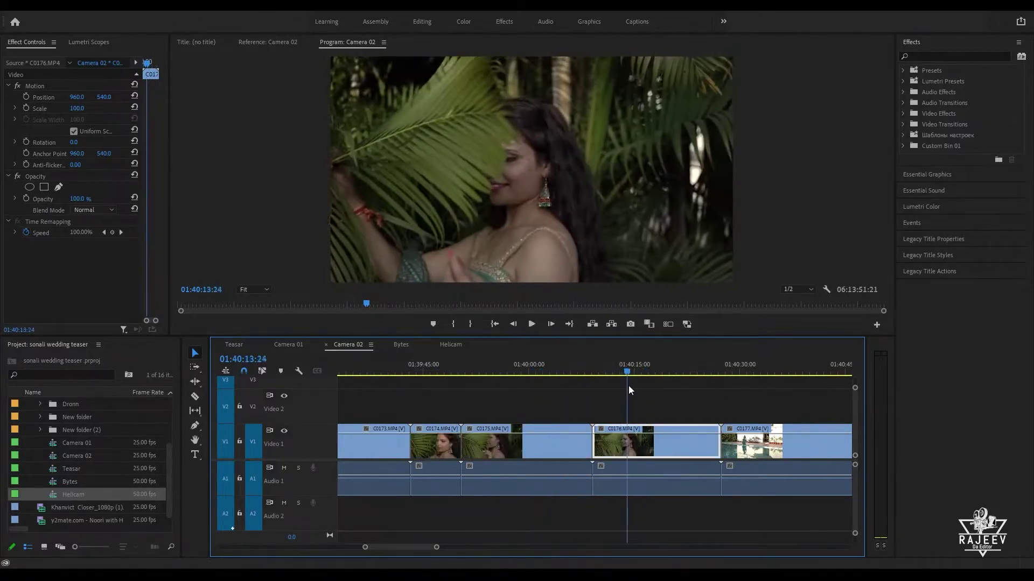
scroll(646, 407, "down", 1)
left_click_drag(628, 371, 817, 380)
key("space")
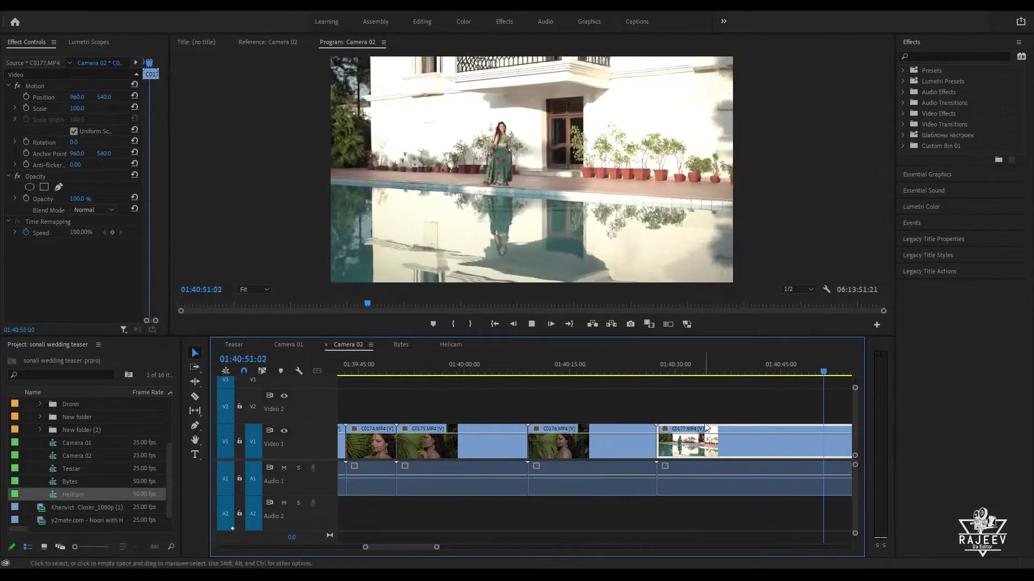
left_click(665, 368)
Step: Skim the evening event footage in Camera 02 up to the seated couple's clips at about 02:44
key("minus")
key("minus")
key("minus")
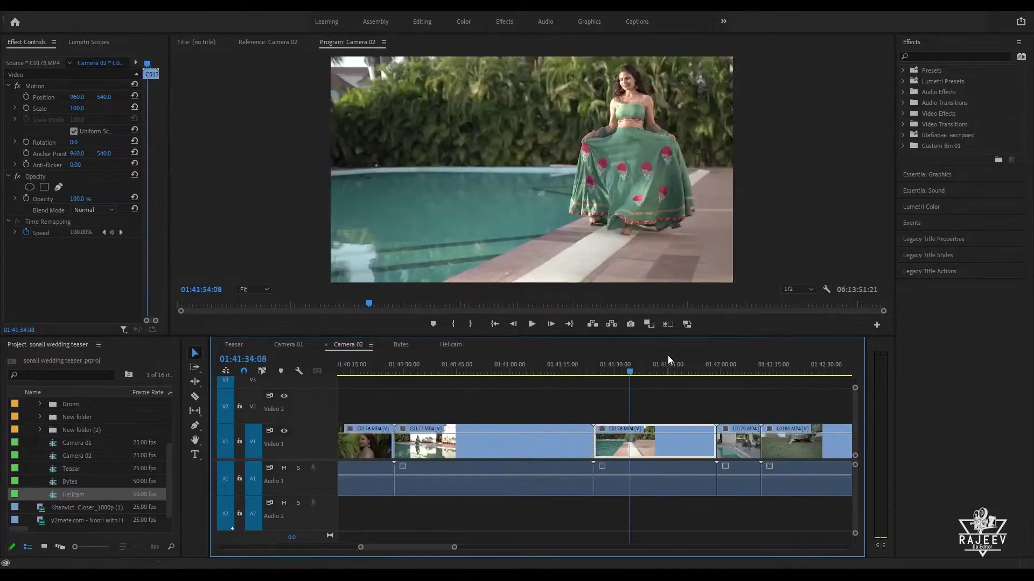
key("minus")
scroll(674, 401, "down", 10)
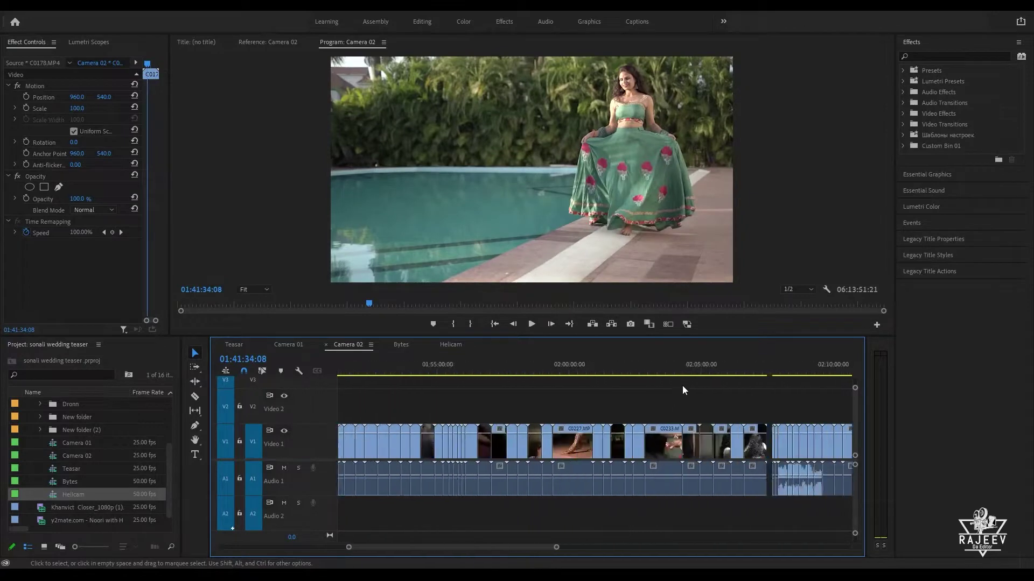
left_click_drag(604, 368, 844, 377)
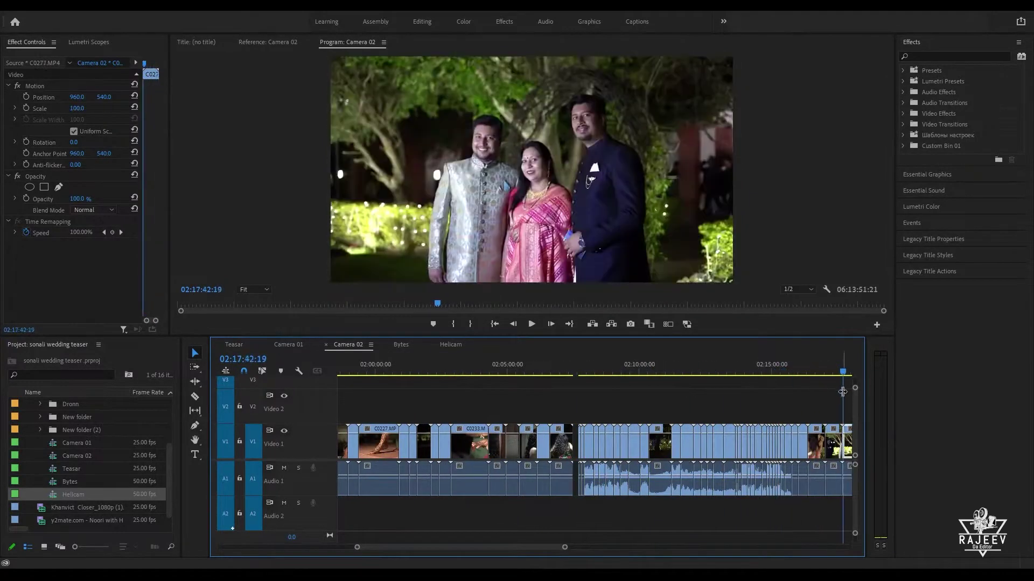
key("space")
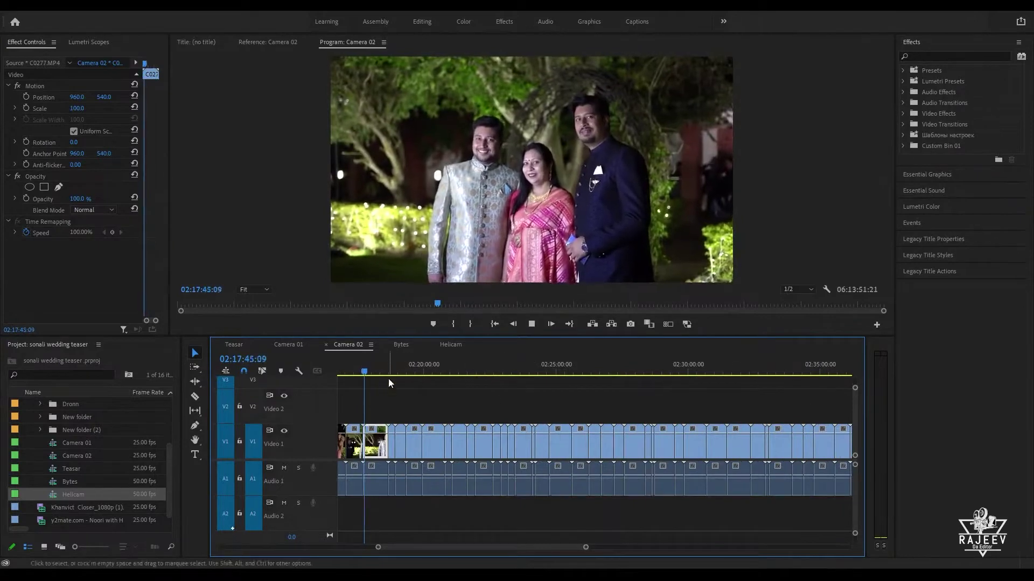
left_click(397, 371)
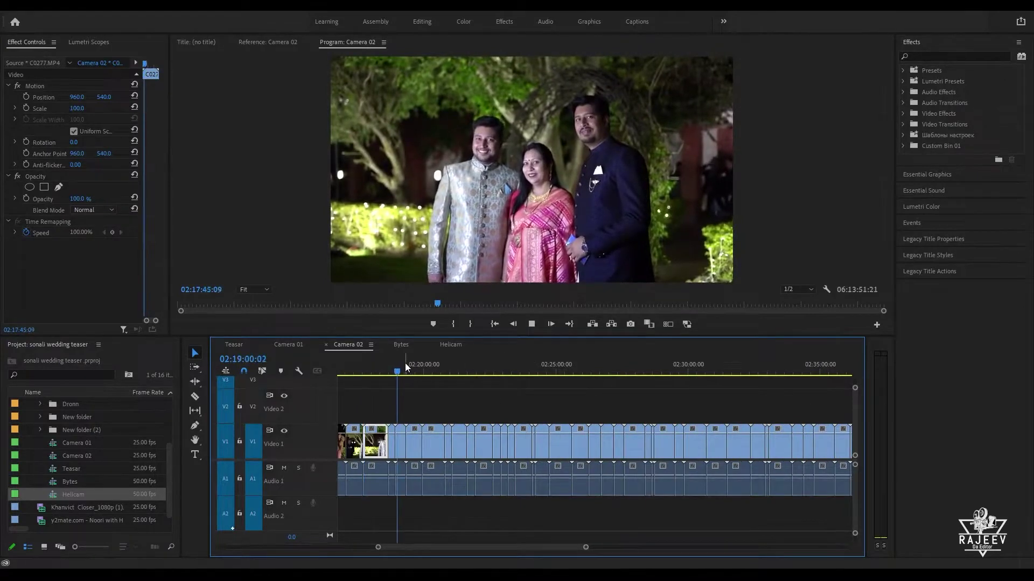
left_click_drag(428, 368, 854, 383)
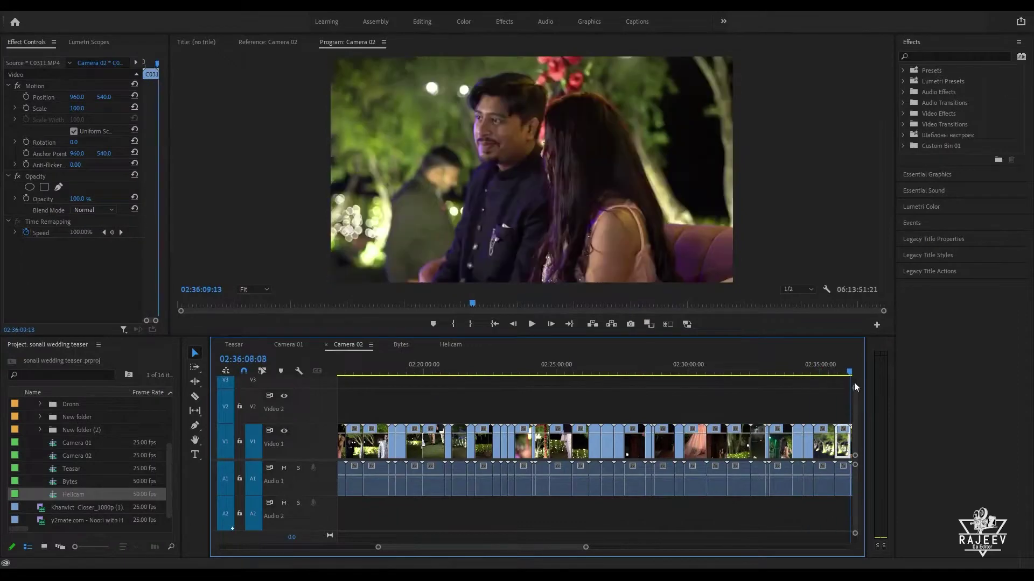
key("space")
left_click(571, 371)
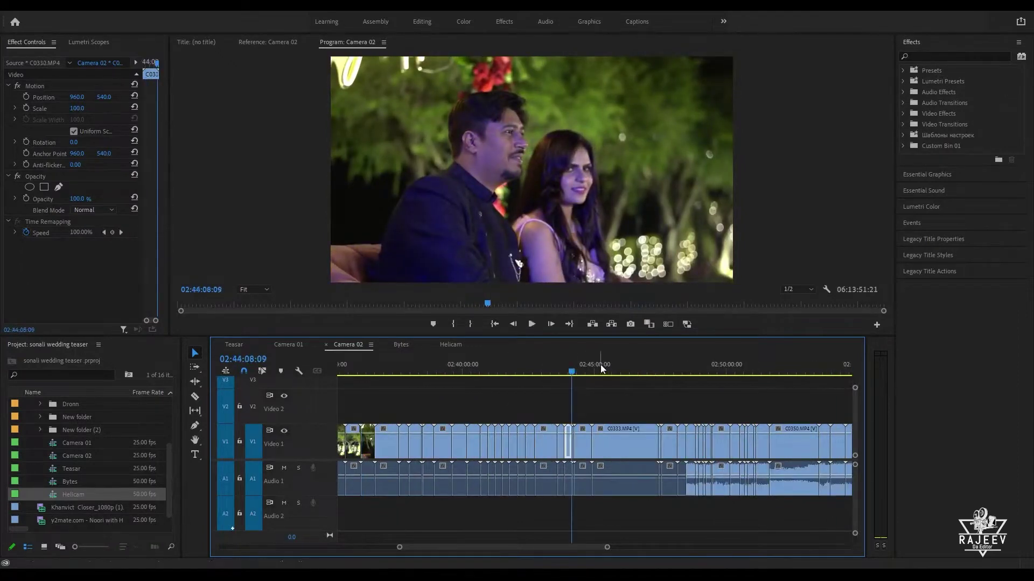
Step: Skim the evening event footage in Camera 02 from about 02:44, covering the dance clips, up to the couple's clips near 03:04
left_click_drag(605, 369, 811, 399)
left_click_drag(822, 402, 835, 404)
key("space")
scroll(593, 423, "down", 5)
key("=")
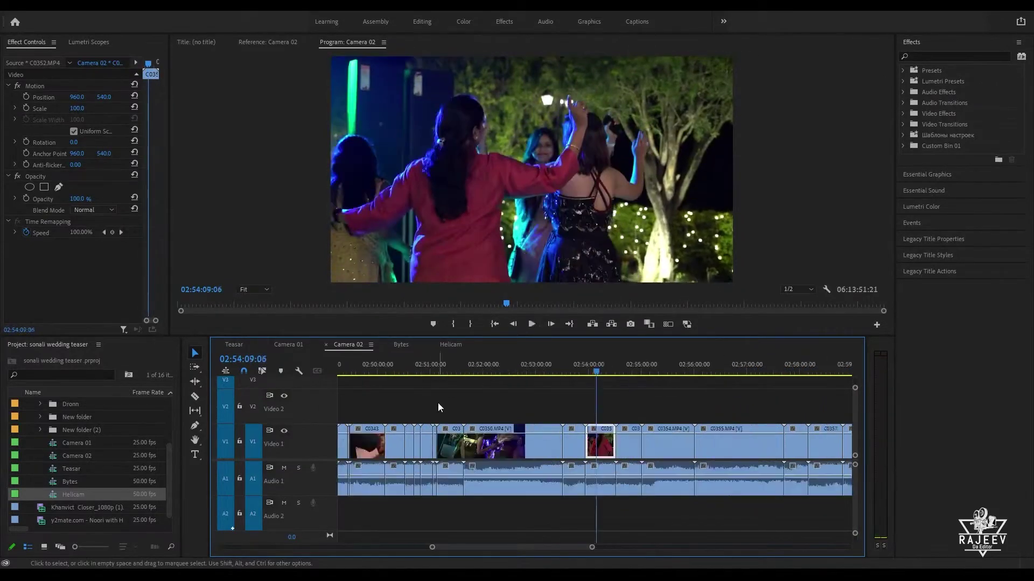
left_click_drag(621, 363, 794, 366)
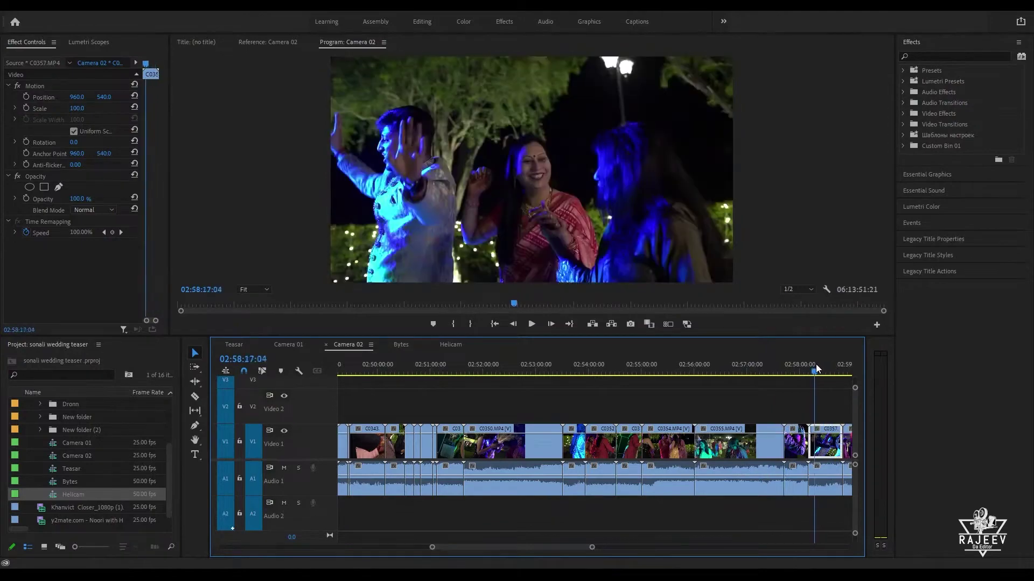
key("space")
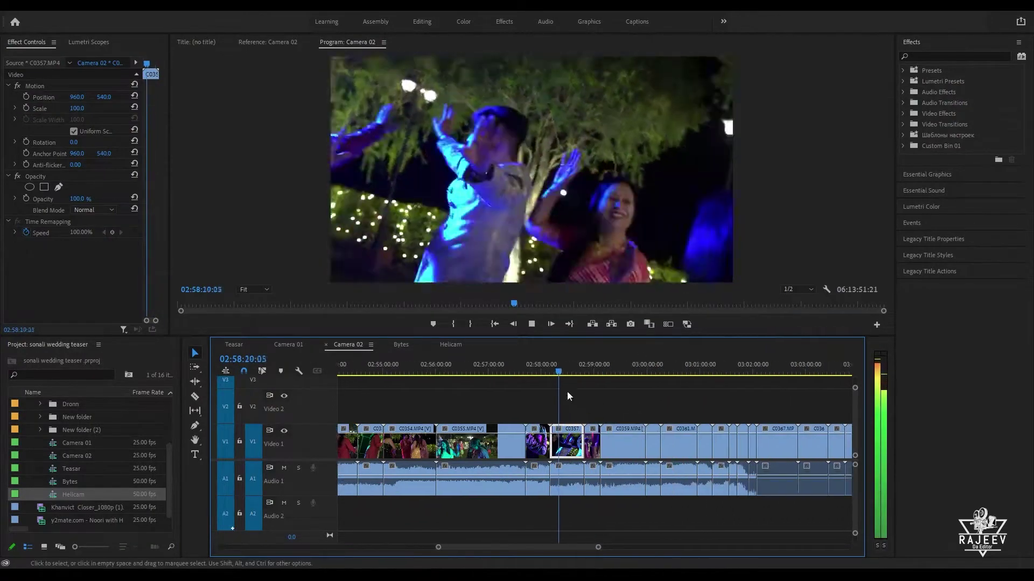
left_click(567, 372)
left_click_drag(574, 369, 851, 411)
key("space")
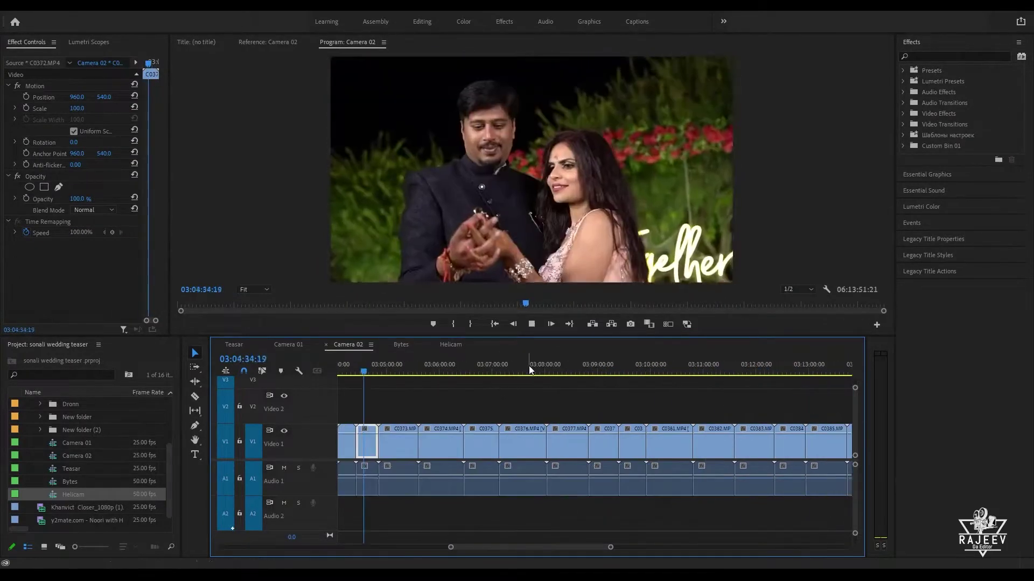
Step: Skim the couple's evening and palm-leaf portraits in Camera 02 up to the outdoor groom clip C0399 at about 03:20
left_click_drag(530, 365, 850, 390)
key("space")
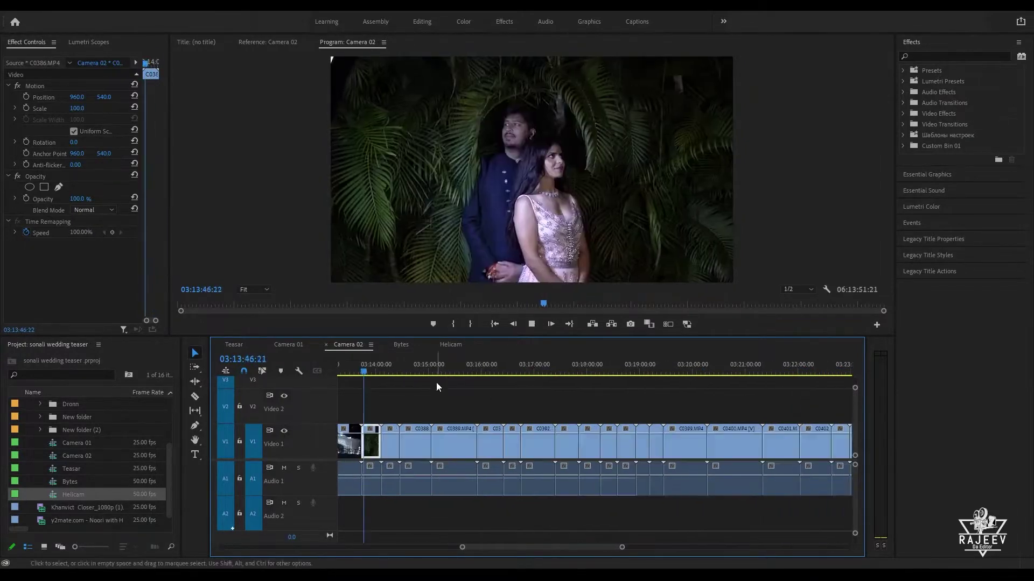
left_click_drag(404, 368, 420, 367)
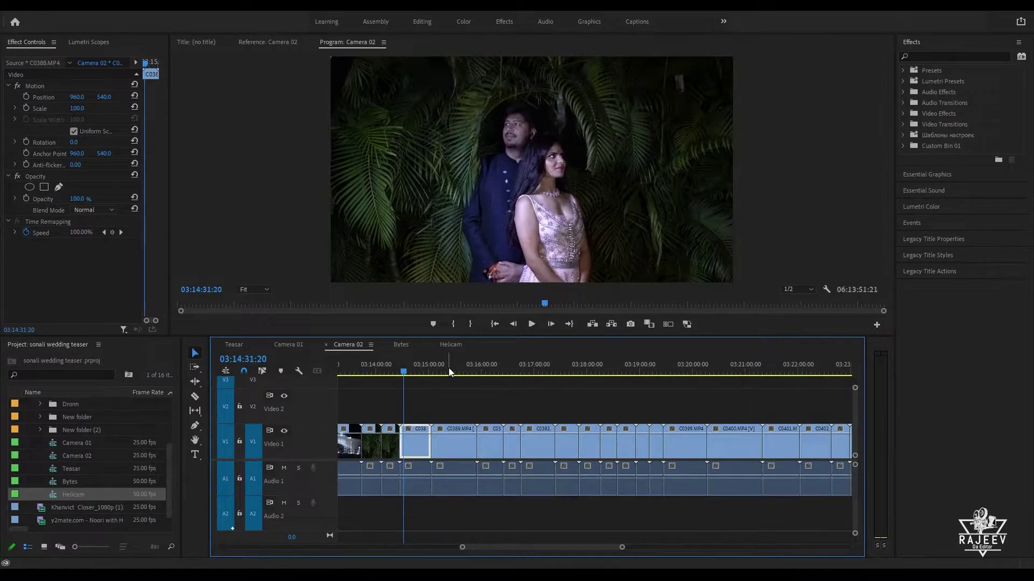
left_click(556, 372)
left_click_drag(556, 372, 699, 392)
key("minus")
key("minus")
key("minus")
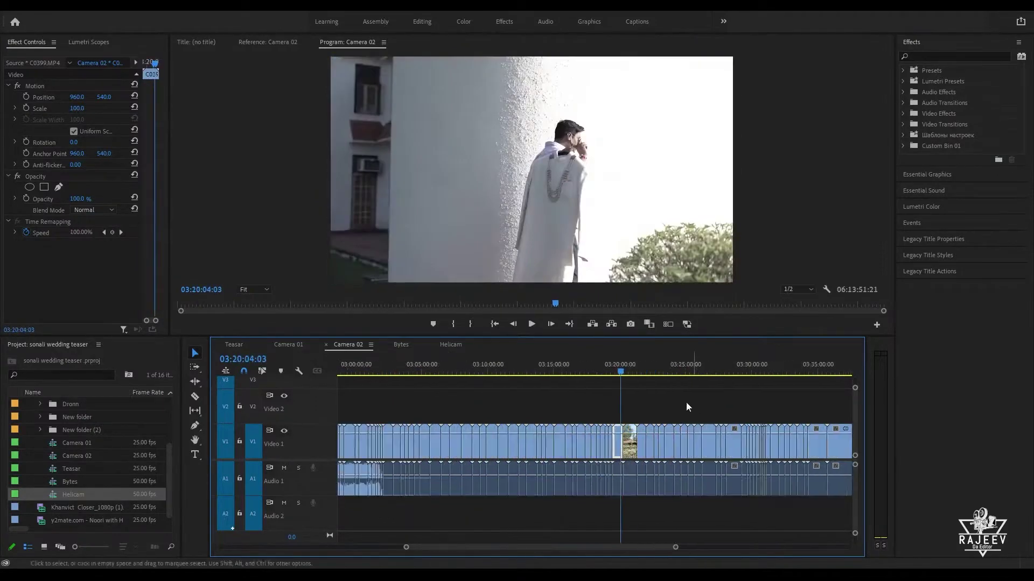
scroll(608, 413, "down", 5)
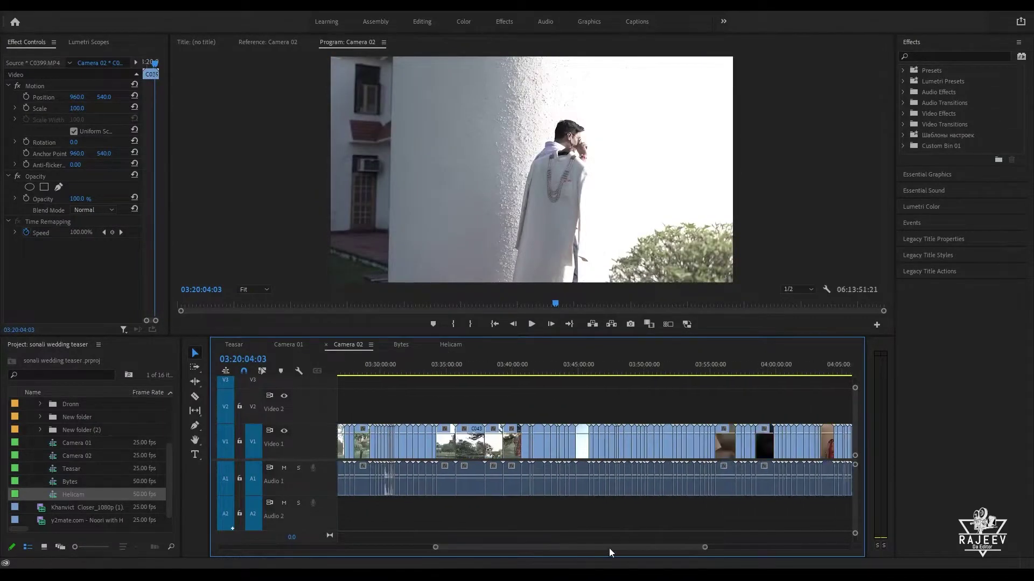
Step: Split the haldi clip C0062 in Camera 02 at 00:32:24:15 and copy its second part
left_click_drag(654, 554, 457, 554)
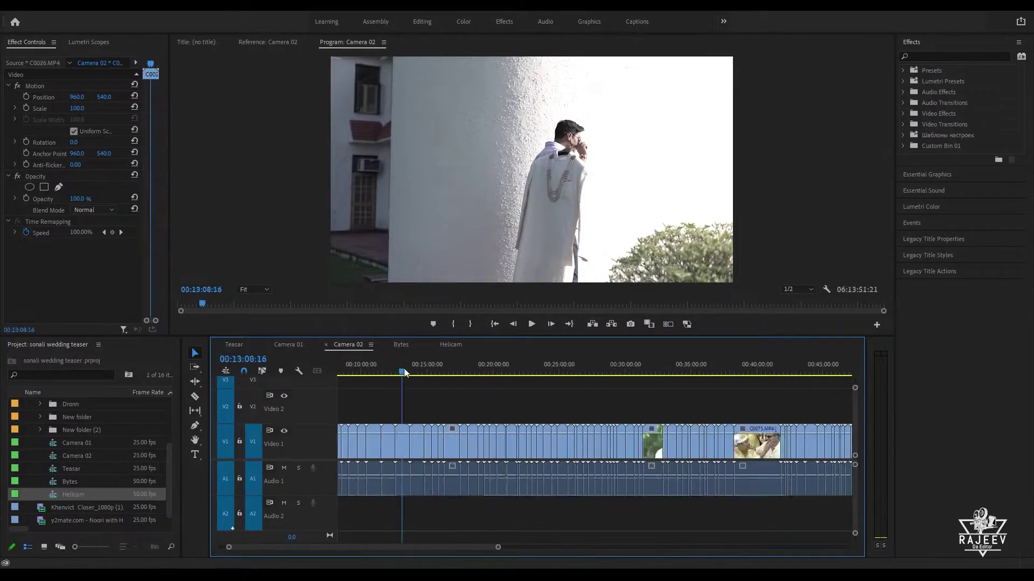
left_click(404, 370)
left_click_drag(407, 373, 635, 418)
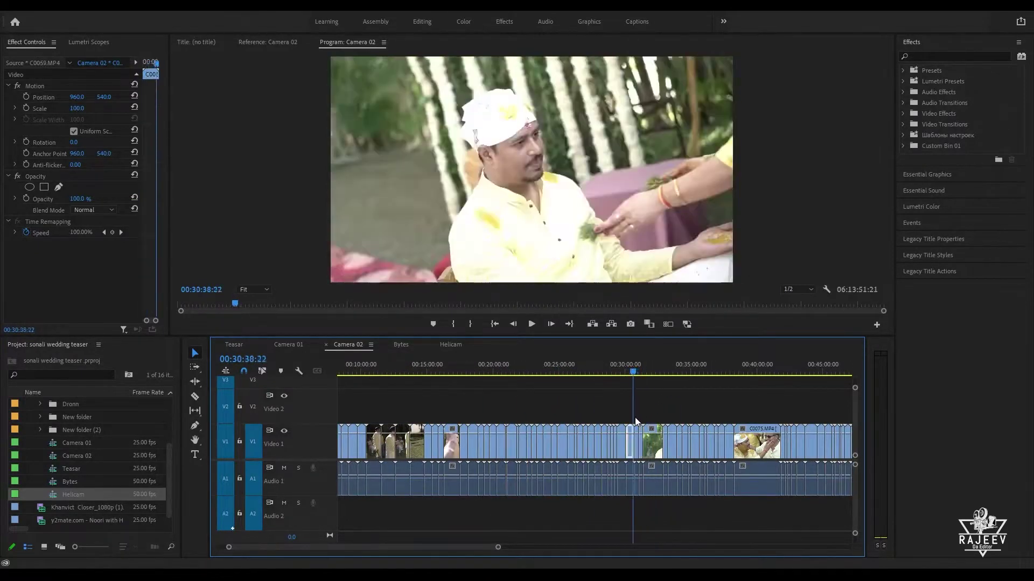
key("=")
key("=")
key("=")
left_click_drag(385, 369, 783, 440)
key("c")
left_click(782, 442)
key("v")
left_click(787, 442)
key("ctrl+c")
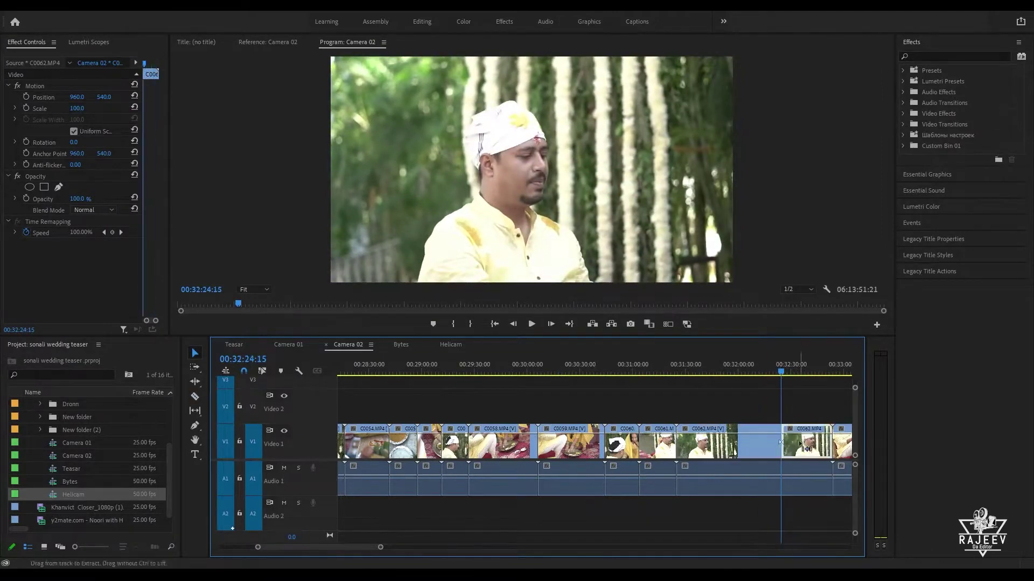
Step: Paste the haldi clip after the last shot in the Teasar sequence and trim its start to the moment the woman reaches for the groom's face
scroll(692, 411, "down", 3)
left_click(237, 346)
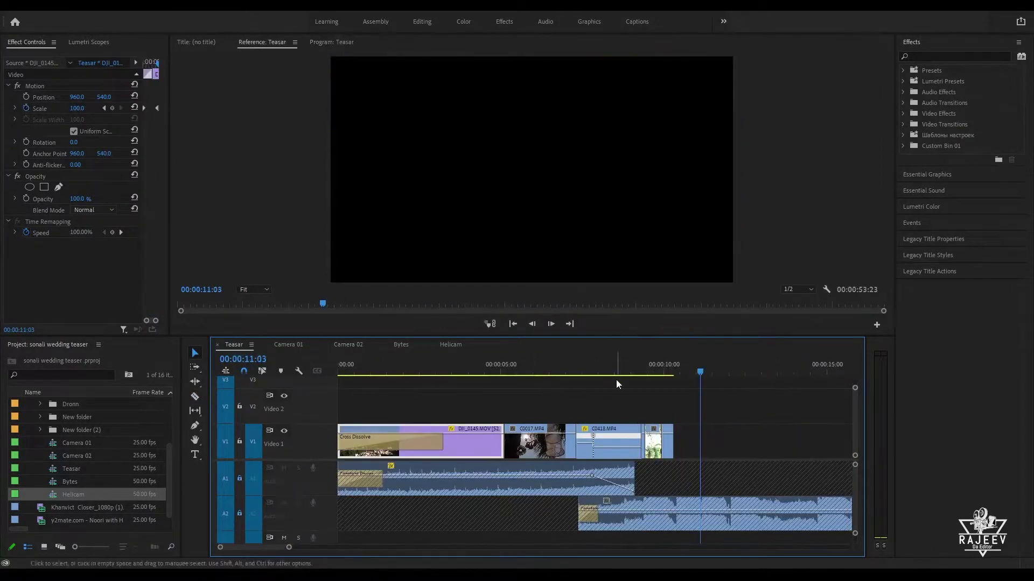
key("ctrl+v")
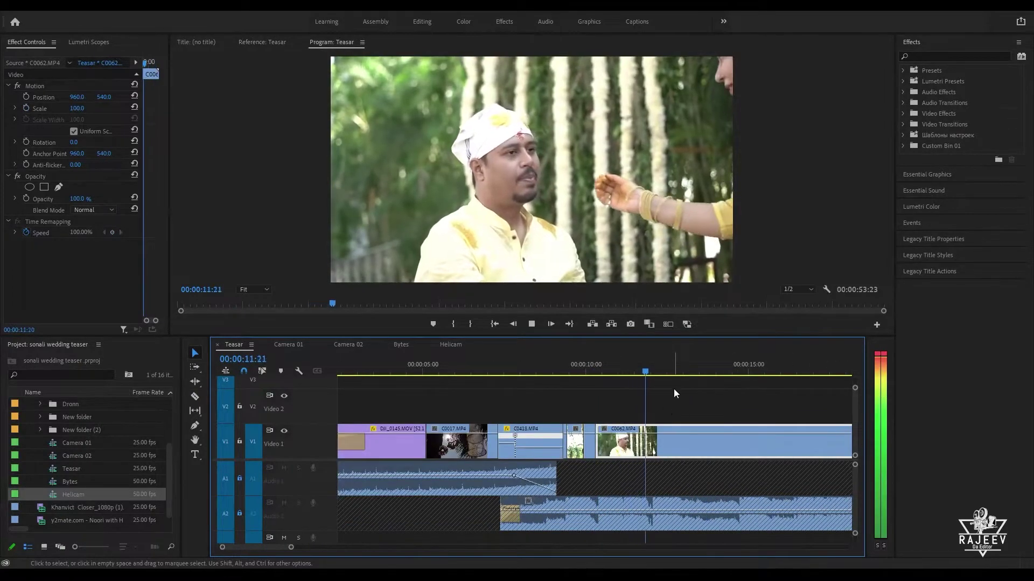
key("q")
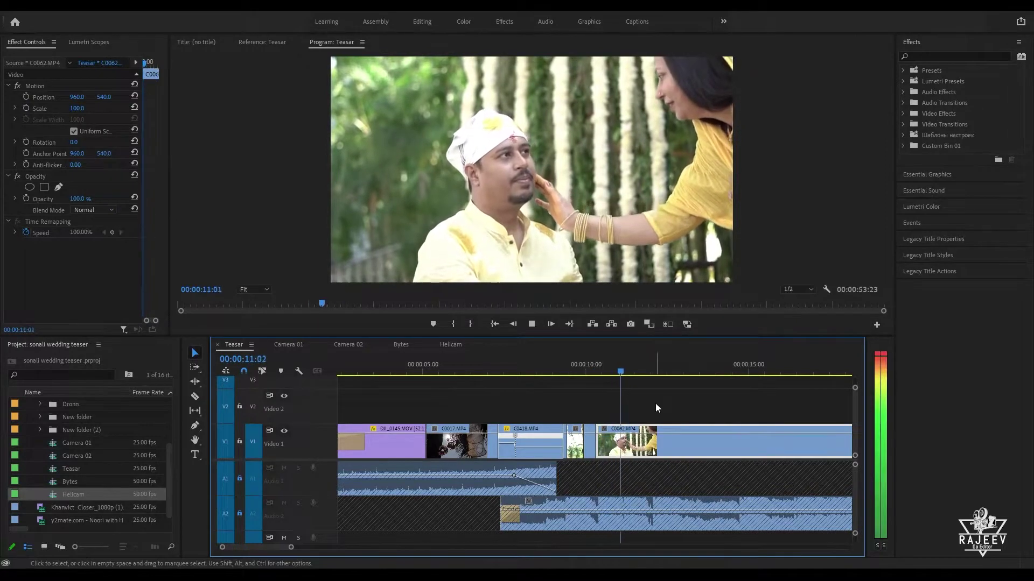
key("space")
Step: Play the Teasar section from C0418 through the garden shots into C0062 to examine the cut and timing
left_click(575, 368)
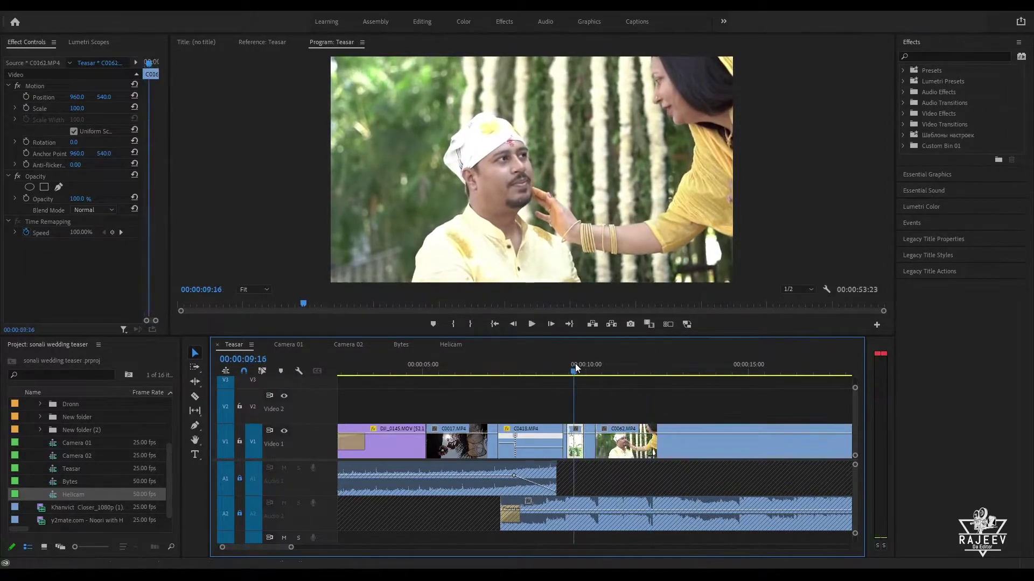
key("=")
left_click(542, 365)
key("space")
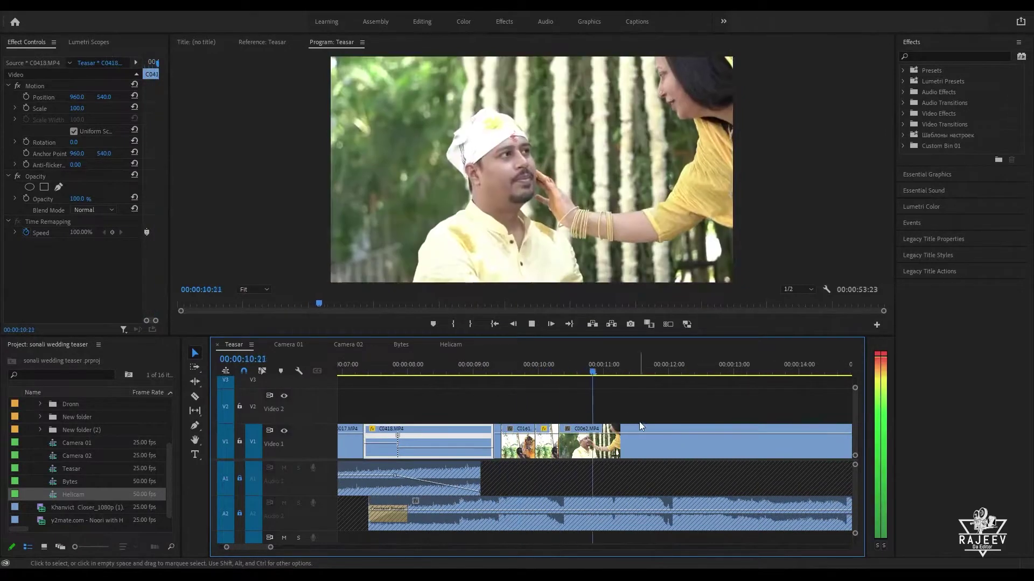
key("space")
left_click(559, 366)
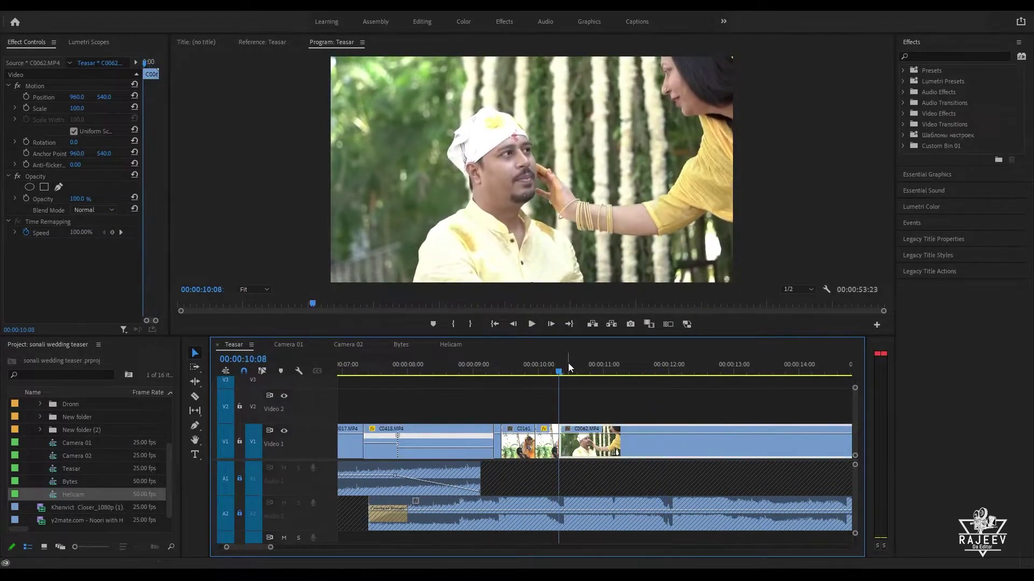
left_click_drag(569, 368, 604, 375)
key("space")
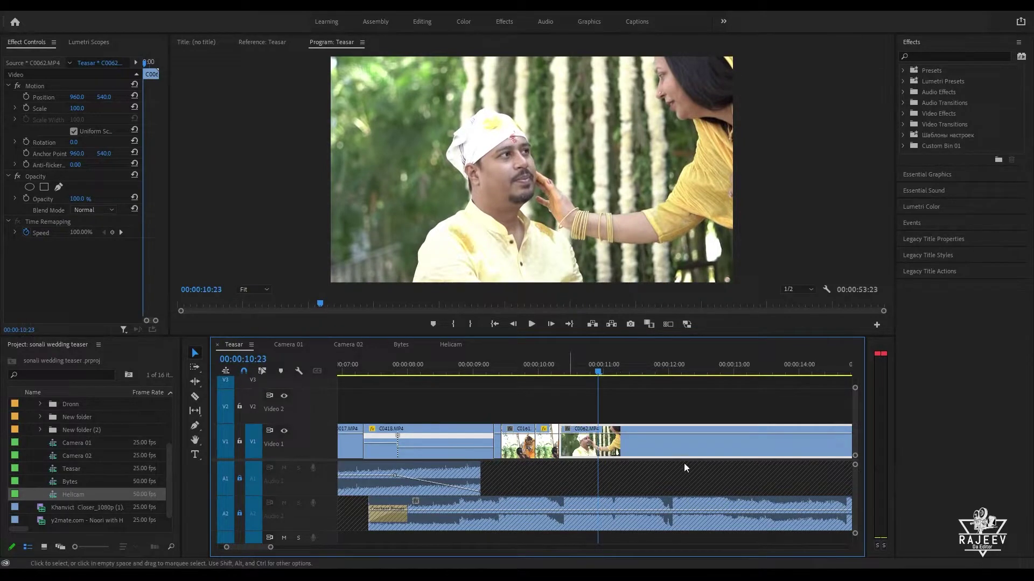
Step: Try adding speed keyframes to C0062 at 00:00:10:23 and 00:00:11:16 and raising the speed between them
left_click(112, 232)
left_click_drag(628, 365, 646, 370)
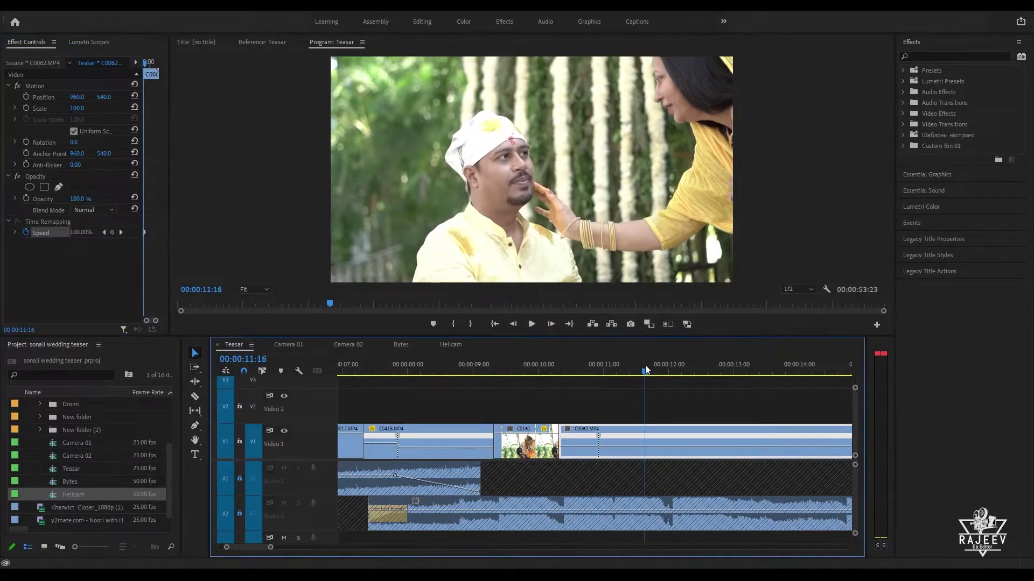
left_click(112, 233)
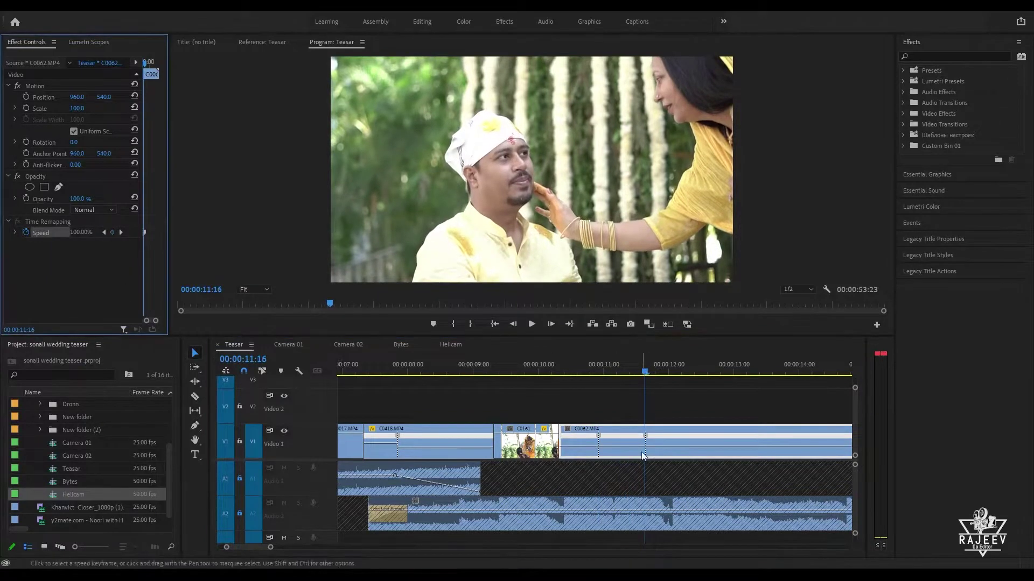
left_click_drag(603, 444, 603, 440)
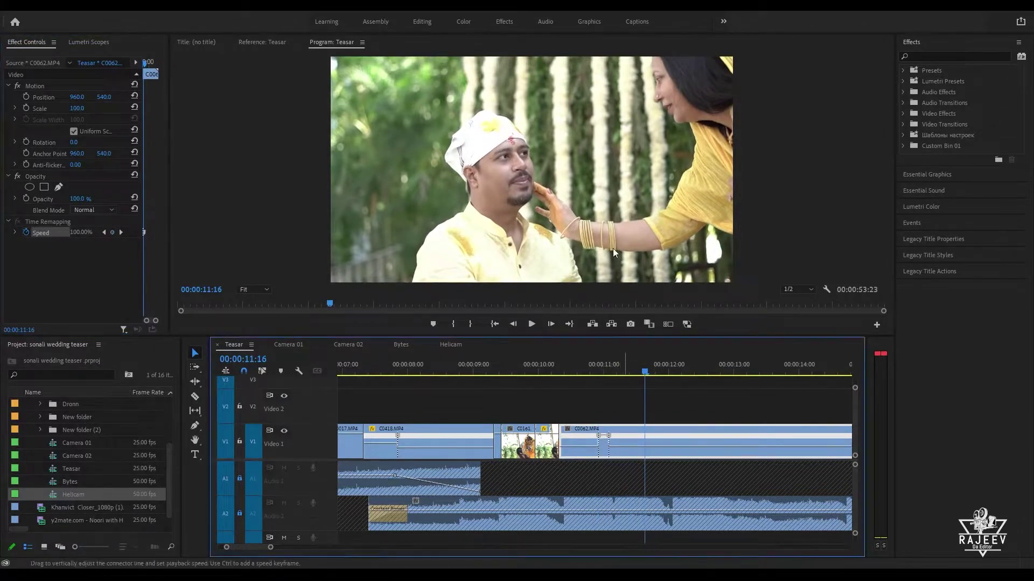
left_click_drag(613, 249, 613, 248)
Step: Try splitting the second speed keyframe on C0062 into a gradual ramp and preview the speed change
left_click(587, 370)
key("space")
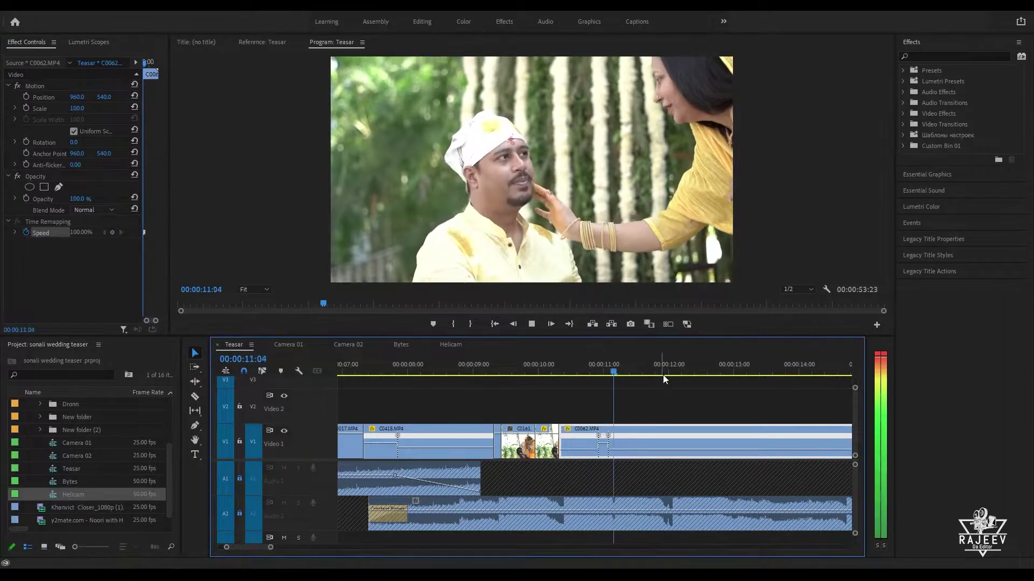
key("space")
left_click_drag(612, 441, 616, 442)
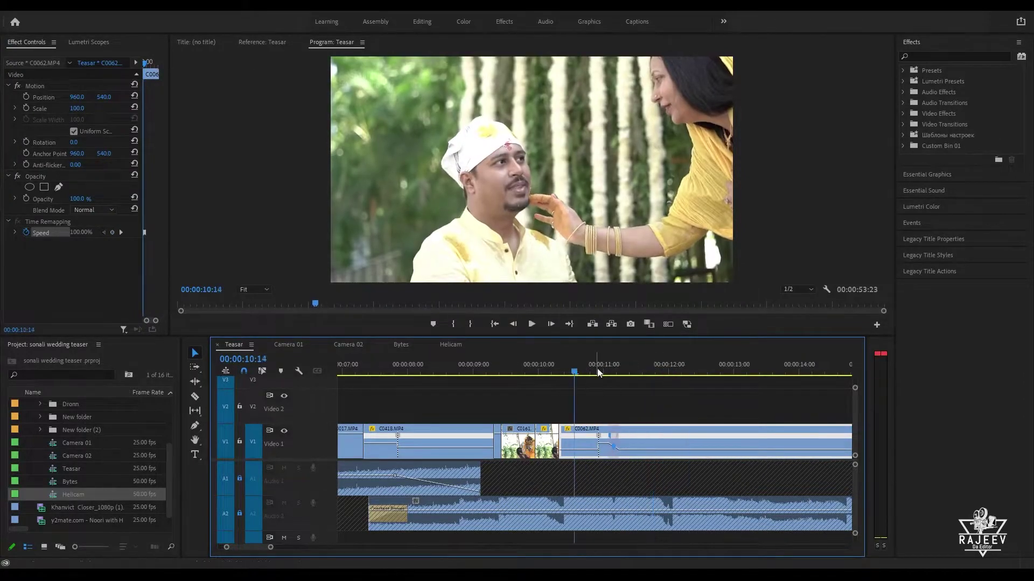
key("space")
key("space")
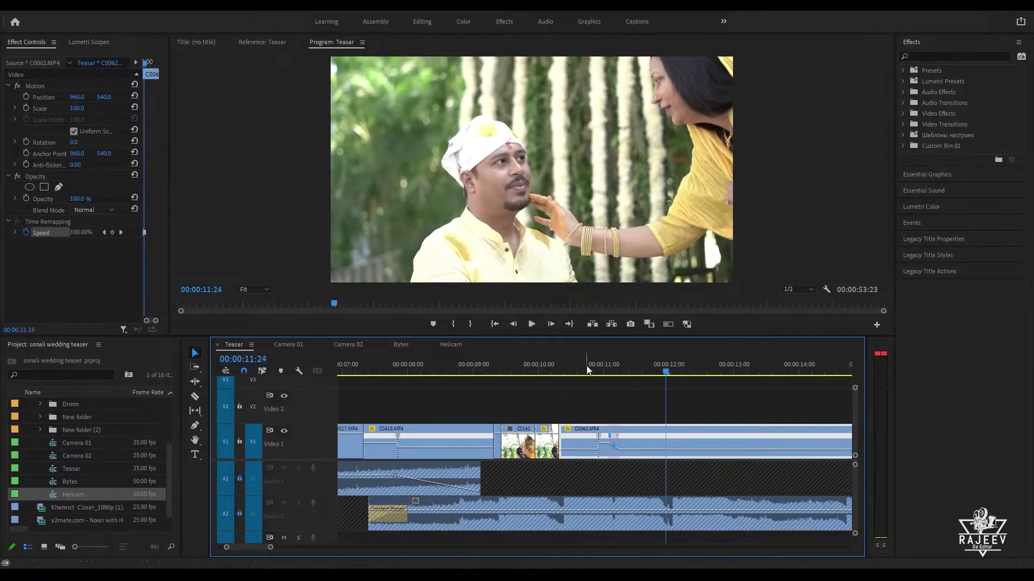
key("space")
key("space")
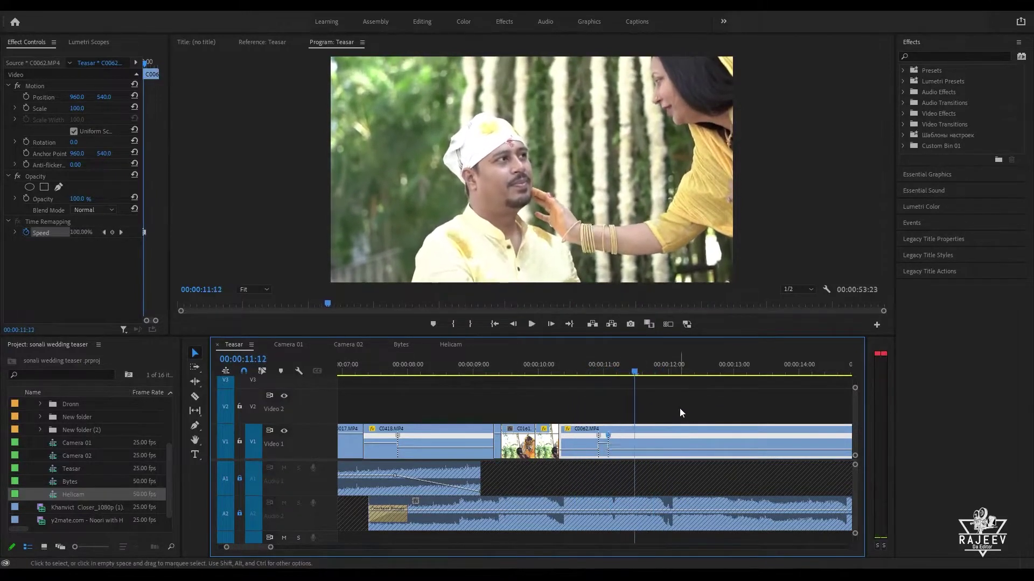
Step: Replay the cut into C0062 in the Teasar sequence and trim the clip's end at 00:00:11:09
key("space")
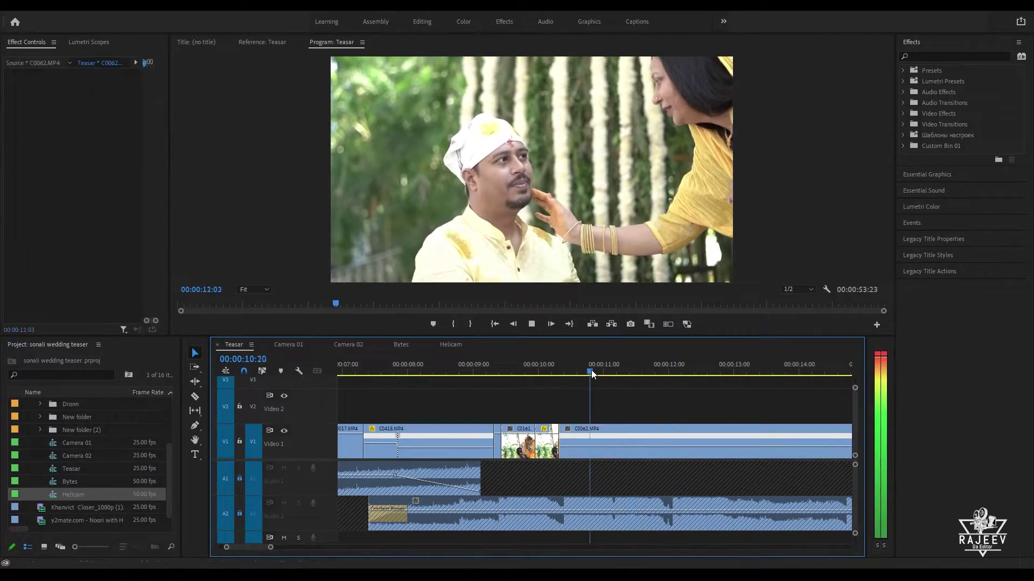
left_click(528, 370)
key("space")
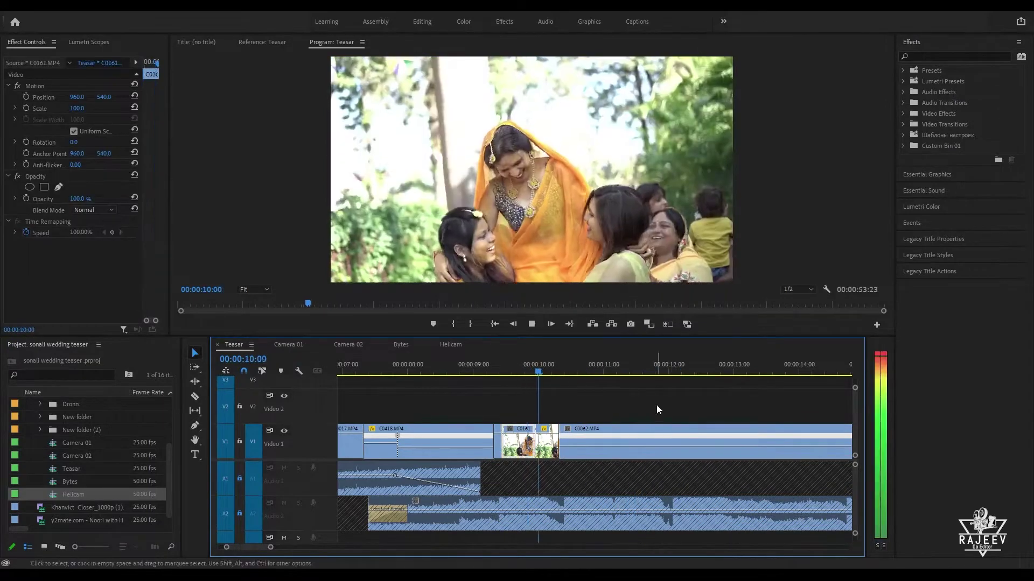
left_click(655, 442)
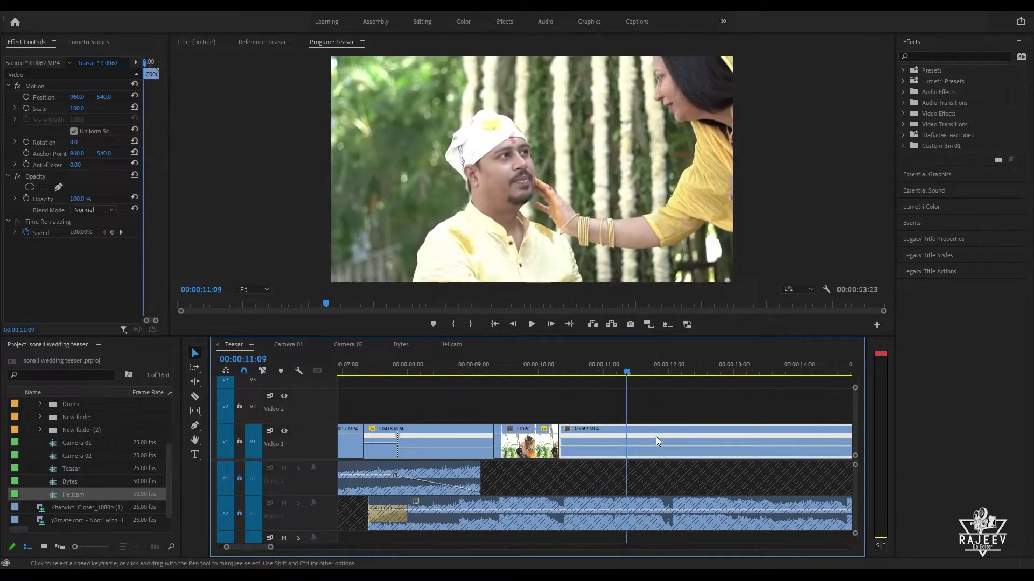
key("w")
key("space")
key("space")
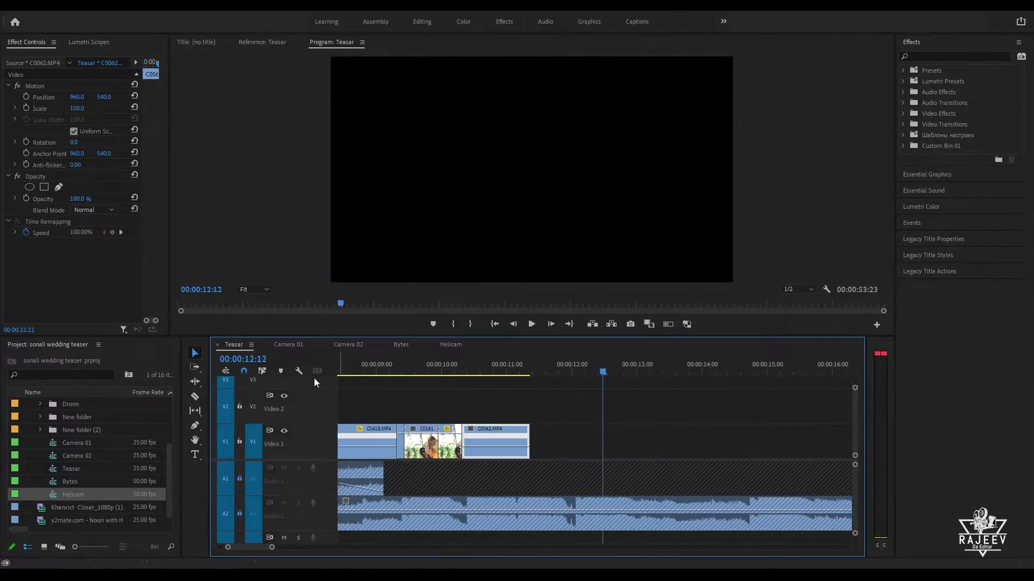
Step: Find the garden group clip C0095 at about 00:50:42 in Camera 02 and paste it directly after C0062 in the Teasar sequence
left_click(340, 344)
key("space")
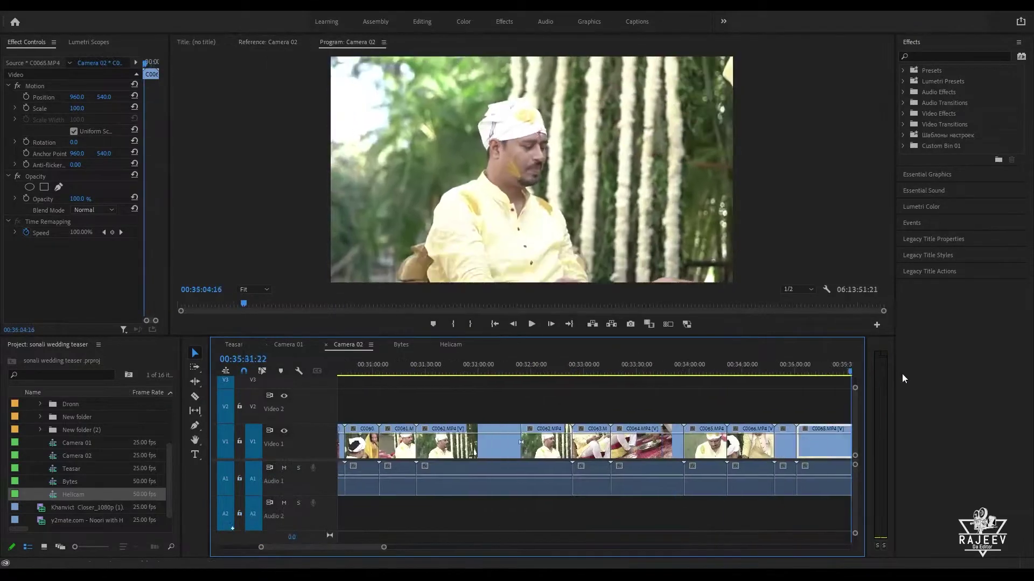
left_click_drag(405, 368, 875, 370)
key("minus")
scroll(754, 424, "down", 6)
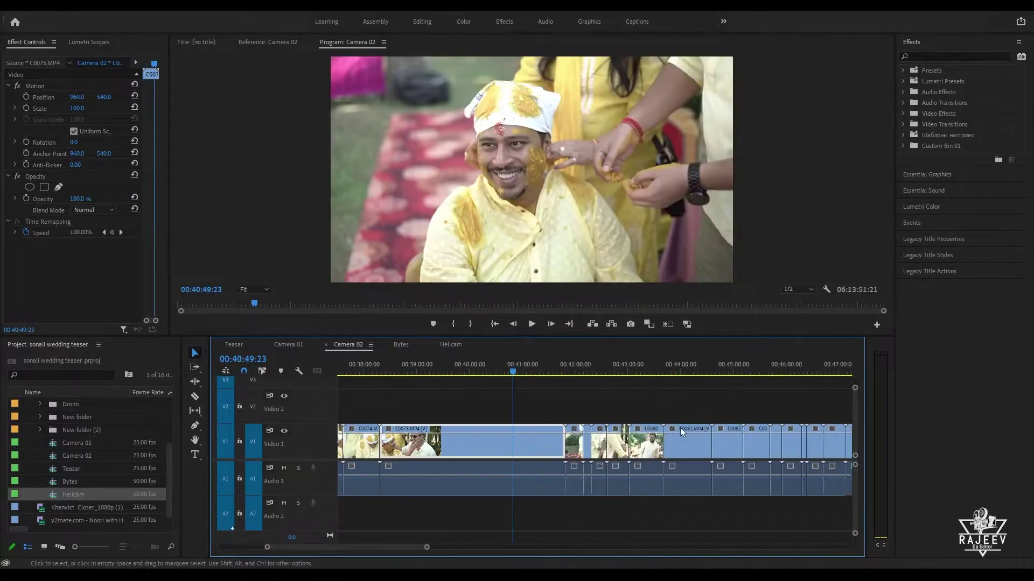
left_click_drag(525, 370, 864, 384)
key("space")
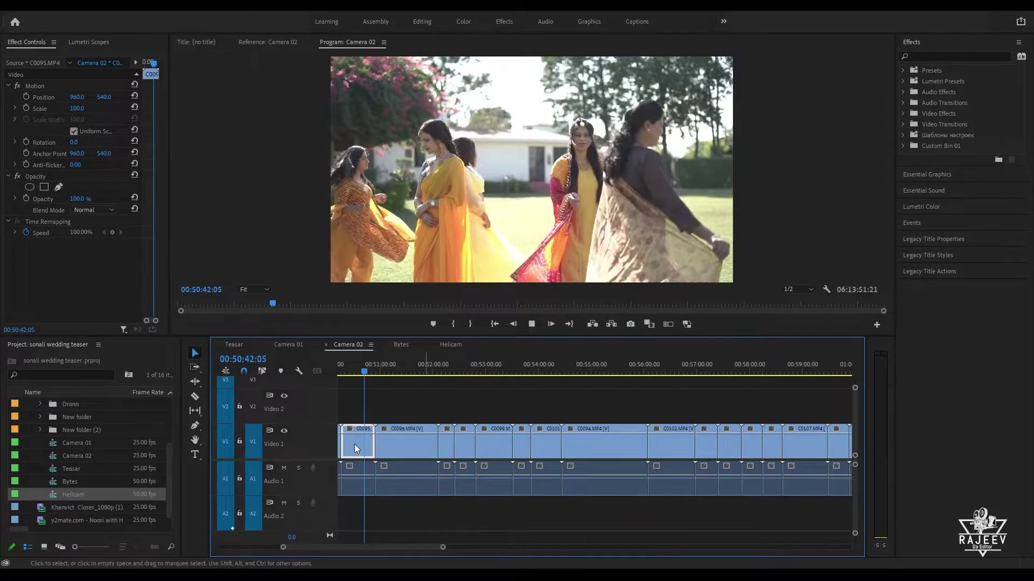
left_click(239, 345)
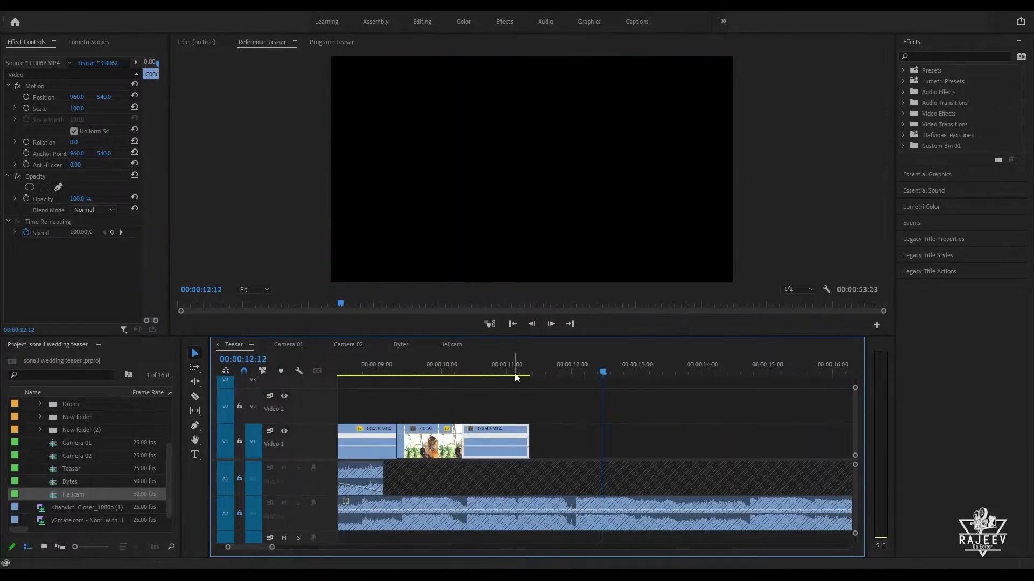
key("Up")
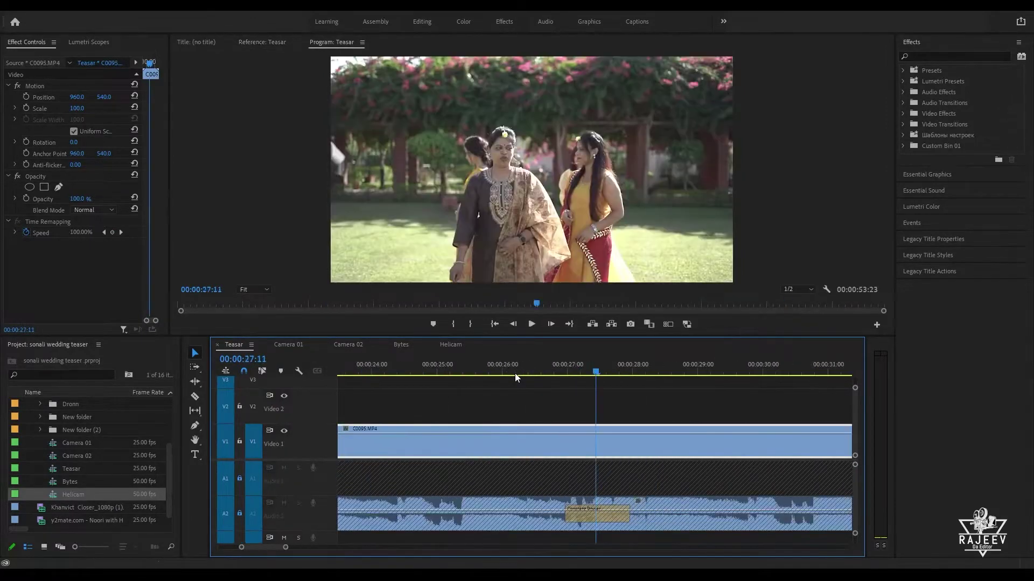
key("space")
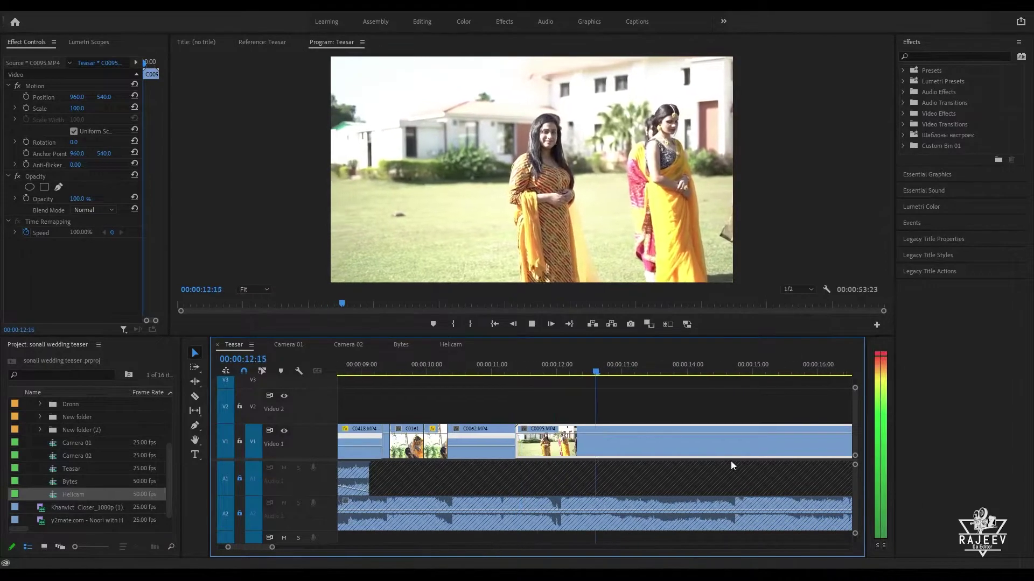
Step: Scrub through C0095 in the Teasar sequence and trim its start to the frame at about 00:00:25:00
left_click(615, 369)
left_click_drag(881, 383, 880, 383)
key("space")
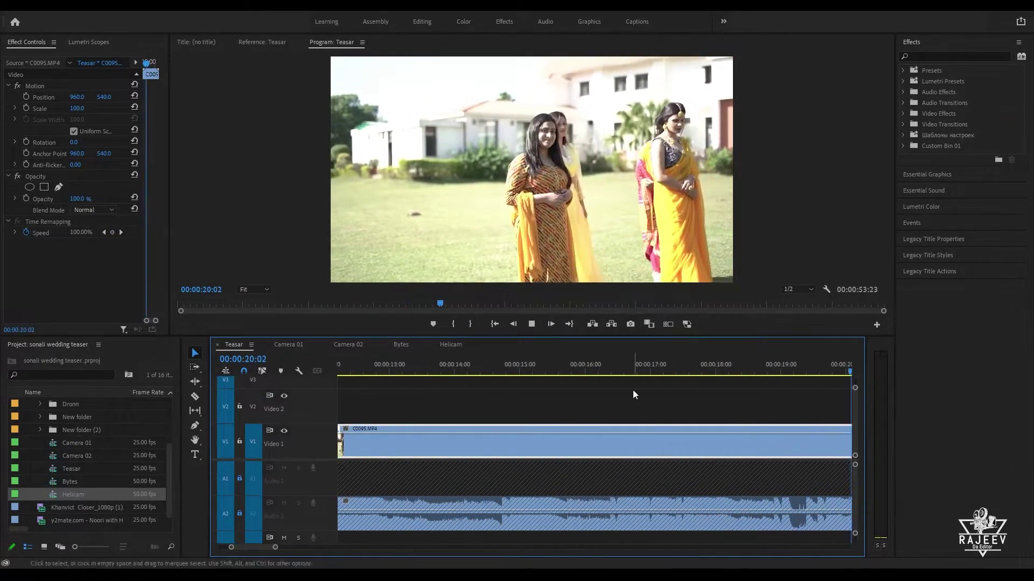
left_click(496, 372)
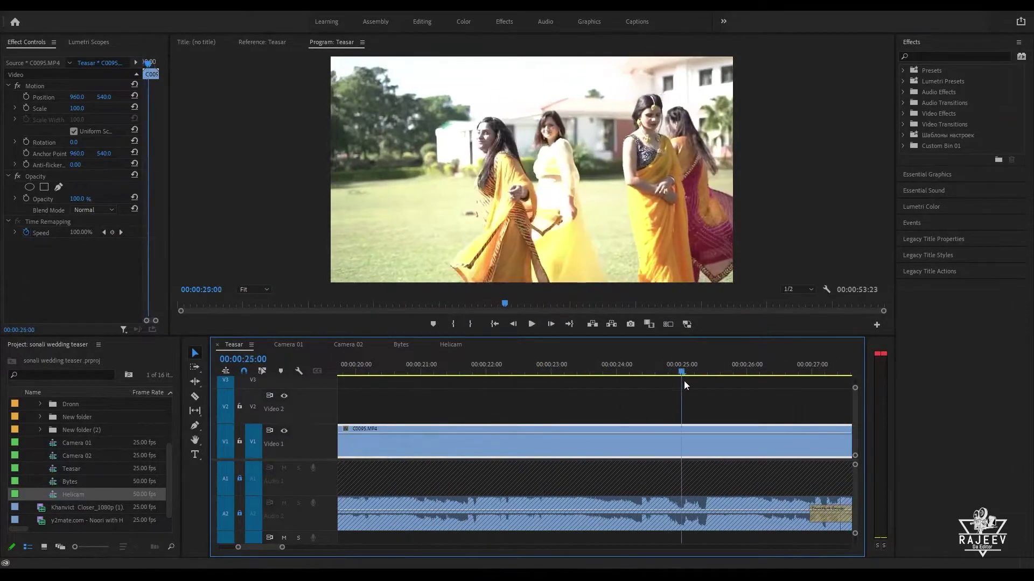
key("Up")
key("space")
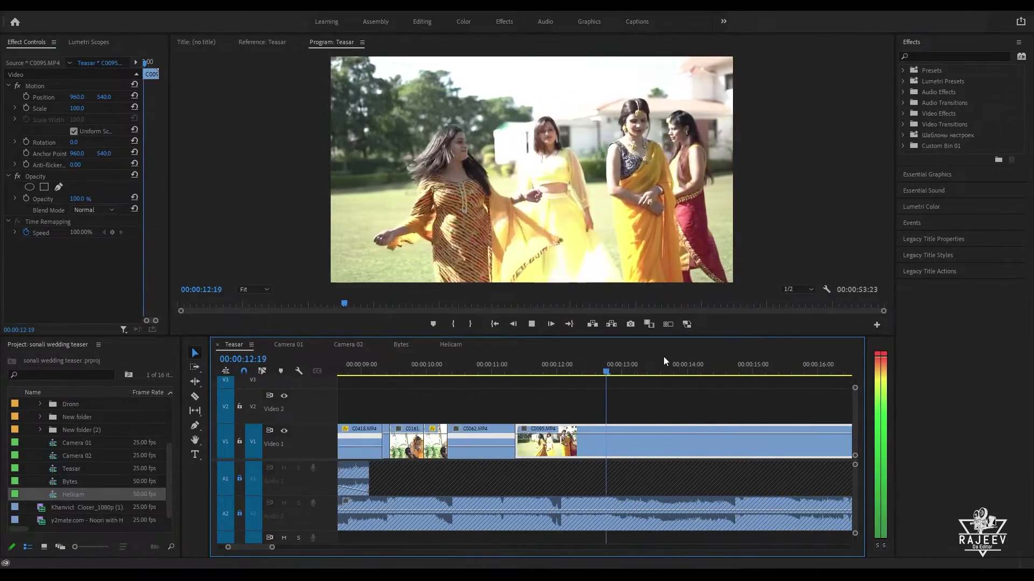
Step: Trim more off C0095's opening in short passes, replaying the transition from C0062 before the last trim at about 00:00:12:12
key("Up")
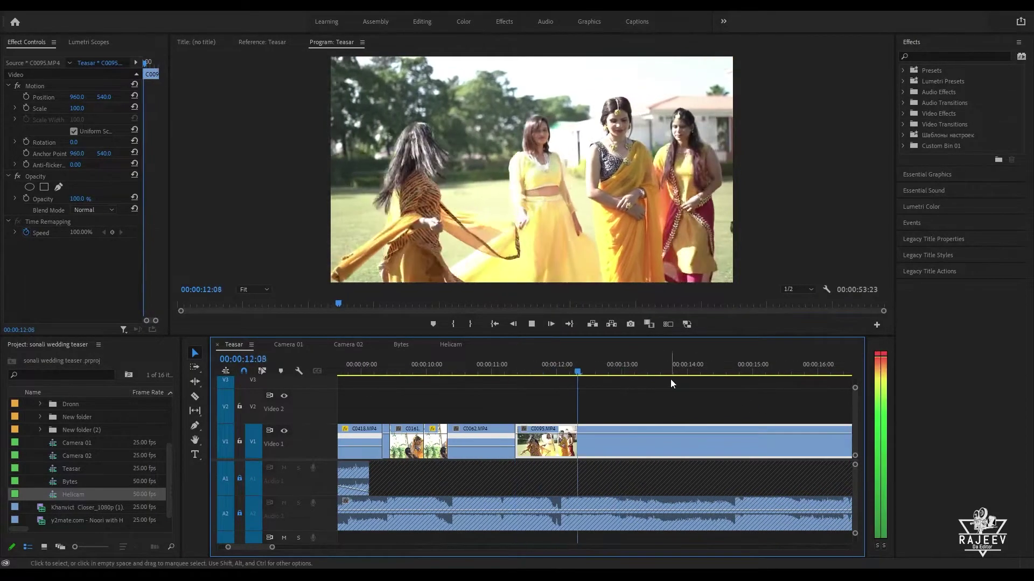
key("Up")
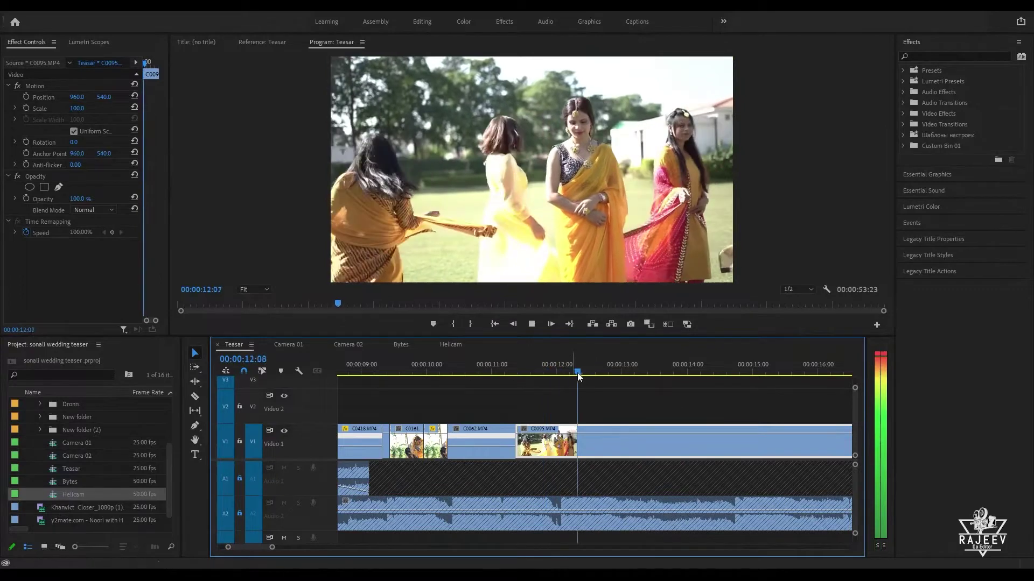
key("space")
left_click(491, 362)
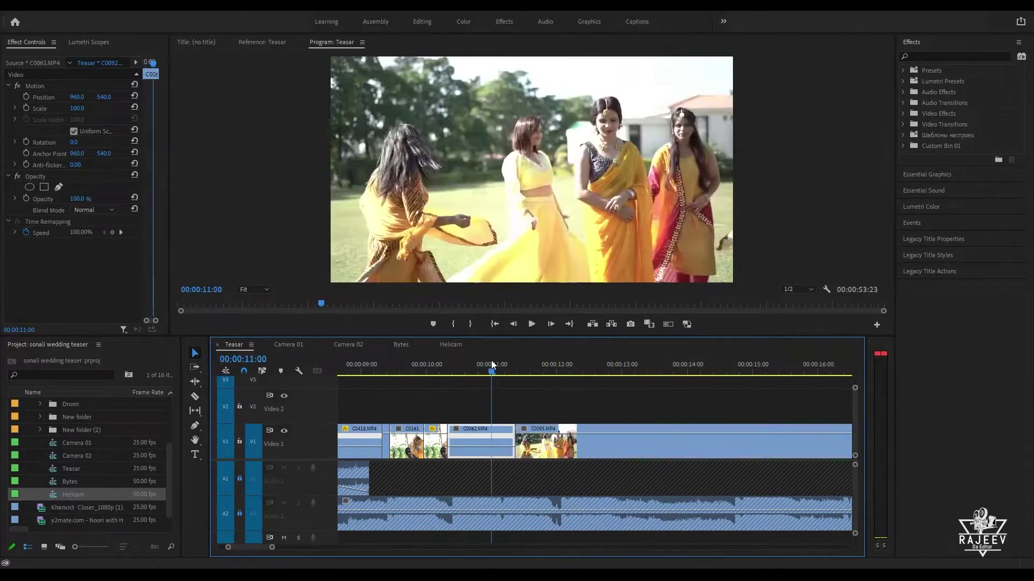
key("space")
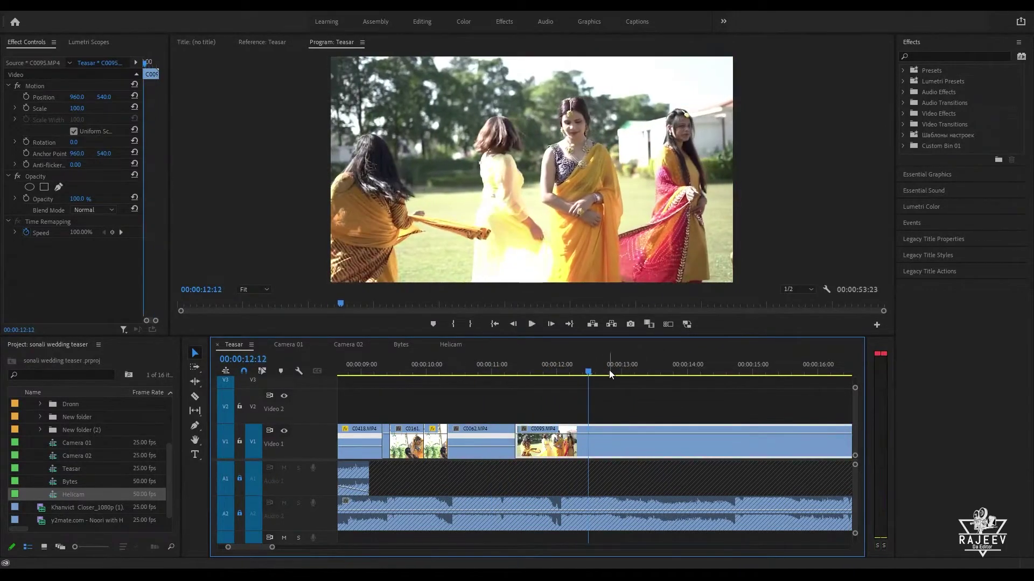
key("Up")
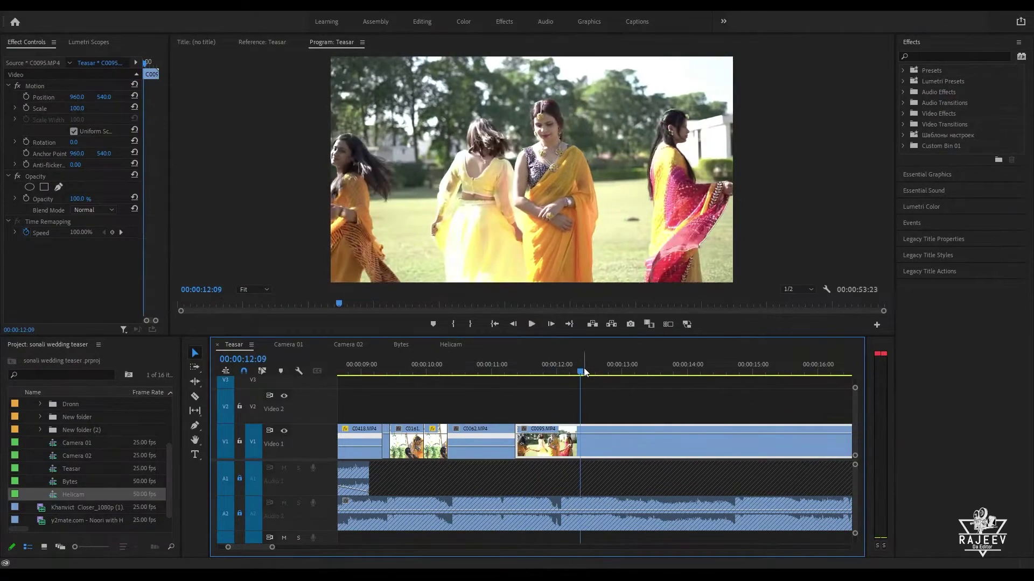
Step: Shorten the start of C0095 once more and replay the cut from C0062 at 00:00:11:09
left_click(684, 365)
left_click_drag(684, 365, 425, 364)
key("Up")
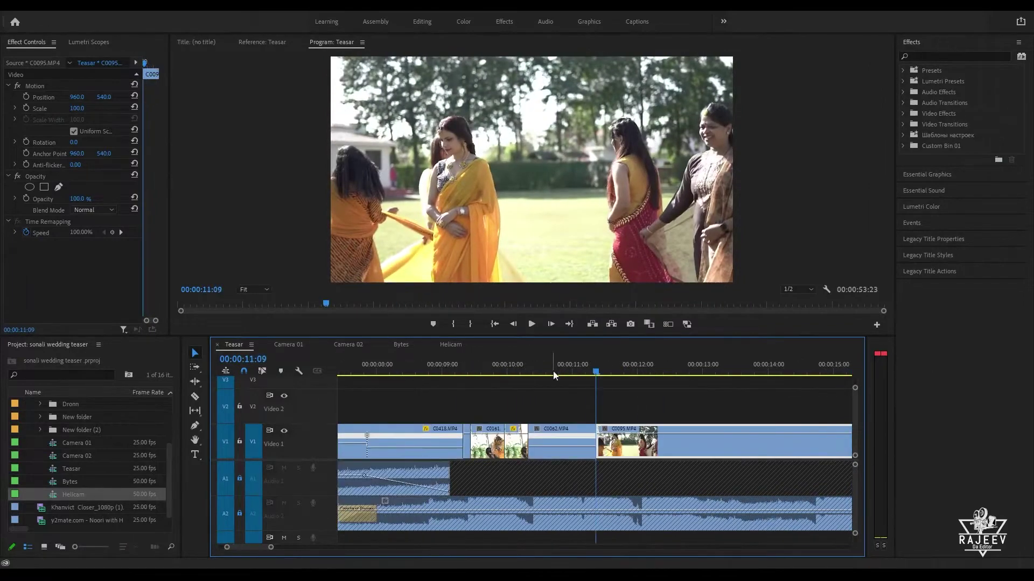
key("space")
key("space")
left_click(573, 370)
key("space")
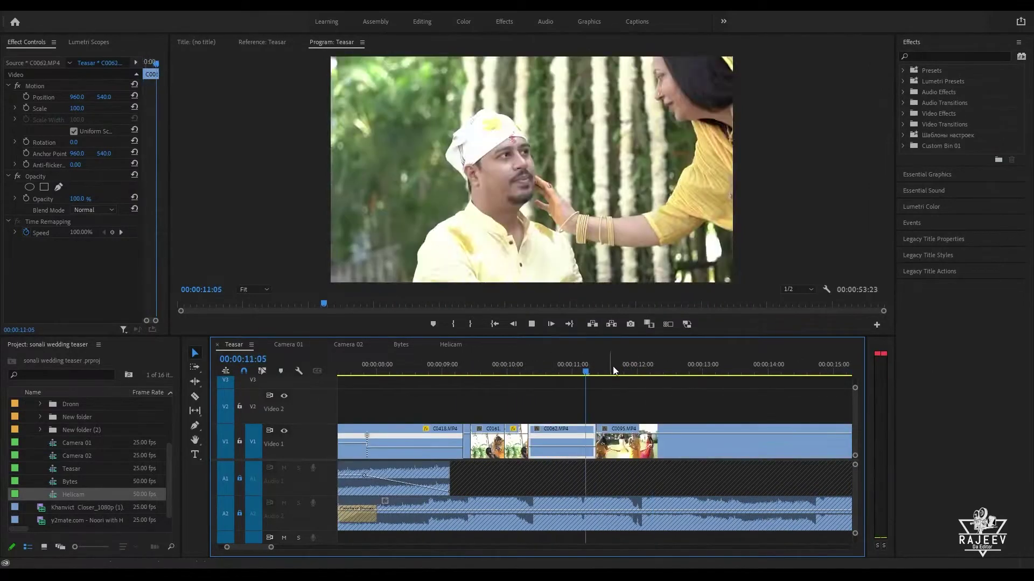
left_click(567, 371)
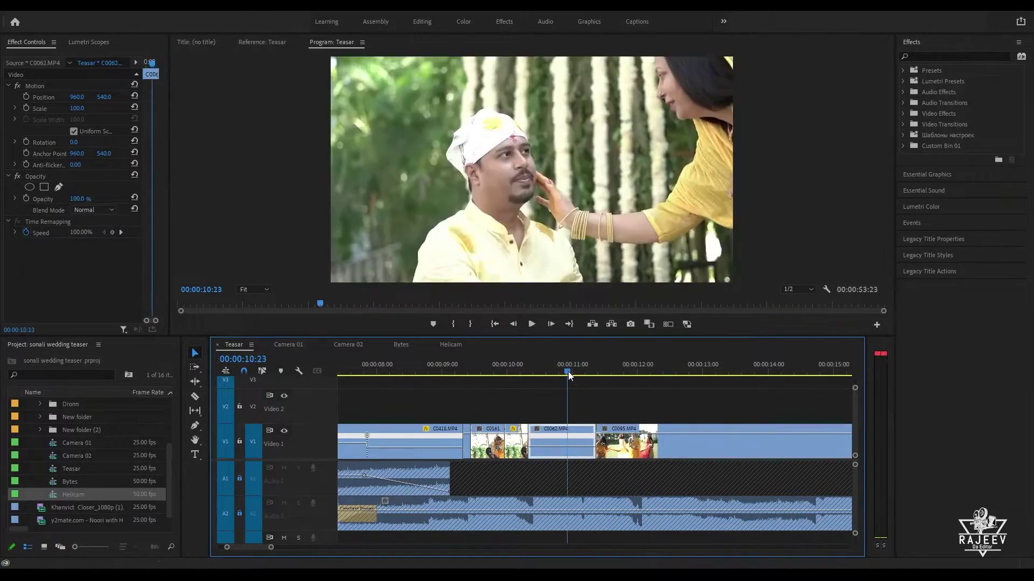
key("space")
Step: Trim the end of C0095 at 00:00:12:01 and play past the new end
left_click(672, 452)
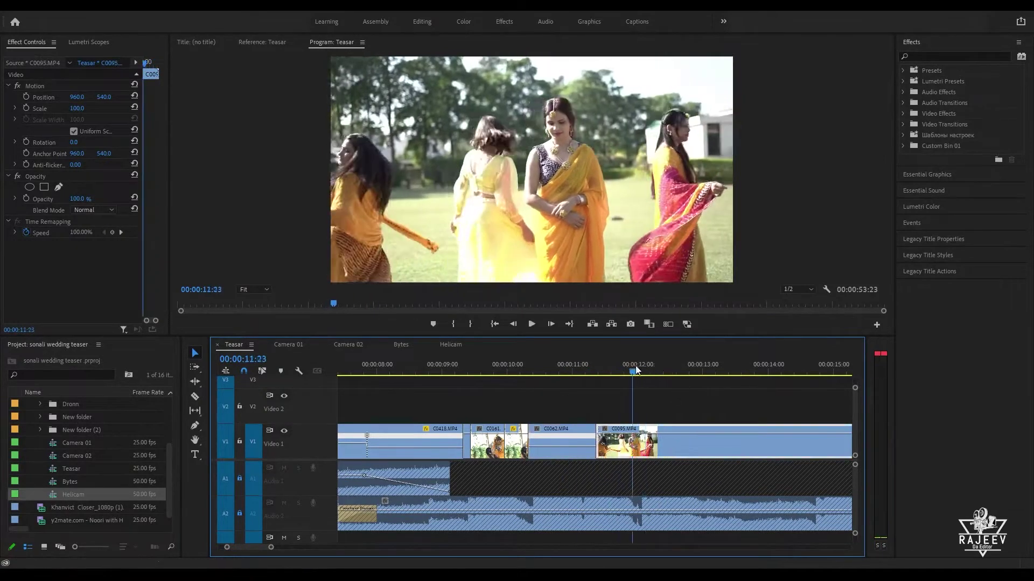
key("w")
key("space")
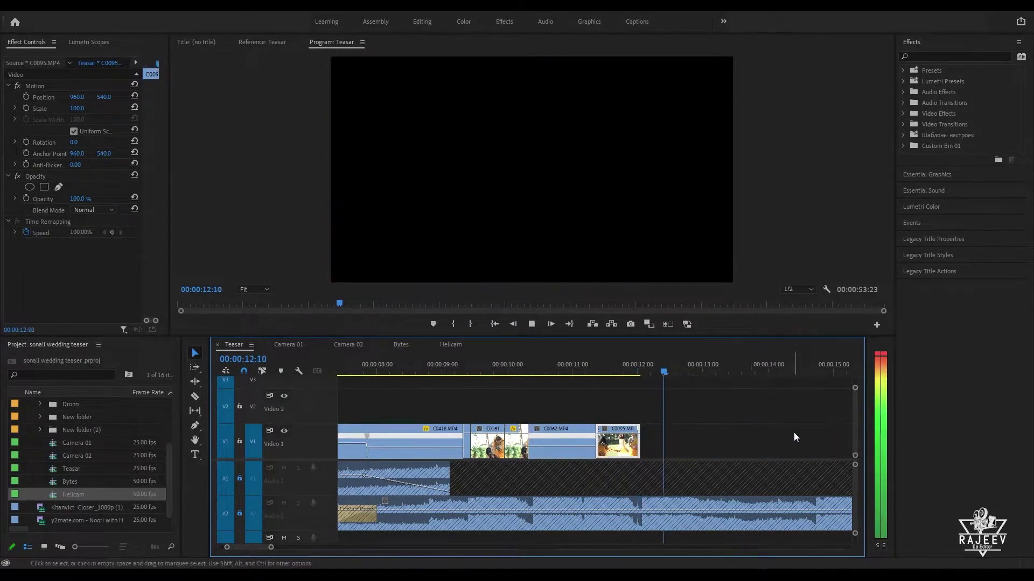
Step: Find the bride's haldi clip C0144 at about 01:15:33 in Camera 02 and paste it directly after C0095 in the Teasar sequence
left_click(348, 345)
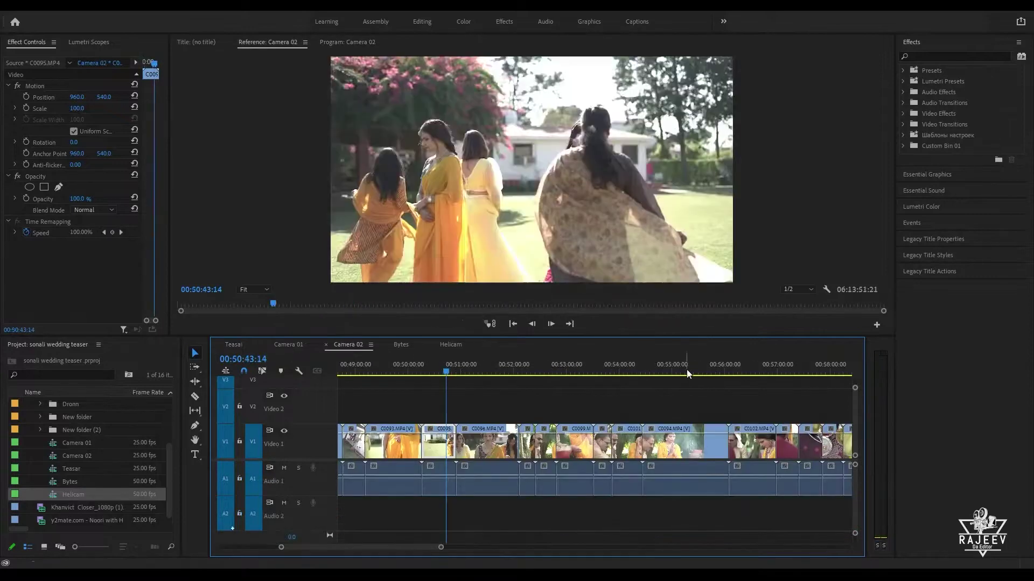
left_click_drag(479, 371, 867, 442)
key("space")
left_click_drag(434, 368, 683, 406)
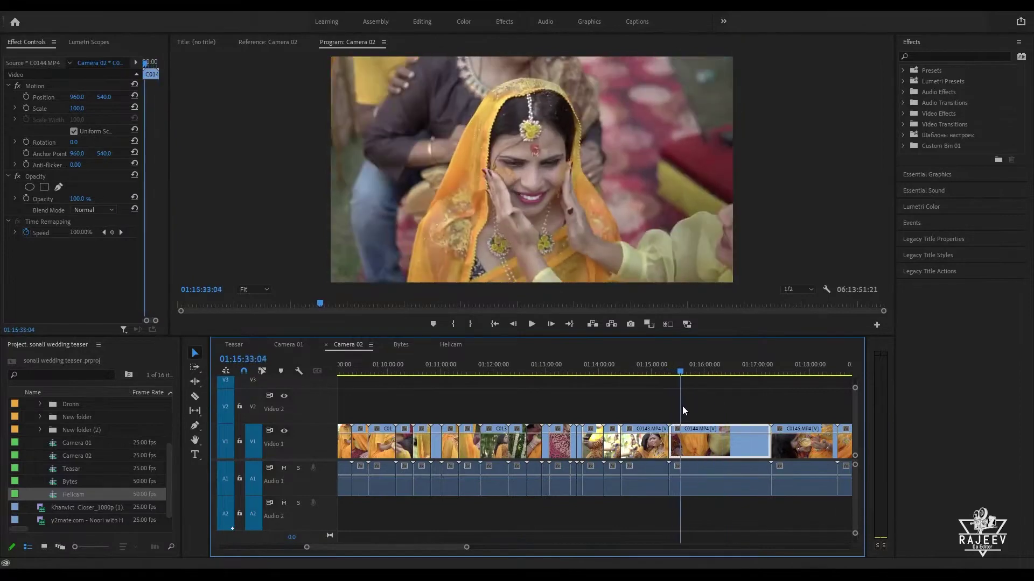
left_click(235, 345)
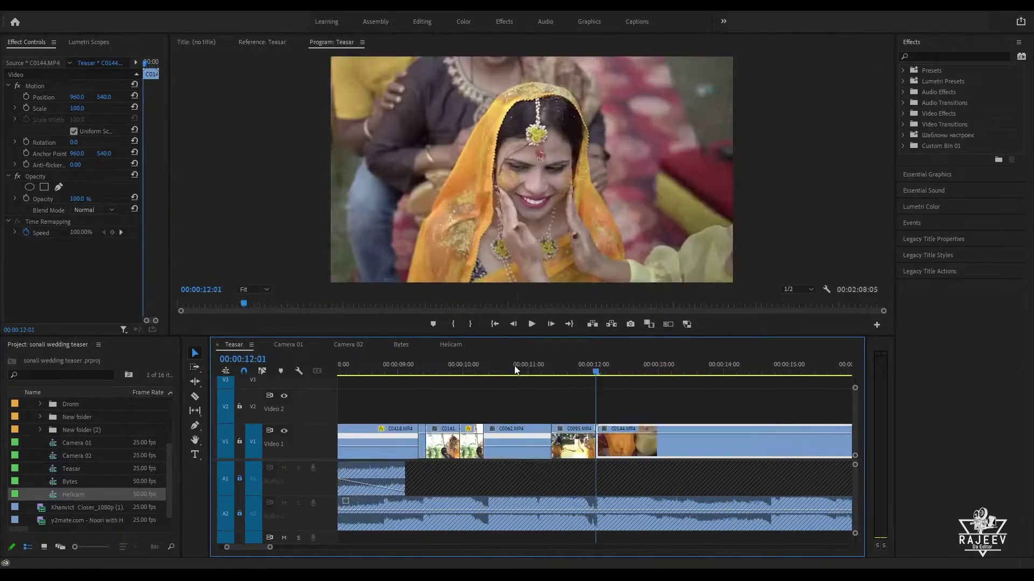
Step: Scrub through C0144 and trim its opening away up to the bride's hands-on-cheeks moment
key("space")
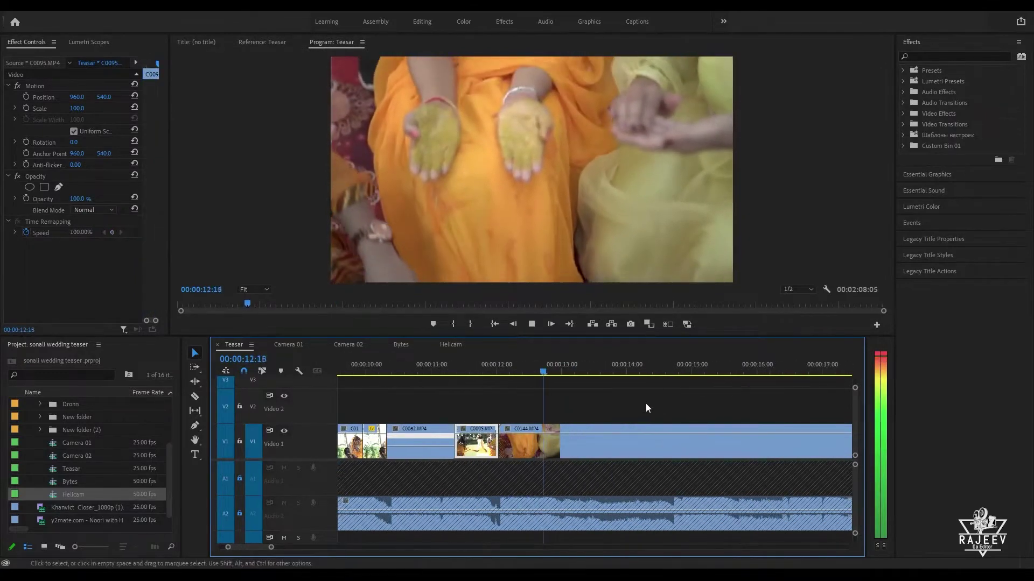
left_click_drag(571, 371, 638, 372)
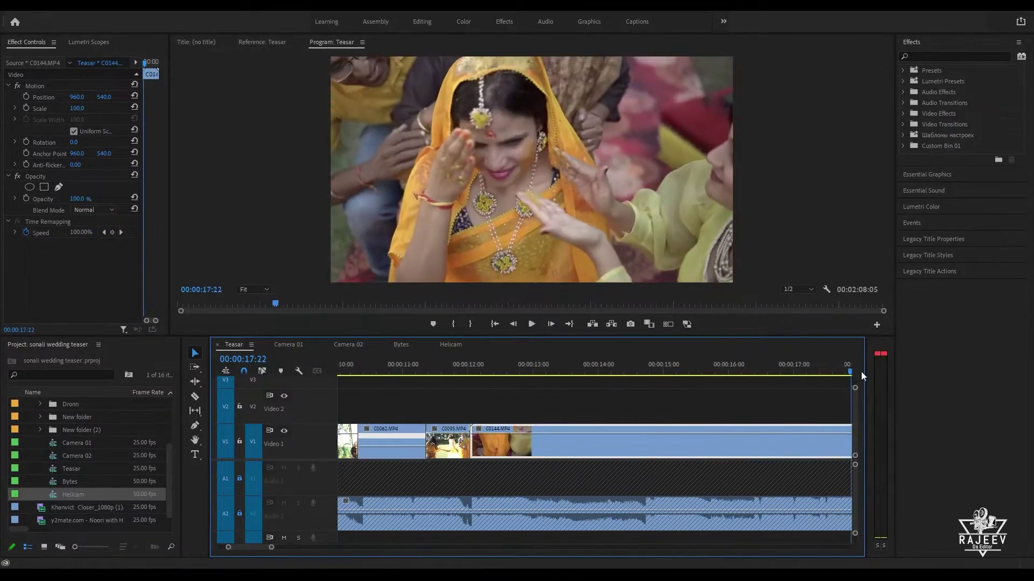
key("Up")
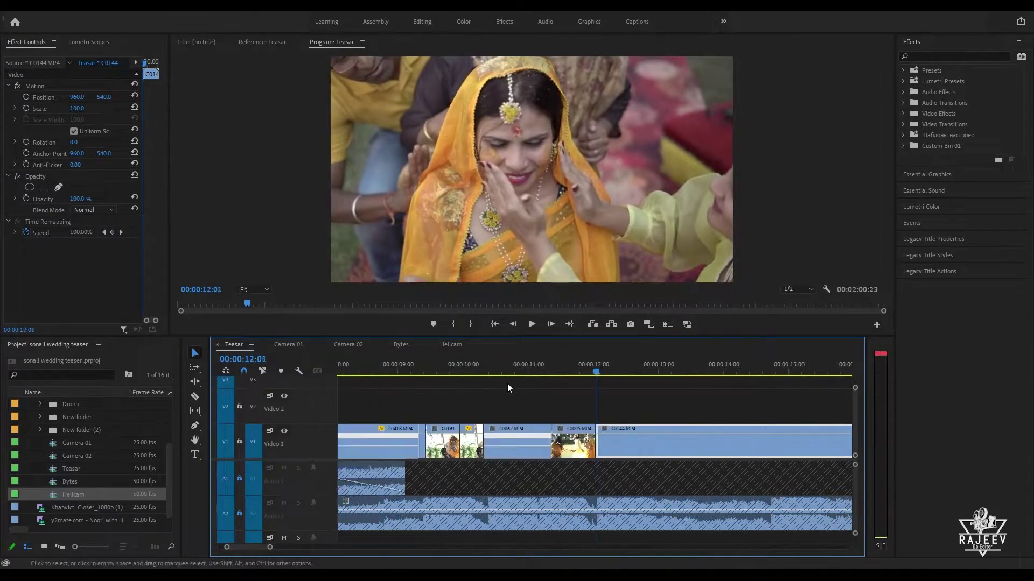
key("Up")
Step: Replay C0144 and trim its start again at 00:00:13:15
key("space")
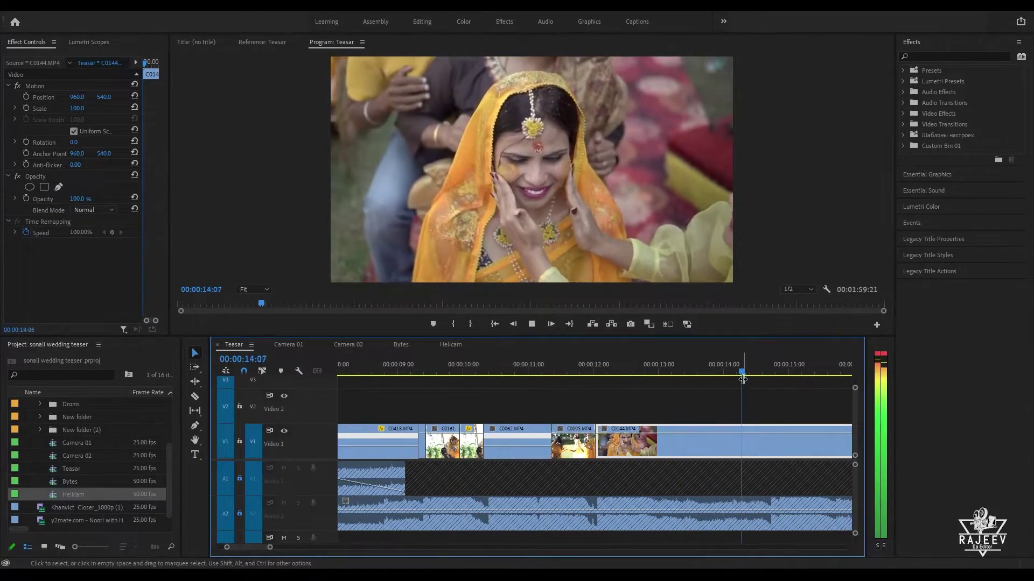
left_click(647, 365)
key("space")
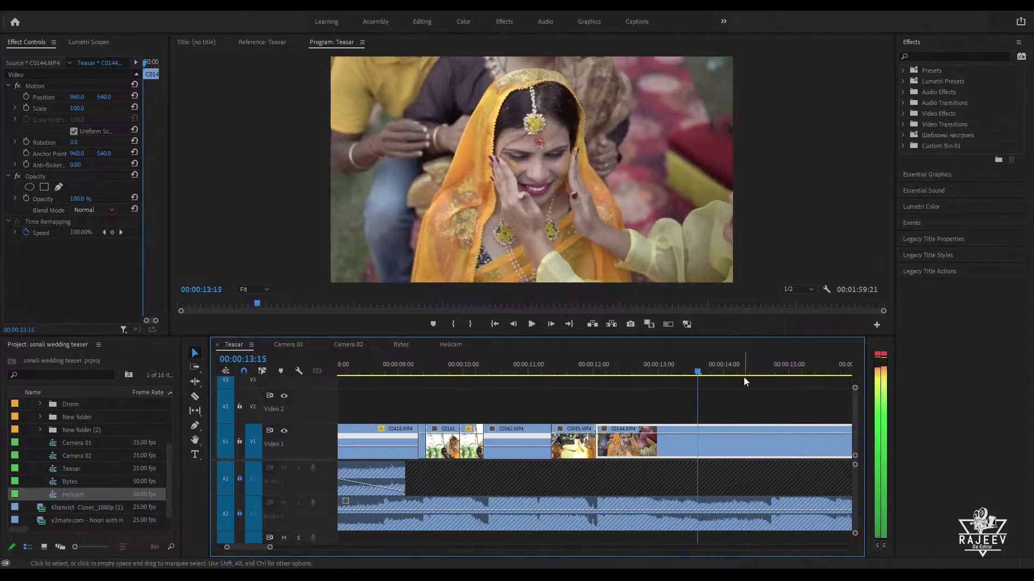
key("Up")
key("space")
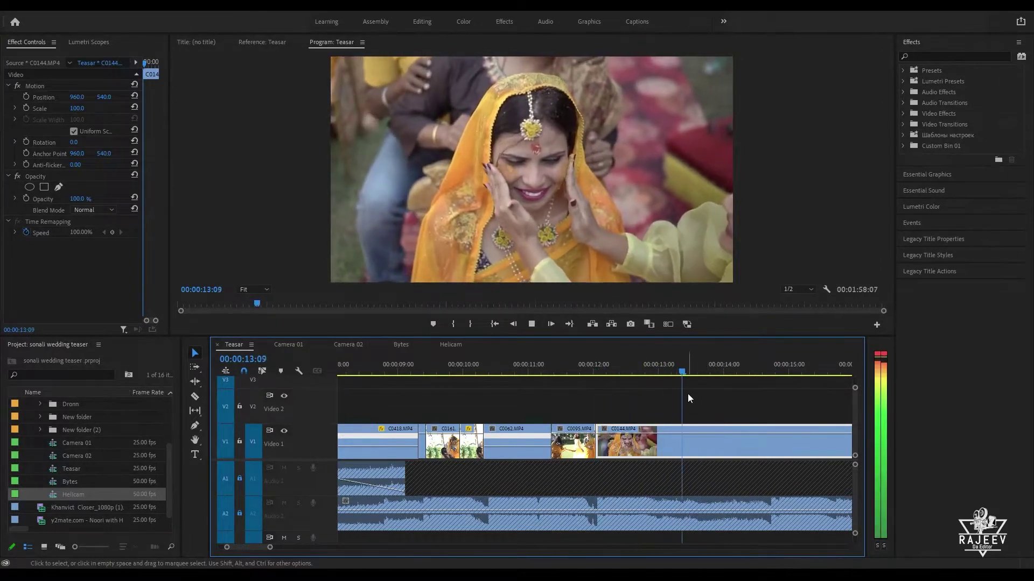
Step: Examine the rest of C0144, up to about 00:00:48:20, for a better moment of the bride
key("space")
key("space")
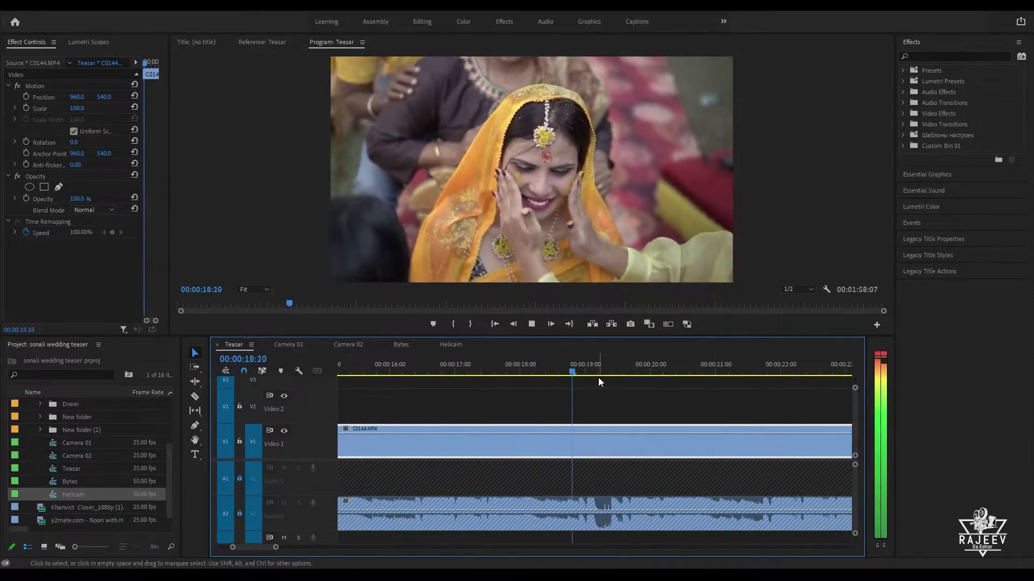
left_click_drag(602, 373, 719, 373)
key("space")
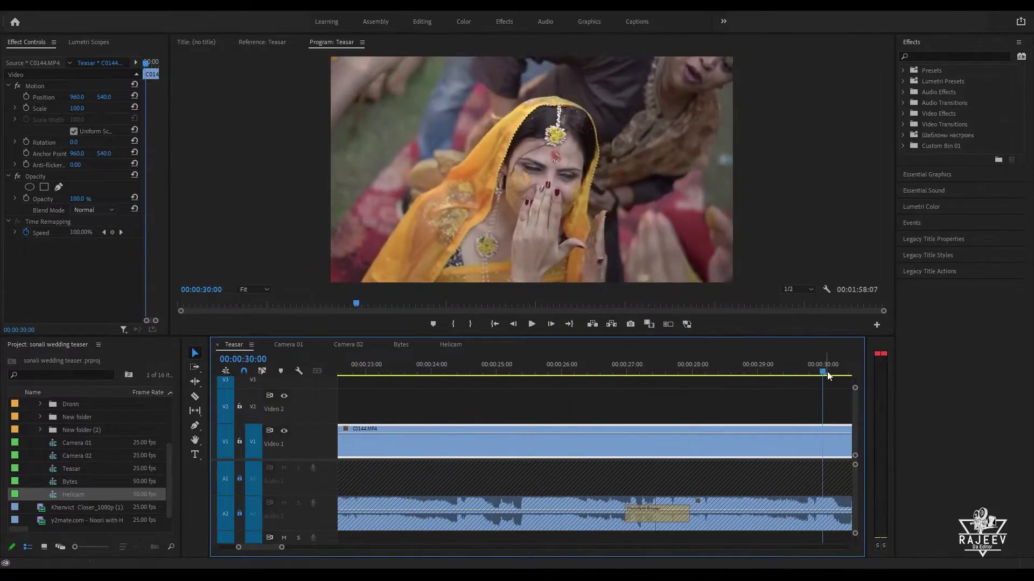
left_click(432, 368)
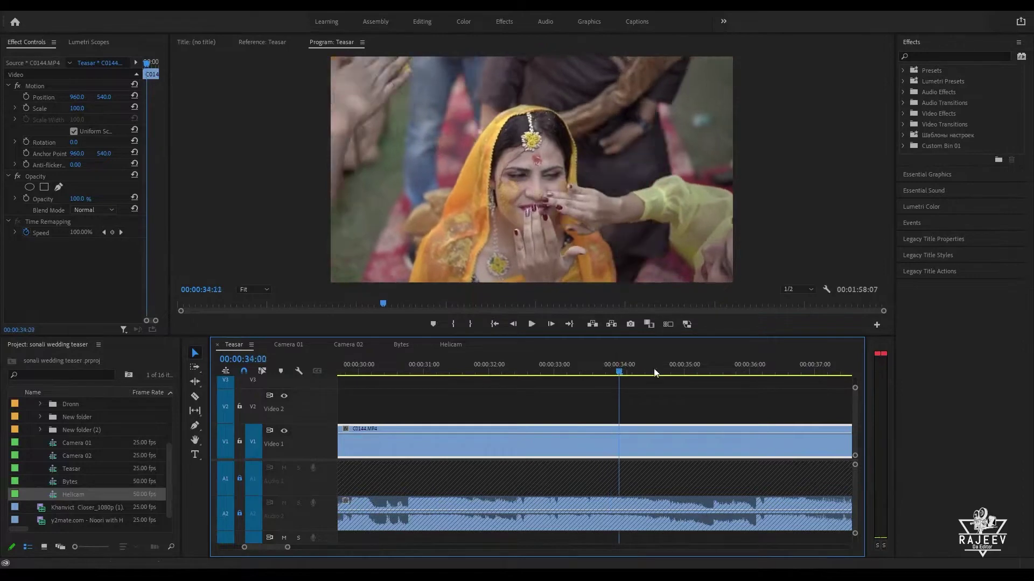
left_click_drag(655, 373, 792, 382)
left_click_drag(893, 386, 456, 366)
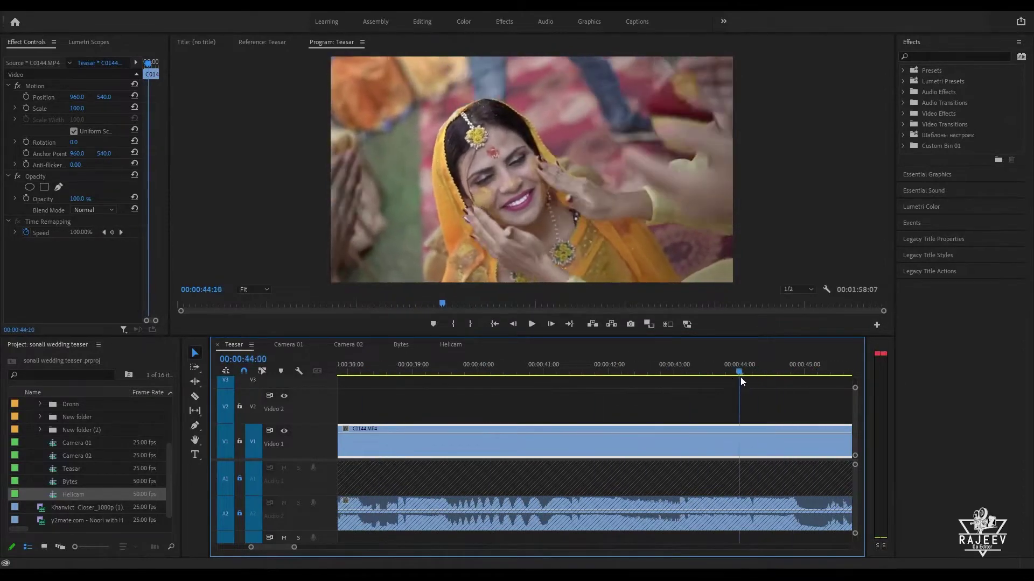
left_click_drag(958, 393, 735, 395)
key("space")
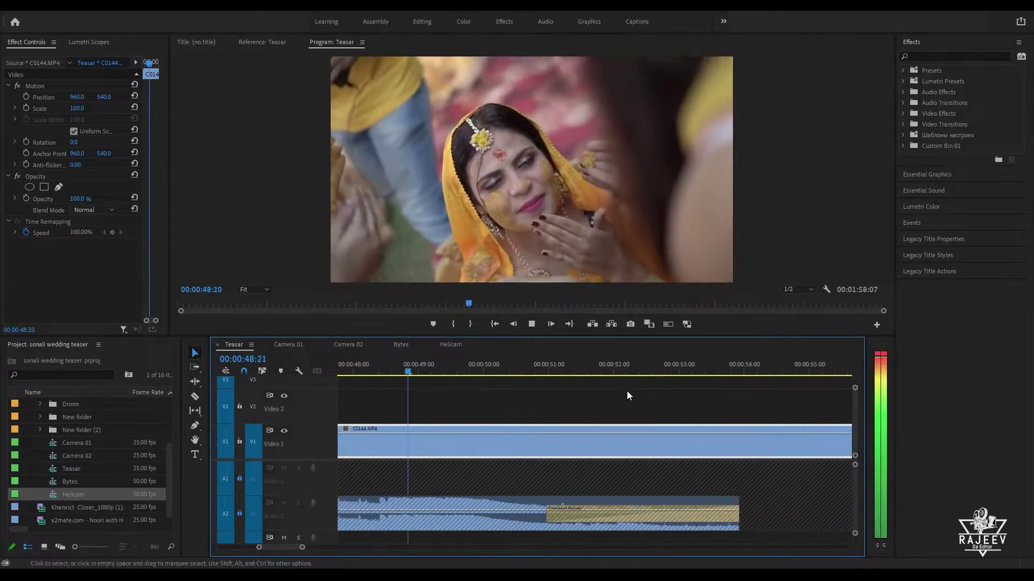
Step: Trim C0144's start twice more, replaying the cuts from C0062 in between and making the last trim at 00:00:13:01
key("space")
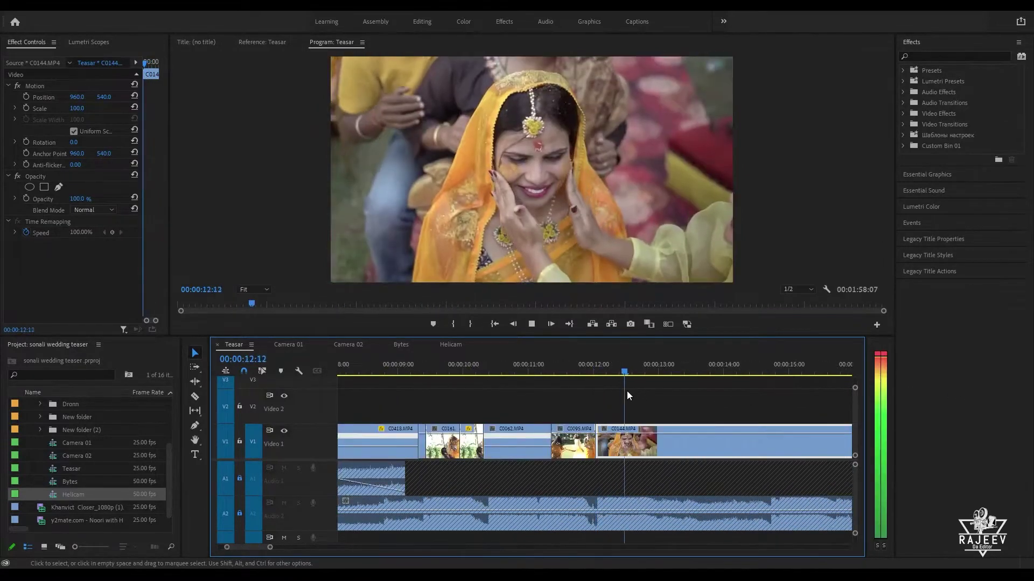
key("q")
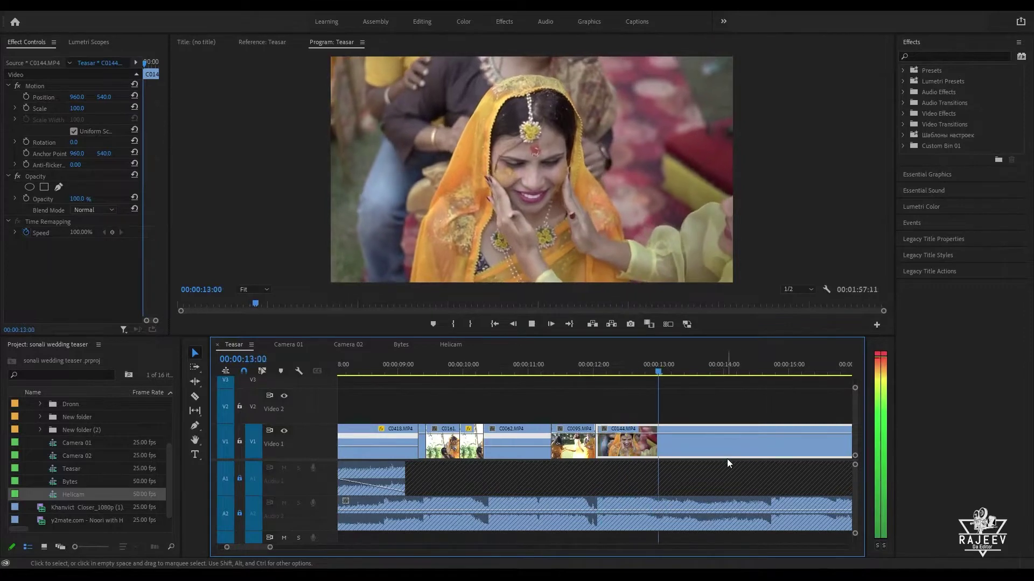
key("space")
left_click(533, 372)
key("space")
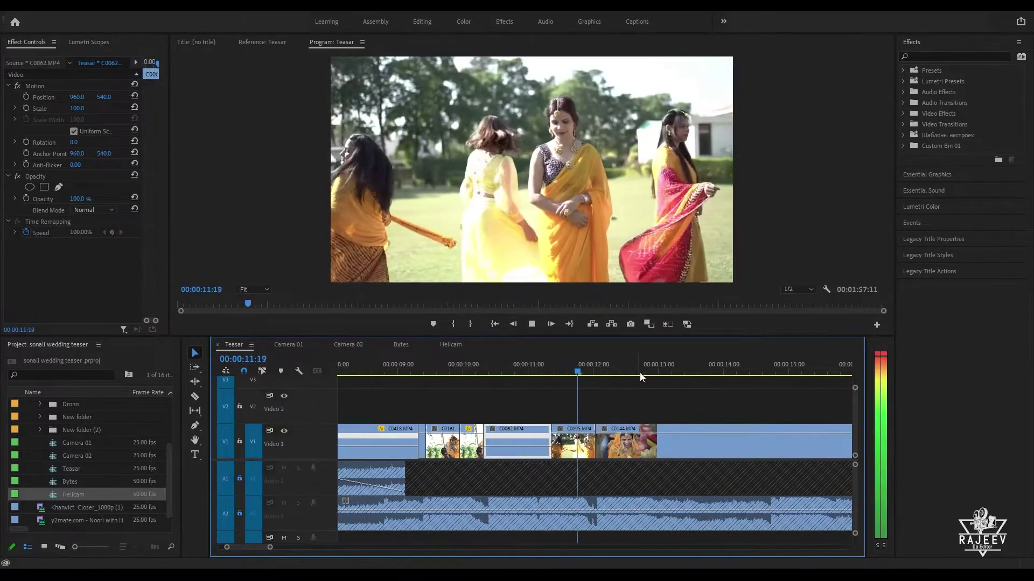
key("space")
key("q")
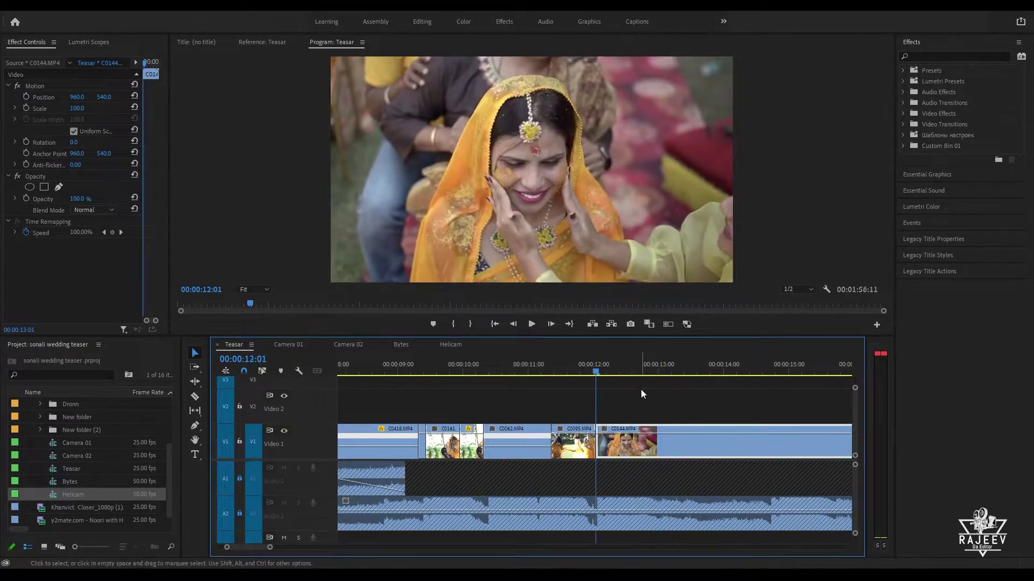
Step: Replay the cut from C0095 into C0144, trim C0144's start at 00:00:13:00 and preview the result
key("space")
key("space")
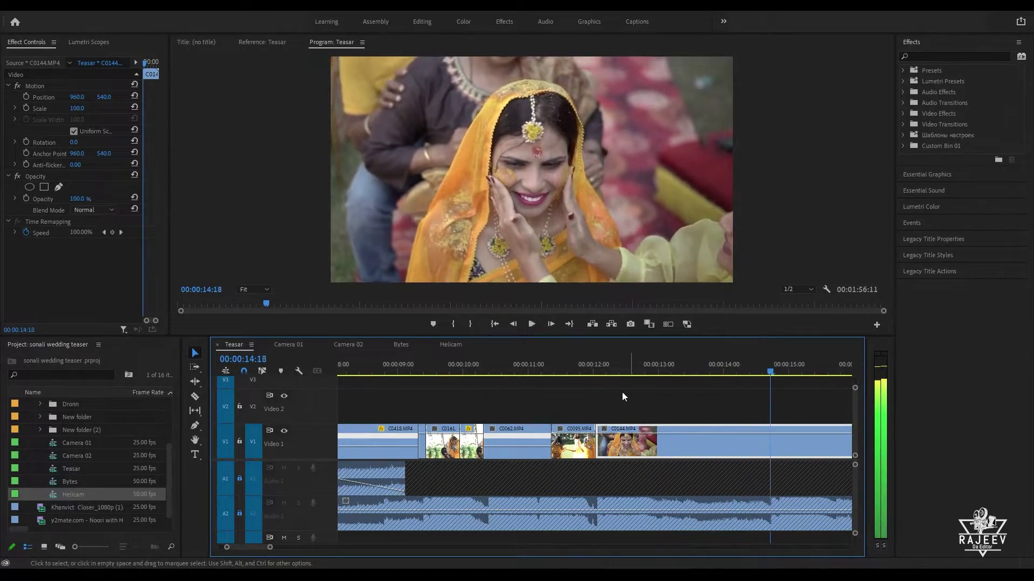
left_click(581, 363)
key("space")
key("space")
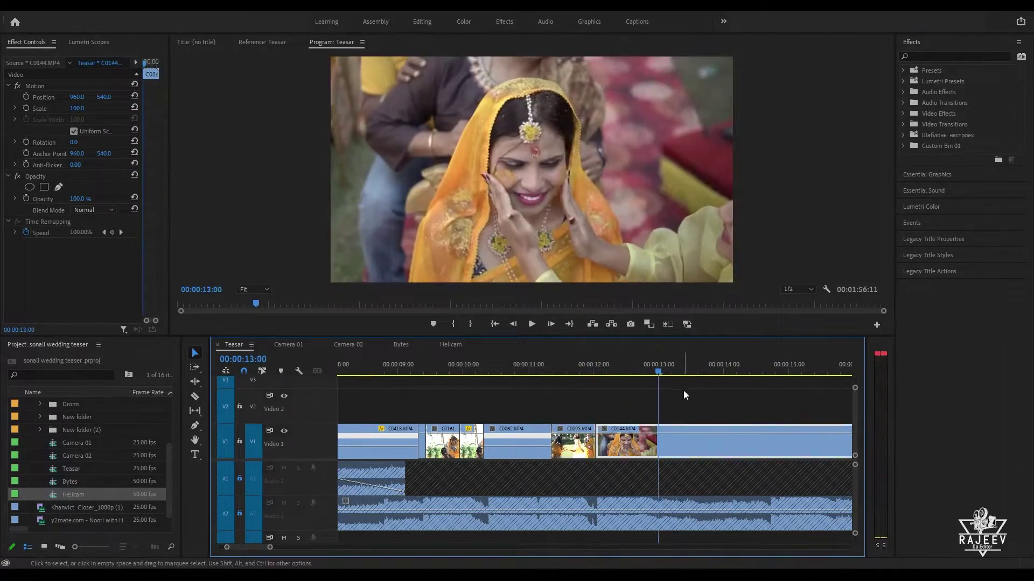
key("Up")
key("space")
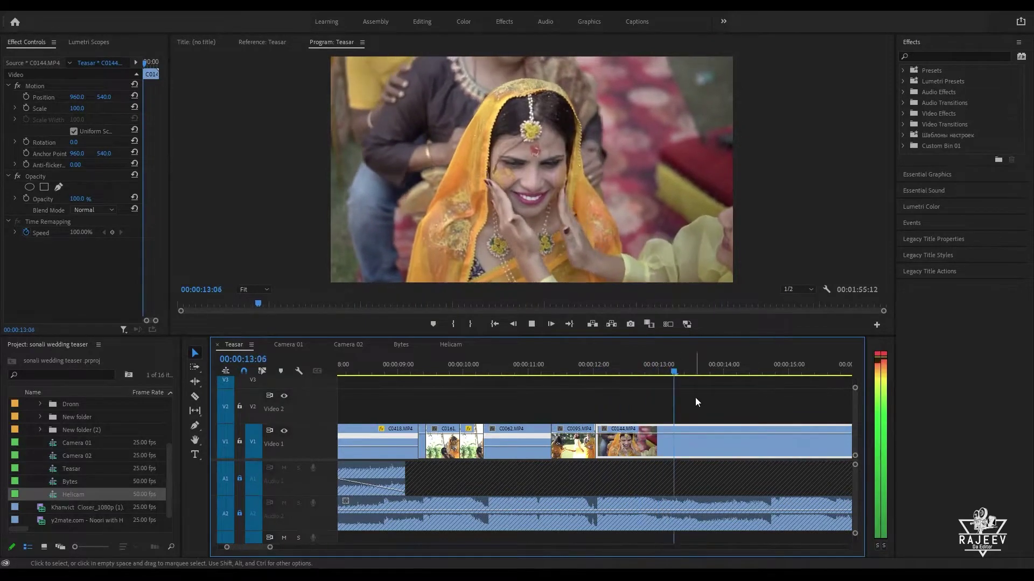
key("space")
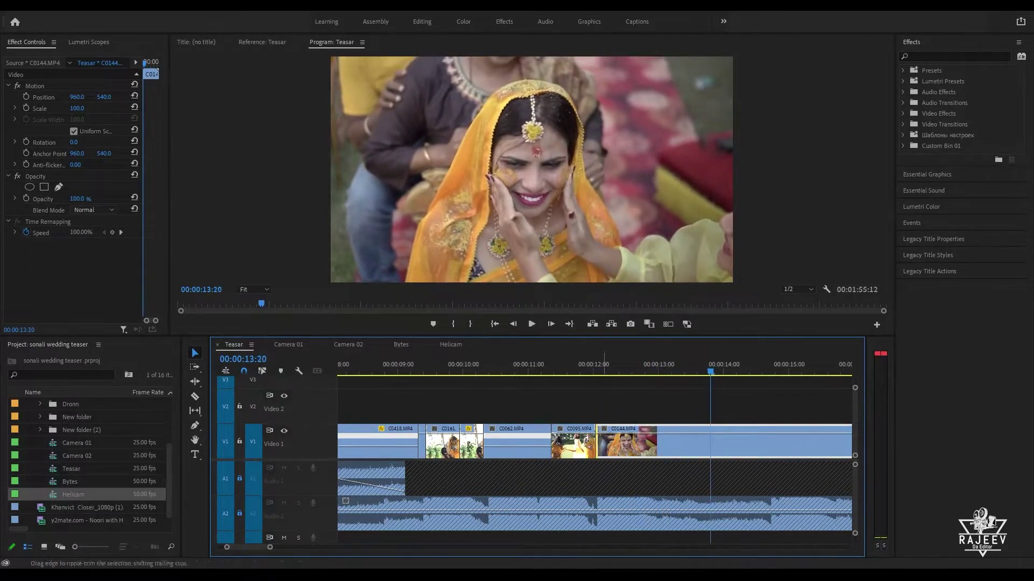
Step: Replay the cut from C0095 into C0144, trim C0144's end at 00:00:12:24 and listen to the music after it
key("space")
key("Up")
key("Up")
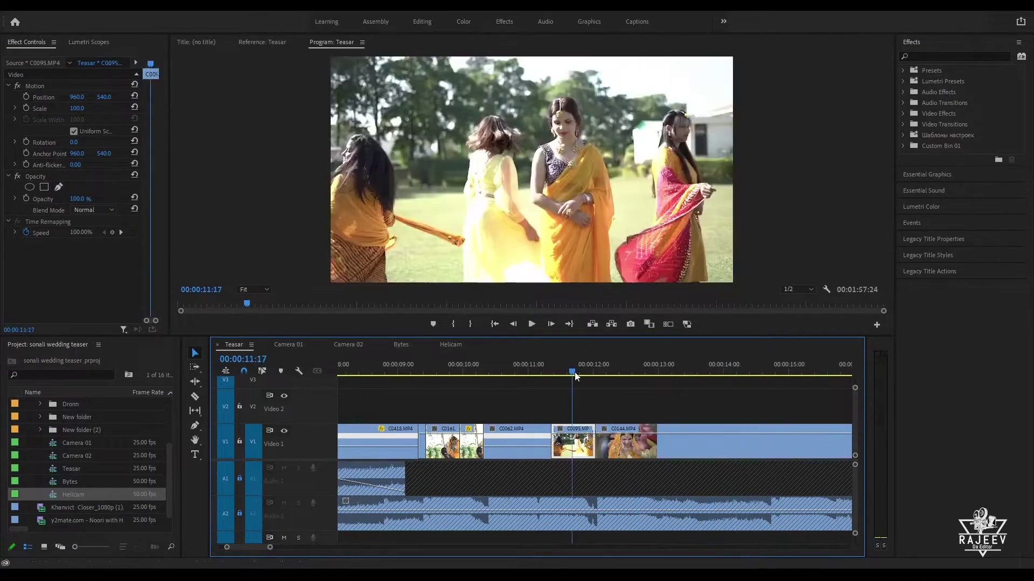
left_click(591, 374)
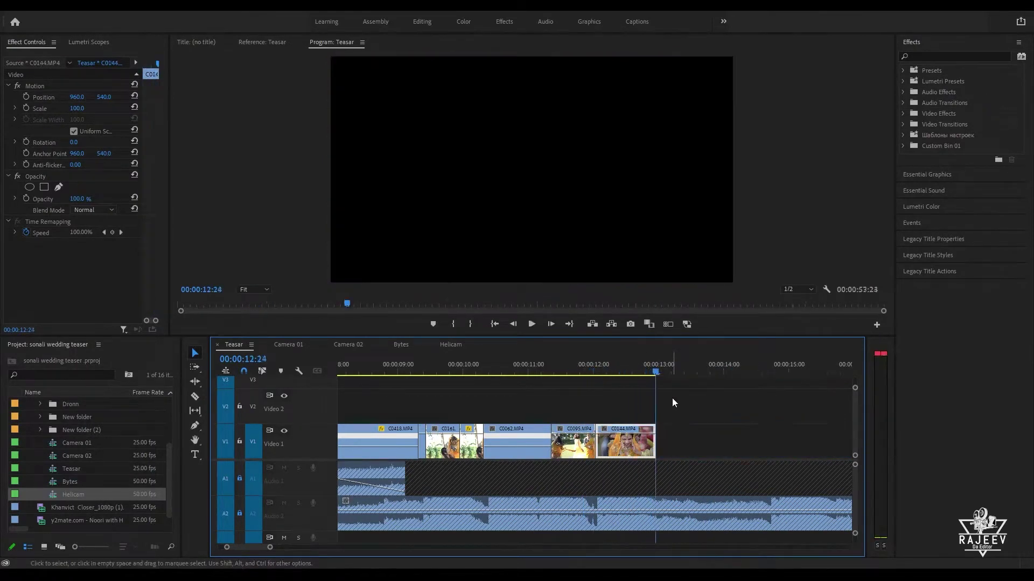
scroll(754, 447, "down", 3)
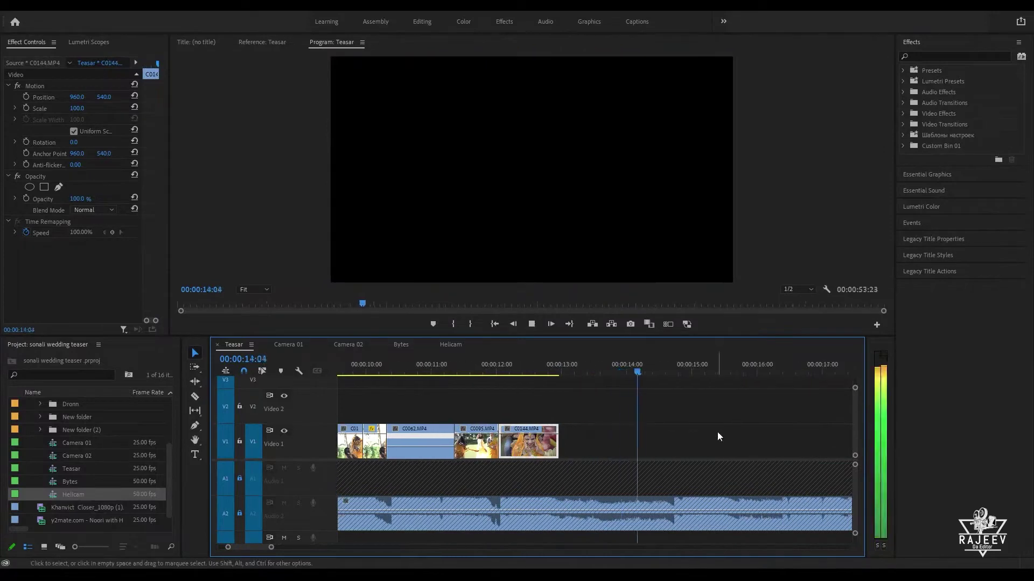
key("space")
Step: Search the Camera 02 footage after C0144, from 01:15:33:04 to about 01:36:12:15, for the next teaser shot
left_click(340, 345)
key("minus")
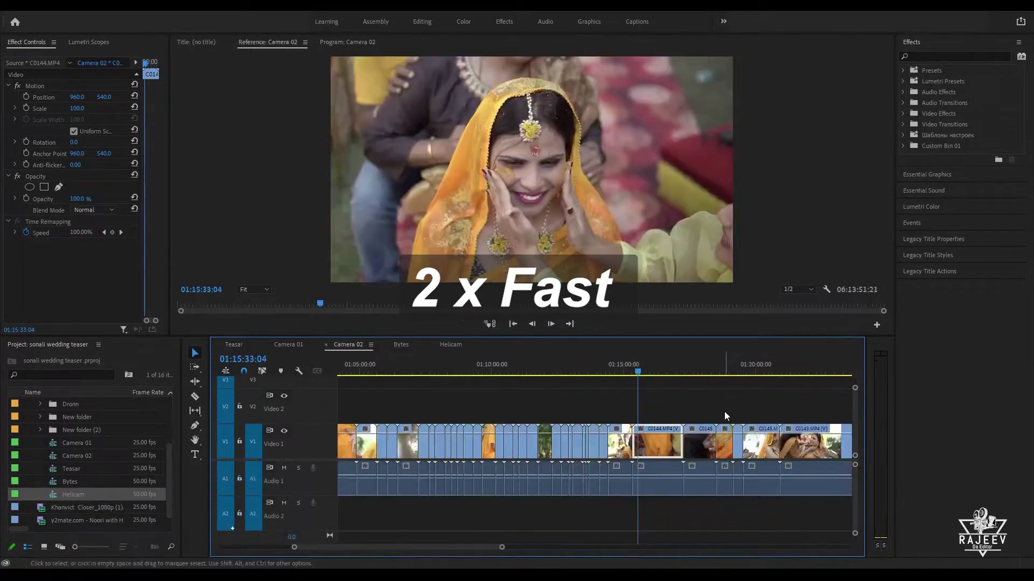
scroll(725, 412, "down", 5)
left_click(632, 367)
left_click_drag(635, 364, 838, 374)
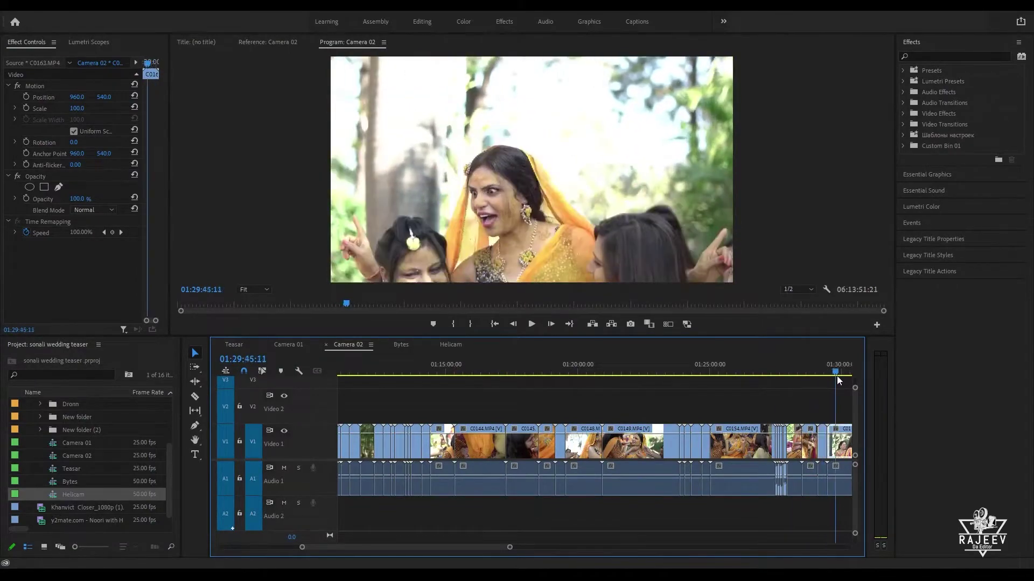
key("space")
scroll(815, 383, "down", 5)
left_click_drag(380, 372, 563, 383)
key("equal")
key("equal")
left_click(457, 374)
key("space")
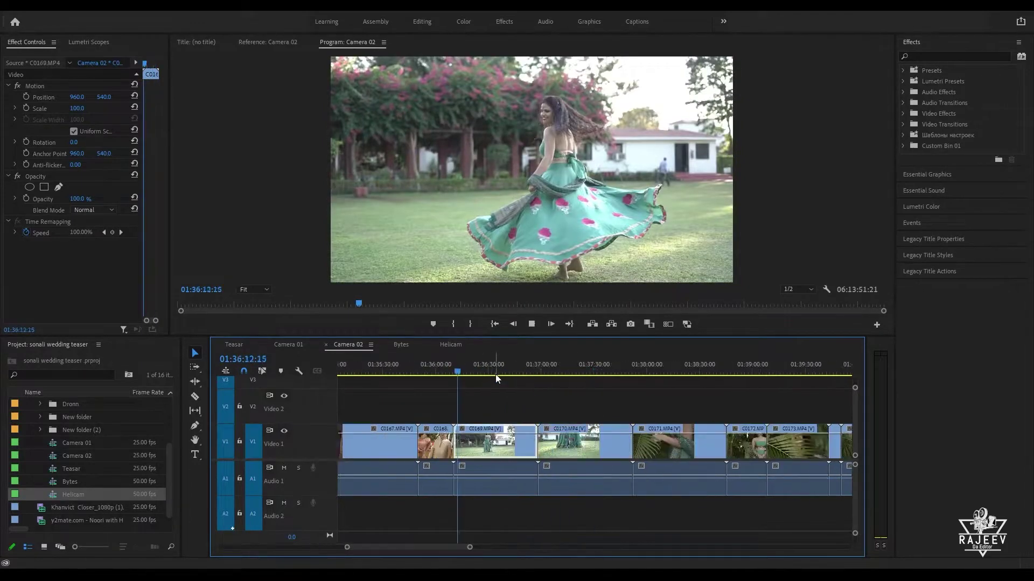
Step: Examine the Camera 02 clips from C0169 through the night portraits, up to about 02:07:51:17, for a usable shot
left_click_drag(465, 372, 846, 401)
key("space")
left_click_drag(446, 370, 860, 438)
key("space")
key("space")
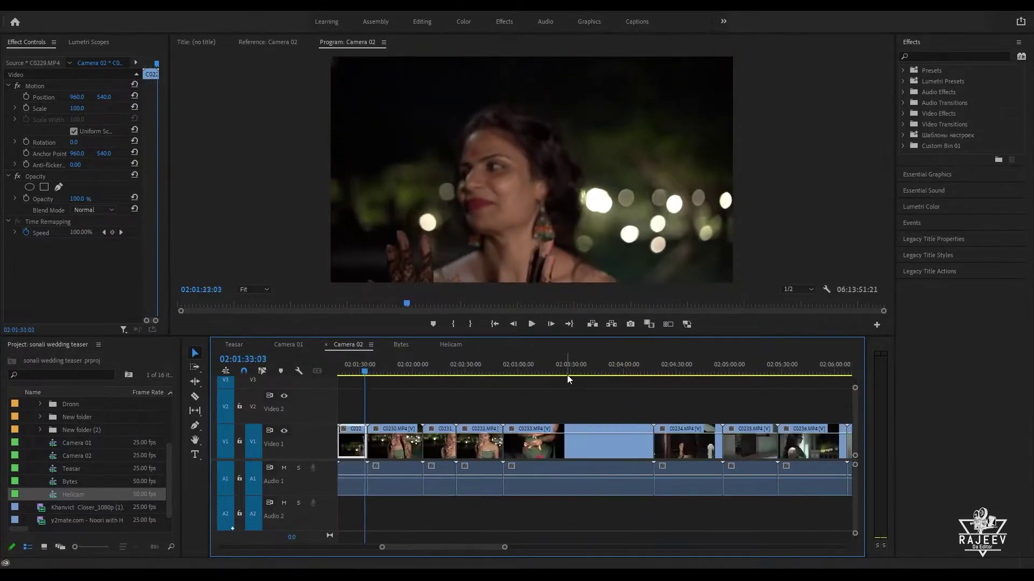
left_click(566, 371)
key("minus")
scroll(637, 403, "down", 2)
left_click_drag(669, 362, 602, 412)
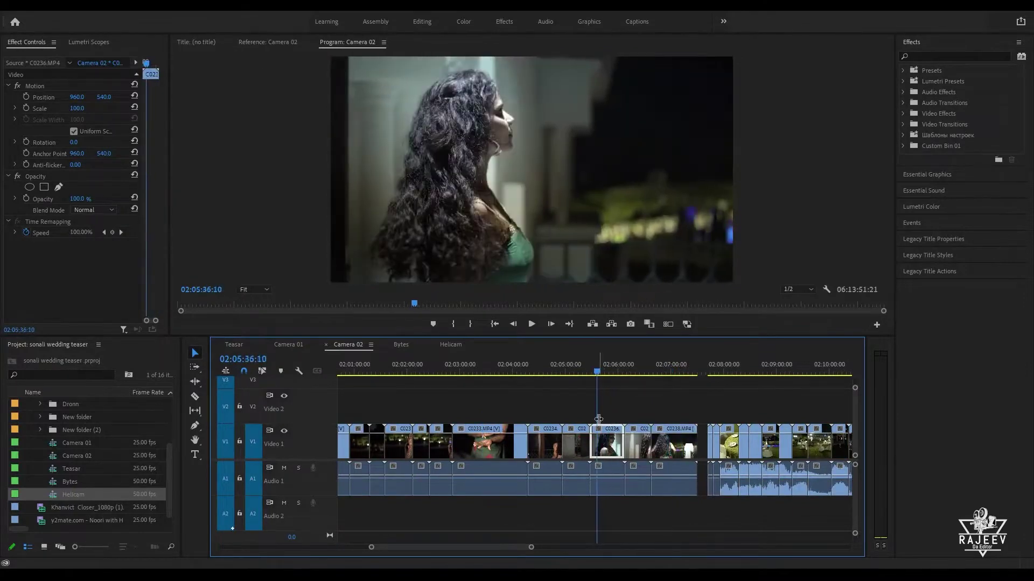
key("space")
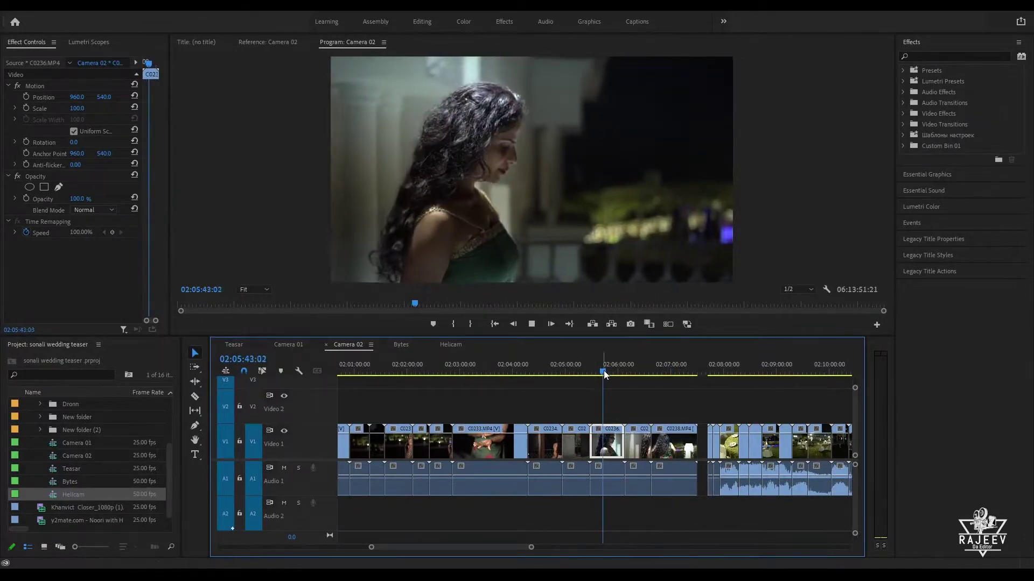
left_click_drag(627, 369, 719, 387)
Step: Return to the Teasar sequence and replay C0095 and C0144 against the music to judge where the next cut falls
left_click(232, 344)
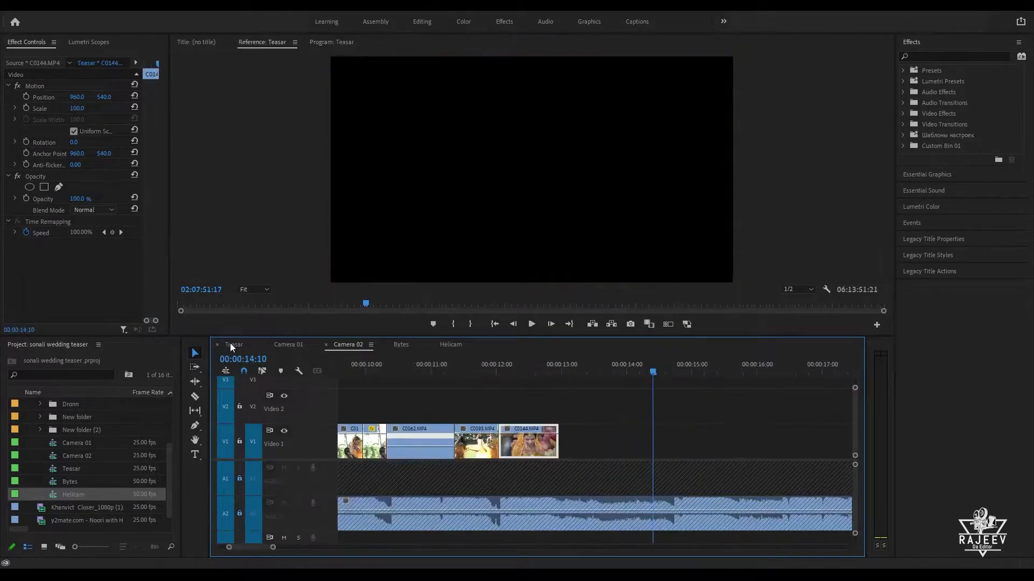
left_click(554, 370)
key("space")
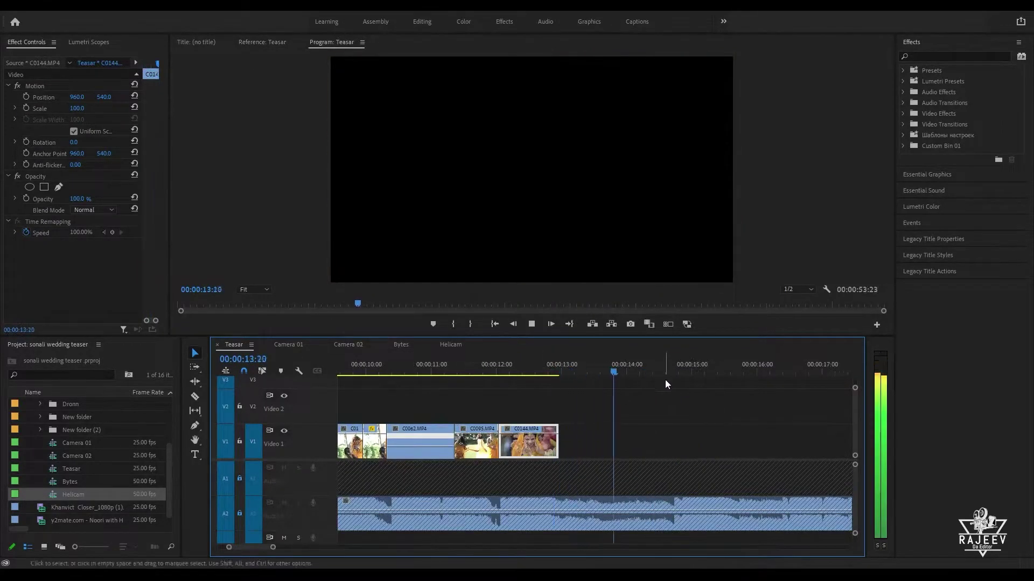
key("space")
left_click(504, 371)
key("space")
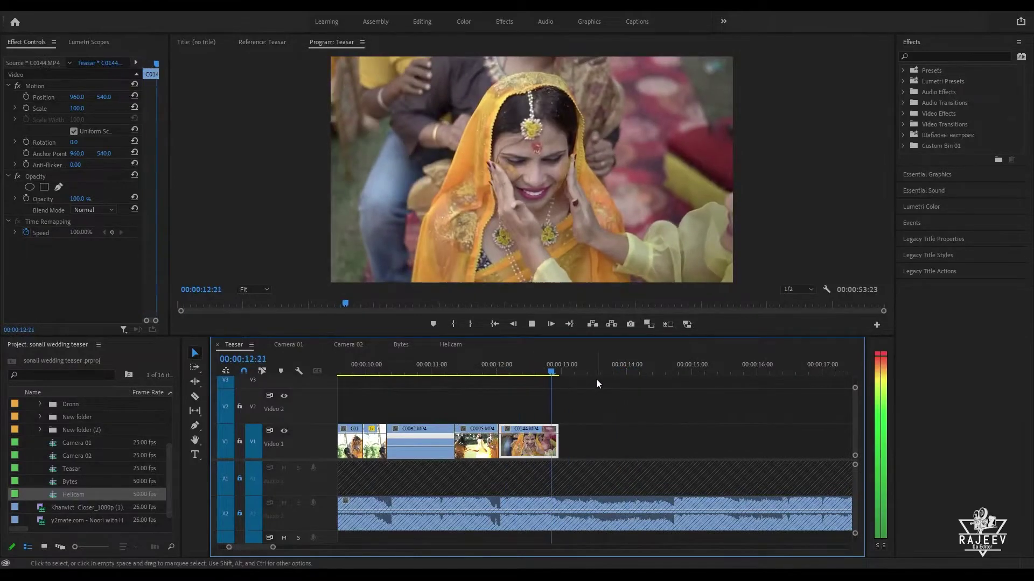
left_click(468, 364)
key("space")
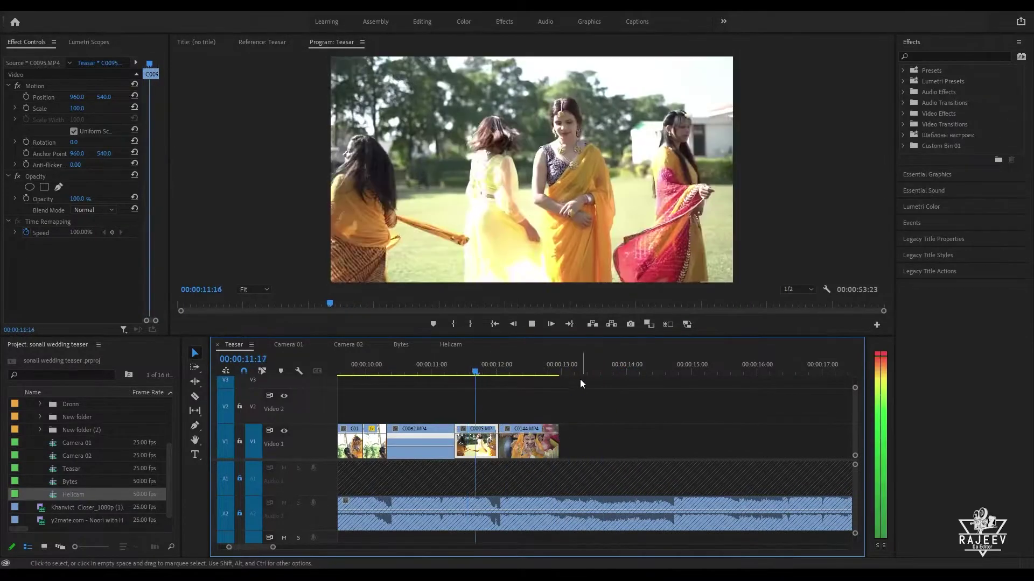
left_click(502, 362)
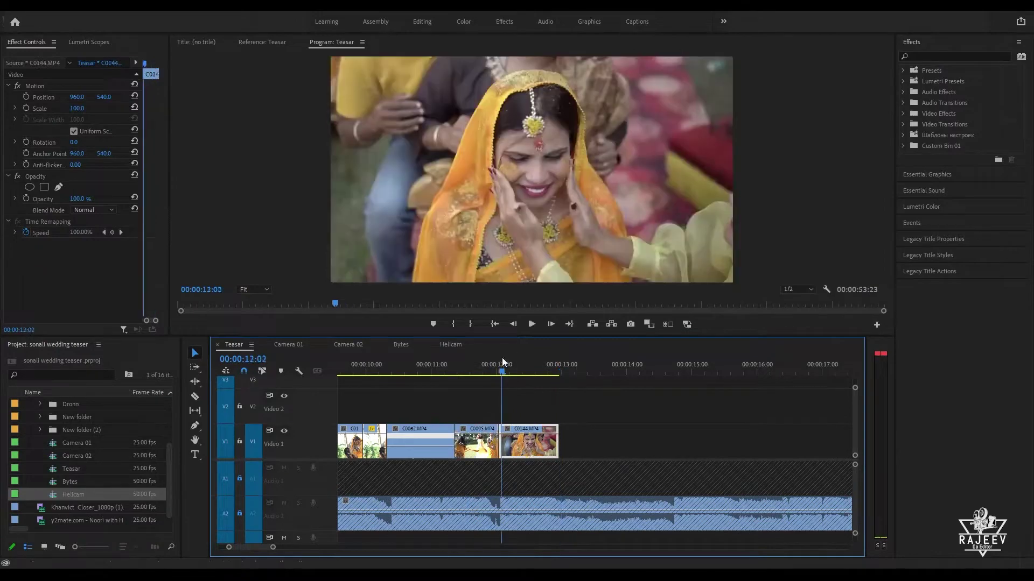
key("space")
Step: Locate the beat near the end of C0144, trim the clip's end at 00:00:12:21 and play the music past the cut
mouse_move(567, 374)
left_mouse_down()
mouse_move(522, 371)
mouse_move(560, 374)
mouse_move(550, 374)
left_mouse_up()
key("space")
key("space")
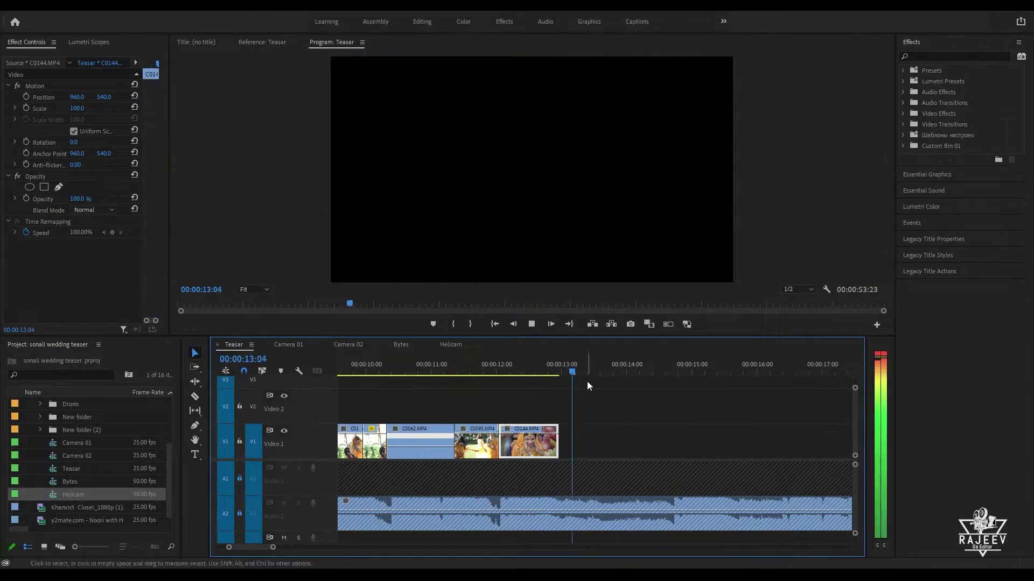
left_click(527, 358)
key("space")
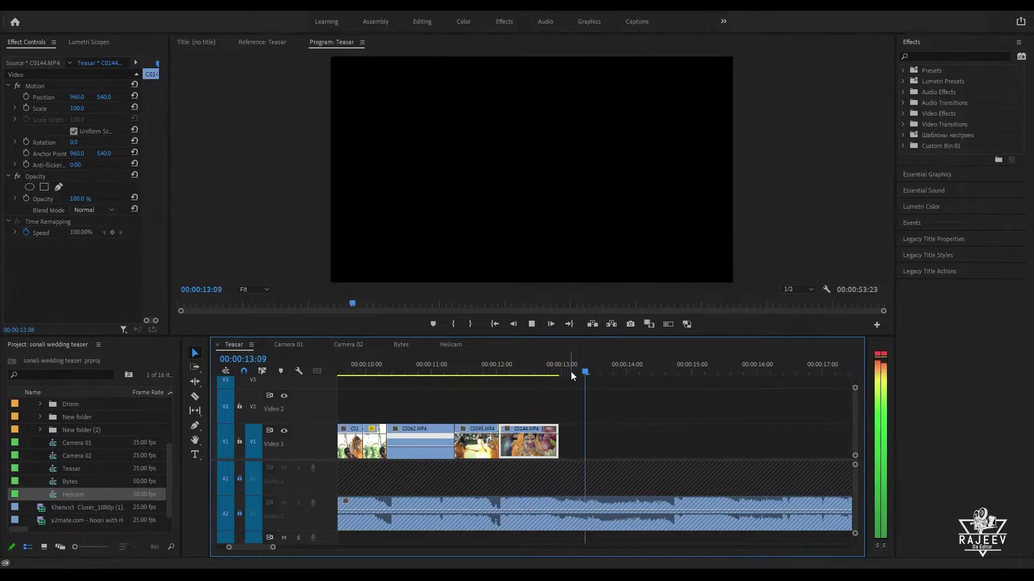
left_click(516, 370)
key("space")
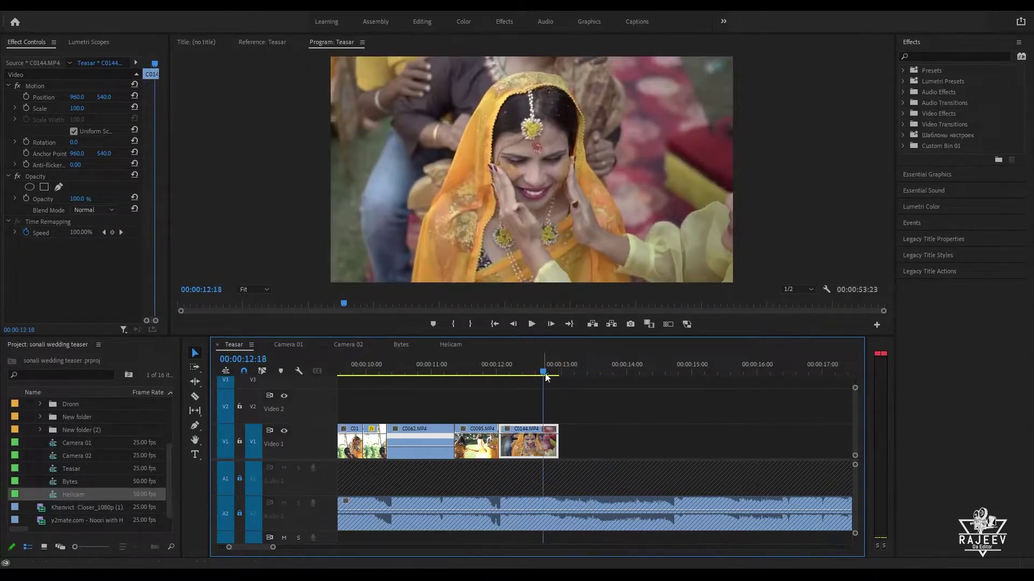
key("w")
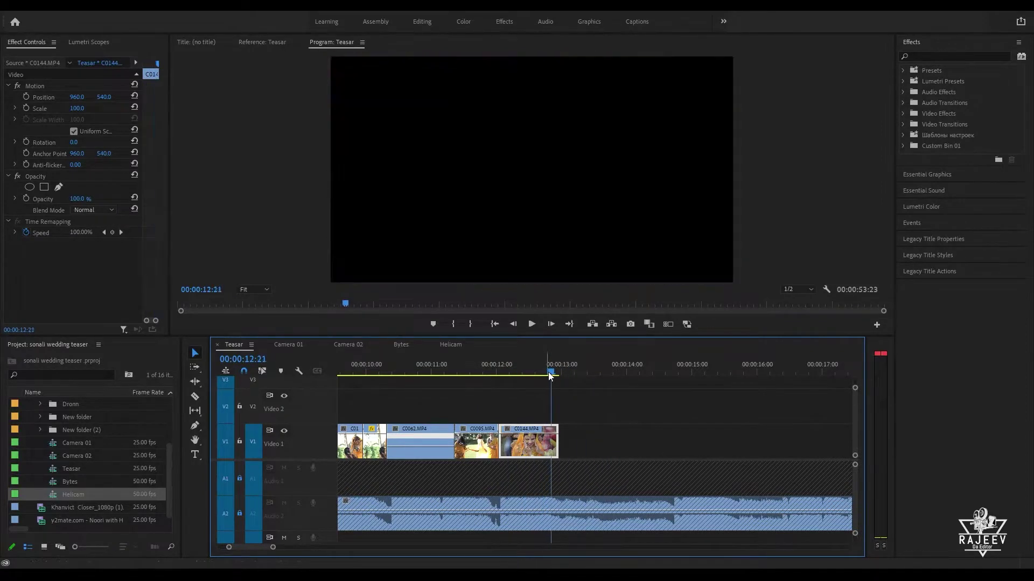
key("space")
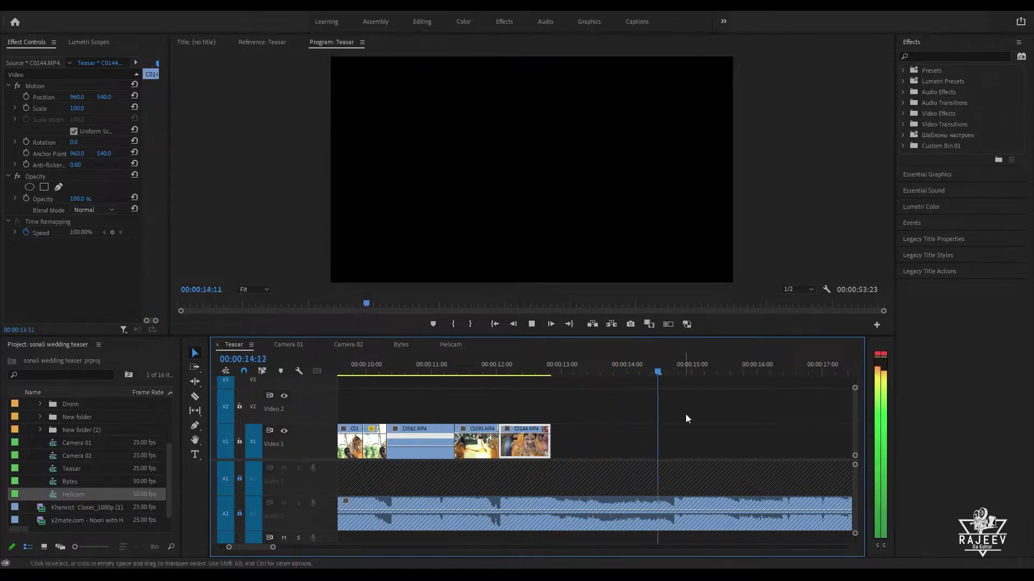
left_click(550, 362)
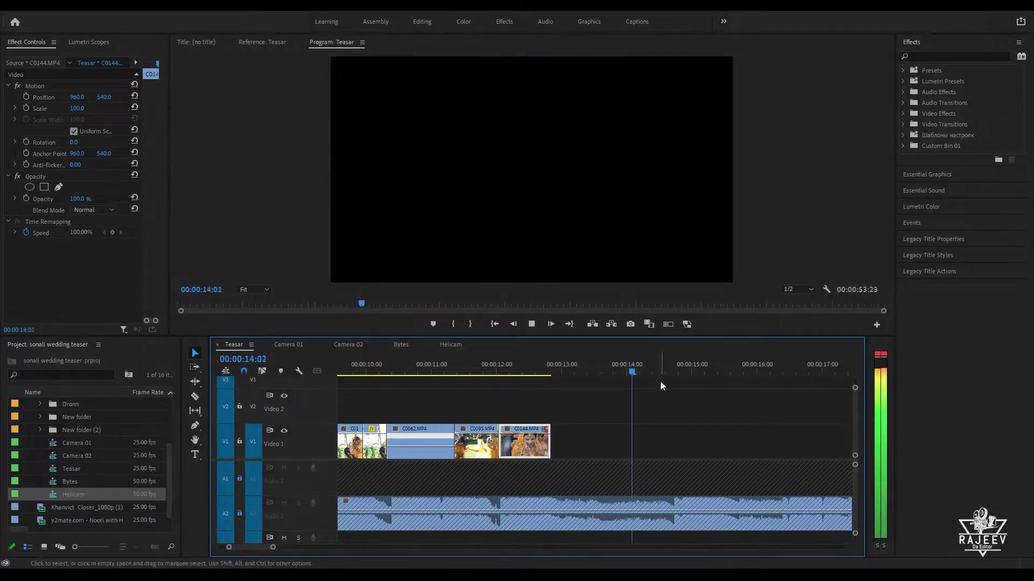
key("space")
Step: Search the Helicam drone footage from its beginning to about 00:04:03:21 for the next teaser shot
left_click(294, 345)
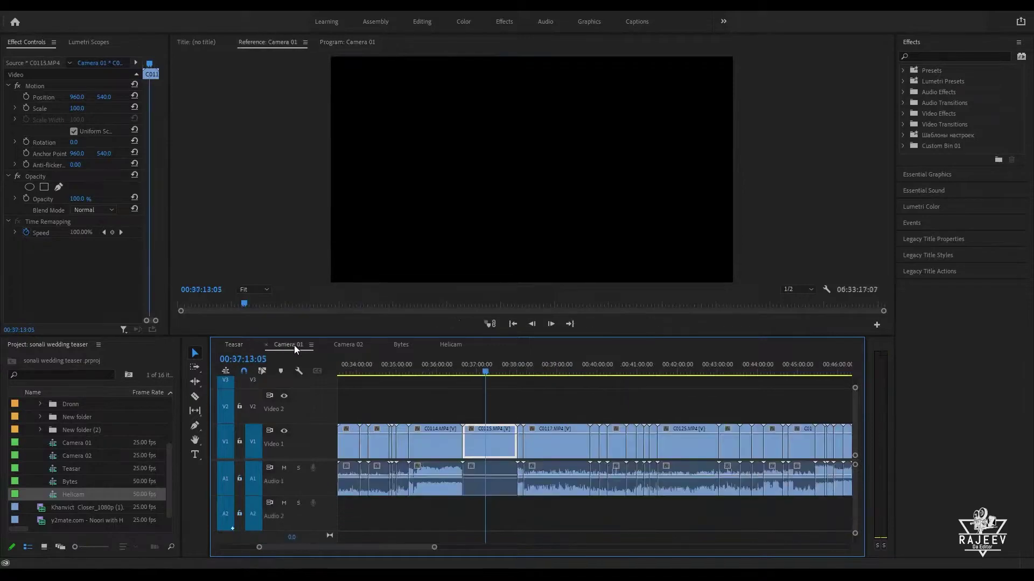
left_click(451, 345)
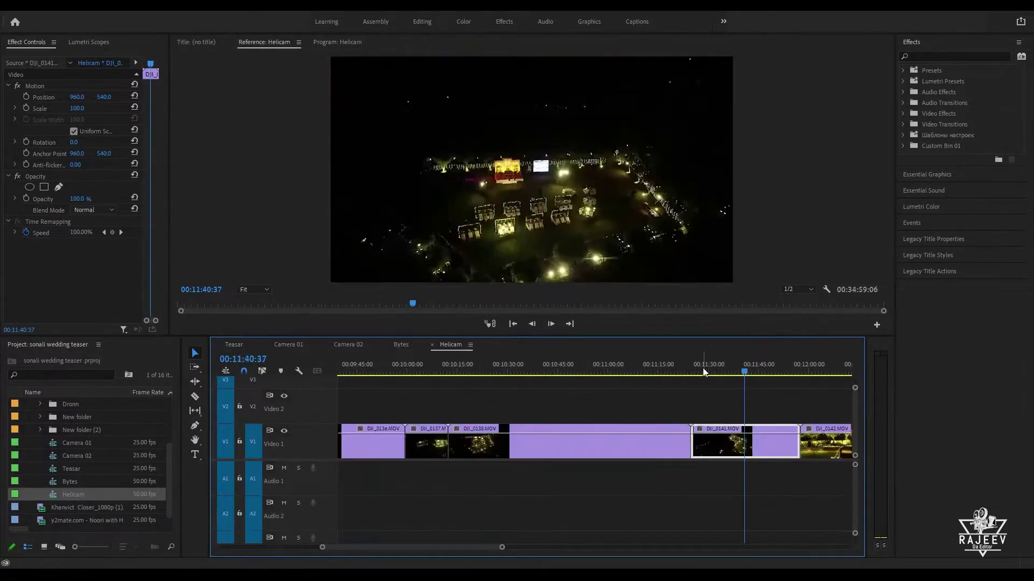
key("Home")
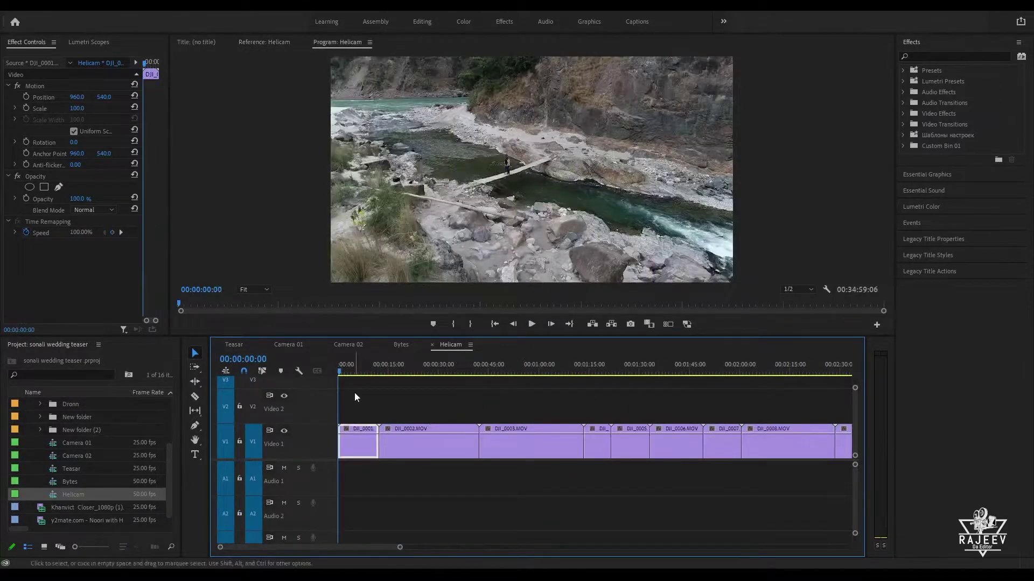
left_click_drag(419, 371, 718, 431)
scroll(637, 421, "down", 5)
left_click(575, 358)
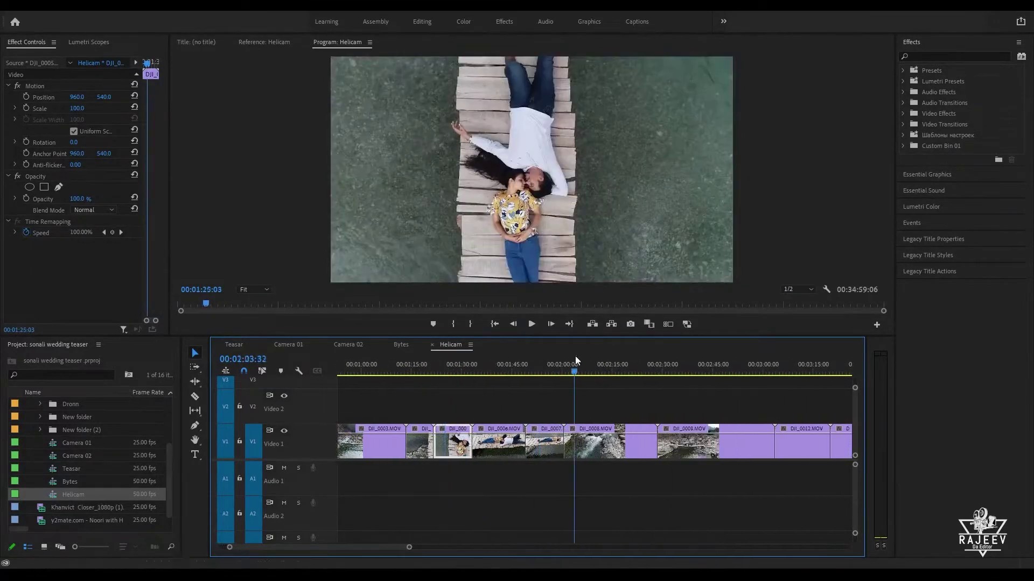
left_click_drag(581, 359, 784, 444)
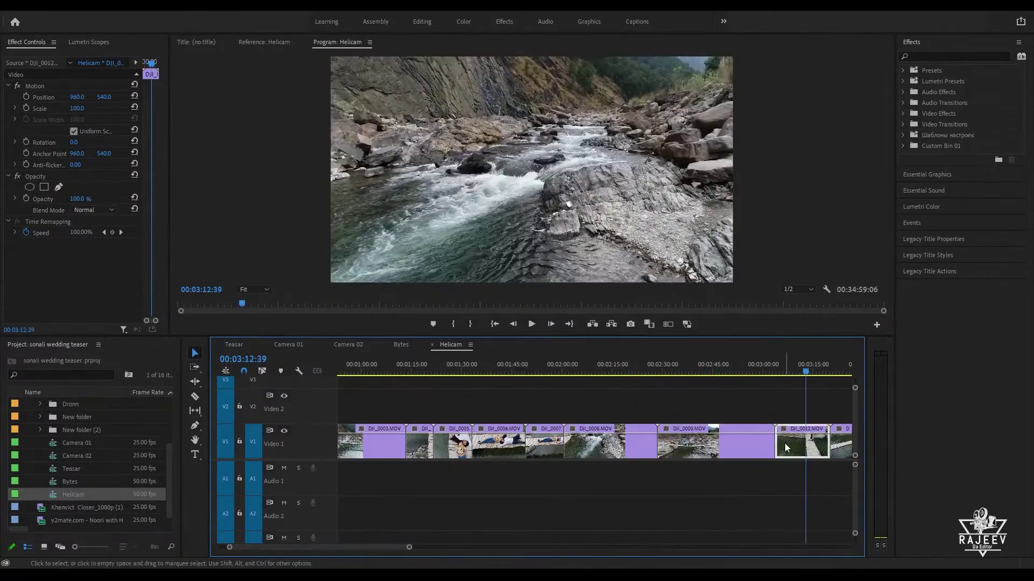
scroll(644, 437, "down", 5)
left_click_drag(682, 368, 778, 378)
scroll(770, 393, "down", 5)
left_click(541, 369)
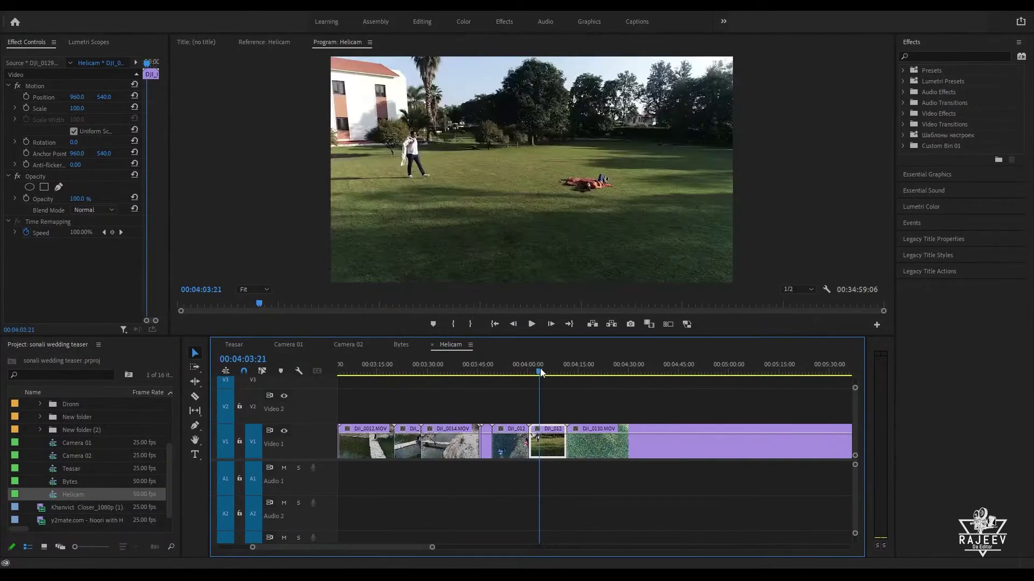
Step: Copy the lawn drone clip DJI_0129 from Helicam and paste it after C0144 in Teasar at 00:00:12:21
key("space")
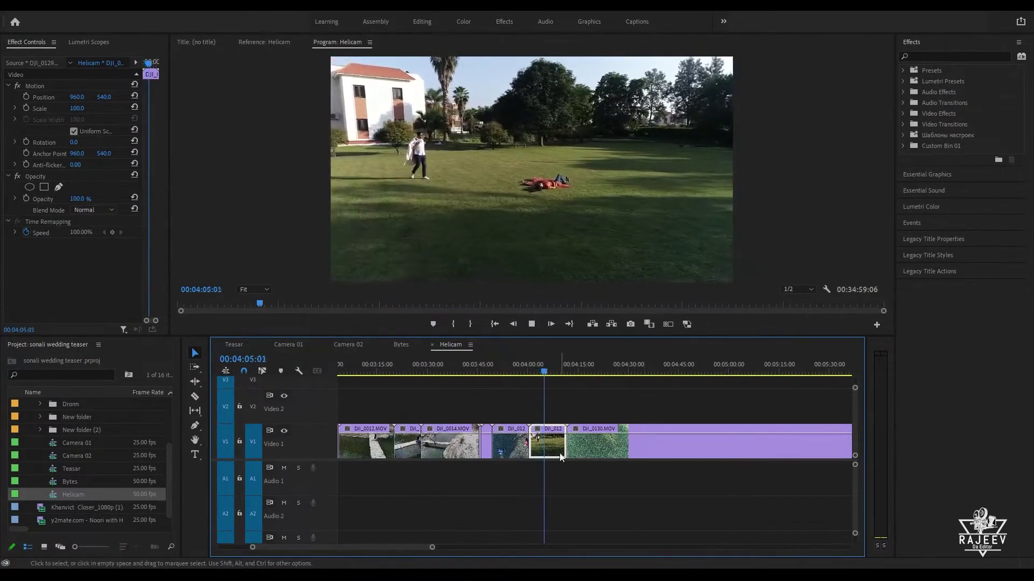
key("ctrl+c")
left_click(232, 346)
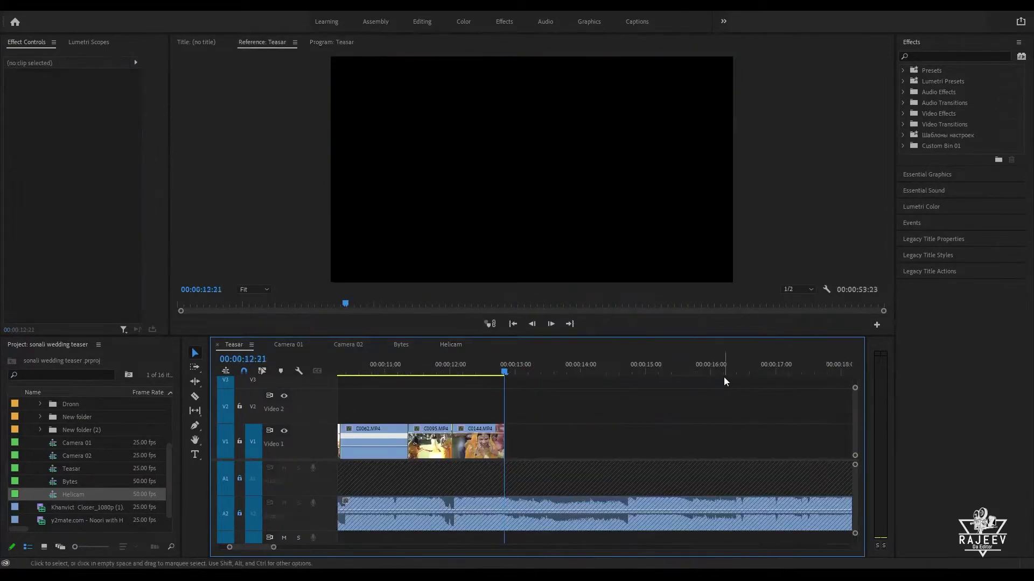
key("ctrl+v")
Step: Play DJI_0129 in Teasar, trim its start shortly after 00:00:14:20 and preview the trimmed opening
key("space")
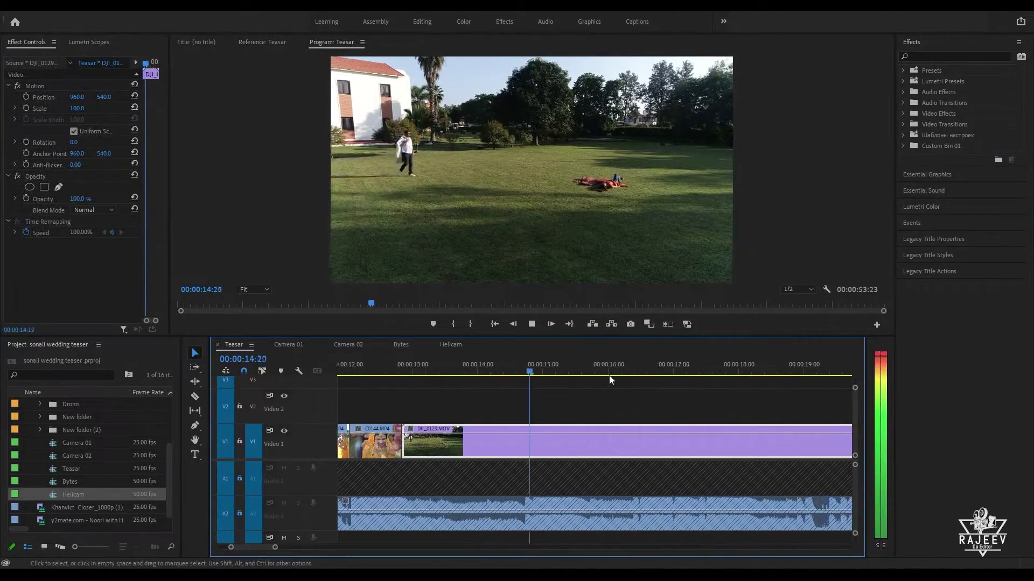
key("space")
key("q")
key("space")
key("space")
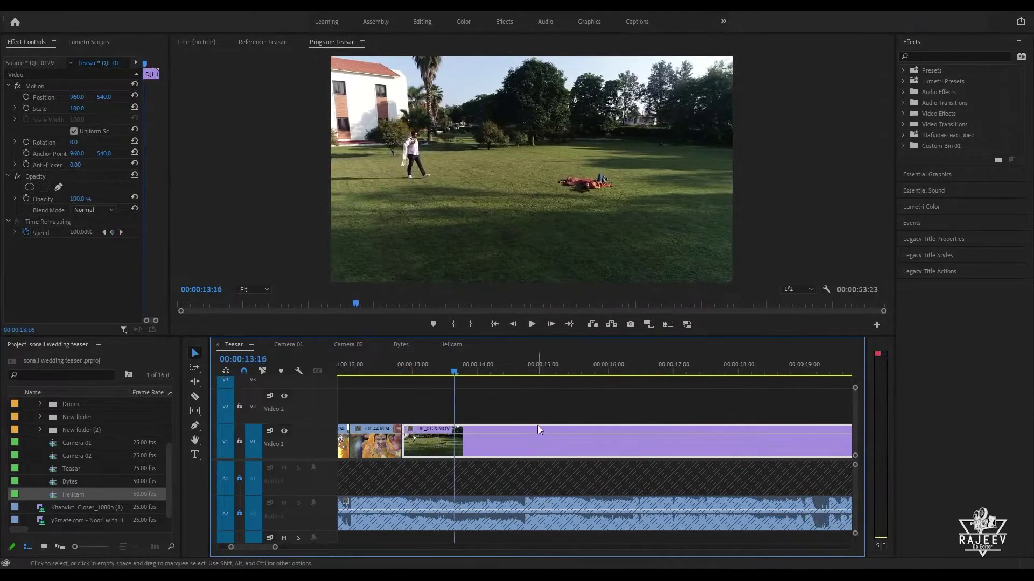
Step: Trim DJI_0129's start again at 00:00:13:16 and replay the cut from C0144 into it
key("space")
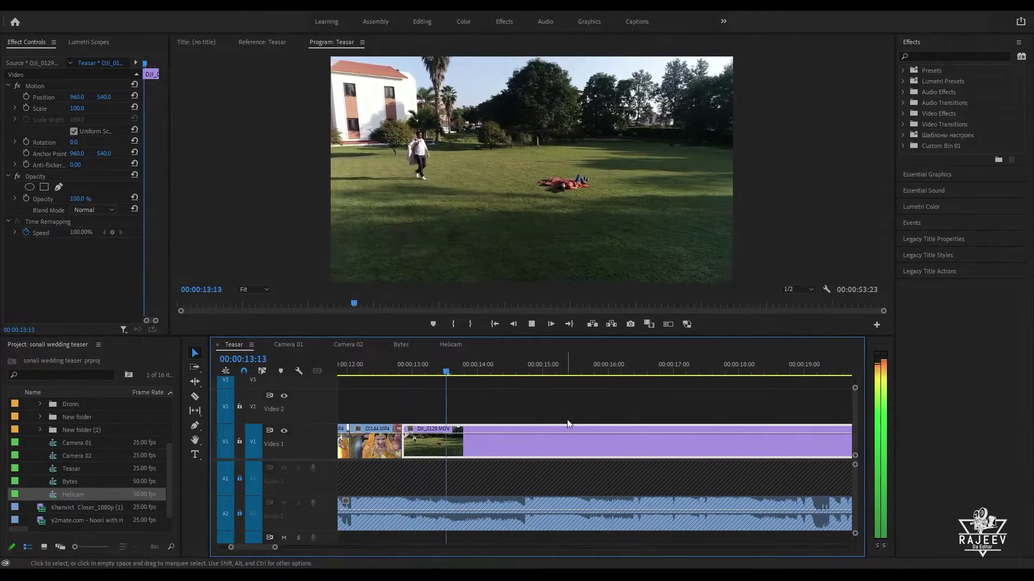
left_click_drag(498, 368, 458, 384)
key("q")
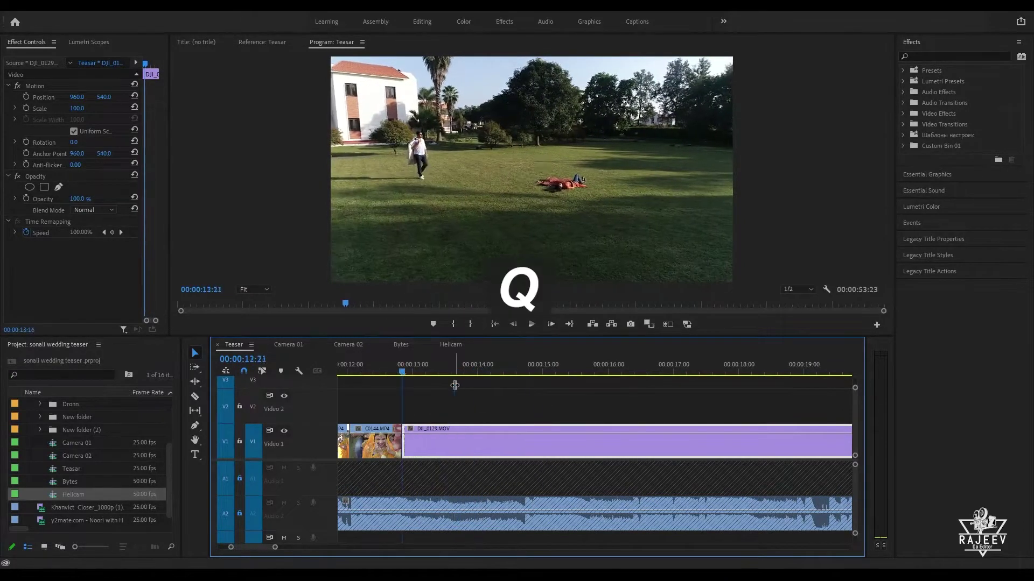
key("space")
key("space")
left_click(381, 372)
key("space")
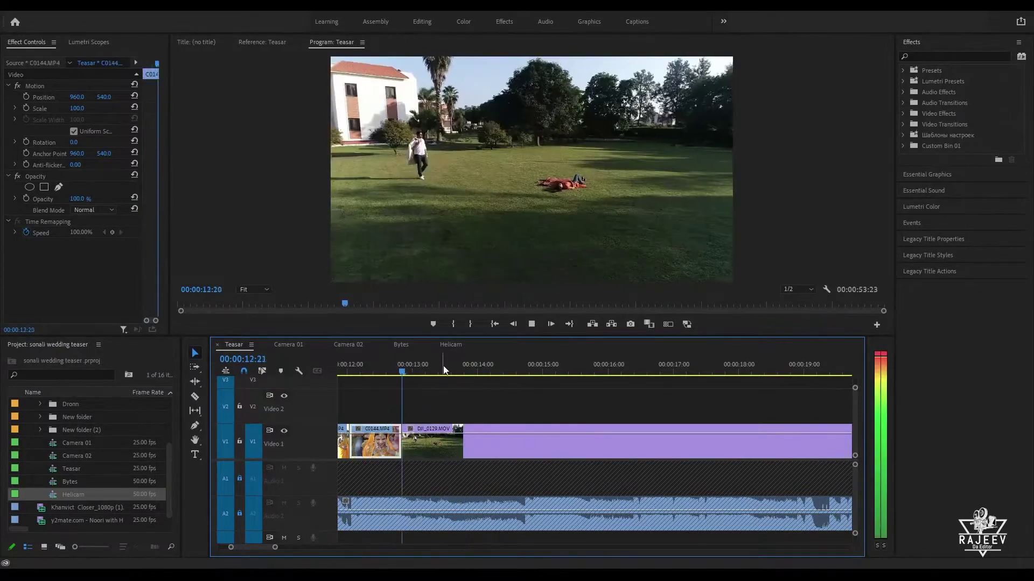
key("space")
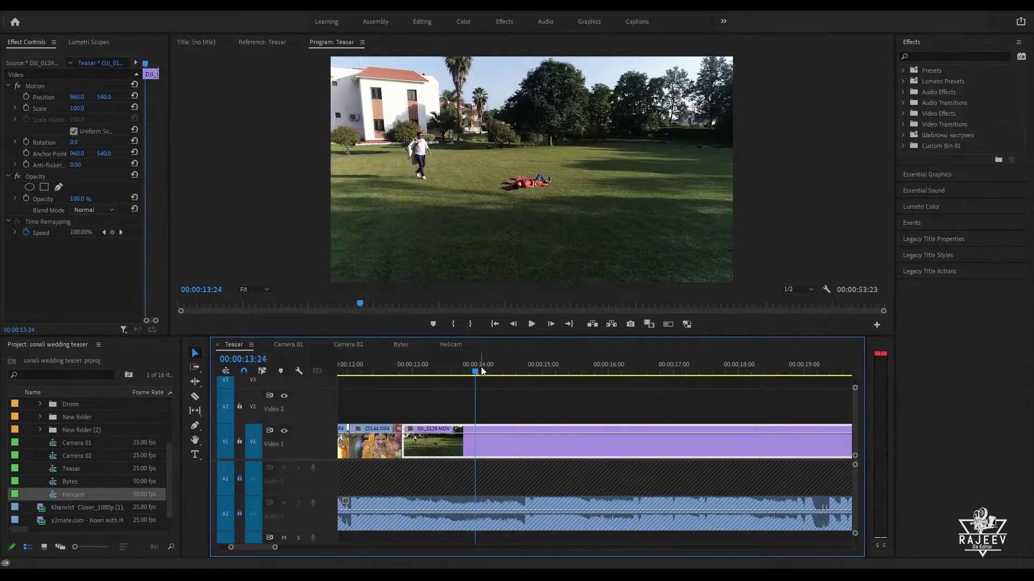
Step: Trim DJI_0129's end to the music at about 00:00:16:08 and go back to the clip's opening at 00:00:13:01
left_click_drag(480, 368, 635, 375)
key("w")
left_click(417, 370)
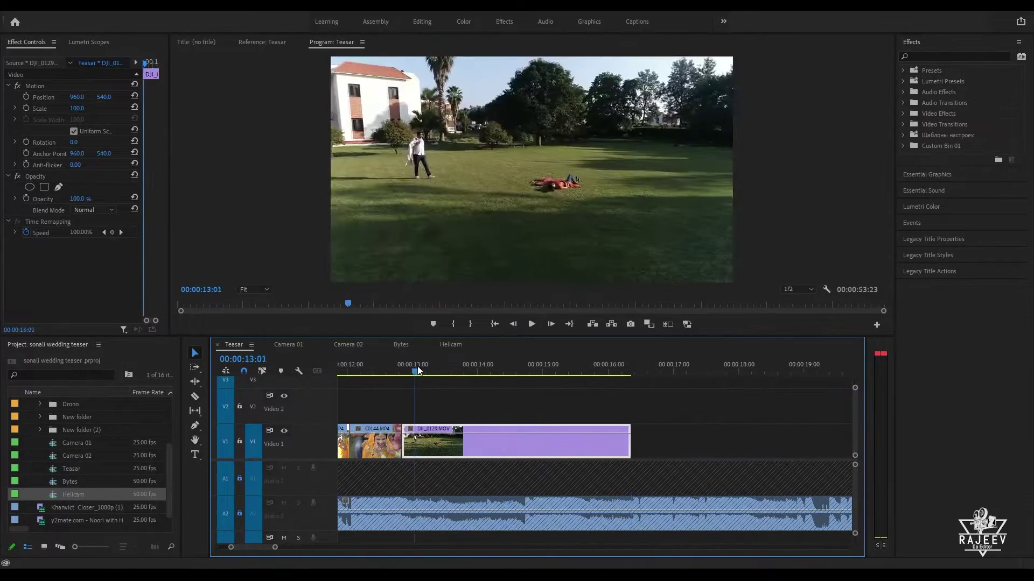
Step: Try DJI_0129 at 200% speed in Teasar, play it from 00:00:12:21 and undo the speed change
left_click_drag(418, 369, 421, 406)
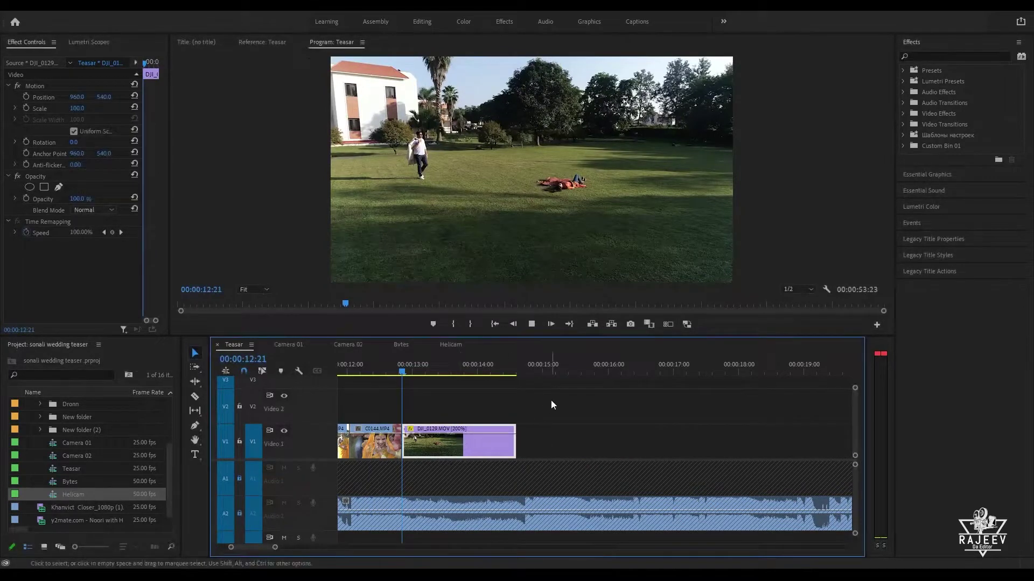
key("space")
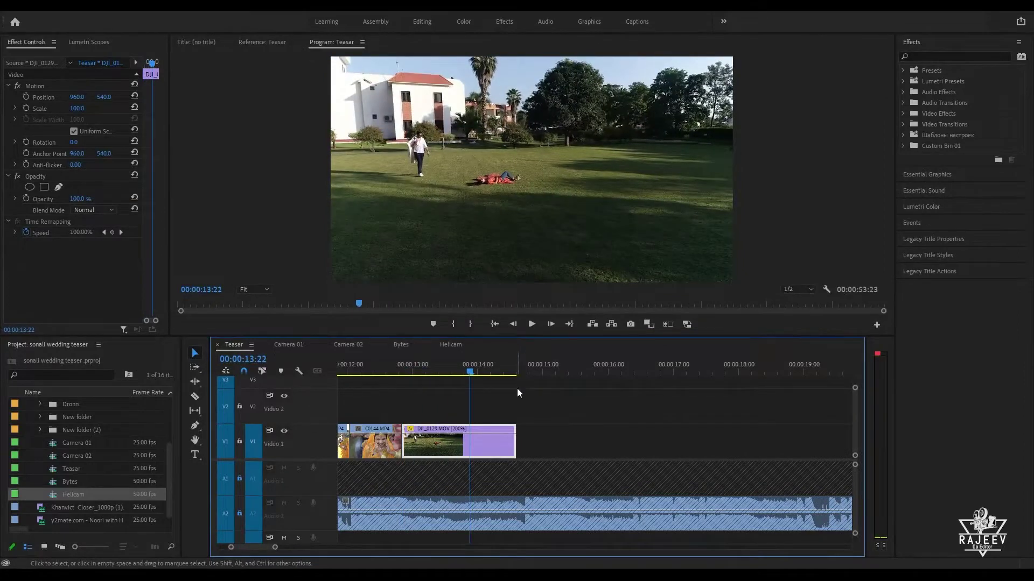
key("ctrl+z")
Step: Trim a little more off DJI_0129's start from 00:00:12:22 and replay the cut from C0144 into it
left_click(405, 367)
key("space")
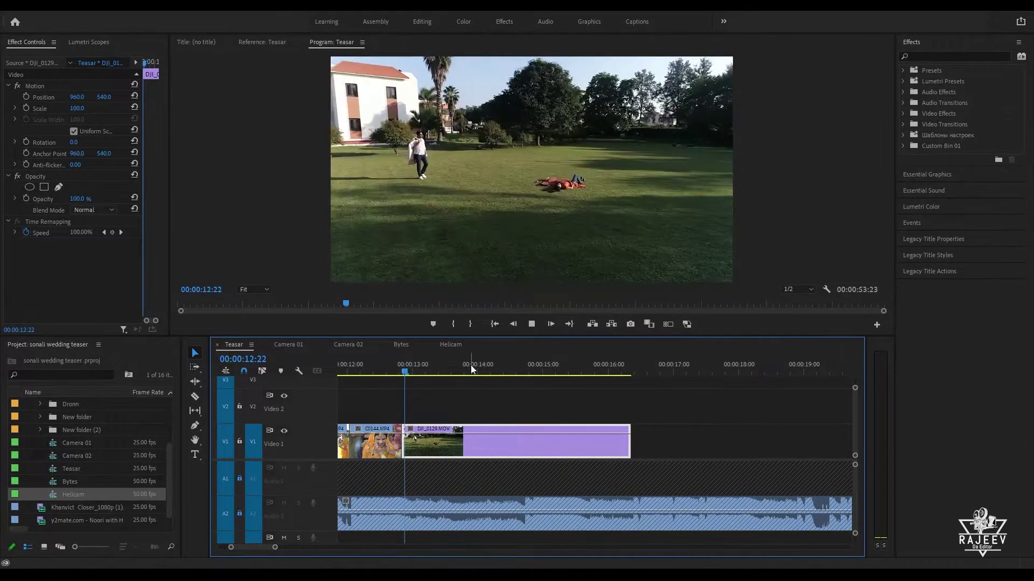
key("space")
key("q")
key("space")
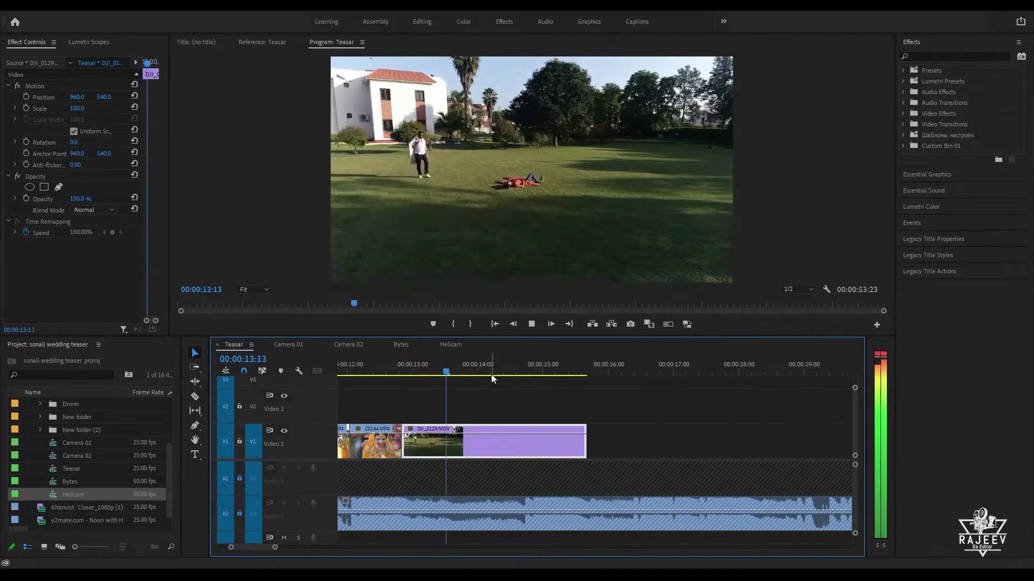
left_click(386, 372)
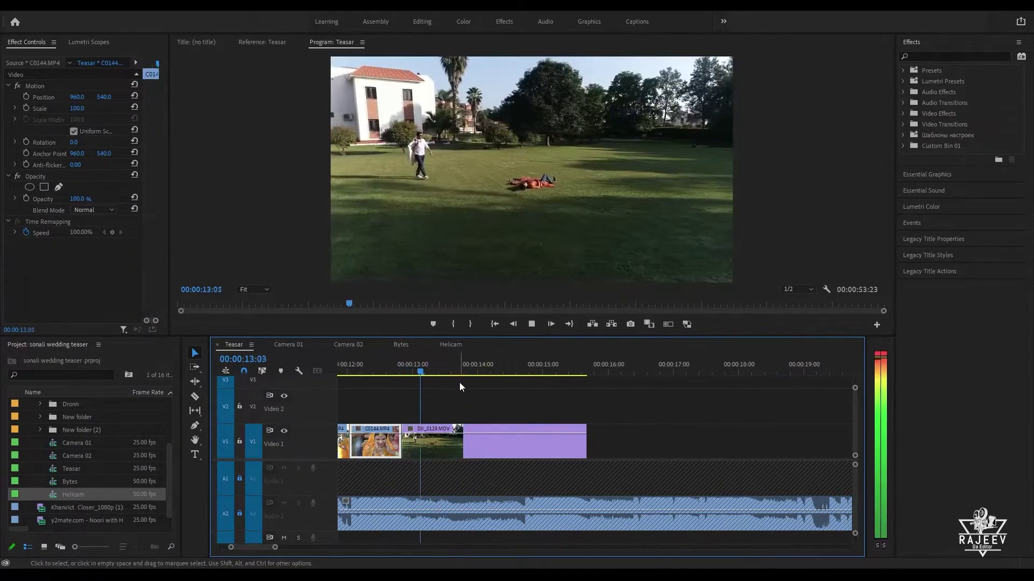
Step: Add a speed keyframe to DJI_0129 at 00:00:13:22, raise the speed after it to 638% and preview it
left_click(486, 372)
left_click_drag(486, 370, 470, 379)
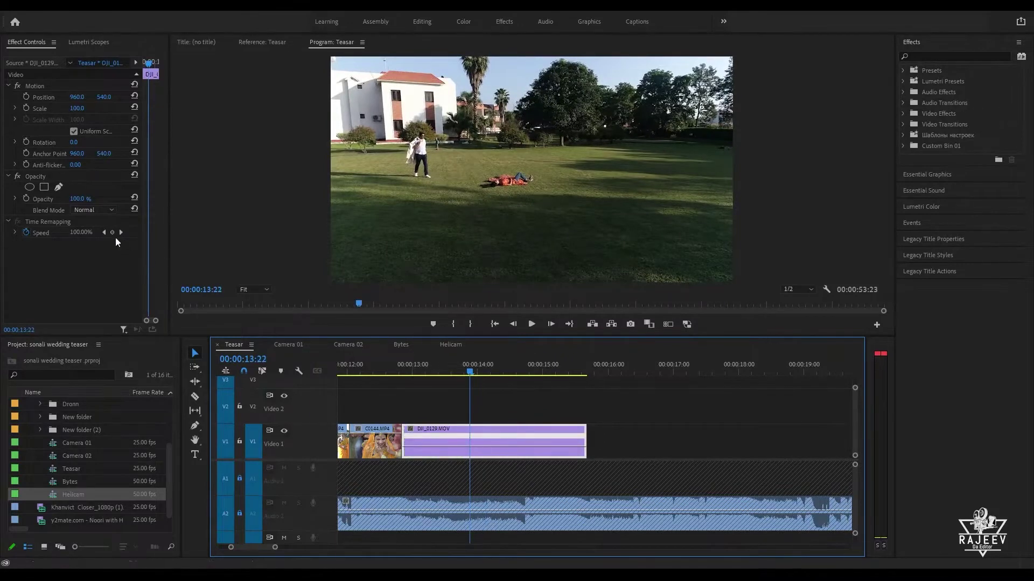
left_click(112, 233)
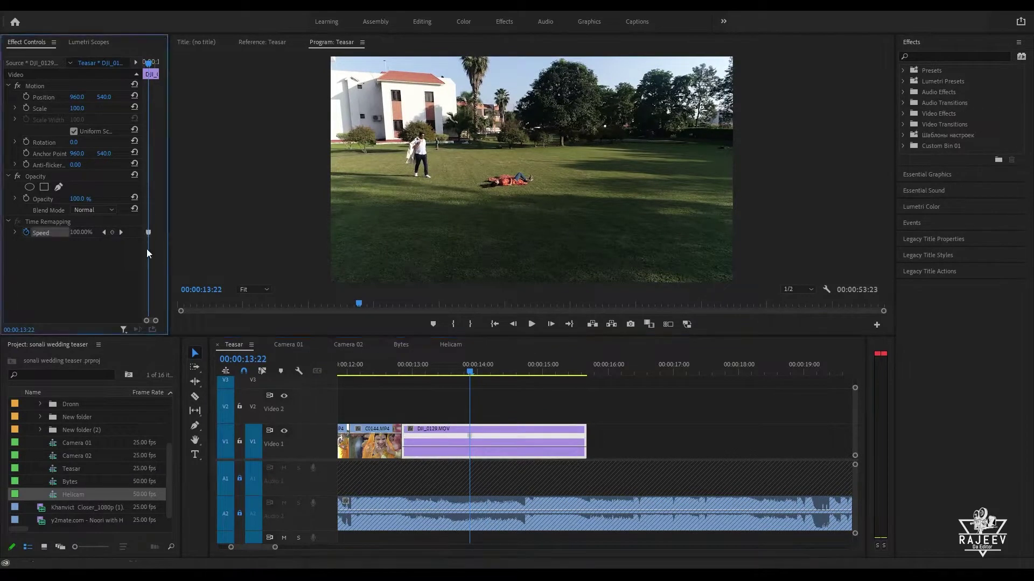
left_click_drag(520, 447, 475, 396)
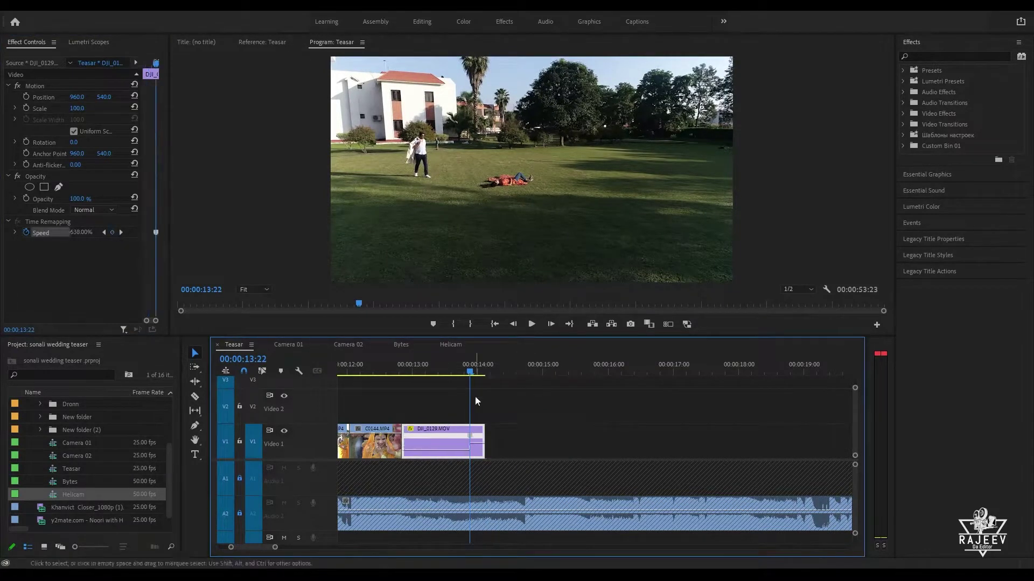
key("space")
key("space")
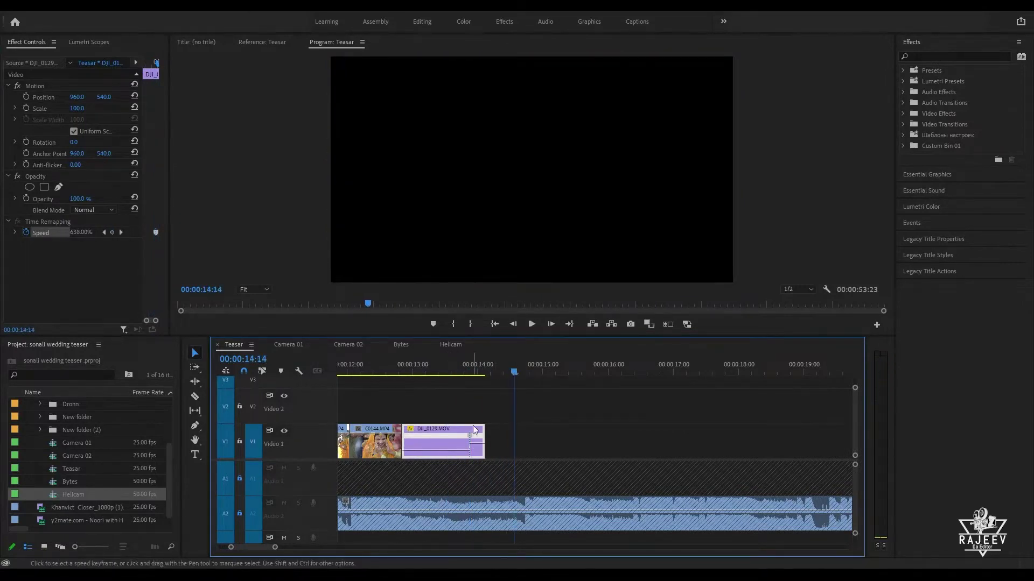
Step: Split DJI_0129's speed keyframe into a short gradual ramp and play the speed-up
left_click(447, 362)
left_click_drag(474, 442, 477, 442)
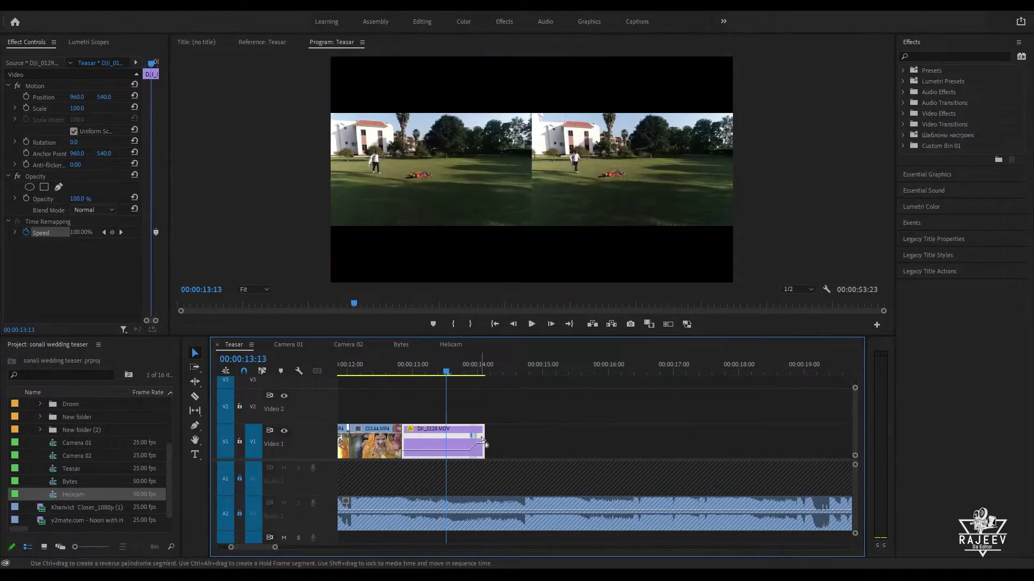
key("space")
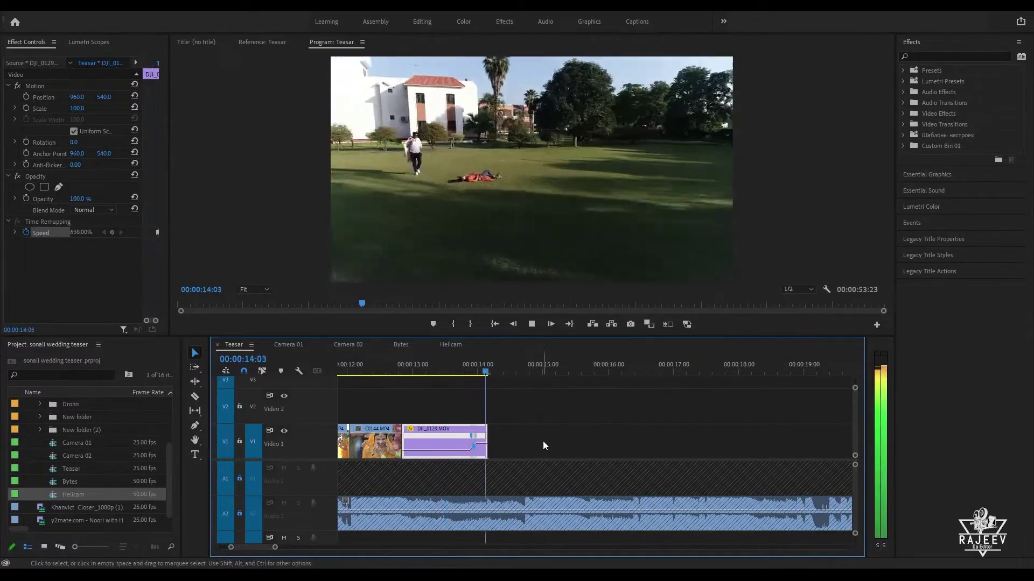
key("space")
Step: Extend DJI_0129's end to about 00:00:14:20, preview the speed-up and cut the end back to 00:00:14:05
left_click_drag(490, 437, 531, 437)
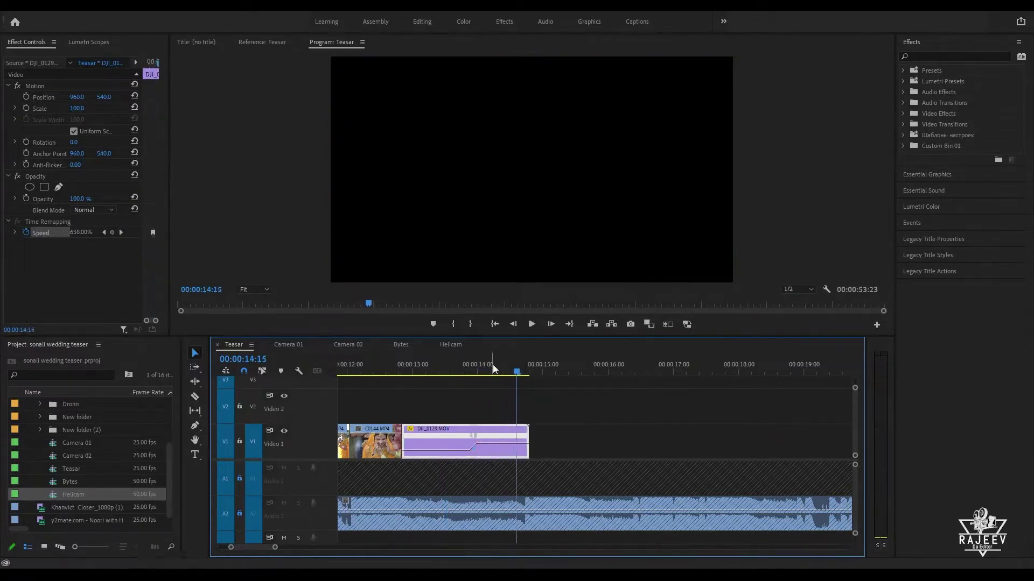
left_click(455, 366)
key("space")
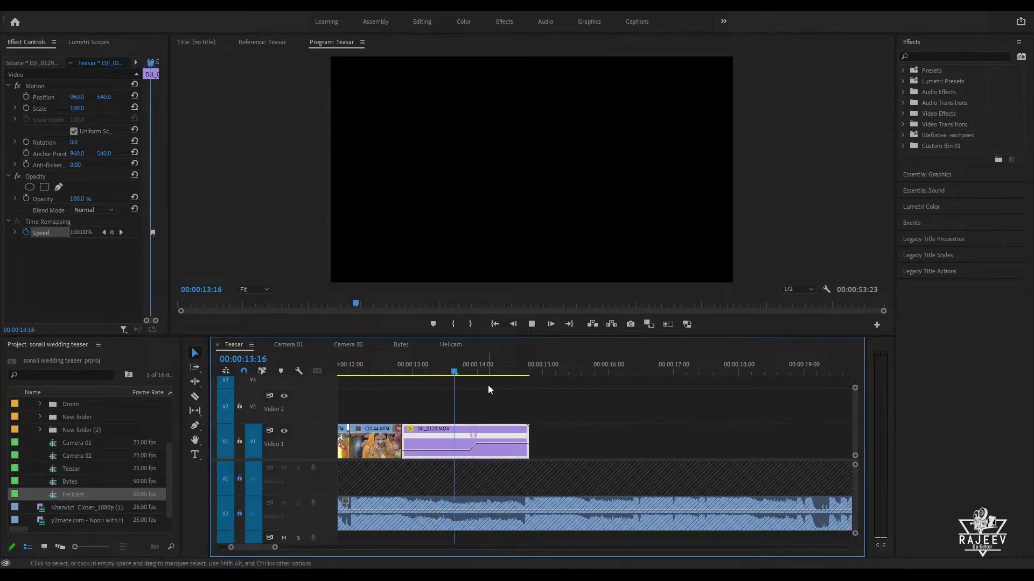
key("space")
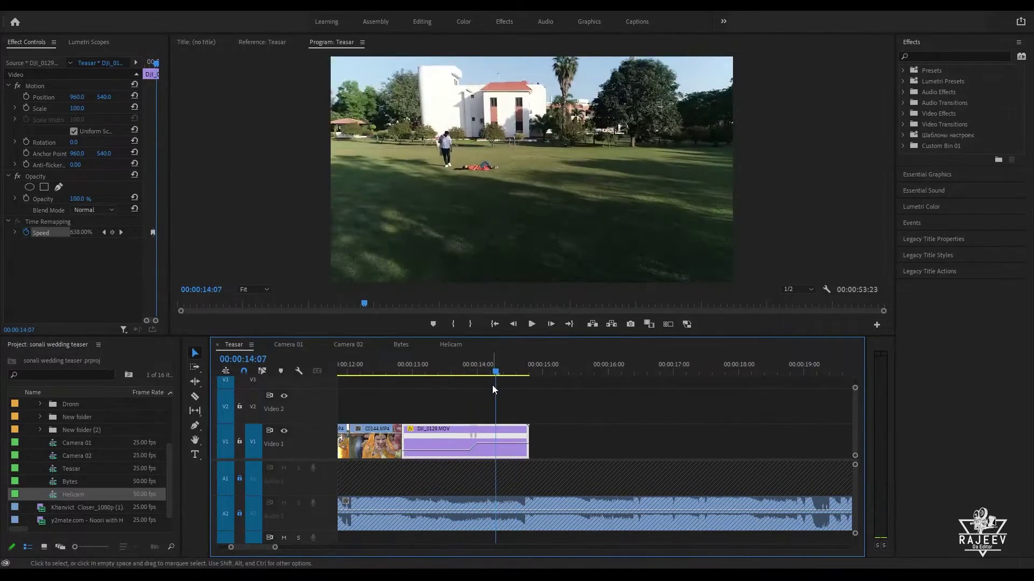
key("ctrl+z")
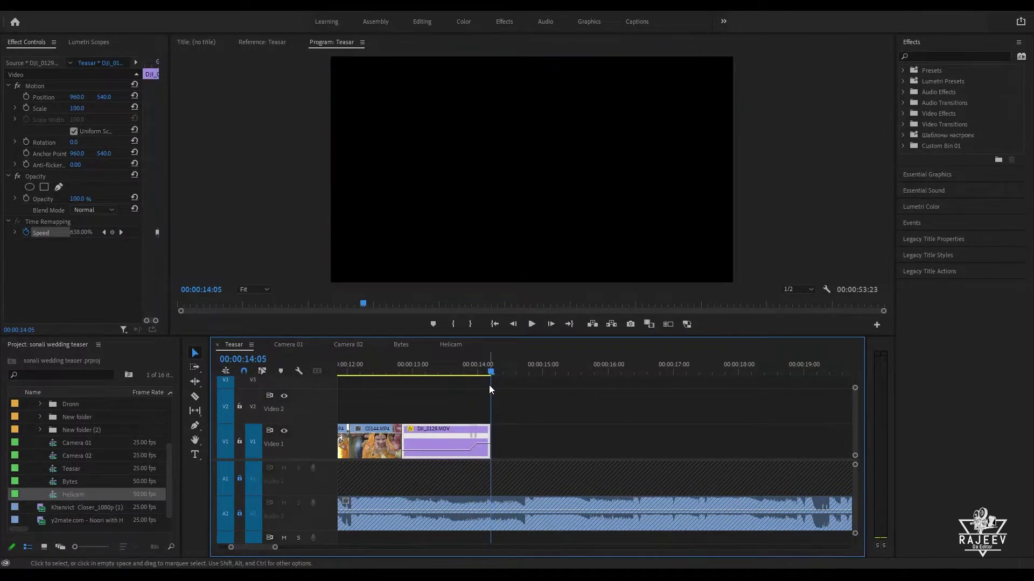
Step: Replay DJI_0129's speed ramp, shift the ramp slightly earlier in the clip and check it from 00:00:13:13
left_click(447, 369)
key("space")
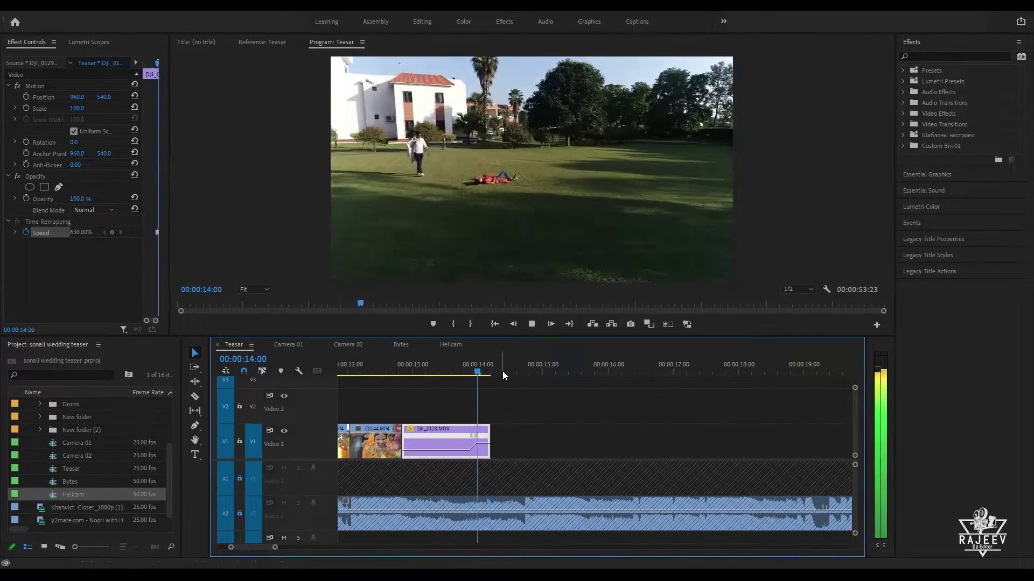
key("space")
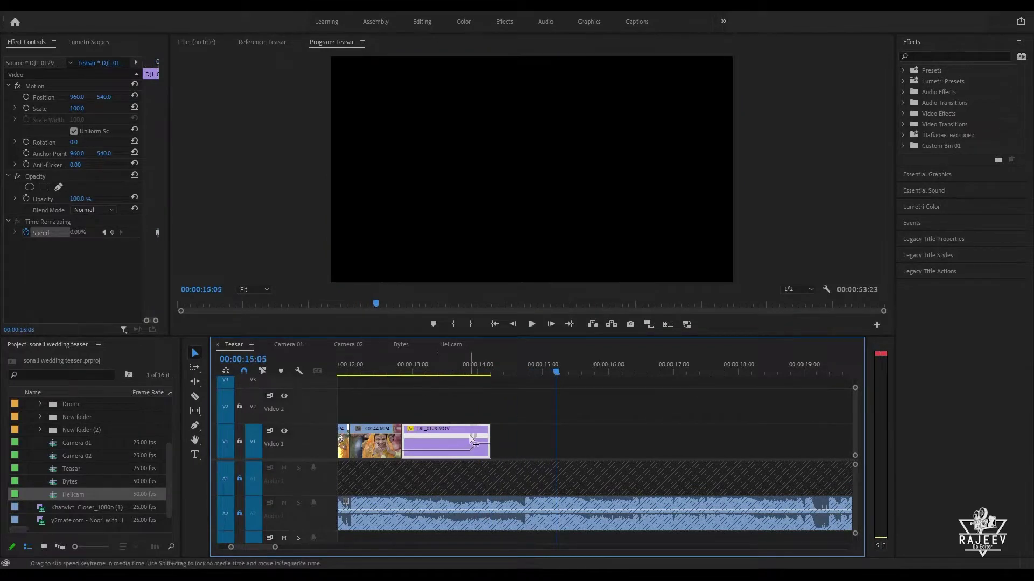
left_click_drag(473, 440, 468, 442)
left_click(448, 369)
key("space")
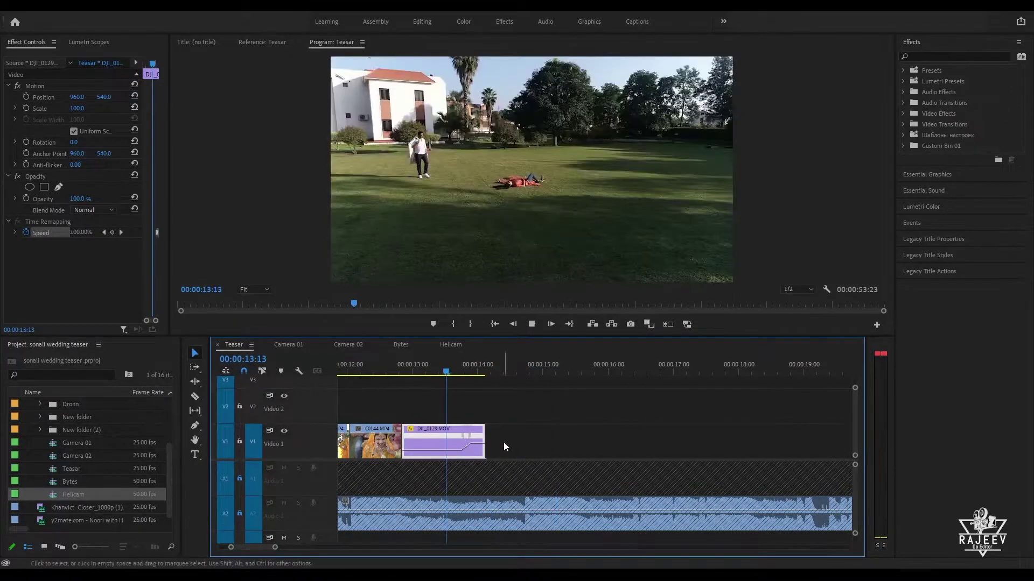
Step: Replay DJI_0129 from 00:00:12:22 and listen to the music following it, up to about 00:00:18:00
left_click(404, 366)
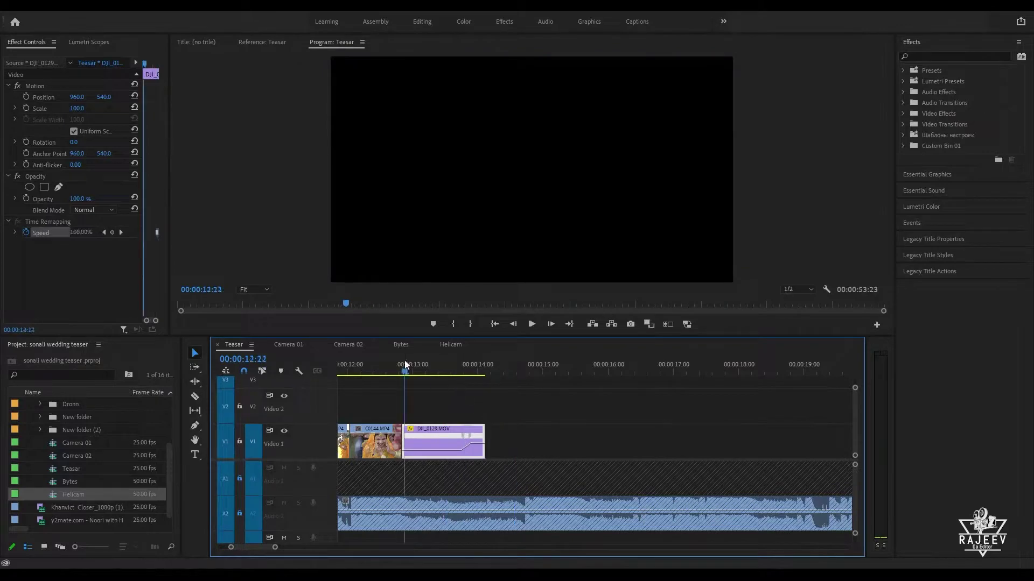
key("space")
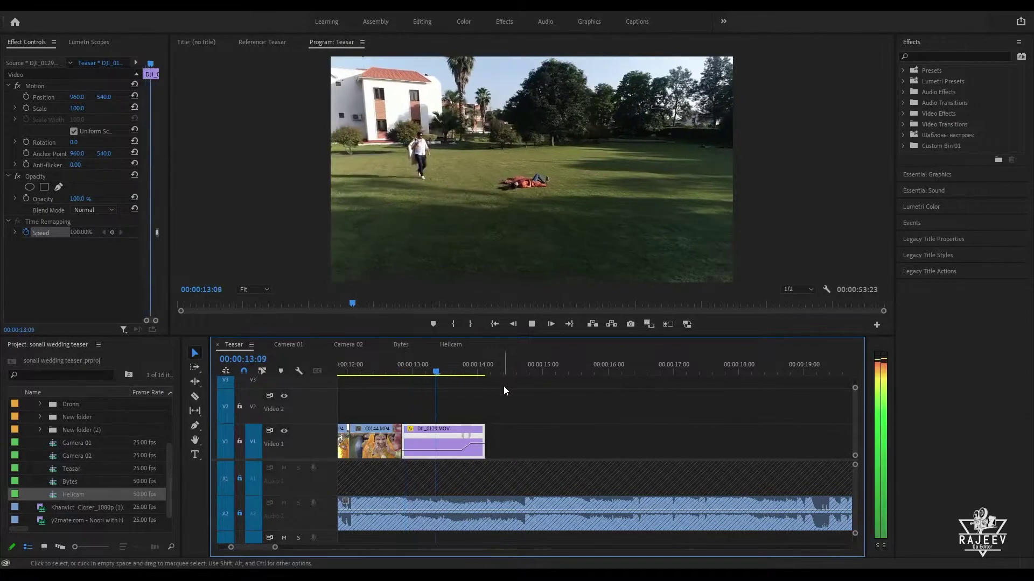
left_click(461, 368)
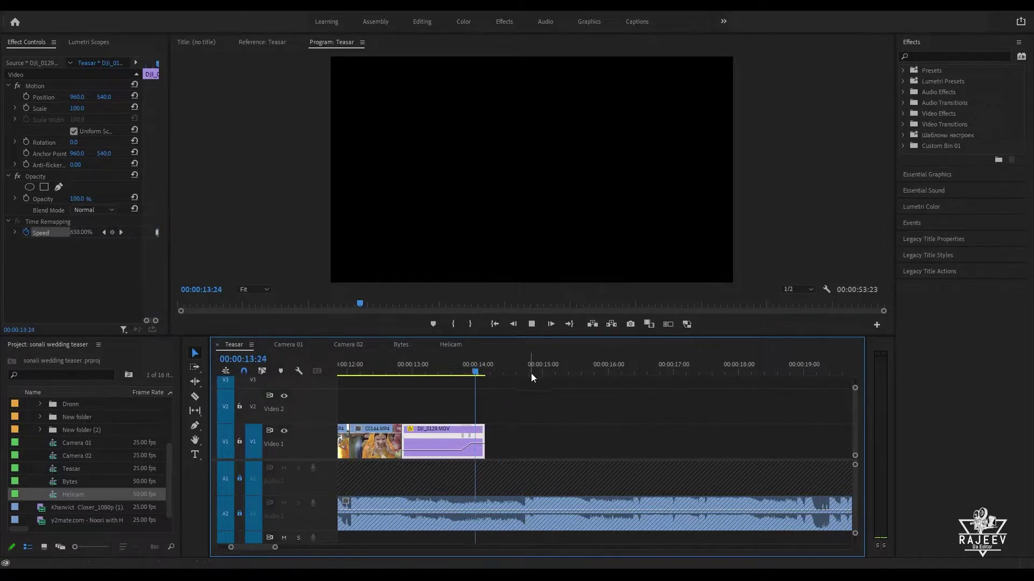
left_click(512, 362)
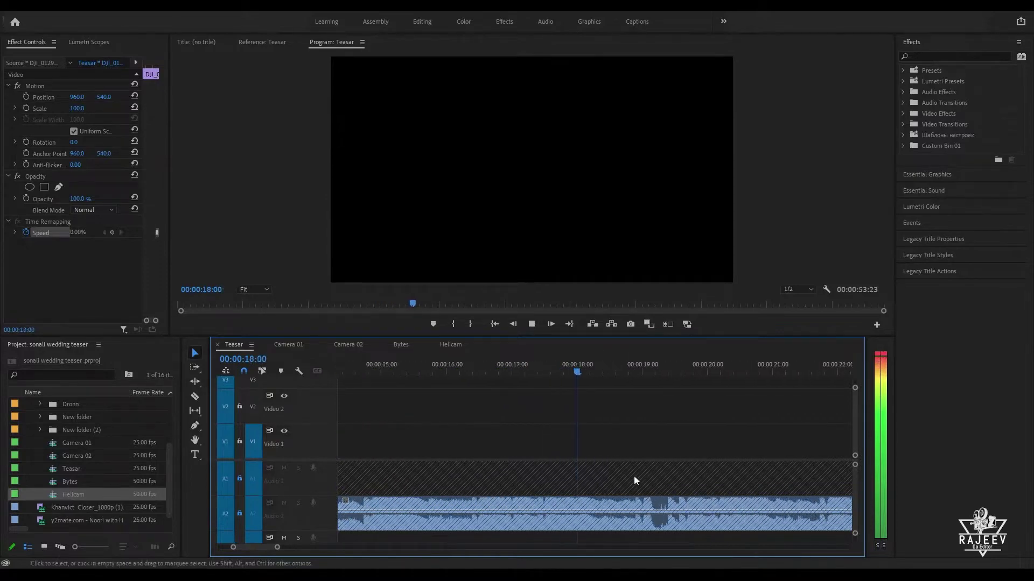
key("space")
key("space")
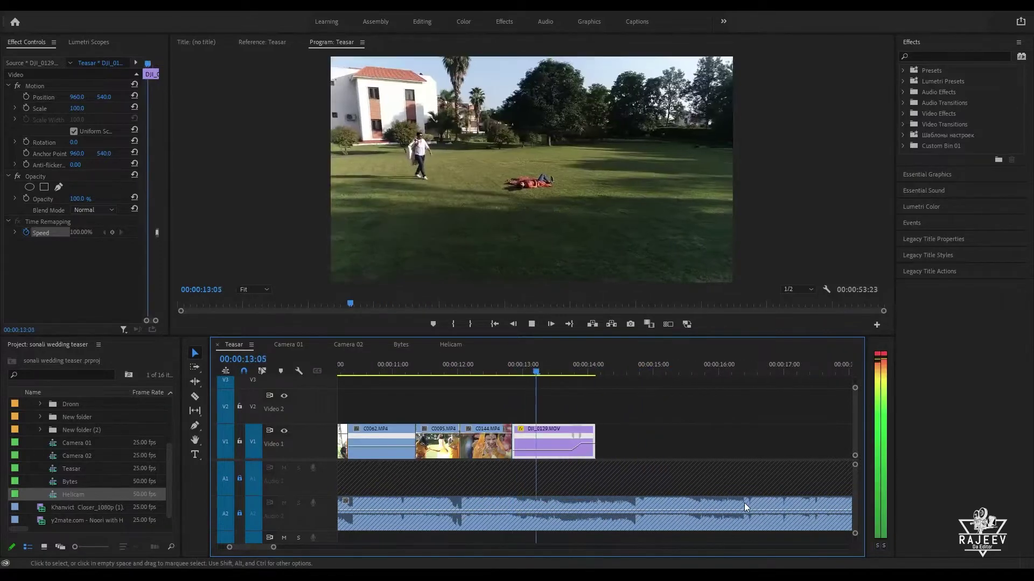
key("space")
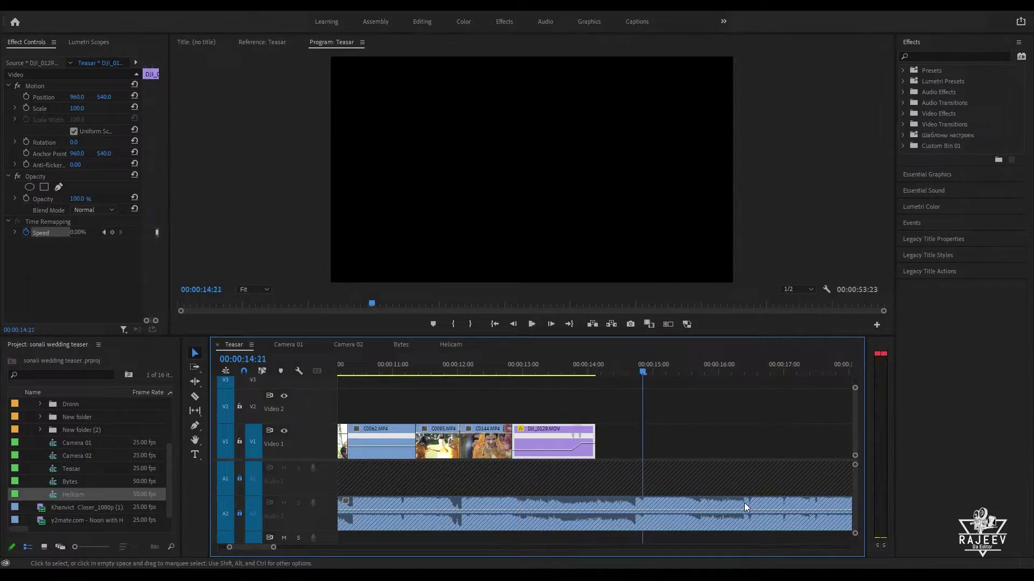
Step: Browse the night footage in Camera 02 and copy C0295, the couple holding hands between brick pillars
left_click(346, 344)
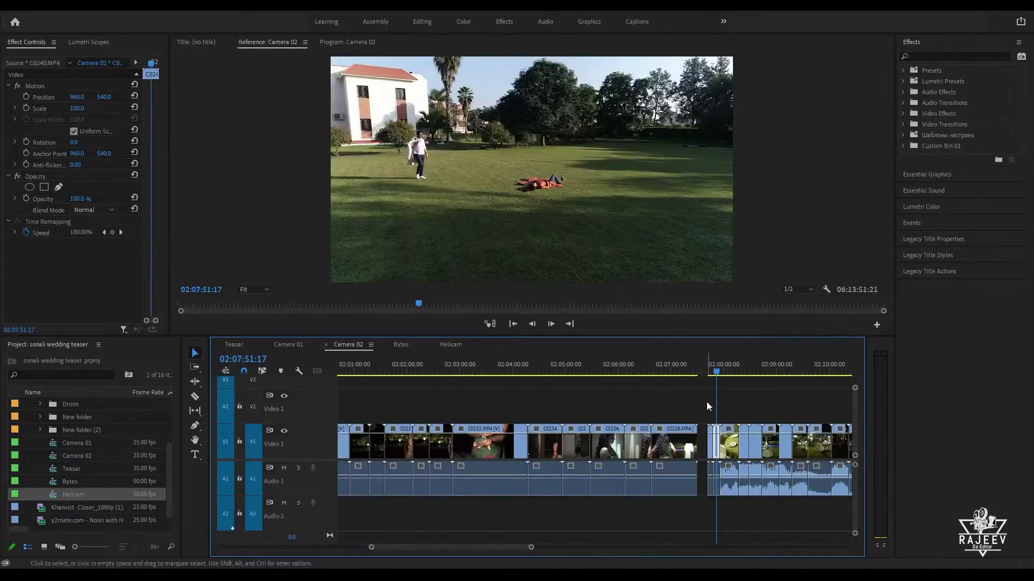
left_click_drag(762, 364, 840, 377)
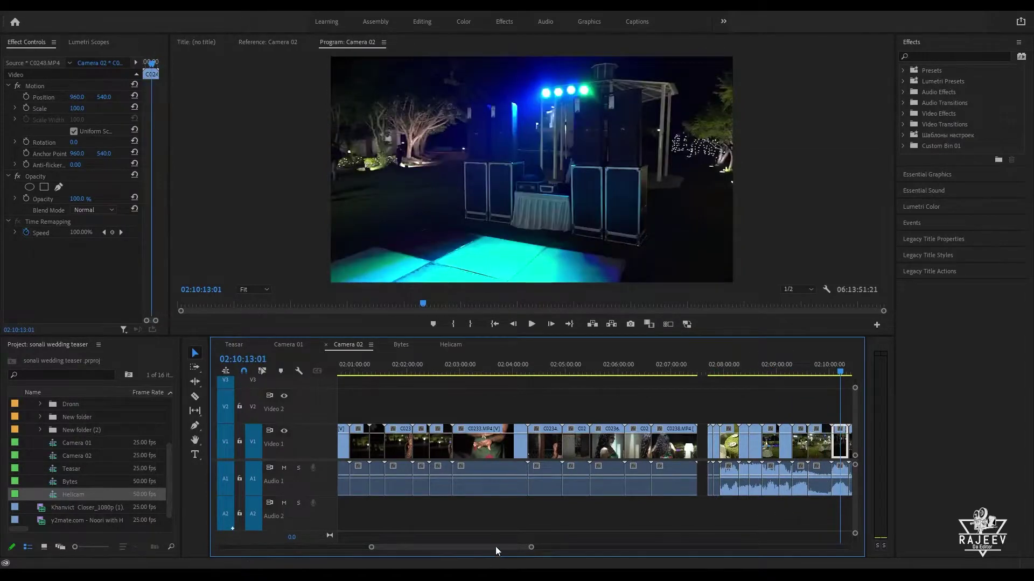
scroll(495, 547, "down", 5)
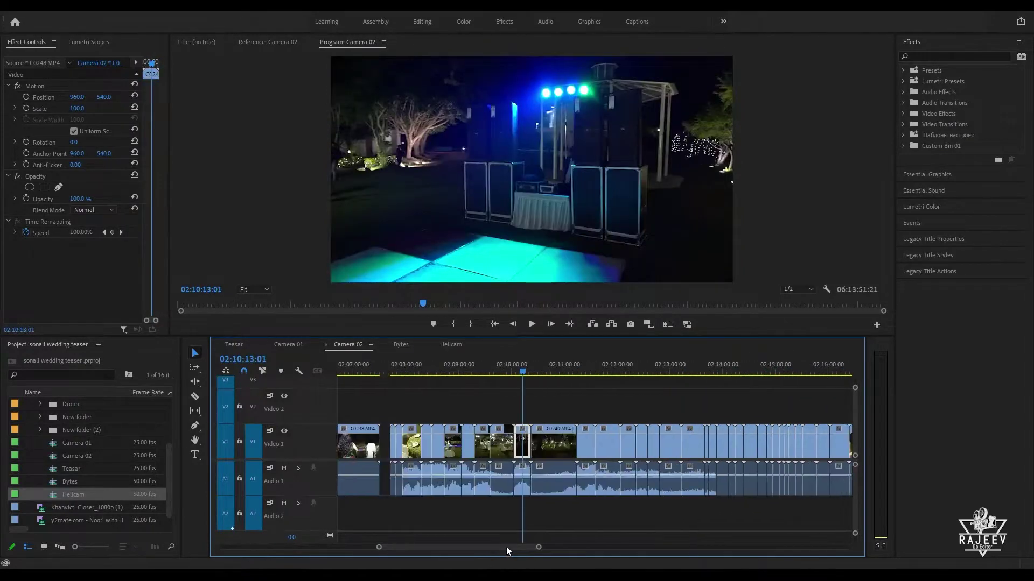
left_click(731, 370)
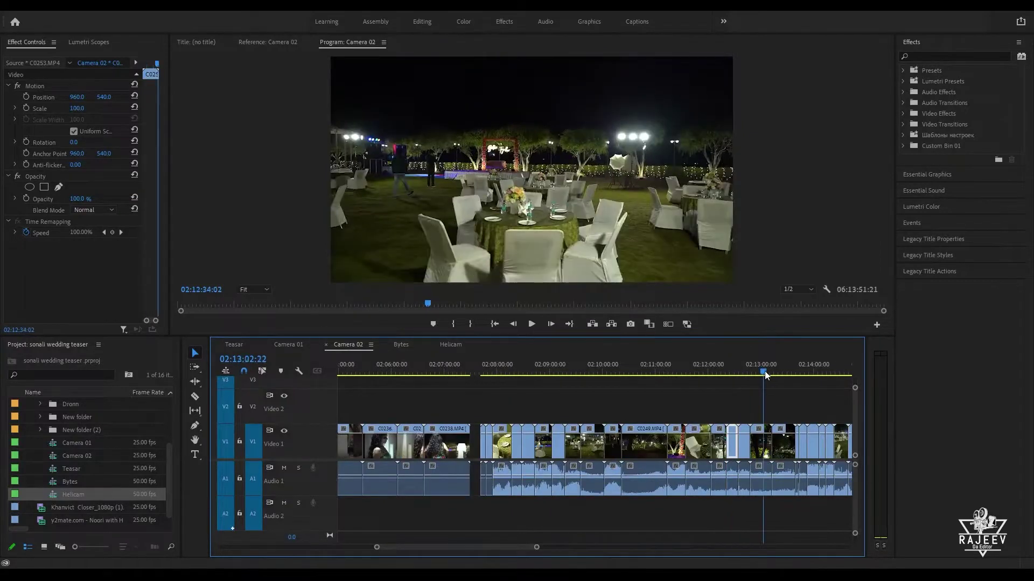
left_click_drag(764, 370, 854, 392)
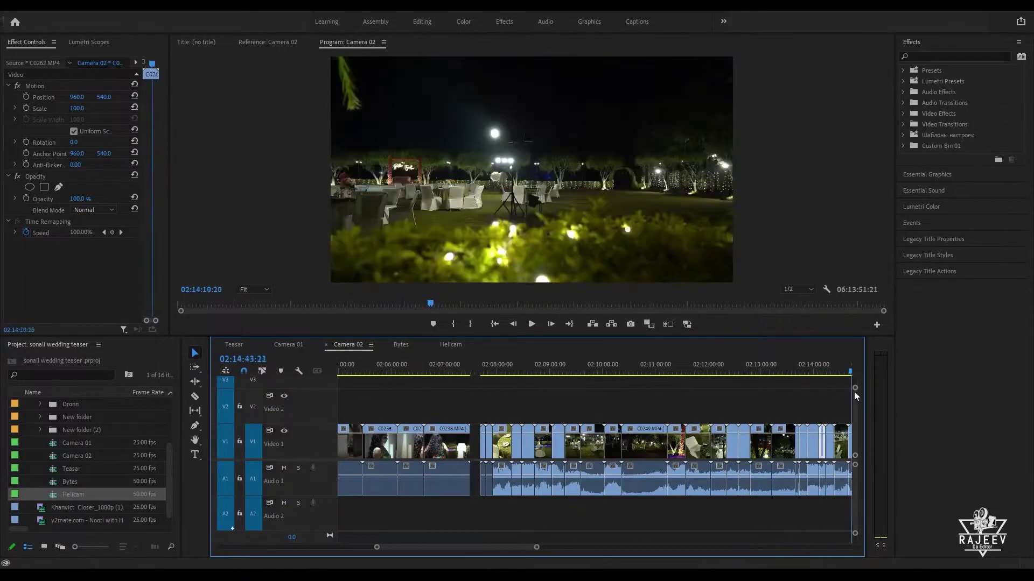
key("space")
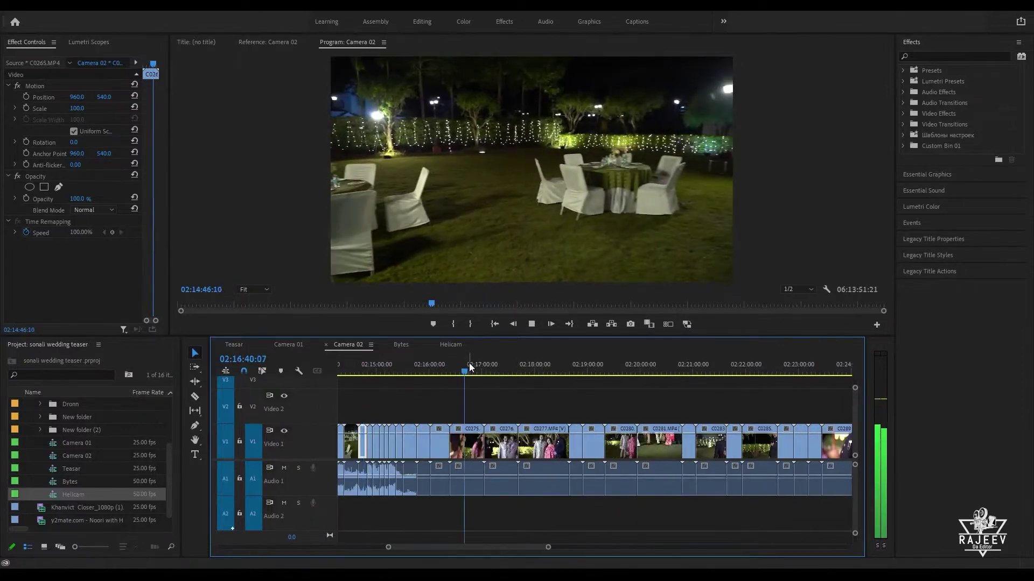
left_click_drag(469, 366, 593, 387)
key("ctrl+c")
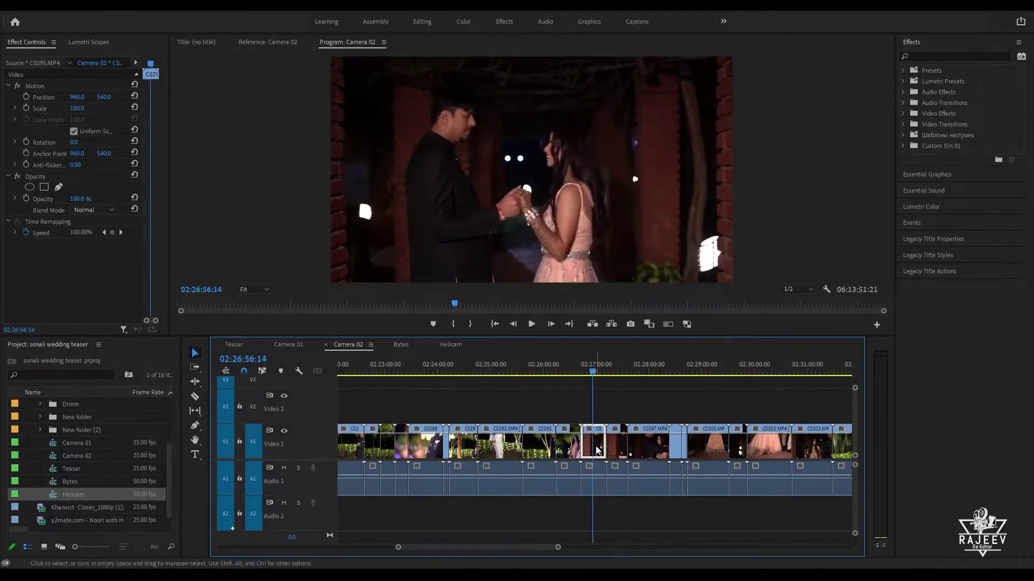
Step: Paste C0295 directly after DJI_0129 in Teasar at 00:00:14:03
left_click(235, 343)
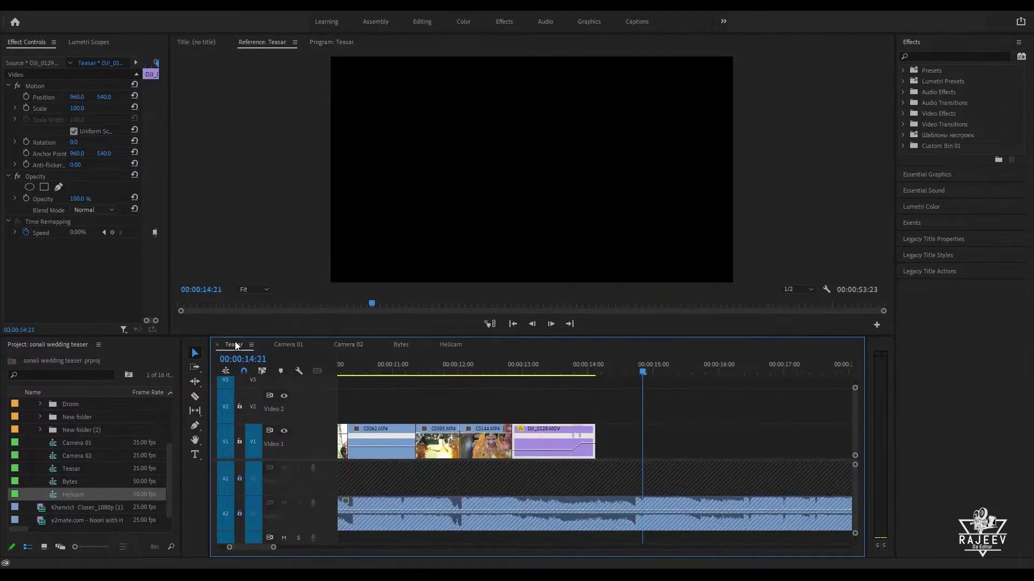
key("Up")
key("ctrl+v")
key("Up")
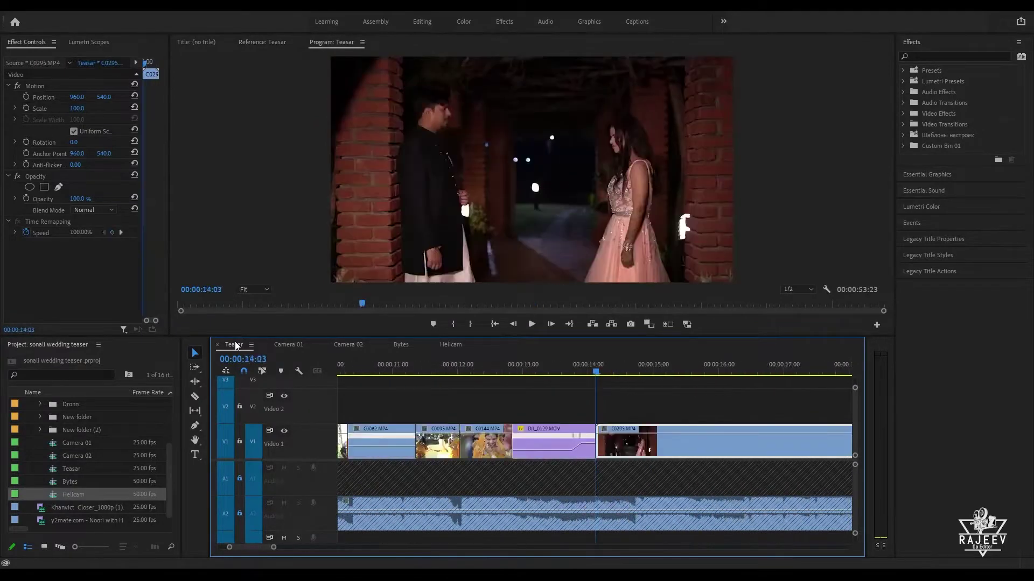
Step: Play through C0295 and trim its beginning at 00:00:20:15 and again at 00:00:15:14, just before the couple's hands meet
key("space")
scroll(684, 483, "down", 1)
scroll(685, 483, "down", 1)
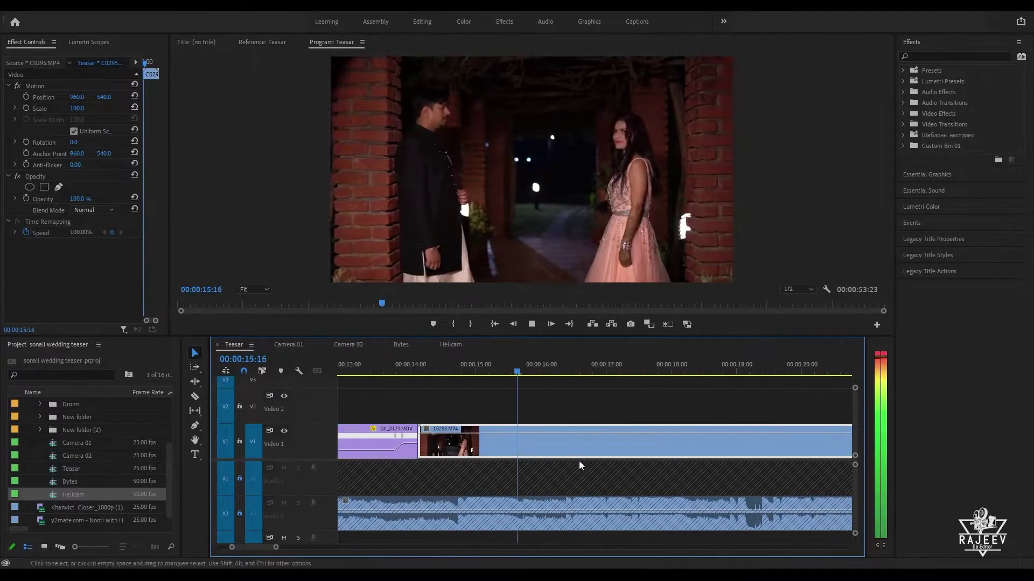
left_click_drag(607, 371, 843, 386)
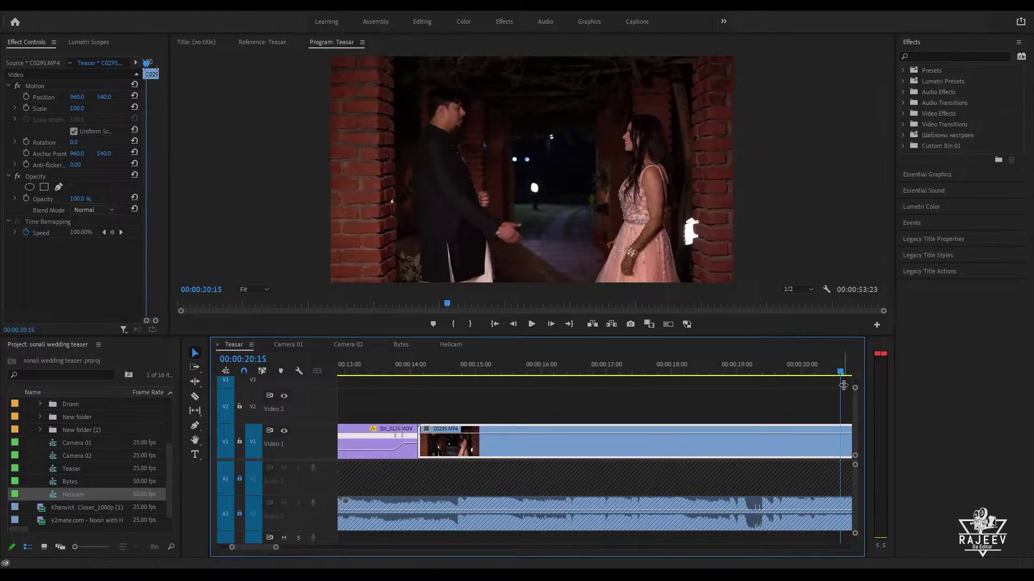
key("Up")
key("space")
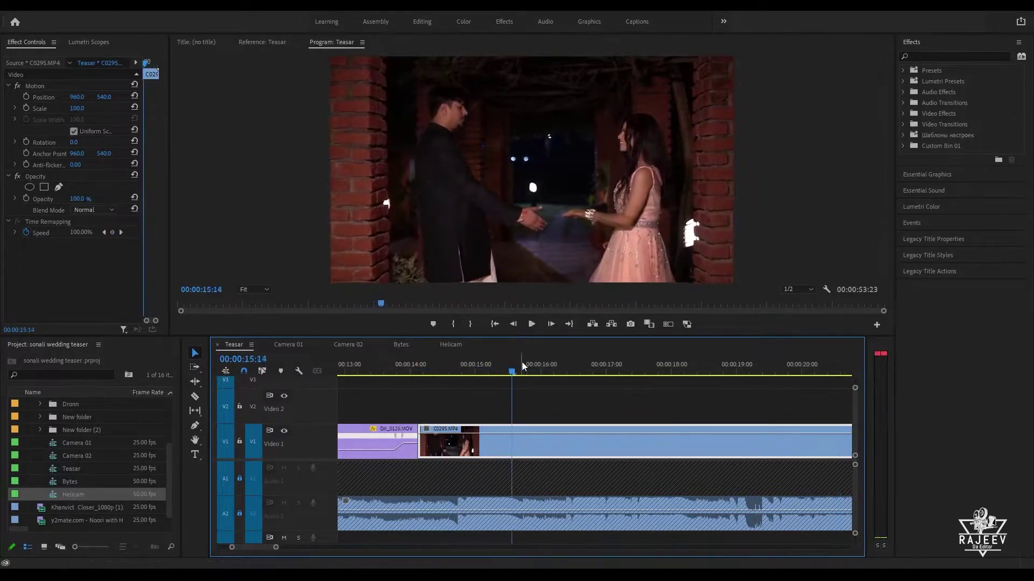
key("Up")
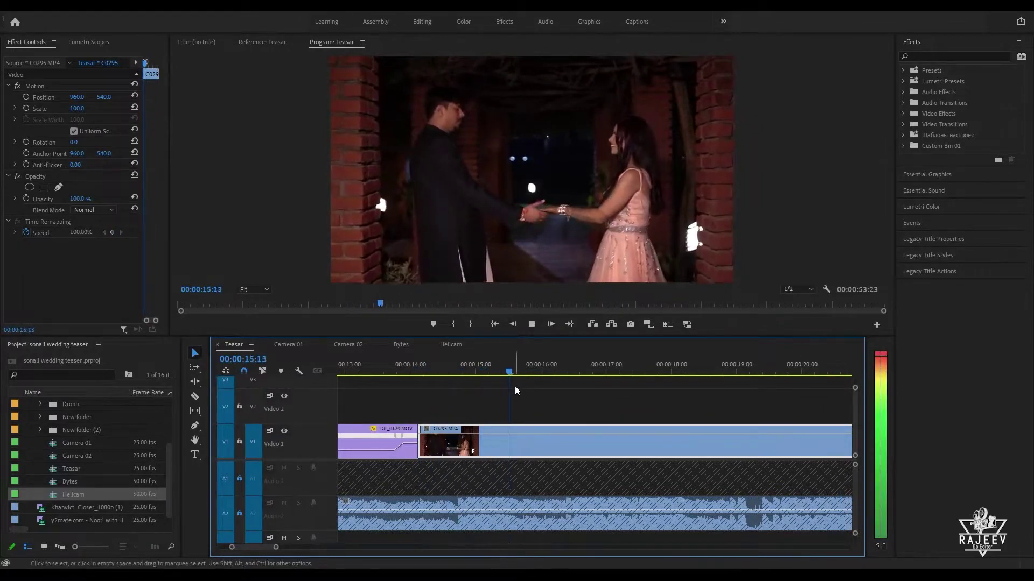
Step: Replay the cut from DJI_0129 into C0295 from 00:00:13:18 and remove C0295 from Teasar
key("space")
left_click(394, 369)
key("space")
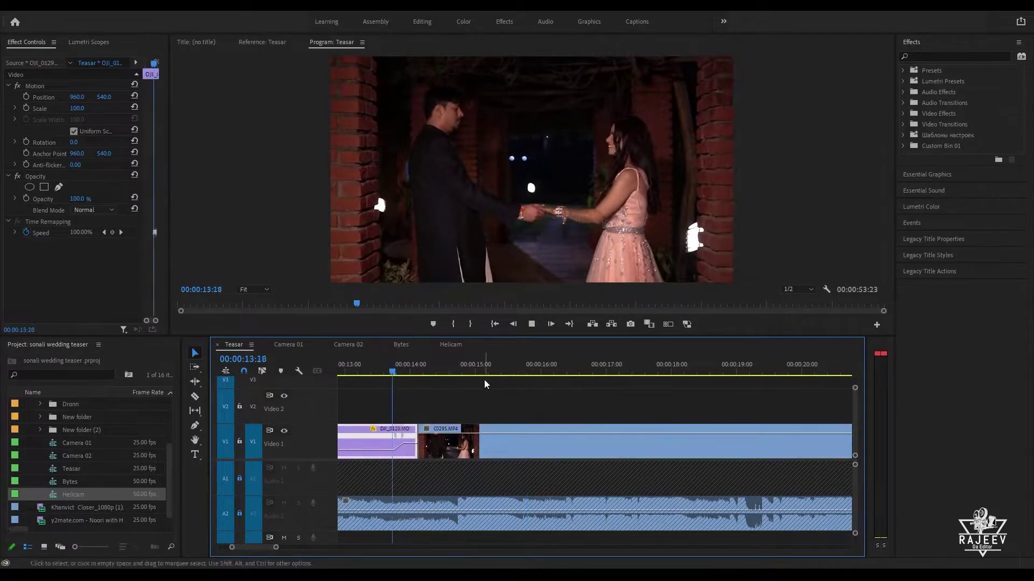
left_click_drag(461, 370, 705, 411)
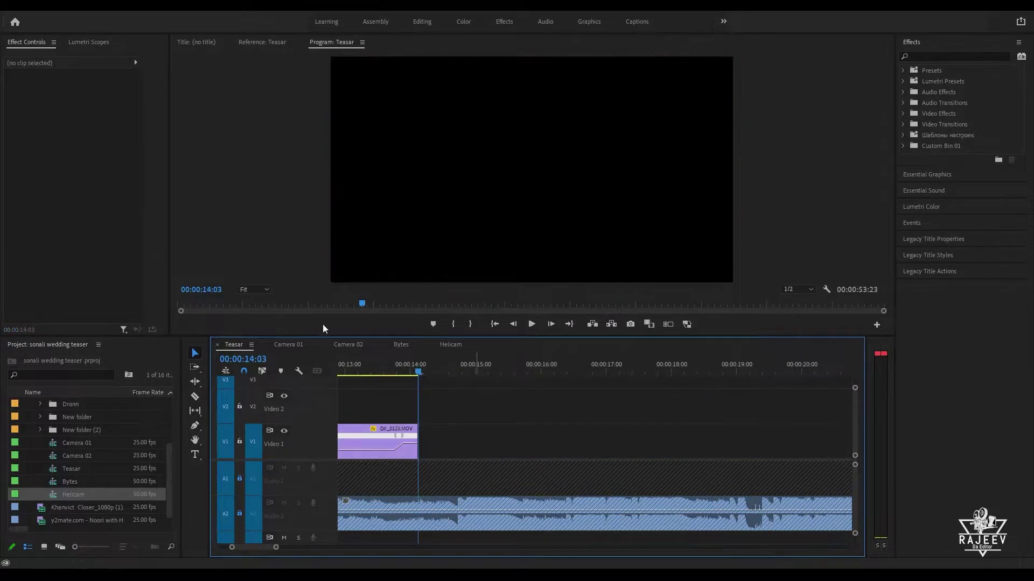
Step: Browse further through the night footage in Camera 02 and copy C0304, the couple walking past the vine-covered trees
left_click(348, 345)
left_click(616, 376)
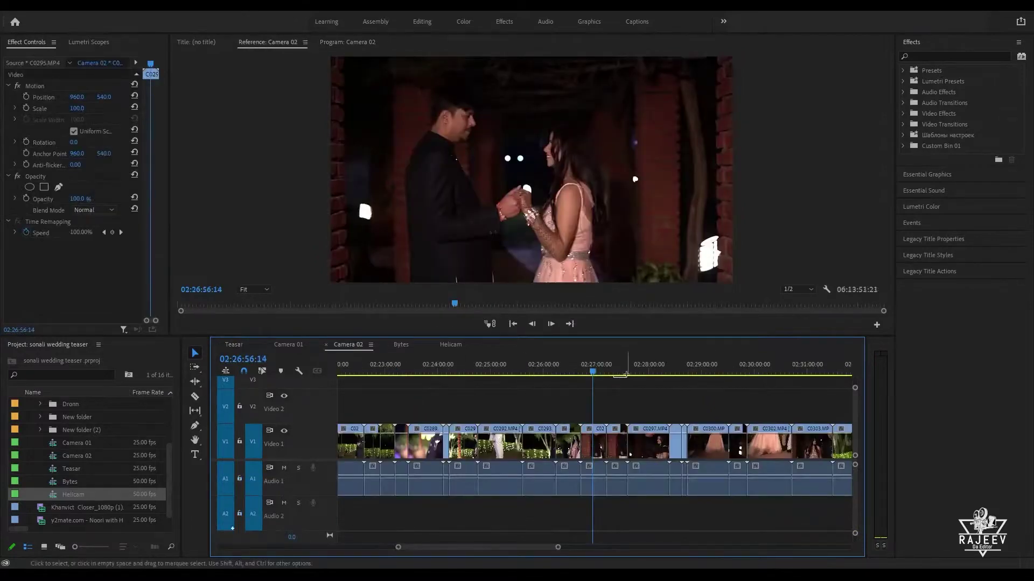
left_click_drag(626, 375, 846, 406)
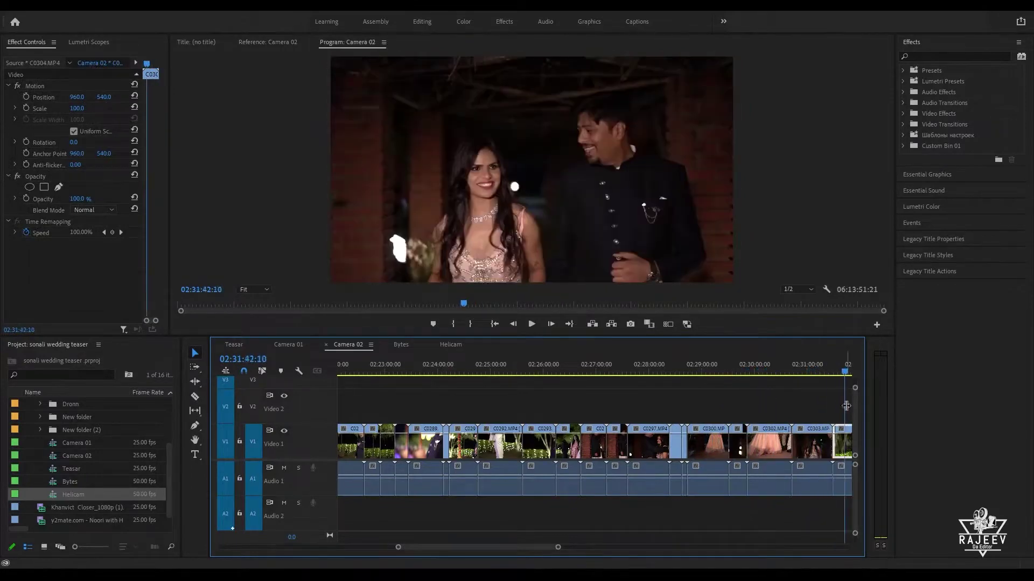
key("space")
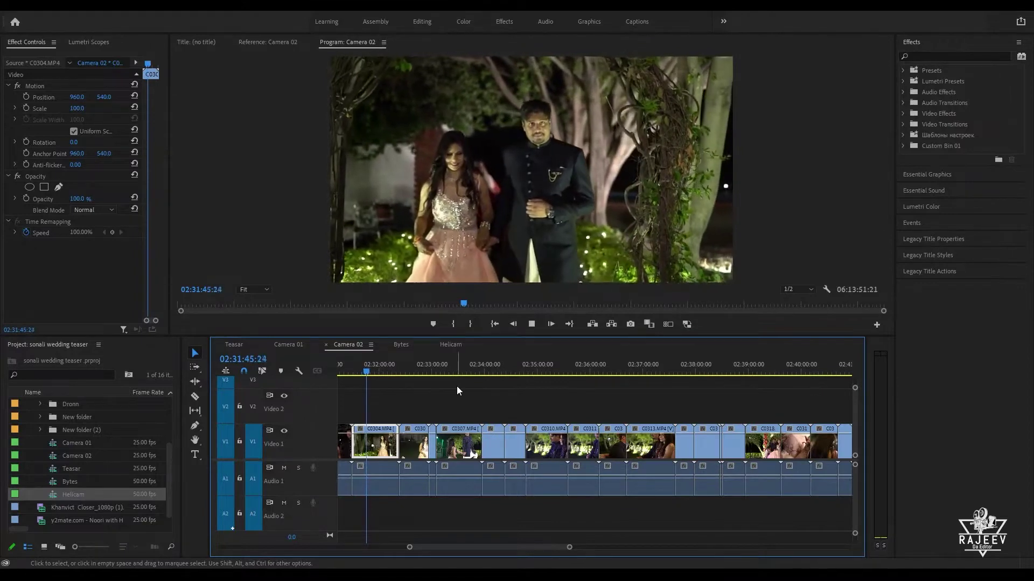
key("space")
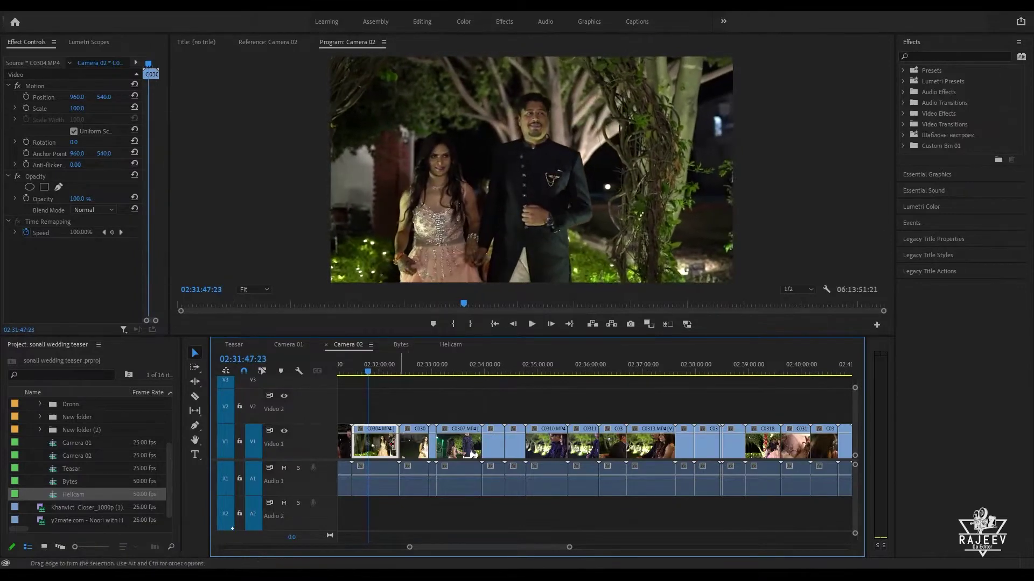
key("ctrl+c")
Step: Paste C0304 after DJI_0129 in Teasar at 00:00:14:03 and look through it up to 00:00:28:11
left_click(238, 344)
key("ctrl+v")
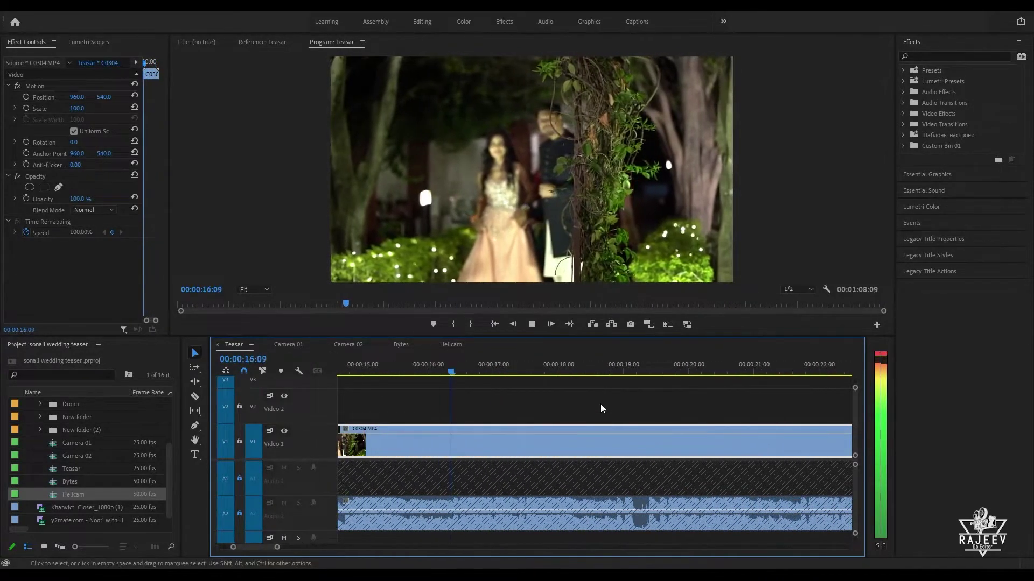
key("space")
left_click_drag(831, 383, 894, 376)
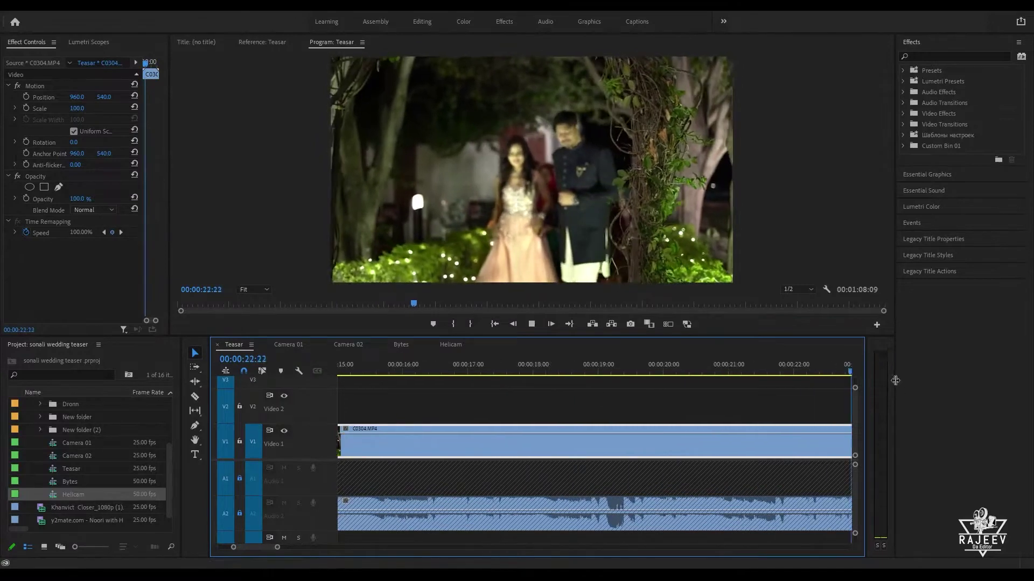
left_click_drag(453, 373, 608, 373)
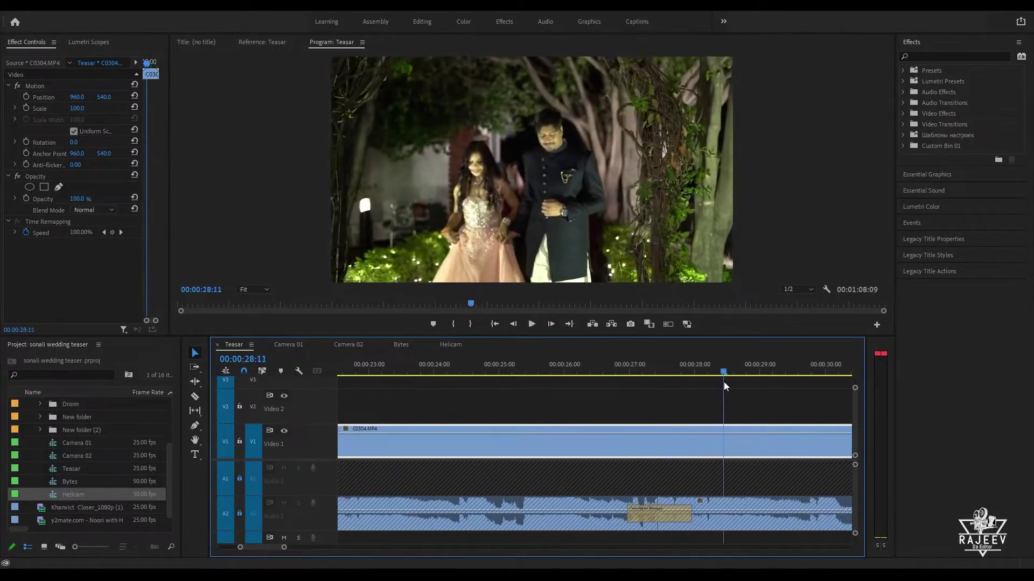
Step: Trim the beginning of C0304 up to 00:00:28:11, then again at about 00:00:15:03, and play the result
key("Up")
key("space")
key("space")
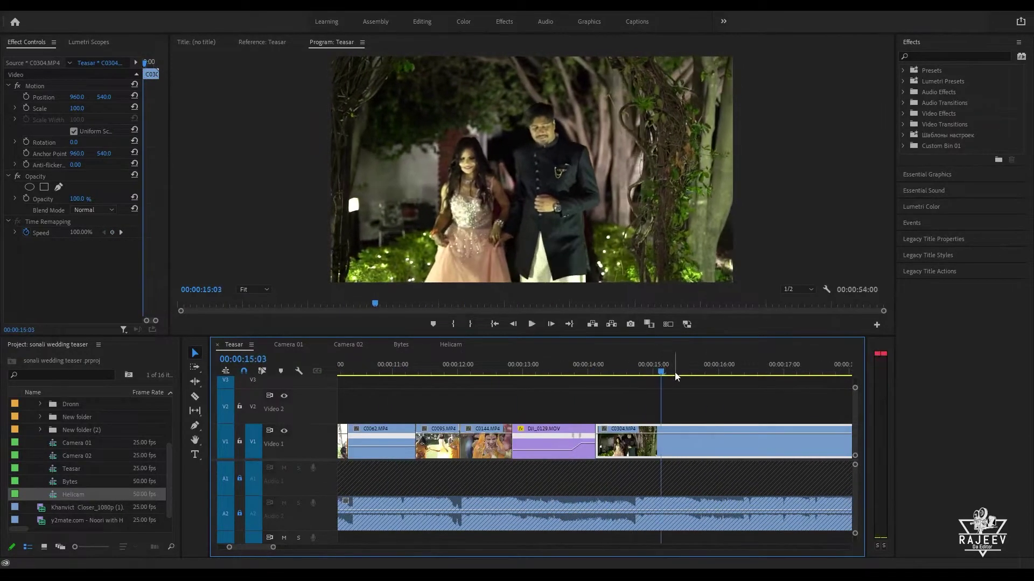
key("Up")
key("space")
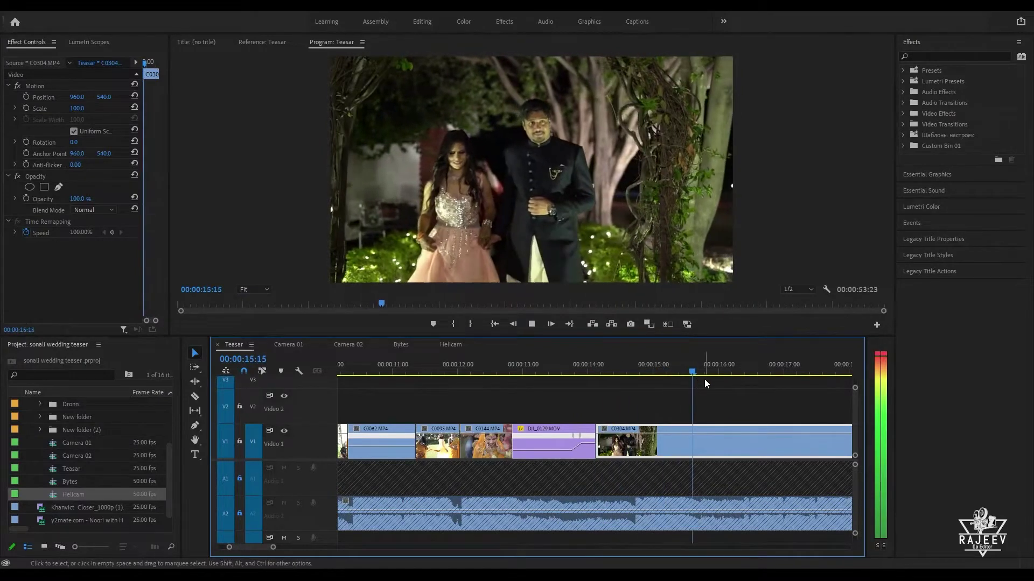
Step: Replay the cut from DJI_0129 into C0304 several times and check where the music's beat falls near 00:00:14:20
key("space")
left_click(562, 364)
key("space")
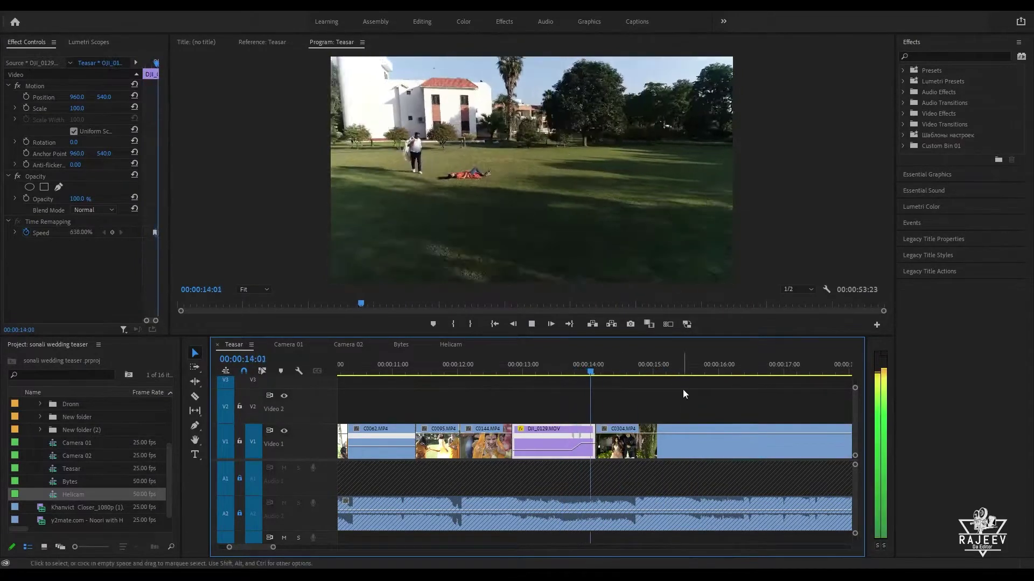
scroll(680, 407, "down", 2)
key("space")
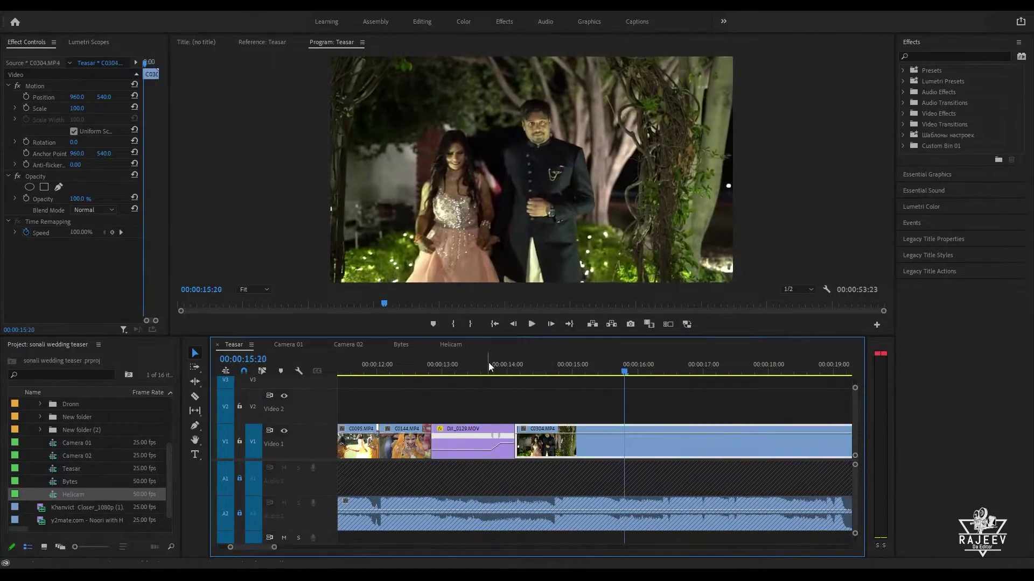
left_click(490, 364)
key("space")
key("space")
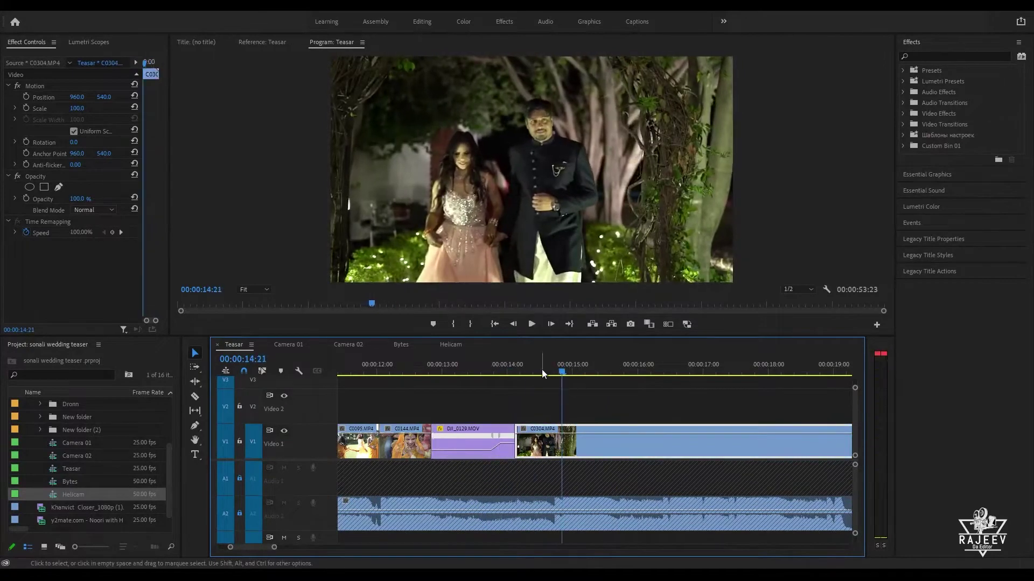
left_click(516, 373)
key("space")
key("space")
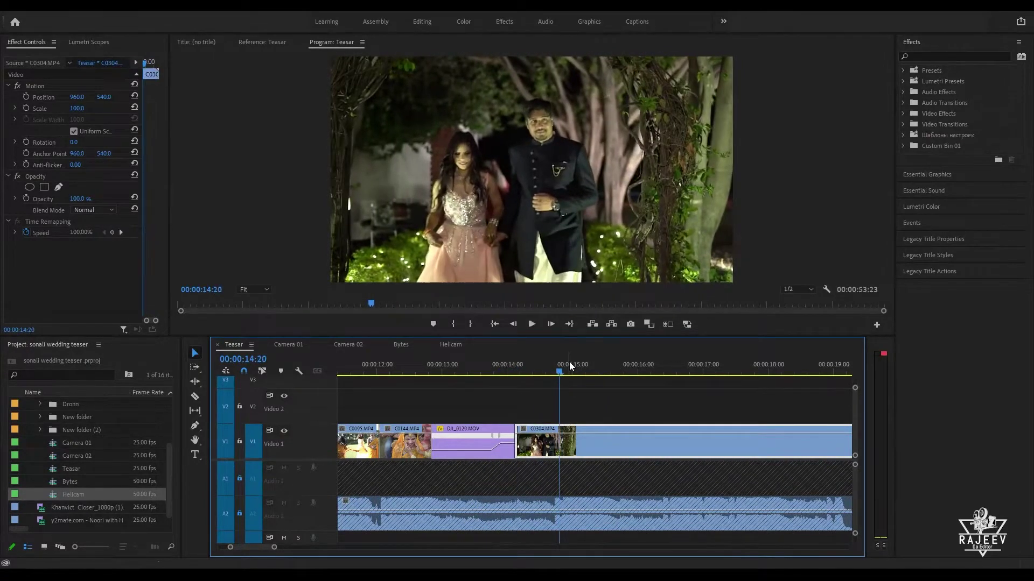
Step: Look ahead in C0304 to 00:00:17:22 and replay the clip with the music from its start to 00:00:15:22
left_click_drag(570, 362, 655, 364)
left_click_drag(719, 363, 658, 370)
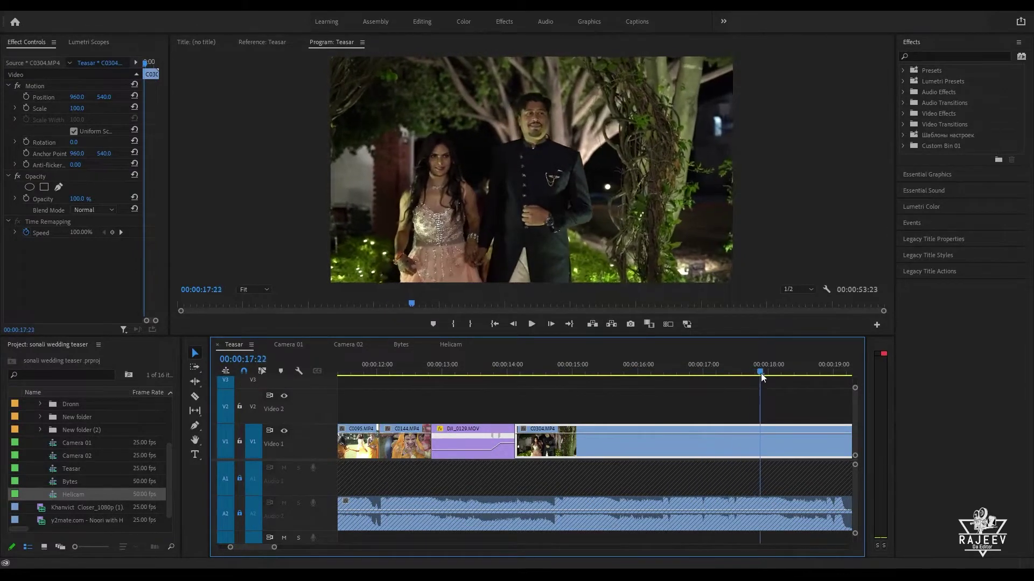
left_click(522, 366)
key("space")
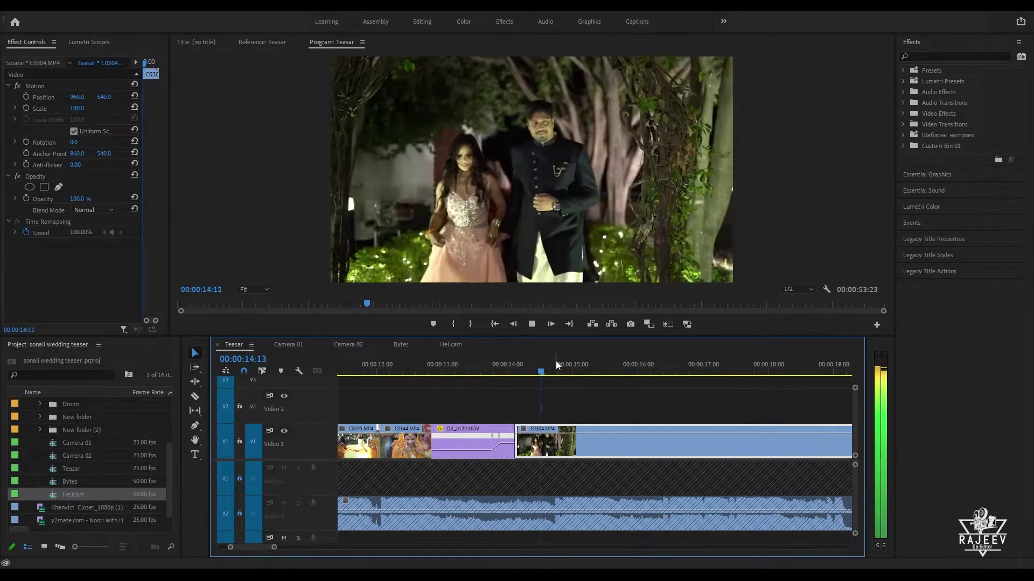
key("space")
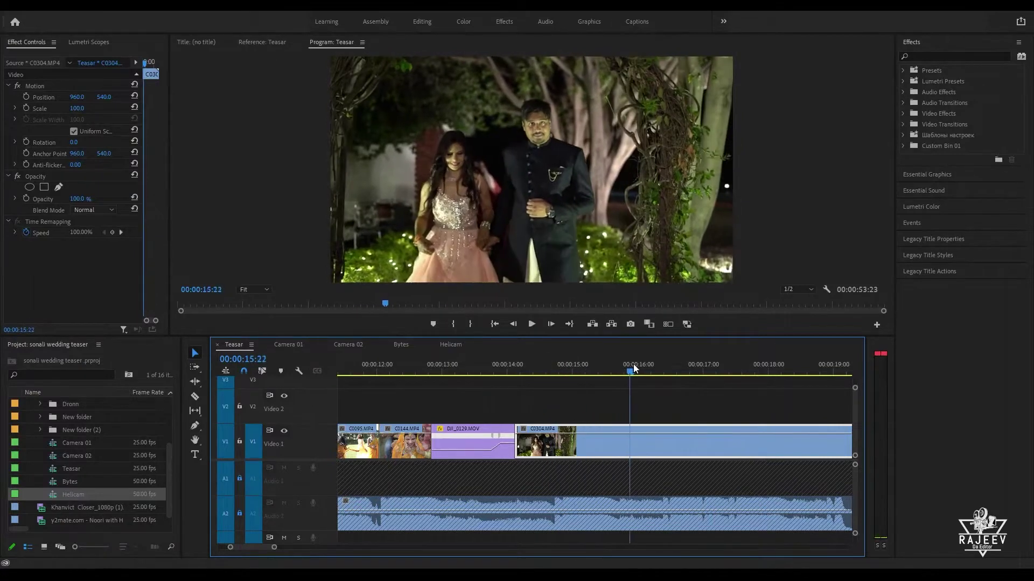
Step: Try a speed ramp on C0304 by adding a speed keyframe at 00:00:14:16
left_click(507, 372)
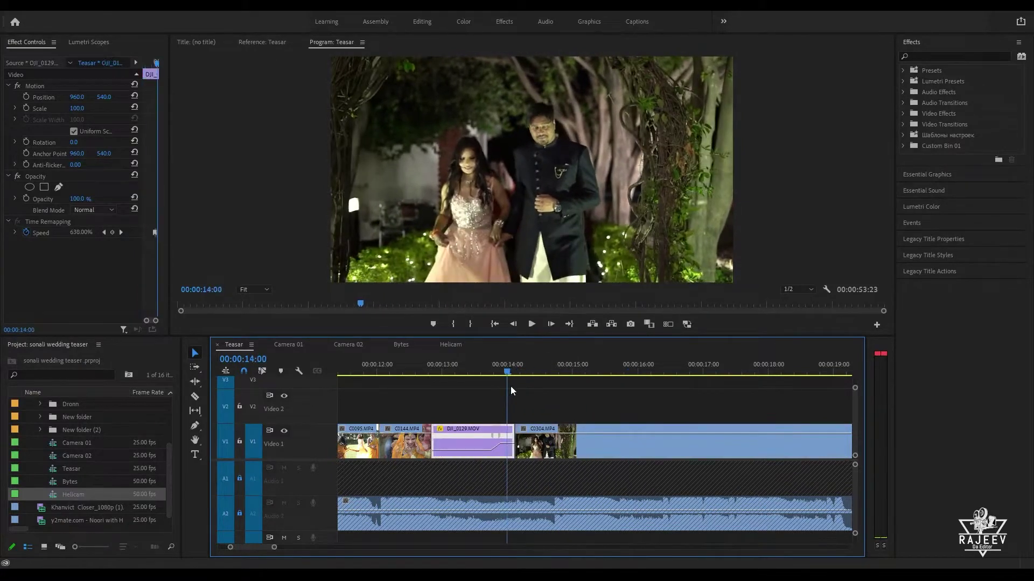
left_click(560, 440)
key("space")
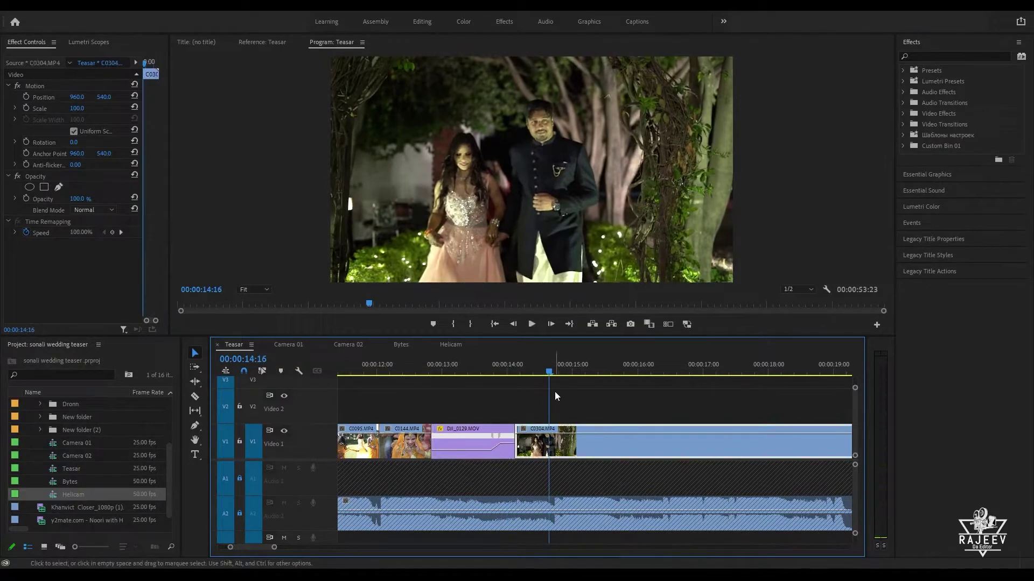
left_click(112, 232)
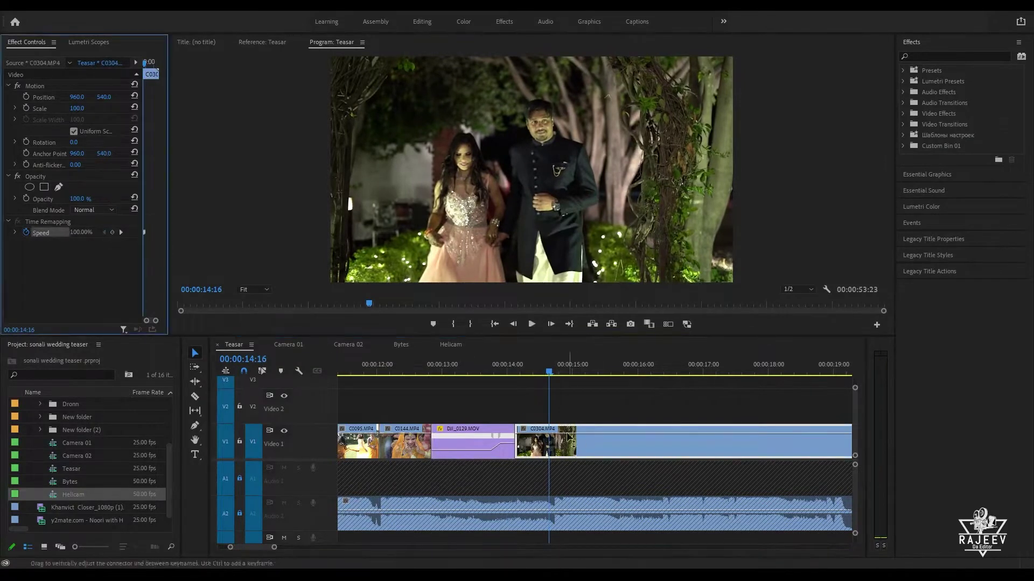
left_click(548, 447)
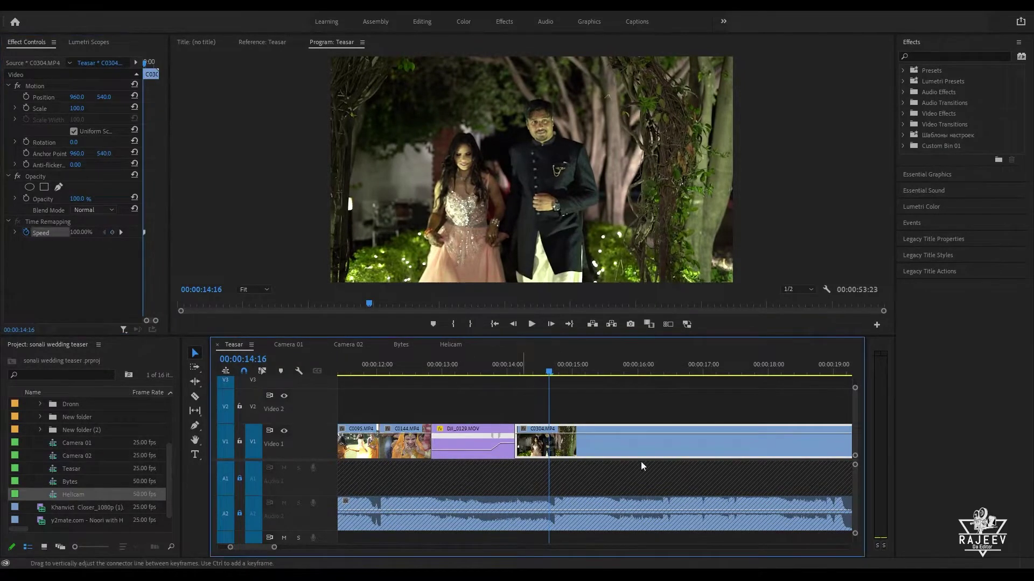
Step: Try a second speed keyframe on C0304 at 00:00:15:20, raise the speed between the two keyframes and preview it
left_click_drag(555, 370, 624, 383)
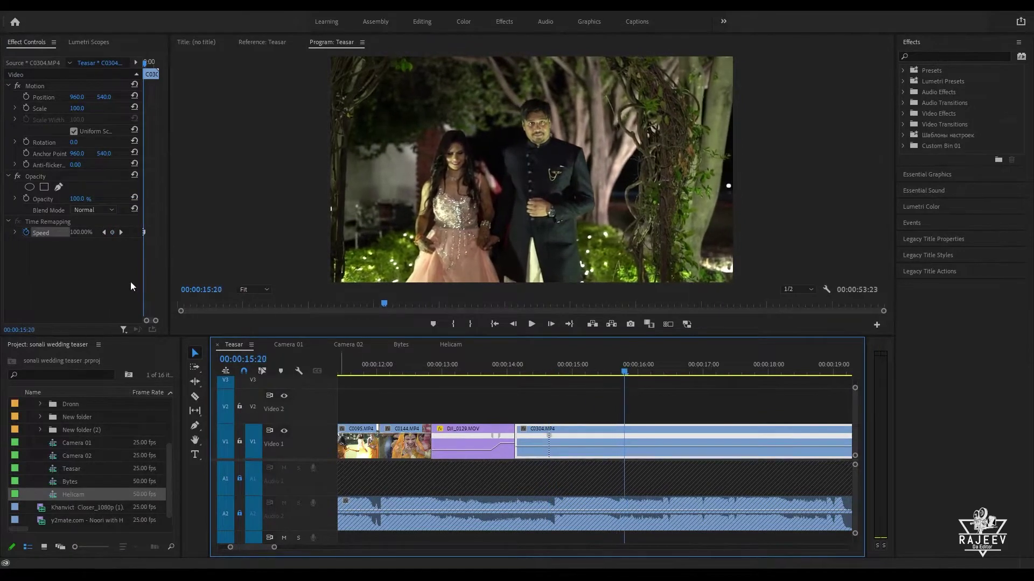
left_click(113, 232)
left_click_drag(575, 448, 575, 440)
left_click(527, 372)
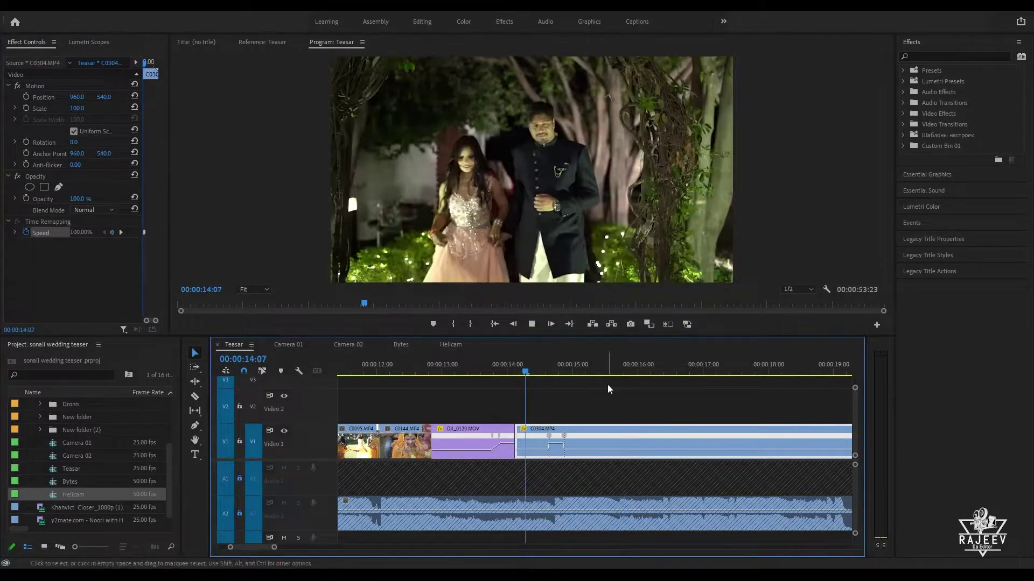
key("space")
Step: Try raising the speed between C0304's two keyframes further and replay the ramp
left_click_drag(558, 445, 557, 281)
left_click(538, 372)
key("space")
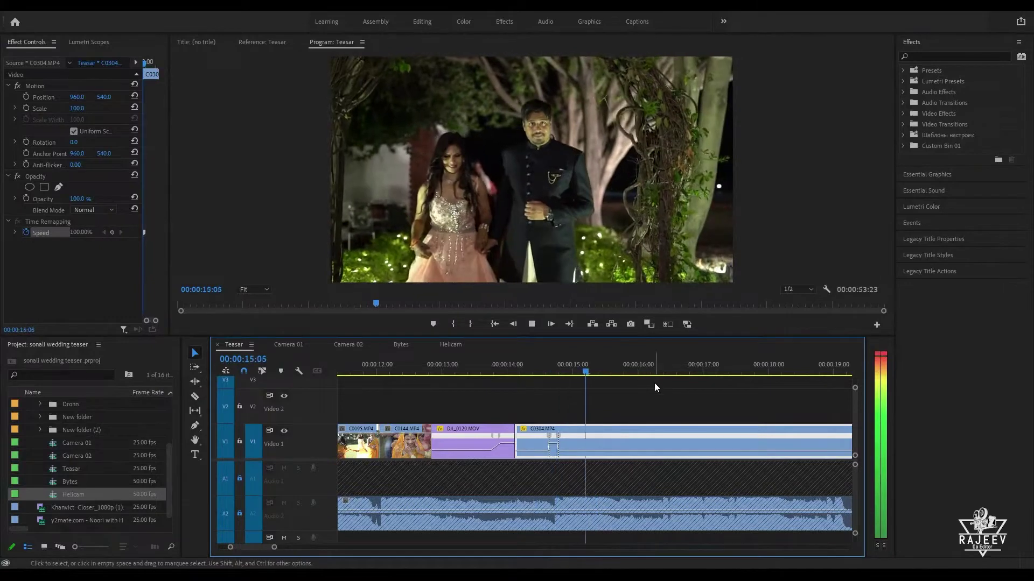
key("space")
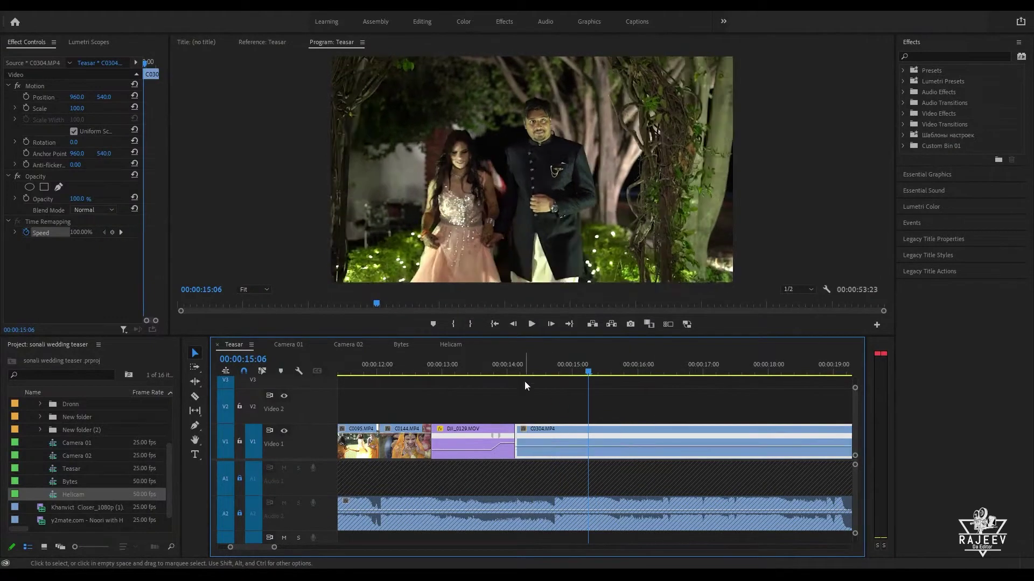
Step: Replay C0304 without the speed ramp and trim its end at about 00:00:15:08
left_click(525, 372)
key("space")
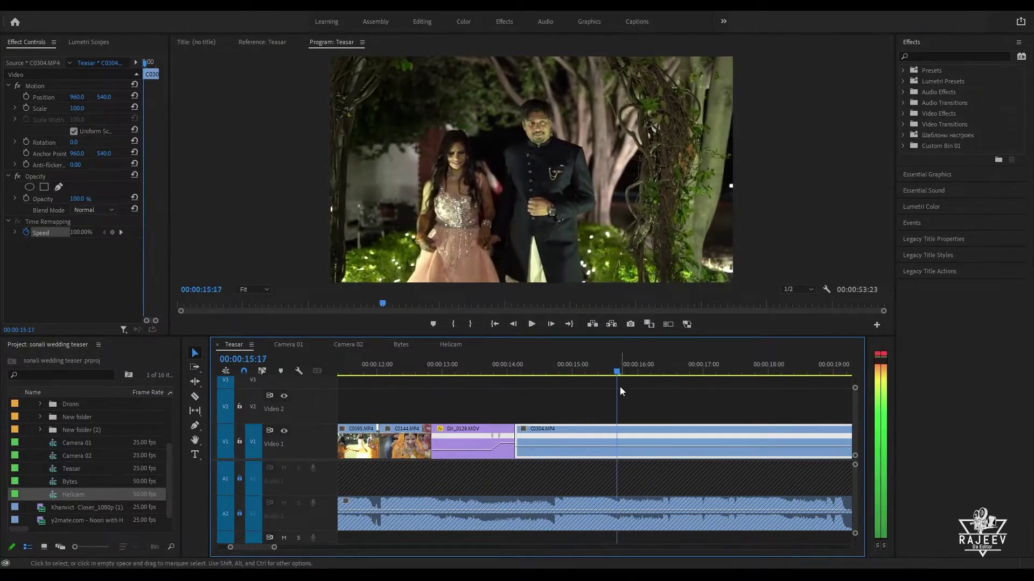
left_click(552, 370)
key("space")
key("space")
left_click(595, 373)
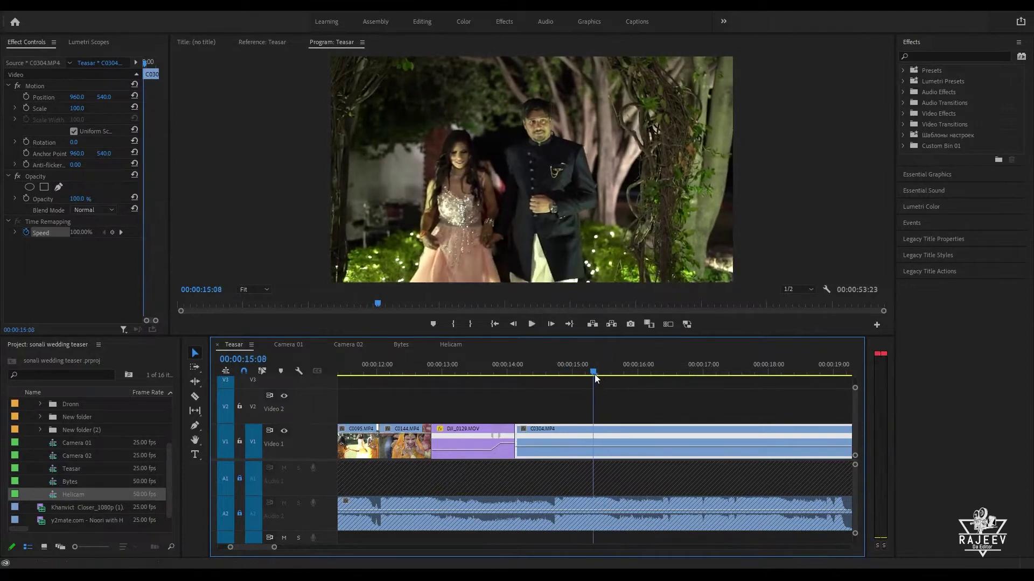
key("space")
key("w")
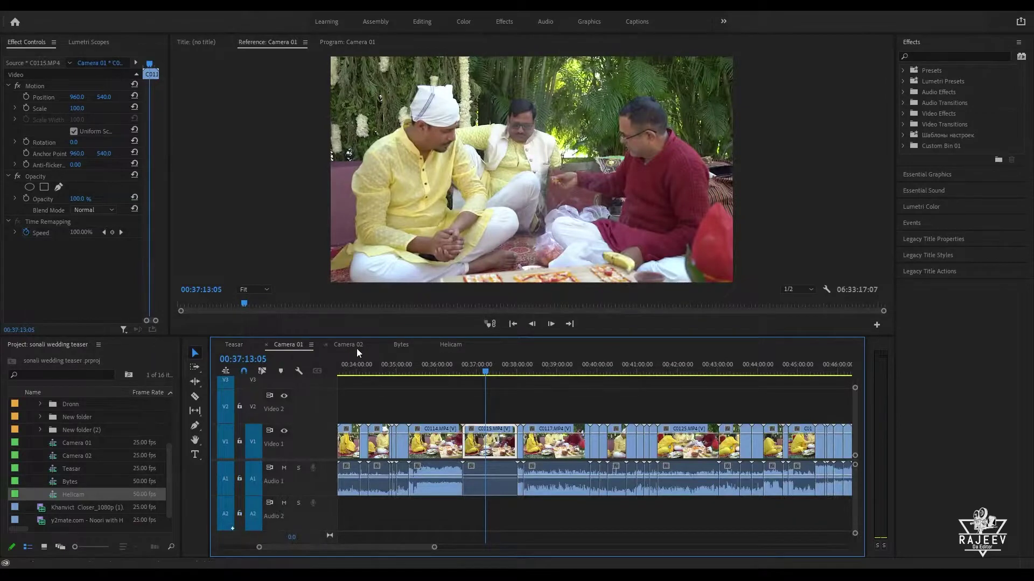
Step: Pick C0319, the close-up of the couple's hands, in Camera 02 and add it to Teasar
left_click(356, 348)
left_click_drag(587, 369, 788, 386)
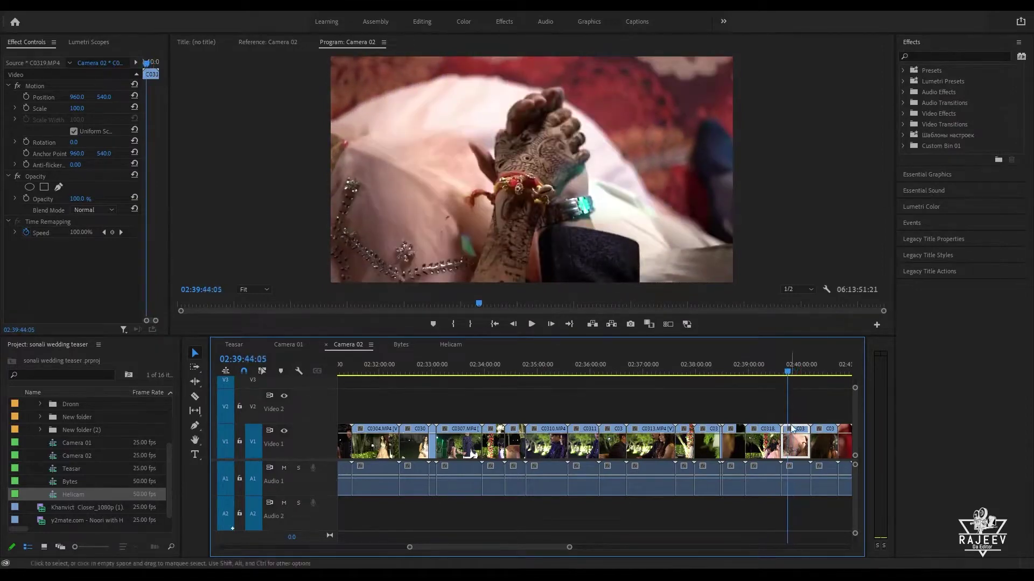
left_click(238, 344)
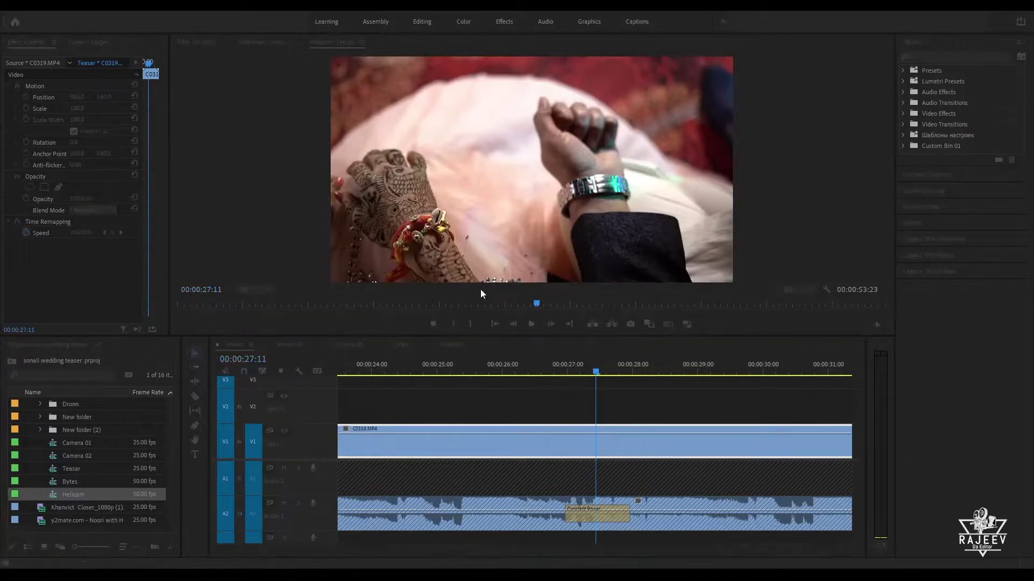
Step: Reverse the playback speed of C0319 in Teasar to -100% and trim away its opening section
left_click(486, 332)
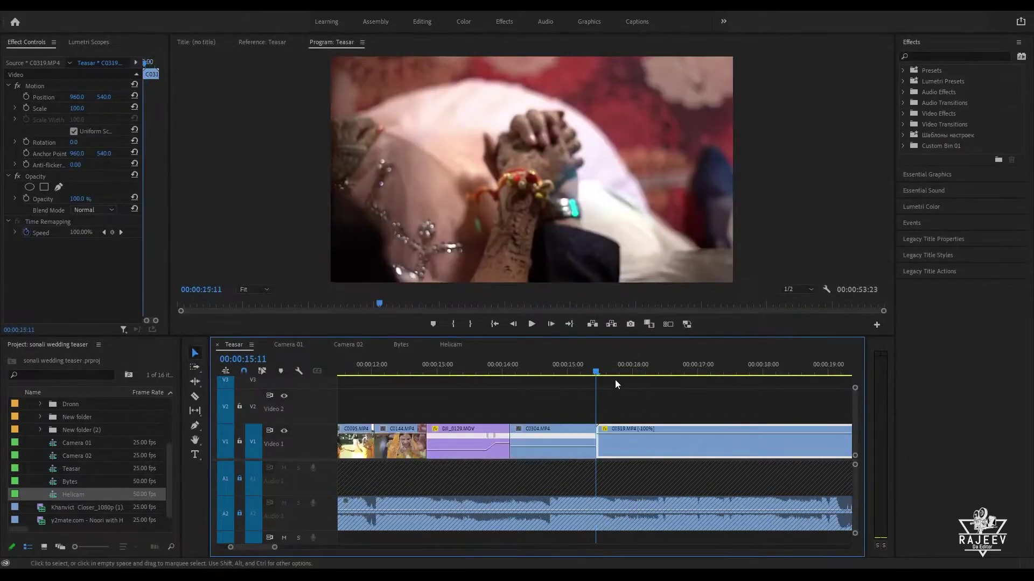
key("space")
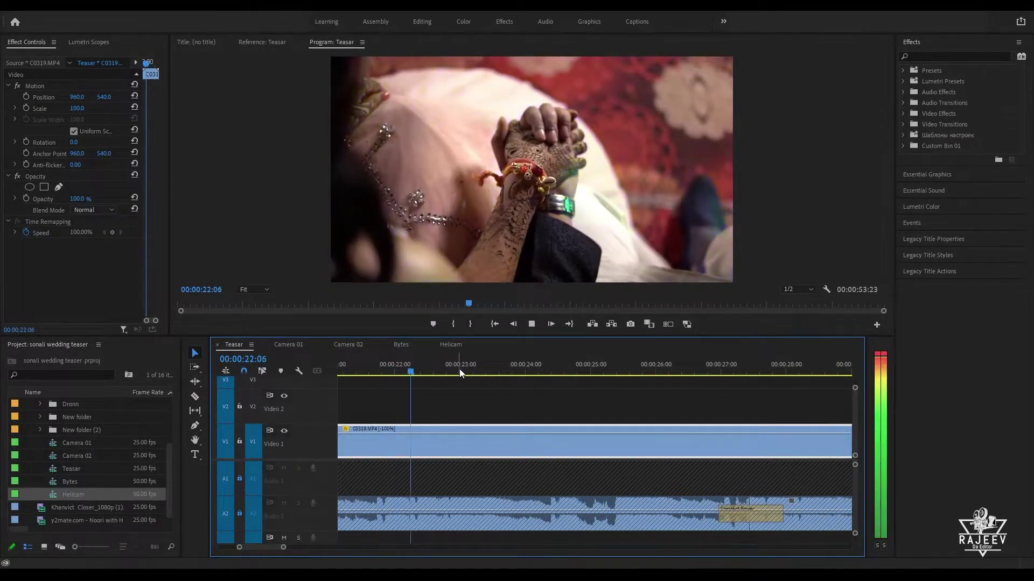
left_click(751, 377)
key("Up")
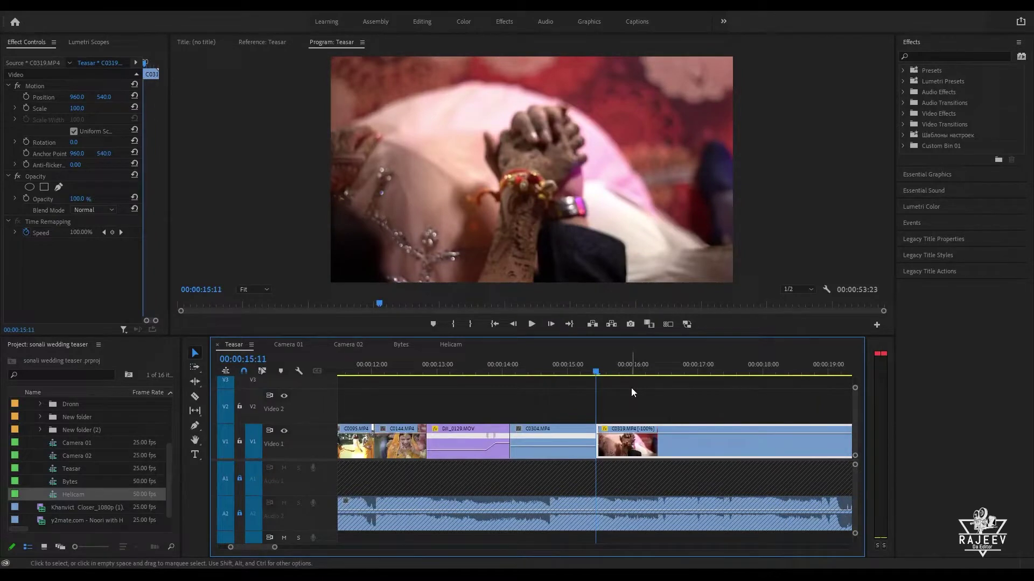
Step: Play through the reversed C0319 and trim its start again so it begins where the two hands are apart
key("space")
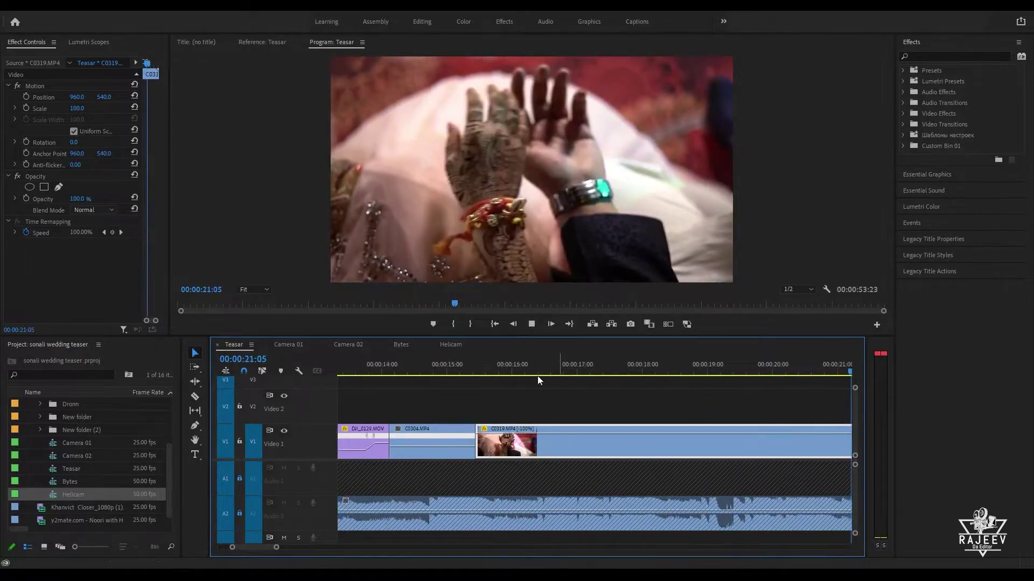
left_click(482, 369)
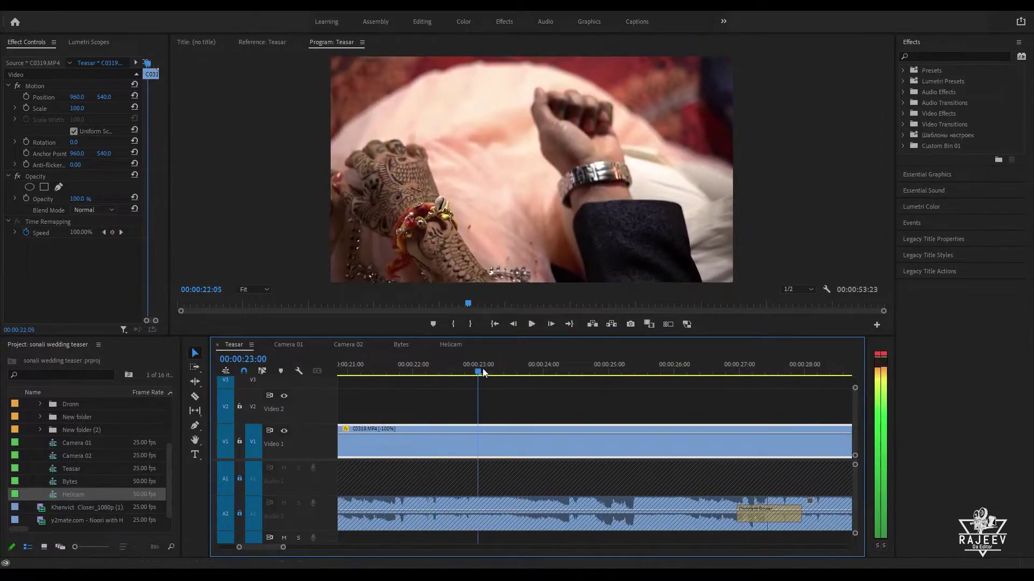
left_click_drag(482, 369, 729, 382)
key("Up")
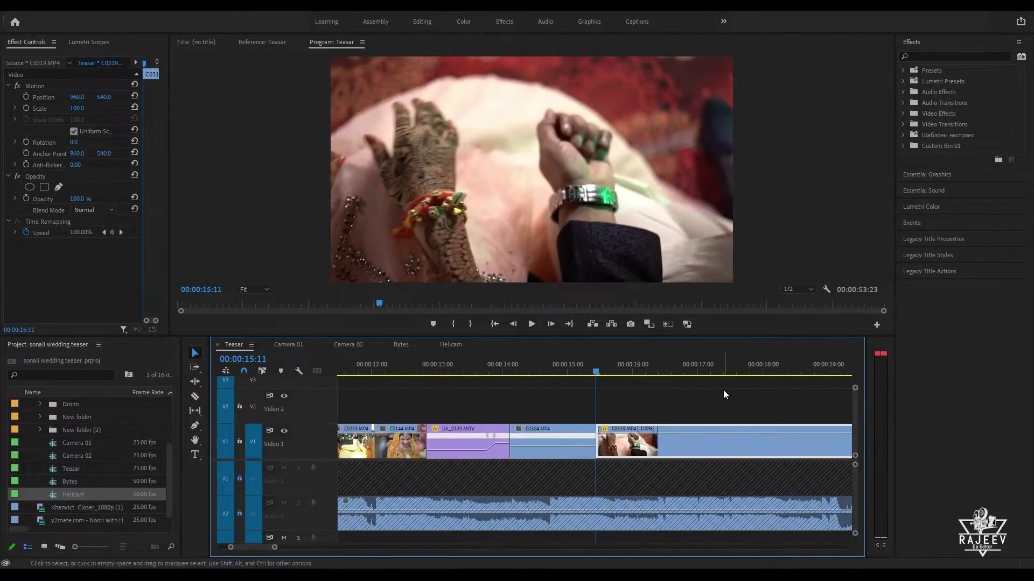
Step: Preview the retrimmed C0319 and replay the run from DJI_0129 through C0304 into it against the music
key("space")
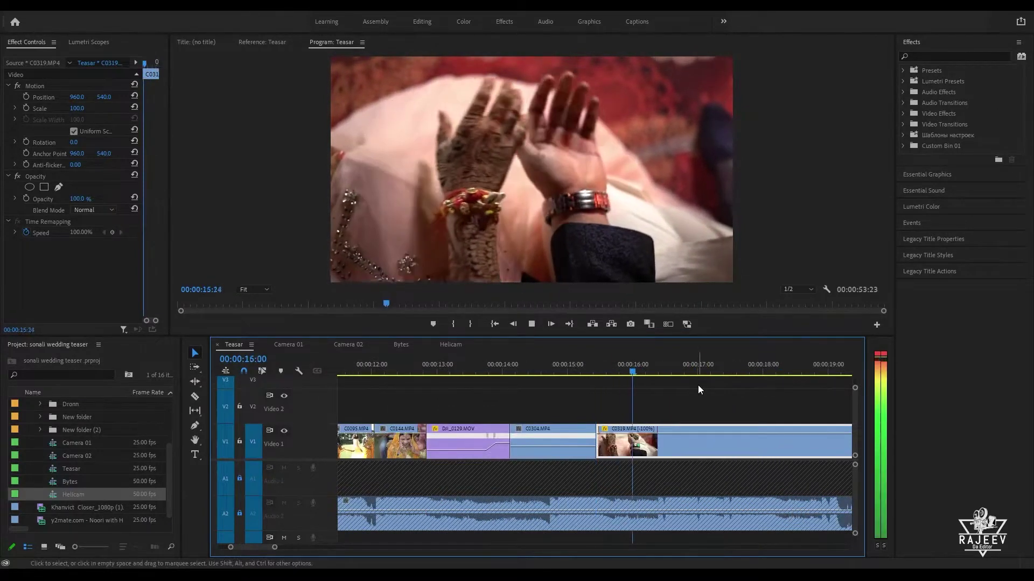
key("space")
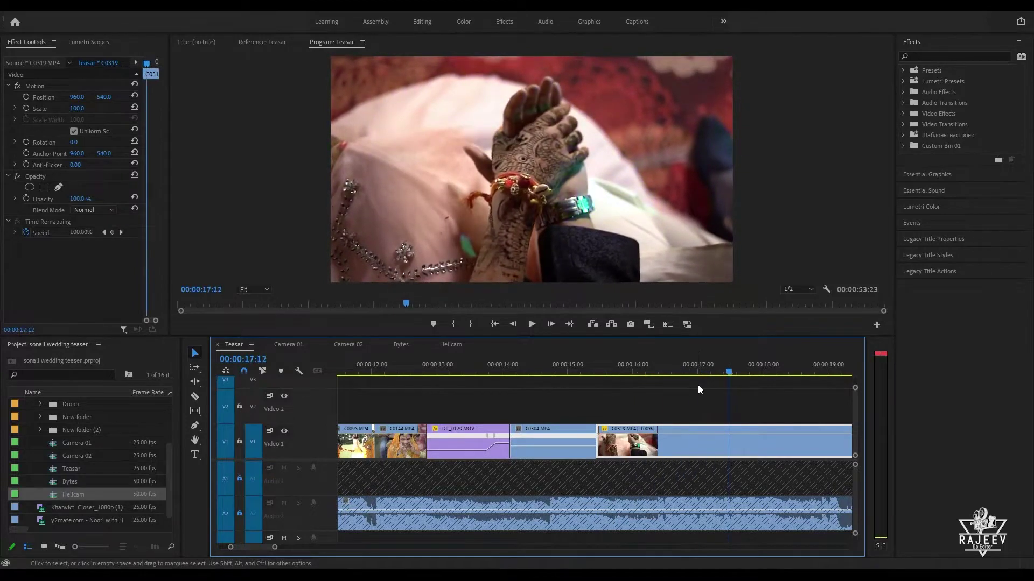
left_click(523, 358)
key("space")
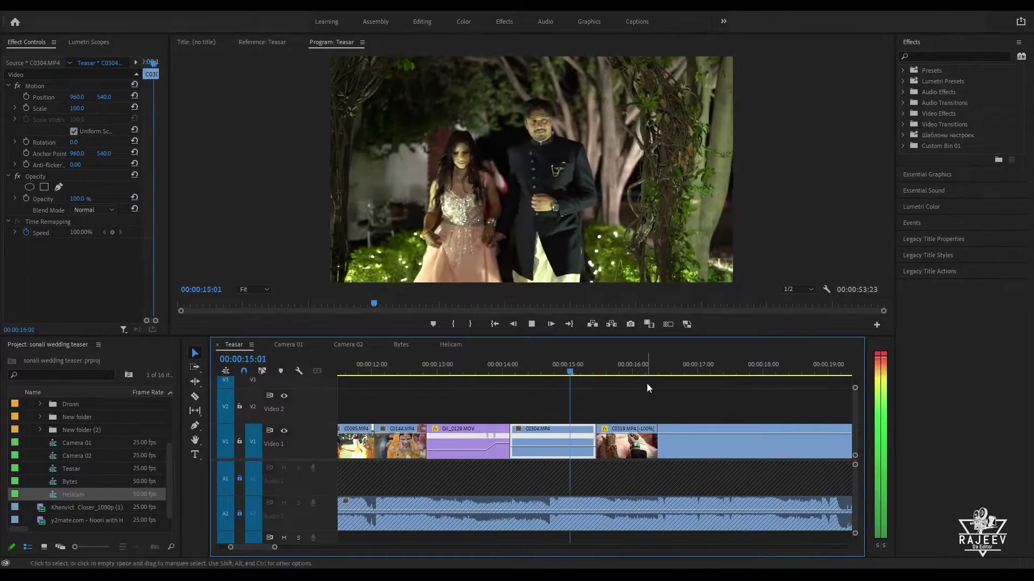
left_click(658, 437)
key("space")
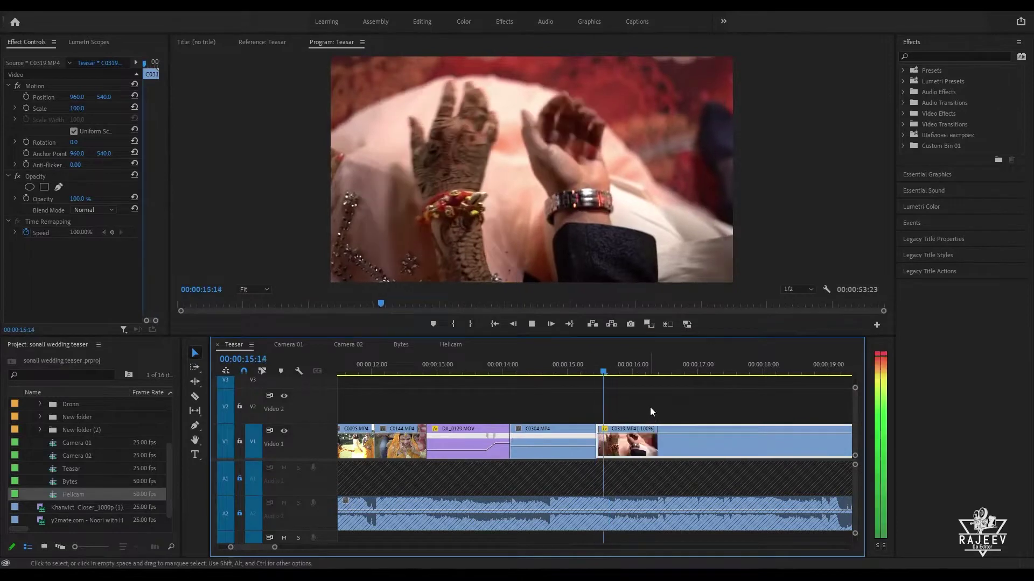
key("space")
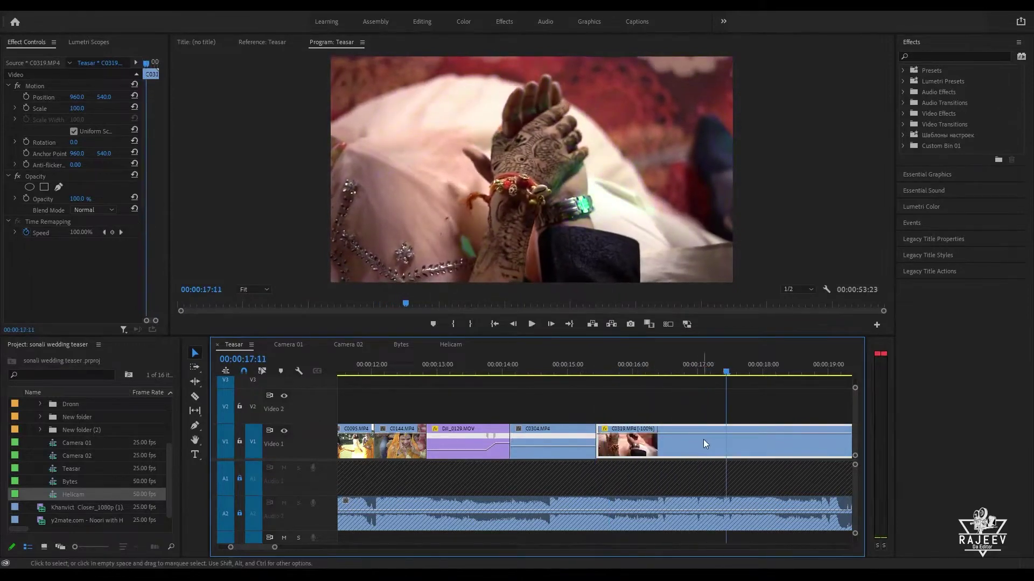
left_click(500, 370)
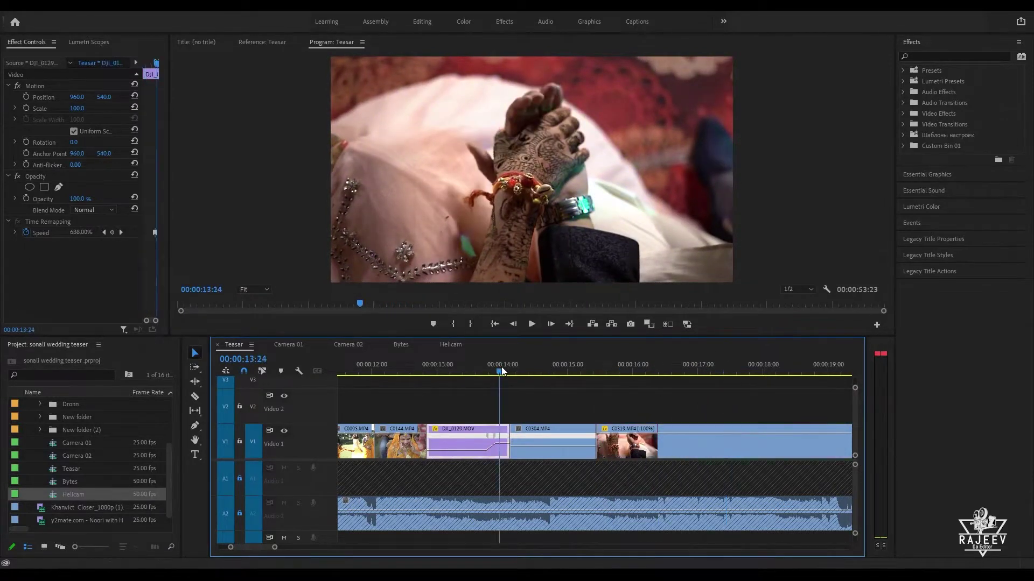
key("space")
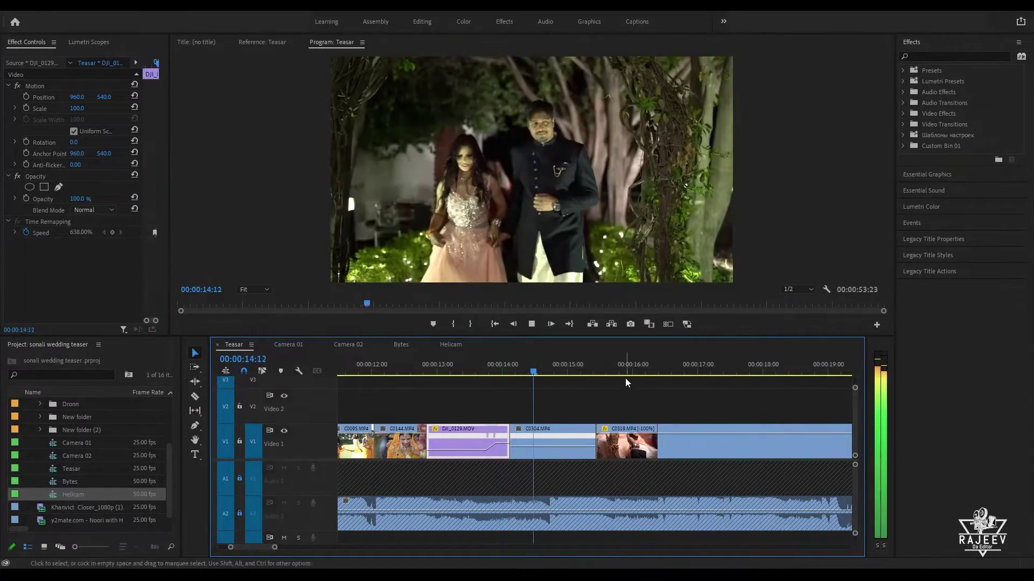
key("space")
Step: Move C0319 ahead of C0304 so it directly follows DJI_0129 on Video 1
left_click(633, 447)
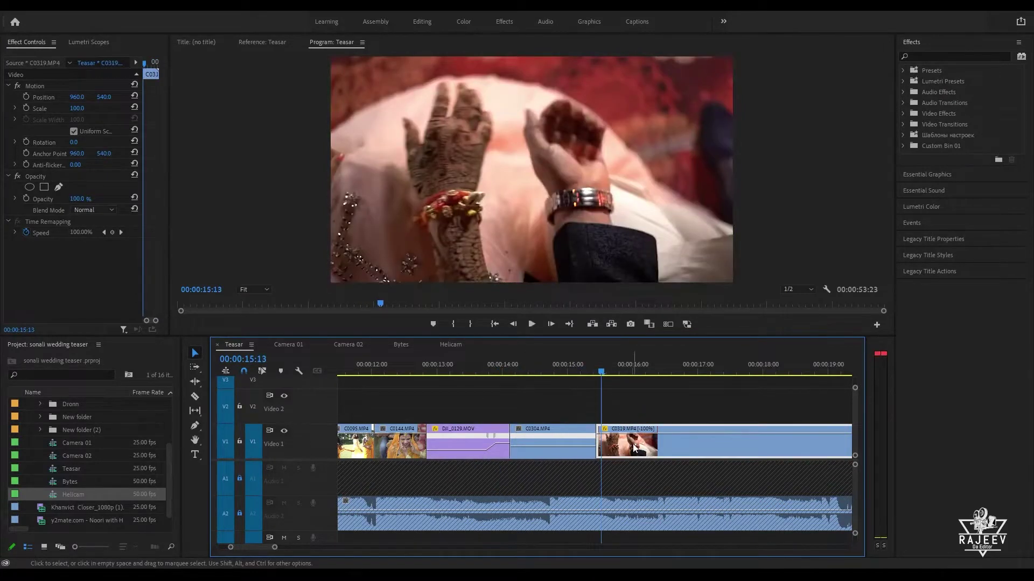
key("Delete")
key("Up")
key("Up")
key("ctrl+v")
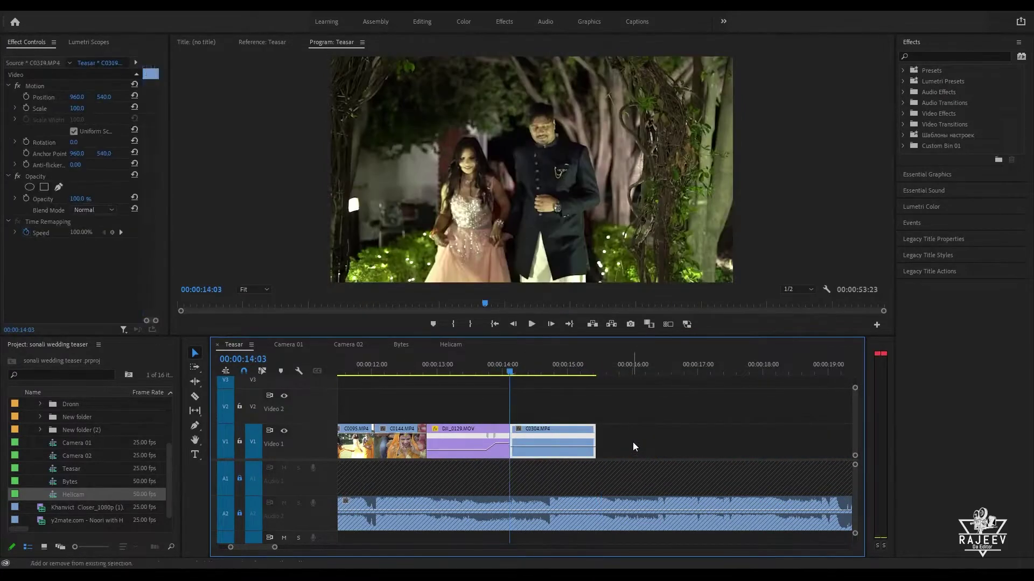
key("Up")
key("Up")
key("Down")
Step: Replay the cut from DJI_0129 into C0319 to judge where the hand shot should end
key("space")
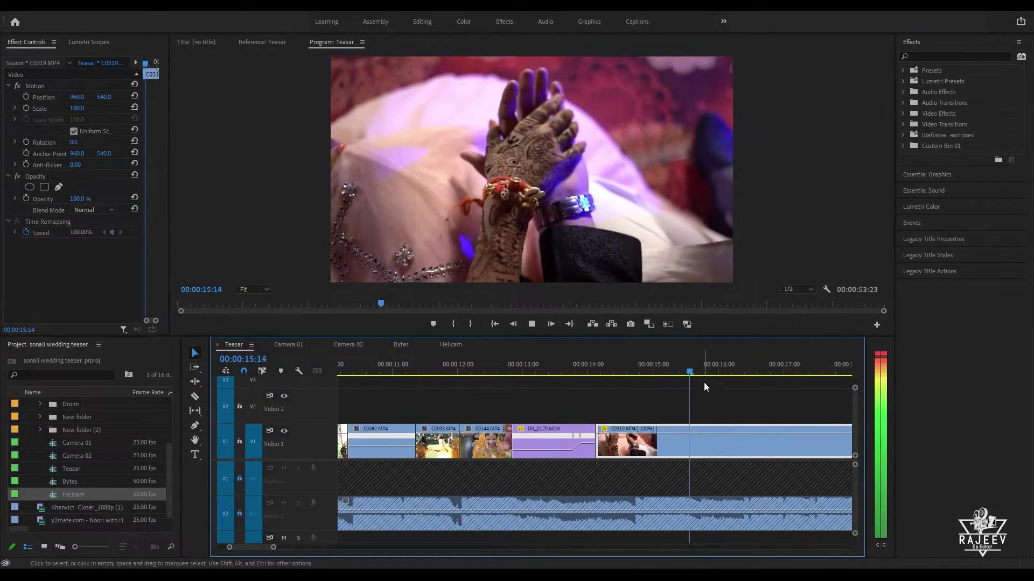
key("space")
left_click(610, 363)
key("space")
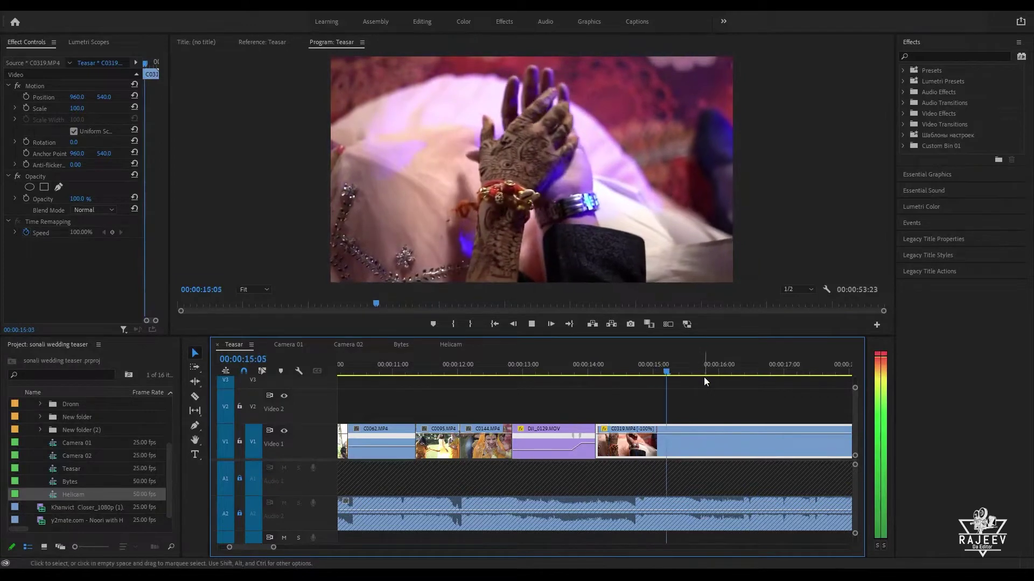
key("space")
left_click(567, 377)
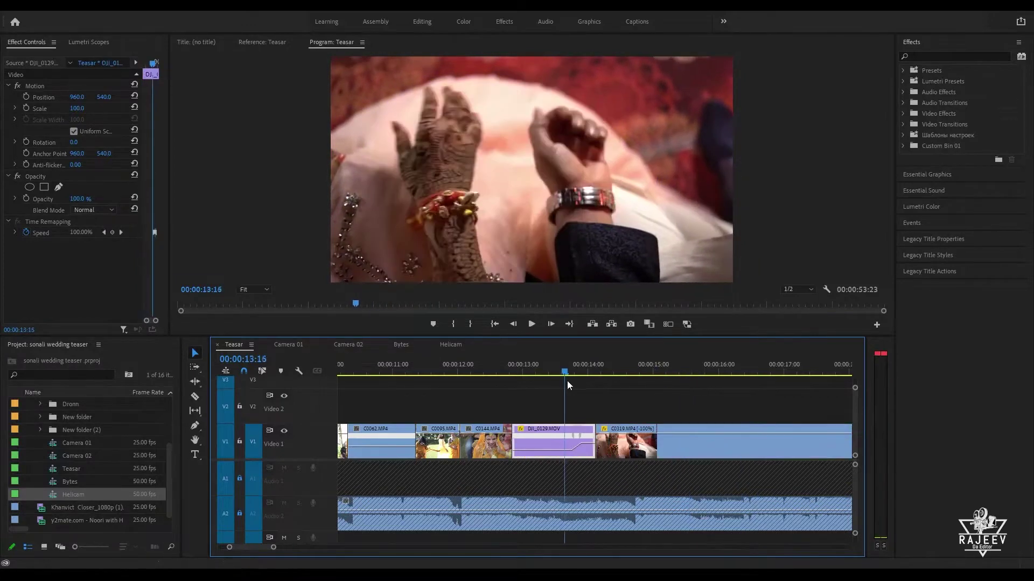
key("space")
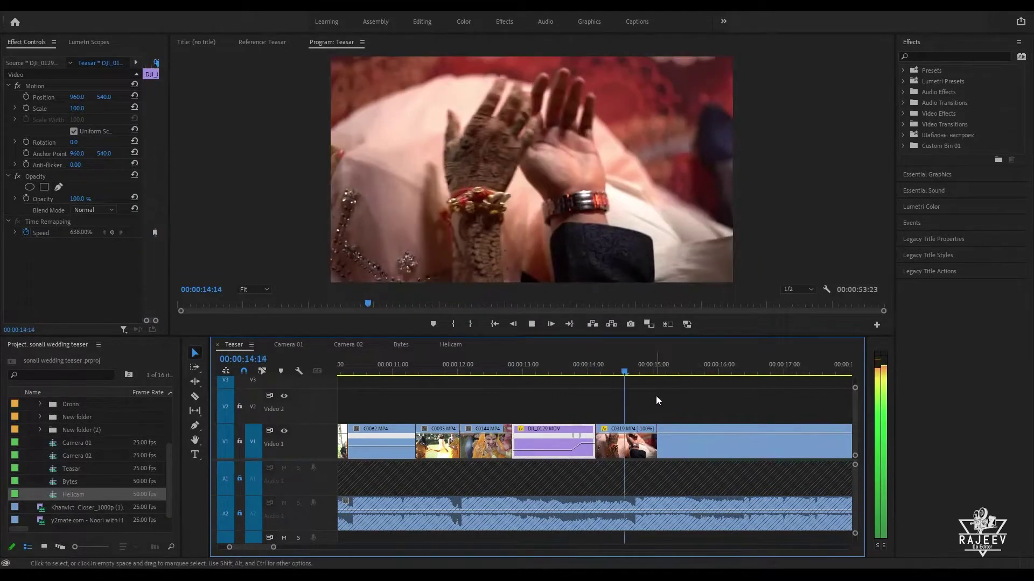
key("space")
Step: Trim C0319's end at about 00:00:15:13, just as the hands come together, and play on into C0304
left_click_drag(702, 369, 675, 393)
key("space")
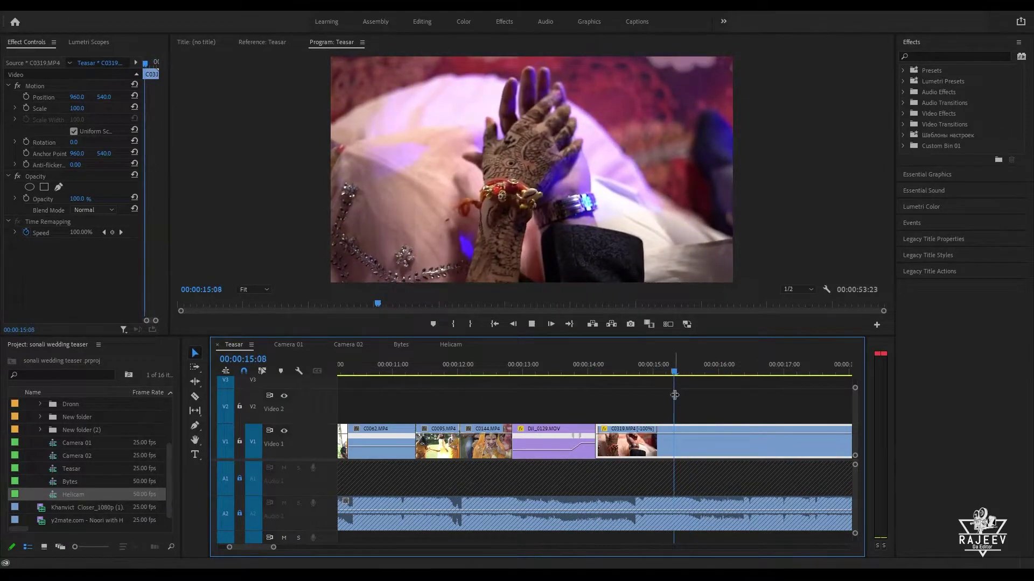
key("space")
left_click(704, 378)
left_click(688, 376)
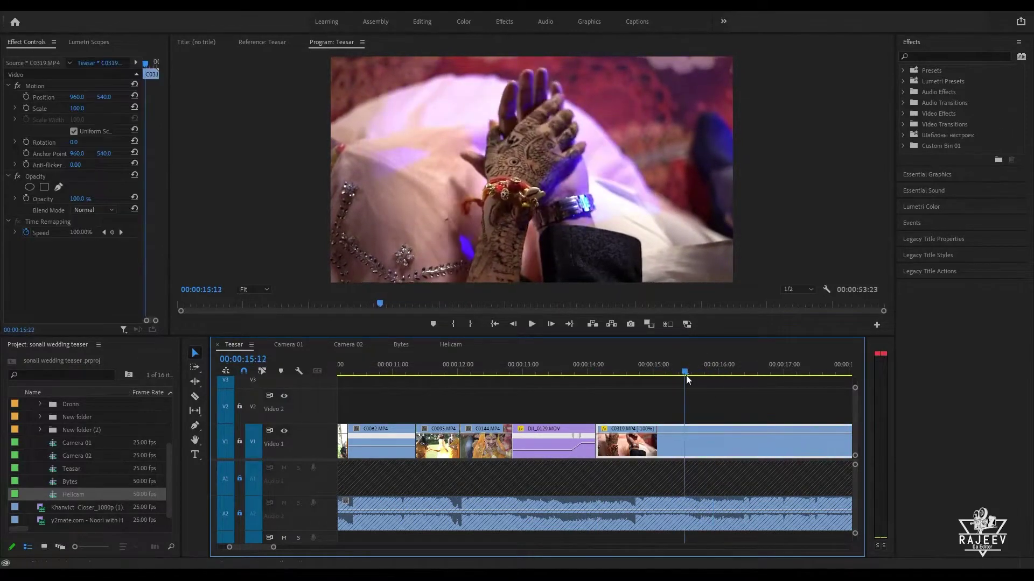
key("space")
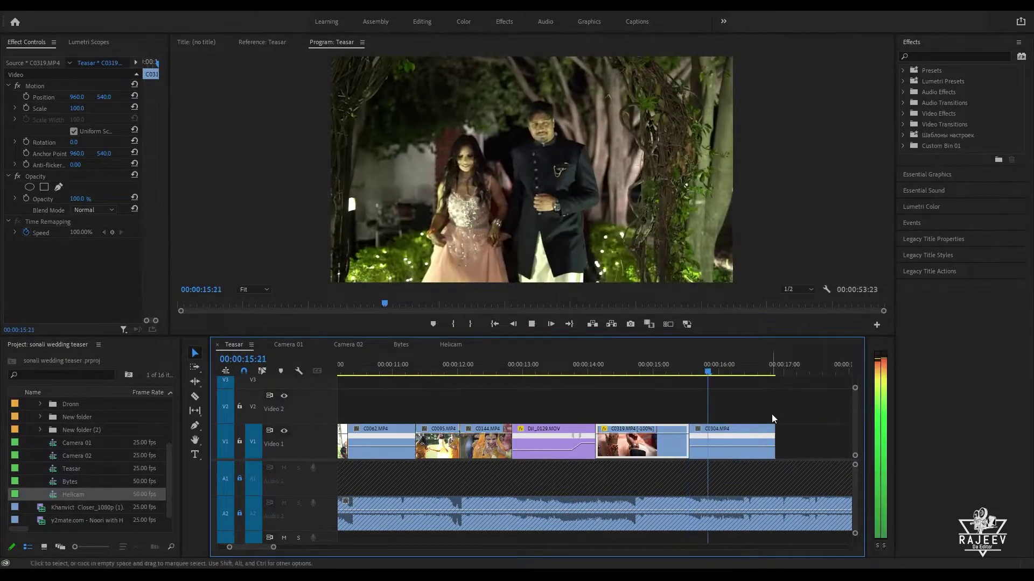
Step: Extend C0304 and trim its end to the music at about 00:00:17:07
left_click_drag(771, 454, 873, 447)
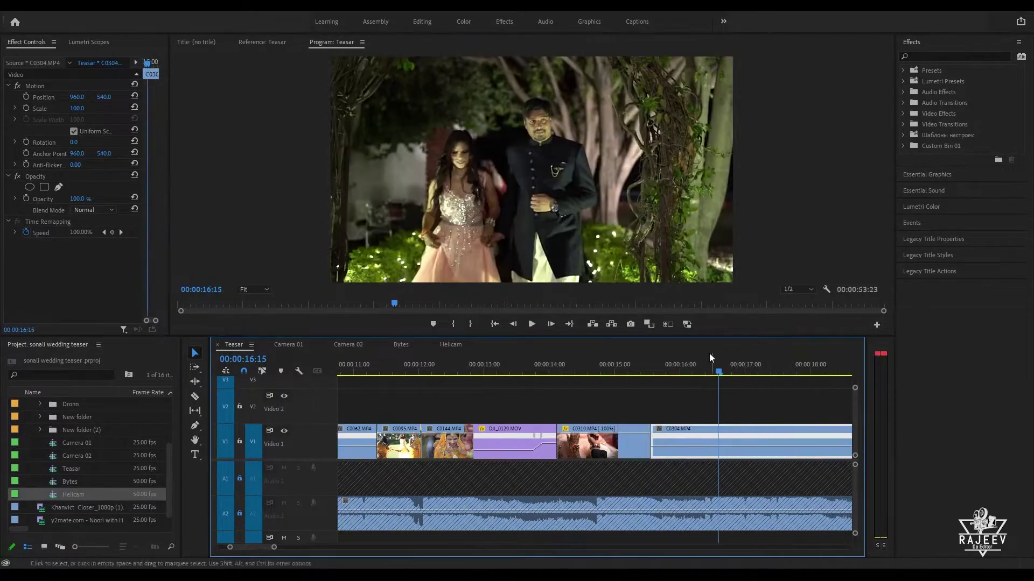
left_click(677, 372)
key("space")
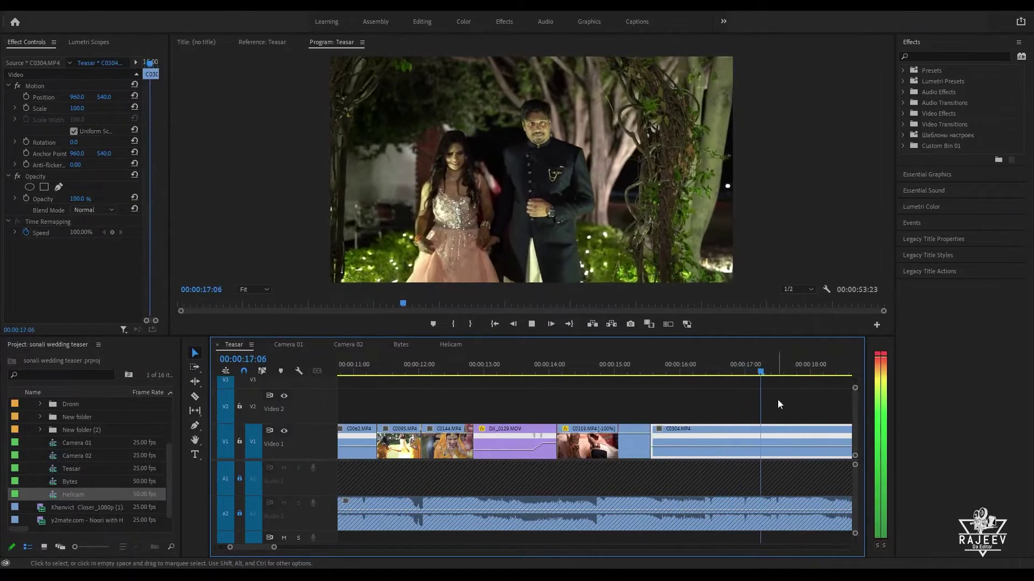
key("space")
key("w")
Step: Listen to the music beyond C0304 and replay the Teasar edit from its opening clips
key("space")
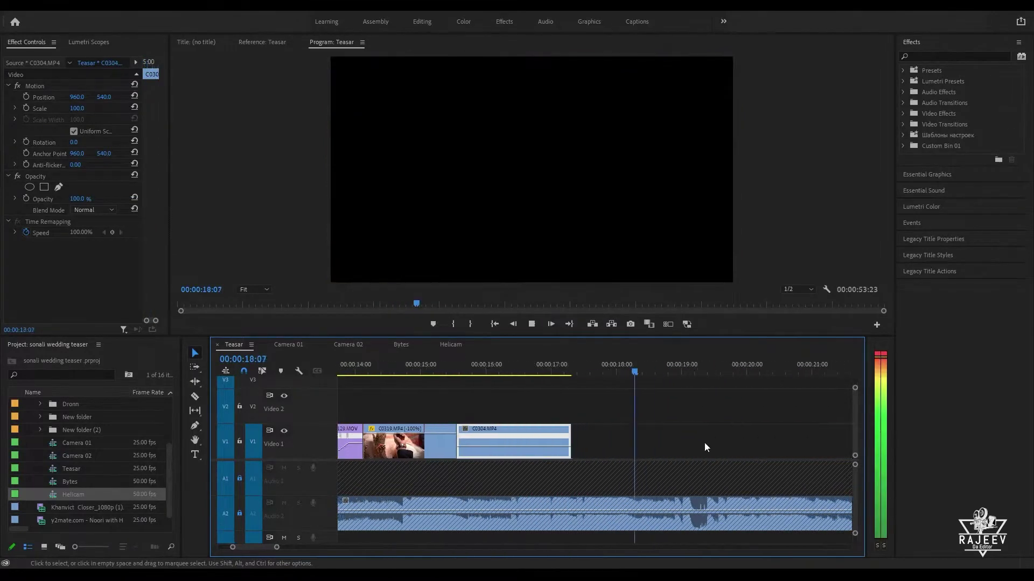
key("space")
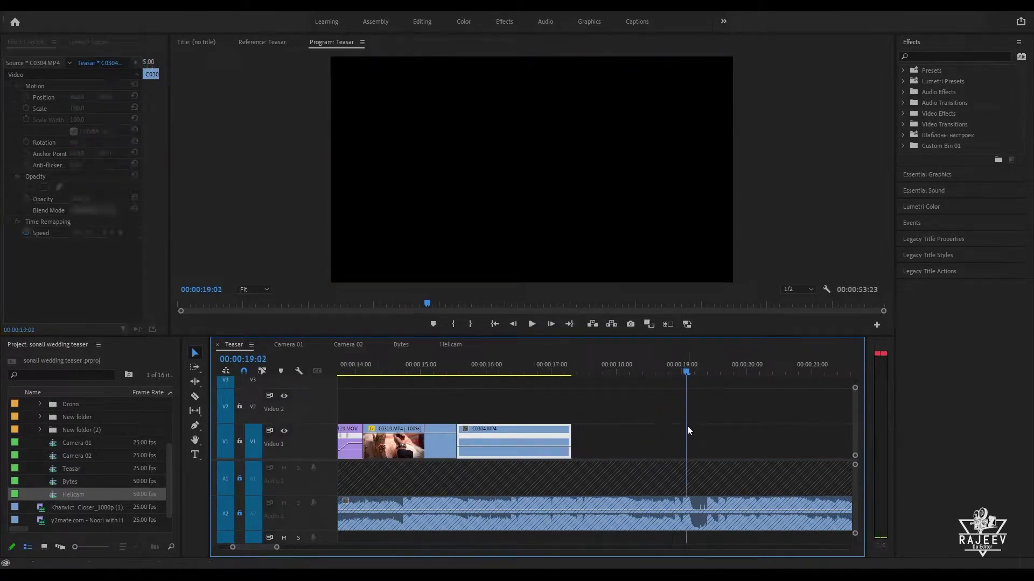
key("space")
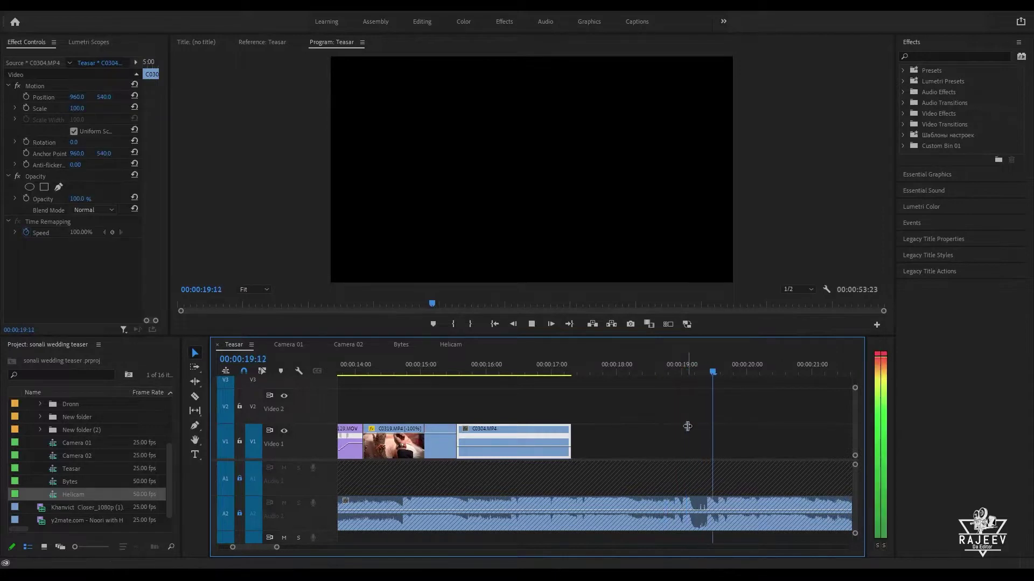
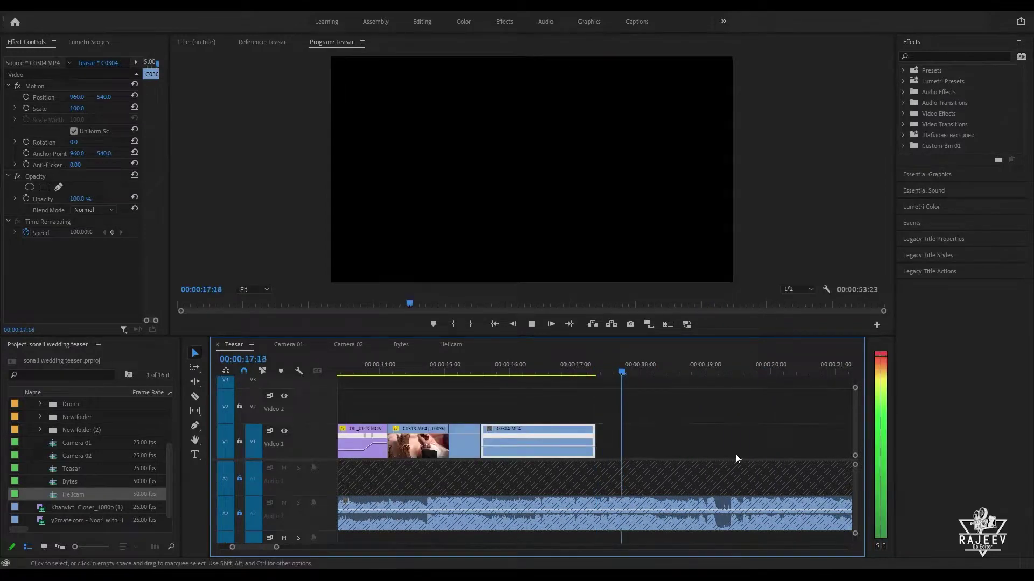
key("backslash")
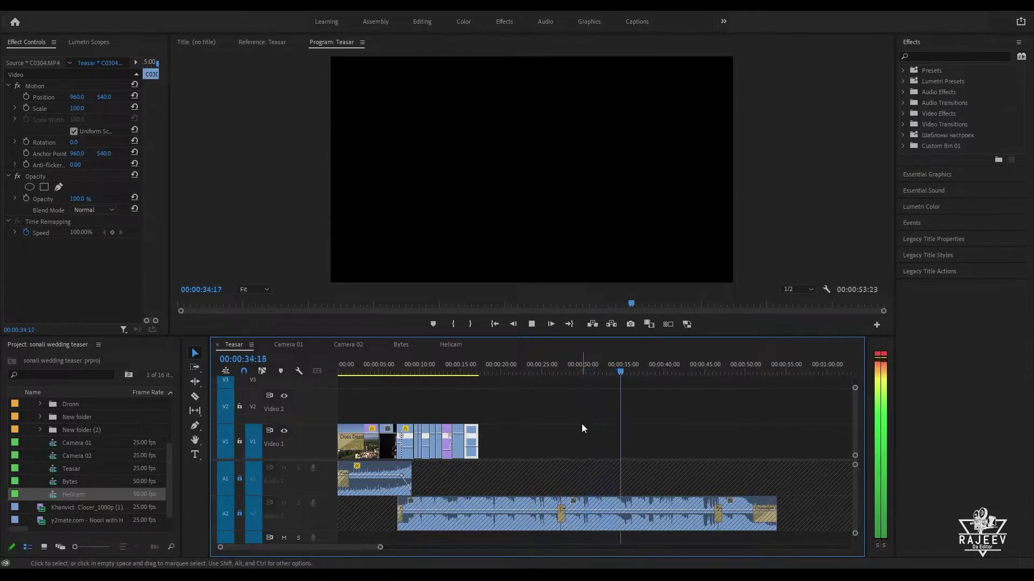
key("space")
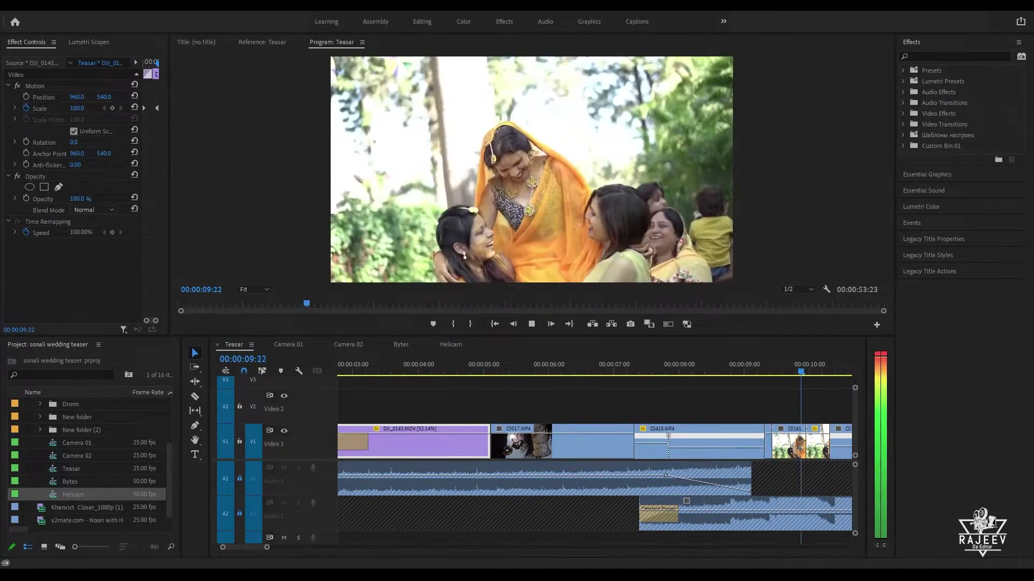
left_click(439, 406)
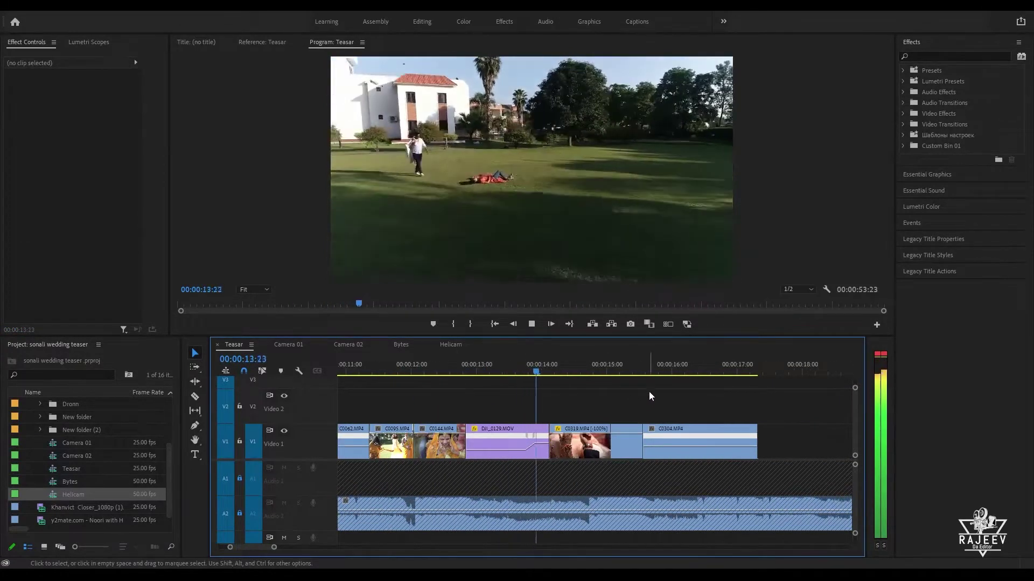
Step: Replay the reversed hand shot C0319 to check its timing between DJI_0129 and C0304
key("space")
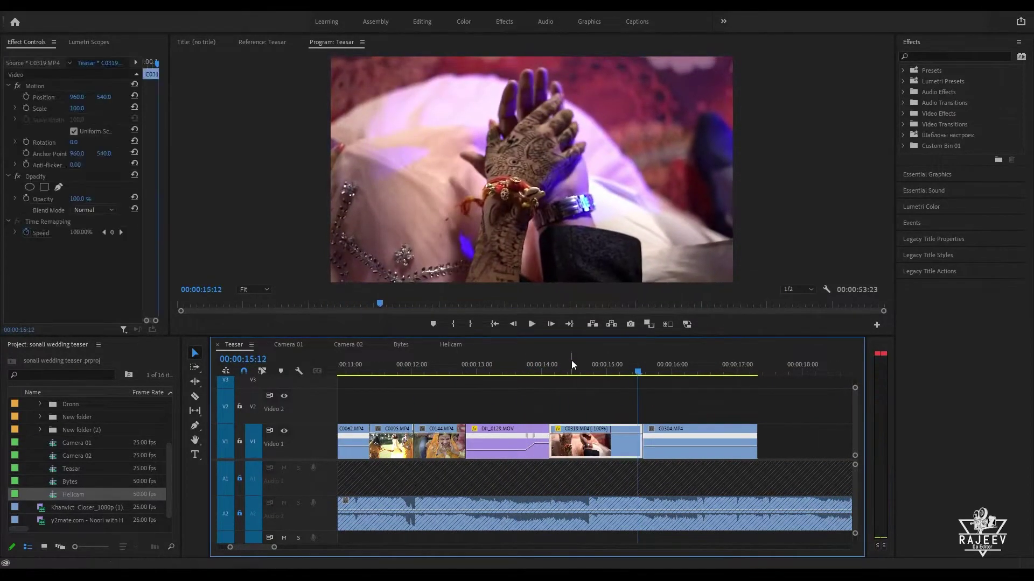
left_click(550, 367)
key("space")
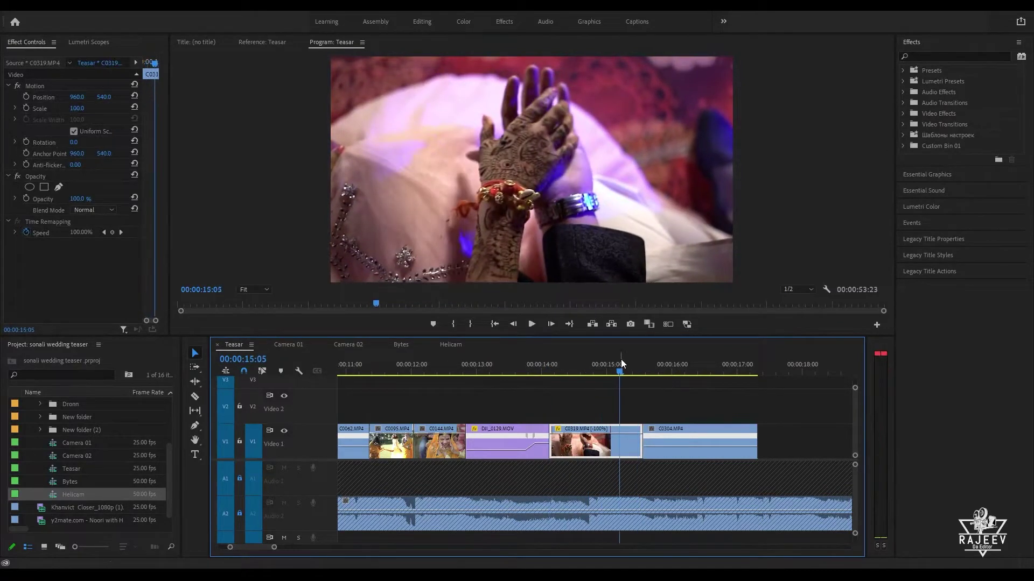
key("space")
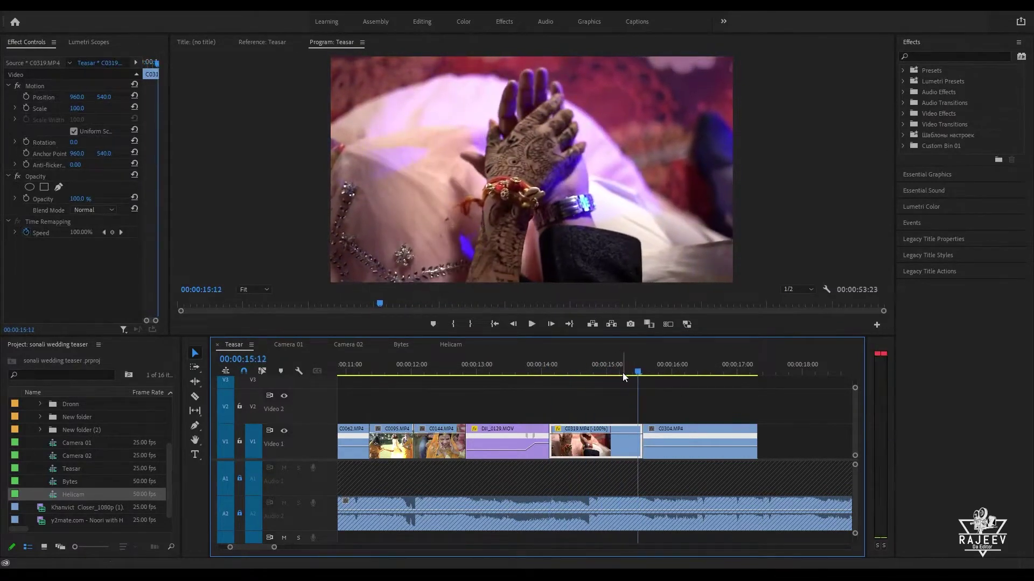
left_click(568, 370)
key("space")
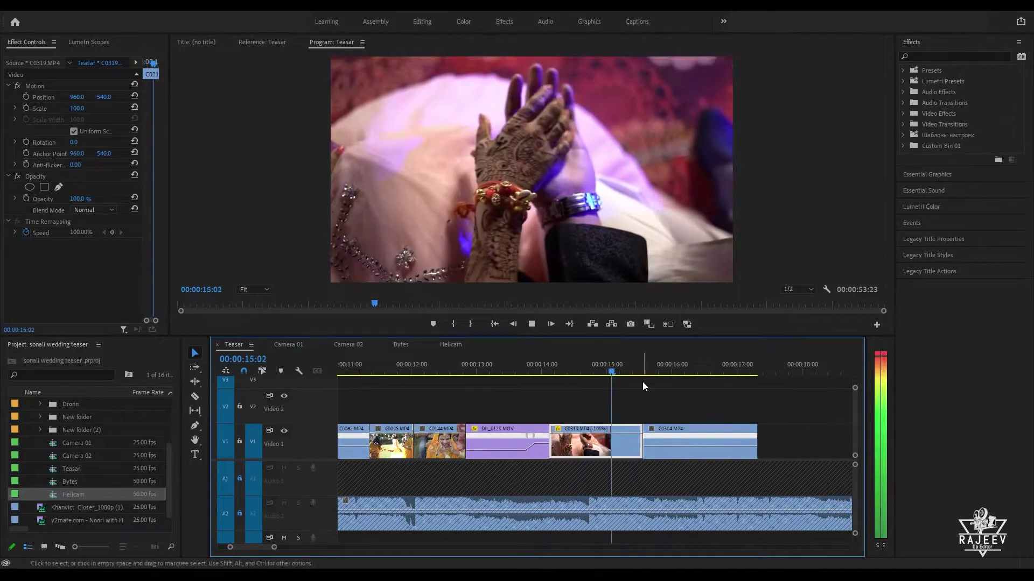
Step: Undo the trims at the end of the reversed hand shot C0319 to restore its longer length
key("space")
key("Left")
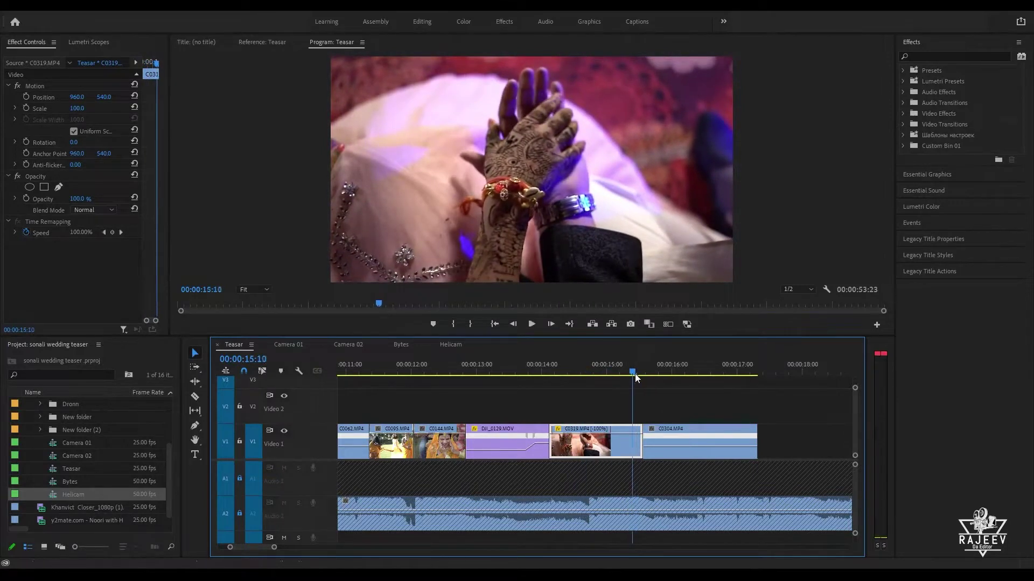
key("w")
key("space")
key("space")
left_click(621, 364)
key("ctrl+z")
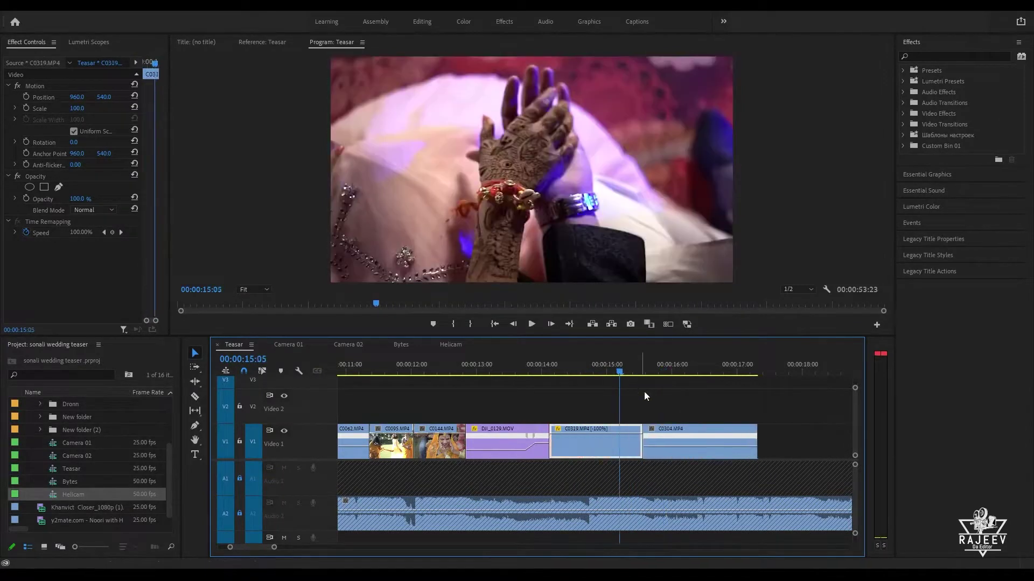
key("ctrl+z")
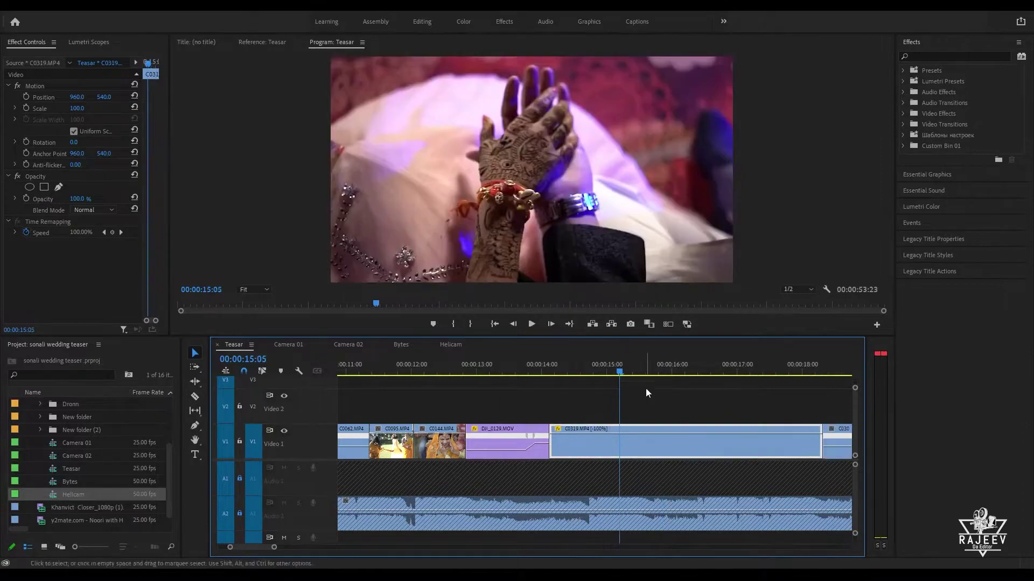
Step: Show C0319's time-remapping speed on the clip and add speed keyframes at 00:00:15:06 and 00:00:15:19
left_click(544, 362)
key("space")
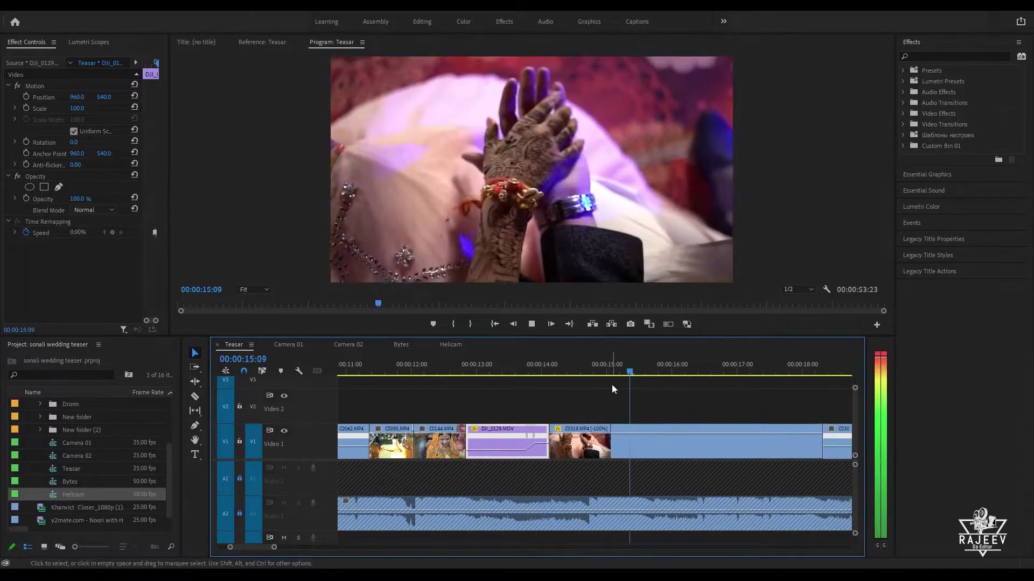
left_click(622, 376)
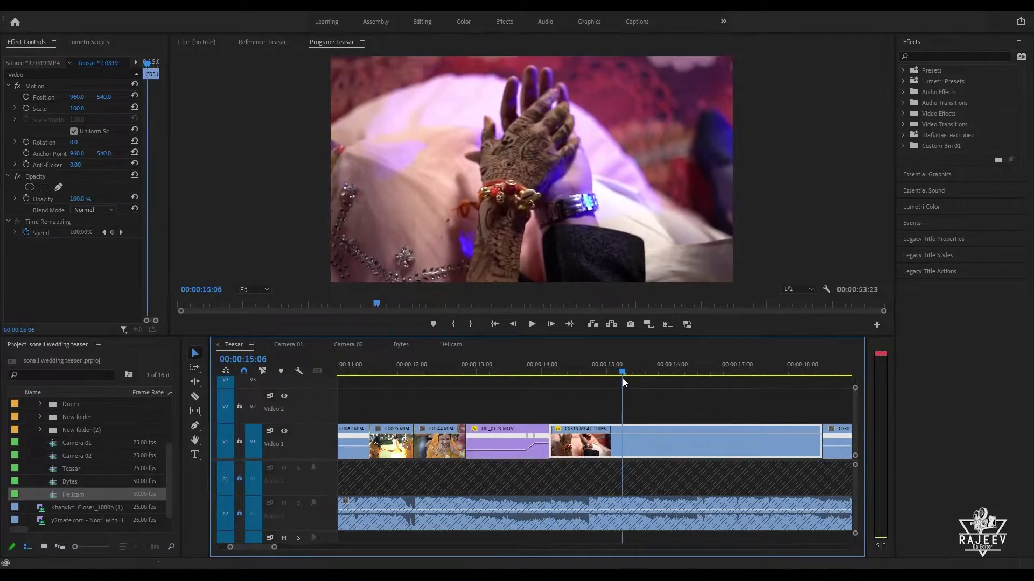
right_click(561, 430)
left_click(692, 467)
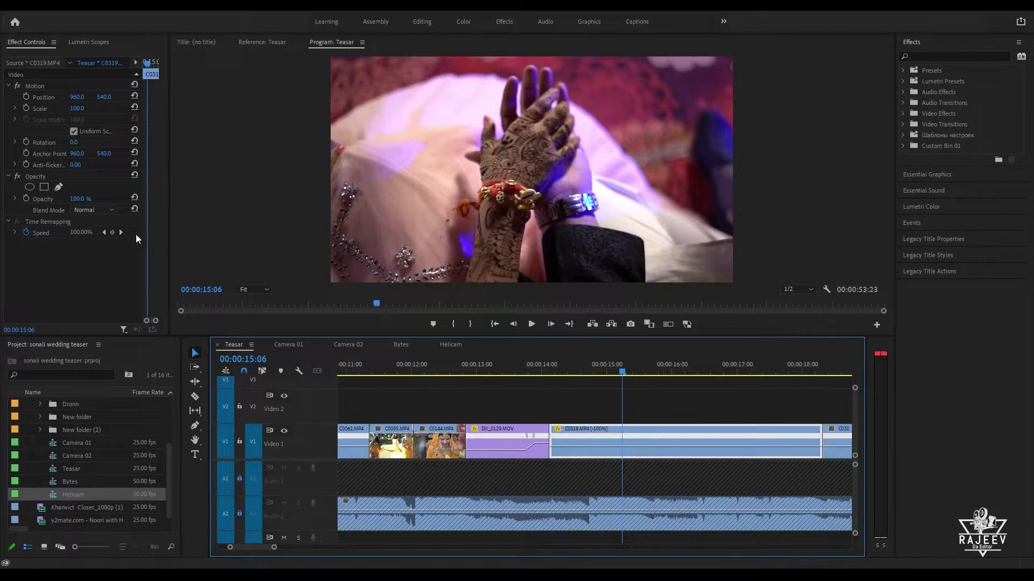
left_click(112, 232)
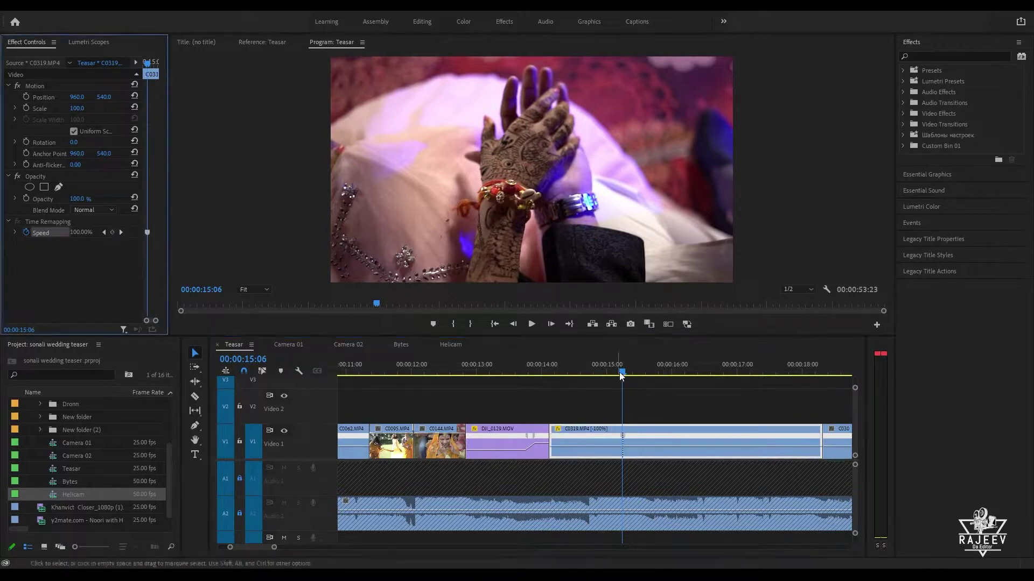
left_click(640, 372)
mouse_move(640, 371)
left_mouse_down()
mouse_move(668, 372)
mouse_move(657, 375)
left_mouse_up()
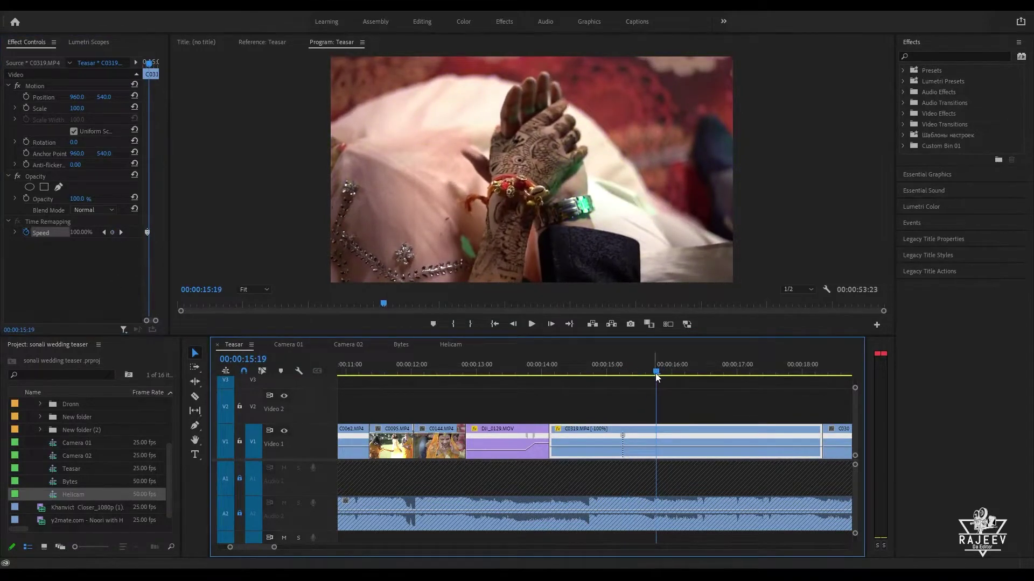
left_click(112, 234)
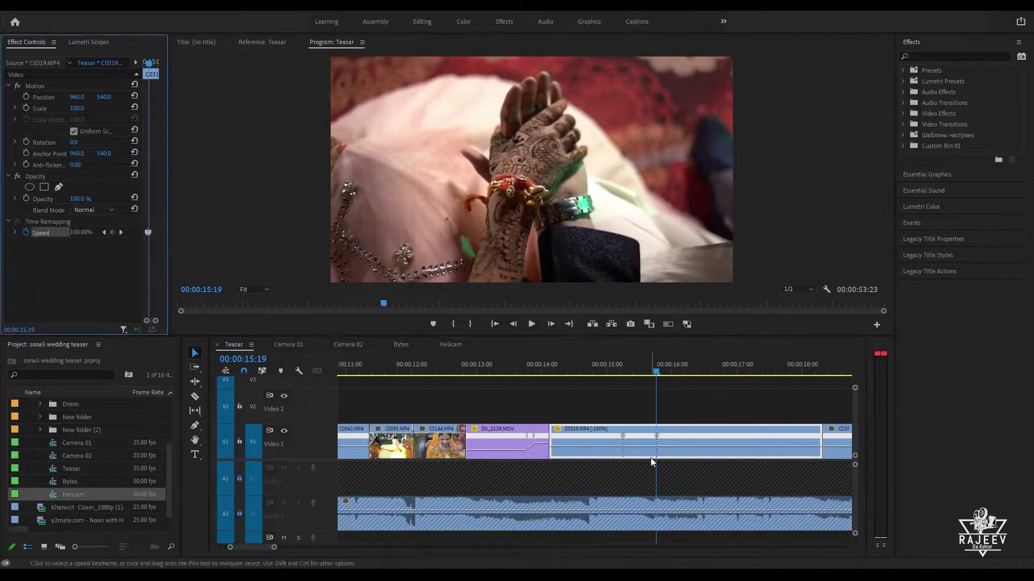
Step: Try to raise C0319's speed between the two keyframes, and undo the speed keyframes
left_click_drag(634, 447, 635, 441)
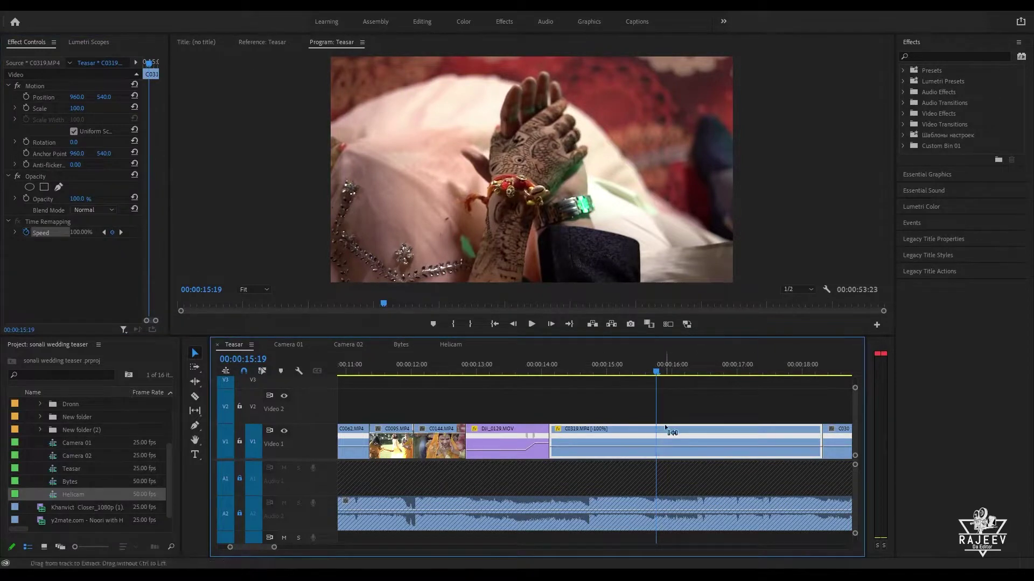
key("ctrl+shift+z")
key("ctrl+shift+z")
left_click_drag(644, 445, 645, 427)
key("ctrl+z")
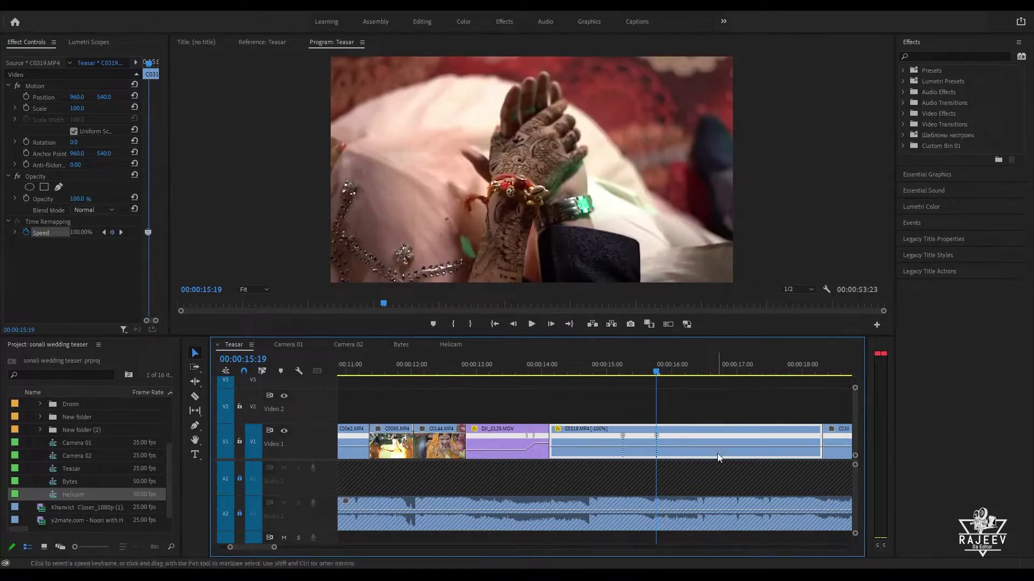
key("ctrl+z")
key("ctrl+z")
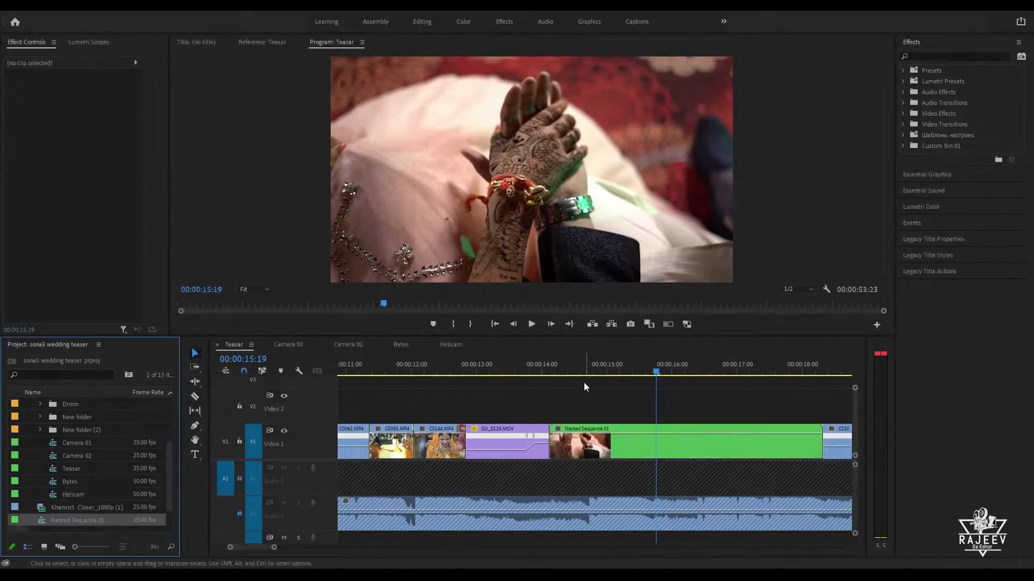
Step: Play the nested hand shot after DJI_0129 and add a speed keyframe at 00:00:15:09, as the hands come together
left_click(547, 371)
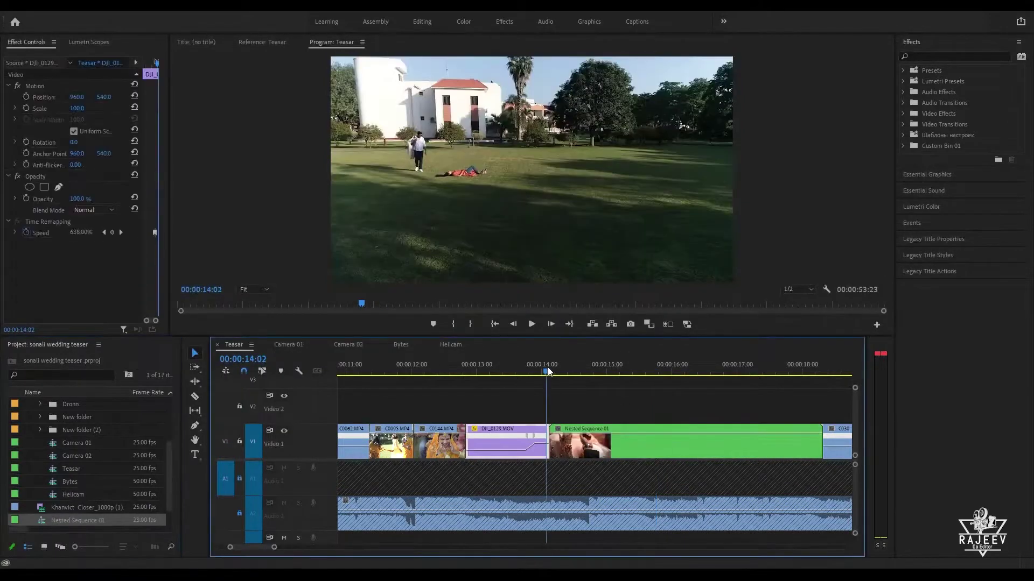
key("space")
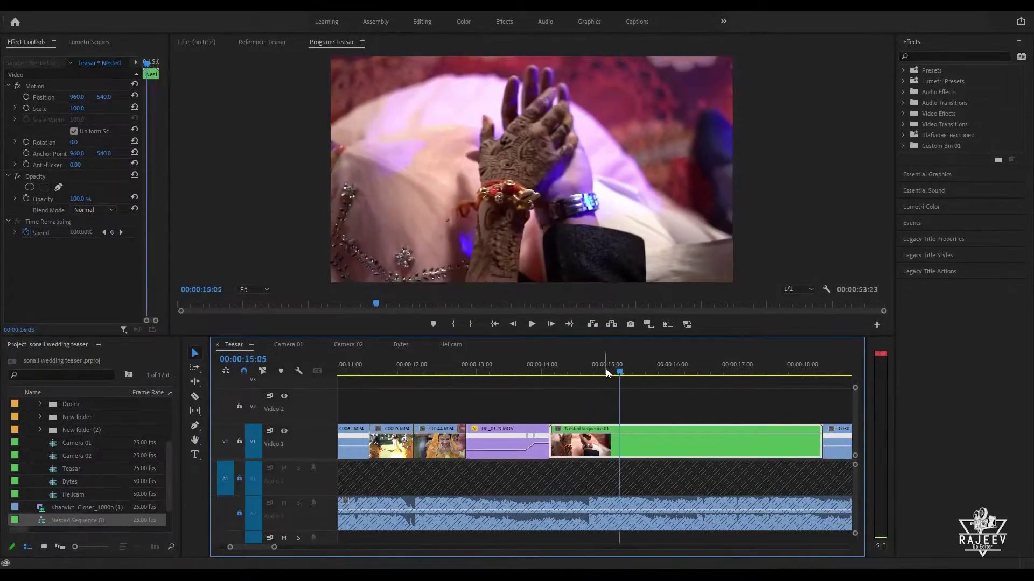
left_click_drag(606, 370, 578, 387)
key("space")
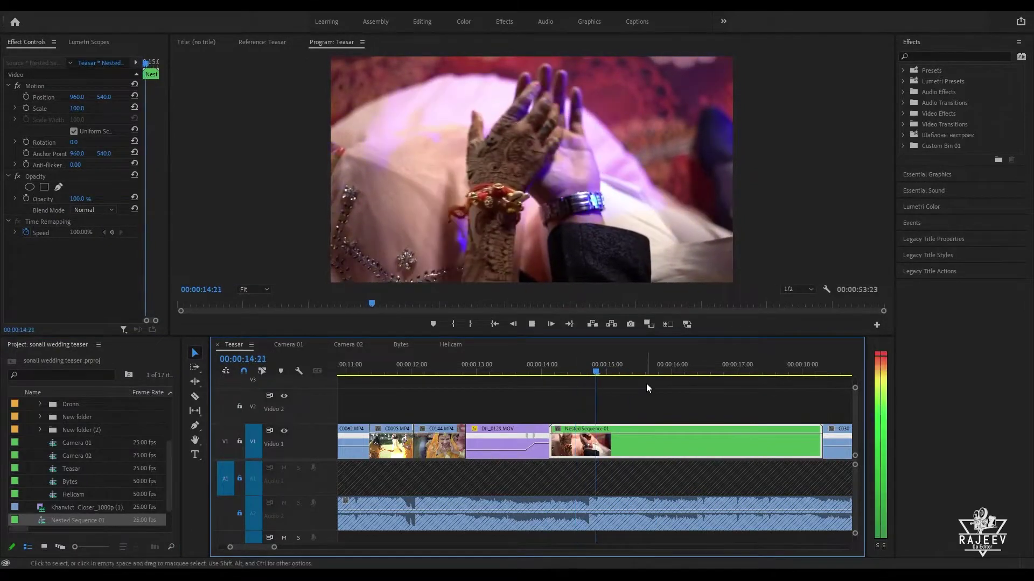
key("space")
mouse_move(641, 373)
left_mouse_down()
mouse_move(620, 378)
mouse_move(632, 385)
left_mouse_up()
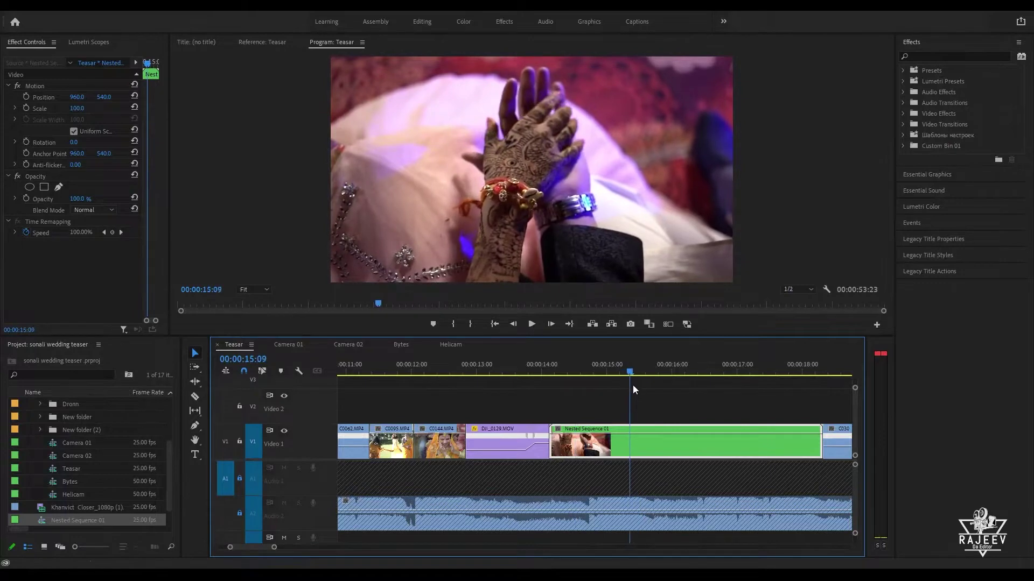
left_click(113, 232)
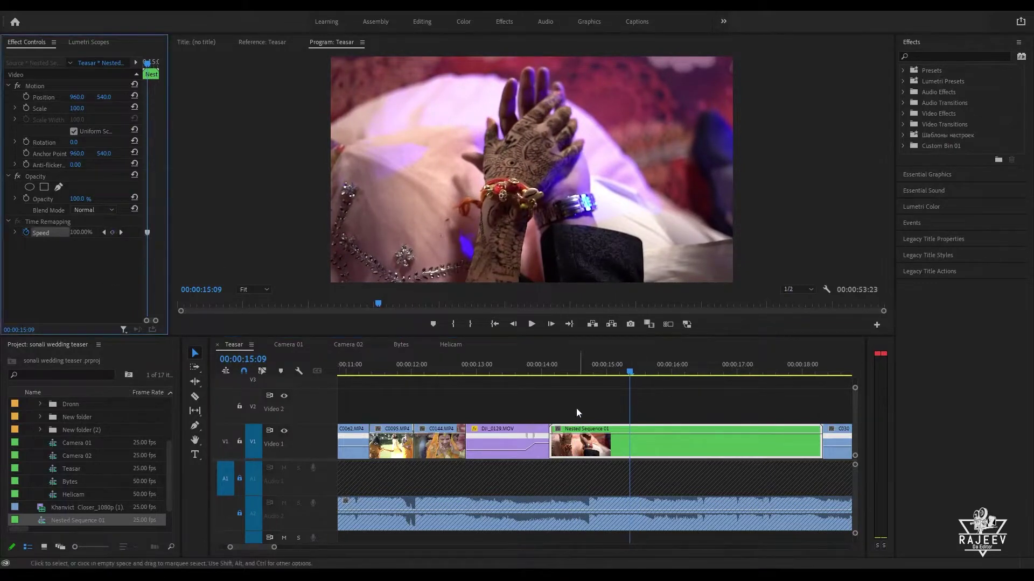
Step: Add a second speed keyframe to Nested Sequence 01 at 00:00:16:04 and raise the speed between the two keyframes
left_click(558, 434)
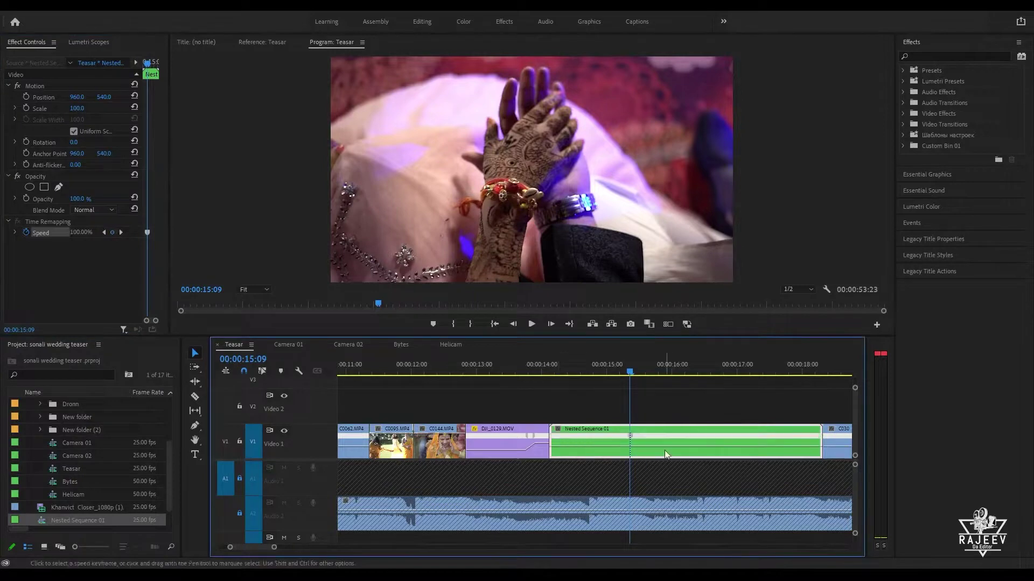
left_click_drag(635, 375, 682, 416)
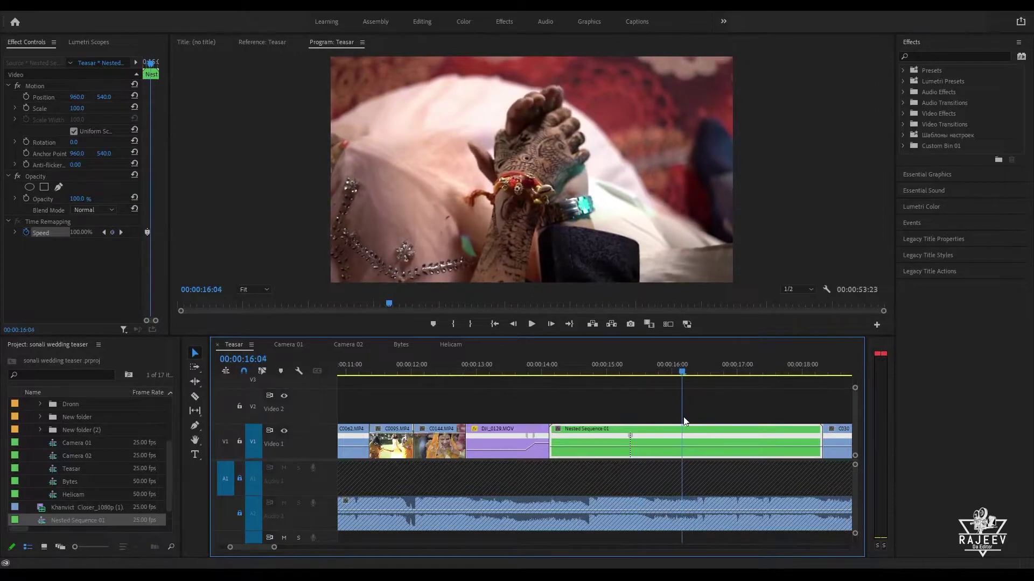
left_click(111, 233)
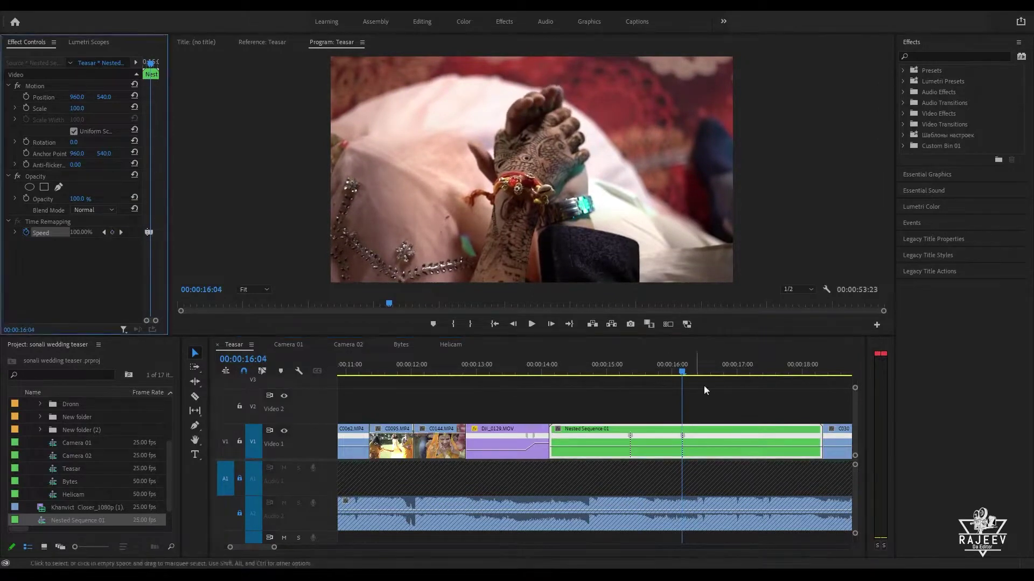
left_click_drag(652, 446, 646, 435)
Step: Replay the speed ramp in Nested Sequence 01 and trim the clip's end at 00:00:15:18
left_click(623, 363)
key("space")
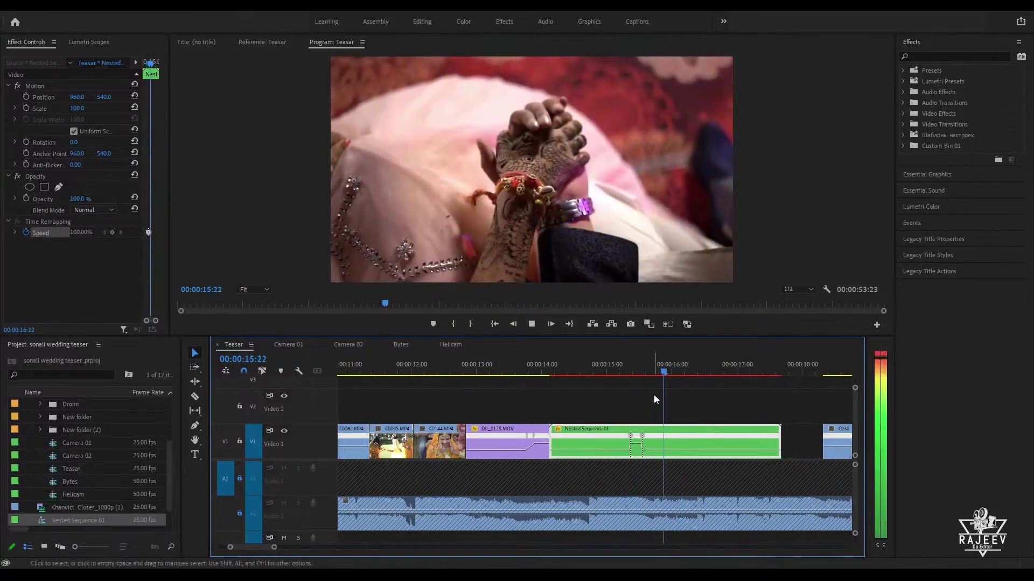
left_click(582, 369)
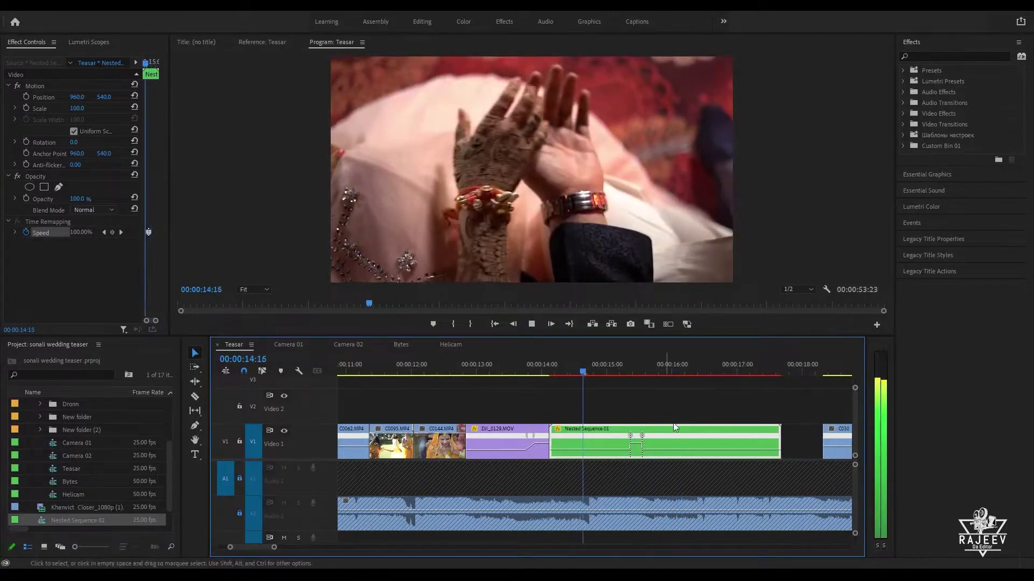
left_click(626, 369)
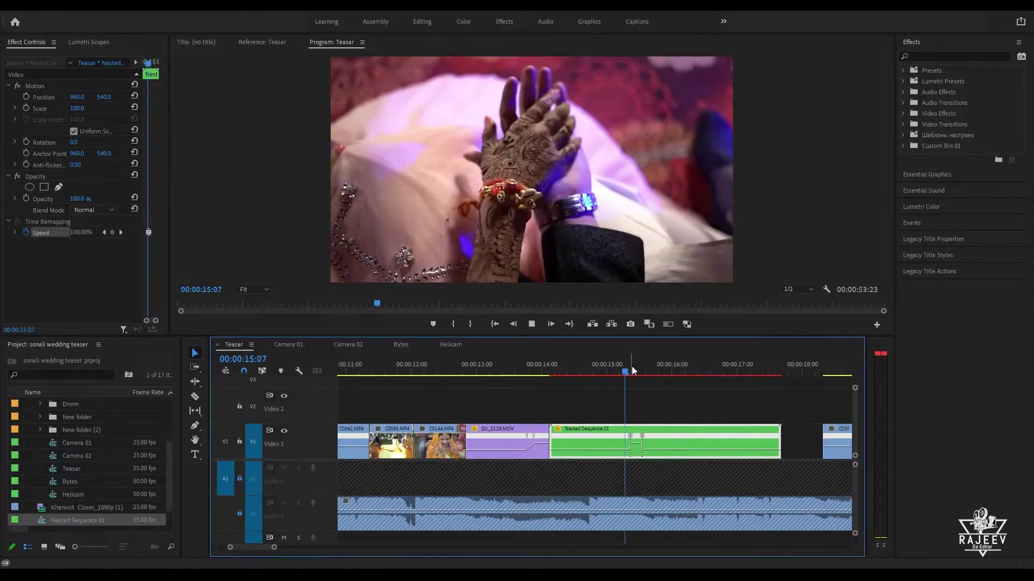
key("space")
left_click(652, 372)
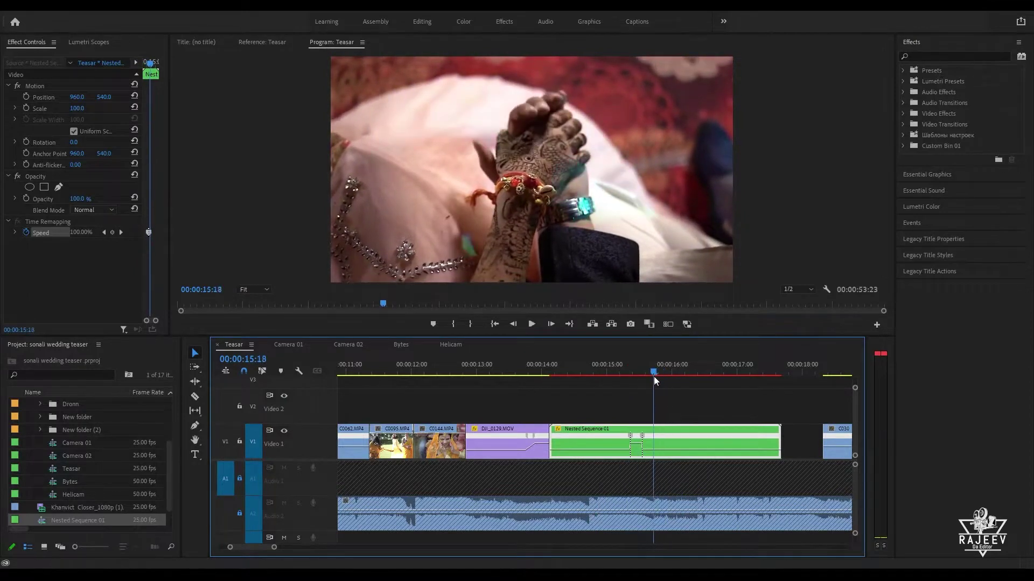
key("w")
Step: Close the gap between Nested Sequence 01 and C0304 and play across the cut
left_click(594, 367)
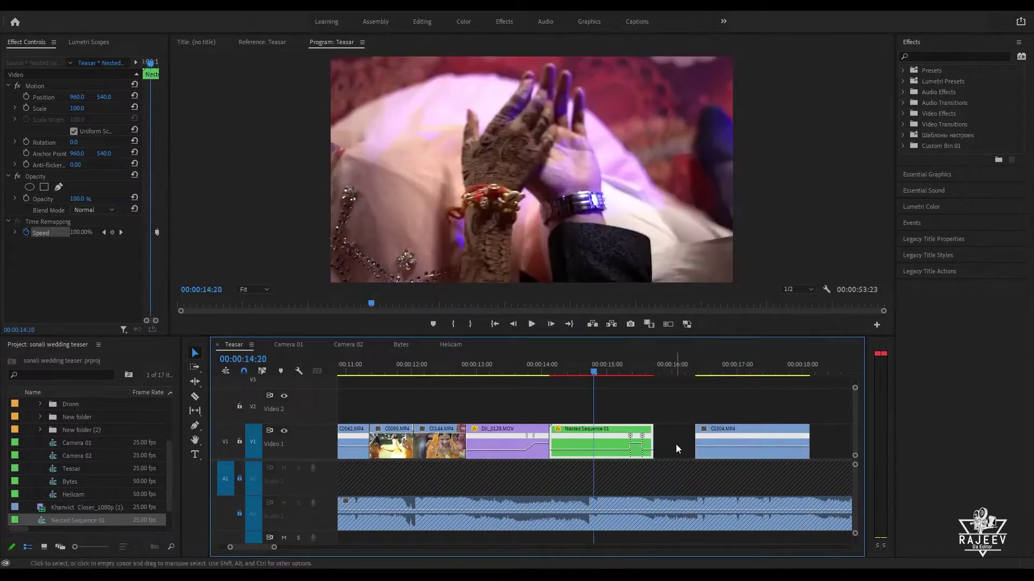
left_click(676, 444)
key("Delete")
key("space")
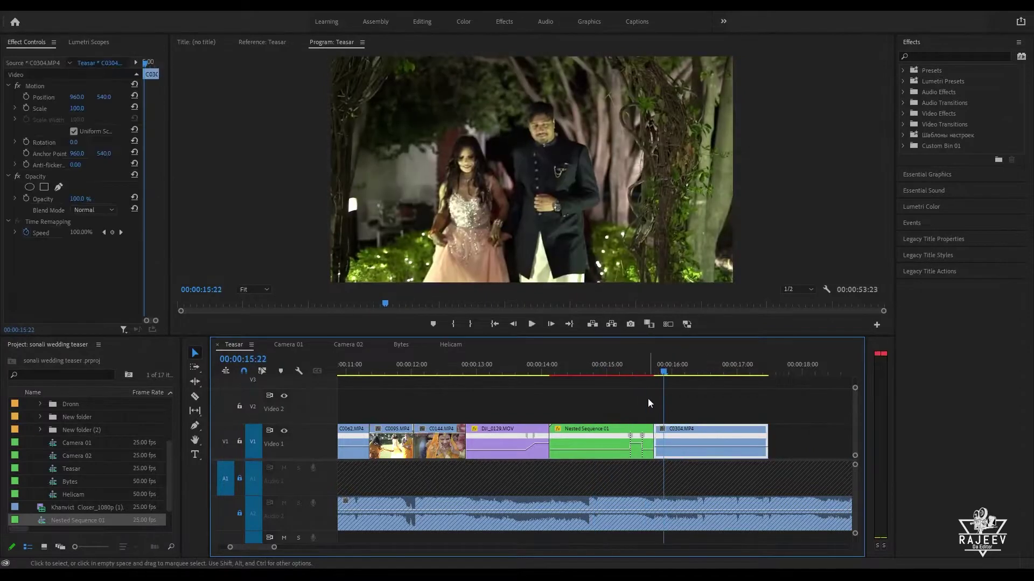
Step: Play C0304 and trim its end to the music at about 00:00:17:05
key("space")
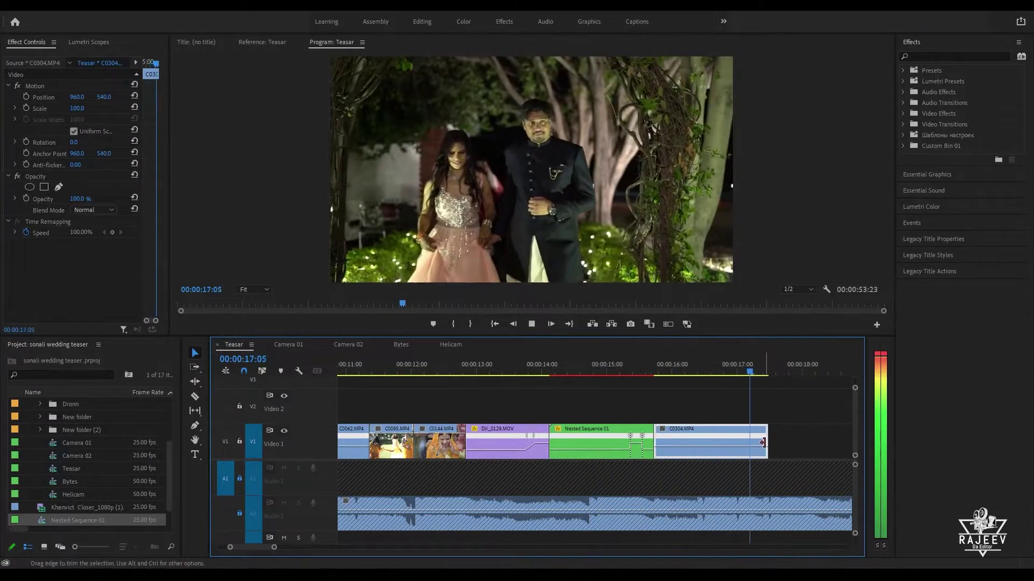
key("space")
key("w")
Step: Replay C0304 and listen to the music beyond its end to judge where the next shot belongs
key("space")
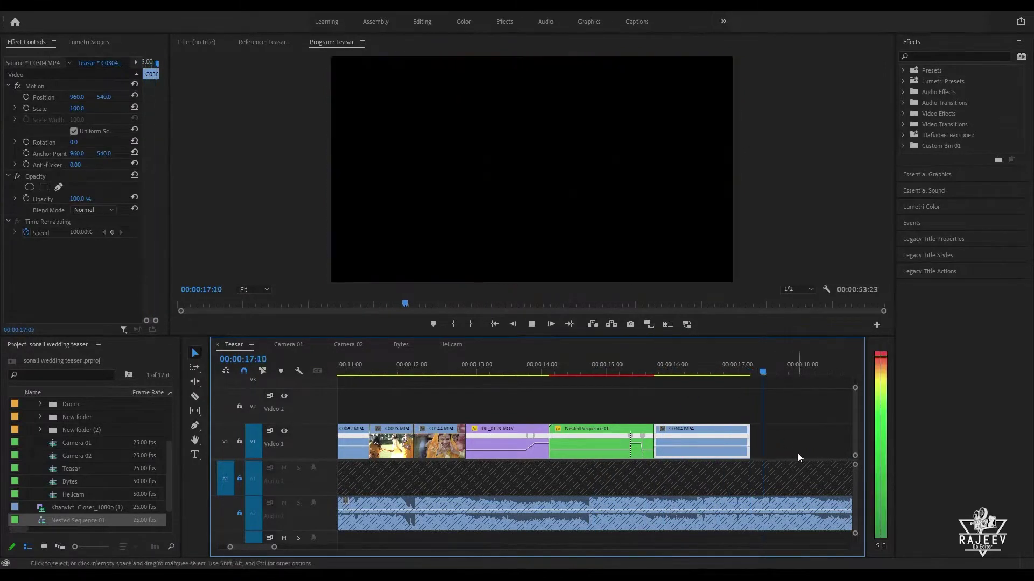
scroll(760, 424, "down", 5)
left_click(485, 368)
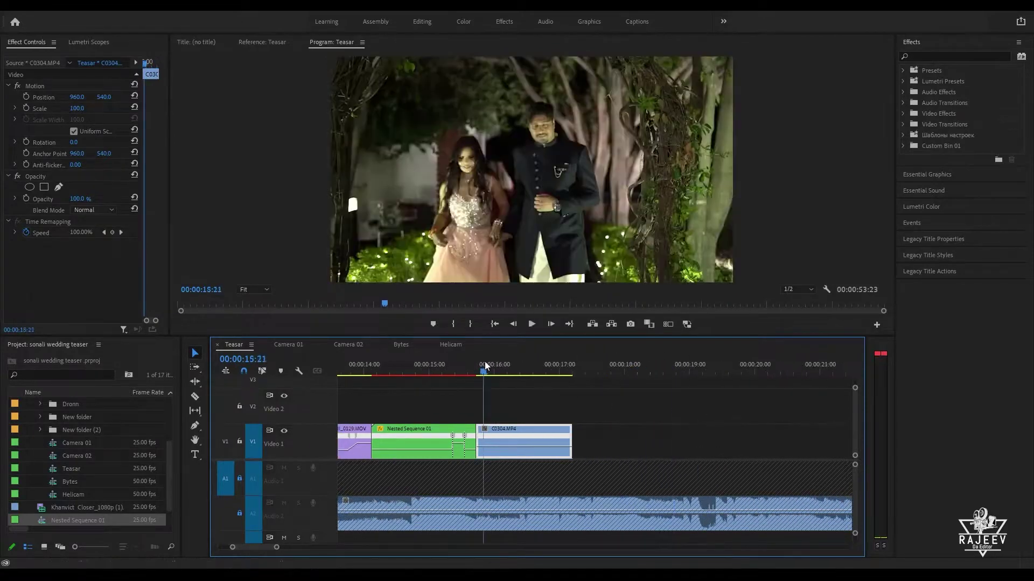
key("space")
key("space")
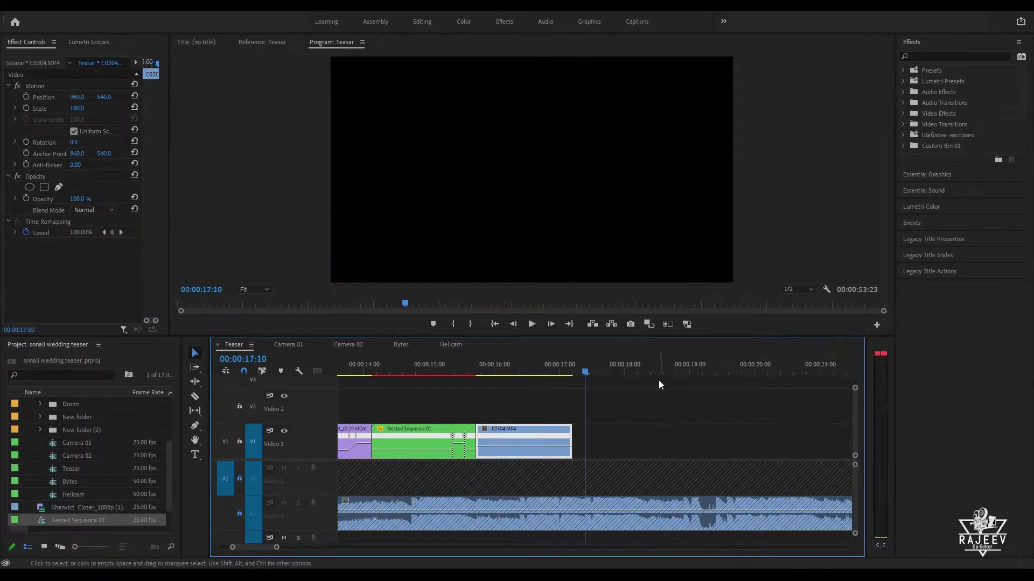
left_click(576, 370)
key("space")
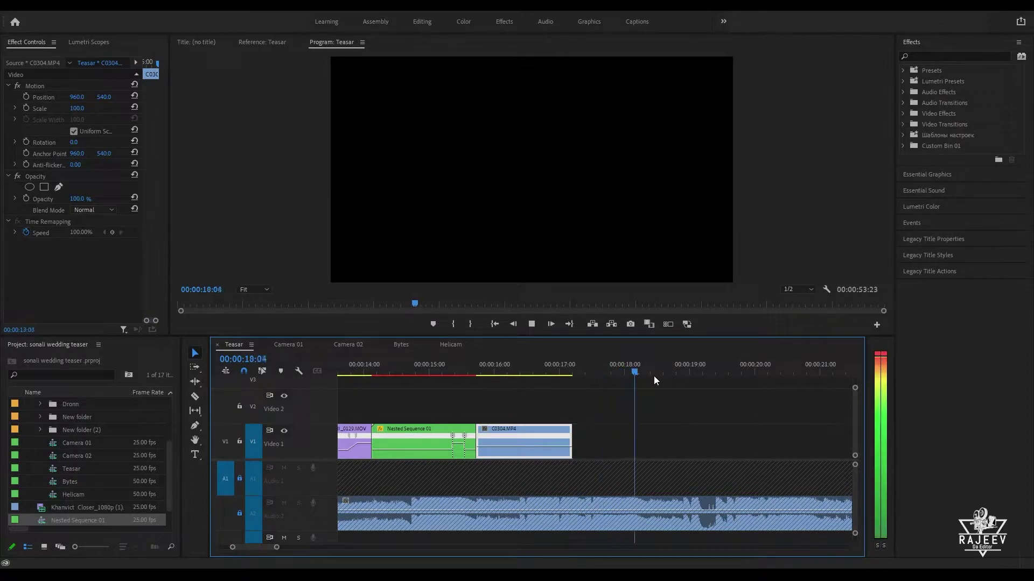
key("space")
left_click(580, 368)
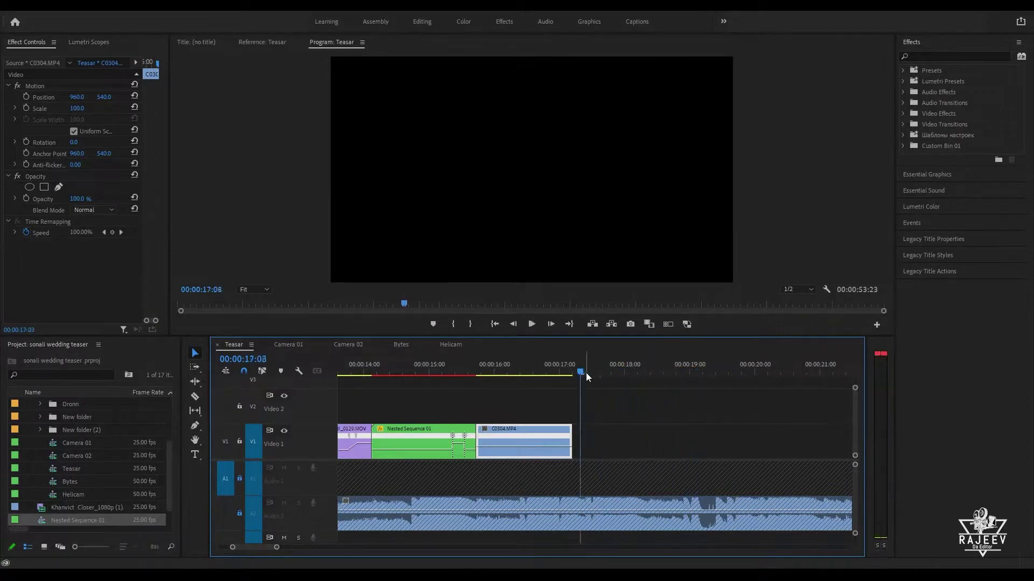
Step: Scan the Camera 02 footage from about 02:39:44 to C0333 near 02:45:13 for the next teaser shot
left_click(344, 345)
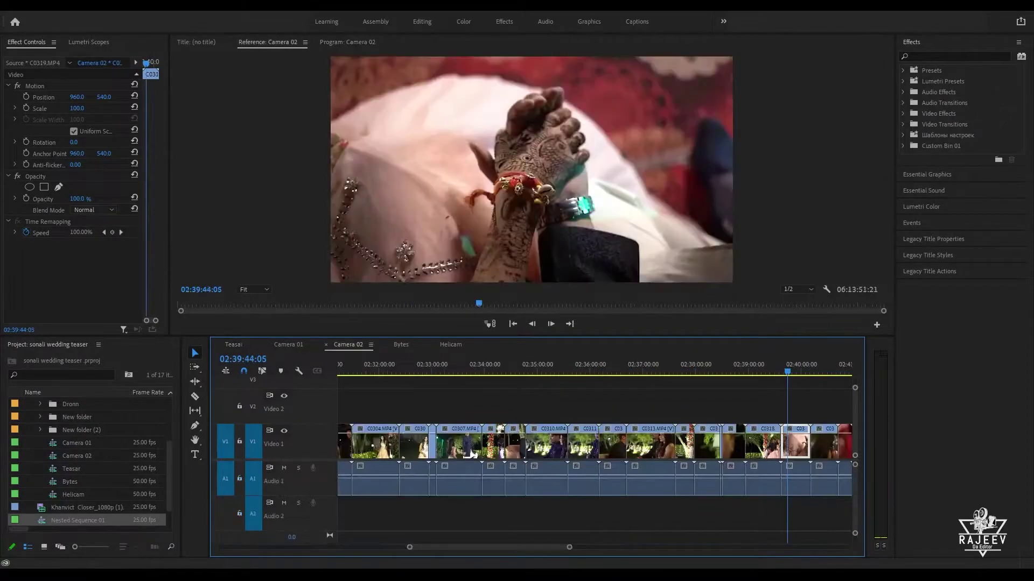
left_click(957, 575)
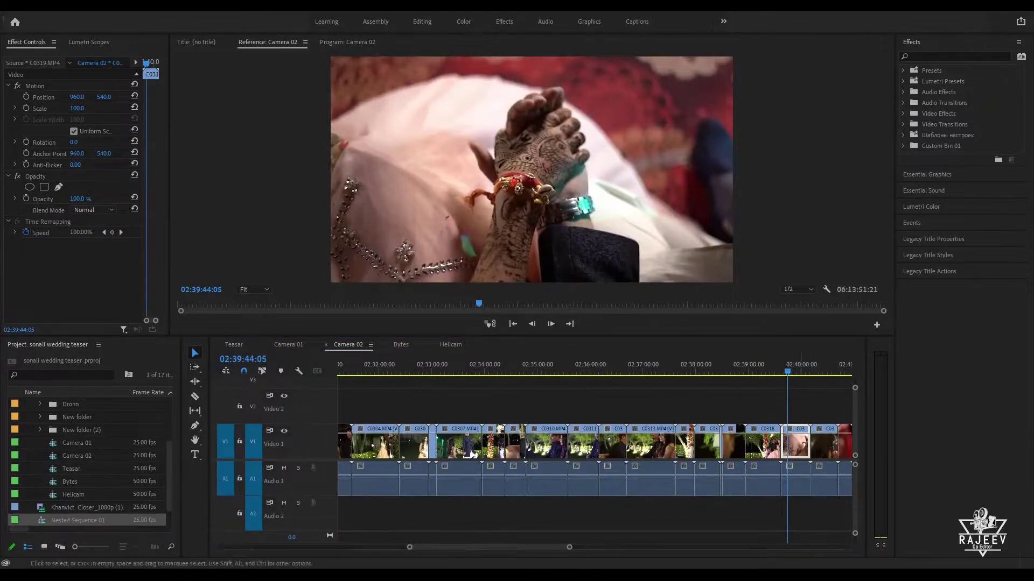
left_click(800, 409)
left_click(799, 451)
key("minus")
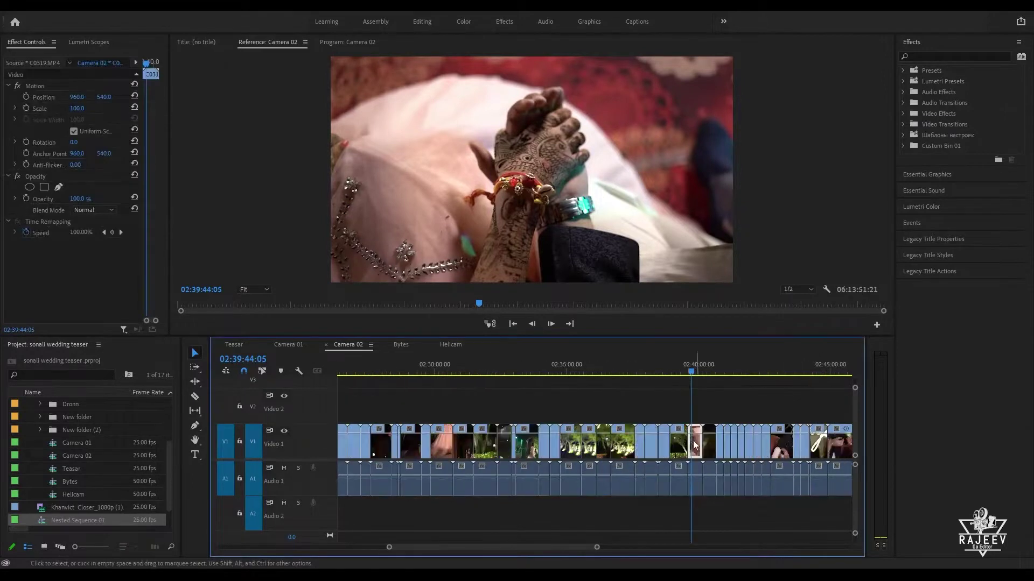
scroll(716, 384, "down", 5)
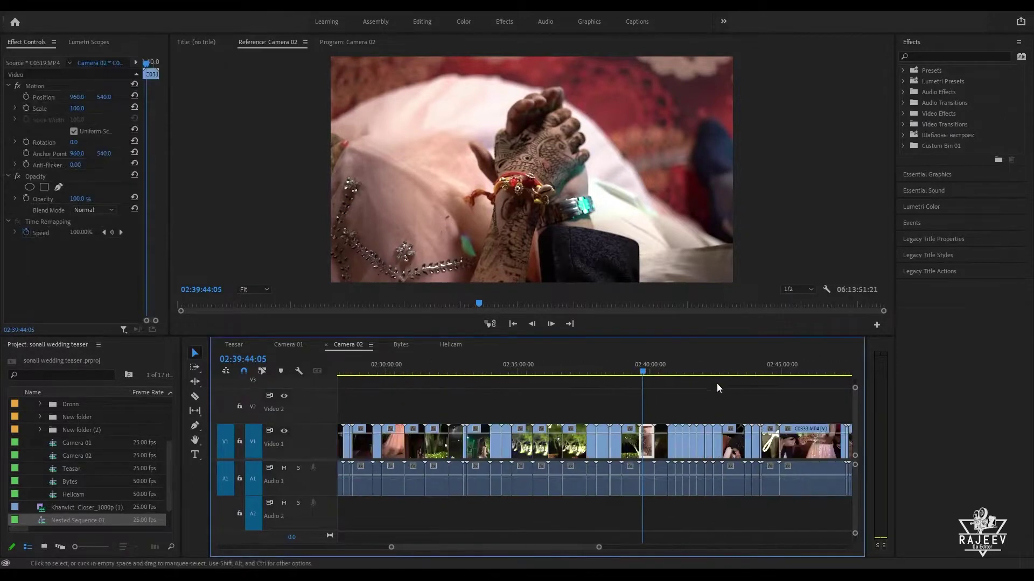
left_click(625, 369)
key("equal")
key("equal")
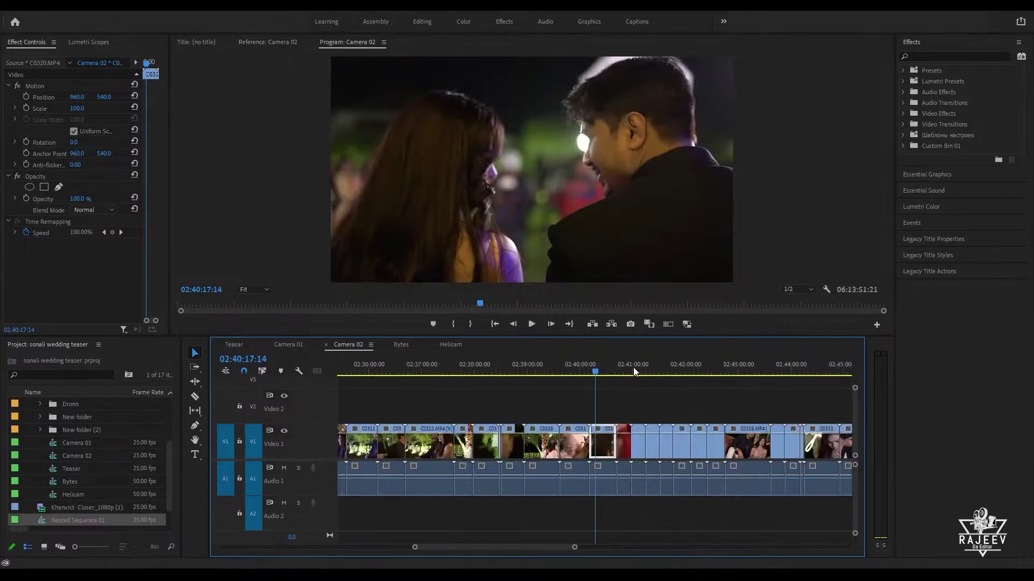
left_click(618, 370)
left_click_drag(619, 368, 729, 384)
key("space")
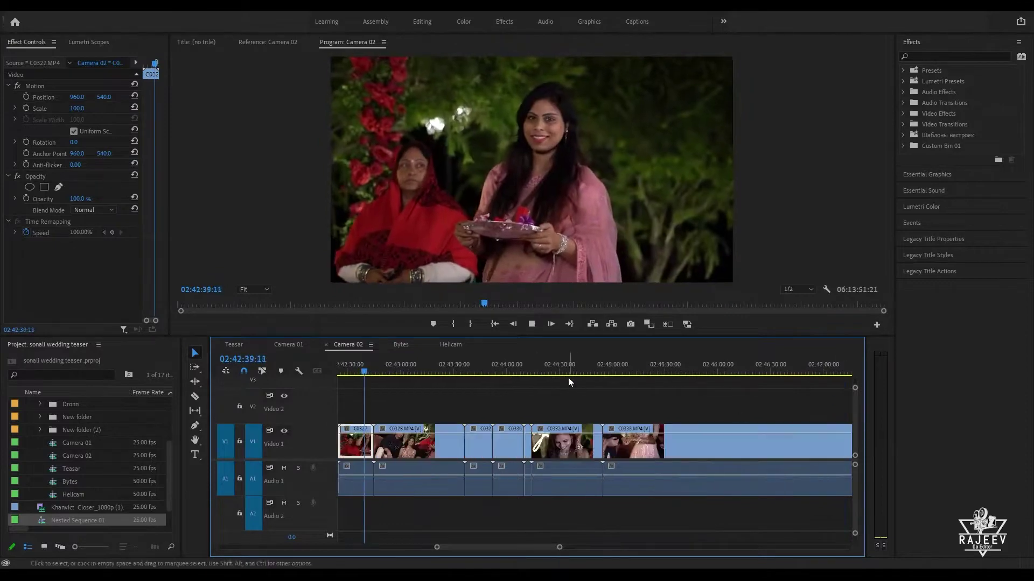
left_click(420, 371)
left_click_drag(443, 379, 636, 414)
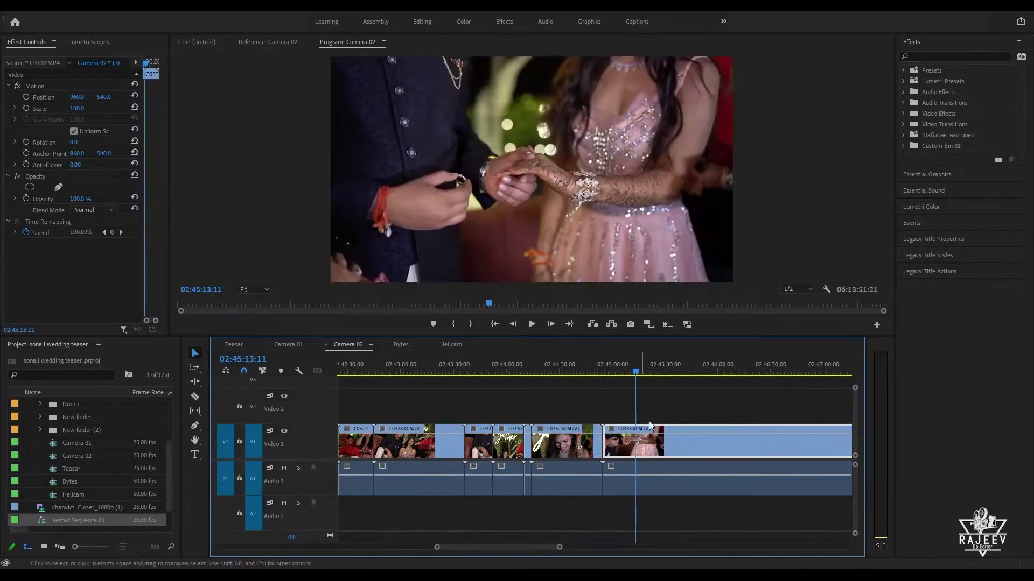
Step: Move further along Camera 02 to the night dance footage and play C0350 from about 02:52:04
key("minus")
key("minus")
key("minus")
key("minus")
scroll(669, 445, "down", 2)
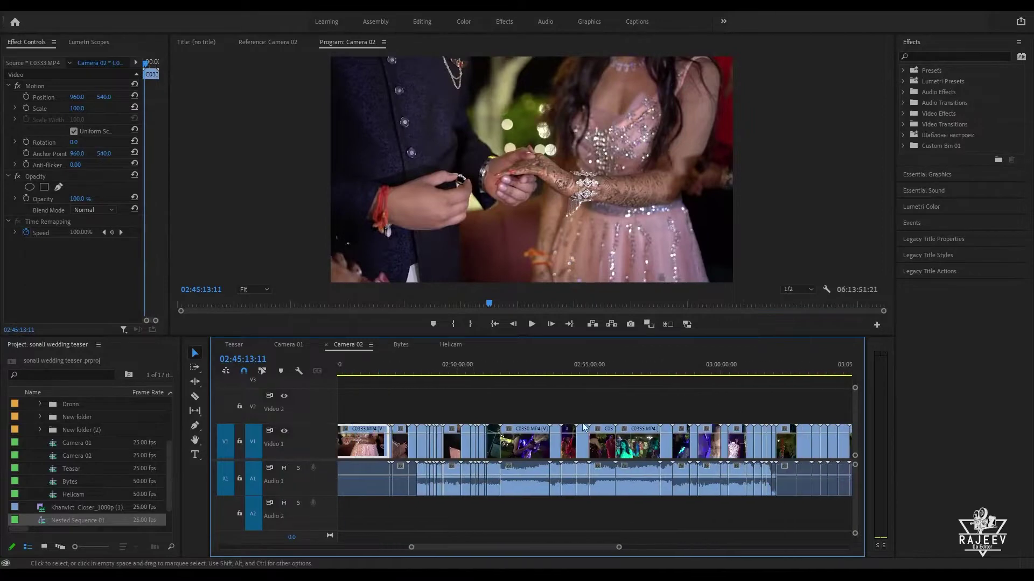
left_click(513, 369)
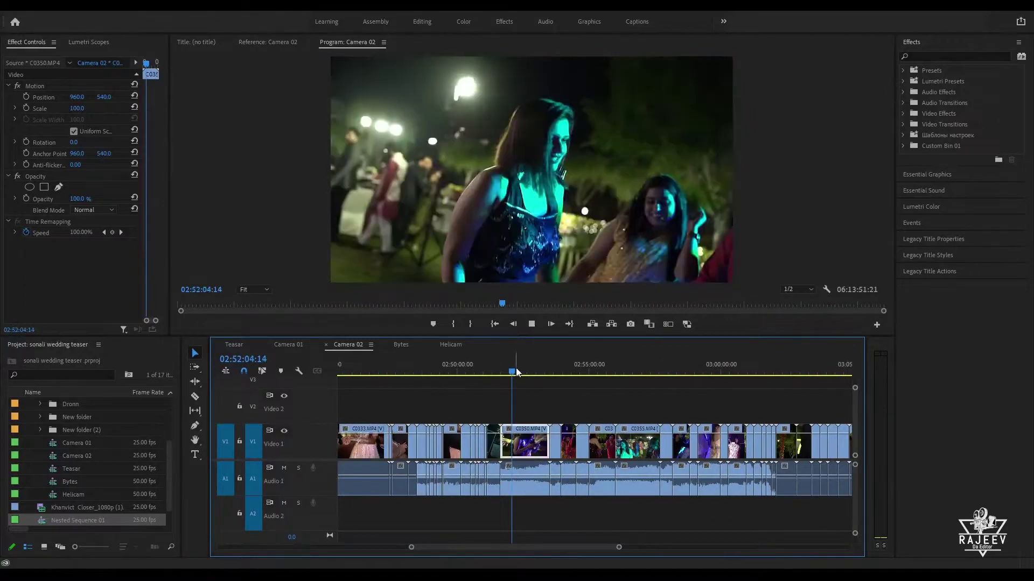
key("space")
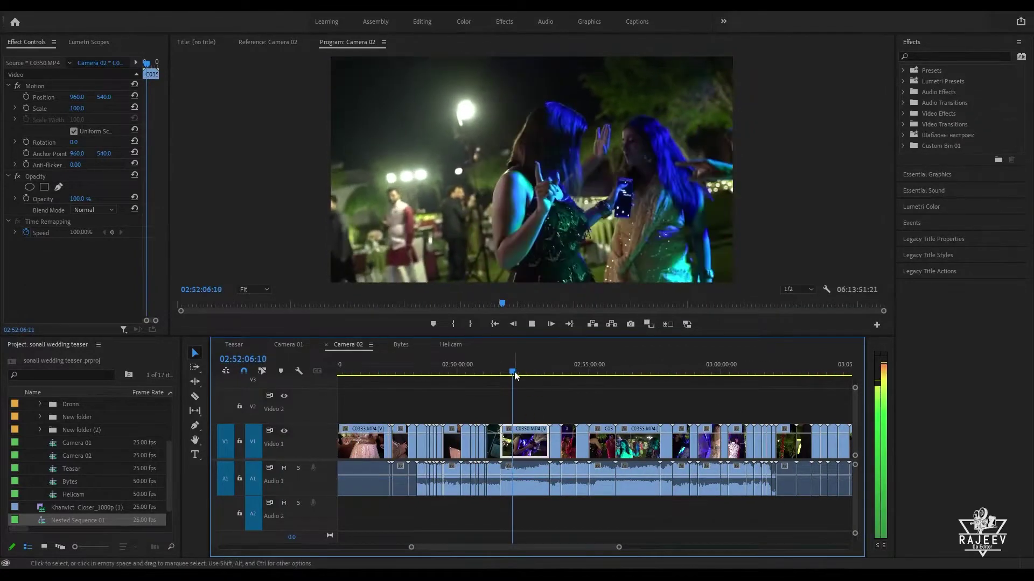
key("space")
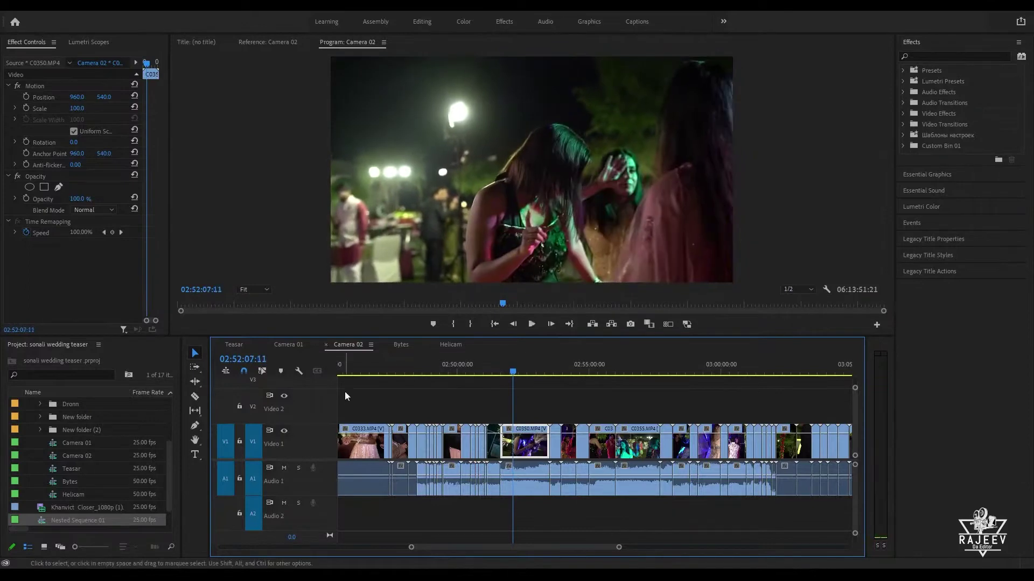
Step: Paste C0350 from Camera 02 into Teasar directly after C0304 at 00:00:17:05
left_click(234, 344)
key("Up")
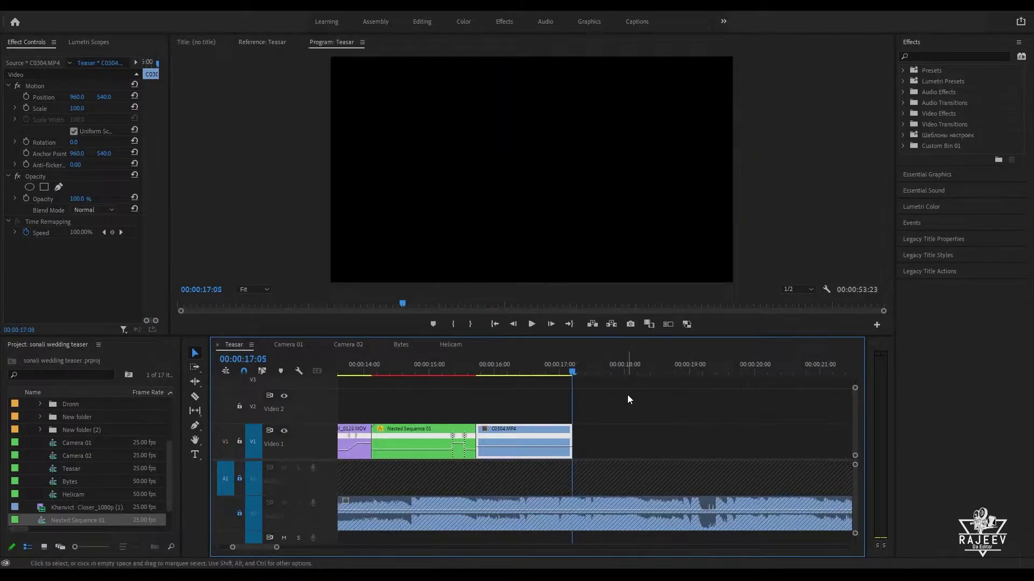
key("ctrl+v")
key("Up")
key("Up")
key("Up")
key("Up")
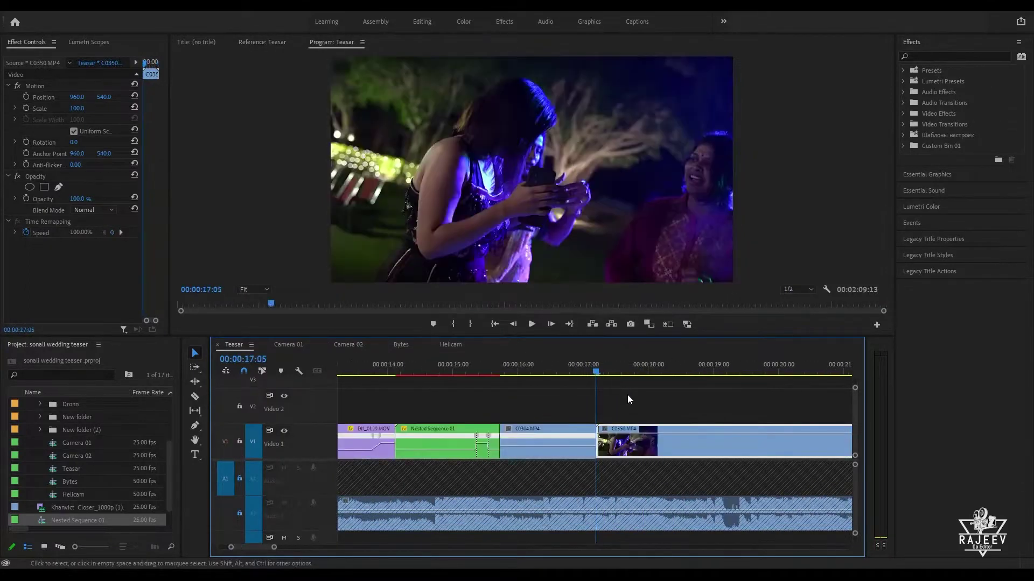
Step: Play through C0350 in Teasar and ripple-trim away its opening up to the dancing woman at about 00:00:30
key("space")
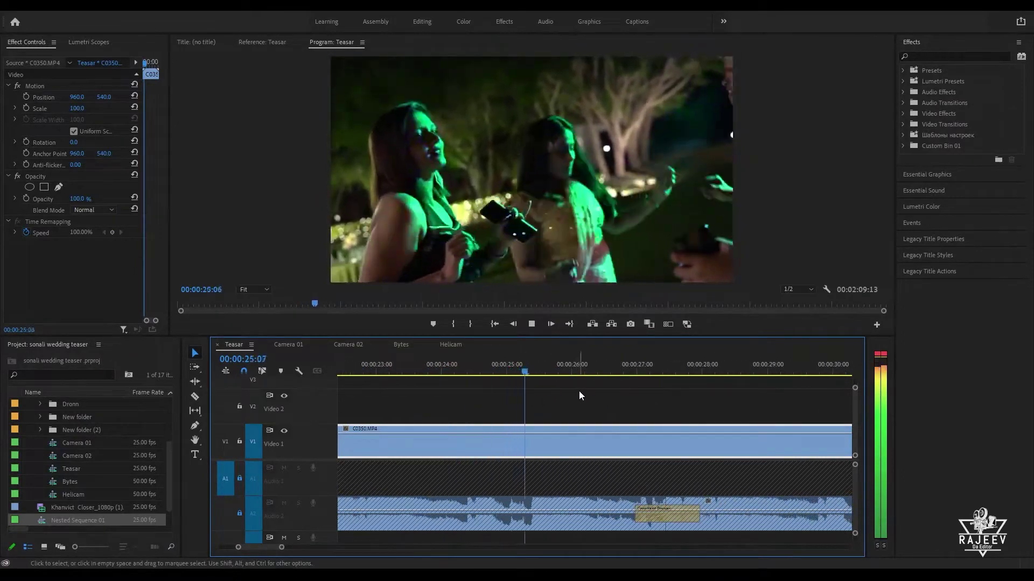
left_click_drag(625, 373, 849, 385)
key("space")
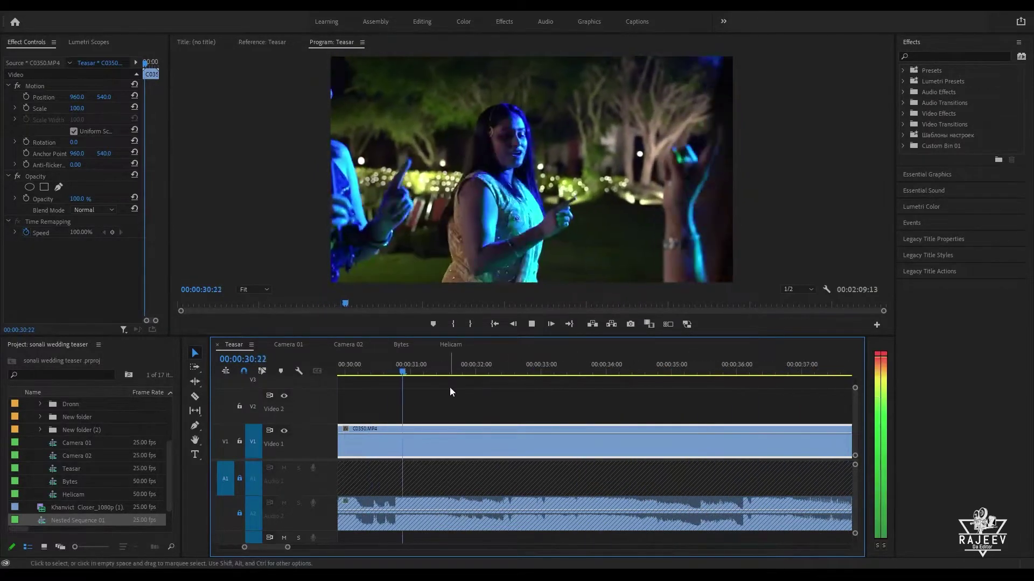
key("space")
left_click_drag(418, 372, 360, 373)
key("space")
key("space")
key("q")
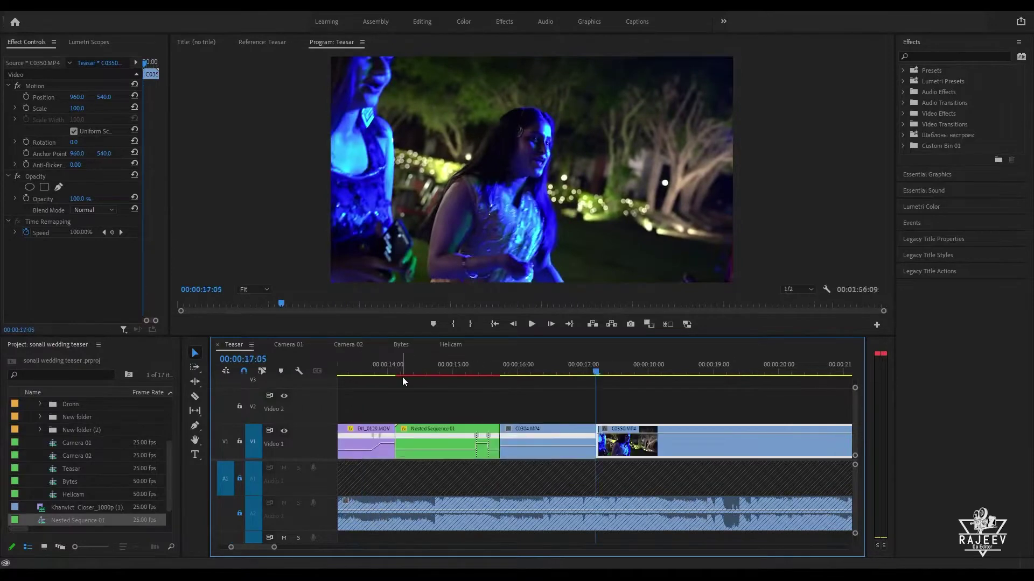
Step: Replay the cut from C0304 into C0350 and ripple-trim C0304's end to 00:00:17:04
key("space")
key("space")
left_click(515, 366)
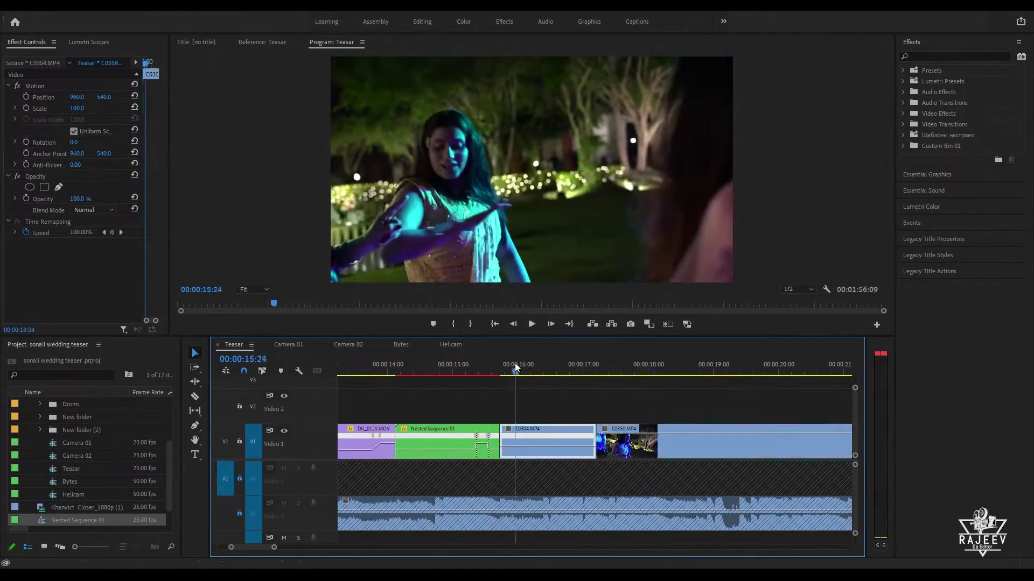
key("space")
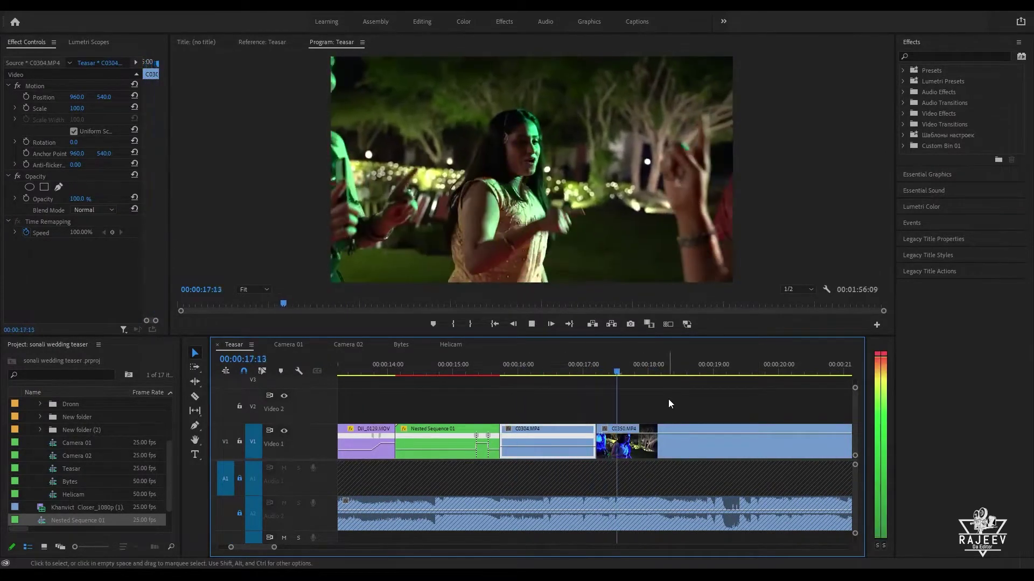
left_click(520, 367)
key("space")
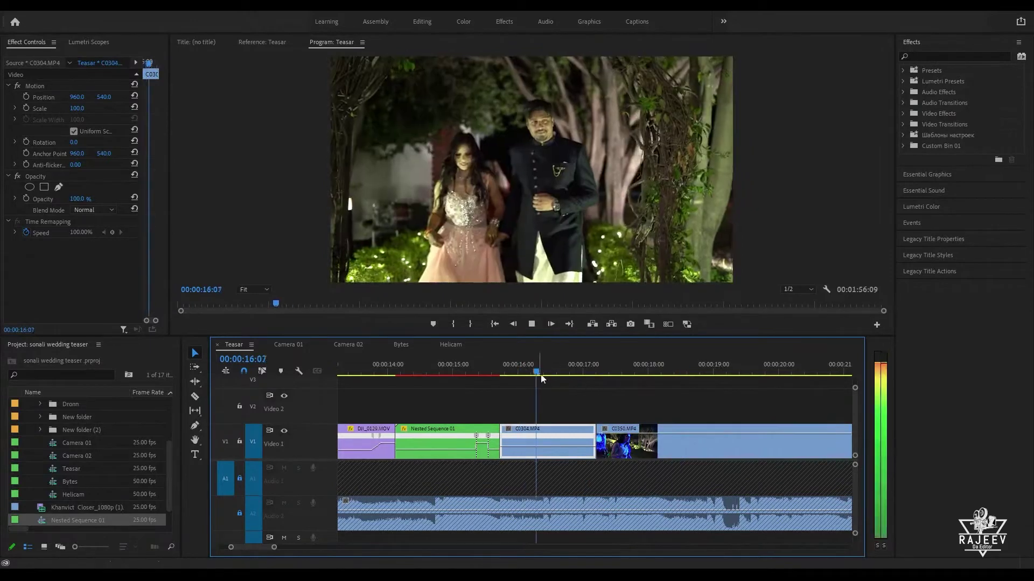
key("space")
key("w")
key("space")
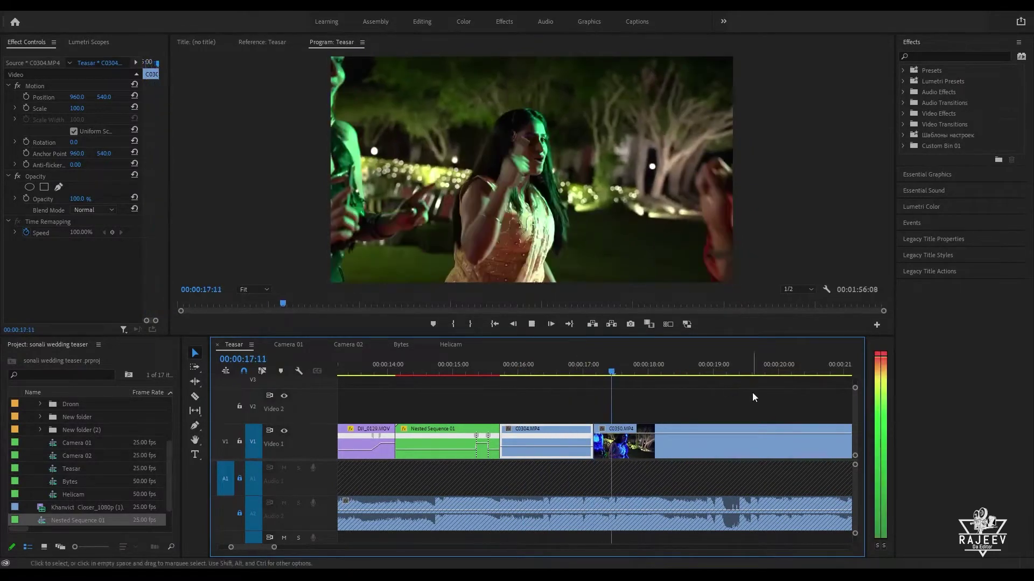
Step: Play C0350 from the end of C0304 and trim its end at 00:00:18:08
key("space")
left_click(589, 366)
key("space")
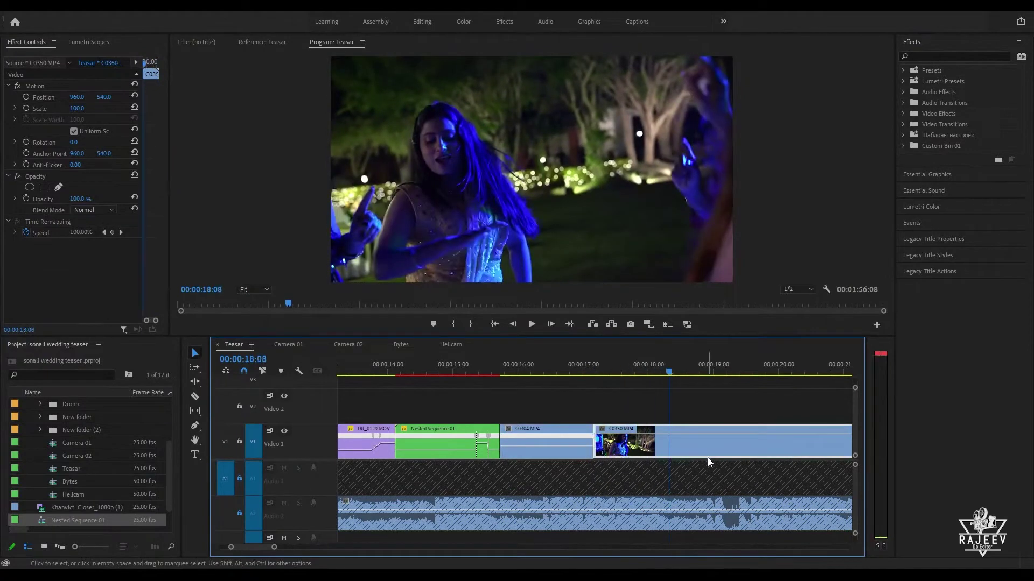
key("w")
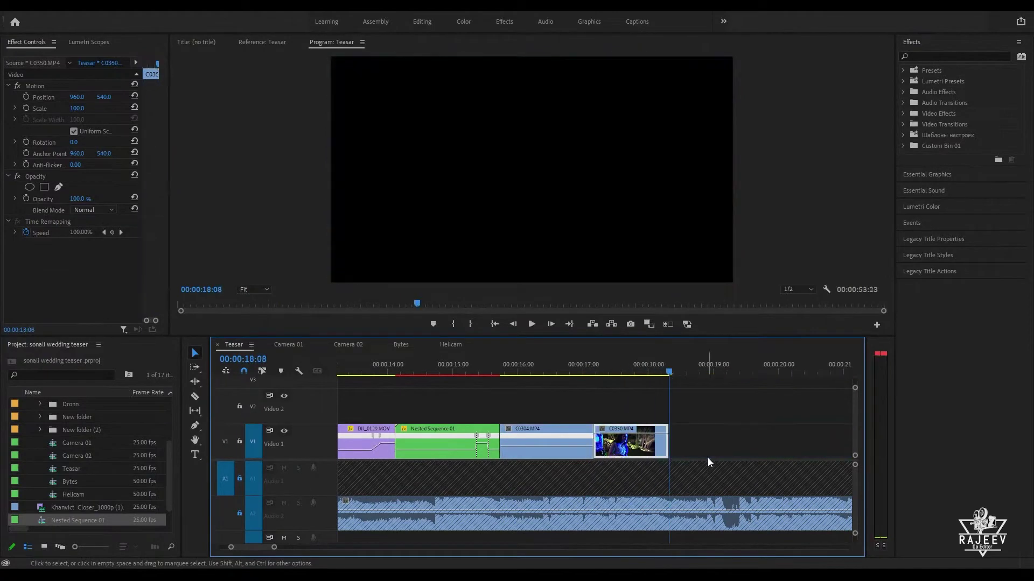
Step: Review the dance clips C0351 and C0352 in Camera 02 for the next shot
left_click(349, 345)
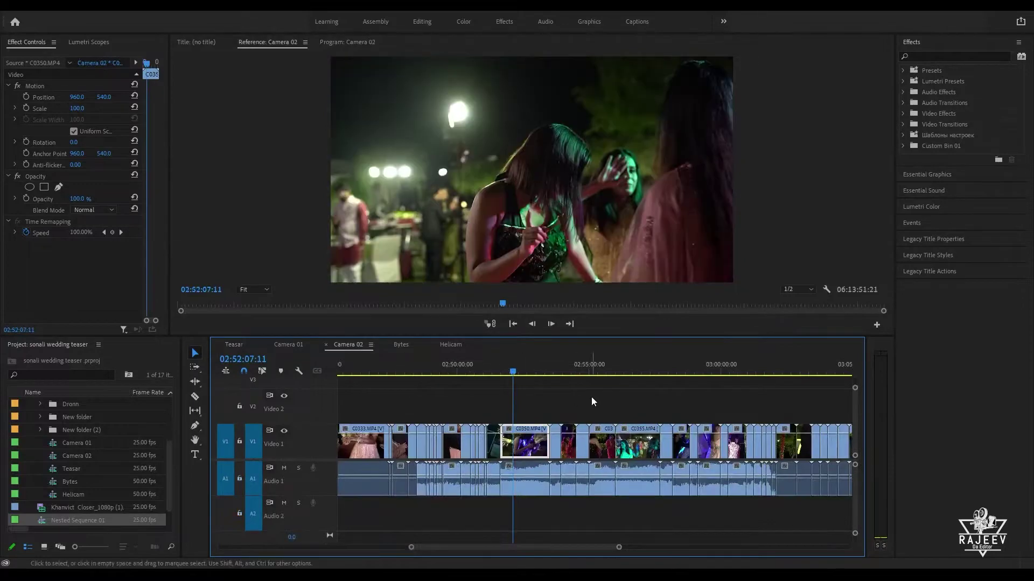
left_click(553, 371)
key("equal")
key("equal")
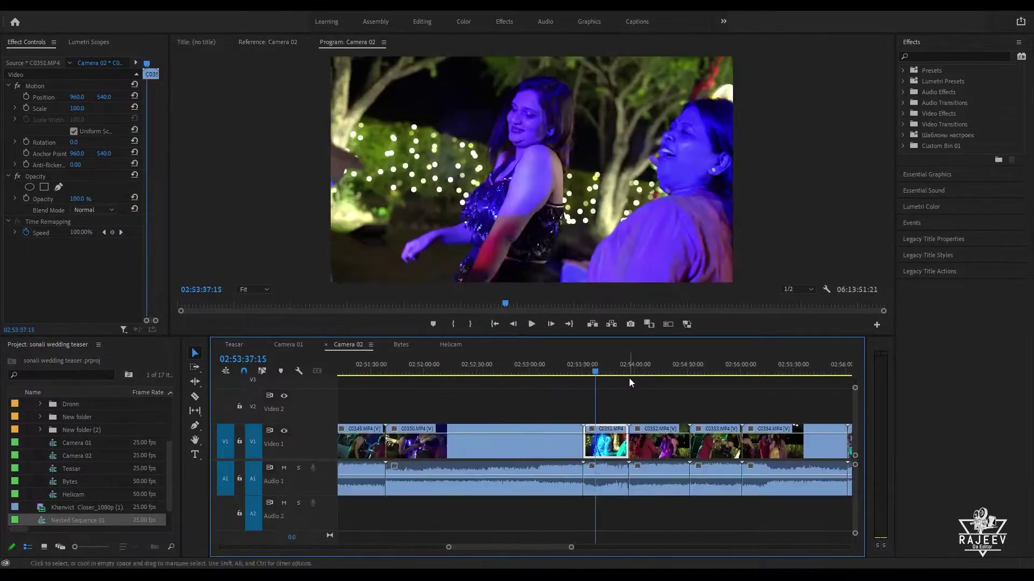
mouse_move(596, 369)
left_mouse_down()
mouse_move(618, 369)
mouse_move(608, 379)
left_mouse_up()
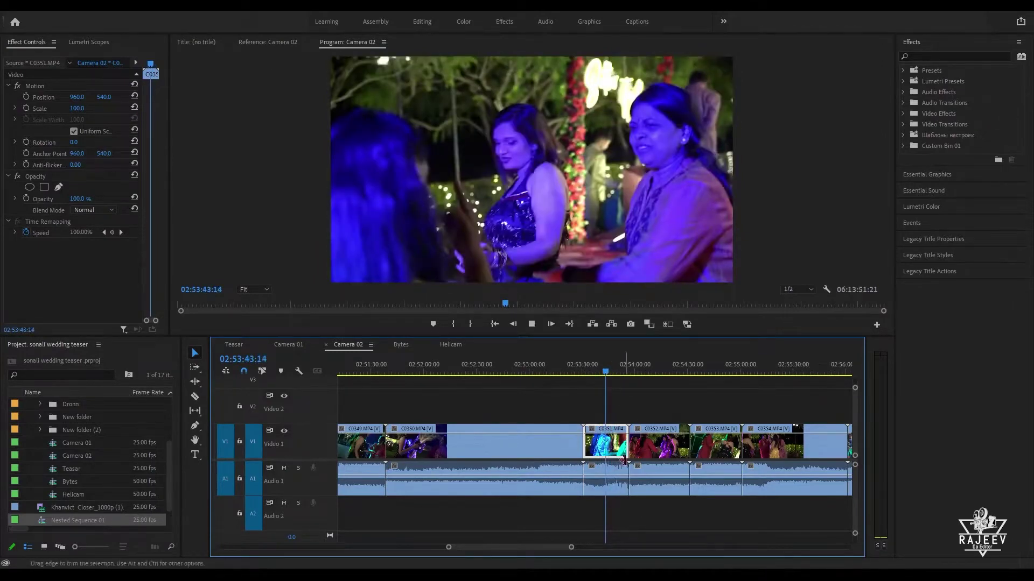
key("space")
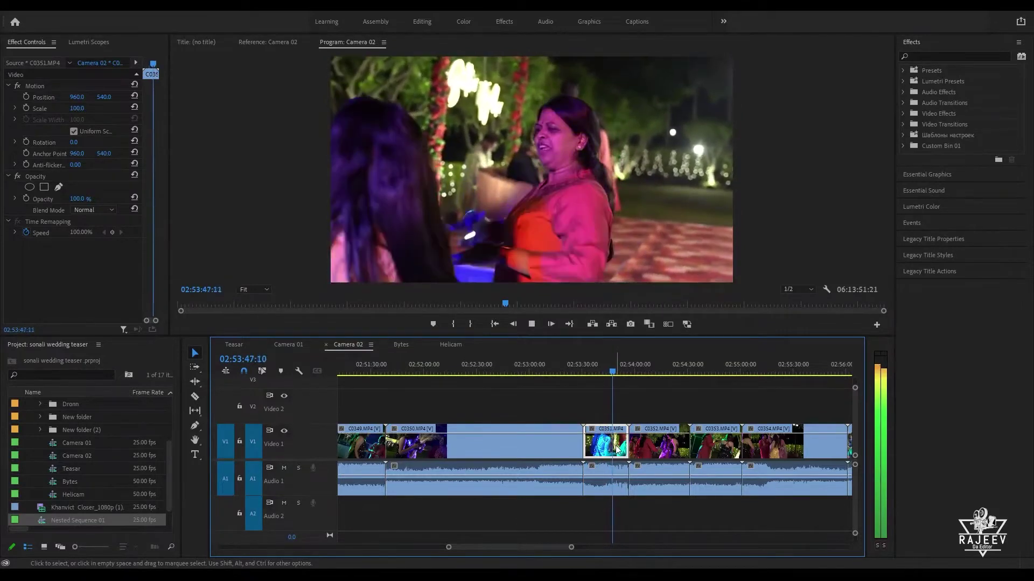
left_click_drag(644, 371, 661, 372)
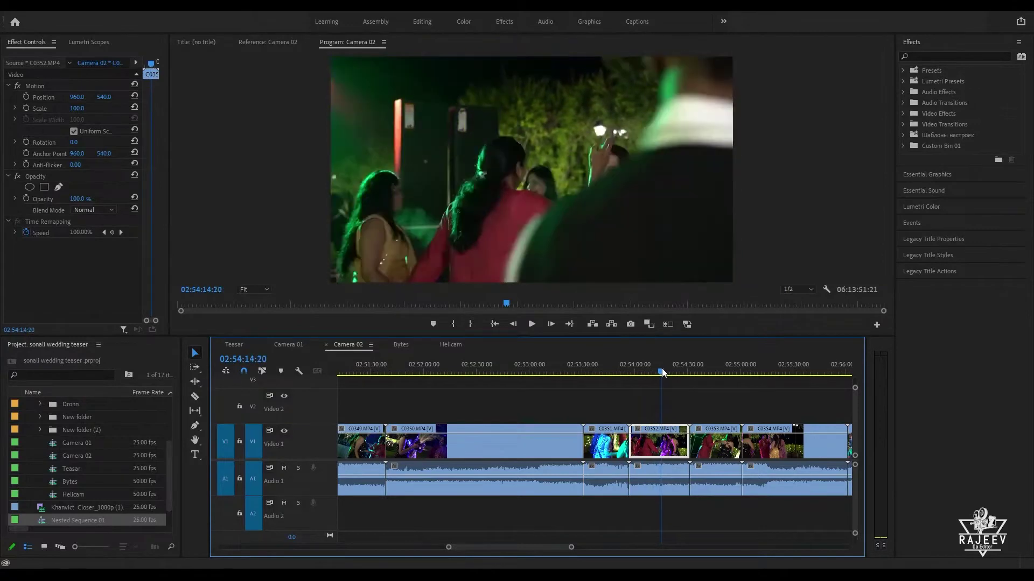
Step: Paste C0352 from Camera 02 into Teasar directly after C0350 at 00:00:18:08
left_click(233, 345)
key("ctrl+v")
key("Up")
key("Up")
key("Up")
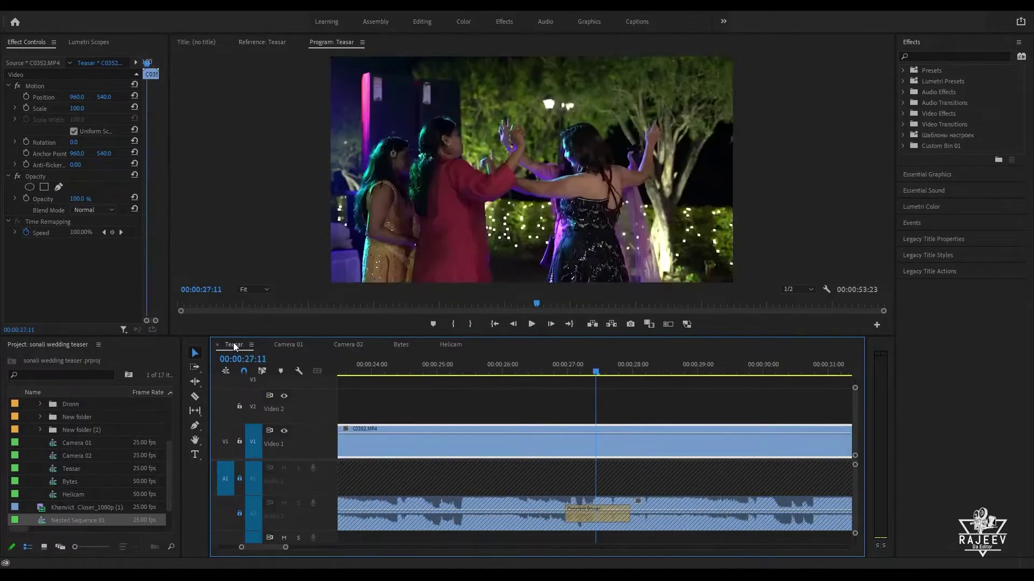
Step: Play C0352 in Teasar and ripple-trim its opening up to about 00:00:18:20
key("space")
scroll(549, 487, "down", 1)
key("space")
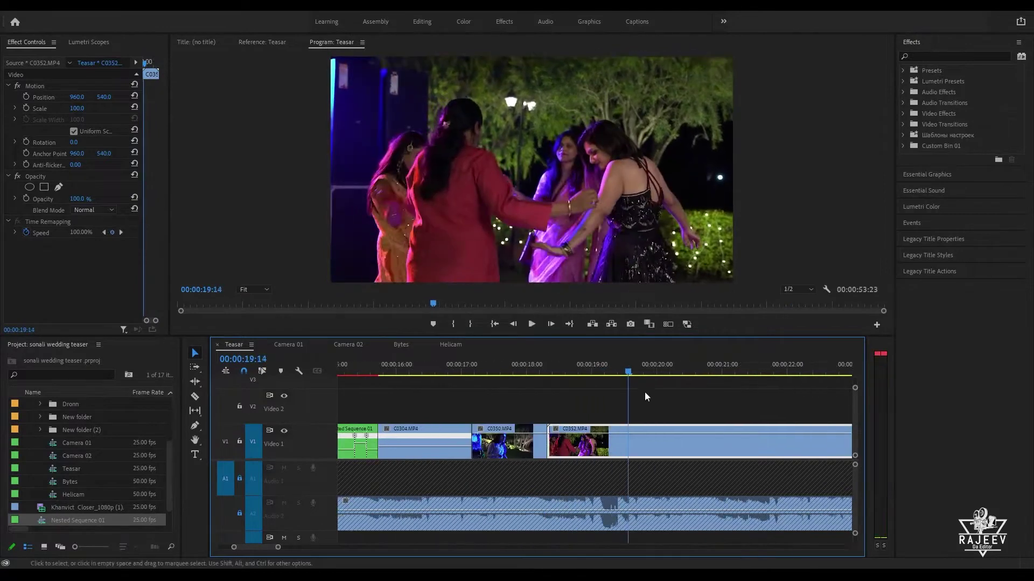
left_click_drag(619, 370, 580, 376)
key("q")
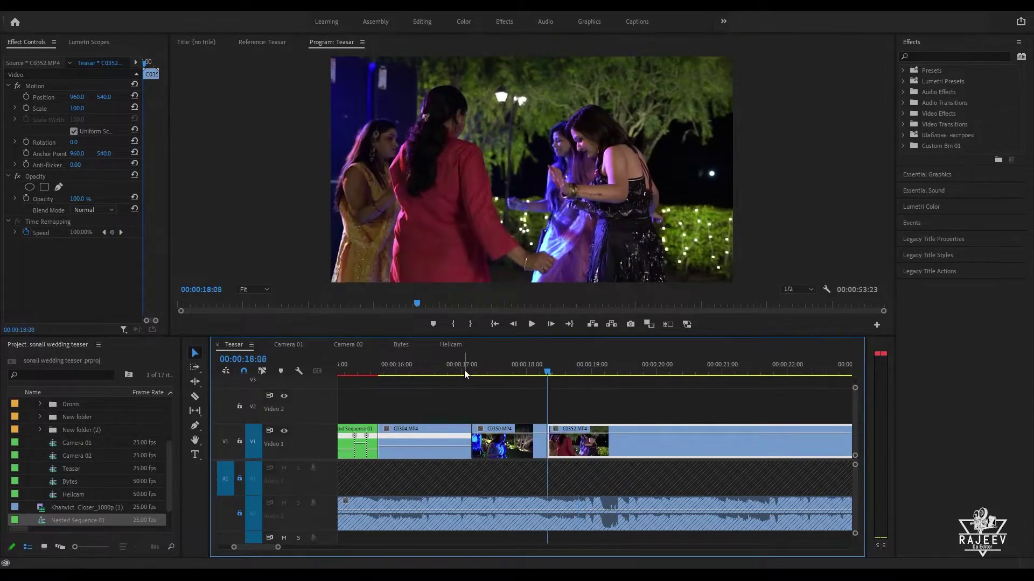
Step: Replay the cut from C0350 into C0352 and ripple-trim C0350's end to the music at 00:00:18:03
left_click(464, 371)
key("space")
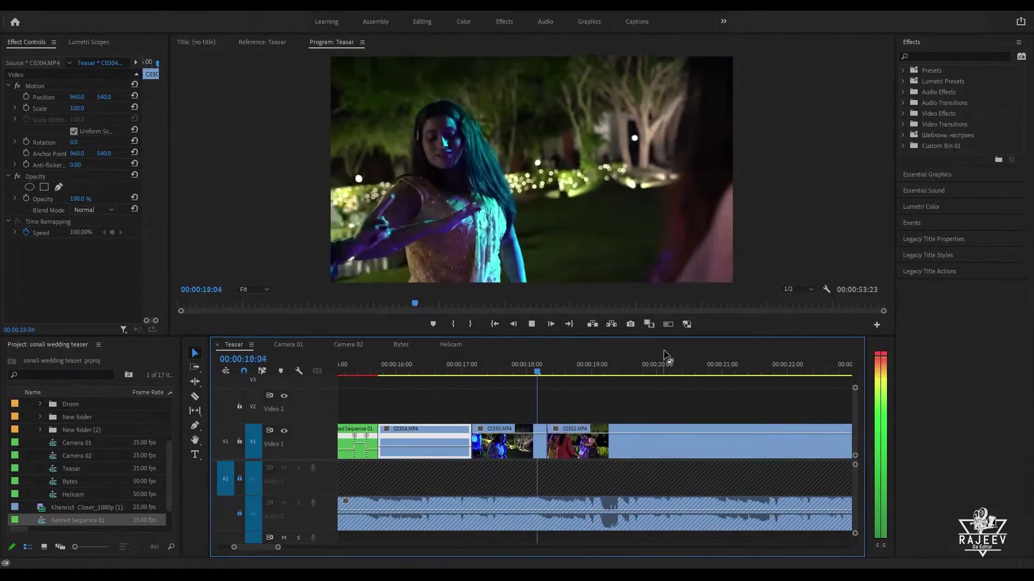
key("space")
key("space")
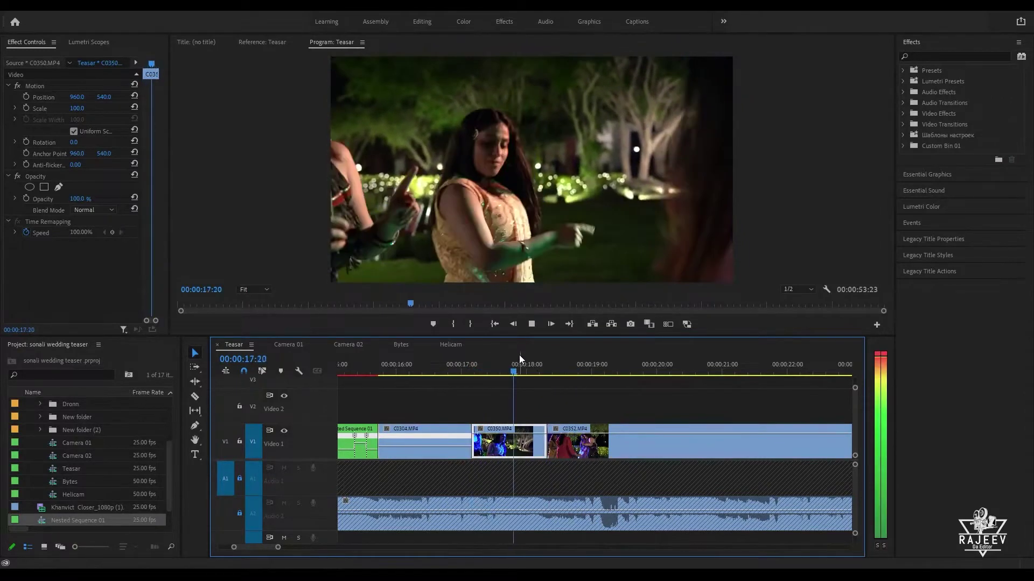
key("w")
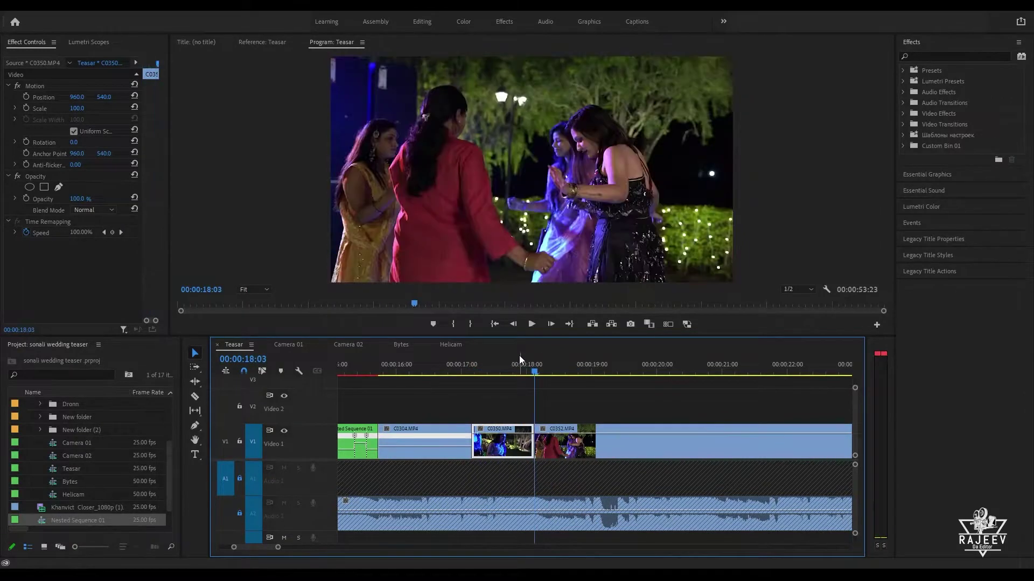
Step: Replay from the end of C0304 through C0350 into C0352 to check the cuts against the music
key("space")
left_click(460, 371)
key("space")
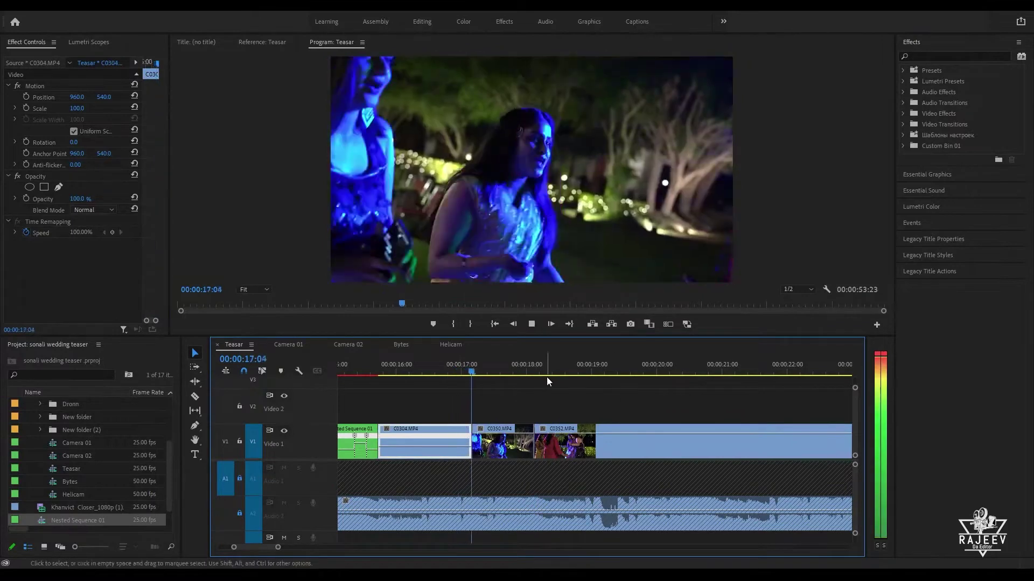
key("space")
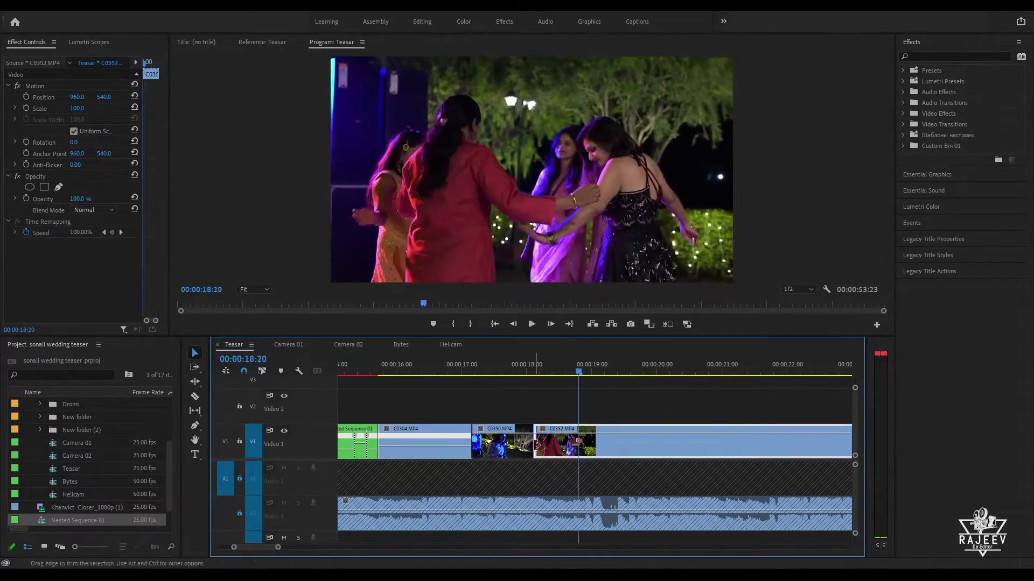
Step: Undo the last trim of C0350, replay the shot and ripple-trim its end to the music at 00:00:18:06
key("ctrl+z")
left_click(479, 364)
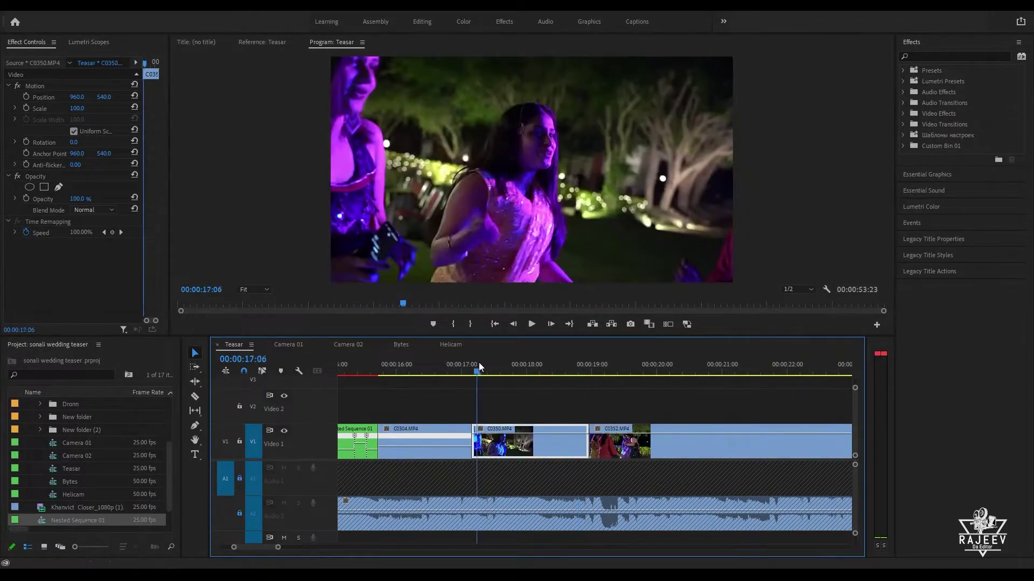
key("space")
key("space")
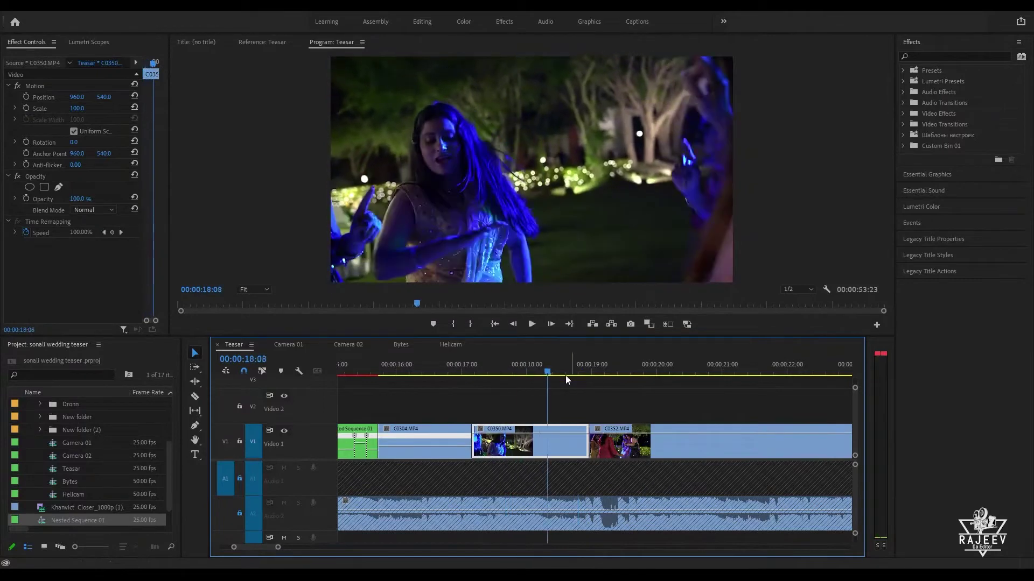
key("Left")
key("Left")
key("w")
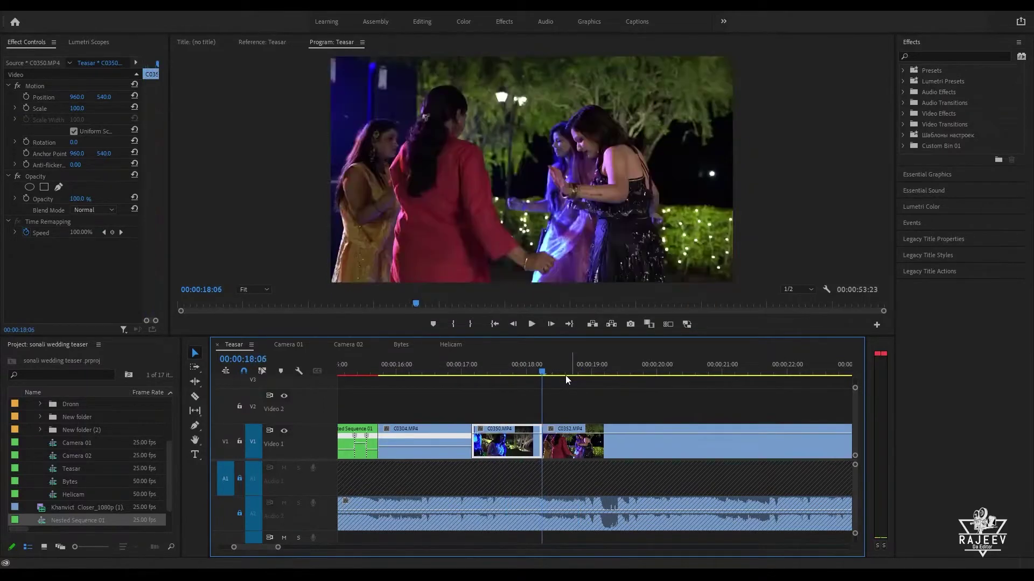
Step: Replay the cut from C0350 into C0352 against the music and split C0352 at 00:00:19:04
left_click(518, 374)
key("space")
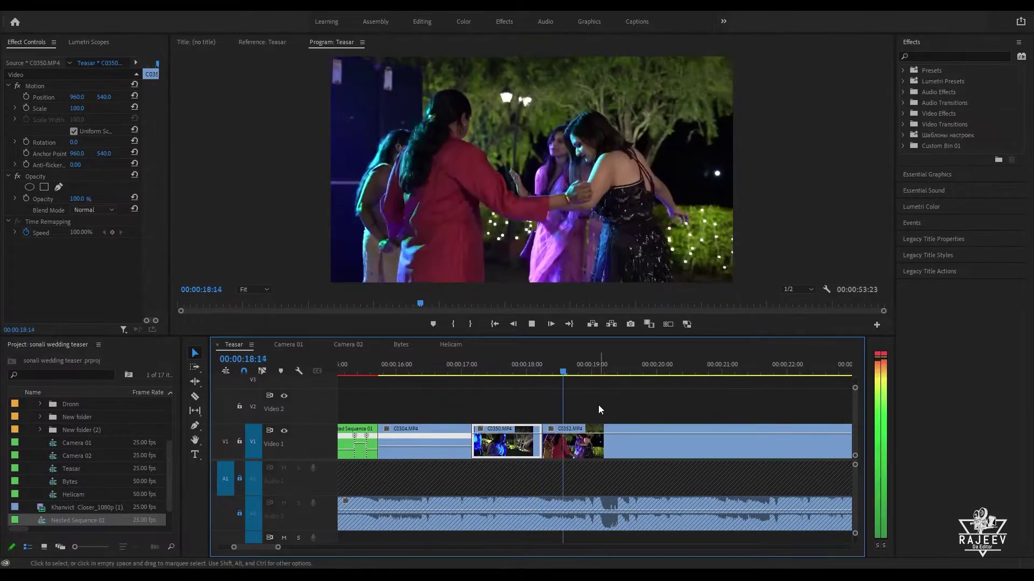
key("space")
mouse_move(596, 367)
left_mouse_down()
mouse_move(554, 385)
mouse_move(604, 386)
left_mouse_up()
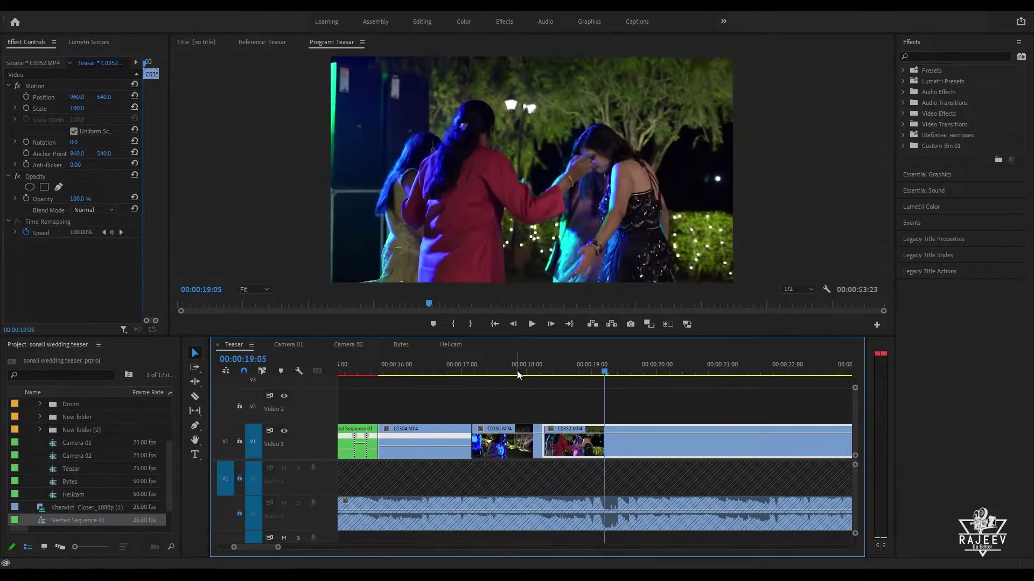
left_click(517, 370)
key("space")
key("space")
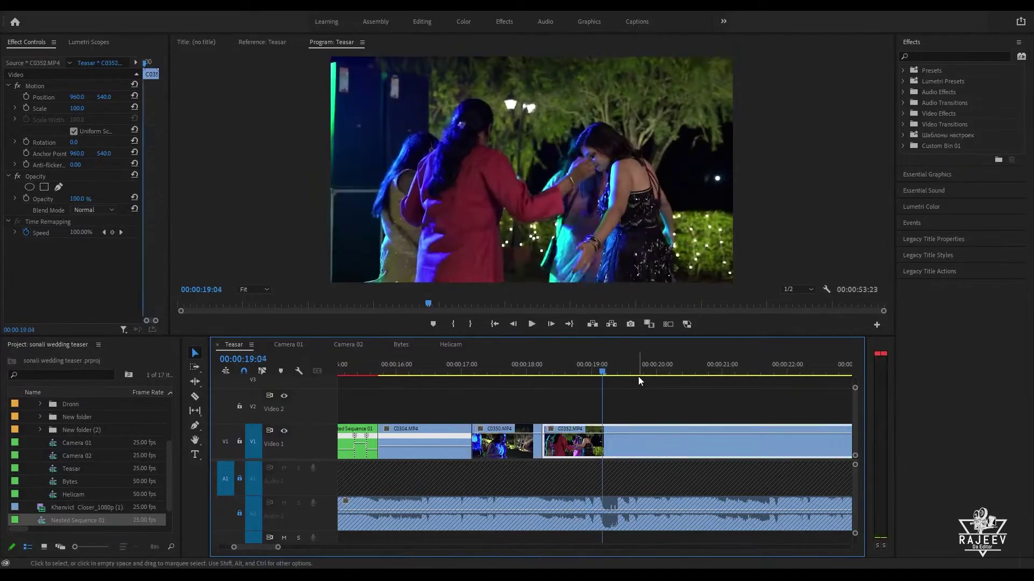
key("c")
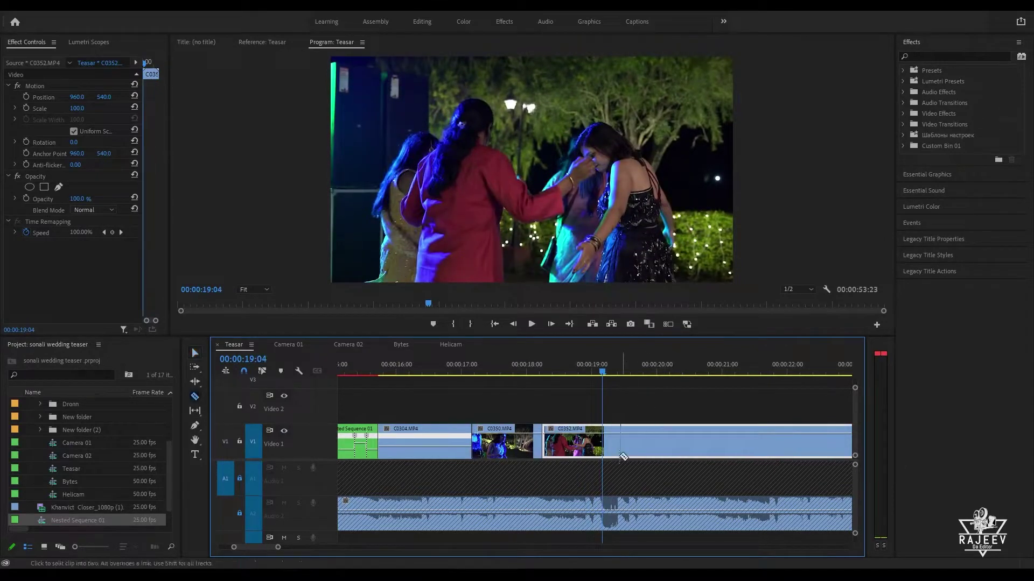
left_click(603, 455)
key("v")
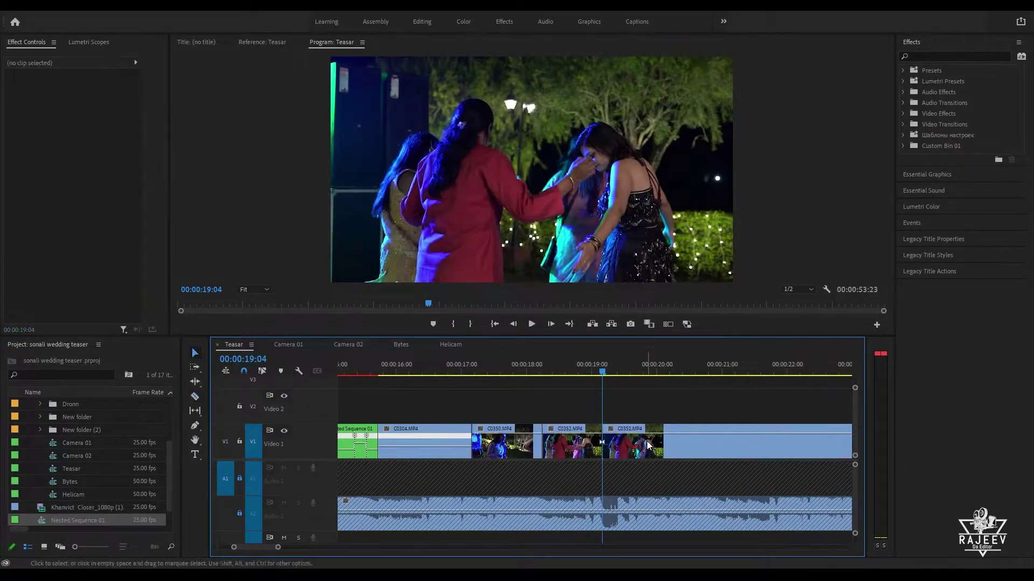
Step: Play and scrub through the second piece of C0352 and ripple-trim its opening back to the split at 00:00:19:04
key("space")
left_click(646, 434)
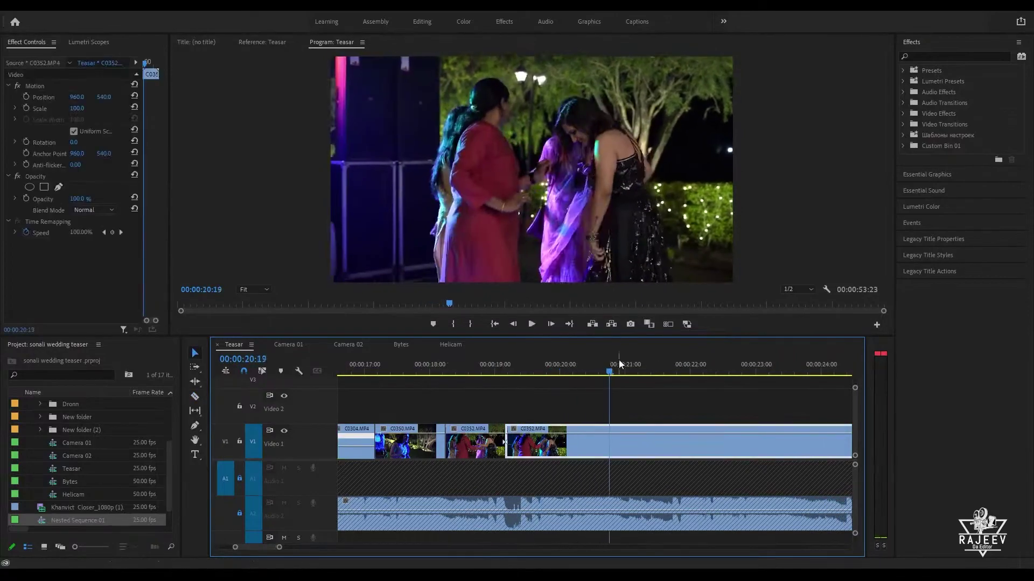
left_click(754, 370)
left_click_drag(762, 369, 431, 392)
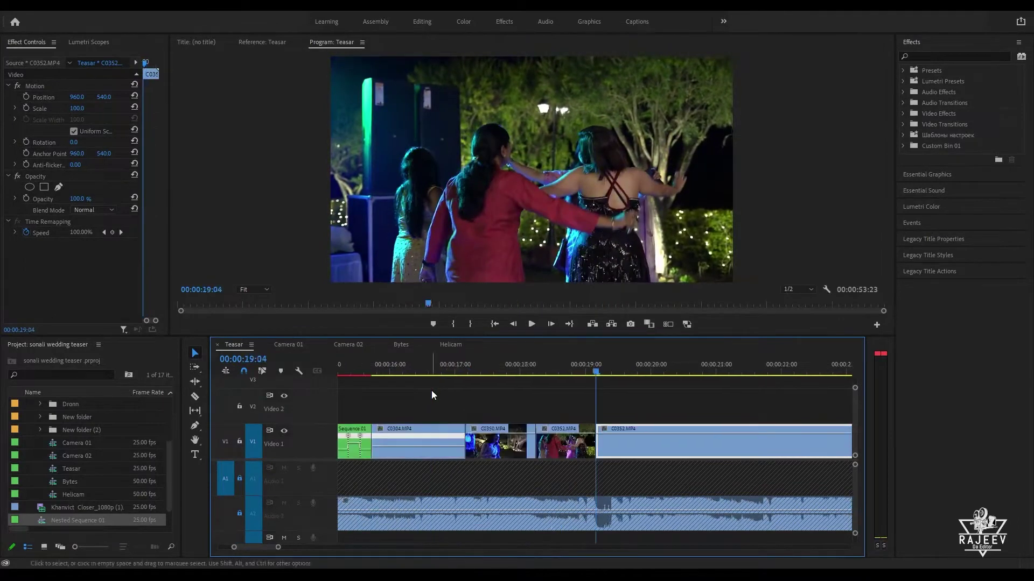
Step: Scan the rest of C0352 to its end, remove everything after 00:00:19:04, and replay the remaining piece
left_click(597, 367)
left_click(558, 363)
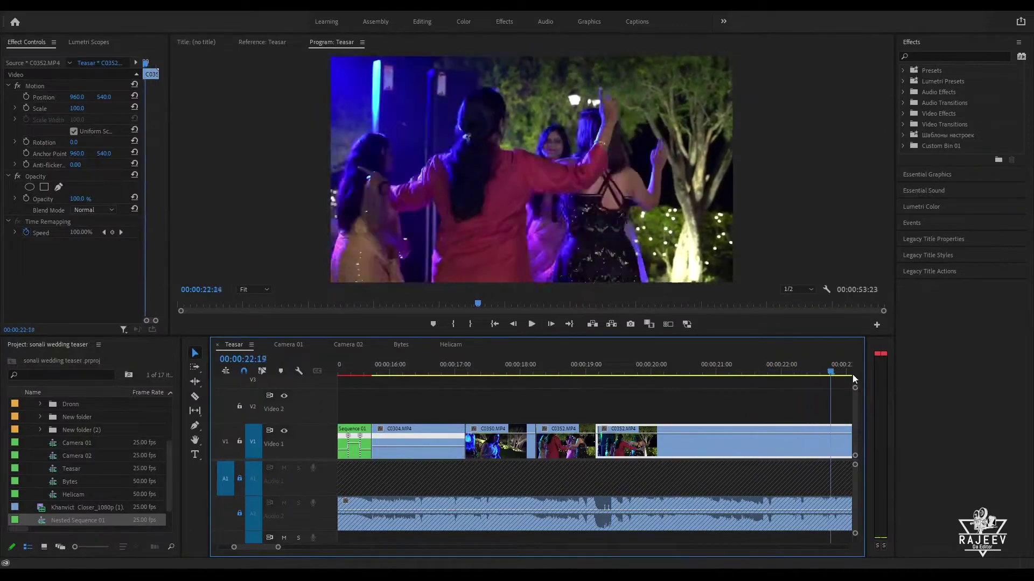
key("space")
left_click_drag(441, 371, 873, 379)
key("space")
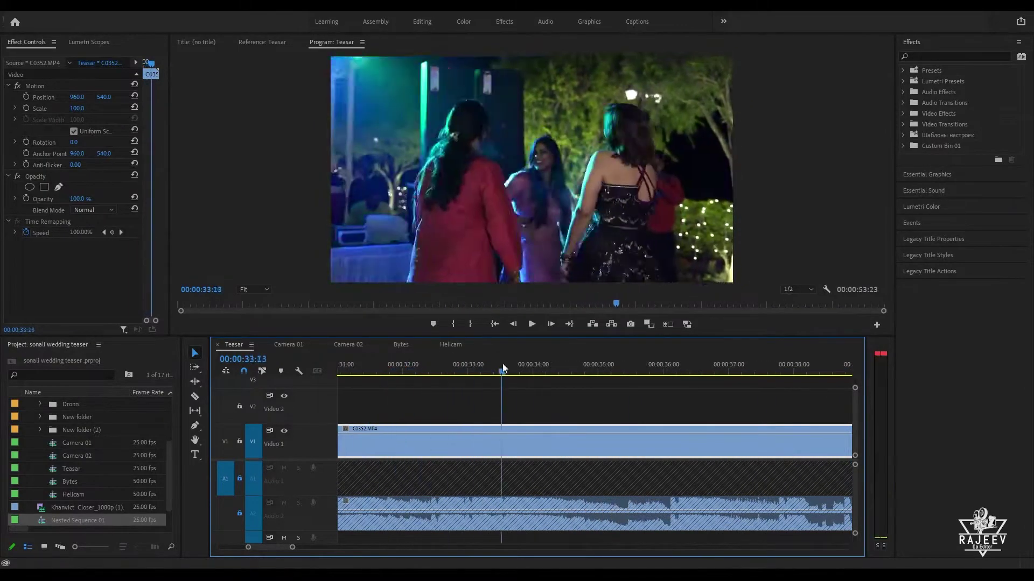
key("space")
key("space")
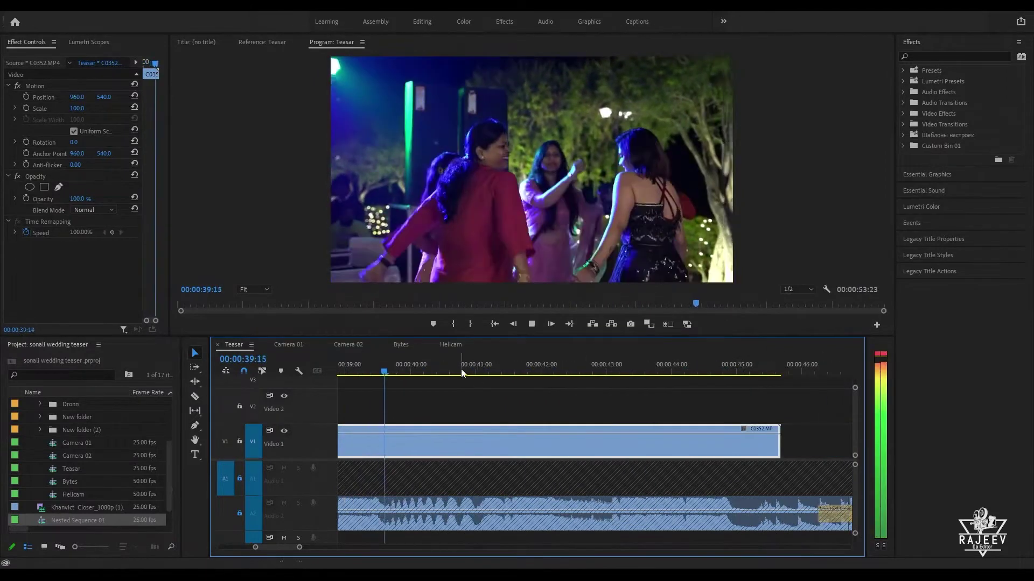
left_click_drag(466, 372, 665, 370)
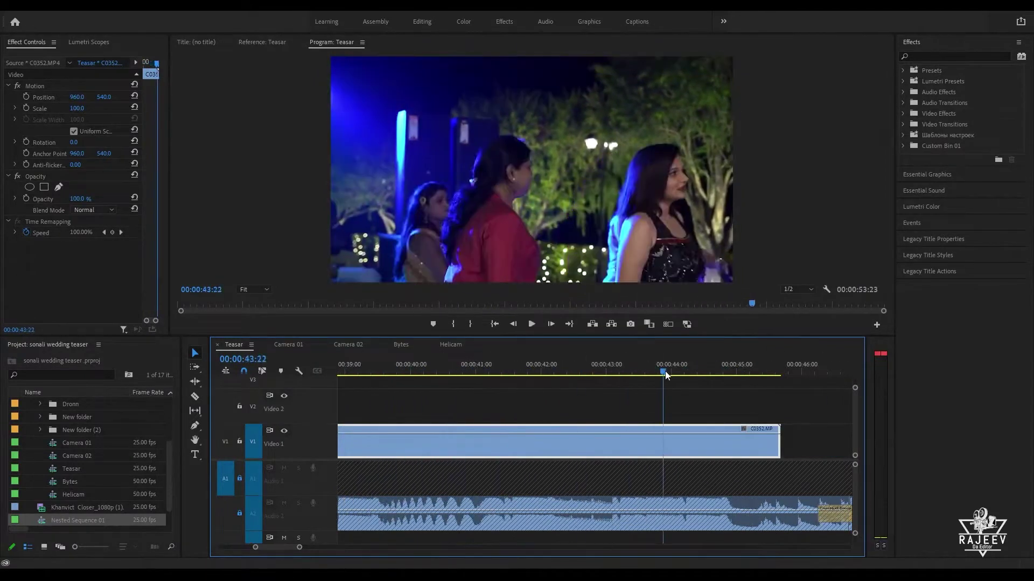
key("q")
key("space")
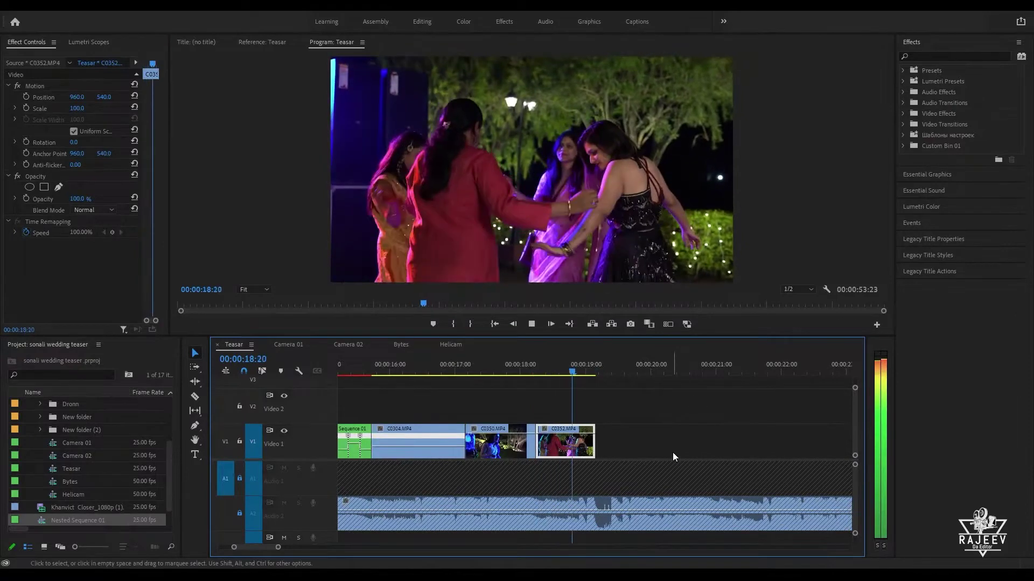
key("space")
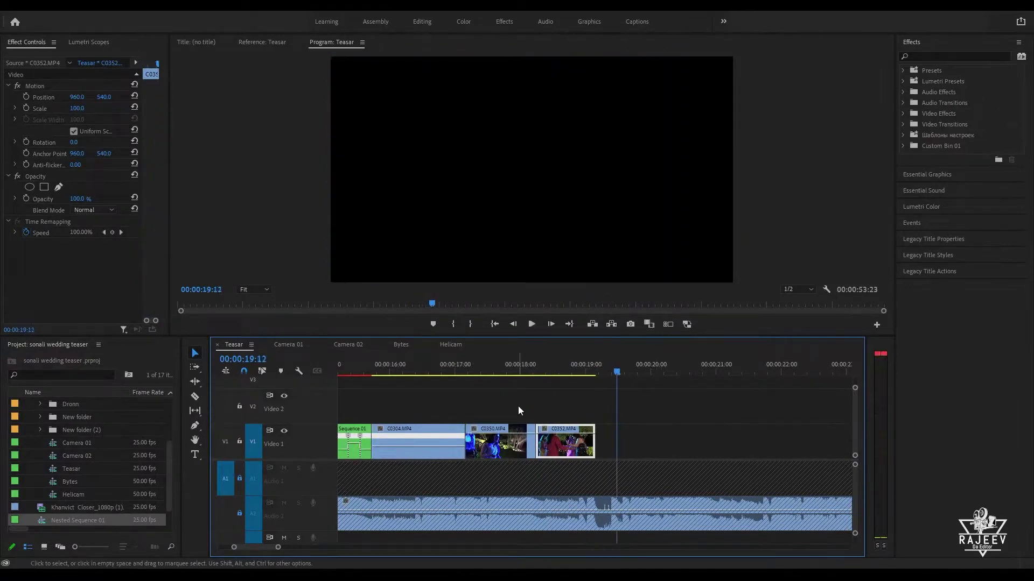
Step: Copy C0354 from Camera 02, paste it into Teasar directly after C0352 at 00:00:19:04, and play its opening
left_click(277, 347)
left_click(345, 345)
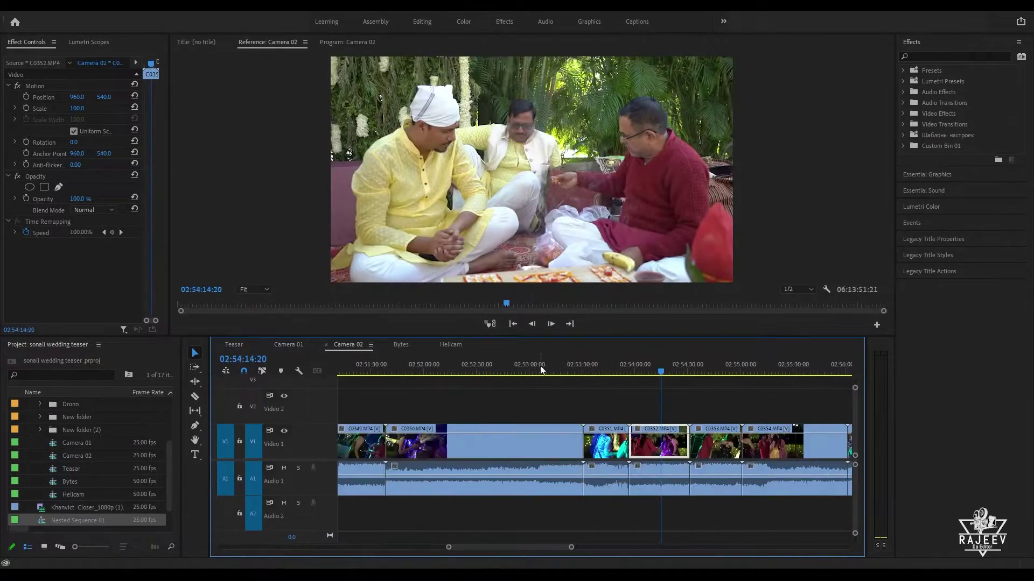
left_click_drag(716, 371, 810, 372)
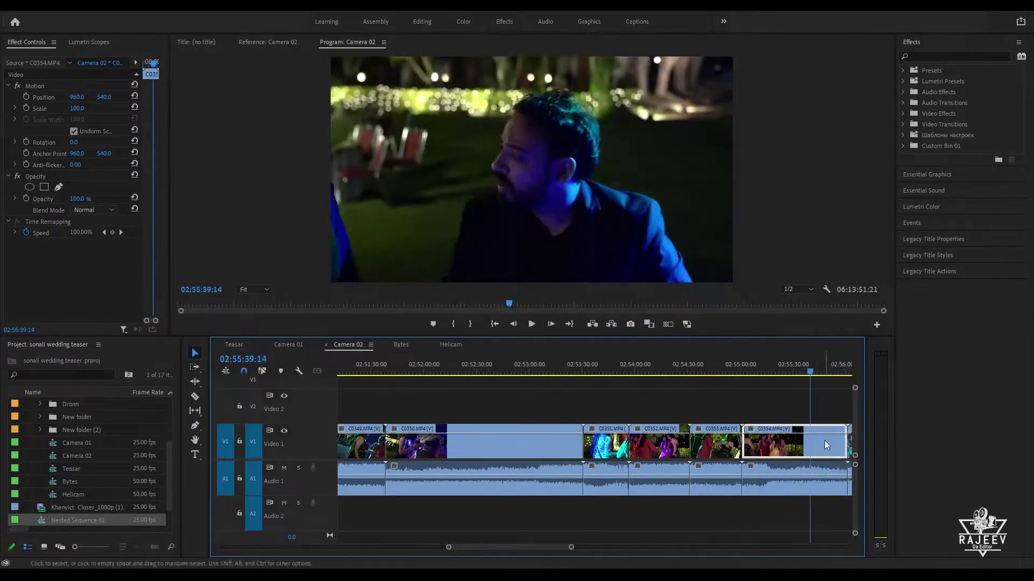
left_click(238, 344)
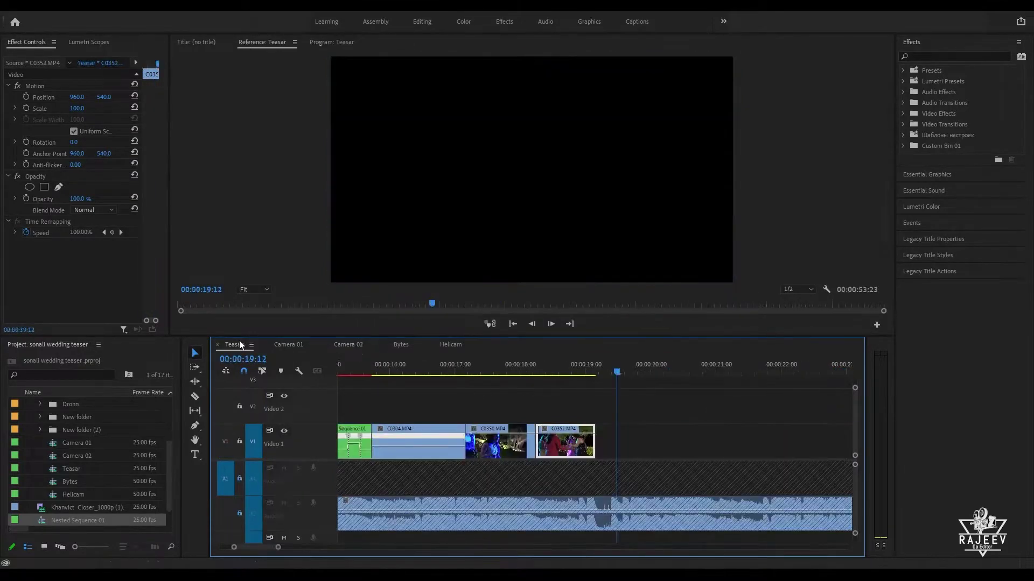
key("Up")
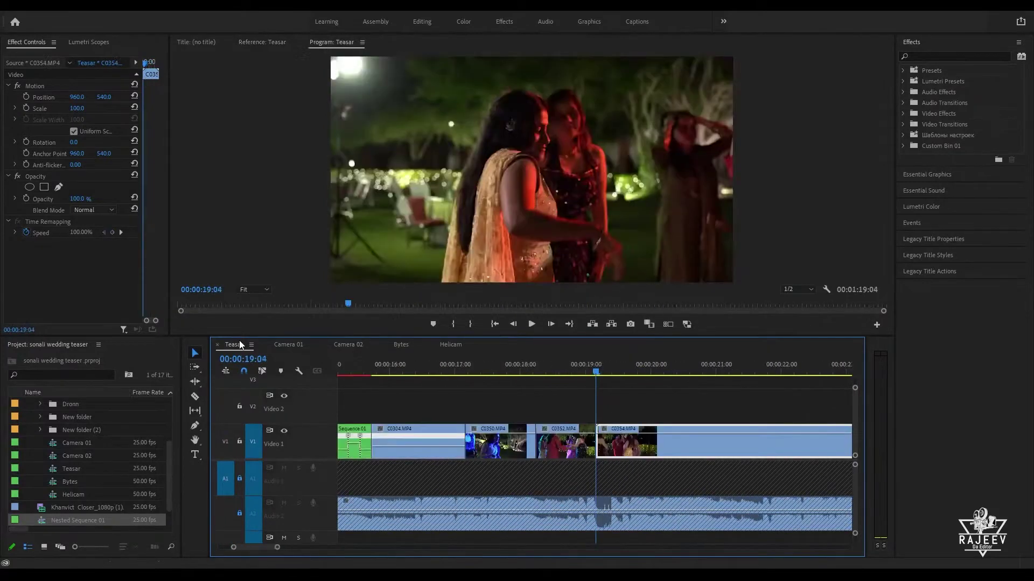
key("space")
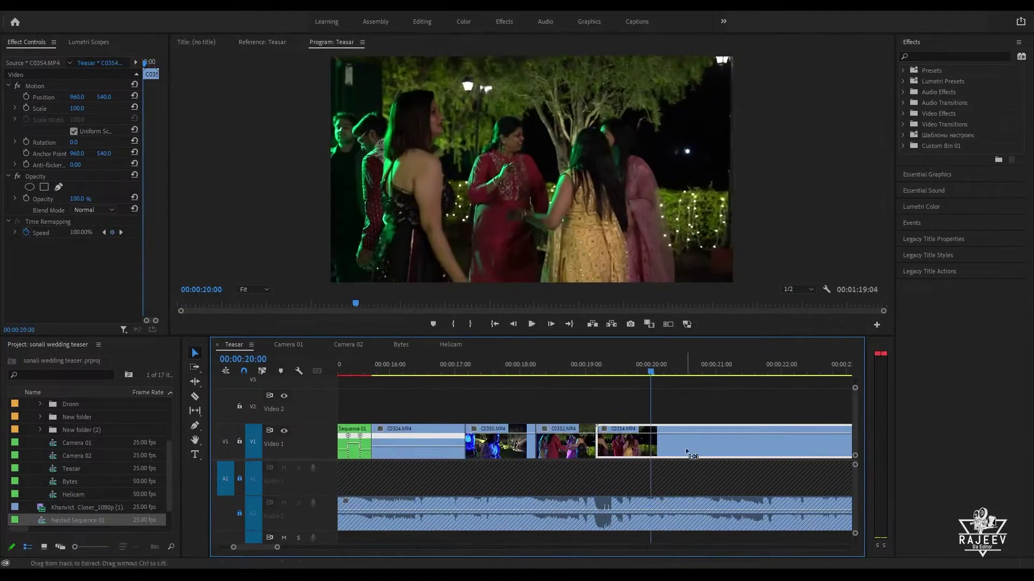
Step: Remove C0352 and the pasted C0354 from Teasar, and paste C0354 directly after C0350 at 00:00:18:06
key("Delete")
key("Up")
key("Up")
key("ctrl+v")
key("Up")
key("Up")
key("Up")
key("Up")
key("Up")
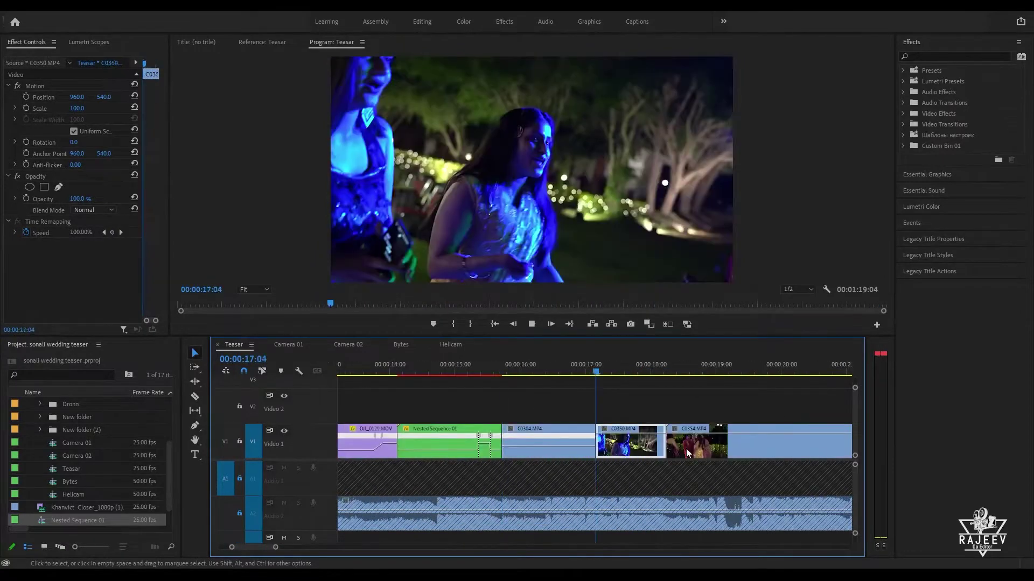
Step: Play C0354 in Teasar and ripple-trim its opening twice, the first time up to about 00:00:23:00
key("space")
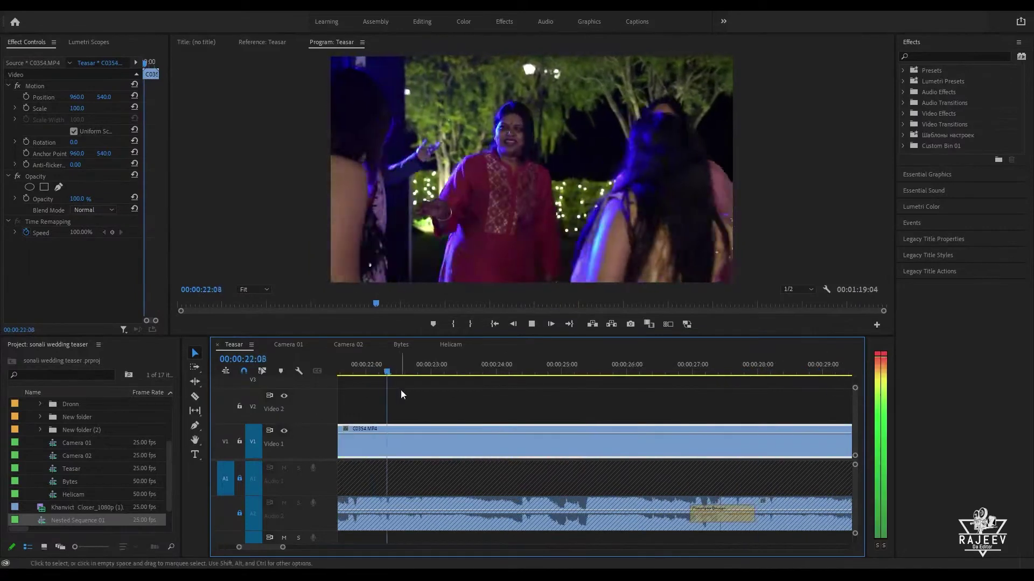
mouse_move(424, 372)
left_mouse_down()
mouse_move(558, 371)
mouse_move(430, 387)
left_mouse_up()
key("q")
key("space")
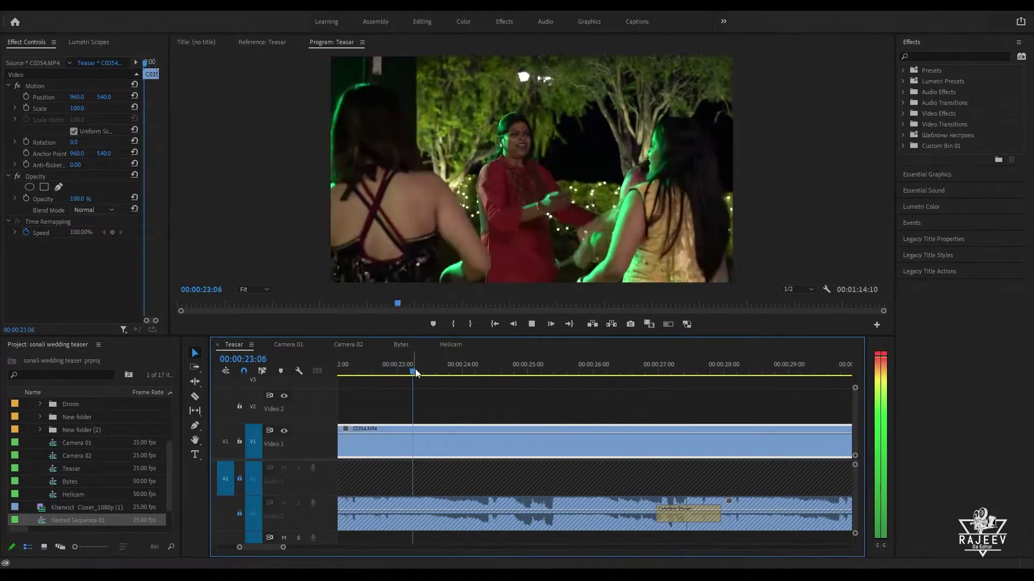
key("space")
left_click_drag(416, 364, 360, 372)
key("q")
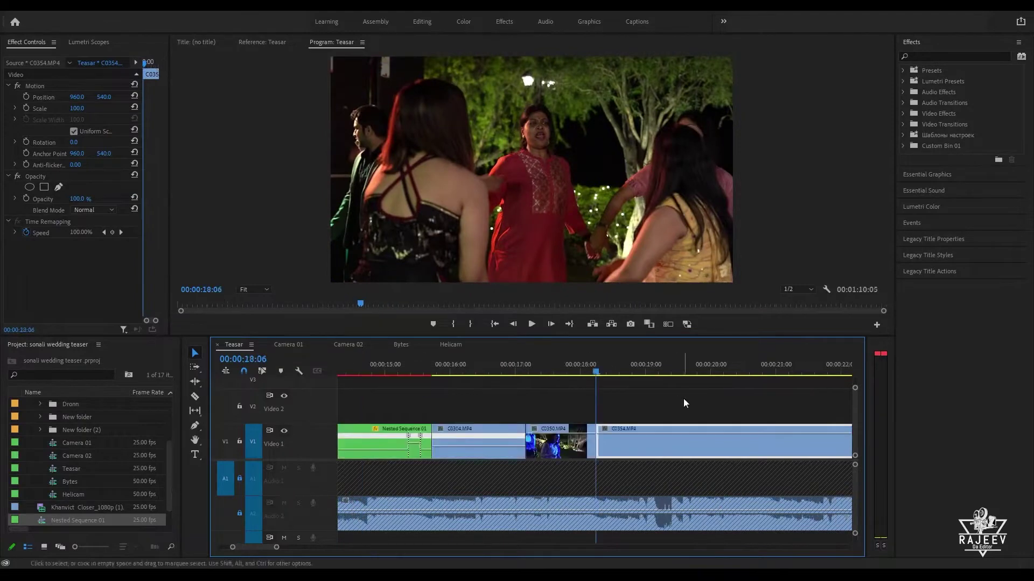
Step: Play the trimmed C0354 to the music and split it at 00:00:19:06
key("space")
key("space")
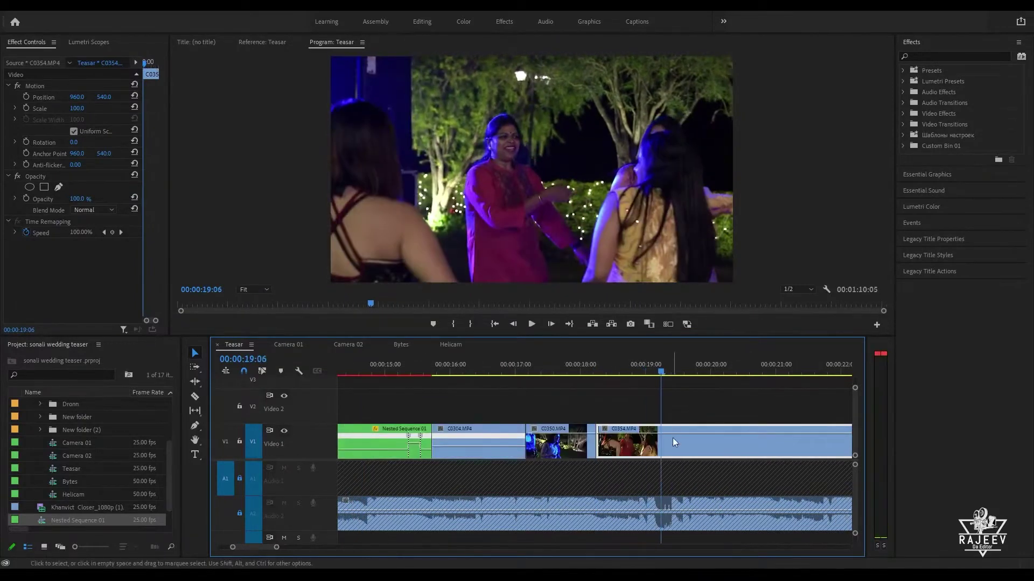
key("ctrl+k")
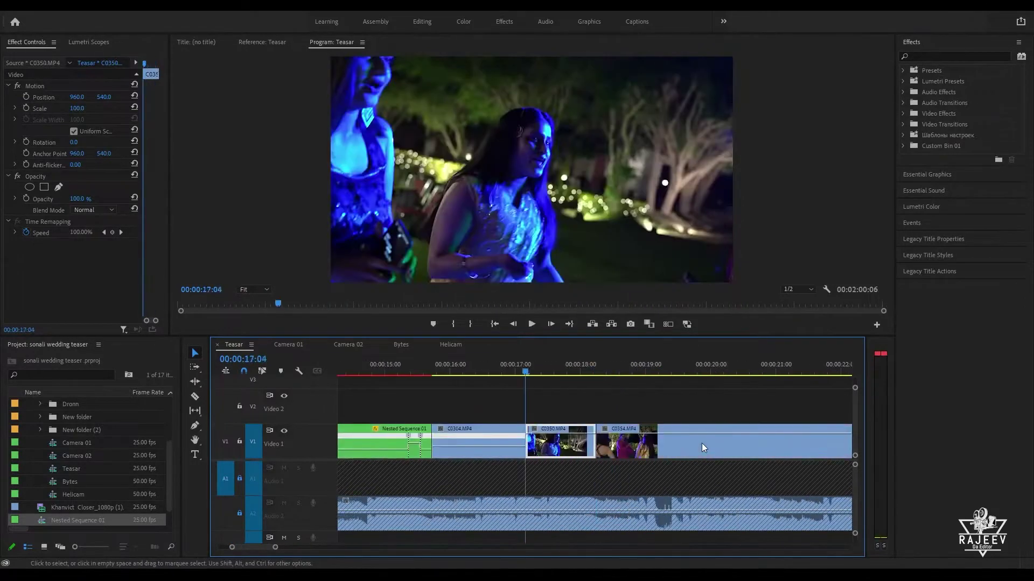
Step: Scan the full-length C0354 after C0350 and ripple-trim its opening up to 00:00:42:15
left_click(702, 444)
key("space")
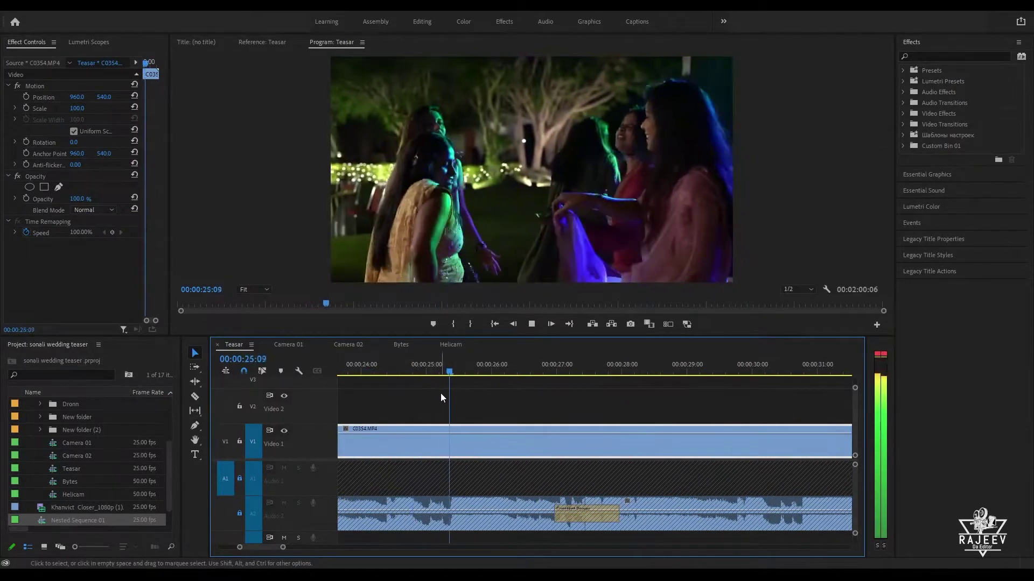
left_click_drag(463, 372, 958, 380)
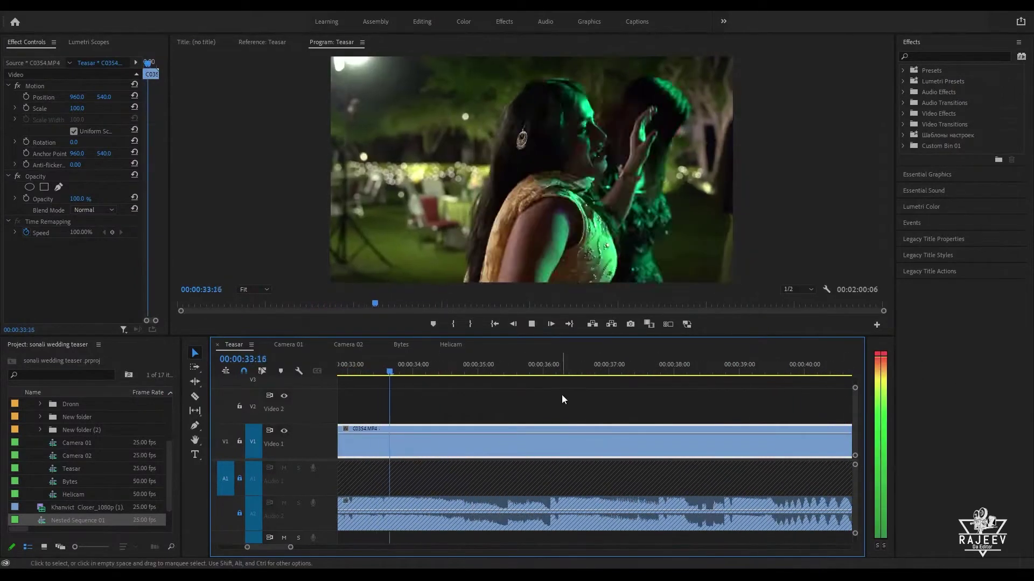
left_click(650, 368)
left_click_drag(692, 370, 979, 371)
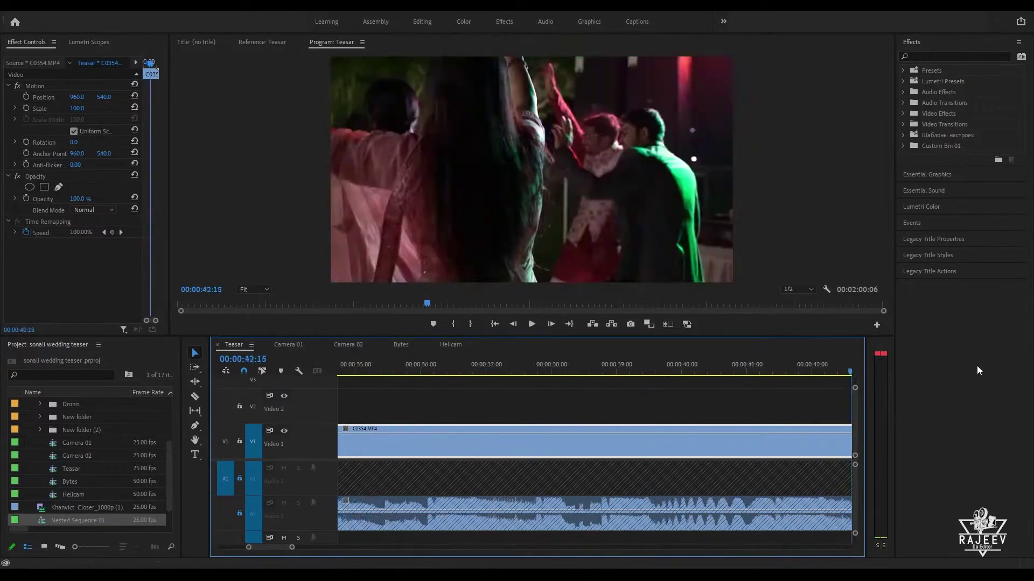
key("q")
Step: Play on through C0354 and ripple-trim its opening further, first at 00:00:29:00 and again at about 00:00:28:07
key("space")
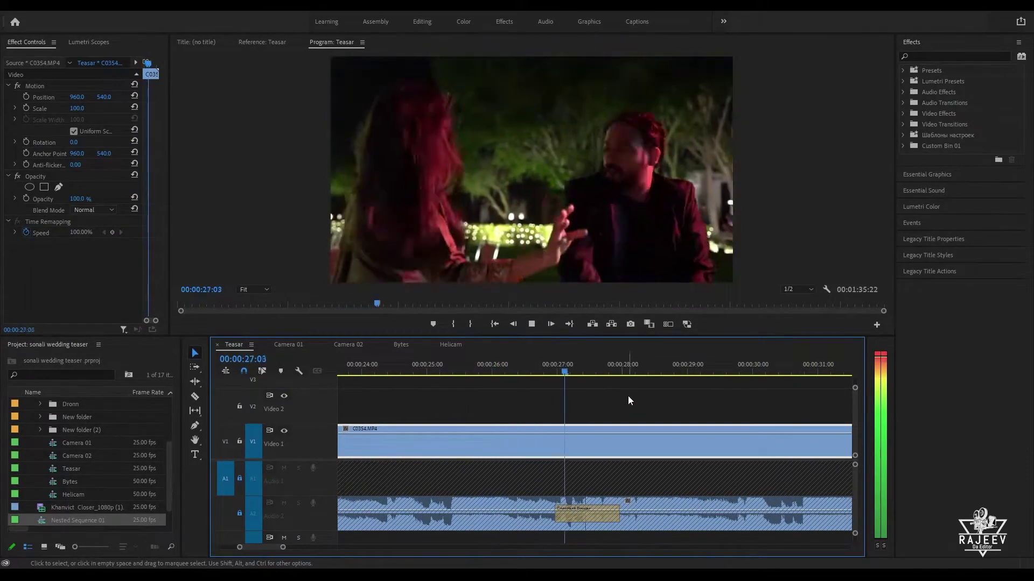
key("space")
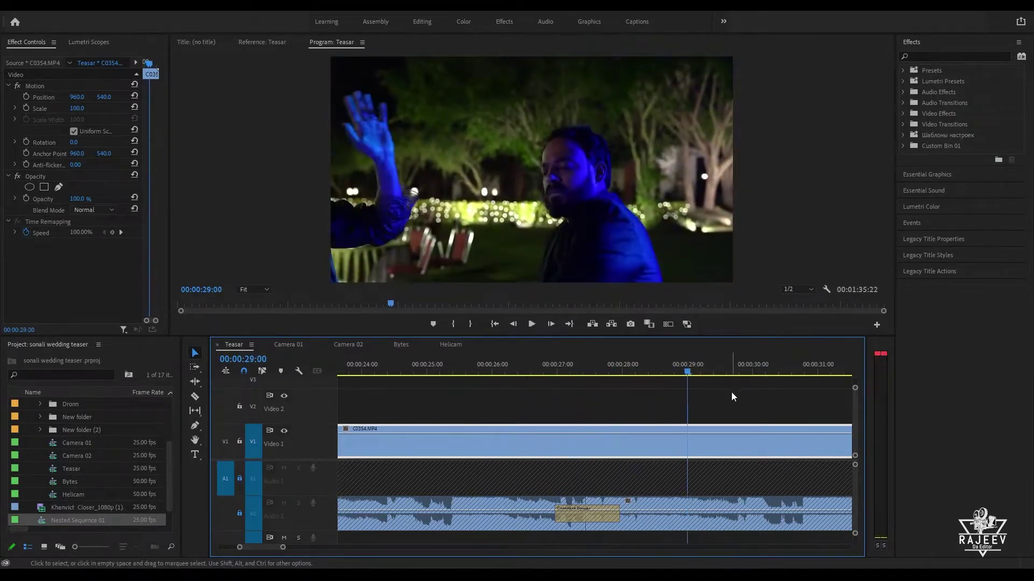
key("space")
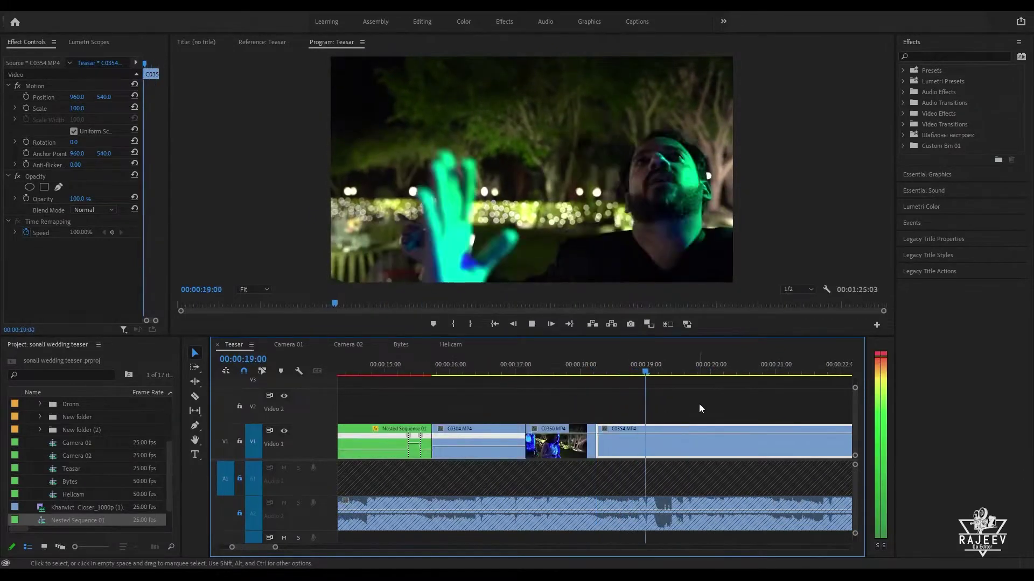
key("space")
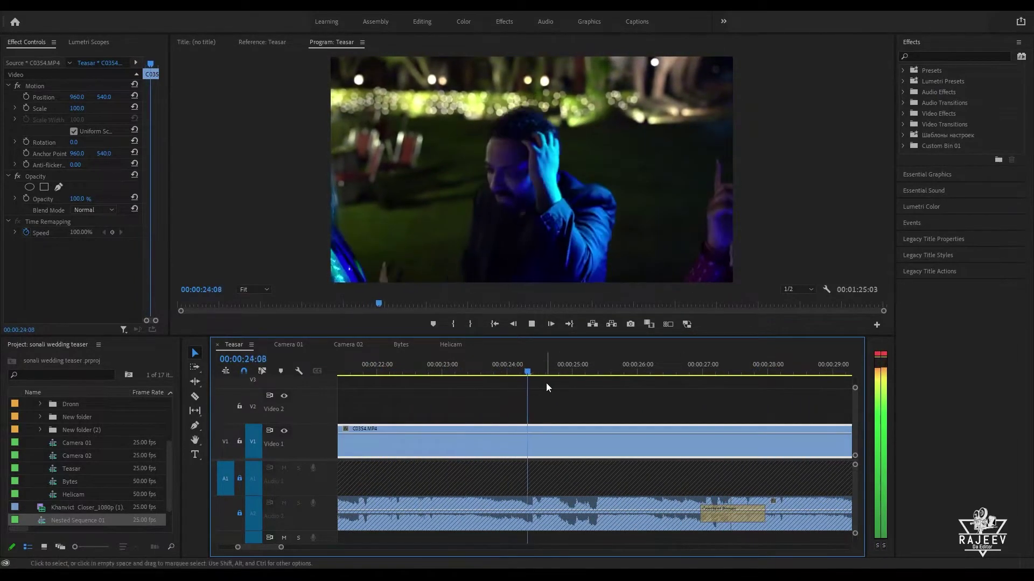
left_click_drag(622, 367, 789, 377)
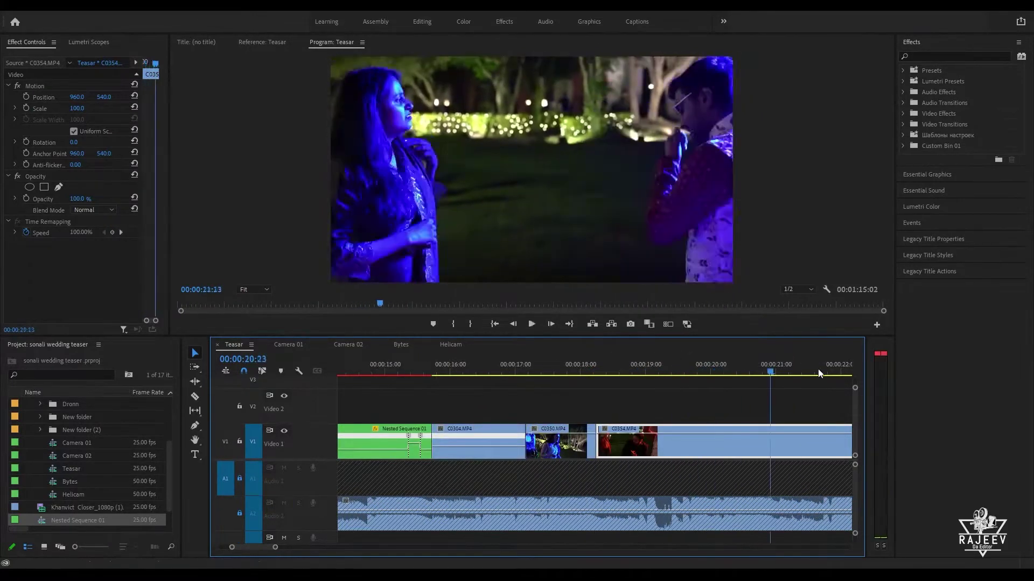
Step: Replay the trimmed C0354 with the preceding clips in Teasar and check how its cut after C0350 fits the music
key("space")
left_click(375, 368)
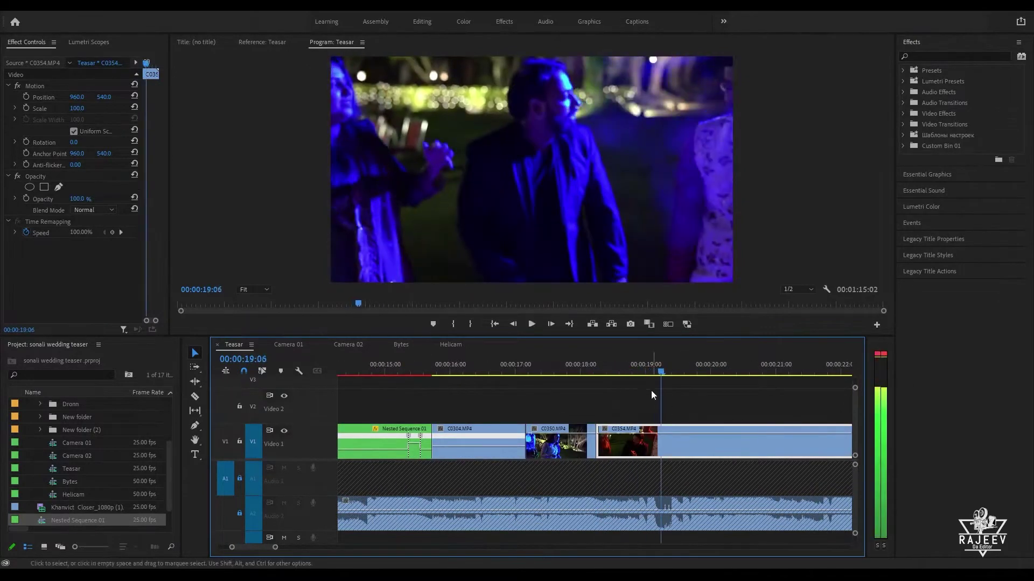
key("space")
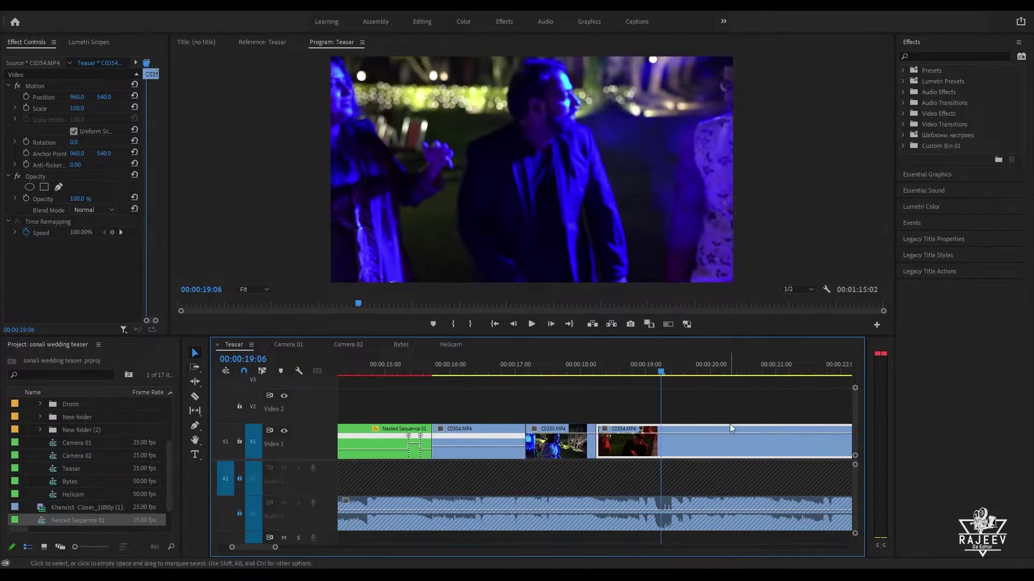
key("End")
key("Up")
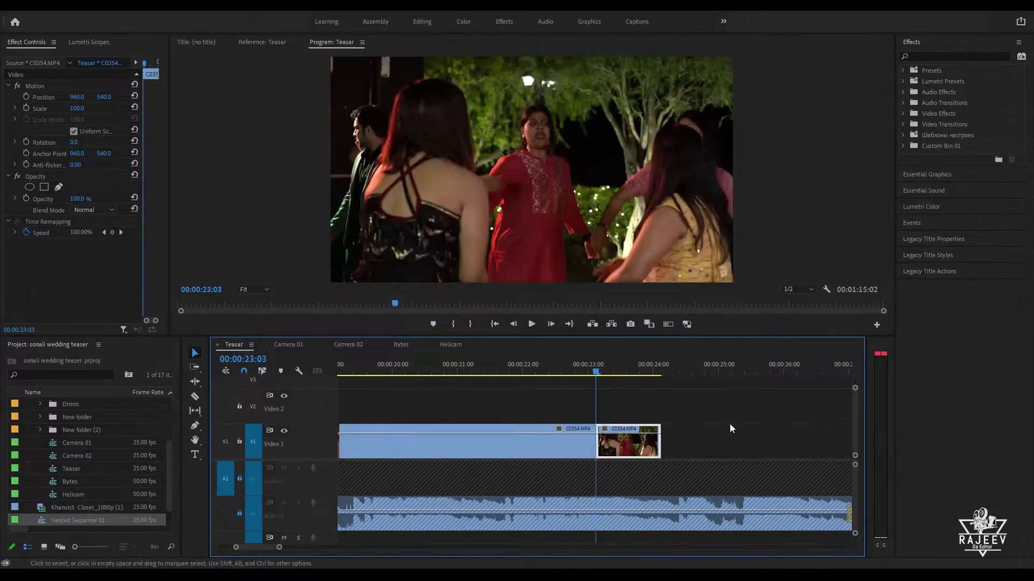
key("Up")
key("Up")
key("space")
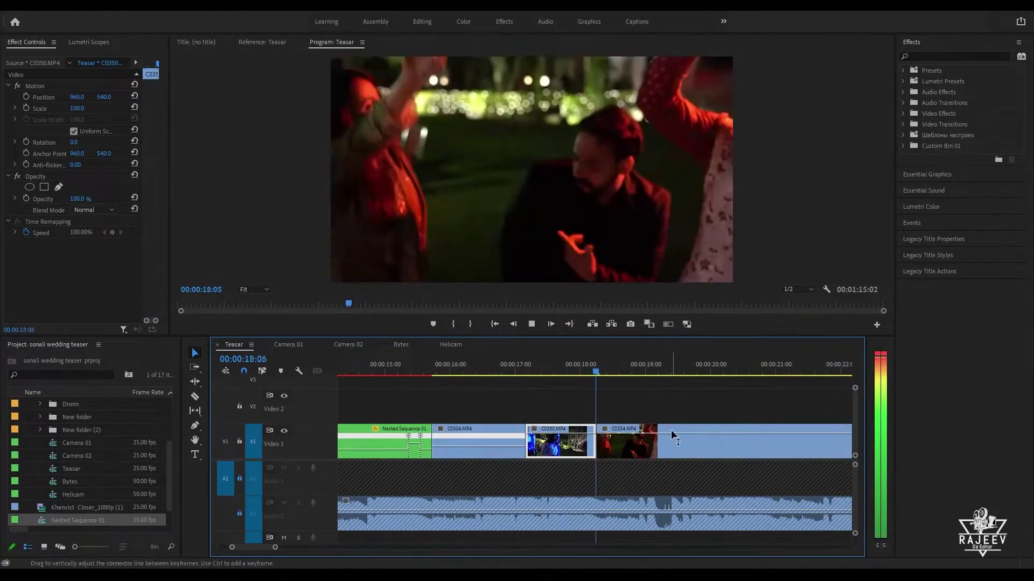
key("space")
Step: Undo the latest trims of C0354 and ripple-delete its long piece after C0350 in Teasar, keeping the short closing piece
key("ctrl+z")
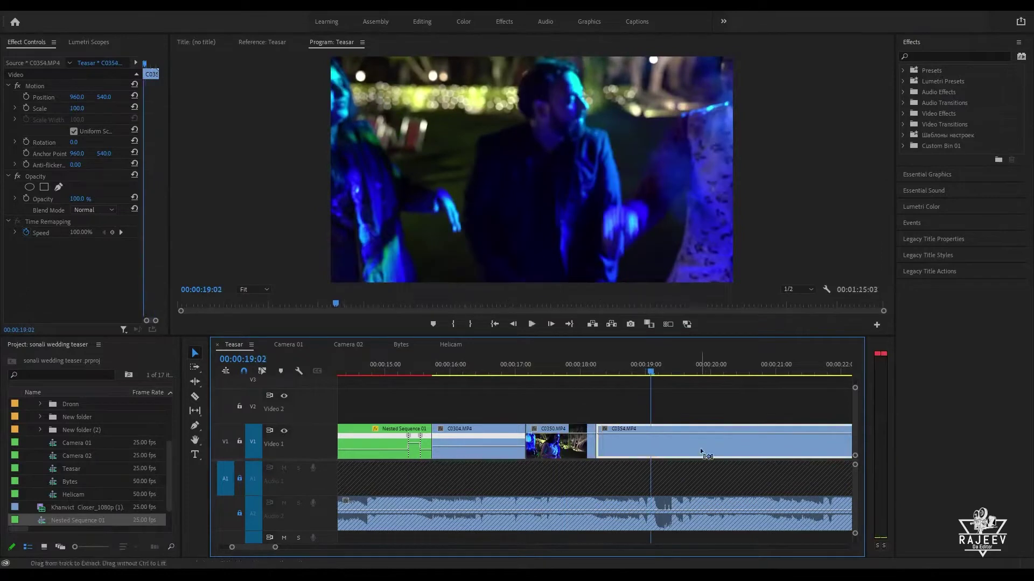
key("Down")
key("Down")
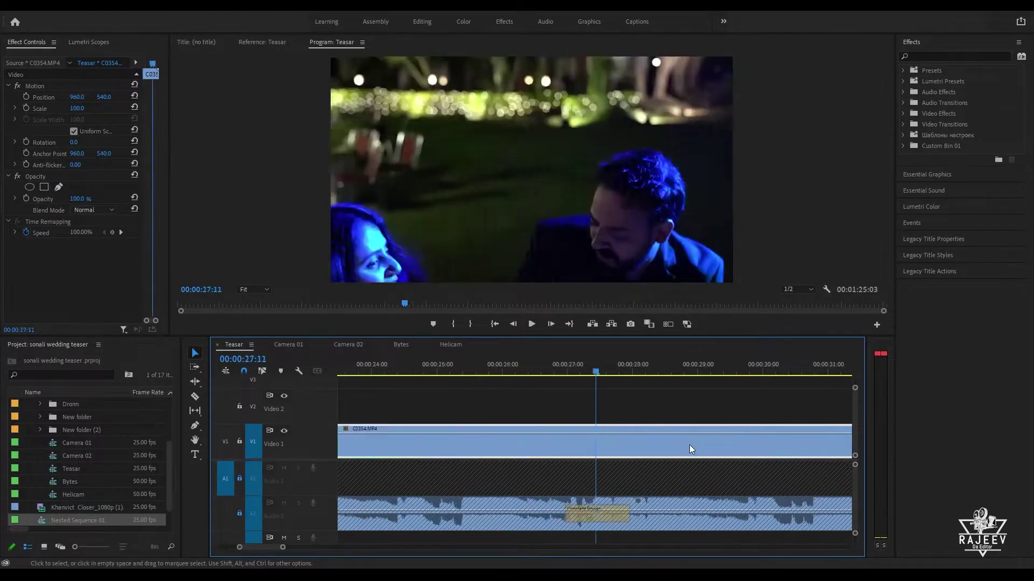
key("Up")
key("Up")
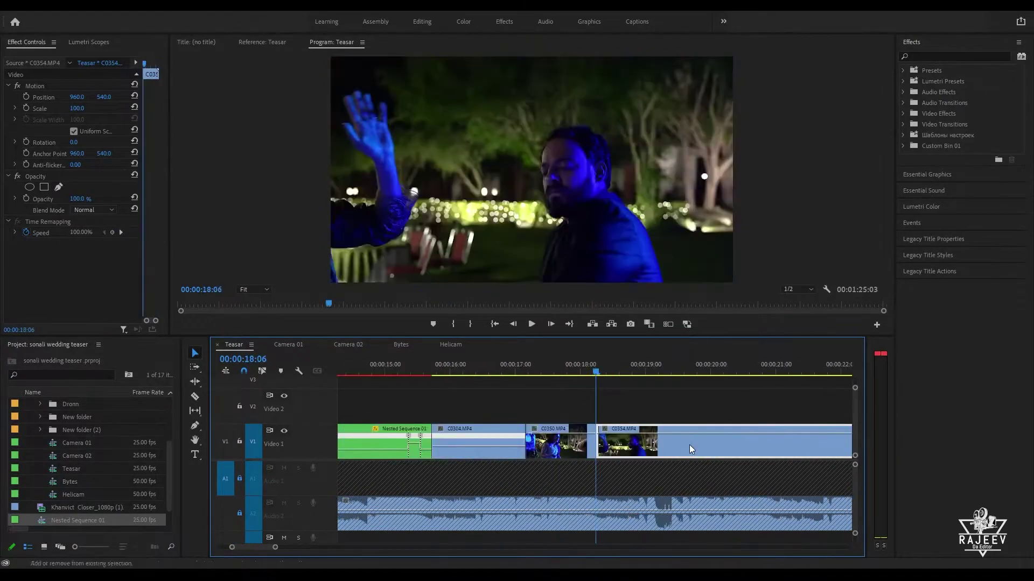
key("shift+Delete")
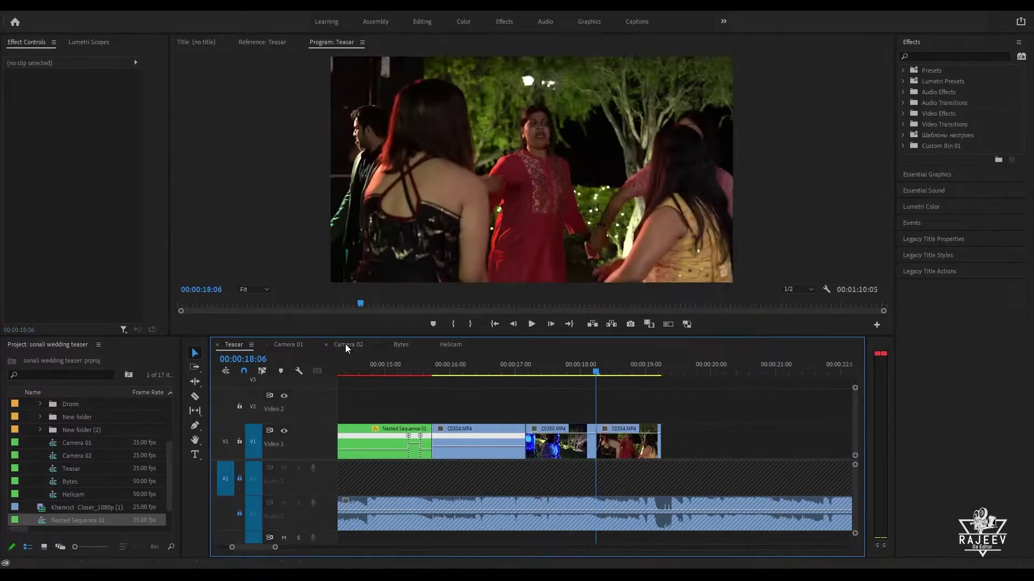
Step: Scan the Camera 01 footage from about 00:39:11:14, examining the shots from C0173 to C0177 for a usable teaser clip
left_click(294, 344)
left_click(564, 365)
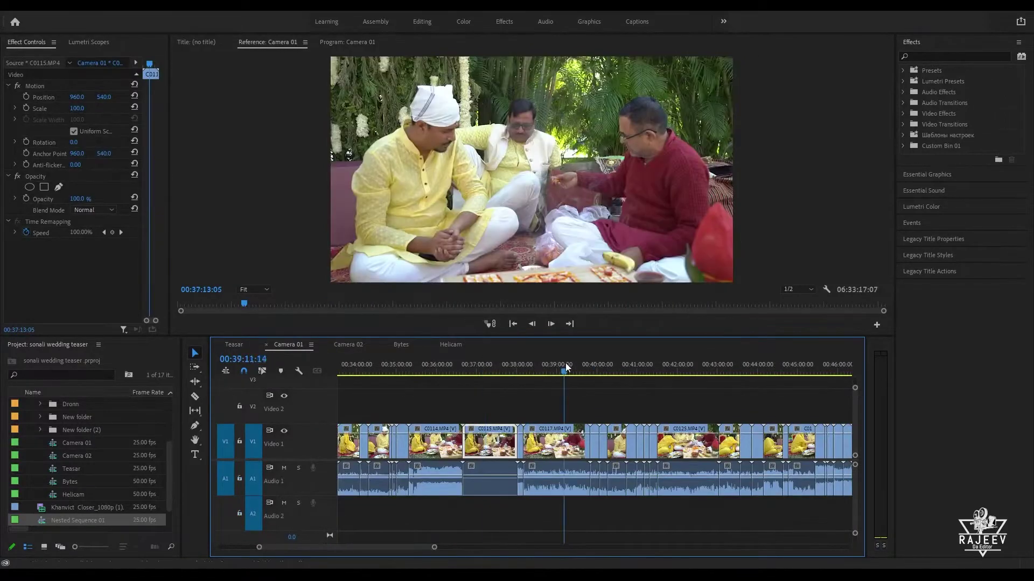
key("minus")
scroll(582, 388, "right", 5)
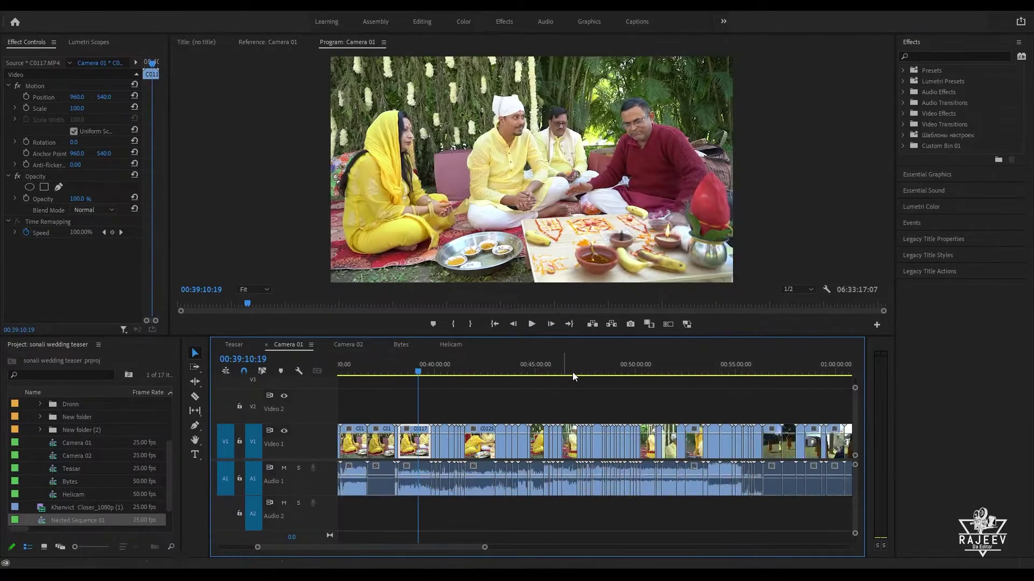
left_click(572, 372)
left_click_drag(573, 371, 785, 399)
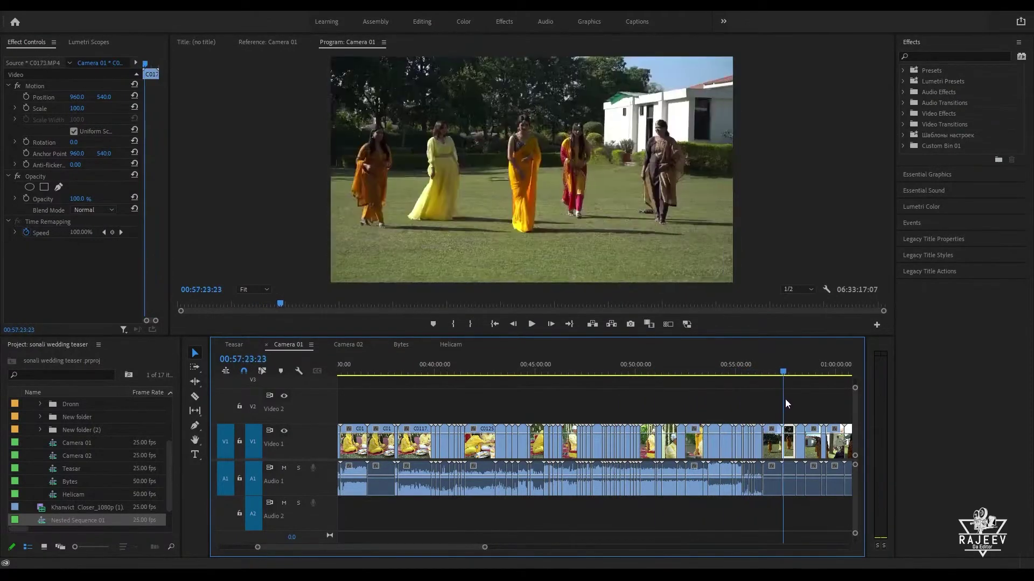
key("=")
key("=")
key("=")
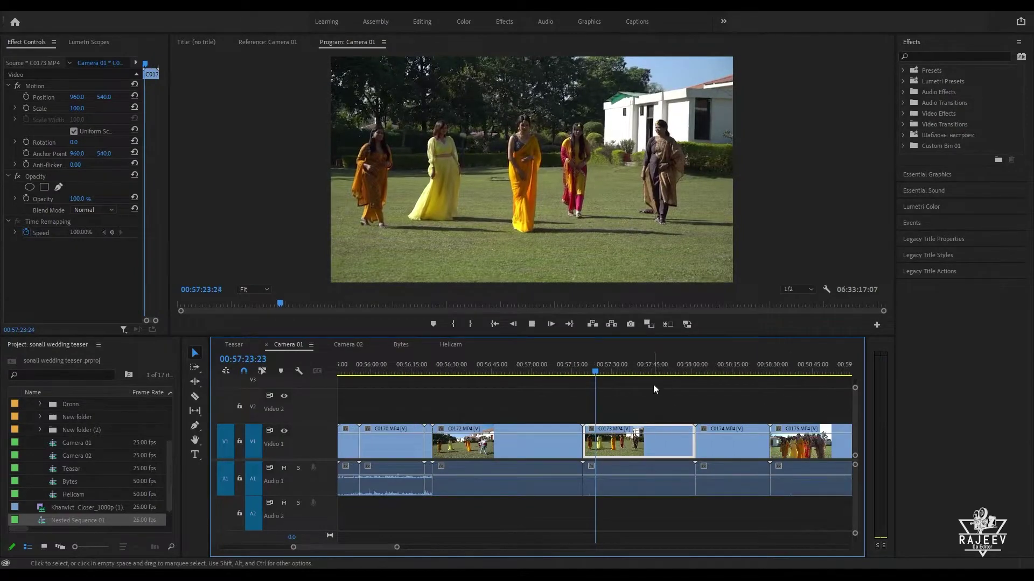
left_click(611, 368)
left_click_drag(612, 368, 818, 393)
key("space")
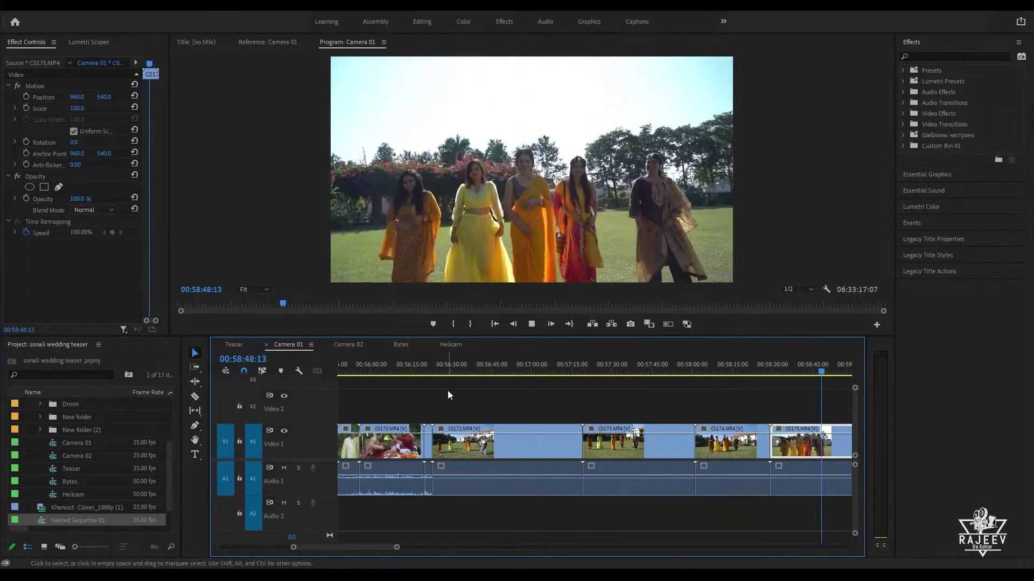
left_click_drag(649, 371, 742, 383)
key("space")
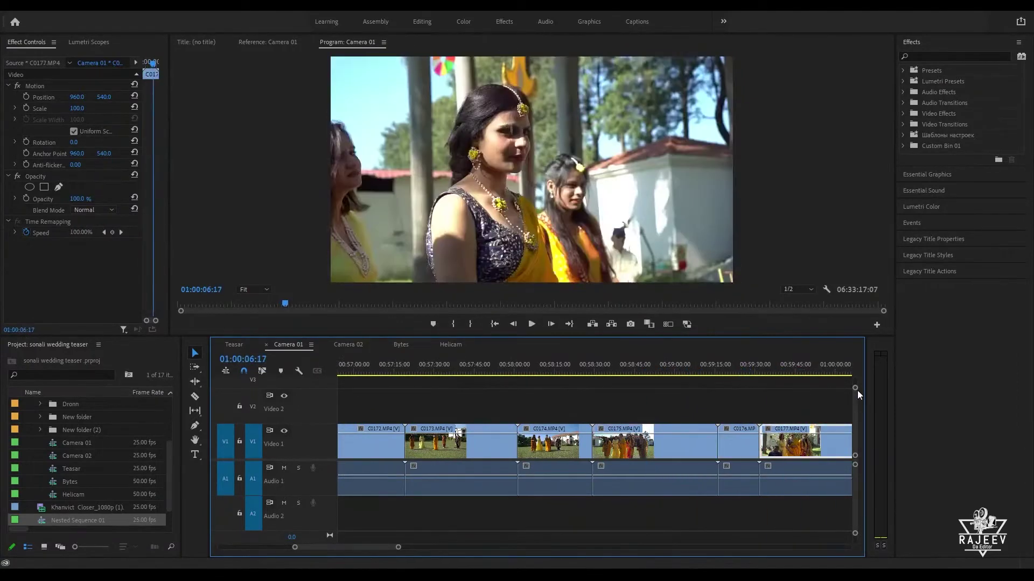
Step: Look through the Camera 01 clips from C0178 onward, past the ceremony shots up to about C0237
left_click(460, 364)
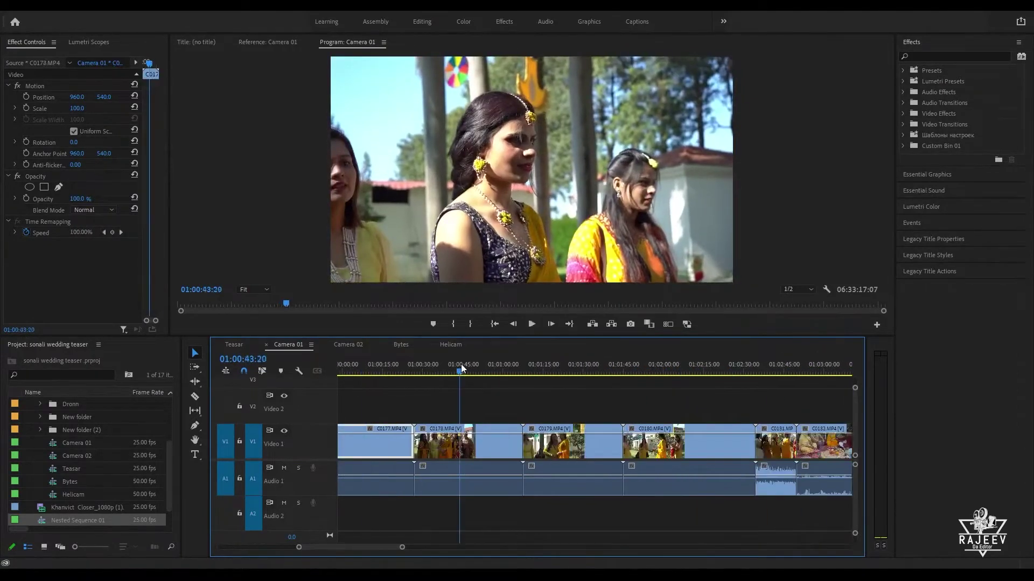
left_click(558, 377)
left_click_drag(557, 377, 653, 402)
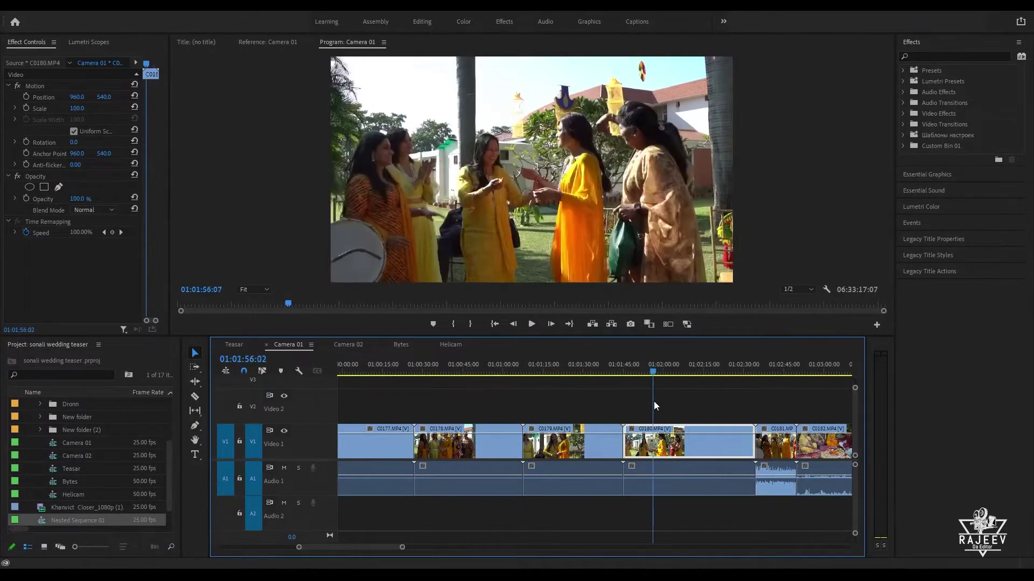
key("space")
scroll(617, 421, "down", 2)
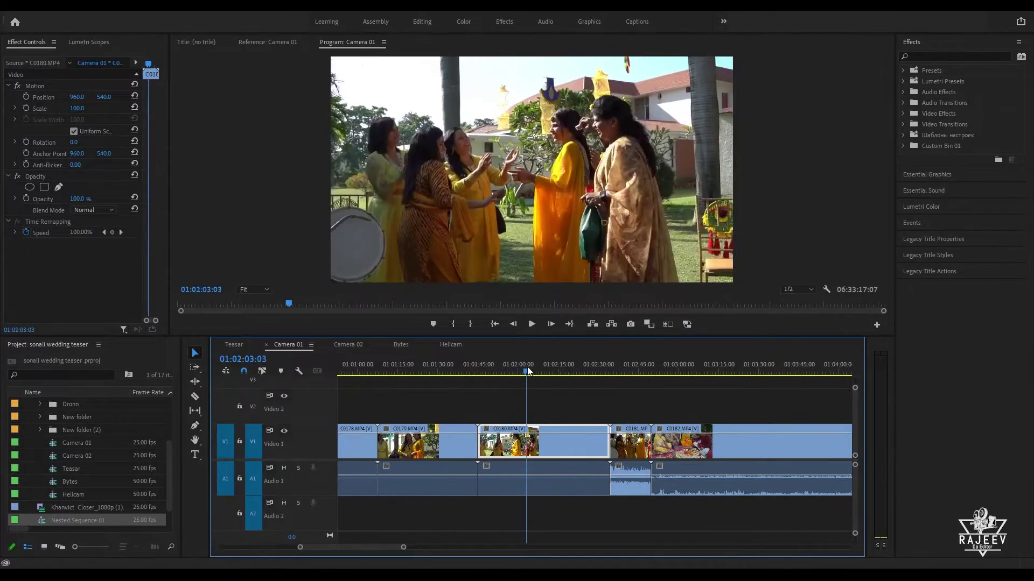
key("space")
left_click_drag(694, 381, 718, 379)
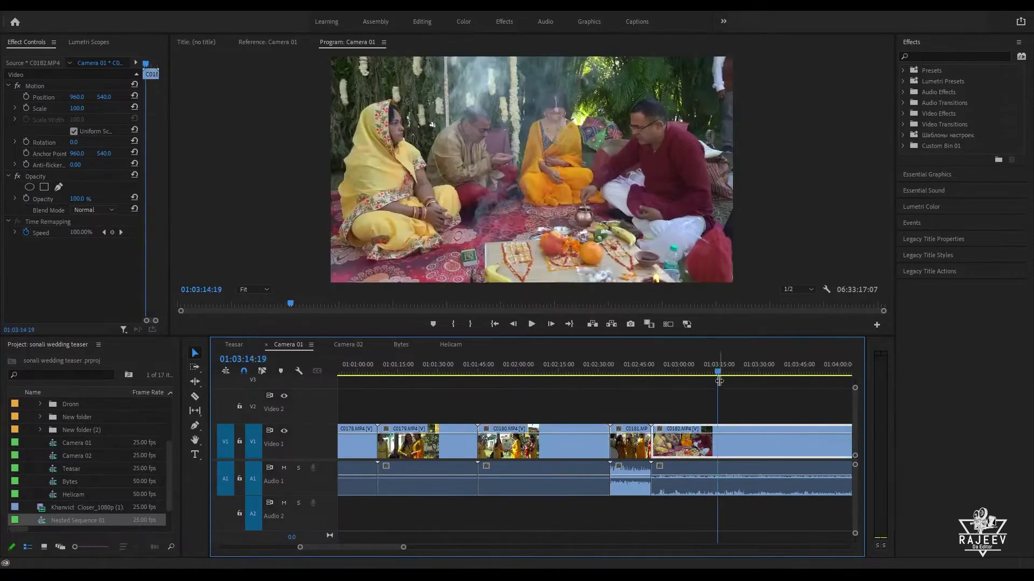
key("minus")
scroll(732, 431, "down", 2)
scroll(718, 428, "down", 10)
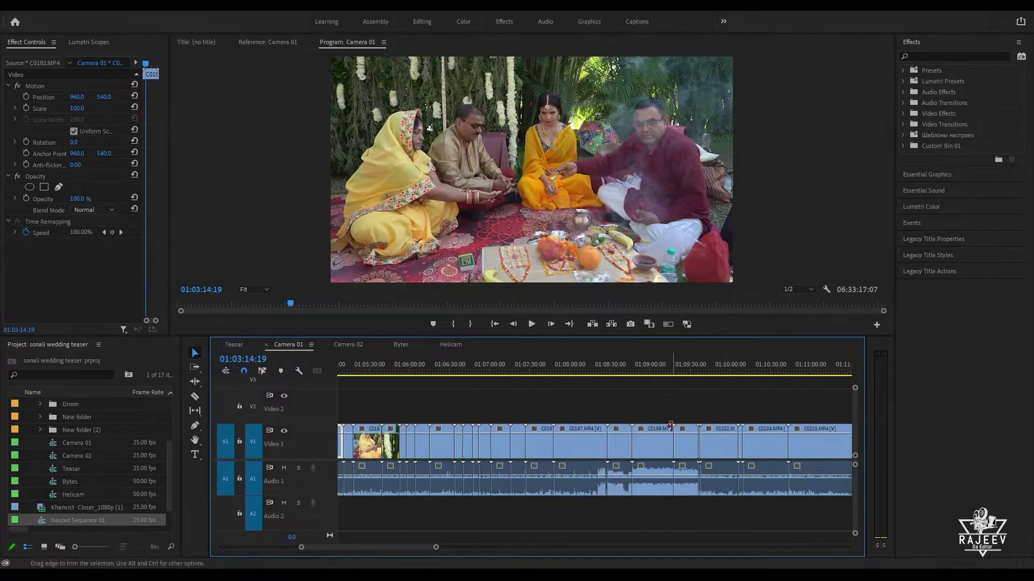
scroll(671, 427, "down", 8)
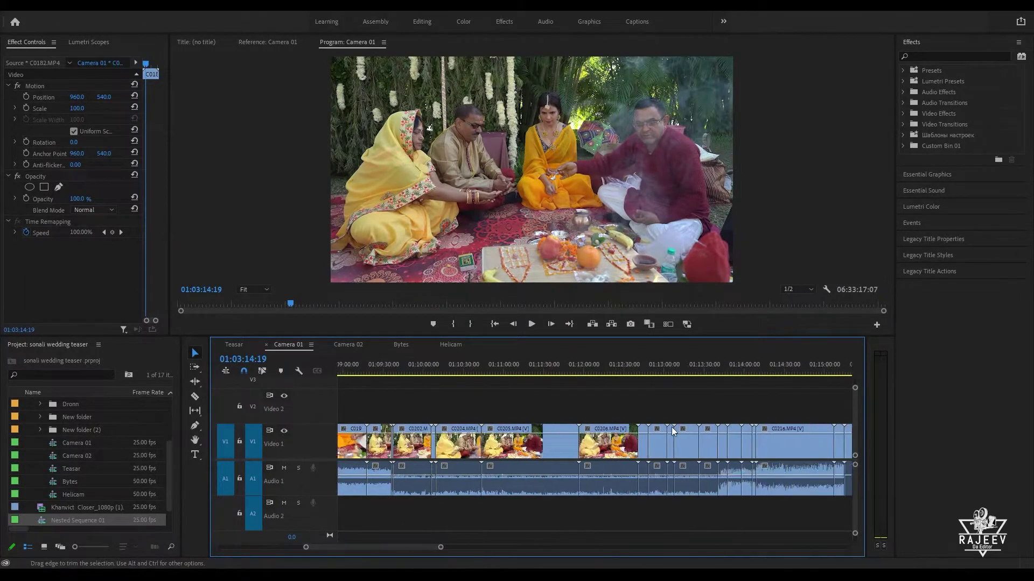
scroll(671, 427, "down", 10)
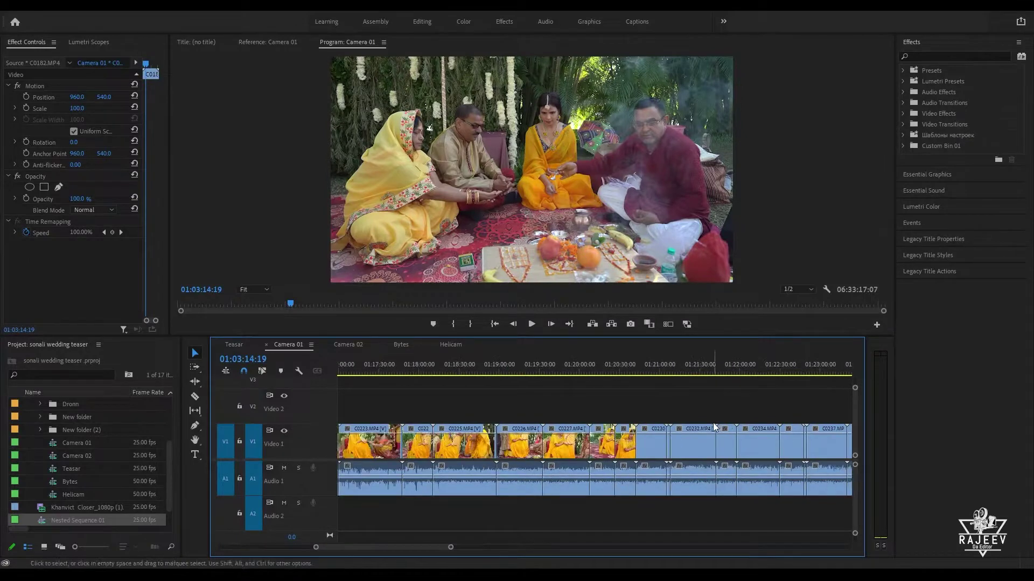
Step: Review C0355 to C0357 in Camera 02 and insert a copy of C0357 right after C0350 in Teasar
left_click(357, 346)
key("space")
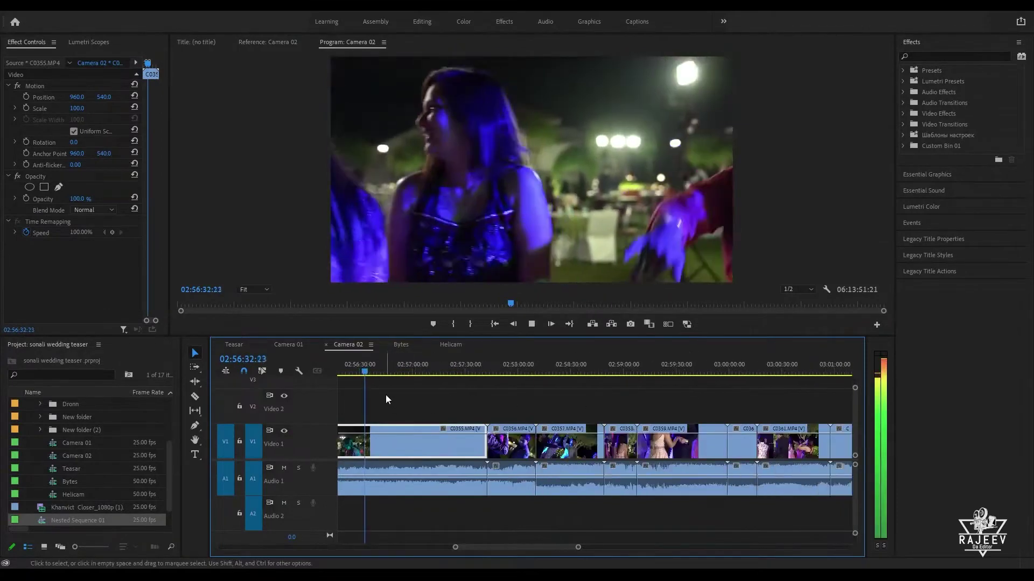
left_click(401, 370)
left_click(422, 371)
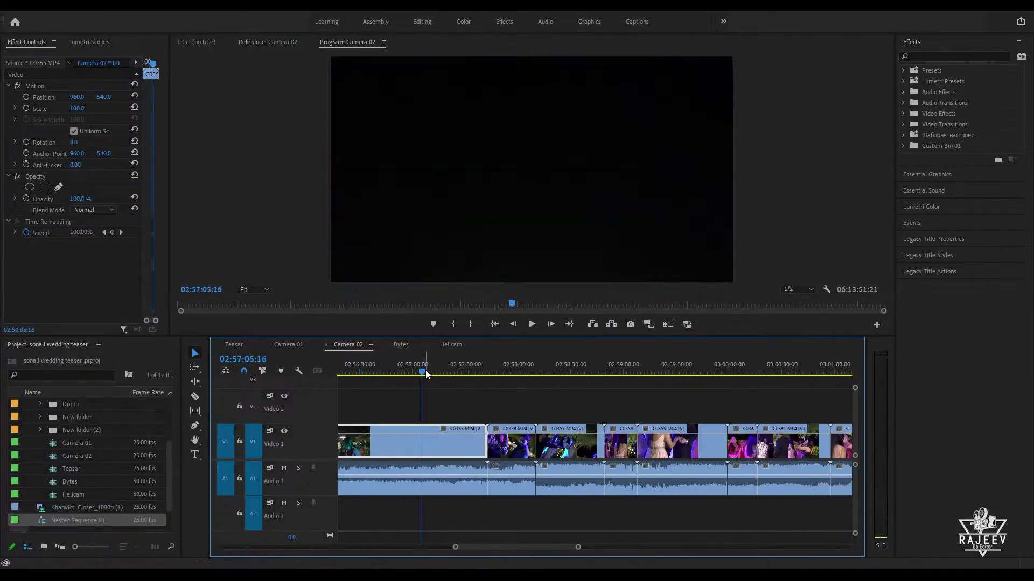
left_click_drag(425, 371, 497, 384)
key("space")
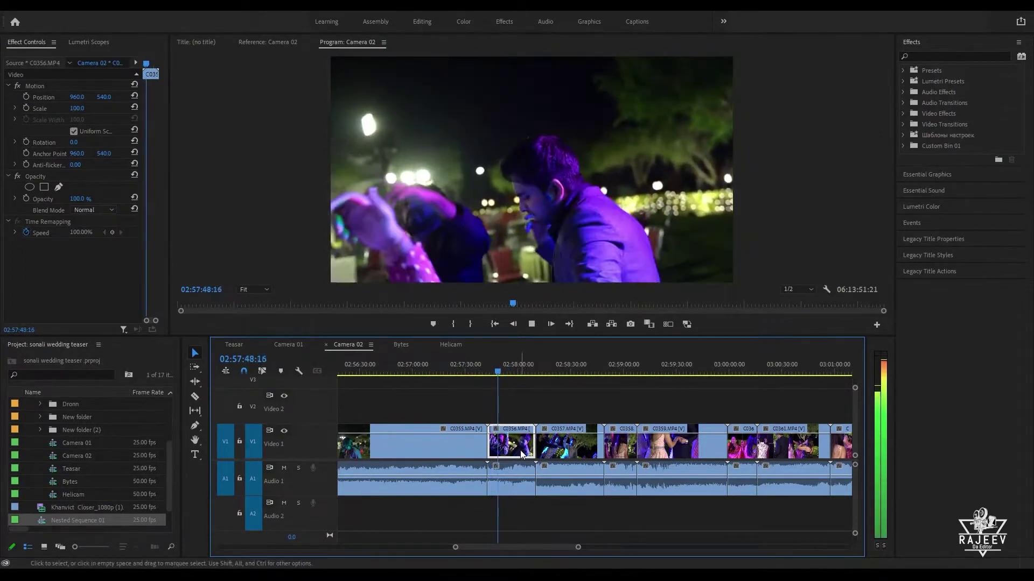
left_click_drag(506, 367, 550, 380)
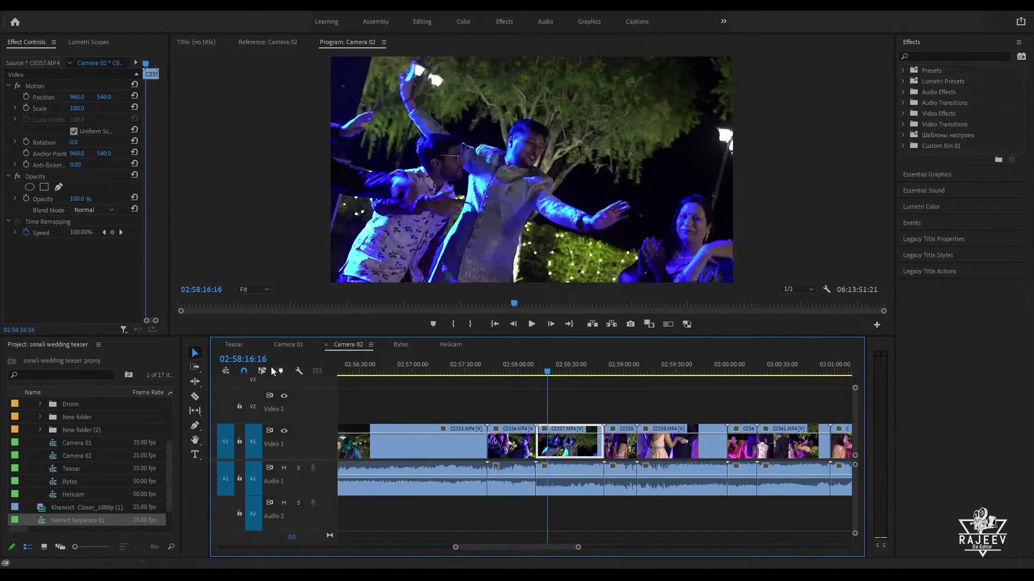
left_click(236, 340)
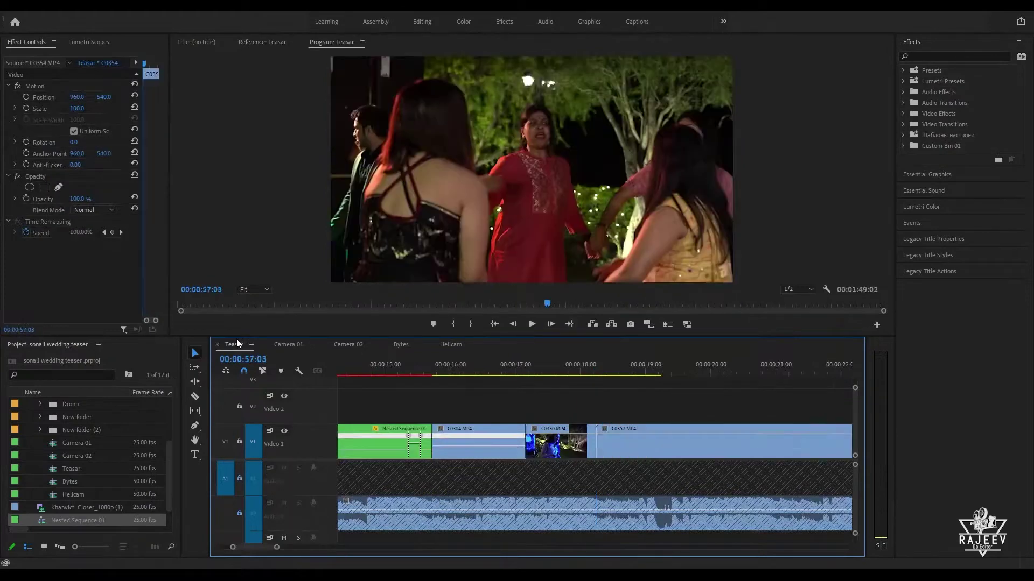
Step: Play C0357 in Teasar, ripple-trim its opening and slow the clip to 50% speed
key("Up")
key("Up")
key("space")
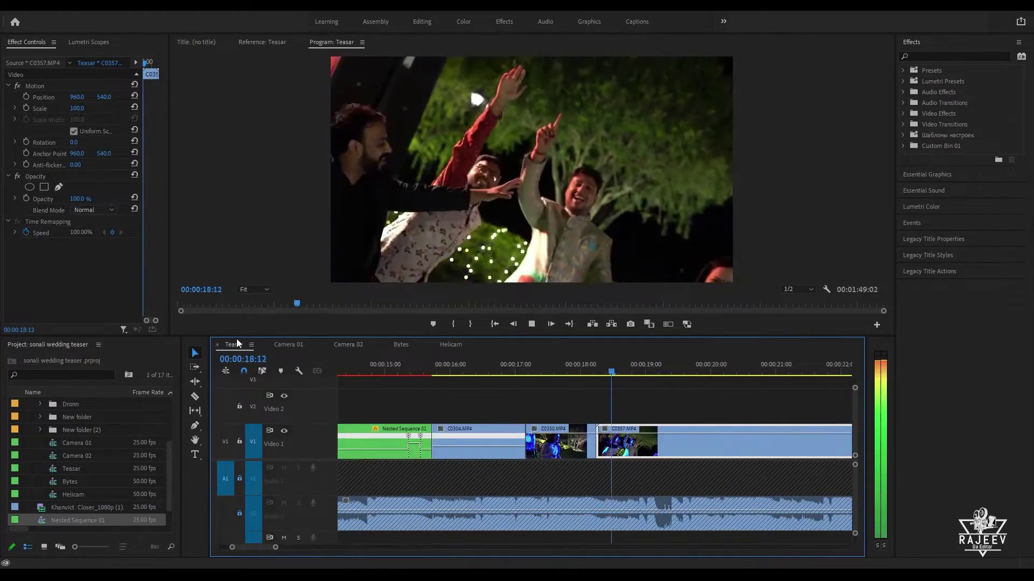
key("Up")
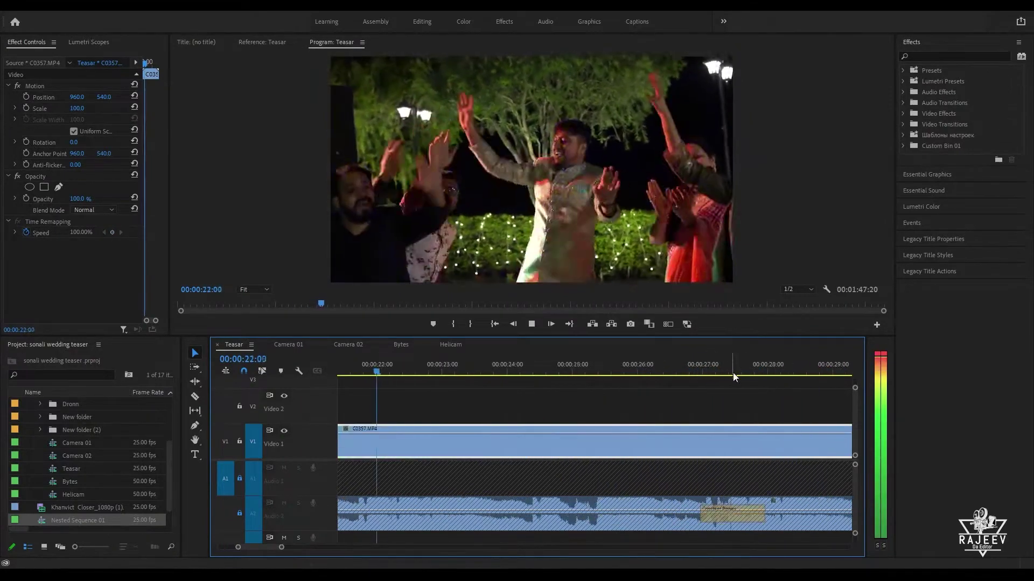
key("space")
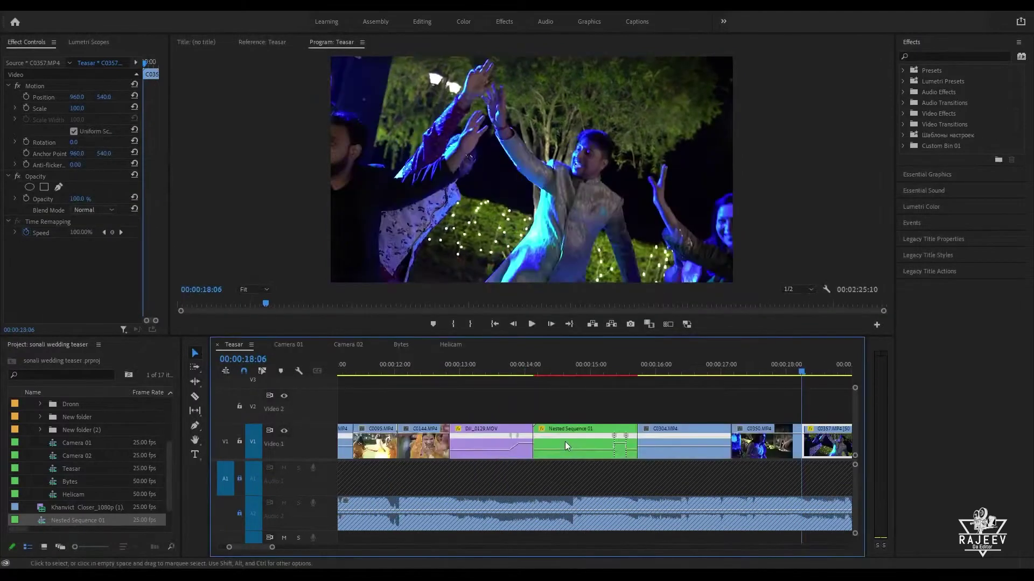
Step: Play the slowed C0357 against the music and ripple-trim more of its opening
key("space")
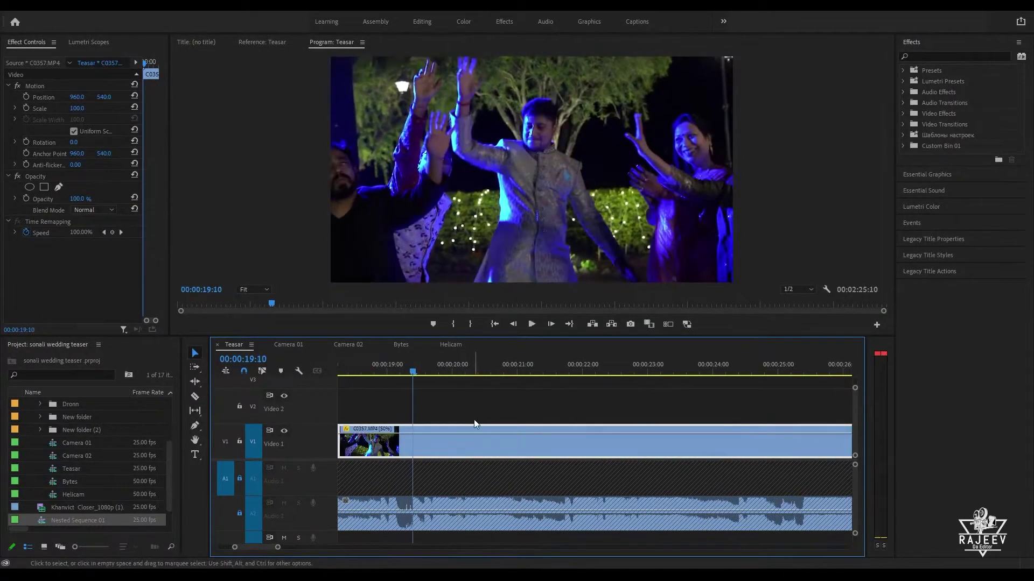
left_click(346, 370)
key("space")
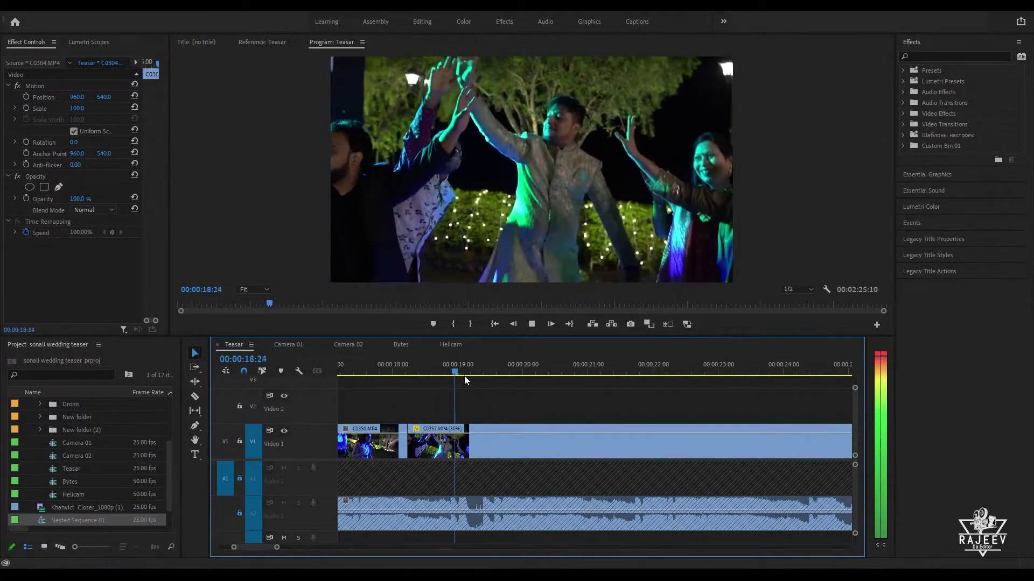
left_click(464, 373)
key("Up")
key("space")
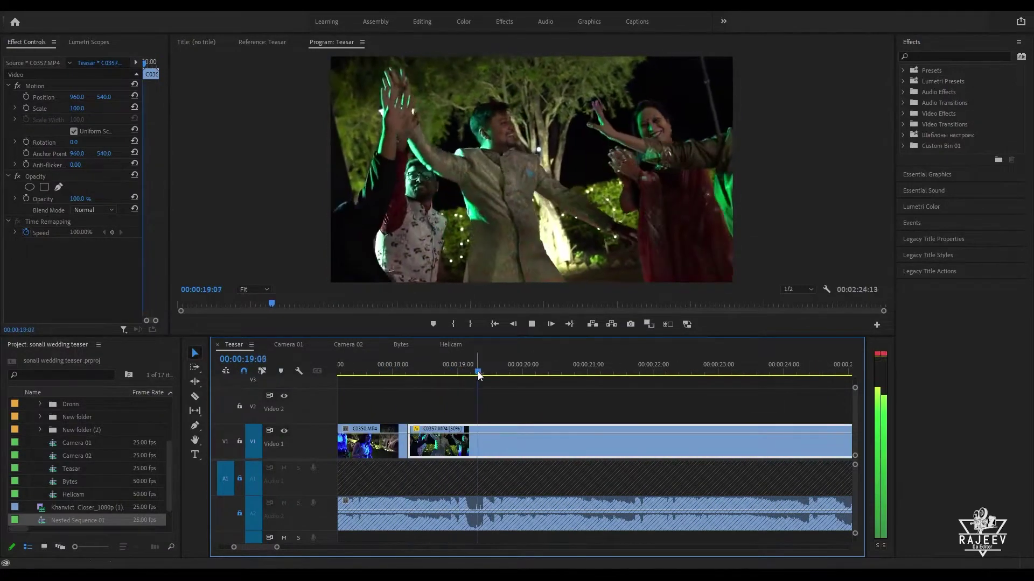
Step: Replay the run from C0304 through C0350 into the slowed C0357 to check the cuts against the music
scroll(515, 418, "up", 1)
left_click(351, 373)
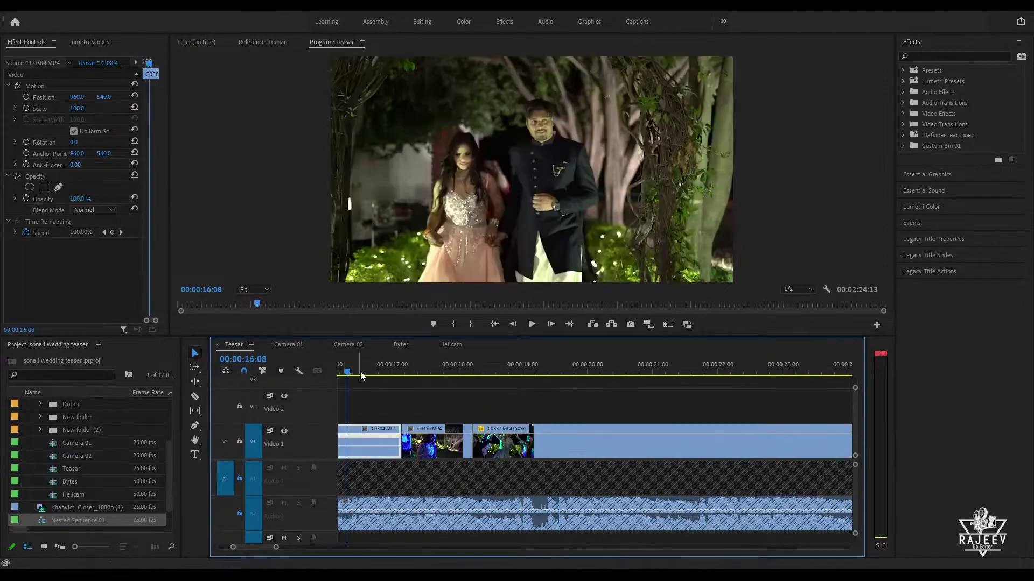
key("space")
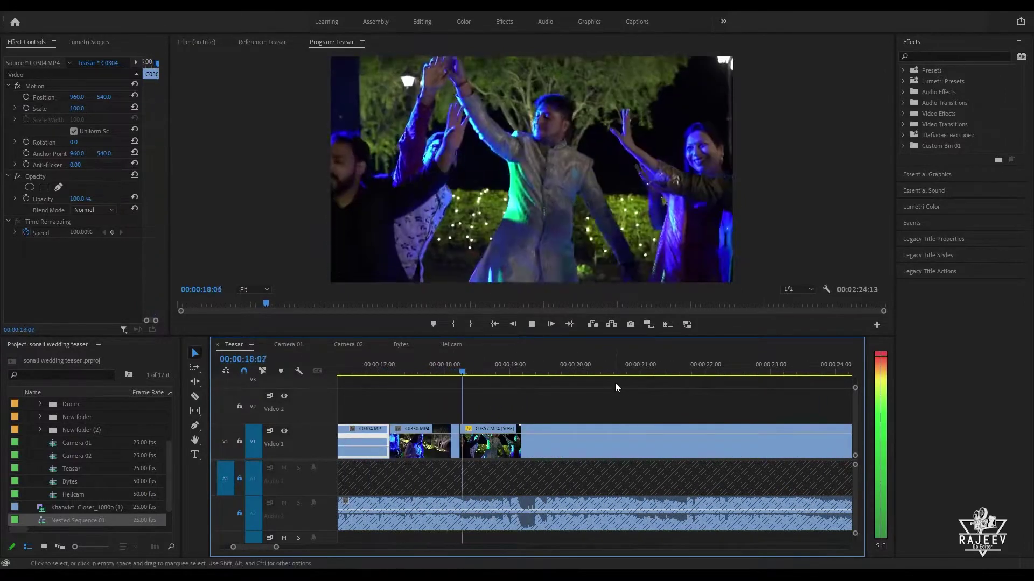
left_click_drag(452, 376, 480, 370)
left_click(370, 370)
key("space")
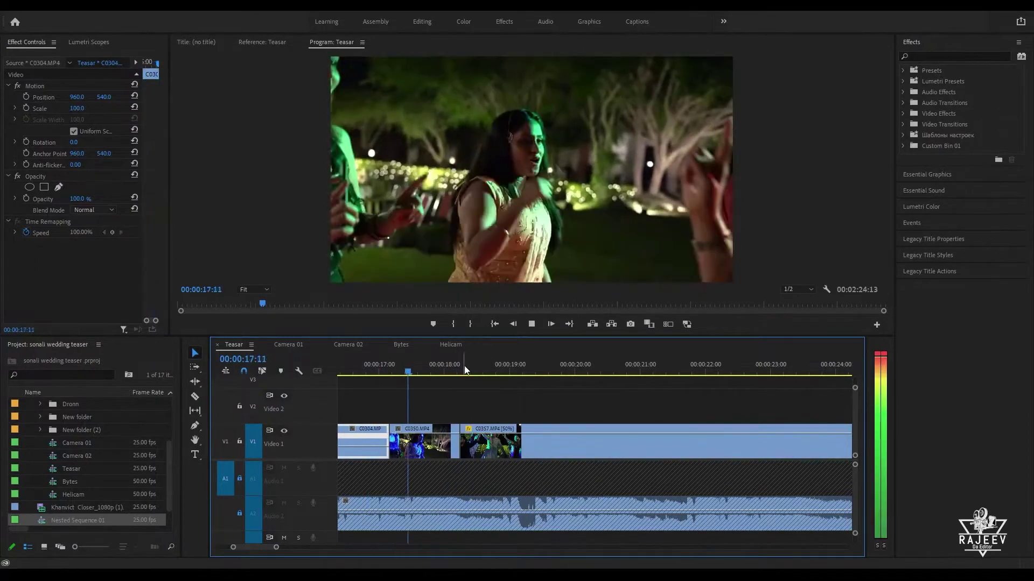
Step: Preview the couple's walking shot C0304 and ripple-trim its end to 00:00:16:14
key("space")
left_click(349, 372)
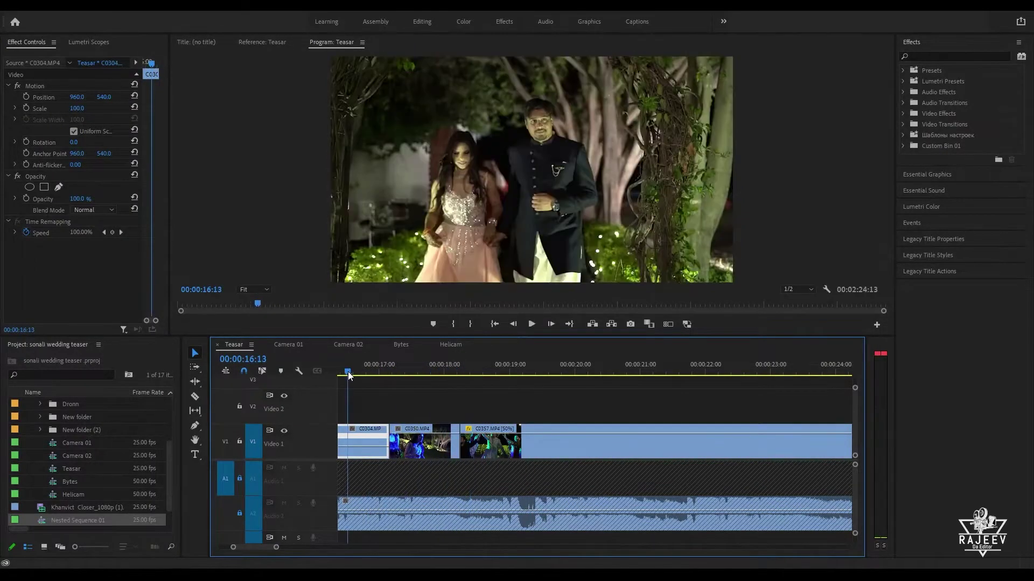
key("space")
scroll(464, 398, "down", 1)
key("space")
scroll(418, 424, "up", 5)
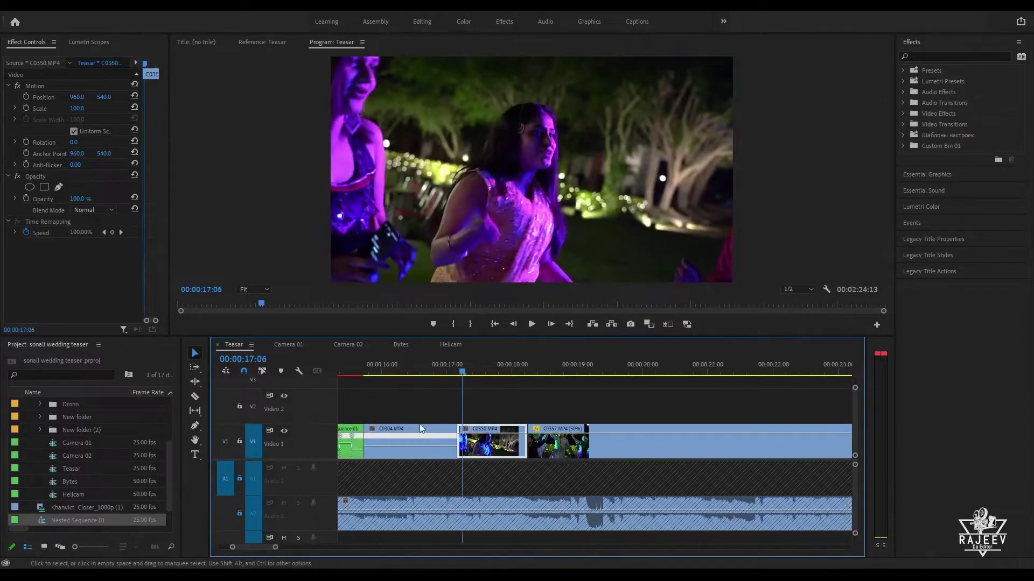
left_click(419, 371)
key("space")
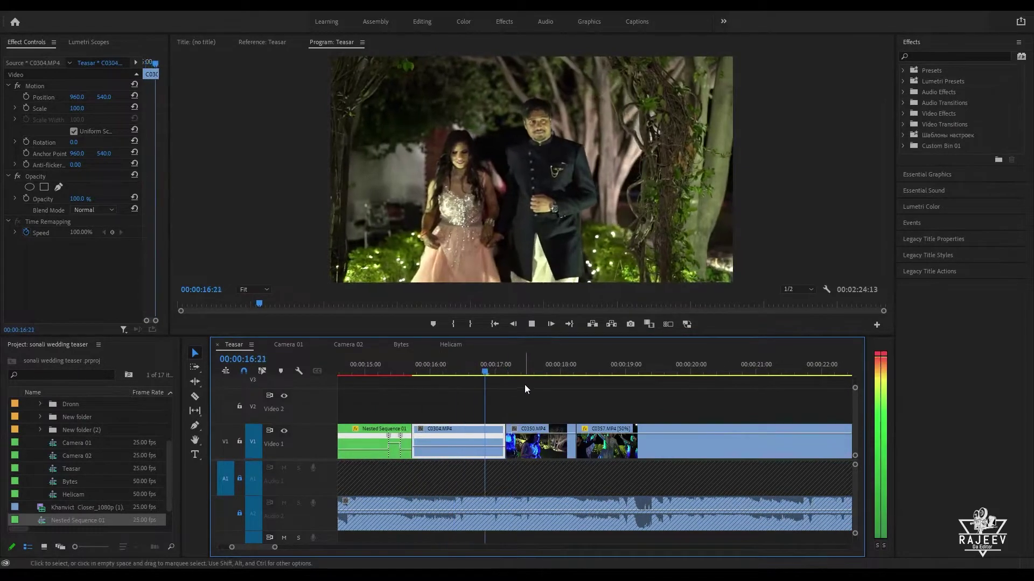
left_click(414, 369)
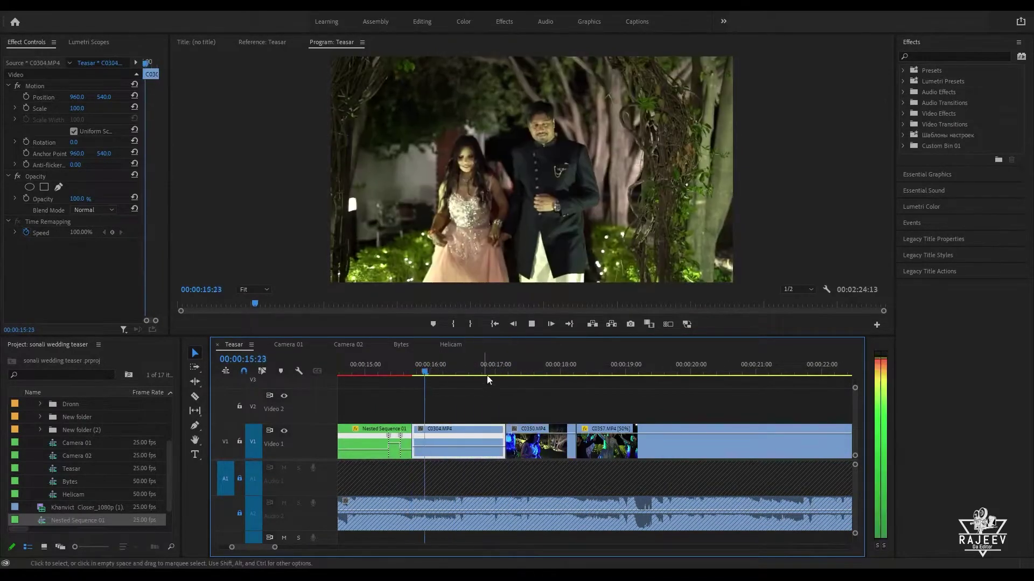
key("space")
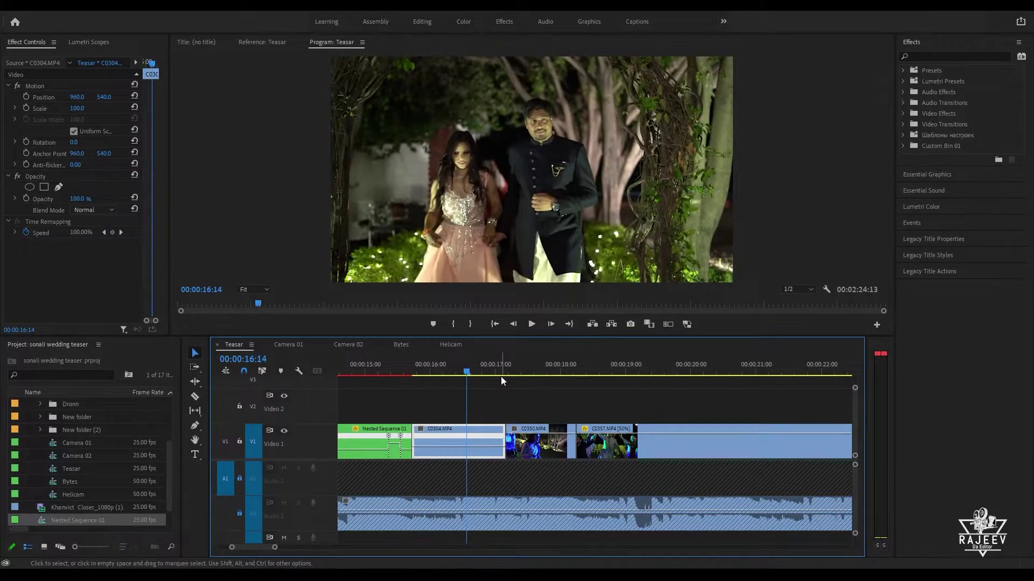
key("w")
Step: Play across the cut into dance clip C0350 and ripple-trim one frame off its end
key("space")
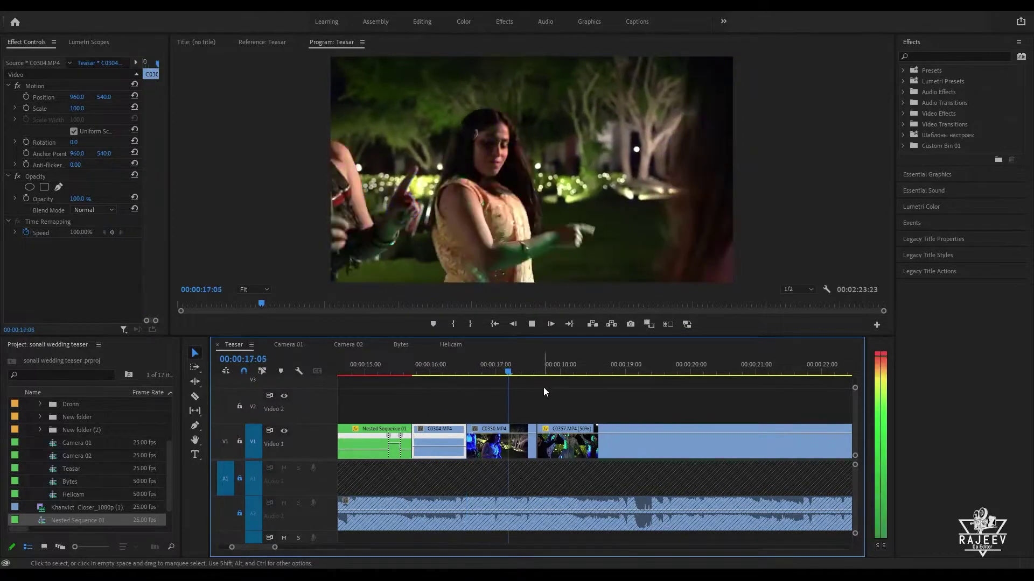
left_click(463, 371)
key("space")
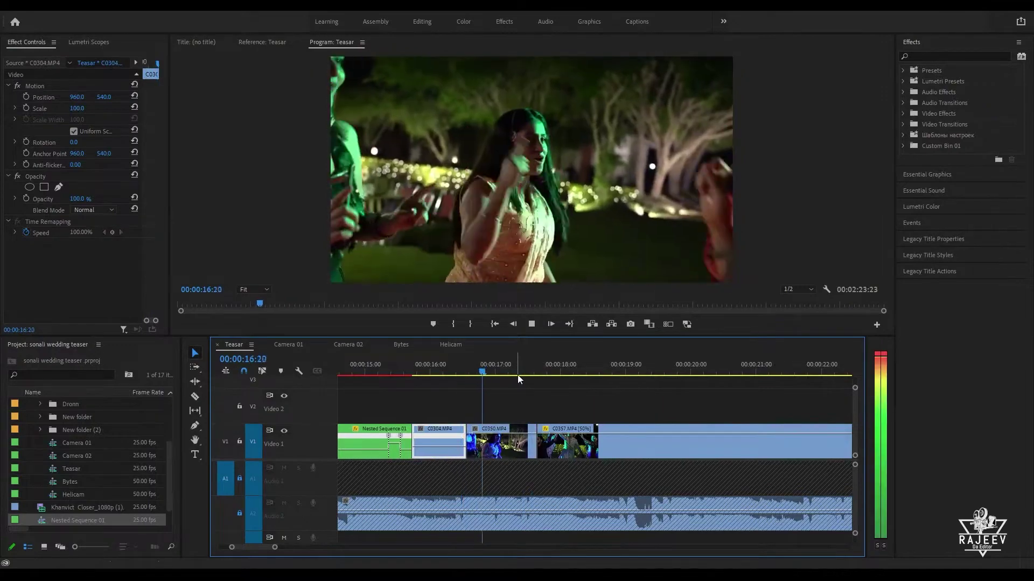
key("space")
left_click(493, 366)
key("space")
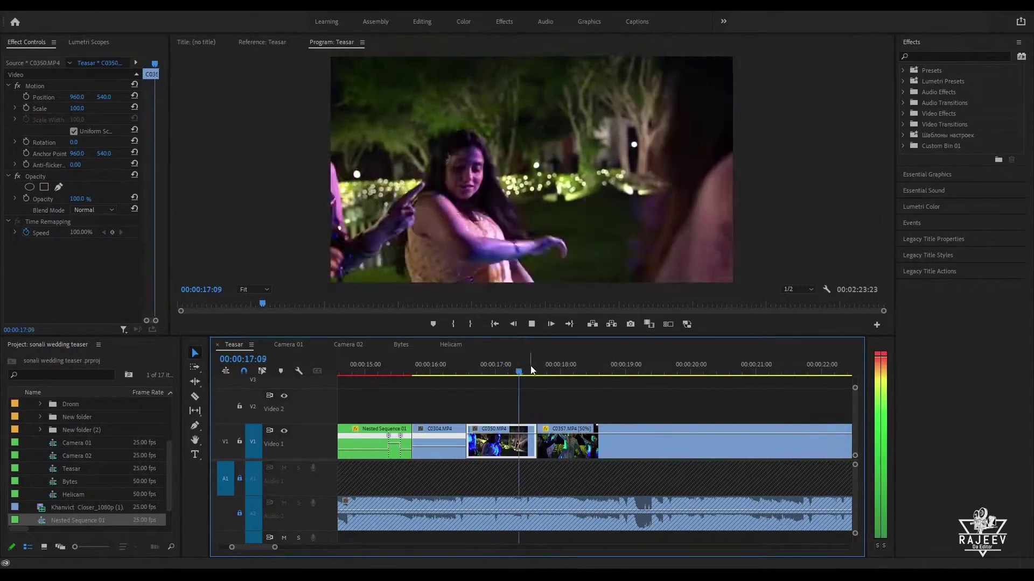
key("space")
key("w")
Step: Review the slowed dance clip C0357 against the music and ripple-trim its end to 00:00:19:06
key("space")
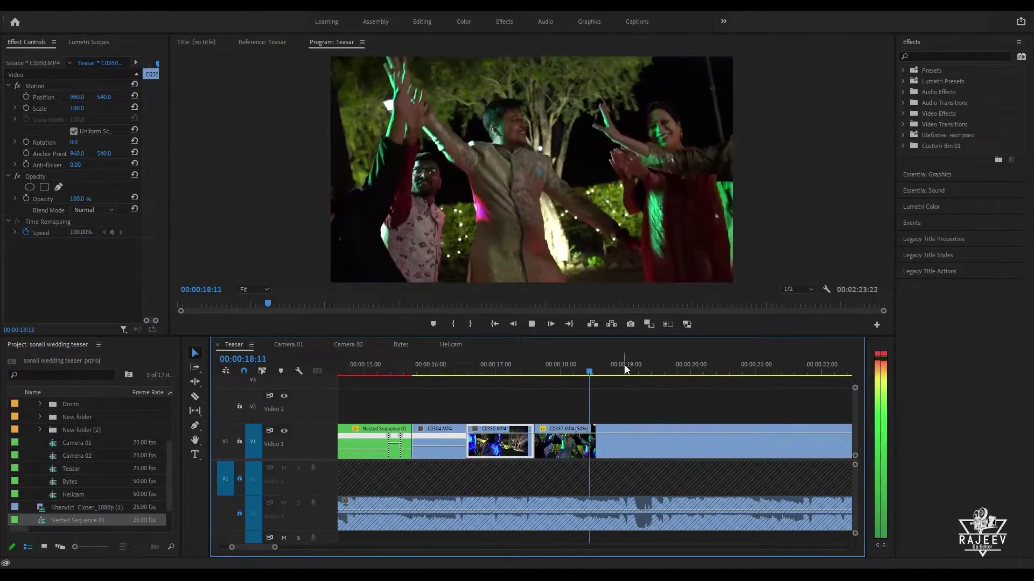
key("space")
key("space")
key("space")
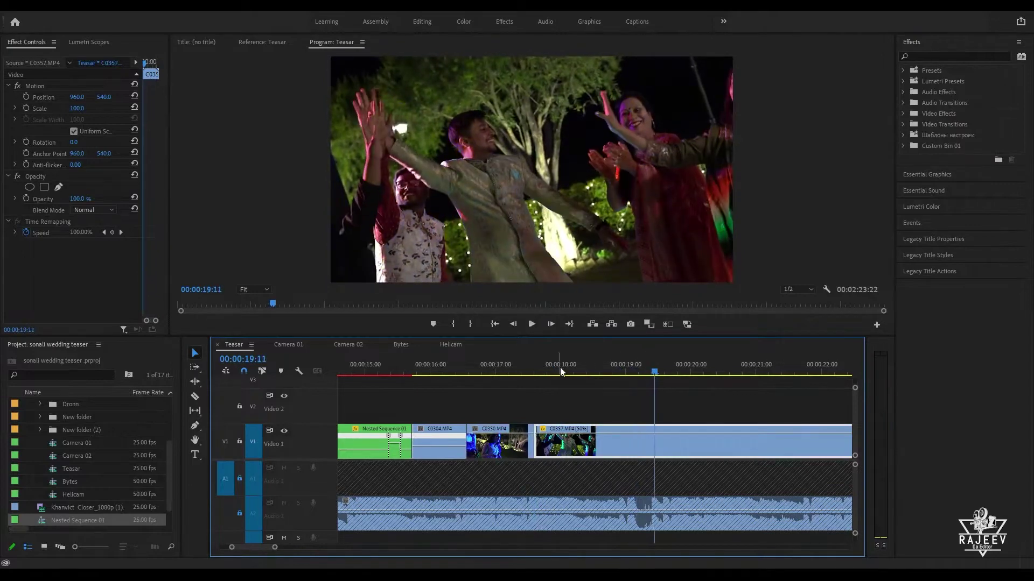
left_click(525, 368)
key("space")
key("space")
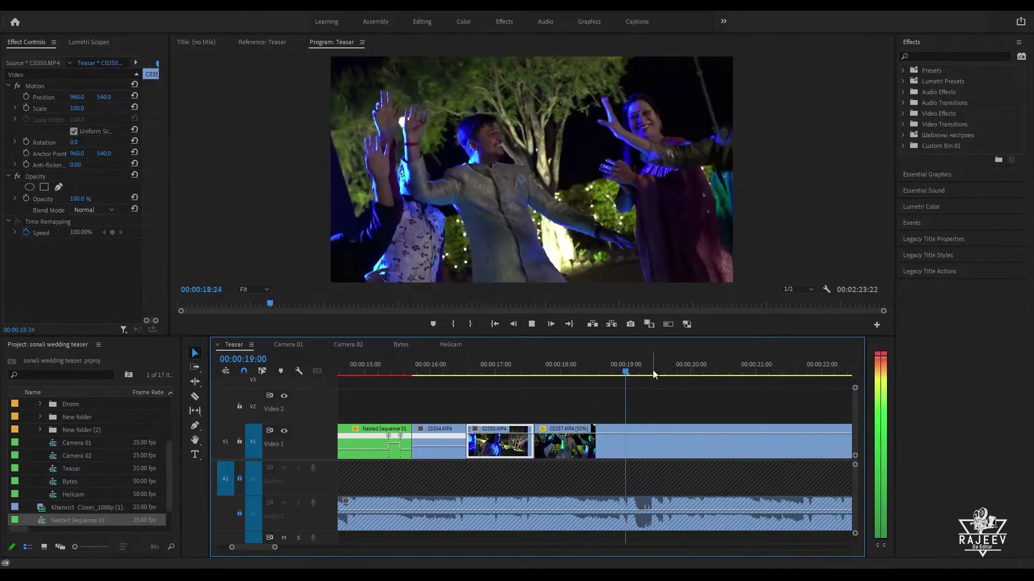
key("space")
key("Left")
key("Left")
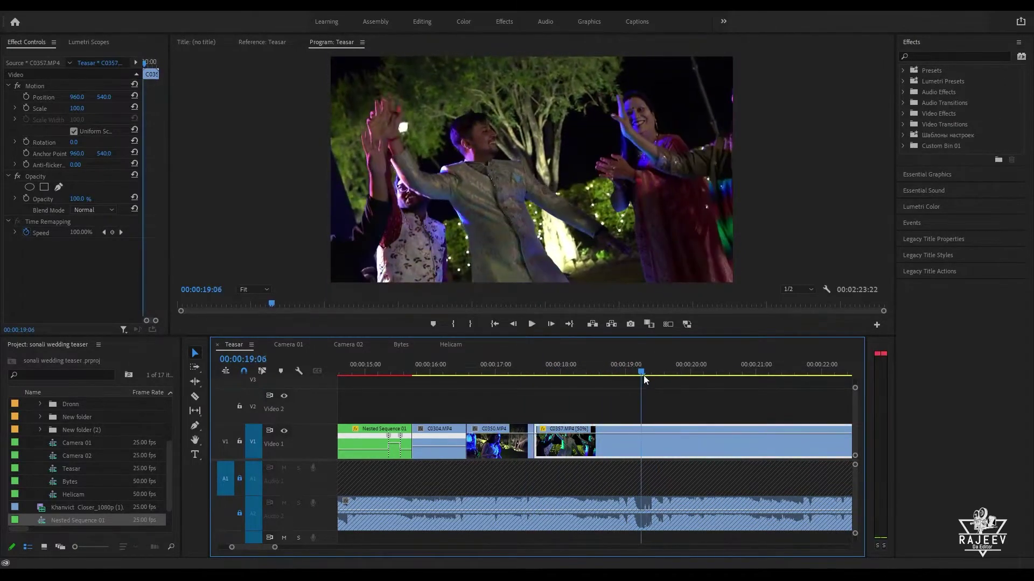
key("w")
Step: Play into clip C0354 and extend its end to about 00:00:22:20
key("space")
scroll(719, 414, "down", 5)
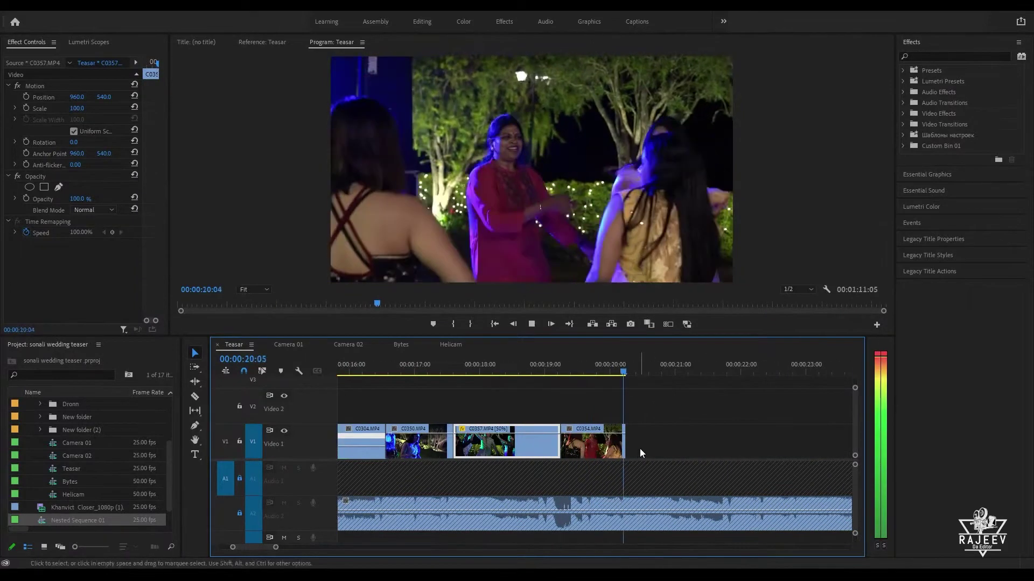
key("space")
left_click_drag(629, 445, 796, 446)
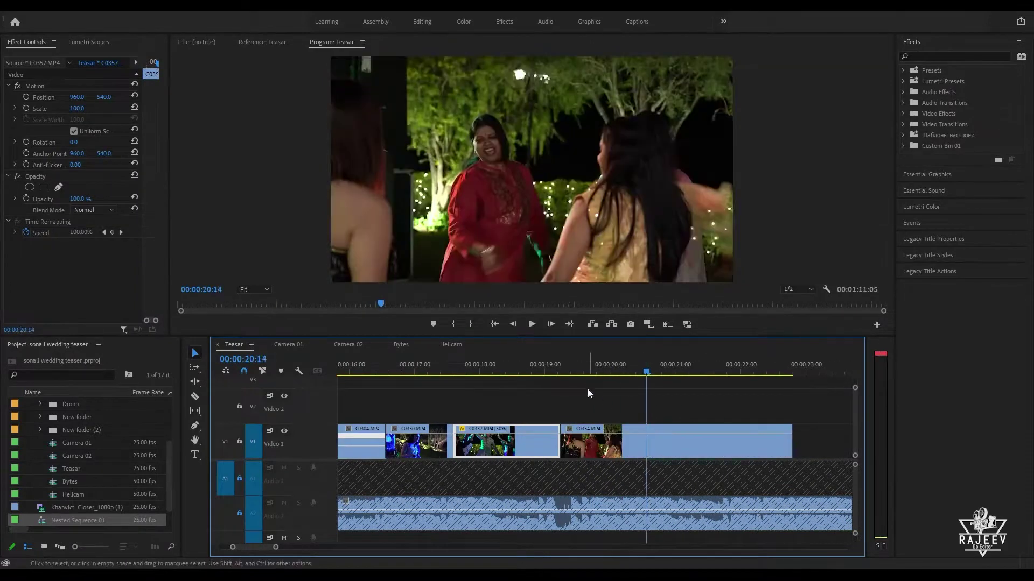
Step: Replay the cut from C0357 into C0354 and ripple-trim the end of C0354 to 00:00:20:13
left_click(528, 367)
key("space")
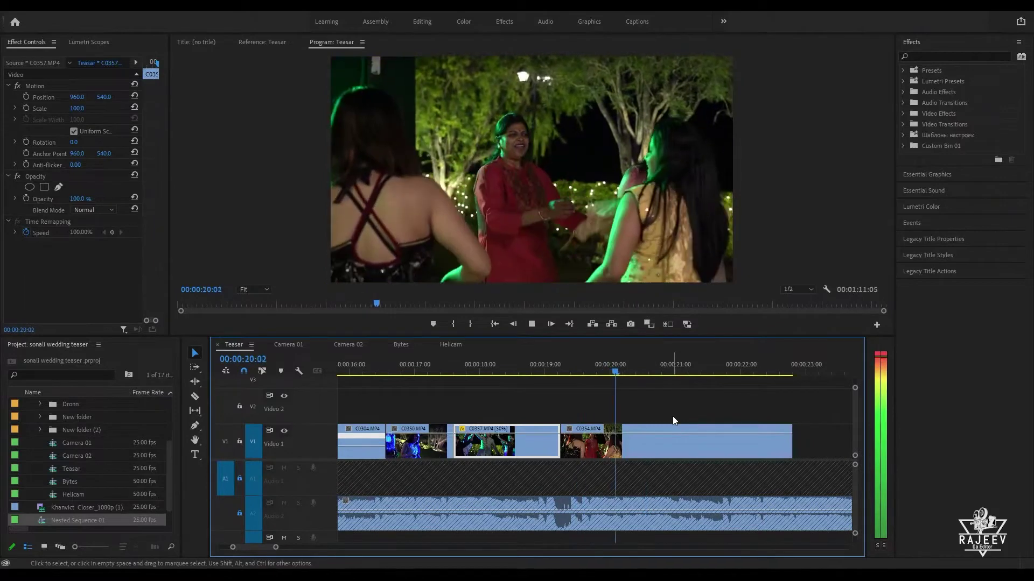
left_click(673, 433)
key("space")
left_click(548, 367)
key("space")
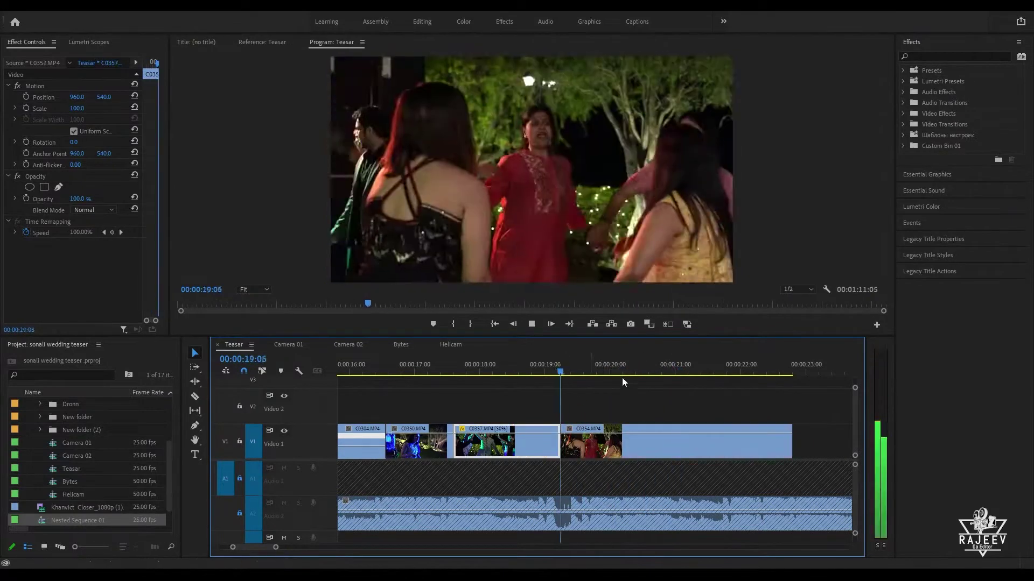
key("space")
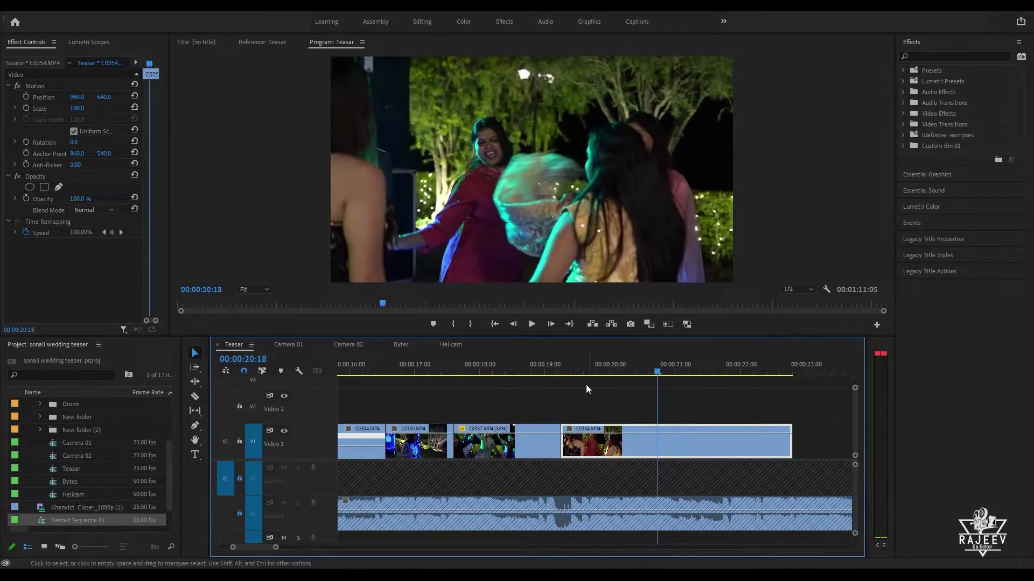
left_click(561, 361)
key("space")
key("space")
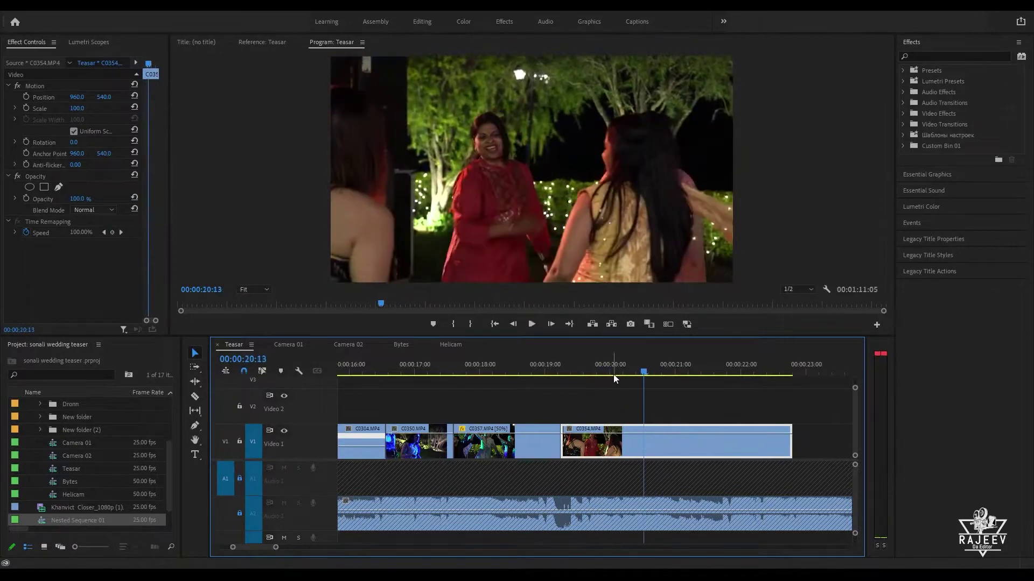
key("w")
Step: Examine the dance clips from C0358 to C0363 in the Camera 02 sequence for the teaser's next shot
key("space")
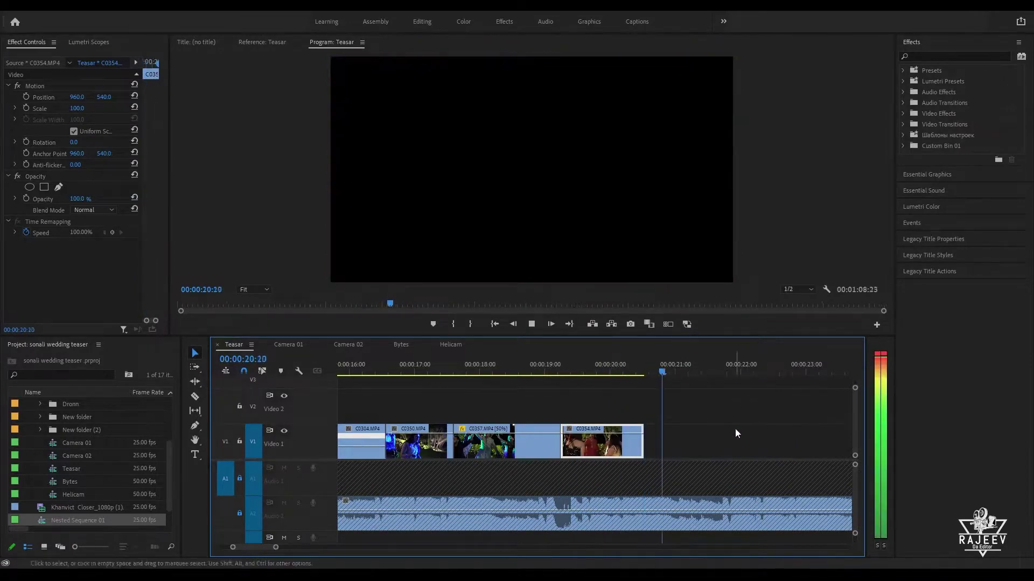
scroll(735, 428, "down", 2)
key("space")
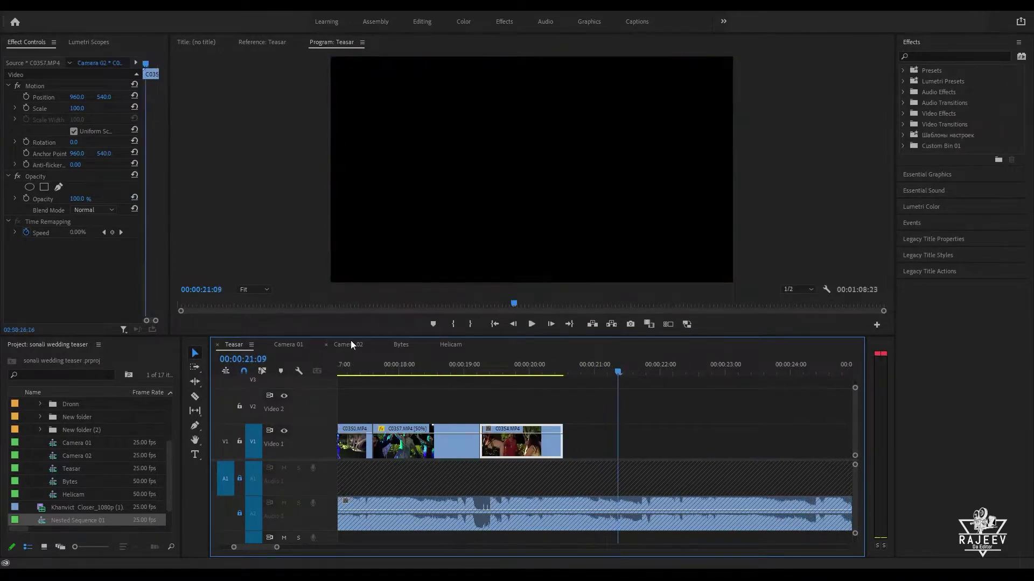
left_click(351, 344)
left_click(627, 365)
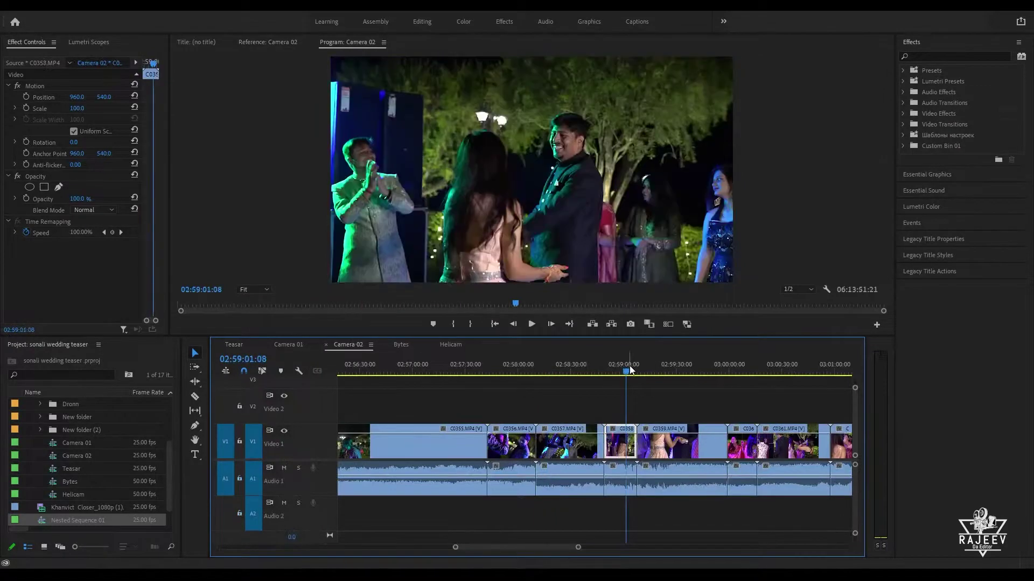
key("space")
left_click_drag(639, 376, 743, 378)
key("space")
scroll(741, 406, "down", 10)
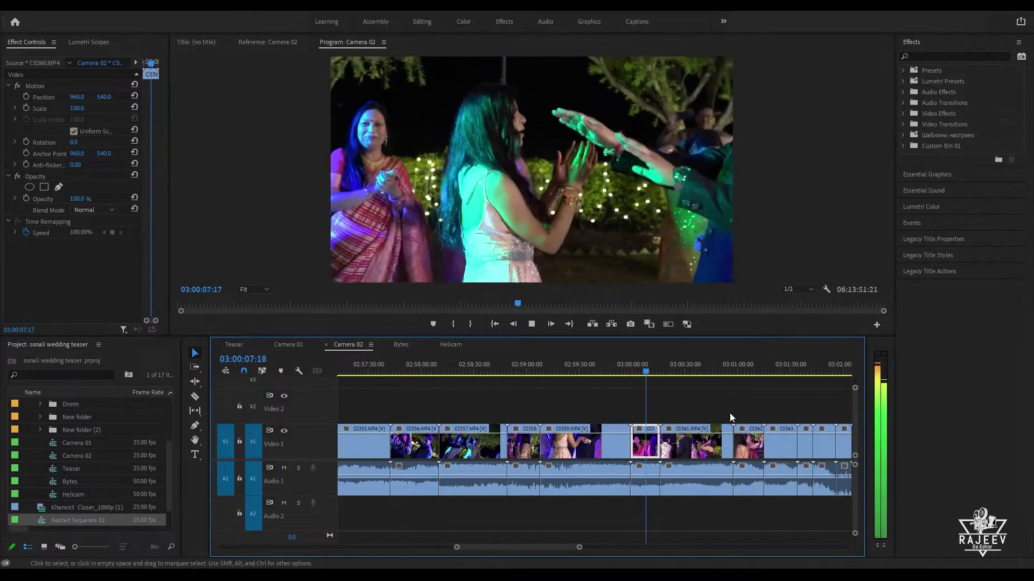
left_click(598, 360)
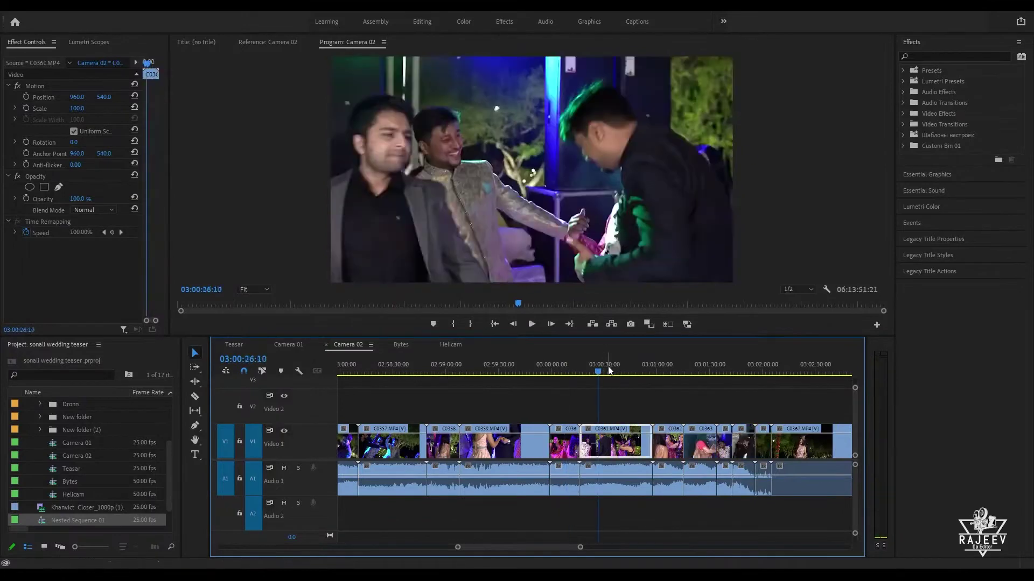
left_click_drag(617, 369, 664, 375)
key("space")
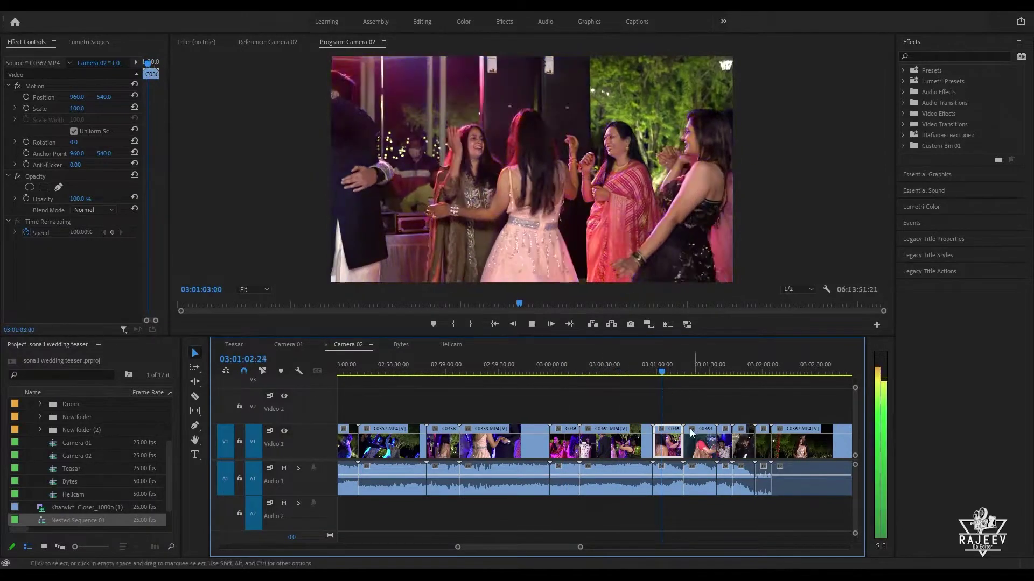
scroll(690, 428, "down", 3)
left_click_drag(593, 370, 606, 379)
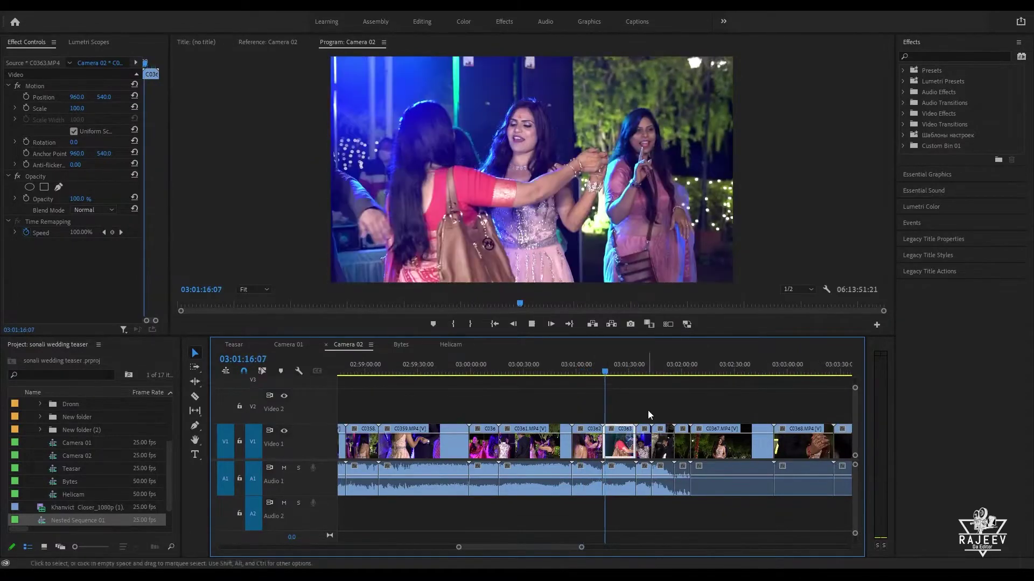
key("space")
key("space")
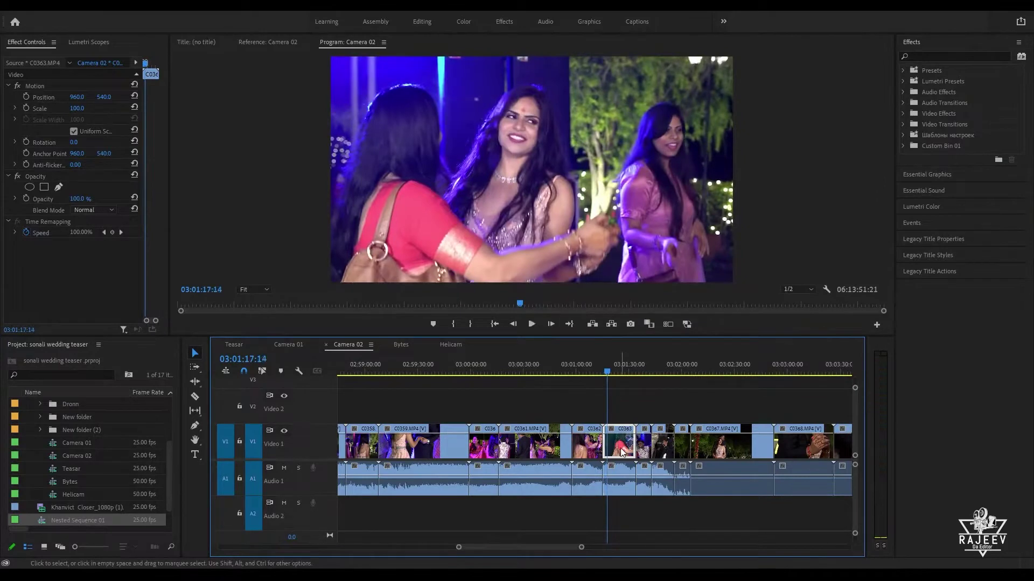
Step: Add clip C0363 from Camera 02 to the Teasar sequence directly after C0354 at 00:00:20:13, and play the new cut
left_click(235, 346)
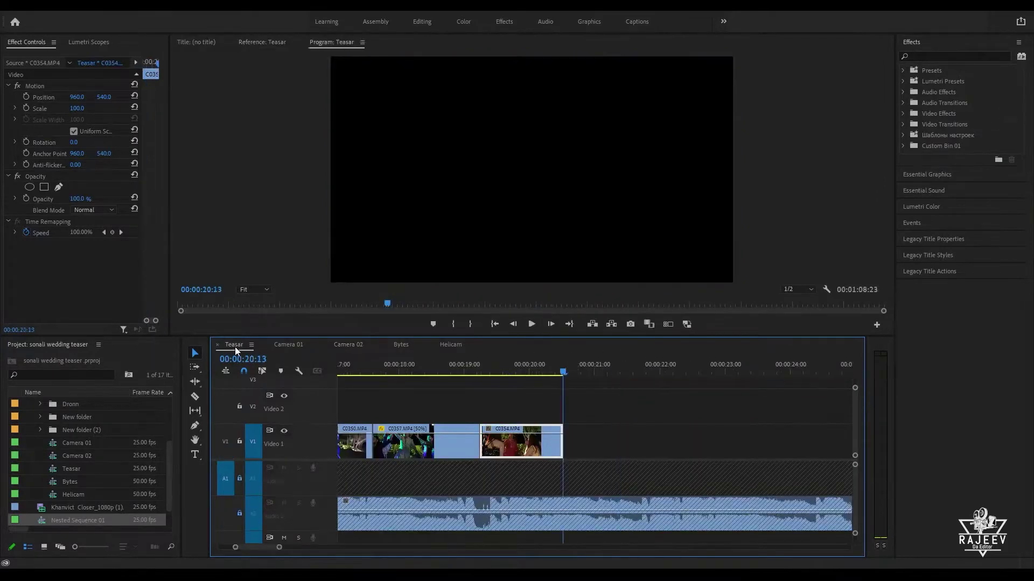
key("space")
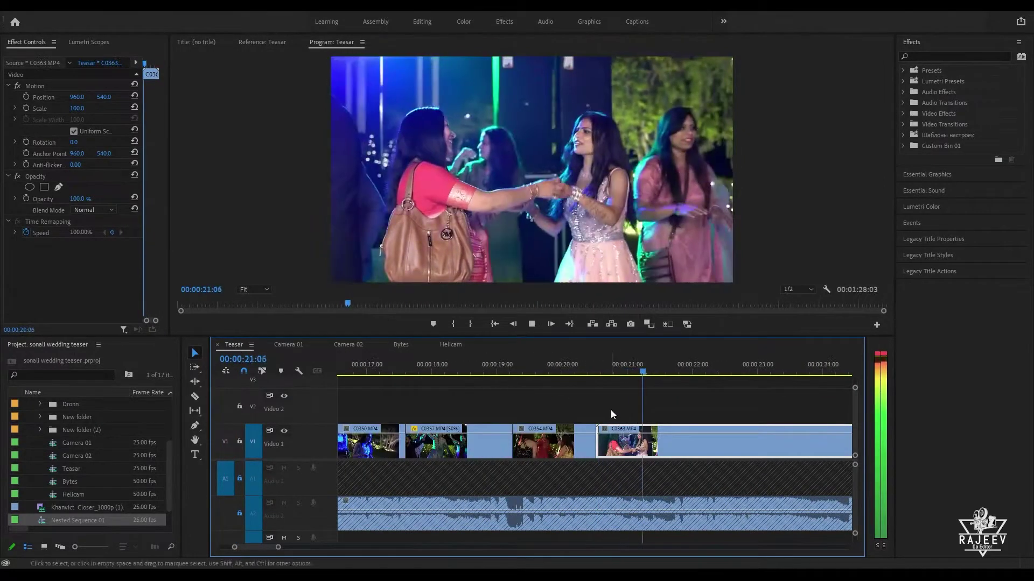
left_click_drag(661, 373, 563, 373)
key("space")
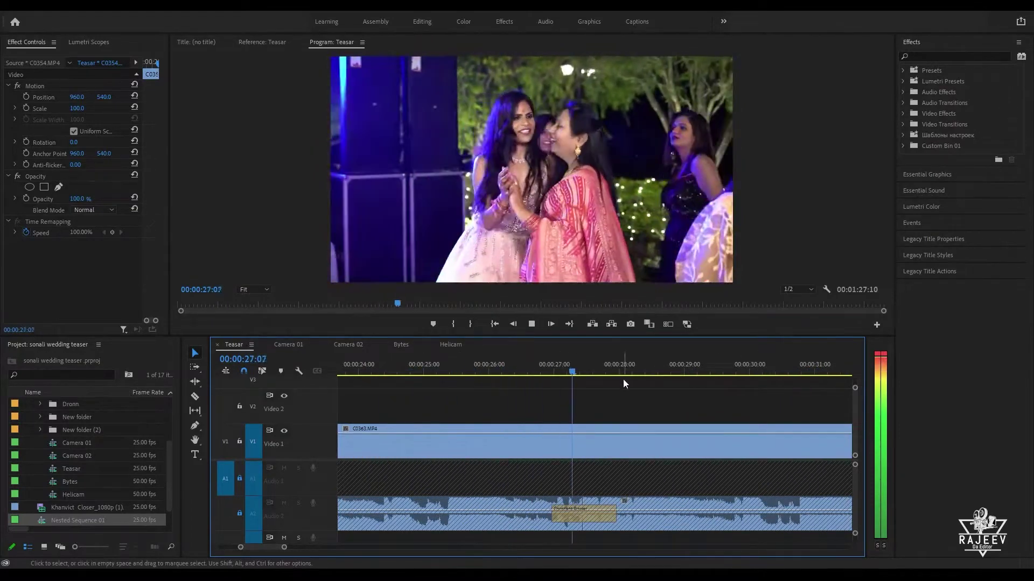
Step: Try starting clip C0363 at a later dance moment by ripple-trimming its beginning, and undo the trims
key("space")
key("Up")
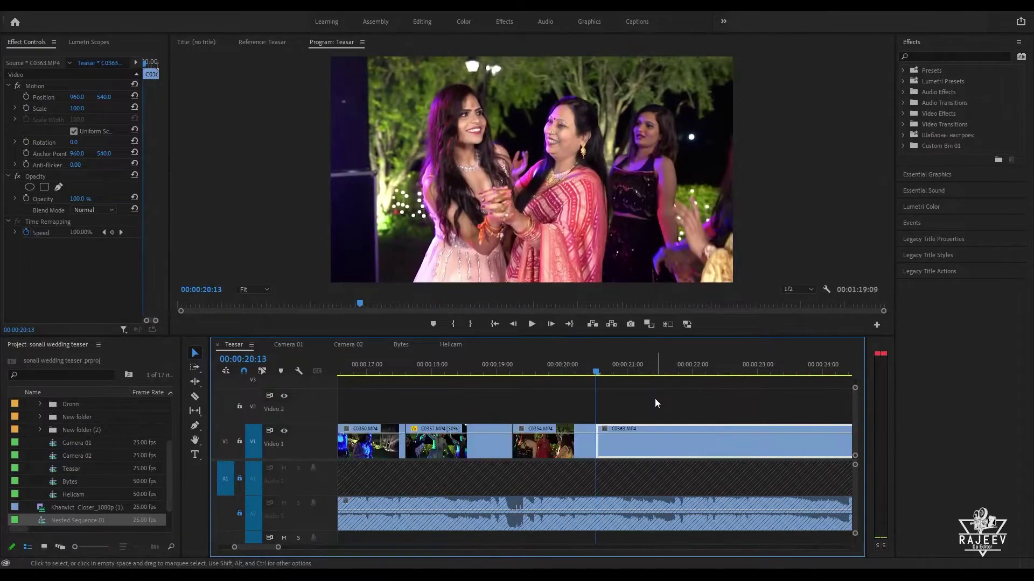
key("space")
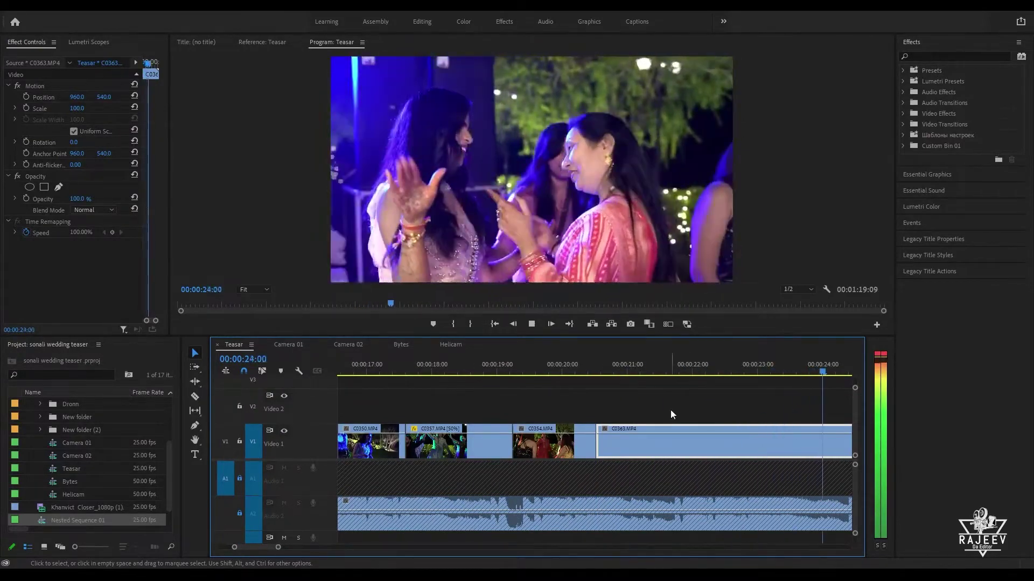
left_click_drag(420, 369, 724, 379)
key("Up")
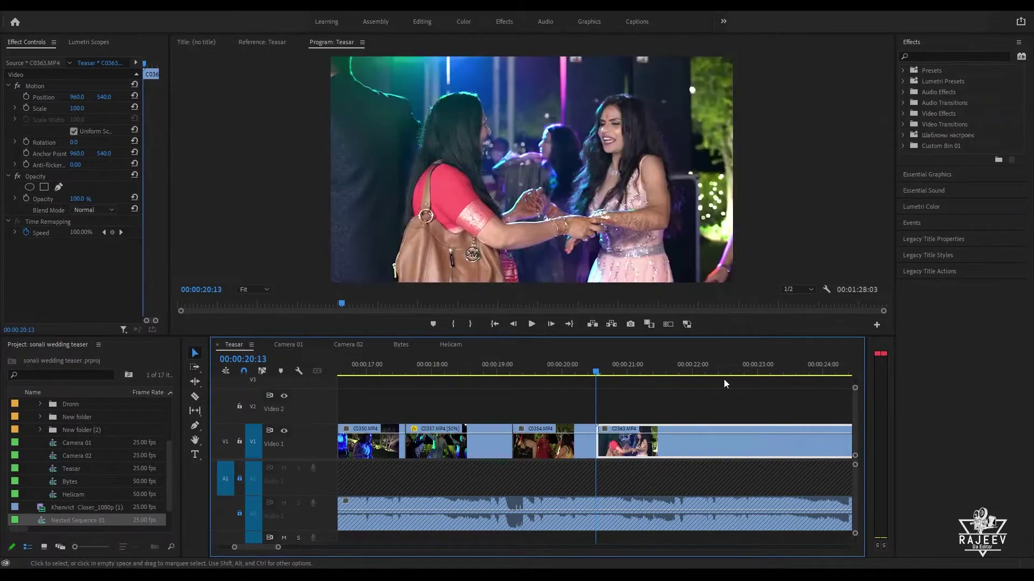
Step: Slow clip C0363 to 50% speed, ripple-trim its start, and review the cut from C0354
key("space")
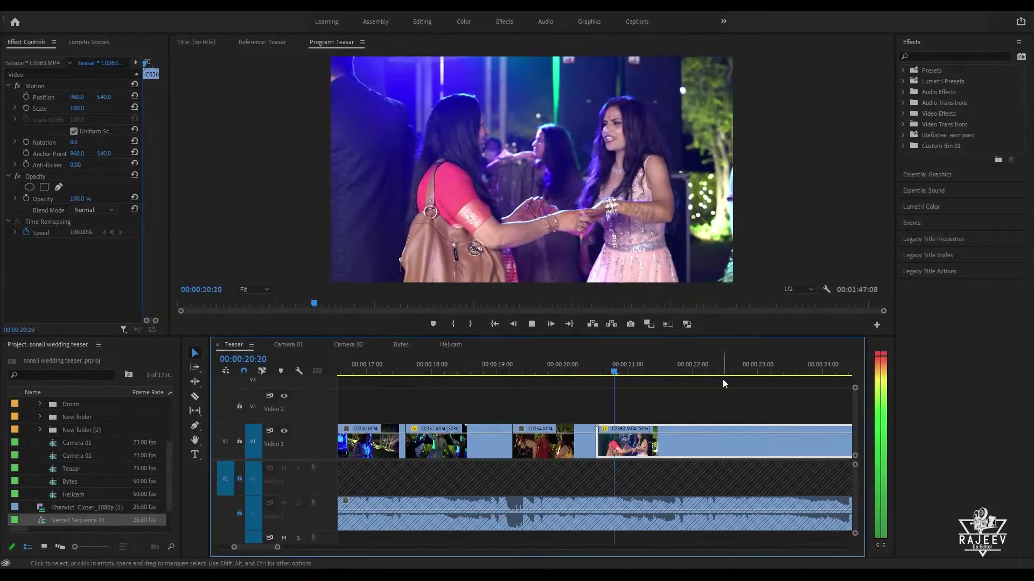
left_click_drag(704, 372, 522, 364)
key("space")
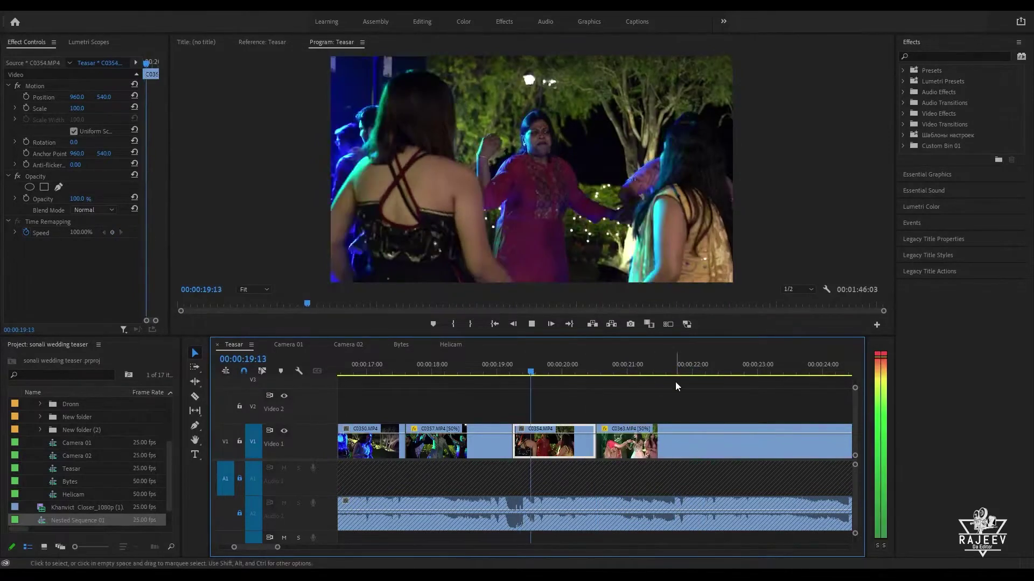
key("space")
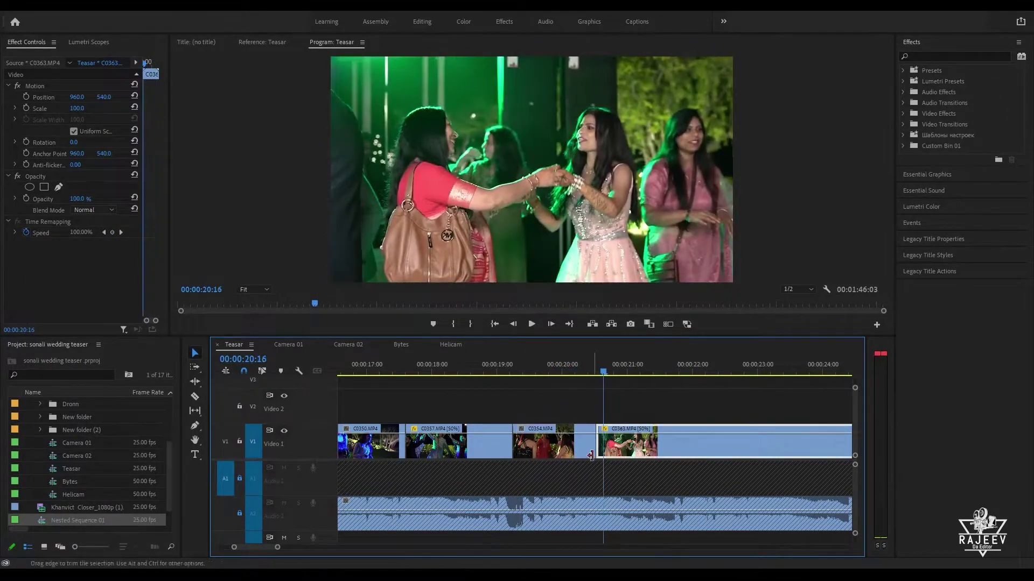
Step: Try extending the end of clip C0354 before C0363, play the change, and undo the extension
left_click_drag(591, 456, 676, 456)
key("space")
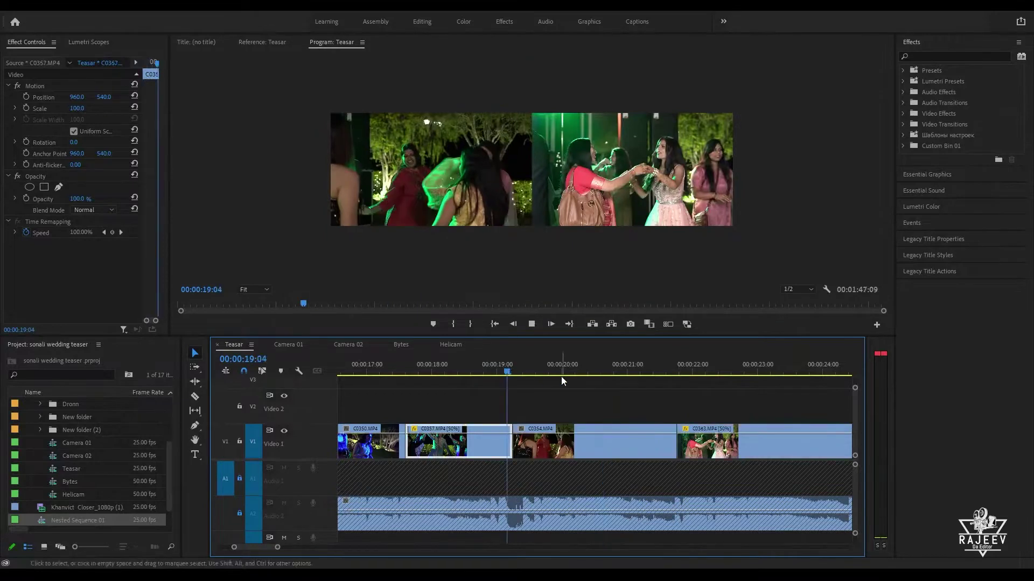
key("space")
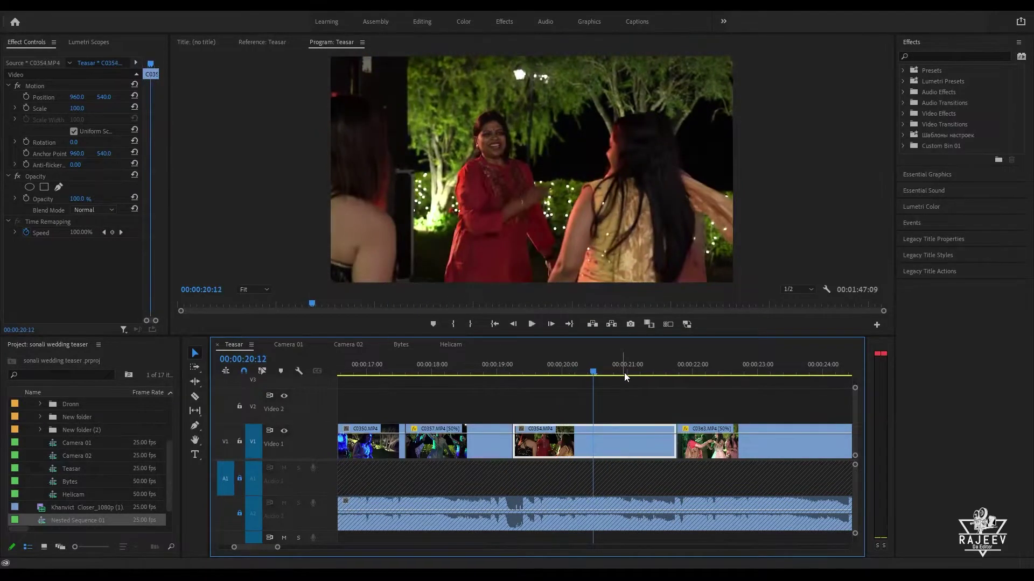
key("ctrl+z")
key("space")
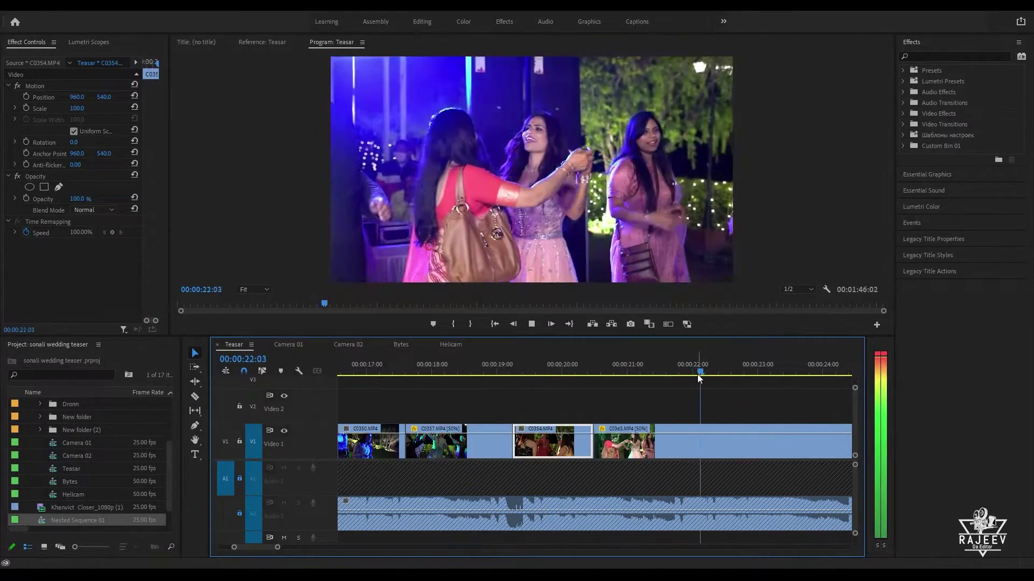
key("space")
left_click(502, 372)
key("space")
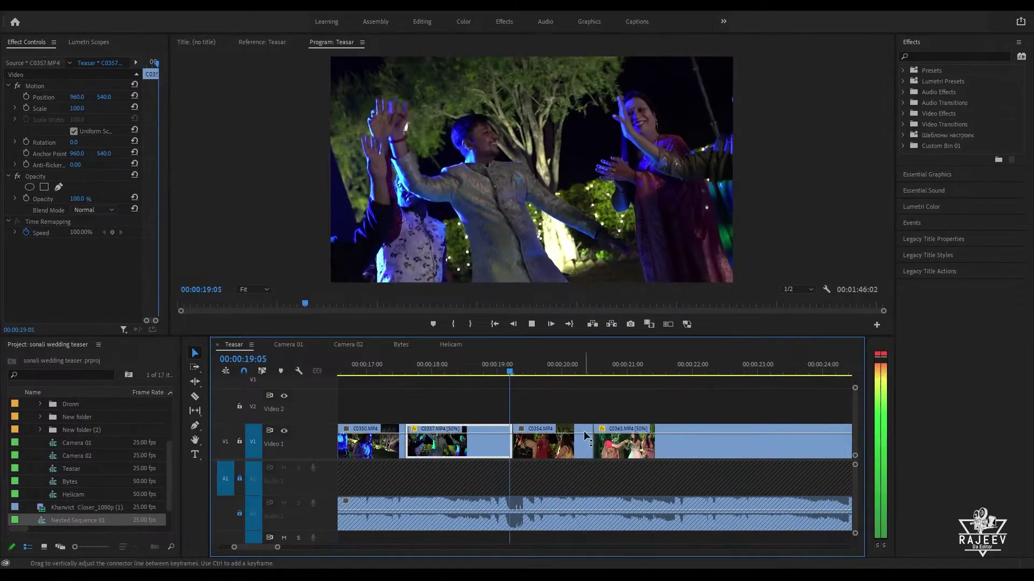
Step: Move clip C0363 ahead of C0354 by cutting it and inserting it directly after C0357
left_click(626, 449)
key("Delete")
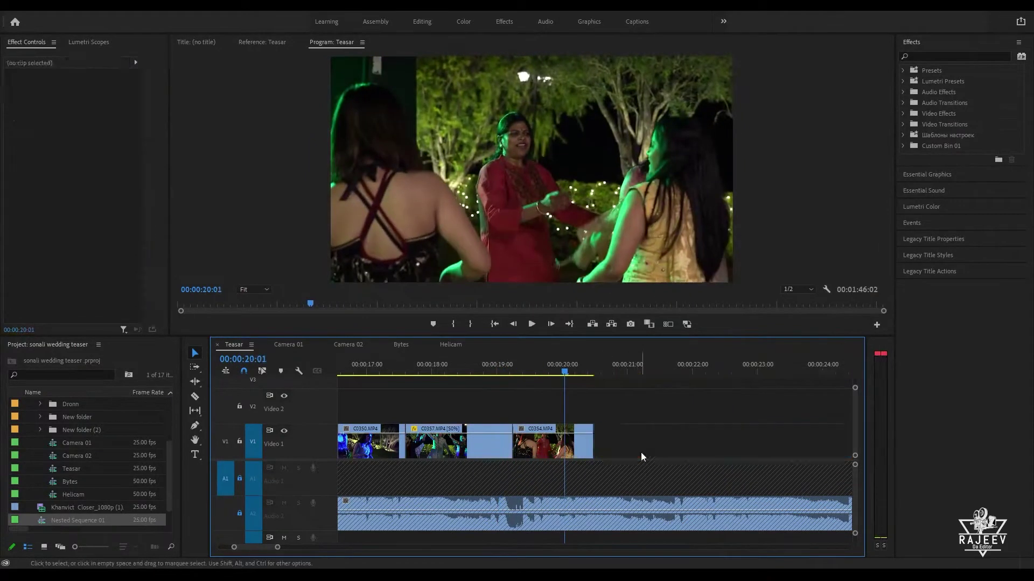
key("Up")
key("ctrl+shift+v")
key("Up")
key("Up")
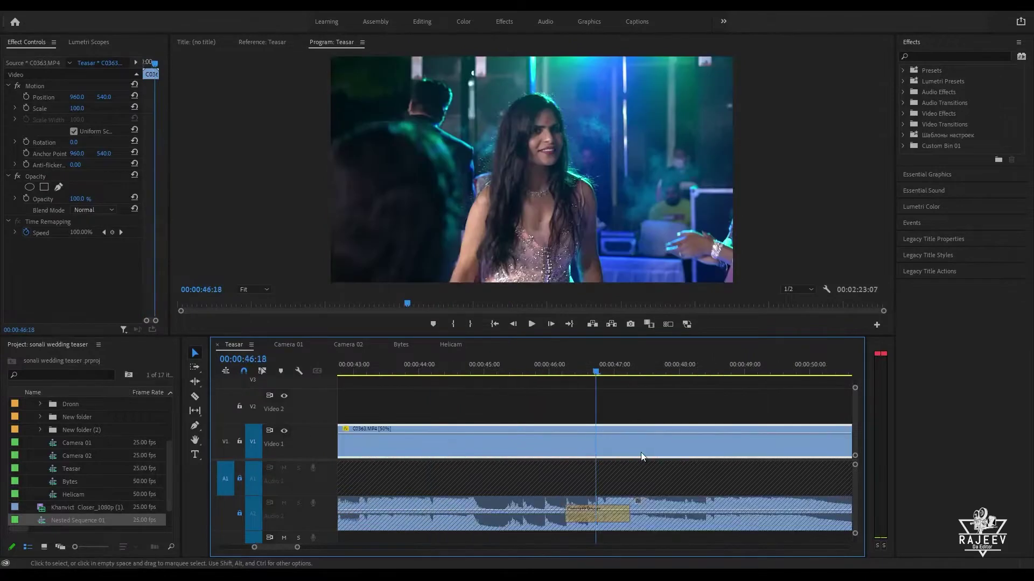
key("Up")
key("Up")
Step: Review the cut from C0357 into C0363 and ripple-trim a few frames off the beginning of C0363
key("space")
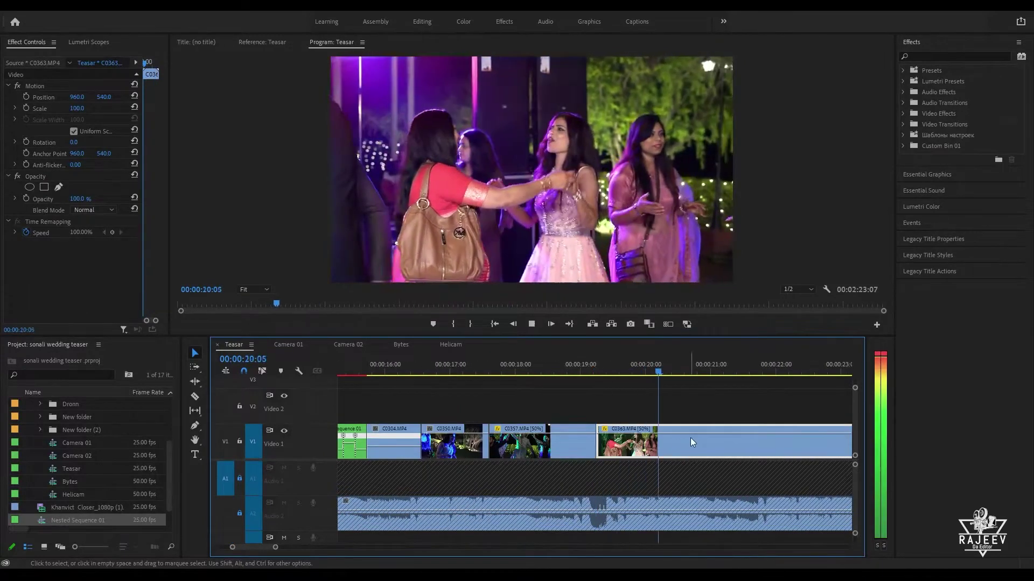
key("space")
left_click(537, 370)
key("space")
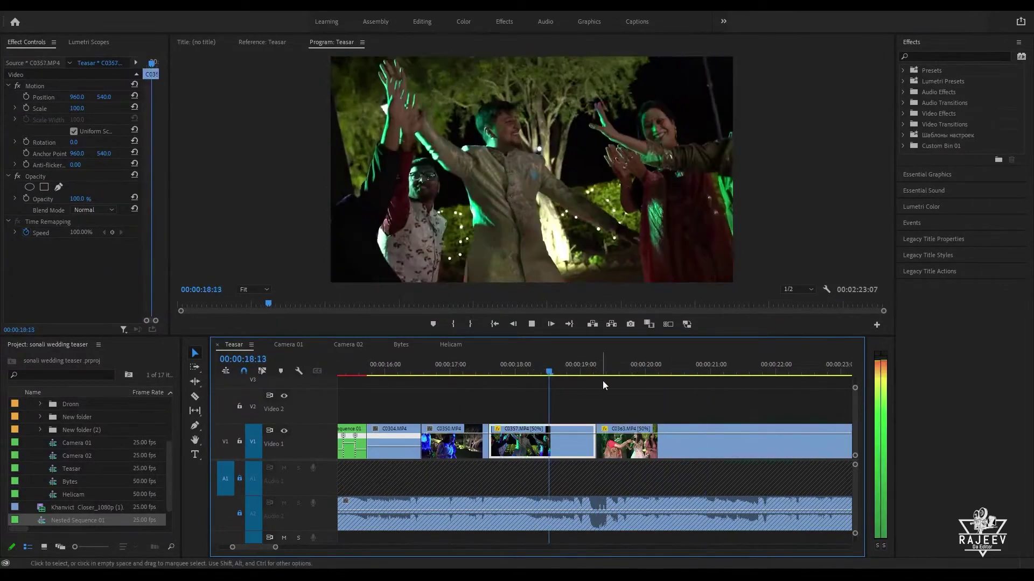
key("space")
key("Up")
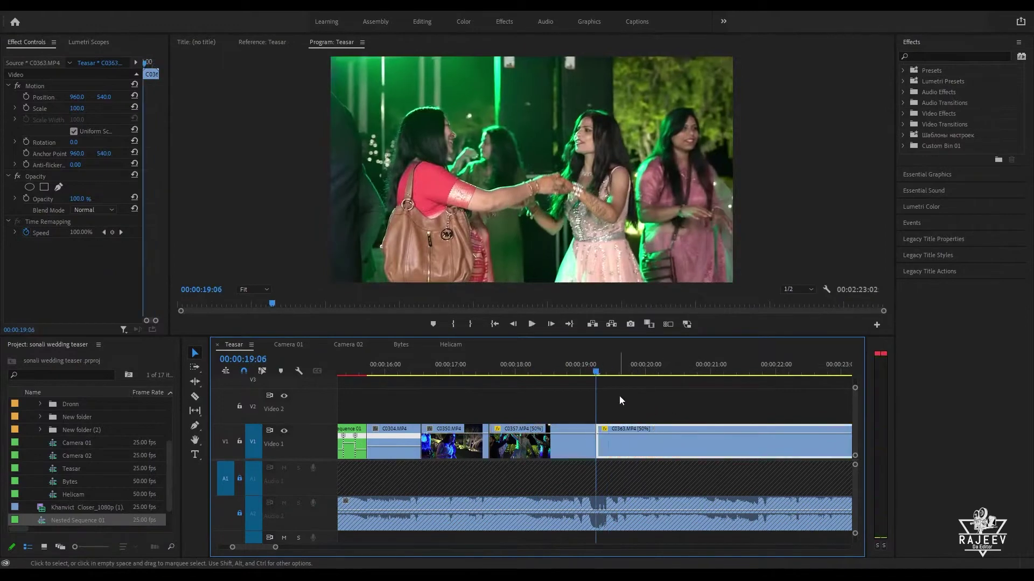
key("space")
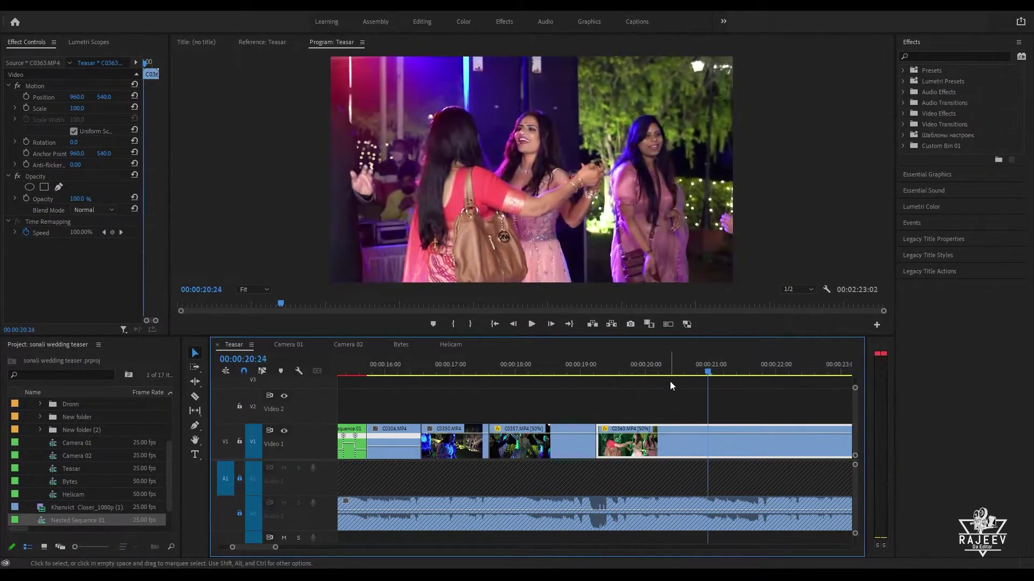
Step: Ripple-trim clip C0363 to end at 00:00:20:13, and play the cut into C0354
left_click(600, 361)
key("space")
left_click(606, 359)
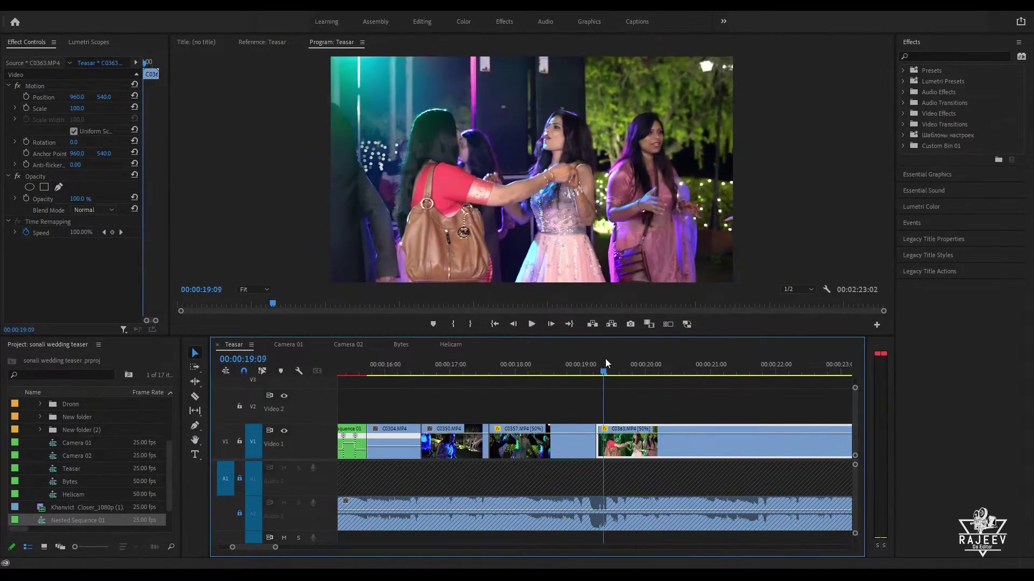
key("space")
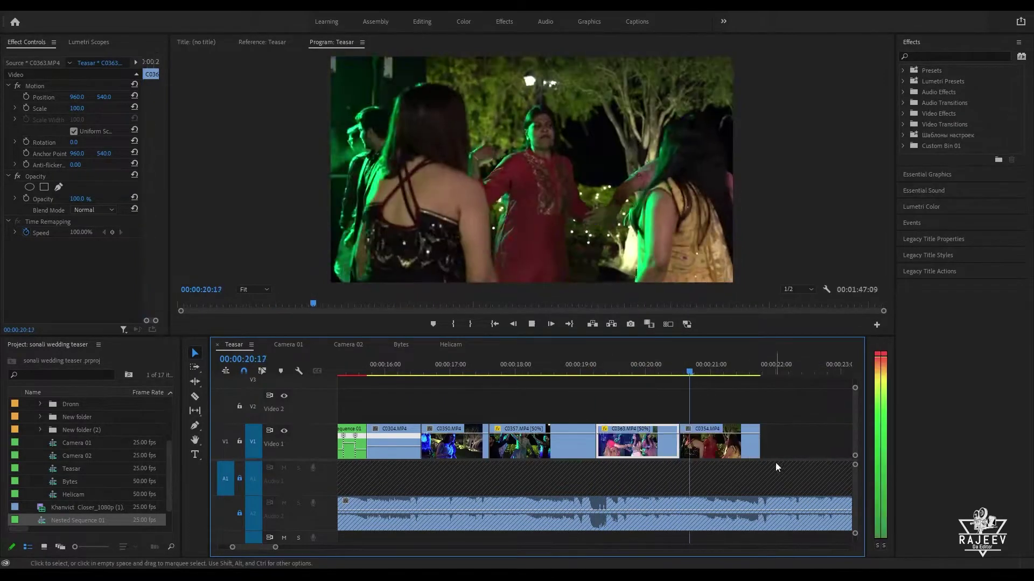
key("space")
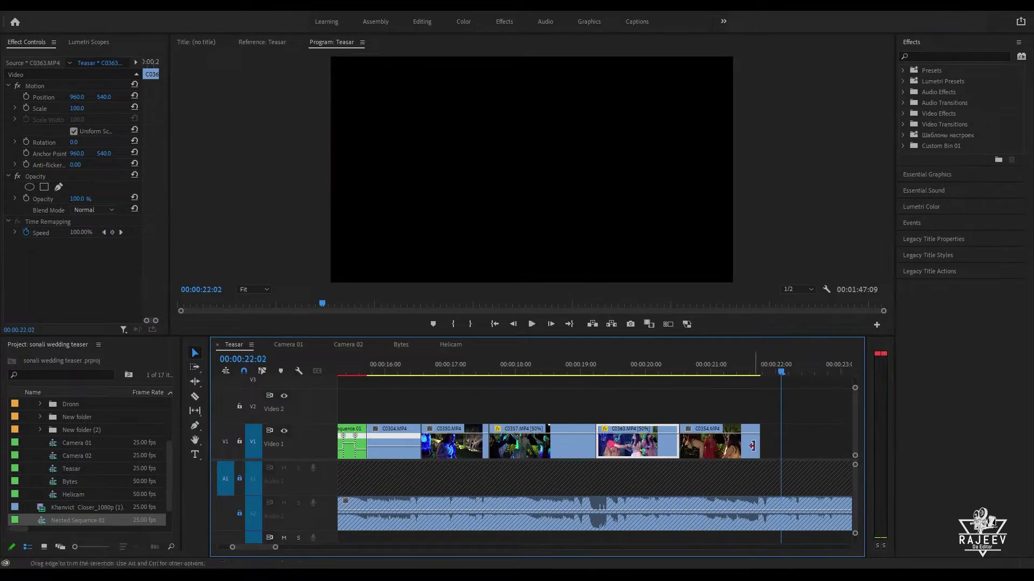
Step: Extend the end of clip C0354 to about 00:00:23:00 and play the cut from C0363
left_click_drag(752, 446, 843, 444)
key("space")
key("space")
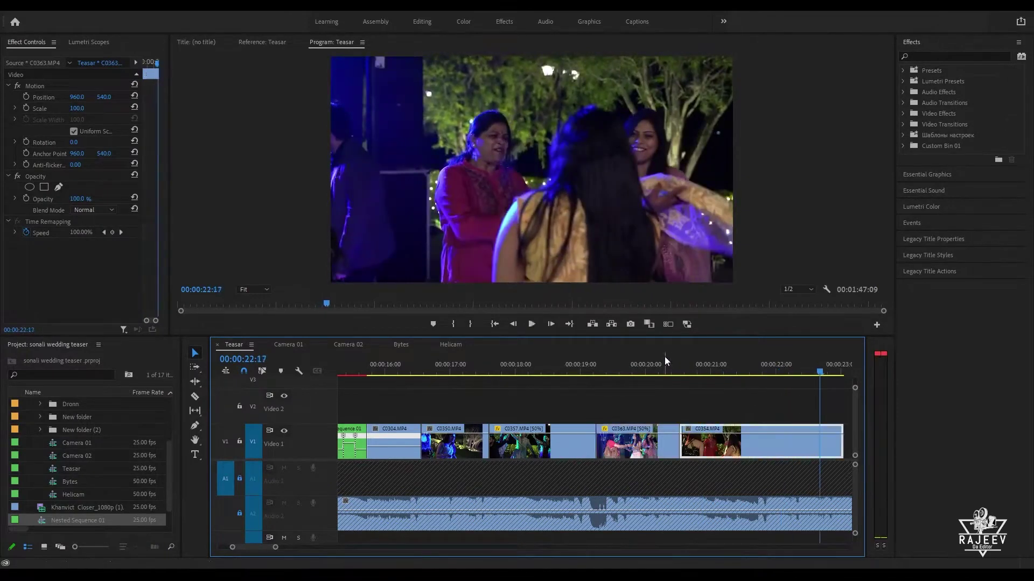
left_click(665, 357)
key("space")
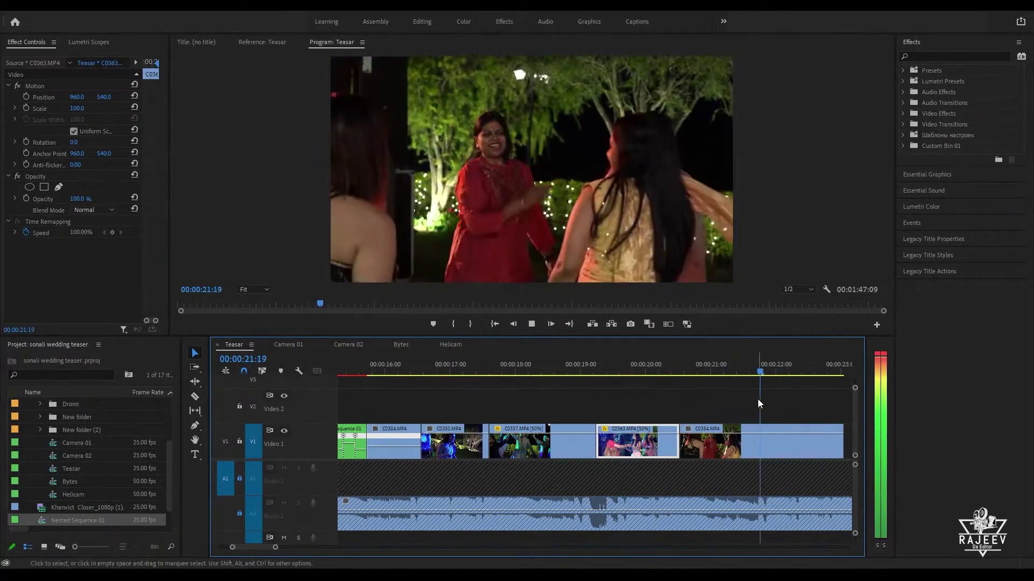
key("space")
Step: Try starting clip C0354 at an earlier dance moment by ripple-extending its beginning, and review the cut from C0363
left_click_drag(685, 446, 613, 449)
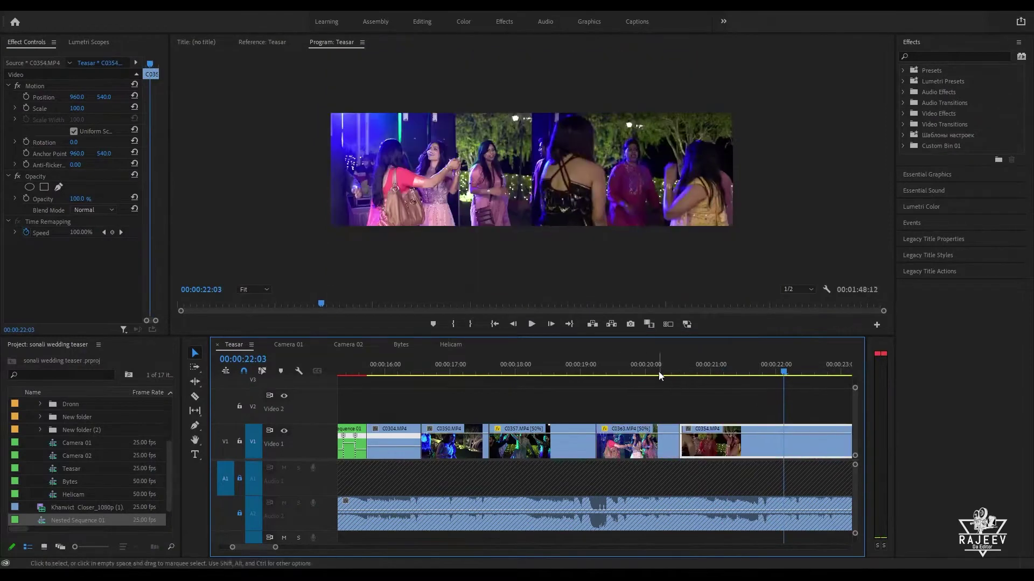
left_click(659, 372)
key("space")
key("space")
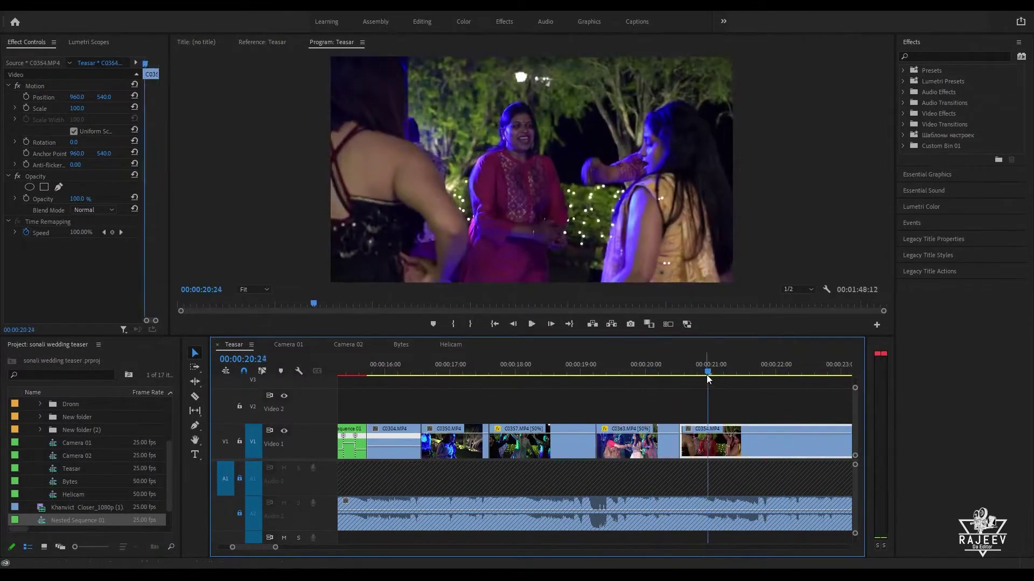
key("Up")
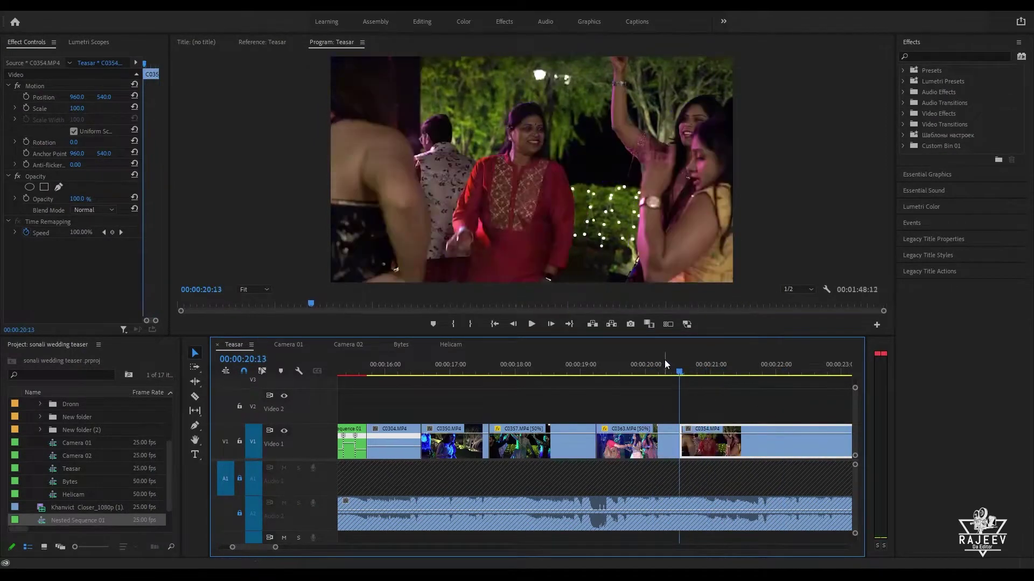
left_click(665, 361)
key("space")
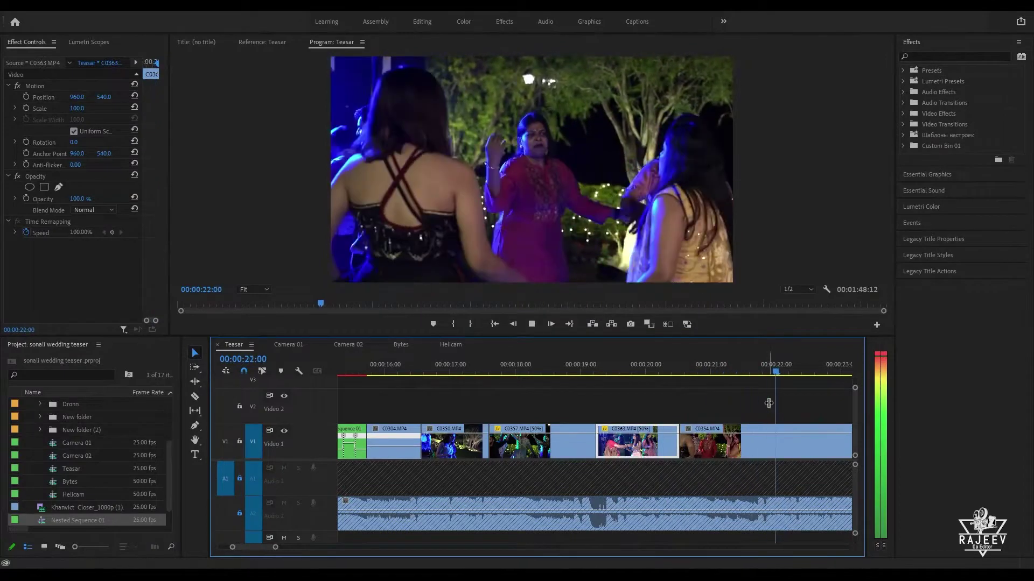
key("space")
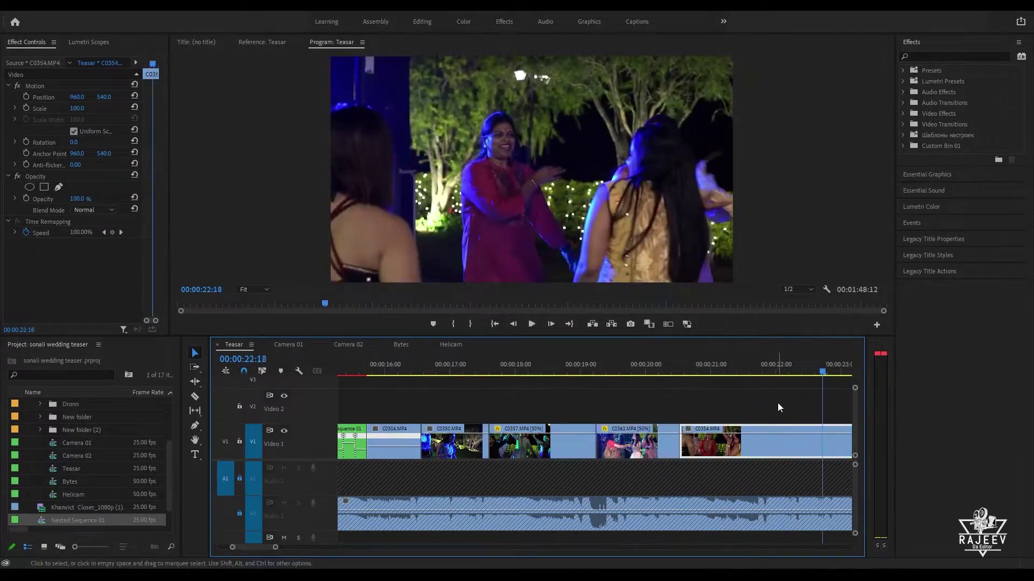
left_click(642, 392)
key("space")
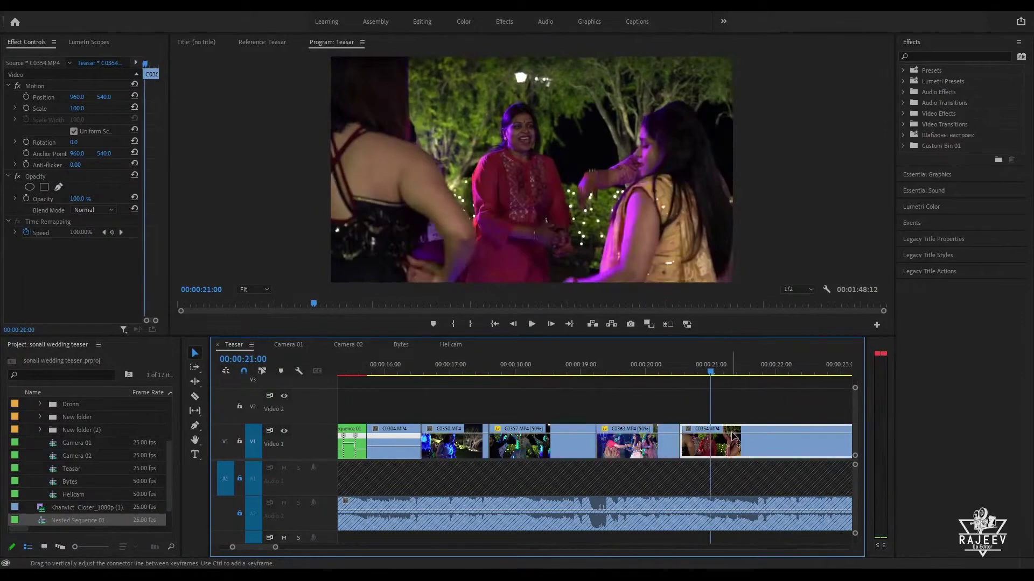
Step: Ripple-trim the beginning of clip C0354 up to 00:00:21:00 and play the cut from C0363
key("q")
key("space")
key("space")
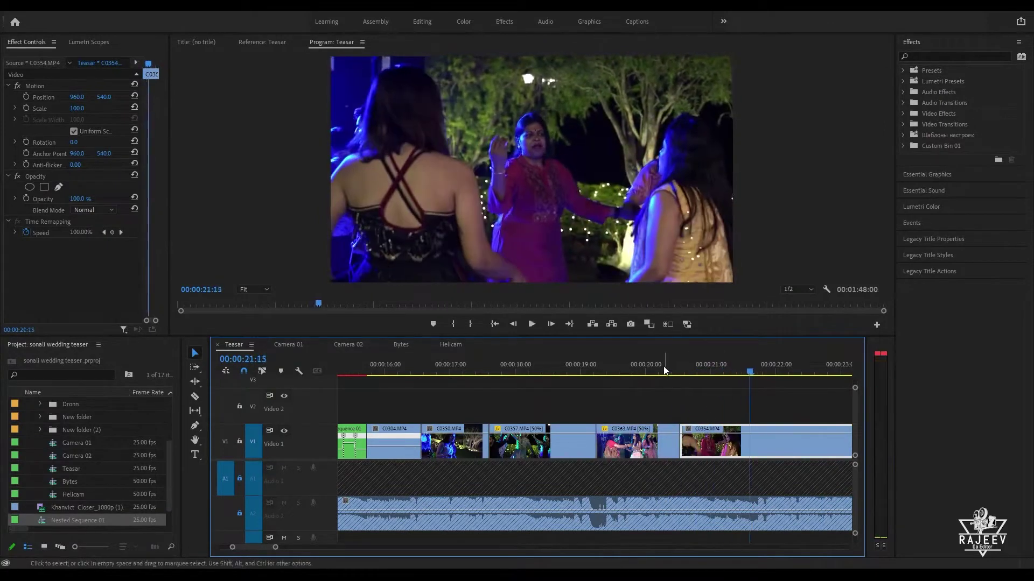
left_click(664, 370)
key("space")
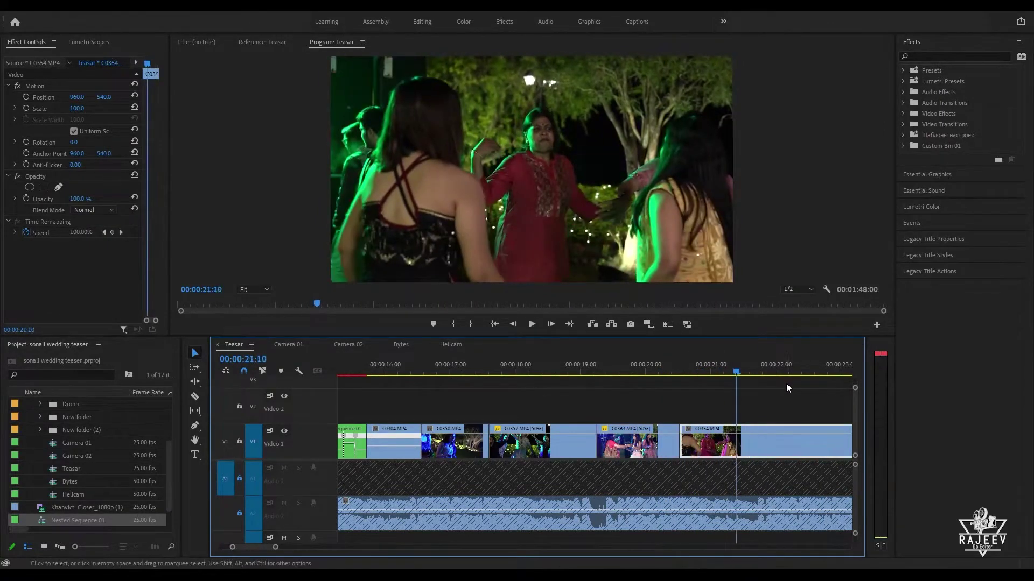
Step: Ripple-trim the beginning of clip C0354 twice more, at 00:00:21:10 and 00:00:21:12, playing the clip after each trim
key("q")
key("space")
key("space")
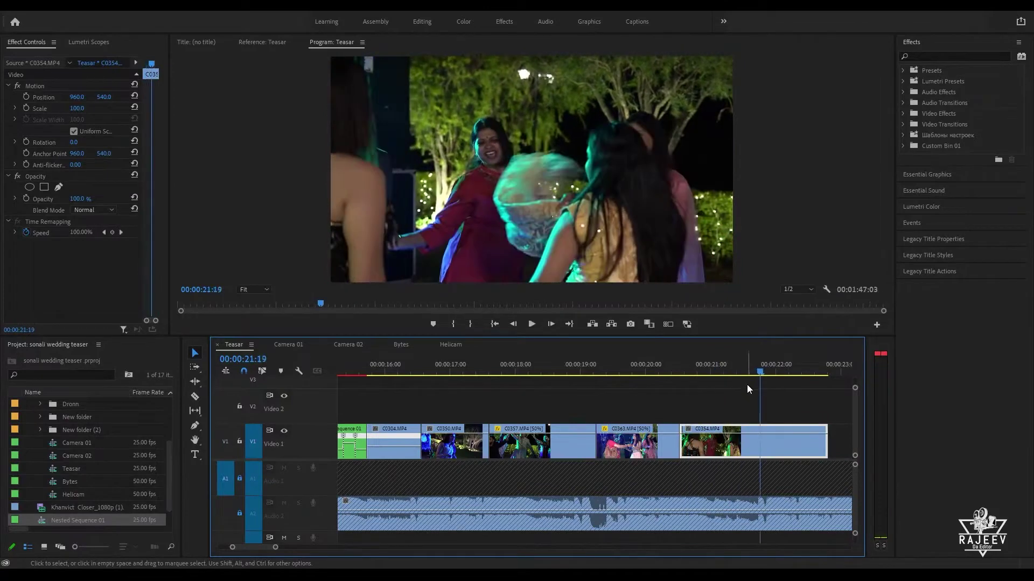
left_click_drag(755, 369, 740, 377)
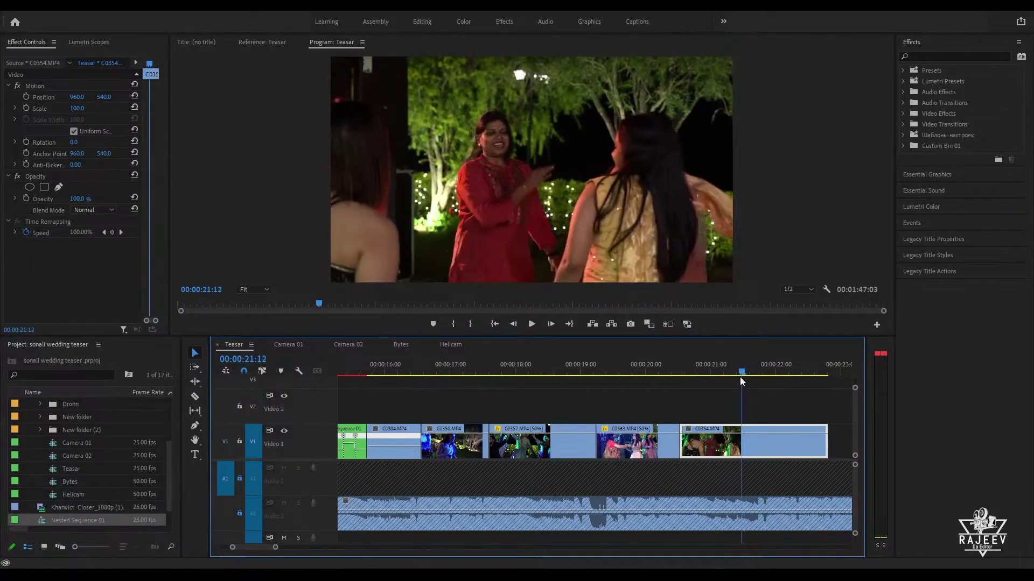
key("space")
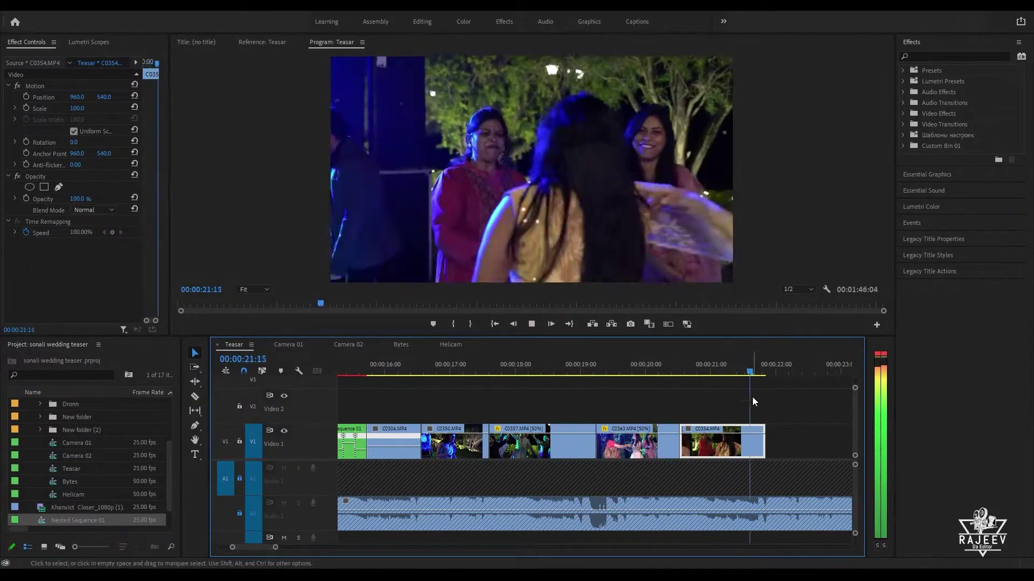
key("space")
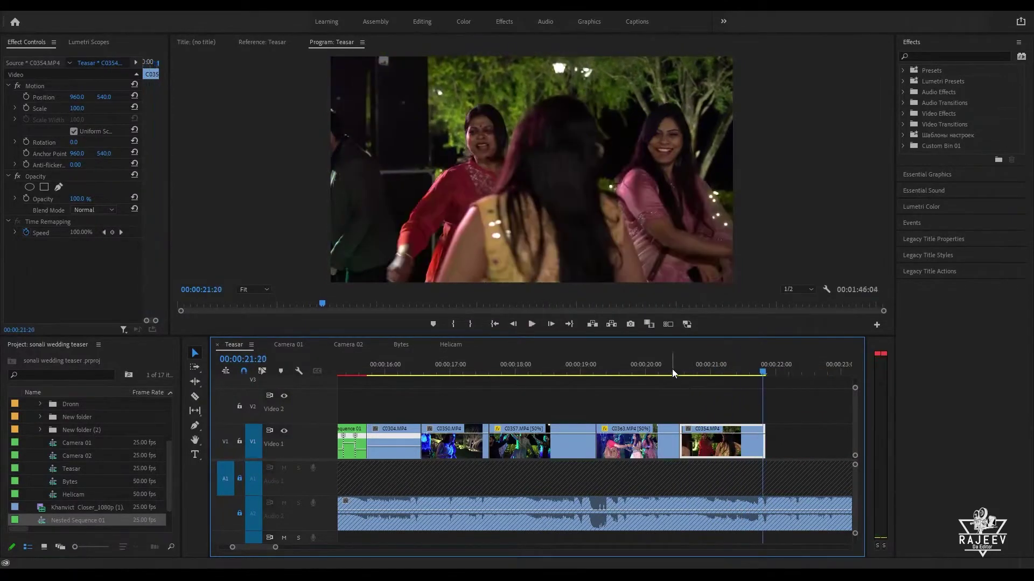
Step: Review the cut from C0363 to C0354, and ripple-trim the end of C0354 at 00:00:21:13
left_click(672, 369)
key("space")
left_click(649, 363)
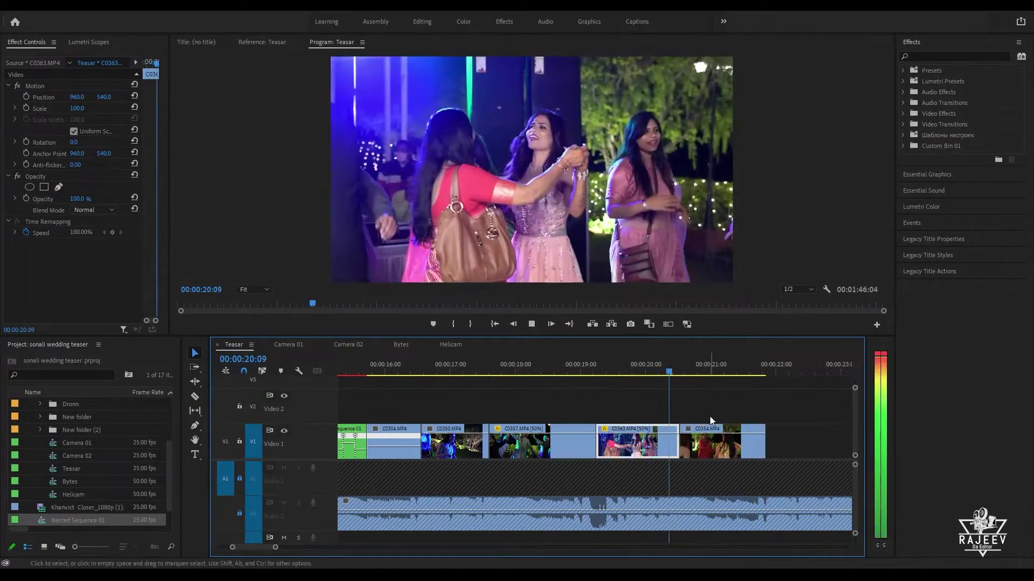
key("space")
left_click(662, 370)
key("space")
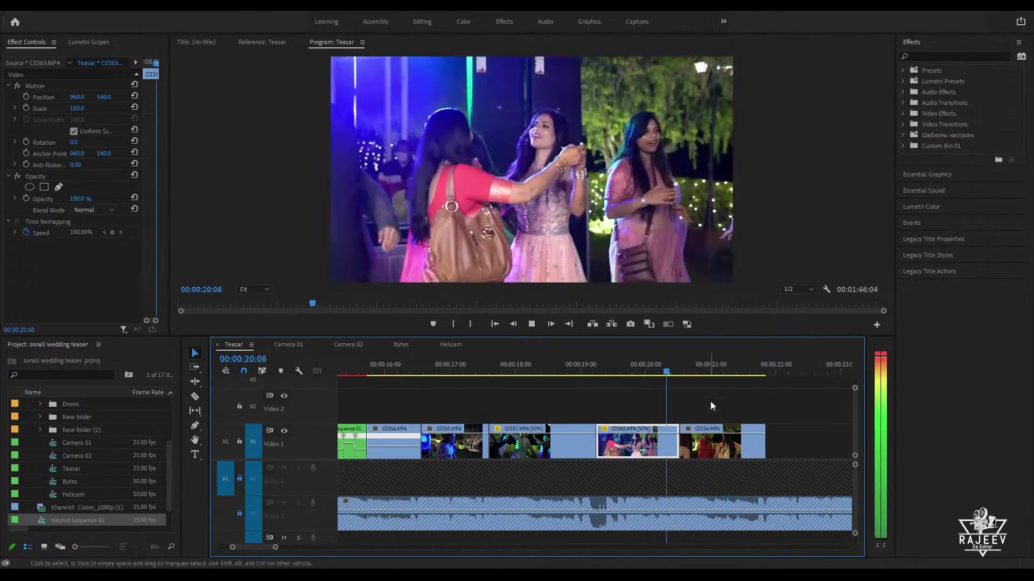
key("space")
key("w")
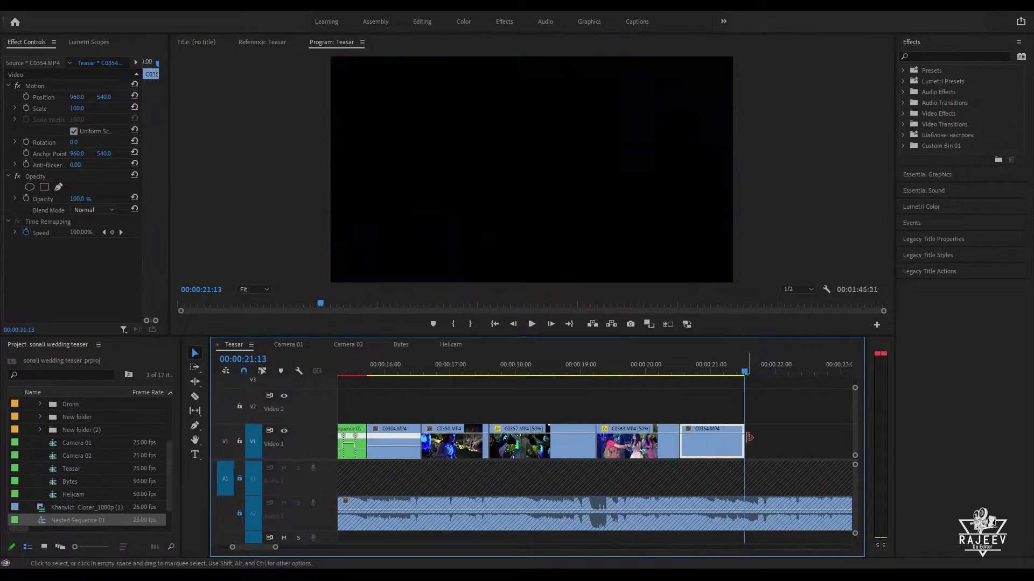
key("space")
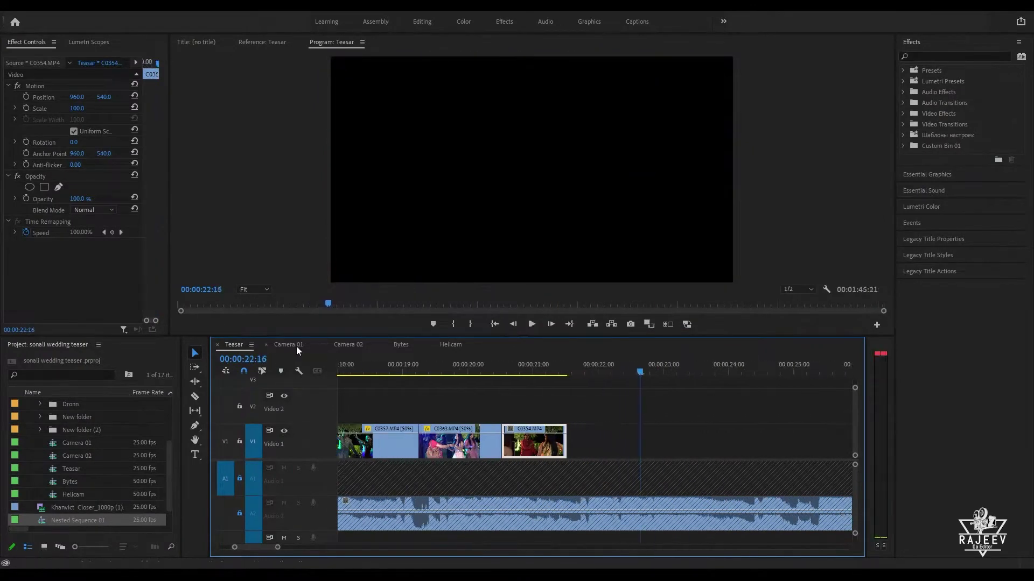
Step: Add clip C0364 of the dancing men from Camera 02 to the Teasar sequence directly after C0354 at 00:00:21:13
left_click(350, 344)
left_click(641, 369)
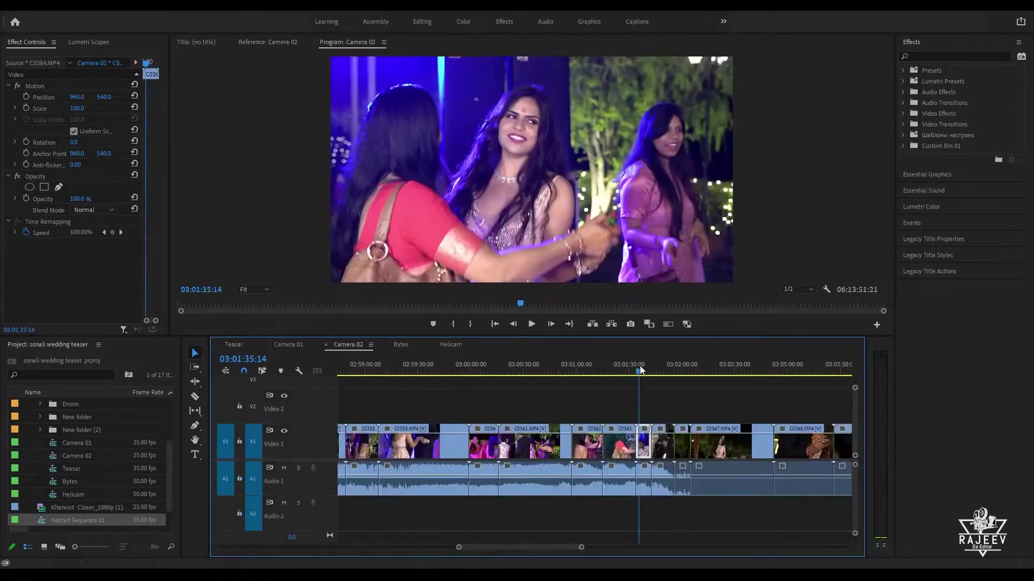
key("space")
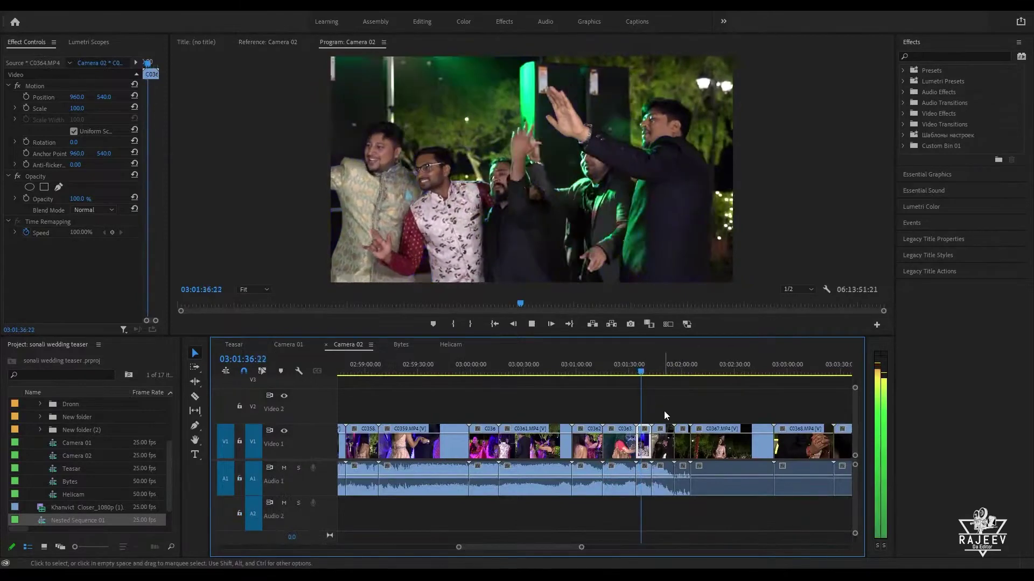
key("=")
key("=")
key("space")
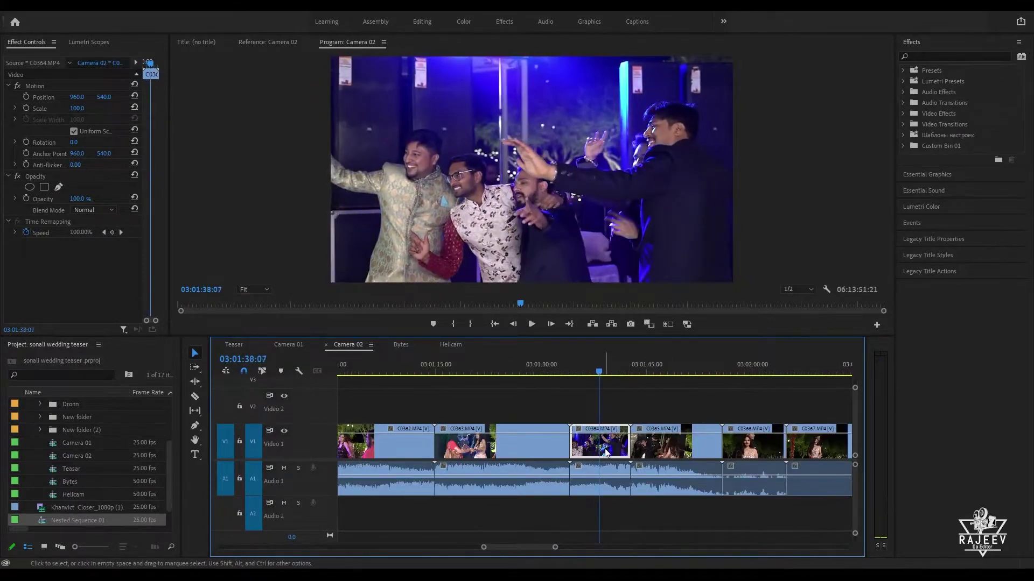
left_click(234, 344)
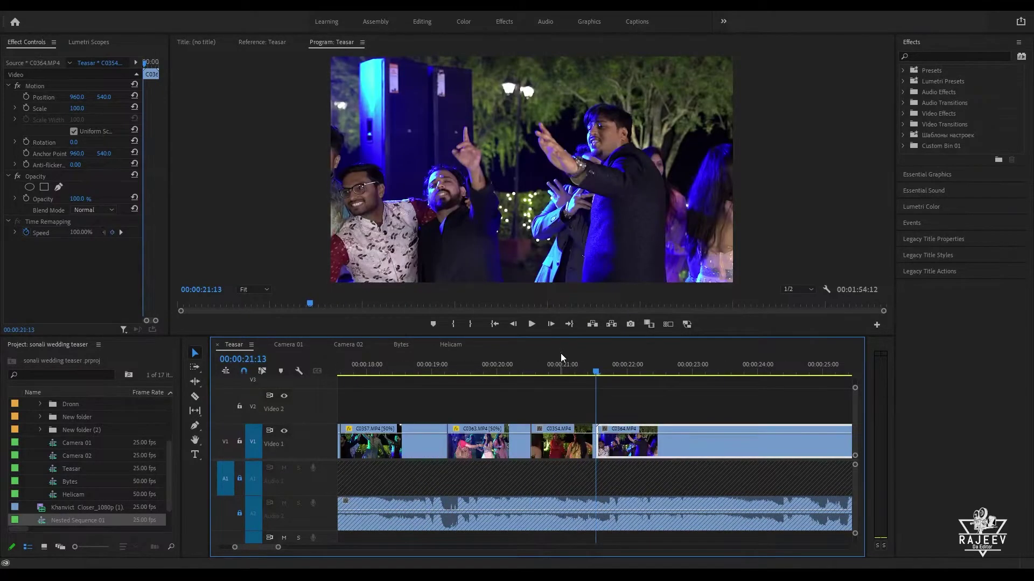
Step: Play the Teasar sequence from C0363 through C0354 into C0364 to check the cuts against the music
key("space")
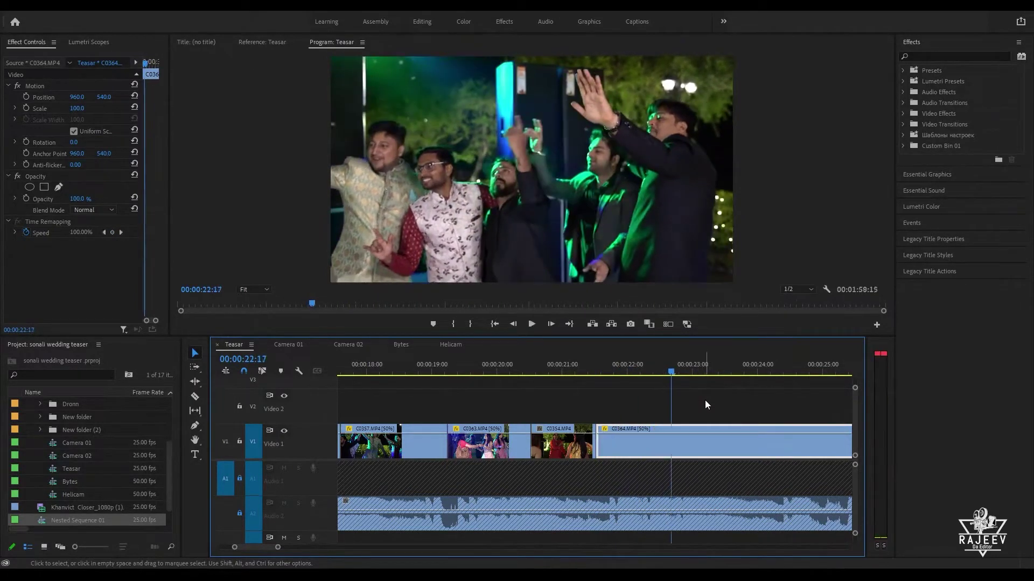
key("space")
left_click(538, 365)
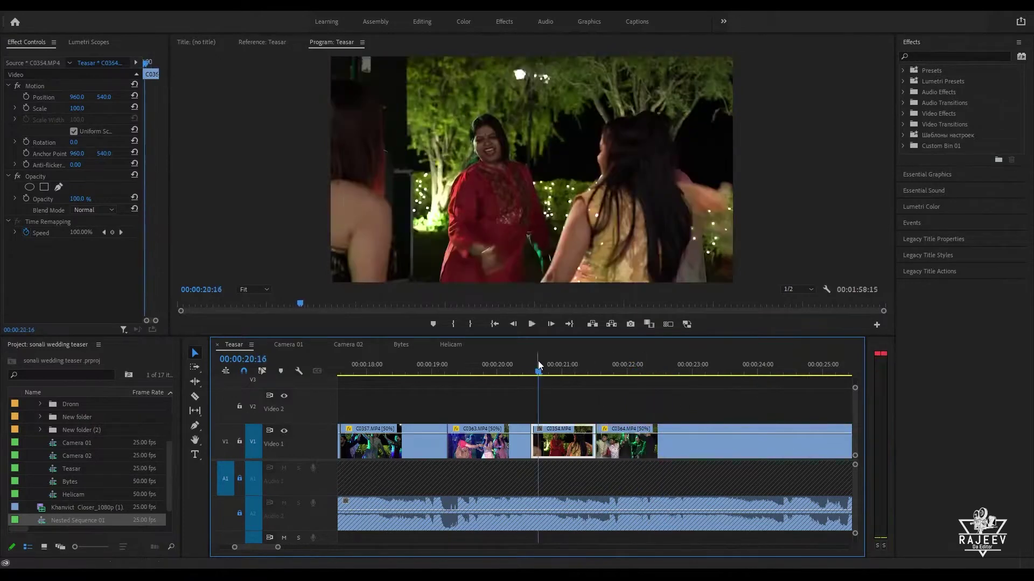
key("space")
left_click(489, 364)
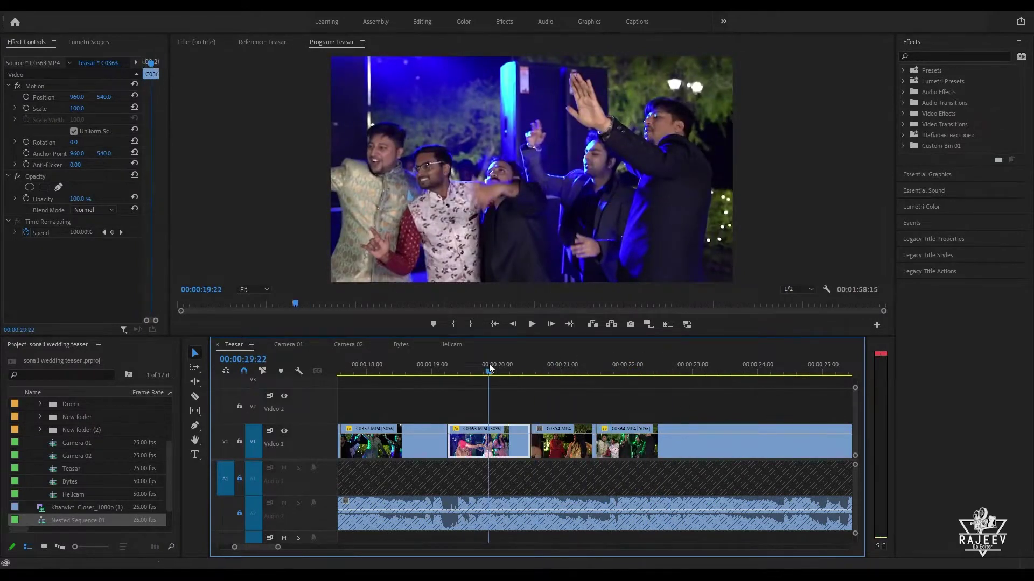
key("space")
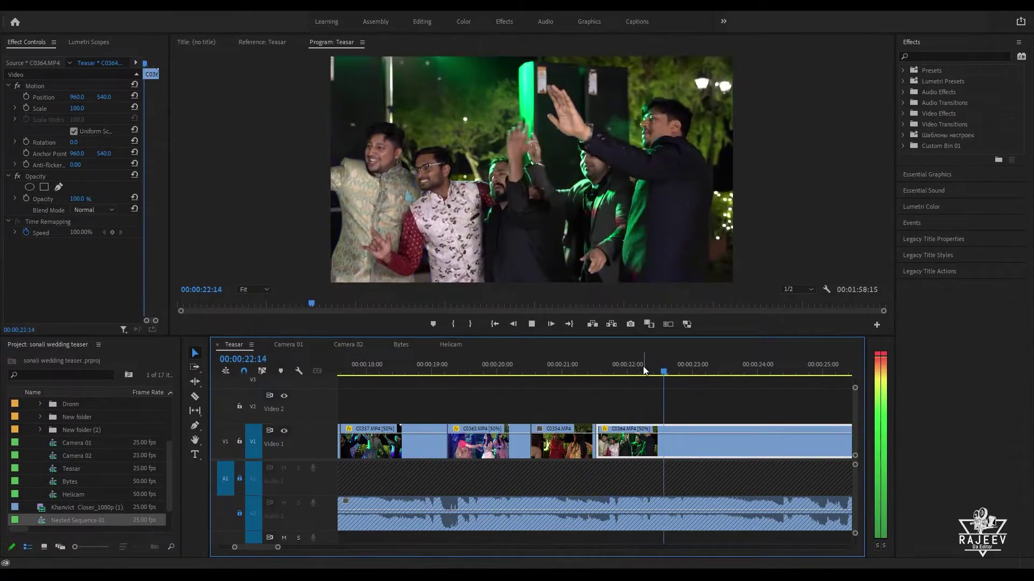
Step: Review clip C0364 of the dancing men and ripple-trim its beginning so it starts on a later dance move
left_click(595, 366)
key("space")
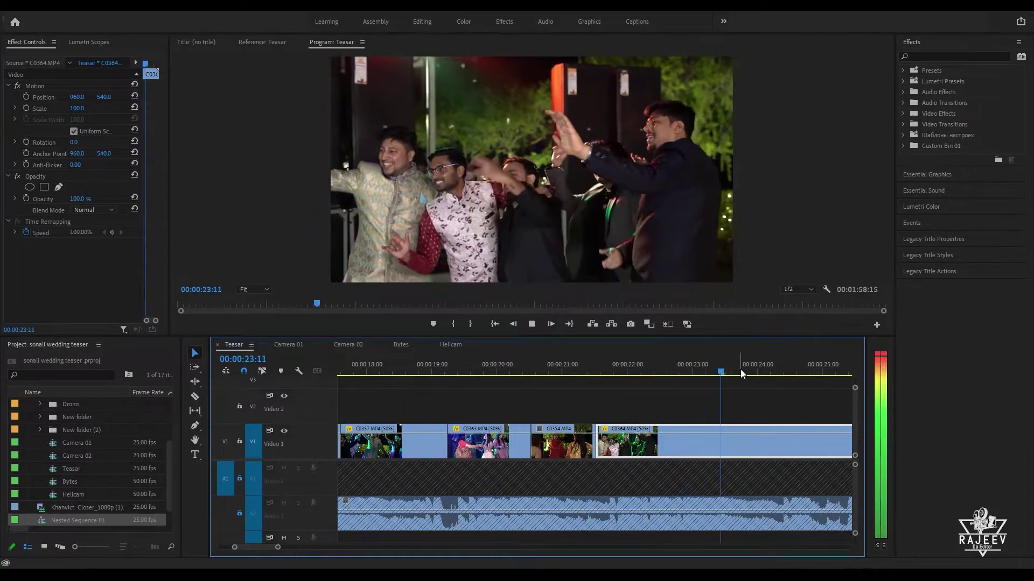
key("space")
left_click(638, 368)
key("space")
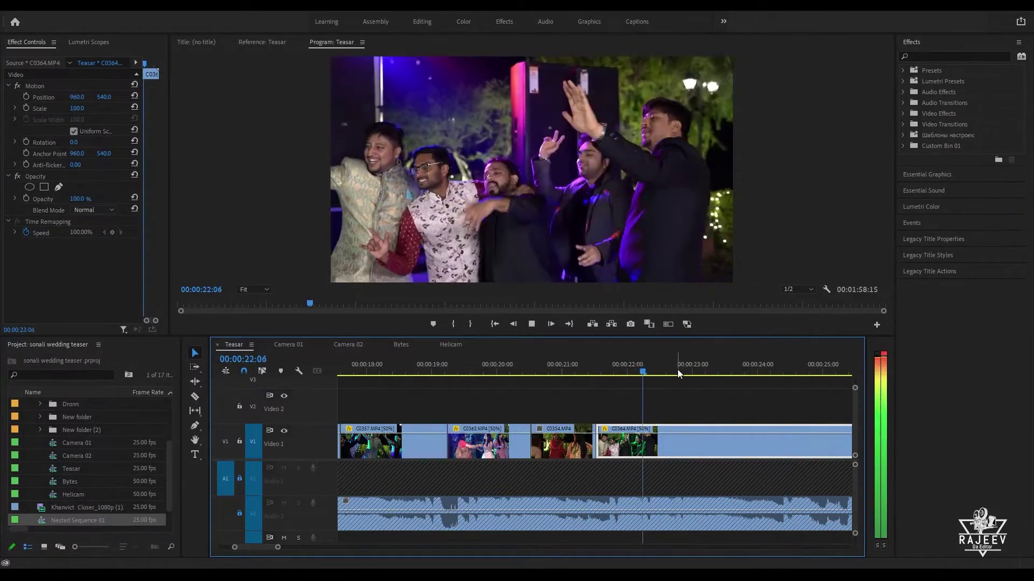
key("space")
key("q")
Step: Play the cut from C0354 into C0364 and ripple-trim the end of C0364 at about 00:00:22:14
key("space")
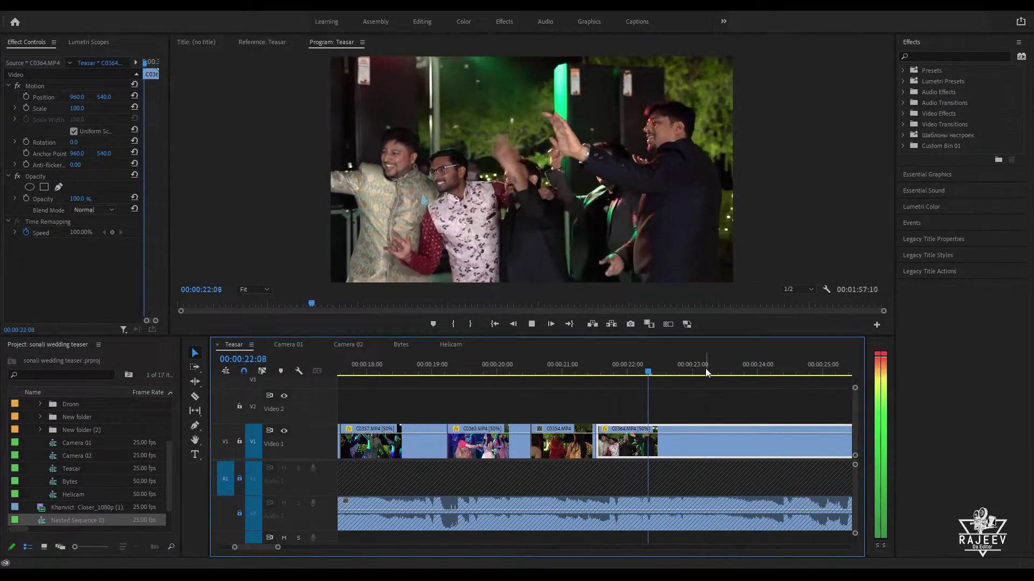
left_click(571, 368)
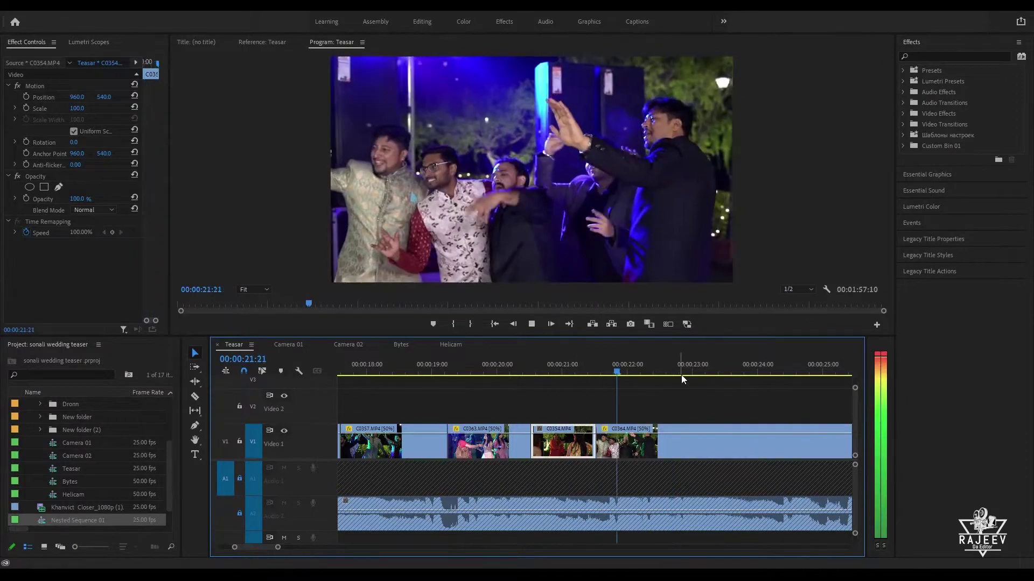
left_click_drag(681, 375, 604, 372)
key("space")
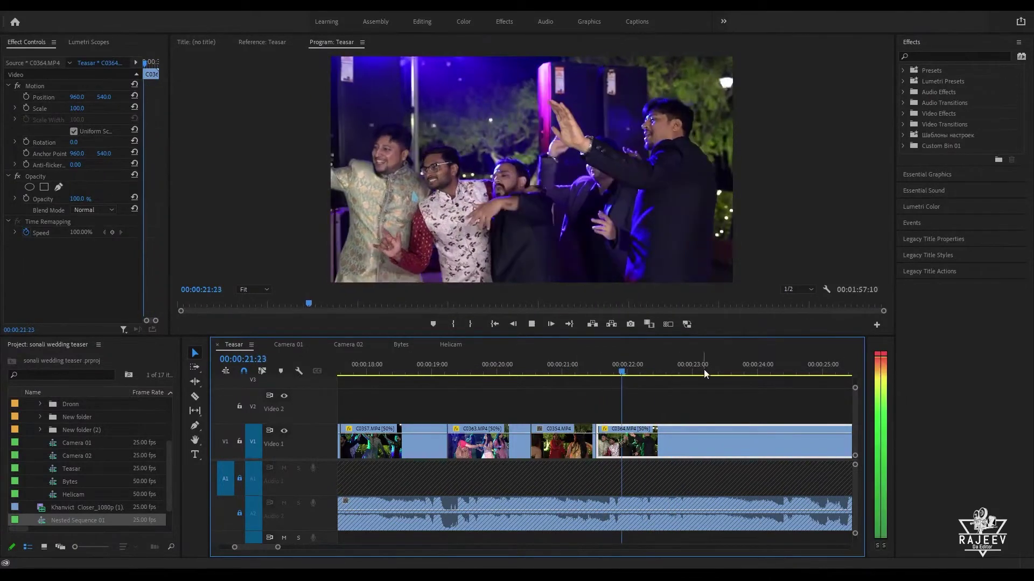
key("w")
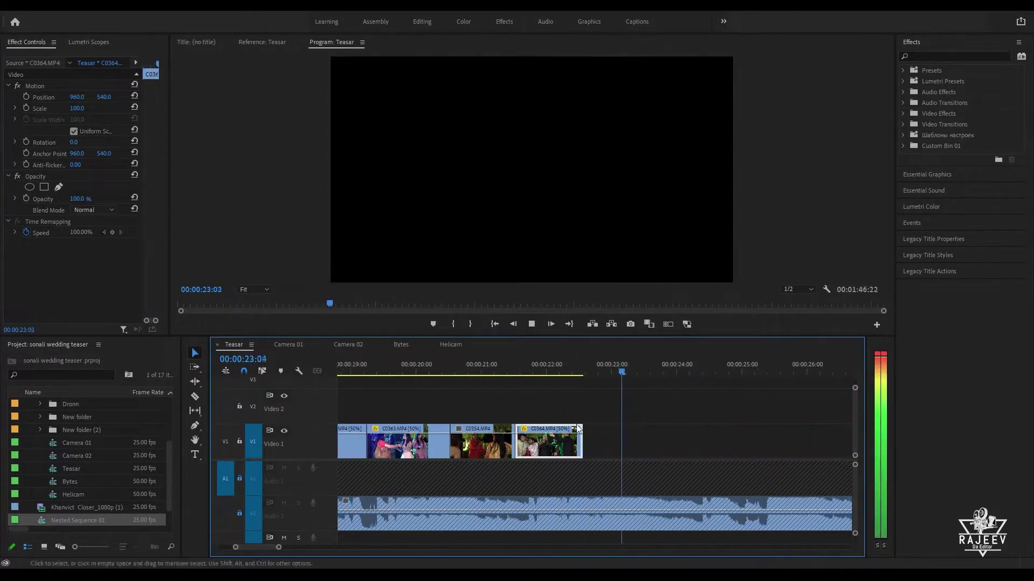
Step: Browse the Camera 02 sequence from about 03:02:10 to 03:18:47 for the next shot of the couple
left_click(350, 345)
left_click_drag(671, 366, 827, 371)
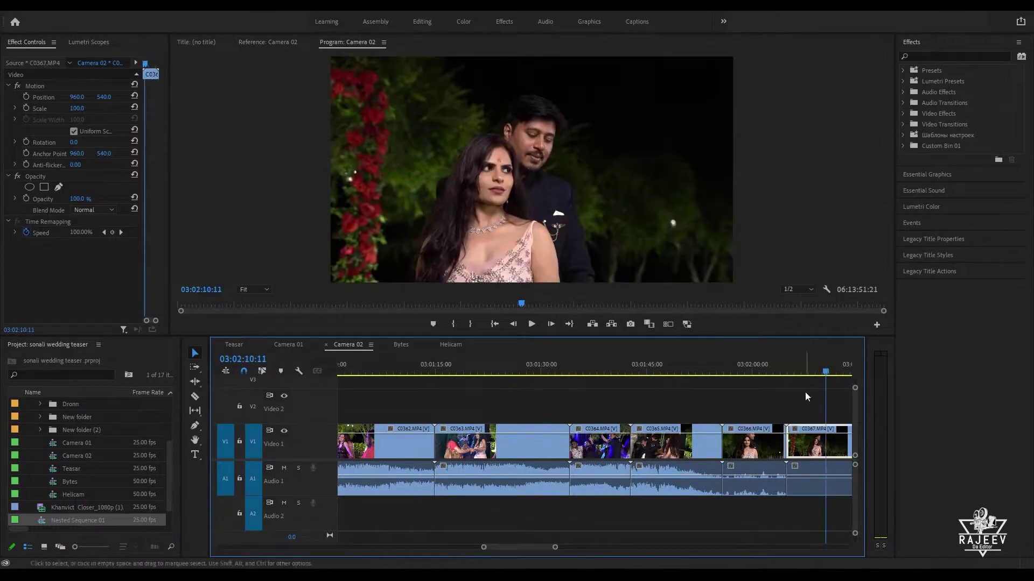
key("minus")
key("minus")
key("minus")
scroll(677, 404, "down", 6)
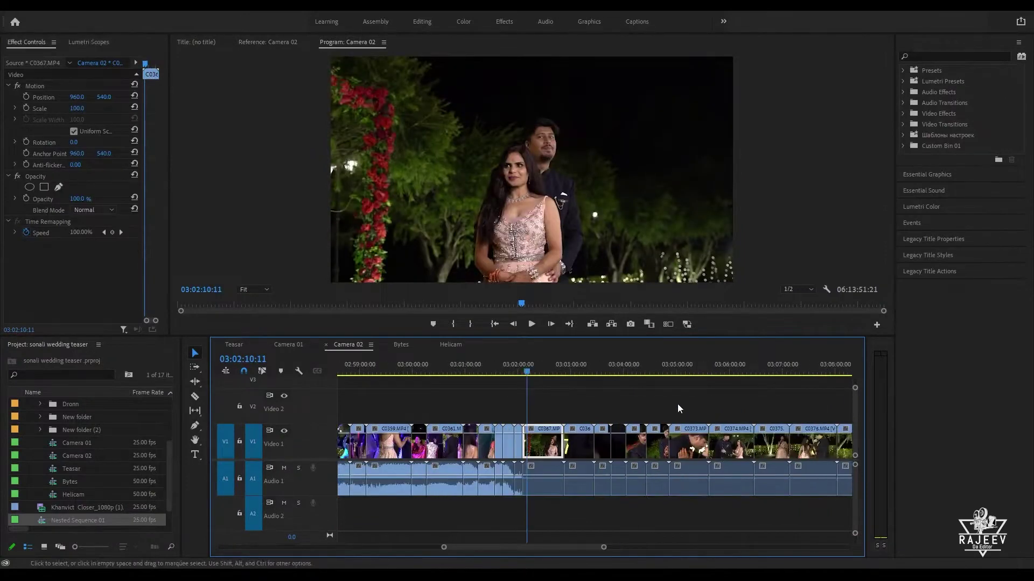
scroll(677, 448, "down", 10)
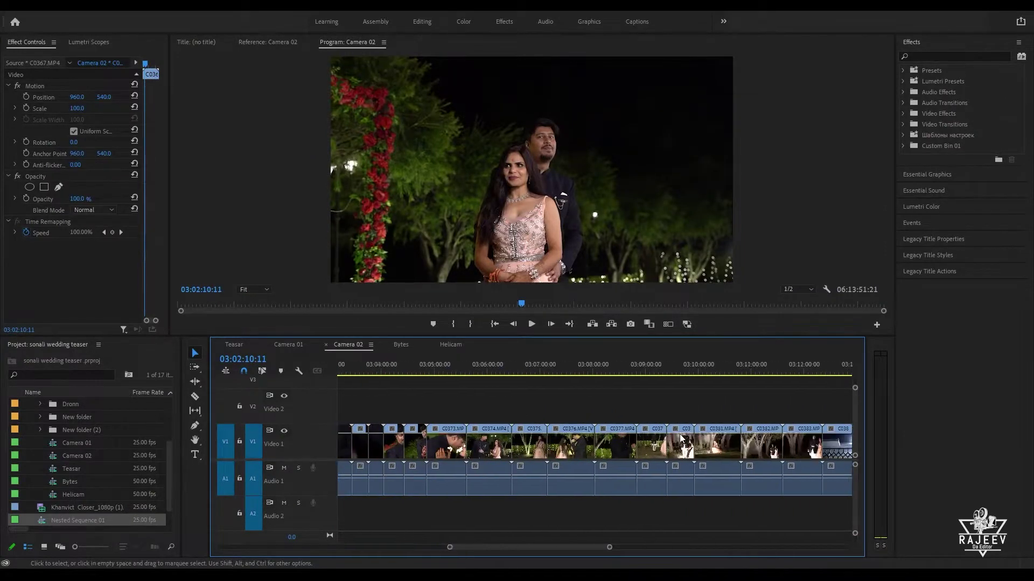
left_click_drag(679, 368, 844, 389)
key("space")
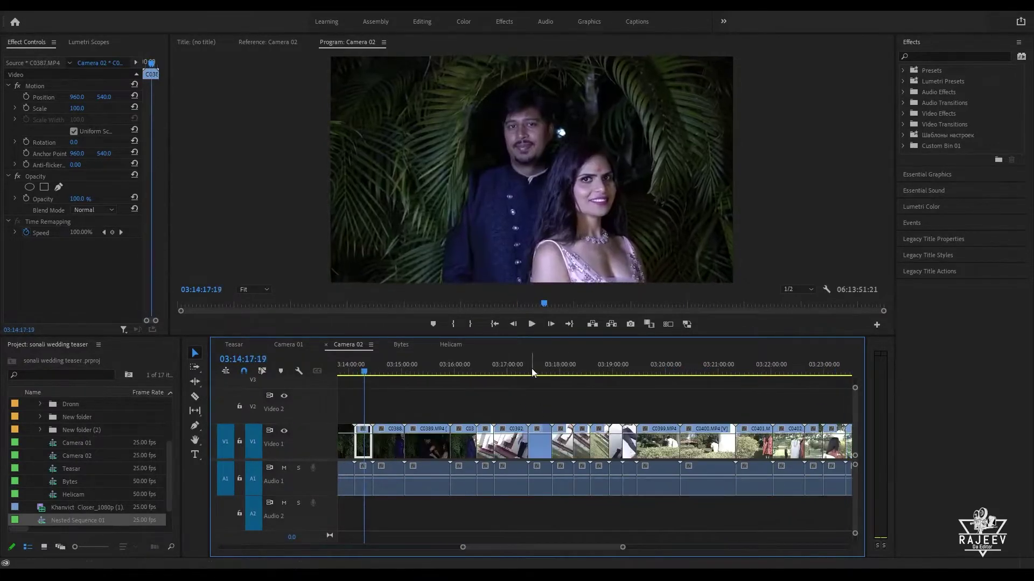
left_click(529, 371)
left_click(600, 370)
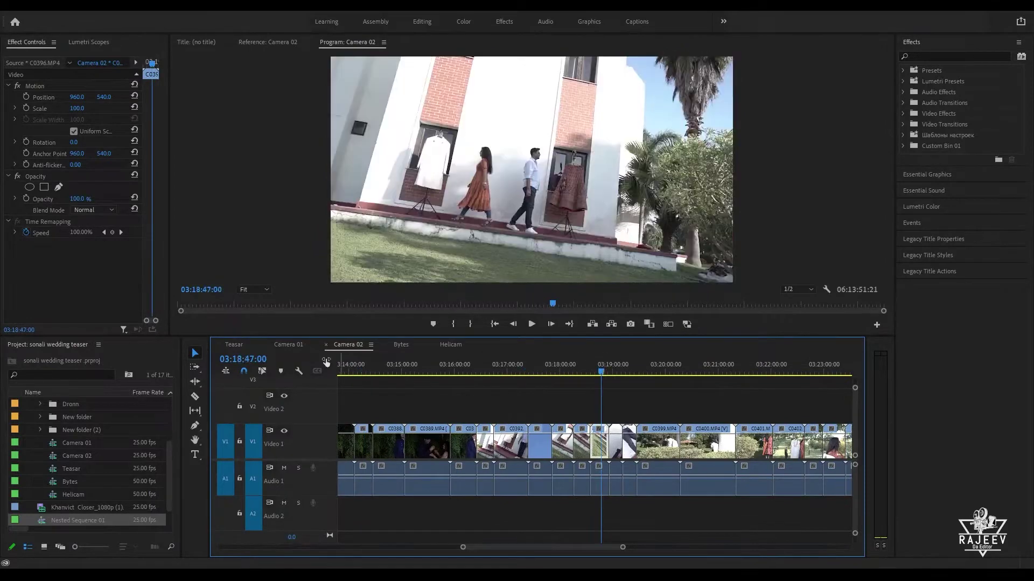
Step: Play the Teasar music from the end of C0364 into the empty section up to 00:00:25:17
left_click(240, 344)
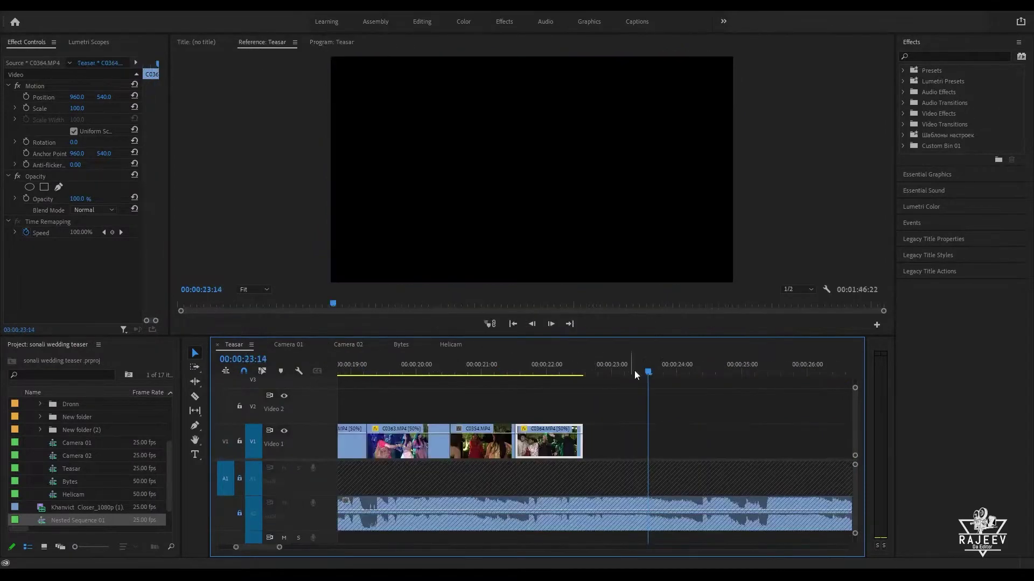
key("space")
left_click(575, 371)
key("space")
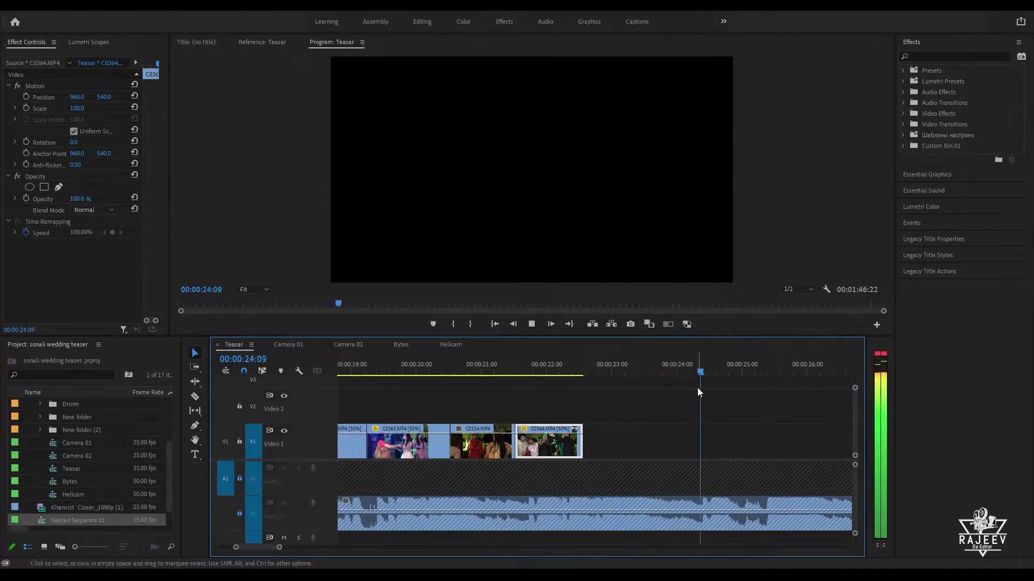
scroll(773, 442, "down", 1)
key("space")
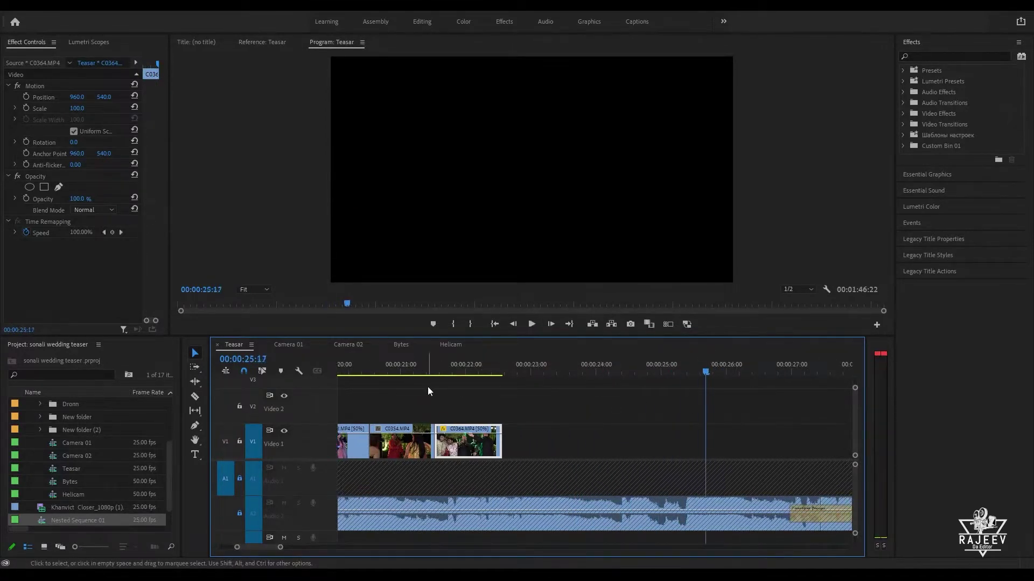
left_click(478, 371)
Step: Find clip C0423 of the couple on the lawn in Camera 02 and add it to Teasar after C0364 at 00:00:22:14
left_click(353, 344)
left_click_drag(660, 373, 850, 372)
key("space")
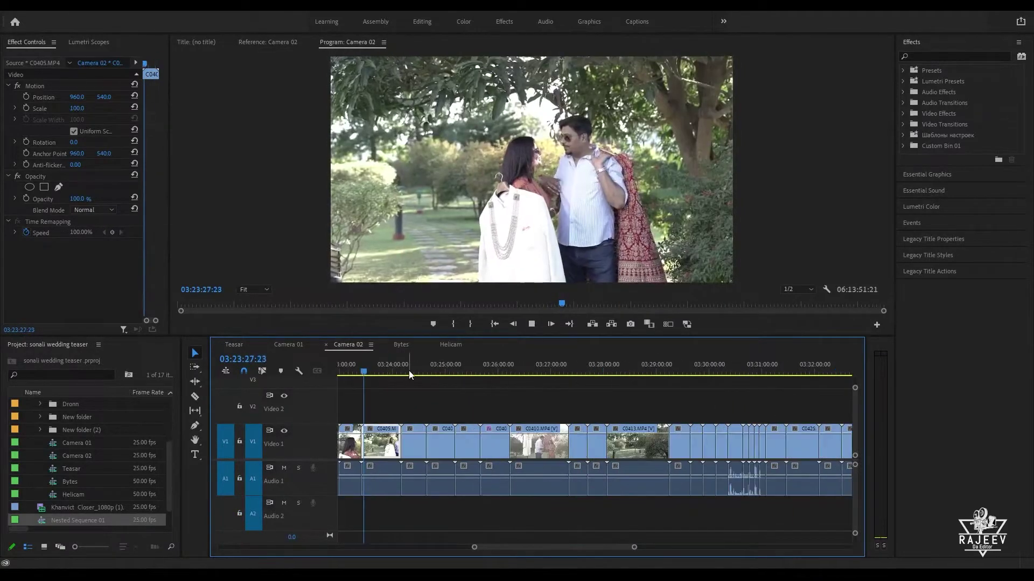
left_click(448, 370)
left_click_drag(526, 363, 428, 423)
key("=")
key("=")
left_click_drag(619, 374, 706, 377)
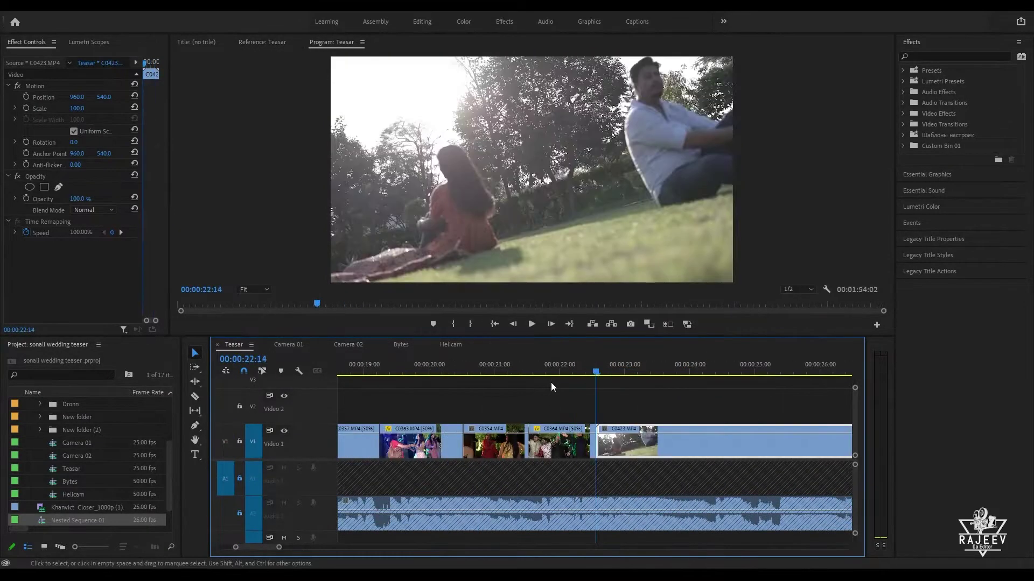
Step: Ripple-trim the beginning of clip C0423 and review the rest of the shot up to where the couple lies down
key("space")
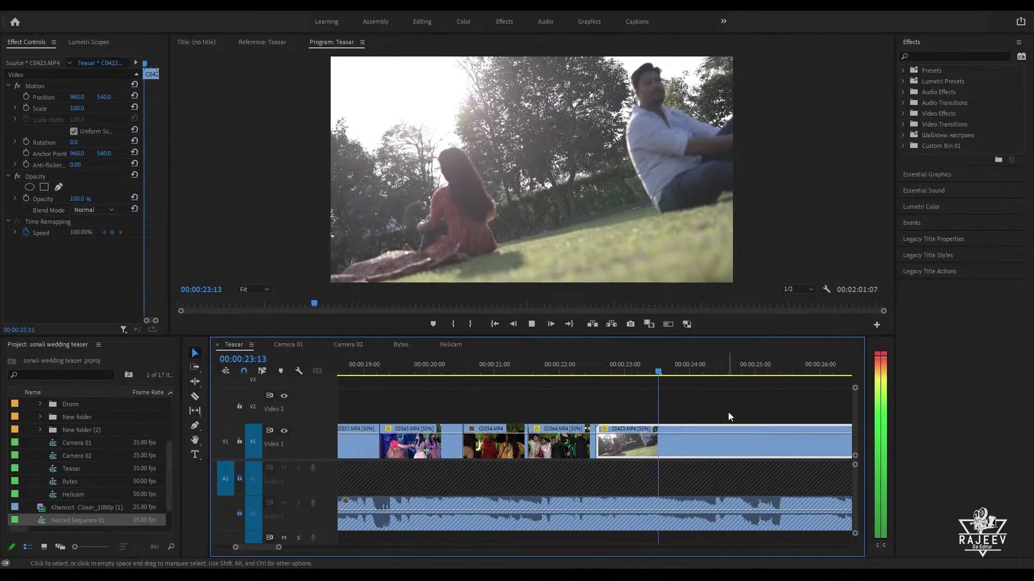
left_click_drag(619, 371, 705, 376)
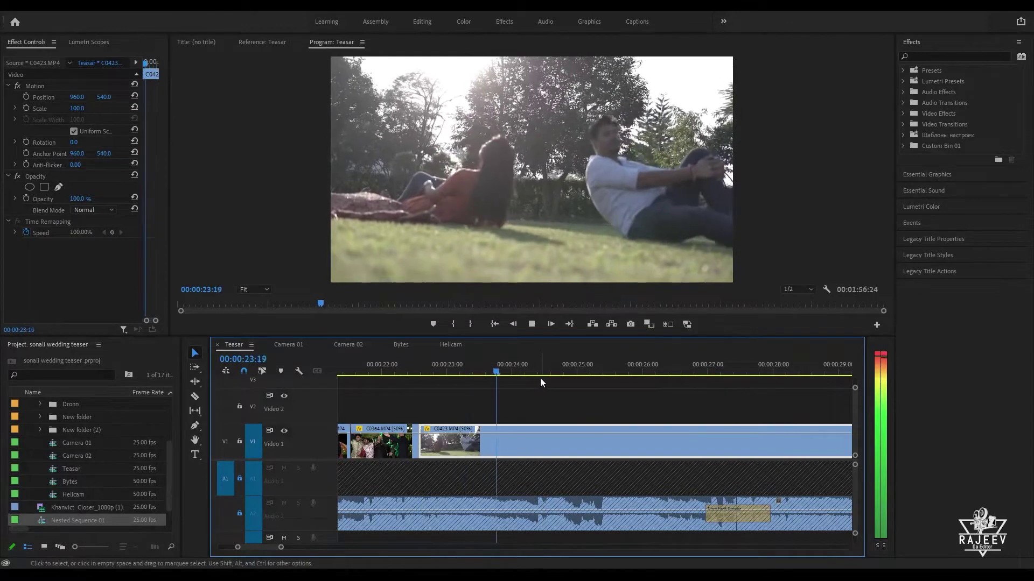
key("space")
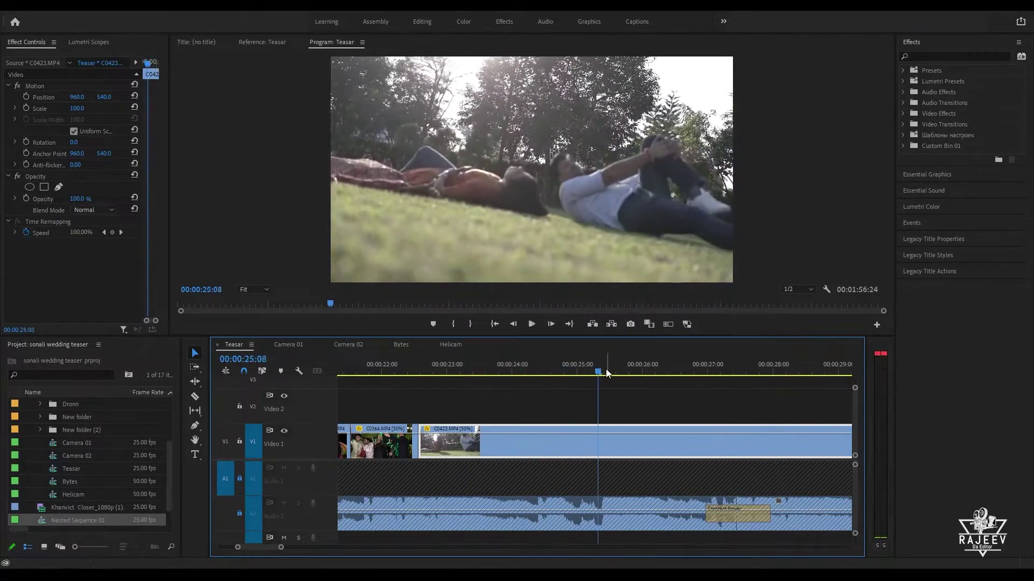
left_click(752, 371)
left_click_drag(754, 373, 706, 407)
key("Up")
key("Up")
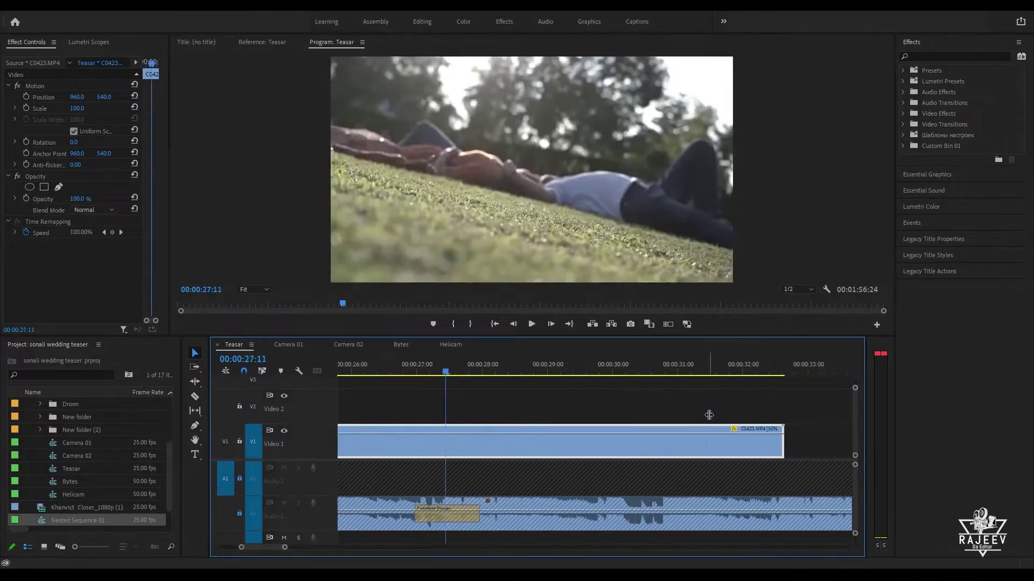
Step: Play clip C0423 from its start and ripple-trim its end at 00:00:24:22
key("space")
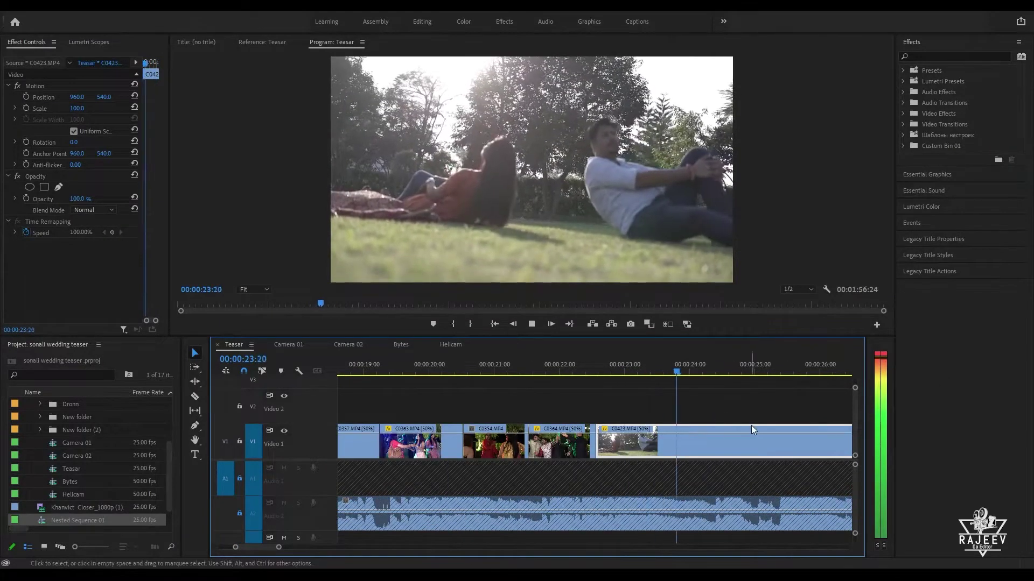
key("space")
key("space")
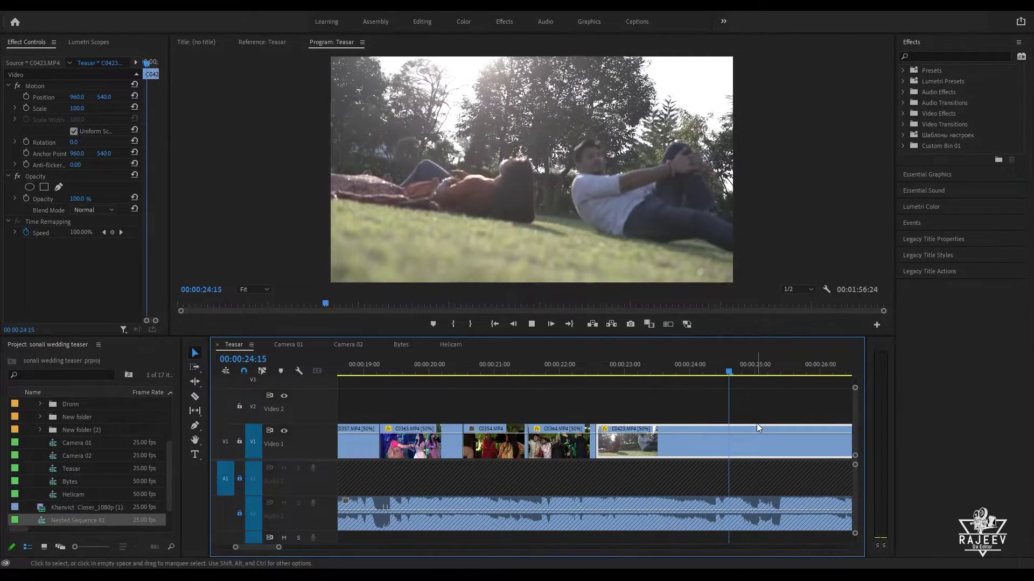
key("space")
left_click(749, 373)
key("w")
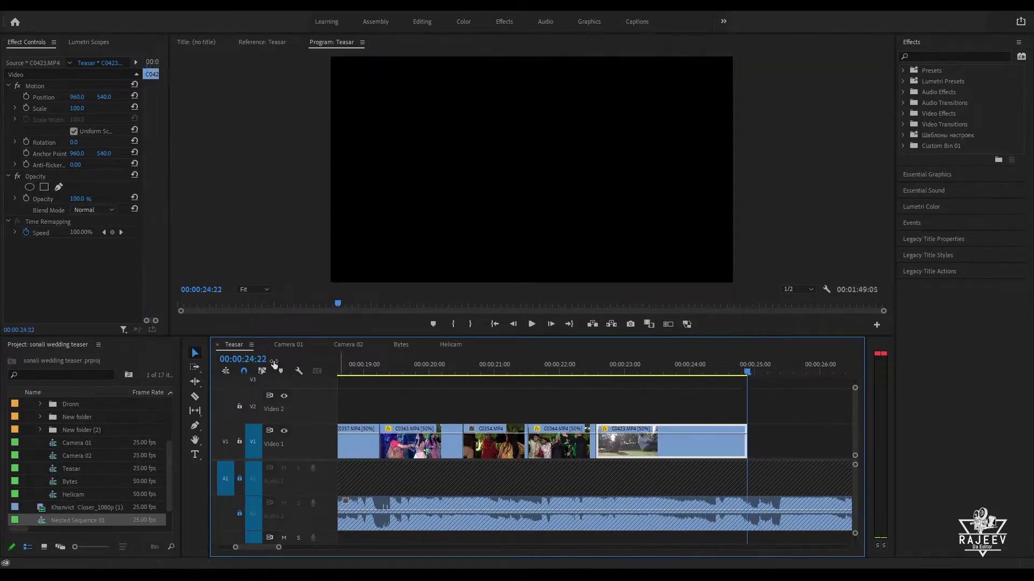
Step: Browse the yellow-dress ceremony footage in Camera 01 and replay the cut from C0364 to C0423 in Teasar
left_click(291, 345)
left_click_drag(516, 364, 831, 359)
key("space")
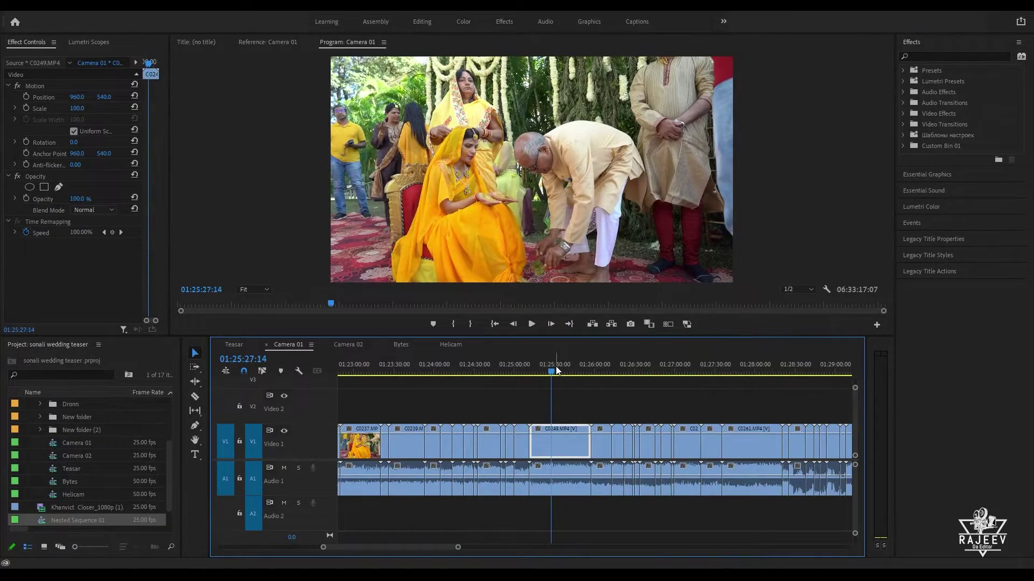
left_click_drag(556, 366, 742, 371)
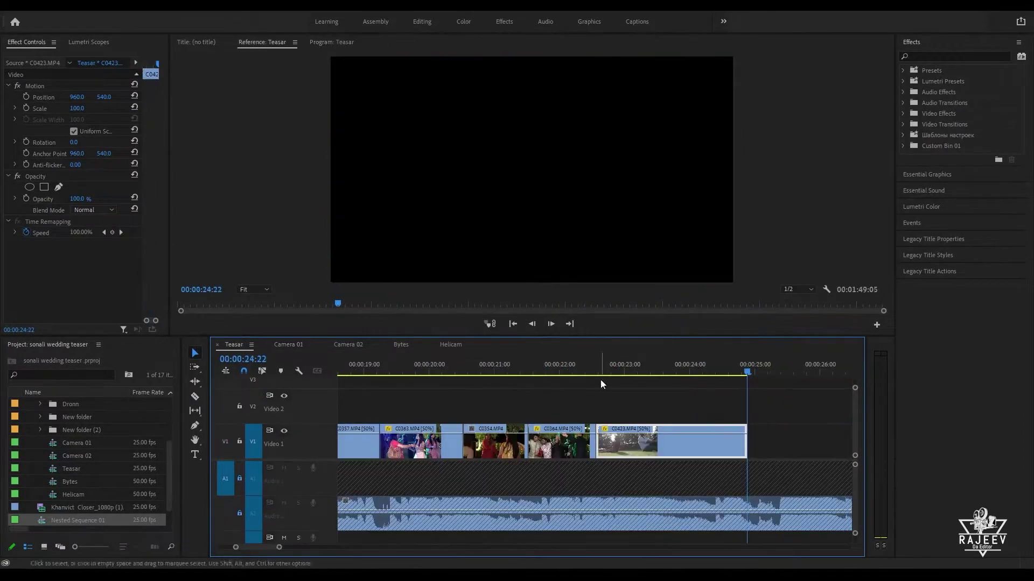
left_click(535, 367)
left_click(597, 368)
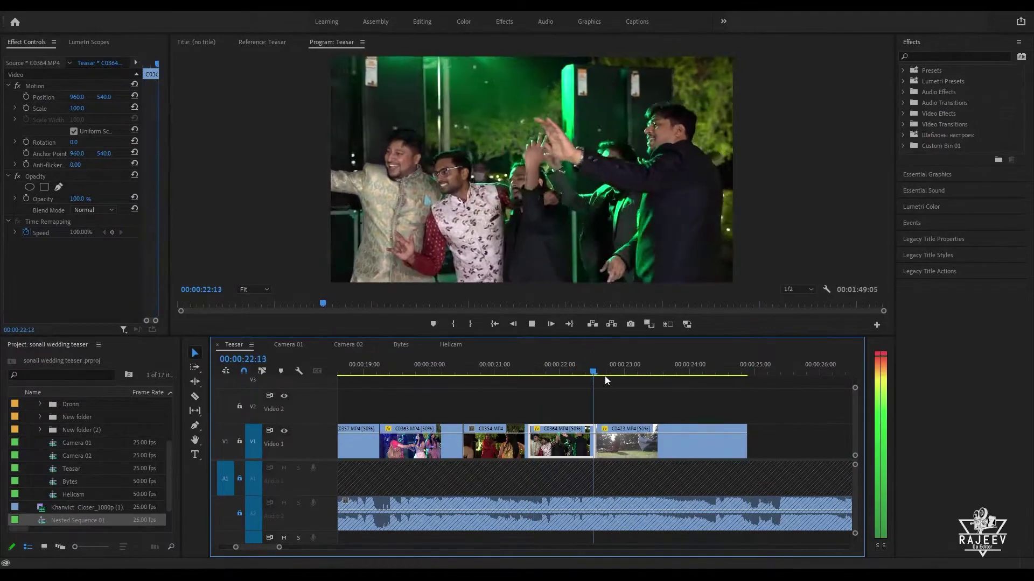
Step: Browse the later part of the Camera 02 sequence, past 05:15:00:00, for further wedding shots of the couple
left_click(348, 345)
scroll(713, 457, "down", 15)
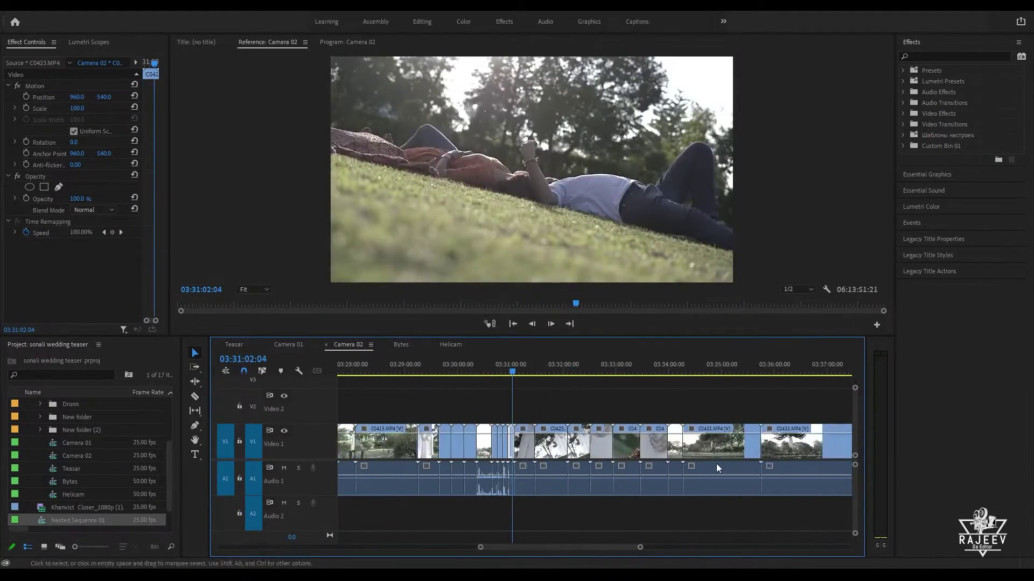
scroll(698, 440, "down", 4)
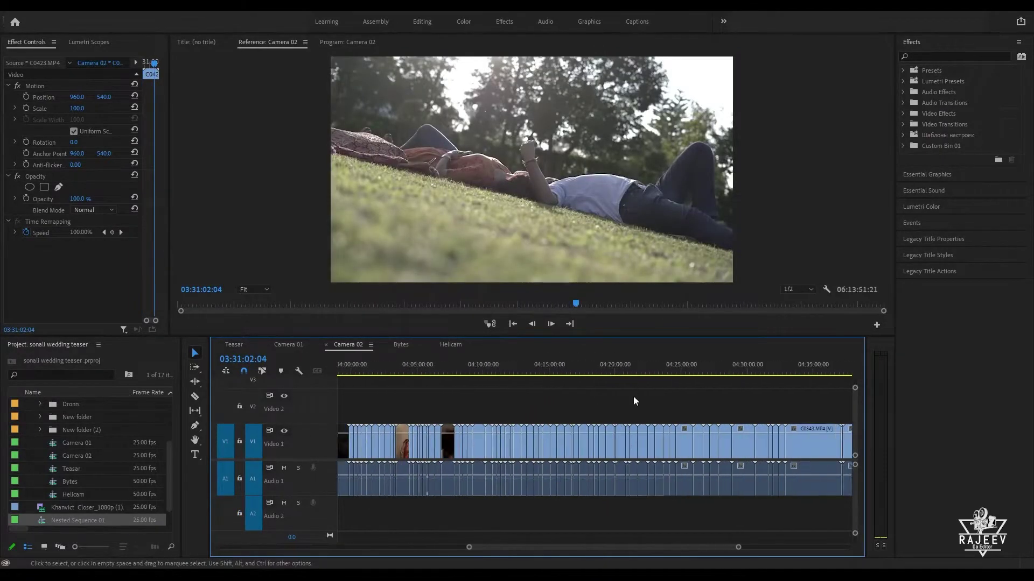
left_click_drag(530, 367, 845, 372)
key("space")
left_click(491, 367)
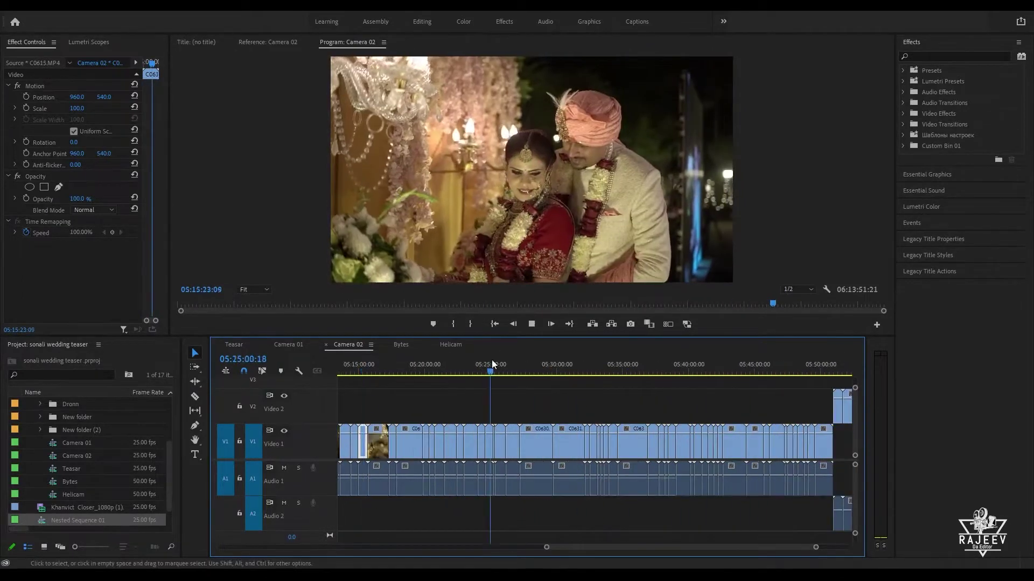
left_click_drag(565, 364, 742, 371)
left_click_drag(631, 393, 412, 401)
Step: Review the outdoor yellow-dress celebration and dance footage in Camera 01 from about 01:28:00:00 onward
left_click(291, 345)
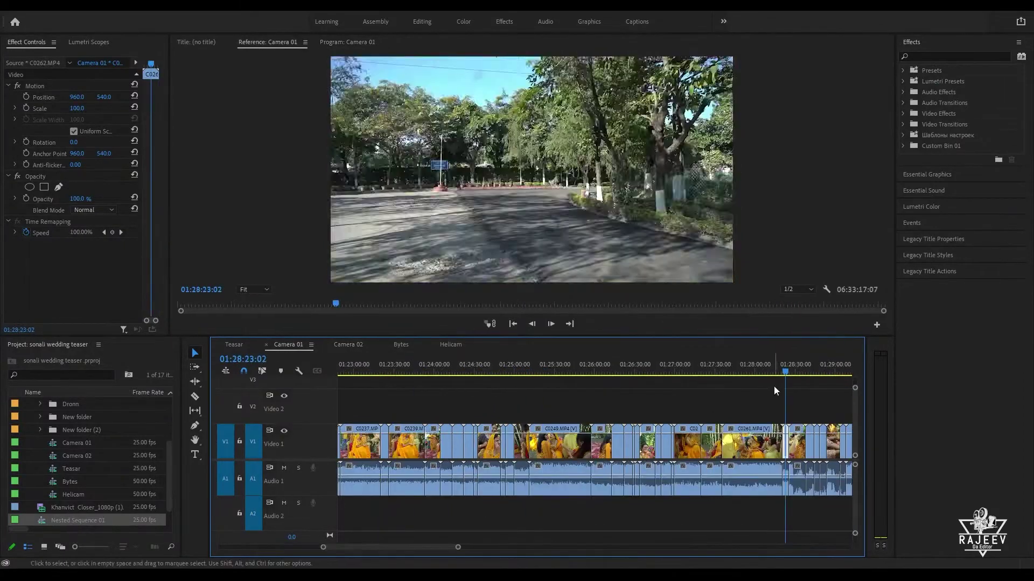
left_click_drag(804, 364, 765, 379)
key("equal")
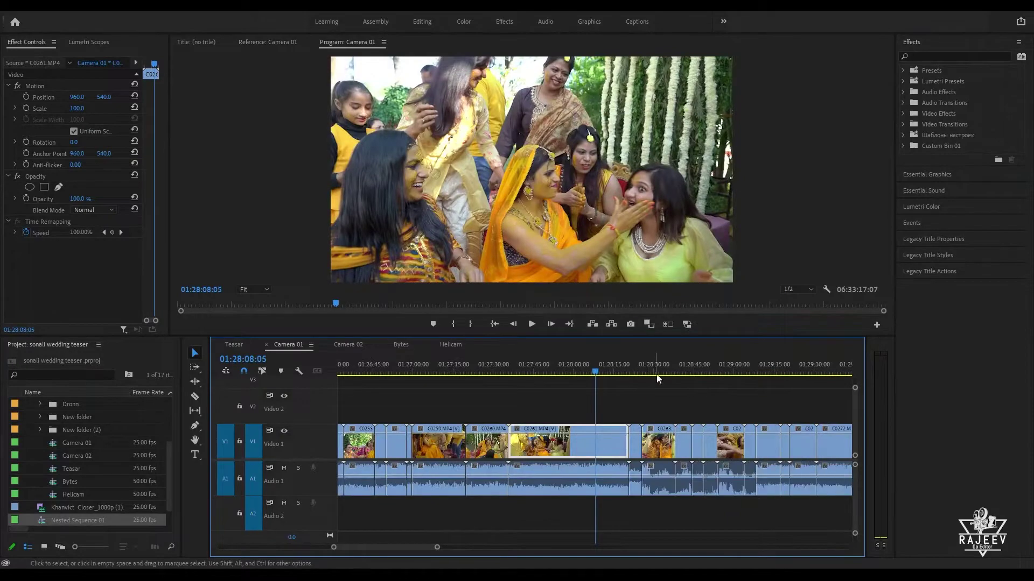
left_click(642, 367)
key("space")
left_click_drag(664, 381, 852, 385)
key("space")
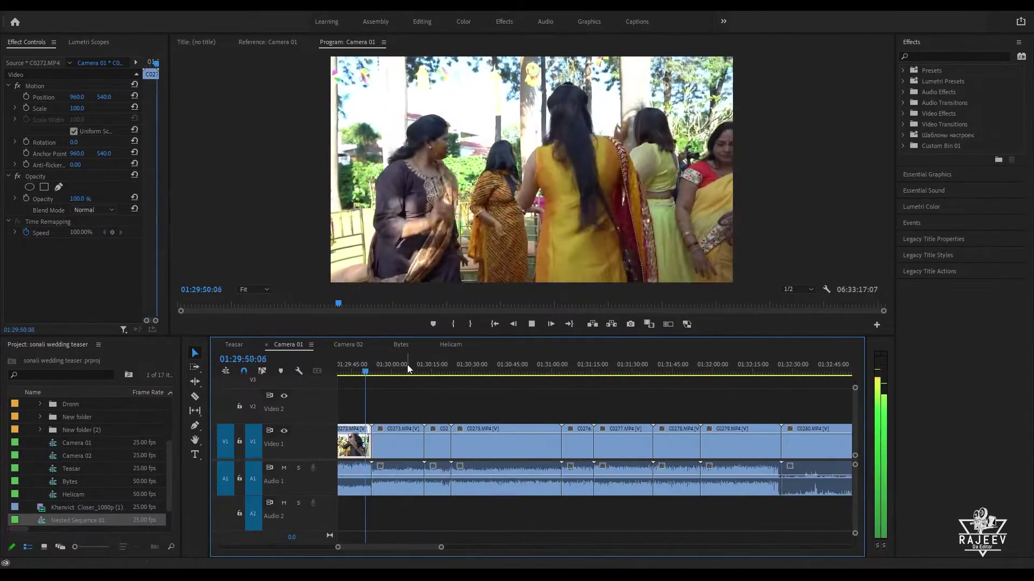
left_click_drag(398, 370, 572, 391)
key("space")
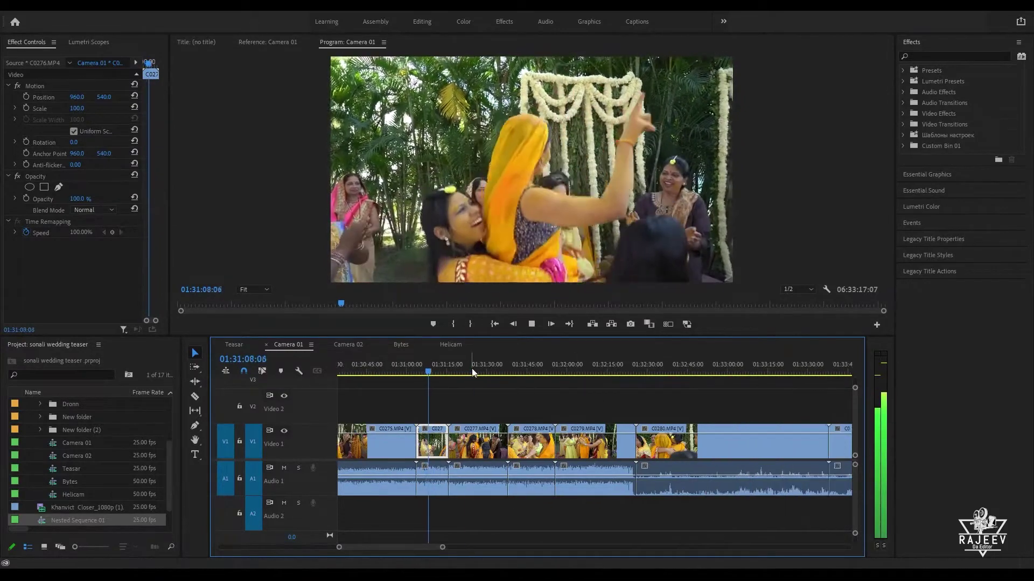
left_click_drag(472, 368, 851, 396)
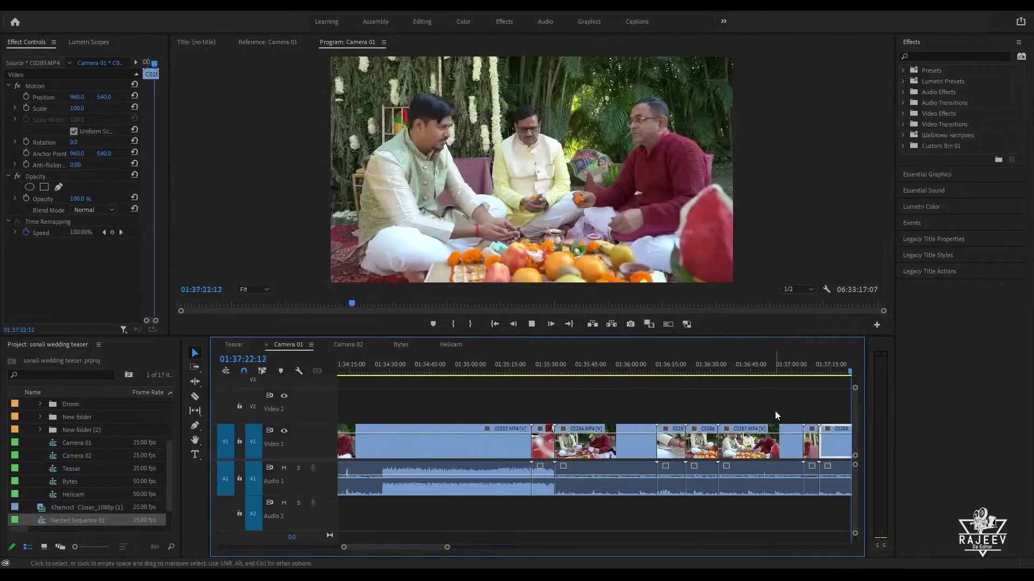
Step: Scan the garden puja ritual footage in Camera 01 from C0291 through to the green-dress twirl in C0369
left_click(447, 371)
key("minus")
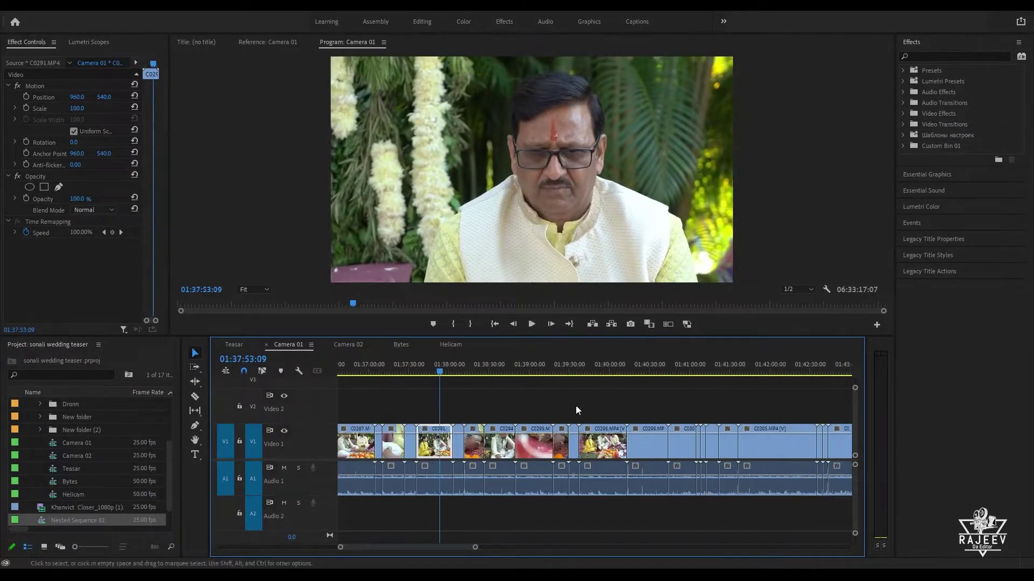
left_click_drag(357, 376, 858, 387)
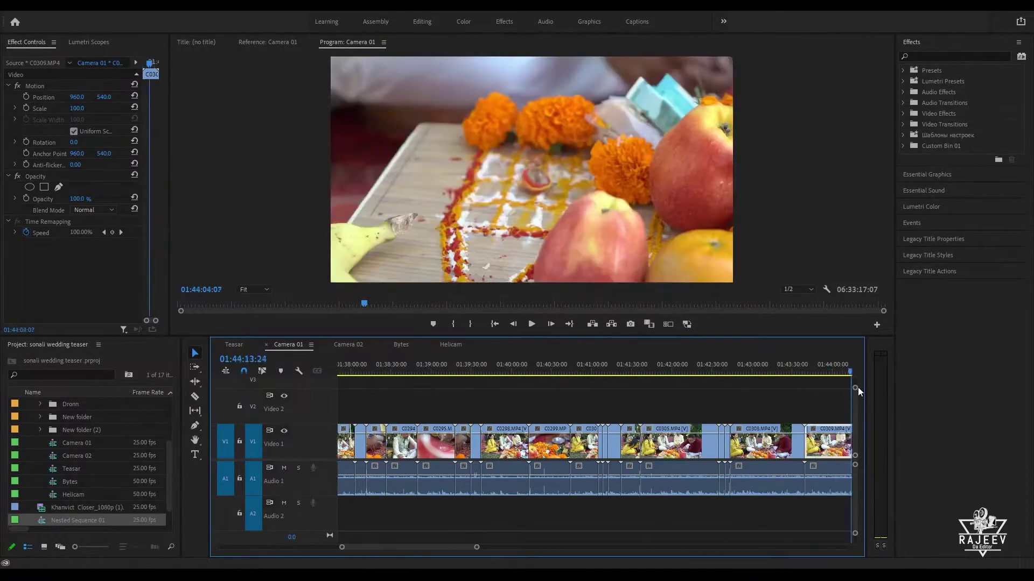
key("space")
left_click(499, 371)
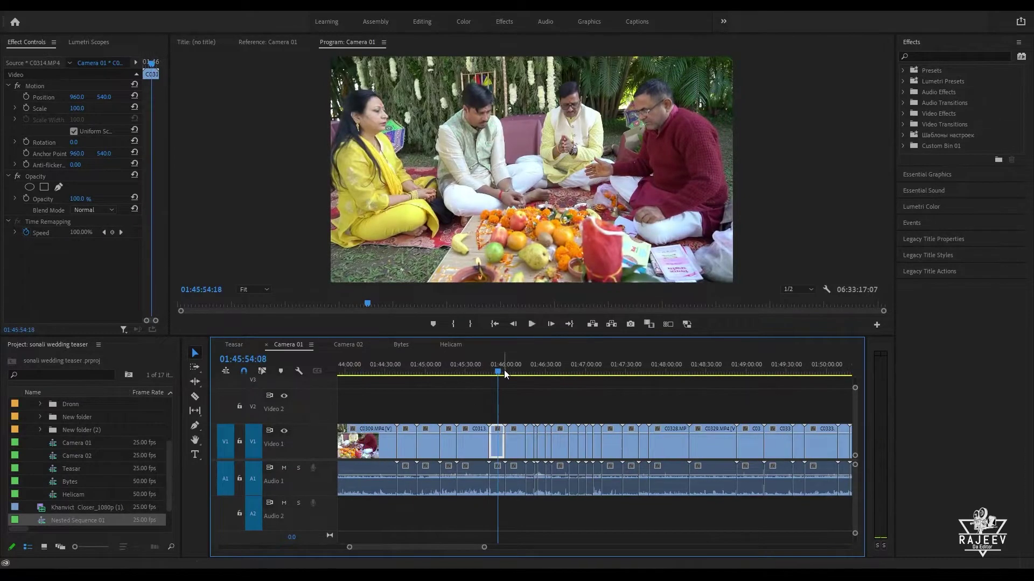
left_click_drag(685, 373, 883, 405)
key("space")
left_click(471, 361)
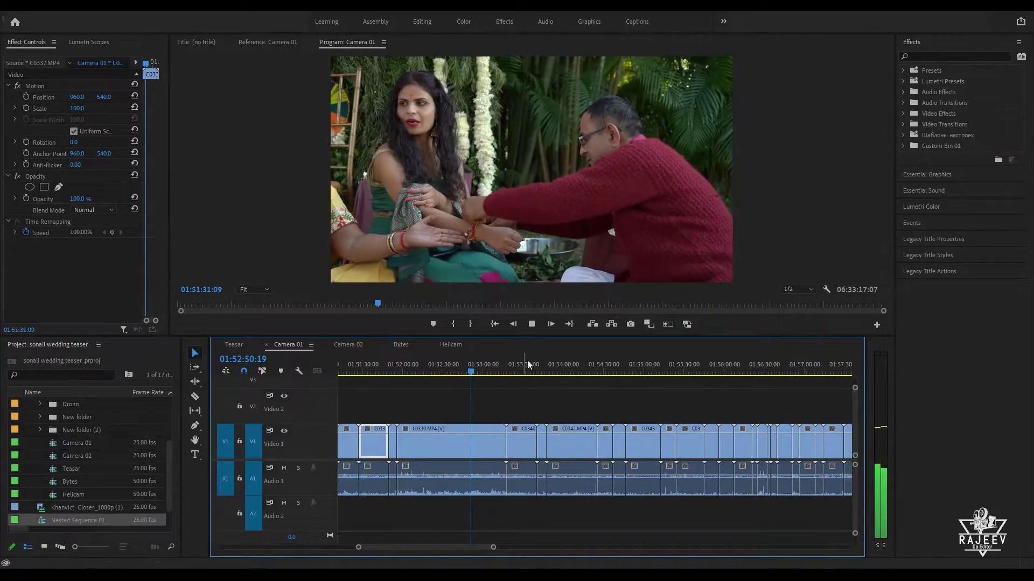
left_click_drag(569, 361, 570, 442)
key("space")
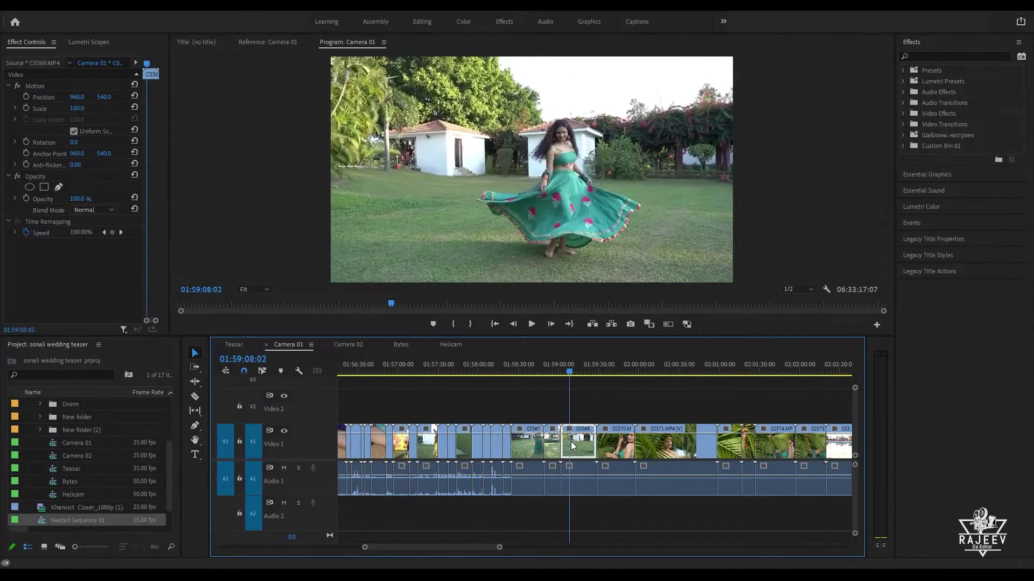
Step: Play the green-dress twirl in C0369 and scan the bride's garden portraits past C0375 in Camera 01
key("space")
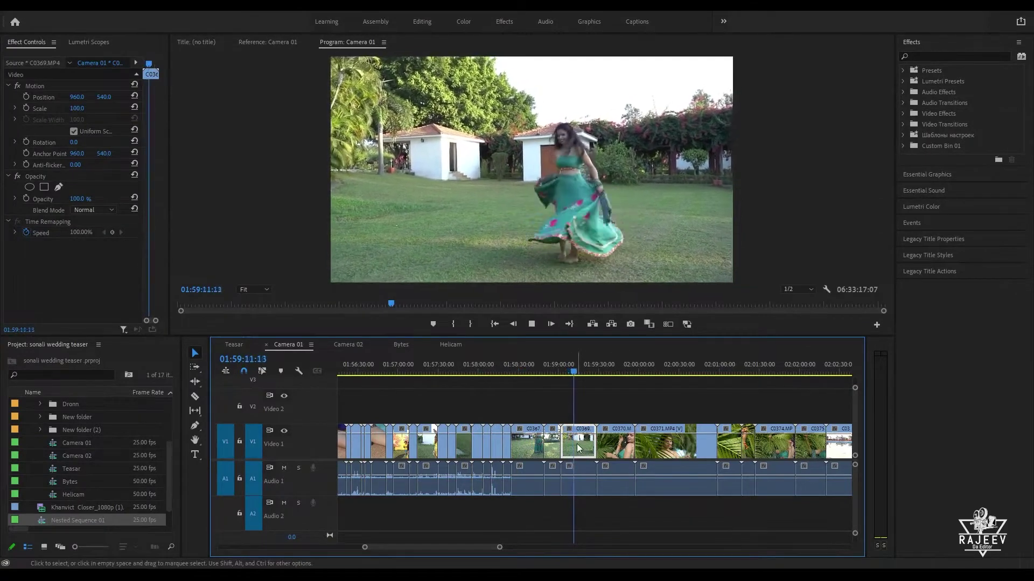
left_click_drag(580, 370, 816, 412)
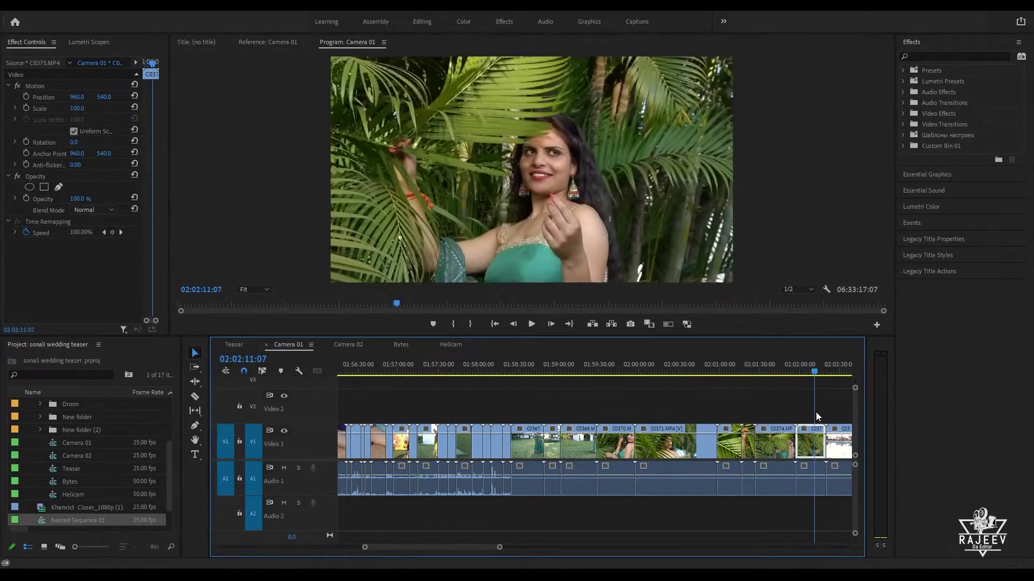
key("space")
left_click_drag(724, 365, 850, 381)
Step: Find the poolside green-dress clip C0378 in Camera 01 and insert it after C0364 in Teasar at 00:00:22:14
mouse_move(386, 367)
left_mouse_down()
mouse_move(403, 370)
mouse_move(383, 381)
left_mouse_up()
key("space")
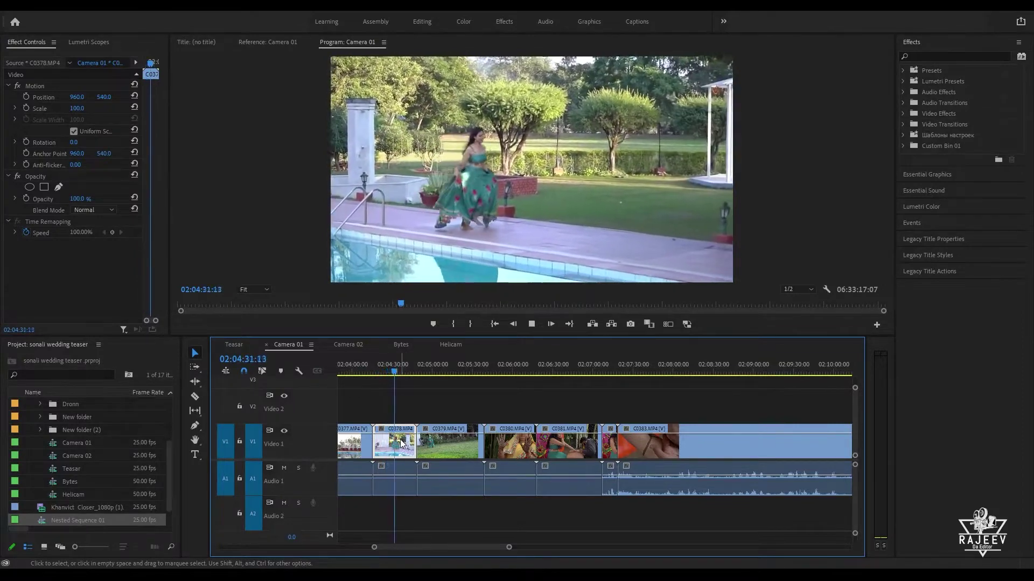
left_click(234, 344)
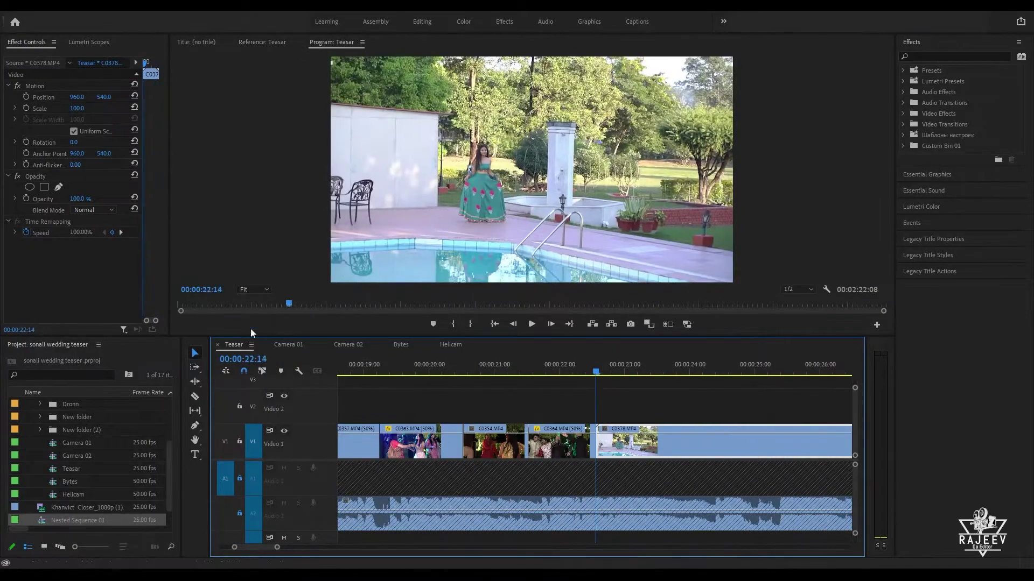
Step: Browse Camera 01 from the hennaed-hands clip C0380 through the mehndi close-ups of C0383 and the footage after it
left_click_drag(428, 366, 526, 445)
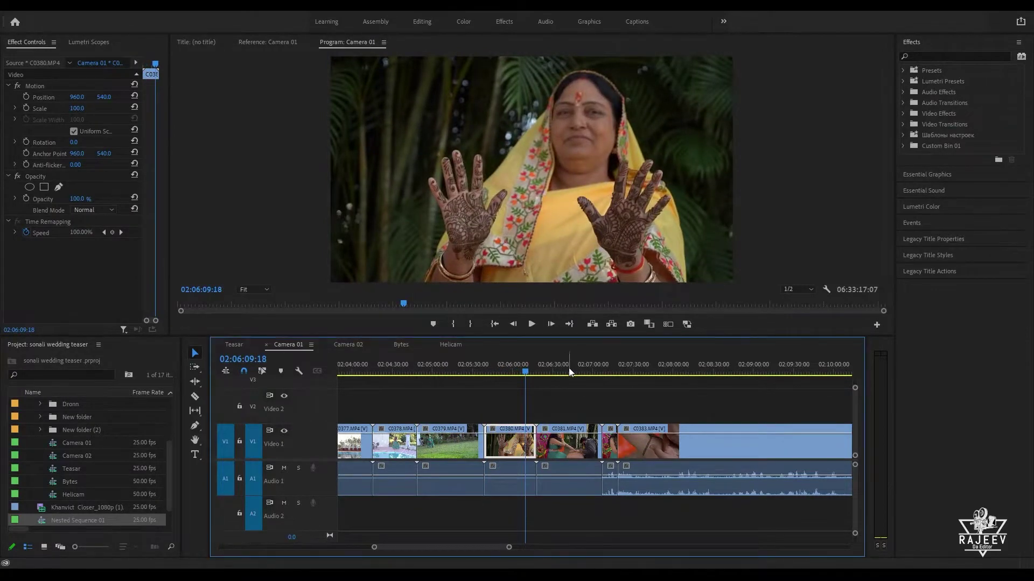
left_click_drag(570, 372, 873, 400)
key("space")
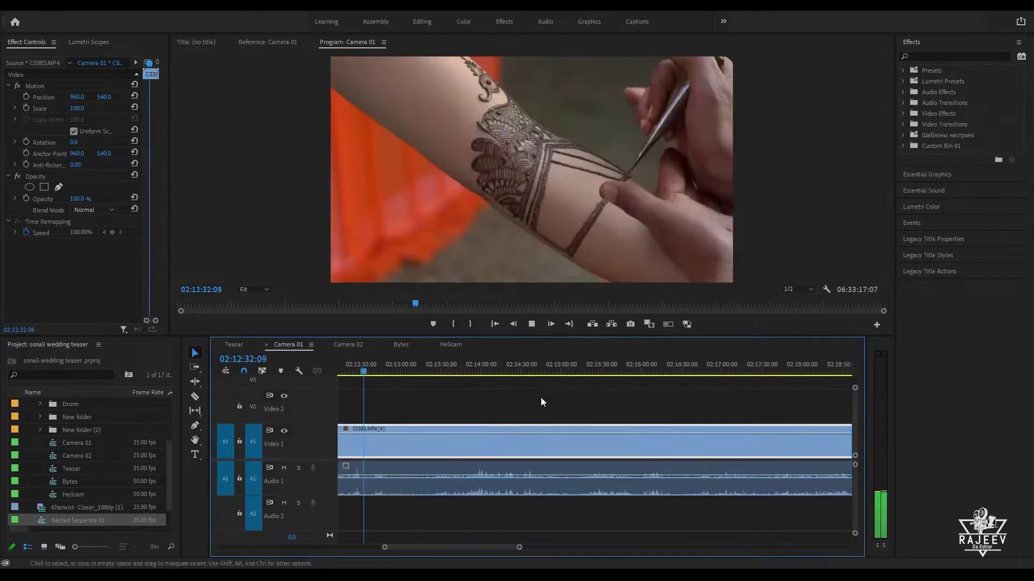
left_click(549, 363)
key("minus")
key("minus")
key("minus")
left_click_drag(660, 365, 842, 384)
key("space")
Step: Insert the hennaed-hands clip C0380 into Teasar between C0364 and C0378 at 00:00:22:14
scroll(829, 393, "down", 5)
left_click_drag(386, 366, 473, 399)
left_click(233, 345)
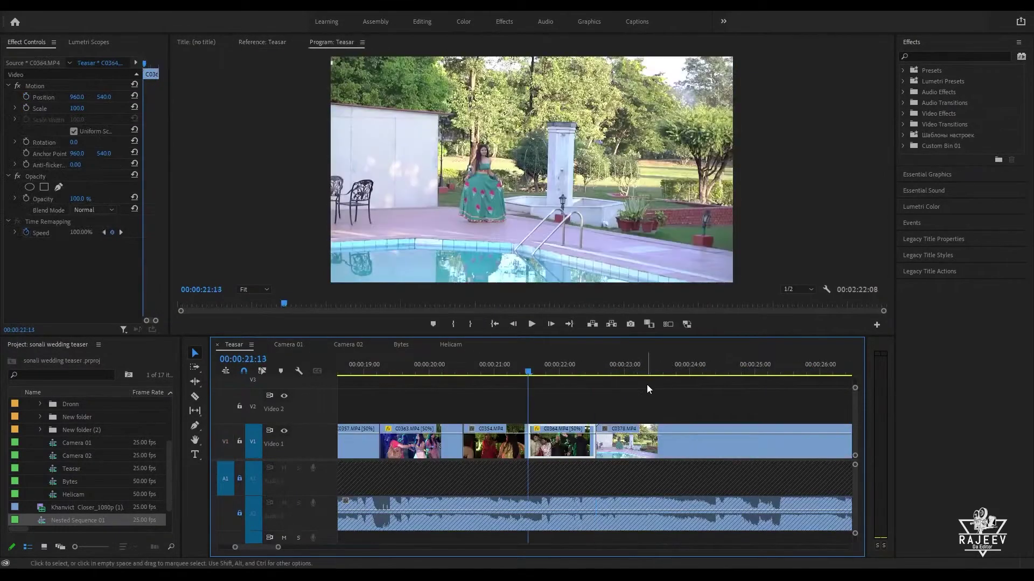
key("Down")
key("ctrl+shift+v")
key("Up")
key("Up")
key("Up")
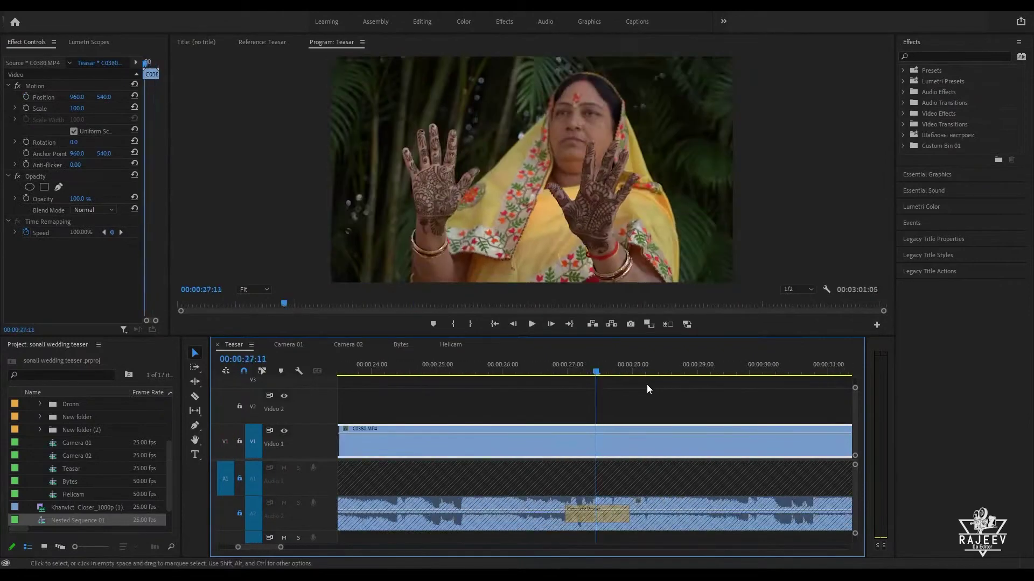
key("Up")
Step: Try clip C0380 at 50% speed in Teasar and play through the slowed shot
key("ctrl+r")
type("50")
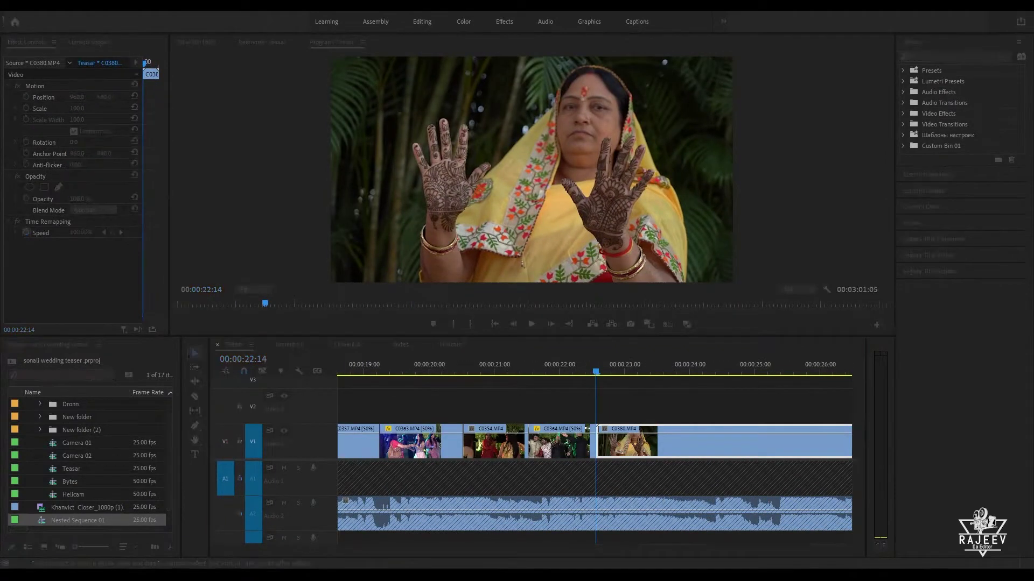
key("Return")
key("space")
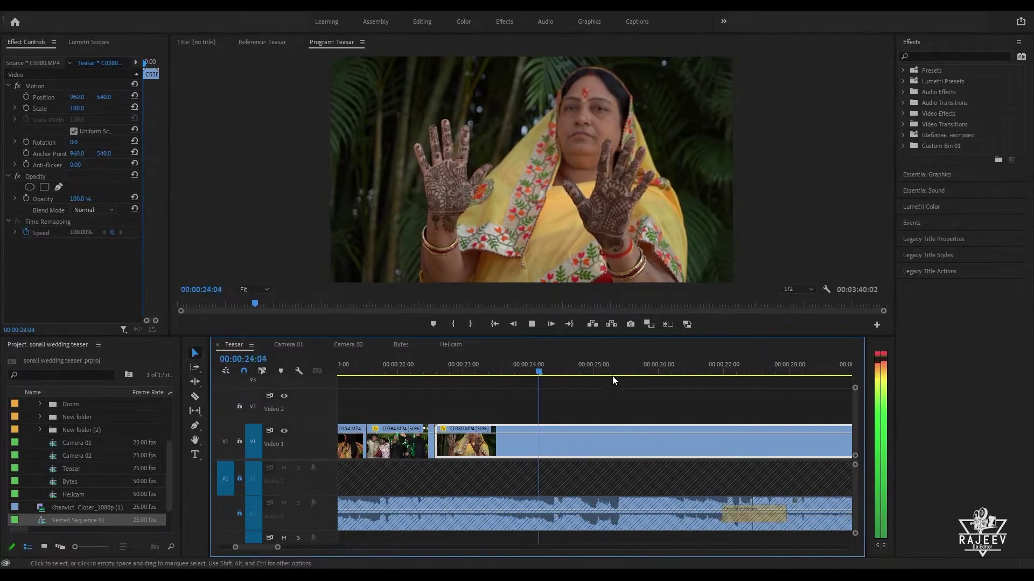
left_click(683, 371)
left_click_drag(690, 372, 627, 370)
key("Up")
key("space")
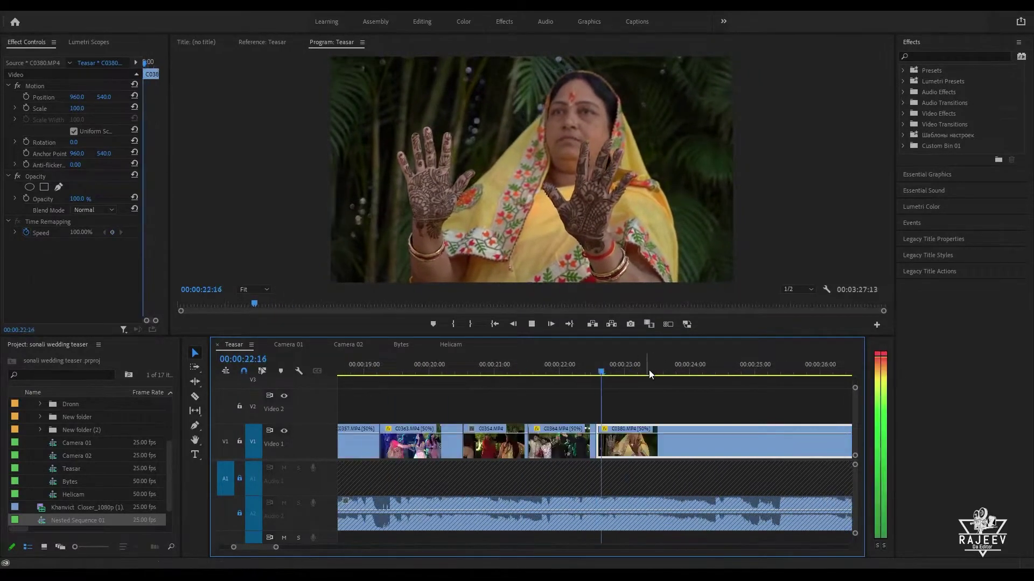
left_click_drag(674, 372, 934, 382)
key("space")
key("space")
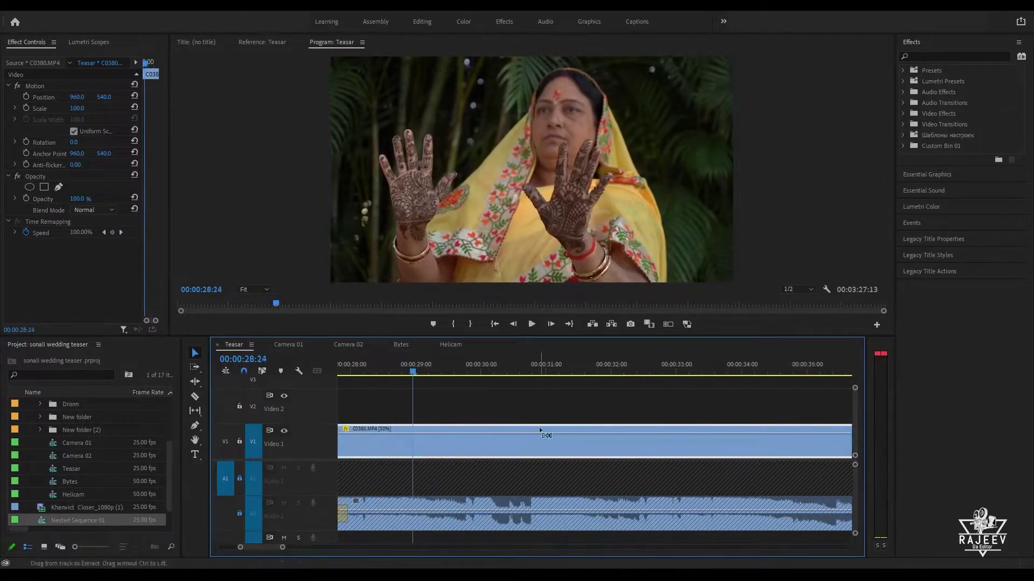
Step: Restore clip C0380 to 100% speed and play it from its start
key("ctrl+r")
type("100")
key("Return")
key("Up")
key("space")
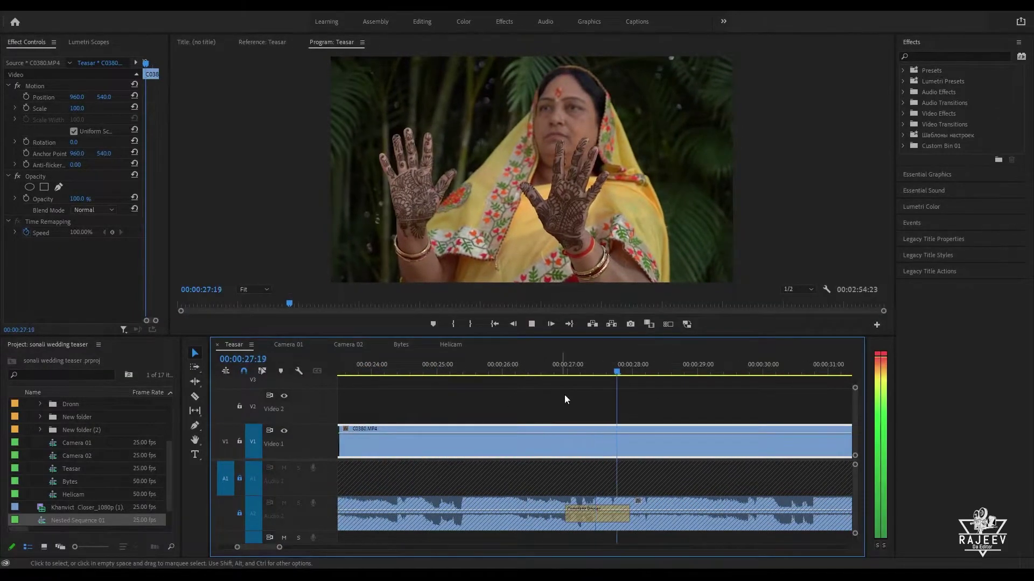
Step: Ripple-trim the beginning of clip C0380 in two passes so it starts on the hands being raised
left_click_drag(705, 370, 912, 376)
key("space")
left_click_drag(451, 371, 823, 373)
key("q")
key("space")
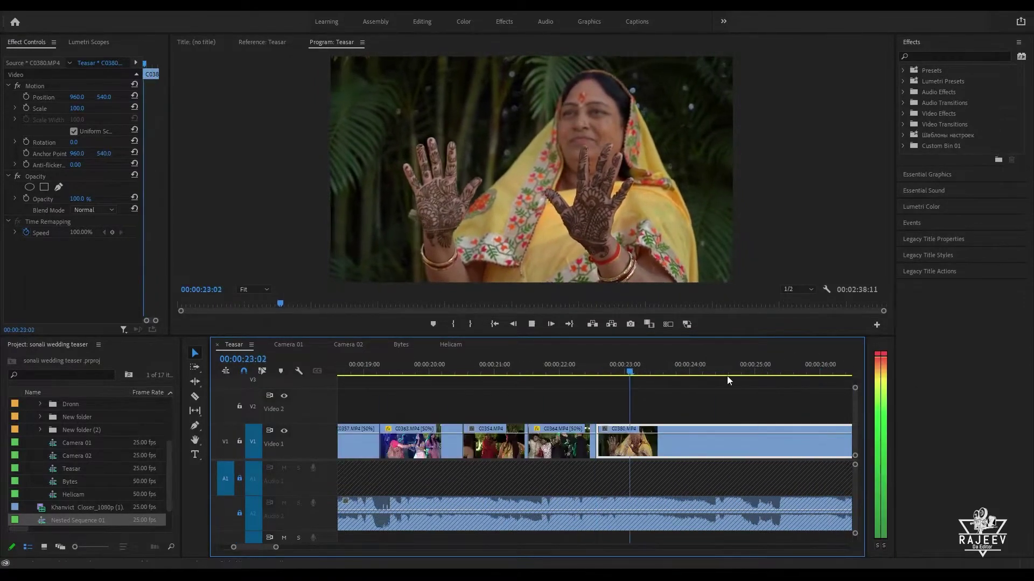
scroll(632, 387, "down", 2)
left_click_drag(640, 371, 459, 380)
key("Up")
key("space")
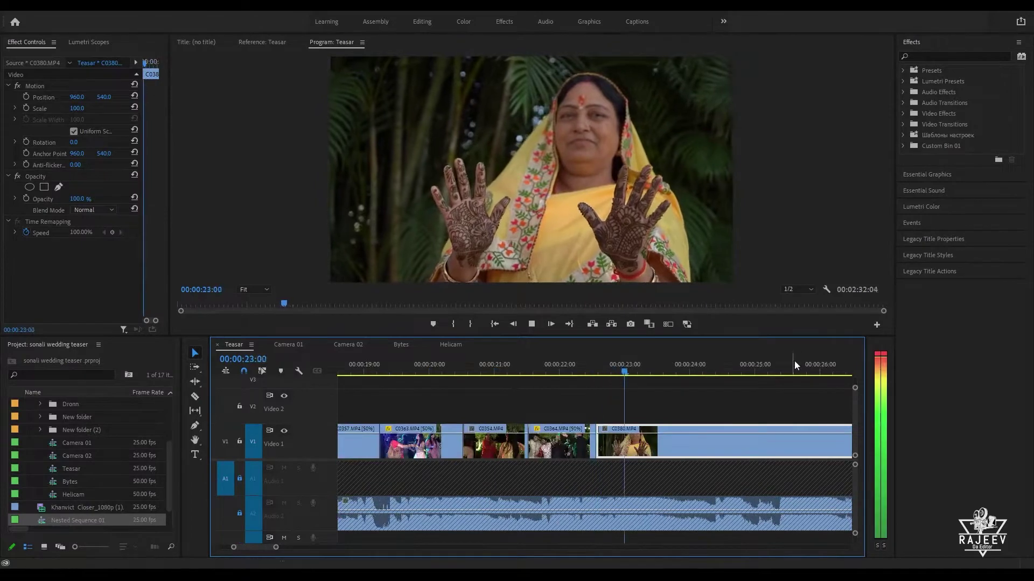
Step: Play the cut from C0364 into C0380, ripple-trim the end of C0380 and check the start of C0378
key("space")
left_click(548, 364)
key("space")
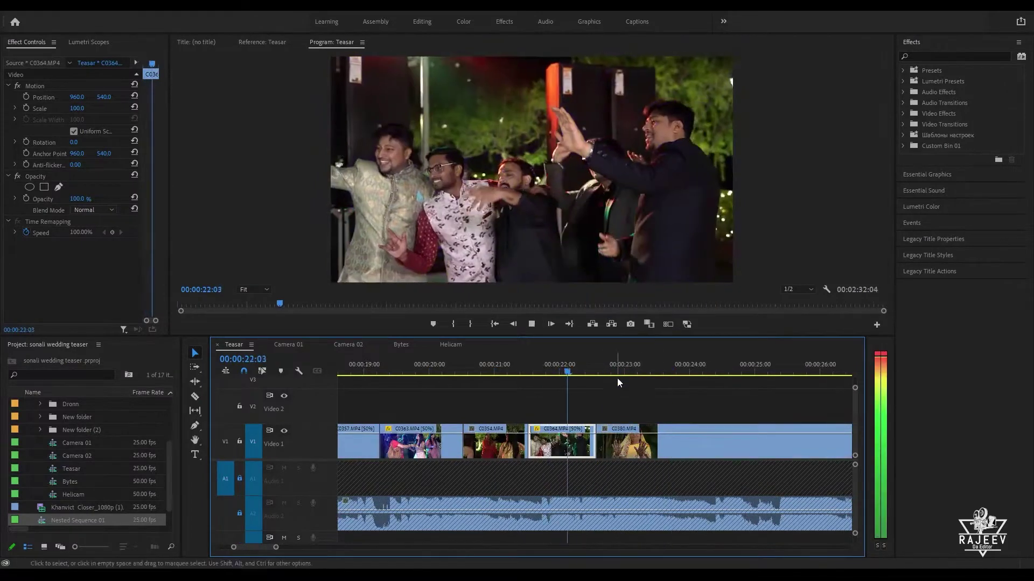
key("w")
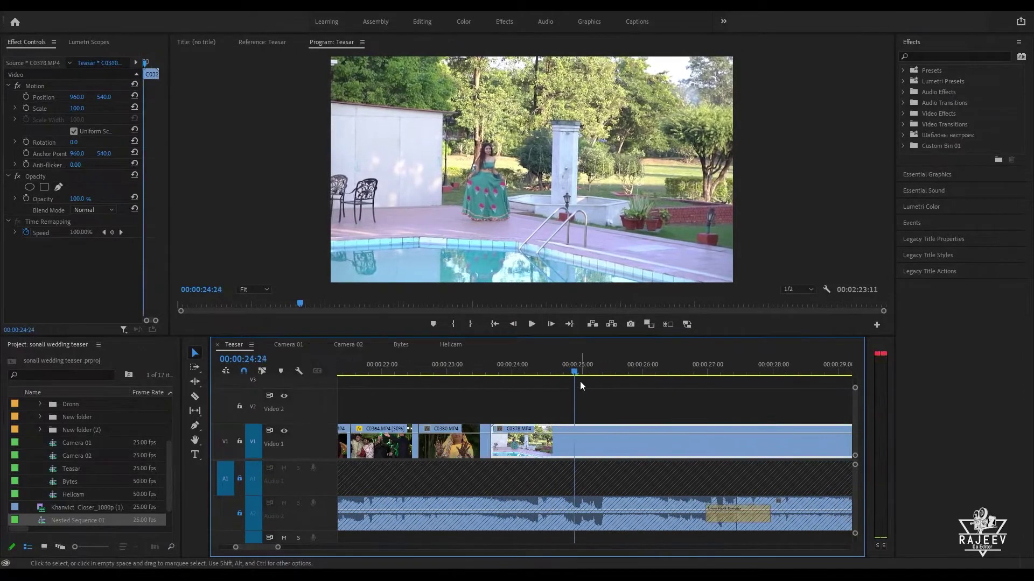
key("space")
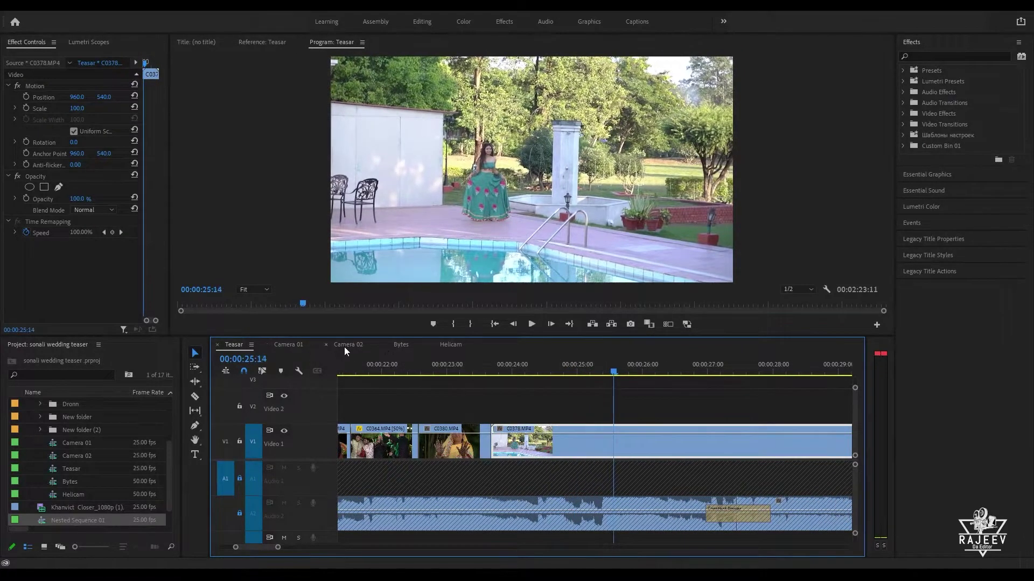
Step: Browse the night dance party clips in Camera 01 from C0047 at about 03:23:00:00 to C0069
left_click(344, 347)
left_click(291, 344)
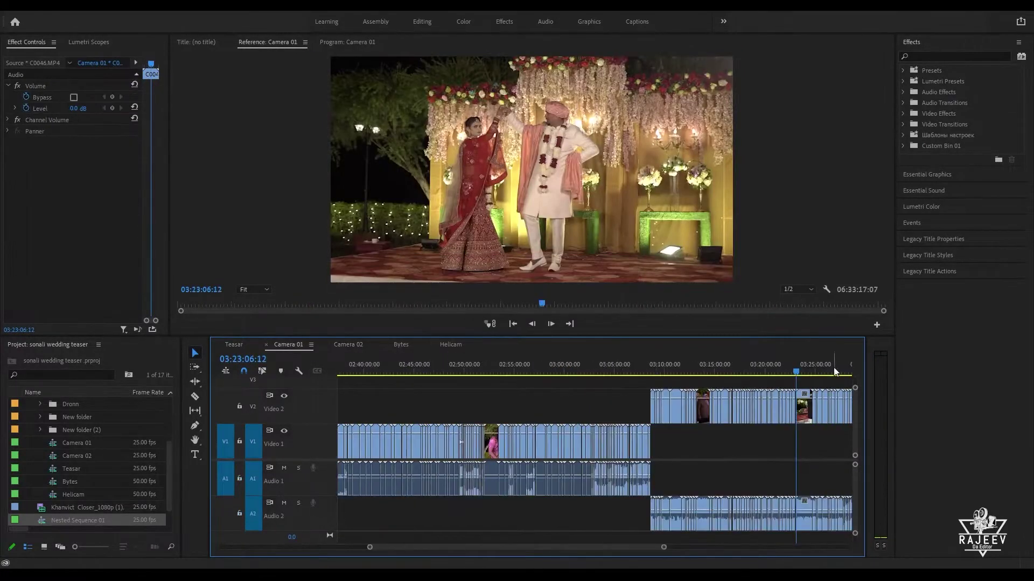
key("equal")
key("equal")
left_click(610, 371)
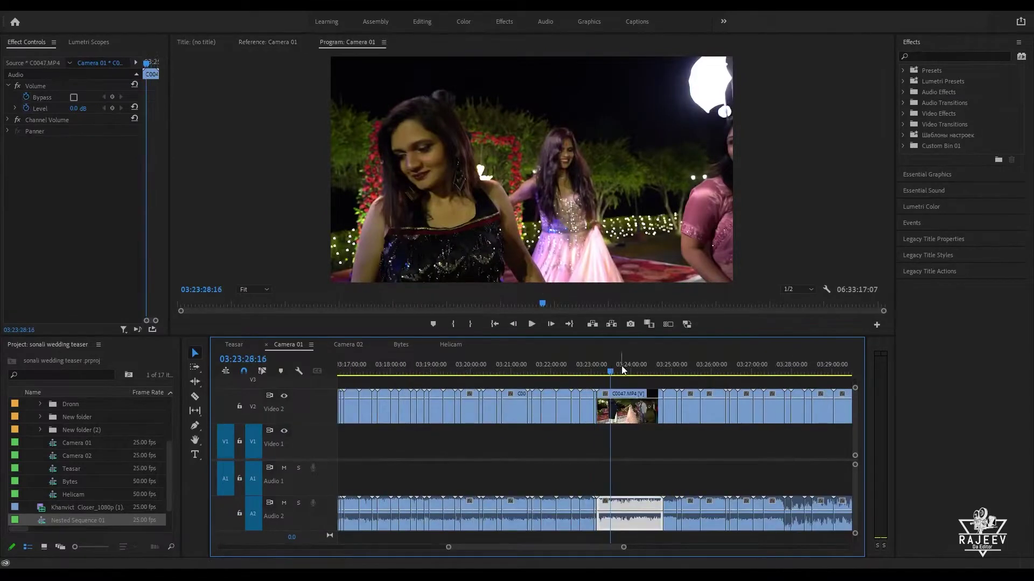
left_click_drag(621, 369, 747, 374)
key("space")
key("equal")
key("equal")
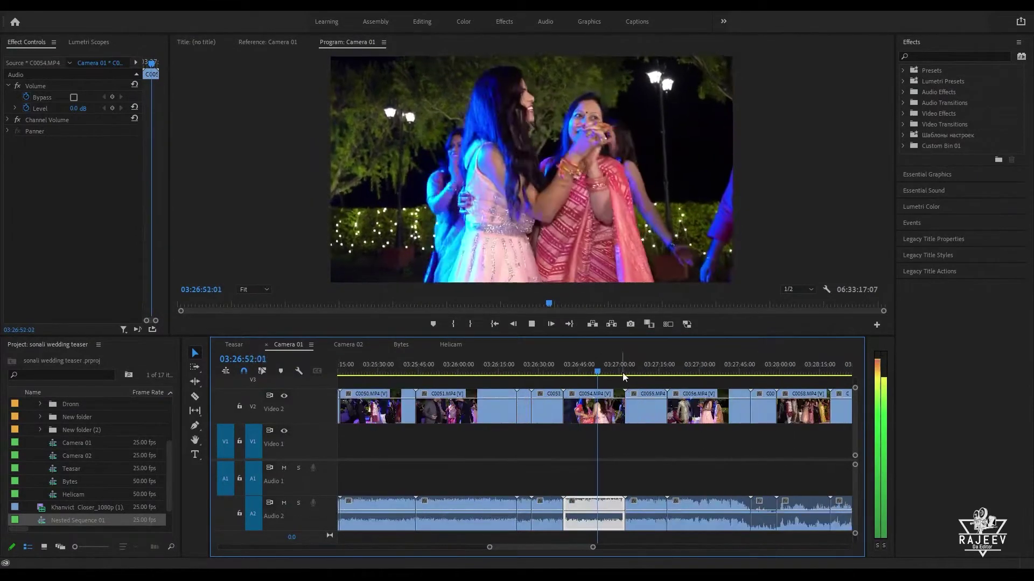
key("space")
left_click_drag(634, 364, 833, 375)
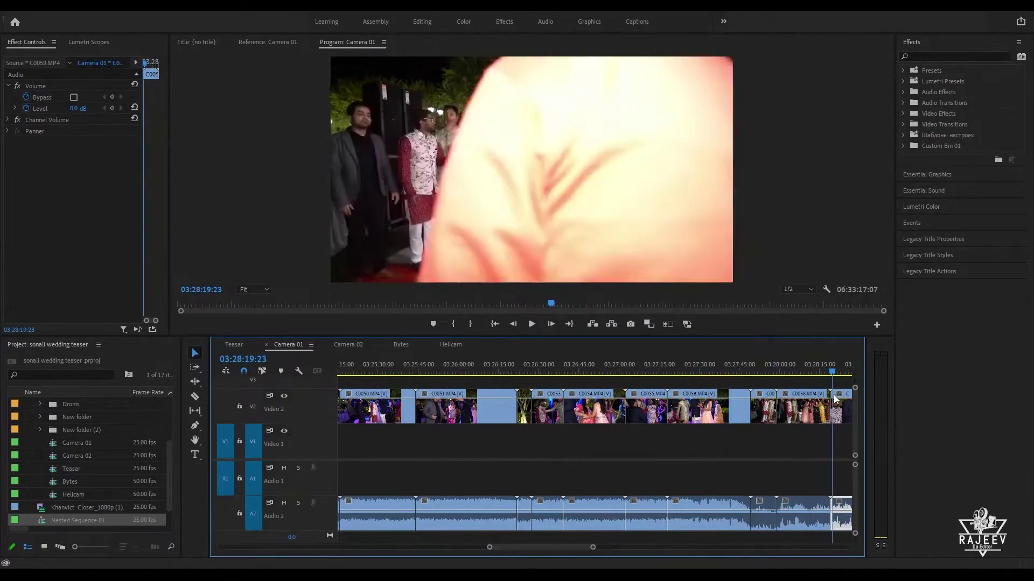
key("space")
left_click_drag(416, 368, 845, 385)
key("space")
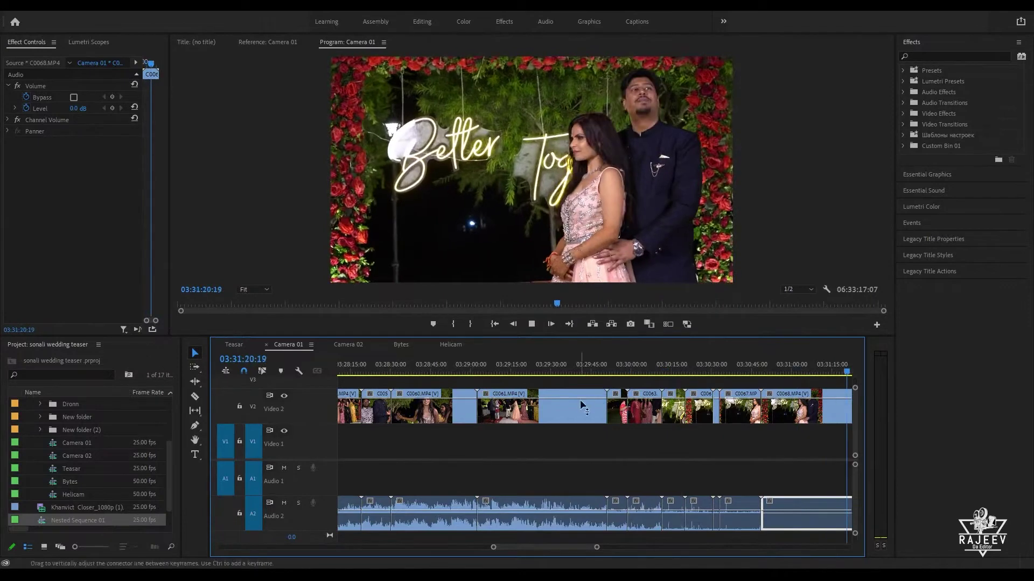
Step: Scan the couple's night portrait and dinner footage in Camera 01 from about 03:31:00:00 to 04:09:00:00
left_click(540, 369)
key("minus")
key("minus")
key("minus")
left_click_drag(684, 371, 845, 390)
key("space")
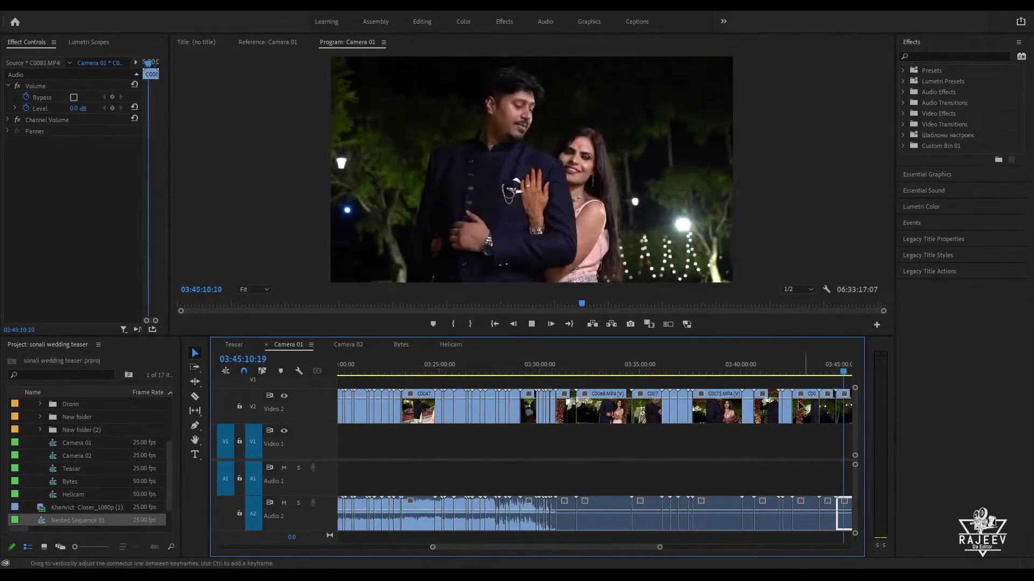
left_click_drag(414, 371, 479, 381)
left_click_drag(500, 385, 850, 425)
key("space")
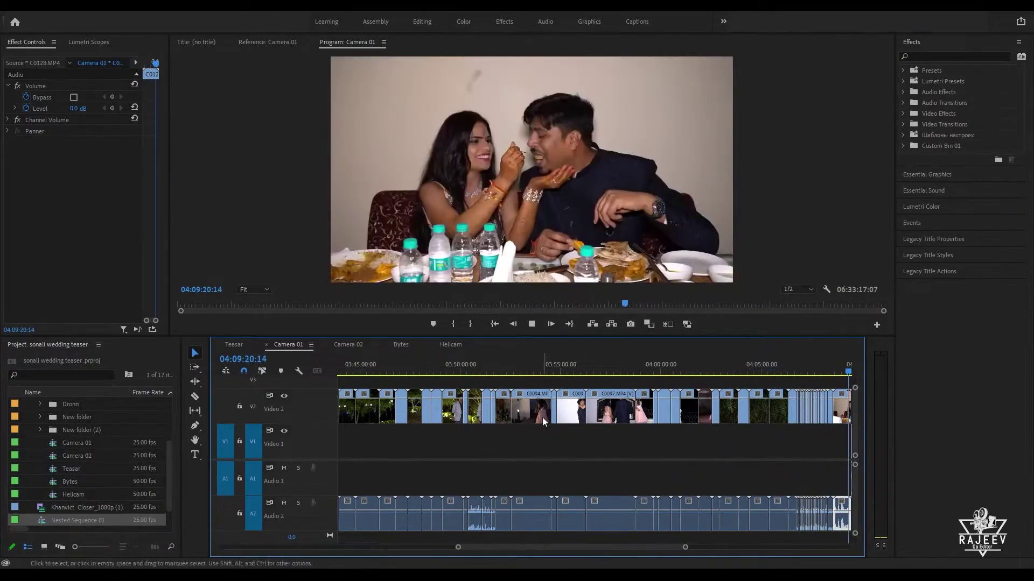
Step: Check Camera 01 up to about 04:17:06:07, return to Teasar and play C0378 around 00:00:30
left_click_drag(400, 373, 518, 373)
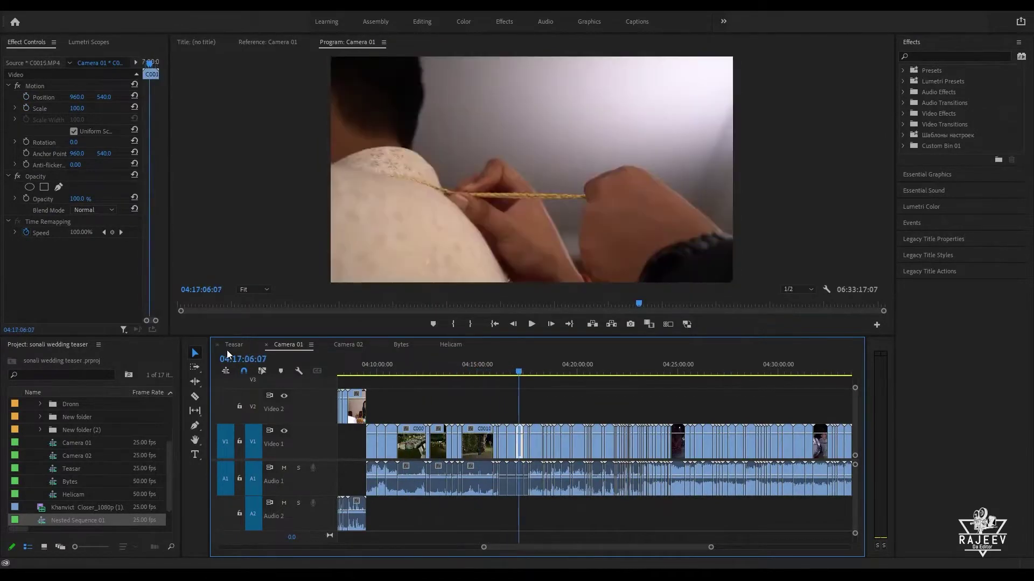
left_click(234, 346)
key("space")
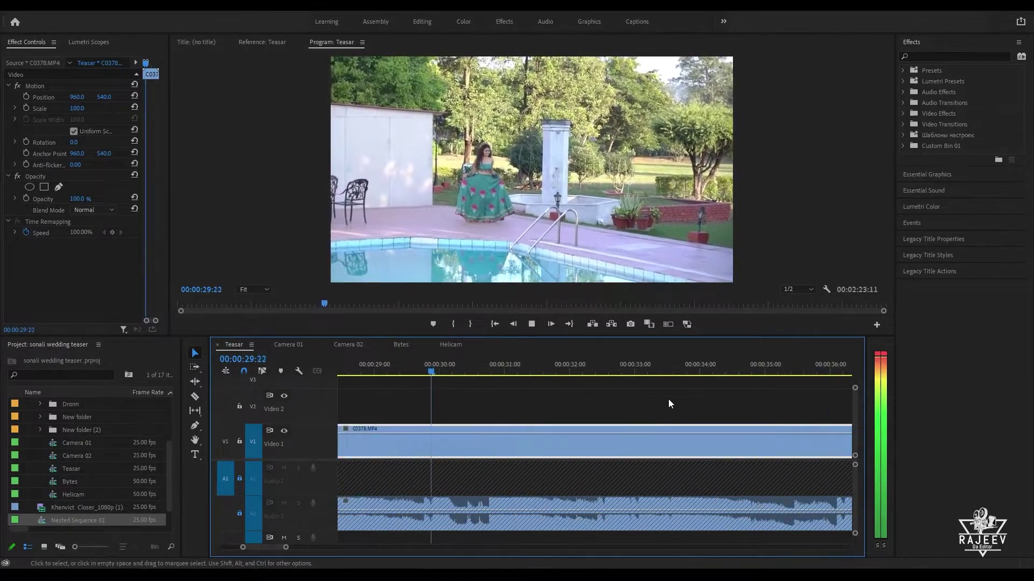
key("space")
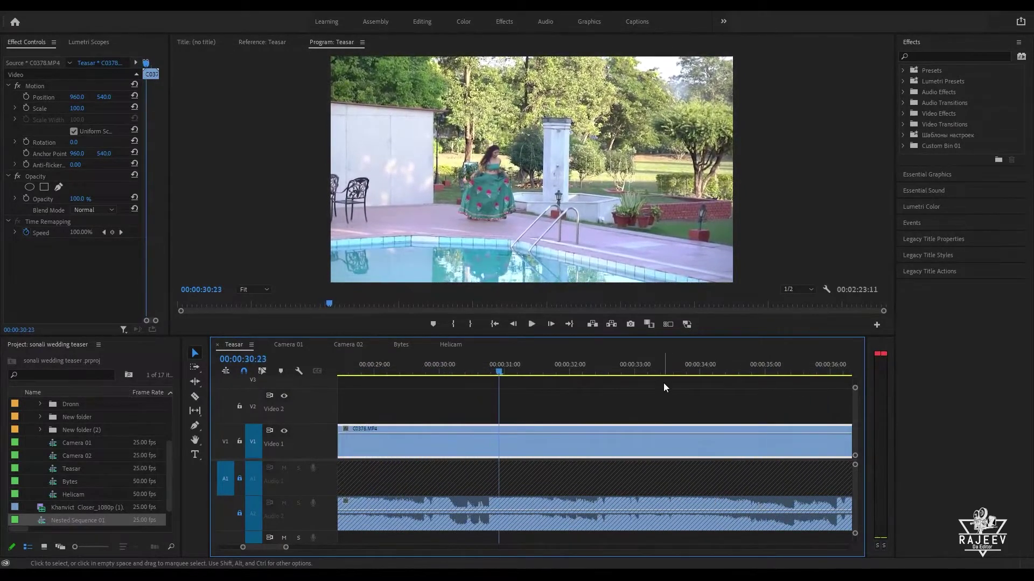
left_click(428, 366)
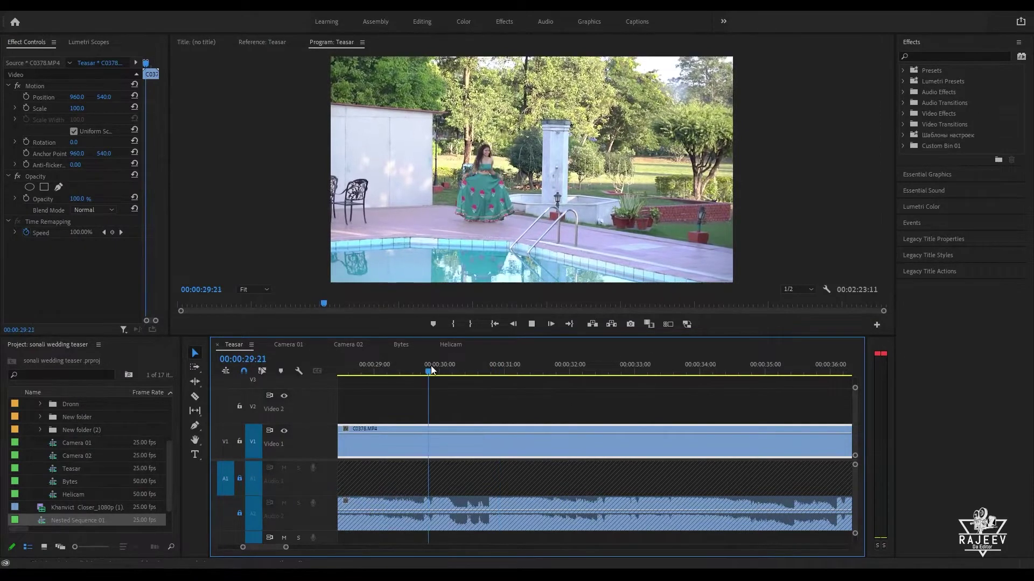
key("space")
key("space")
Step: Unlock Audio 2, play through the start of C0378 and split the music at 00:00:30:19
left_click(240, 513)
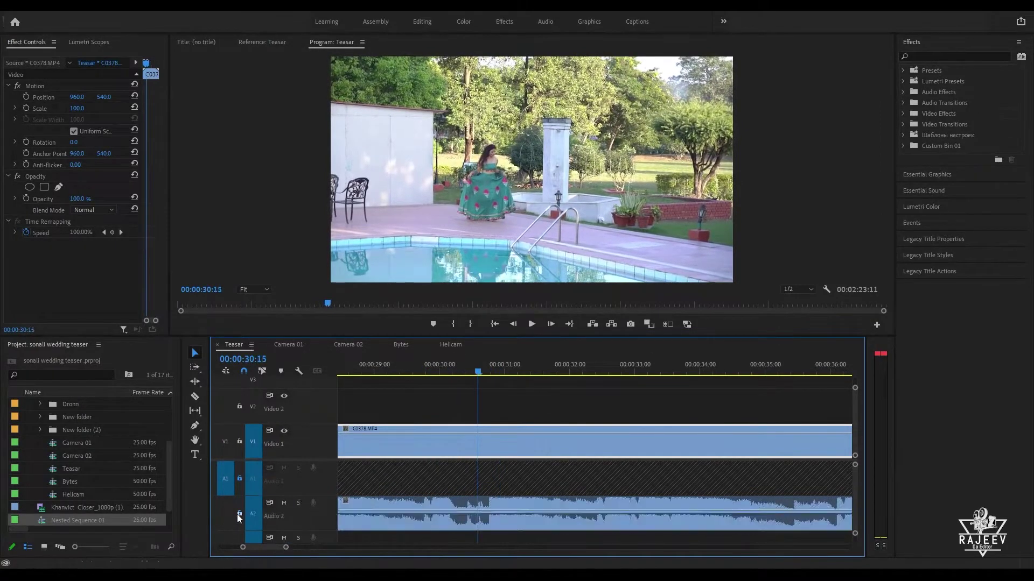
left_click(360, 368)
key("space")
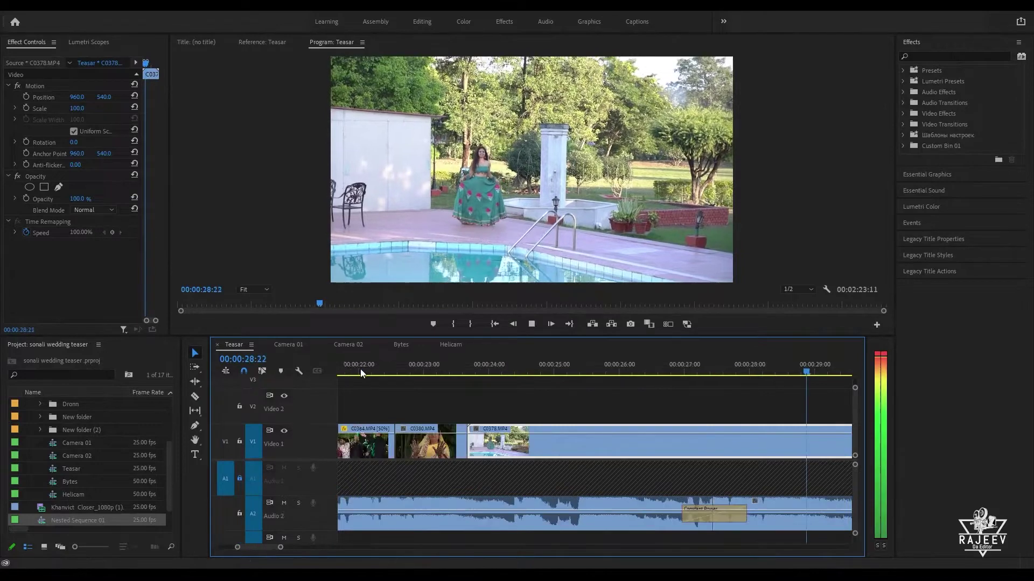
key("space")
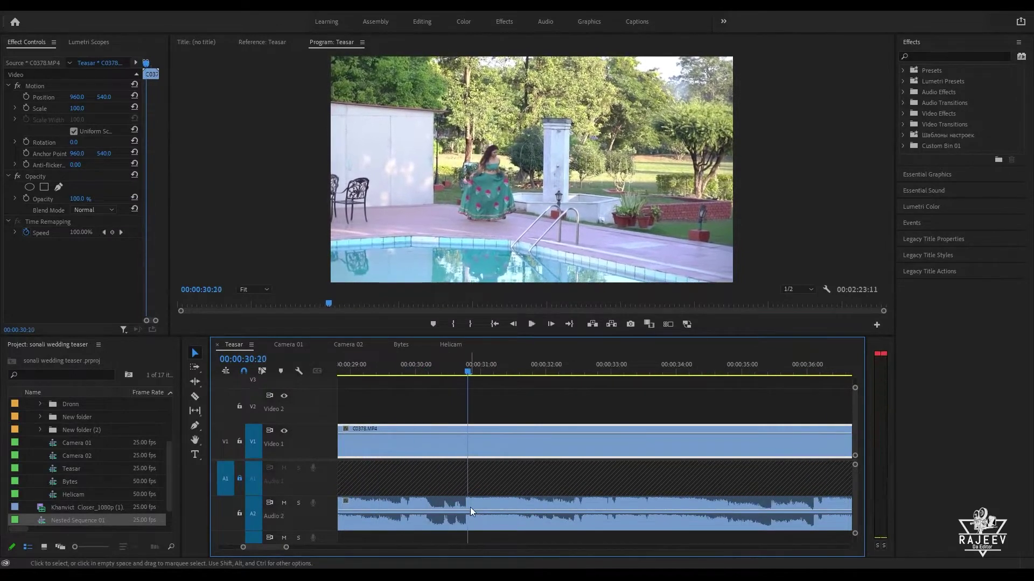
key("Left")
key("c")
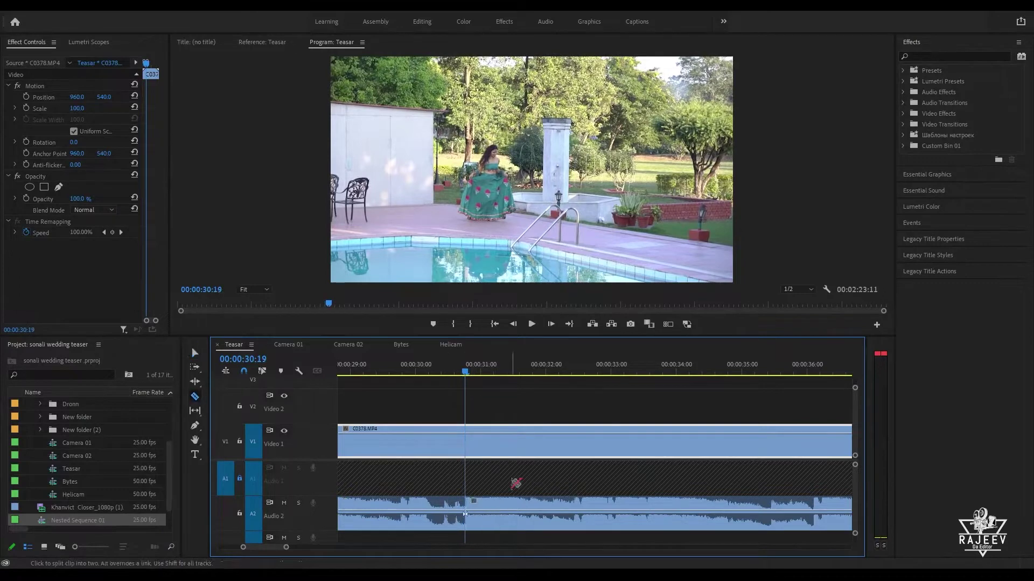
key("v")
Step: Delete the music segment following the 00:00:30:19 split on Audio 2 and move the song's ending up against the split
key("space")
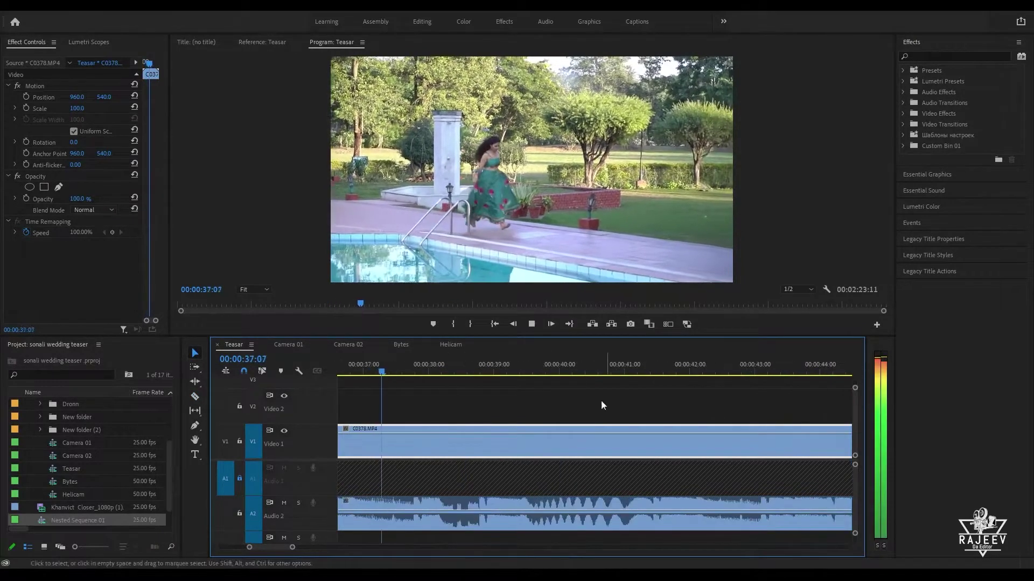
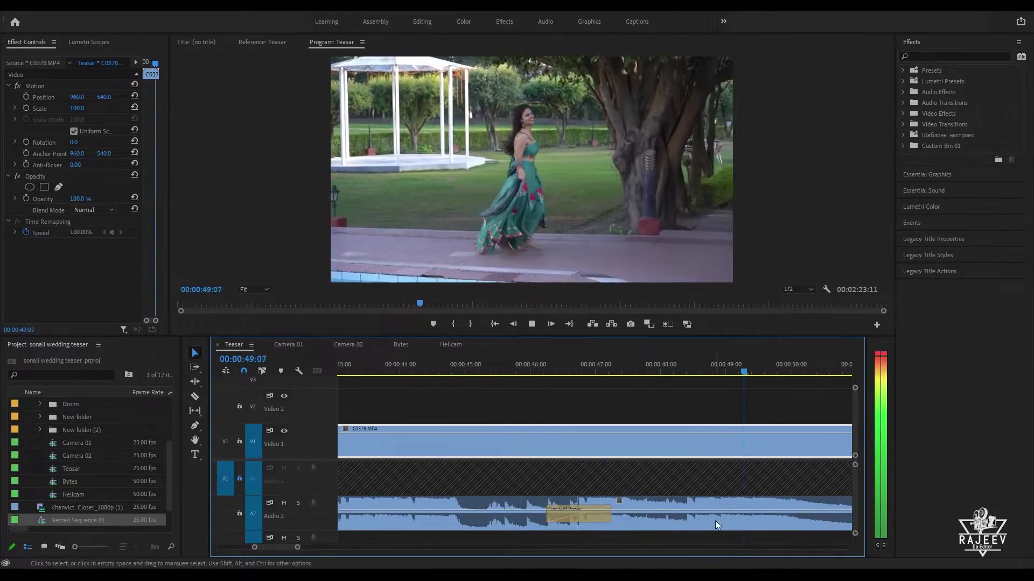
key("minus")
key("minus")
key("space")
left_click(530, 518)
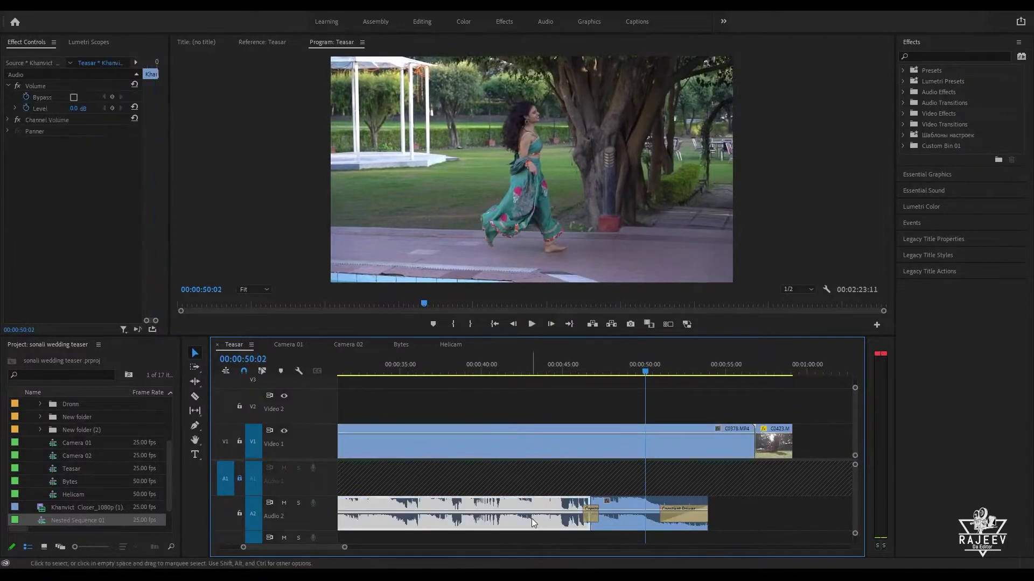
scroll(539, 525, "up", 5)
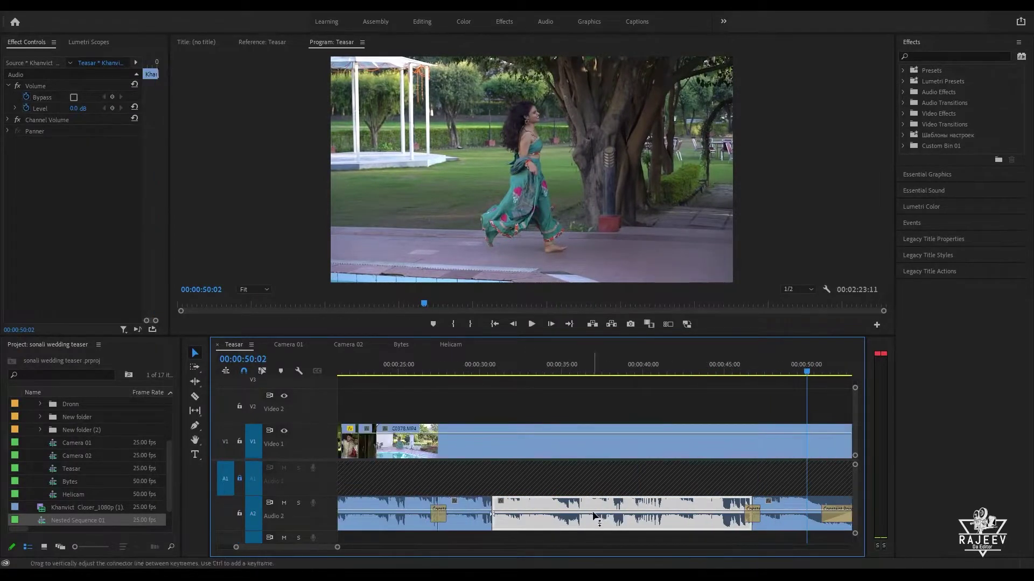
key("Delete")
left_click_drag(761, 521, 502, 515)
Step: Play the joined music around 00:00:30 and on to the closing fade at 00:00:35:00
left_click(480, 363)
key("space")
key("equal")
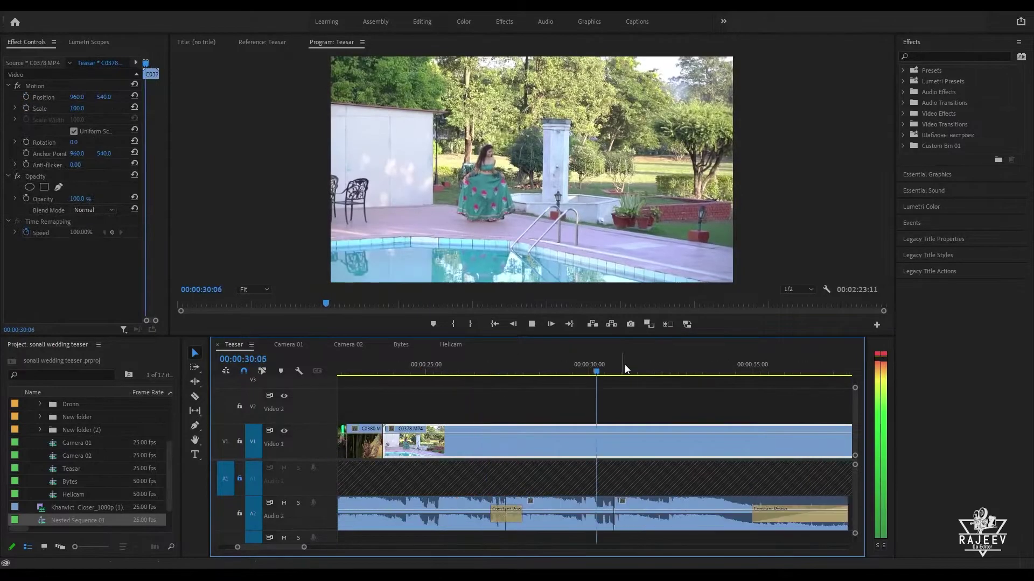
left_click(540, 360)
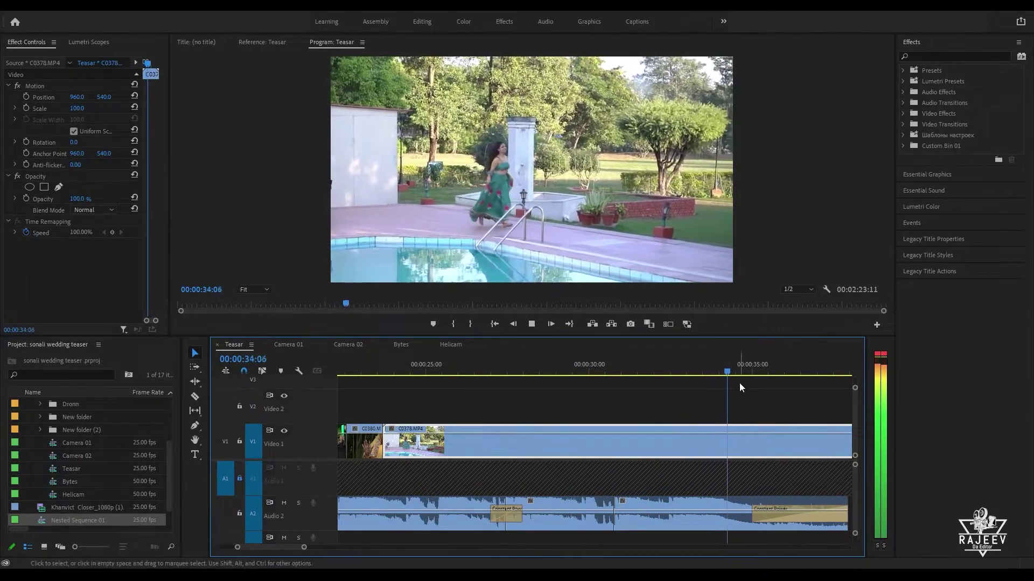
key("space")
scroll(716, 462, "up", 2)
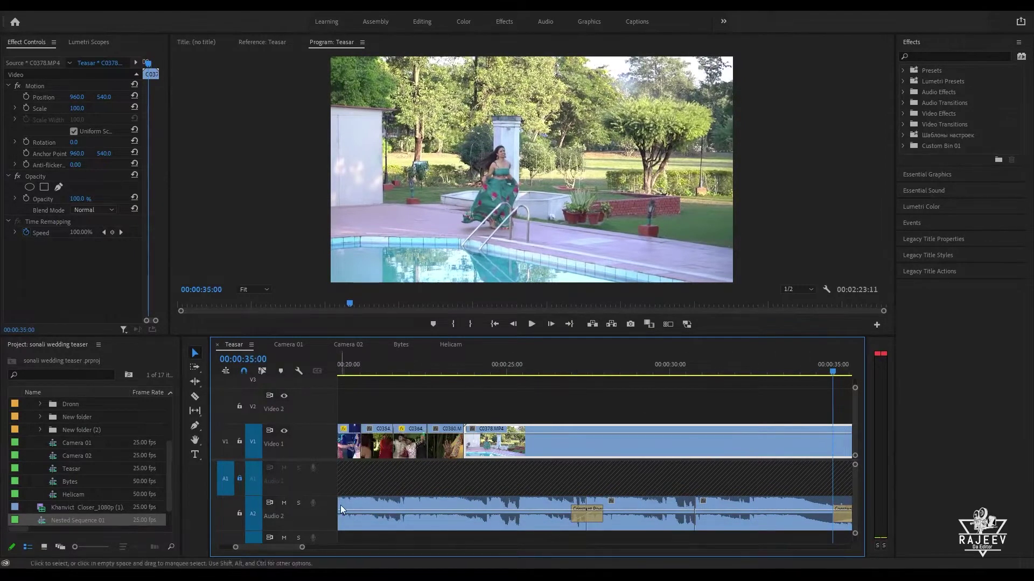
Step: Lock Audio 2 and play the cuts from C0364 through C0380 into C0378 against the music
left_click(240, 514)
left_click_drag(462, 370, 421, 367)
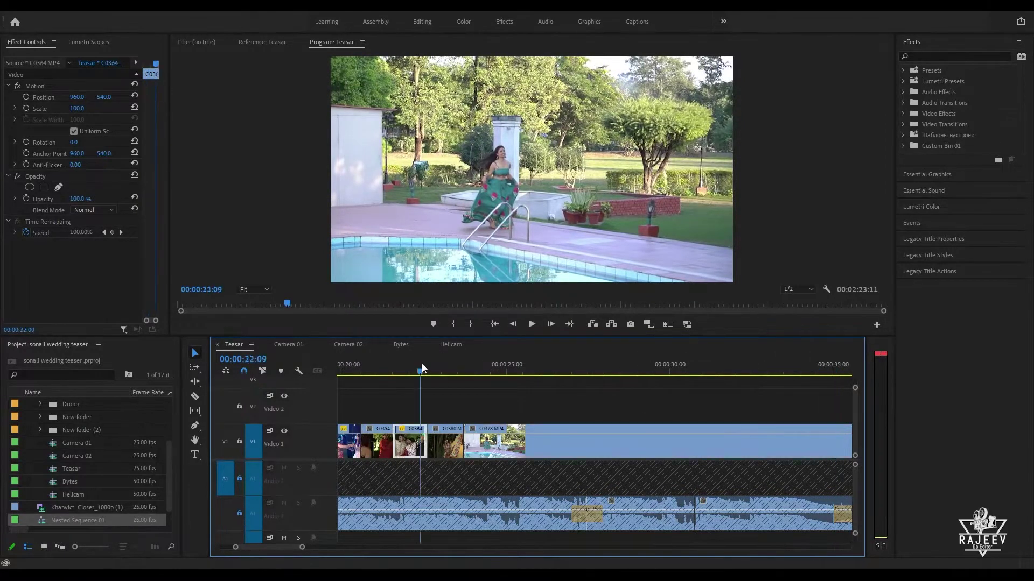
key("space")
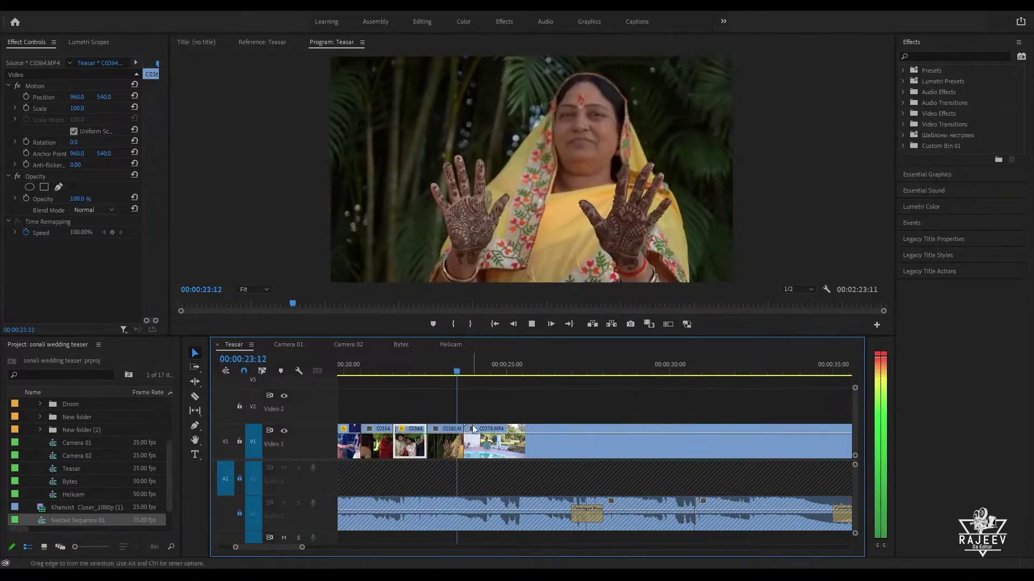
key("space")
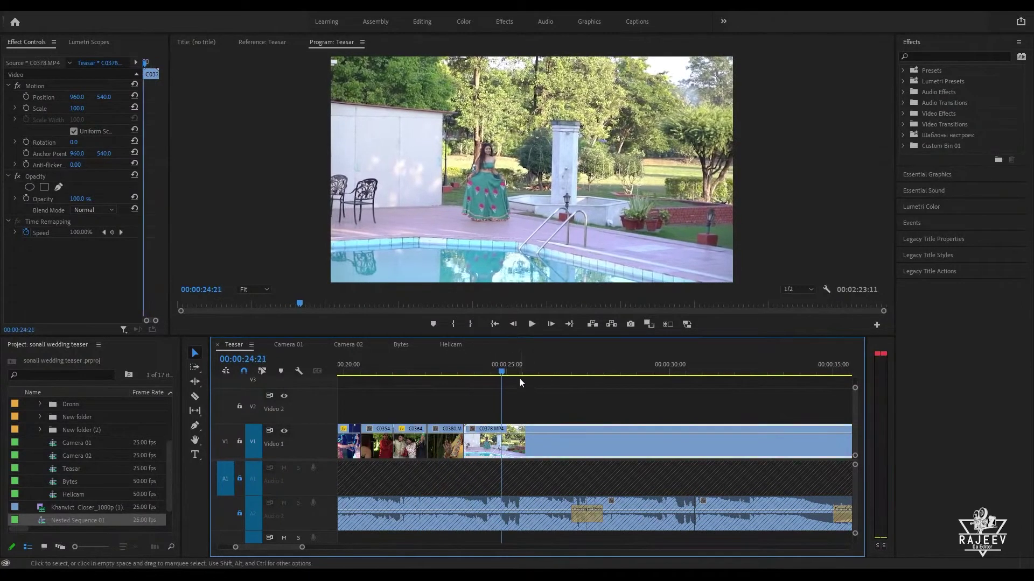
left_click_drag(502, 372, 457, 376)
key("space")
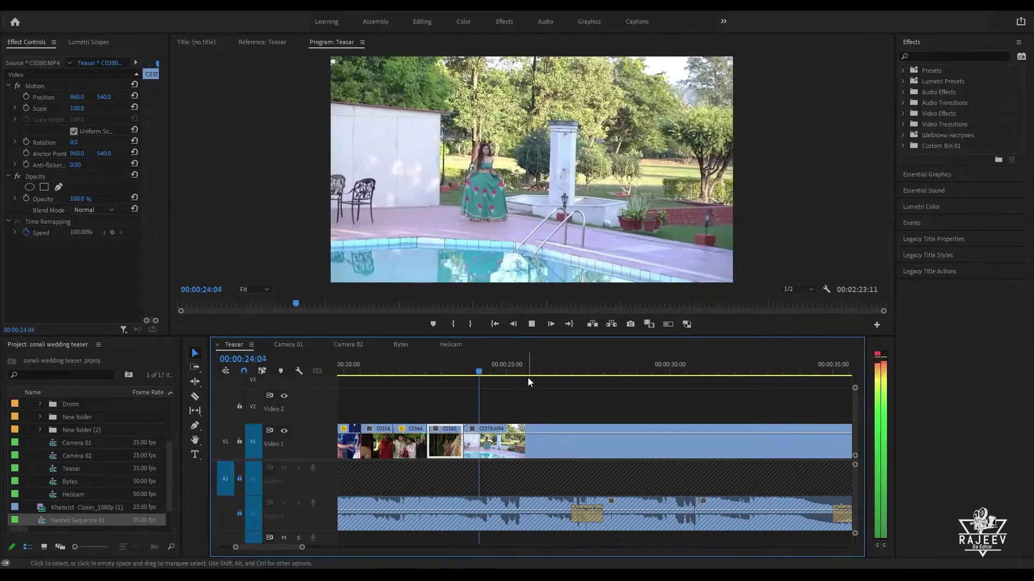
key("space")
Step: Check Camera 01 near 04:13:35:08 and browse the daytime drone clips in Helicam up to DJI_0144
left_click(297, 345)
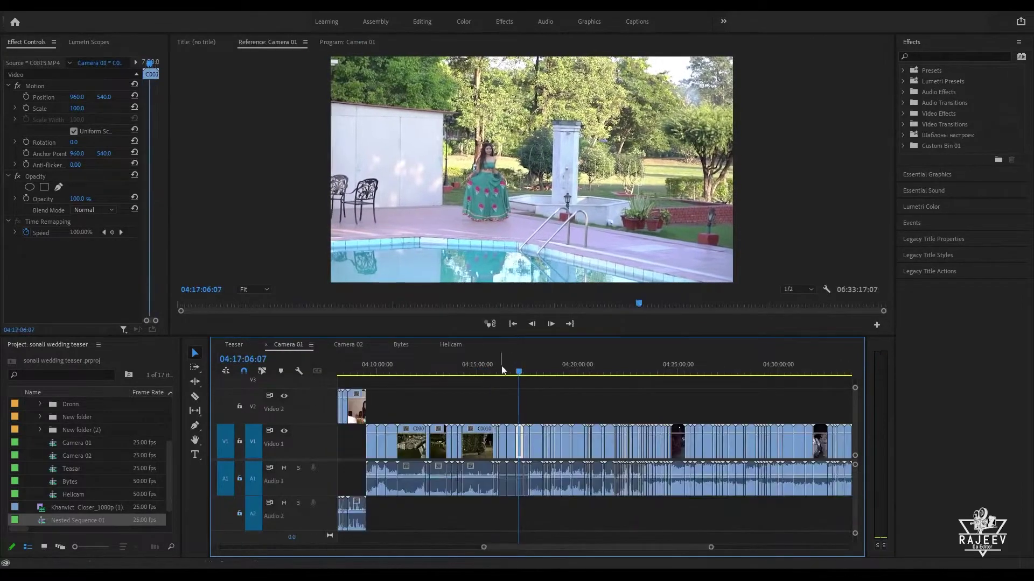
left_click(450, 370)
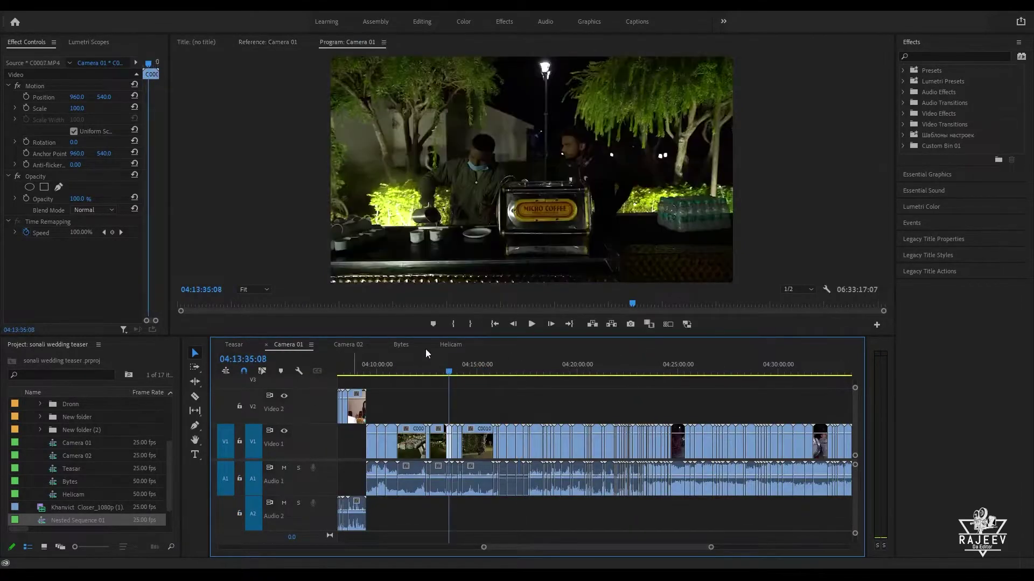
left_click(451, 345)
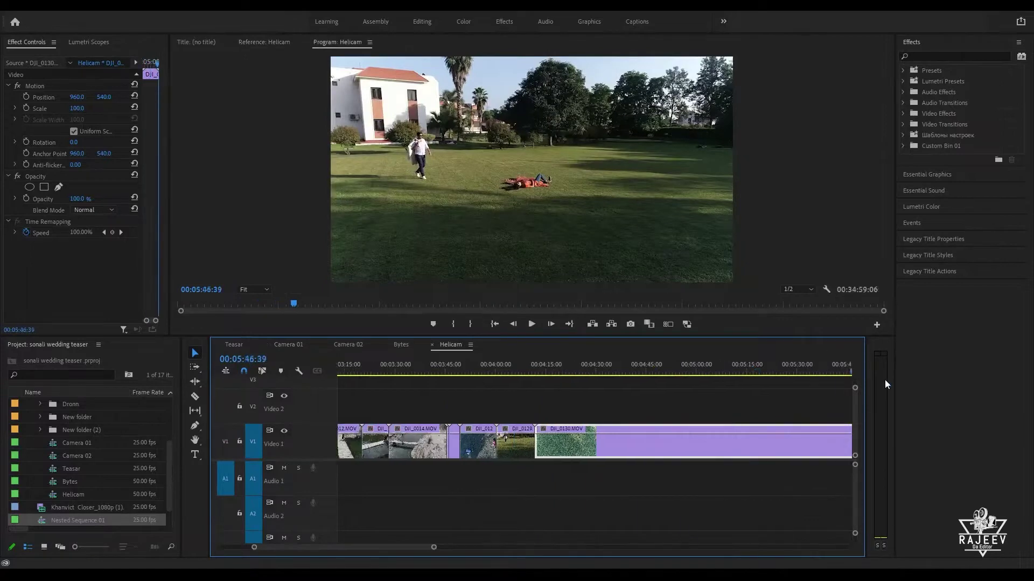
key("space")
left_click_drag(410, 370, 544, 388)
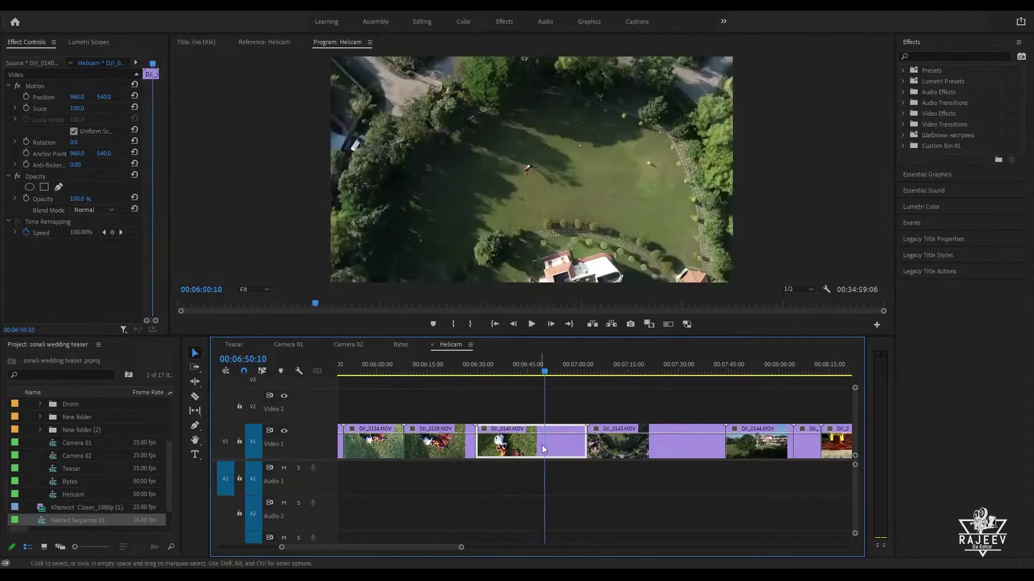
left_click(611, 370)
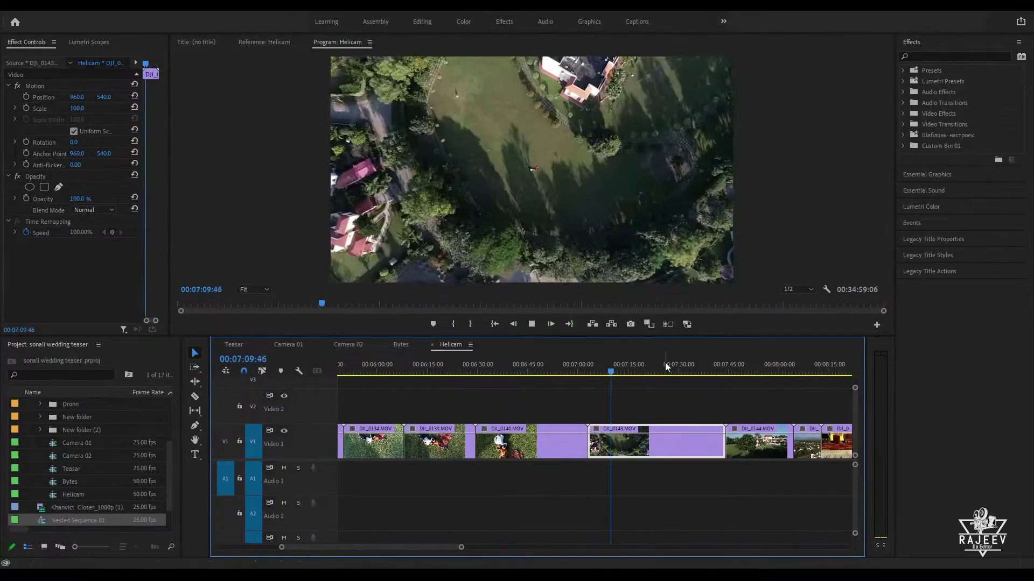
left_click(668, 370)
left_click(758, 370)
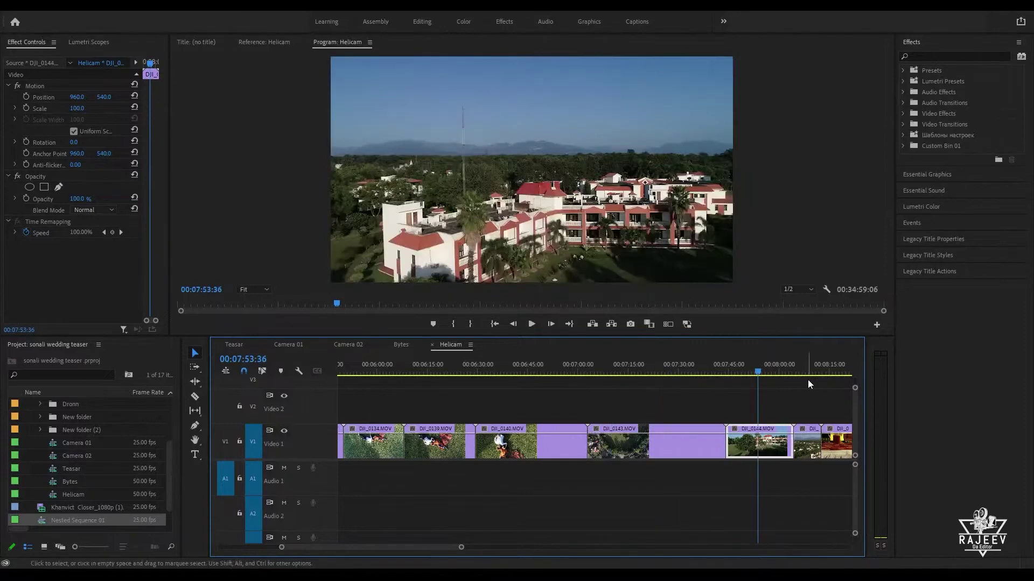
key("space")
Step: Scan the decorated stage and night venue drone footage in Helicam from about 00:08:18:24 to 00:10:23:39
left_click(745, 369)
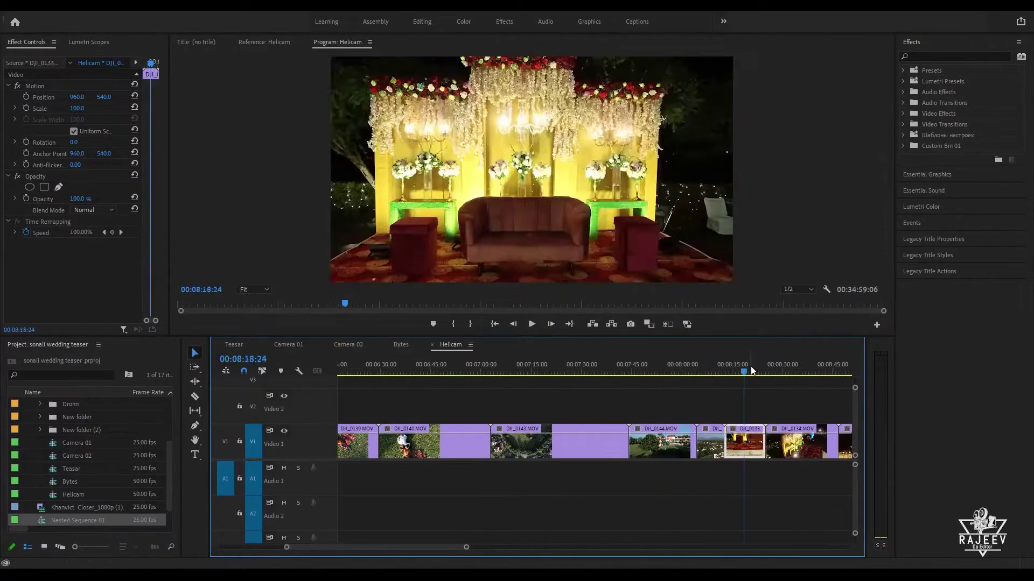
left_click(789, 370)
left_click(797, 369)
left_click_drag(797, 366, 848, 368)
key("space")
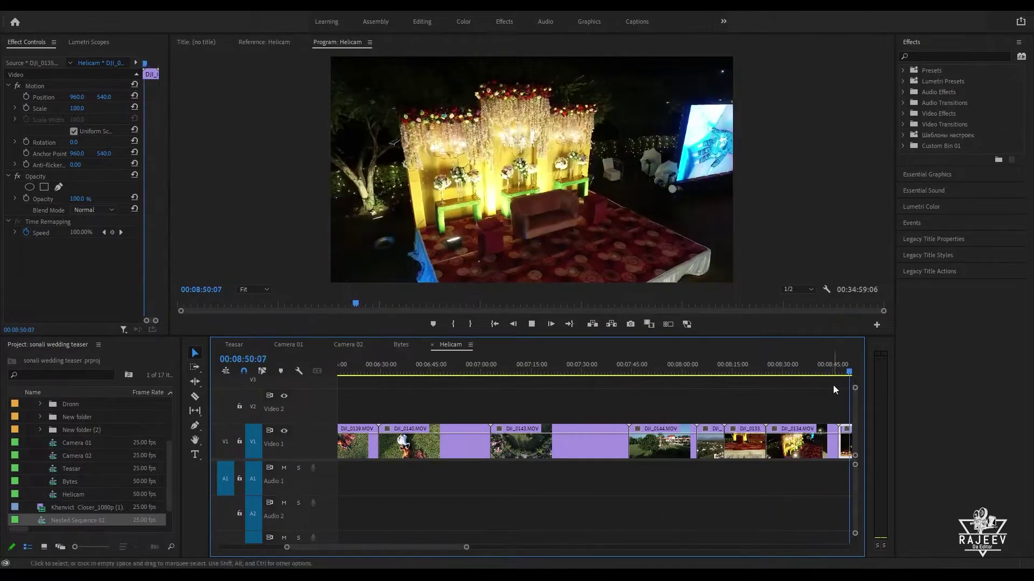
left_click_drag(367, 372, 678, 422)
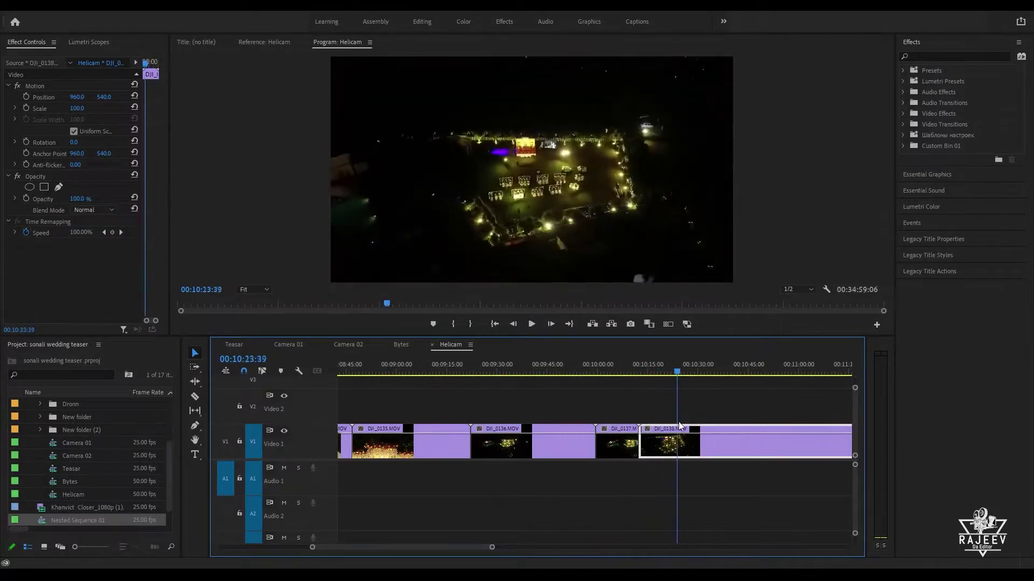
Step: Insert the night aerial clip DJI_0138 from Helicam into Teasar directly after C0380
left_click(241, 347)
key("Up")
key("Up")
key("Up")
key("Up")
key("Up")
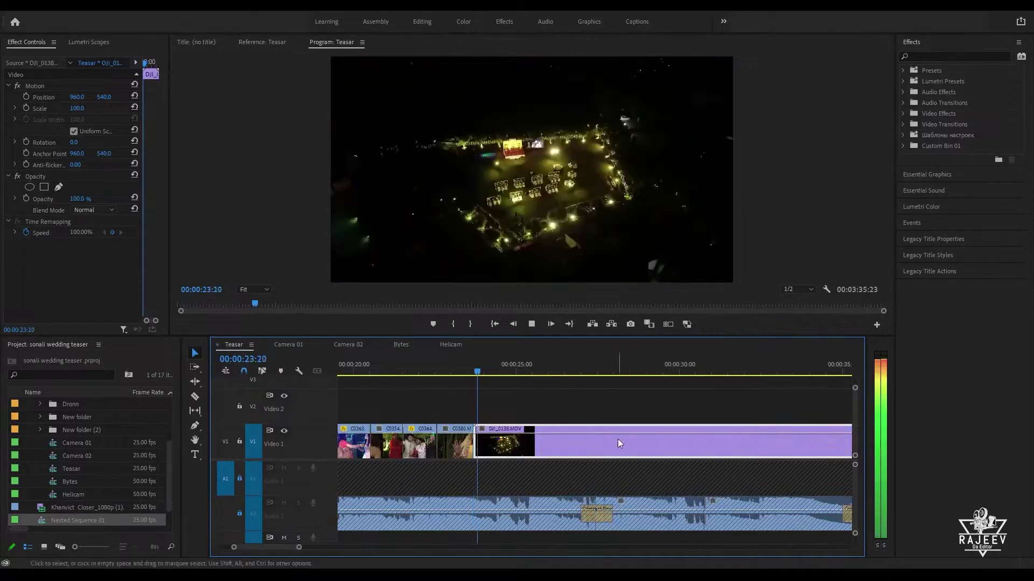
Step: Skim through DJI_0138 and ripple-trim its beginning so it starts on a later aerial view
left_click(480, 376)
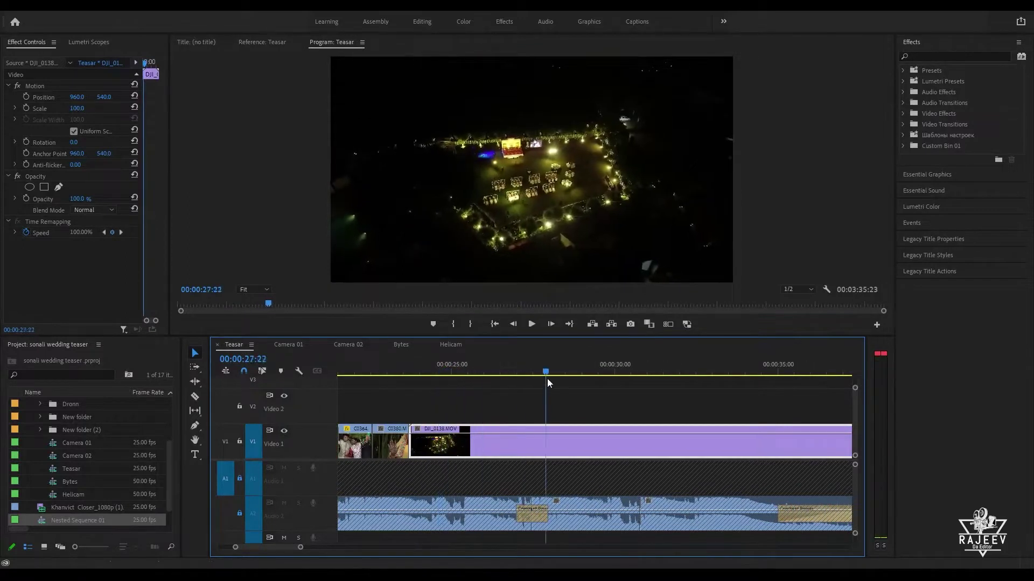
left_click_drag(547, 379, 592, 383)
key("q")
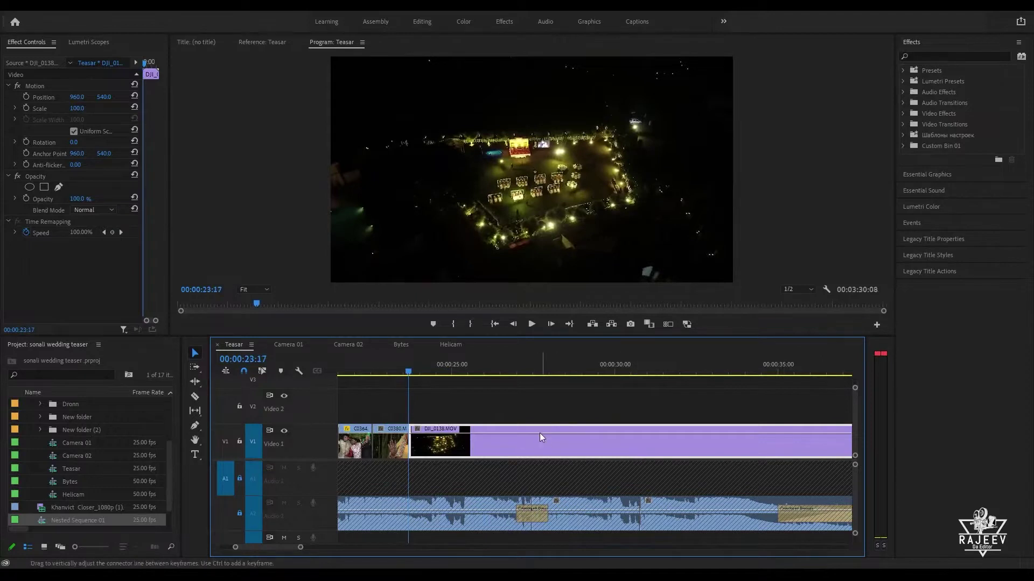
Step: Play the cut from C0380 into DJI_0138 and check the aerial shot against the music up to about 00:00:24:15
key("space")
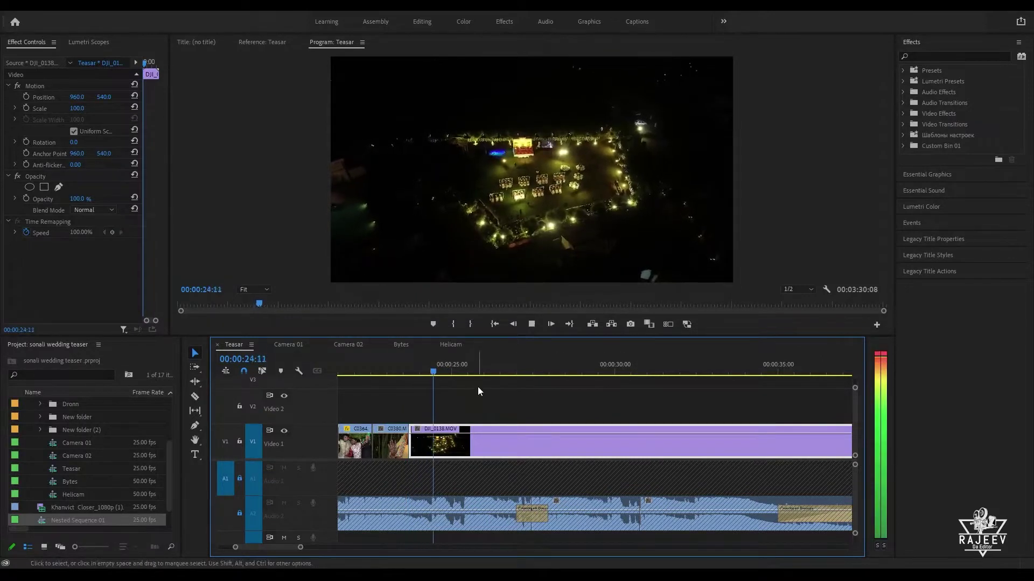
key("space")
left_click_drag(451, 371, 430, 395)
key("space")
left_click(380, 367)
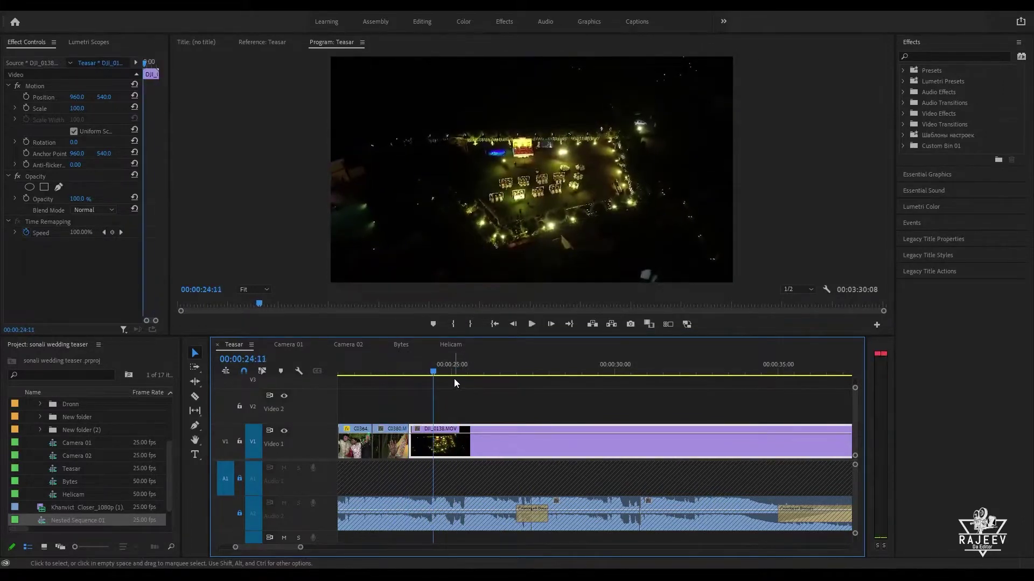
left_click(406, 371)
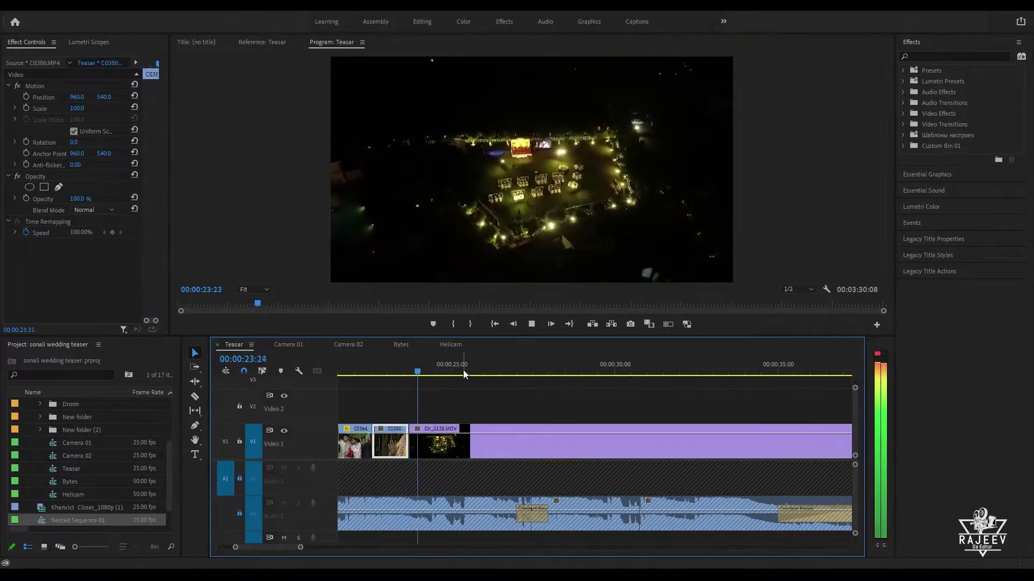
left_click(418, 371)
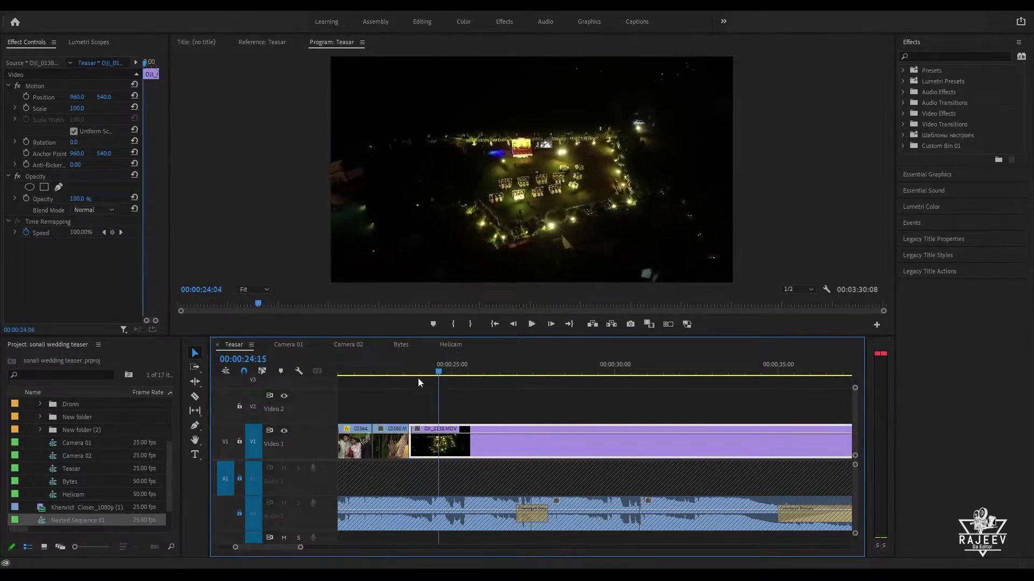
Step: Review the start of DJI_0138 against the music and ripple-trim the clip's end at 00:00:24:19
left_click(402, 379)
key("space")
key("space")
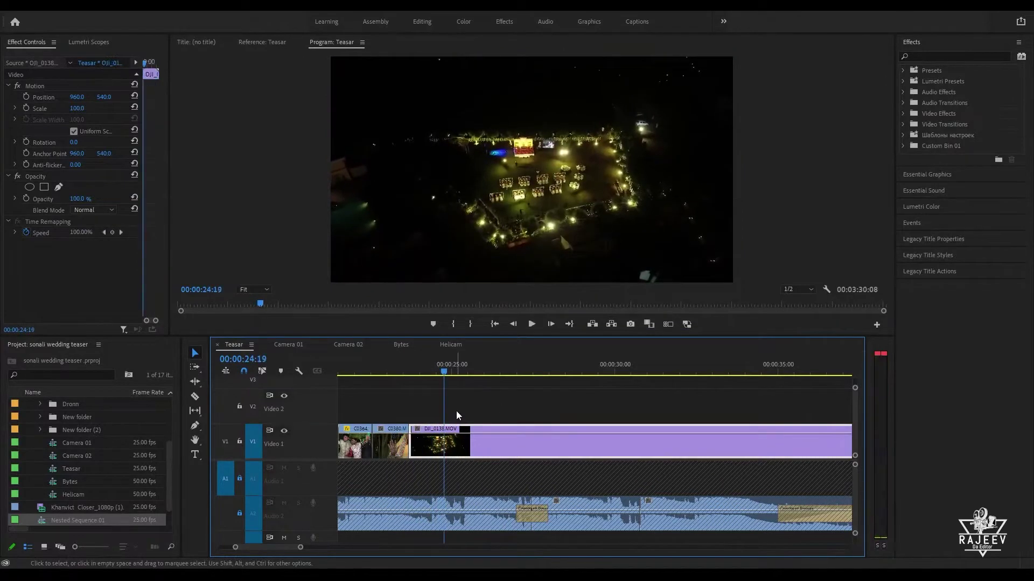
key("w")
key("space")
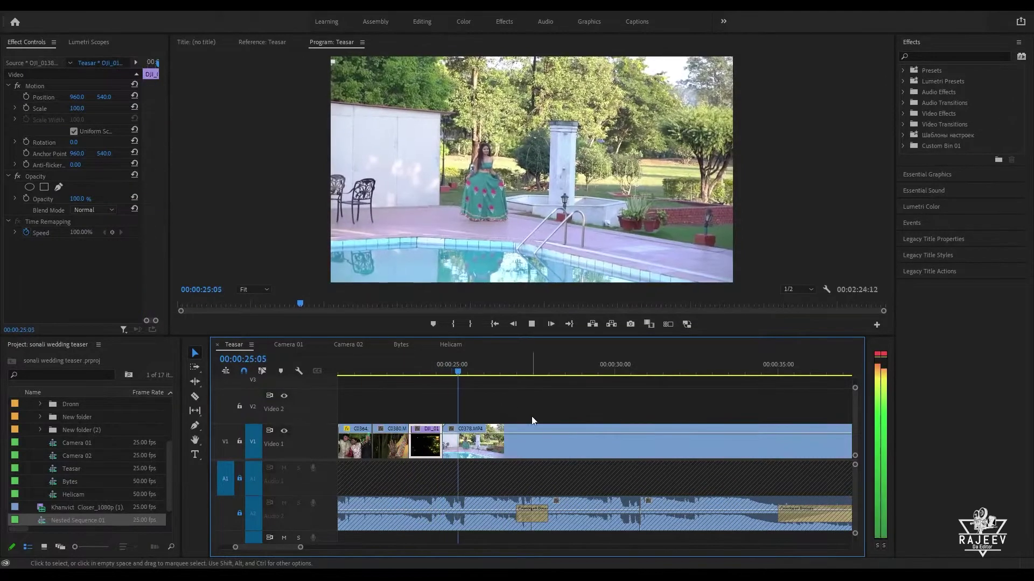
Step: Ripple-trim the beginning of C0378 so it starts on the woman moving along the poolside, and play the shot against the music
key("space")
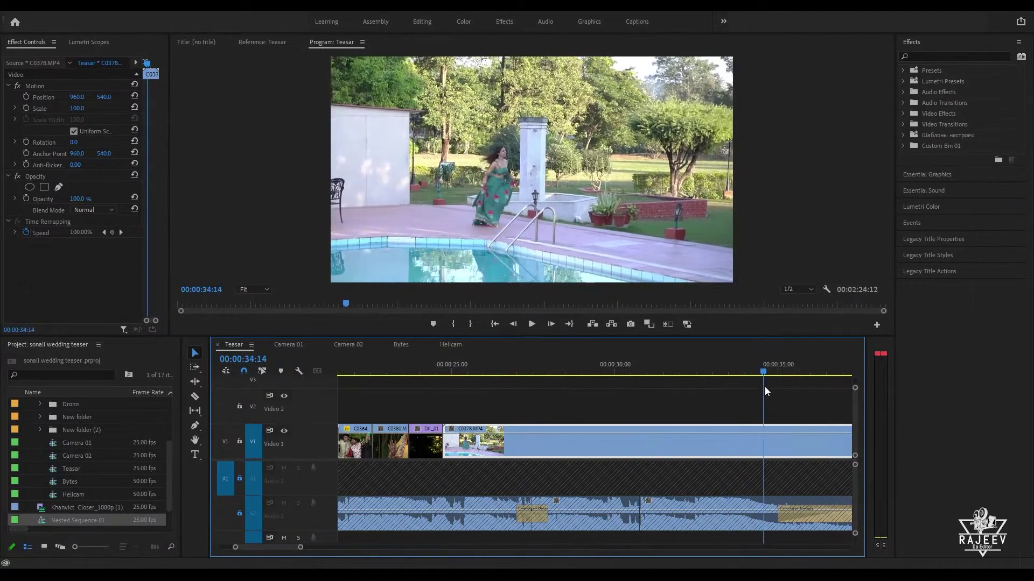
key("q")
key("space")
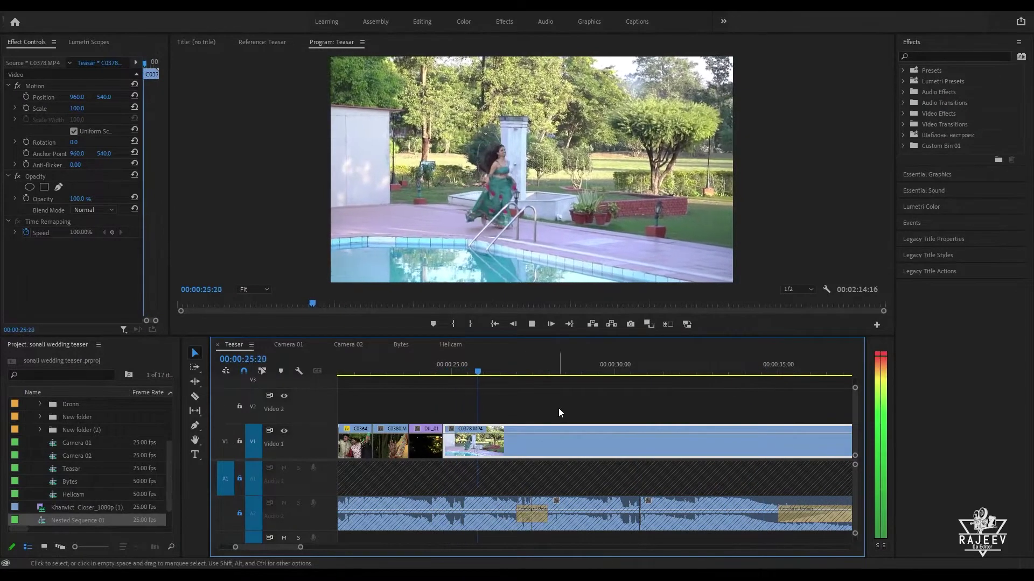
key("Up")
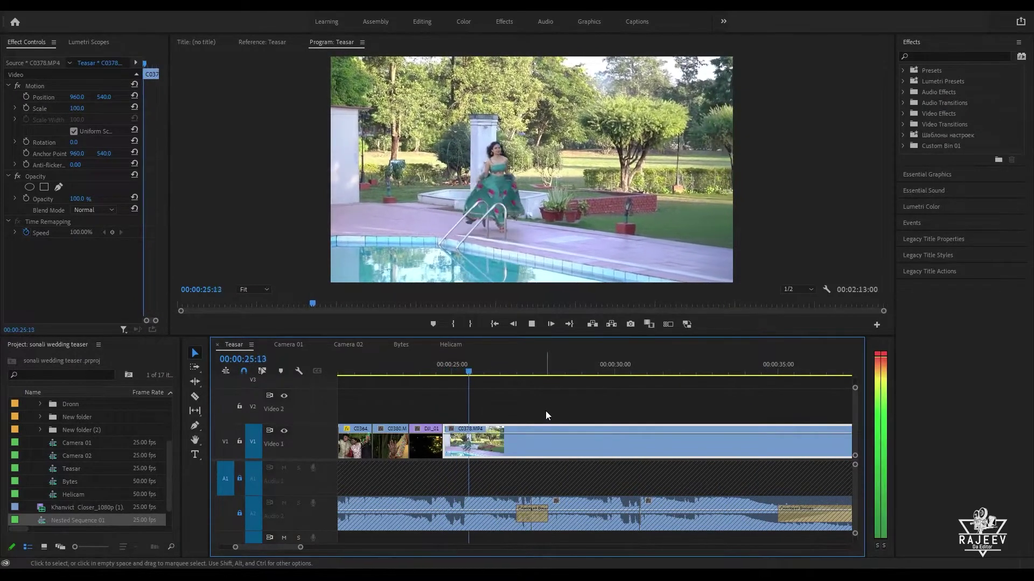
key("Up")
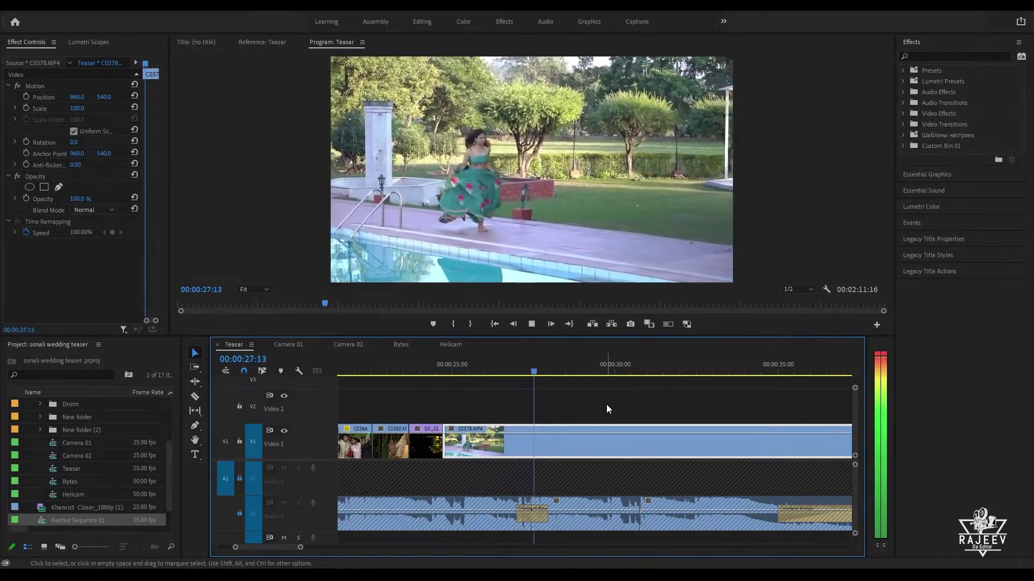
scroll(646, 401, "up", 2)
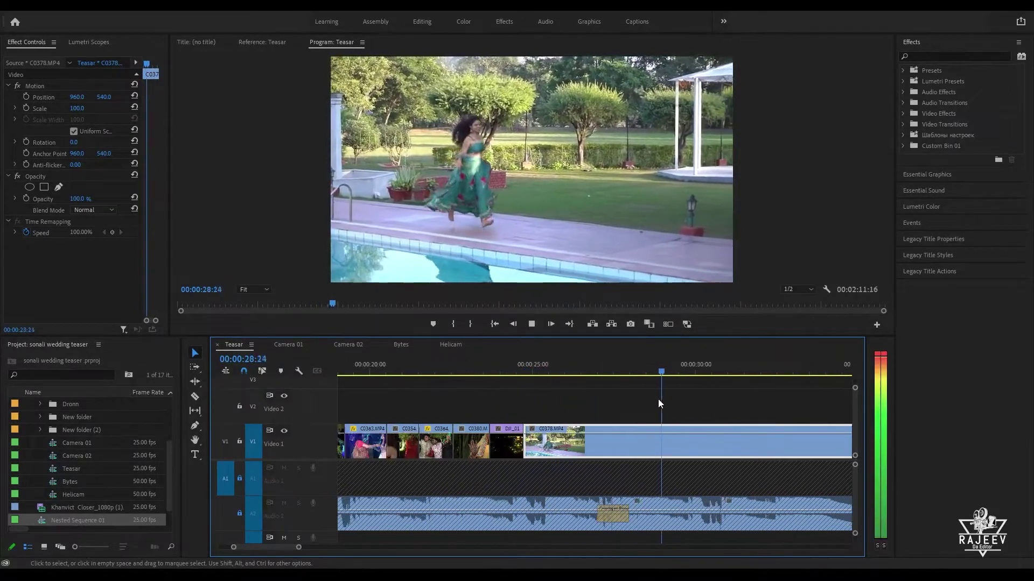
key("space")
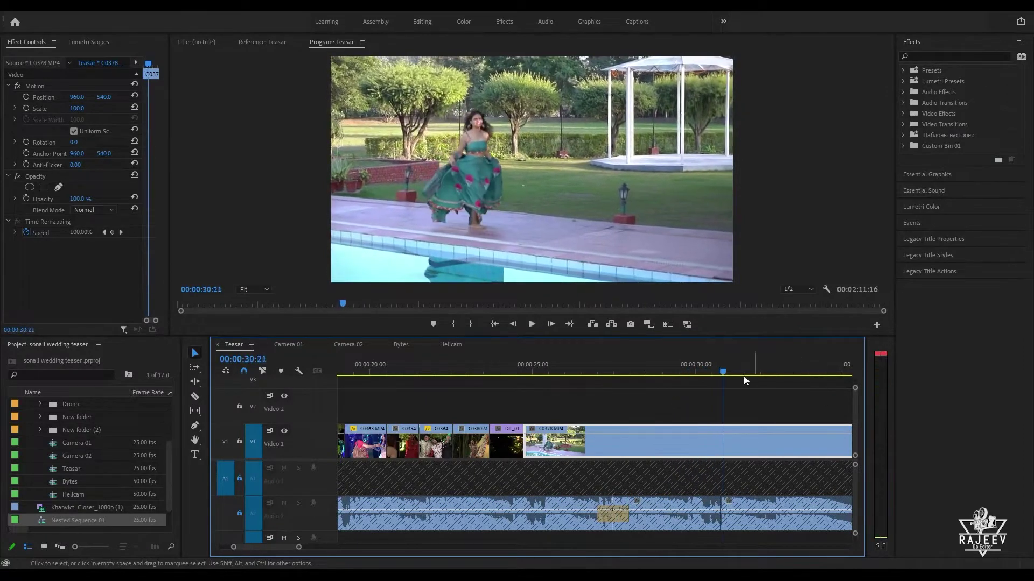
left_click(579, 373)
key("space")
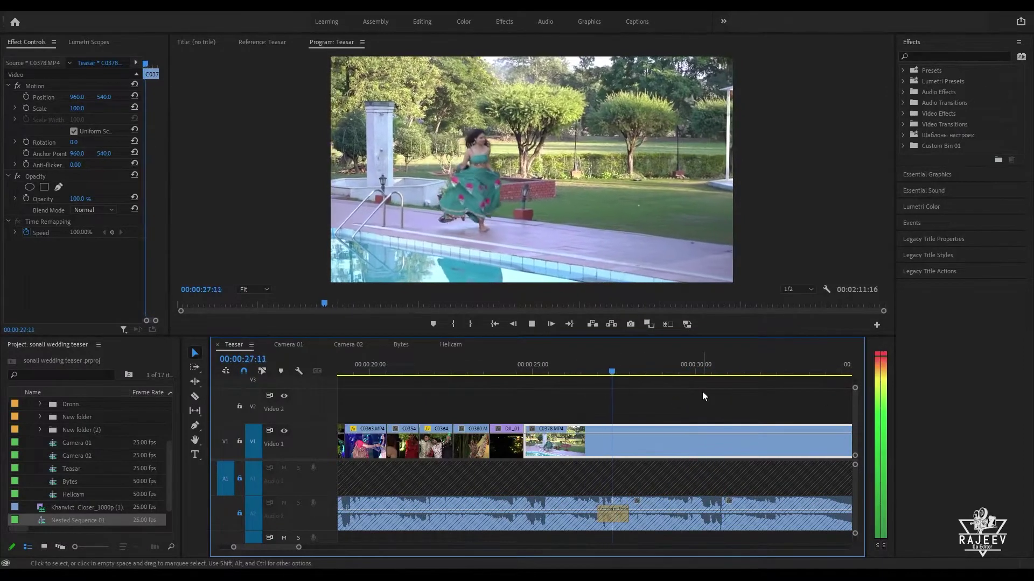
key("q")
key("space")
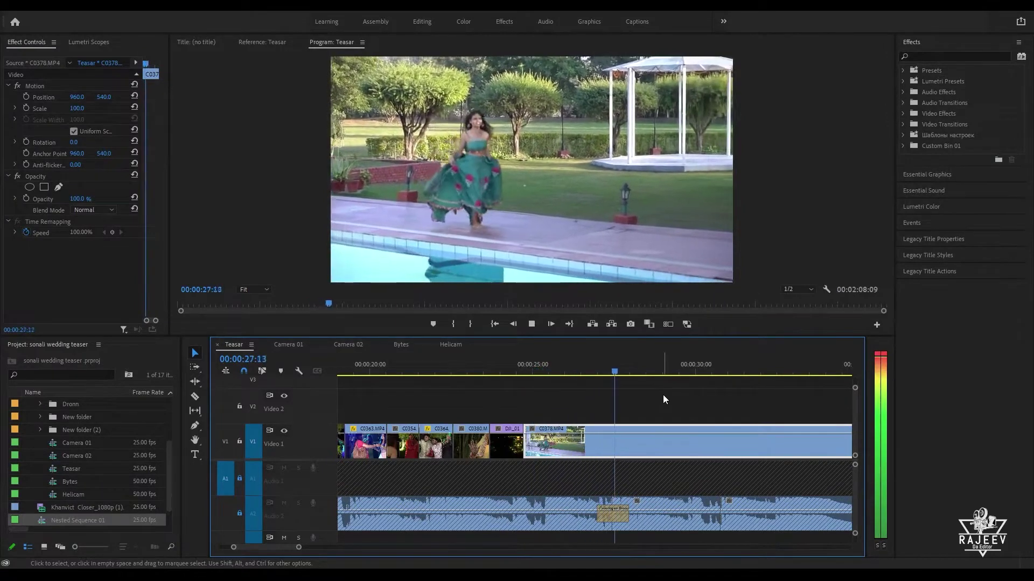
key("space")
key("ctrl+z")
Step: Ripple-trim the end of C0378 at about 00:00:27:22 and extend the end of C0423, the clip of the couple lying back on the grass
key("space")
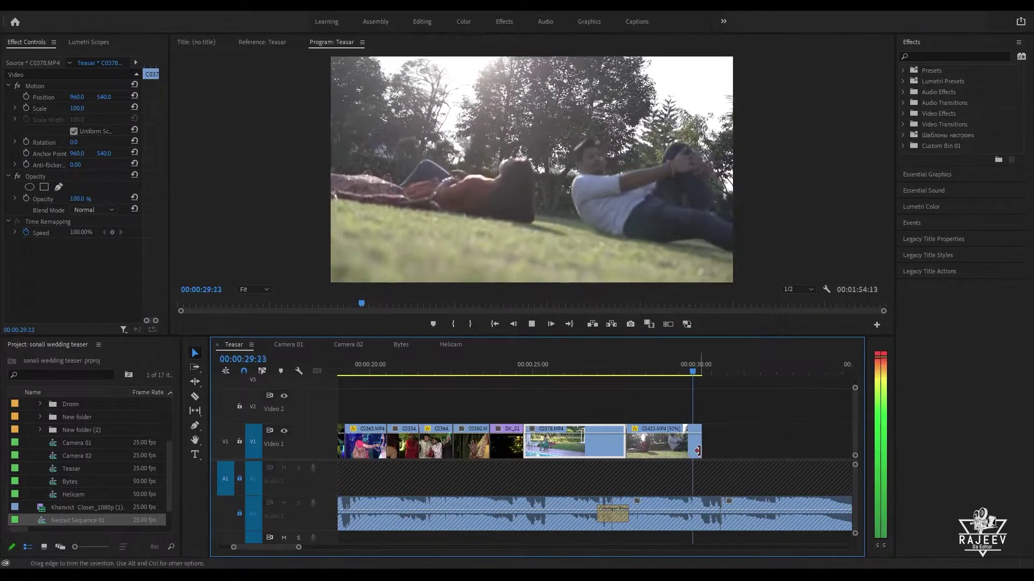
left_click(697, 450)
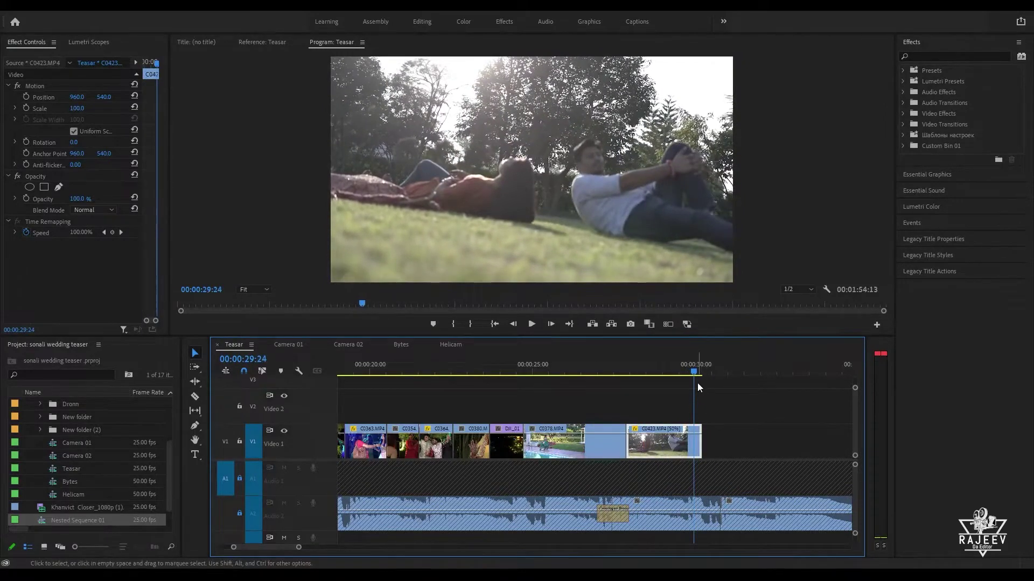
left_click(684, 360)
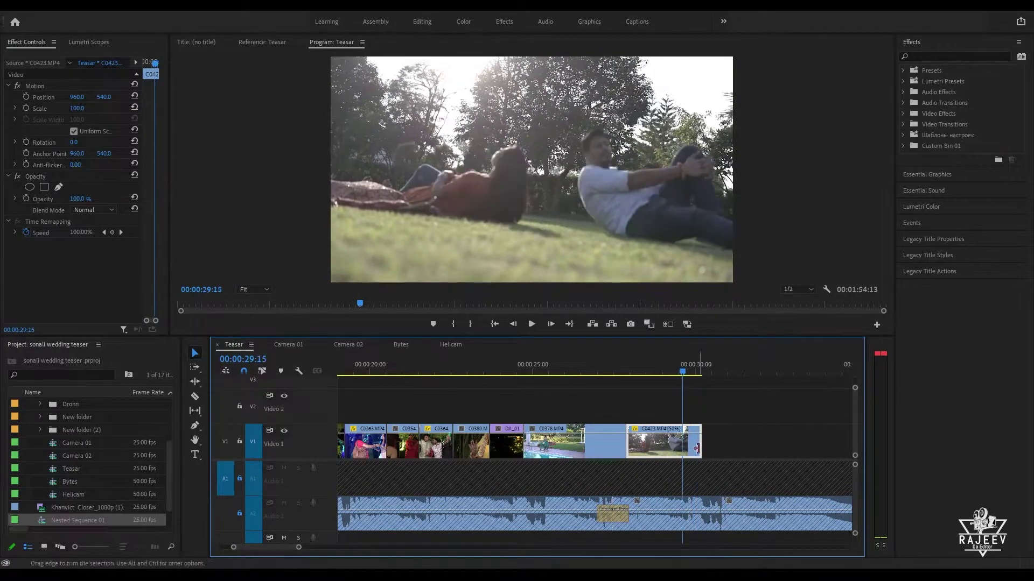
left_click_drag(700, 444, 838, 441)
left_click(617, 363)
key("space")
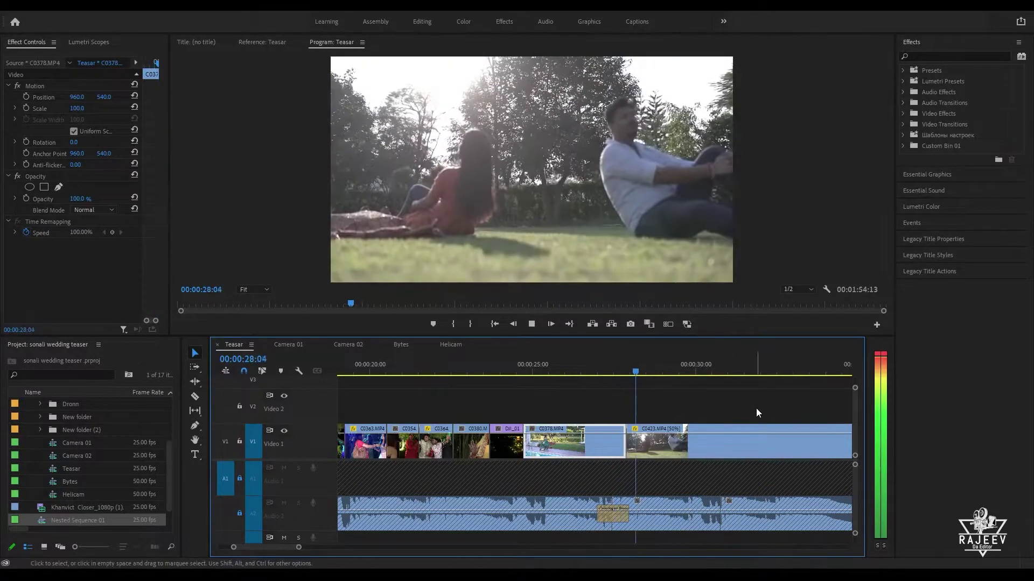
Step: Show the Time Remapping speed line on C0423 and add a speed keyframe at 00:00:29:10
key("space")
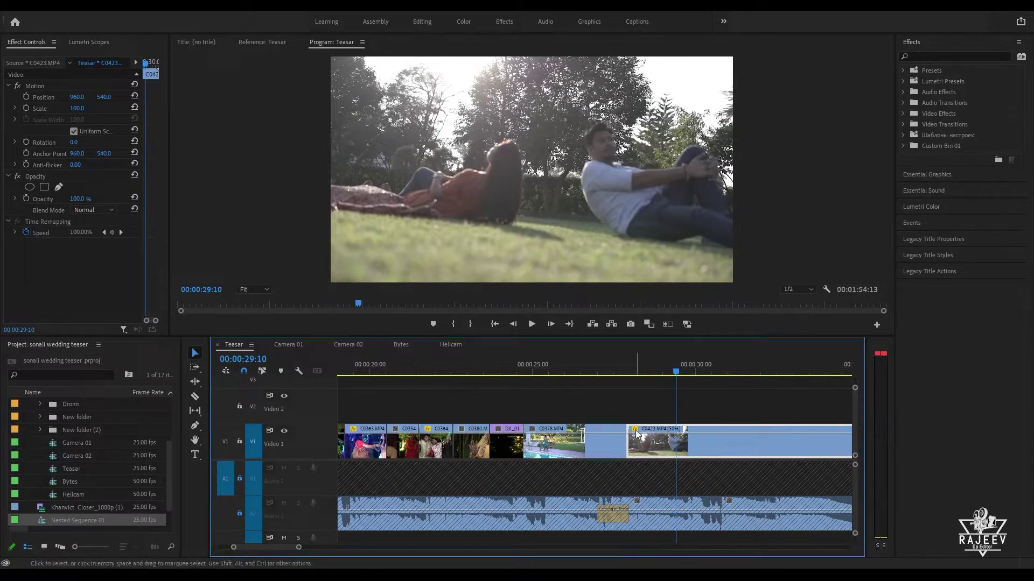
left_click(757, 464)
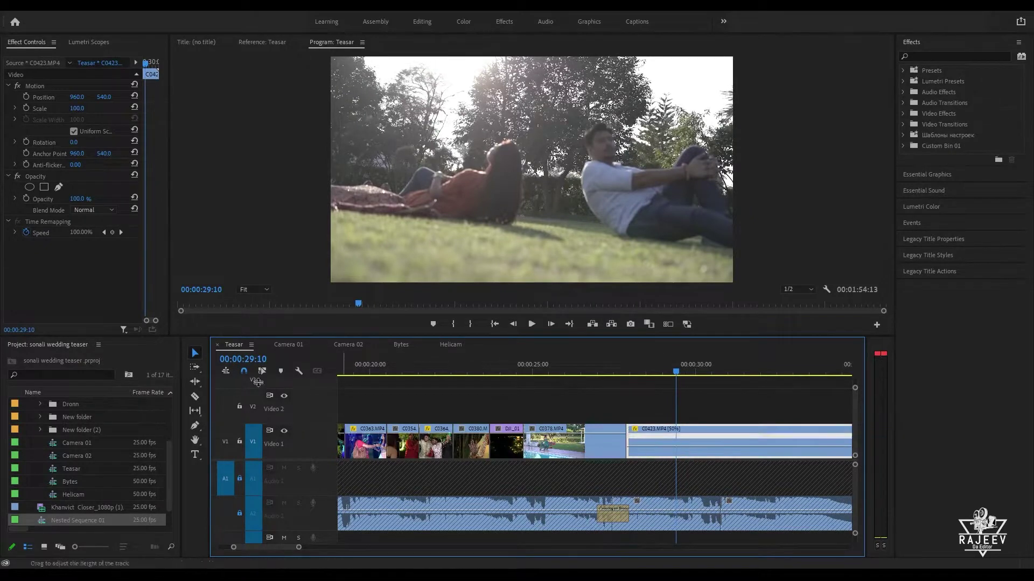
left_click(113, 232)
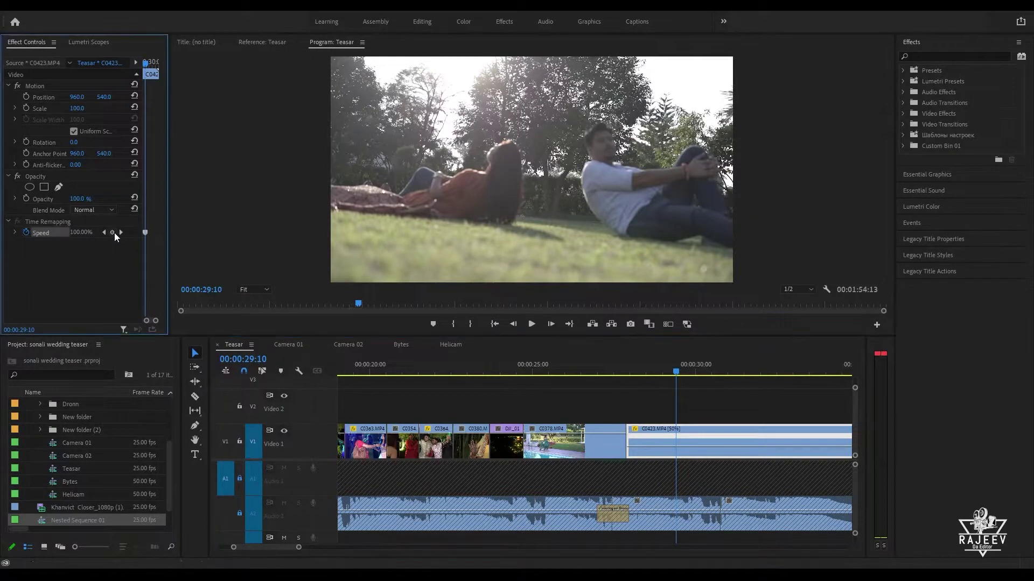
mouse_move(679, 371)
left_mouse_down()
mouse_move(726, 373)
mouse_move(676, 388)
mouse_move(705, 386)
left_mouse_up()
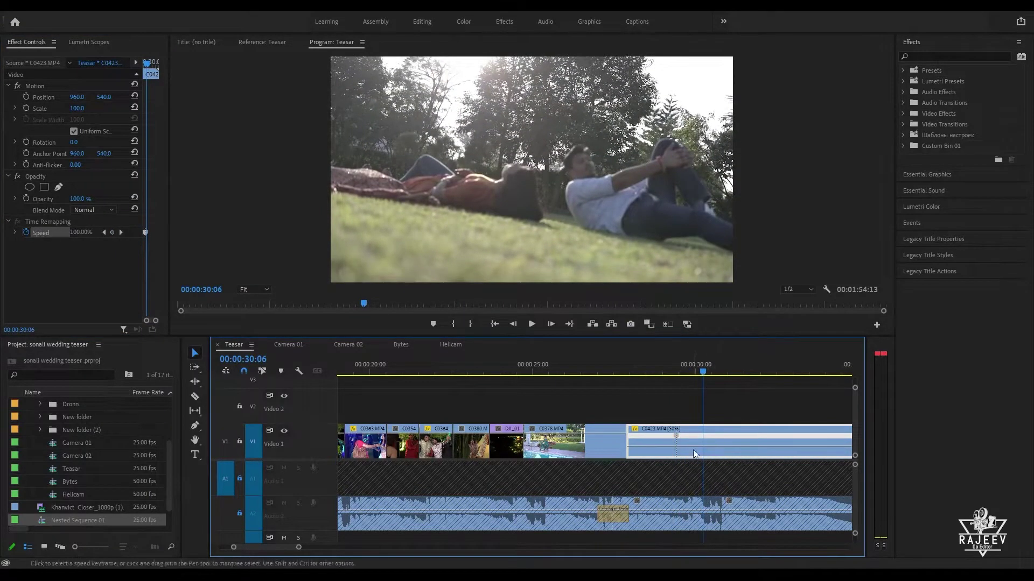
key("c")
left_click(708, 445)
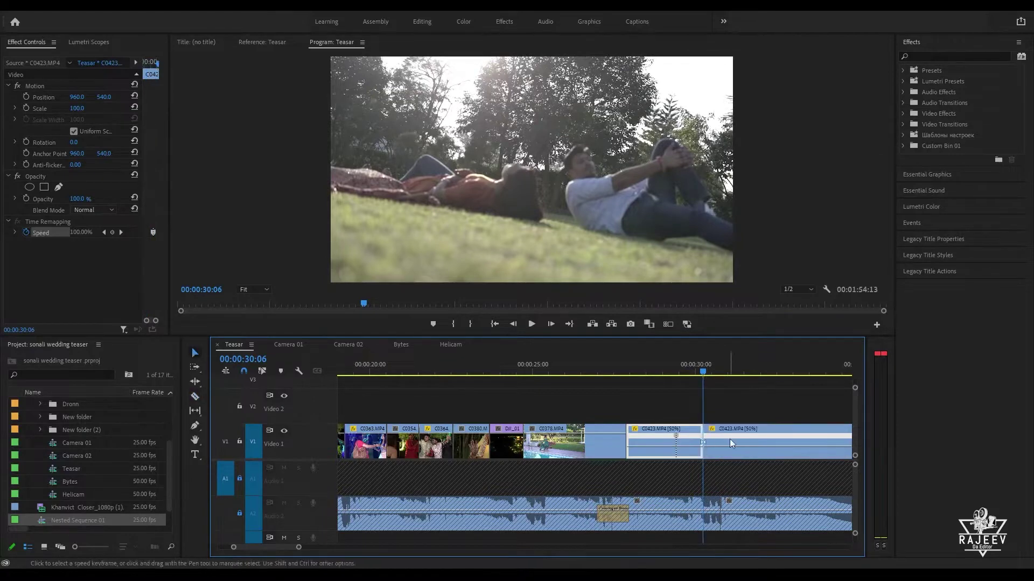
key("v")
key("space")
key("space")
key("ctrl+z")
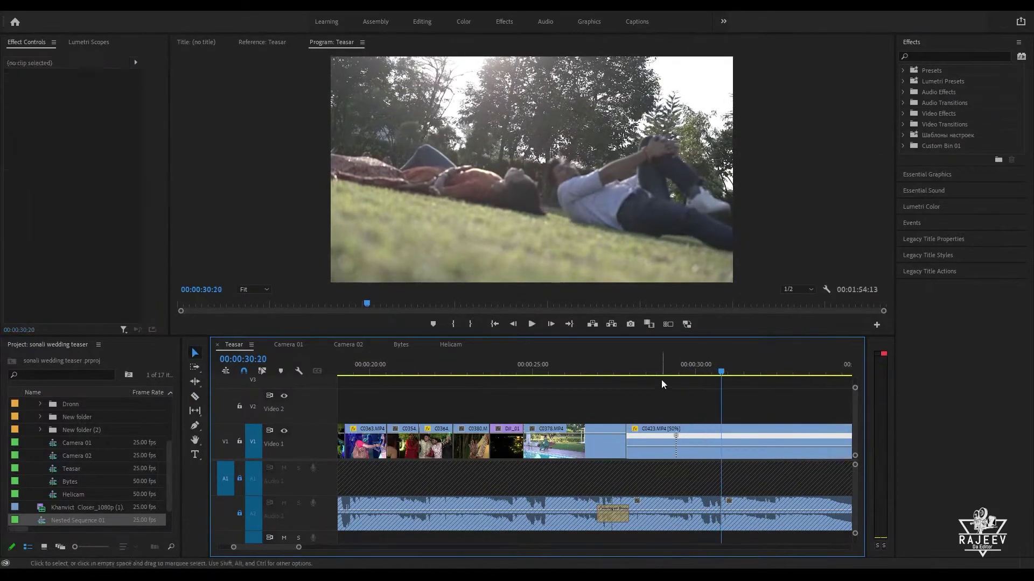
Step: Split C0423 at 00:00:30:20 and delete the part after the cut
left_click_drag(673, 369, 723, 373)
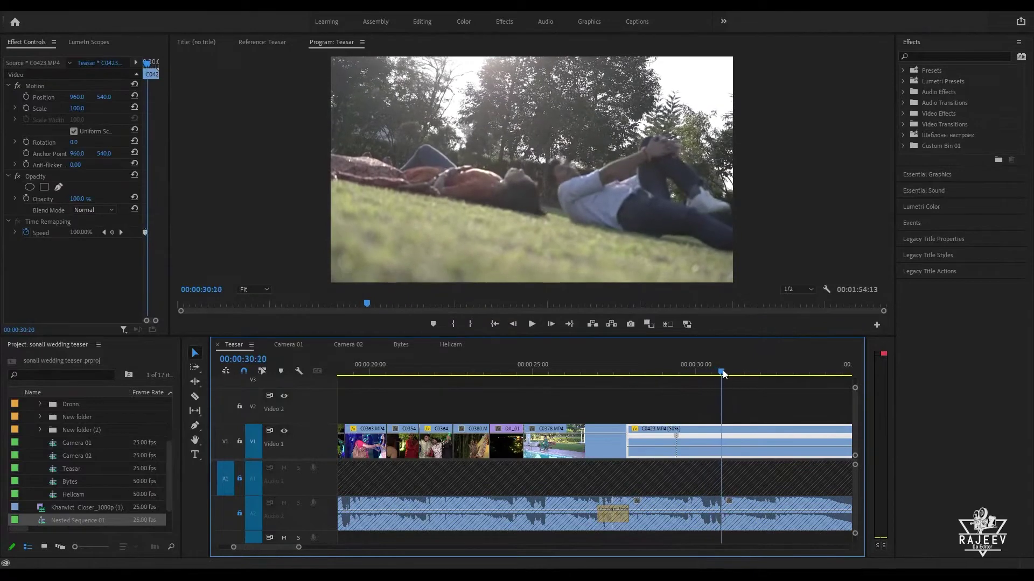
left_click(738, 456)
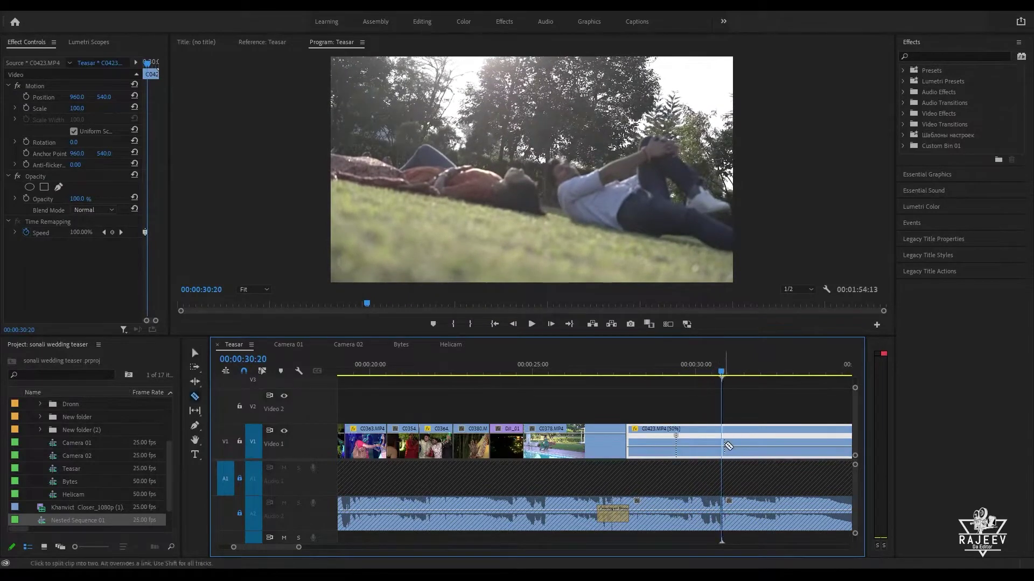
key("v")
left_click(744, 438)
key("Delete")
Step: Raise the speed of C0423 after its speed keyframe to 879% and play the speed ramp
left_click_drag(694, 447, 691, 280)
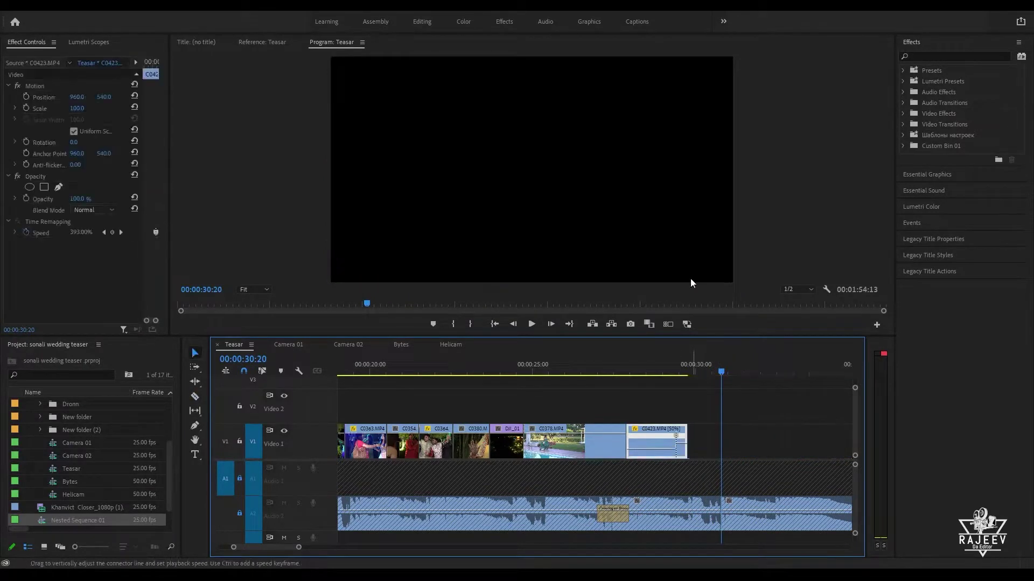
left_click(672, 366)
key("space")
key("space")
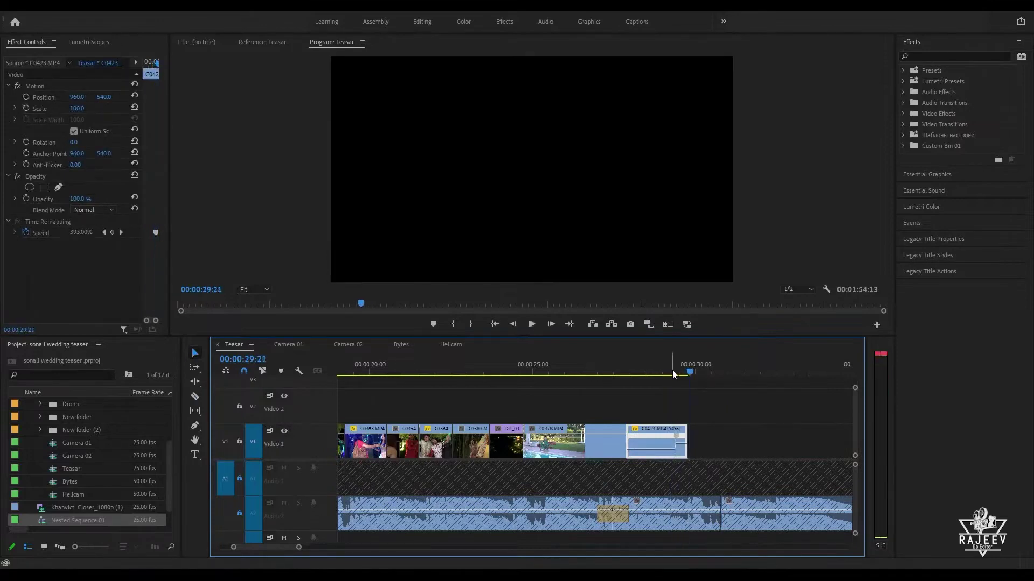
left_click(676, 371)
key("equal")
key("equal")
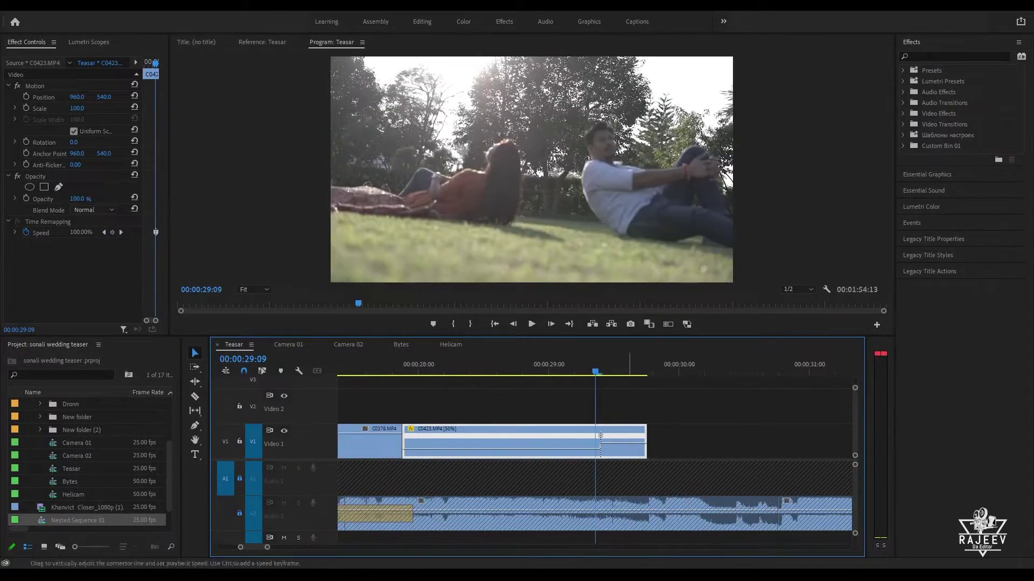
left_click_drag(625, 440, 633, 197)
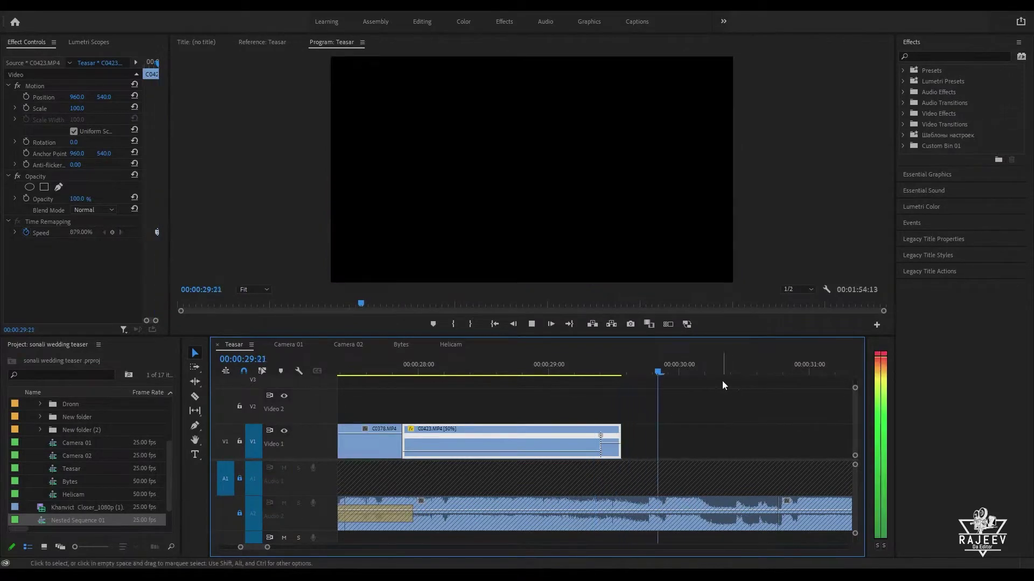
key("space")
left_click(502, 373)
key("space")
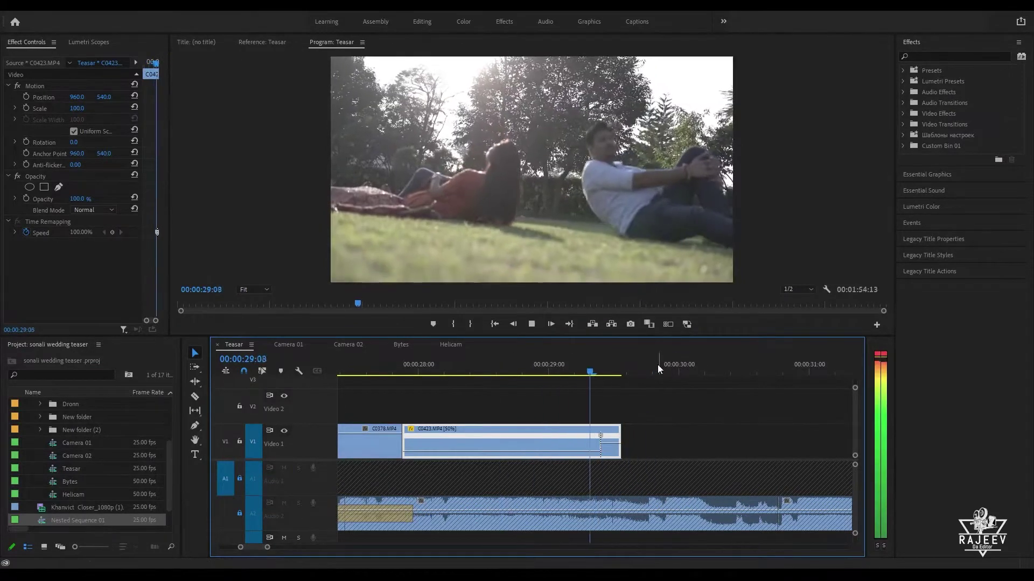
Step: Trim the end of C0423 in Teasar back to 00:00:29:13
left_click(619, 373)
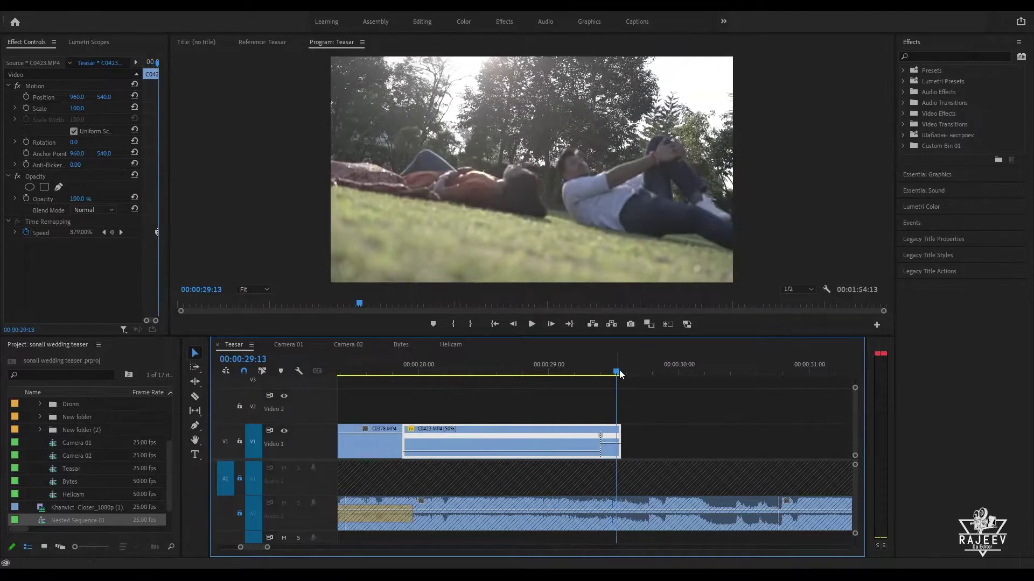
left_click(289, 347)
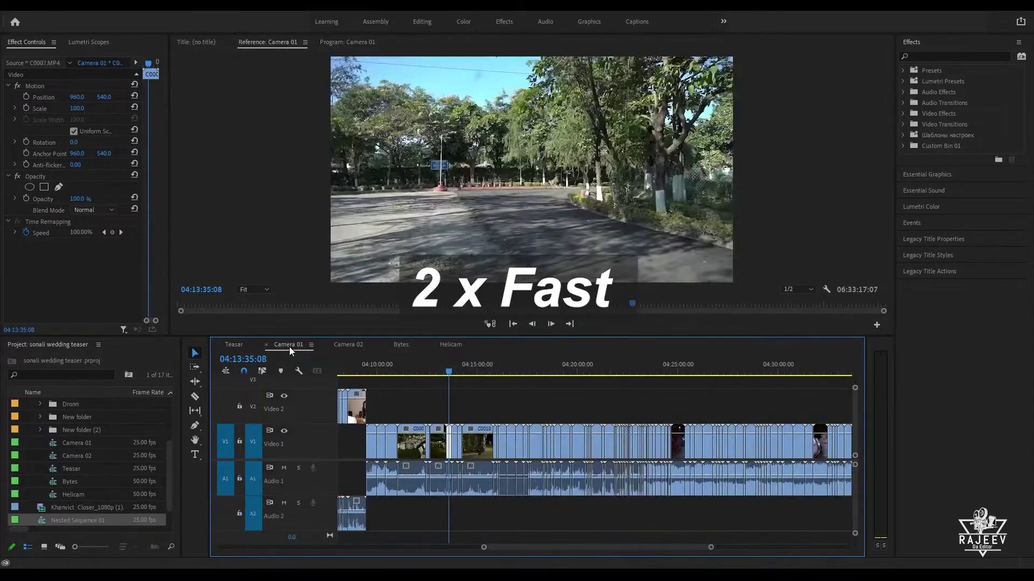
left_click(347, 344)
left_click(233, 345)
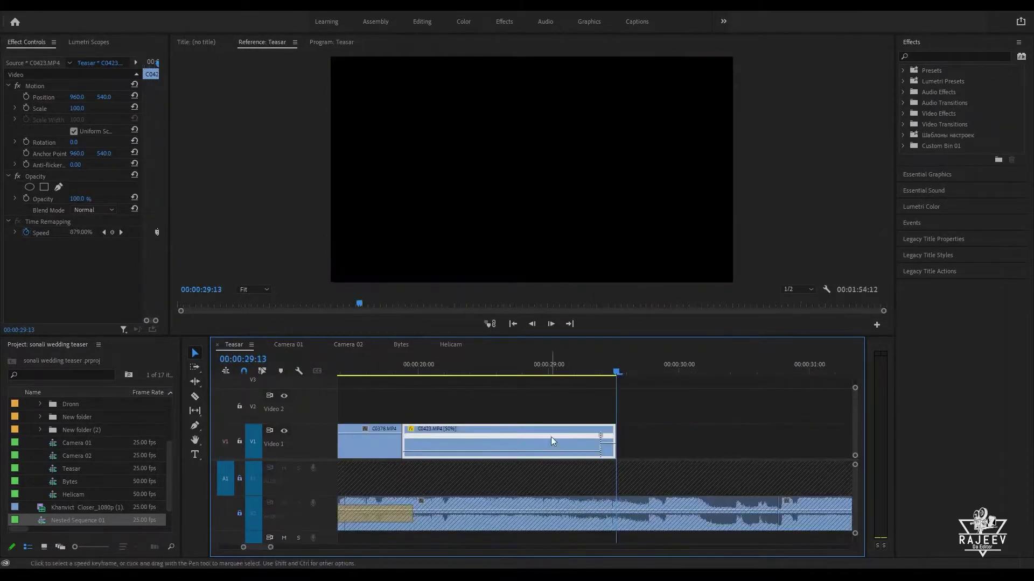
Step: Place C0421.MP4 from the CLIP bin, without its audio, directly after C0423 and play it
key("shift+1")
left_click(45, 547)
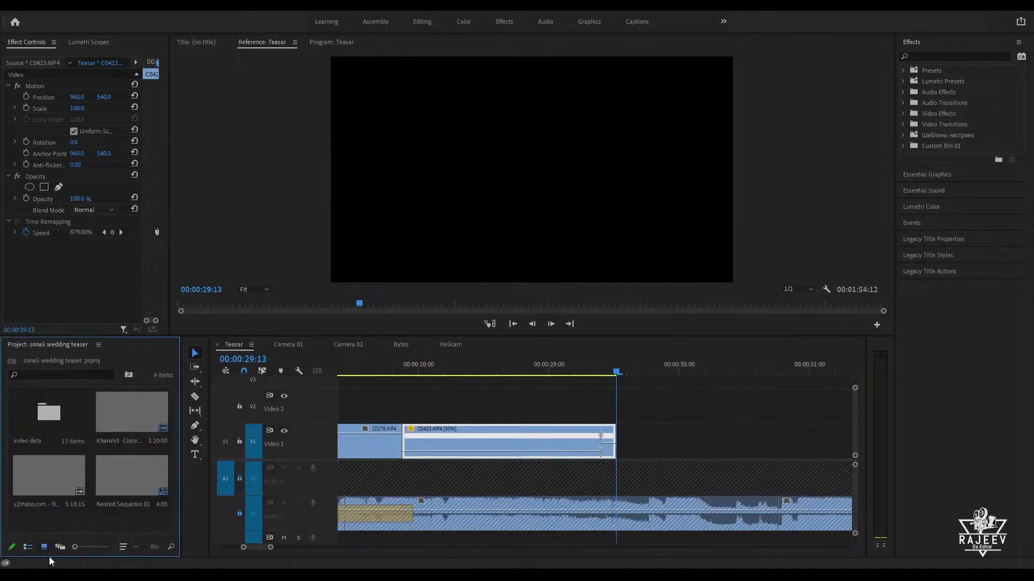
key("shift+3")
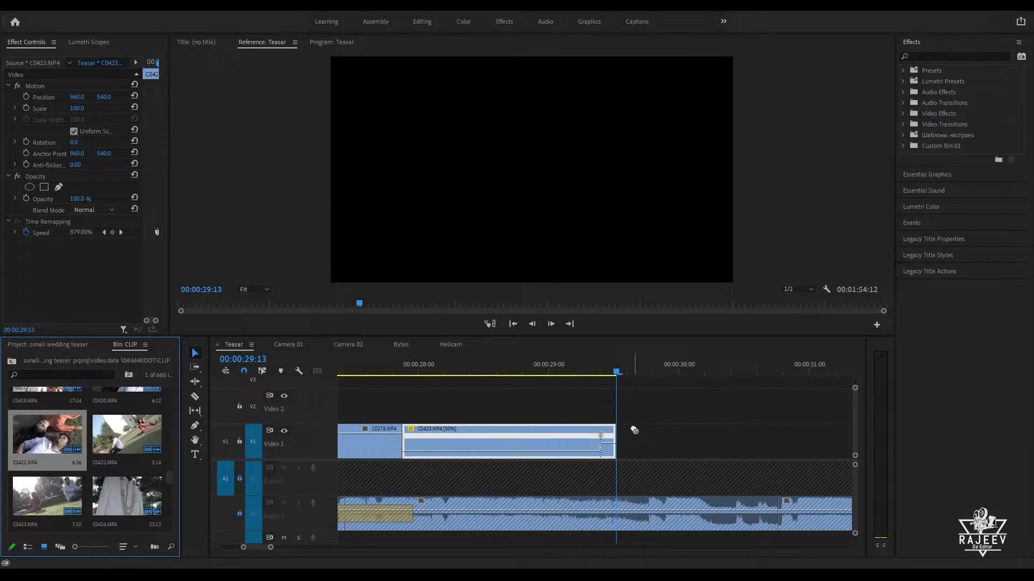
left_click(229, 480)
left_click_drag(42, 436, 619, 455)
key("space")
key("space")
Step: Set the speed of C0421 to 50% and play the slowed shot against the music
left_click(759, 428)
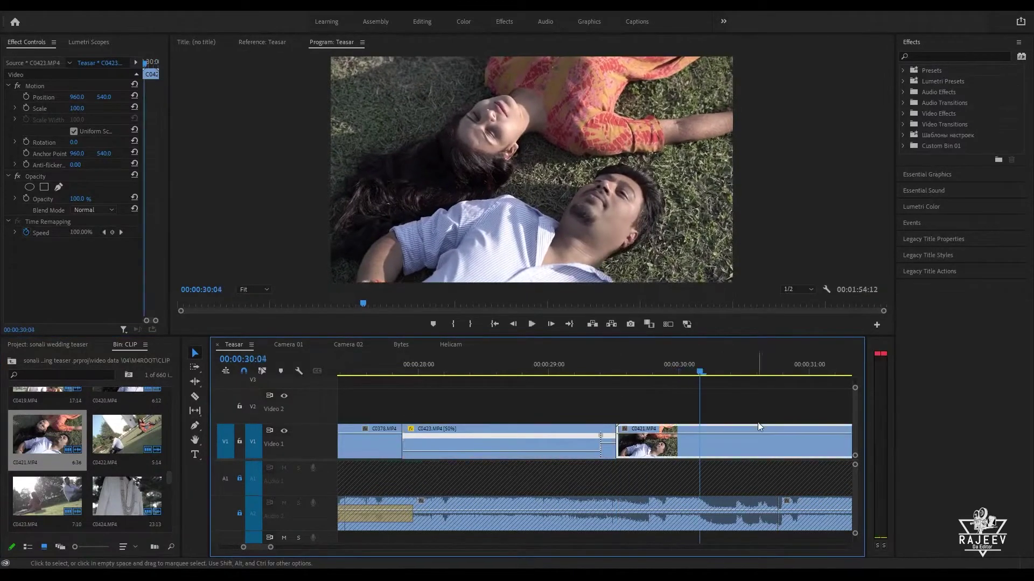
key("ctrl+r")
type("50")
key("Return")
key("space")
key("space")
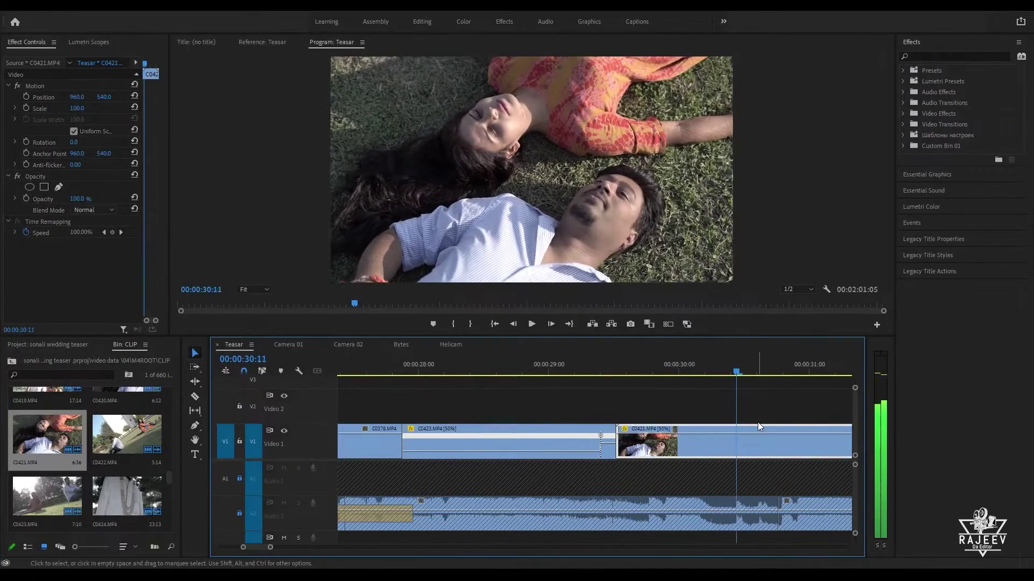
key("space")
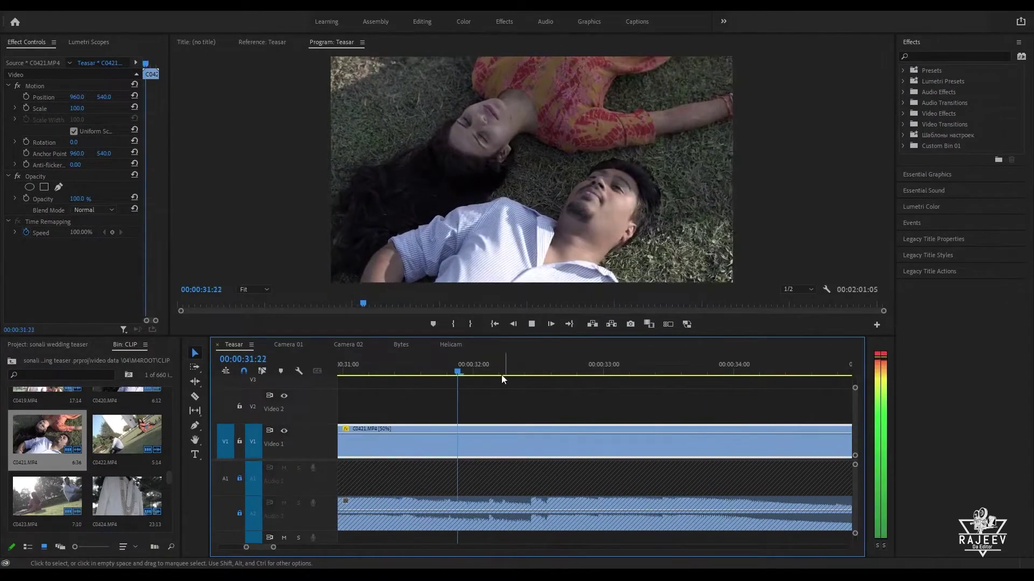
Step: Ripple-trim the beginning of C0421 in stages while checking the opening pose, keeping it directly after C0423
left_click(605, 375)
key("space")
key("q")
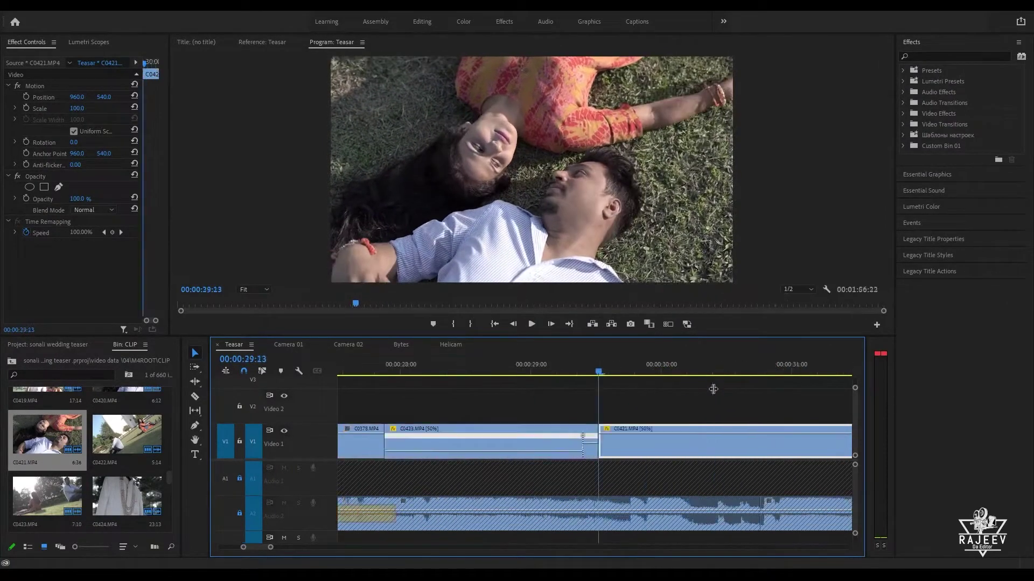
key("q")
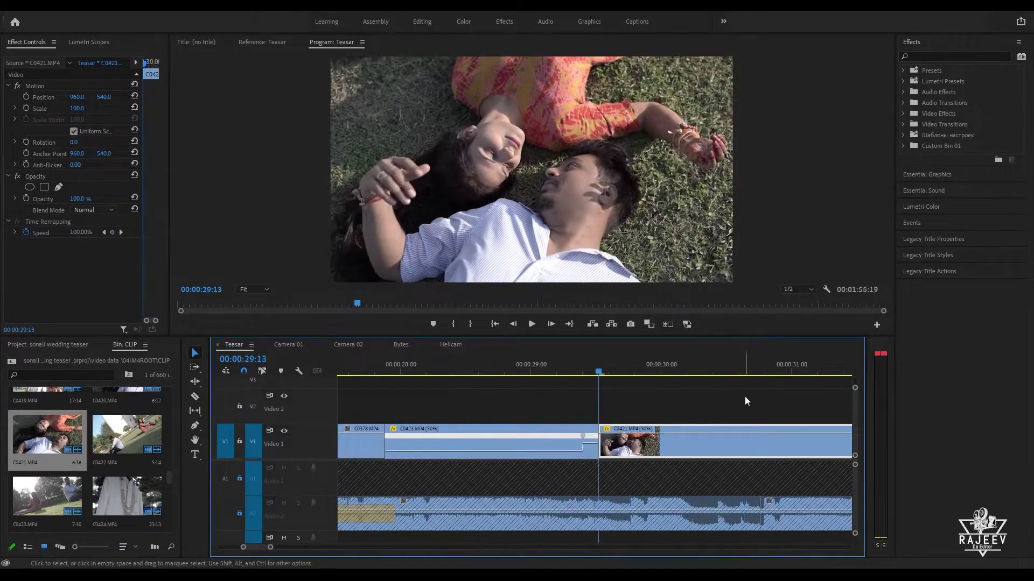
key("space")
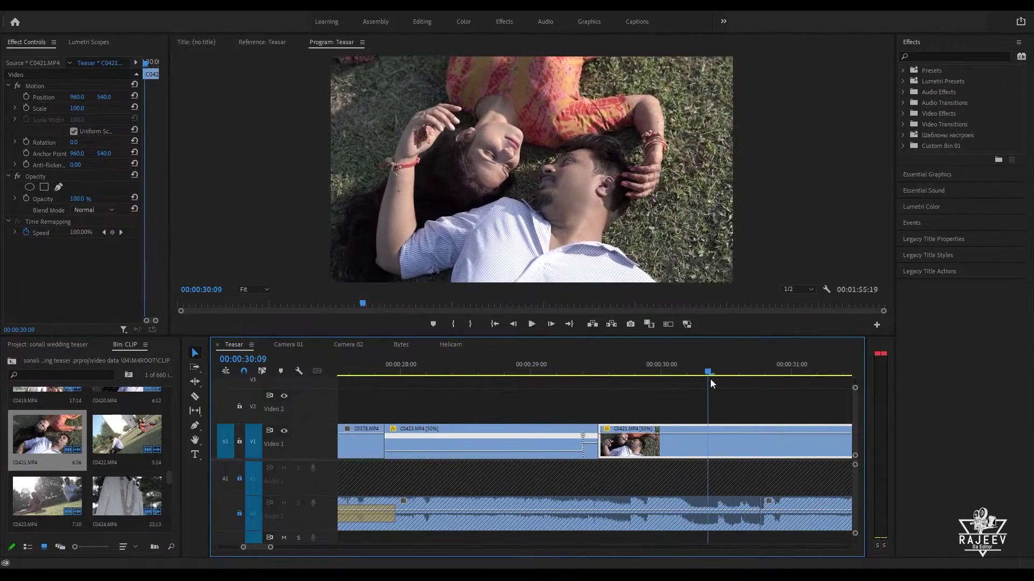
key("q")
Step: Play the cut from C0423 into the trimmed C0421 repeatedly and check how it fits the music
left_click(540, 367)
key("space")
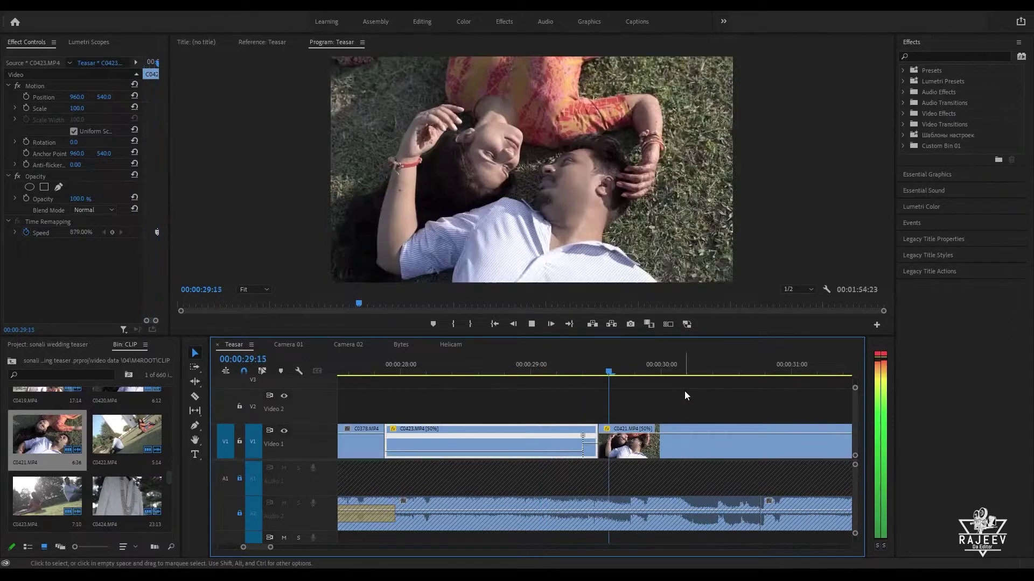
key("space")
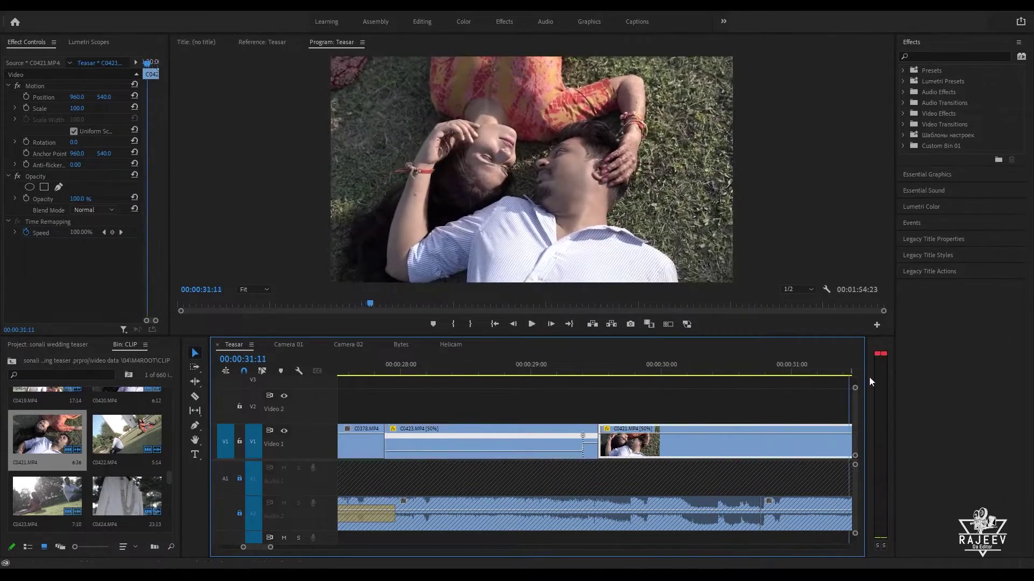
left_click_drag(869, 376, 573, 366)
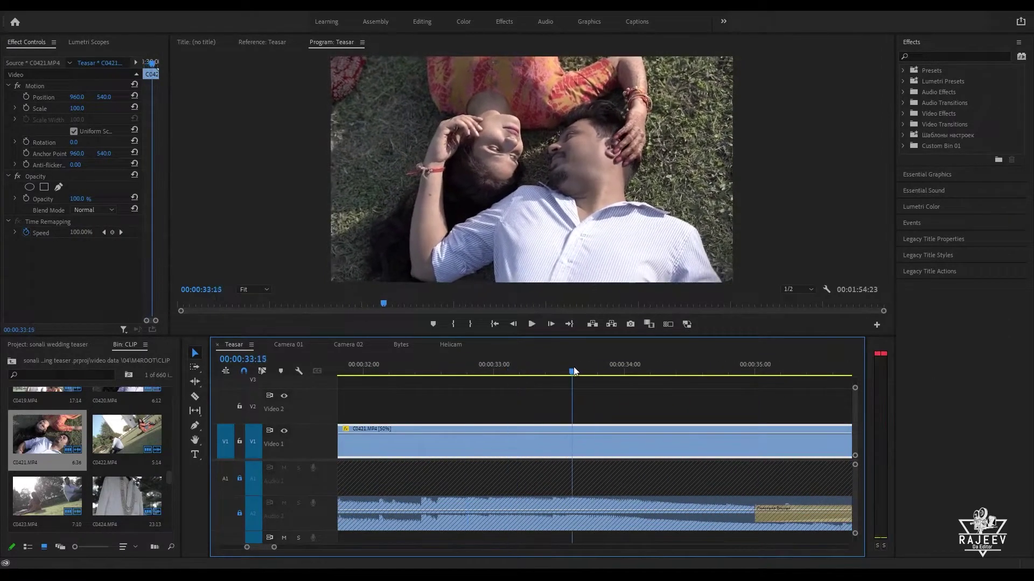
key("Up")
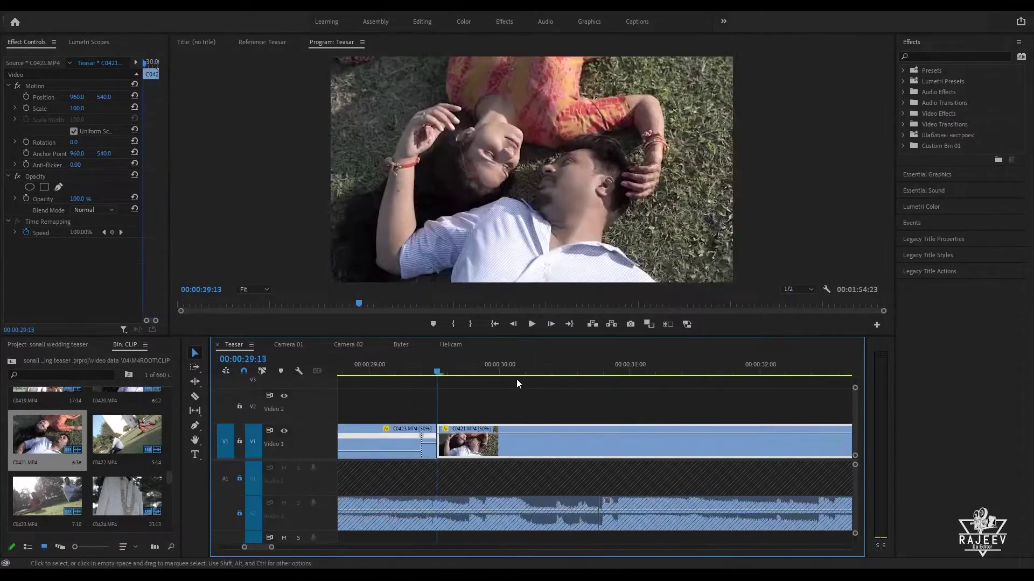
key("space")
key("space")
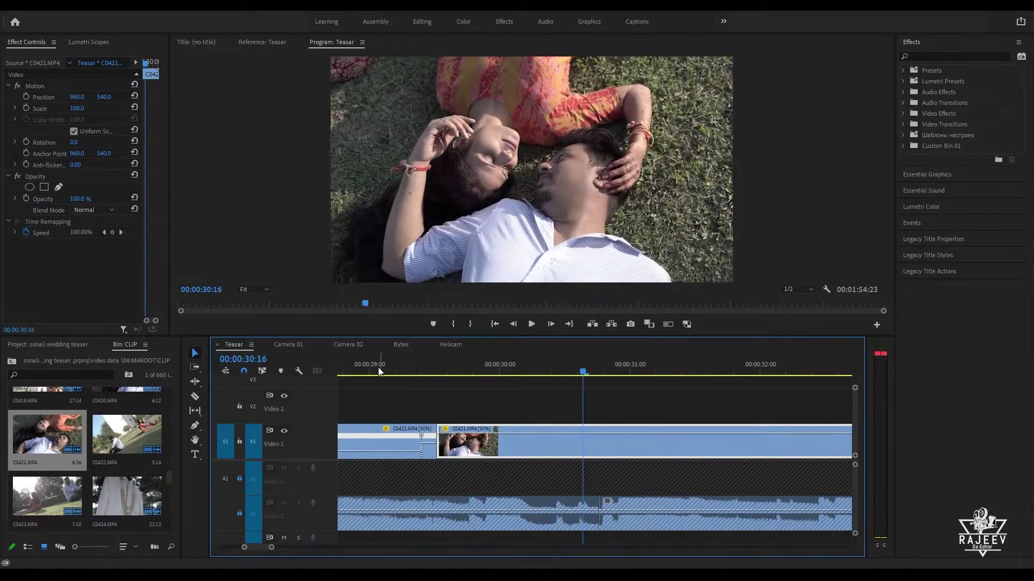
left_click(378, 367)
key("space")
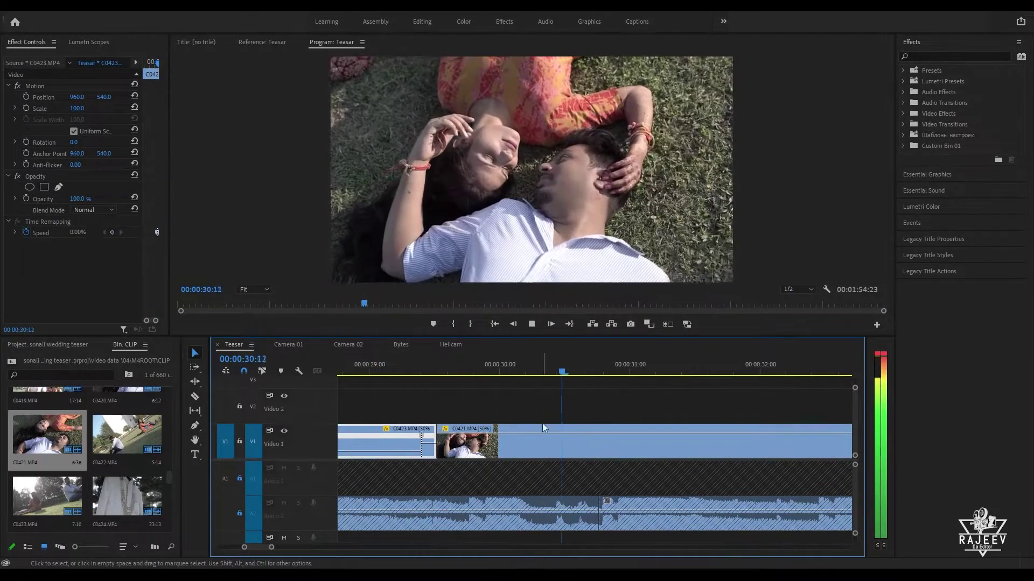
Step: Undo the last start trims of C0421 and ripple-trim its beginning again to a slightly earlier frame
left_click(455, 457)
key("ctrl+z")
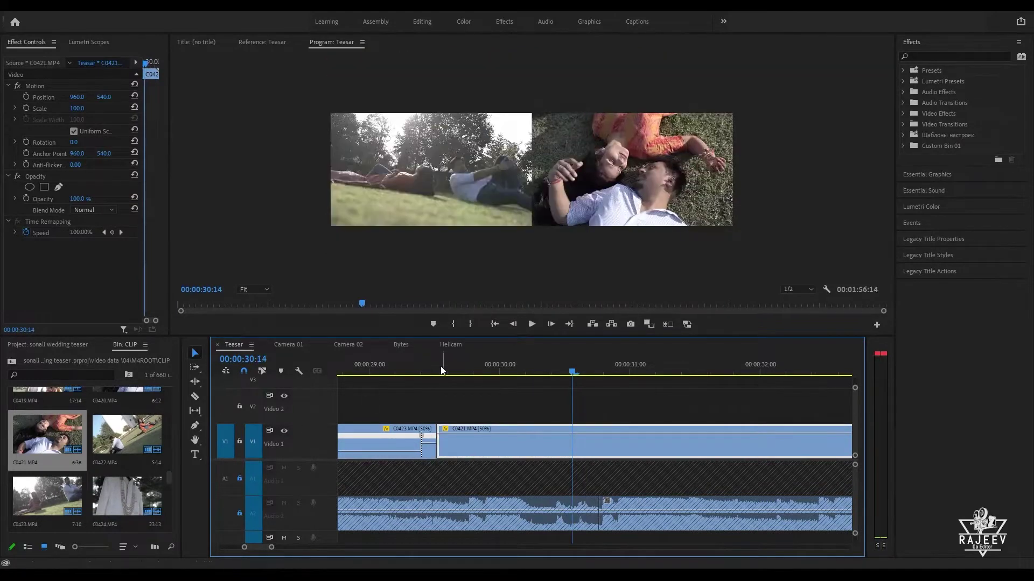
left_click(433, 367)
key("space")
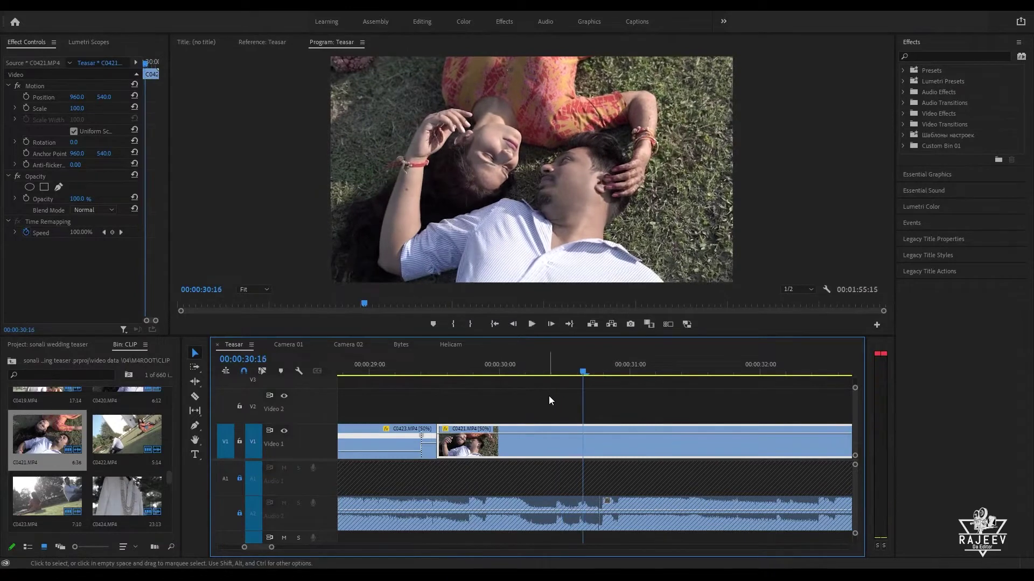
Step: Play the cut from C0423 into C0421 and ripple-trim the end of C0421 to 00:00:30:19
key("space")
left_click(417, 371)
key("space")
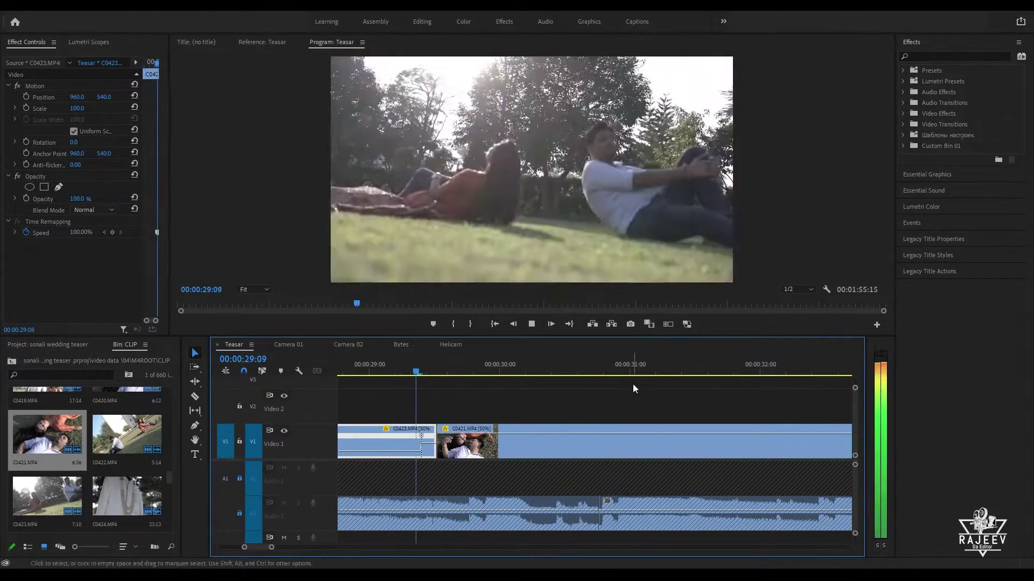
key("space")
key("w")
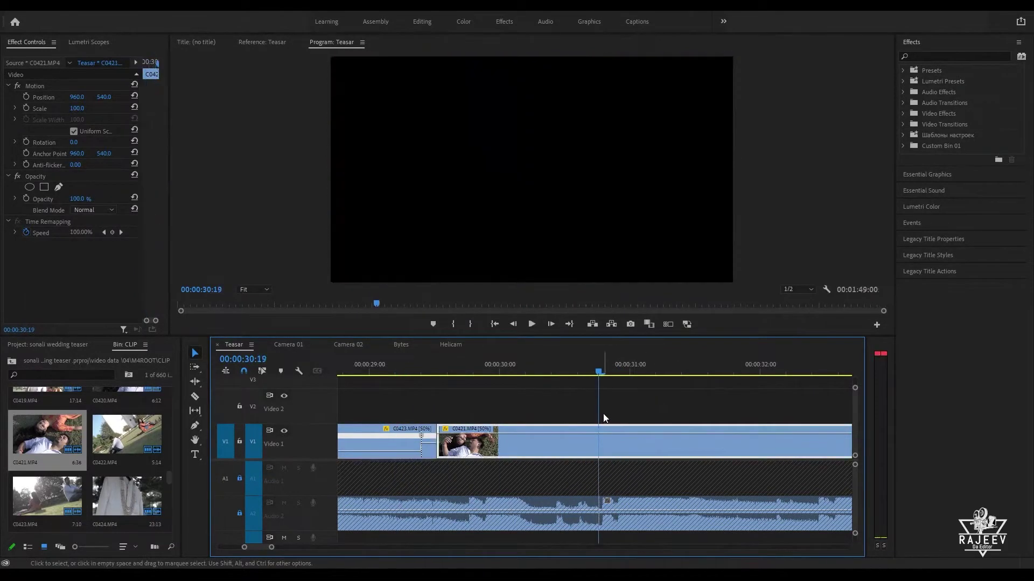
Step: Play the music beyond the end of C0421 to judge where the next shot should fall
key("space")
scroll(641, 438, "down", 2)
key("minus")
key("minus")
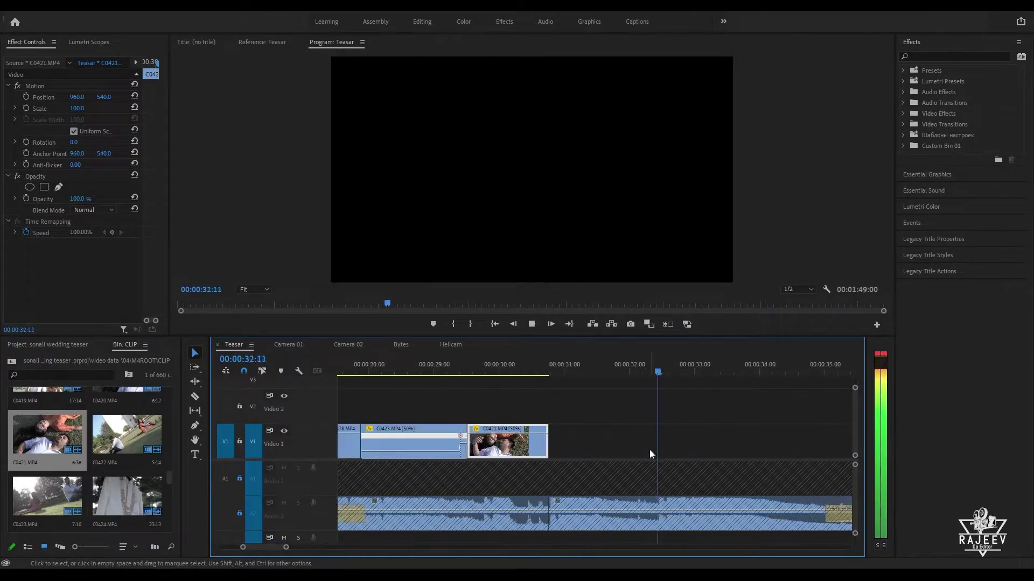
key("space")
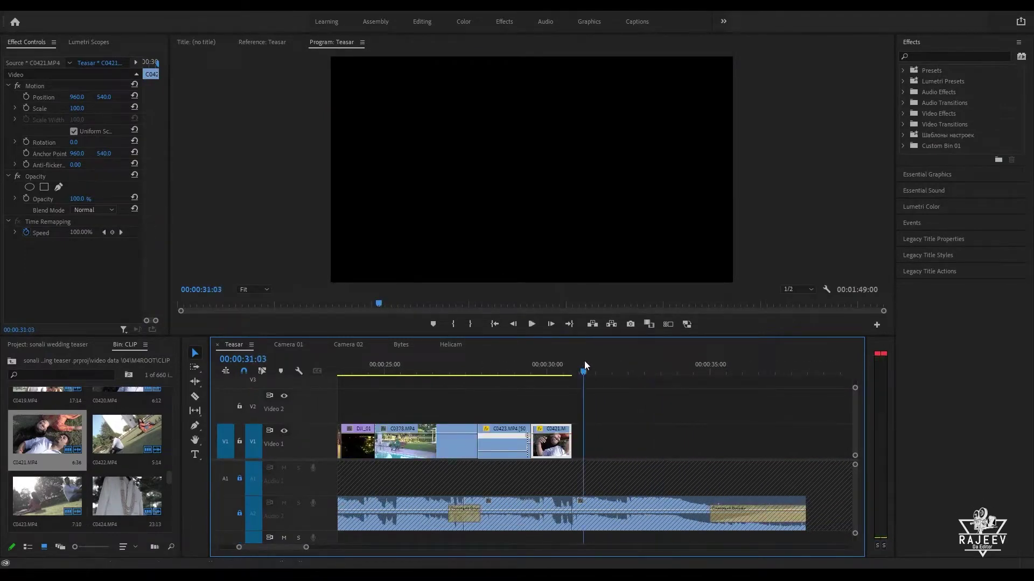
key("space")
key("space")
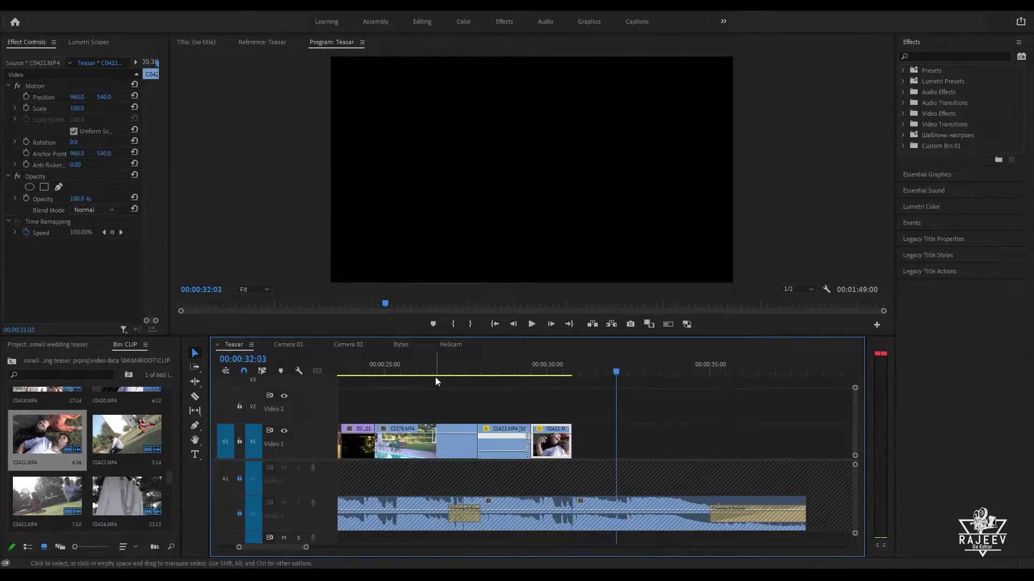
Step: Find the aerial shot DJI_0140.MOV of the couple lying on the grass in the Helicam sequence and copy it
left_click(451, 345)
left_click(760, 371)
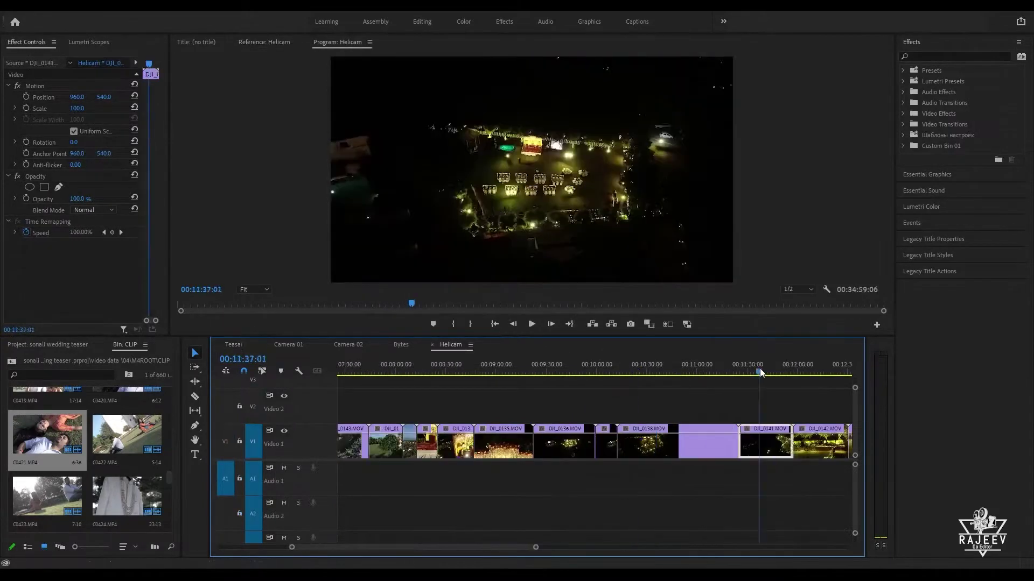
key("Home")
key("space")
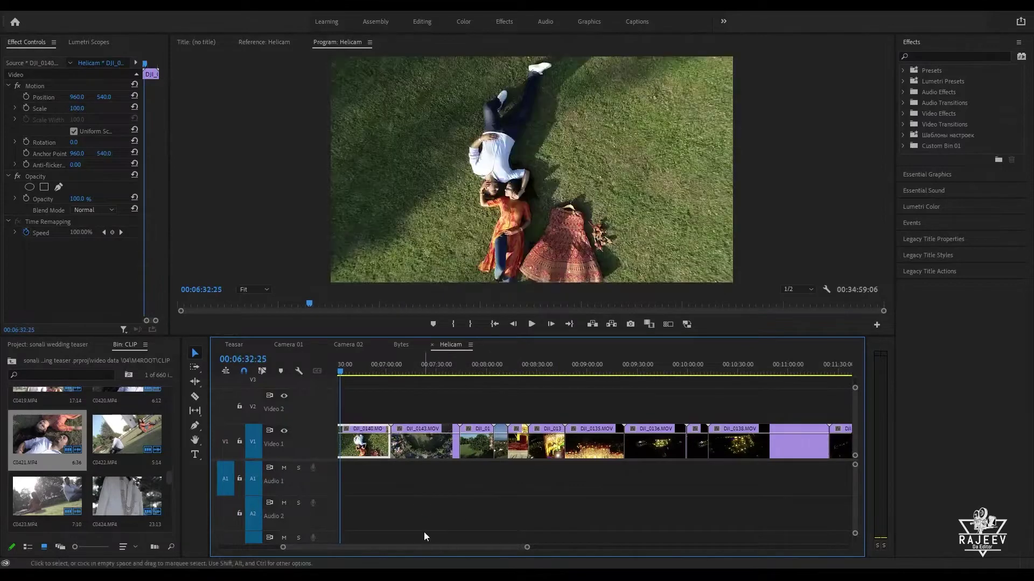
key("space")
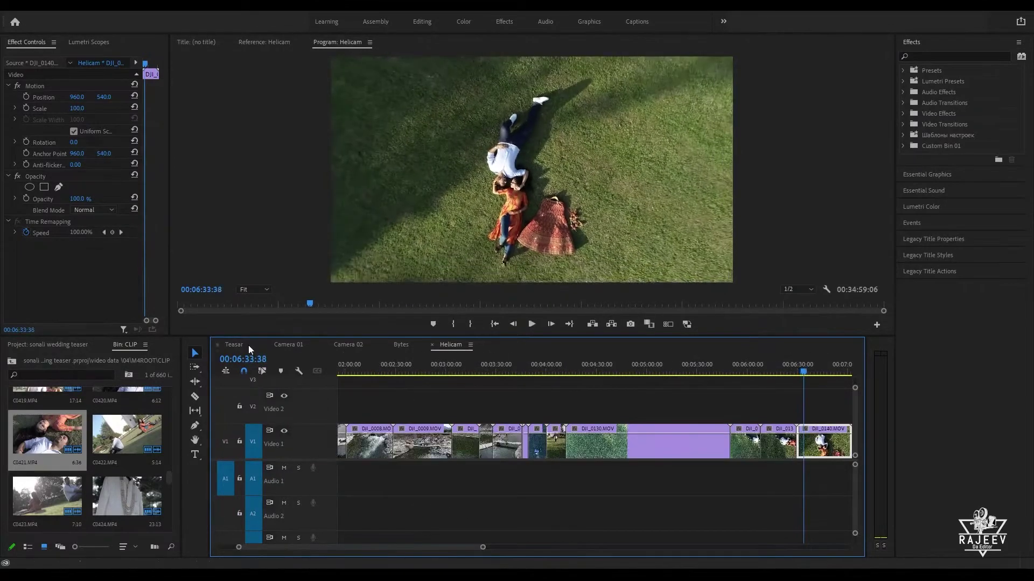
Step: Insert the copied DJI_0140.MOV directly after C0421 in Teasar at 00:00:30:19 and play it
left_click(235, 345)
key("Up")
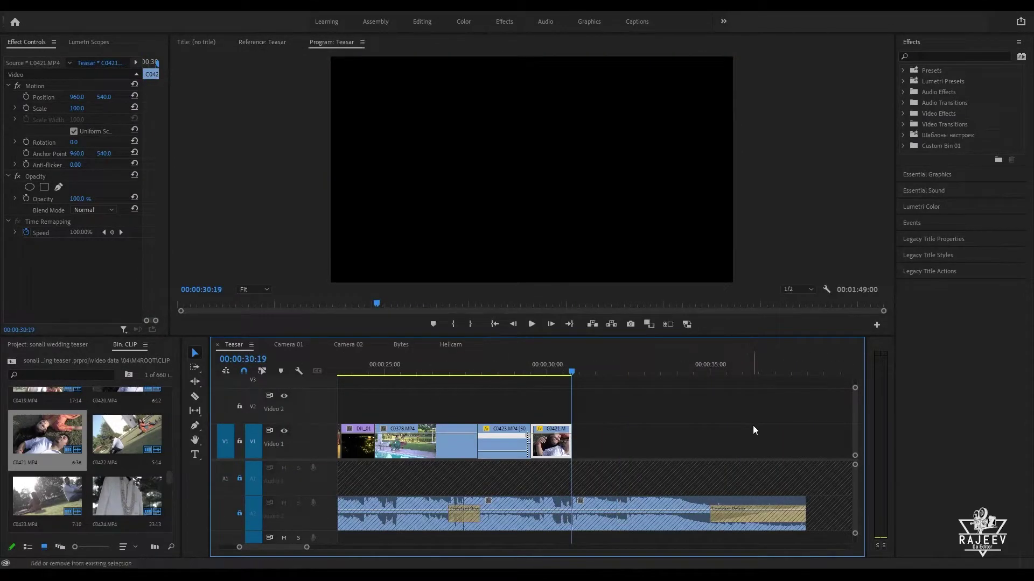
key("ctrl+shift+v")
key("Up")
key("space")
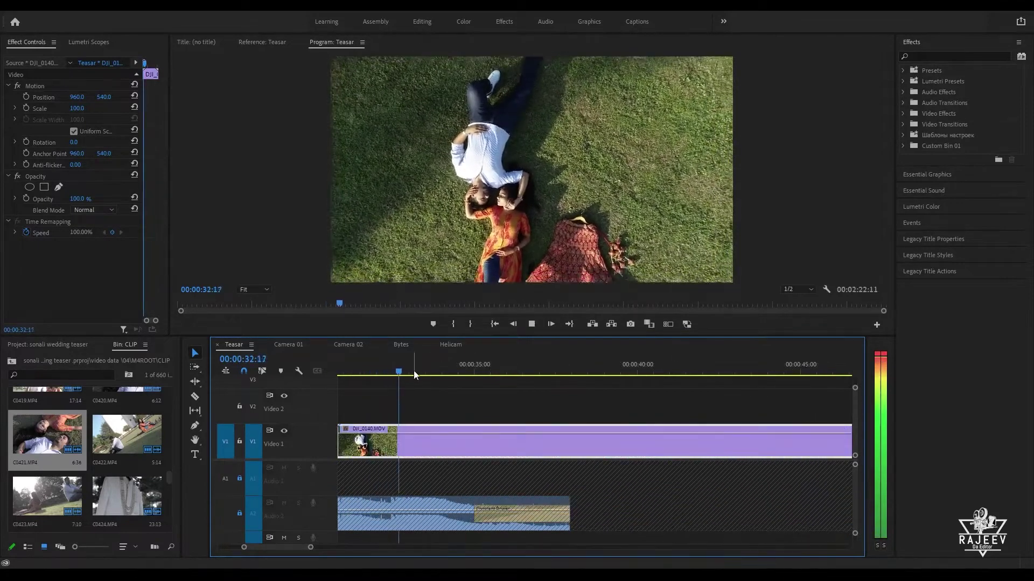
Step: Play the cut from C0421 into DJI_0140 and ripple-trim the end of C0421 to 00:00:30:18
key("space")
scroll(445, 375, "up", 4)
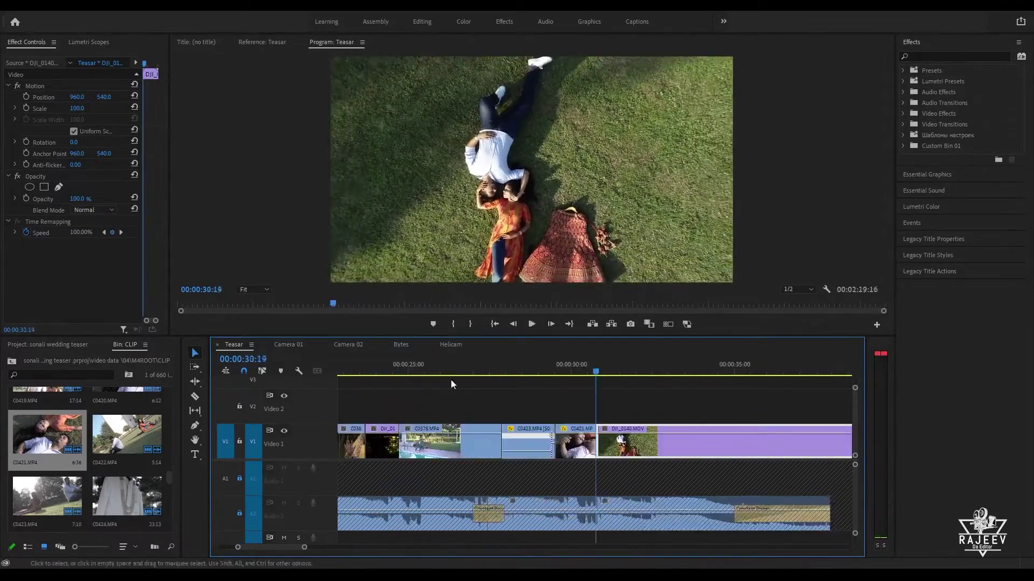
left_click(570, 370)
key("space")
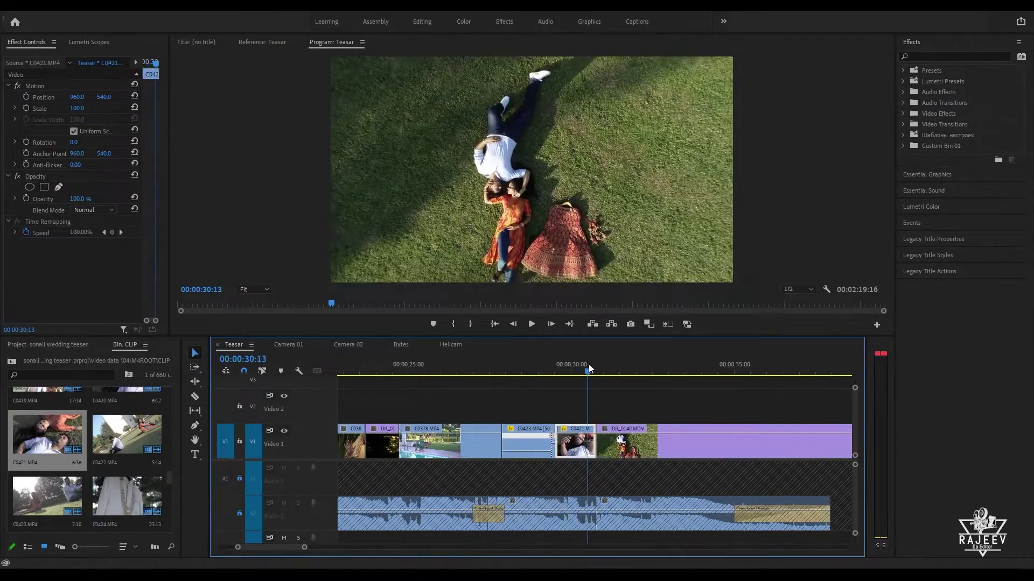
left_click_drag(598, 371, 562, 377)
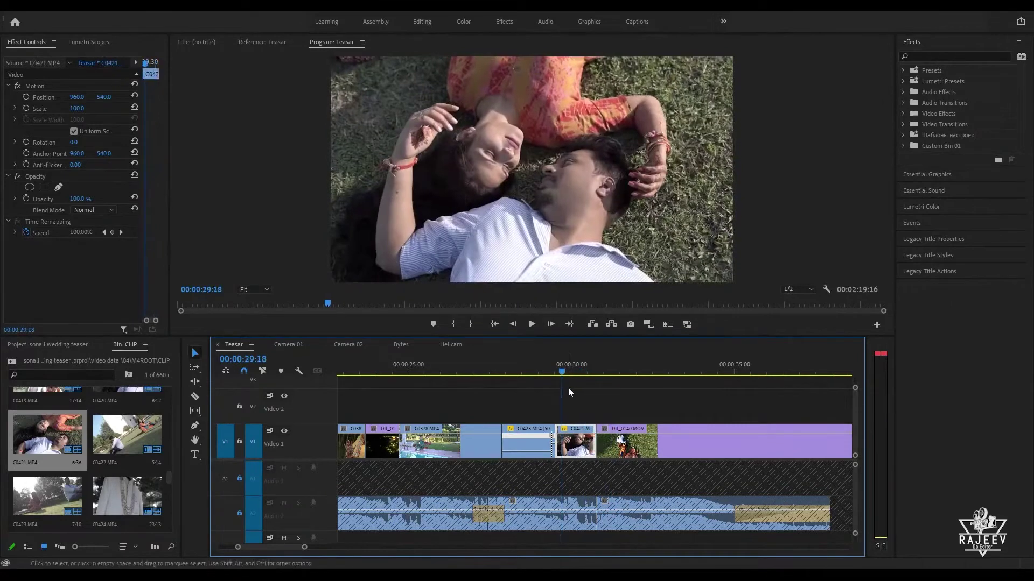
key("space")
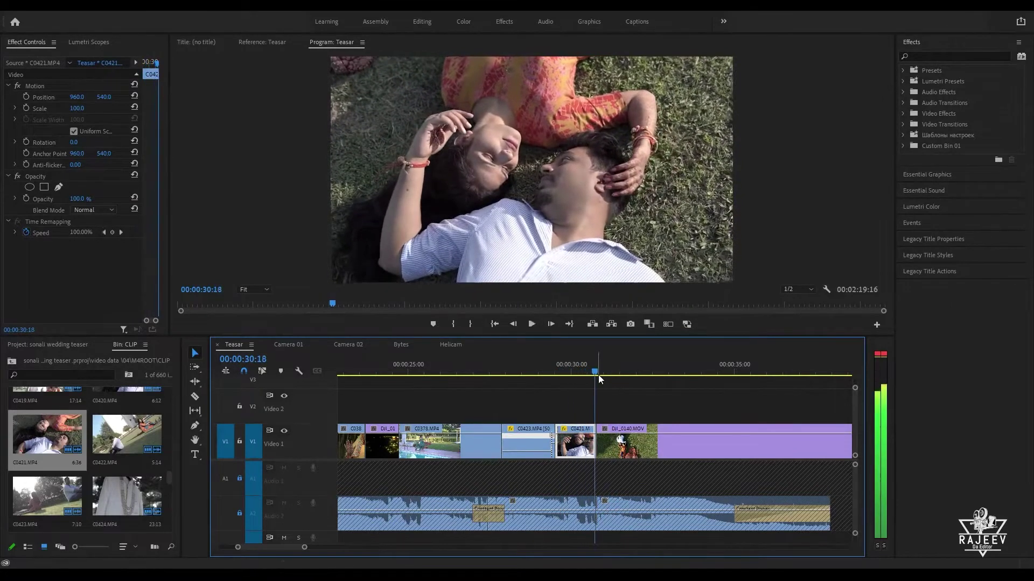
key("space")
left_click(598, 374)
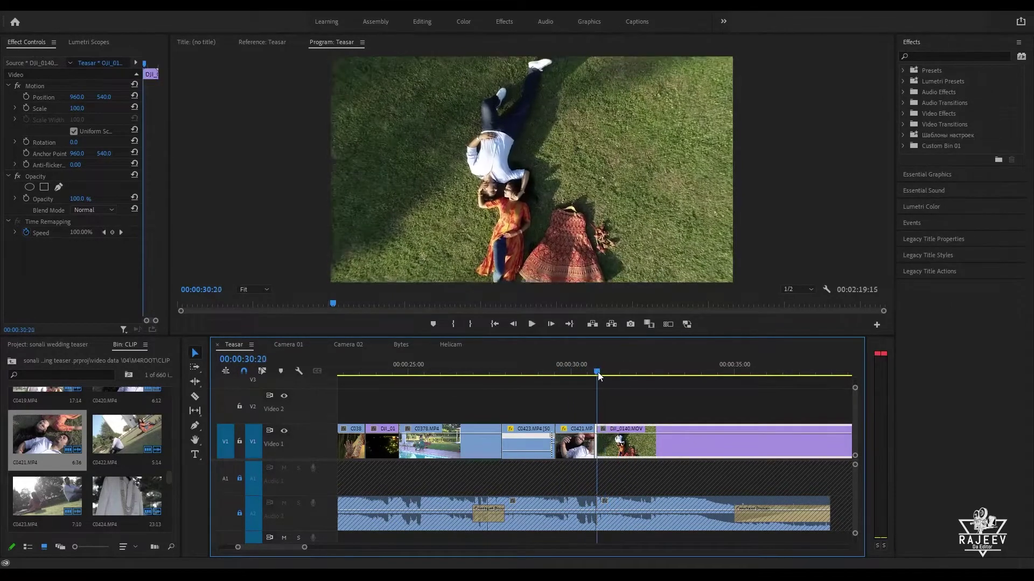
Step: Trim the opening of DJI_0140 and add a speed keyframe to it at 00:00:32:14
left_click_drag(657, 377, 602, 432)
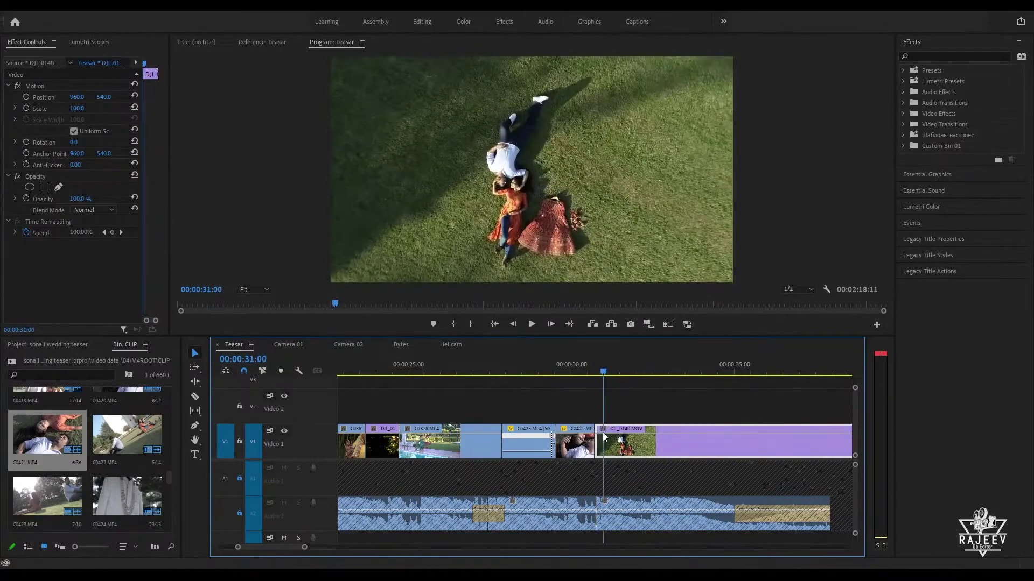
left_click_drag(598, 373, 657, 410)
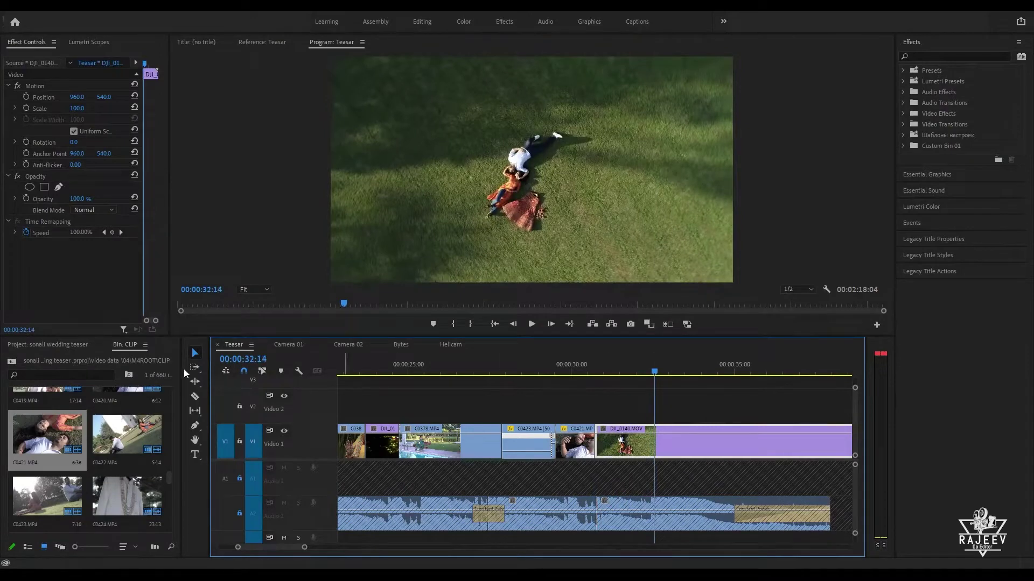
left_click(110, 231)
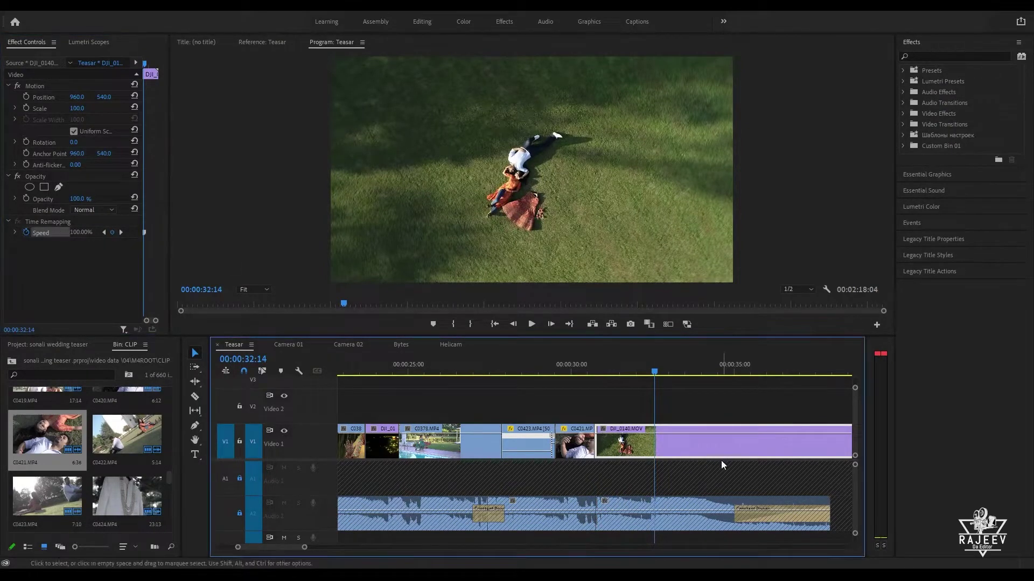
Step: Raise the speed of DJI_0140 before its speed keyframe to 576%, playing the cut from C0421 to check the ramp
left_click(668, 464)
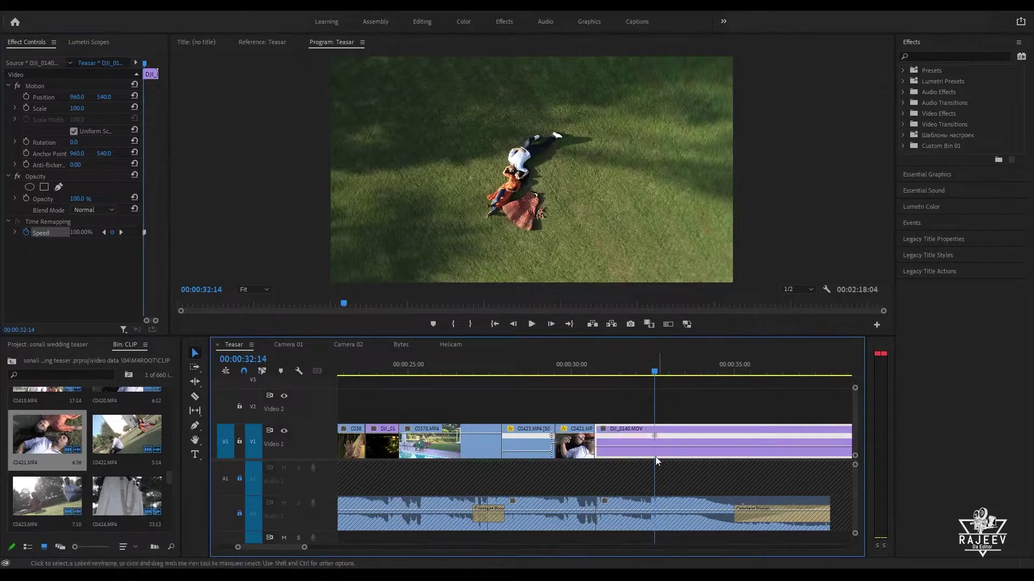
left_click(573, 359)
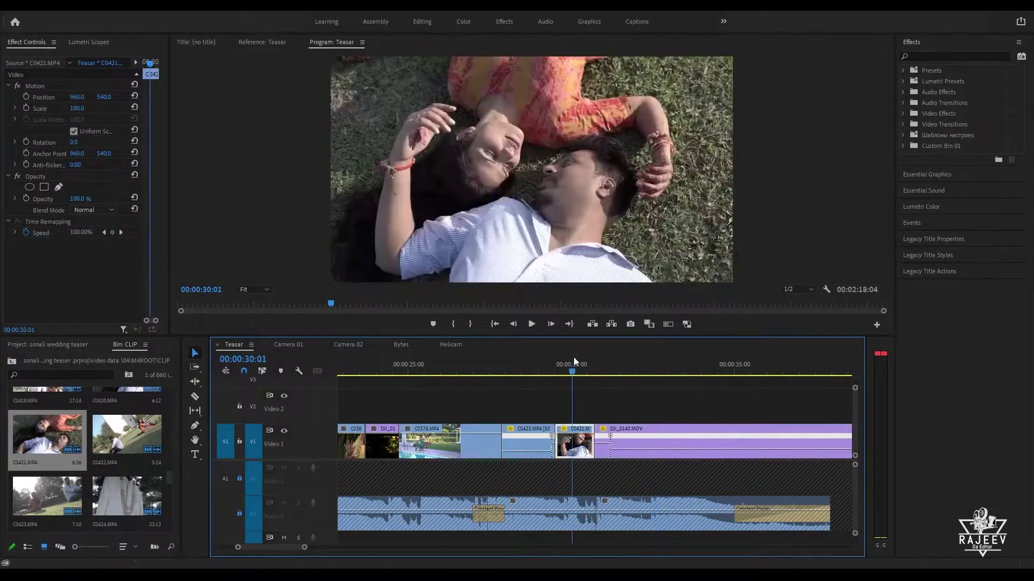
key("space")
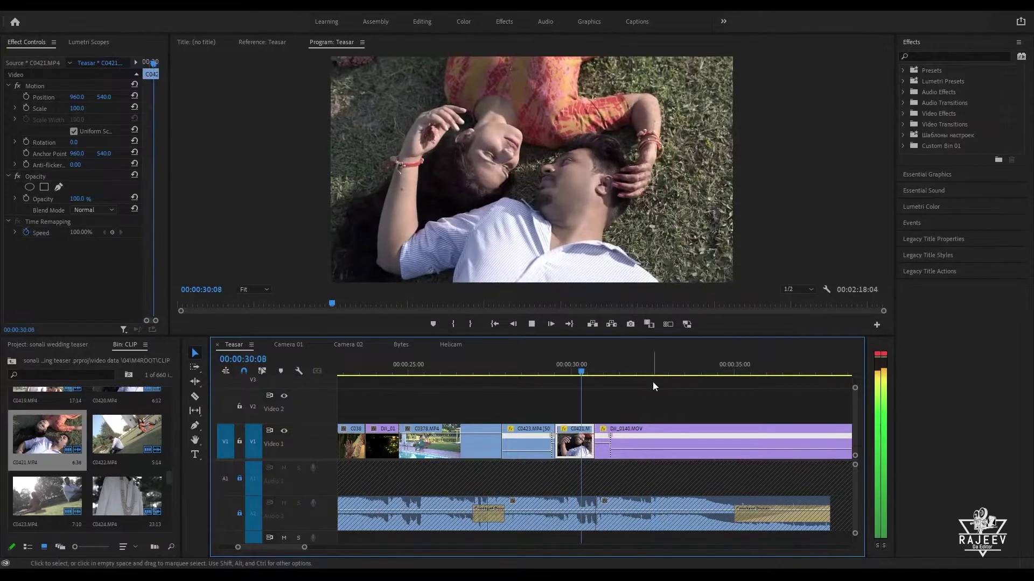
left_click(602, 450)
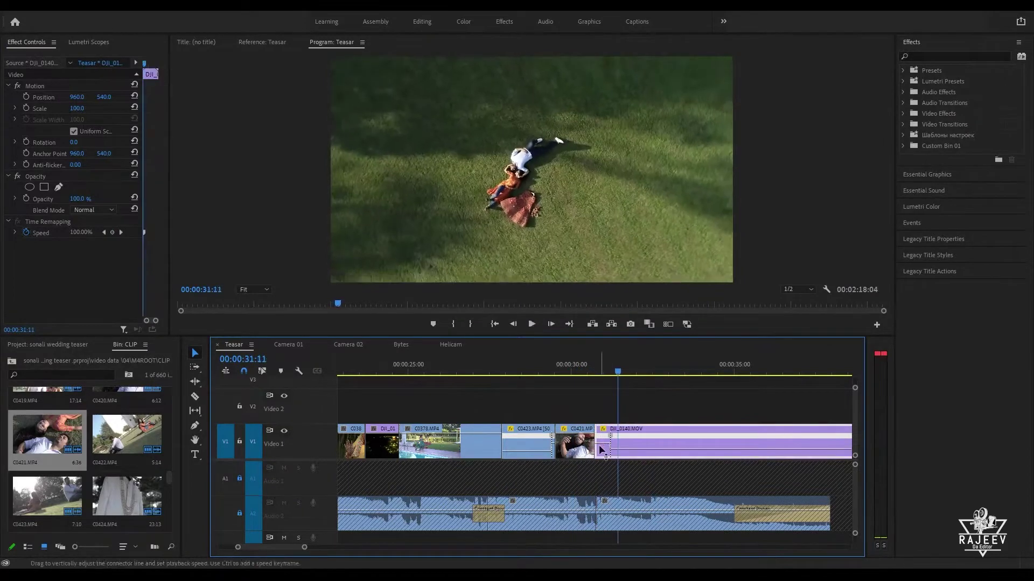
left_click(587, 369)
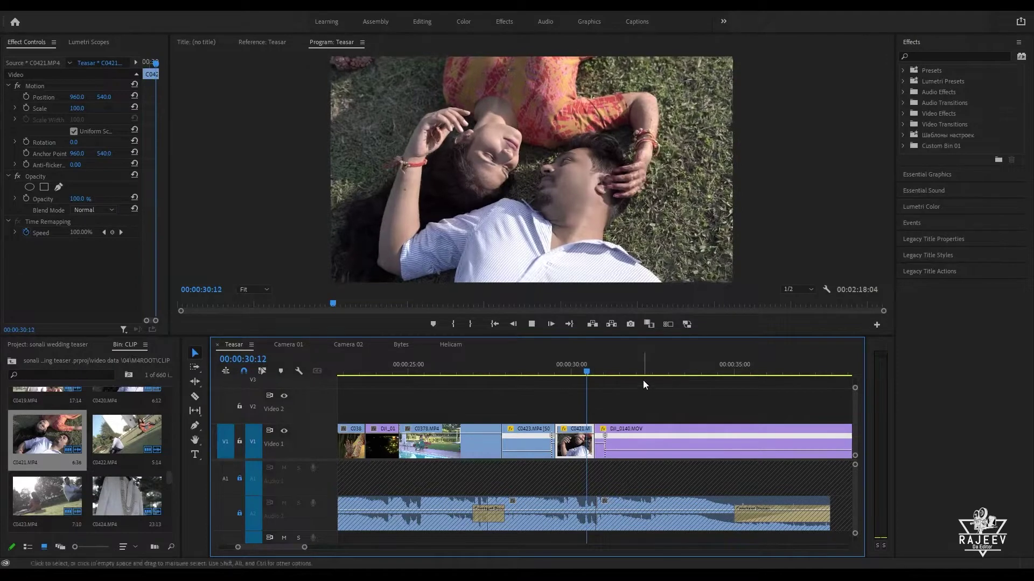
key("space")
left_click(595, 368)
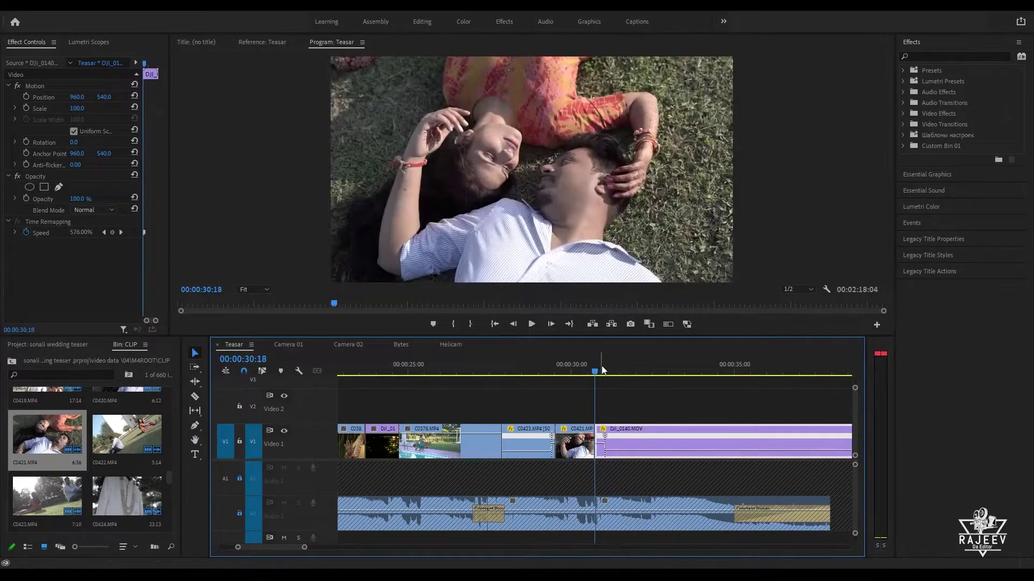
Step: Try raising the speed of DJI_0140 before its speed keyframe to 960%, playing through C0423 and C0421 to judge the ramp
key("=")
key("=")
left_click_drag(626, 443, 643, 353)
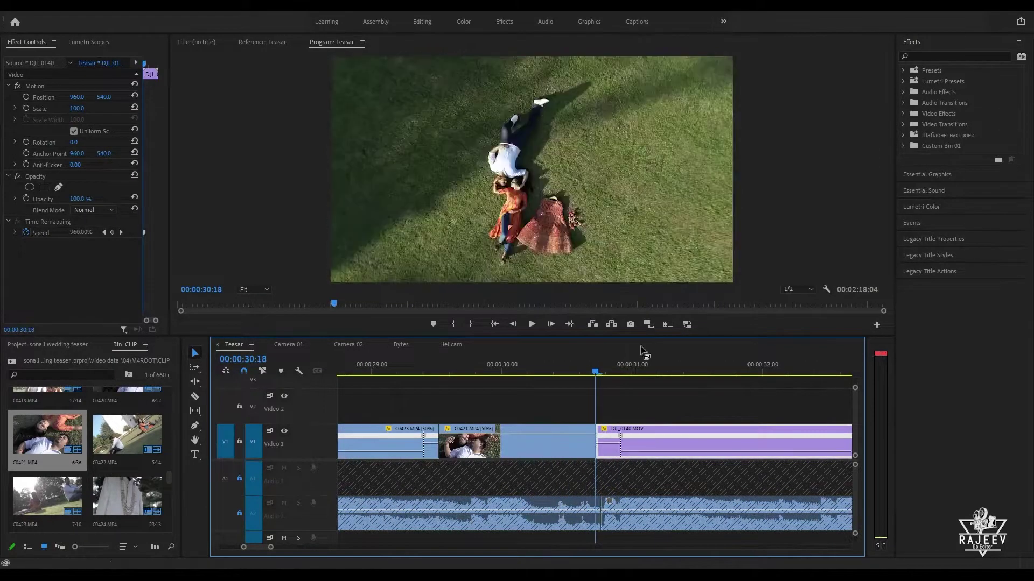
left_click(521, 370)
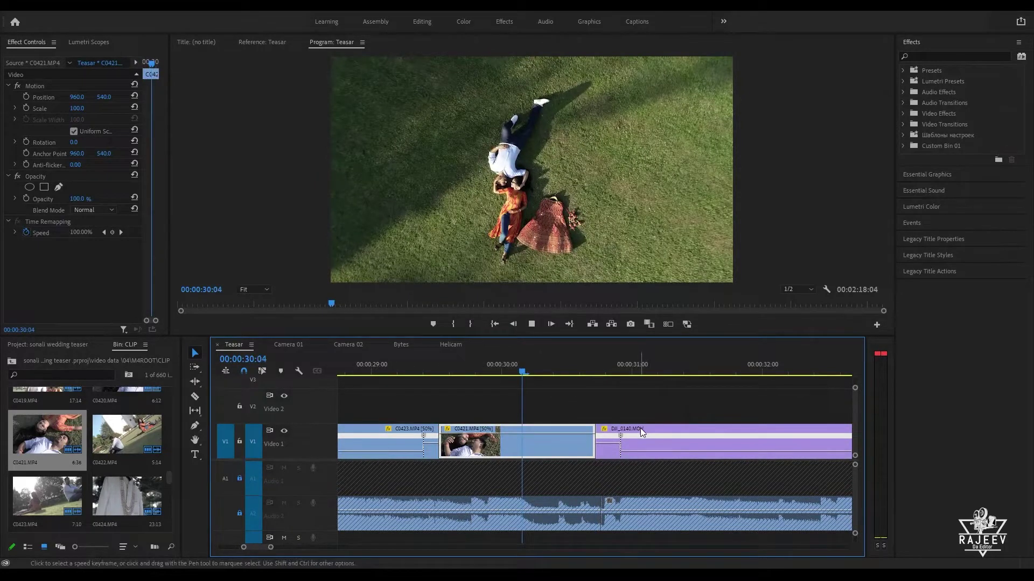
key("space")
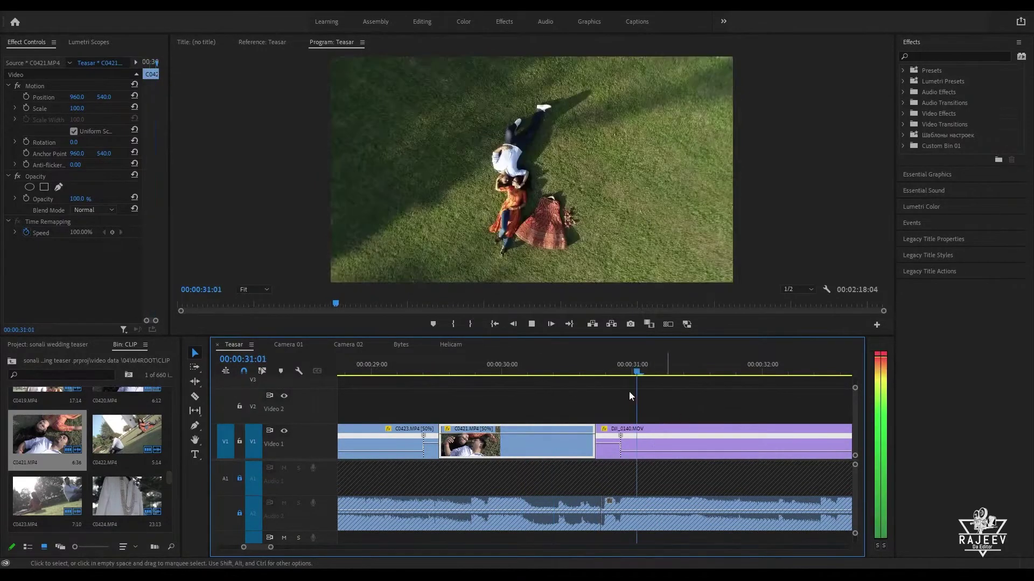
left_click(429, 371)
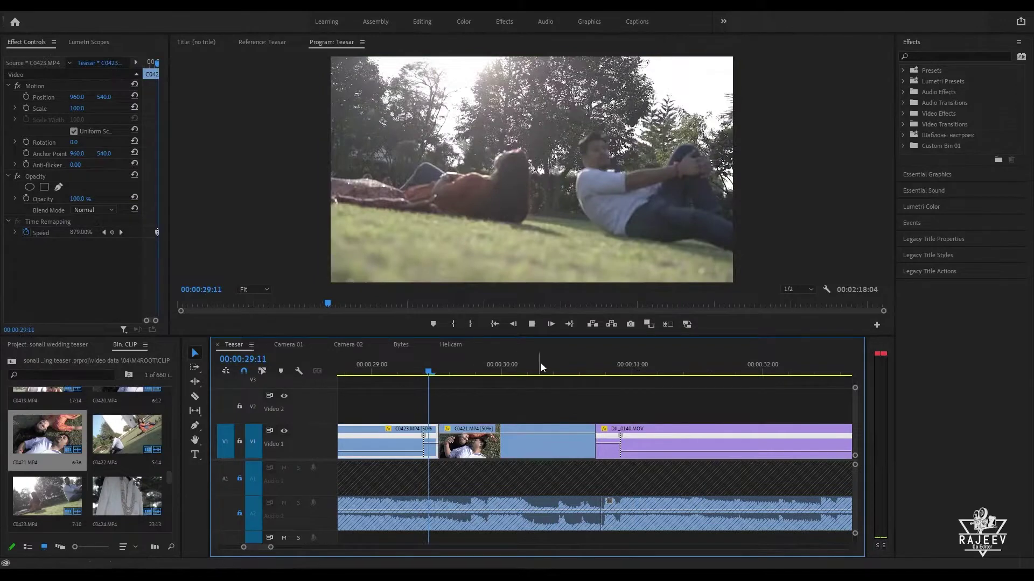
key("space")
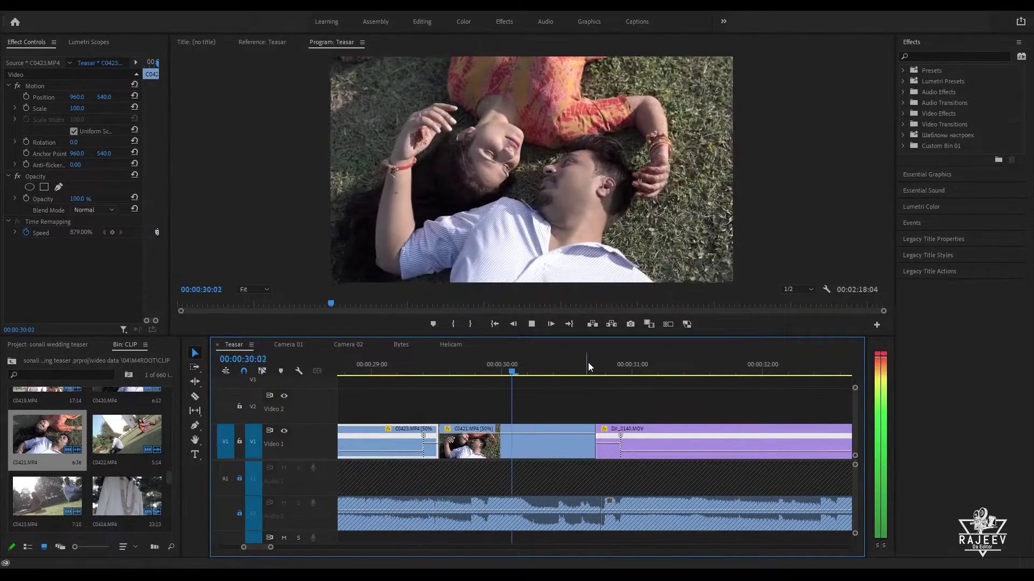
key("space")
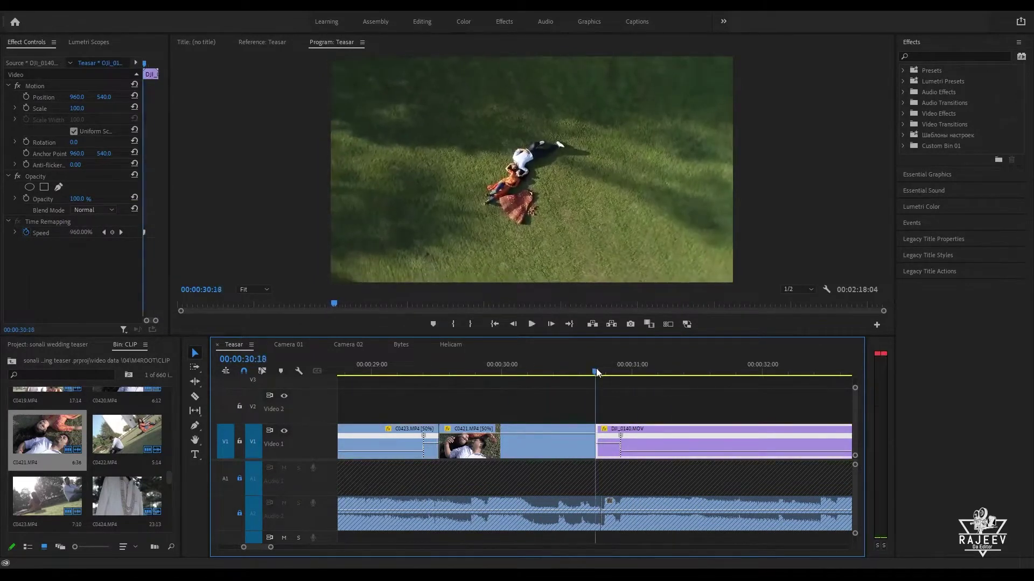
Step: Undo the speed increases and the speed keyframe on DJI_0140, and play the clip at its original 100% speed
key("ctrl+z")
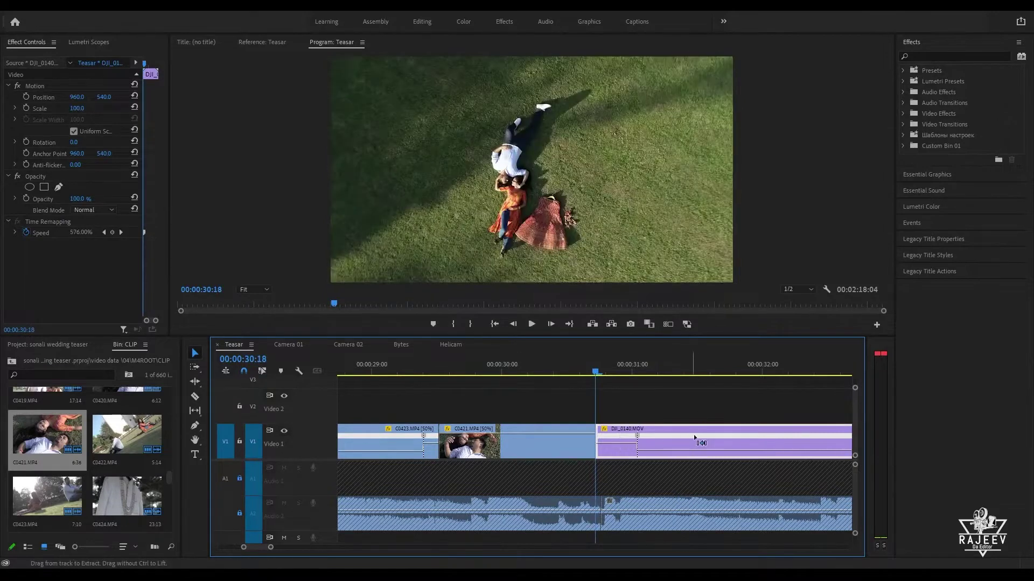
key("ctrl+z")
key("ctrl+z")
key("space")
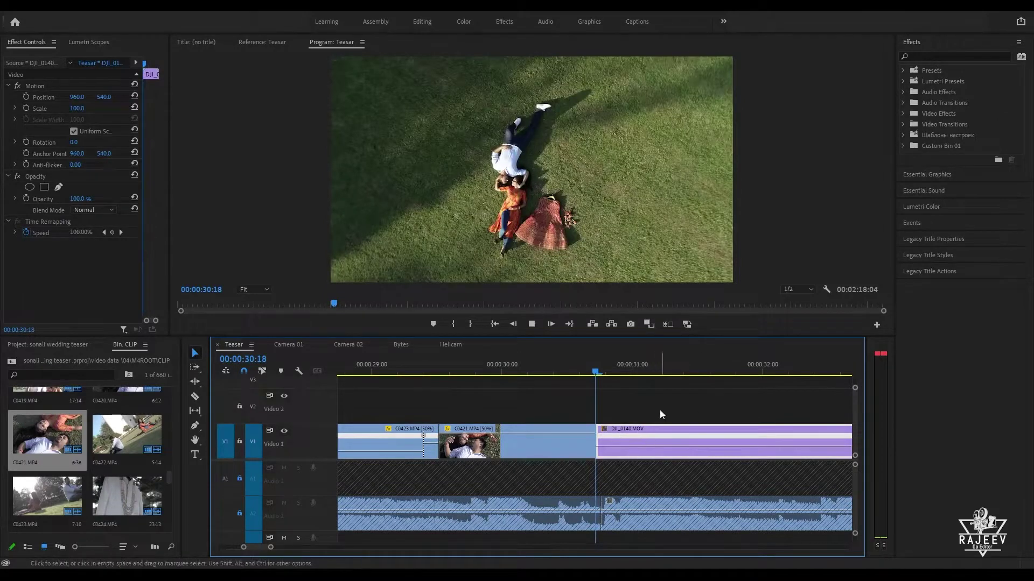
Step: Ripple-trim about 20 frames from the opening of DJI_0140 and play the cut from C0421 to check it
scroll(660, 409, "down", 1)
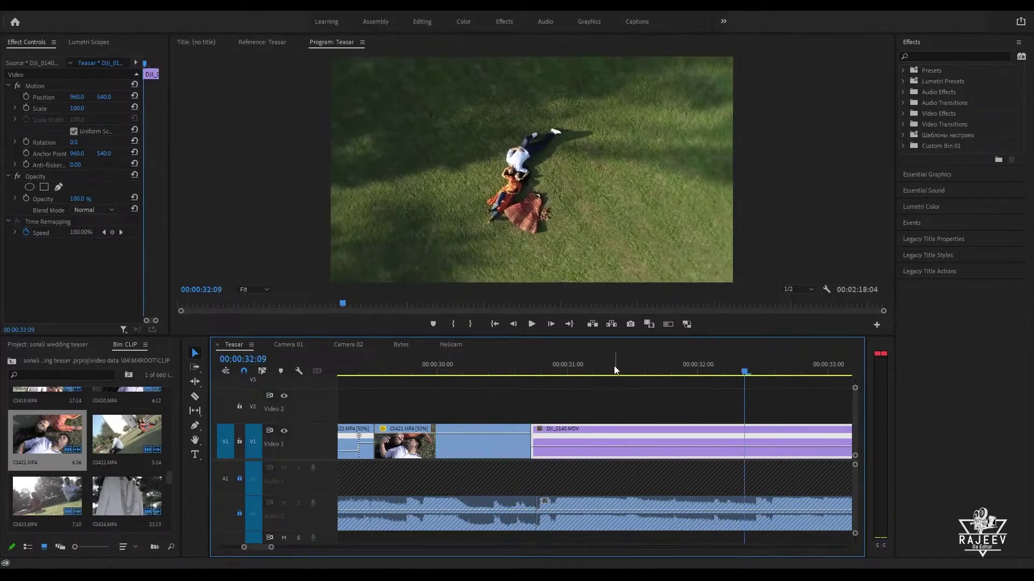
left_click_drag(614, 371, 445, 375)
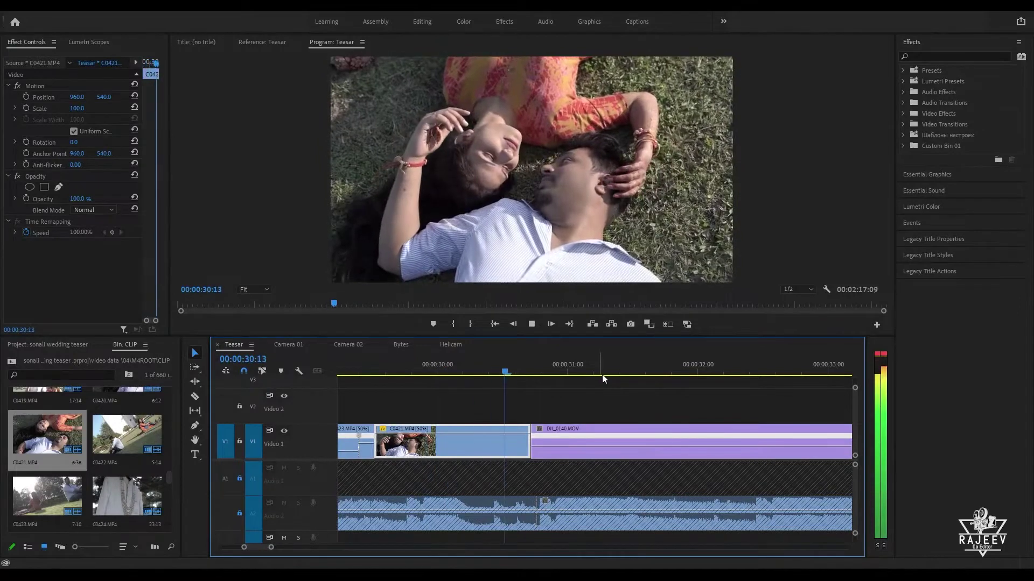
key("space")
key("minus")
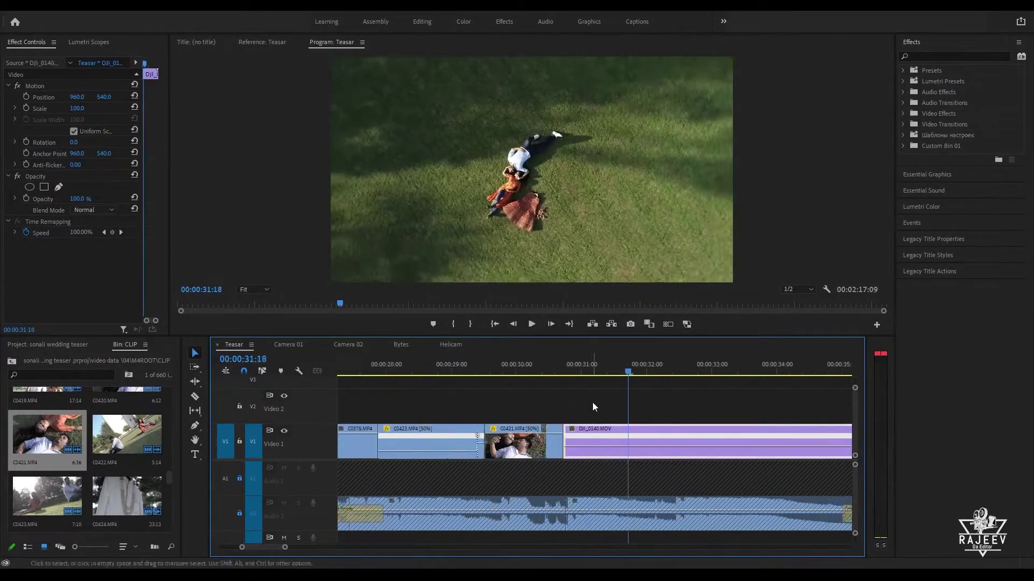
left_click(559, 371)
key("space")
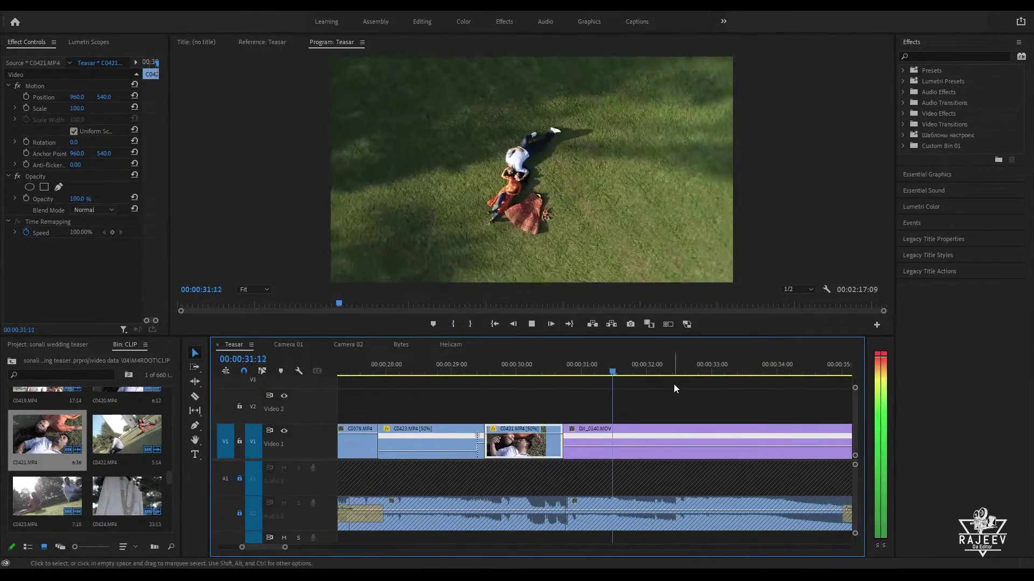
key("space")
left_click(605, 371)
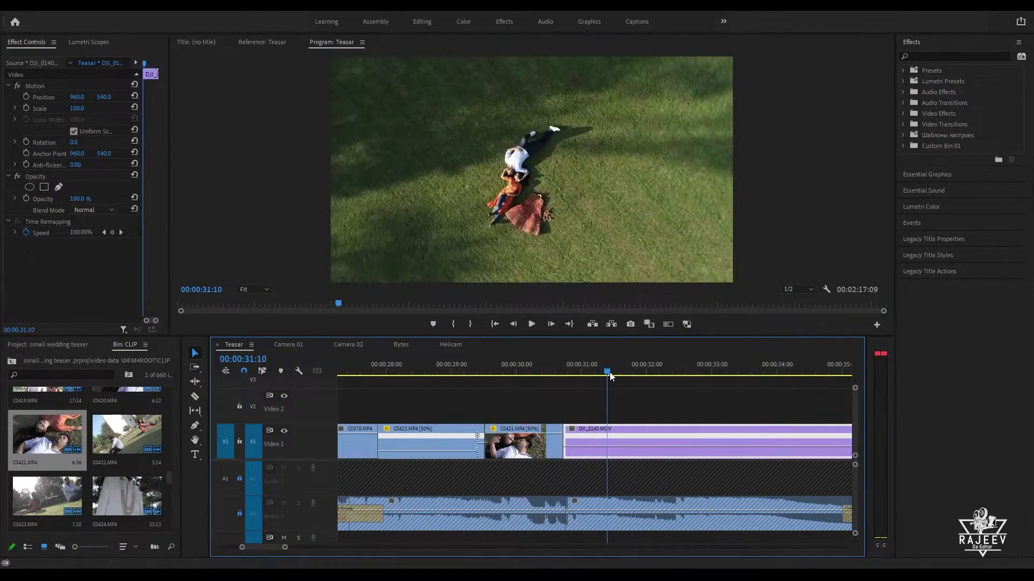
Step: Ripple-trim the end of DJI_0140 to the end of the music at 00:00:37:24 and return to the clip's start
key("Down")
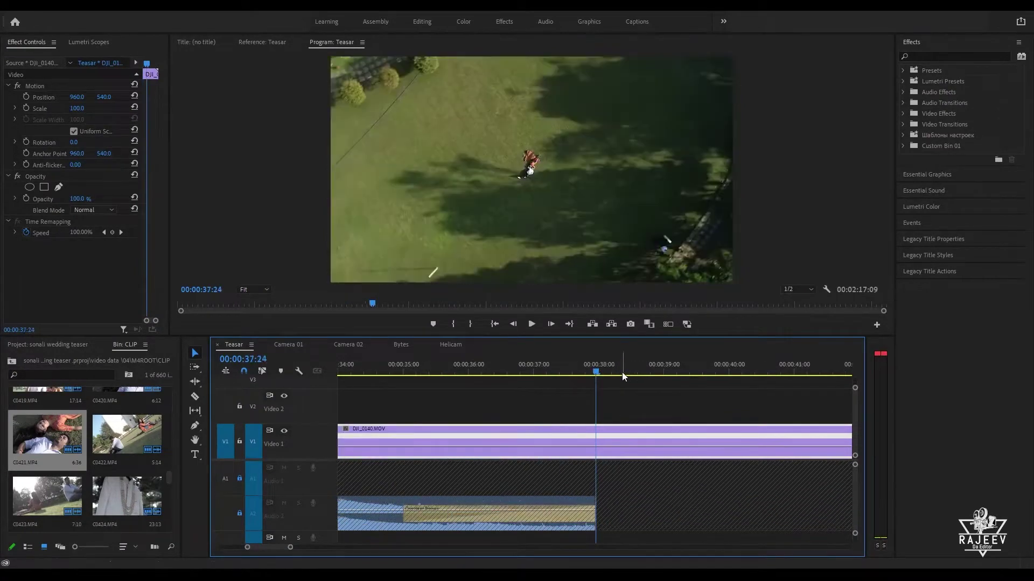
key("w")
key("Up")
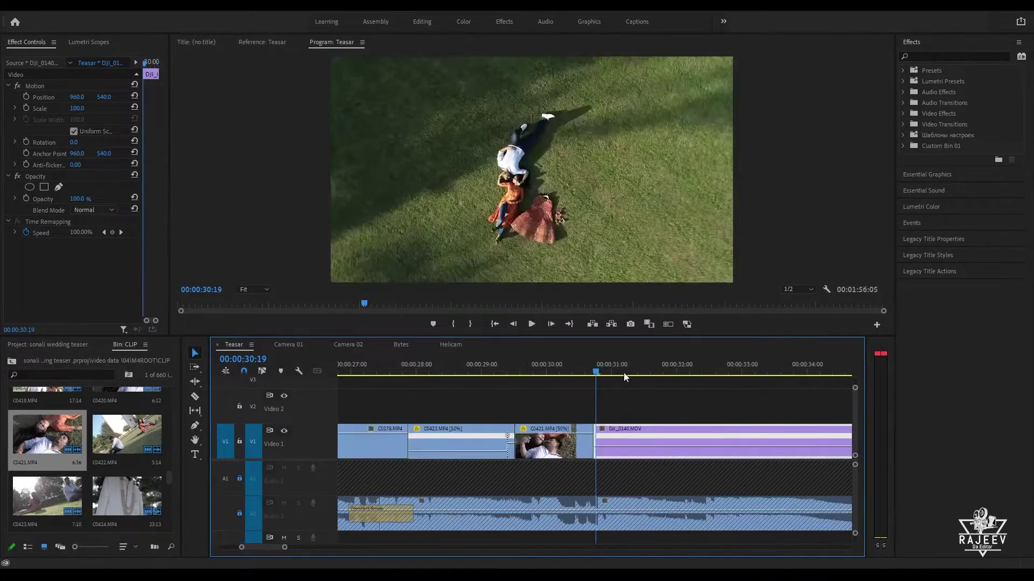
Step: Add two speed keyframes to DJI_0140, one at 00:00:31:09 and one at 00:00:33:05
key("space")
key("space")
mouse_move(642, 373)
left_mouse_down()
mouse_move(623, 373)
mouse_move(637, 374)
left_mouse_up()
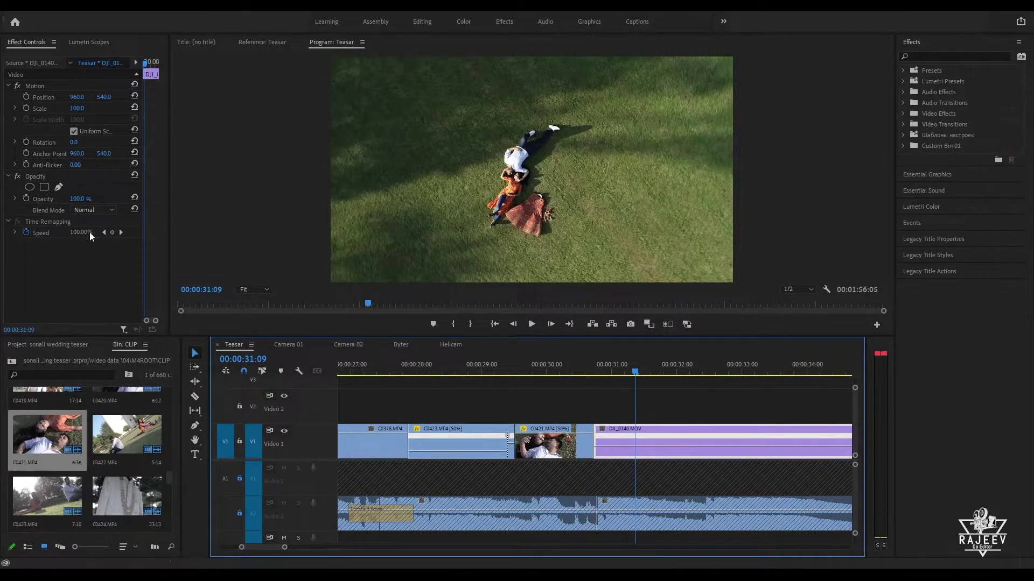
left_click(112, 232)
left_click_drag(747, 381, 757, 380)
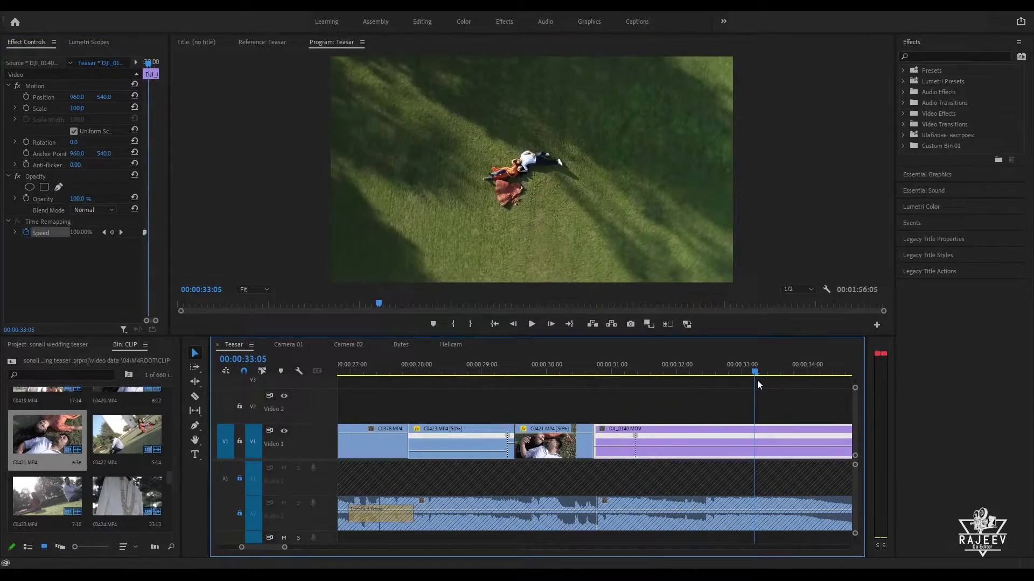
left_click(113, 233)
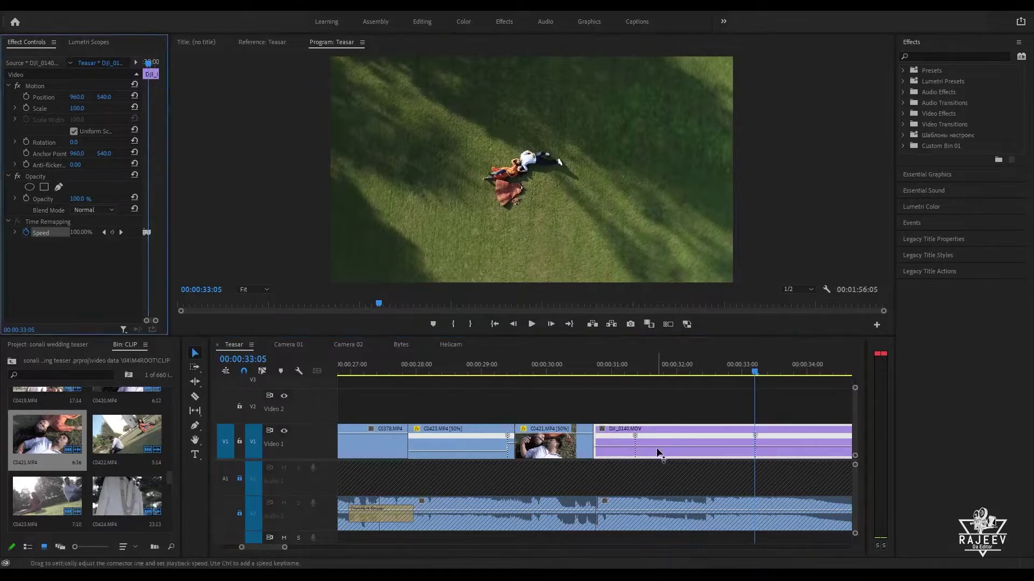
Step: Try speeding up the section between DJI_0140's two speed keyframes, playing the ramp several times to judge it
left_click_drag(662, 447, 662, 443)
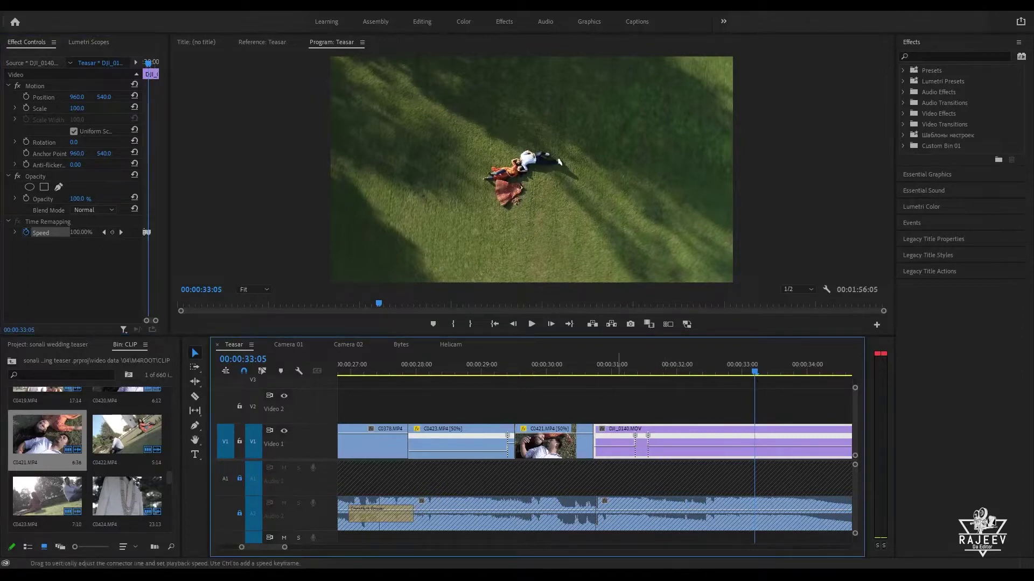
left_click_drag(619, 62, 618, 60)
left_click_drag(641, 372, 608, 369)
key("space")
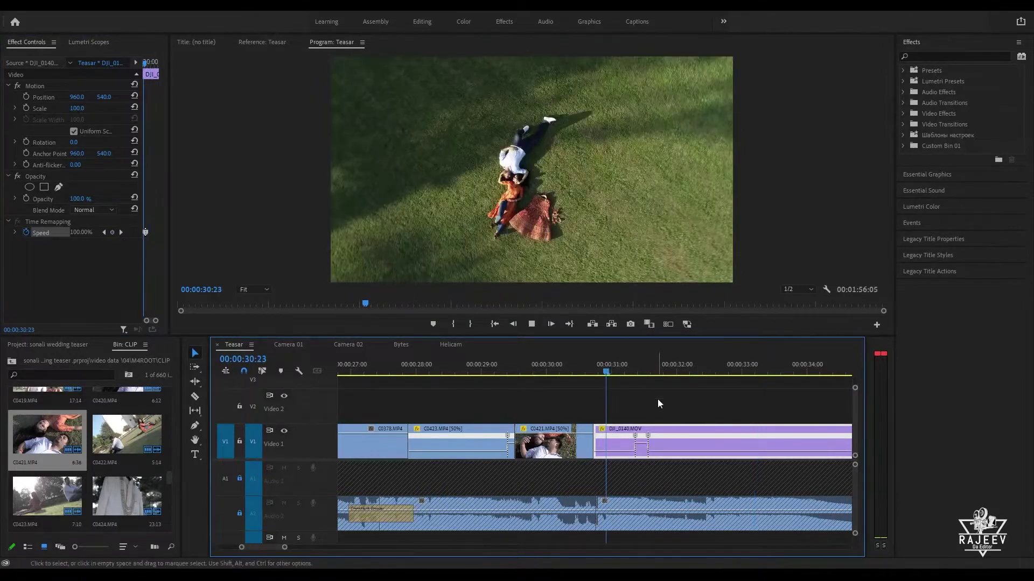
key("space")
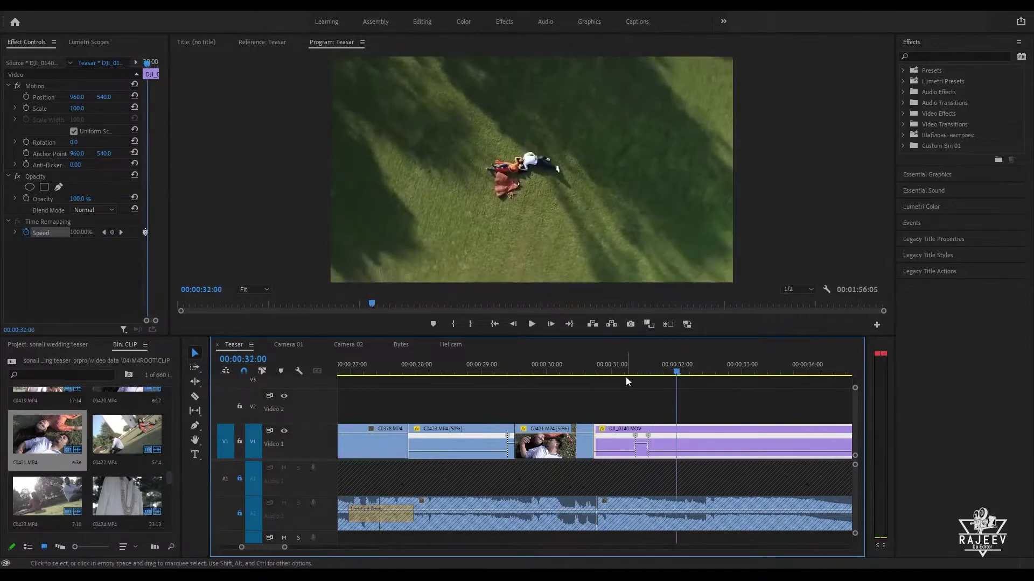
left_click(613, 371)
key("space")
key("space")
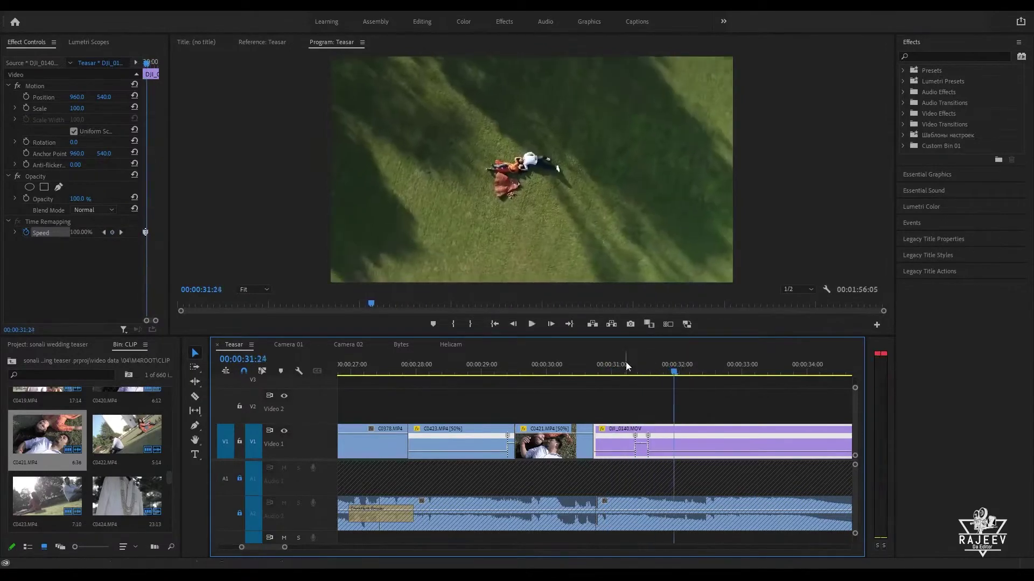
left_click(627, 371)
key("space")
key("space")
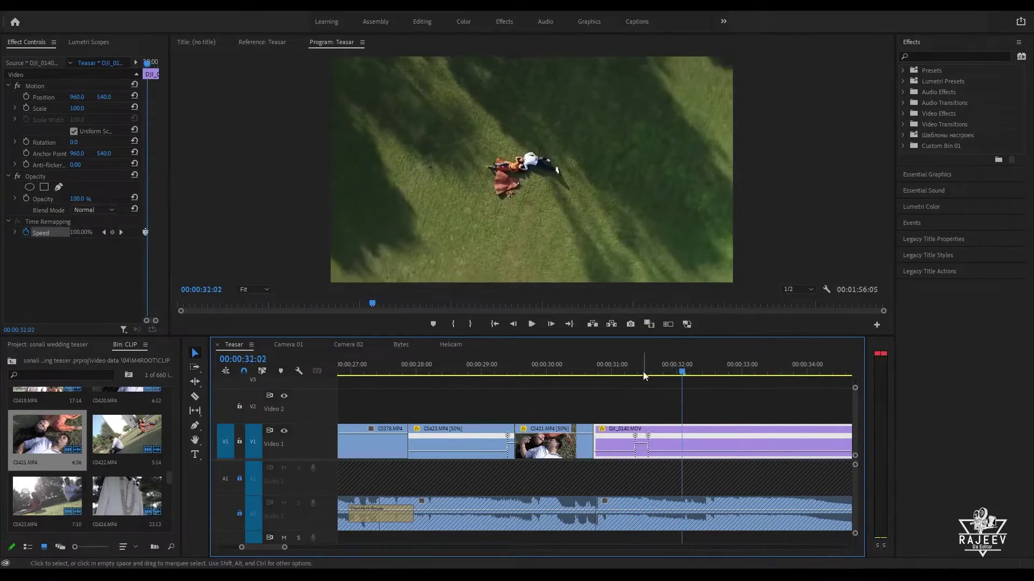
left_click(645, 372)
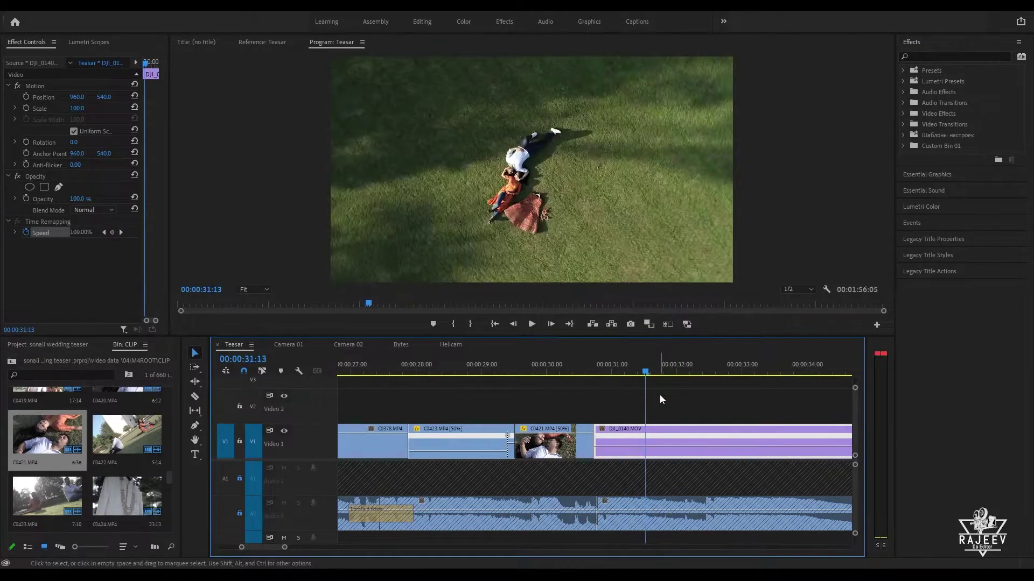
Step: Play DJI_0140 and the cut into it from C0421 repeatedly to judge where the drone shot should be shortened
left_click(608, 370)
key("space")
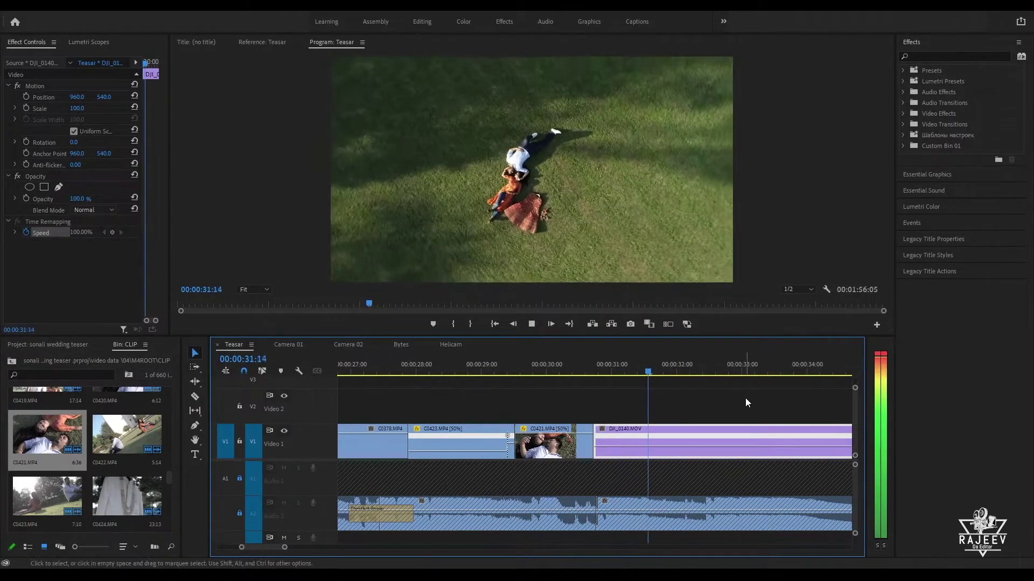
left_click(613, 371)
key("space")
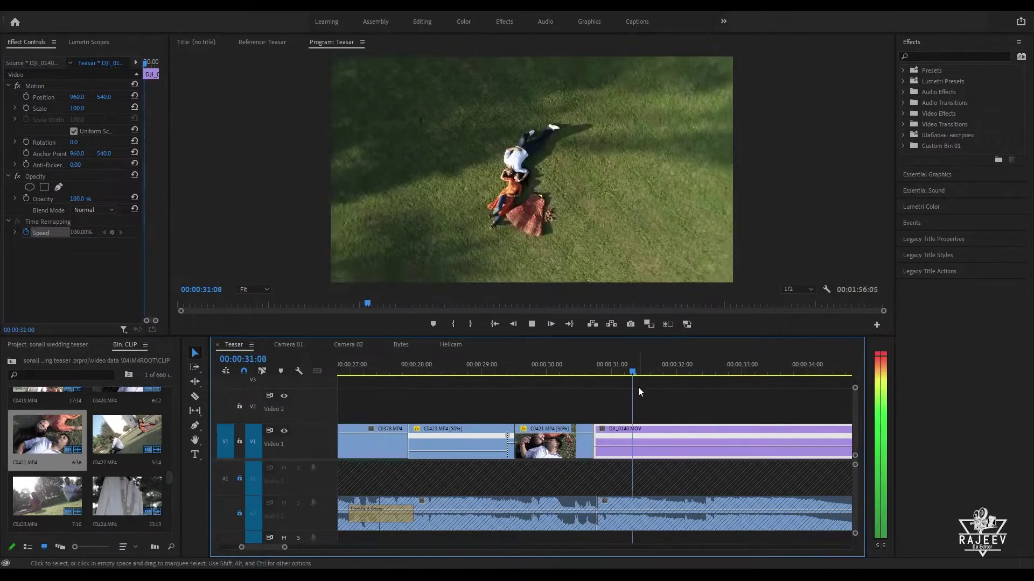
left_click(636, 371)
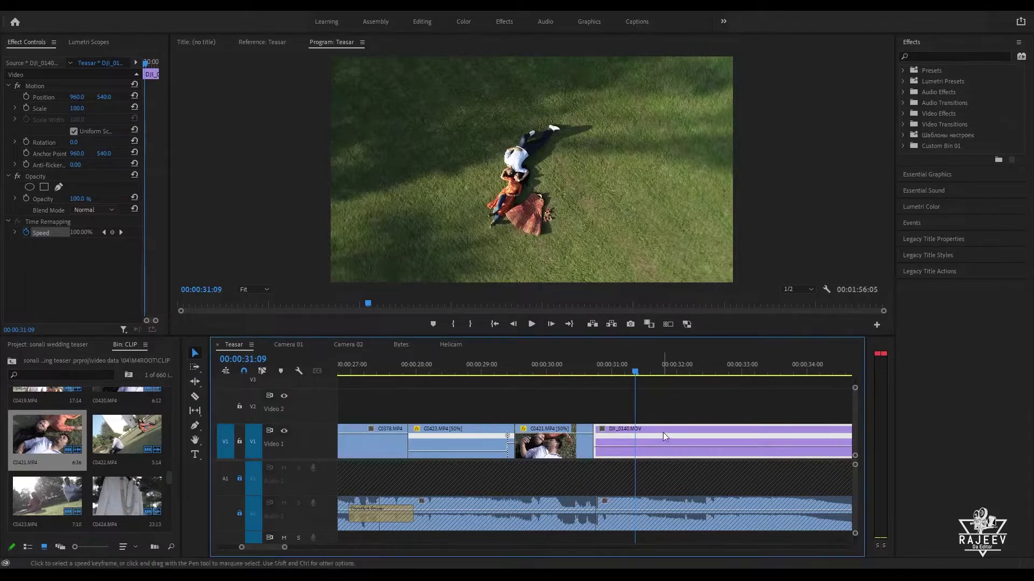
key("space")
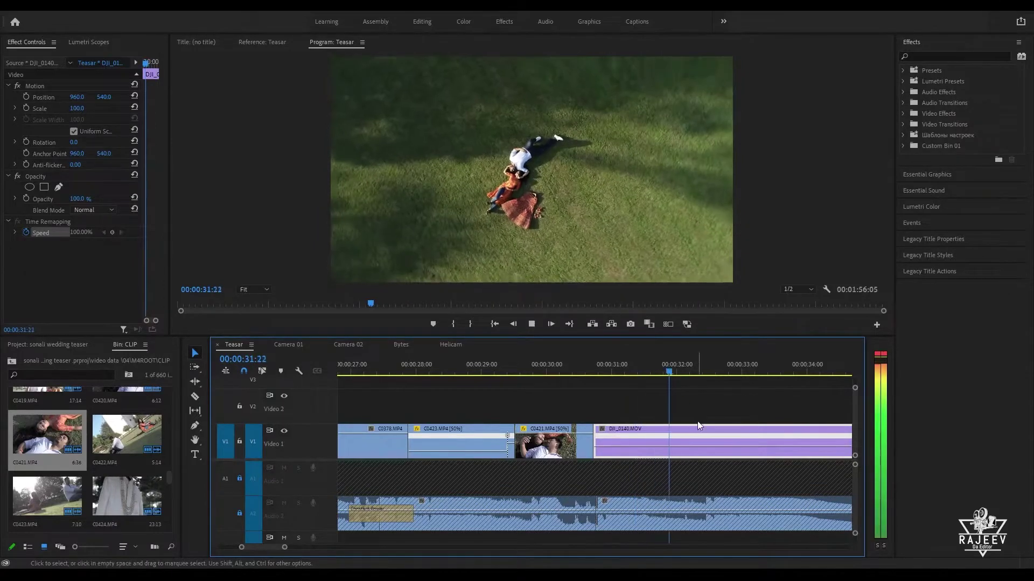
left_click(583, 375)
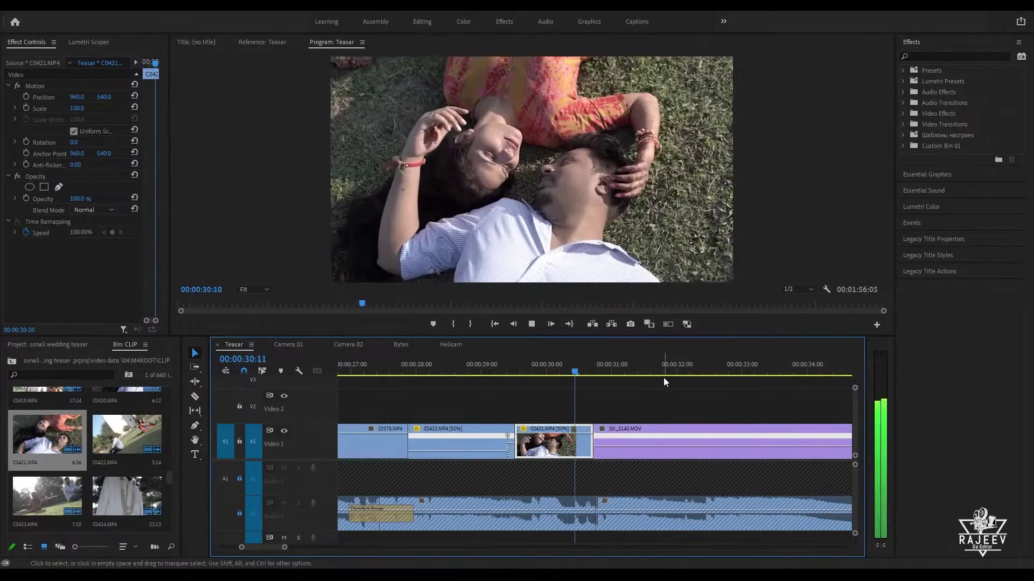
key("space")
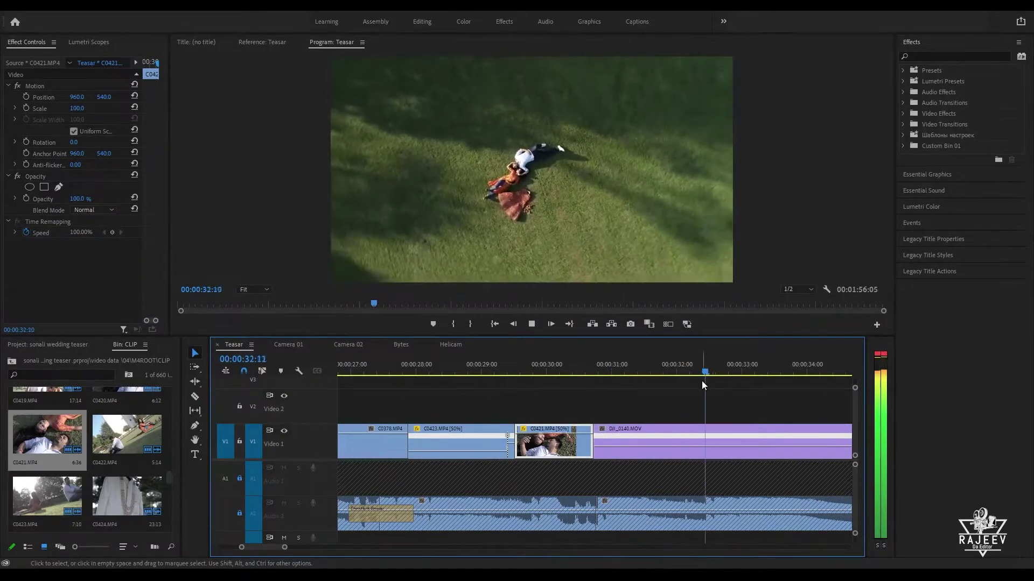
left_click_drag(738, 372, 534, 372)
key("space")
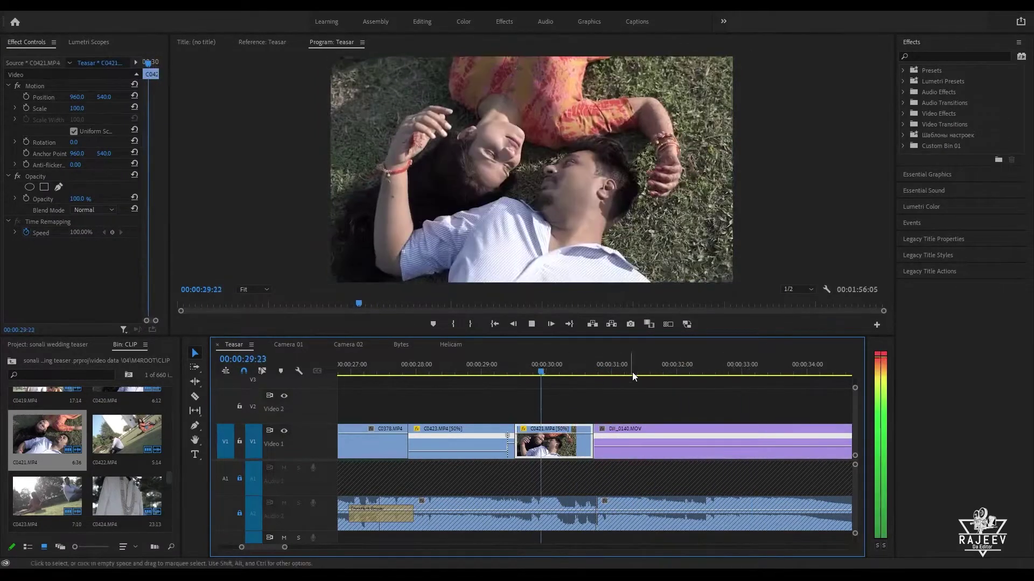
key("space")
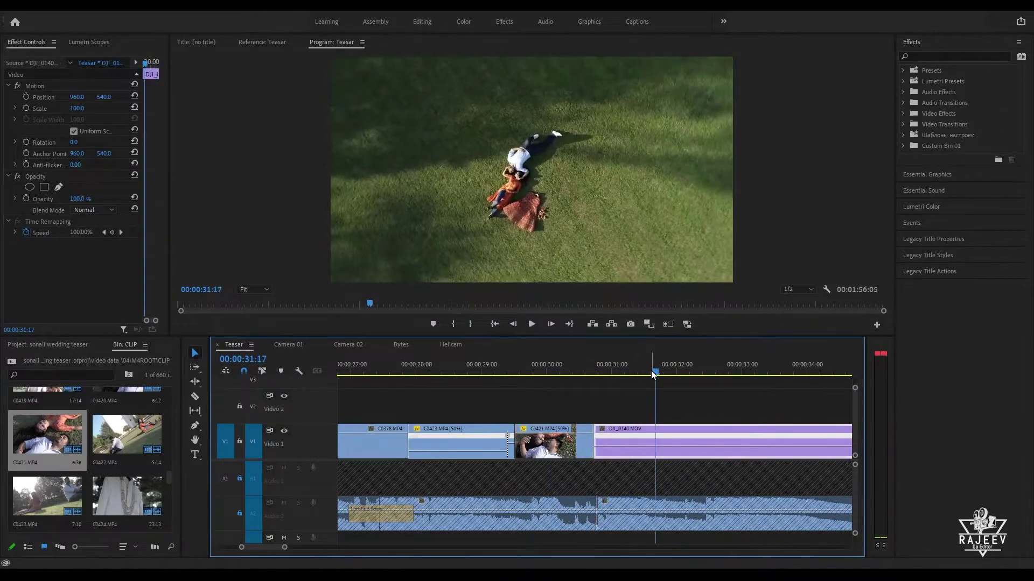
left_click_drag(653, 372, 547, 377)
key("space")
key("space")
key("space")
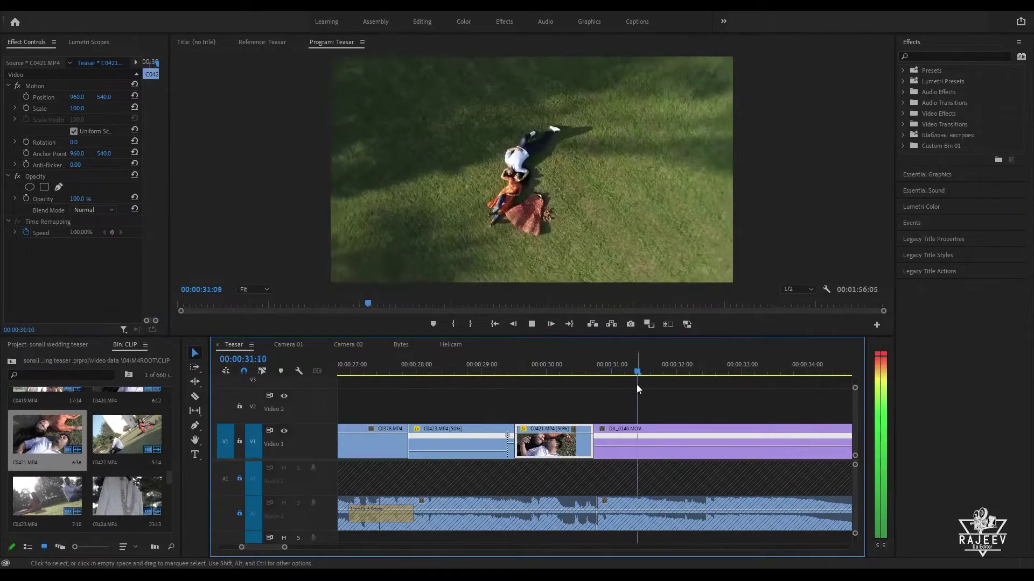
key("space")
Step: Split DJI_0140 at about 00:00:31:11 and ripple-trim the opening of its second part up to about 00:00:32:05
left_click_drag(651, 380, 692, 376)
key("c")
left_click(641, 449)
key("v")
key("q")
Step: Play the jump cut between the two DJI_0140 pieces and replay the passage from the end of C0421
left_click(611, 371)
key("space")
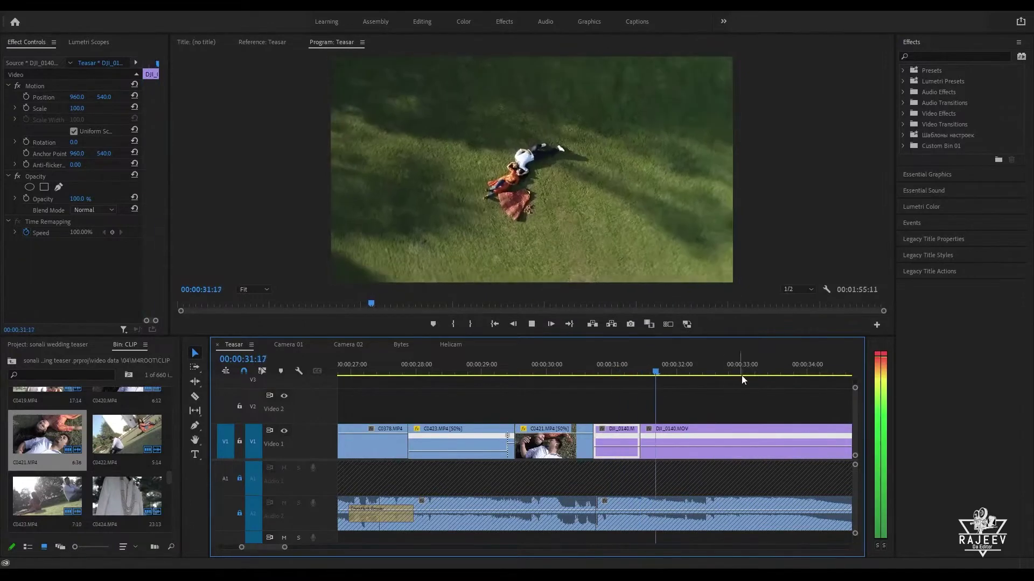
key("space")
left_click_drag(687, 370, 566, 378)
key("space")
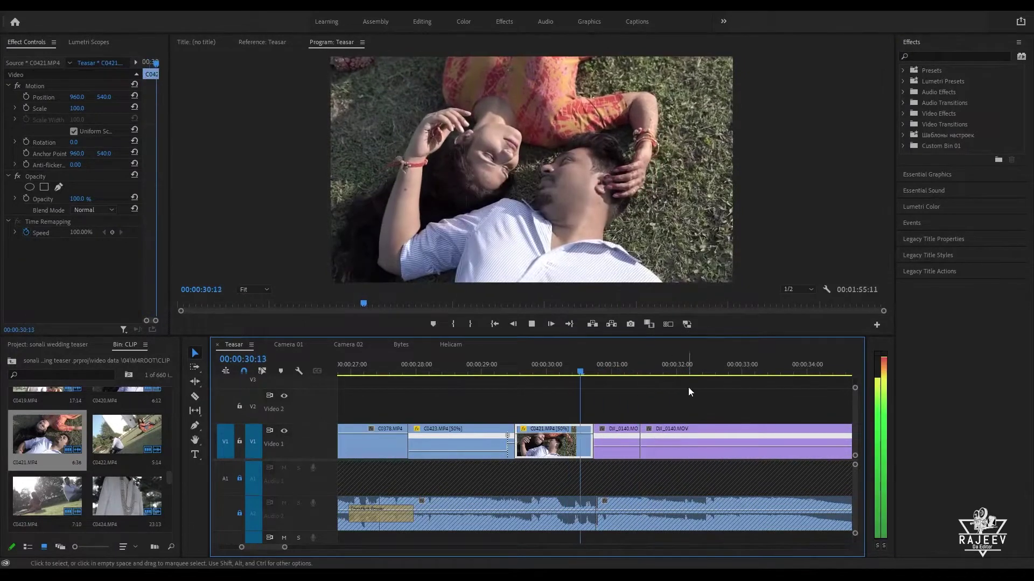
Step: Ripple-trim more off the opening of the second DJI_0140 piece and play through the cut
key("space")
left_click_drag(662, 372, 586, 362)
key("q")
key("space")
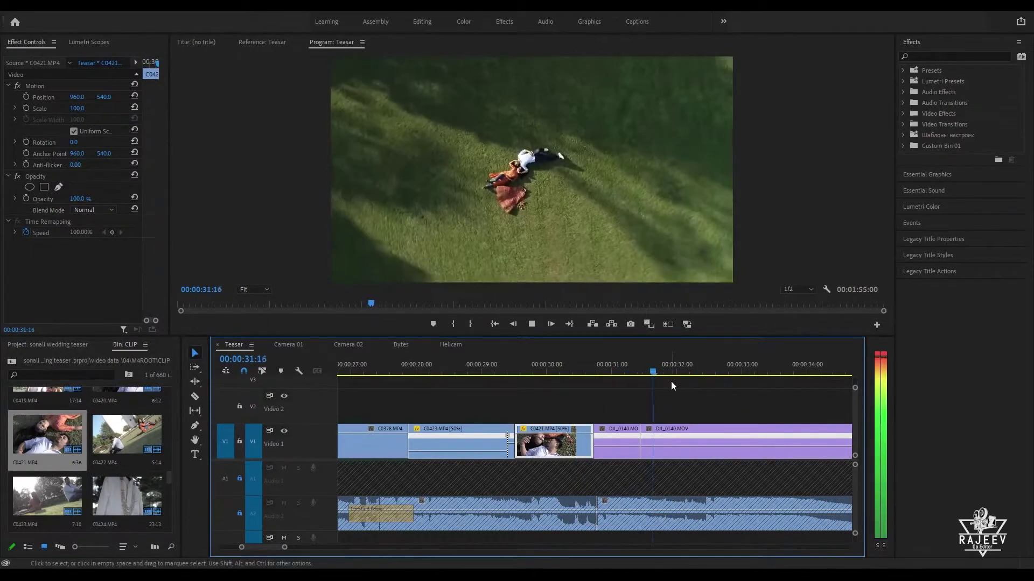
key("space")
key("space")
Step: Split DJI_0140 again at about 00:00:32:03, ripple-trim the opening of the new last piece, and play the jump cuts
left_click_drag(679, 373, 733, 366)
key("space")
key("ctrl+k")
key("q")
left_click(629, 369)
key("space")
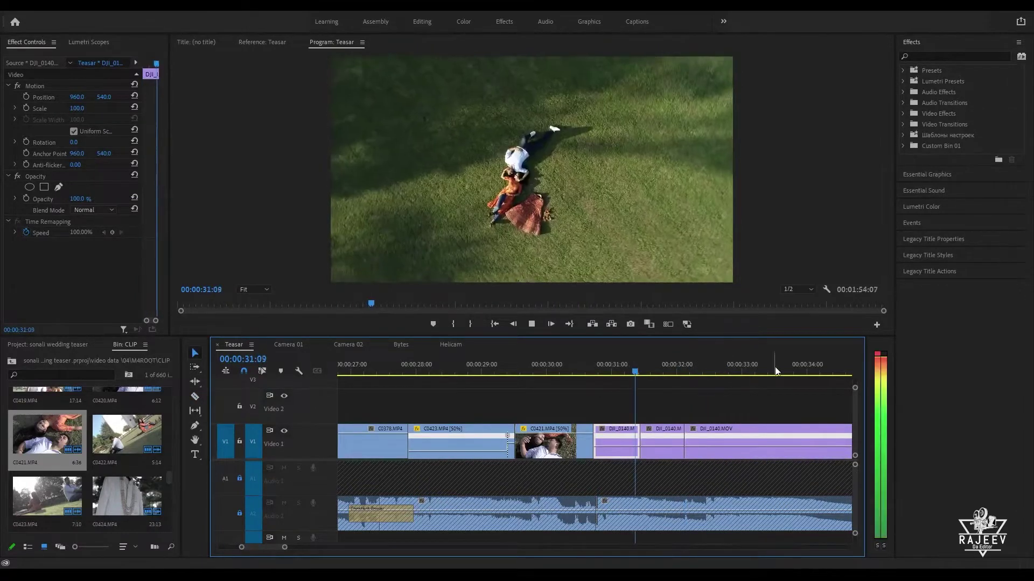
key("space")
Step: Split the last DJI_0140 piece at about 00:00:32:06 and ripple-trim a few frames off the opening of its remainder
left_click_drag(703, 370, 729, 368)
key("c")
left_click(693, 444)
key("v")
key("q")
key("shift+k")
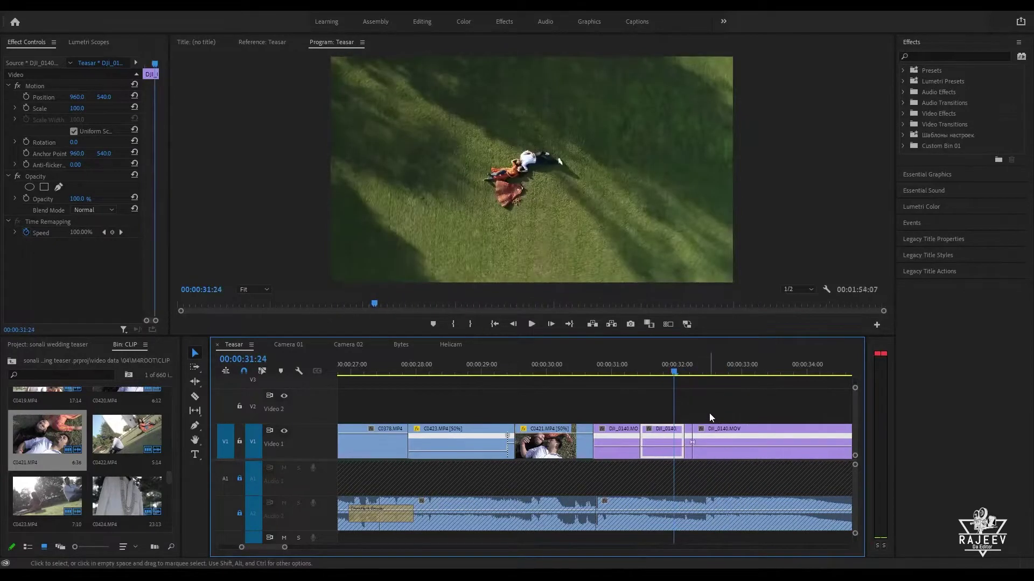
left_click_drag(684, 364, 708, 369)
key("q")
Step: Play the series of DJI_0140 jump cuts to judge their rhythm against the music
left_click(655, 369)
key("space")
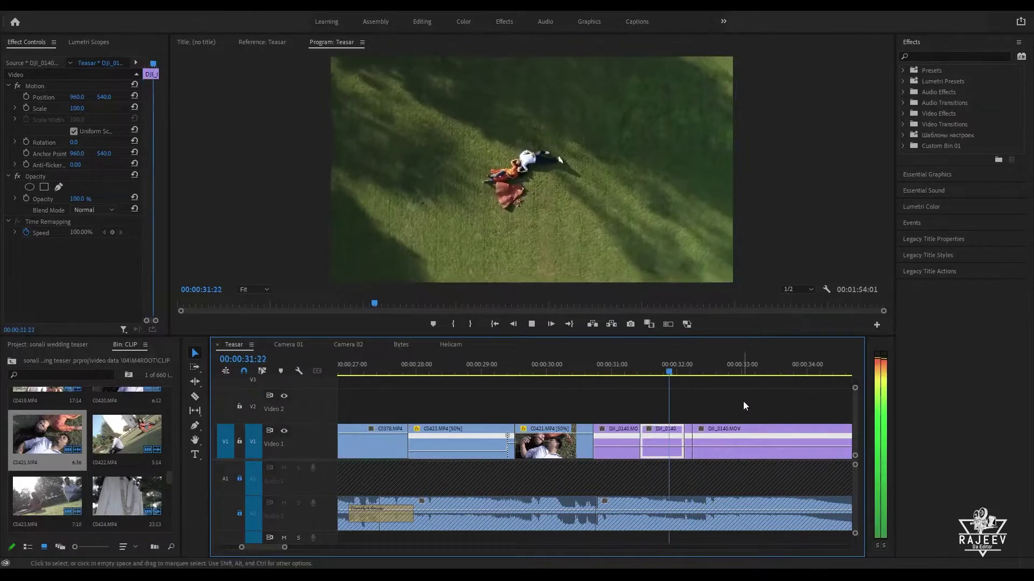
key("space")
key("shift+k")
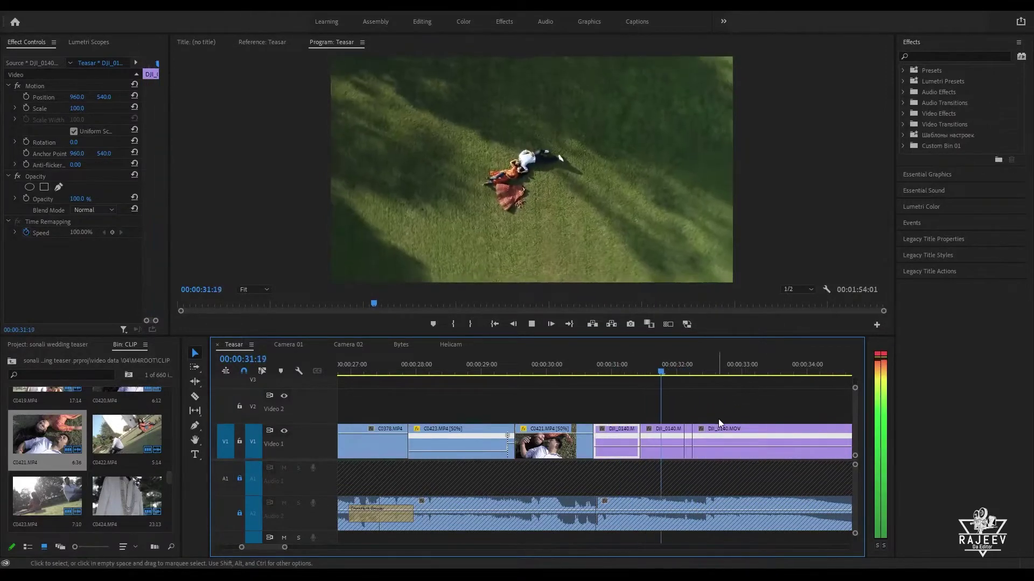
key("space")
Step: Undo all the jump cuts in DJI_0140 and slow the whole clip to 53.14% speed
key("ctrl+z")
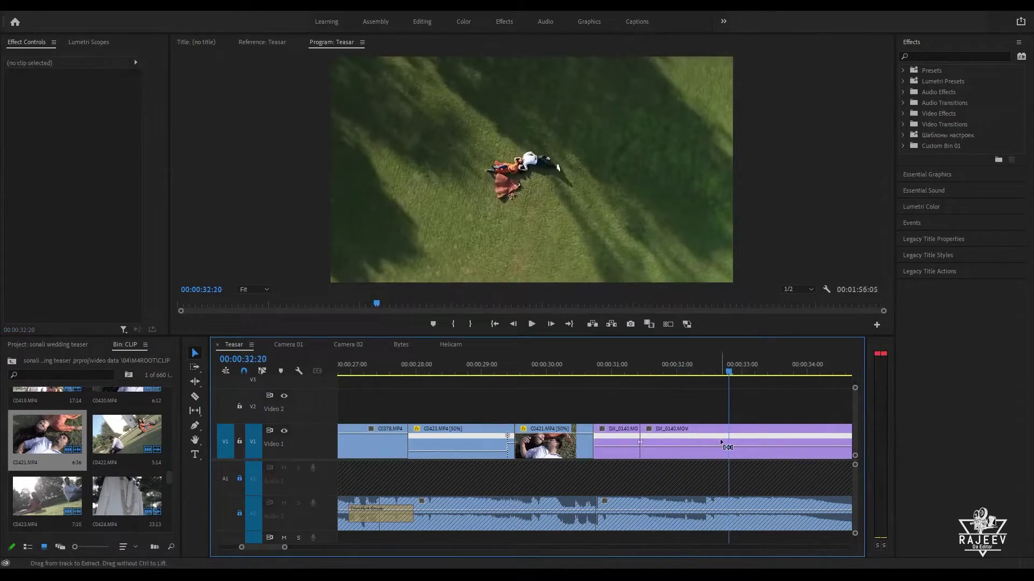
key("ctrl+z")
left_click(674, 429)
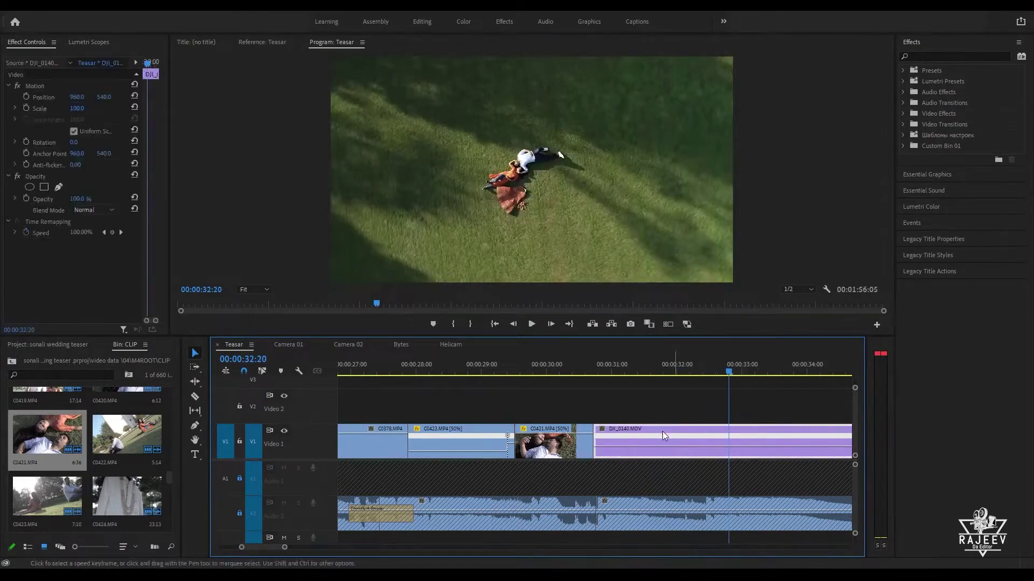
key("ctrl+r")
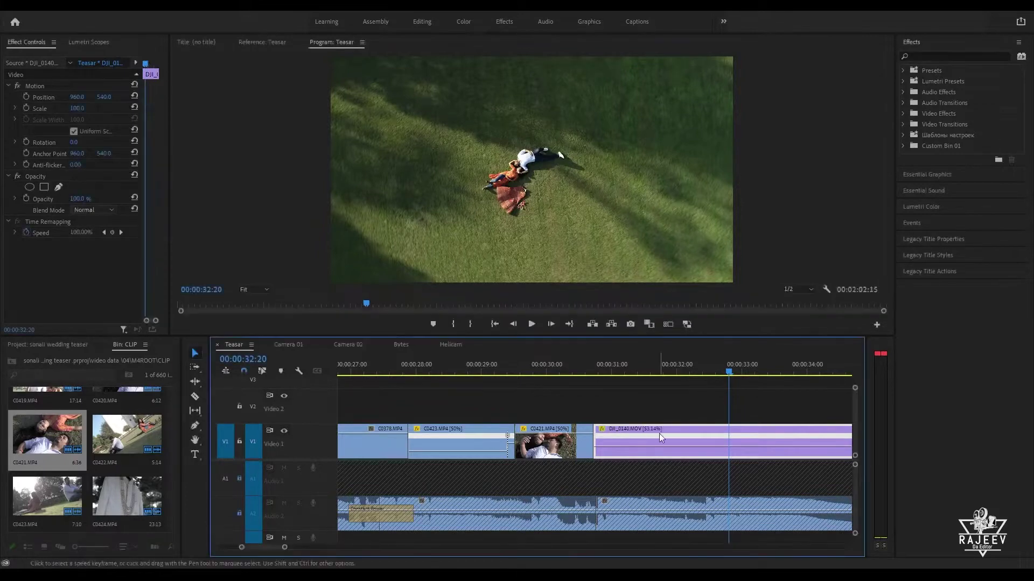
Step: Play the slowed DJI_0140 and the cut into it from C0421 several times to judge the pace
left_click_drag(593, 372, 622, 372)
key("space")
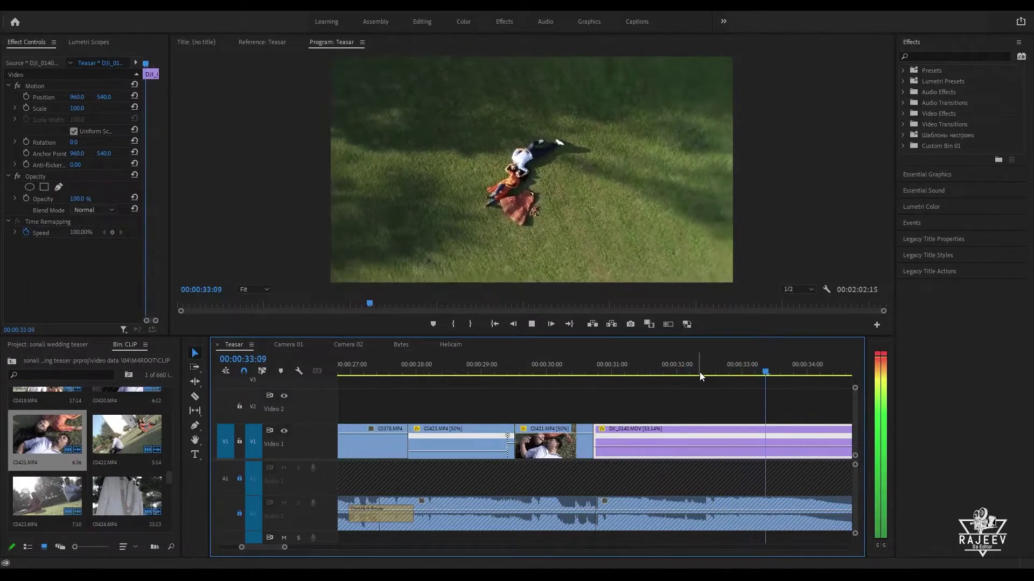
key("space")
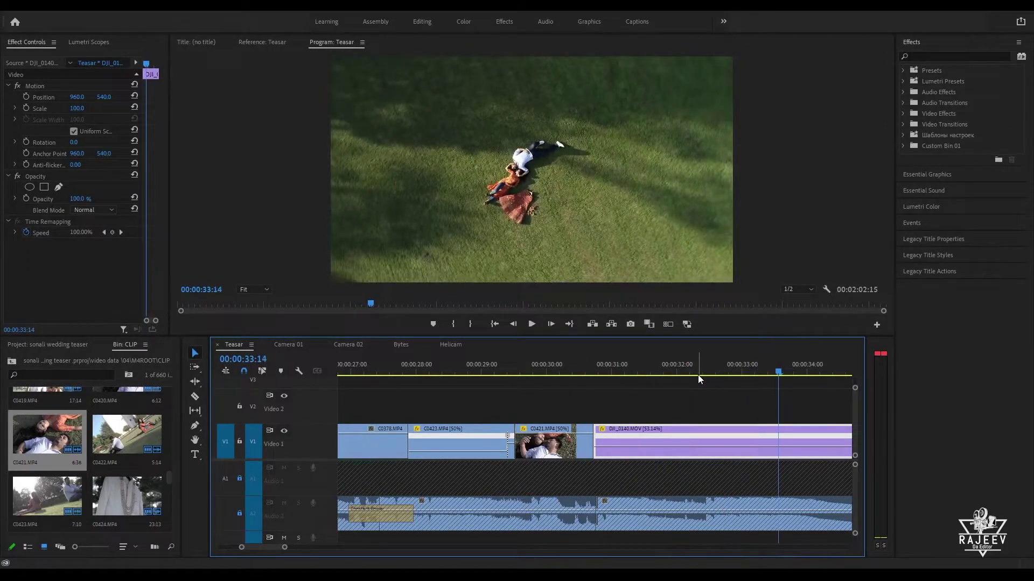
left_click(602, 369)
key("space")
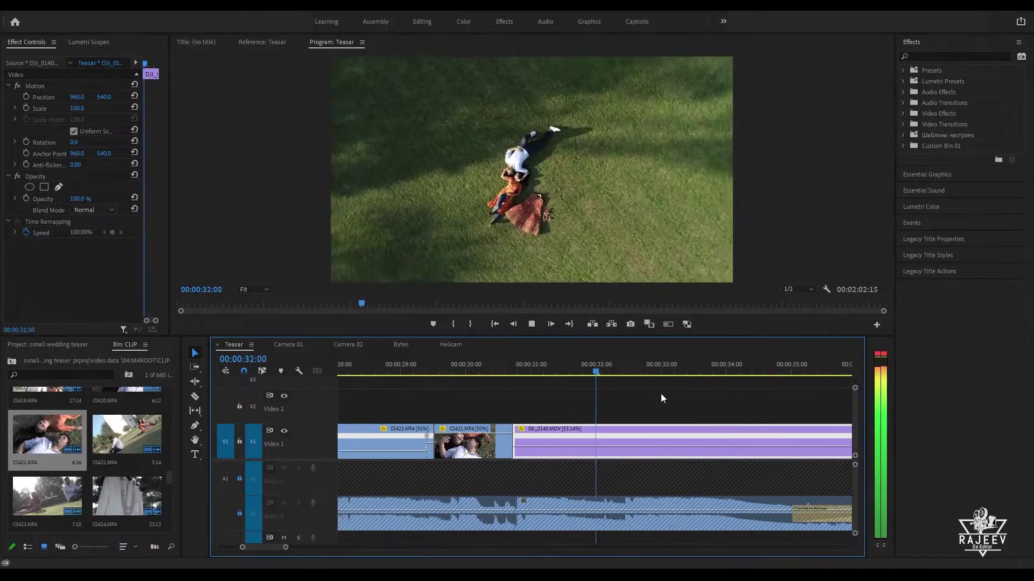
key("space")
left_click(474, 370)
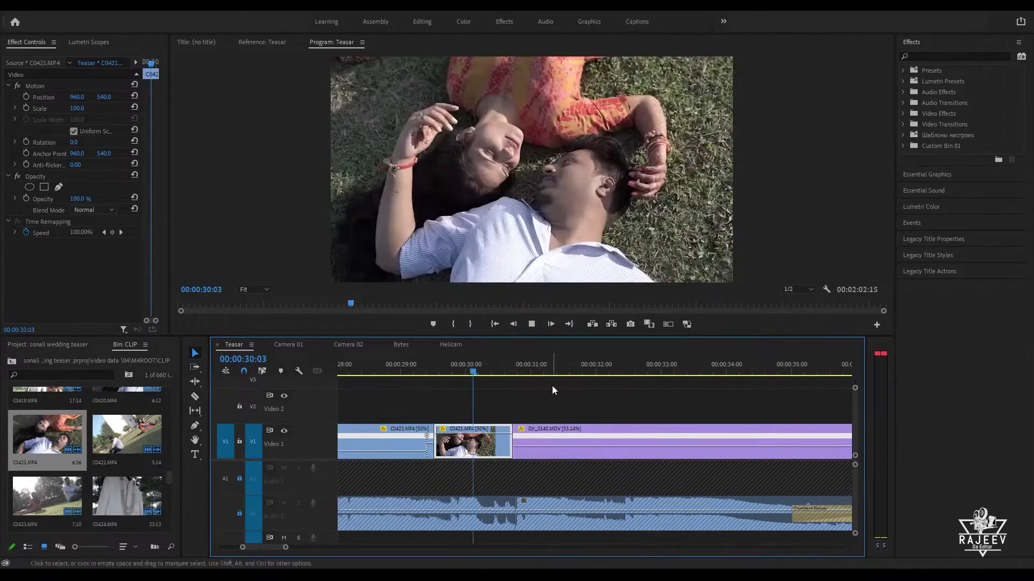
key("space")
left_click(456, 371)
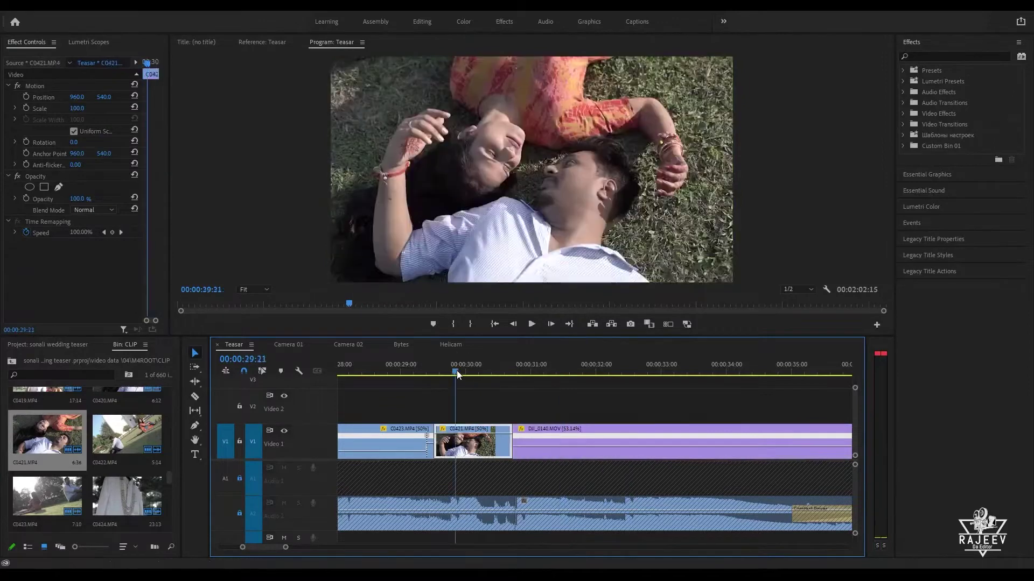
key("space")
key("space")
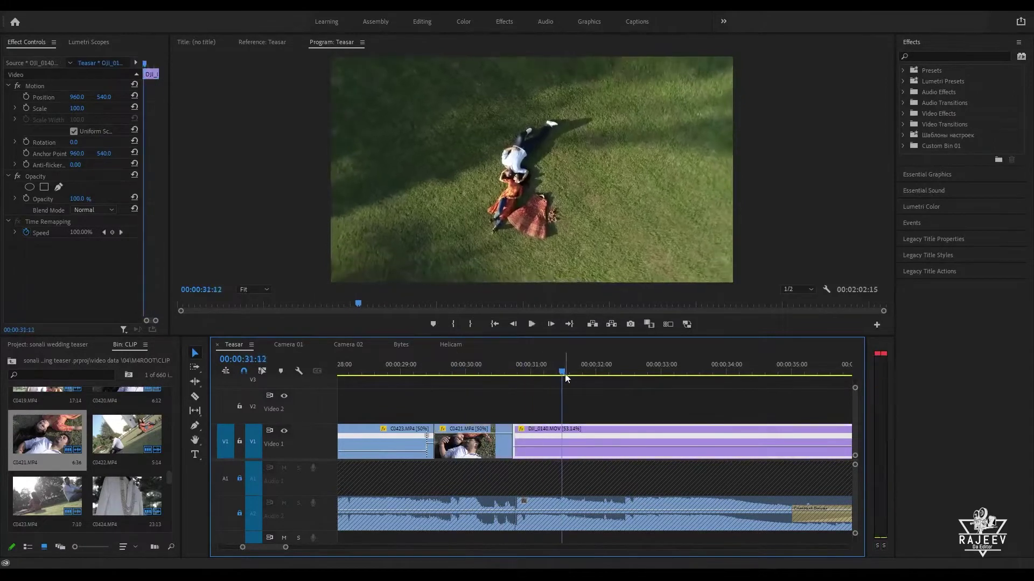
Step: Add speed keyframes to DJI_0140 at 00:00:31:07 and 00:00:33:13 and raise the speed between them to about 954%
left_click_drag(564, 373, 549, 373)
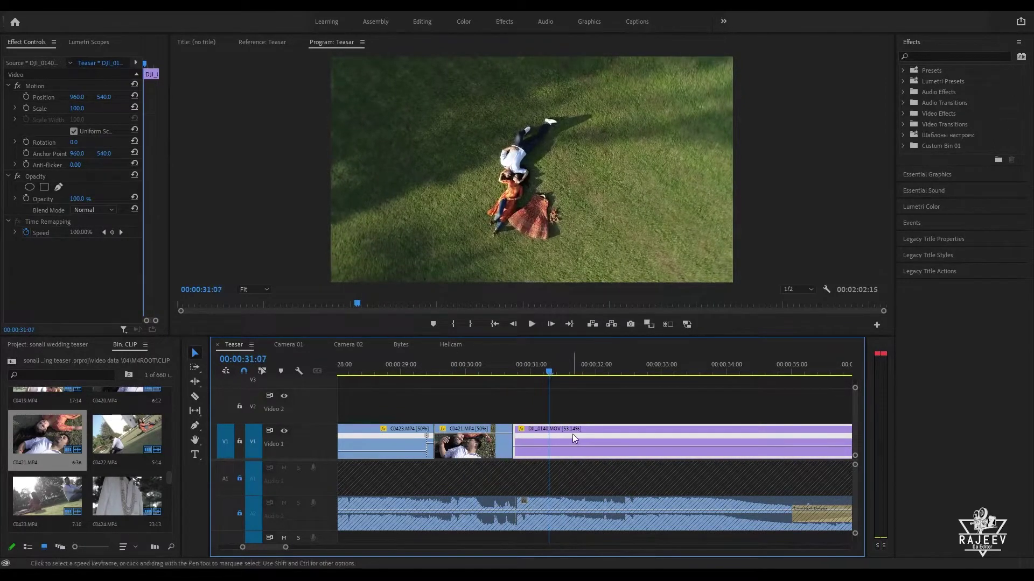
left_click(109, 238)
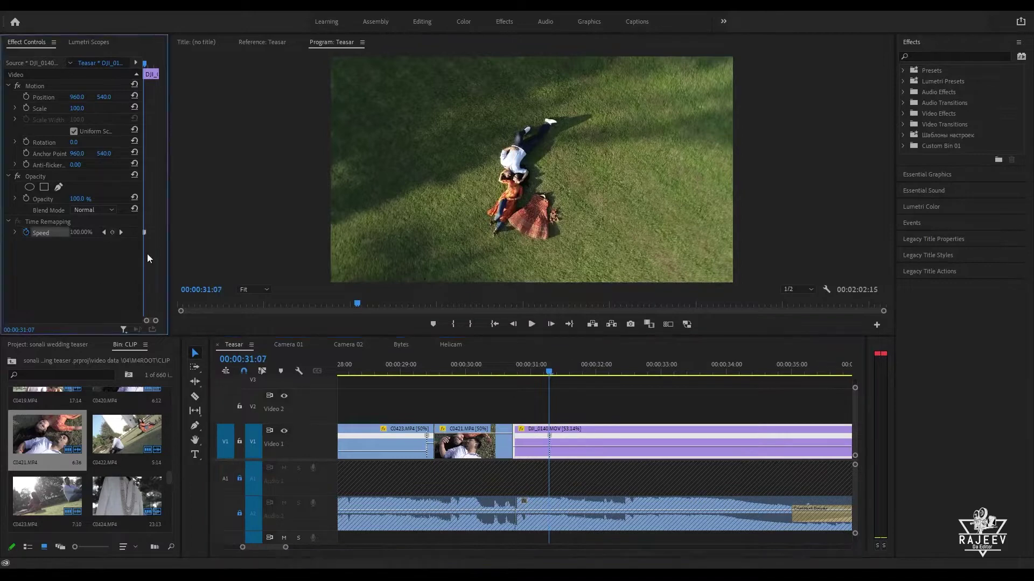
left_click_drag(562, 370, 697, 372)
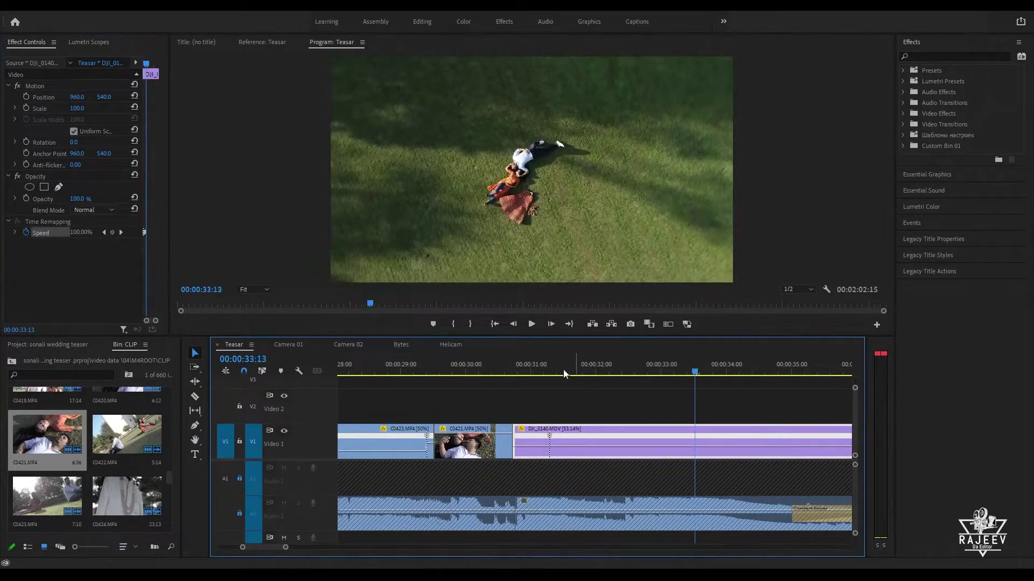
left_click(112, 232)
left_click_drag(598, 446, 555, 434)
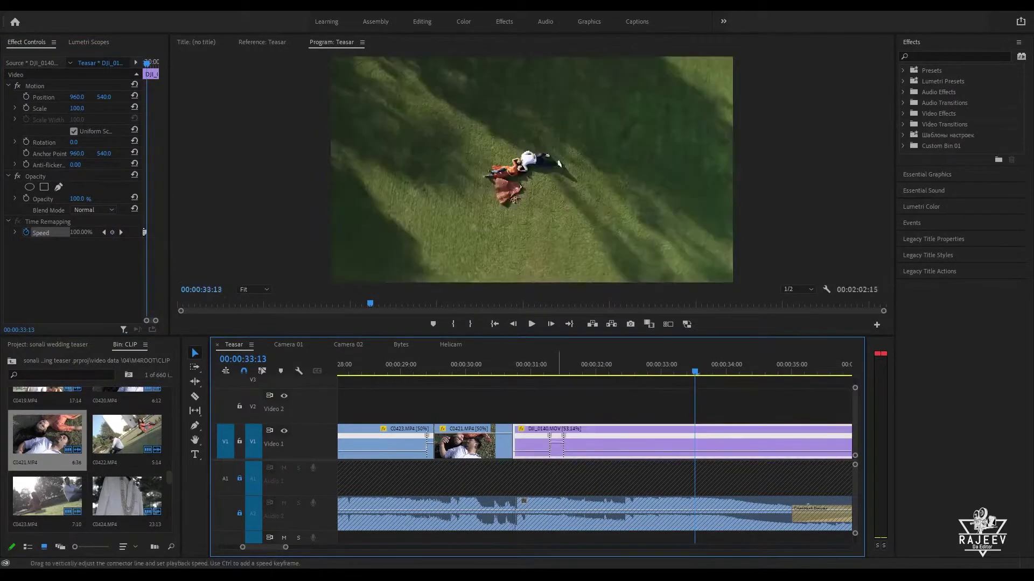
Step: Play DJI_0140's speed ramp and undo the last speed increase between its keyframes
left_click(529, 365)
key("space")
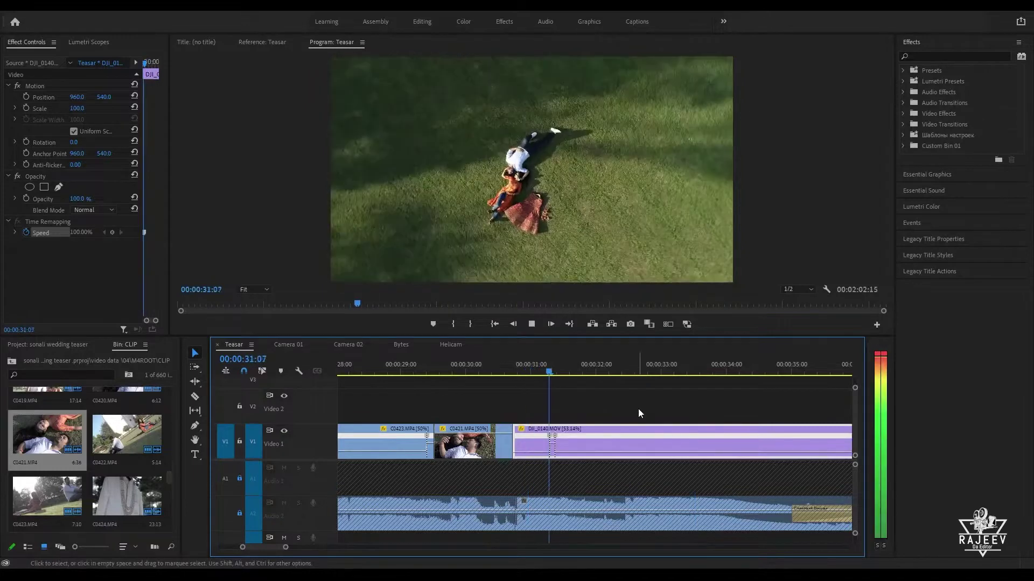
key("space")
left_click(557, 365)
key("ctrl+z")
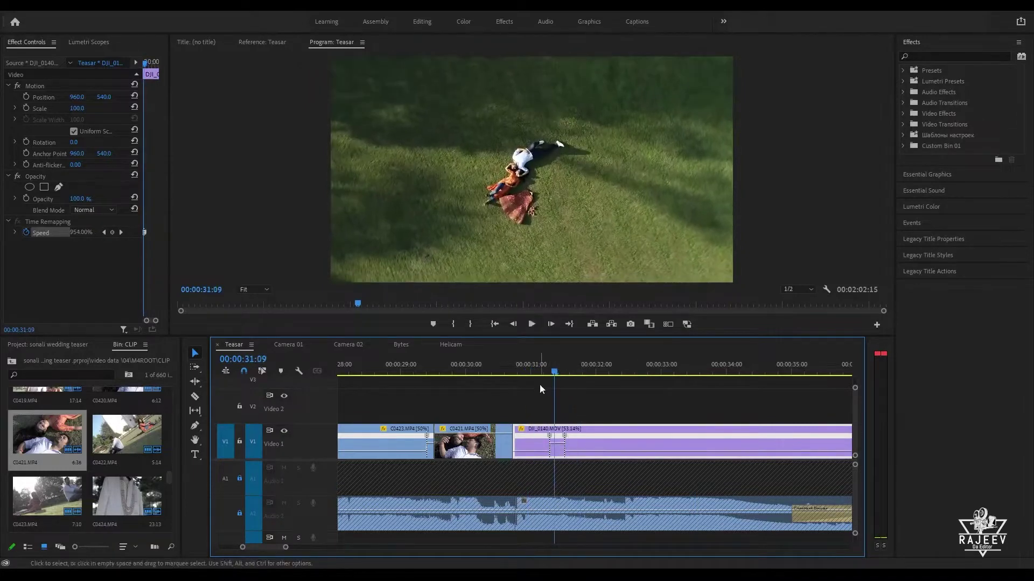
Step: Replay the DJI_0140 speed ramp from different start points to judge its timing against the music
left_click(513, 366)
key("space")
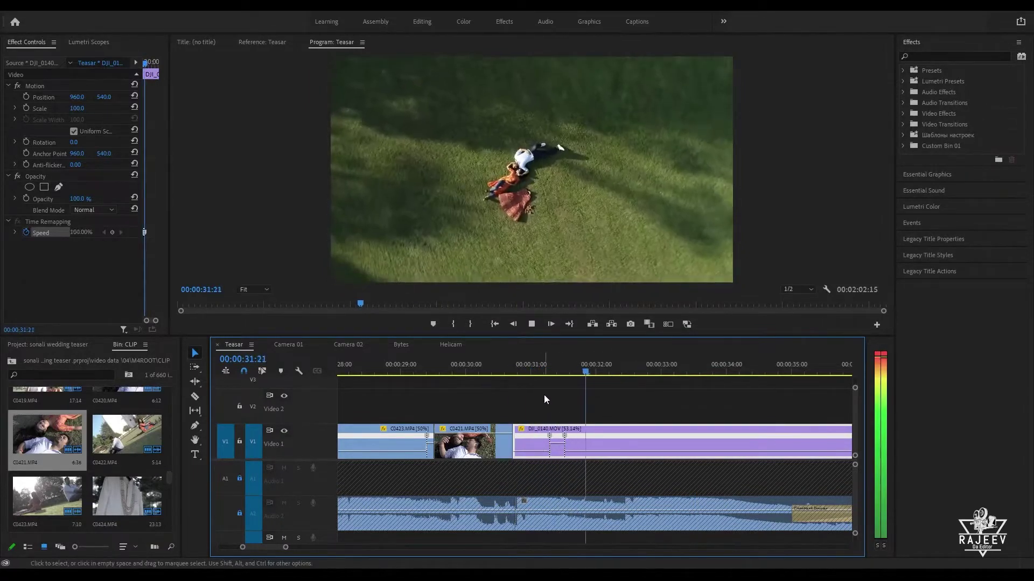
left_click(539, 365)
key("space")
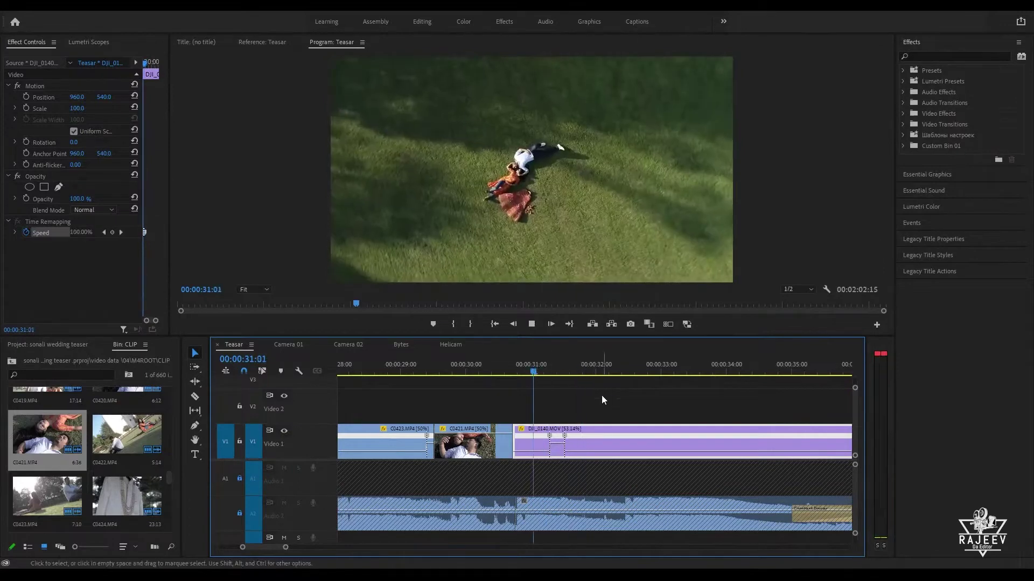
left_click(534, 369)
key("space")
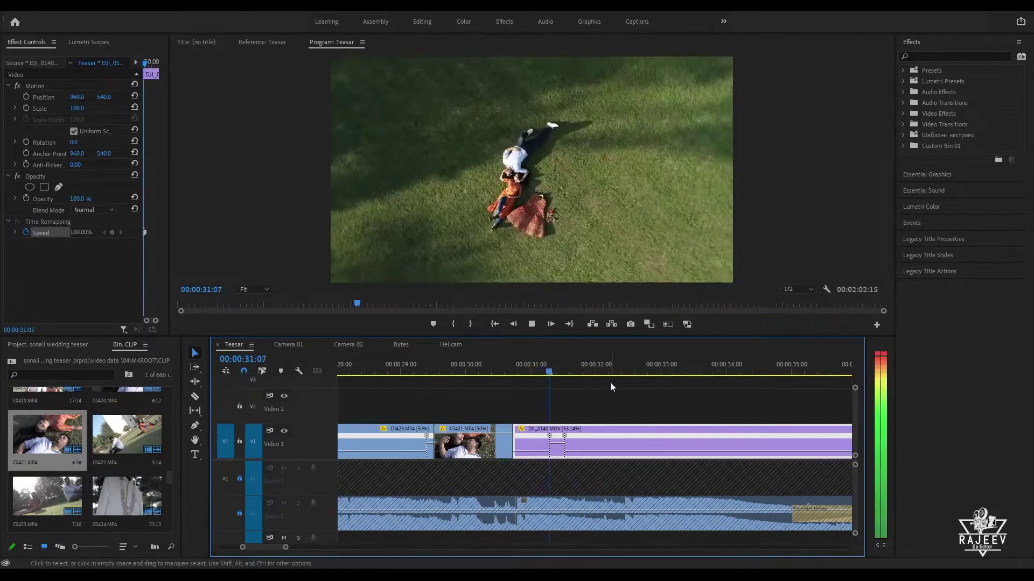
key("space")
left_click(546, 371)
key("space")
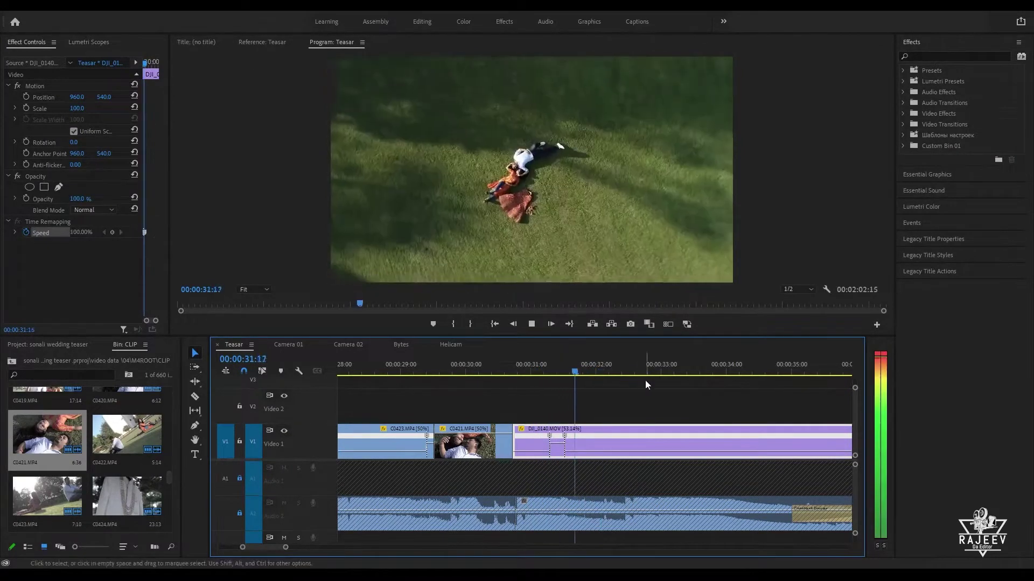
key("space")
Step: Split DJI_0140 at 00:00:32:03, ripple-trim the opening of the part after the cut, and play the result
left_click(604, 372)
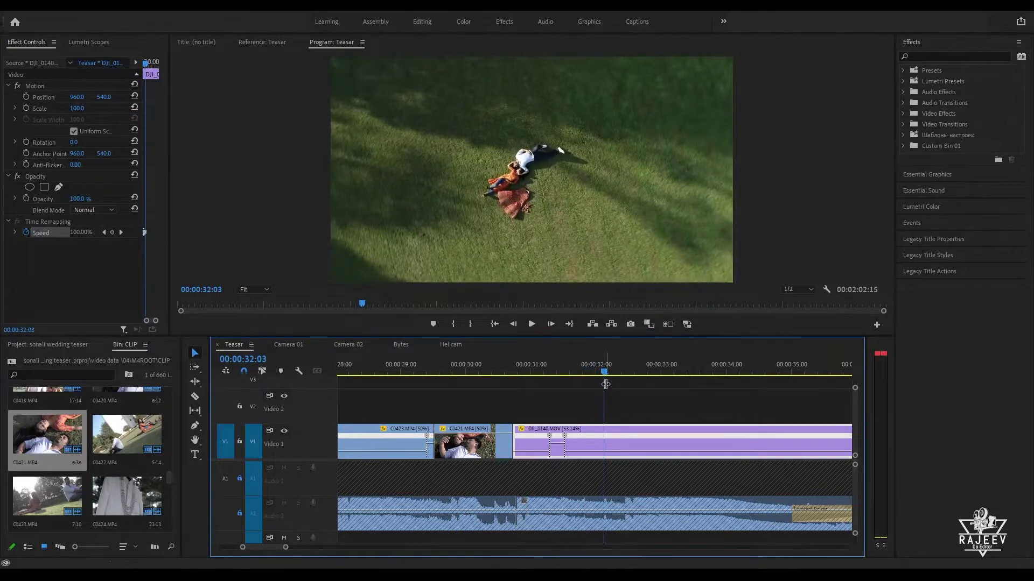
key("c")
left_click(603, 450)
key("v")
left_click_drag(604, 372, 584, 369)
key("q")
left_click(583, 371)
key("space")
key("space")
Step: Split the remaining DJI_0140 piece at about 00:00:32:06 and play through the cuts
key("c")
left_click(613, 450)
key("v")
key("space")
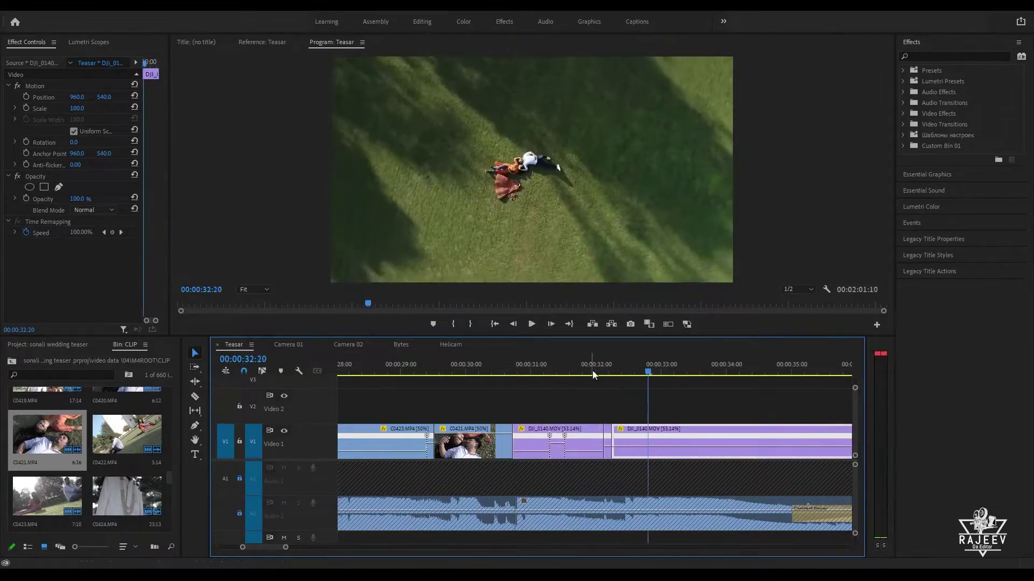
left_click(592, 370)
left_click(587, 372)
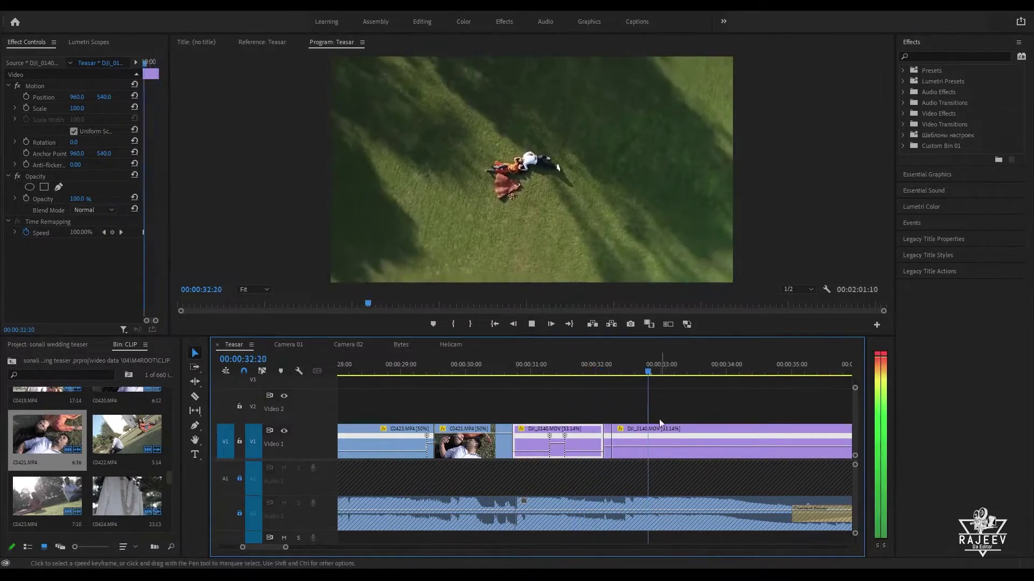
Step: Split the last DJI_0140 piece at 00:00:32:11 and ripple-trim the opening of its remainder up to about 00:00:34:04
left_click_drag(635, 370, 741, 376)
key("ctrl+k")
left_click(632, 372)
key("q")
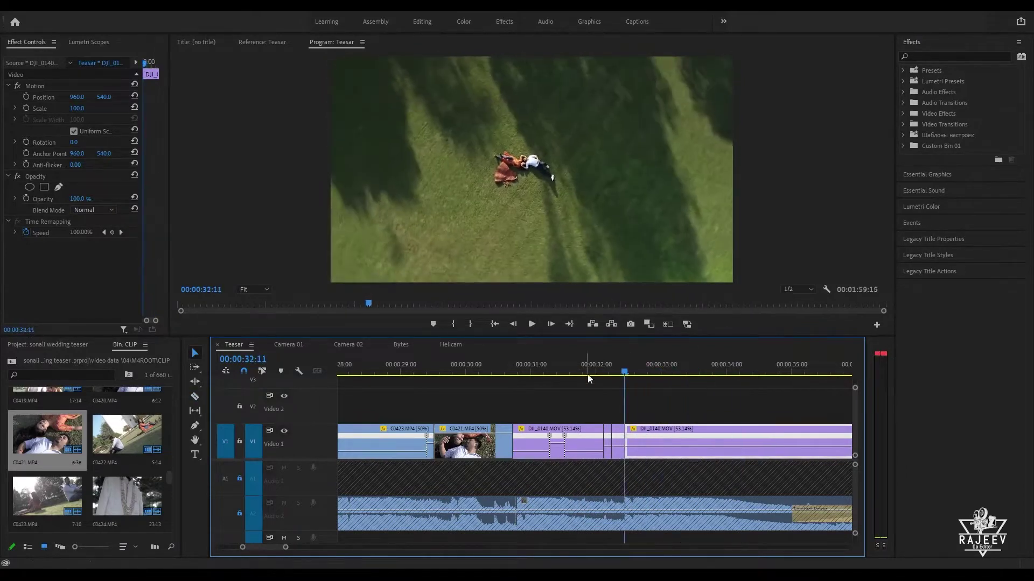
Step: Play the ramp and the DJI_0140 jump cuts to check how they flow together
left_click(559, 373)
key("space")
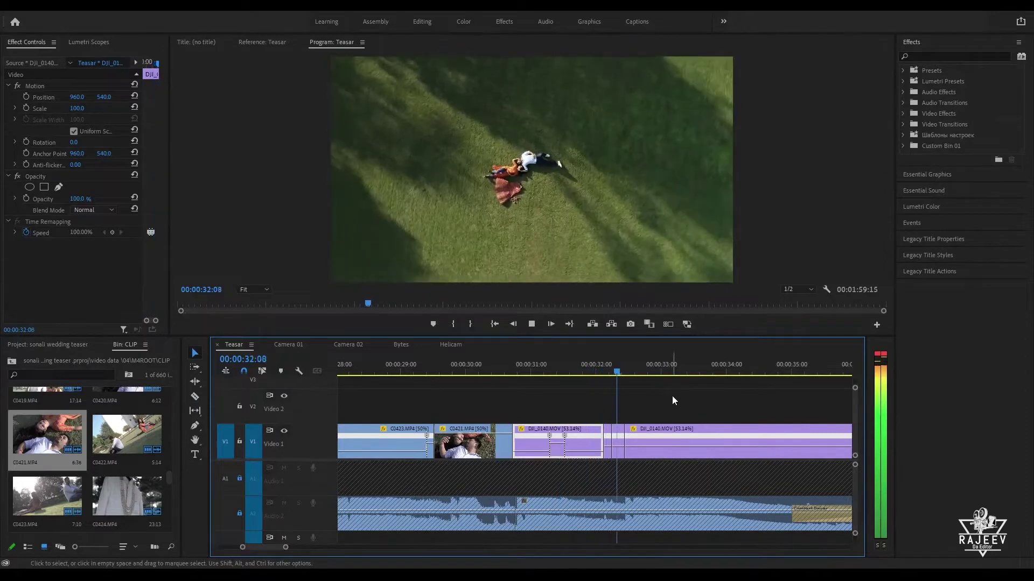
key("space")
left_click_drag(652, 364, 596, 377)
key("space")
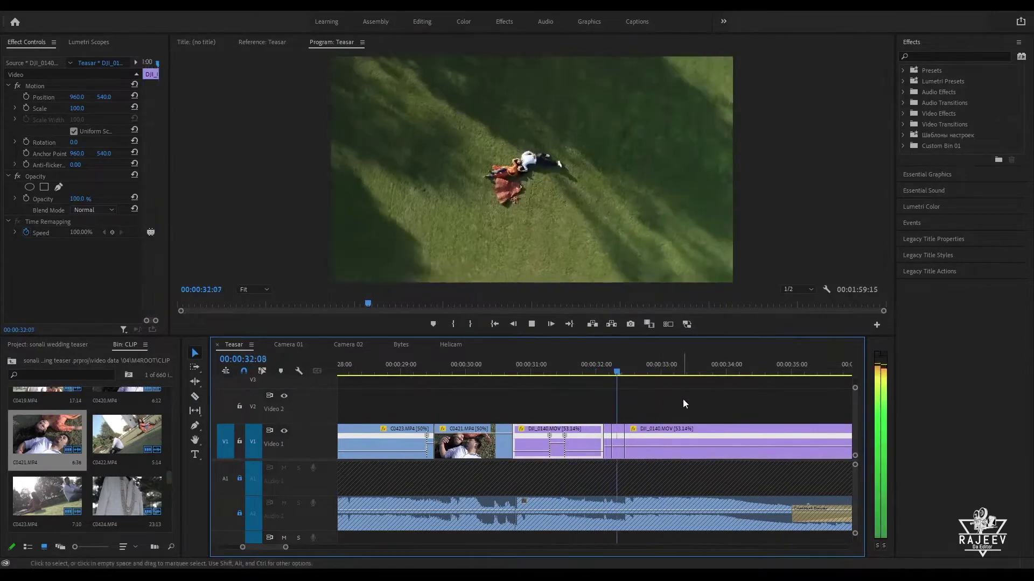
key("space")
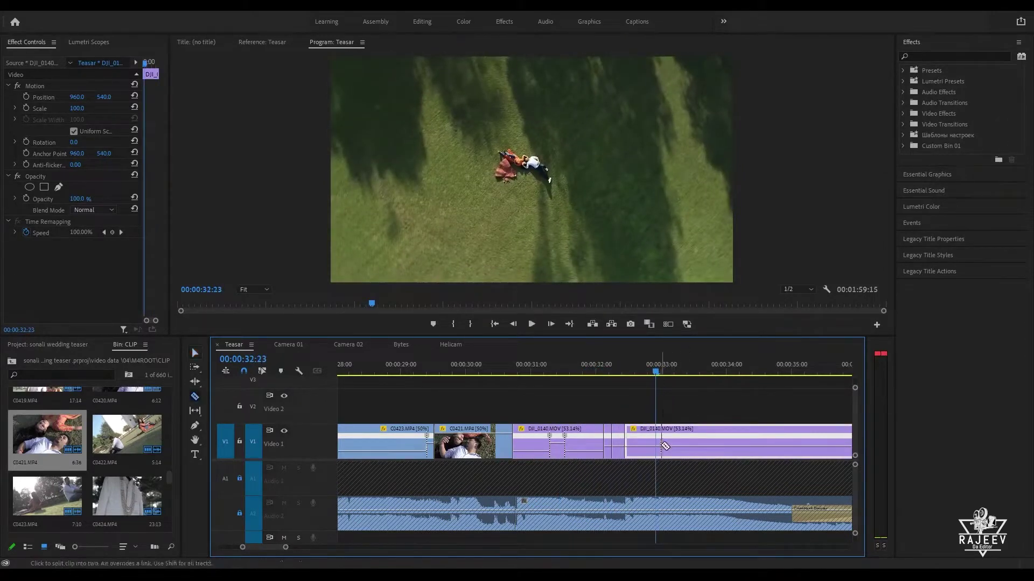
Step: Try splitting the last DJI_0140 piece at 00:00:32:23, play the passage, then undo the split and replay it
key("ctrl+k")
key("space")
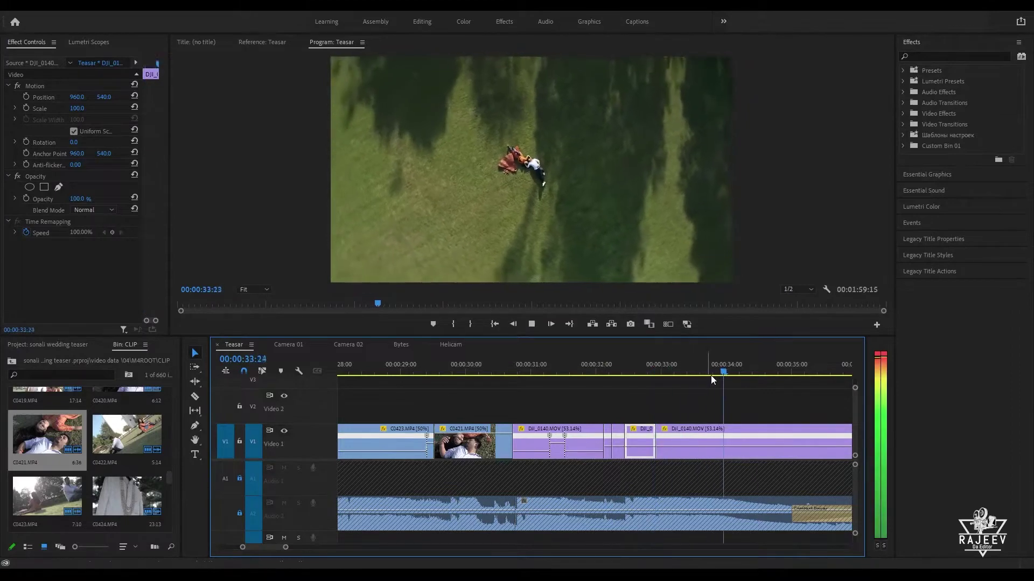
left_click(585, 371)
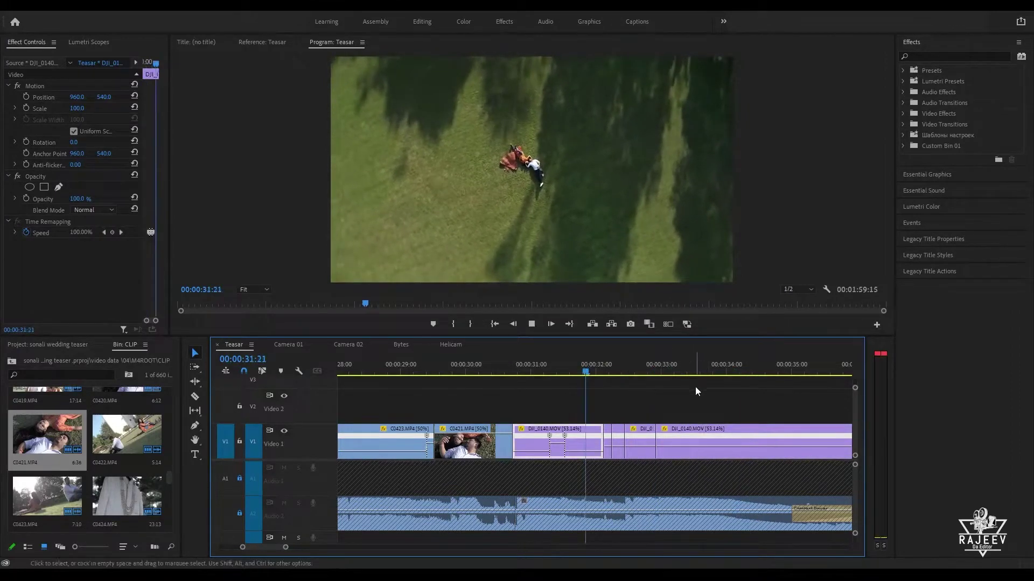
key("space")
key("space")
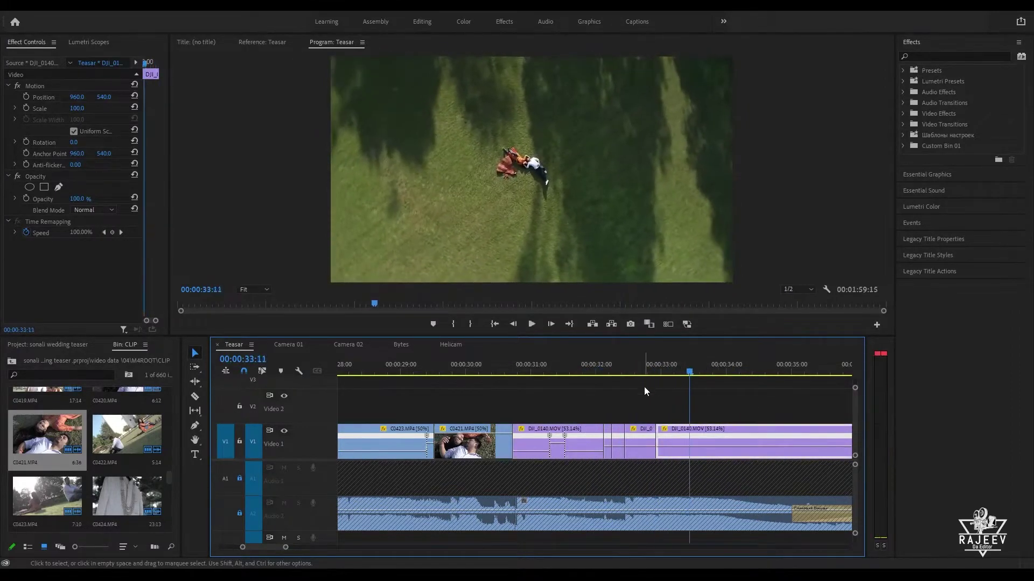
key("ctrl+z")
left_click(577, 370)
key("space")
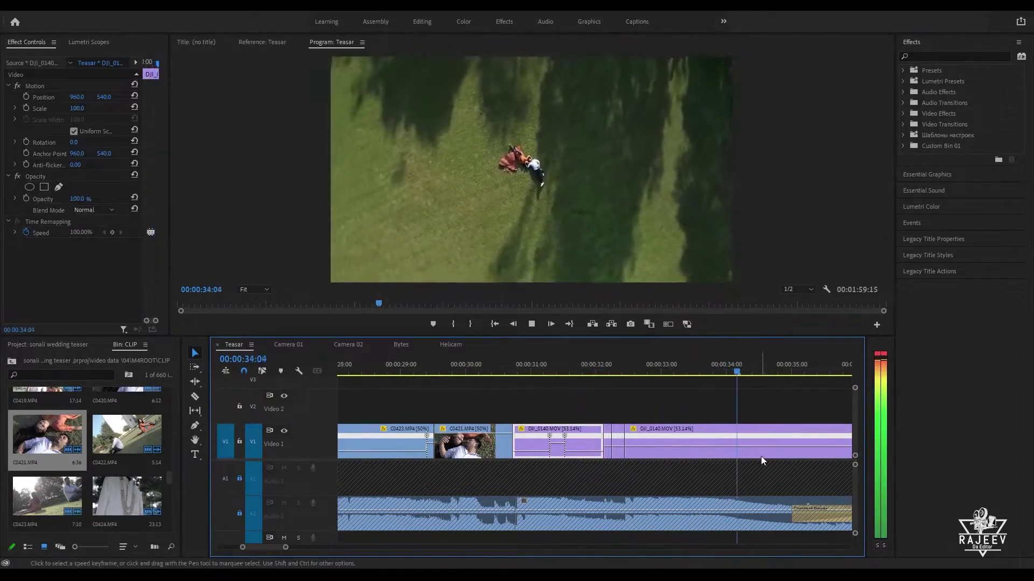
Step: Play the last DJI_0140 piece to find the ramp point and add a speed keyframe at 00:00:33:11
scroll(760, 457, "down", 1)
key("space")
left_click(576, 369)
key("space")
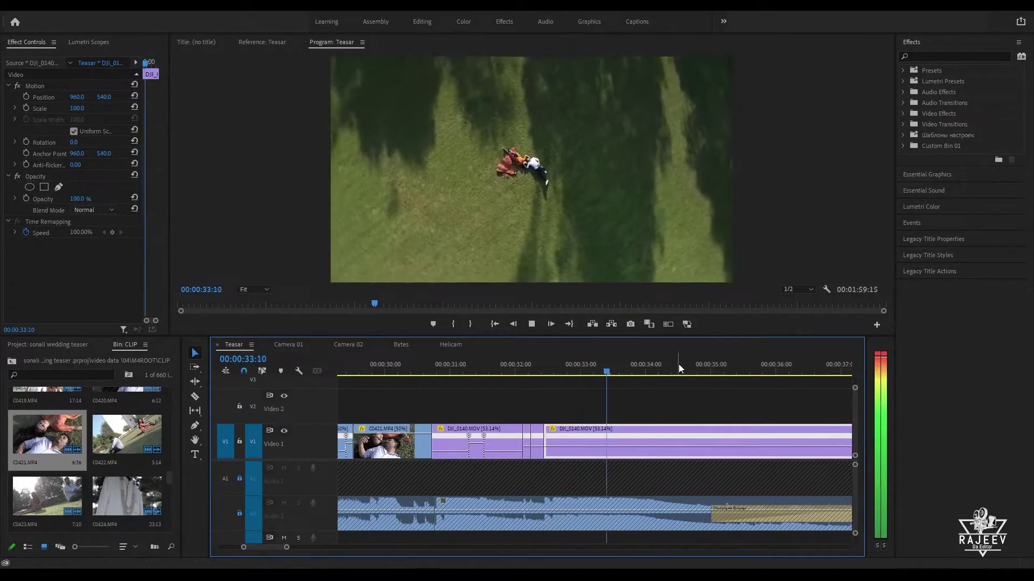
left_click(575, 370)
key("space")
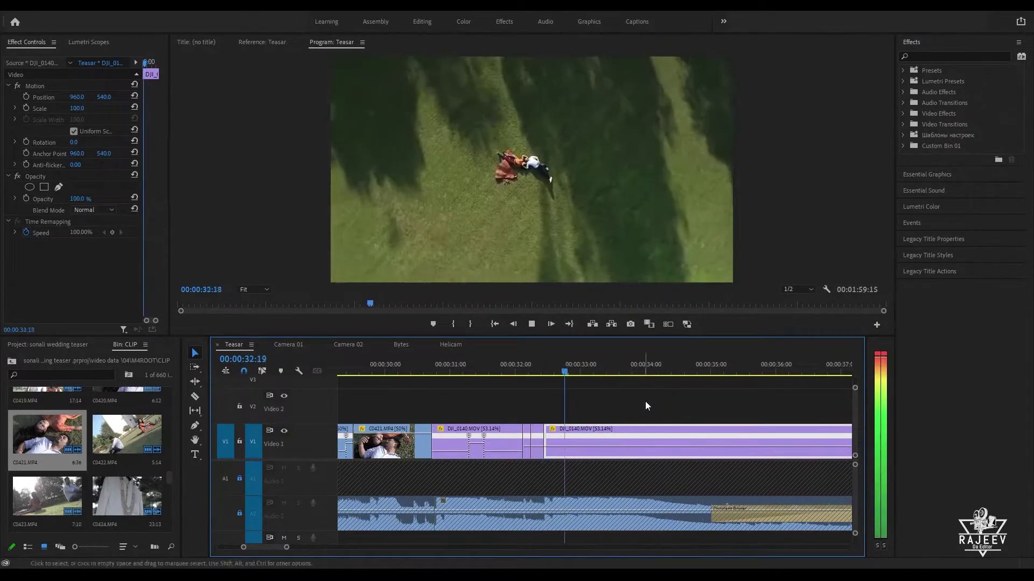
key("space")
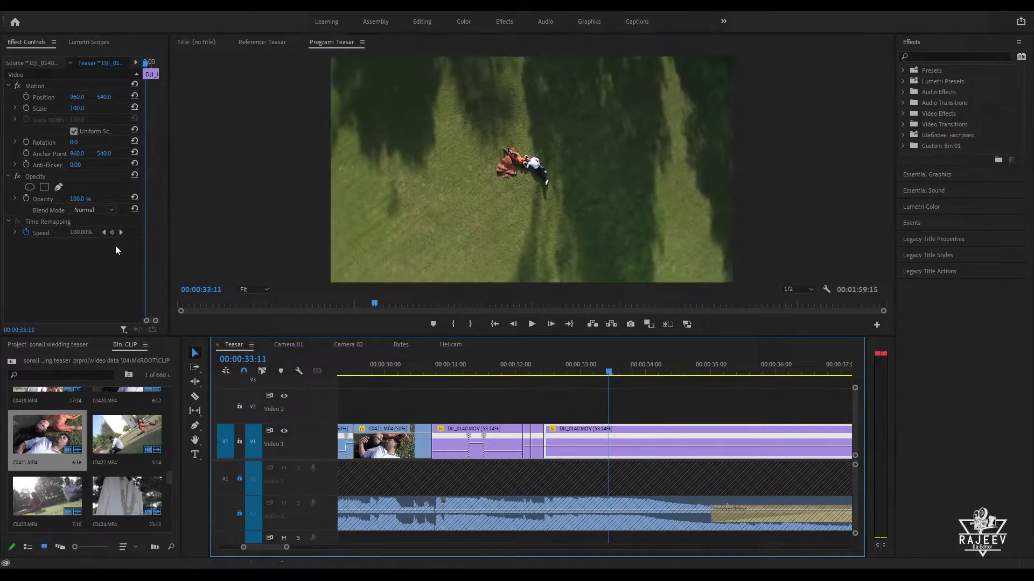
left_click(112, 233)
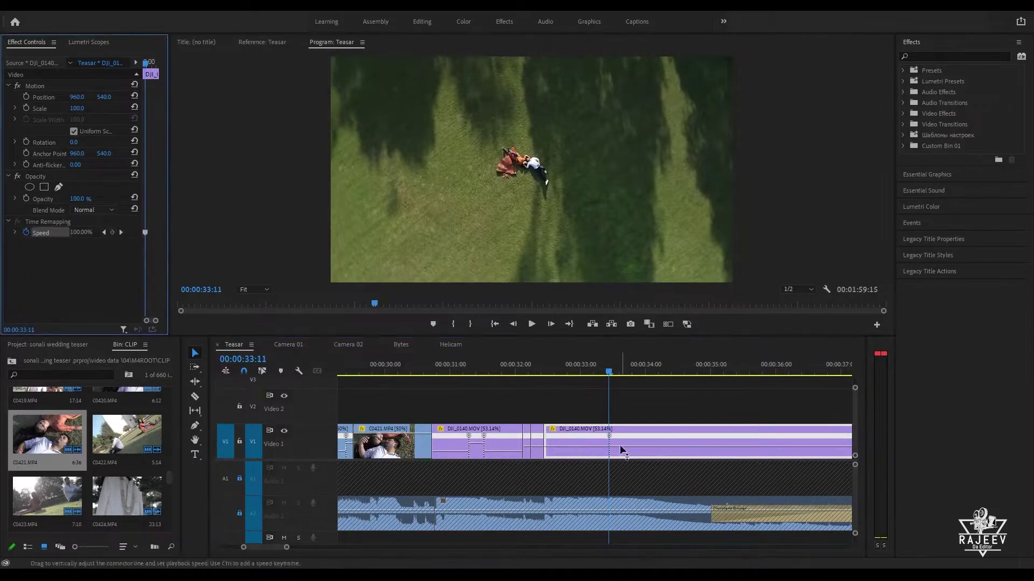
Step: Ramp the last DJI_0140 piece up to 462% over about one second after the keyframe and extend the clip's end
left_click_drag(719, 451, 681, 436)
key("space")
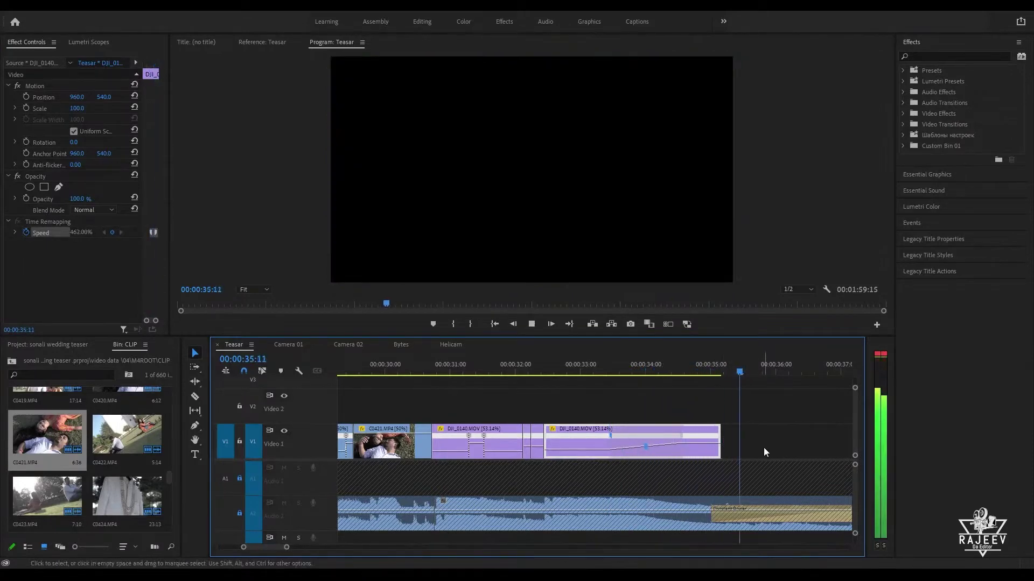
key("space")
left_click_drag(719, 446, 855, 445)
Step: Play the new speed ramp and ripple-trim the end of the last DJI_0140 piece at 00:00:36:13
left_click(571, 370)
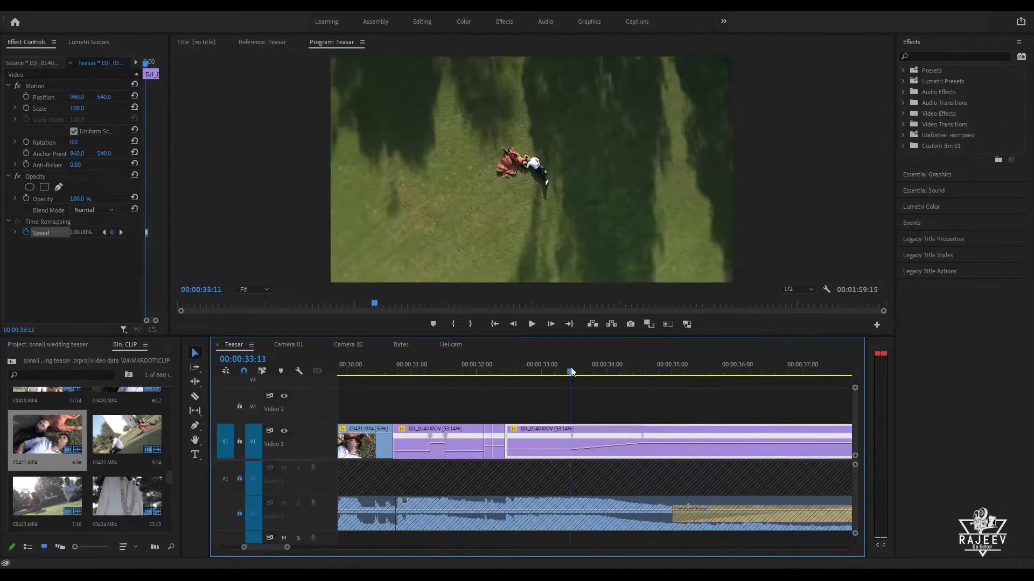
key("space")
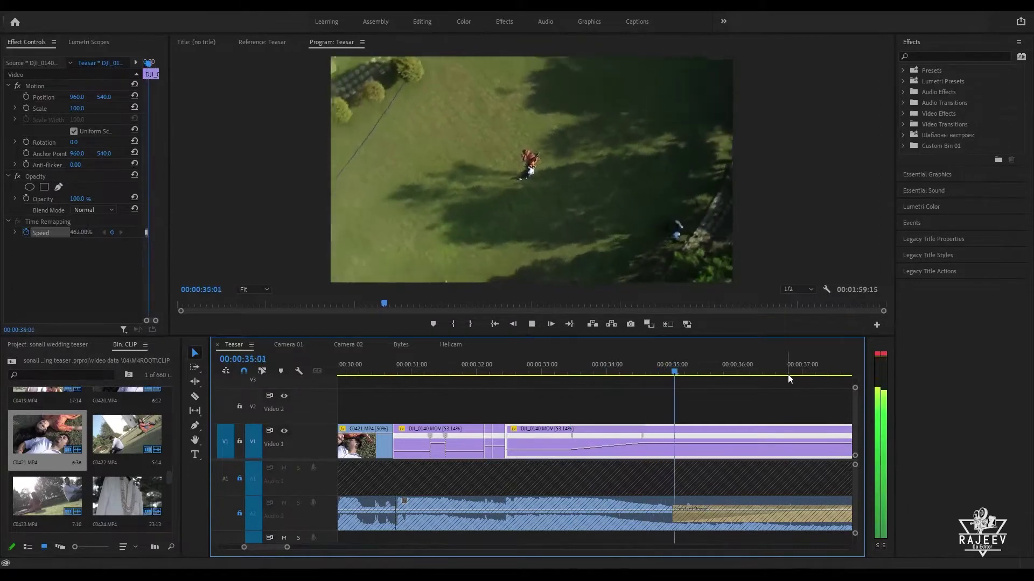
key("space")
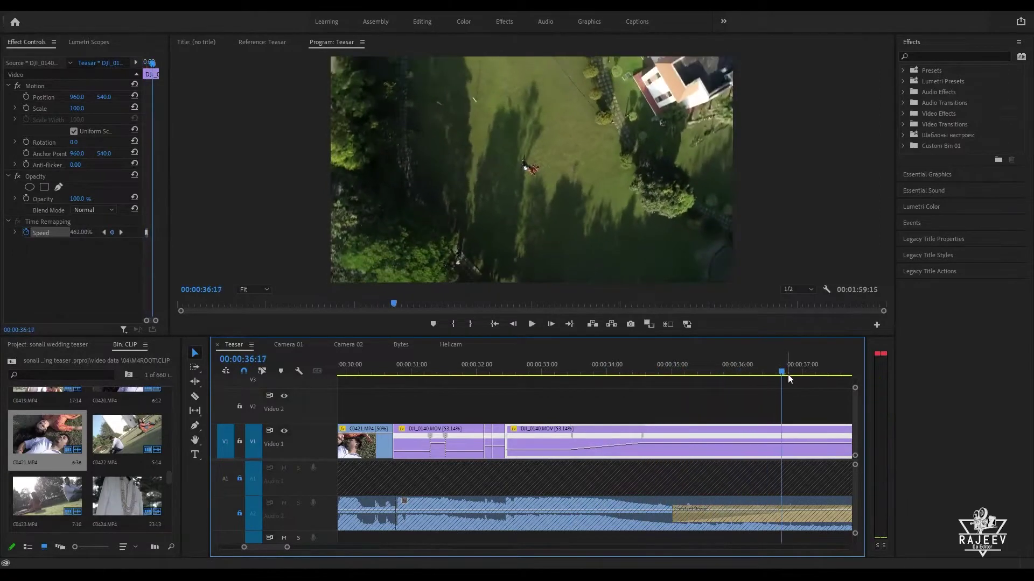
left_click(772, 373)
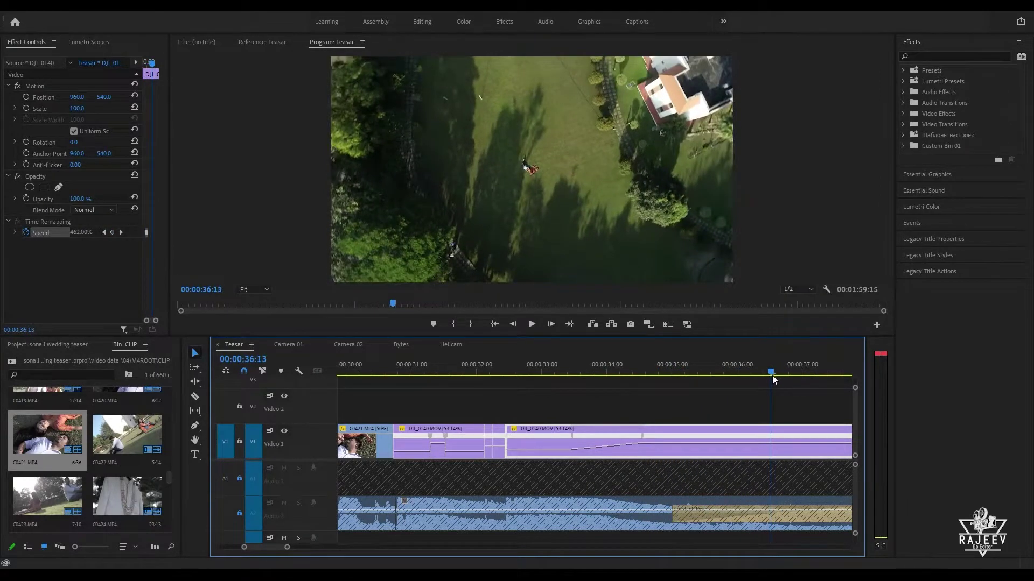
key("w")
Step: Move all the DJI_0140 pieces up to Video 2 and play them from about 00:00:32:04
left_click(523, 370)
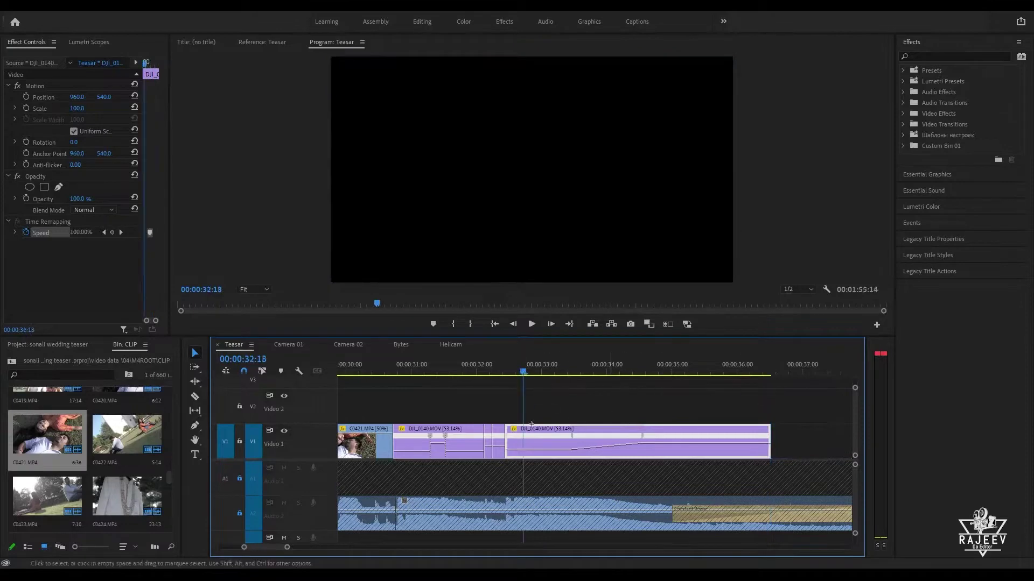
left_click_drag(610, 405, 405, 394)
left_click(488, 371)
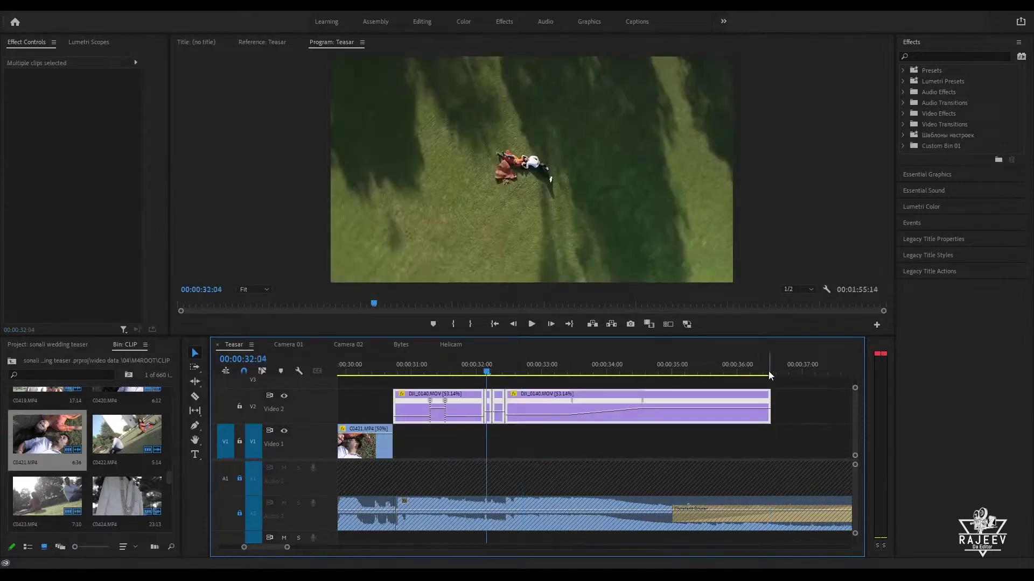
key("space")
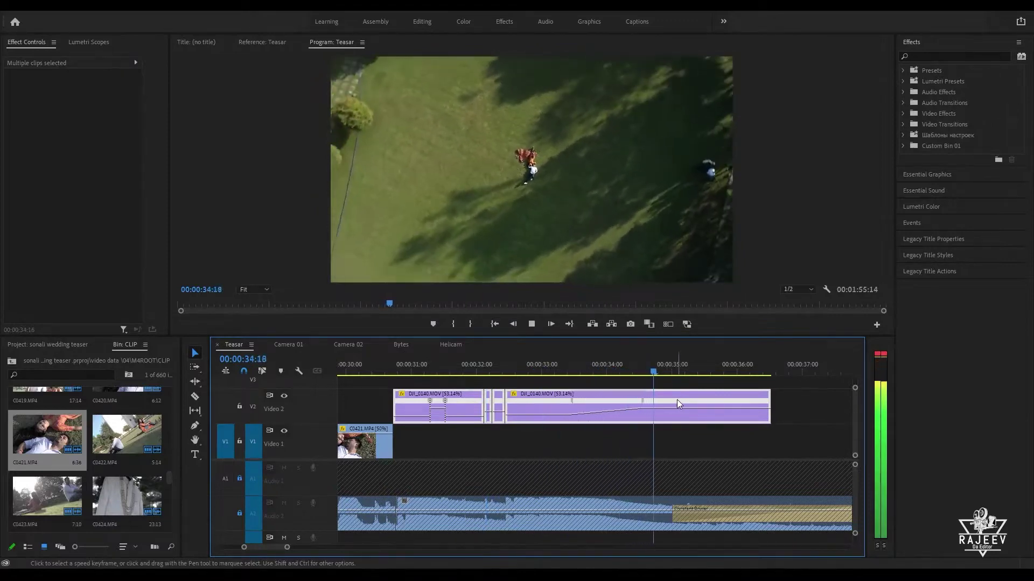
key("space")
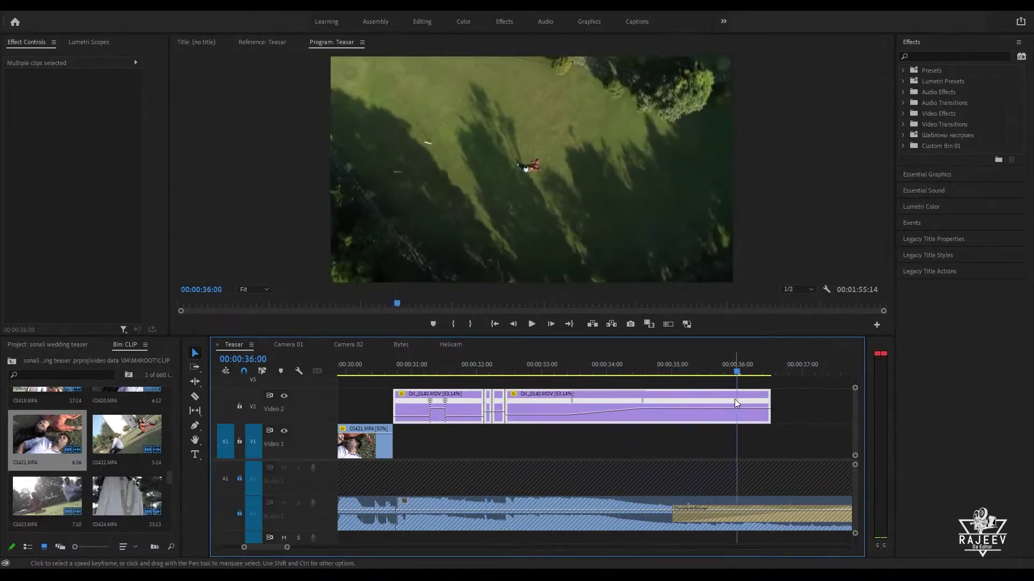
Step: Shift the last DJI_0140 piece's speed ramp about half a second earlier and replay the passage
left_click(614, 368)
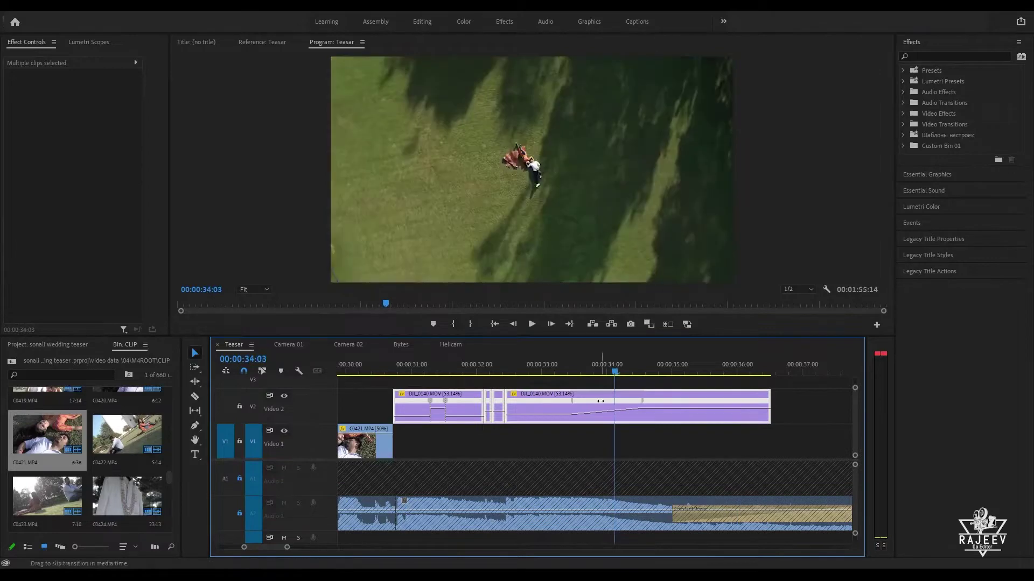
left_click(607, 405)
left_click_drag(601, 400, 567, 399)
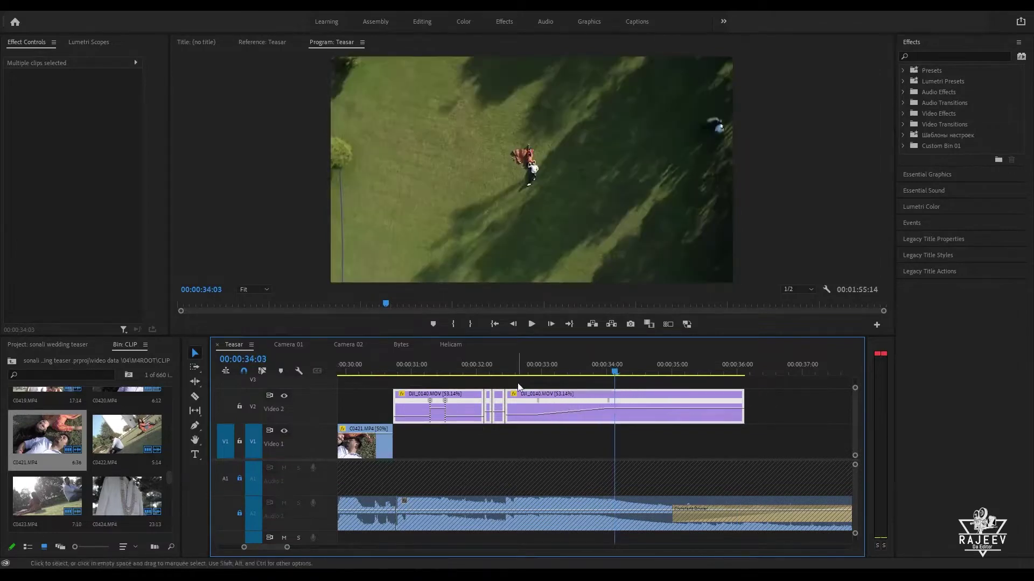
left_click(511, 371)
key("space")
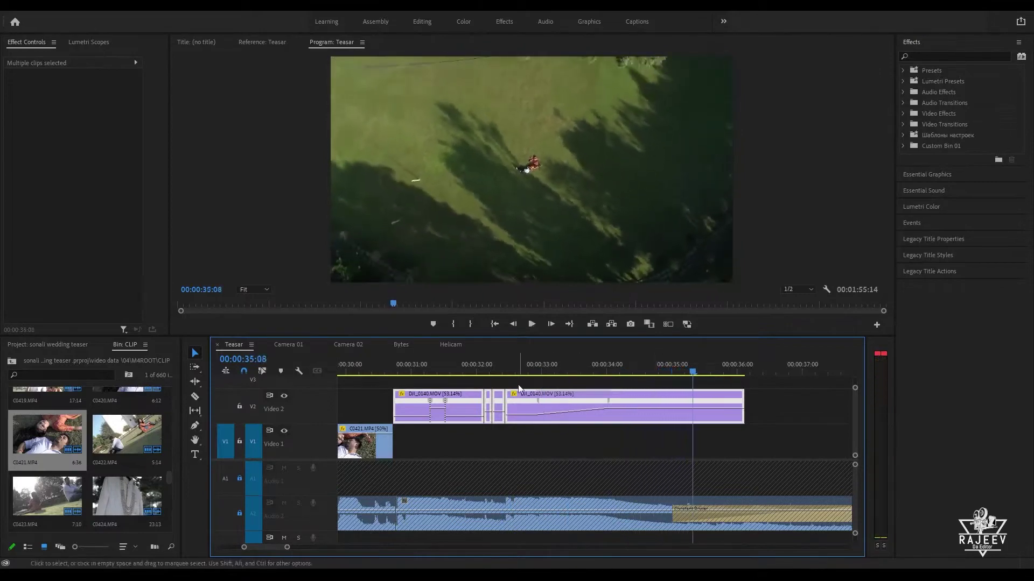
left_click(502, 371)
key("space")
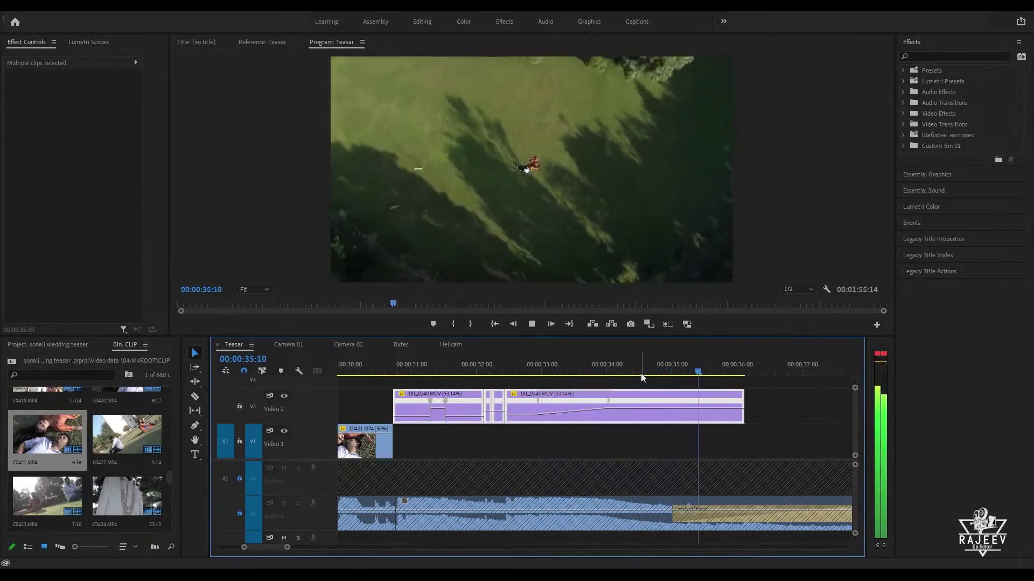
key("space")
Step: Stretch the end of the DJI_0140 speed ramp to about 00:00:36:01 for a more gradual acceleration and play it
left_click_drag(609, 401, 740, 401)
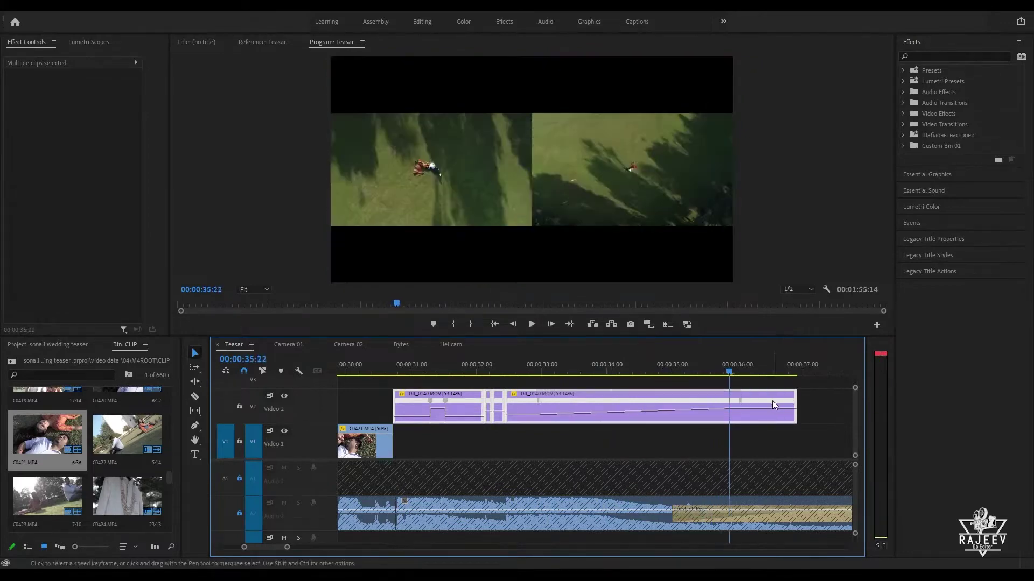
left_click(539, 366)
key("space")
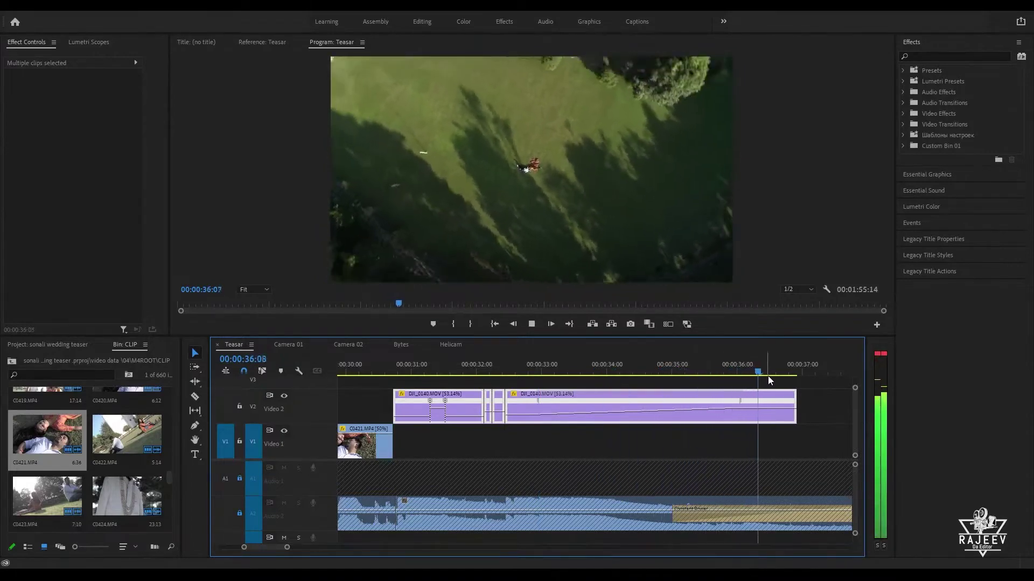
key("space")
key("space")
key("space")
Step: Extend the end of the last DJI_0140 piece beyond the end of the music and play the longer ramp
left_click(791, 369)
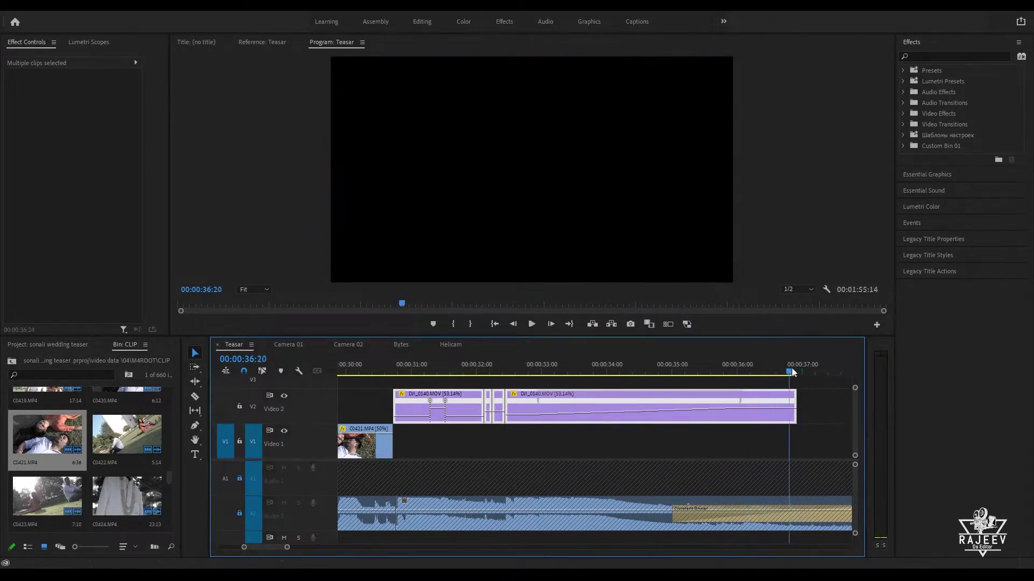
left_click_drag(795, 405, 852, 405)
left_click(566, 373)
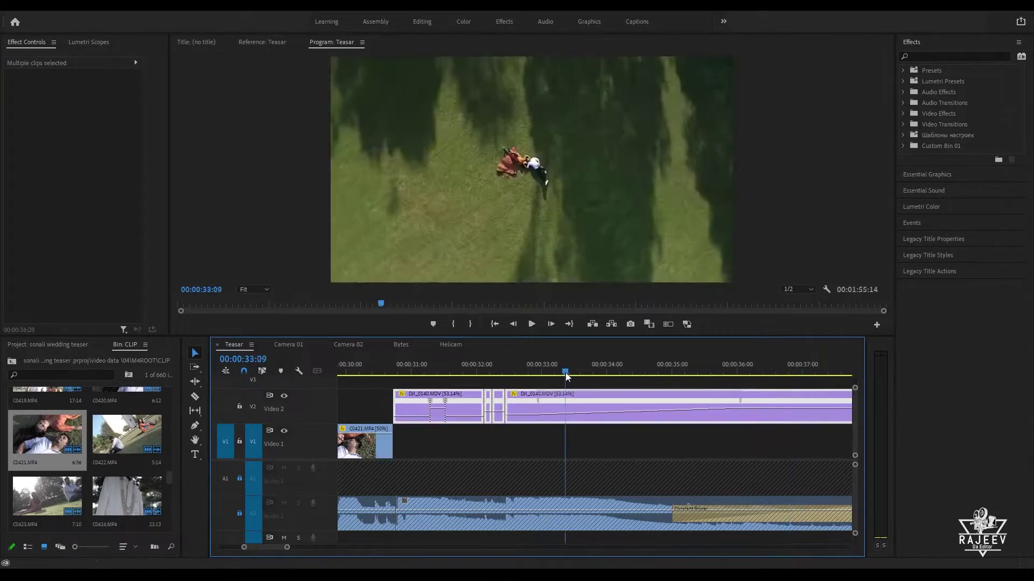
key("space")
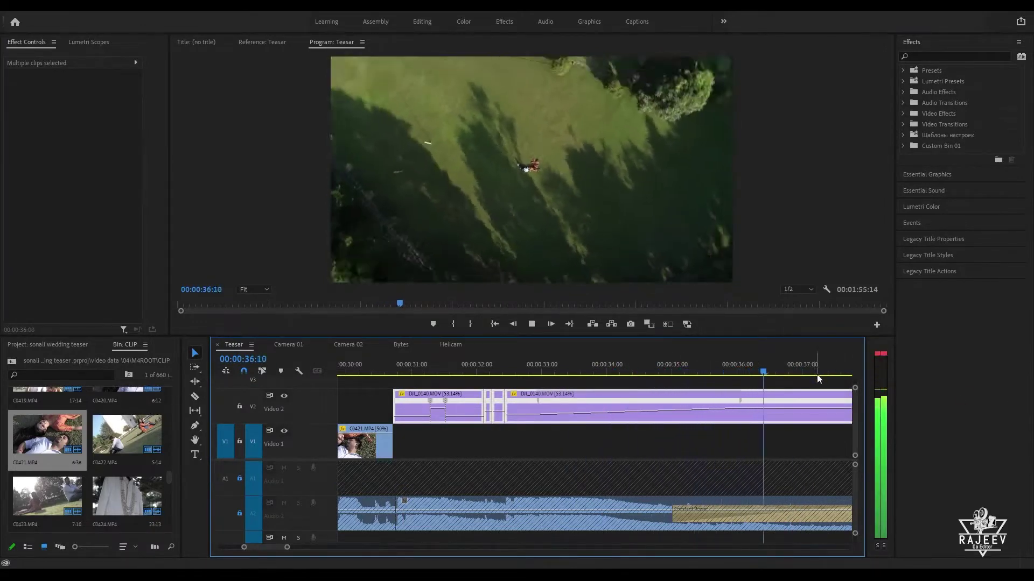
key("space")
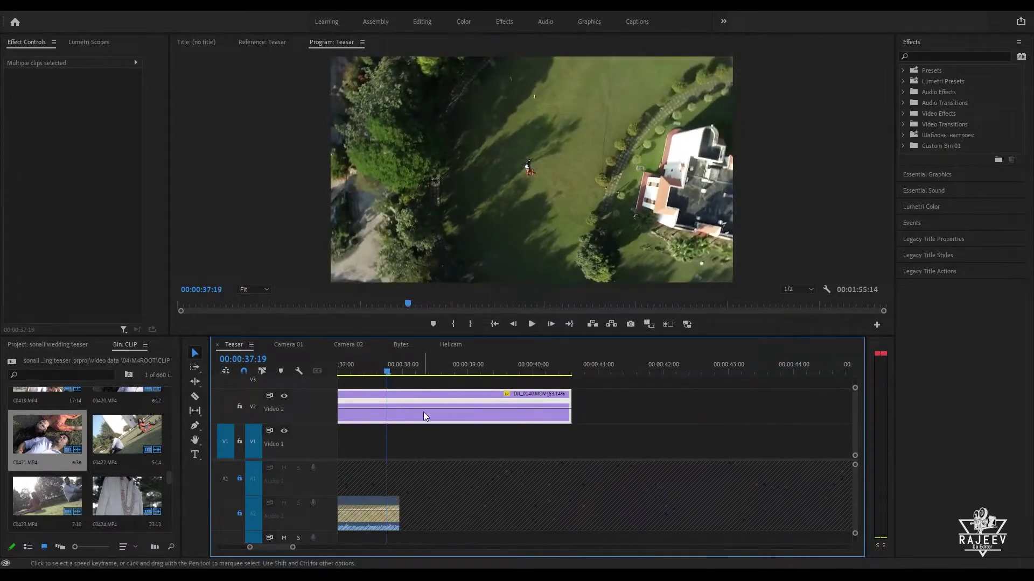
Step: Trim the end of the last DJI_0140 piece at 00:00:37:20 and close the gap before C0352.MP4
left_click(388, 369)
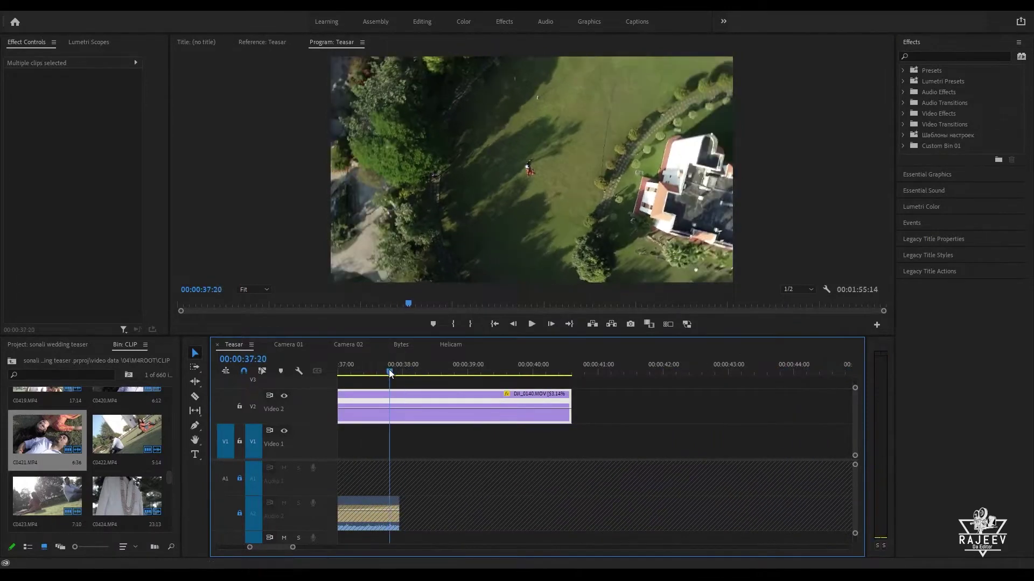
key("w")
left_click(435, 451)
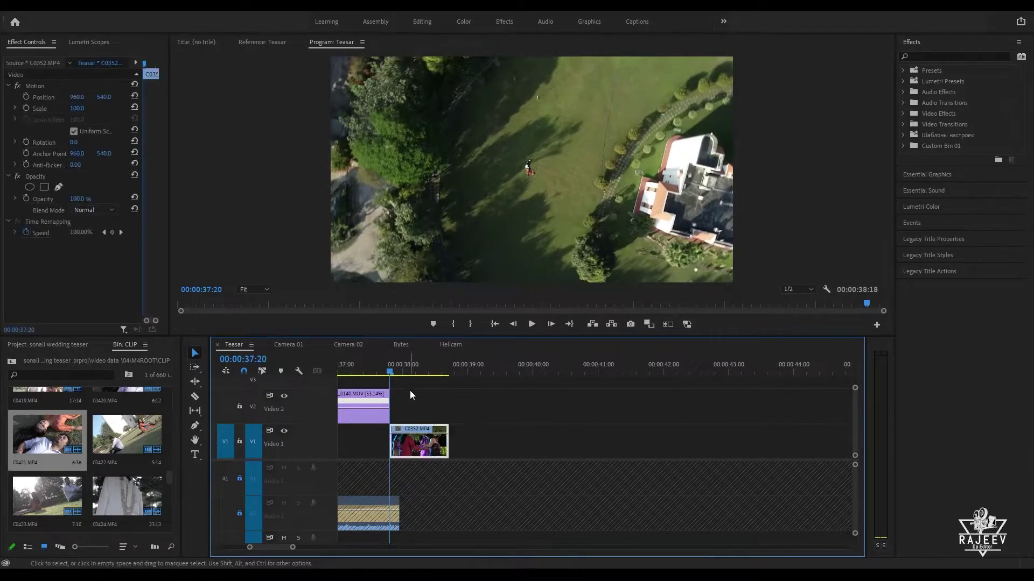
Step: Go back through the earlier cuts and review the passage from C0364.MP4 to the DJI_0138 night shot
left_click_drag(391, 371, 425, 372)
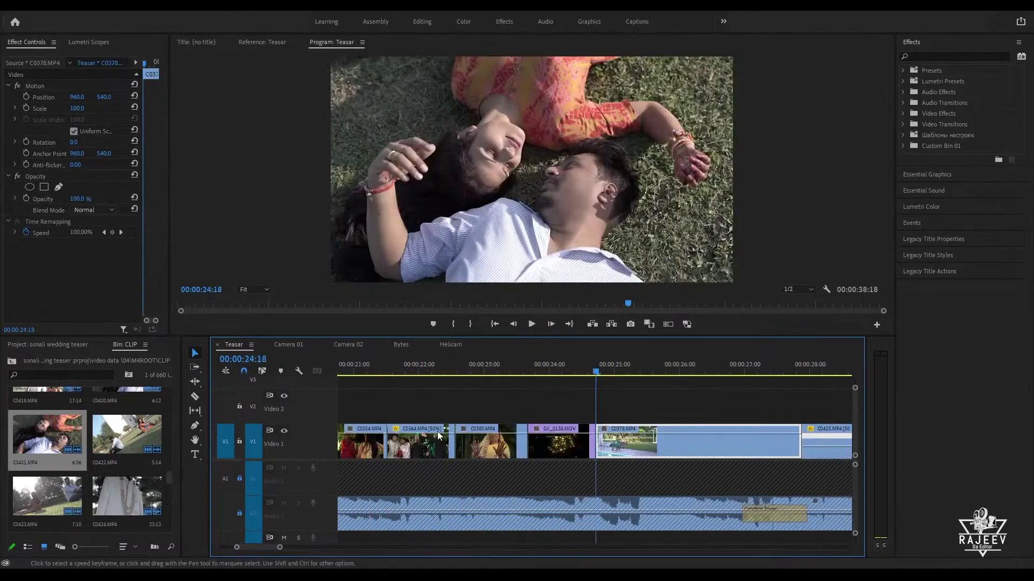
key("Up")
key("Up")
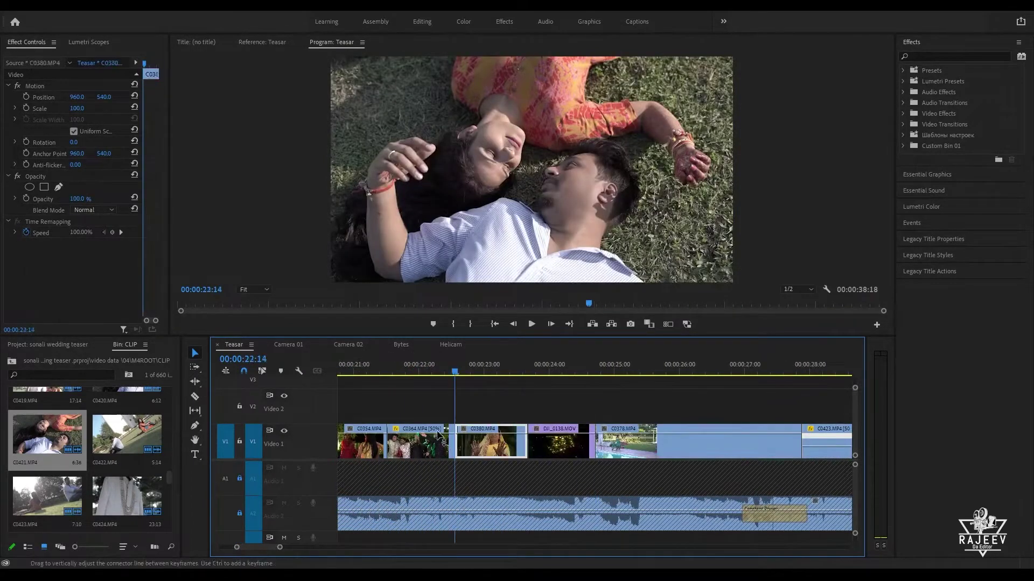
key("Down")
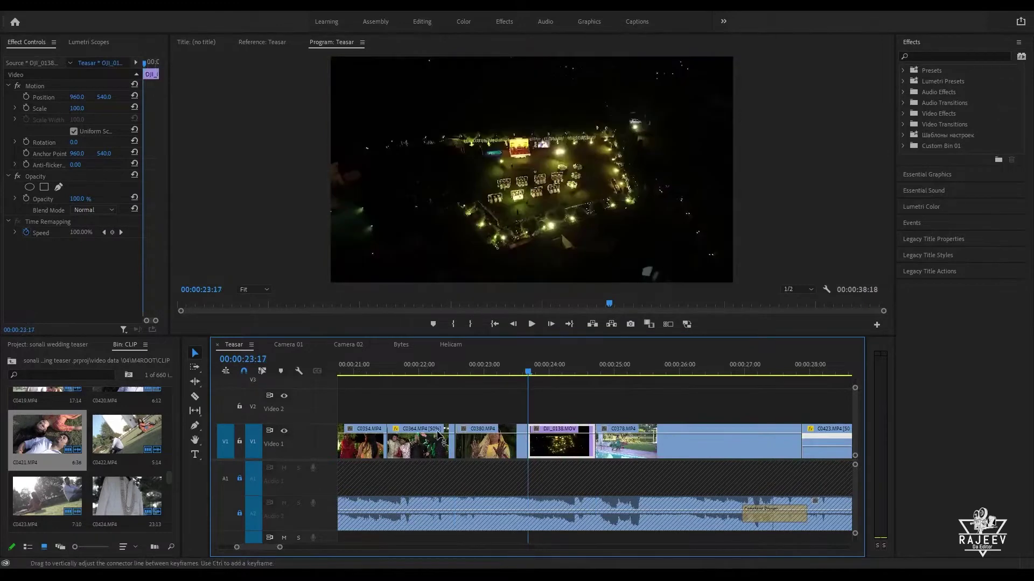
left_click(439, 435)
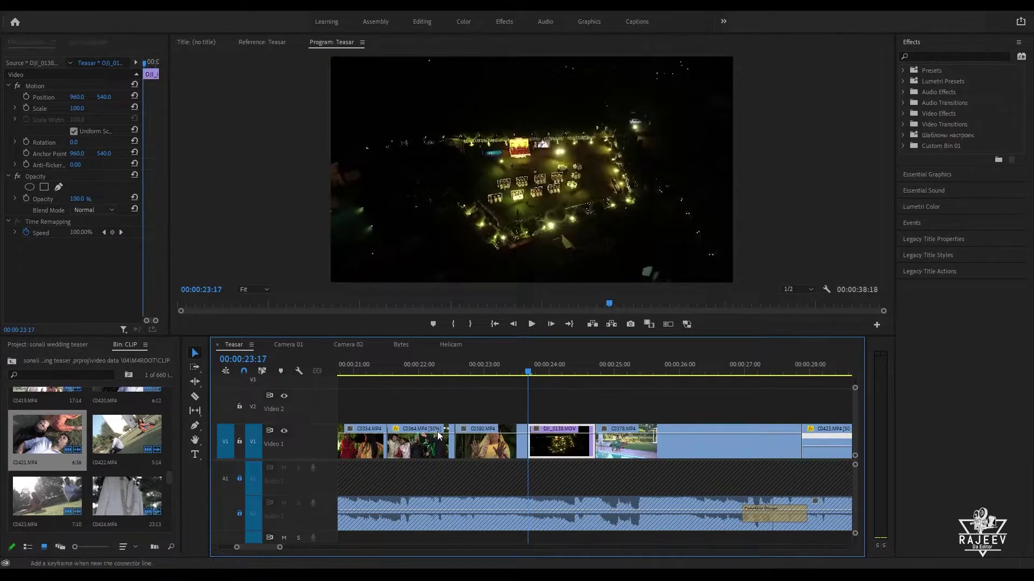
left_click(418, 371)
key("space")
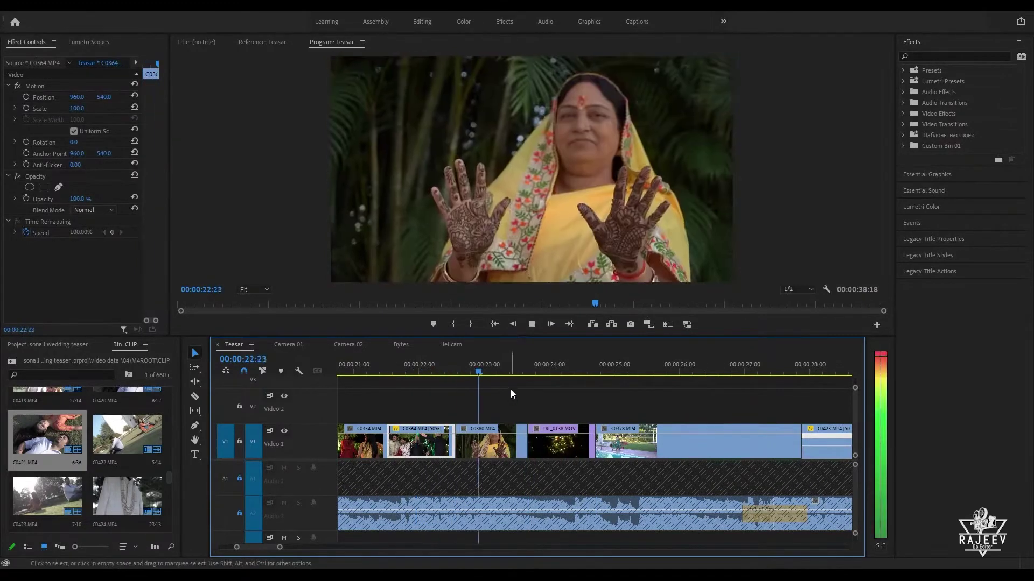
key("space")
key("minus")
key("minus")
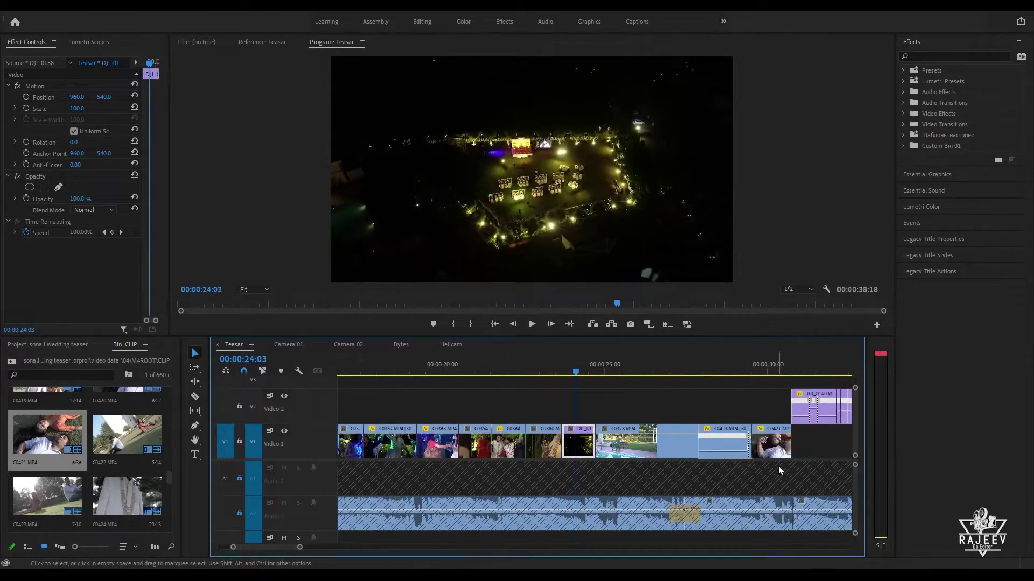
Step: Try C0352.MP4 from the end of the sequence on Video 2 over C0380.MP4 and play the passage
left_click_drag(817, 454, 564, 415)
left_click(554, 367)
key("space")
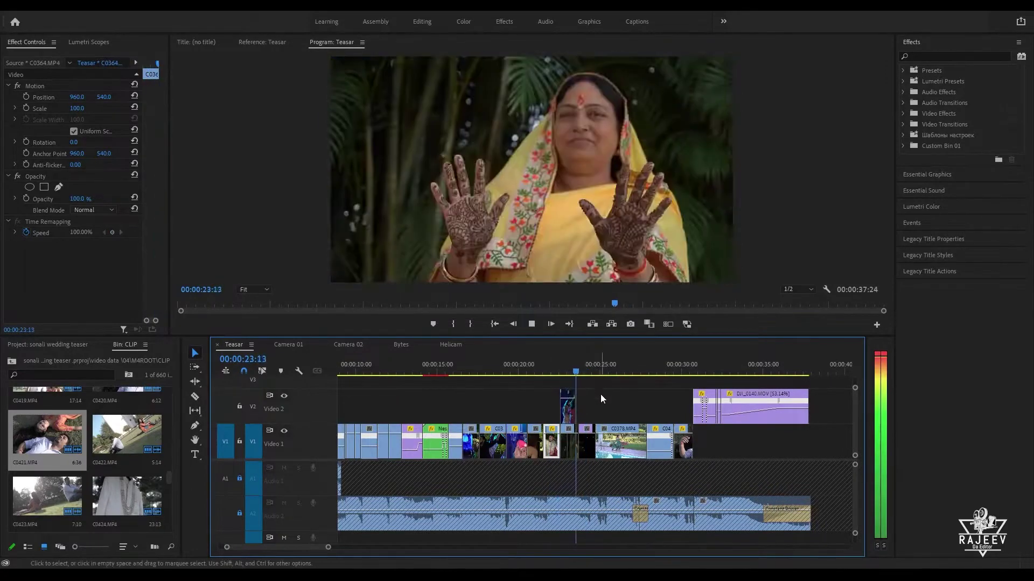
key("space")
Step: Delete C0352.MP4 from the sequence and play the edit from 00:00:23:19 into the closing drone ramp
left_click_drag(567, 415, 818, 454)
key("Delete")
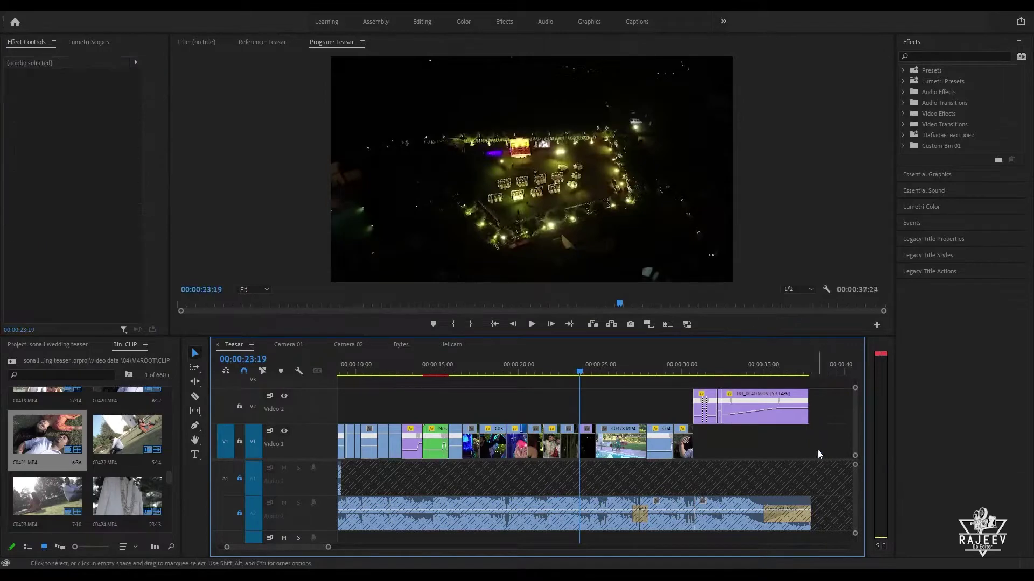
key("space")
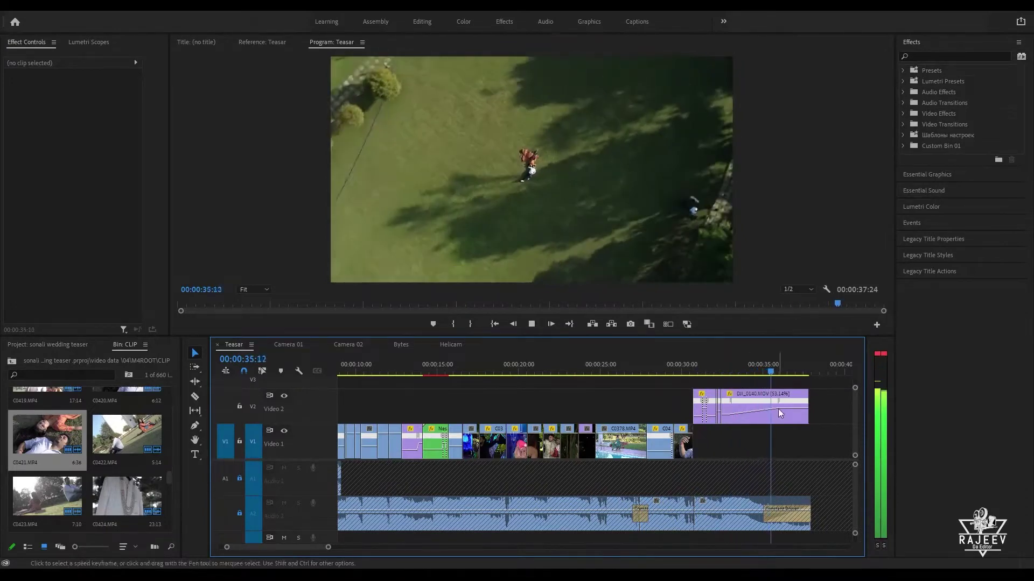
key("space")
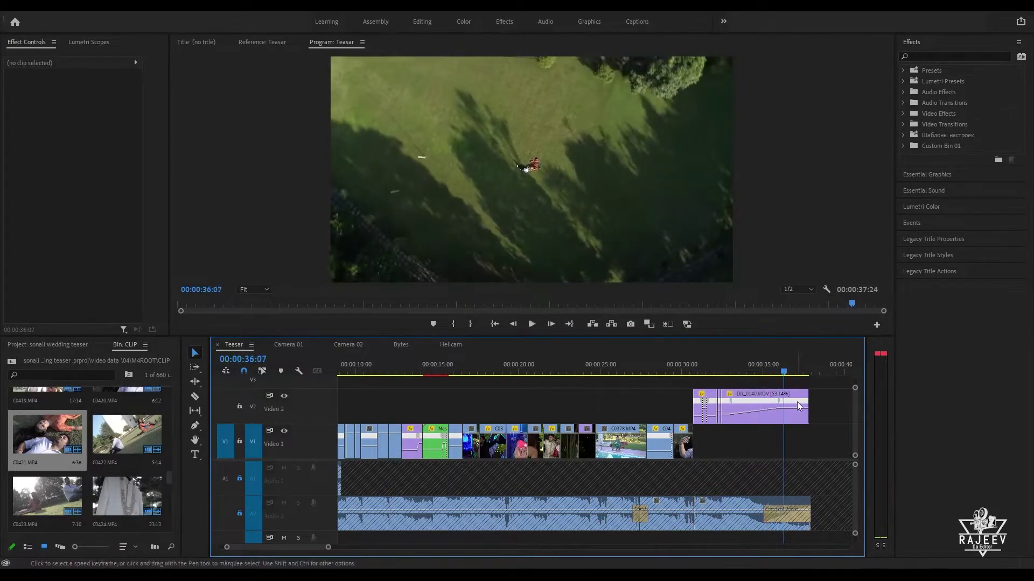
Step: Open the Bytes sequence and play the bride's interview from 0I7A7449.MOV through the start of 0I7A7447.MOV
key("space")
key("space")
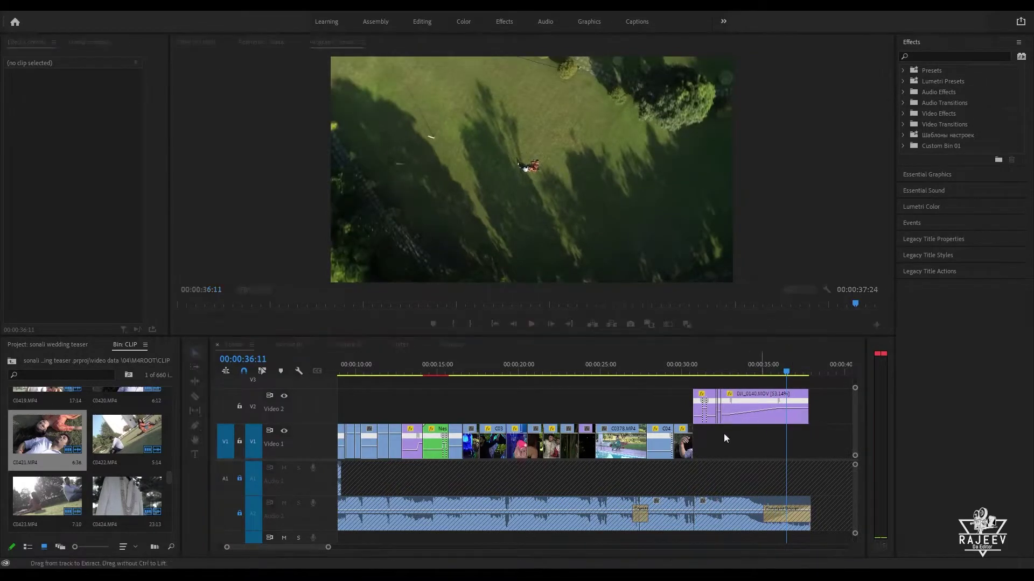
left_click(287, 347)
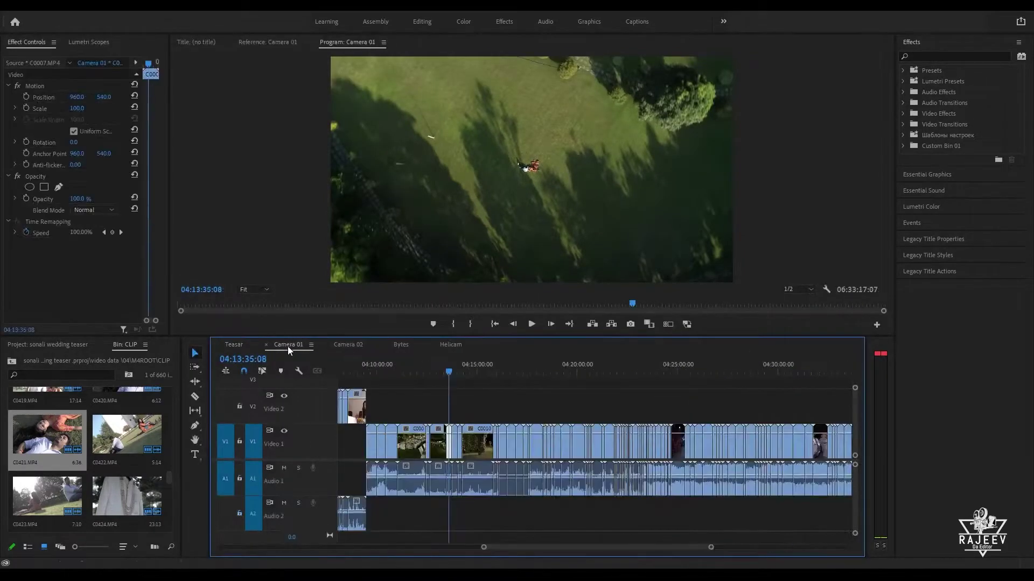
left_click(408, 345)
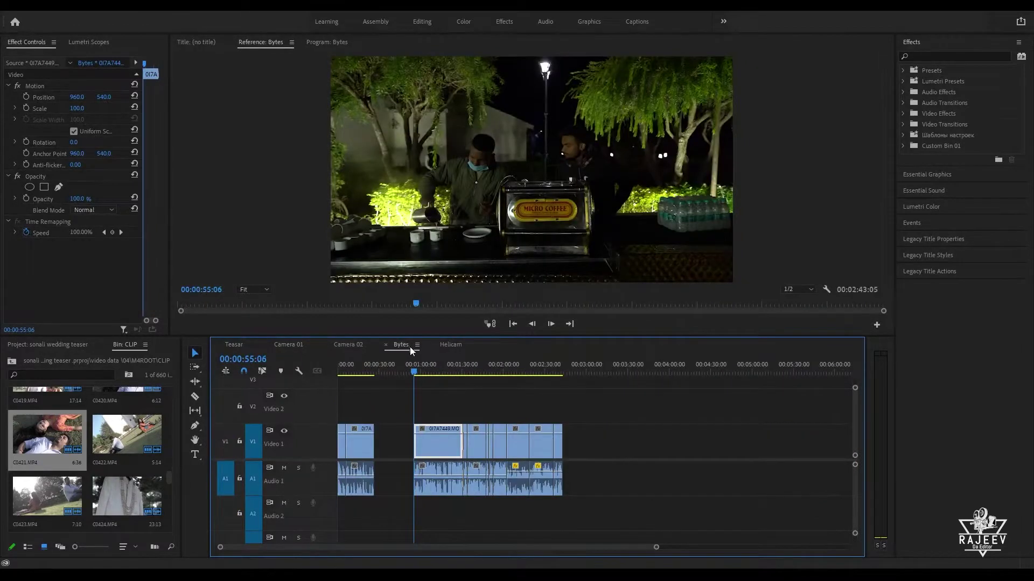
left_click(427, 371)
key("space")
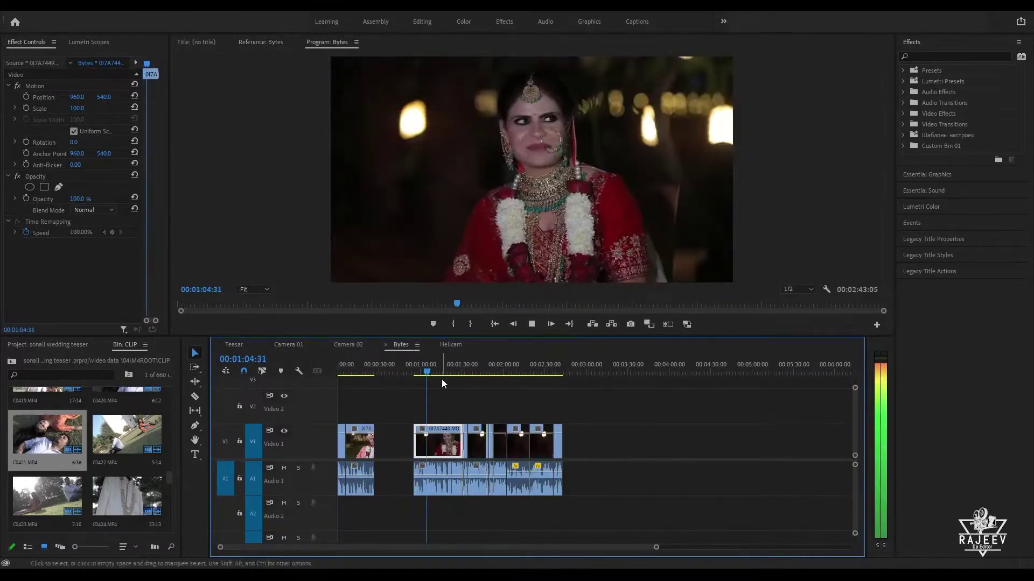
key("equal")
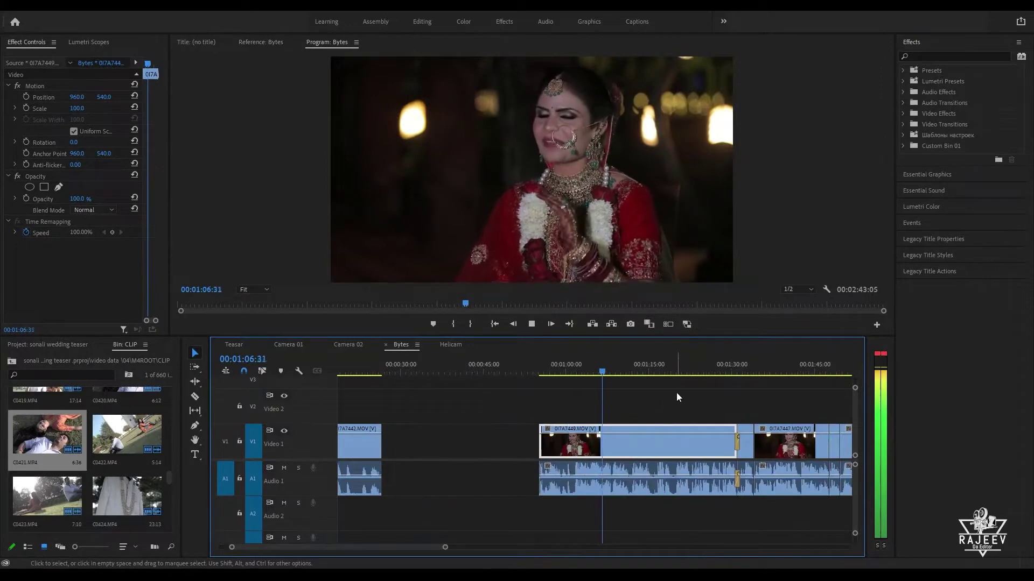
left_click_drag(625, 370, 732, 371)
key("space")
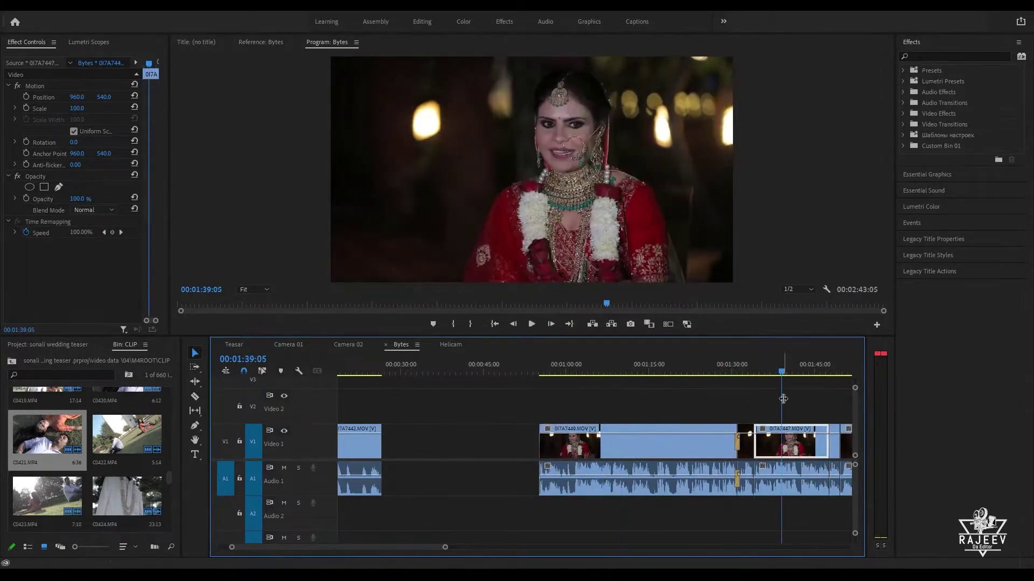
key("space")
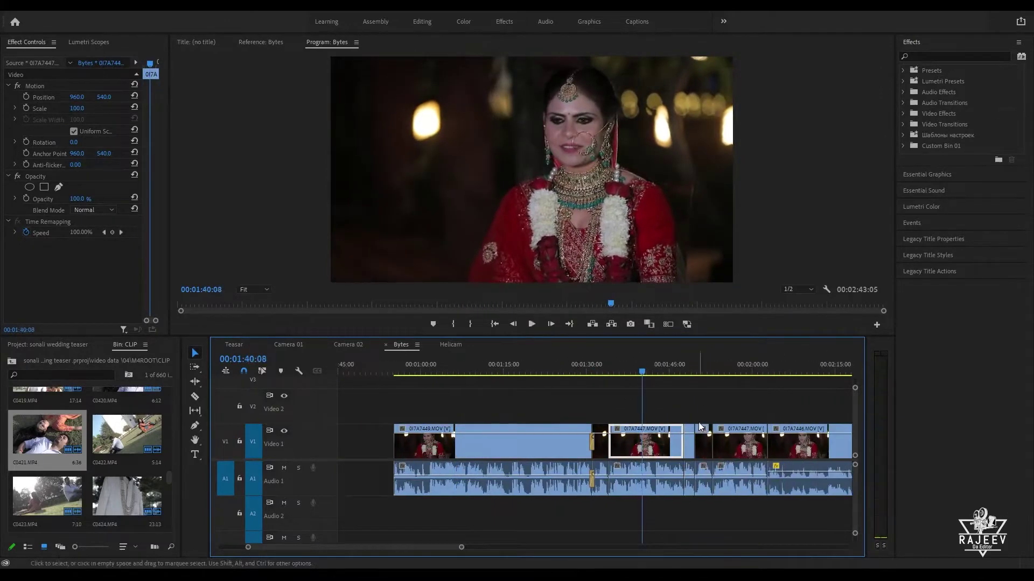
Step: Copy the whole second group of interview clips, starting with 0I7A7449.MOV, together with their audio
key("minus")
key("minus")
left_click_drag(635, 407, 410, 474)
key("ctrl+c")
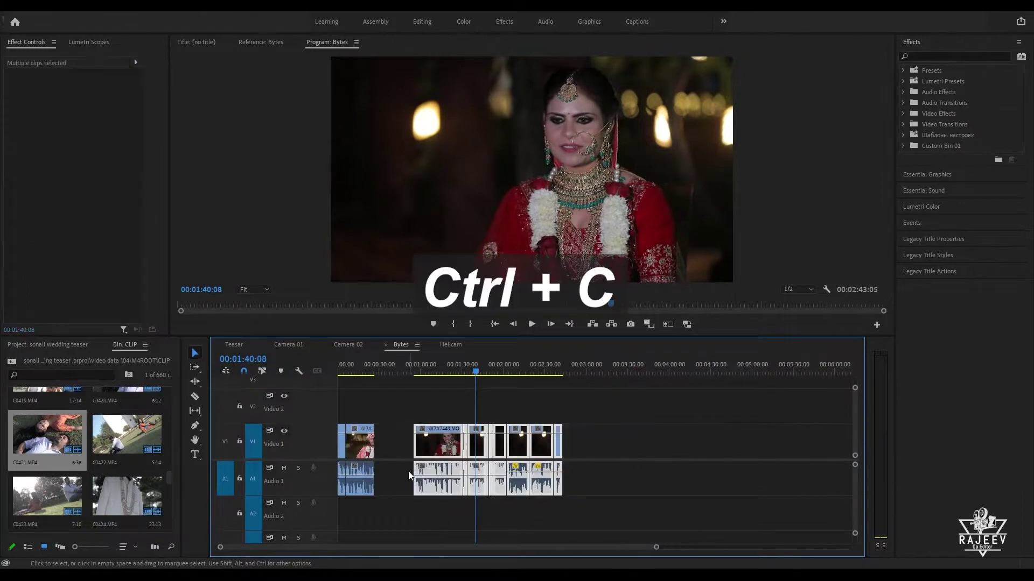
Step: Unlock Audio 1 in the Teasar sequence and paste the interview clips on Video 1 at 00:00:35:00, where the music fade starts
left_click(235, 345)
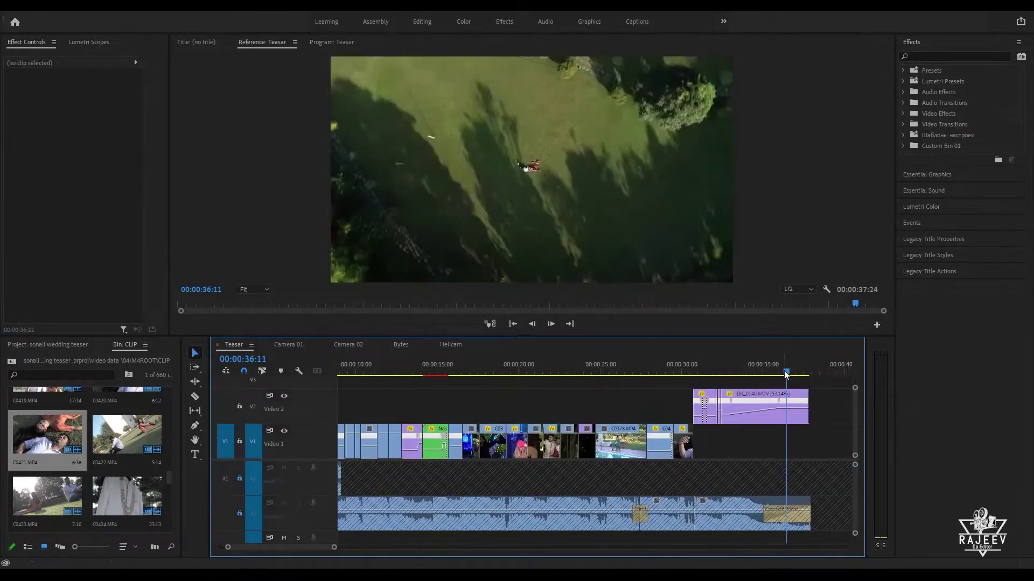
left_click(751, 364)
key("equal")
key("equal")
left_click(554, 367)
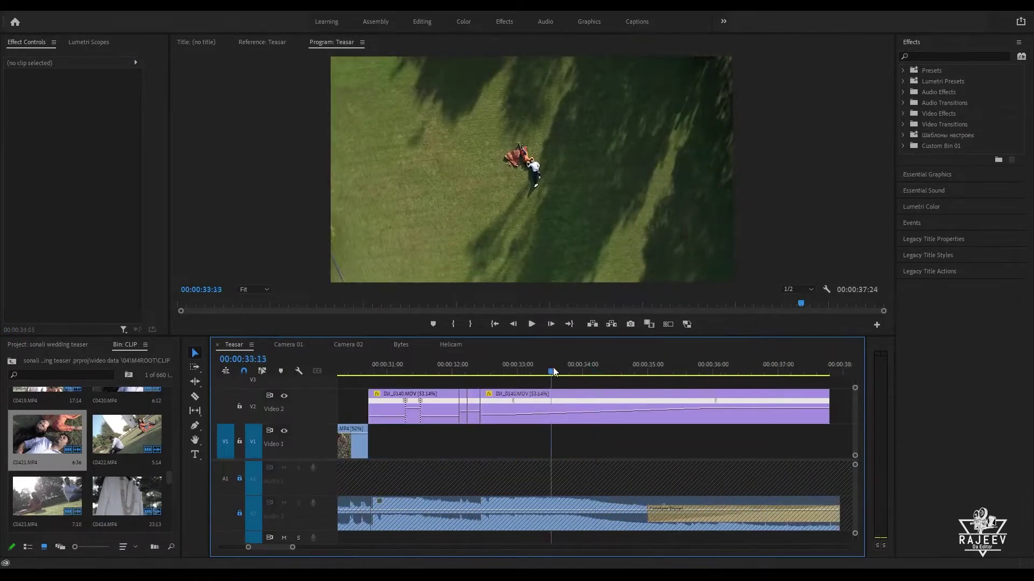
key("space")
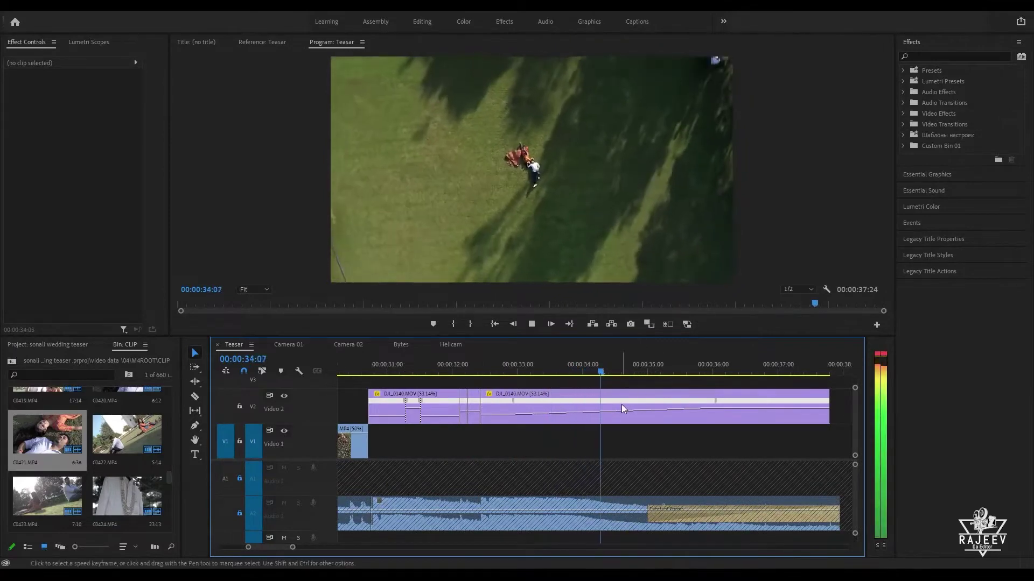
key("space")
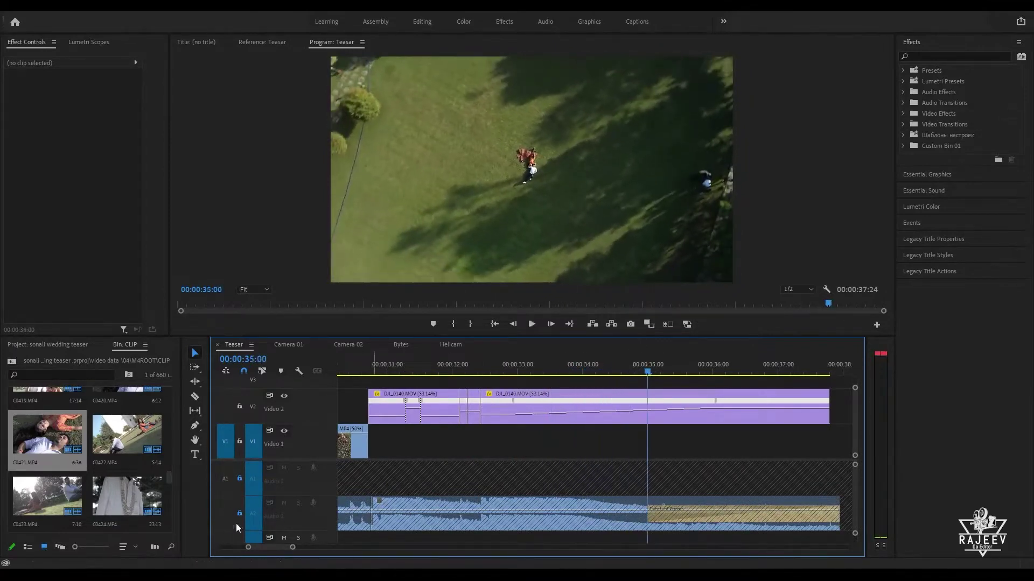
left_click(240, 478)
key("ctrl+v")
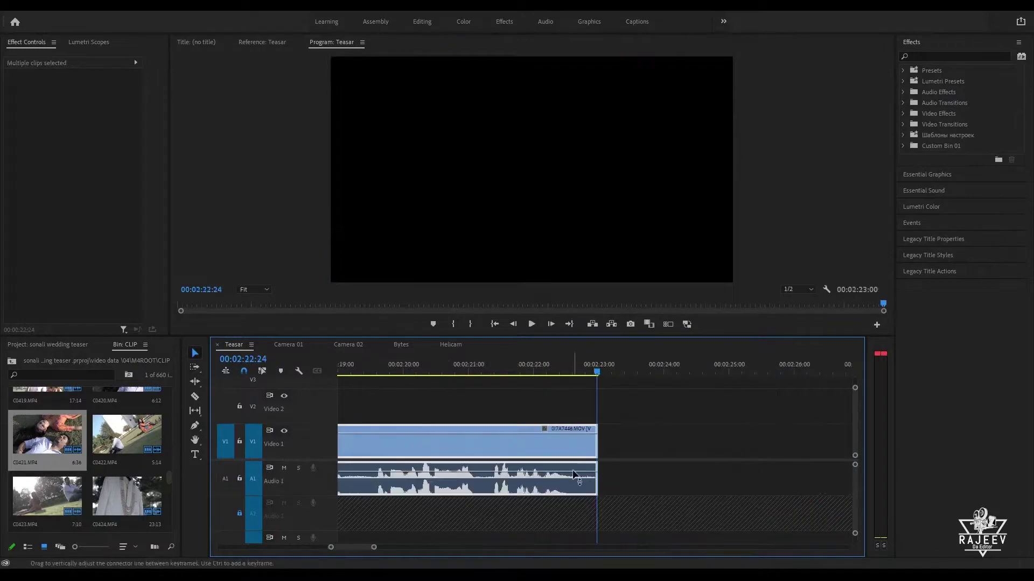
Step: Trim the end of the last DJI_0140 piece on Video 2 to 00:00:36:04 and play on into the bride's interview
left_click_drag(357, 547, 266, 547)
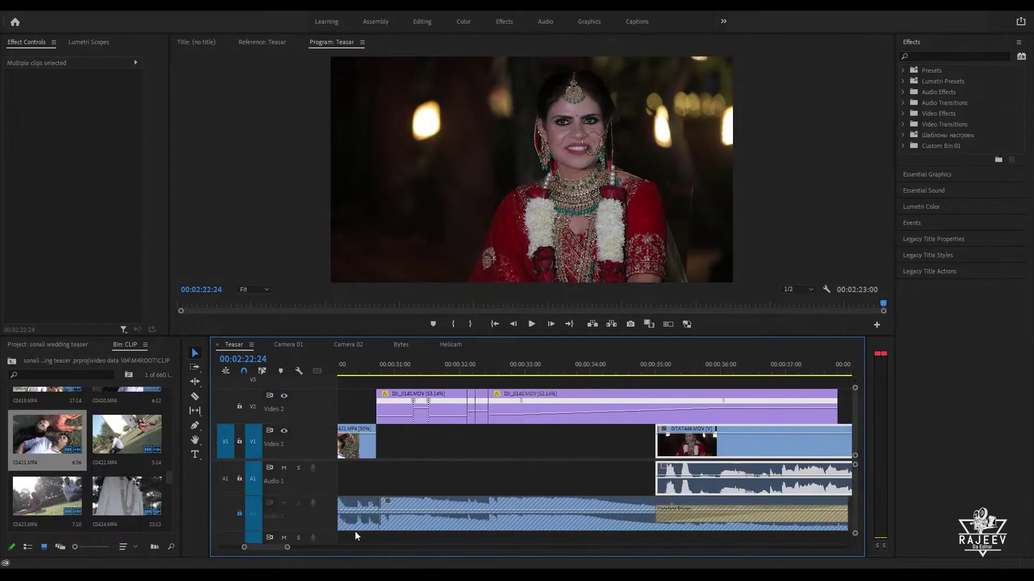
left_click(604, 371)
key("space")
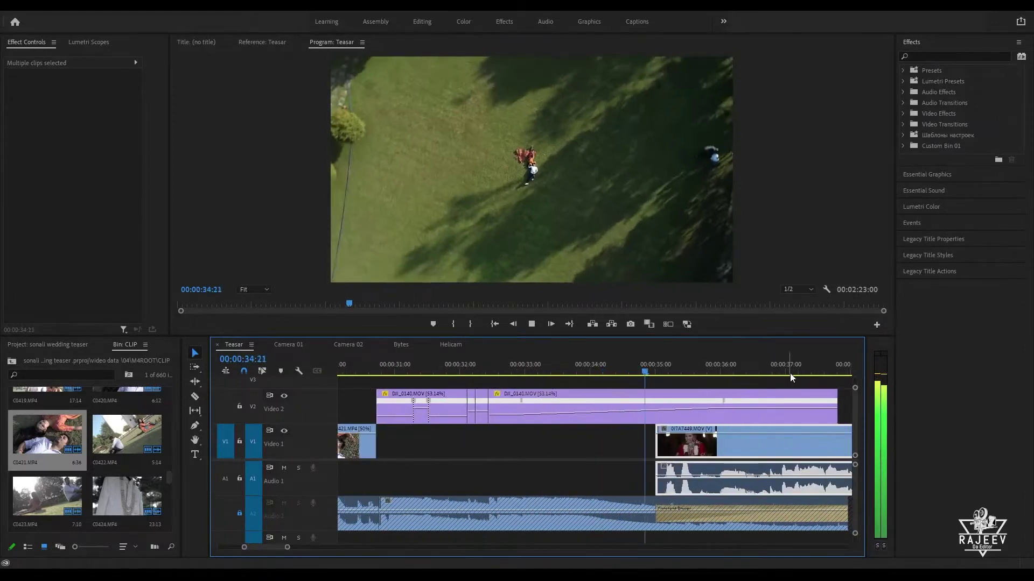
key("space")
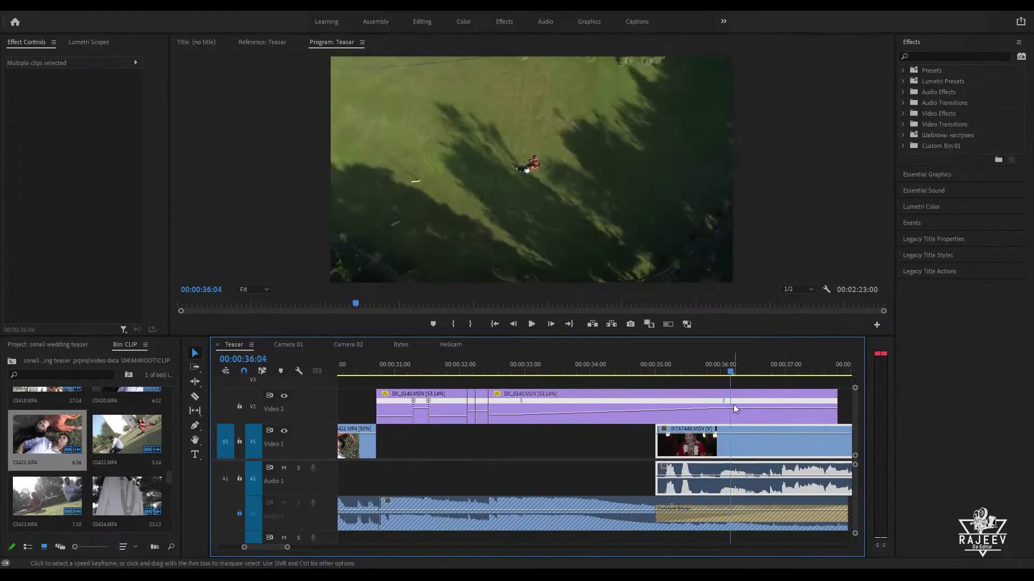
left_click_drag(836, 402, 730, 412)
scroll(780, 405, "down", 3)
key("space")
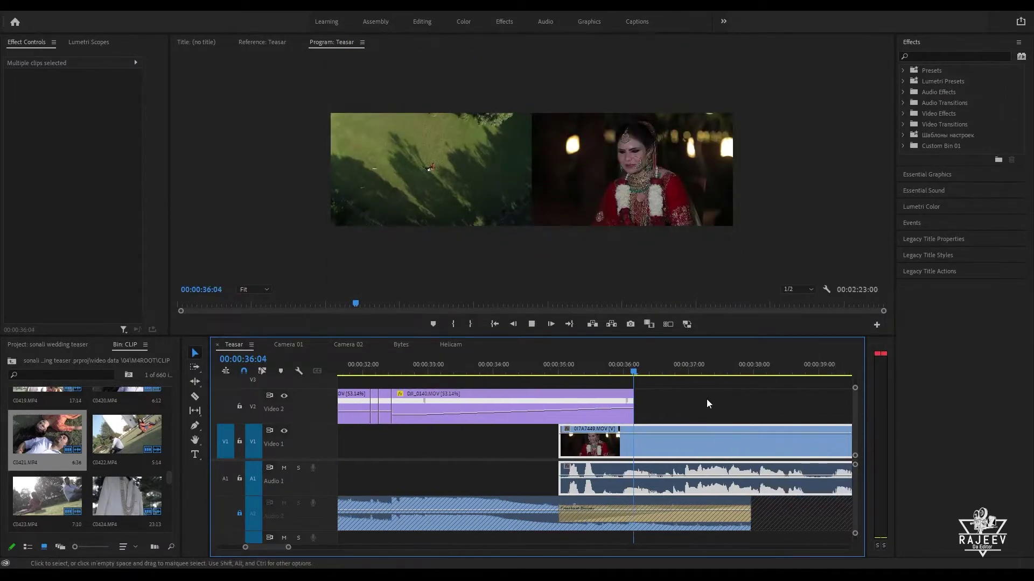
scroll(598, 401, "down", 2)
key("space")
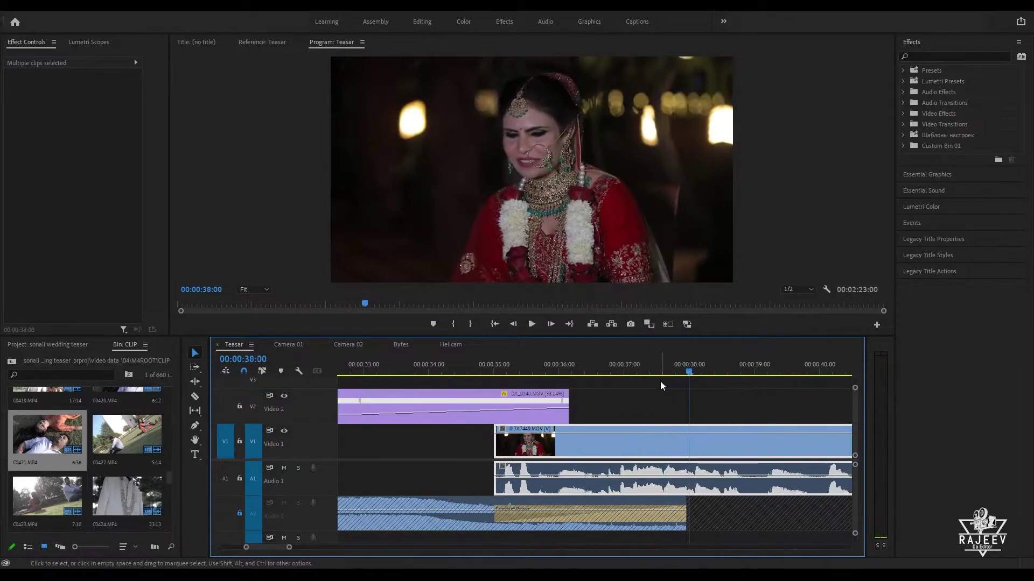
Step: Split C0005.MP4 at 00:01:50:19 in the Camera 02 sequence and copy the piece after the cut
left_click(348, 344)
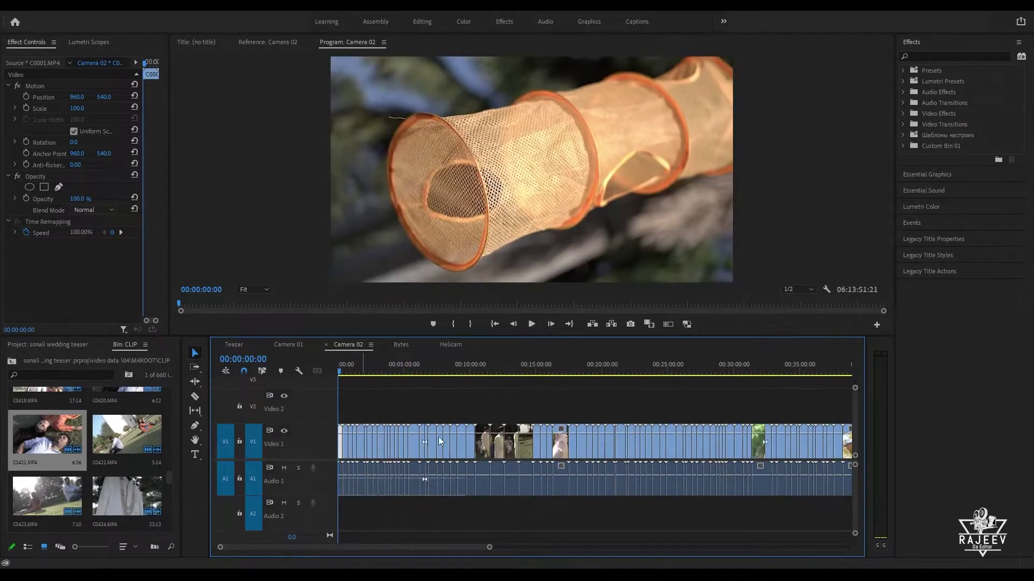
key("equal")
key("equal")
key("equal")
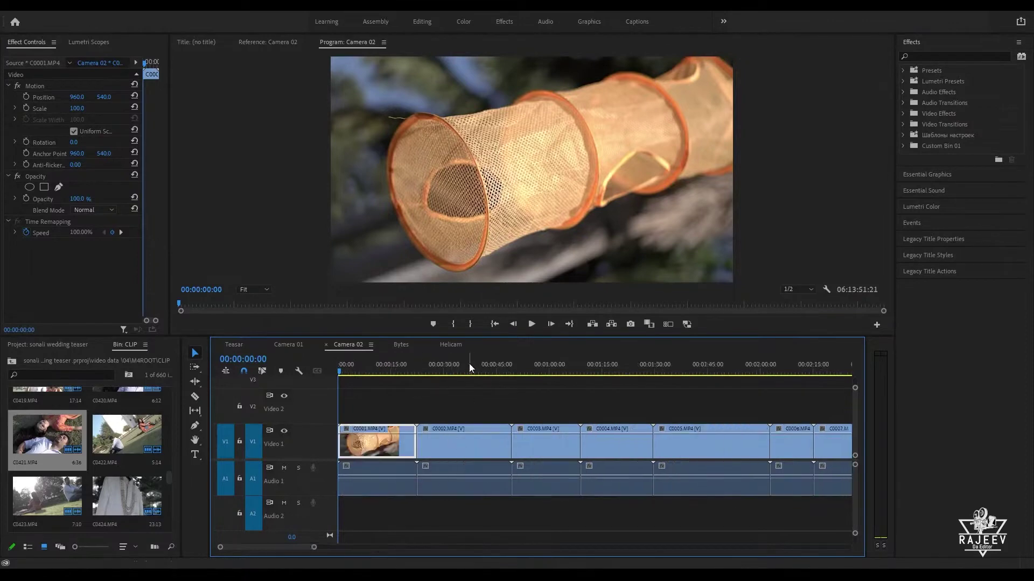
left_click(469, 371)
left_click(533, 372)
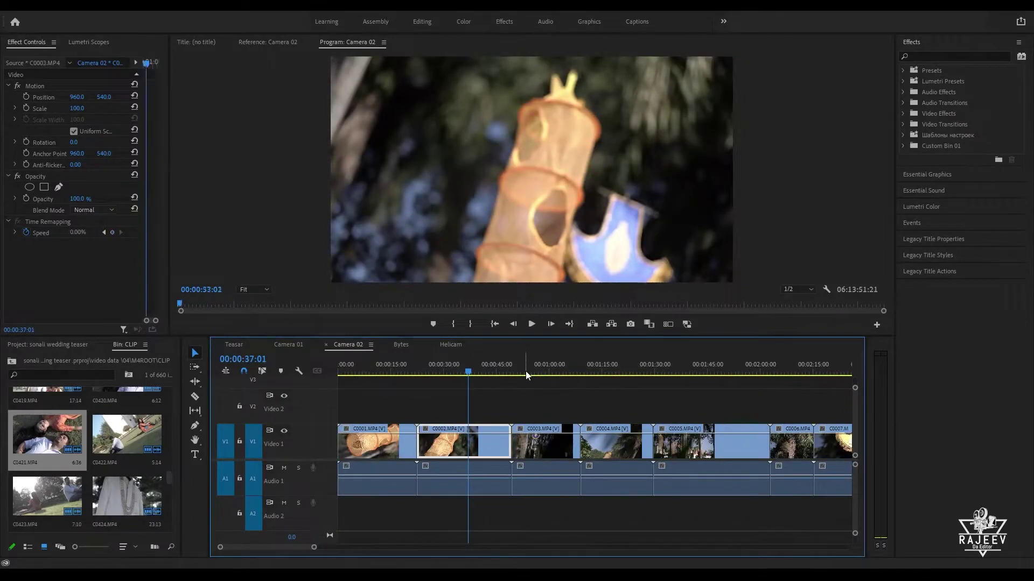
left_click_drag(534, 371, 729, 418)
key("ctrl+k")
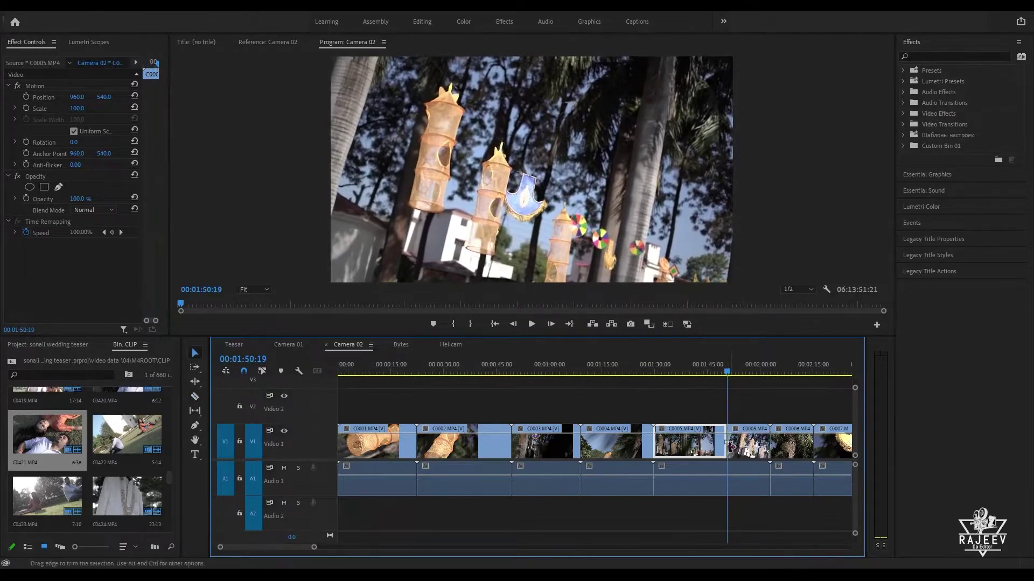
left_click(728, 442)
Step: Lock Video 1 in Teasar, paste the C0005.MP4 piece on Video 2 right after the last DJI_0140 piece, and play it over the interview
left_click(234, 345)
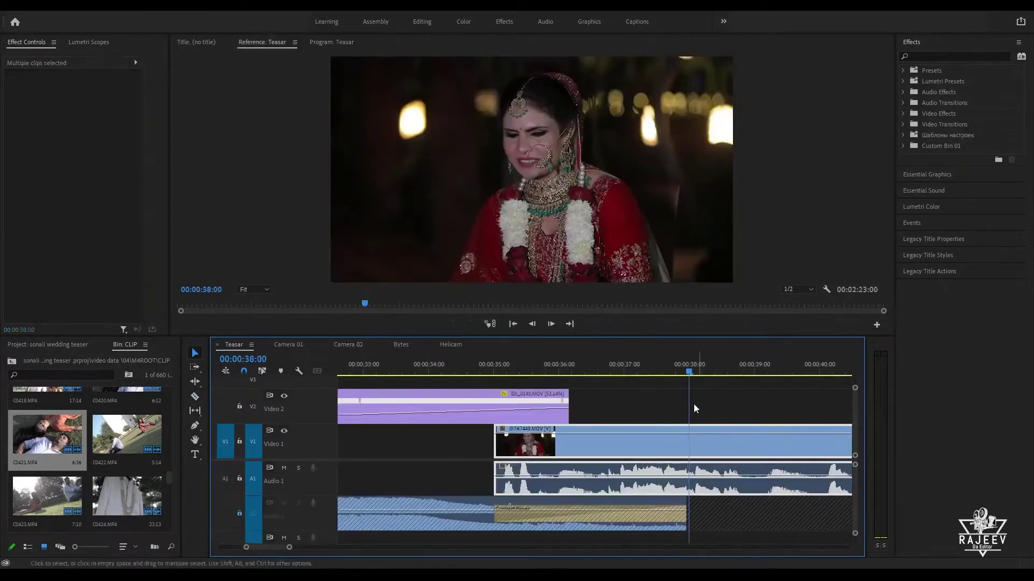
left_click(616, 364)
left_click(253, 408)
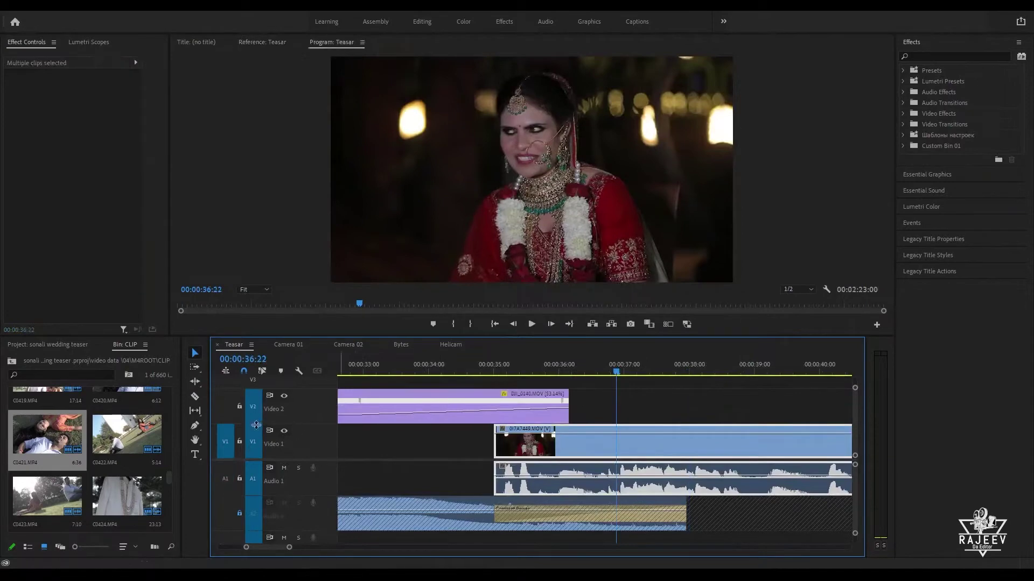
left_click(240, 441)
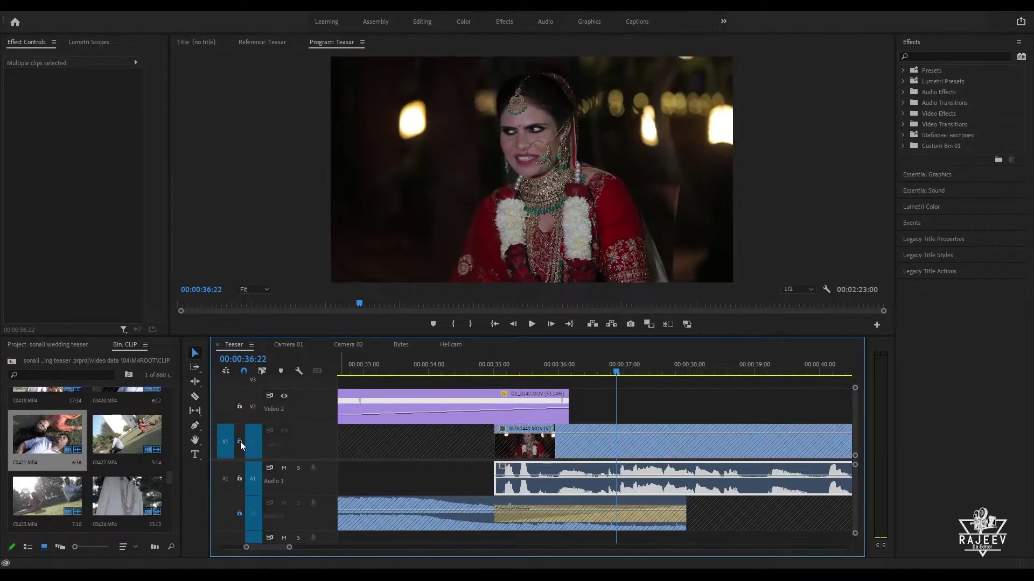
key("Down")
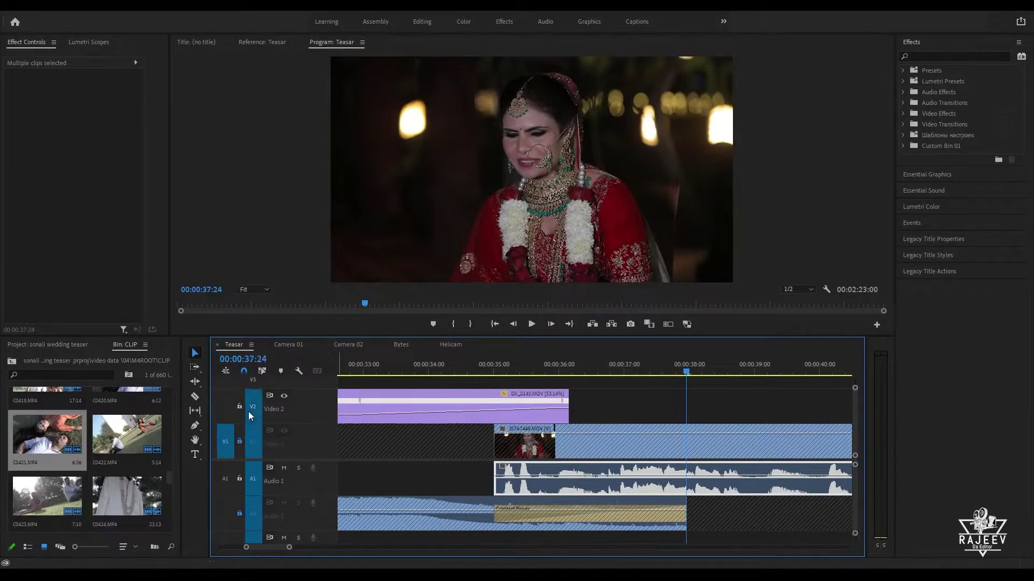
key("Up")
key(".")
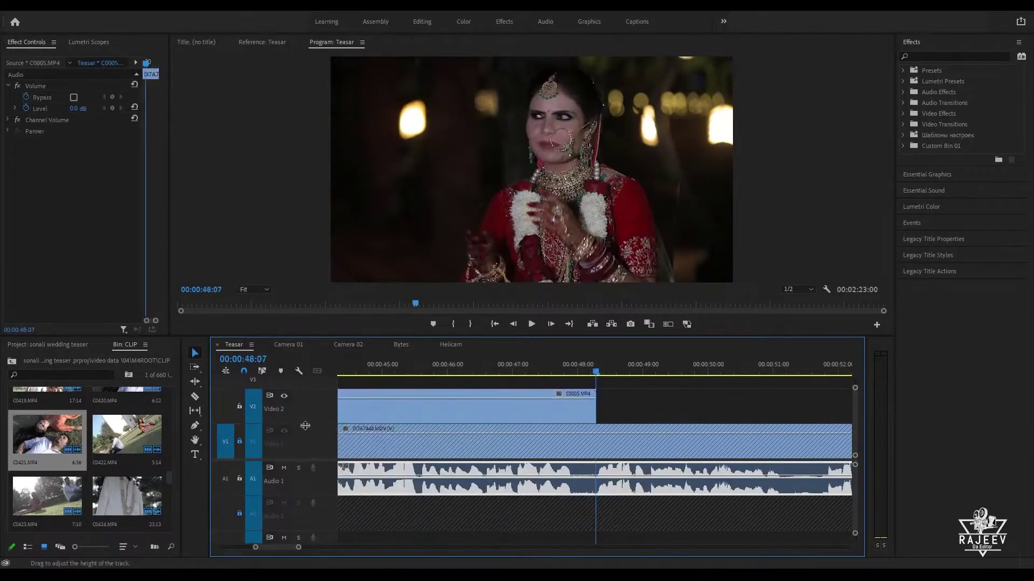
key("space")
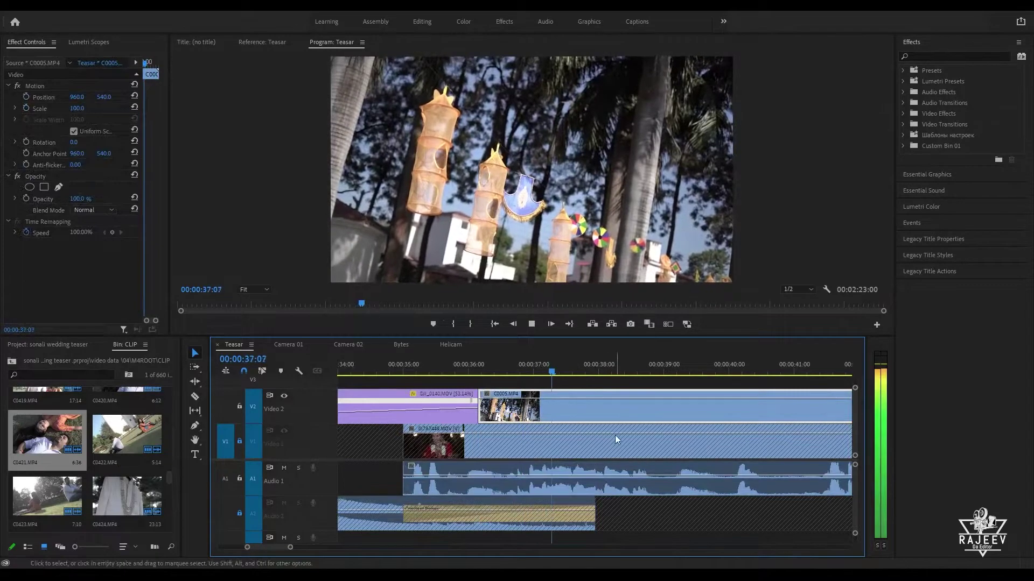
key("space")
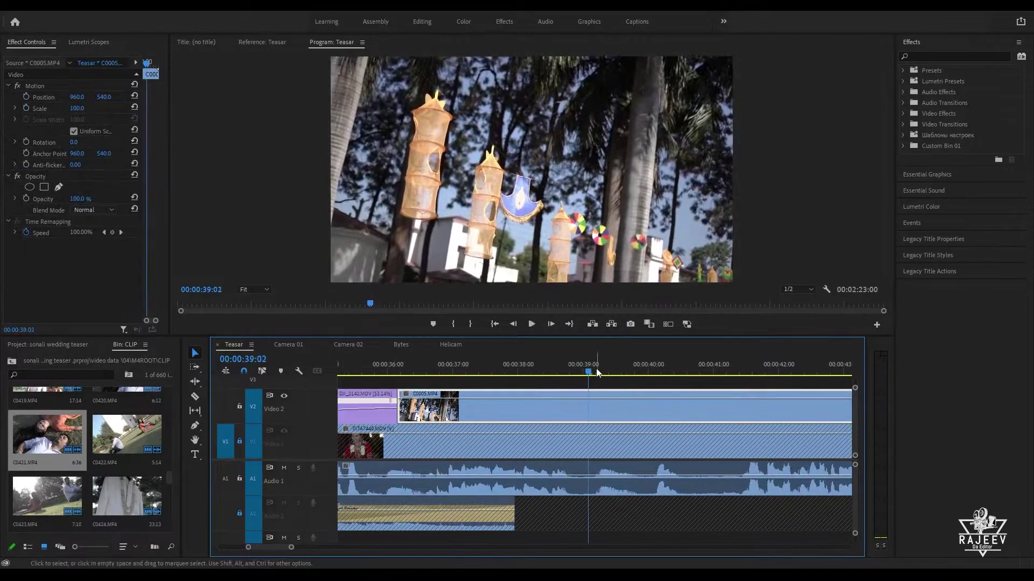
Step: Trim the end of the purple drone clip on Video 2 to 00:00:35:24 and close the gap to C0005.MP4
left_click_drag(595, 371, 487, 403)
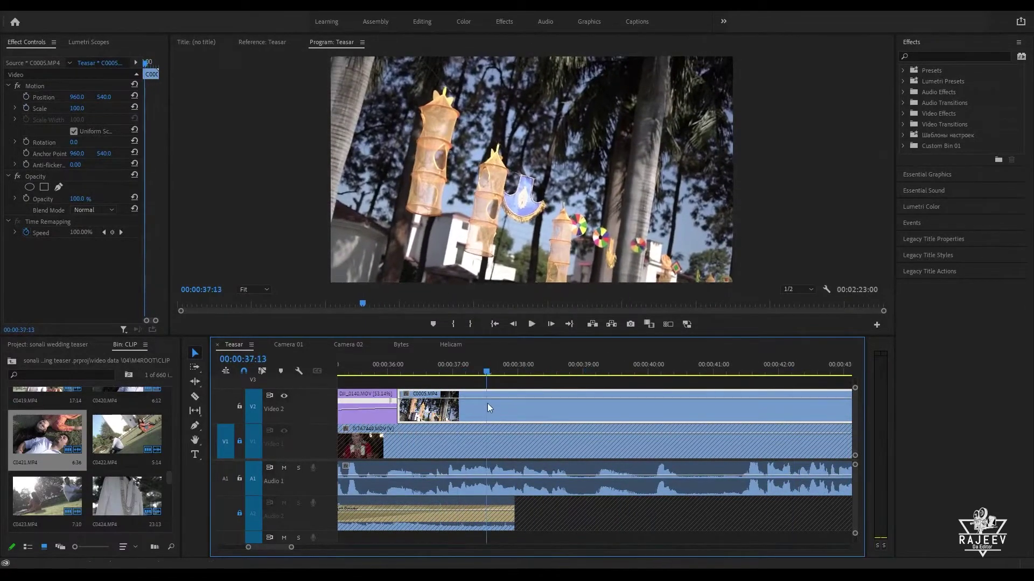
left_click_drag(409, 419, 412, 389)
scroll(415, 386, "up", 2)
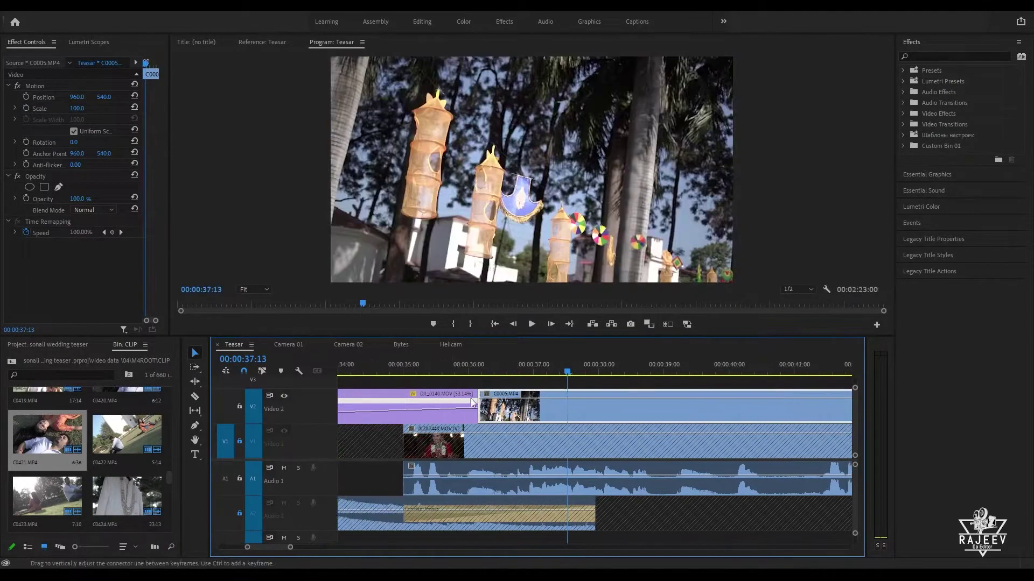
left_click(377, 363)
key("space")
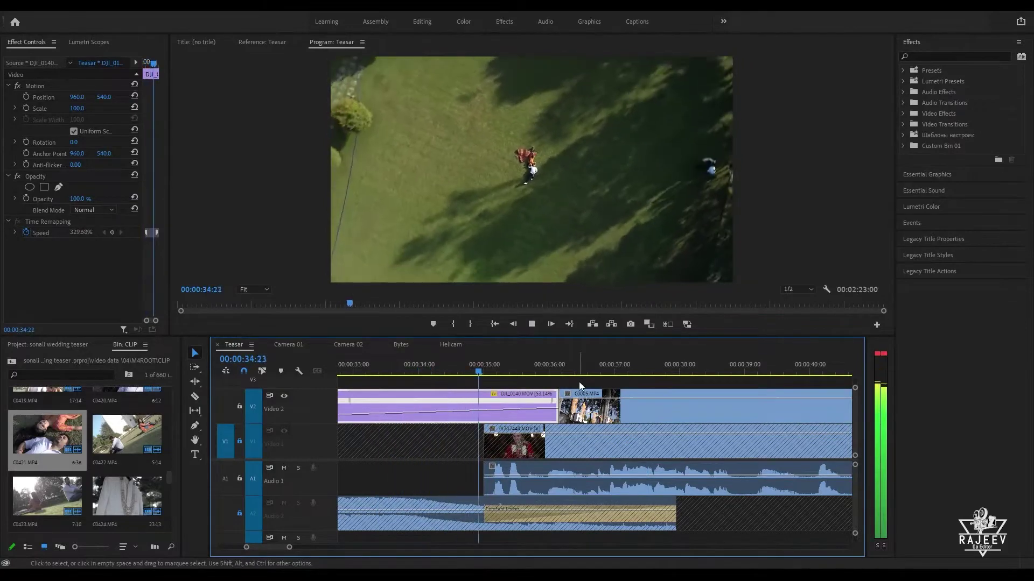
key("space")
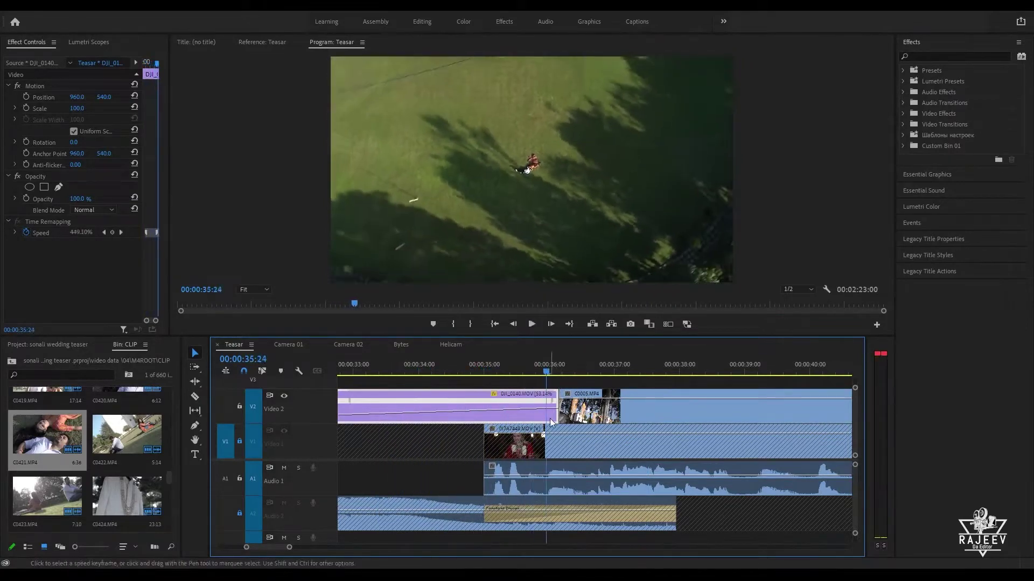
mouse_move(555, 415)
left_mouse_down()
mouse_move(543, 416)
mouse_move(572, 410)
left_mouse_up()
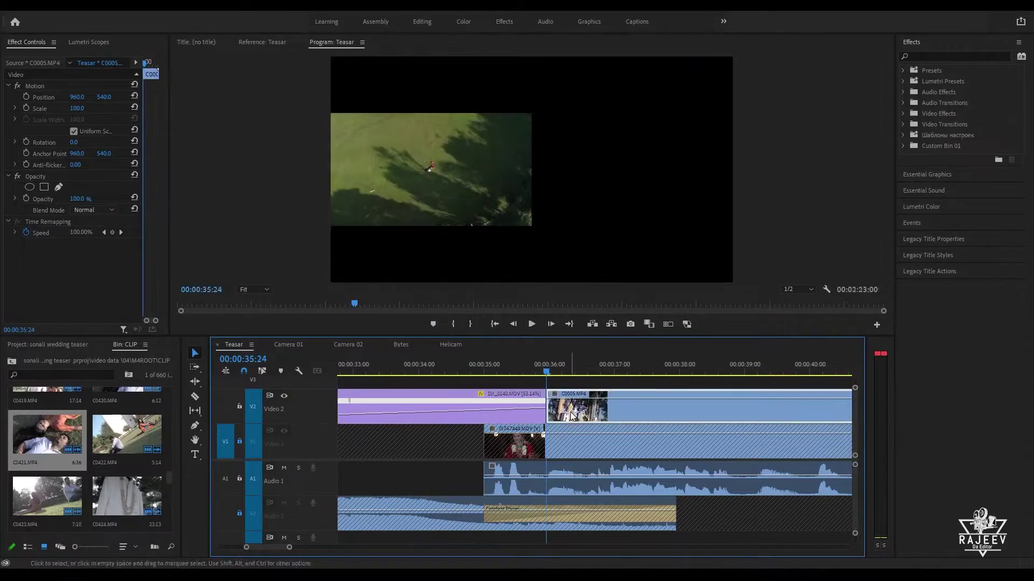
Step: Split C0005.MP4 on Video 2 at 00:00:37:23 and delete the part after the cut
key("space")
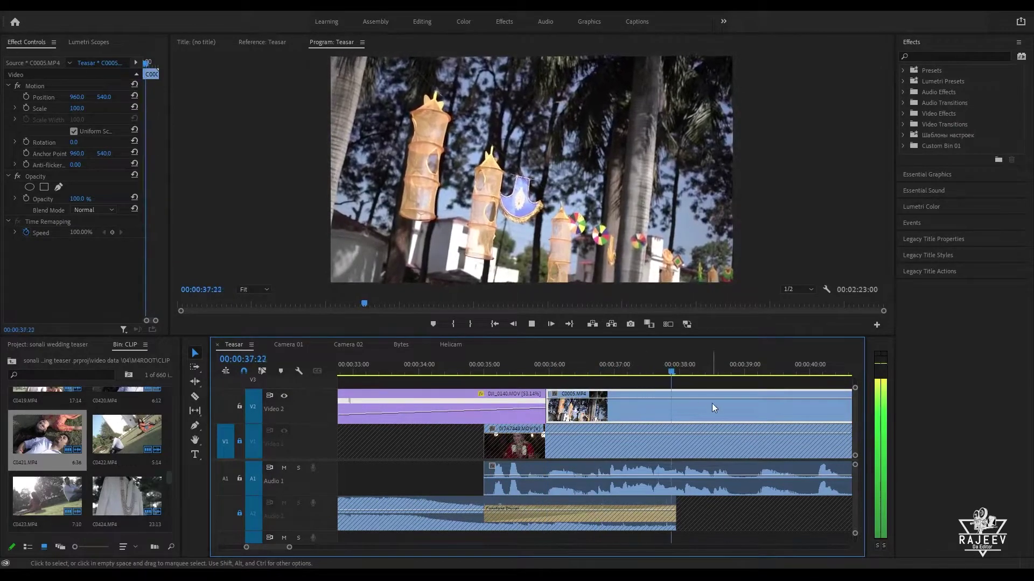
key("space")
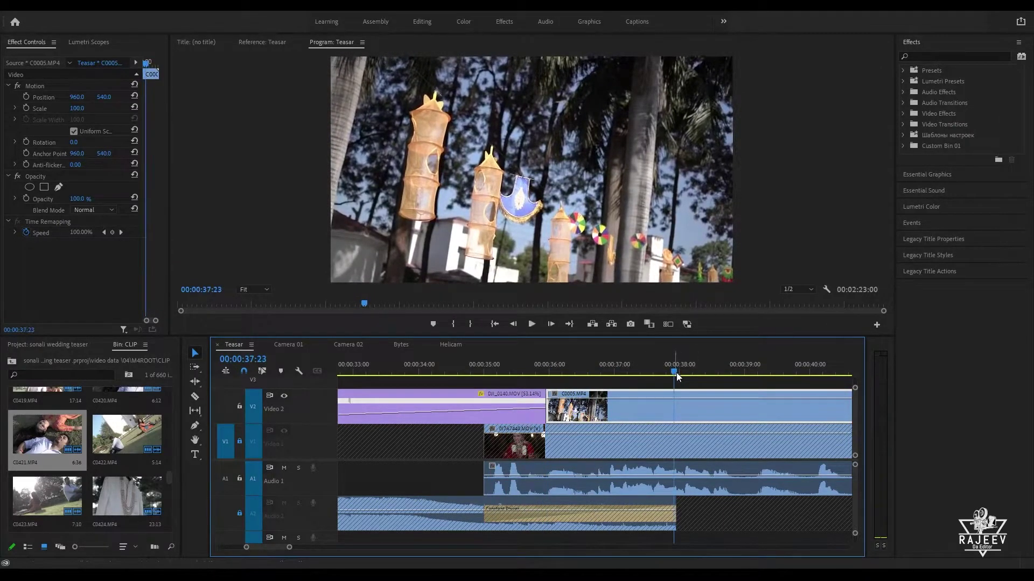
key("ctrl+k")
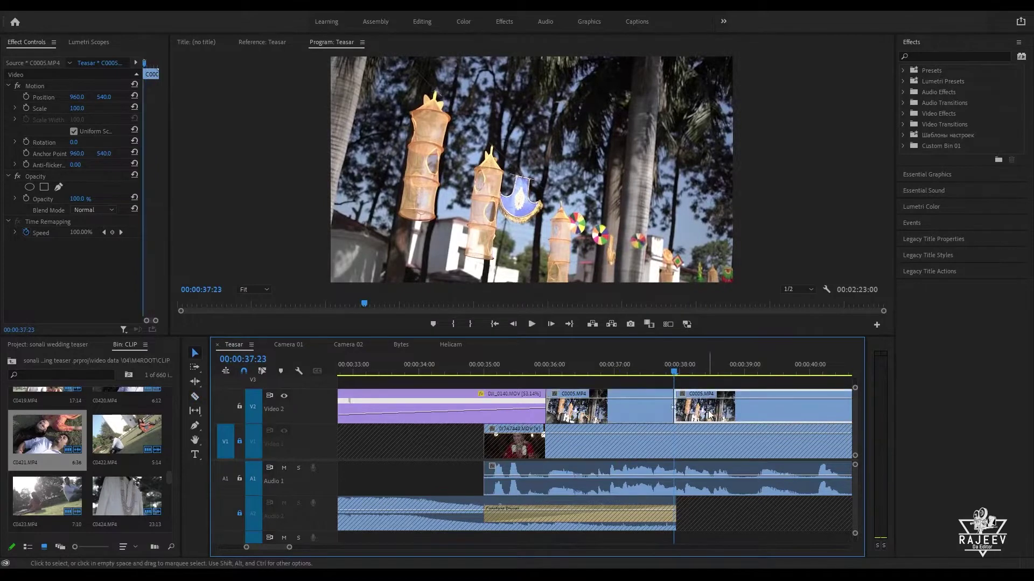
left_click(708, 415)
key("Delete")
Step: Play the bride's interview past the B-roll and lock the Audio 1 track
key("space")
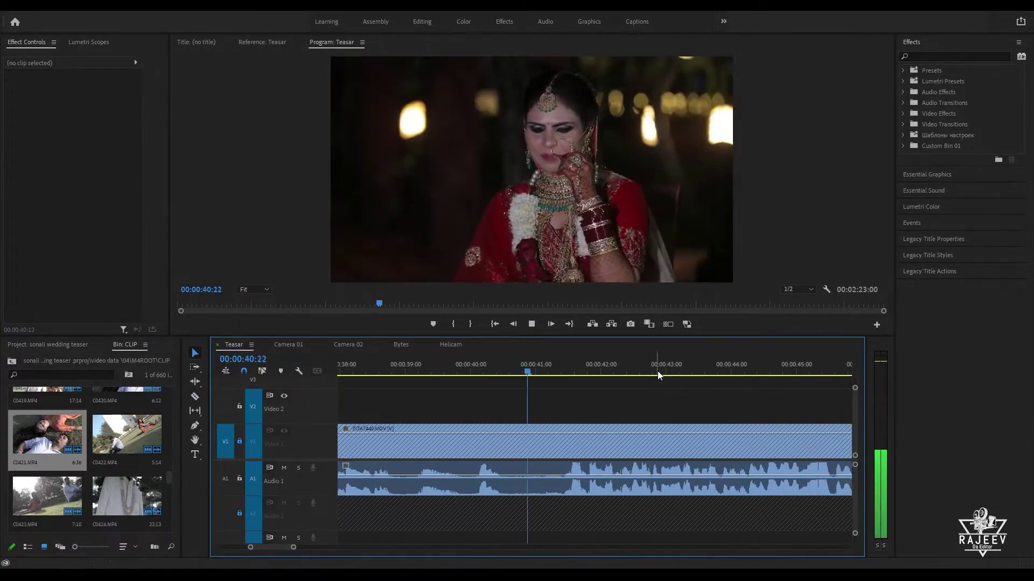
key("minus")
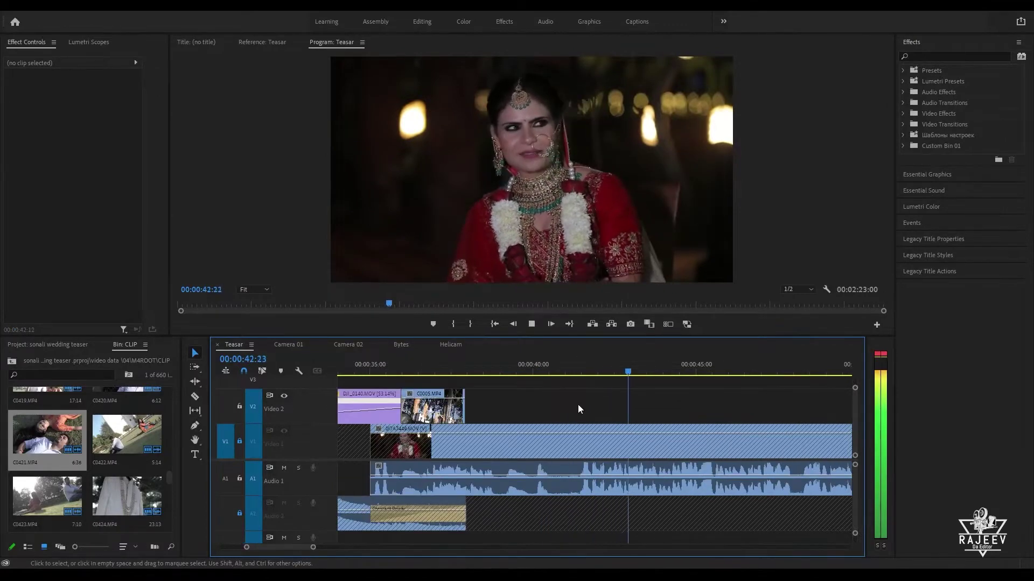
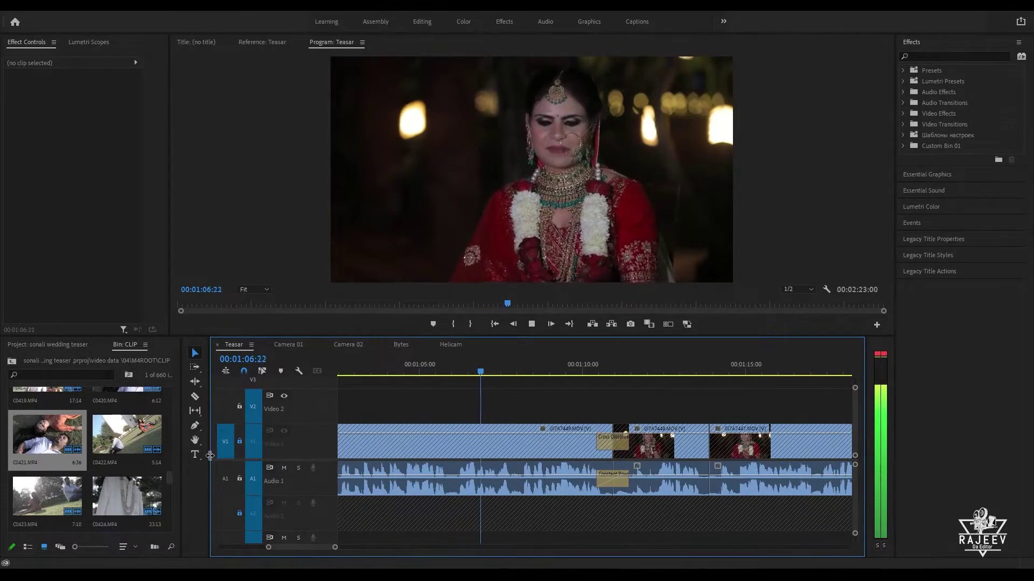
left_click(240, 479)
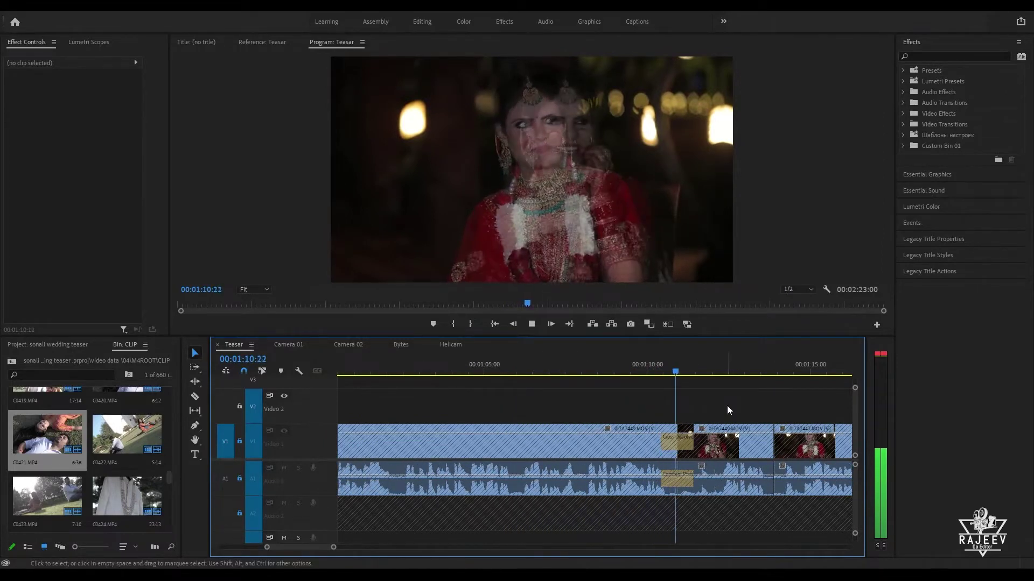
Step: Replay the interview around 00:01:08 and park the playhead at 00:01:07:21 as the insertion point for B-roll
key("space")
left_click_drag(575, 371, 583, 372)
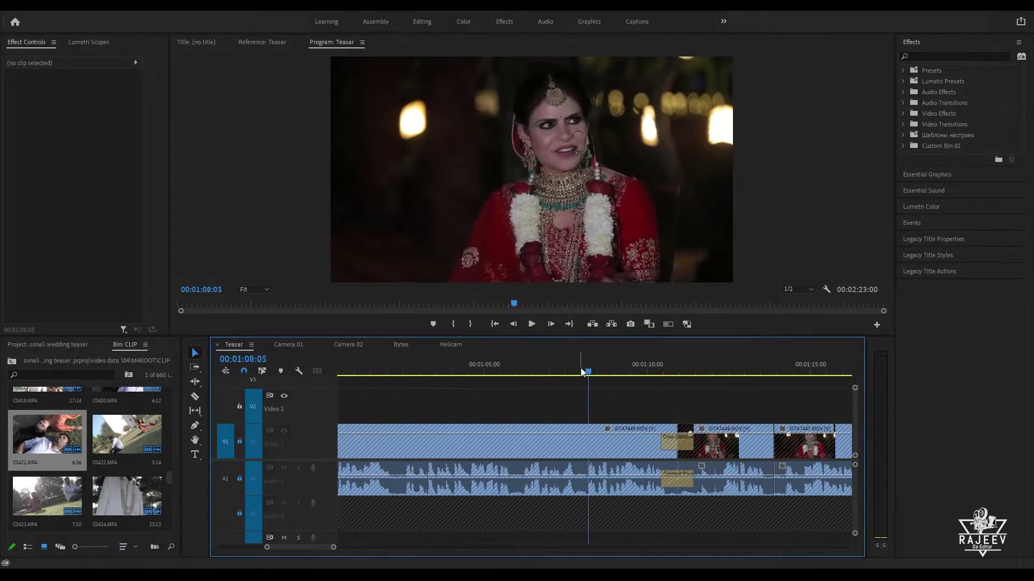
key("space")
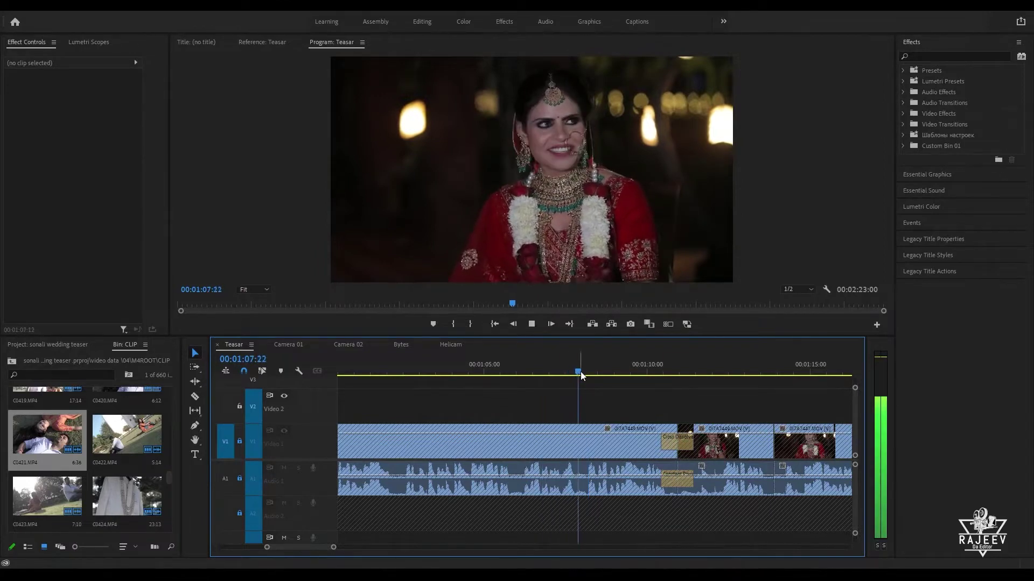
left_click(581, 371)
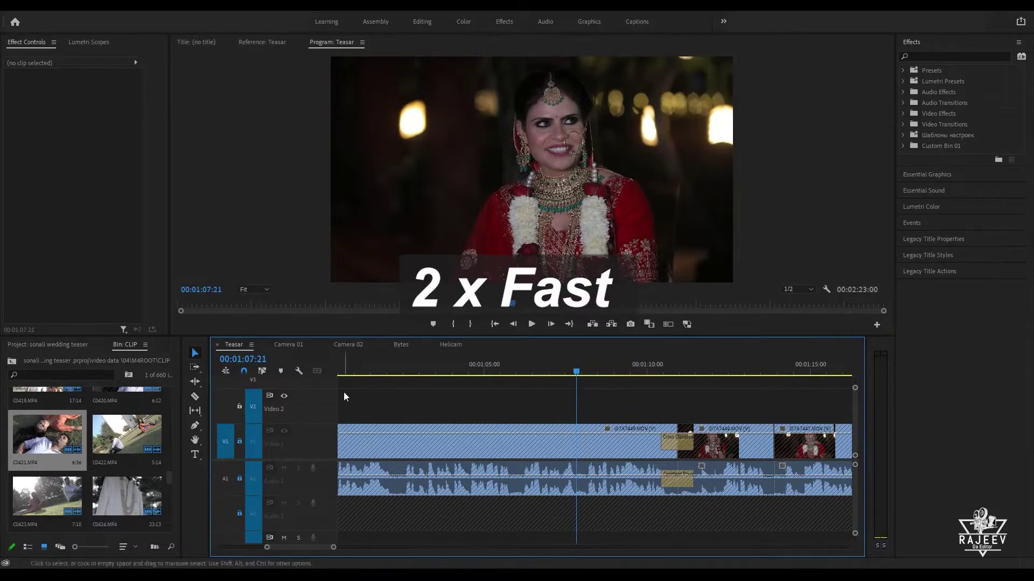
Step: Look through the Camera 02 sequence from C0006.MP4 to C0021.MP4 for a ceremony shot to use in the teaser
left_click(351, 344)
left_click_drag(784, 369, 842, 373)
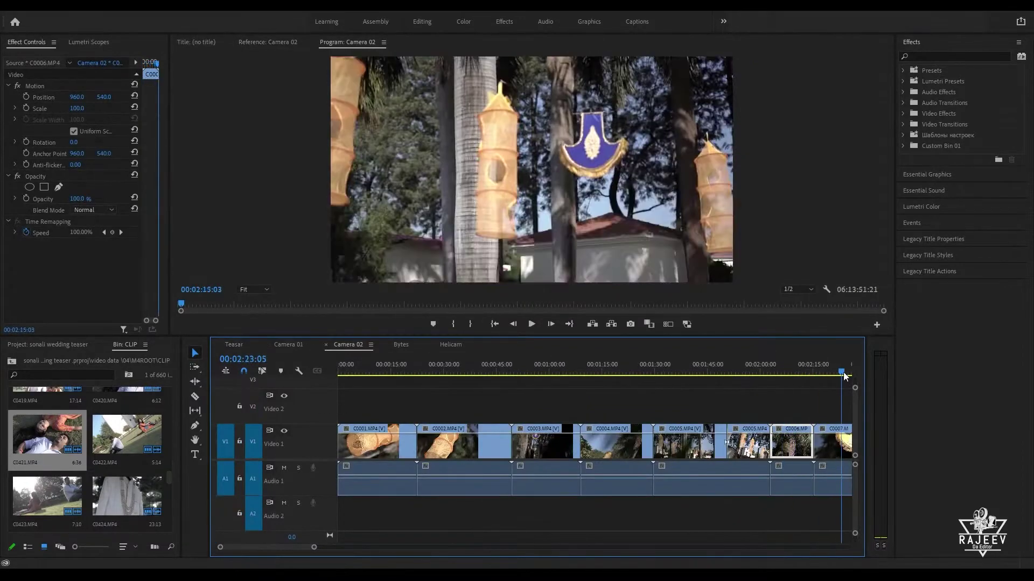
key("space")
left_click_drag(404, 370, 781, 409)
key("space")
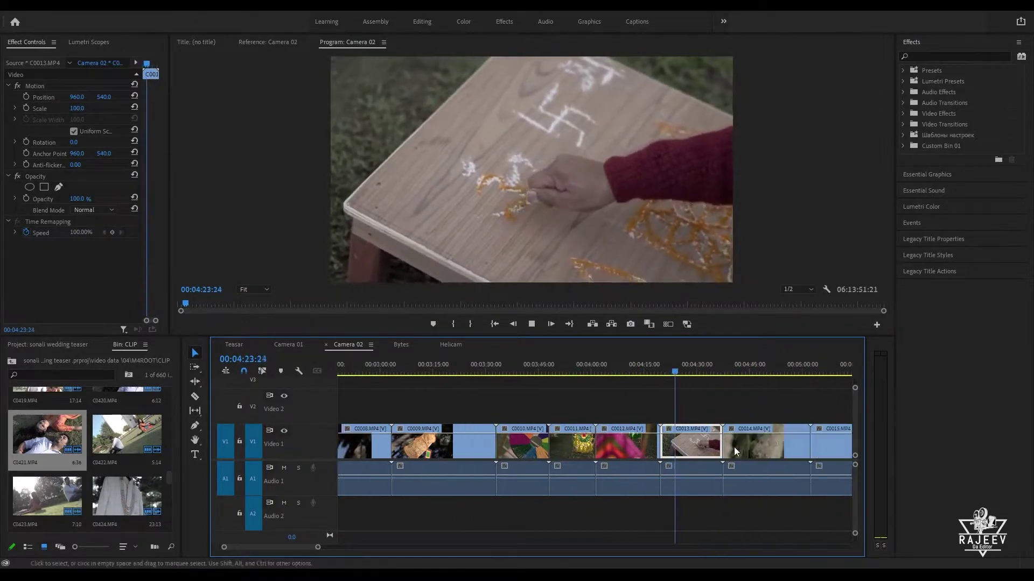
left_click_drag(653, 376, 829, 417)
key("space")
left_click_drag(388, 372, 458, 389)
left_click(573, 370)
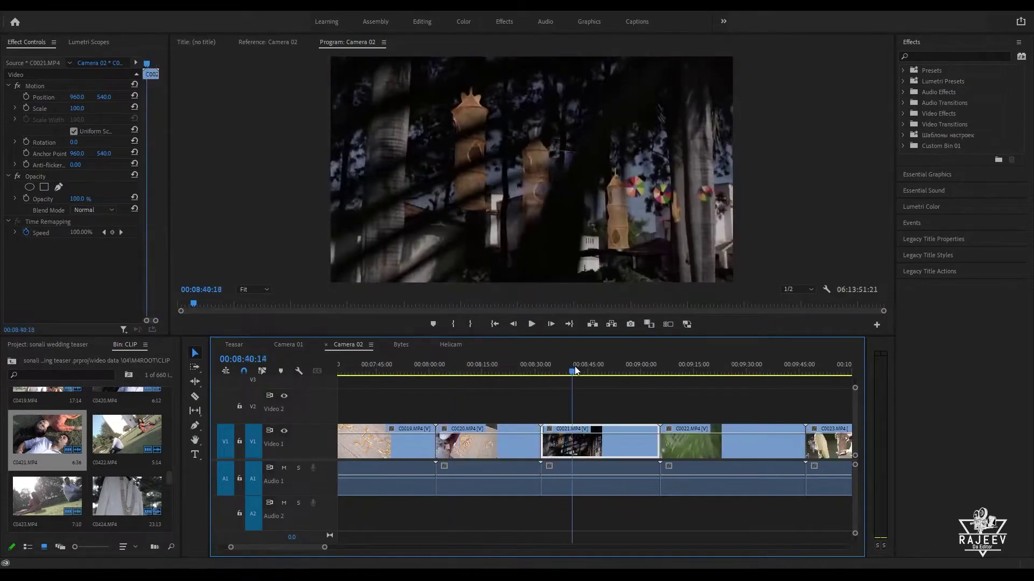
Step: Paste C0020.MP4 onto Video 2 of the Teasar sequence at 00:01:07:21 and scrub through it
left_click(233, 344)
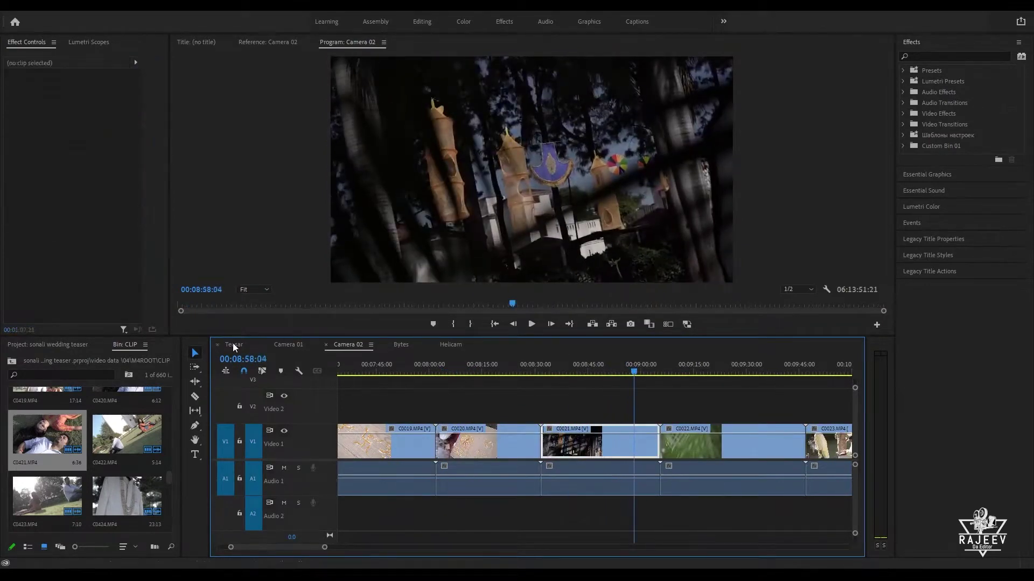
key("ctrl+v")
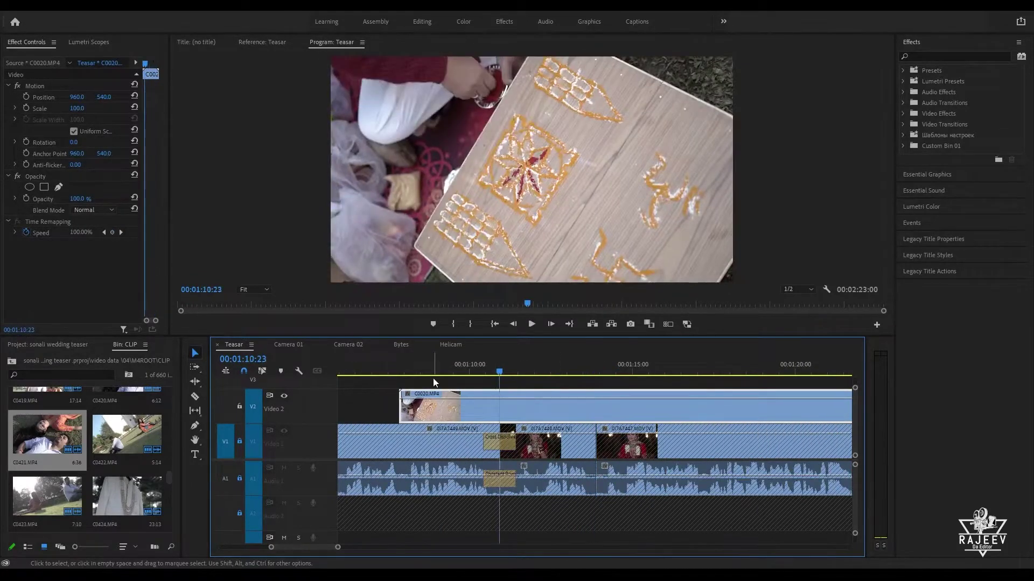
left_click(433, 372)
left_click_drag(440, 377, 575, 389)
Step: Preview C0020.MP4 from its start and trim its end to 00:01:10:02
key("Up")
key("space")
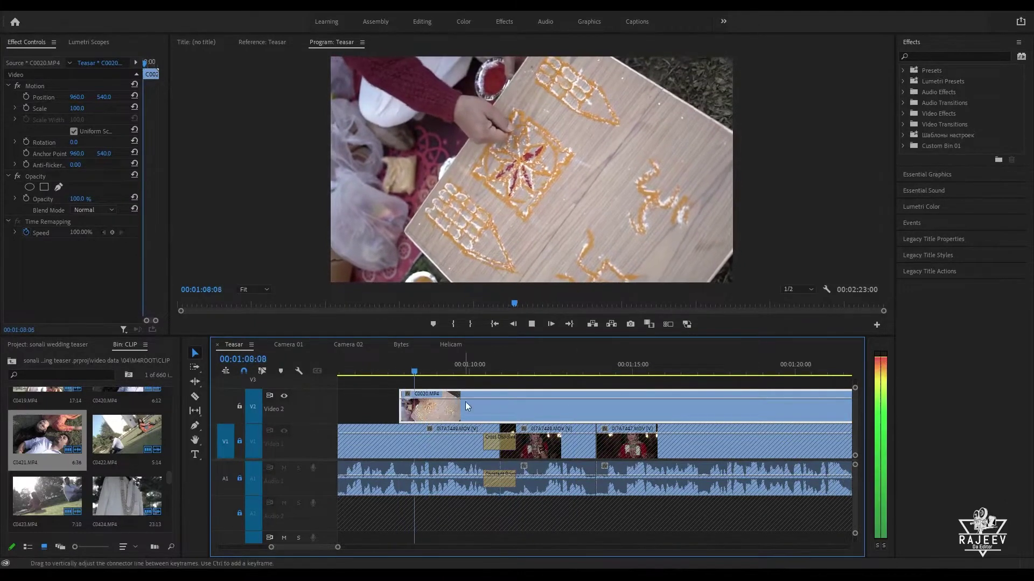
key("space")
key("Up")
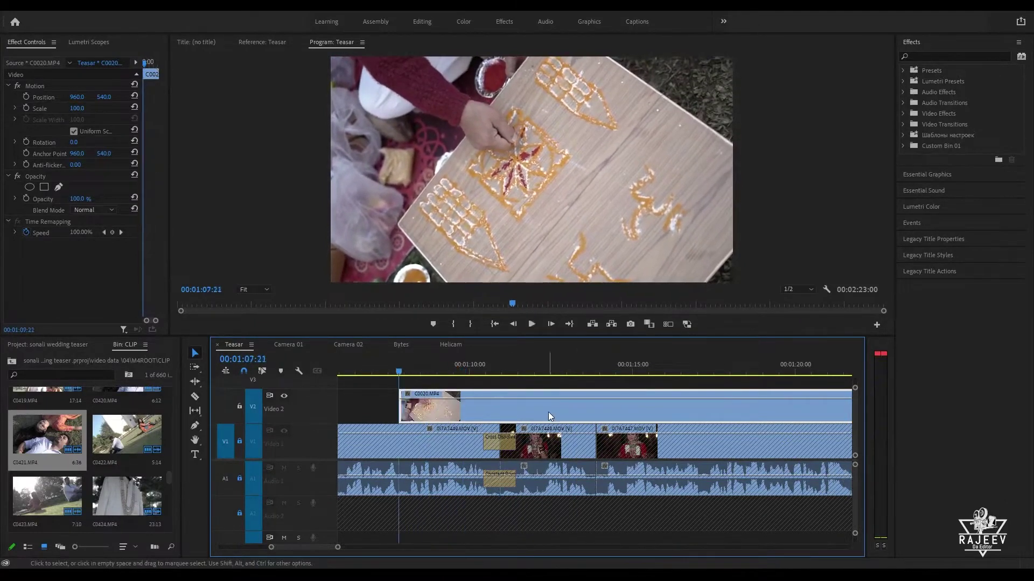
key("space")
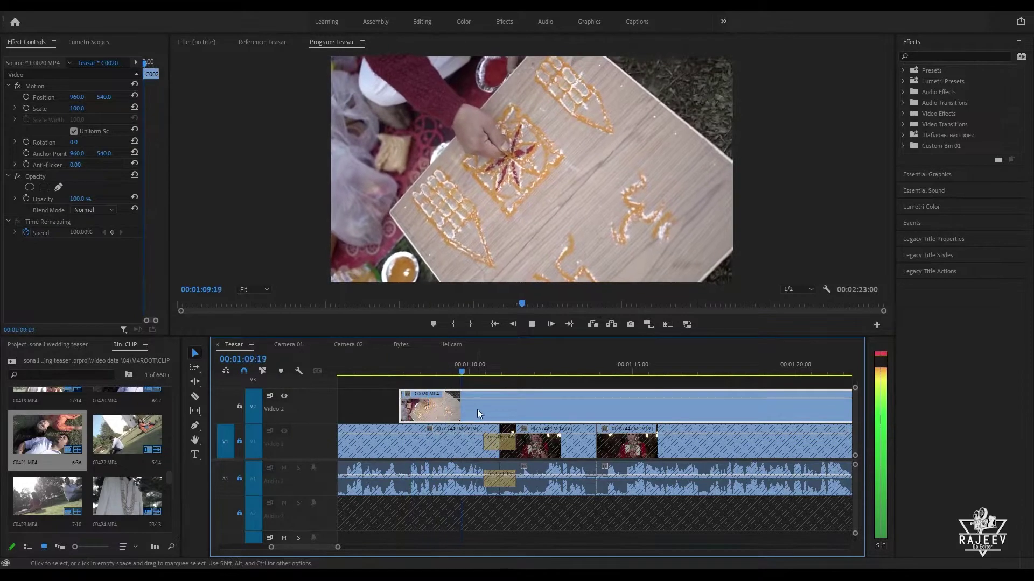
key("space")
key("w")
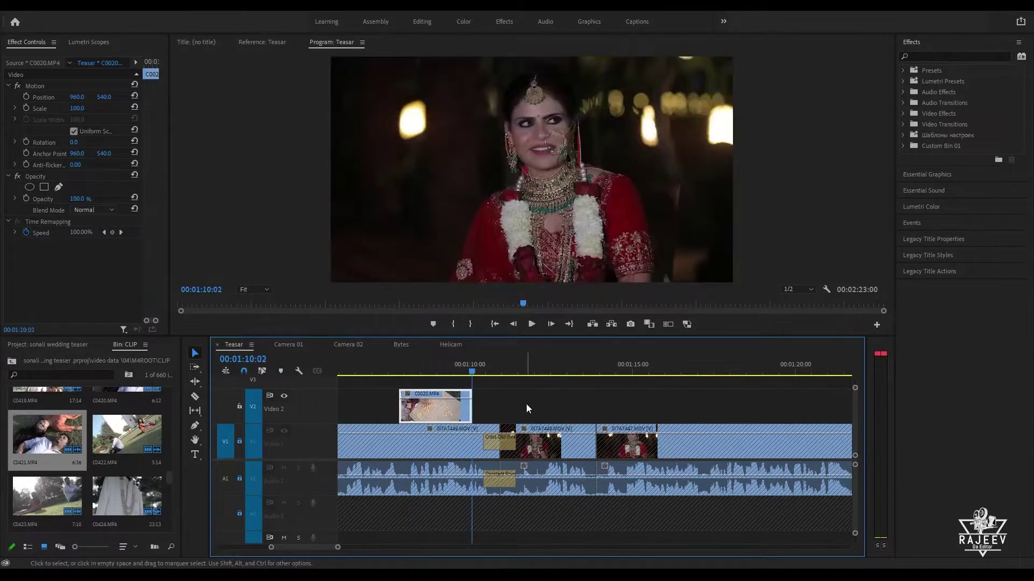
Step: Search the Camera 02 sequence for the next shot and place C0039.MP4 on Video 2 at 00:01:10:02, directly after C0020.MP4
key("space")
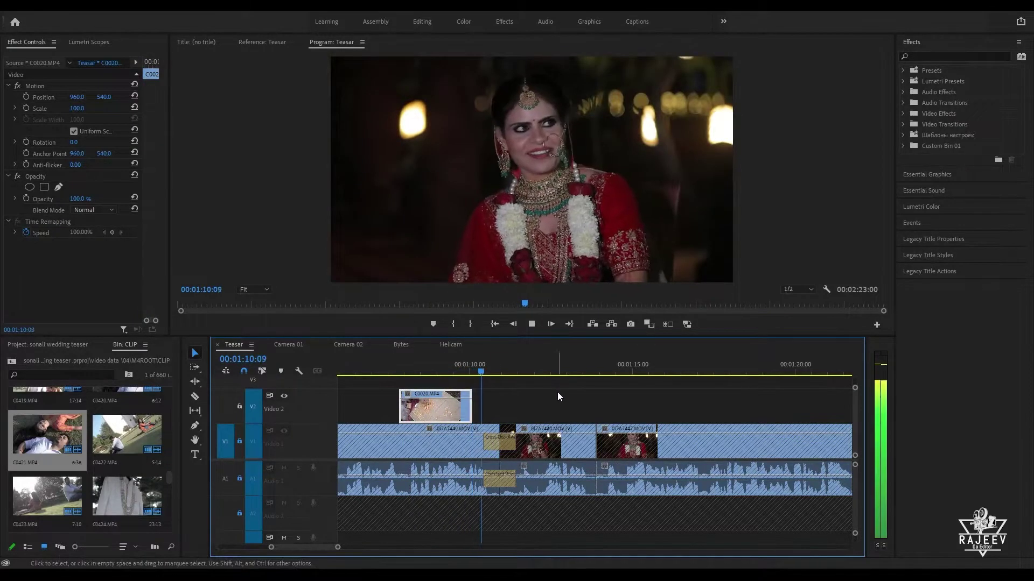
left_click(348, 344)
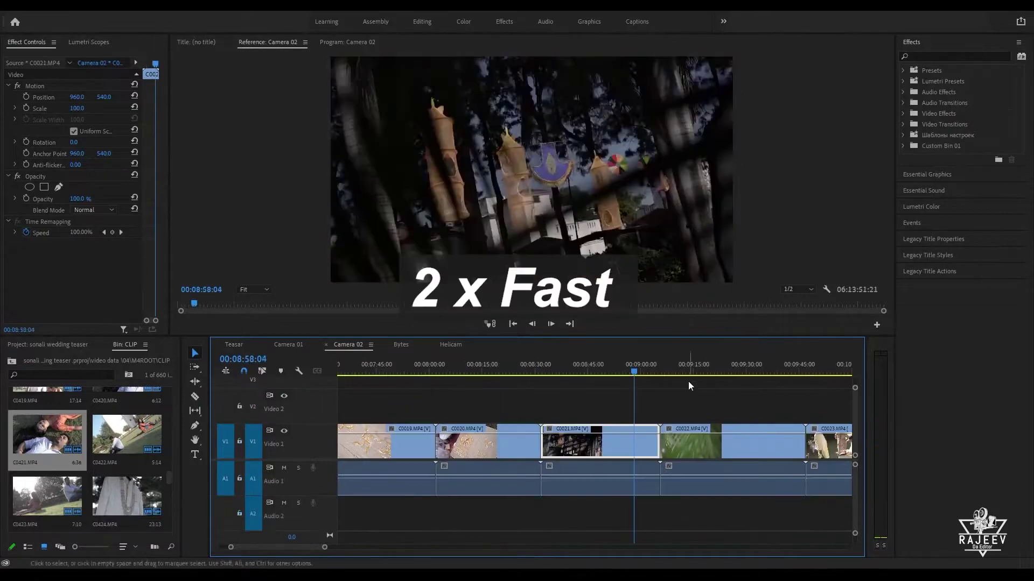
left_click_drag(715, 364, 715, 406)
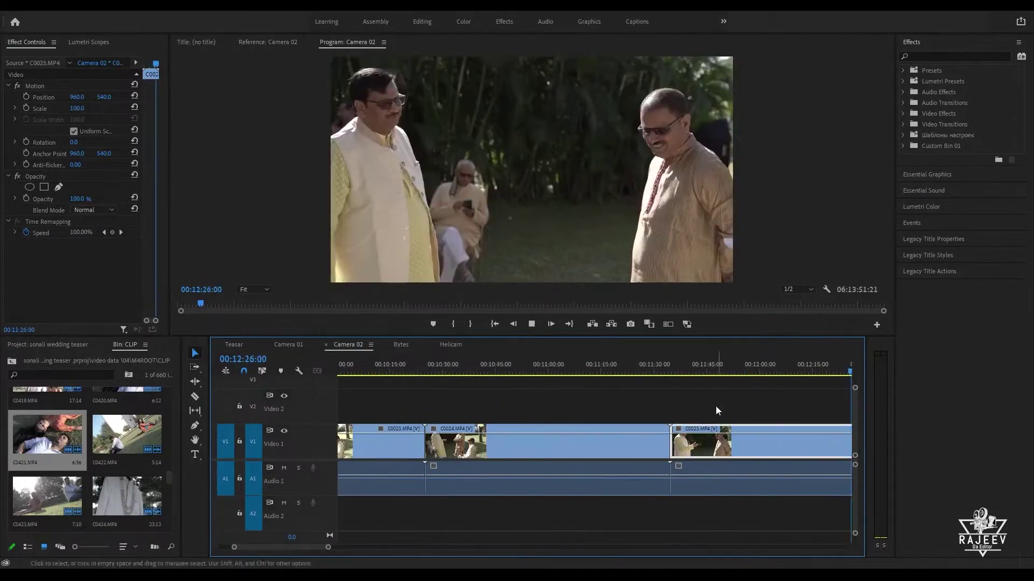
left_click_drag(442, 372, 467, 386)
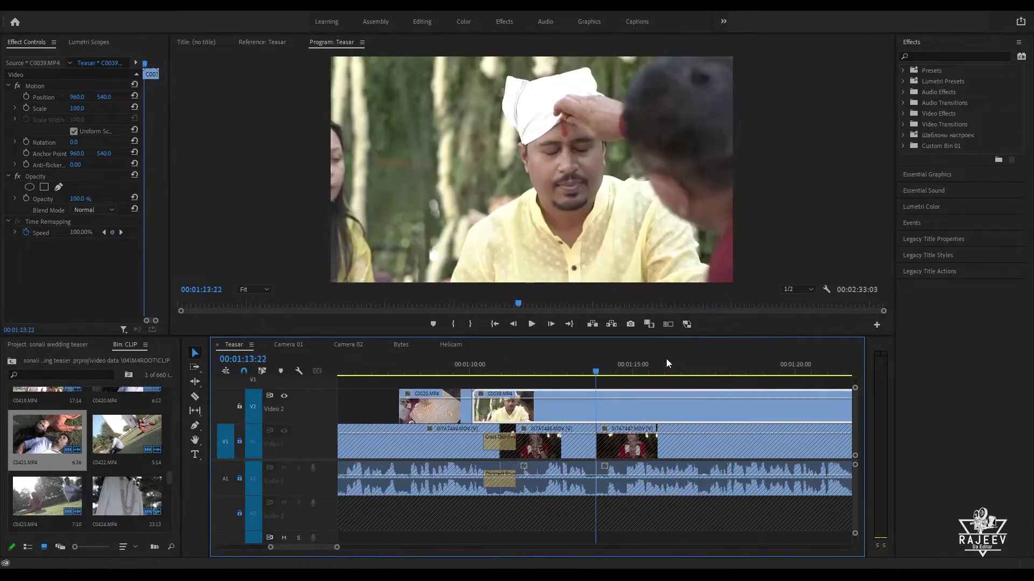
Step: Ripple-trim about two seconds off the start of C0039.MP4 so the trimmed clip still follows C0020.MP4
key("Up")
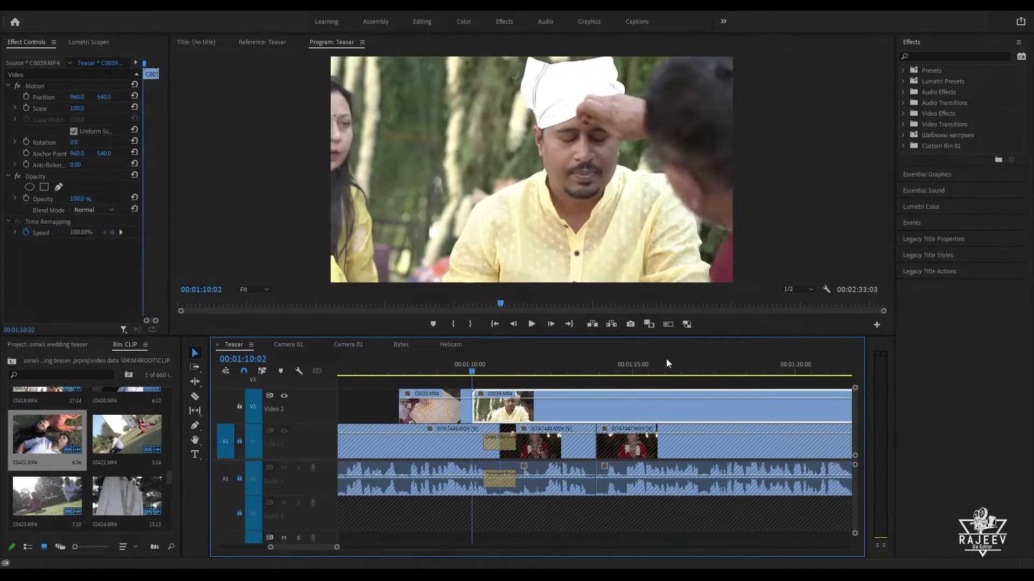
key("space")
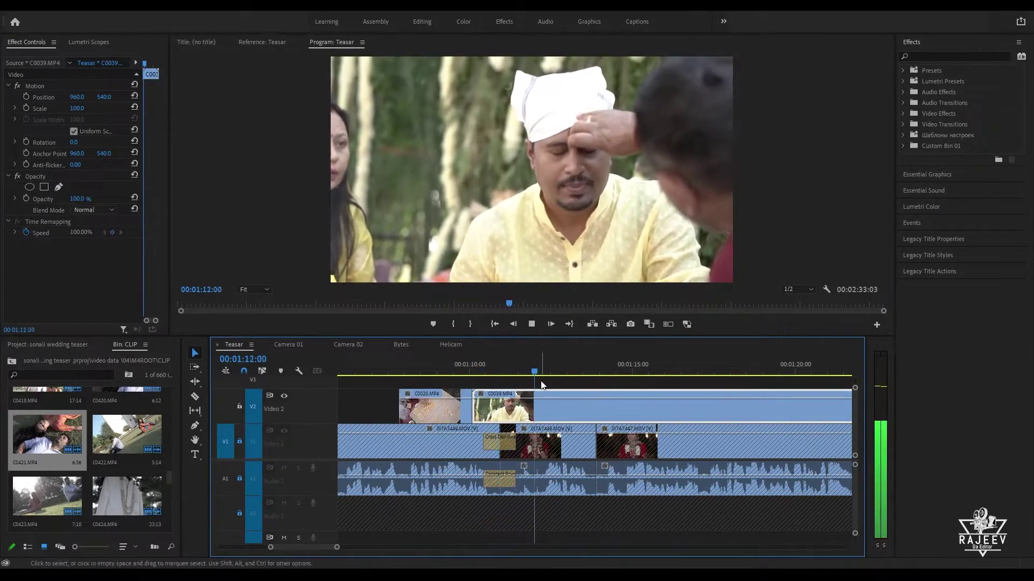
key("Up")
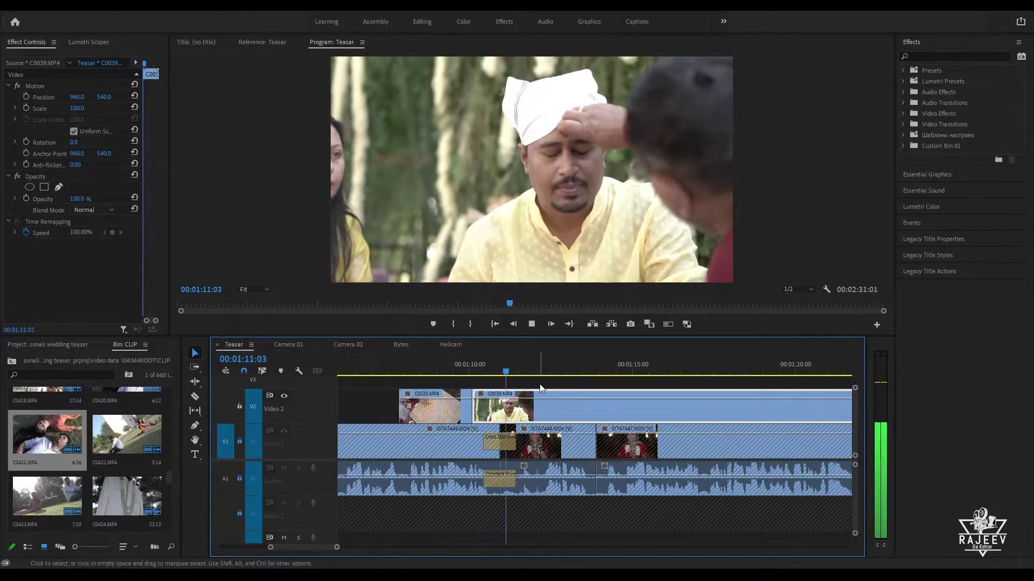
Step: Play back C0039.MP4 and its cut from C0020.MP4, and return the playhead to 00:01:06:17
key("space")
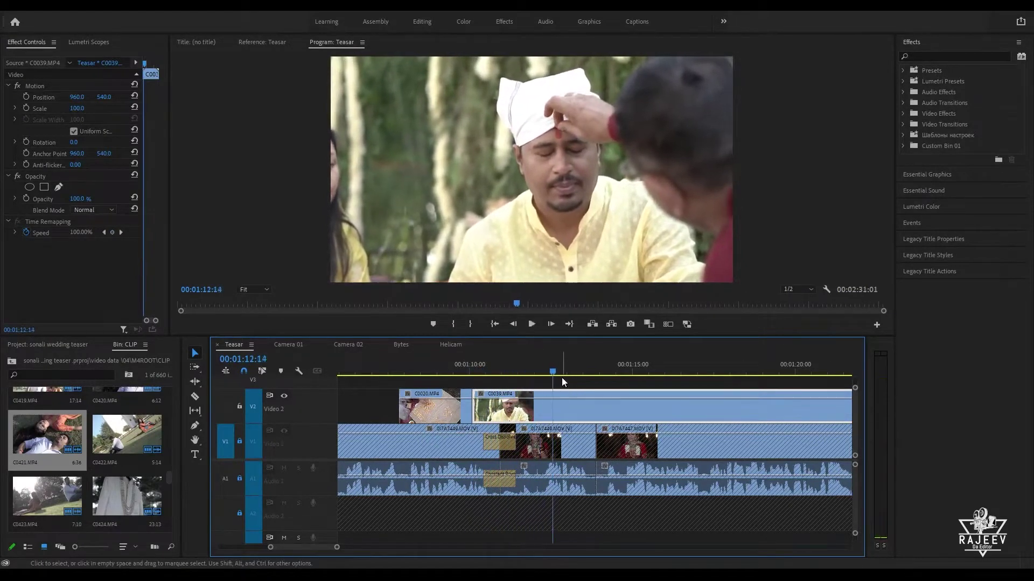
key("space")
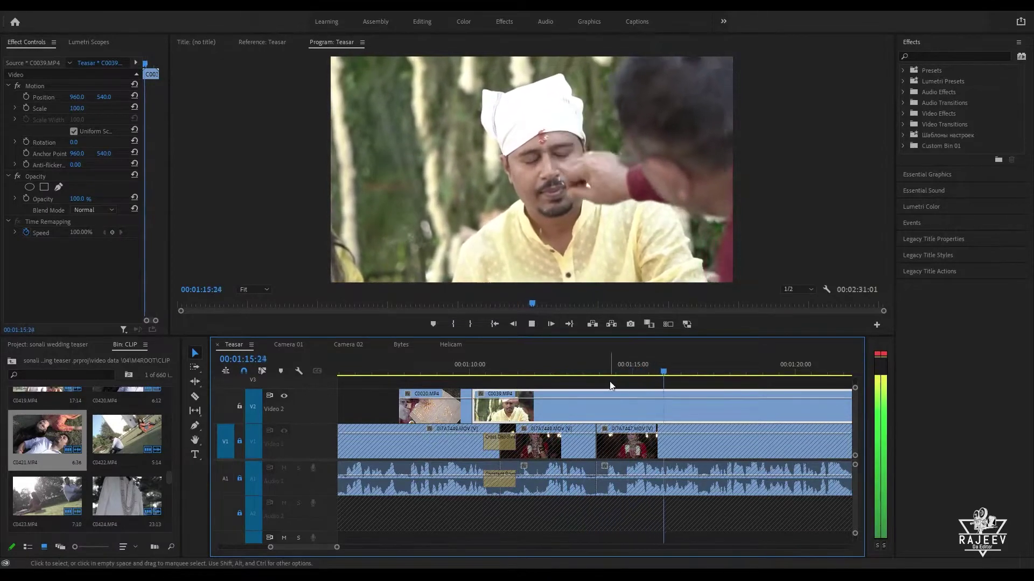
left_click_drag(516, 374, 443, 373)
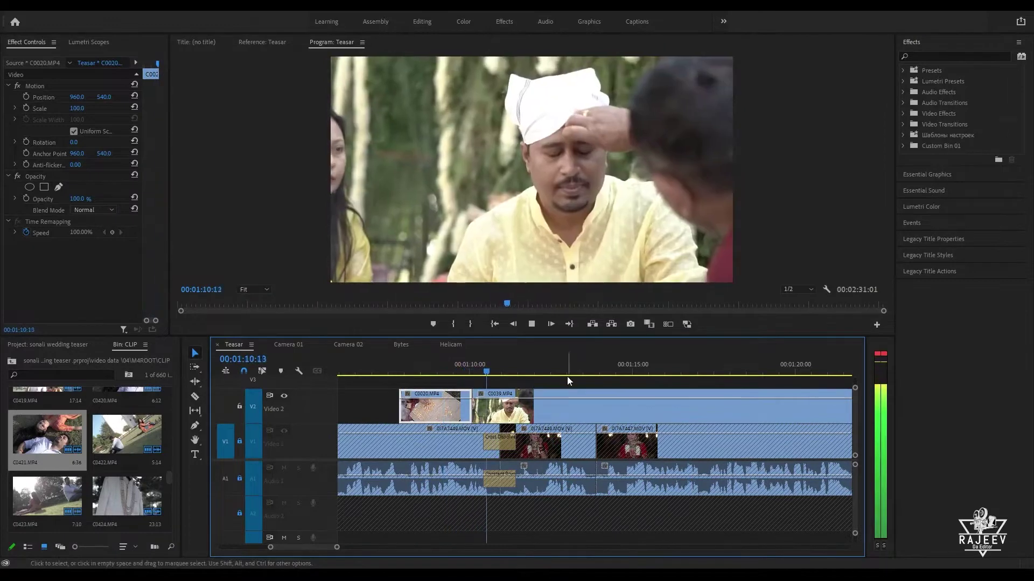
key("space")
left_click(362, 362)
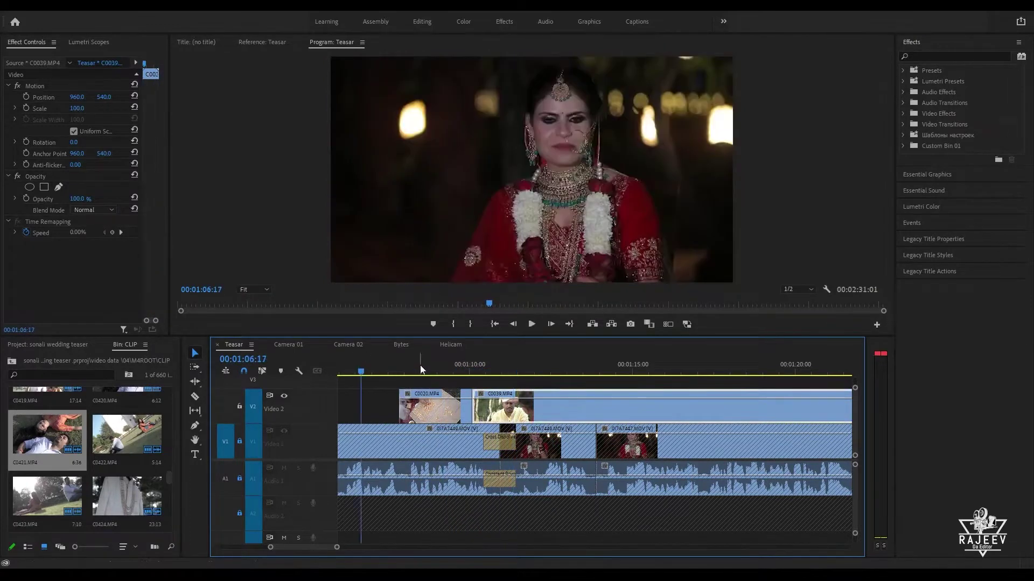
Step: Play back C0020.MP4 and ripple-trim its end a few frames earlier so C0039.MP4 follows without a gap
key("space")
scroll(651, 432, "up", 5)
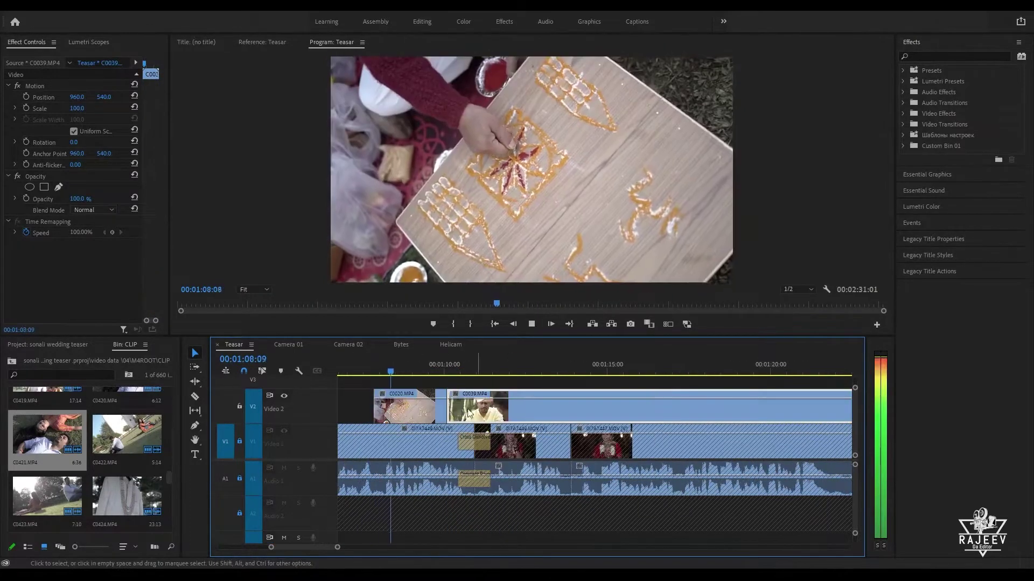
left_click(439, 409)
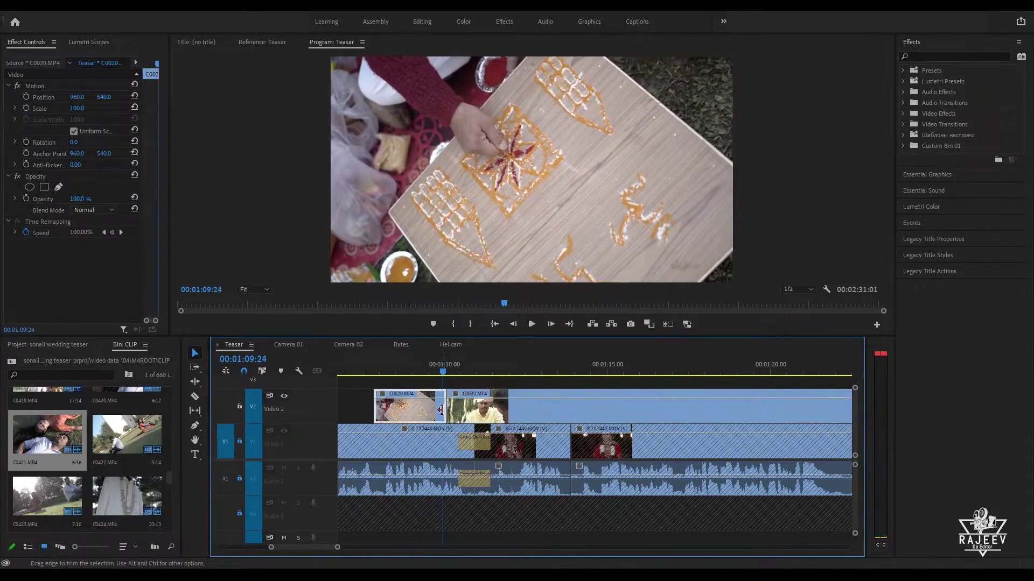
left_click_drag(439, 411, 436, 411)
key("space")
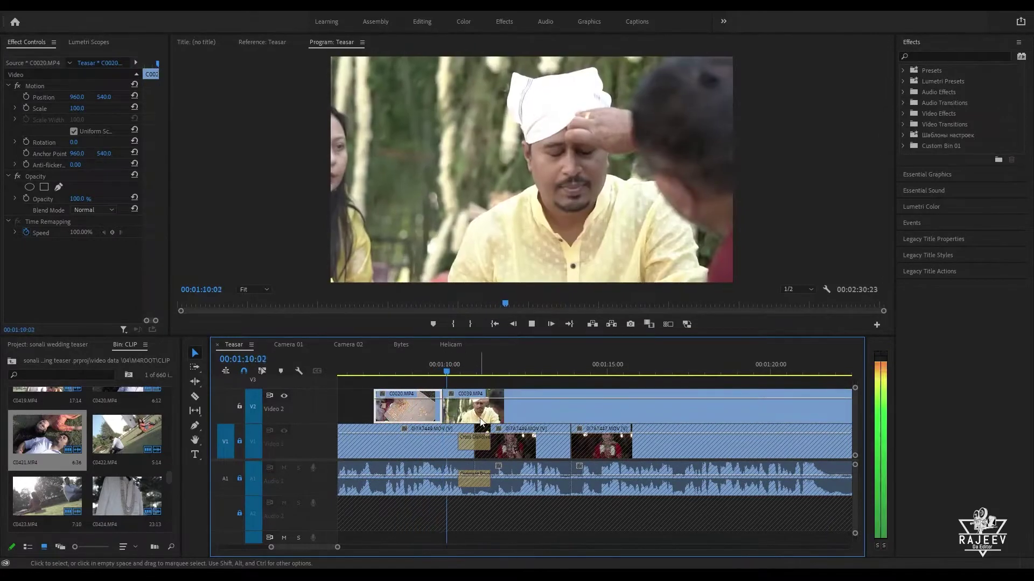
Step: Ripple-trim the end of C0039.MP4 to 00:01:11:22 so that C0032.MP4 follows it directly
left_click(502, 408)
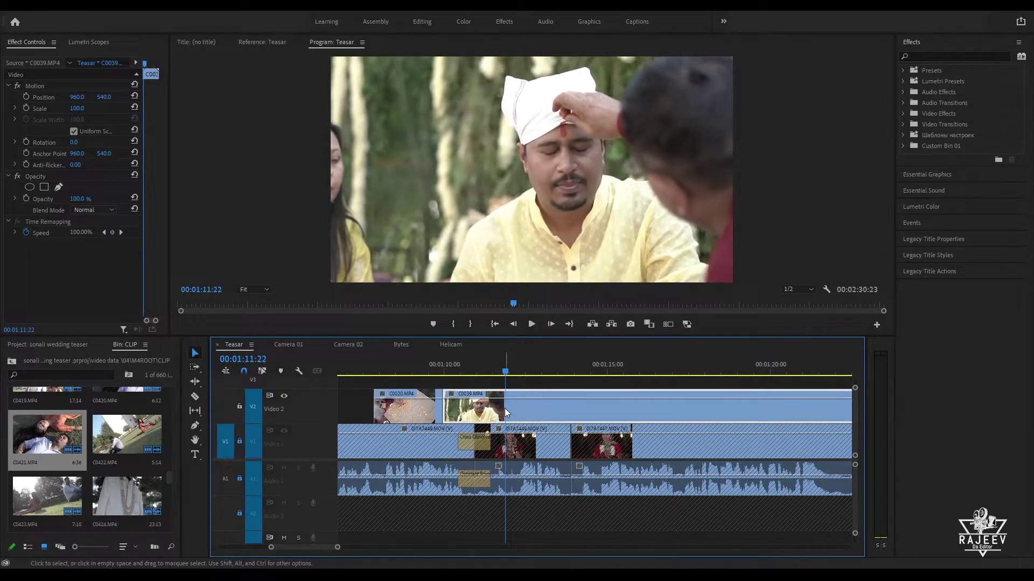
key("w")
key("space")
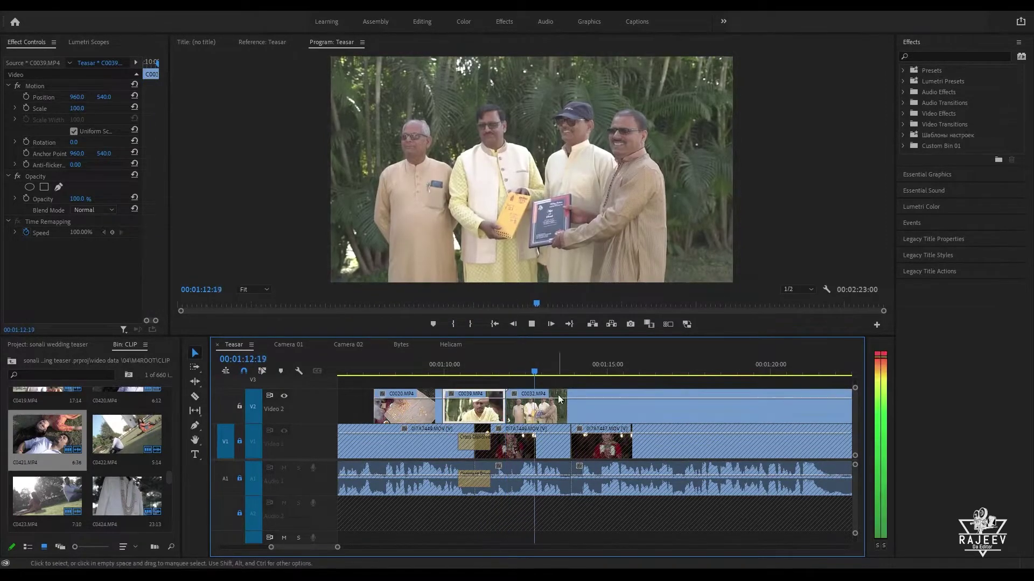
Step: Preview C0032.MP4 from its start at 00:01:11:22 and trim its end to 00:01:13:19
left_click(559, 373)
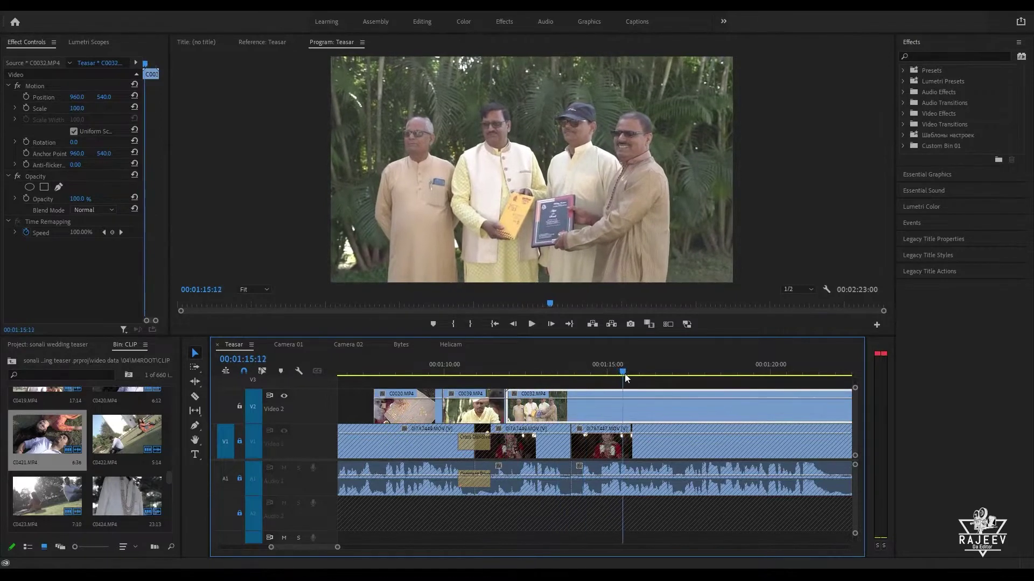
left_click(505, 371)
key("space")
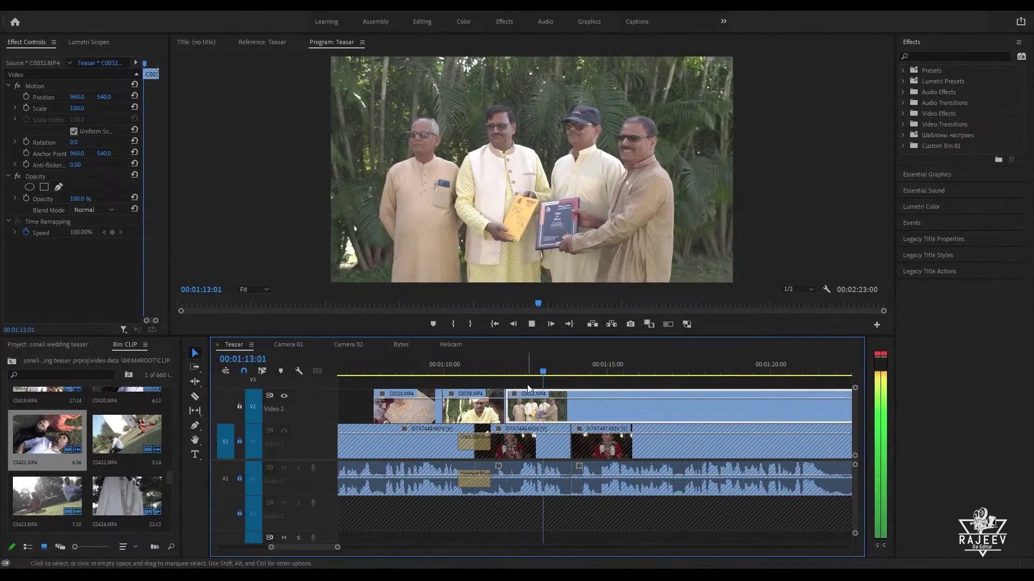
key("w")
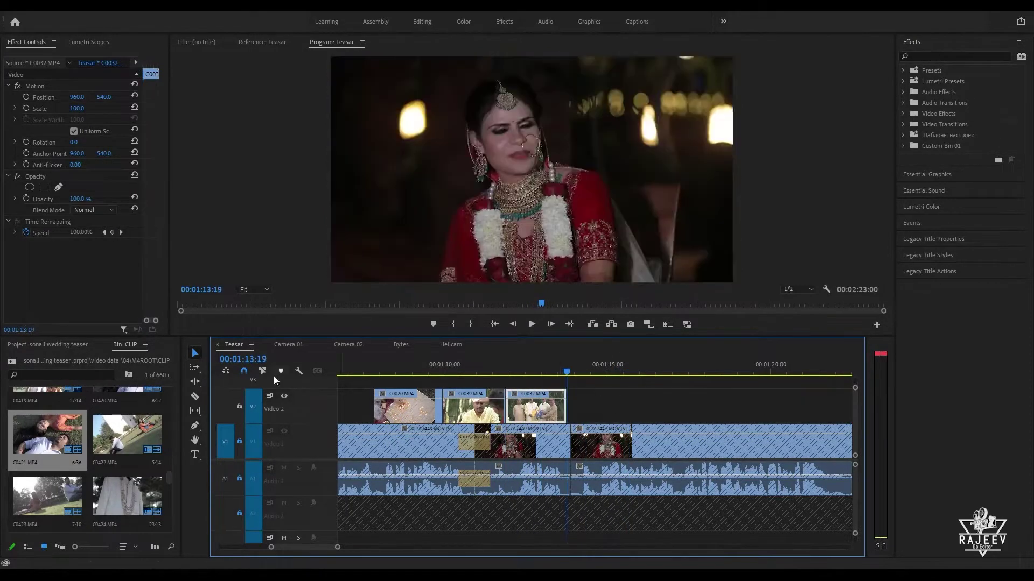
Step: Search the Camera 02 sequence from the C0045.MP4 area onward for the next shot and pick C0053.MP4
left_click(348, 345)
left_click_drag(487, 369, 844, 404)
key("space")
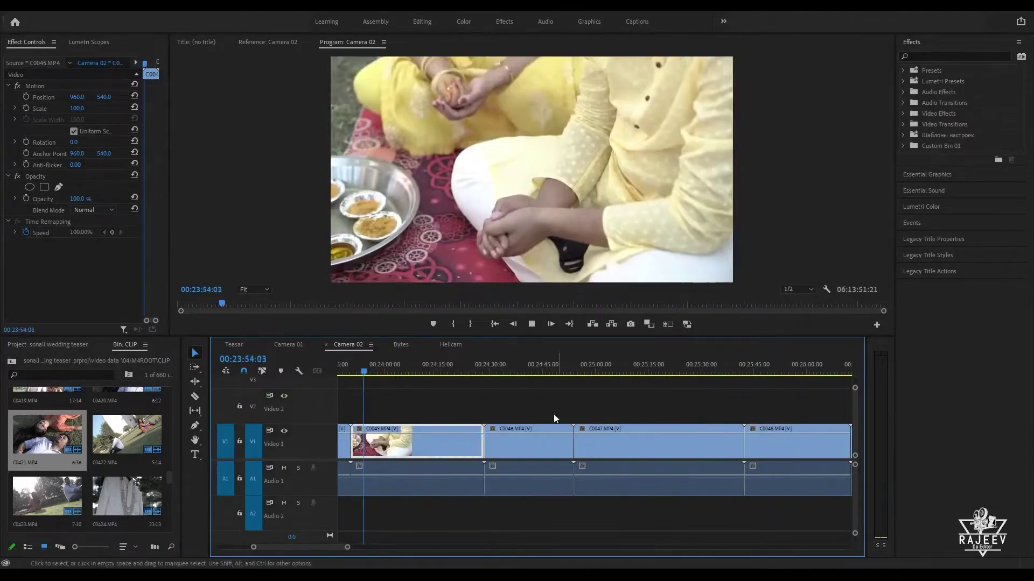
mouse_move(421, 368)
left_mouse_down()
mouse_move(814, 396)
mouse_move(835, 381)
mouse_move(490, 402)
mouse_move(407, 370)
mouse_move(426, 372)
left_mouse_up()
key("space")
left_click(848, 371)
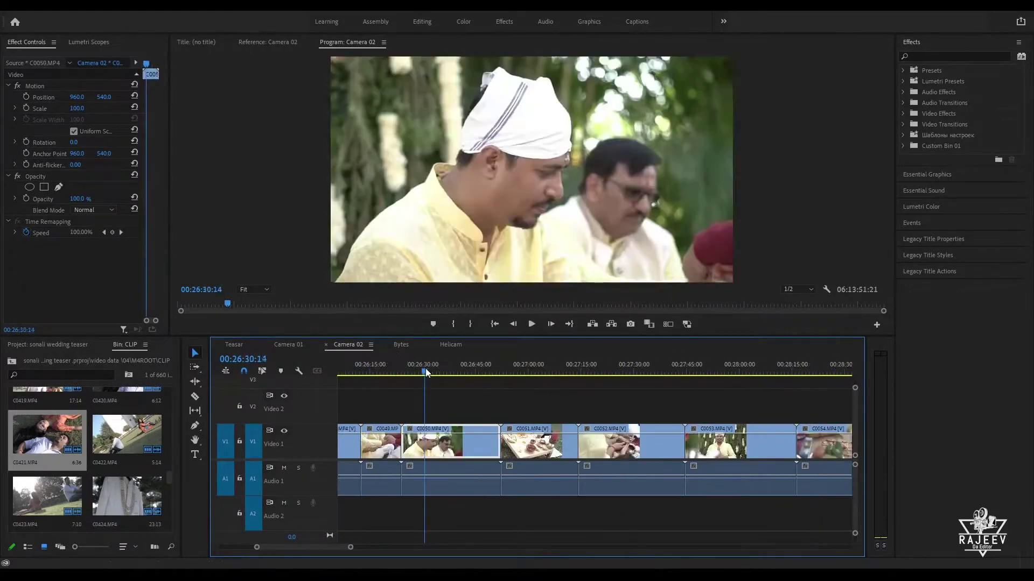
left_click_drag(507, 376, 716, 395)
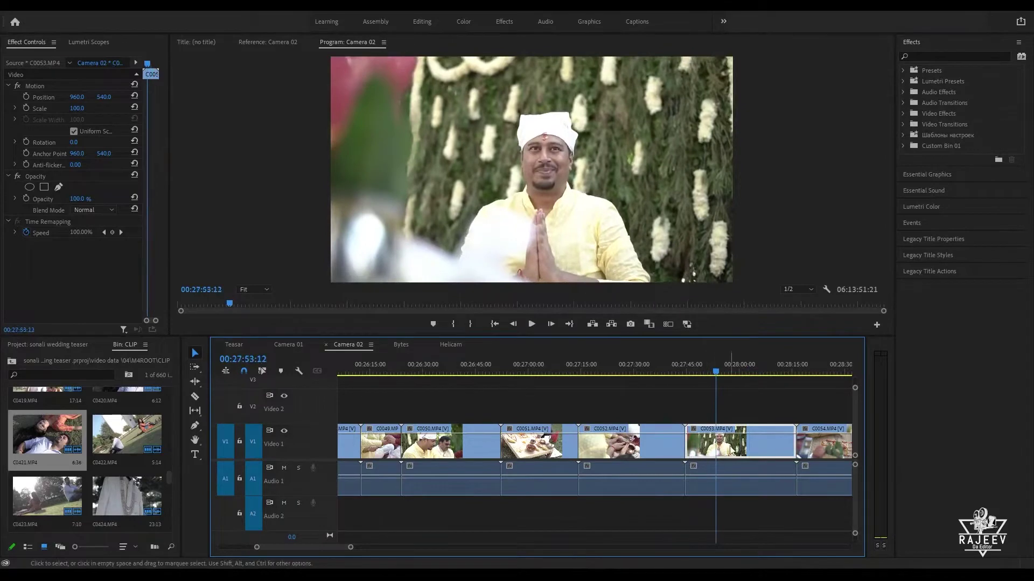
Step: Insert C0053.MP4 on Video 2 of the Teasar sequence at 00:01:07:21, ahead of C0020.MP4
left_click(237, 346)
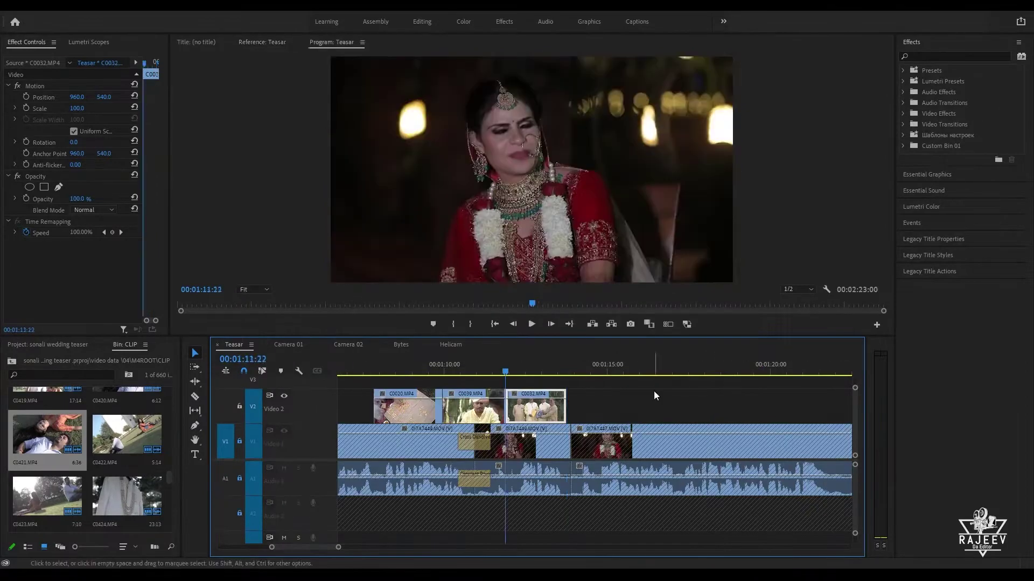
key("Up")
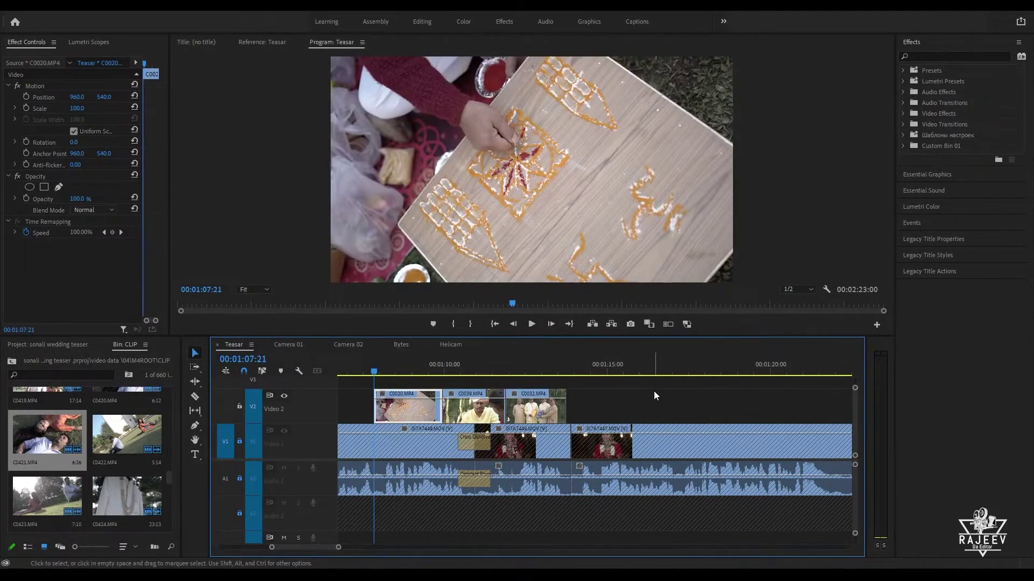
key("space")
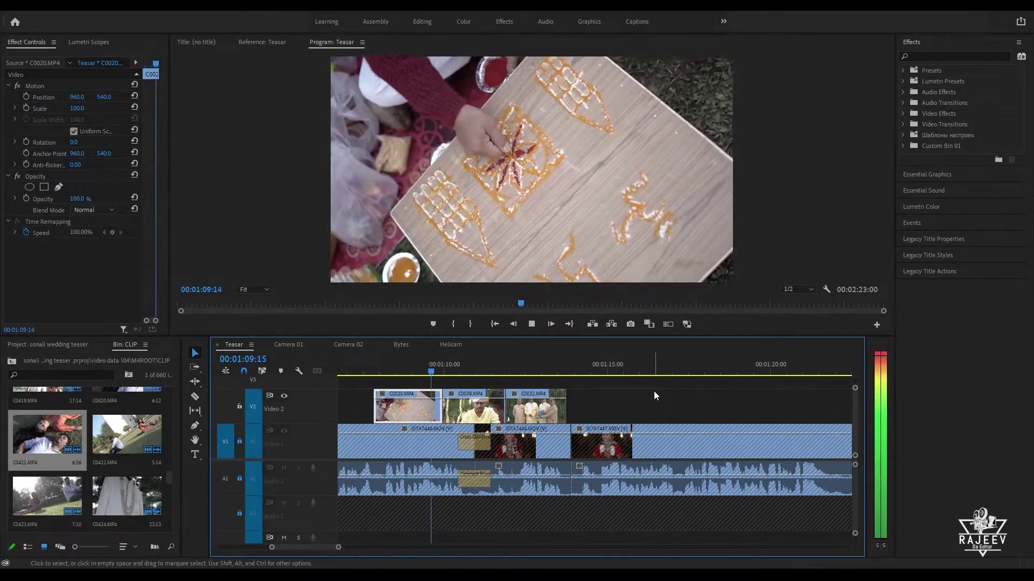
key("space")
key("Up")
key("Up")
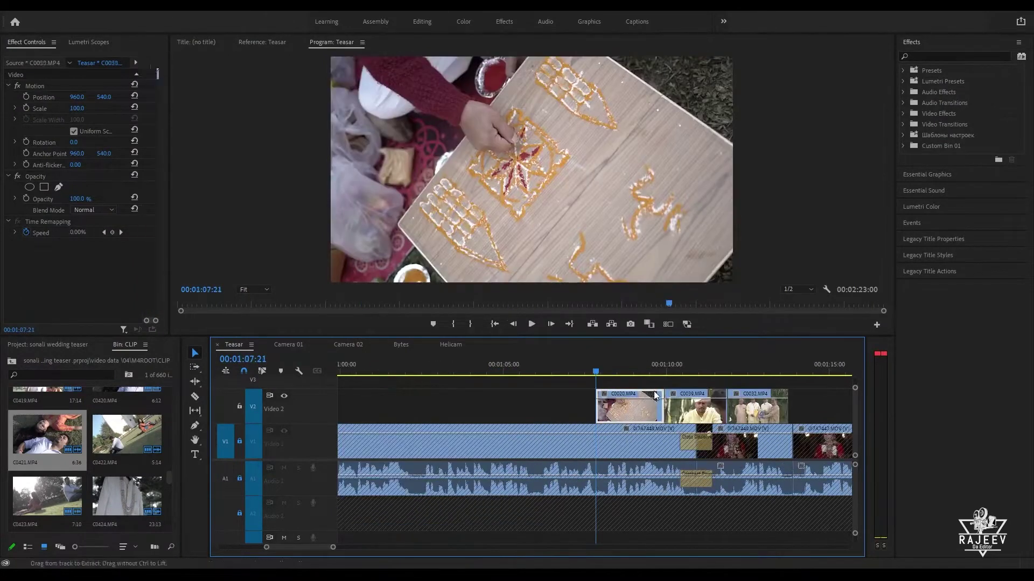
key("ctrl+z")
key("ctrl+z")
key("ctrl+z")
key("ctrl+z")
key("ctrl+z")
key("ctrl+z")
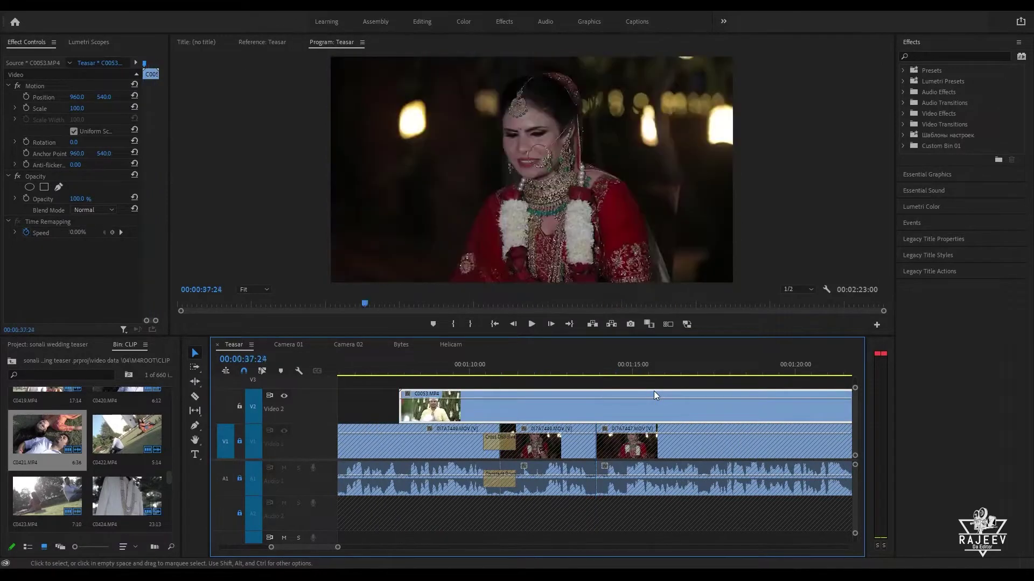
Step: Preview C0053.MP4 and ripple-trim its start at 00:01:28:14 so the clip opens on the smiling groom with folded hands
key("Down")
key("space")
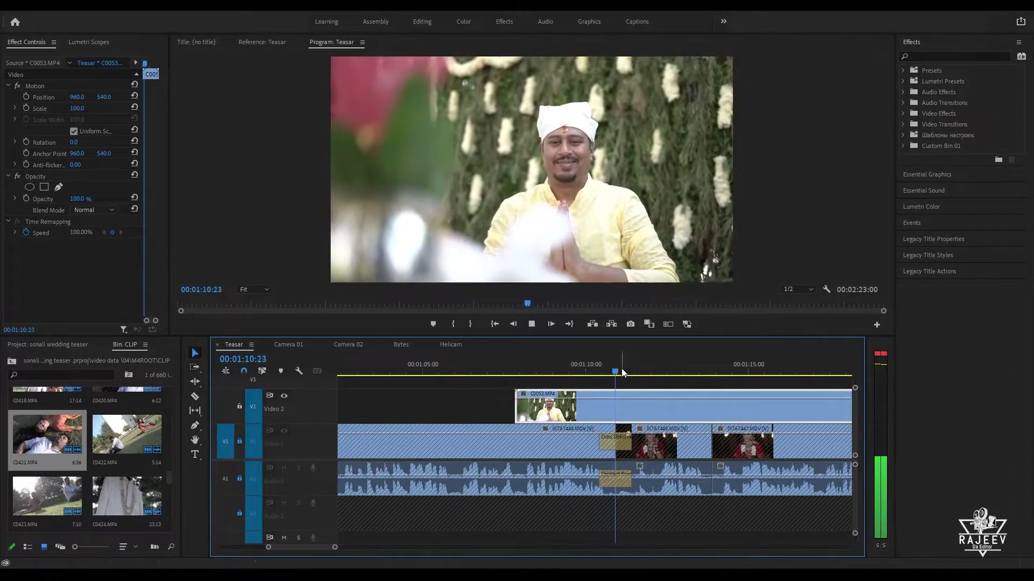
left_click(714, 377)
key("space")
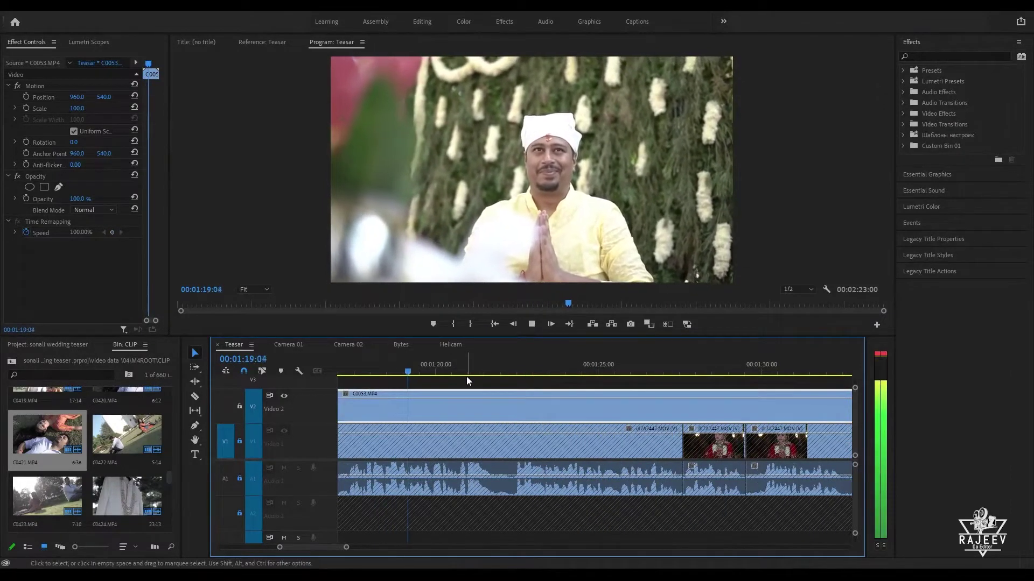
left_click(462, 372)
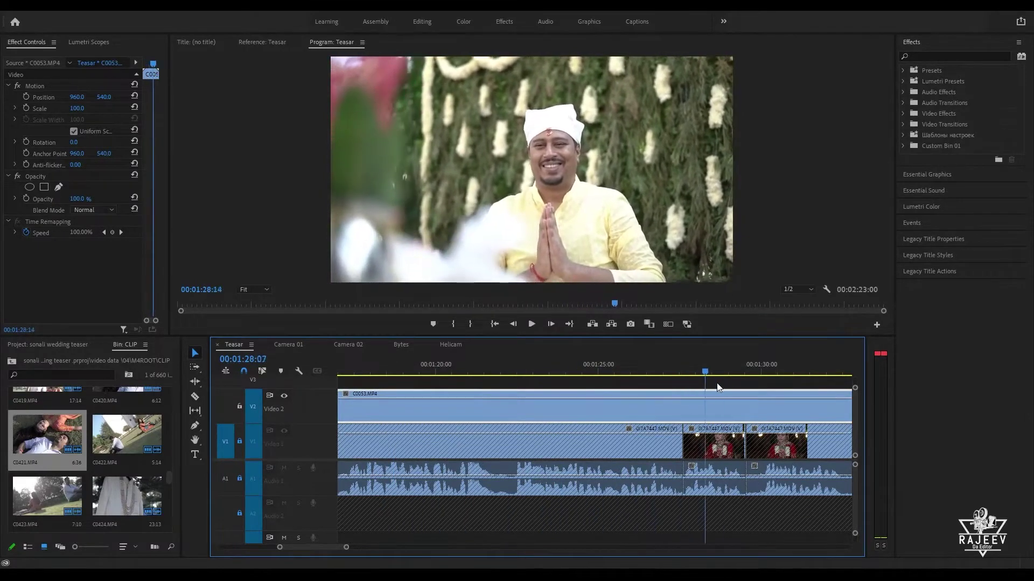
key("ctrl+z")
Step: Play back C0053.MP4 and ripple-trim its end to 00:01:10:20 so C0020.MP4 follows directly
key("space")
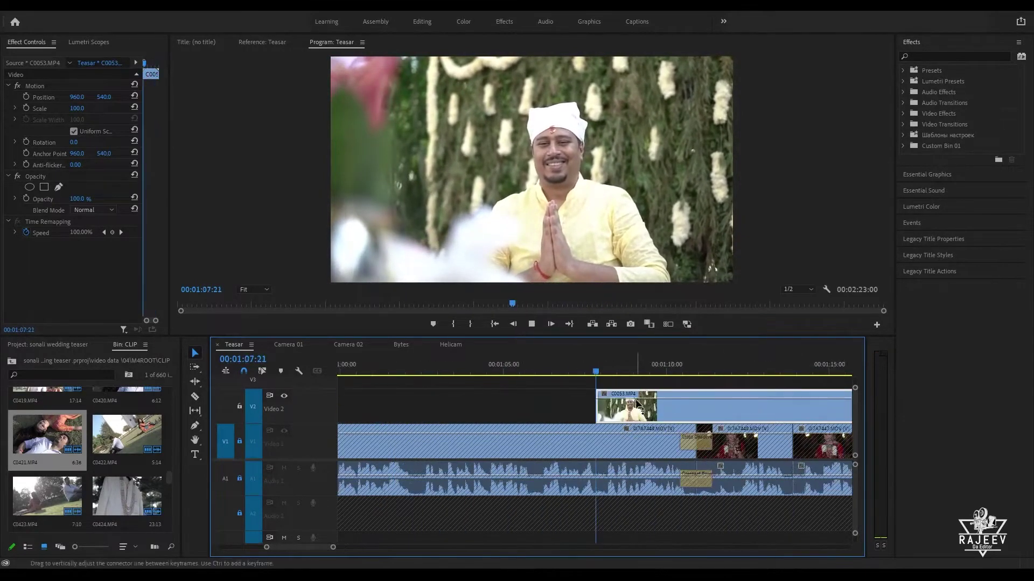
scroll(532, 420, "down", 2)
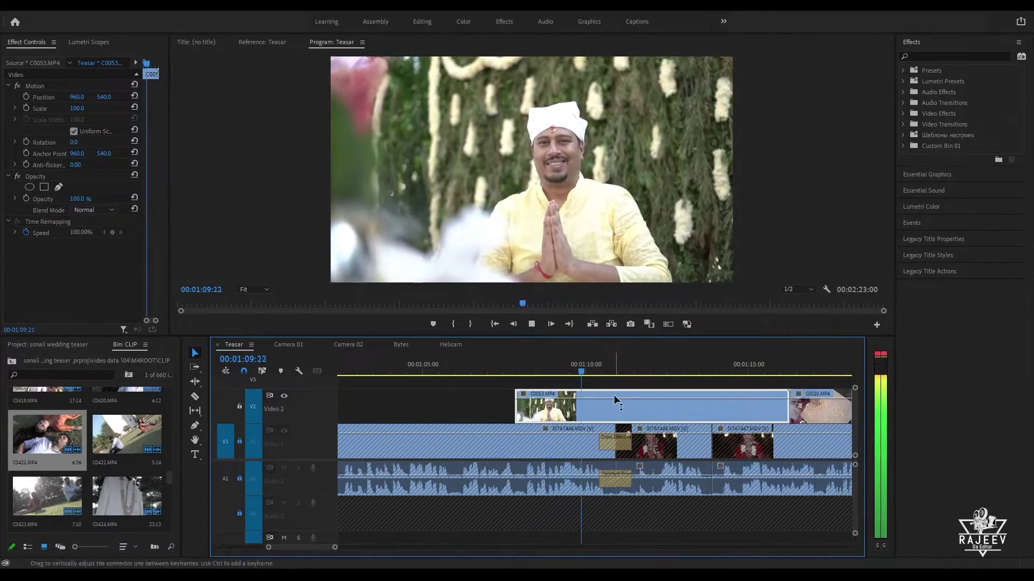
key("space")
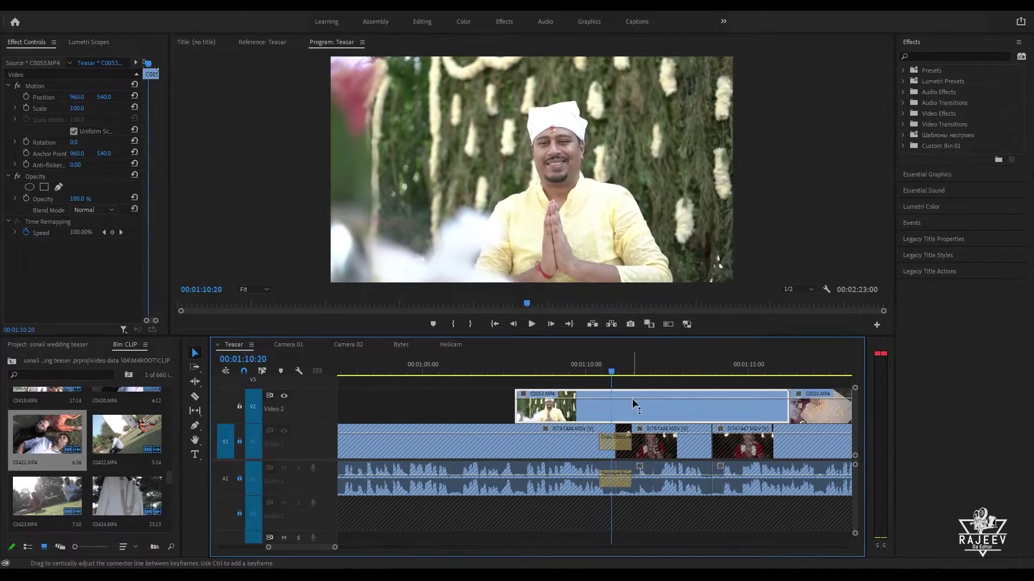
key("w")
key("space")
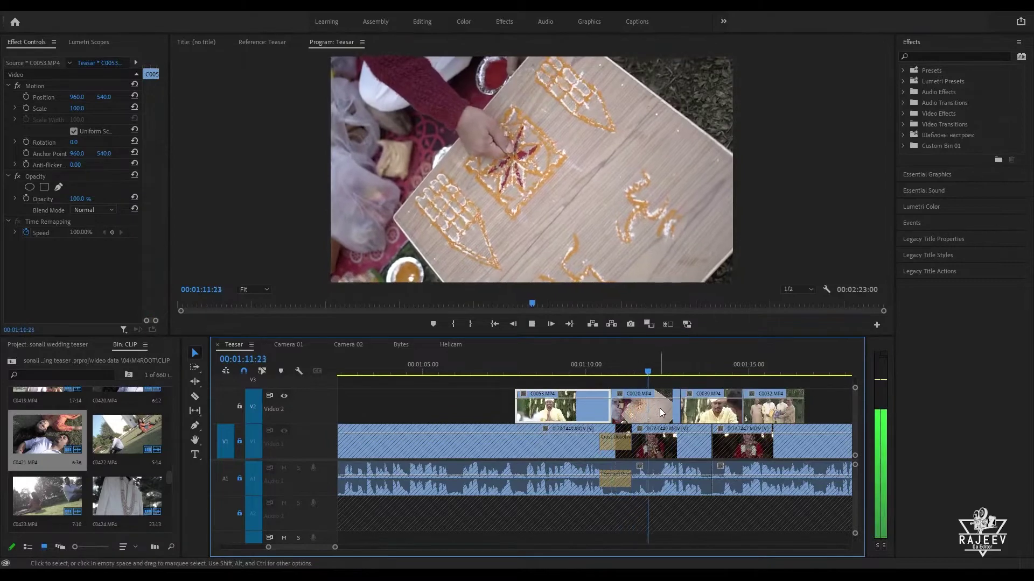
Step: Extend the end of C0020.MP4, play it back, and ripple-trim the end to 00:01:13:19
left_click(672, 414)
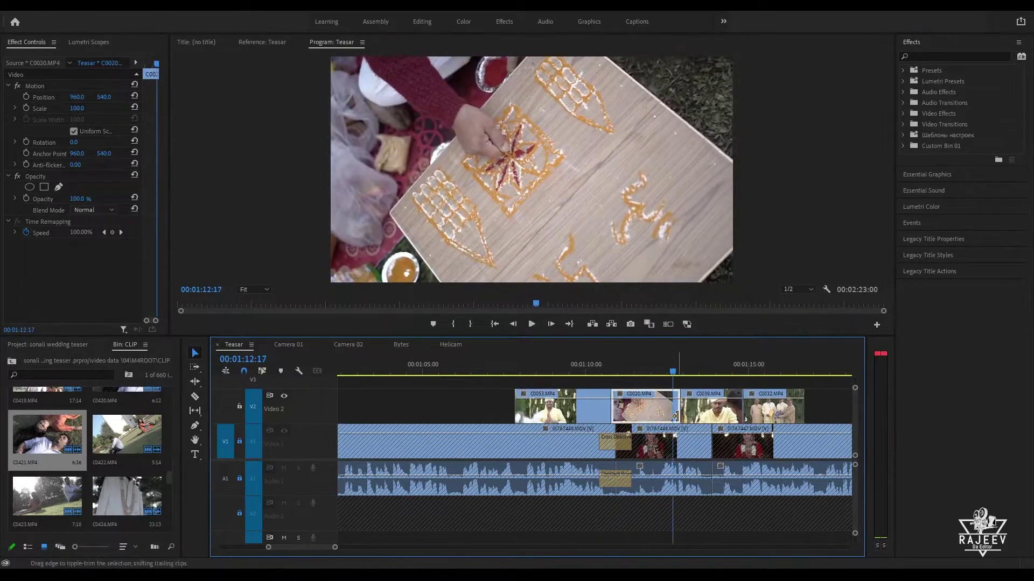
left_click_drag(676, 416, 855, 421)
left_click(591, 372)
key("space")
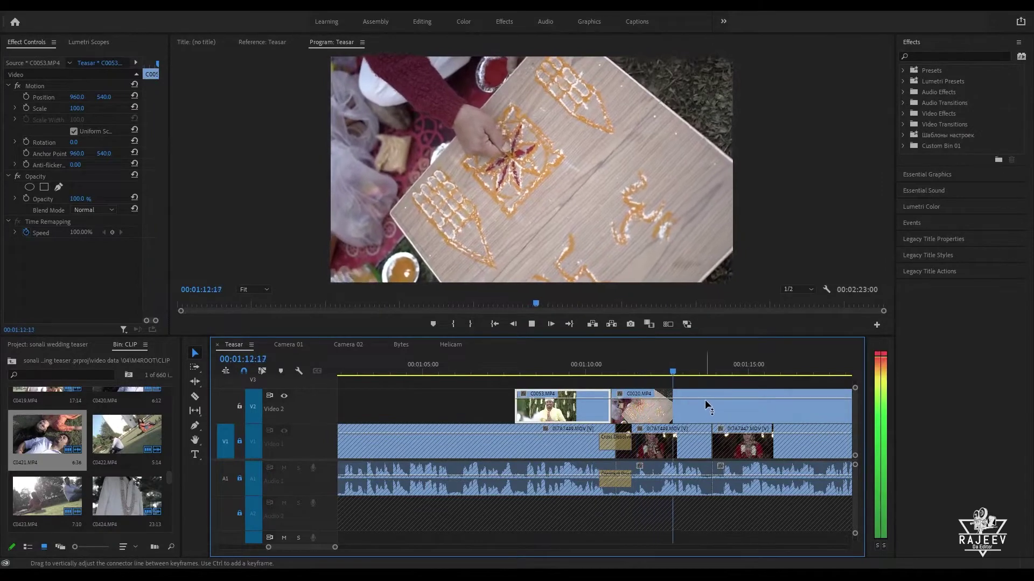
key("ctrl+v")
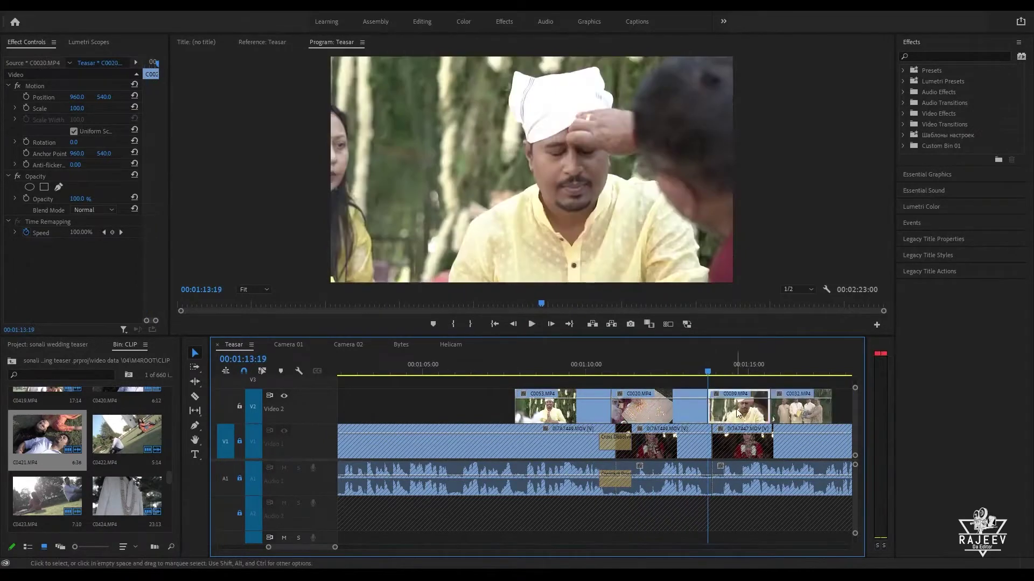
Step: Ripple-delete C0039.MP4 so C0032.MP4 follows C0020.MP4, and play through to the end of C0032.MP4
key("shift+Delete")
key("space")
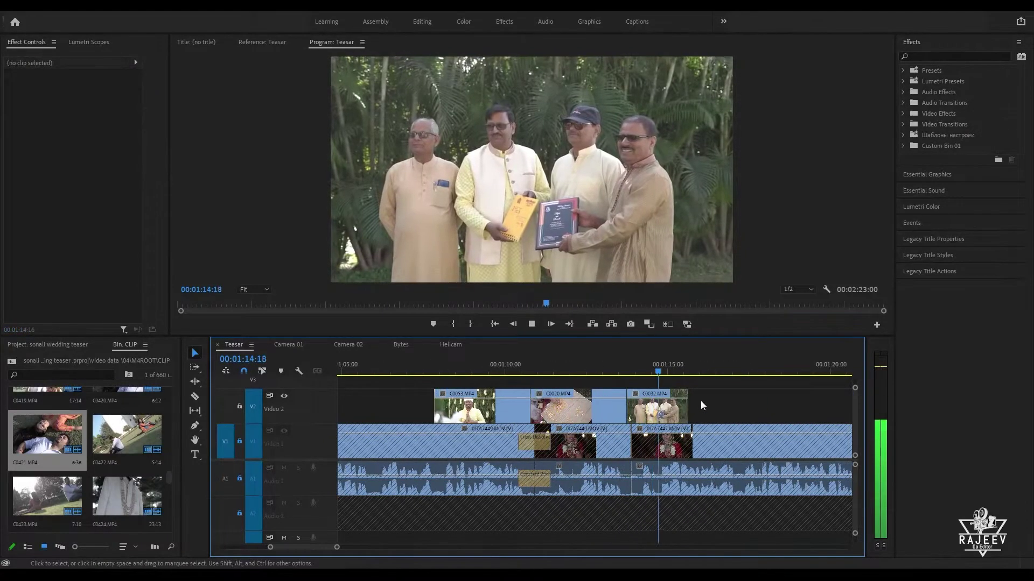
key("space")
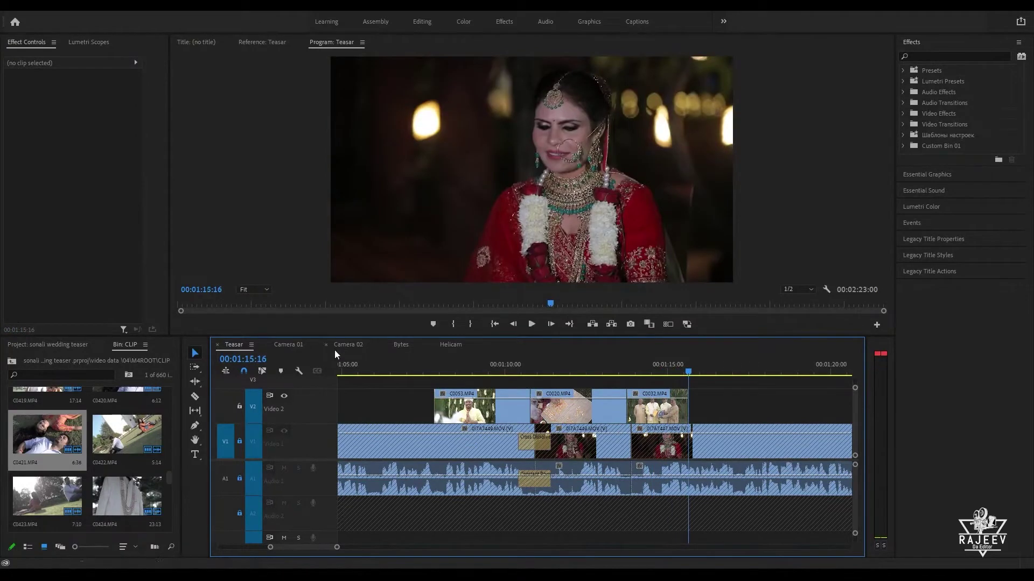
left_click(647, 417)
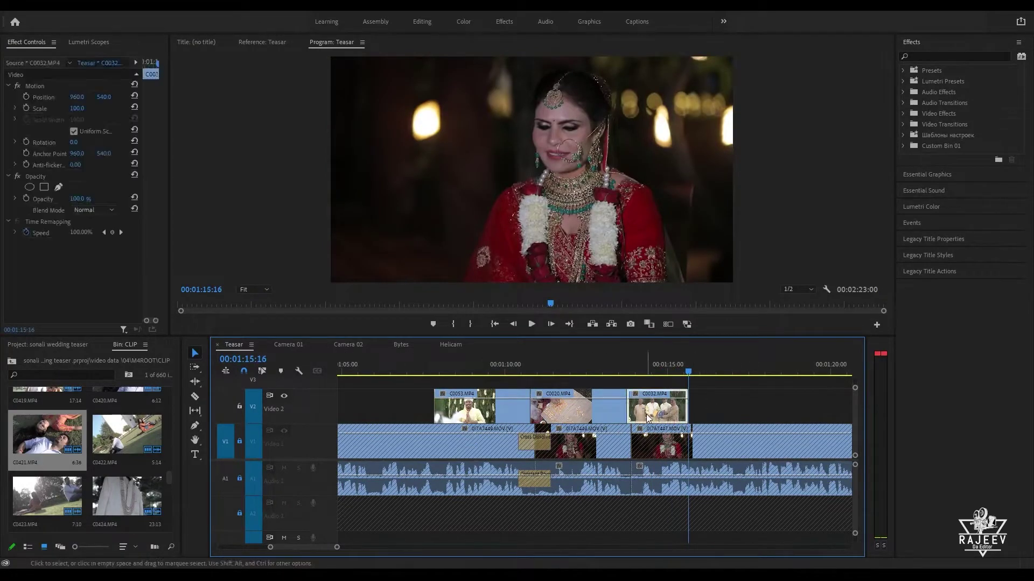
Step: Replay C0020.MP4 from near its start and ripple-trim a few frames off its end
left_click(603, 403)
left_click(534, 364)
key("space")
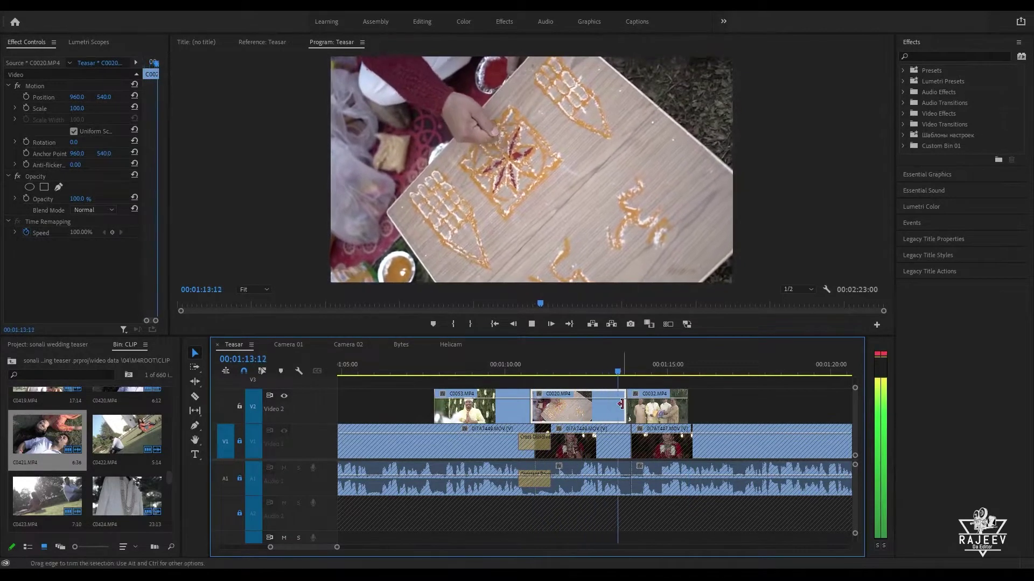
key("space")
key("w")
Step: Extend the end of C0032.MP4 on Video 2 to about 00:01:19:05 and play on from there
key("space")
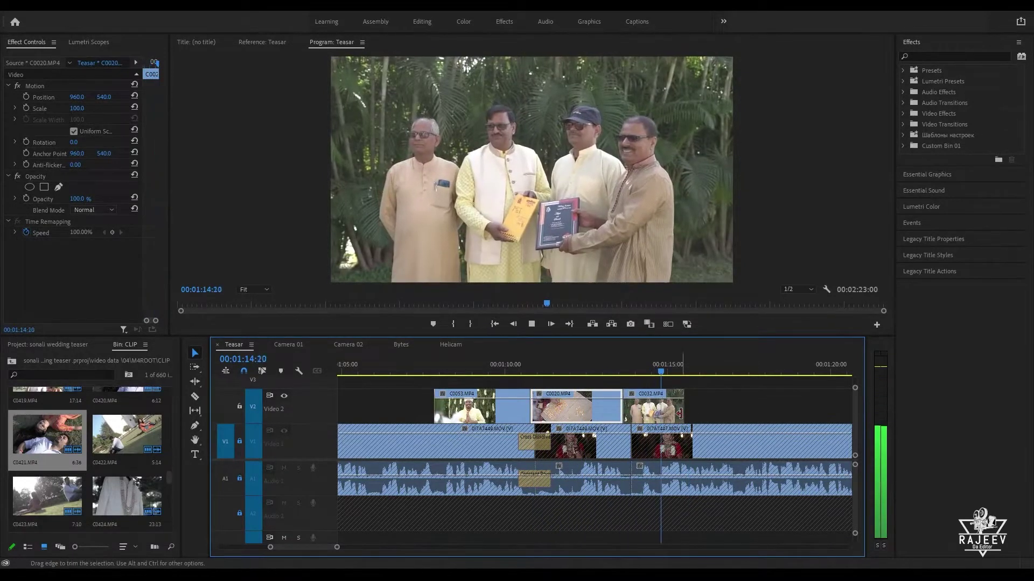
left_click_drag(683, 414, 717, 405)
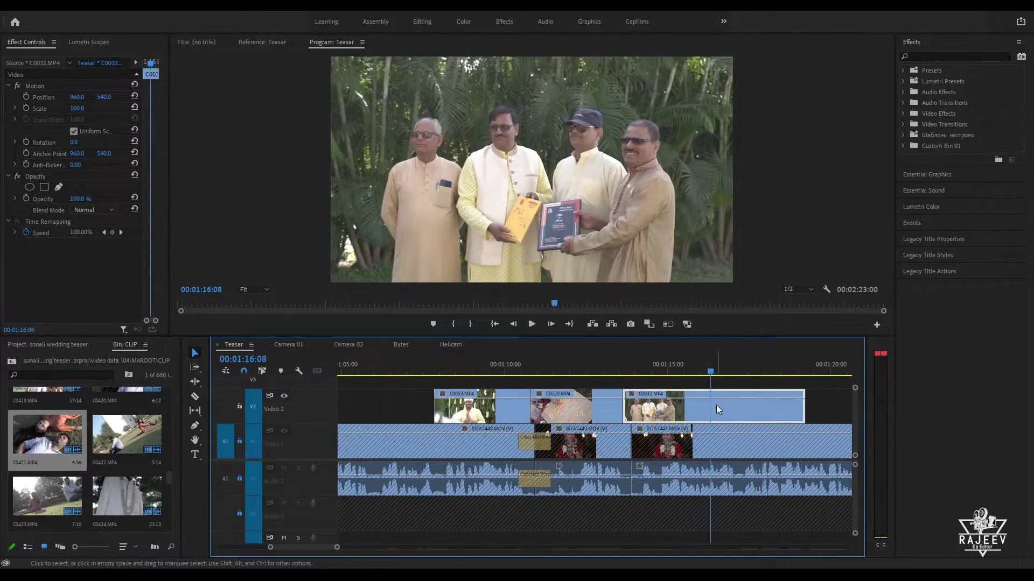
key("space")
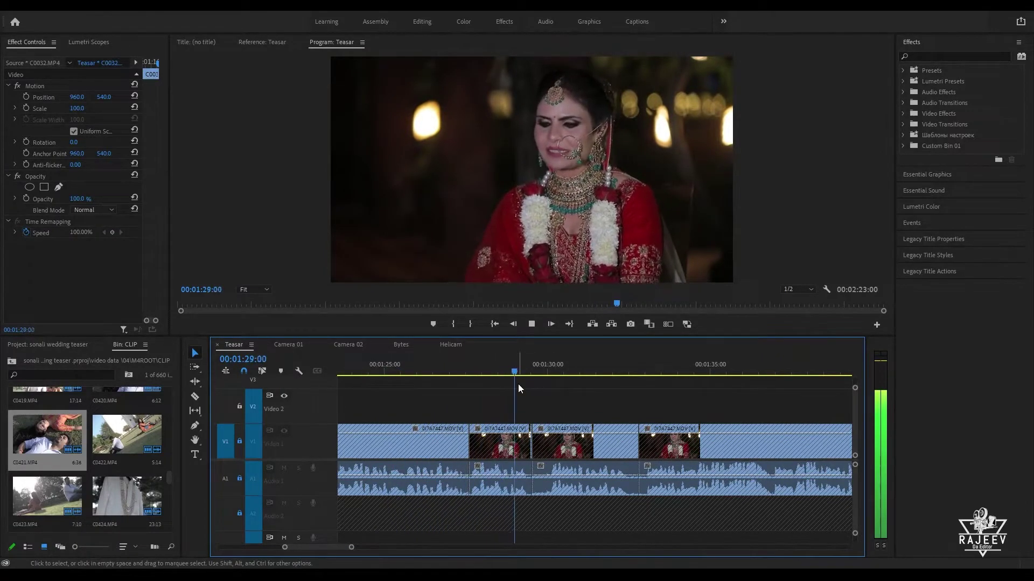
Step: Replay the bride's interview from about 00:01:26:08 and park the playhead at 00:01:27:12
left_click(459, 375)
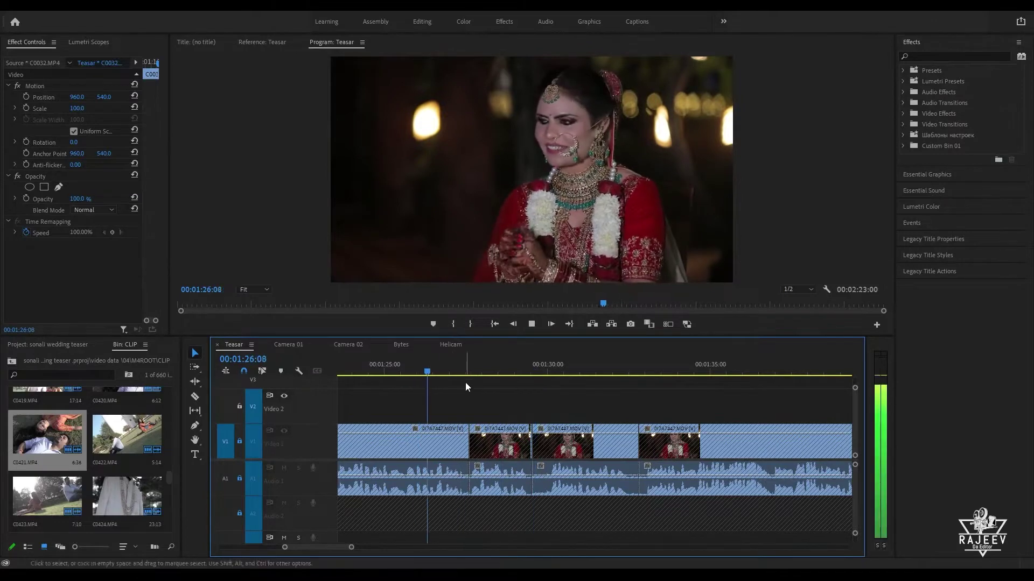
key("space")
key("Left")
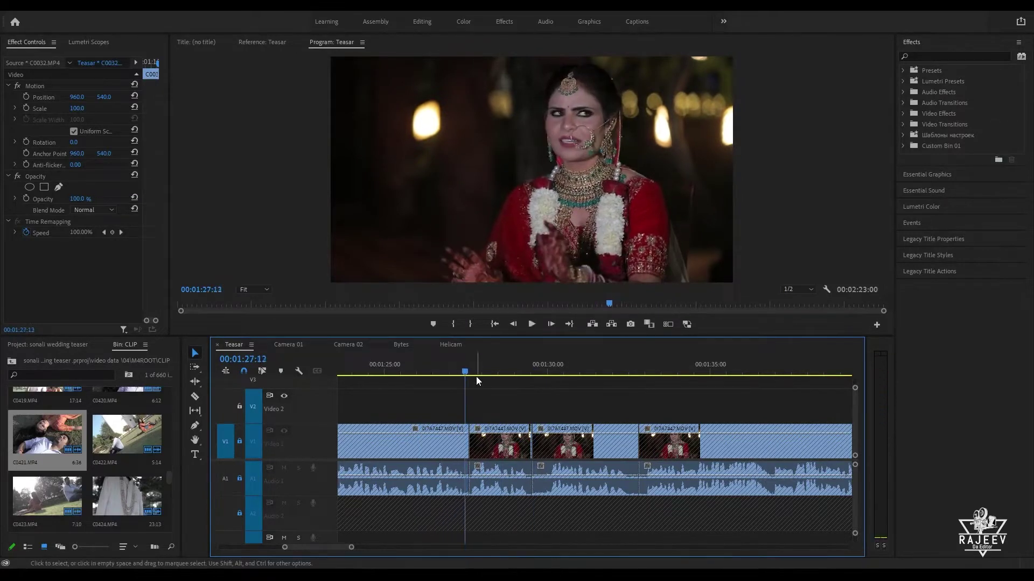
Step: Scan through the Camera 02 sequence from about 00:44:04:11 onward for a ceremony shot to use as B-roll
left_click(350, 344)
key("space")
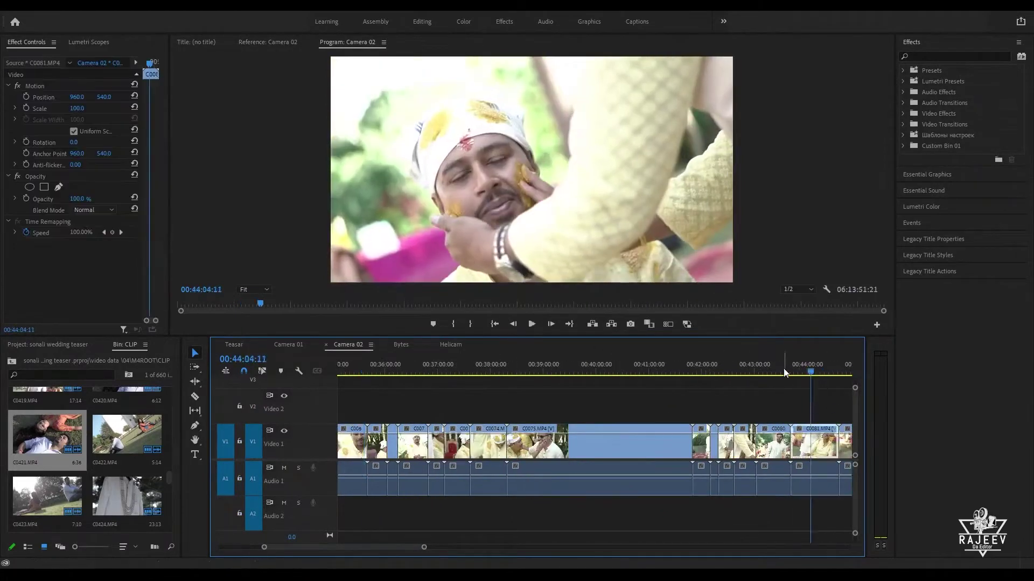
key("backslash")
left_click(704, 370)
left_click_drag(704, 370, 646, 383)
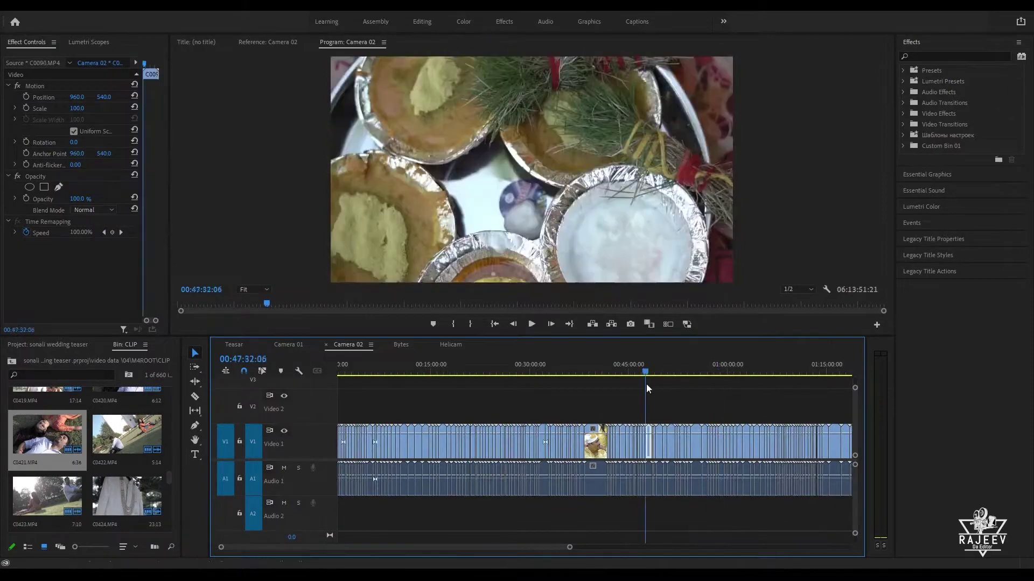
key("backslash")
left_click(751, 370)
left_click_drag(752, 369, 832, 396)
key("space")
Step: Locate C0103.MP4 in Camera 02 and copy it onto Video 2 of the Teasar sequence at 00:01:27:11
scroll(813, 394, "down", 5)
left_click_drag(414, 370, 601, 406)
left_click(233, 345)
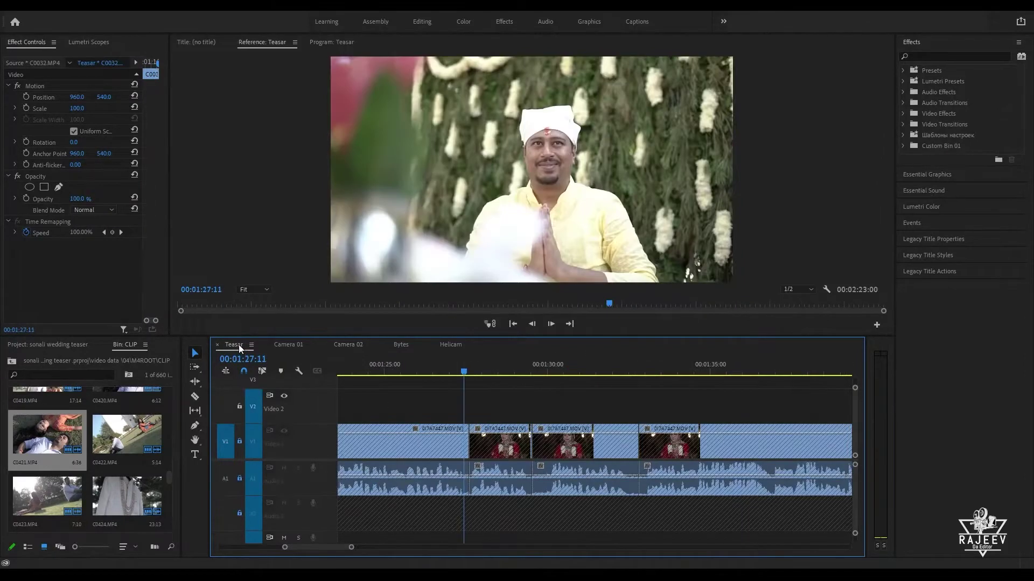
key("Up")
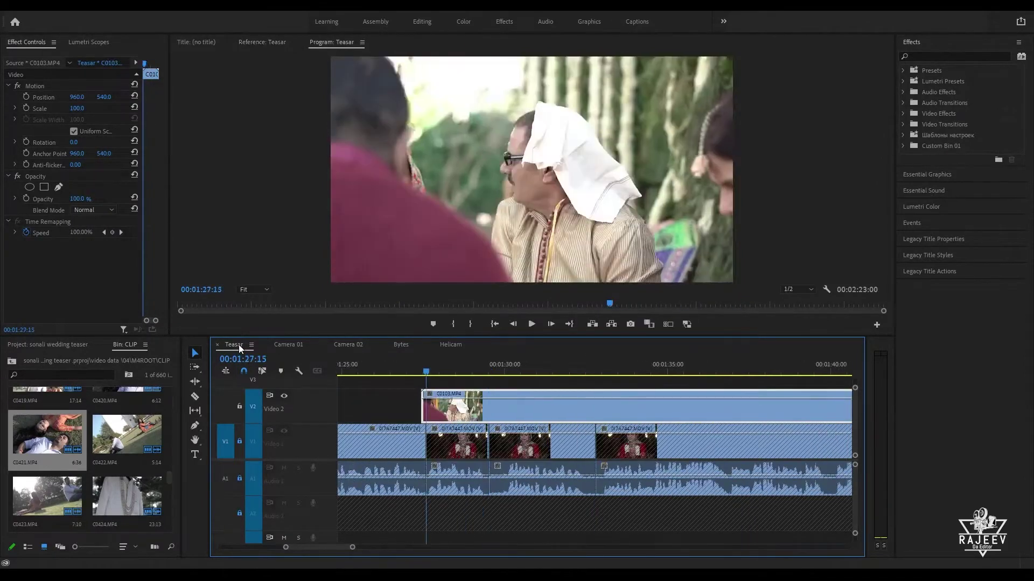
Step: Preview C0103.MP4 on Video 2, playing it from its start and scrubbing as far as 00:01:39:23
key("space")
key("space")
left_click(569, 372)
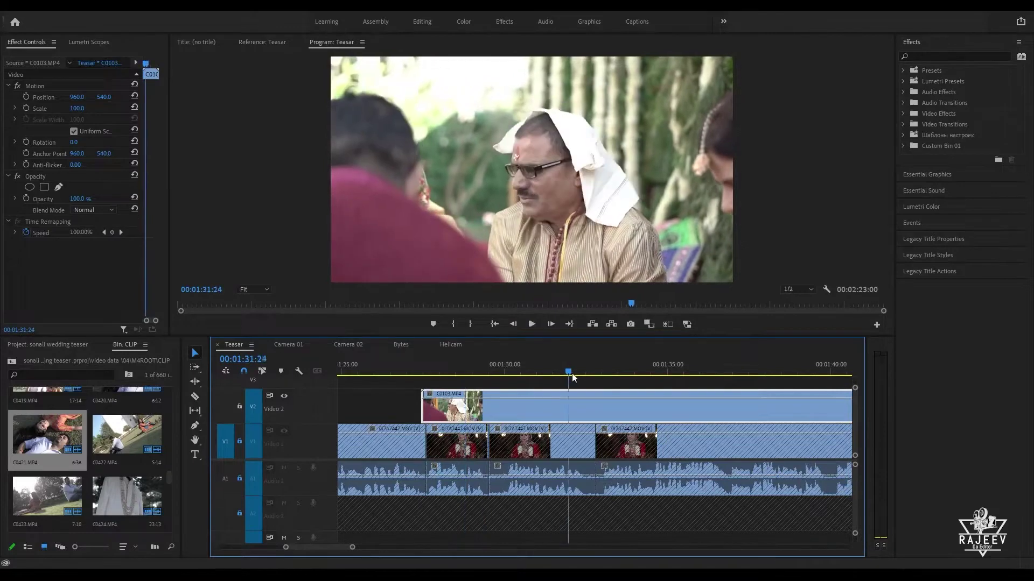
left_click(651, 376)
key("Up")
key("space")
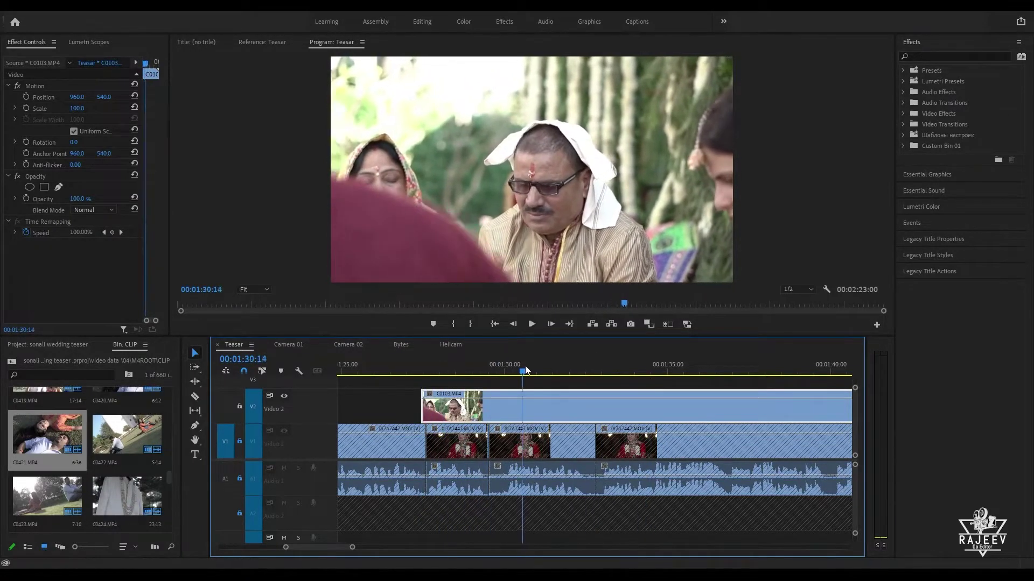
left_click(598, 371)
left_click_drag(602, 371, 555, 371)
key("Up")
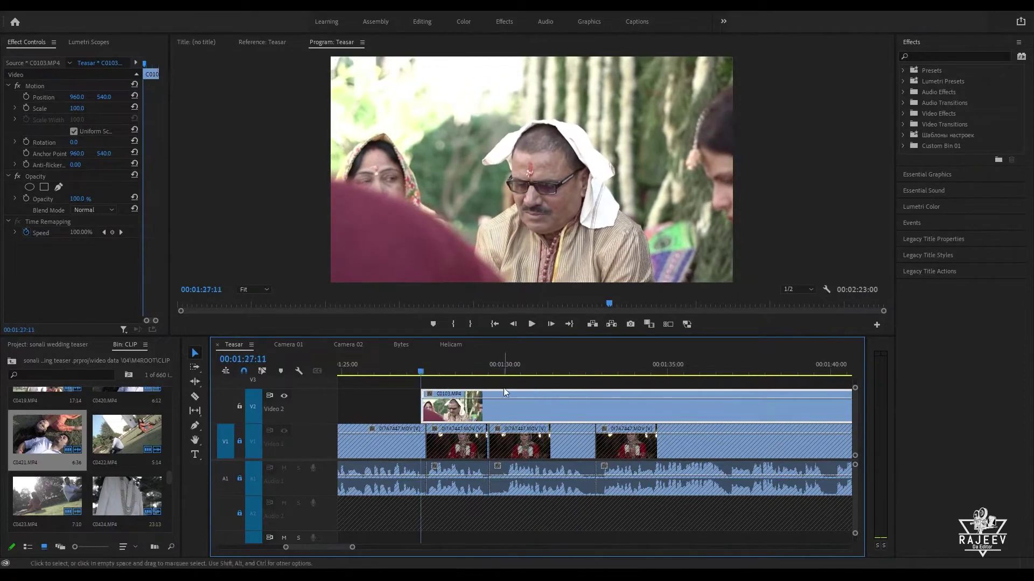
key("space")
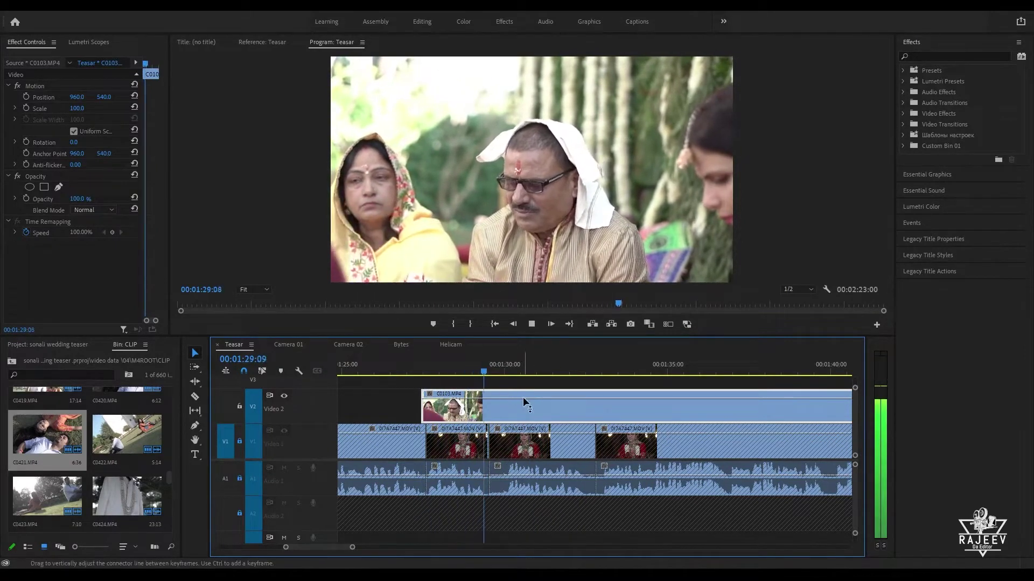
left_click(695, 365)
left_click_drag(695, 366, 828, 369)
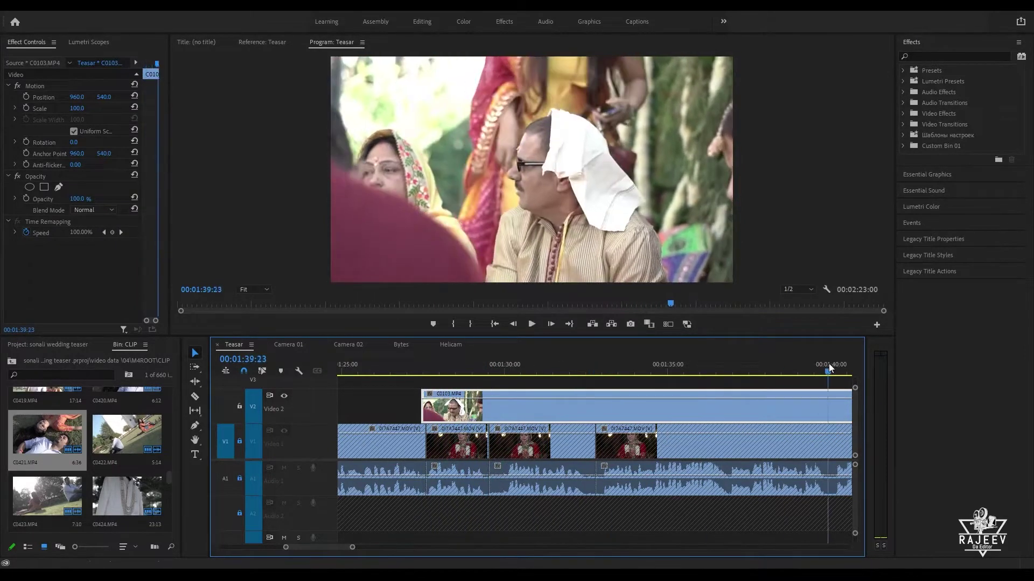
Step: Replay C0103.MP4 from near its start, ripple-trim its end to 00:01:29:10 and play on to 00:01:30:05
key("Up")
key("Up")
key("Up")
key("Up")
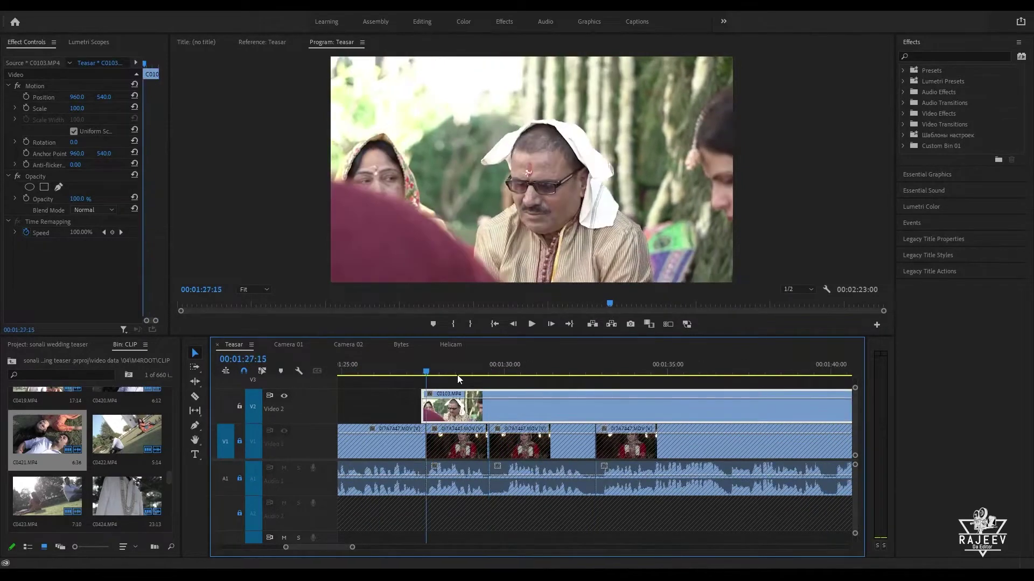
key("space")
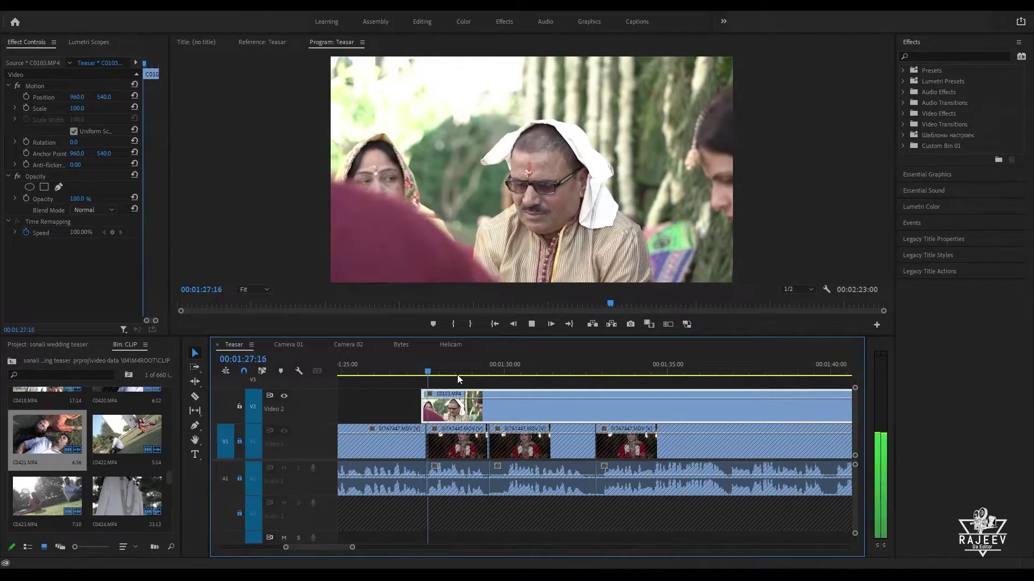
key("space")
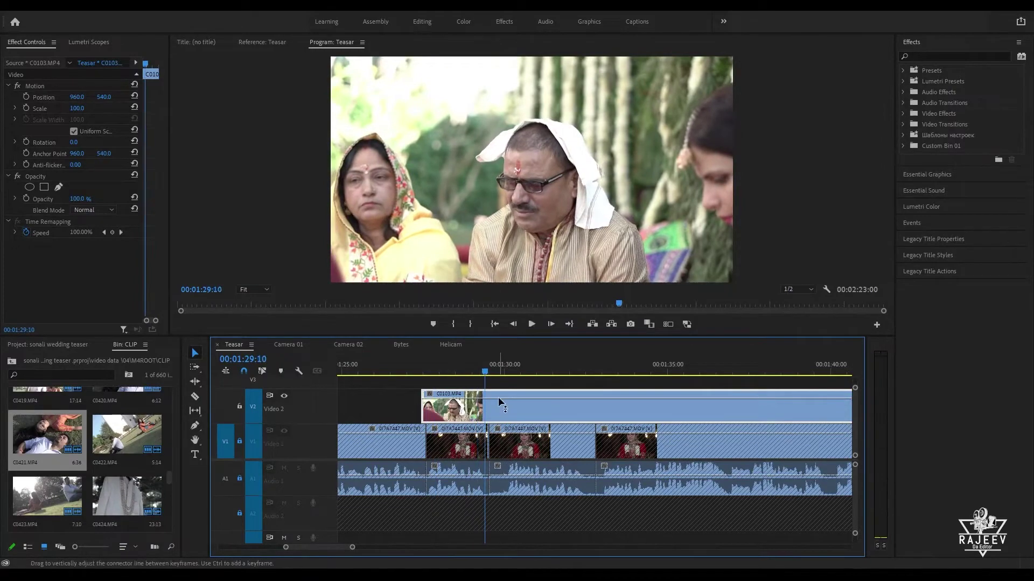
key("w")
key("space")
Step: Find C0106.MP4 in the Camera 02 sequence and copy it onto Video 2 of Teasar directly after C0103.MP4
left_click(353, 343)
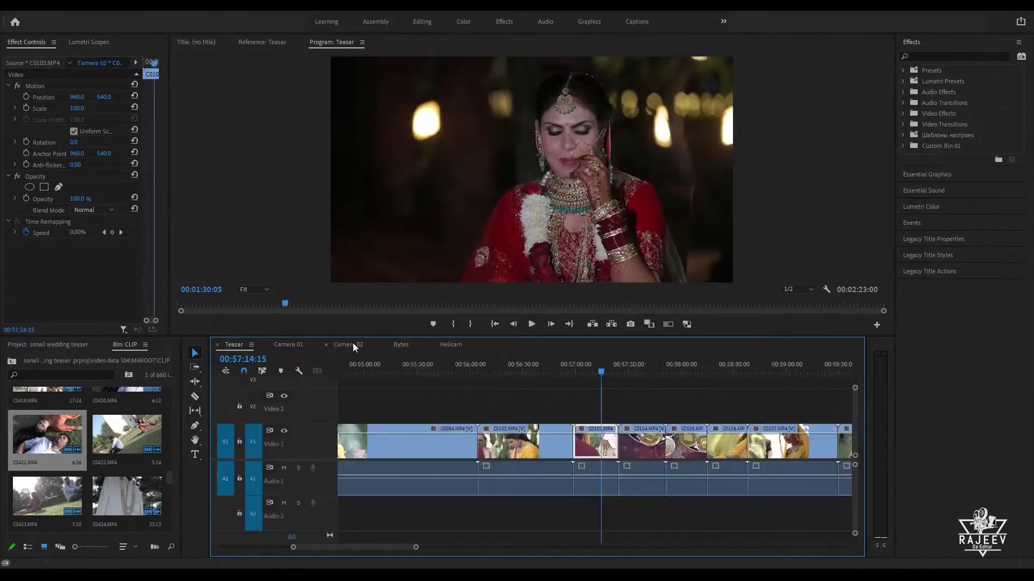
left_click_drag(625, 373, 791, 377)
key("space")
scroll(720, 374, "down", 3)
left_click(233, 344)
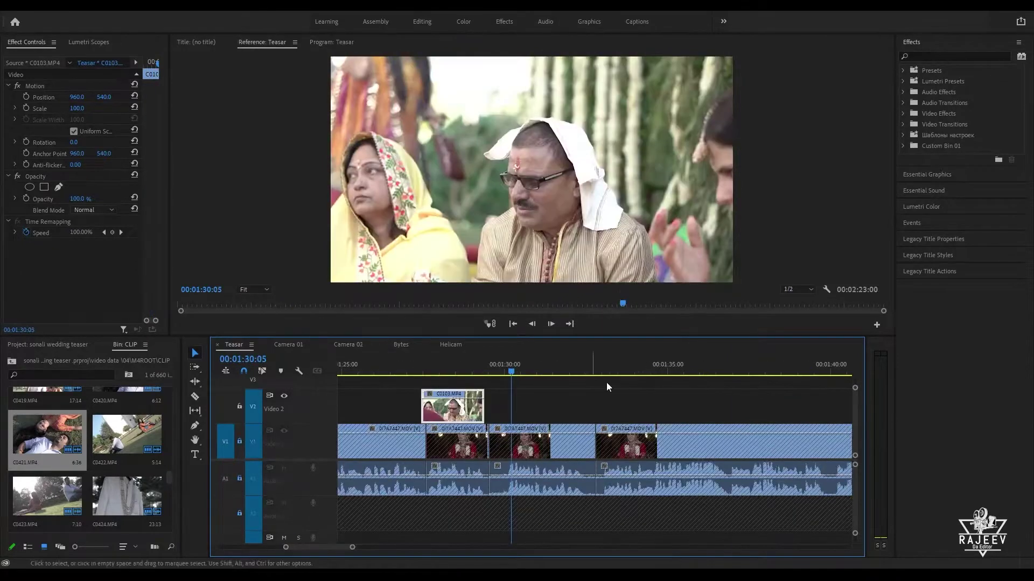
left_click(607, 385)
key("Up")
key("Up")
key("Up")
key("Up")
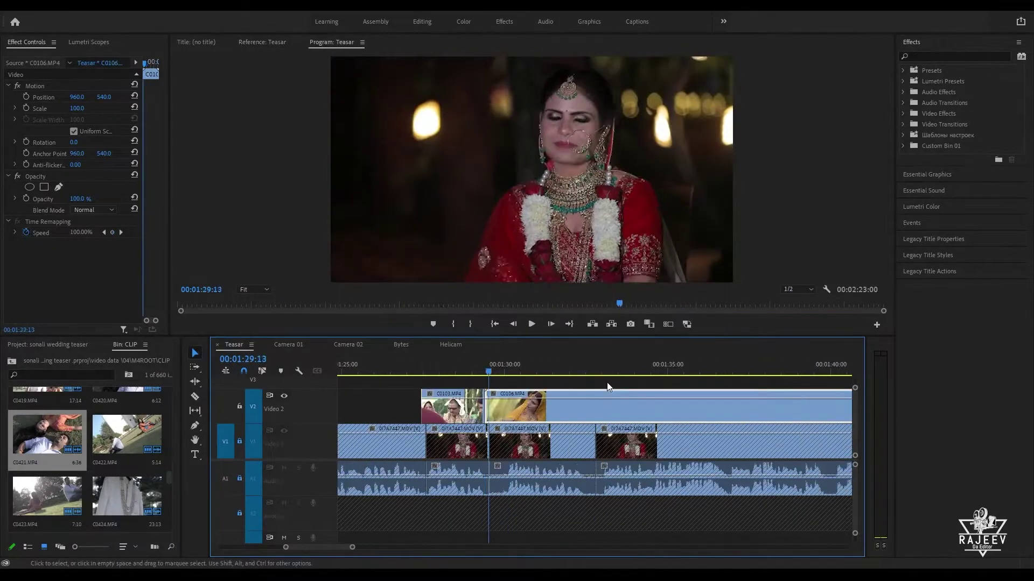
Step: Preview C0106.MP4 on Video 2, replaying its beginning and scrubbing through it to 00:01:46:24
key("space")
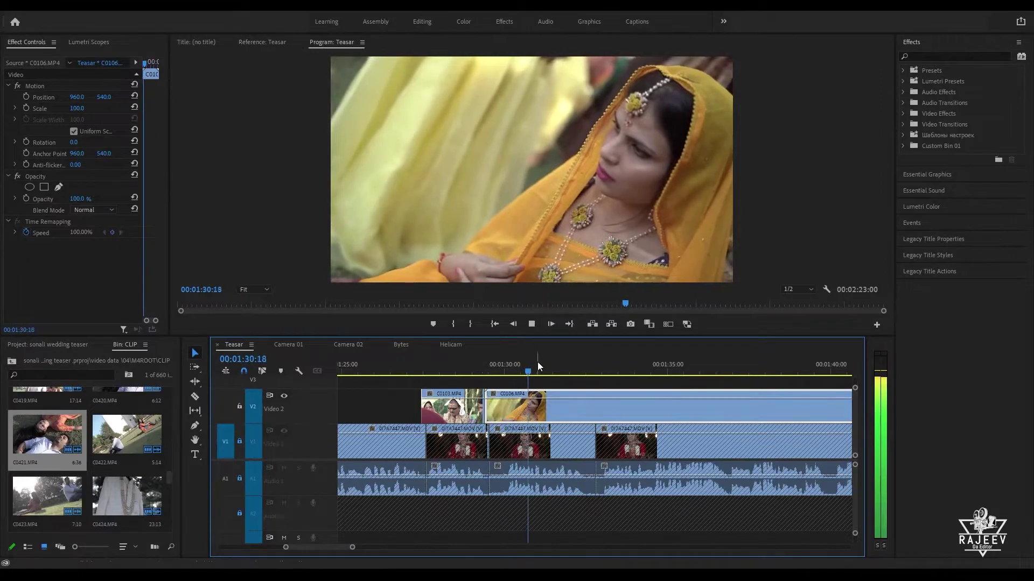
key("Up")
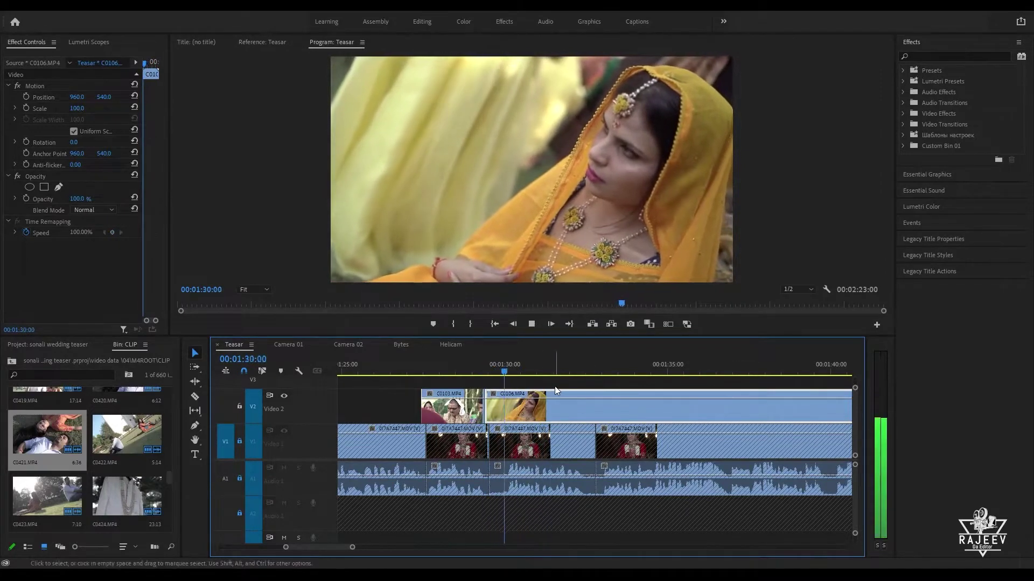
key("space")
key("Up")
key("space")
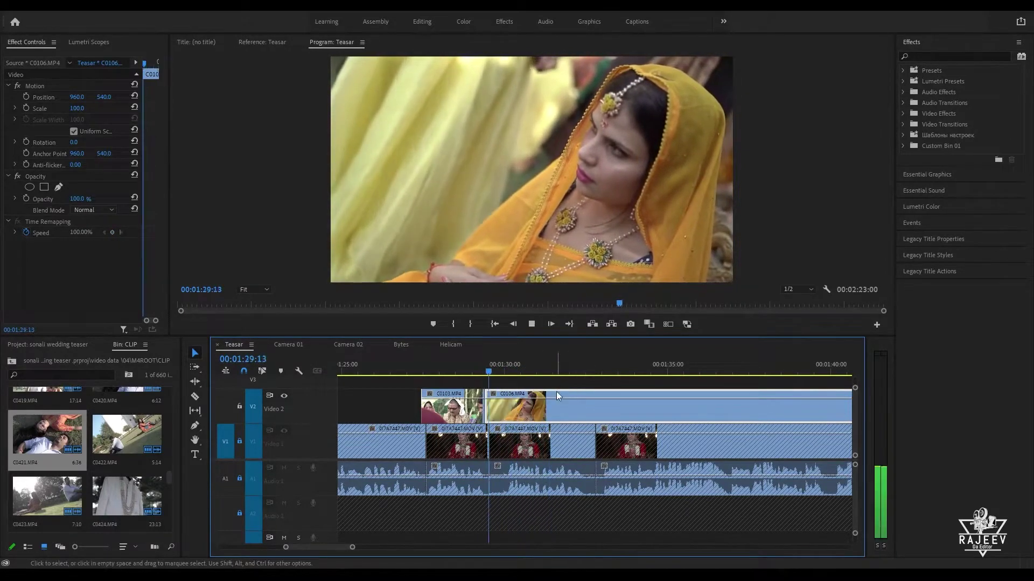
left_click_drag(560, 377, 860, 395)
key("space")
left_click_drag(389, 371, 569, 372)
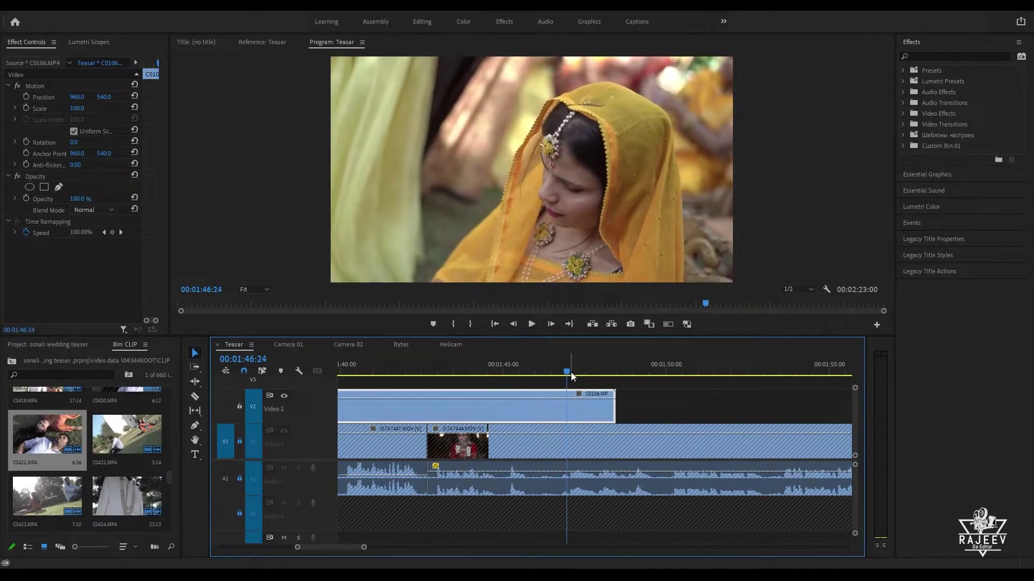
Step: Replay C0106.MP4 from near its start, ripple-trim its end to 00:01:31:13 and play on to 00:01:32:07
key("Up")
key("Up")
key("Up")
key("Up")
key("space")
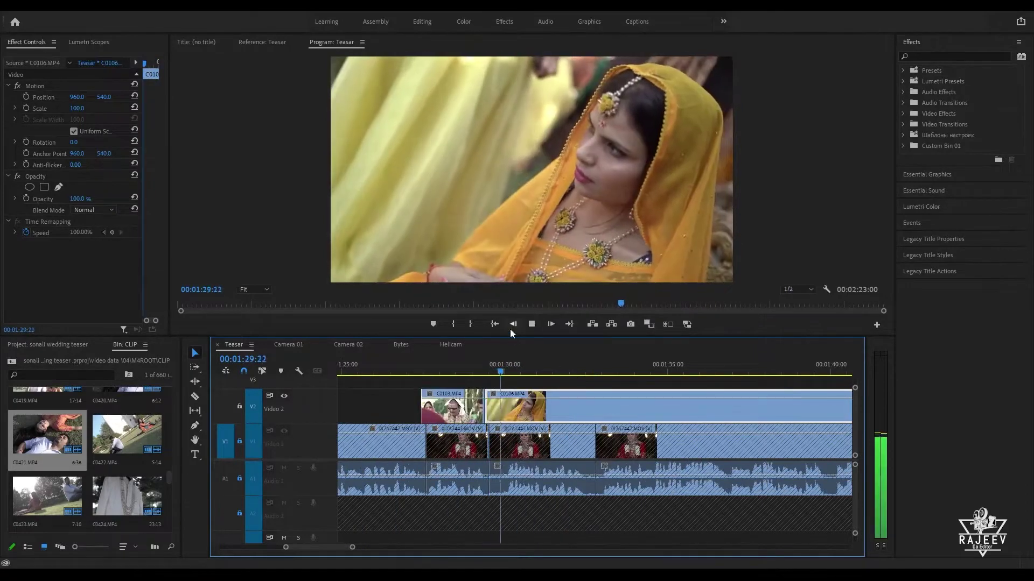
key("space")
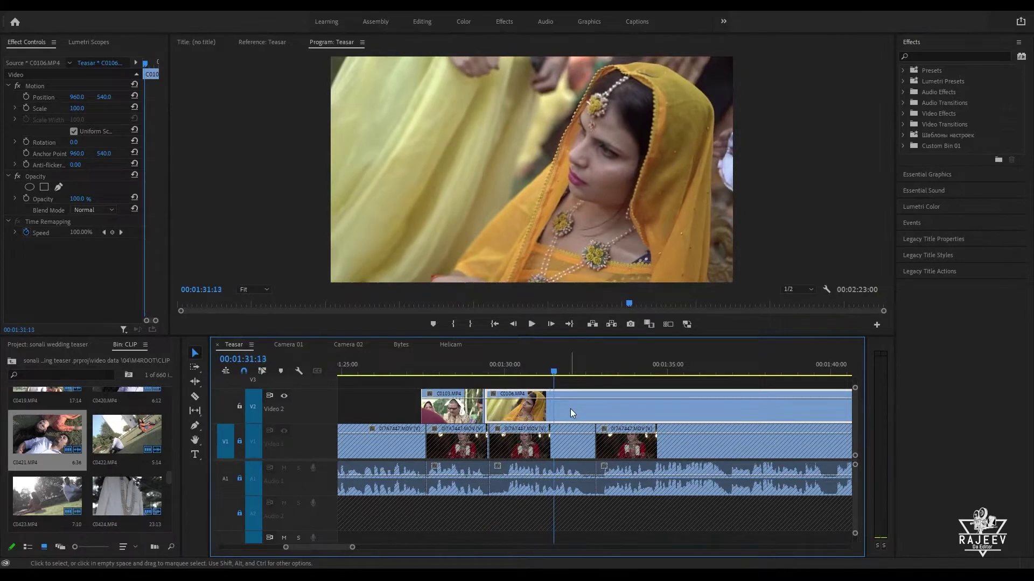
key("w")
key("space")
scroll(596, 405, "down", 2)
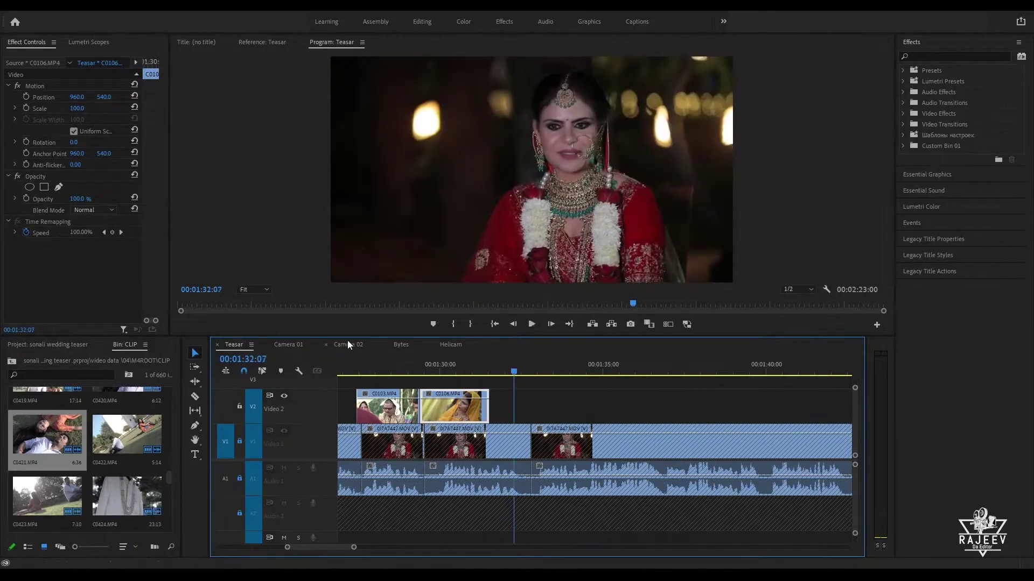
Step: Find C0118.MP4 in the Camera 02 sequence and copy it onto Video 2 of Teasar right after C0106.MP4, at 00:01:31:13
left_click(347, 344)
left_click(409, 372)
mouse_move(411, 372)
left_mouse_down()
mouse_move(836, 418)
mouse_move(506, 412)
mouse_move(412, 373)
left_mouse_up()
key("space")
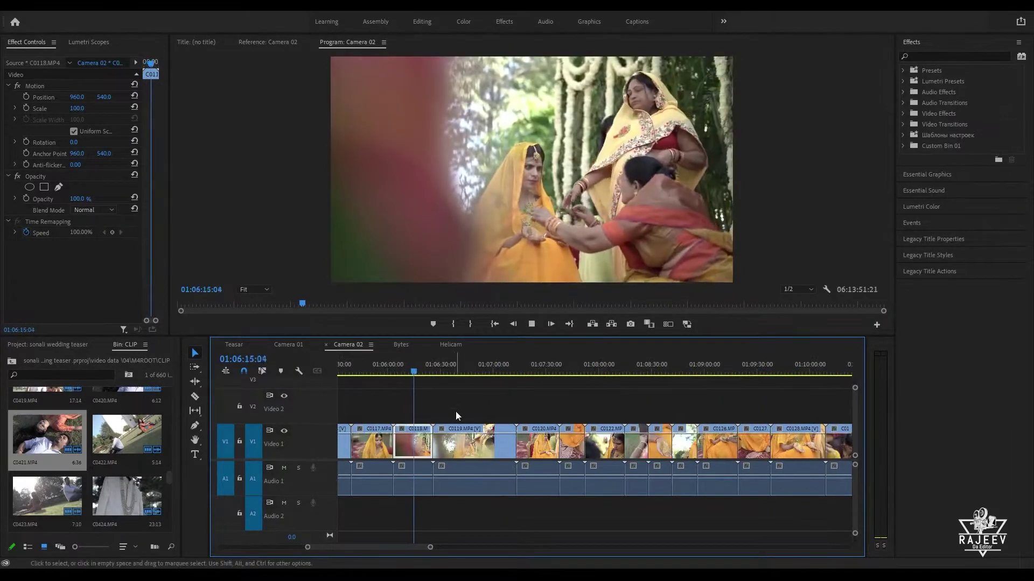
key("space")
left_click(234, 345)
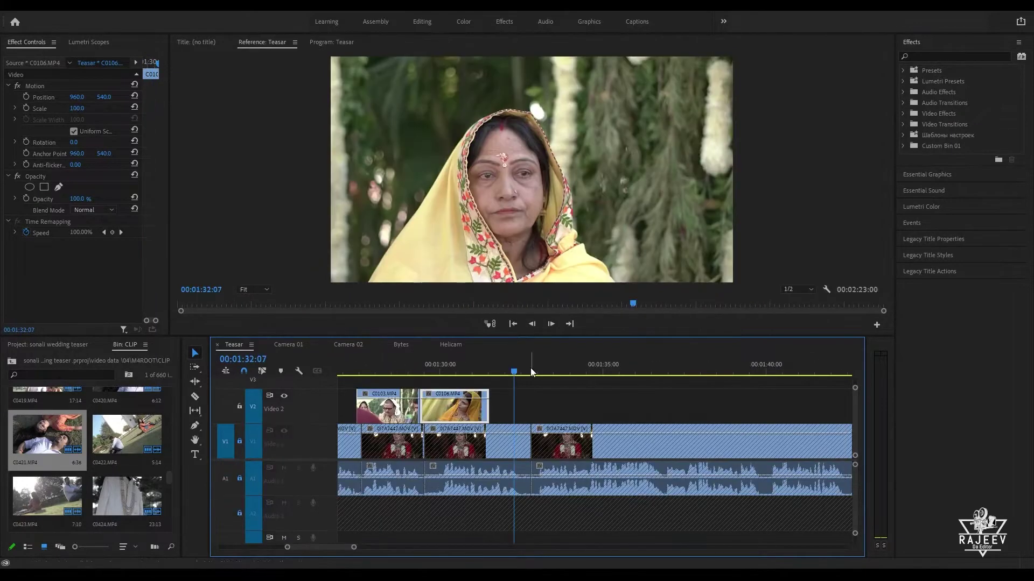
key("Up")
key("ctrl+v")
key("Up")
Step: Preview C0118.MP4 on Video 2, replaying its beginning and scrubbing through it to 00:01:42:00
key("space")
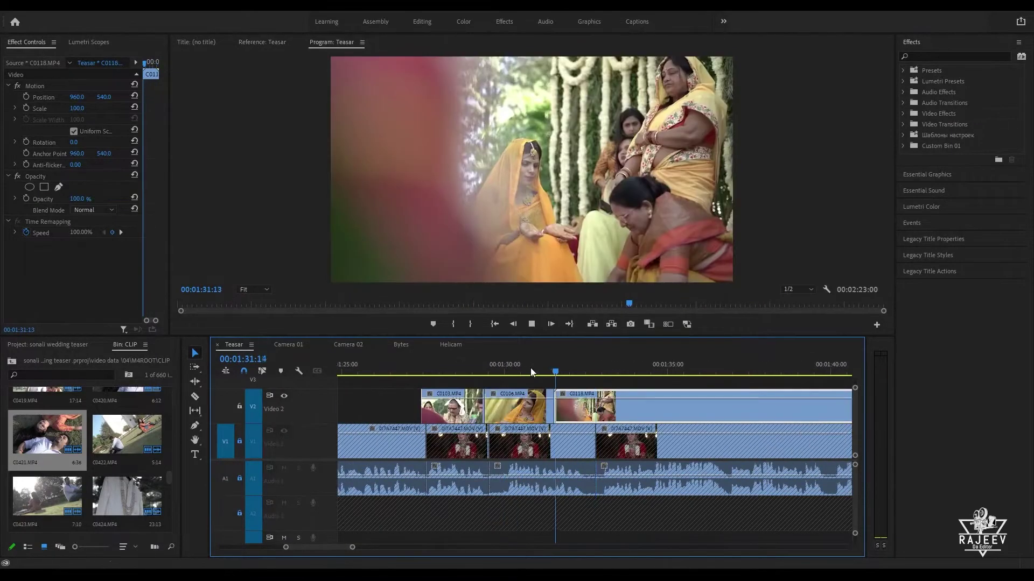
key("space")
left_click_drag(597, 364, 849, 392)
key("Up")
key("space")
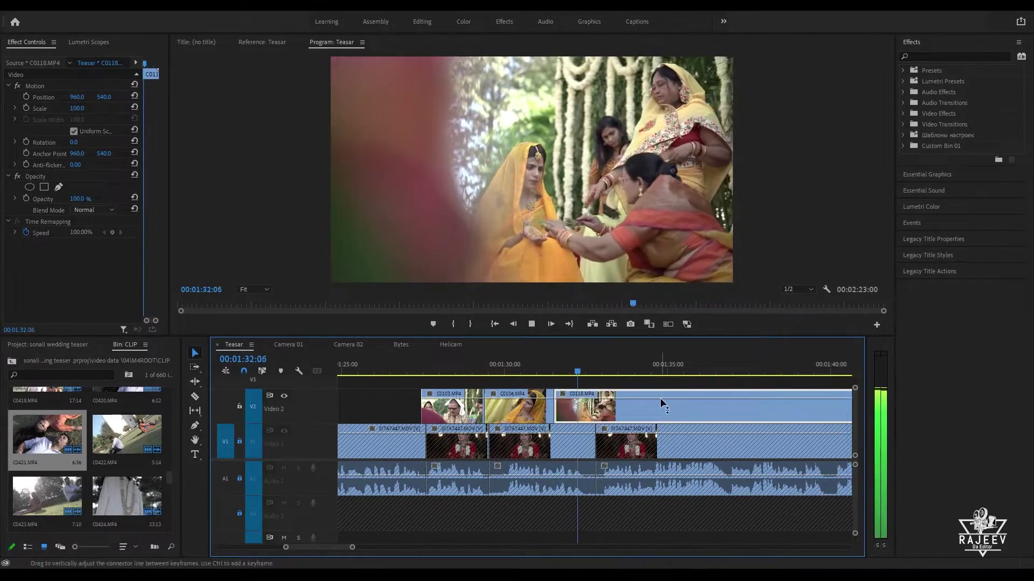
key("space")
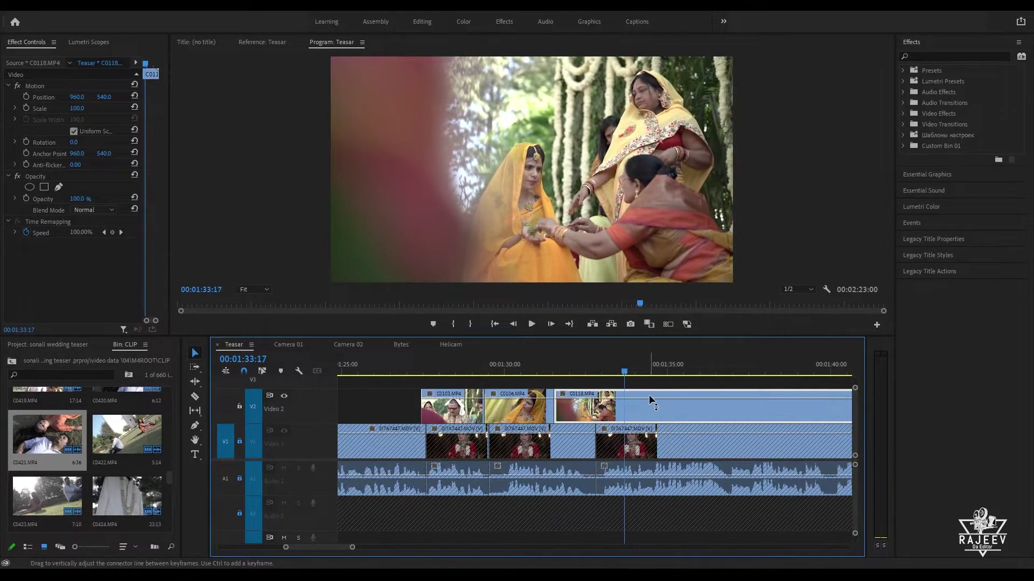
key("space")
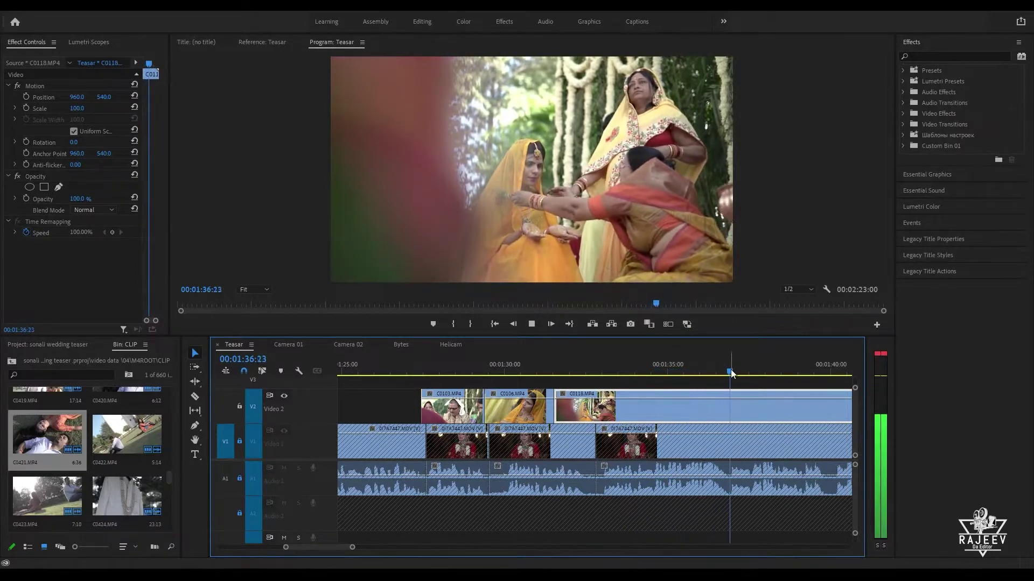
left_click_drag(745, 370, 899, 387)
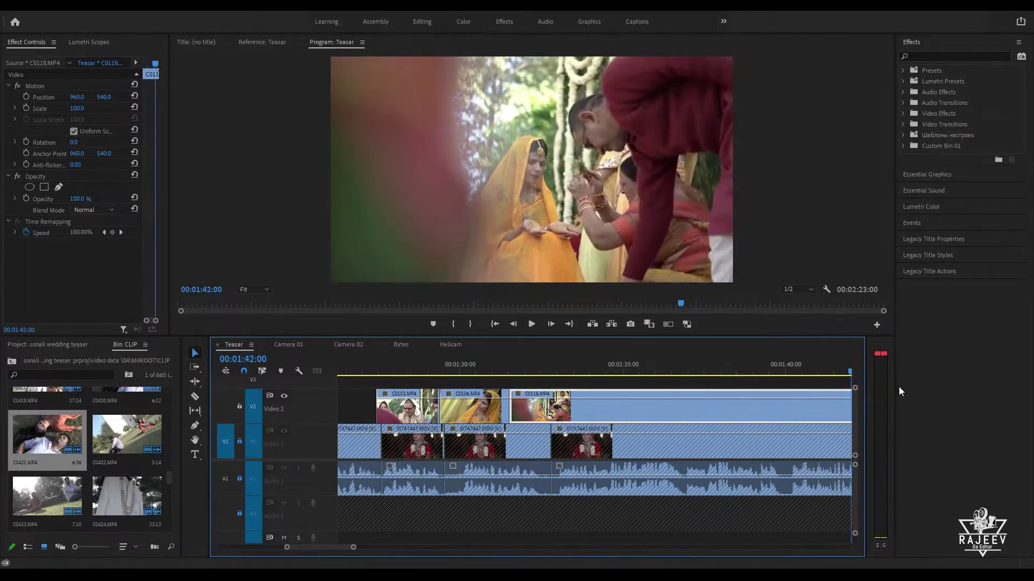
Step: Replay C0118.MP4 from its start and ripple-trim its end to about 00:01:34:14
key("Up")
key("space")
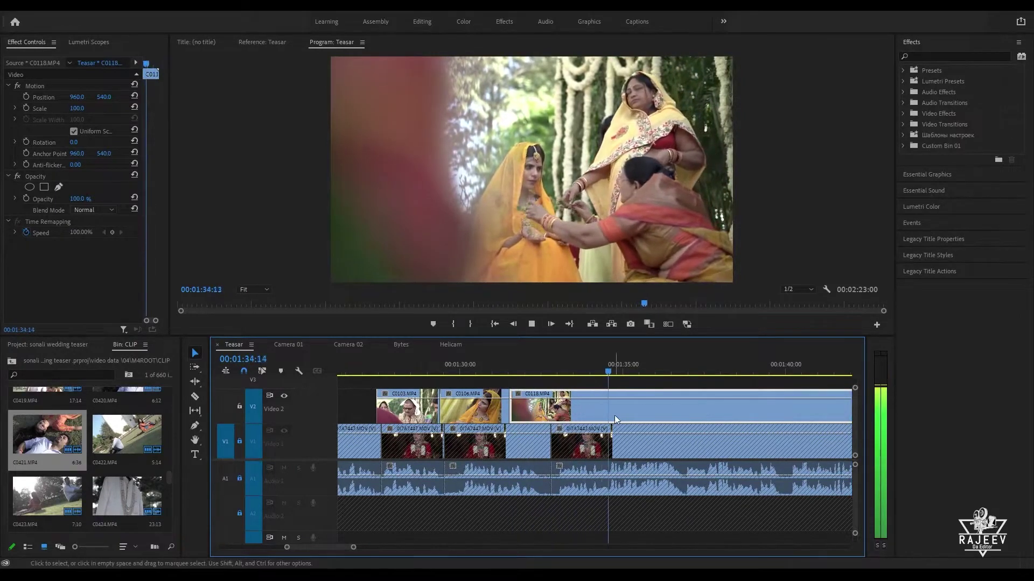
key("w")
Step: Play the bride's interview on past the end of C0118.MP4 and stop at 00:01:46:01
scroll(664, 393, "down", 4)
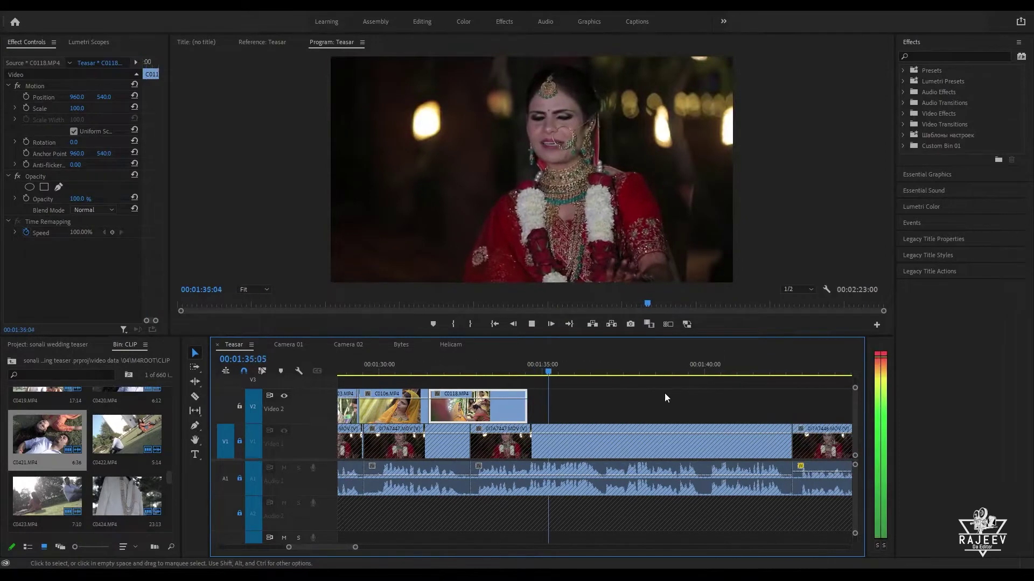
scroll(636, 389, "down", 2)
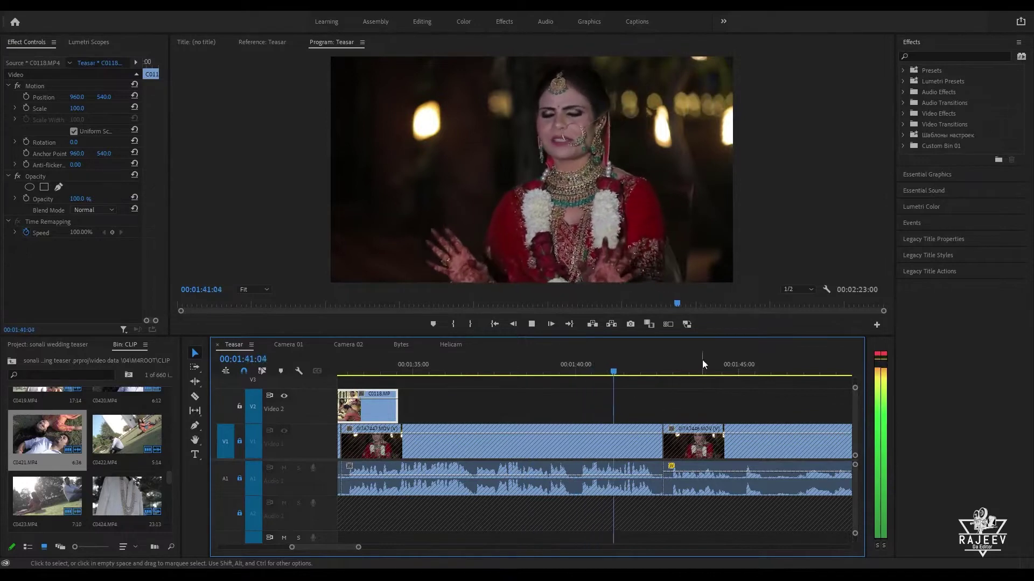
scroll(605, 412, "down", 2)
key("space")
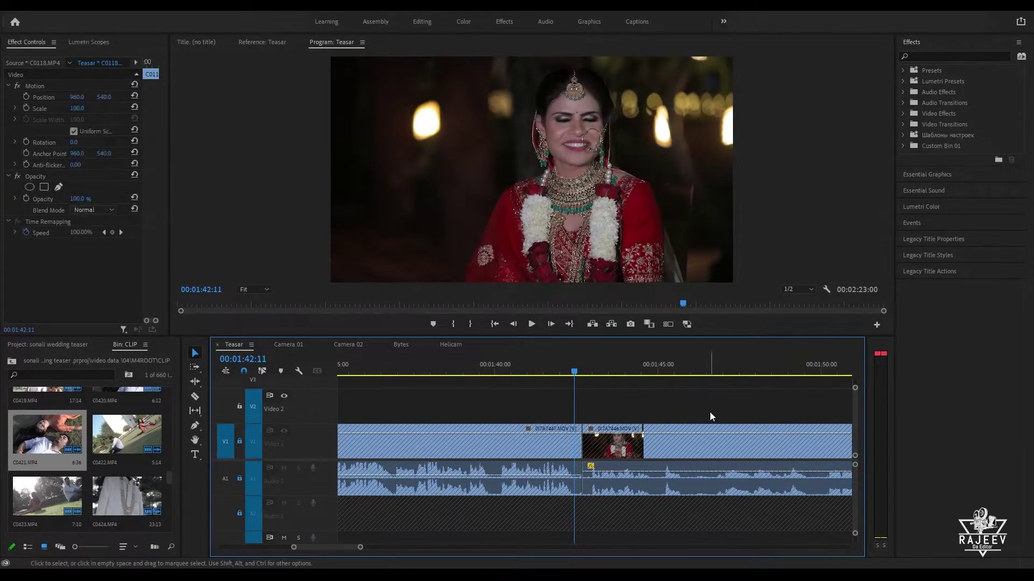
key("space")
scroll(708, 415, "down", 2)
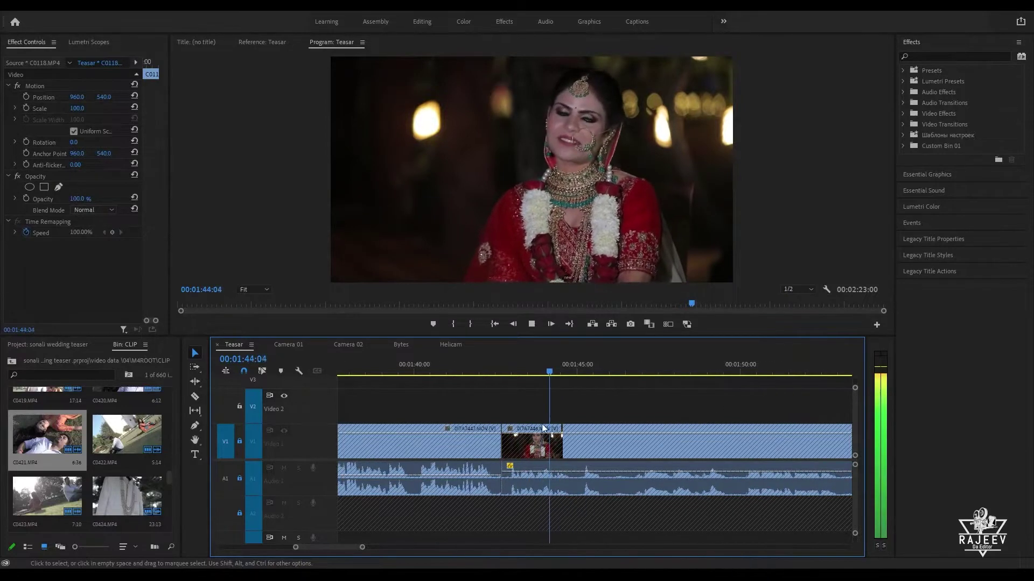
key("space")
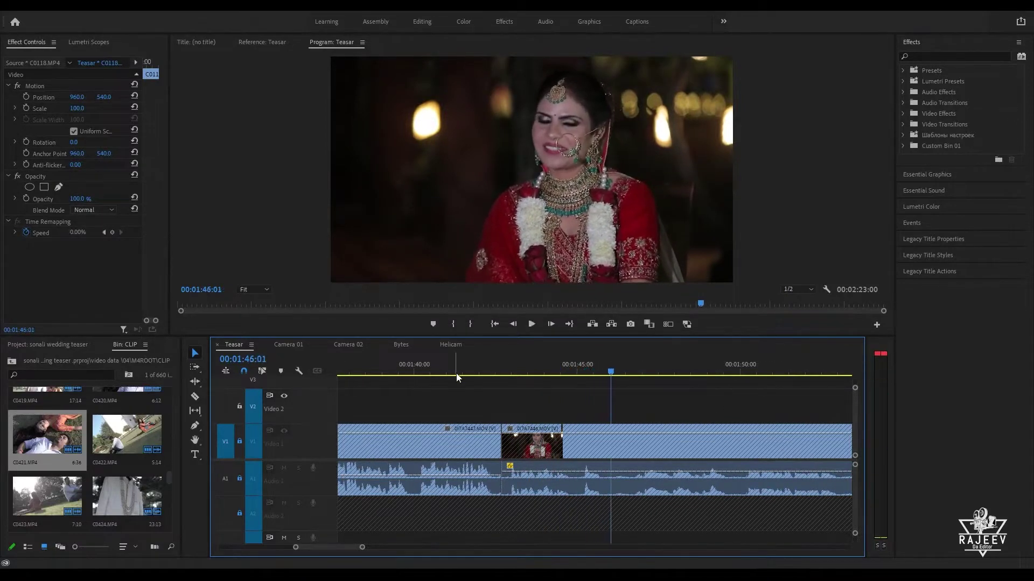
Step: Find C0076.MP4 in the Camera 02 sequence and copy it onto Video 2 of Teasar at 00:01:42:09
left_click_drag(468, 369, 490, 372)
left_click(345, 345)
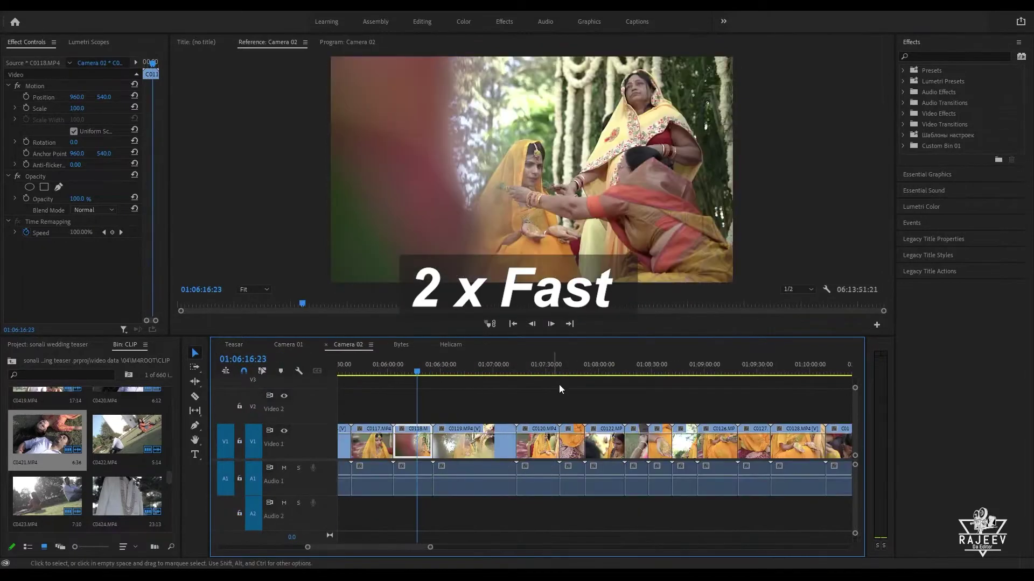
left_click_drag(392, 547, 339, 546)
scroll(339, 549, "down", 1)
left_click_drag(490, 370, 837, 420)
key("space")
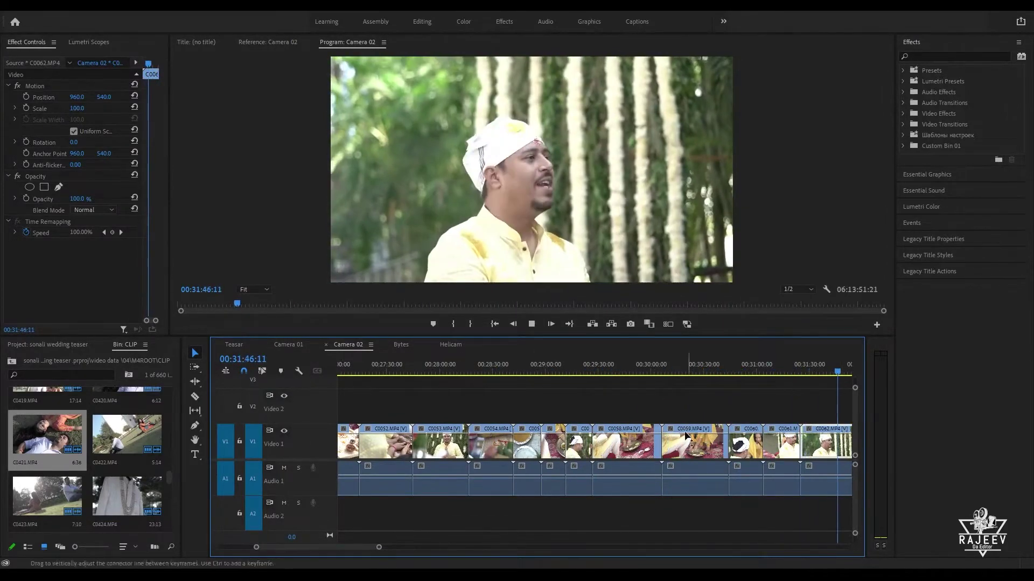
left_click_drag(387, 372, 796, 441)
key("space")
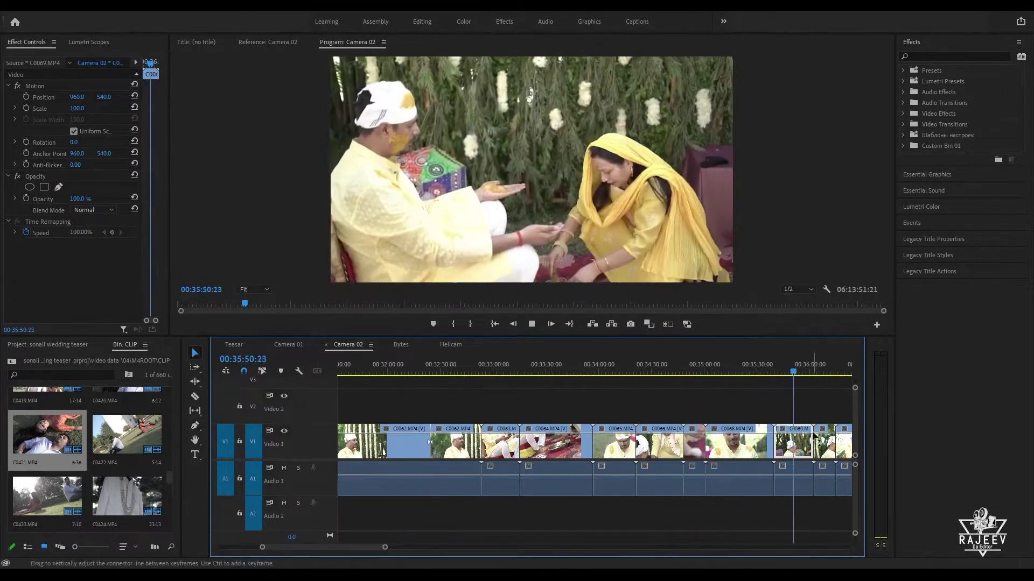
key("=")
left_click_drag(612, 369, 690, 378)
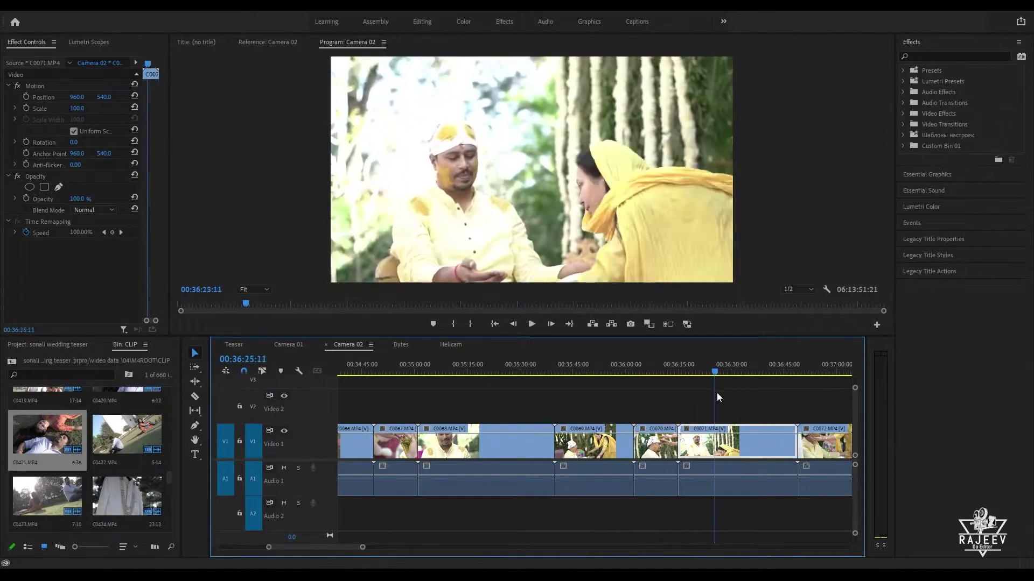
left_click_drag(763, 373, 490, 371)
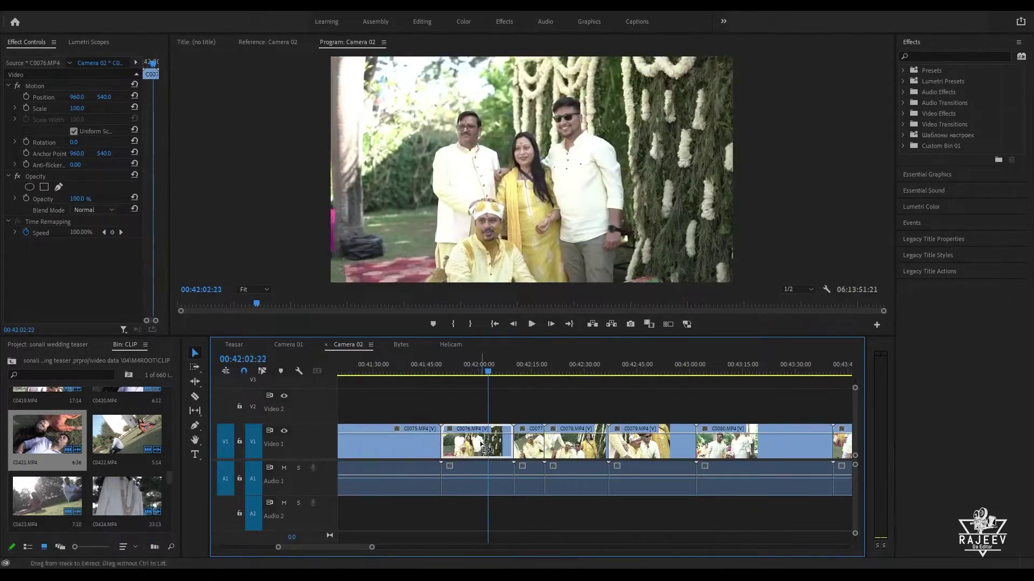
left_click(234, 344)
key("ctrl+v")
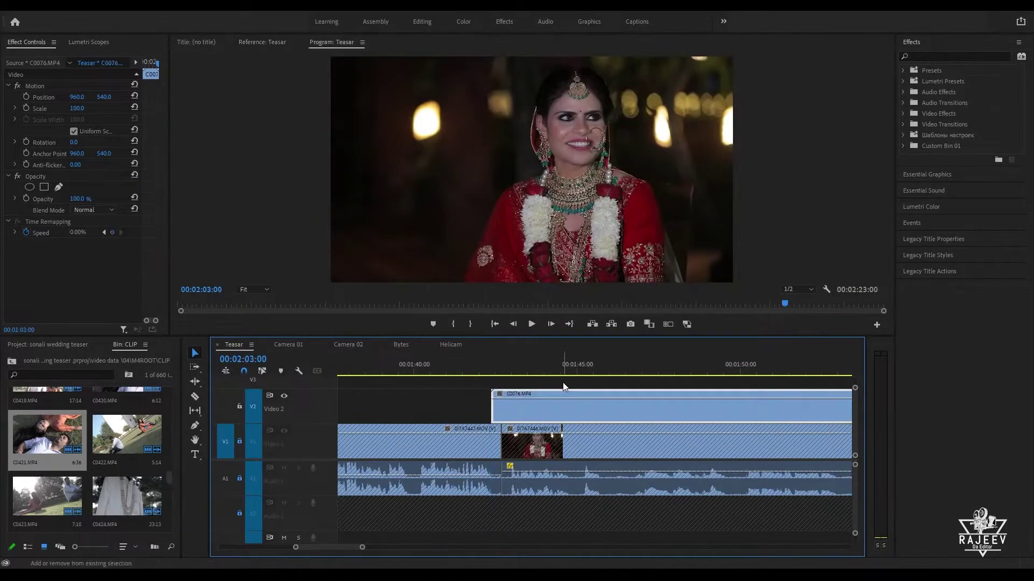
Step: Preview C0076.MP4 on Video 2, ripple-trim its beginning up to 00:01:46:20, and replay it to 00:01:44:22
key("Up")
key("Up")
key("space")
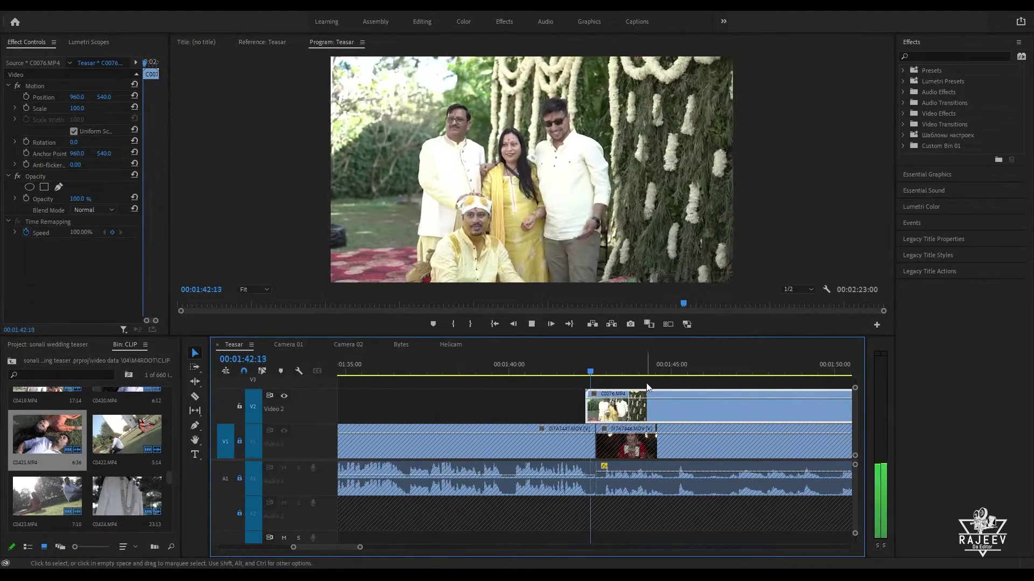
left_click_drag(626, 373, 653, 374)
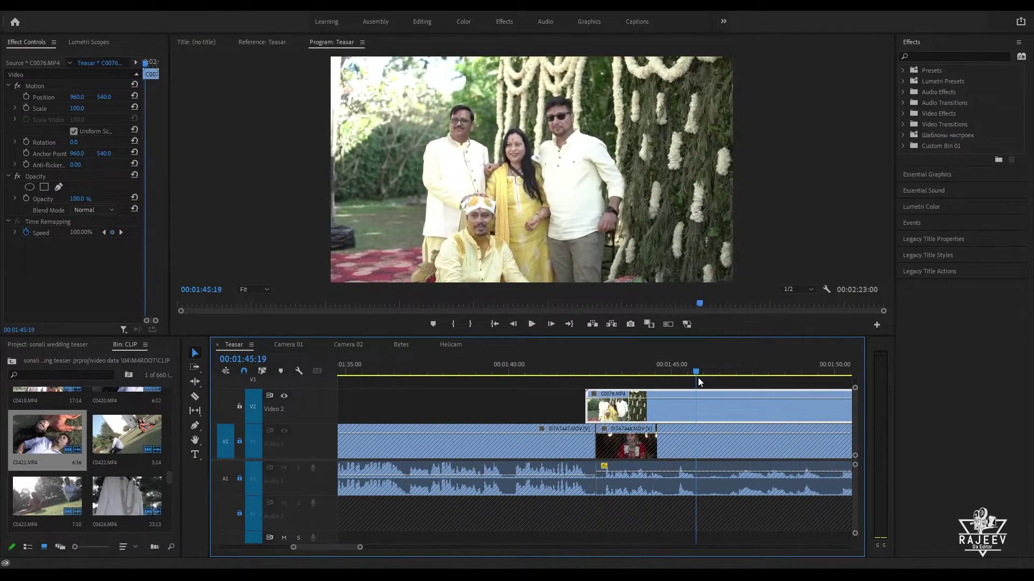
key("space")
key("space")
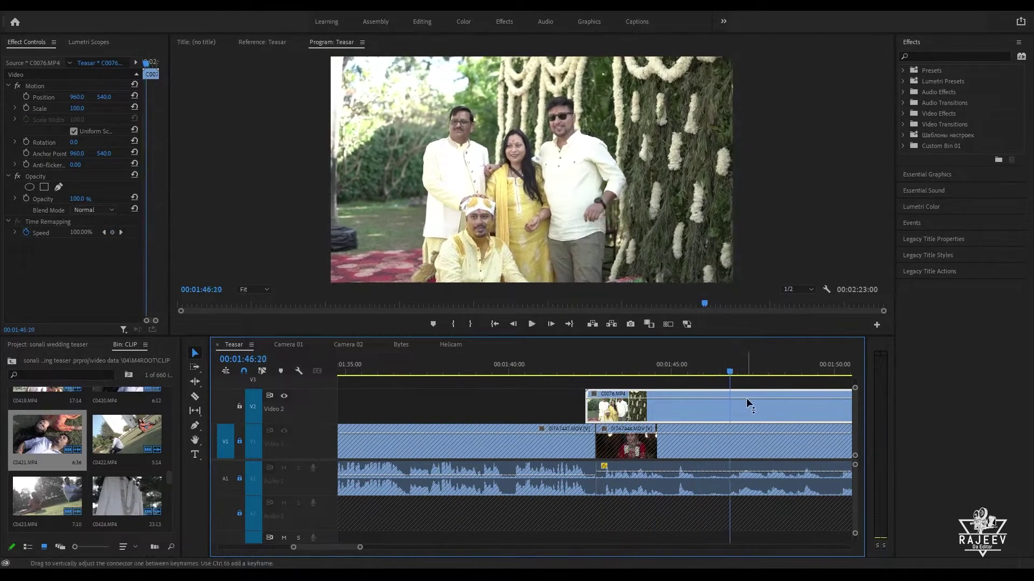
key("Up")
key("space")
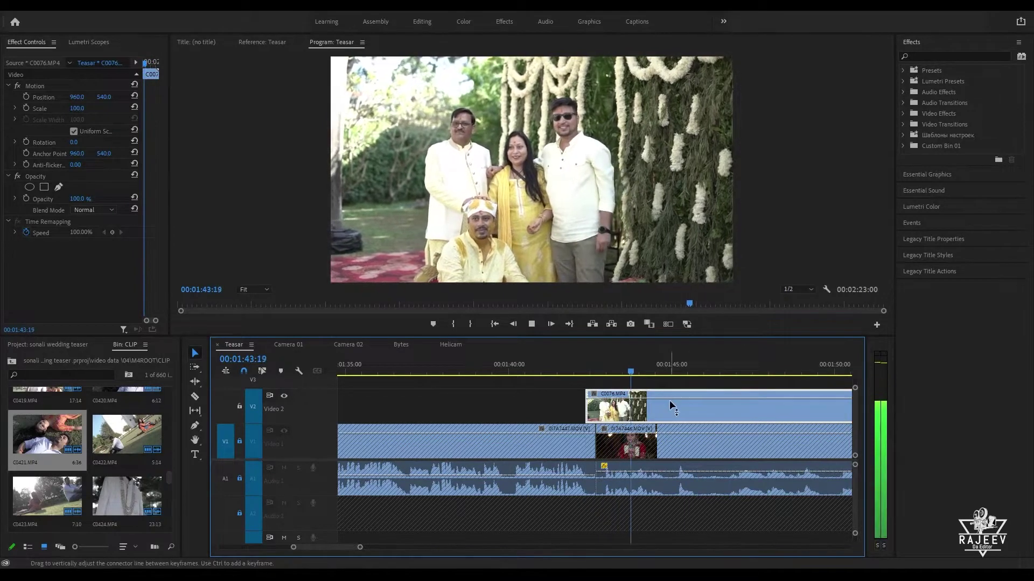
key("space")
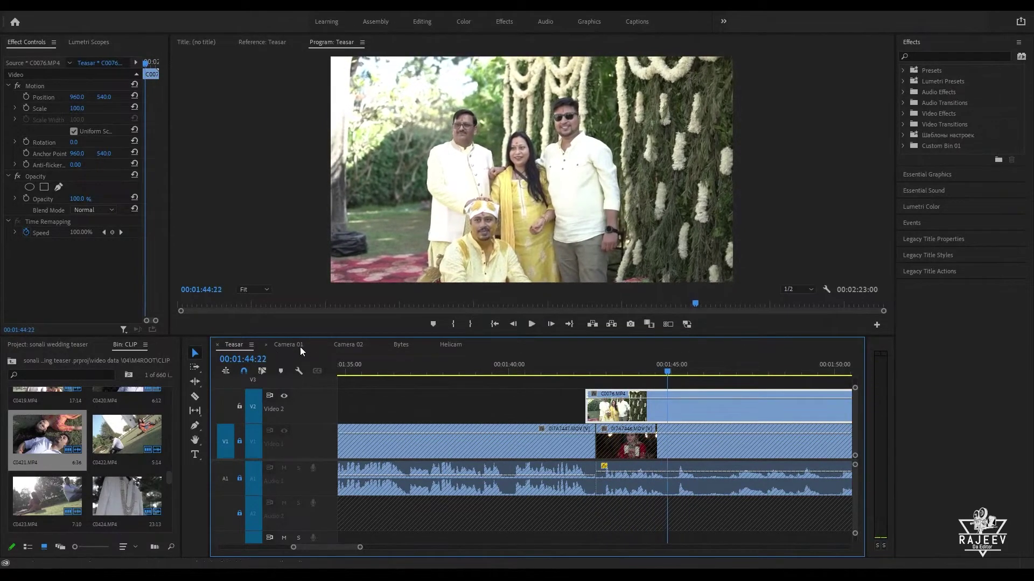
Step: Find C0101.MP4 in the Camera 02 sequence and insert it on Video 2 of Teasar before C0076.MP4, at 00:01:42:09
left_click(343, 344)
left_click_drag(558, 368, 857, 406)
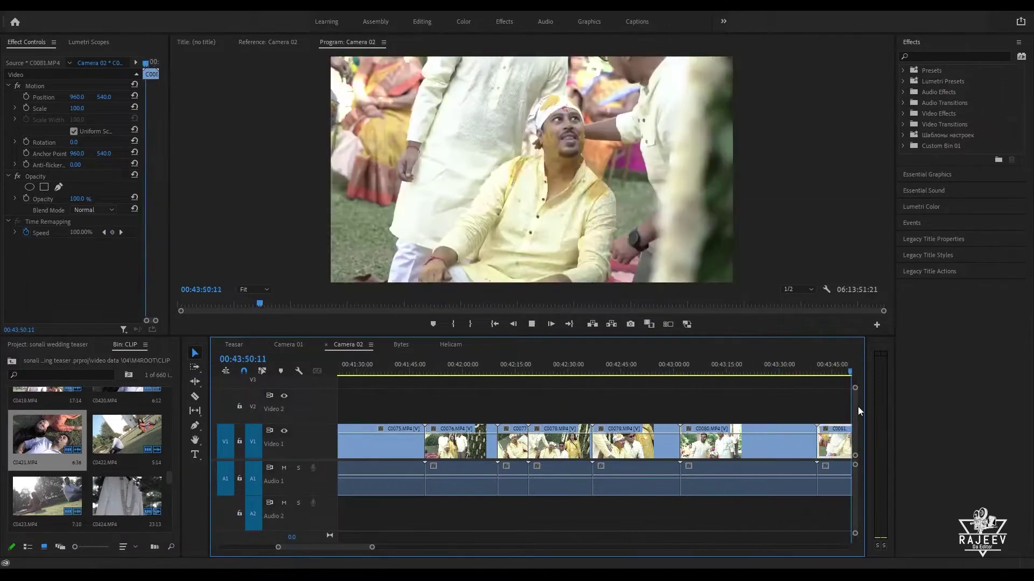
key("space")
left_click_drag(459, 378, 504, 364)
key("space")
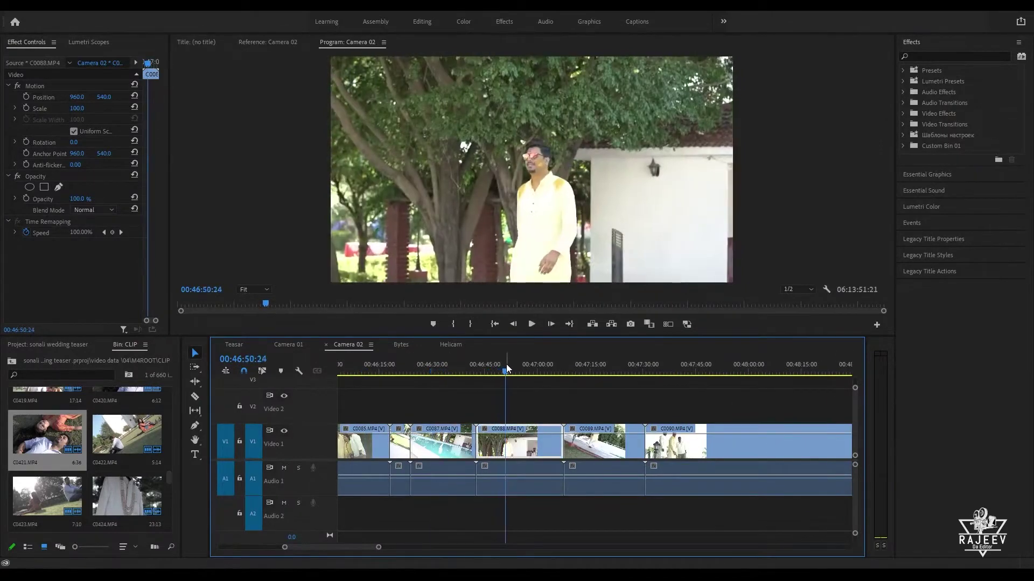
left_click_drag(596, 365, 476, 385)
left_click(233, 344)
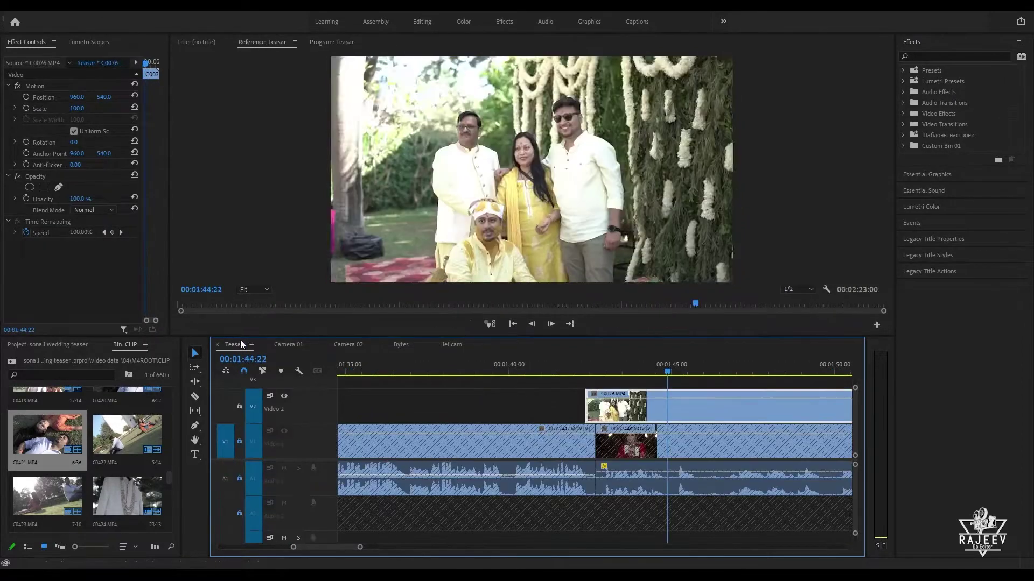
left_click(567, 365)
key("Down")
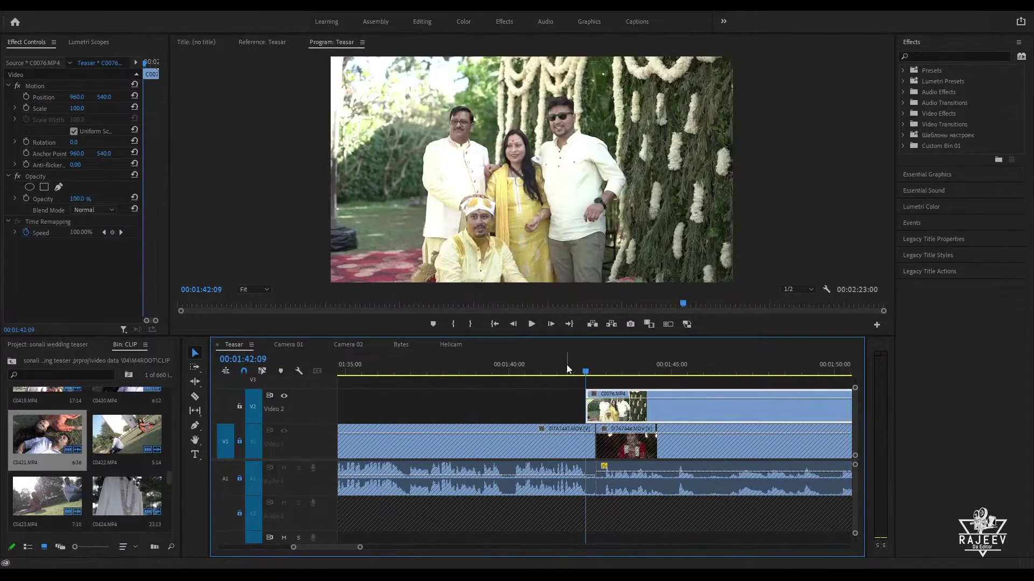
key("ctrl+shift+v")
Step: Preview C0101.MP4 from its start and ripple-trim its beginning up to 00:01:47:24
key("Up")
key("Up")
key("Up")
key("space")
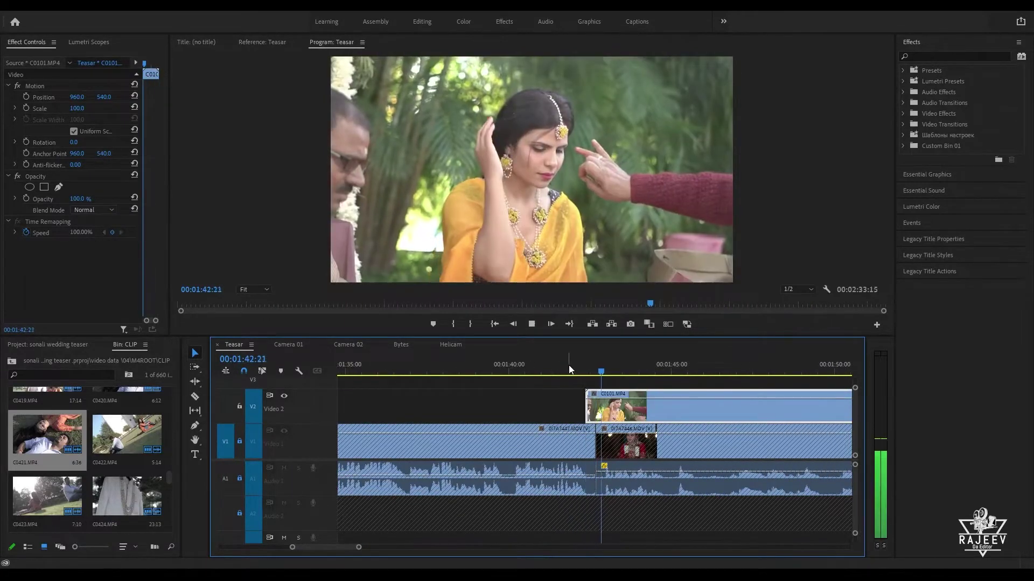
left_click_drag(617, 380, 765, 379)
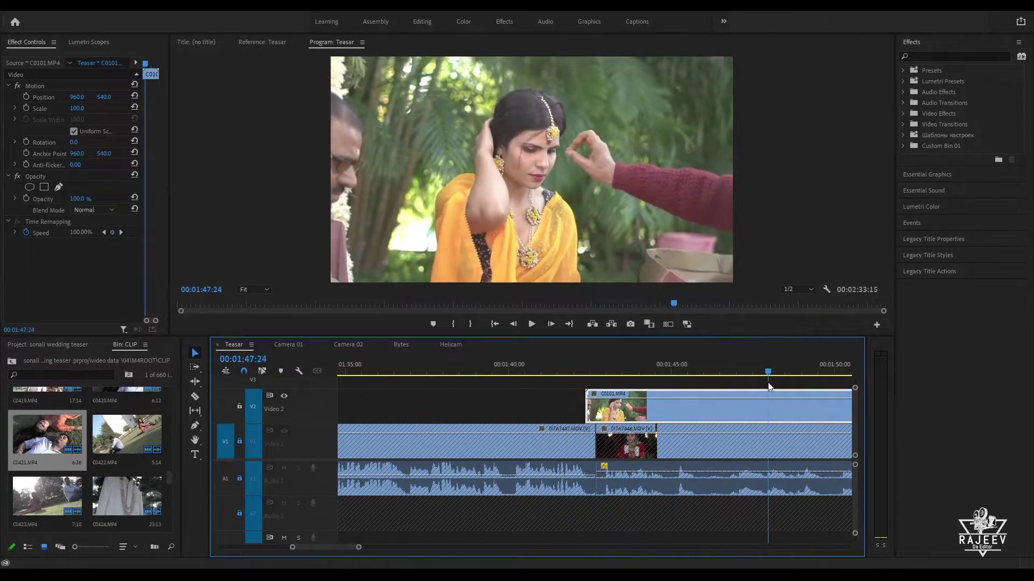
key("Up")
key("space")
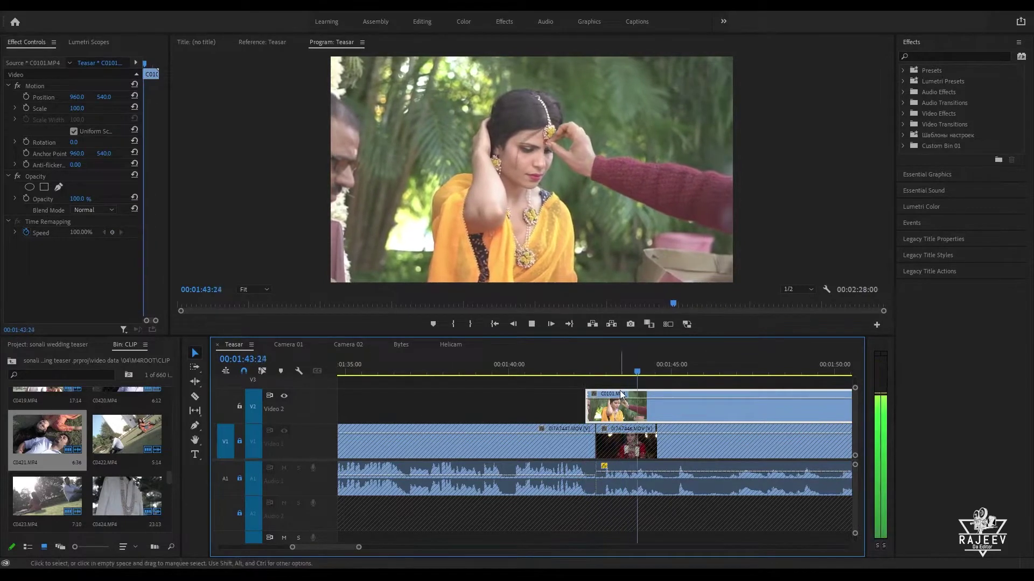
Step: Ripple-trim slightly more from the beginning of C0101.MP4, replay it, and ripple-trim its end to 00:01:45:01
key("Up")
key("space")
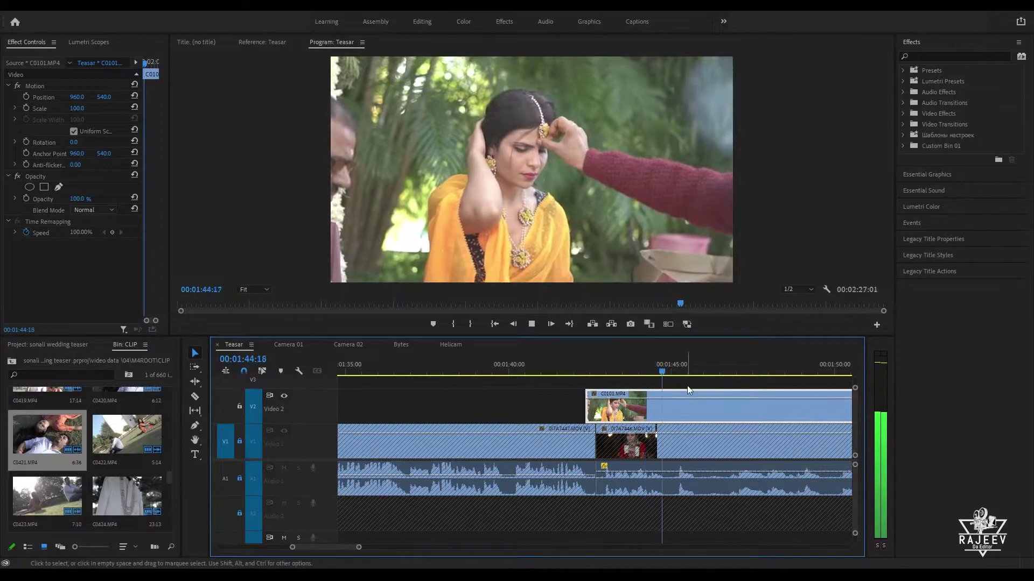
key("space")
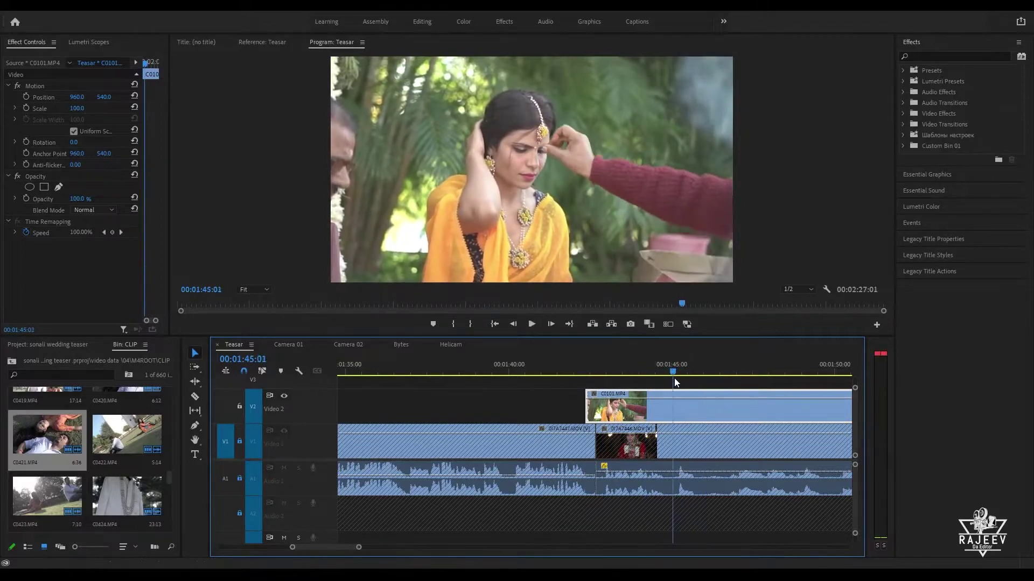
key("w")
Step: Play C0076.MP4 after C0101.MP4, ripple-trim its beginning up to 00:01:47:03, and ripple-trim its end to 00:01:46:21
key("space")
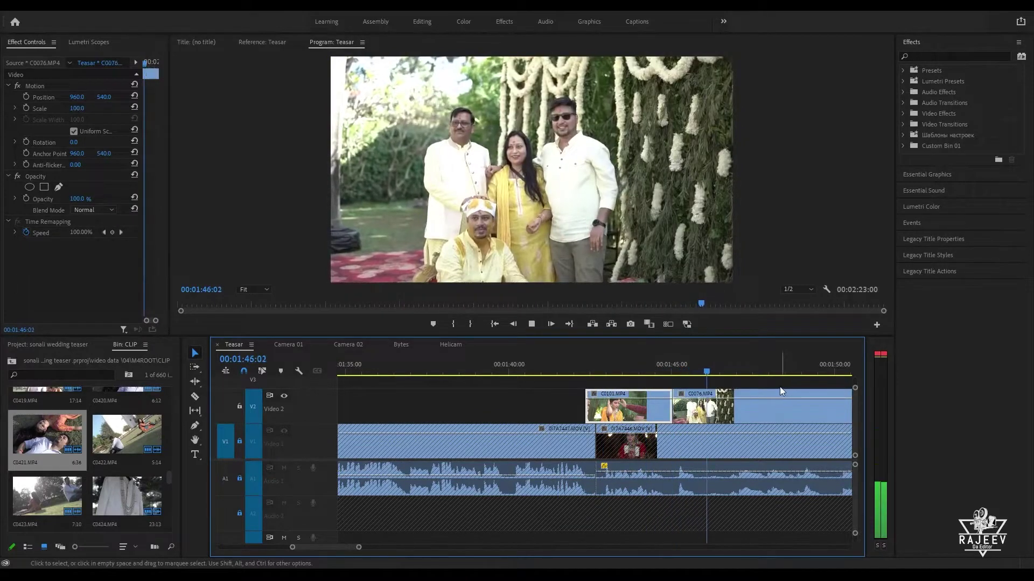
key("space")
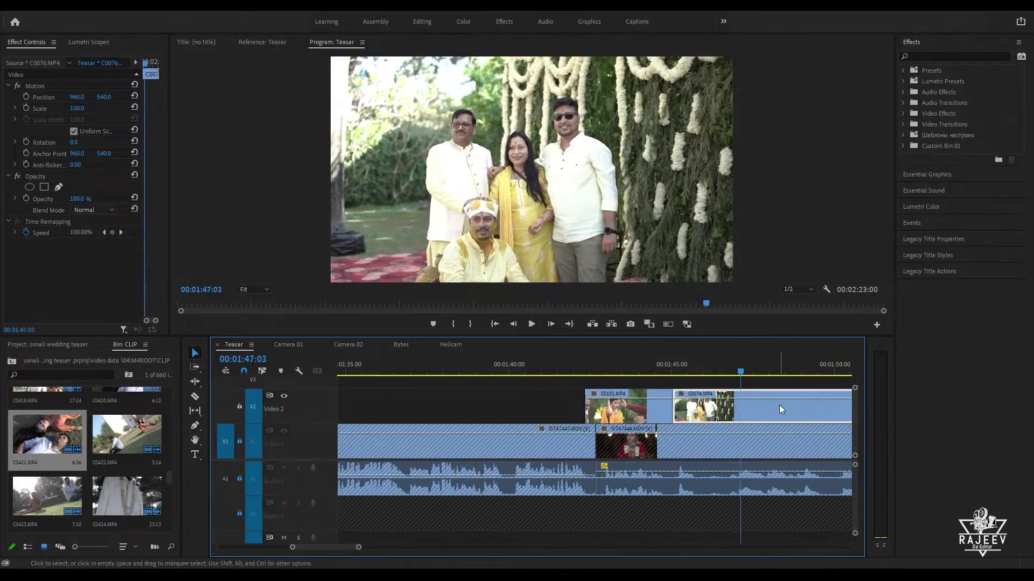
key("Up")
key("space")
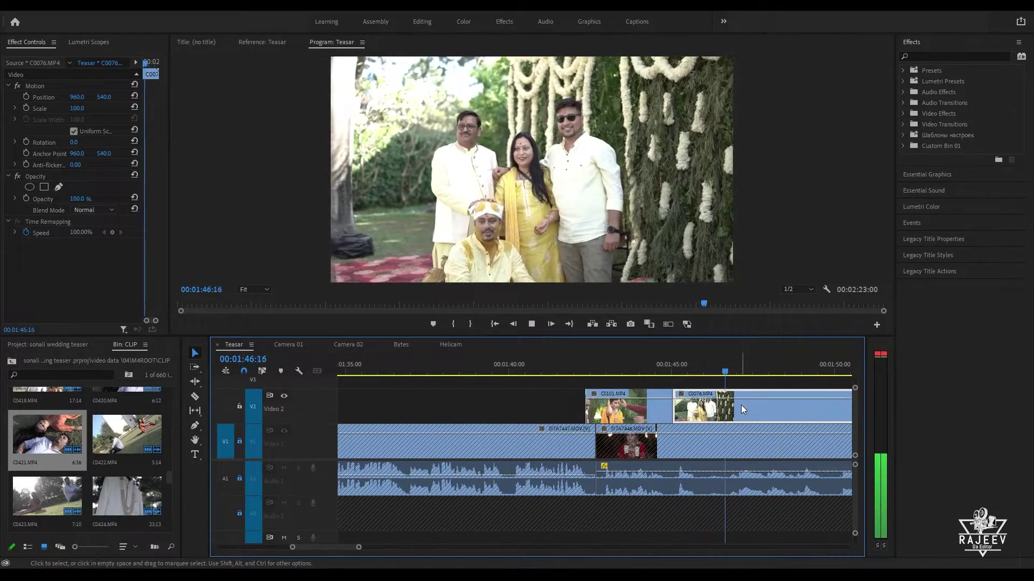
key("space")
left_click_drag(739, 372, 735, 373)
key("w")
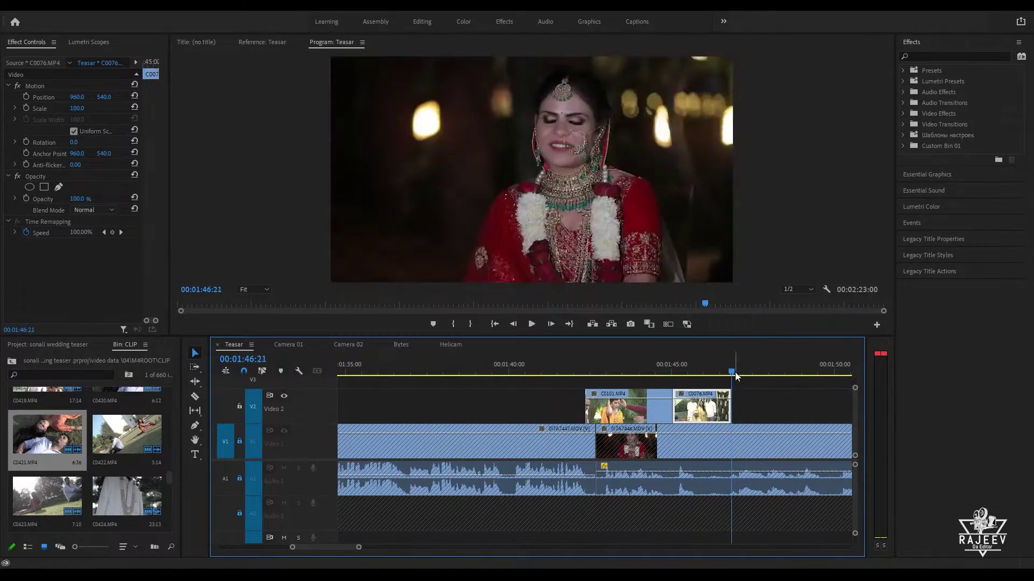
Step: Play the bride's interview on past C0076.MP4, replay the part before the next interview cut, and stop at 00:01:58:12
key("space")
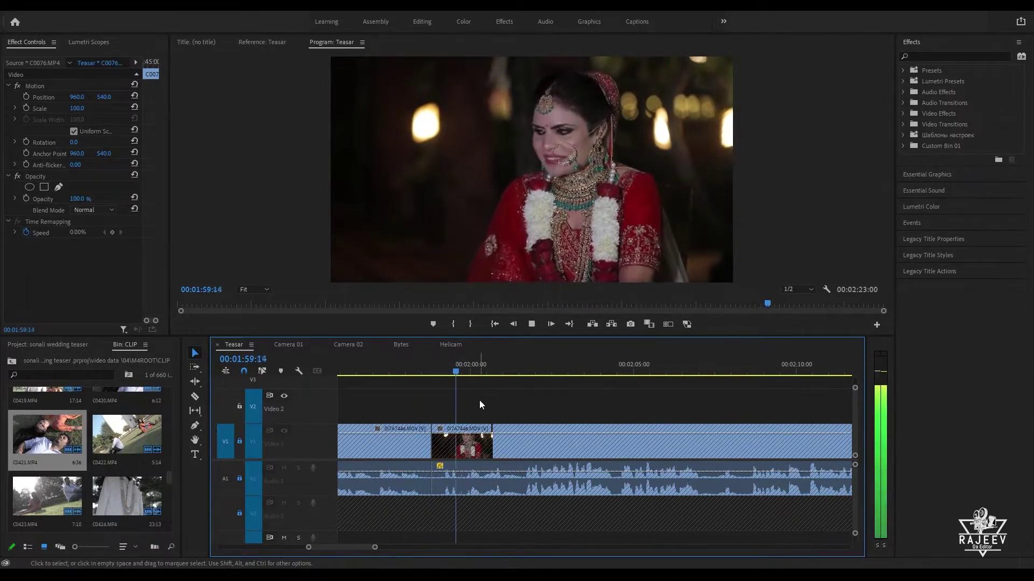
key("minus")
key("minus")
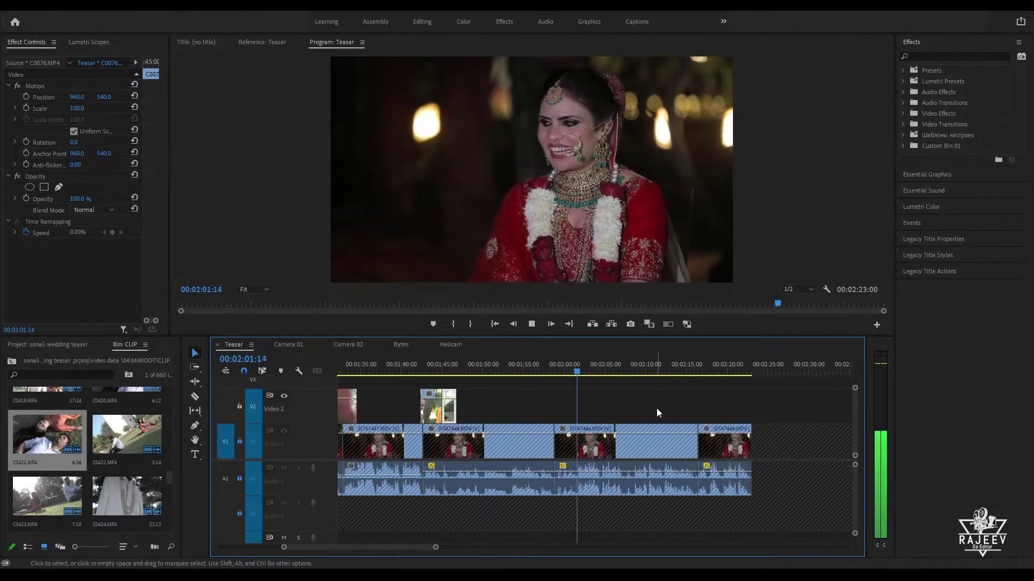
key("equal")
left_click(499, 362)
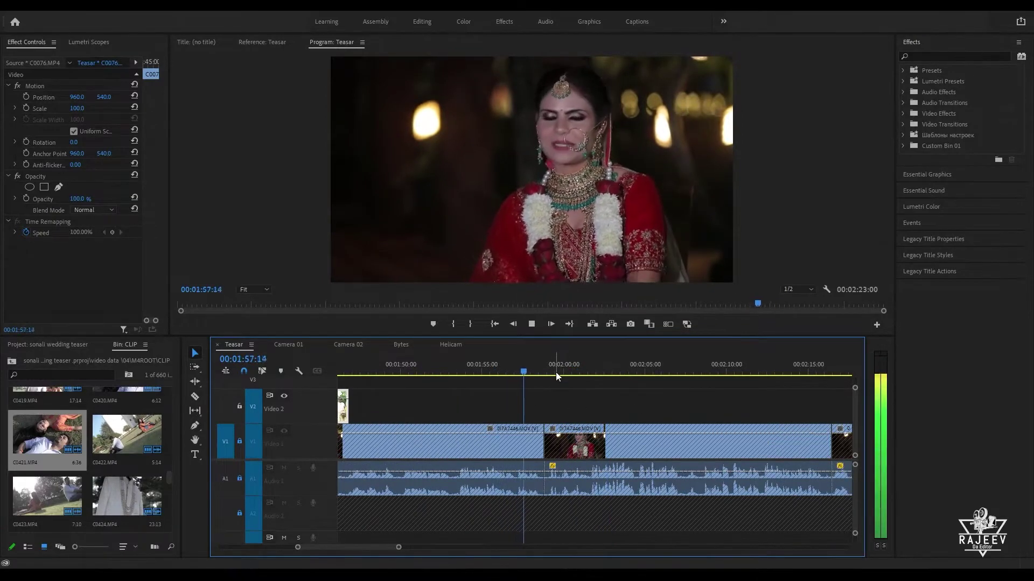
key("space")
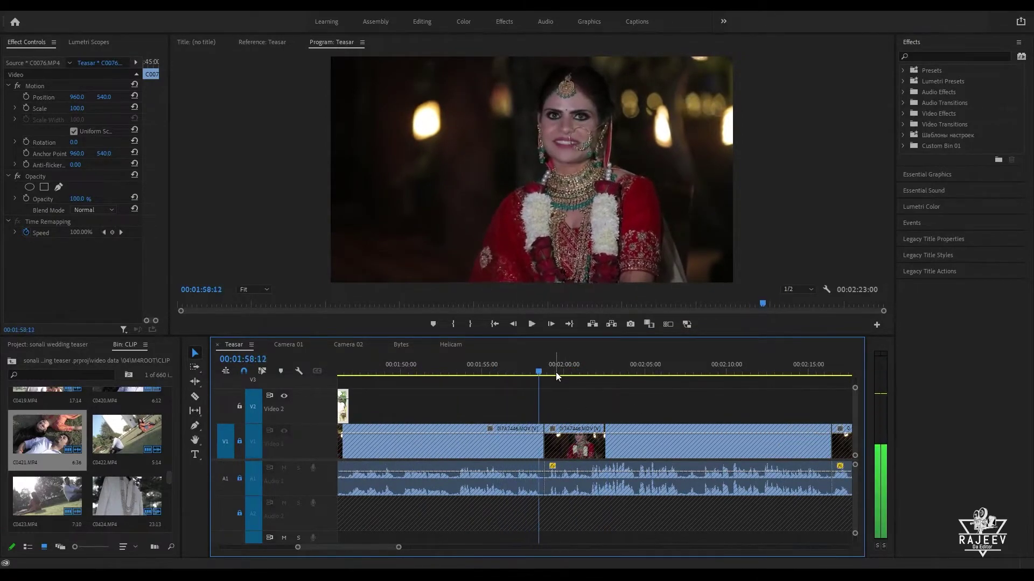
Step: Find C0196.MP4, the seated couple shot, in the Camera 02 sequence and copy it onto Video 2 of Teasar at 00:01:58:12
left_click(348, 344)
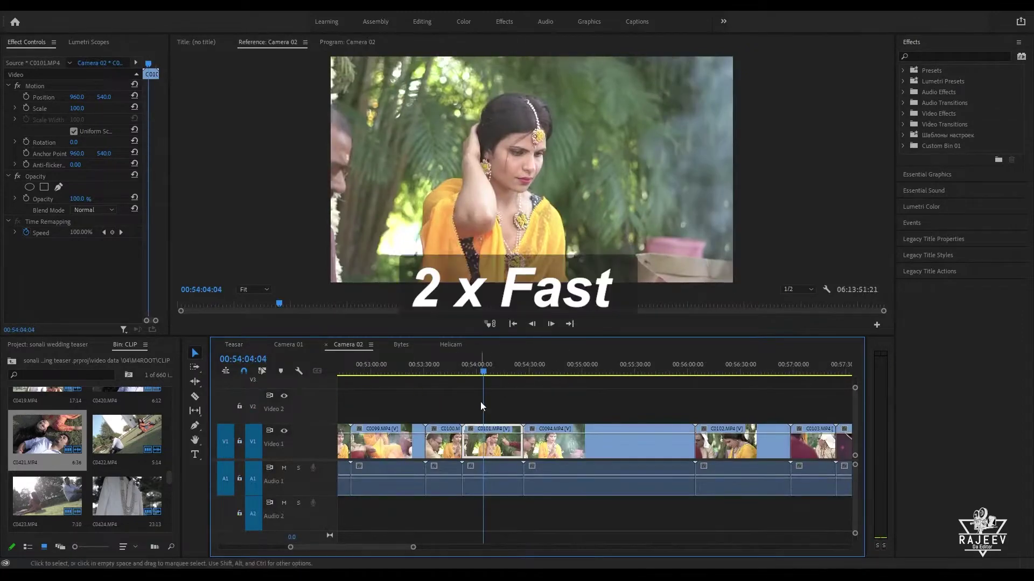
key("backslash")
key("backslash")
key("backslash")
mouse_move(453, 371)
left_mouse_down()
mouse_move(443, 371)
mouse_move(497, 377)
mouse_move(465, 383)
left_mouse_up()
key("backslash")
left_click_drag(664, 367, 829, 370)
key("space")
left_click_drag(458, 370, 717, 376)
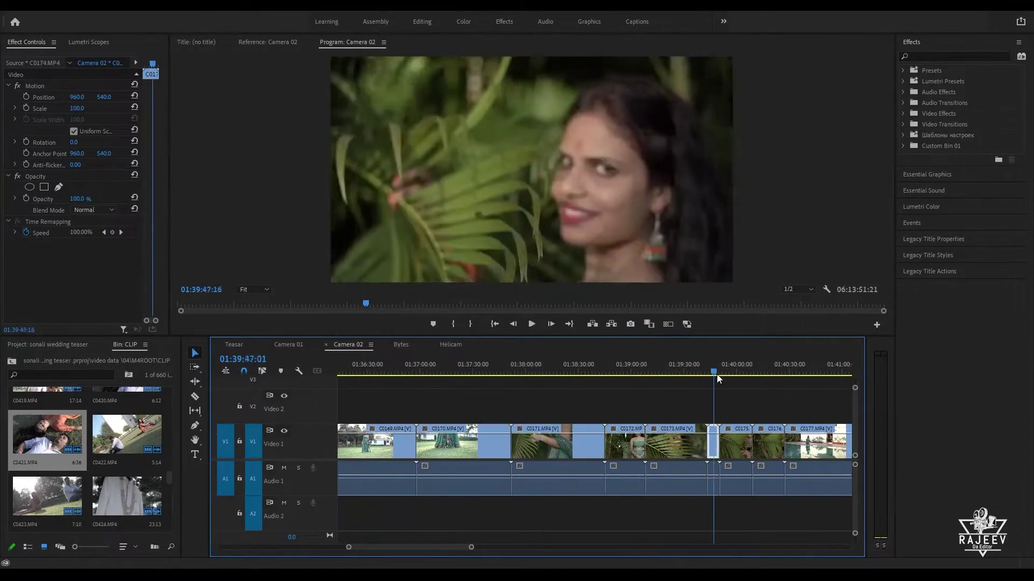
left_click_drag(817, 378, 719, 467)
key("space")
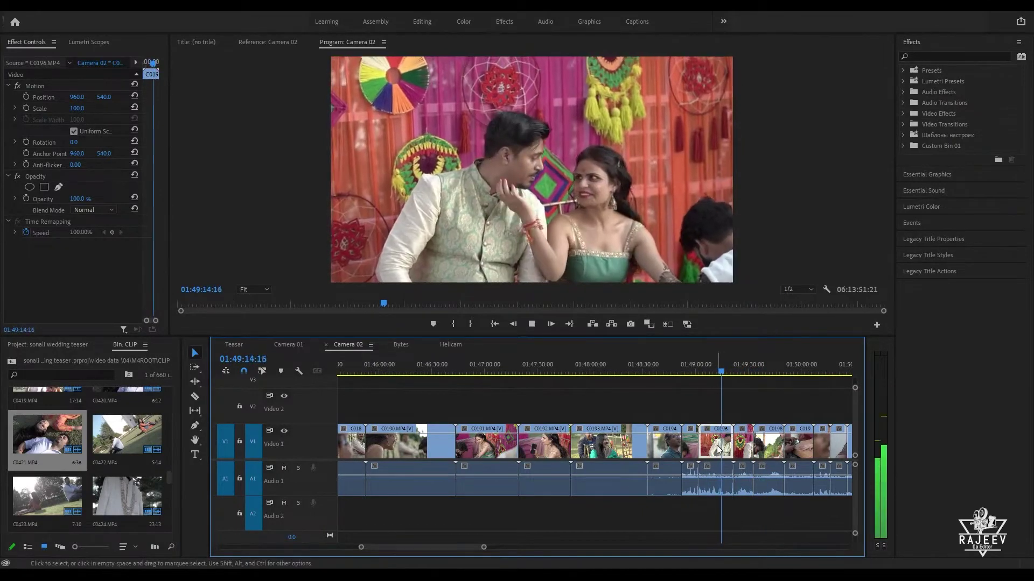
left_click(235, 344)
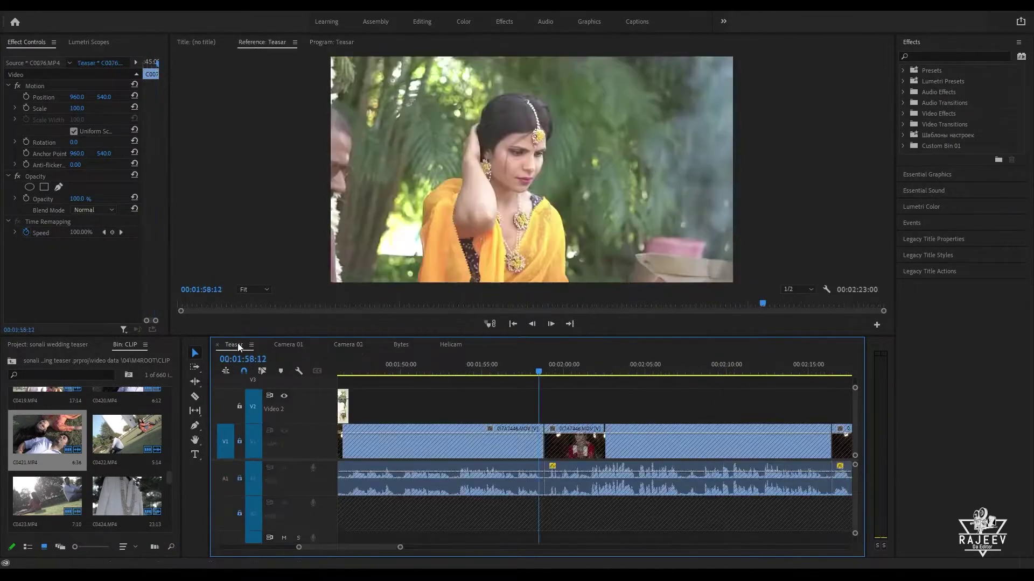
key("ctrl+v")
Step: Slow C0196.MP4 to 50% speed, play it from its start, and ripple-trim its beginning up to about 00:02:02:18
key("Up")
key("Up")
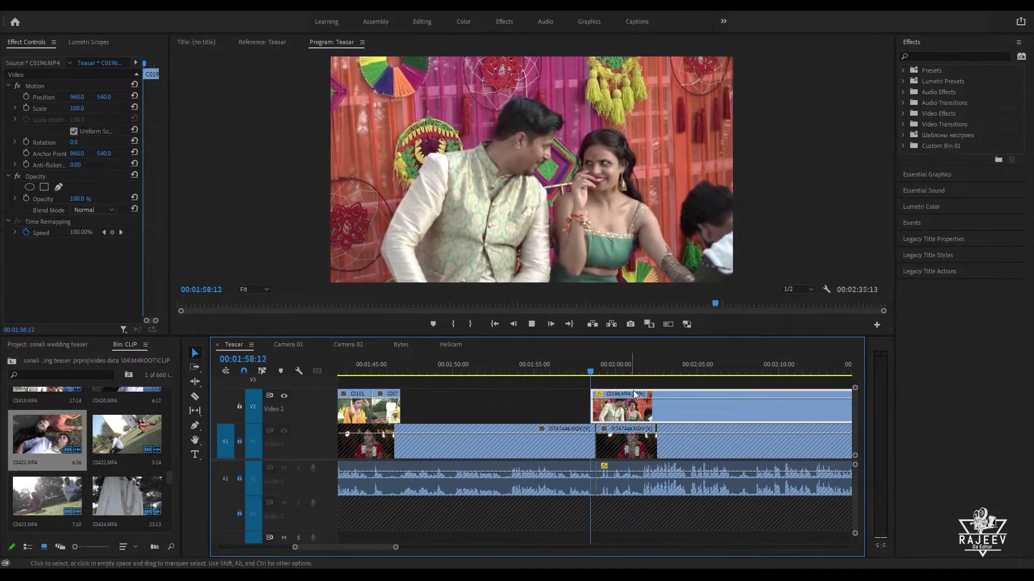
key("space")
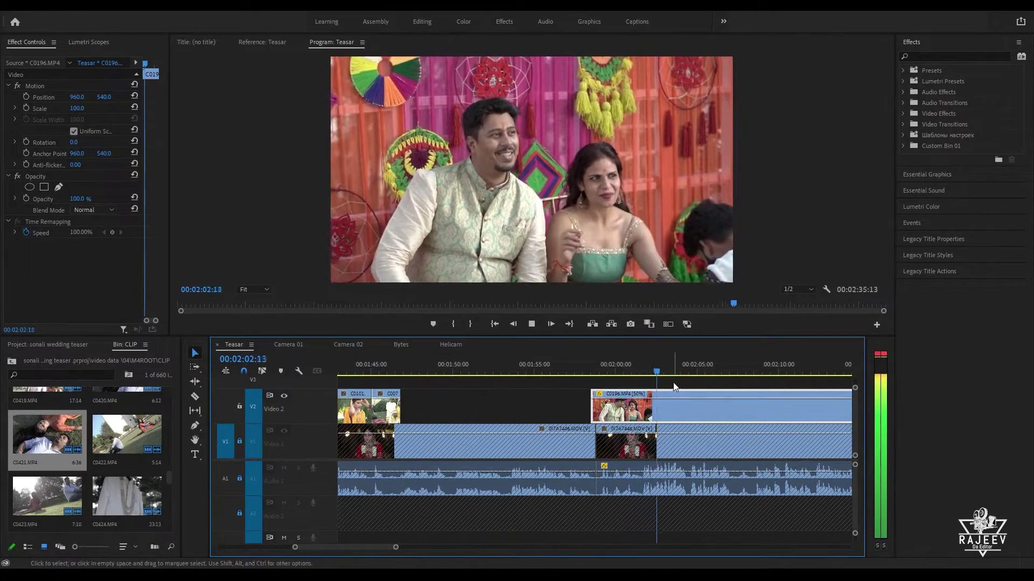
key("space")
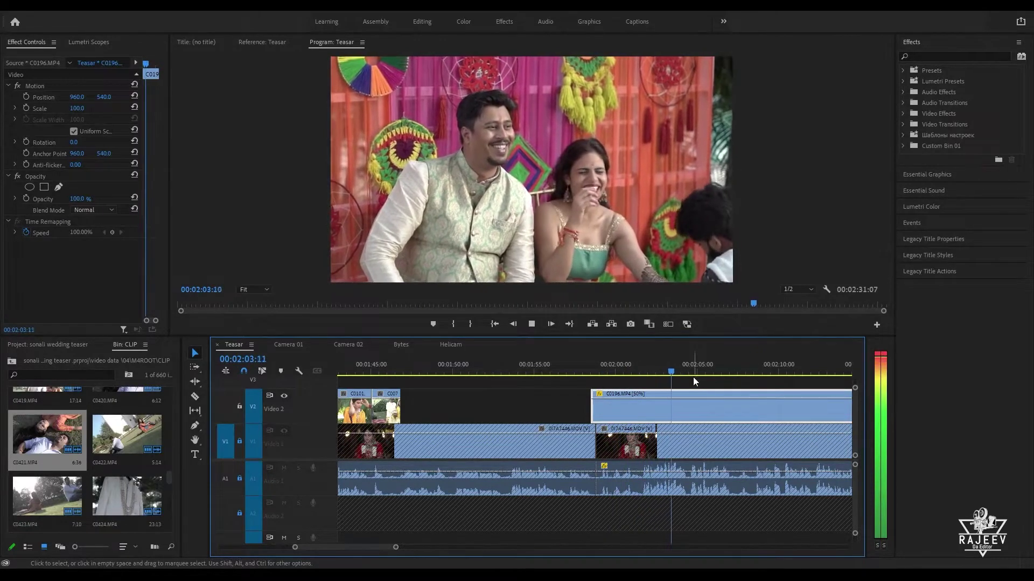
Step: Replay C0196.MP4 from about 00:02:01:09 and ripple-trim its beginning further, up to about 00:02:02:03
left_click_drag(690, 376, 637, 371)
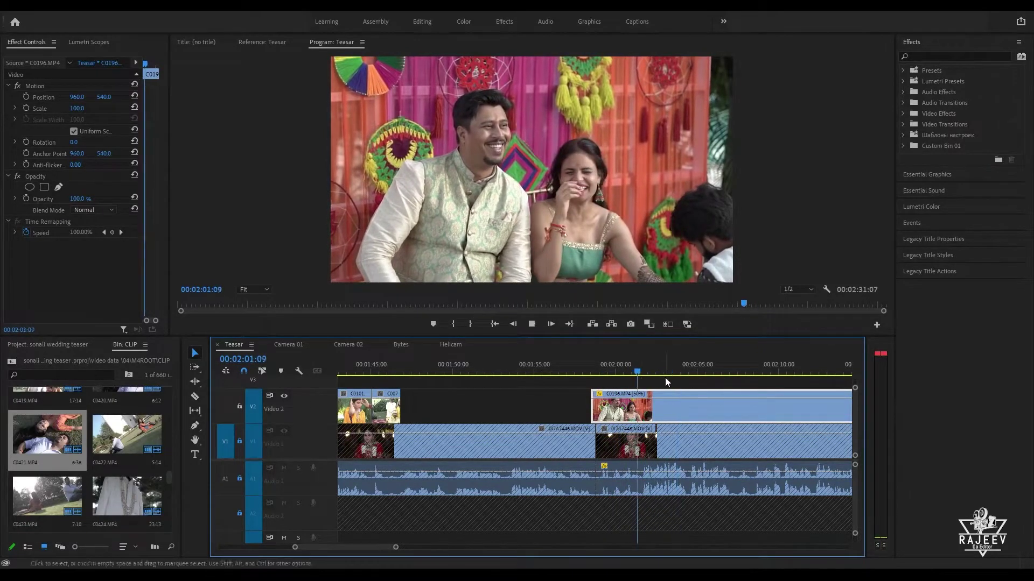
key("space")
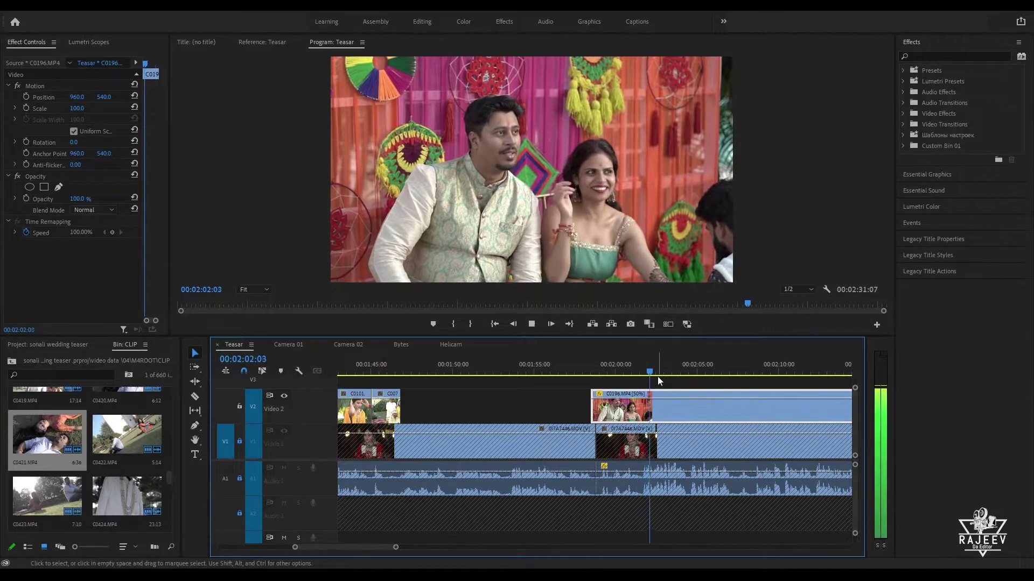
key("space")
key("q")
key("space")
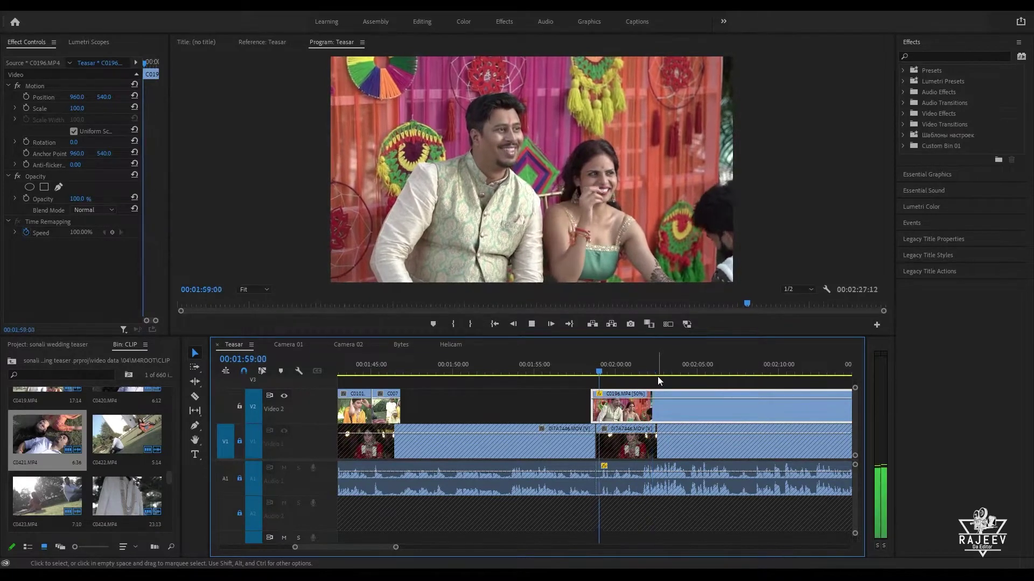
Step: Play the slowed C0196.MP4 over the interview past 00:02:22:08 to review the couple's reactions, replaying the part around 00:02:12:03
key("space")
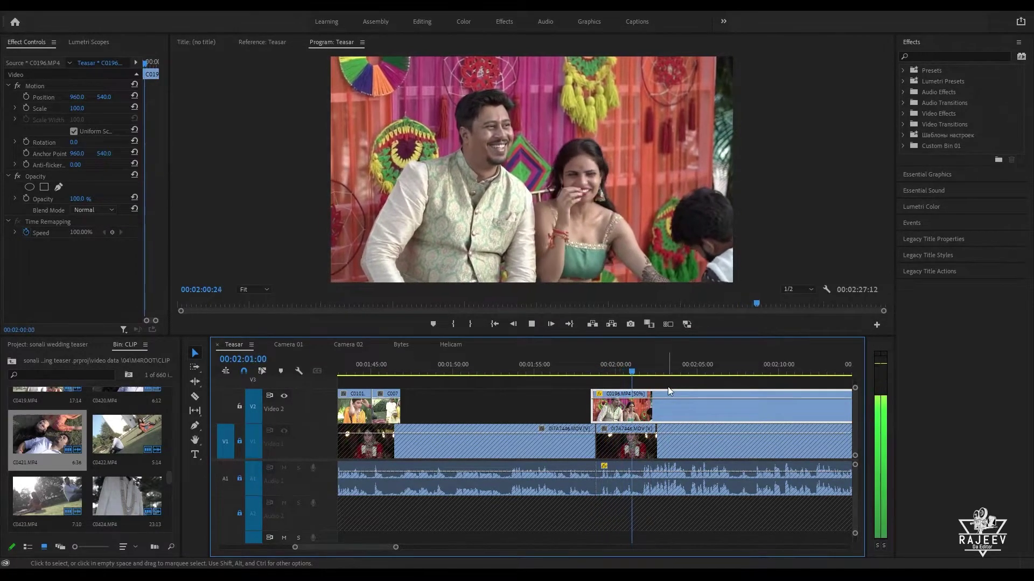
key("space")
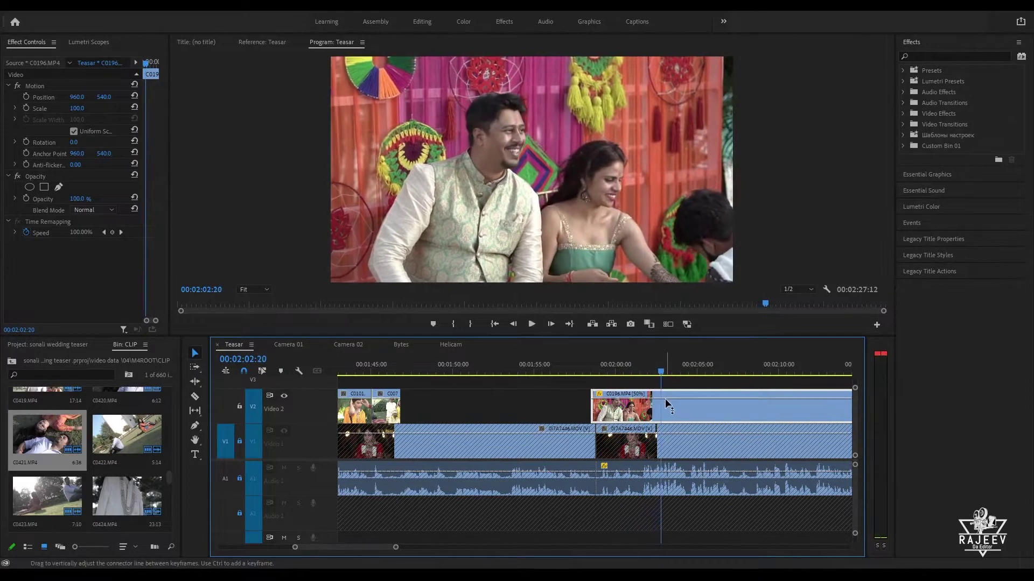
key("space")
scroll(702, 404, "down", 2)
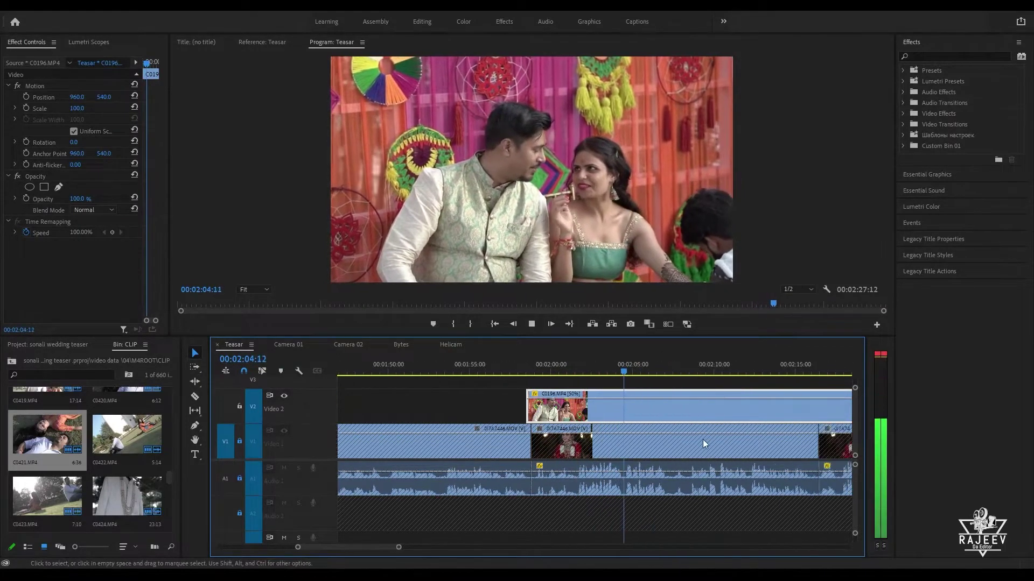
scroll(702, 440, "down", 2)
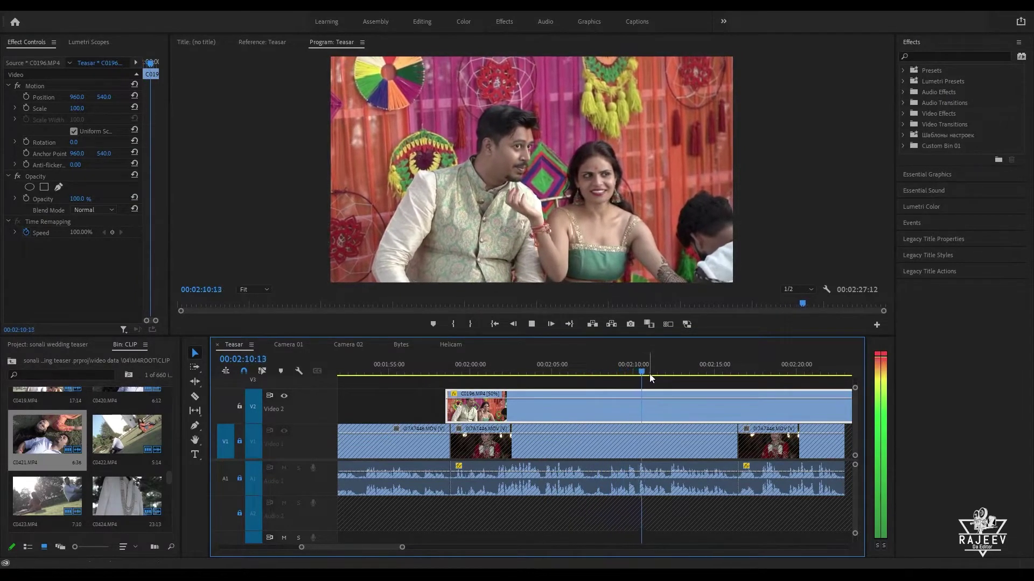
left_click_drag(649, 374, 668, 371)
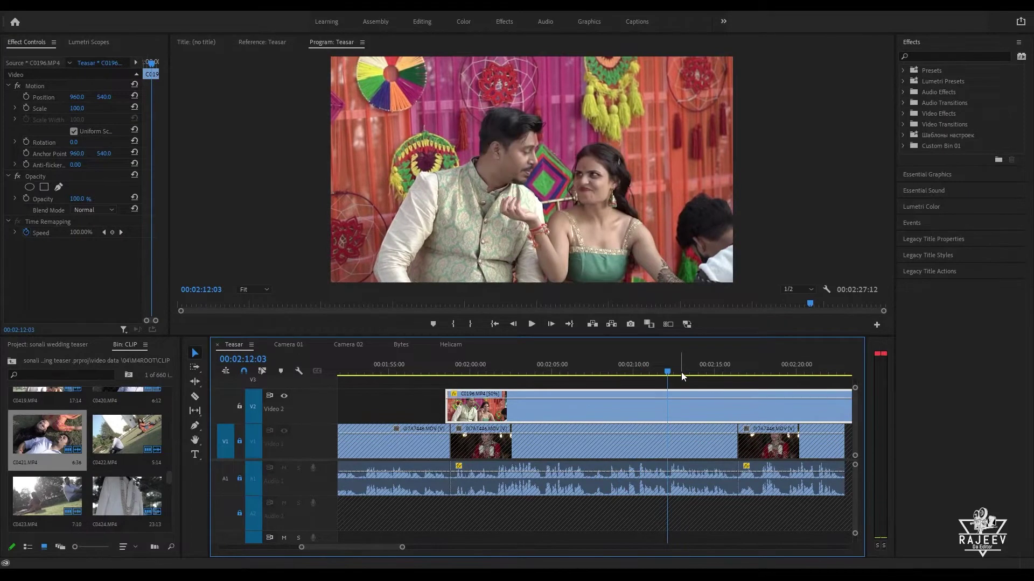
left_click(633, 372)
key("space")
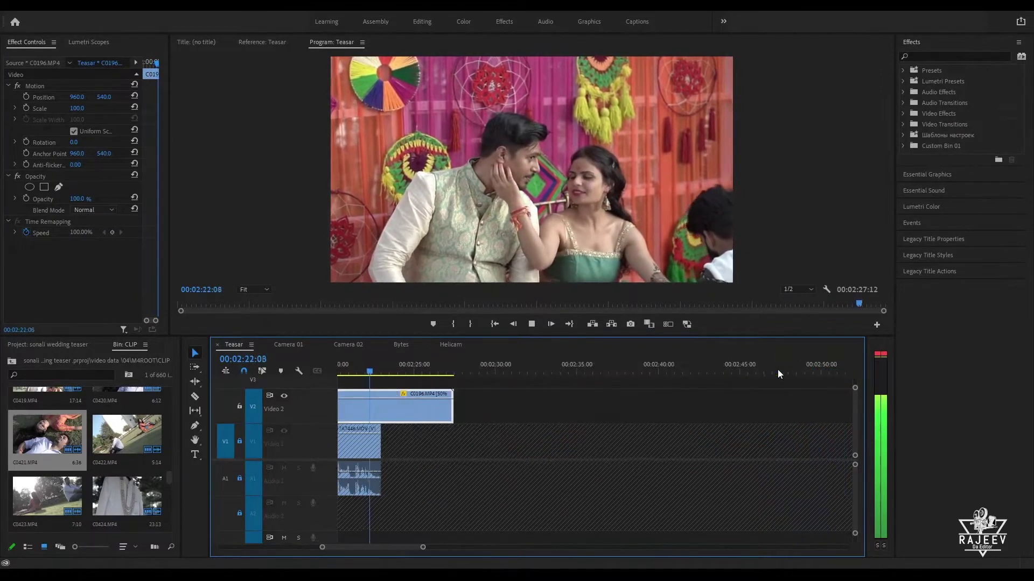
key("space")
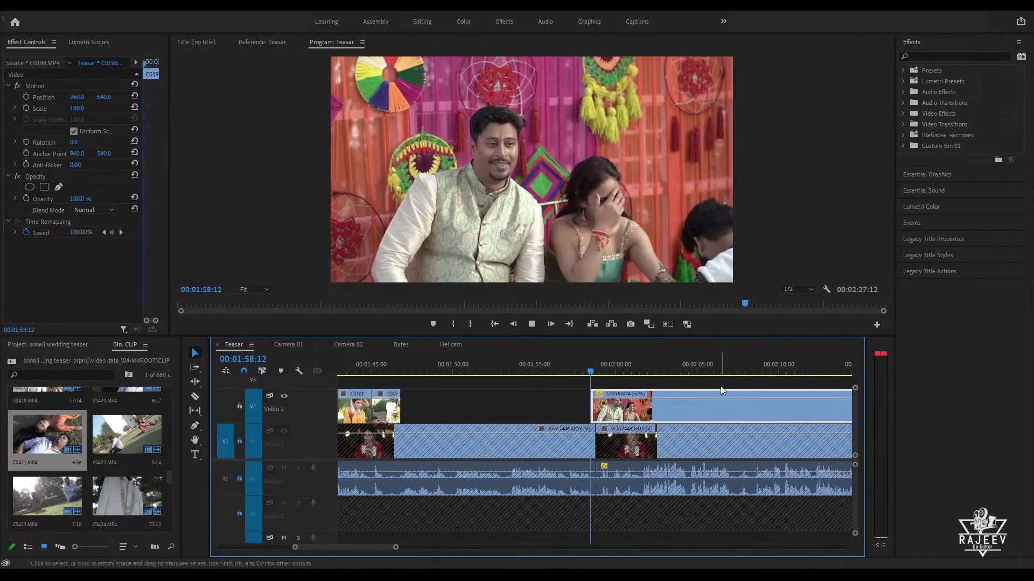
Step: Replay C0196.MP4 from its start at 00:01:58:12 and ripple-trim its end to 00:02:01:14
key("space")
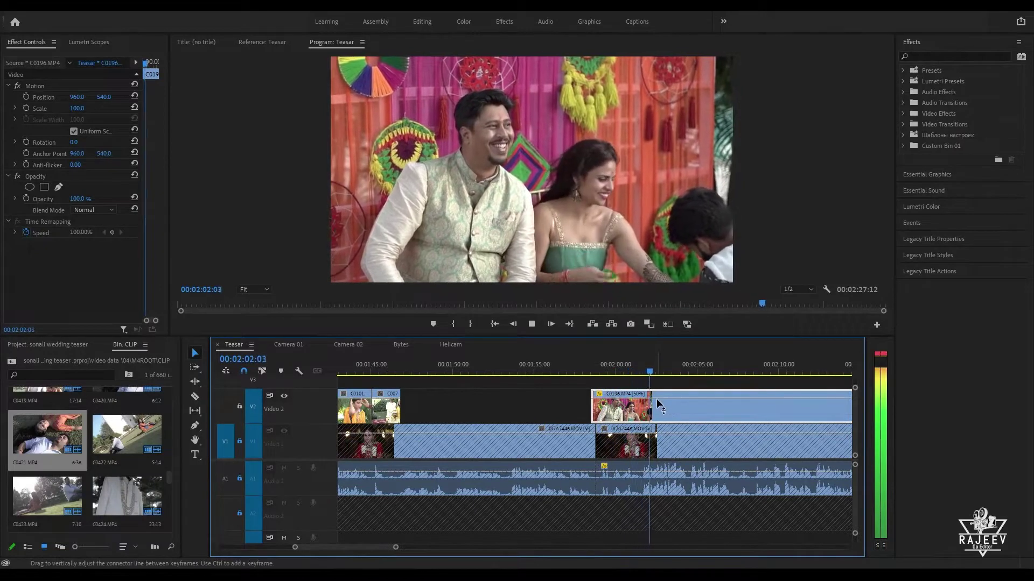
key("space")
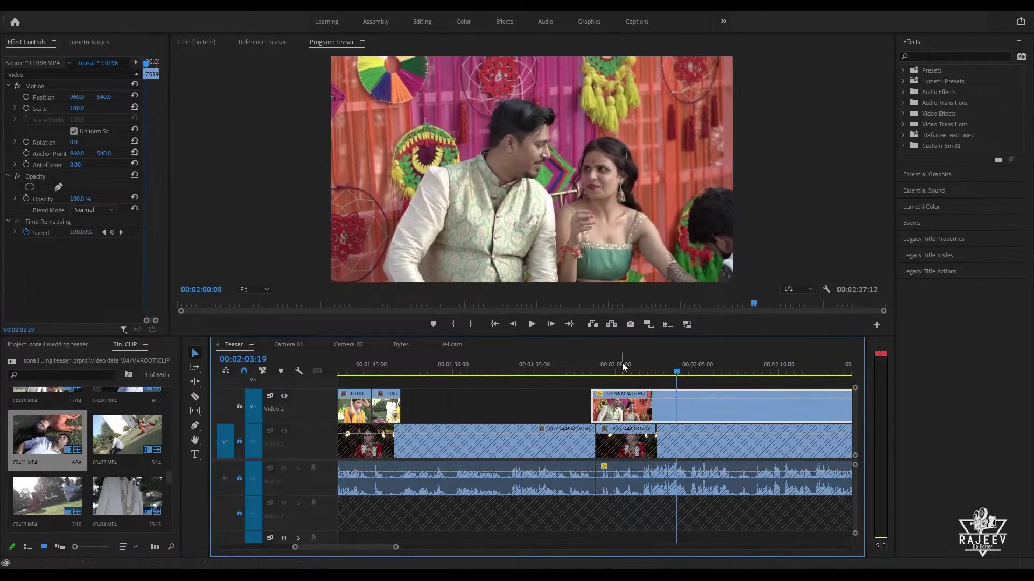
left_click(620, 365)
key("space")
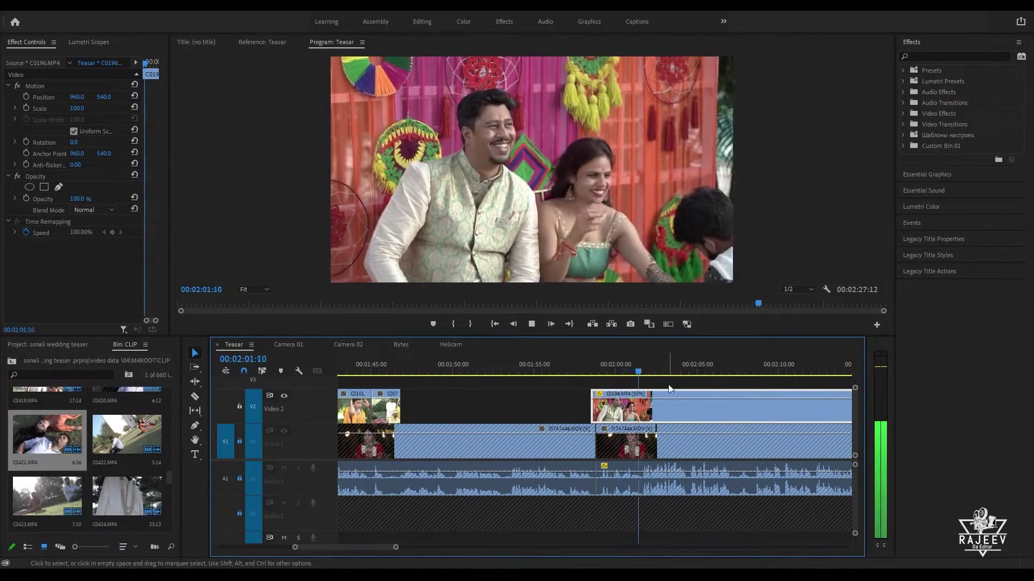
Step: Copy C0295.MP4, the couple holding hands at night, from Camera 02 to Teasar's Video 2 at 00:02:01:14 and ripple-trim its beginning to the hand-holding moment
left_click(349, 345)
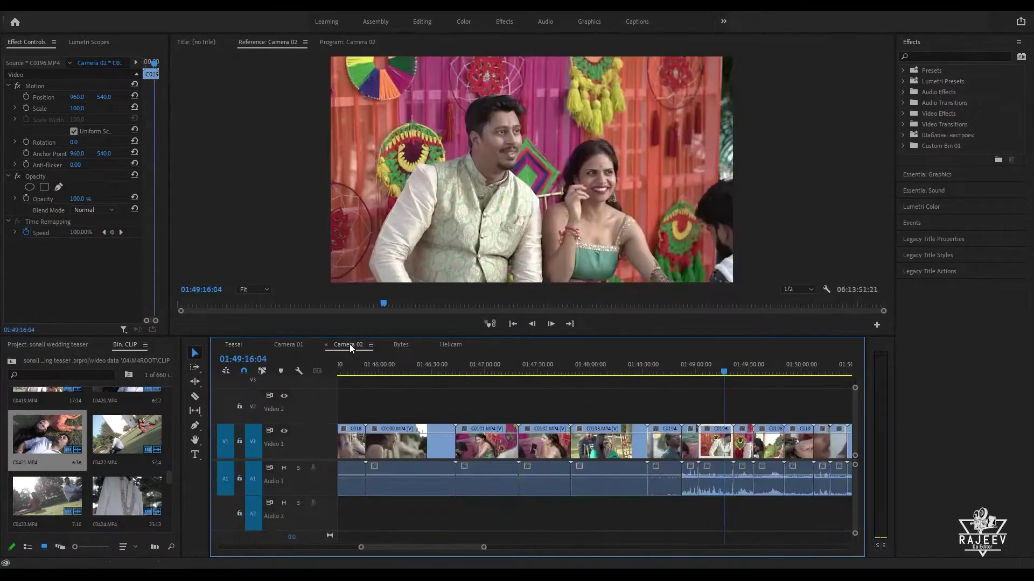
left_click_drag(761, 372, 838, 375)
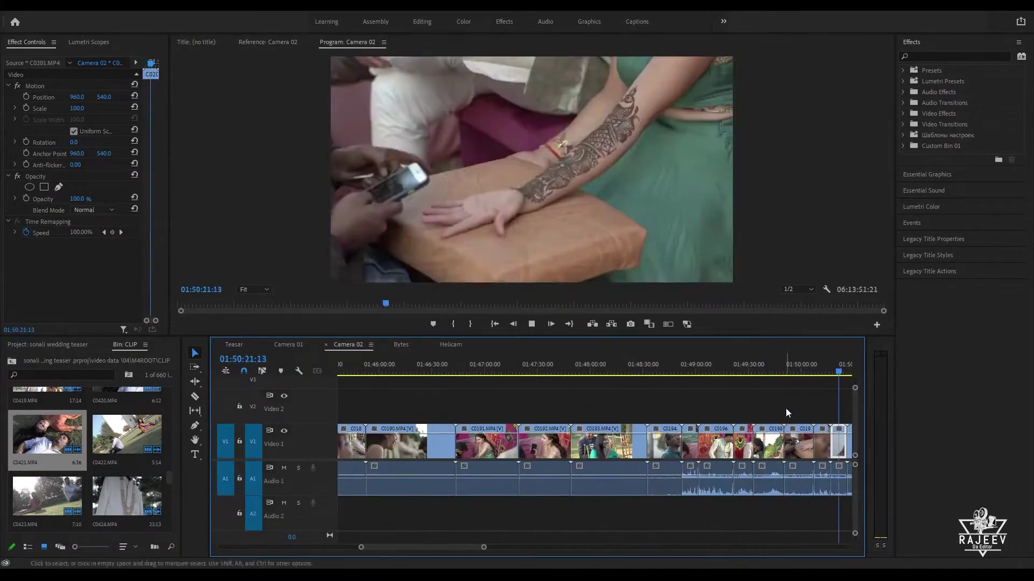
left_click_drag(437, 373, 858, 386)
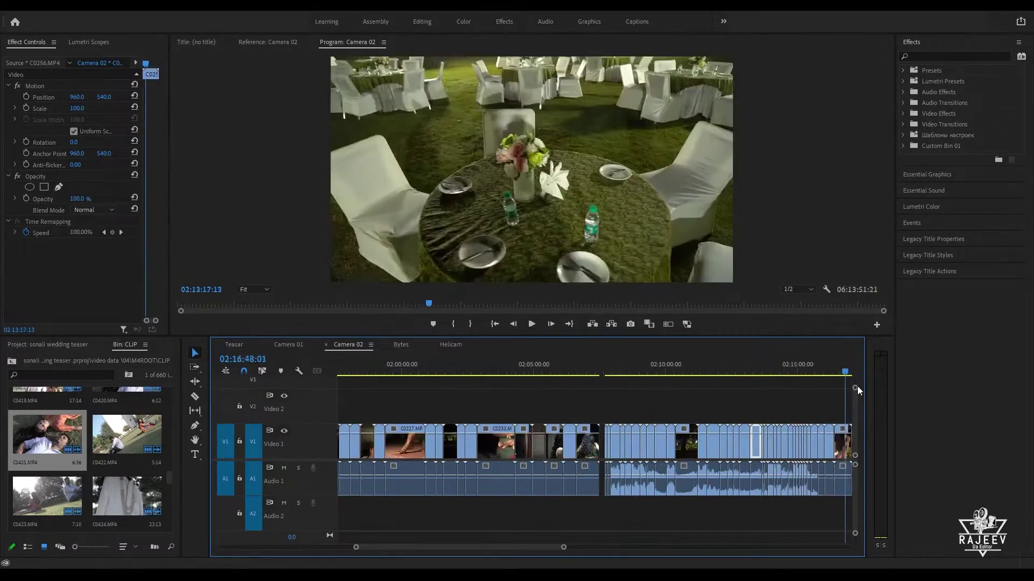
left_click_drag(795, 408, 595, 381)
key("=")
key("minus")
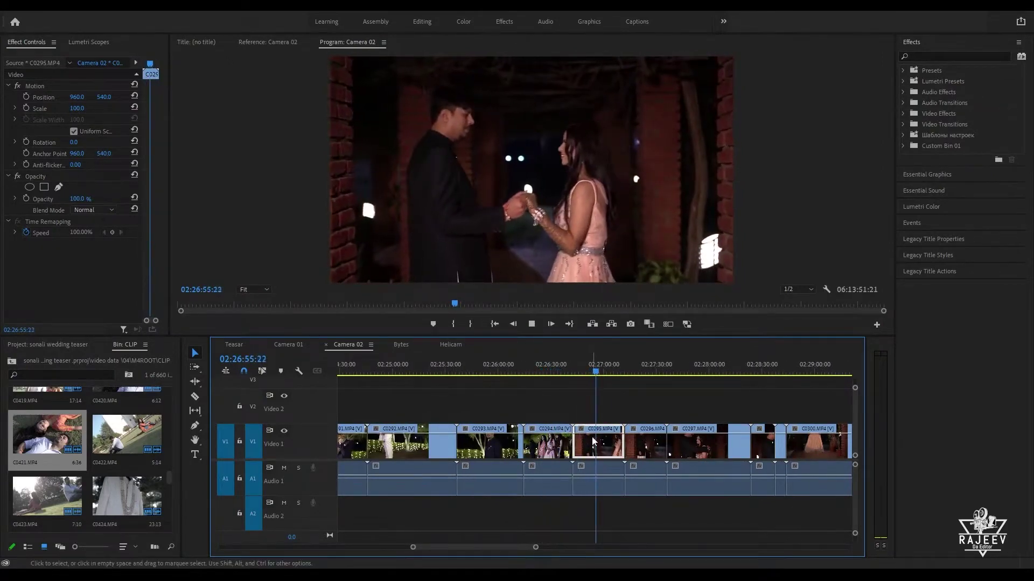
left_click(242, 349)
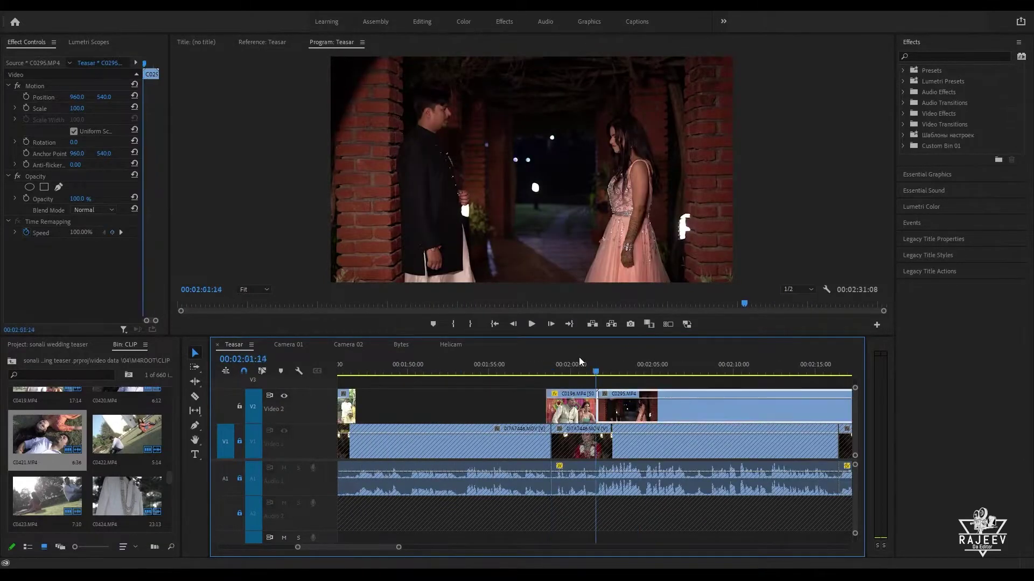
key("space")
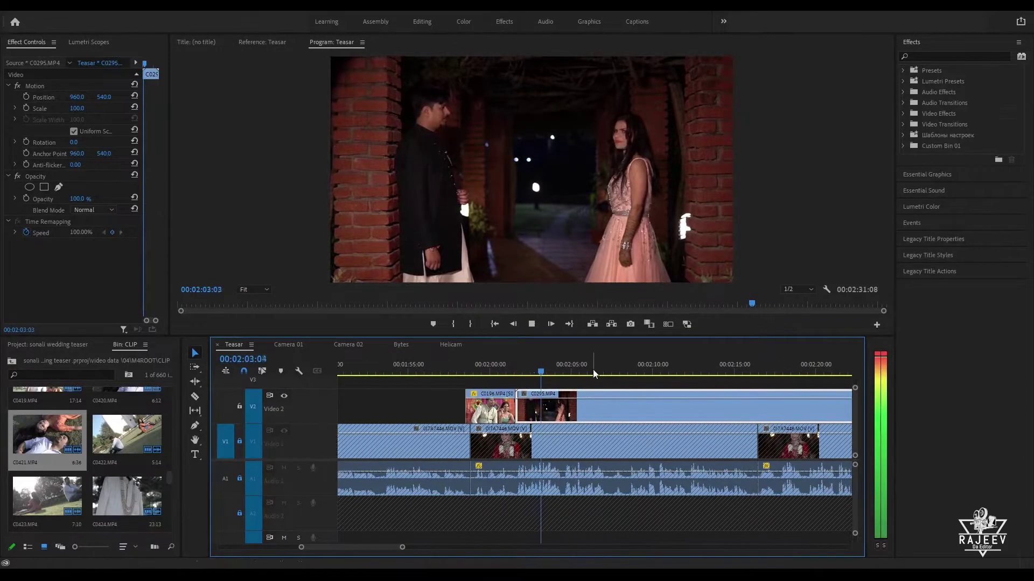
left_click_drag(550, 371, 732, 389)
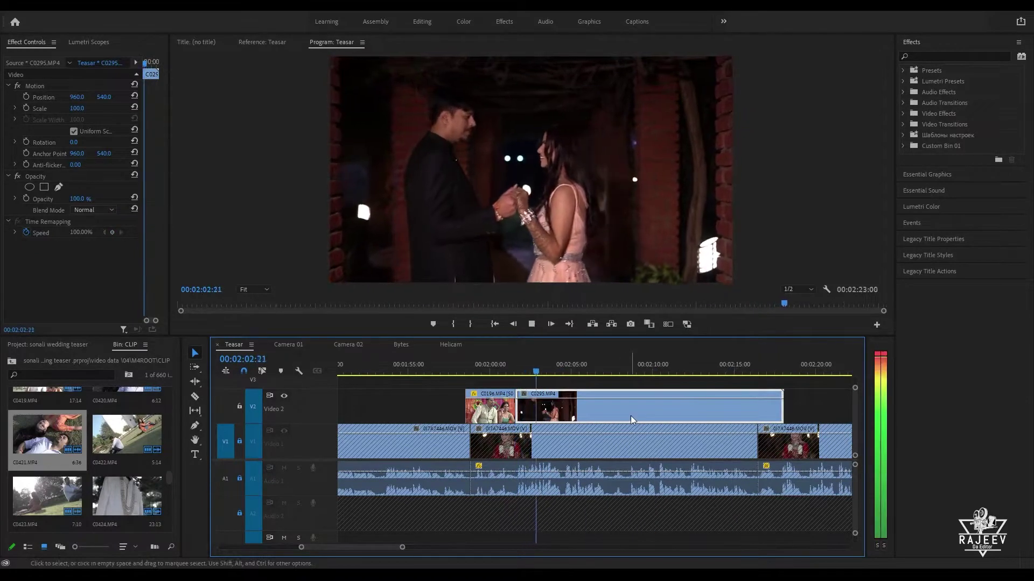
Step: Find C0288.MP4, the jacket brooch close-up, in Camera 02 and insert it before C0295.MP4 on Teasar's Video 2 at 00:02:01:14
left_click(354, 344)
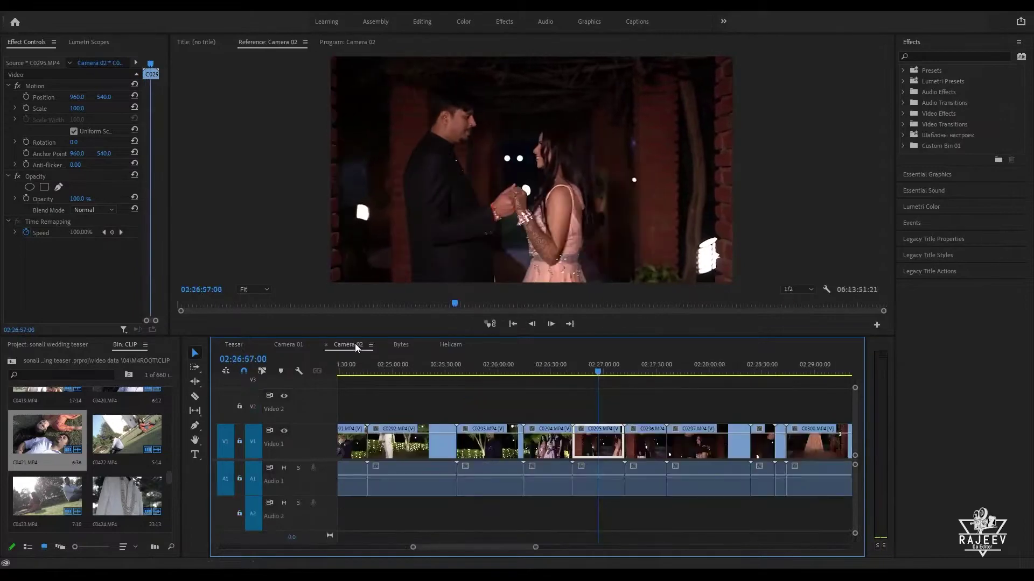
left_click_drag(703, 371, 416, 452)
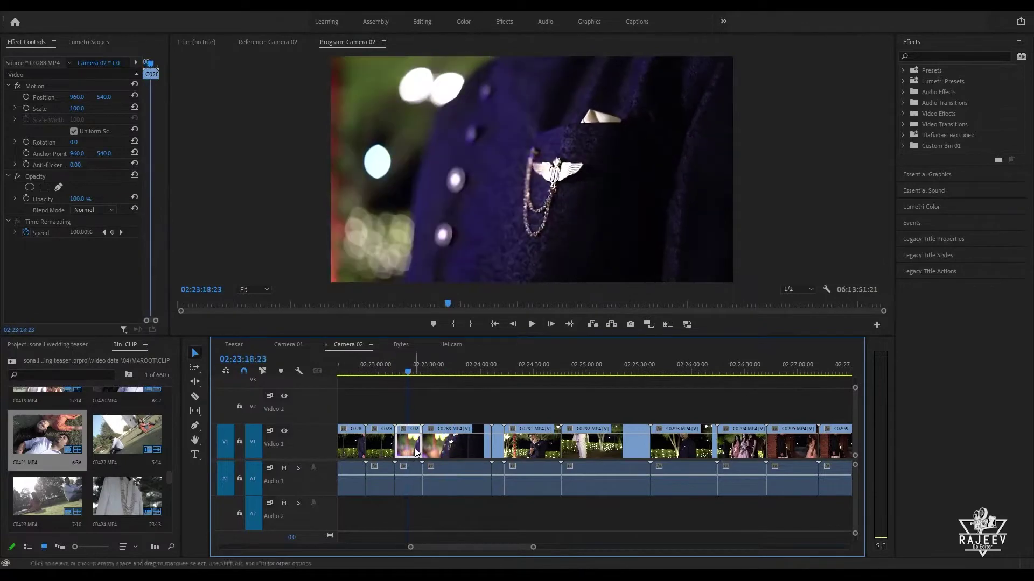
left_click(242, 345)
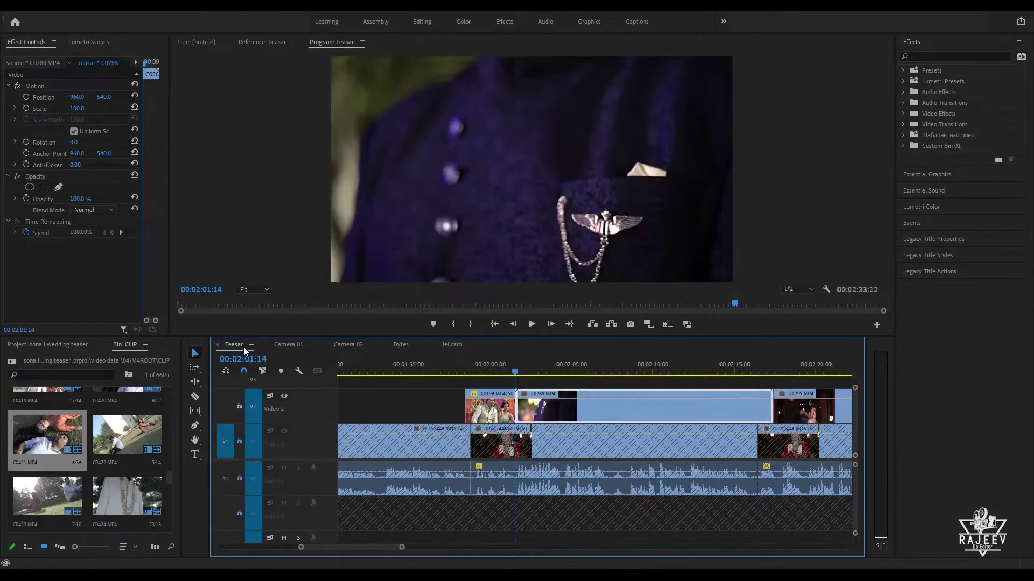
Step: Play C0288.MP4, ripple-trim its beginning up to 00:02:06:21, and trim slightly more off its start after replaying it
key("space")
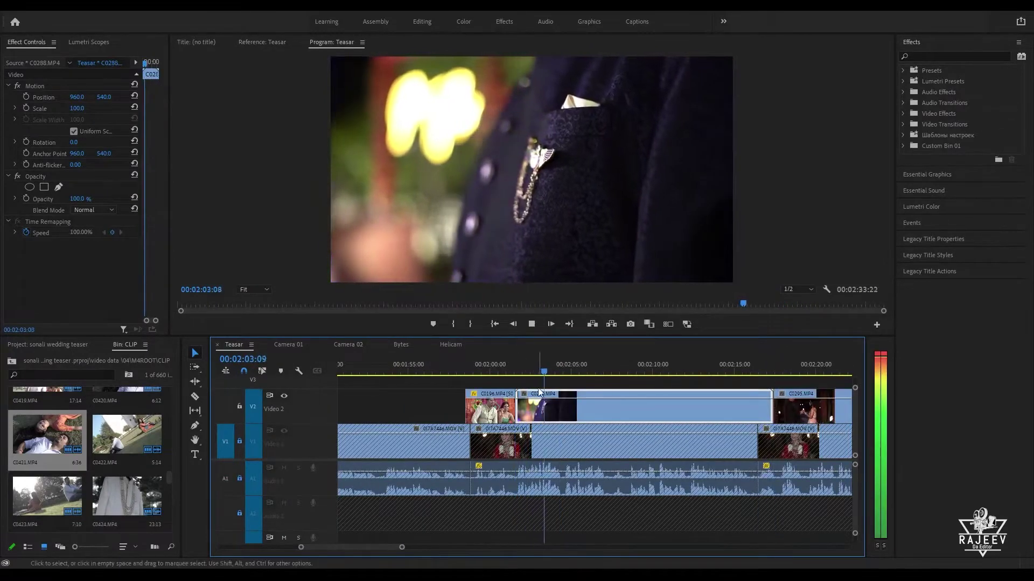
left_click_drag(563, 370, 603, 378)
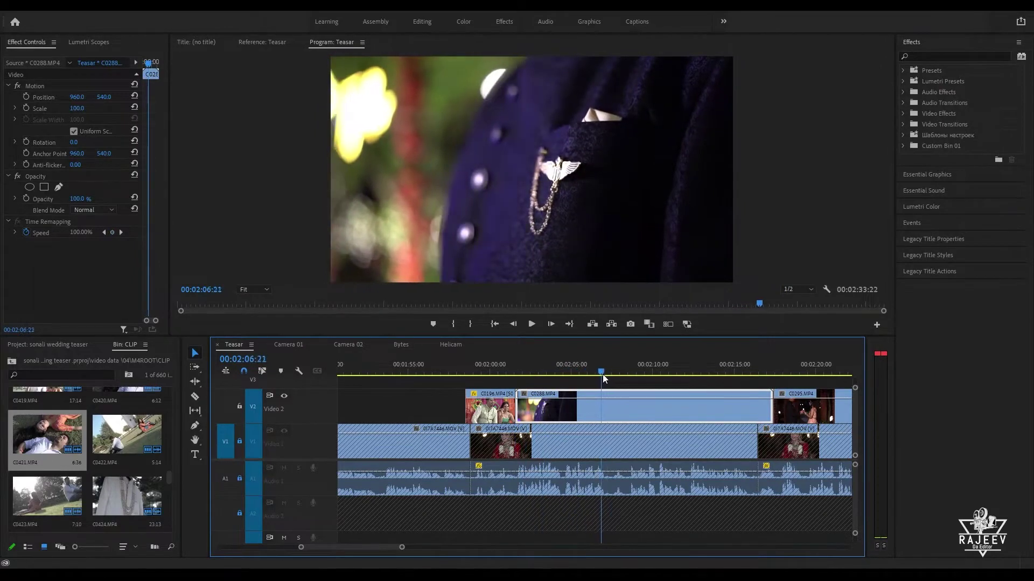
key("q")
key("space")
key("q")
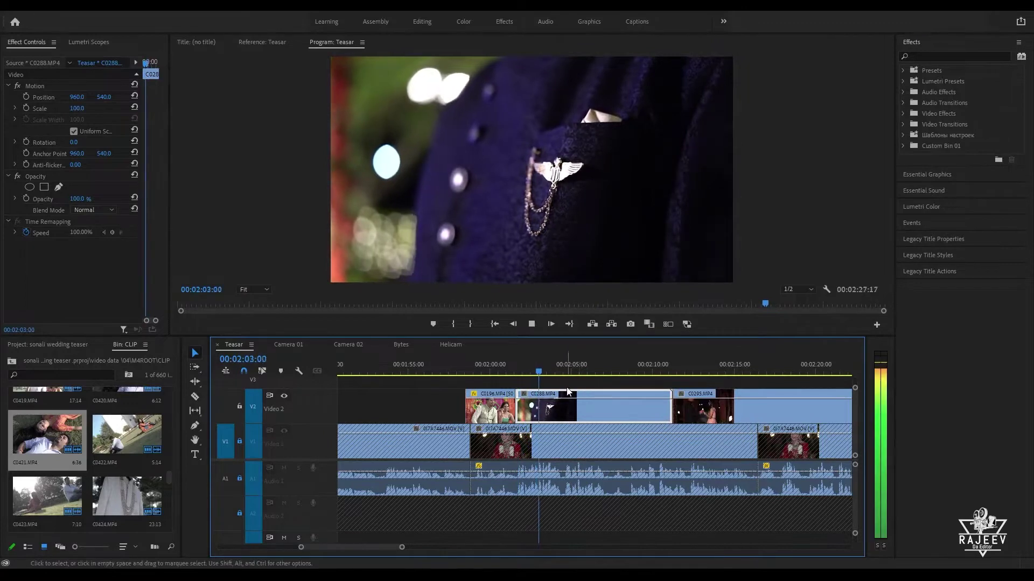
key("space")
Step: Replay the cut from C0196.MP4 into C0288.MP4 and ripple-trim the end of C0288.MP4 to 00:02:03:00
left_click_drag(558, 366, 485, 370)
left_click(486, 401)
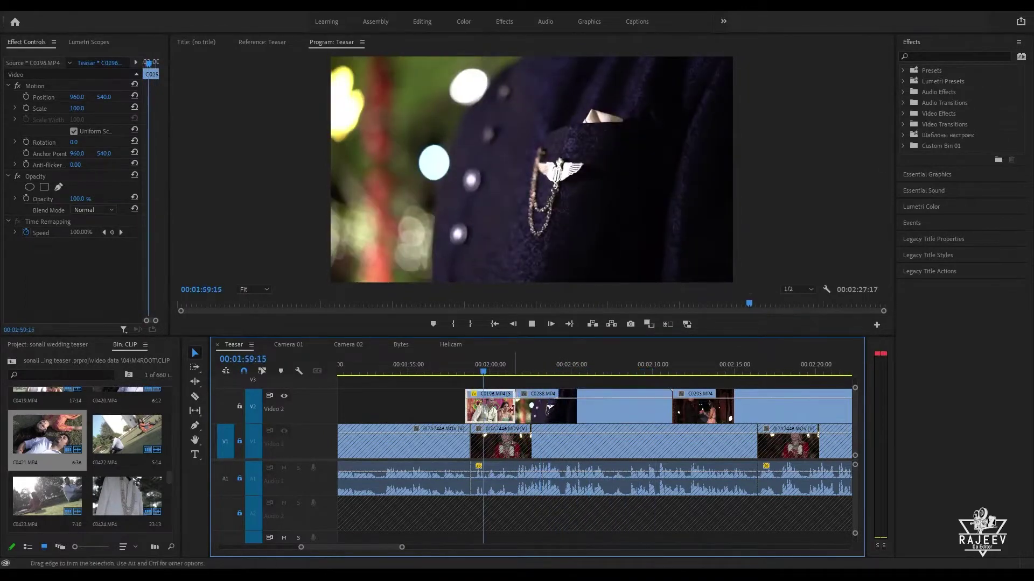
key("space")
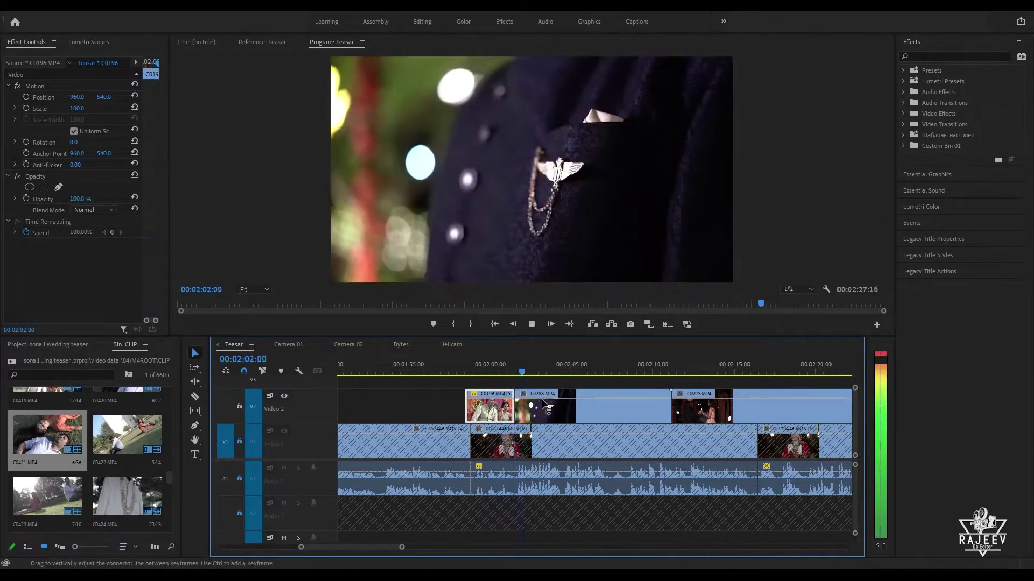
key("space")
left_click(543, 406)
key("w")
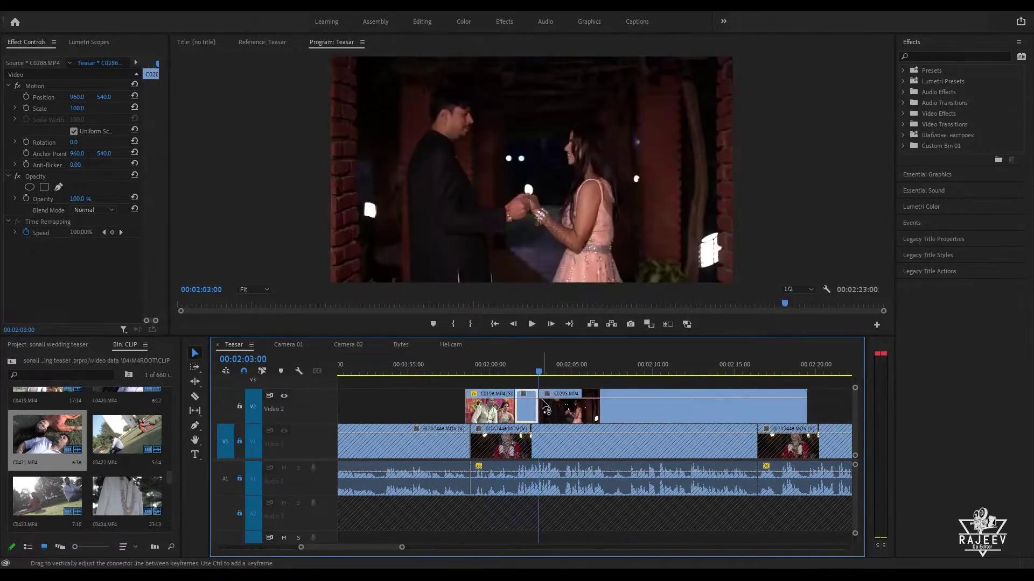
Step: Play C0295.MP4 until the couple embraces, ripple-trim its end to 00:02:08:08, and play on into the interview
key("space")
key("space")
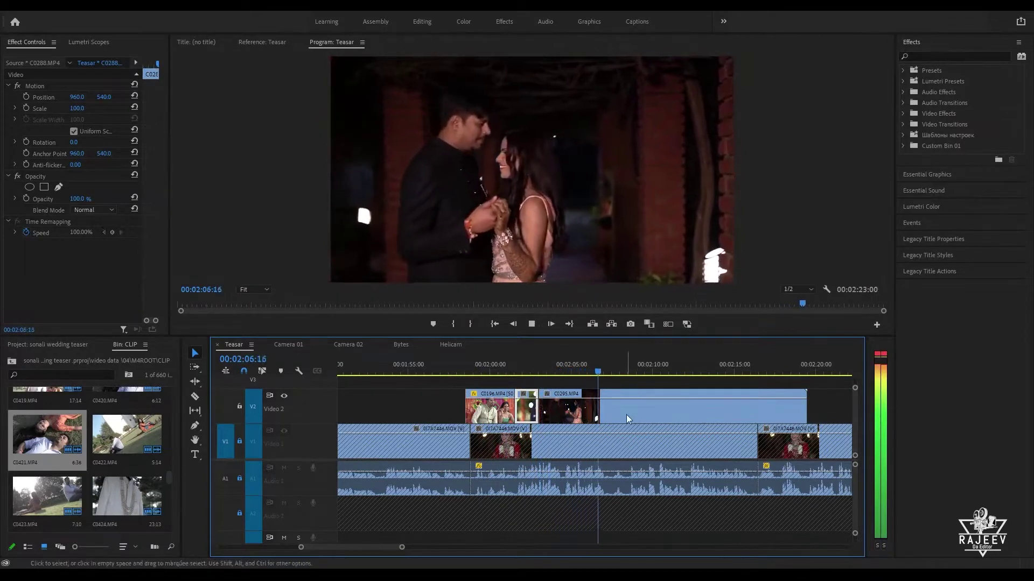
left_click(610, 406)
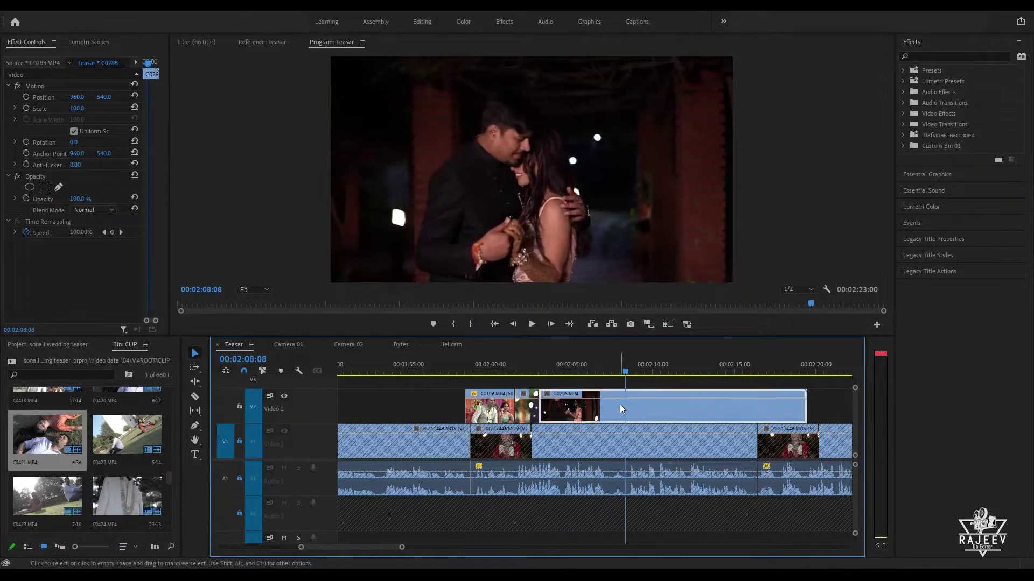
key("w")
key("space")
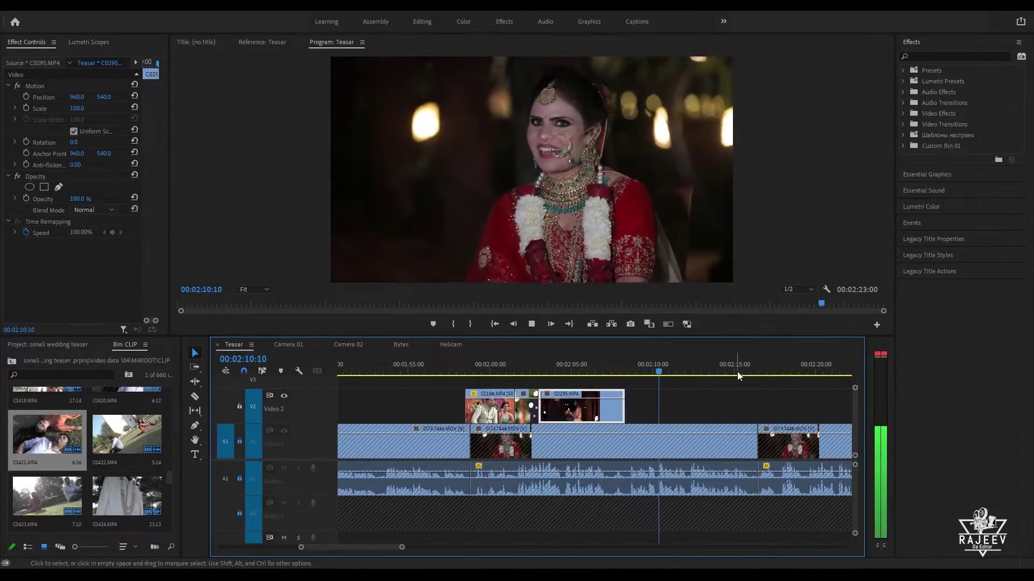
Step: Skim the Camera 02 footage from C0288.MP4 on to C0312.MP4 for another shot of the couple
left_click(348, 344)
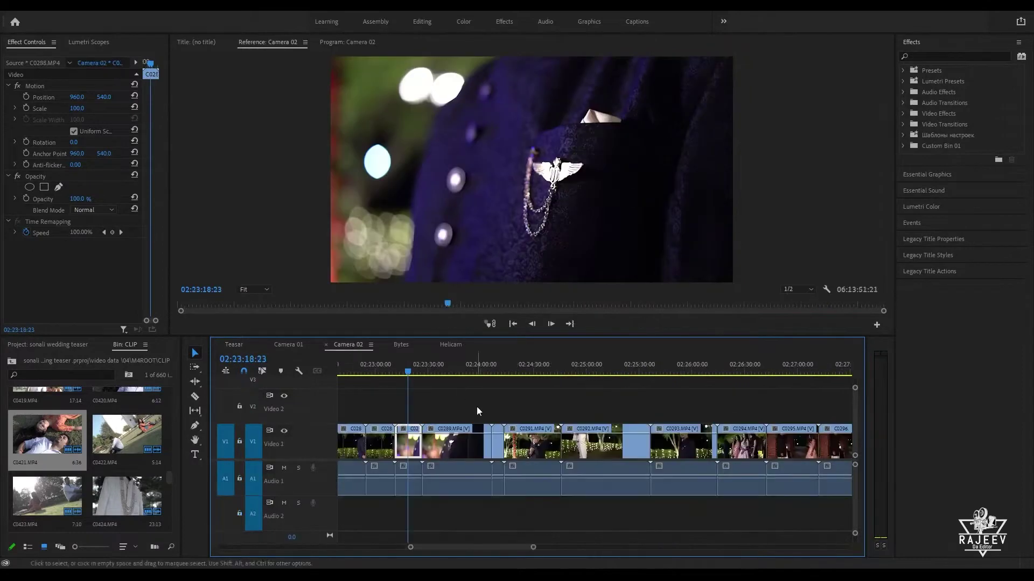
left_click(761, 372)
left_click(839, 372)
key("space")
scroll(590, 412, "down", 3)
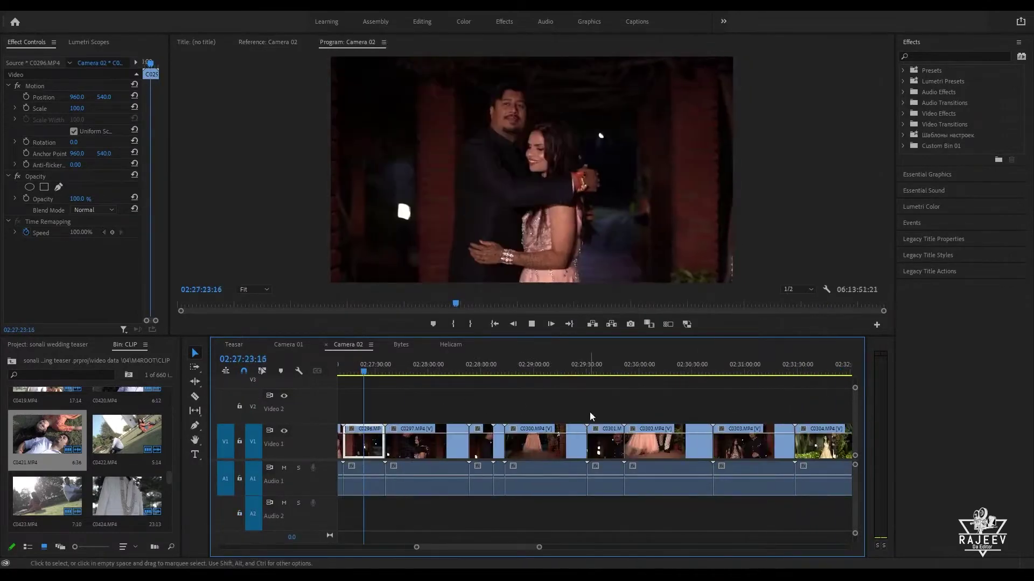
left_click_drag(425, 372, 835, 389)
scroll(802, 389, "down", 5)
left_click_drag(393, 371, 741, 434)
left_click_drag(742, 371, 835, 372)
key("space")
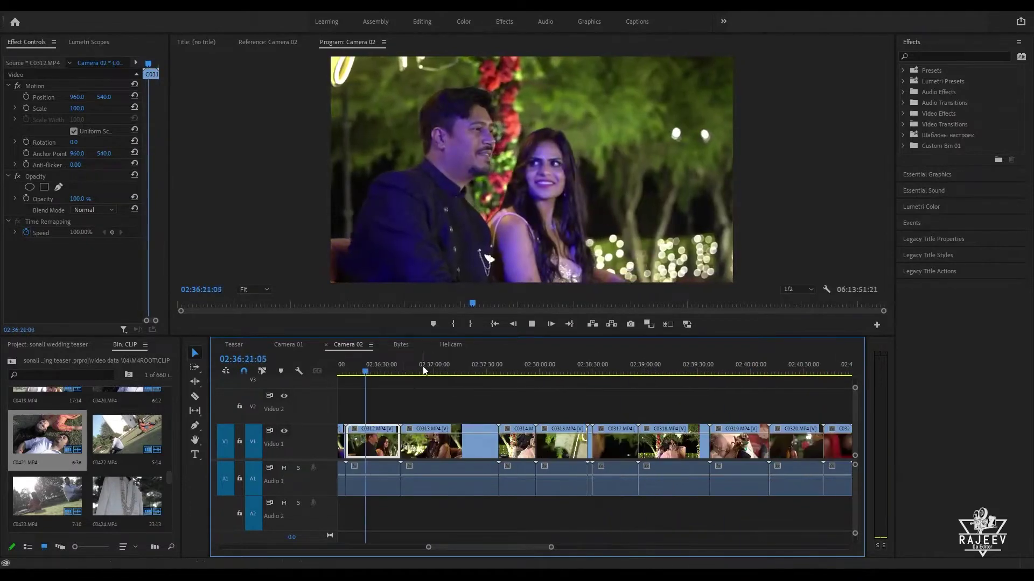
Step: Replay C0312.MP4, the seated couple shot, and insert it before C0196.MP4 on Teasar's Video 2 at 00:01:58:12
left_click_drag(423, 367, 359, 370)
key("space")
scroll(458, 396, "up", 7)
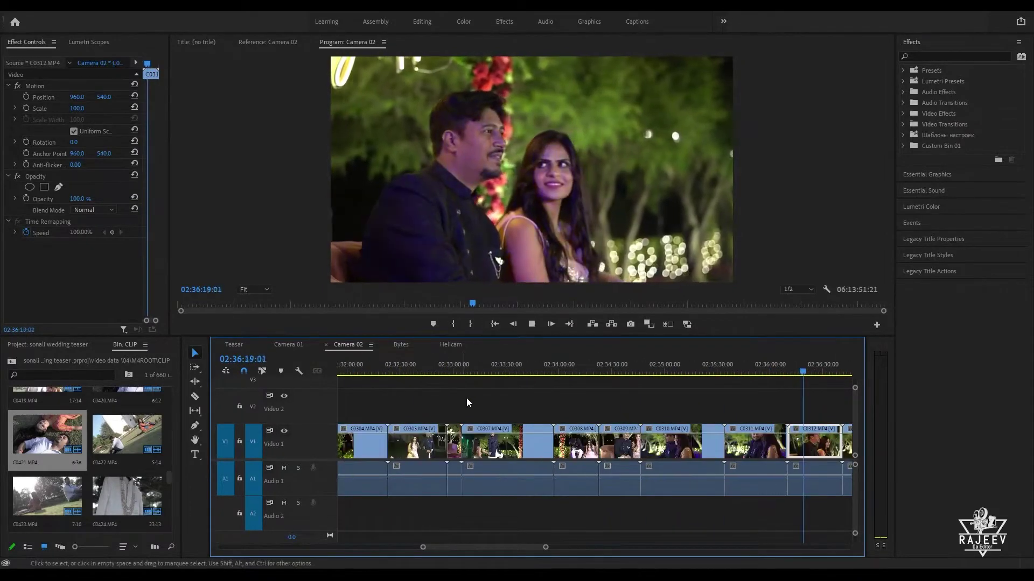
scroll(638, 483, "down", 2)
scroll(639, 485, "down", 1)
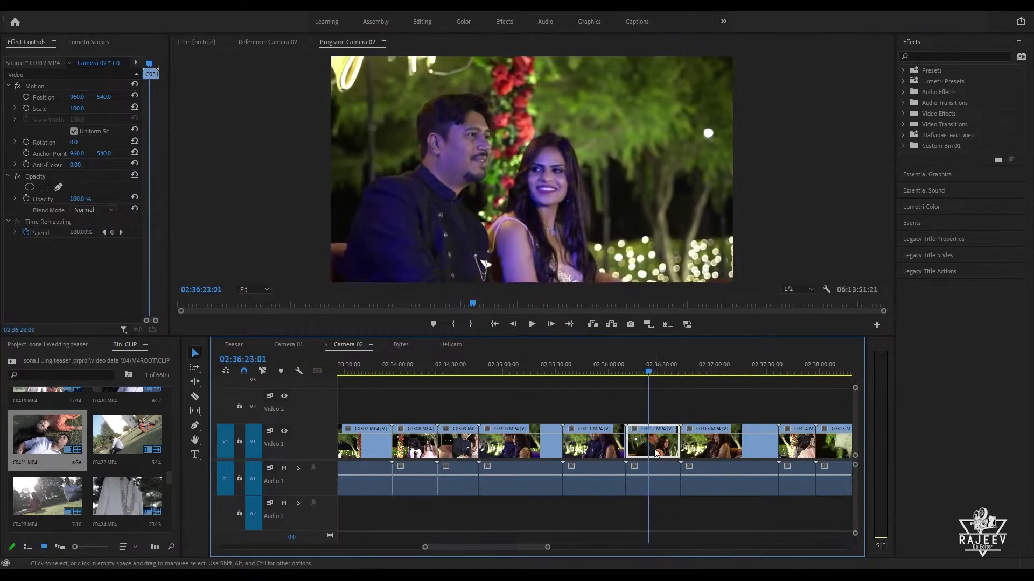
left_click(234, 345)
left_click(477, 371)
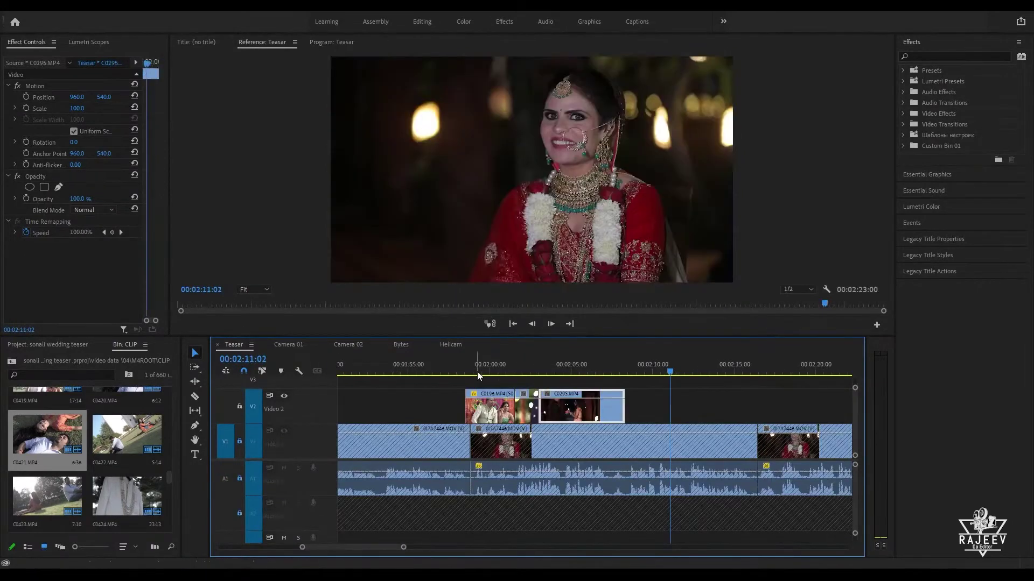
key("Up")
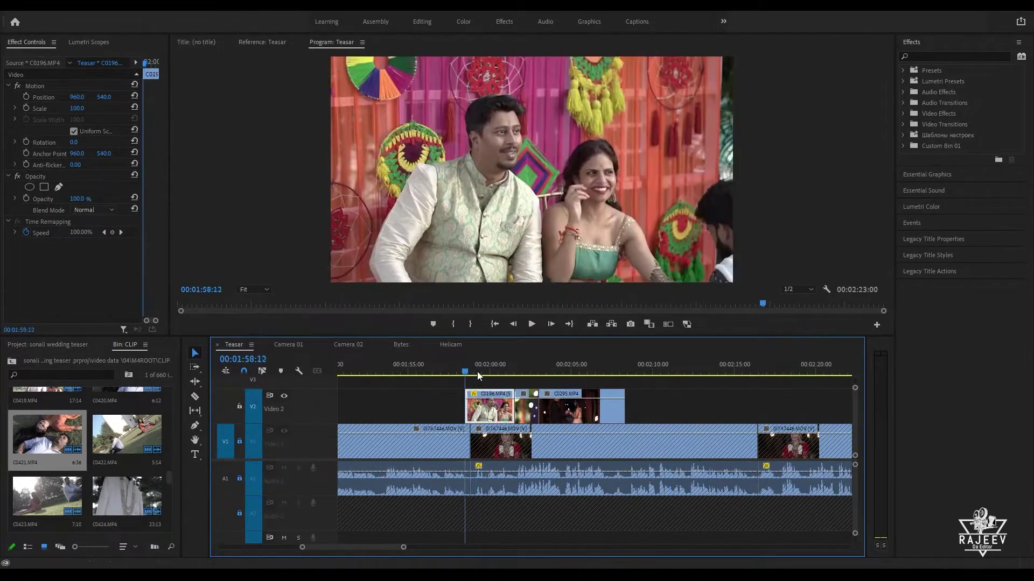
key("ctrl+shift+v")
key("Up")
key("Up")
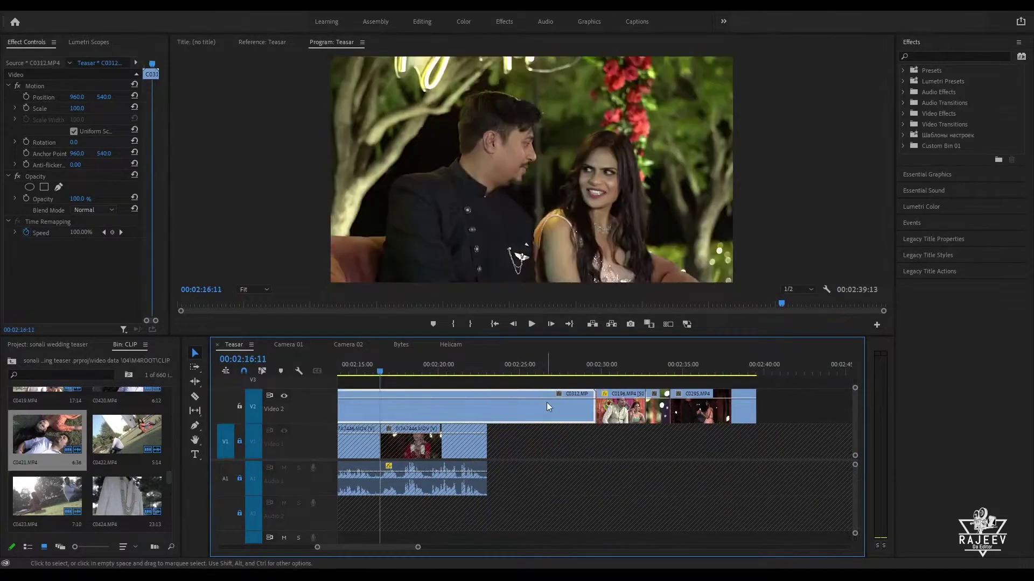
Step: Play C0312.MP4 on Video 2, ripple-trim its beginning, and play the shortened shot
key("space")
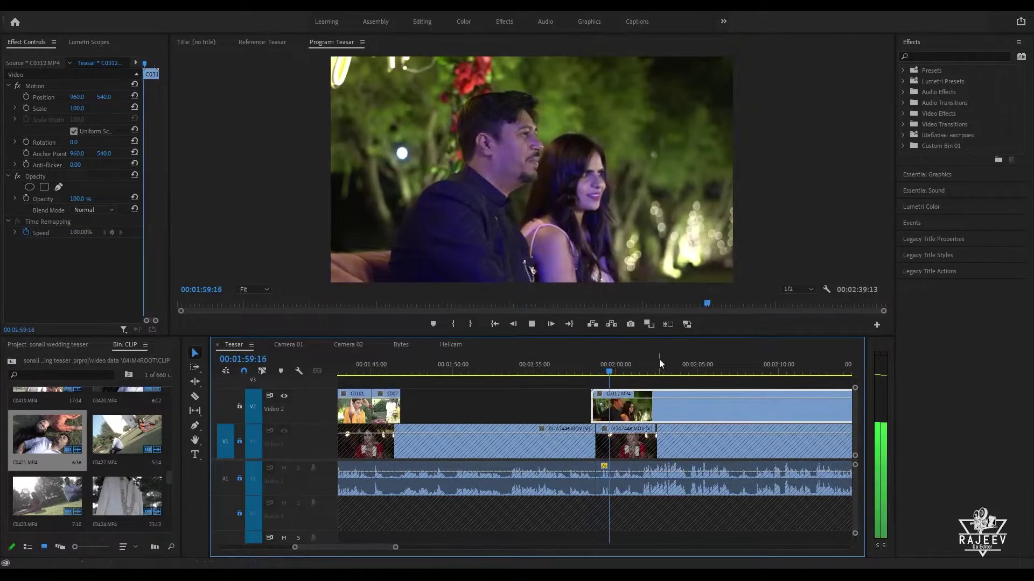
left_click_drag(631, 370, 703, 386)
key("Up")
key("space")
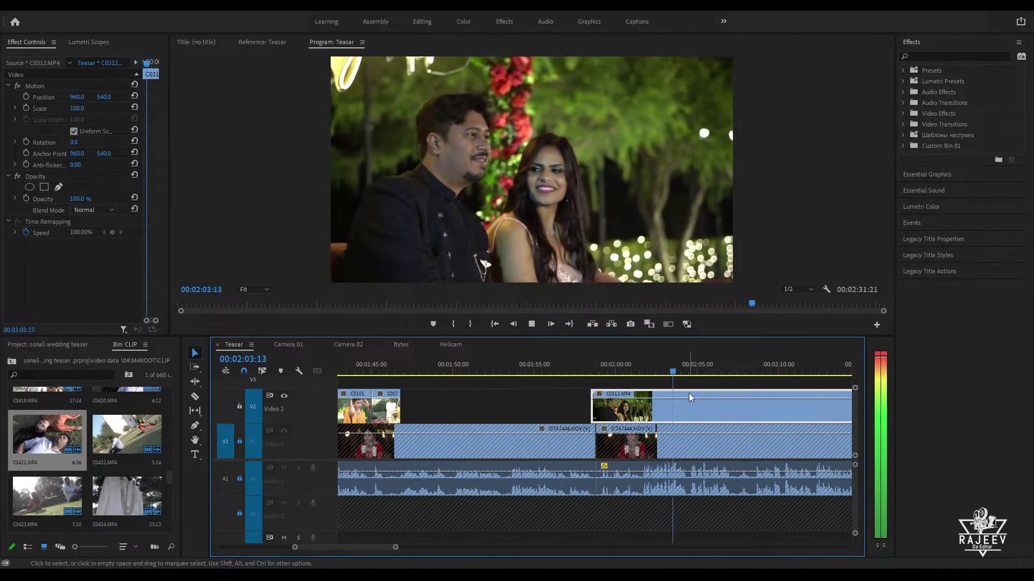
key("space")
Step: Replay C0312.MP4 from near its start and ripple-trim its end to 00:02:01:24
left_click(604, 369)
key("space")
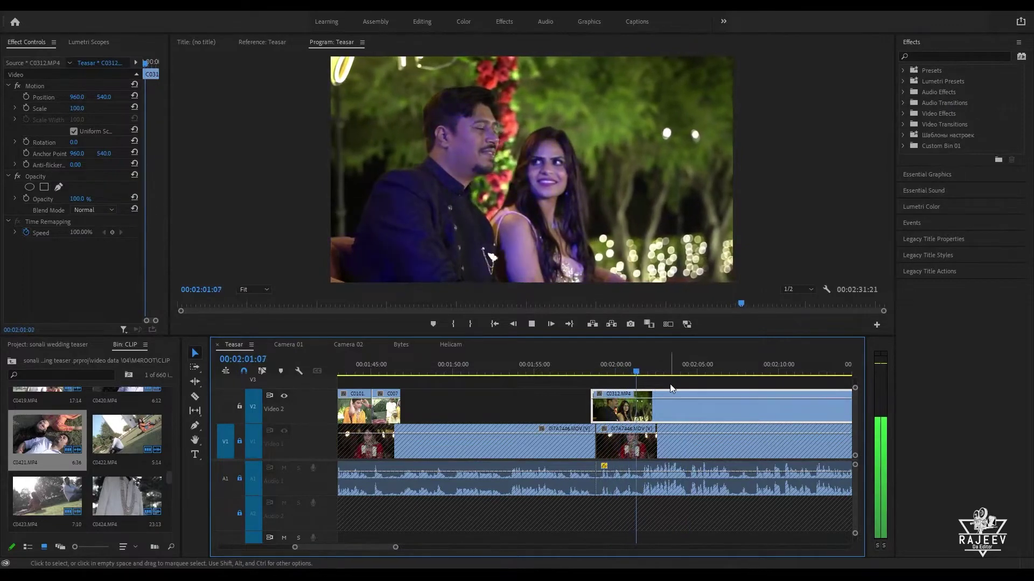
key("space")
key("w")
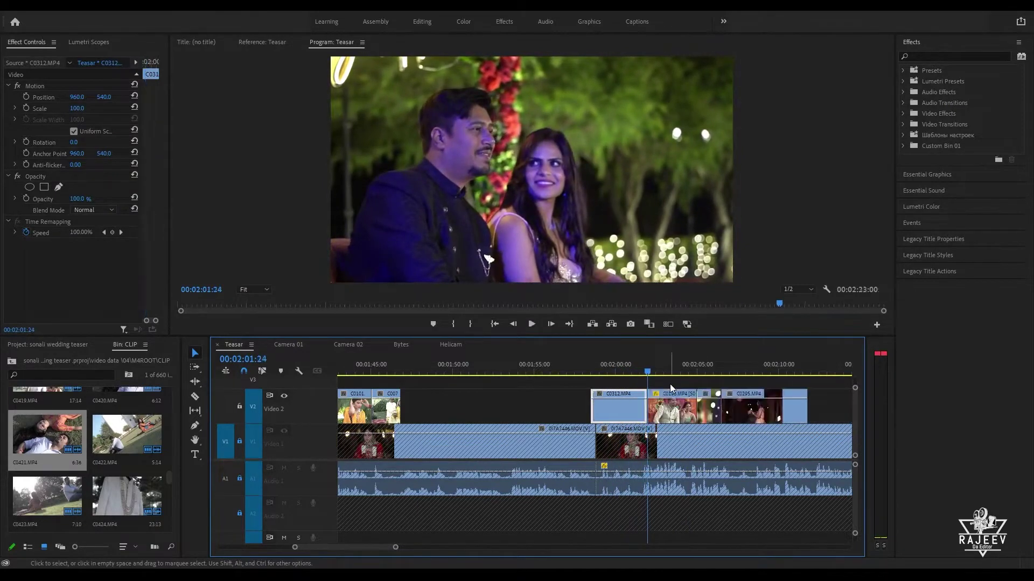
Step: Play across the cut into C0196.MP4, ripple-delete that clip from Video 2, and play on into C0288.MP4
key("space")
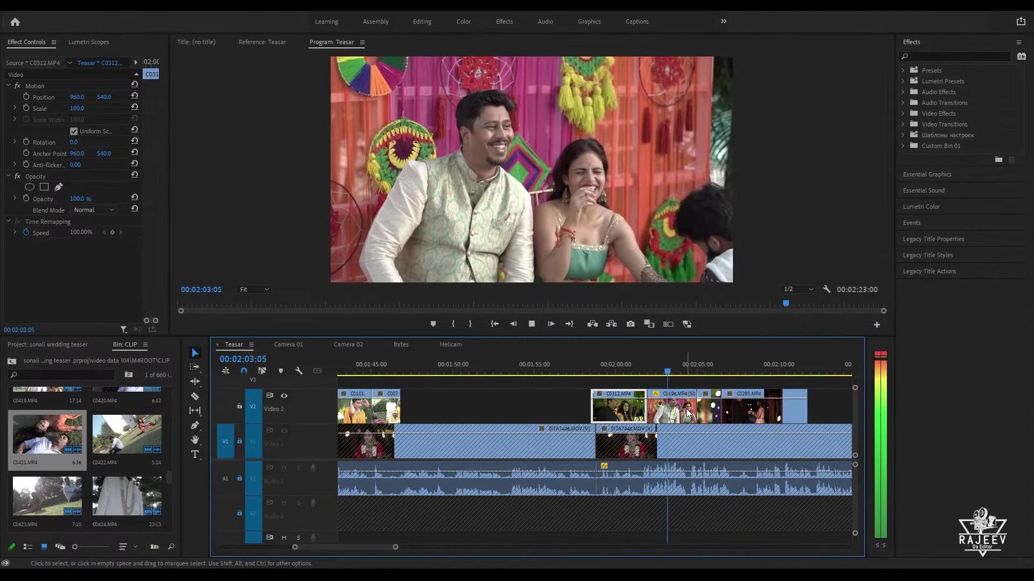
key("space")
key("shift+Delete")
key("space")
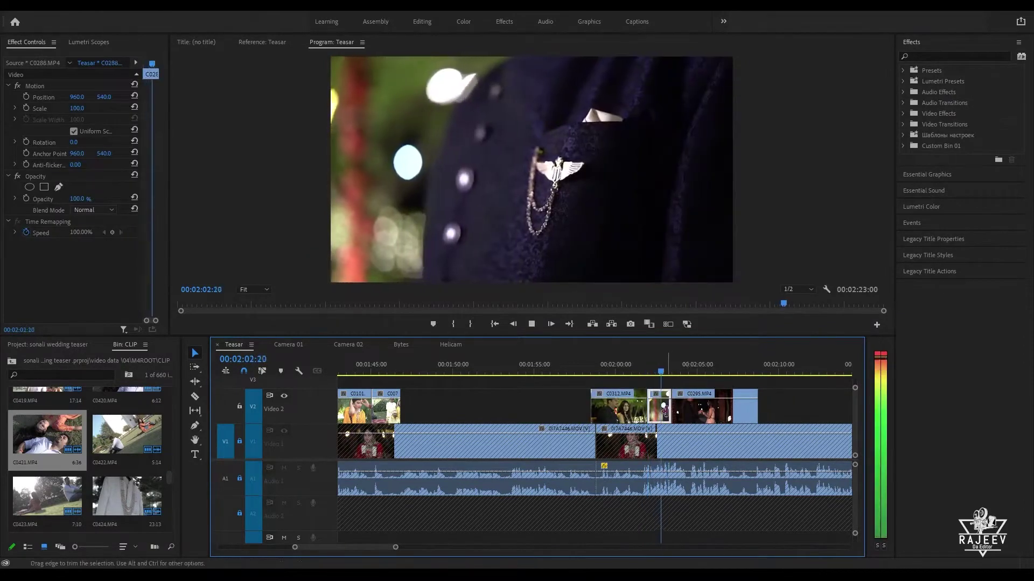
Step: Extend the end of C0295.MP4 on Video 2, play its embrace, and ripple-trim the end to about 00:02:10
left_click(674, 411)
key("space")
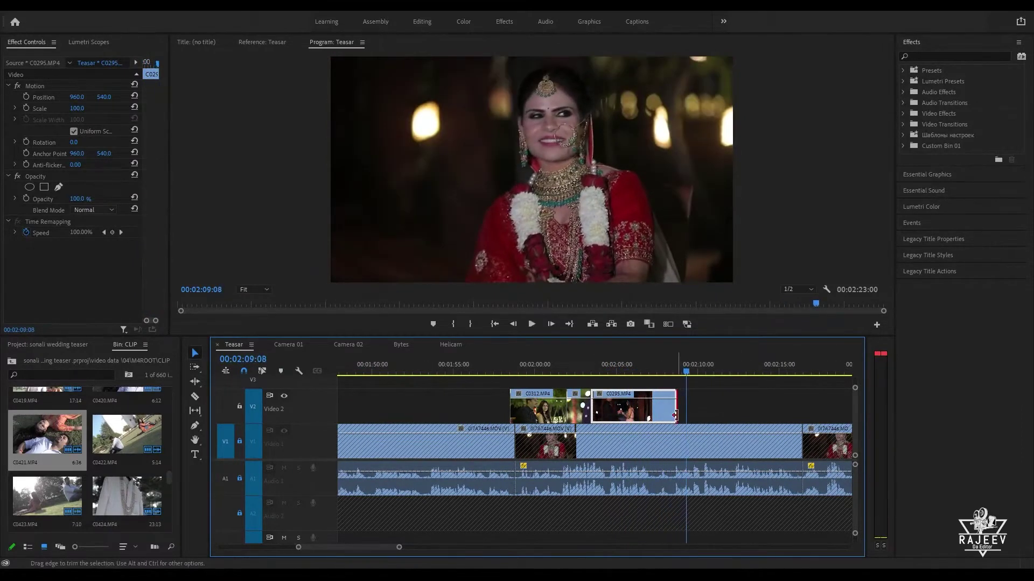
left_click_drag(677, 413, 774, 413)
left_click(655, 371)
key("space")
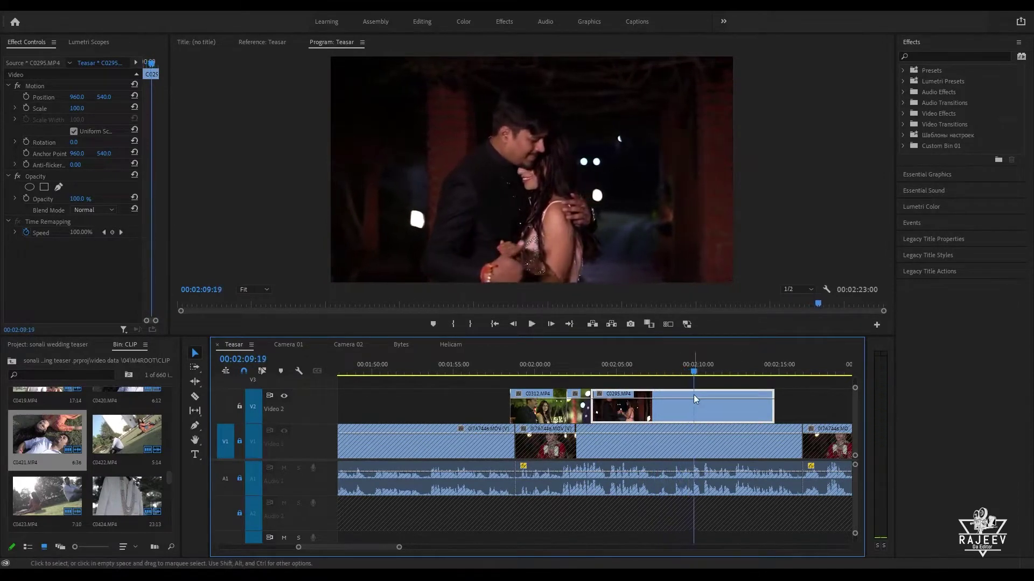
key("space")
key("w")
key("space")
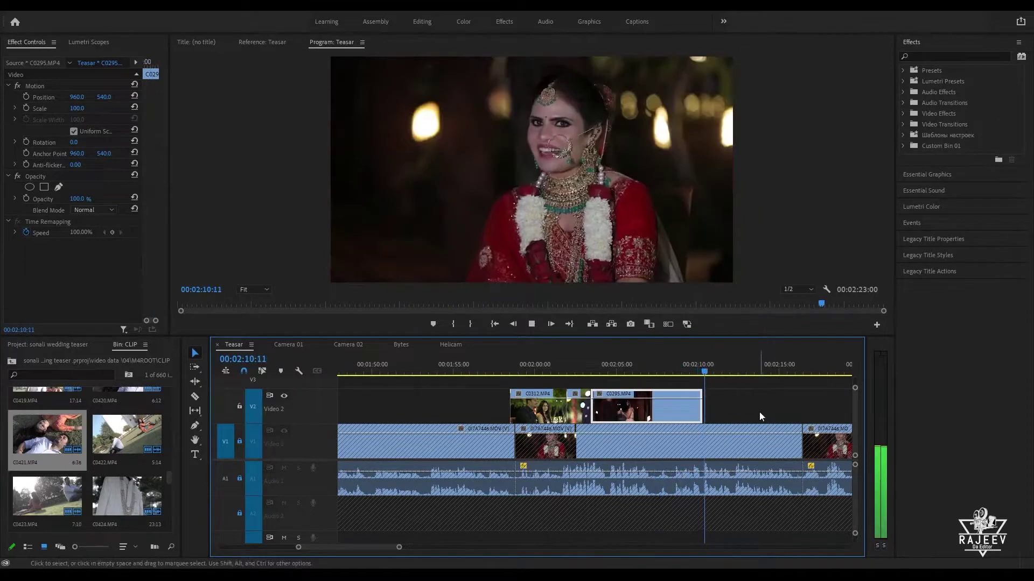
Step: Find C0320.MP4, the couple seen from behind, in Camera 02 and insert it after C0295.MP4 on Teasar's Video 2
left_click(348, 345)
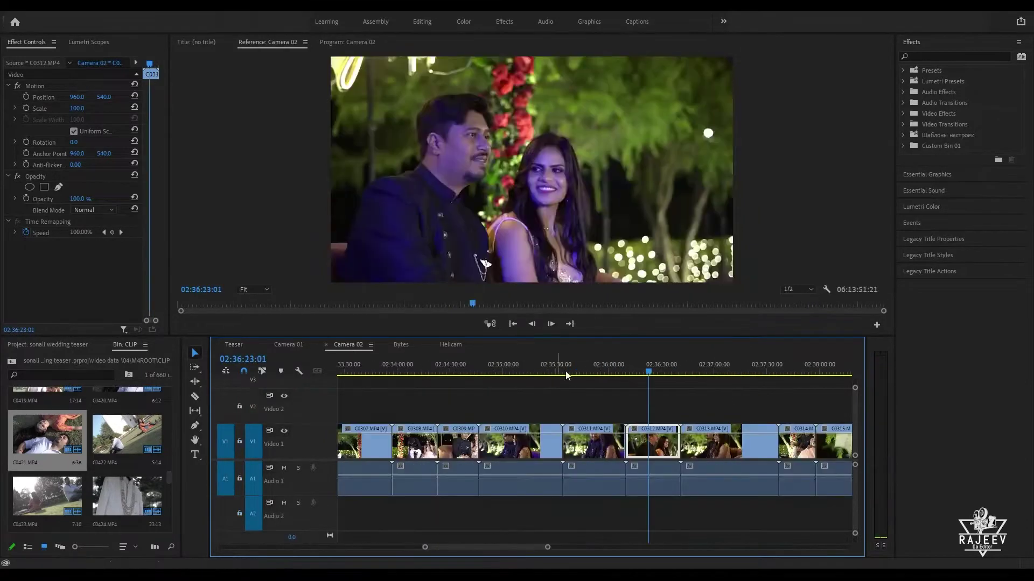
left_click(827, 372)
left_click_drag(829, 381, 548, 412)
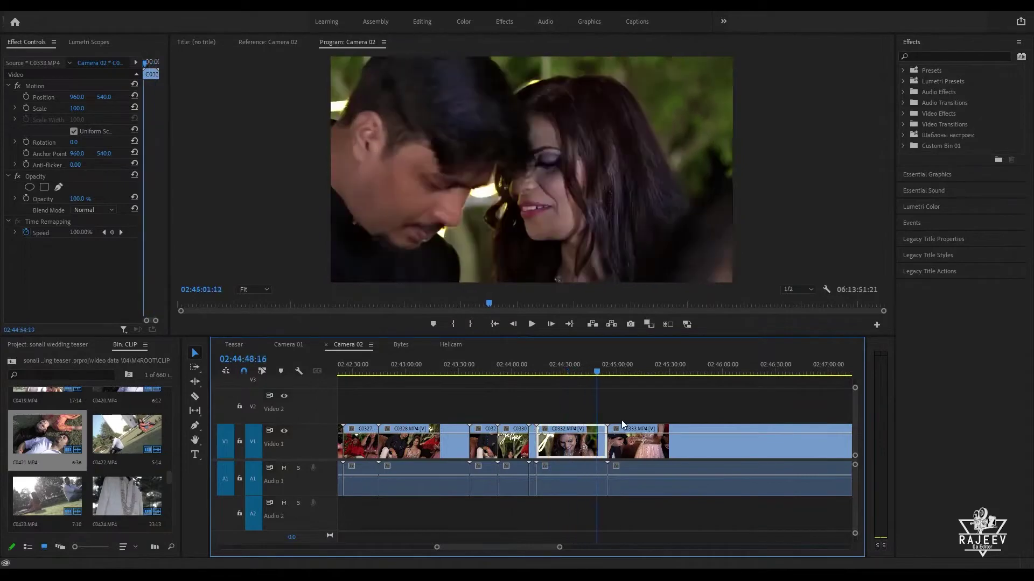
left_click_drag(621, 420, 564, 453)
scroll(557, 476, "up", 3)
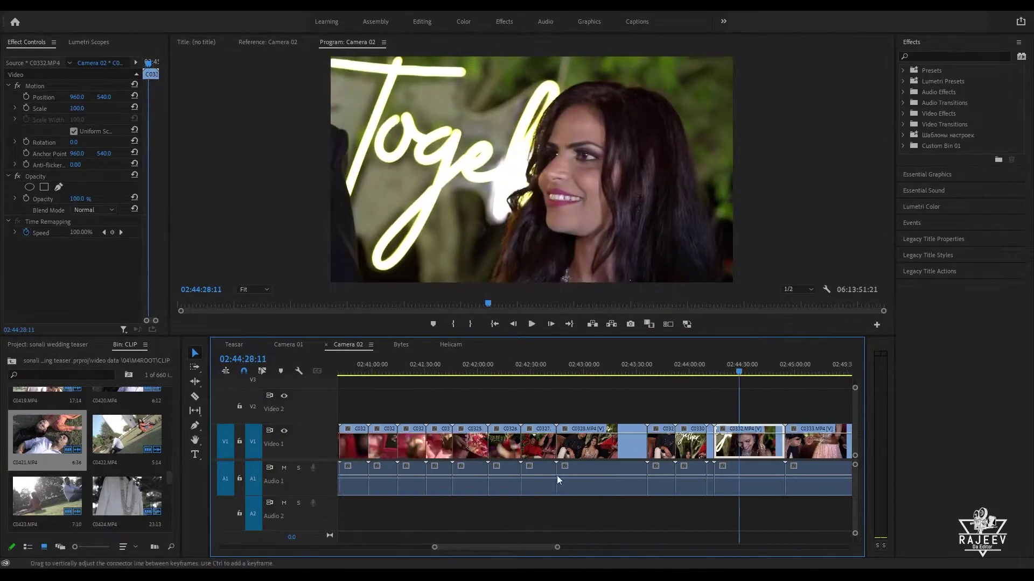
scroll(557, 476, "up", 2)
left_click_drag(650, 372, 515, 445)
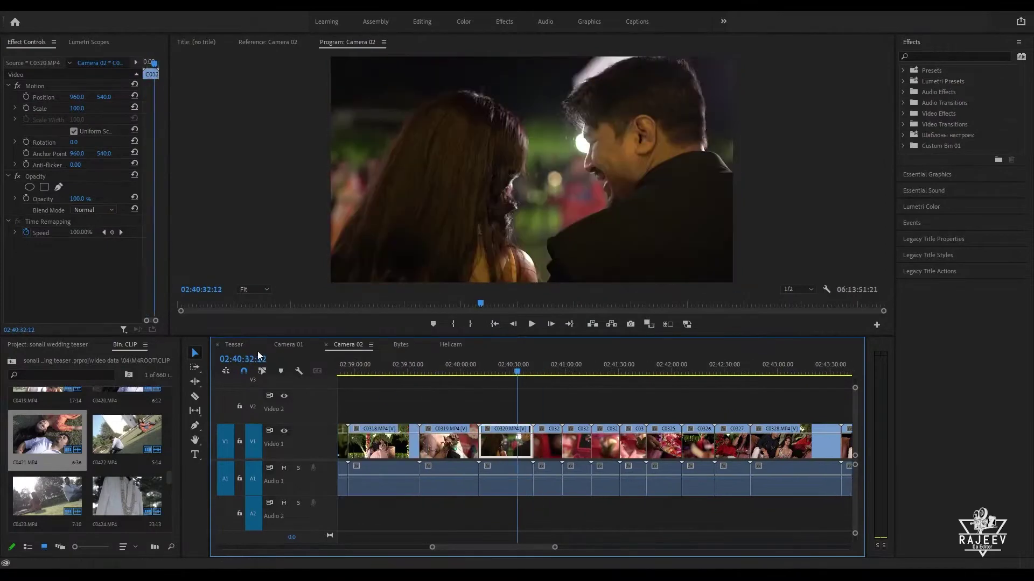
left_click(234, 345)
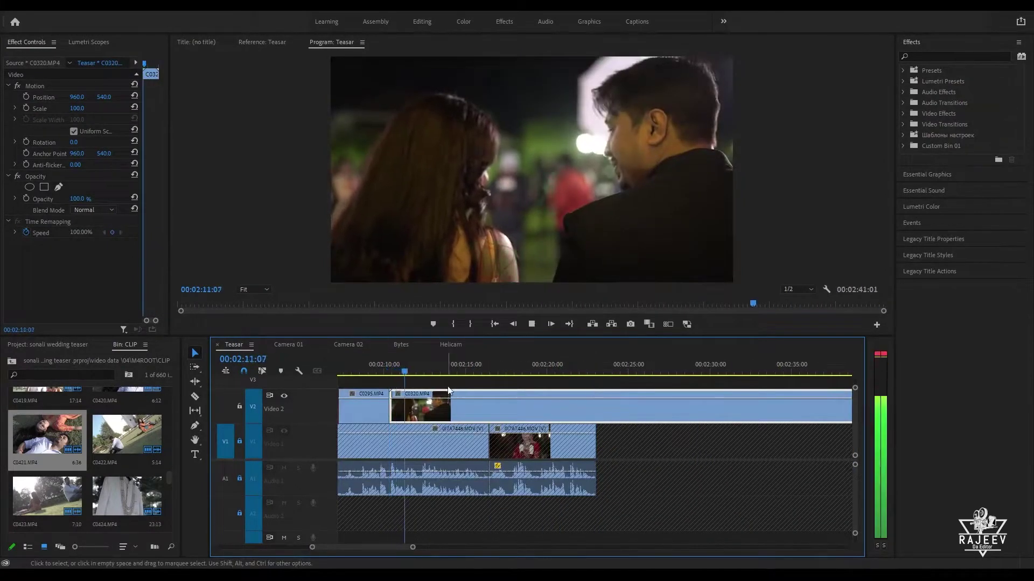
Step: Ripple-trim the beginning of C0320.MP4, replay its cut from C0295.MP4, and remove C0320.MP4 from Video 2
left_click_drag(453, 376, 633, 380)
key("q")
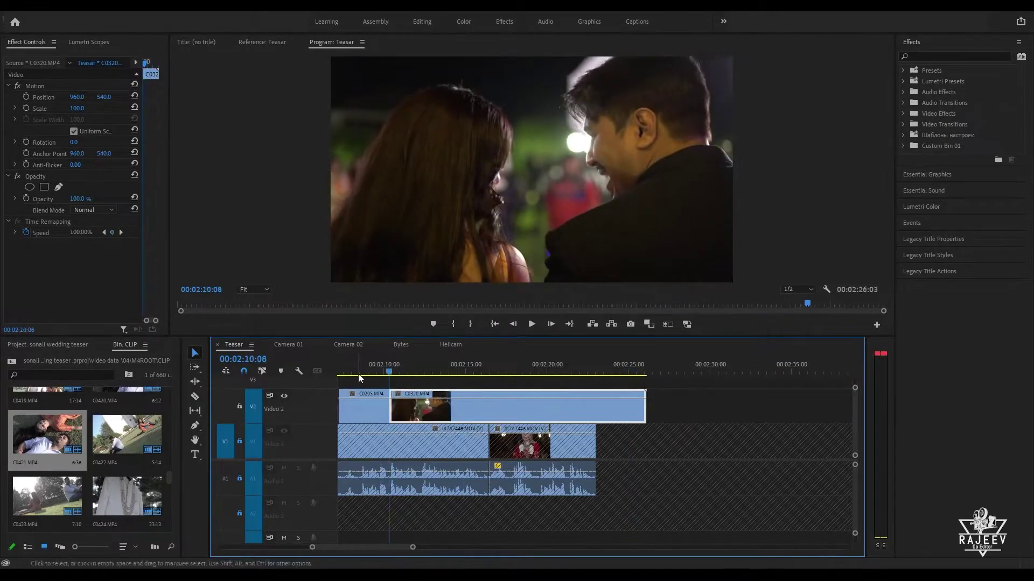
left_click(357, 364)
key("space")
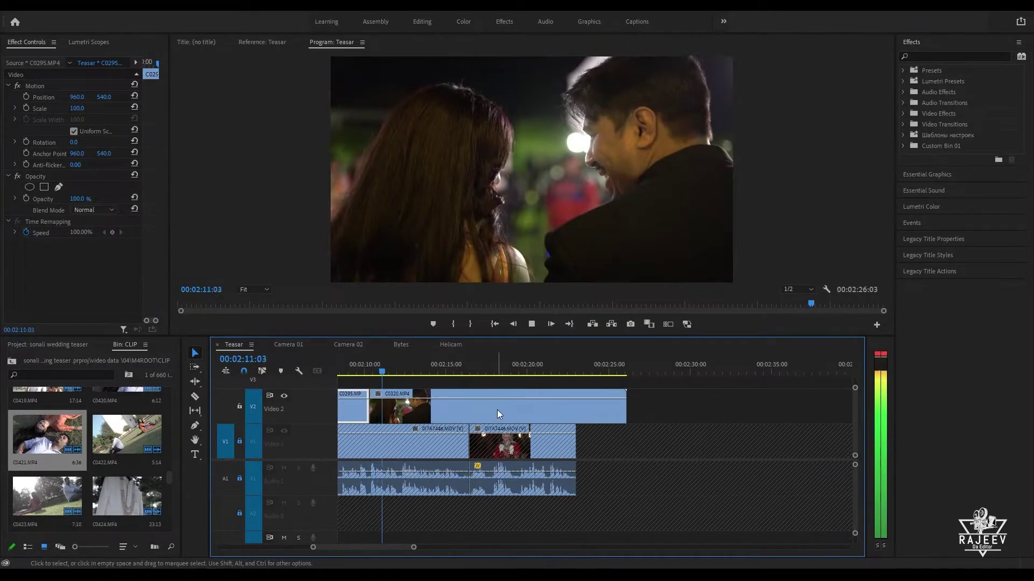
key("Delete")
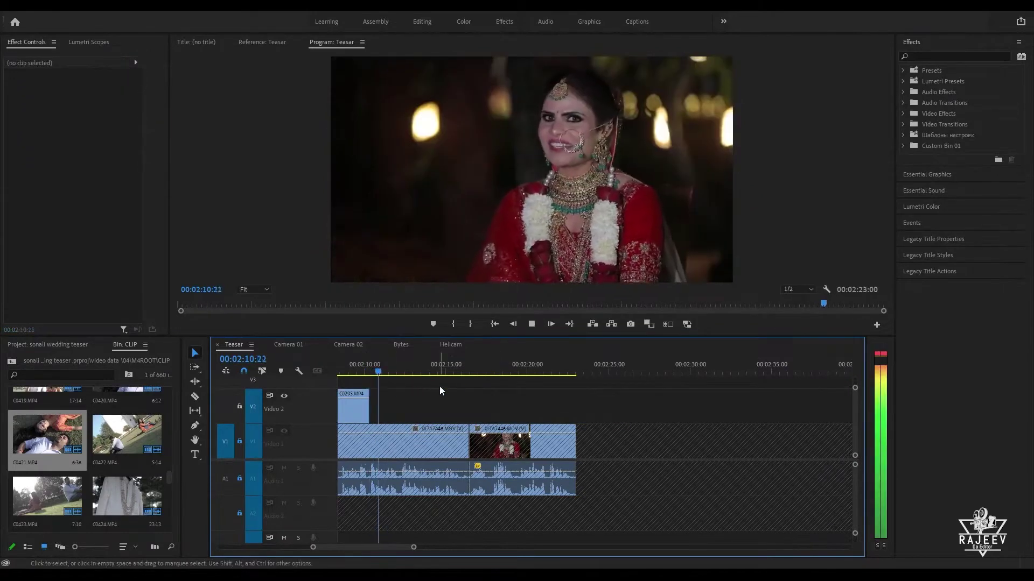
key("space")
Step: Skim Camera 02 beyond C0320.MP4 through the ring shots up to C0372.MP4 for a replacement couple shot
left_click(350, 345)
left_click(835, 371)
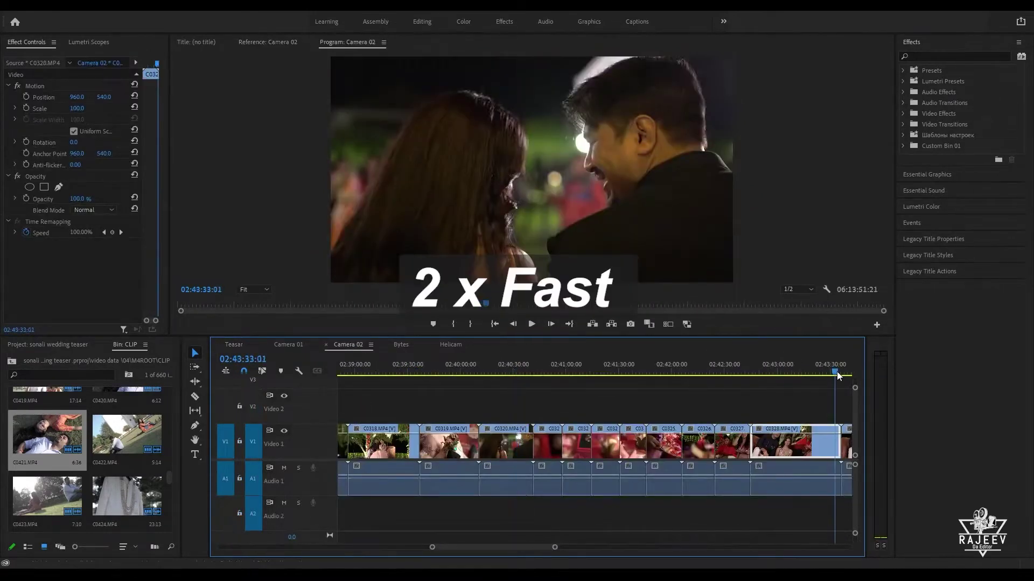
left_click_drag(837, 372, 853, 373)
scroll(789, 420, "down", 5)
key("minus")
key("minus")
left_click(769, 367)
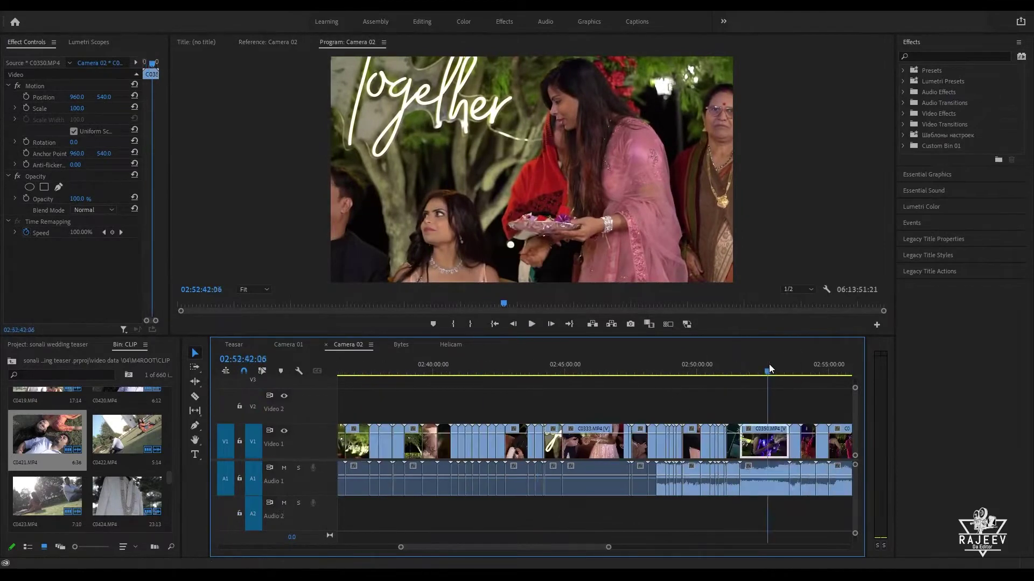
left_click_drag(769, 368, 923, 393)
key("space")
key("space")
left_click(450, 372)
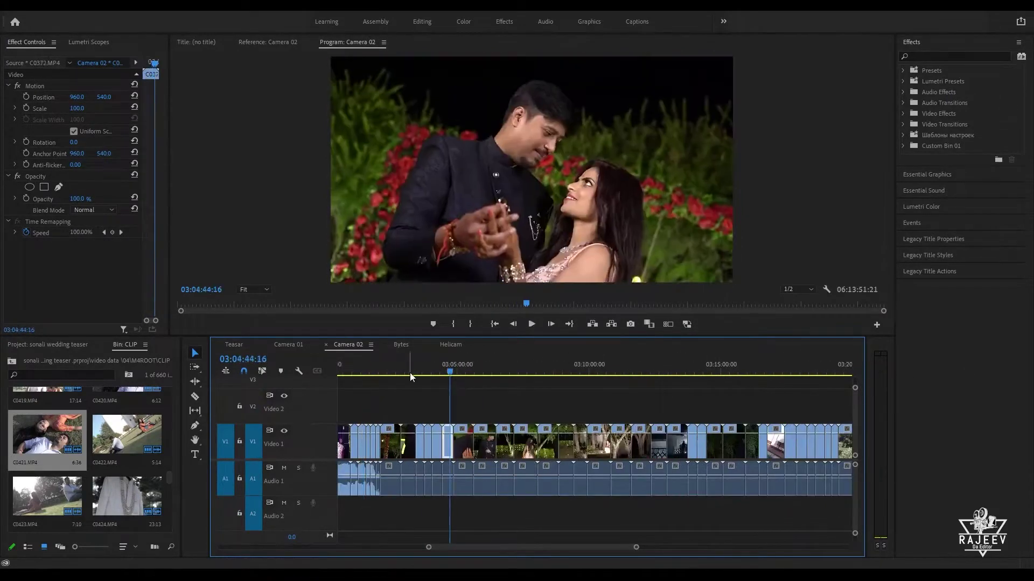
mouse_move(410, 373)
left_mouse_down()
mouse_move(389, 374)
mouse_move(424, 386)
left_mouse_up()
key("equal")
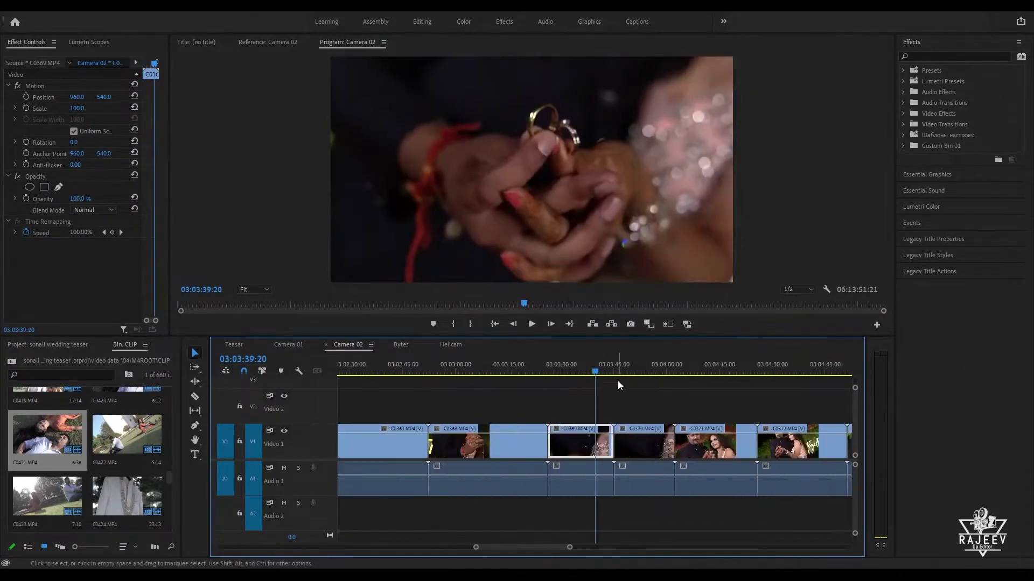
left_click_drag(553, 369, 811, 419)
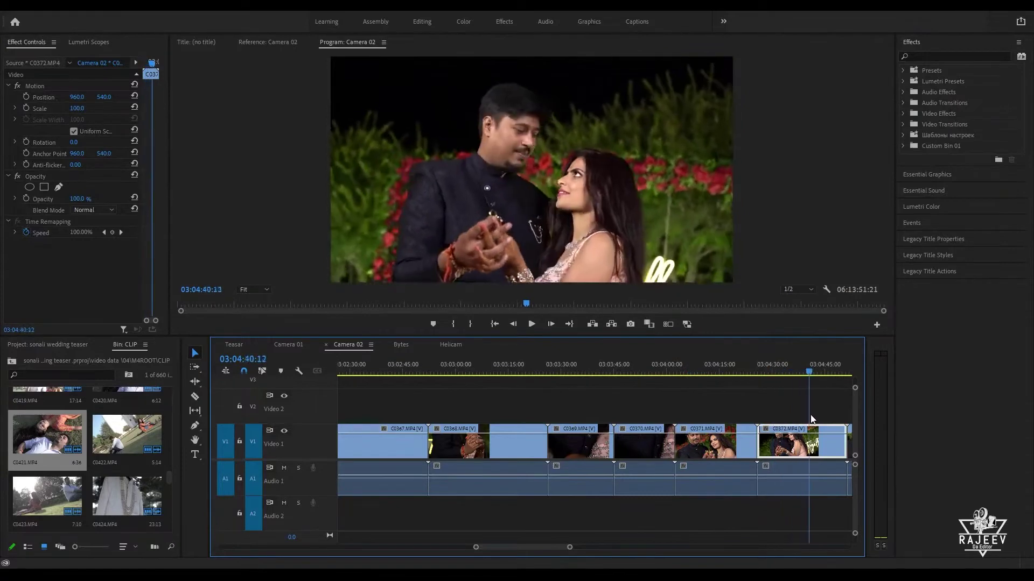
Step: Play the cut from C0288.MP4 into C0295.MP4 in Teasar and ripple-extend the end of C0288.MP4 to about 00:02:08
left_click(234, 344)
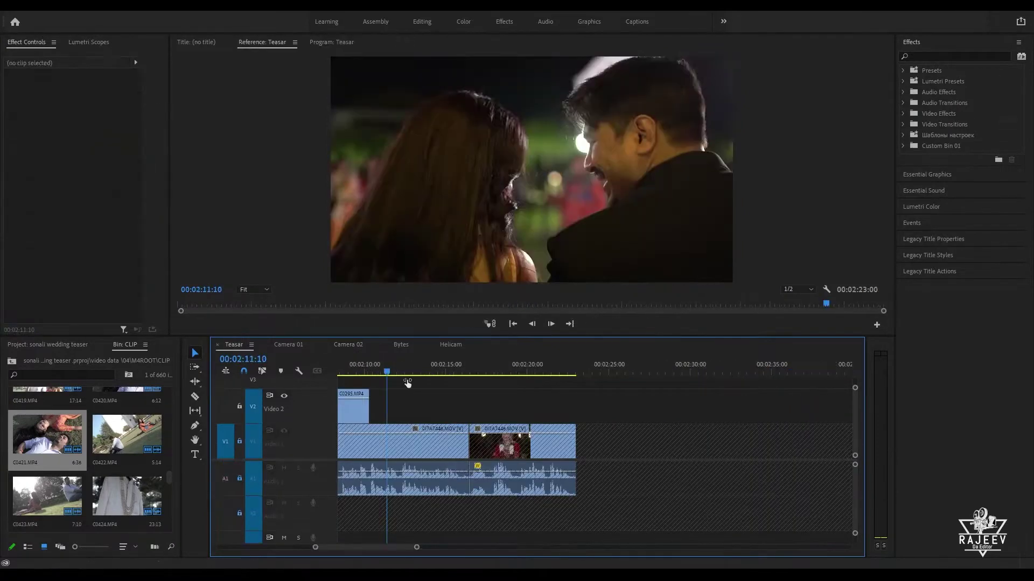
scroll(431, 379, "up", 5)
left_click_drag(451, 375, 431, 370)
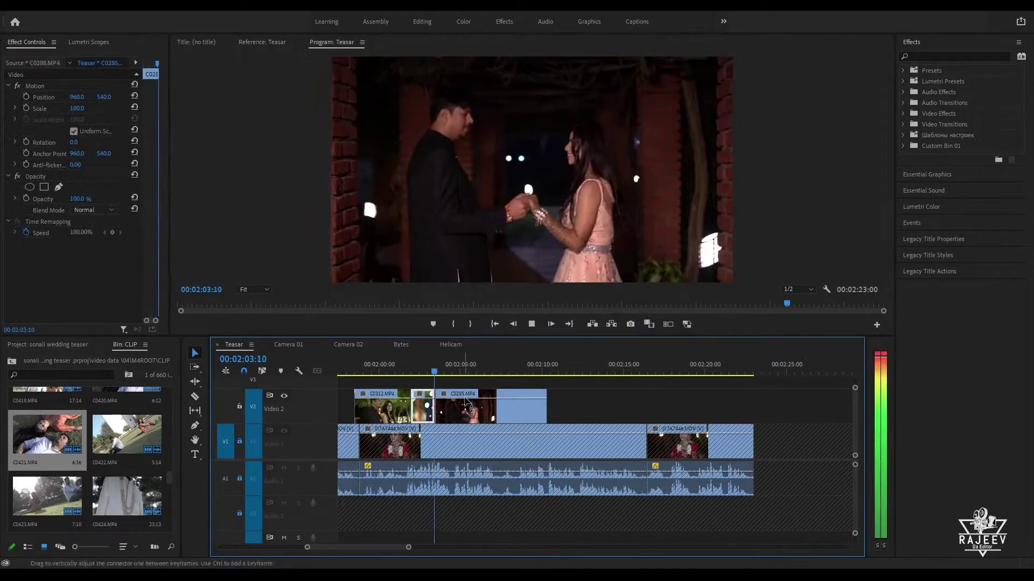
left_click(441, 412)
left_click_drag(430, 415, 506, 414)
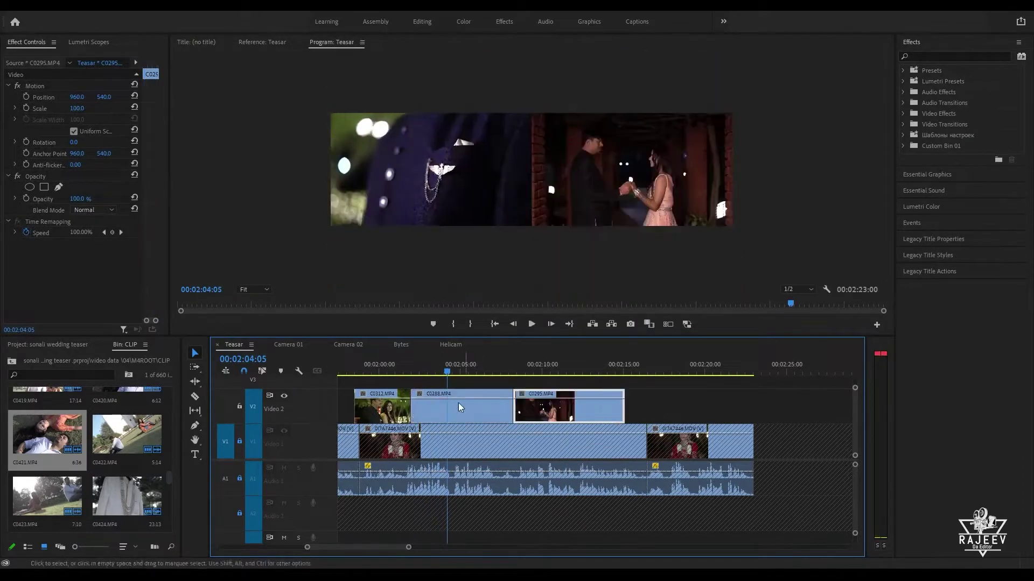
Step: Play from C0312.MP4 on Video 2 and ripple-trim its end at 00:02:01:11 and the end of C0288.MP4 at about 00:02:04
left_click(356, 367)
key("space")
key("=")
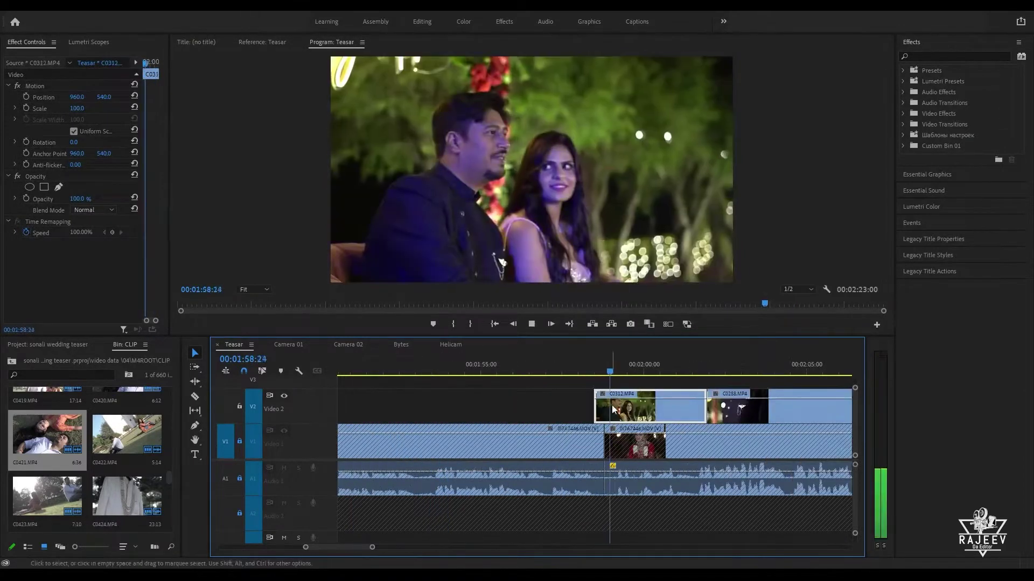
left_click(556, 366)
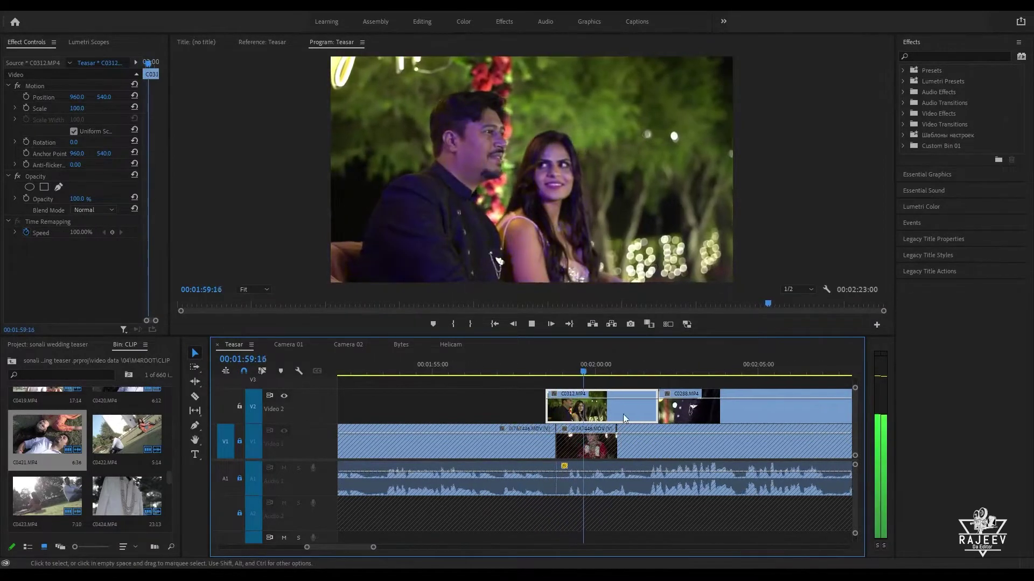
key("space")
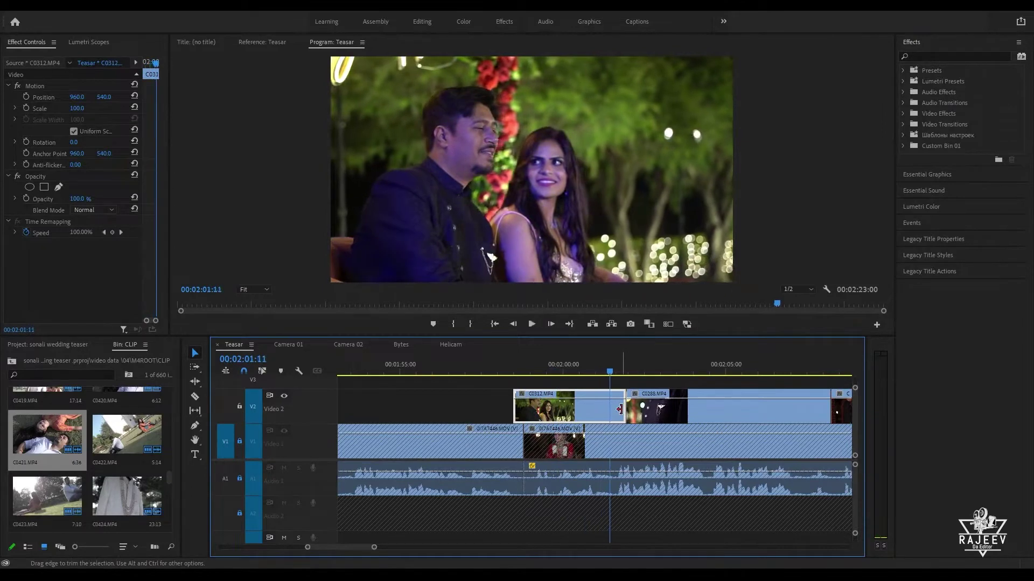
key("space")
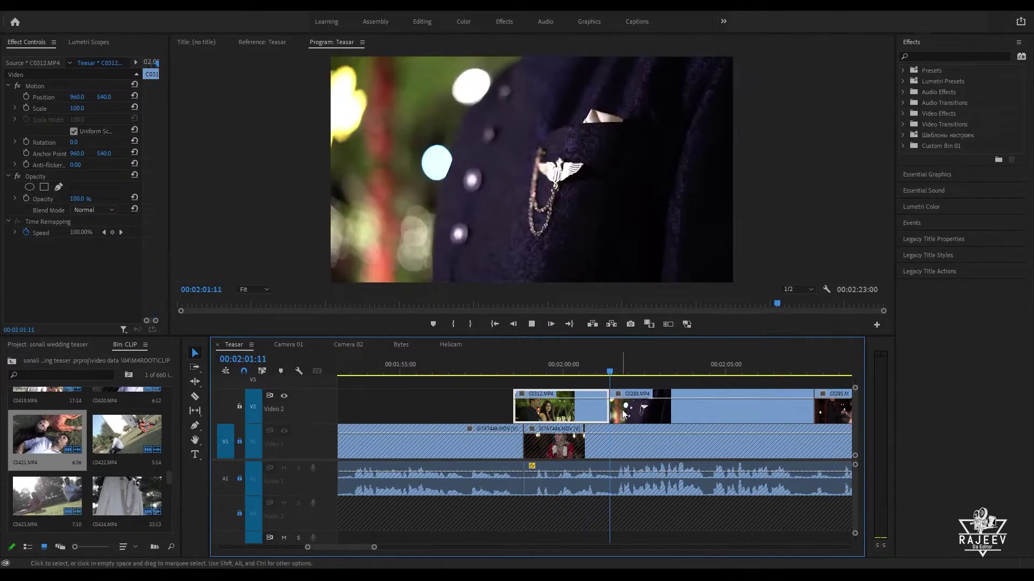
key("w")
Step: Play C0295.MP4 on Video 2, extend its end, and ripple-trim the end to about 00:02:12
left_click(651, 412)
key("space")
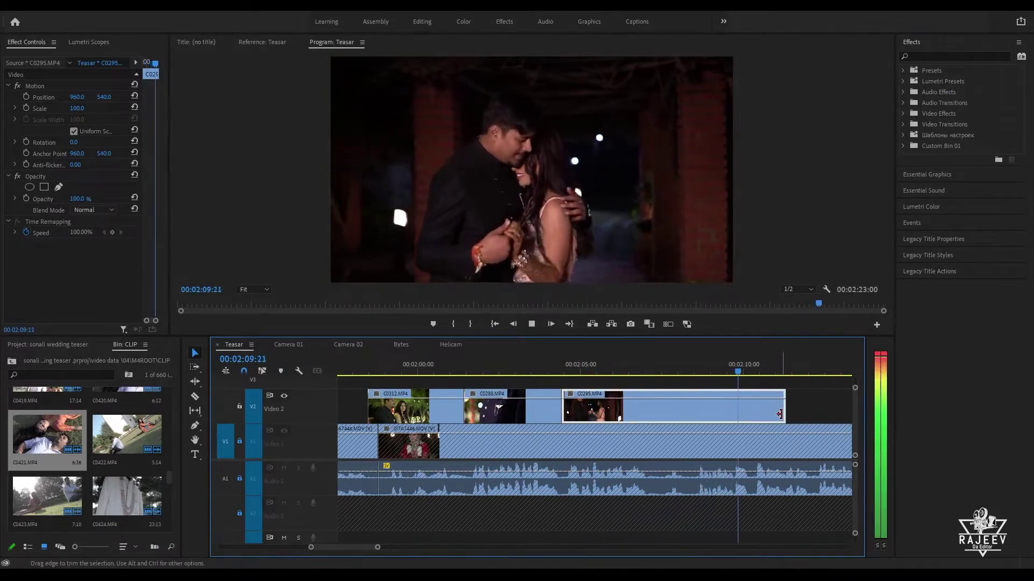
left_click_drag(783, 414, 823, 416)
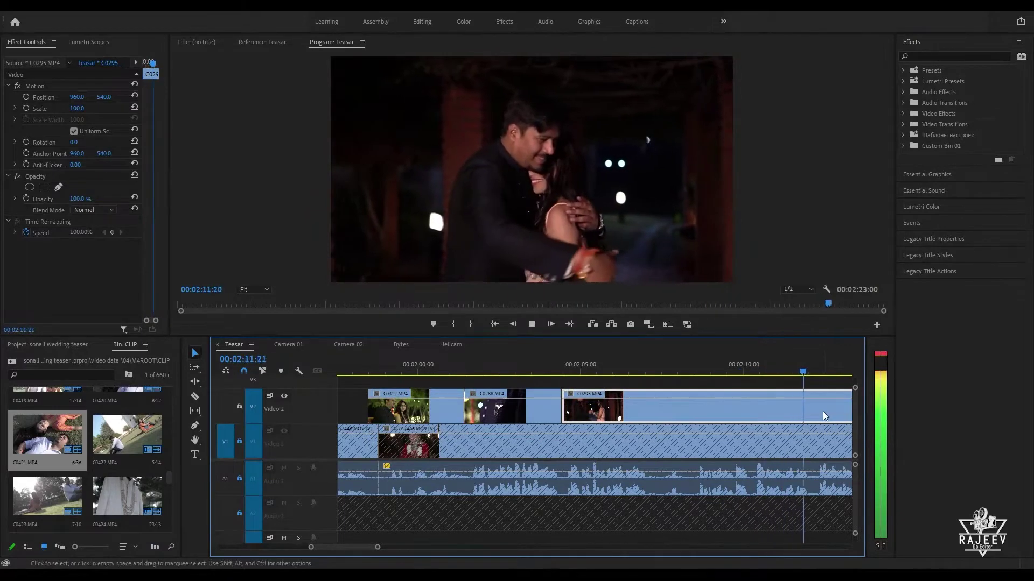
key("w")
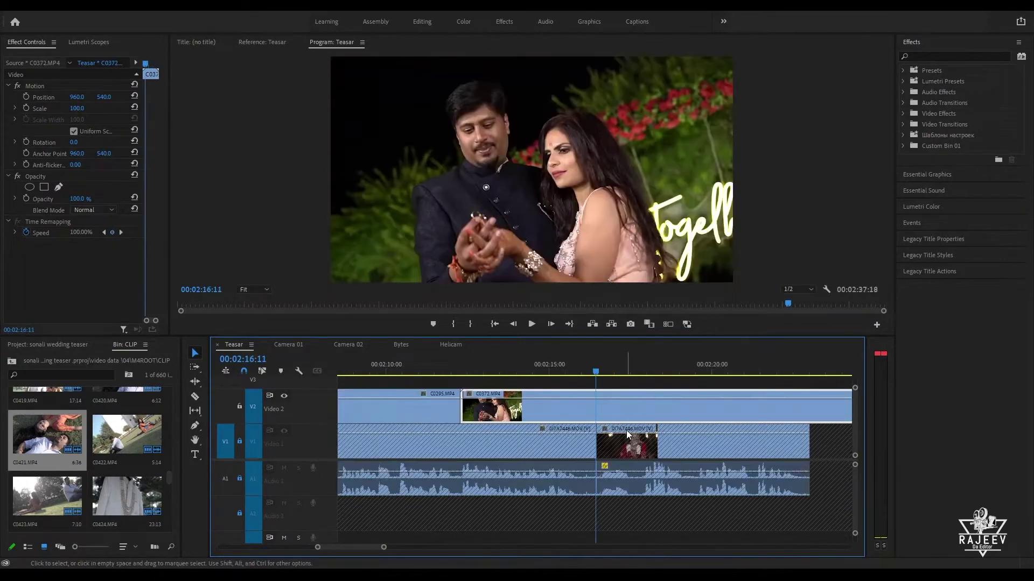
Step: Scrub C0372.MP4 on Video 2 and ripple-trim its beginning, then its end at 00:02:16:09
left_click_drag(491, 373, 699, 369)
key("space")
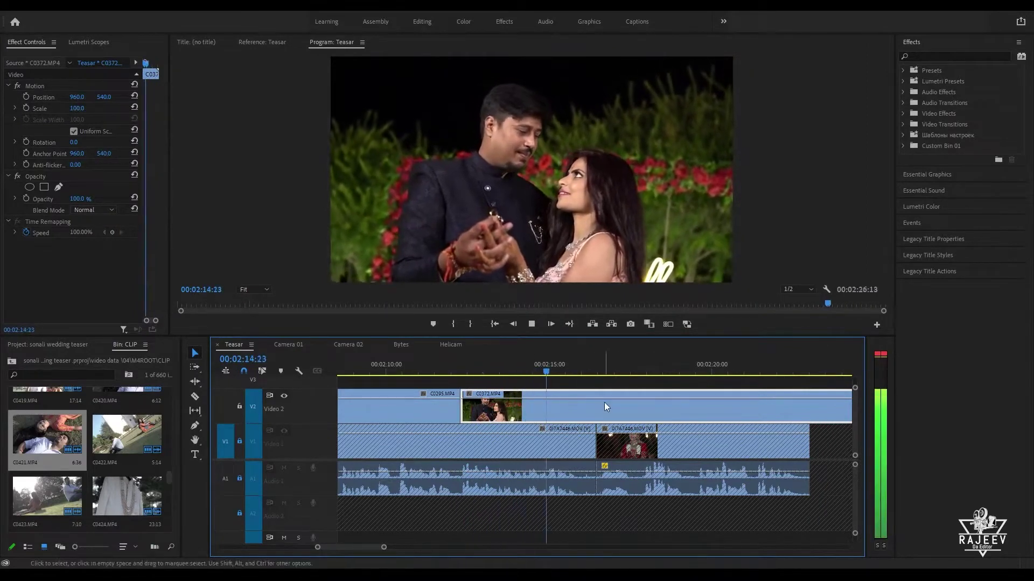
key("space")
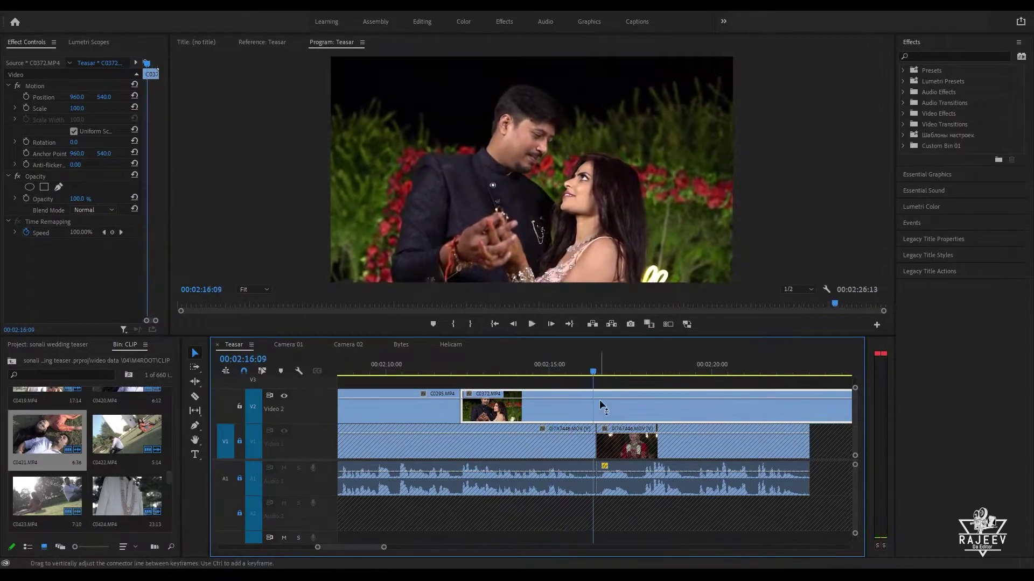
key("w")
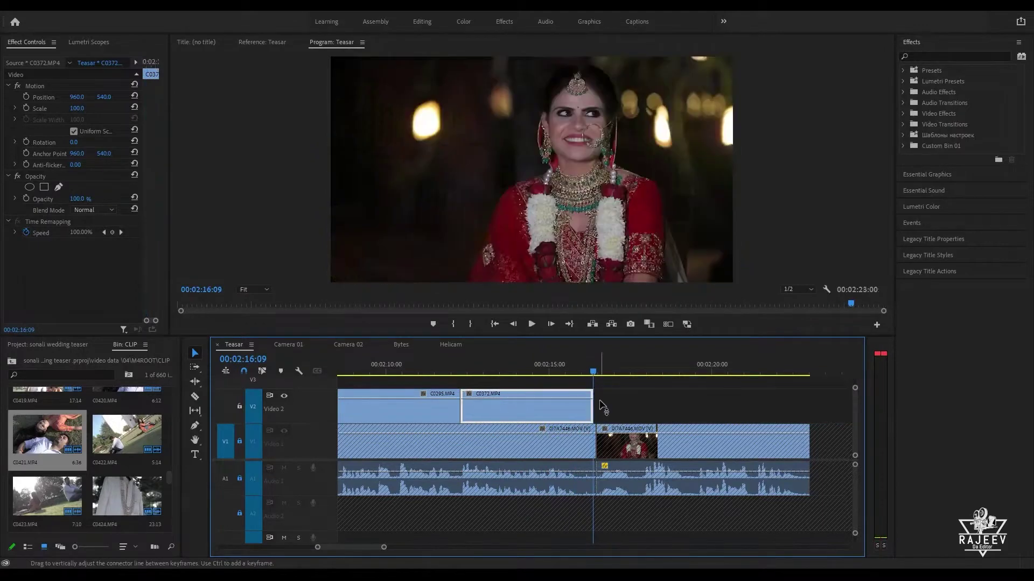
Step: Unlock Video 1 and Audio 1 and ripple-trim the end of the interview clip under C0372.MP4 to 00:02:16:01
left_click(240, 442)
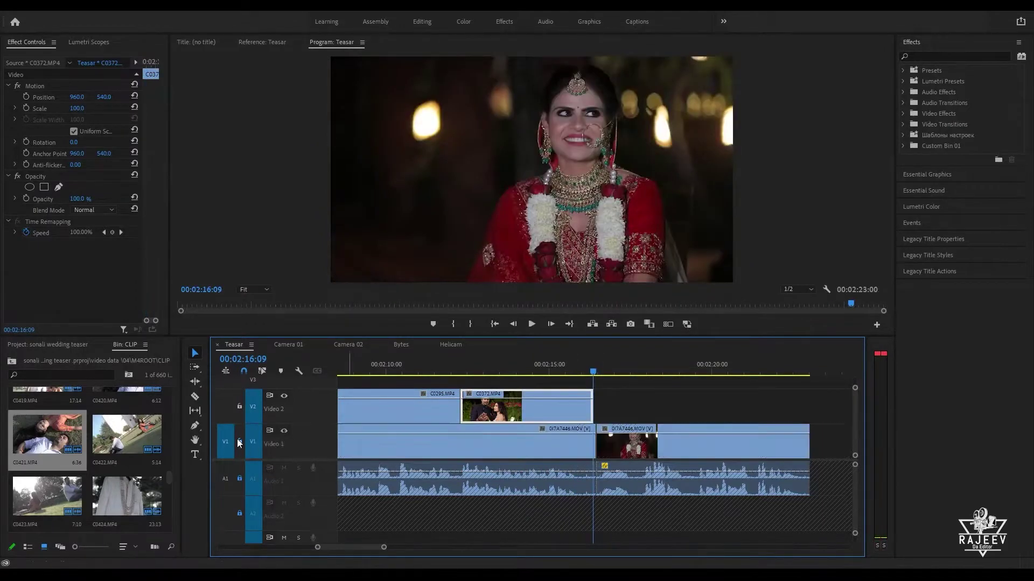
key("w")
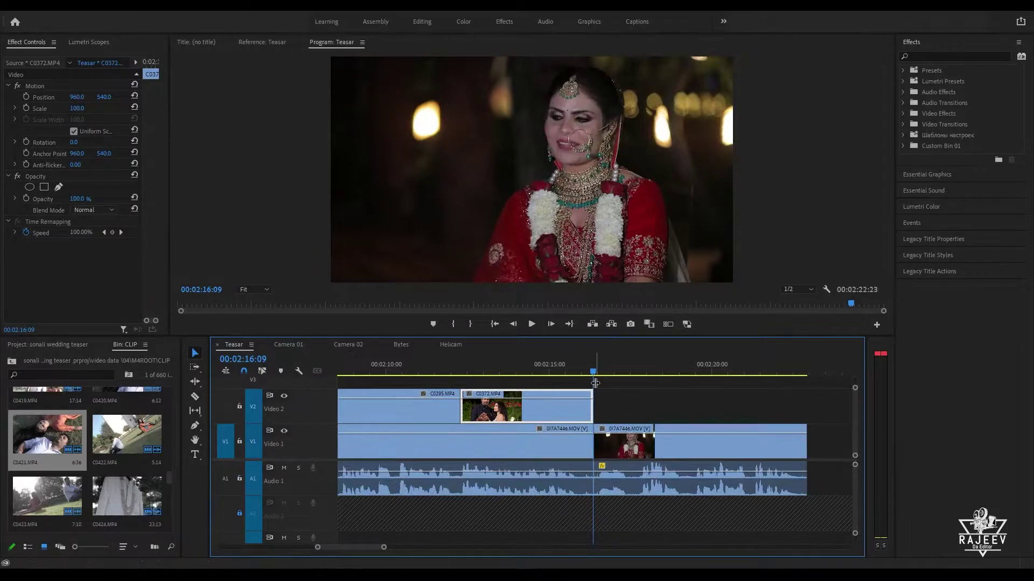
key("space")
left_click(561, 363)
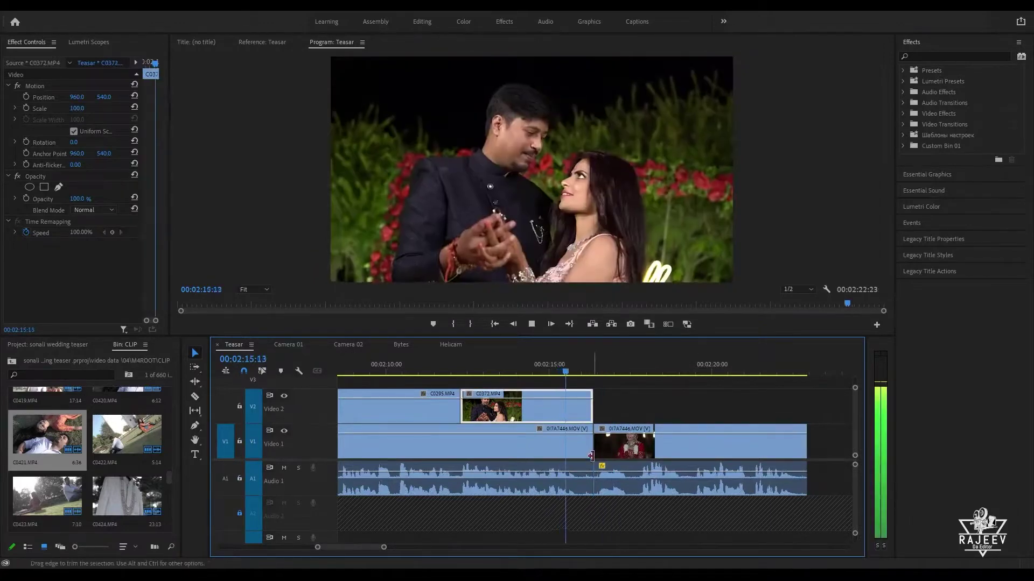
key("space")
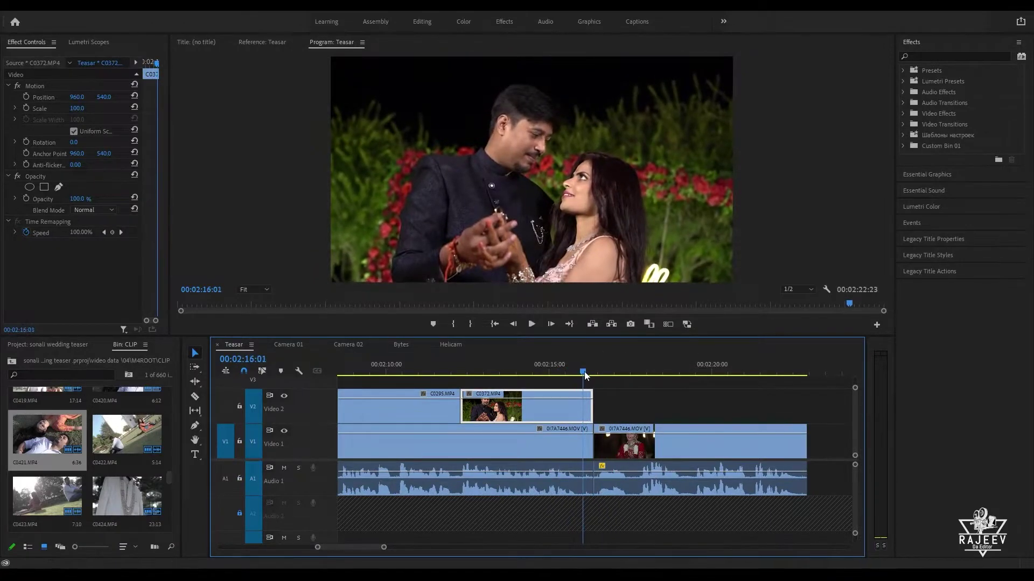
key("w")
Step: Extend the end of C0372.MP4 over the interview cut and trim it to 00:02:17:02
left_click_drag(579, 415, 623, 418)
key("space")
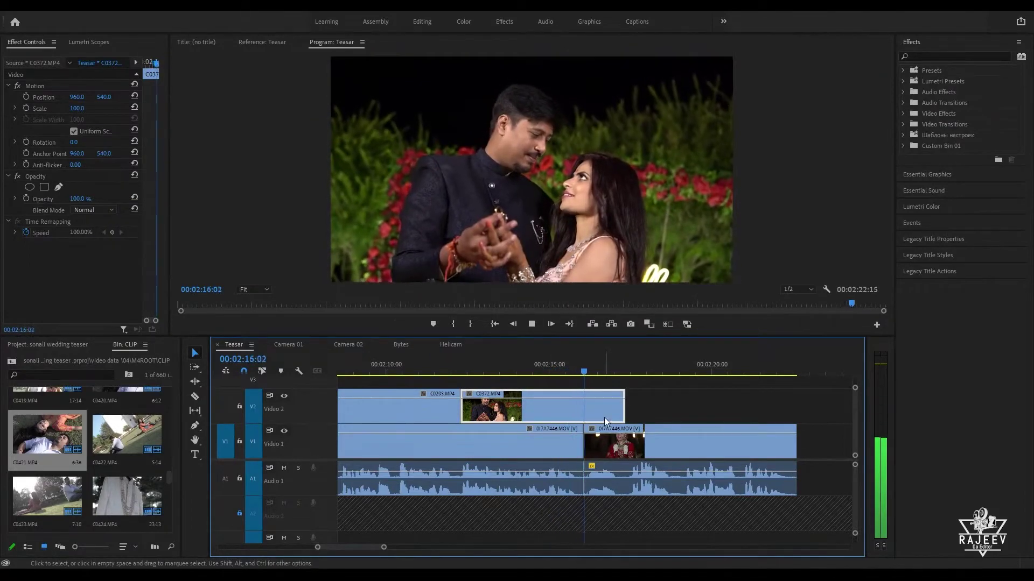
key("space")
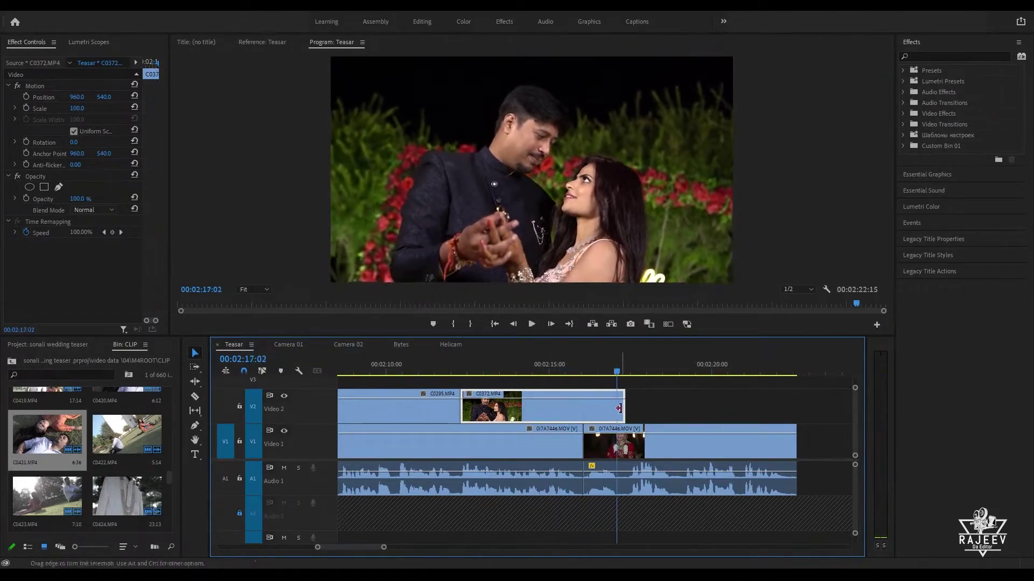
left_click_drag(619, 409, 617, 411)
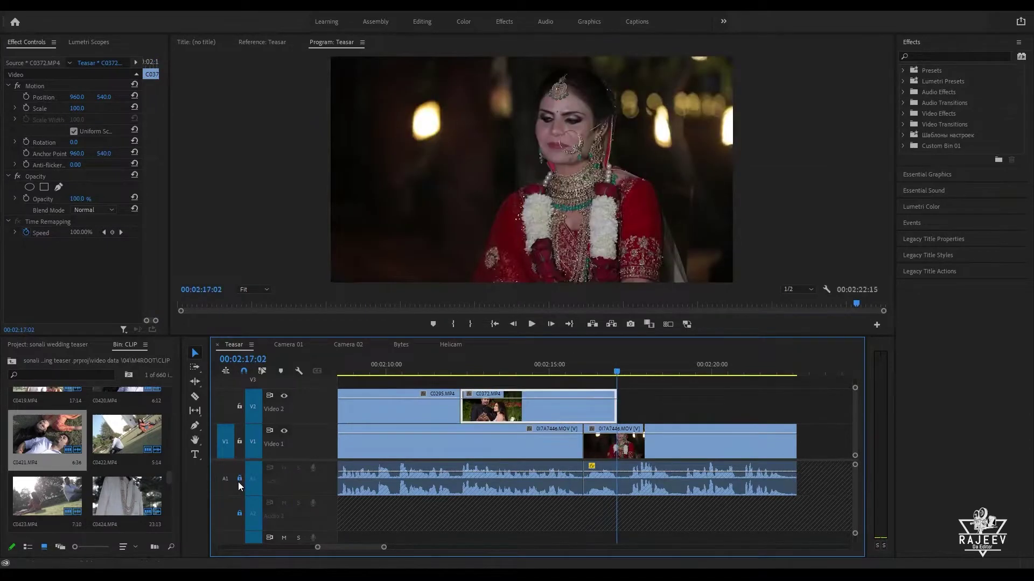
Step: Lock Audio 1 and Video 1 again and play the interview's closing part up to 00:02:22:07
key("space")
left_click(240, 441)
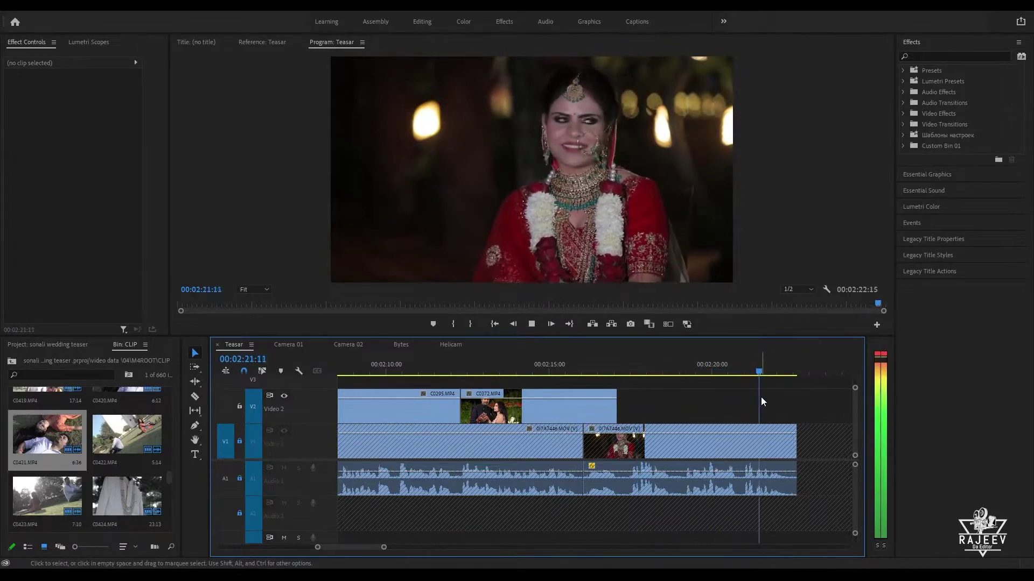
key("space")
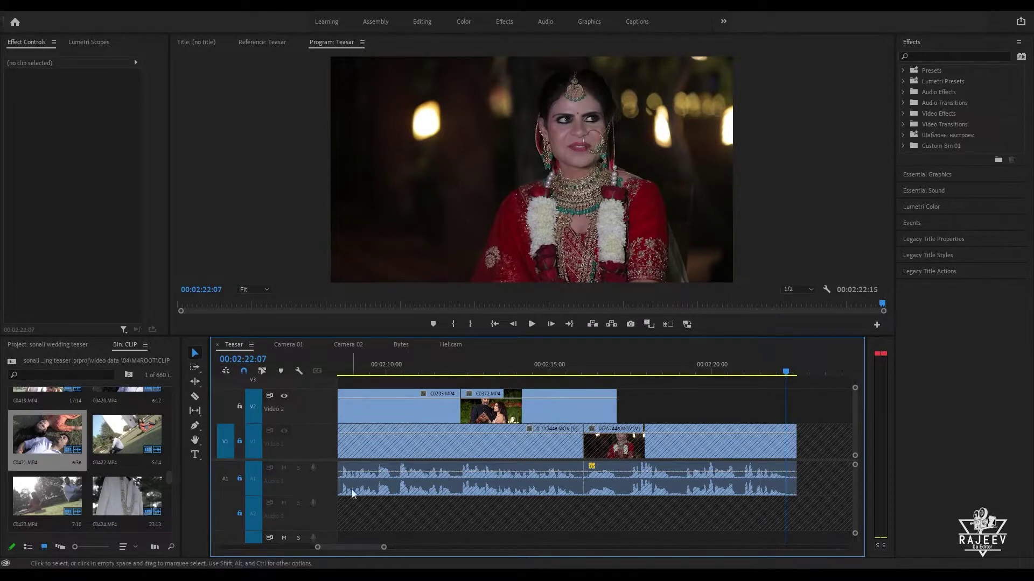
Step: Place only the audio of the y2mate.com clip from the project root on unlocked Audio 2 at 00:02:22:07
left_click(10, 364)
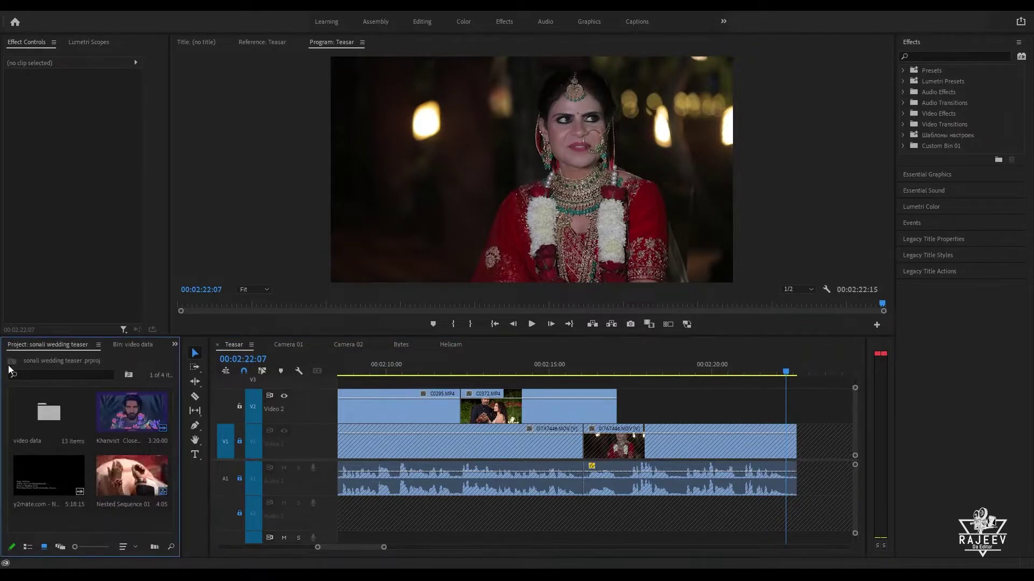
left_click(73, 487)
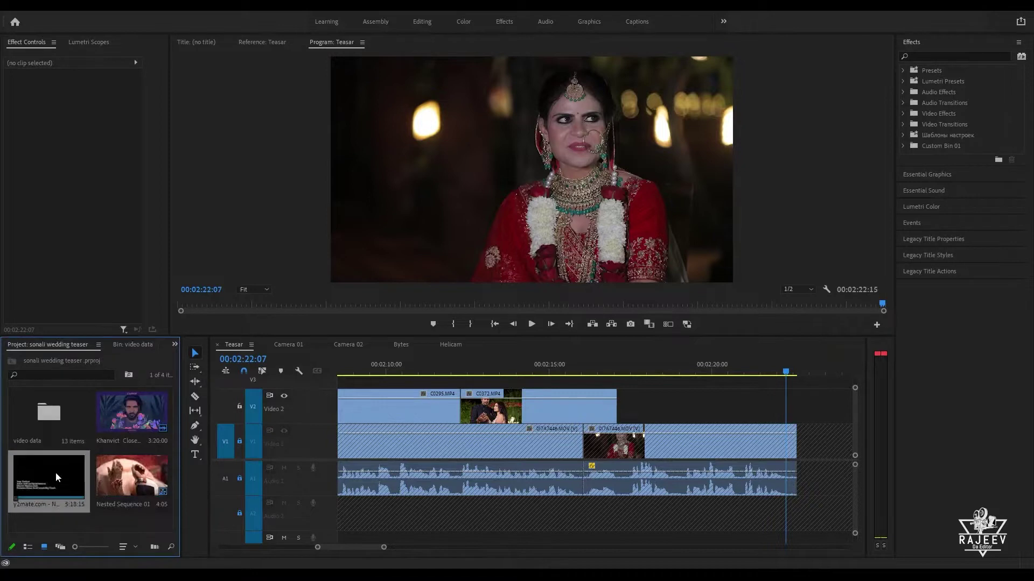
left_click(229, 451)
left_click(224, 481)
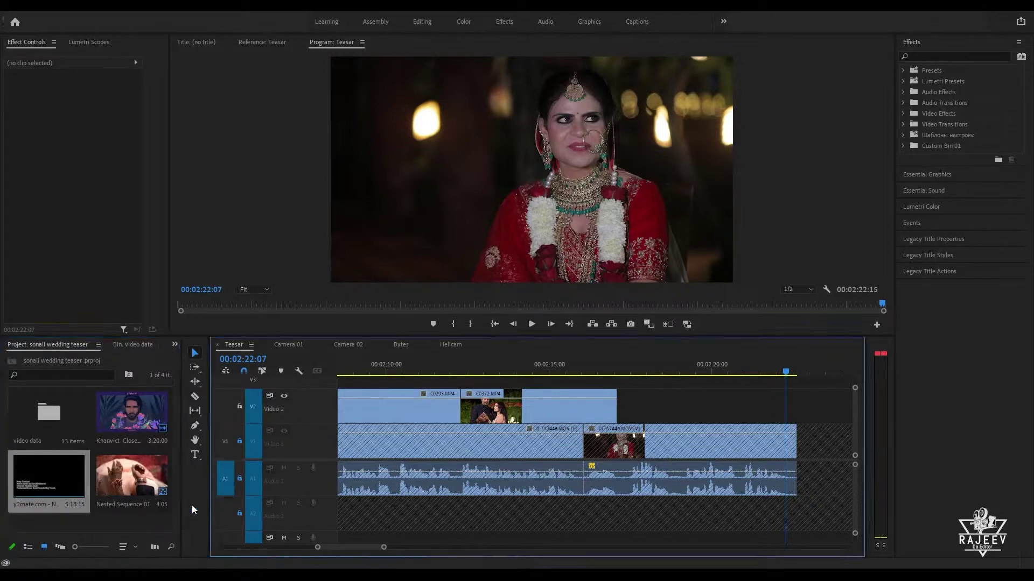
left_click(239, 514)
left_click(51, 473)
left_click_drag(53, 471, 784, 514)
Step: Play into the music on Audio 2 and ripple-trim its silent beginning at 00:02:28:02
key("space")
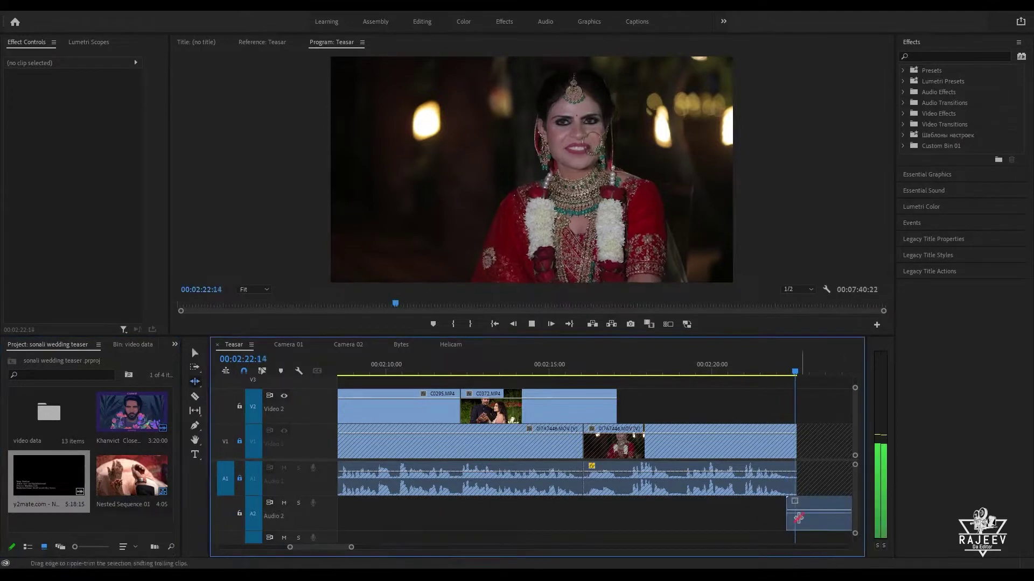
key("b")
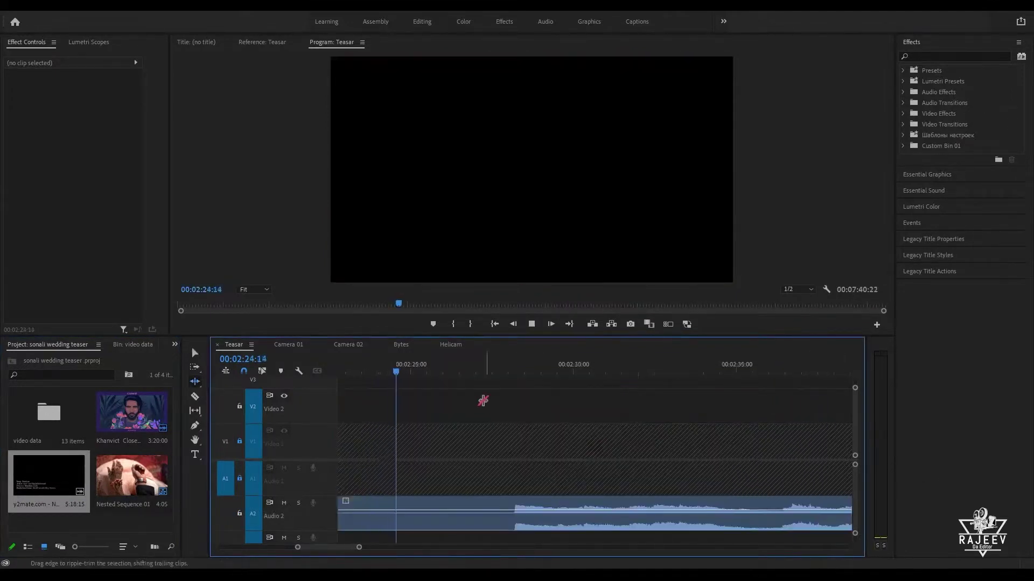
key("v")
left_click(498, 370)
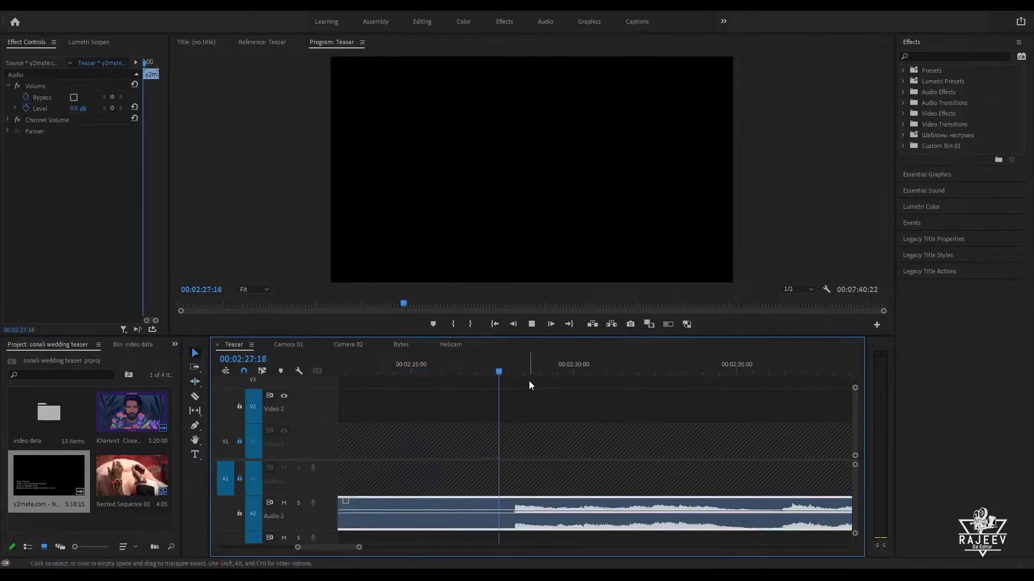
left_click_drag(523, 371, 511, 389)
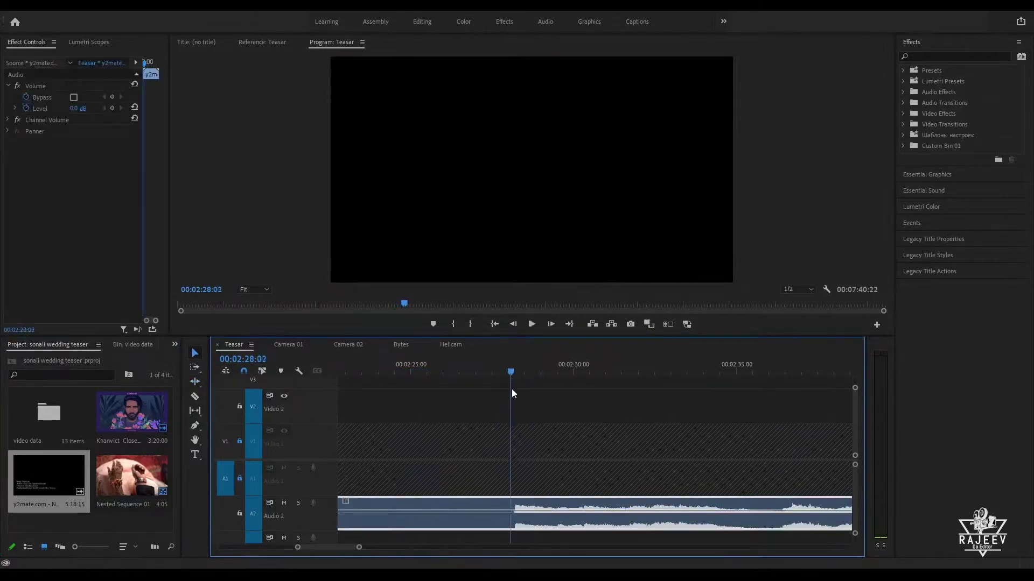
key("q")
Step: Play the transition from the interview into the music and move the music on Audio 2 slightly earlier
key("space")
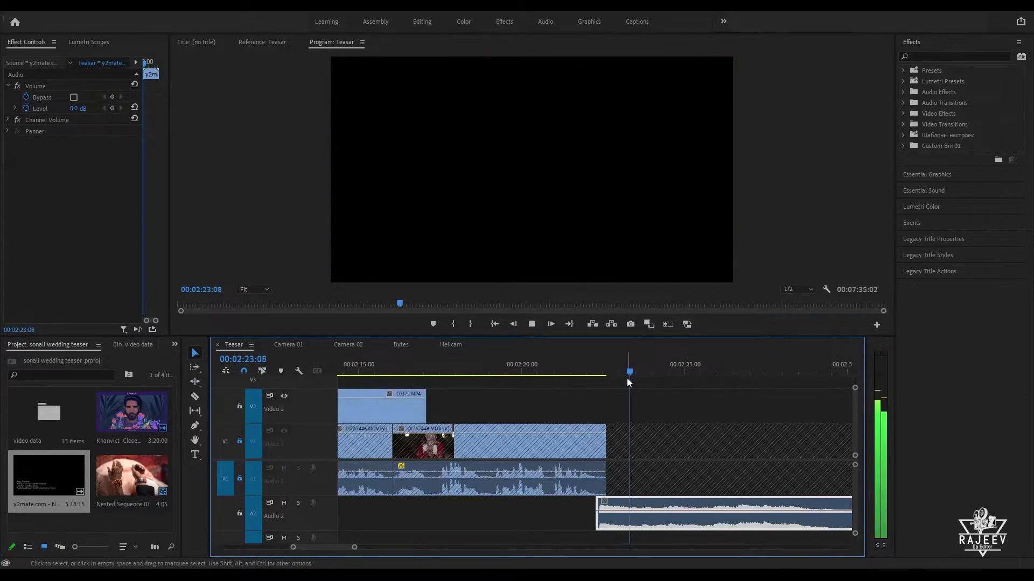
key("space")
left_click(554, 370)
key("space")
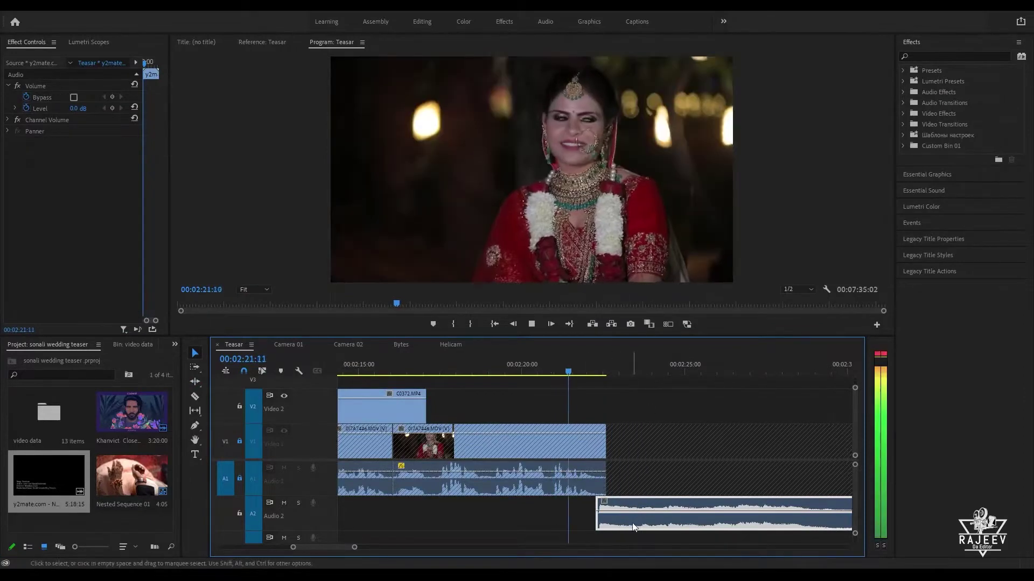
key("space")
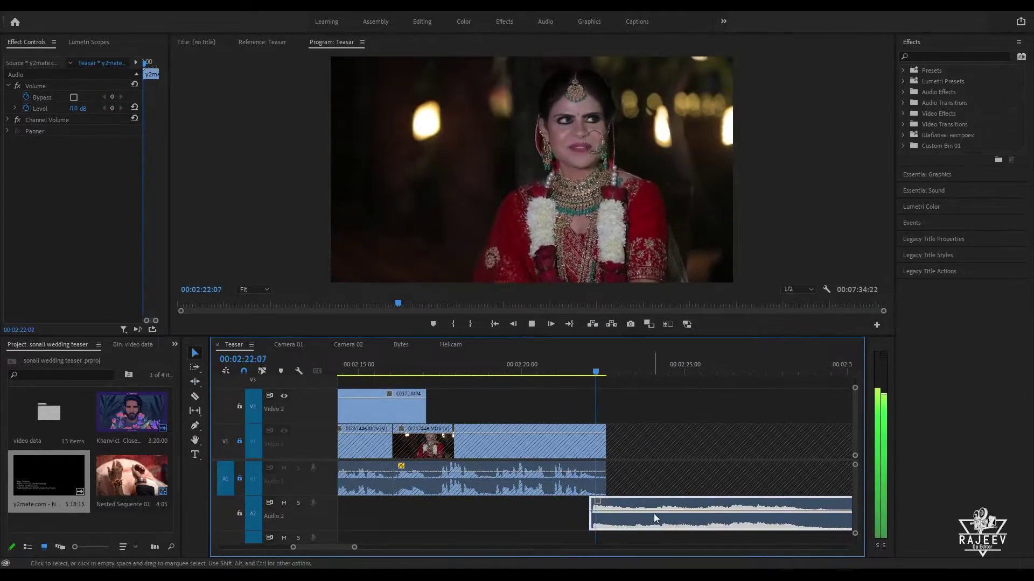
Step: Locate the music's louder section near 00:02:55:15 and shift the Audio 2 clip earlier so that section begins where the interview ends
key("minus")
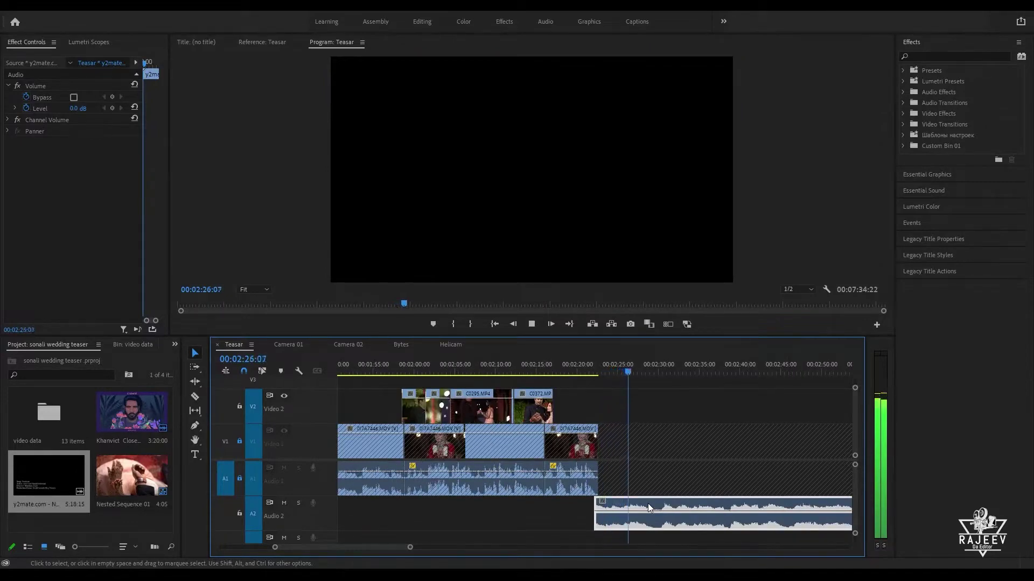
scroll(676, 524, "down", 3)
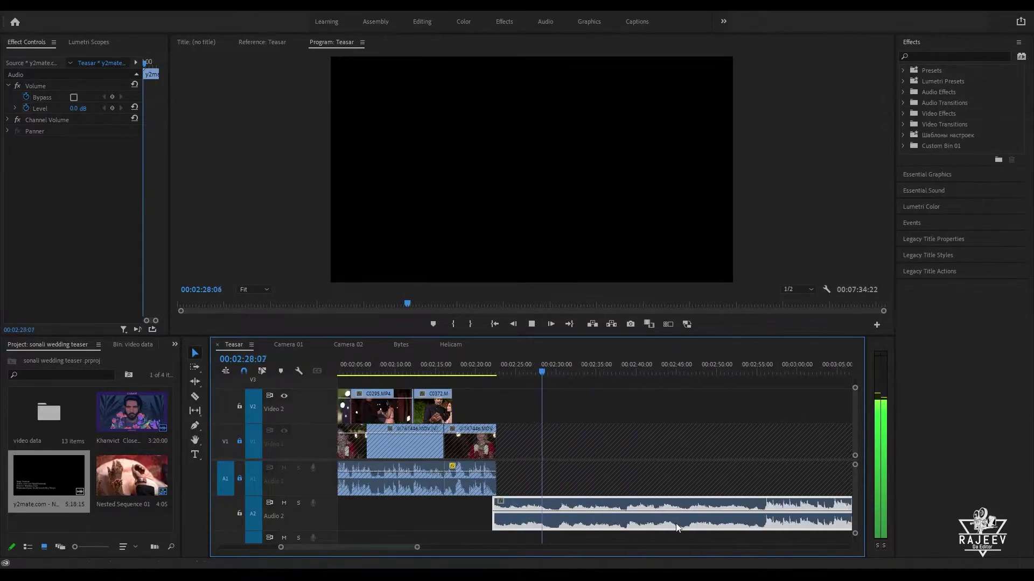
key("space")
left_click(756, 367)
key("space")
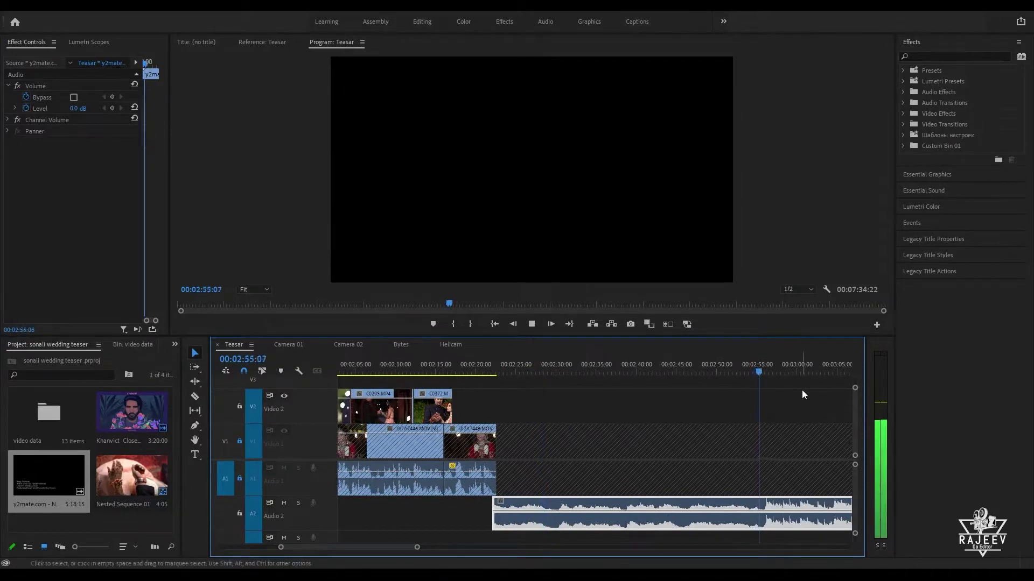
scroll(802, 390, "down", 3)
scroll(728, 414, "up", 5)
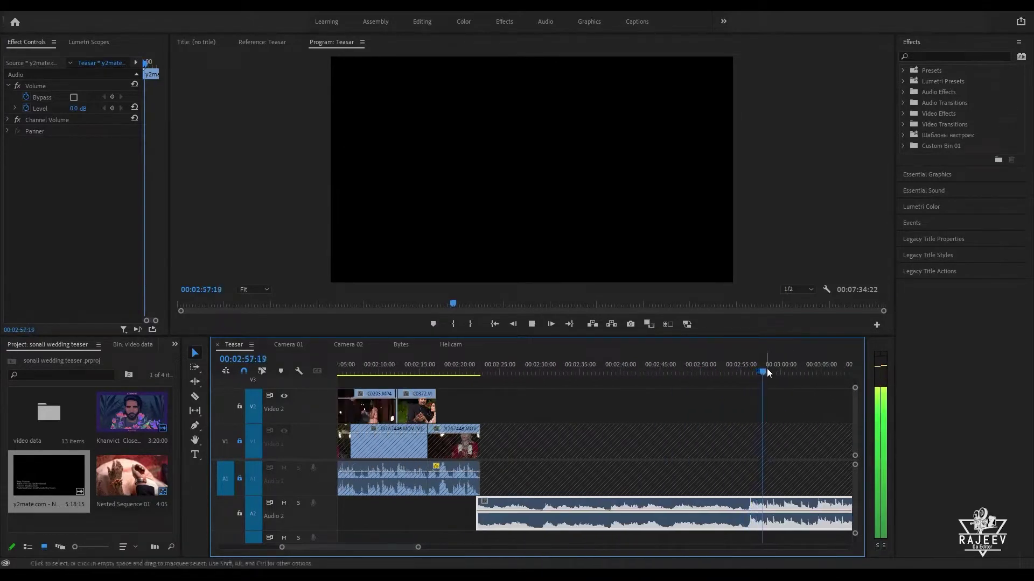
left_click(755, 371)
left_click(745, 371)
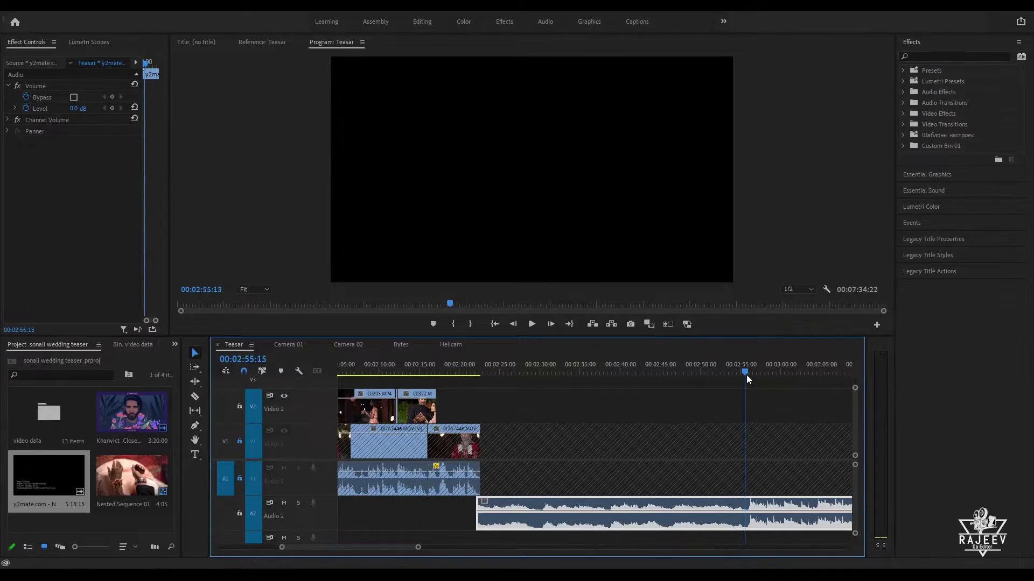
left_click_drag(755, 526, 487, 518)
scroll(531, 530, "up", 15)
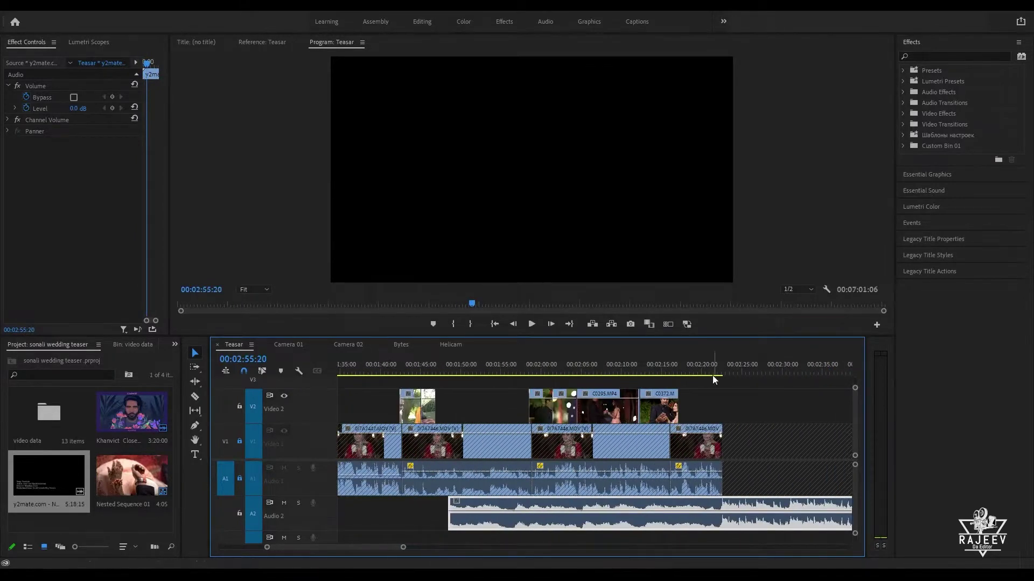
Step: Try moving the Audio 2 music slightly earlier while playing across the end of the bride's interview
left_click(714, 372)
key("space")
key("equal")
key("equal")
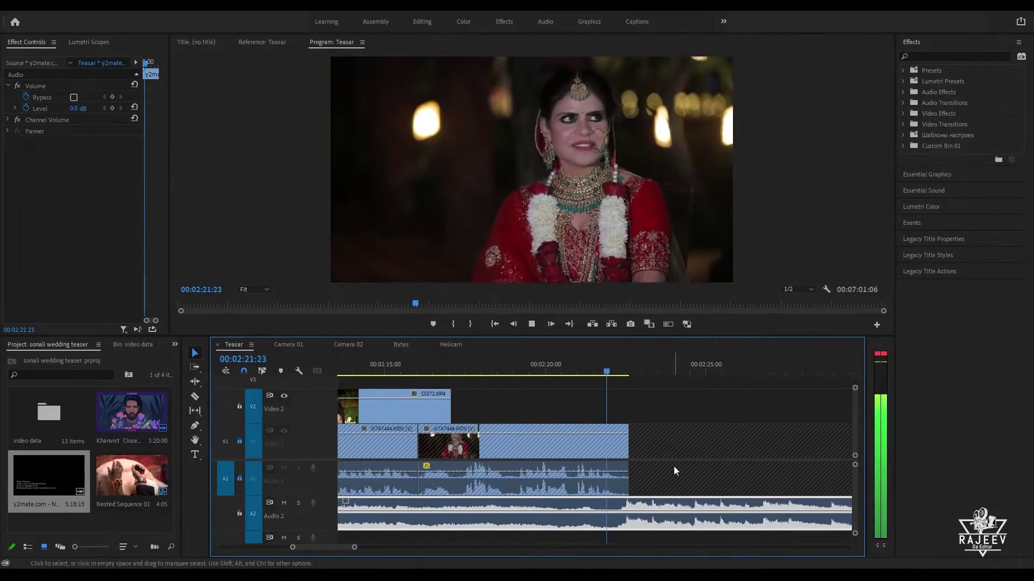
left_click(580, 367)
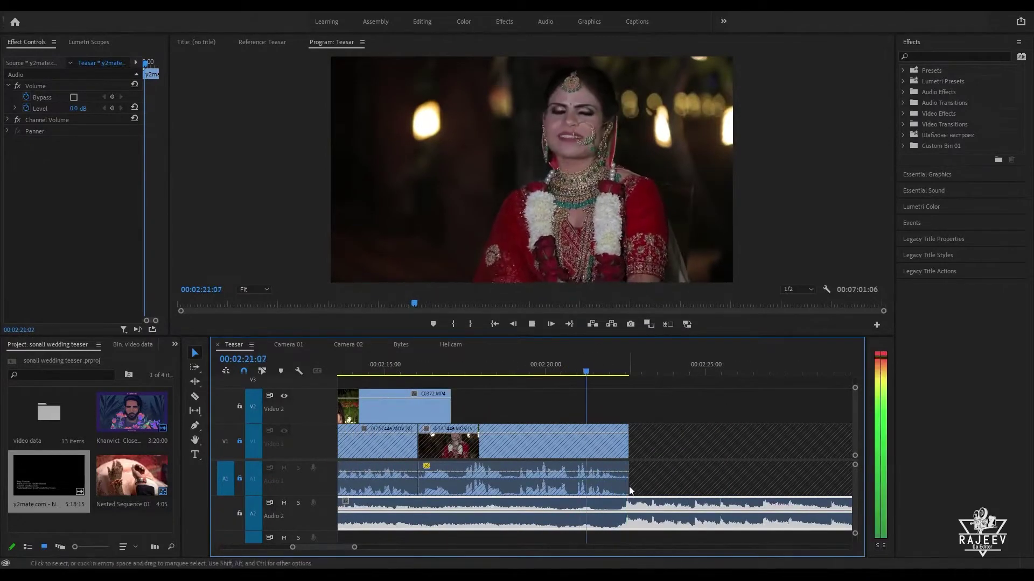
key("space")
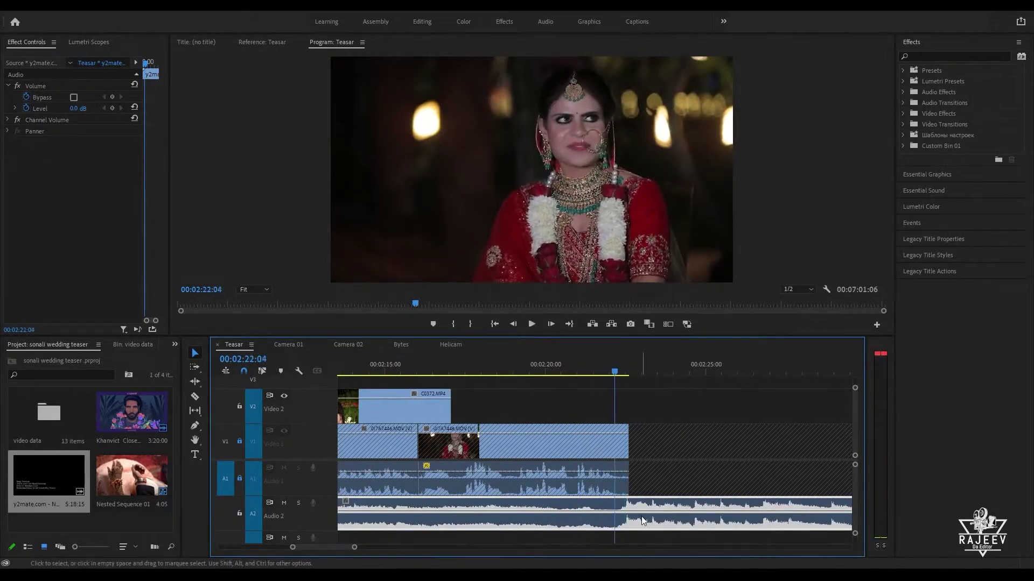
left_click_drag(641, 515, 635, 516)
key("space")
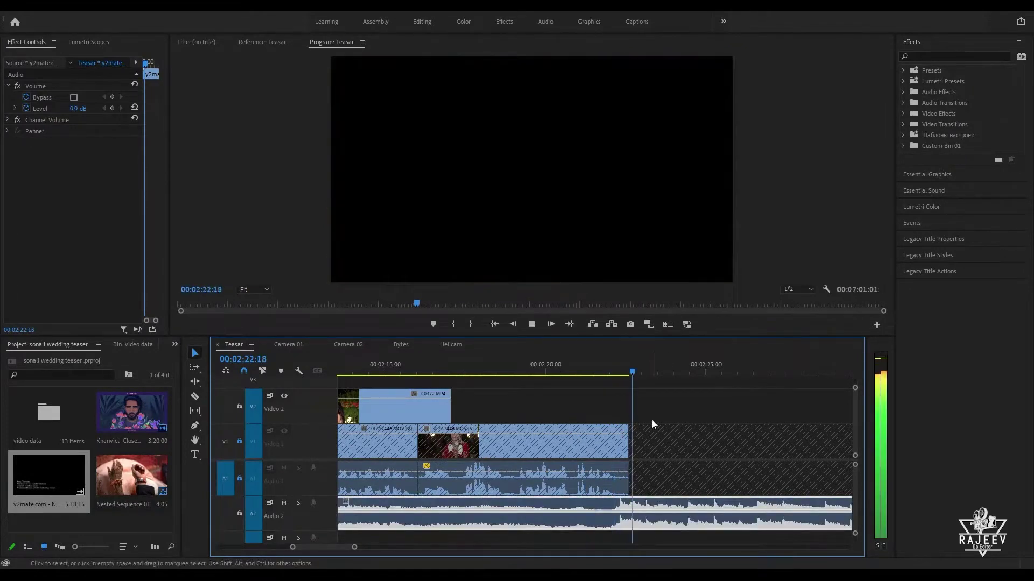
Step: Play from the end of the bride's interview into the music on Audio 2 and listen on past 00:02:40:00
left_click(579, 360)
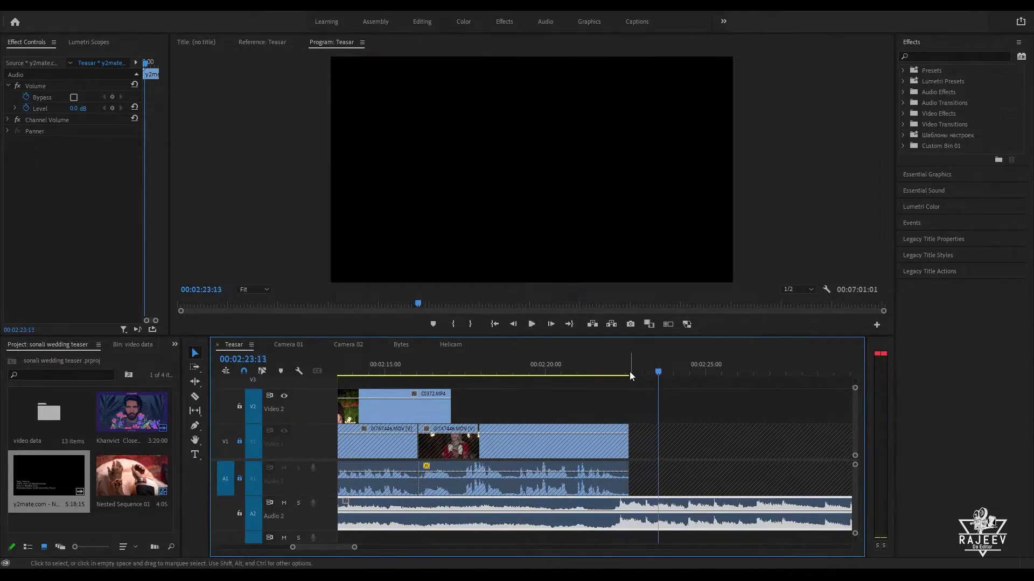
left_click(605, 362)
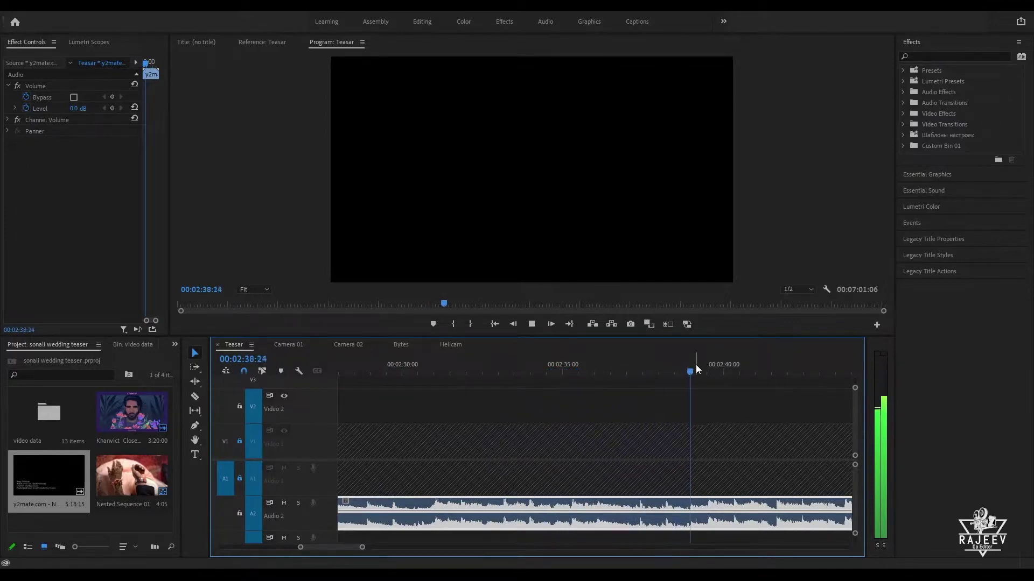
key("backslash")
key("backslash")
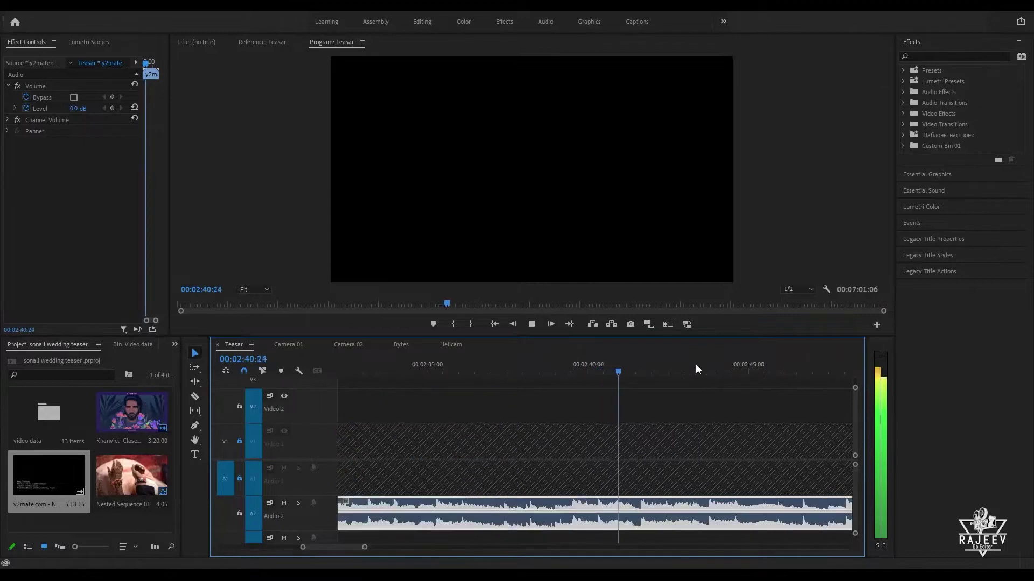
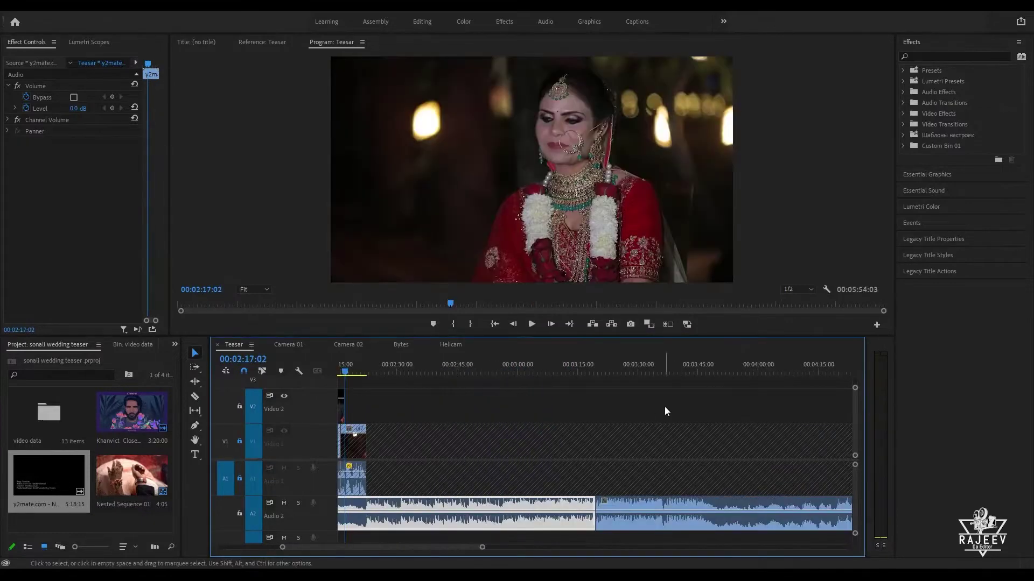
Step: Copy the groom's interview clips from Bytes and paste them in Teasar at 00:03:13:09 on unlocked Video 1 and Audio 1
left_click(539, 361)
key("space")
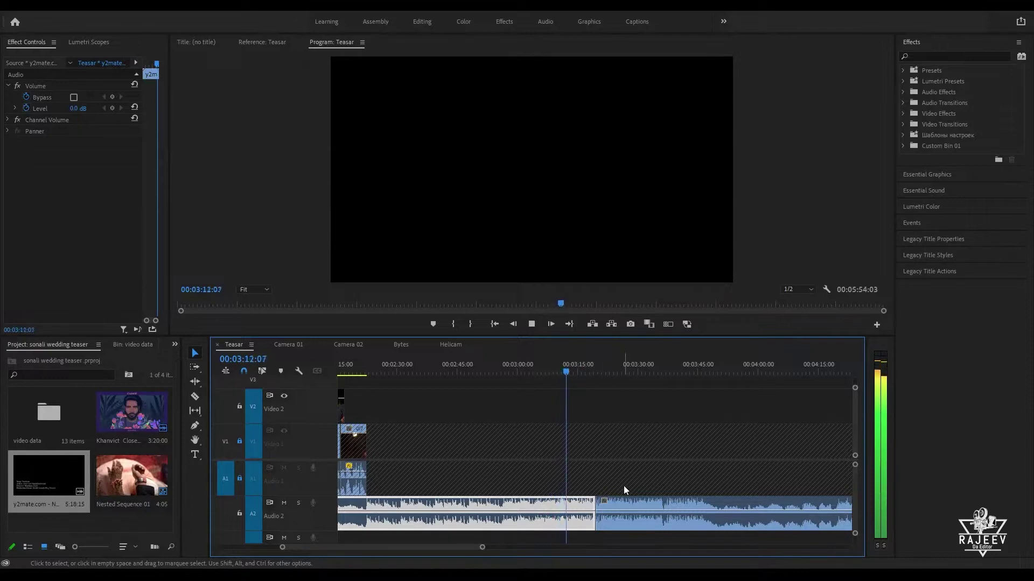
key("space")
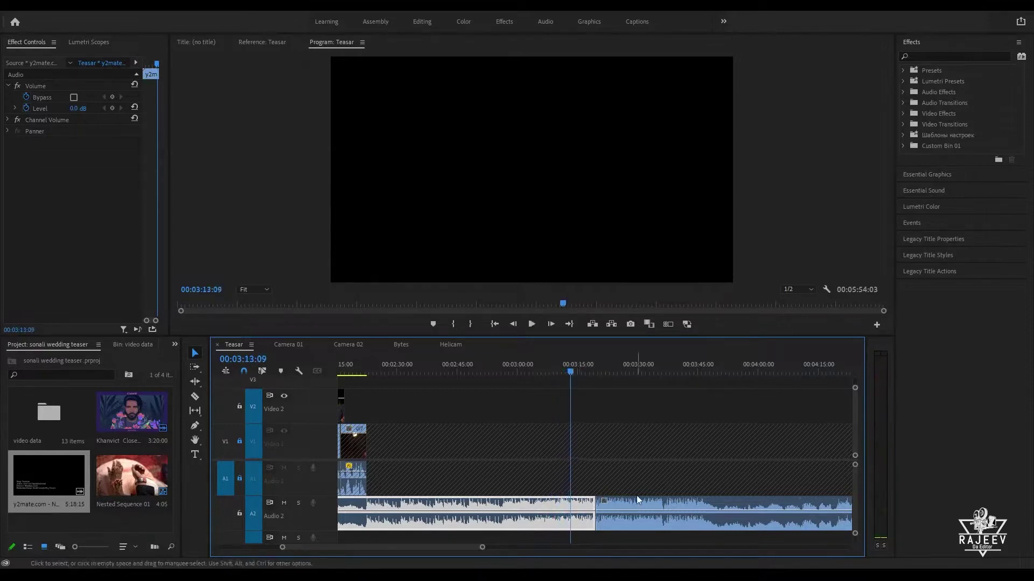
key("equal")
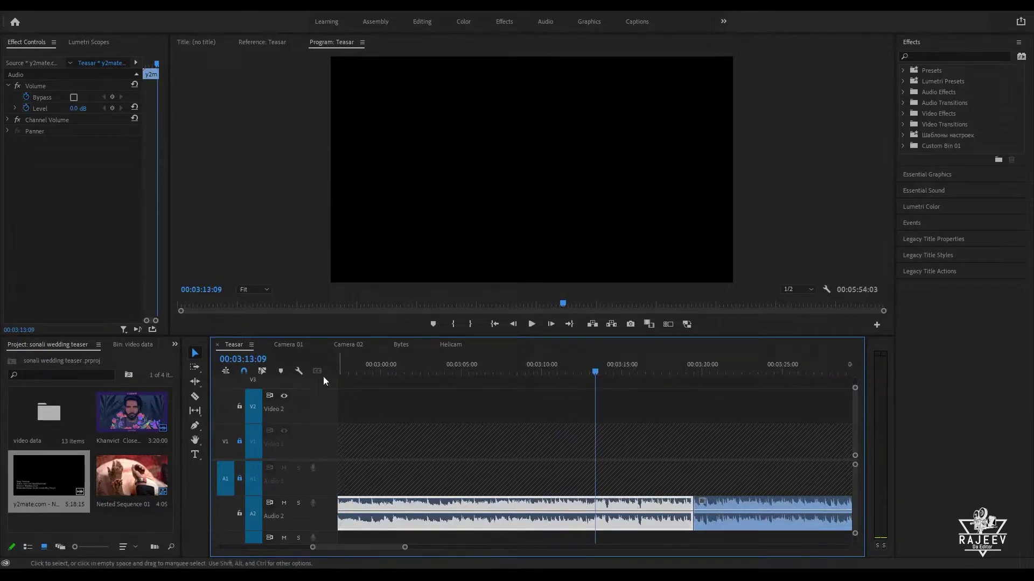
left_click(401, 345)
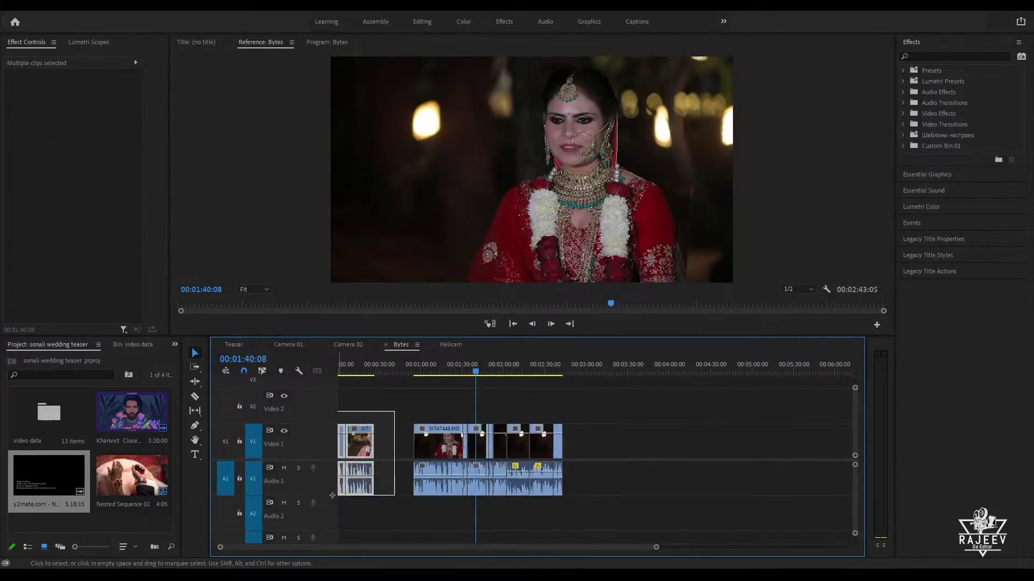
left_click(235, 344)
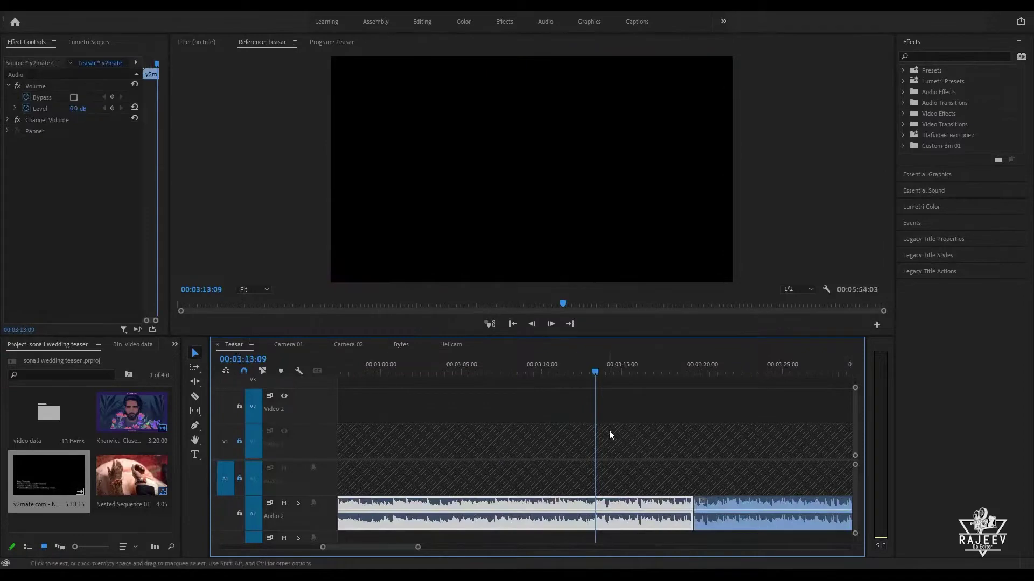
left_click(239, 479)
left_click(239, 443)
key("ctrl+v")
key("Up")
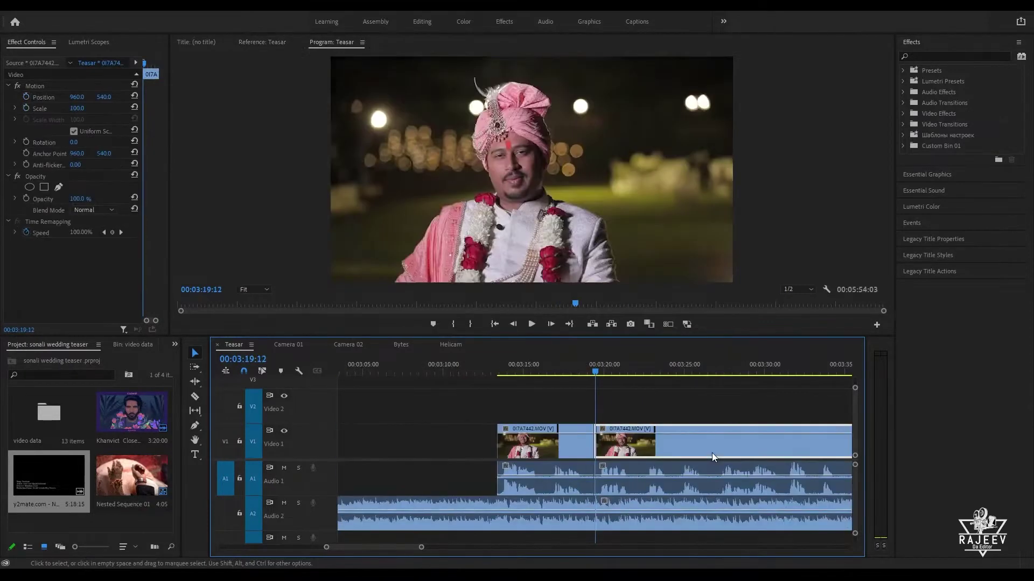
Step: Play parts of the pasted groom interview and the music that follows its end
left_click(492, 370)
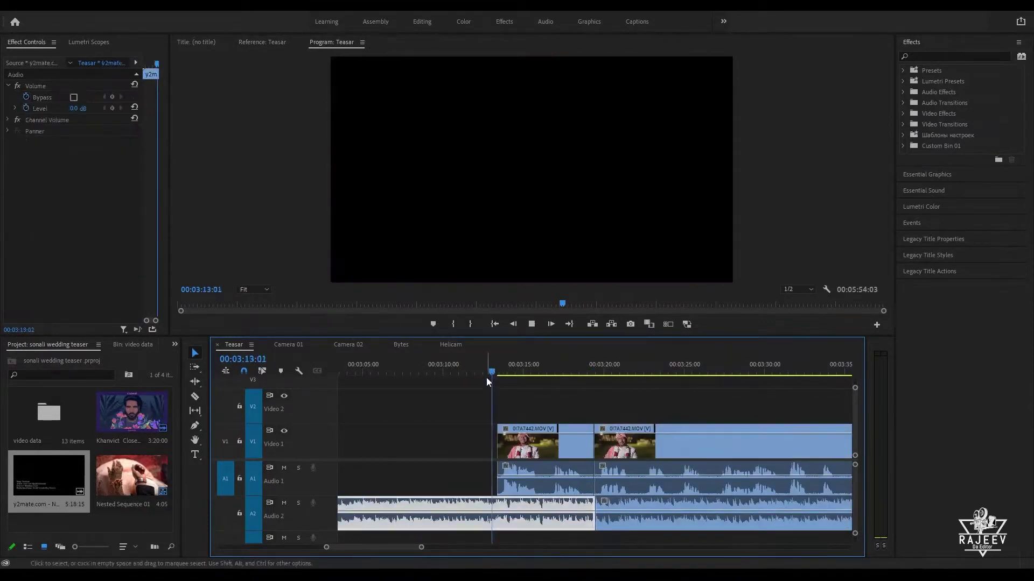
key("space")
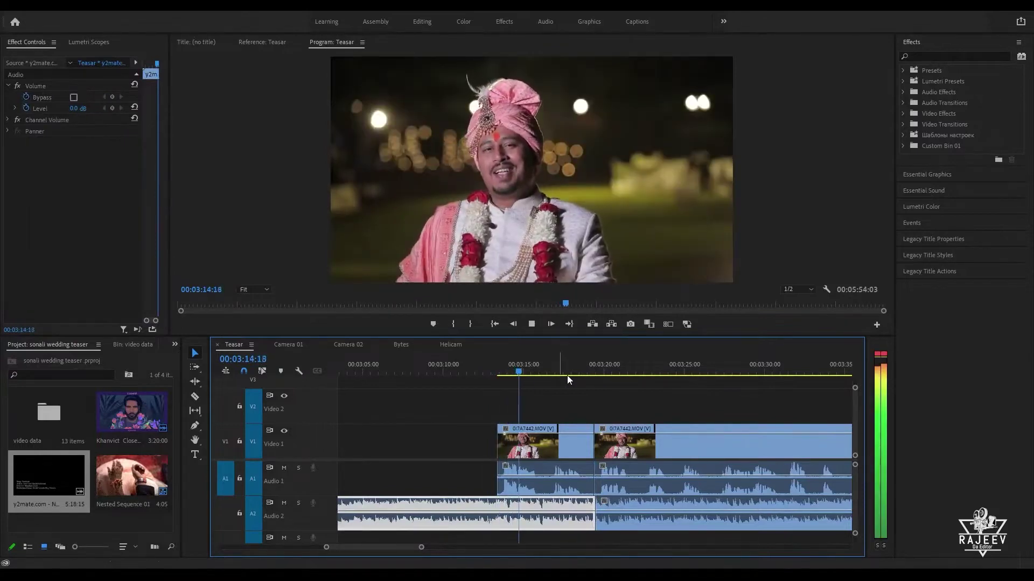
left_click_drag(675, 366, 797, 371)
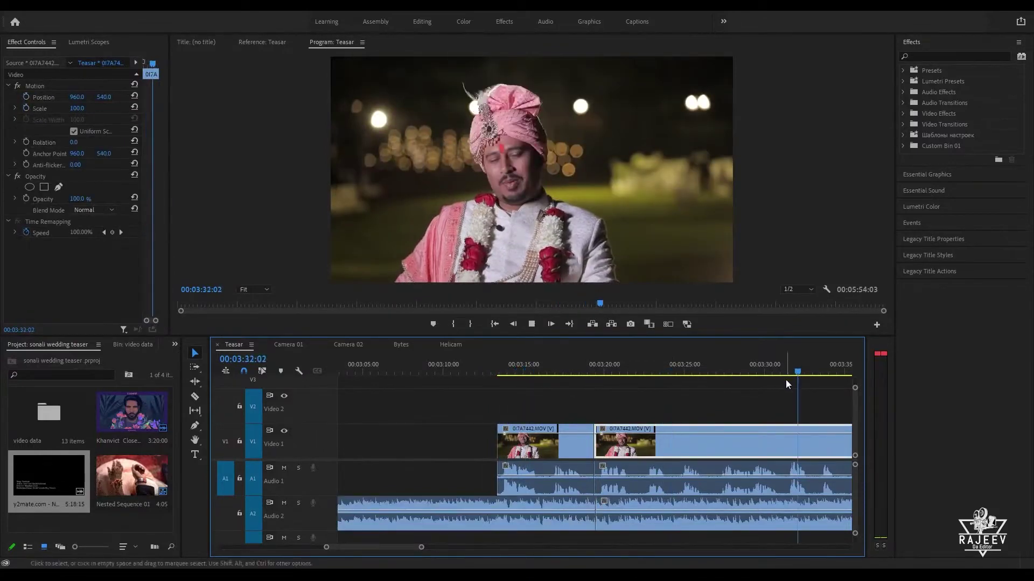
key("space")
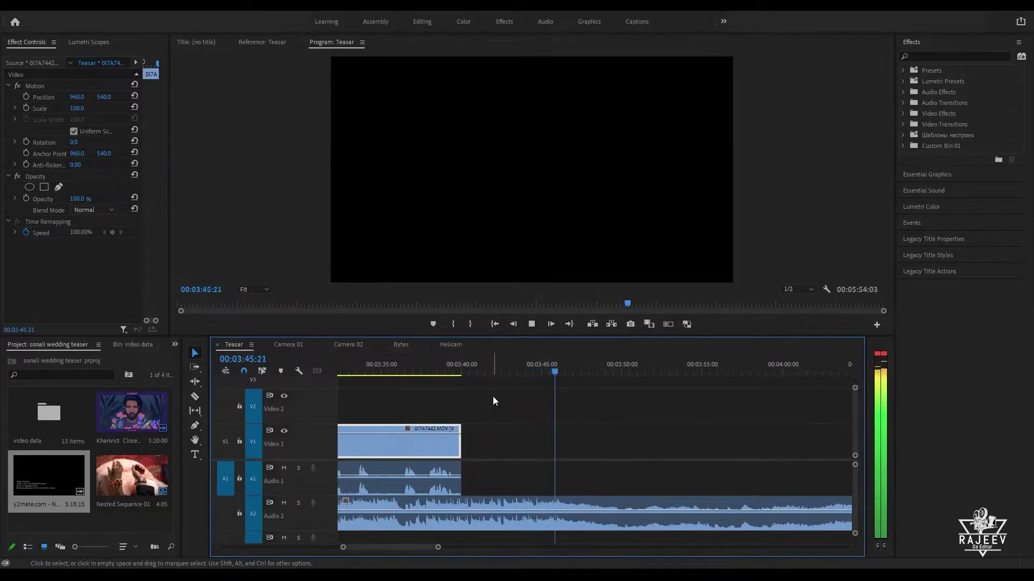
key("space")
key("d")
scroll(555, 444, "up", 6)
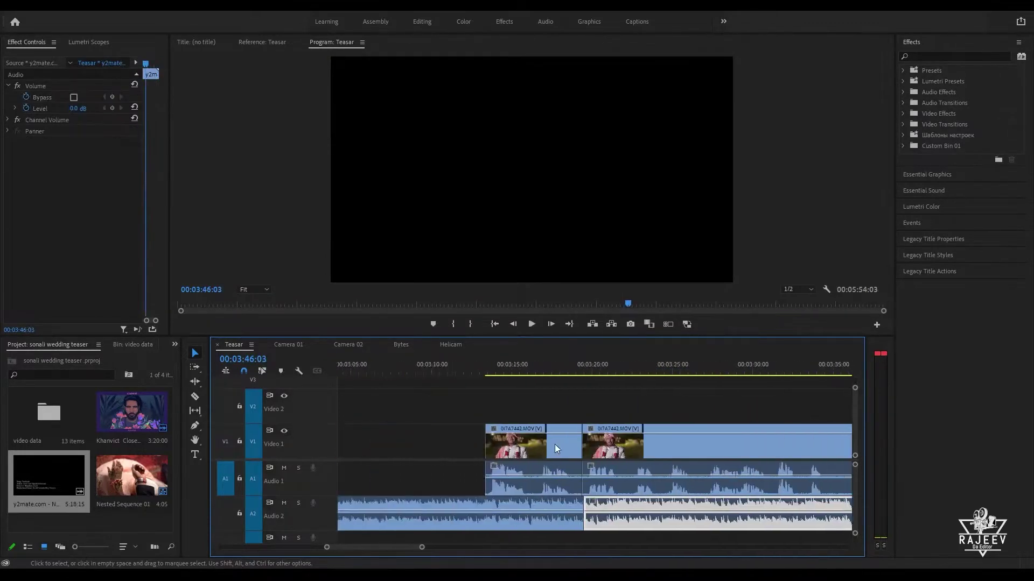
Step: Add a volume level keyframe to the Audio 2 music at 00:03:13:05, just before the groom's interview
left_click(428, 370)
key("space")
key("=")
key("=")
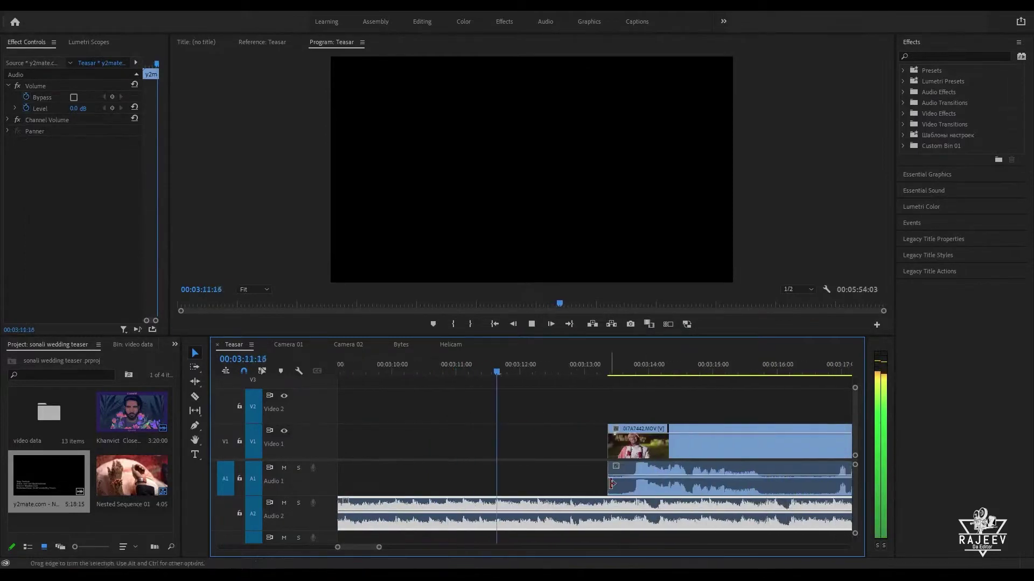
key("space")
key("d")
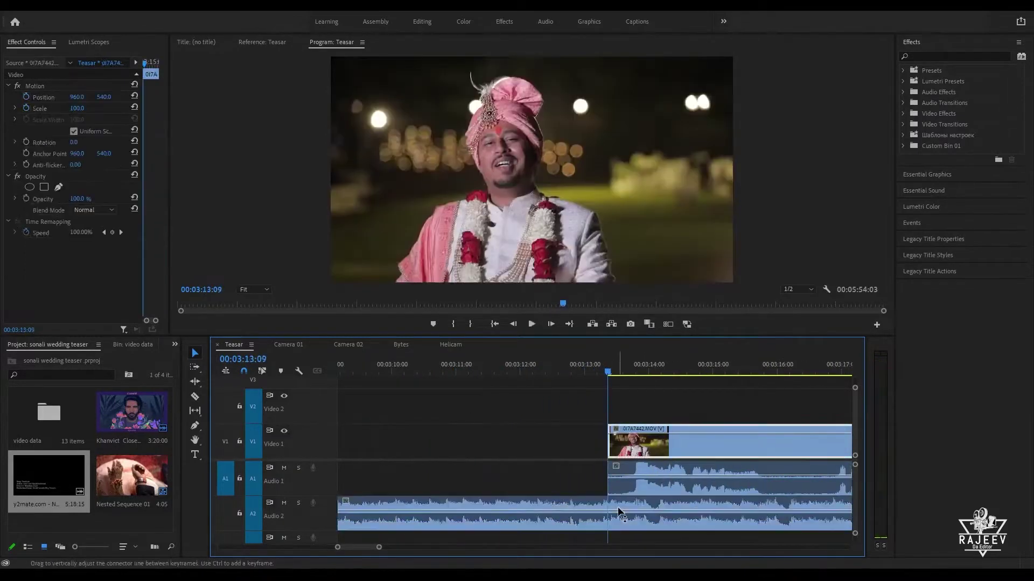
left_click(512, 368)
key("space")
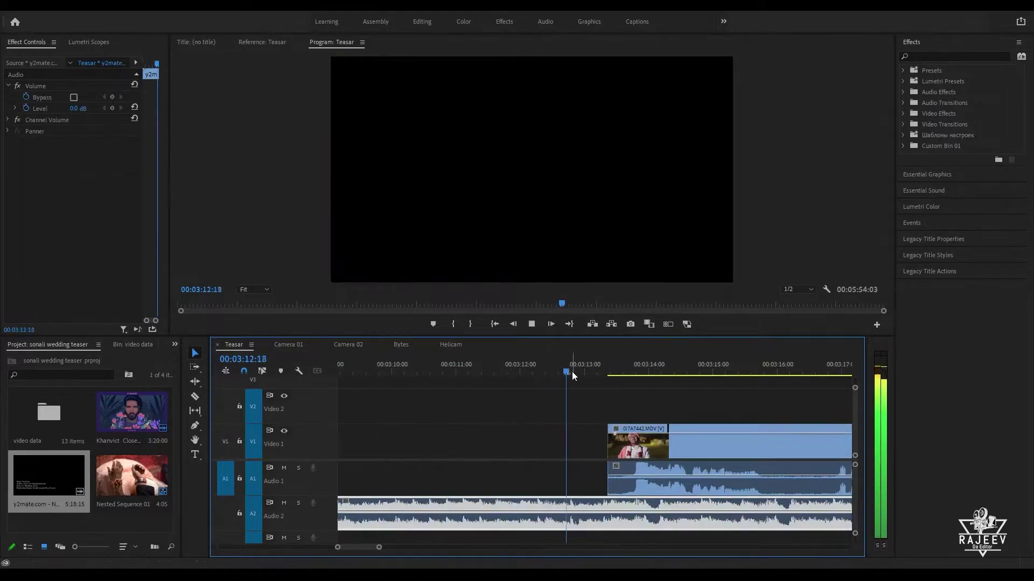
key("space")
key("space")
key("space")
left_click(599, 373)
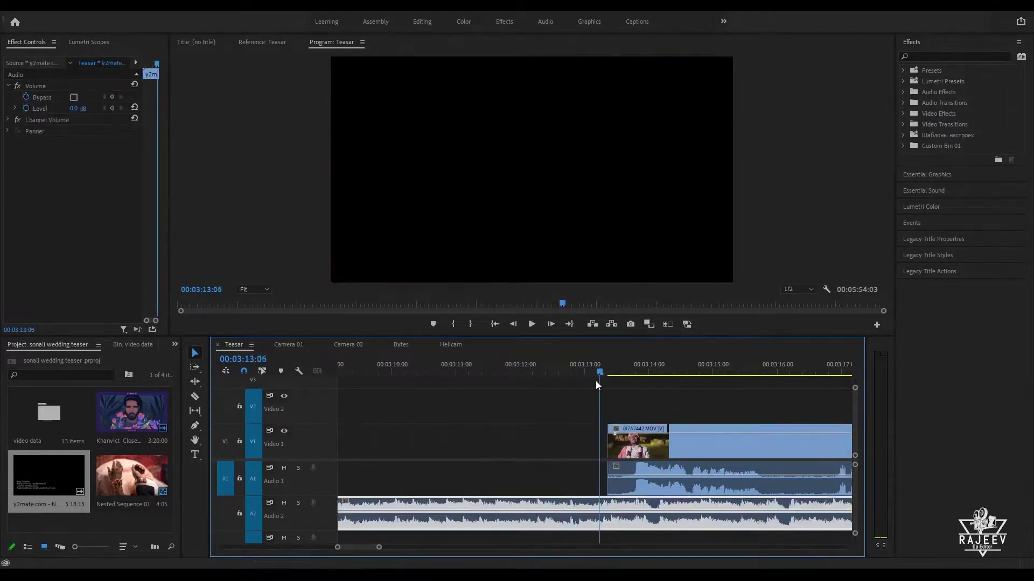
key("Left")
left_click(75, 110)
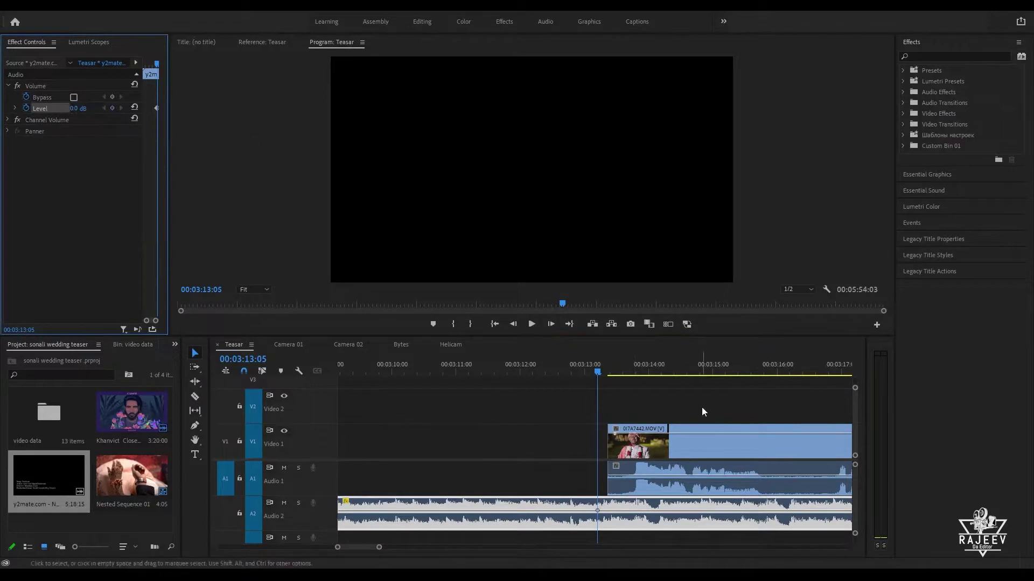
Step: Add an earlier level keyframe to the Audio 2 music at 00:03:11:01 and lower the music under the groom's interview to about -15 dB
left_click(425, 371)
key("space")
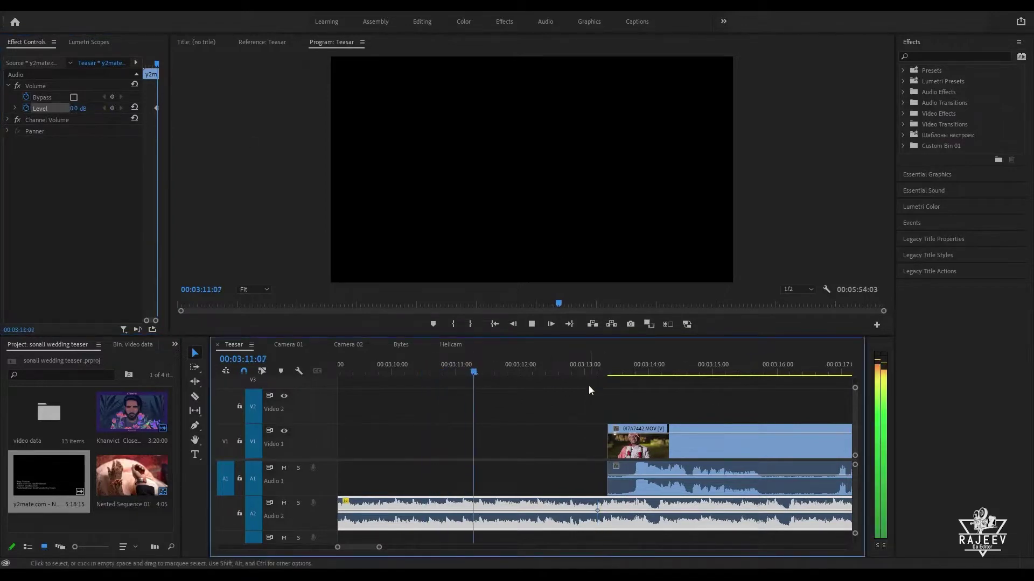
key("space")
left_click(340, 371)
key("space")
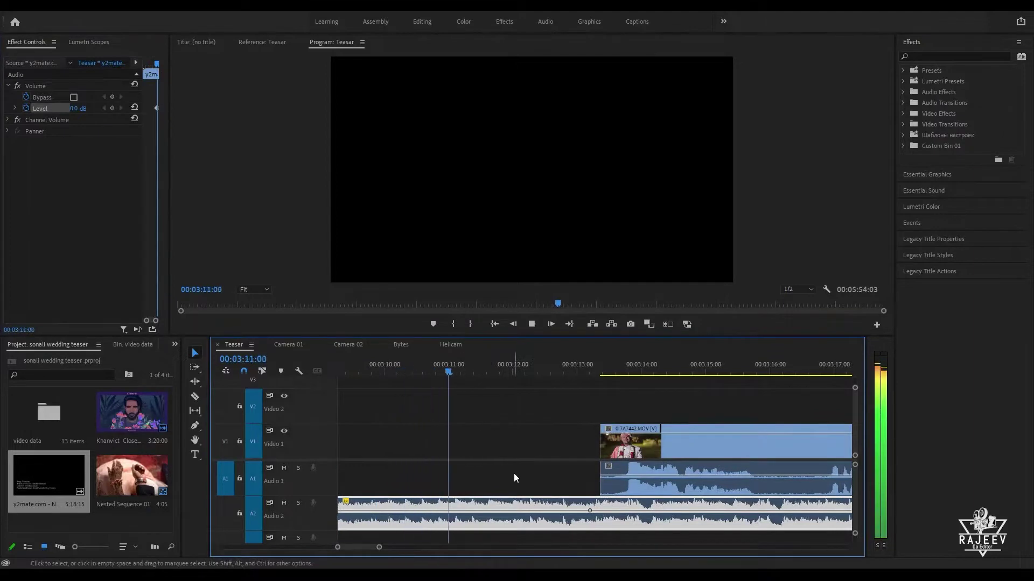
key("space")
left_click(351, 370)
scroll(384, 379, "up", 1)
scroll(385, 379, "up", 1)
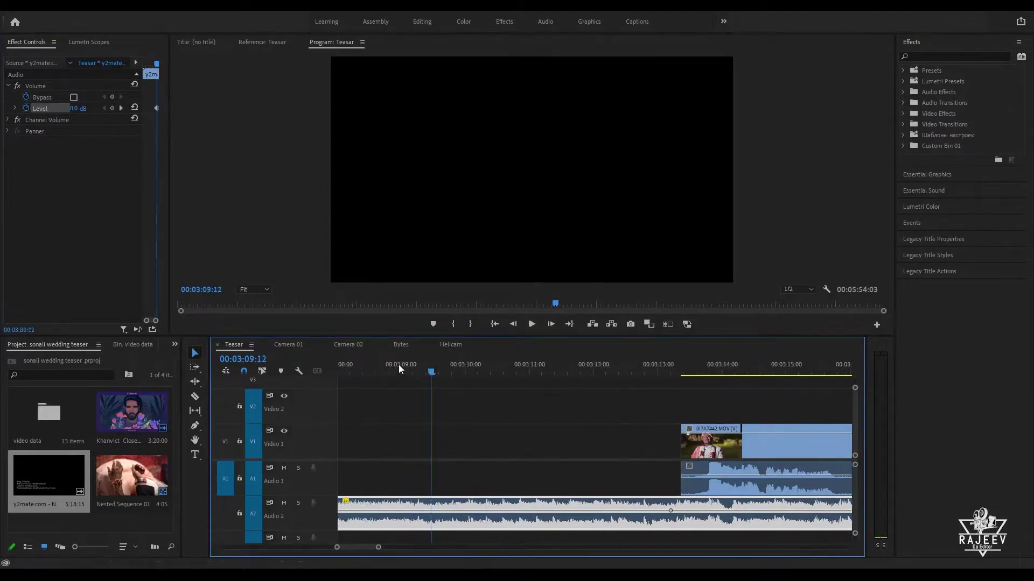
left_click(362, 371)
key("space")
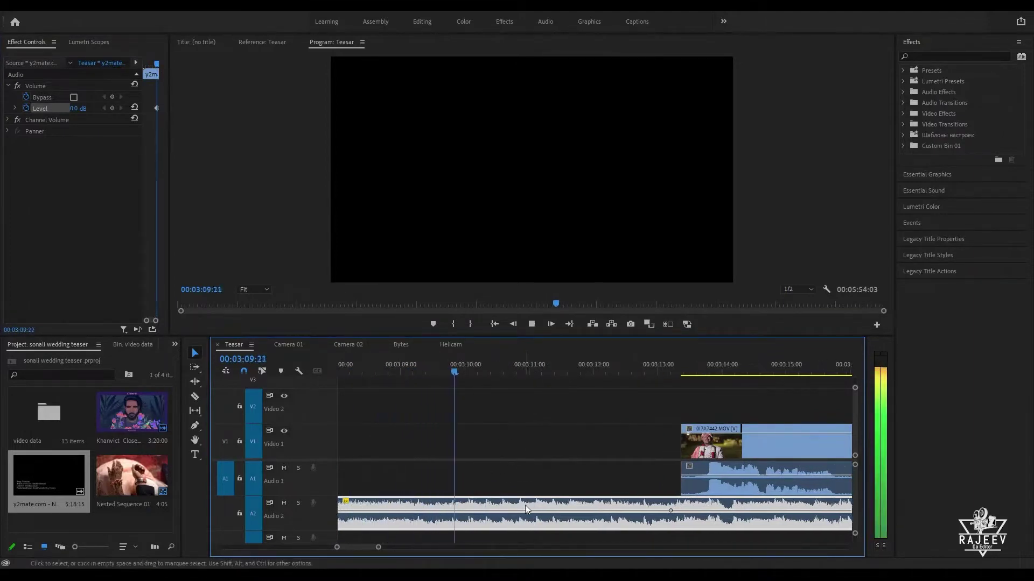
key("space")
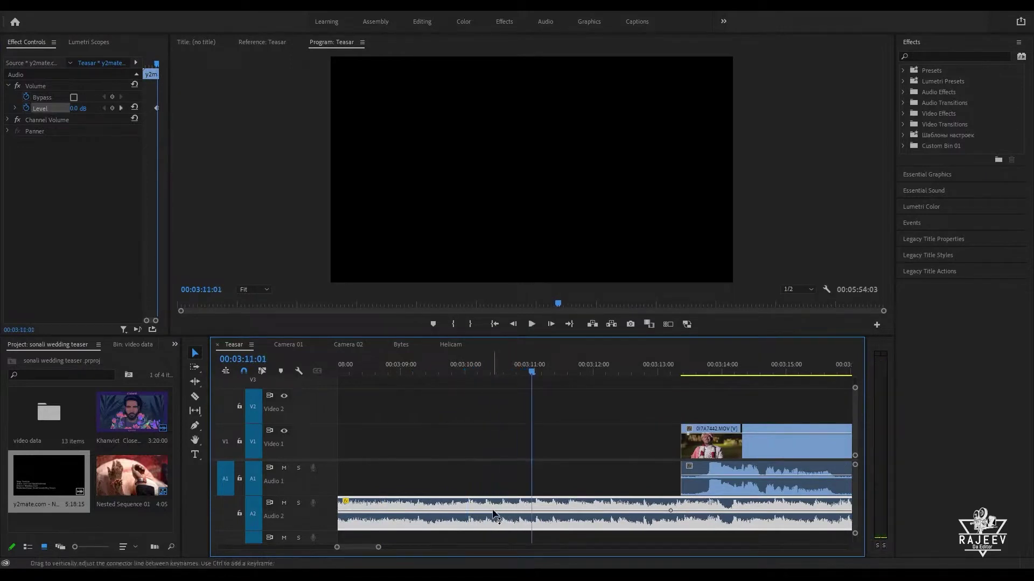
left_click(110, 111)
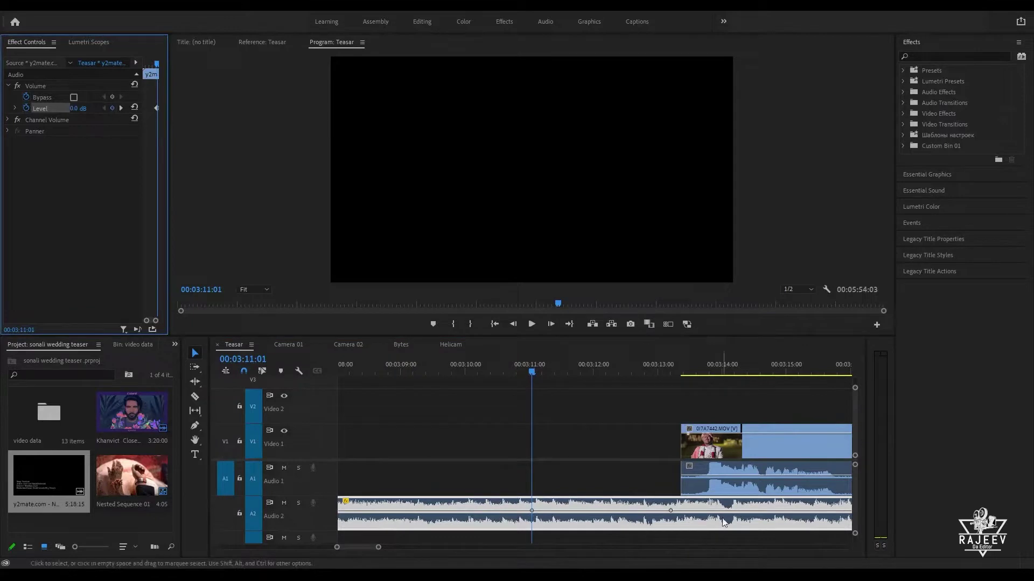
left_click_drag(730, 512, 731, 520)
key("space")
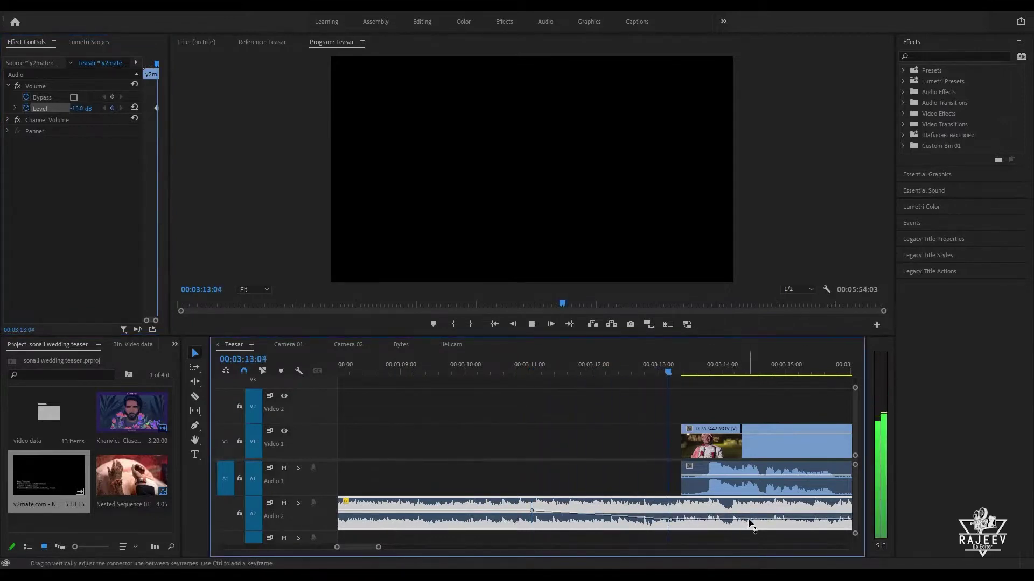
Step: Move the first groom interview clip earlier to start at 00:03:12:23 and play the transition from the music into it
left_click(656, 370)
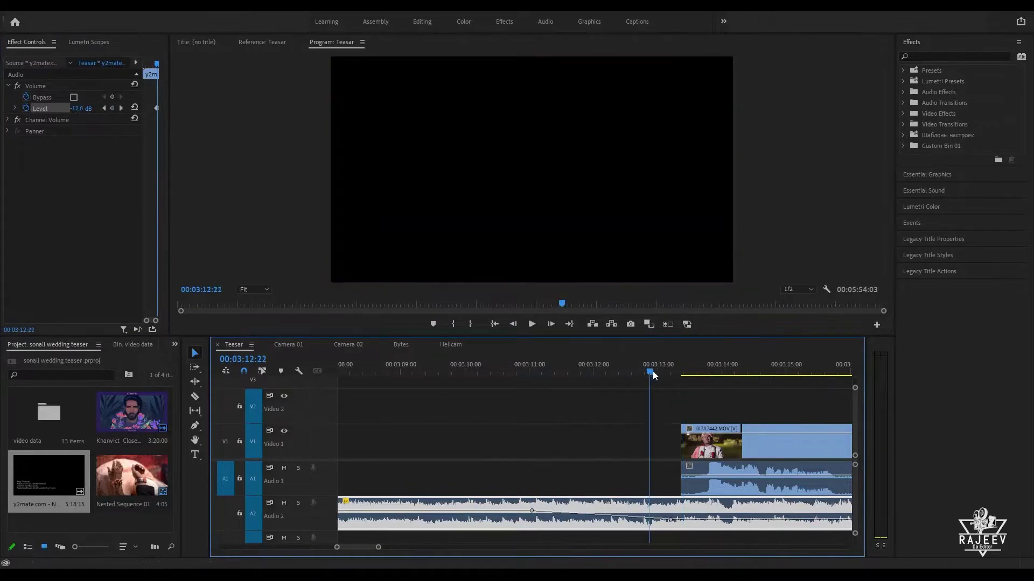
left_click(652, 370)
left_click(711, 446)
left_click_drag(711, 446, 684, 450)
key("space")
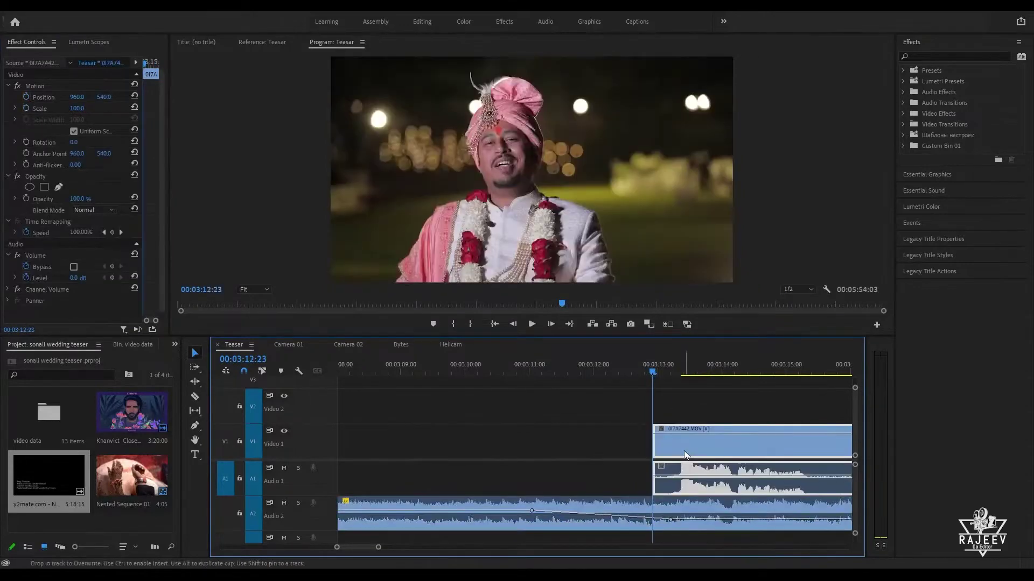
left_click(544, 367)
scroll(598, 408, "down", 3)
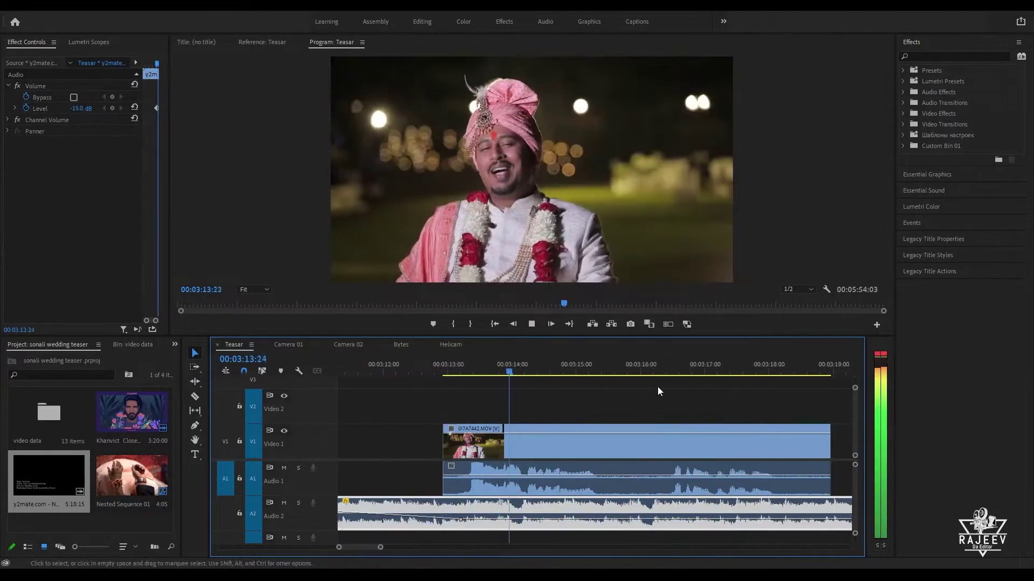
scroll(619, 400, "up", 5)
key("space")
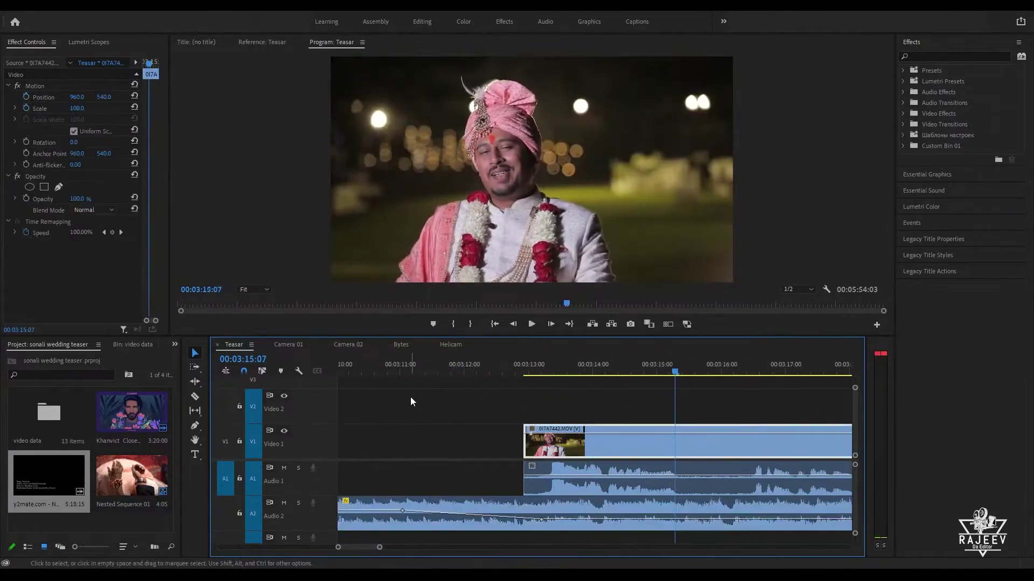
Step: Move the first groom interview clip about 10 frames earlier, to start at about 00:03:12:13, and play the transition from the music
left_click(416, 364)
key("space")
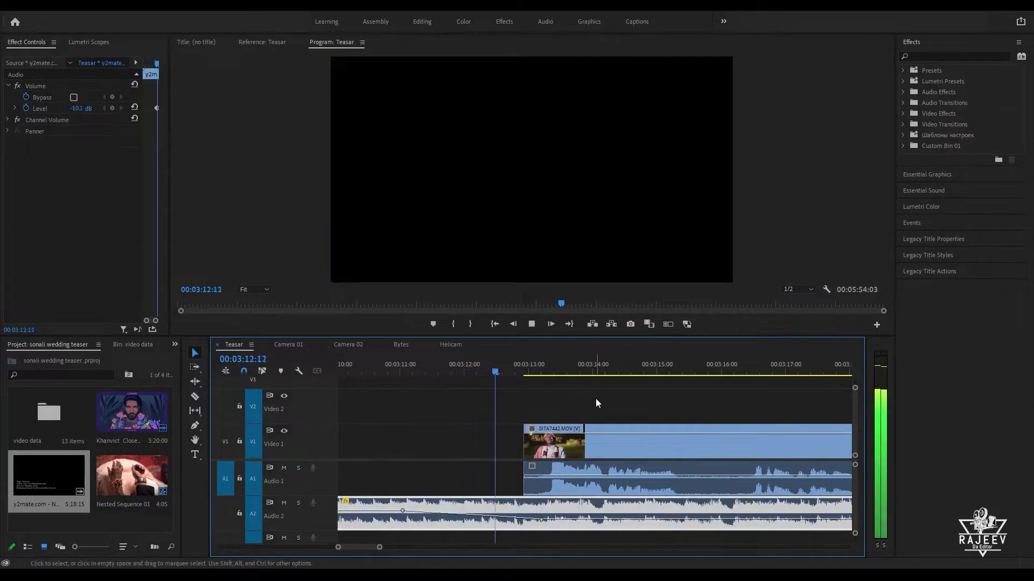
key("space")
left_click(600, 446)
left_click_drag(554, 433, 552, 470)
left_click(462, 366)
key("space")
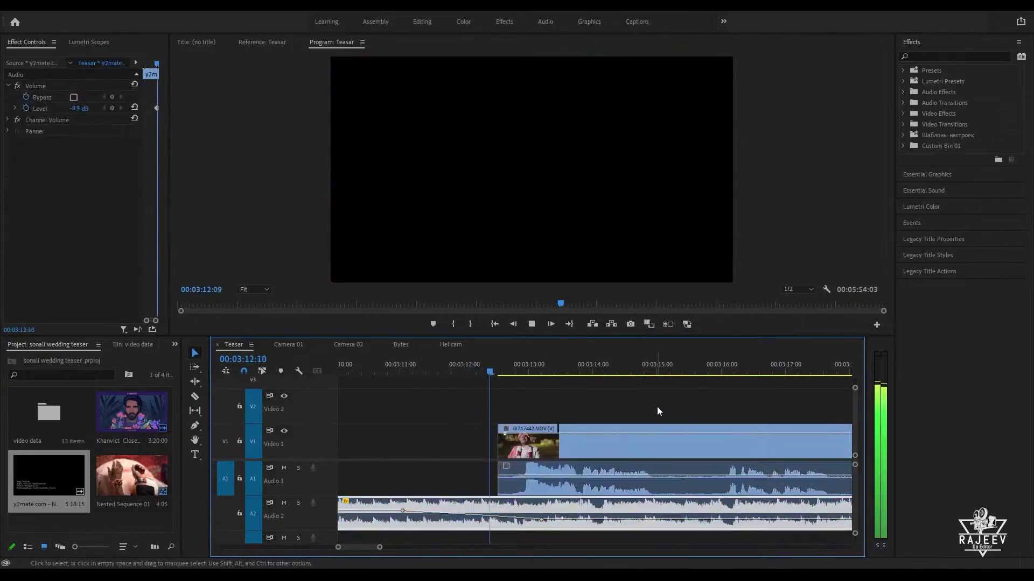
Step: Close the gap between the groom interview clips by moving the second clip against the end of the first
scroll(628, 443, "down", 1)
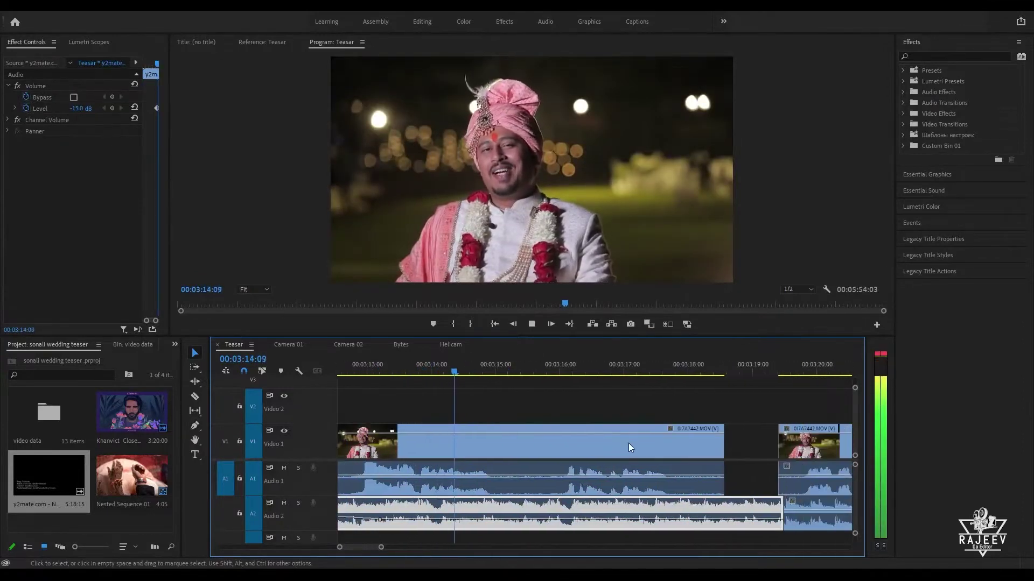
left_click(756, 473)
left_click_drag(755, 393, 812, 481)
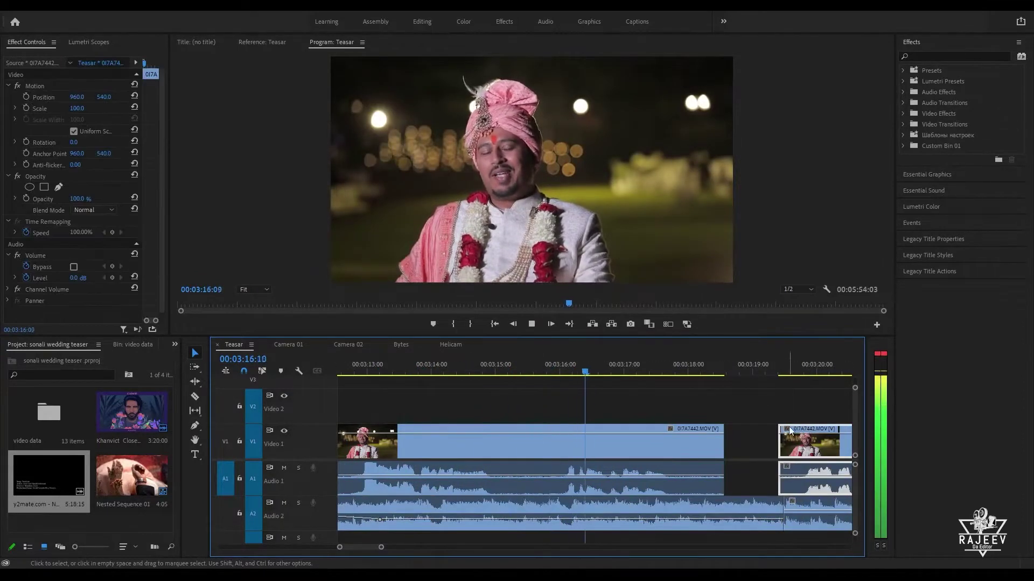
left_click_drag(789, 426, 753, 441)
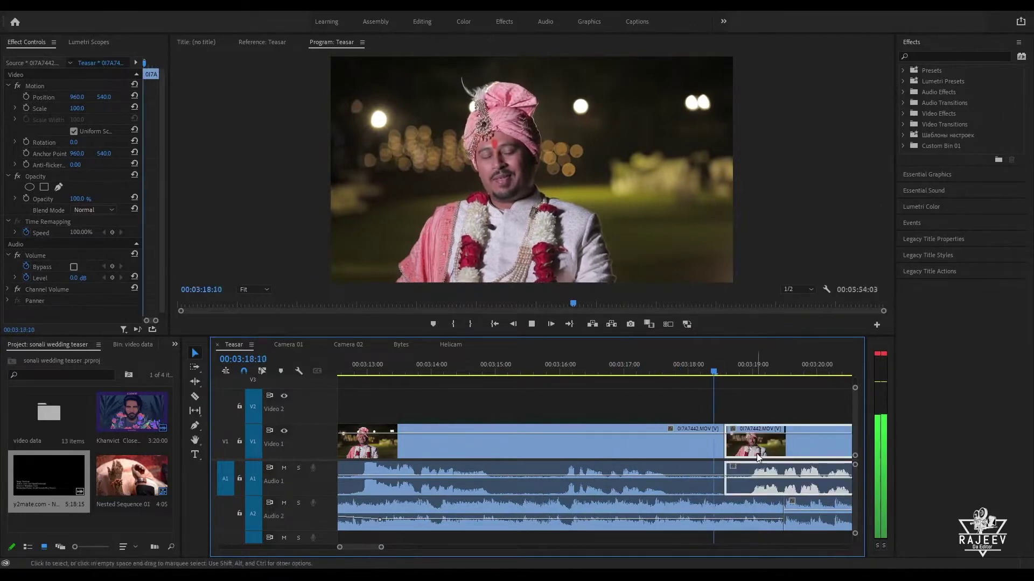
Step: Play the end of the groom's interview and split the Audio 2 music at 00:03:36:11
key("minus")
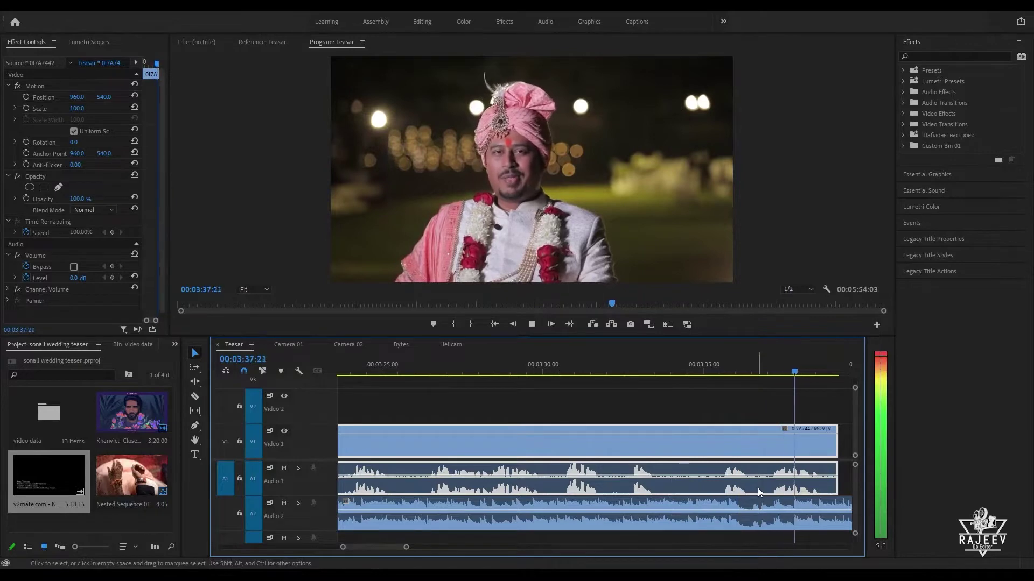
key("space")
scroll(463, 488, "up", 5)
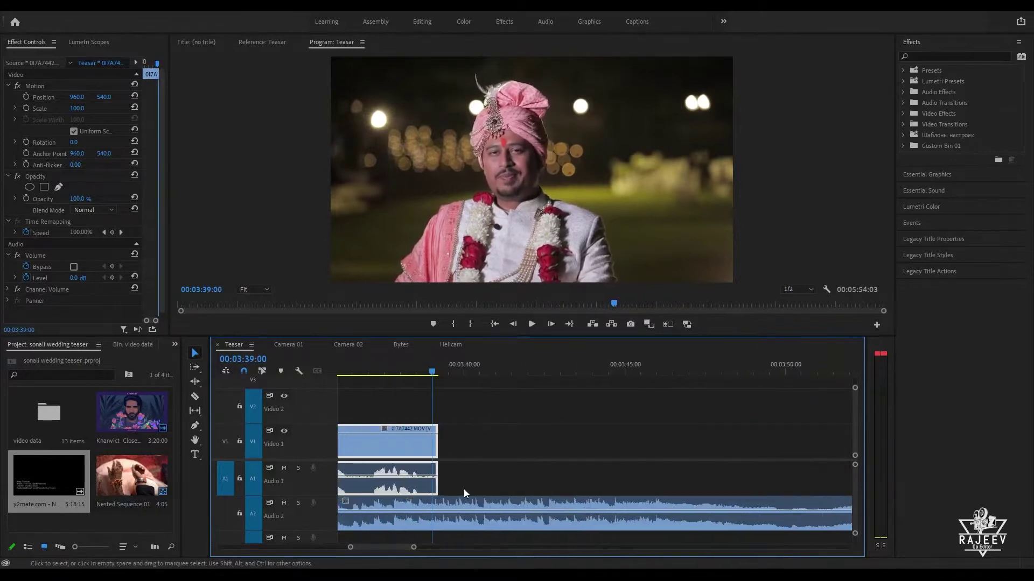
key("space")
left_click(468, 368)
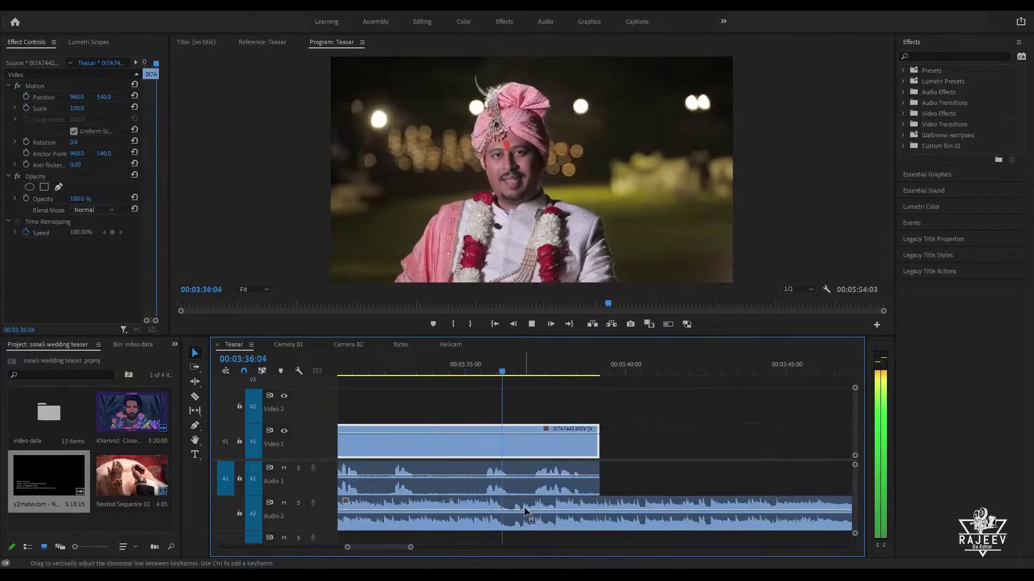
key("space")
key("c")
left_click(515, 512)
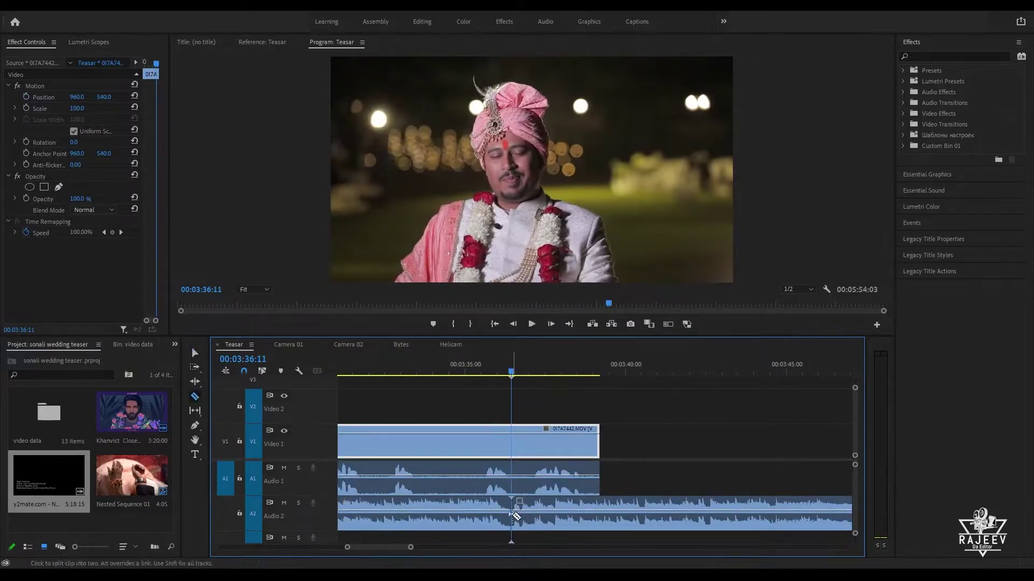
Step: Split the Audio 2 music at 00:03:47:08 and ripple-delete the section between 00:03:36:11 and this cut
key("v")
left_click(824, 370)
key("space")
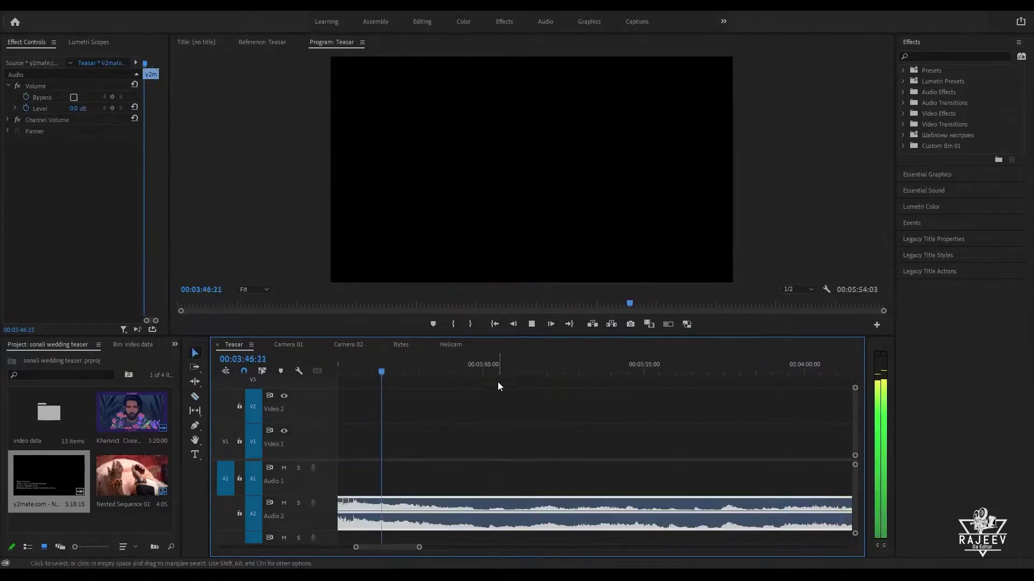
scroll(482, 412, "up", 3)
key("space")
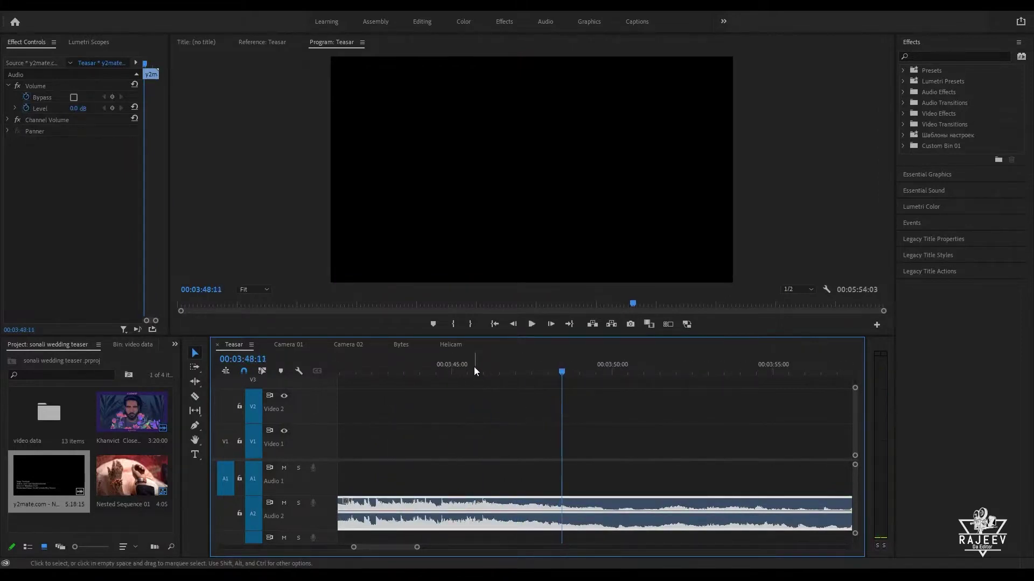
left_click(464, 370)
key("space")
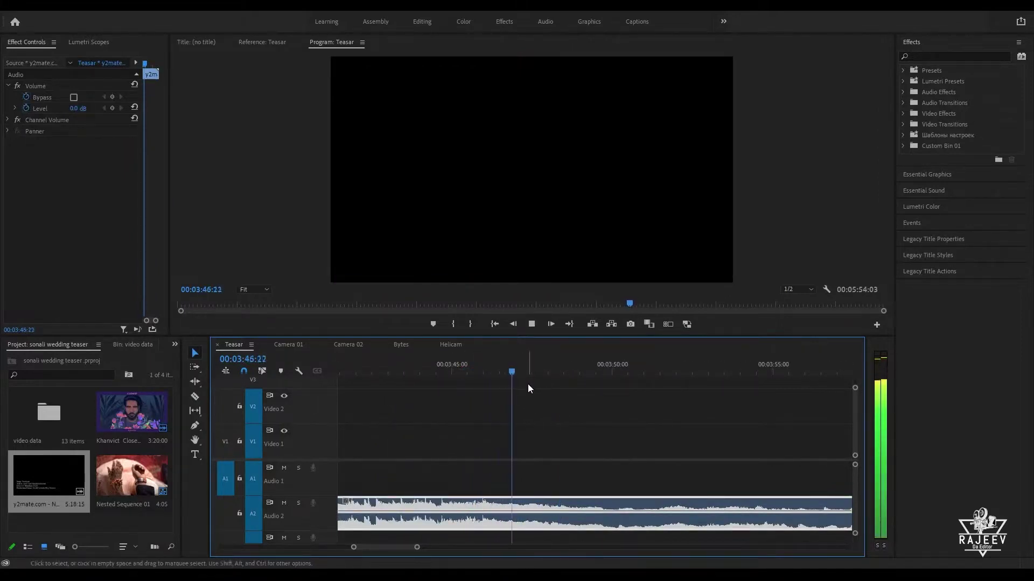
key("space")
key("c")
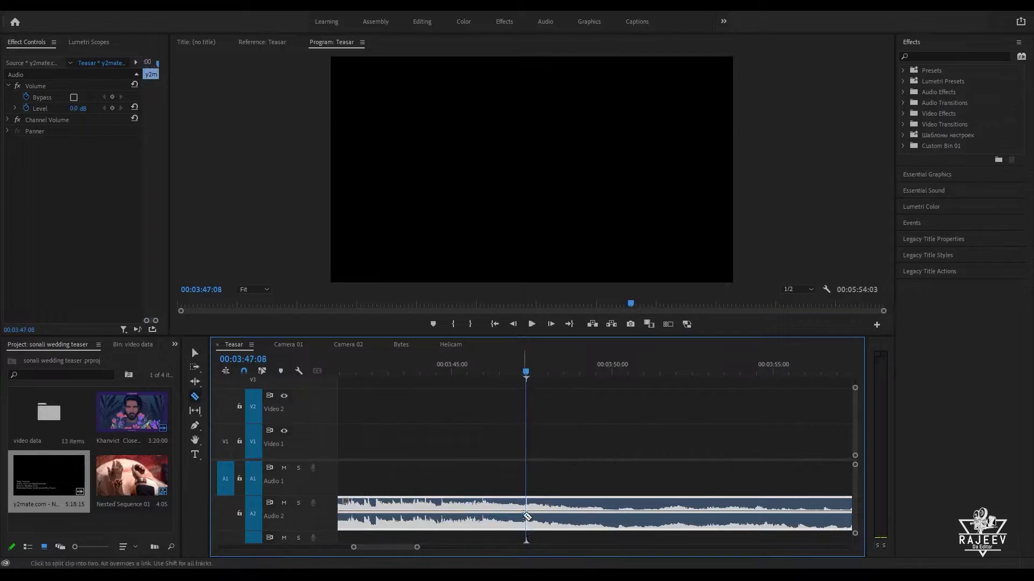
left_click(527, 516)
key("v")
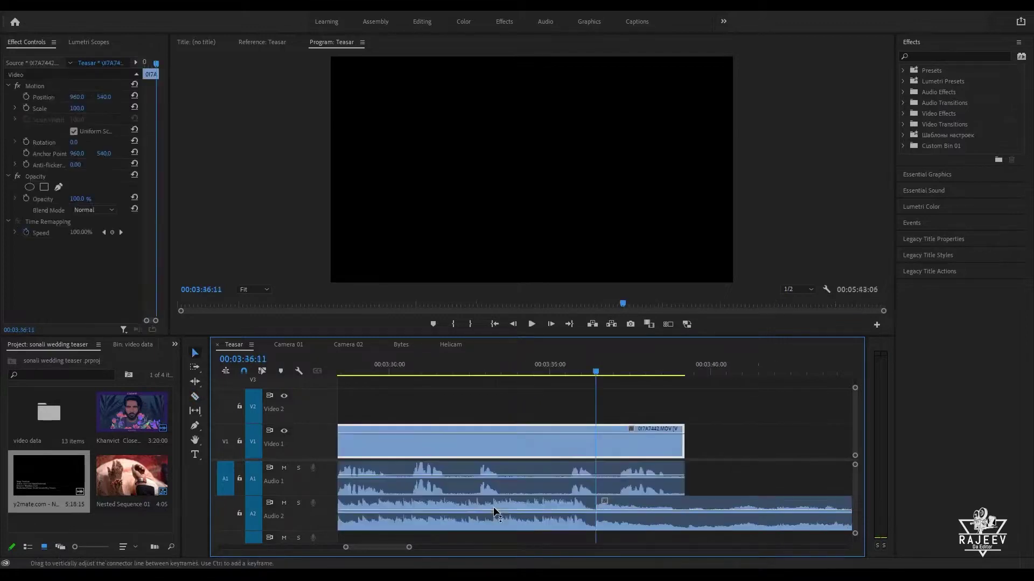
Step: Apply the default audio transition to the music cut at 00:03:36:11 and play across it past the interview's end
key("shift+d")
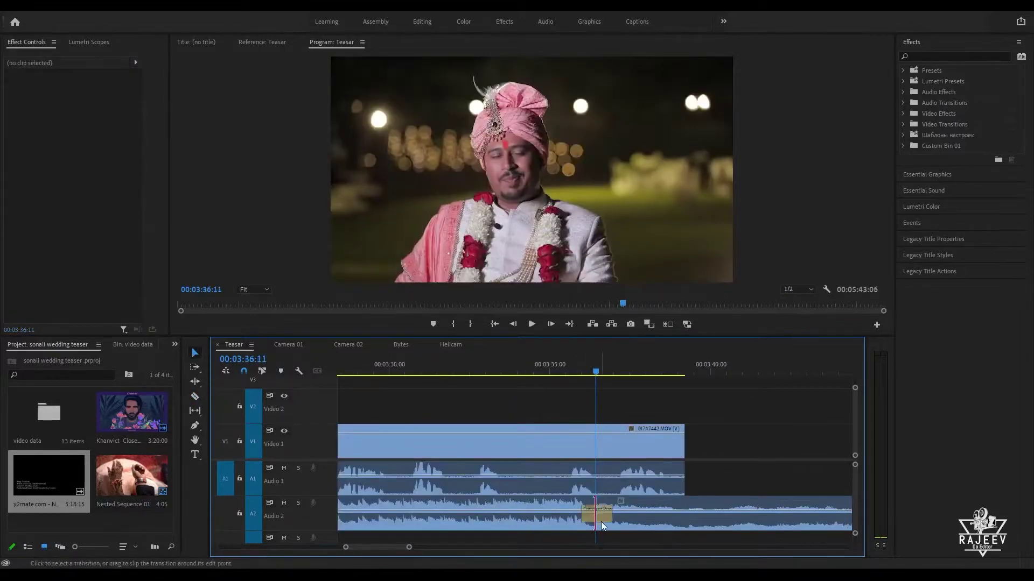
left_click(557, 364)
key("space")
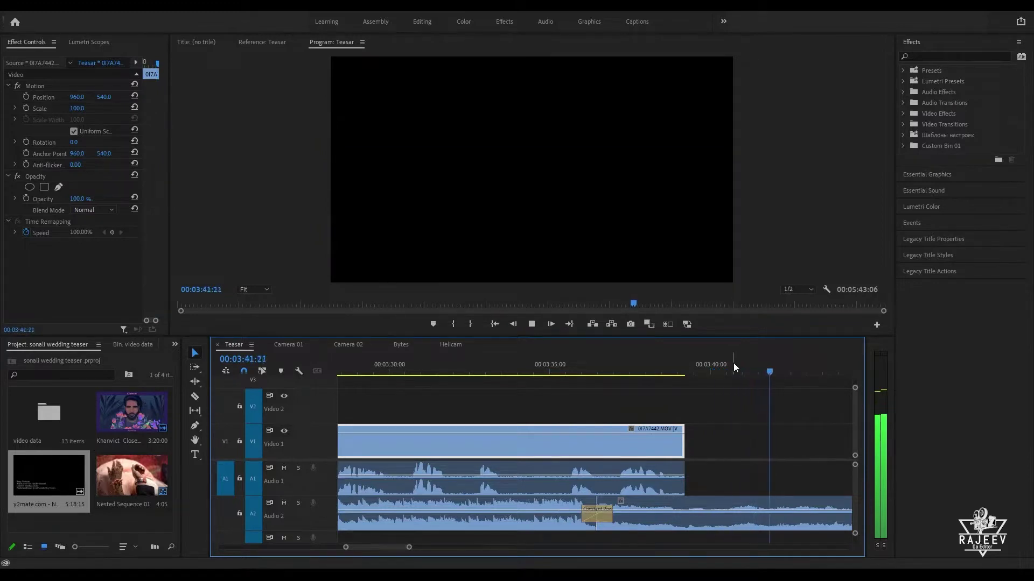
Step: Lock Video 1 and Audio 1, ripple-trim the second music piece's start up to 00:03:39:04, and play the cut
left_click(700, 517)
left_click(681, 371)
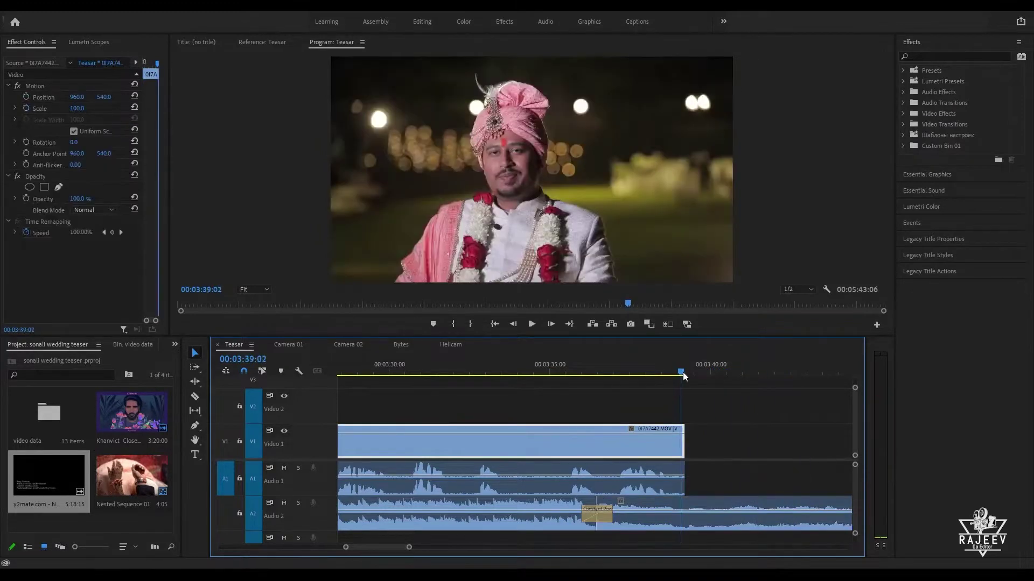
left_click(683, 371)
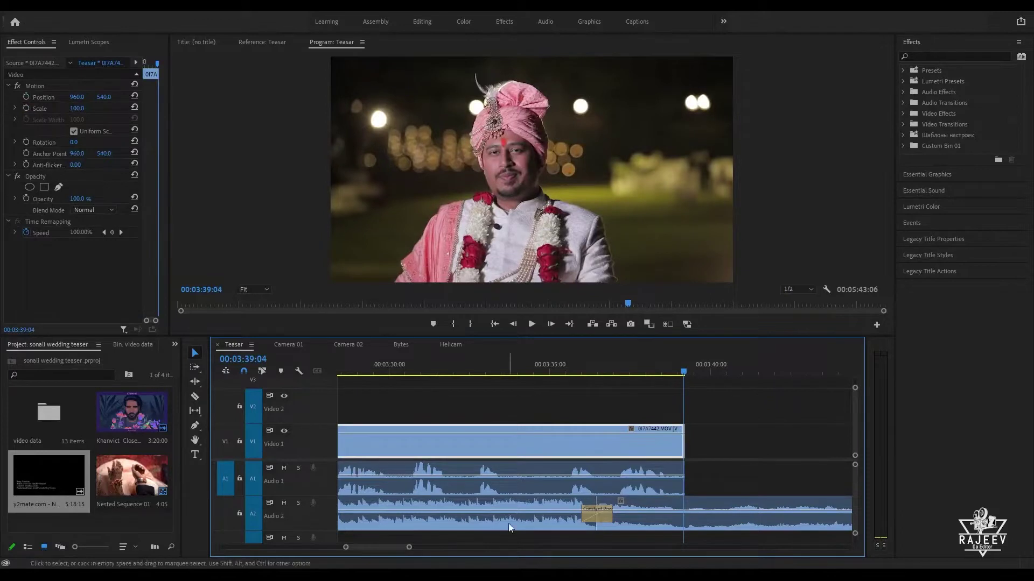
left_click(239, 478)
left_click(239, 442)
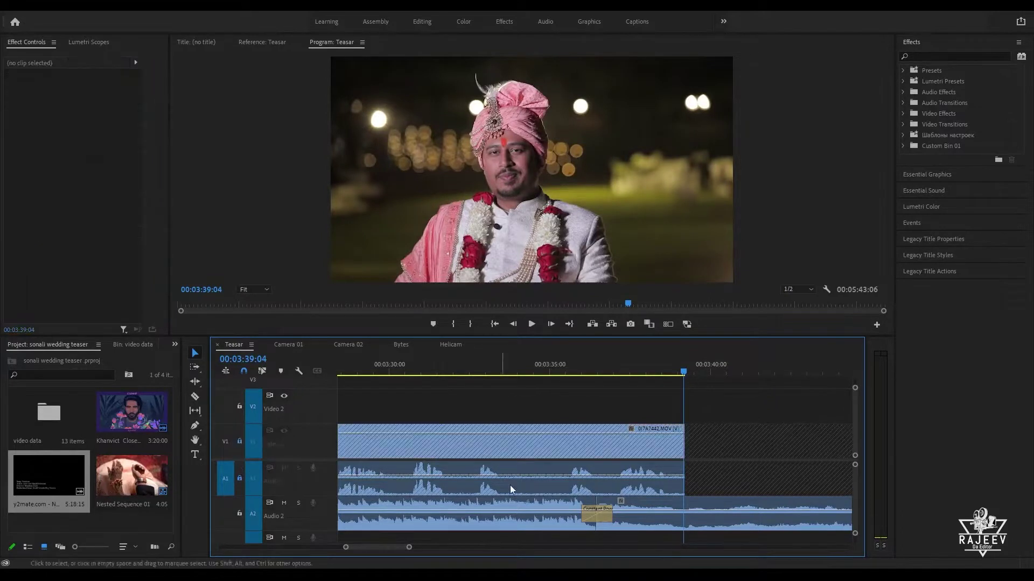
left_click(667, 519)
left_click(519, 364)
key("space")
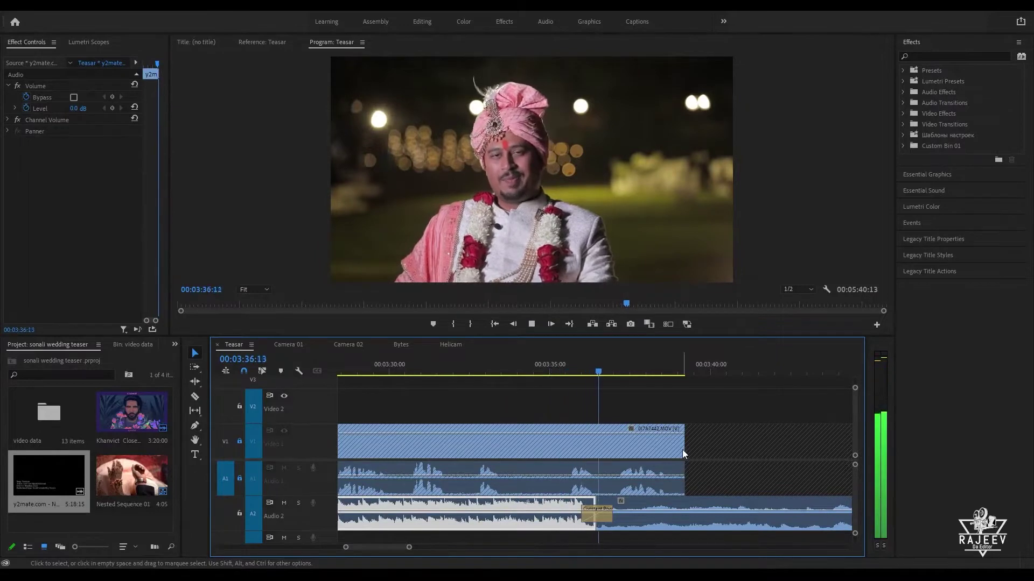
key("space")
Step: Ripple-trim the end of the first music piece back to about 00:03:35:24 and play across the cut
key("d")
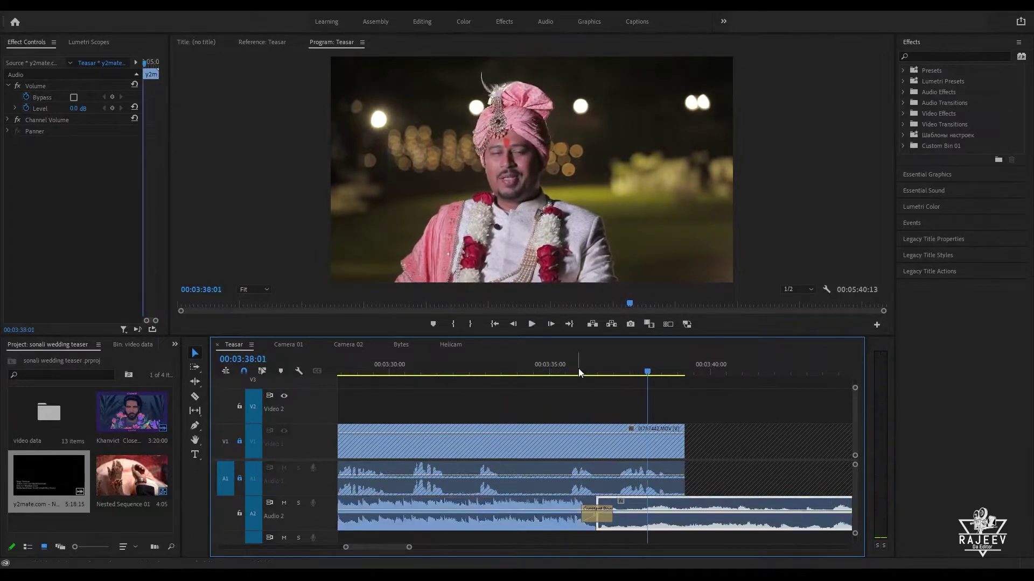
left_click(586, 370)
key("space")
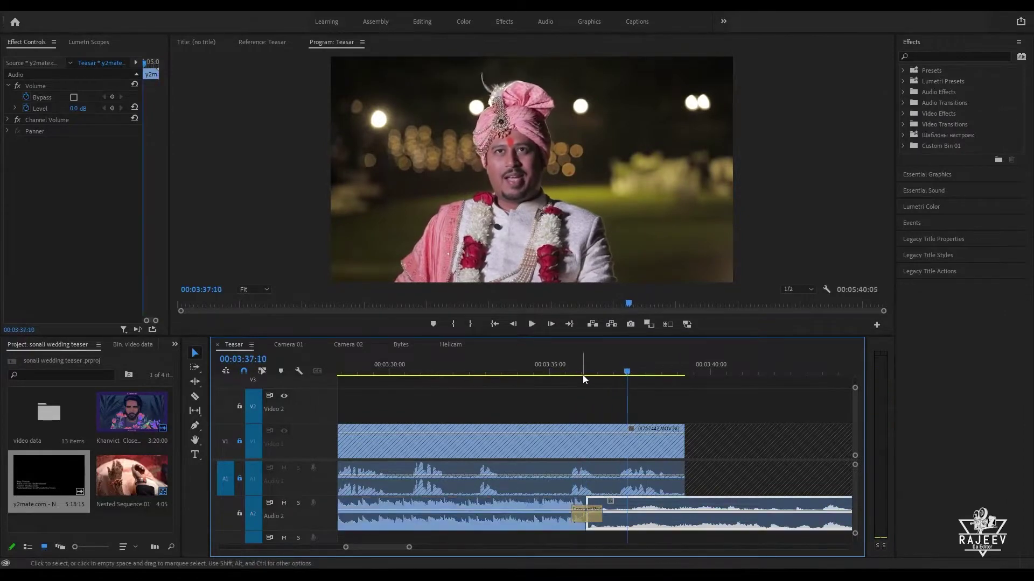
left_click(582, 370)
left_click(548, 362)
key("space")
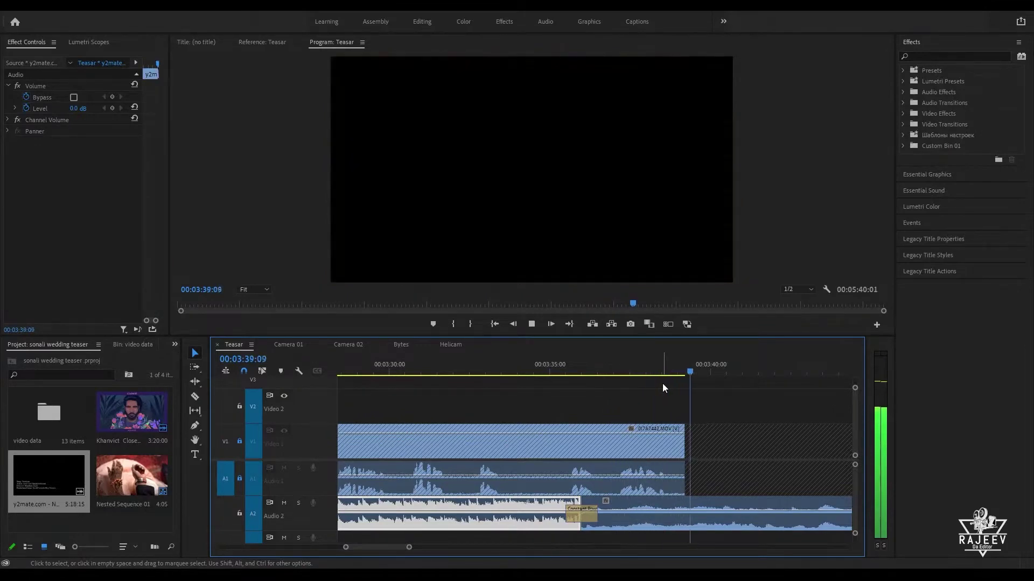
Step: Play the music after the groom's interview and ripple-trim the second music piece's start up to about 00:03:43:06
scroll(712, 527, "down", 2)
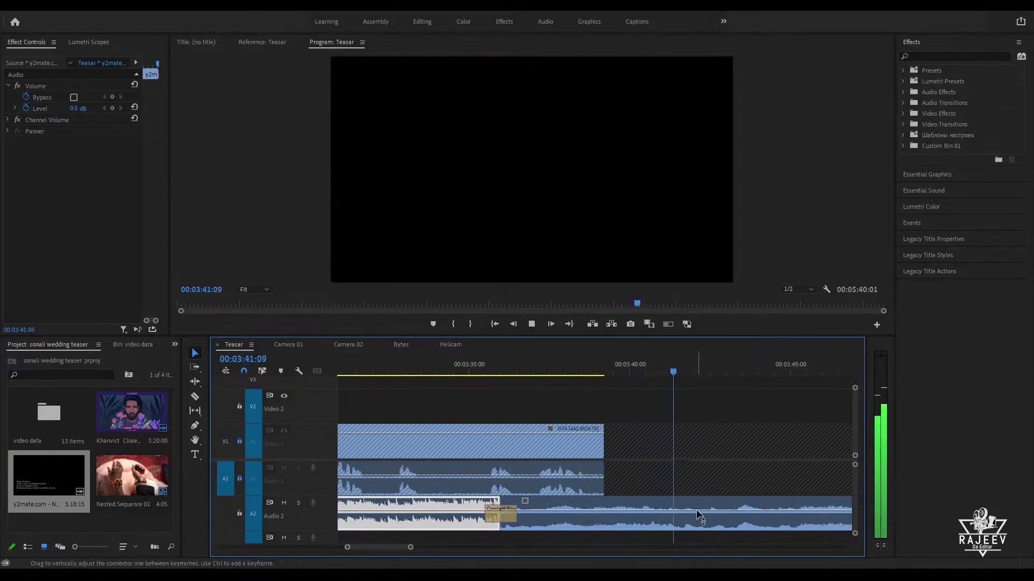
scroll(722, 518, "down", 1)
scroll(723, 518, "down", 1)
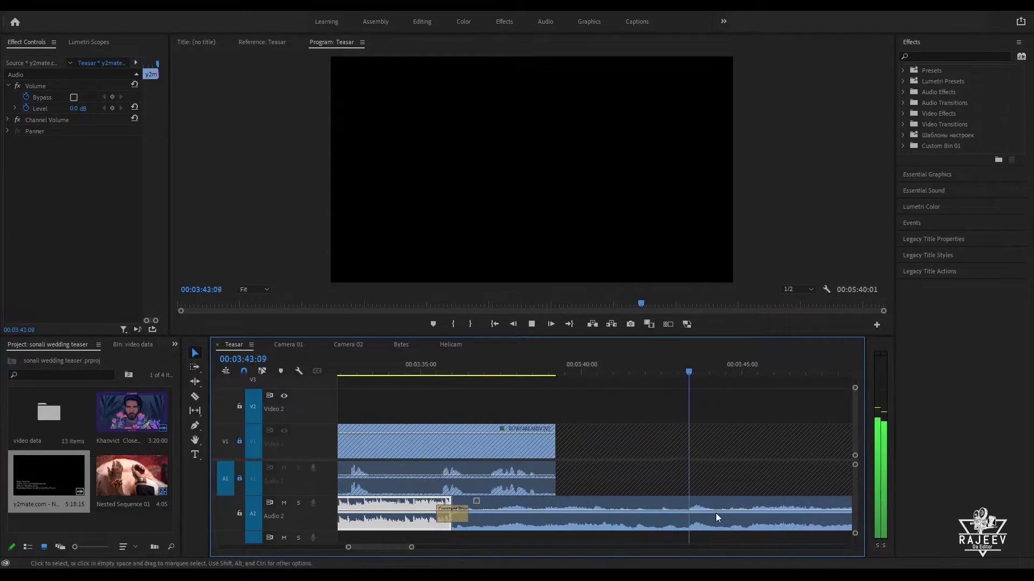
key("space")
left_click_drag(688, 371, 687, 373)
key("q")
key("space")
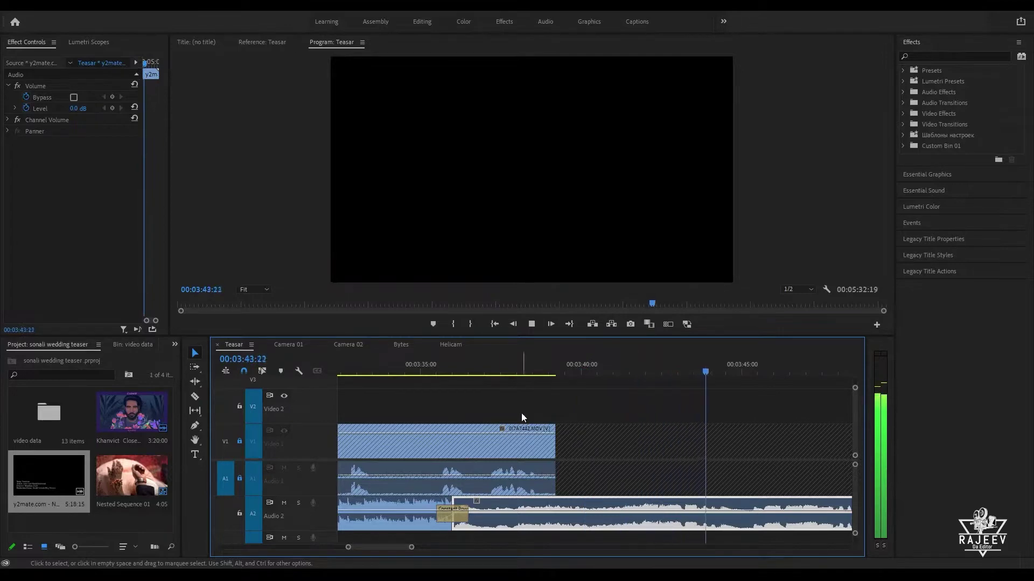
Step: Play across the music cut, then ripple-extend the second music piece's start by about 3 seconds 17 frames and replay it
key("space")
left_click(487, 370)
left_click_drag(486, 367, 582, 416)
key("l")
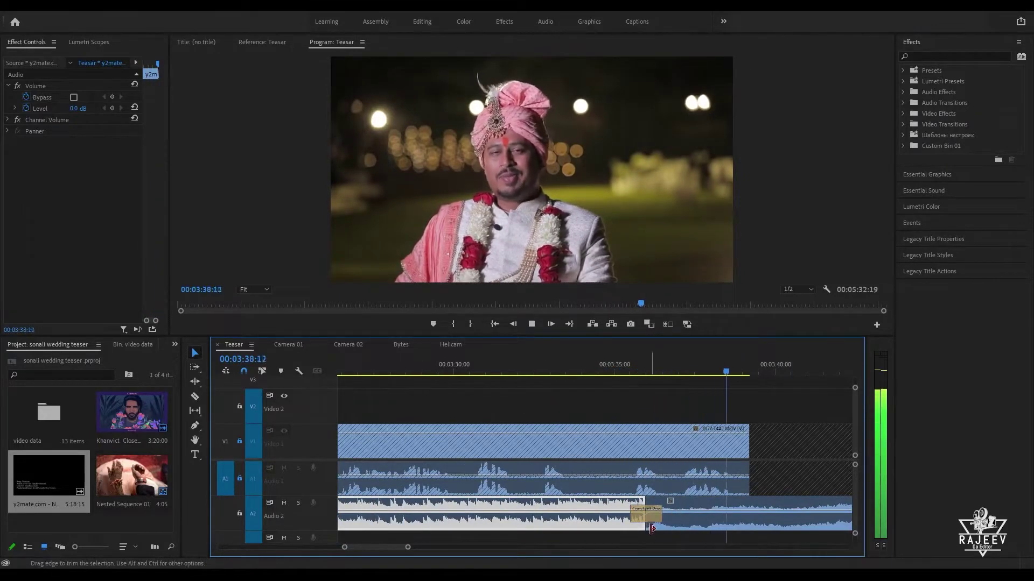
scroll(694, 520, "down", 1)
left_click(584, 529)
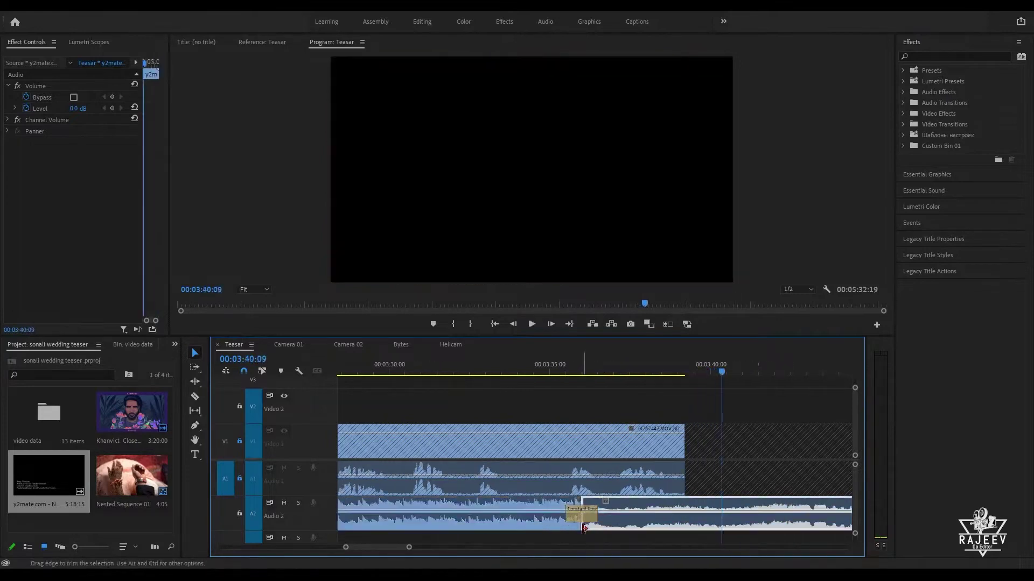
left_click_drag(568, 528, 501, 540)
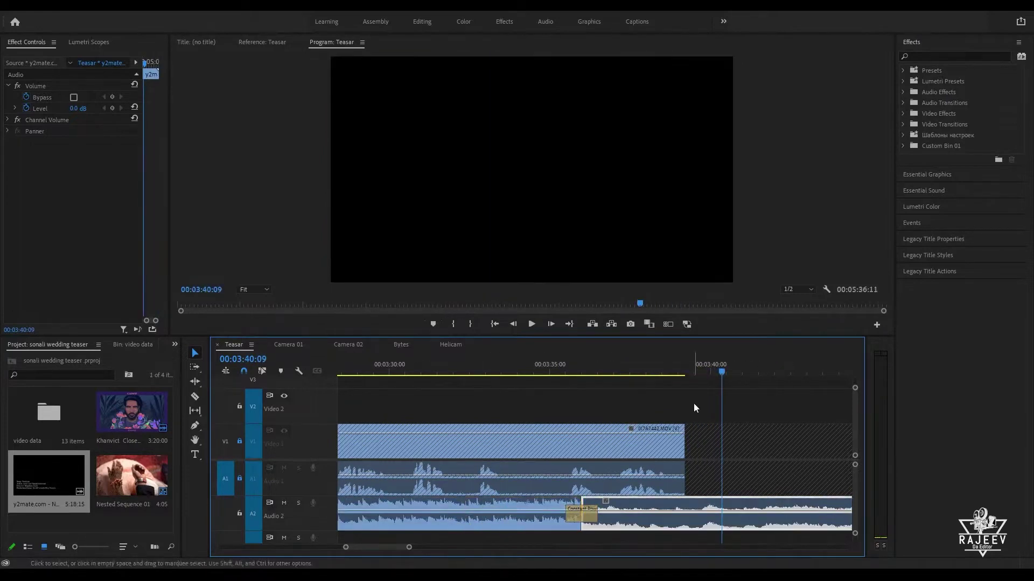
left_click(640, 364)
key("space")
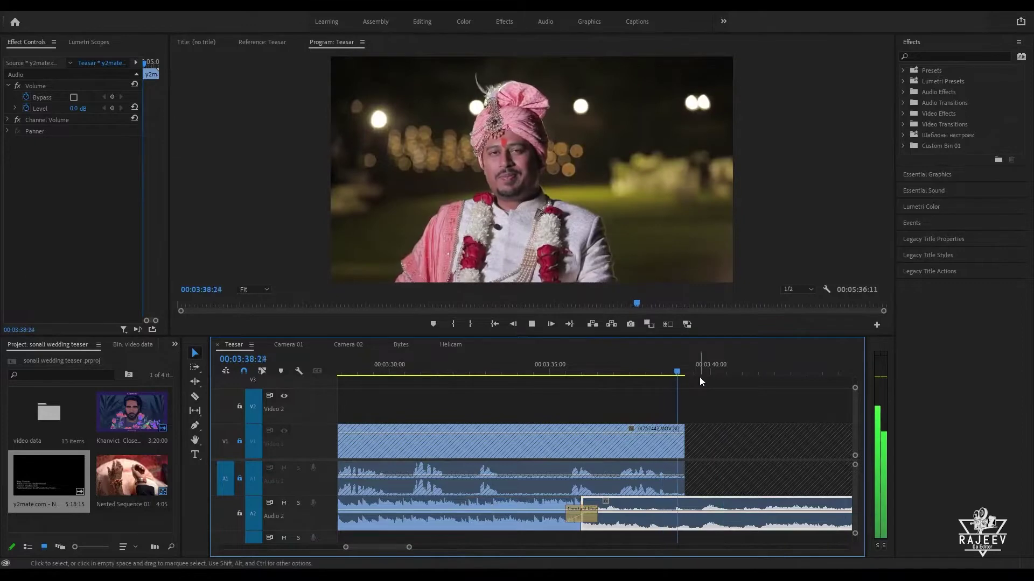
Step: Ripple-trim the second music piece's start up to 00:03:36:06 and play across the end of the groom's interview
left_click_drag(699, 377, 590, 395)
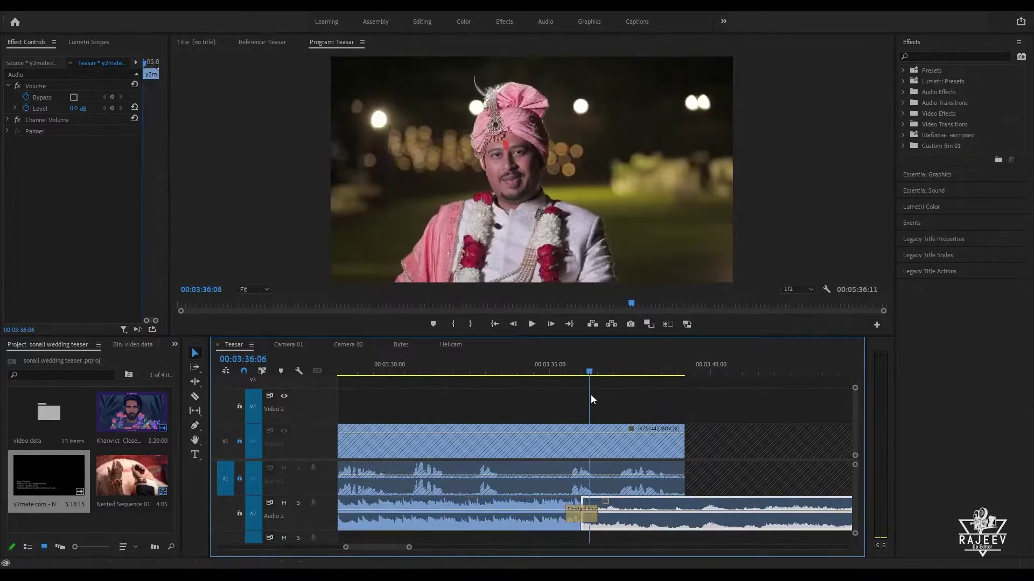
key("space")
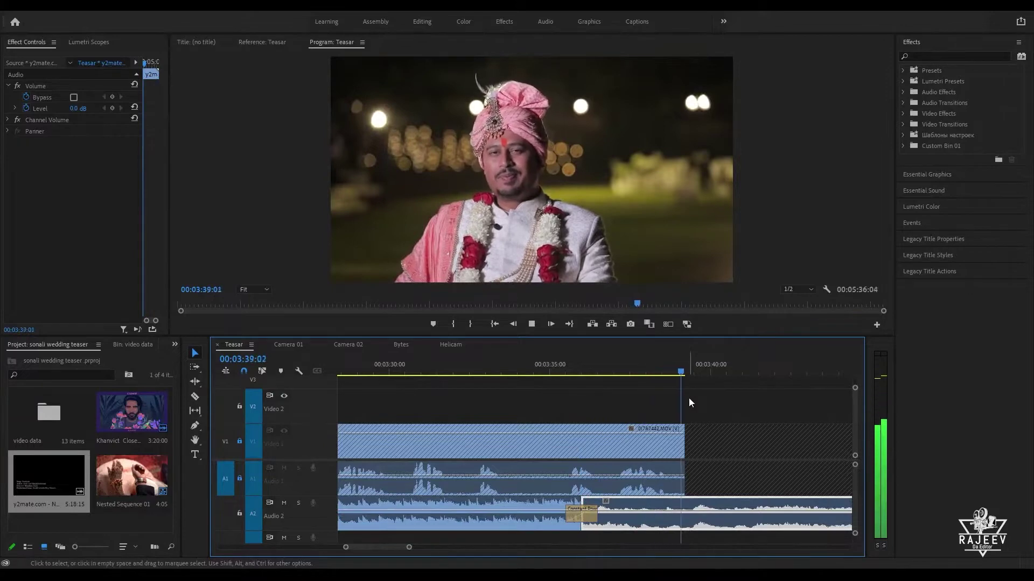
key("space")
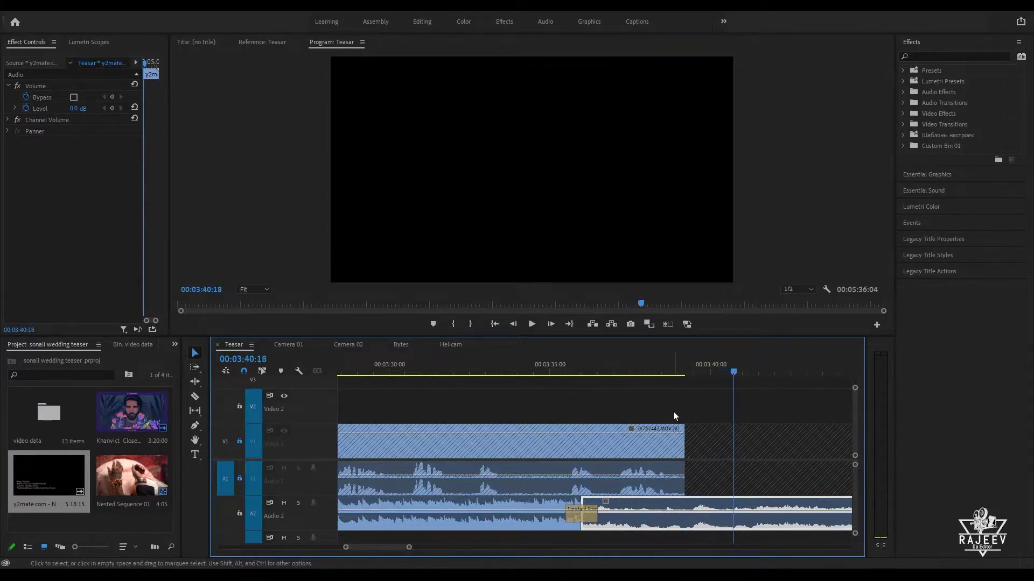
left_click(654, 355)
key("space")
key("space")
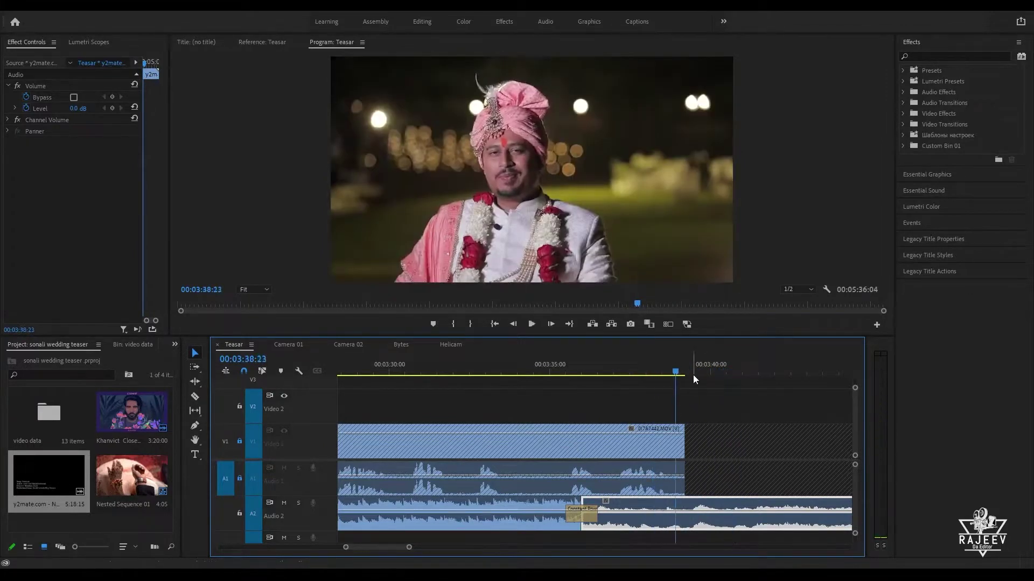
Step: Ripple-trim the second music piece's start up to 00:03:36:05 and play past the end of the interview
left_click_drag(673, 377, 589, 397)
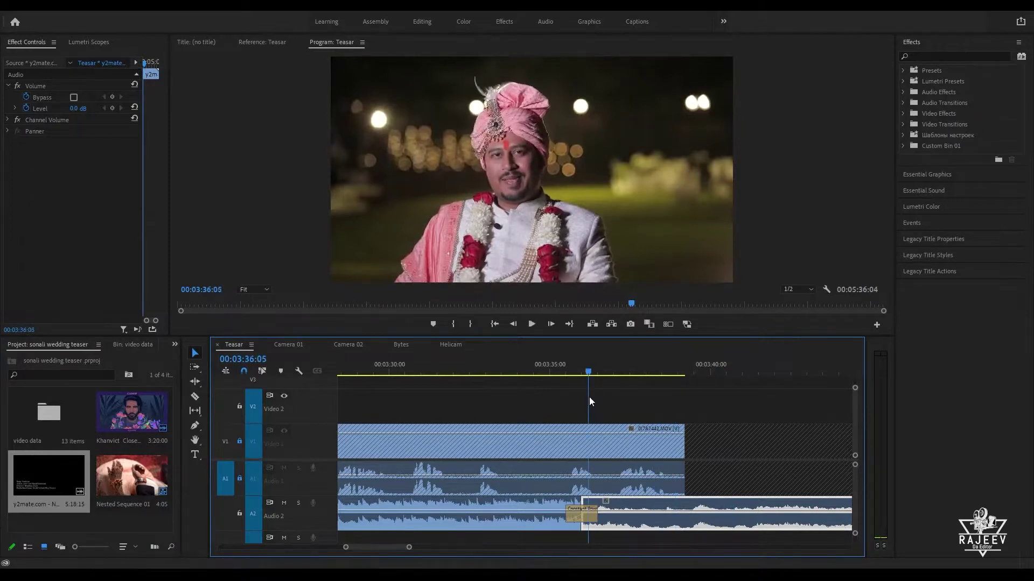
key("space")
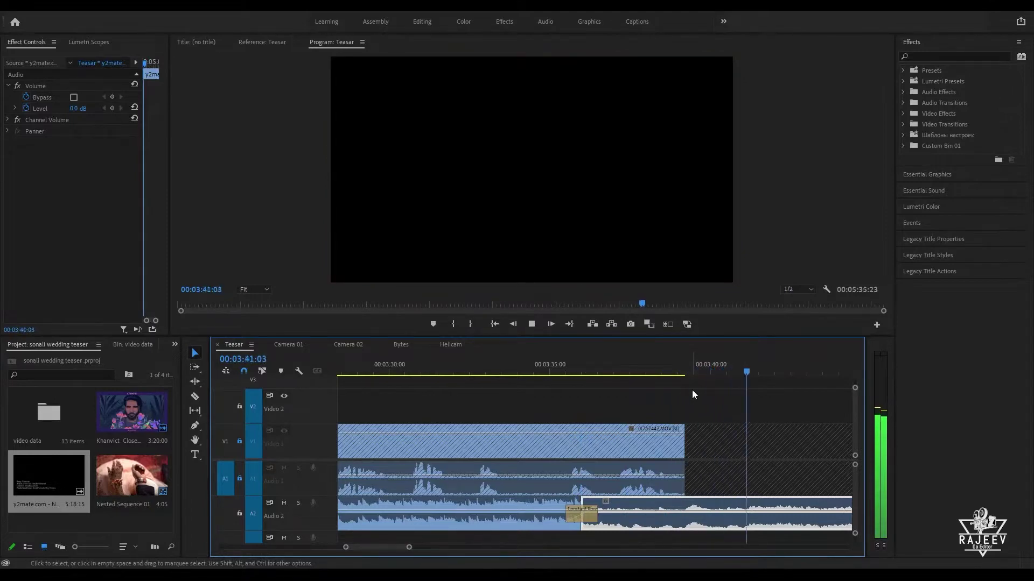
key("minus")
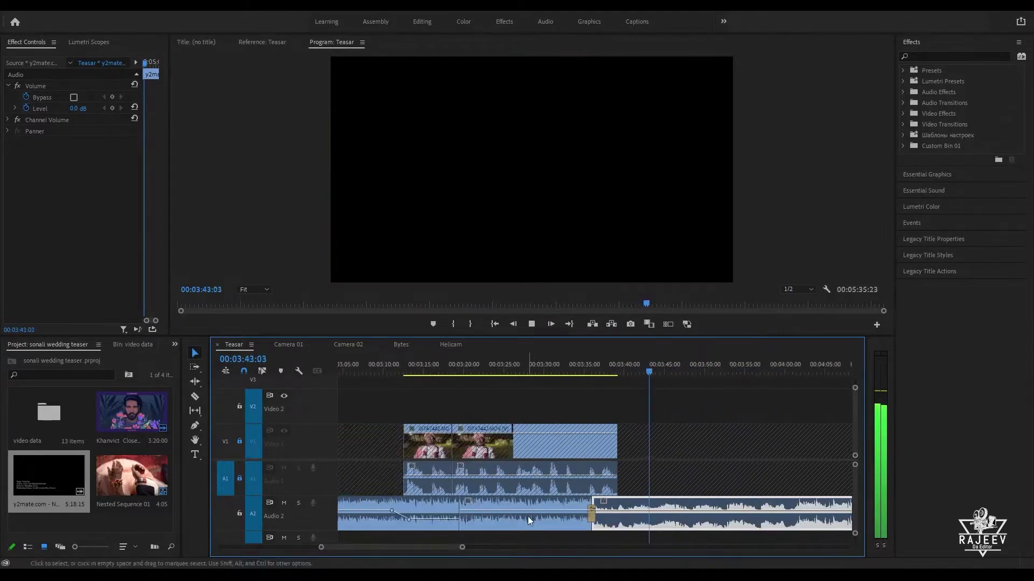
key("space")
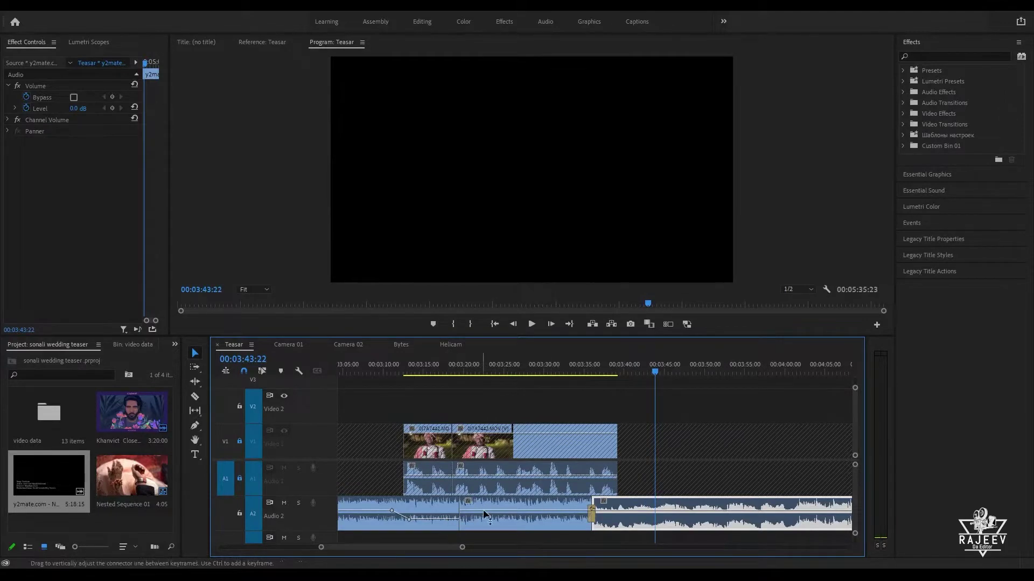
Step: Lower the volume of the short music piece before the transition and play the interview from about 00:03:17
left_click(525, 511)
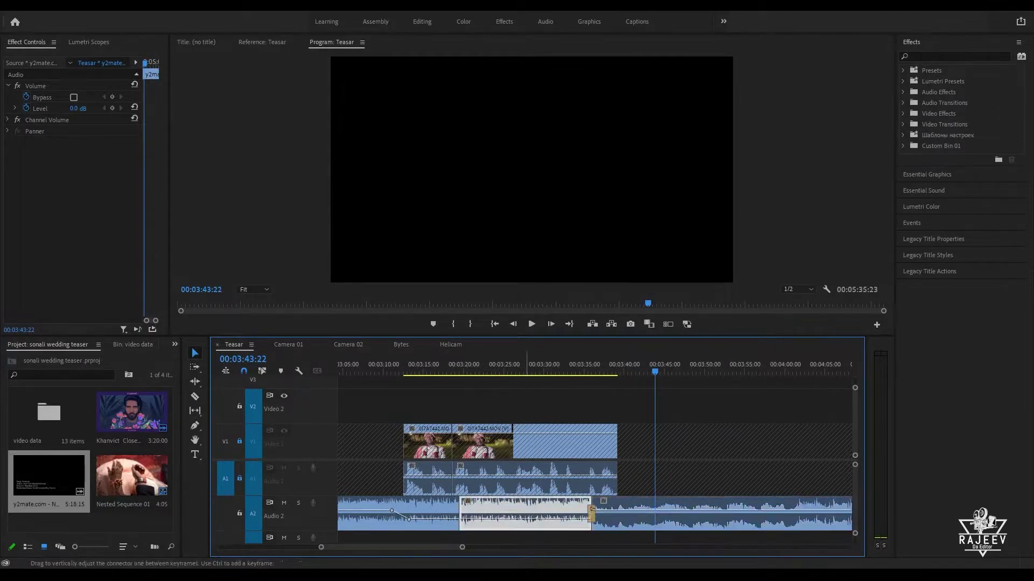
left_click(442, 377)
key("space")
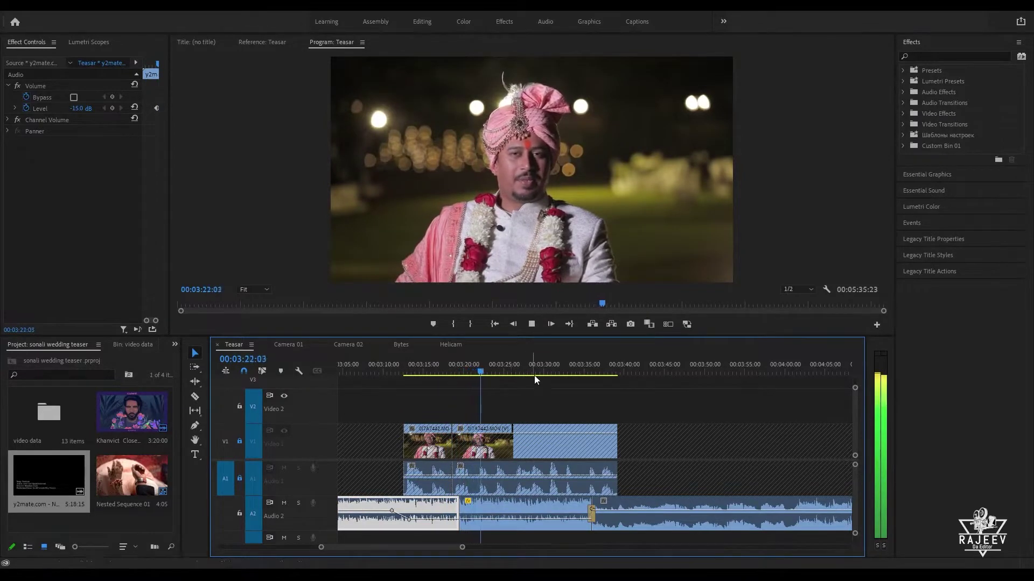
Step: Unlock and mute Audio 1, widen the audio meters, and continue playback
left_click(244, 477)
left_click(284, 469)
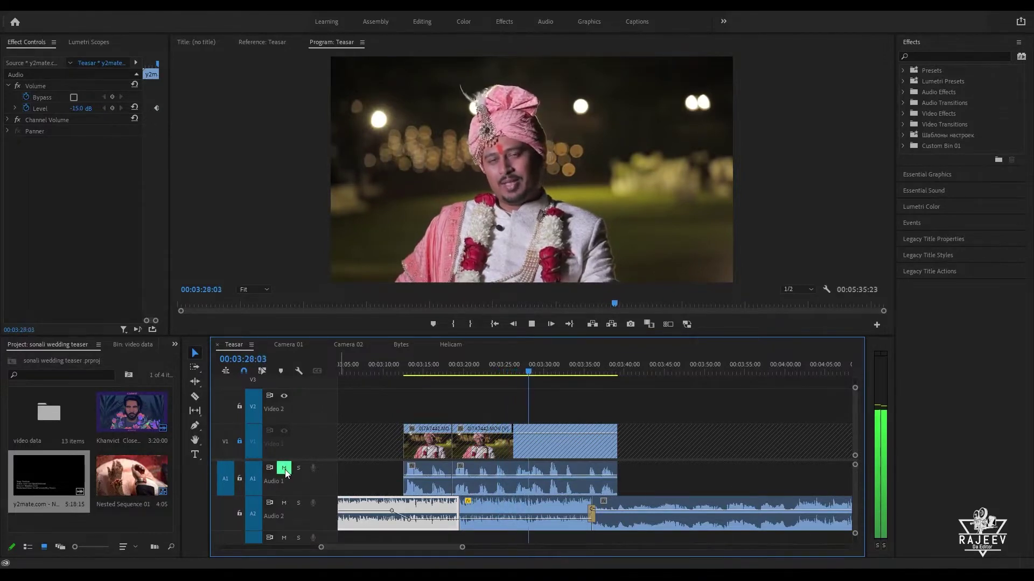
key("space")
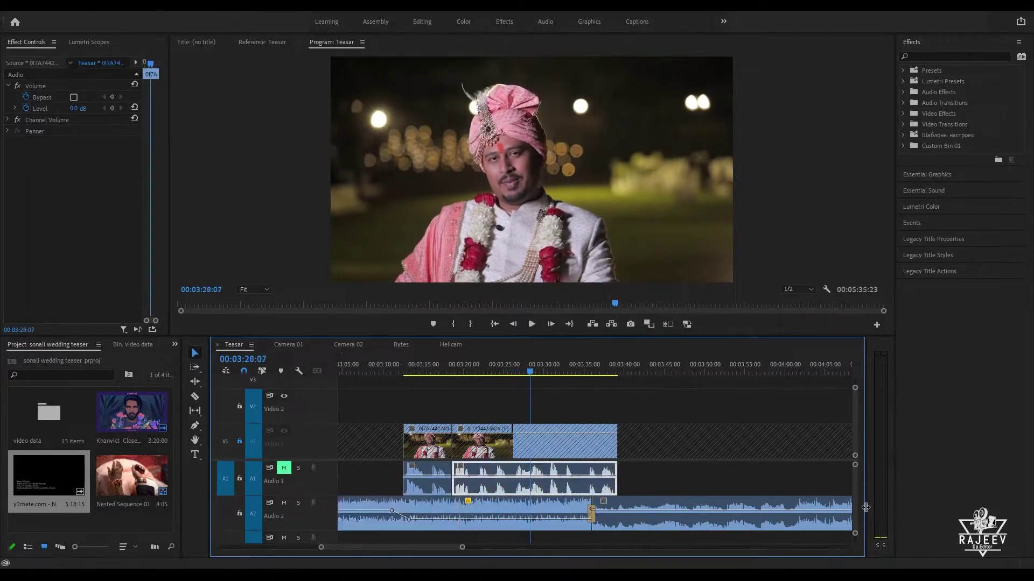
left_click_drag(864, 507, 860, 507)
key("space")
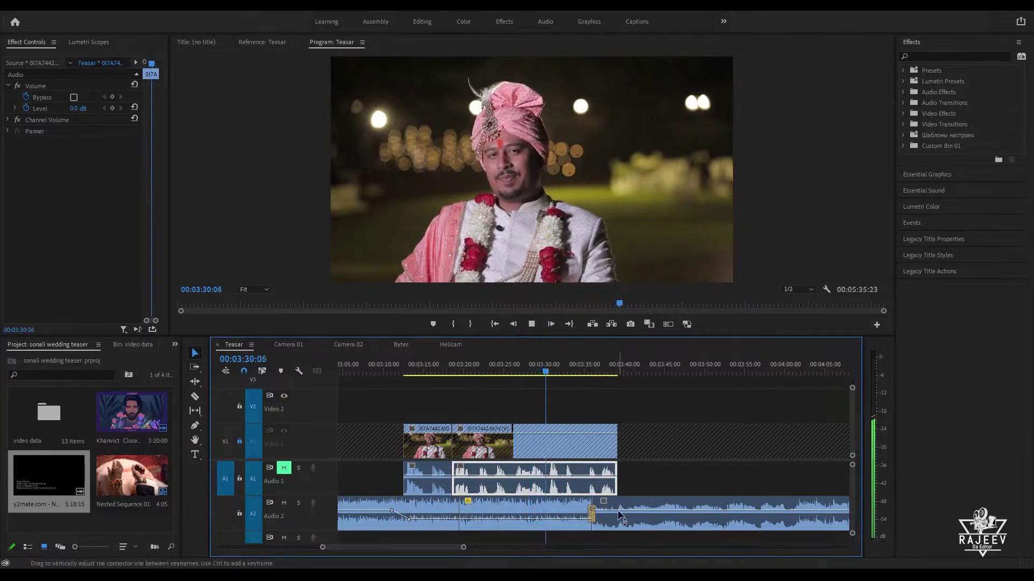
Step: Lower the short music piece before the transition to -21.4 dB and replay it from about 00:03:23
key("space")
left_click(564, 520)
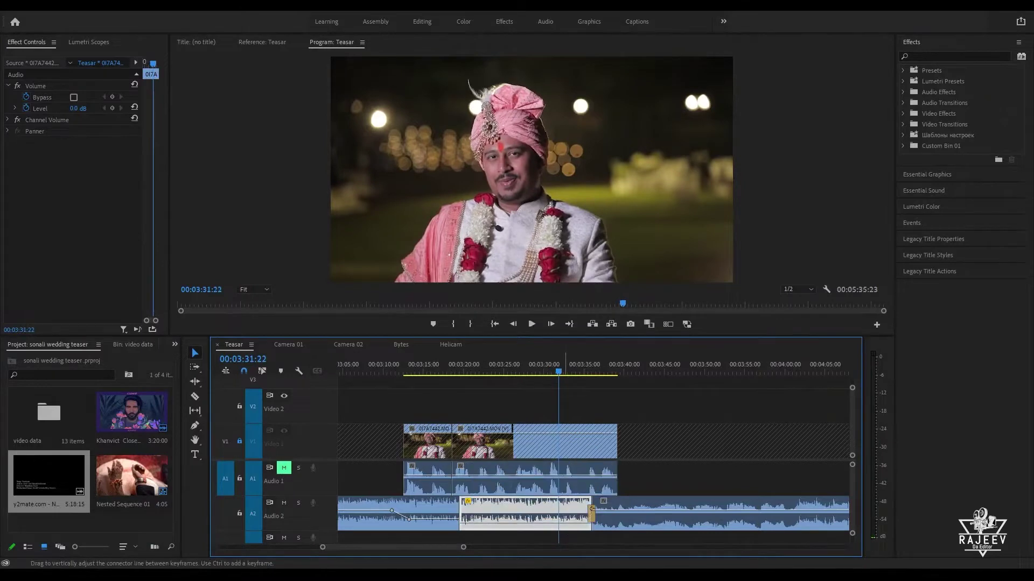
key("space")
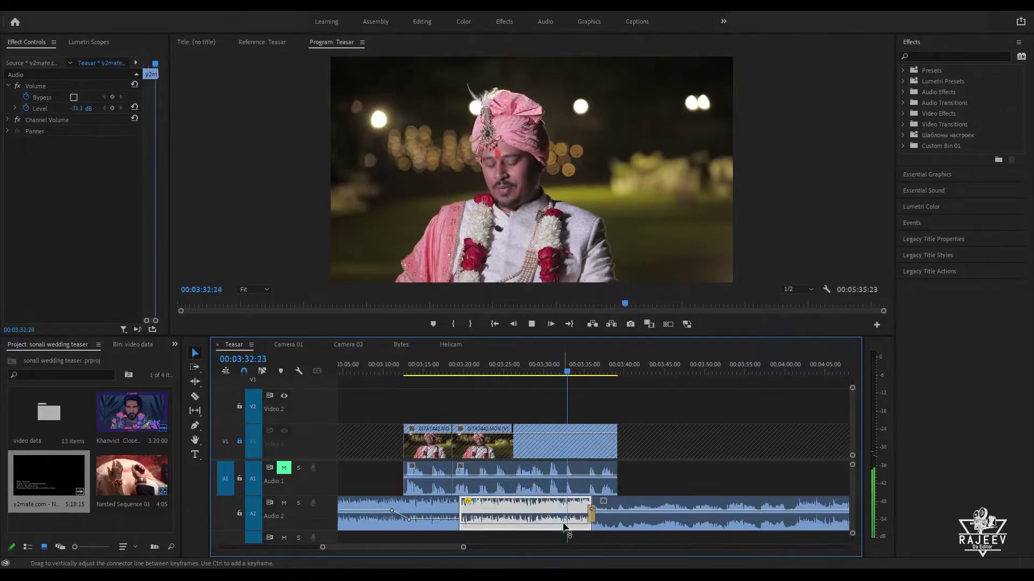
key("space")
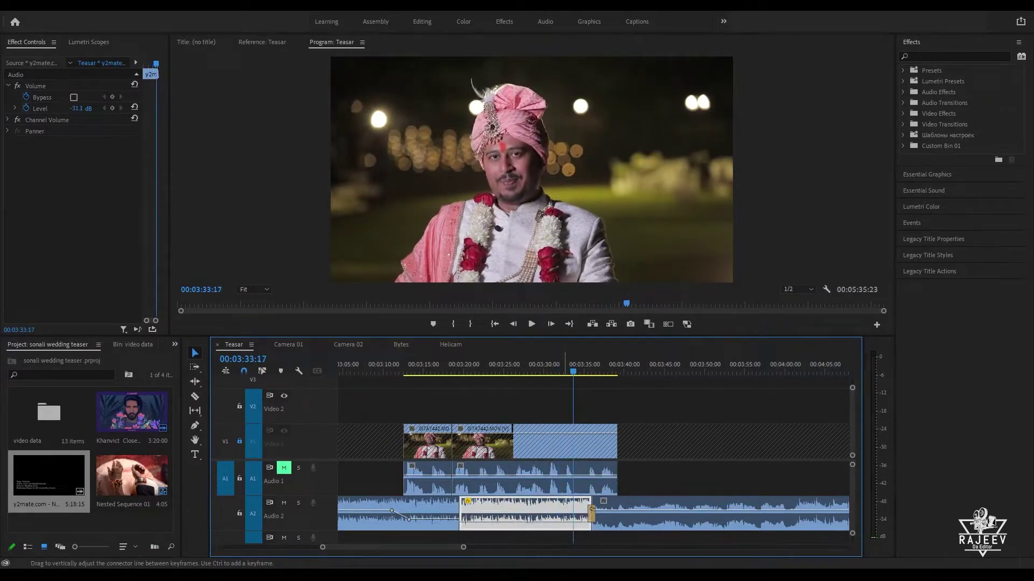
key("space")
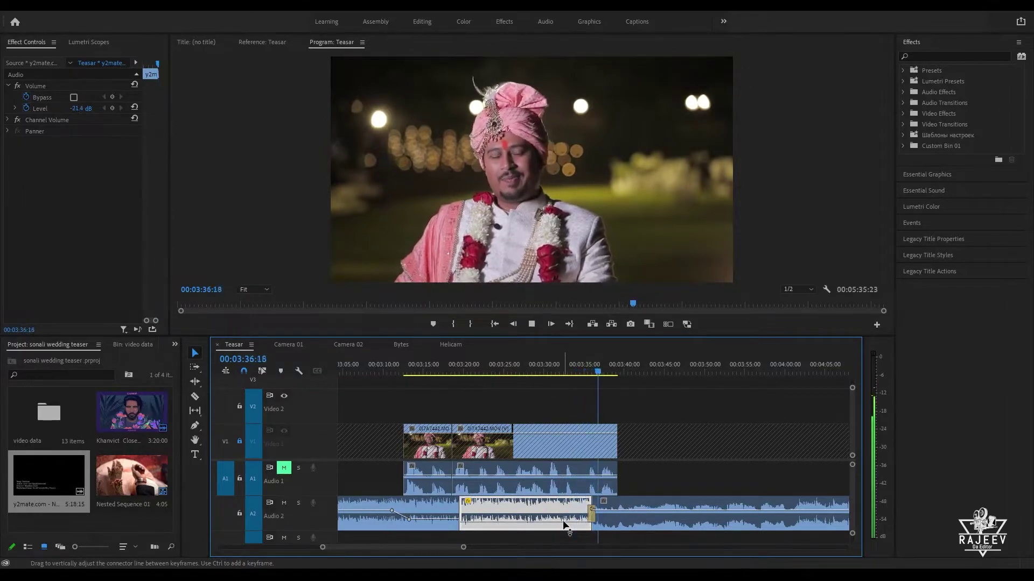
left_click(576, 480)
left_click(488, 376)
key("space")
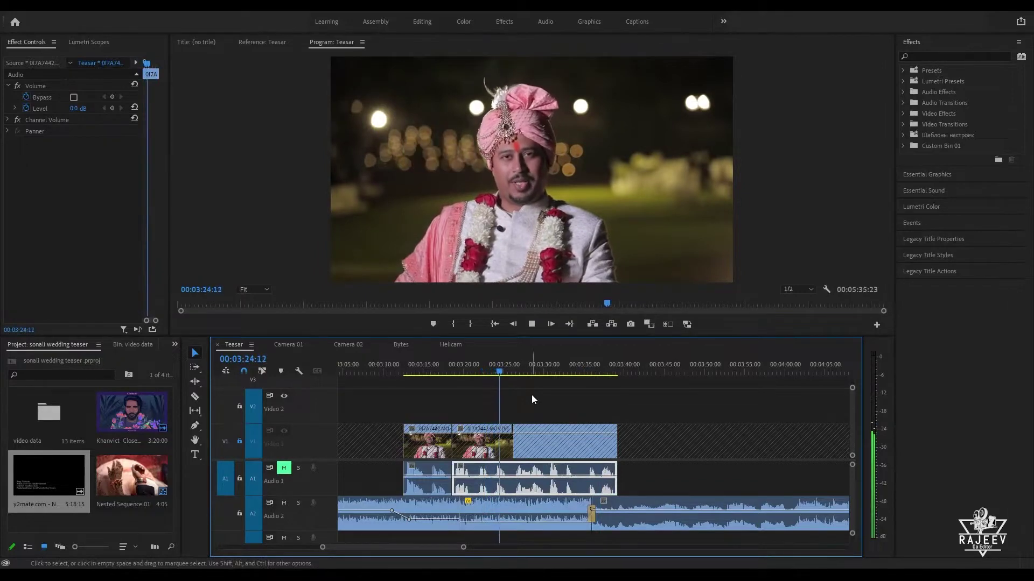
key("space")
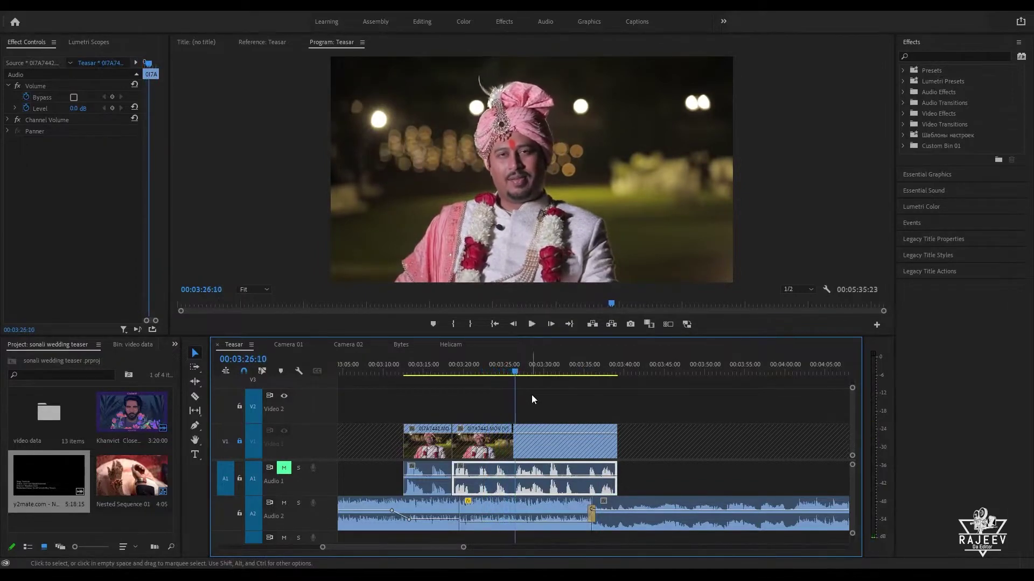
Step: Play from the interview's start and lower the ducked section of the earlier music piece to -21.4 dB
left_click(414, 366)
key("space")
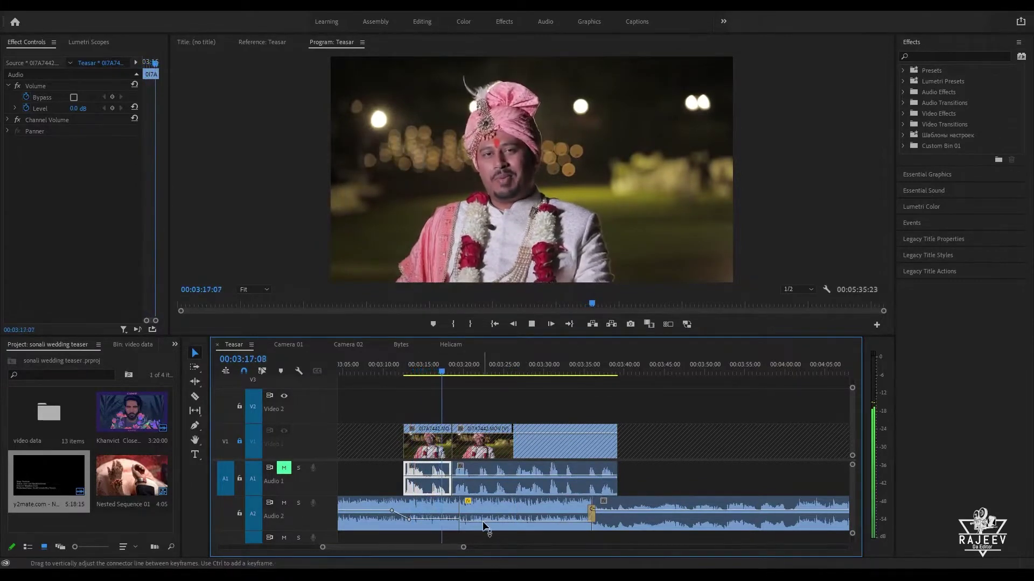
key("space")
left_click_drag(437, 519, 437, 522)
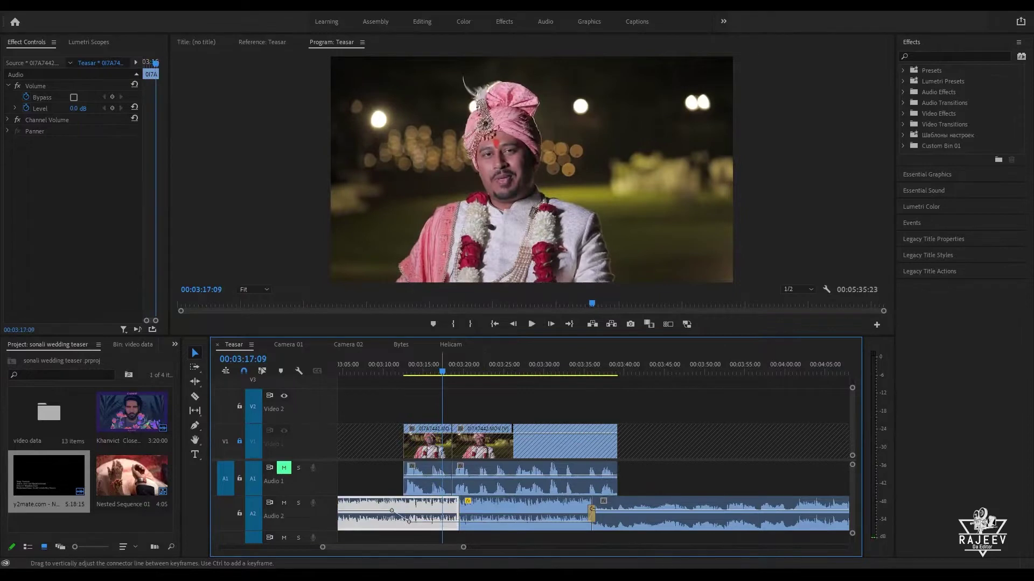
key("space")
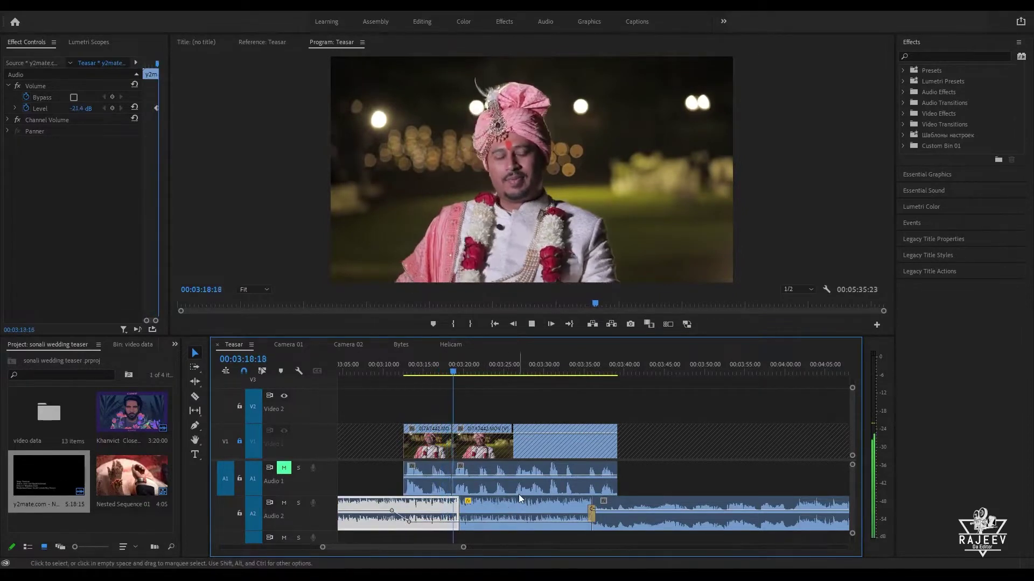
Step: Unmute Audio 1, play the interview through into the following music, and lock Audio 1 again
left_click(286, 468)
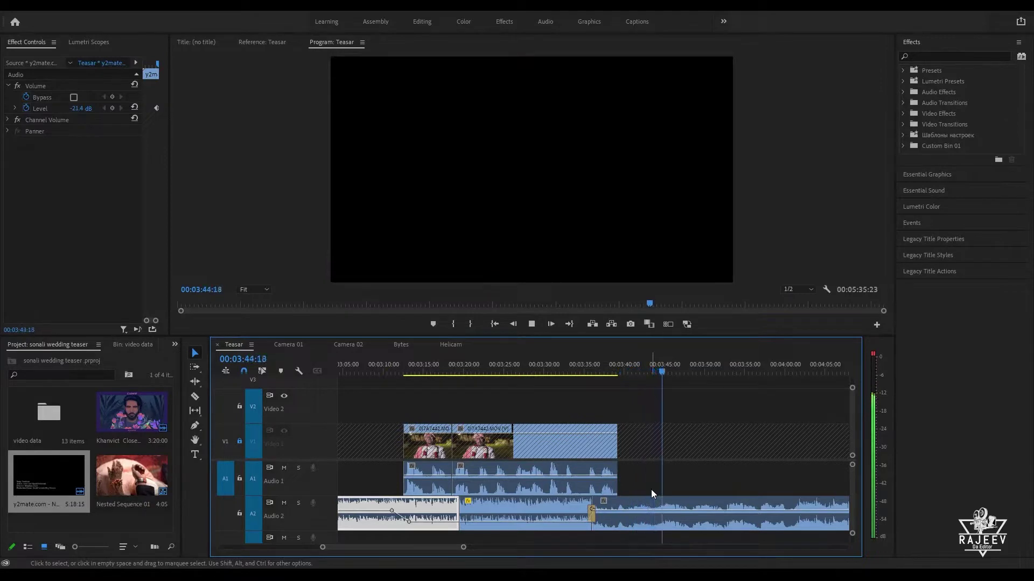
key("space")
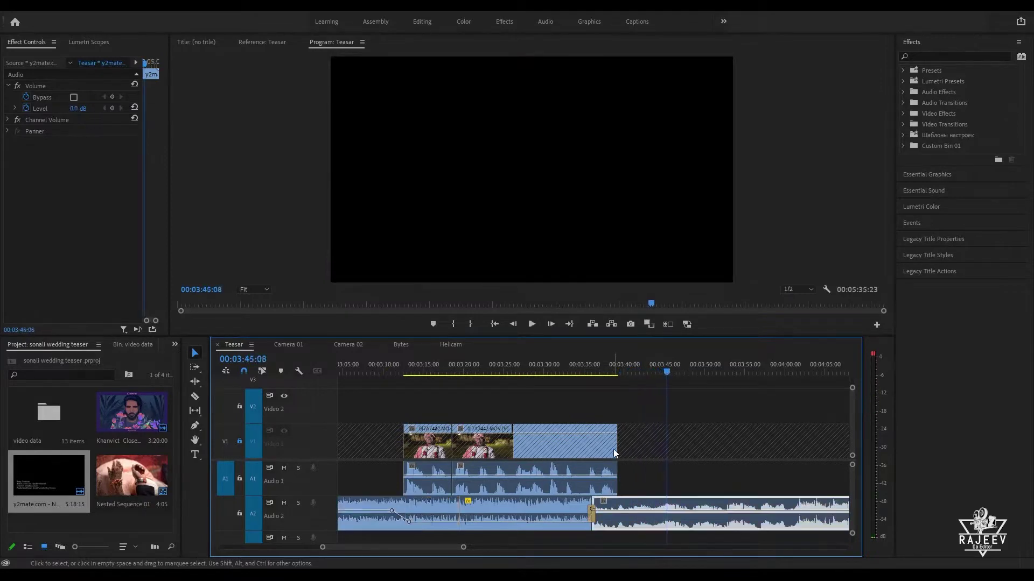
left_click(240, 479)
Step: Play across the interview's end, ripple-trim the music start after the transition up to 00:03:37:10, and replay it
left_click(616, 370)
key("space")
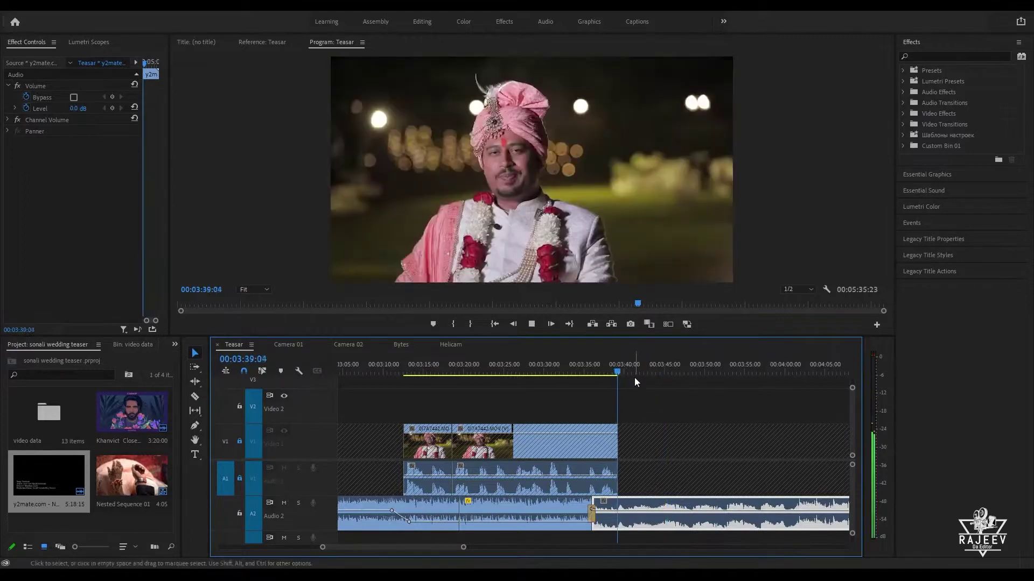
key("equal")
key("equal")
key("space")
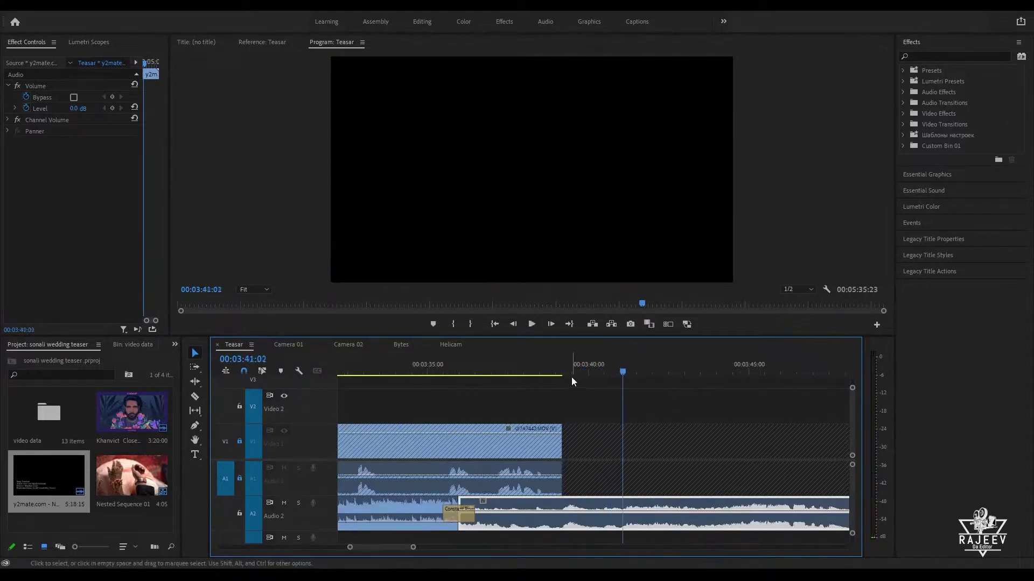
left_click_drag(499, 379, 505, 380)
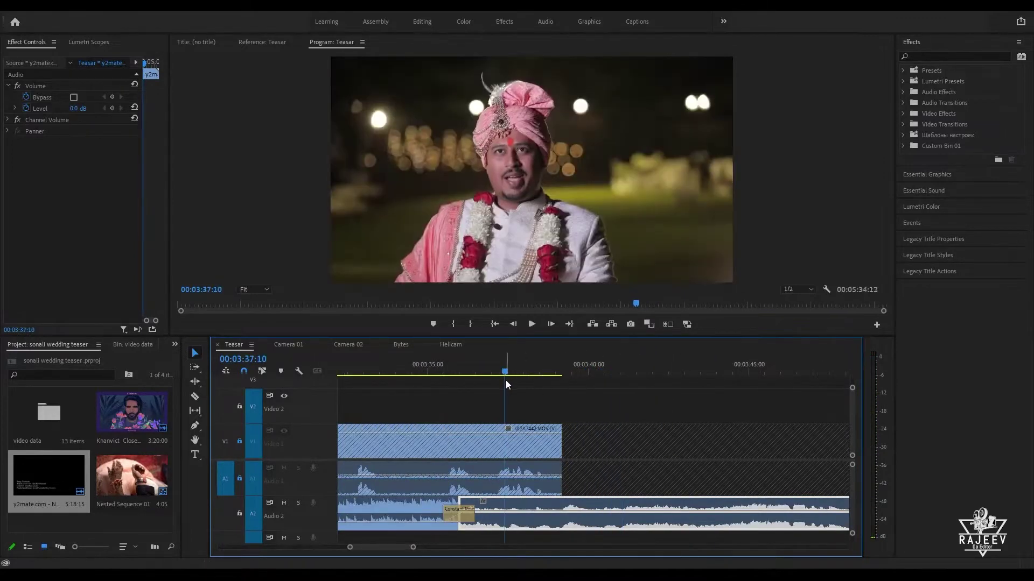
key("q")
key("space")
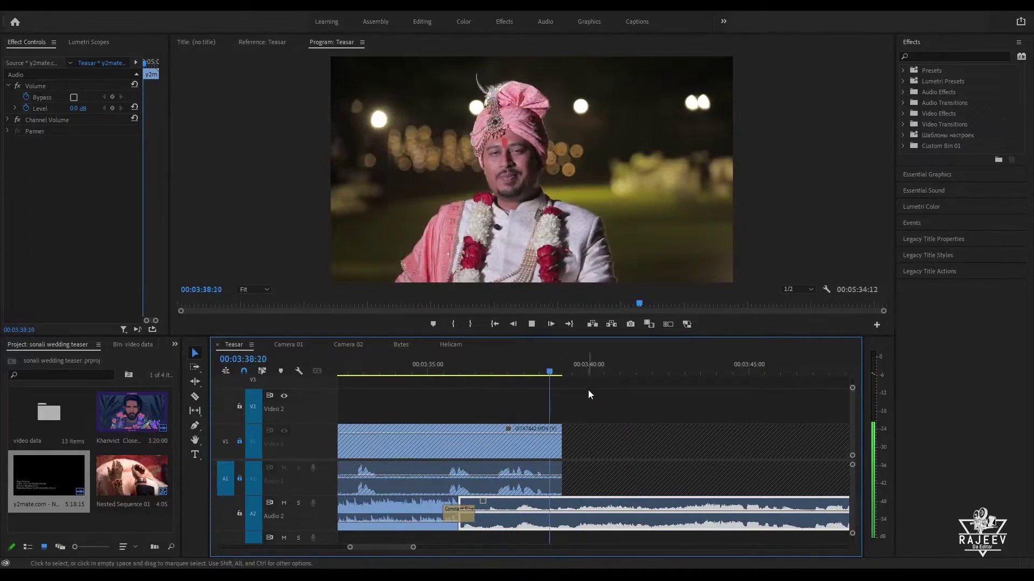
key("space")
Step: Ripple-trim the last music piece's start up to 00:03:36:13, trim about 4 more frames, and play on to about 00:04:52
left_click(477, 364)
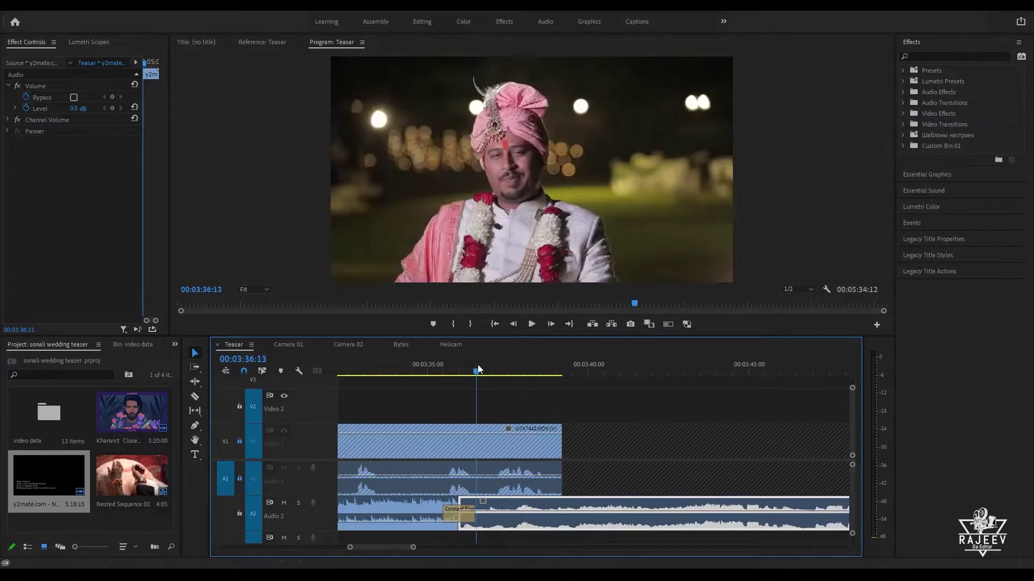
key("space")
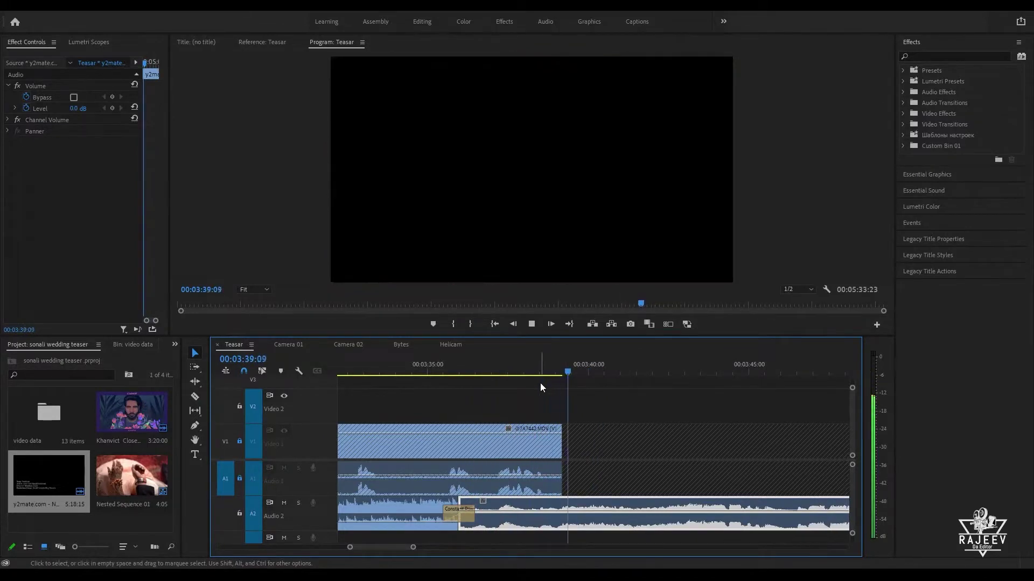
left_click(468, 377)
left_click_drag(468, 380, 464, 383)
key("space")
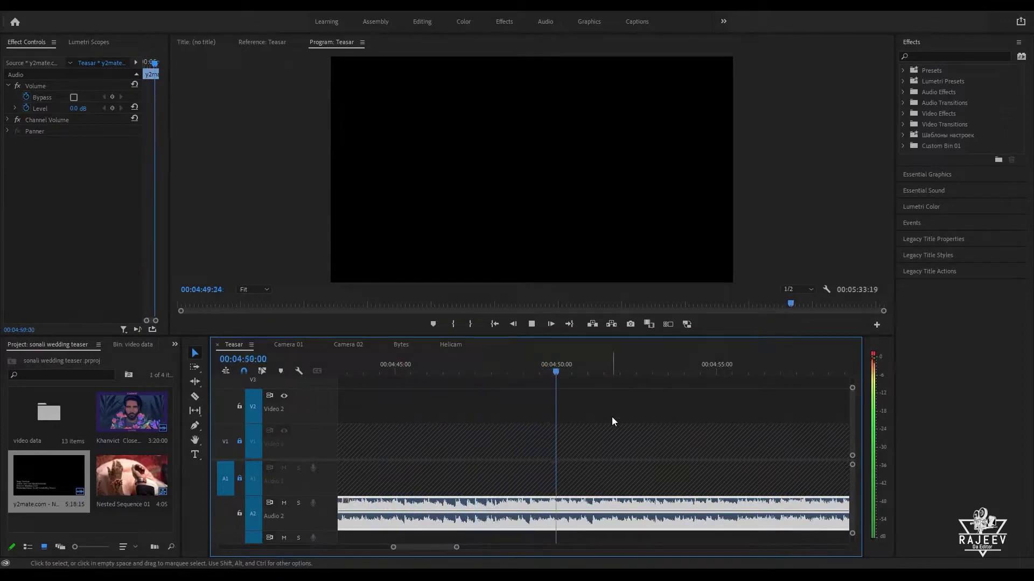
key("backslash")
key("backslash")
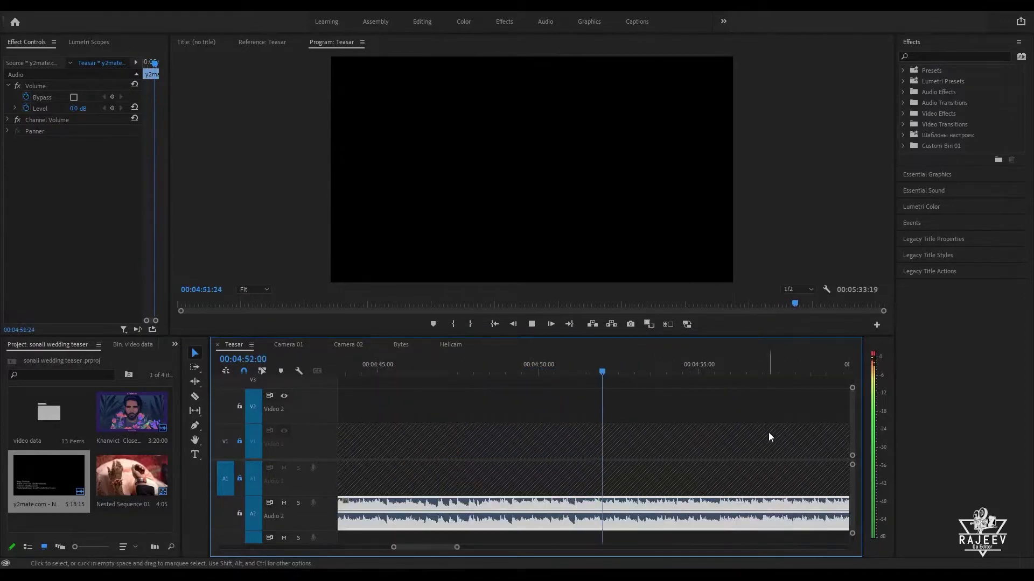
key("space")
Step: Go back to 00:02:17:02 and extend the start of the Audio 2 music under the bride's interview back to about 00:01:43
key("Up")
key("Up")
key("Up")
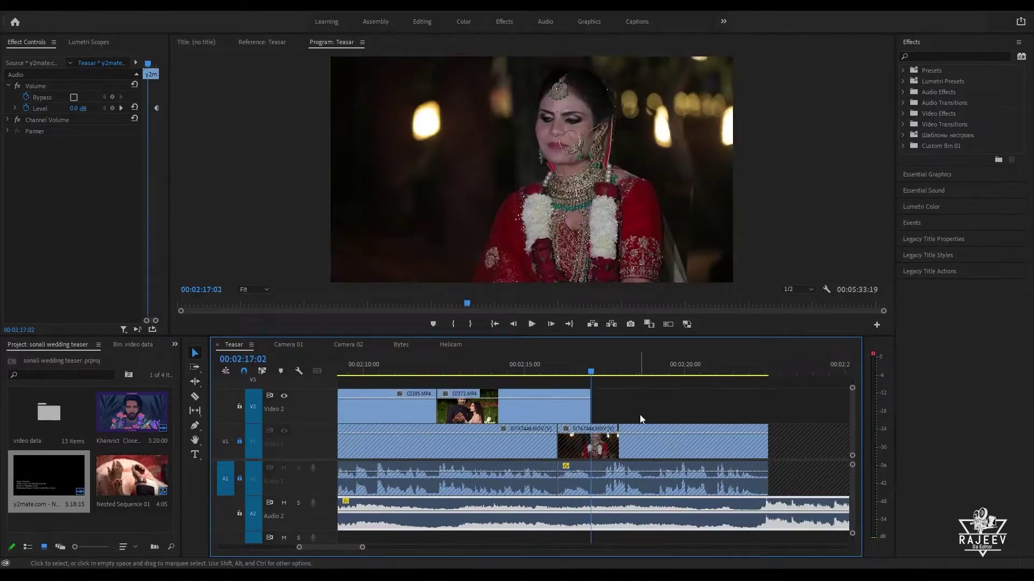
key("minus")
key("minus")
key("minus")
scroll(642, 474, "up", 2)
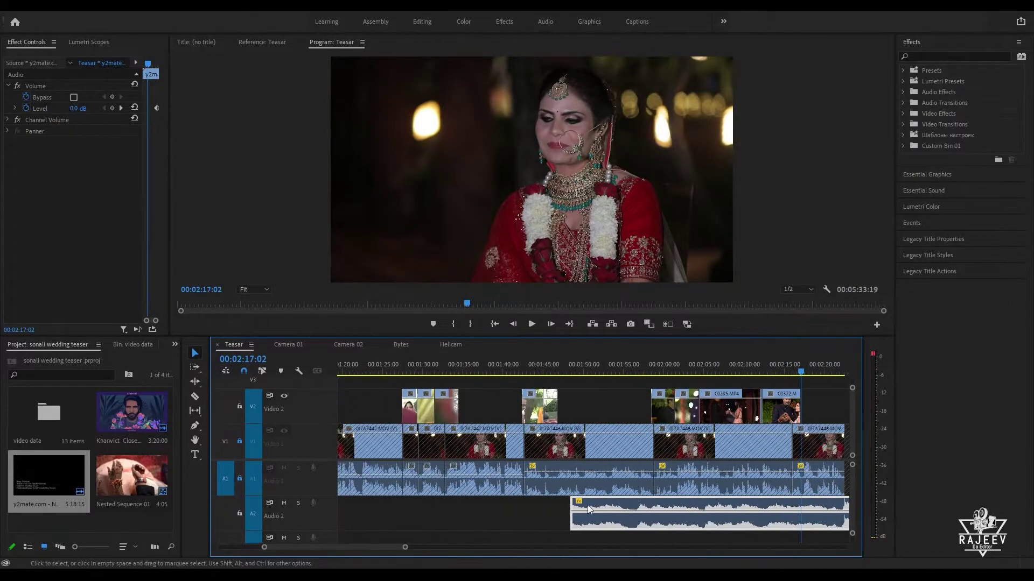
left_click_drag(623, 525, 161, 530)
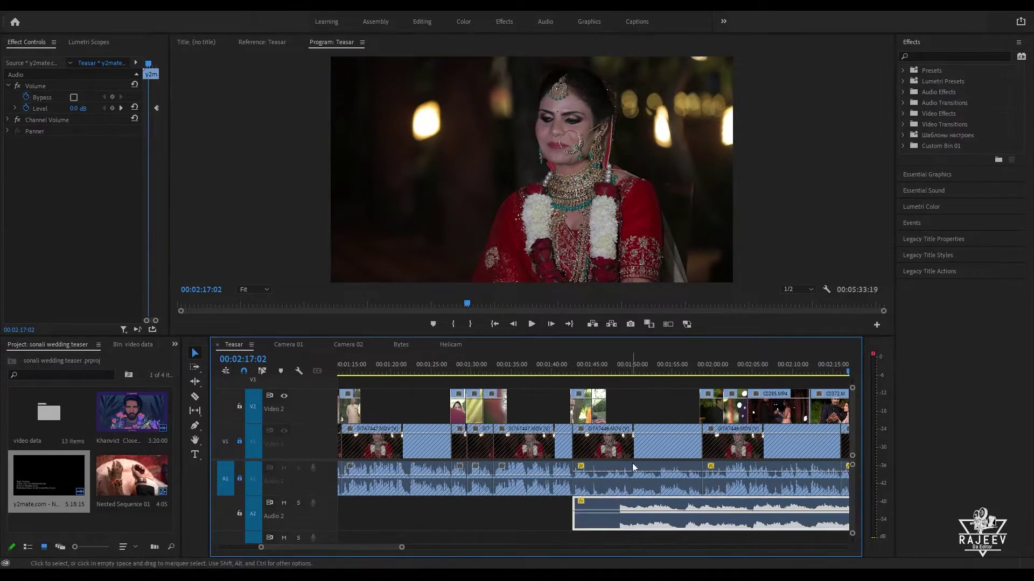
Step: Play the start of the extended Audio 2 music from about 00:01:43, and play on near the interview's end from 00:02:20:21
left_click(586, 373)
key("space")
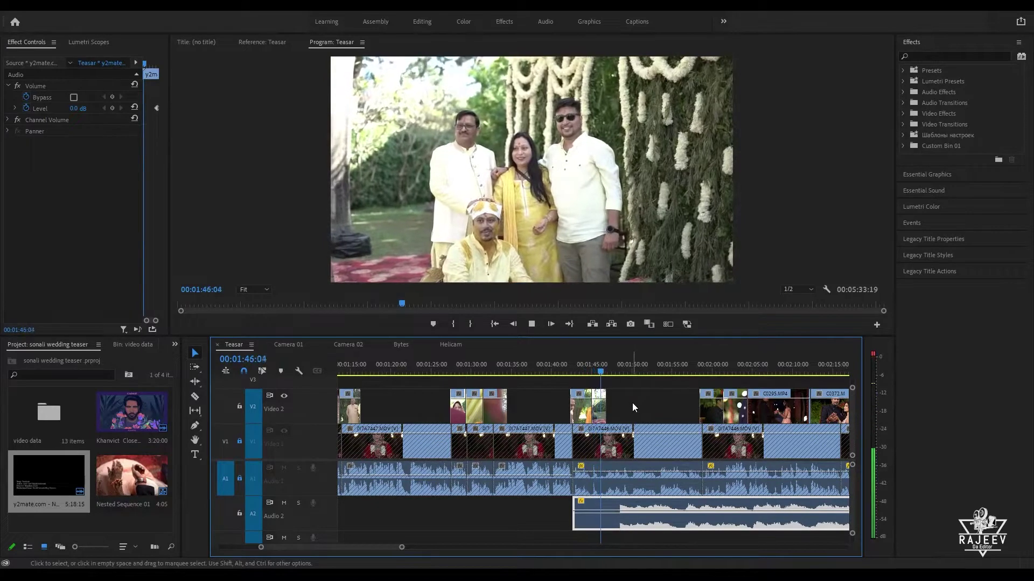
scroll(600, 451, "down", 4)
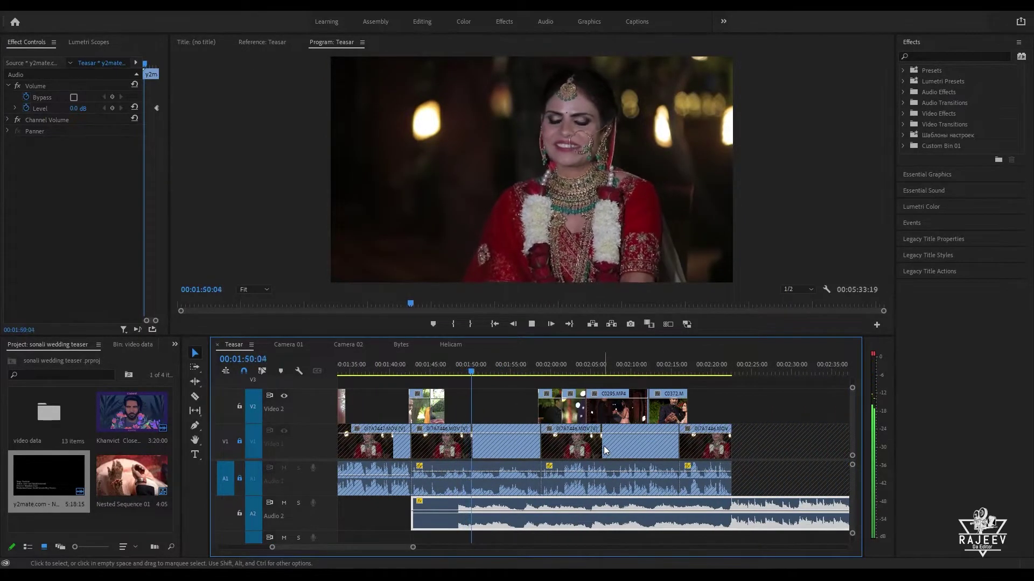
left_click(718, 366)
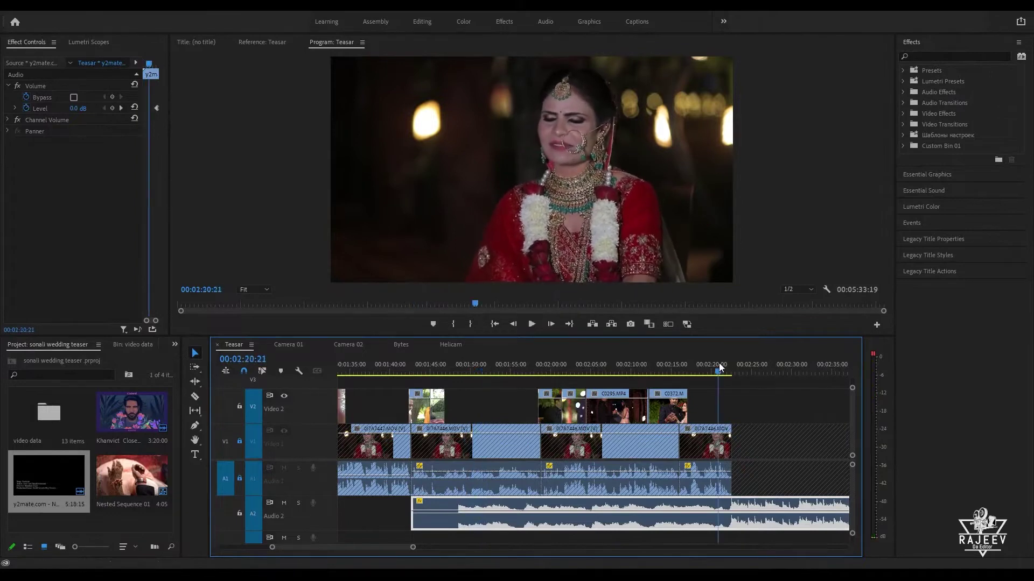
key("space")
key("equal")
key("equal")
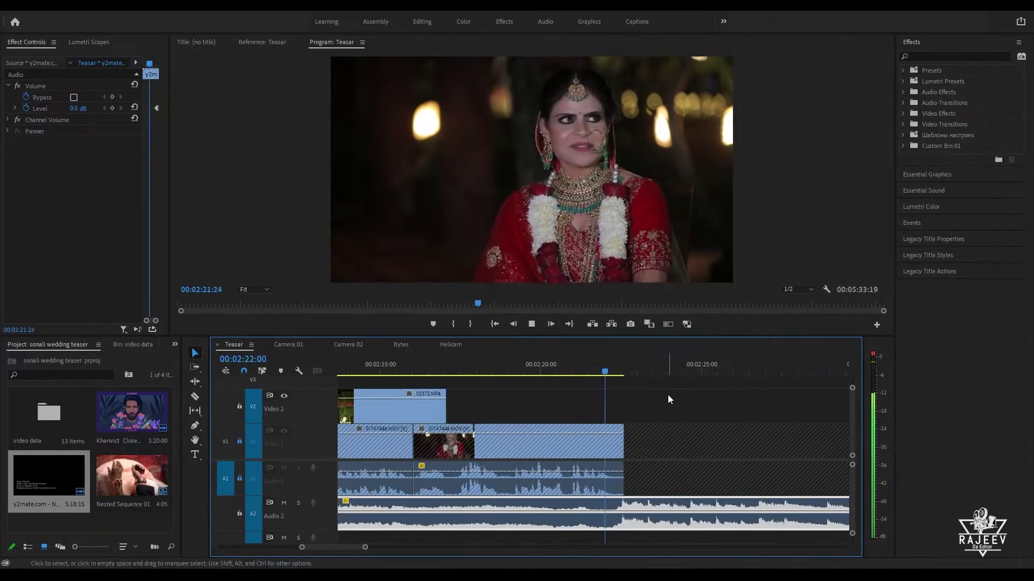
Step: Add volume level keyframes to the Audio 2 music at 00:02:22:09 and 00:02:21:15, near the bride's interview's end
key("space")
key("space")
key("space")
left_click_drag(622, 371, 618, 382)
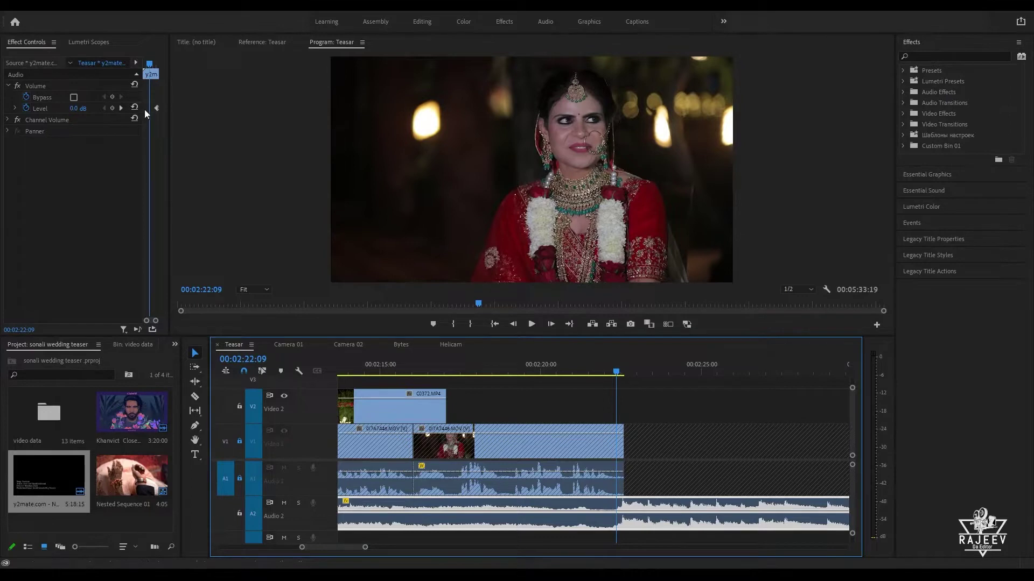
left_click(112, 108)
left_click_drag(620, 373, 594, 388)
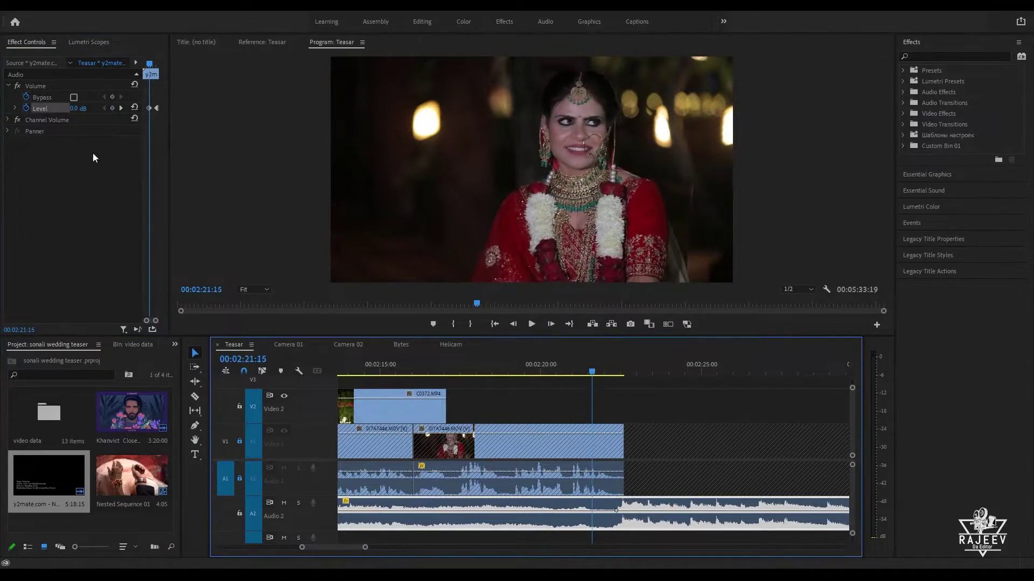
left_click(110, 109)
Step: Unlock and mute Audio 1, lower the Audio 2 music level before the keyframes to -6.3 dB, and listen to it
scroll(259, 486, "up", 5)
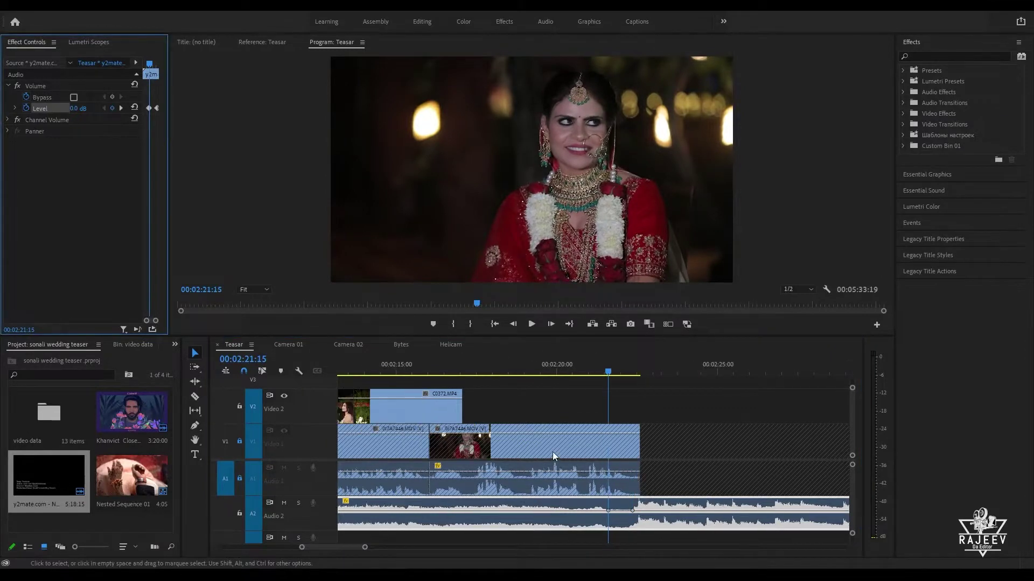
left_click(284, 468)
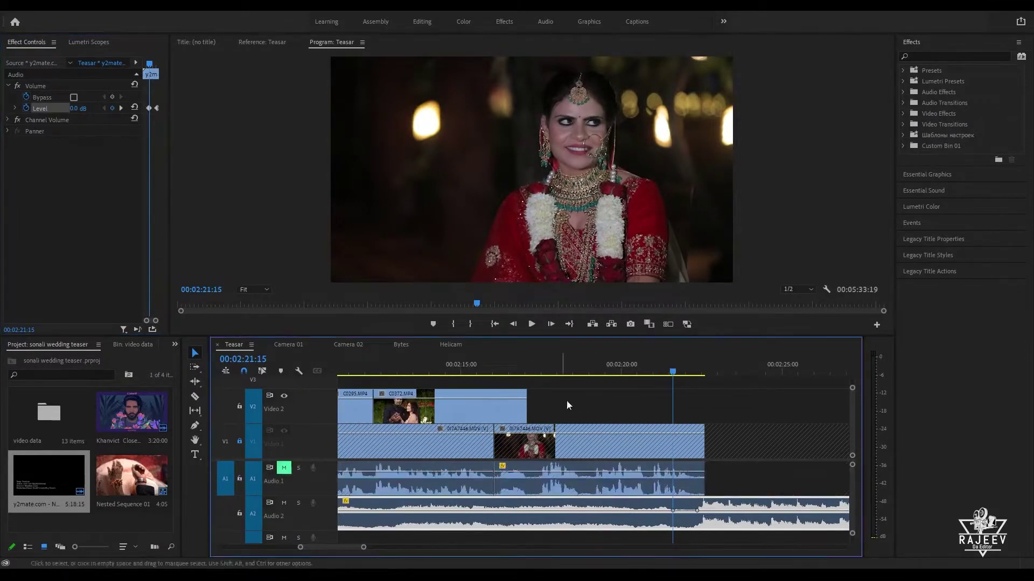
left_click(537, 367)
key("space")
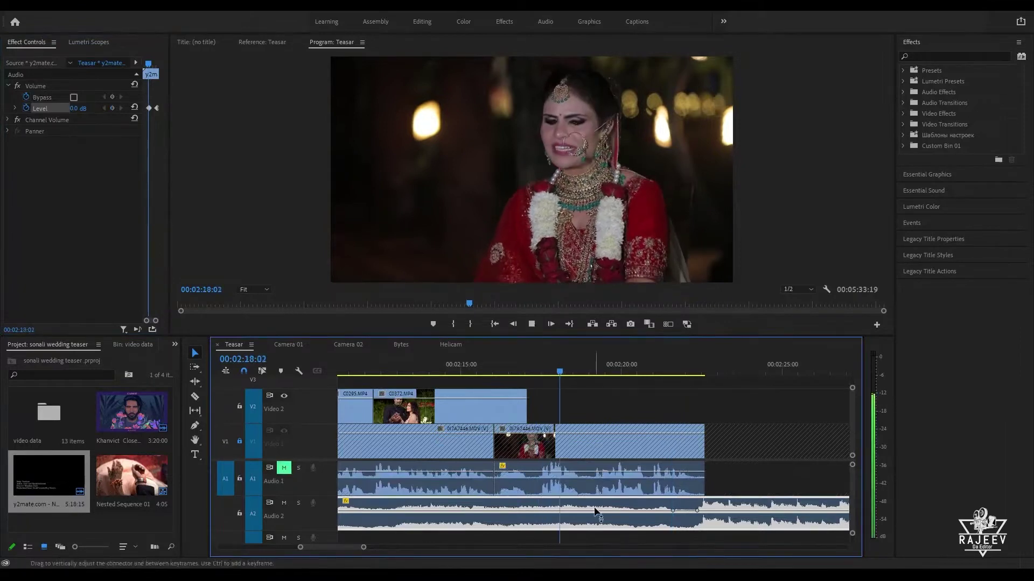
left_click_drag(585, 511, 584, 515)
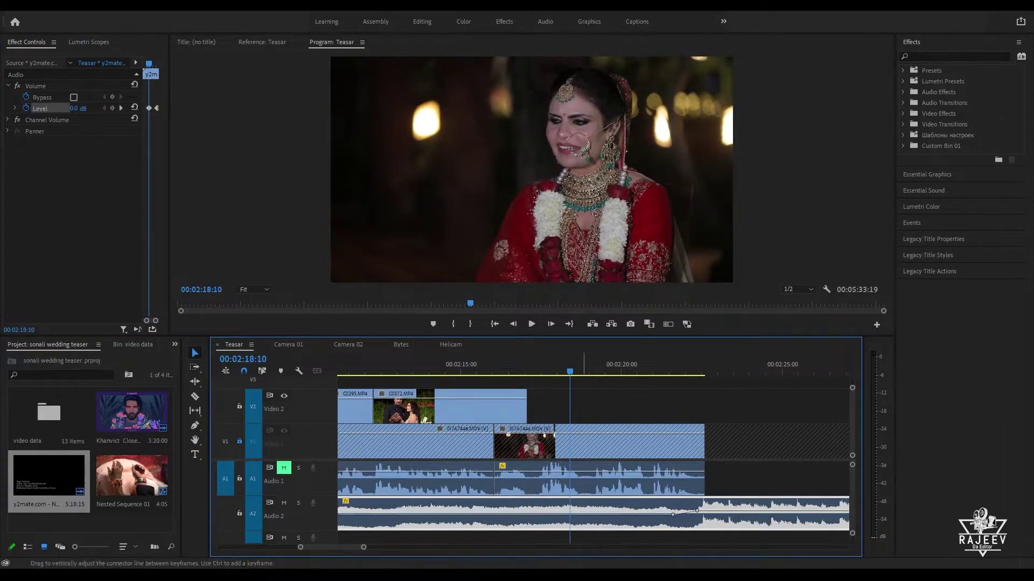
key("space")
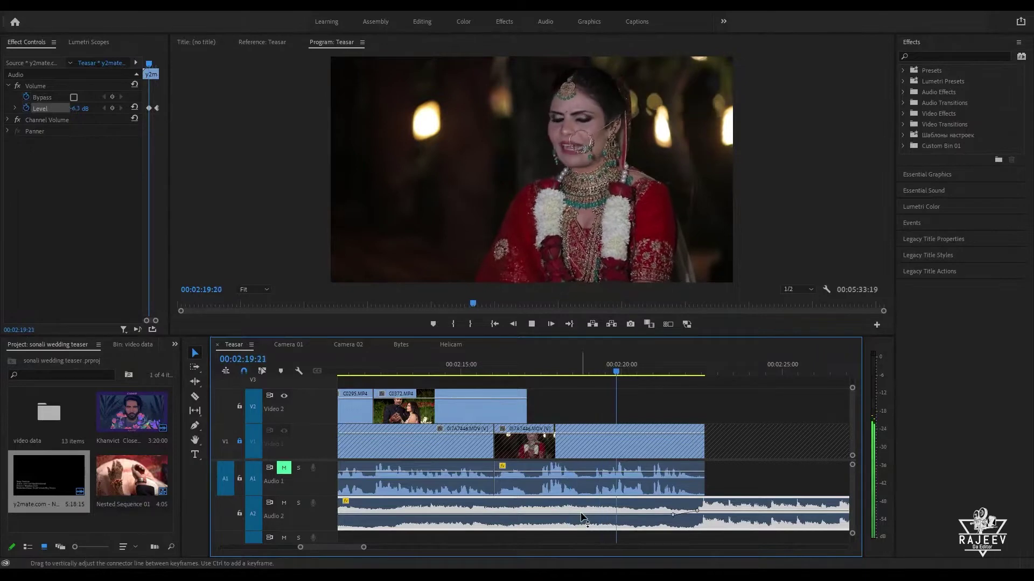
key("space")
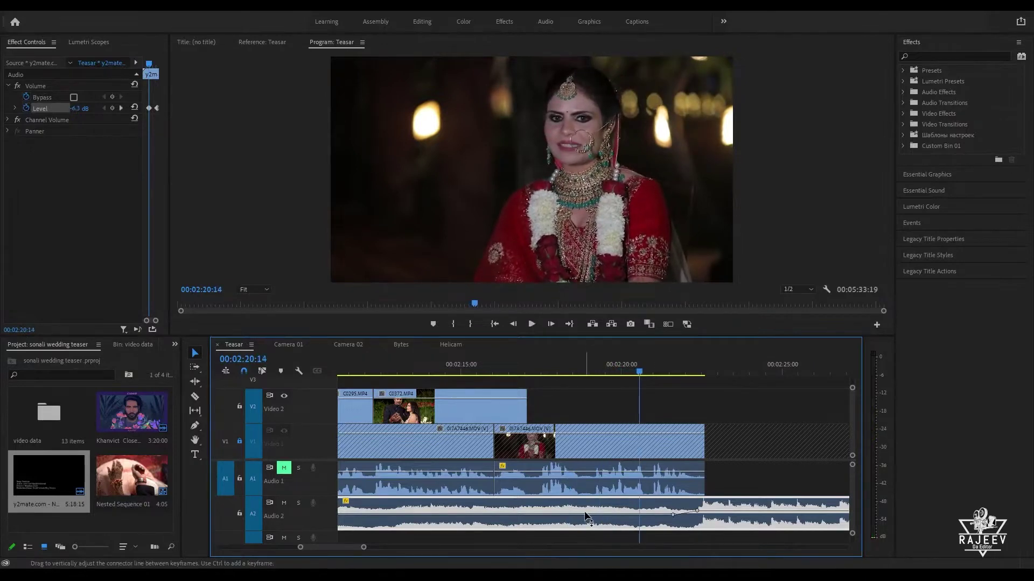
Step: Replay the music from an earlier cut to 00:02:06:09, lower its level before the keyframes to -11.2 dB, and play on
key("Up")
key("Up")
key("Up")
key("Up")
key("space")
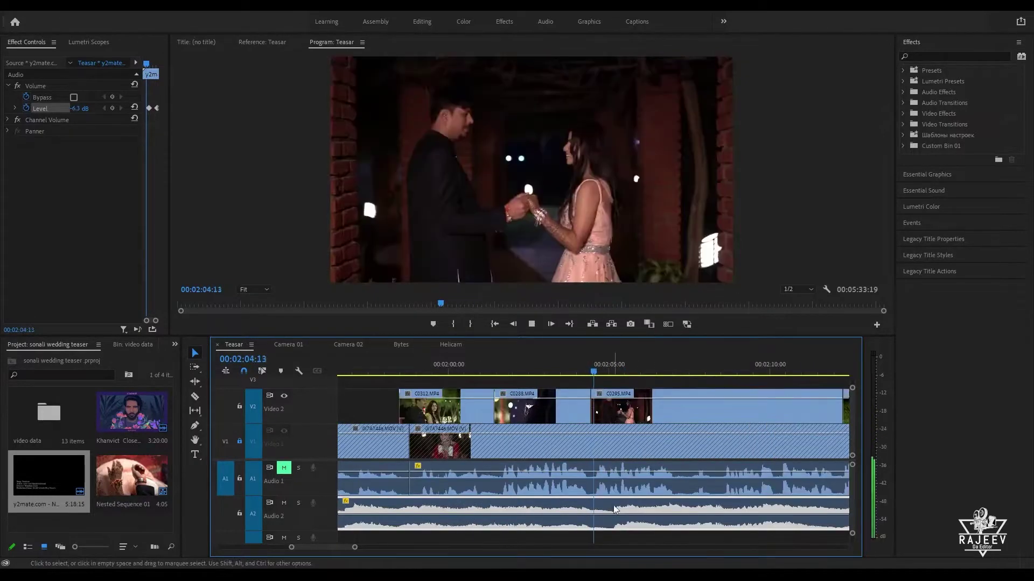
key("space")
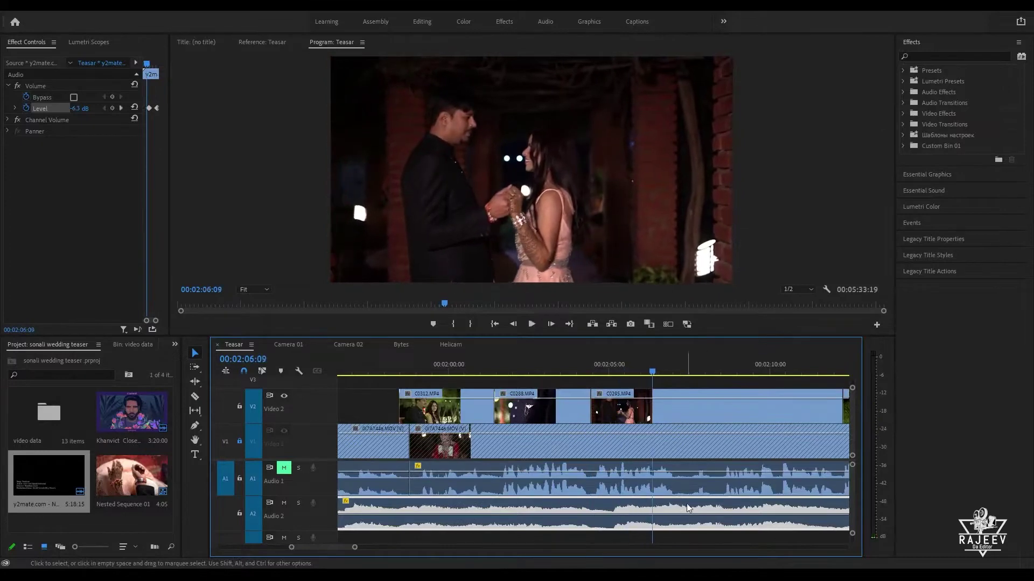
left_click_drag(684, 515, 686, 518)
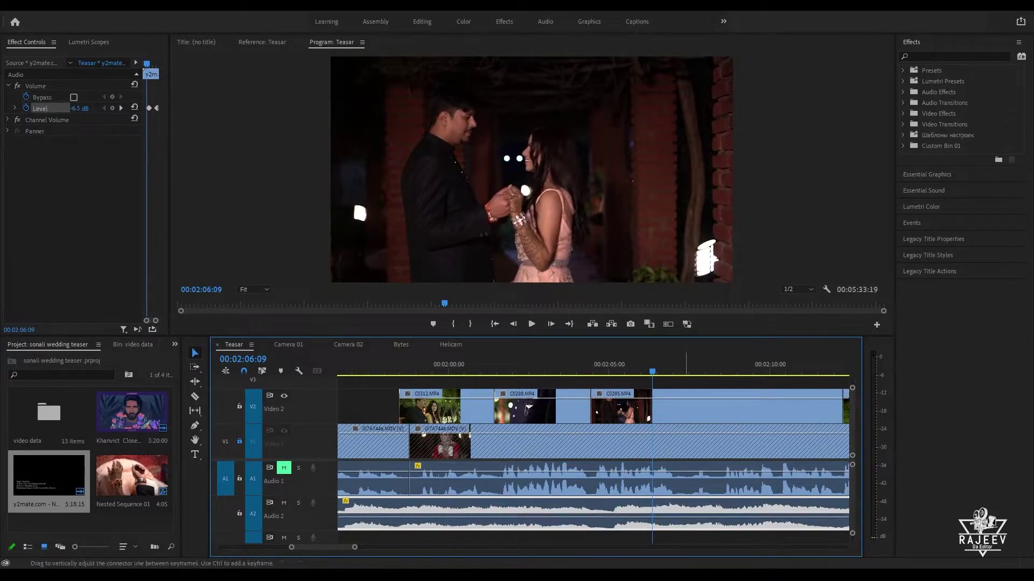
key("space")
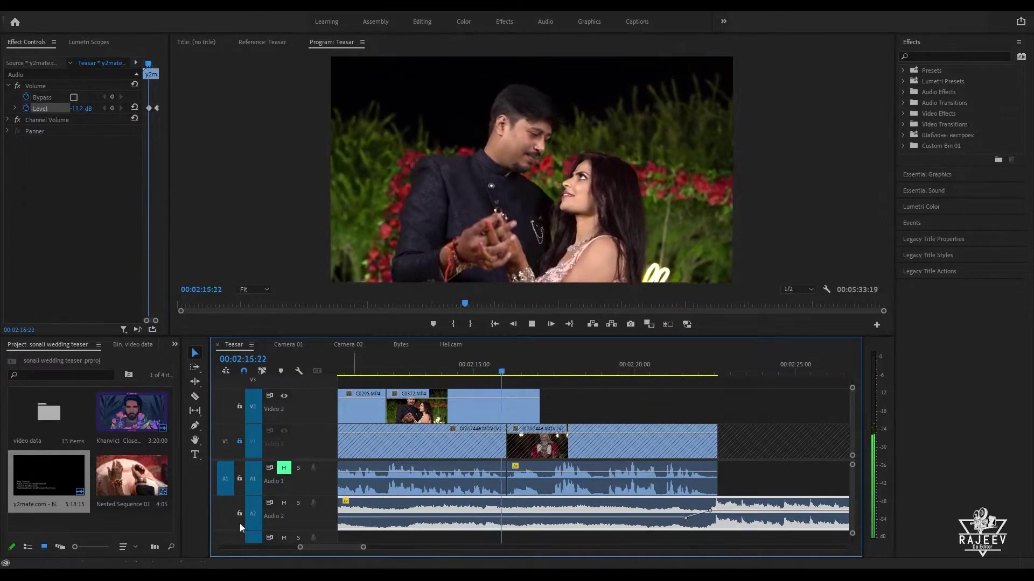
Step: Unmute Audio 1 and play the interview over the ducked music up to 00:02:21:22
key("space")
key("space")
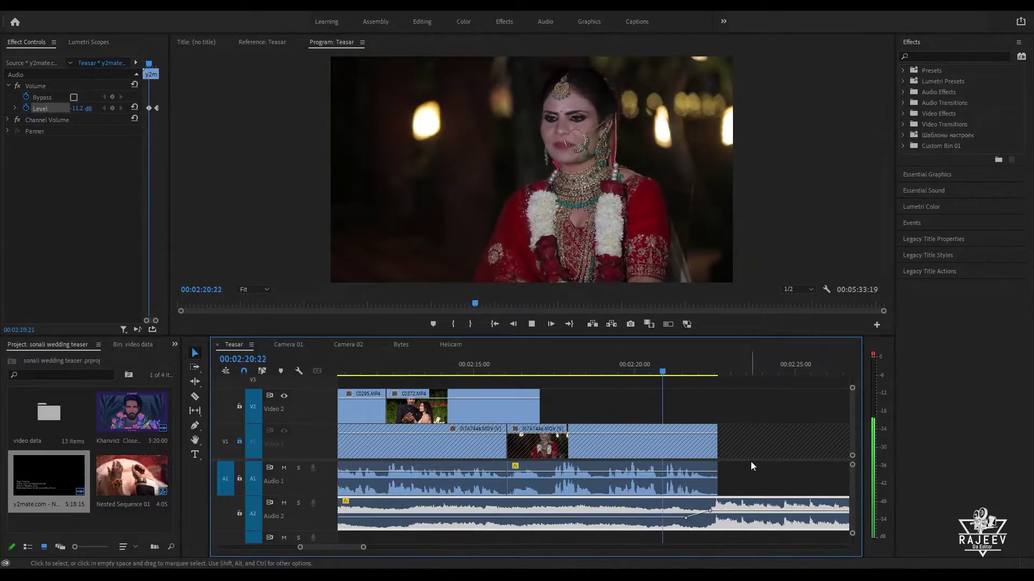
key("space")
key("minus")
key("minus")
key("minus")
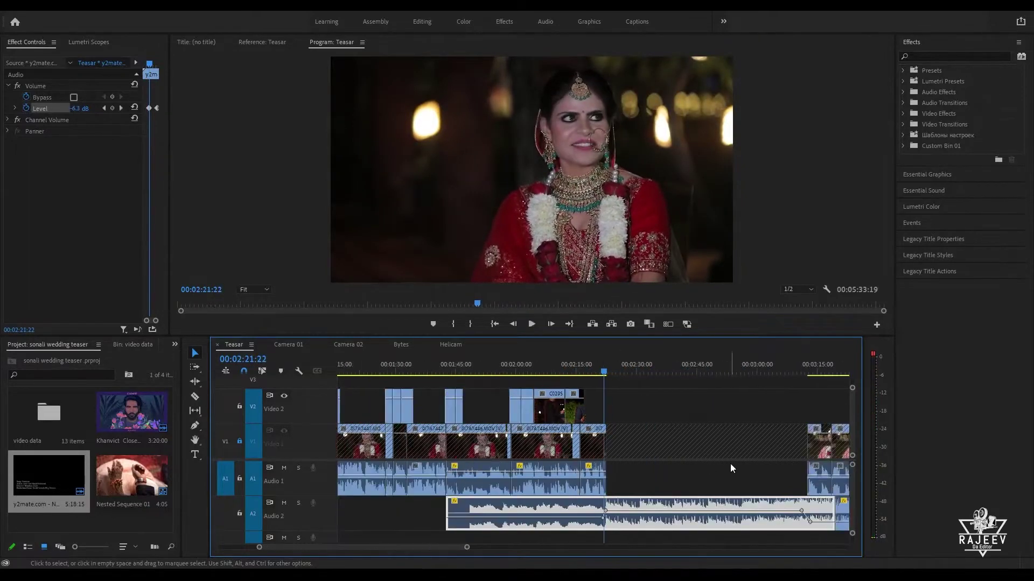
Step: Spot-check the interview's sound by playing from about 00:00:44, 00:01:09 and 00:01:20
scroll(677, 481, "up", 11)
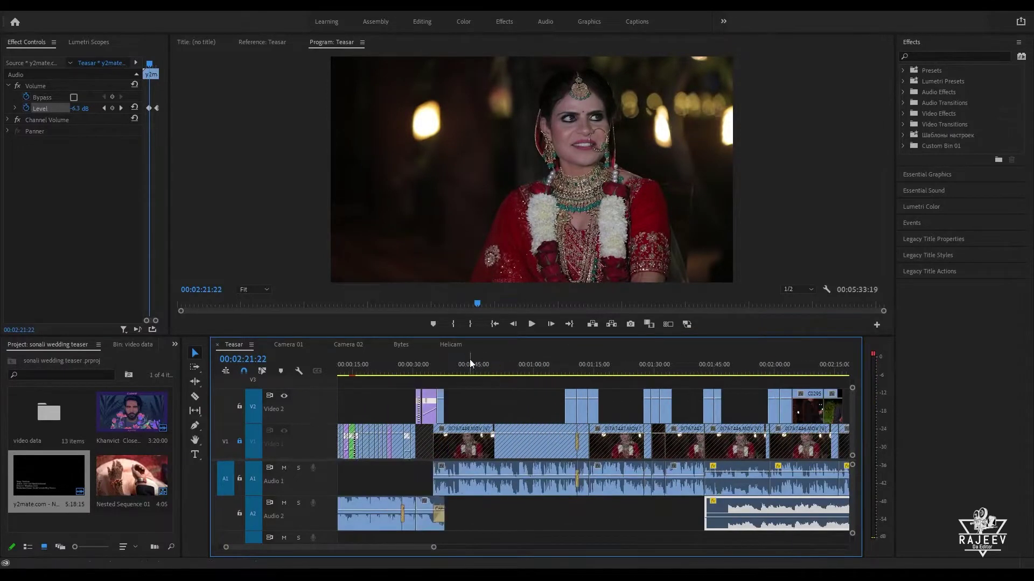
key("space")
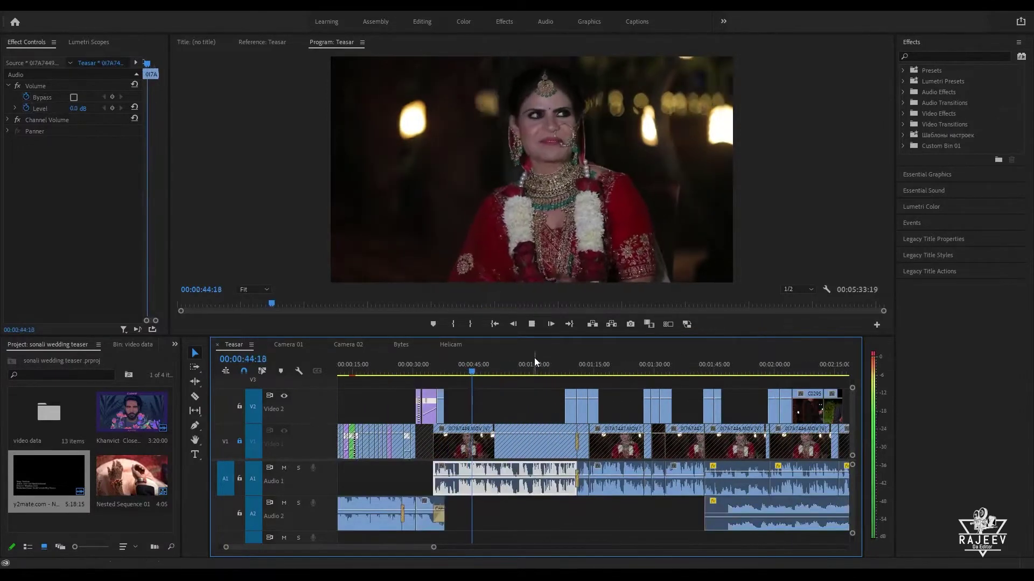
key("space")
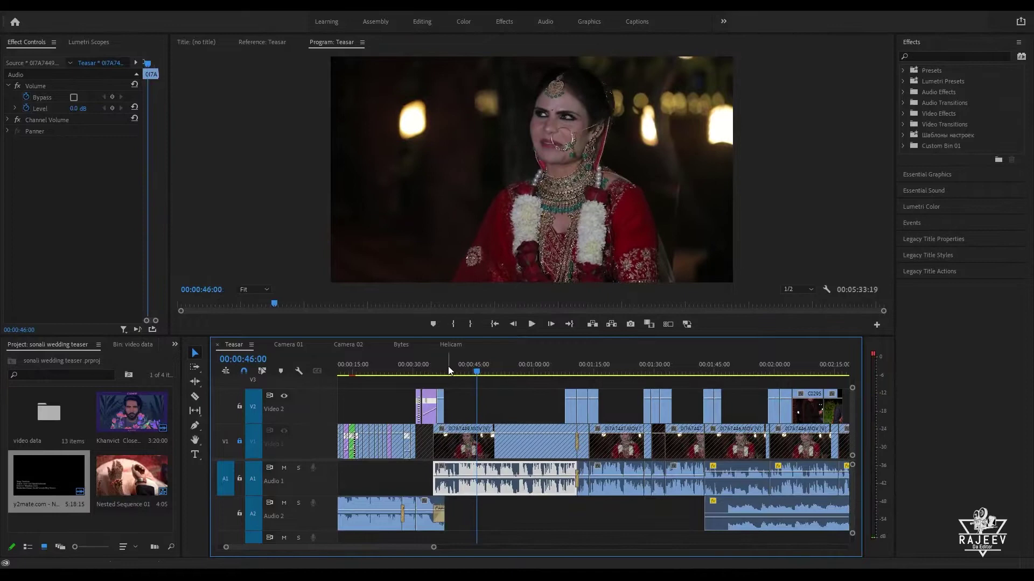
left_click(516, 369)
left_click(571, 370)
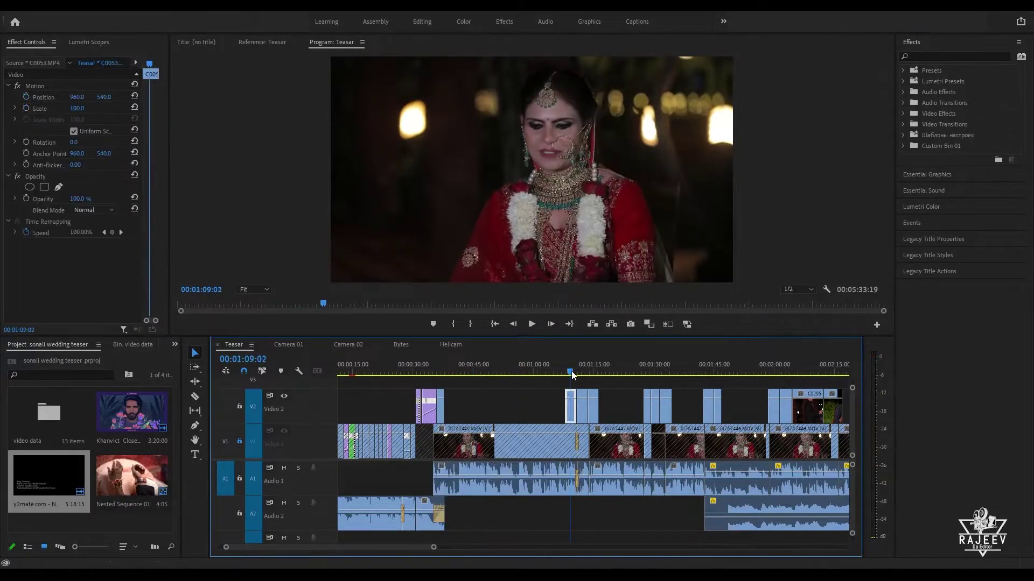
key("space")
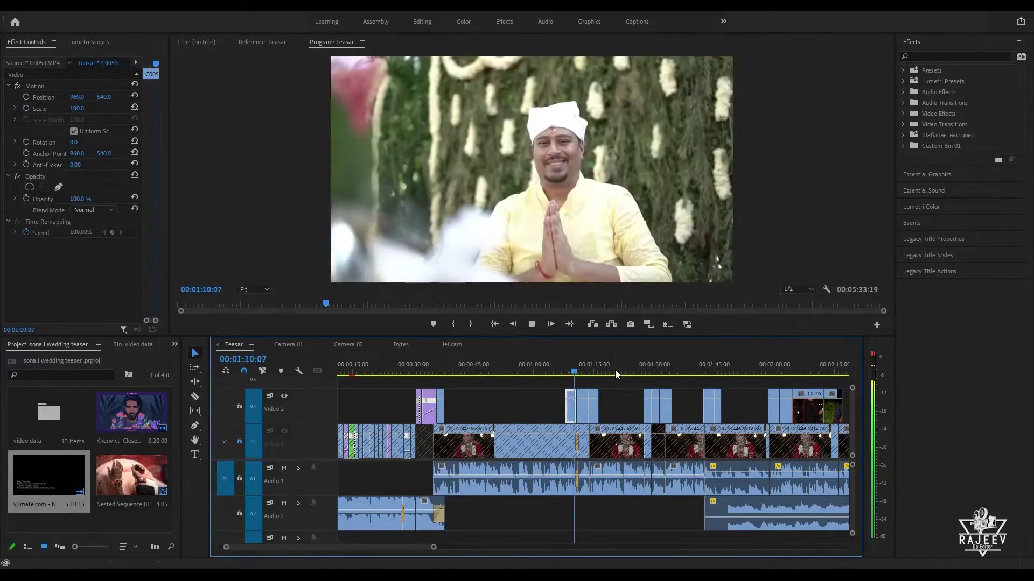
left_click(615, 370)
key("space")
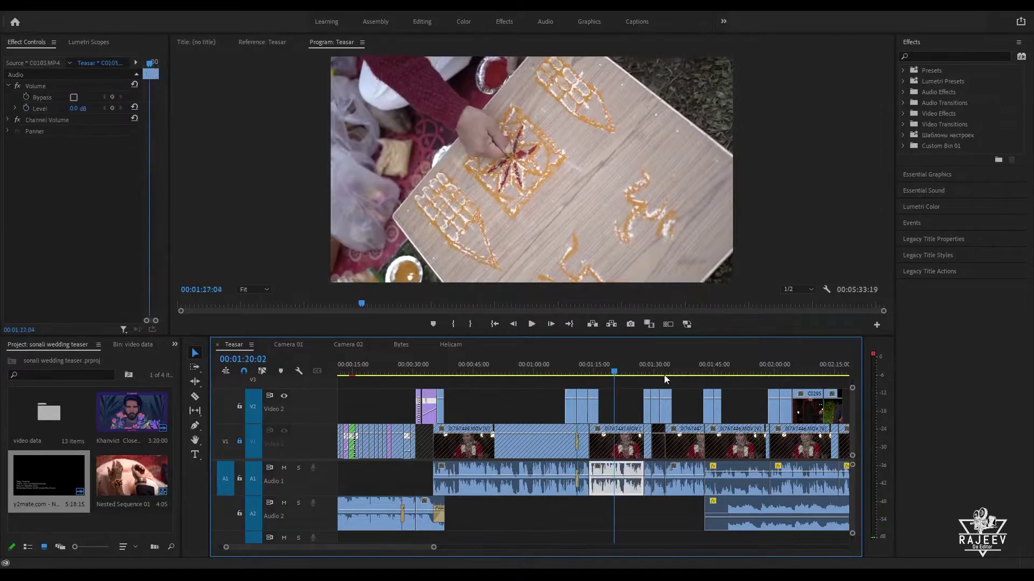
Step: Scrub to 00:02:15:11 and play, and play again from 00:02:21:06 across the interview's end into the music
left_click_drag(664, 375, 838, 388)
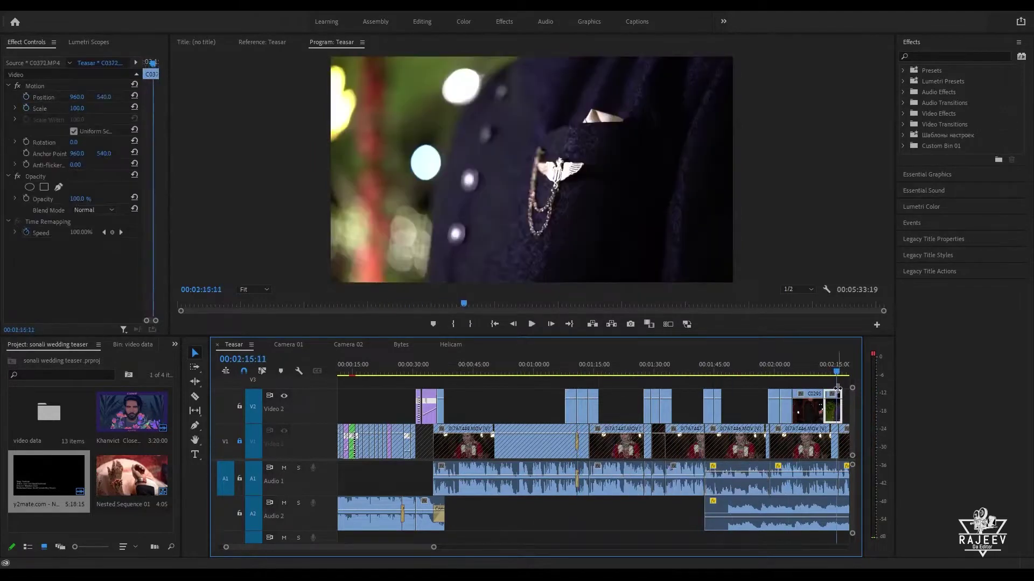
key("space")
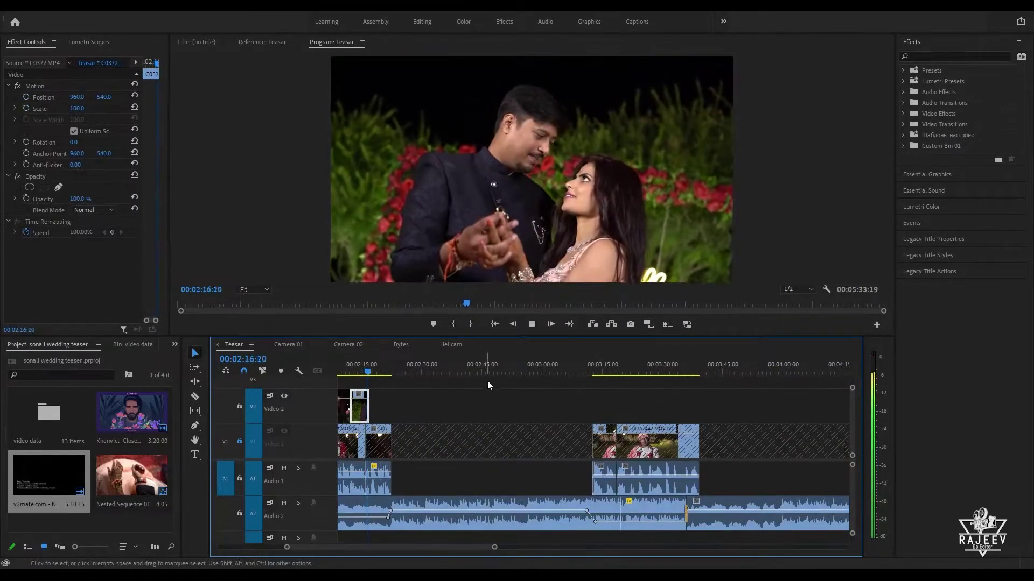
key("=")
left_click(659, 370)
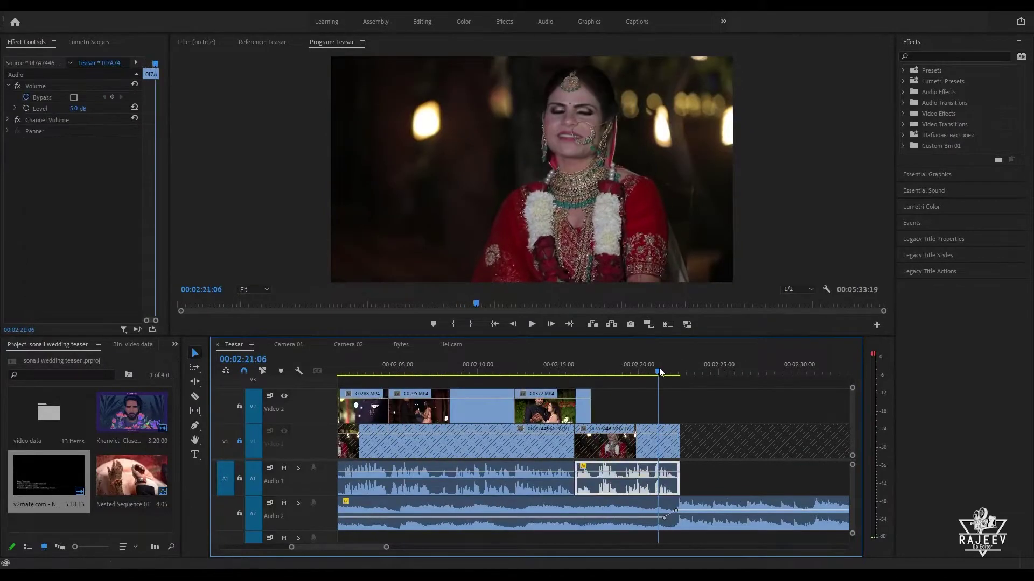
key("space")
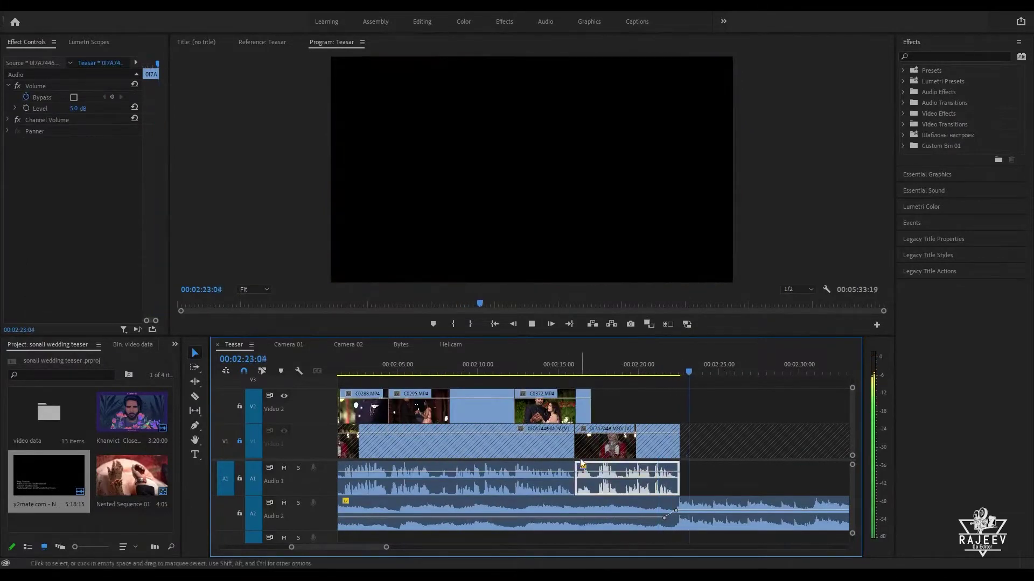
scroll(706, 446, "down", 11)
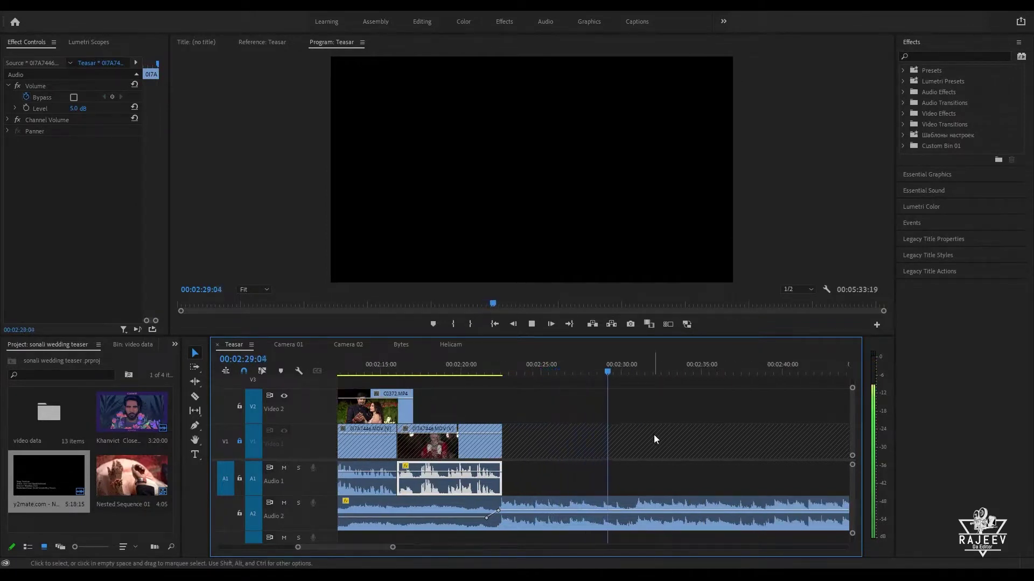
Step: Lock Audio 1 and Audio 2 while the music plays, and stop playback at 00:02:58:21
key("minus")
key("backslash")
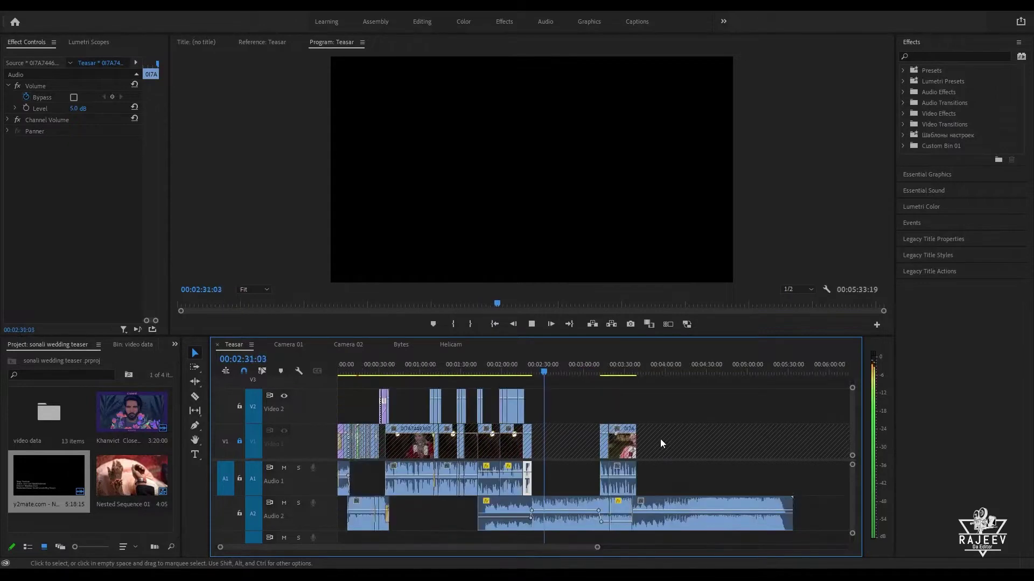
key("backslash")
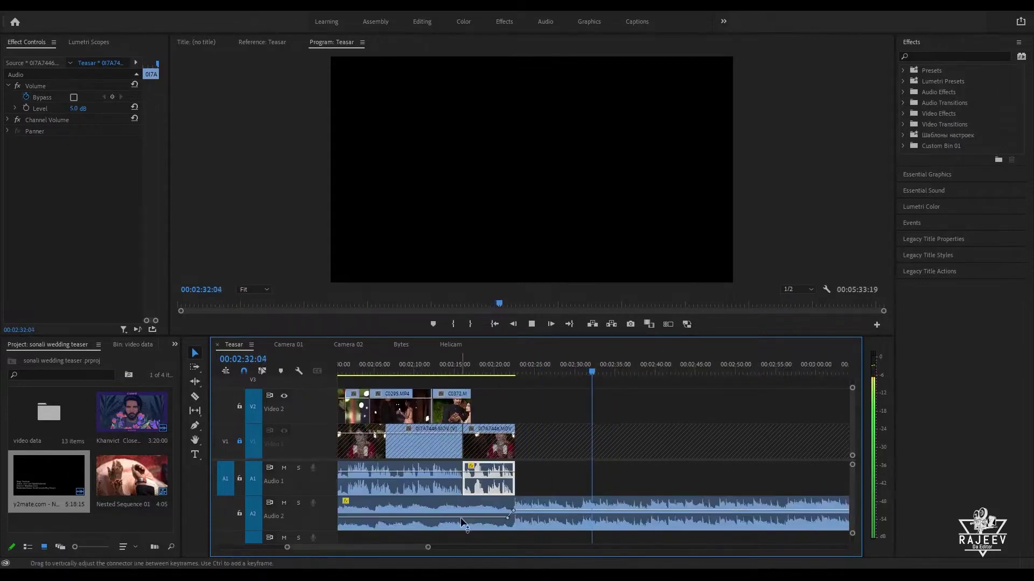
left_click(240, 479)
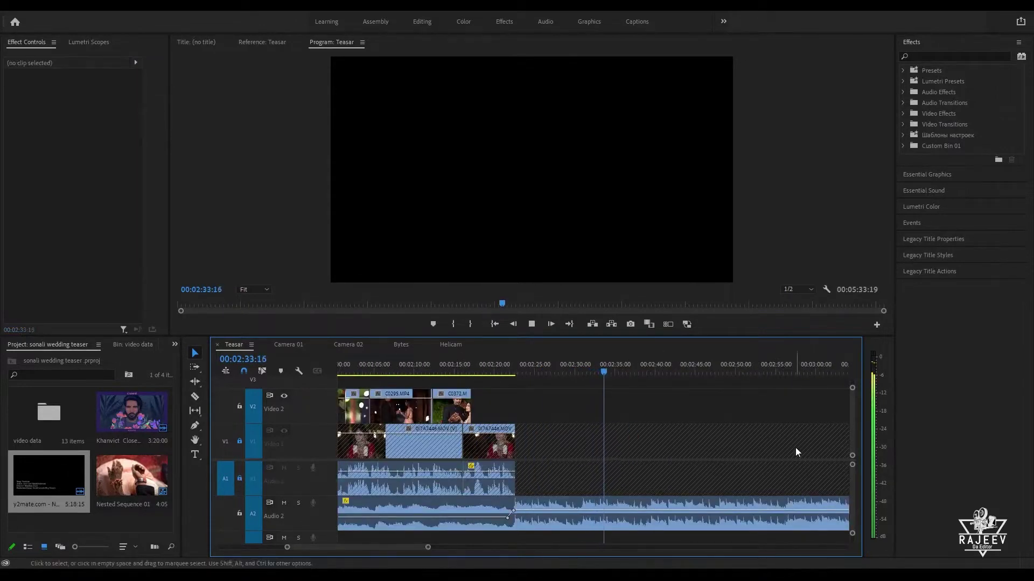
left_click(240, 514)
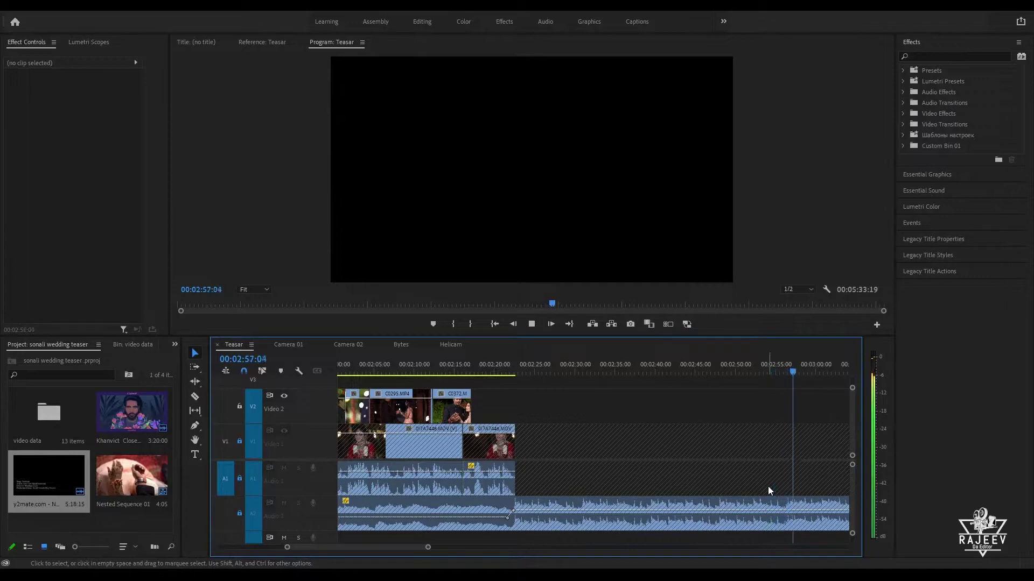
key("space")
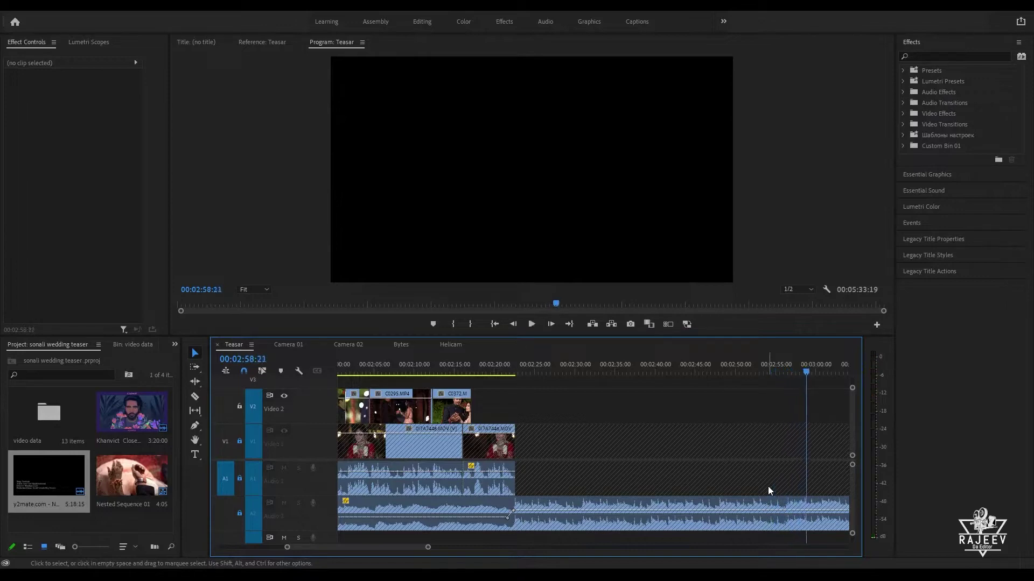
Step: Replay the interview's end from about 00:02:20 to check the music's rise after the volume keyframes
key("=")
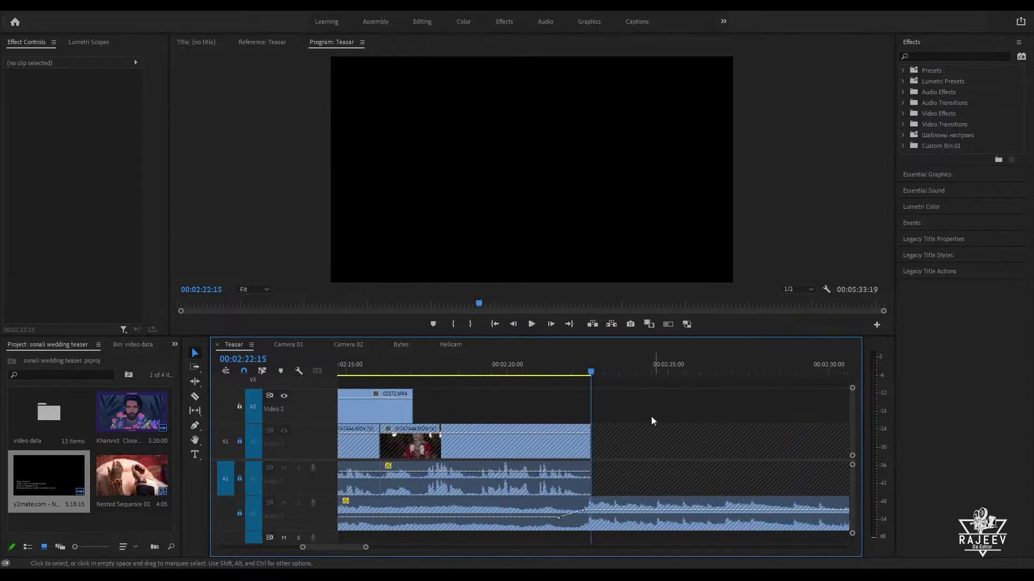
left_click(524, 369)
key("space")
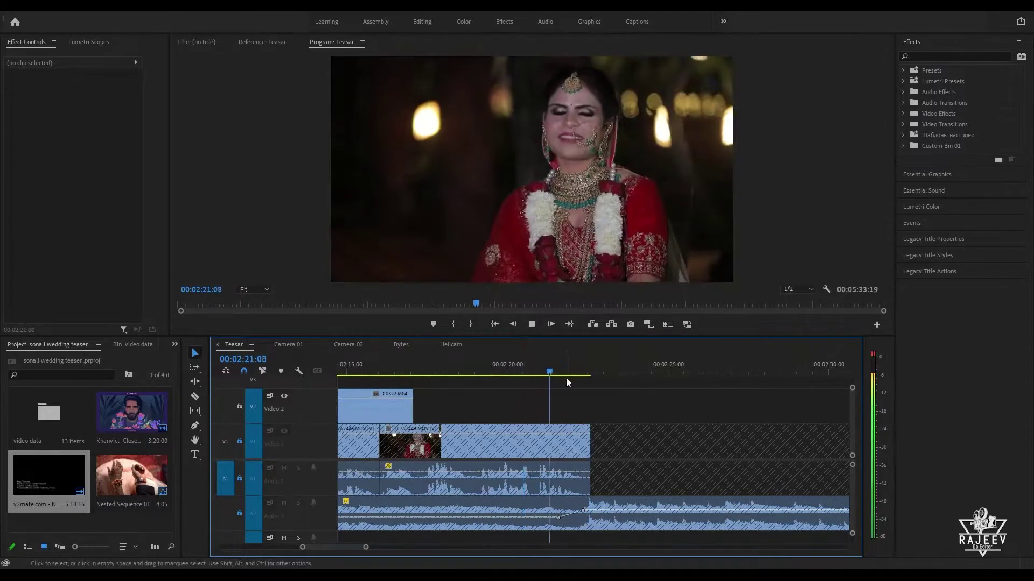
key("space")
key("space")
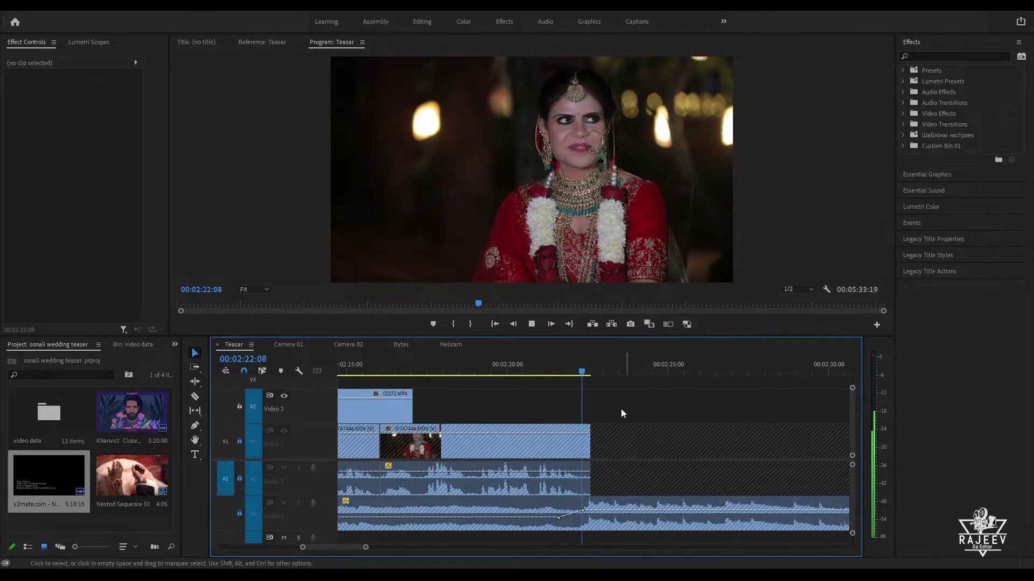
Step: Replay the end of the bride clip in the Teasar sequence around 00:02:22
left_click(571, 373)
left_click_drag(572, 373, 554, 373)
key("space")
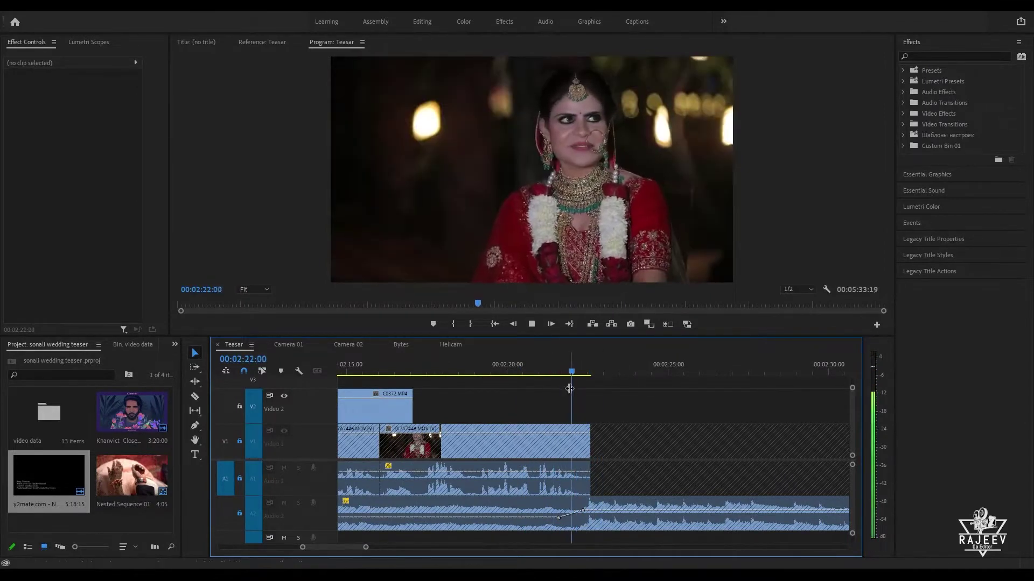
key("space")
Step: Look through the Camera 02 sequence around 03:11 to 03:14, previewing the balcony shot C0385 and the couple shot C0386
left_click(363, 345)
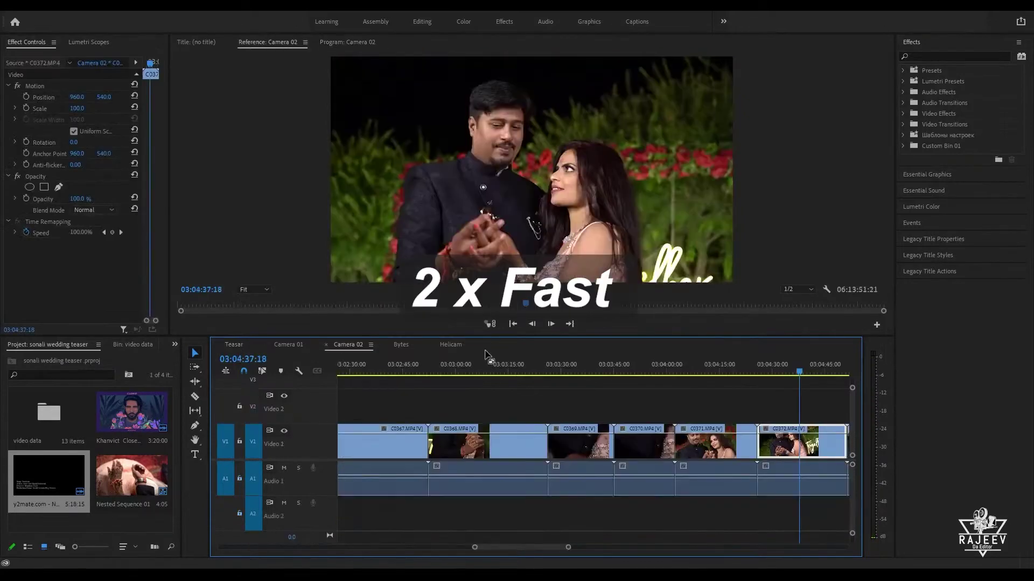
key("backslash")
mouse_move(583, 373)
left_mouse_down()
mouse_move(611, 374)
mouse_move(596, 386)
left_mouse_up()
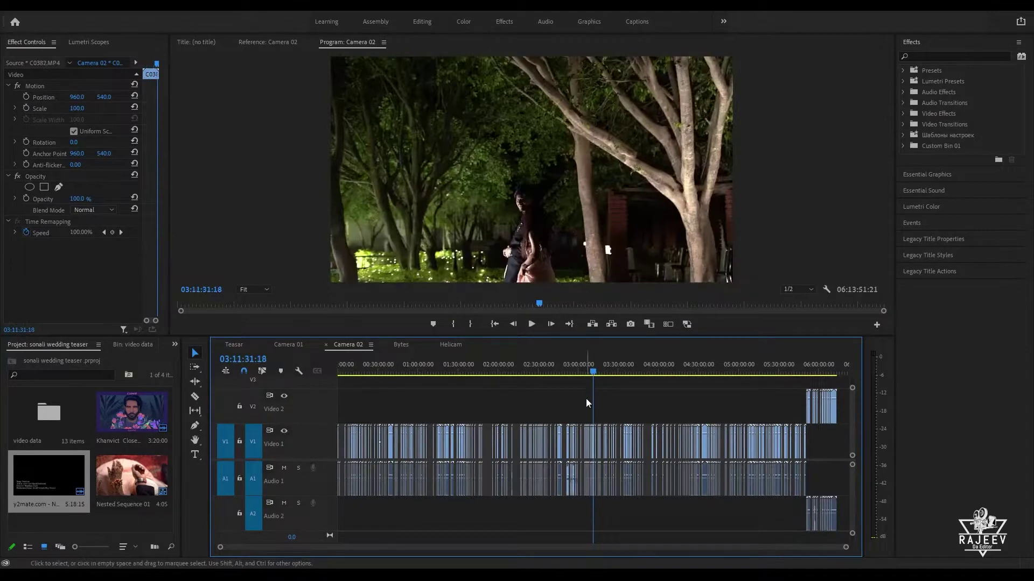
key("backslash")
left_click_drag(686, 372, 825, 379)
key("space")
left_click_drag(423, 365, 463, 373)
key("space")
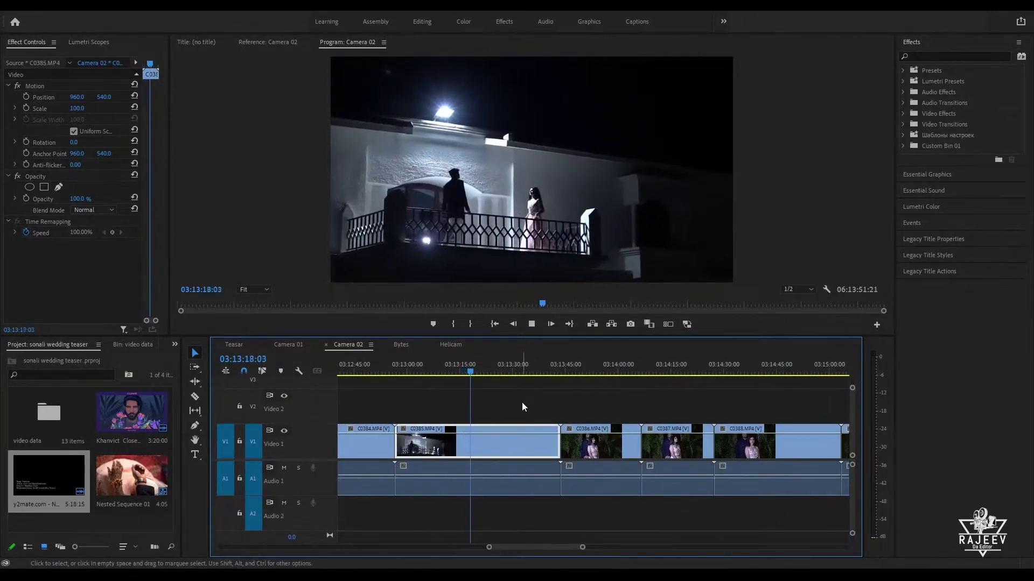
left_click(484, 365)
key("space")
left_click(599, 364)
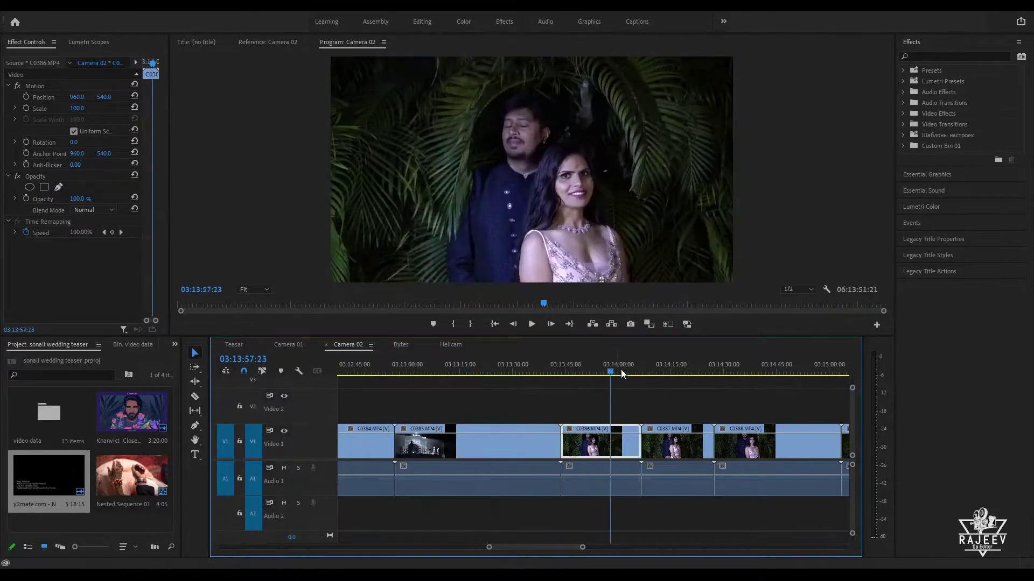
Step: Scan the earlier Camera 02 footage clip by clip, from about 02:06 to 02:16, for a usable shot
key("minus")
key("minus")
key("minus")
key("minus")
left_click_drag(585, 366, 463, 439)
key("Down")
key("Down")
key("Down")
key("Down")
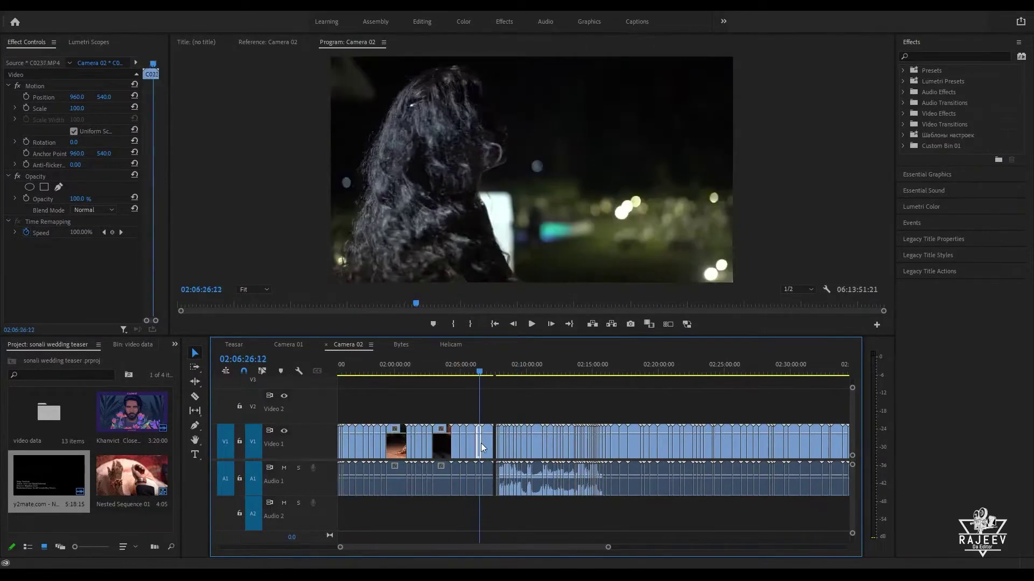
key("Down")
key("Down")
key("Down")
key("Down")
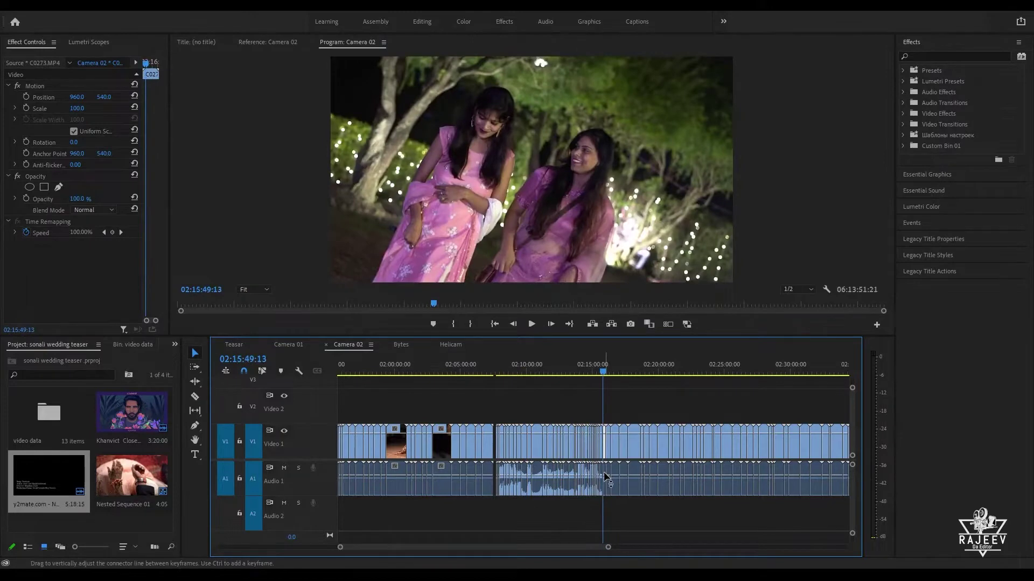
Step: Search the Camera 01 sequence for a usable shot, examining the clips around 02:48 more closely
left_click(297, 344)
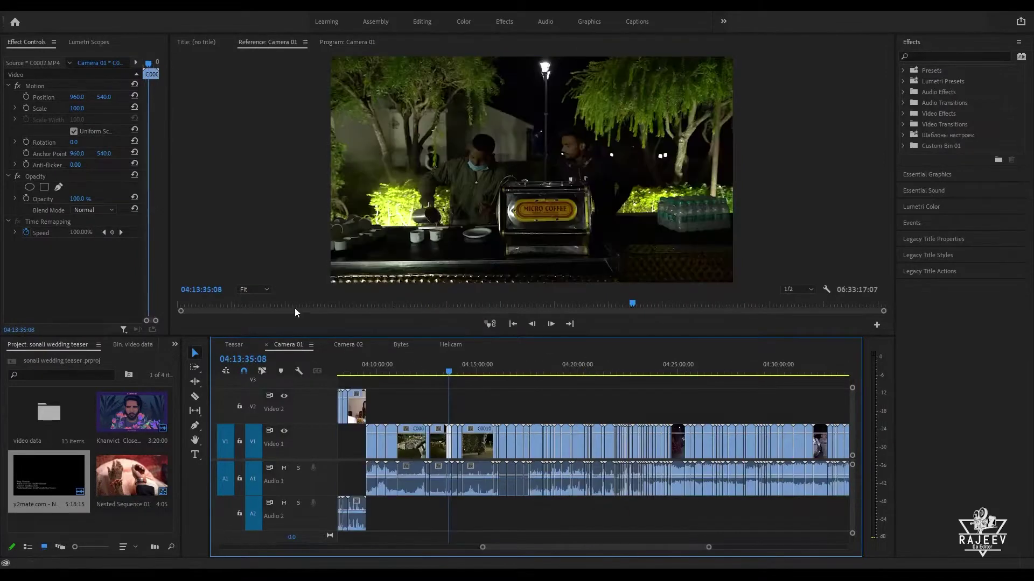
left_click_drag(516, 373, 337, 402)
left_click_drag(515, 549, 470, 538)
left_click_drag(696, 358, 575, 418)
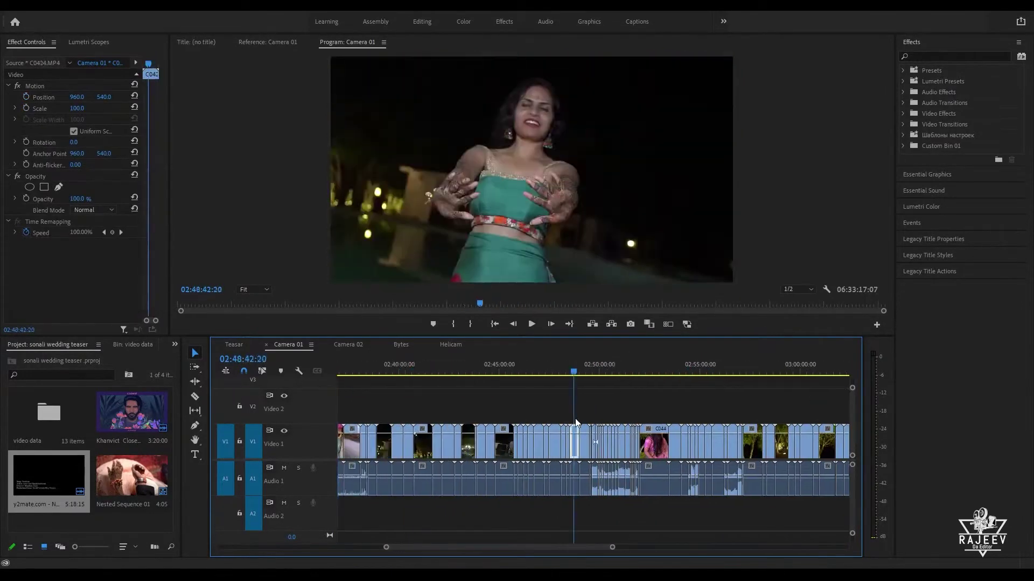
scroll(571, 442, "up", 2)
scroll(596, 450, "up", 3)
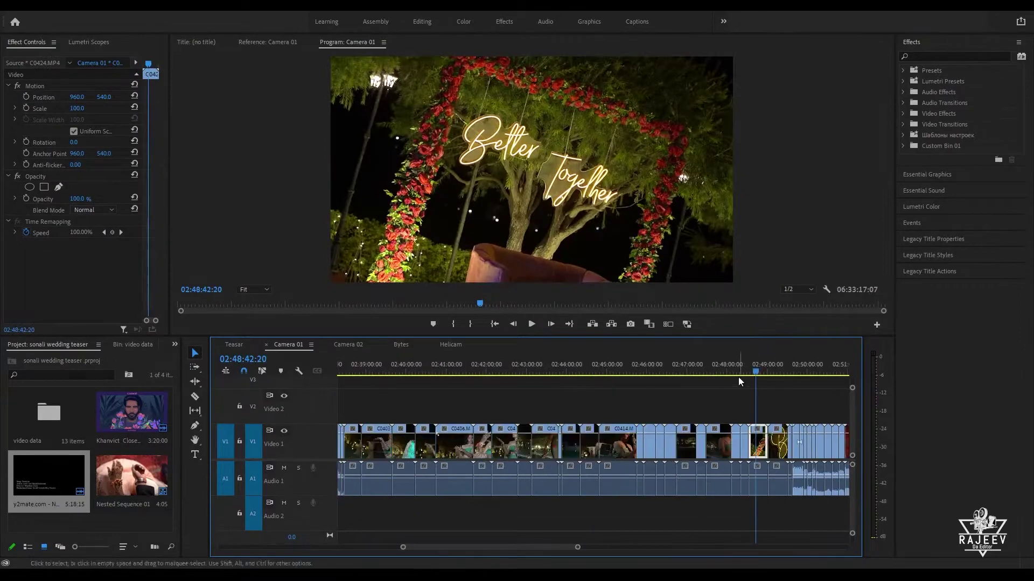
left_click(717, 363)
key("=")
scroll(595, 372, "up", 2)
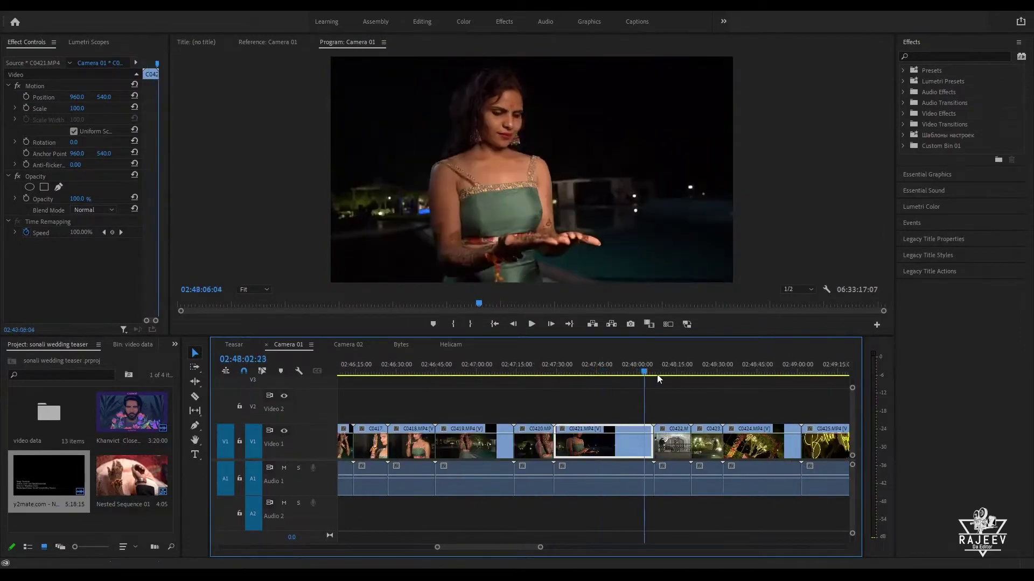
Step: Preview the Camera 01 clips from C0423 by the pool to the neon-sign shots C0425 and C0426
left_click_drag(657, 373, 697, 372)
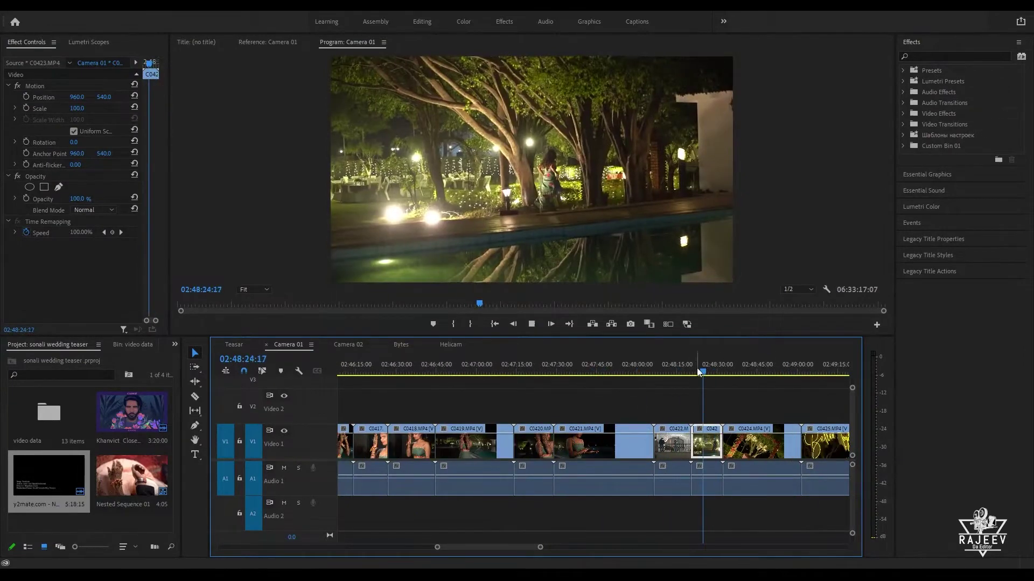
key("space")
scroll(699, 416, "down", 5)
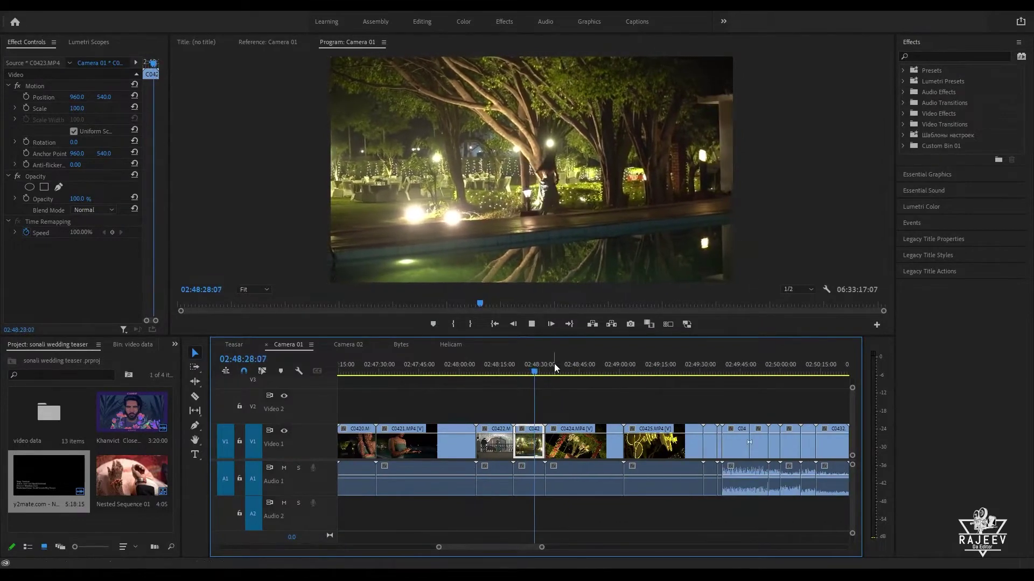
left_click_drag(567, 364, 662, 408)
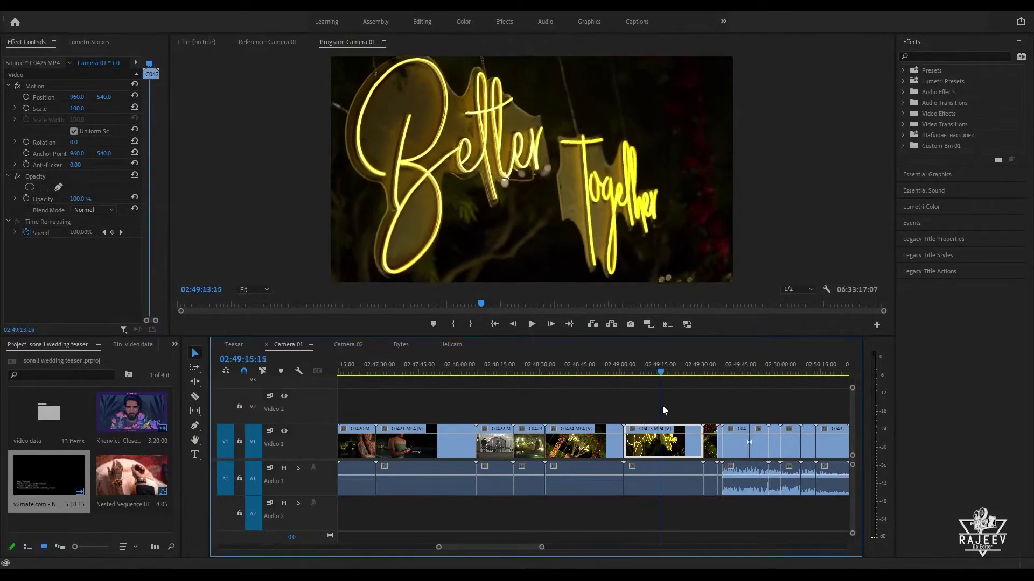
key("space")
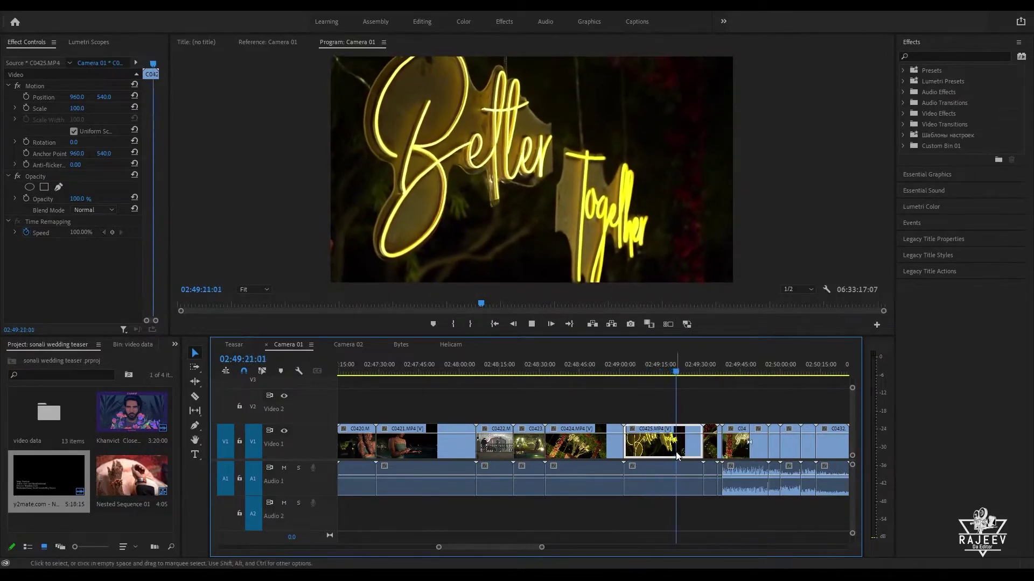
left_click_drag(699, 370, 716, 377)
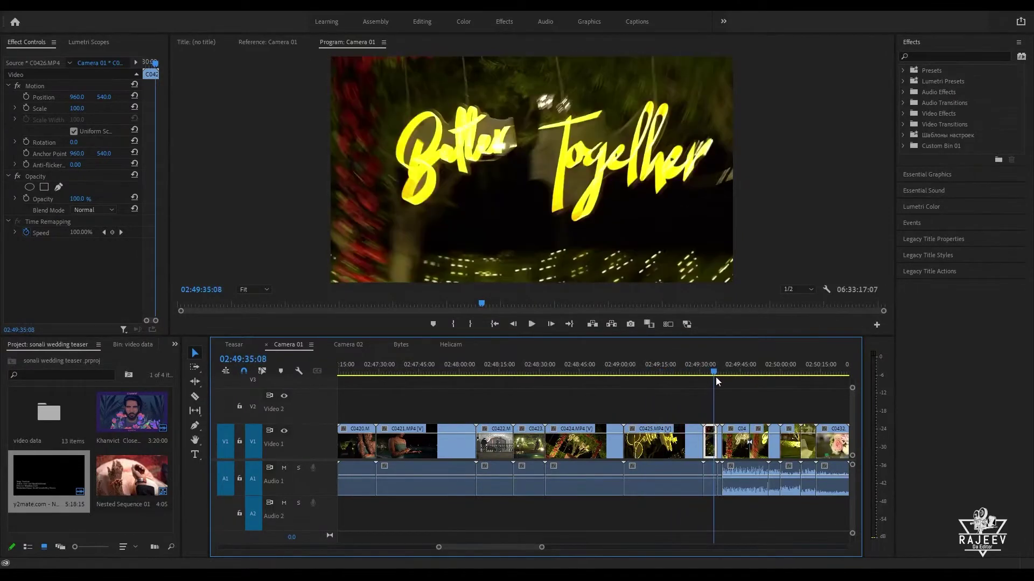
key("space")
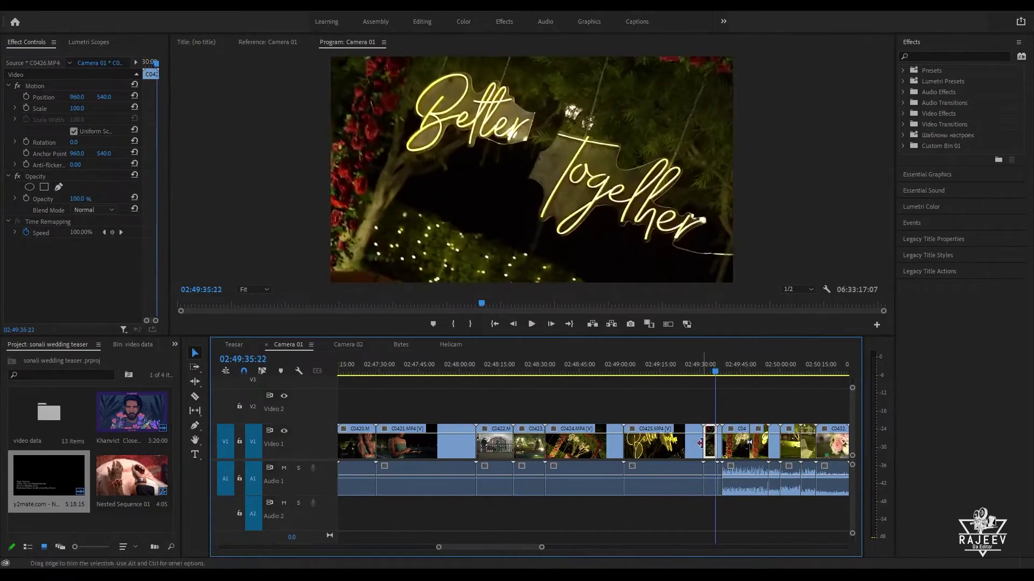
Step: Paste the neon-sign clip C0426 onto Video 2 of the Teasar sequence at about 00:02:22, near the end of the bride clip
left_click(224, 344)
left_click(559, 370)
key("space")
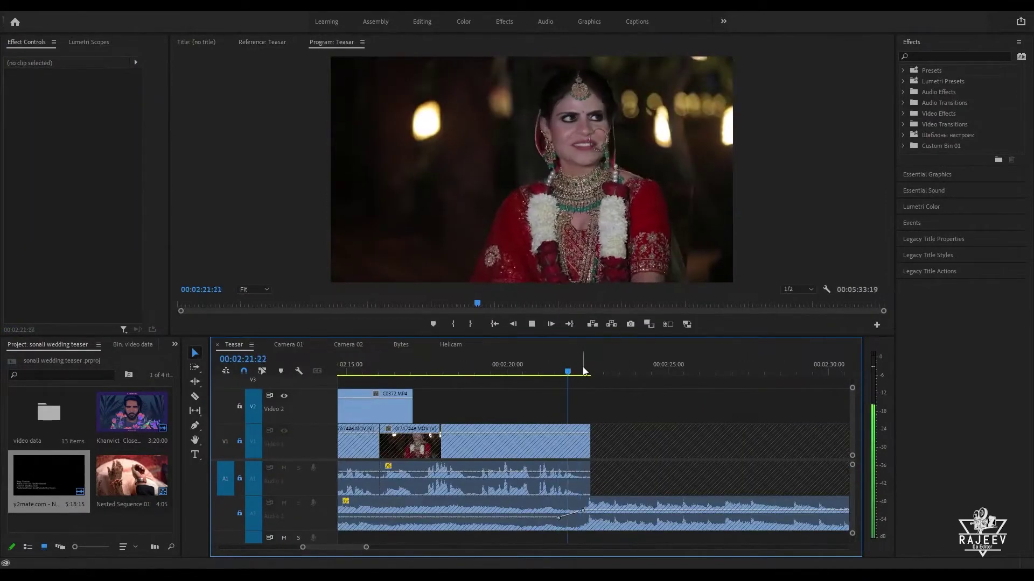
key("space")
key("ctrl+v")
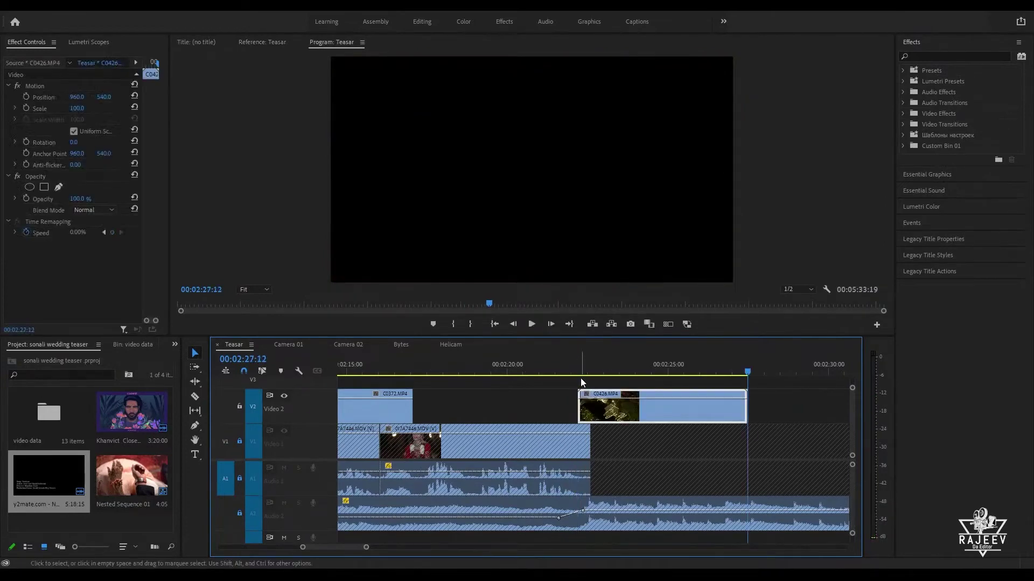
Step: Preview the pasted C0426 clip and set its speed to 50%
key("space")
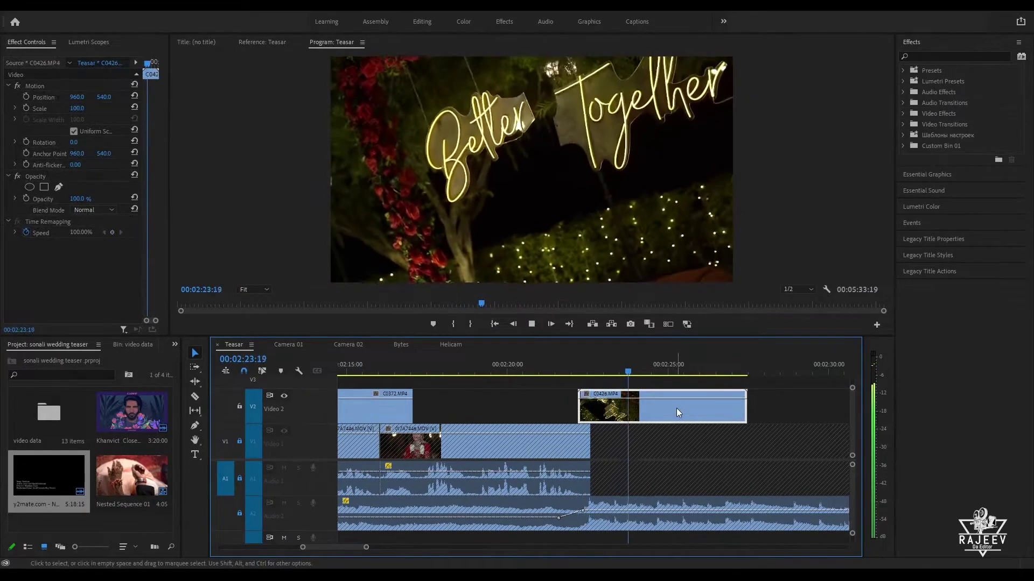
key("space")
key("ctrl+r")
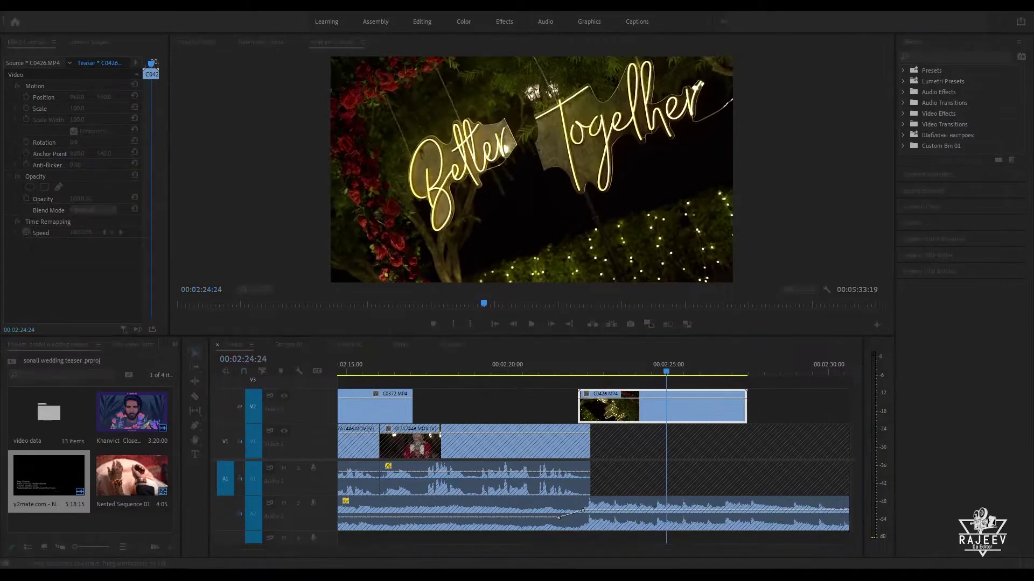
type("50")
key("Return")
key("space")
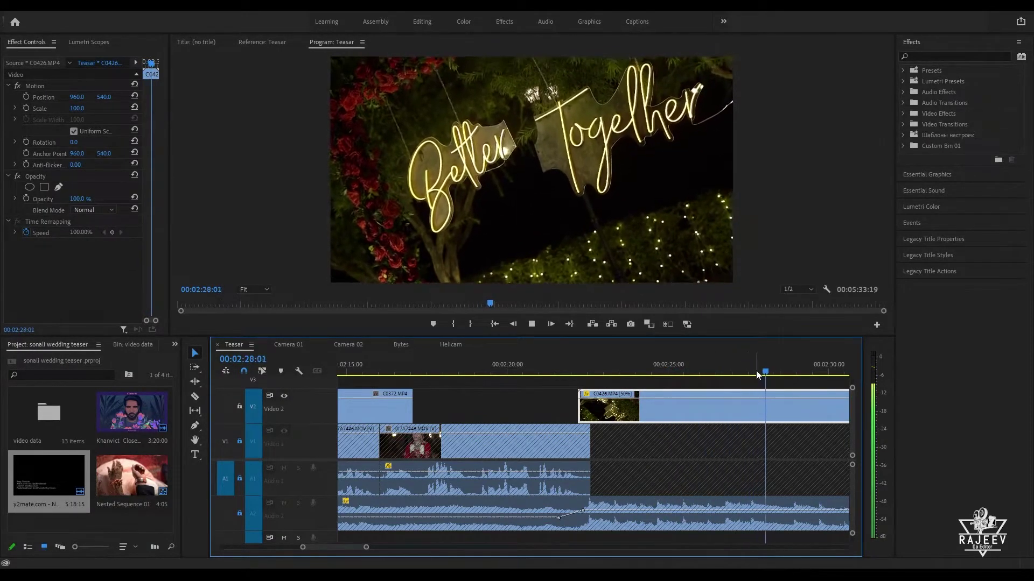
Step: Ripple-trim the start of the slowed C0426 clip at about 00:02:28, preview it, and remove it from the Teasar sequence
mouse_move(767, 372)
left_mouse_down()
mouse_move(803, 379)
mouse_move(769, 383)
mouse_move(781, 383)
left_mouse_up()
key("q")
key("space")
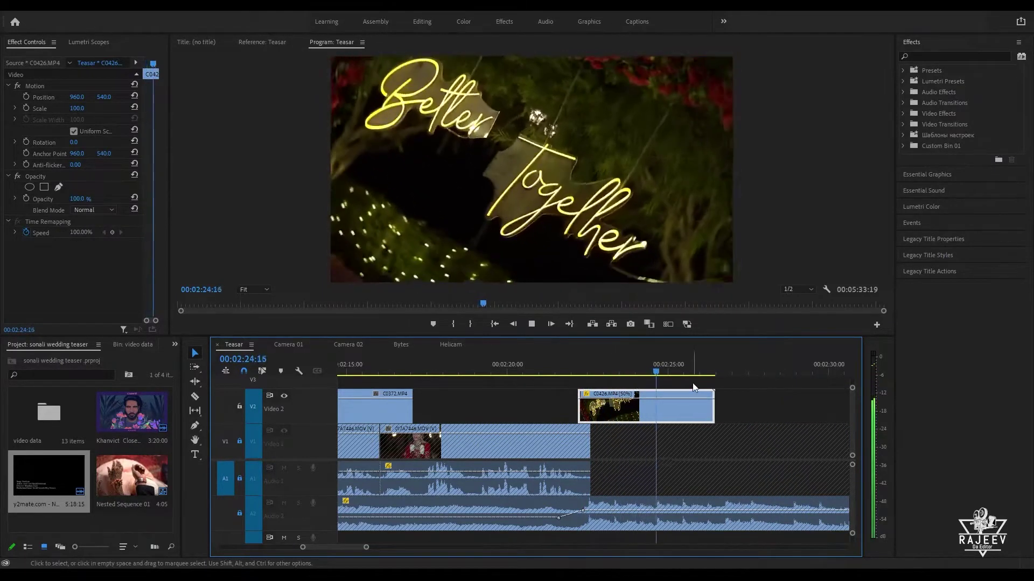
key("space")
key("shift+Delete")
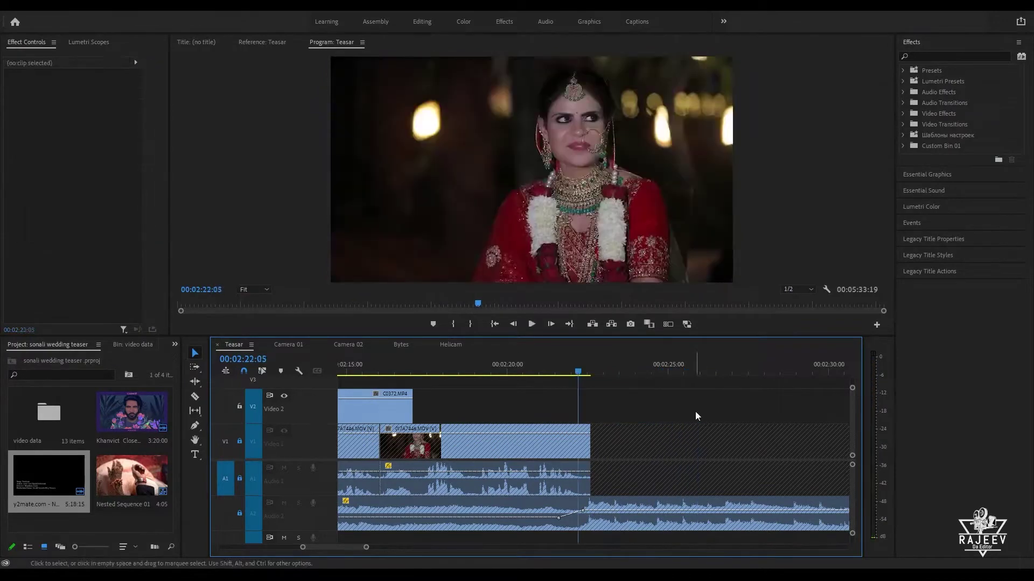
Step: Examine the Camera 01 clips from about 02:49:48 to 02:52:42 for another shot, including the neon-sign clips C0436 and C0437
left_click(340, 350)
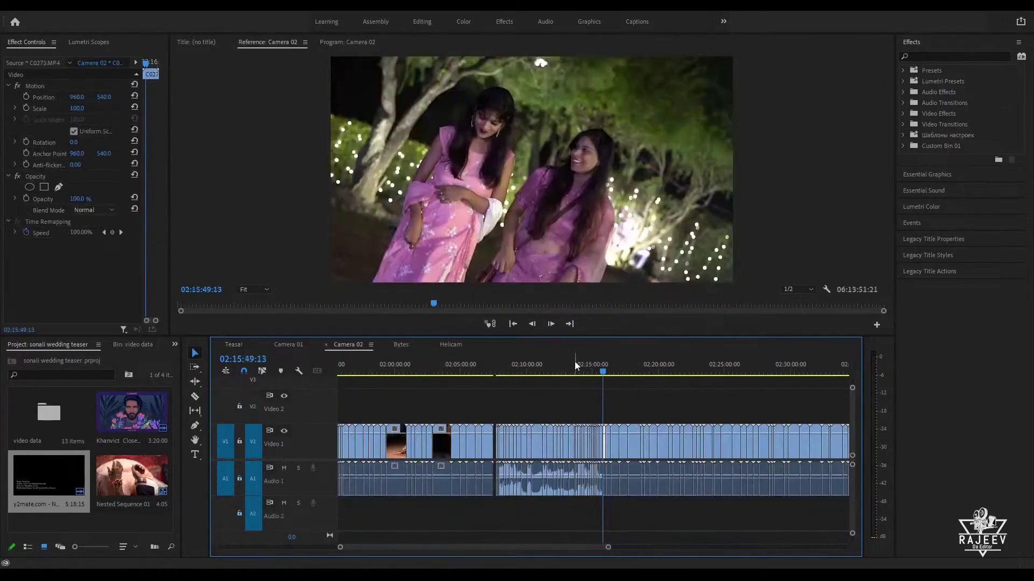
left_click(287, 343)
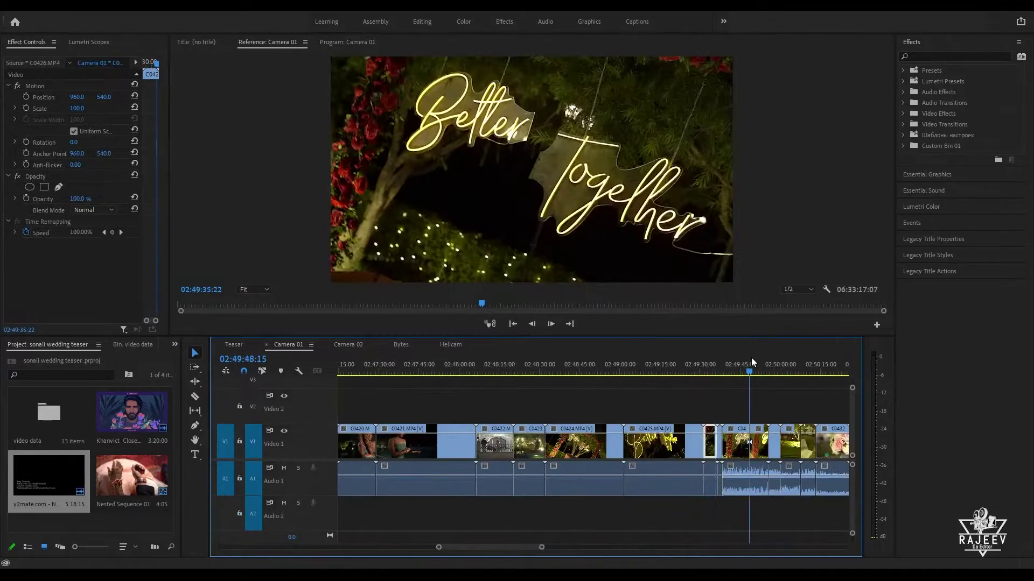
mouse_move(751, 358)
left_mouse_down()
mouse_move(771, 361)
mouse_move(754, 373)
left_mouse_up()
key("space")
scroll(807, 400, "down", 10)
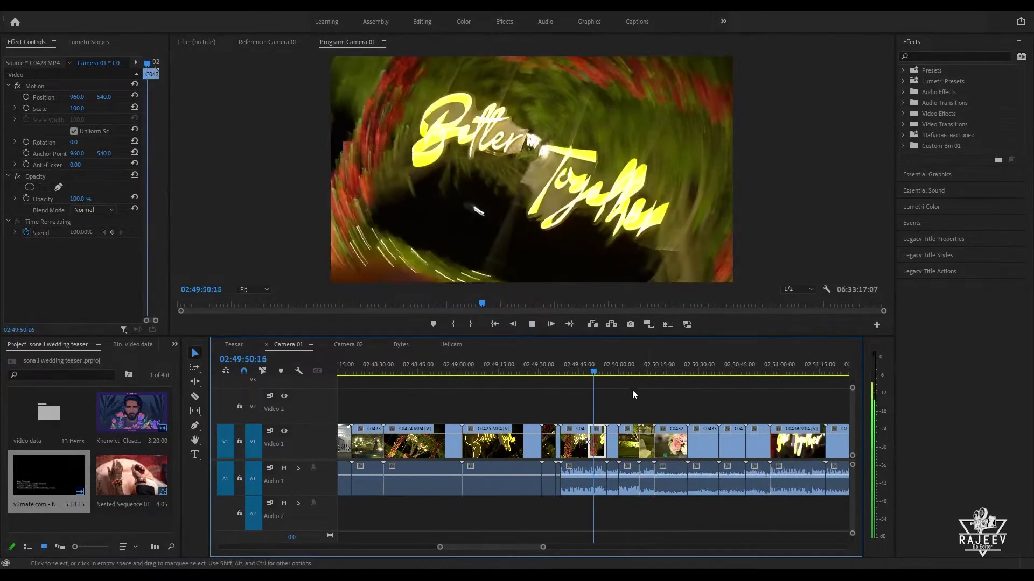
left_click(630, 372)
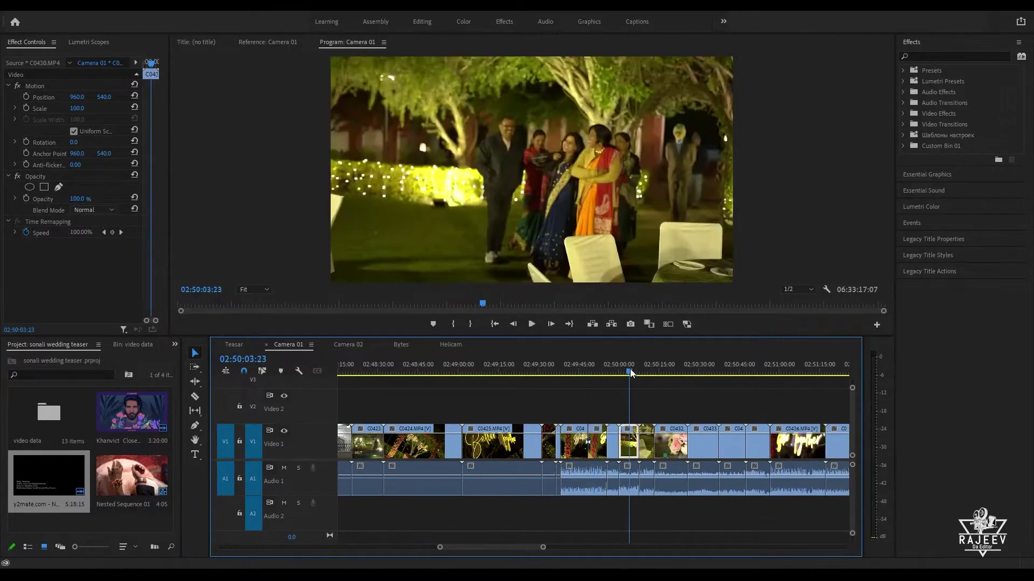
left_click_drag(631, 372, 836, 388)
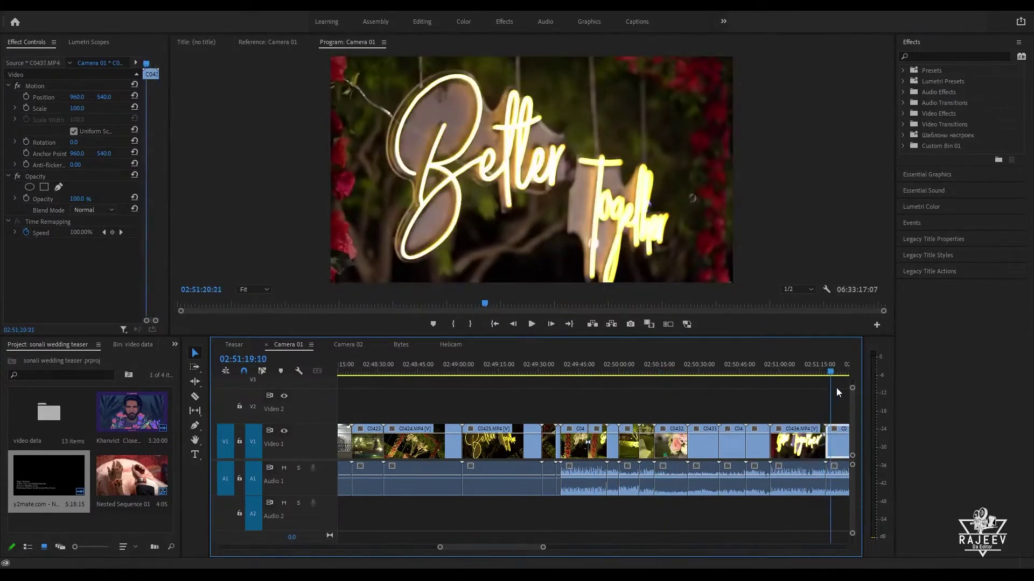
key("space")
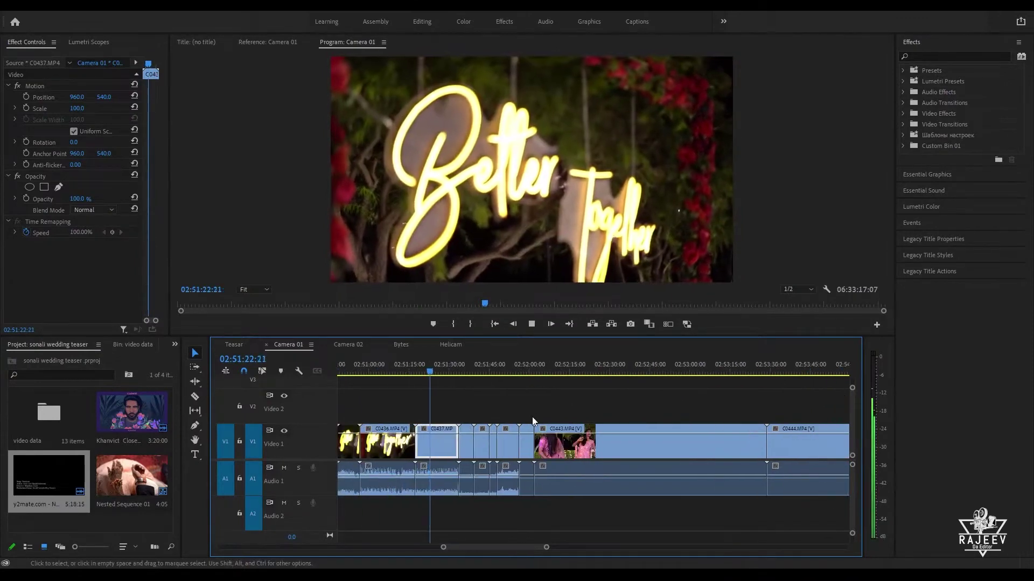
scroll(527, 418, "up", 3)
left_click(435, 360)
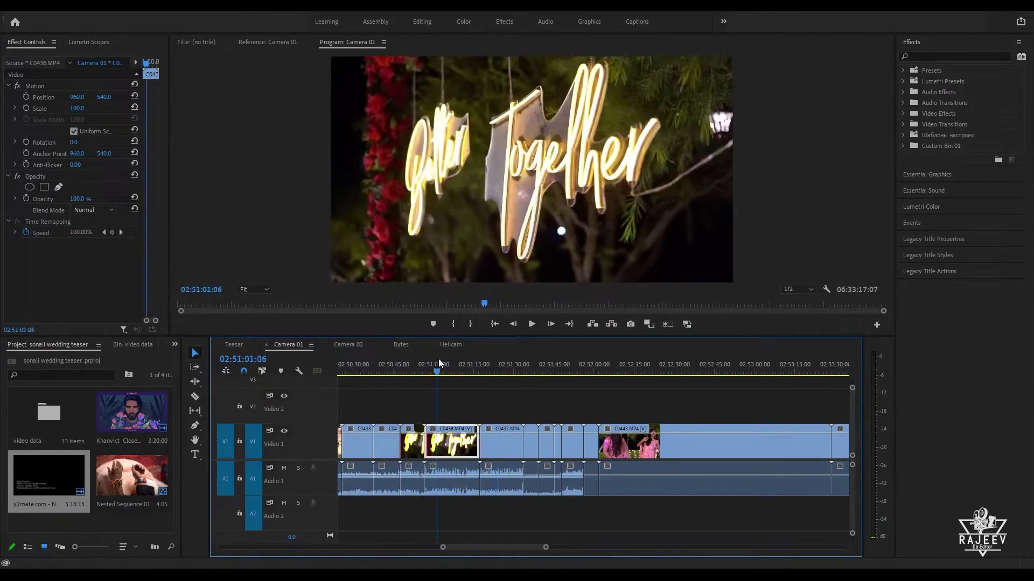
left_click_drag(438, 358, 709, 399)
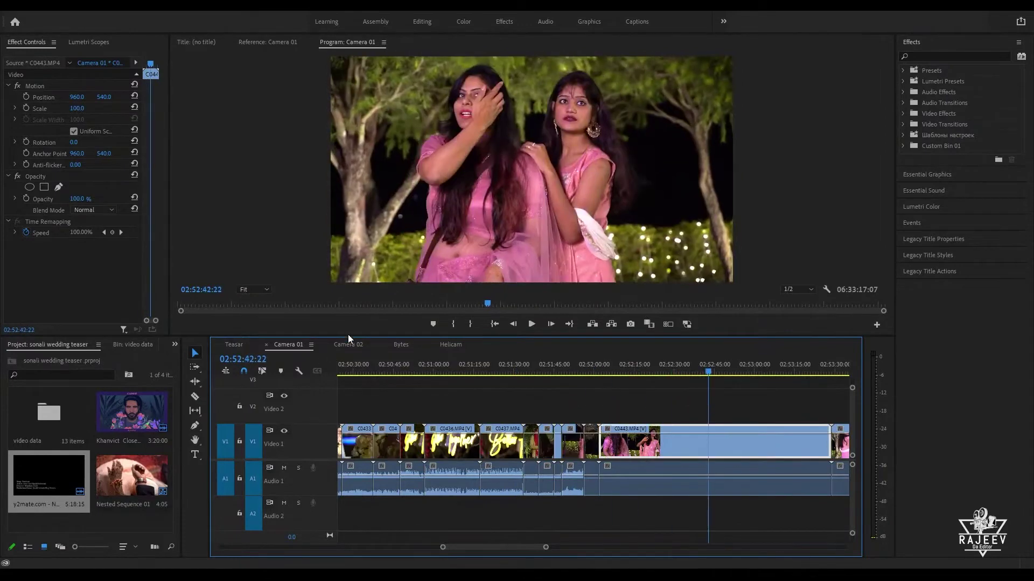
Step: Browse the Camera 02 sequence around 02:18:09 and the Camera 01 sequence for a usable shot
left_click(348, 337)
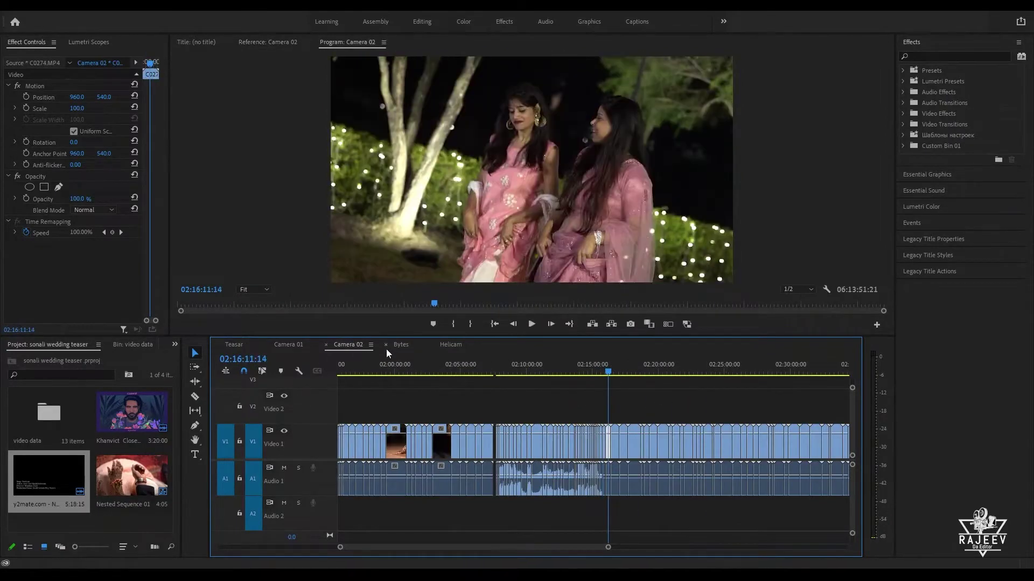
left_click(634, 370)
left_click(289, 344)
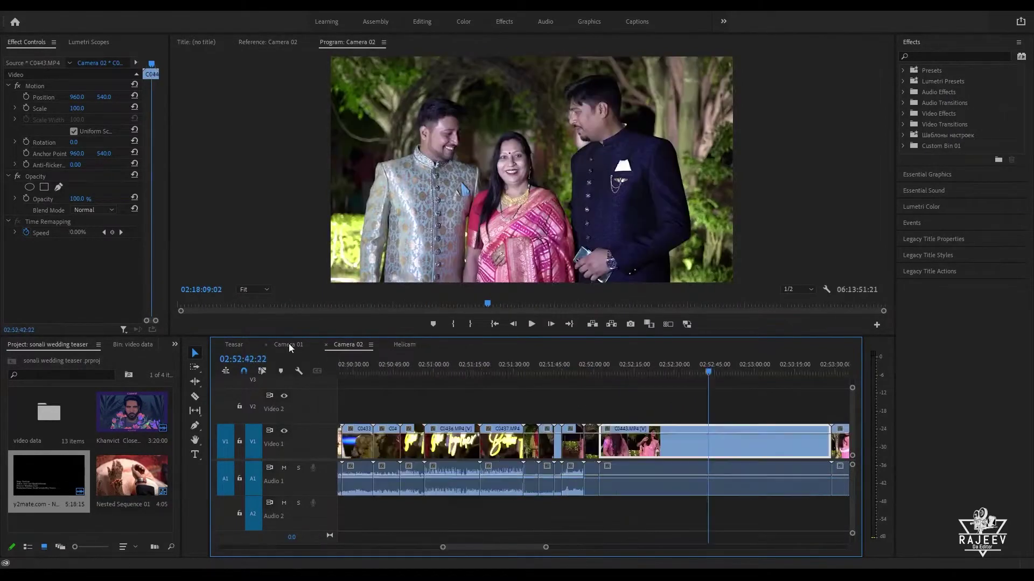
double_click(522, 548)
left_click_drag(597, 365, 761, 360)
left_click(348, 345)
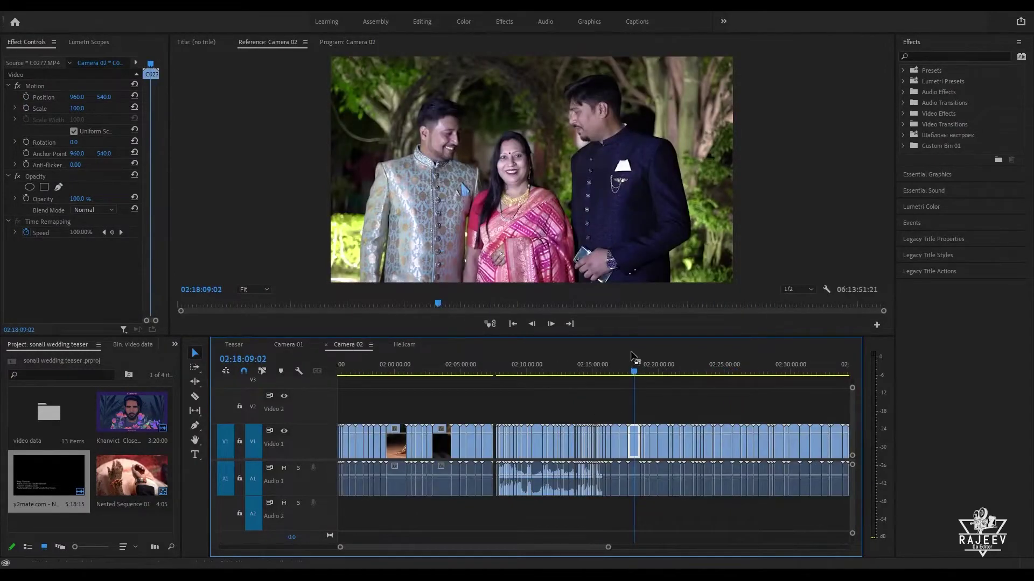
Step: Examine the hanging wedding-outfit clips C0424 to C0431 in the Camera 02 sequence, from about 03:31:08 to 03:35:03
key("backslash")
left_click_drag(563, 366, 847, 391)
key("backslash")
left_click(475, 369)
key("backslash")
key("equal")
key("equal")
key("equal")
key("equal")
key("equal")
key("equal")
key("space")
scroll(479, 403, "up", 3)
left_click(395, 369)
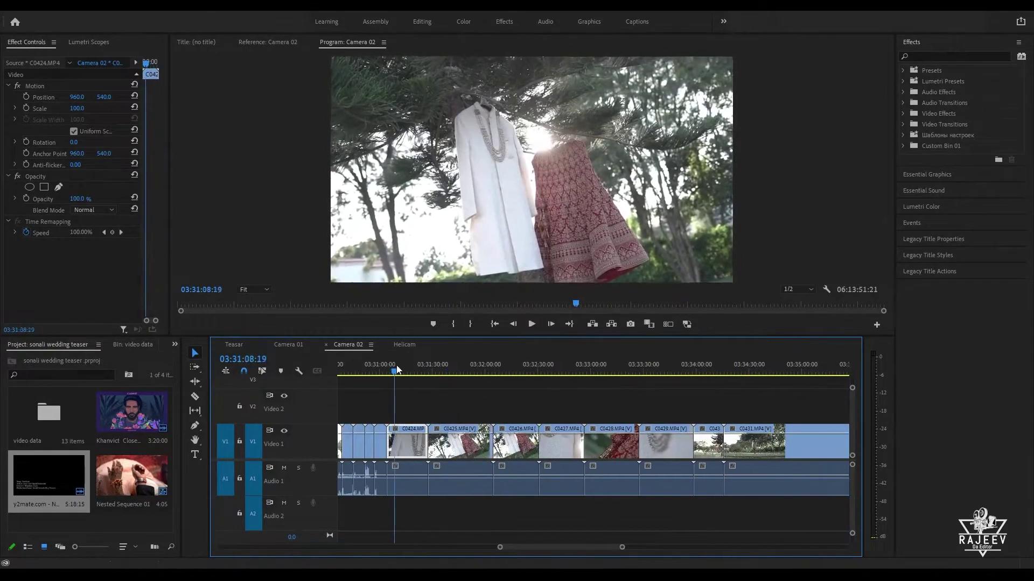
left_click_drag(397, 369, 413, 379)
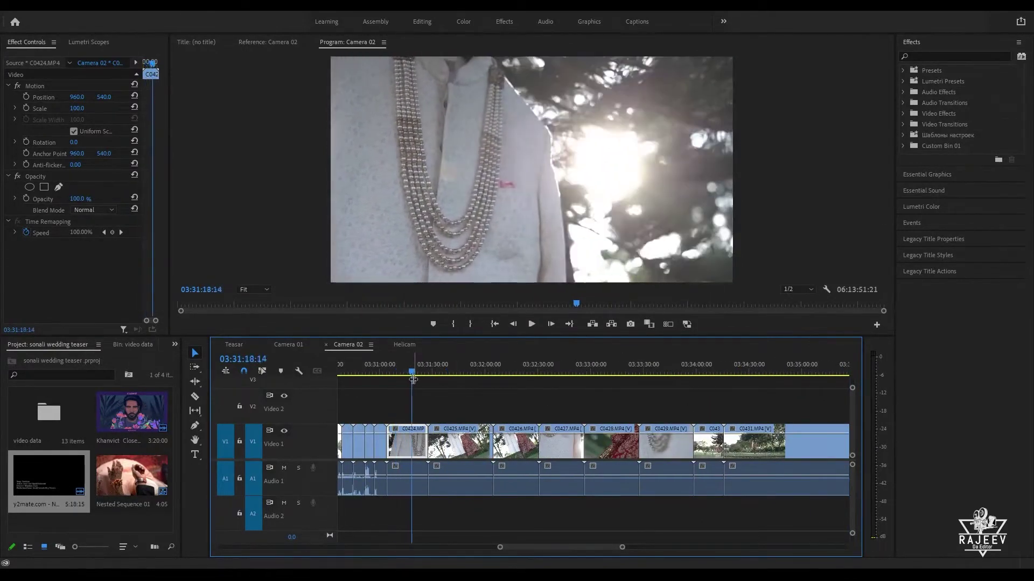
left_click_drag(536, 367, 806, 388)
key("space")
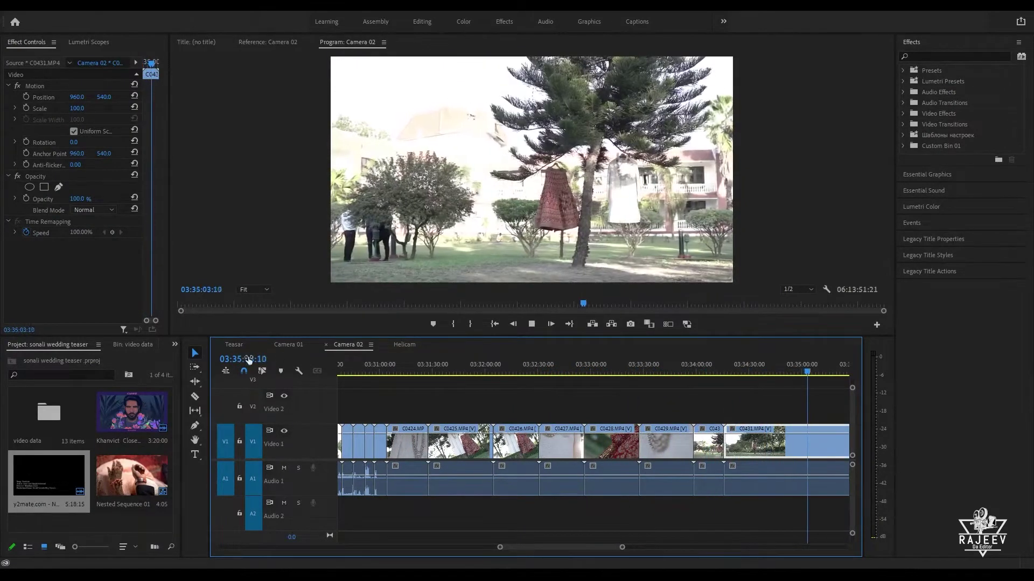
Step: Paste the C0424 necklace clip onto Video 2 of the Teasar sequence at about 00:02:22 and shift it slightly earlier
left_click(237, 341)
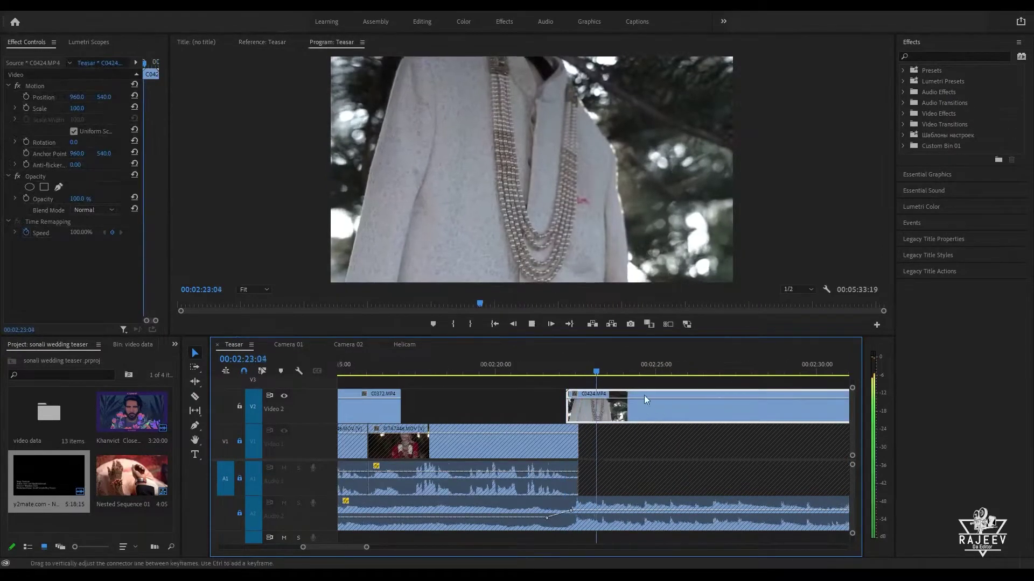
left_click_drag(566, 373, 487, 383)
key("space")
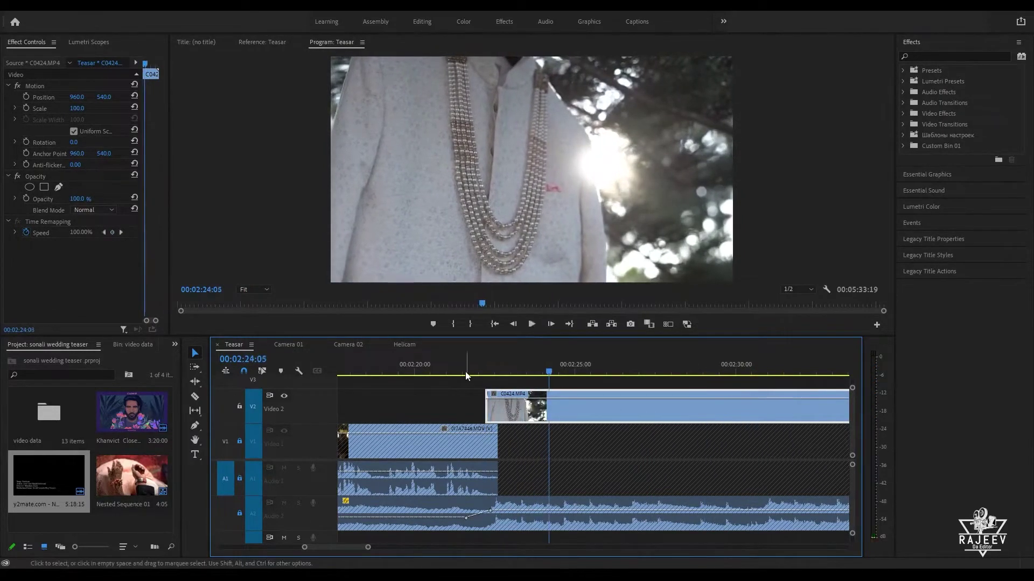
left_click(428, 371)
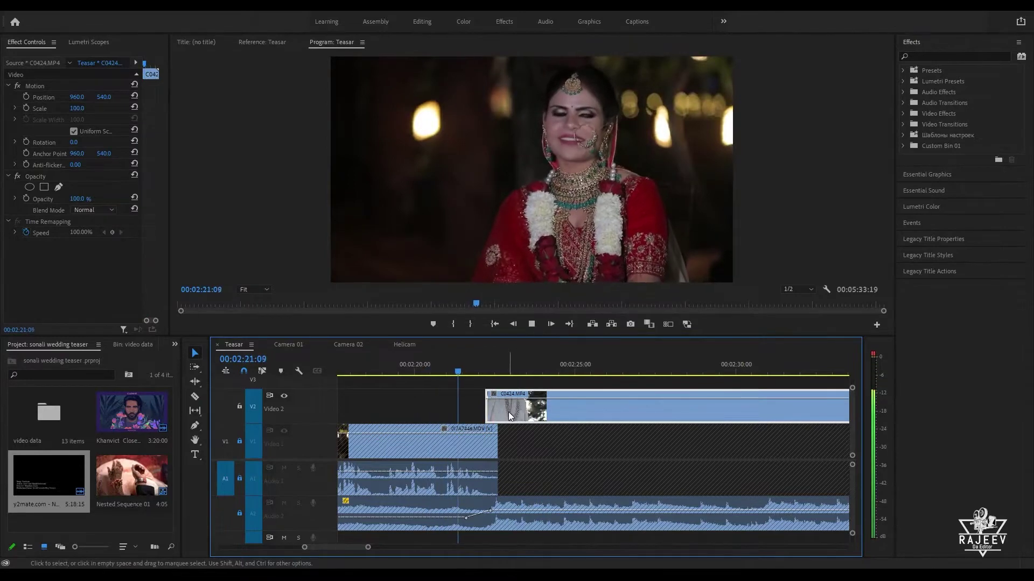
left_click_drag(508, 411, 502, 411)
key("space")
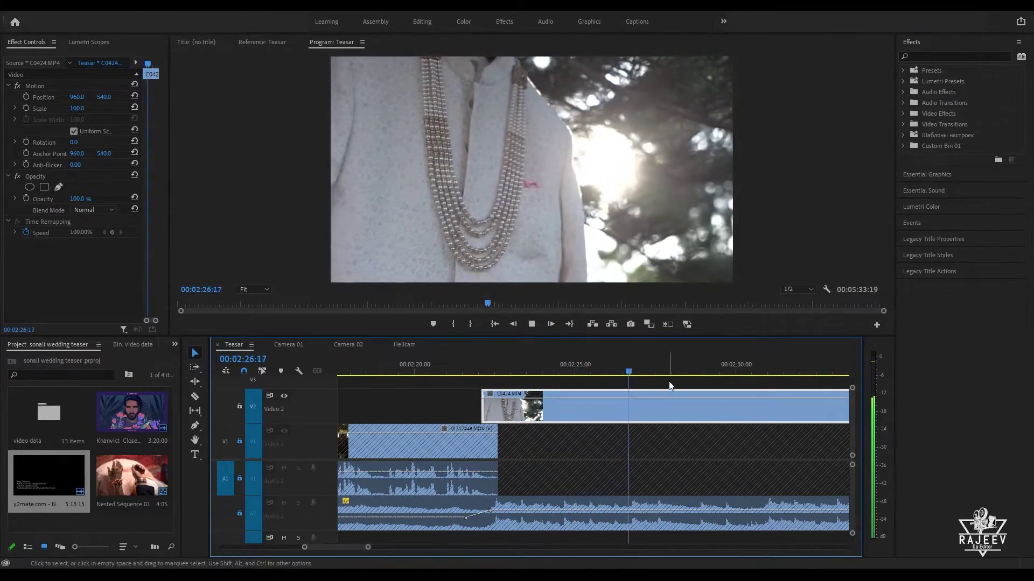
Step: Preview the pasted C0424 clip and ripple-trim its end to 00:02:24:12
key("space")
left_click_drag(684, 374, 827, 373)
key("space")
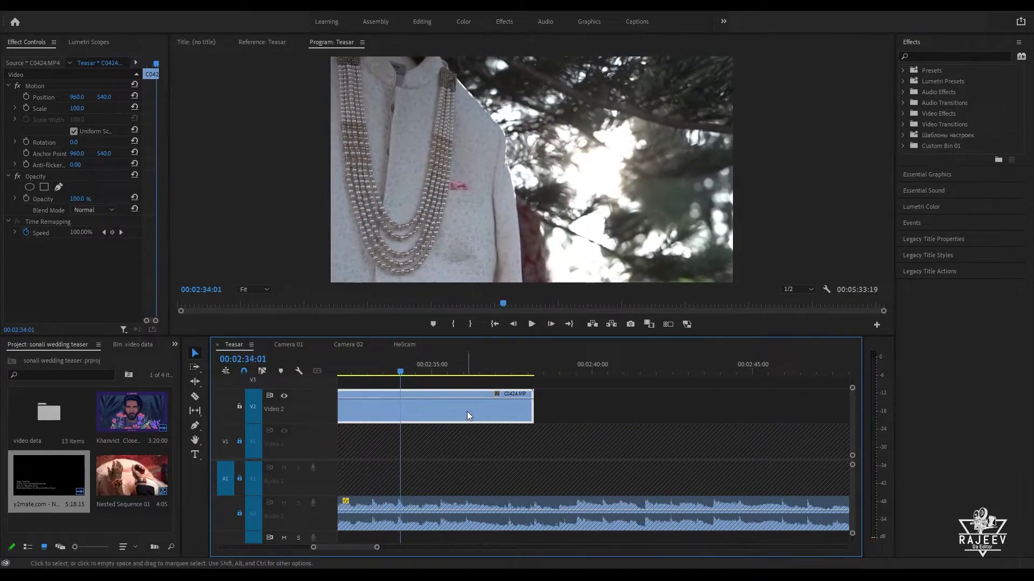
key("w")
key("Up")
key("space")
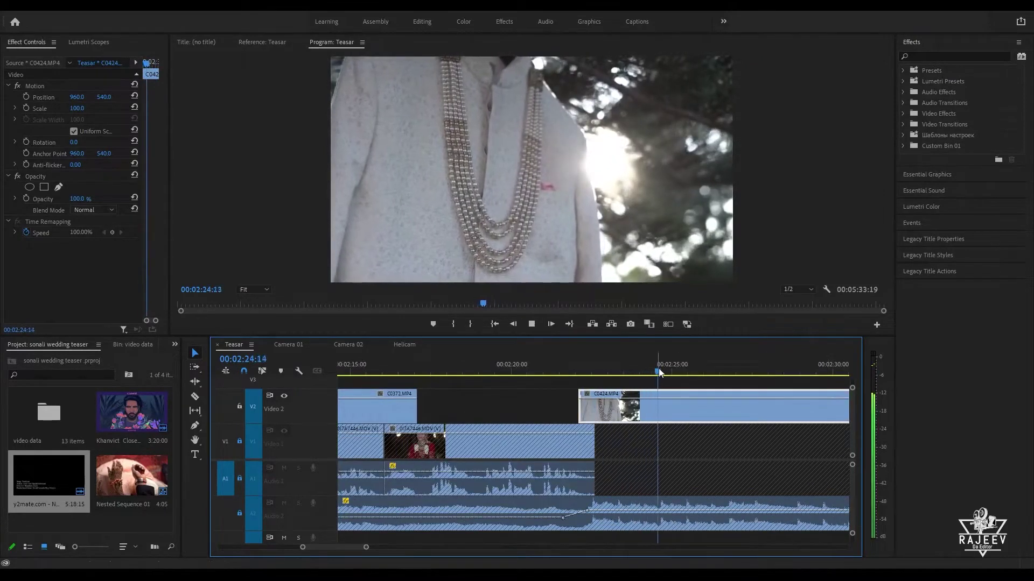
left_click_drag(658, 370, 597, 408)
key("space")
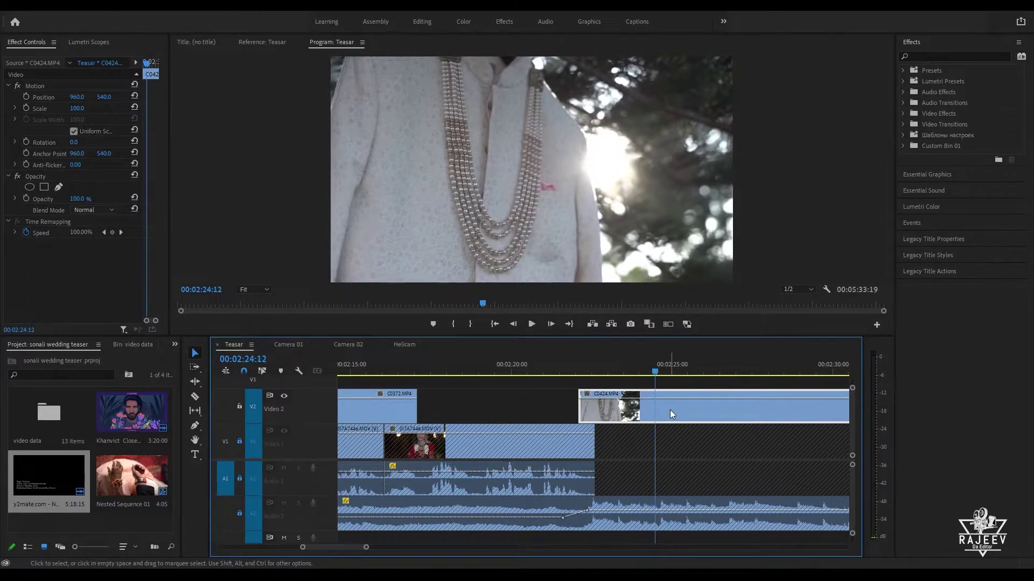
key("w")
scroll(709, 409, "down", 6)
Step: Set the trimmed C0424 clip's speed to 200% and preview it together with the end of the bride clip
left_click(486, 366)
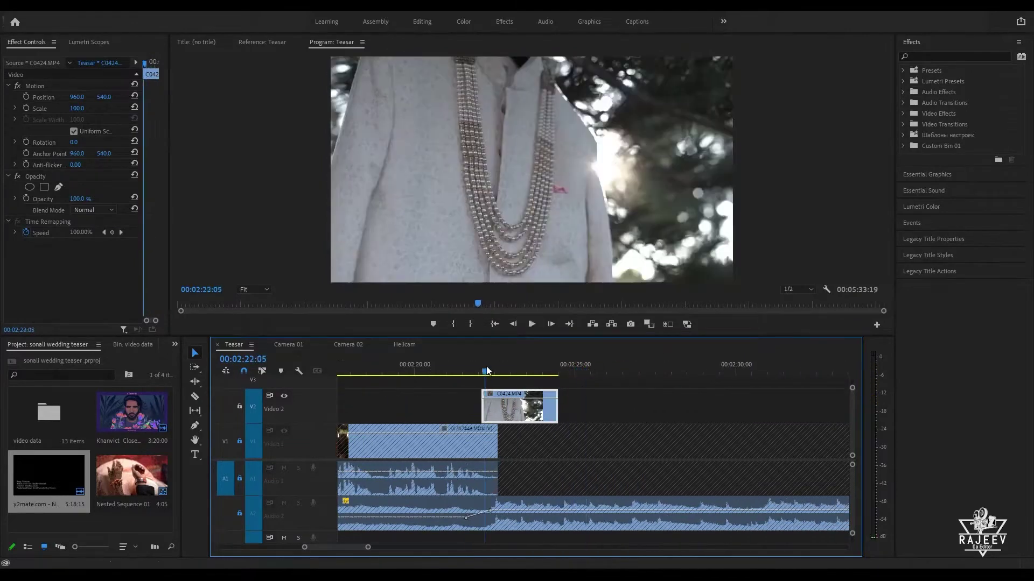
key("space")
key("space")
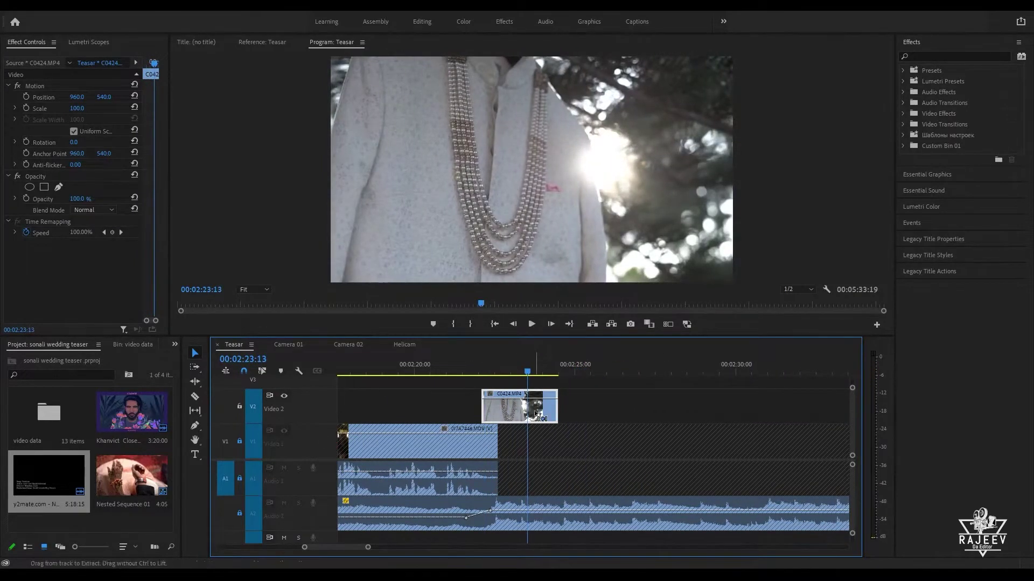
key("ctrl+r")
key("Return")
key("Up")
key("Up")
key("Up")
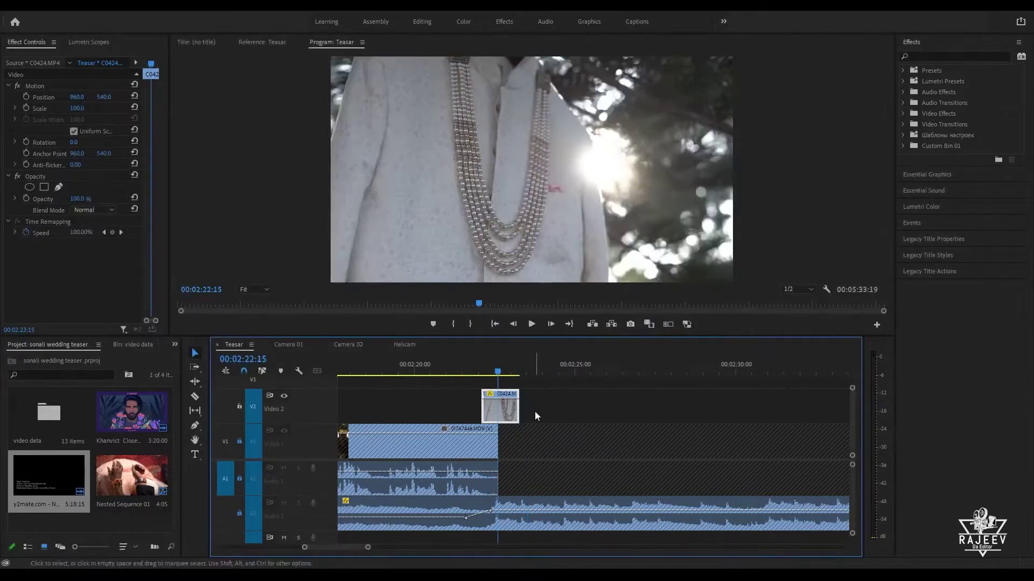
key("space")
key("space")
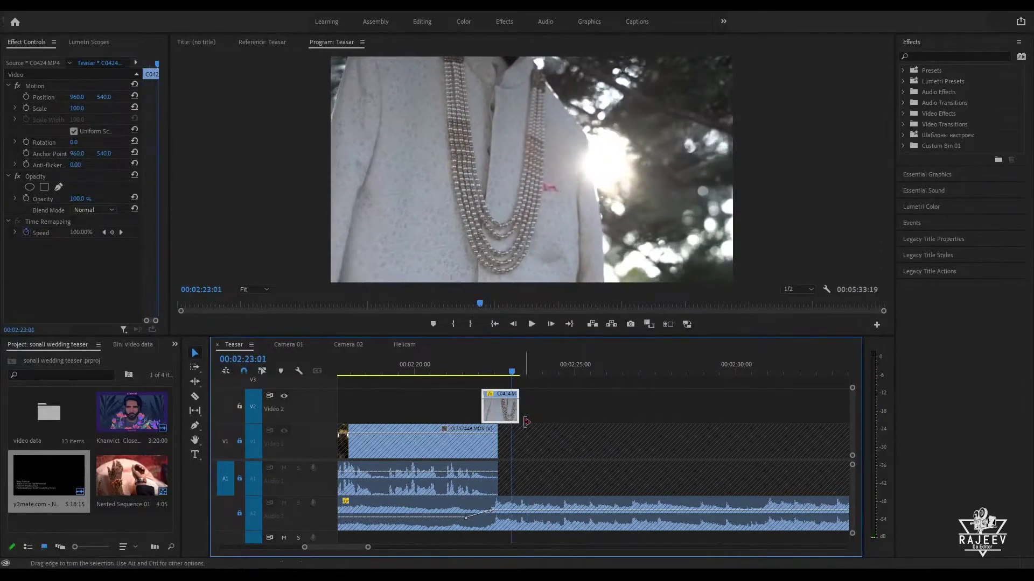
Step: Extend the end of the sped-up C0424 clip to about 00:02:27 and split the clip at 00:02:23:02
left_click_drag(514, 413, 631, 413)
left_click(470, 364)
key("space")
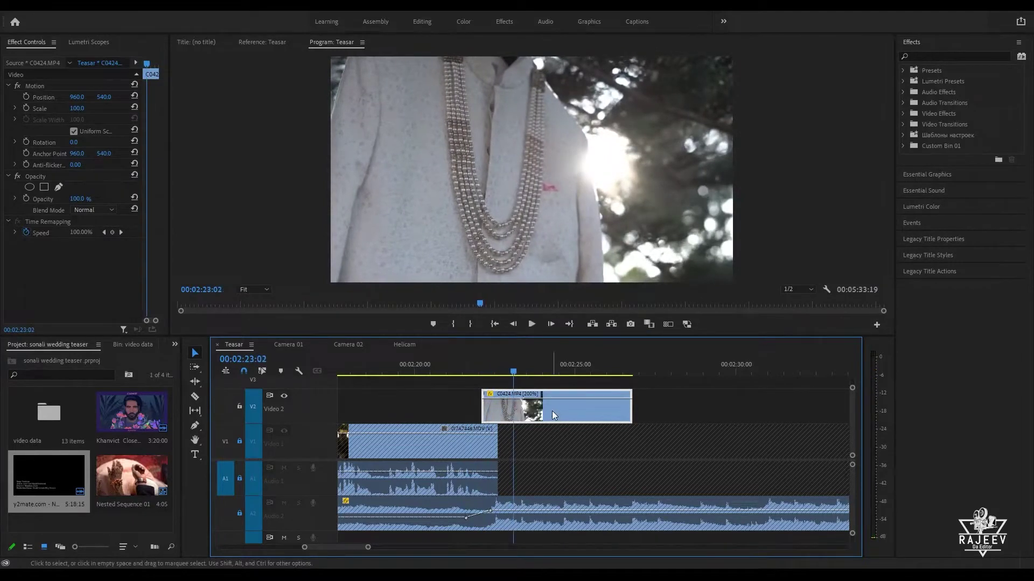
key("ctrl+k")
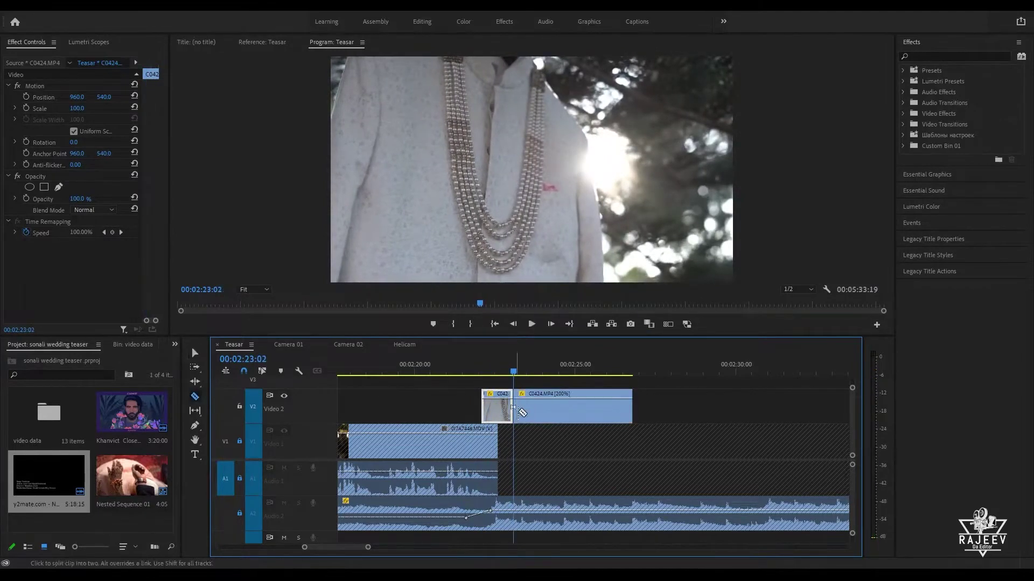
Step: Return the second piece of the split C0424 clip to normal speed and preview the speed change
left_click(560, 413)
key("ctrl+r")
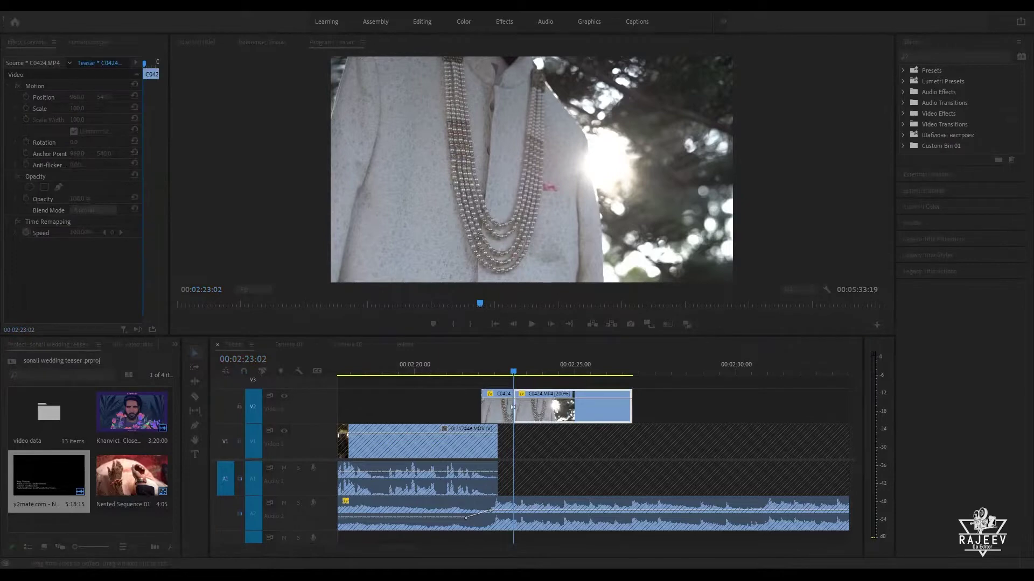
key("Return")
key("Up")
key("Up")
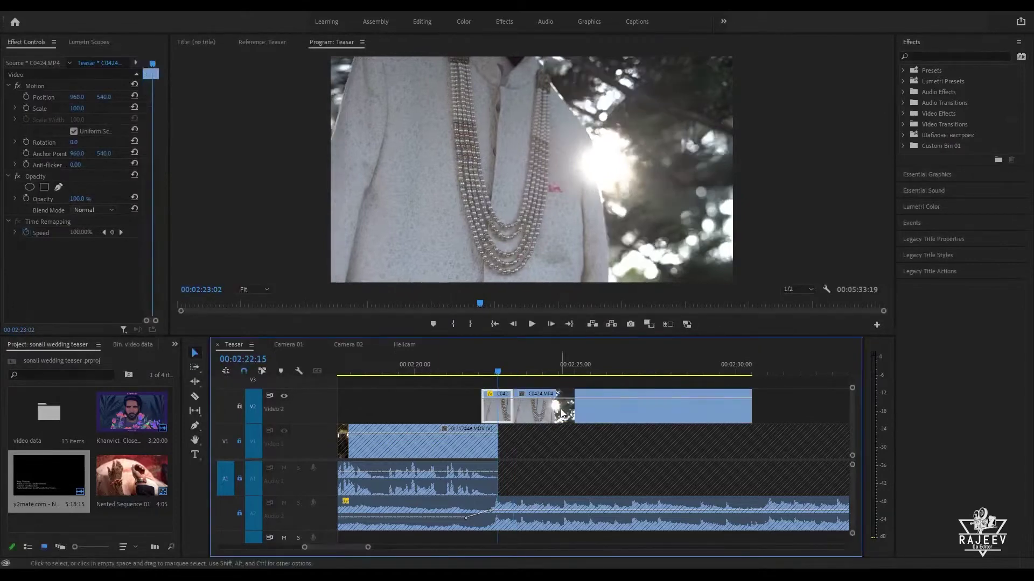
key("space")
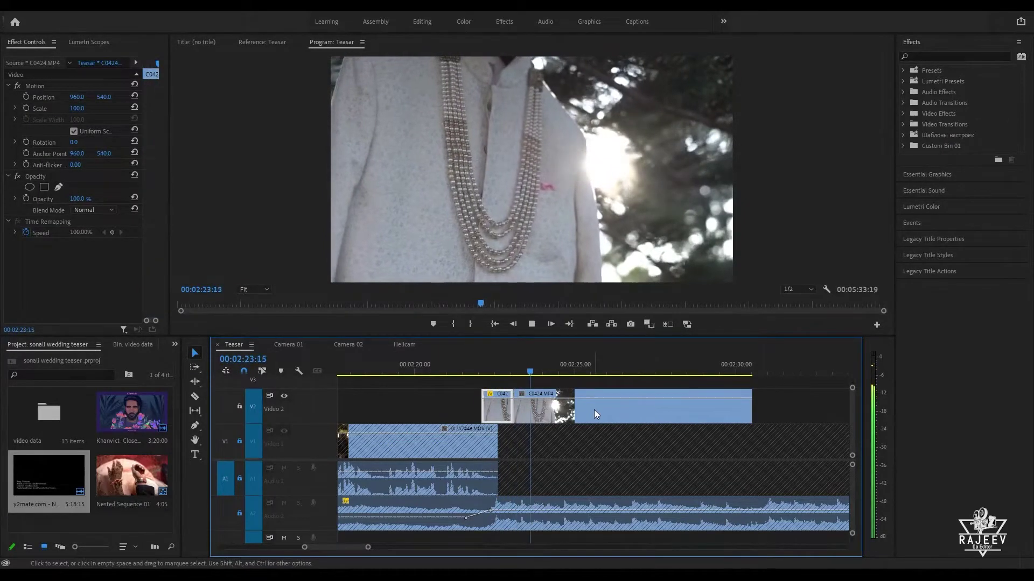
Step: Ripple-trim the end of the second C0424 piece to 00:02:24:12
key("space")
key("Left")
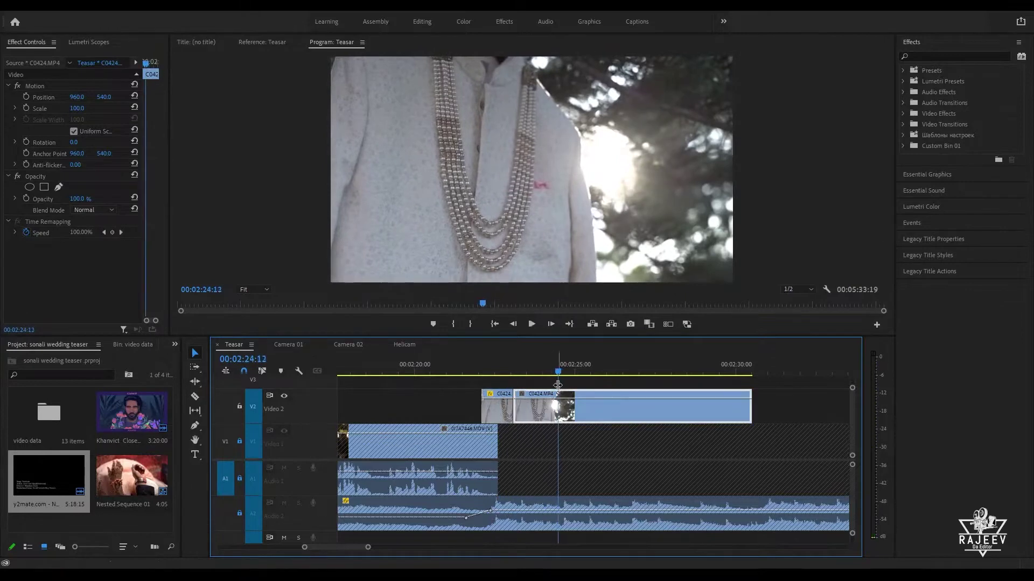
key("w")
Step: Examine the Camera 02 outfit shots from C0431 at about 03:35:03 through C0432 to C0433
left_click(357, 342)
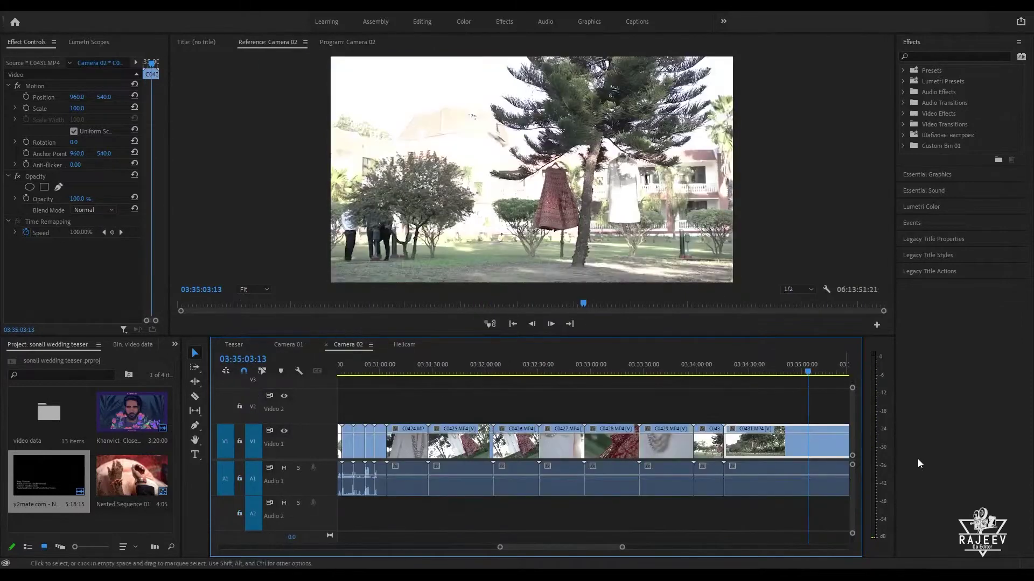
key("space")
scroll(738, 430, "down", 4)
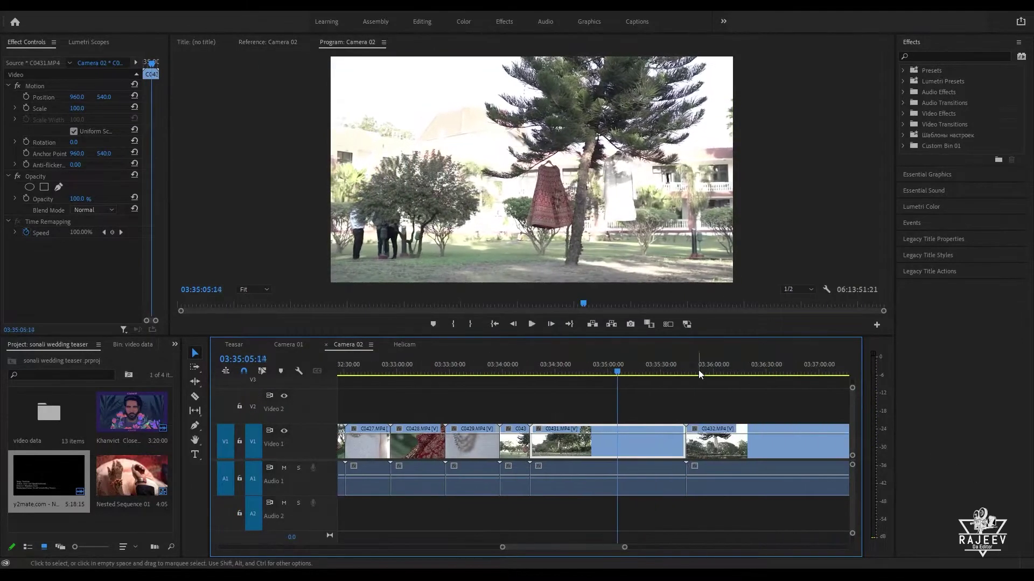
left_click_drag(730, 362, 736, 359)
left_click(751, 362)
scroll(748, 411, "down", 4)
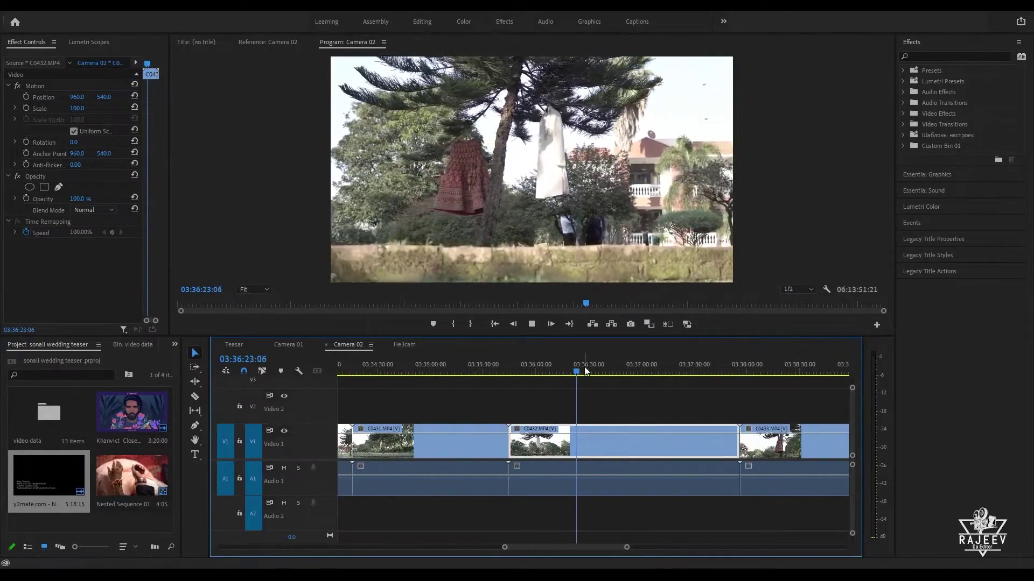
left_click(595, 369)
left_click_drag(596, 370, 839, 409)
key("space")
Step: Review Camera 02 again from C0431 at about 03:34:47 through C0433 to C0434 at about 03:39:34
left_click_drag(438, 368, 642, 460)
key("space")
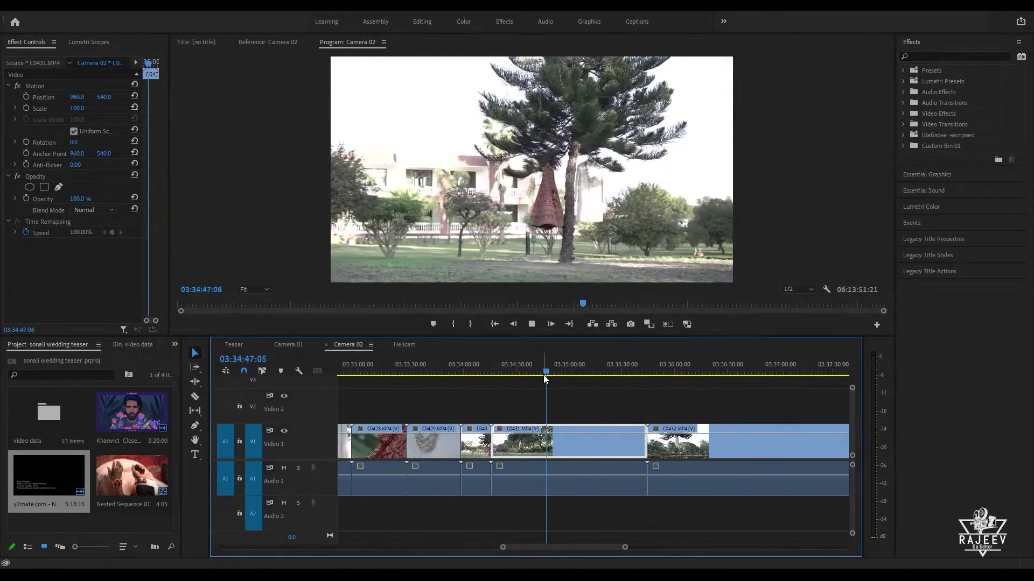
left_click_drag(564, 373, 771, 389)
key("space")
key("space")
key("space")
scroll(751, 386, "down", 6)
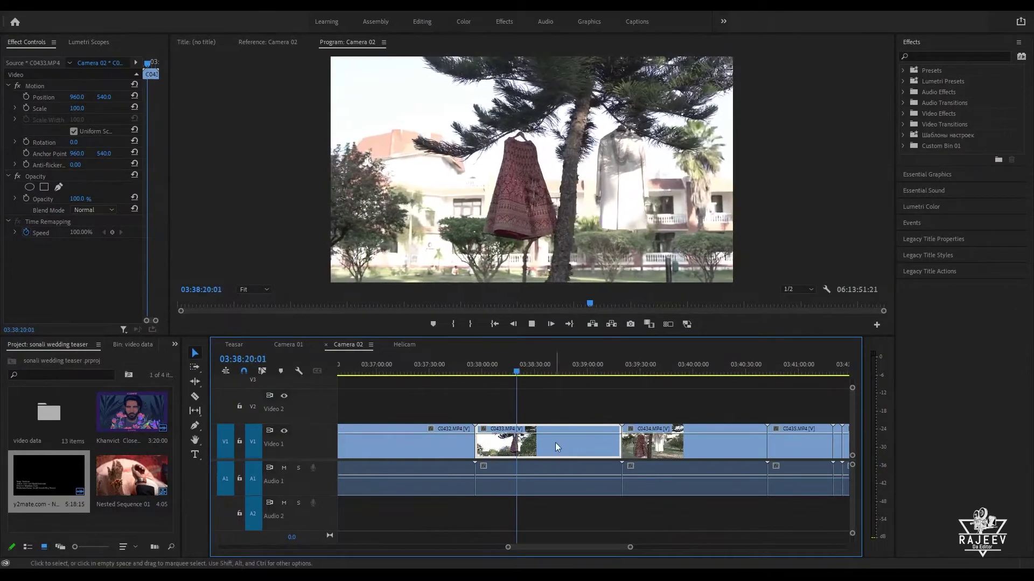
key("space")
left_click_drag(619, 370, 649, 371)
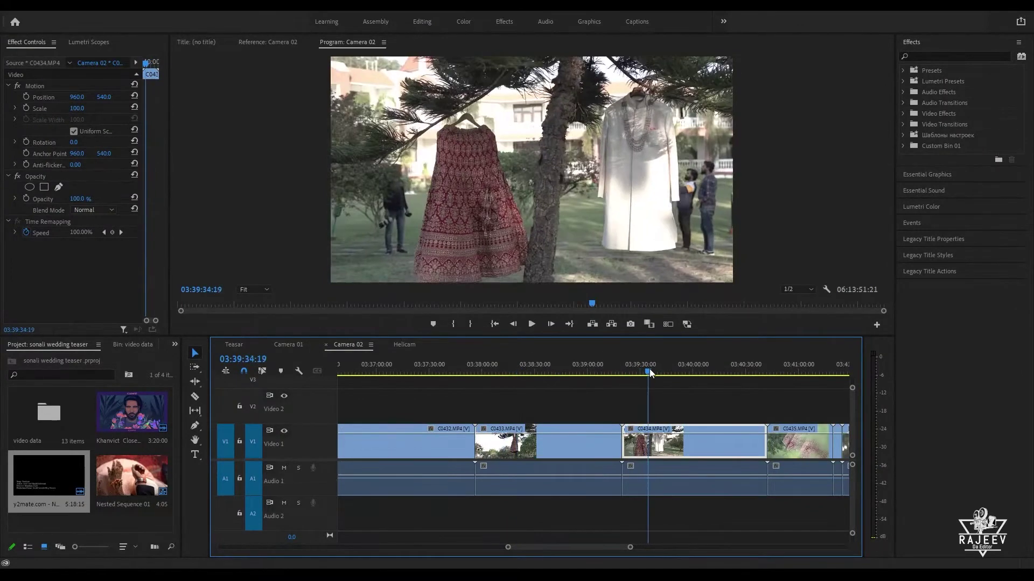
Step: Paste the C0433 hanging-outfits clip onto Video 2 of the Teasar sequence directly after C0424 and preview it
left_click(234, 344)
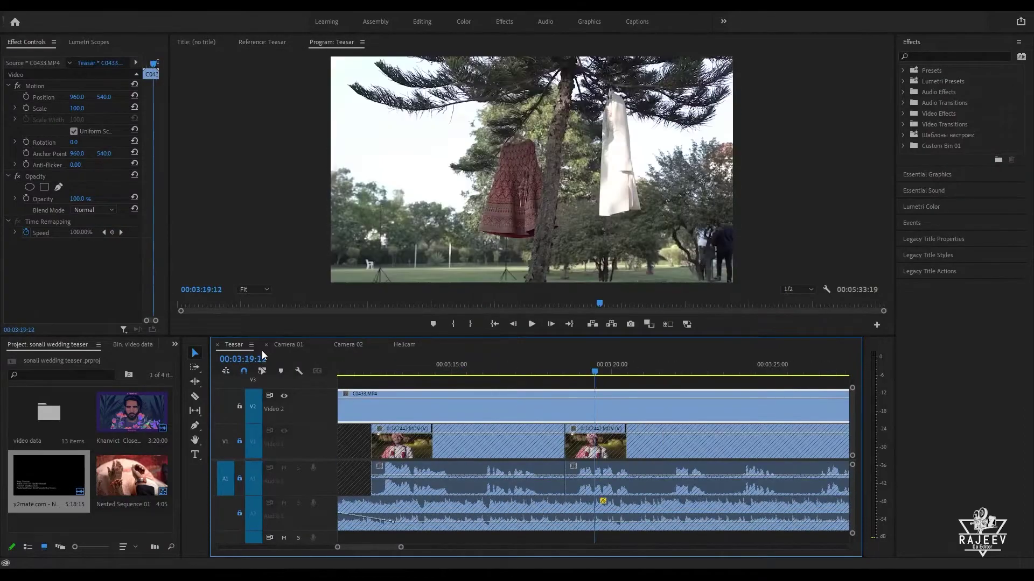
key("space")
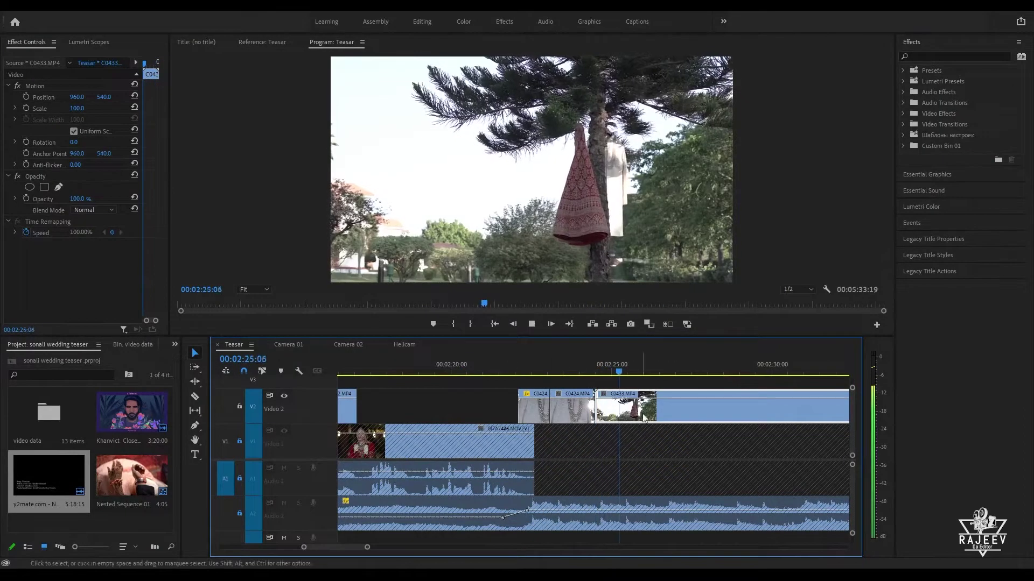
key("space")
Step: Ripple-trim the start of C0433 at about 00:02:37 and again at about 00:02:31, previewing from the clip's start
left_click_drag(871, 378, 871, 378)
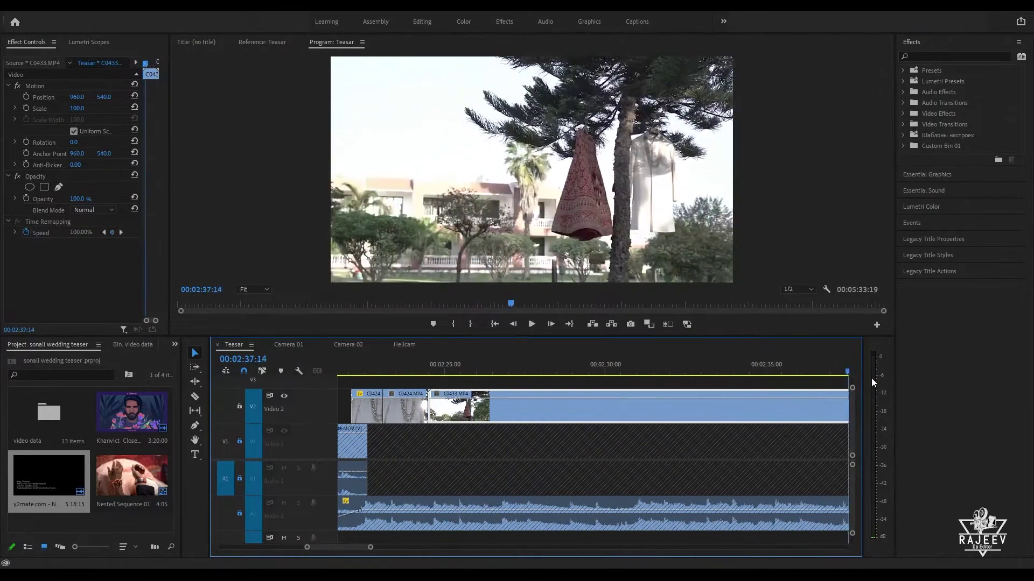
key("Up")
key("space")
left_click_drag(465, 371, 507, 367)
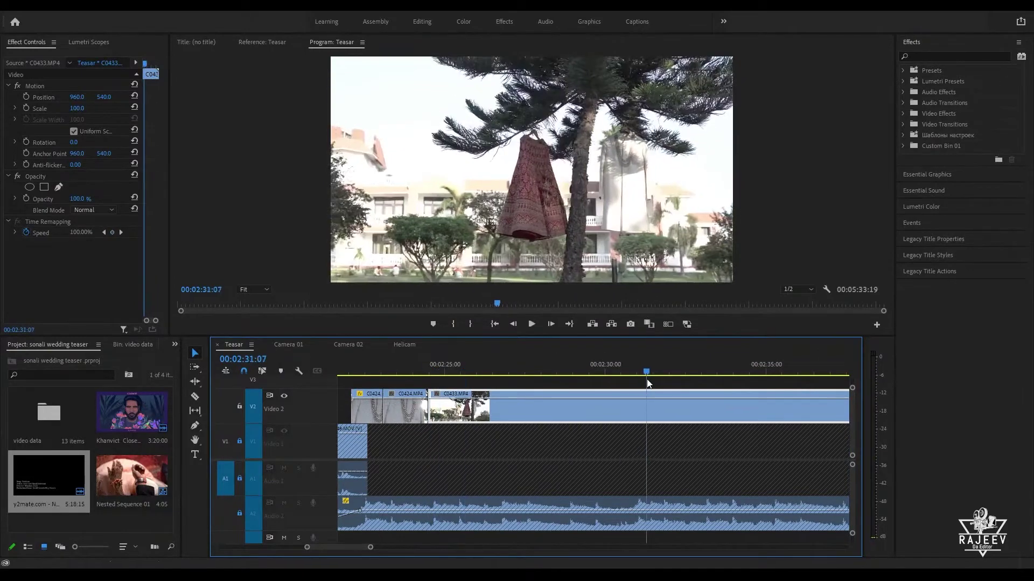
left_click_drag(648, 379, 659, 381)
key("Up")
key("space")
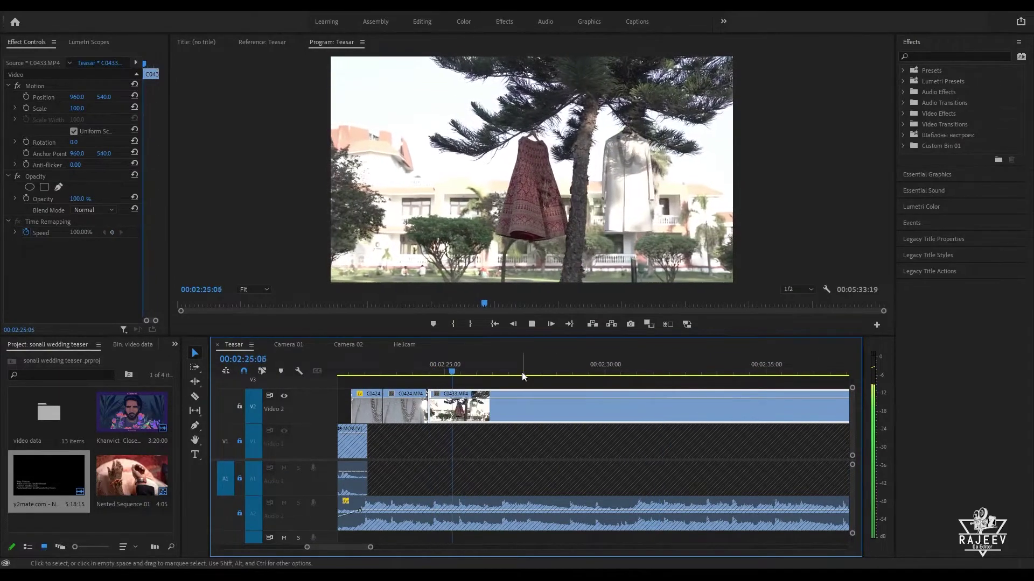
key("space")
key("Up")
key("space")
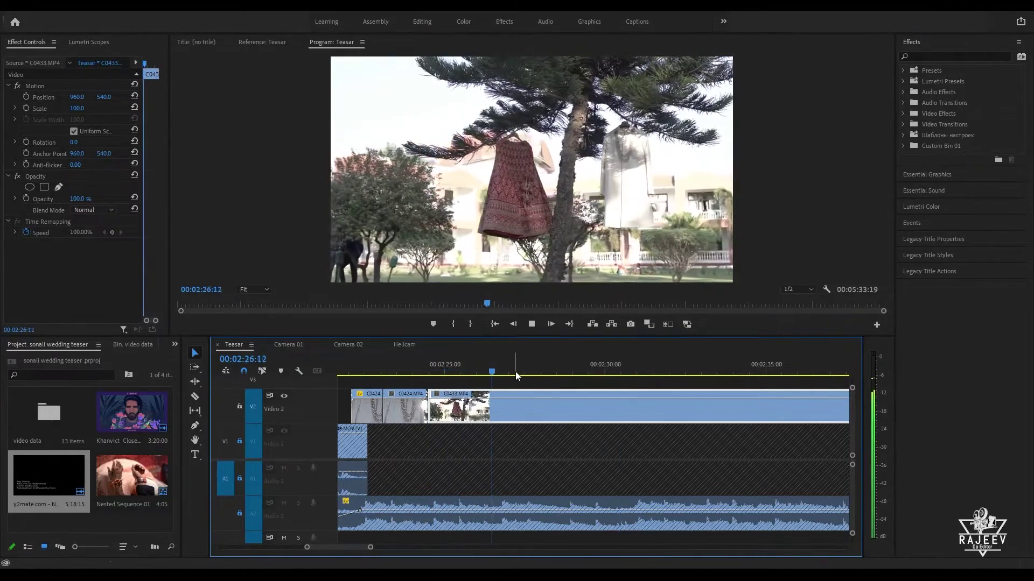
Step: Ripple-trim the end of C0433 on Video 2 and shorten it to about 00:02:26:08, previewing the cut from C0424
key("space")
key("w")
left_click(399, 361)
key("space")
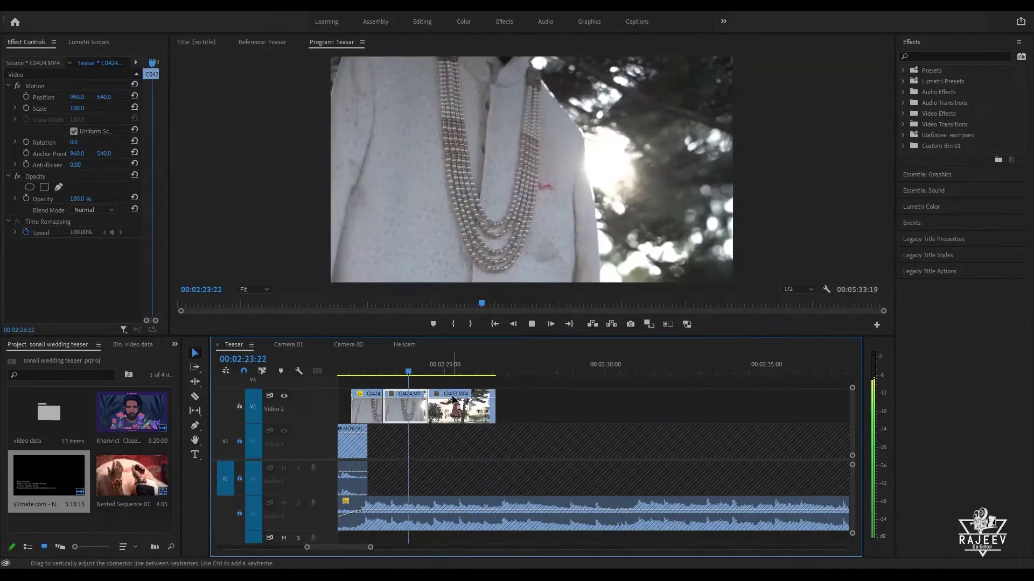
left_click(489, 411)
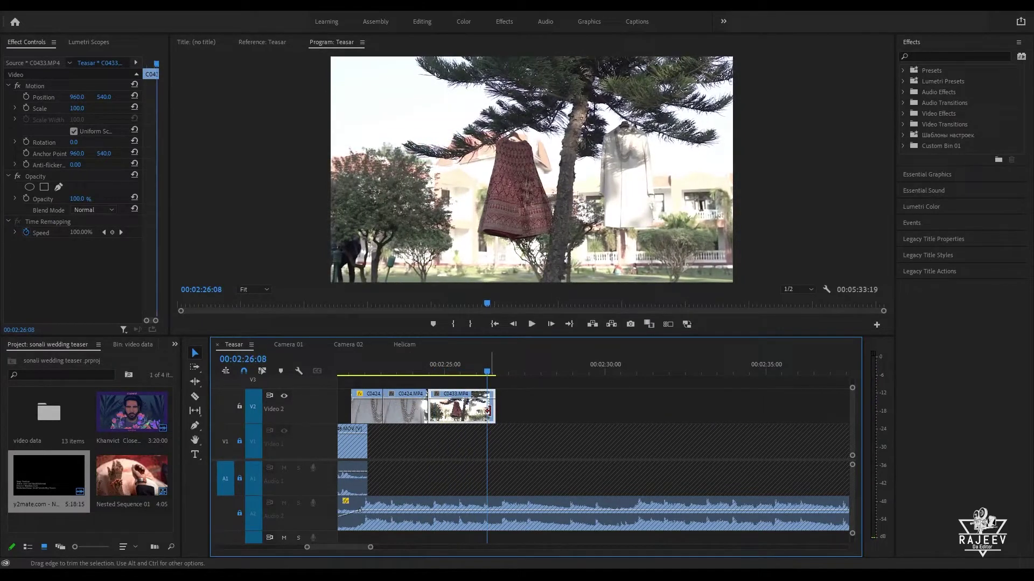
left_click_drag(489, 411, 485, 411)
key("space")
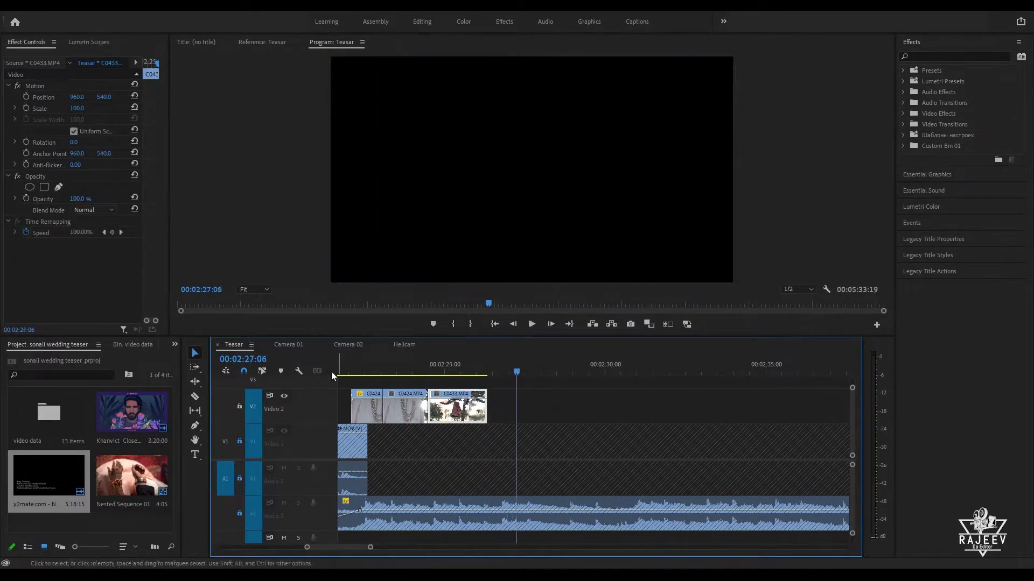
Step: Tighten the cut between C0424 and C0433 and shorten C0433 to end at about 00:02:26:04, previewing from the first C0424 clip
left_click(357, 367)
key("space")
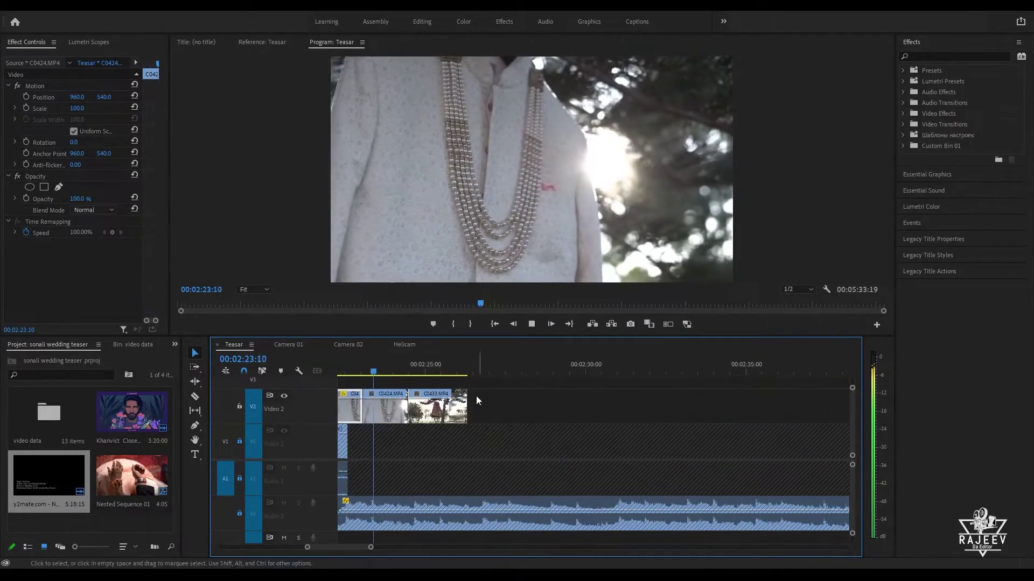
left_click_drag(406, 407, 458, 409)
key("space")
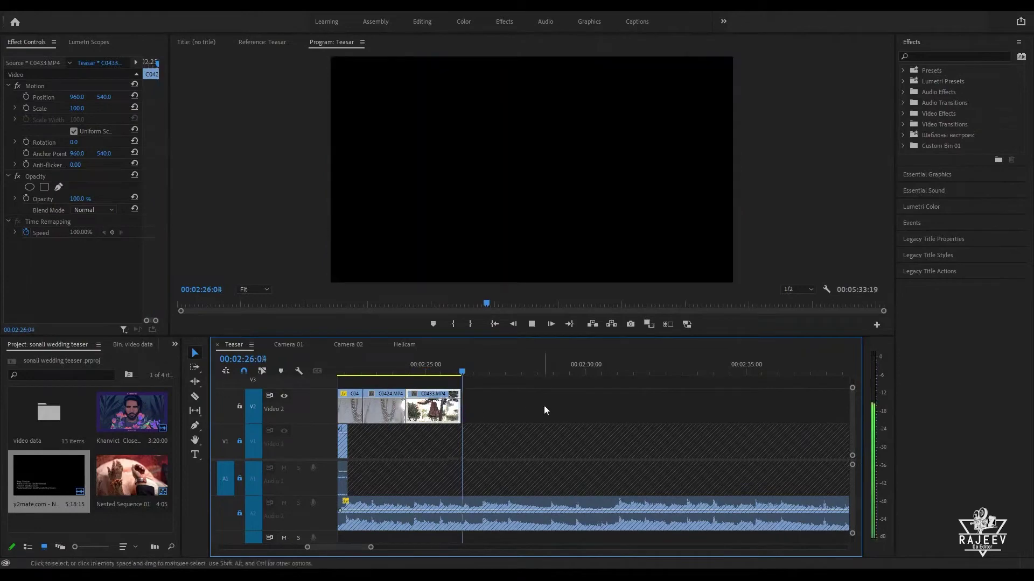
key("space")
Step: Copy the hanging turban clip C0458 at about 03:50:12 in Camera 02 and paste it onto Video 2 of Teasar after C0433
left_click(347, 345)
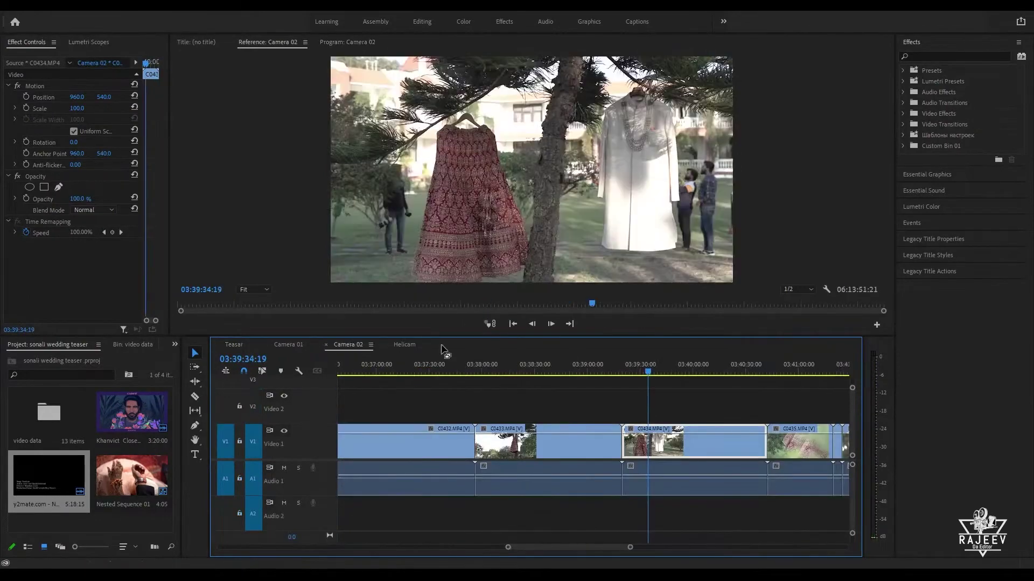
left_click_drag(716, 367, 734, 434)
key("space")
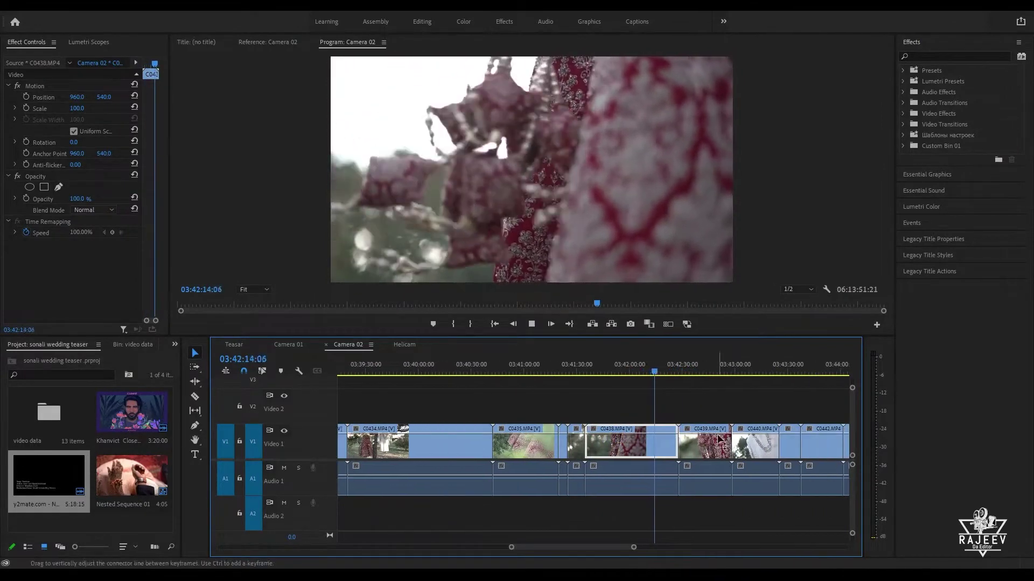
left_click_drag(638, 371, 700, 378)
key("space")
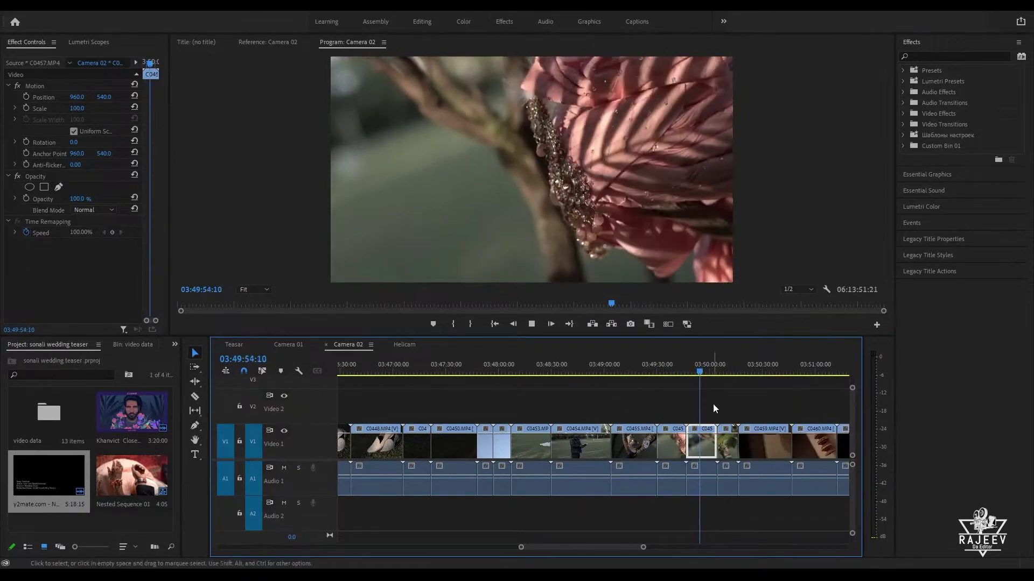
key("space")
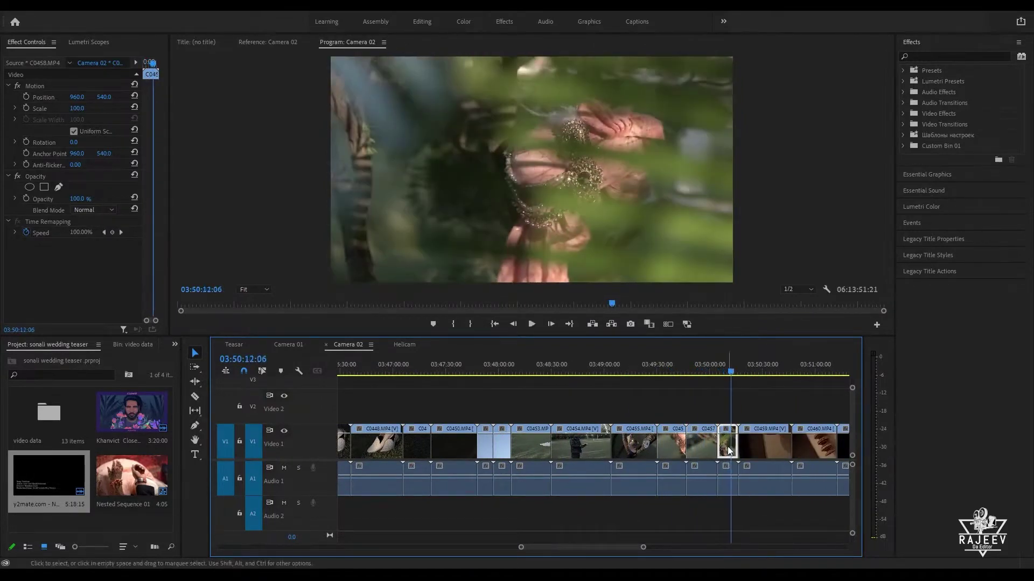
left_click(233, 345)
key("ctrl+v")
key("space")
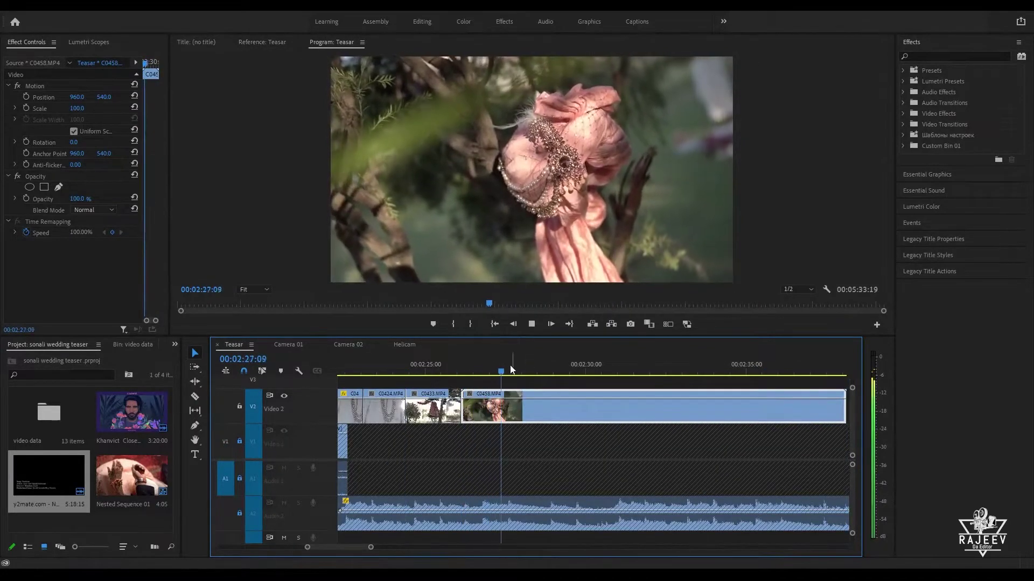
Step: Ripple-trim the start of C0458 at 00:02:31:16 and its end at 00:02:31:01
left_click_drag(571, 376, 641, 388)
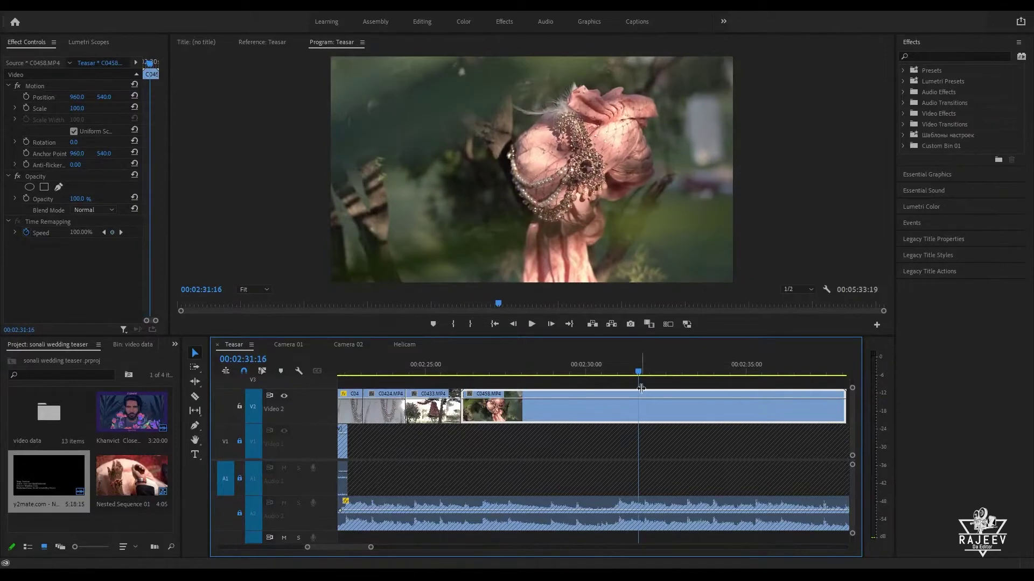
key("q")
key("space")
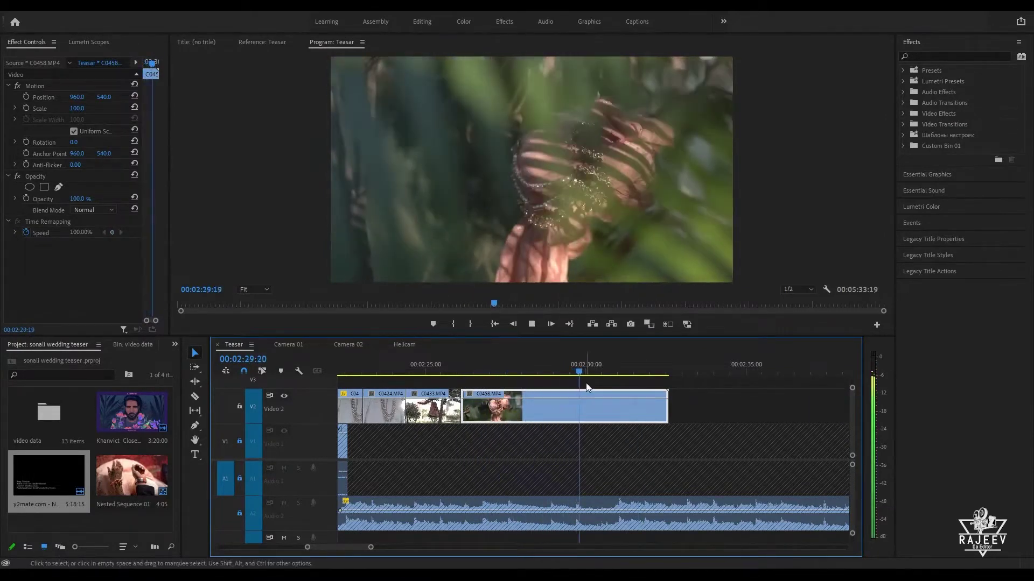
key("space")
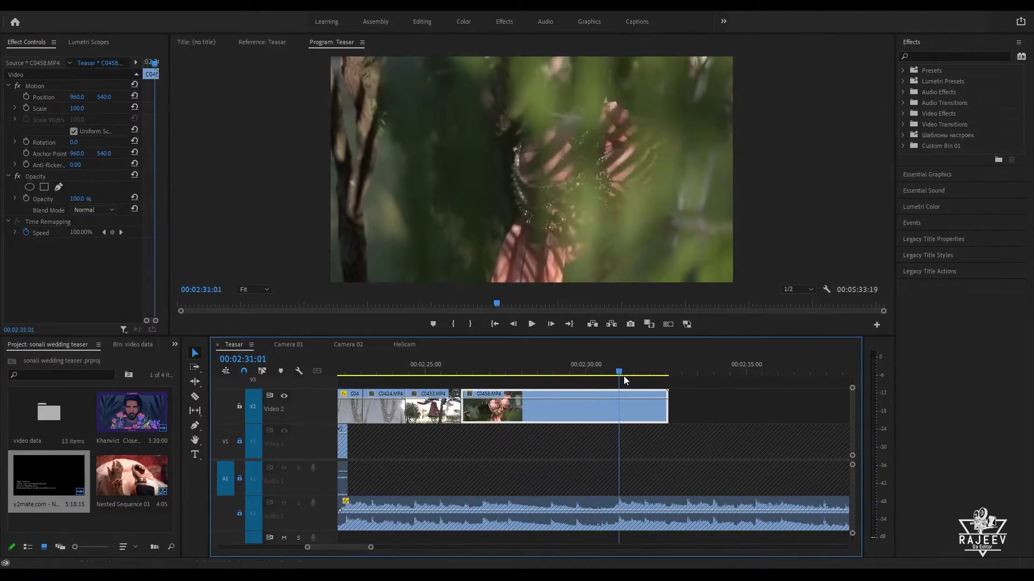
key("w")
Step: Reverse the playback of C0458 to -100% speed and preview it from the preceding C0433 clip
key("ctrl+r")
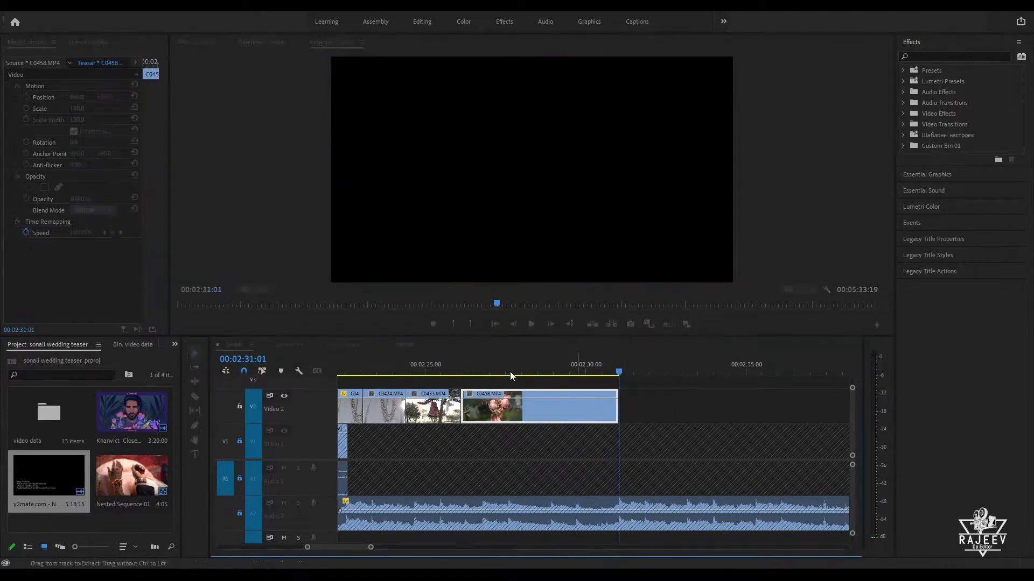
key("Return")
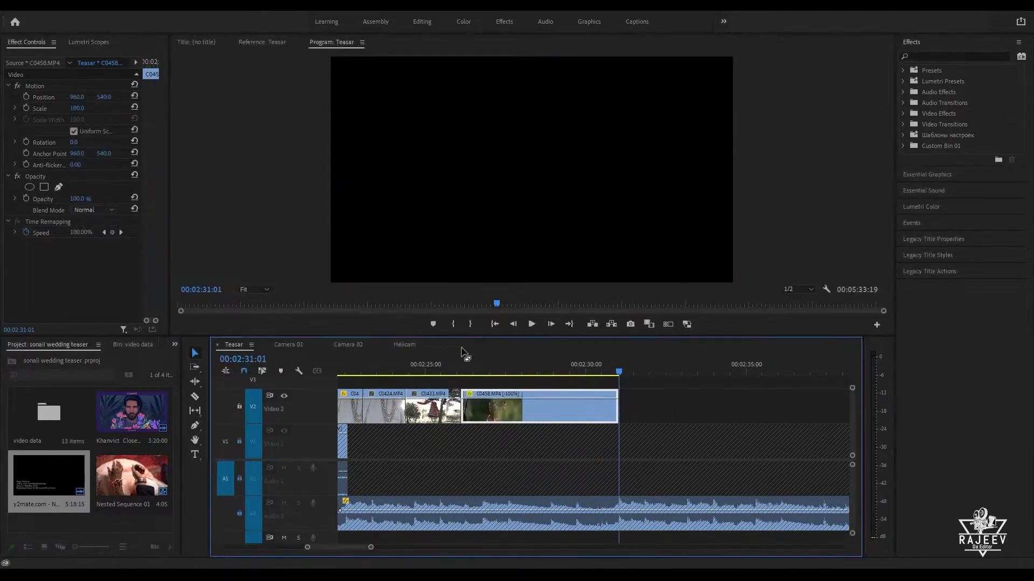
left_click(451, 356)
key("space")
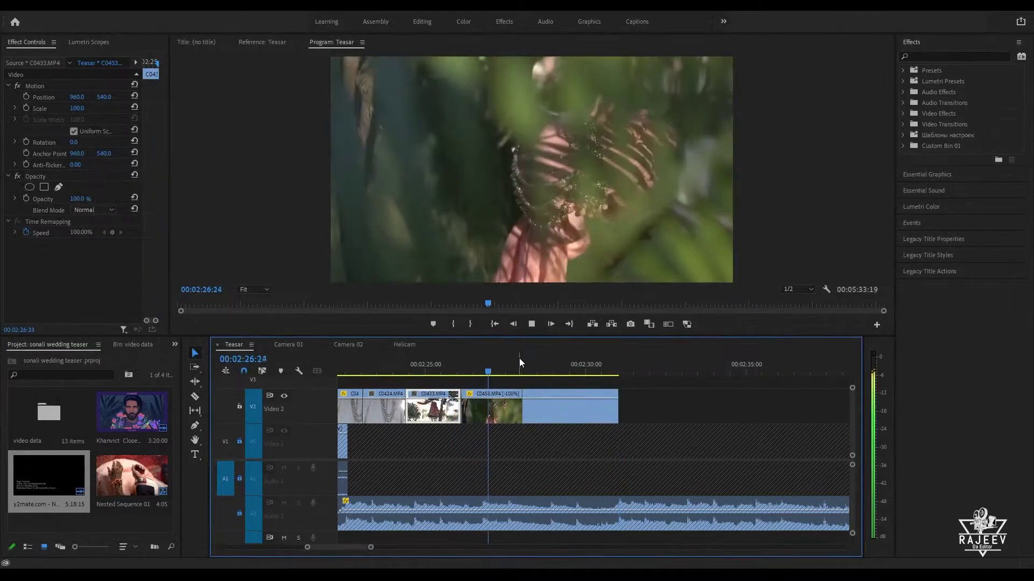
Step: Ripple-trim the start of the reversed C0458 at about 00:02:26:24 and again at about 00:02:27:03, previewing each result
key("space")
key("q")
key("space")
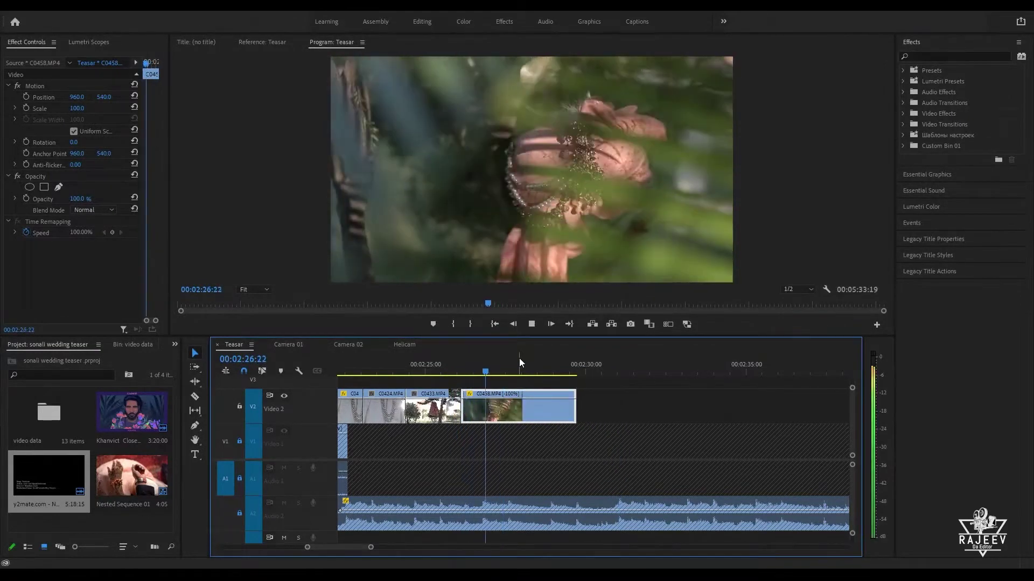
key("space")
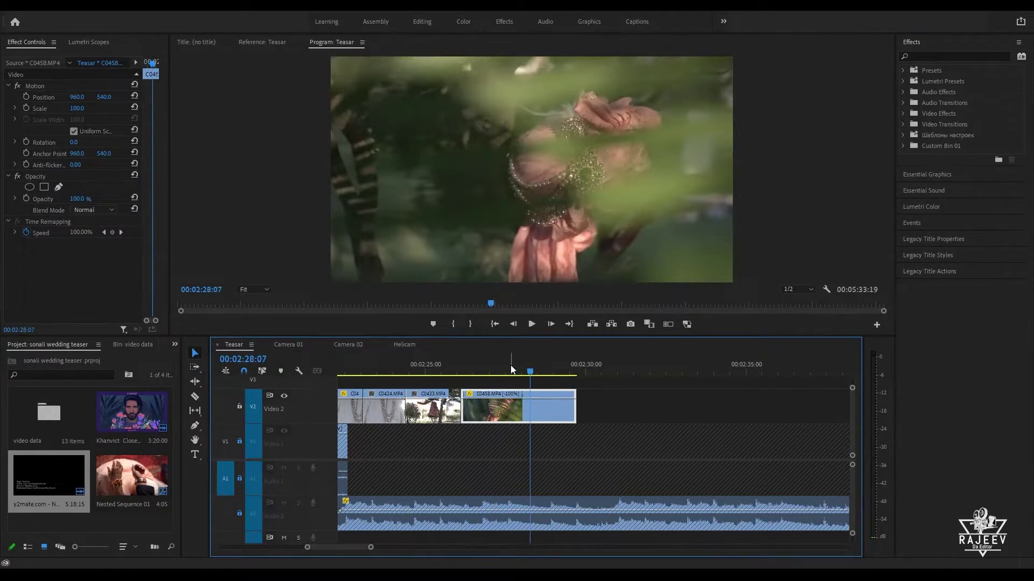
left_click(493, 369)
key("q")
key("space")
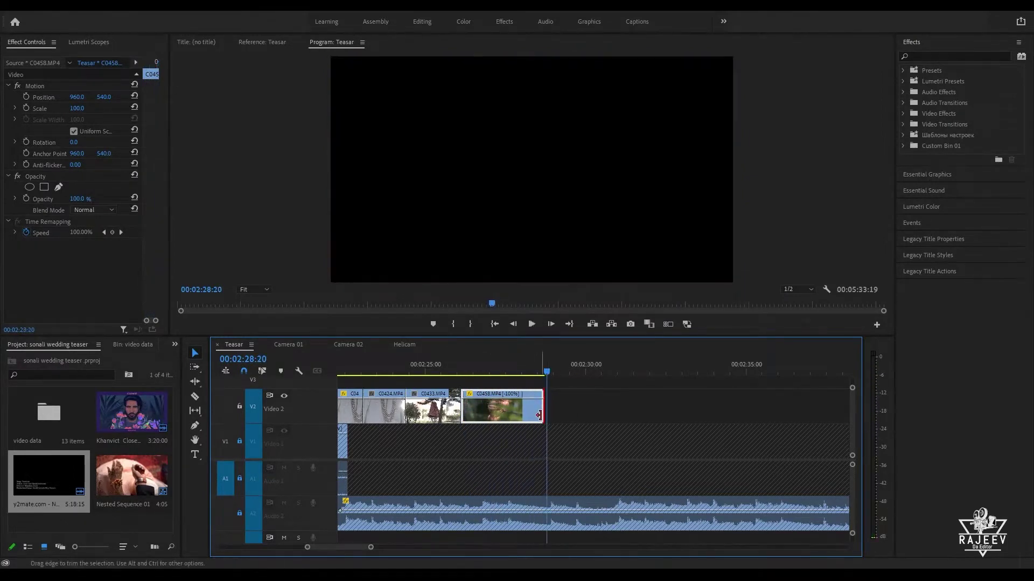
Step: Extend the end of C0458 and ripple-trim it back at 00:02:28:19, playing the music on to 00:02:31:01
left_click_drag(538, 415, 695, 409)
left_click(420, 362)
key("space")
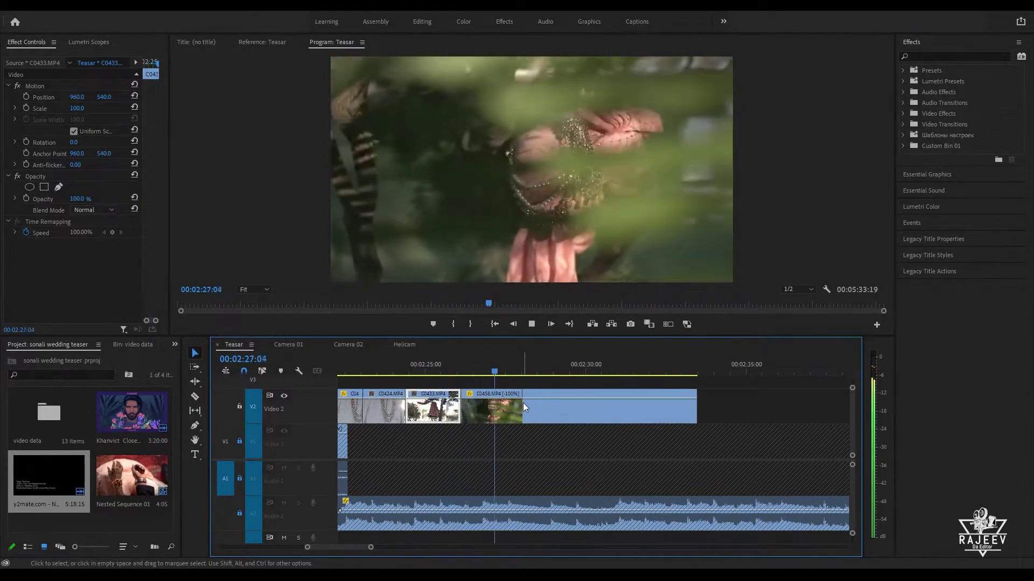
left_click(522, 403)
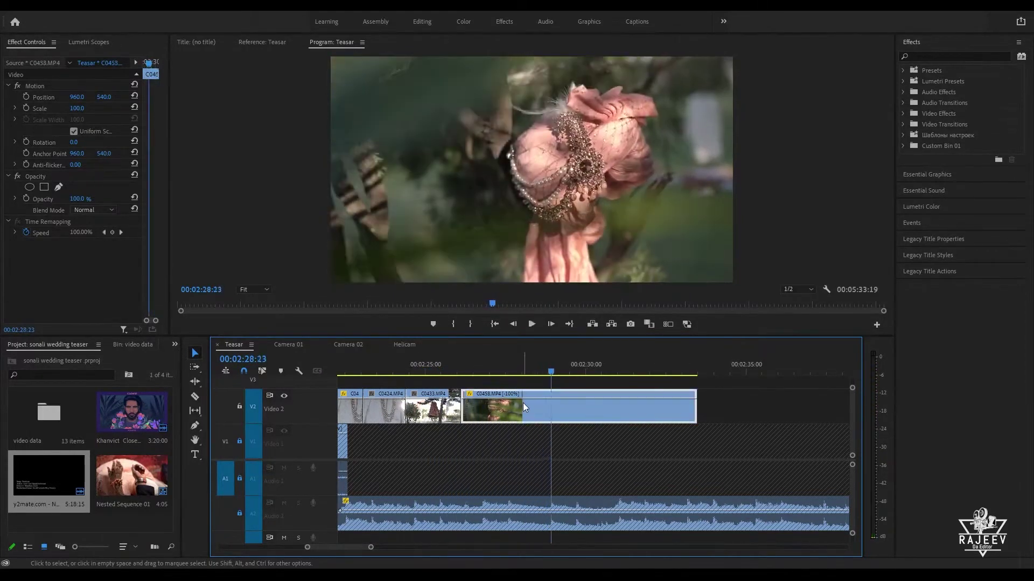
key("Left")
key("Left")
key("Left")
key("Left")
key("w")
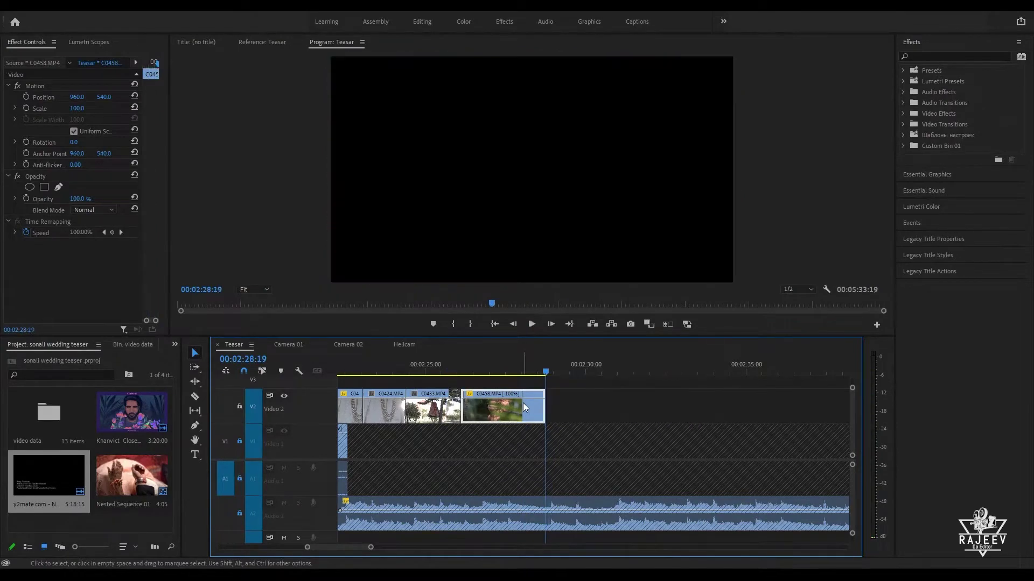
key("space")
scroll(667, 408, "down", 3)
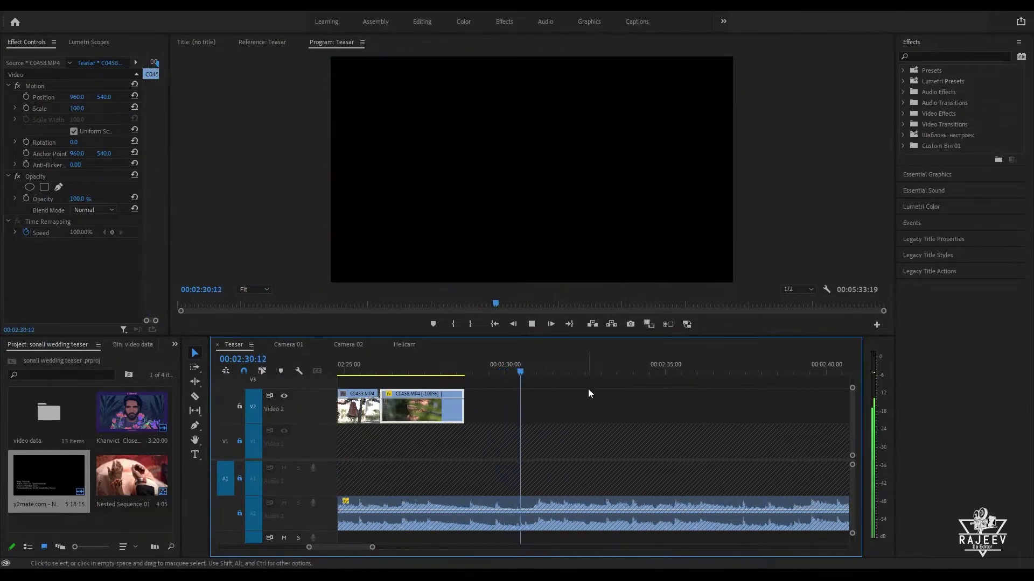
key("space")
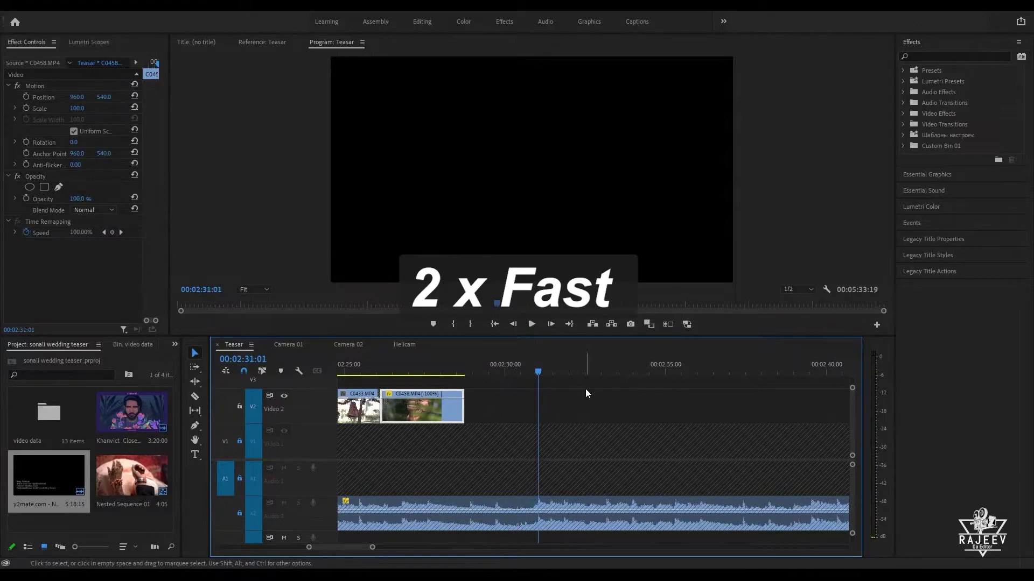
Step: Examine the daytime ceremony shots in Camera 02 from about 00:19:45 through 00:25:43 to C0061 at about 00:31:16
left_click(360, 350)
key("backslash")
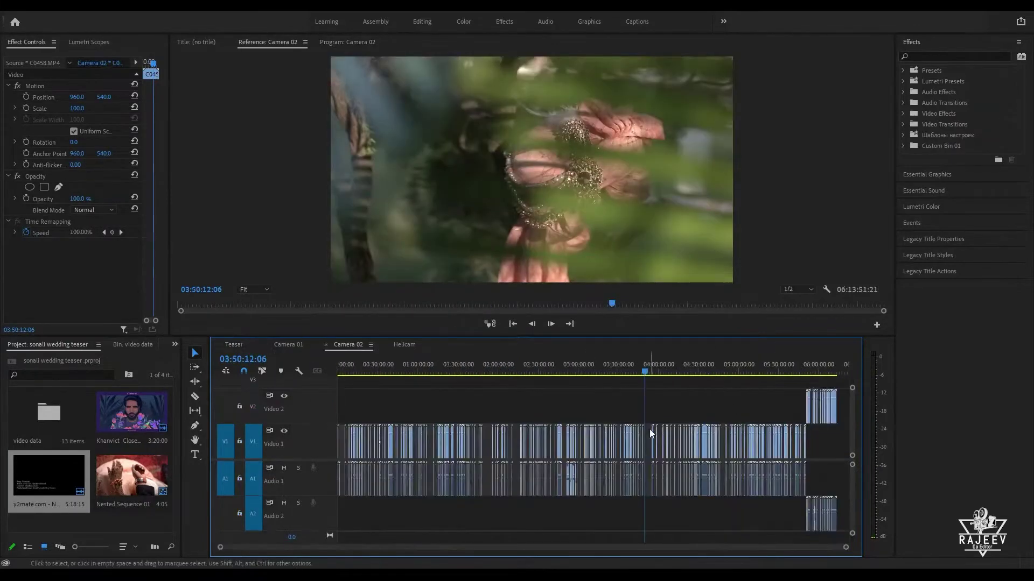
left_click(365, 368)
key("backslash")
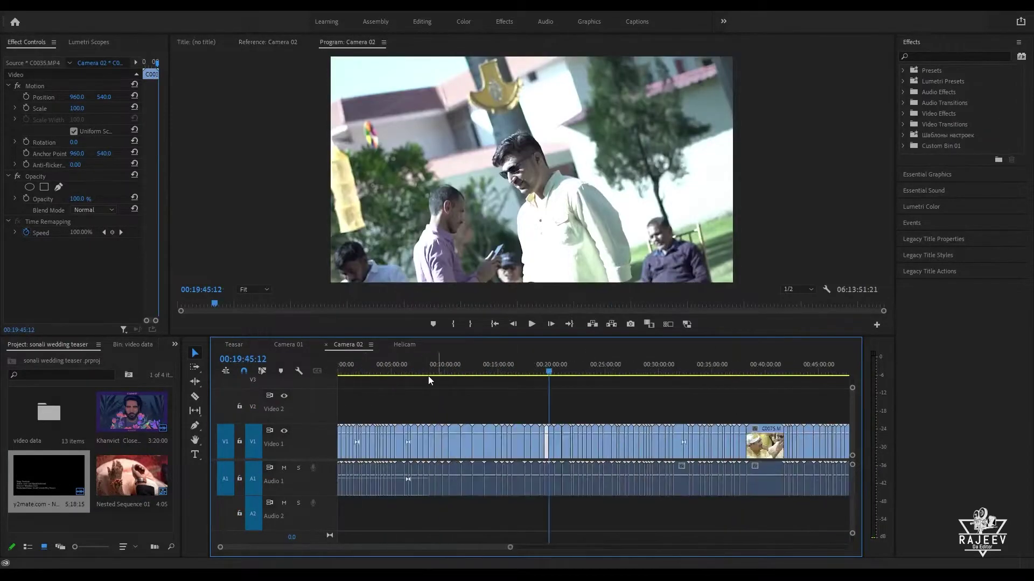
key("equal")
left_click_drag(418, 370, 848, 458)
key("space")
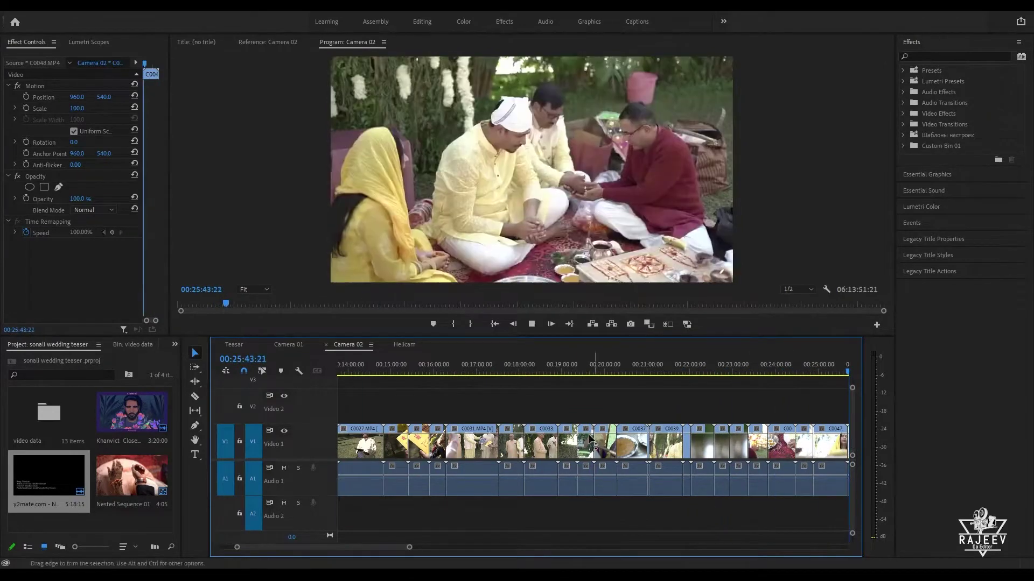
key("=")
left_click_drag(643, 362, 567, 410)
key("space")
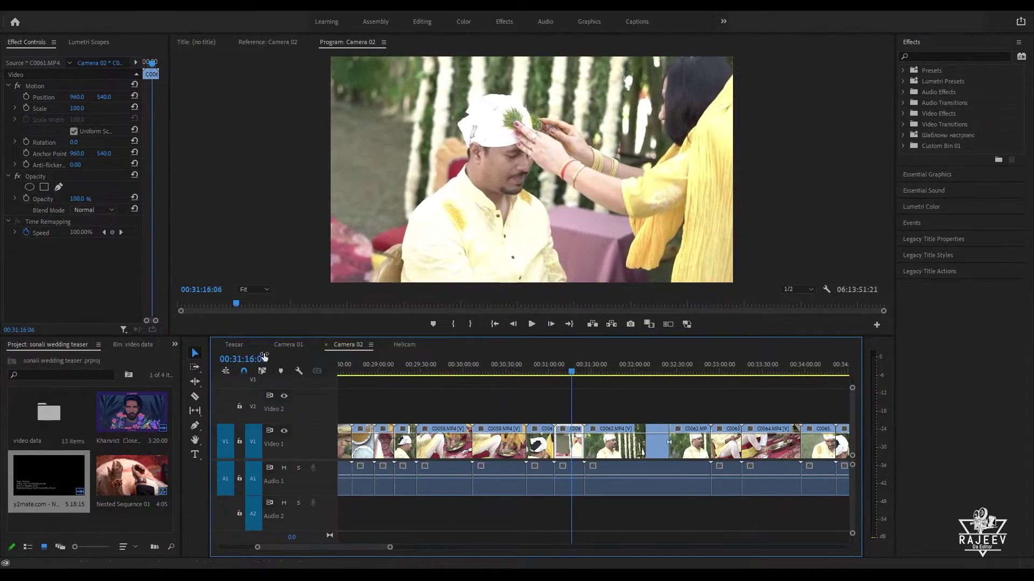
Step: Paste the C0061 groom clip onto Video 2 of Teasar directly after C0458 and preview it through 00:02:45:24
left_click(233, 344)
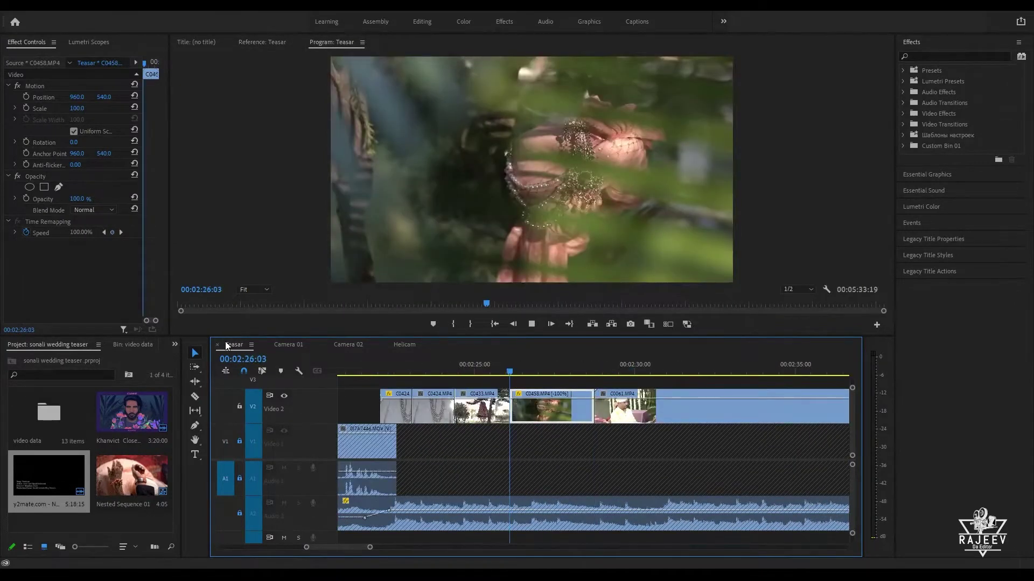
key("Down")
key("Down")
key("Down")
key("Up")
key("Up")
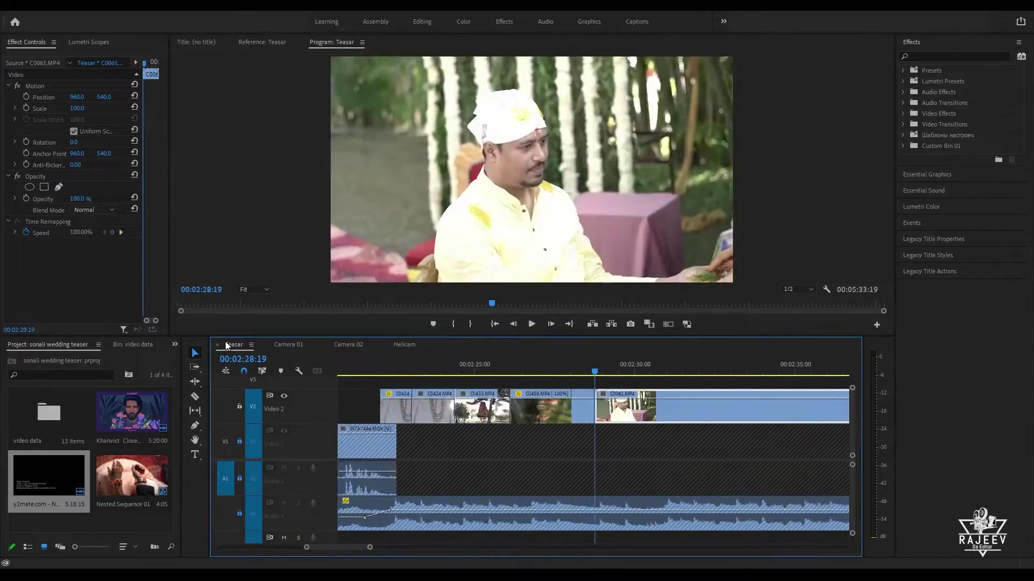
key("space")
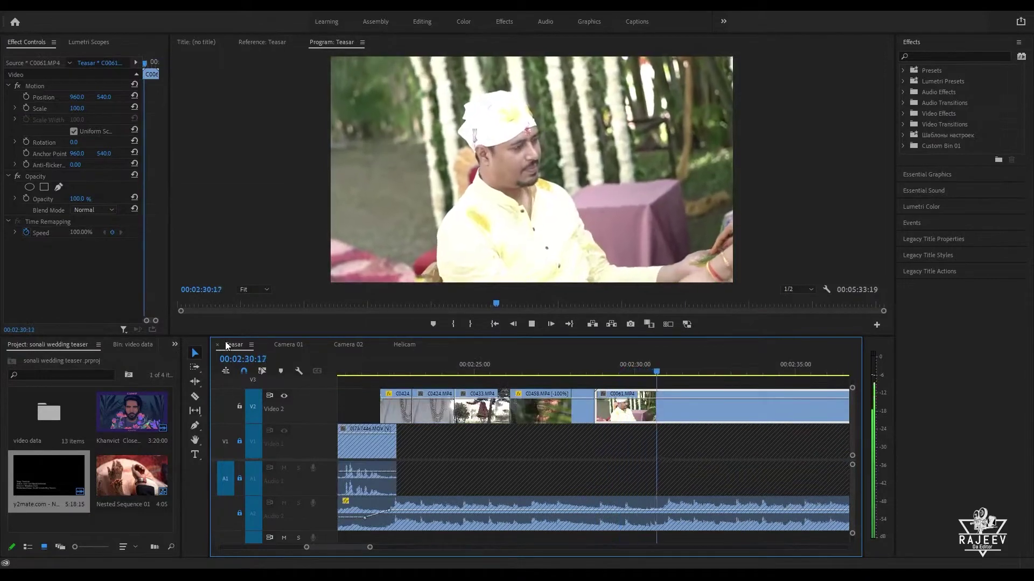
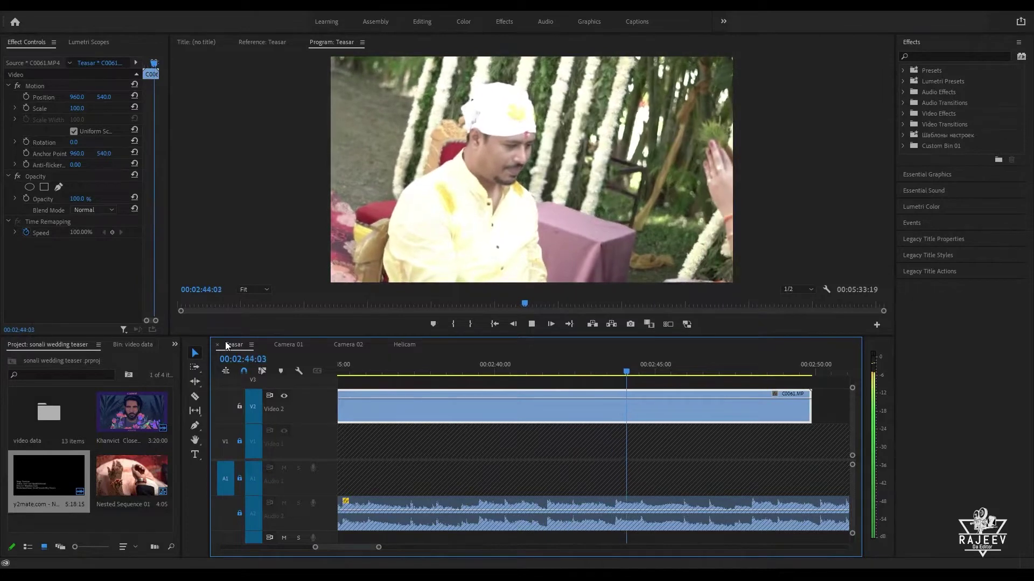
key("space")
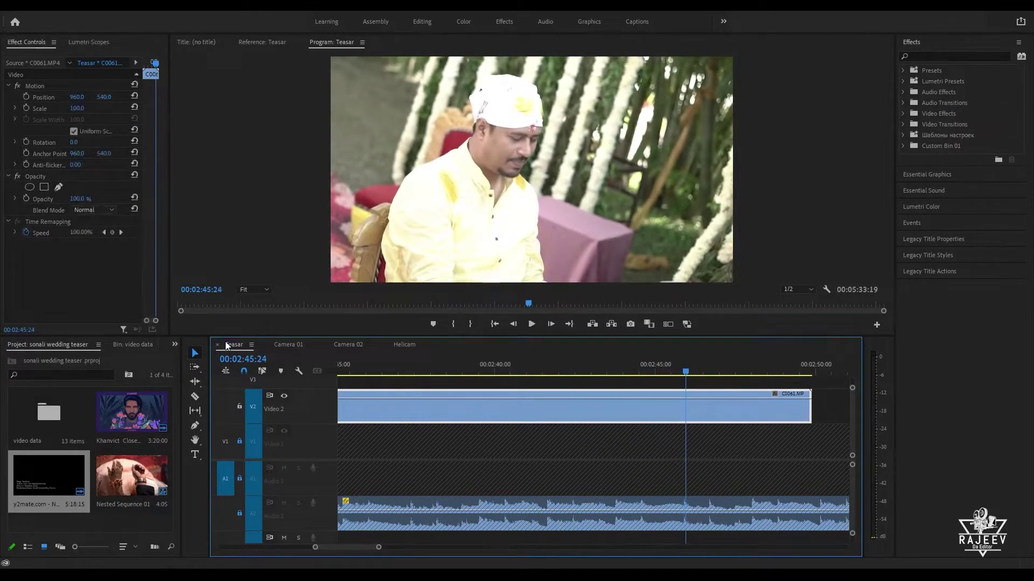
Step: Replay C0061 in the Teasar sequence from the clip's start to 00:02:31:00
key("Up")
key("space")
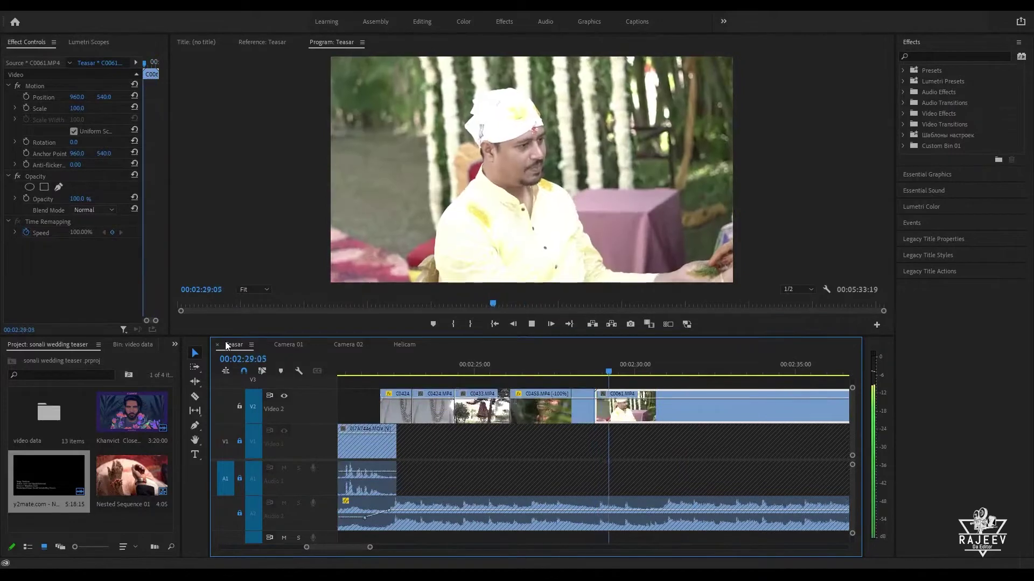
scroll(646, 463, "down", 3)
key("space")
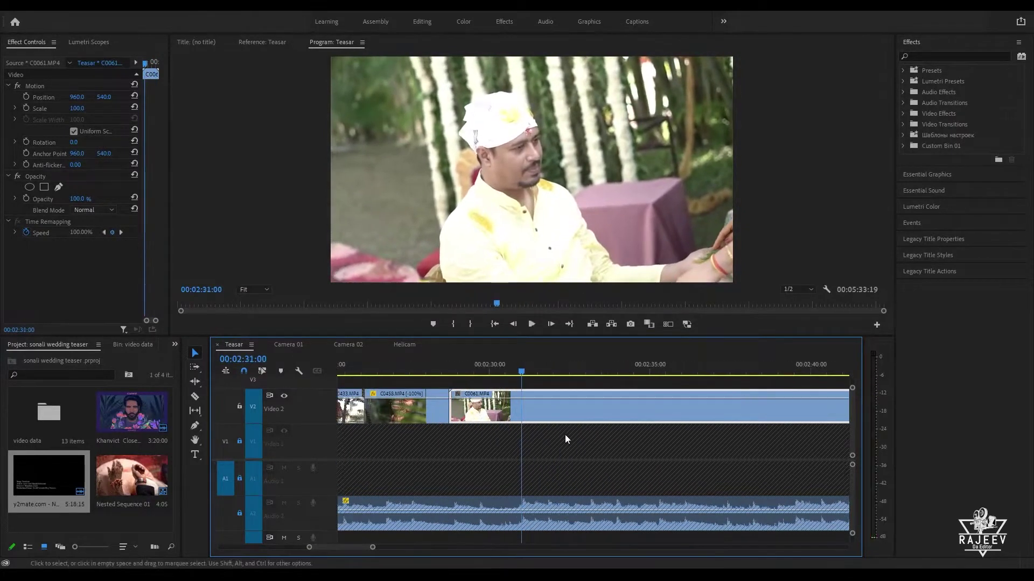
Step: Examine the daytime drone shots in the Helicam sequence from about 00:07:25 through 00:07:54
left_click(403, 345)
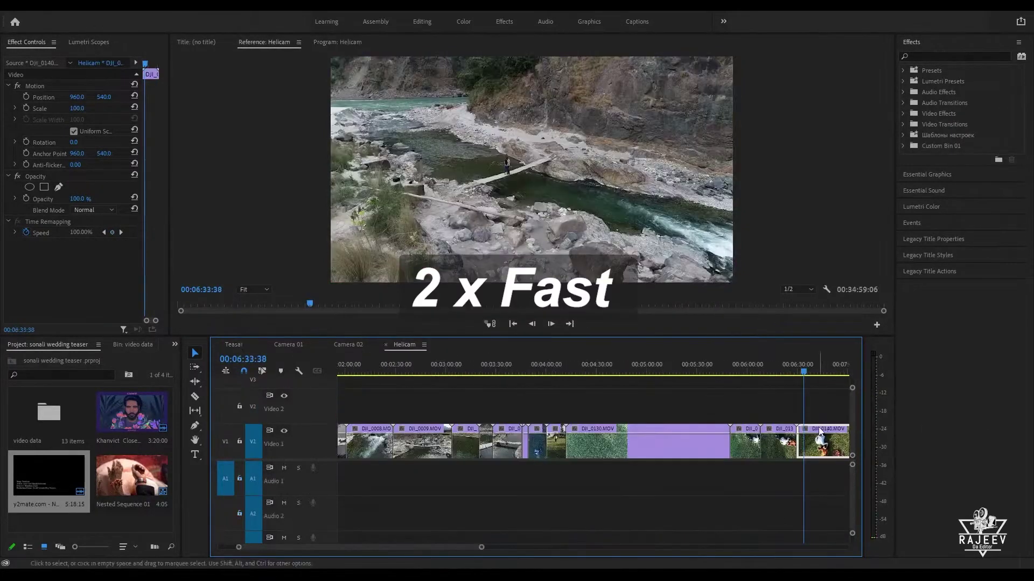
left_click(632, 360)
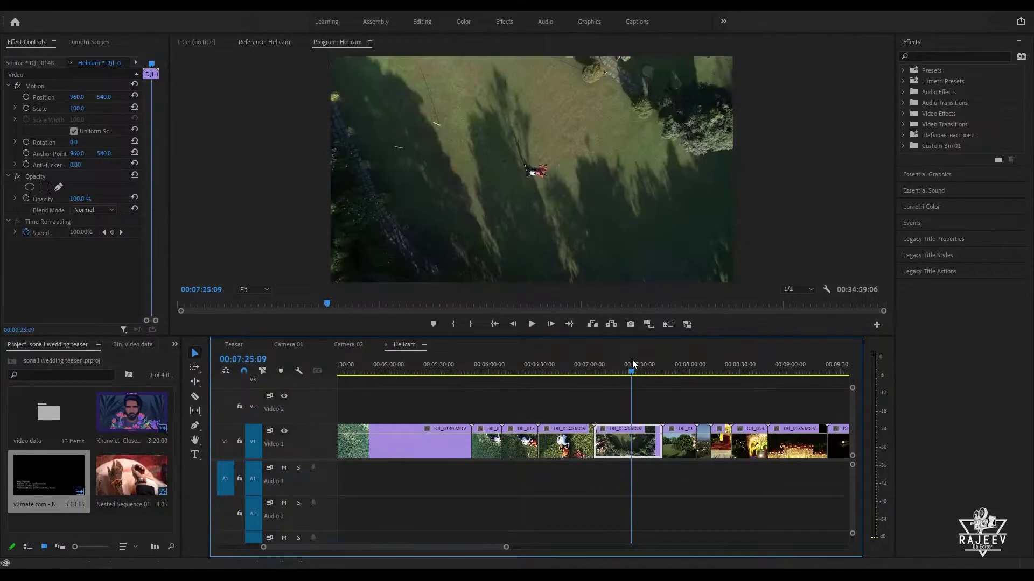
left_click(680, 366)
key("space")
scroll(648, 412, "down", 5)
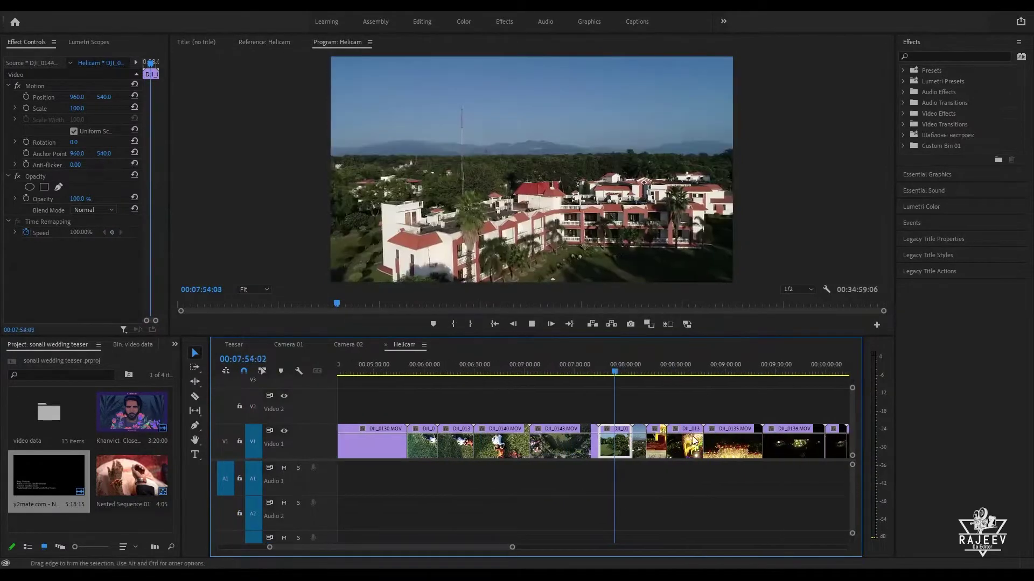
key("space")
Step: Examine the night drone shots of the venue in Helicam from about 00:08:52 to beyond 00:12:16
left_click(536, 370)
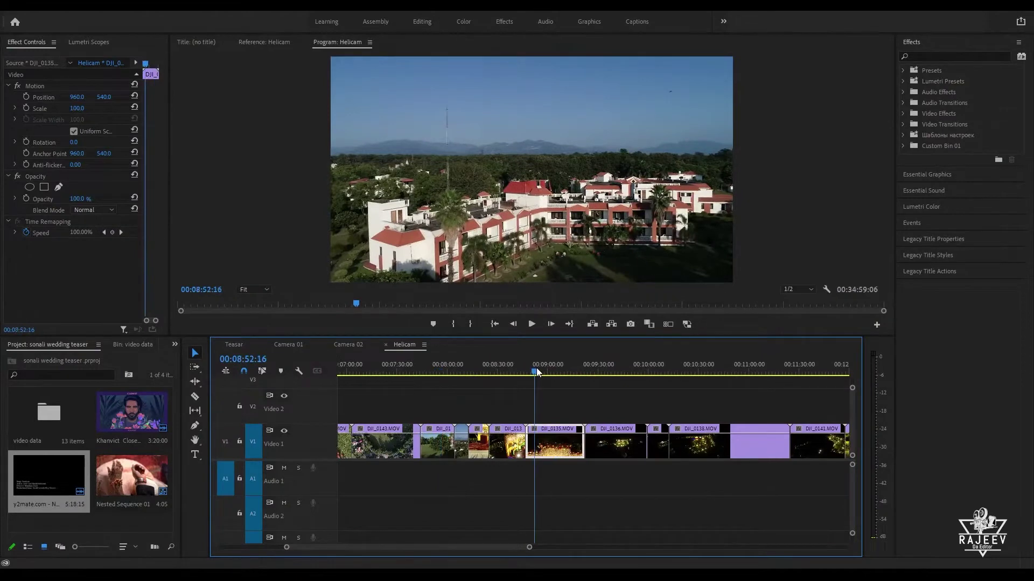
key("space")
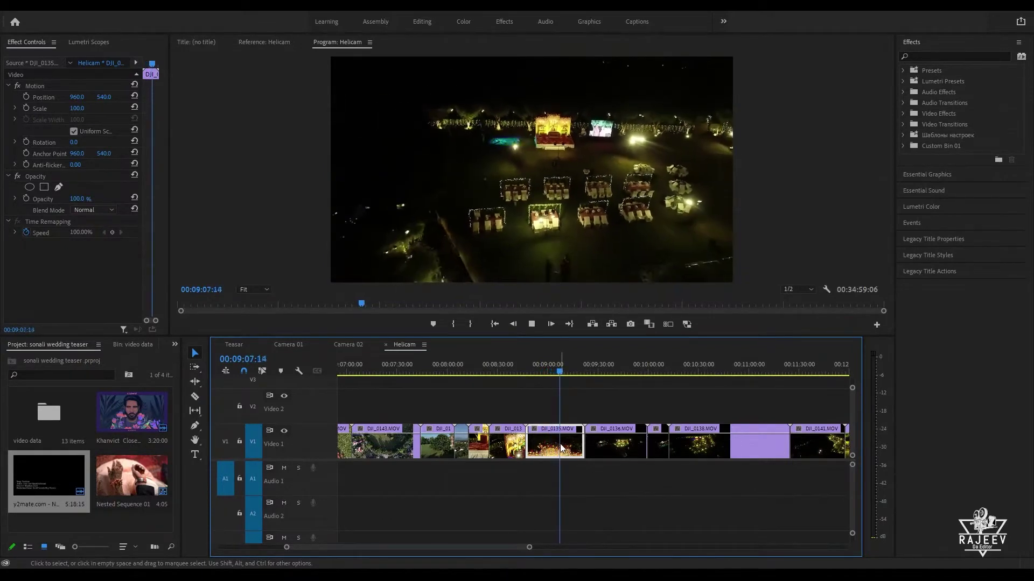
left_click(818, 371)
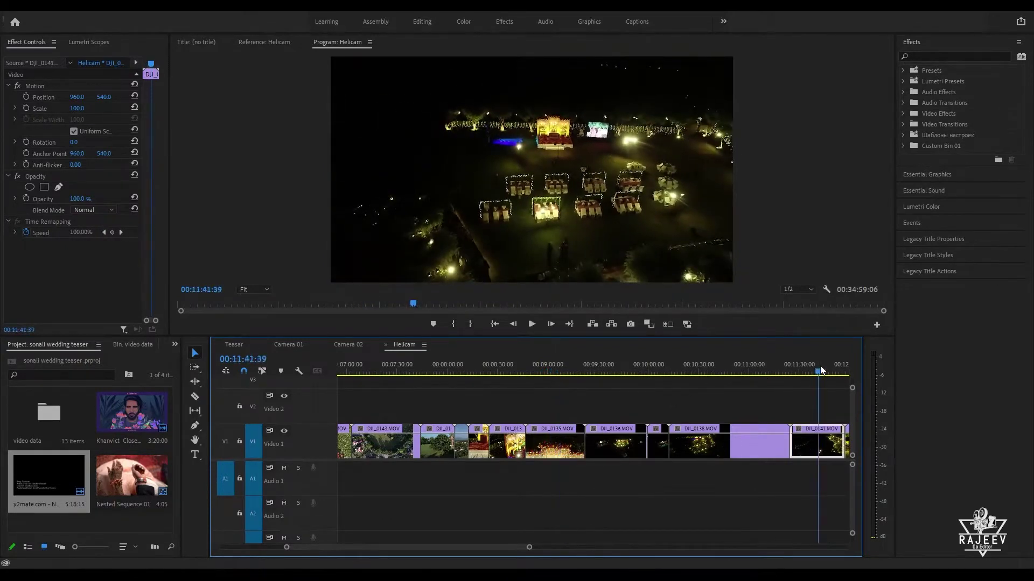
scroll(773, 406, "down", 5)
left_click(636, 371)
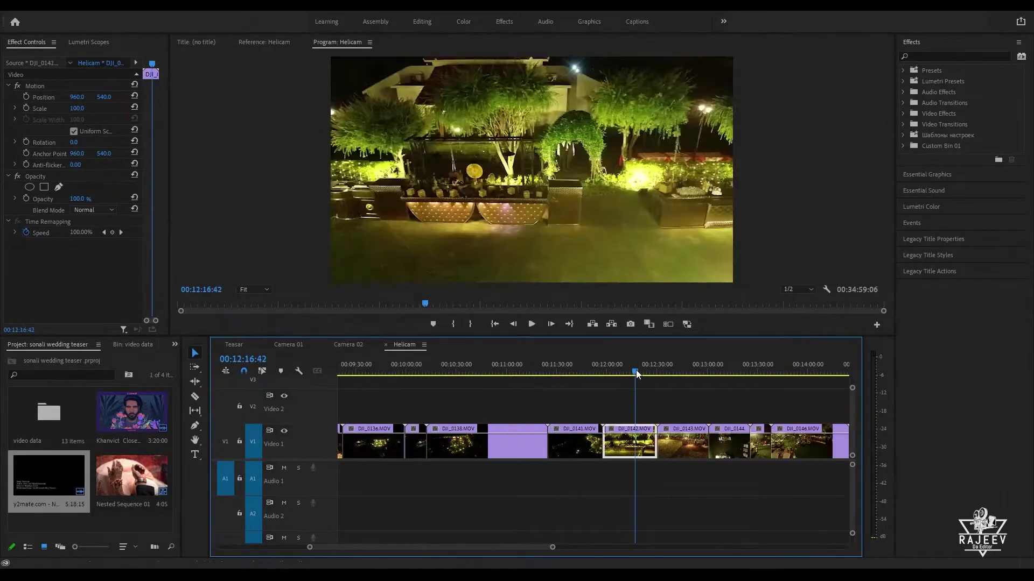
key("space")
left_click(671, 371)
key("space")
scroll(783, 411, "down", 2)
Step: Examine the remaining night drone shots in Helicam from the table shots at about 00:13:08 to DJI_0149 at 00:15:25
left_click(625, 371)
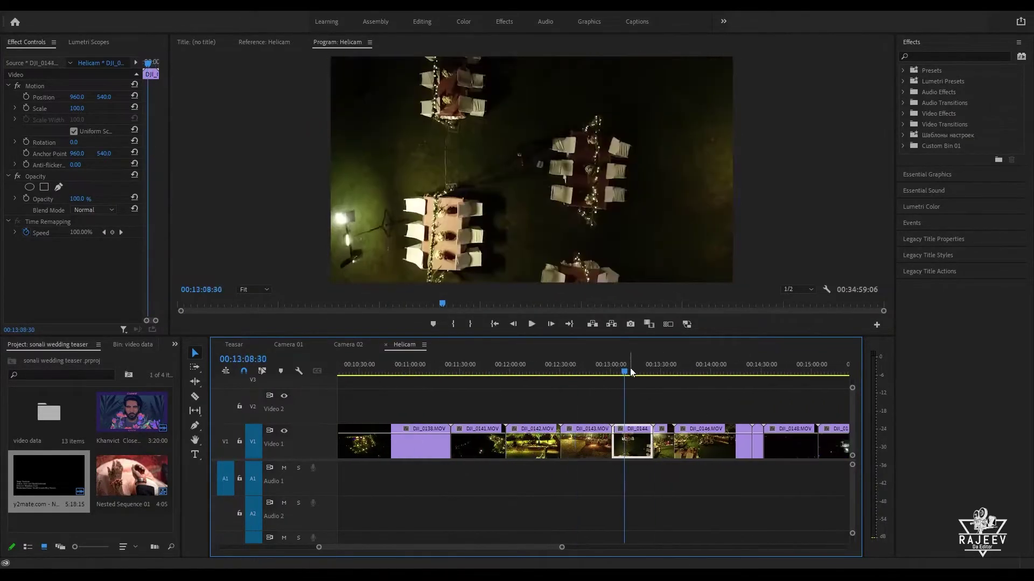
left_click(711, 371)
scroll(643, 468, "down", 3)
key("space")
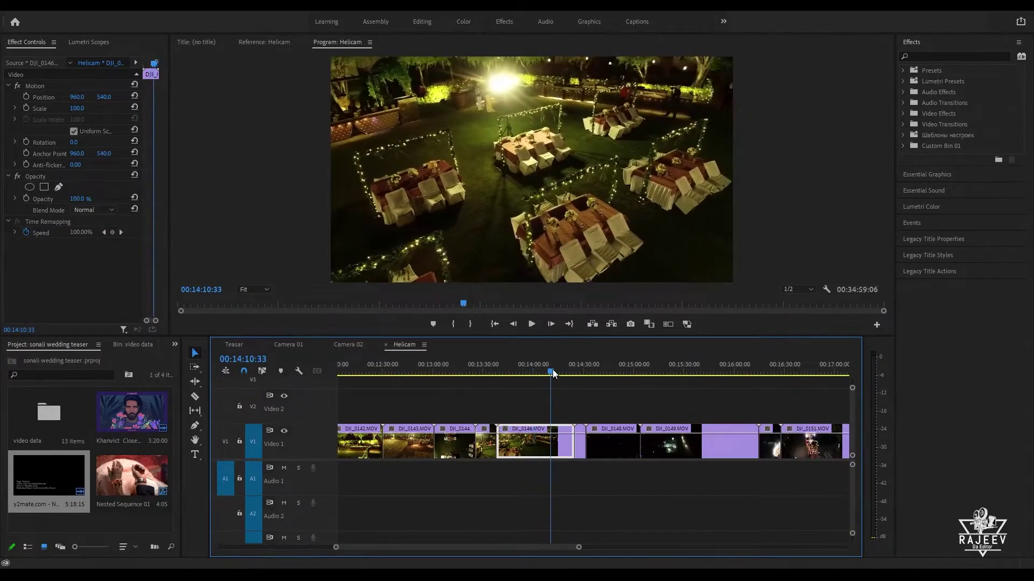
key("space")
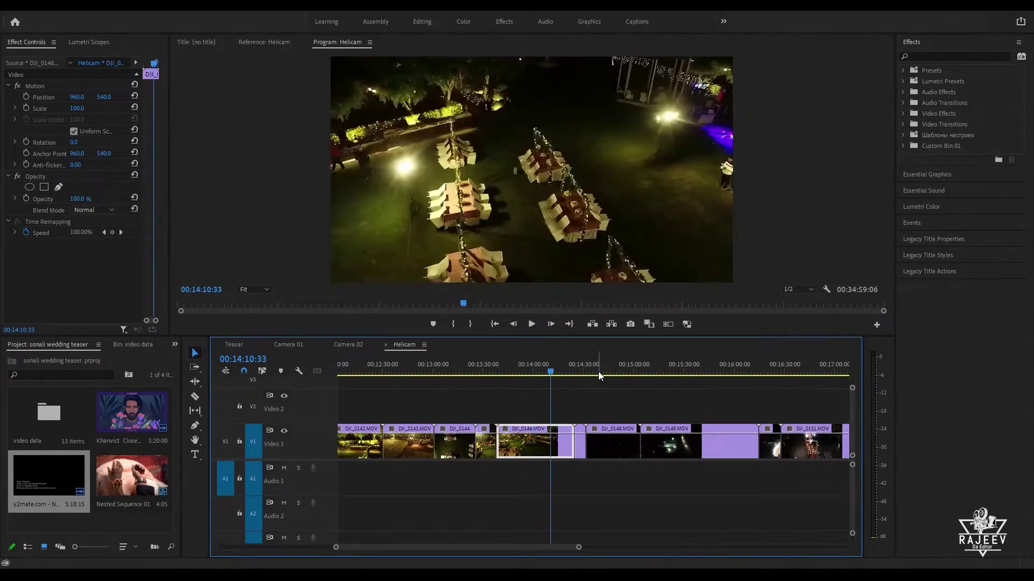
left_click(596, 371)
key("space")
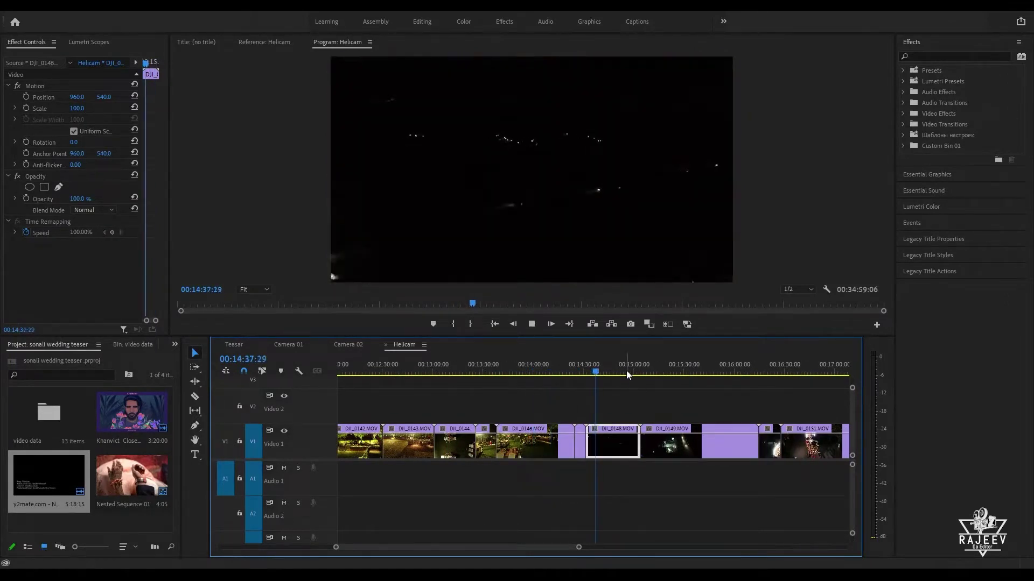
left_click(676, 371)
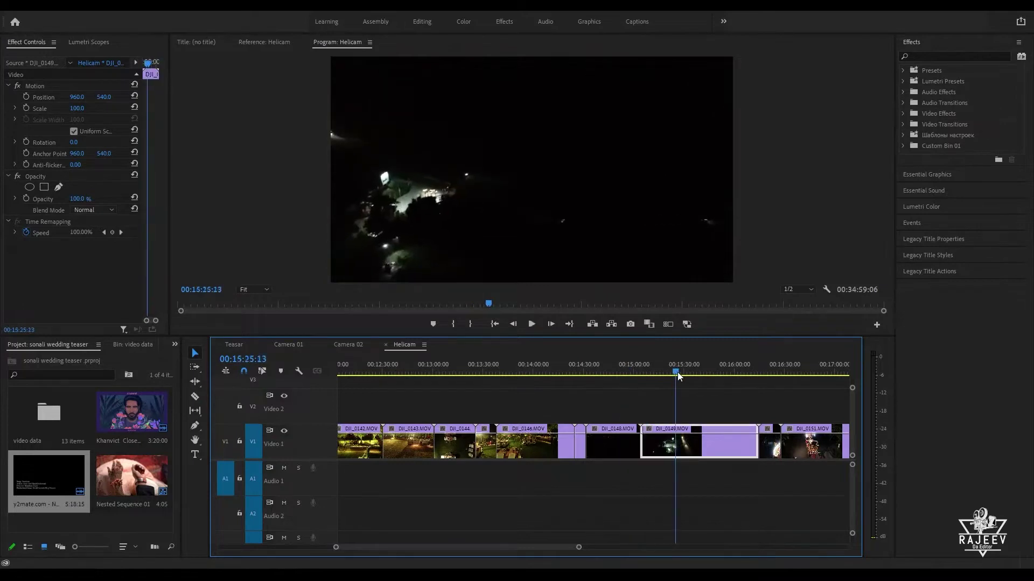
key("space")
Step: Split DJI_0149 in Helicam just before 00:15:46:24 and select the part showing the whole lit venue
scroll(734, 387, "down", 3)
left_click_drag(640, 369, 631, 378)
key("c")
left_click(625, 444)
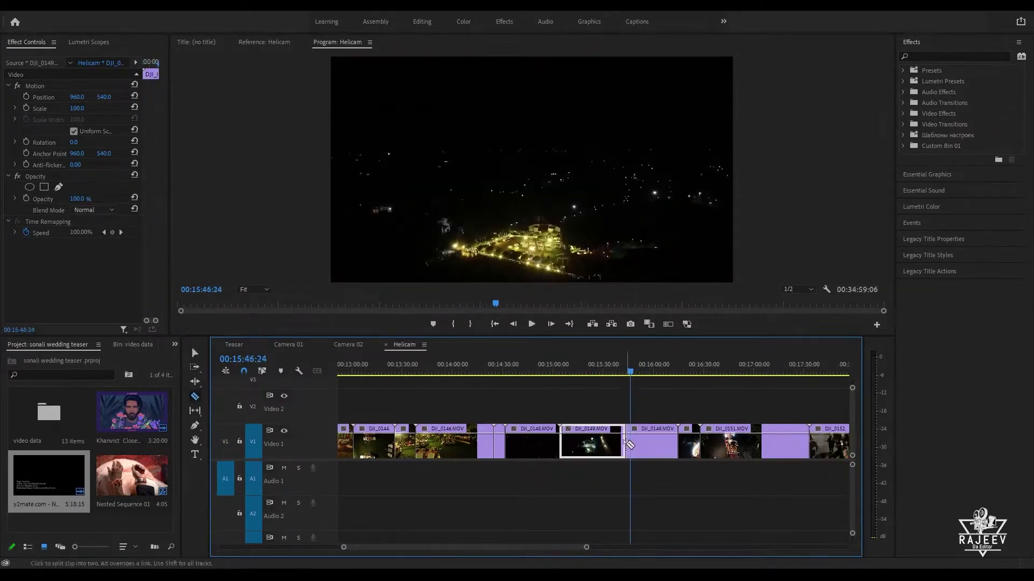
key("v")
left_click(648, 444)
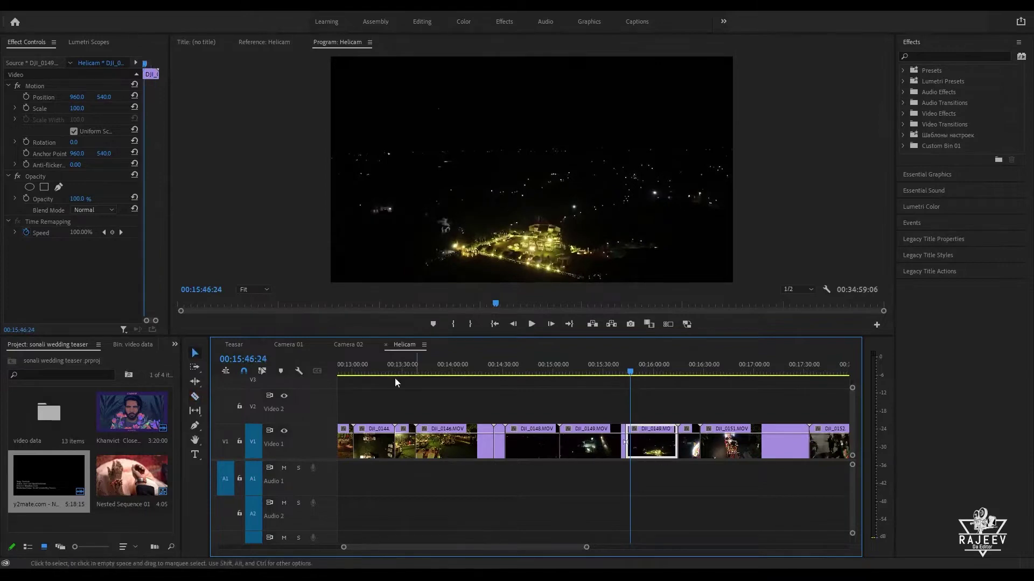
Step: Insert the selected DJI_0149 venue clip into Teasar on Video 2 before C0061 and preview it through 00:02:35:21
left_click(234, 343)
key("Up")
key("=")
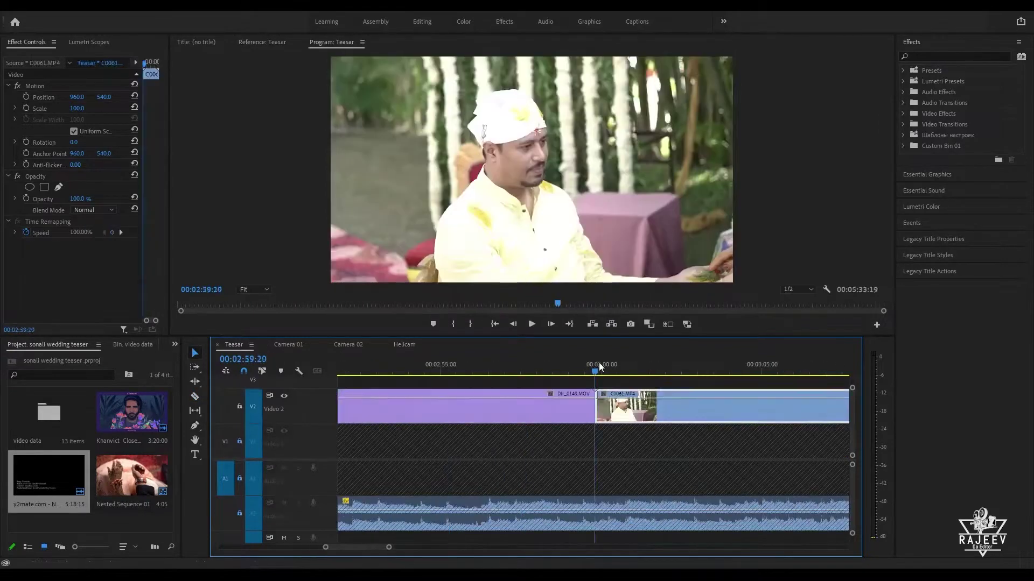
key("Up")
key("space")
scroll(625, 432, "down", 1)
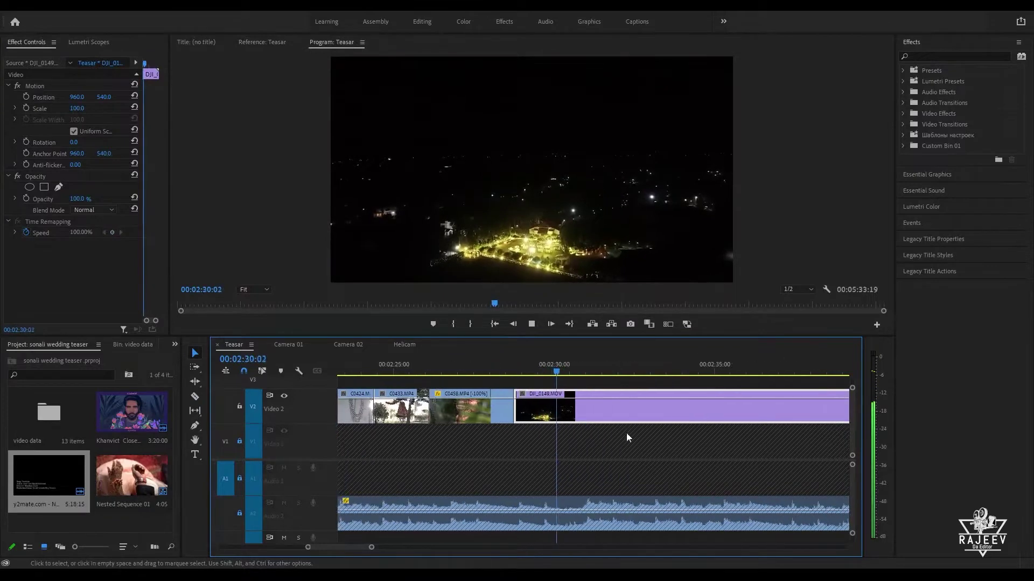
scroll(603, 431, "down", 1)
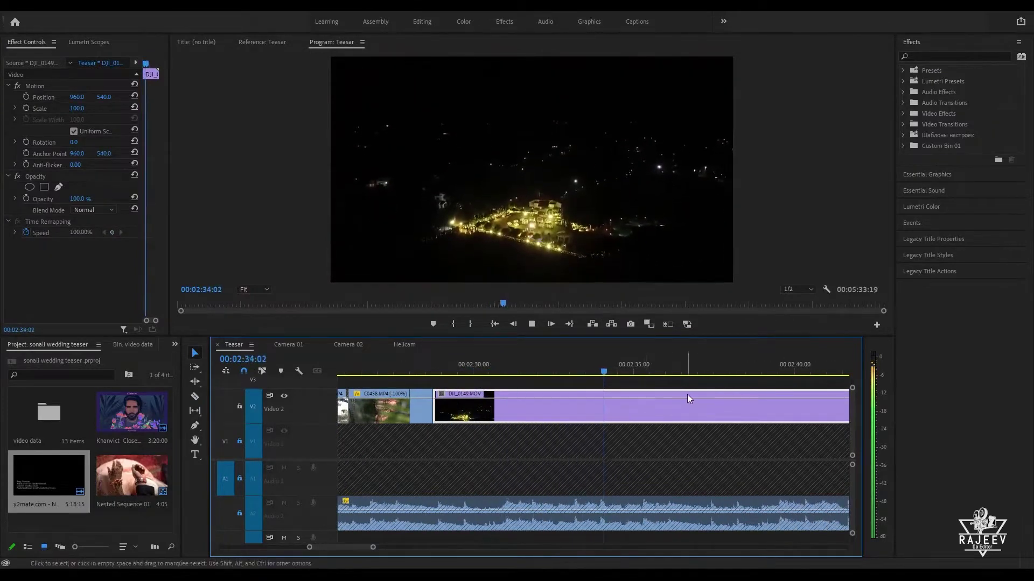
key("space")
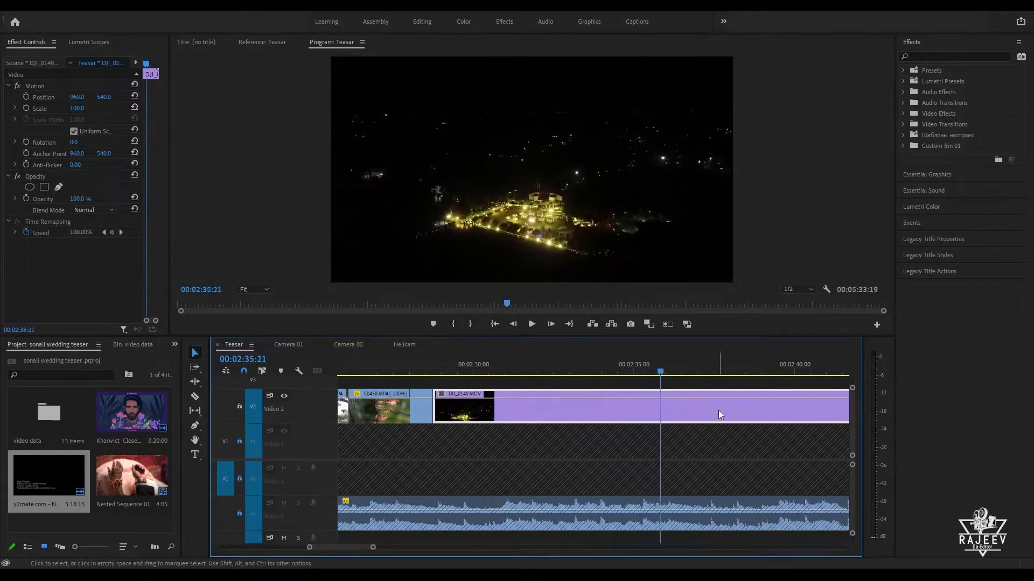
Step: Replay DJI_0149 against the music and ripple-trim its end to 00:02:30:21
key("Up")
key("space")
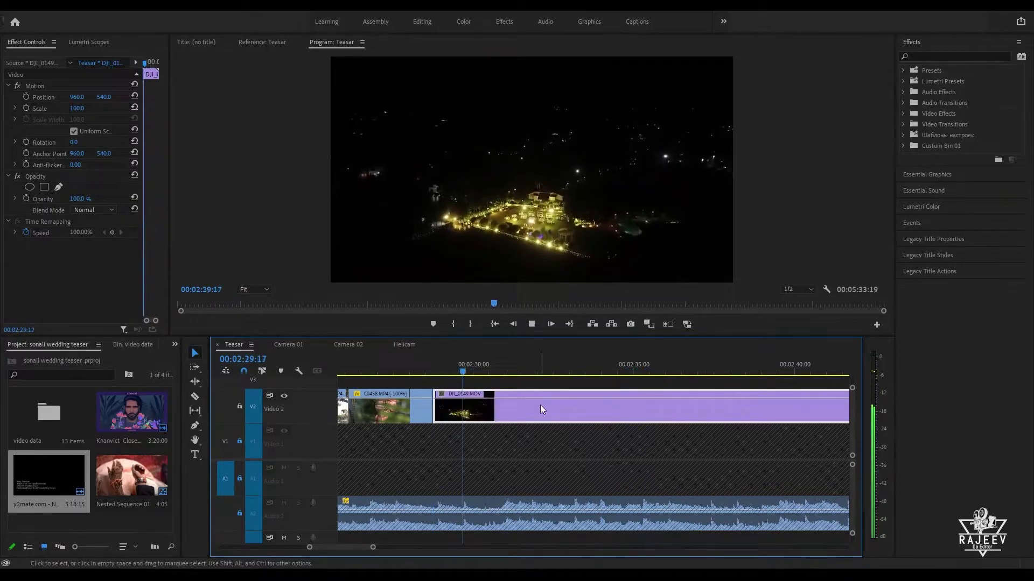
key("space")
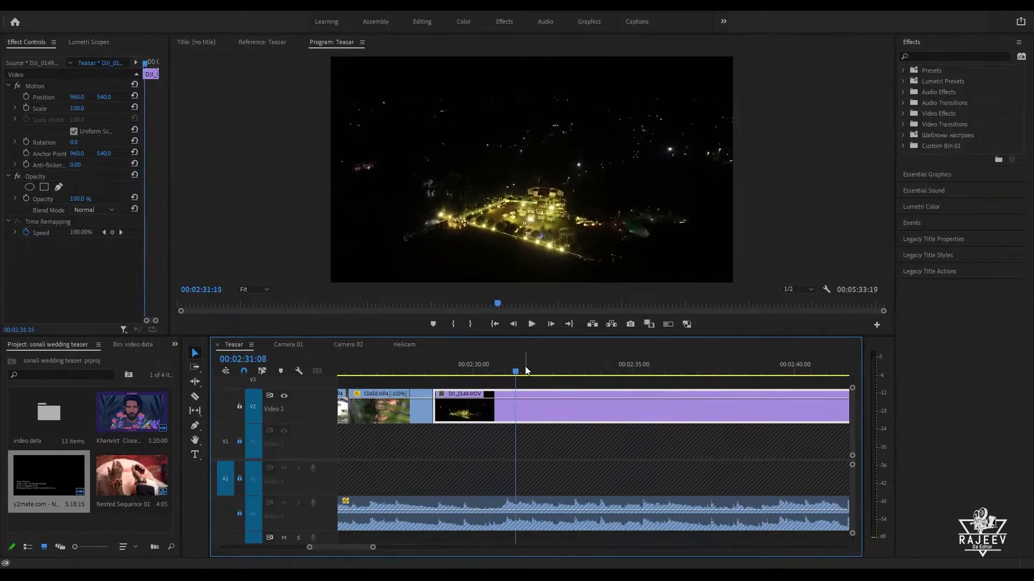
left_click_drag(525, 370, 470, 394)
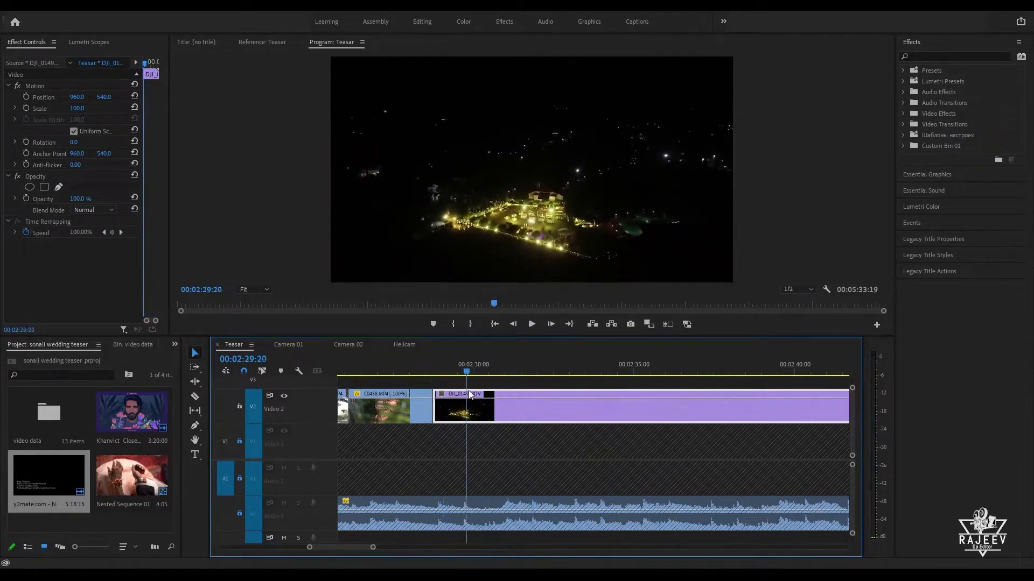
key("space")
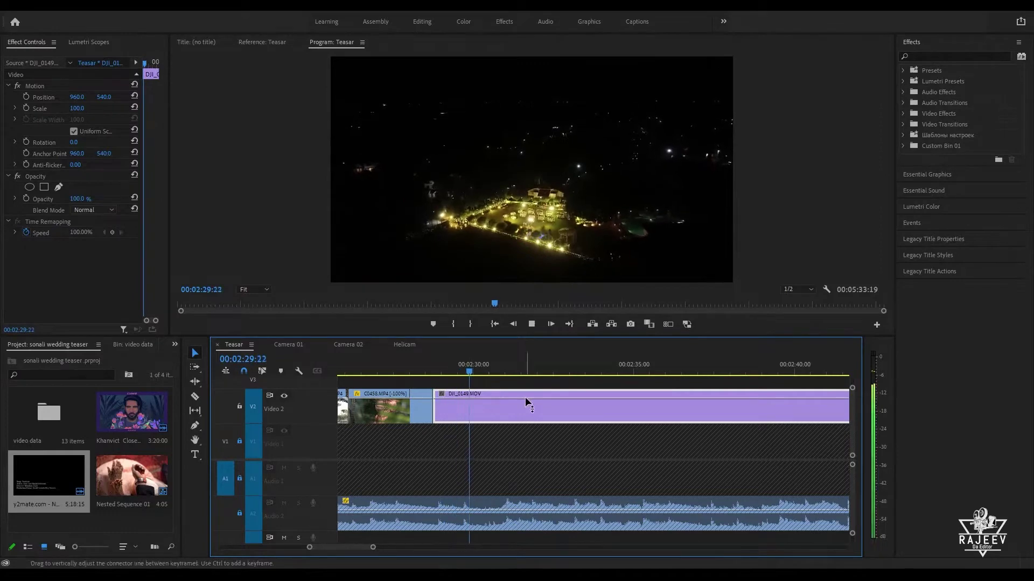
key("space")
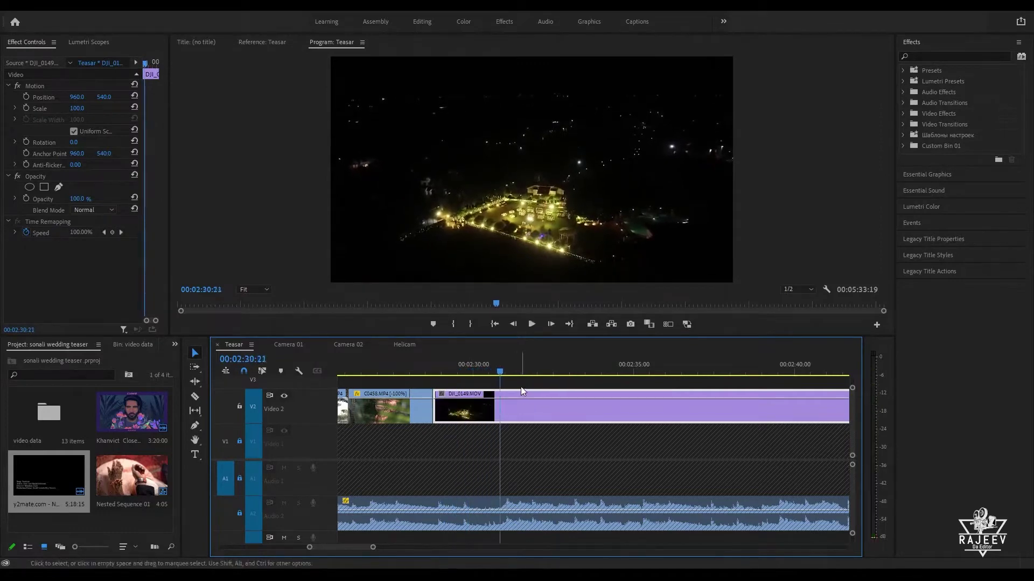
key("w")
key("space")
Step: Review C0061 in Teasar around 00:02:35:05 and replay it from its start through 00:02:33:02
left_click_drag(527, 372, 641, 377)
key("Up")
key("space")
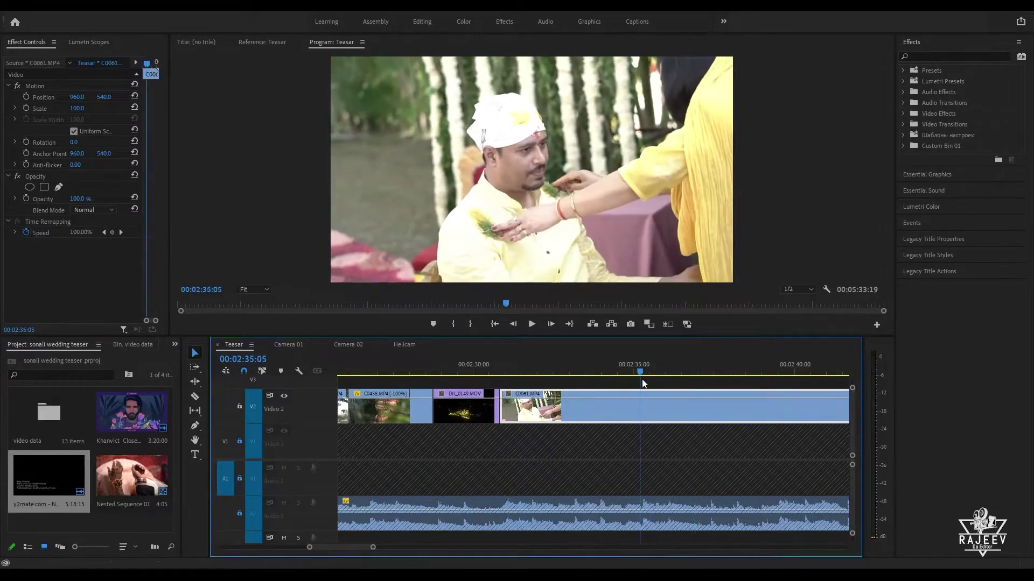
key("space")
key("Up")
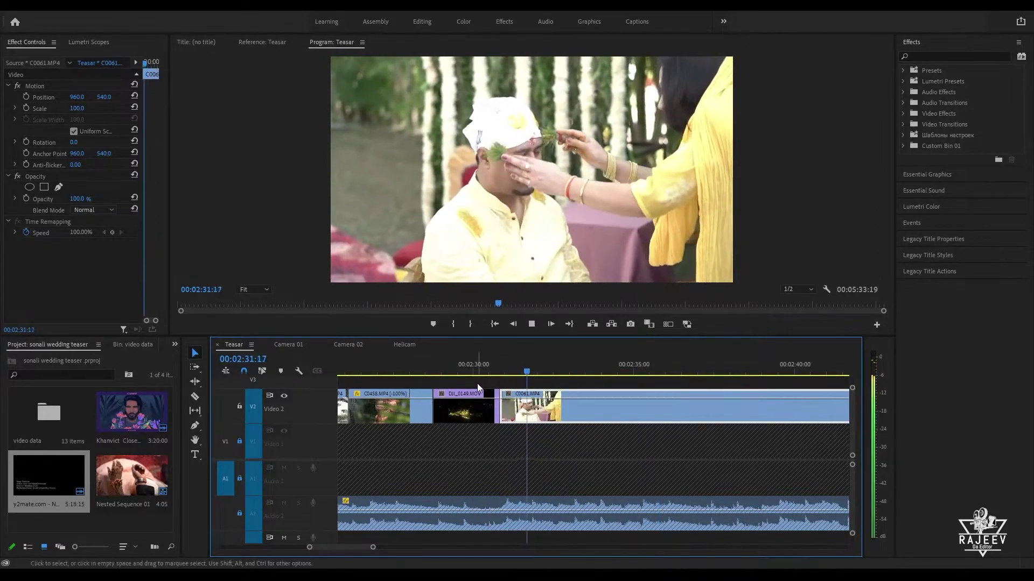
key("space")
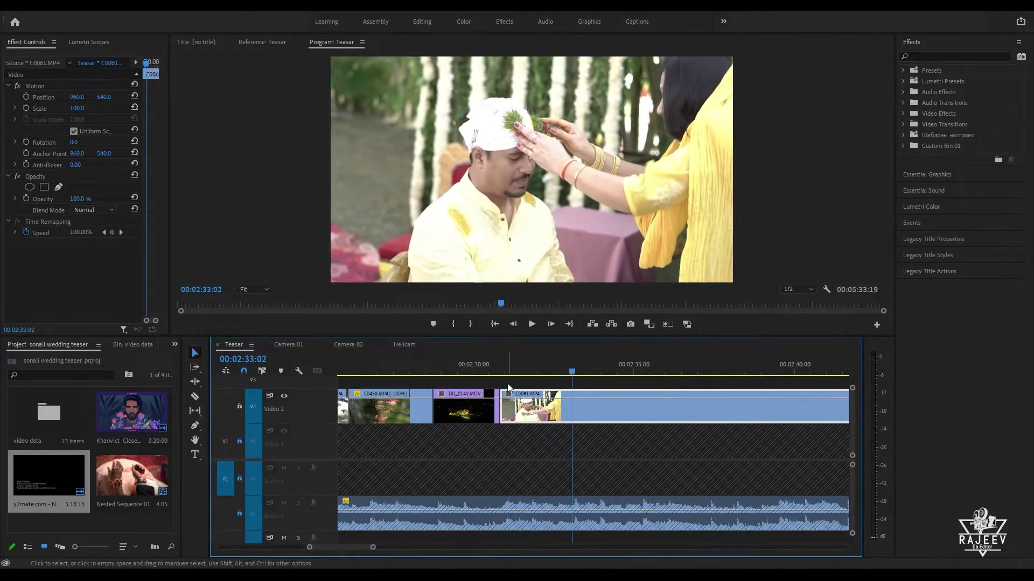
Step: Replay C0061 from its start and ripple-trim its end to about 00:02:33:02, playing the music on to 00:02:34:24
left_click(507, 370)
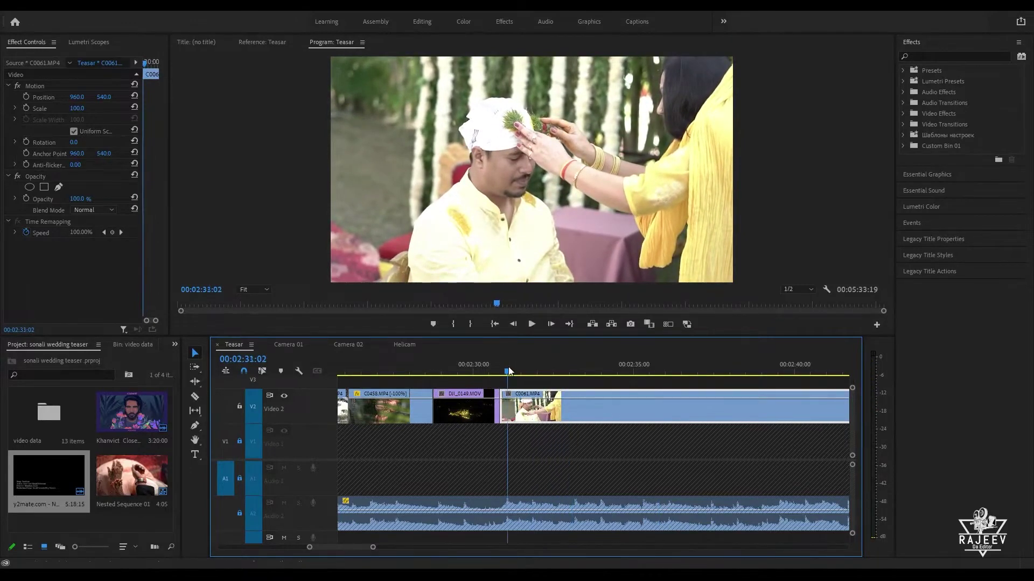
key("Up")
key("space")
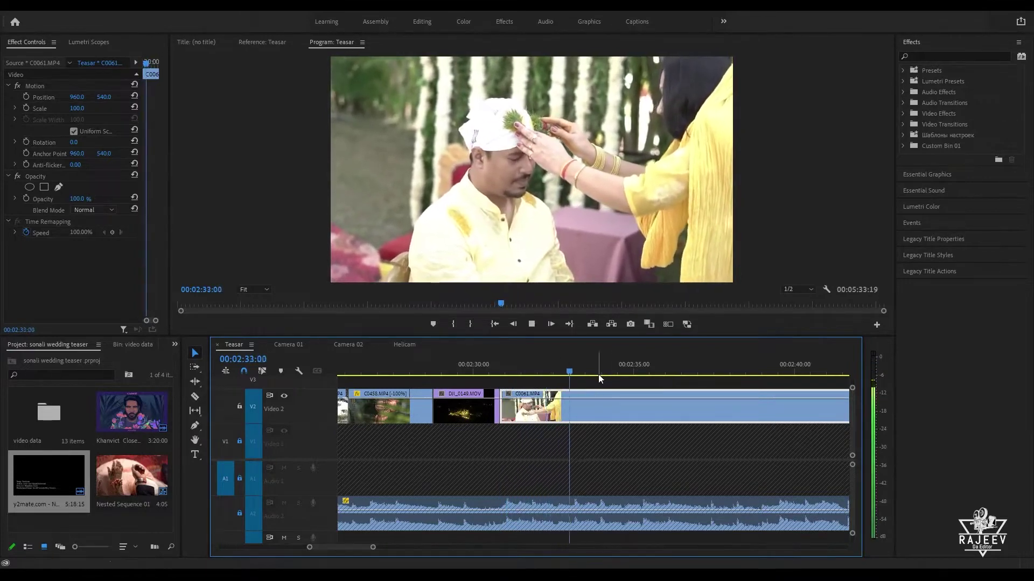
key("space")
key("w")
key("space")
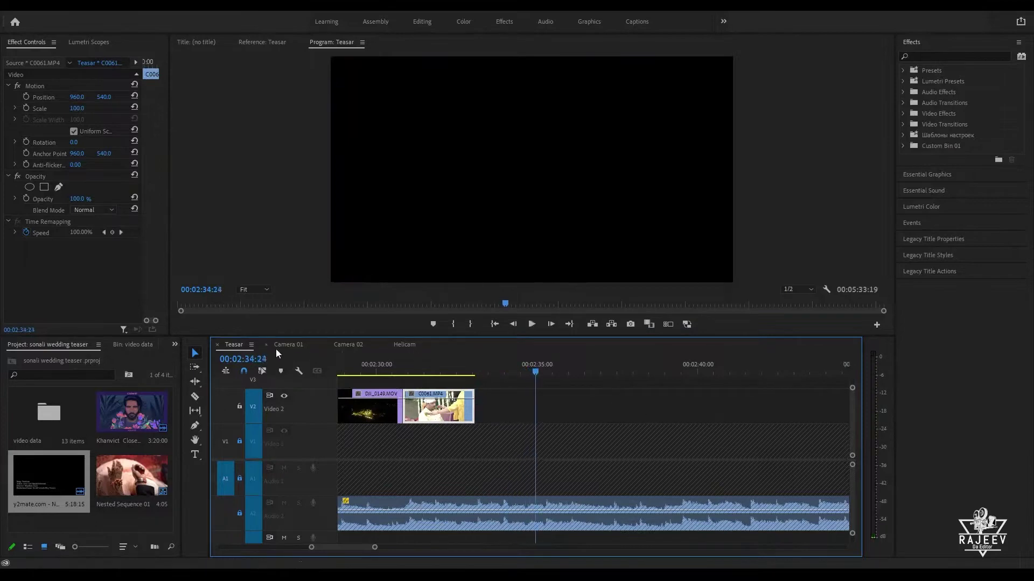
Step: Examine the ceremony shots in Camera 02 from C0066 at about 00:34:32 through C0073 at 00:37:17
left_click(348, 345)
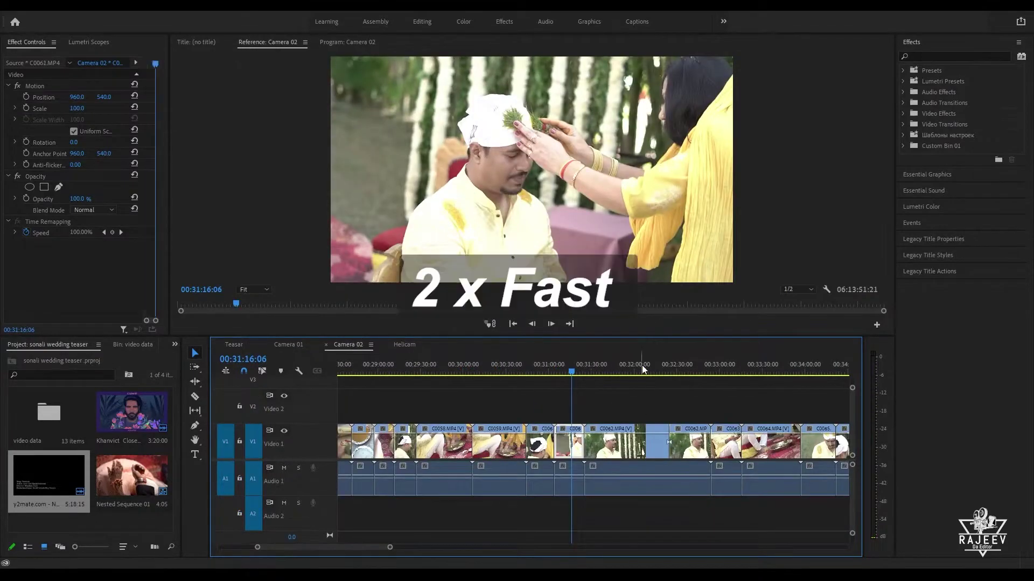
left_click_drag(642, 368, 853, 400)
key("space")
left_click(716, 372)
key("space")
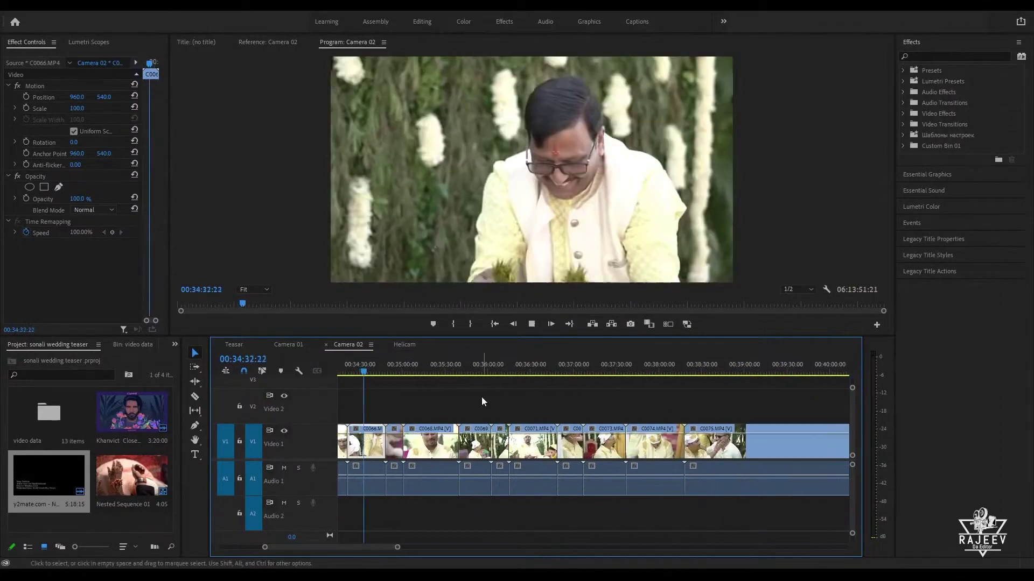
key("space")
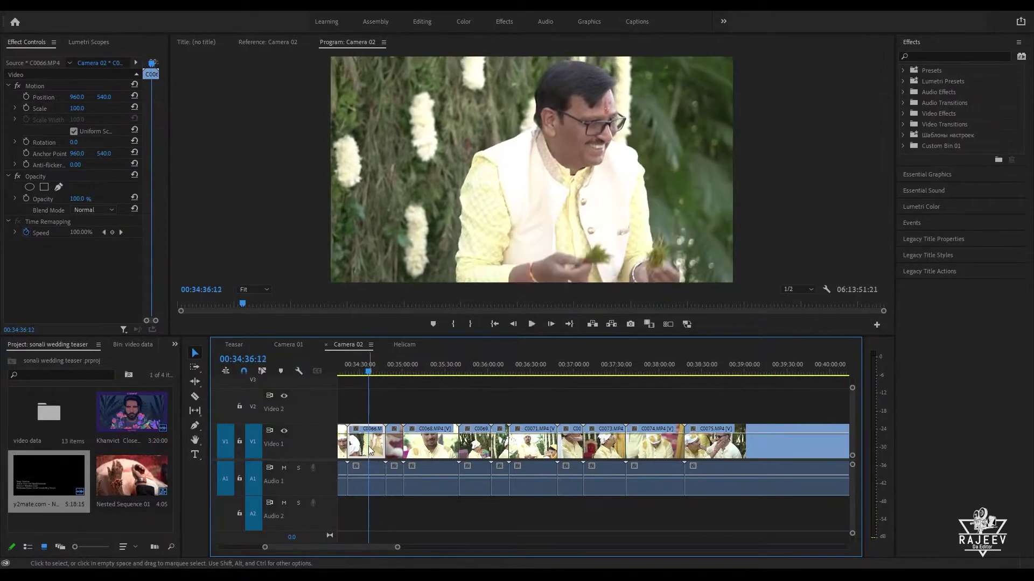
left_click(528, 370)
left_click_drag(529, 370, 600, 383)
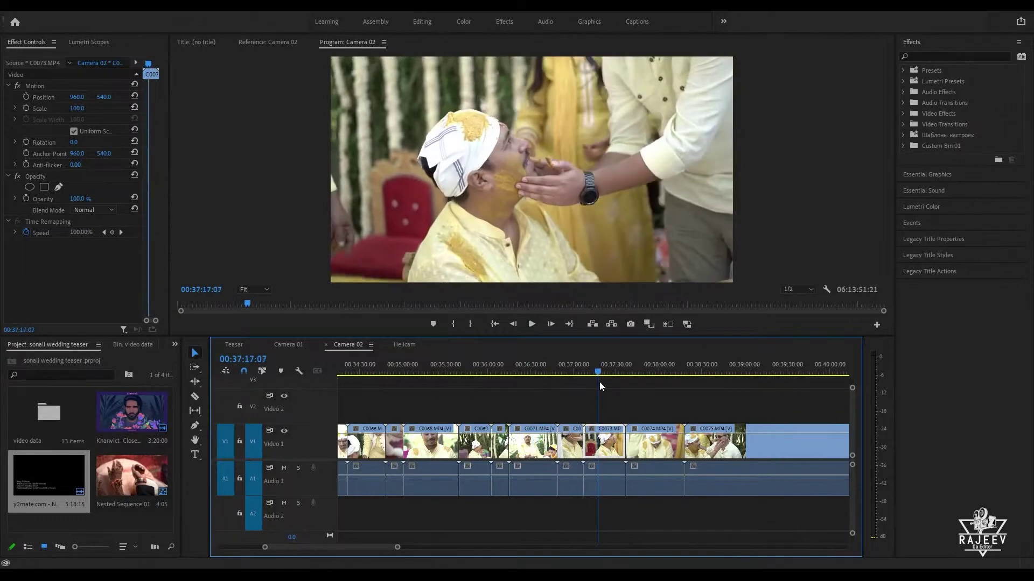
Step: Paste the C0066 clip onto Video 2 of Teasar directly after C0061 and preview it from 00:02:33:02
left_click(235, 345)
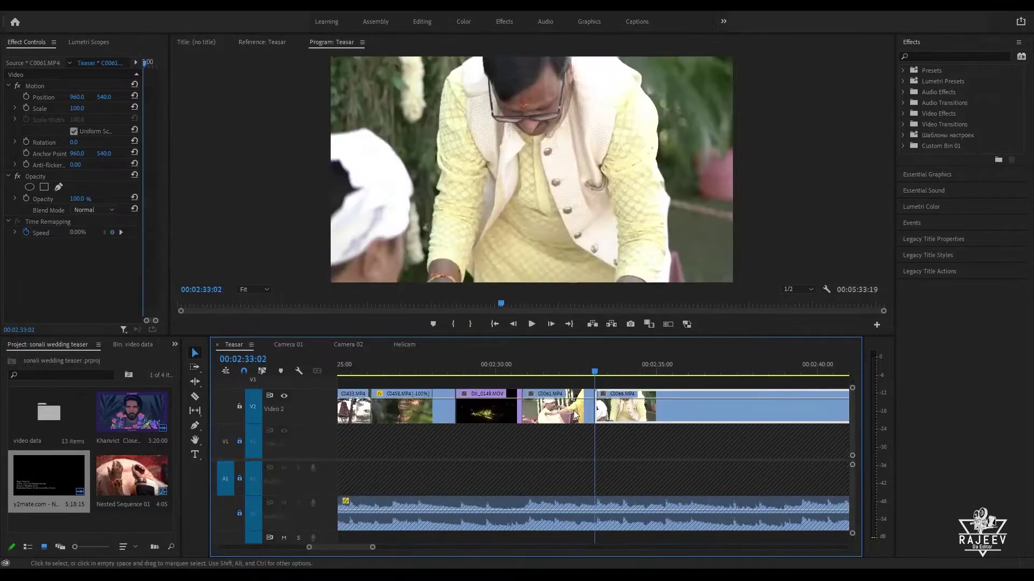
key("space")
scroll(718, 460, "down", 2)
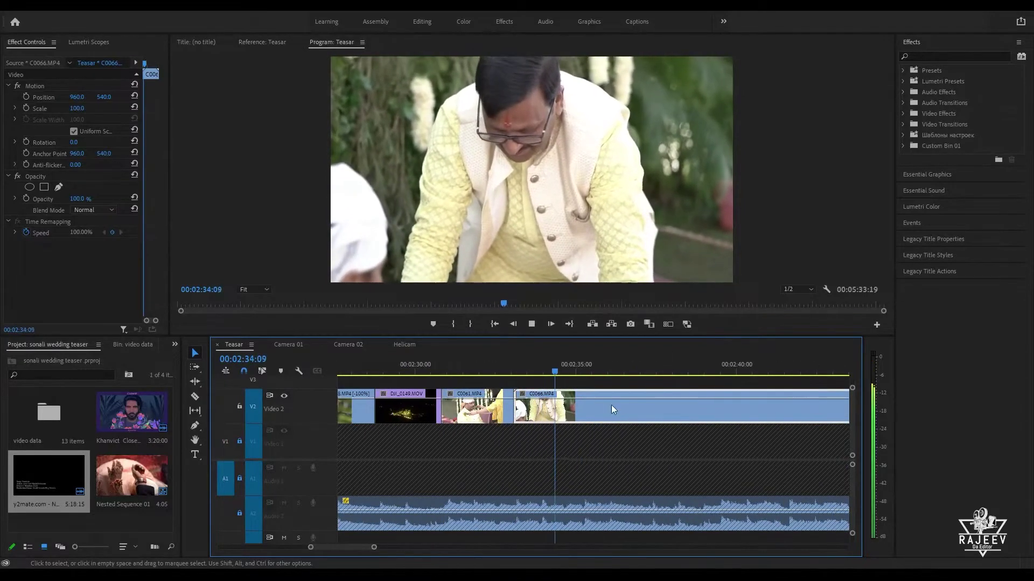
Step: Review C0066 in Teasar through about 00:02:45:09 and undo its paste onto Video 2
left_click(609, 365)
left_click_drag(610, 364, 901, 376)
key("space")
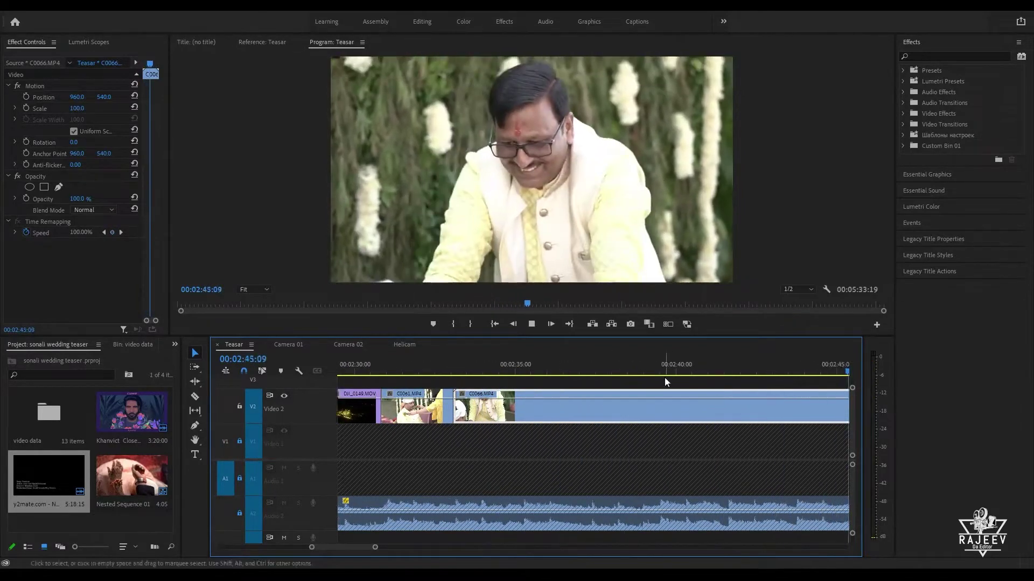
left_click_drag(412, 366, 706, 381)
key("ctrl+z")
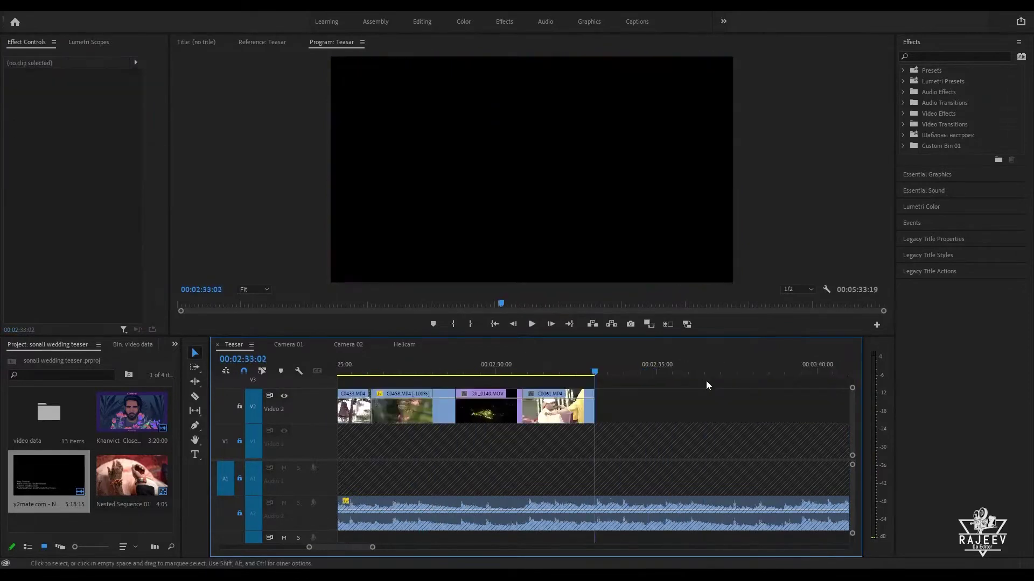
Step: Paste the C0073 clip from Camera 02 onto Video 2 of Teasar directly after C0061 and preview it from 00:02:33:02
left_click(344, 345)
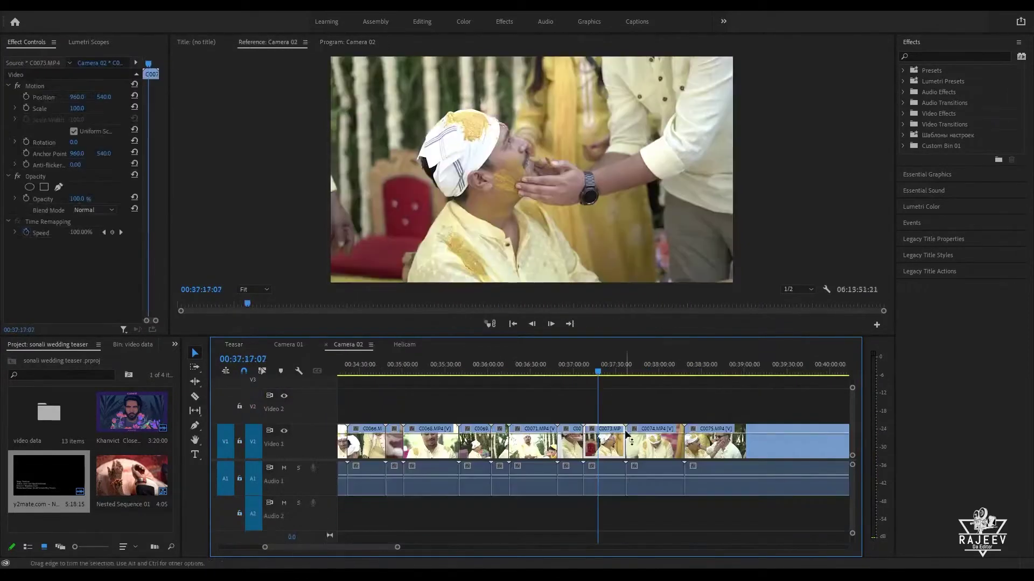
left_click(236, 350)
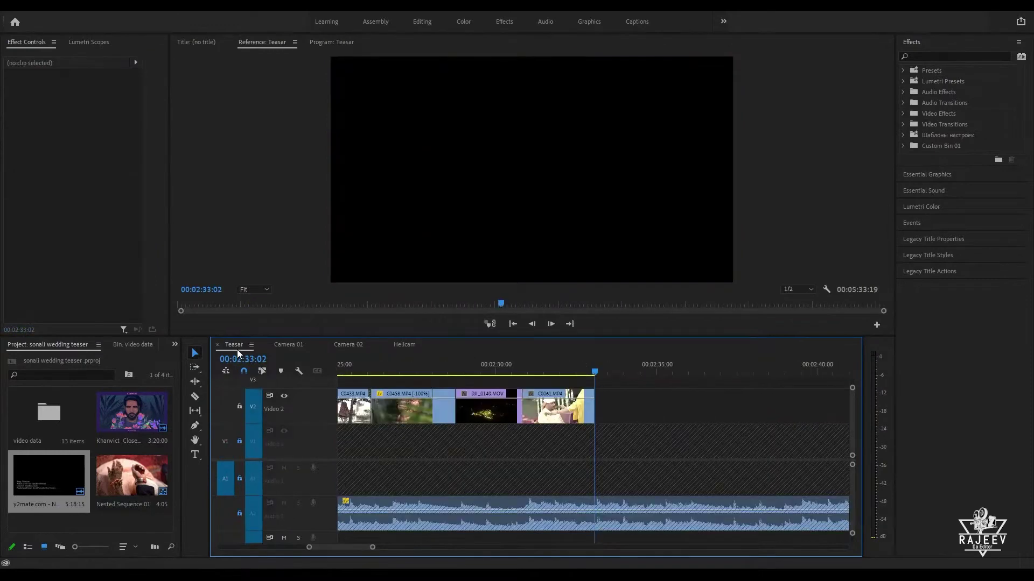
key("ctrl+v")
key("space")
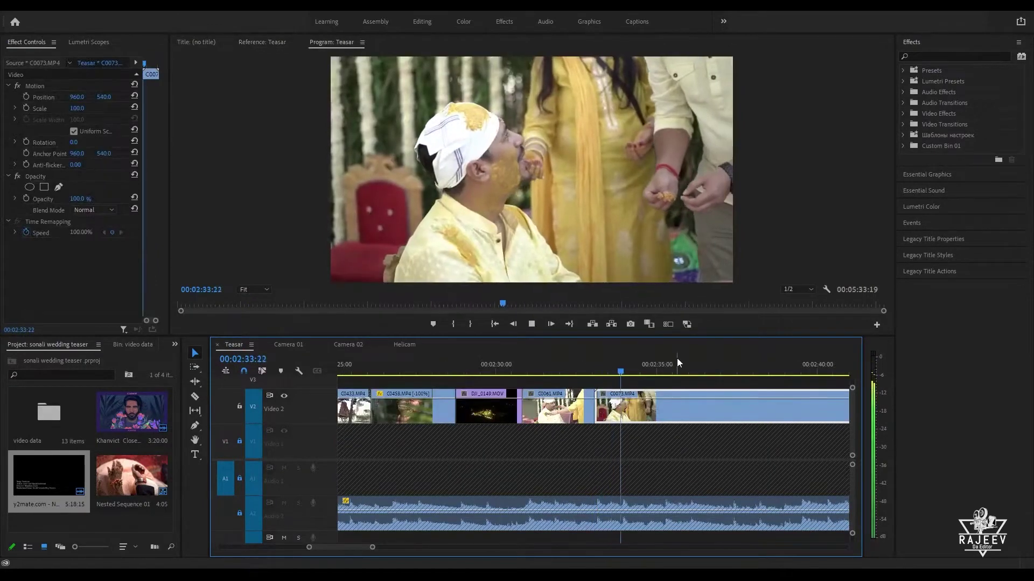
left_click_drag(745, 372, 774, 373)
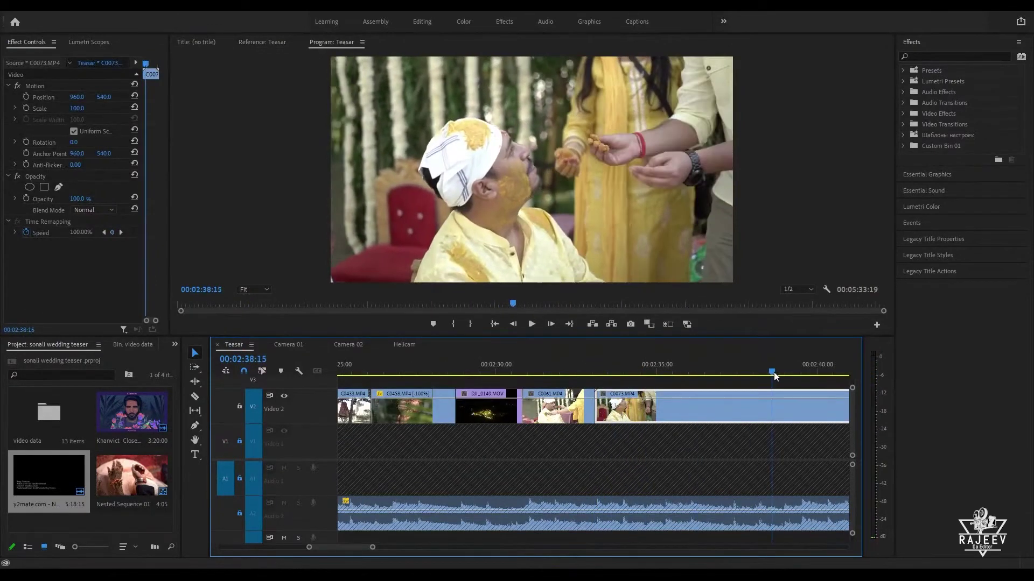
left_click(593, 372)
key("space")
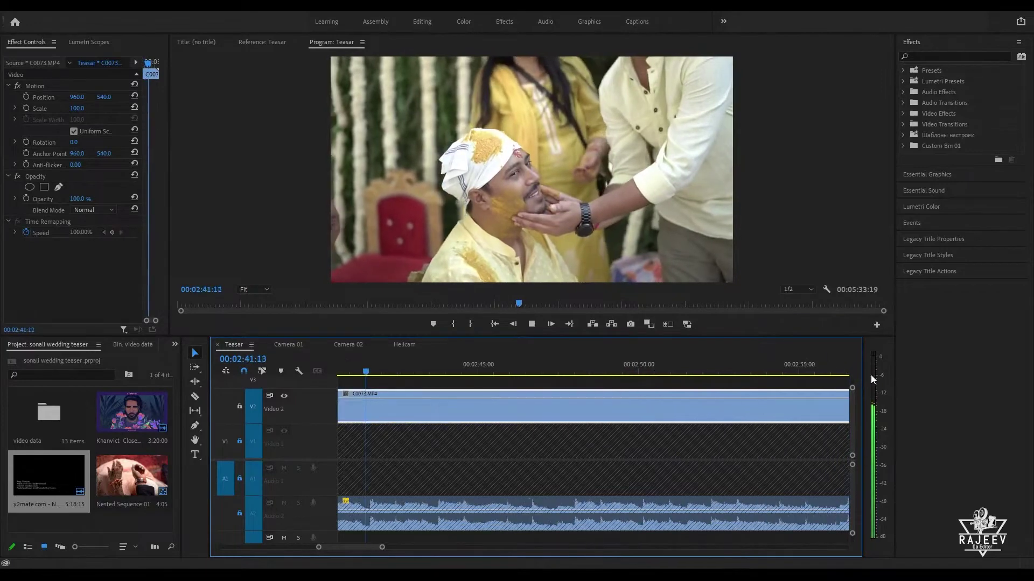
Step: Try a later starting moment for C0073 by ripple-trimming its opening, and replay it from the cut after C0061
left_click_drag(517, 371, 710, 373)
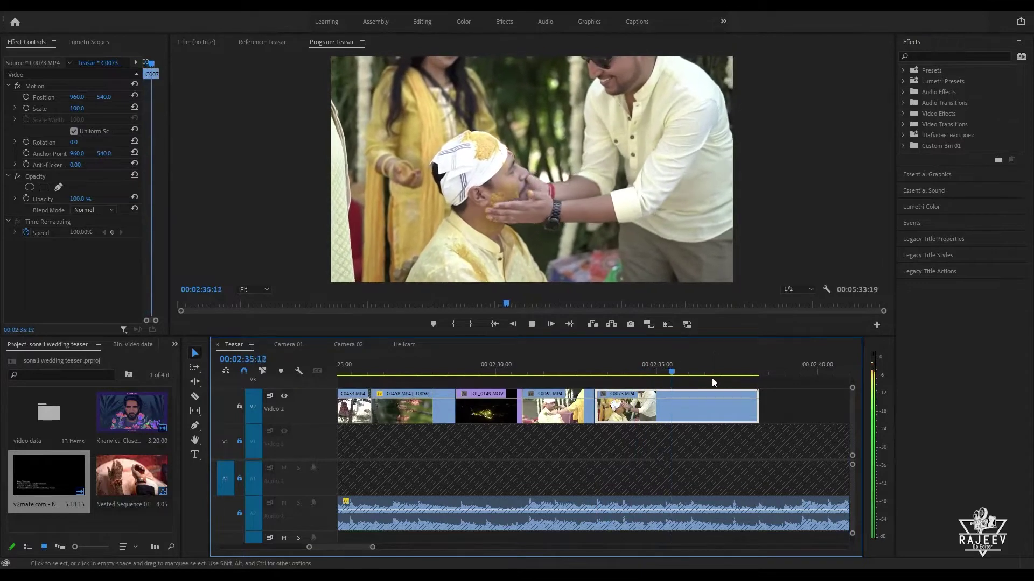
key("space")
left_click(597, 371)
key("space")
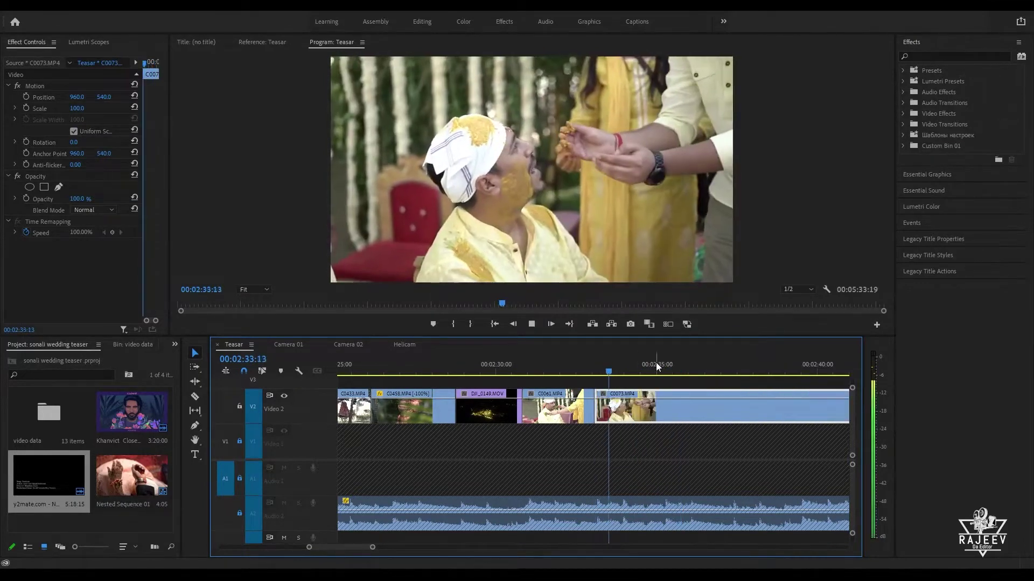
Step: Replay the transition from C0061 at 00:02:31:16 into C0073 against the music
key("space")
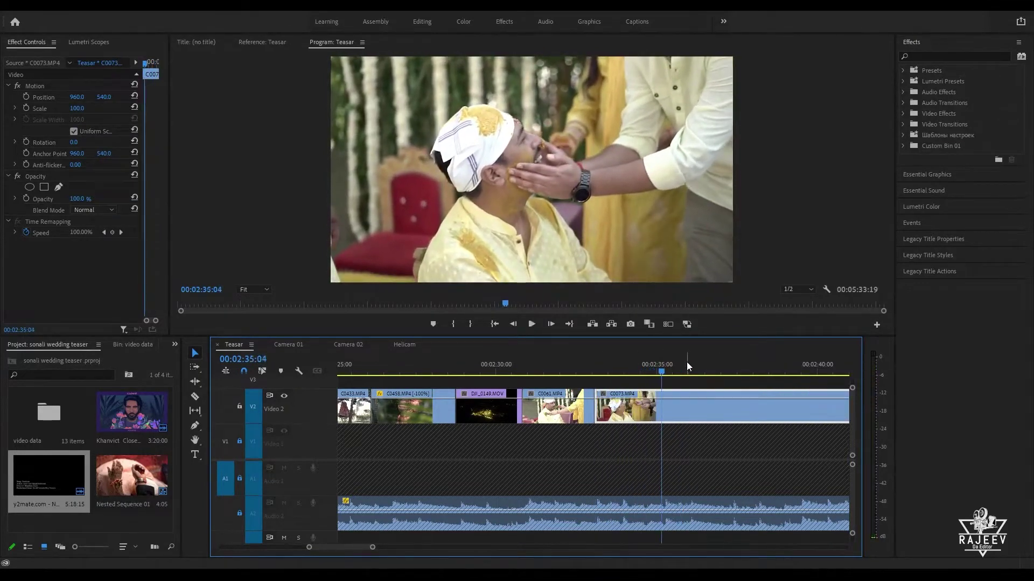
left_click(601, 371)
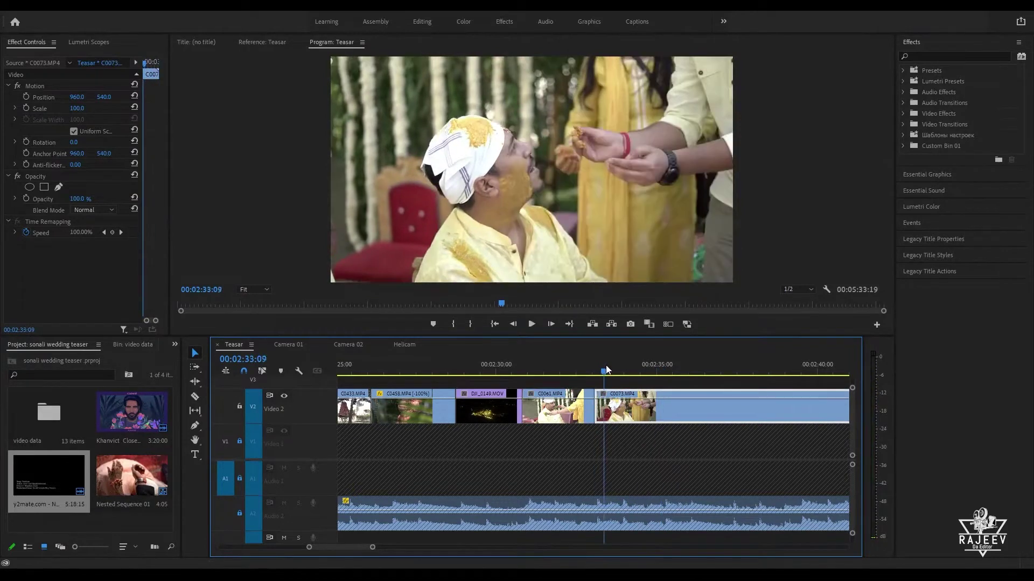
key("space")
left_click(548, 371)
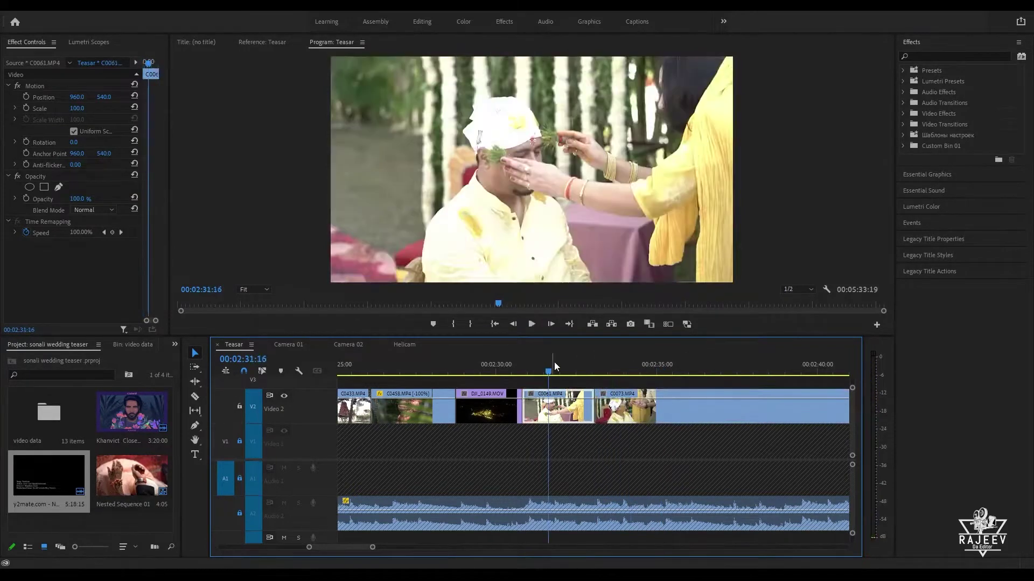
key("space")
key("space")
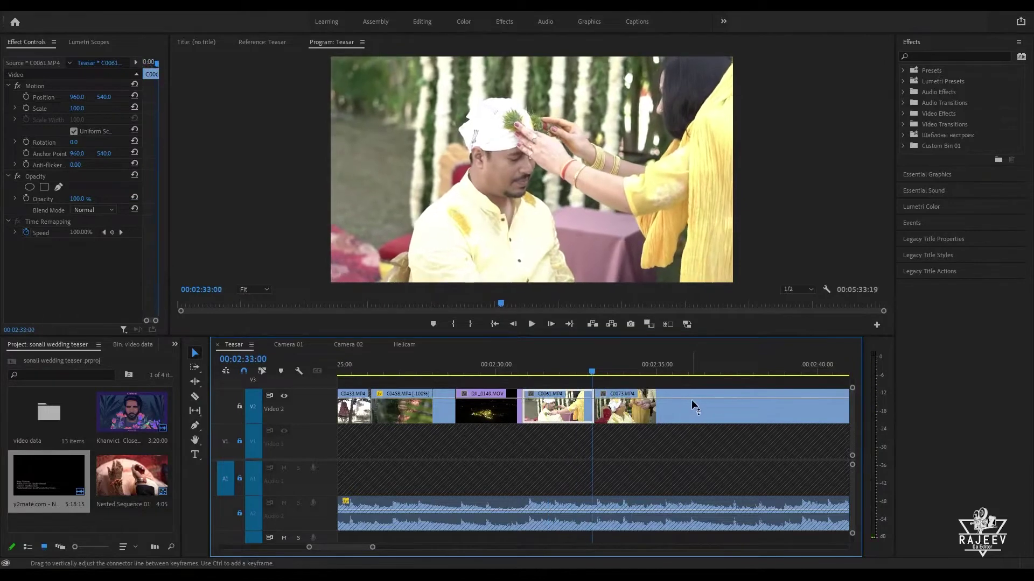
key("space")
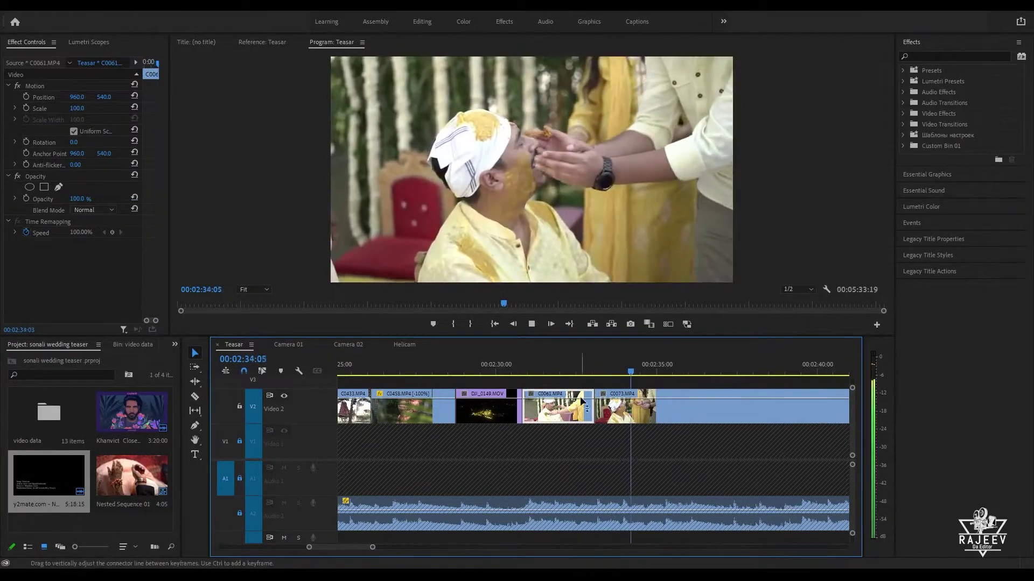
key("space")
Step: Examine the Camera 01 footage from its start through the ritual table shot C0073 at about 00:26:31
left_click(360, 341)
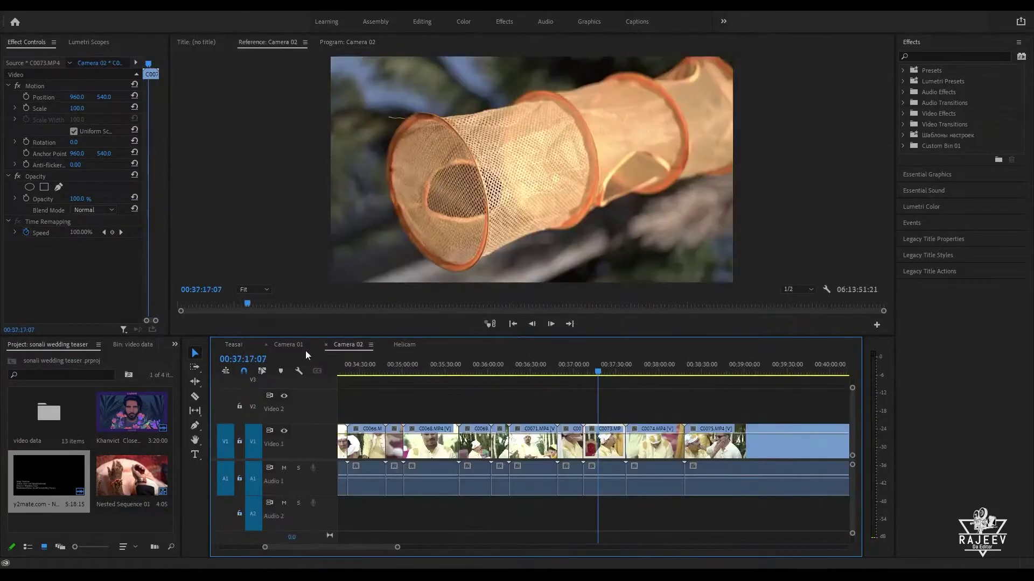
left_click(294, 346)
left_click(434, 371)
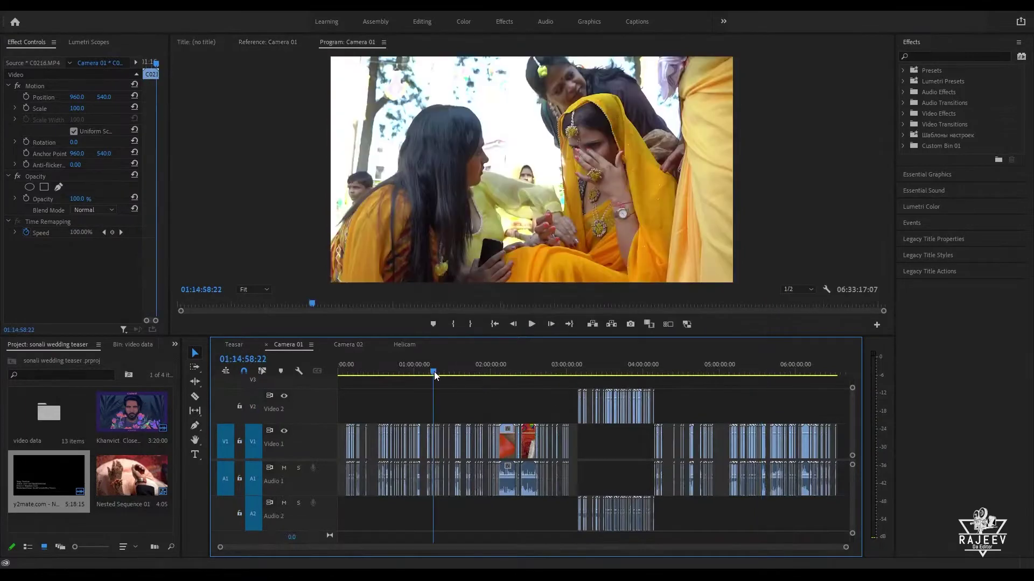
key("Home")
key("equal")
key("equal")
key("equal")
key("equal")
key("equal")
key("equal")
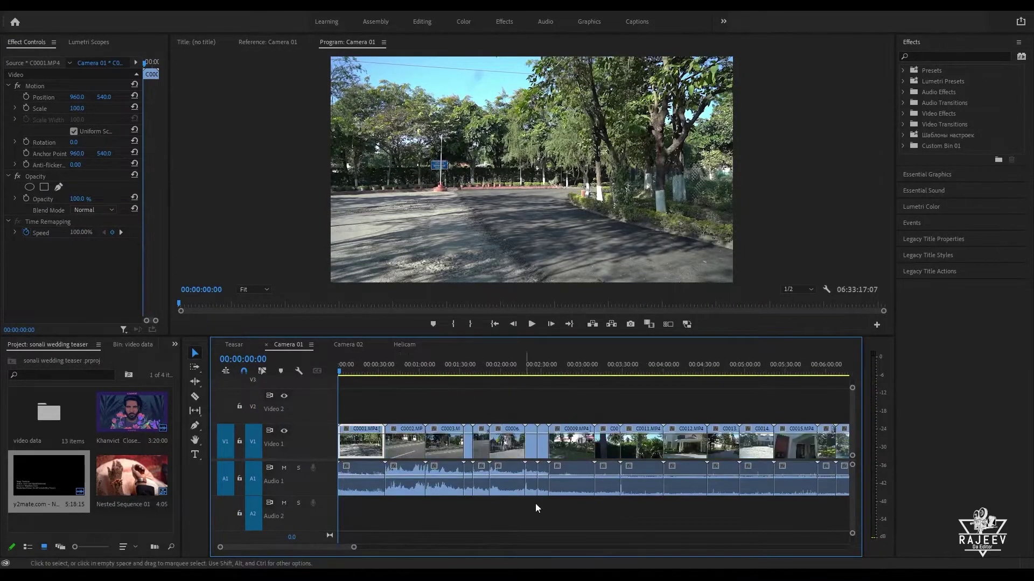
left_click_drag(342, 371, 497, 397)
key("space")
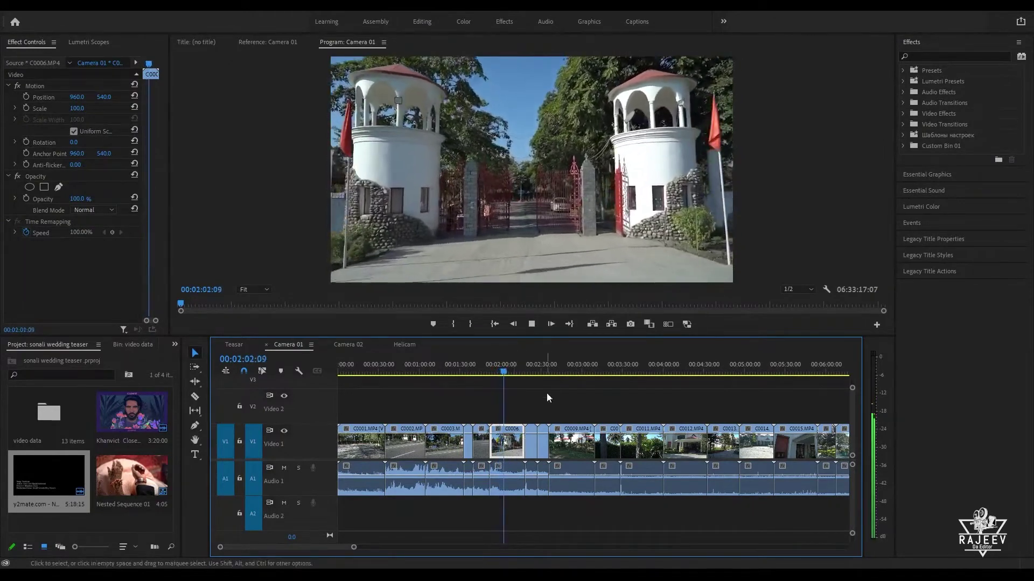
left_click_drag(553, 377, 839, 402)
key("space")
left_click_drag(587, 367, 807, 403)
key("space")
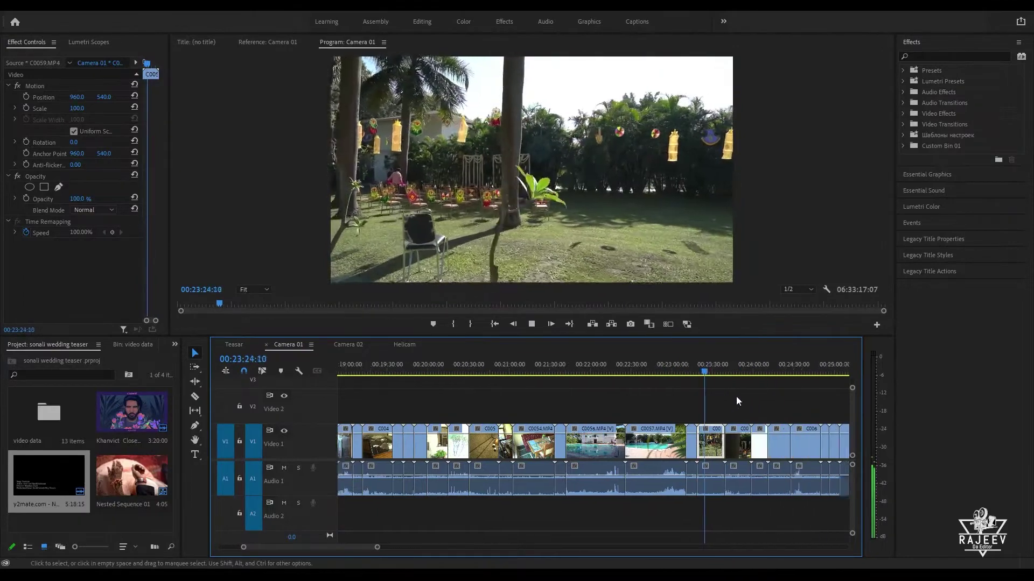
left_click_drag(585, 364, 831, 392)
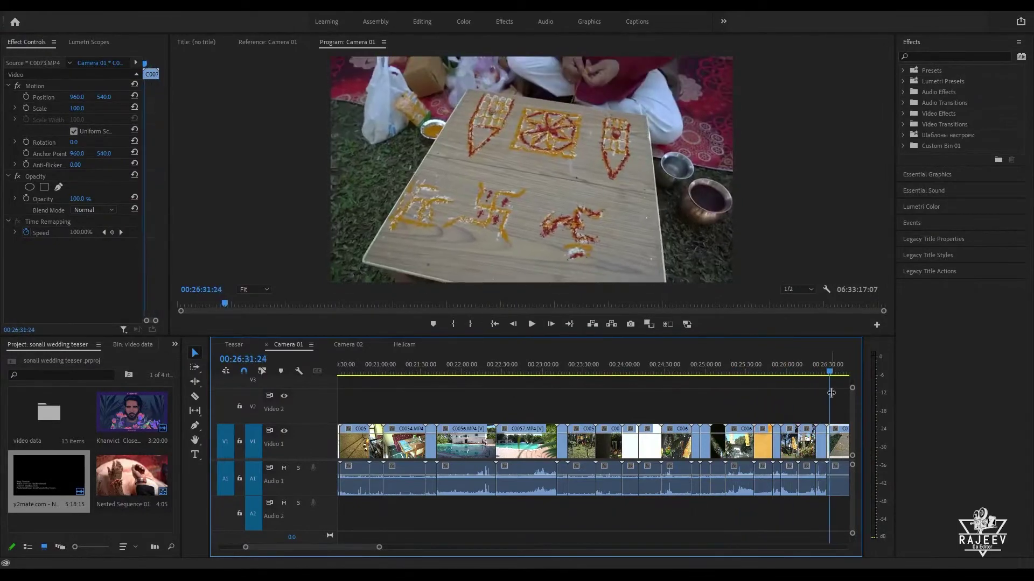
Step: Examine the Camera 01 ceremony shots onward through C0137 at 00:46:51 to C0146 at about 00:48:38
key("space")
left_click_drag(385, 374, 849, 408)
left_click_drag(415, 382, 858, 409)
key("space")
left_click_drag(549, 370, 528, 369)
key("space")
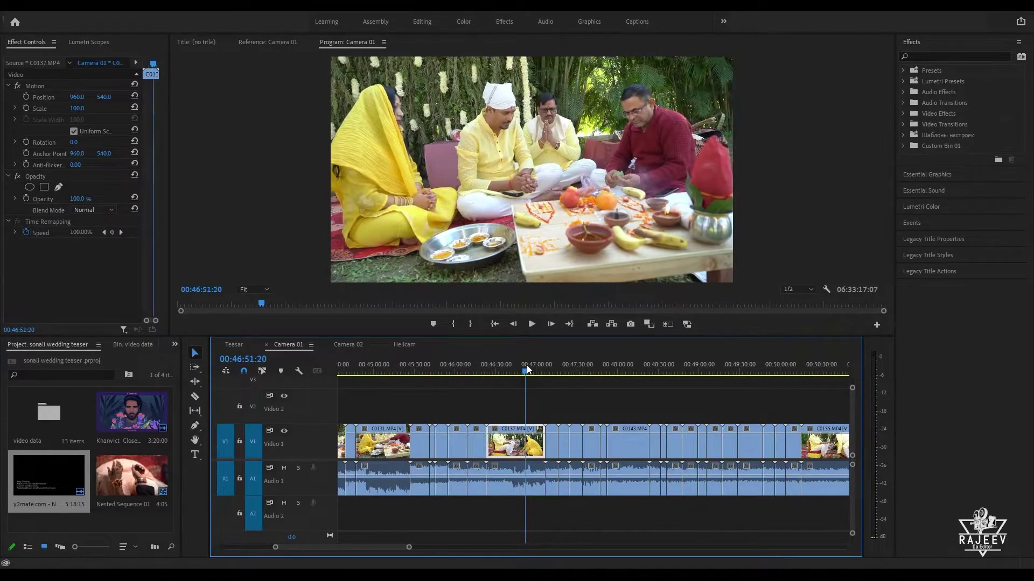
key("=")
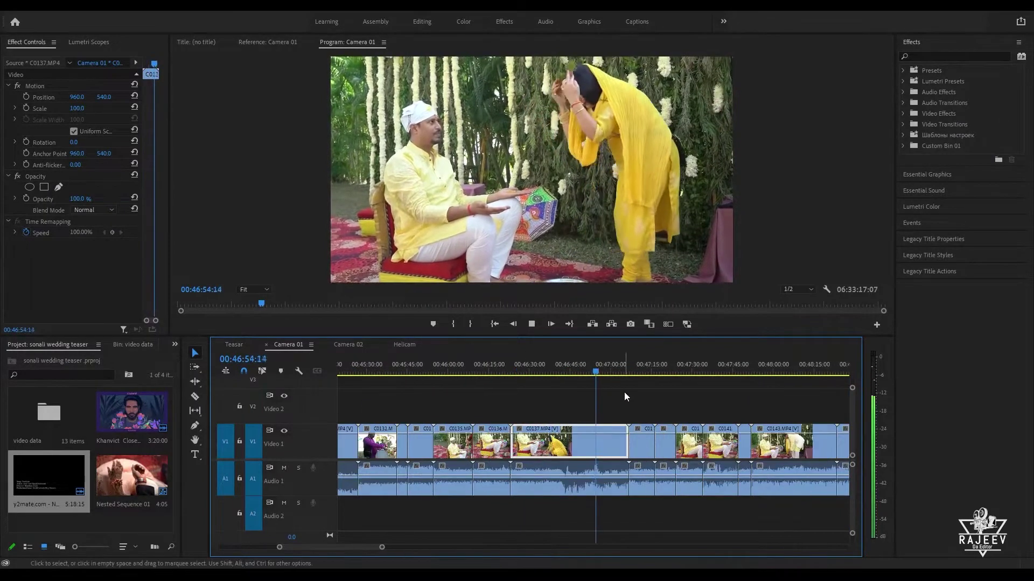
scroll(598, 399, "down", 2)
key("space")
left_click(550, 371)
left_click_drag(550, 371, 770, 371)
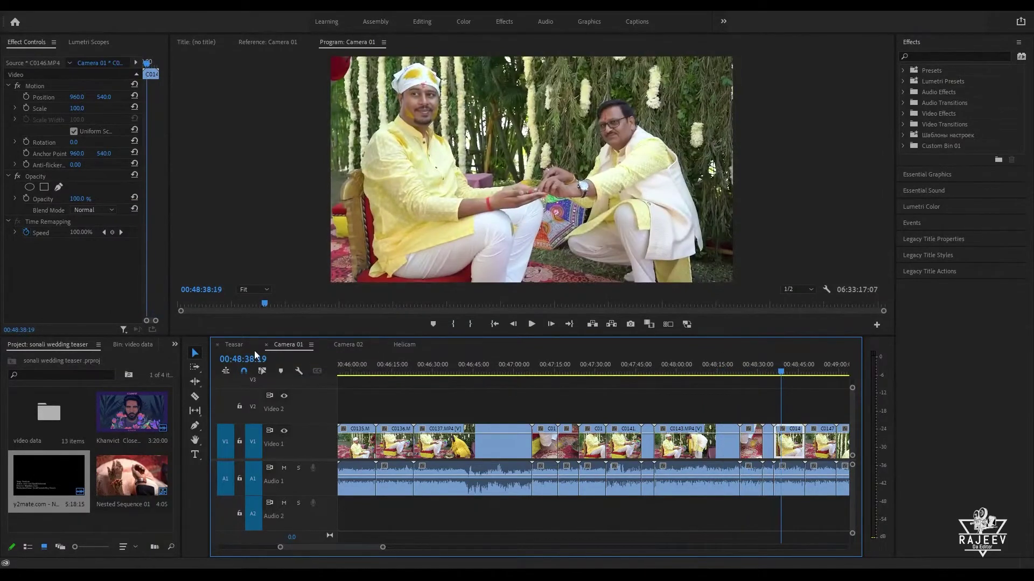
Step: Place Camera 01's C0143 on Video 2 of Teasar after C0061 in place of C0073, and set its speed to 50%
left_click(235, 345)
key("Down")
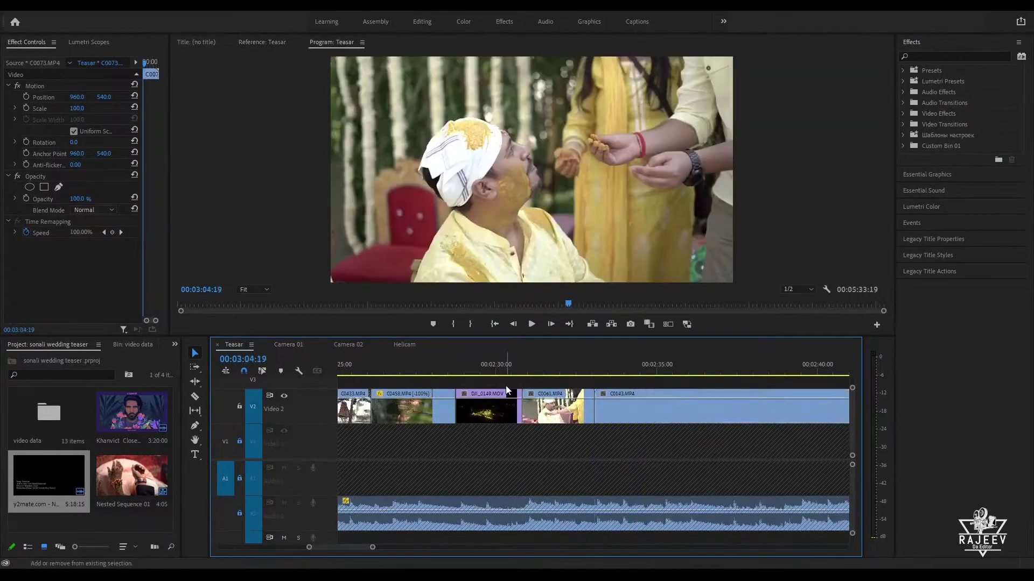
key("q")
key("ctrl+r")
type("50")
key("Return")
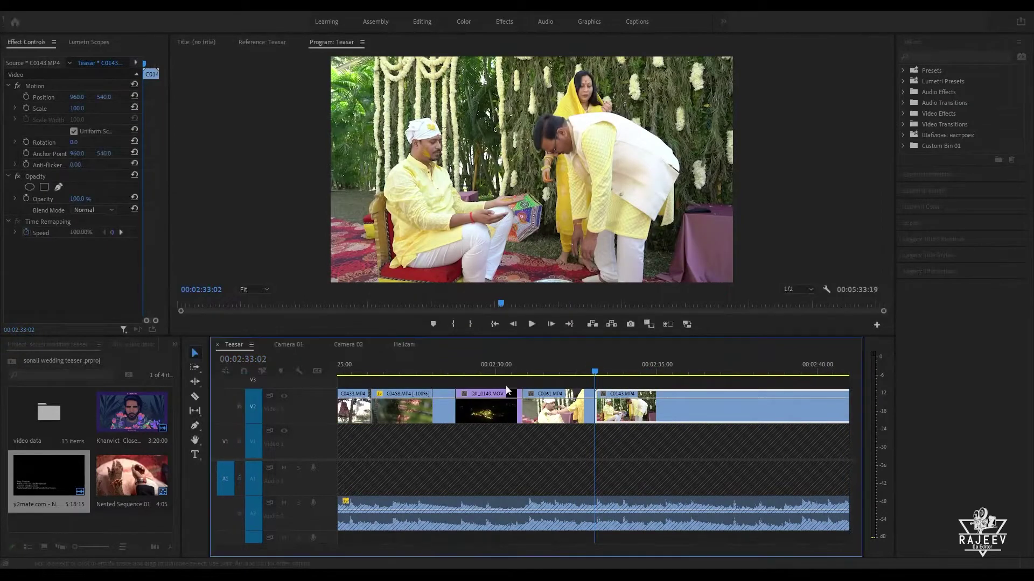
Step: Play the slowed C0143 in Teasar from 00:02:33:02 to about 00:02:34:18
key("space")
key("shift+3")
key("shift+3")
key("shift+3")
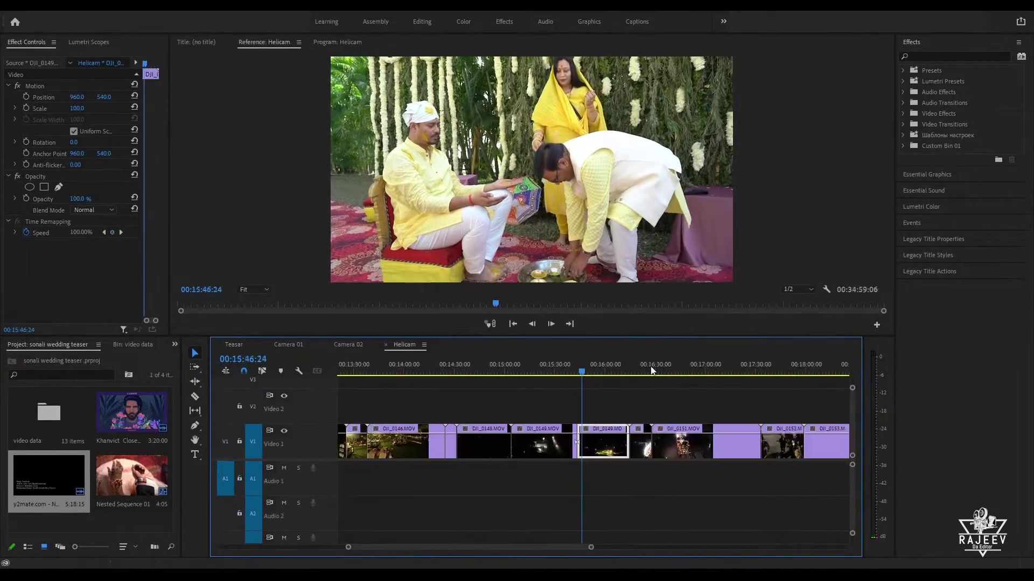
left_click(235, 344)
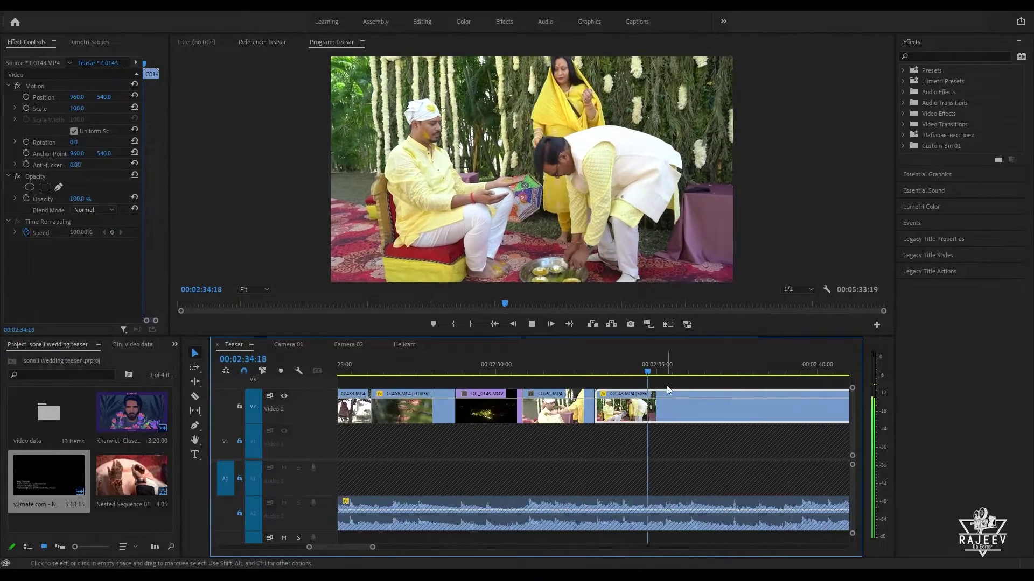
Step: Ripple-trim the opening of the slowed C0143 to a later moment near the groom's hands and replay it from the cut
left_click(564, 369)
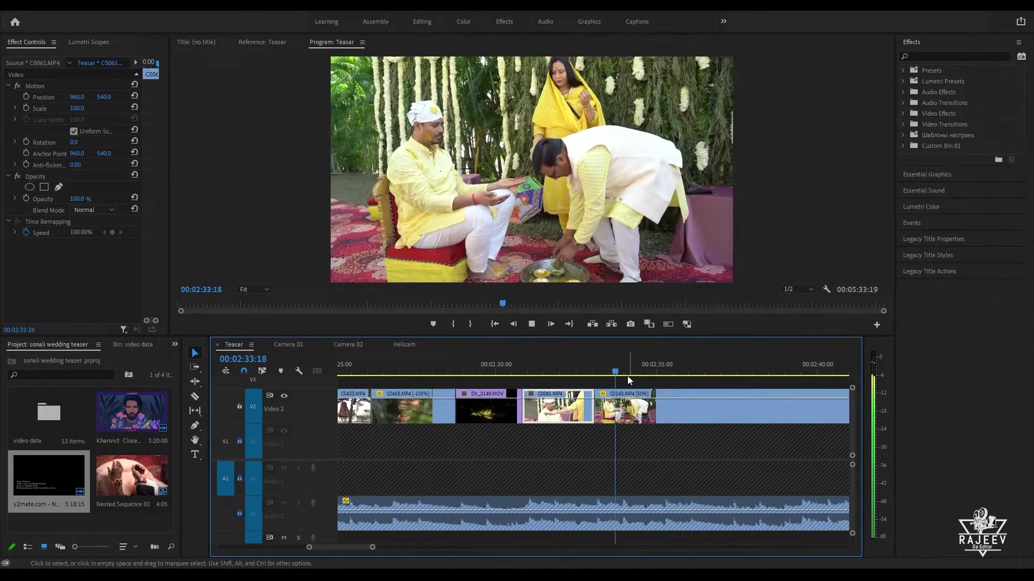
left_click(629, 371)
left_click_drag(629, 370, 664, 374)
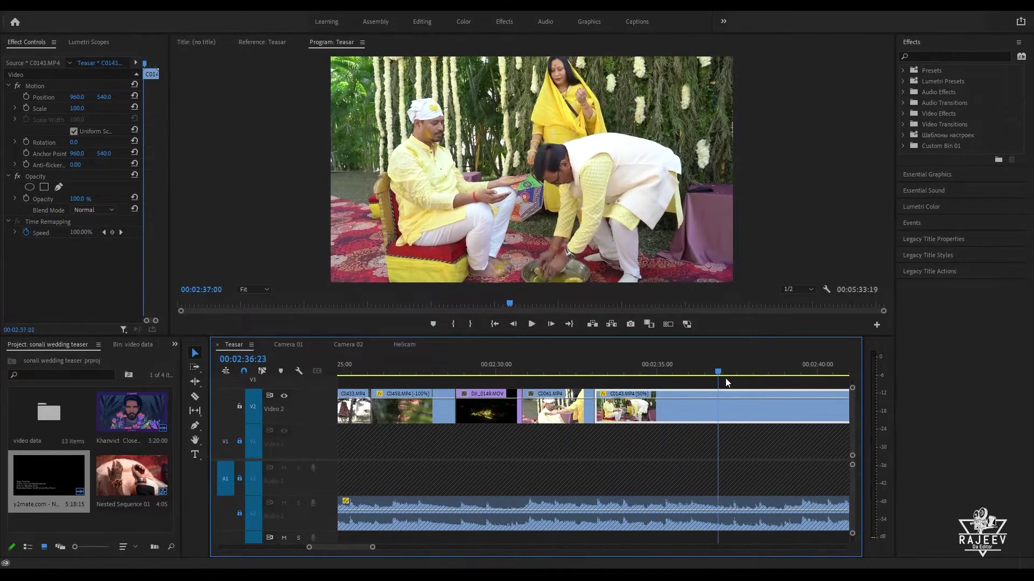
left_click_drag(725, 382, 754, 383)
key("Up")
key("space")
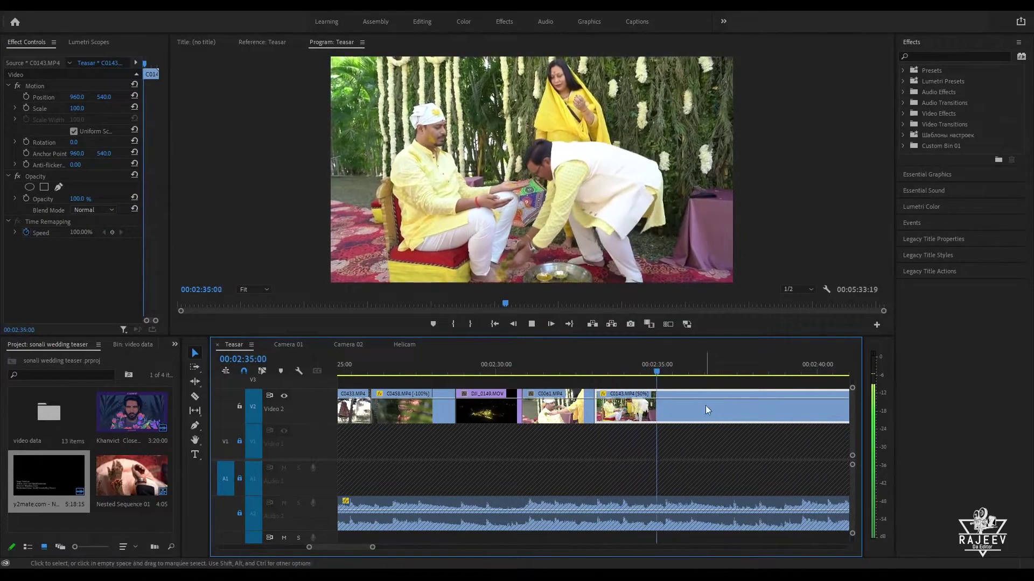
key("Up")
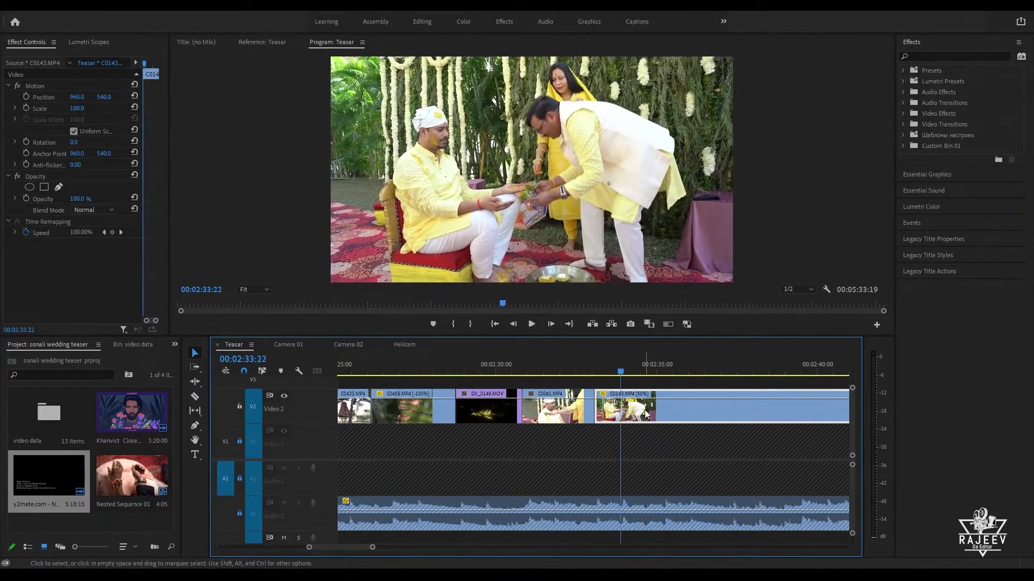
Step: Restore the deleted C0143 and ripple-delete C0061 so that C0143 directly follows DJI_0149 on Video 2
left_click(644, 410)
key("Delete")
key("Up")
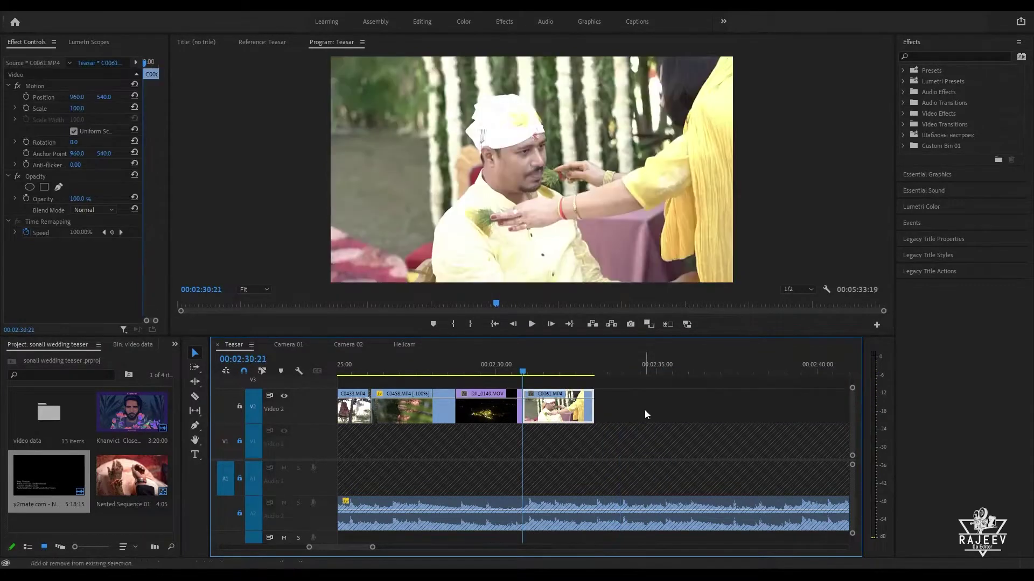
key("ctrl+z")
key("ctrl+z")
key("ctrl+z")
key("ctrl+z")
key("ctrl+z")
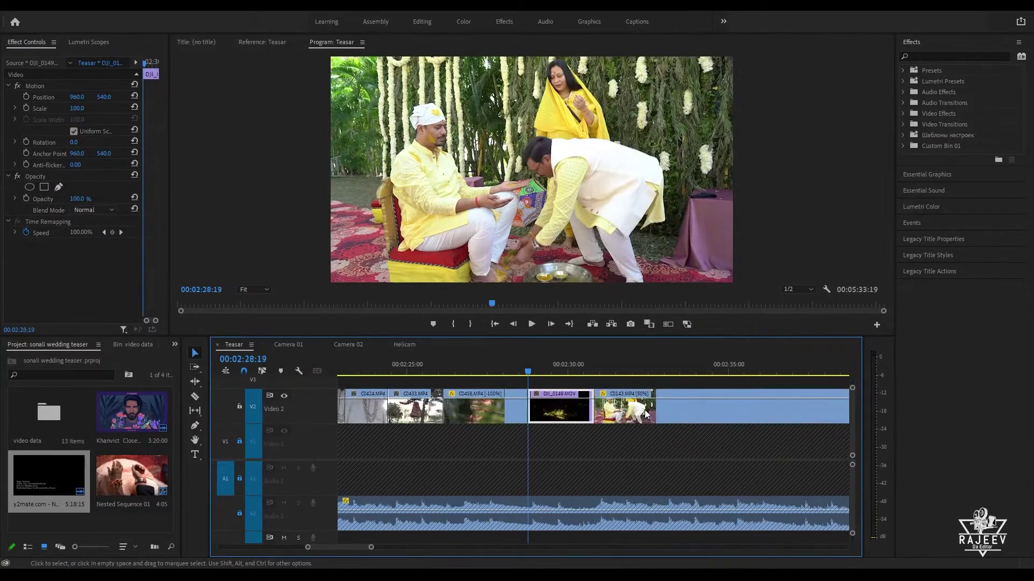
Step: Play Teasar from DJI_0149 at 00:02:28:19 into C0143 up to 00:02:33:01
key("space")
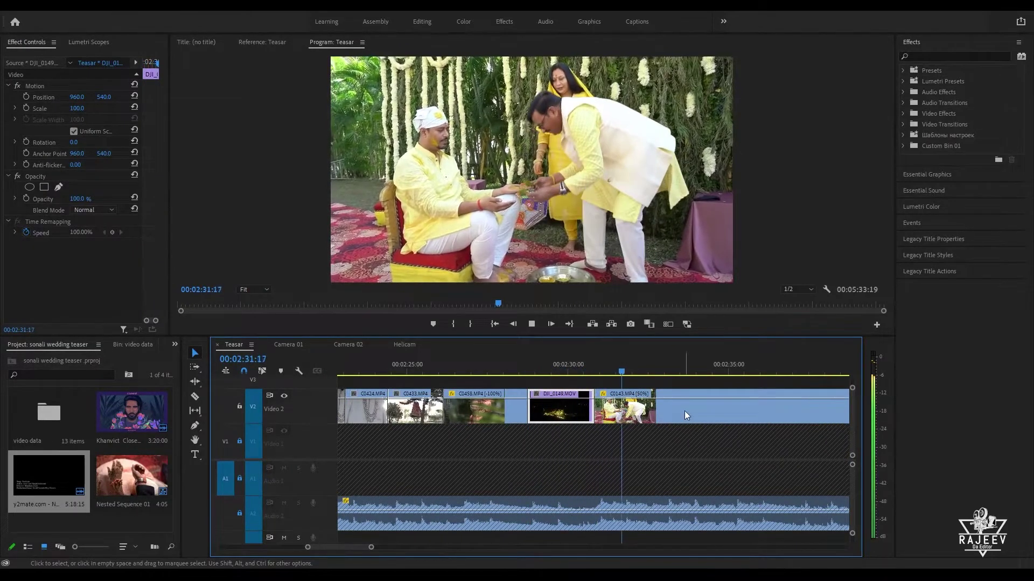
left_click(703, 412)
key("space")
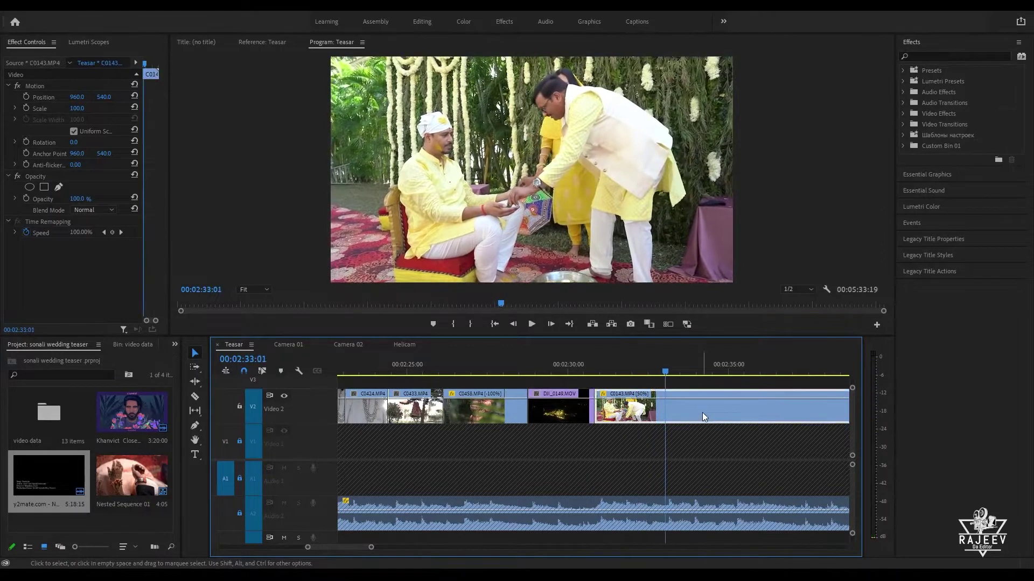
Step: Play the slowed C0143 in Teasar up to about 00:02:35:06 and replay it from its start to 00:02:33:03
key("space")
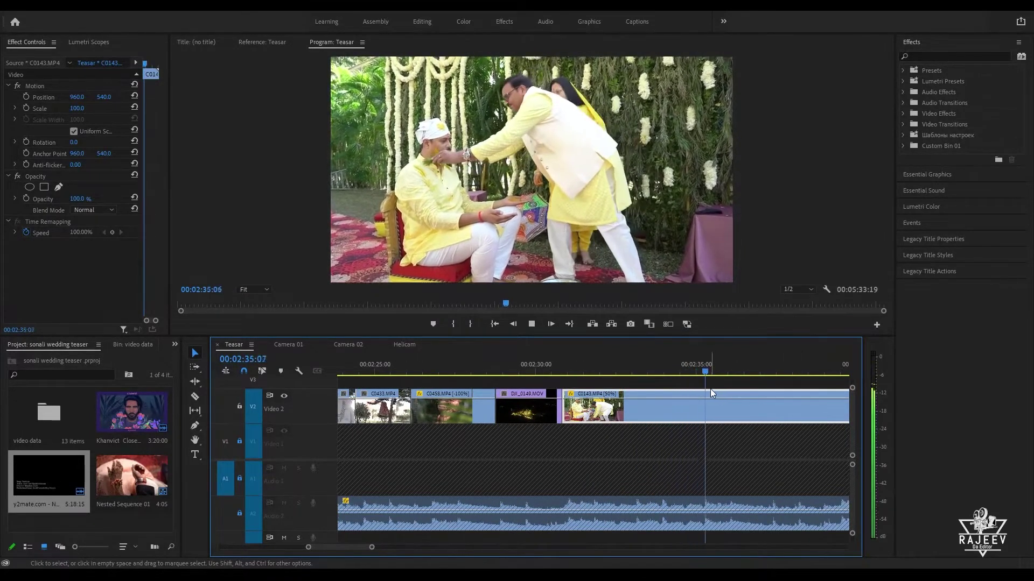
key("space")
left_click(561, 367)
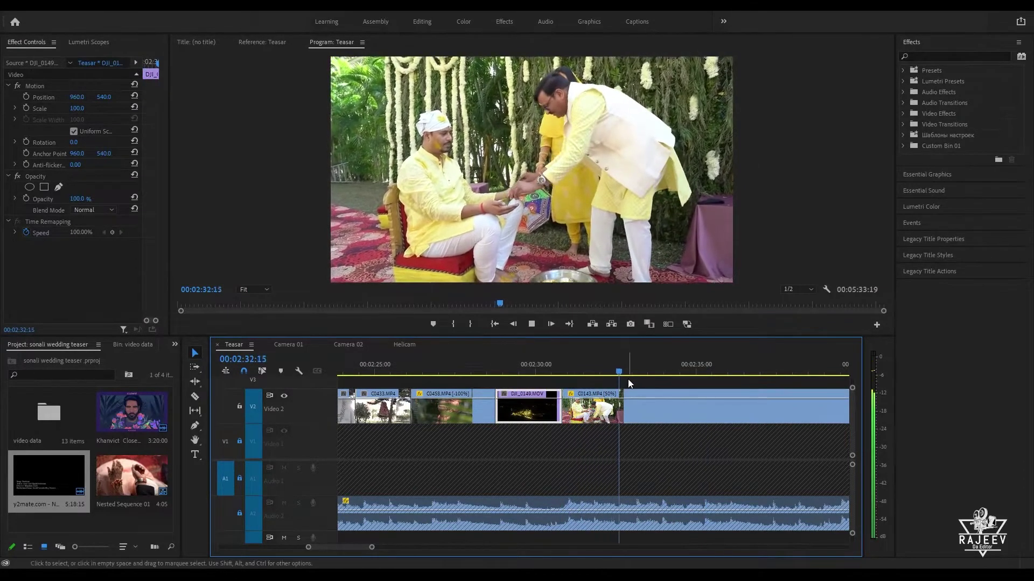
key("space")
key("Down")
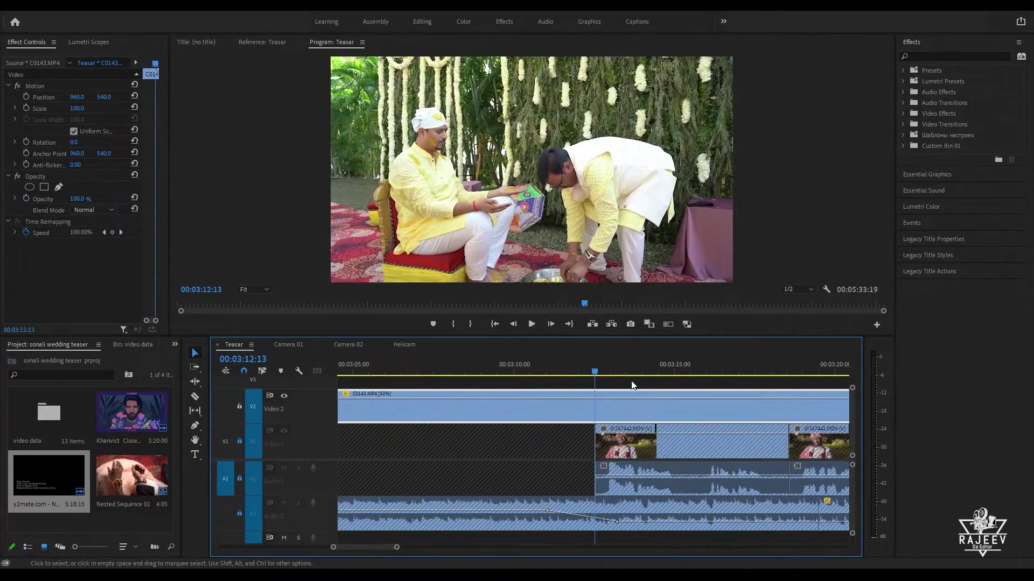
key("Up")
key("space")
key("space")
key("Up")
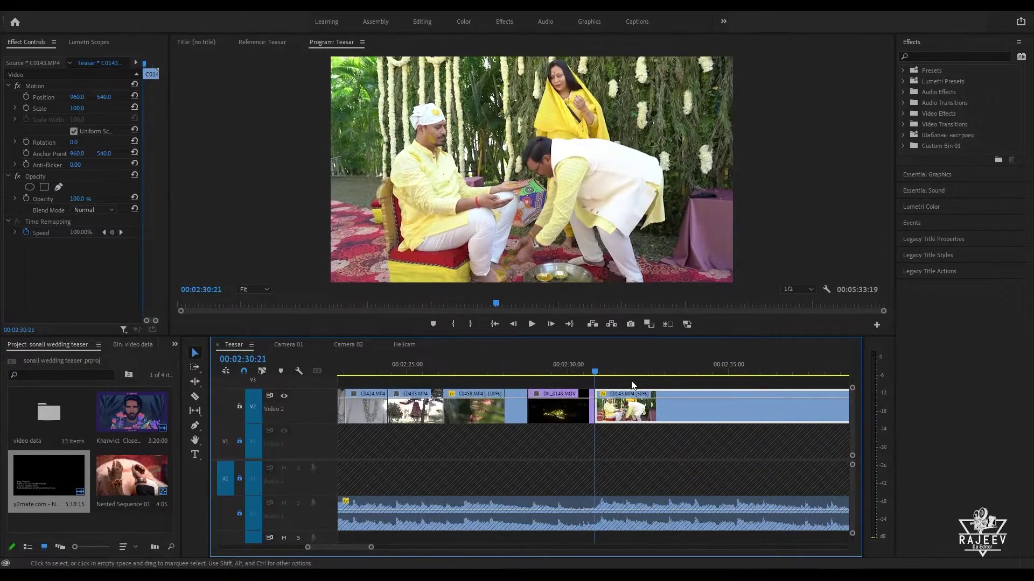
key("space")
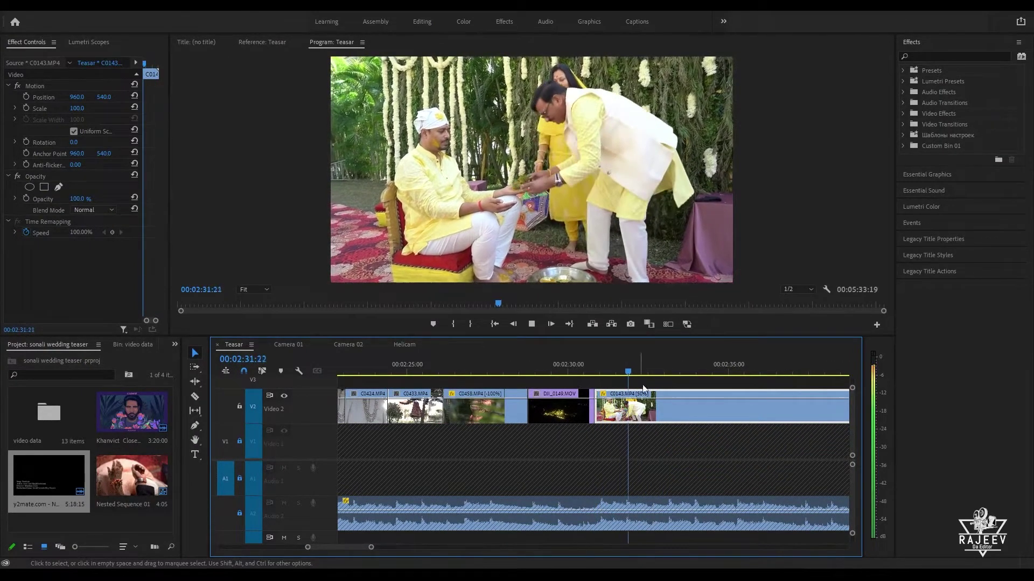
key("space")
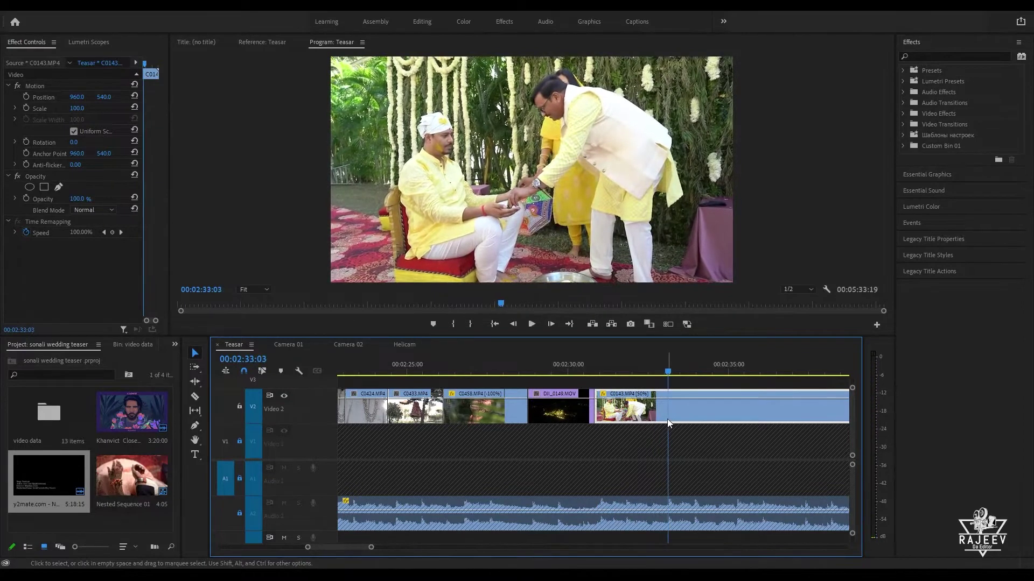
Step: Ripple-trim the end of C0143 at 00:02:33:03 so C0061 follows it, and play C0061 up to 00:02:35:06
left_click_drag(667, 419, 667, 419)
key("space")
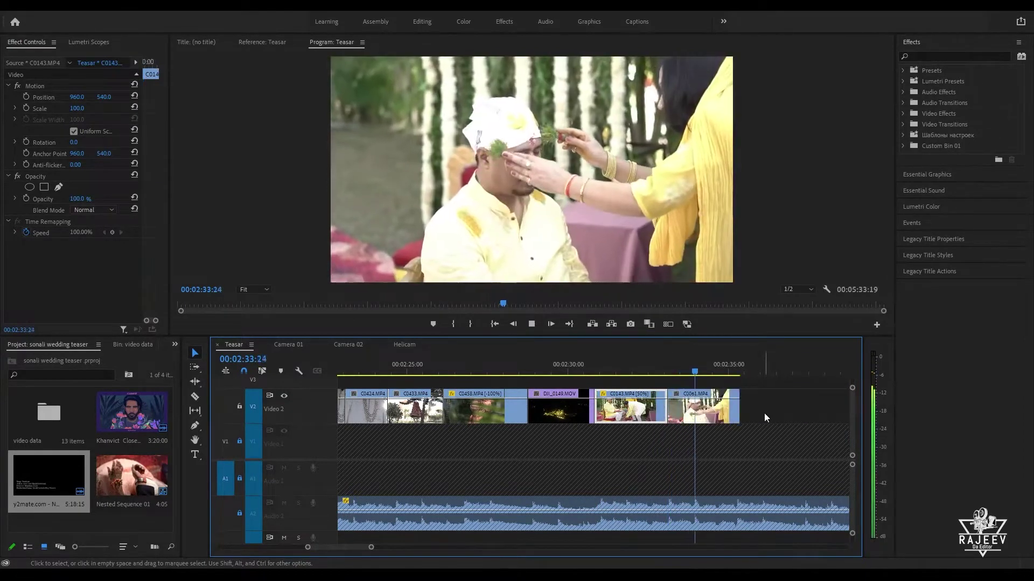
scroll(764, 412, "down", 2)
key("space")
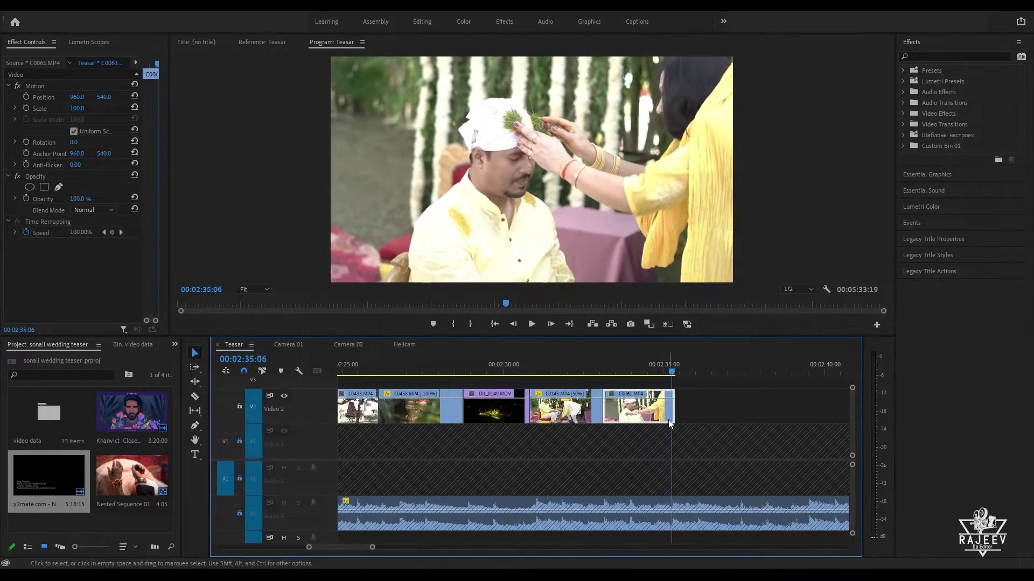
Step: Ripple-delete the gap after C0061 at 00:02:35:06 so C0073 follows directly, and play the opening of C0073
left_click(717, 415)
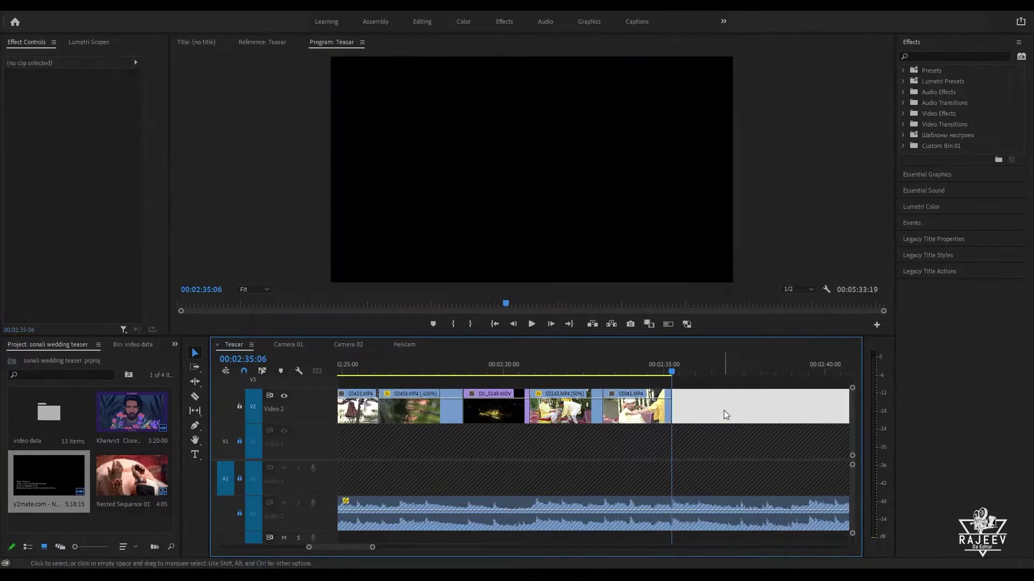
key("Delete")
key("space")
scroll(759, 409, "down", 3)
key("space")
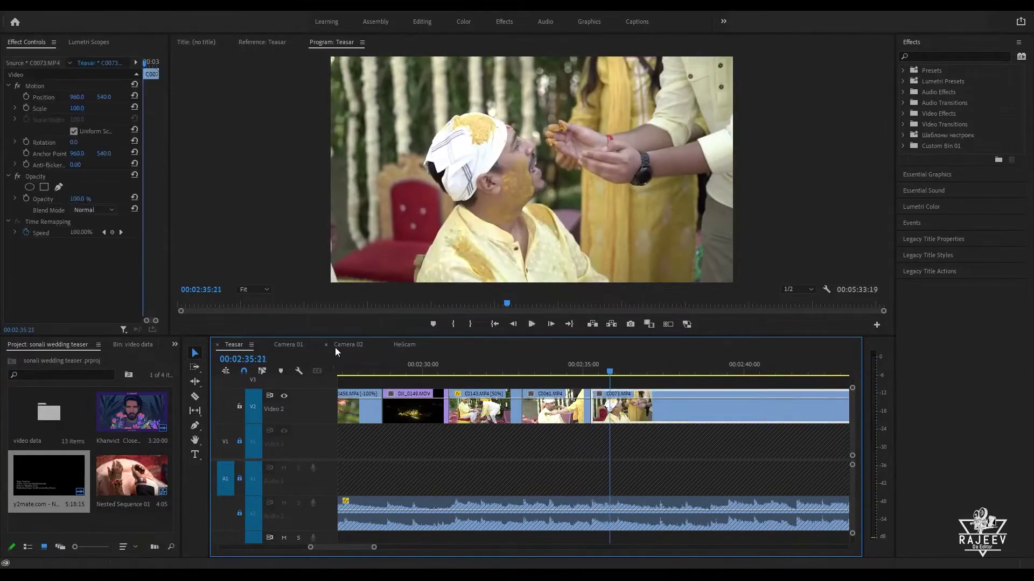
Step: Look through the groom's turmeric ceremony clips in the Camera 01 sequence from about 00:48:38 onward for another shot
left_click(304, 344)
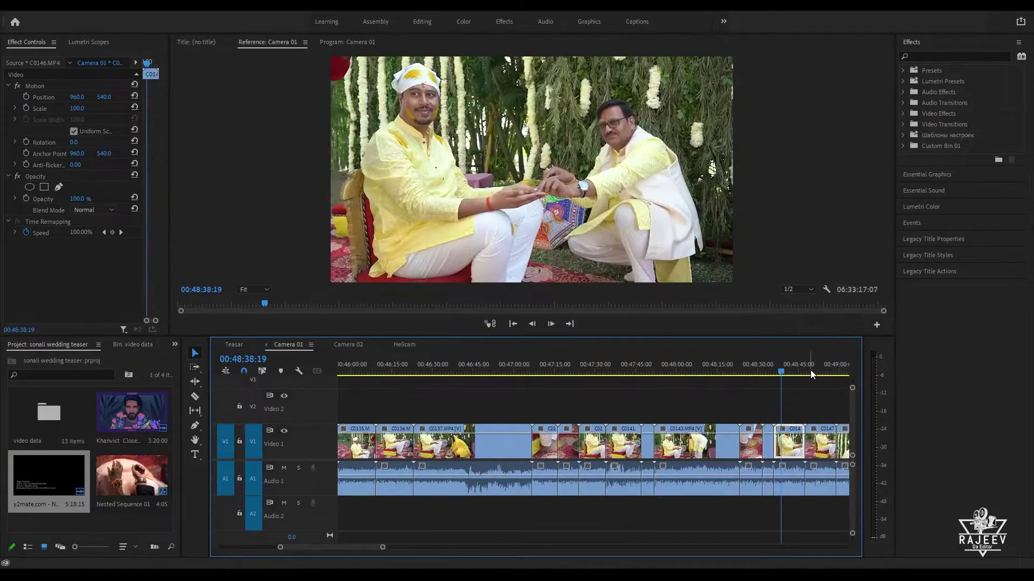
left_click(814, 370)
left_click(849, 374)
key("space")
left_click(408, 368)
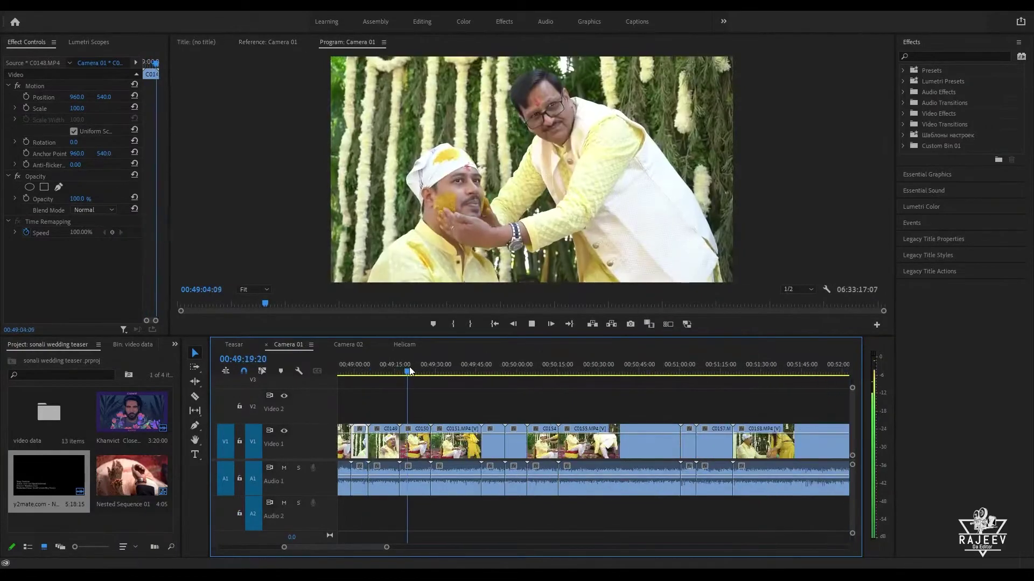
left_click_drag(409, 366, 829, 412)
key("space")
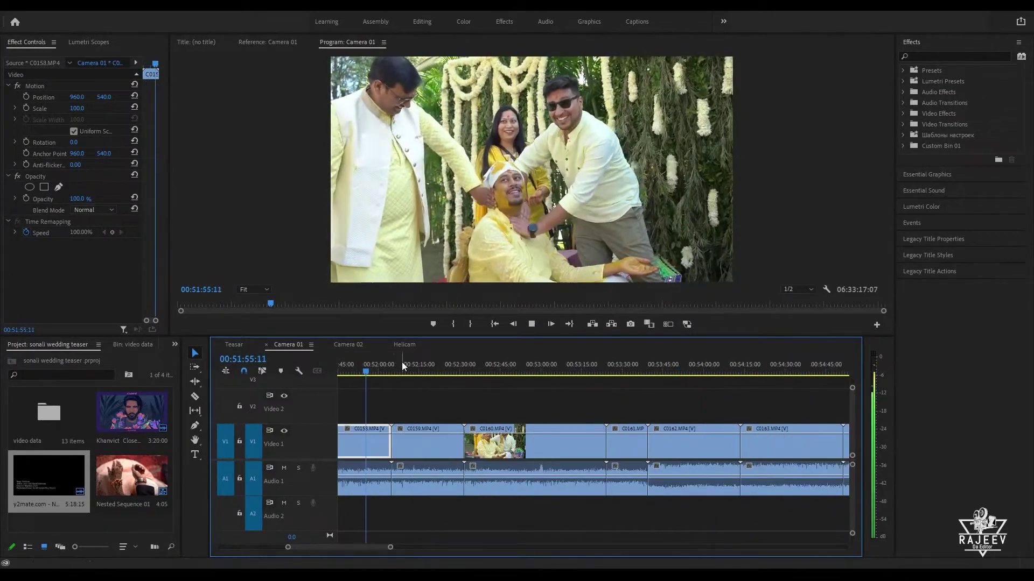
left_click_drag(402, 361, 661, 390)
Step: Insert C0159 after C0061 at 00:02:35:06 in Teasar, set its speed to 50% and play it
left_click(226, 346)
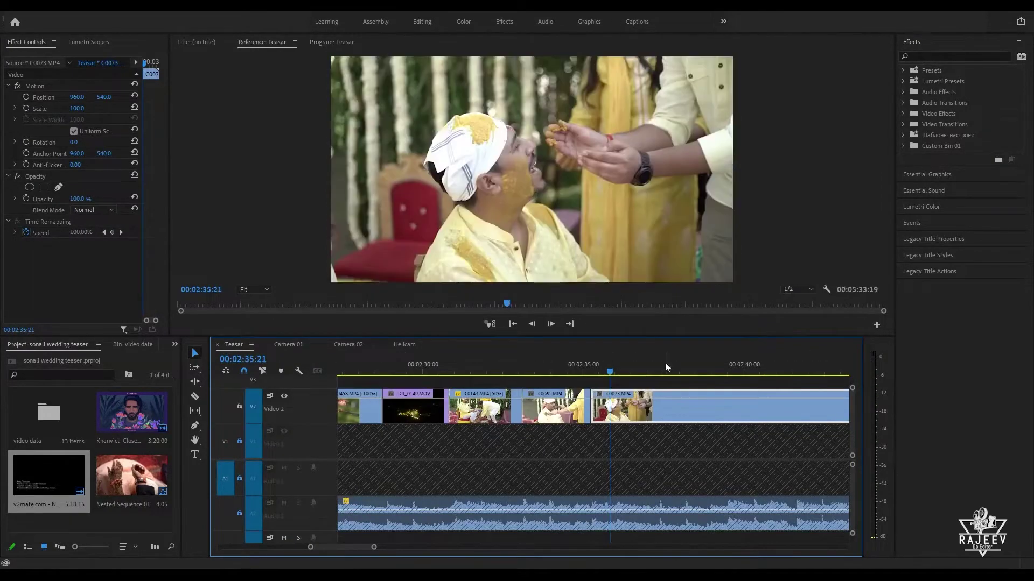
key("Up")
key("Up")
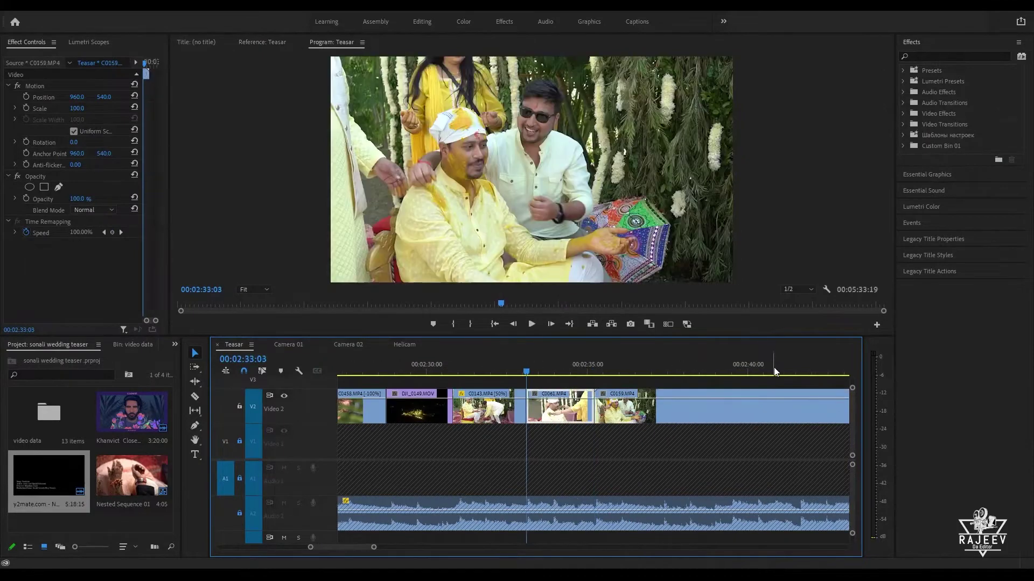
key("Down")
key("ctrl+r")
type("50")
key("Return")
key("space")
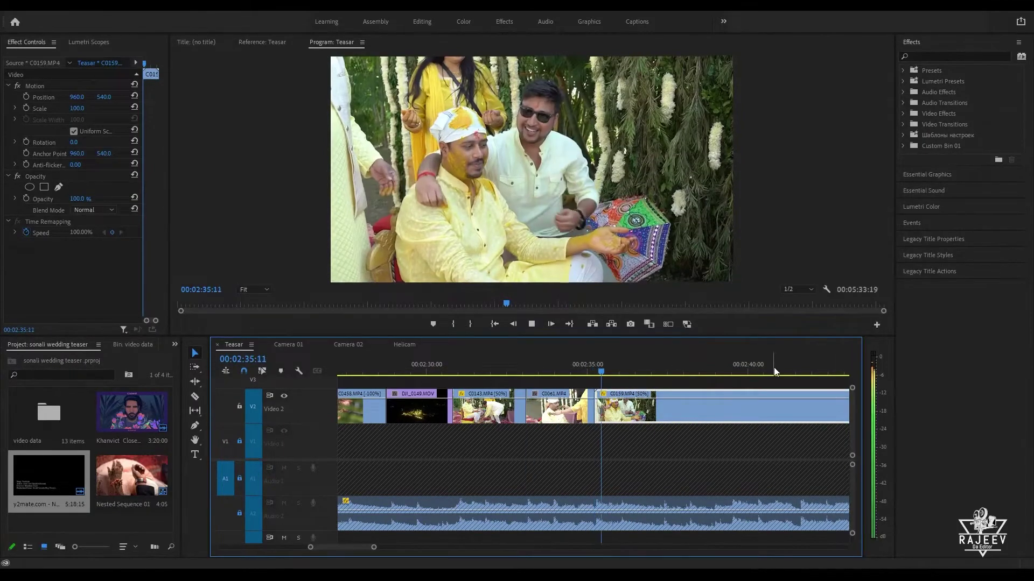
Step: Scrub and replay the slowed C0159 in Teasar between 00:02:35:06 and about 00:02:49:15 for a usable moment
left_click_drag(647, 371, 724, 380)
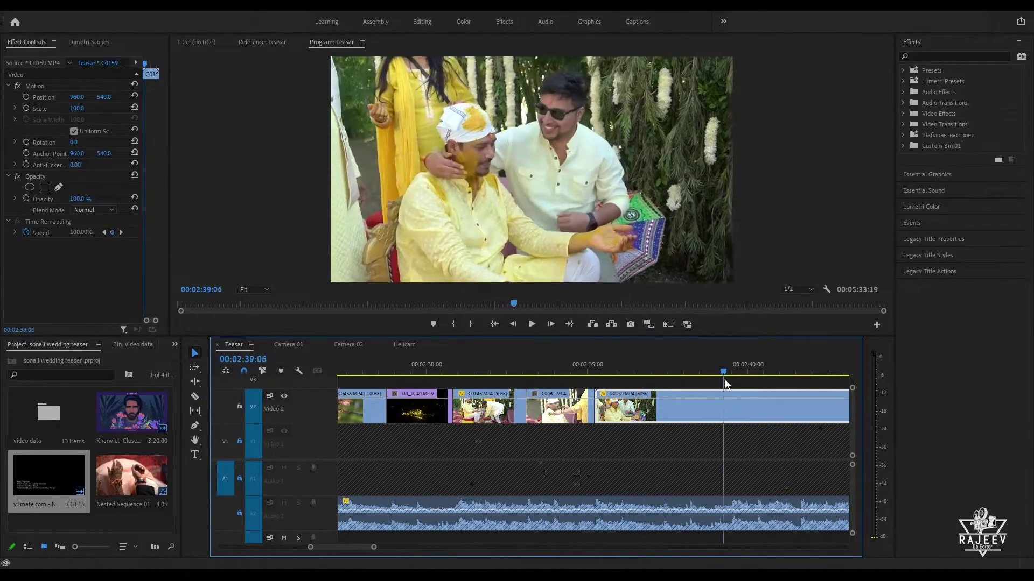
left_click_drag(836, 393, 585, 390)
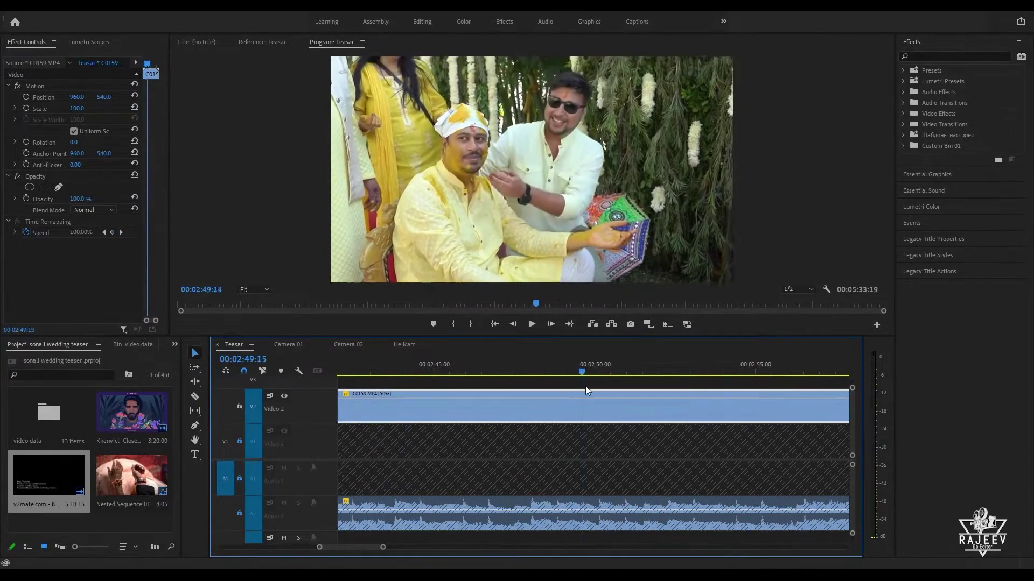
left_click_drag(704, 389, 500, 383)
left_click_drag(601, 387, 717, 386)
key("Up")
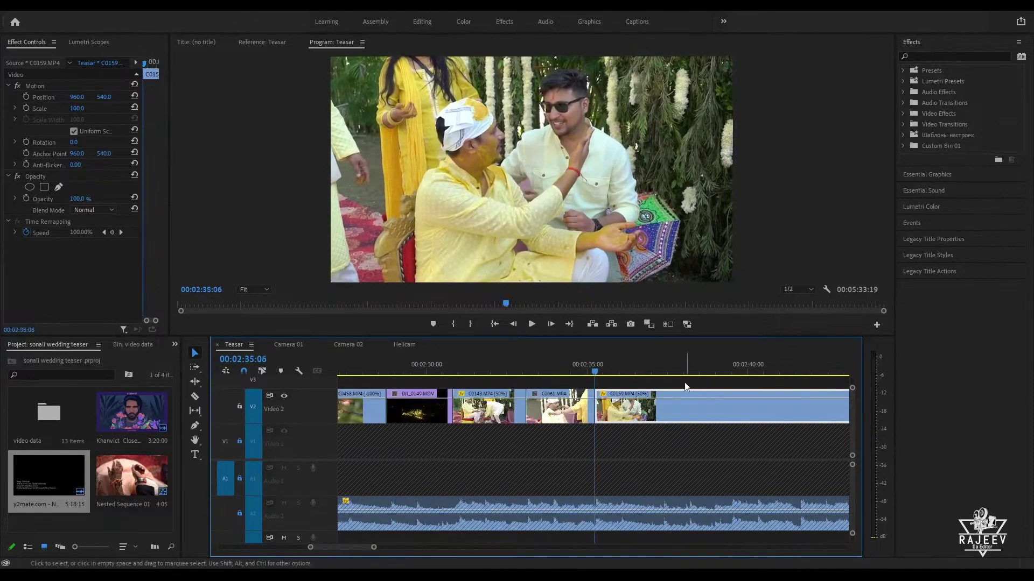
key("space")
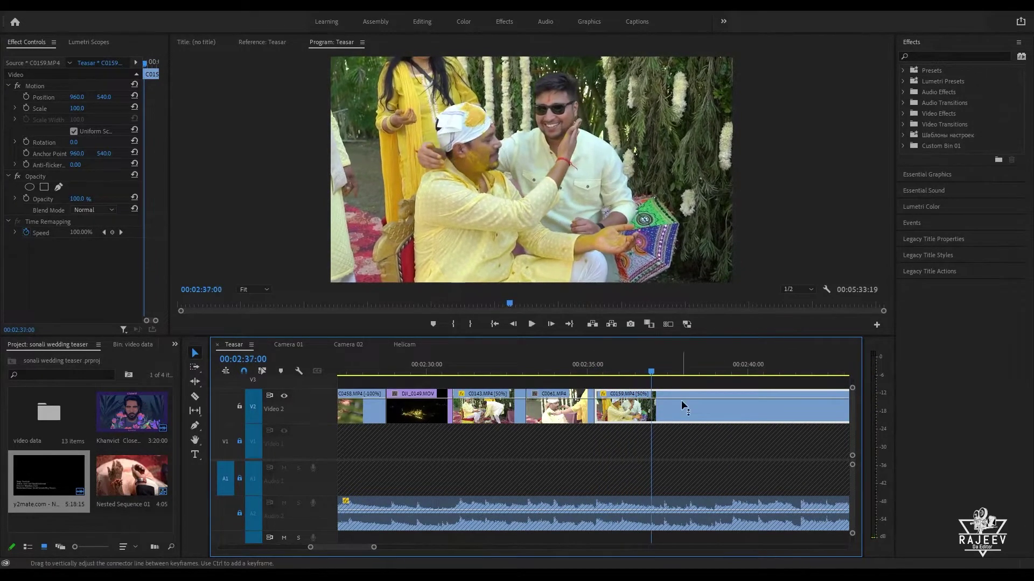
key("Up")
left_click_drag(636, 373, 835, 380)
key("space")
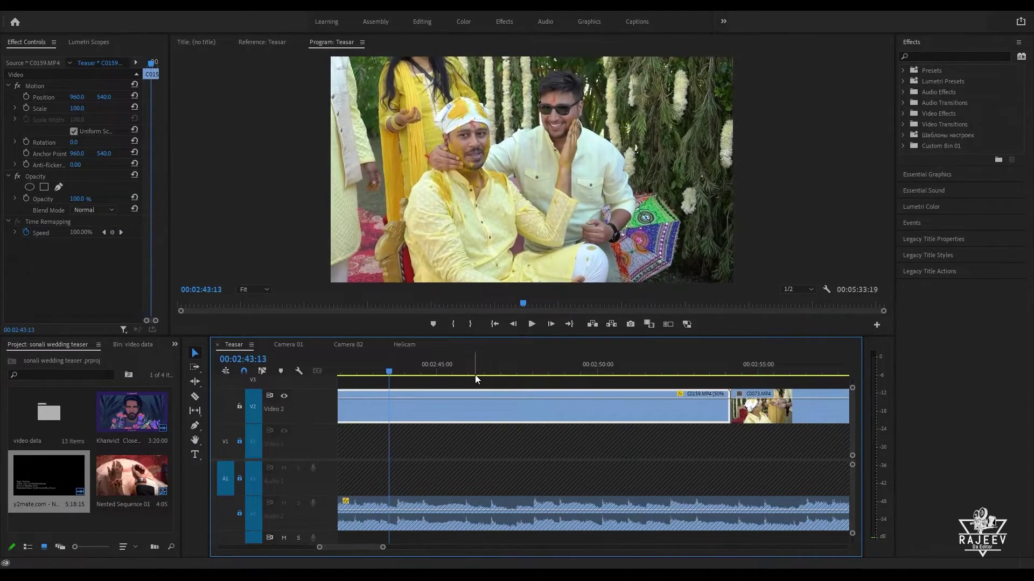
Step: Remove C0159 so C0073 follows C0061, and trim the end of C0073 at about 00:02:39:11
key("Up")
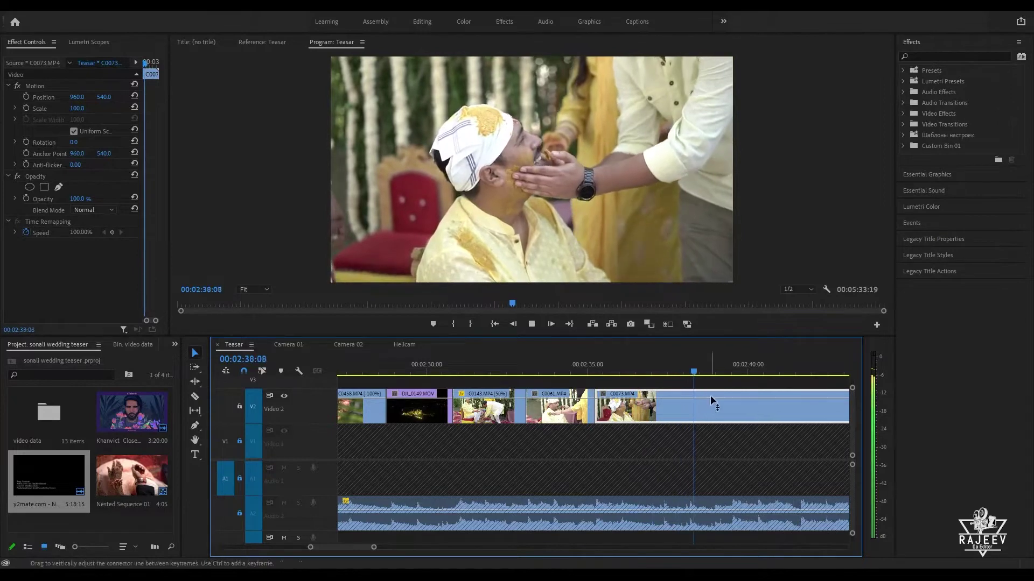
key("w")
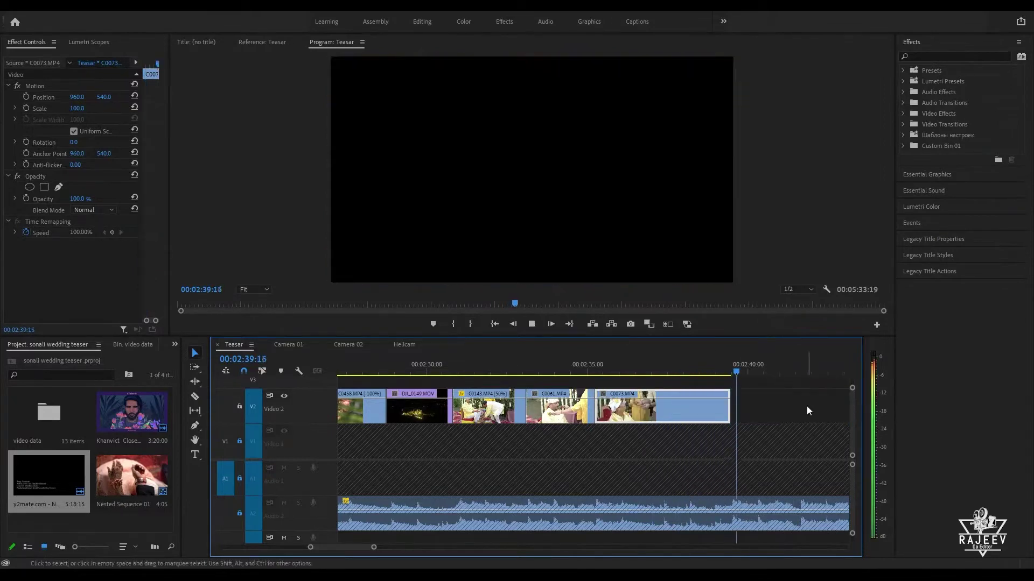
Step: Find C0173 with the women walking on the lawn near 00:57:30 in Camera 01 and add it after C0073 in Teasar
left_click(288, 345)
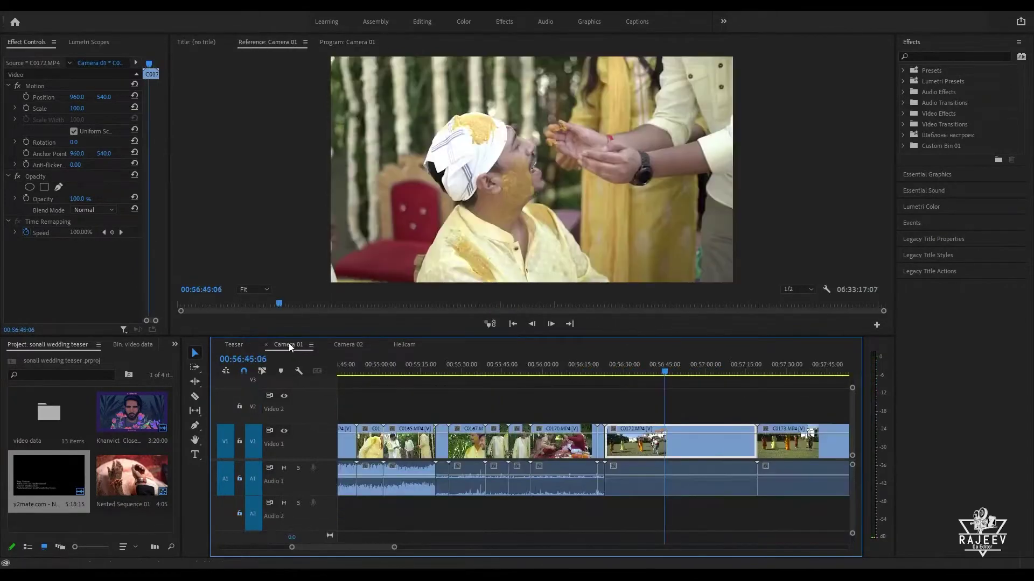
key("space")
left_click(621, 370)
left_click_drag(621, 371, 790, 394)
key("space")
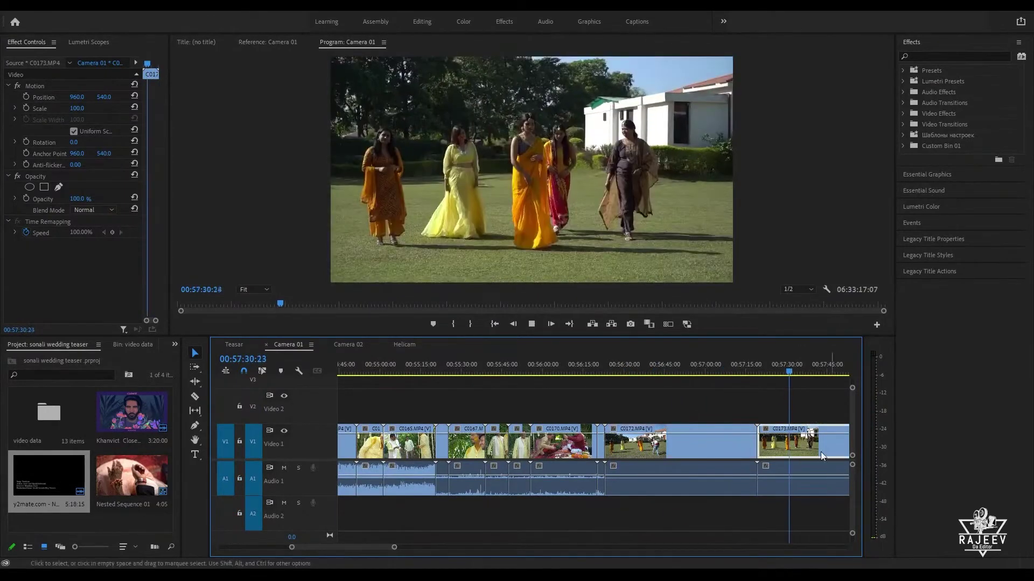
left_click(234, 345)
Step: Play C0173 in Teasar up to about 00:02:44:04 and replay the cut from C0073 into it
key("space")
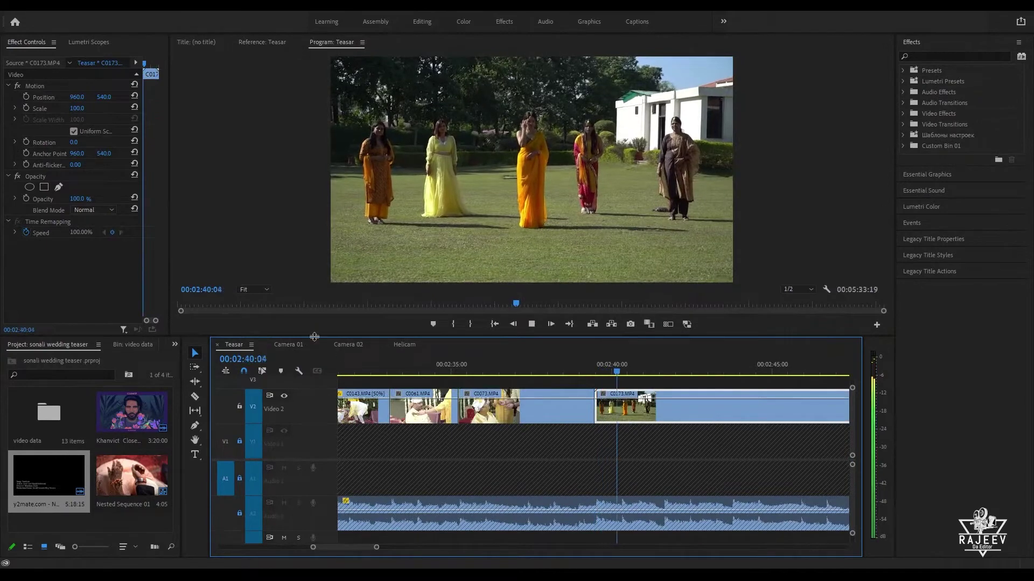
scroll(638, 364, "down", 5)
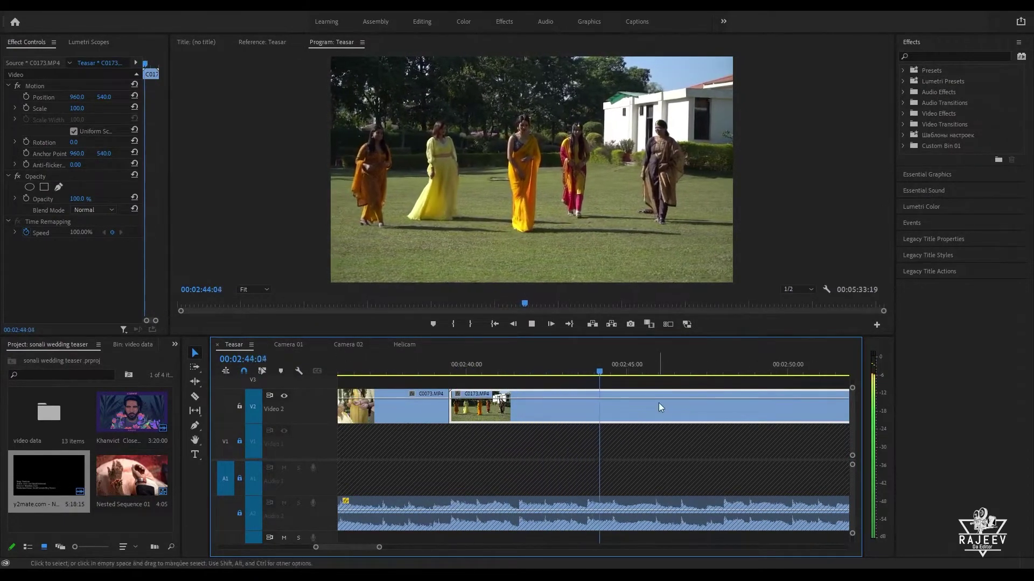
key("space")
key("space")
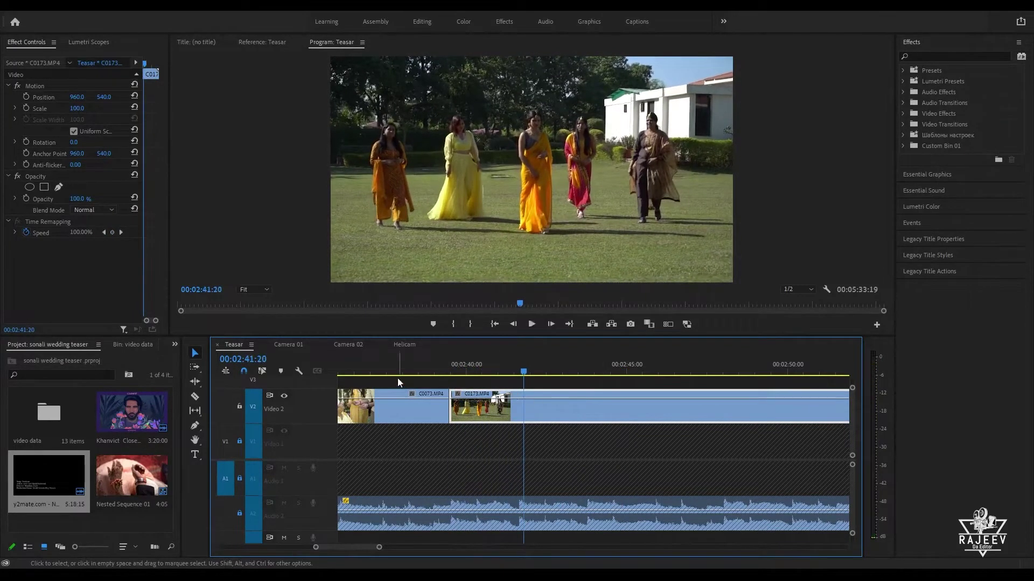
left_click(369, 362)
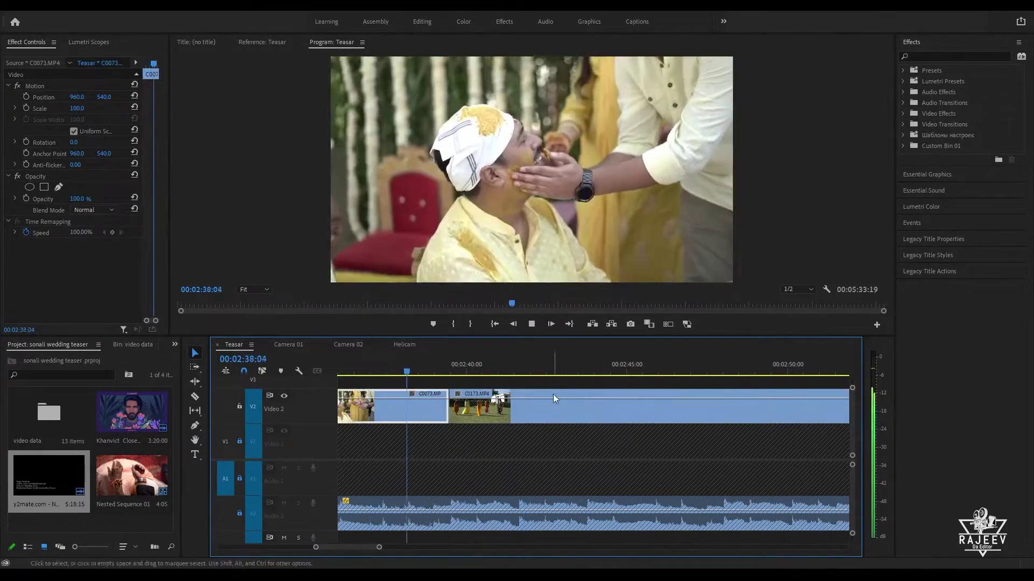
key("space")
Step: Ripple-trim the end of C0073 a few frames earlier and trim the end of C0173 at 00:02:41:15
key("space")
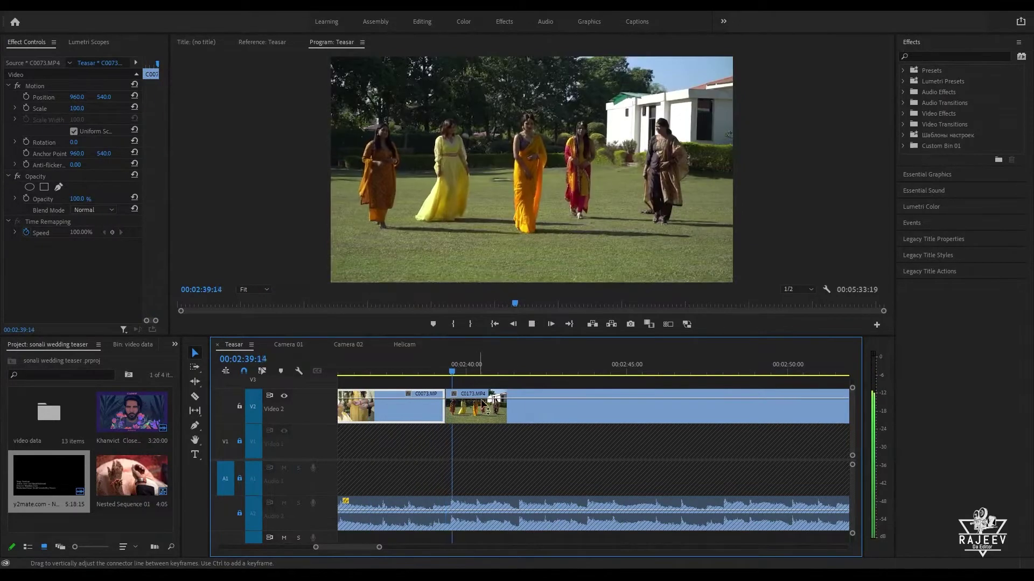
key("space")
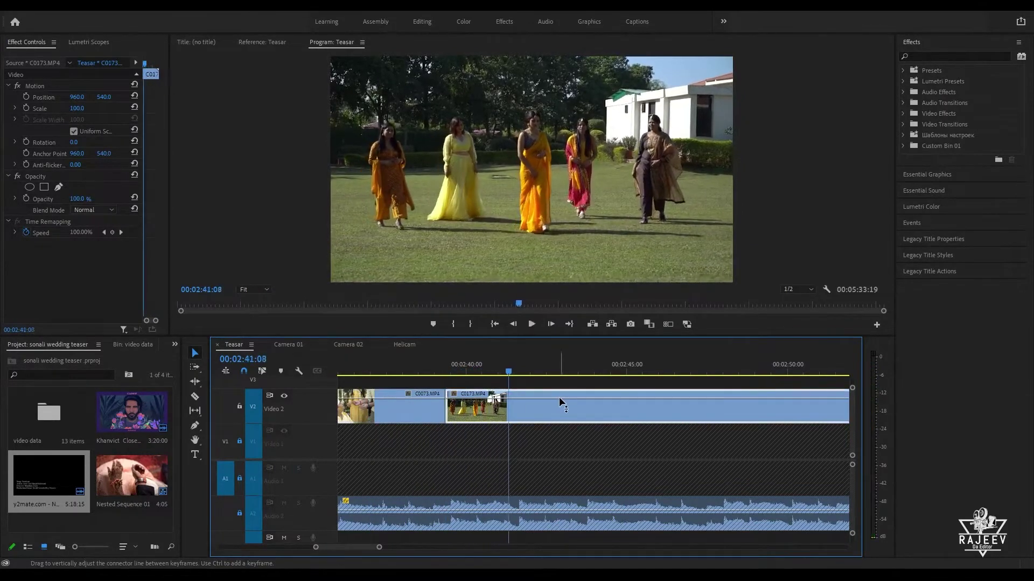
key("Up")
key("space")
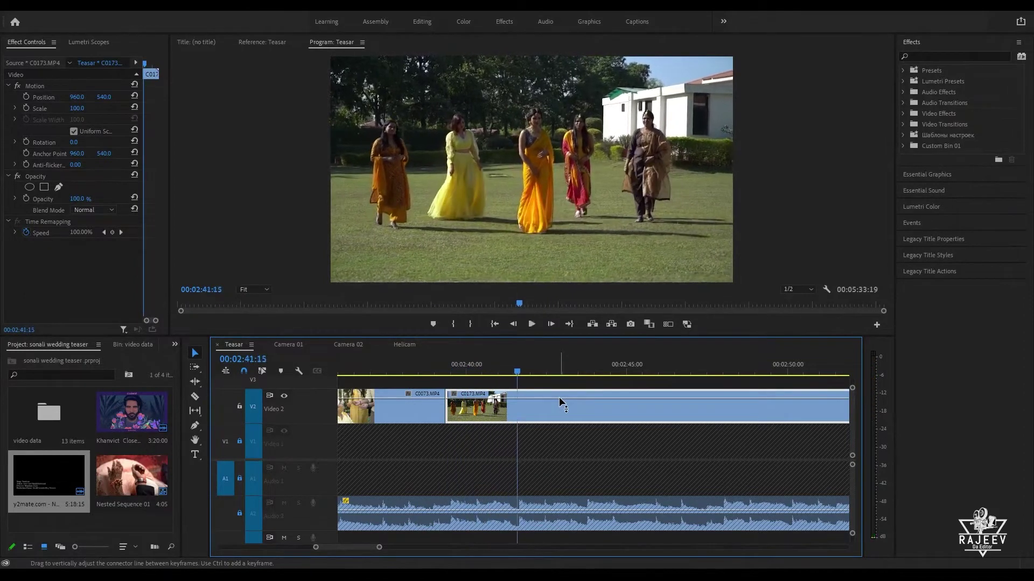
key("w")
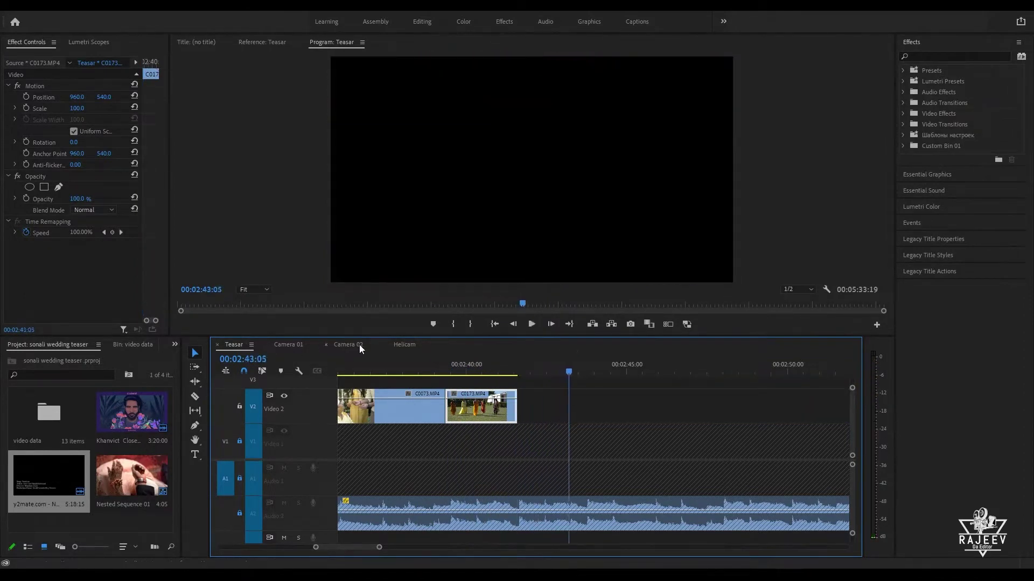
Step: Find C0093 with the bride in front of her friends near 00:49:46 in Camera 02 and add it at 00:02:41:15 in Teasar
left_click(346, 344)
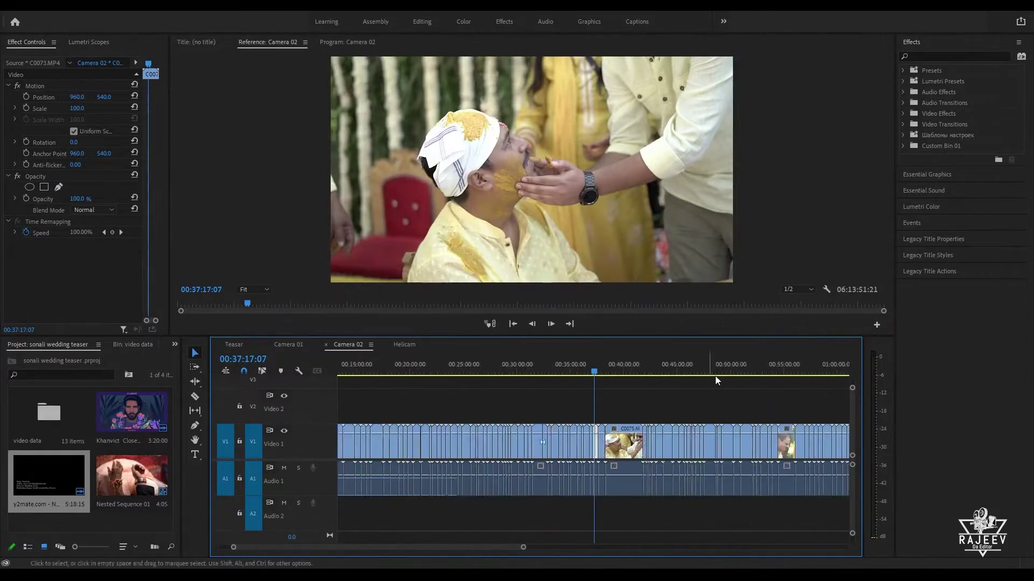
left_click(796, 371)
left_click_drag(796, 368, 740, 392)
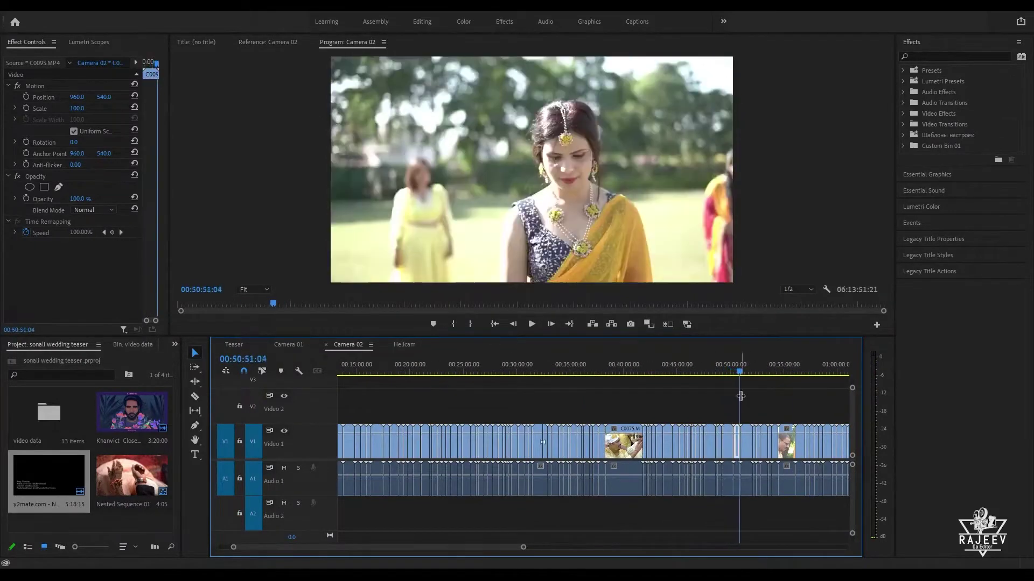
key("equal")
key("equal")
key("=")
left_click_drag(485, 367, 503, 367)
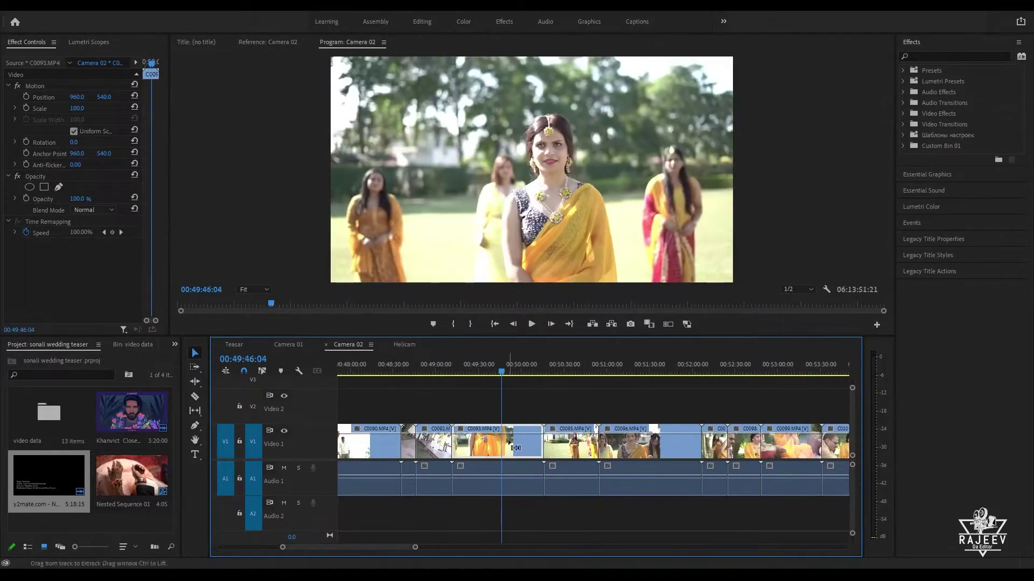
left_click(234, 344)
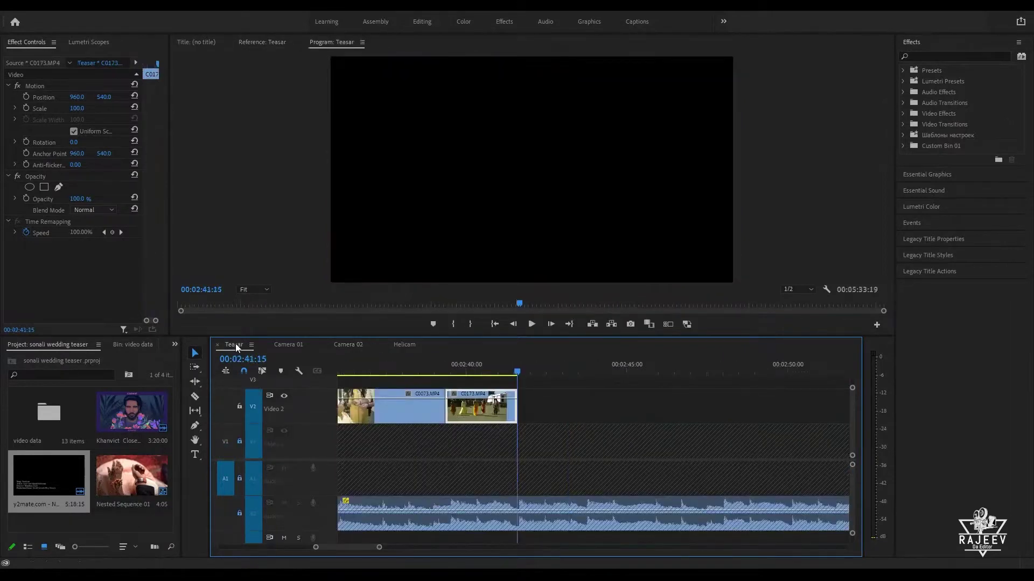
key("Up")
key("Up")
key("Up")
key("Up")
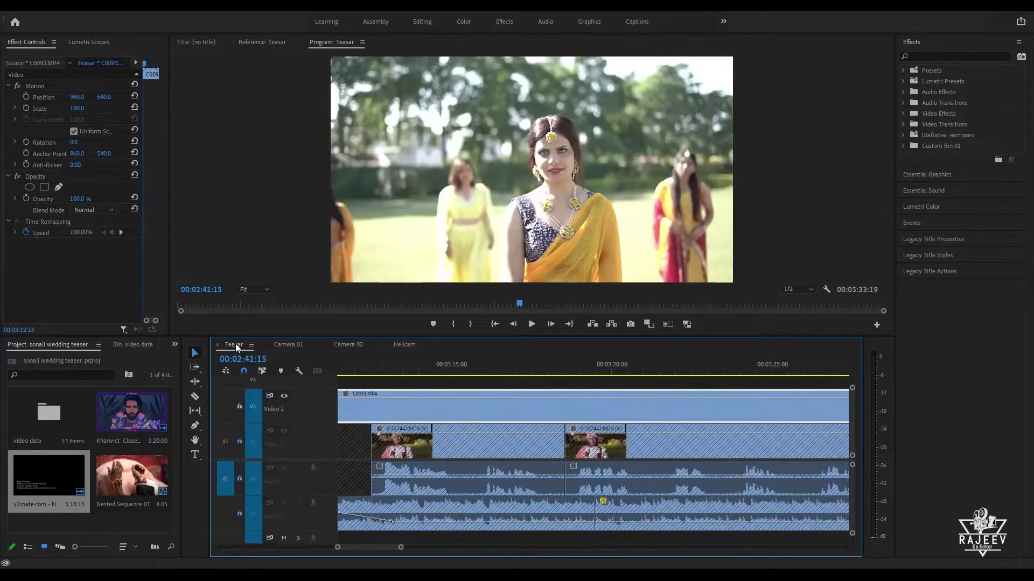
Step: Ripple-trim the start of C0093 to where the bride faces the camera and trim its end at about 00:02:43:17
key("space")
scroll(680, 471, "down", 3)
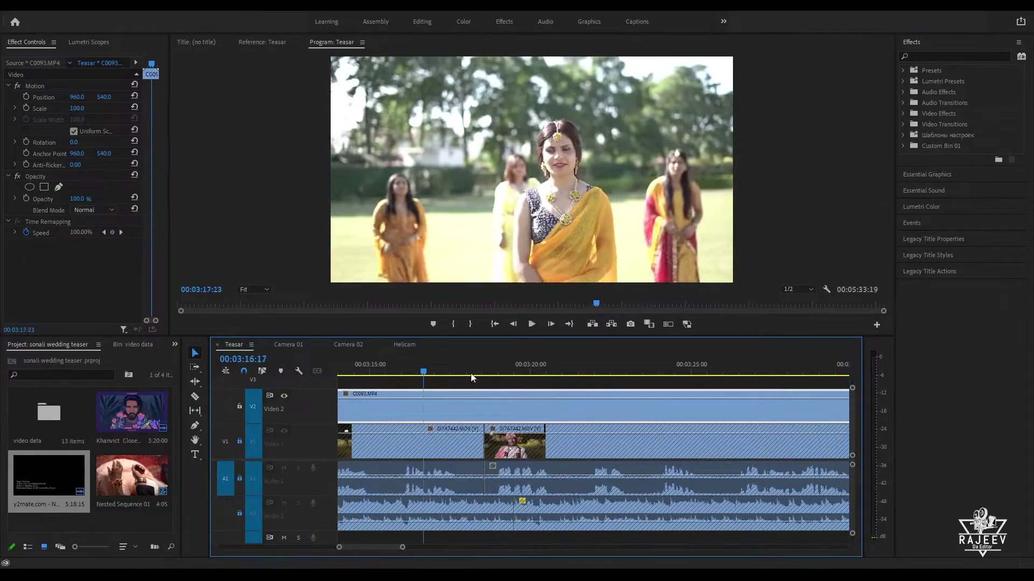
left_click(599, 373)
left_click_drag(604, 396, 0, 408)
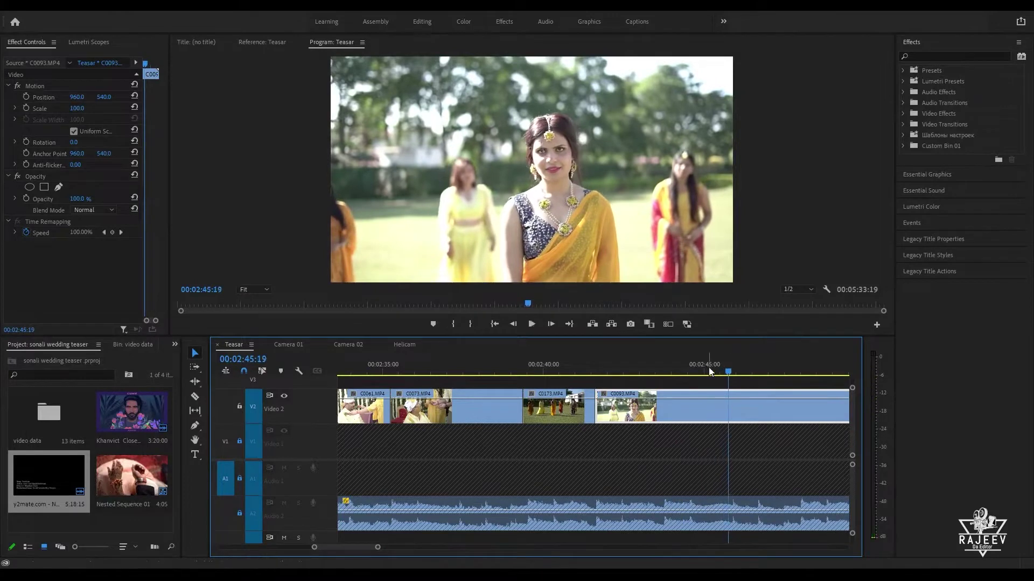
left_click_drag(702, 371, 592, 371)
key("space")
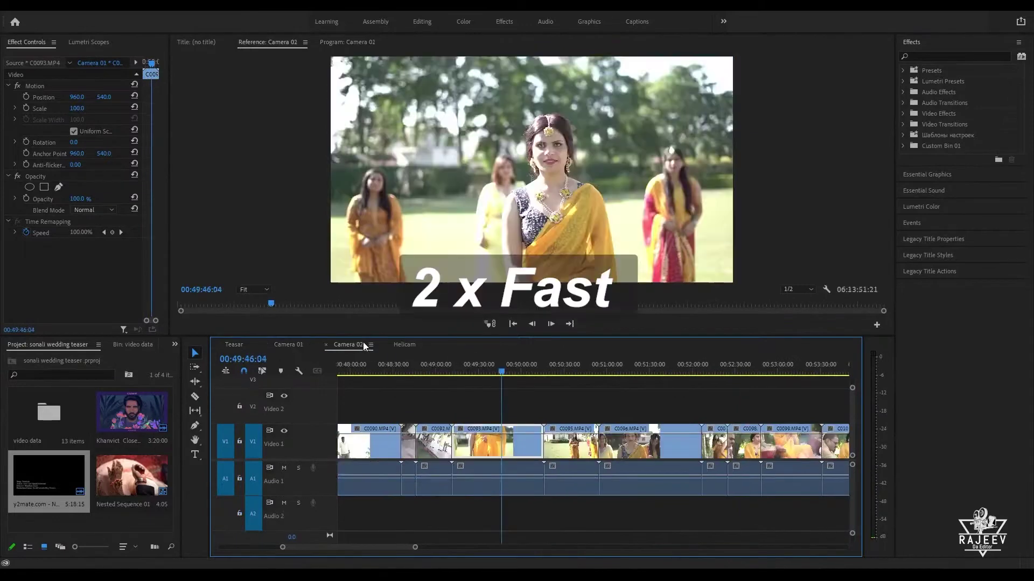
Step: Look through the women's shots from C0173 to C0180 in Camera 01 and add C0173 again after C0093 in Teasar
left_click(296, 346)
left_click(756, 369)
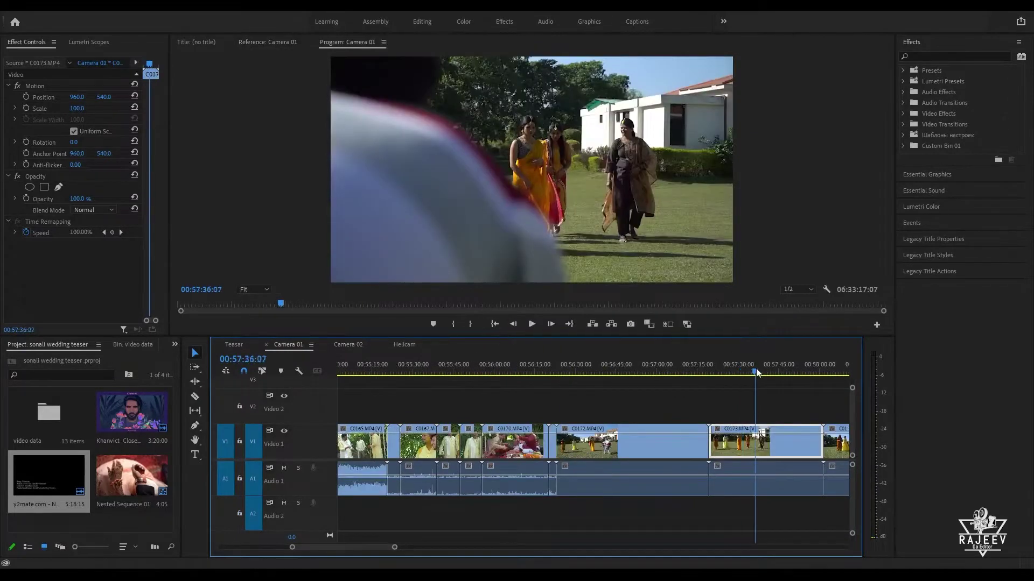
key("space")
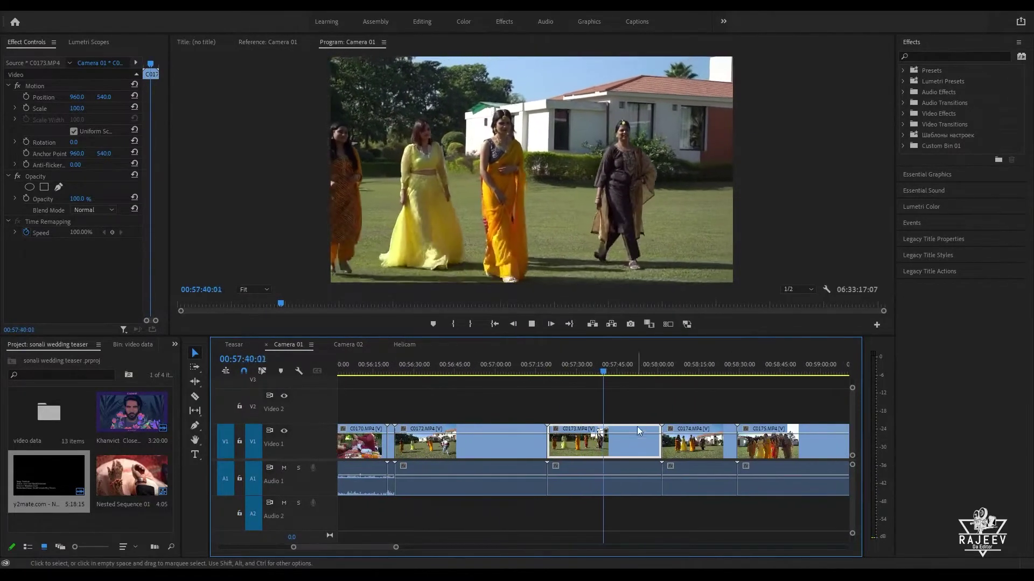
left_click(638, 373)
left_click_drag(641, 372, 769, 390)
key("space")
left_click(582, 450)
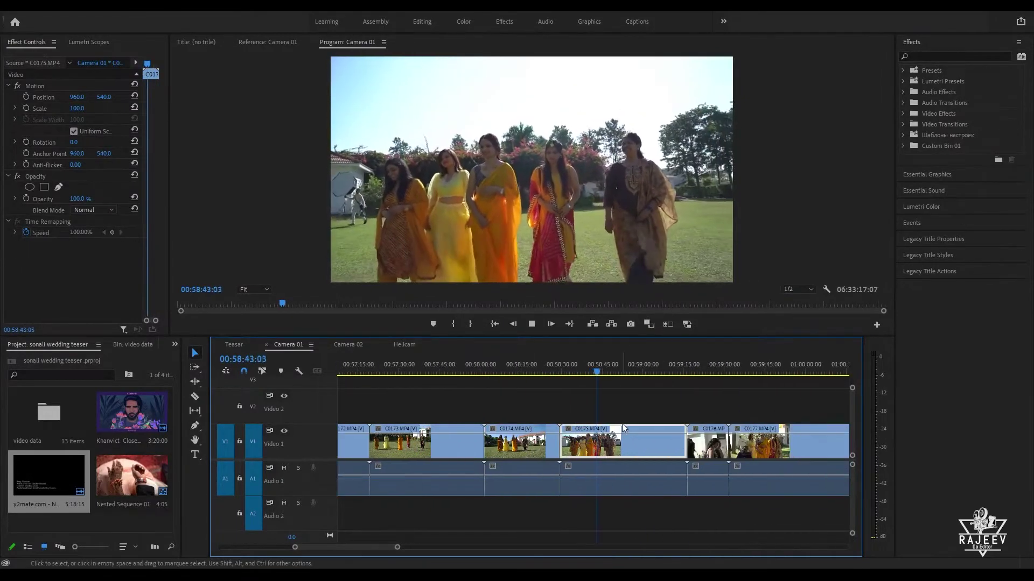
left_click_drag(610, 372, 651, 389)
key("space")
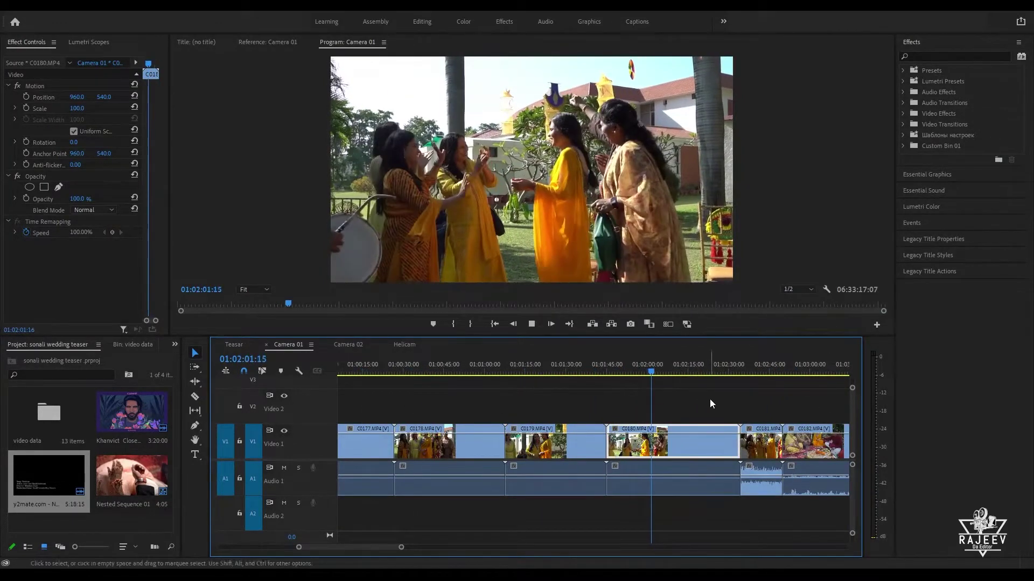
key("space")
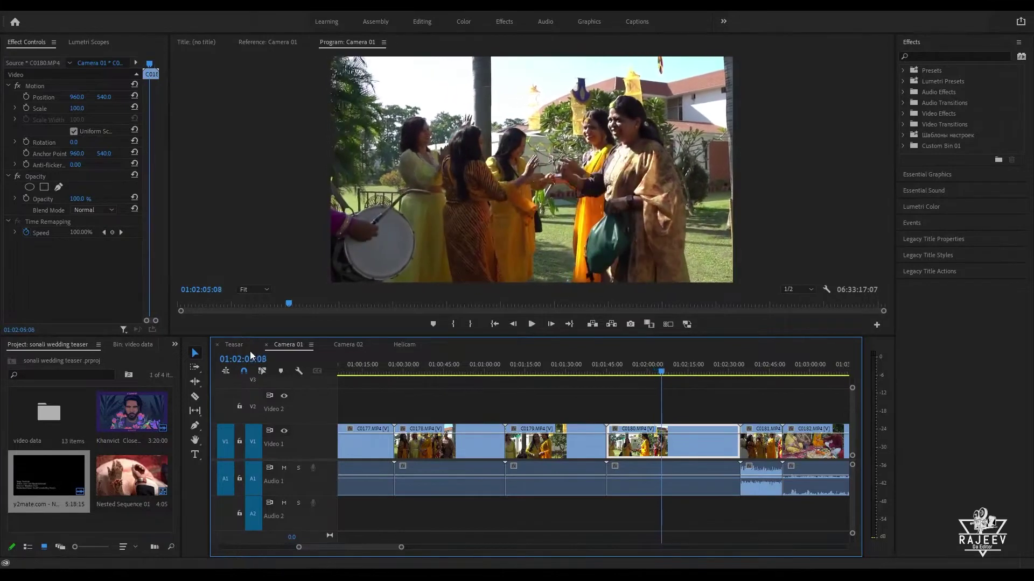
left_click(233, 346)
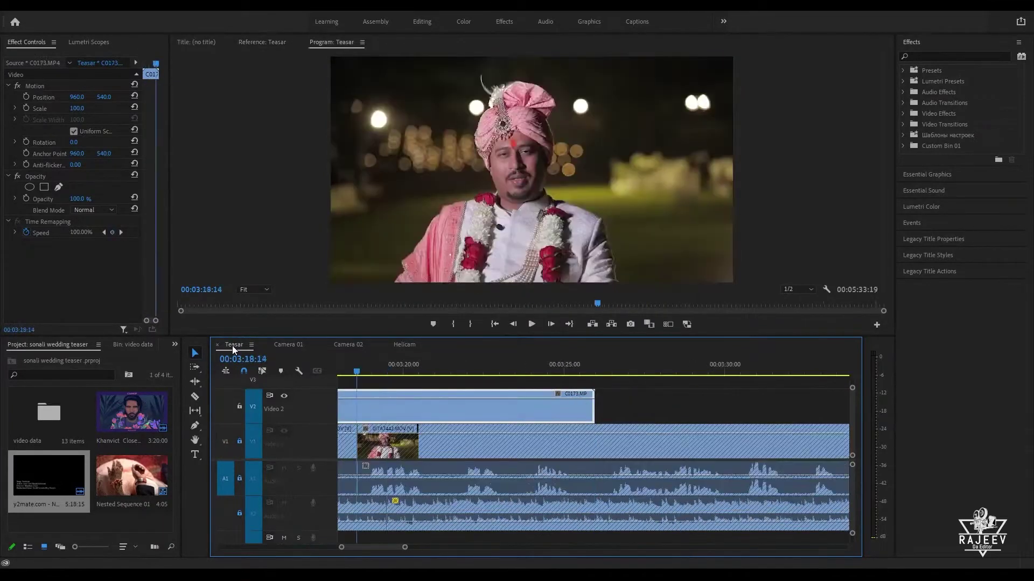
Step: Play the second C0173 in Teasar and ripple-trim its start to where the women have walked closer to the camera
key("space")
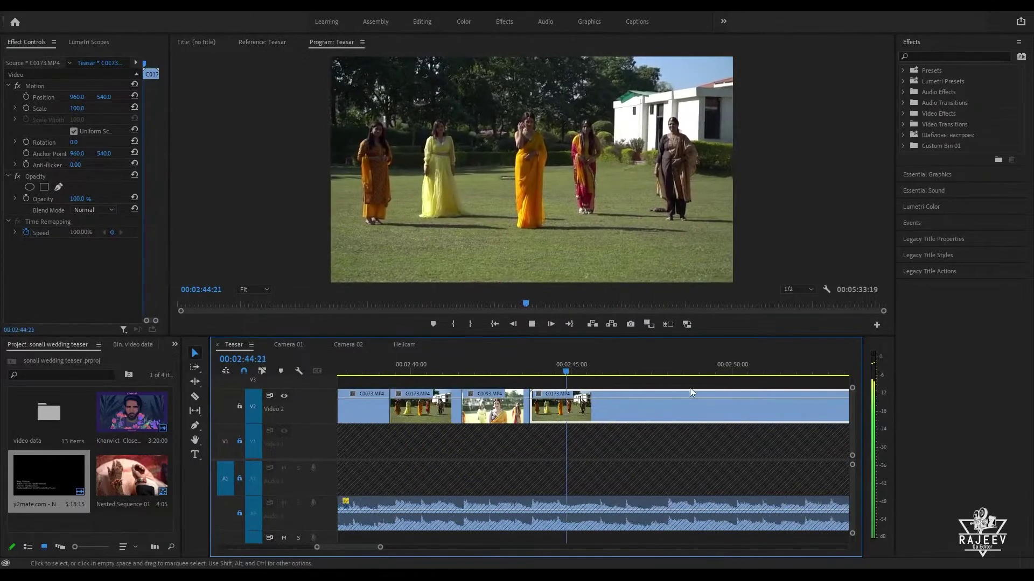
key("space")
left_click(678, 371)
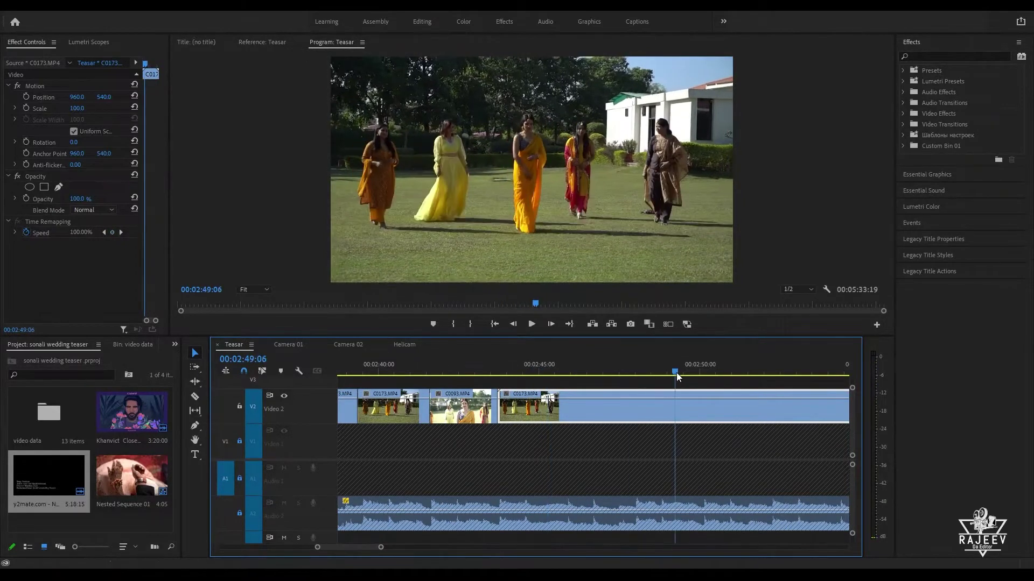
key("space")
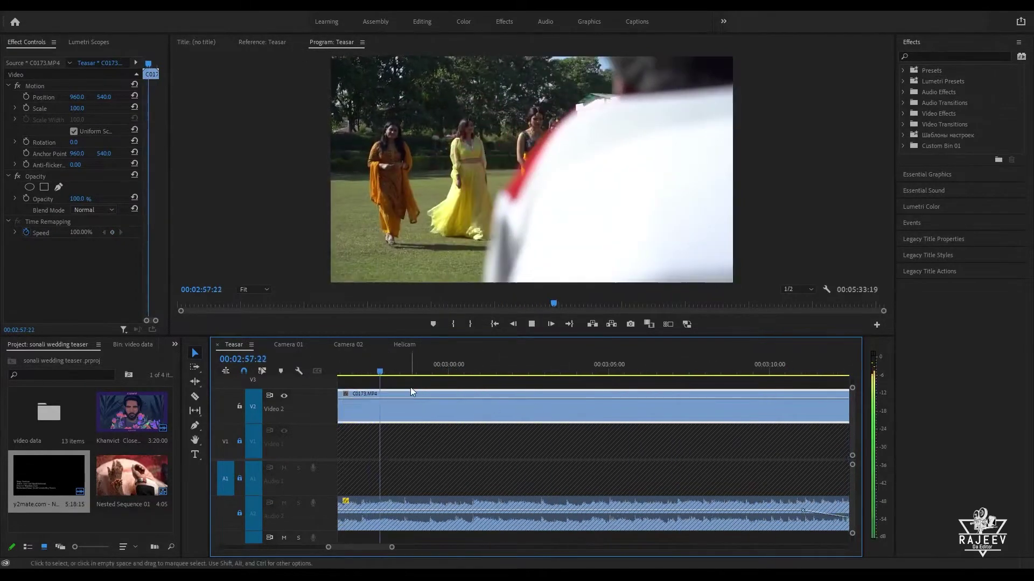
left_click(438, 371)
key("Up")
key("space")
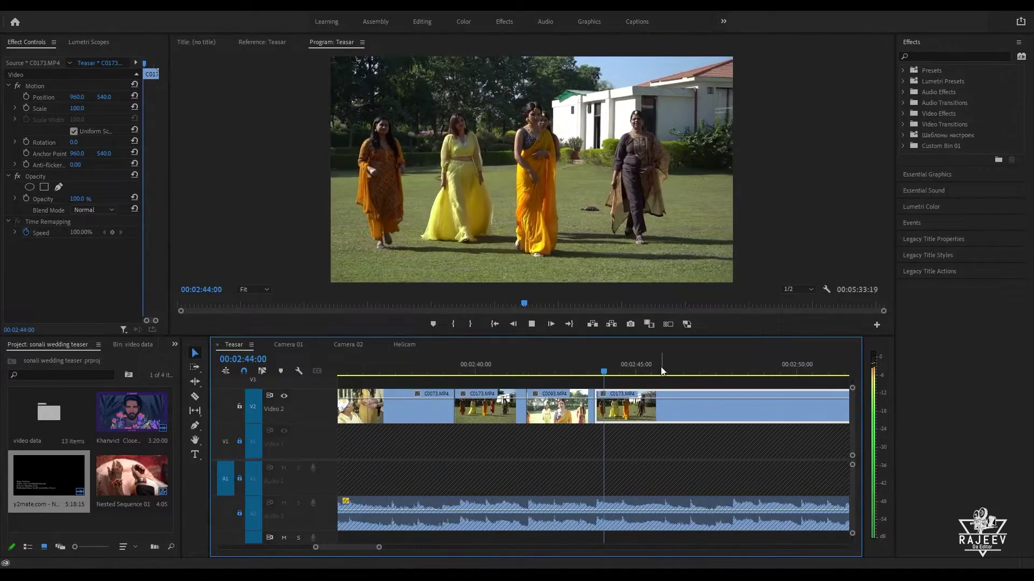
Step: Replay the cut from C0093 into the second C0173 and trim that clip's end at about 00:02:45:20
key("space")
key("Up")
key("space")
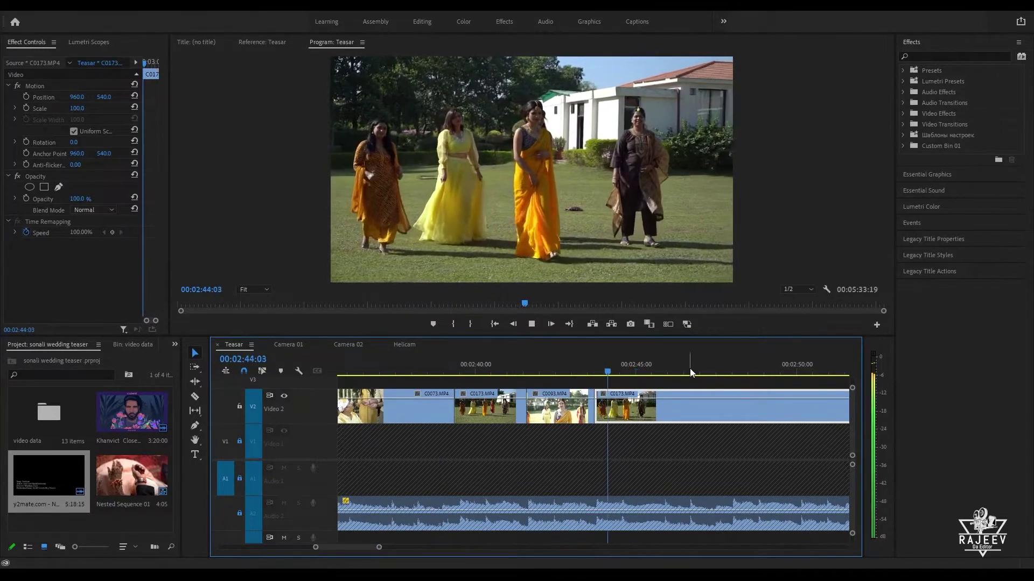
key("space")
key("space")
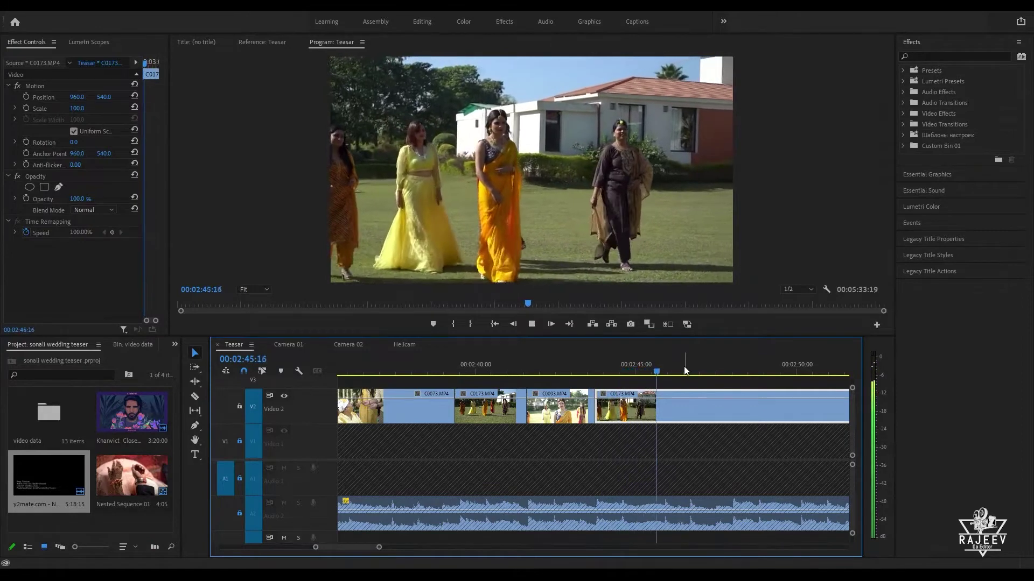
key("space")
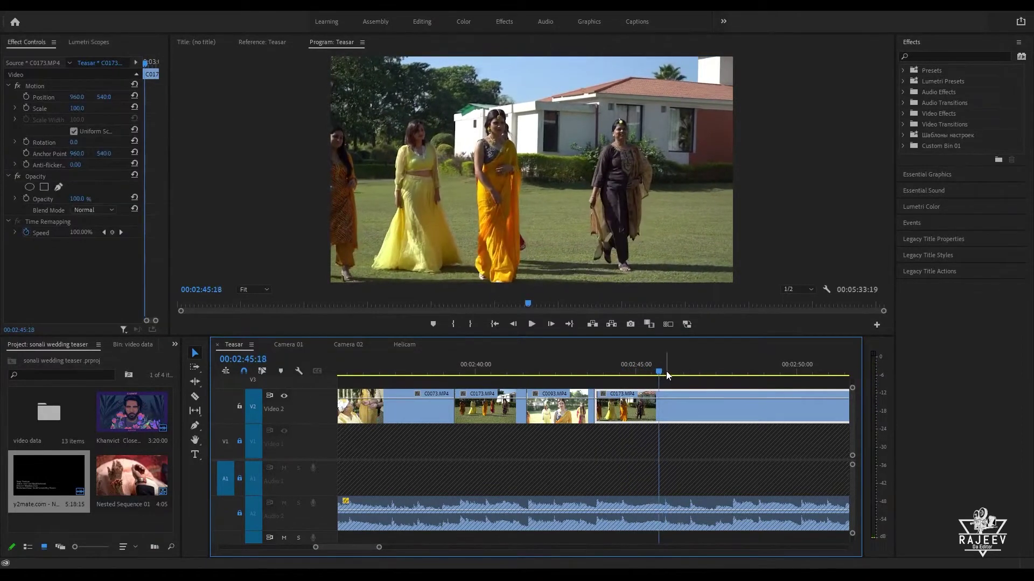
left_click(662, 372)
key("w")
key("space")
scroll(721, 419, "down", 3)
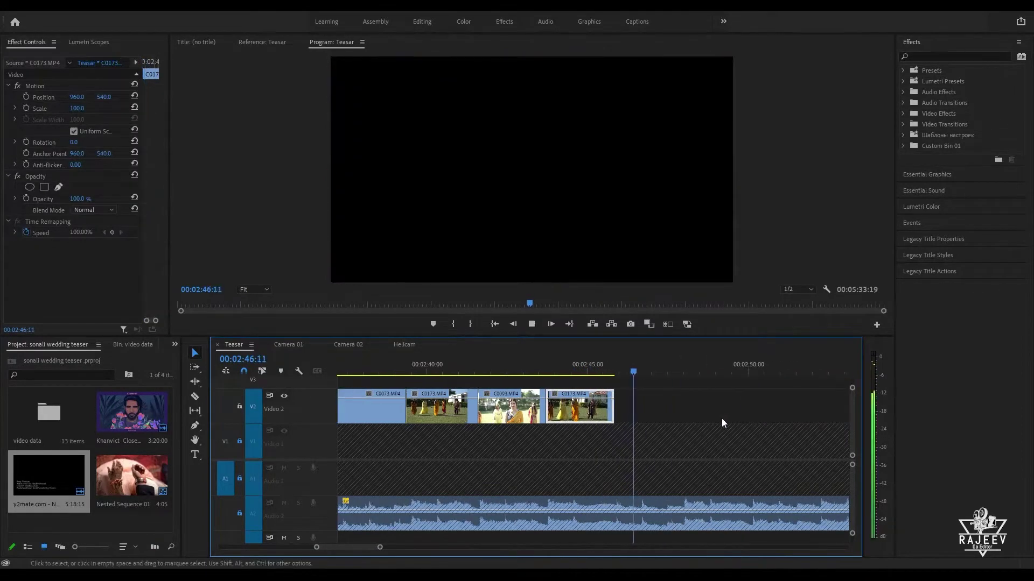
key("space")
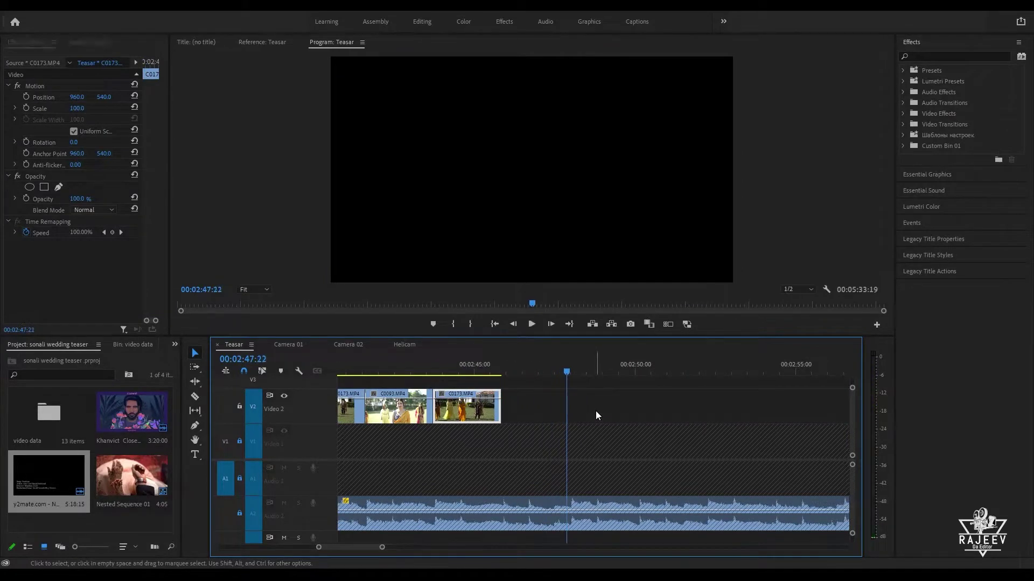
Step: Check the puja ceremony shots C0182 to C0184 in Camera 01 and return to the Teasar timeline
left_click(288, 344)
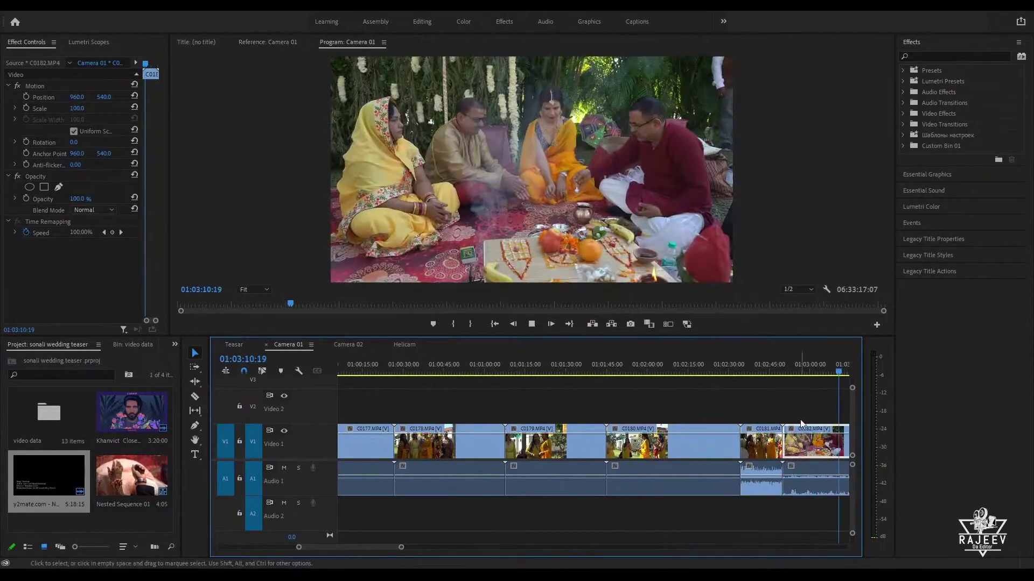
left_click(730, 371)
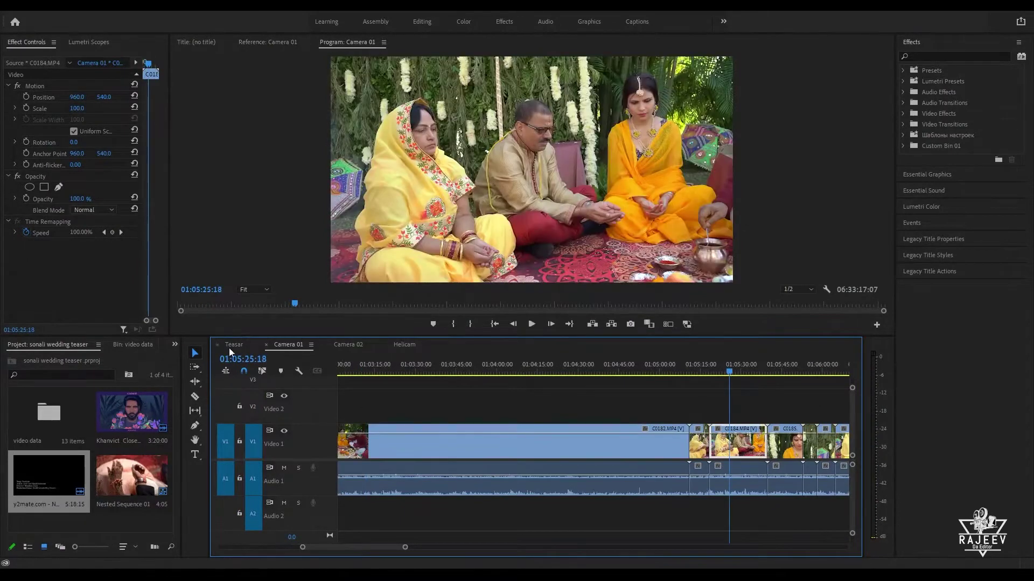
left_click(230, 345)
key("backslash")
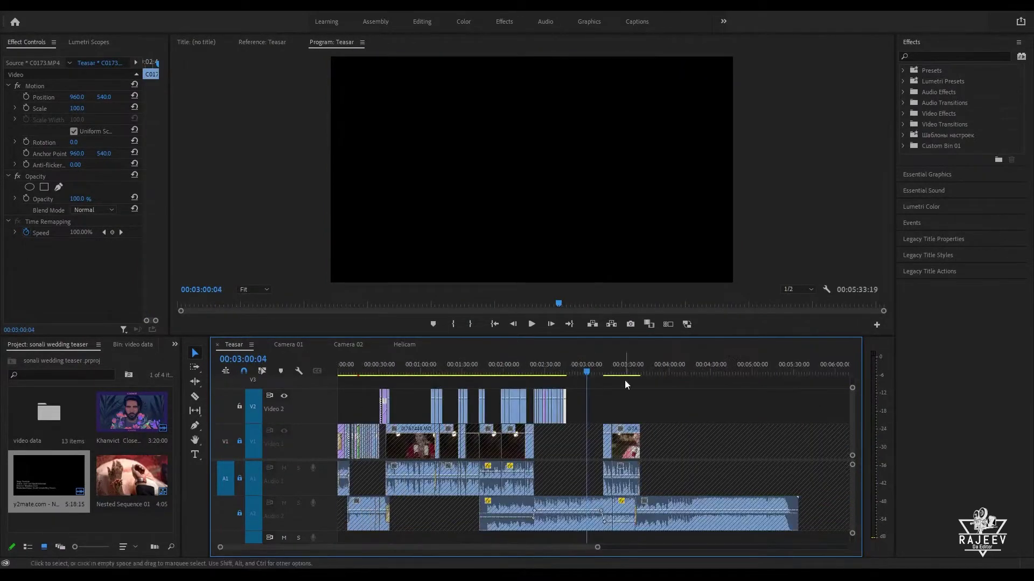
key("backslash")
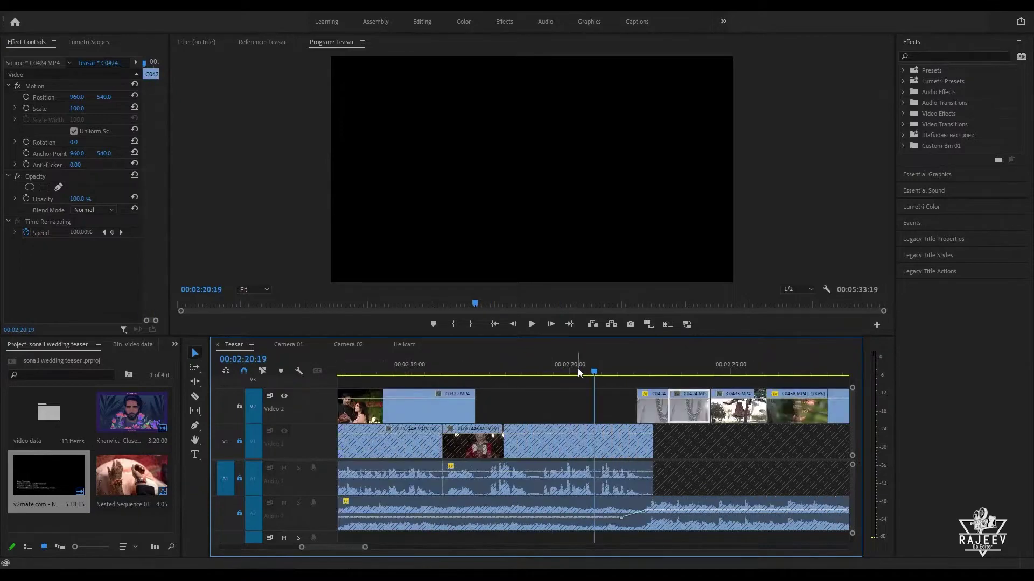
Step: Play Teasar from 00:02:20:19 to about 00:02:40:04 to review the timing of the recent cuts against the music
key("space")
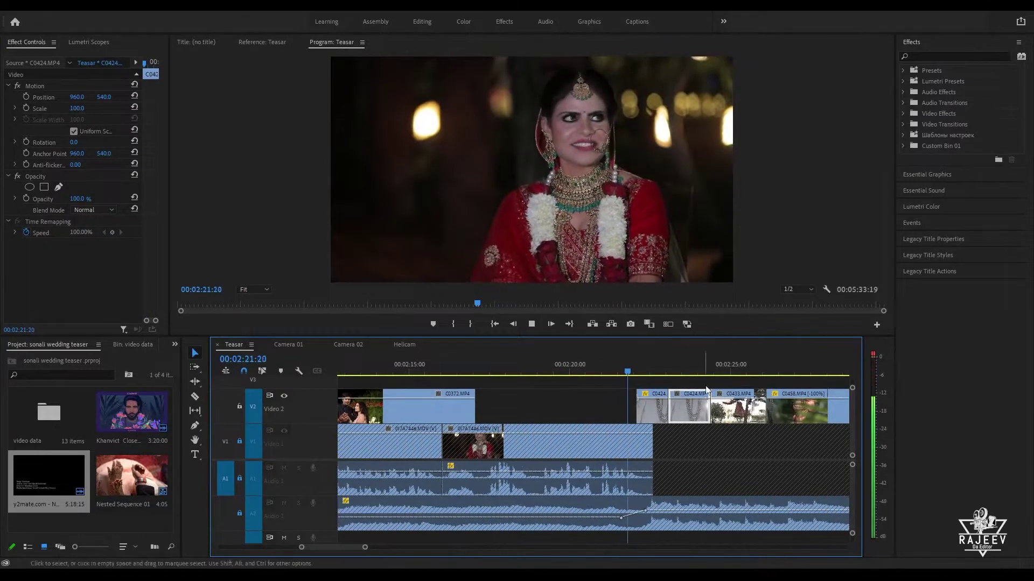
key("space")
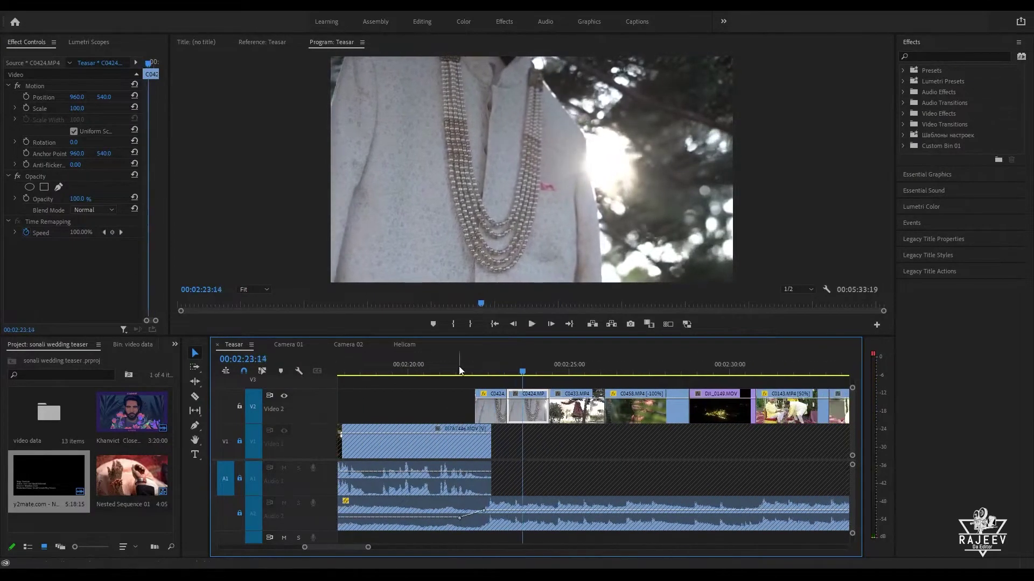
left_click(458, 370)
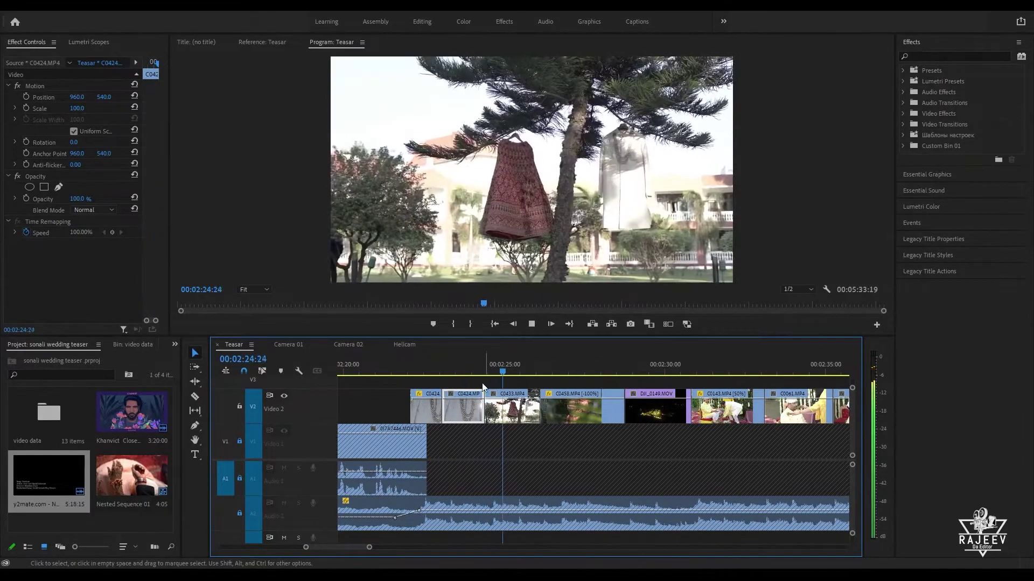
left_click(442, 371)
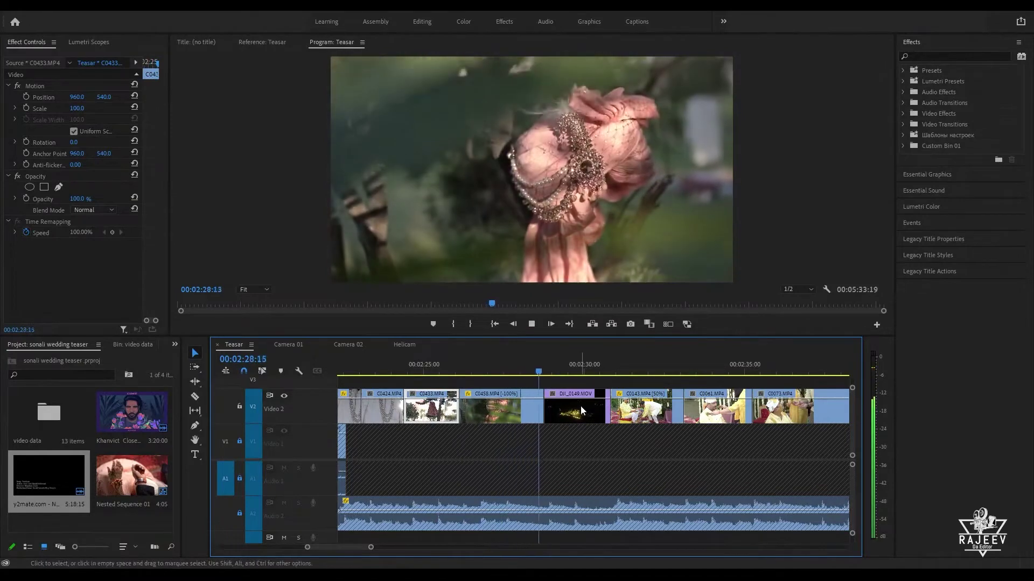
key("space")
key("space")
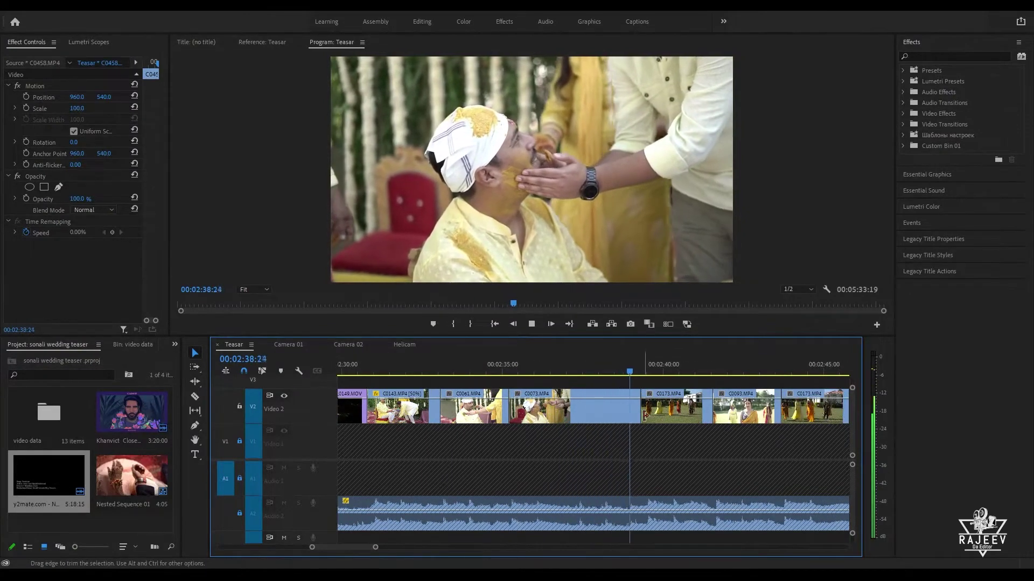
left_click(645, 414)
key("space")
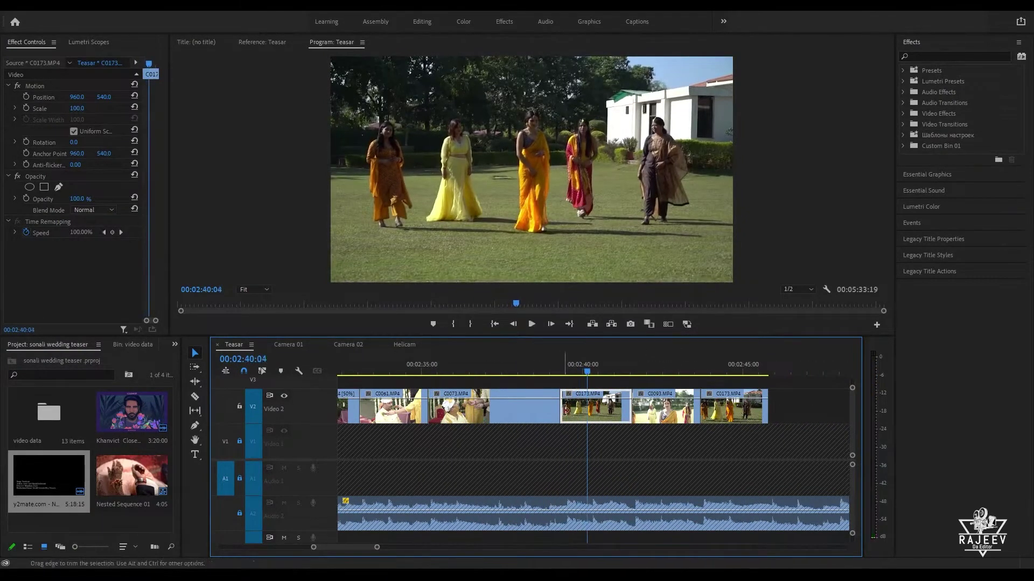
Step: Ripple-extend the end of C0073 to about 00:02:40:14 and replay the clip from 00:02:37:04
left_click_drag(555, 414, 596, 414)
left_click(492, 365)
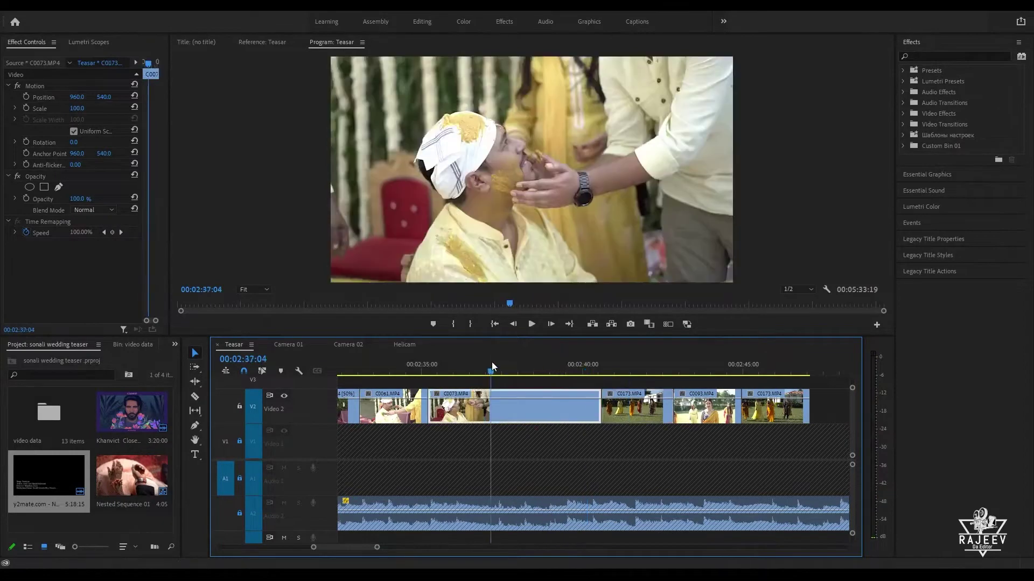
key("space")
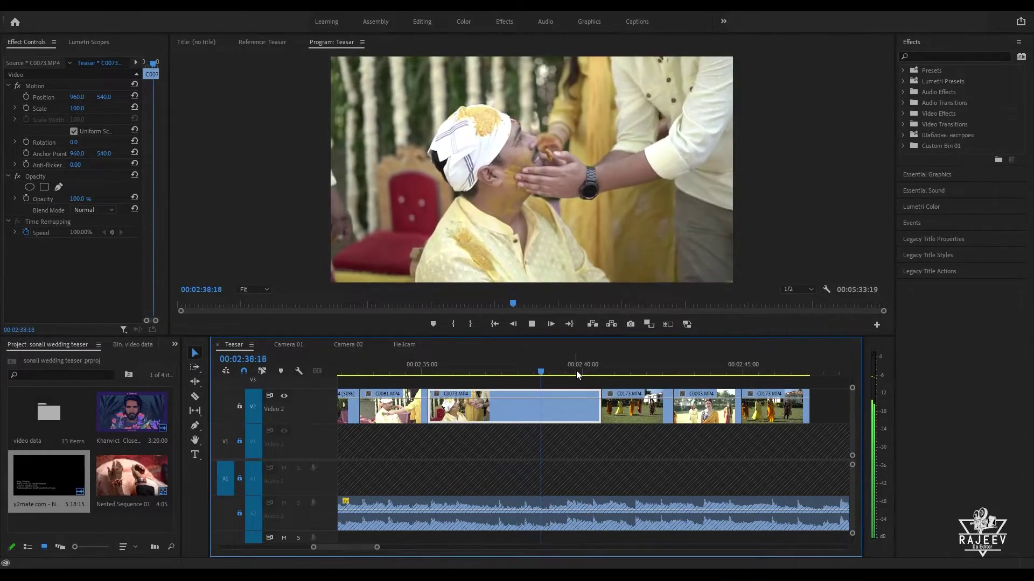
Step: Ripple-trim the end of C0073 to about 00:02:39:08 and the end of the first C0173 to about 00:02:41:12
key("w")
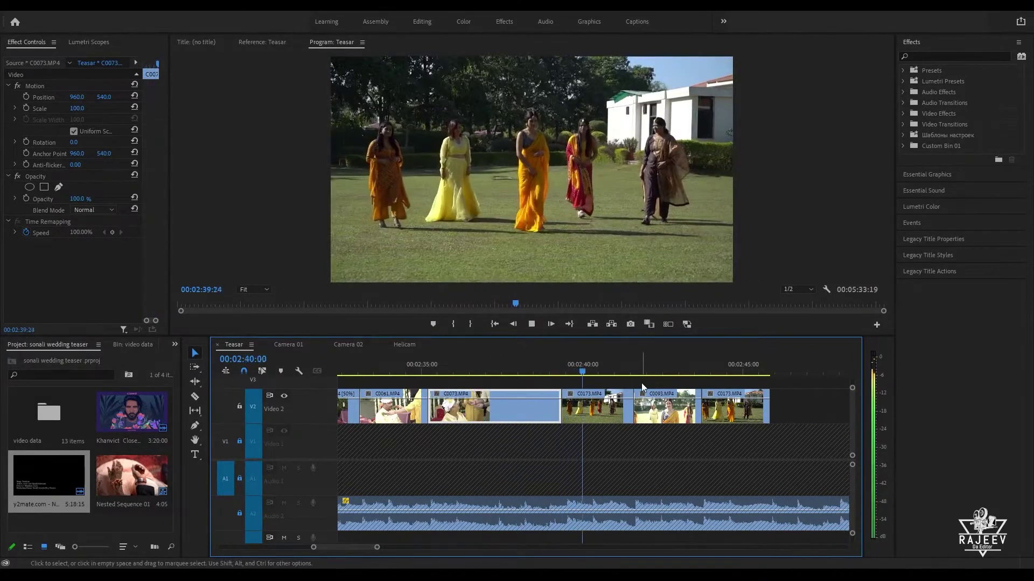
left_click(631, 414)
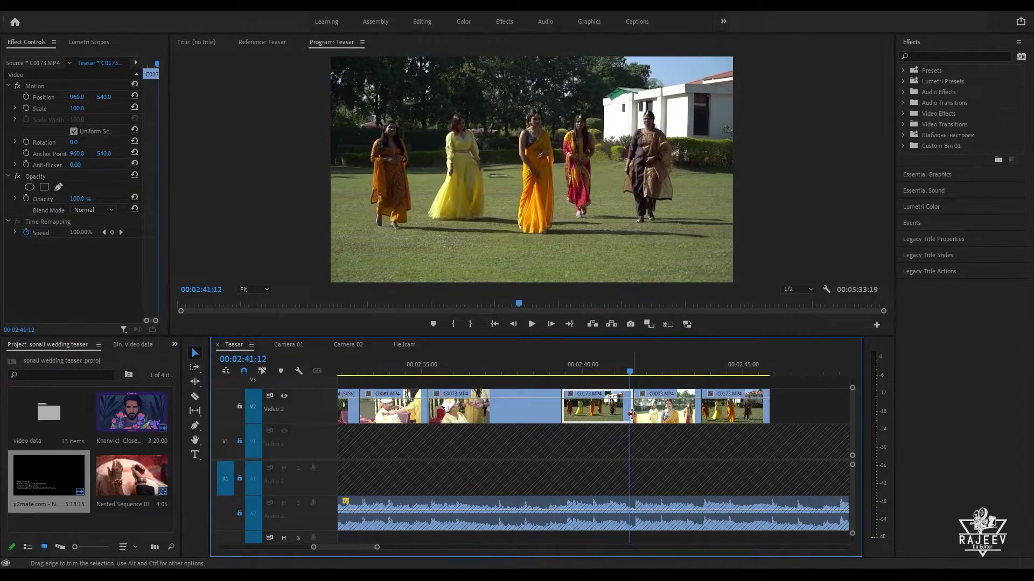
key("space")
scroll(630, 414, "down", 2)
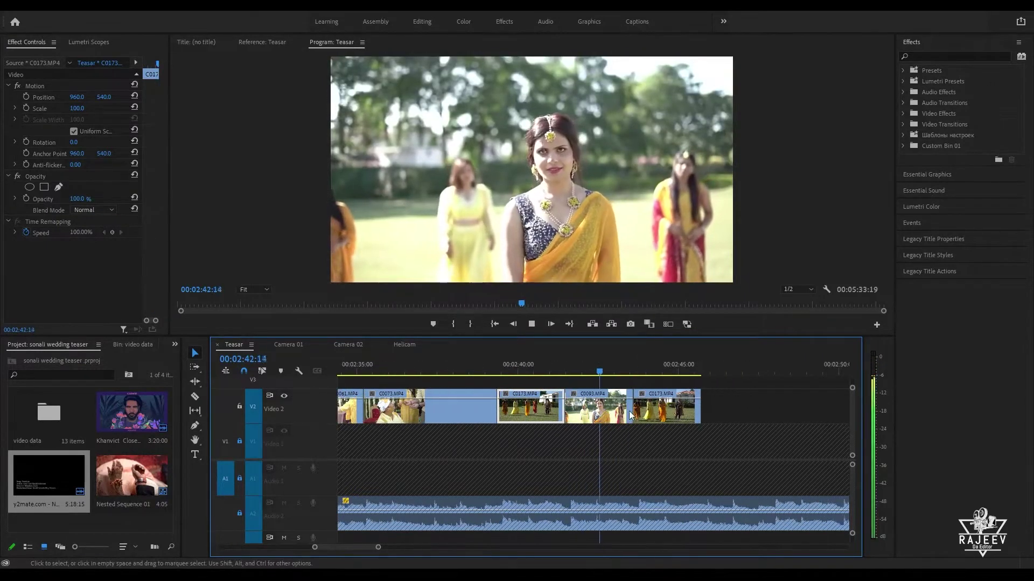
Step: Ripple-trim the end of C0093 to about 00:02:43:12 and play into the second C0173 up to 00:02:45:12
left_click(603, 413)
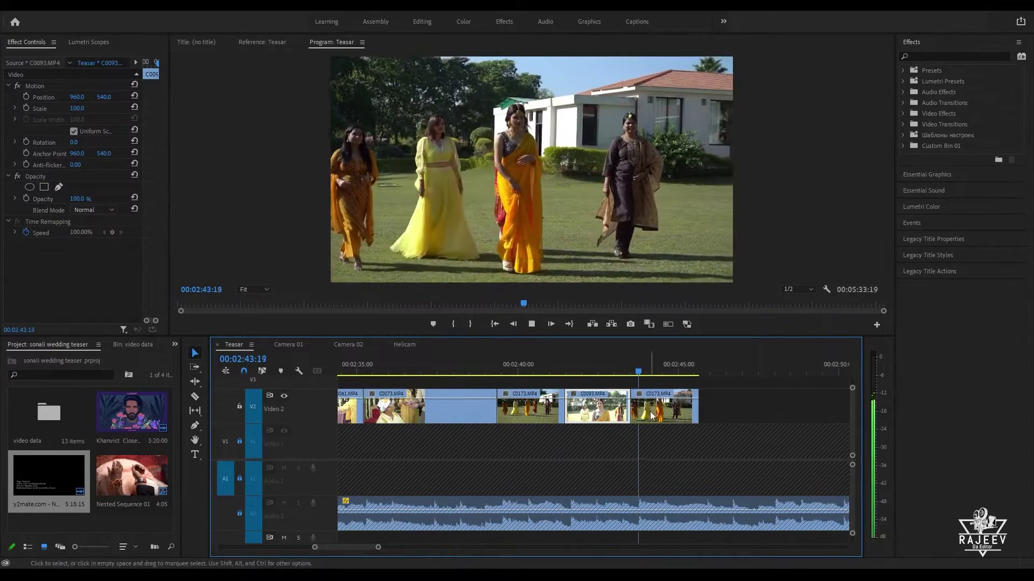
scroll(597, 414, "down", 2)
left_click(624, 412)
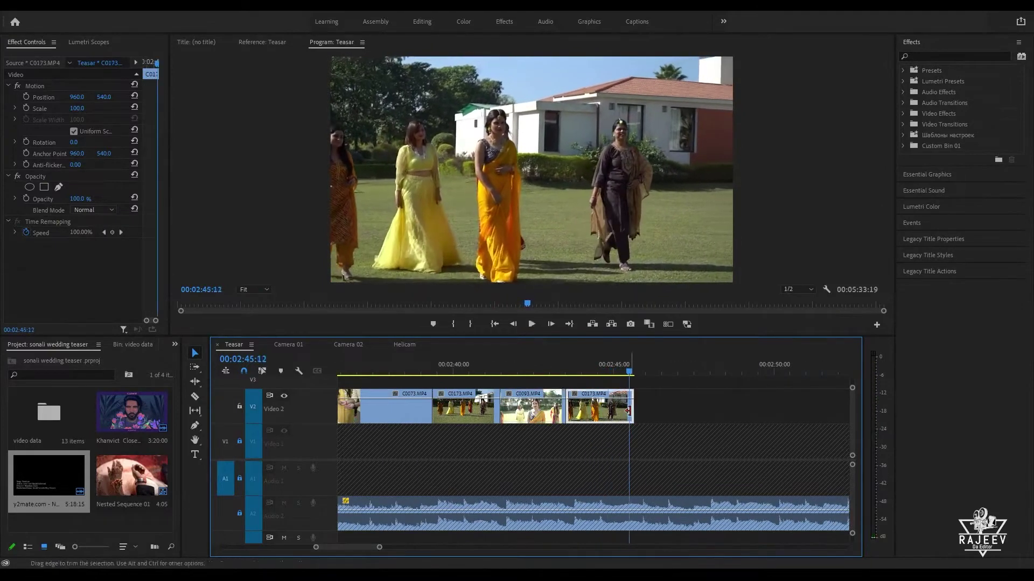
Step: Extend the end of the second C0173, replay it from C0093, and ripple-trim its end to 00:02:45:16
left_click_drag(633, 406, 693, 406)
left_click(540, 367)
key("space")
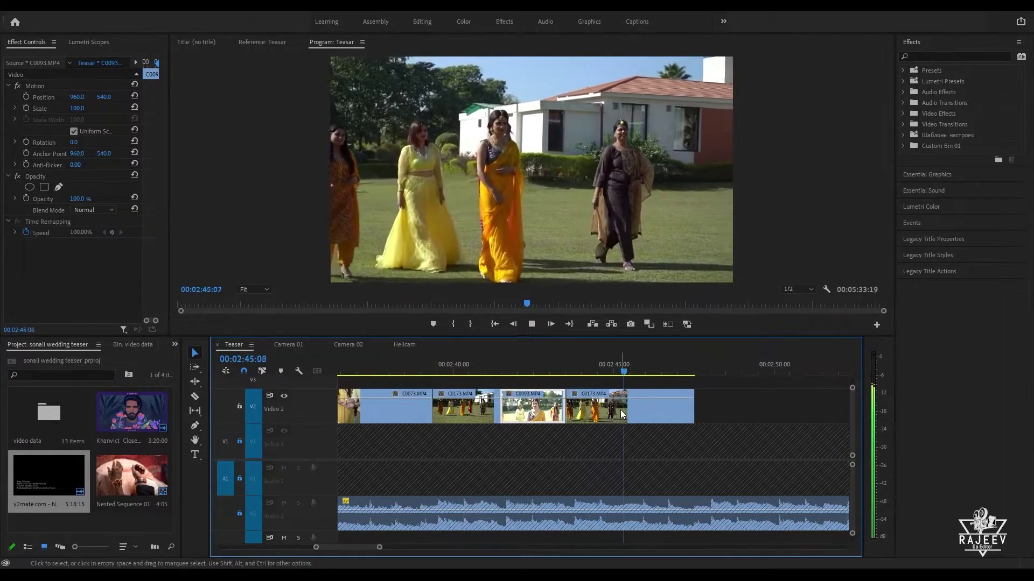
key("space")
key("w")
key("space")
Step: Listen to the music past the end of the second C0173 to about 00:02:48:17 for the next beat
scroll(696, 407, "down", 5)
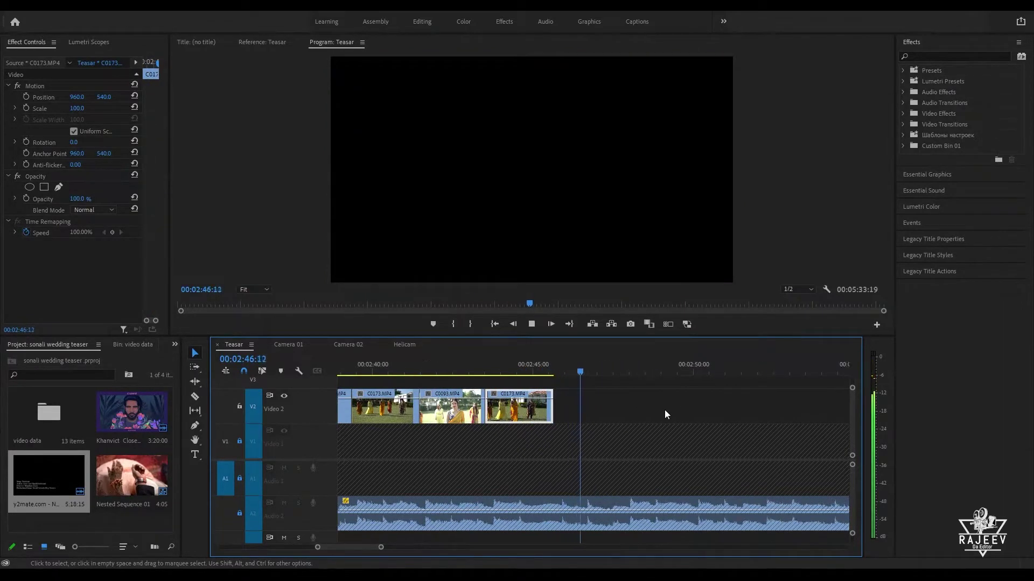
scroll(612, 398, "down", 4)
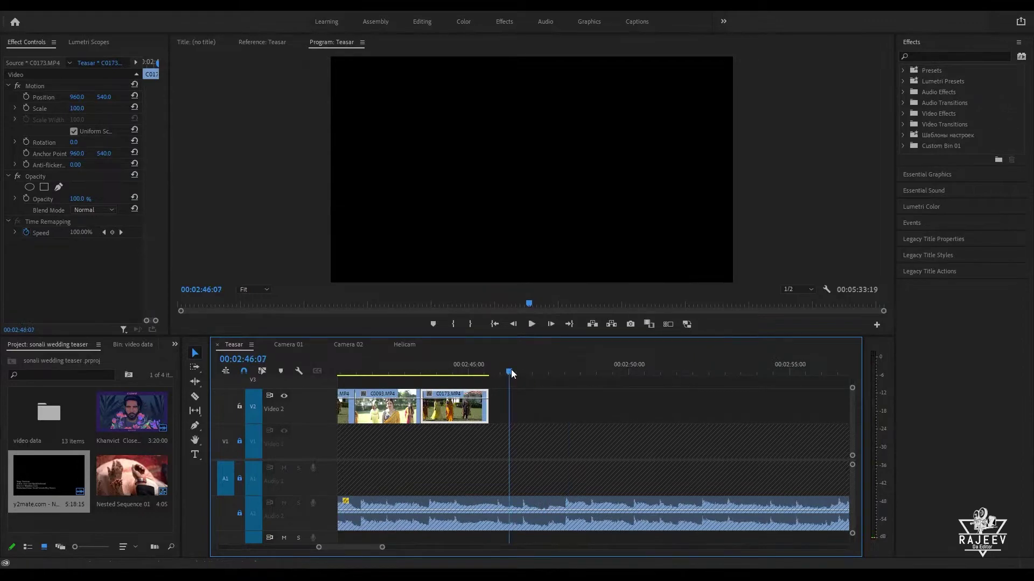
key("space")
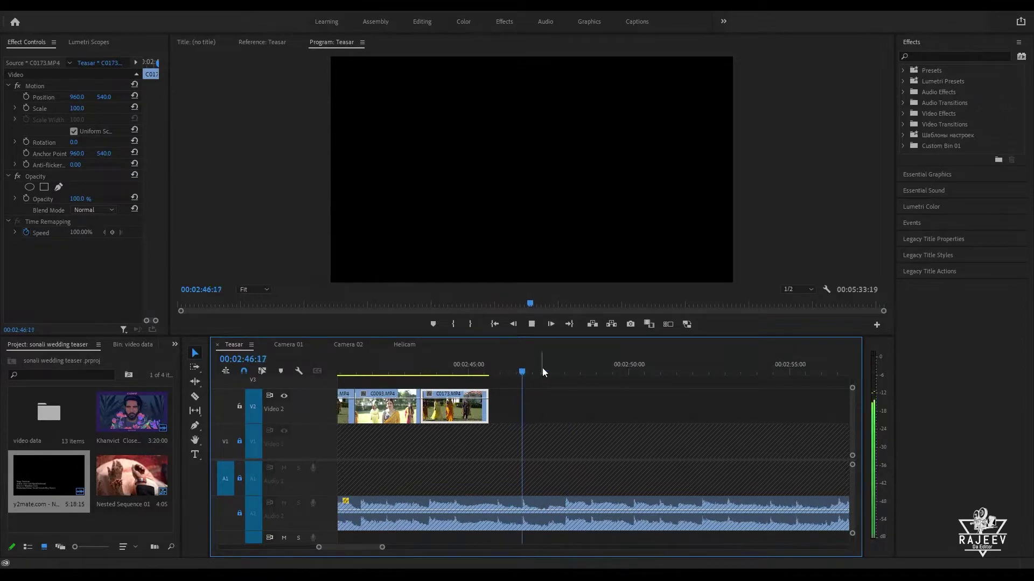
scroll(527, 401, "right", 3)
scroll(537, 401, "down", 3)
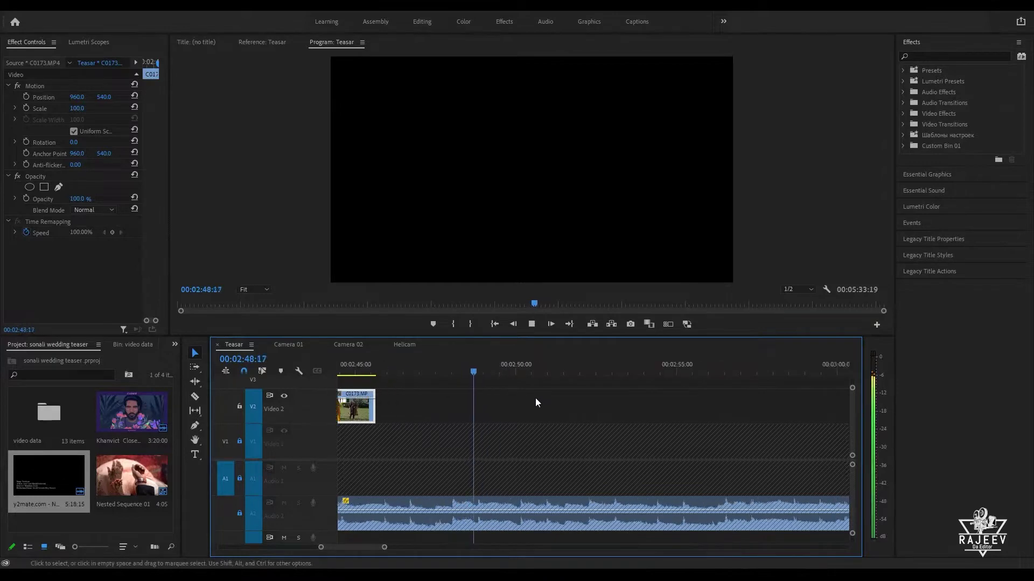
Step: Open Camera 02 and scrub forward from the lawn shots to the mehndi application shot C0182 around 01:43:35
left_click(292, 340)
left_click(357, 342)
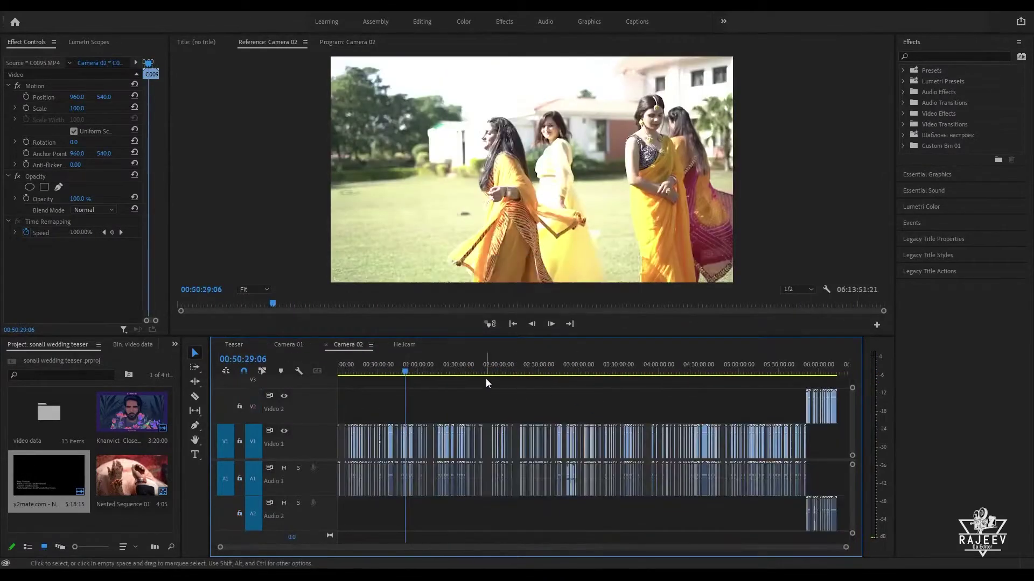
left_click_drag(451, 369, 465, 369)
key("equal")
key("equal")
key("equal")
key("equal")
key("equal")
key("equal")
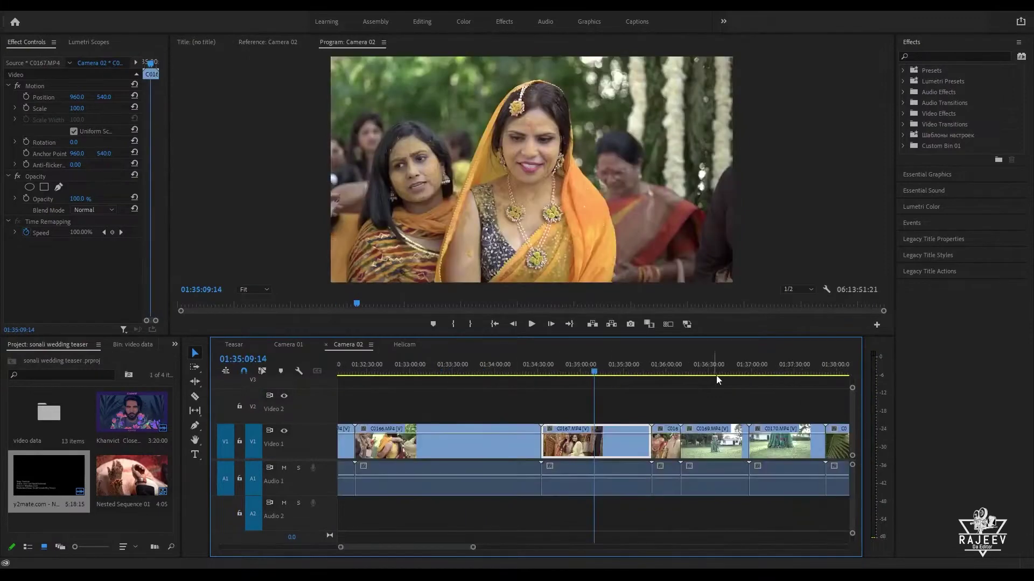
key("minus")
left_click_drag(664, 370, 745, 393)
key("equal")
key("equal")
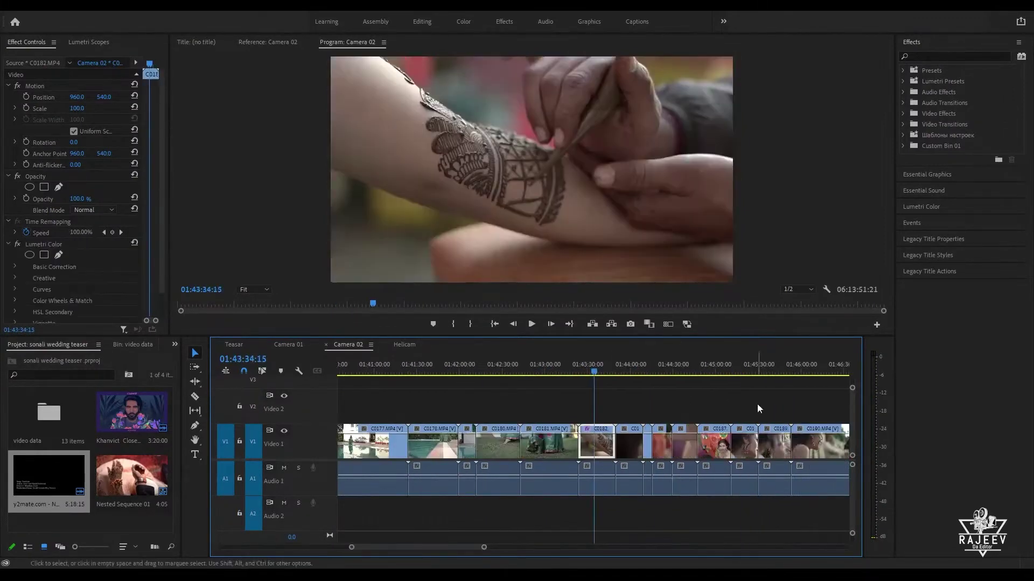
key("equal")
mouse_move(576, 364)
left_mouse_down()
mouse_move(617, 371)
mouse_move(595, 370)
left_mouse_up()
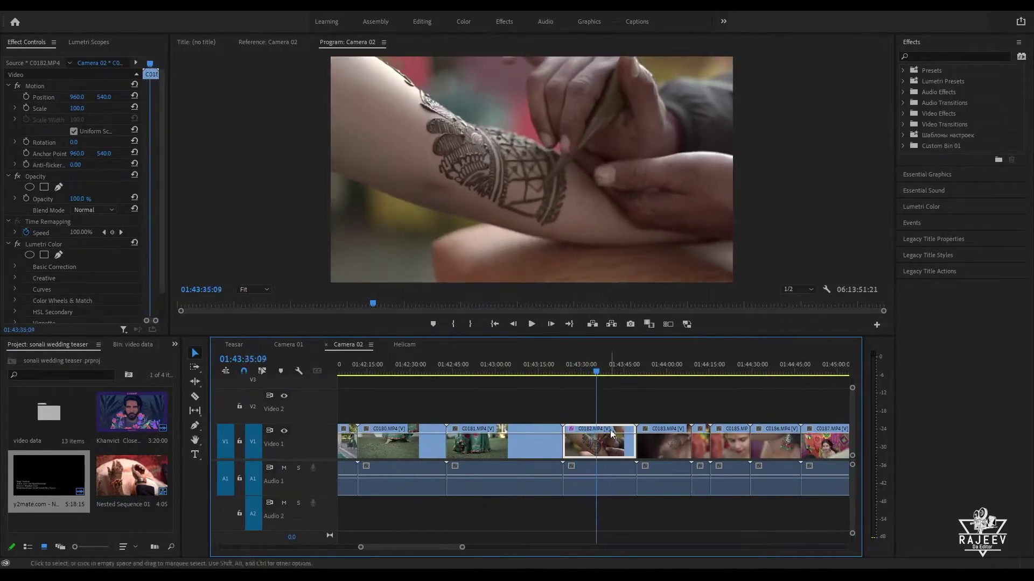
Step: Copy the mehndi shot C0183 from Camera 02 into Teasar at 00:02:45:16 and play across the new cut
left_click(659, 364)
left_click(679, 449)
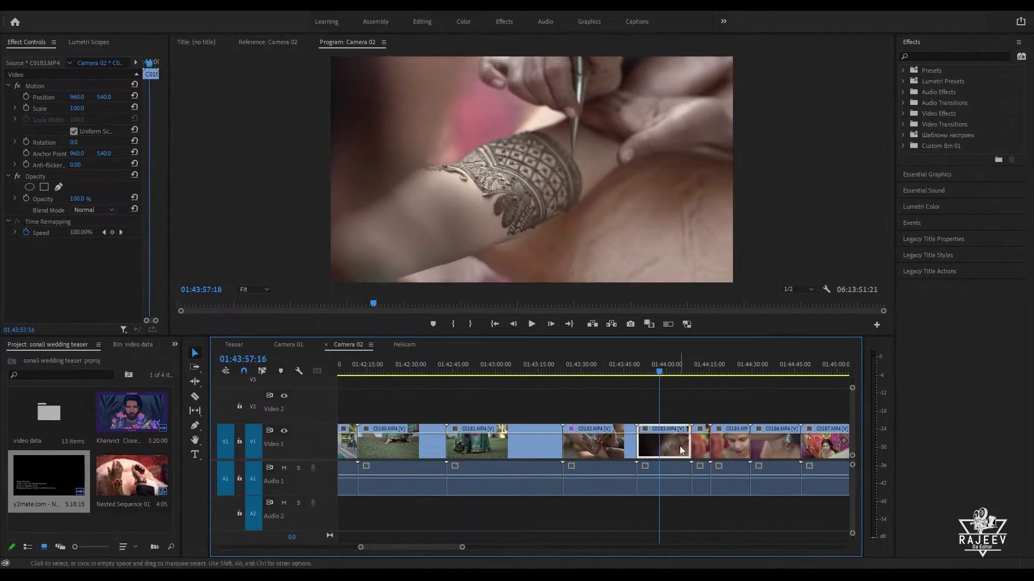
left_click(234, 345)
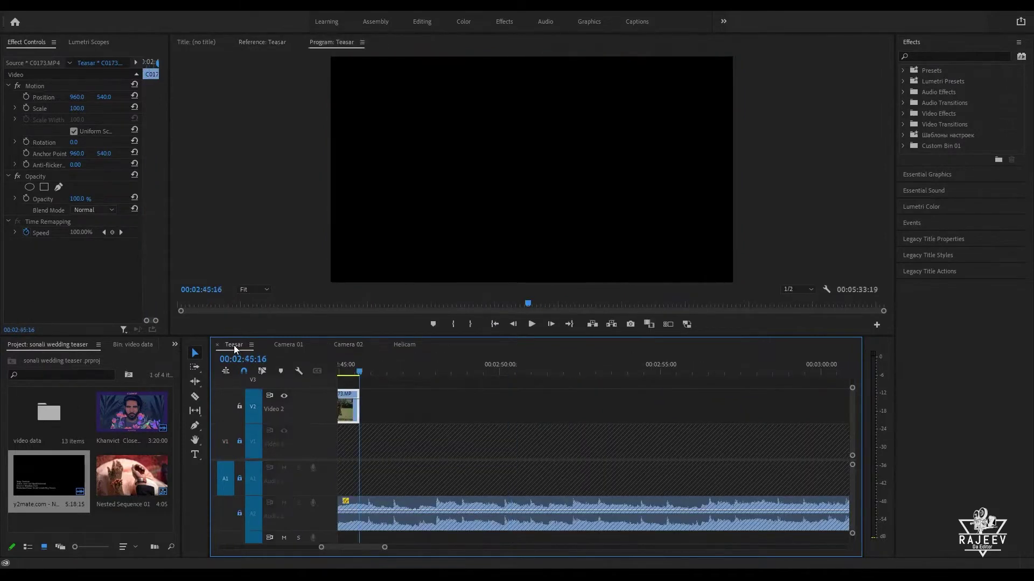
key("space")
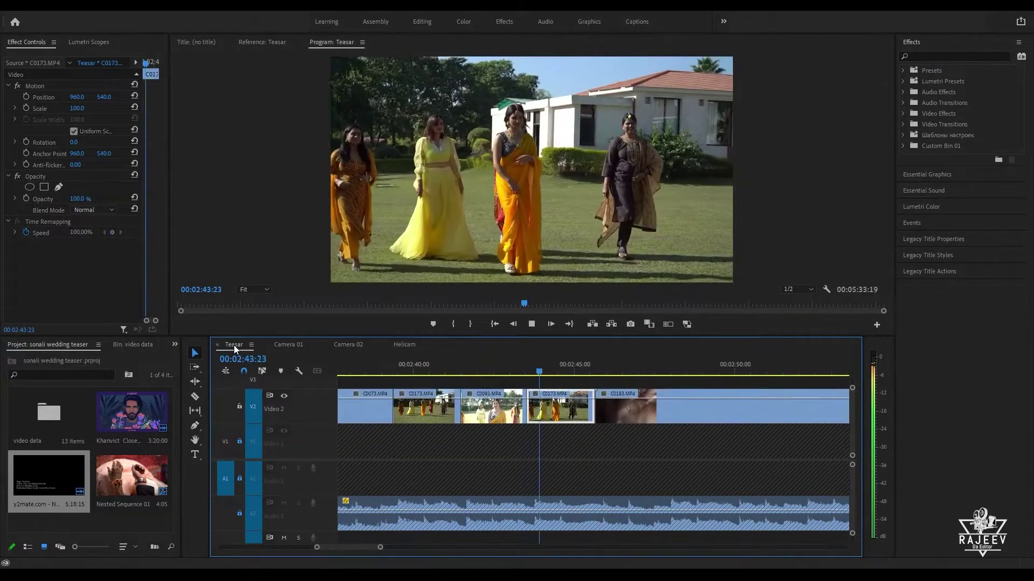
scroll(570, 427, "down", 3)
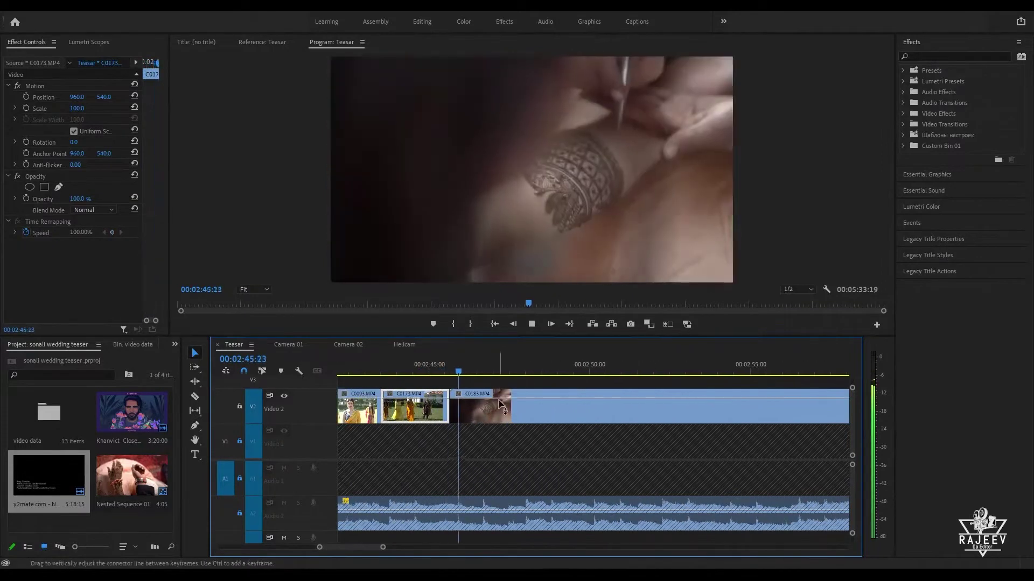
Step: Play C0183 from its start and ripple-trim the beginning of the clip
left_click(561, 400)
key("Up")
key("space")
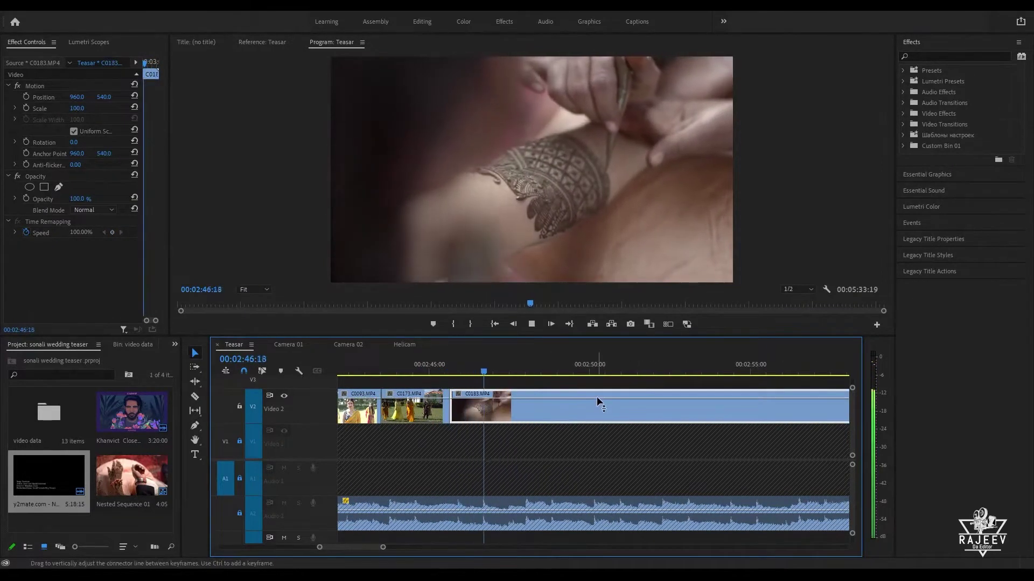
key("space")
key("q")
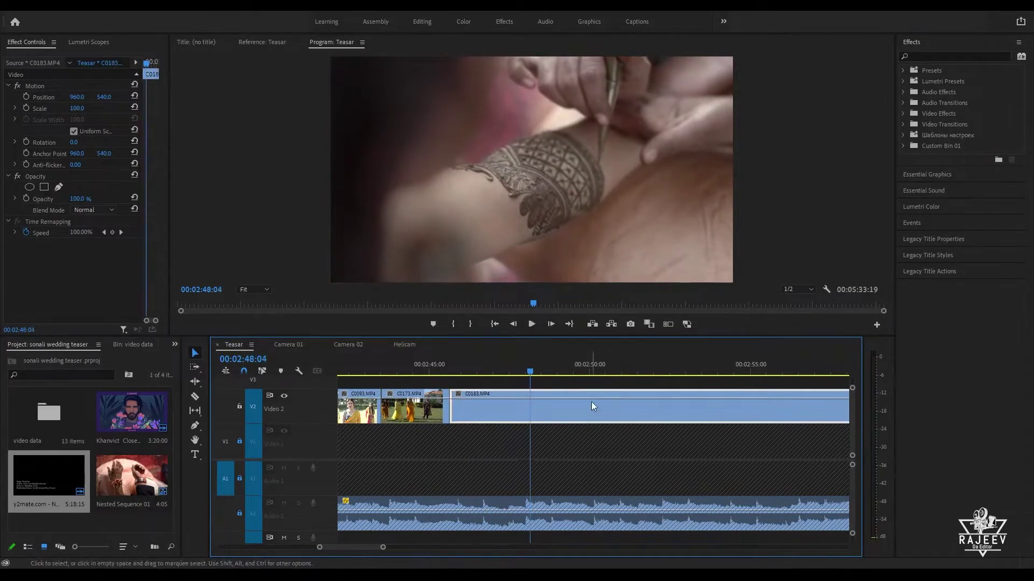
Step: Replay C0183 against the music and split it at 00:02:47:23
key("space")
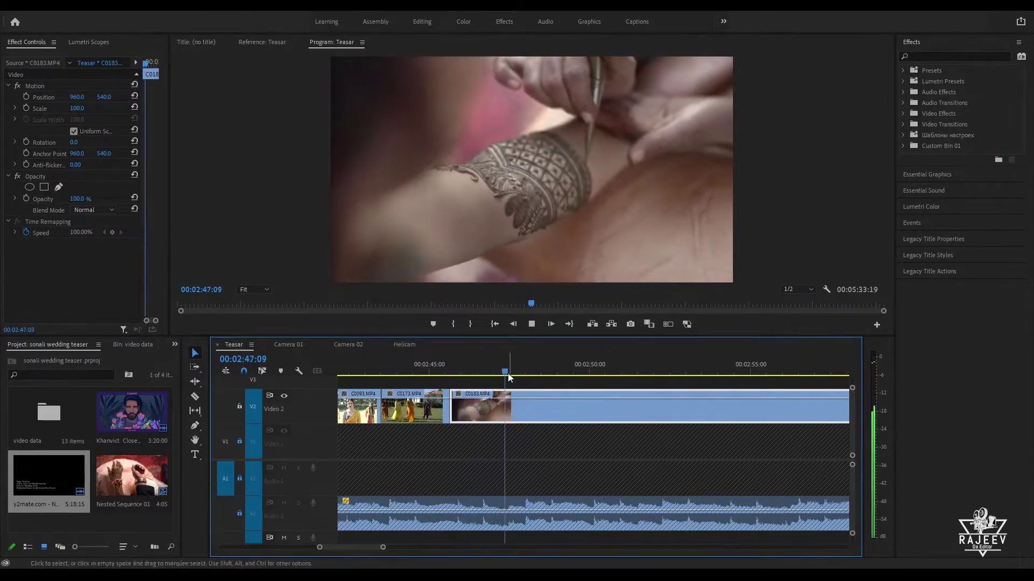
left_click(481, 376)
key("space")
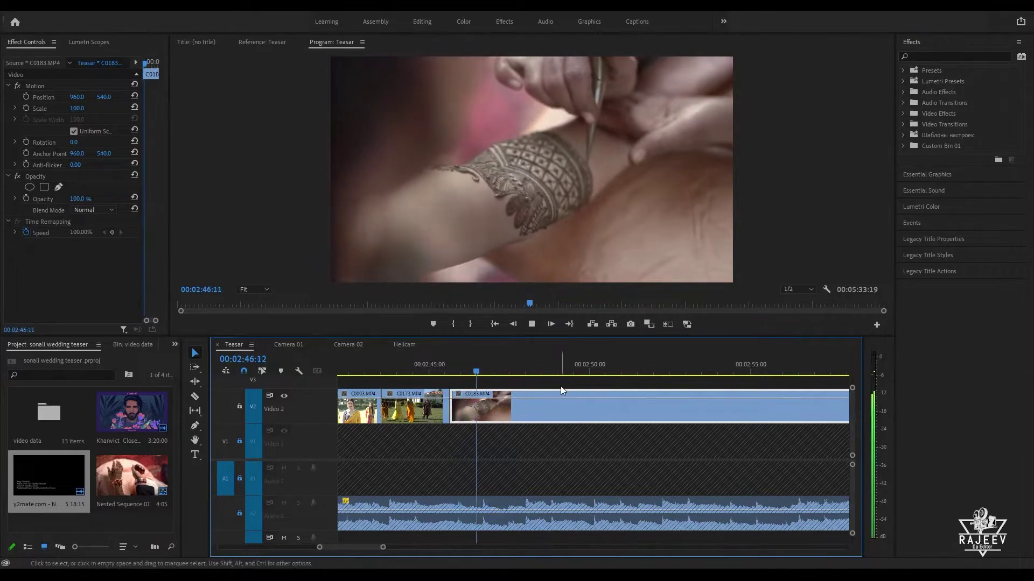
key("space")
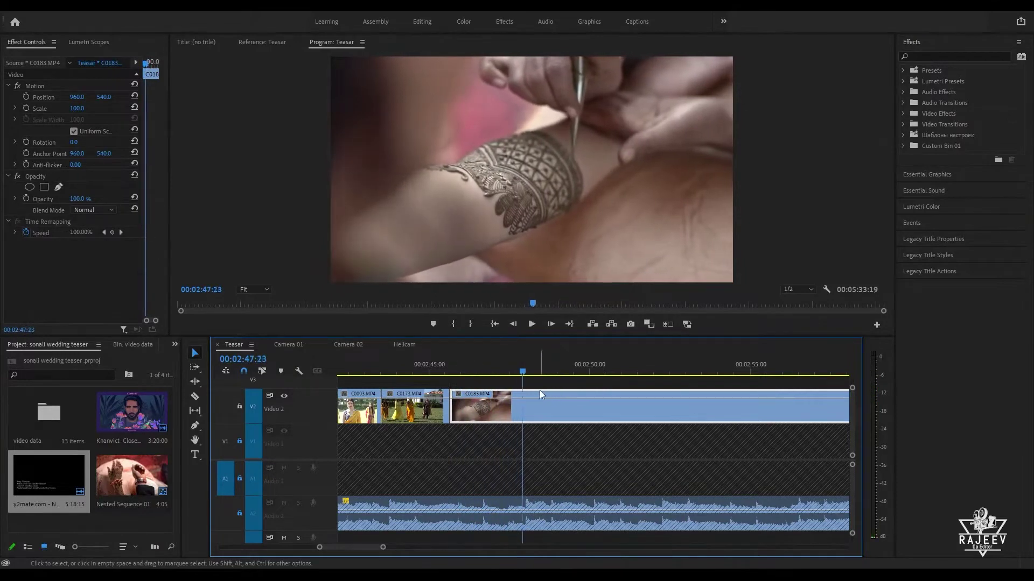
left_click(529, 410)
key("v")
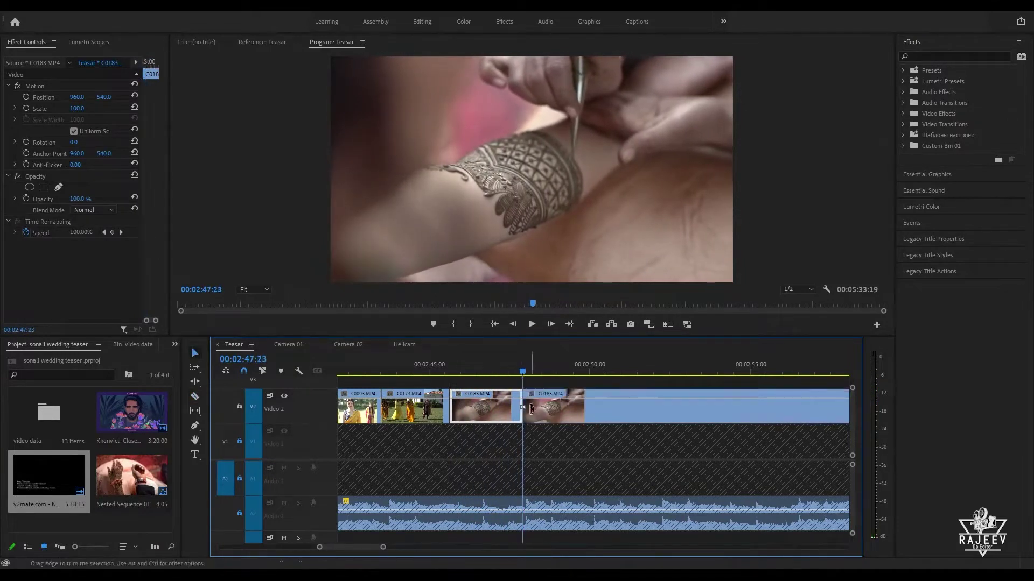
Step: Check Teasar ahead to about 00:02:59:05, remove the remainder of C0183 beyond about 00:02:47:21, and play past its end
left_click(575, 399)
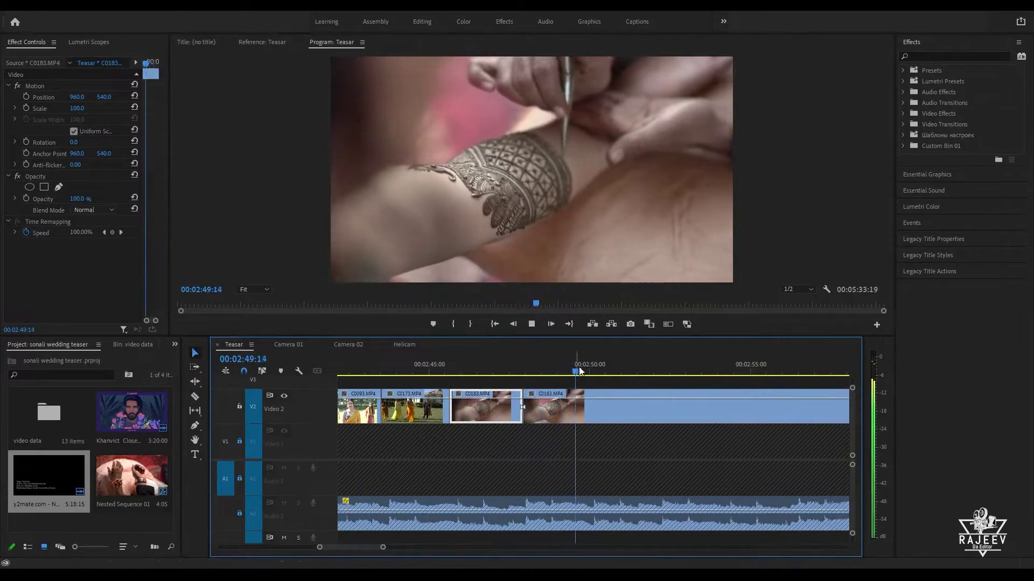
left_click(642, 371)
left_click_drag(648, 371, 848, 370)
key("space")
key("space")
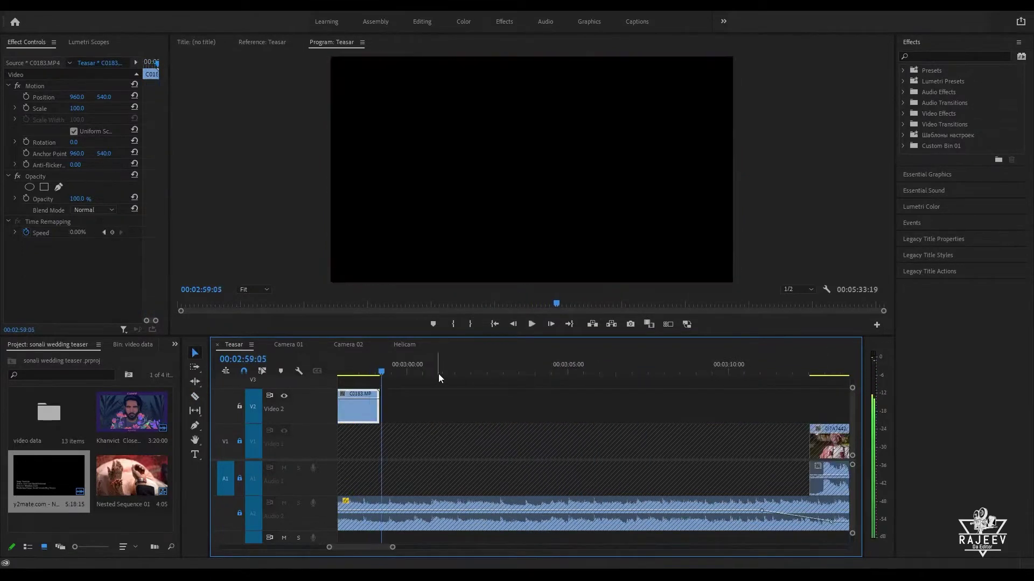
key("Up")
key("space")
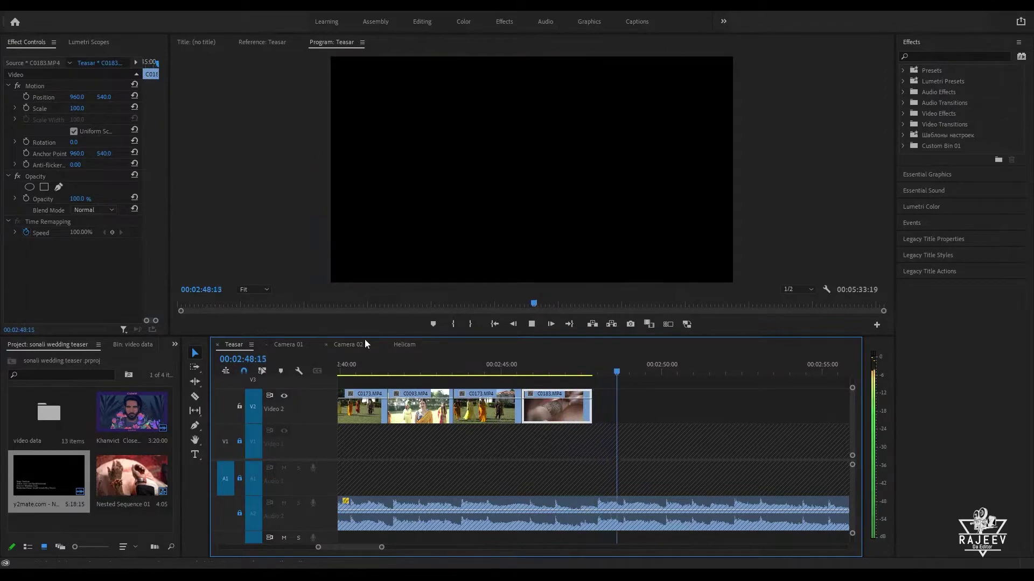
Step: Scrub Camera 02 through the mehndi ceremony shots C0192 to C0213 for the next teaser clip
left_click(347, 345)
left_click_drag(620, 362, 831, 369)
key("space")
left_click_drag(427, 368, 838, 388)
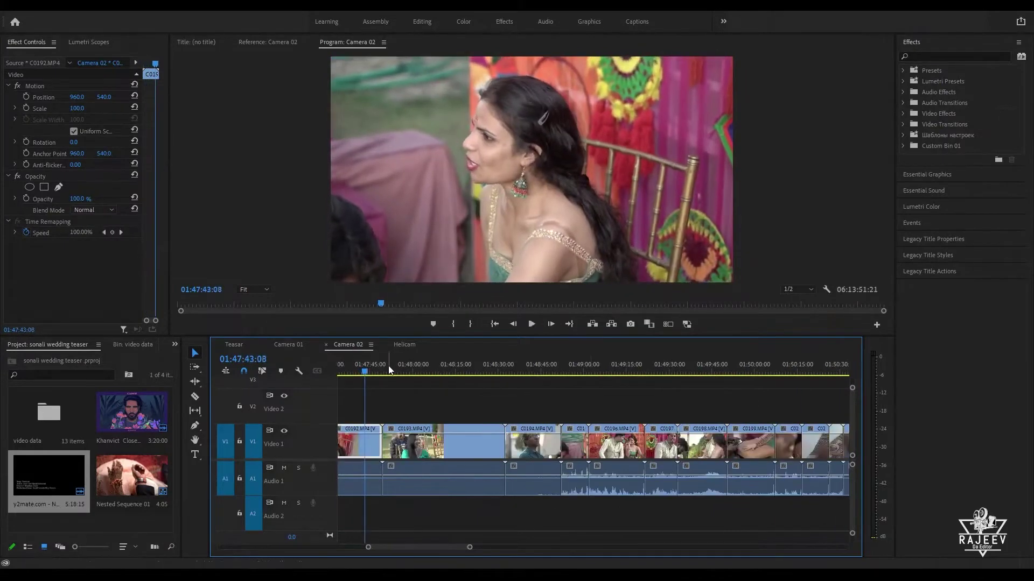
left_click_drag(389, 368, 739, 379)
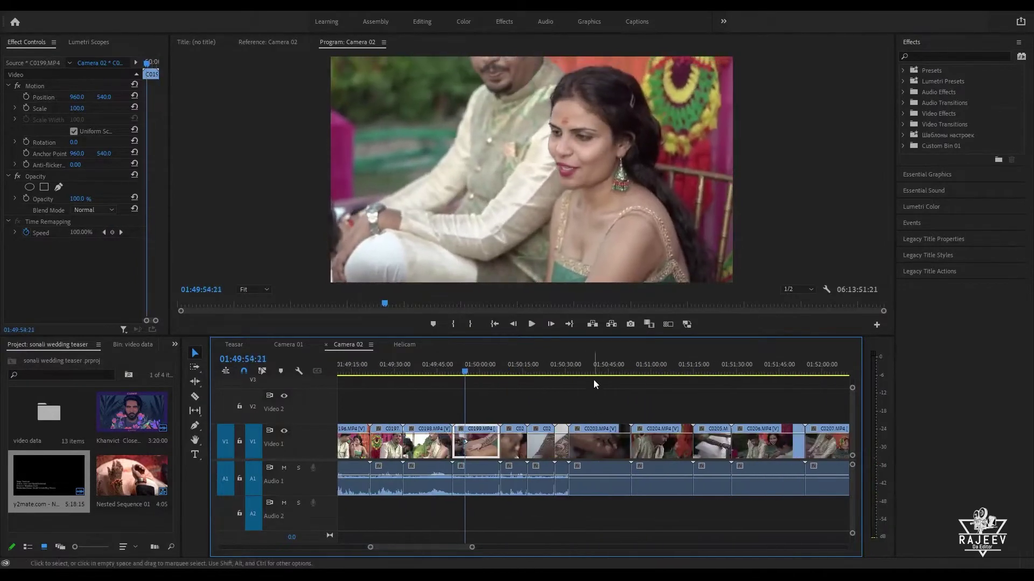
left_click_drag(592, 367, 613, 366)
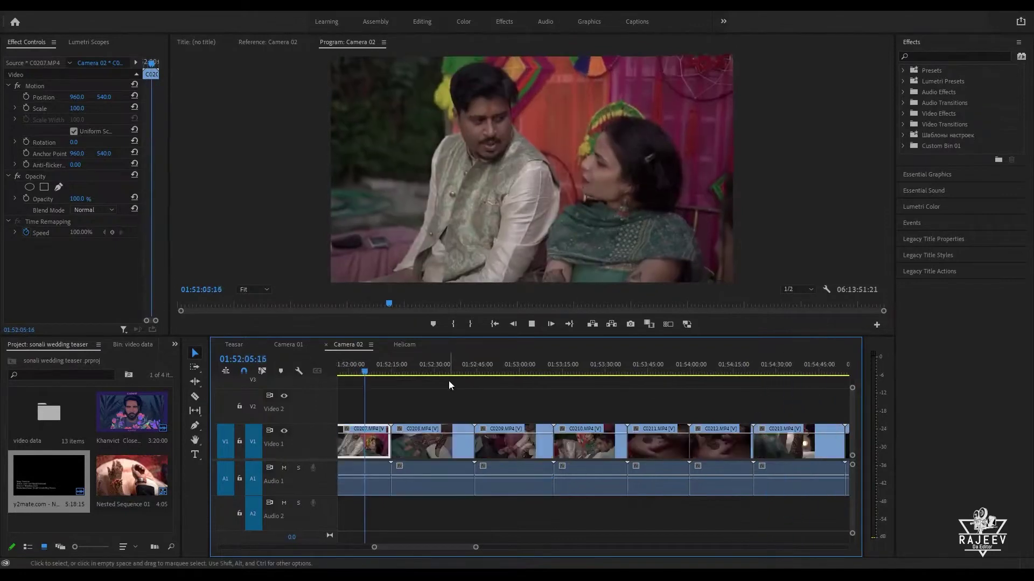
left_click_drag(418, 363, 611, 389)
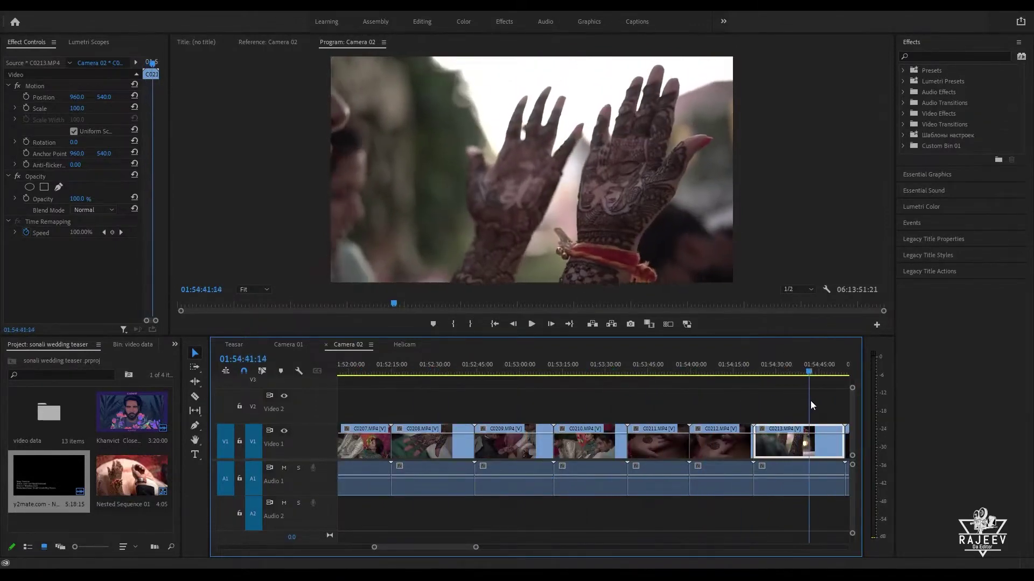
left_click_drag(831, 403, 801, 408)
scroll(584, 438, "down", 3)
Step: Preview the hennaed-hands shot C0215 in Camera 02 and copy it into Teasar at 00:02:47:21, right after C0183
left_click_drag(632, 366, 729, 384)
key("space")
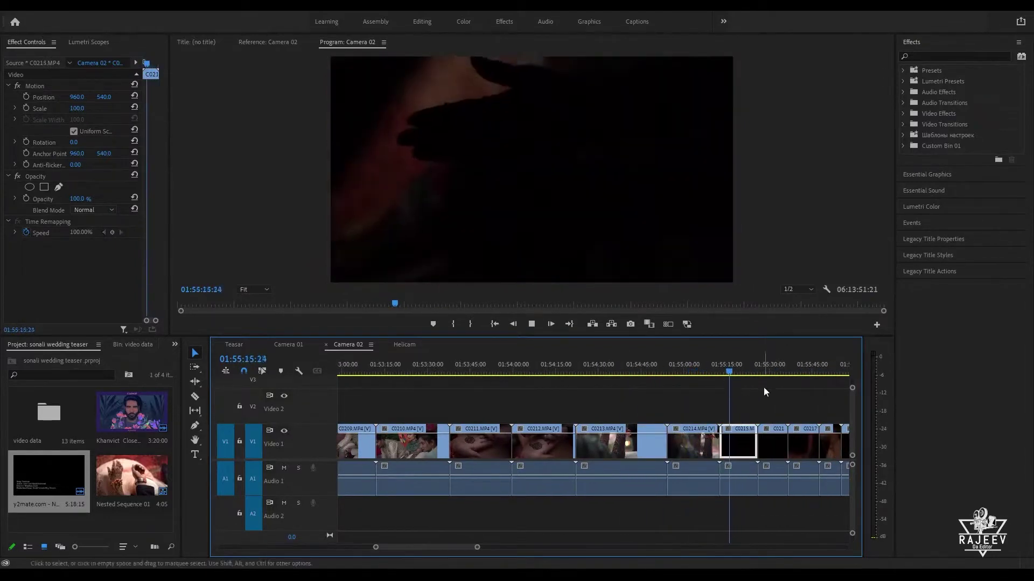
scroll(764, 387, "down", 3)
left_click_drag(674, 365, 729, 374)
scroll(673, 404, "down", 2)
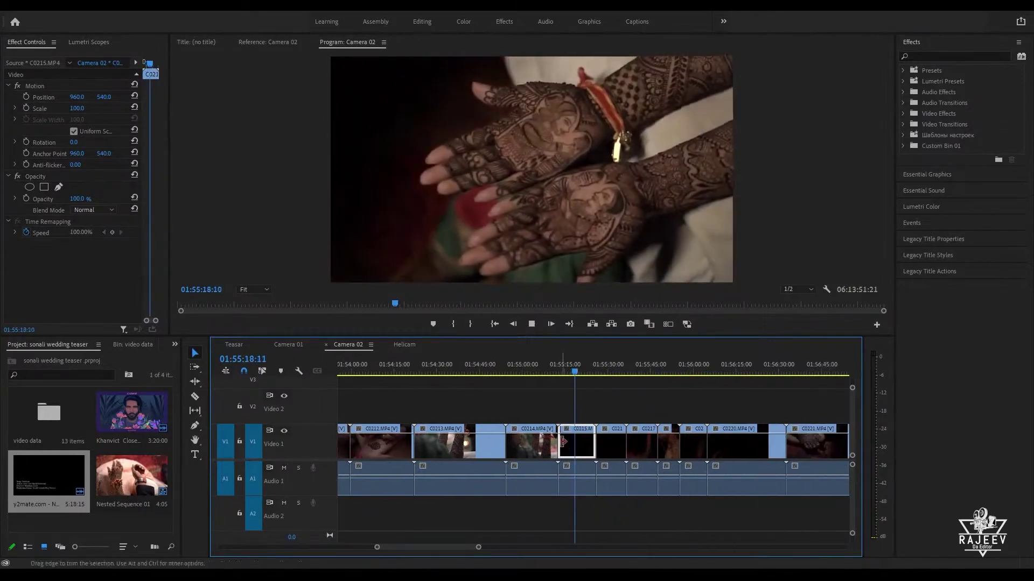
left_click_drag(629, 373, 522, 438)
scroll(701, 402, "down", 2)
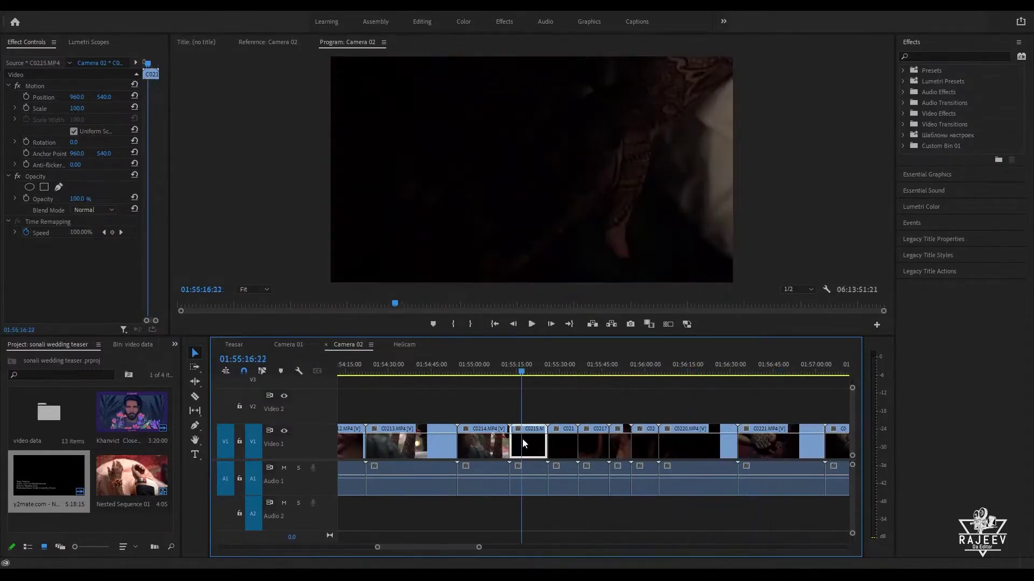
left_click(233, 345)
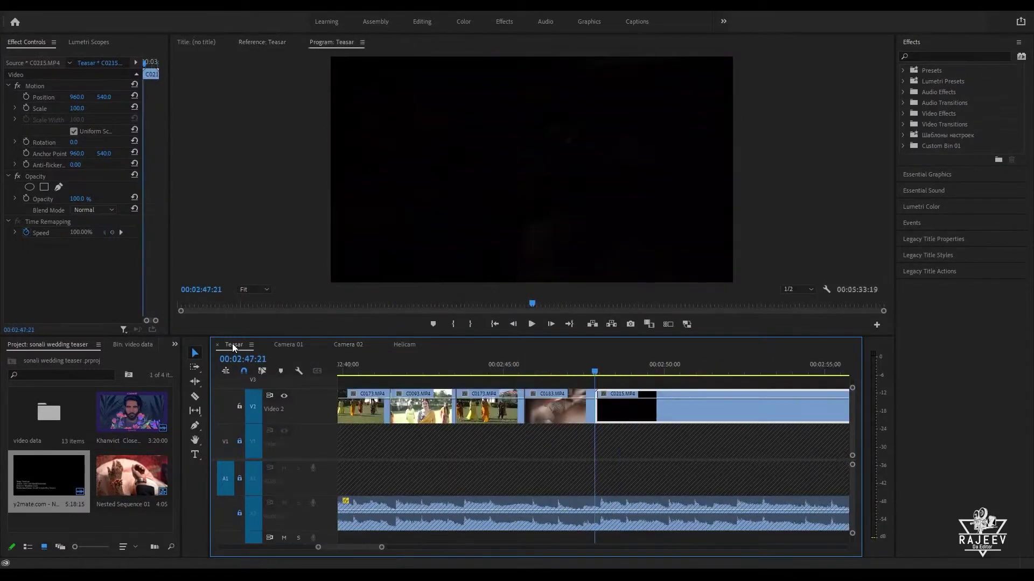
Step: Preview the balcony shot C0234 in Camera 02 and insert a copy into Teasar at 00:02:47:21, between C0183 and C0215
left_click(349, 344)
left_click_drag(743, 367, 703, 375)
key("space")
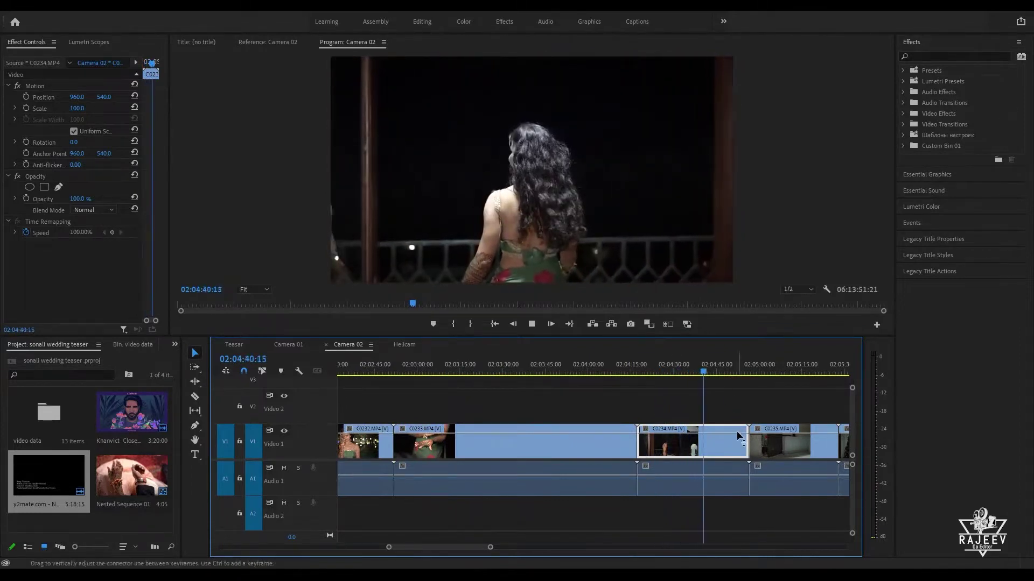
scroll(737, 431, "down", 1)
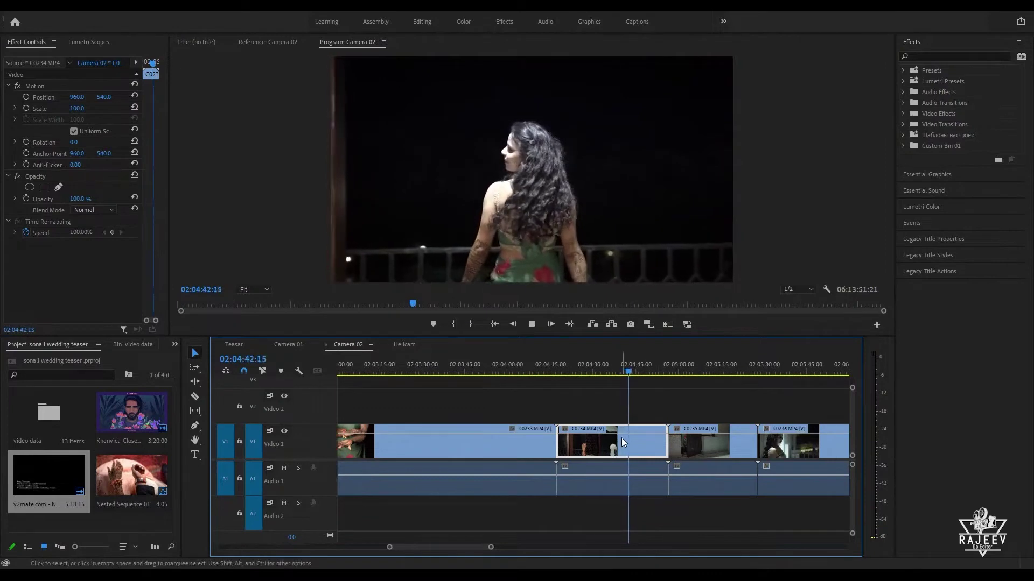
key("space")
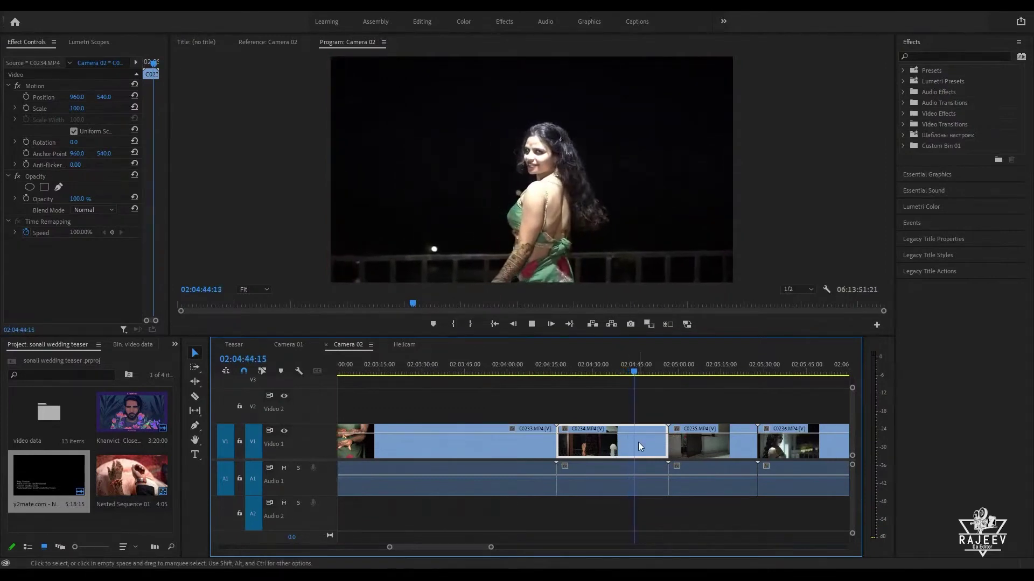
left_click_drag(662, 368, 810, 400)
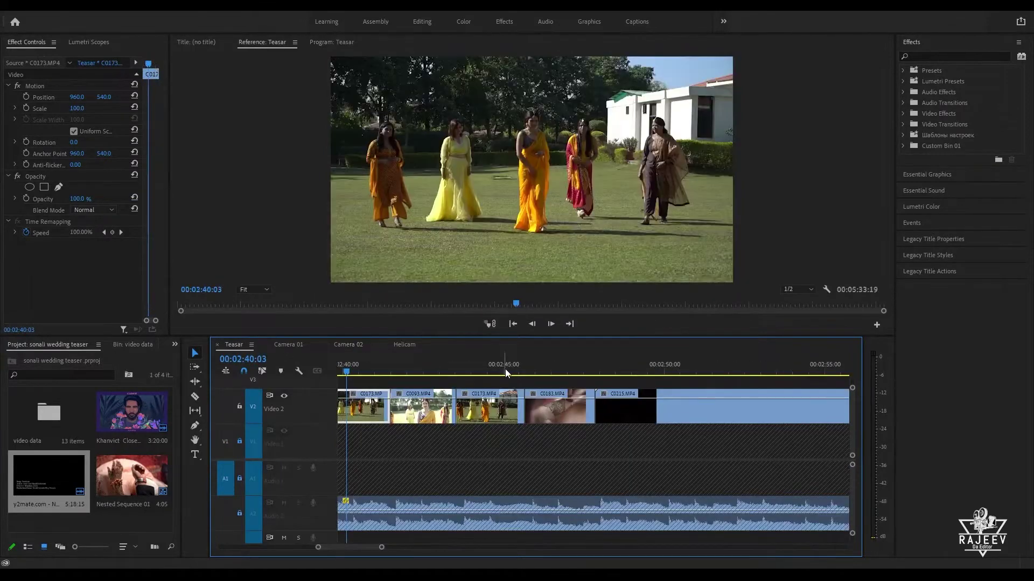
left_click(628, 371)
key("Up")
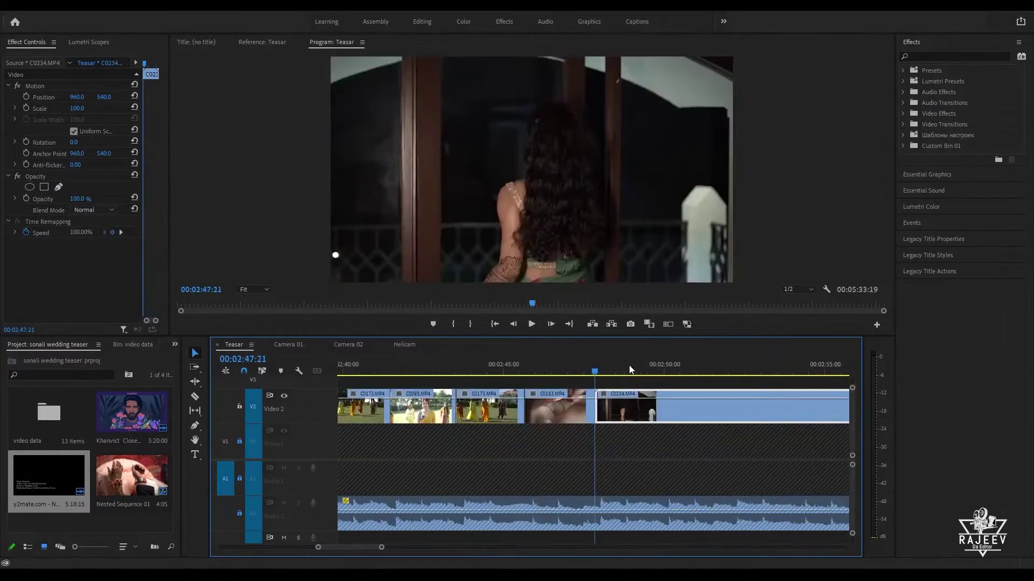
Step: Play C0234 against the music and ripple-trim its opening, keeping its start at 00:02:47:21
key("space")
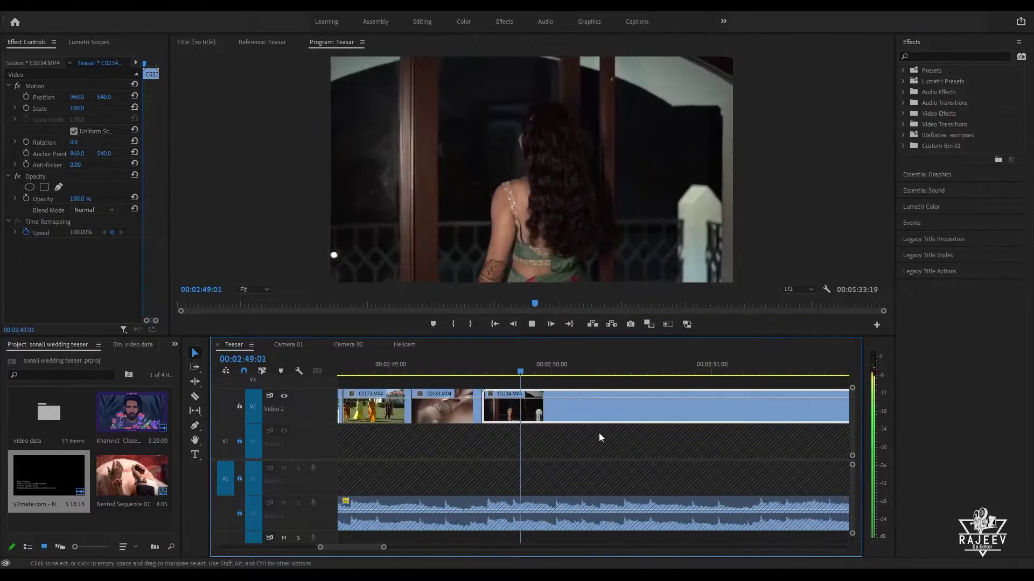
left_click_drag(526, 371, 837, 377)
key("space")
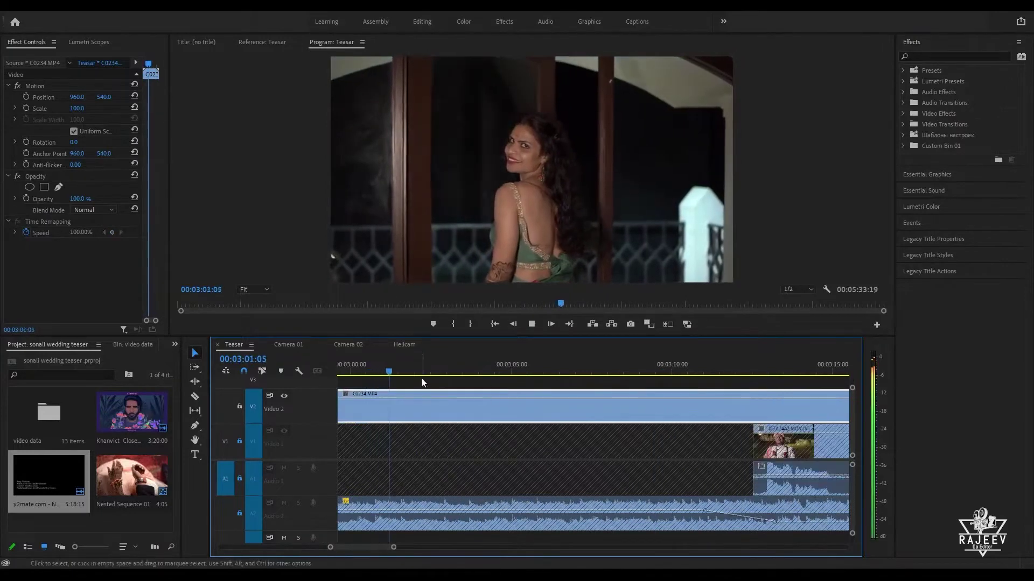
key("space")
key("Up")
key("space")
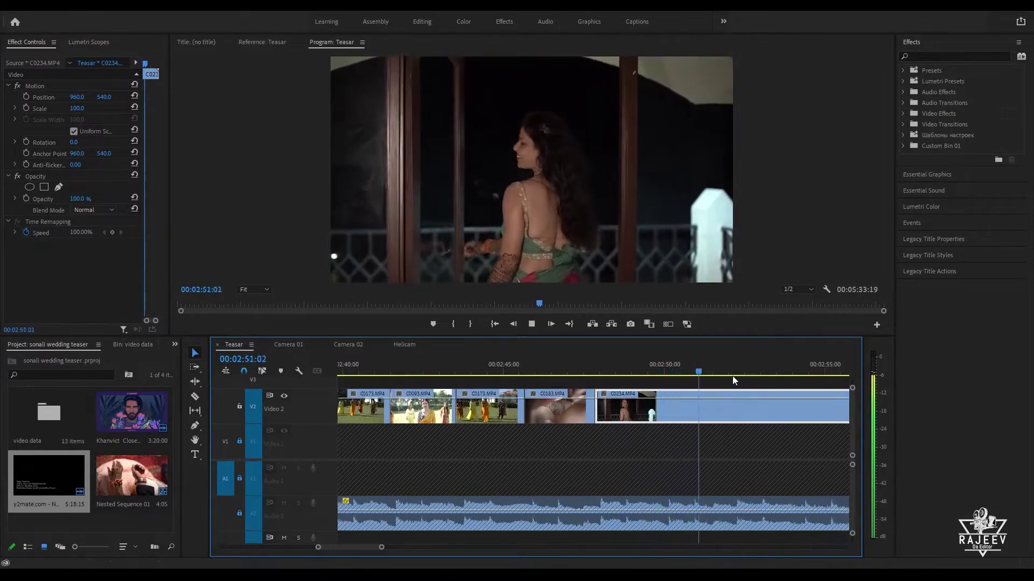
key("space")
left_click_drag(716, 366, 816, 374)
key("Up")
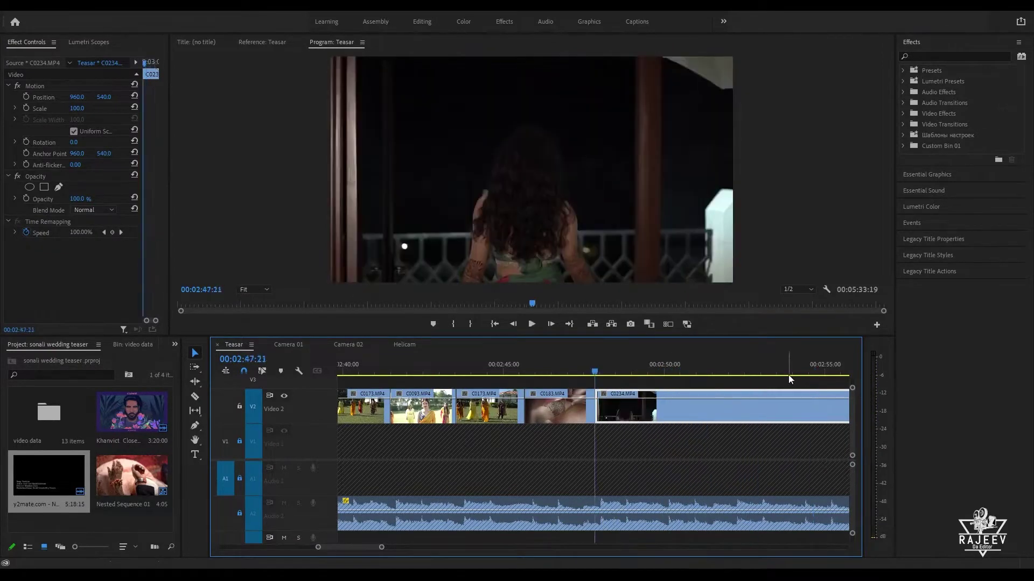
Step: Replay C0234 and trim more of its opening so it starts with the woman's lit back at the railing
key("space")
key("Up")
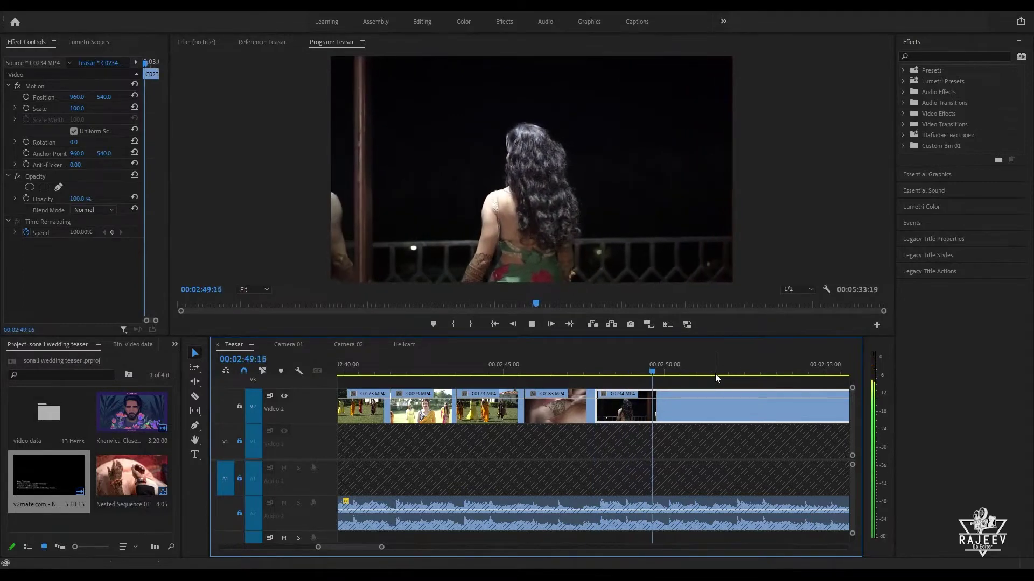
key("space")
key("space")
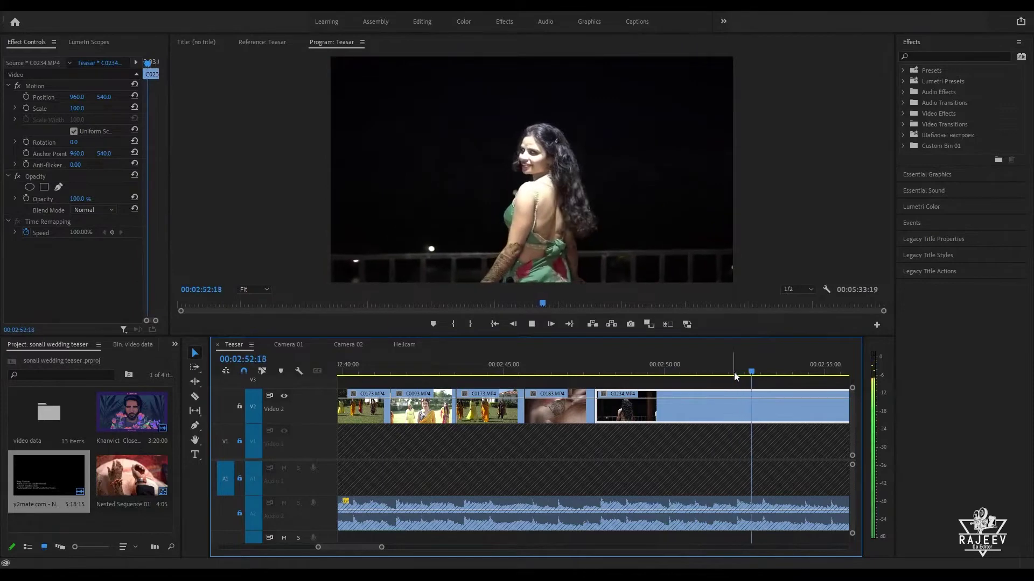
key("space")
key("Up")
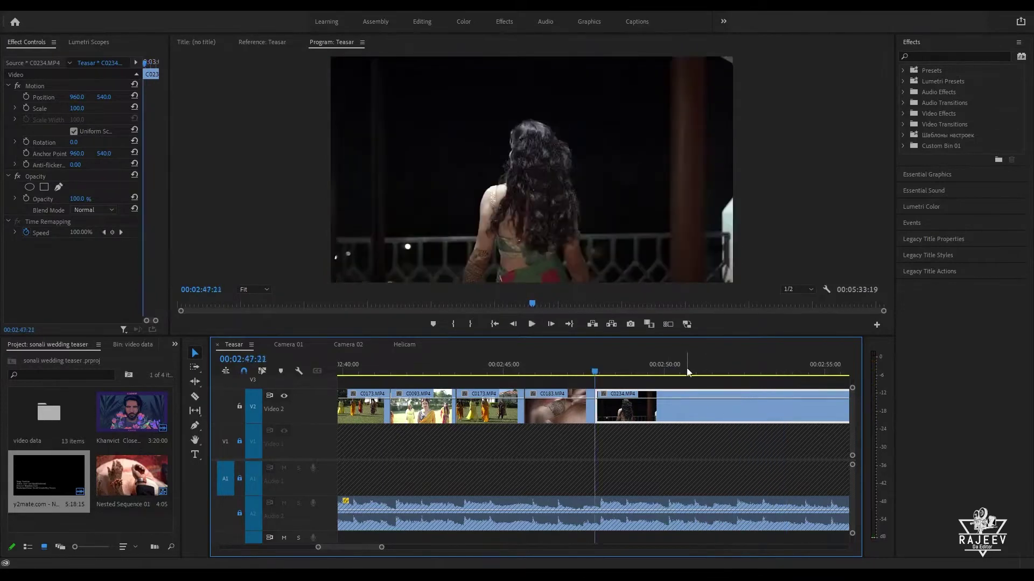
key("space")
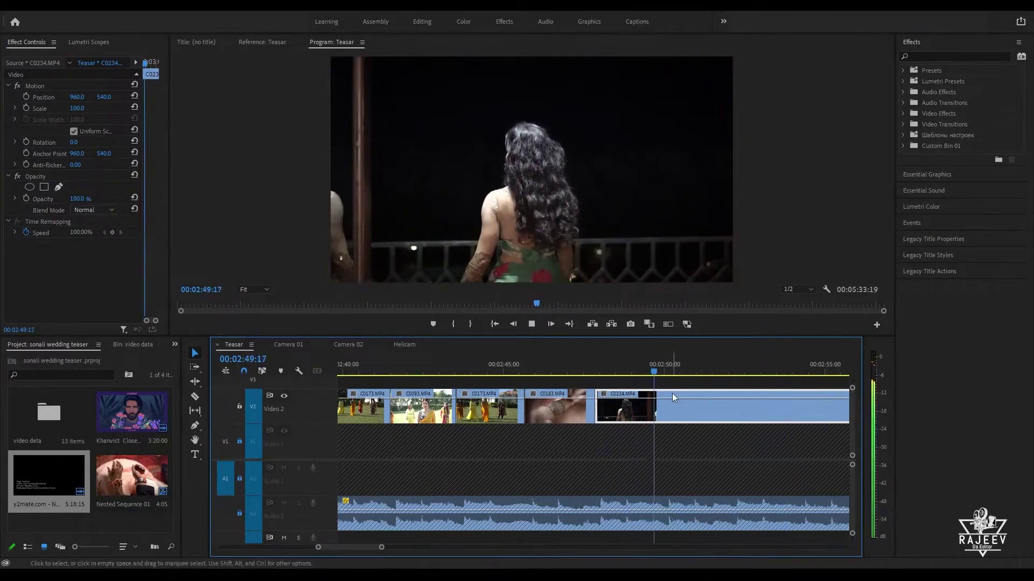
key("space")
key("Up")
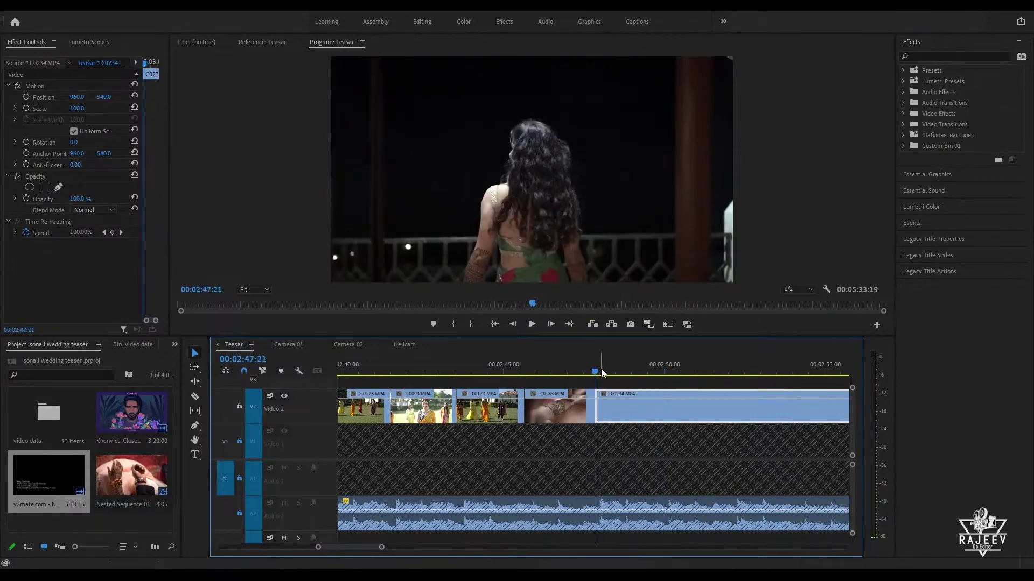
Step: Replay the cut from C0183, end C0234 at 00:02:50:00 with C0215 directly after it, and trim C0215's dark opening
key("space")
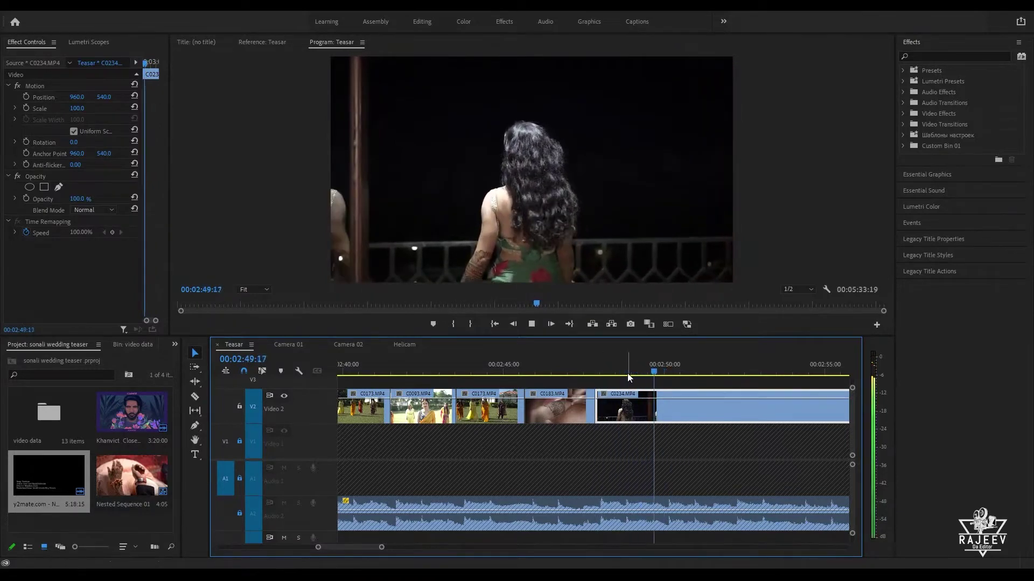
key("space")
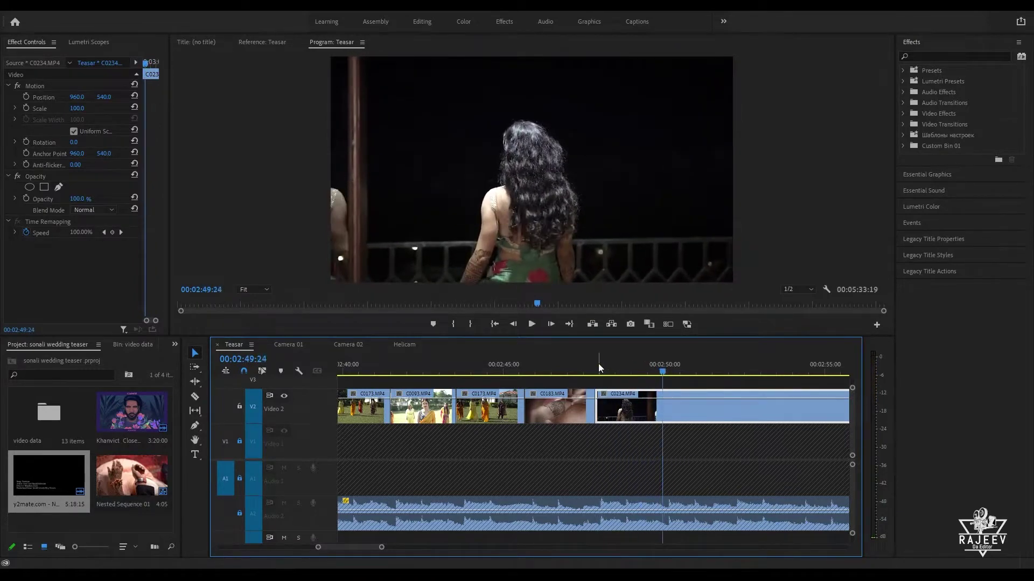
left_click(585, 362)
key("space")
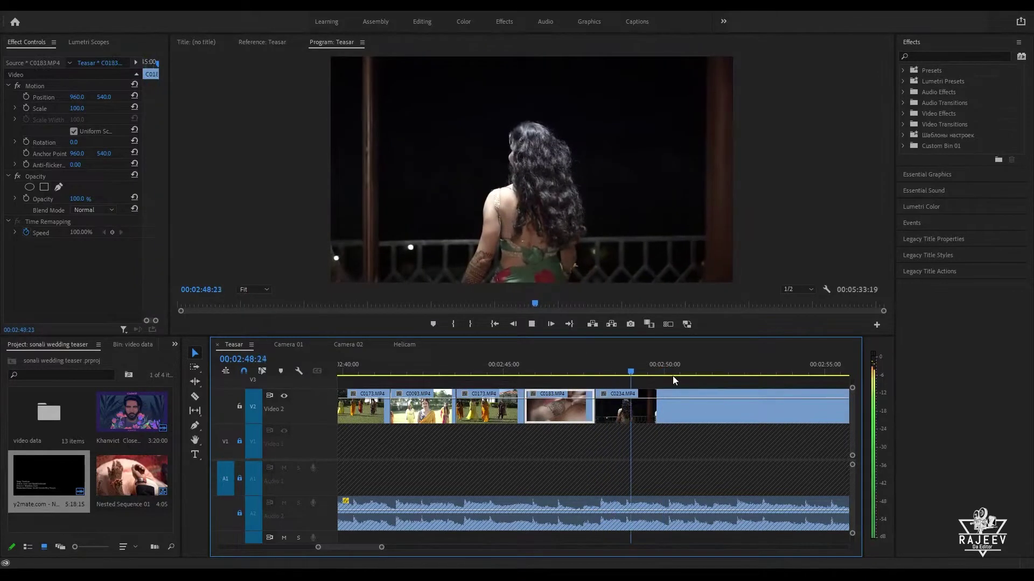
key("Down")
left_click_drag(673, 376, 759, 383)
key("Up")
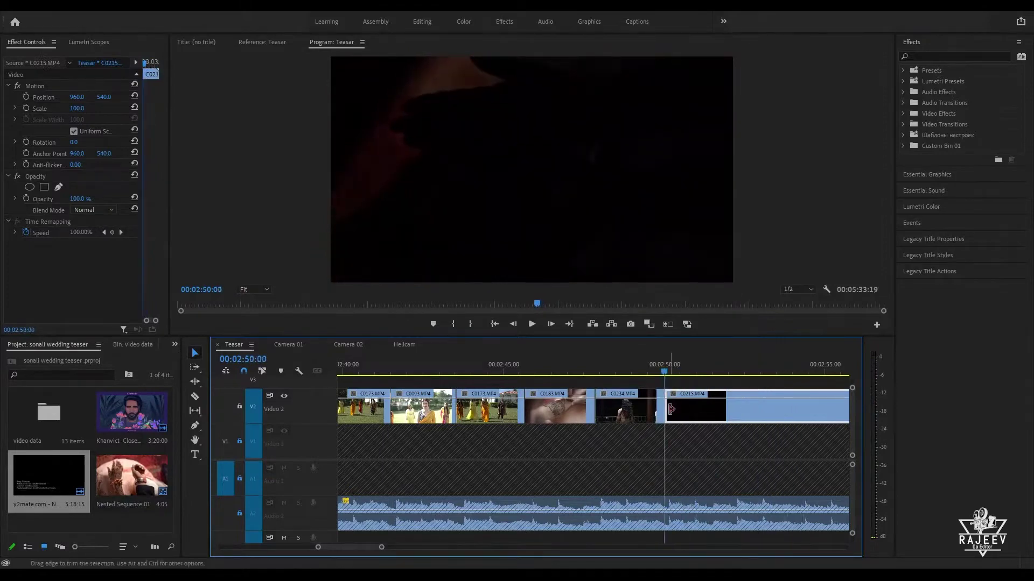
Step: Add a Cross Dissolve at the cut between C0234 and C0215 and play through it
left_click(671, 410)
key("ctrl+d")
key("space")
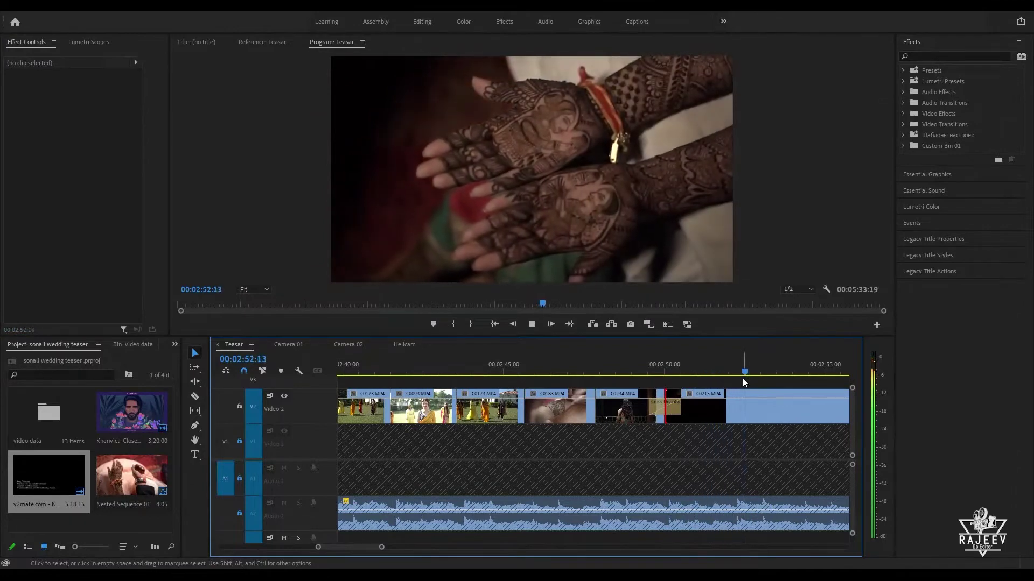
key("space")
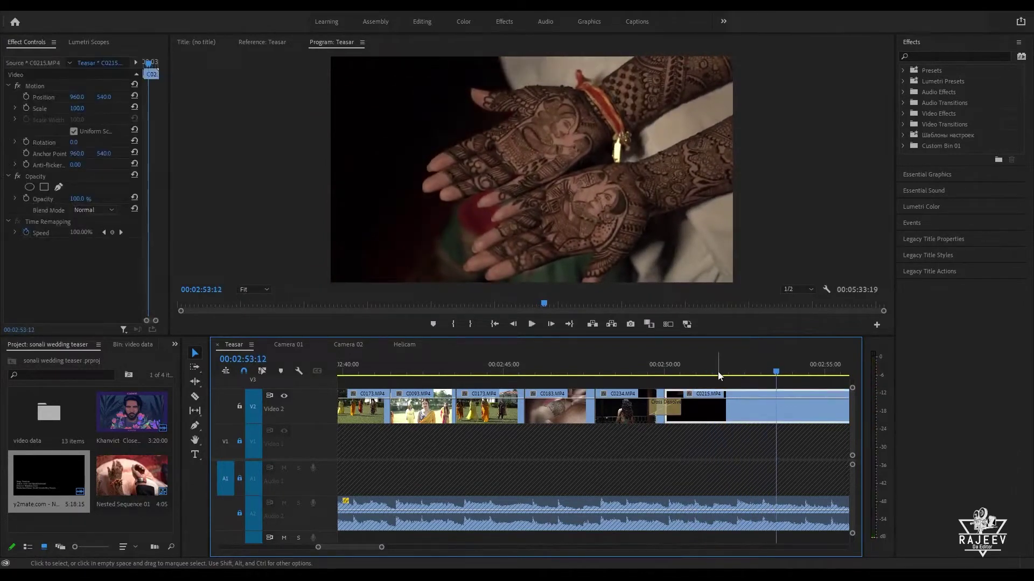
Step: Replay the dissolve into the hennaed-hands shot, trim the end of C0215 to 00:02:53:06, and play past it
left_click(622, 361)
key("space")
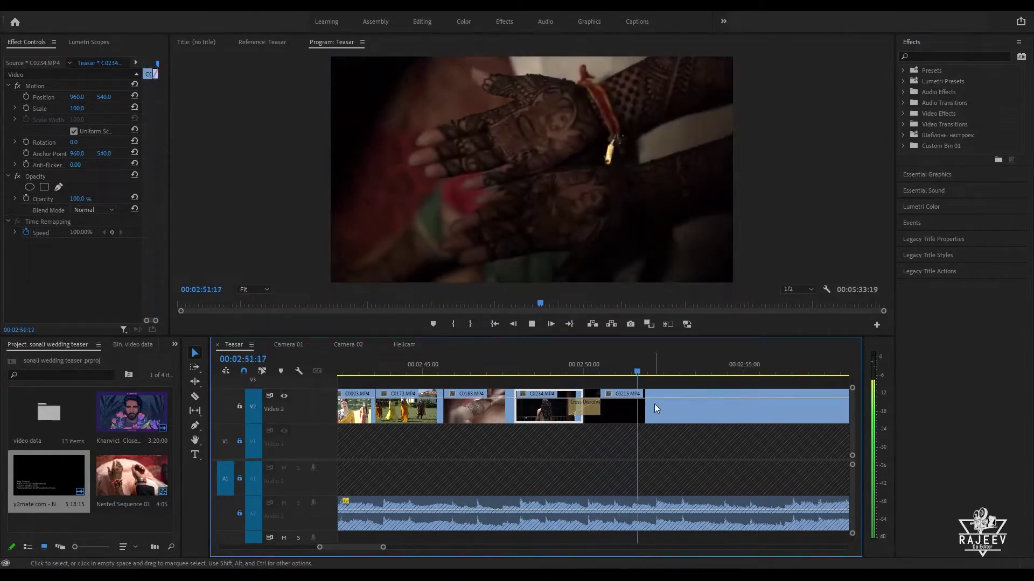
key("space")
left_click(698, 402)
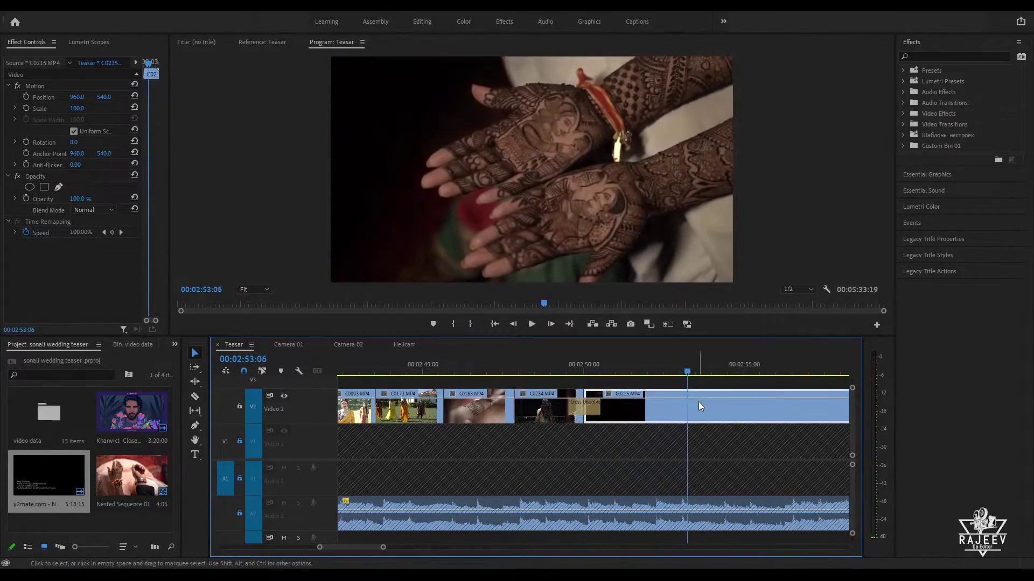
key("w")
key("space")
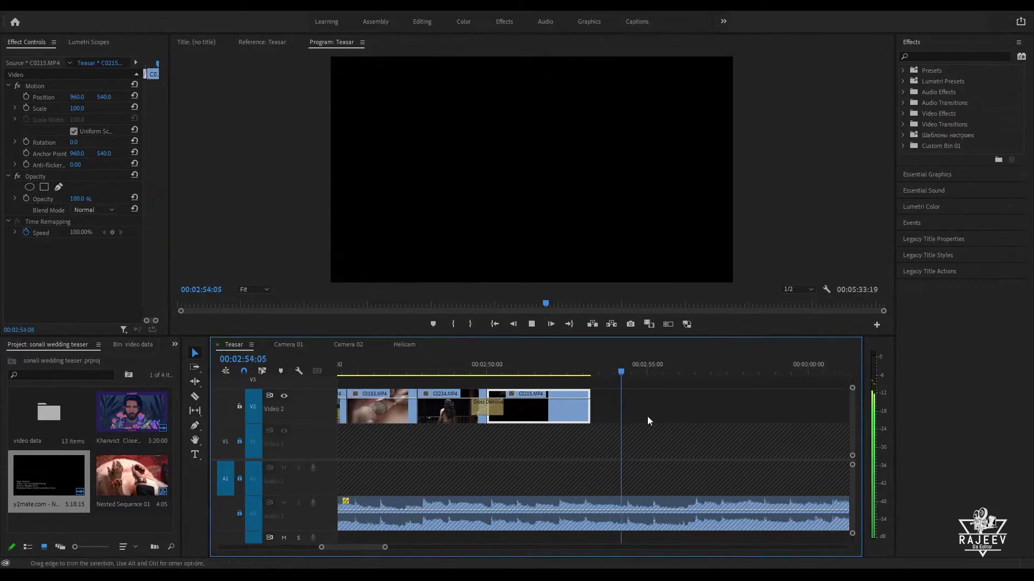
Step: Scrub Camera 02 from C0236 past the table decor to the evening garden shots for the next teaser clip
left_click(348, 345)
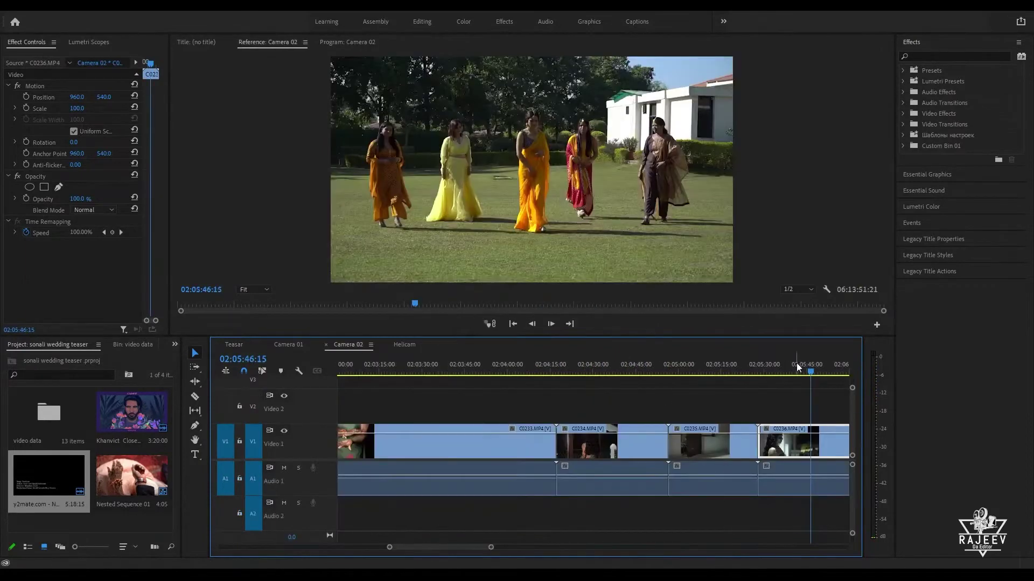
left_click_drag(796, 362, 682, 393)
scroll(622, 409, "down", 10)
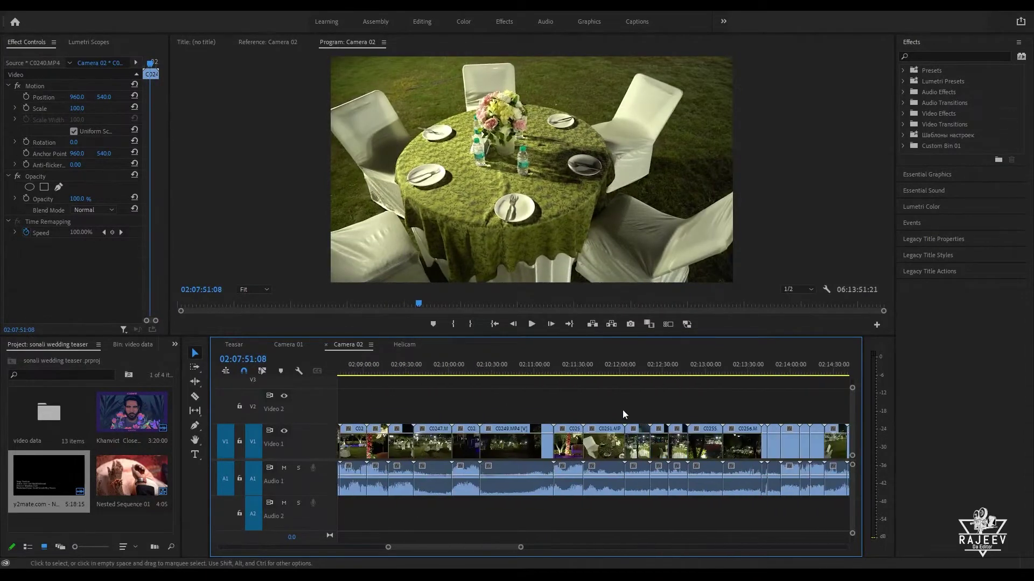
scroll(623, 409, "down", 8)
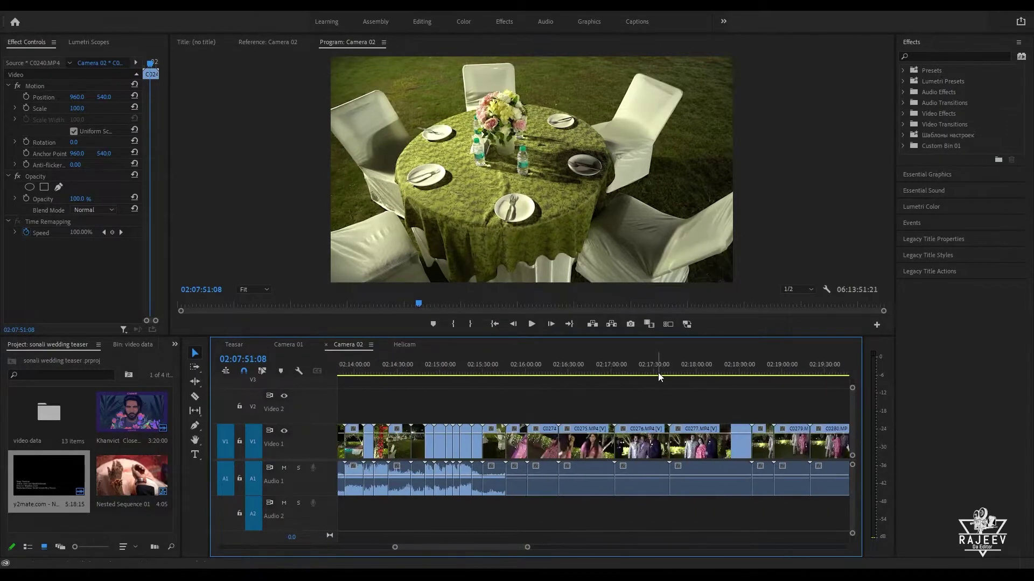
left_click(633, 371)
left_click_drag(634, 371, 842, 375)
key("space")
Step: Preview C0283 of the man in the navy suit and copy it into Teasar at 00:02:53:06, right after C0215
left_click_drag(391, 371, 502, 418)
key("space")
scroll(516, 428, "down", 1)
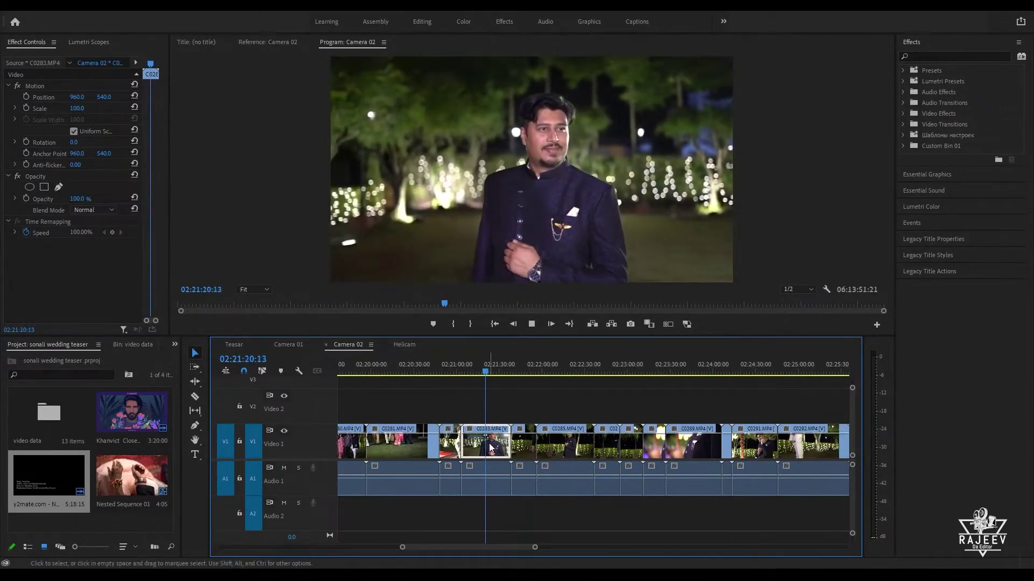
key("space")
left_click(238, 344)
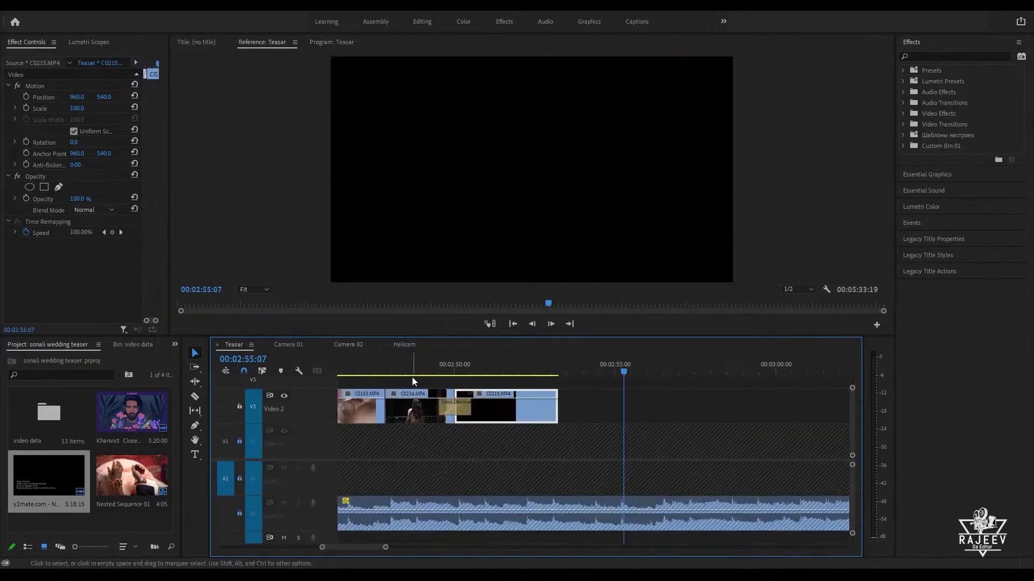
key("Up")
key("Down")
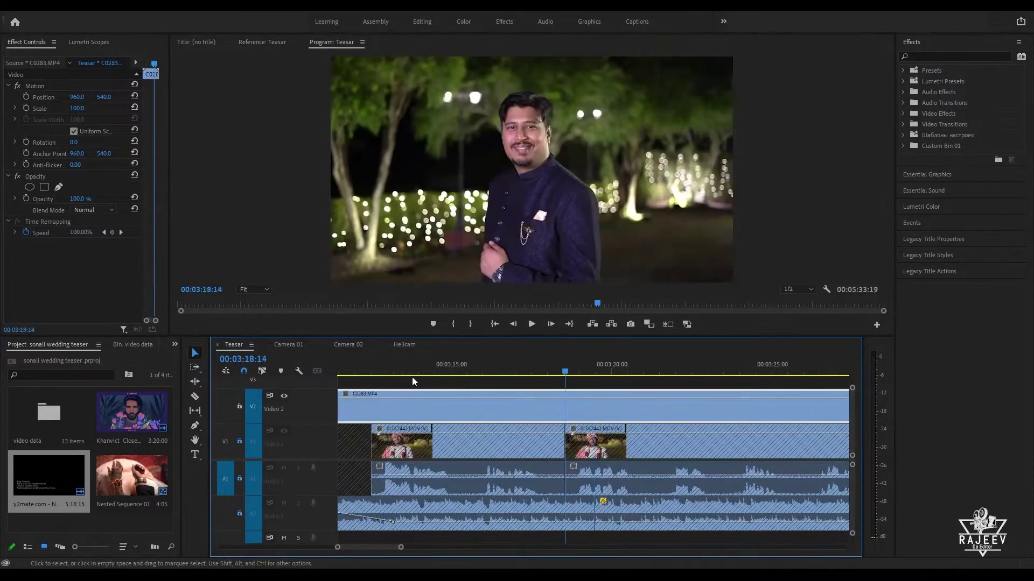
Step: Play C0283 in Teasar, check it up to about 00:03:18:14, and ripple-trim its opening from 00:02:53:06
key("space")
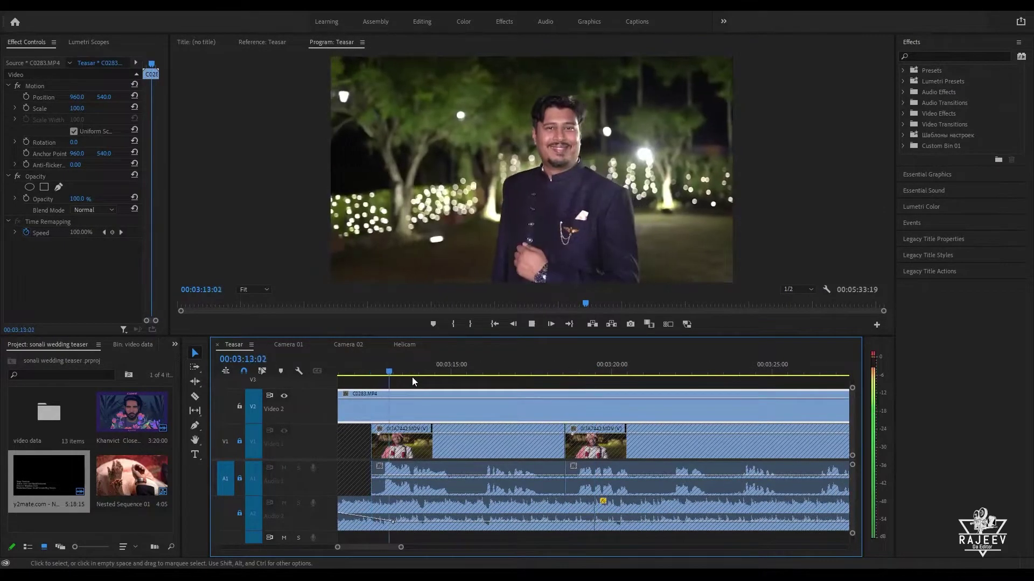
key("space")
key("Up")
key("space")
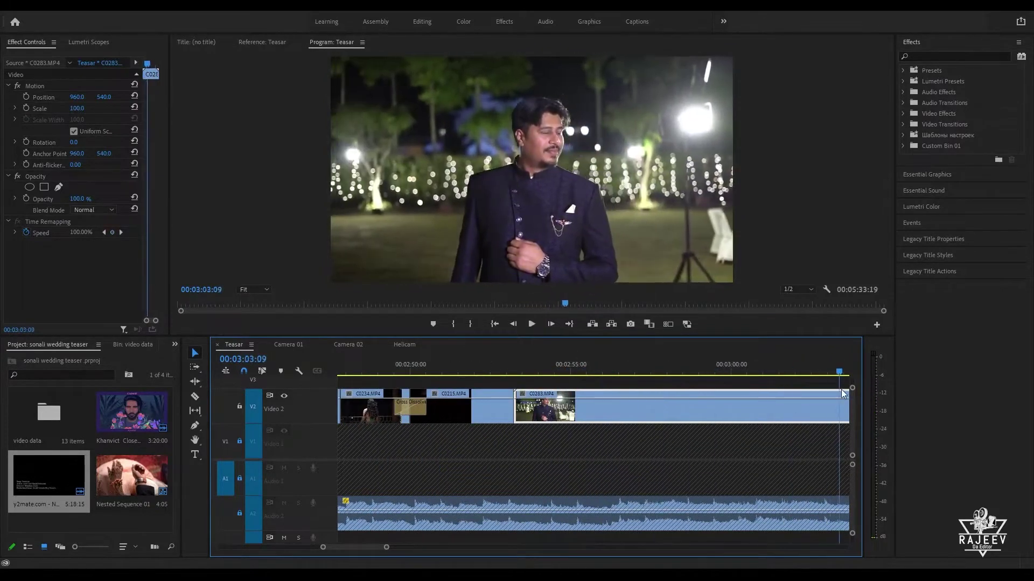
key("space")
key("Up")
key("space")
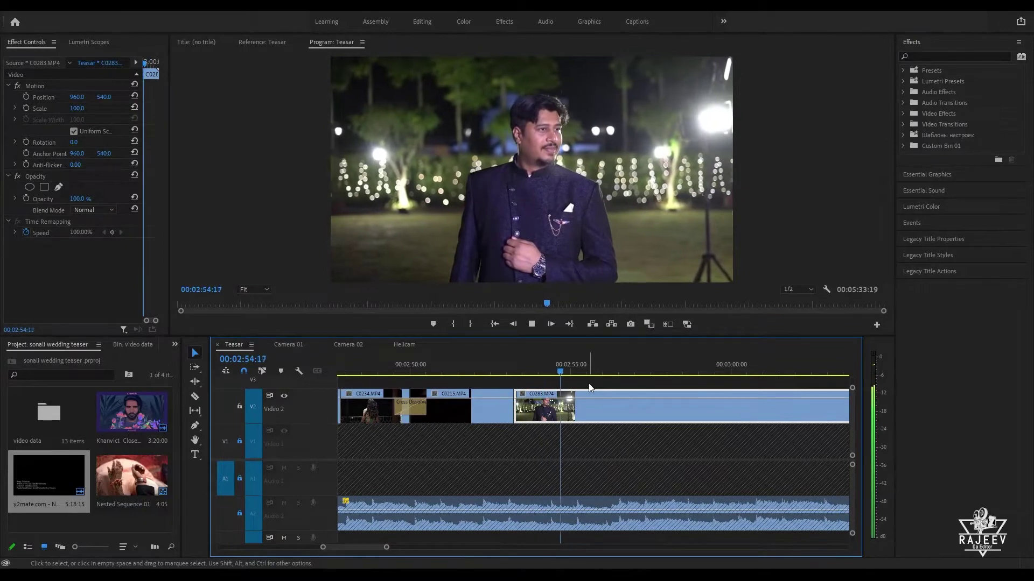
Step: Replay C0283 in Teasar, ripple-trim more off its opening, and trim its end to 00:02:56:08
key("Up")
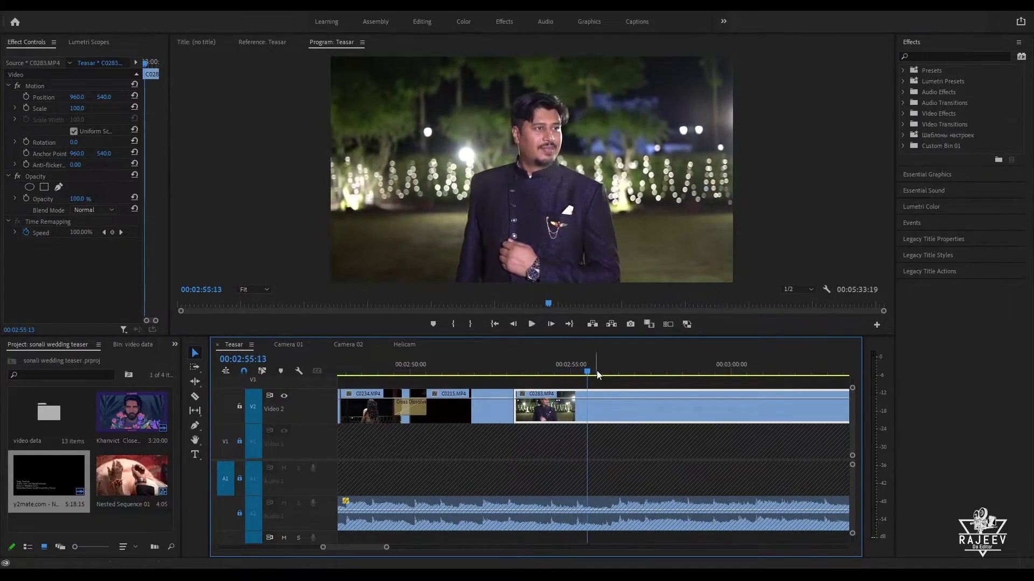
key("Up")
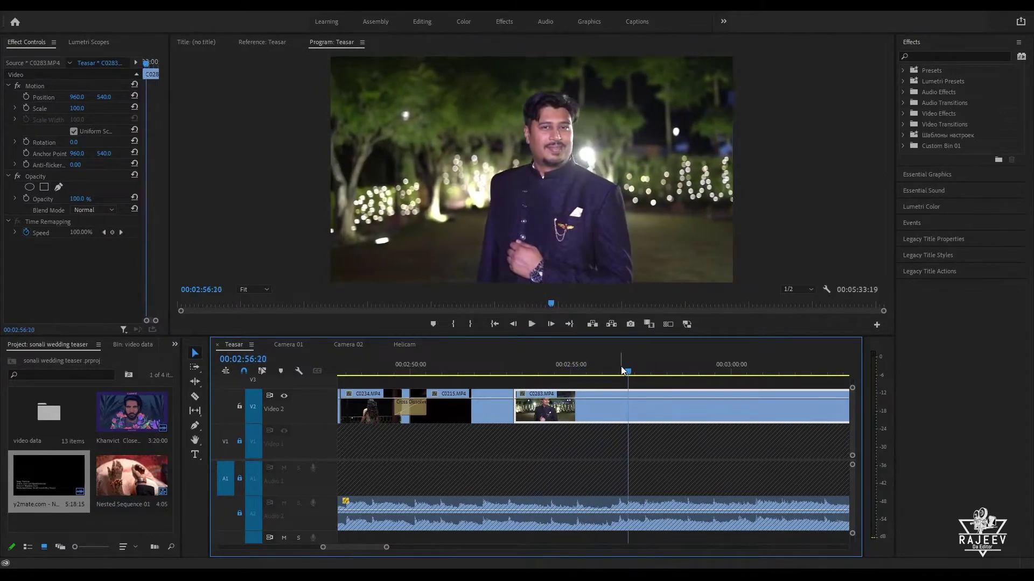
left_click_drag(621, 366, 586, 364)
key("Up")
key("space")
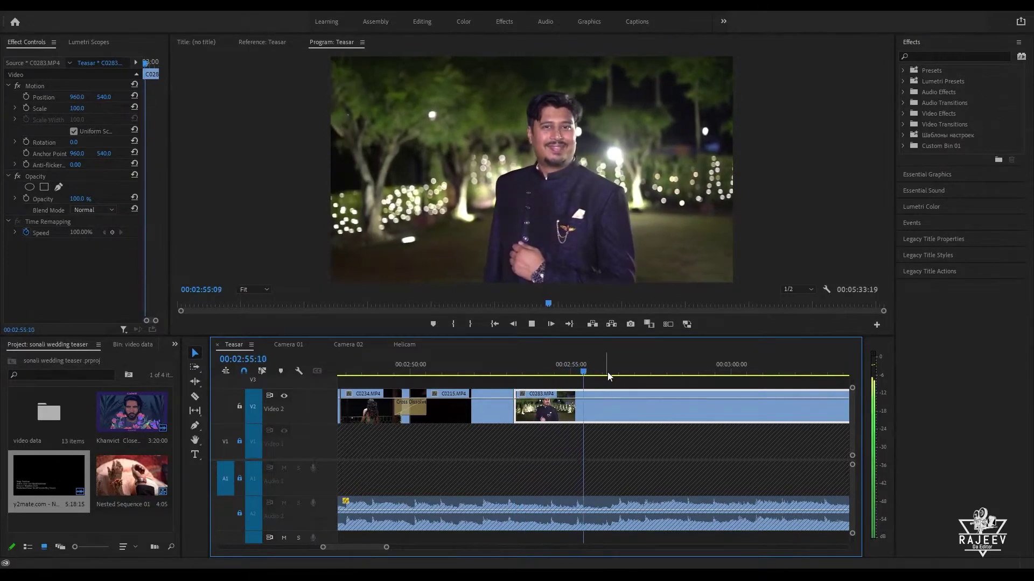
left_click_drag(629, 374, 522, 372)
key("space")
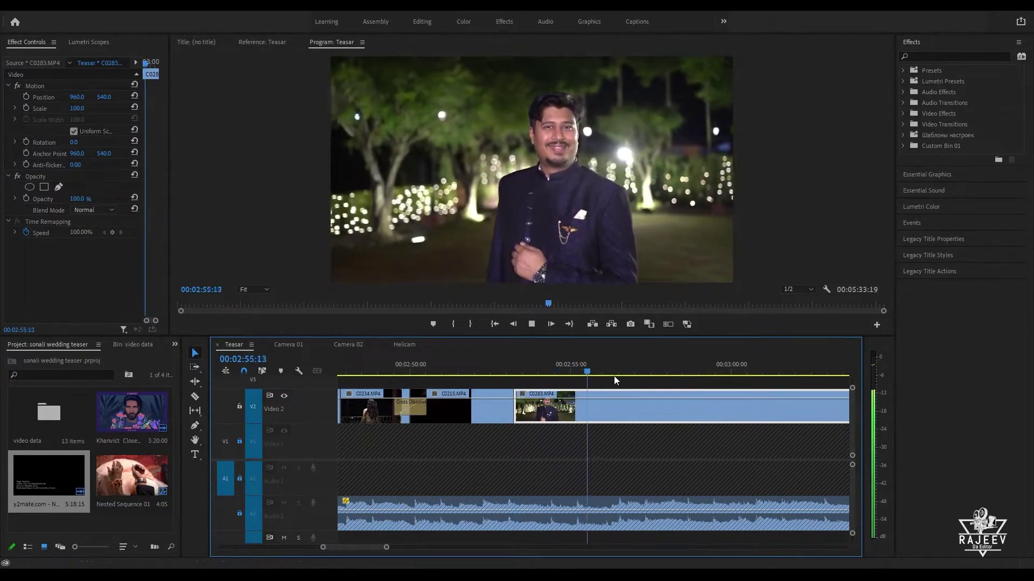
key("space")
key("w")
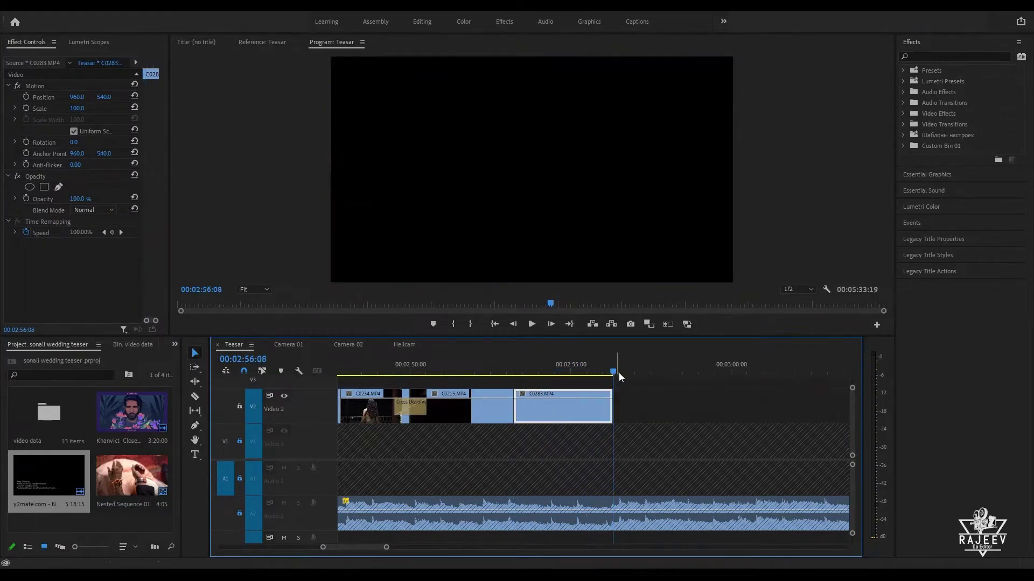
Step: Listen to the music after C0283, past the pink-turban clips to about 00:03:46, and replay it from 00:02:56:08
key("space")
scroll(692, 417, "down", 4)
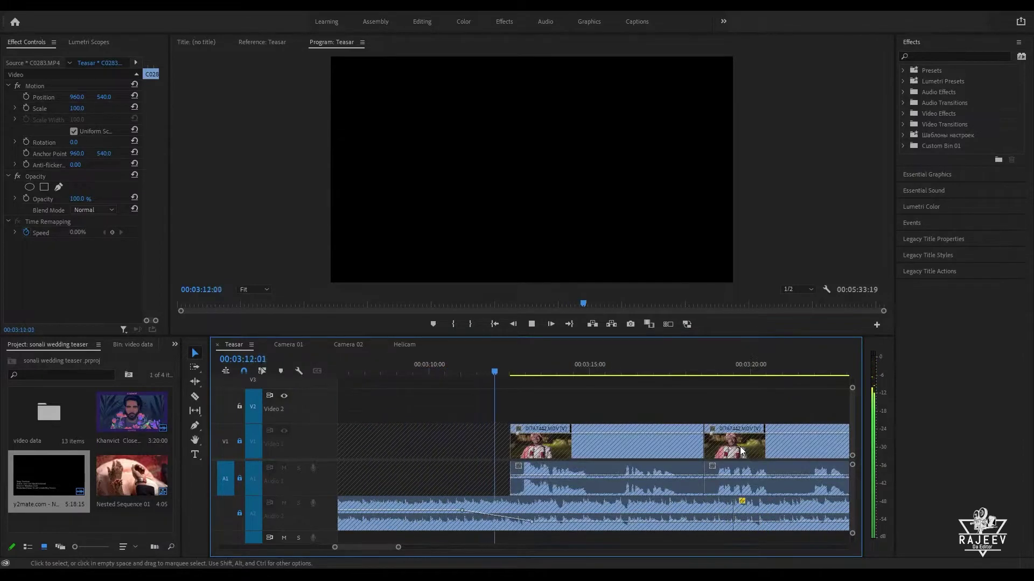
key("minus")
key("minus")
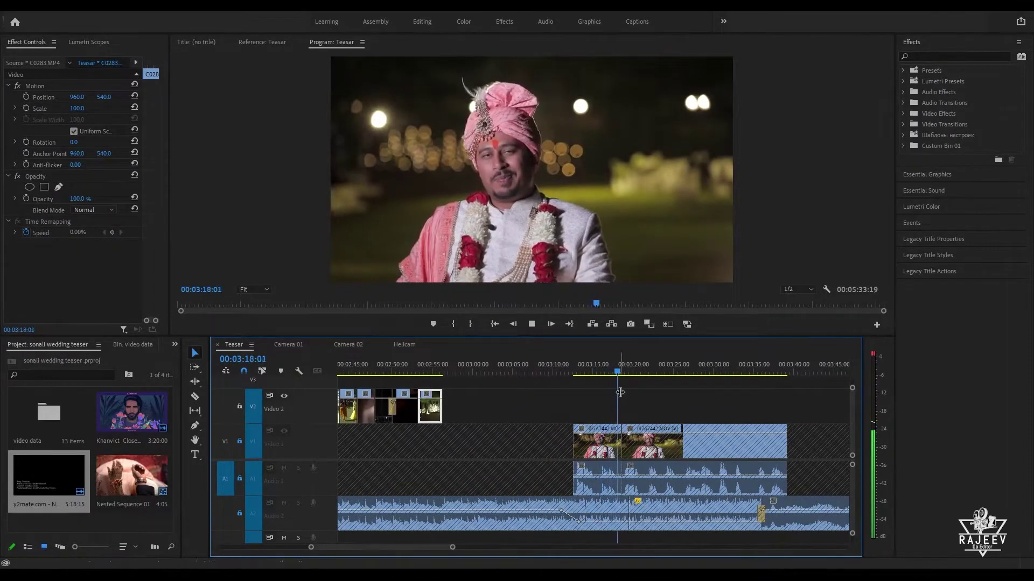
scroll(625, 387, "down", 3)
scroll(592, 391, "down", 4)
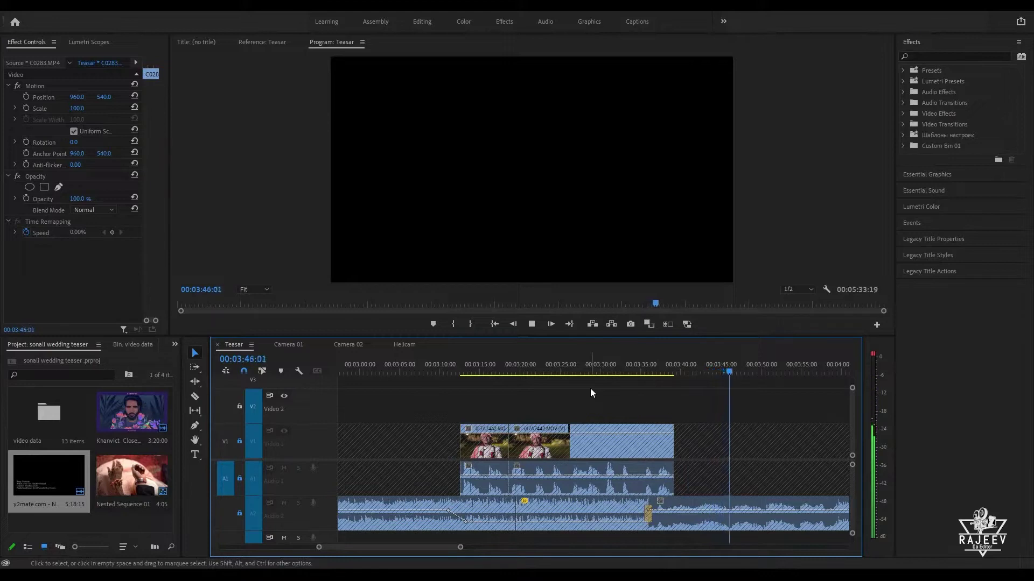
scroll(745, 486, "down", 3)
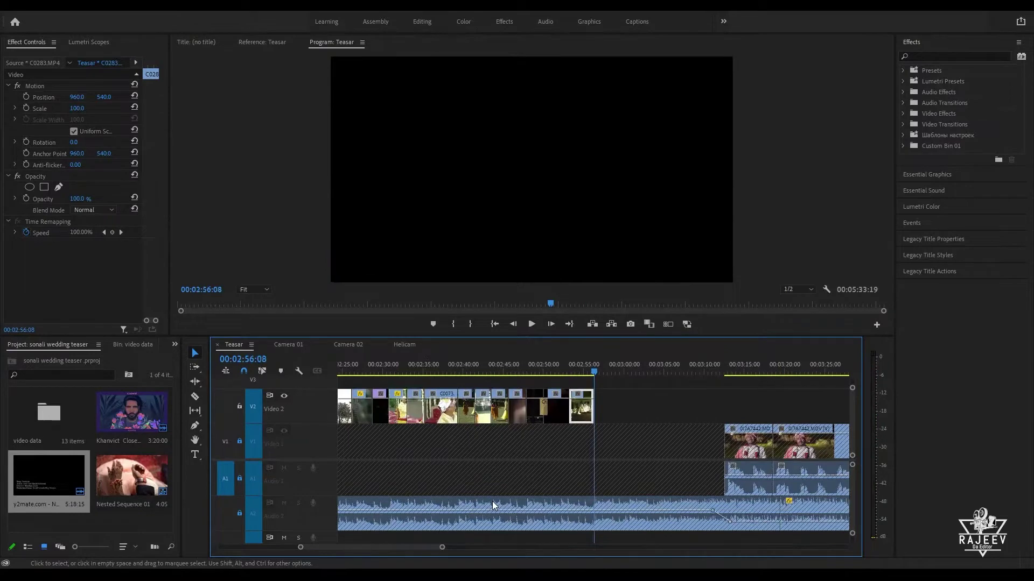
key("space")
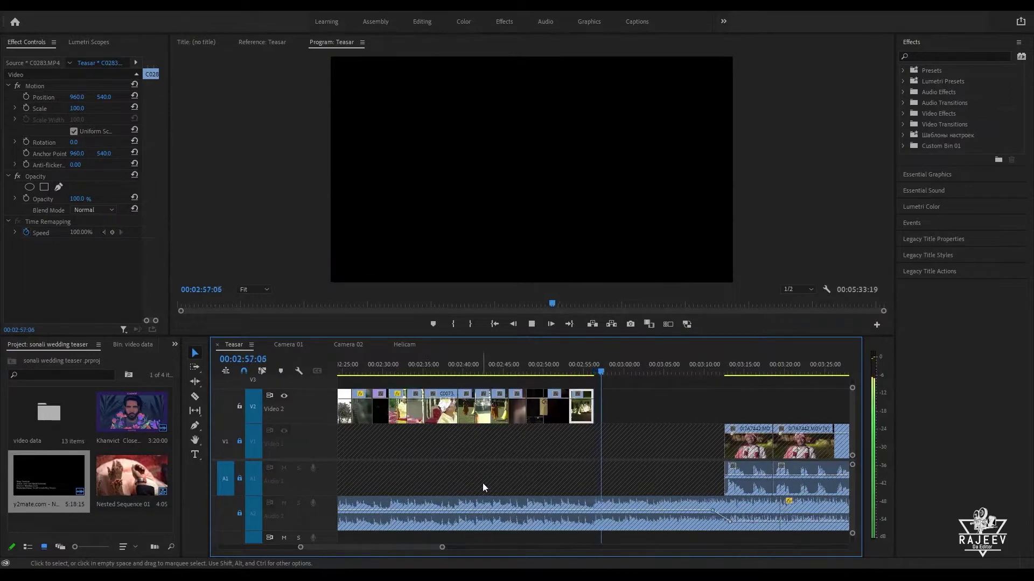
key("equal")
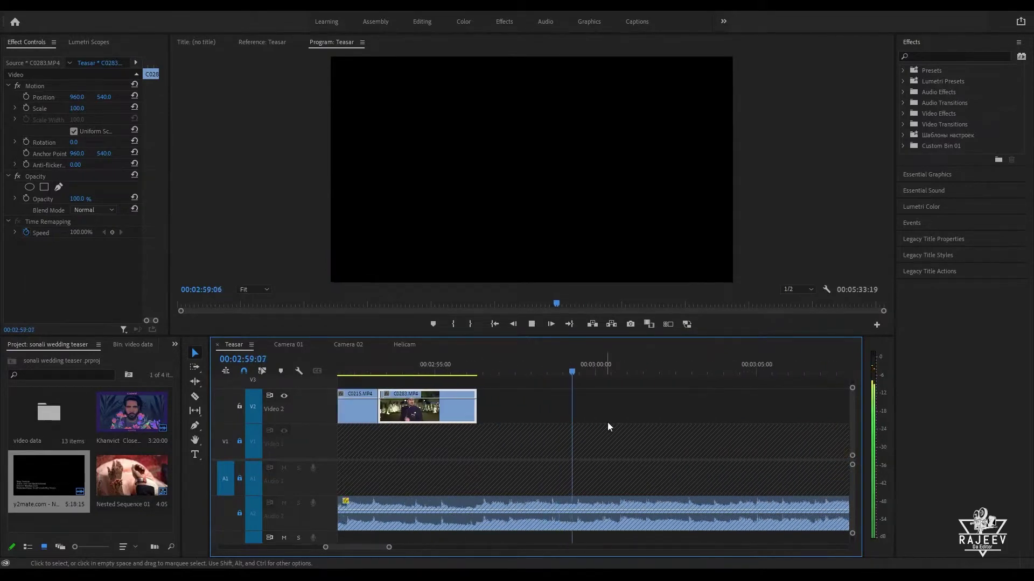
Step: Review the Camera 02 garden shots from C0283 to C0293, and replay C0283 in Teasar for comparison
left_click(350, 344)
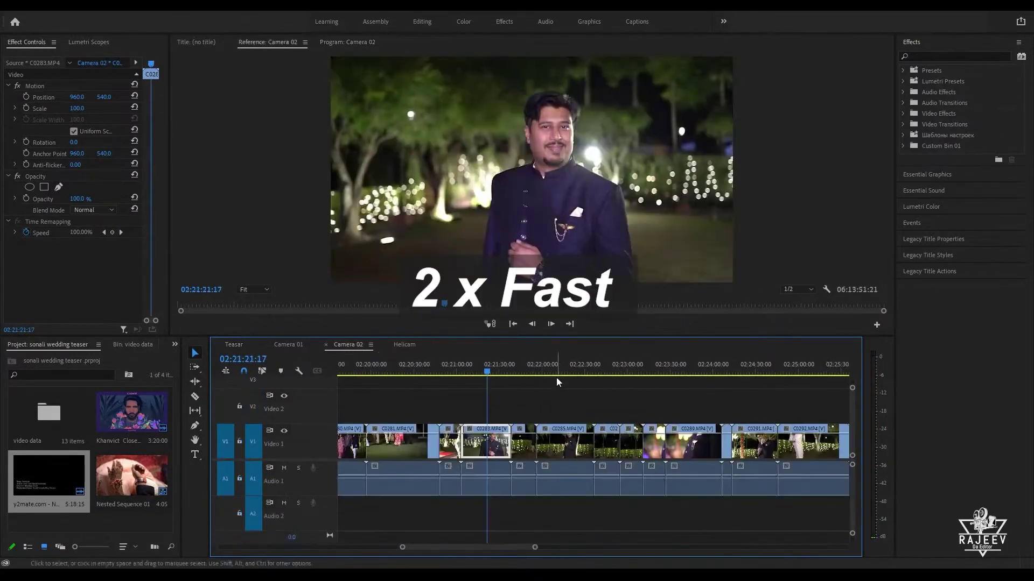
left_click_drag(557, 382, 851, 397)
key("space")
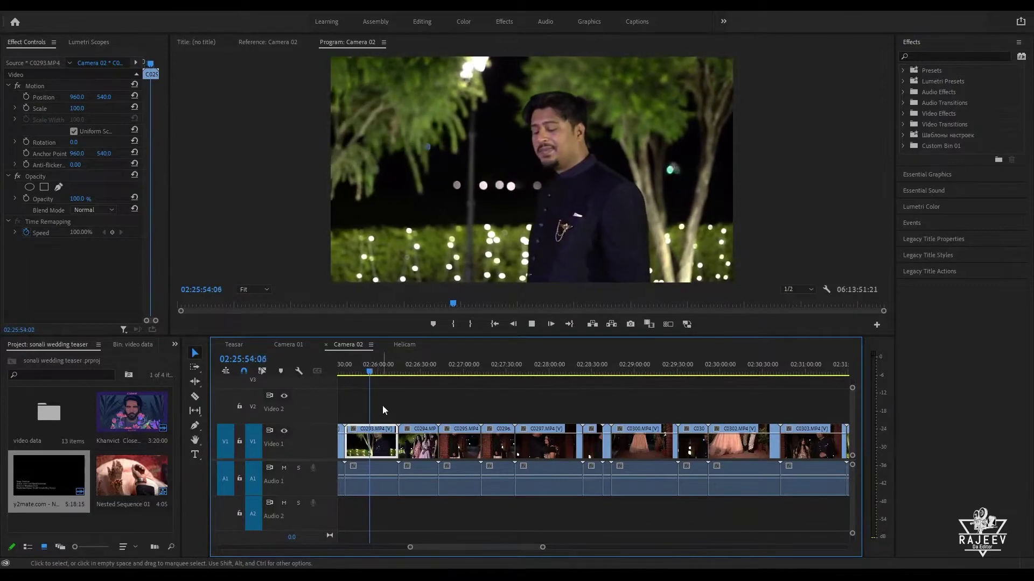
left_click(377, 371)
left_click_drag(380, 376, 362, 413)
key("space")
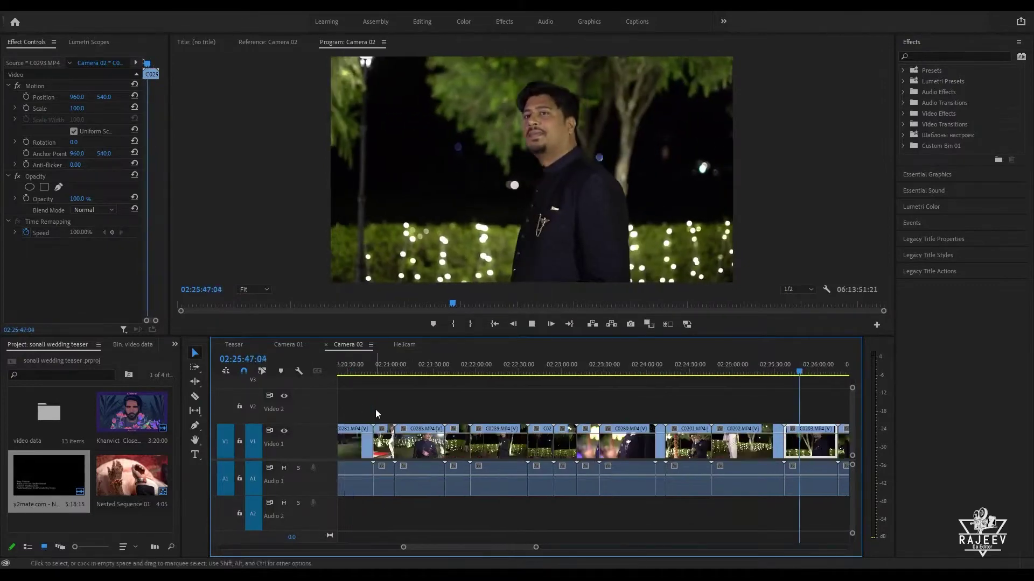
left_click(235, 346)
left_click(403, 371)
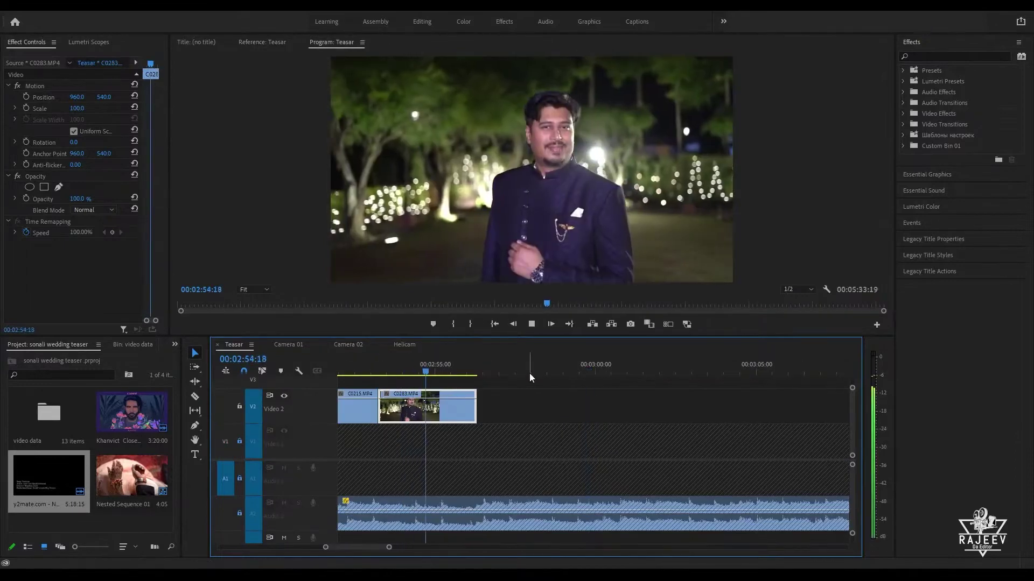
key("space")
Step: Find C0294 of the three women in Camera 02, copy it, and scan ahead to the peach gown in C0300
left_click(355, 344)
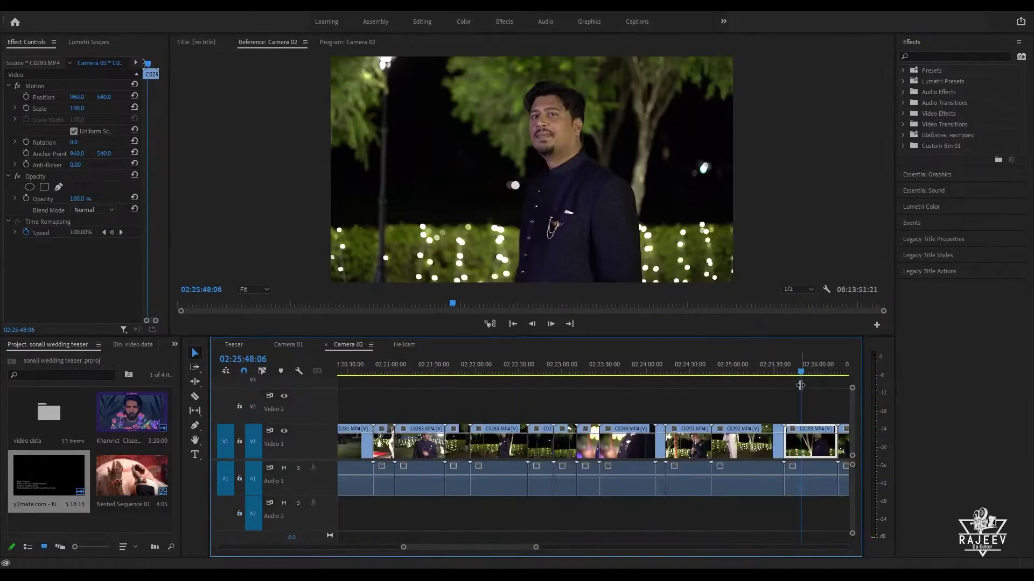
key("space")
key("space")
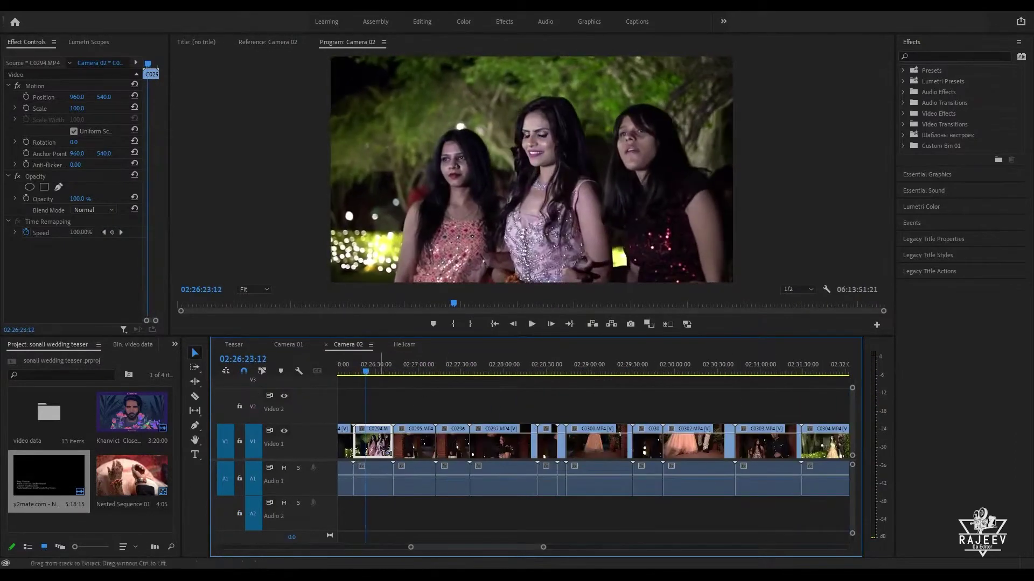
left_click_drag(430, 372, 580, 444)
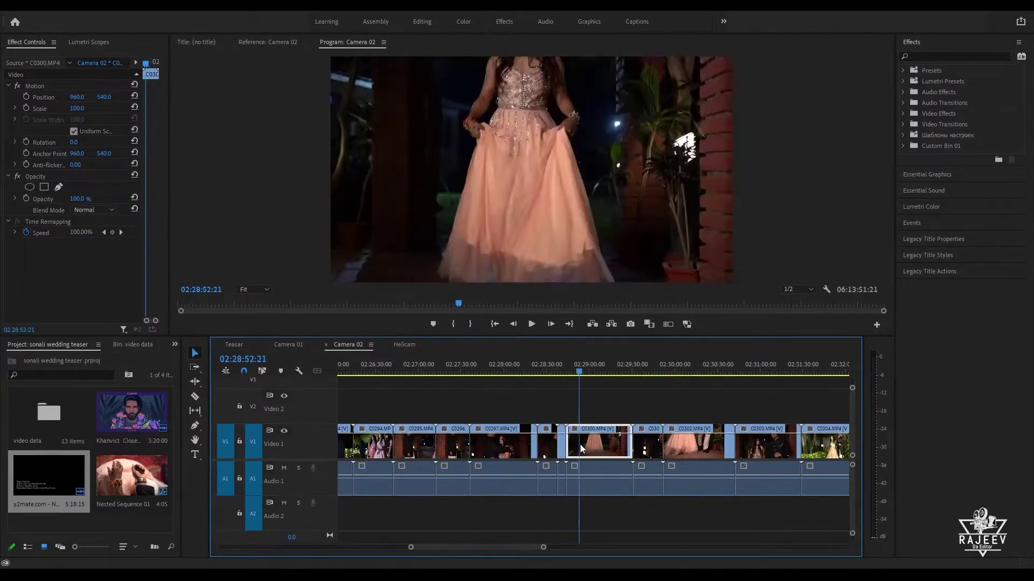
key("space")
Step: Paste C0294 into Teasar at 00:02:56:08, right after C0283, and play it from its start
left_click(236, 345)
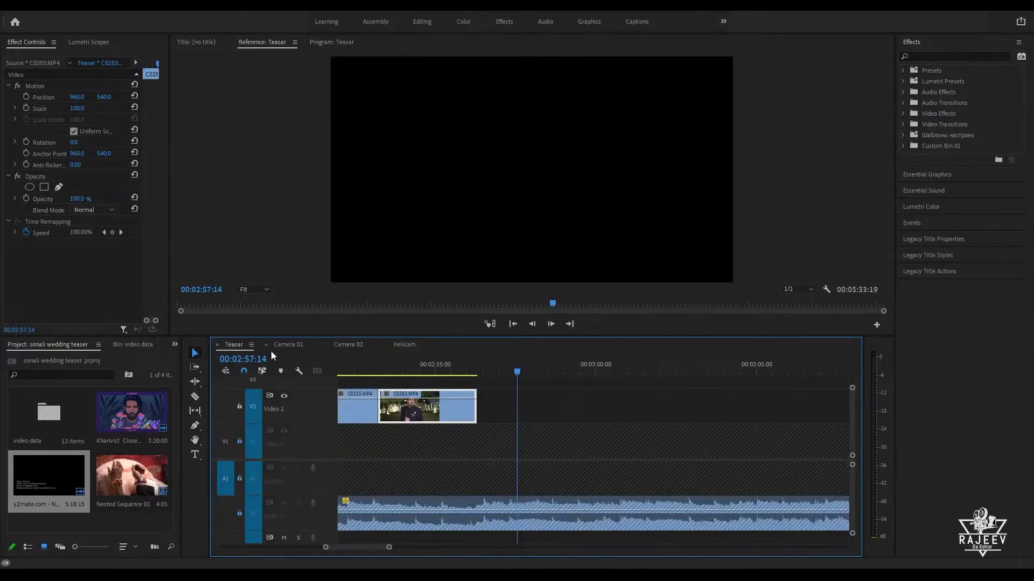
key("Up")
key("ctrl+v")
key("Up")
key("Up")
key("Up")
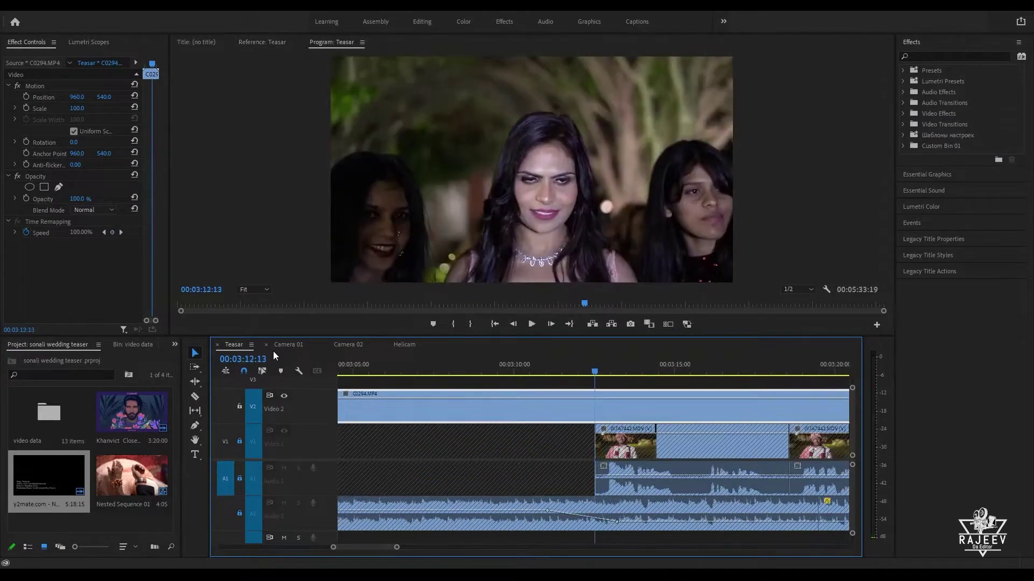
key("Up")
key("Up")
key("space")
key("Down")
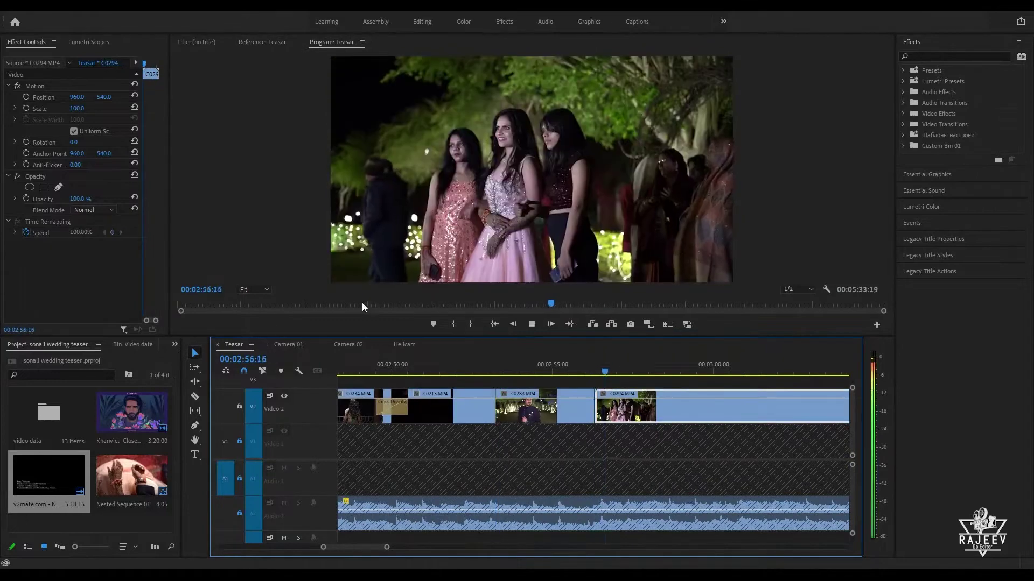
Step: Play C0294 in Teasar to about 00:03:00:11, ripple-trim its opening up to there, and replay the clip
left_click(288, 345)
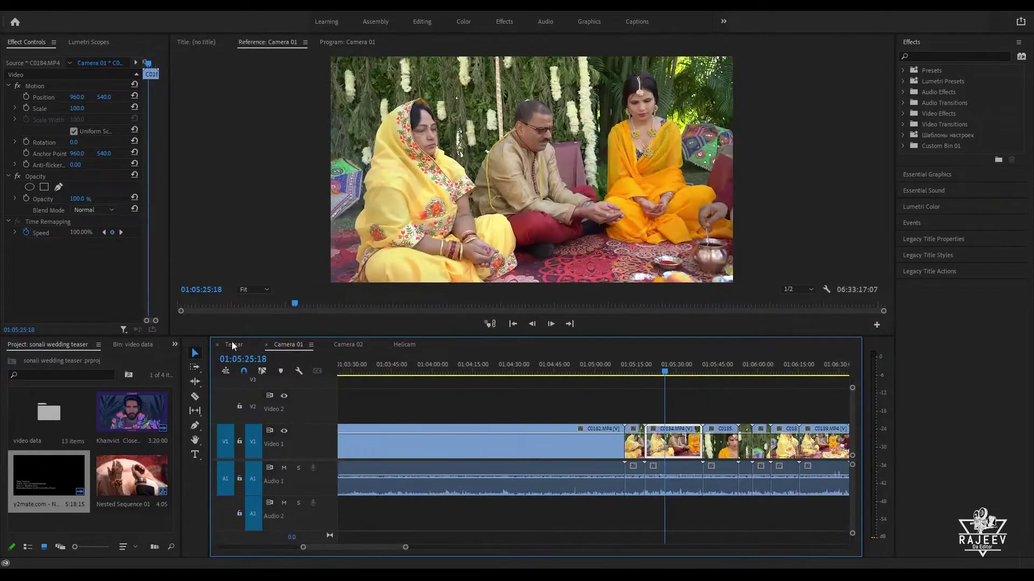
left_click(233, 345)
key("space")
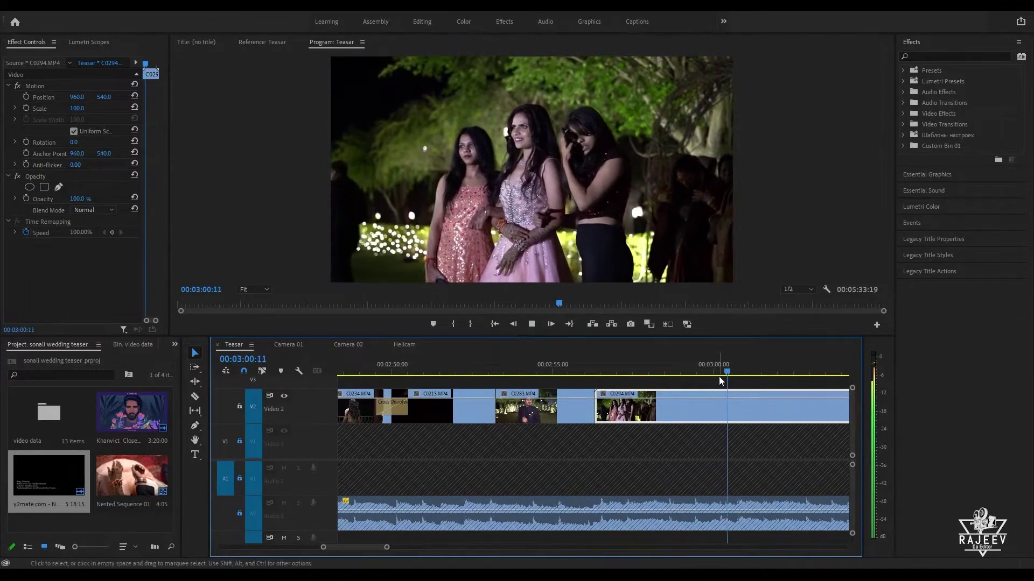
key("q")
key("space")
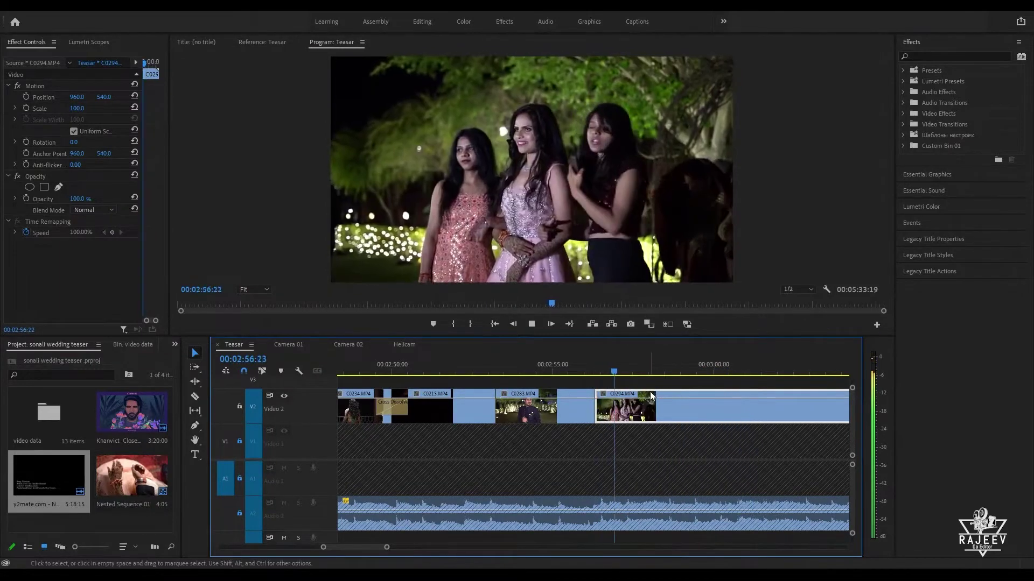
key("space")
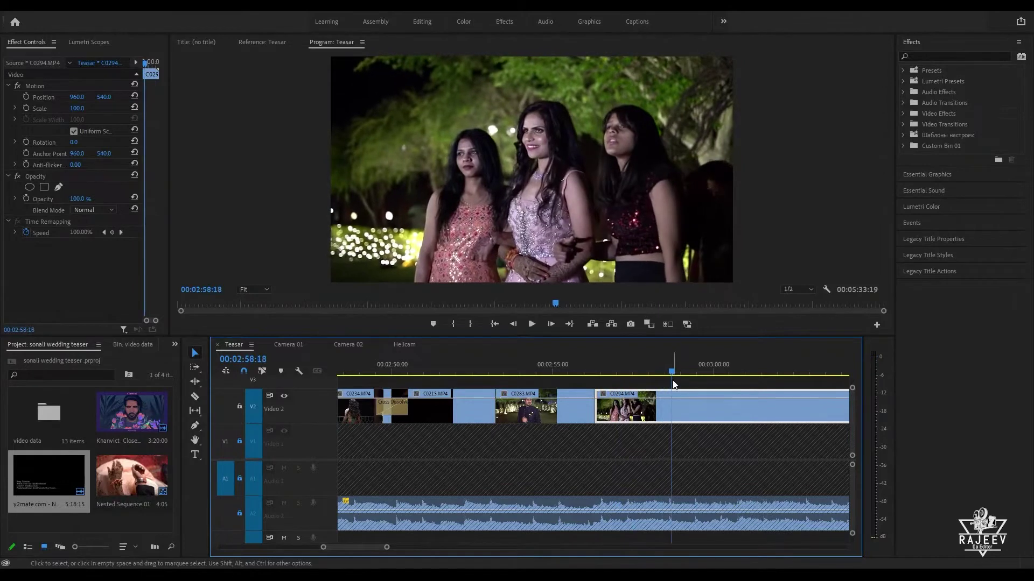
key("Up")
key("space")
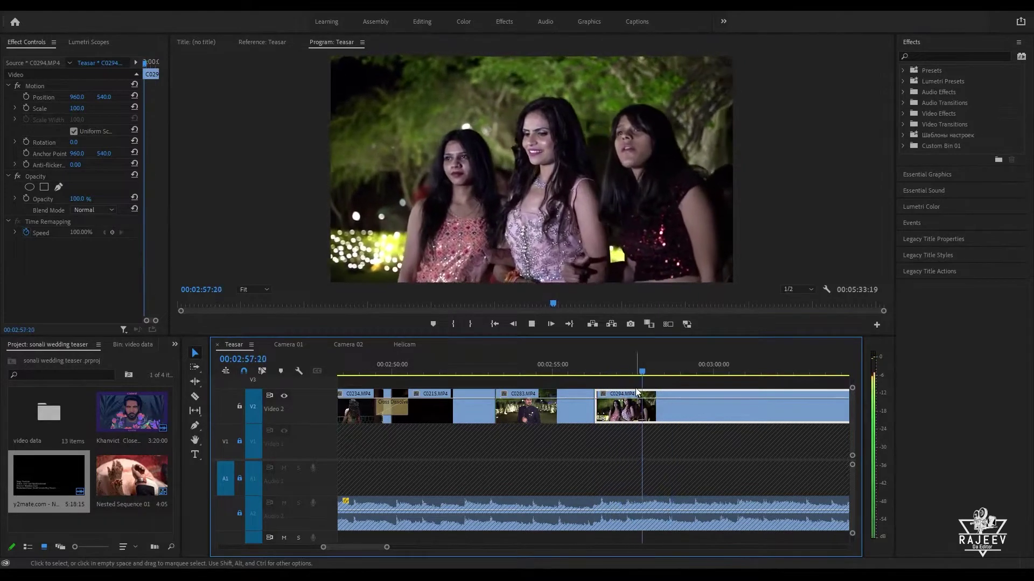
Step: Try starting C0294 later, on the close-up of the three women, and revert to the wider opening
left_click(744, 372)
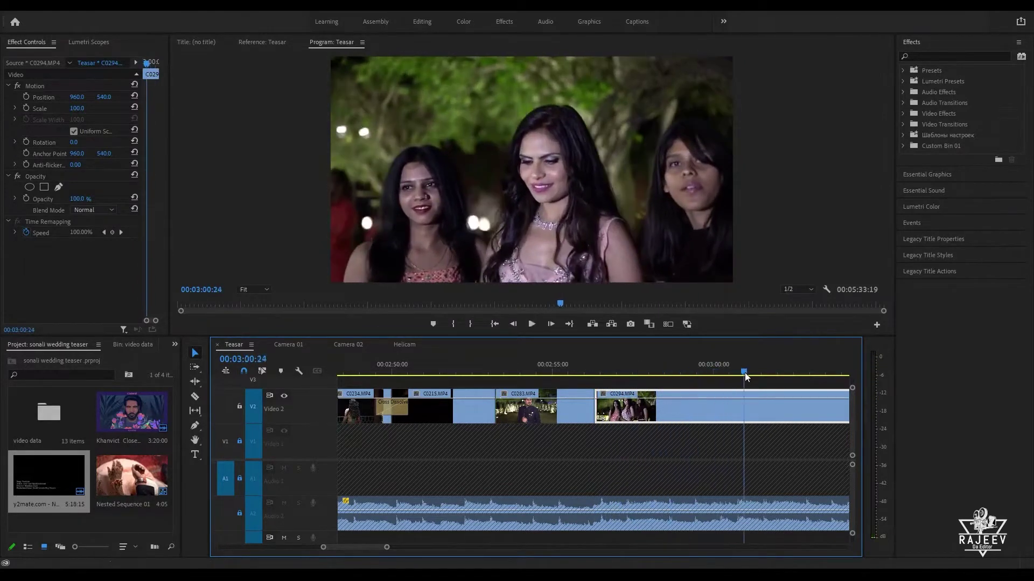
left_click_drag(745, 373, 848, 376)
key("Up")
key("space")
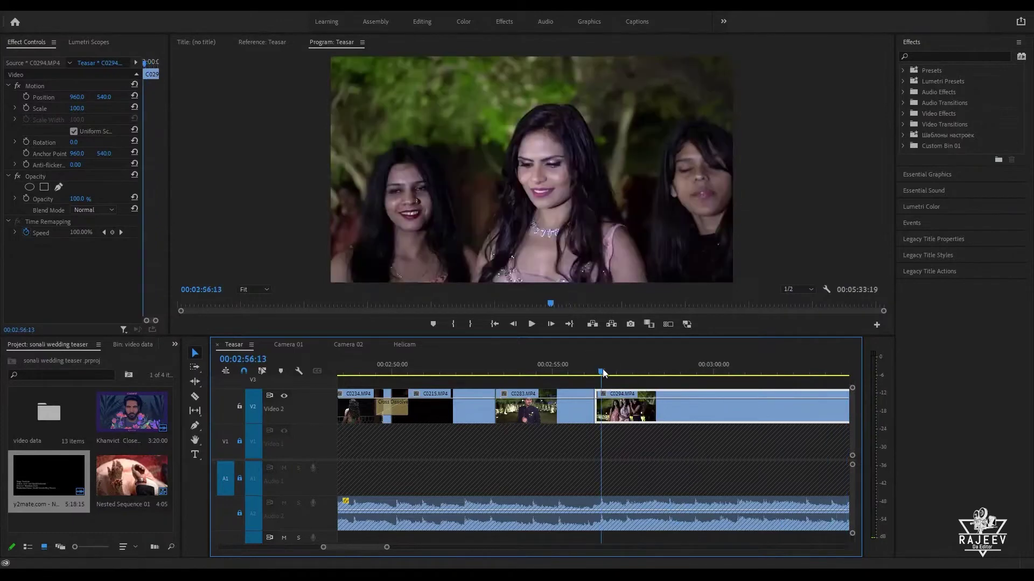
key("space")
key("Up")
key("space")
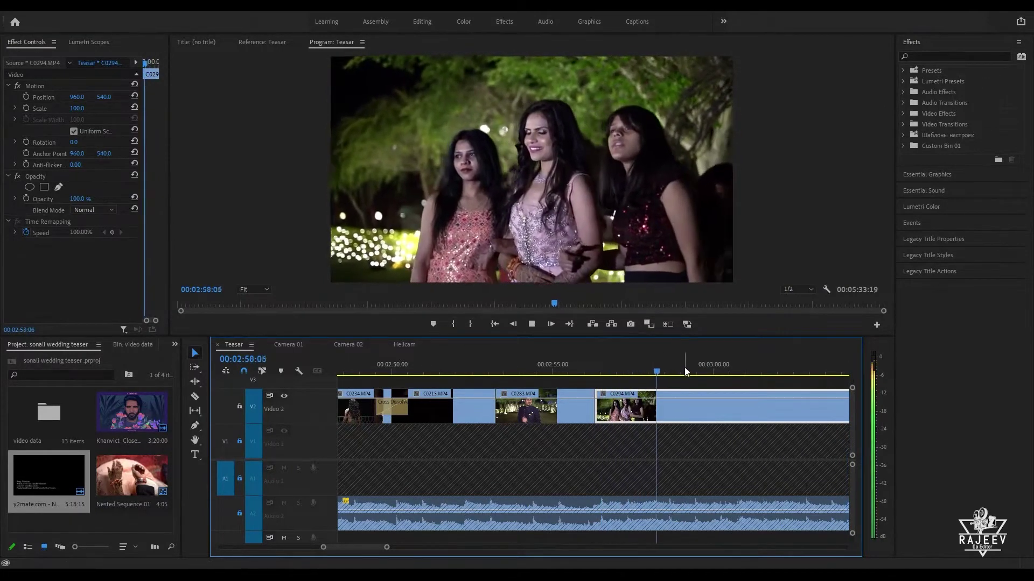
Step: Replay the cut from C0283 into C0294 and trim the end of C0294 to about 00:02:58:12
left_click(567, 365)
key("space")
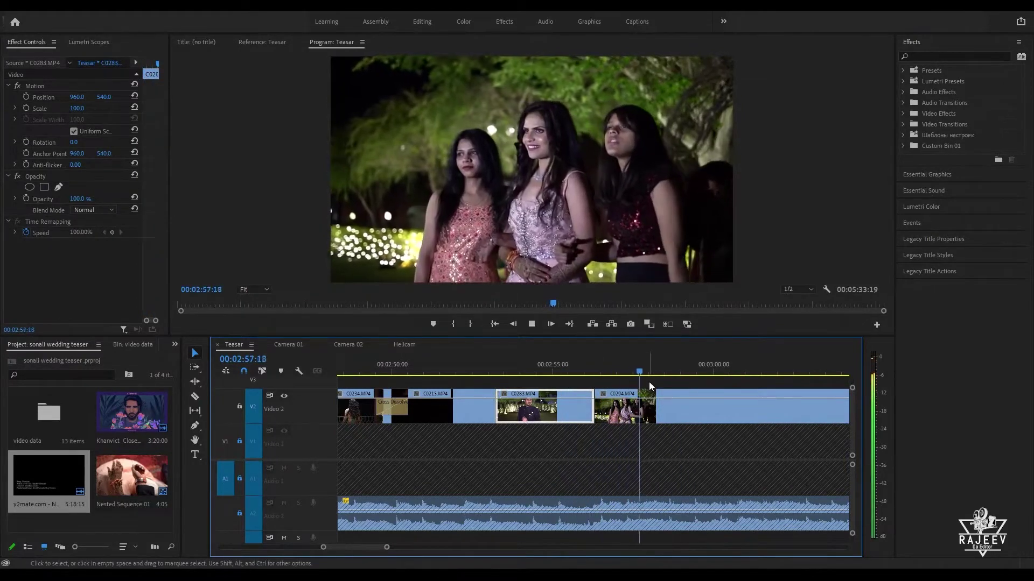
key("w")
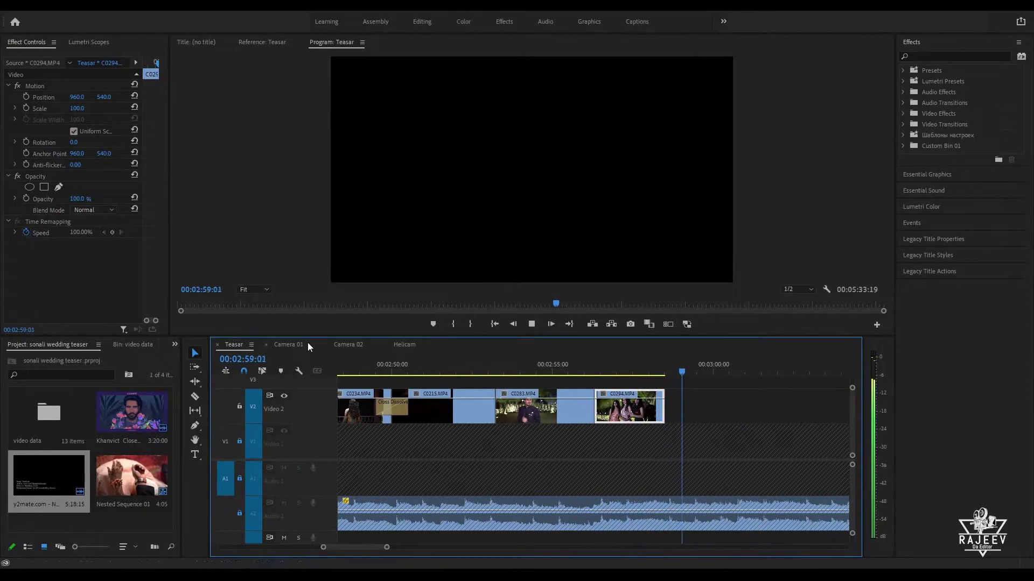
Step: Copy C0293 of the man in the navy suit from Camera 02 into Teasar after C0294
left_click(341, 349)
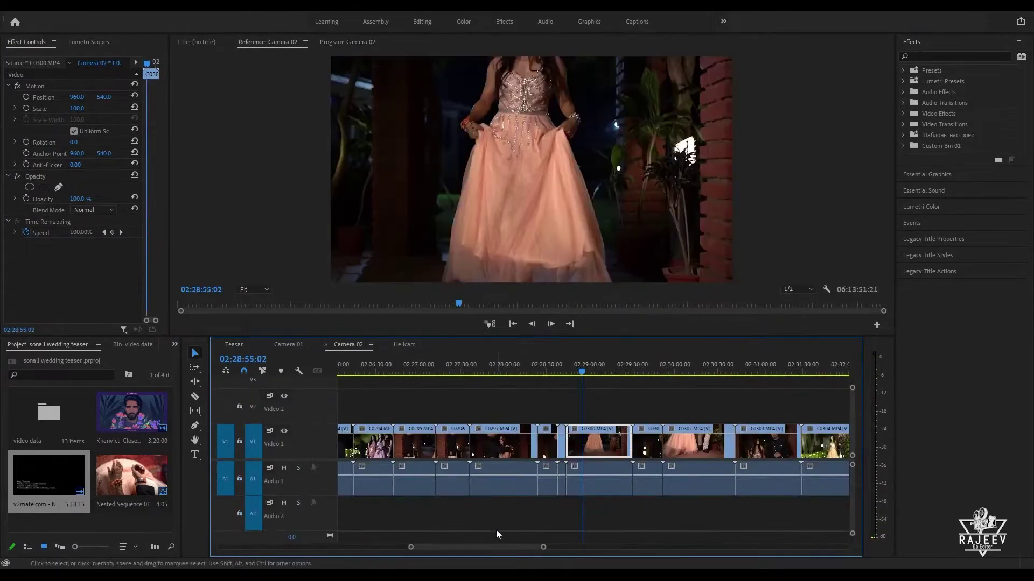
scroll(490, 547, "up", 5)
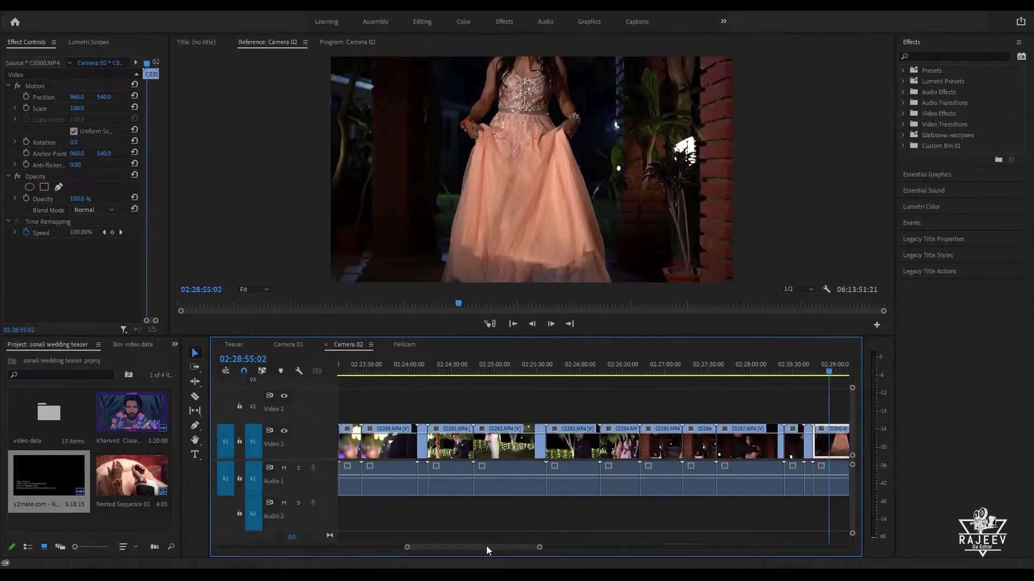
left_click_drag(434, 366, 564, 394)
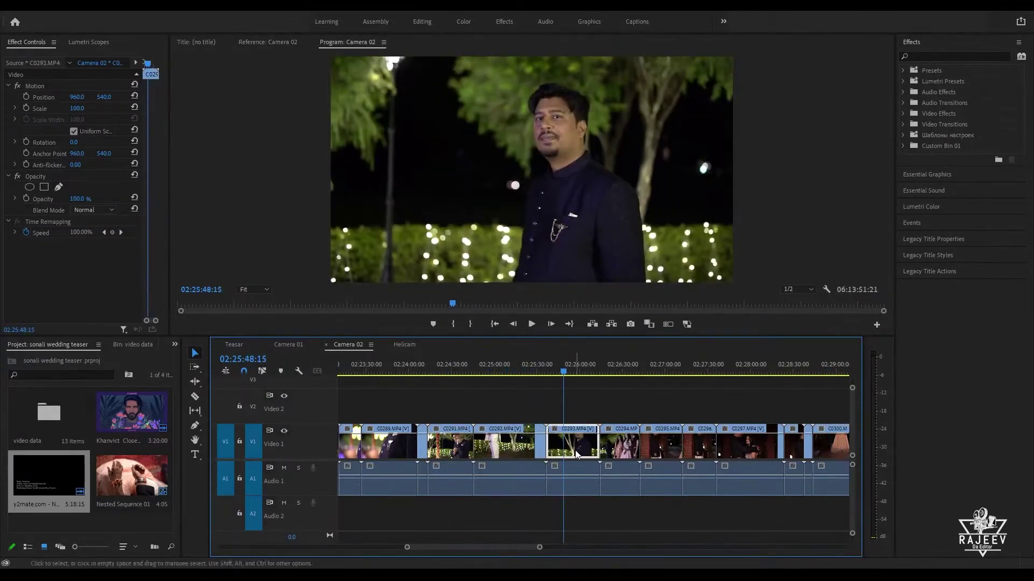
left_click(236, 345)
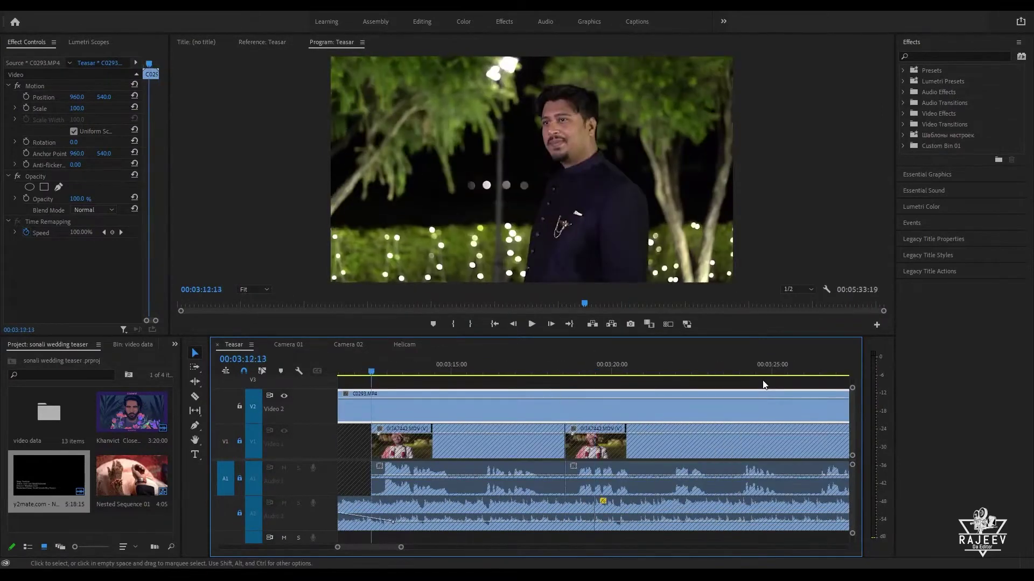
Step: Play and scrub through C0293 in Teasar and ripple-trim its opening up to about 00:03:06:22
scroll(664, 401, "down", 2)
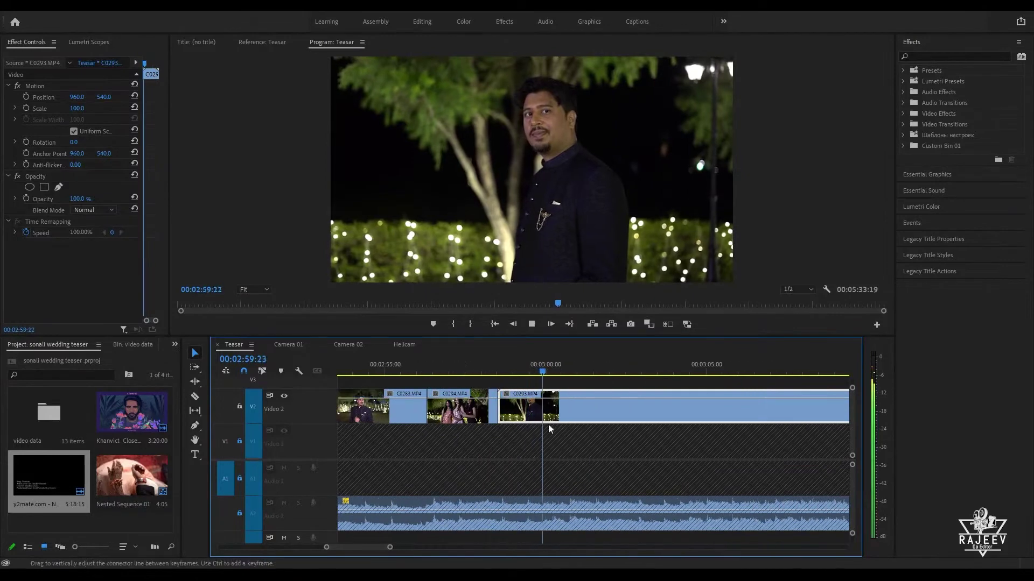
left_click_drag(564, 367, 744, 384)
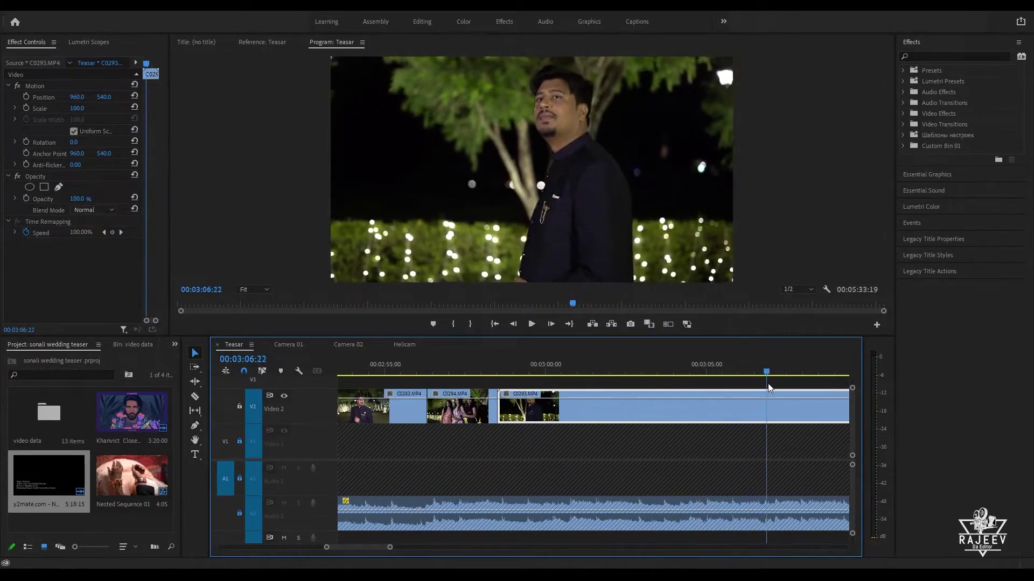
key("space")
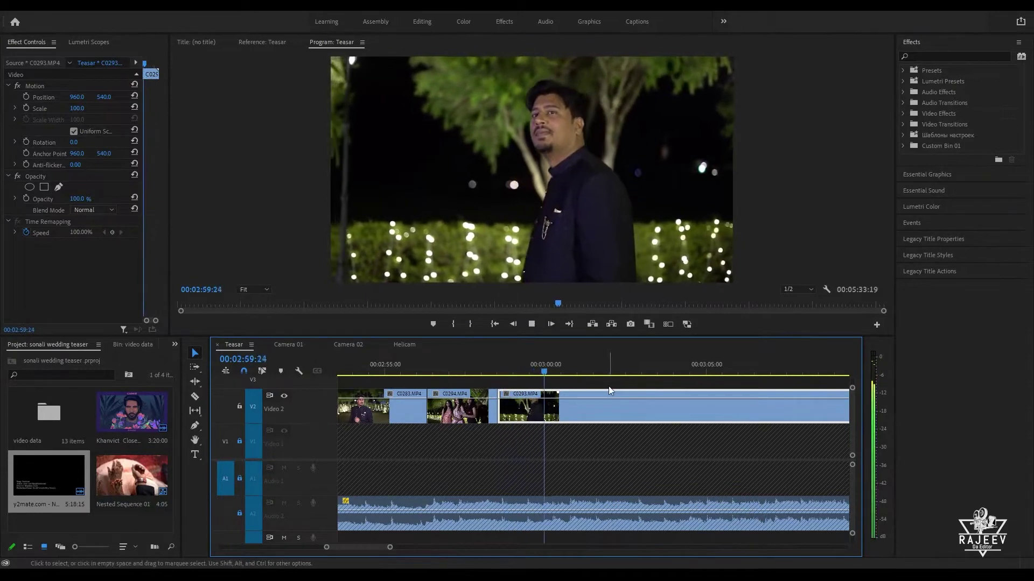
key("space")
key("space")
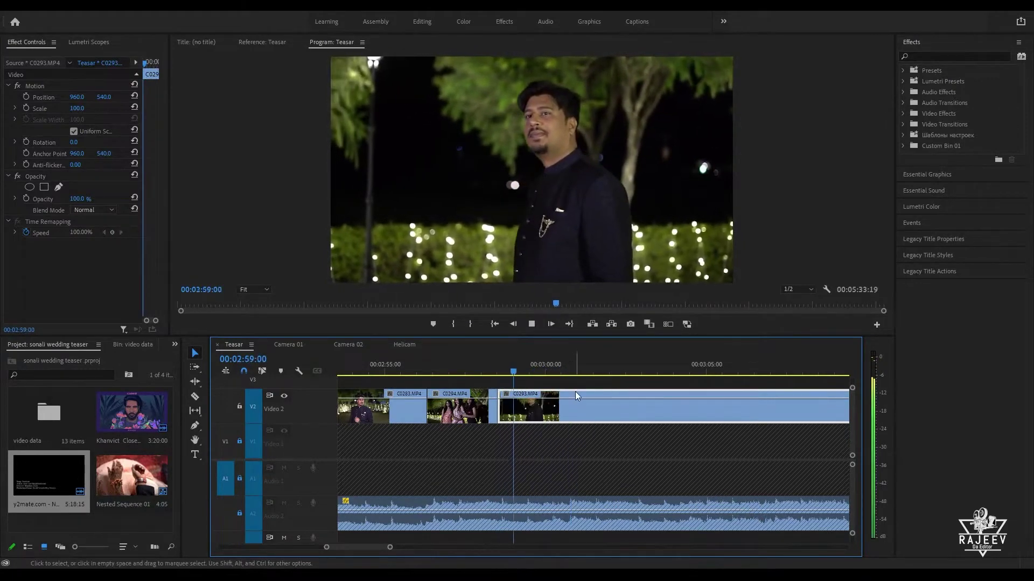
key("space")
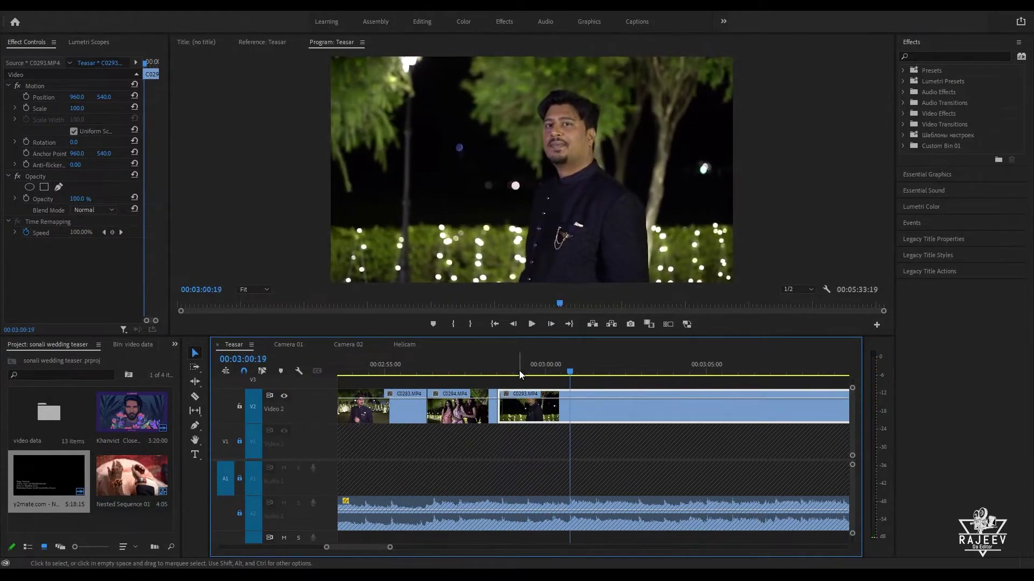
Step: Ripple-trim a little more off the opening of C0293 and replay the cut from C0294 into it
left_click_drag(519, 371, 500, 368)
key("space")
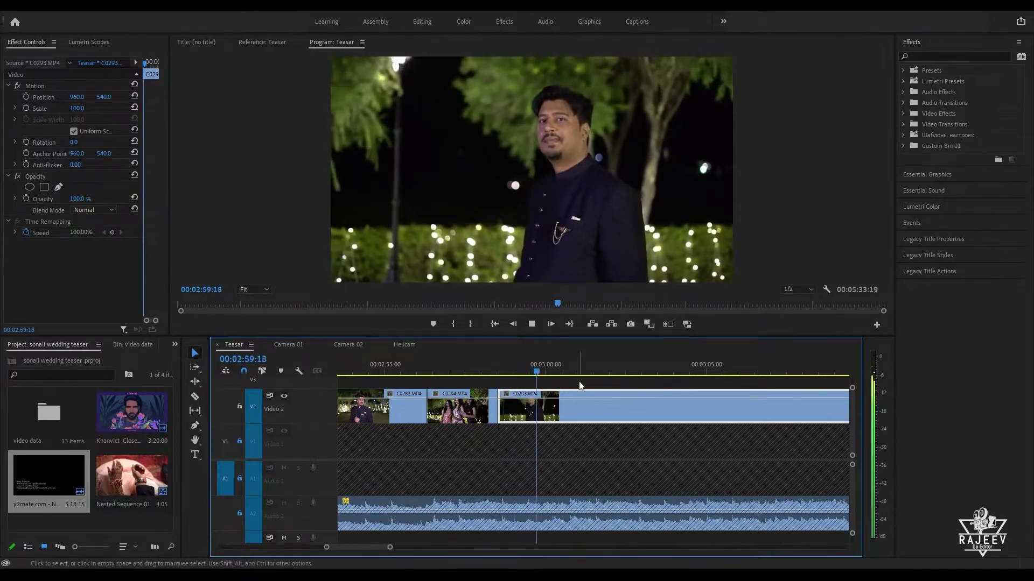
key("Up")
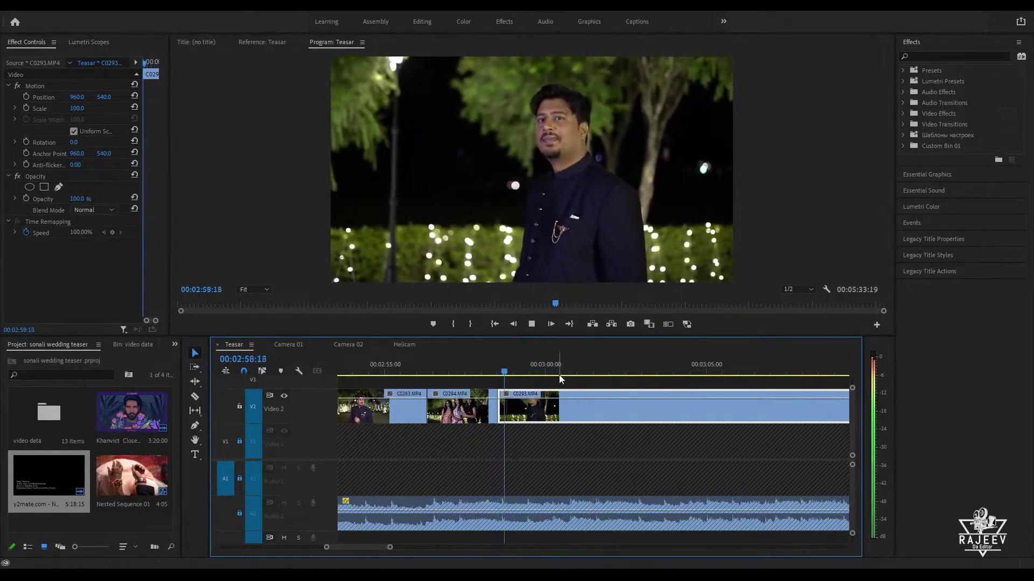
left_click(518, 371)
left_click_drag(497, 375, 456, 372)
key("space")
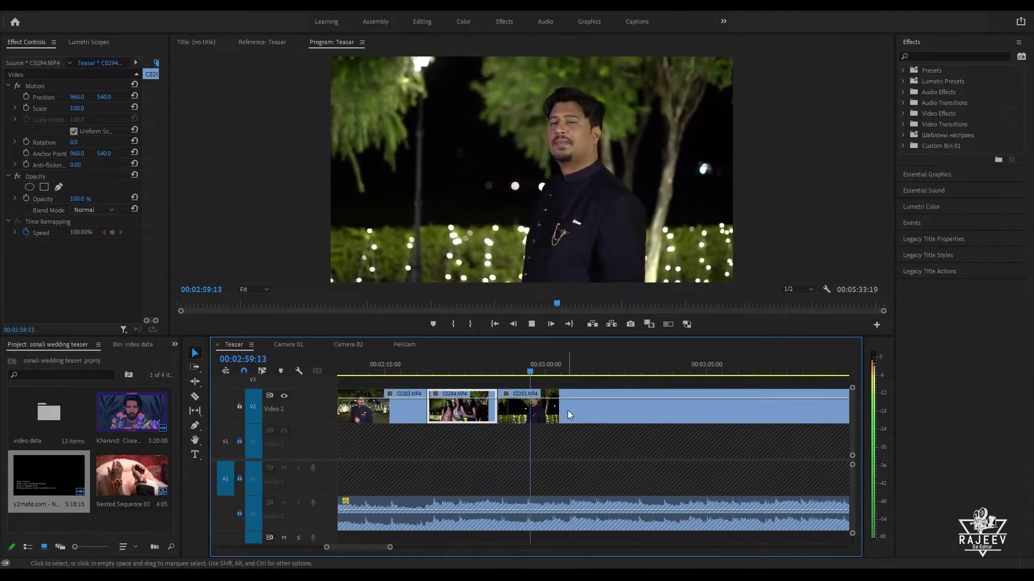
Step: Trim the end of C0293 to about 00:03:00:16 and play past the new cut
left_click(567, 410)
left_click(565, 372)
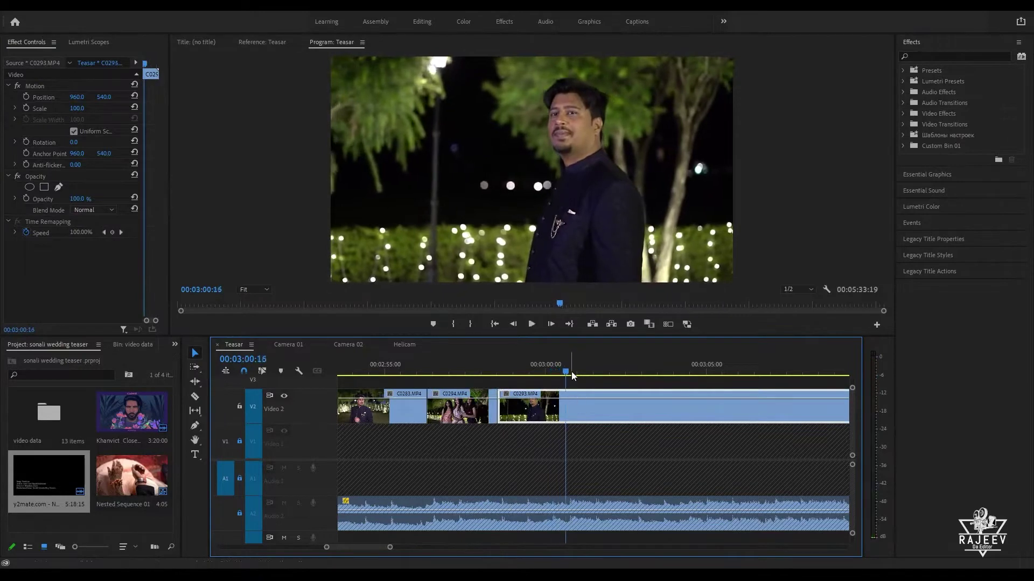
key("w")
key("space")
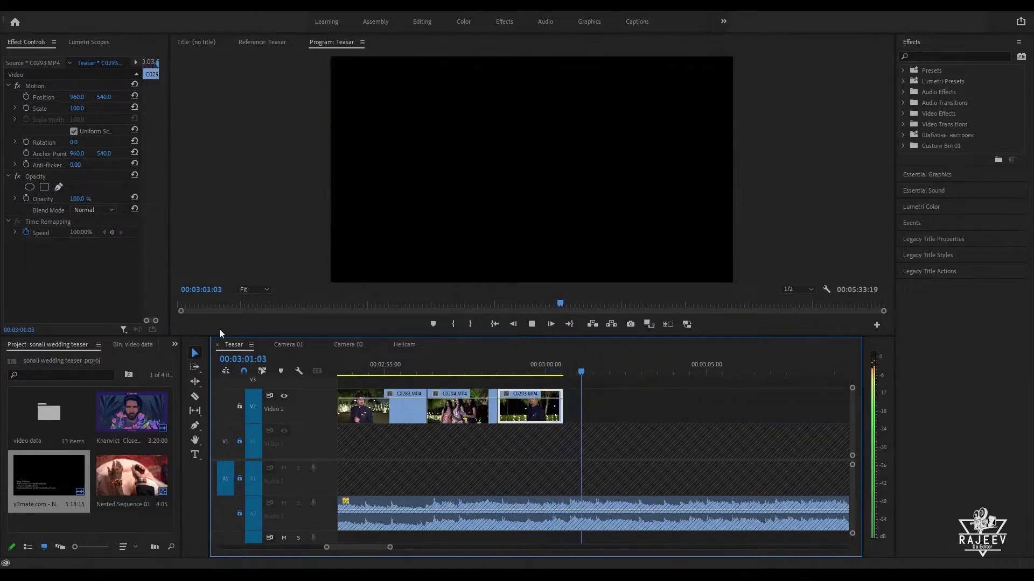
Step: Copy C0300 of the woman in the peach gown from Camera 02 into Teasar directly after C0293
left_click(348, 344)
left_click_drag(730, 365, 376, 375)
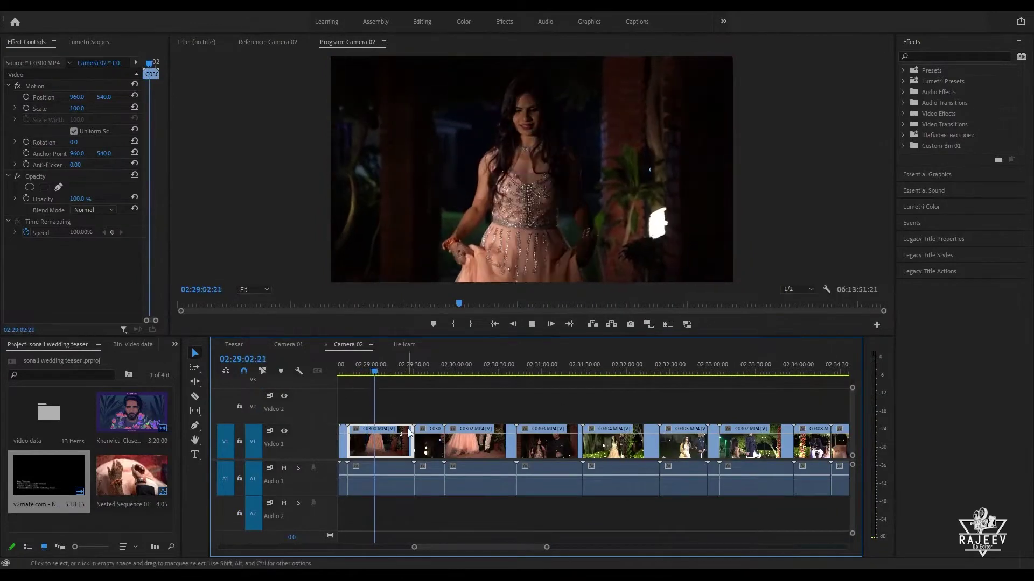
left_click(384, 372)
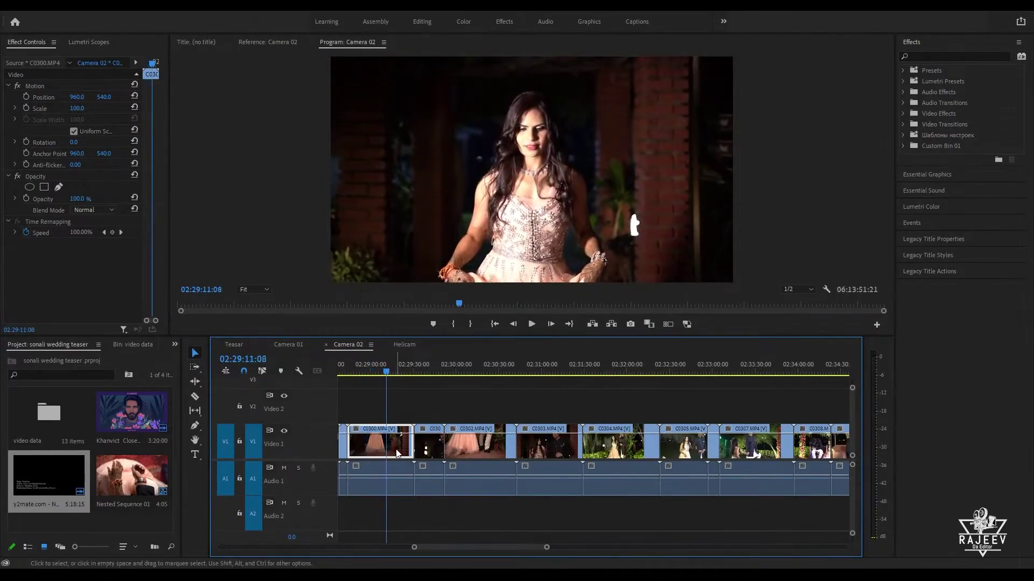
left_click_drag(394, 371, 467, 377)
left_click(235, 345)
key("Up")
key("ctrl+v")
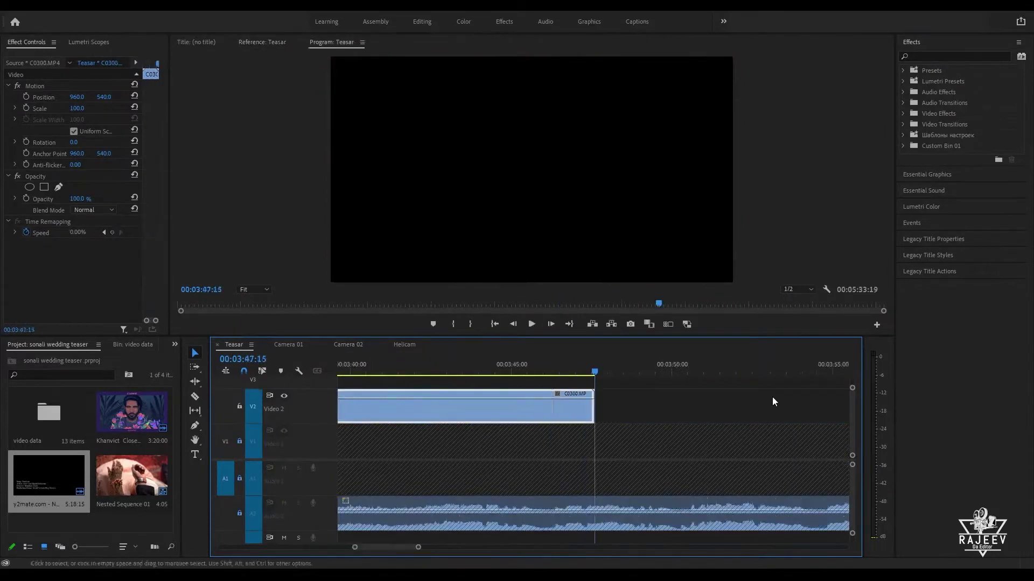
key("Up")
key("Up")
key("Up")
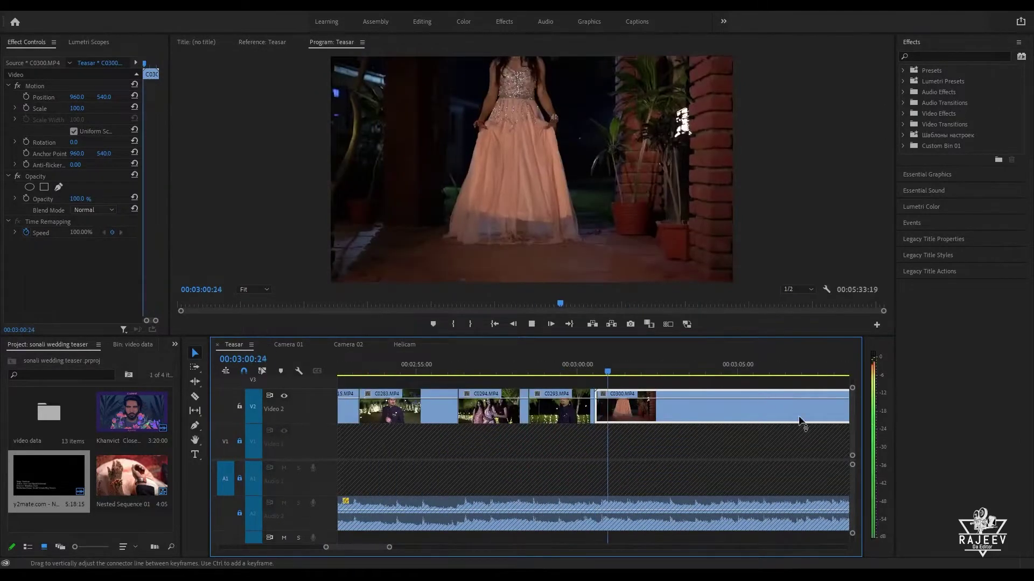
Step: Ripple-trim the opening of C0300 up to about 00:03:08:16, where the woman starts walking, and play it
scroll(474, 453, "down", 5)
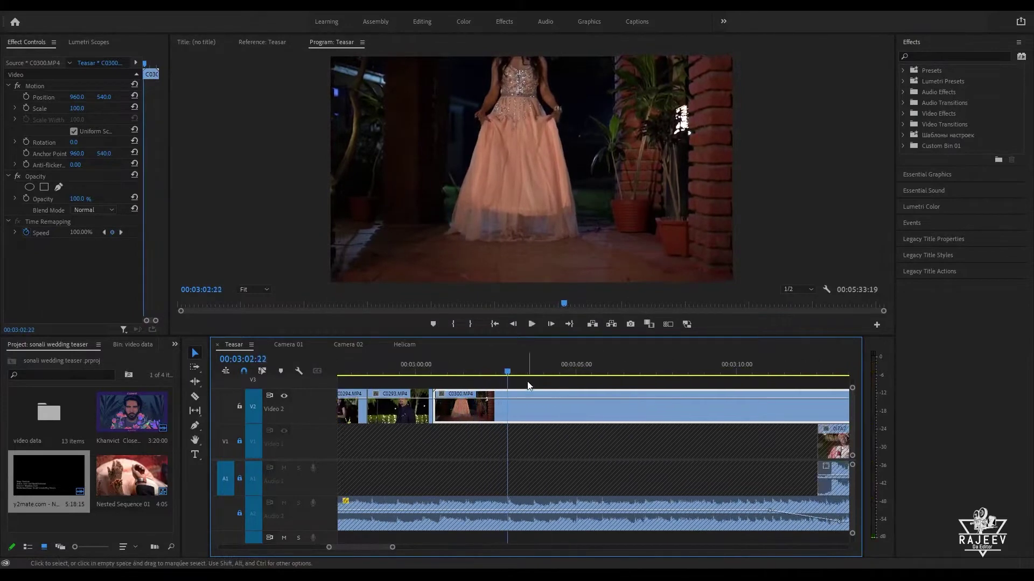
left_click(570, 373)
left_click_drag(570, 376, 695, 385)
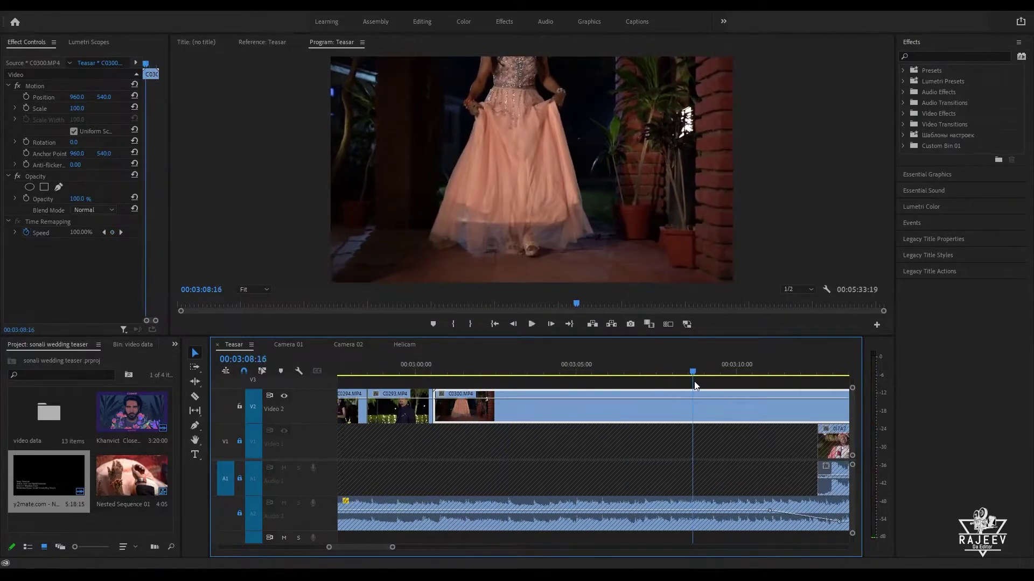
key("q")
key("space")
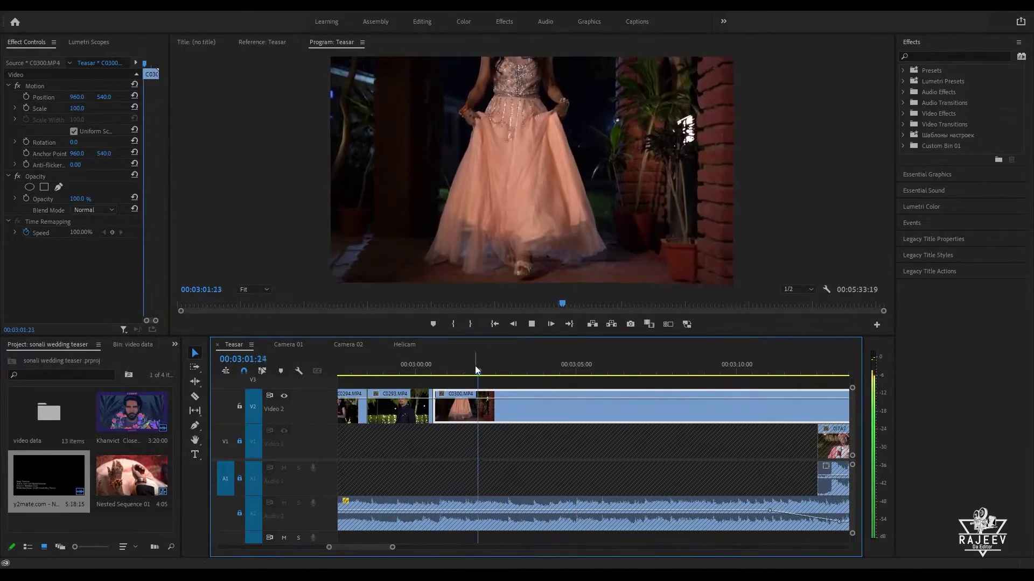
Step: Ripple-trim C0300 further to the brightly lit shot of the woman, cutting up to about 00:03:04:14, and replay it
left_click_drag(475, 370, 781, 379)
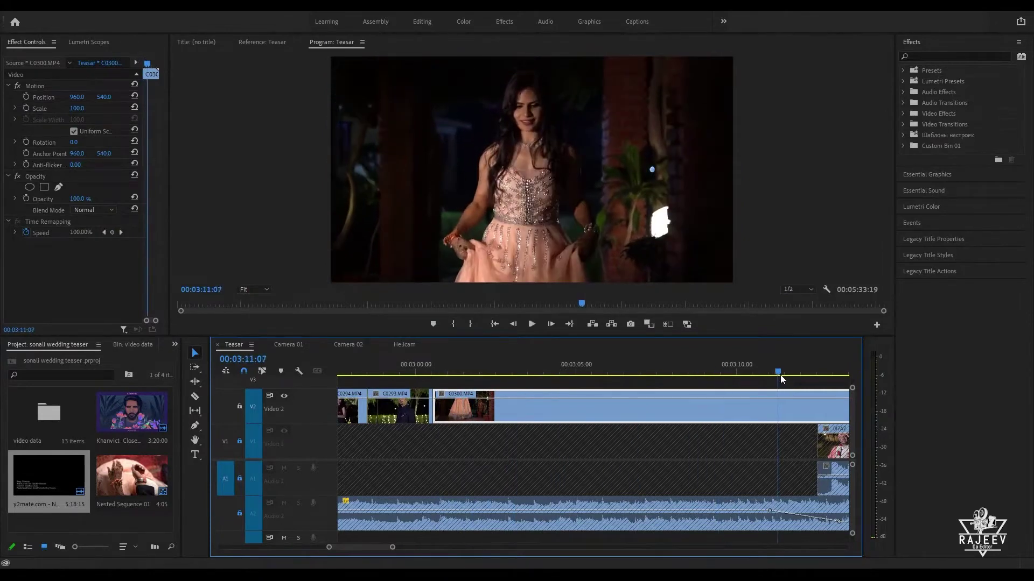
key("space")
left_click_drag(390, 372, 584, 400)
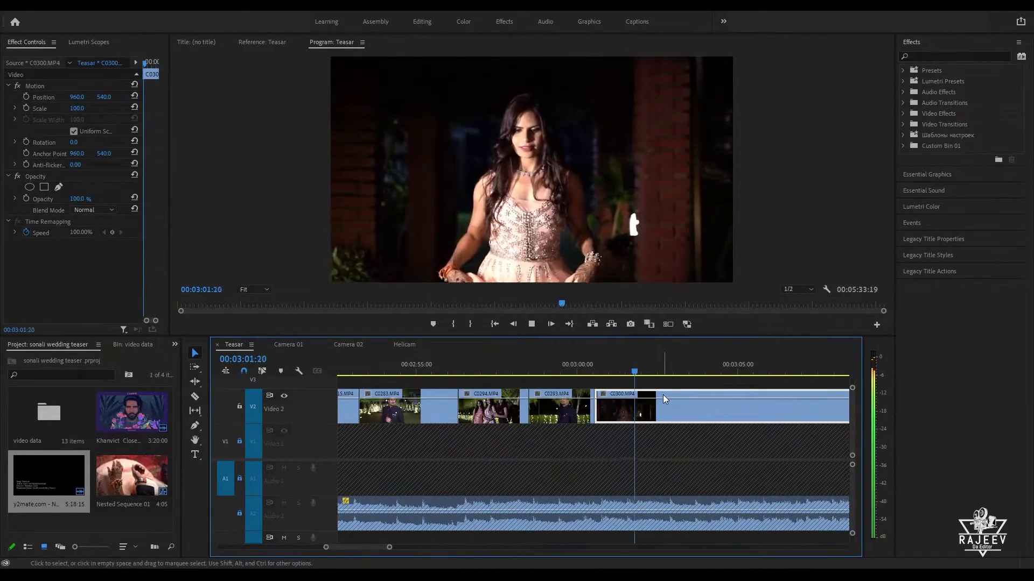
key("space")
key("space")
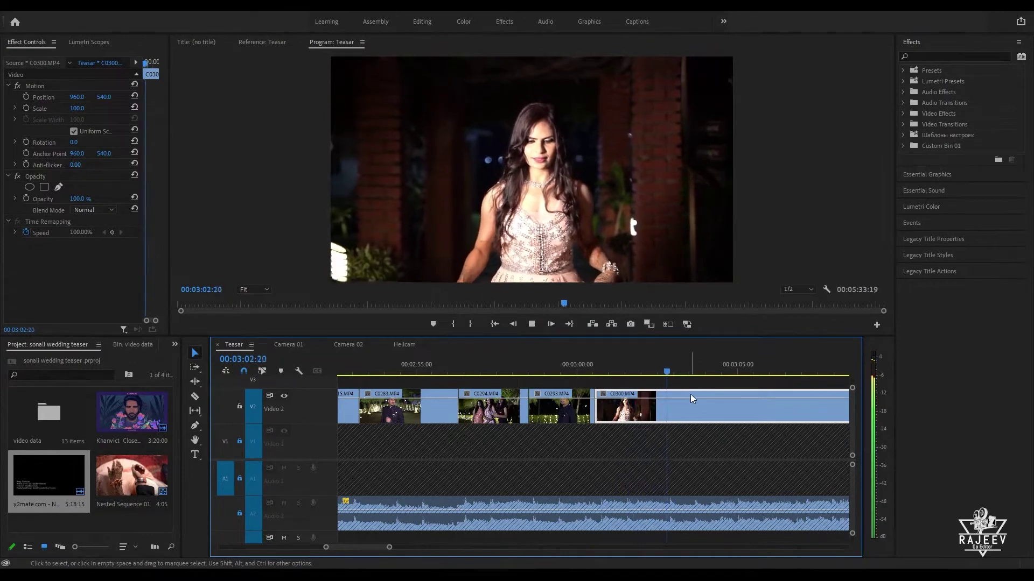
key("space")
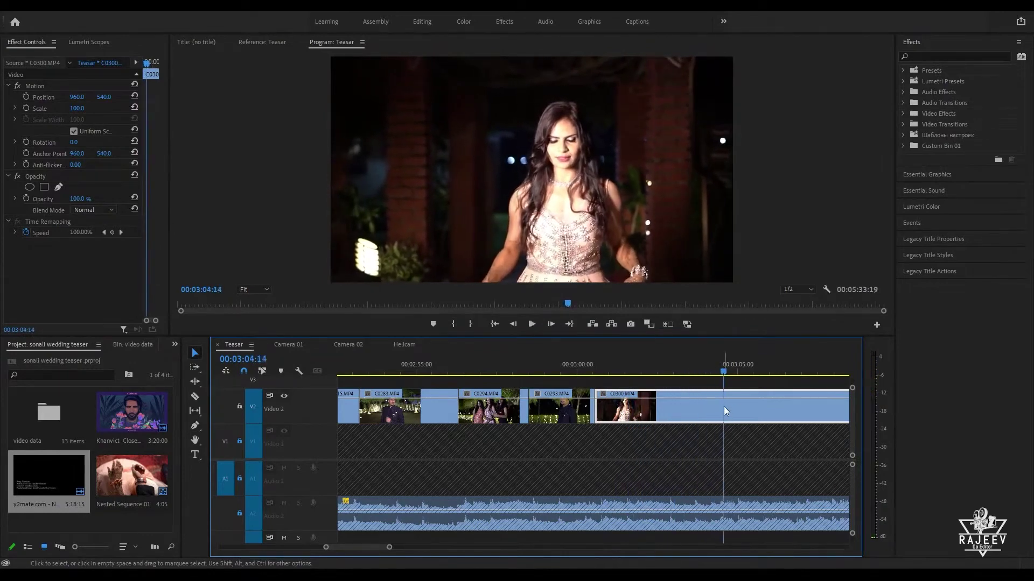
key("space")
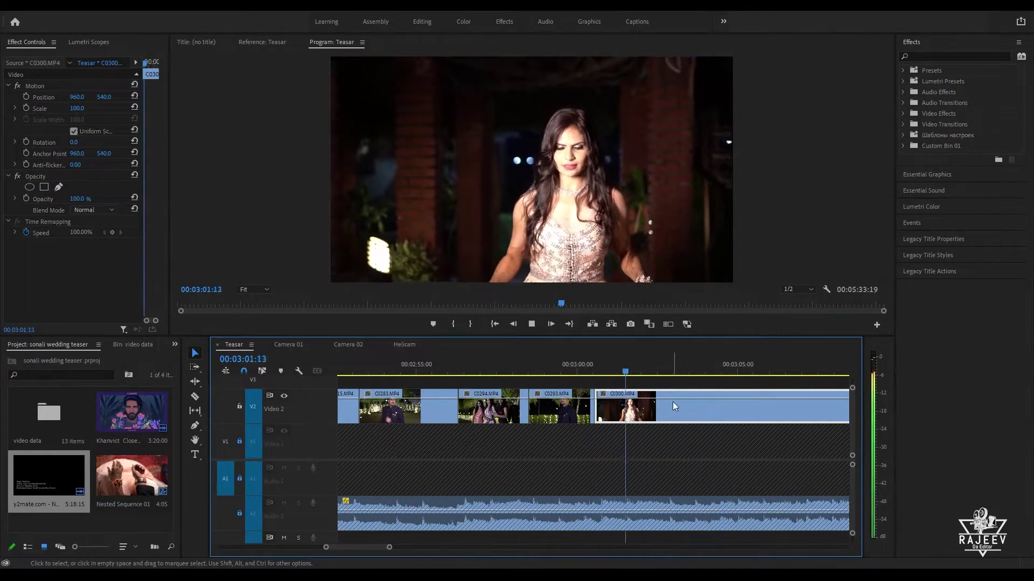
Step: Ripple-trim the opening of C0300 once more up to about 00:03:02:16 and play the clip in Teasar
left_click(661, 372)
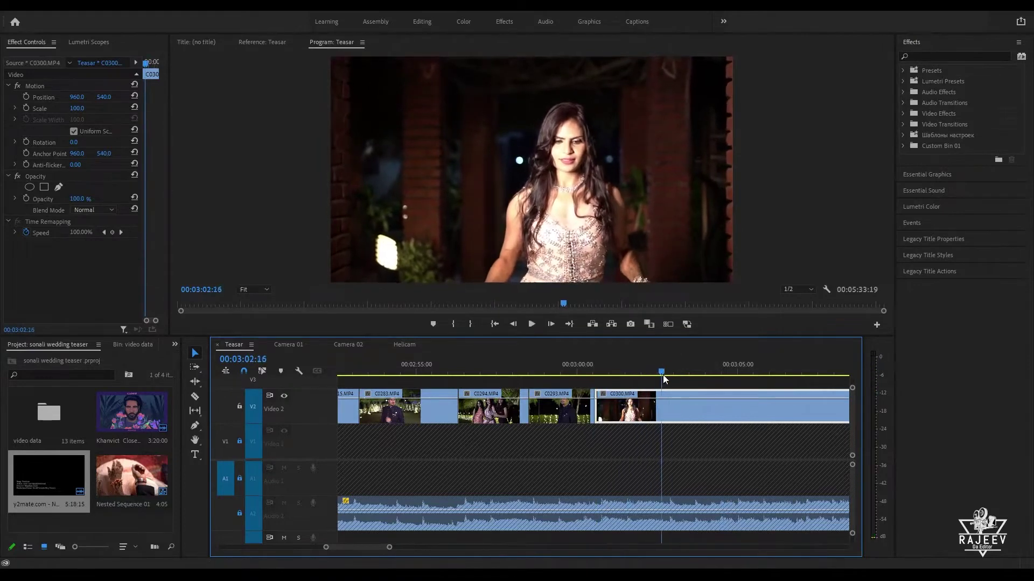
key("Up")
key("space")
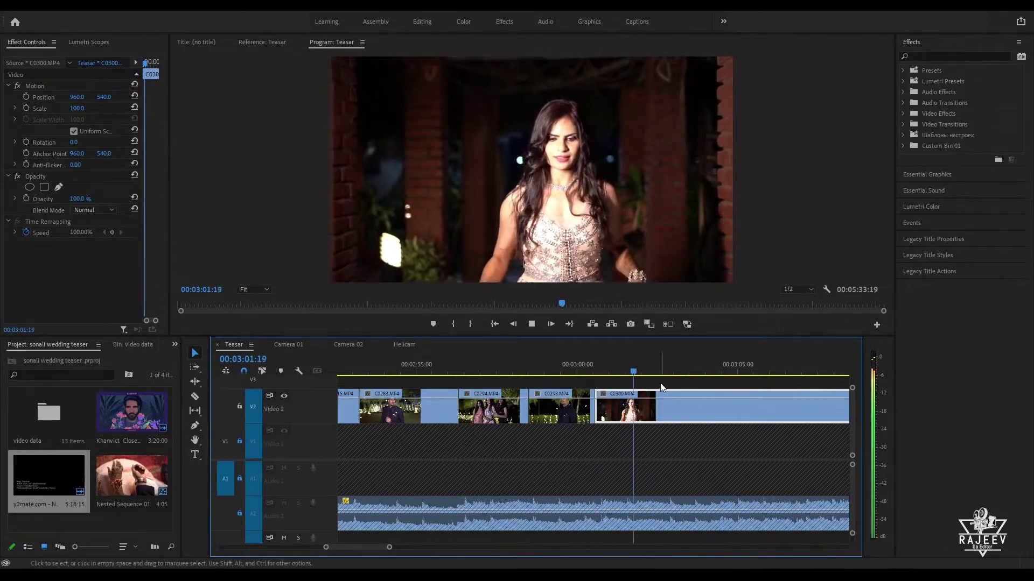
key("space")
key("space")
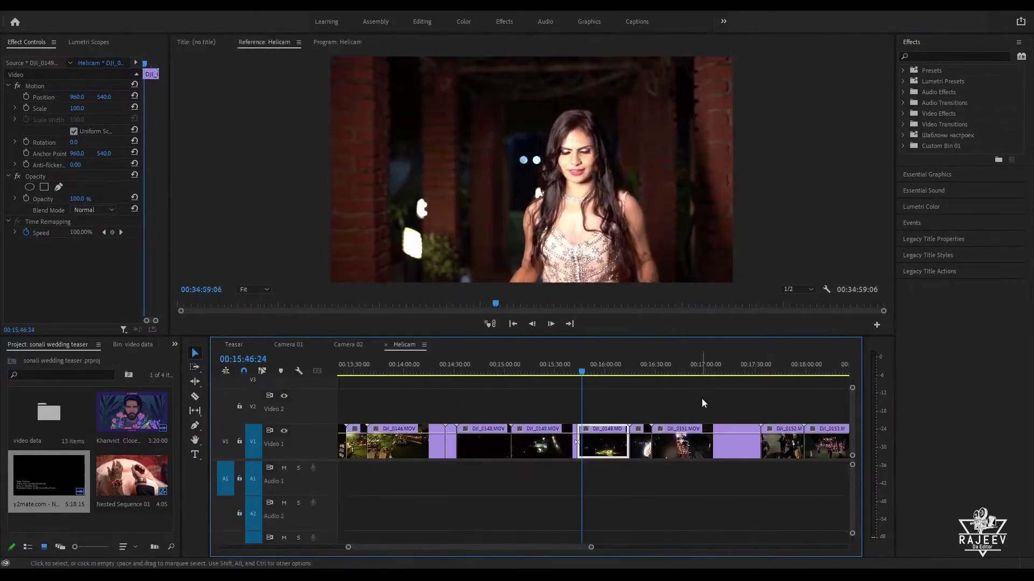
left_click(237, 344)
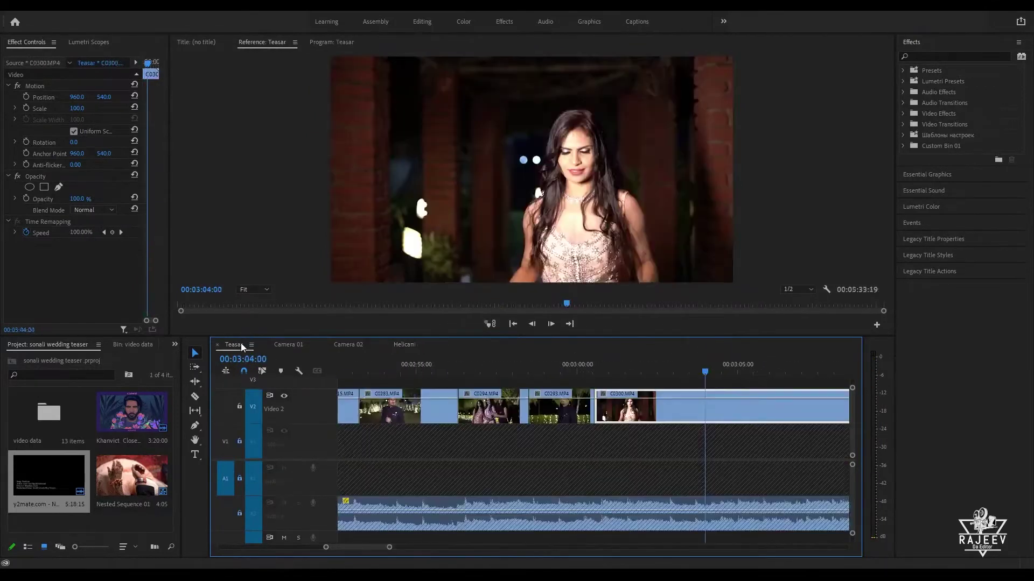
Step: Try starting C0300 even later, from about 00:03:04:14, and play the shortened clip
scroll(754, 420, "down", 6)
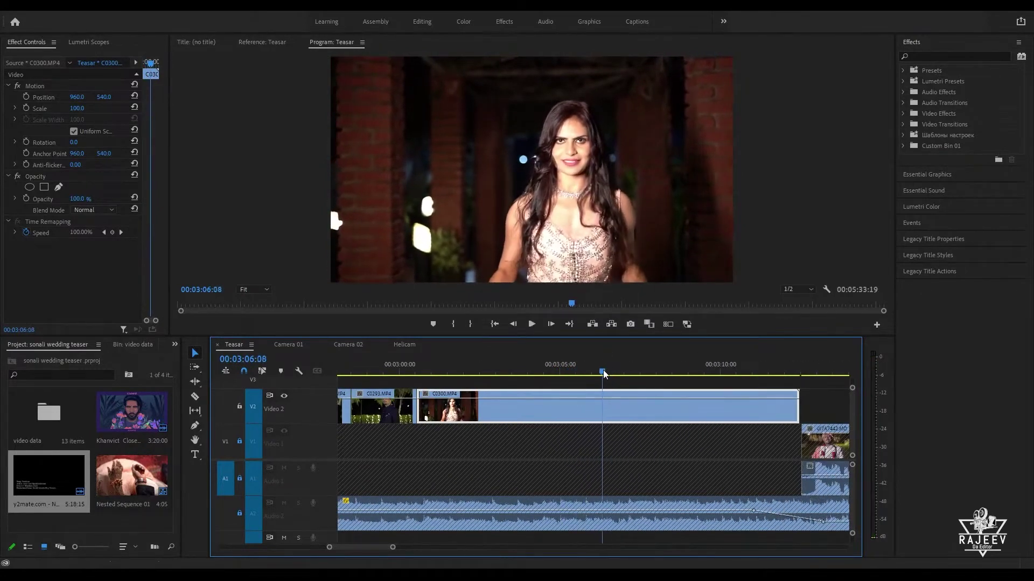
left_click_drag(603, 374, 547, 380)
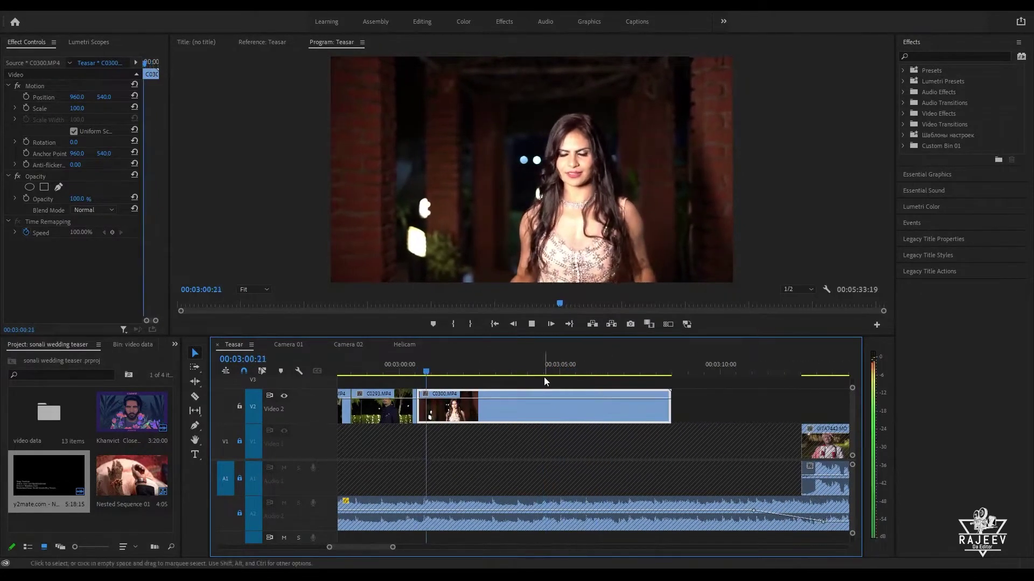
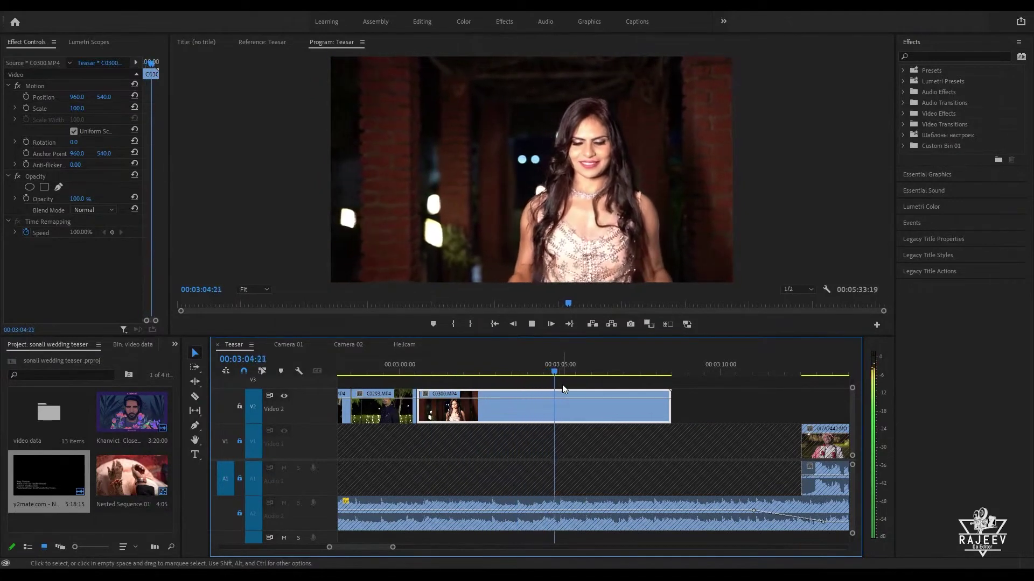
key("space")
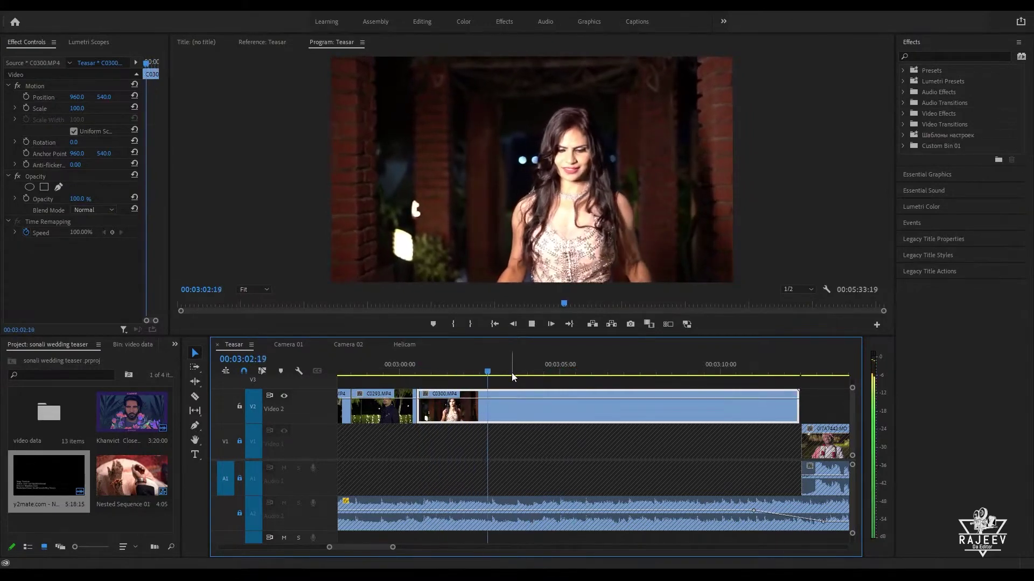
Step: Replay the cut from C0293 into C0300 and trim the end of C0300 to about 00:03:02:20
left_click(385, 371)
key("space")
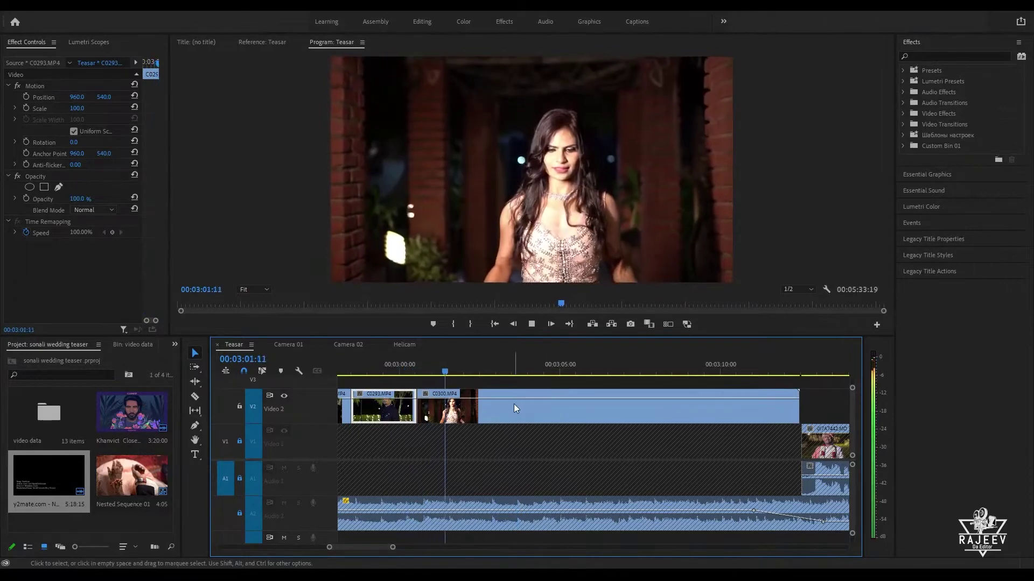
key("space")
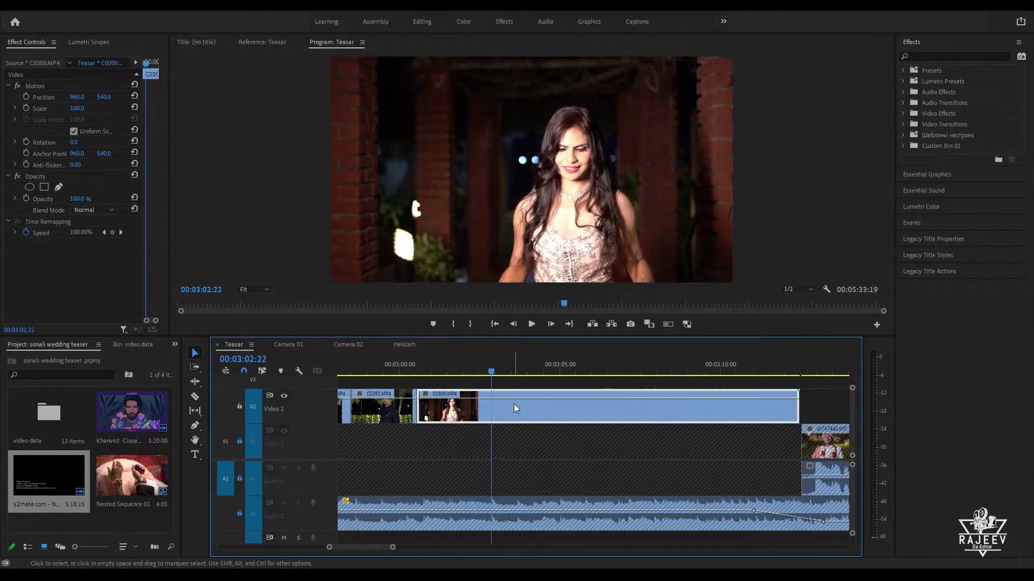
key("Left")
key("Left")
key("w")
key("space")
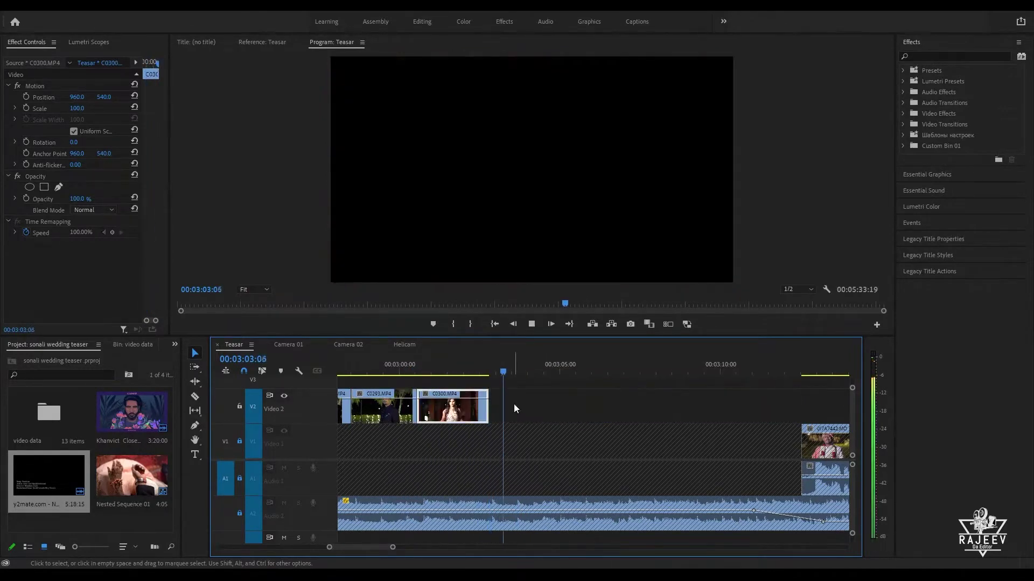
key("space")
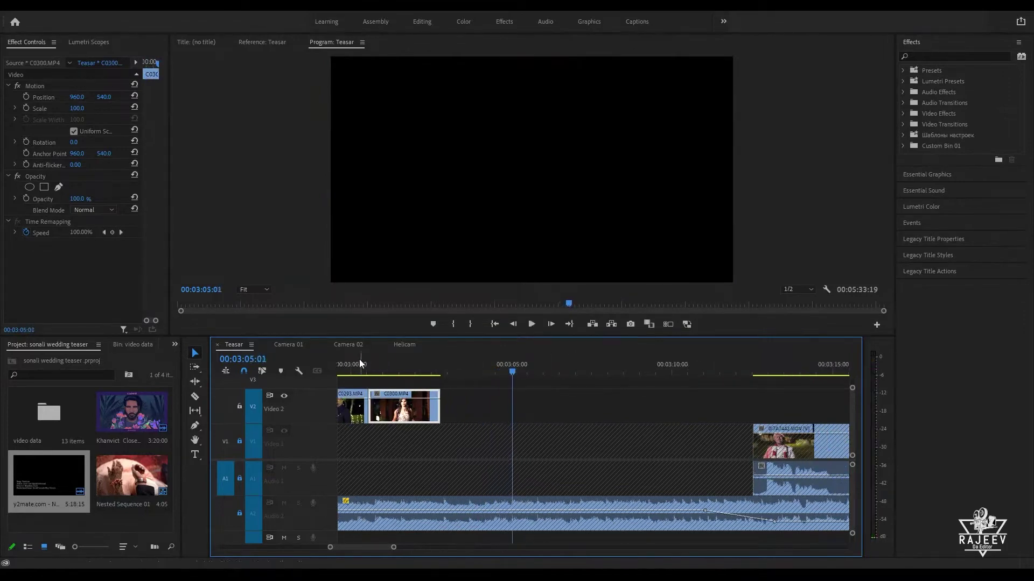
Step: Look through the Camera 02 evening clips after C0300, up to the couple on the sofa in C0309
left_click(348, 345)
left_click(762, 371)
left_click_drag(762, 369, 635, 477)
key("space")
left_click_drag(663, 363, 848, 405)
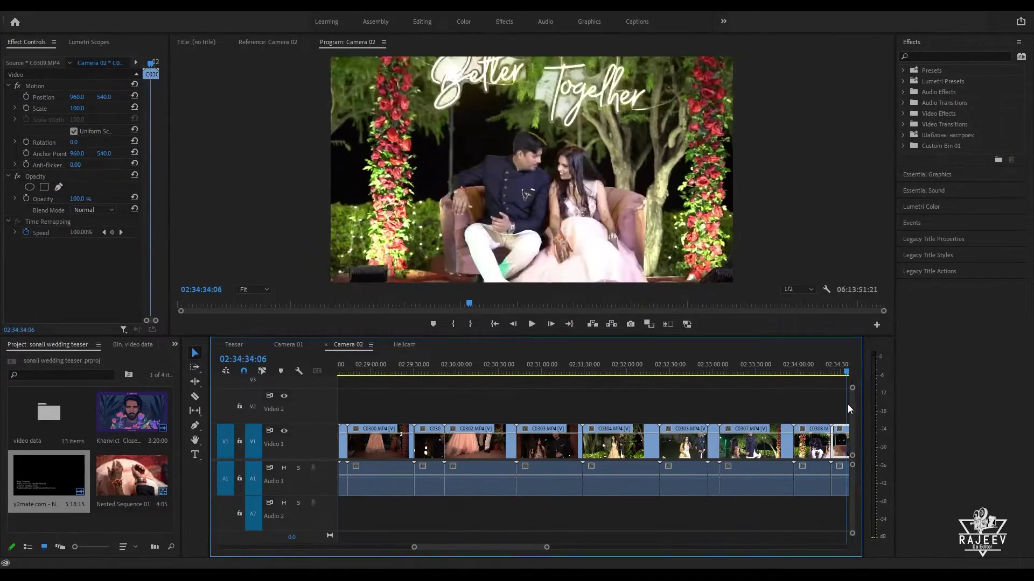
Step: Find the couple's seated "Better Together" shot in the Camera 02 footage and split clip C0318 at 02:39:13:10
key("space")
key("equal")
scroll(687, 402, "down", 2)
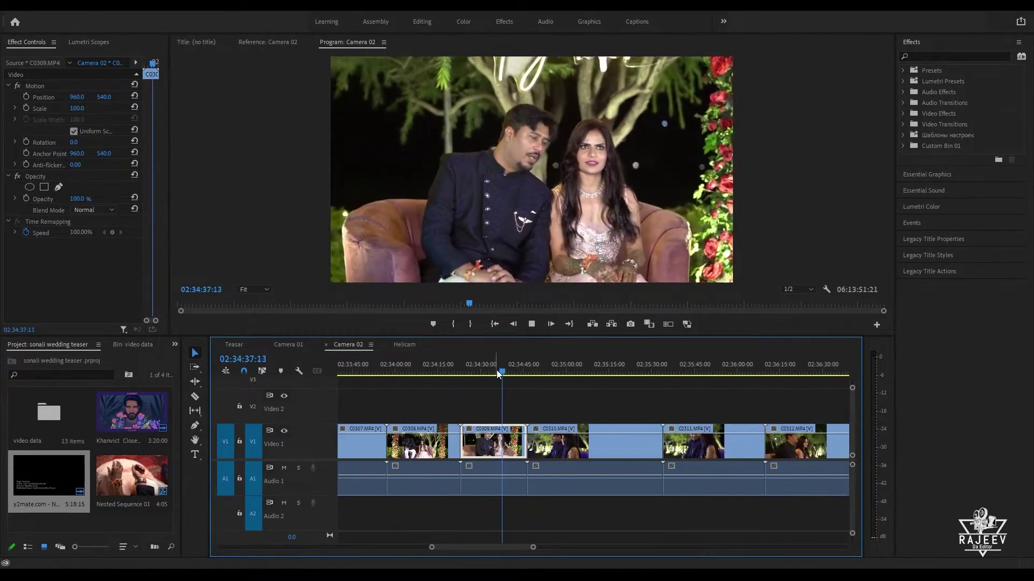
left_click_drag(500, 370, 814, 409)
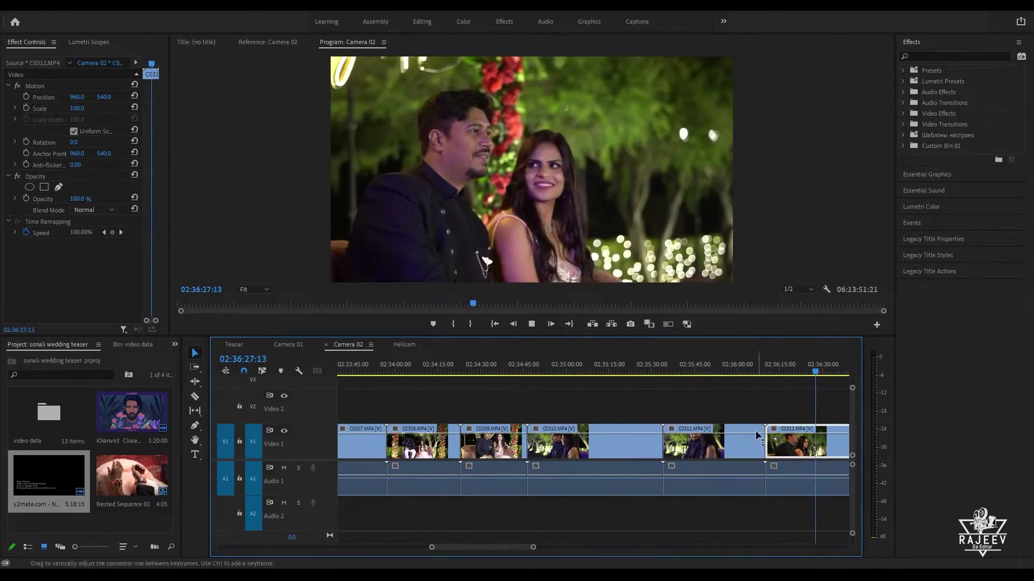
key("space")
left_click(730, 372)
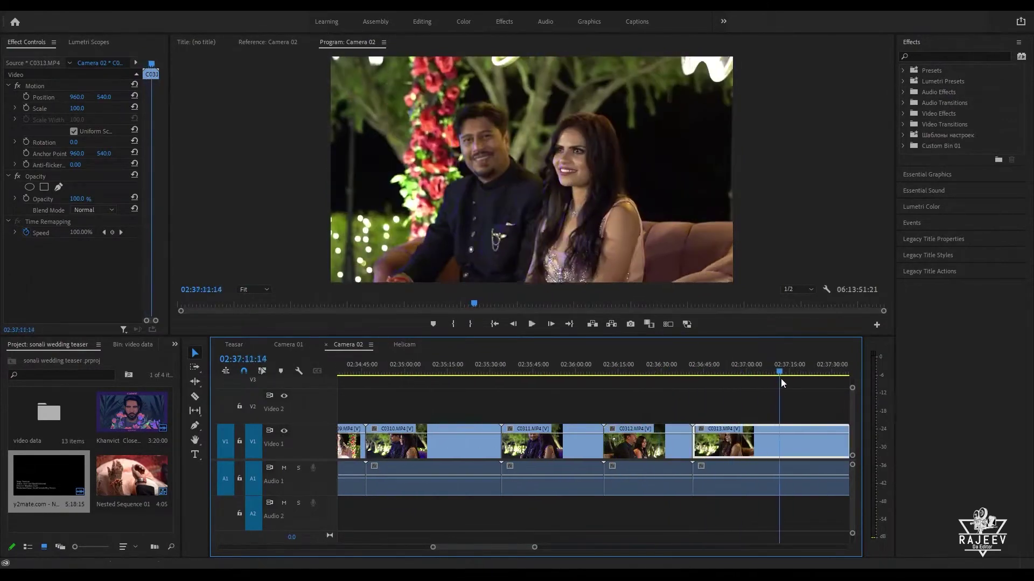
left_click_drag(815, 388, 791, 389)
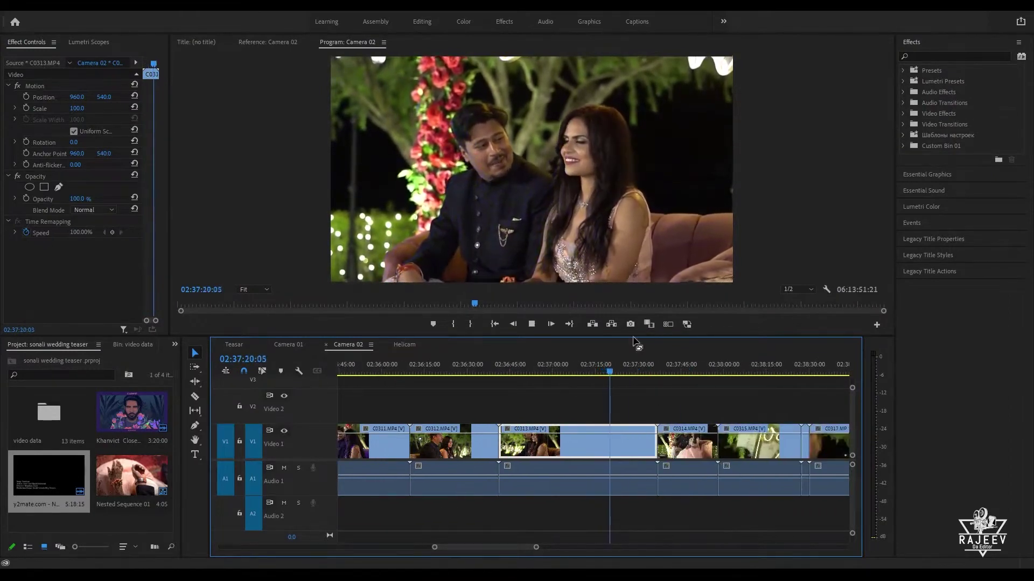
left_click_drag(625, 369, 383, 372)
left_click_drag(447, 369, 460, 372)
key("ctrl+k")
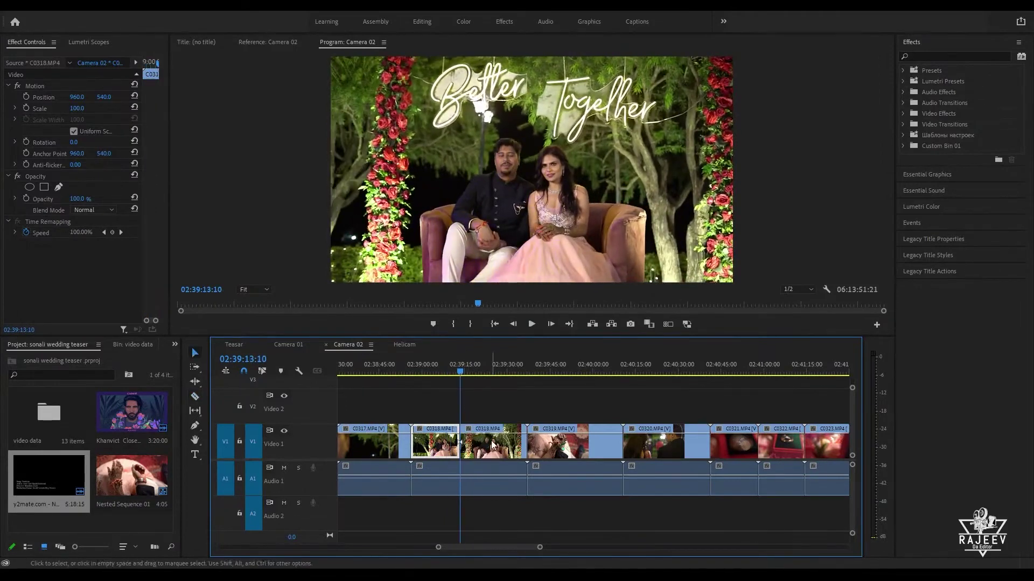
Step: Add the latter part of clip C0318 to the Teasar sequence directly after clip C0300 and preview the join
left_click(235, 345)
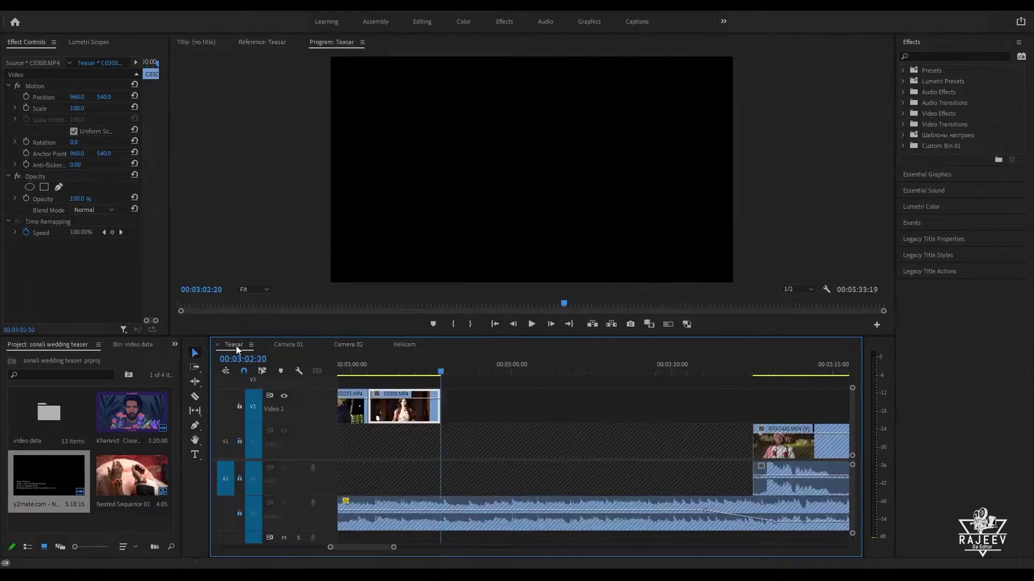
key("space")
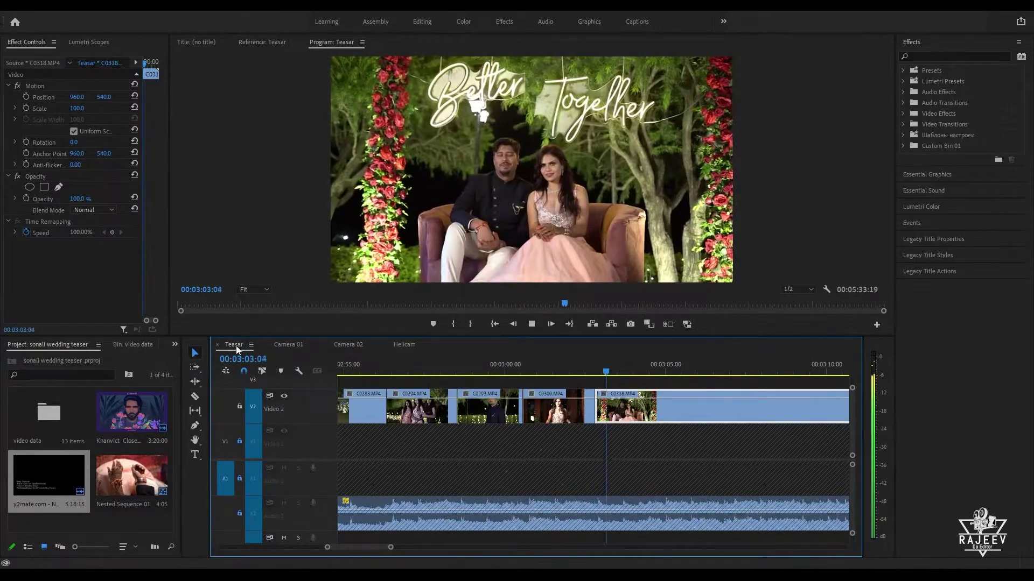
key("space")
key("Up")
key("space")
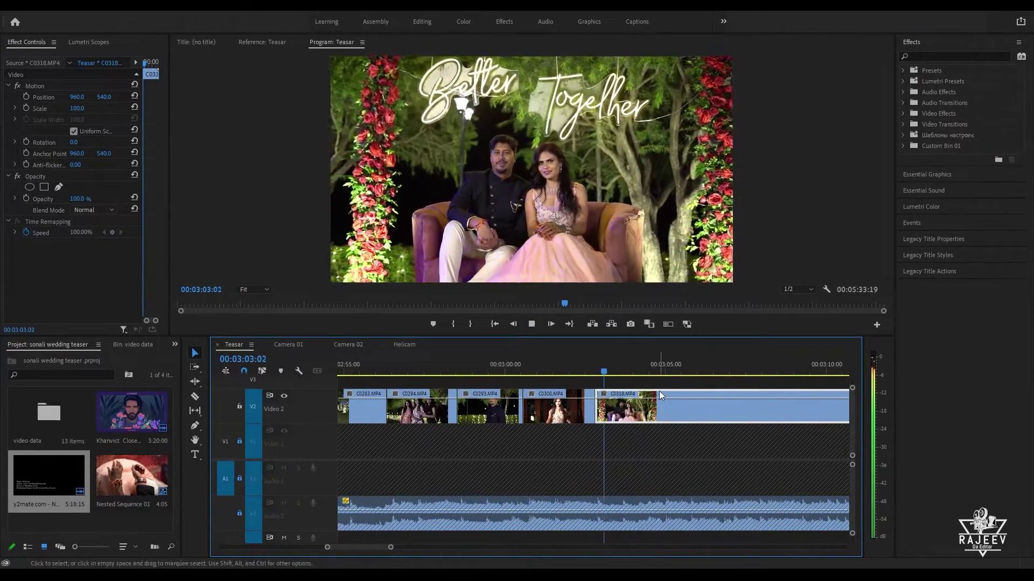
Step: Check the transition from clip C0300 and trim the end of clip C0318 to 00:03:04:12
left_click(553, 364)
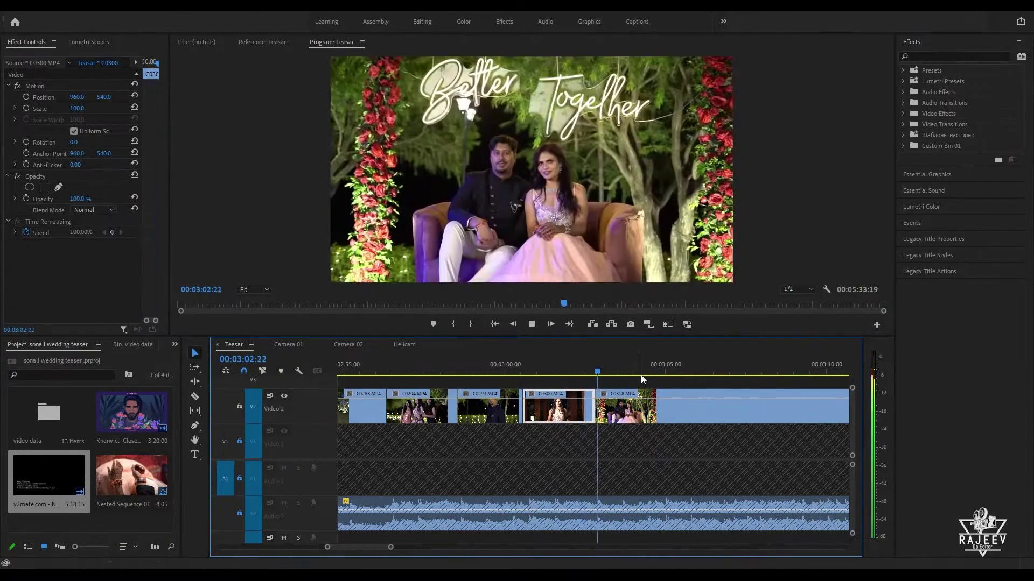
left_click(674, 398)
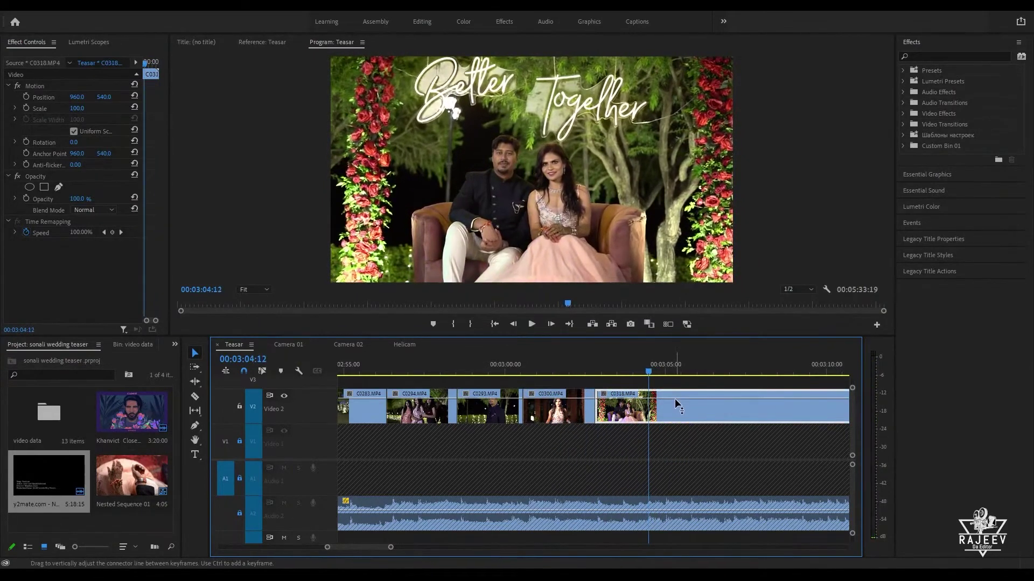
key("w")
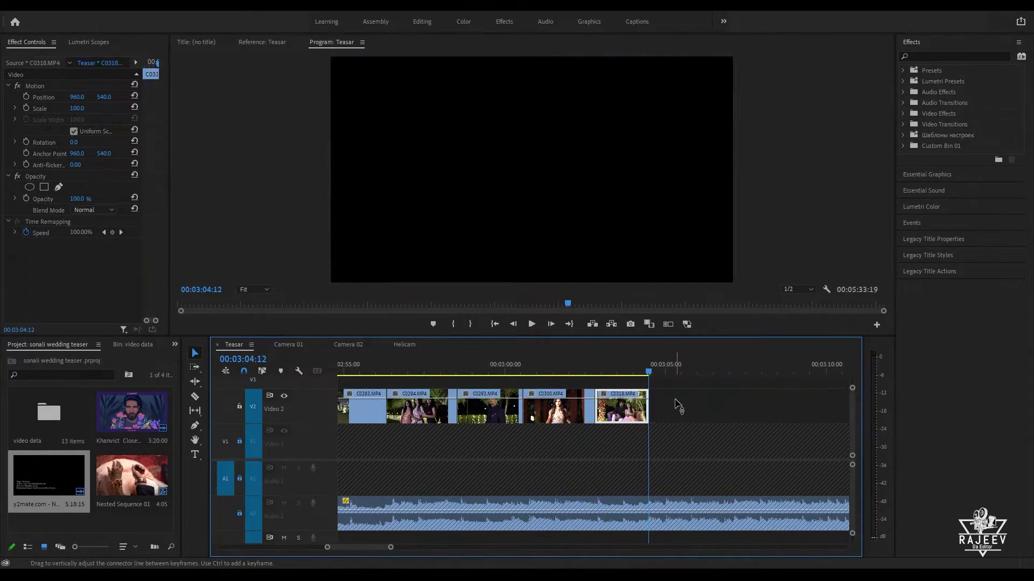
key("space")
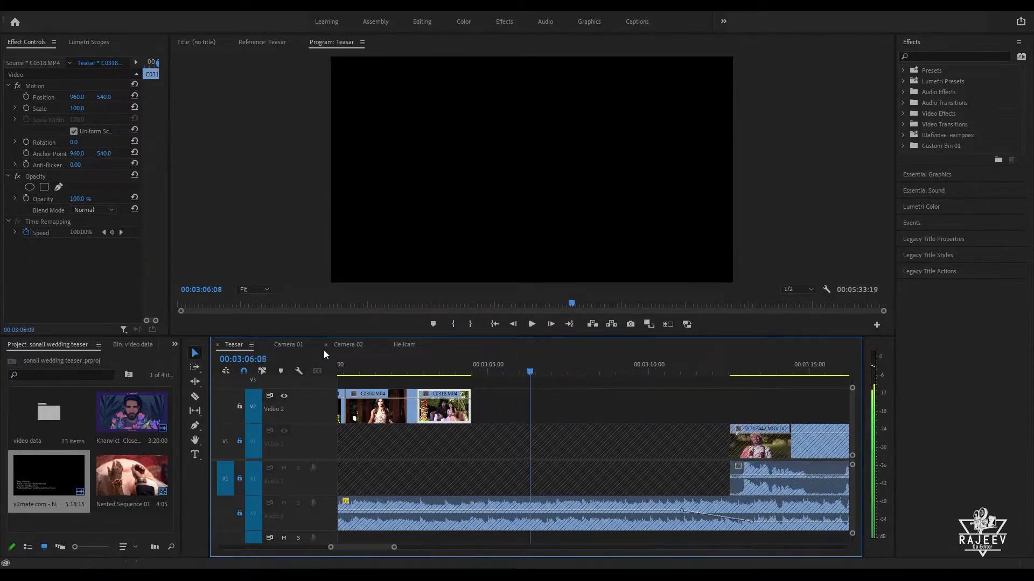
Step: Find the ring close-up in clip C0369 of the Camera 02 footage and insert it after clip C0300 in Teasar
left_click(344, 345)
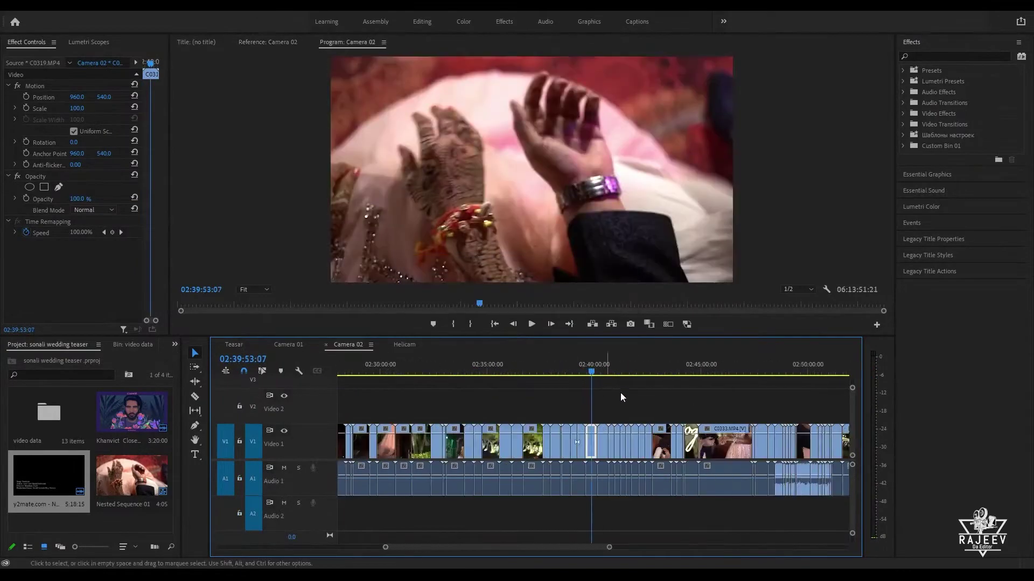
scroll(621, 398, "down", 5)
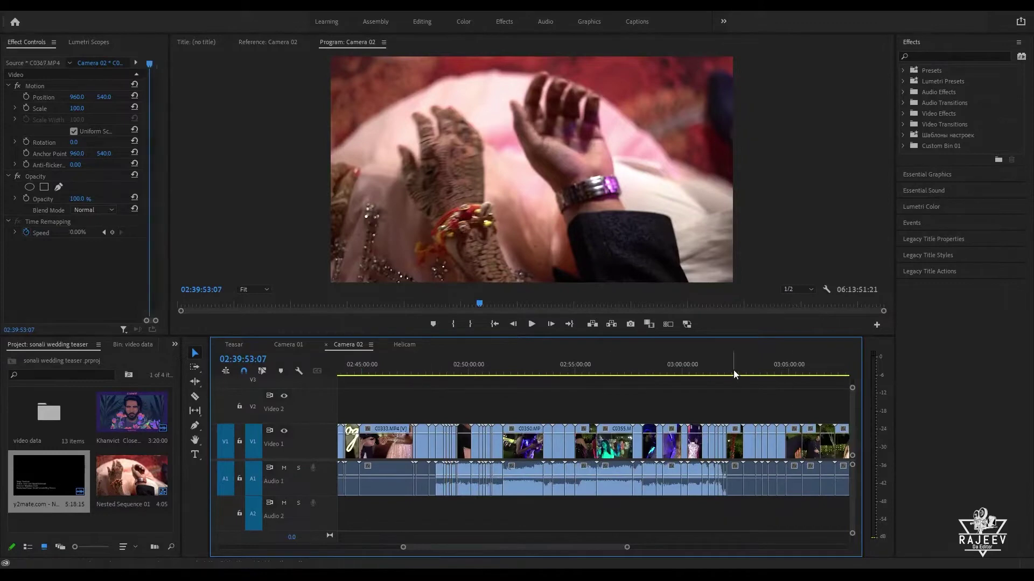
left_click(734, 370)
key("equal")
left_click_drag(736, 378, 612, 379)
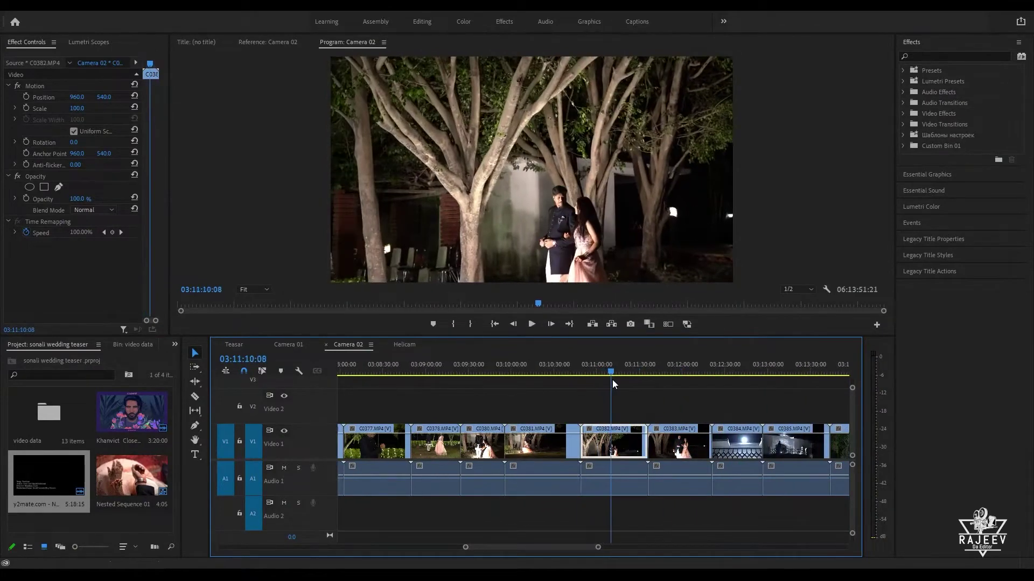
scroll(580, 411, "up", 10)
scroll(490, 421, "up", 2)
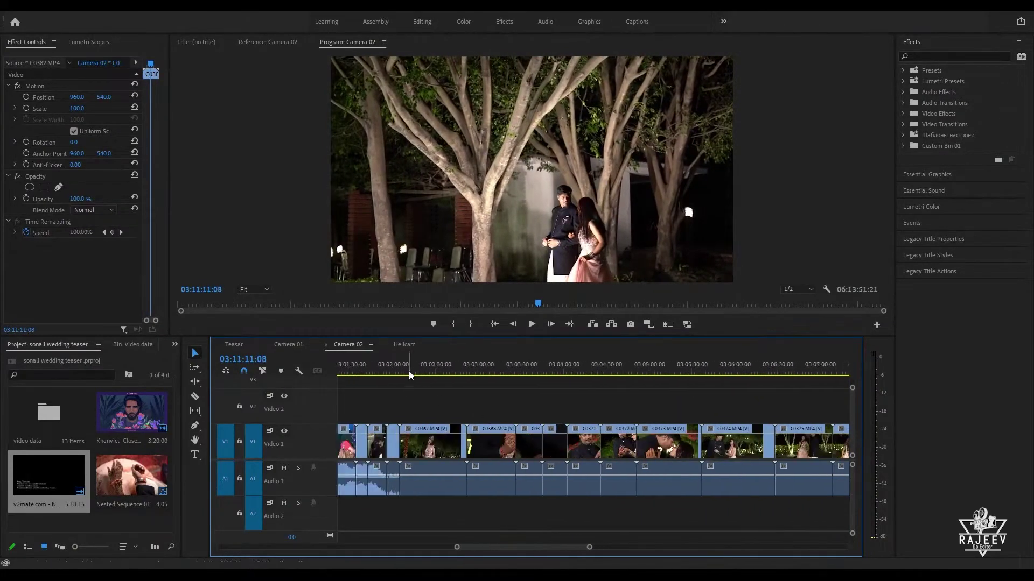
left_click_drag(433, 364, 531, 383)
left_click(237, 343)
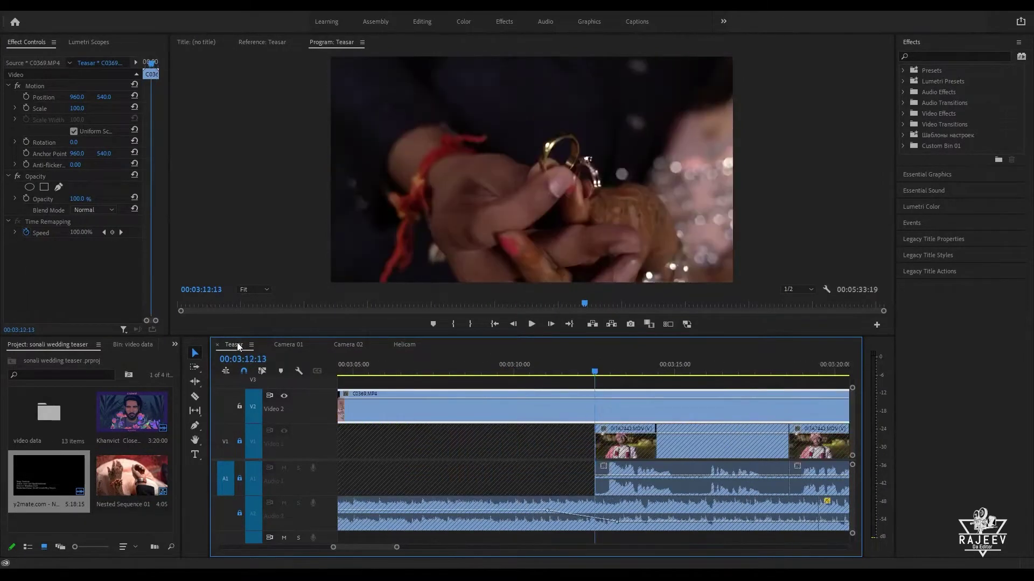
key("space")
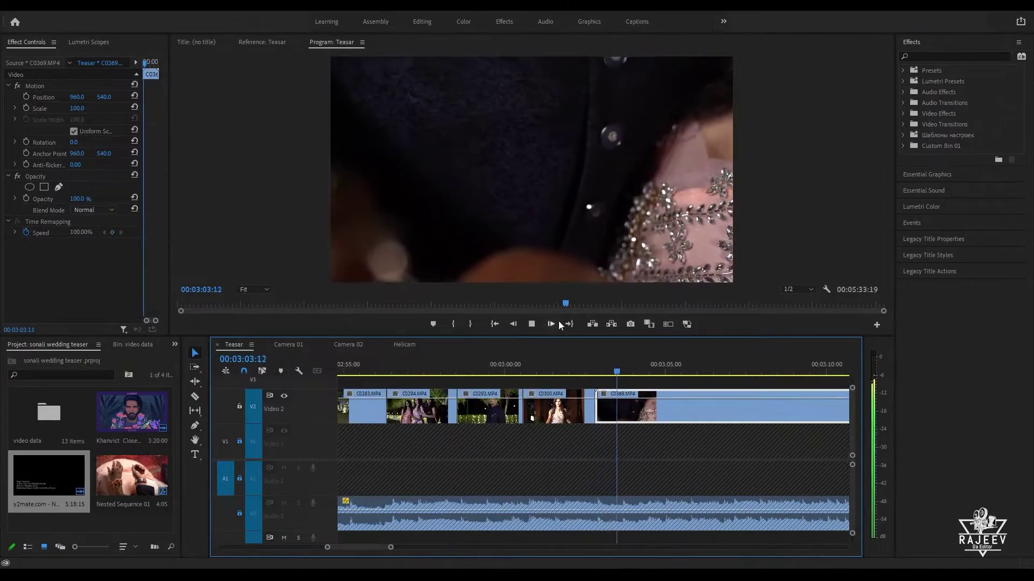
Step: Try ripple-trimming the start of the ring clip C0369 to 00:03:11:05, and undo both the trim and the clip's insertion
scroll(620, 374, "down", 5)
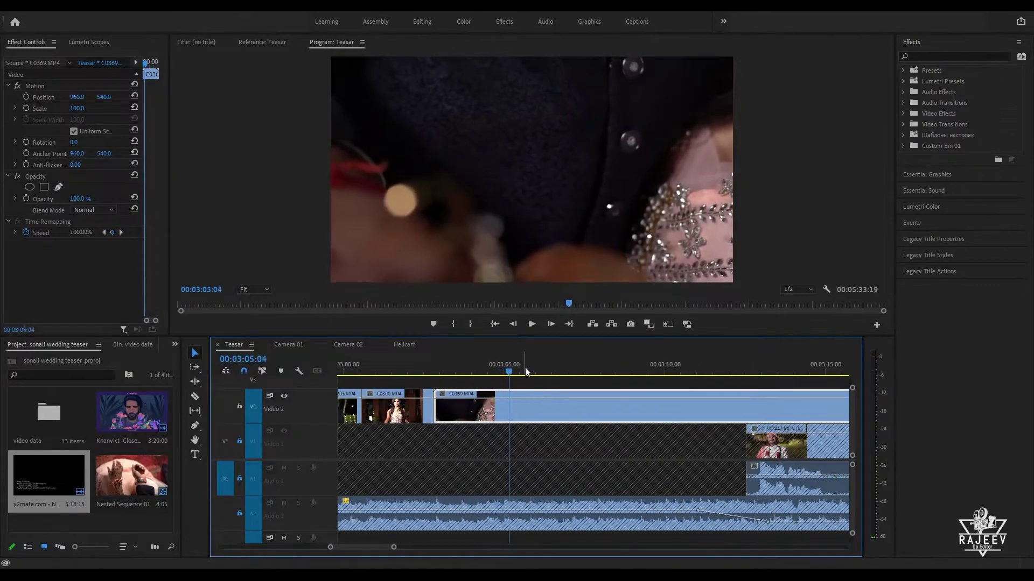
left_click_drag(525, 367, 705, 368)
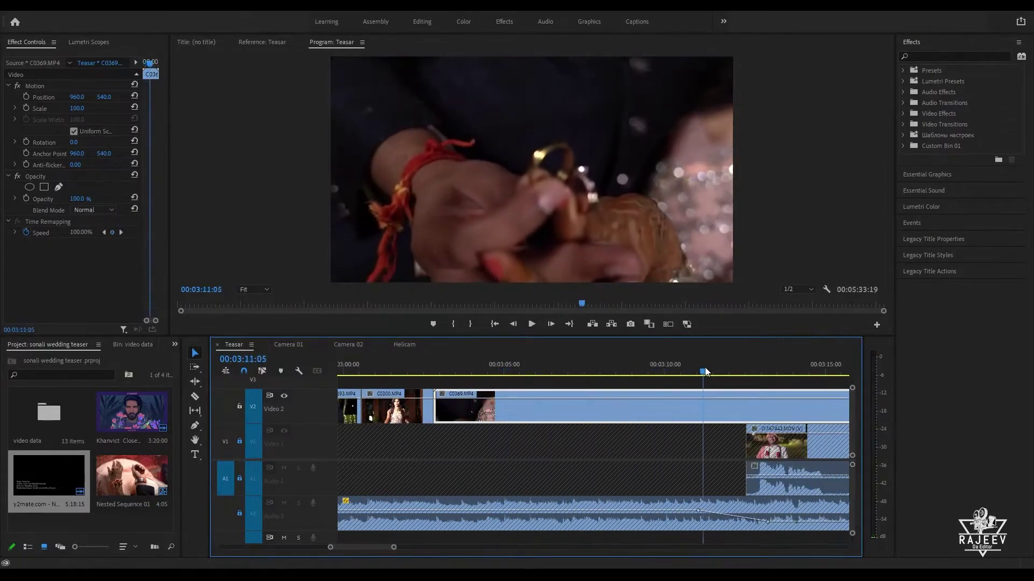
key("q")
key("space")
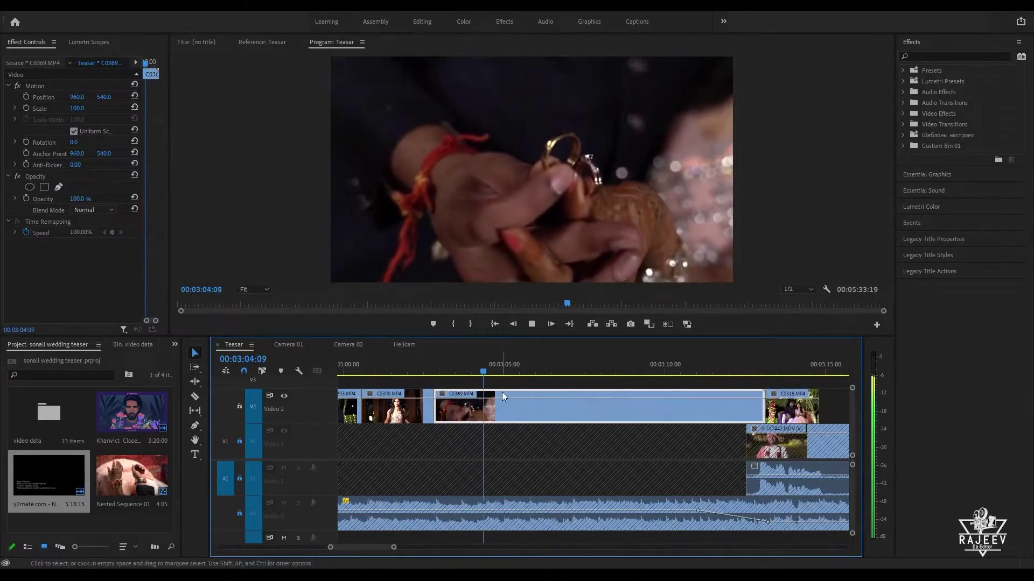
left_click(555, 368)
left_click_drag(556, 367, 513, 375)
key("ctrl+z")
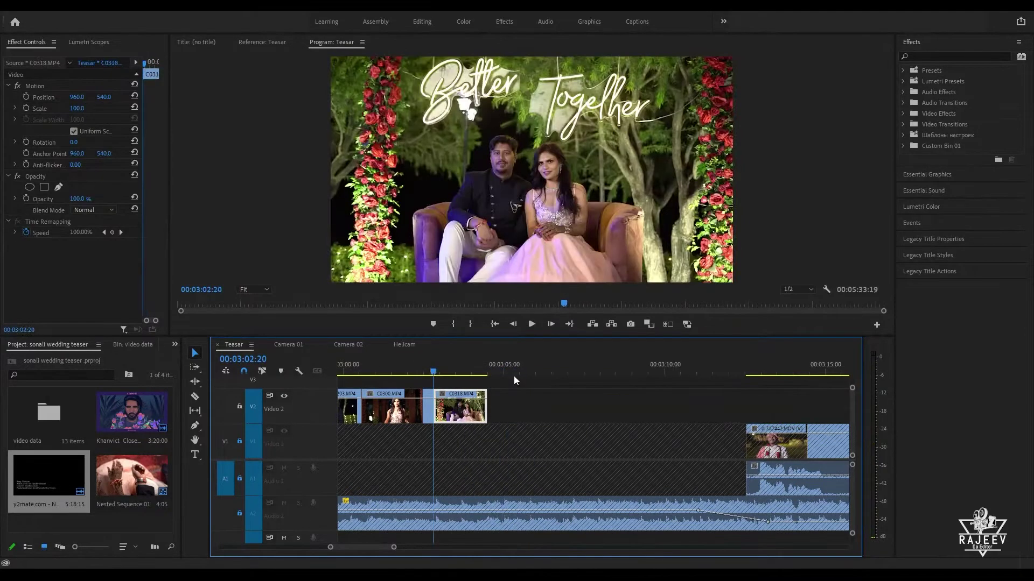
Step: Find the twirling-dress shot at 03:09:05:01 in Camera 02 clip C0378 and insert it between clips C0300 and C0318 in Teasar
left_click(344, 345)
left_click(542, 364)
left_click_drag(544, 362, 516, 458)
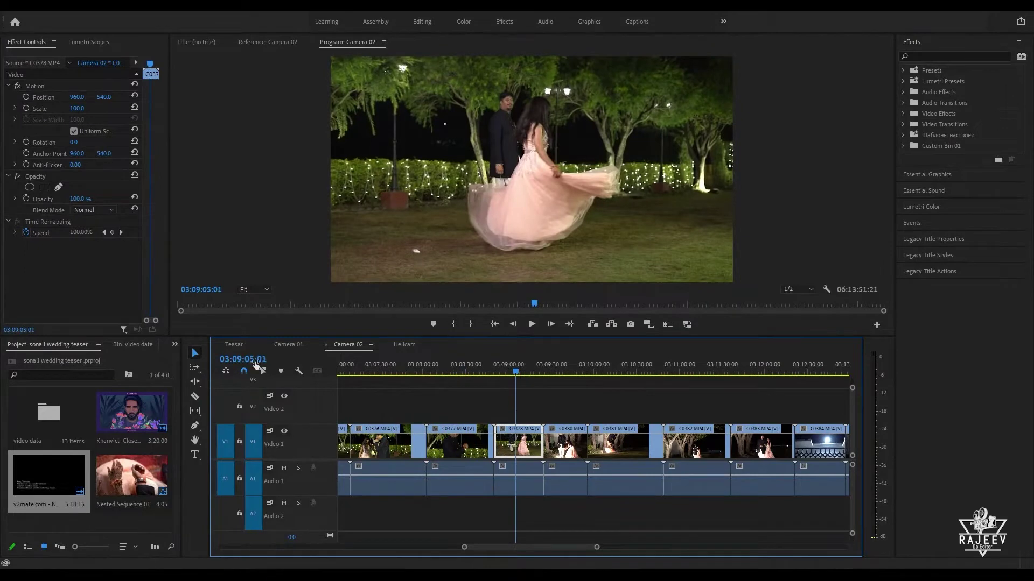
left_click(232, 345)
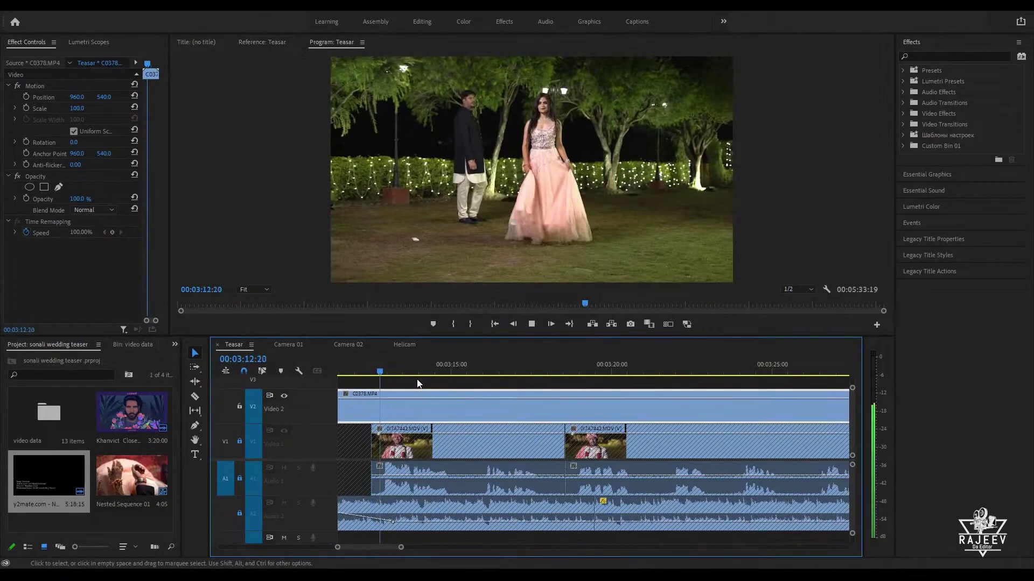
Step: Try cutting off the beginning of clip C0378 in Teasar, preview the result, and undo the trim
left_click(476, 372)
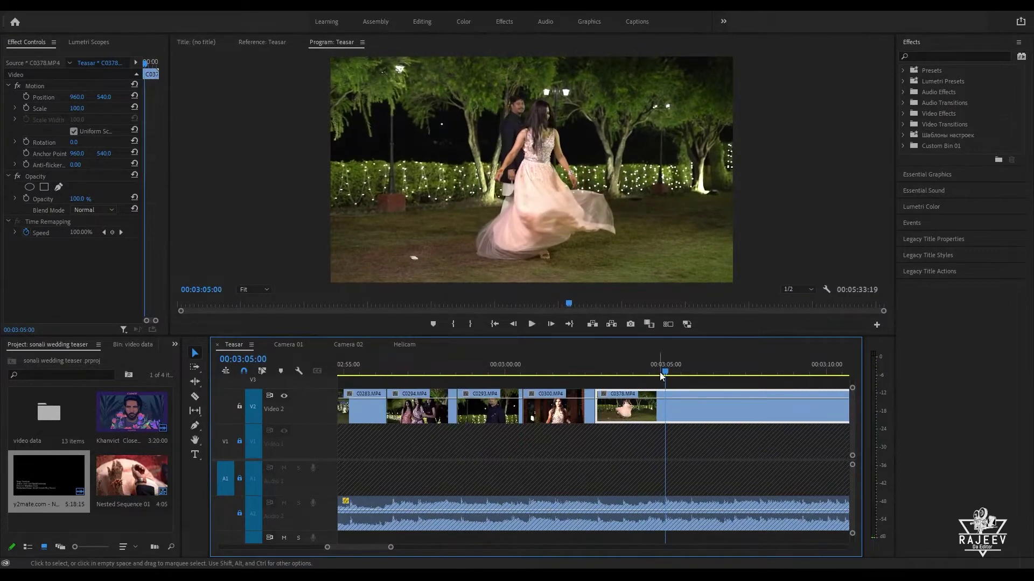
left_click(644, 370)
key("space")
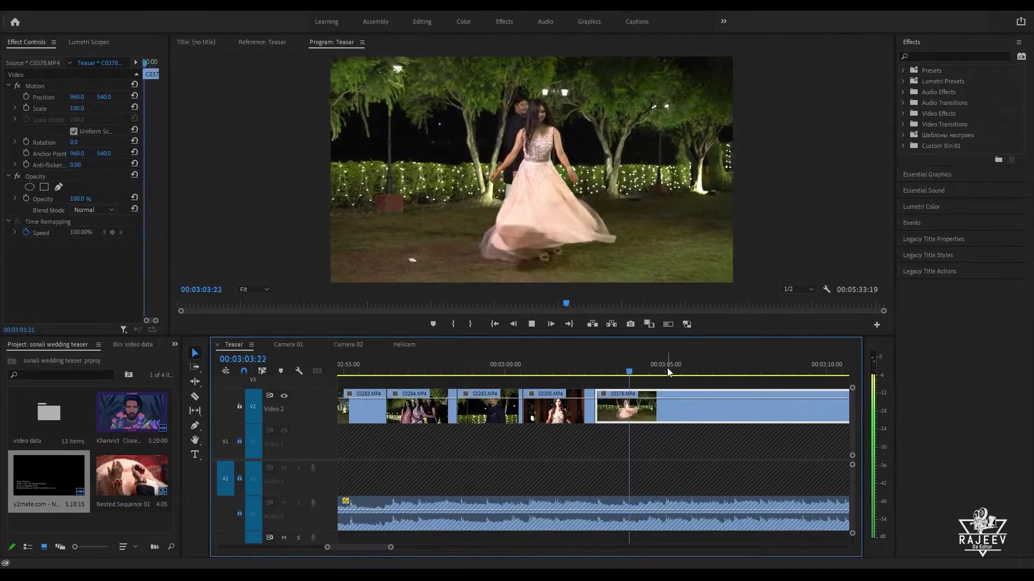
key("Up")
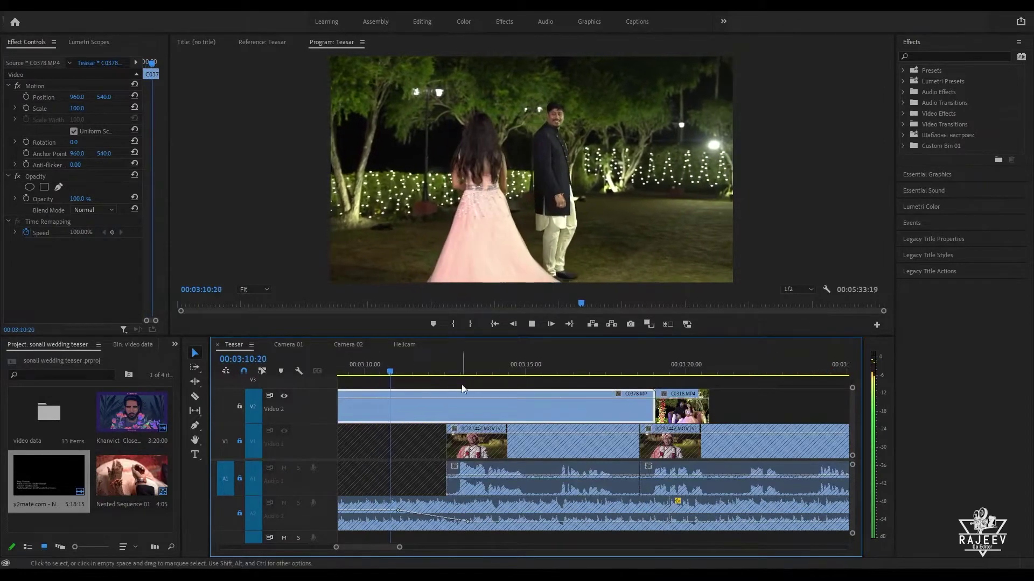
key("space")
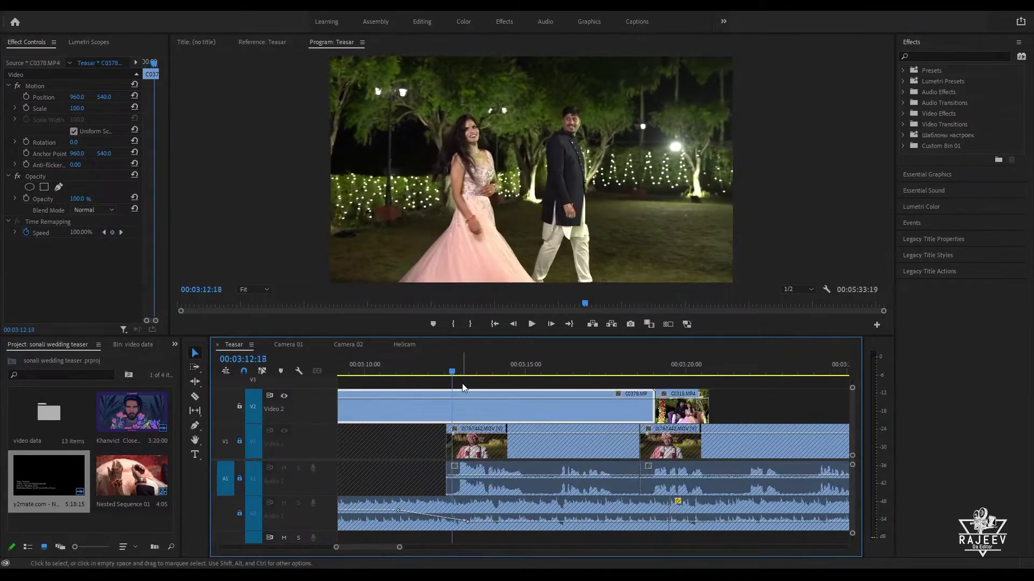
key("ctrl+z")
key("Up")
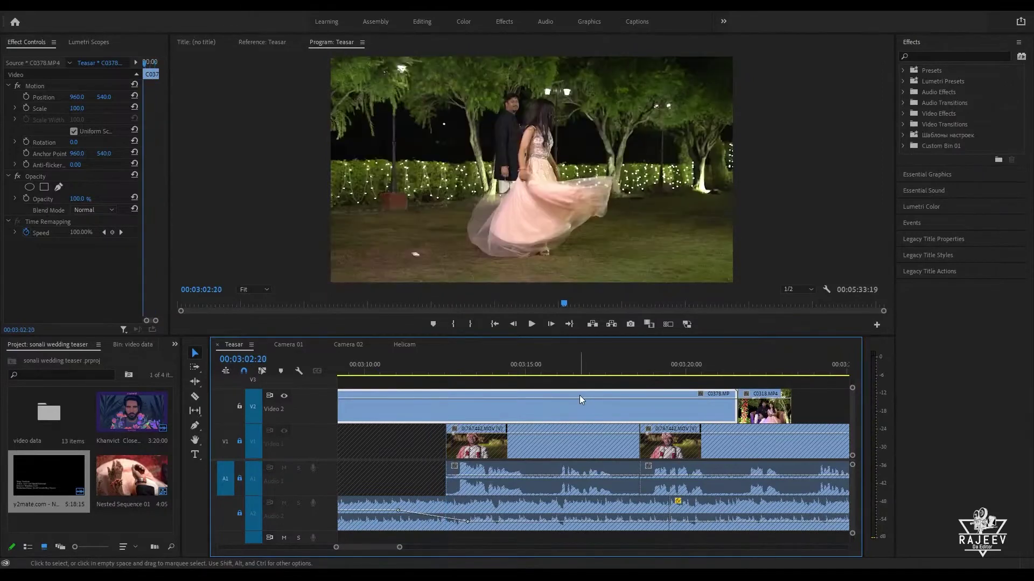
Step: Preview the twirling-dress shot against the music and ripple-trim the end of clip C0378 to 00:03:04:22
key("space")
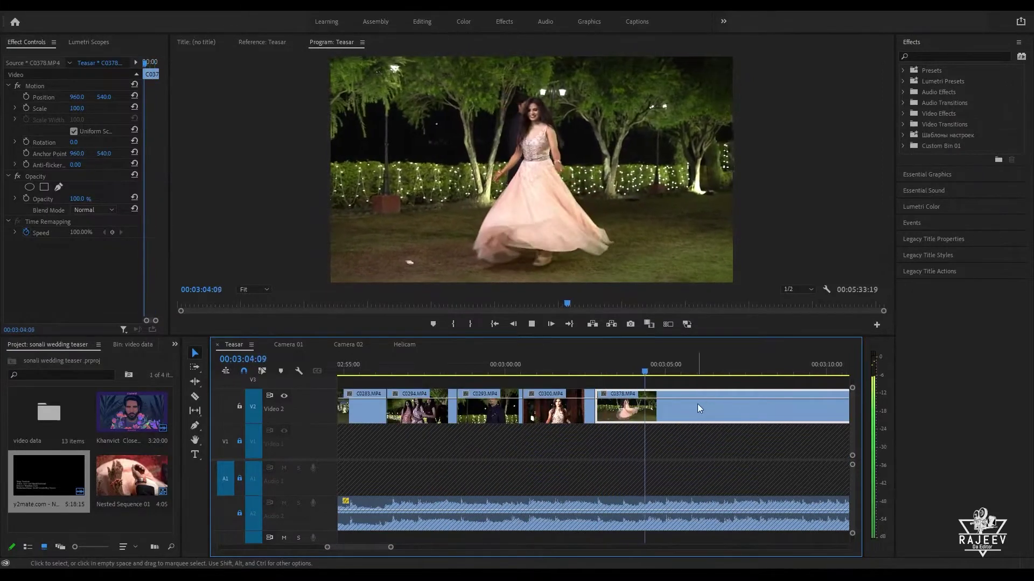
key("space")
left_click(577, 369)
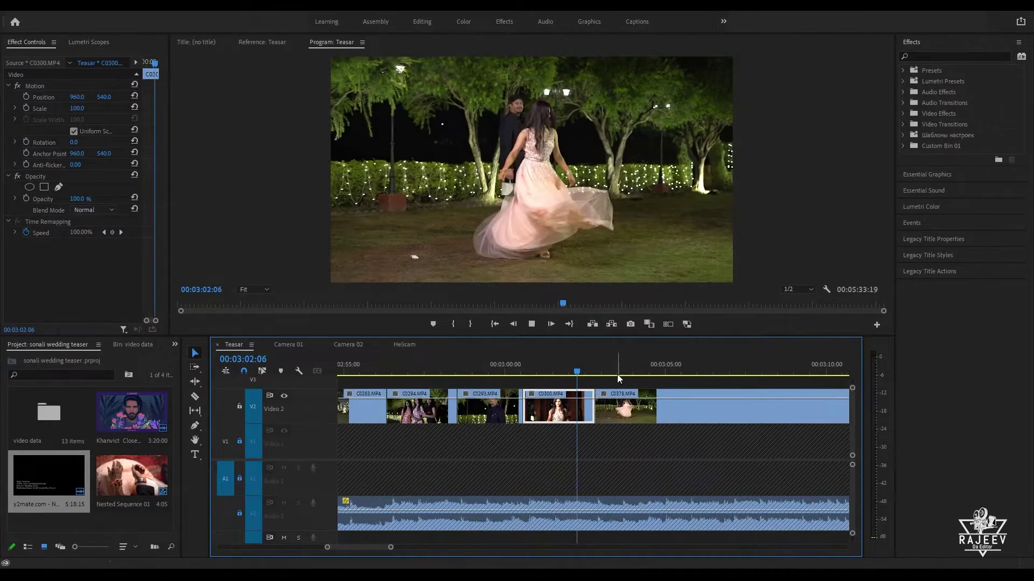
key("space")
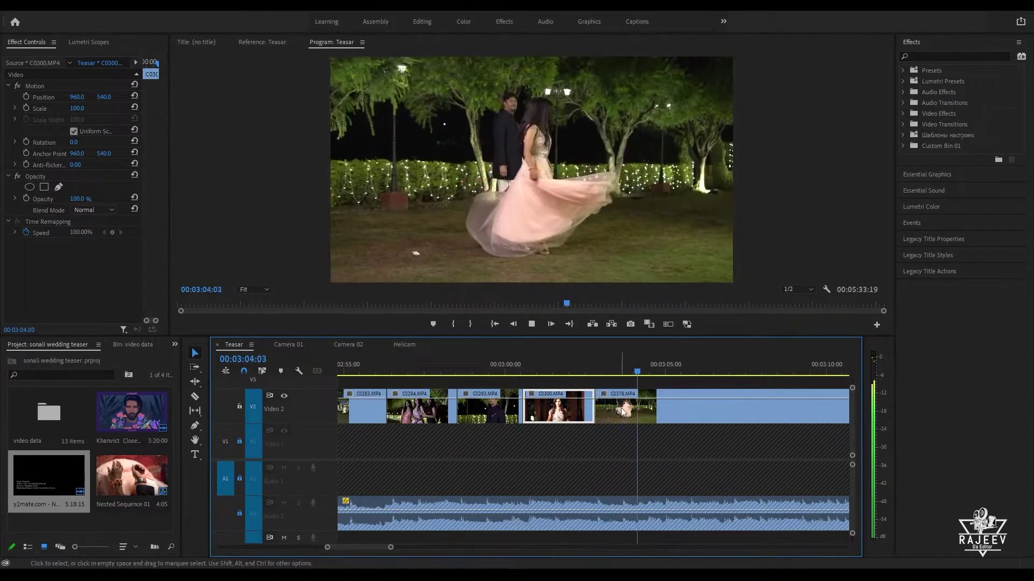
left_click(663, 411)
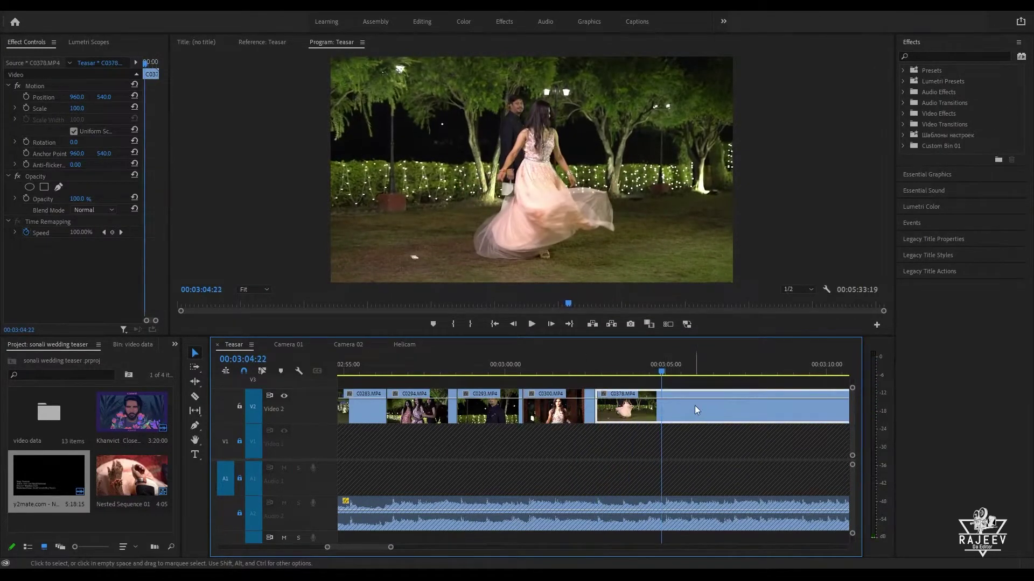
key("w")
Step: Extend the end of clip C0318 to about 00:03:10 and move the playhead to 00:03:05:14
key("space")
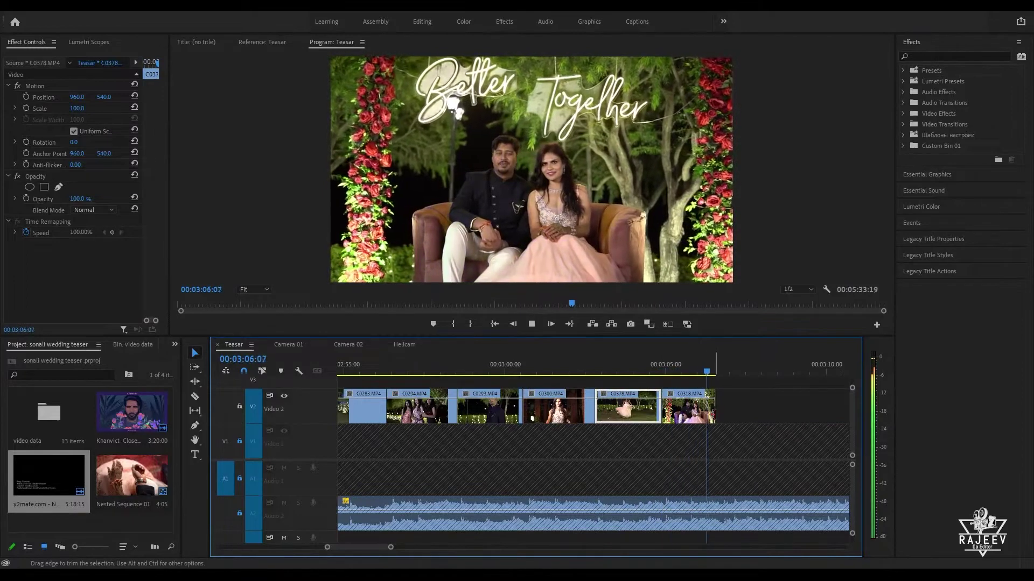
left_click_drag(713, 412, 844, 412)
left_click(684, 370)
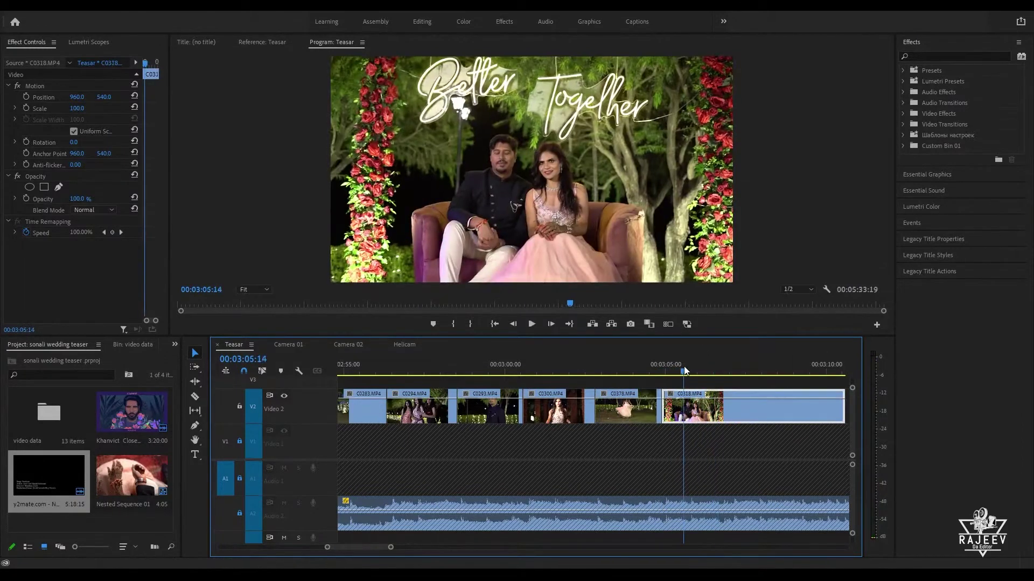
Step: Delete clip C0318 from Teasar and play the music past the end of clip C0378
key("Delete")
key("space")
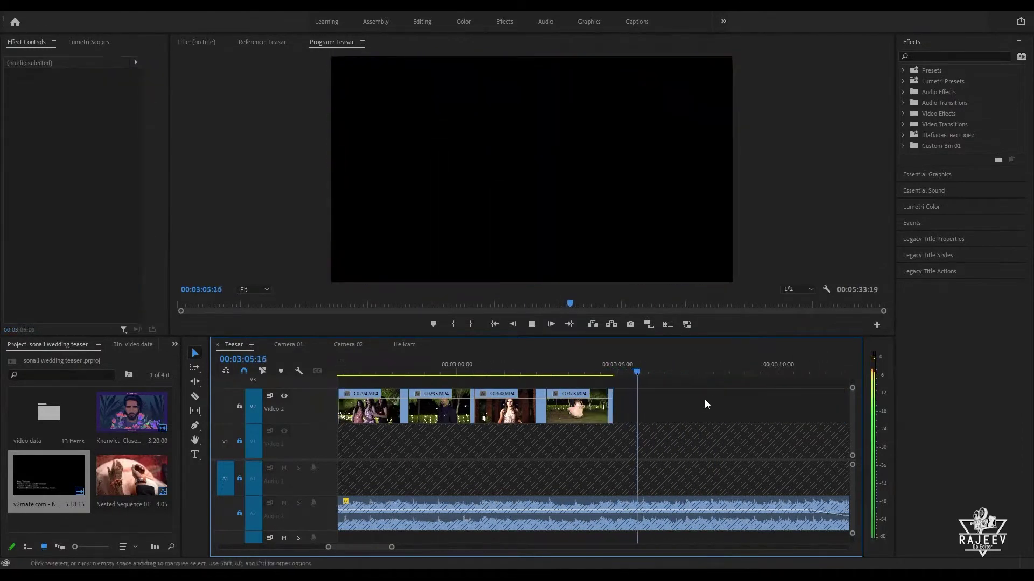
scroll(706, 400, "down", 3)
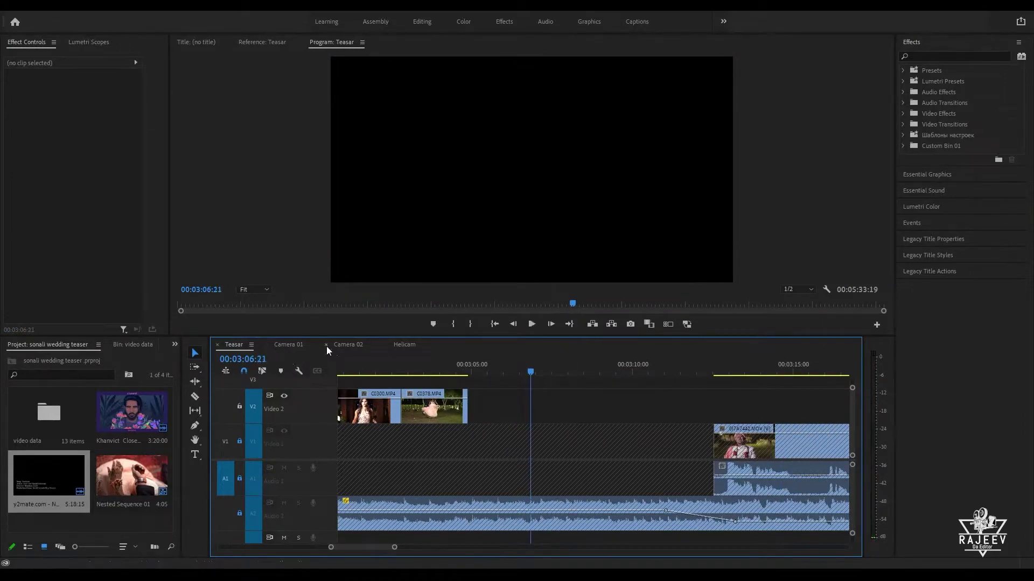
Step: Find the shot of the woman holding a tray (C0327) near 02:42:38:15 in Camera 02 and place it after clip C0378 in Teasar
left_click(345, 345)
left_click(596, 370)
left_click_drag(596, 370, 302, 432)
key("Up")
key("Up")
key("Up")
key("Up")
key("Up")
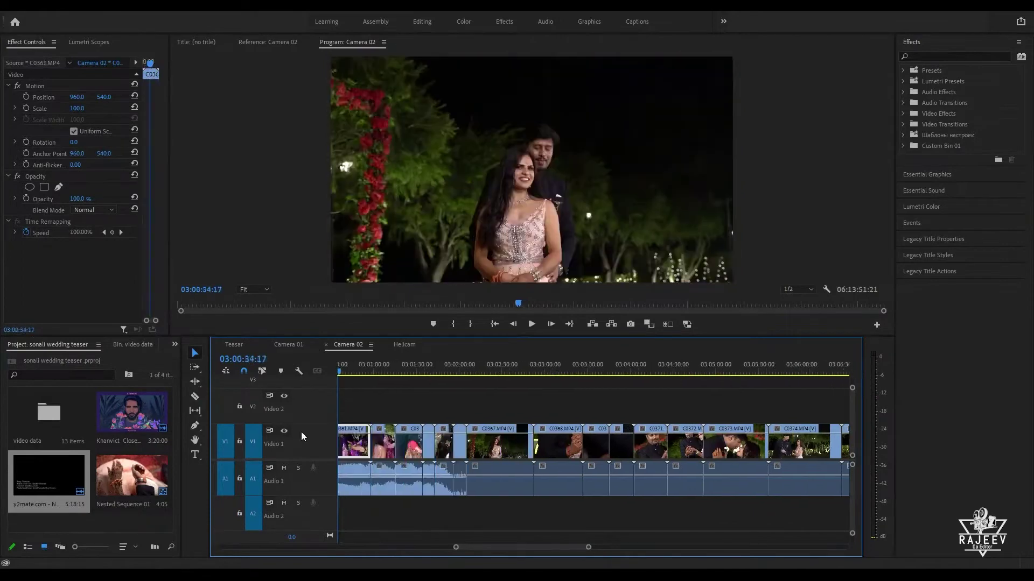
left_click_drag(484, 548, 463, 548)
left_click_drag(513, 367, 710, 404)
left_click(677, 371)
key("space")
key("space")
scroll(694, 431, "down", 5)
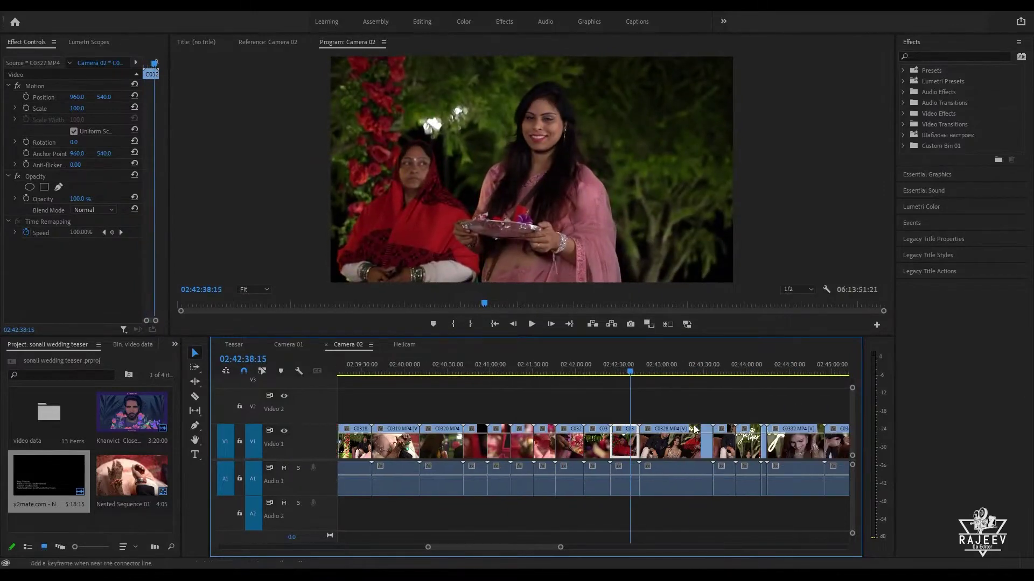
left_click(235, 345)
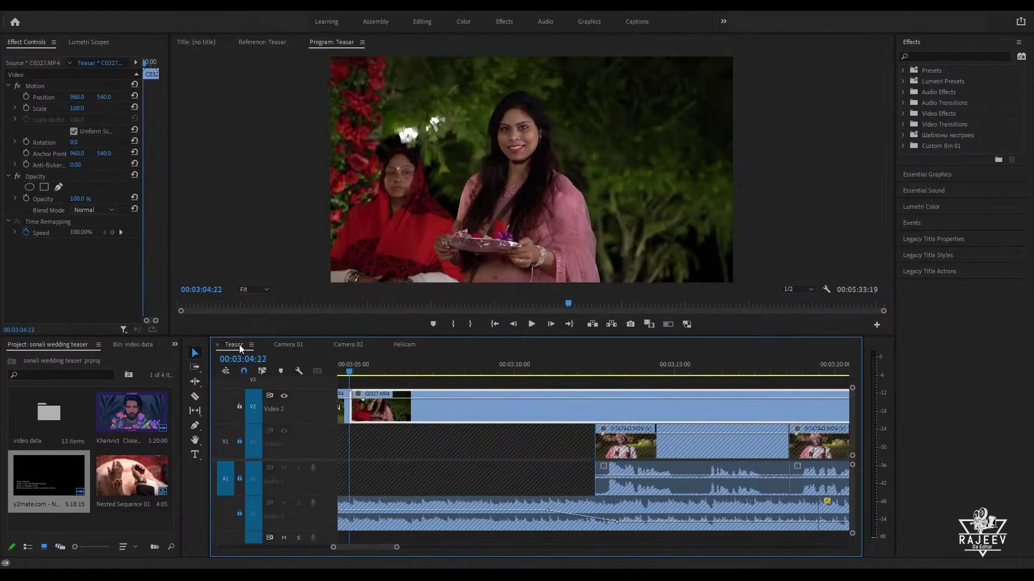
Step: Preview clip C0327 against the music and trim its end to about 00:03:06:19
key("space")
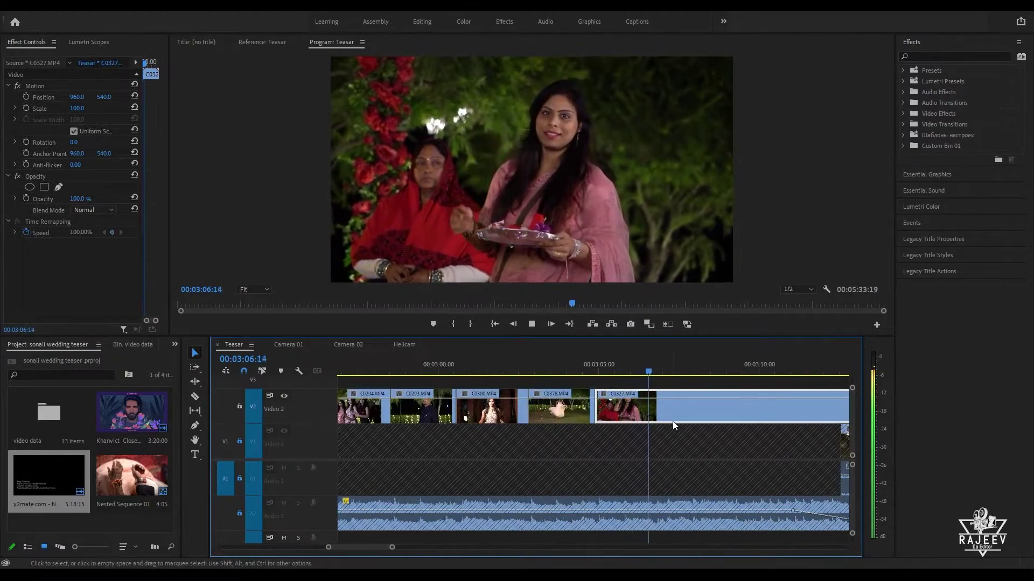
key("space")
key("space")
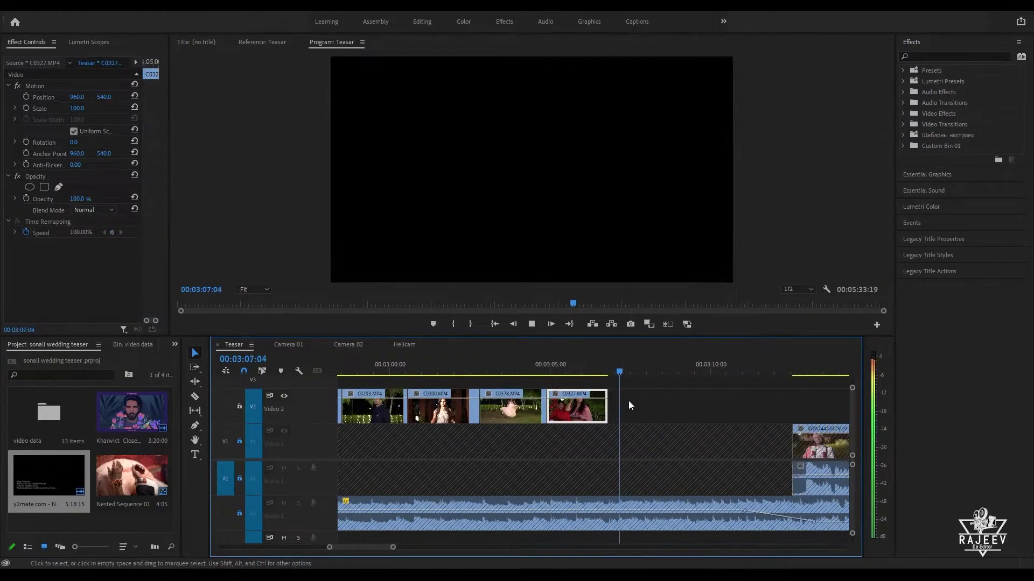
key("space")
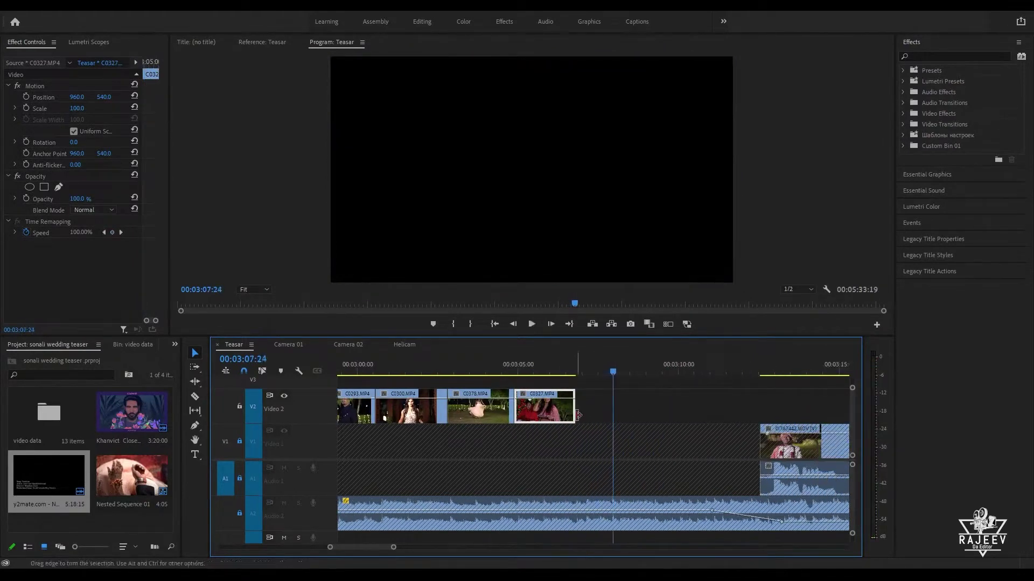
Step: Try a later part of clip C0327 by extending its end, cutting off its beginning and previewing it
left_click_drag(574, 412, 828, 392)
key("space")
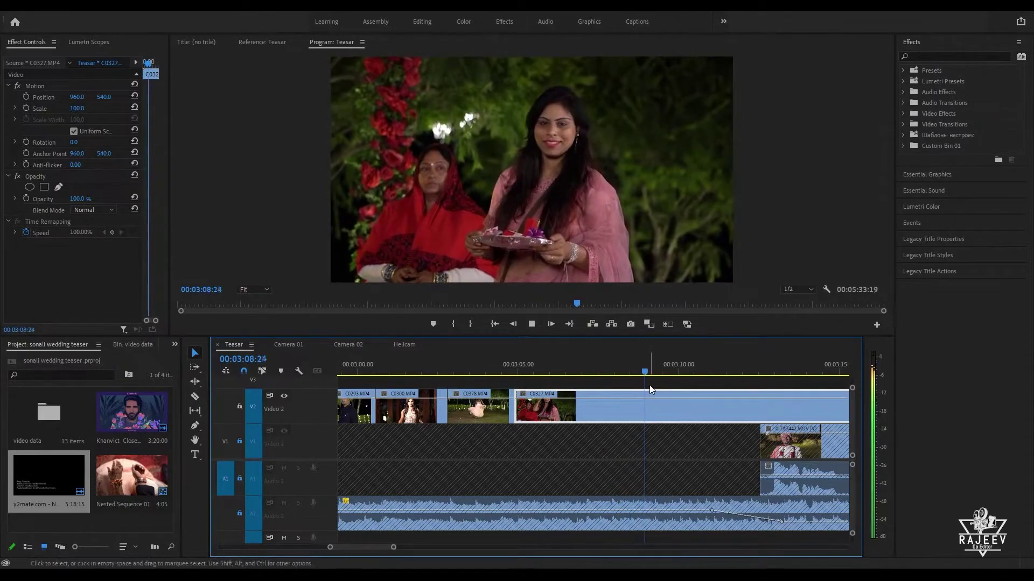
key("space")
key("Up")
key("space")
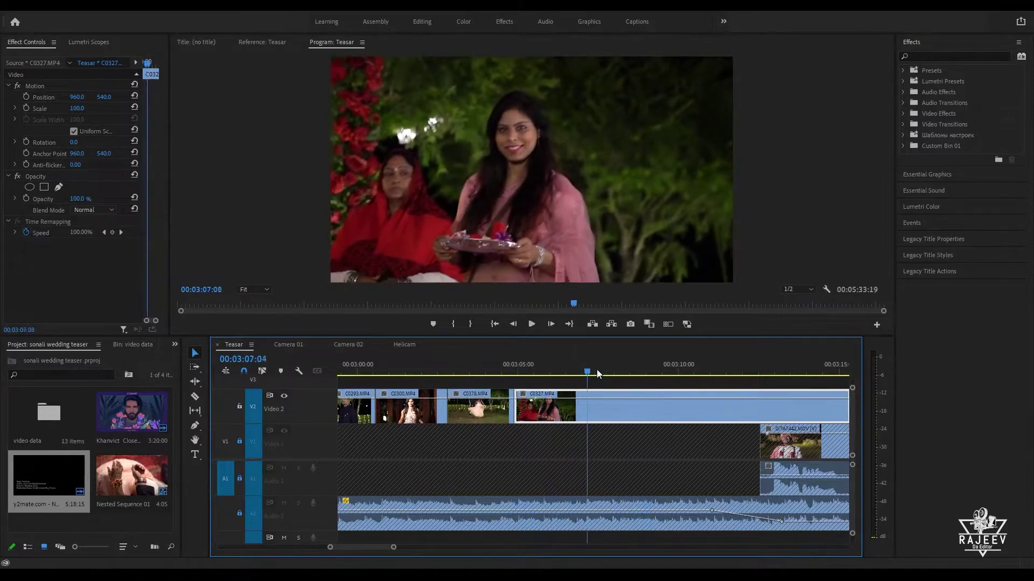
left_click_drag(597, 369, 789, 383)
key("space")
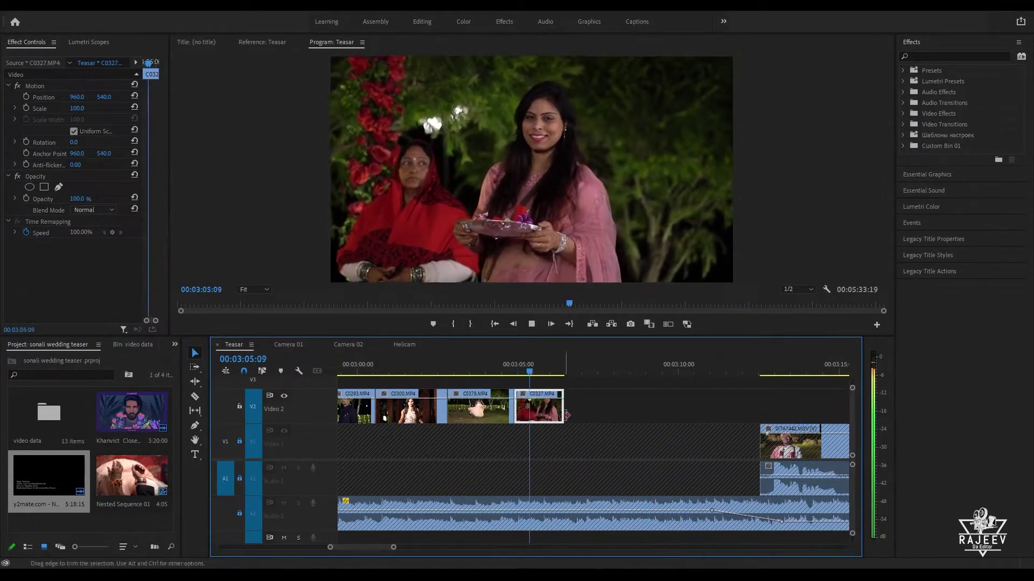
Step: Try extending the end of clip C0327 to about 00:03:11:08, preview it, and undo the trial trims
key("space")
left_click_drag(559, 410, 717, 410)
key("space")
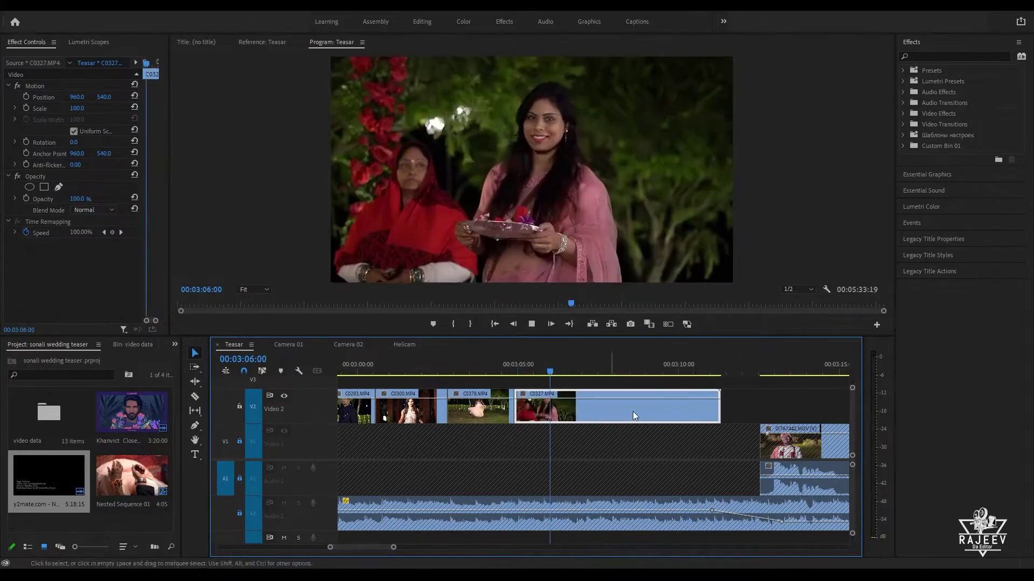
key("space")
key("ctrl+z")
key("ctrl+z")
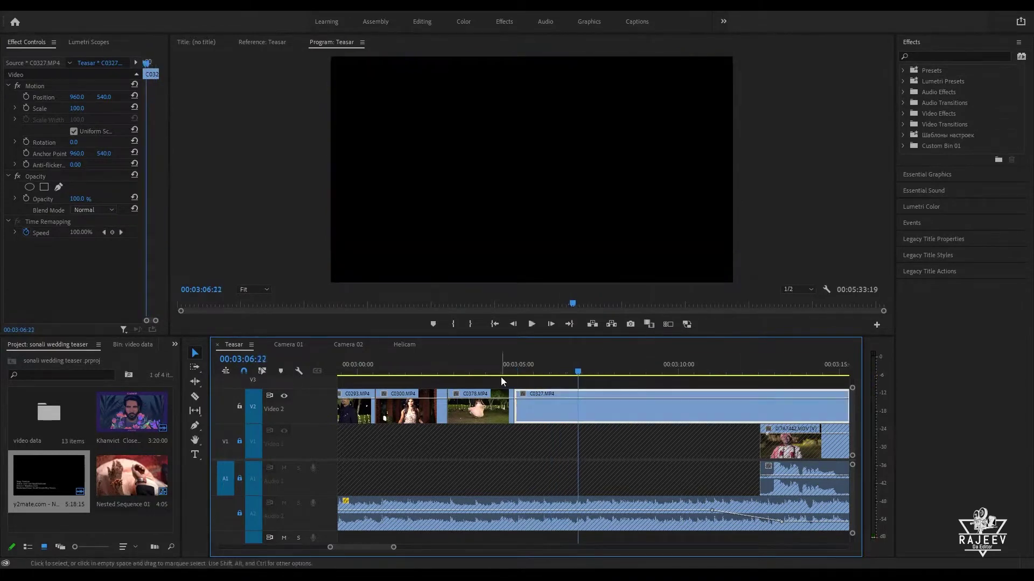
left_click(519, 374)
key("ctrl+z")
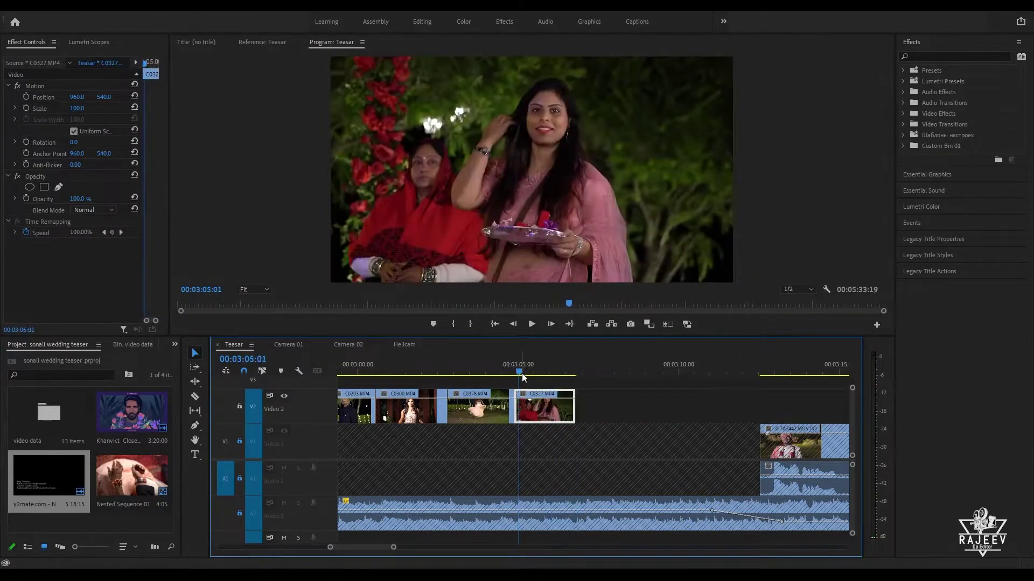
Step: Preview the transition around clip C0378 and ripple-trim its end to 00:03:04:21
key("space")
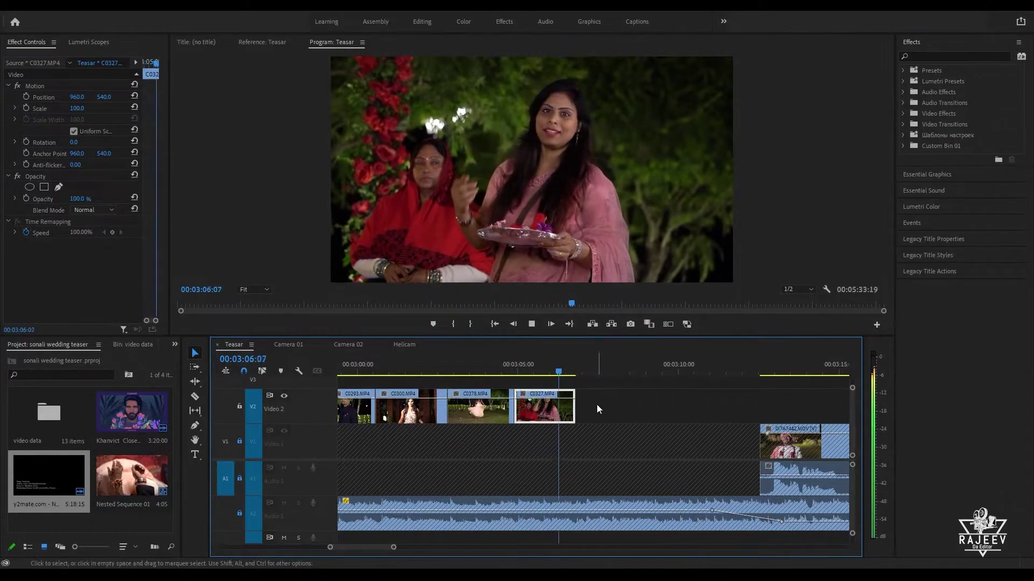
key("space")
left_click(473, 369)
key("space")
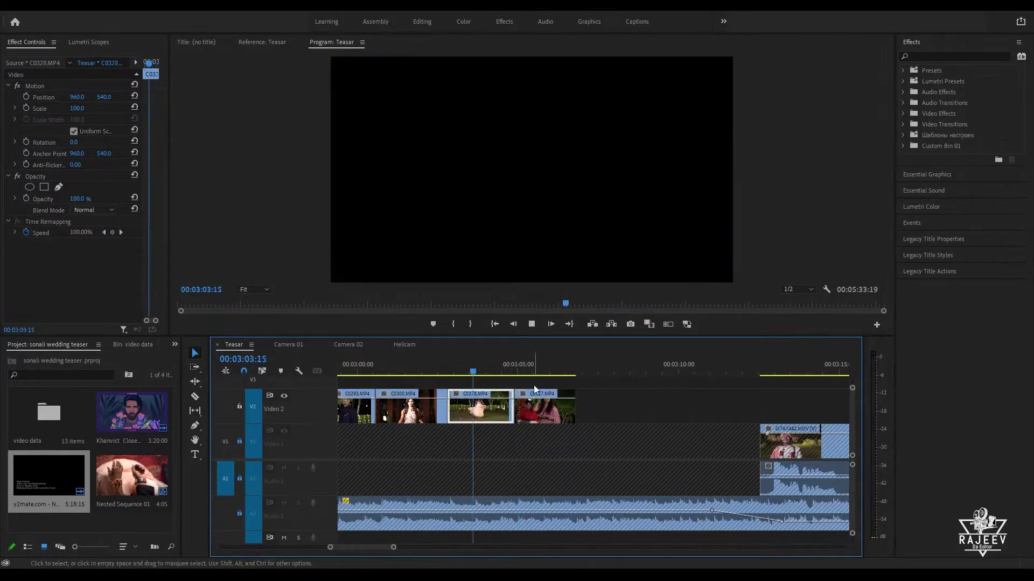
key("space")
key("w")
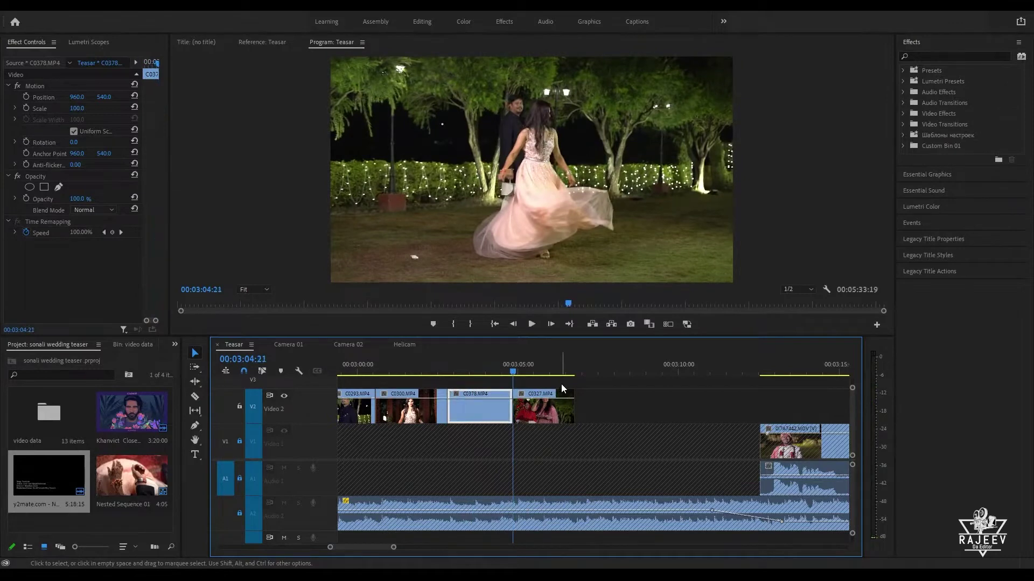
Step: Play clip C0327 against the beat and trim its end to about 00:03:06:15
key("space")
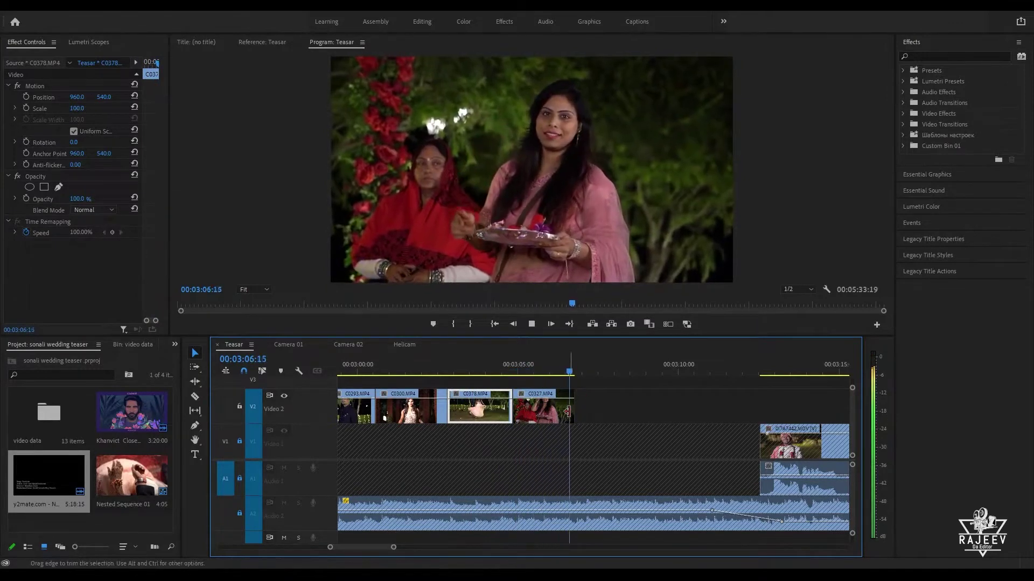
left_click(573, 407)
left_click_drag(574, 407, 570, 408)
key("space")
scroll(651, 411, "down", 1)
key("space")
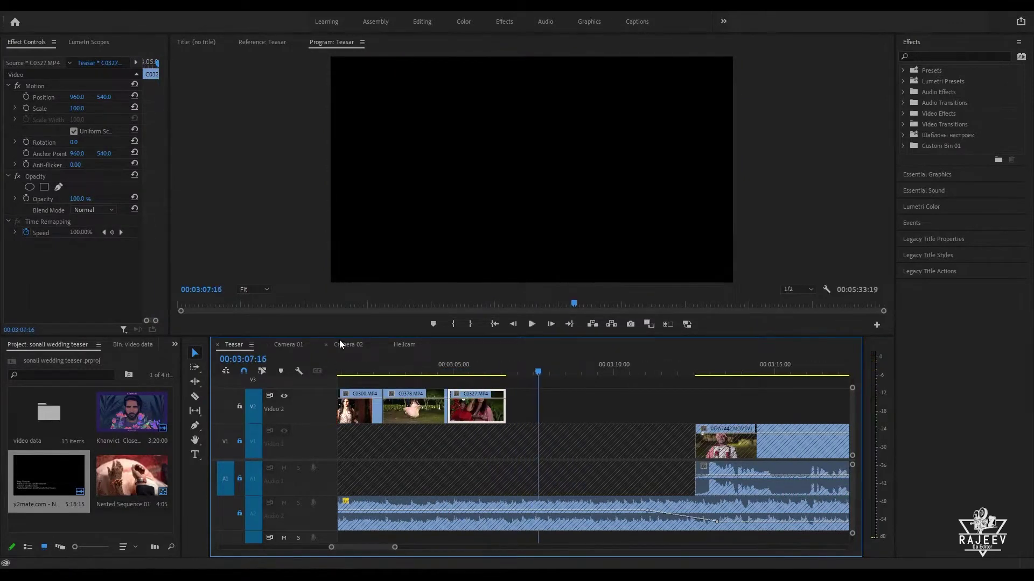
Step: Find the ring-ceremony close-up C0333 in Camera 02 and place it directly after clip C0327 in Teasar
left_click(345, 344)
left_click_drag(566, 368, 810, 466)
key("space")
scroll(603, 420, "down", 4)
left_click_drag(673, 367, 848, 390)
key("space")
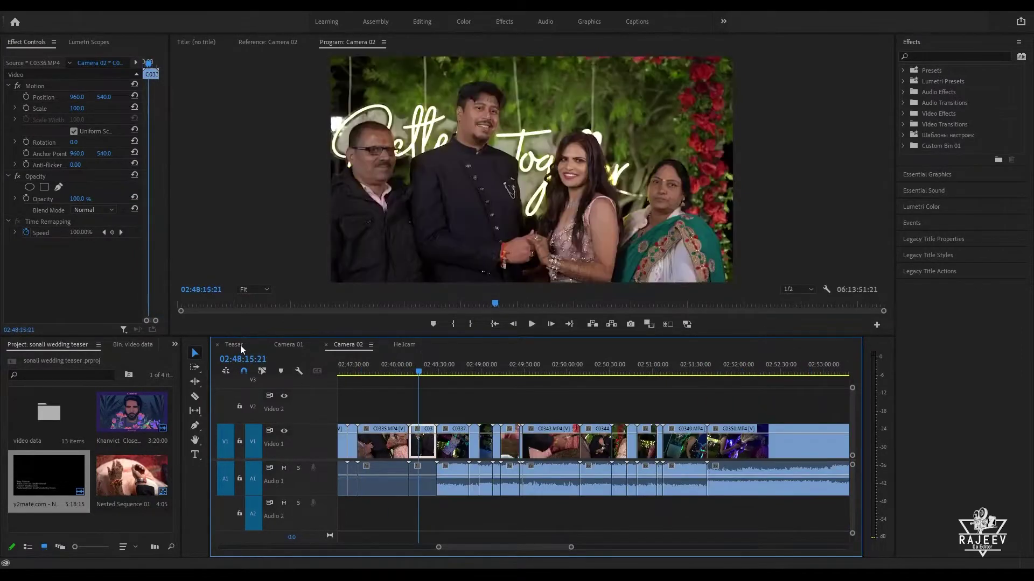
left_click(240, 344)
Step: Preview clip C0333 from its start in Teasar and cut off its beginning so it starts nearer the ring exchange
key("space")
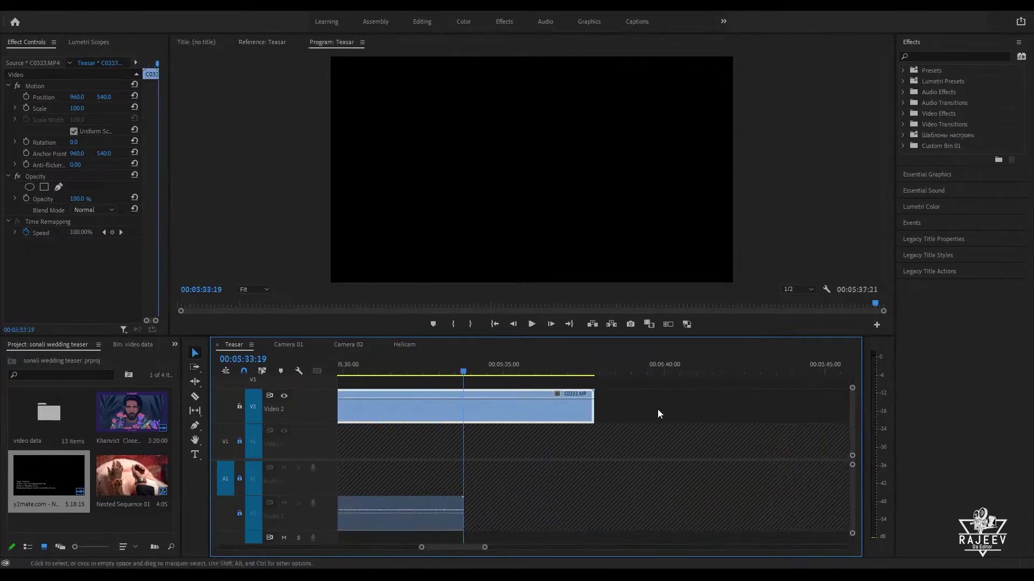
key("Up")
key("Up")
key("Up")
key("space")
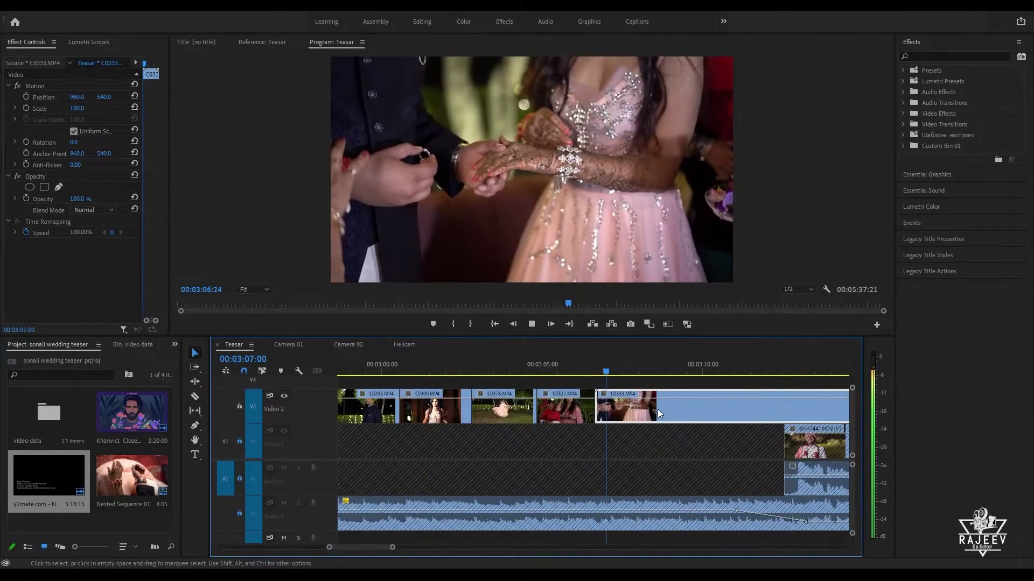
left_click_drag(590, 372, 768, 385)
key("space")
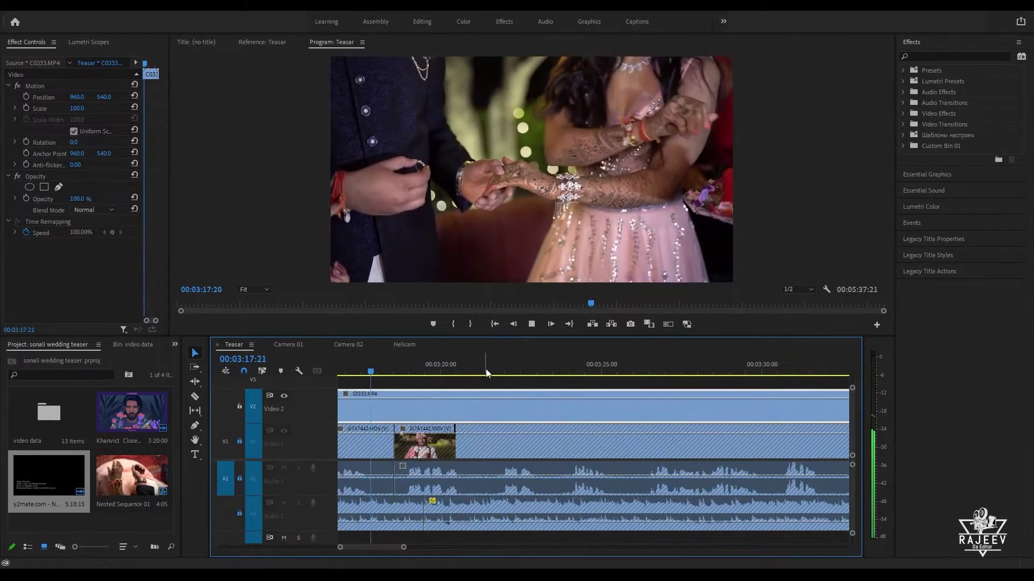
left_click_drag(408, 369, 522, 372)
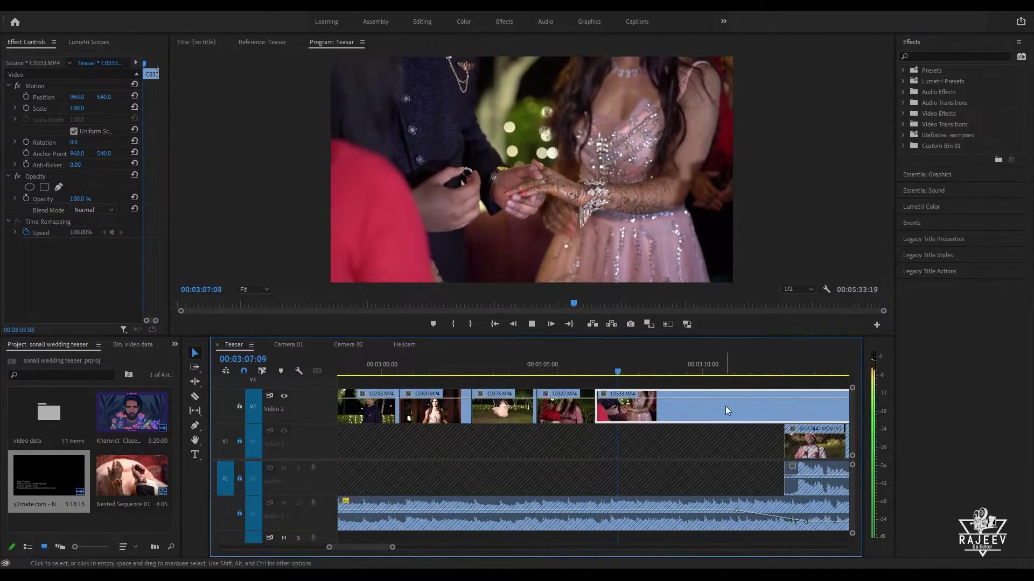
scroll(725, 407, "down", 1)
Step: Locate the ring going onto the finger at 00:03:24:15 and cut off everything before it in clip C0333
left_click_drag(600, 372, 869, 378)
key("space")
key("space")
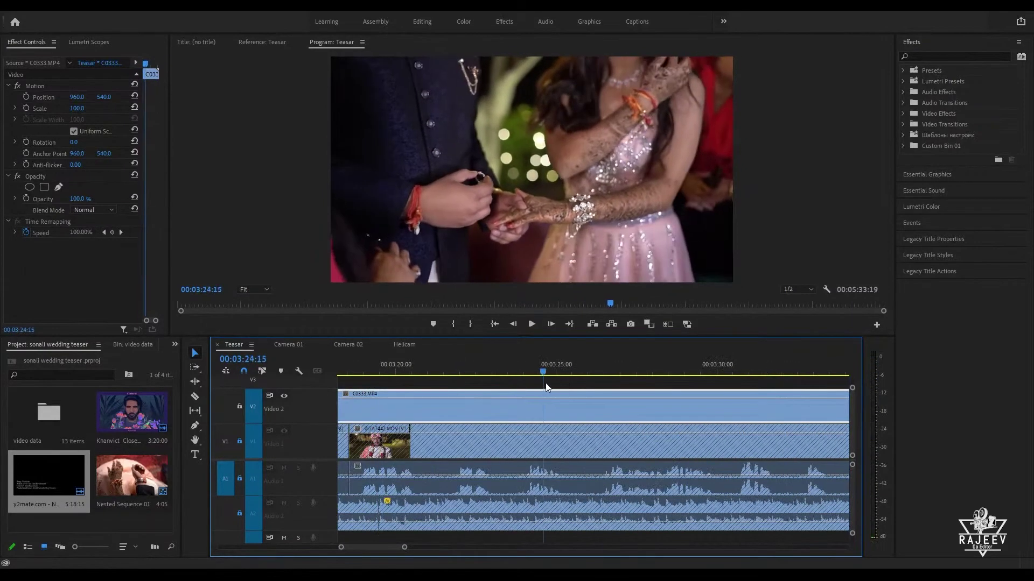
key("Up")
key("space")
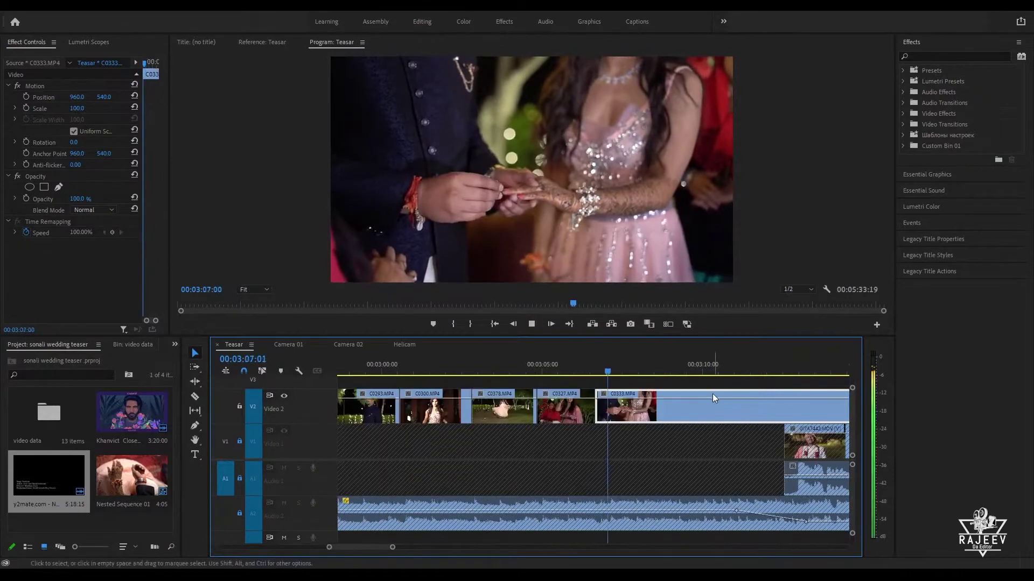
Step: Preview the ring close-up against the music and split clip C0333 at 00:03:09:05
key("Up")
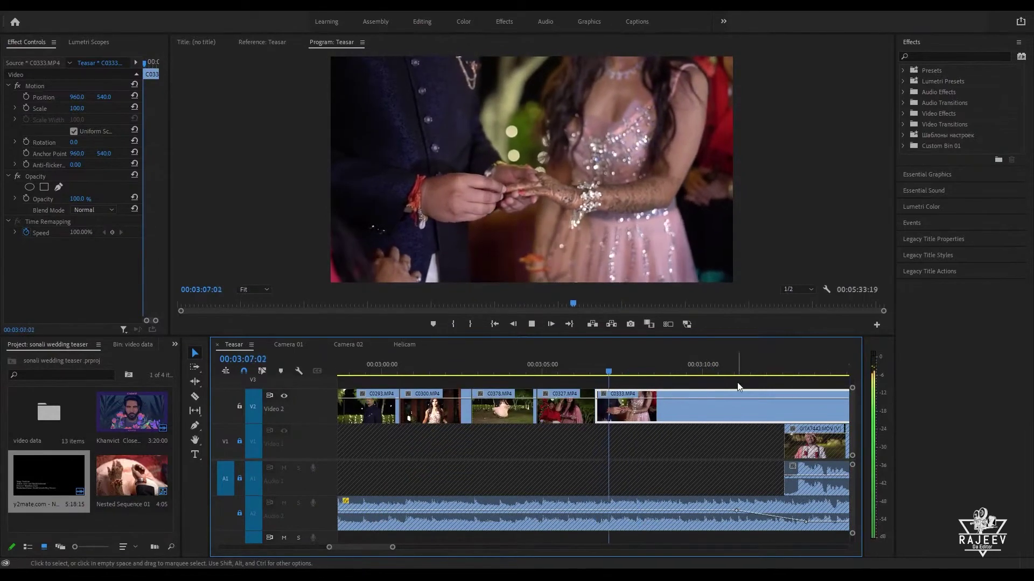
key("Up")
key("space")
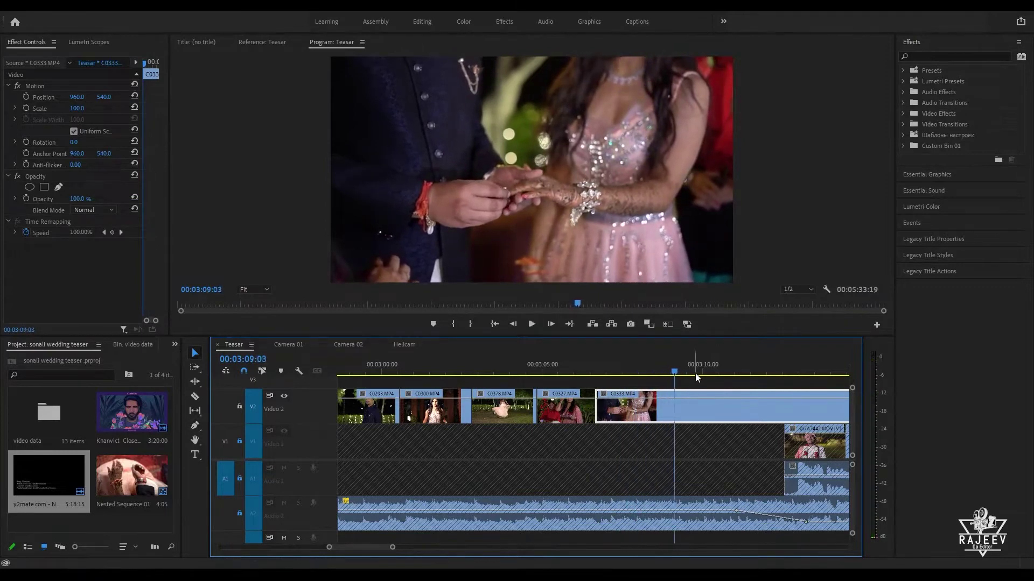
key("Up")
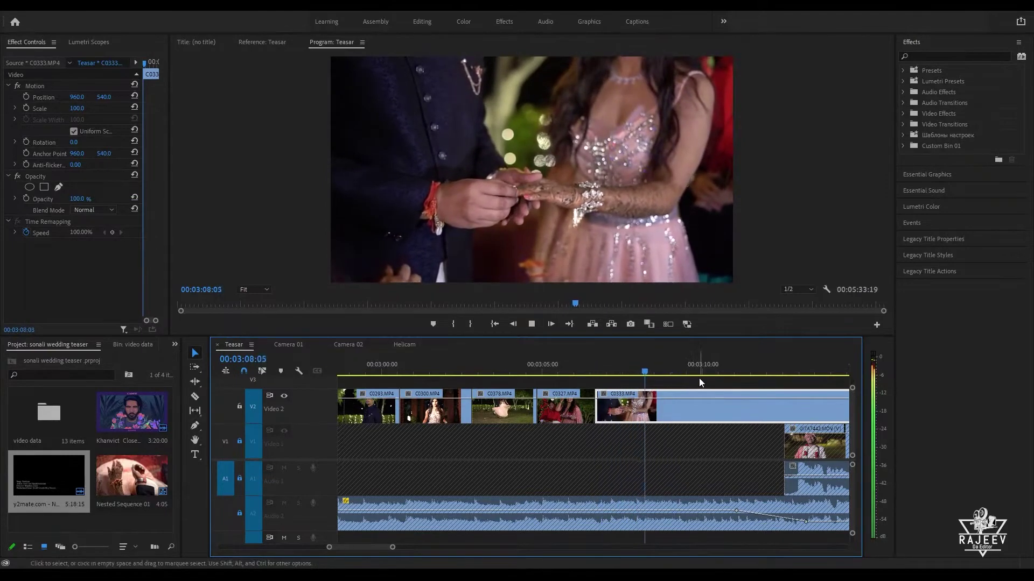
left_click_drag(693, 379, 680, 379)
key("ctrl+k")
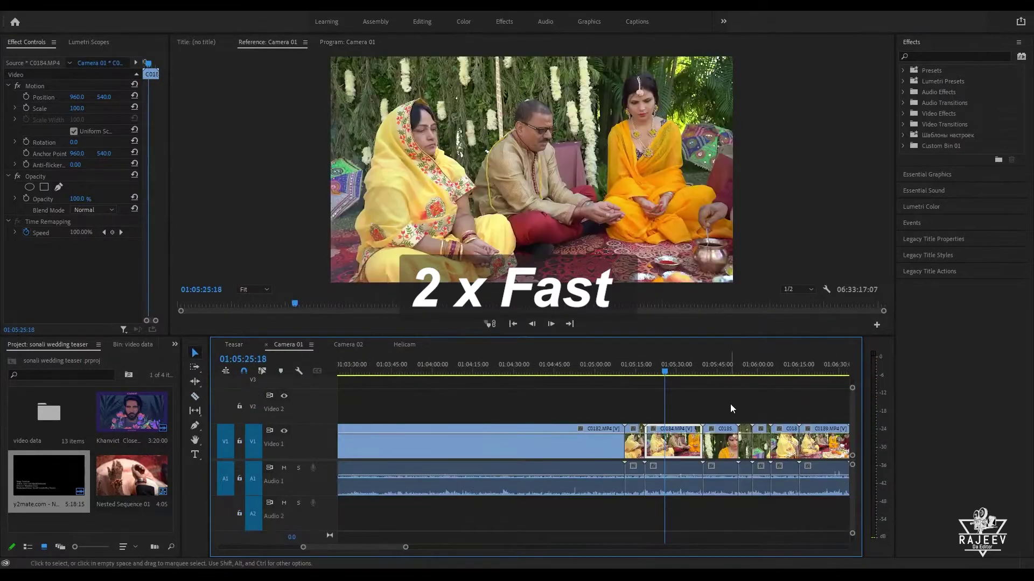
Step: Find the wide ring-exchange shot C0485 near 03:05:58:15 in Camera 01 and place it at 00:03:09:05 after clip C0333 in Teasar
left_click(289, 345)
left_click_drag(551, 370, 584, 367)
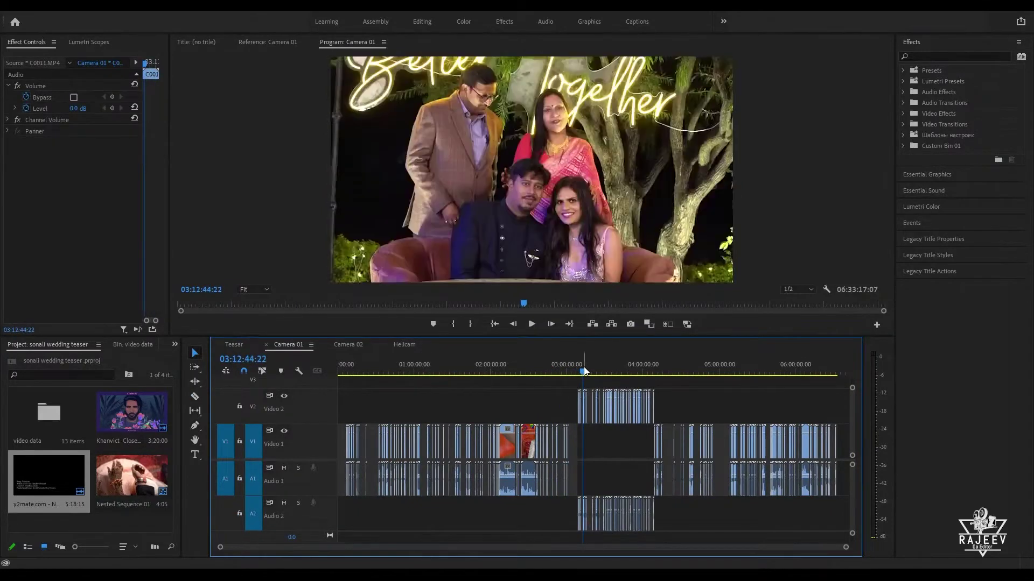
scroll(584, 368, "up", 7)
scroll(590, 463, "down", 2)
scroll(589, 467, "up", 8)
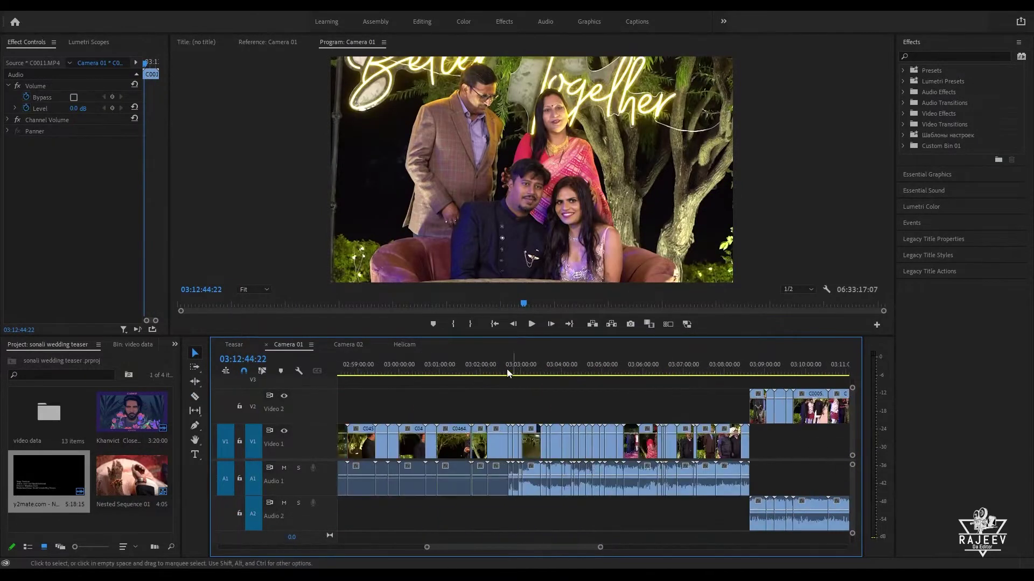
left_click_drag(506, 370, 808, 395)
key("equal")
key("equal")
key("equal")
key("equal")
key("space")
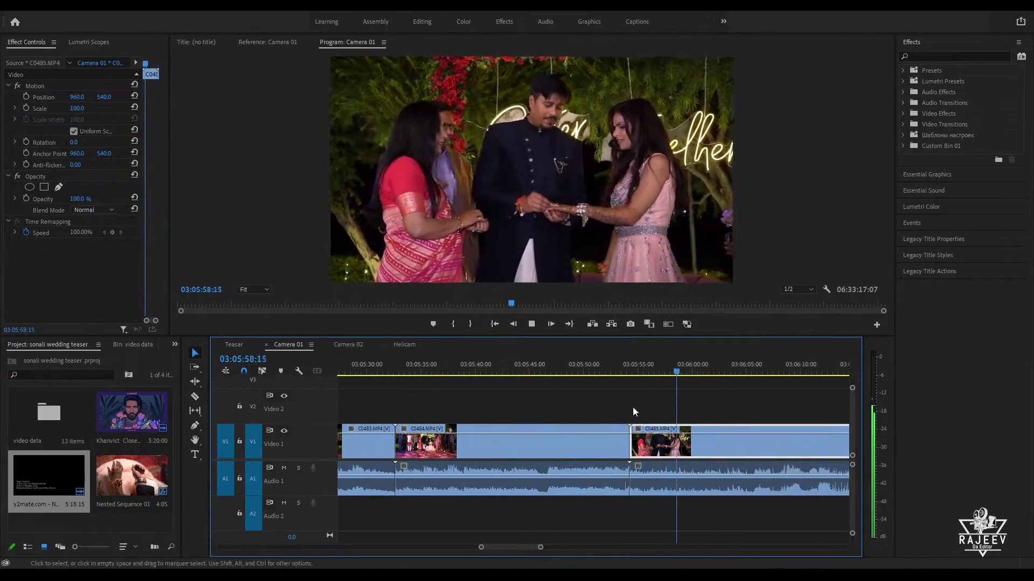
left_click(234, 343)
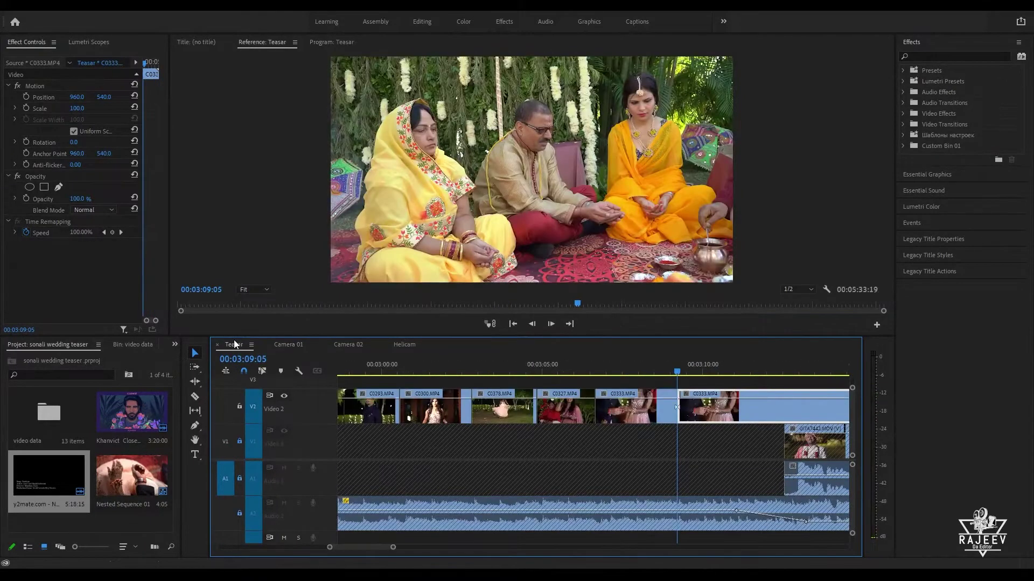
key("Up")
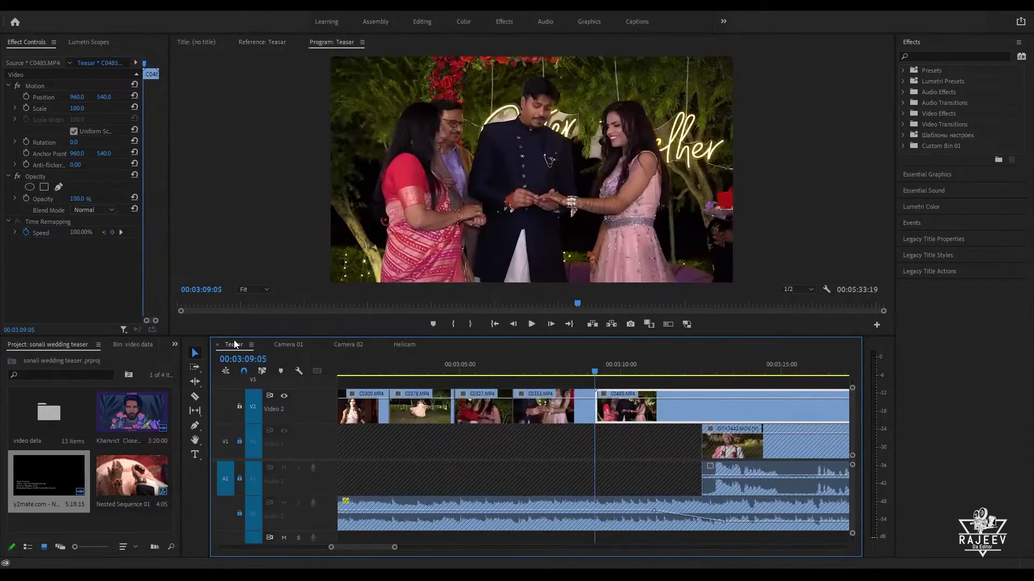
Step: Preview the wide ring-exchange clip C0485 in Teasar and slow it down to 50% speed
key("space")
scroll(599, 424, "down", 1)
scroll(615, 414, "down", 1)
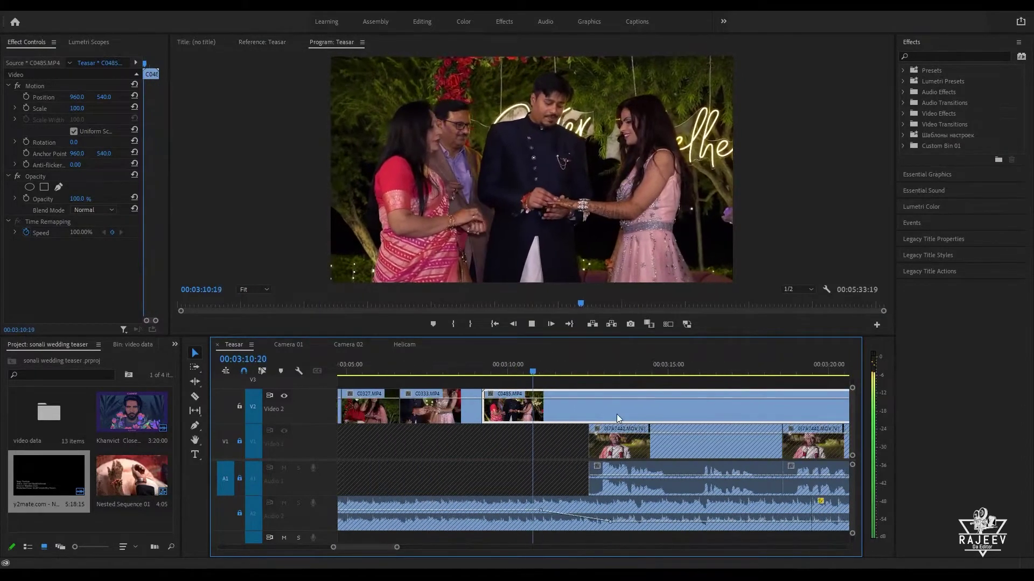
key("space")
key("ctrl+r")
type("50")
key("Return")
key("space")
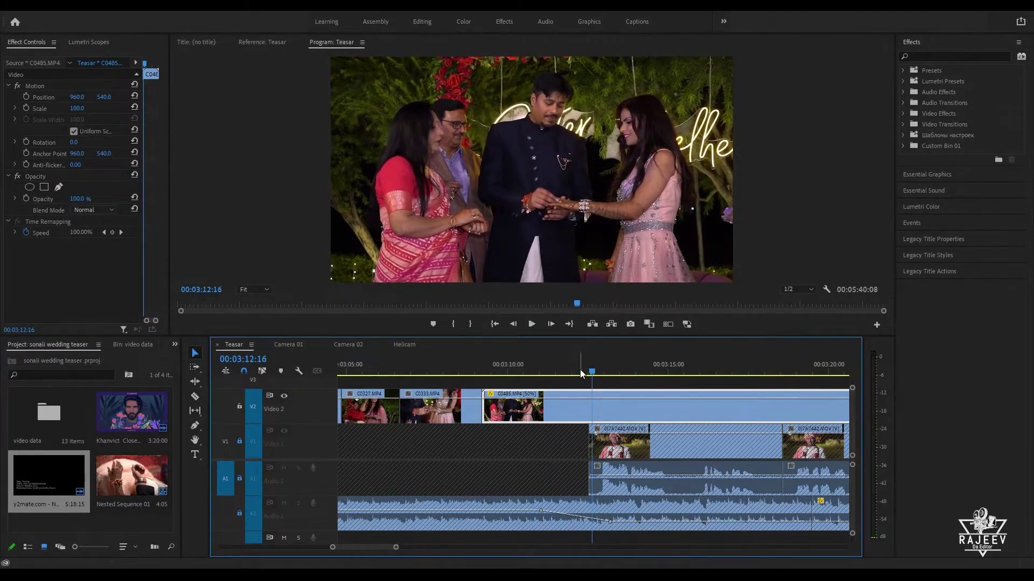
Step: Trim a few frames off the end of clip C0333 and cut the start of the following C0485 closer to the ring exchange
left_click_drag(580, 370, 454, 371)
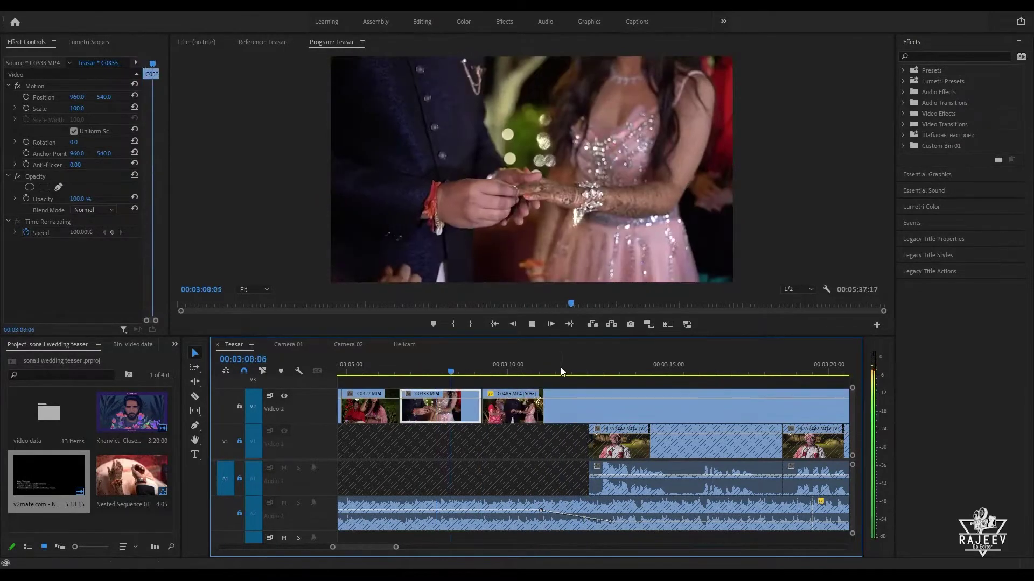
key("space")
key("w")
key("space")
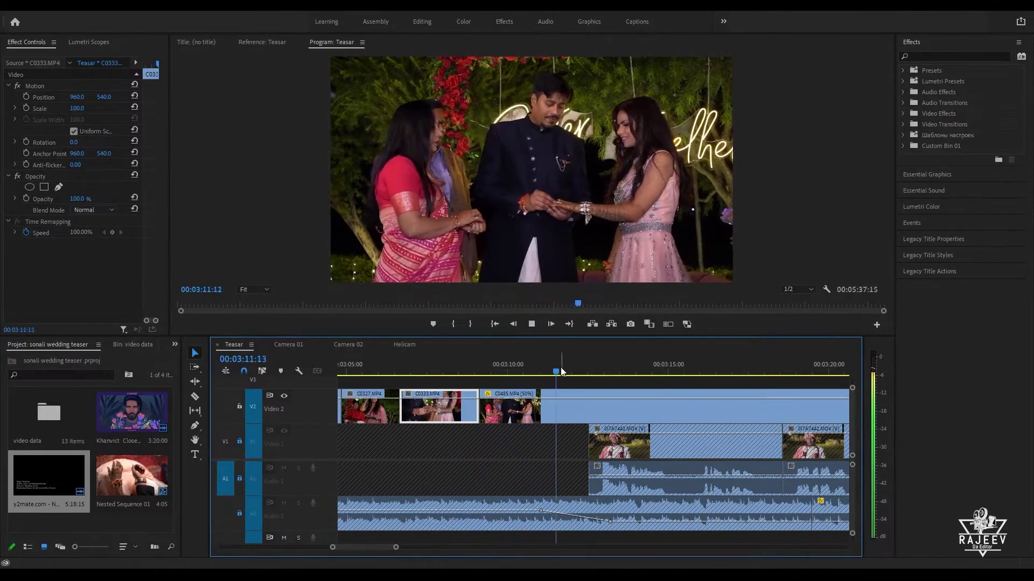
key("space")
key("q")
key("space")
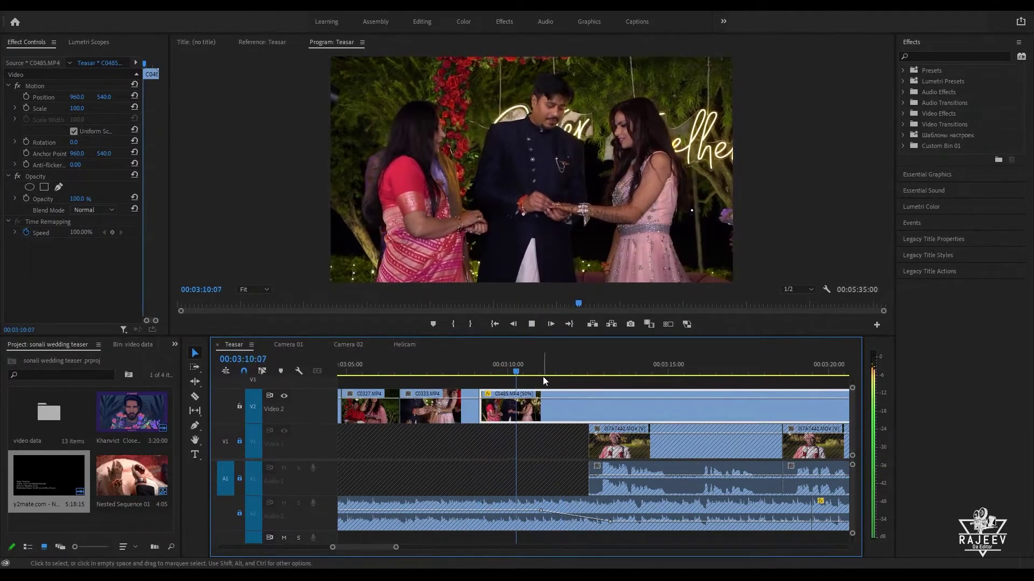
Step: Replay C0485 from its start at 00:03:09:05 and paste the copied clip C0333 at 00:03:11:03
left_click_drag(554, 374, 479, 377)
key("space")
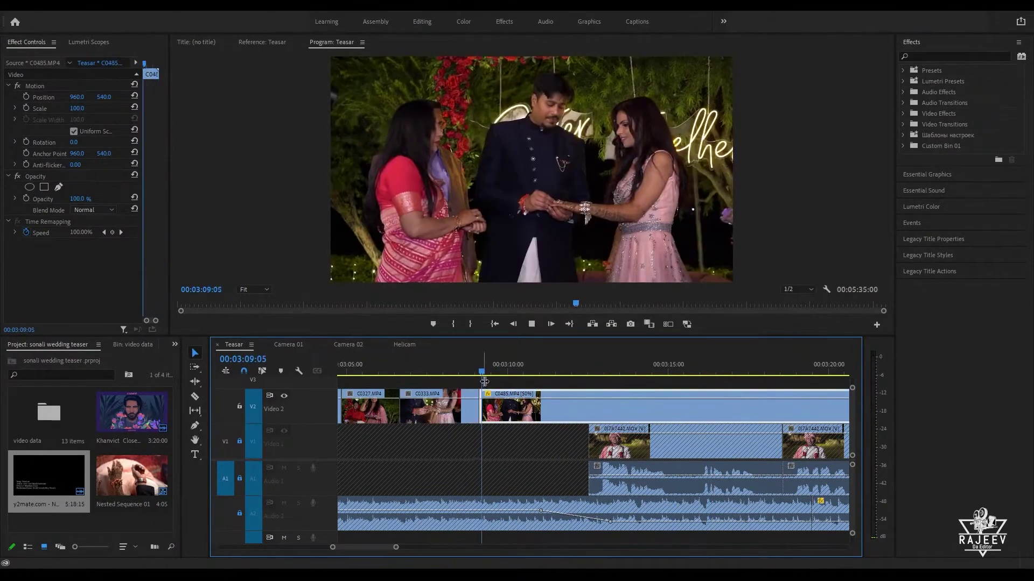
key("space")
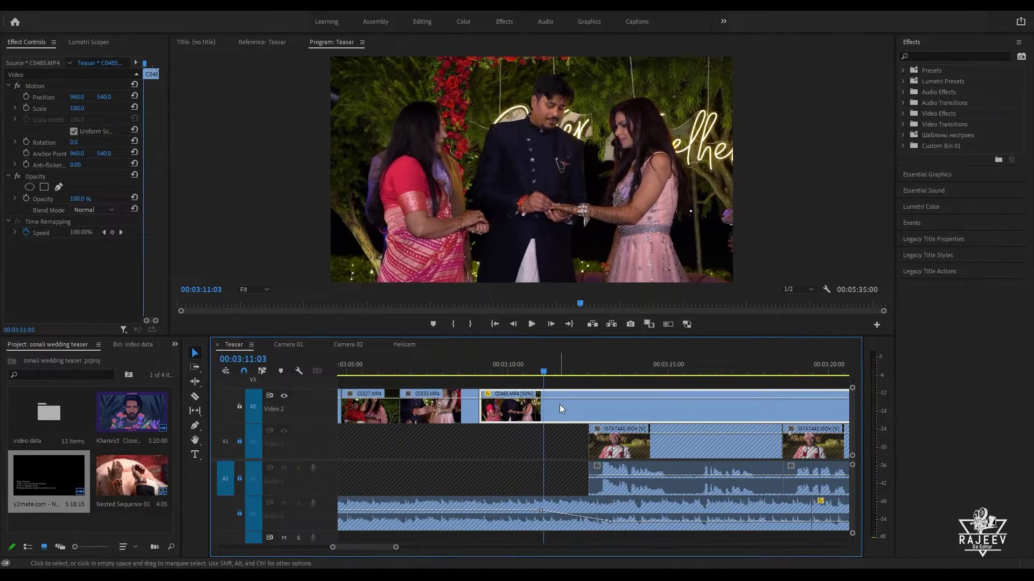
key("ctrl+v")
key("space")
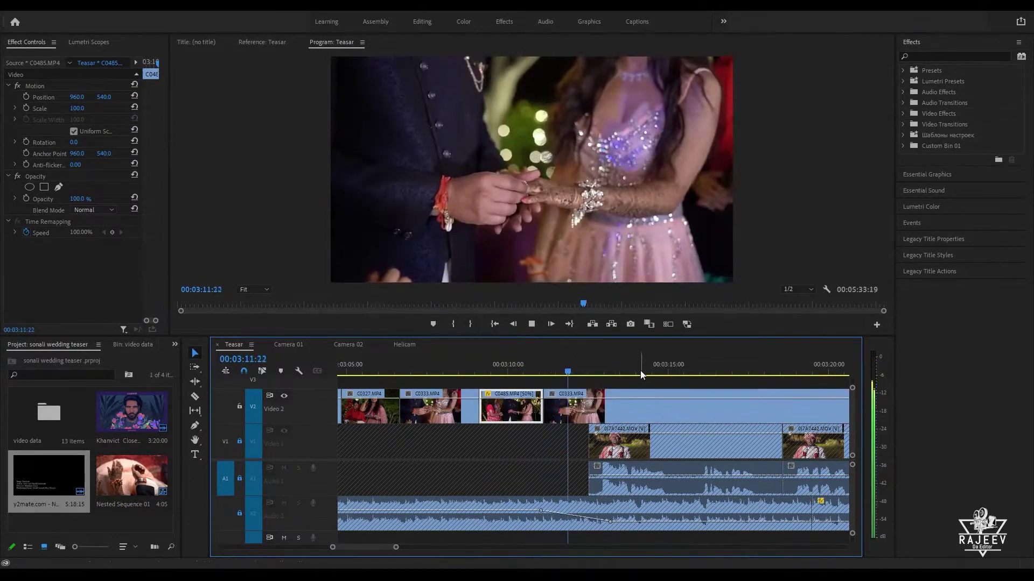
Step: Locate the bride putting the ring on the groom's finger in the pasted C0333 and cut off everything before it
left_click_drag(646, 371, 850, 382)
key("space")
left_click_drag(393, 371, 865, 379)
left_click_drag(795, 374, 684, 366)
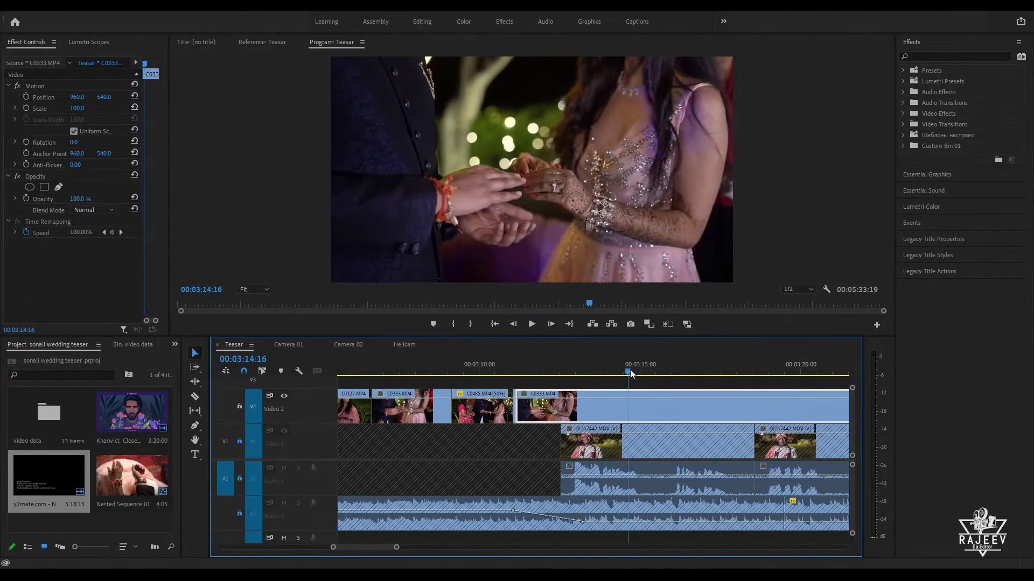
key("Up")
key("space")
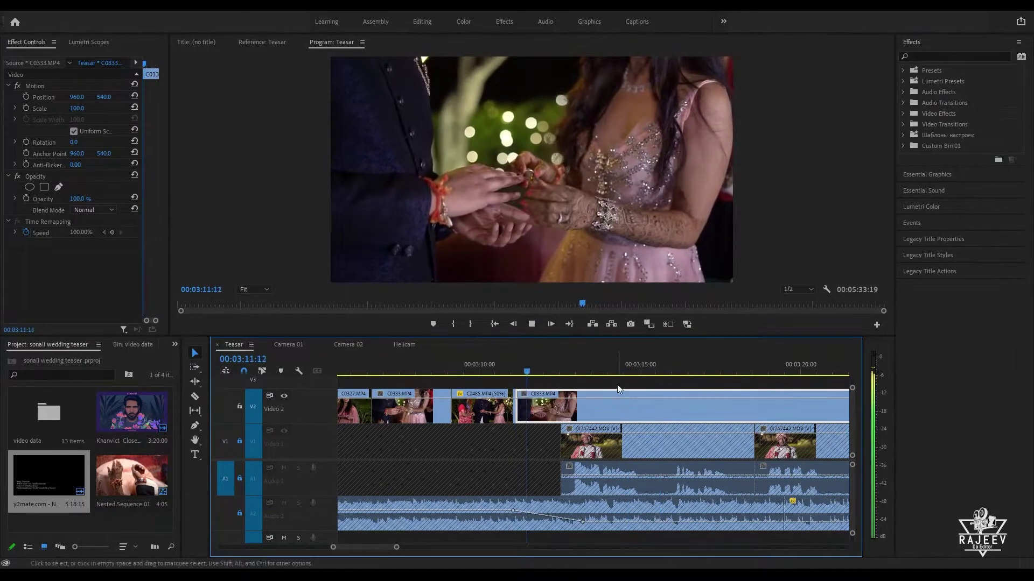
Step: Preview the second ring close-up in C0333 against the music and cut off its end at 00:03:13:05
key("Up")
key("space")
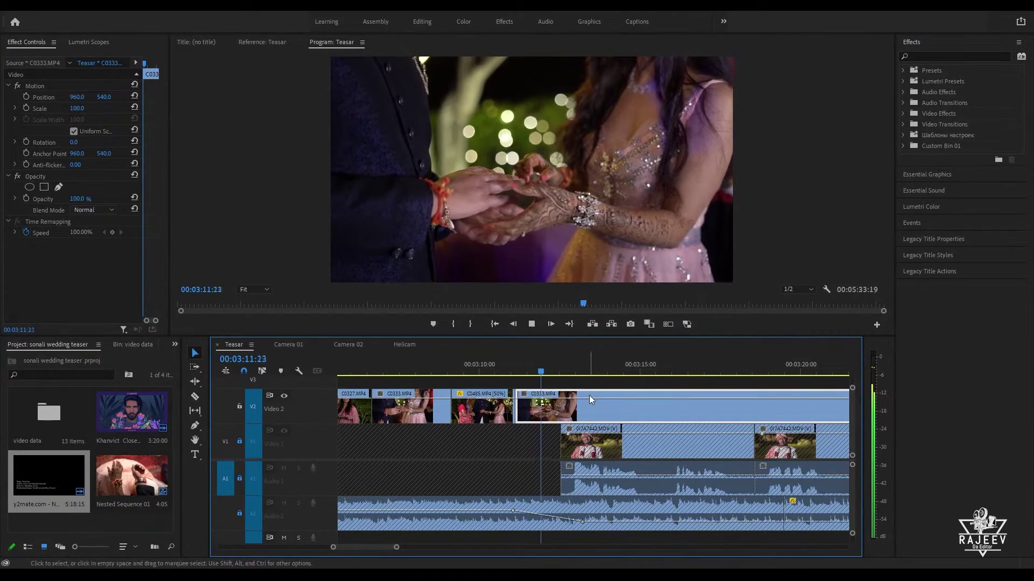
key("space")
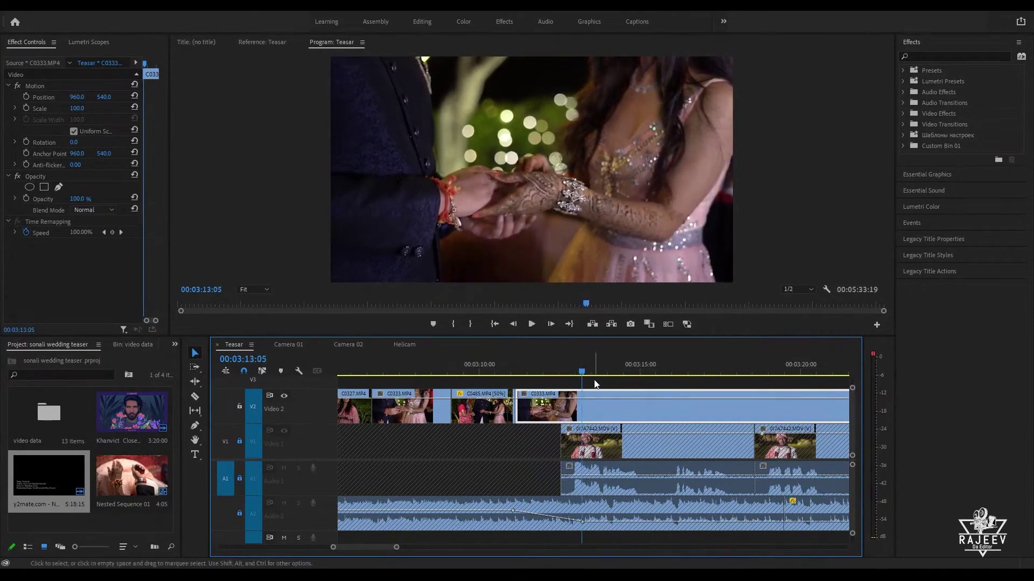
key("w")
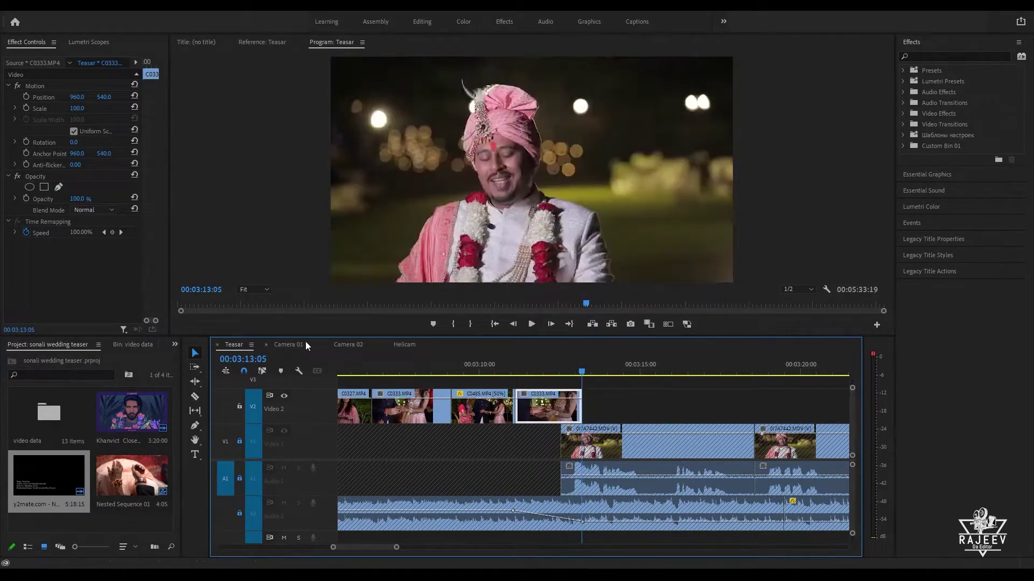
Step: Find the couple's wide ring shot in Camera 01, split clip C0485 at 03:06:11:04 and select the part after the cut
left_click(342, 343)
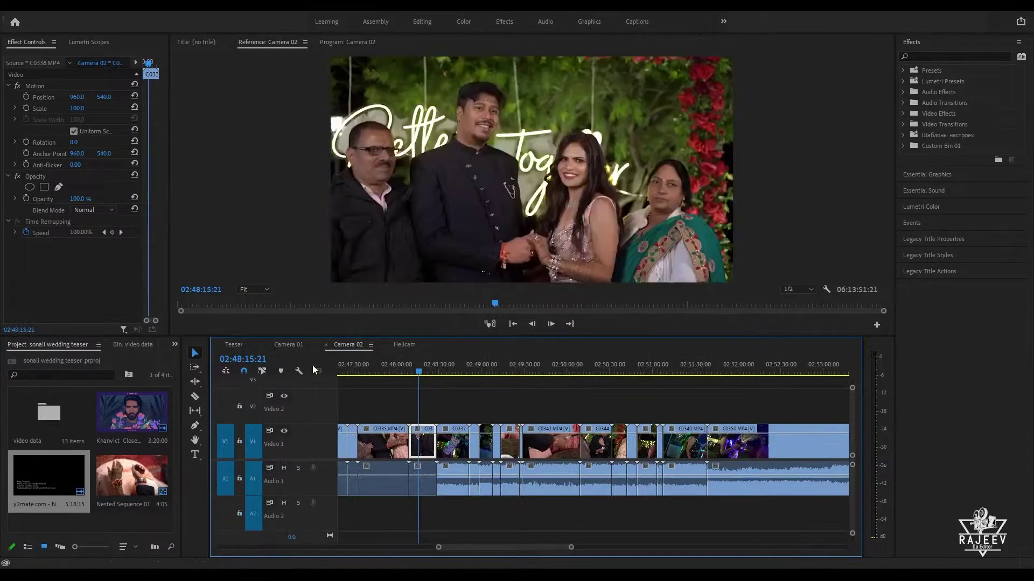
left_click(292, 344)
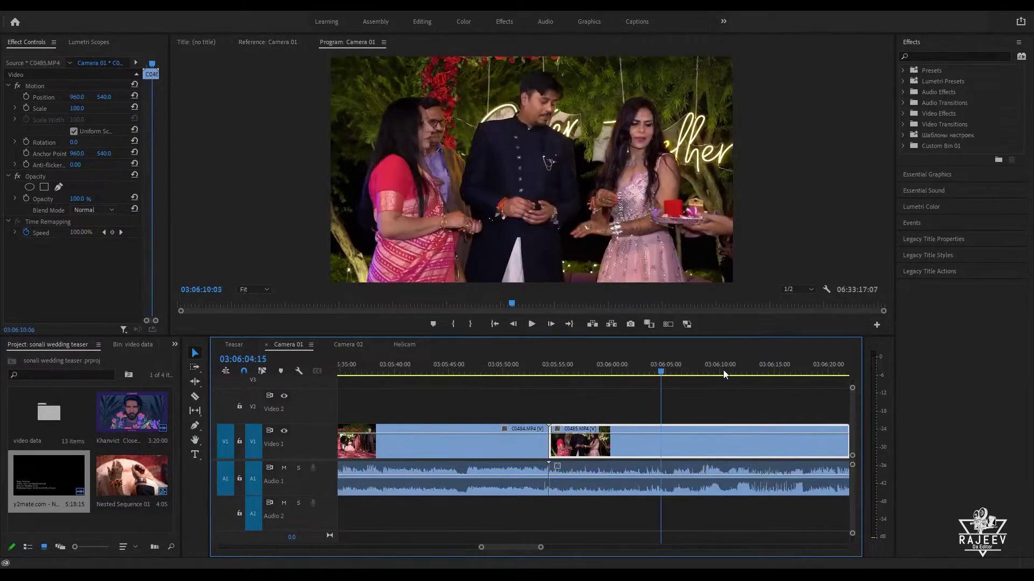
mouse_move(725, 374)
left_mouse_down()
mouse_move(774, 375)
mouse_move(733, 389)
left_mouse_up()
key("c")
left_click(732, 443)
key("v")
left_click(762, 442)
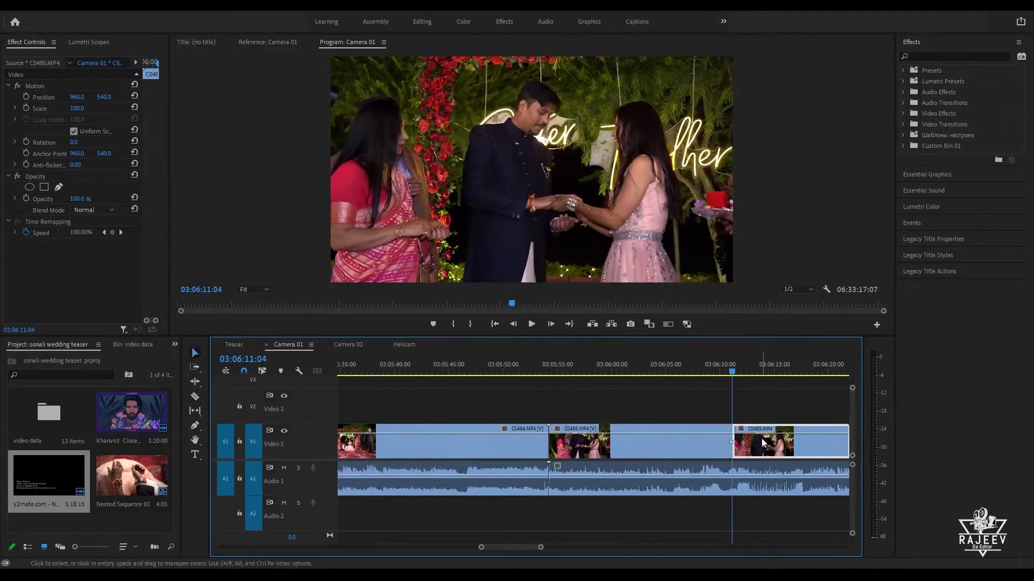
Step: Place the selected part of C0485 at 00:03:13:05 in Teasar with its speed at 50%
left_click(234, 345)
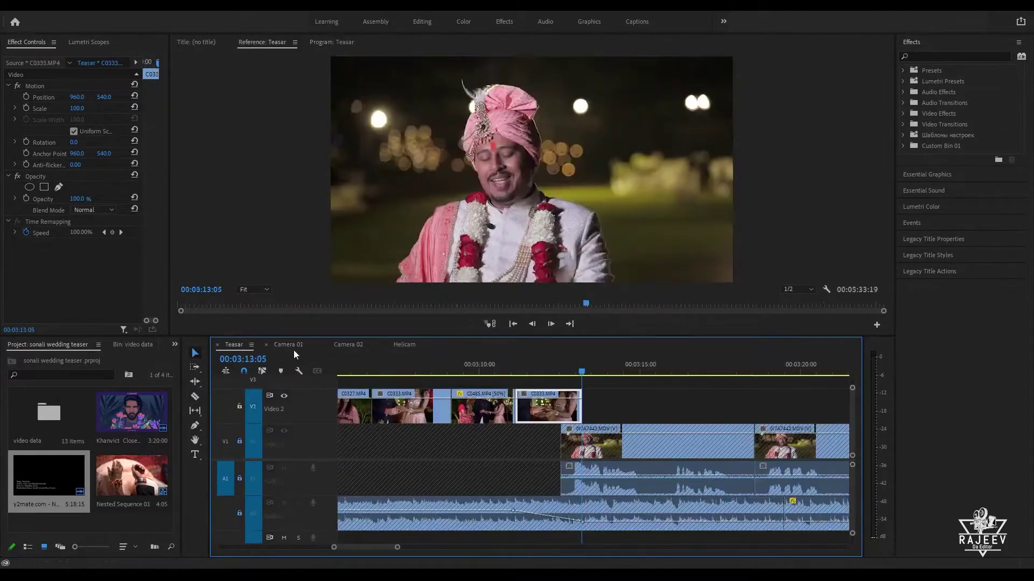
left_click(531, 365)
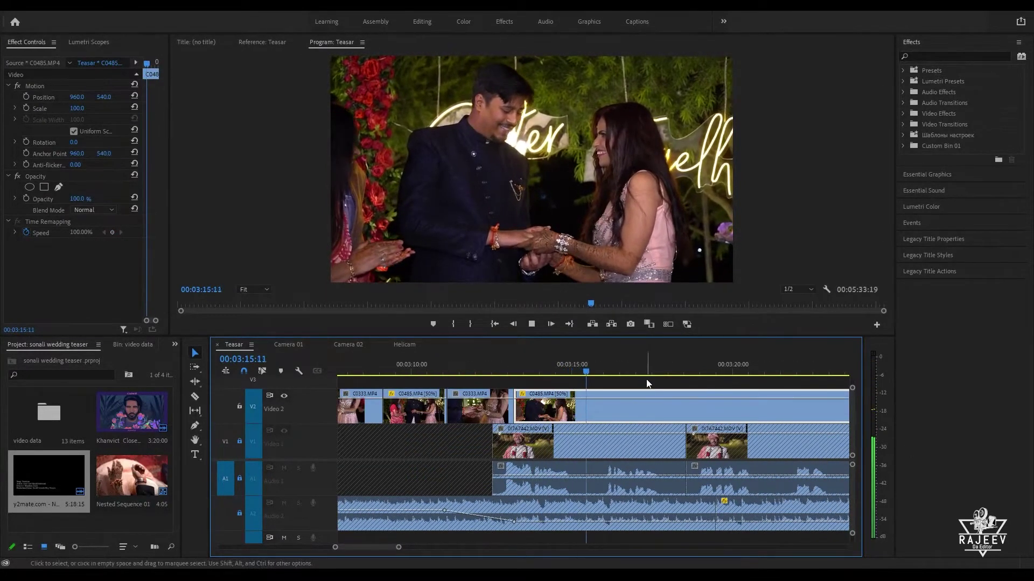
scroll(565, 377, "down", 3)
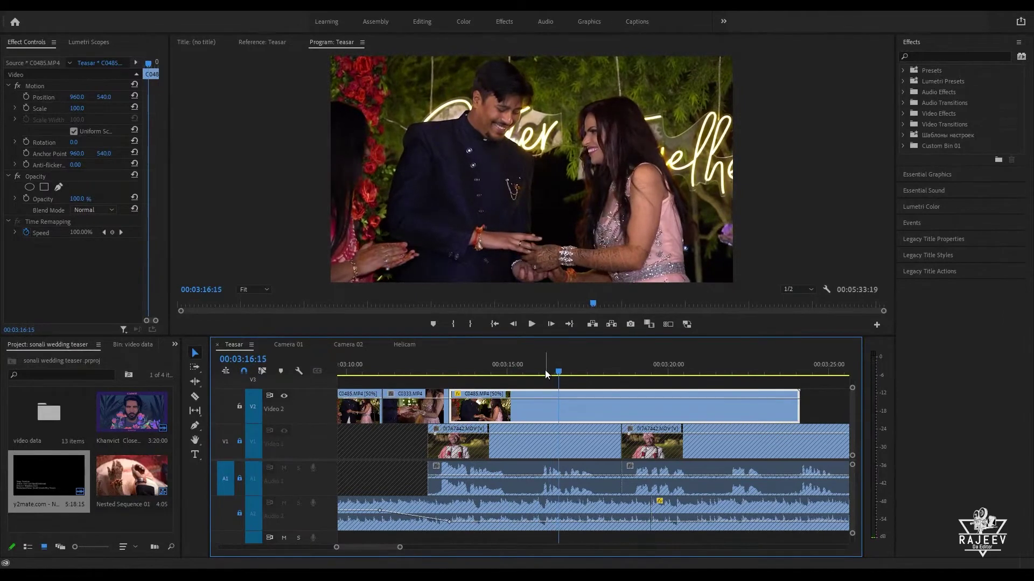
Step: Preview the transition from C0333 and extend the beginning of the last C0485 clip to an earlier moment
left_click(429, 372)
key("space")
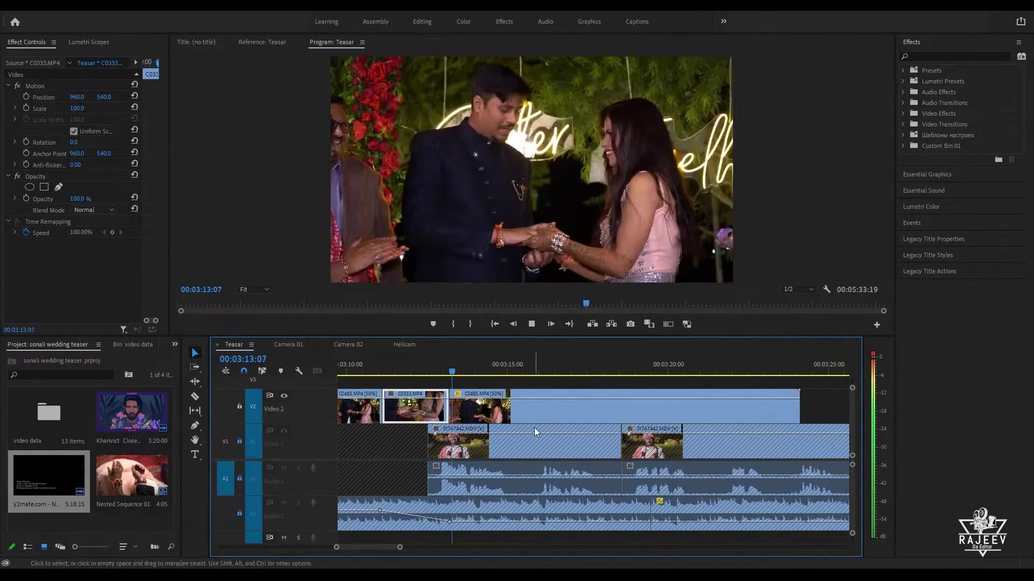
key("space")
left_click(454, 412)
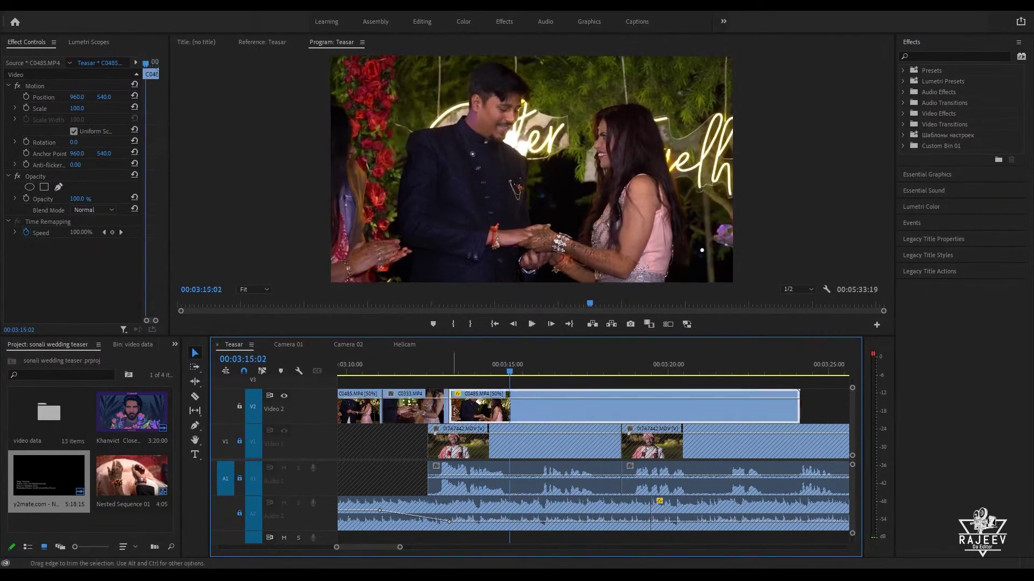
left_click_drag(451, 413, 398, 411)
left_click_drag(467, 372, 424, 371)
key("space")
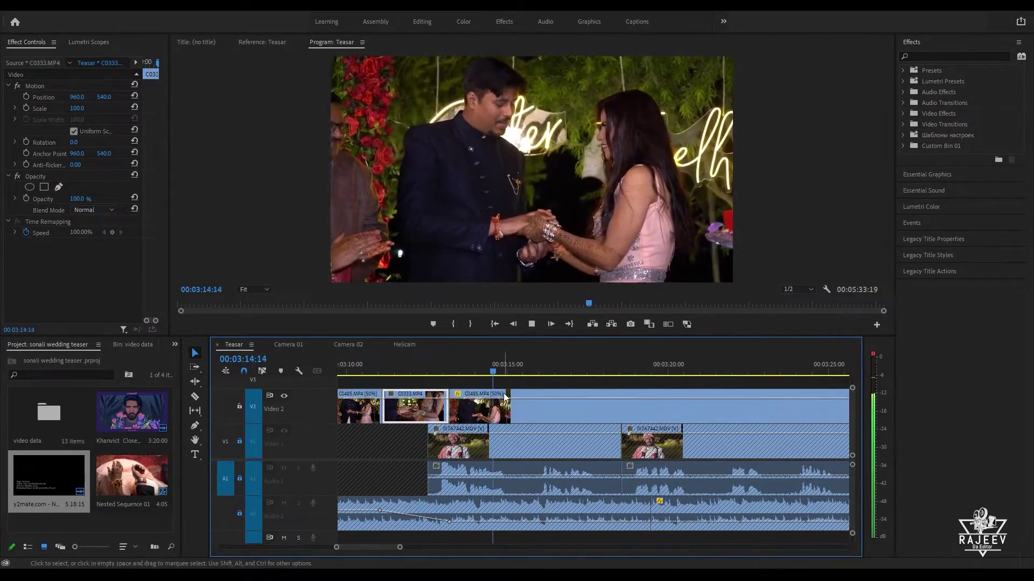
key("space")
left_click(505, 397)
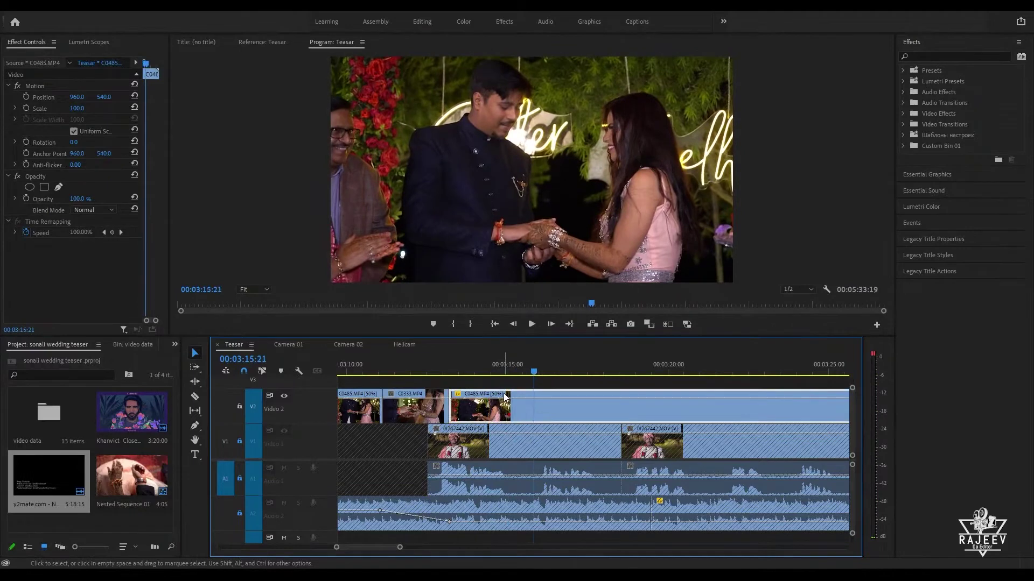
Step: Replay the last C0485 clip from 00:03:13:05 and repeatedly cut off its beginning to get nearer the ring moment
left_click(453, 371)
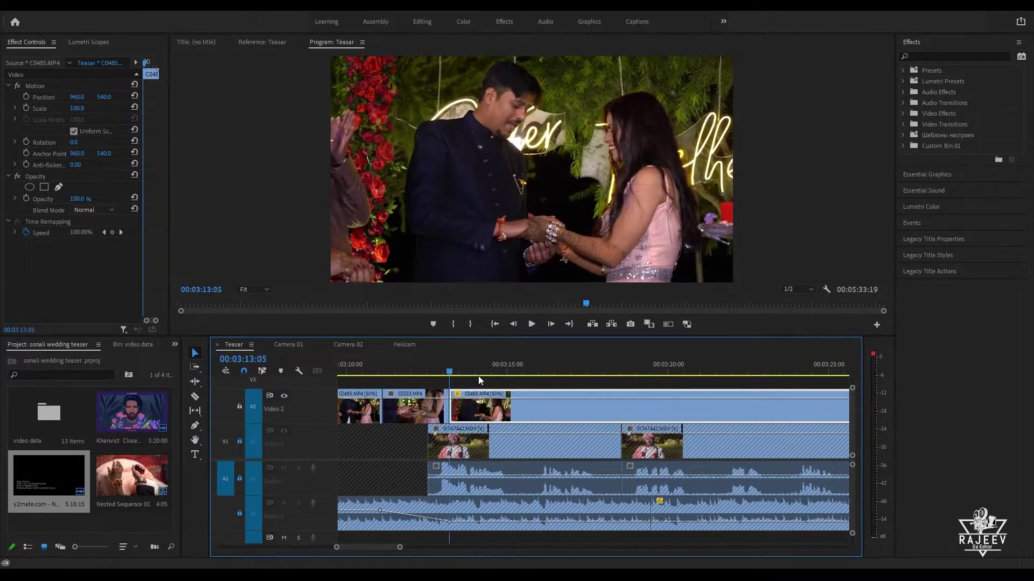
key("space")
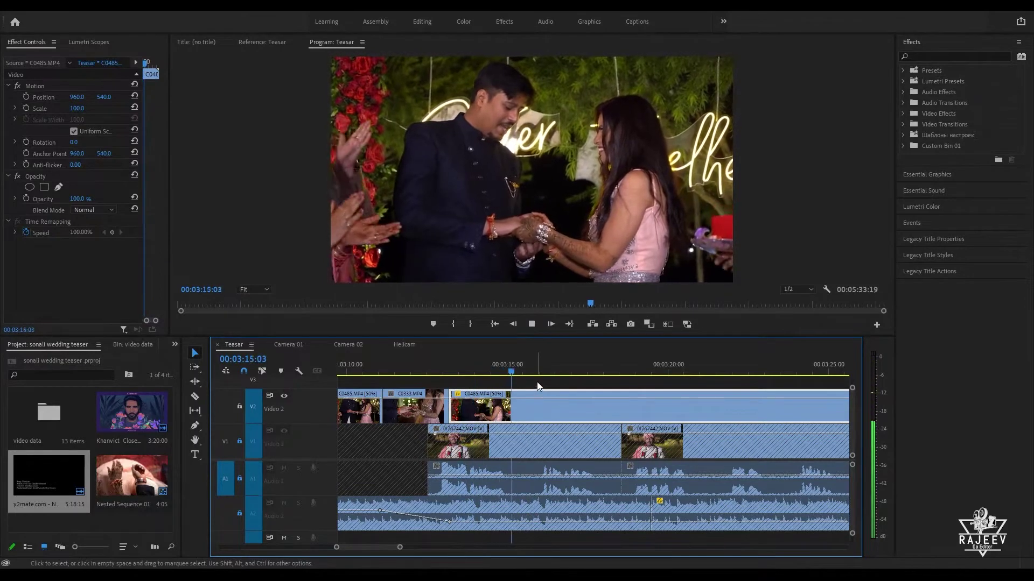
key("space")
key("q")
key("space")
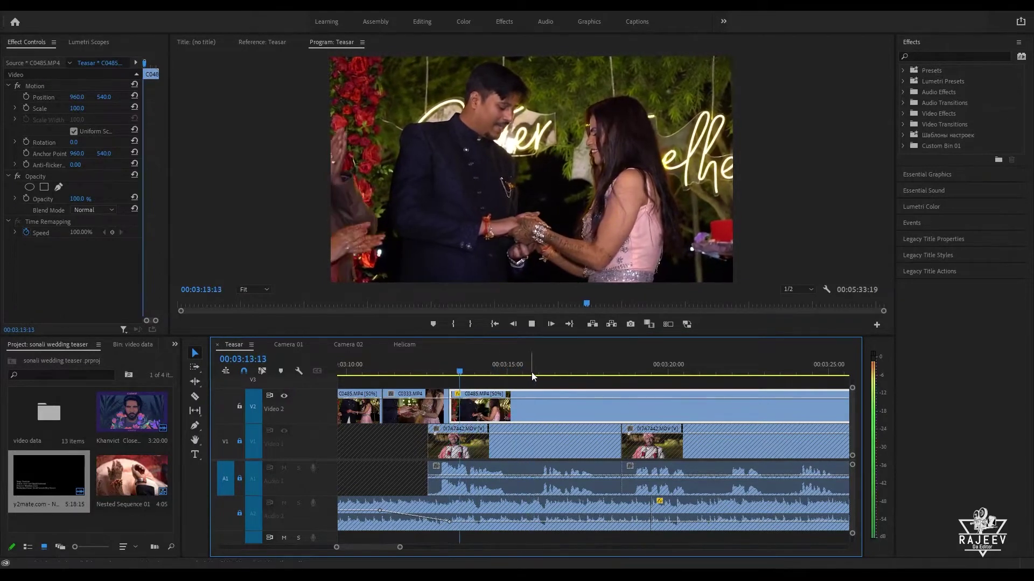
key("space")
key("q")
key("space")
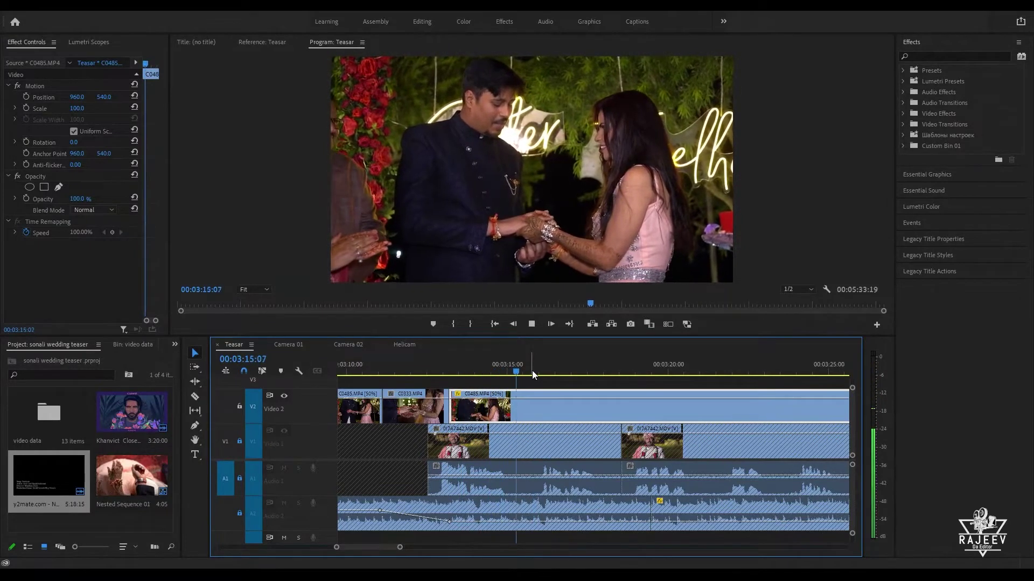
key("space")
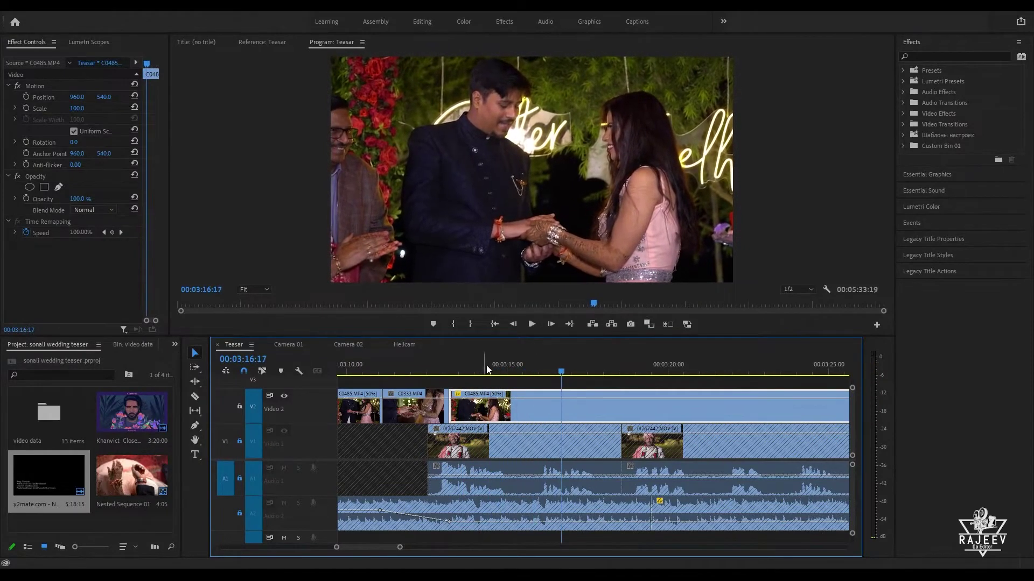
Step: Cut the last C0485 clip's beginning further towards the couple smiling and trim its end to 00:03:15:20
left_click(612, 371)
key("q")
key("space")
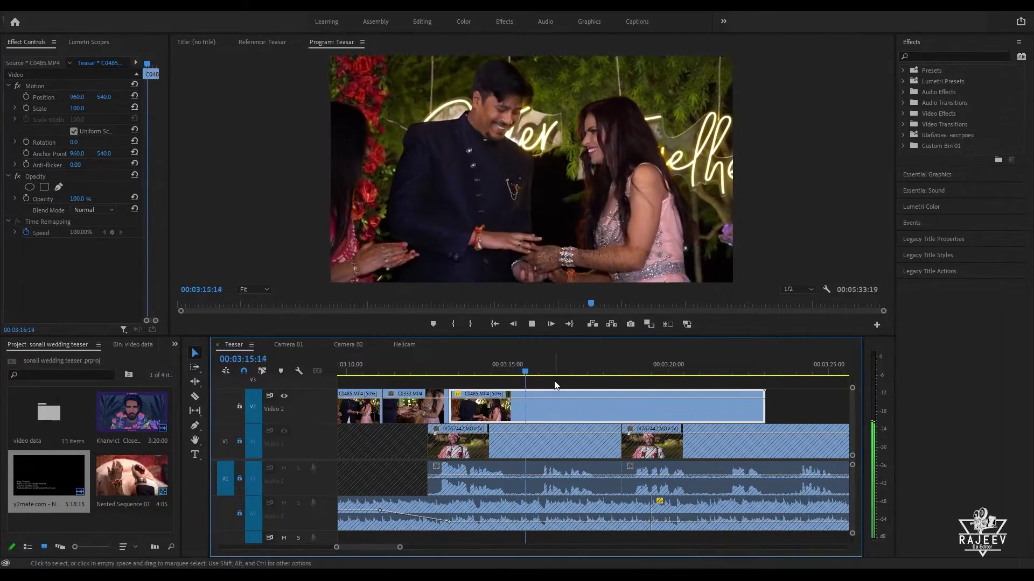
key("space")
key("w")
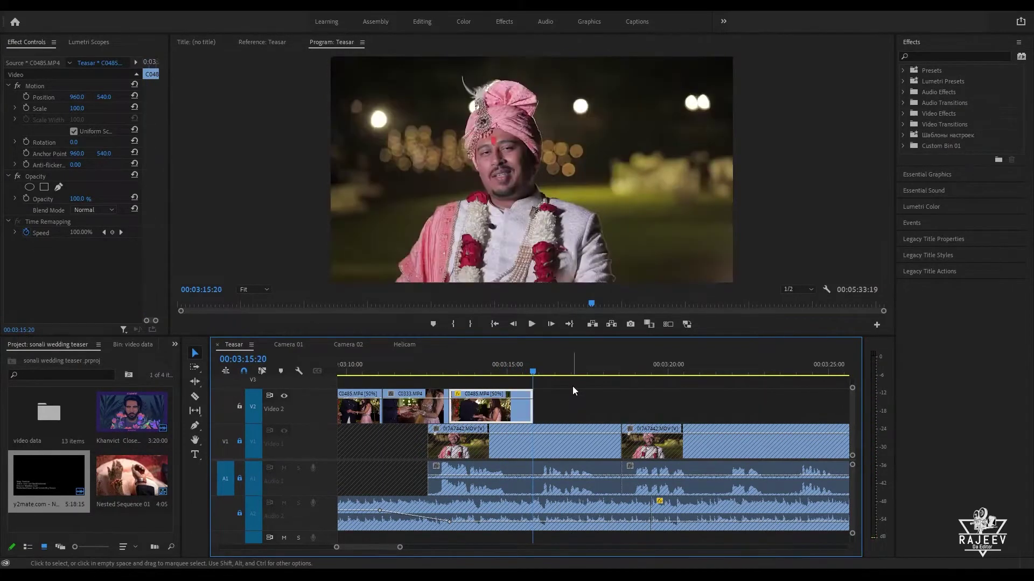
Step: Look through the Camera 02 footage from around 02:47:26:08 to past 03:04:00:00 for the next shot and return to Teasar
left_click(354, 343)
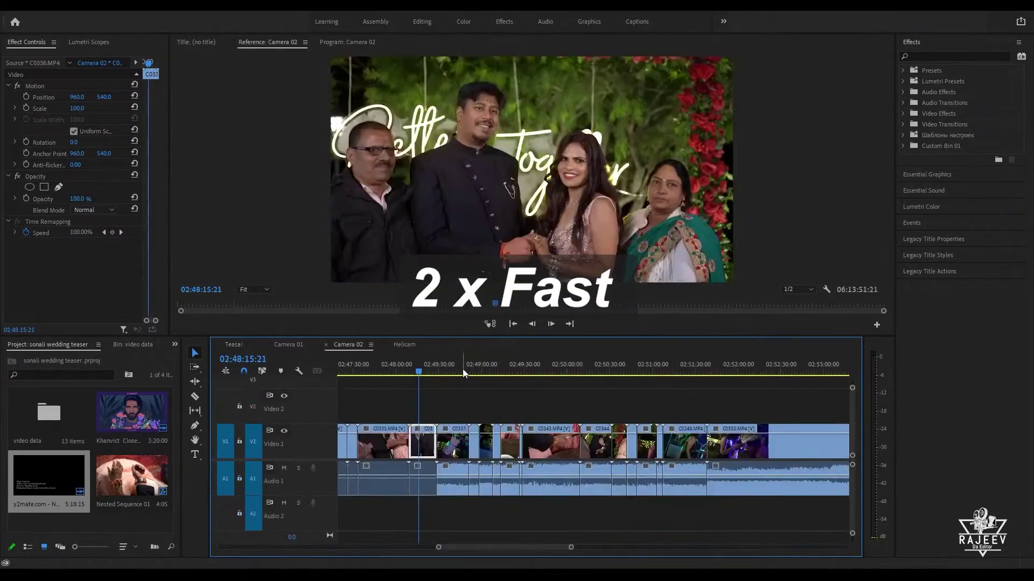
left_click(451, 370)
left_click(352, 371)
left_click_drag(354, 394, 517, 420)
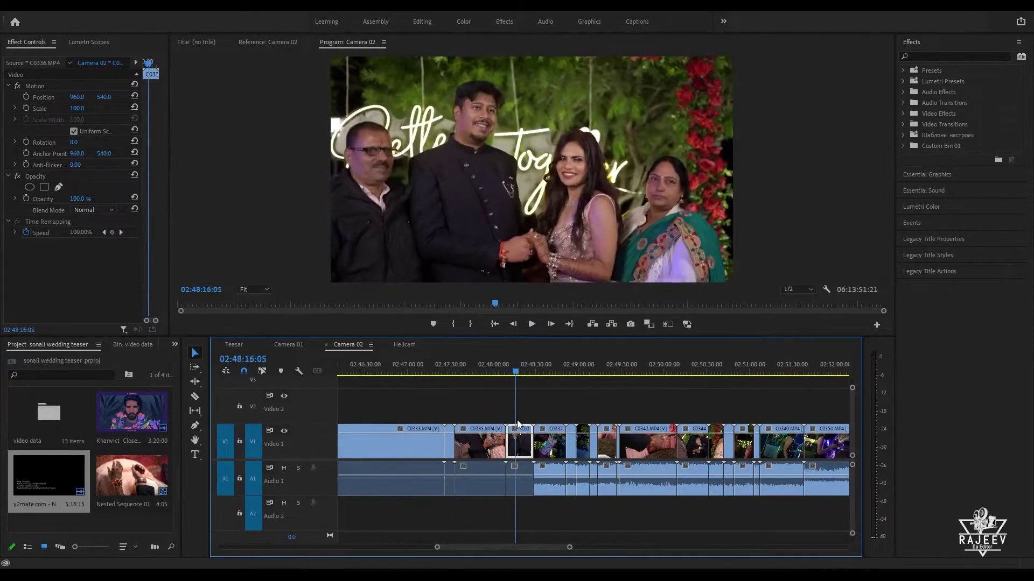
left_click(520, 452)
left_click(447, 364)
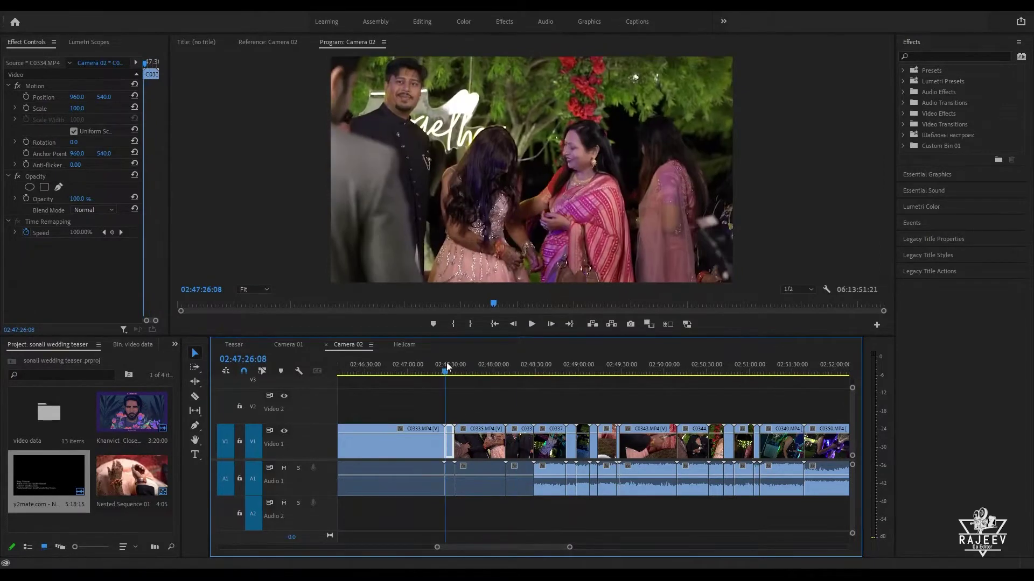
left_click_drag(488, 548, 507, 541)
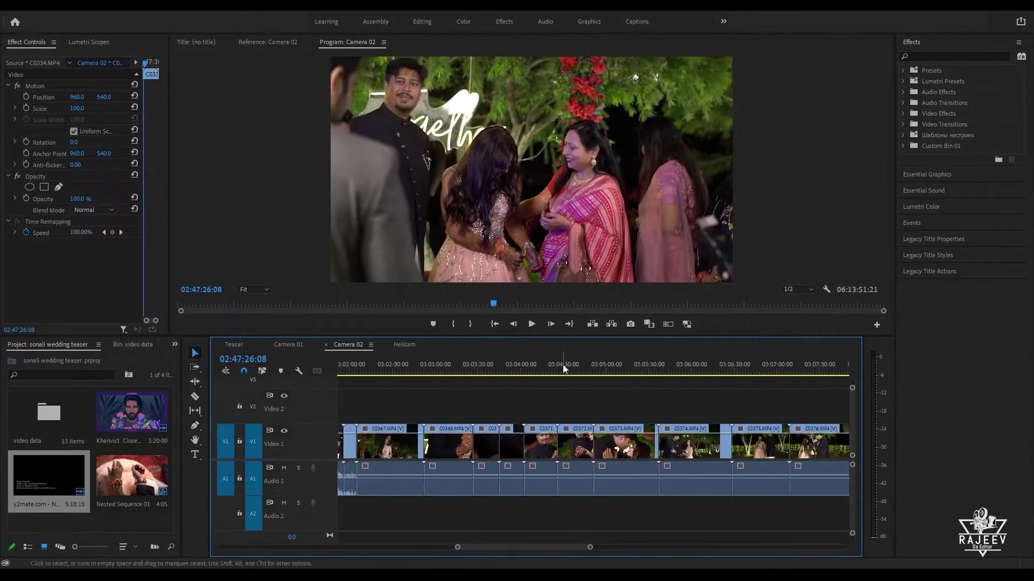
left_click_drag(563, 364, 447, 453)
left_click(225, 343)
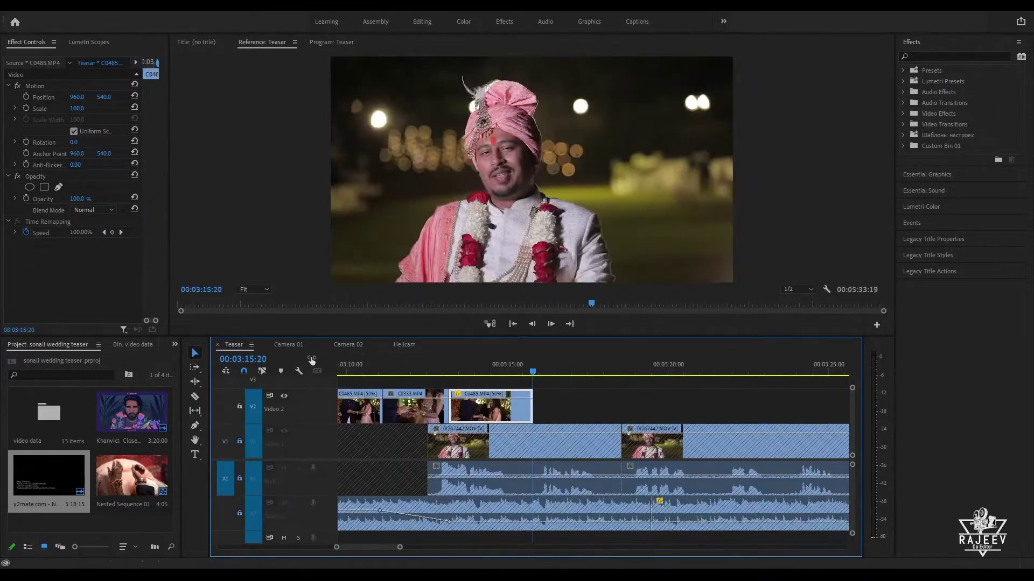
Step: Paste the C0368 close-up of the couple's ringed hands directly after the last C0485 clip at 00:03:15:20 and play it
key("ctrl+v")
key("Up")
key("Up")
key("Up")
key("Up")
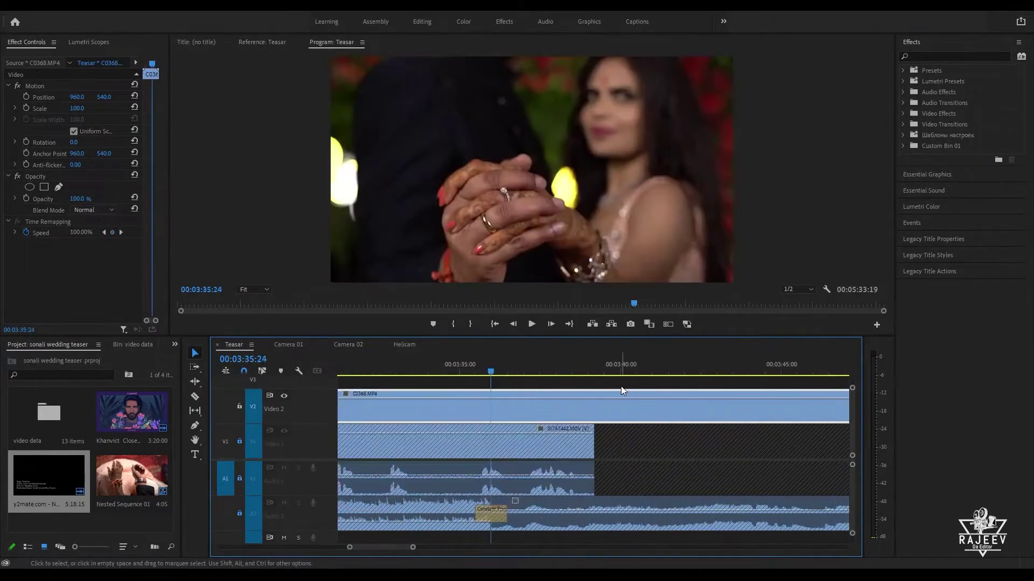
left_click_drag(568, 367, 646, 371)
key("Up")
key("space")
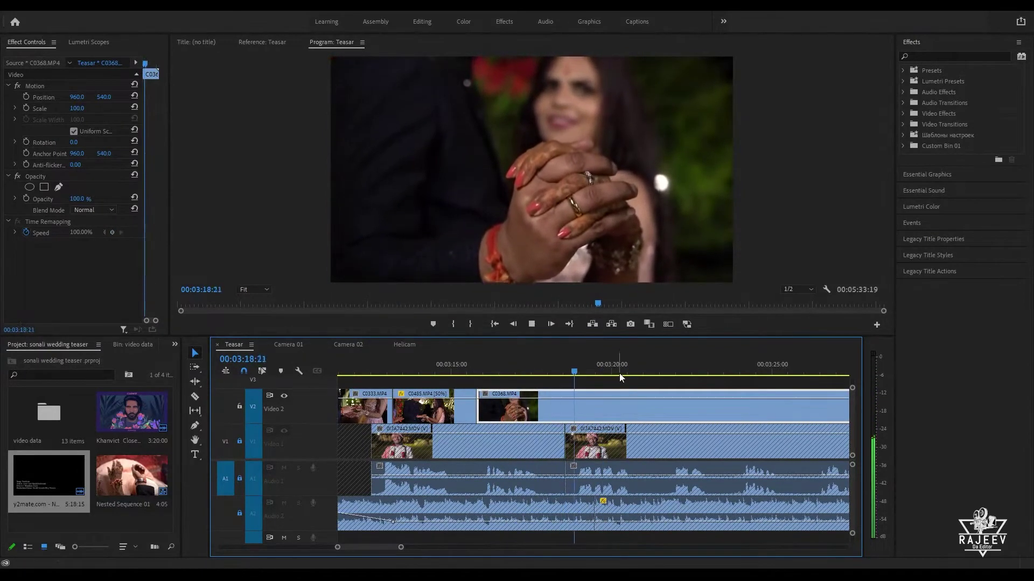
Step: Replay the C0368 shot against the music and trim its end to about 00:03:17:16
key("space")
key("Up")
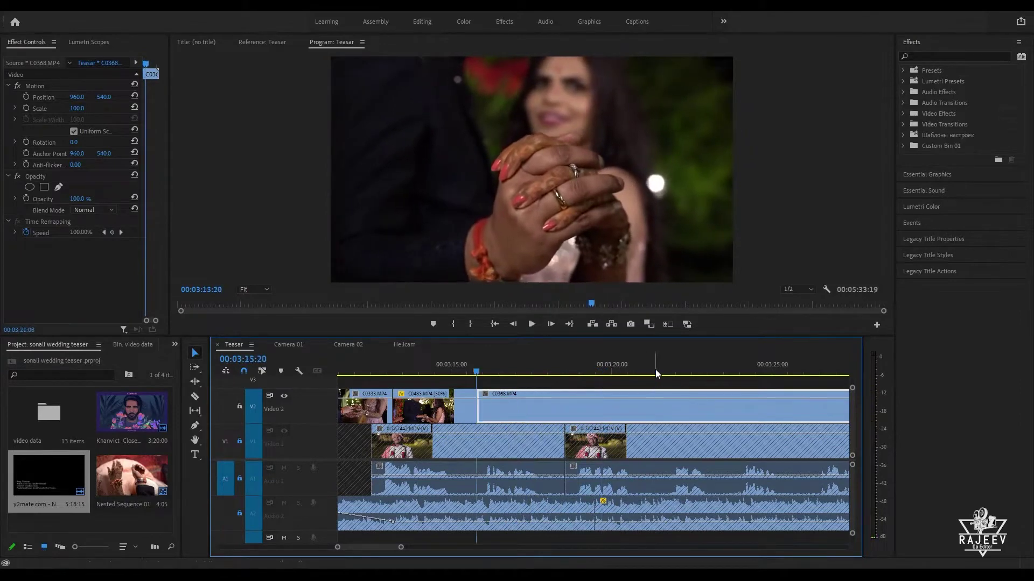
key("space")
key("space")
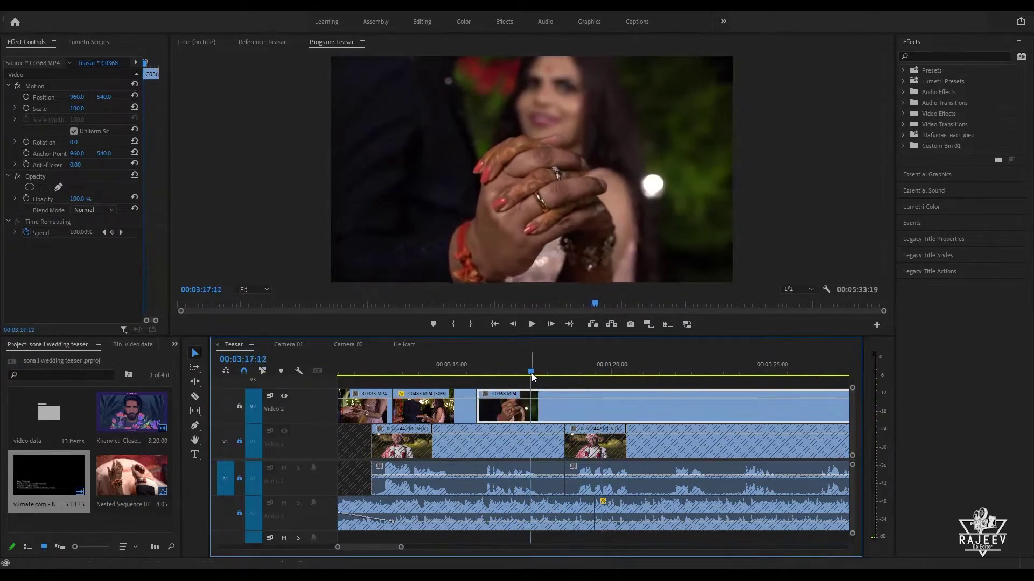
key("Up")
key("space")
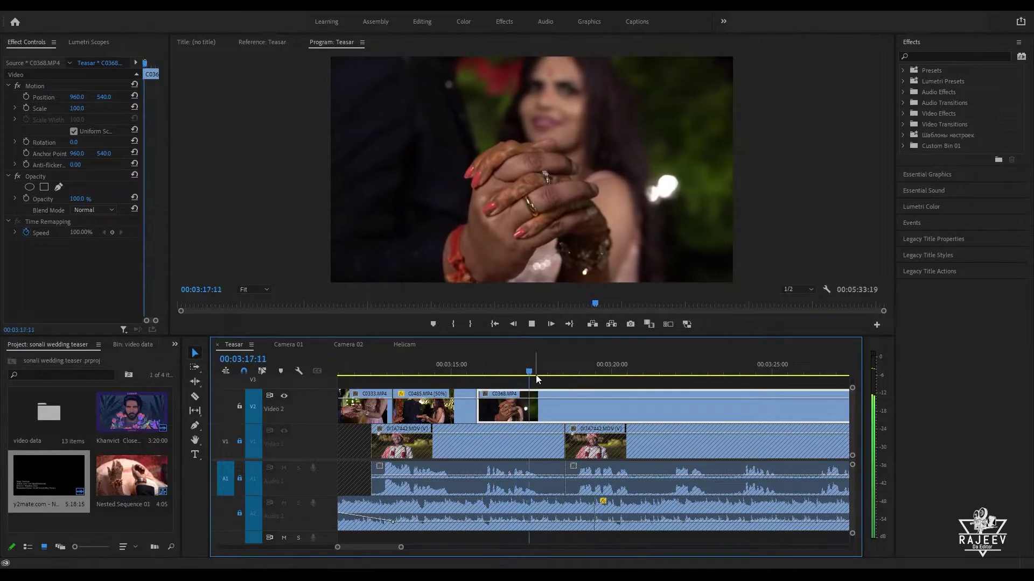
key("Up")
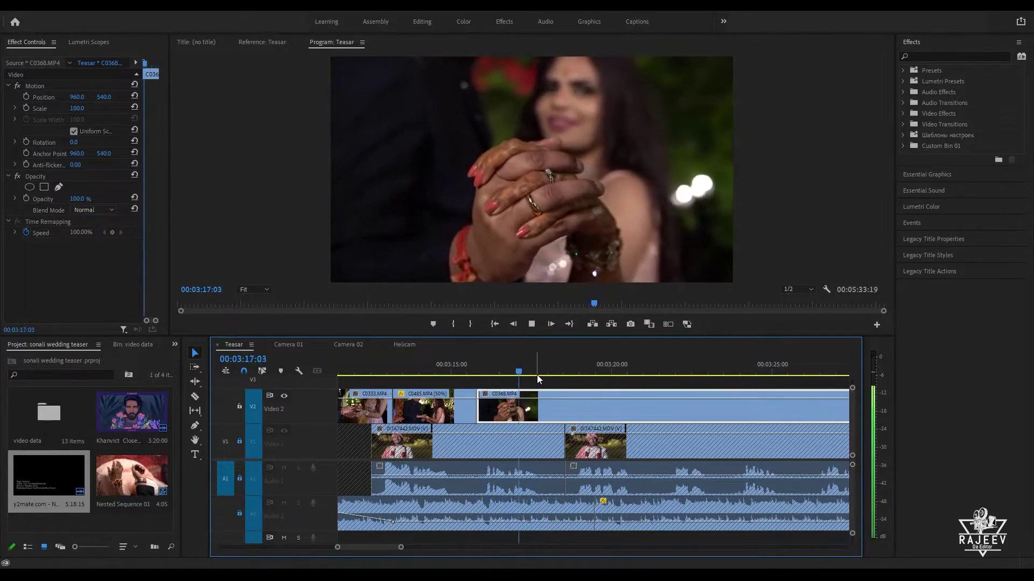
key("space")
key("w")
key("space")
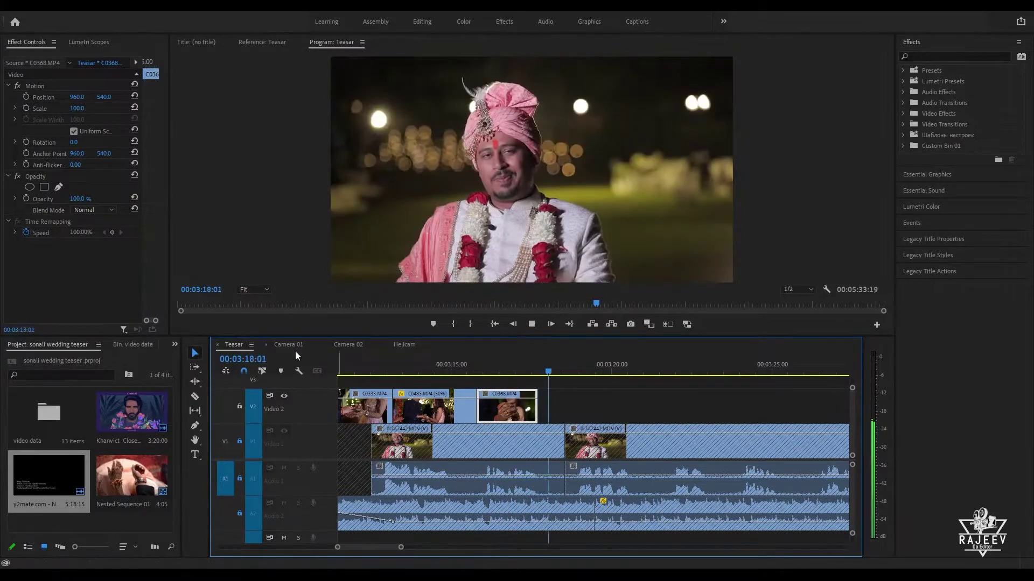
Step: Look through the Camera 01 footage from around 03:06:15:15 to 03:14:52:11 for the next shot
left_click(292, 345)
key("space")
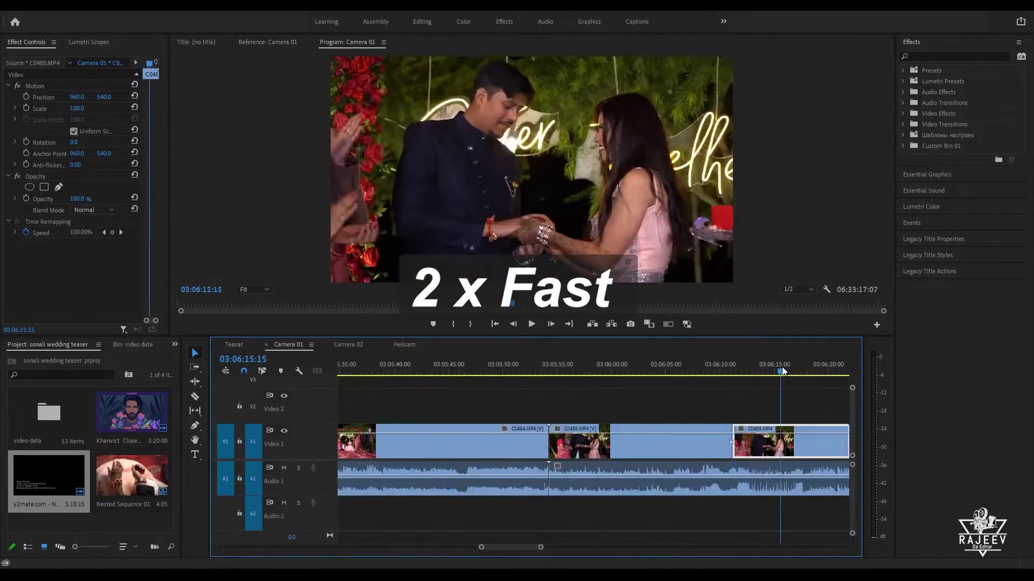
left_click_drag(452, 366, 560, 376)
key("minus")
left_click_drag(732, 360, 809, 377)
left_click(478, 444)
key("minus")
key("space")
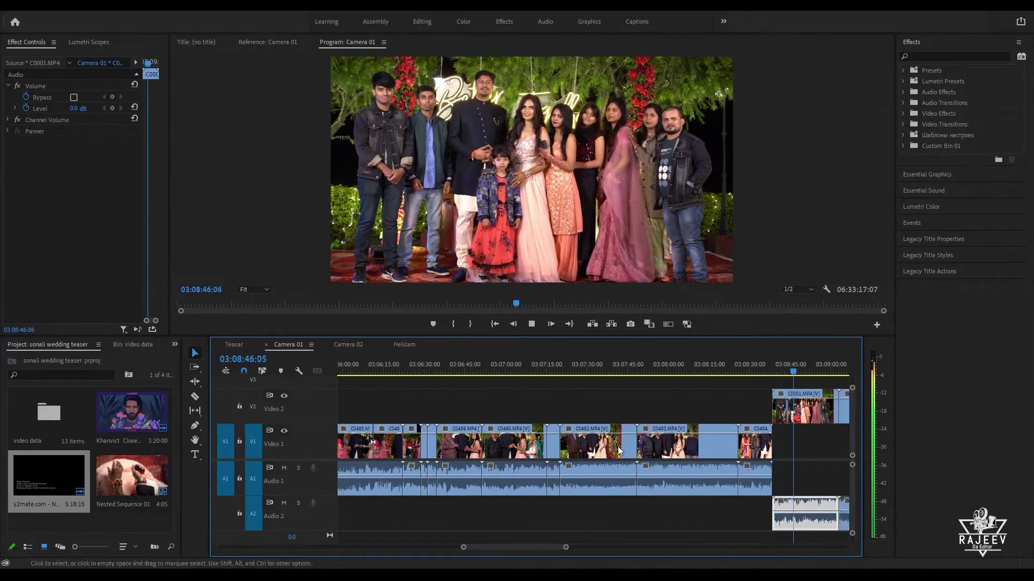
left_click_drag(640, 364, 838, 431)
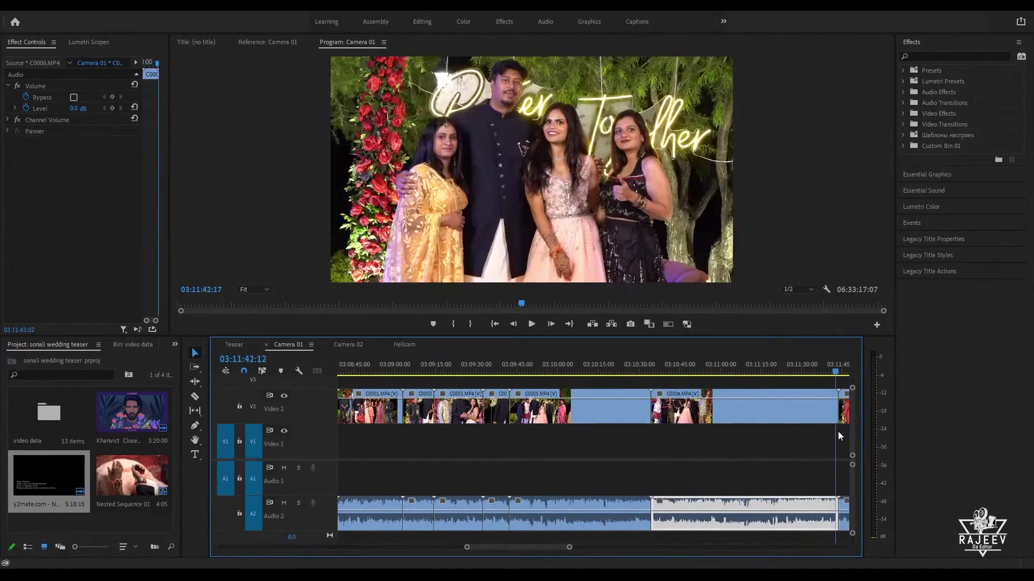
left_click(447, 364)
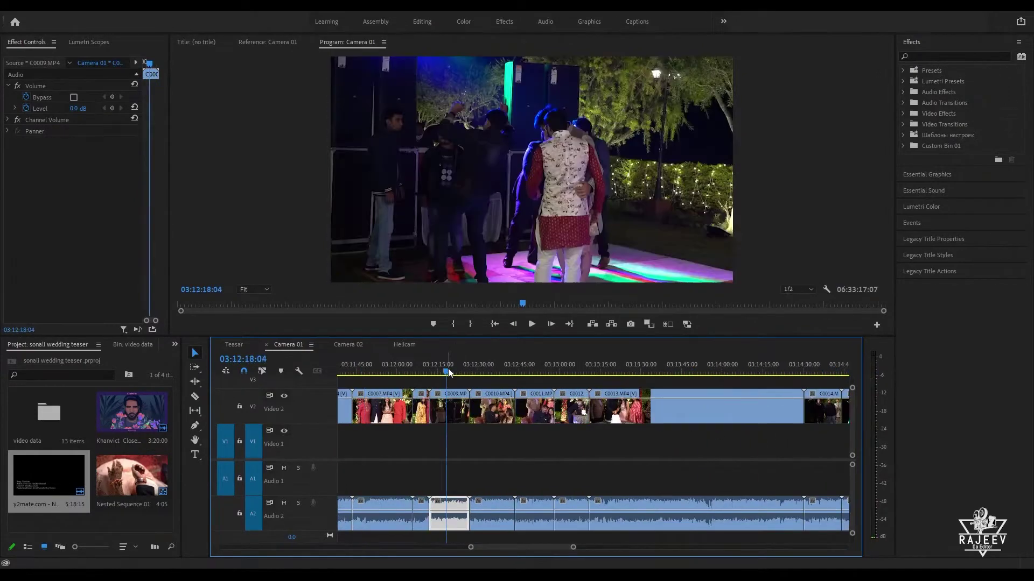
left_click_drag(489, 371, 671, 444)
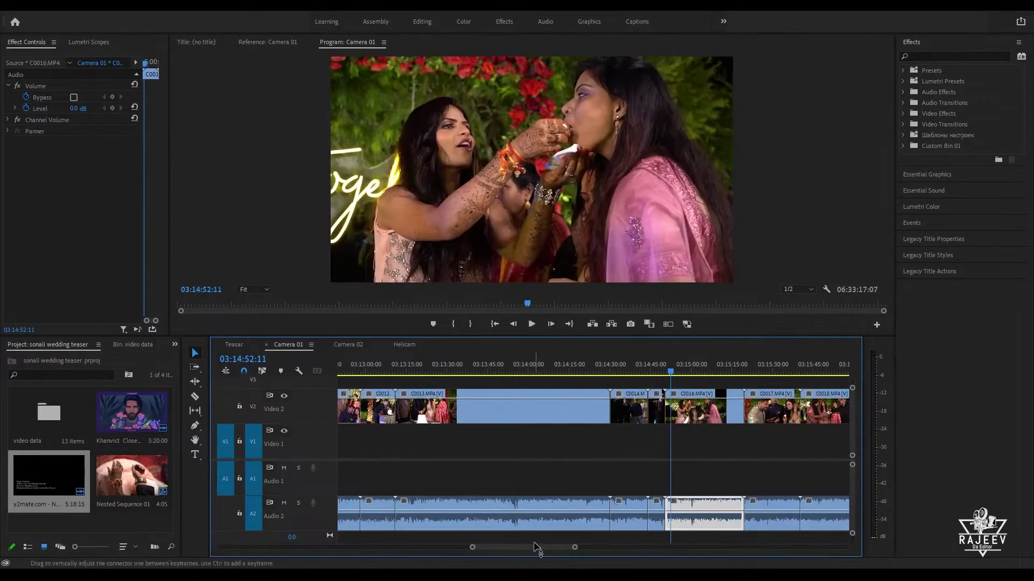
Step: Pick the C0484 group shot on the stage around 03:05:40:22 in Camera 01 and place it after C0368 in Teasar
mouse_move(536, 548)
left_mouse_down()
mouse_move(483, 547)
mouse_move(528, 538)
left_mouse_up()
left_click_drag(547, 367, 378, 392)
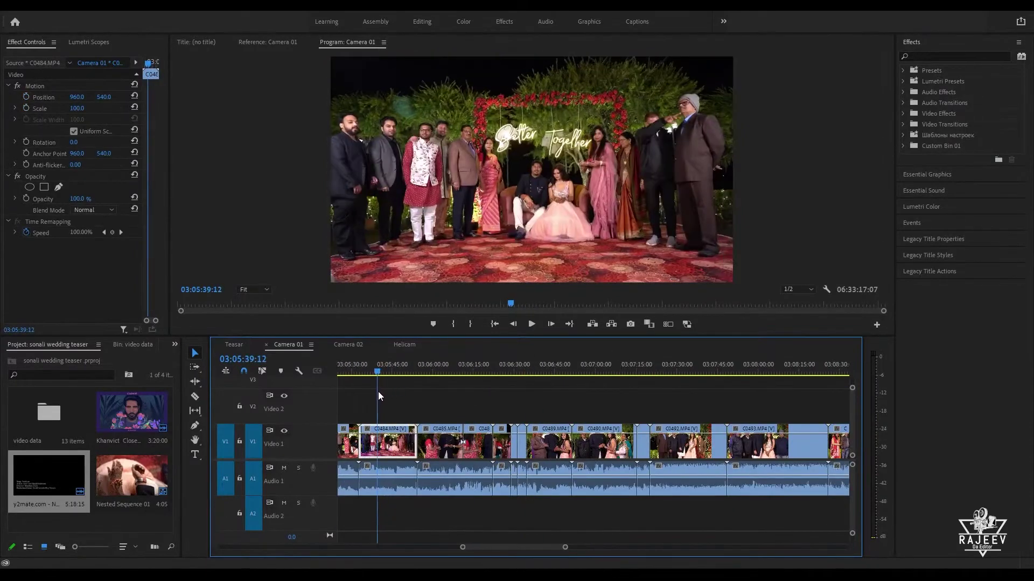
key("space")
scroll(424, 402, "up", 2)
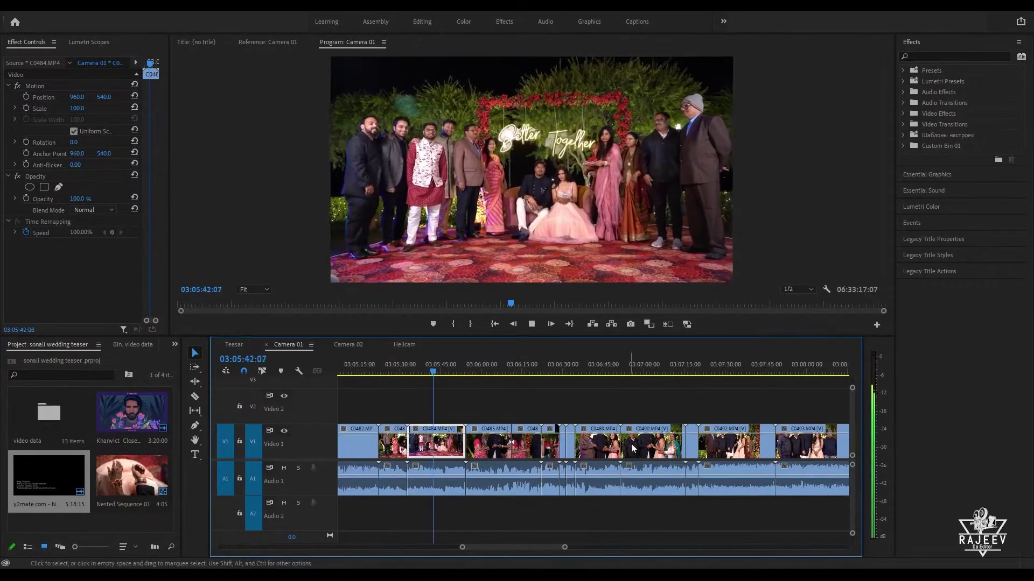
key("space")
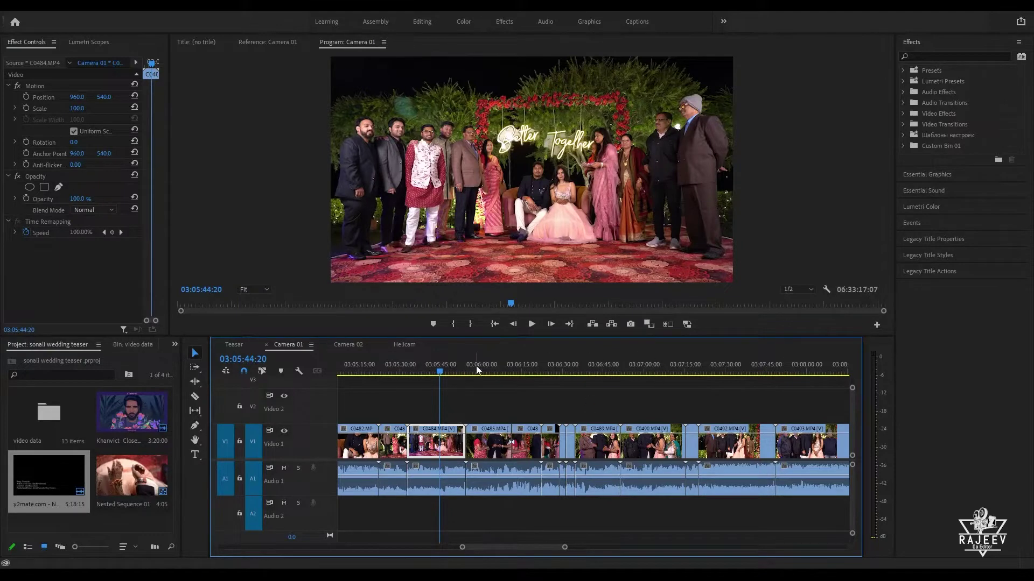
left_click_drag(490, 369, 393, 421)
left_click(432, 367)
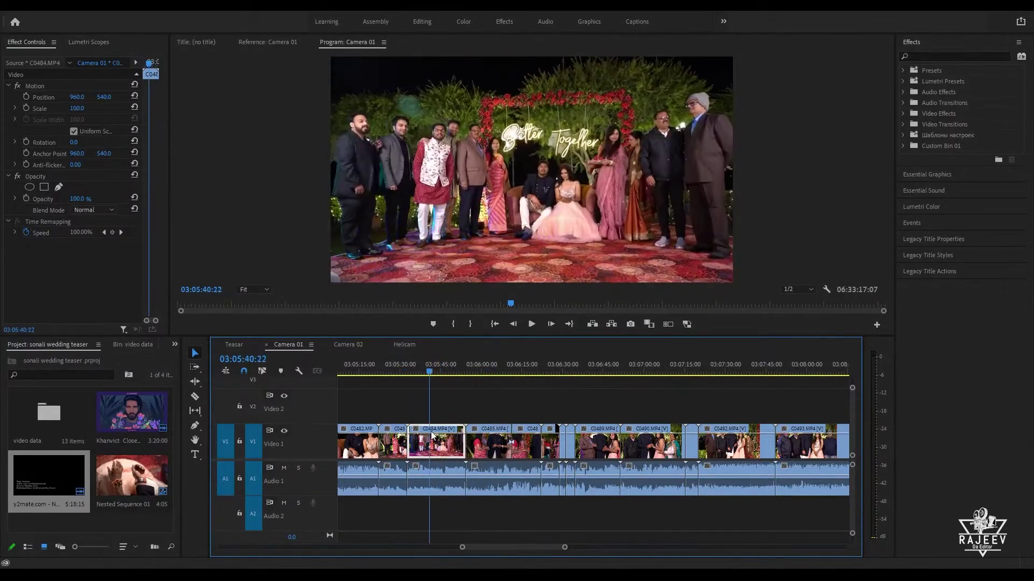
left_click(236, 344)
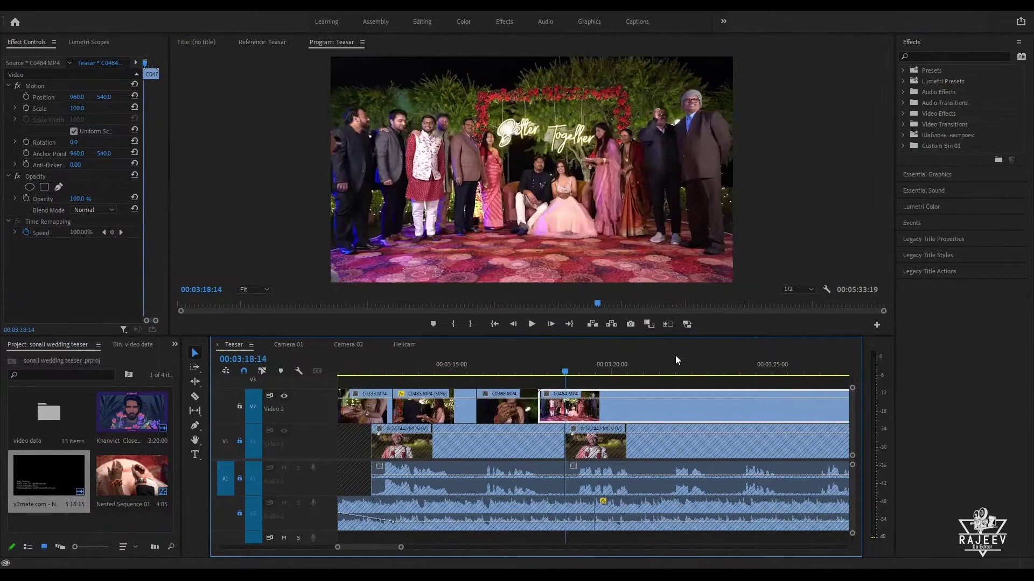
Step: Slow the C0484 group shot to 50% speed, replay it with the music and trim its end to 00:03:20:16
key("space")
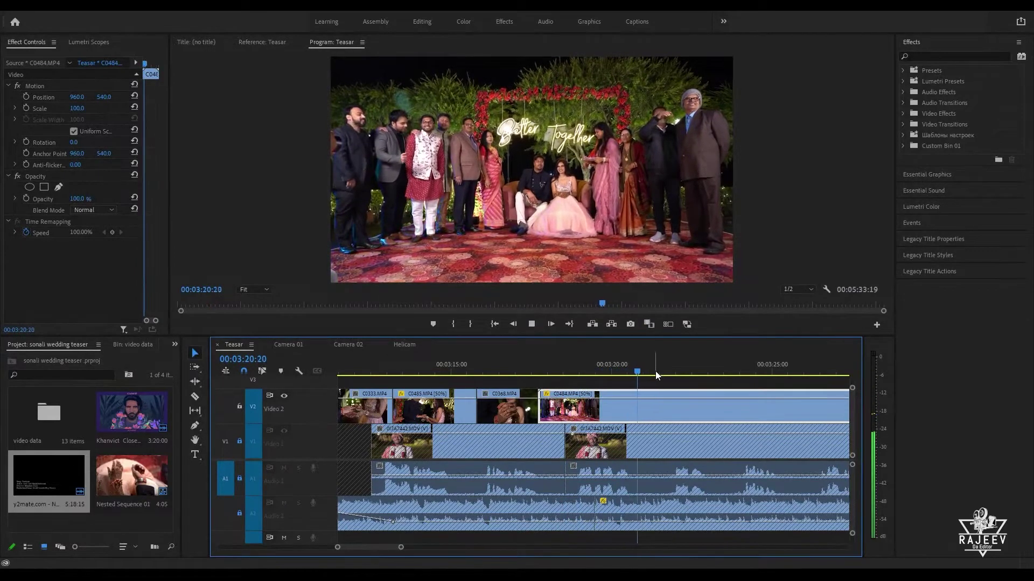
key("space")
key("Up")
key("space")
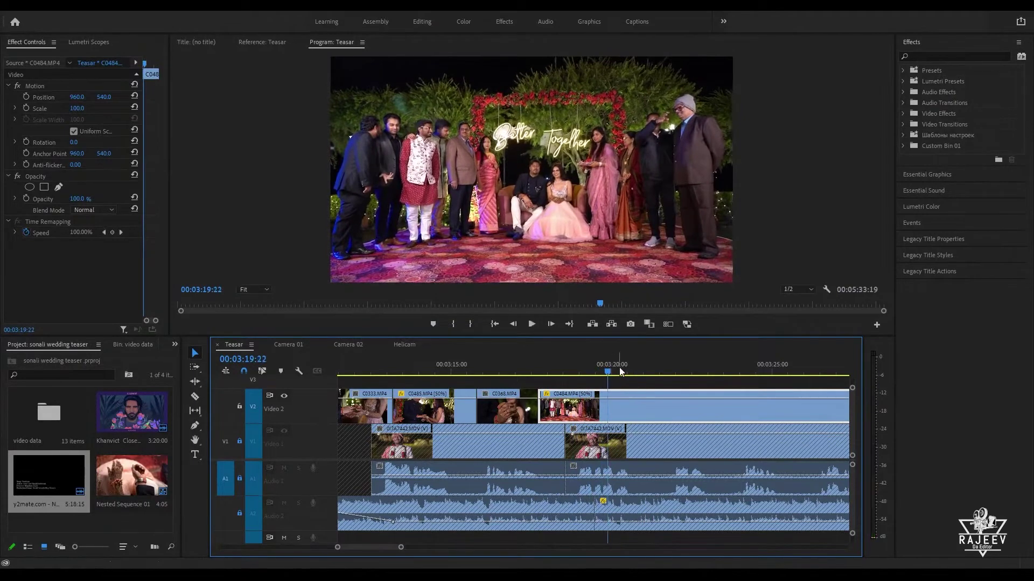
left_click(646, 374)
key("Up")
key("space")
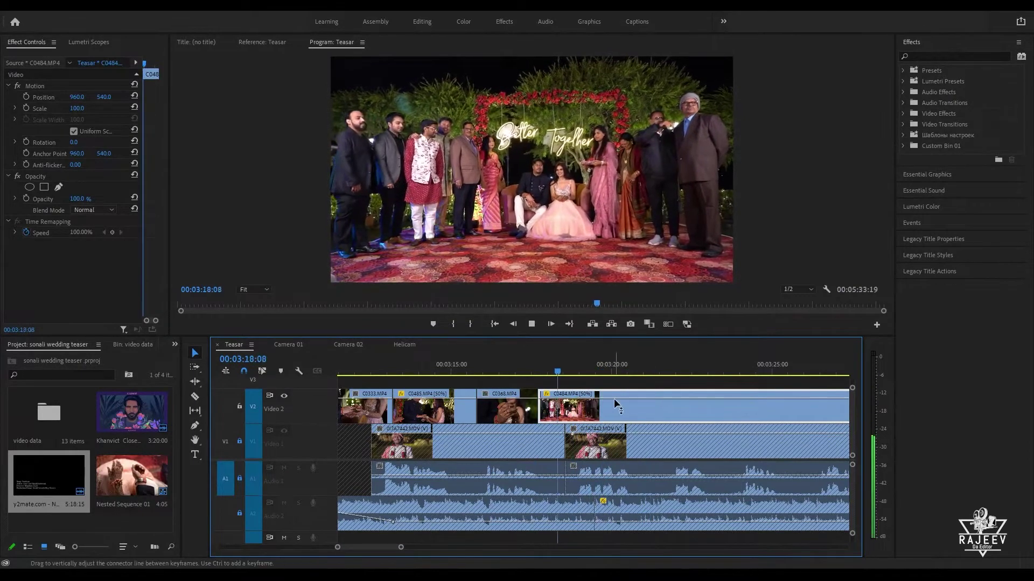
key("Up")
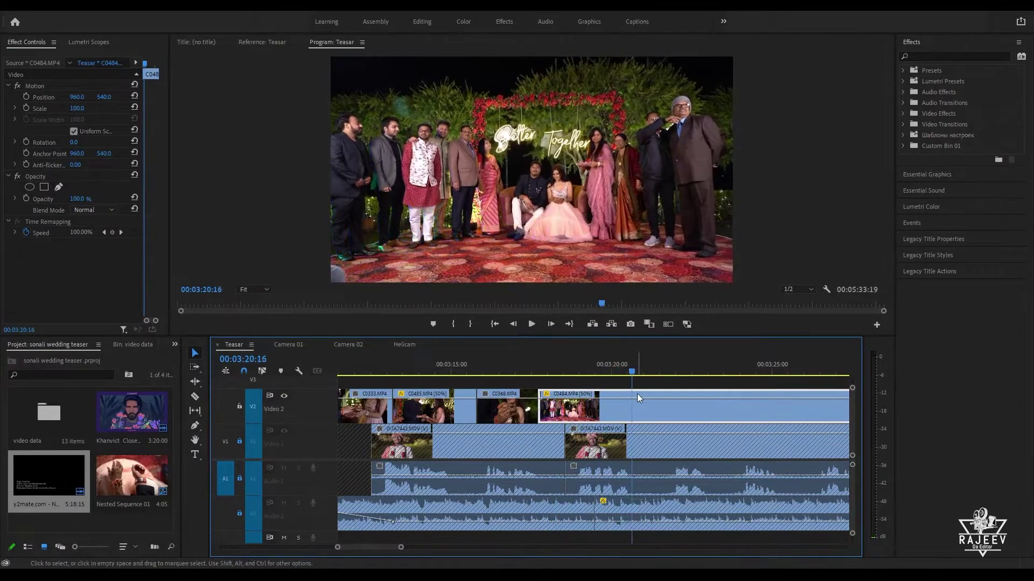
key("w")
Step: Replay the sequence from the C0368 shot and shorten the end of the C0484 clip to about 00:03:19:17
left_click(499, 371)
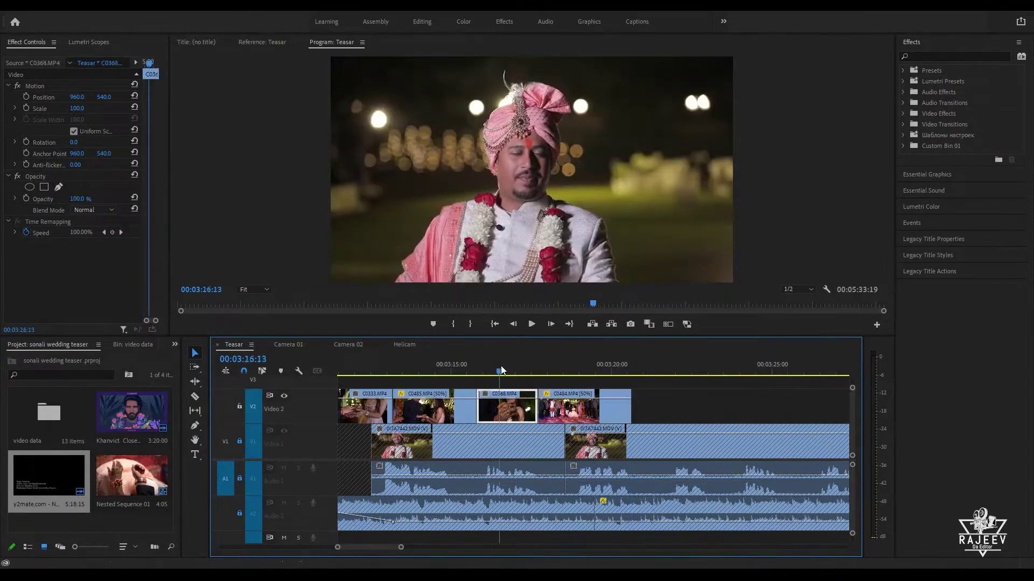
key("space")
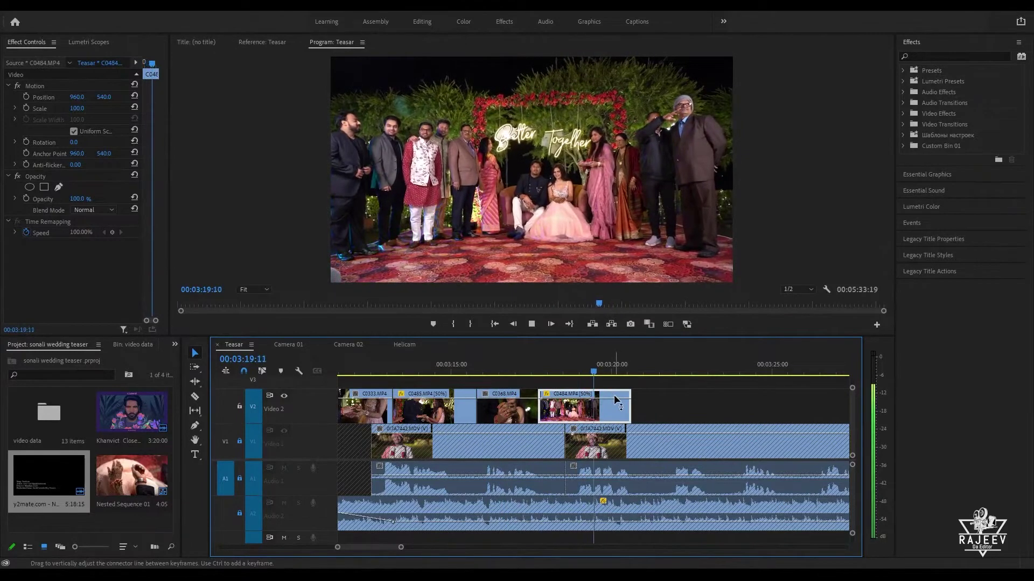
key("space")
left_click(601, 369)
key("w")
key("space")
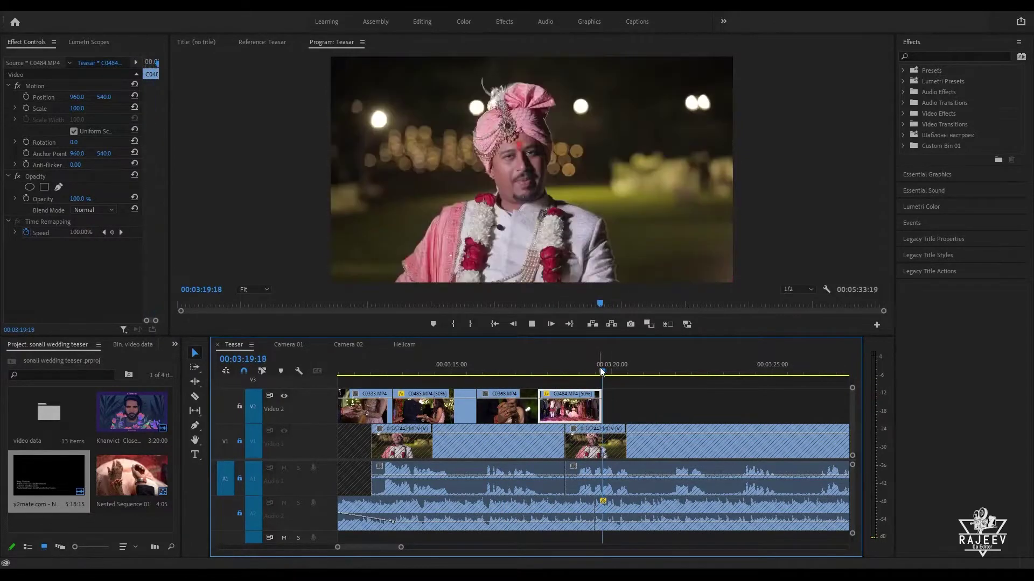
Step: Review the opening of the Teasar sequence against the music up to about 00:00:22:17
scroll(673, 388, "down", 5)
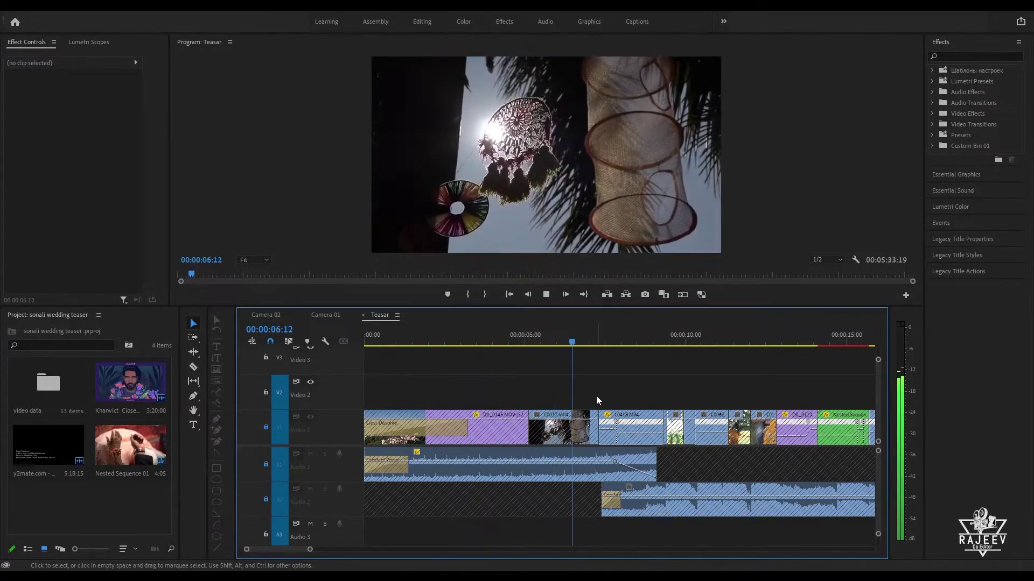
scroll(593, 394, "down", 4)
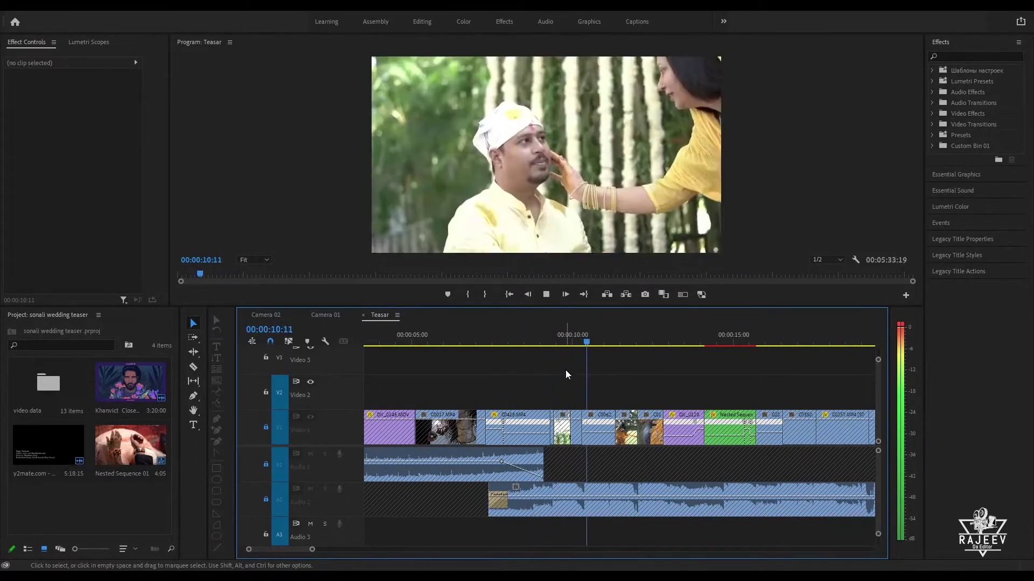
scroll(565, 370, "down", 2)
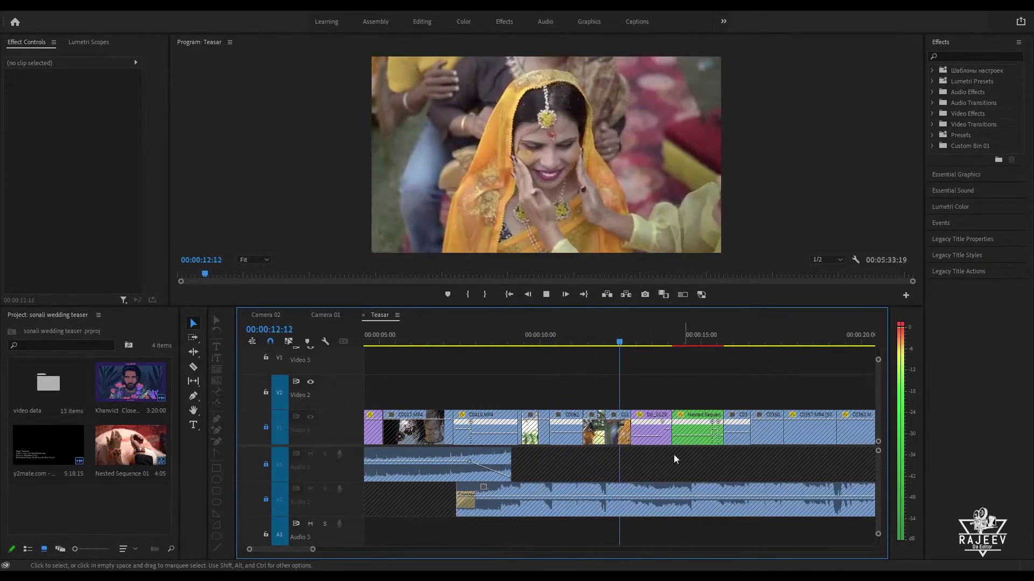
scroll(662, 447, "down", 1)
scroll(619, 414, "down", 2)
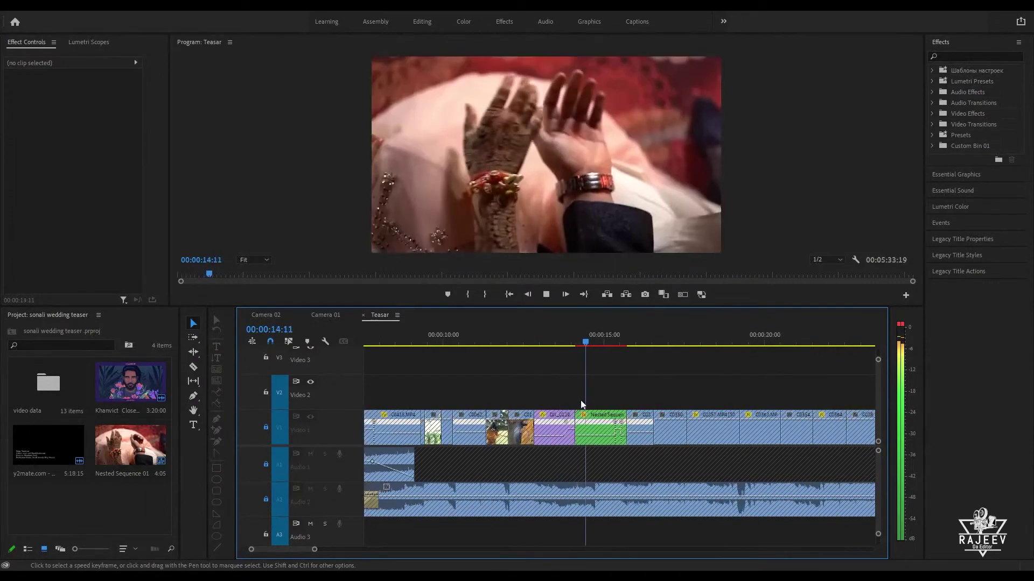
scroll(633, 403, "down", 2)
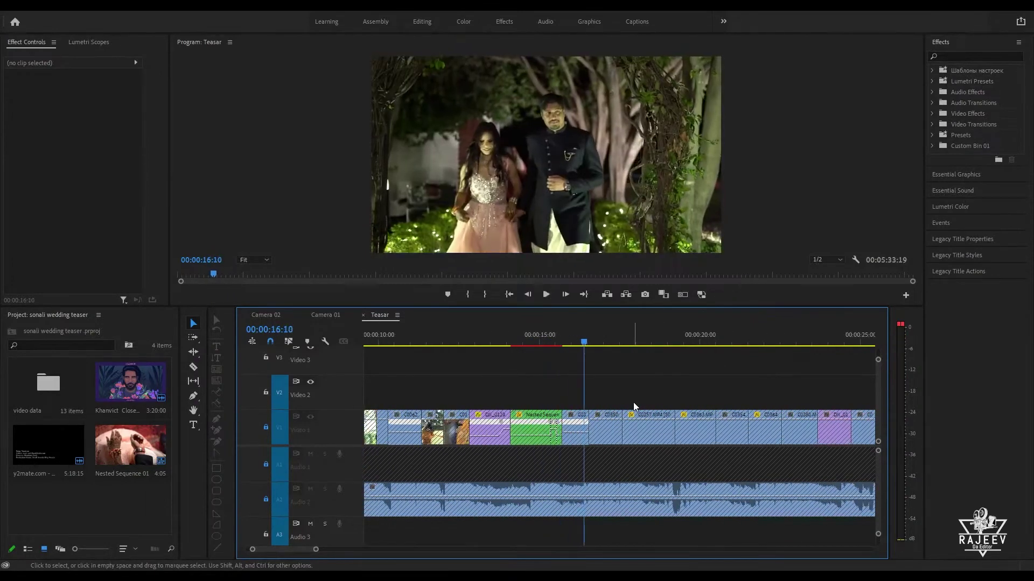
key("space")
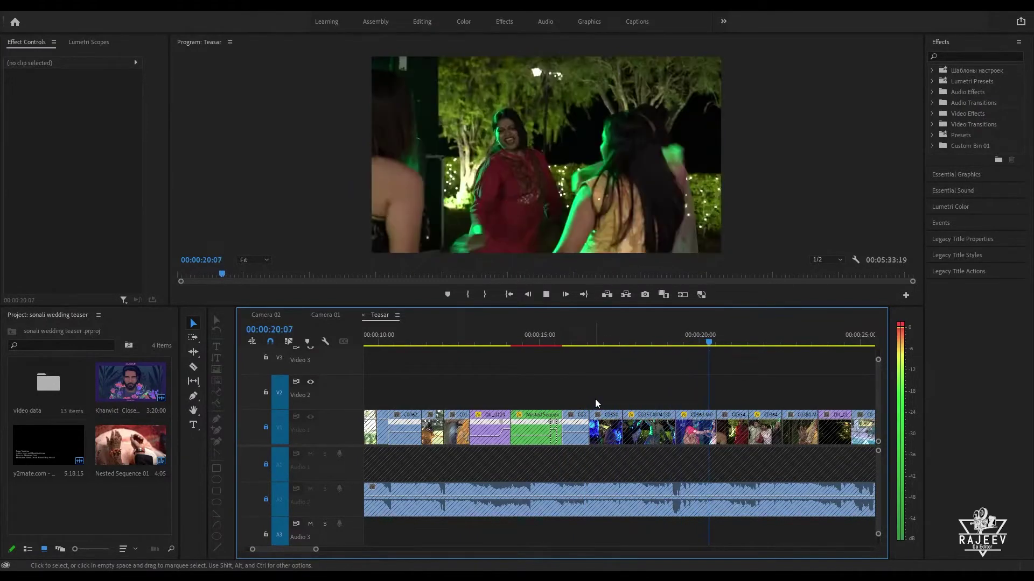
scroll(595, 399, "down", 2)
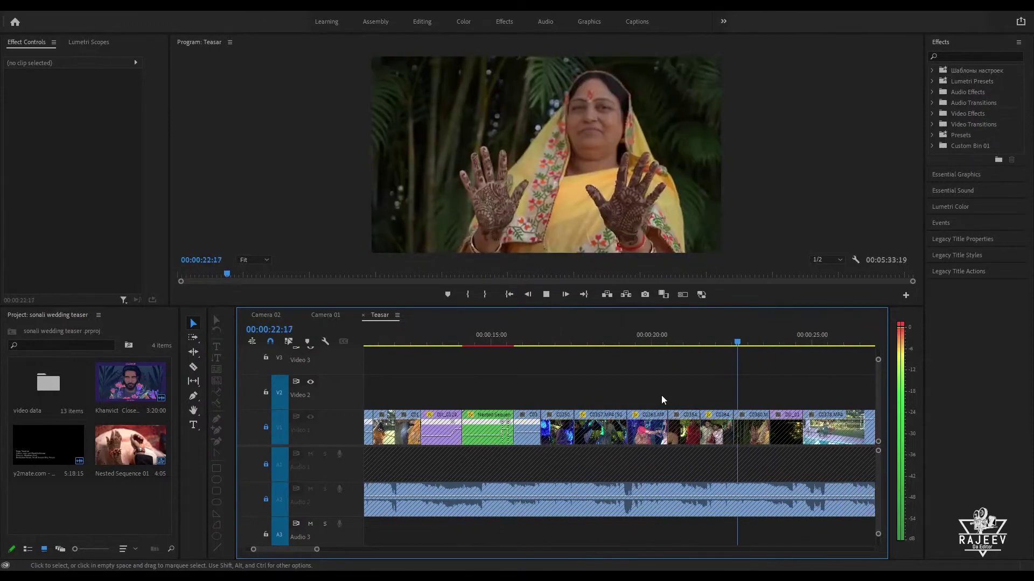
Step: Review the dance shots against the music between about 00:00:16:18 and 00:00:21:20 in Teasar
key("space")
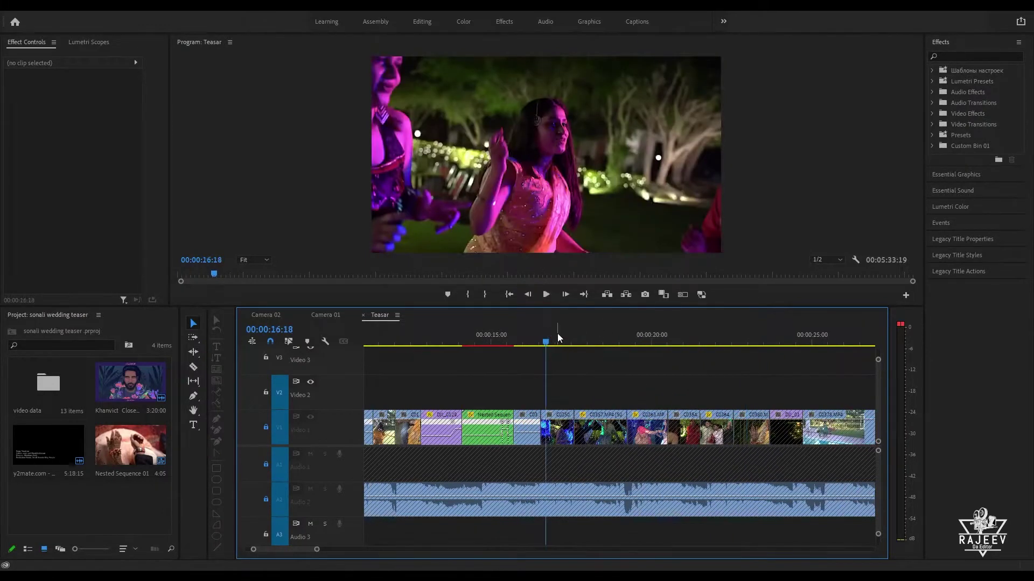
key("space")
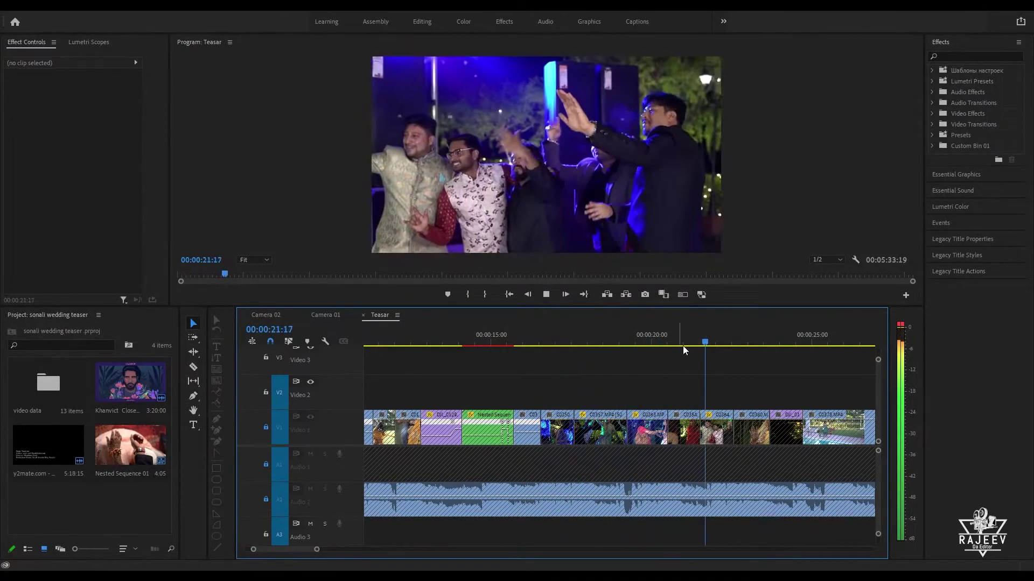
key("space")
left_click(670, 332)
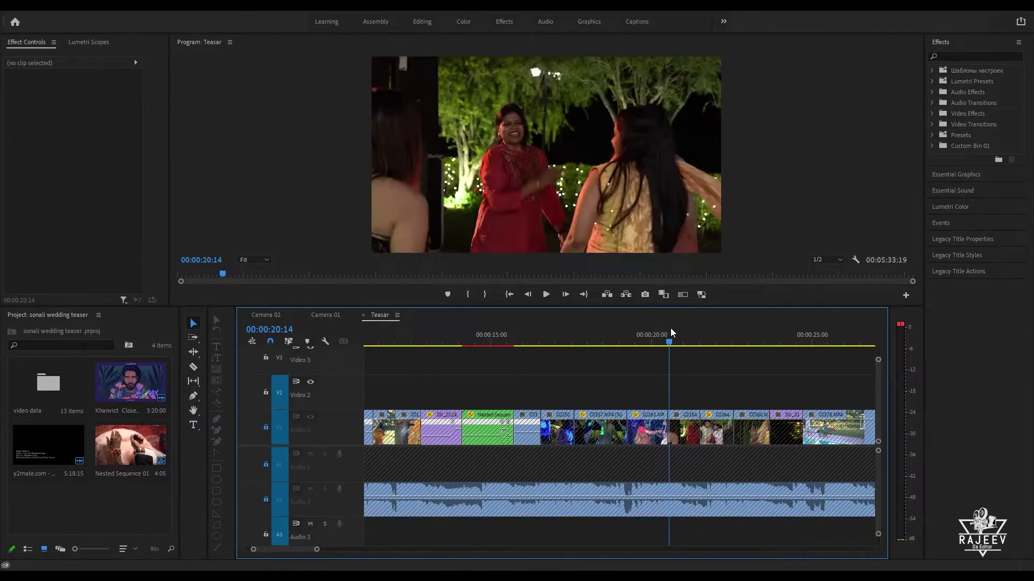
key("space")
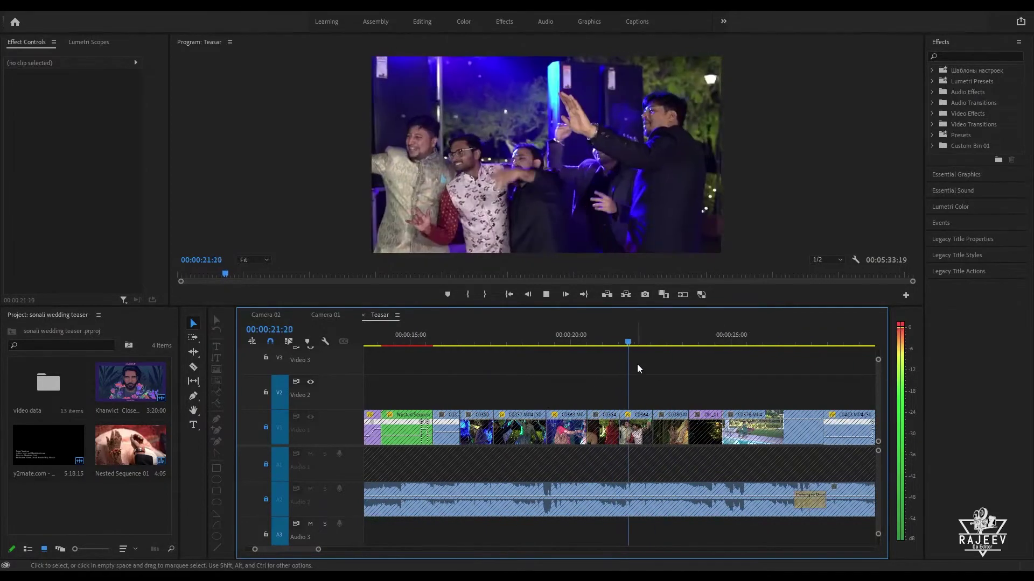
key("space")
key("space")
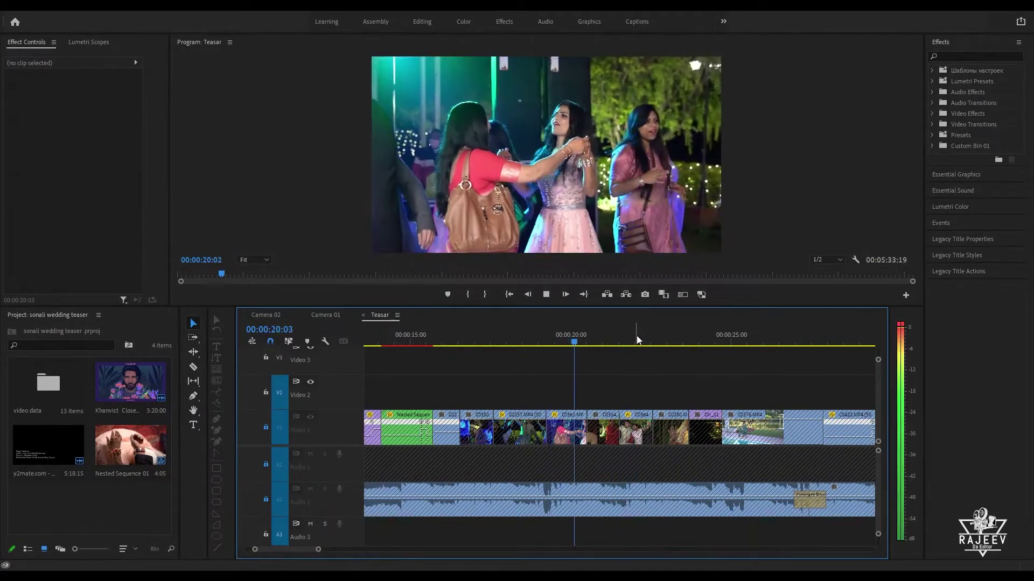
key("space")
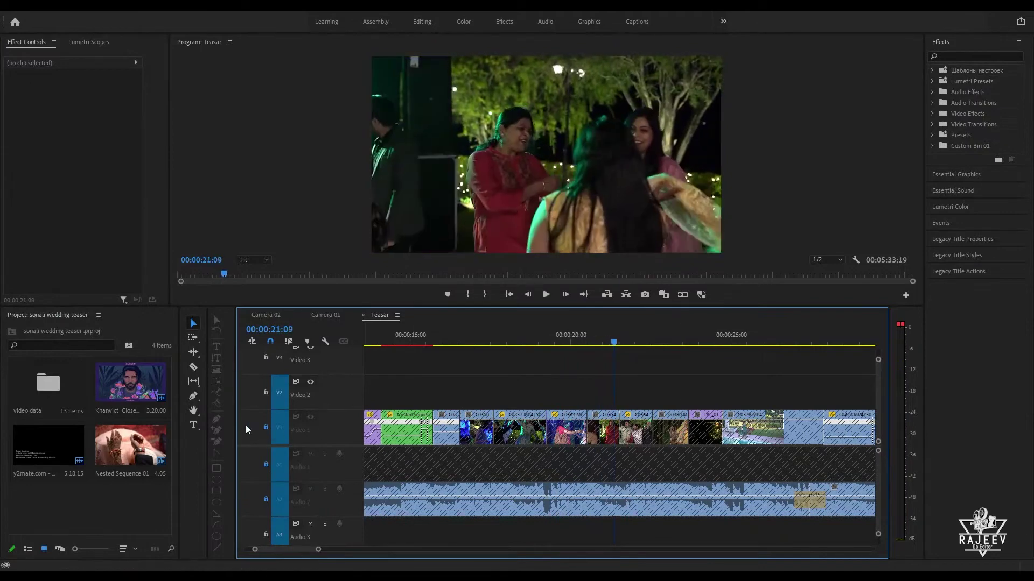
Step: Unlock Video 1, move the C0354 clip onto Video 2 with its start extended to earlier footage, and replay it
left_click(265, 428)
left_click_drag(604, 431, 478, 392)
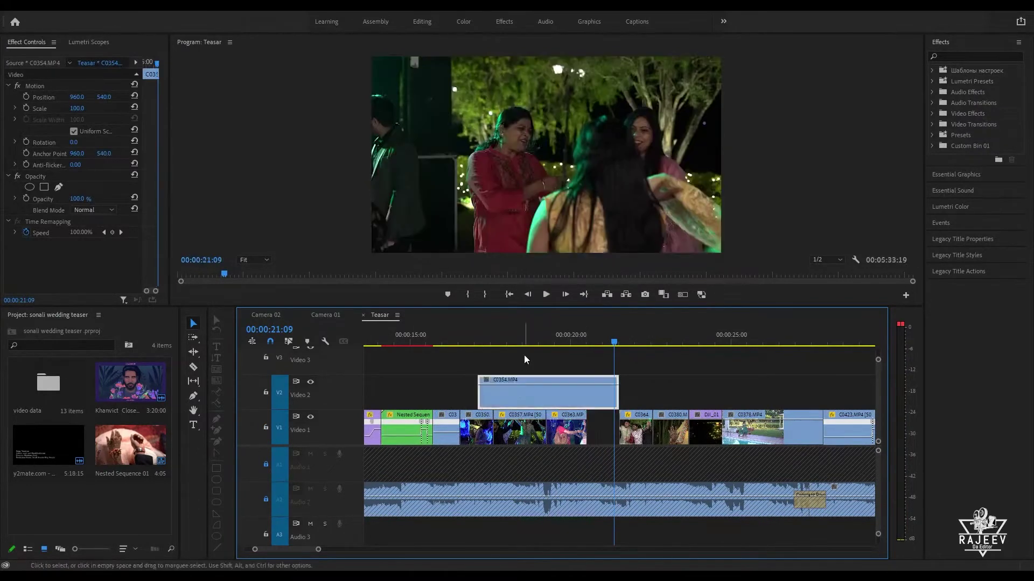
left_click(491, 340)
key("space")
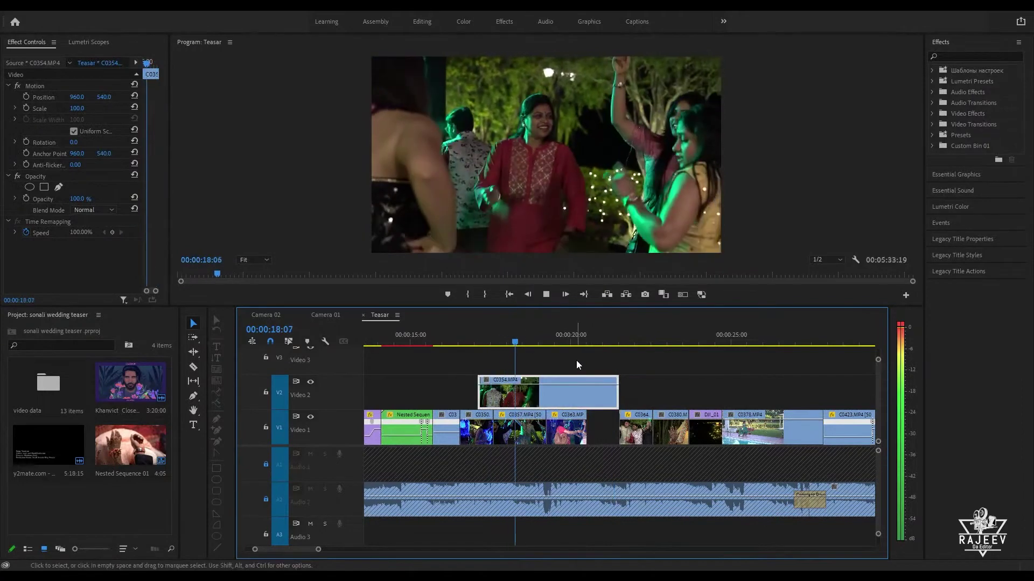
key("space")
key("space")
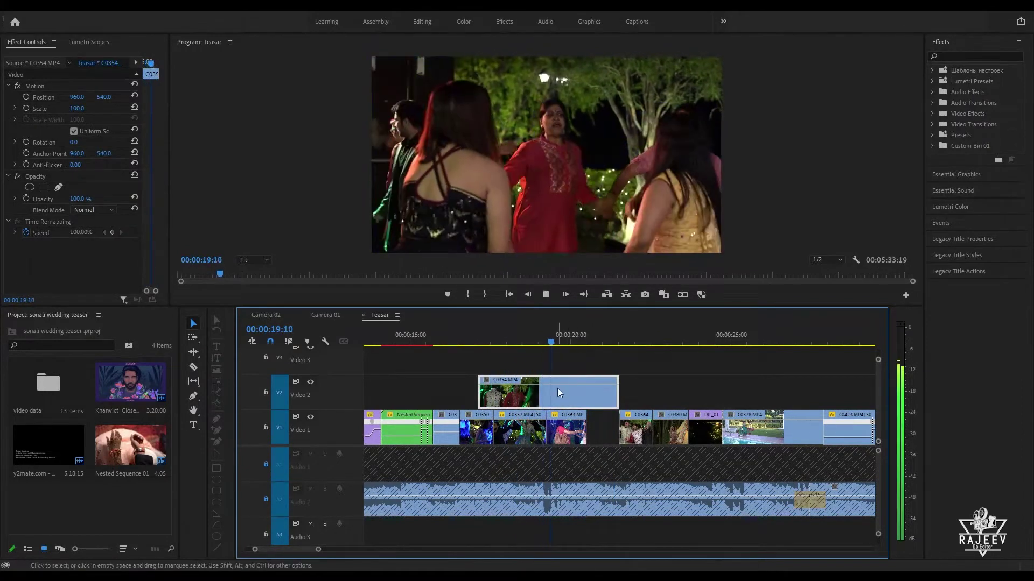
Step: Trim the start of C0354 to 00:00:19:11 and place it on Video 2 directly after the end of C0357
key("space")
key("Left")
key("Left")
key("Left")
key("Left")
key("Left")
key("Left")
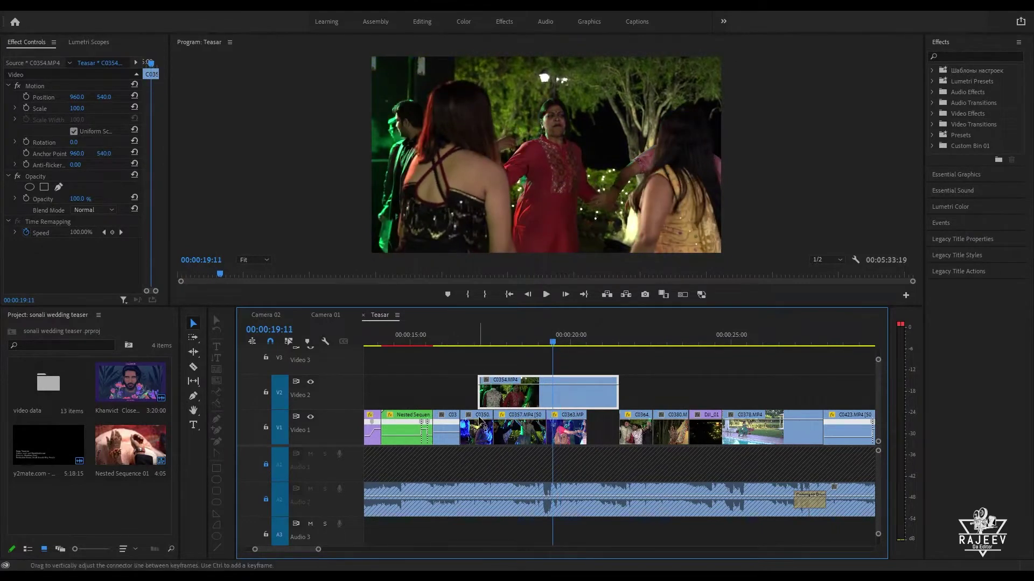
left_click_drag(489, 392, 560, 400)
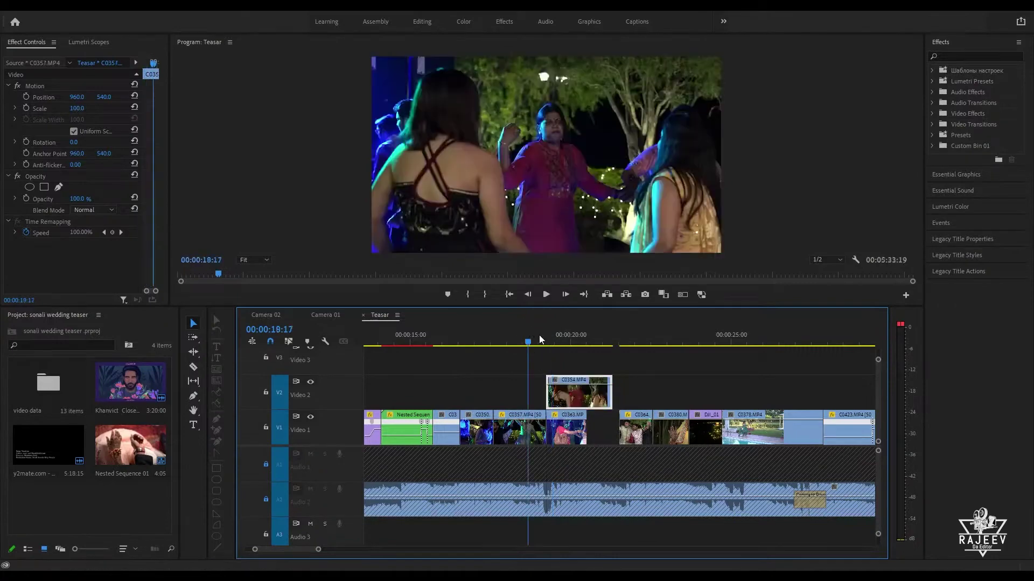
Step: Replay the cut from C0357 into C0354 and trim the end of C0354 to 00:00:20:12
left_click(538, 335)
key("space")
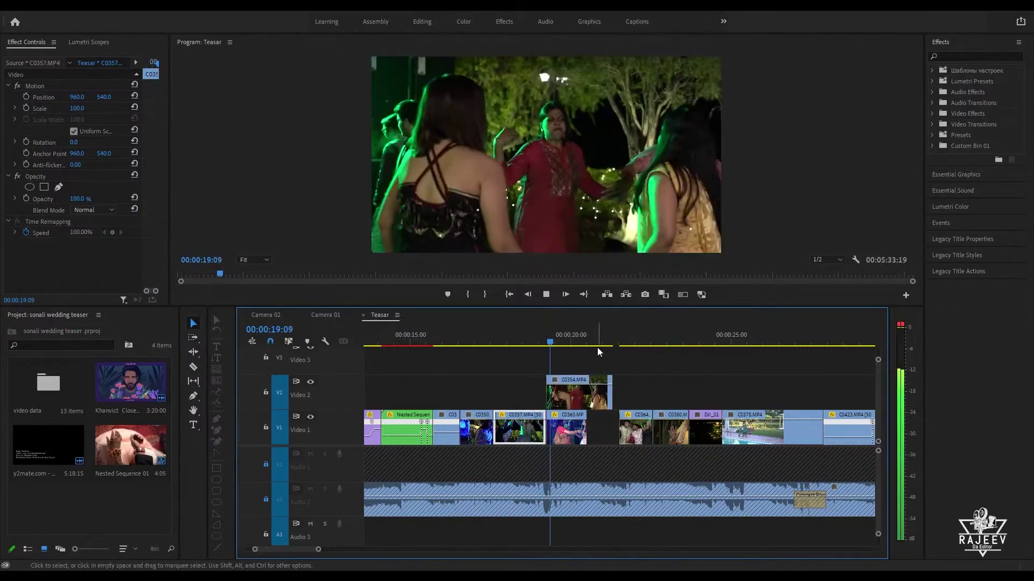
left_click(608, 378)
key("space")
left_click(550, 339)
key("space")
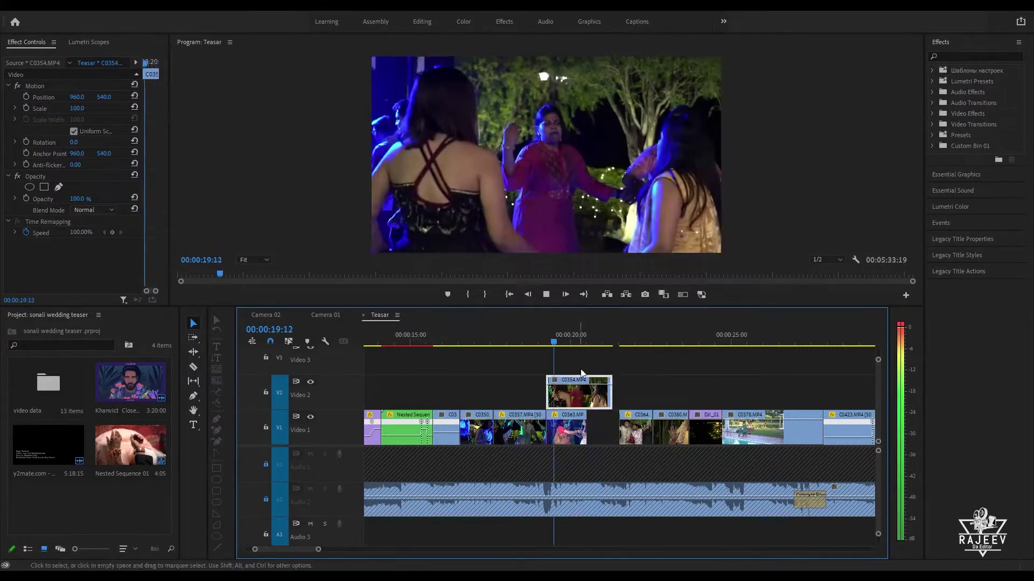
key("space")
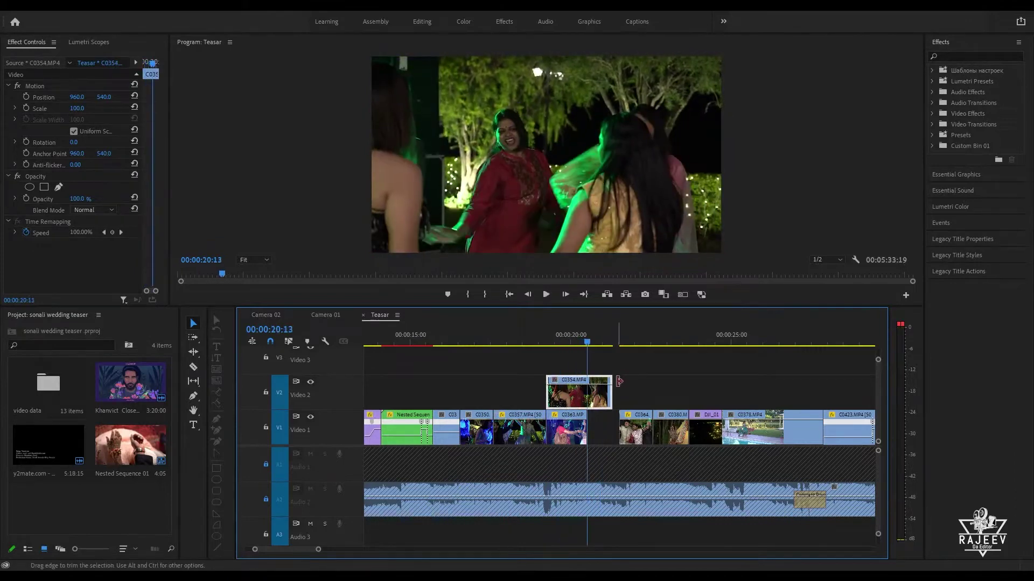
key("Left")
left_click_drag(610, 393, 586, 396)
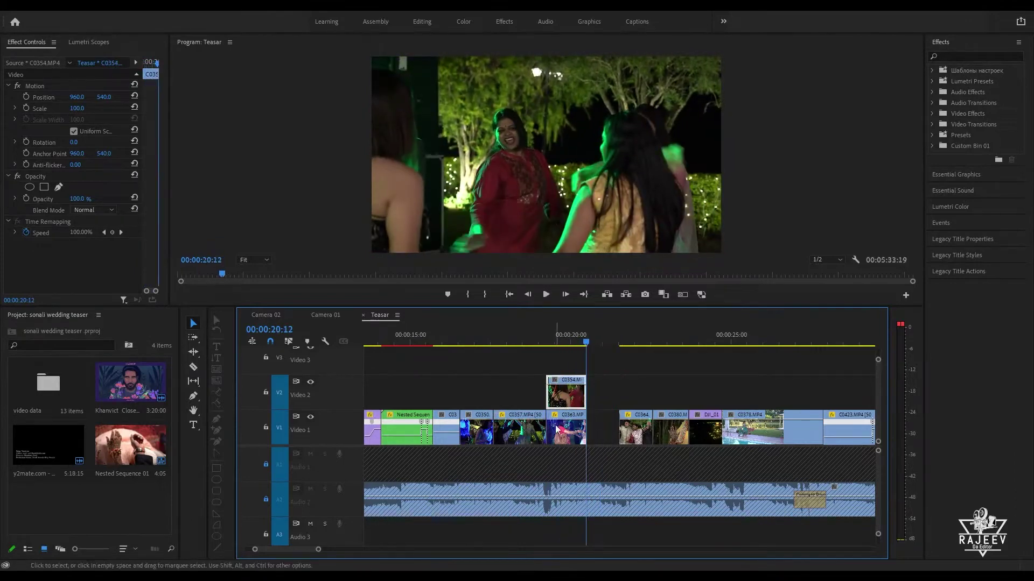
Step: Move C0363 onto Video 2 directly after C0354 and replay the two shots with the music
left_click_drag(556, 429, 602, 401)
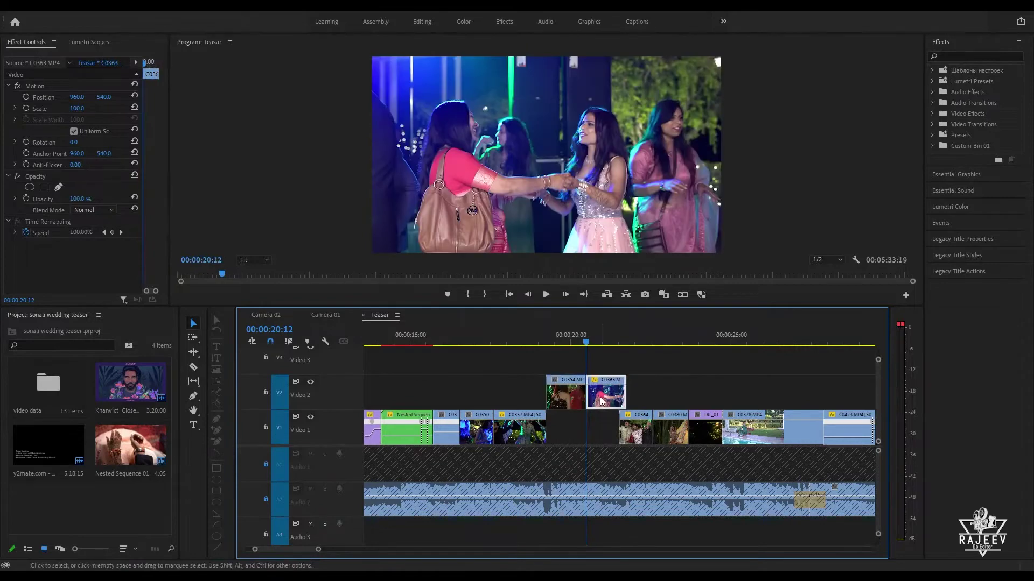
key("space")
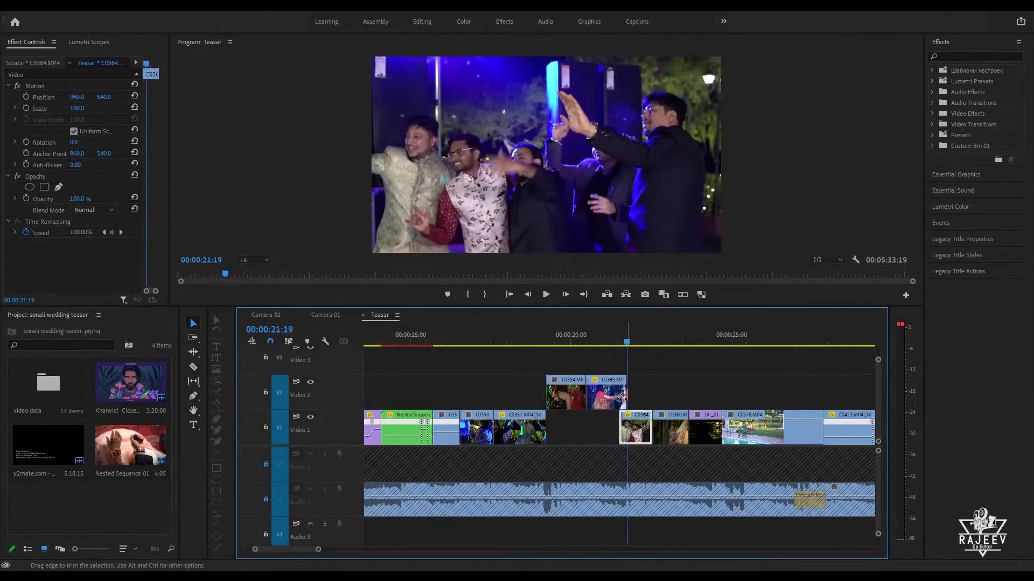
left_click(537, 335)
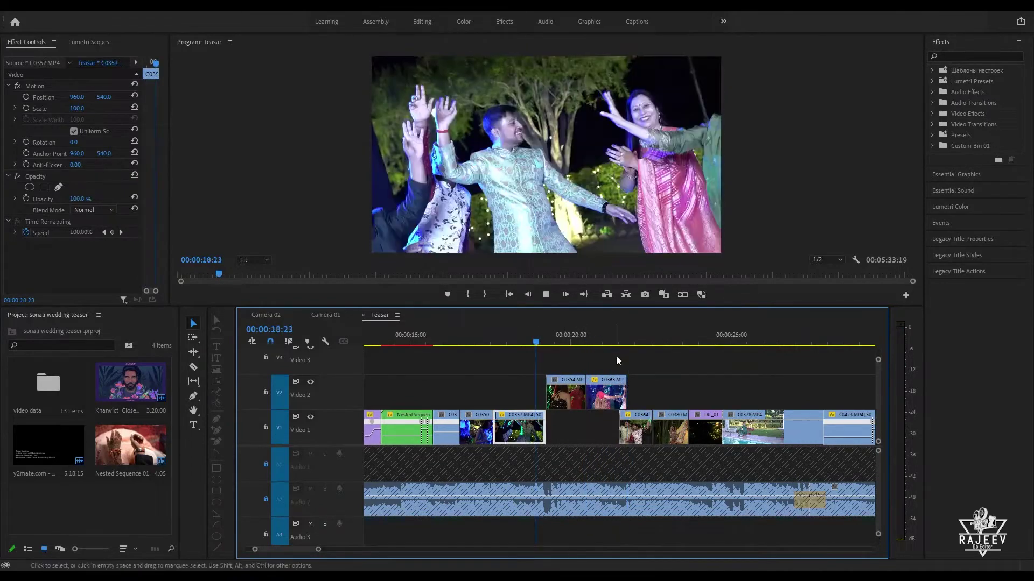
left_click(605, 398)
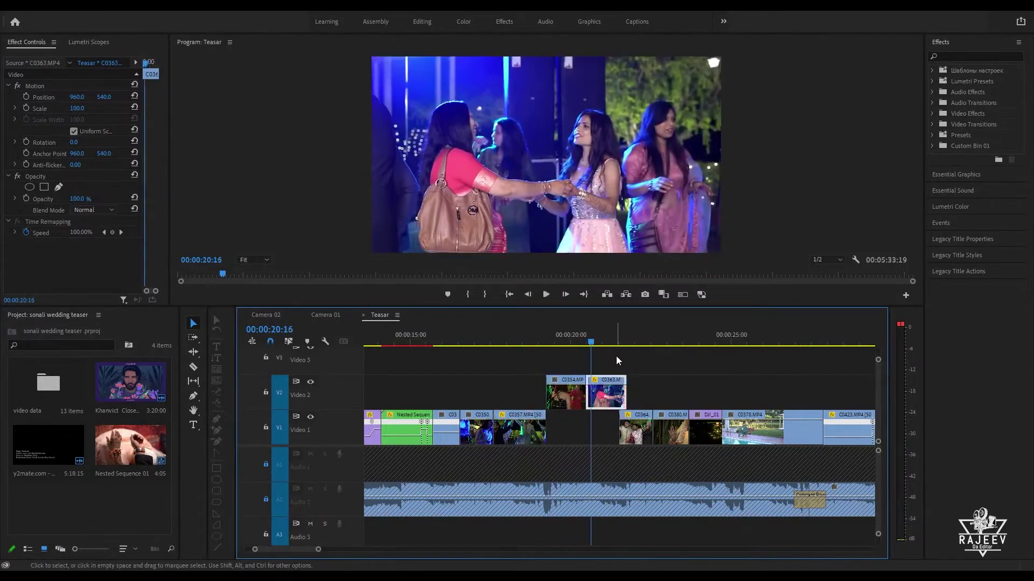
key("space")
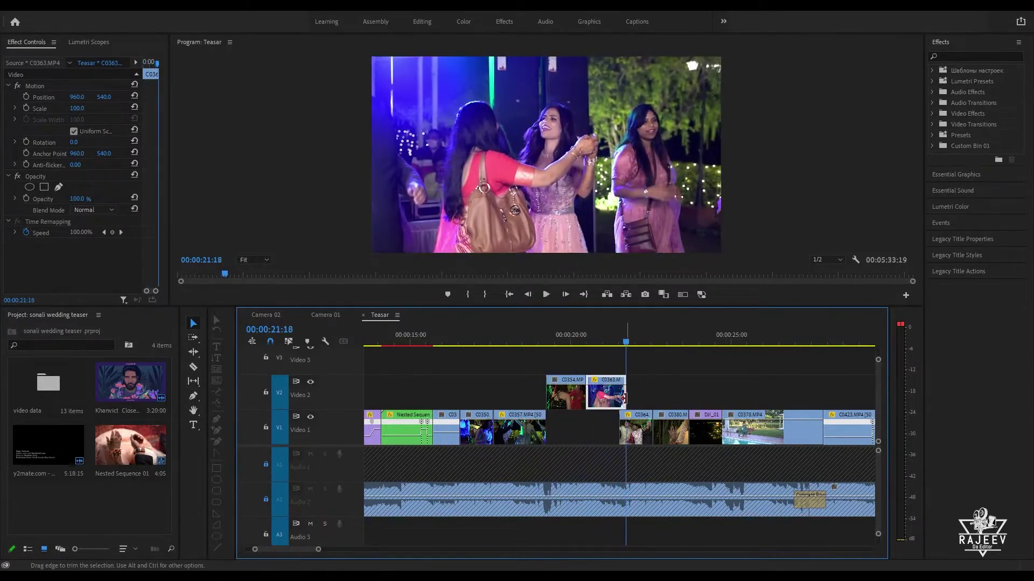
key("Up")
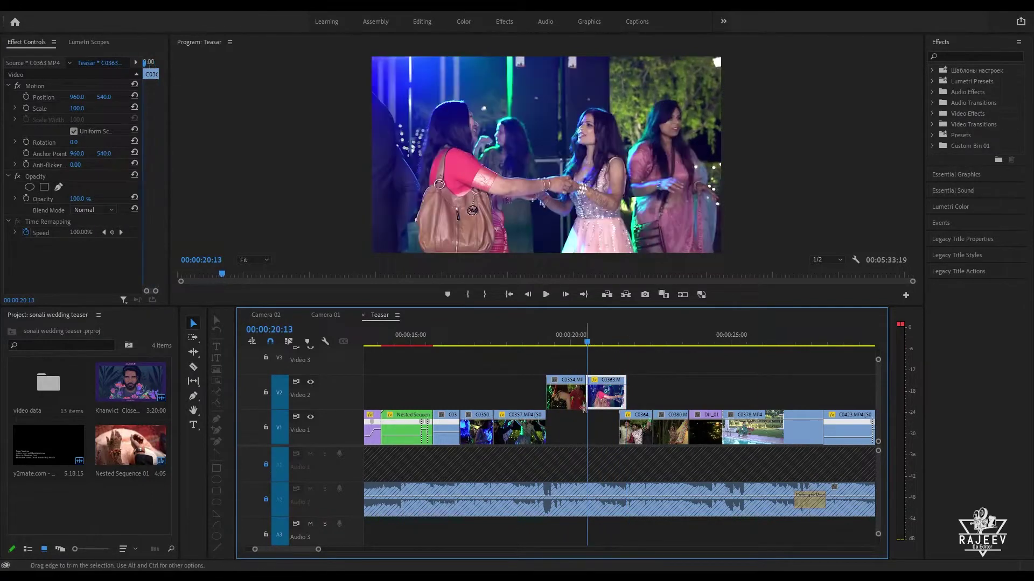
left_click_drag(602, 396, 607, 400)
key("equal")
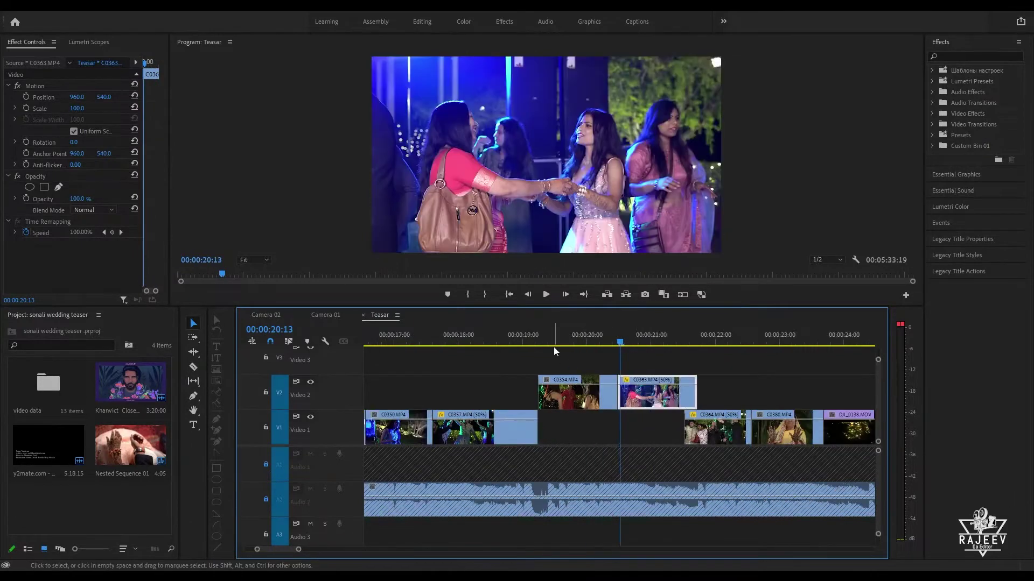
Step: Extend the end of C0363, cut off its opening frames and set it back against the end of C0354
left_click(560, 345)
key("space")
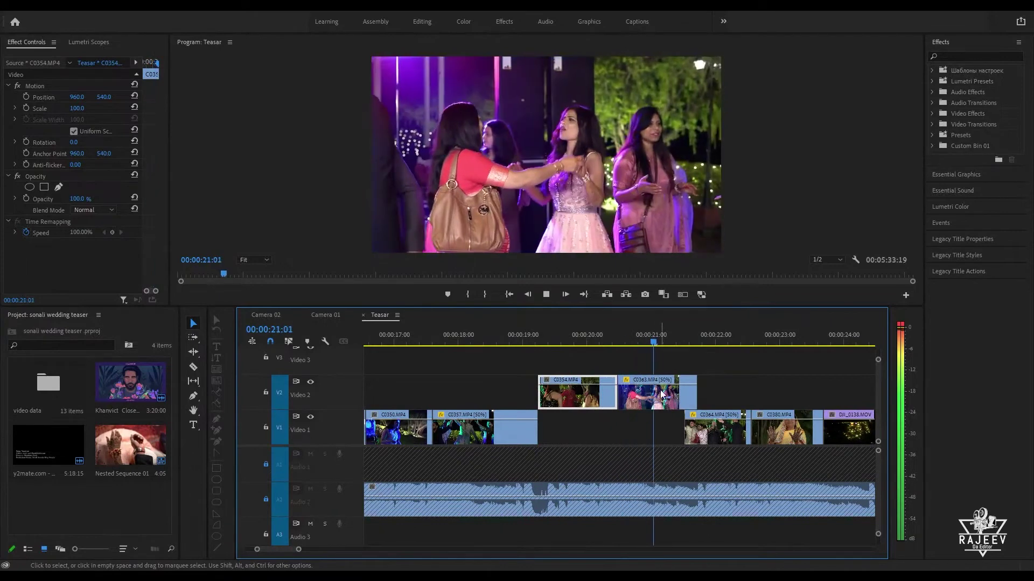
key("space")
left_click_drag(694, 397, 789, 397)
left_click(621, 334)
left_click_drag(662, 375, 634, 353)
key("space")
left_click(626, 351)
left_click_drag(621, 402, 647, 399)
Step: Replay C0363 from its cut with C0354 and trim its end to 00:00:21:13, where C0364 begins
left_click(591, 332)
key("space")
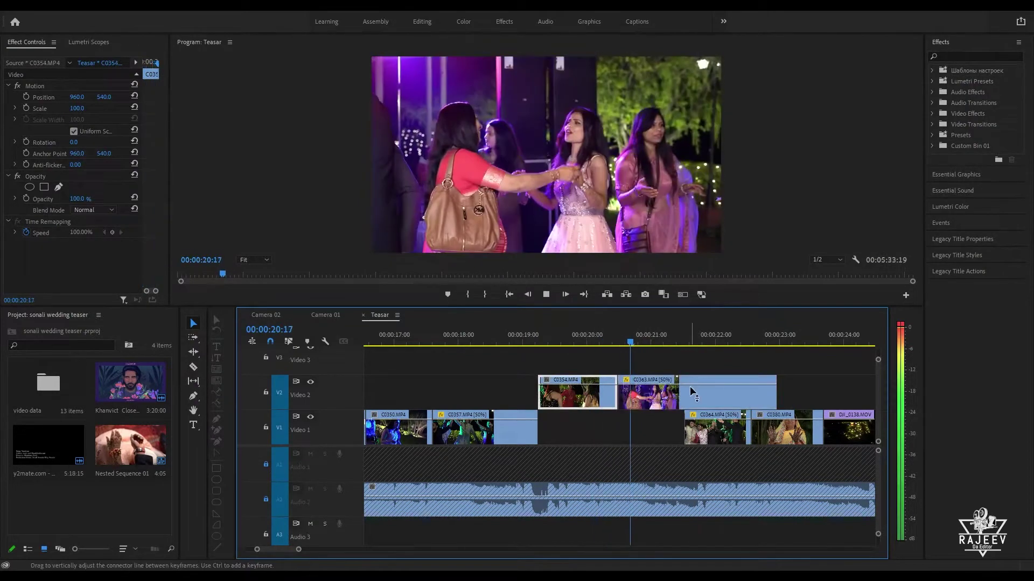
left_click(706, 380)
key("space")
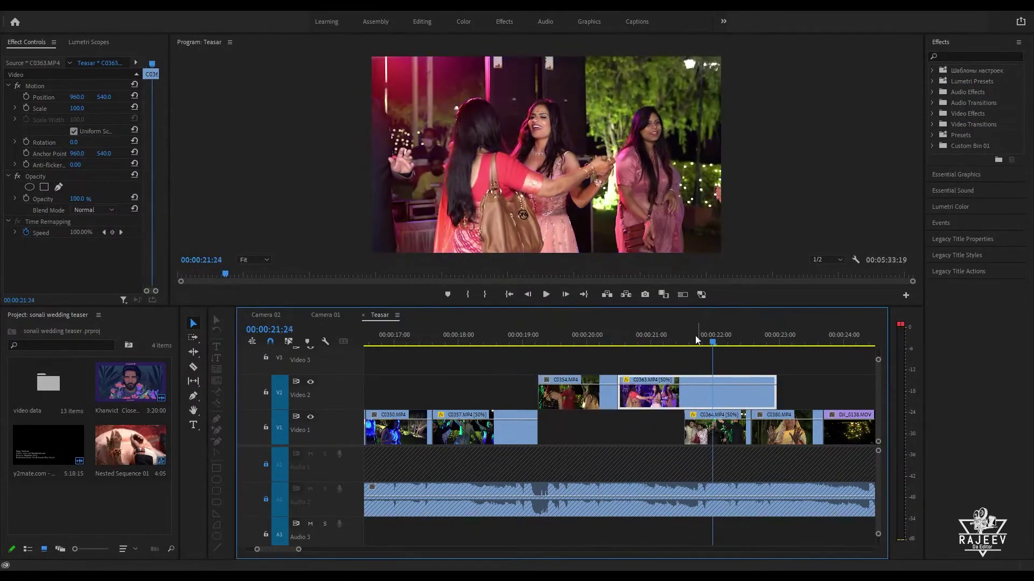
left_click(622, 344)
key("space")
key("space")
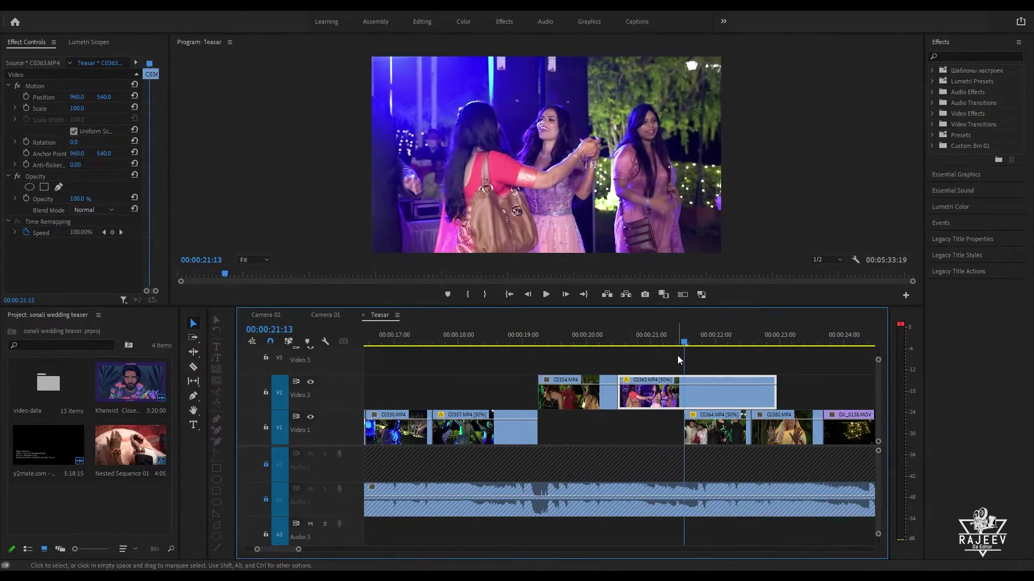
left_click_drag(775, 399, 680, 399)
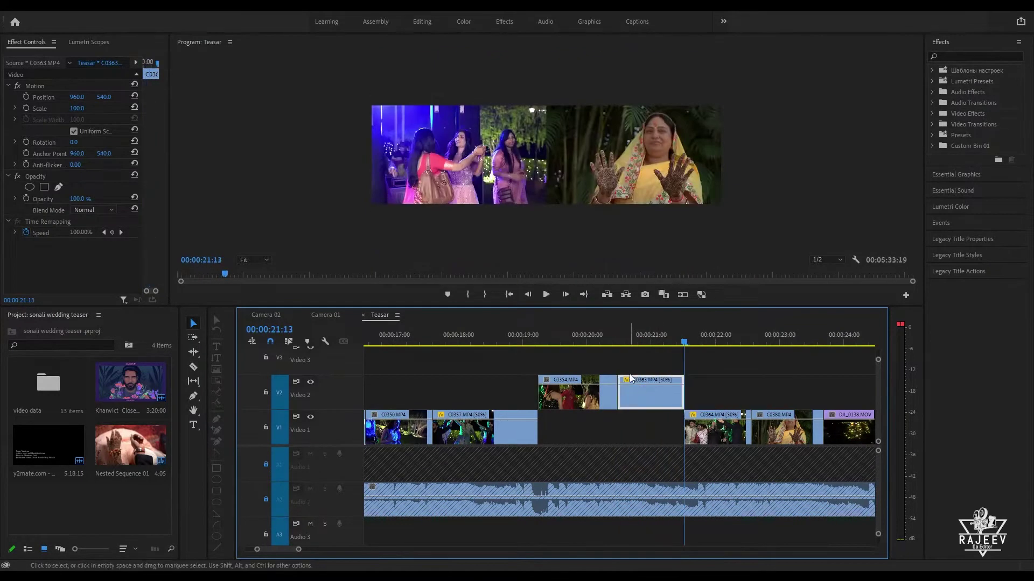
Step: Move C0354 and C0363 down into the gap on Video 1 and replay the dance shots
left_click_drag(631, 428, 579, 422)
left_click(497, 336)
key("space")
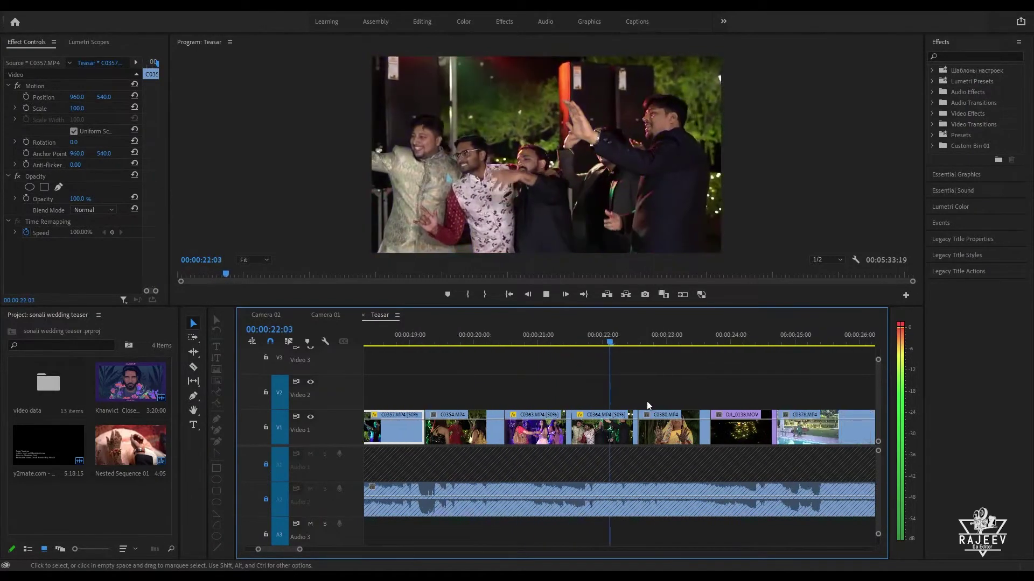
left_click(477, 336)
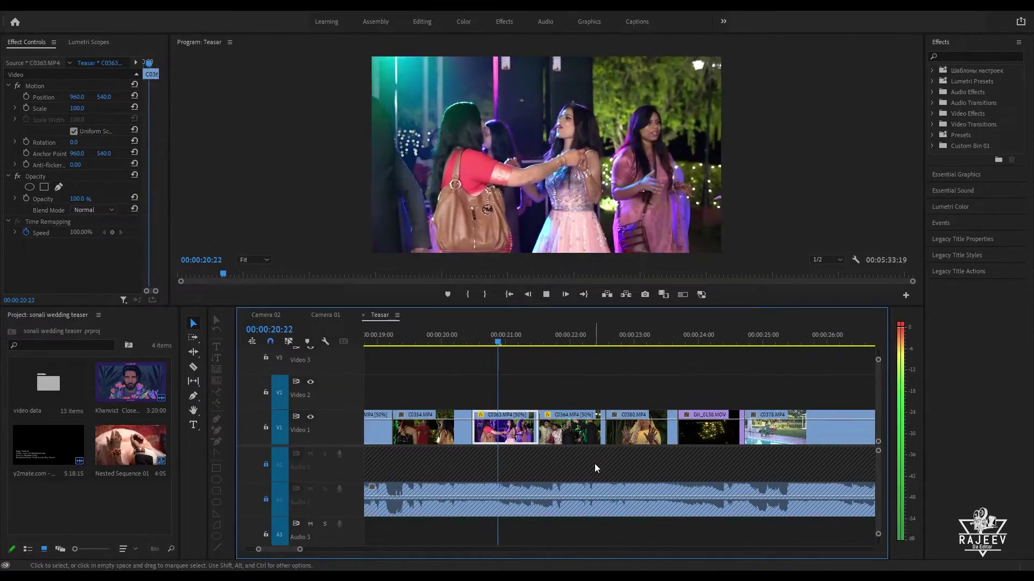
Step: Swap the two shots so C0364 follows C0354 on Video 2 and C0363 sits before C0380, then replay the new order
mouse_move(576, 437)
left_mouse_down()
mouse_move(575, 425)
mouse_move(499, 401)
mouse_move(577, 428)
left_mouse_up()
left_click(473, 347)
key("space")
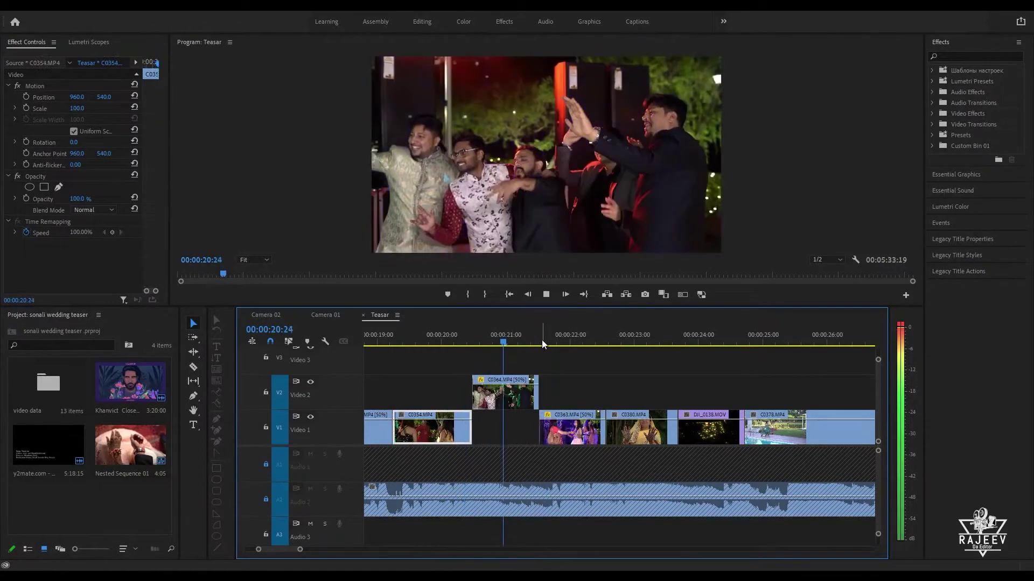
key("space")
left_click(414, 335)
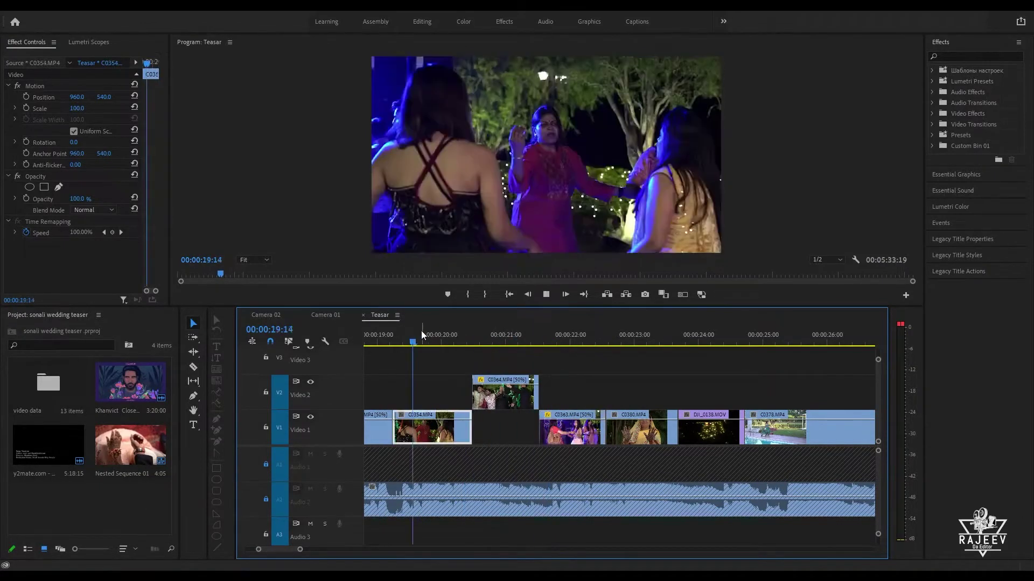
key("space")
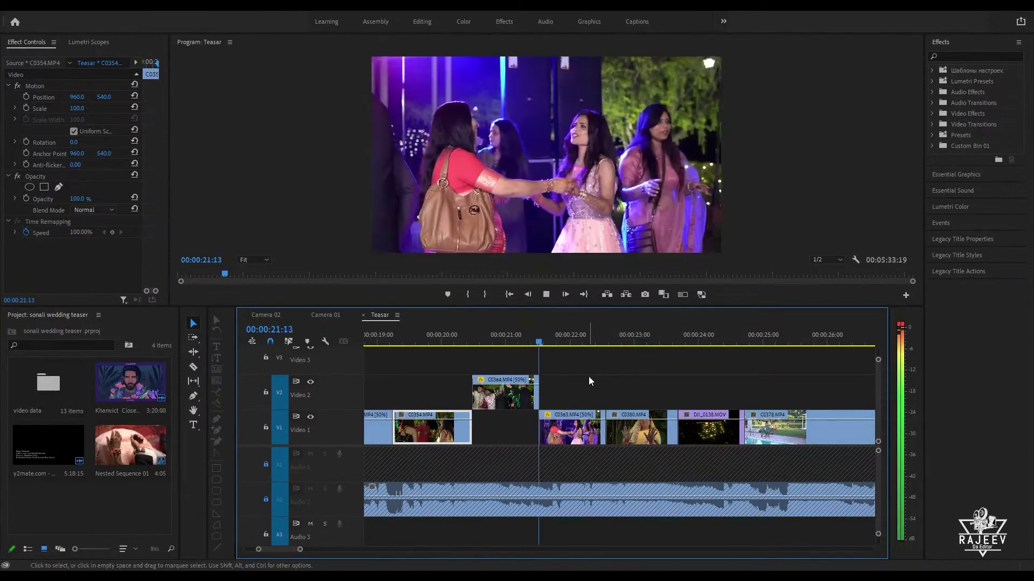
left_click(579, 431)
key("space")
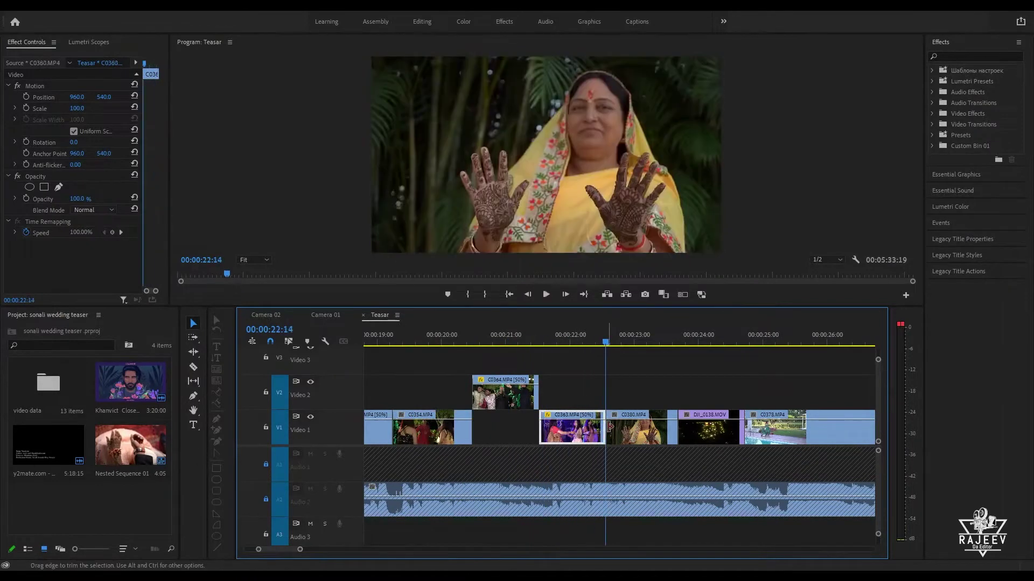
Step: Drop C0364 into the Video 1 gap between C0354 and C0363 and play on to the aerial night shot
left_click_drag(510, 405, 520, 420)
key("space")
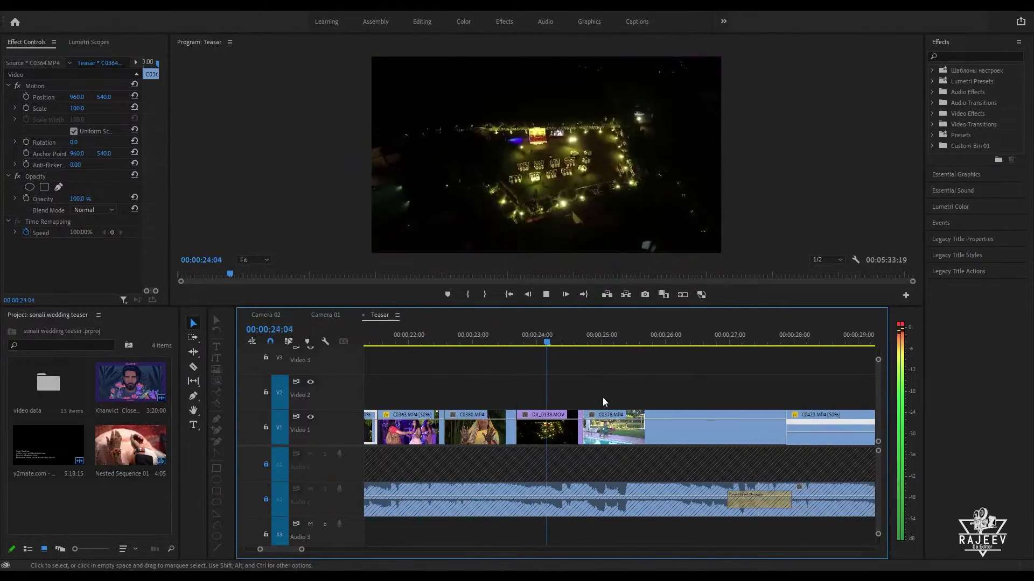
scroll(602, 398, "down", 2)
key("space")
left_click(434, 334)
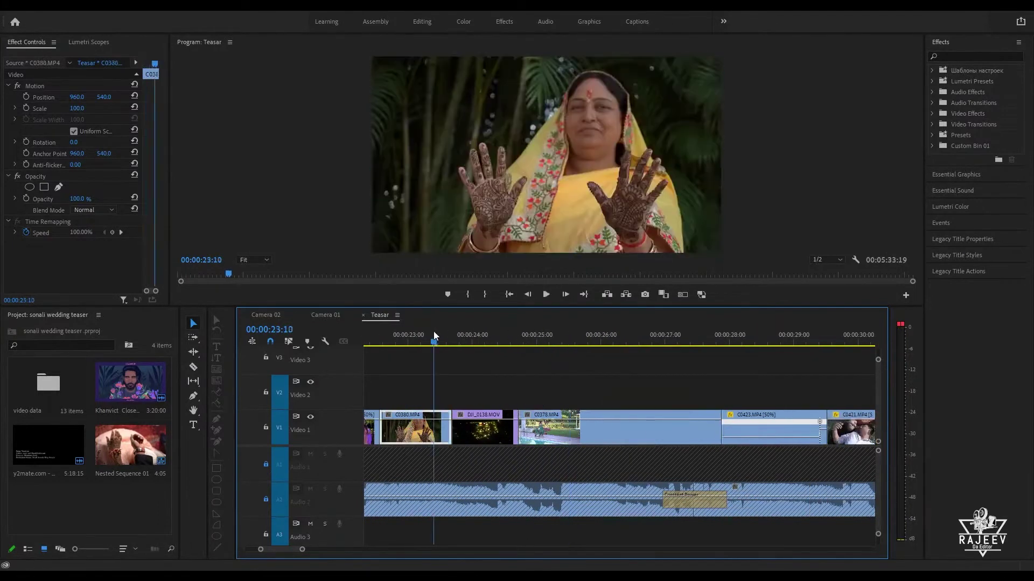
Step: Trim DJI_0138's end to 00:00:24:16, close C0378 up against it and extend C0378's end to meet C0423
left_click_drag(434, 334, 512, 333)
left_click(507, 441)
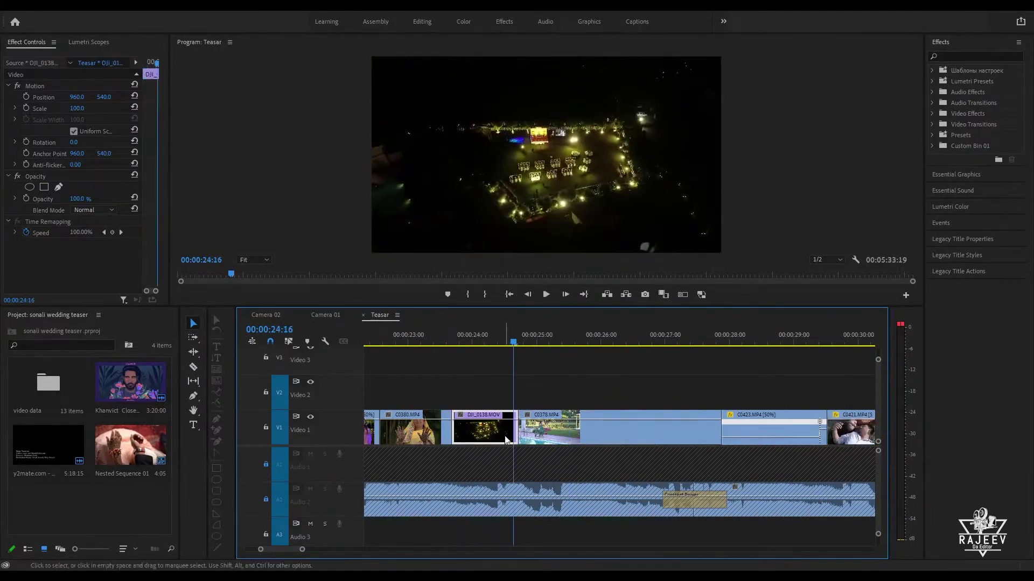
left_click_drag(515, 429, 541, 427)
key("space")
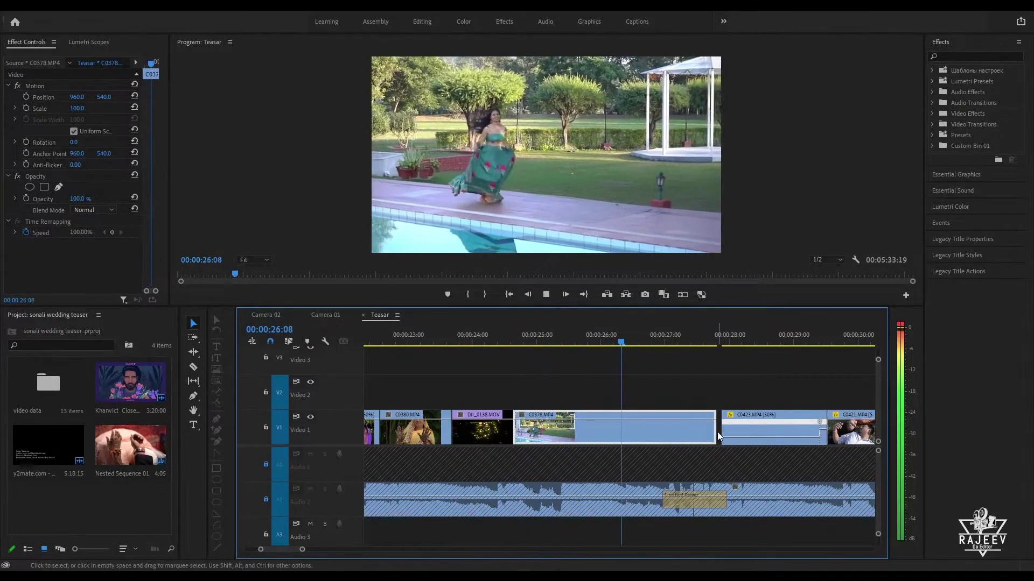
left_click_drag(715, 434, 720, 429)
key("space")
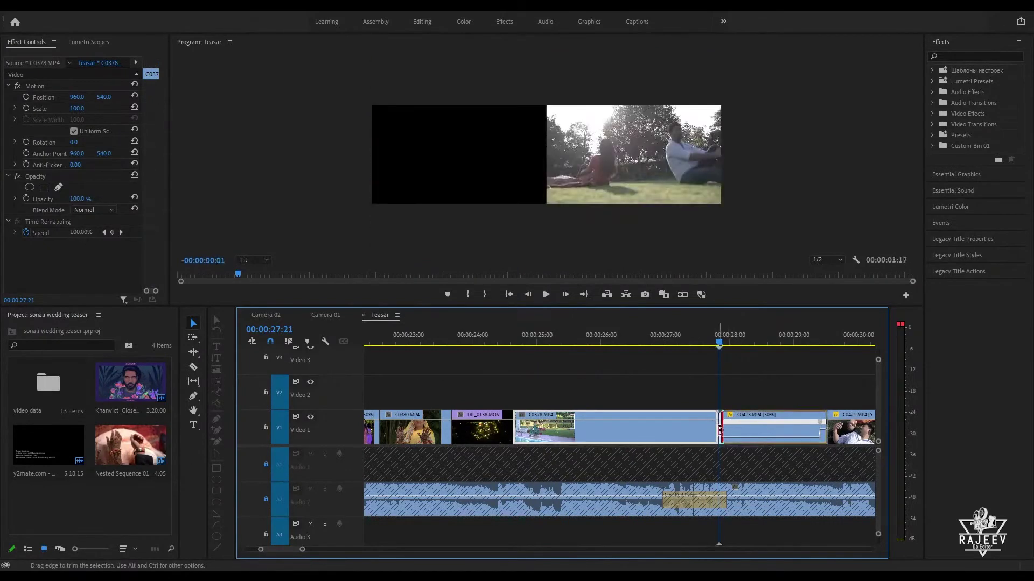
Step: Play the rest of the opening, replay the stretch from DJI_0140 through C0005, and continue into the bride's talking shot
key("space")
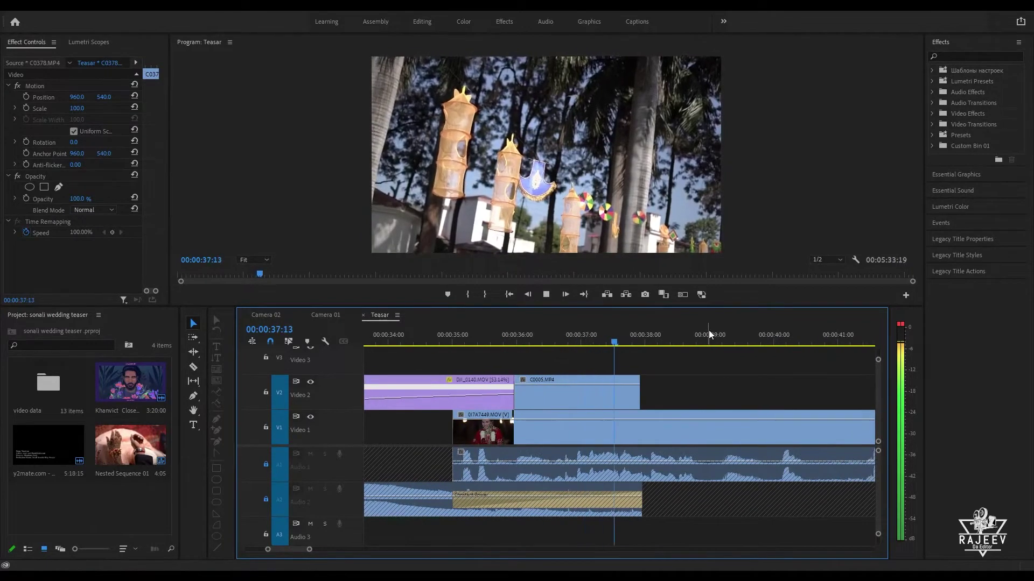
key("space")
left_click(462, 339)
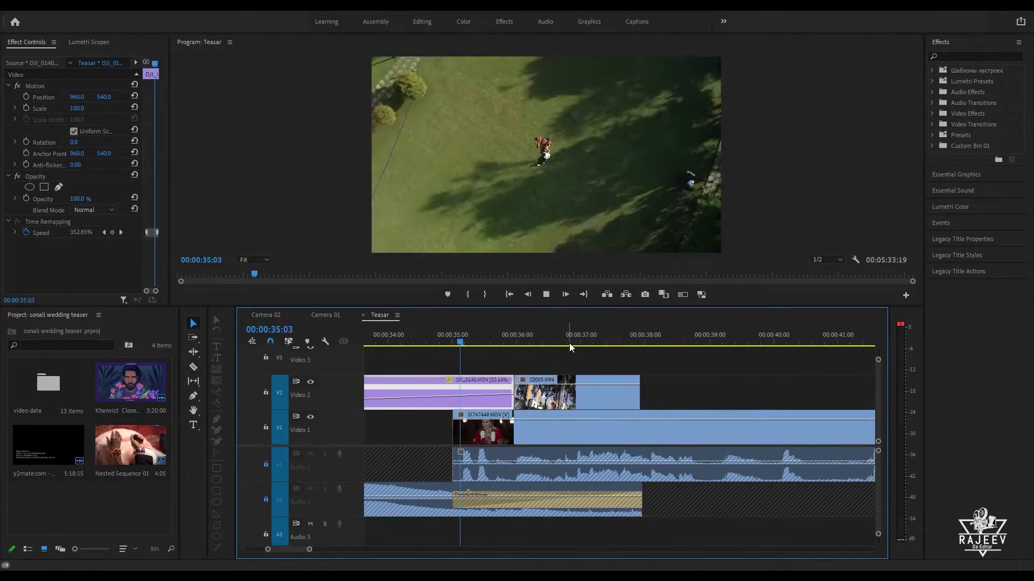
key("space")
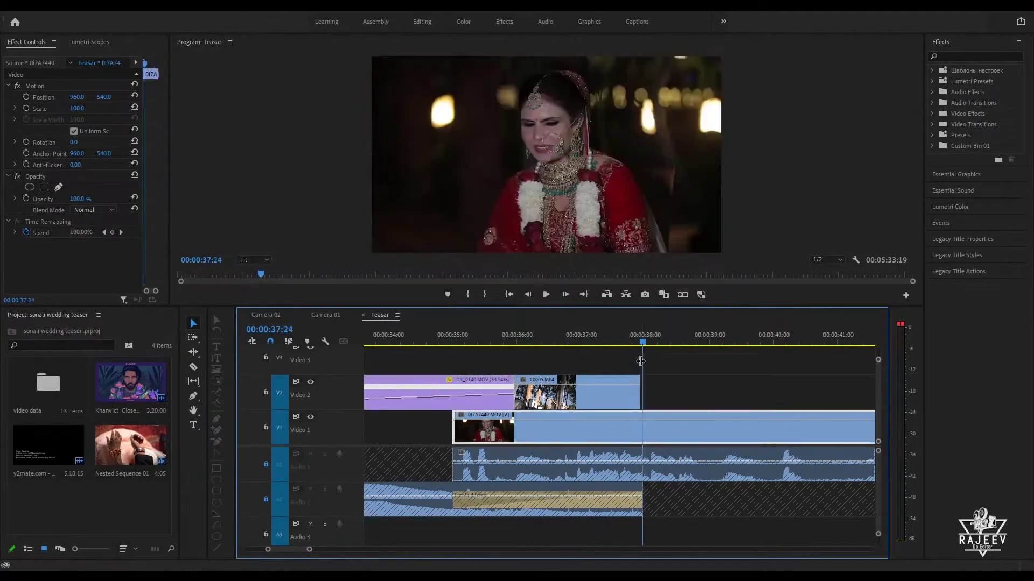
key("space")
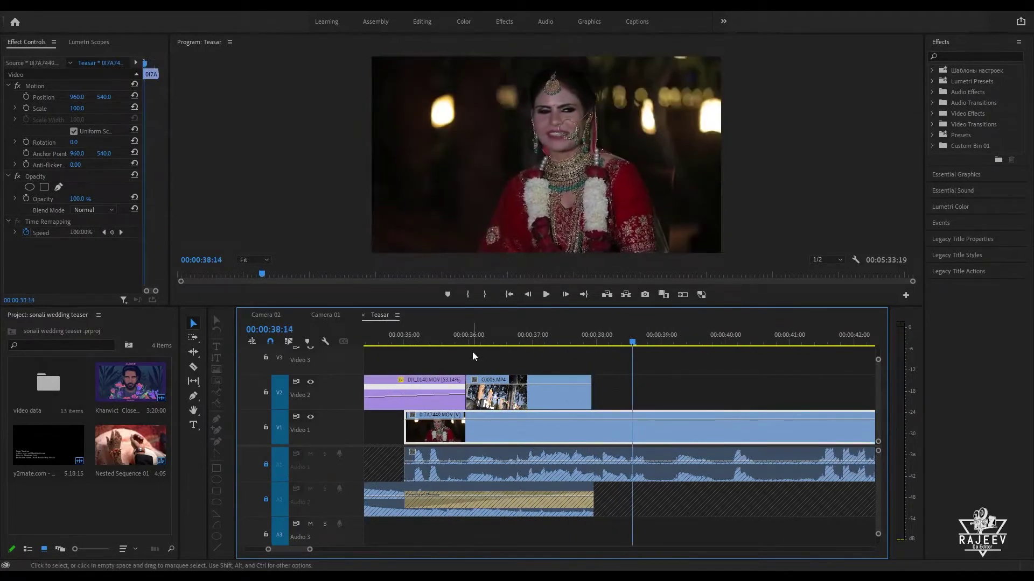
key("space")
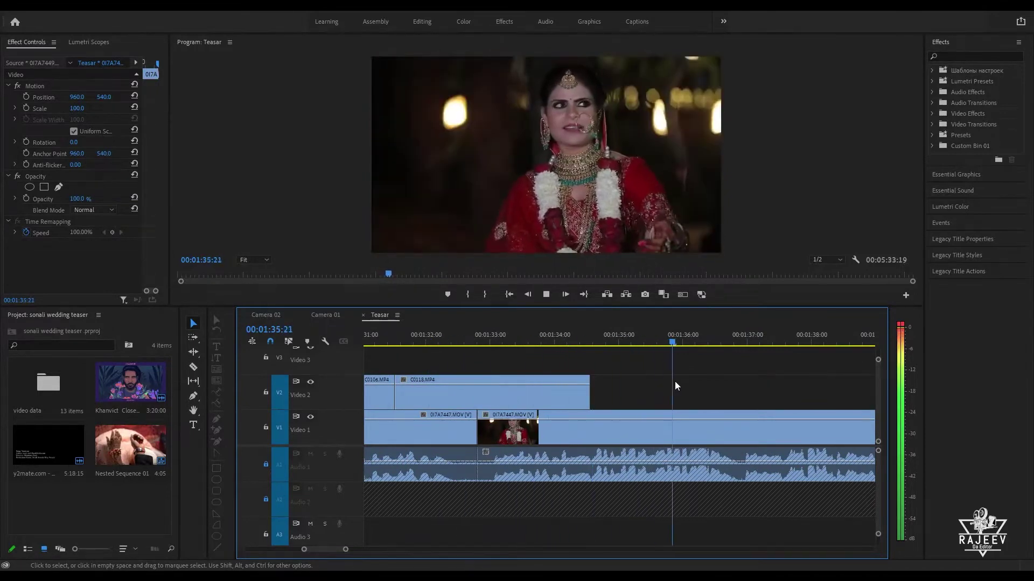
Step: Review the bride's talking section and its cutaways at a wider timeline scale, on to C0143 in the following montage
key("minus")
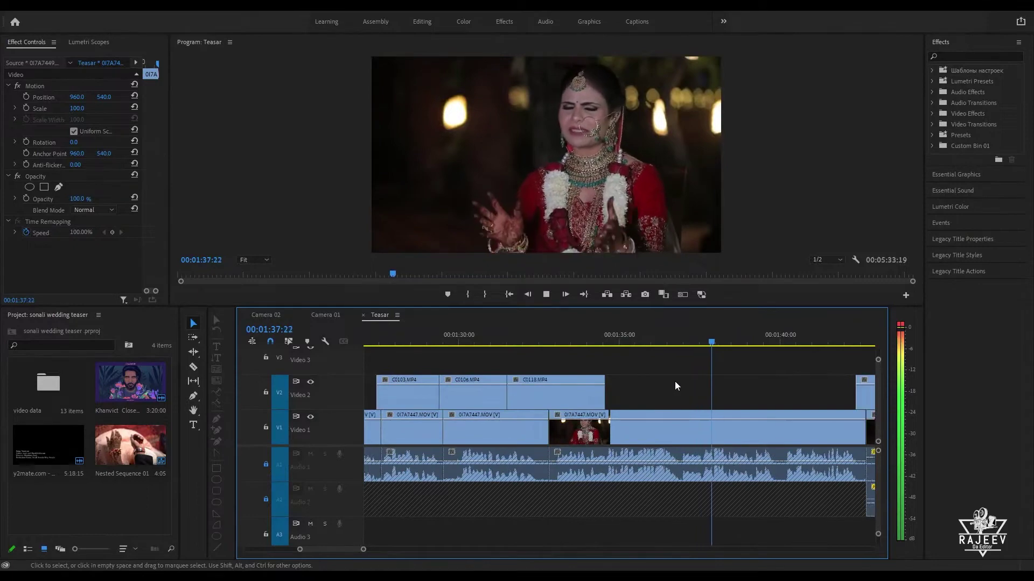
scroll(755, 441, "down", 5)
scroll(755, 440, "down", 4)
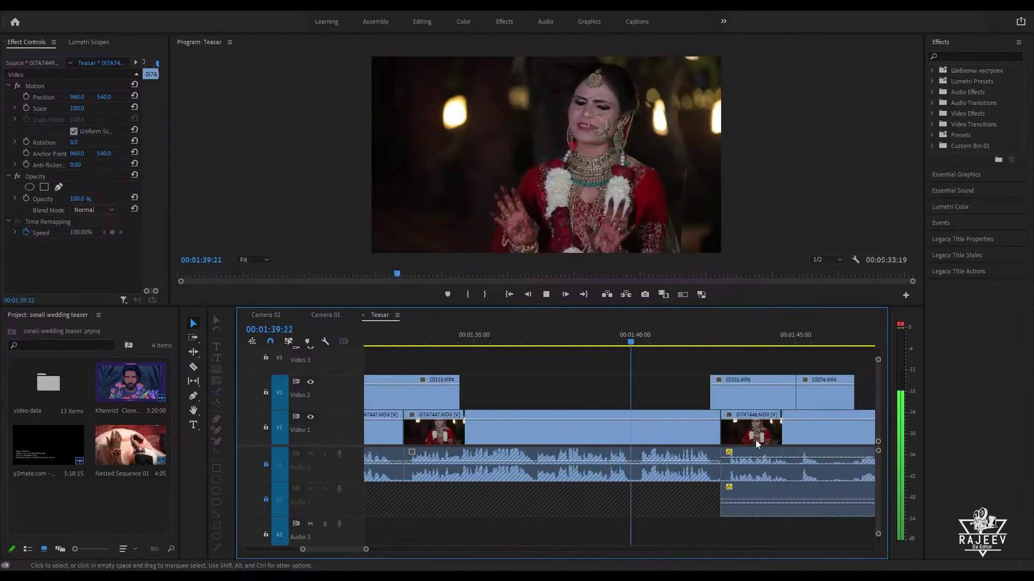
scroll(673, 434, "down", 2)
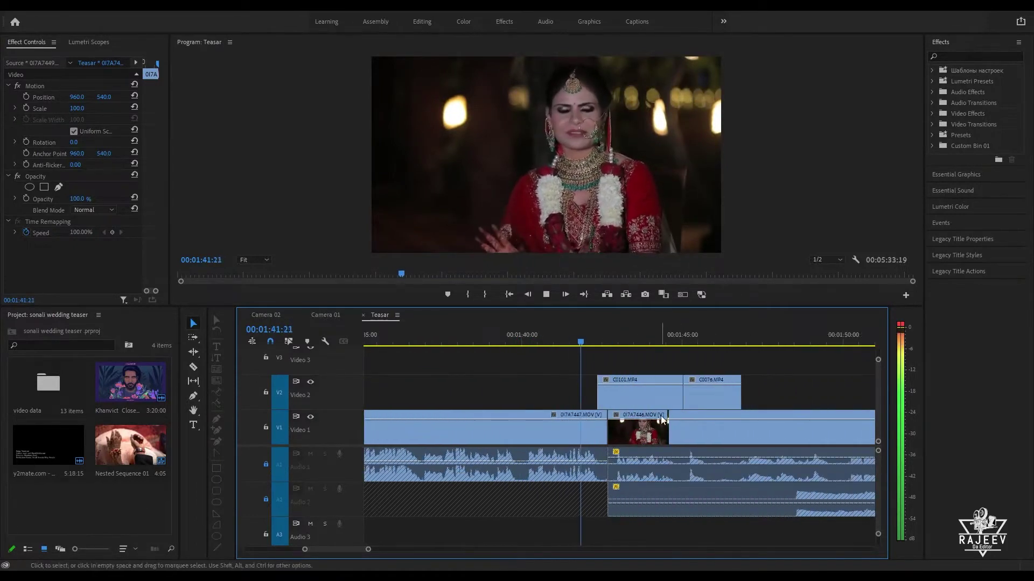
scroll(661, 426, "down", 2)
scroll(646, 429, "down", 2)
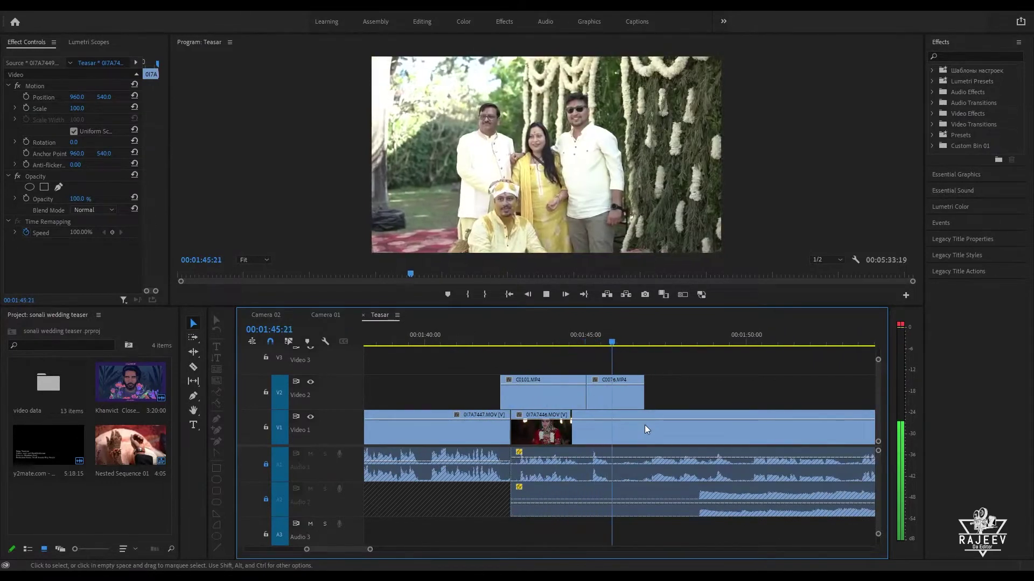
scroll(651, 422, "down", 1)
scroll(653, 425, "down", 6)
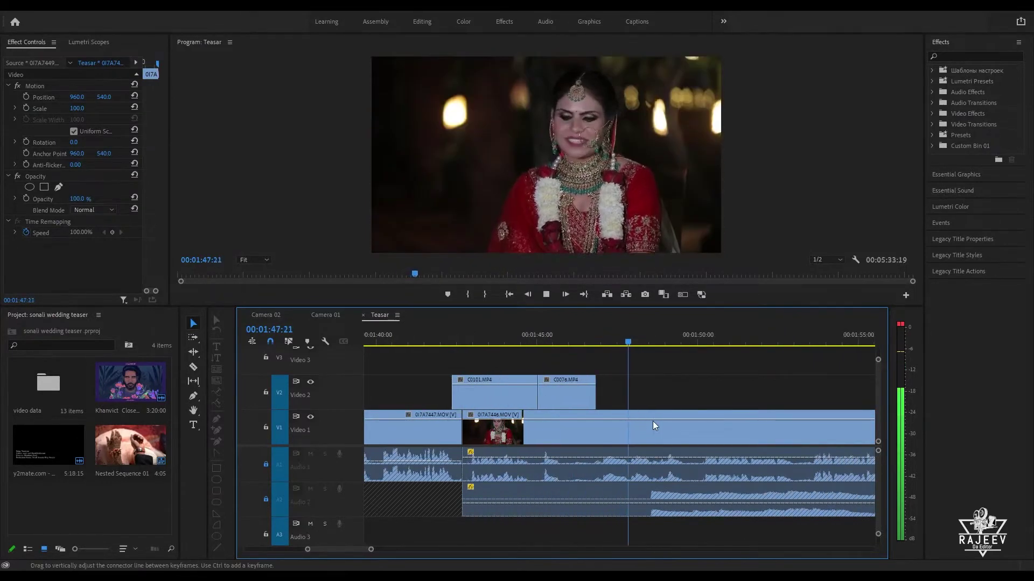
scroll(653, 423, "down", 1)
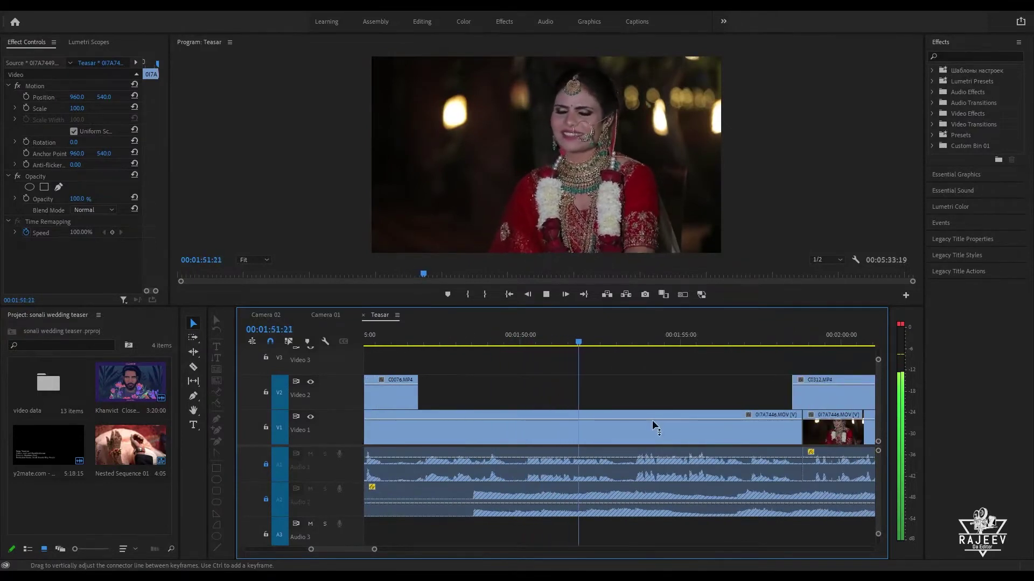
scroll(652, 420, "down", 2)
scroll(652, 425, "down", 5)
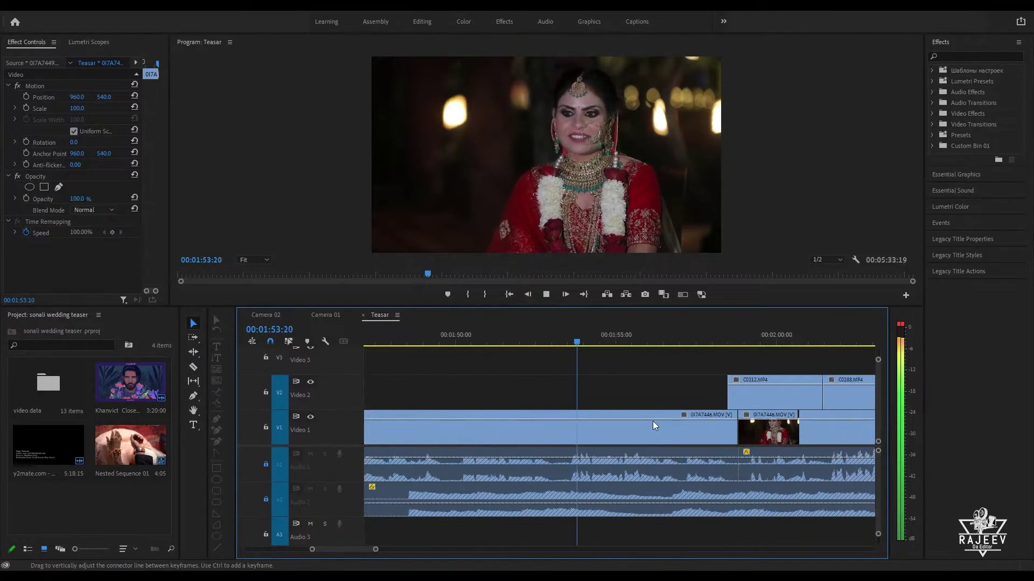
scroll(653, 421, "down", 5)
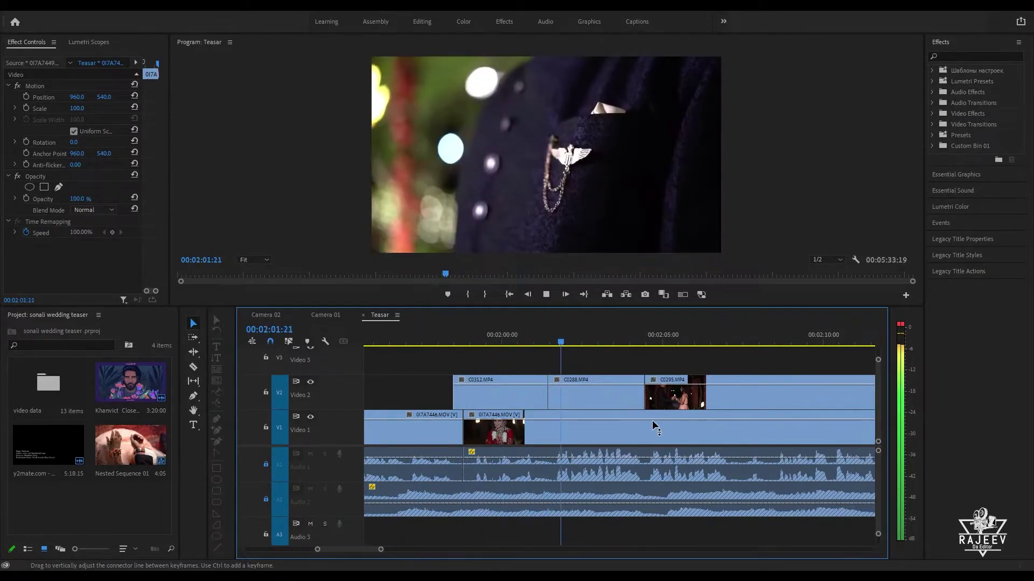
scroll(652, 420, "down", 4)
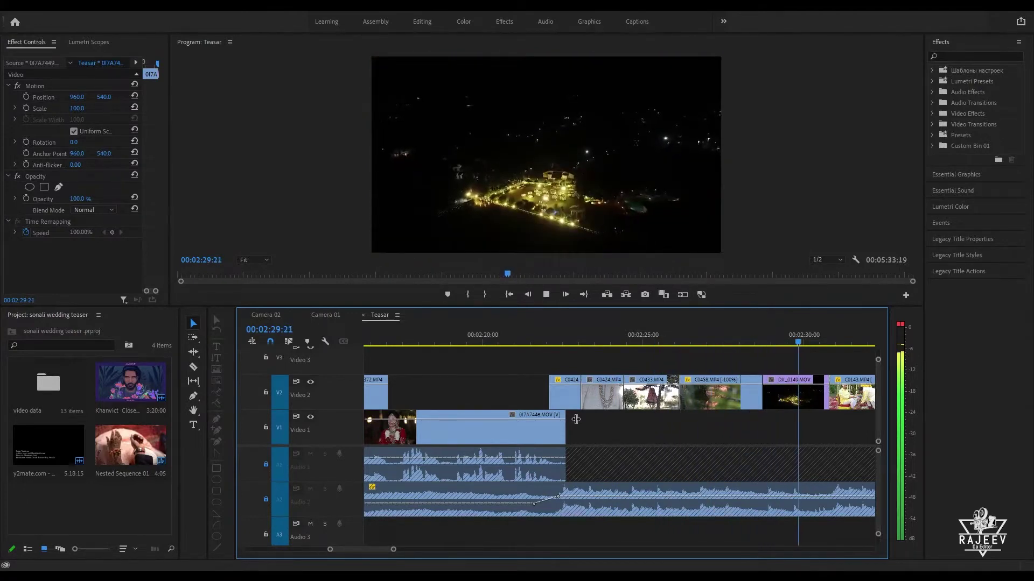
key("space")
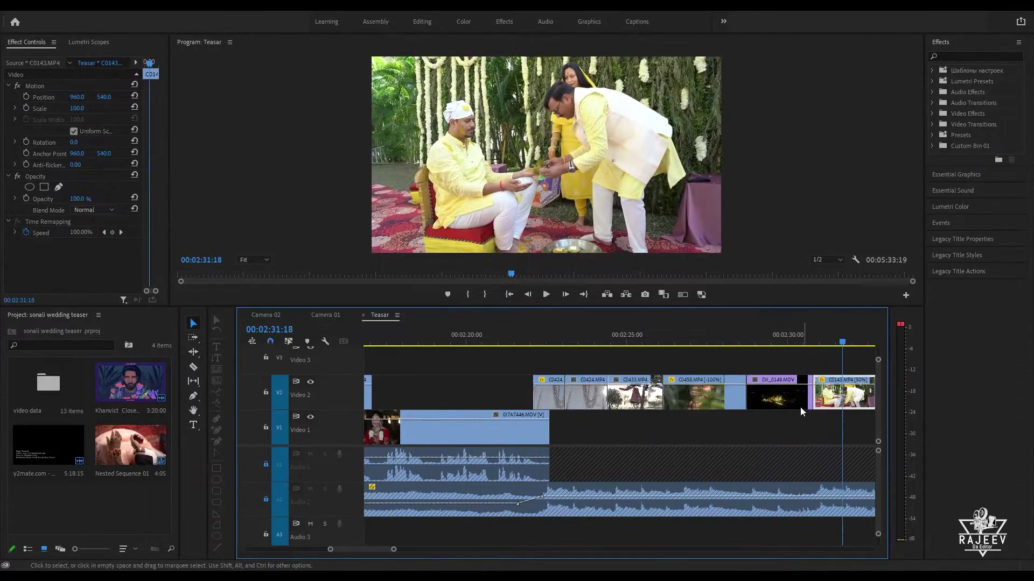
Step: Move the aerial night shot DJI_0149 to Video 3 above the start of C0458 and replay from C0433
scroll(772, 386, "down", 3)
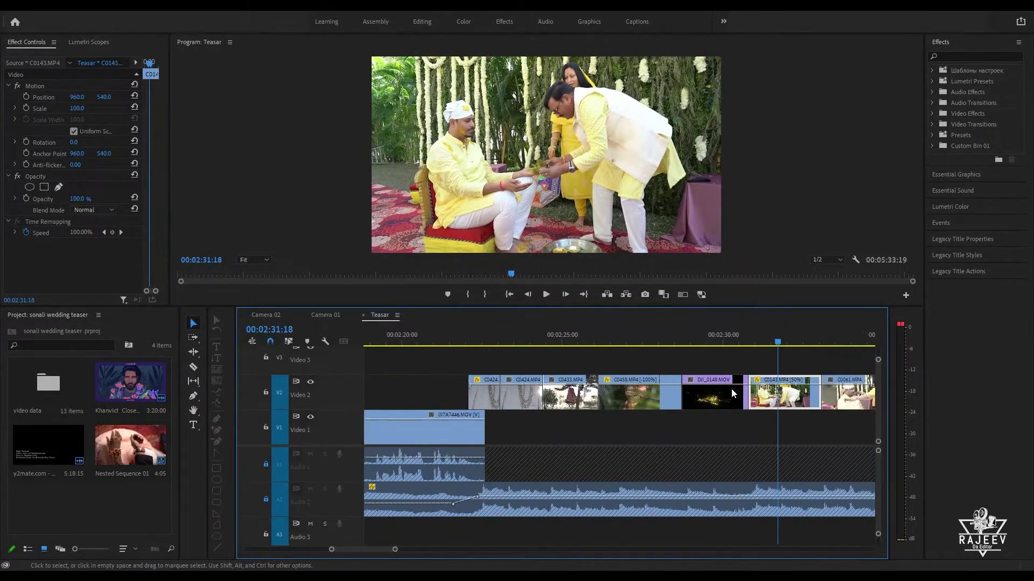
left_click(601, 342)
key("space")
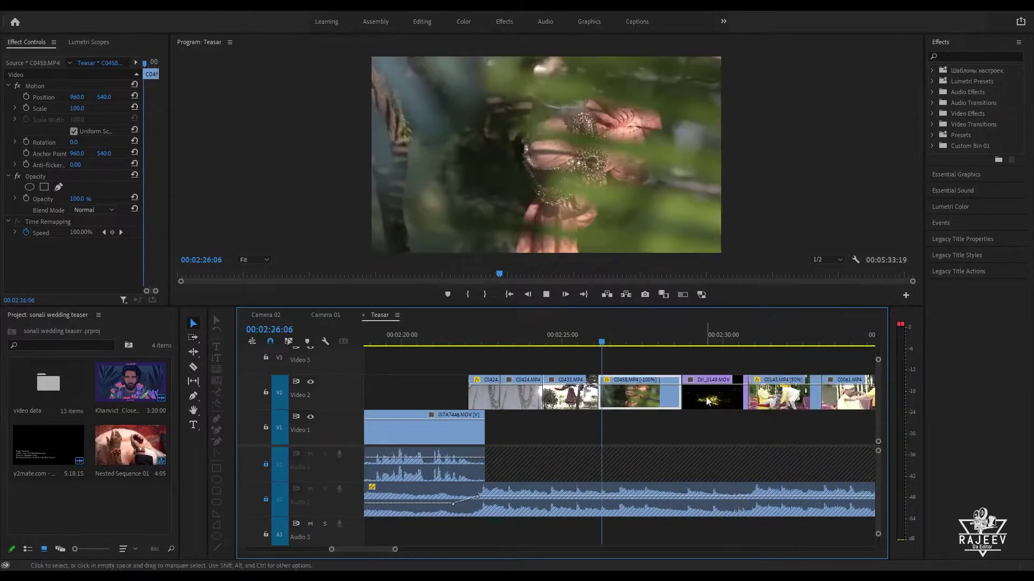
left_click_drag(709, 398, 622, 369)
left_click(576, 340)
key("space")
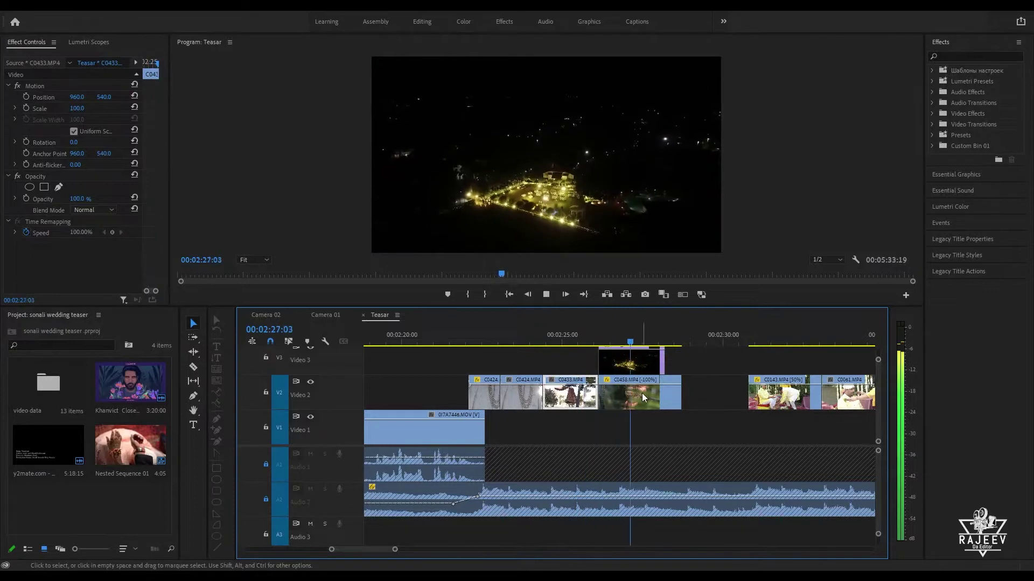
Step: Trim DJI_0149's end to 00:02:28:00 and move C0458 on Video 2 to start there
left_click(668, 393)
key("space")
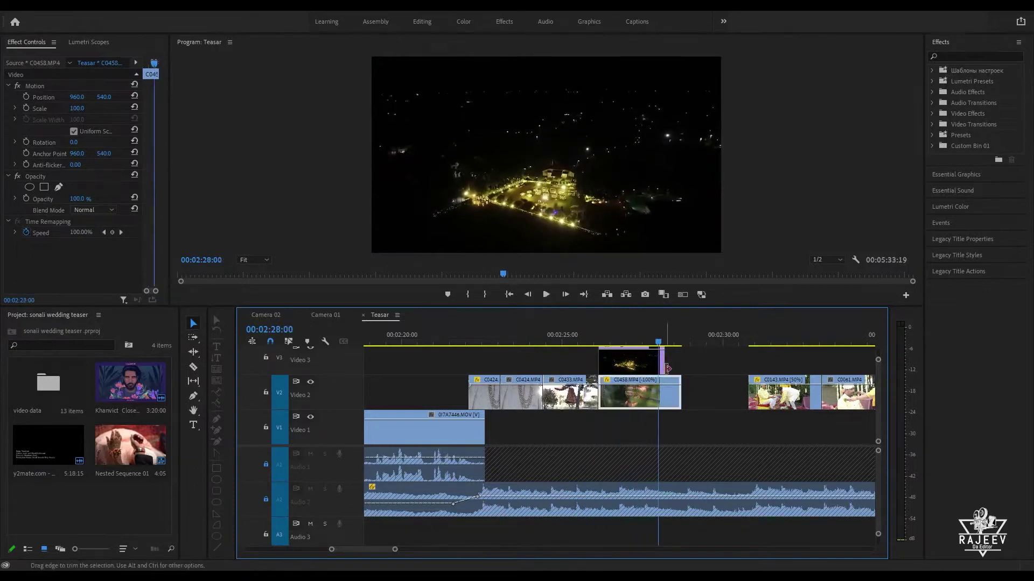
left_click_drag(667, 369, 686, 393)
key("space")
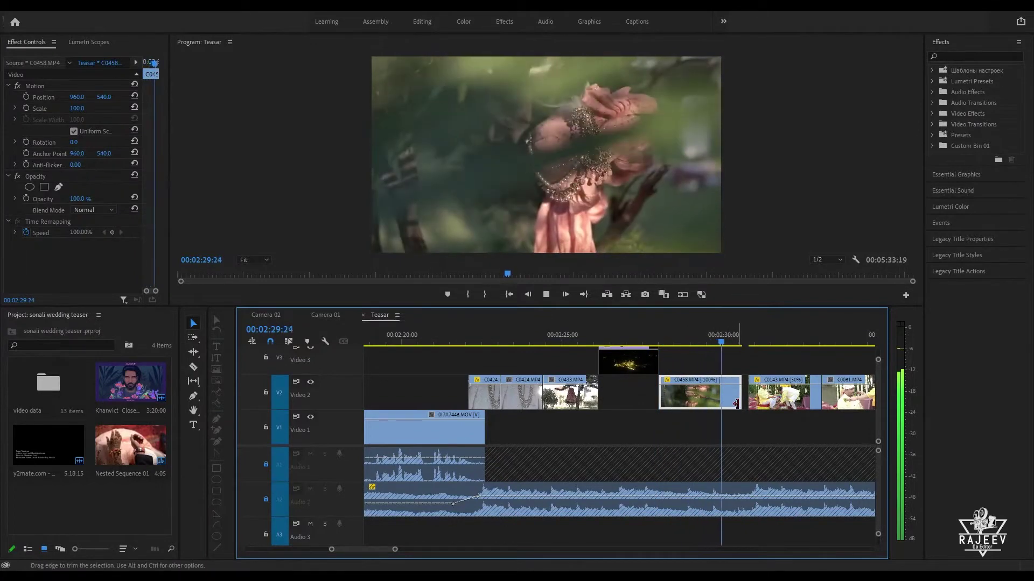
Step: Extend C0458's end to meet C0143 and replay the cut between them
left_click_drag(737, 404, 746, 404)
left_click(713, 333)
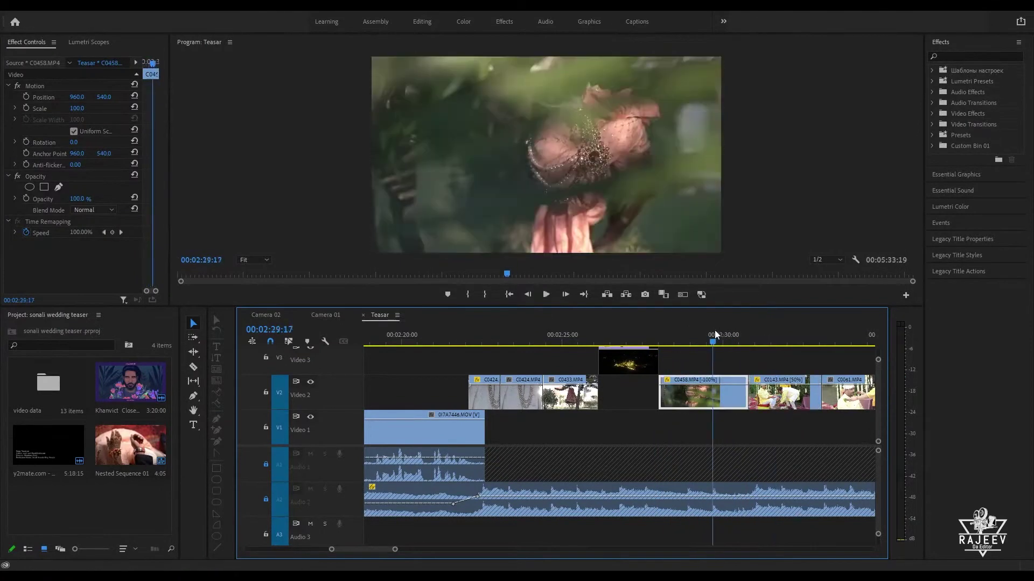
key("space")
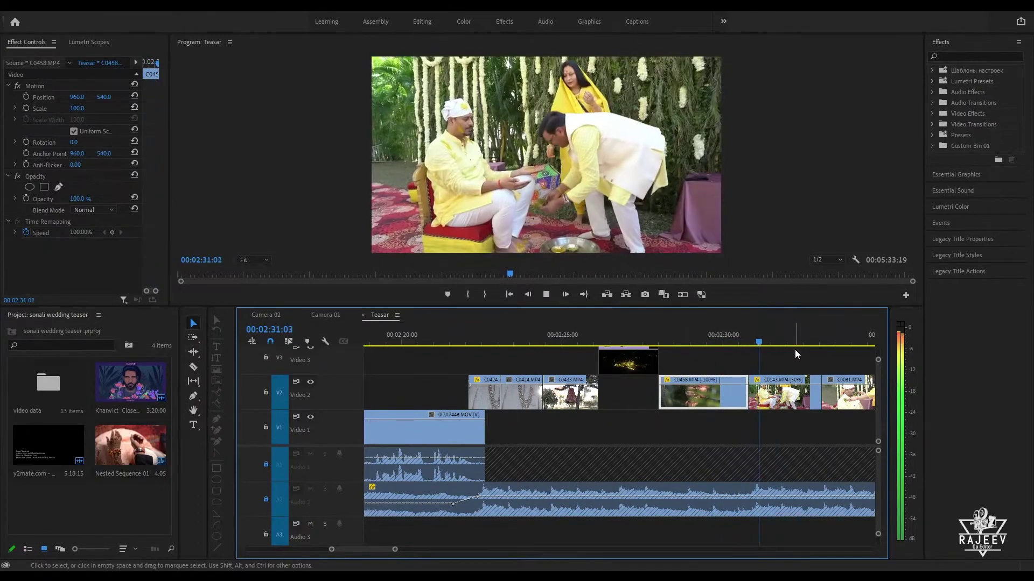
key("space")
left_click(663, 343)
key("space")
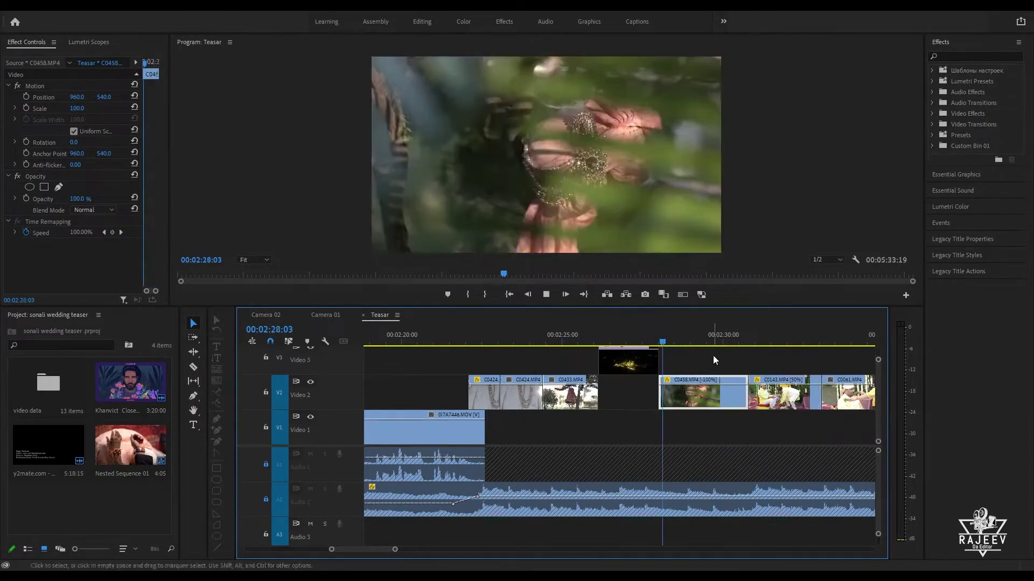
Step: Move DJI_0149 down into the Video 2 gap between C0433 and C0458 and replay from C0433
left_click_drag(639, 370, 621, 390)
left_click(577, 339)
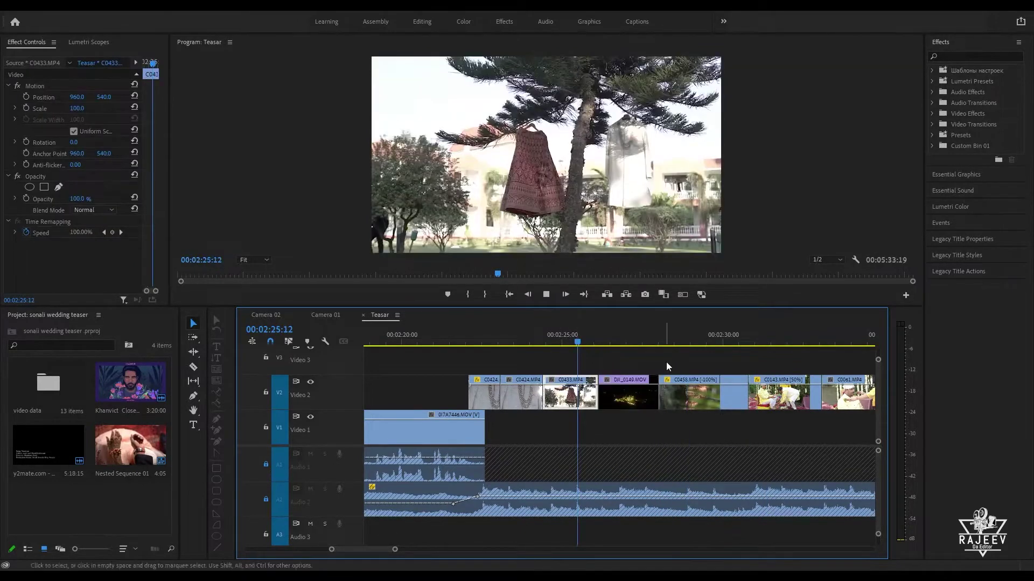
key("space")
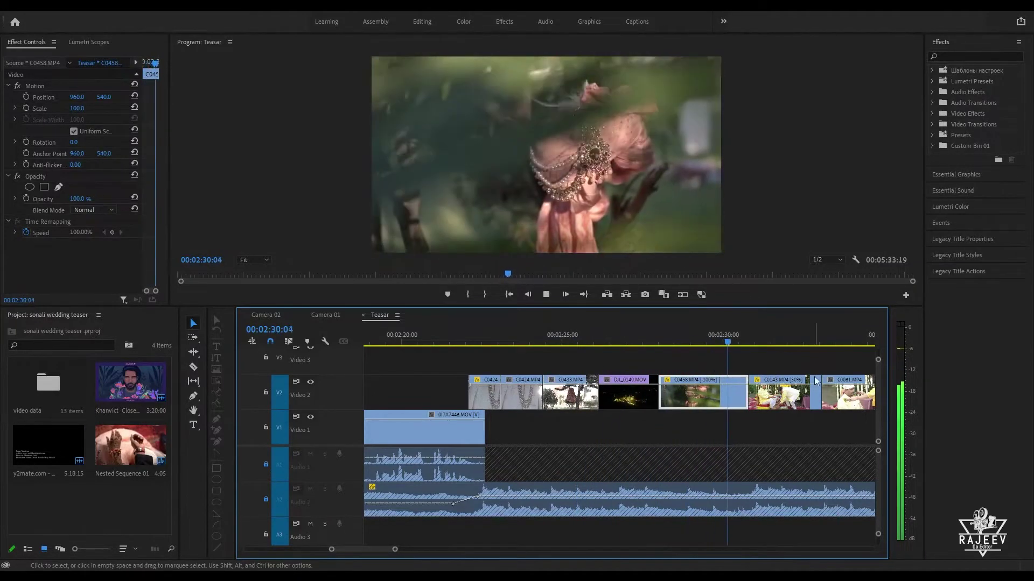
Step: Shorten C0458's end slightly ahead of C0143
key("space")
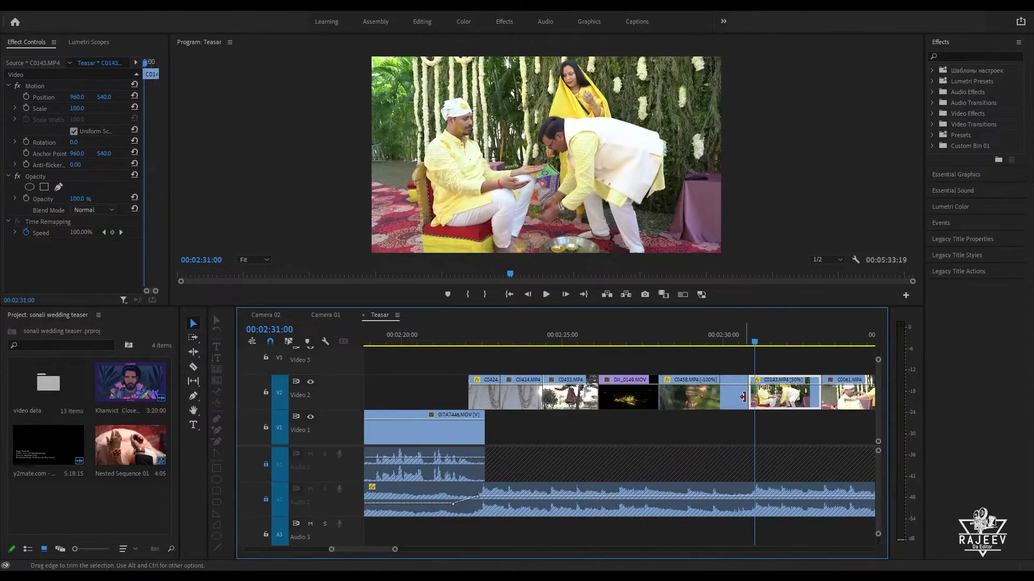
left_click_drag(741, 394, 729, 397)
Step: Try shifting C0458 against C0143 and extending its start back to DJI_0149, then replay both shots
left_click_drag(711, 399, 687, 401)
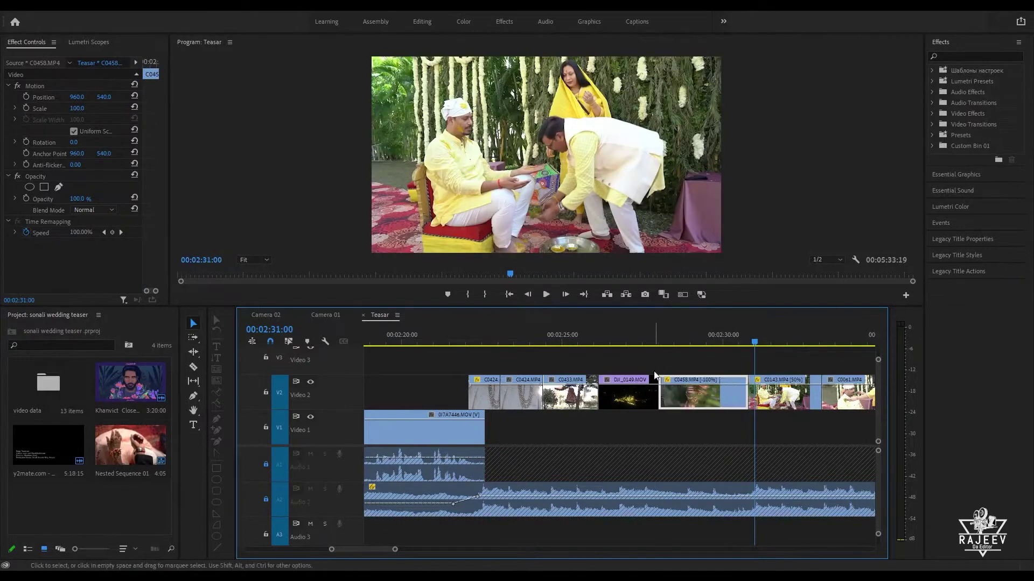
left_click(636, 339)
key("space")
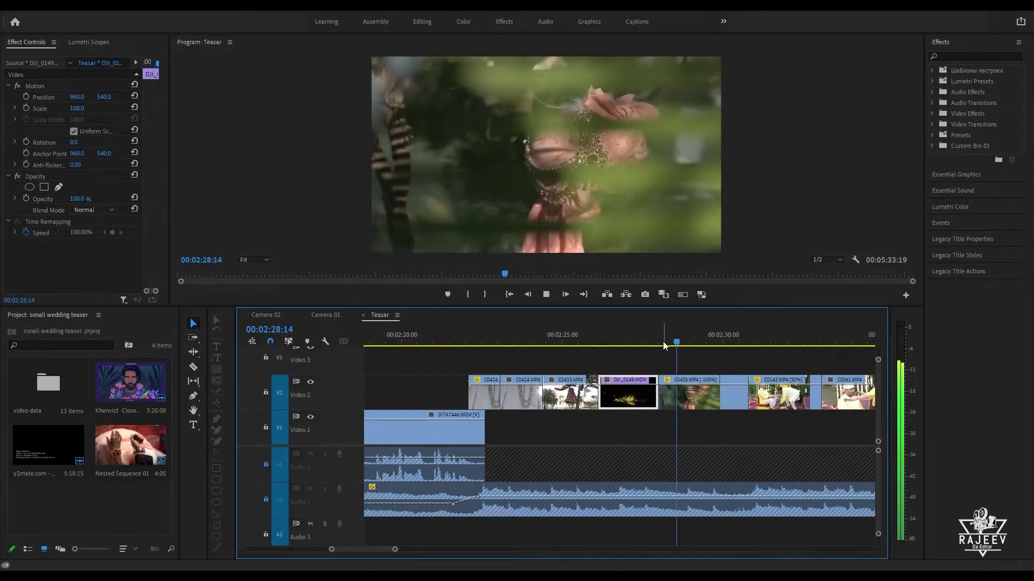
left_click(640, 342)
key("space")
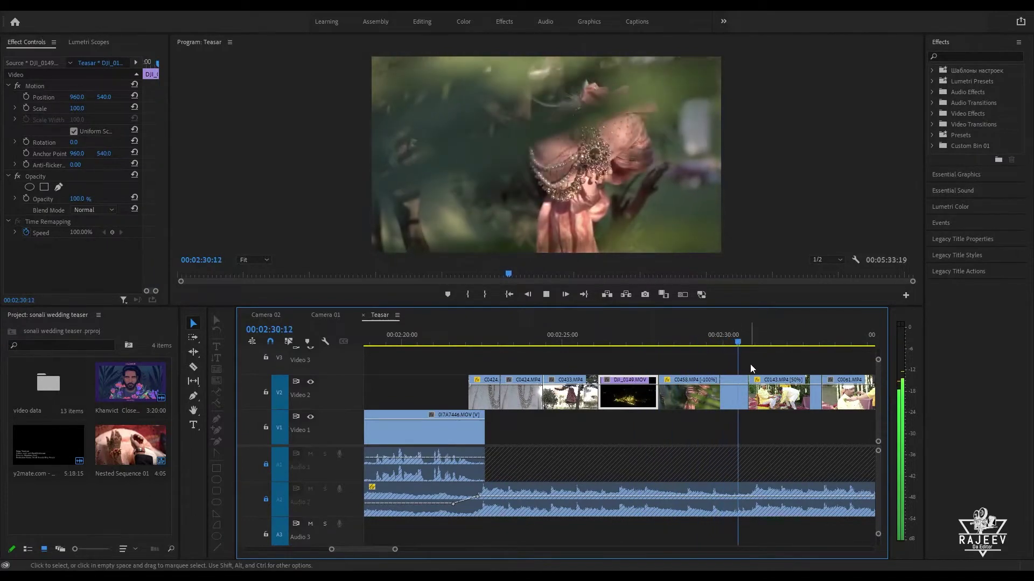
Step: Undo the start extension and the shift of C0458
key("space")
key("ctrl+z")
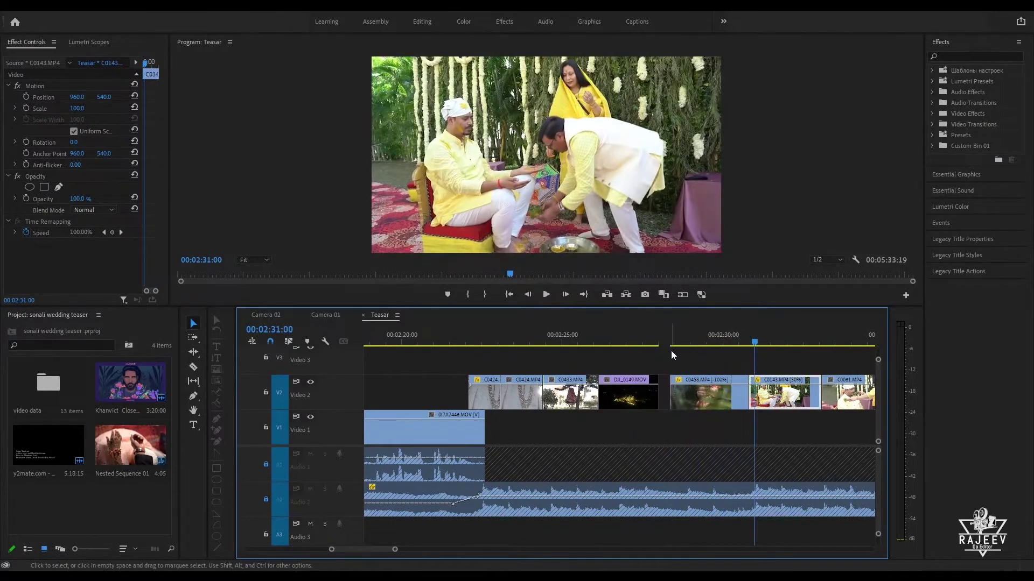
key("ctrl+z")
Step: Replay the shortened C0458 and its ending before C0143
left_click(670, 343)
key("space")
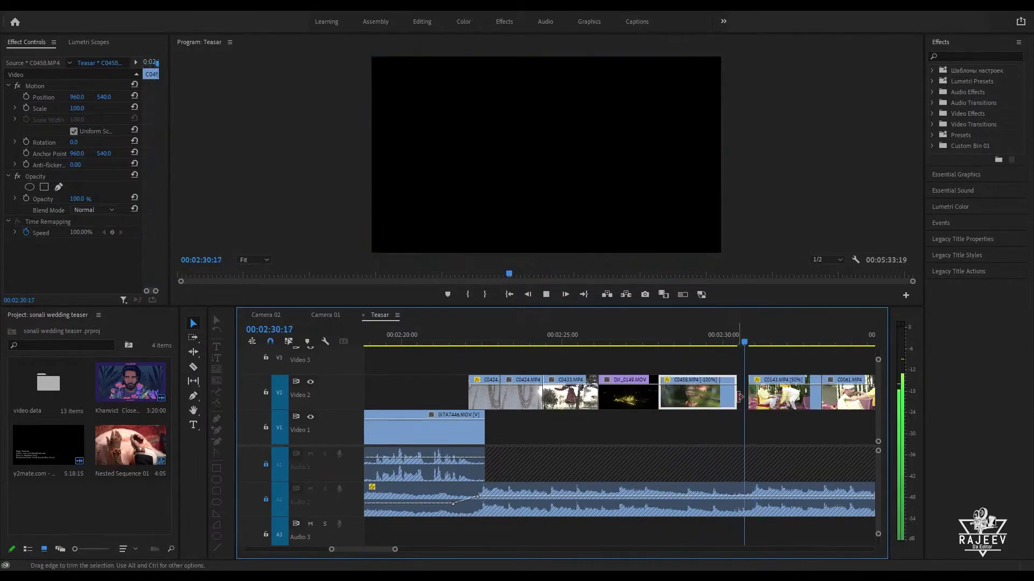
key("space")
left_click(722, 331)
key("space")
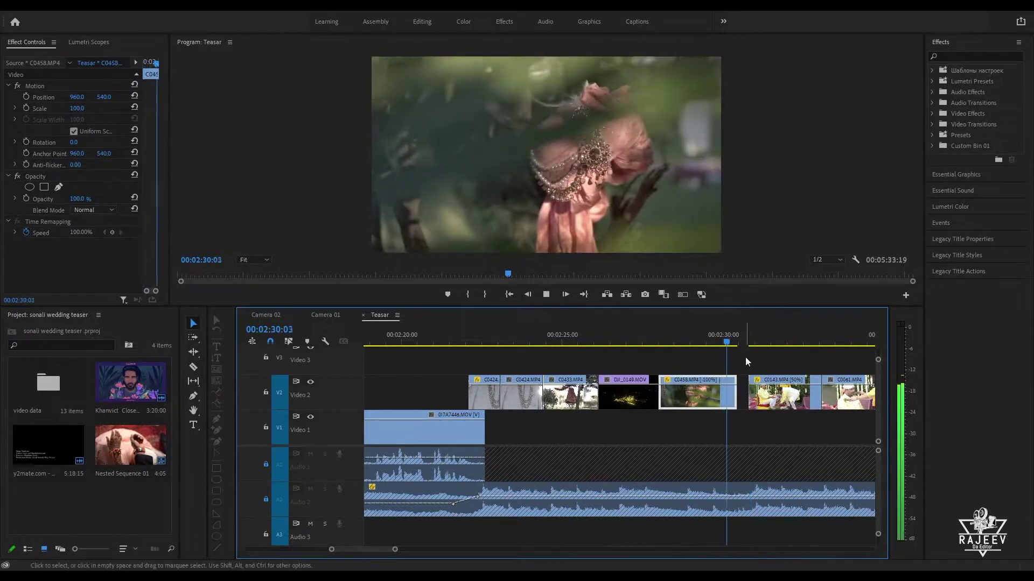
Step: Close the gaps from C0458 to C0143 and from C0143 to C0061, ending C0143 at 00:02:32:24, and replay the cuts
left_click_drag(736, 393, 814, 396)
key("space")
key("space")
scroll(794, 418, "down", 9)
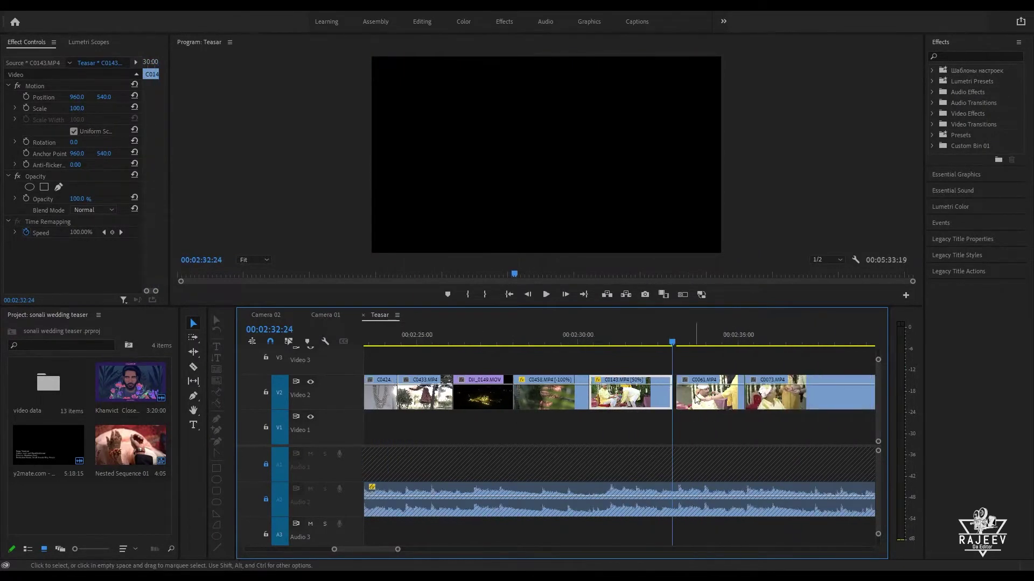
left_click_drag(682, 399, 677, 398)
key("space")
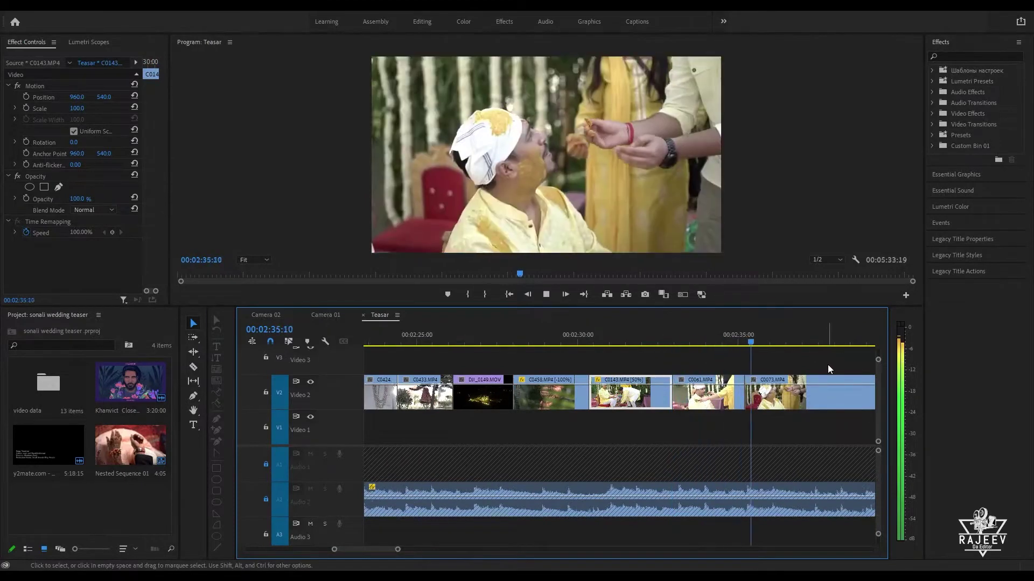
Step: Review the shots up to C0093, and apply a Dip to Black transition at the cut between C0073 and C0173
scroll(795, 394, "down", 8)
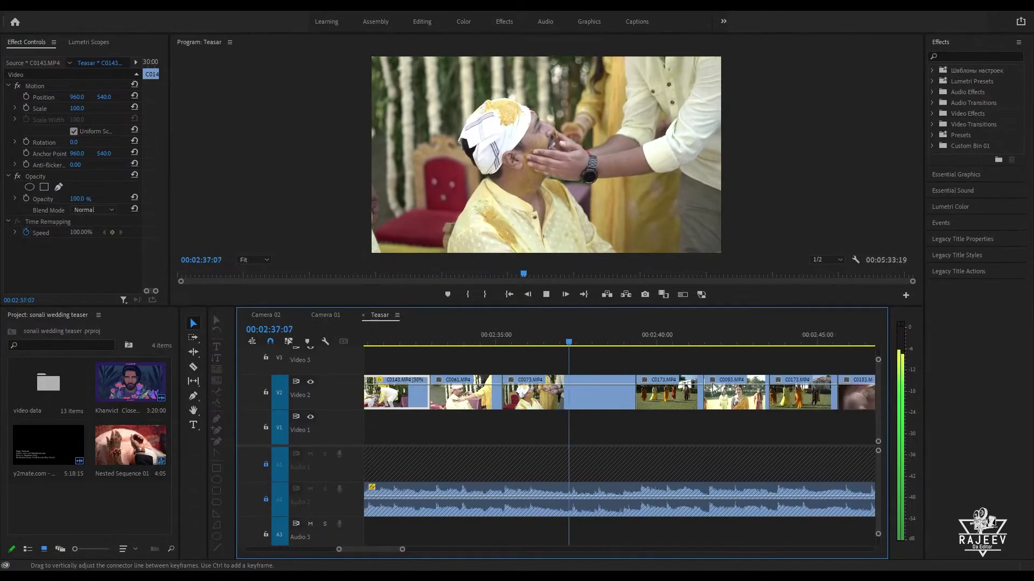
scroll(592, 395, "down", 2)
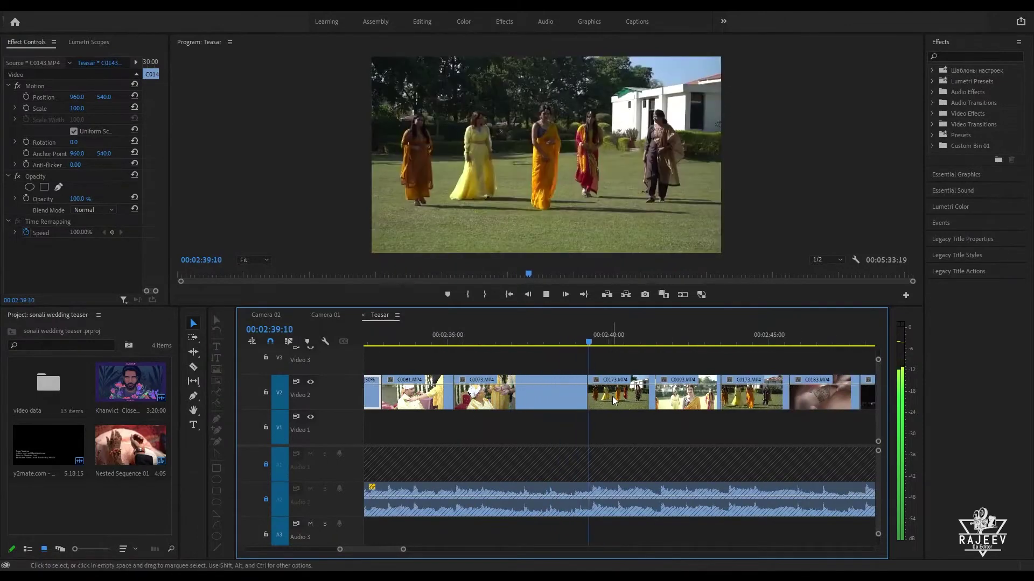
scroll(613, 397, "down", 1)
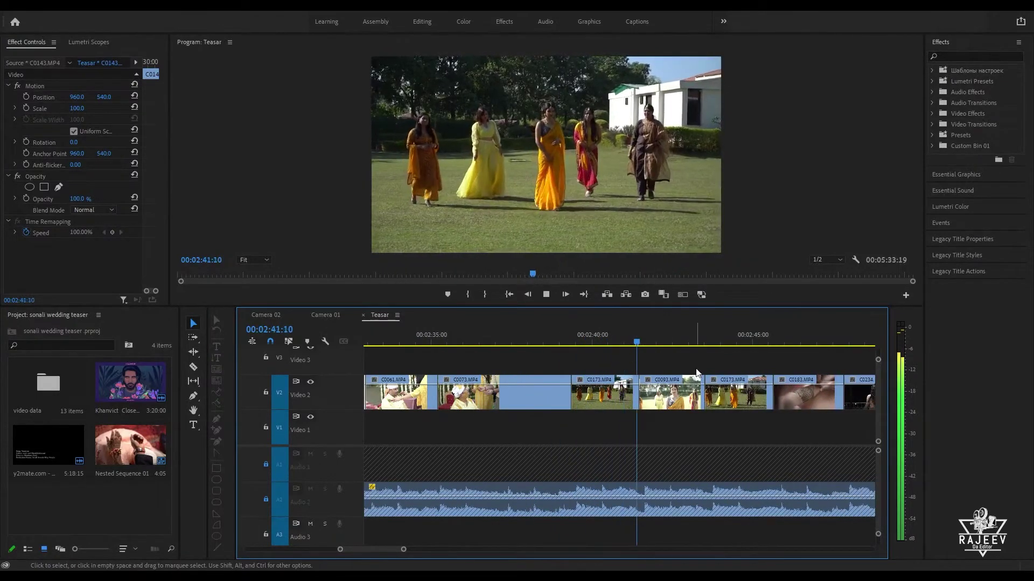
left_click(514, 340)
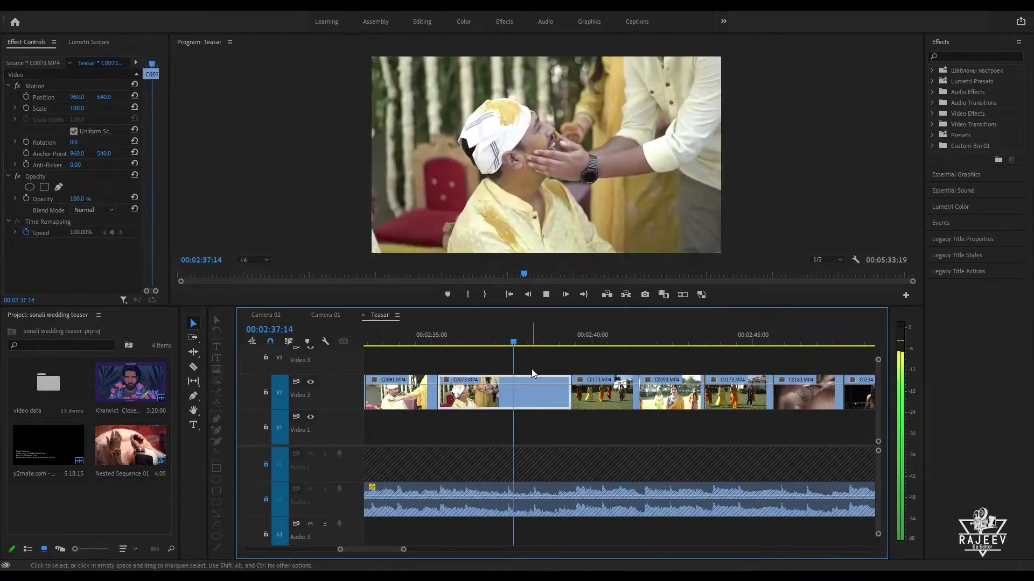
key("space")
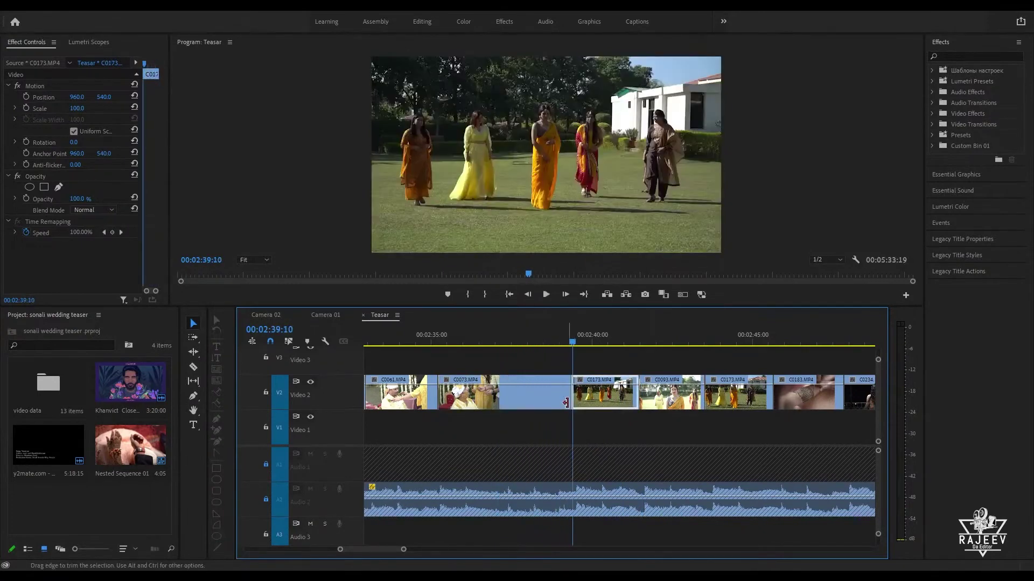
left_click(932, 124)
left_click(937, 145)
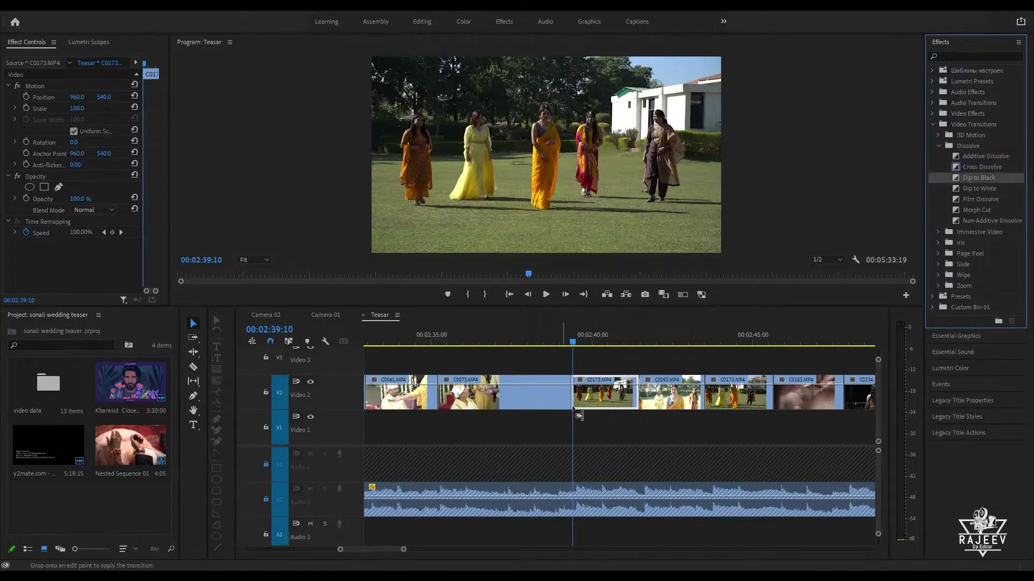
left_click_drag(579, 416, 579, 397)
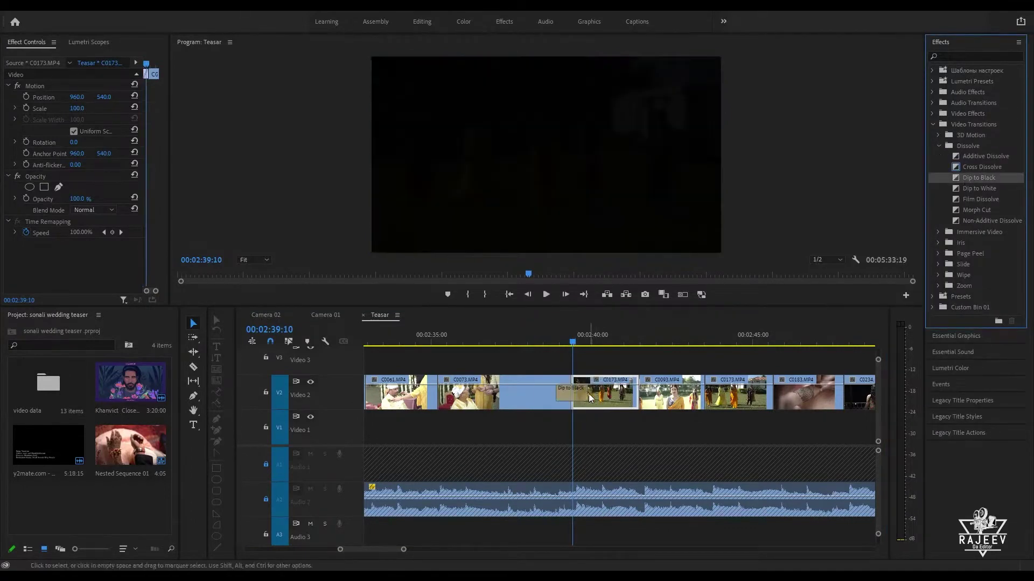
Step: Preview the Dip to Black between C0073 and C0173, lengthen it to 00:00:02:03, and replay it
left_click(530, 345)
key("space")
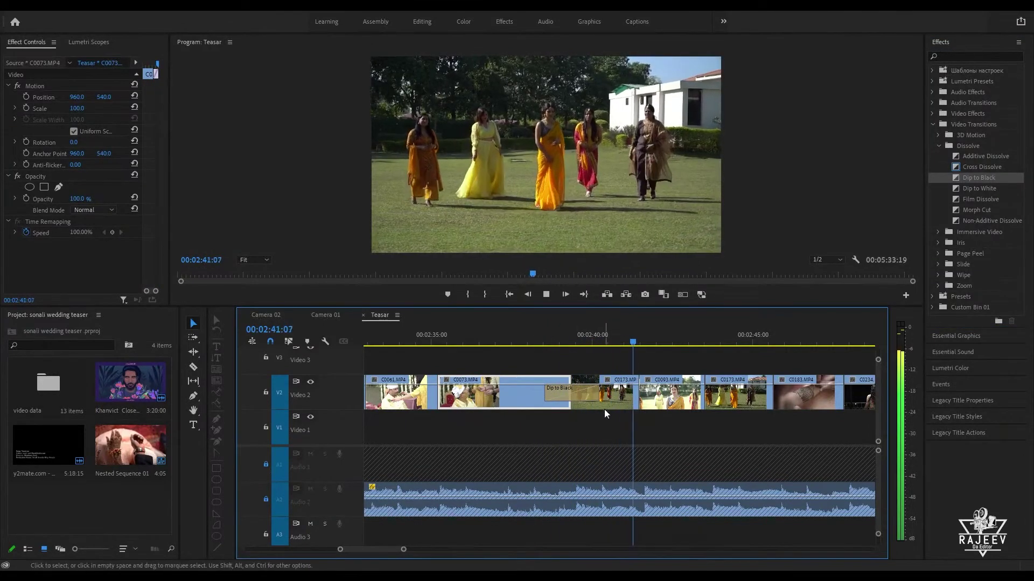
left_click(603, 405)
left_click_drag(593, 396, 601, 395)
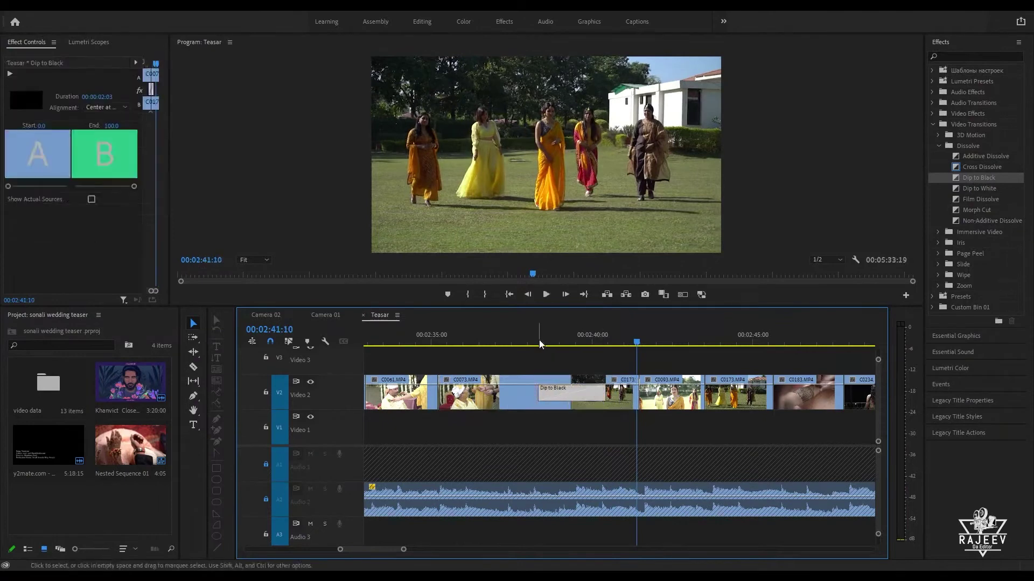
left_click(538, 340)
key("space")
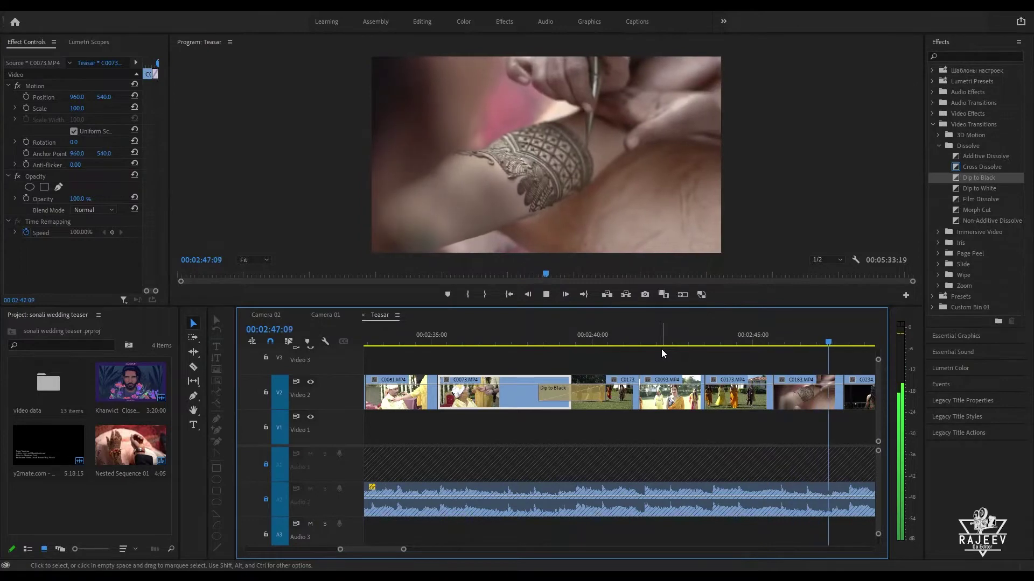
Step: Review the montage from C0183 through C0234, C0215, C0283 and C0294 to C0293 against the music
scroll(690, 412, "down", 6)
scroll(614, 383, "down", 3)
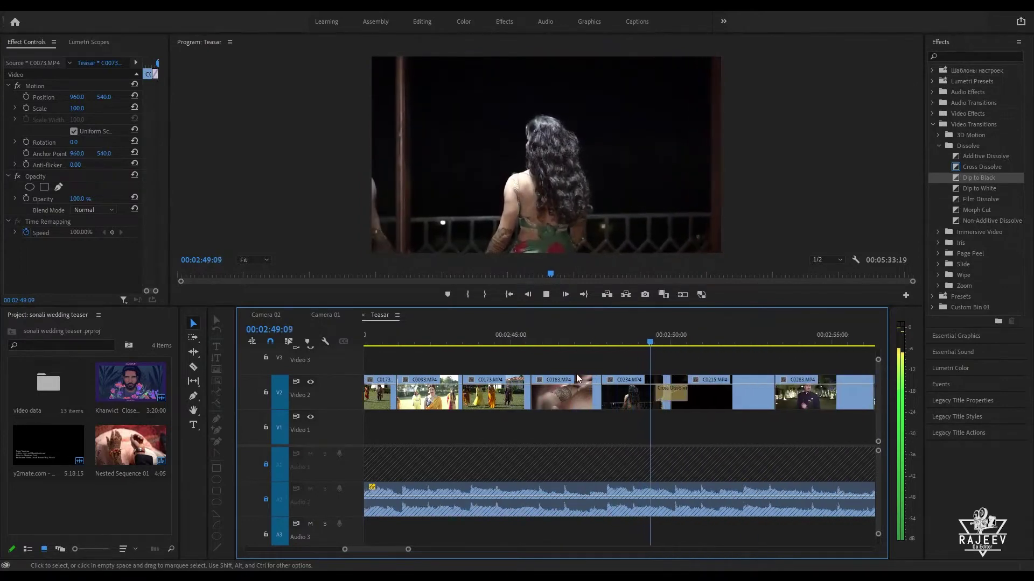
left_click(635, 390)
left_click(473, 338)
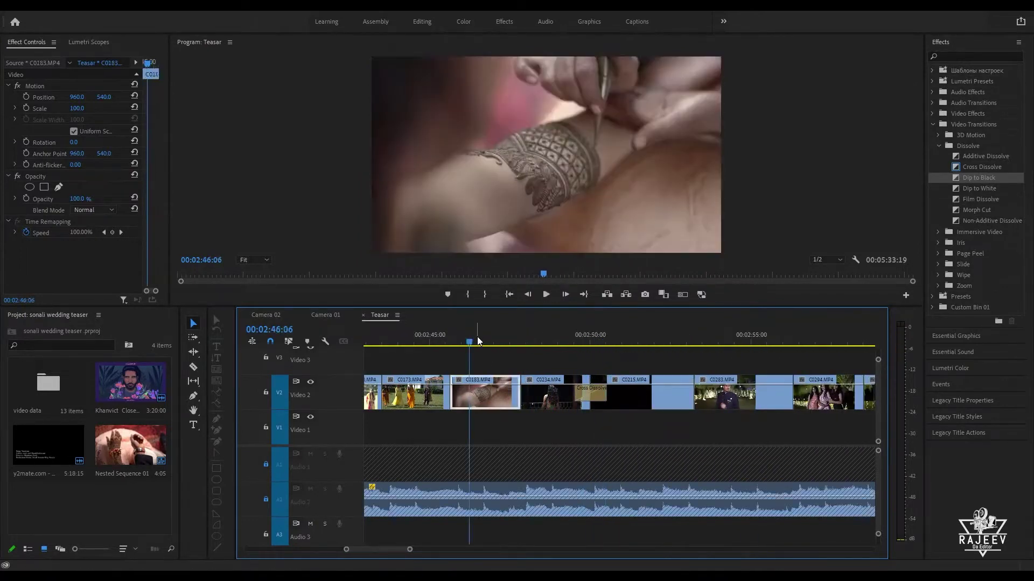
key("space")
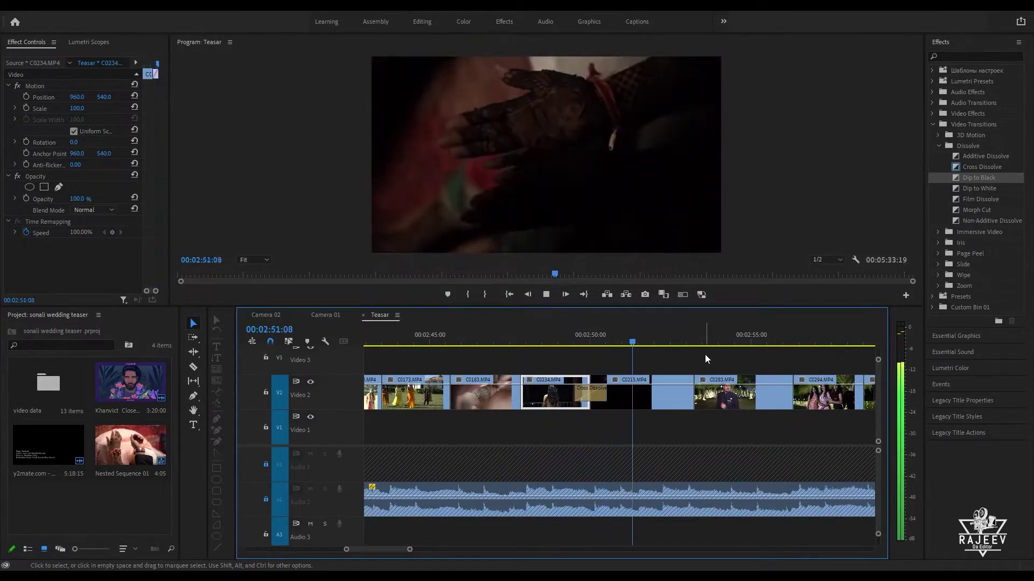
scroll(689, 358, "down", 5)
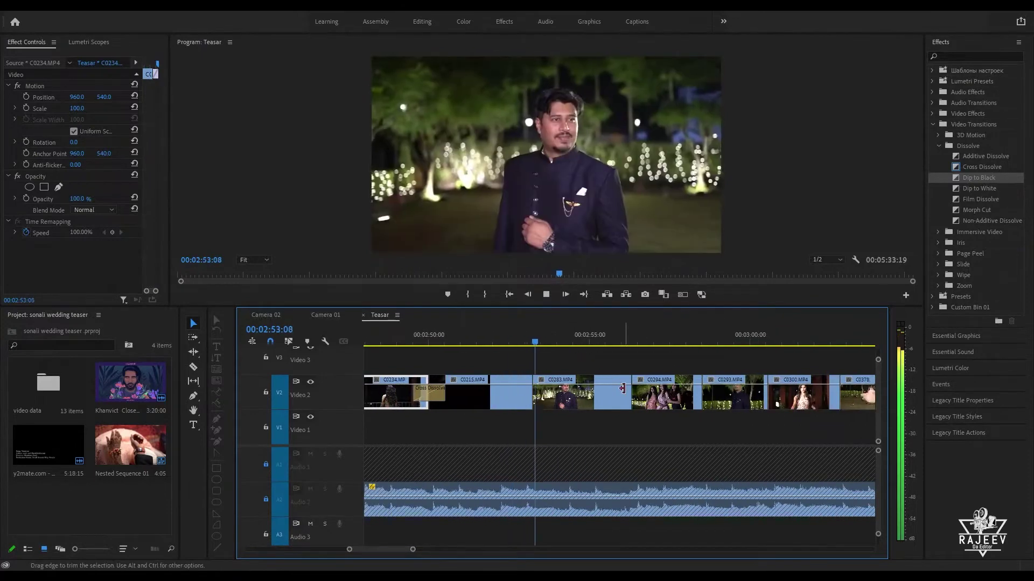
scroll(619, 385, "down", 2)
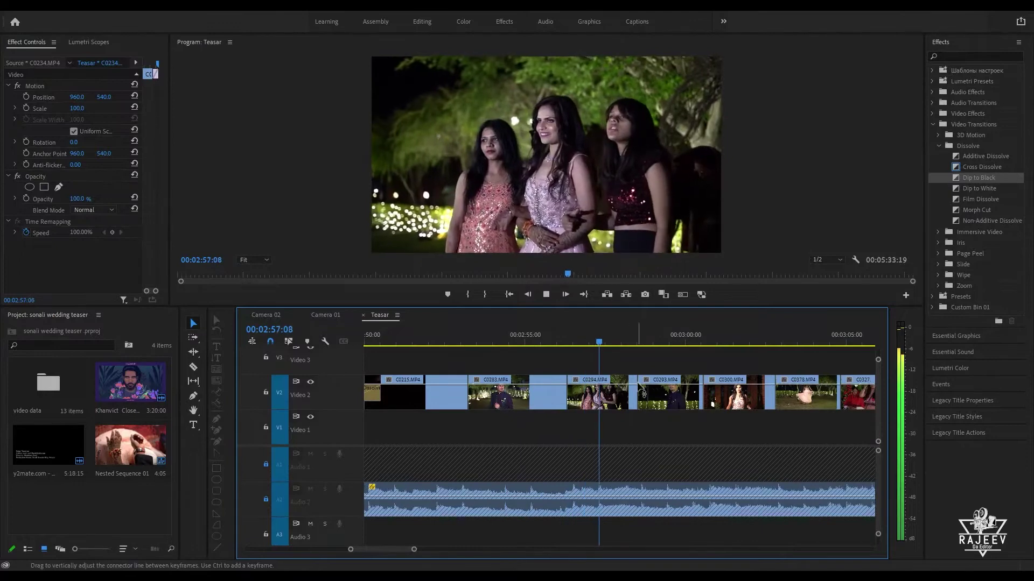
scroll(592, 393, "down", 3)
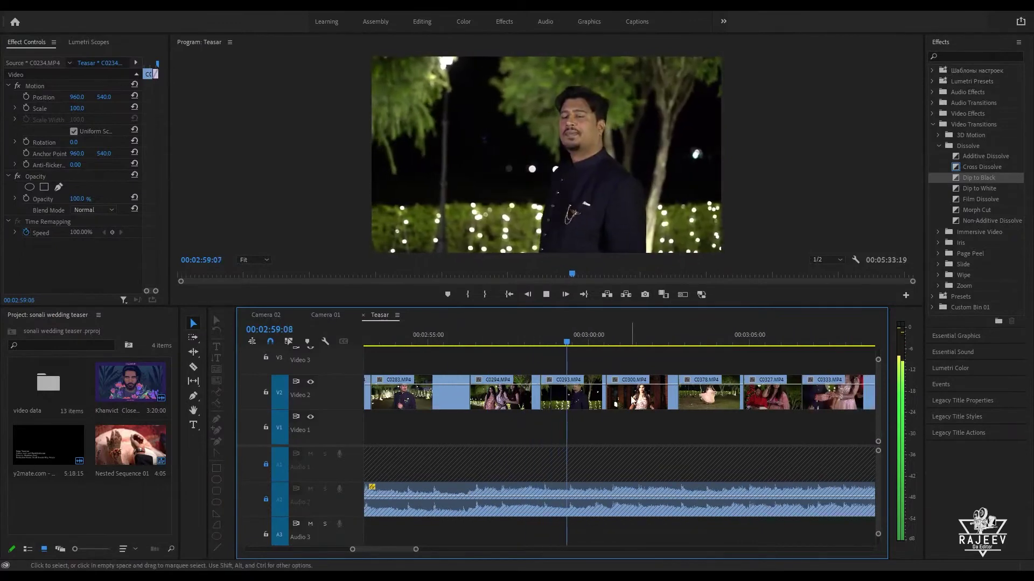
Step: Trim C0293's end to 00:03:00:03, move C0300 up against it, and play the new cut
left_click(599, 398)
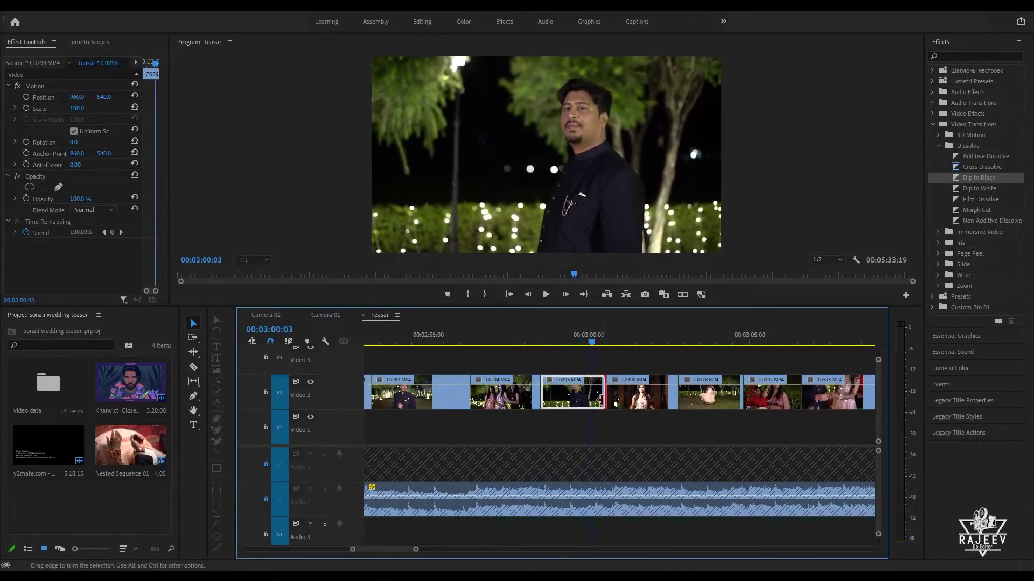
left_click_drag(602, 401, 639, 403)
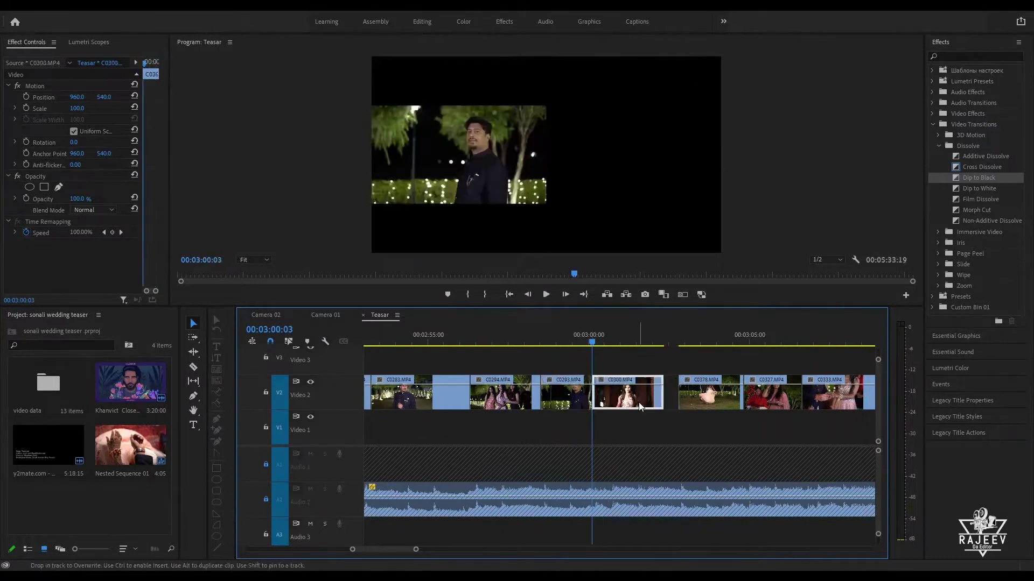
key("space")
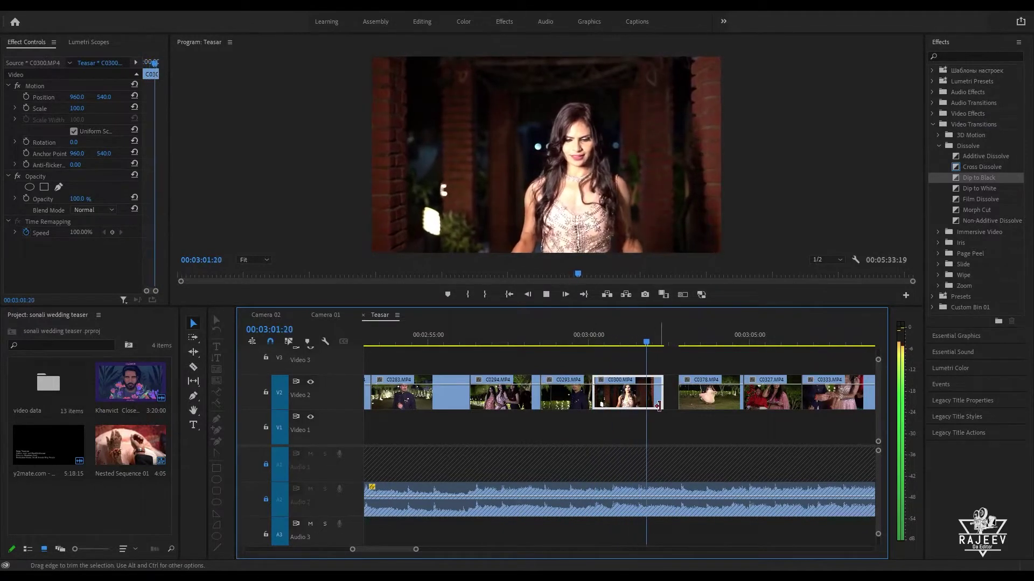
Step: Move C0378 up against C0300, extend its end to C0327, and play it
key("space")
left_click_drag(722, 403, 752, 407)
key("space")
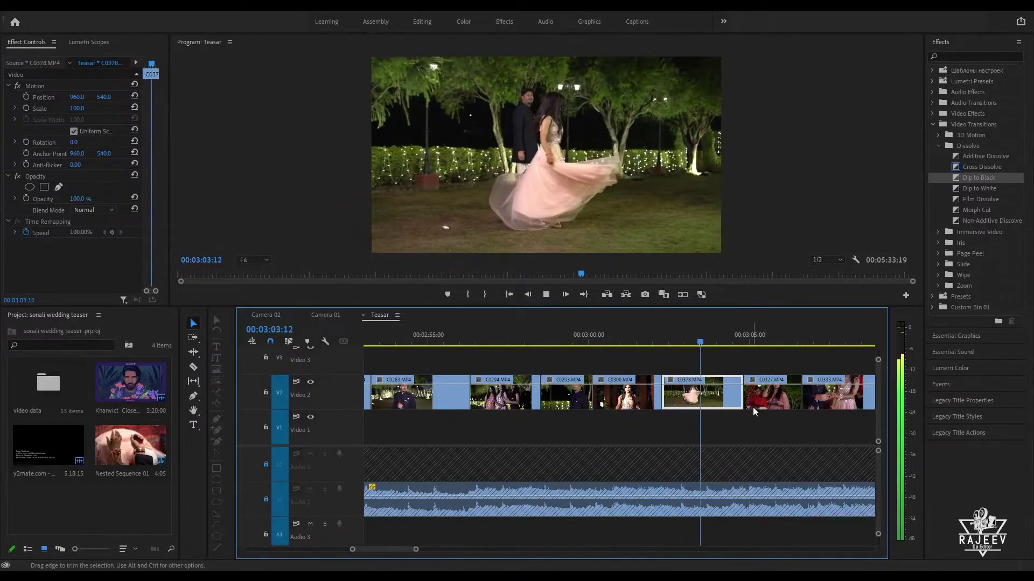
scroll(765, 394, "down", 3)
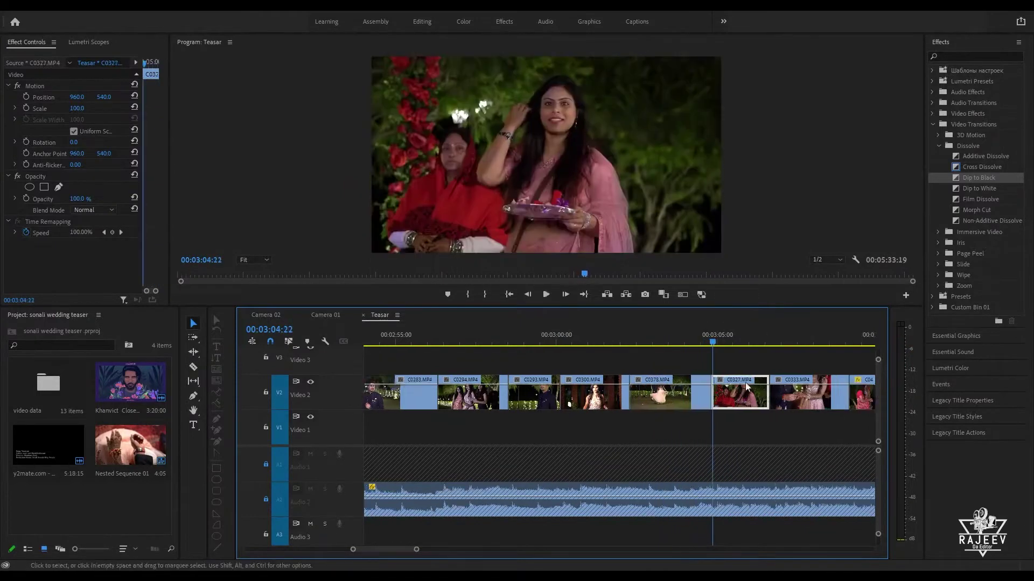
Step: Trim C0327's end to 00:03:06:12, move the following C0333 up against it, and play the cut
left_click(716, 383)
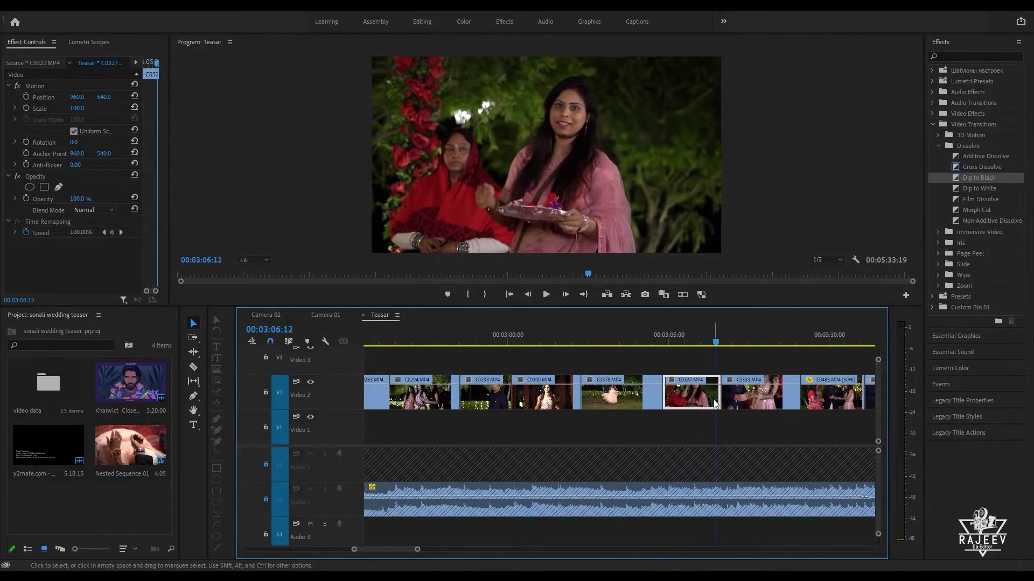
left_click_drag(716, 383, 751, 402)
key("space")
Step: Extend the end of the C0333 shot after C0327 to C0485, and replay the section from C0378
scroll(779, 399, "down", 3)
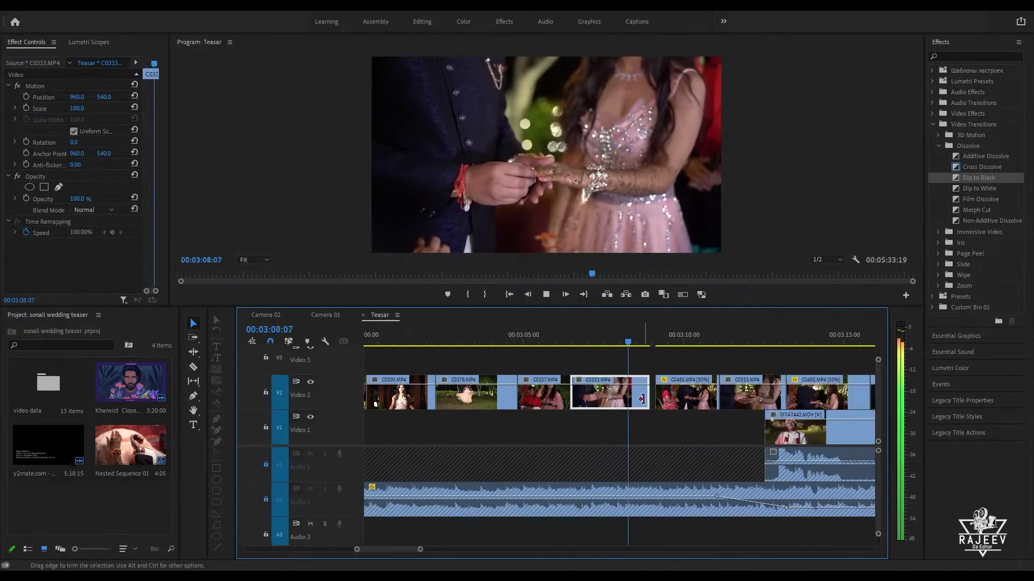
left_click(579, 340)
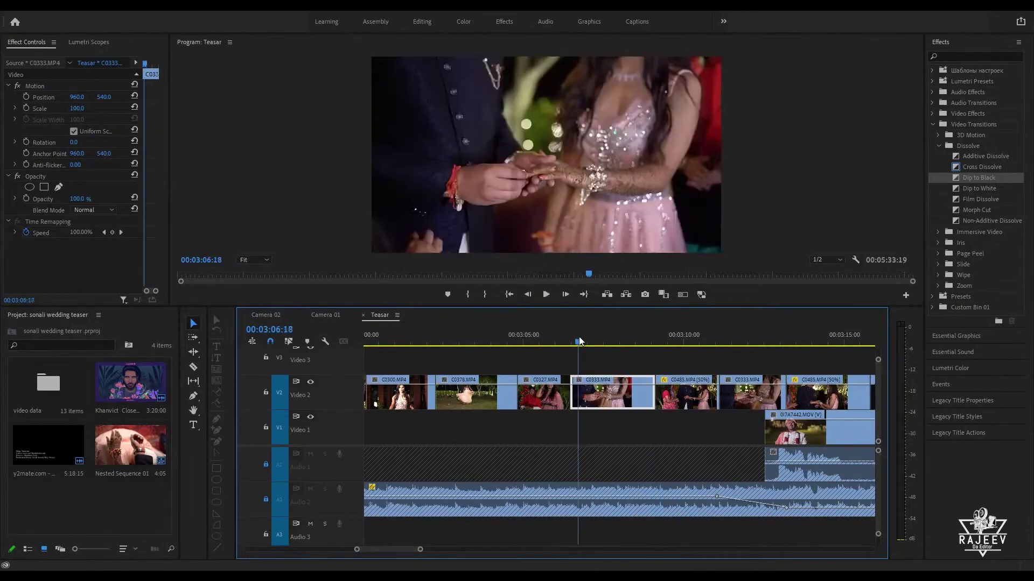
left_click(548, 340)
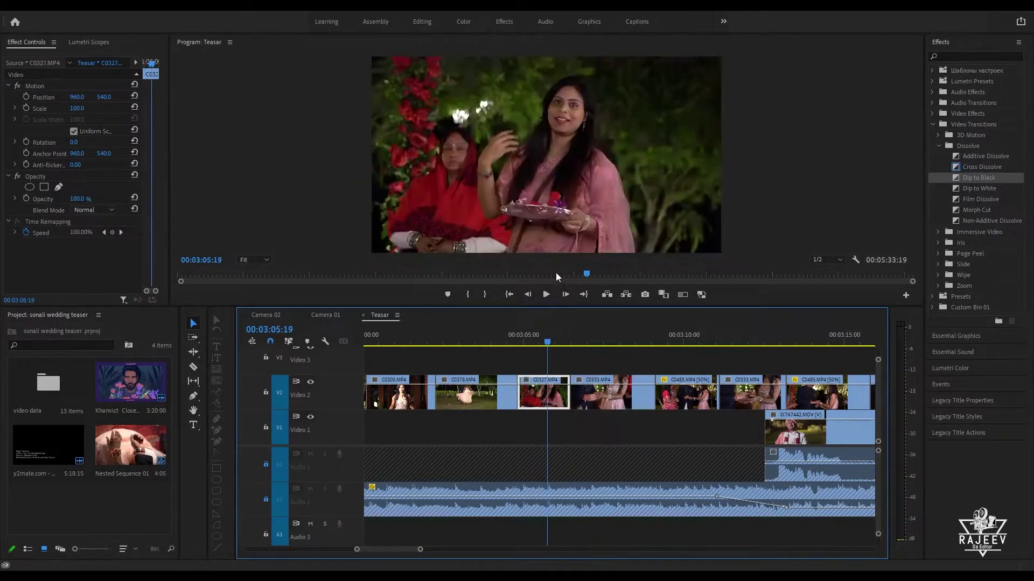
left_click(484, 341)
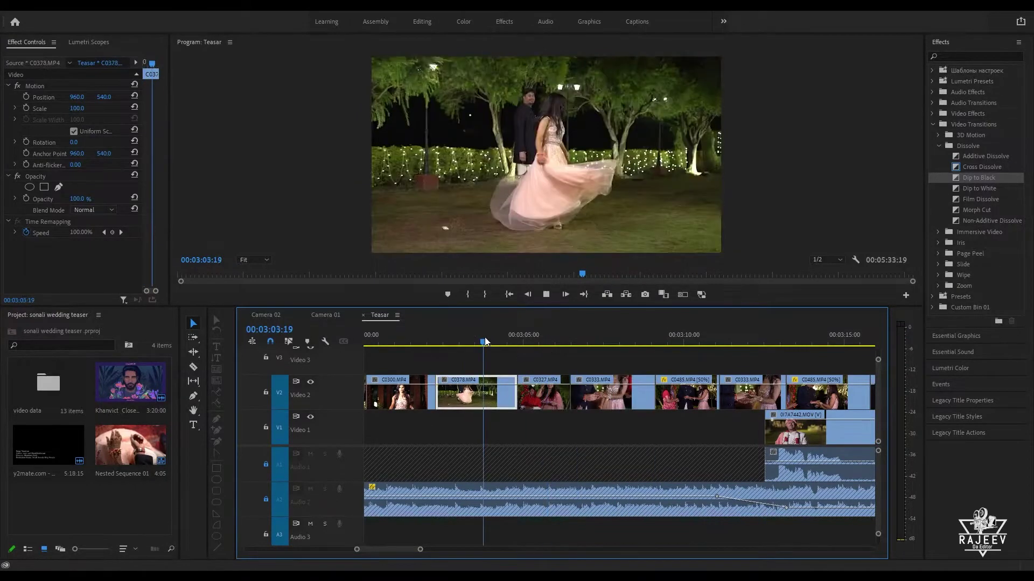
key("space")
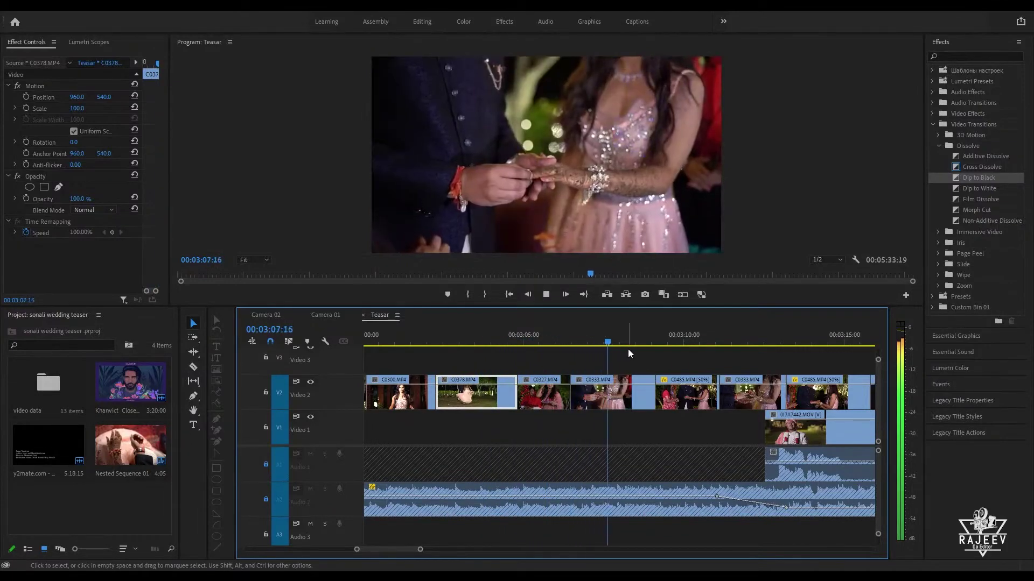
Step: Shorten the first C0333's end to just before 00:03:09:01, close the gap to C0485, and resume playback
key("space")
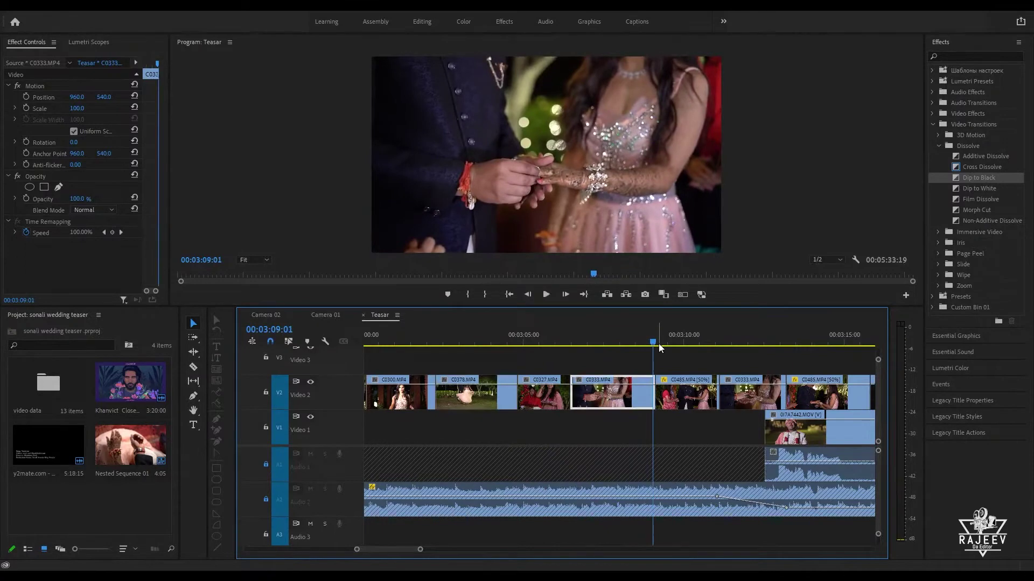
left_click_drag(655, 402, 654, 401)
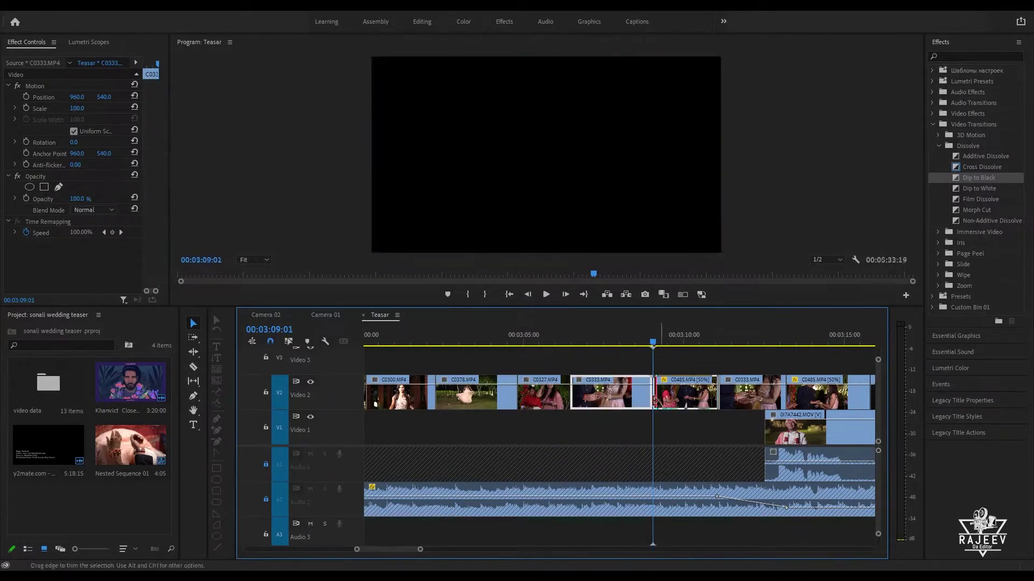
key("space")
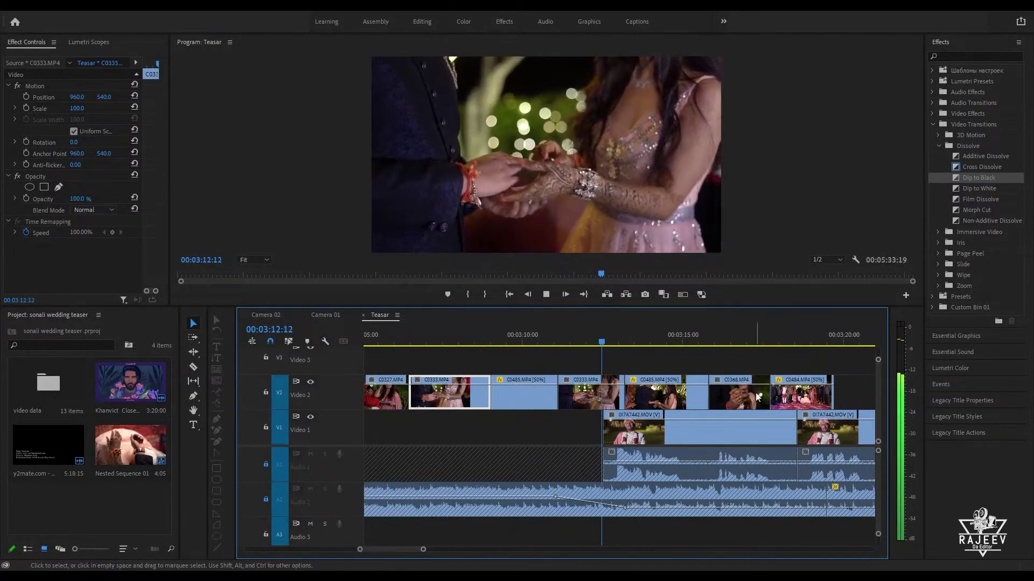
Step: Trim the second C0485's end to 00:03:15:18, move C0368 up against it, and play the new cut
left_click(643, 396)
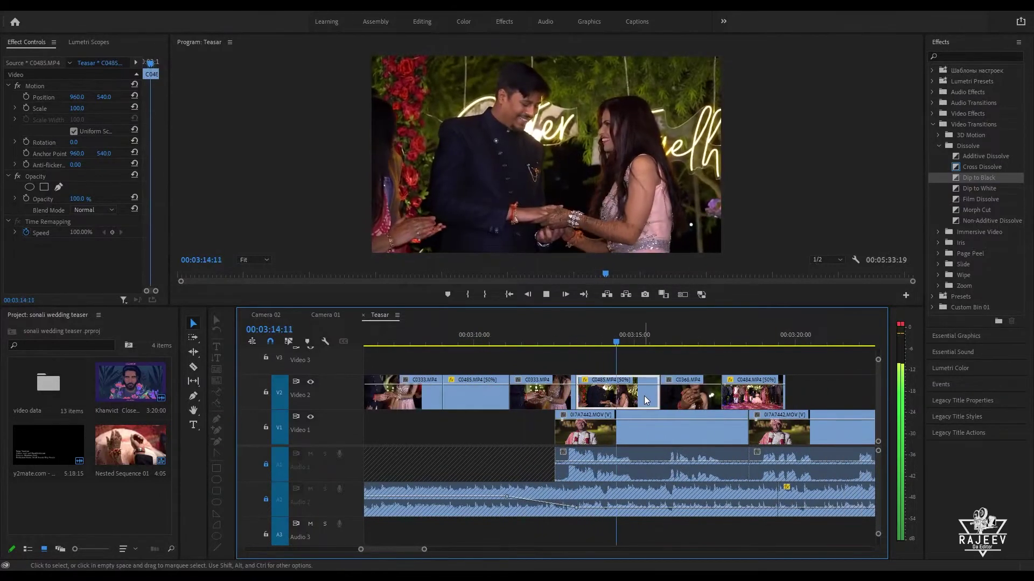
key("space")
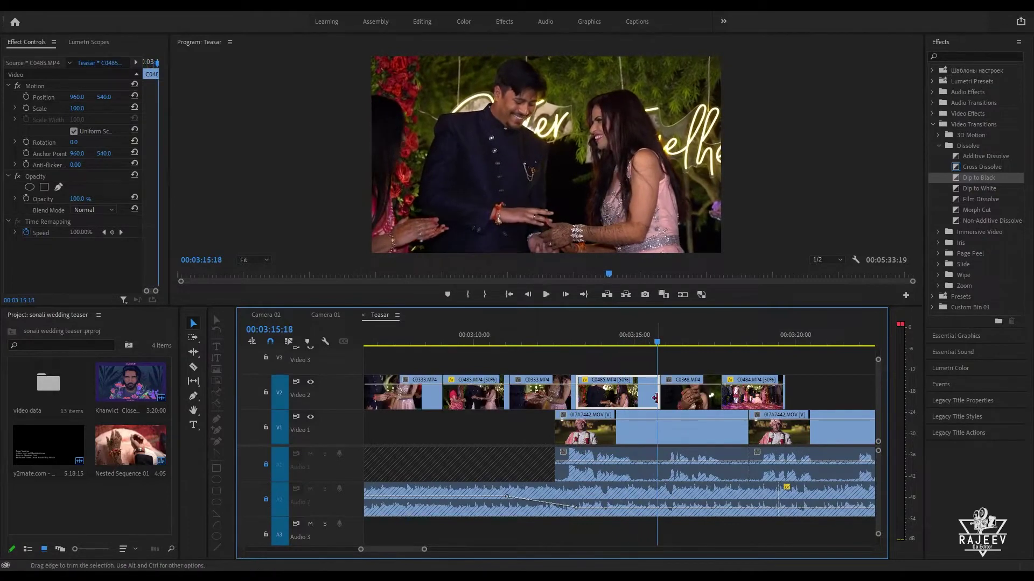
left_click_drag(655, 398, 692, 400)
key("space")
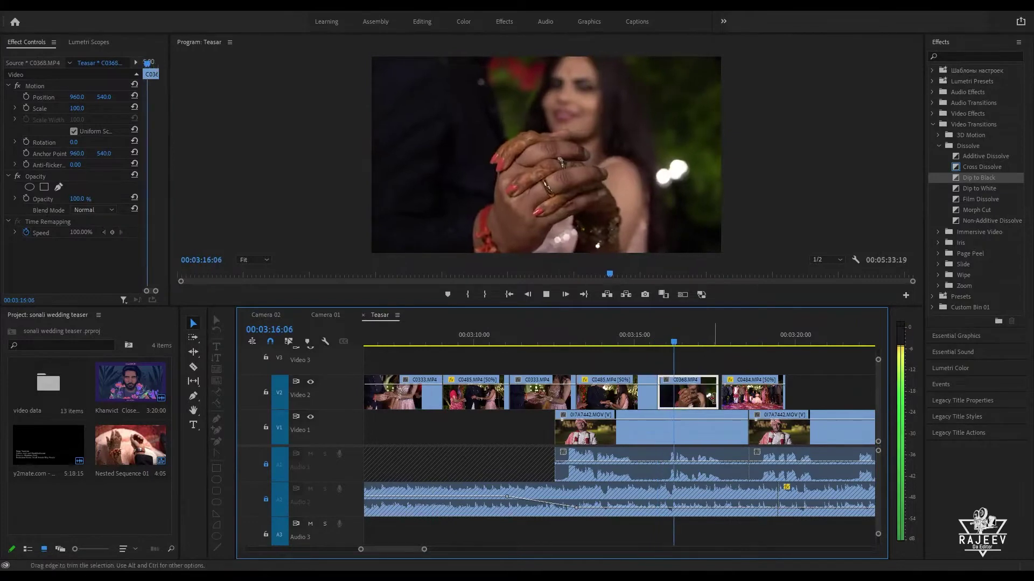
Step: Extend C0368's end to meet C0484 on Video 2 and play the new cut
key("space")
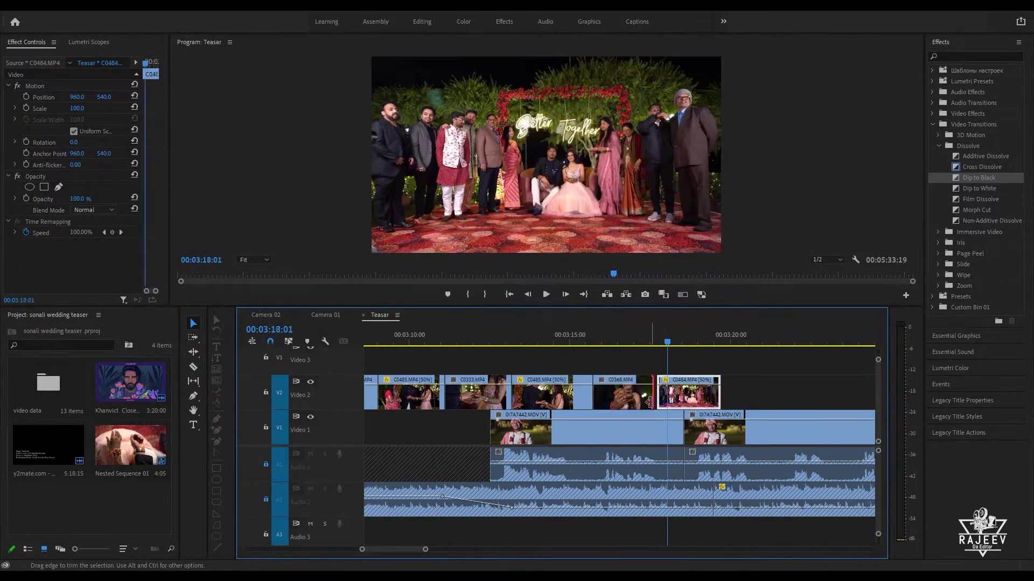
left_click_drag(651, 401, 656, 402)
left_click(646, 331)
key("space")
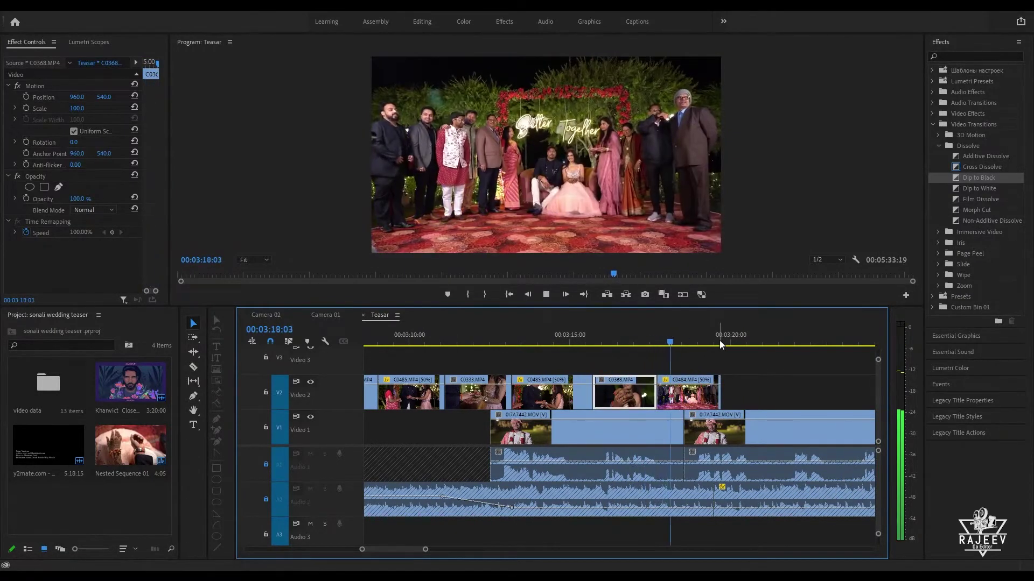
Step: Check the C0368–C0484 cut frame by frame, trim C0484's start to 00:03:17:21, close the gap, and resume playback
left_click(666, 337)
key("Up")
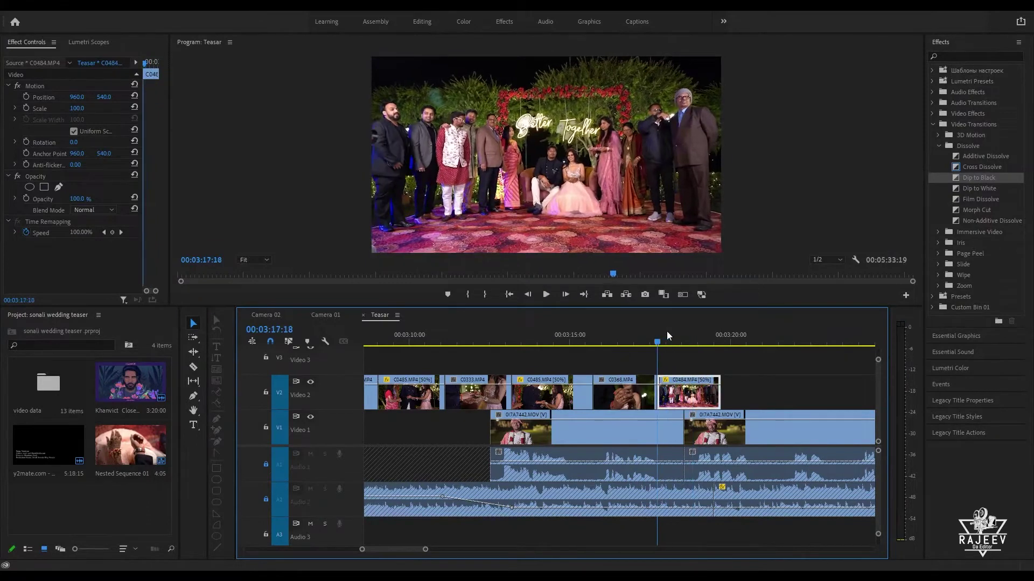
key("Right")
key("Left")
key("Left")
key("Left")
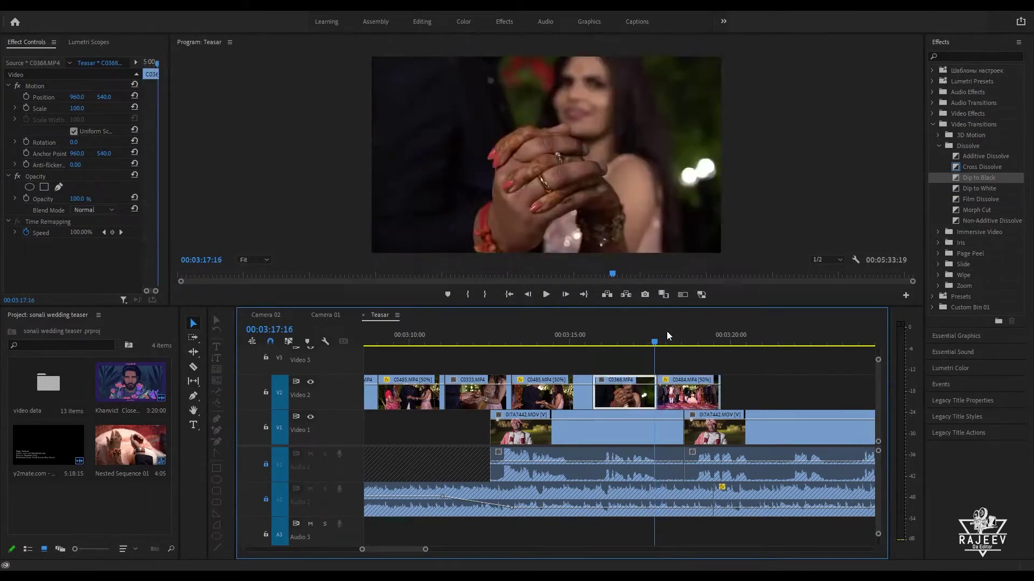
key("Right")
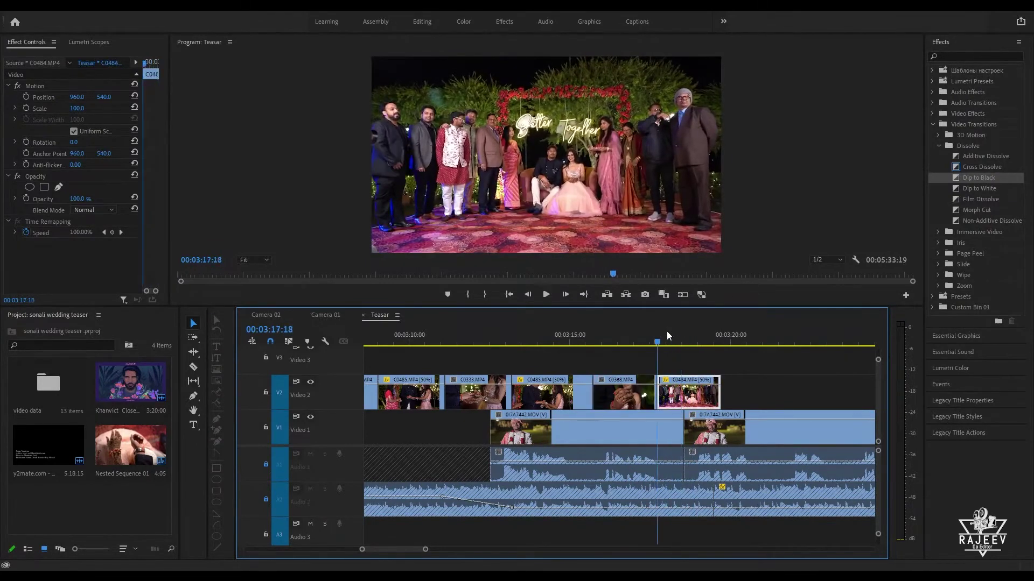
key("Up")
key("Down")
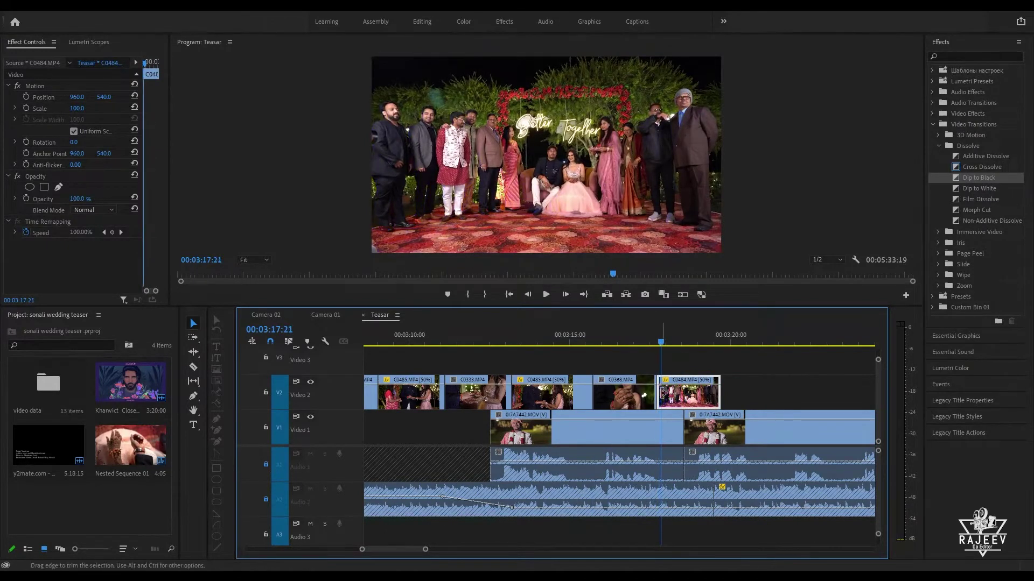
left_click_drag(662, 393, 666, 393)
key("space")
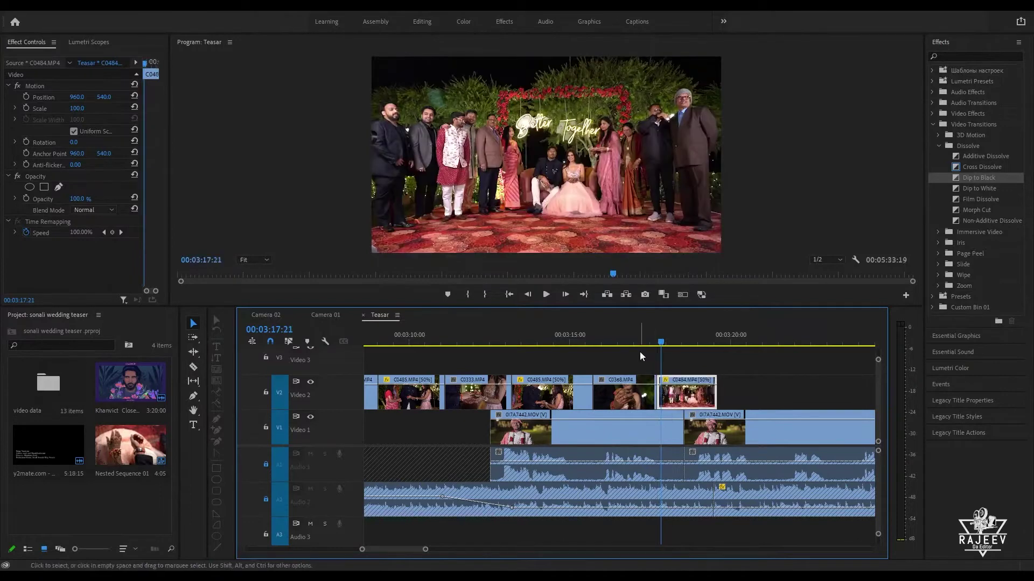
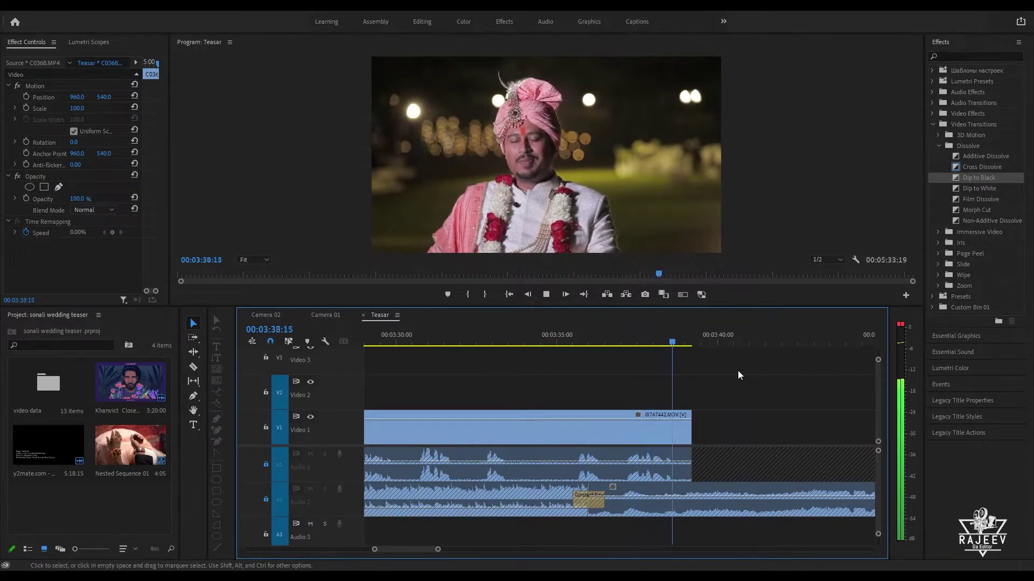
Step: Play past the end of the groom's interview clip and place the playhead at 00:03:38:15
key("space")
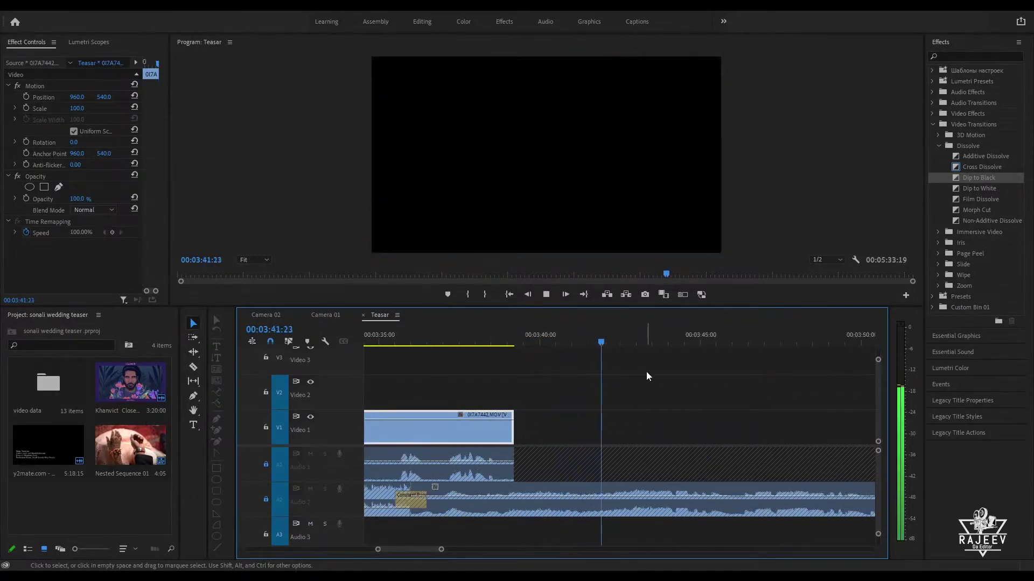
key("space")
left_click(461, 344)
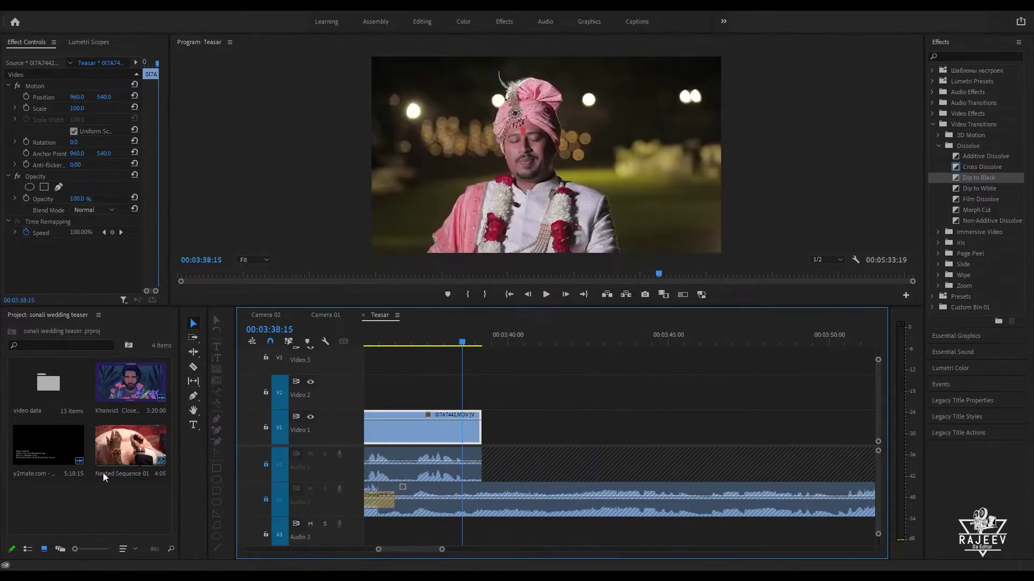
Step: Open the Helicam sequence from the video data bin and skim its drone footage for a shot to follow the groom's interview
double_click(48, 384)
scroll(70, 509, "down", 1)
double_click(40, 518)
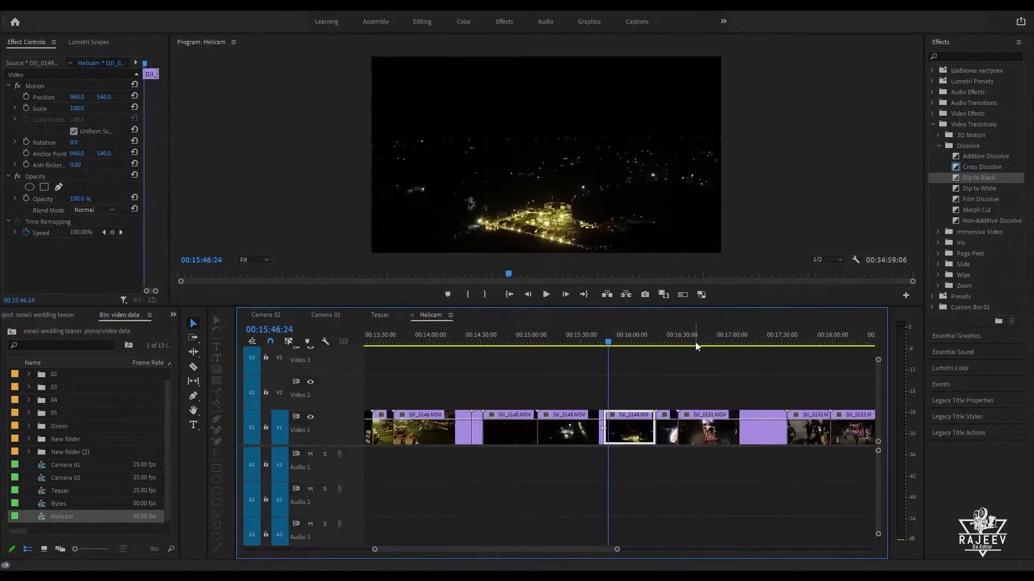
left_click(695, 342)
scroll(524, 350, "up", 1)
key("minus")
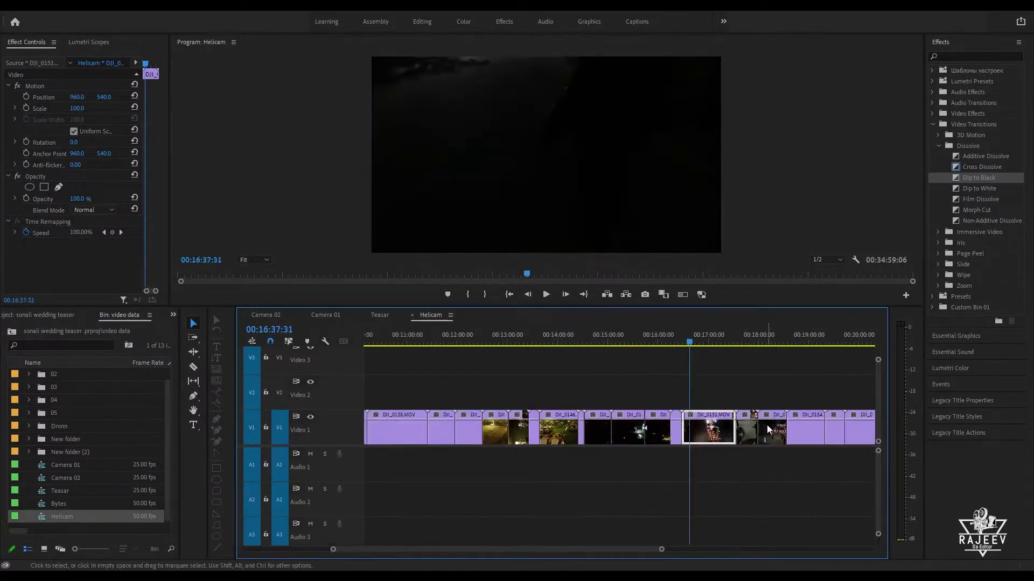
scroll(754, 423, "down", 2)
scroll(666, 446, "down", 6)
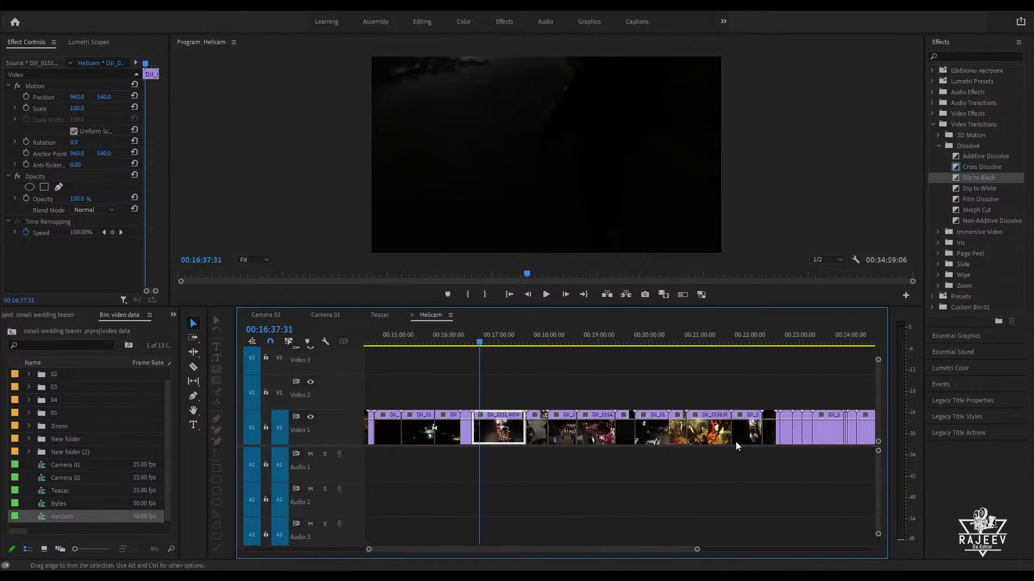
scroll(732, 440, "down", 1)
left_click_drag(658, 342, 802, 366)
scroll(771, 463, "down", 7)
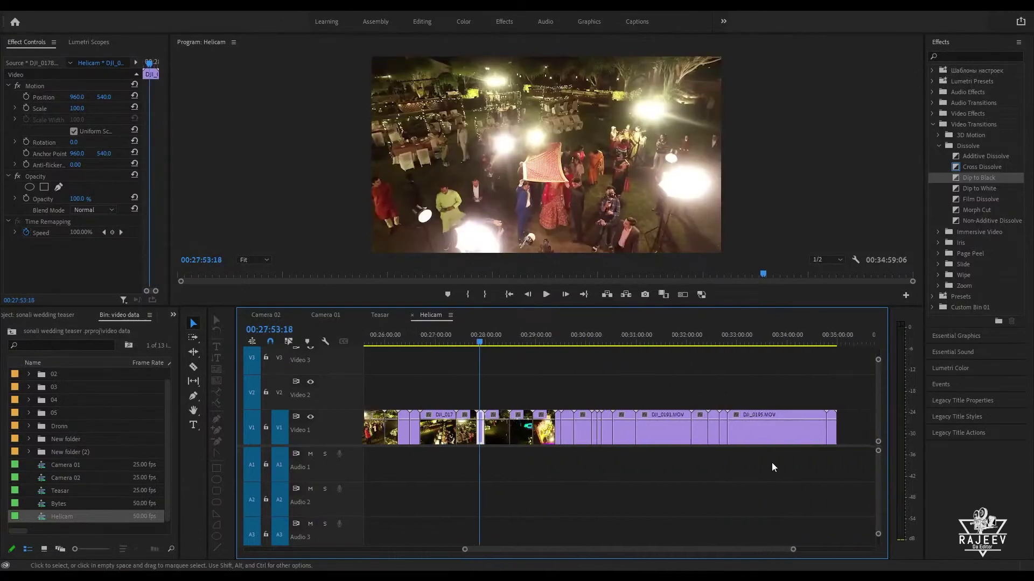
left_click_drag(663, 348, 796, 356)
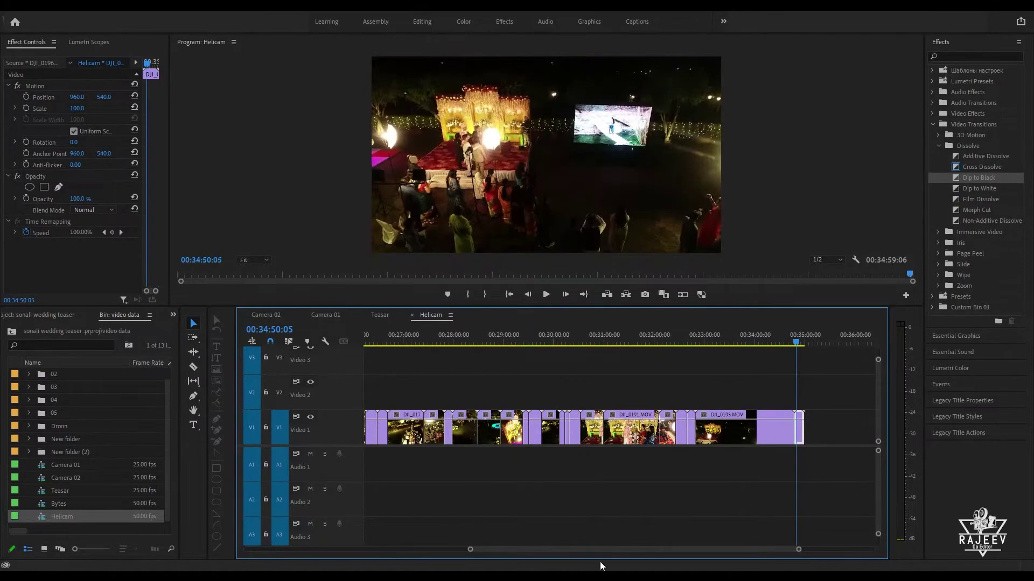
left_click_drag(612, 549, 432, 550)
scroll(471, 392, "up", 2)
left_click_drag(593, 338, 758, 379)
Step: Switch to the Camera 02 sequence and skim forward from C0368 through the shoe shots to the jewellery detail shots
left_click(264, 315)
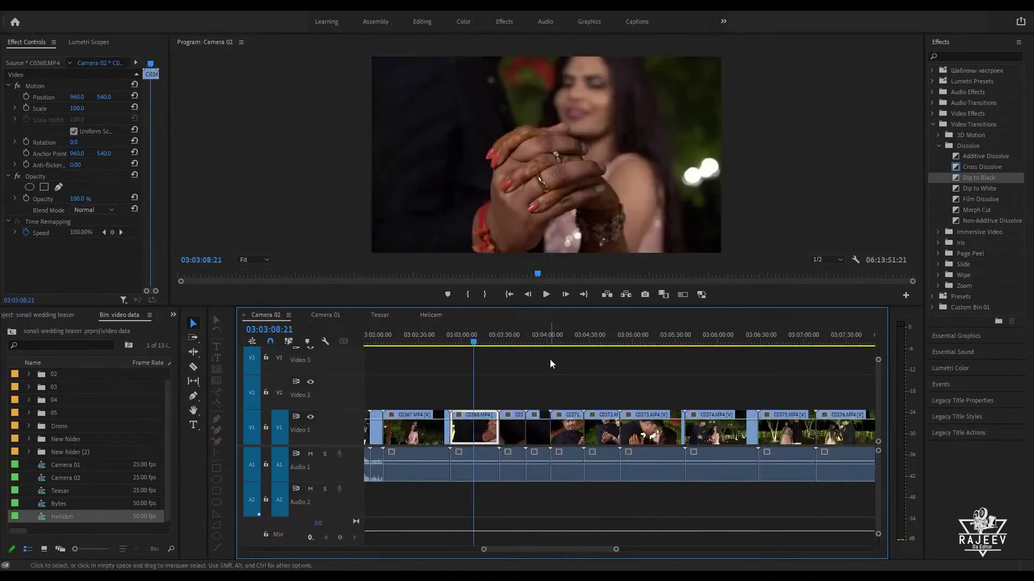
left_click_drag(650, 337, 669, 353)
key("backslash")
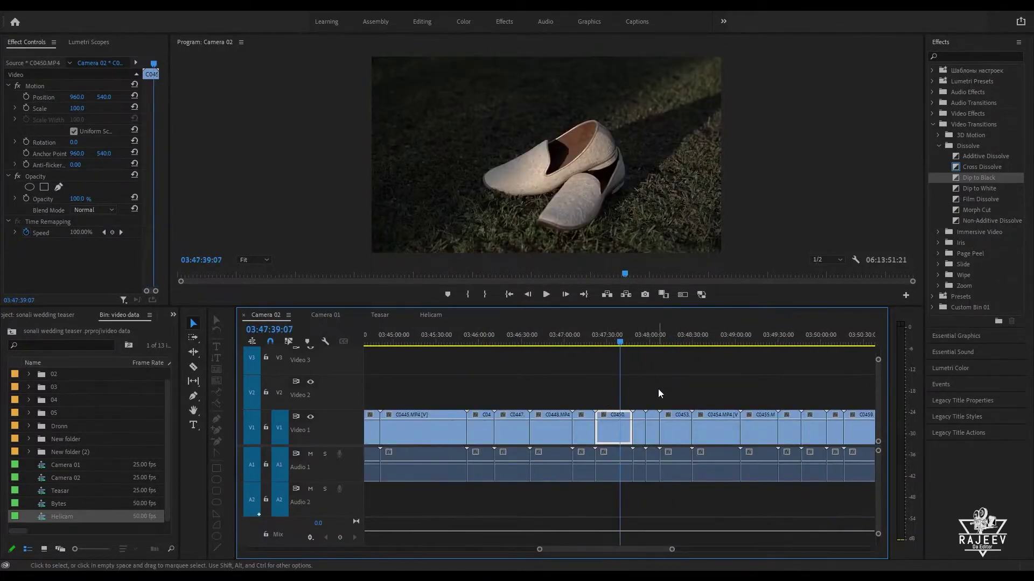
left_click_drag(425, 342, 435, 422)
key("equal")
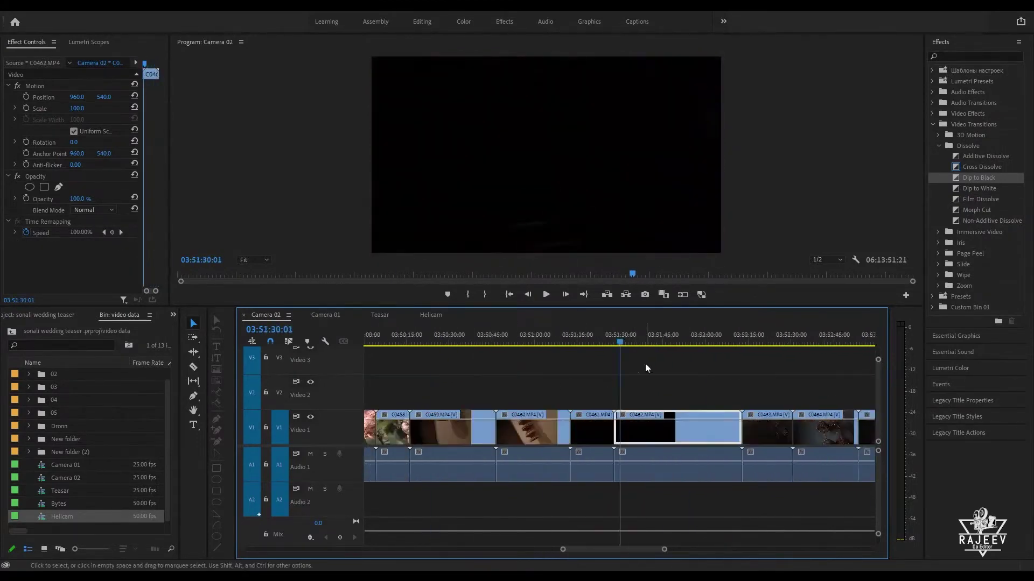
scroll(592, 356, "down", 3)
left_click_drag(498, 344, 678, 397)
Step: Play through the hanging earring shots C0463 to C0465 in Camera 02 to compare them
key("space")
scroll(668, 392, "down", 3)
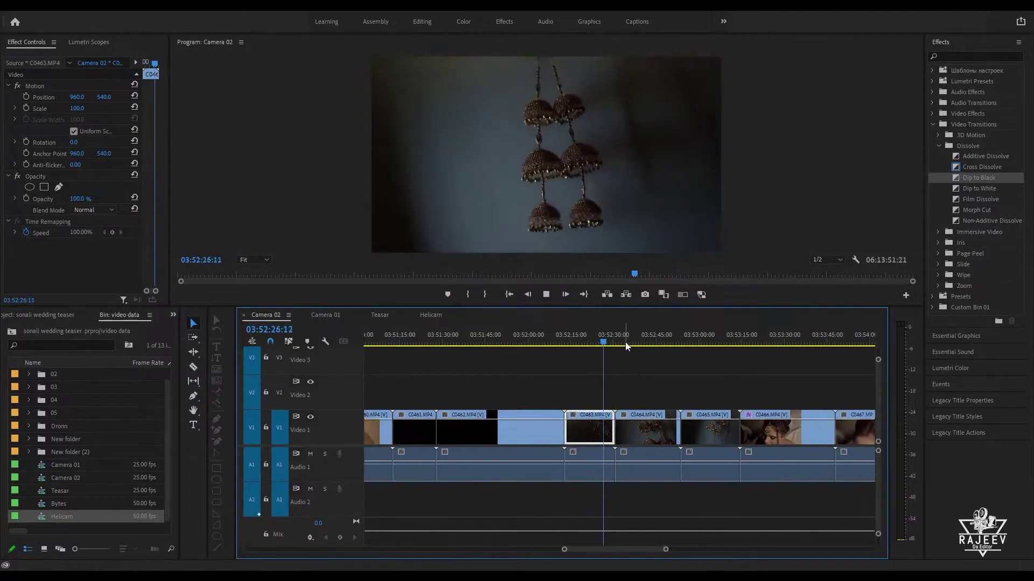
mouse_move(626, 346)
left_mouse_down()
mouse_move(664, 346)
mouse_move(640, 338)
left_mouse_up()
key("space")
scroll(619, 386, "down", 3)
key("space")
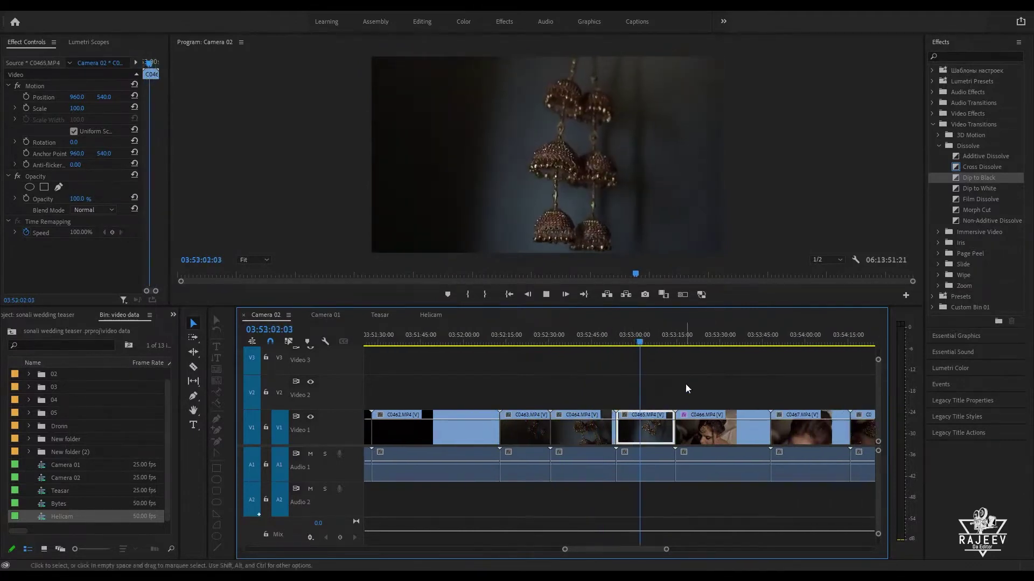
scroll(646, 388, "down", 3)
left_click(559, 341)
key("space")
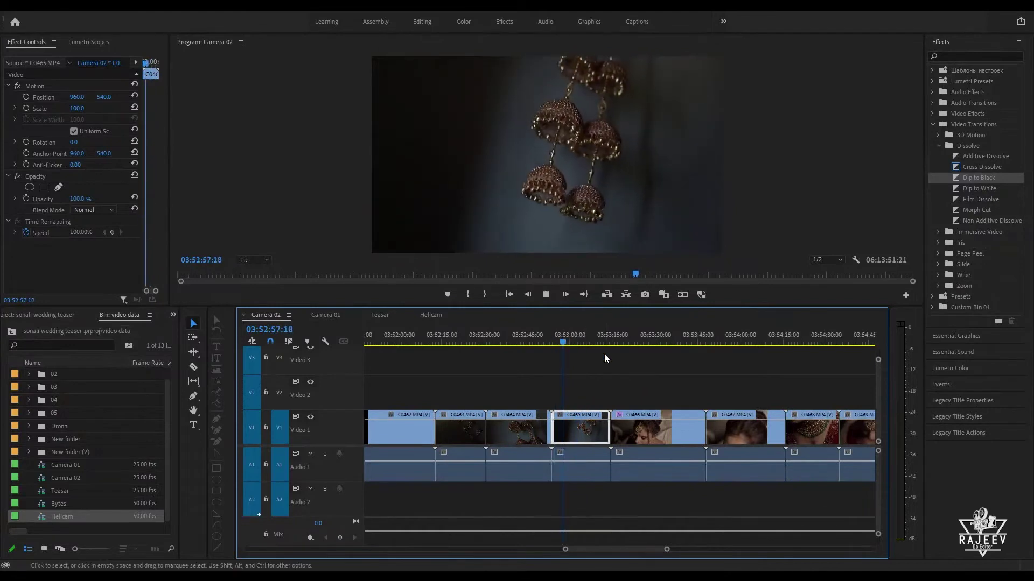
scroll(558, 461, "down", 2)
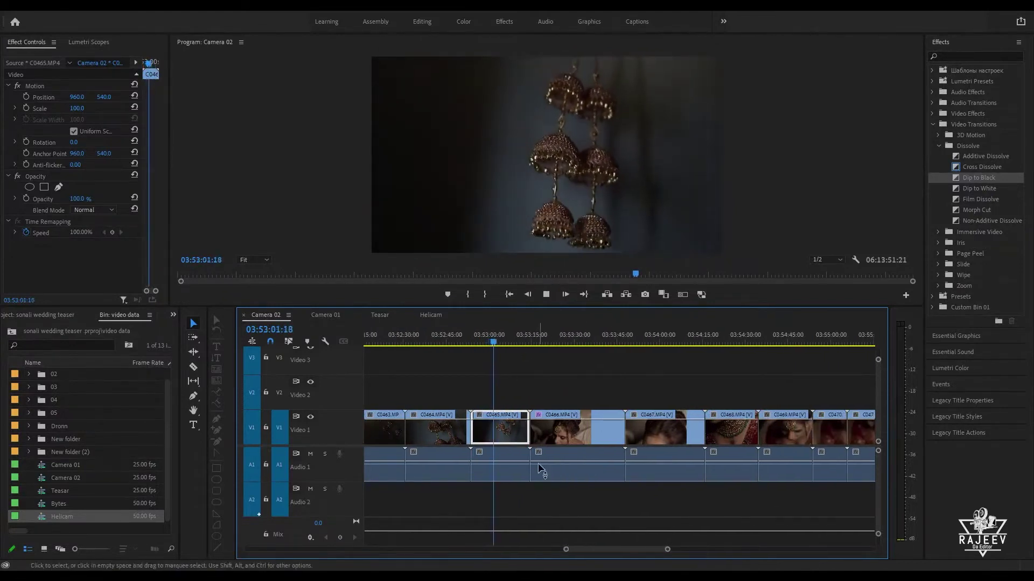
Step: Return to Teasar, lock Video 1, paste the C0465 earring shot onto Video 2 at 00:03:38:15, and play it
key("space")
left_click(377, 315)
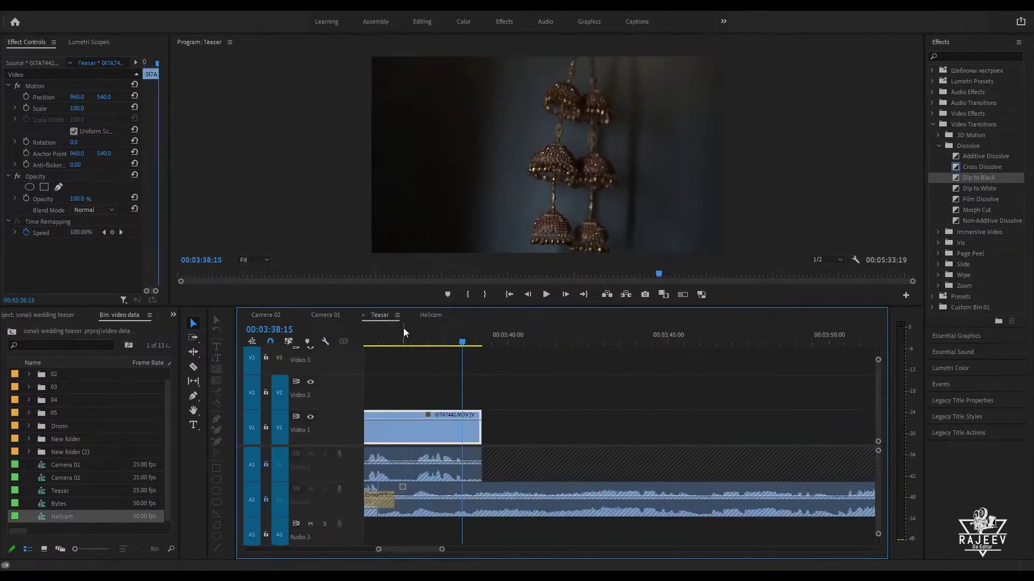
left_click(265, 428)
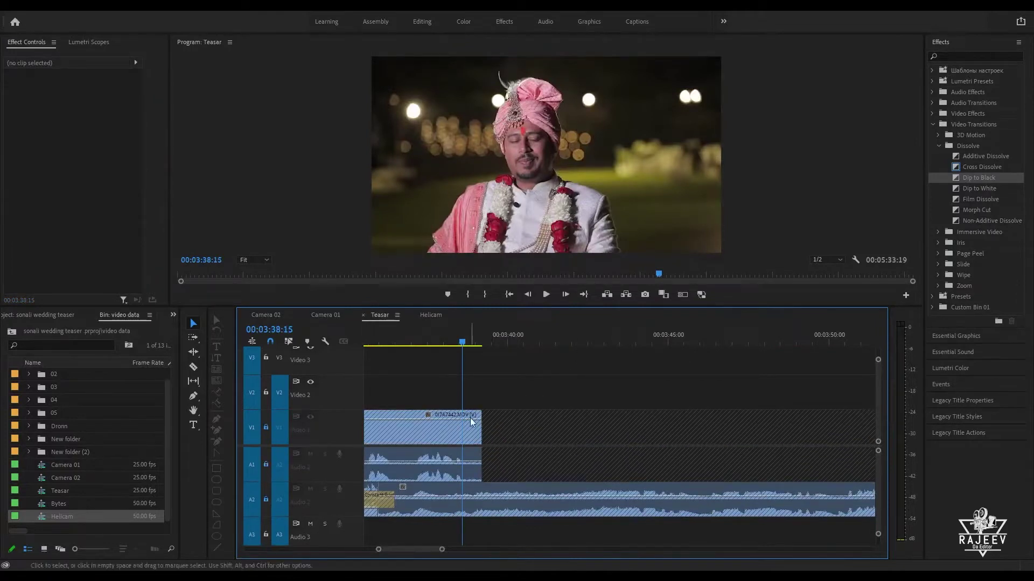
key("ctrl+v")
key("Up")
key("space")
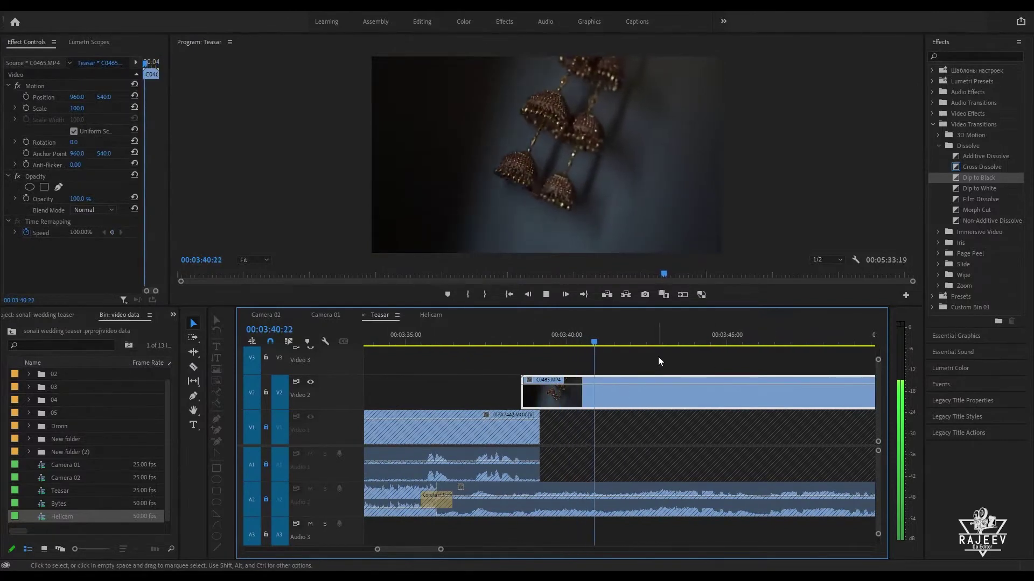
Step: Replay the lead-in from the groom's interview, shift C0465 a few frames later, and play the adjusted cut
key("space")
key("Up")
left_click(490, 343)
key("space")
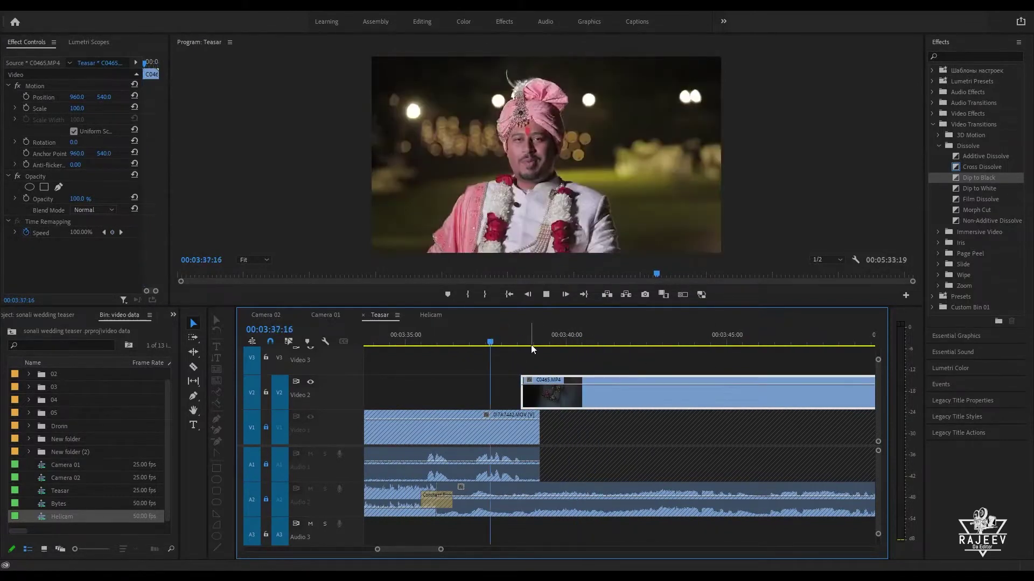
key("space")
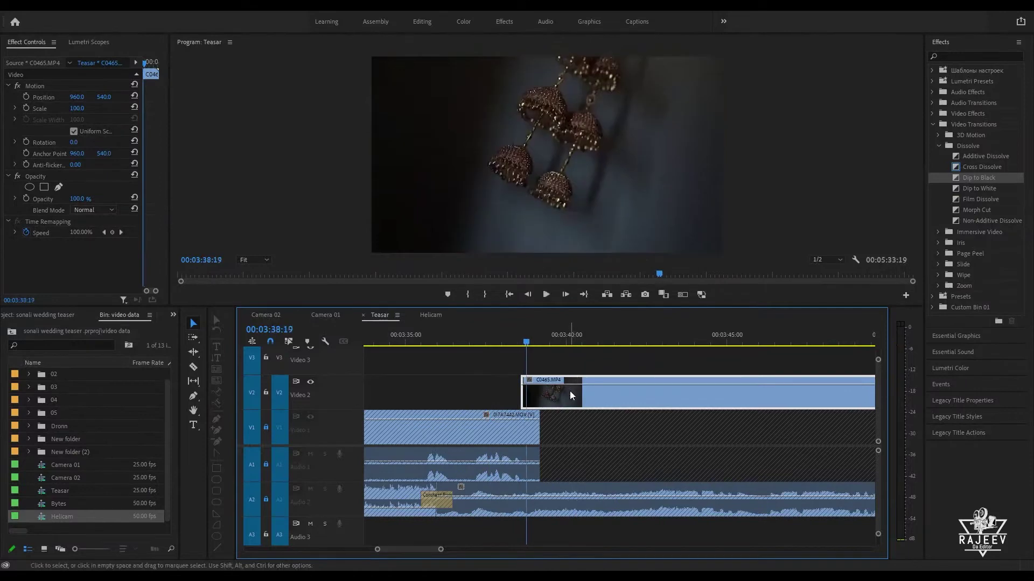
left_click(499, 343)
key("space")
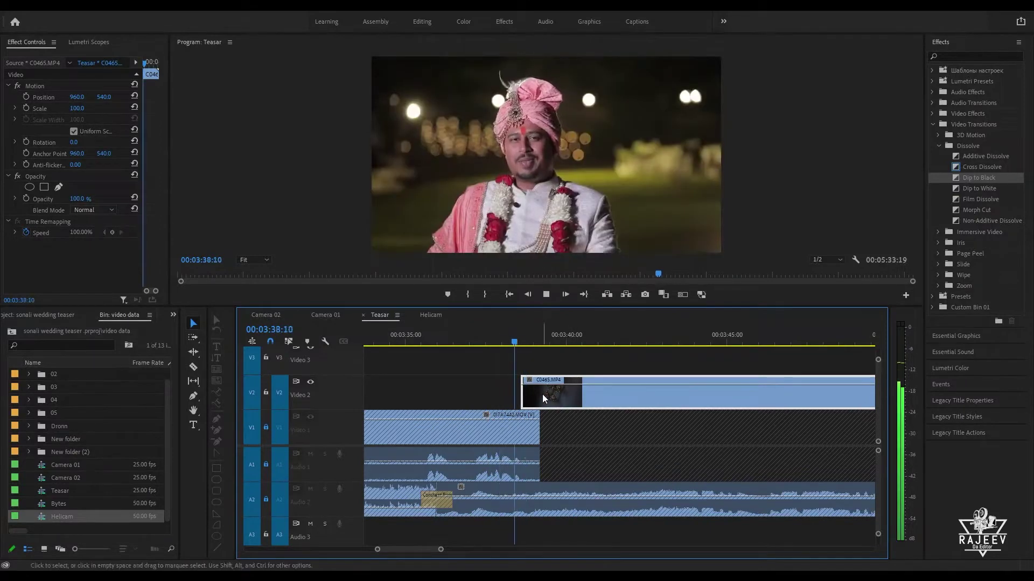
key("space")
left_click_drag(543, 394, 549, 394)
key("space")
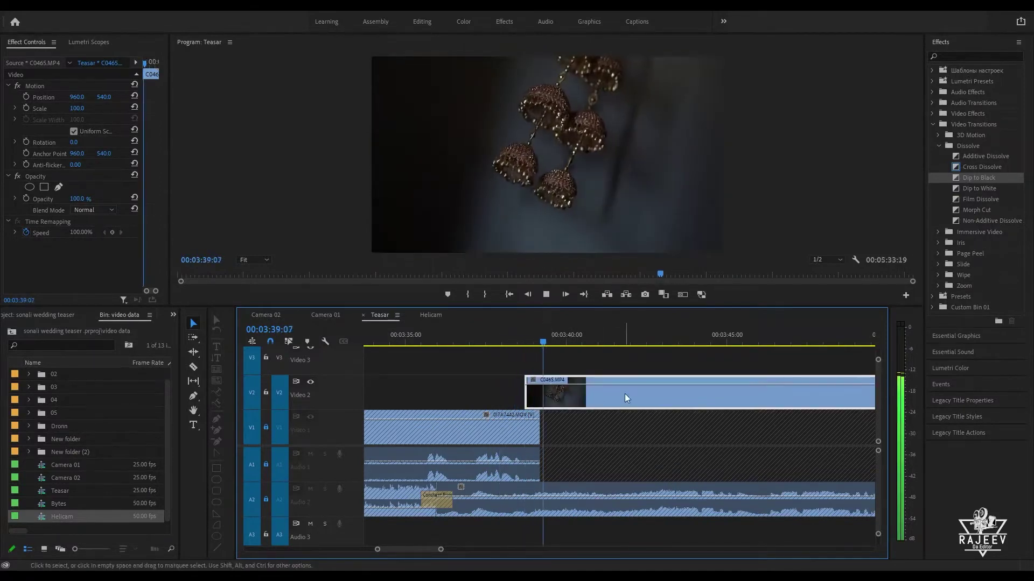
Step: Trim C0465's end to 00:03:40:22 and continue playback past it
key("space")
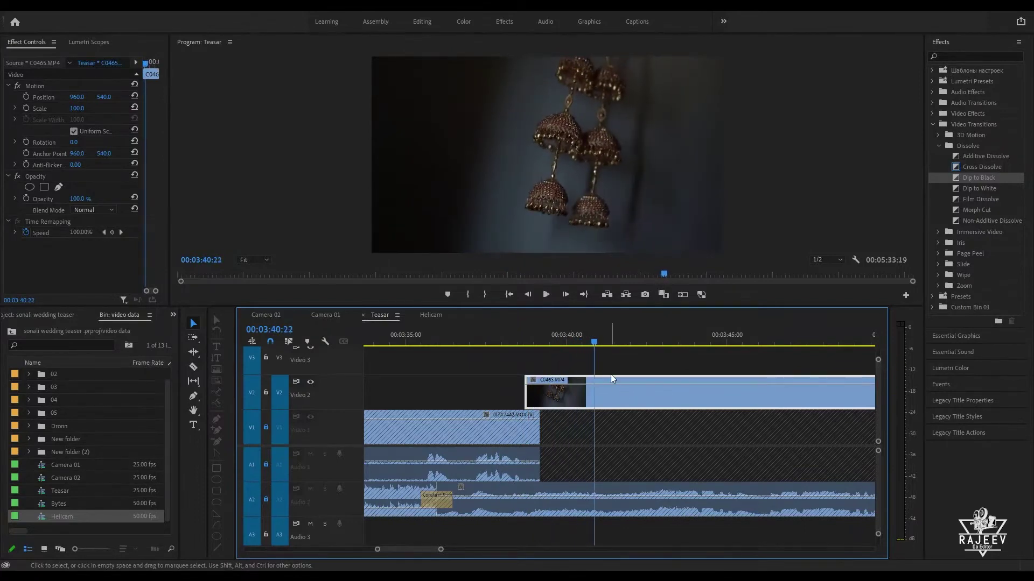
key("w")
key("space")
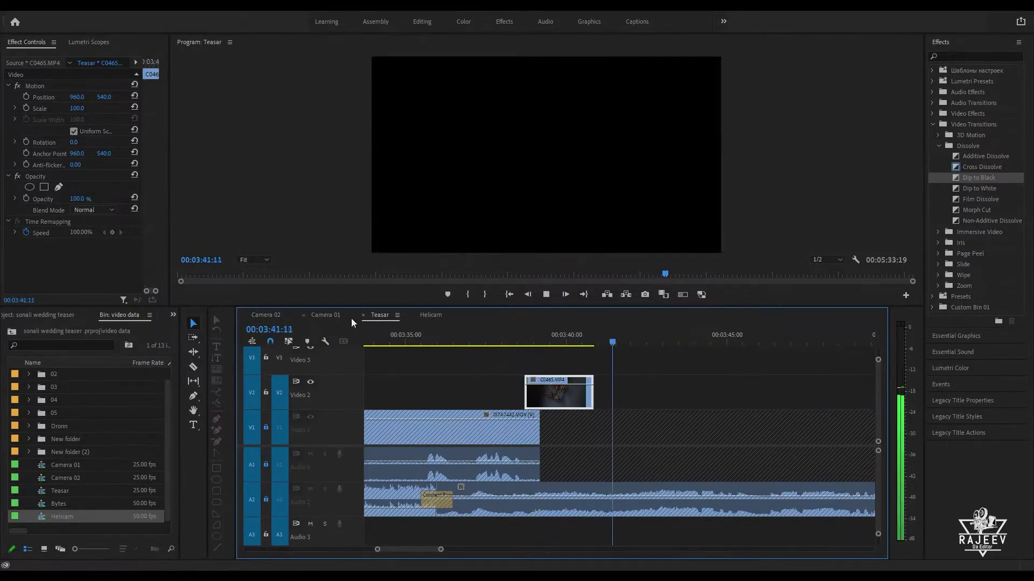
Step: Review Camera 02 from the hair jewellery shot C0467 through the seated bridal portraits to the side profile C0483
left_click(323, 316)
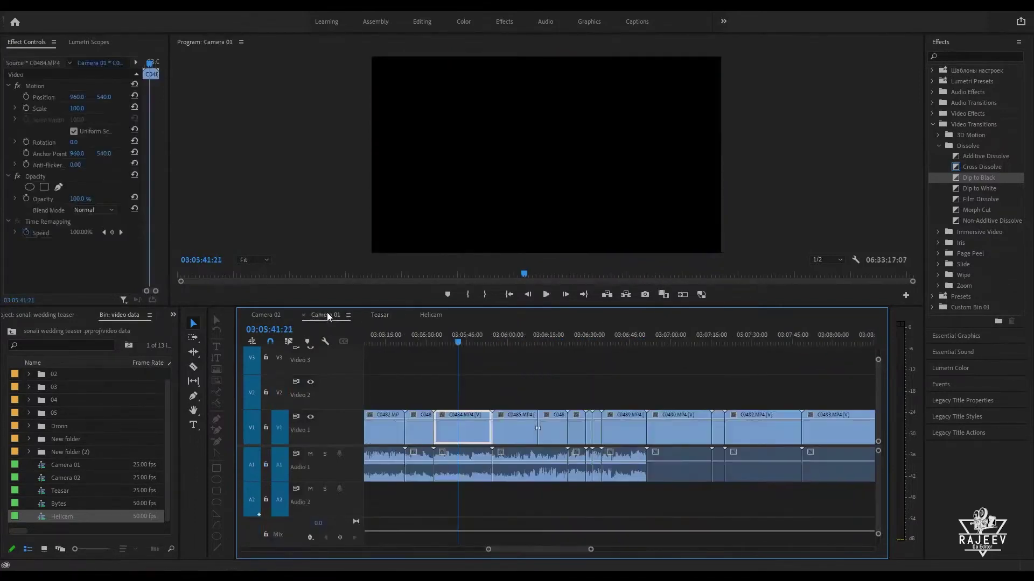
left_click(266, 315)
left_click_drag(543, 338, 649, 386)
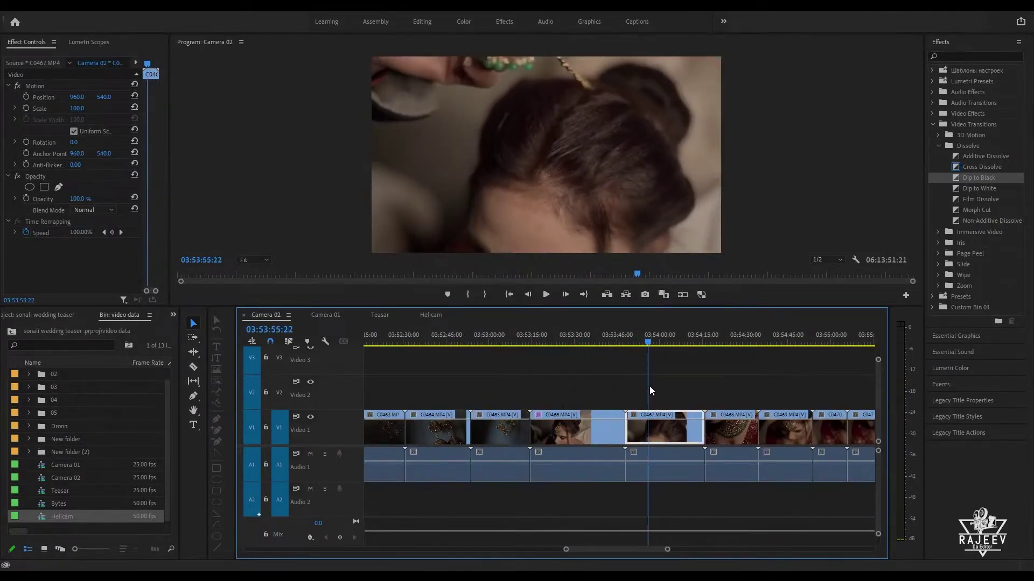
key("space")
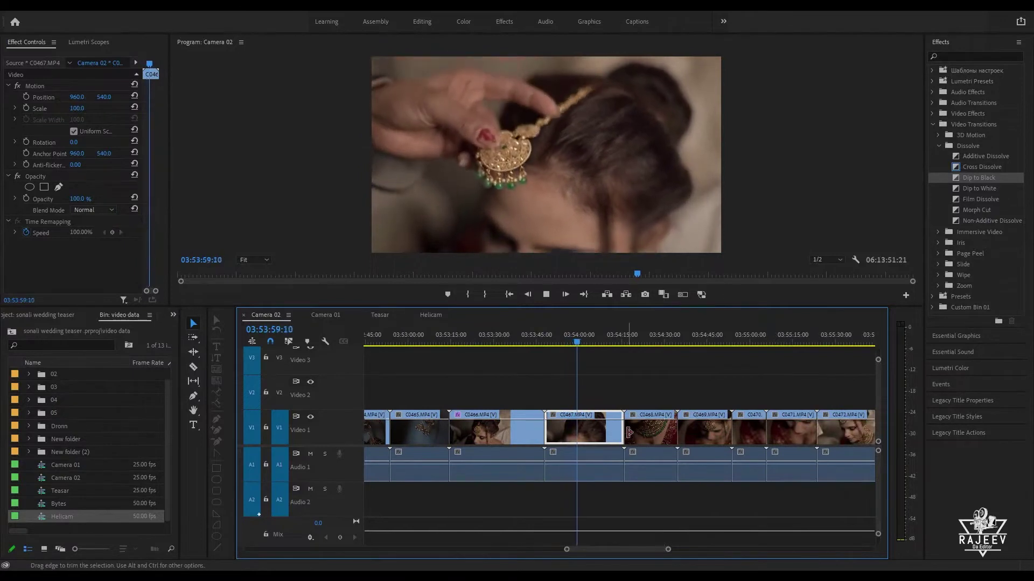
left_click_drag(521, 345, 667, 428)
key("space")
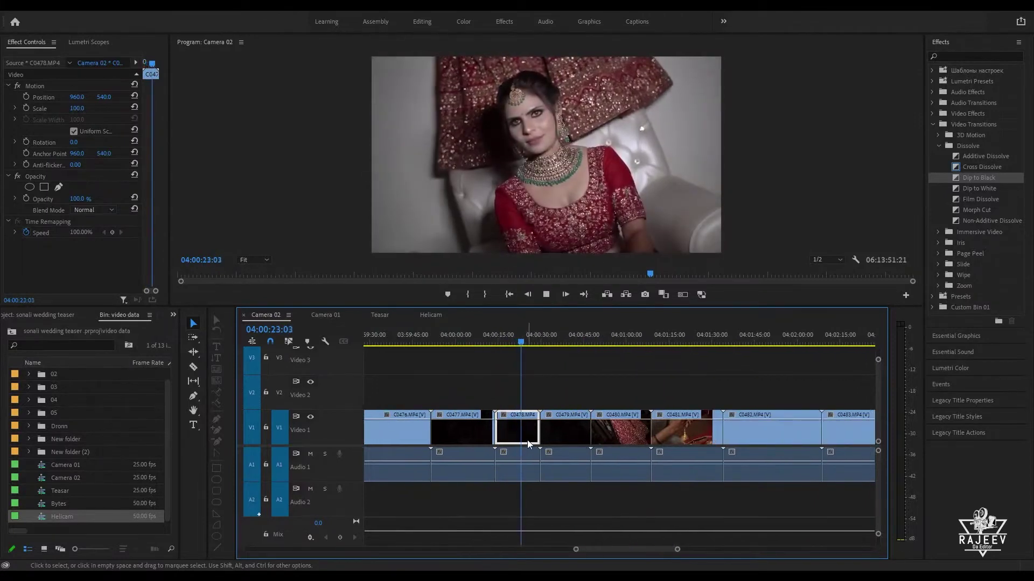
left_click(551, 342)
left_click(570, 340)
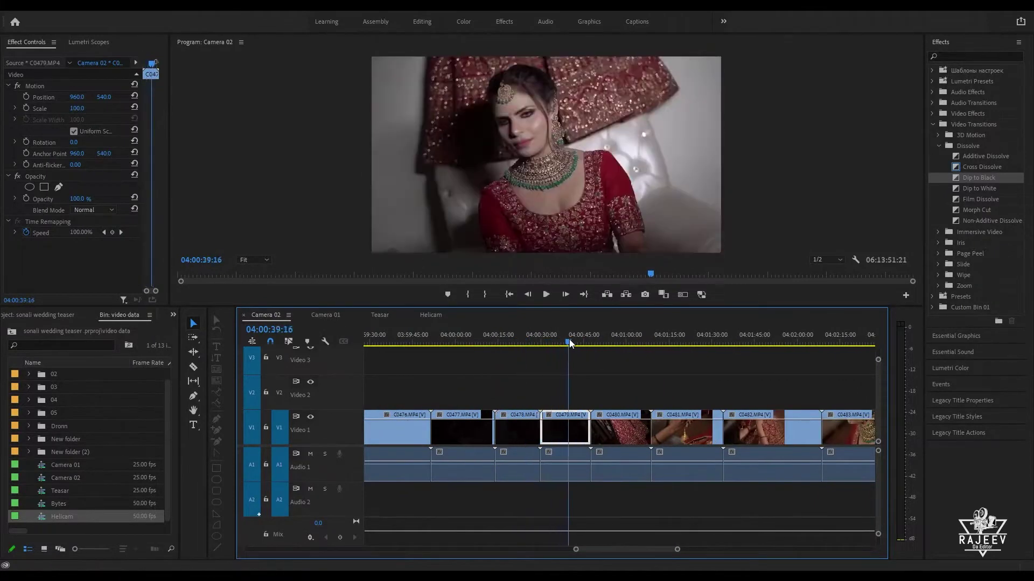
scroll(626, 359, "down", 3)
left_click(521, 347)
left_click_drag(519, 348, 795, 388)
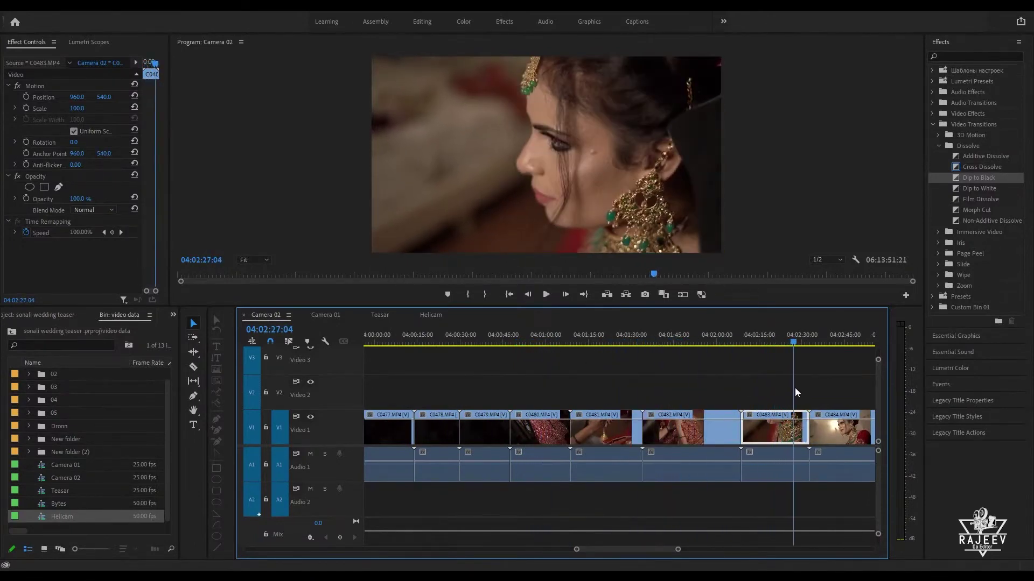
Step: Return to Teasar, paste the seated bridal portrait C0478 directly after C0465 on Video 2, and play across the cut
left_click(378, 316)
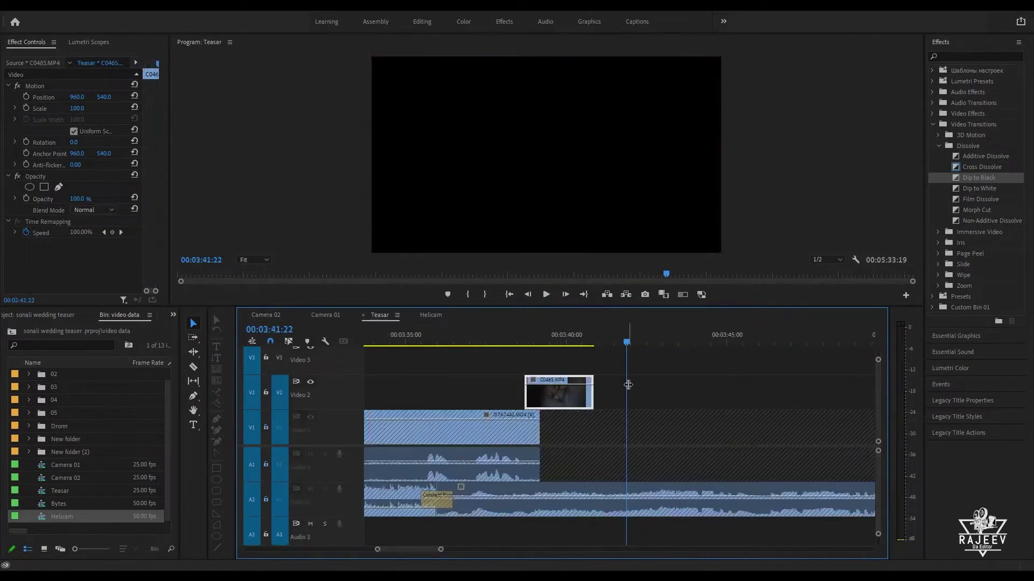
key("Up")
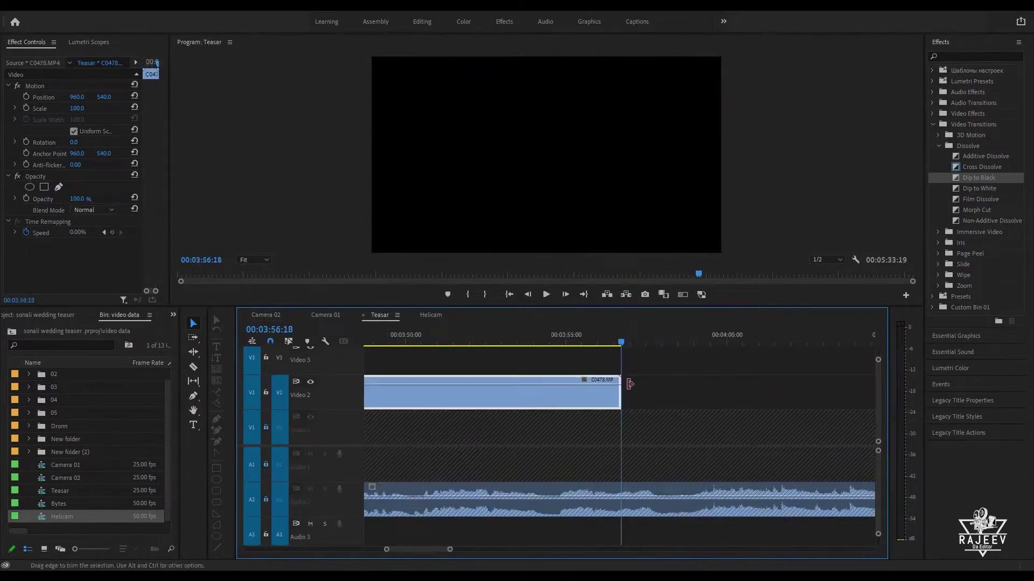
key("Up")
key("Up")
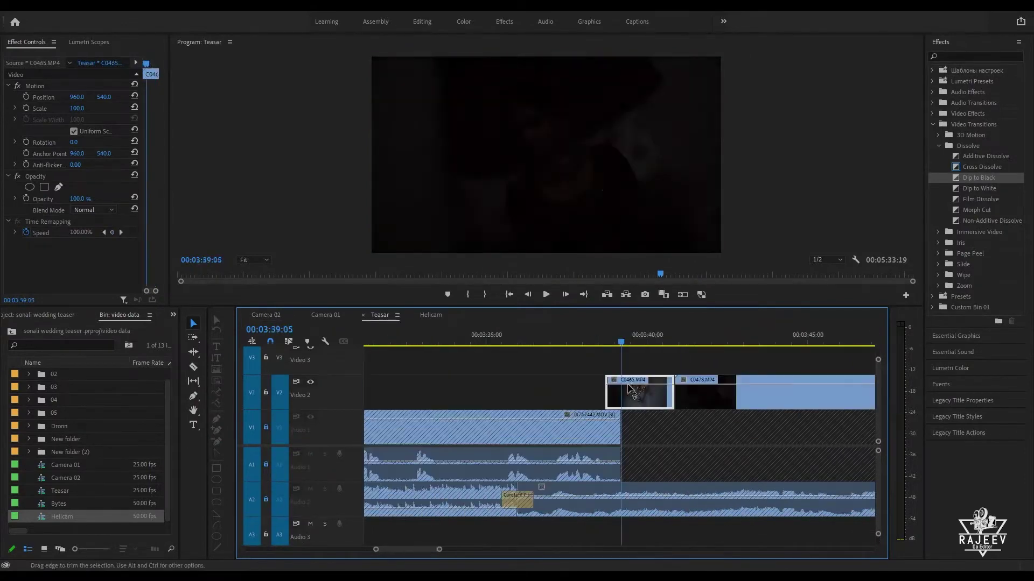
key("Down")
key("space")
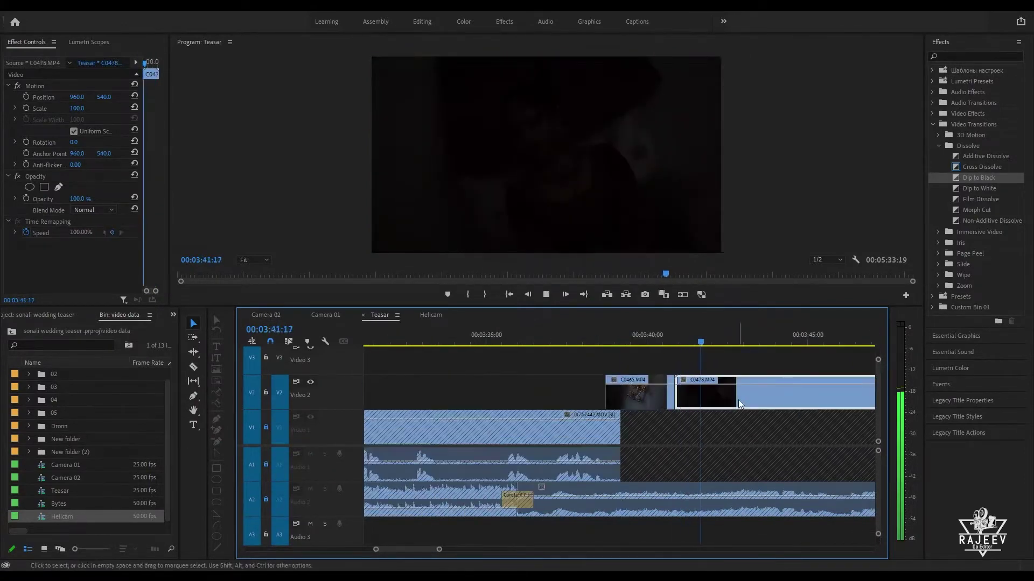
Step: Find where the bride starts to emerge from darkness in C0478 and ripple-trim the clip's start to that frame
scroll(738, 400, "down", 5)
left_click_drag(554, 344, 694, 365)
key("q")
Step: Apply a Cross Dissolve at the cut between C0465 and C0478 and play through it
left_click(481, 396)
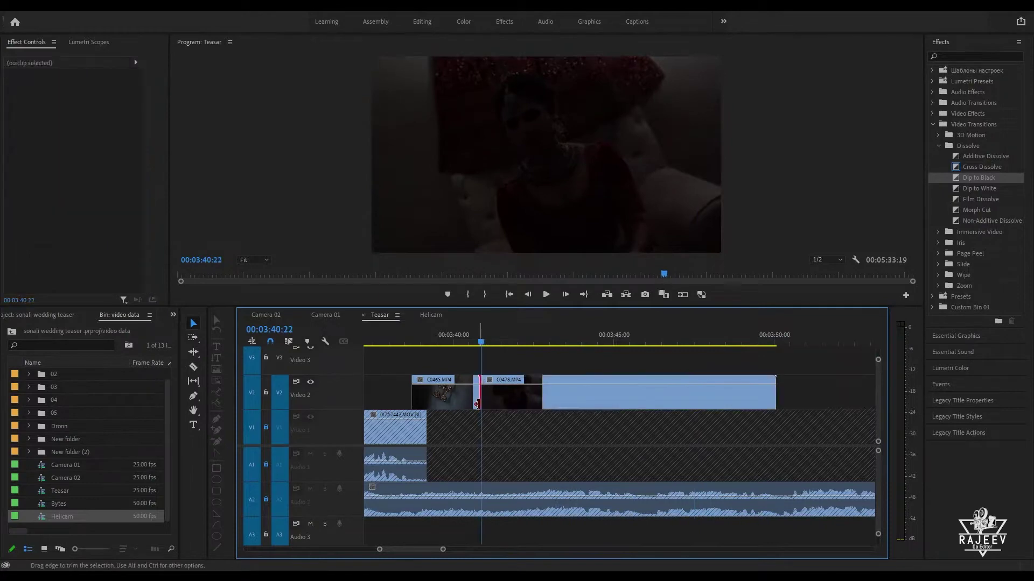
key("ctrl+d")
left_click(459, 330)
key("space")
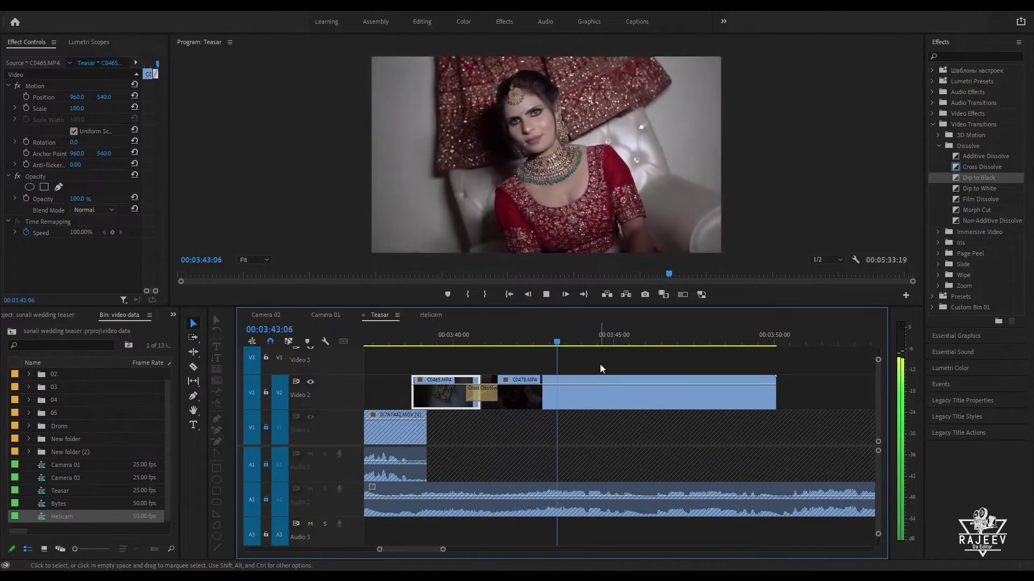
key("space")
Step: Replay C0465, ripple-trim its end to 00:03:40:20, and play on through the dissolve
left_click(419, 341)
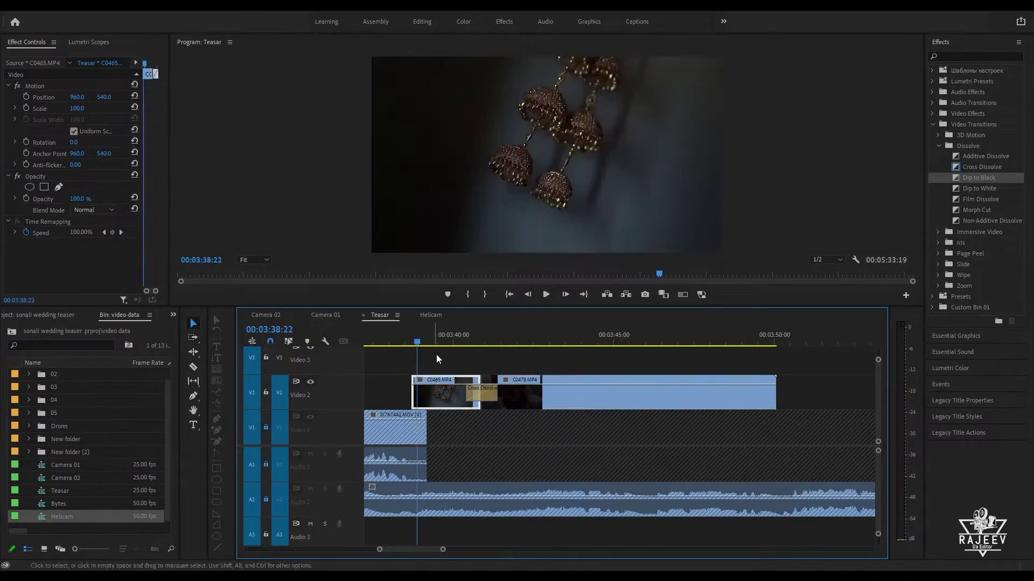
key("space")
key("space")
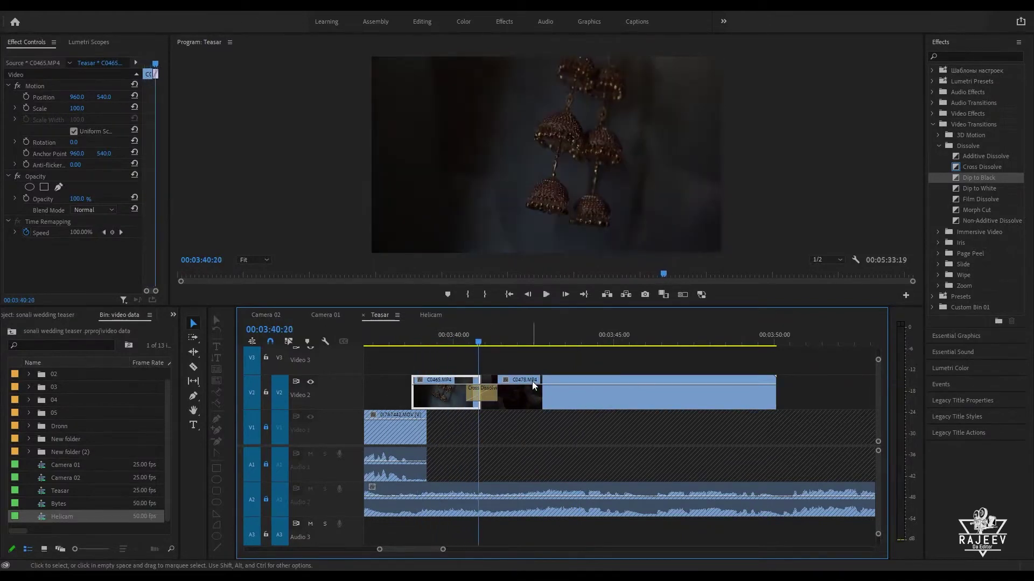
key("w")
key("space")
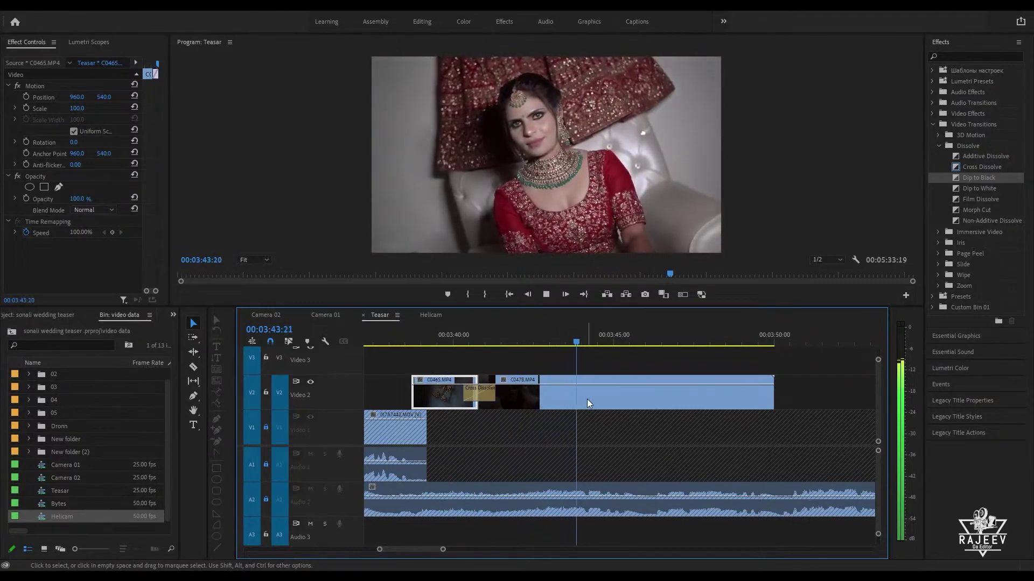
Step: Ripple-trim C0478's end to about 00:03:44:04 on the music and continue playback past it
key("space")
key("w")
key("space")
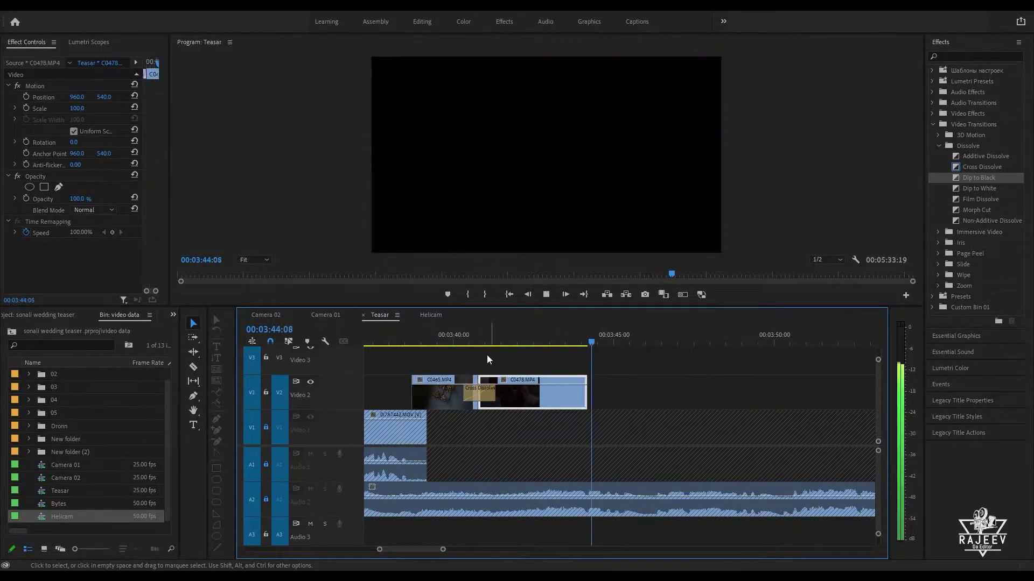
Step: Review Camera 02 from C0483 onwards, through the bridal shots and past the blouse-tying shot C0491, to find the next clip
left_click(330, 312)
left_click(266, 315)
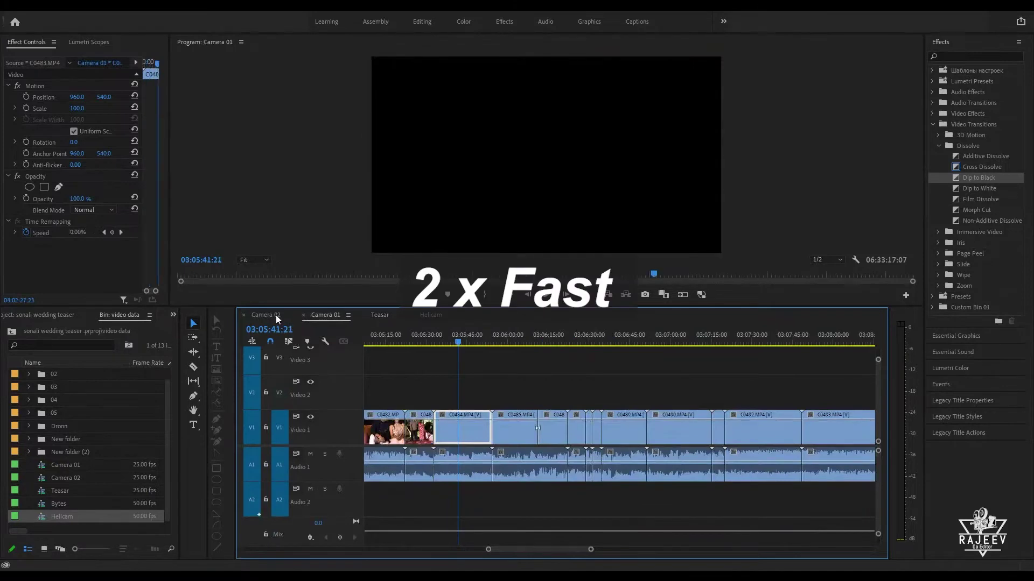
left_click_drag(791, 340, 852, 386)
key("space")
left_click_drag(435, 335, 805, 407)
key("space")
scroll(781, 420, "down", 10)
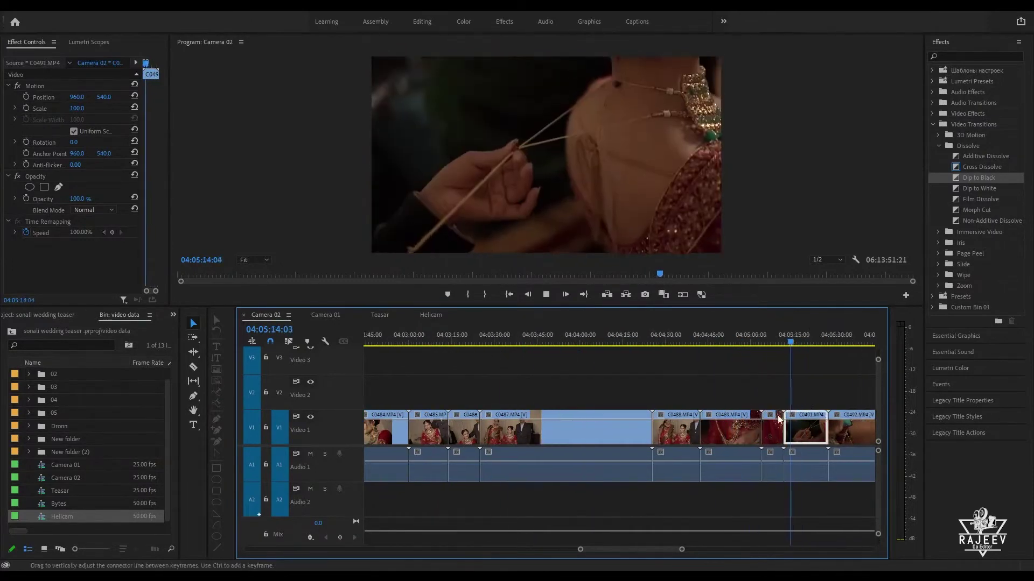
key("space")
left_click_drag(670, 343, 870, 395)
left_click_drag(460, 337, 541, 344)
Step: Return to Teasar and paste the blouse-tying shot C0491 directly after C0478 on Video 2
left_click(385, 316)
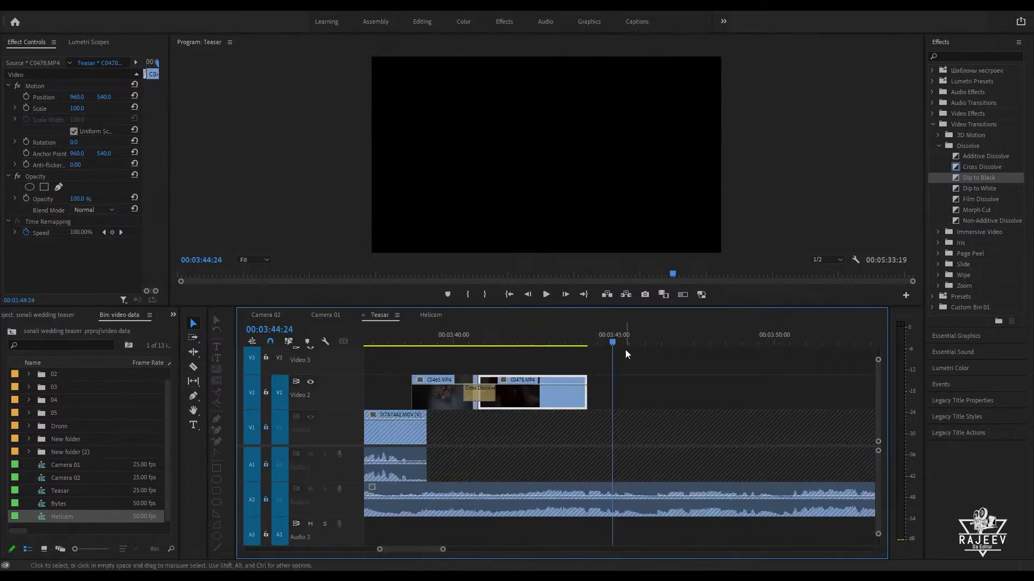
key("Up")
key("ctrl+v")
key("Up")
key("Up")
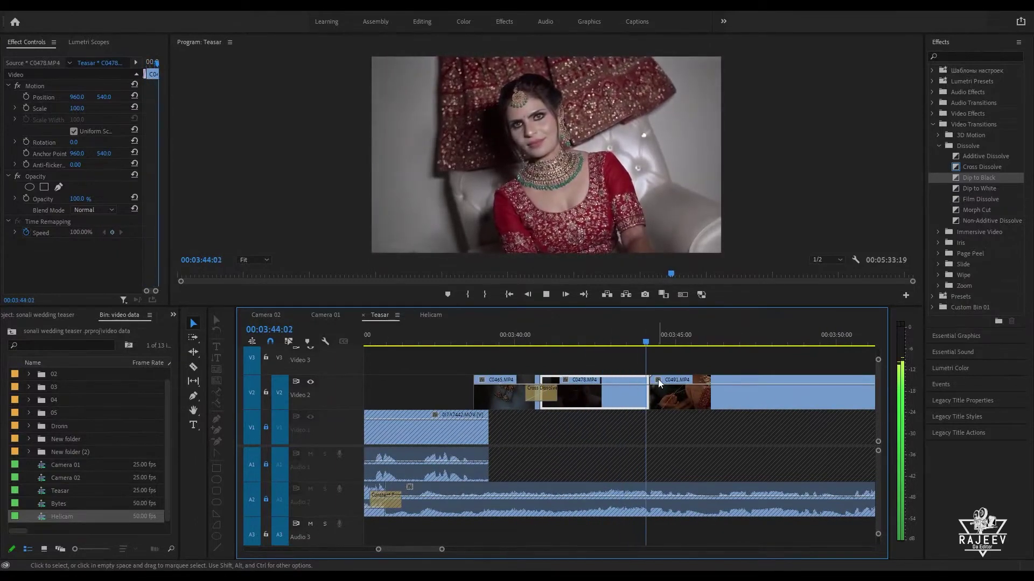
Step: Ripple-trim C0478's end to 00:03:44:02 and play on into C0491
key("space")
key("w")
key("space")
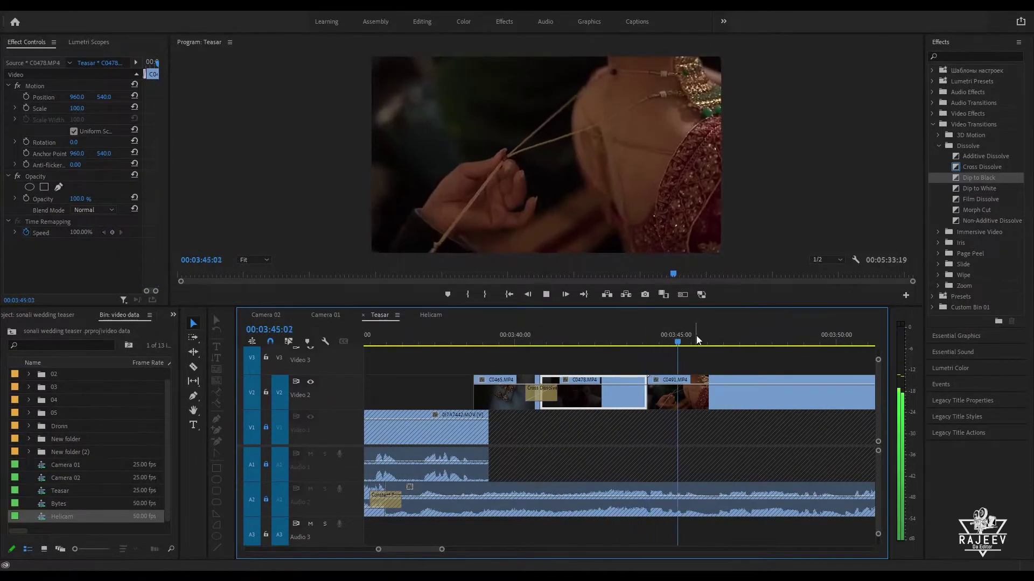
Step: Trim C0491's opening so it starts further into the blouse tying, and play the shot from its new start
key("q")
key("space")
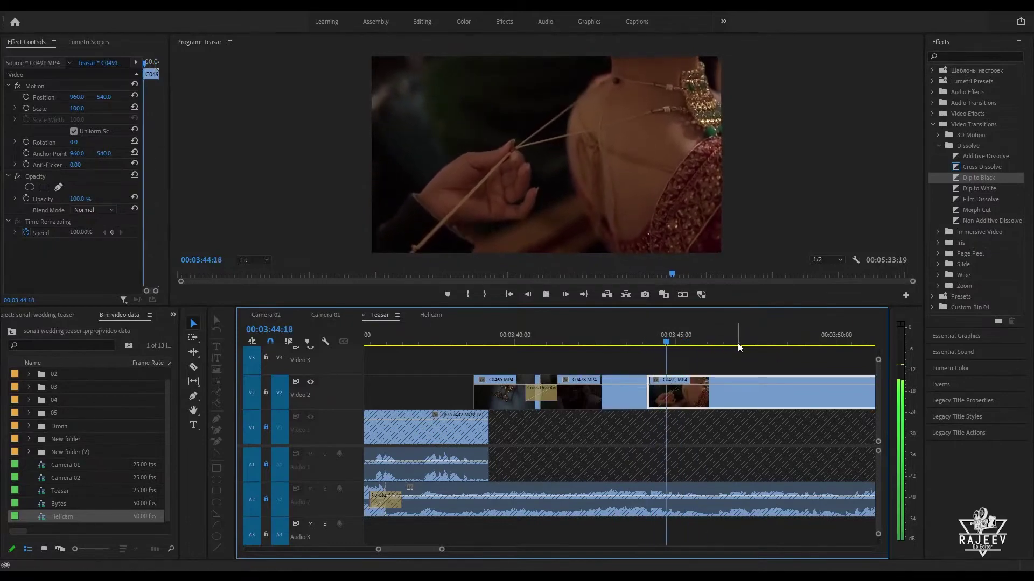
key("space")
key("space")
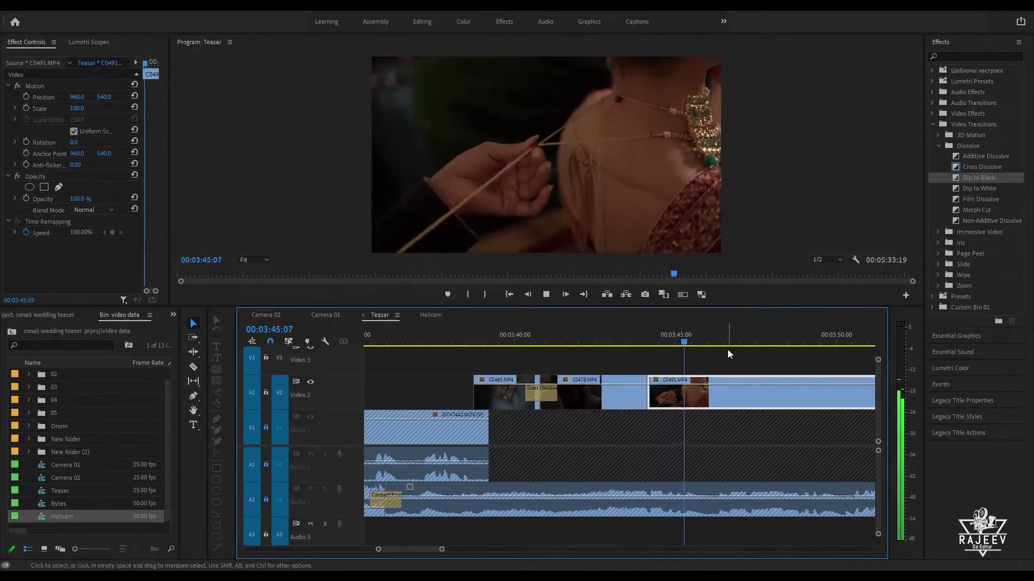
key("space")
key("space")
left_click_drag(724, 343, 653, 350)
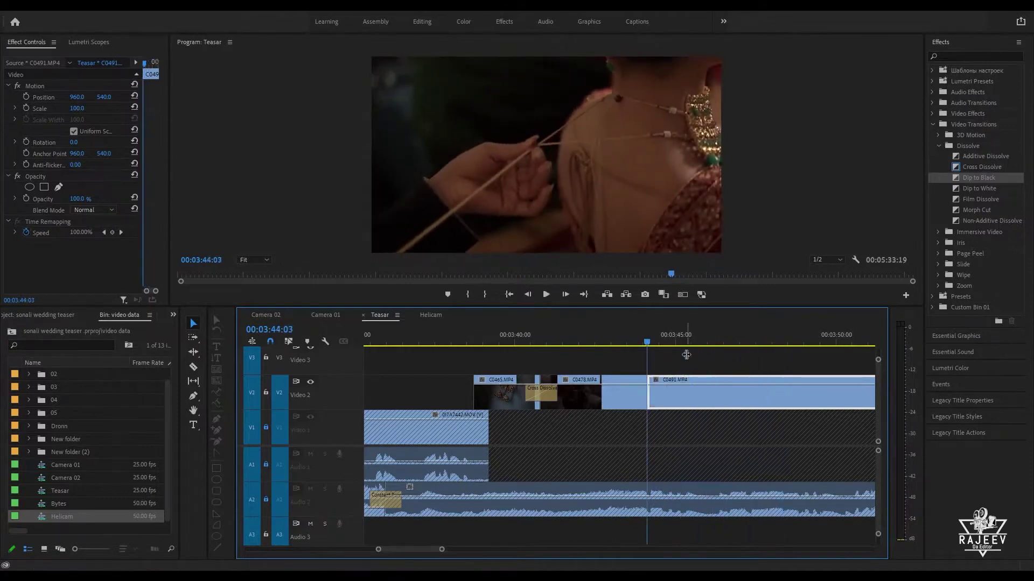
key("space")
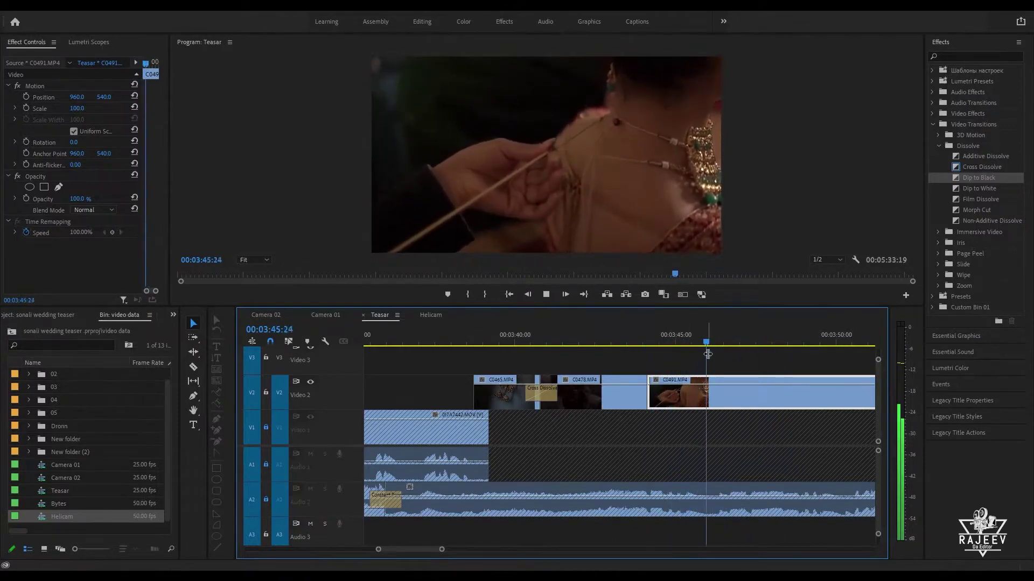
key("space")
Step: Replay the end of C0478 and ripple-trim it to 00:03:44:01
left_click(616, 335)
key("space")
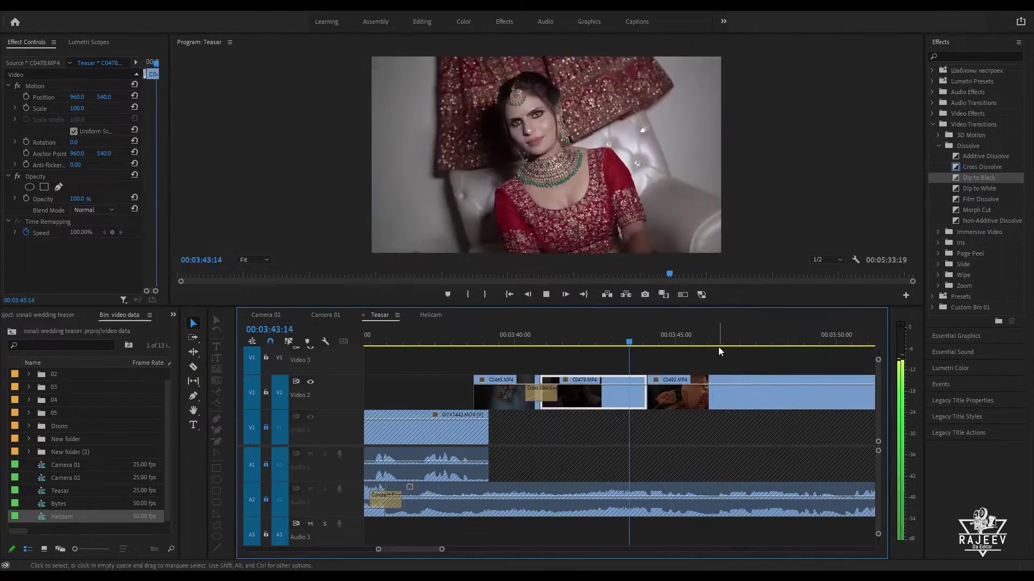
key("space")
key("w")
Step: Apply a Cross Dissolve between C0478 and C0491 and play through it
left_click(642, 398)
key("ctrl+d")
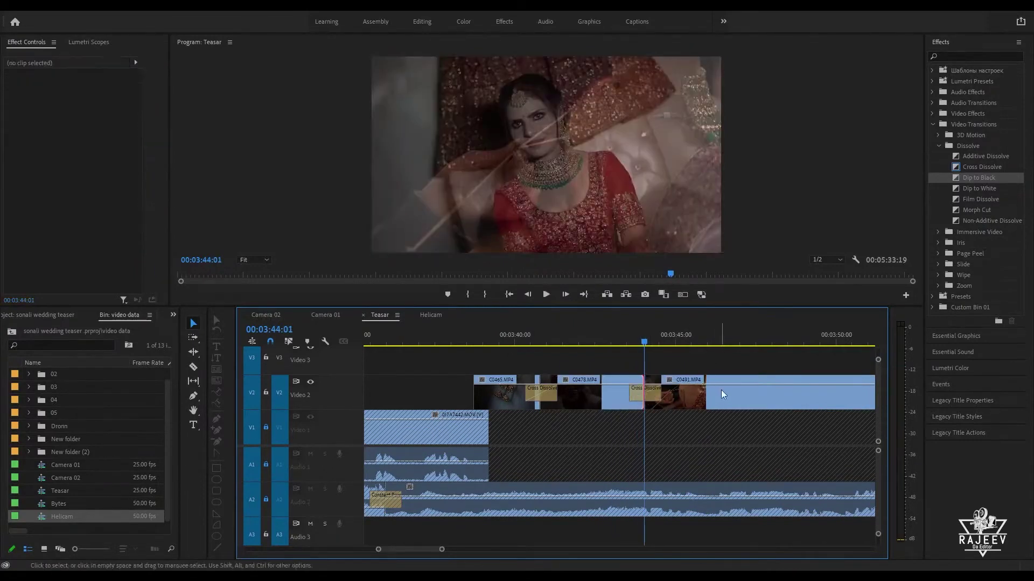
key("space")
left_click(620, 335)
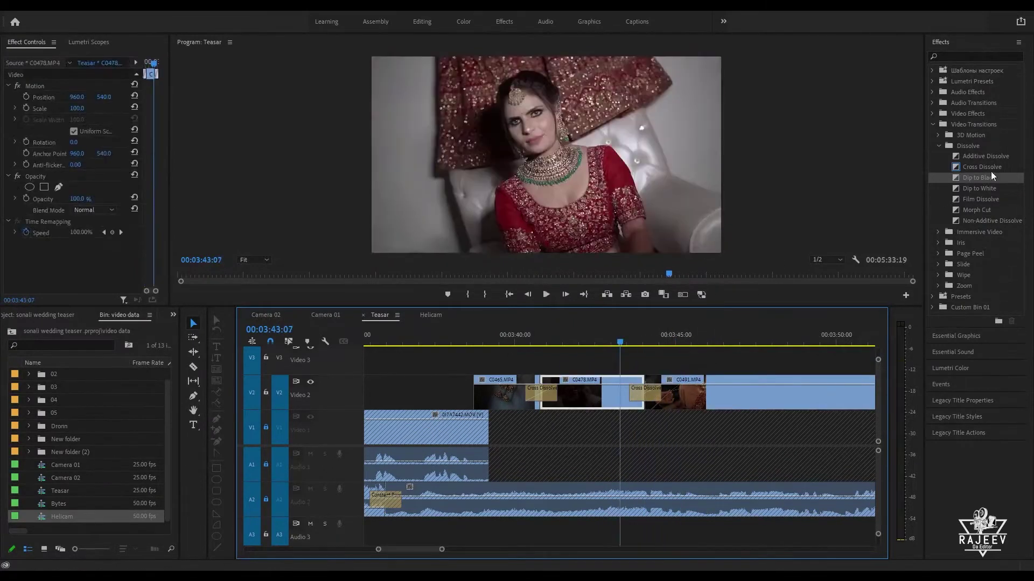
key("space")
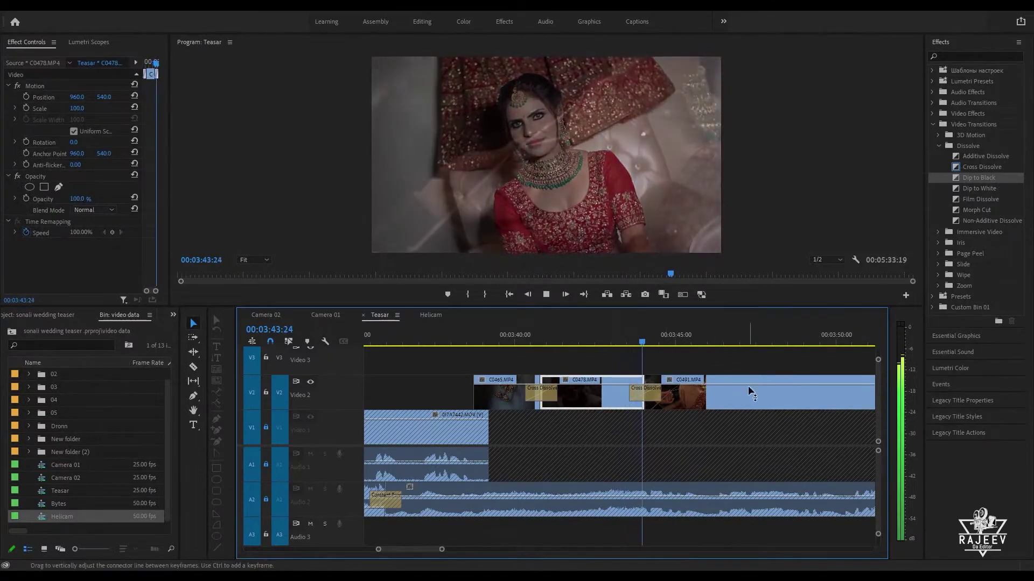
left_click(726, 396)
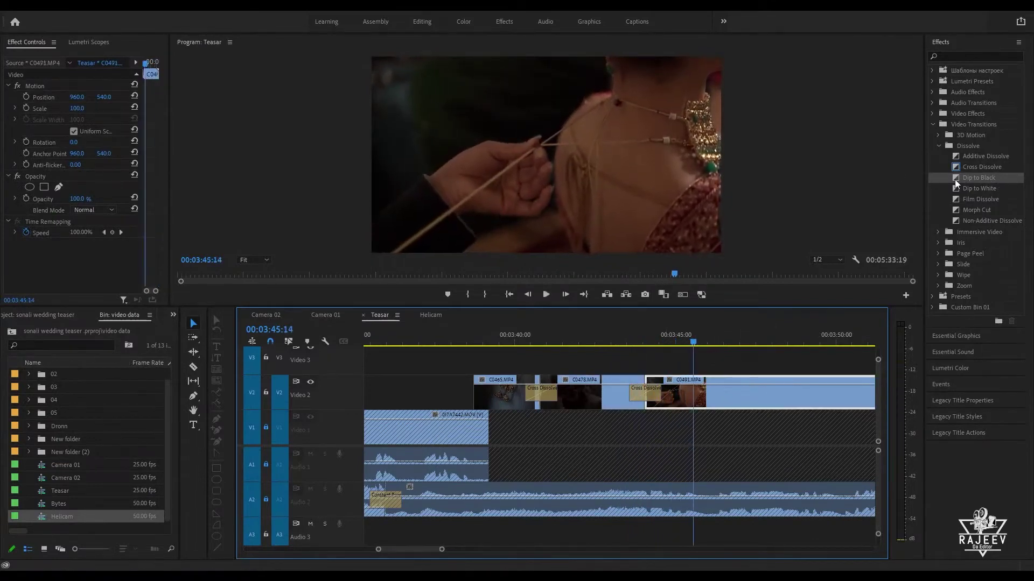
Step: Apply a Dip to Black at the cut between C0478 and C0491 and play through it
left_click_drag(954, 180, 662, 393)
left_click(590, 330)
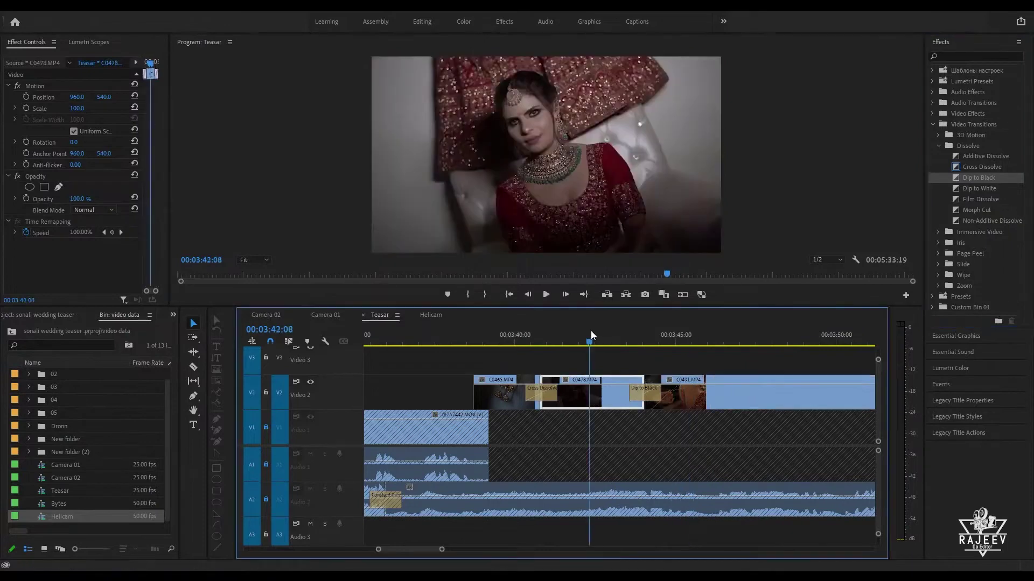
key("space")
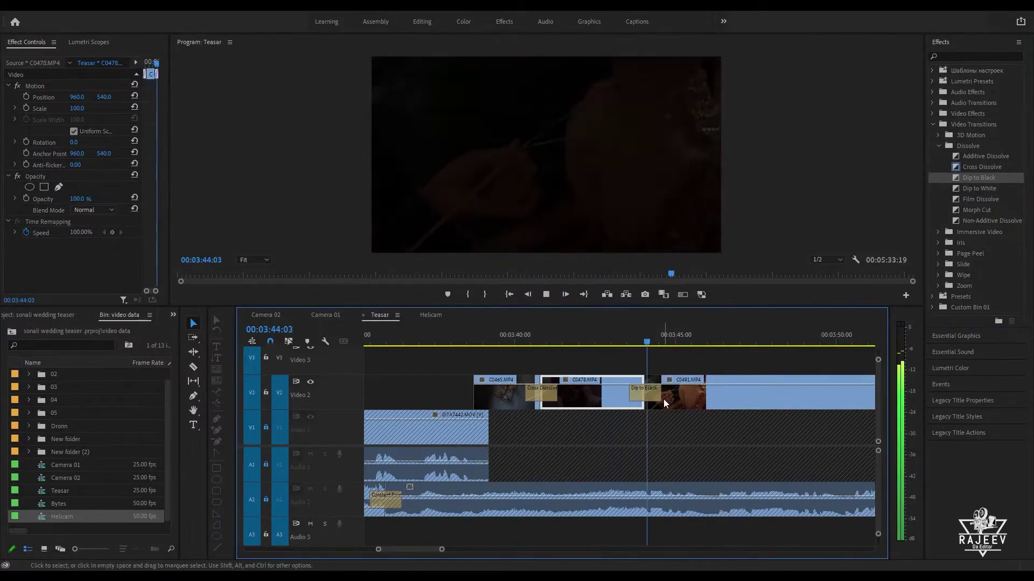
Step: Lengthen the Dip to Black between C0478 and C0491 to about two seconds and replay the section
left_click(657, 398)
left_click_drag(660, 396, 679, 401)
left_click(571, 336)
key("space")
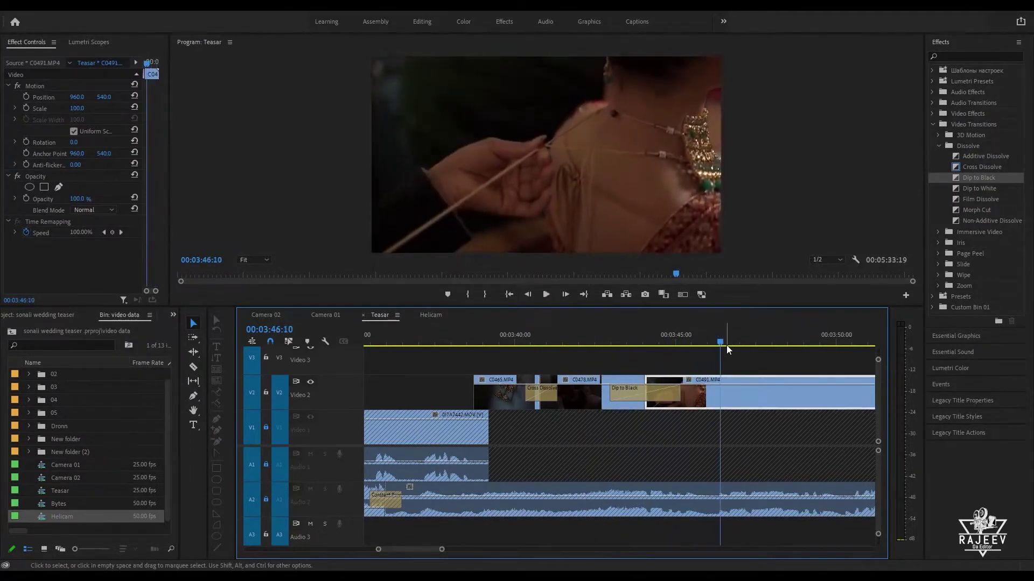
Step: Ripple-trim C0491's end to about 00:03:46:08 and play past it
left_click(719, 342)
key("w")
key("space")
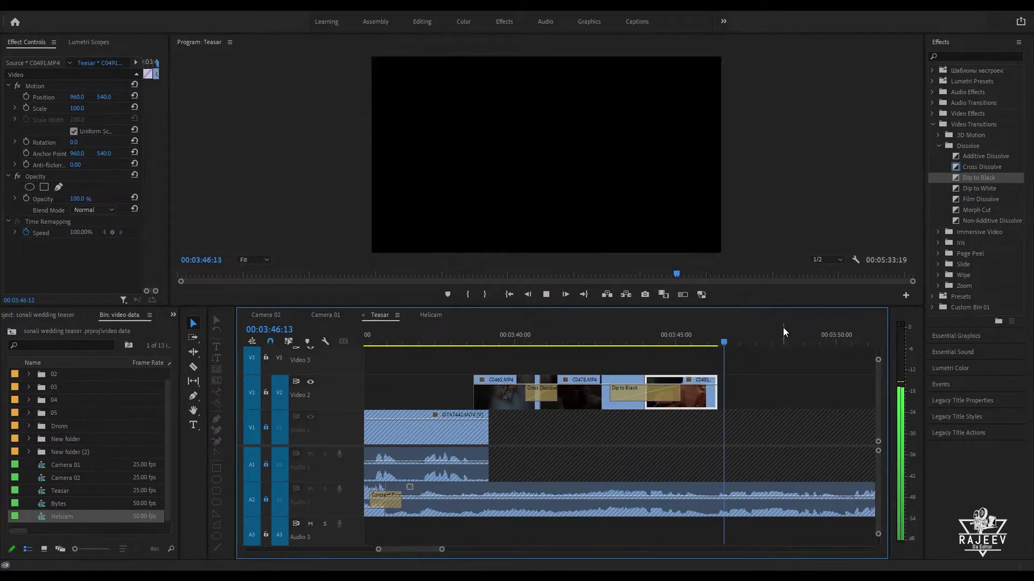
key("space")
Step: Look through Camera 02's bridal clips up to C0506 for a veil shot to use in the teaser
left_click(263, 315)
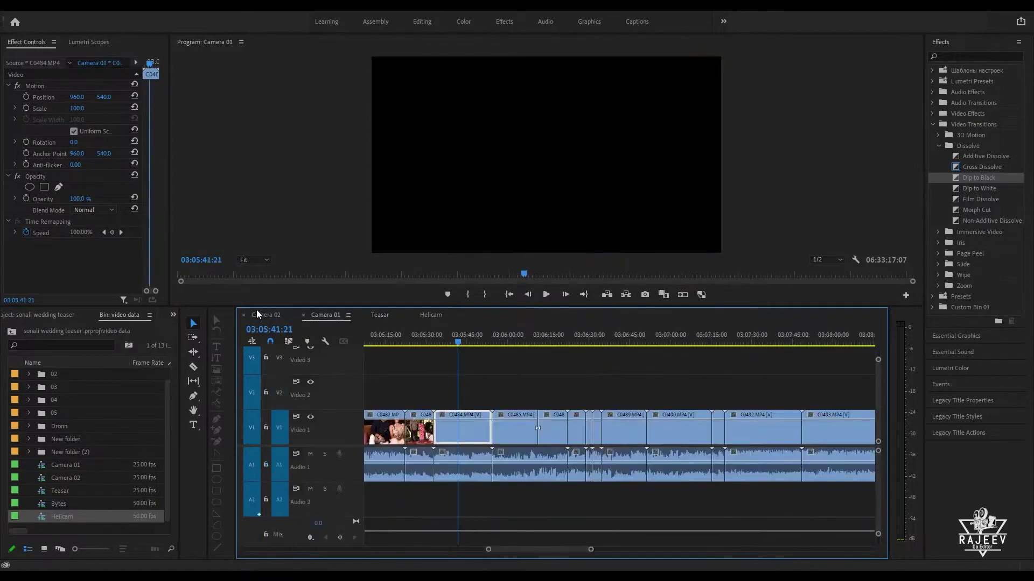
key("space")
left_click_drag(621, 342, 856, 373)
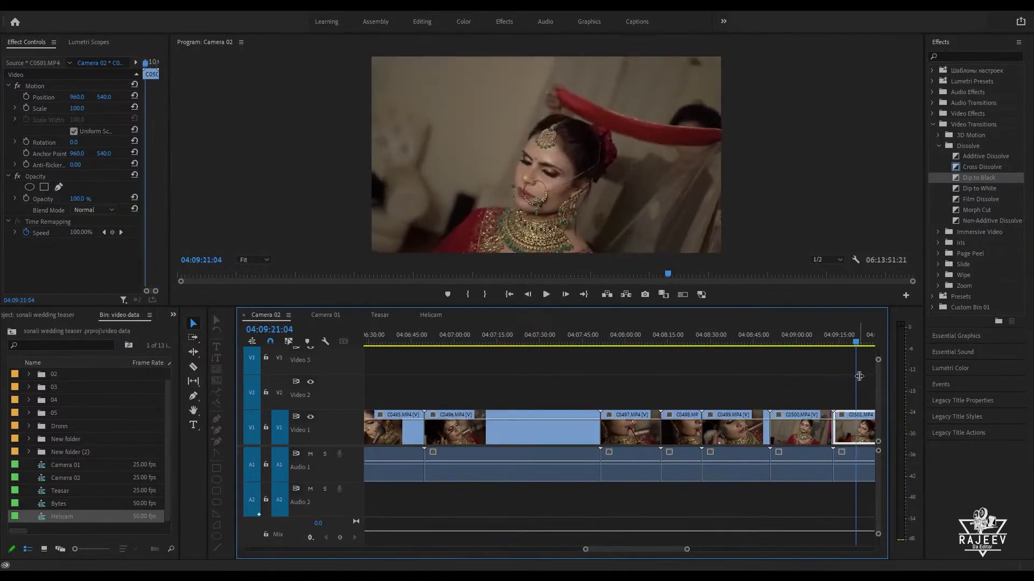
key("space")
left_click_drag(396, 346, 688, 386)
key("space")
key("space")
scroll(668, 387, "down", 6)
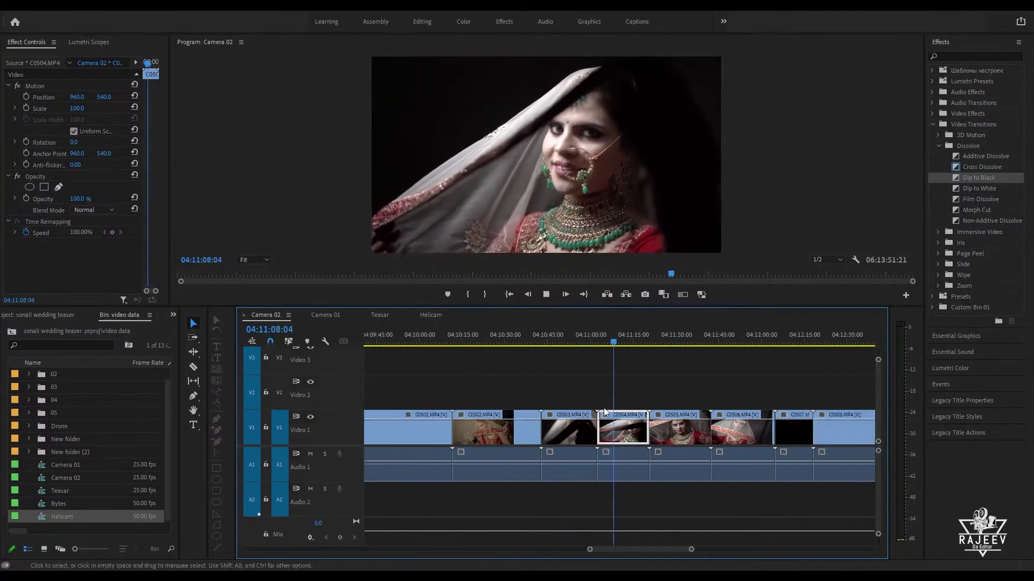
left_click_drag(632, 330, 577, 410)
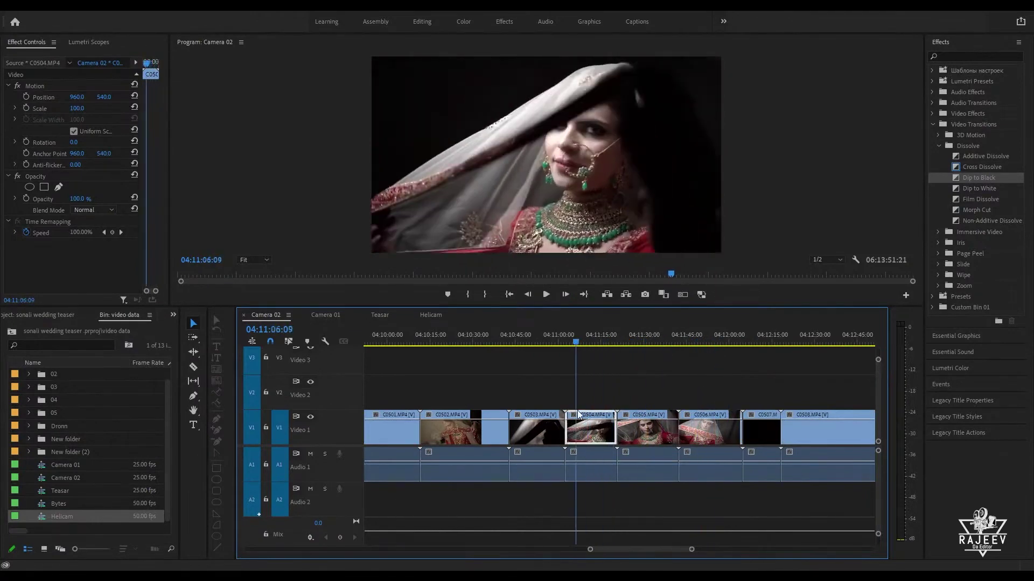
key("space")
scroll(528, 410, "down", 2)
left_click_drag(606, 335, 529, 414)
scroll(657, 380, "down", 3)
Step: Insert C0496 into Teasar at 00:03:46:08 after C0491 and play through the cut
left_click(382, 316)
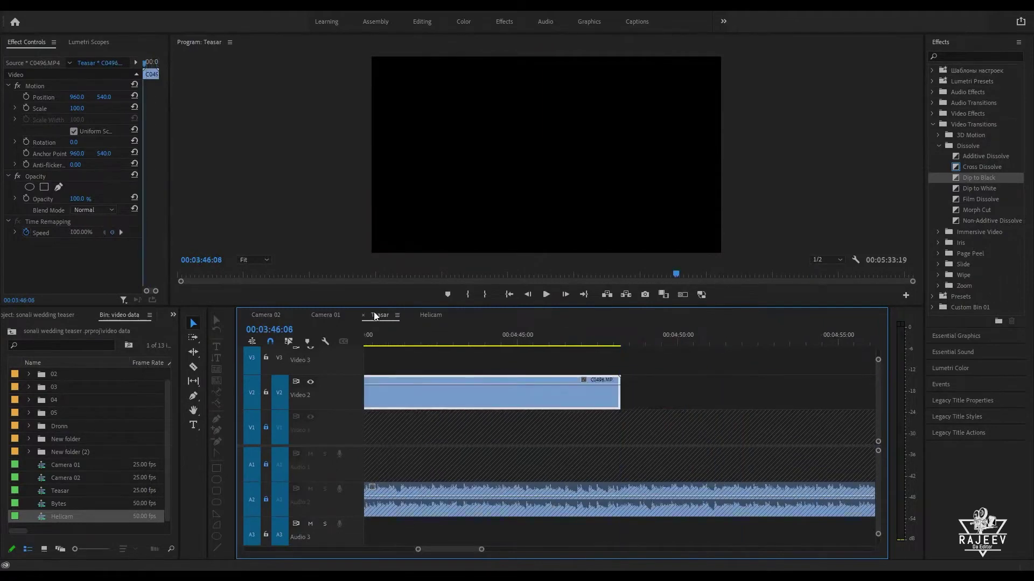
key("space")
scroll(692, 443, "down", 6)
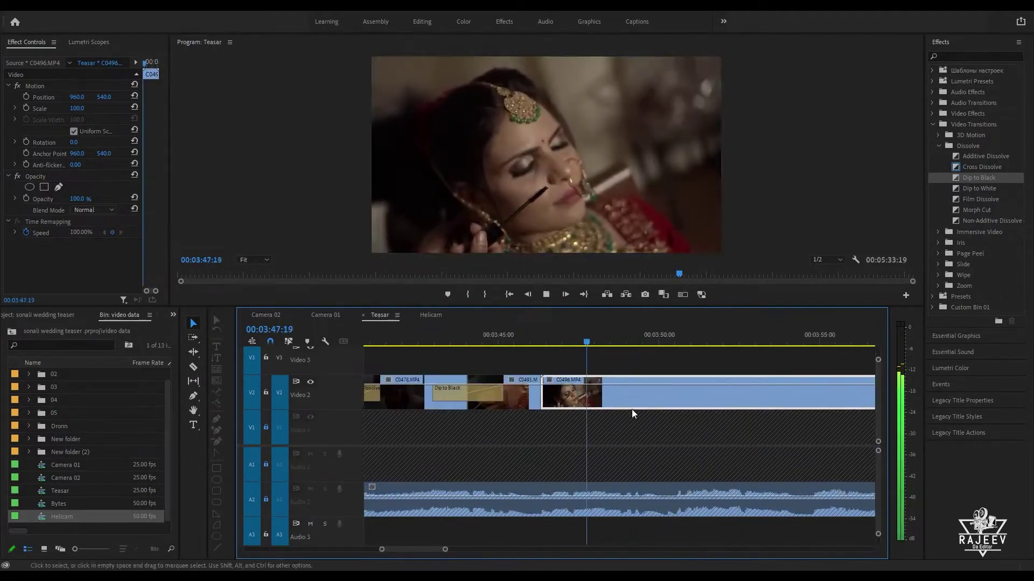
Step: Insert the bridal veil clip C0506 from Camera 02 into Teasar at 00:03:46:08, ahead of C0496, and play it
left_click(270, 316)
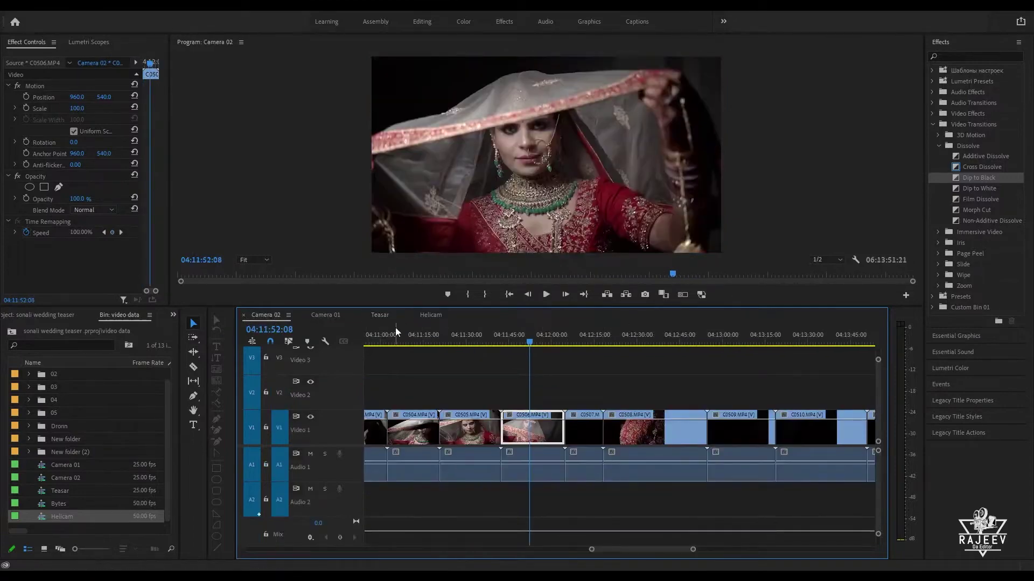
left_click(381, 315)
key("Up")
key("Down")
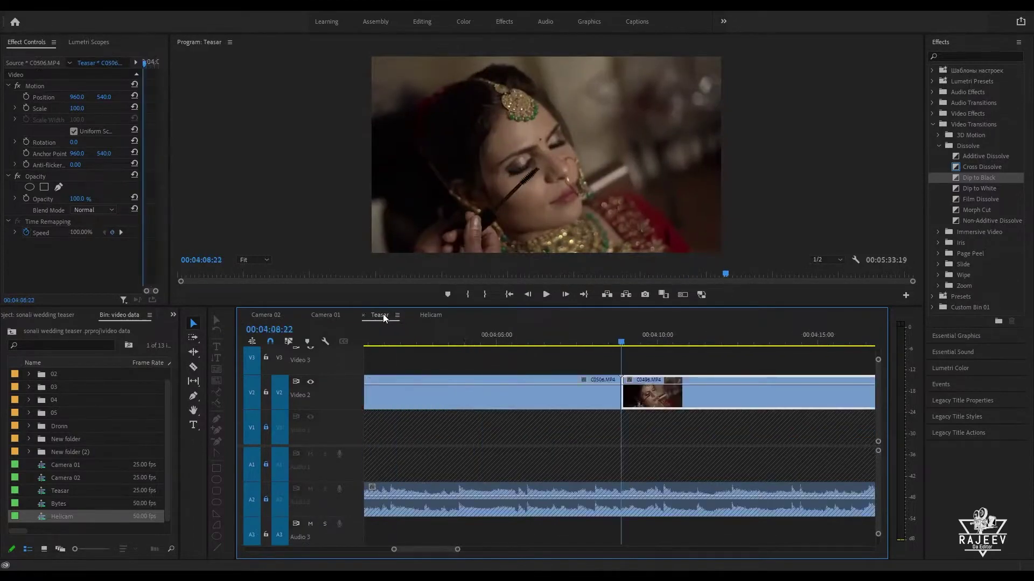
key("q")
key("space")
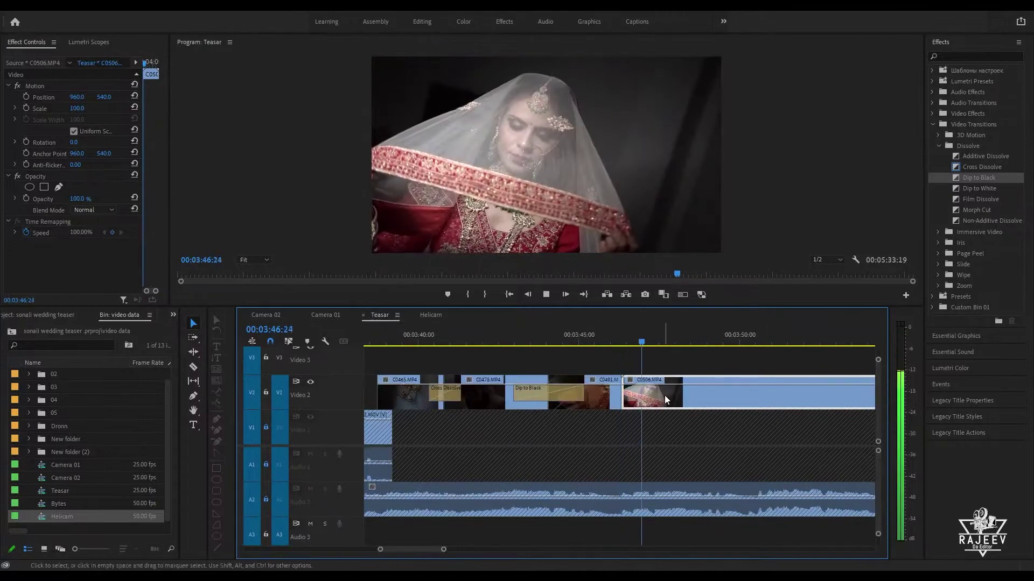
Step: Ripple-trim C0506's opening to the moment the bride holds up her veil and replay it from the cut
left_click_drag(545, 347, 681, 349)
key("Up")
key("space")
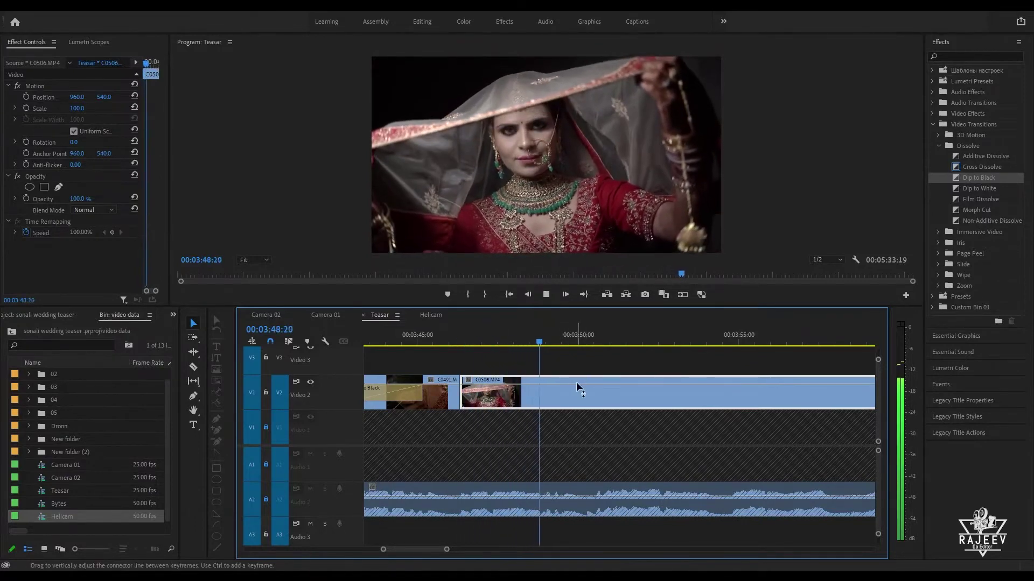
Step: Ripple-trim C0506's end to 00:03:50:09 and play on into C0496
key("space")
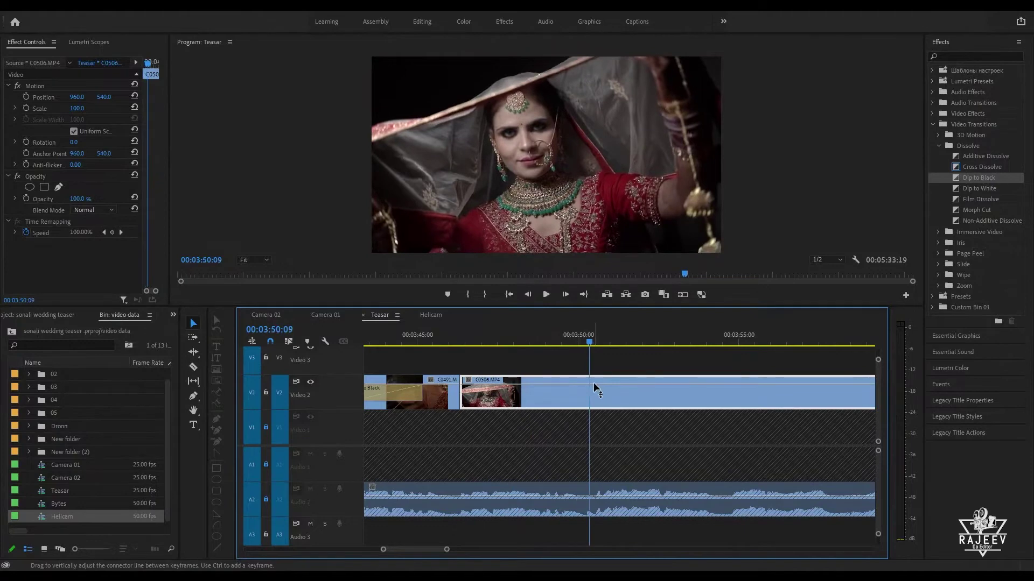
key("w")
key("space")
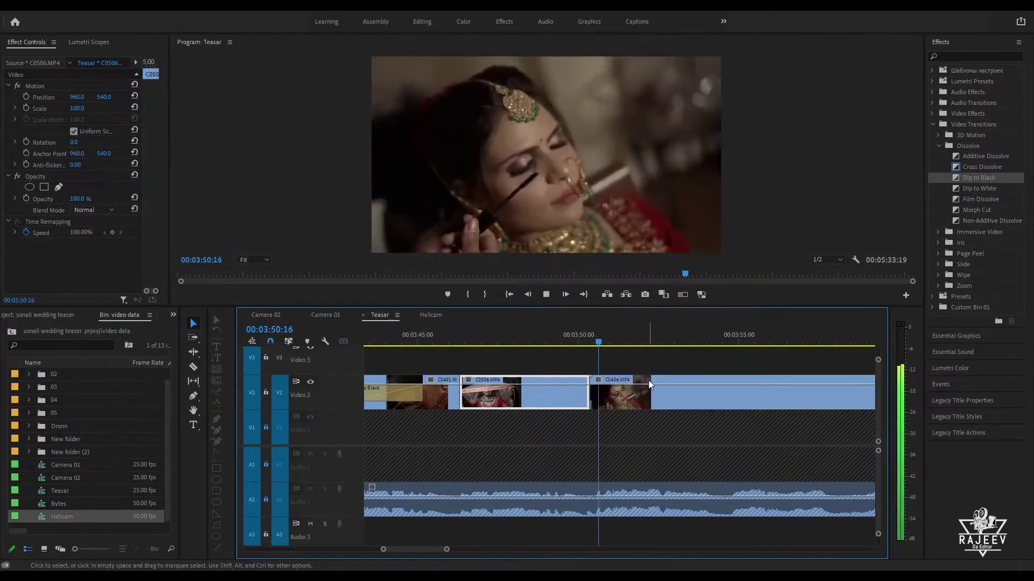
key("space")
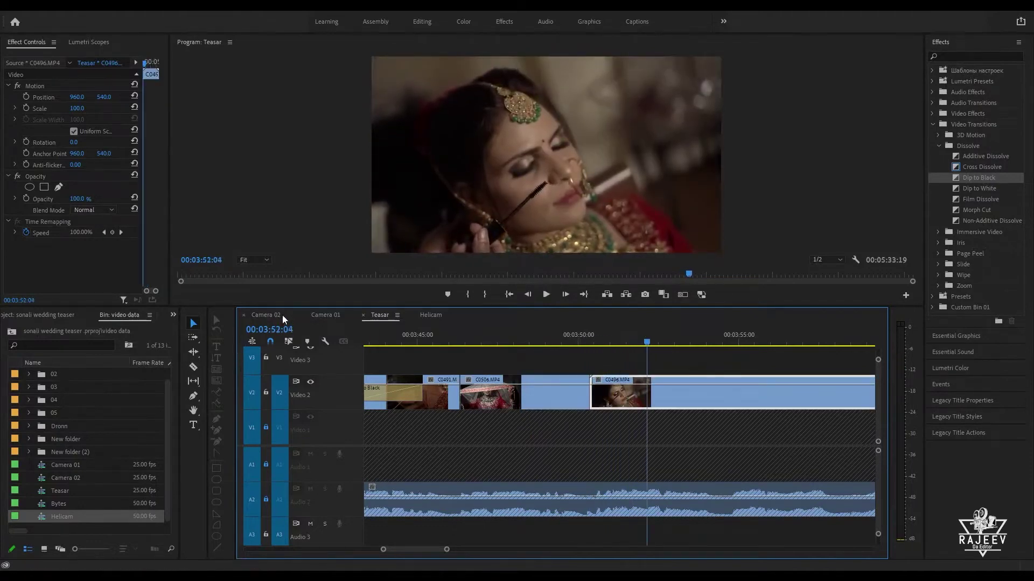
Step: Look through Camera 02 from C0506 to C0523 for the next teaser shot
left_click(266, 315)
left_click_drag(583, 344, 855, 417)
key("space")
left_click_drag(422, 342, 627, 440)
key("space")
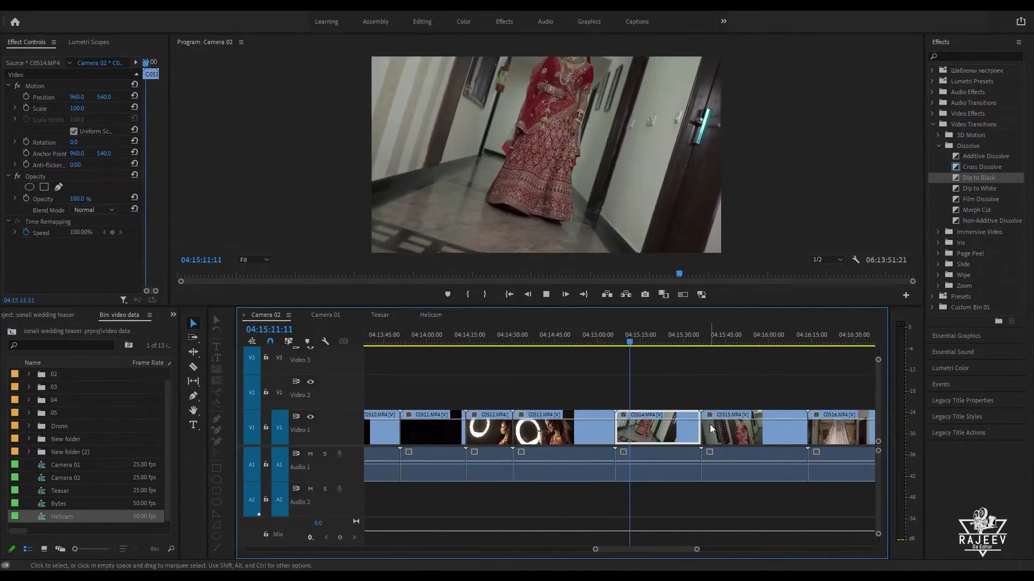
scroll(633, 410, "down", 1)
left_click_drag(600, 377, 803, 423)
key("space")
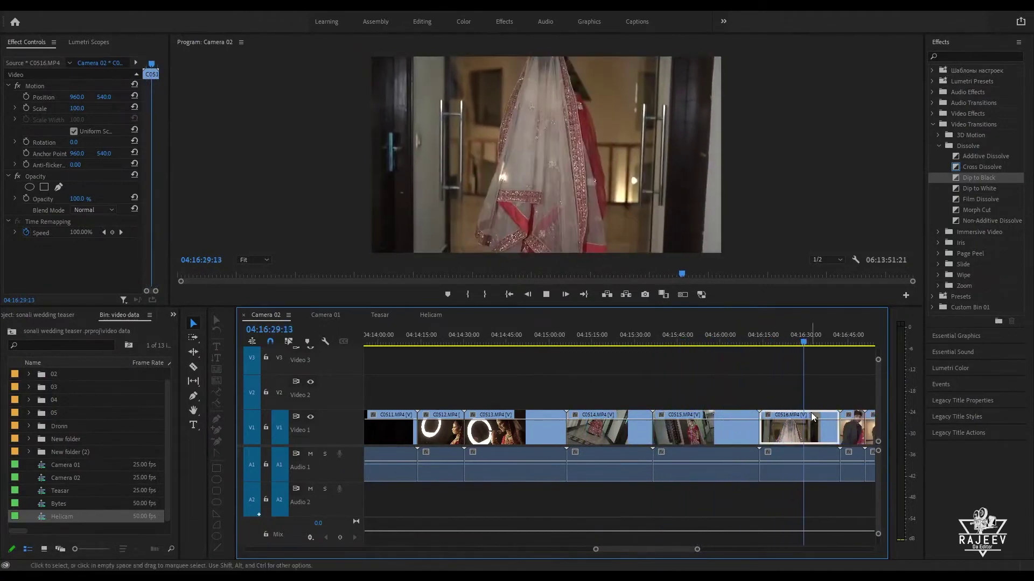
scroll(754, 433, "down", 4)
left_click_drag(645, 341, 654, 383)
key("space")
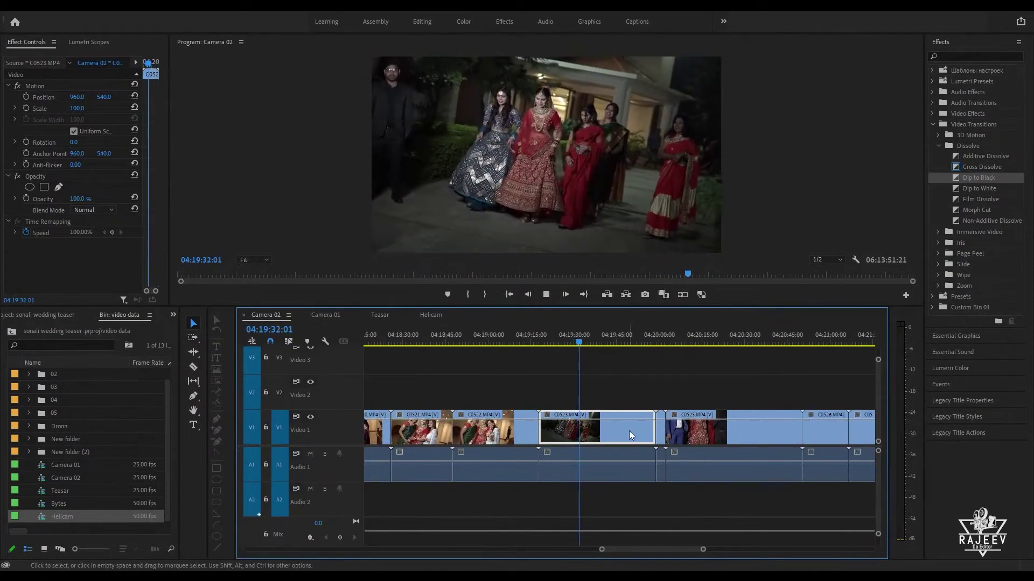
key("space")
key("minus")
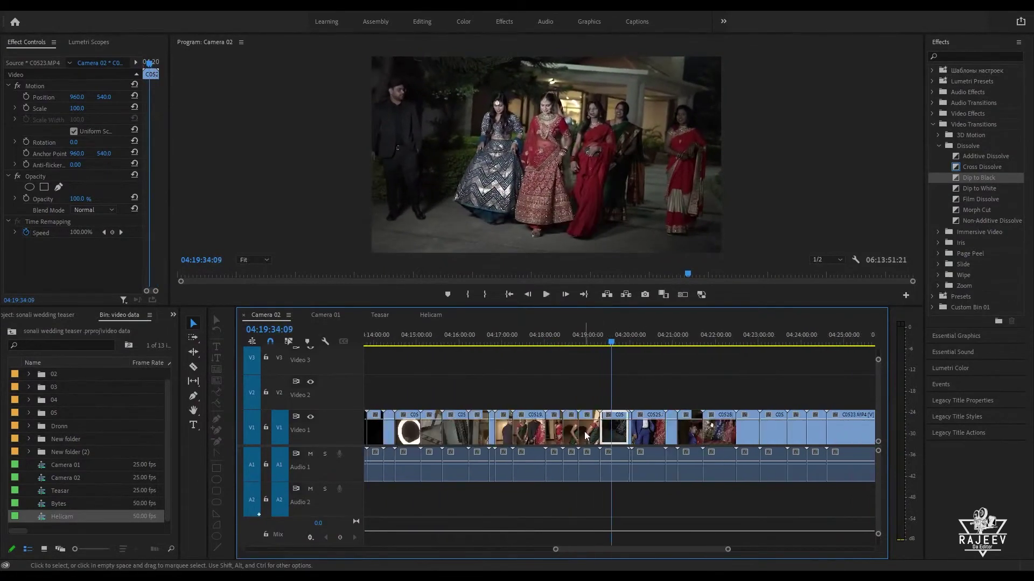
Step: Search Camera 01 for the section with the groom getting ready
left_click(326, 316)
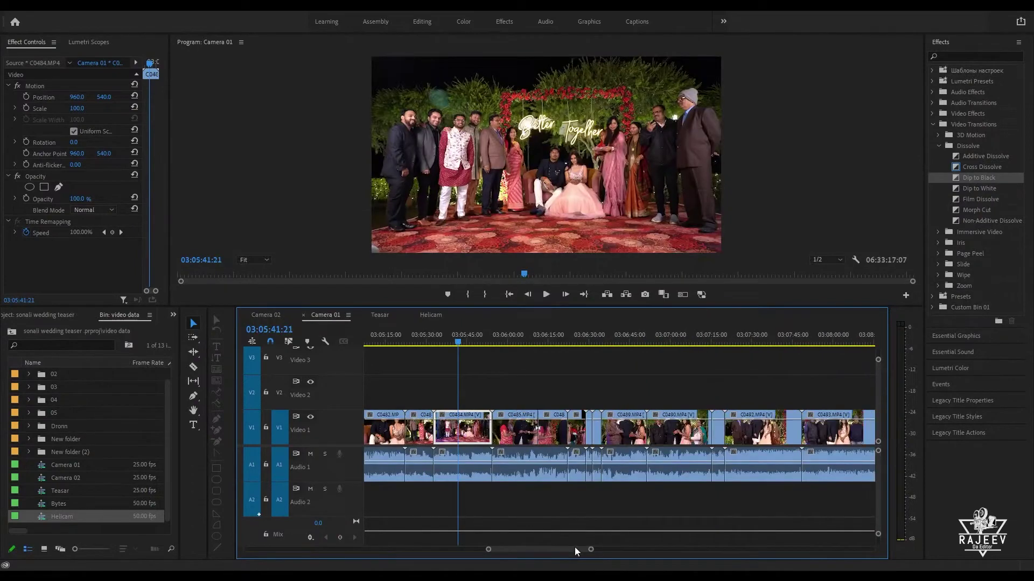
double_click(573, 547)
left_click(642, 340)
left_click_drag(645, 332, 698, 359)
key("backslash")
left_click_drag(419, 341, 421, 344)
scroll(549, 450, "up", 8)
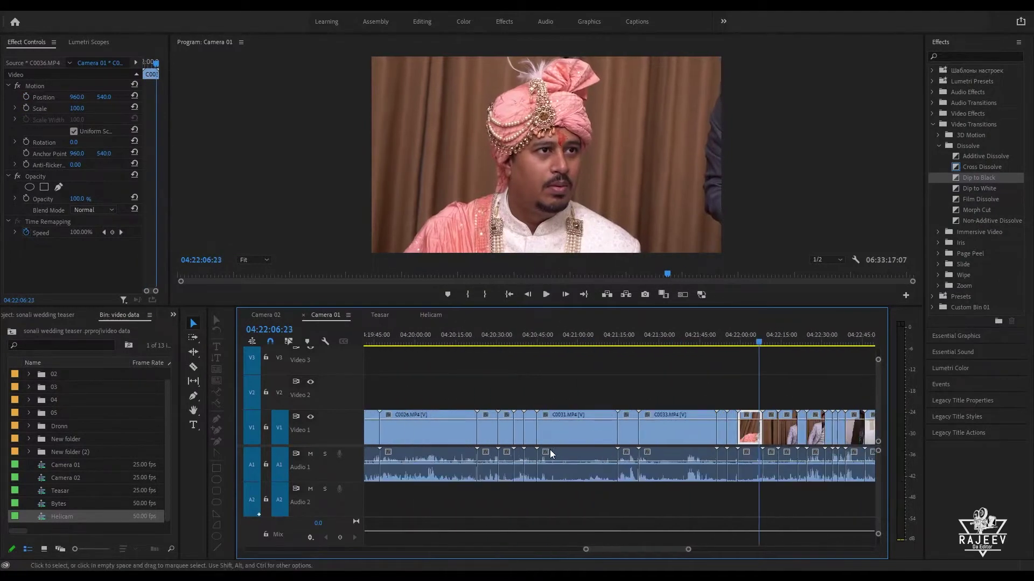
scroll(550, 450, "up", 8)
scroll(552, 450, "up", 8)
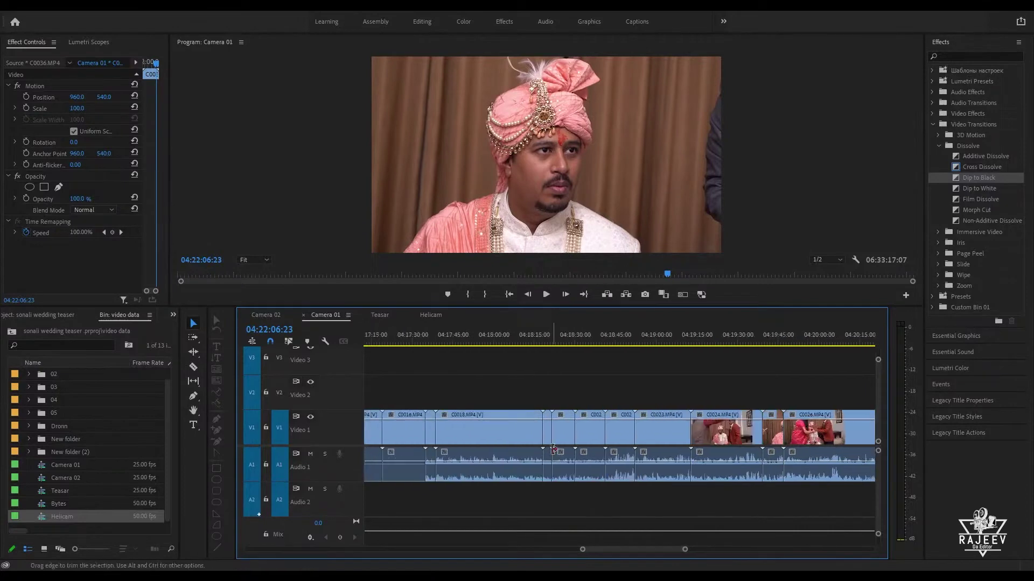
scroll(552, 450, "up", 6)
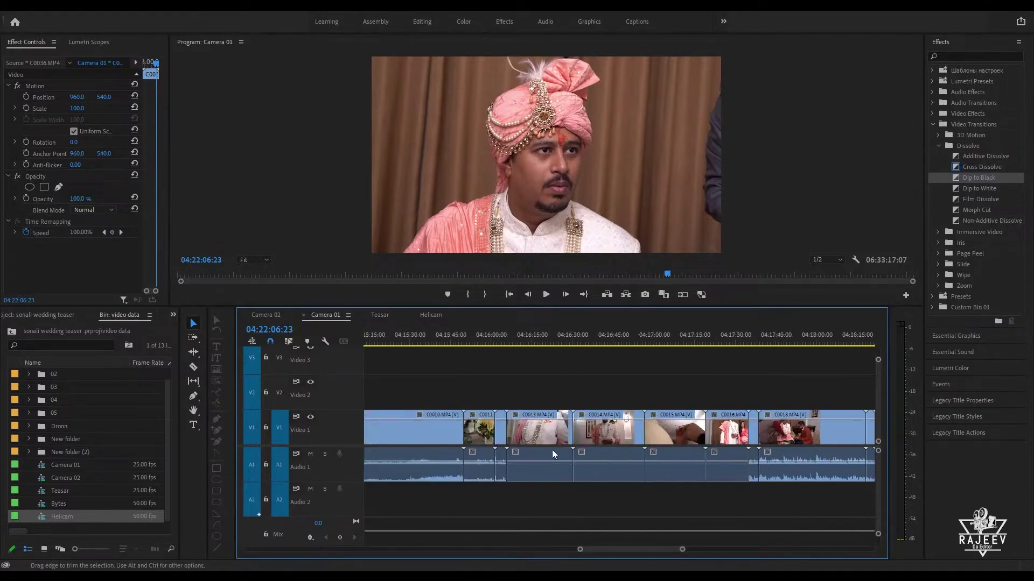
Step: Review the groom's preparation clips in Camera 01 from C0013 to C0021
left_click_drag(511, 343, 836, 386)
key("=")
key("space")
scroll(745, 443, "down", 3)
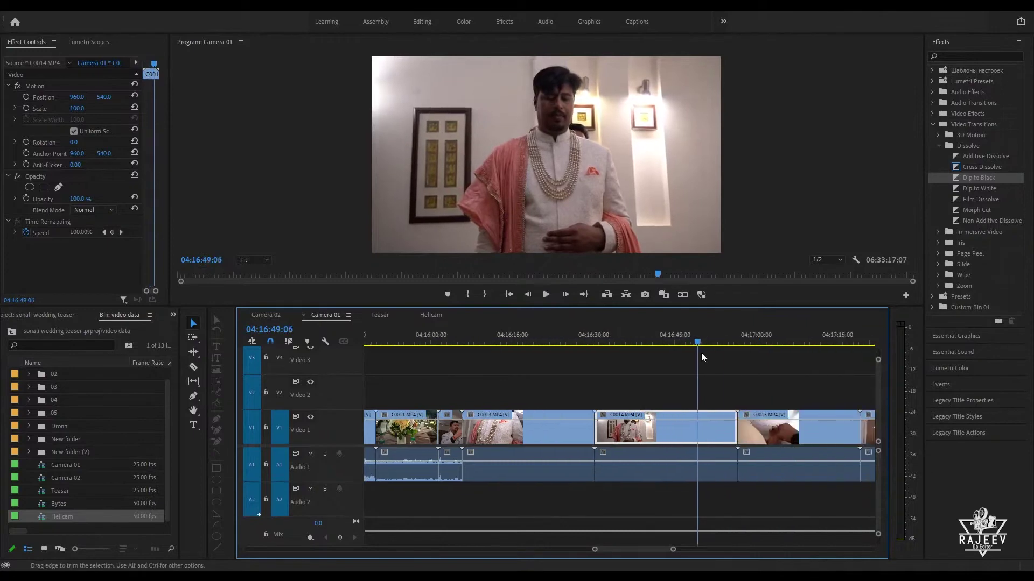
left_click_drag(701, 354, 803, 352)
scroll(686, 466, "down", 3)
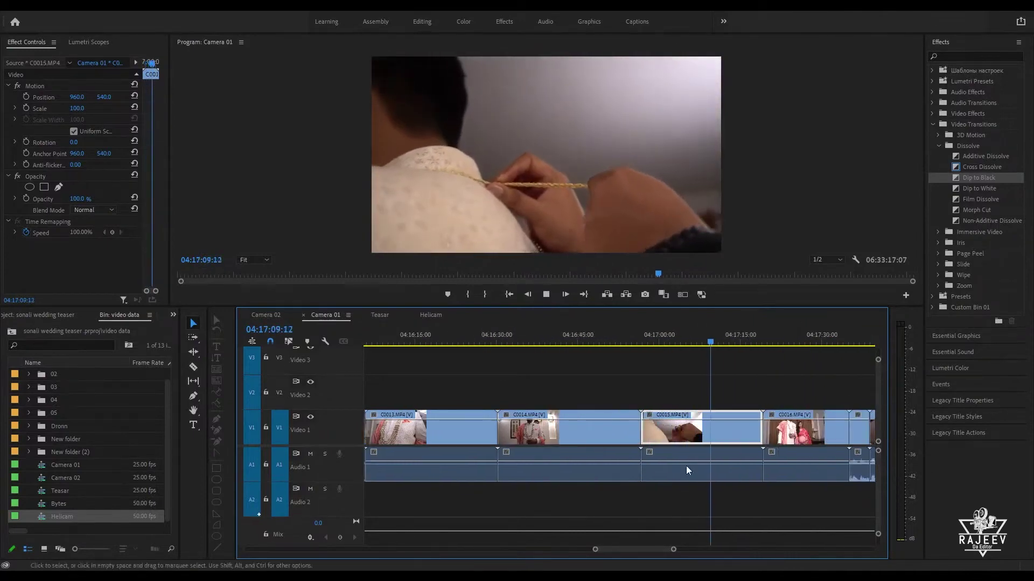
left_click_drag(714, 341, 830, 368)
key("space")
scroll(741, 455, "down", 5)
left_click_drag(667, 335, 839, 340)
left_click_drag(844, 391, 874, 398)
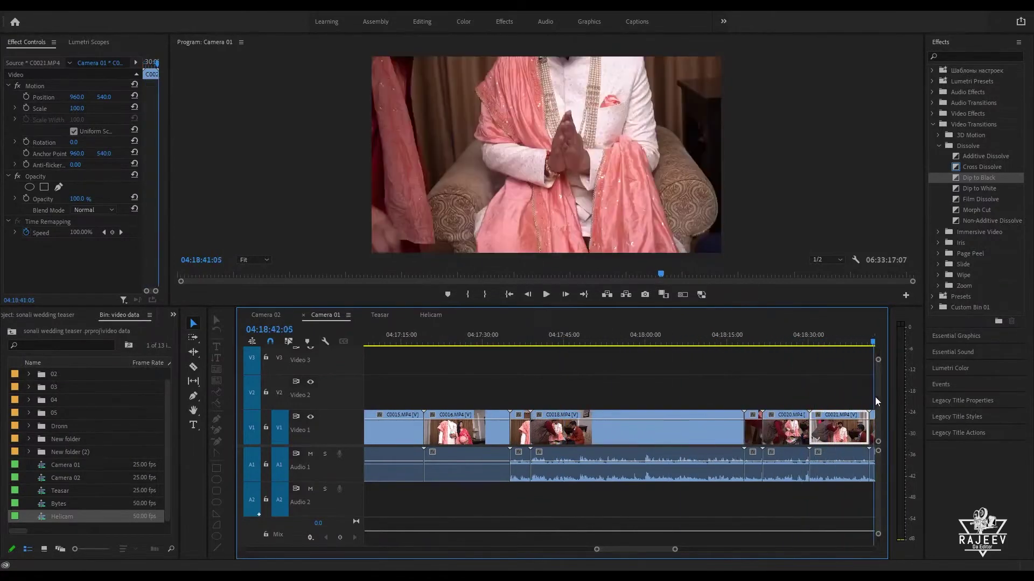
Step: Insert the groom's turban clip C0023 from Camera 01 into Teasar at 00:03:50:09, directly after C0506
key("space")
left_click_drag(481, 338, 484, 339)
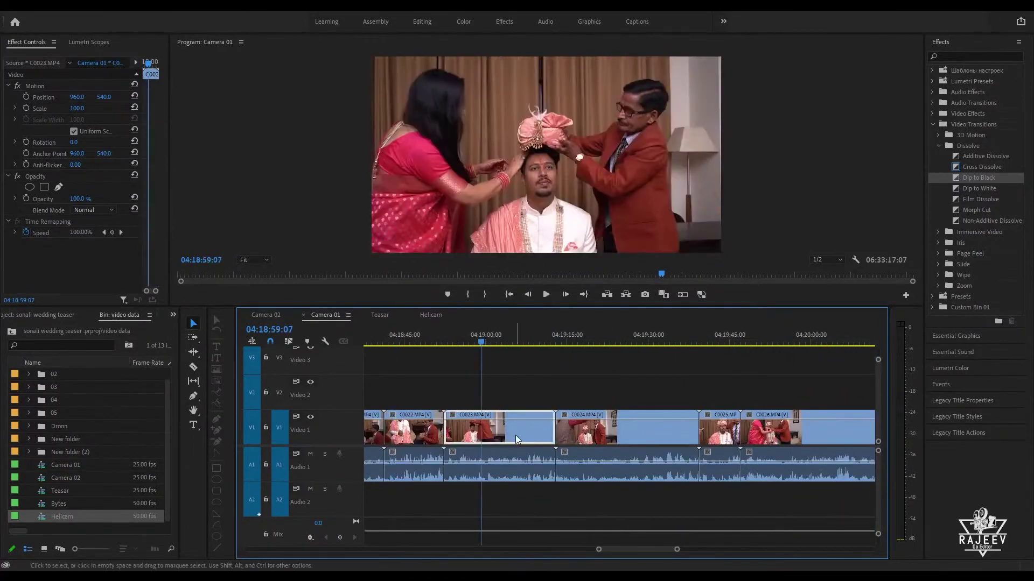
left_click(384, 317)
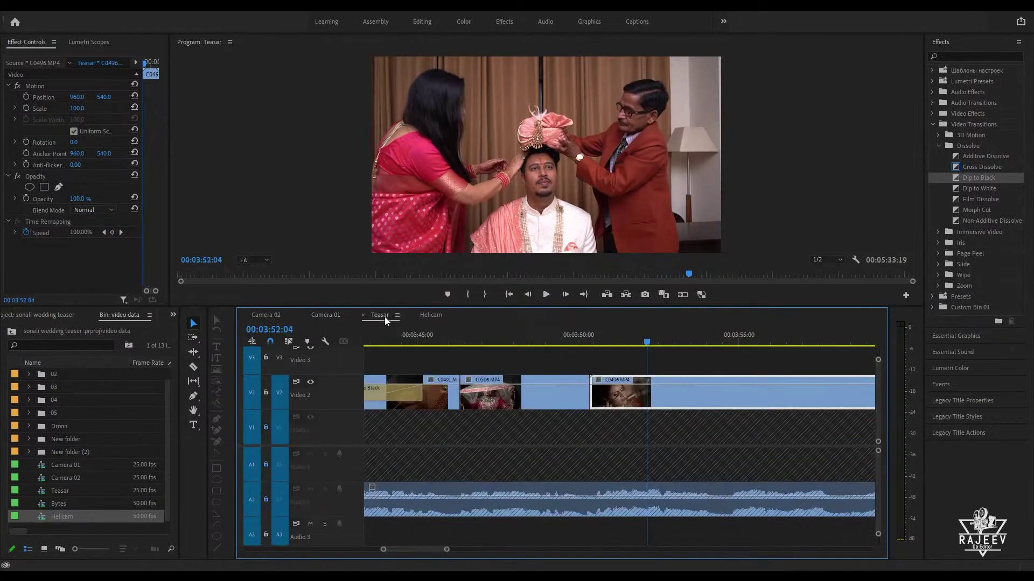
key("space")
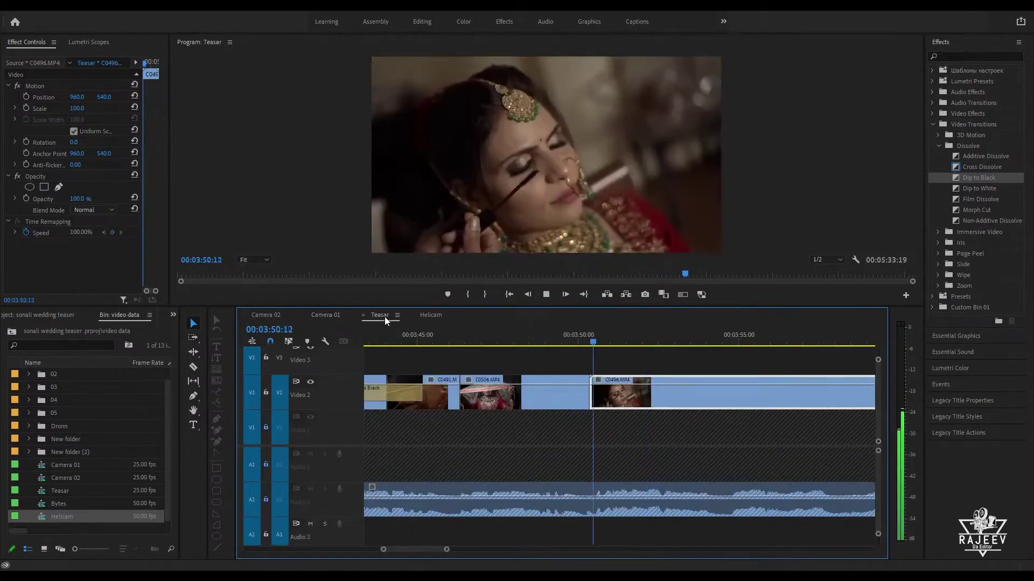
key("space")
key("ctrl+v")
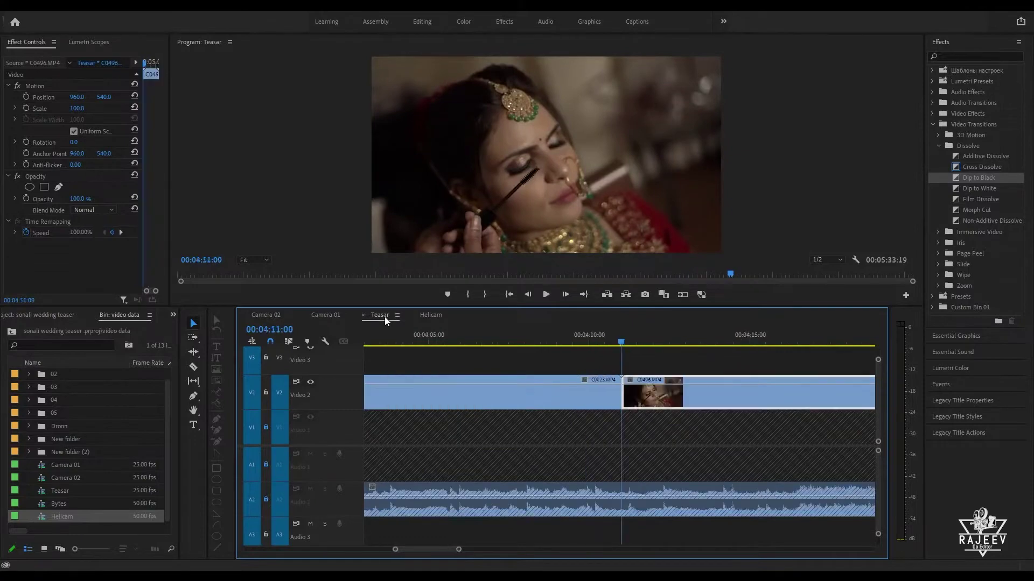
key("Up")
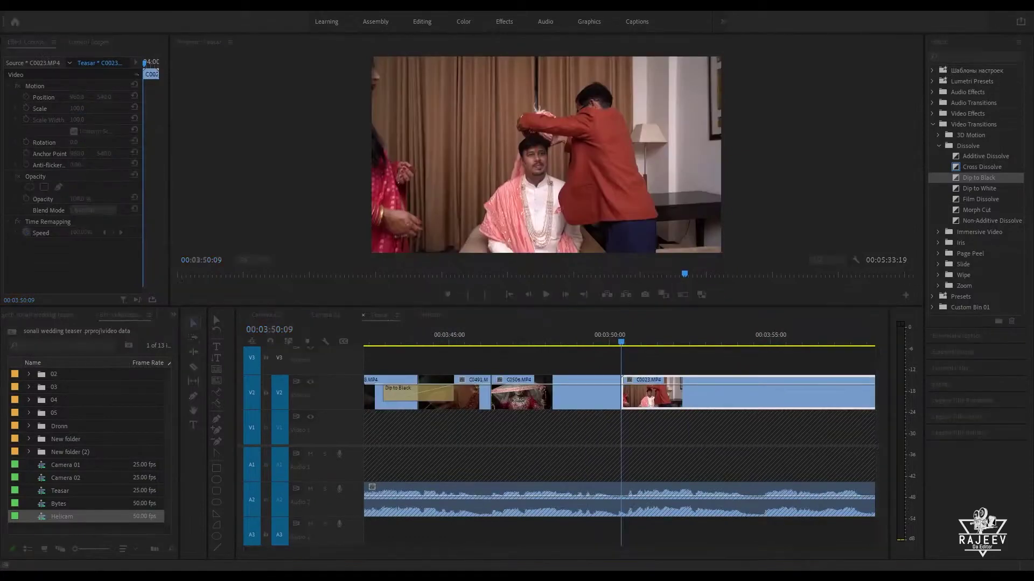
Step: Slow C0023 to 50% speed, trim its opening, and replay from 00:03:50:09
key("space")
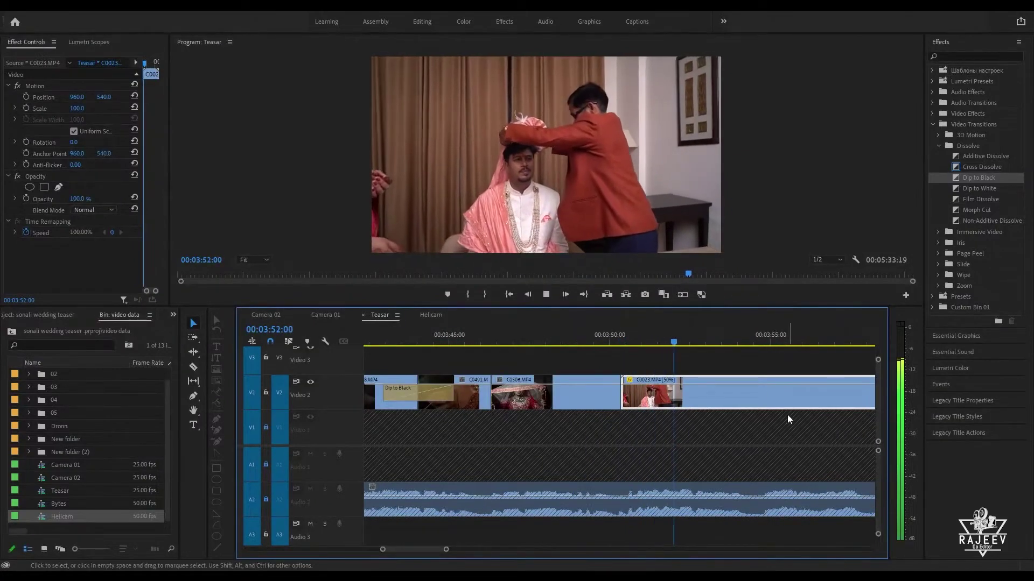
key("space")
key("Up")
key("space")
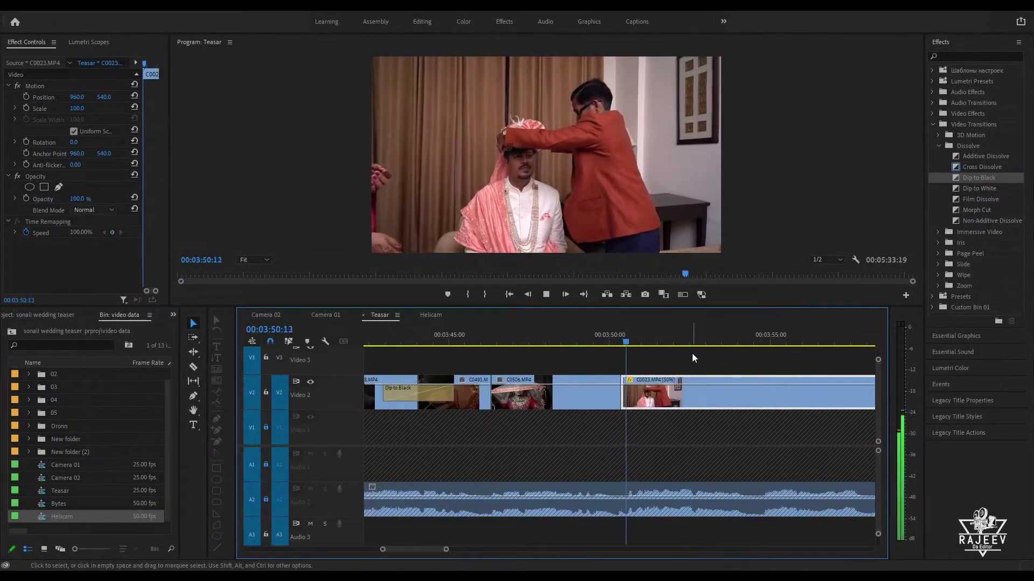
key("Up")
key("space")
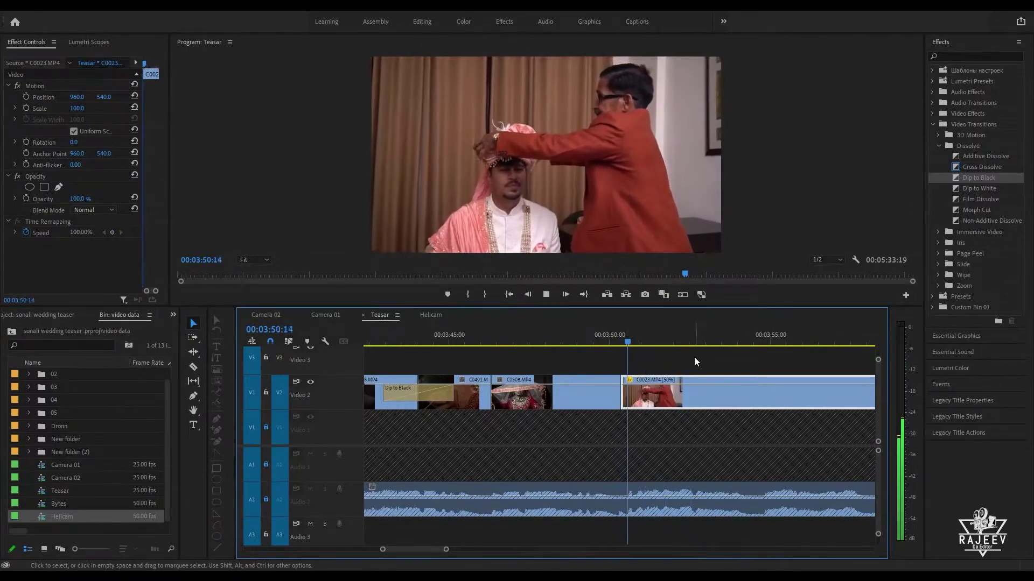
Step: Ripple-trim C0023's opening to the turban being placed on the groom's head and replay from 00:03:50:09
left_click(688, 340)
left_click_drag(689, 343, 817, 361)
key("Up")
key("space")
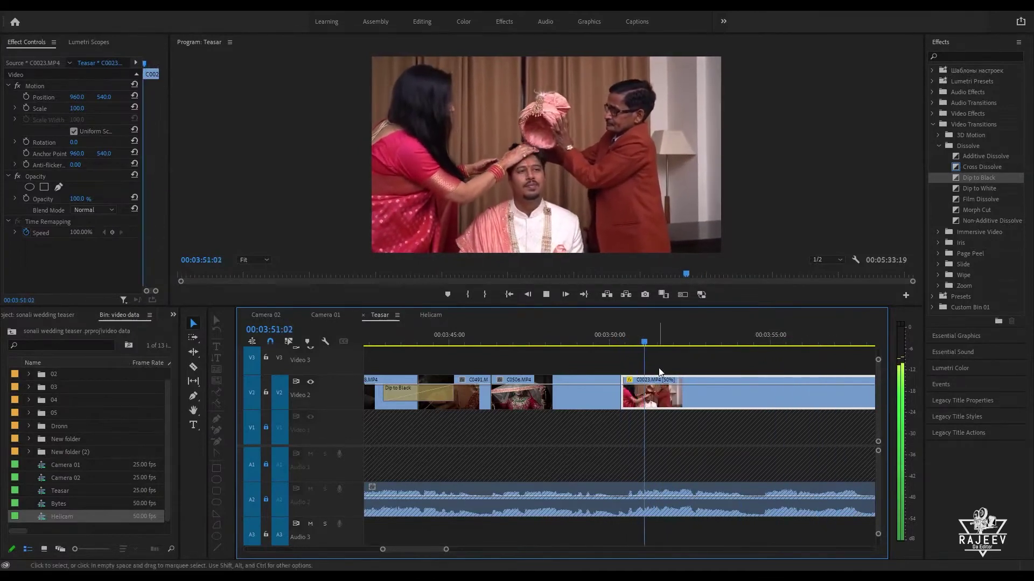
scroll(718, 362, "down", 5)
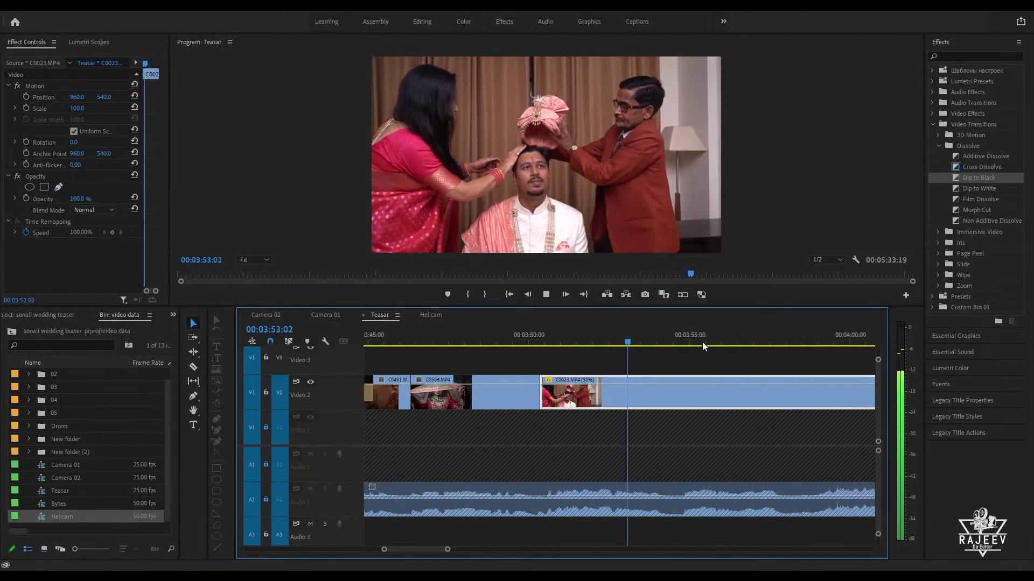
key("space")
key("Up")
key("space")
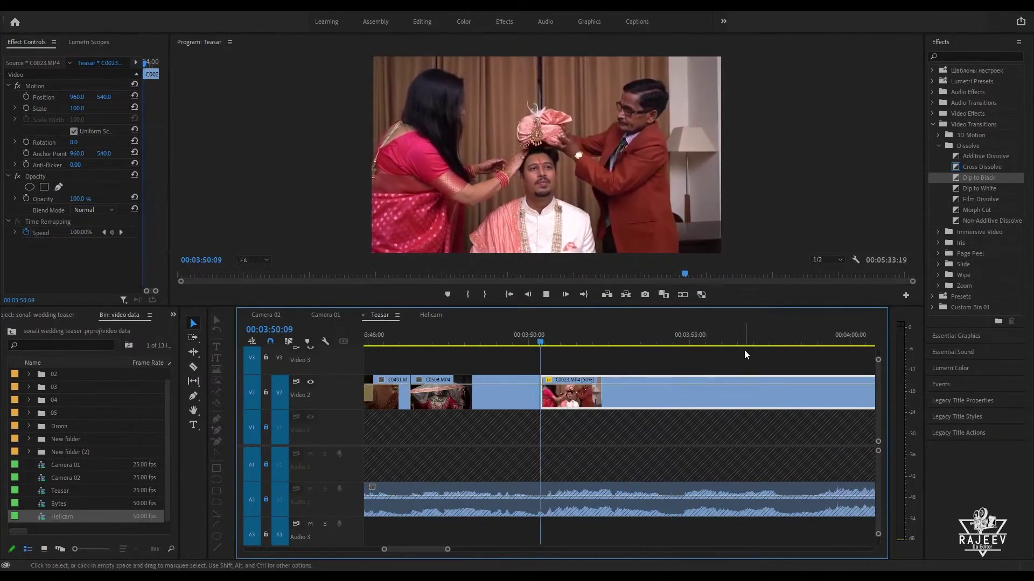
Step: Trim C0023's opening further to the turban resting on the groom's head and replay from 00:03:50:09
key("space")
key("space")
key("space")
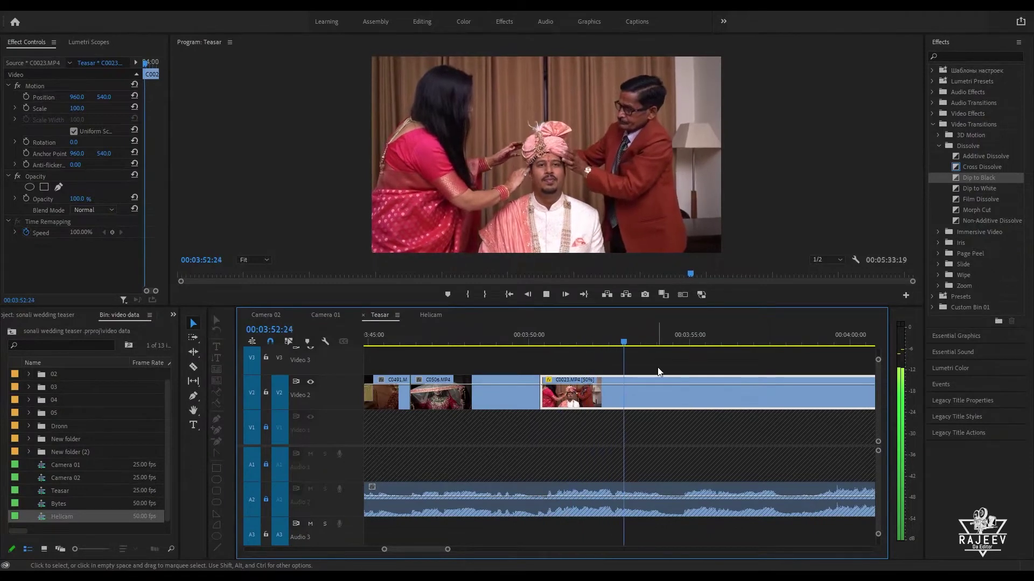
key("space")
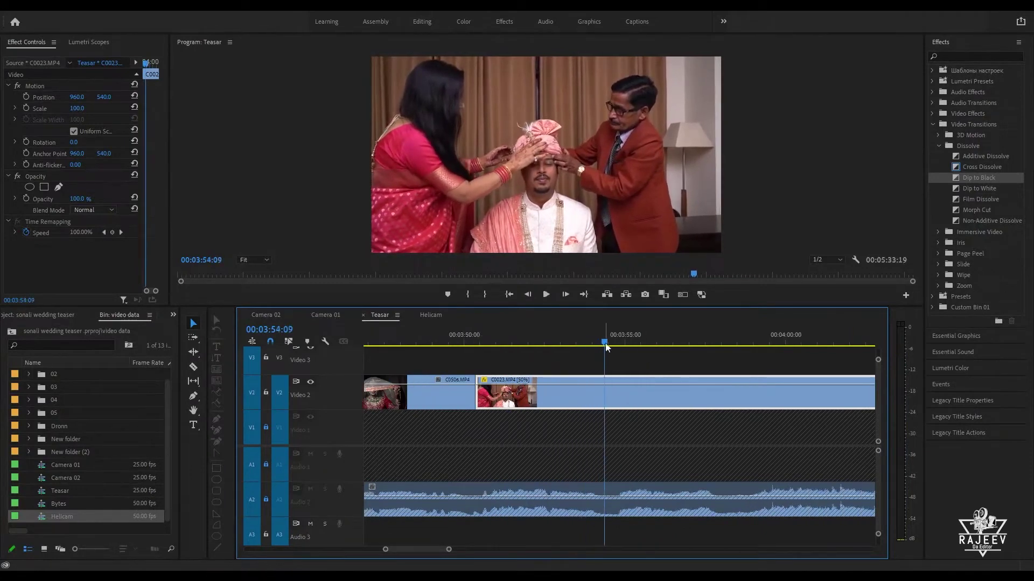
left_click_drag(600, 341, 593, 342)
key("Up")
key("space")
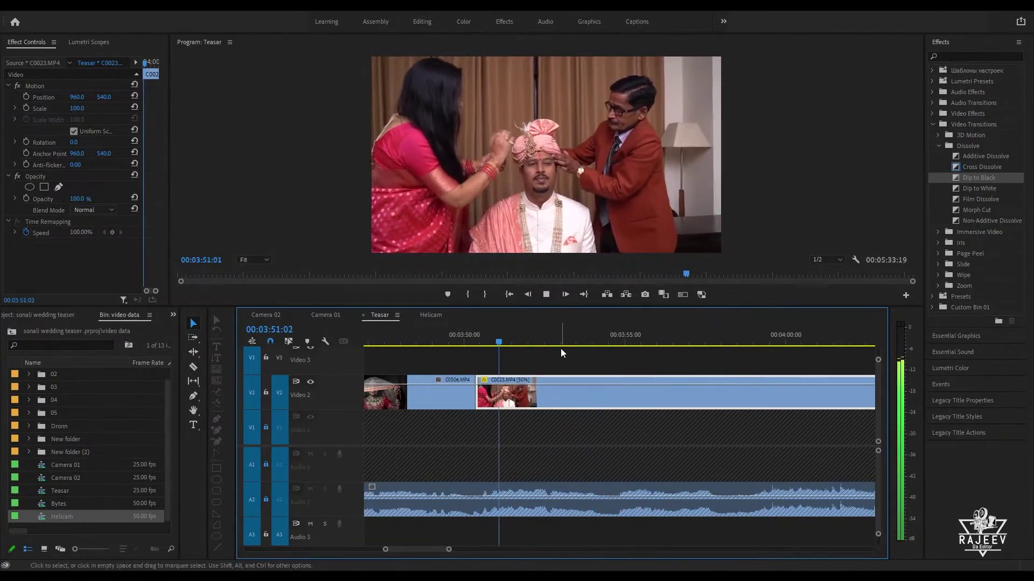
key("Up")
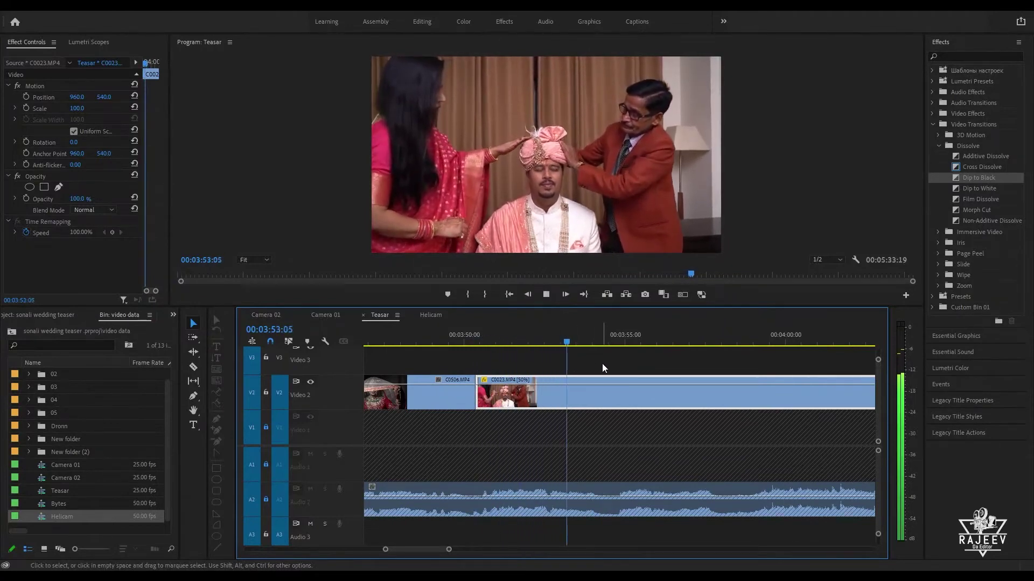
key("space")
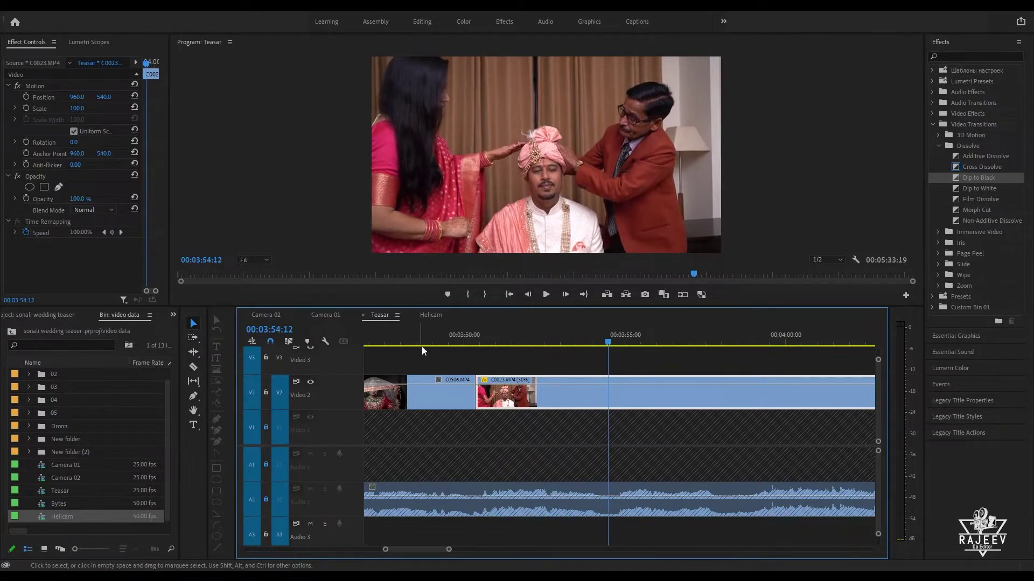
Step: Move C0023 ahead of C0506 by cutting it and inserting it directly after C0491 in Teasar
scroll(435, 354, "up", 4)
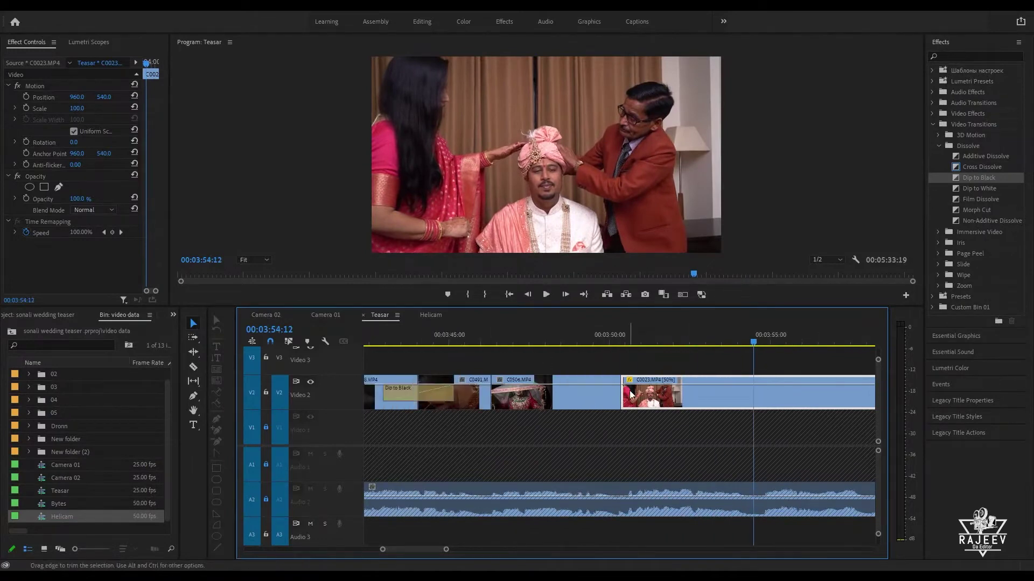
key("ctrl+x")
key("Up")
key("Up")
key("Down")
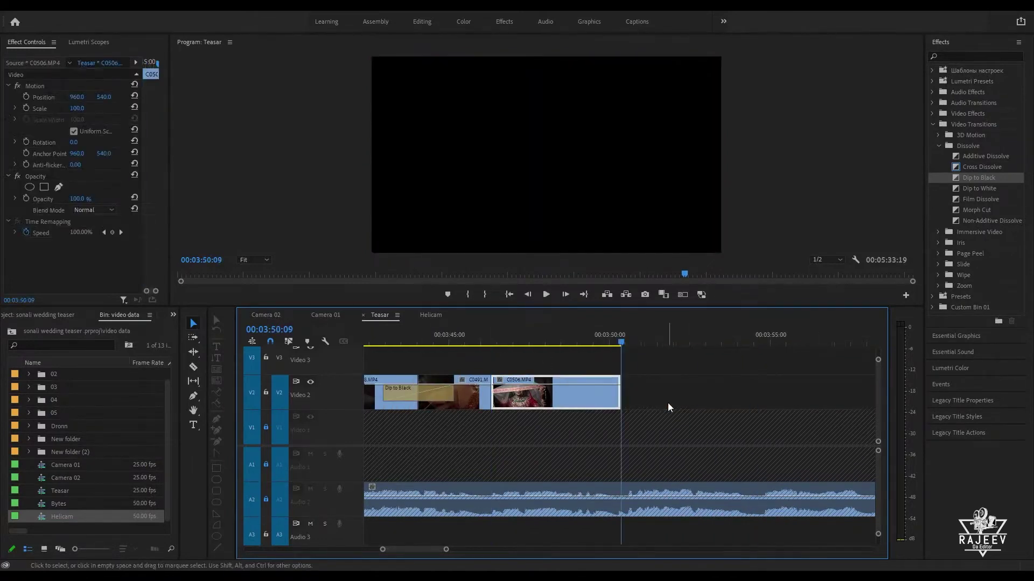
key("Up")
key("ctrl+shift+v")
key("Up")
key("Up")
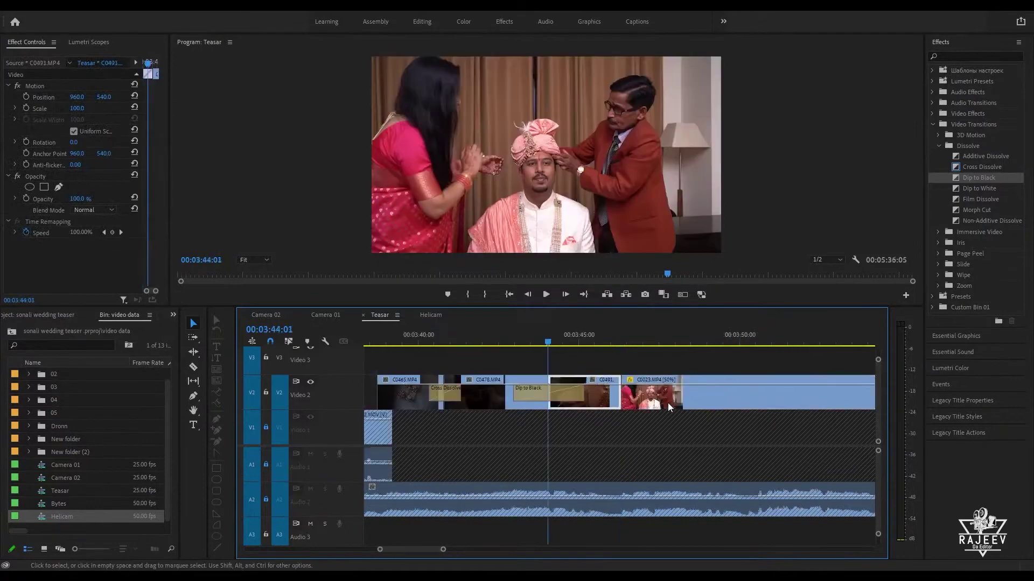
Step: Play C0491 from 00:03:44:01 and ripple-trim its end to 00:03:46:04
key("space")
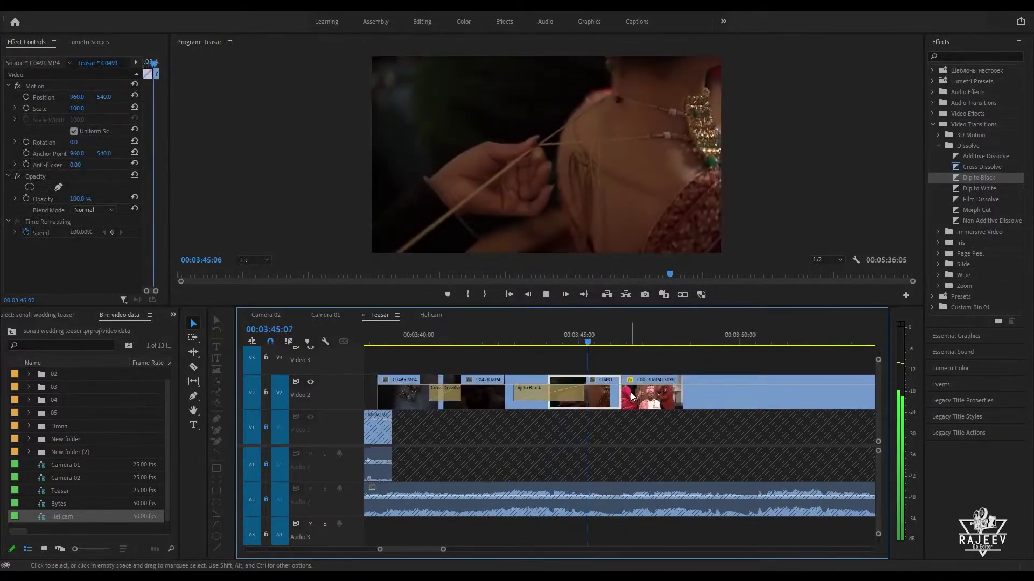
key("space")
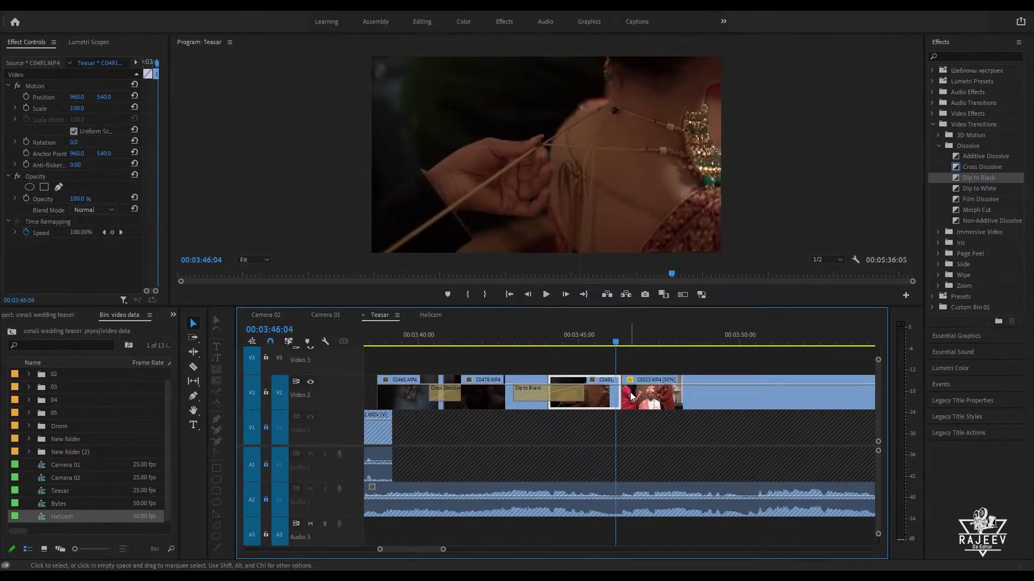
key("w")
key("space")
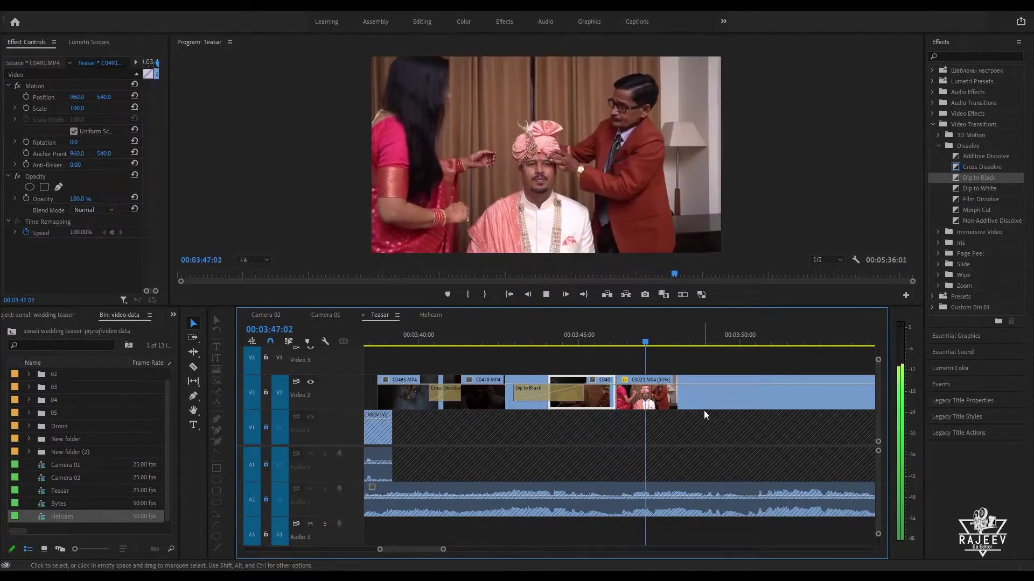
Step: Ripple-trim C0023's opening to the final turban adjustment and replay from 00:03:46:04
scroll(765, 412, "down", 2)
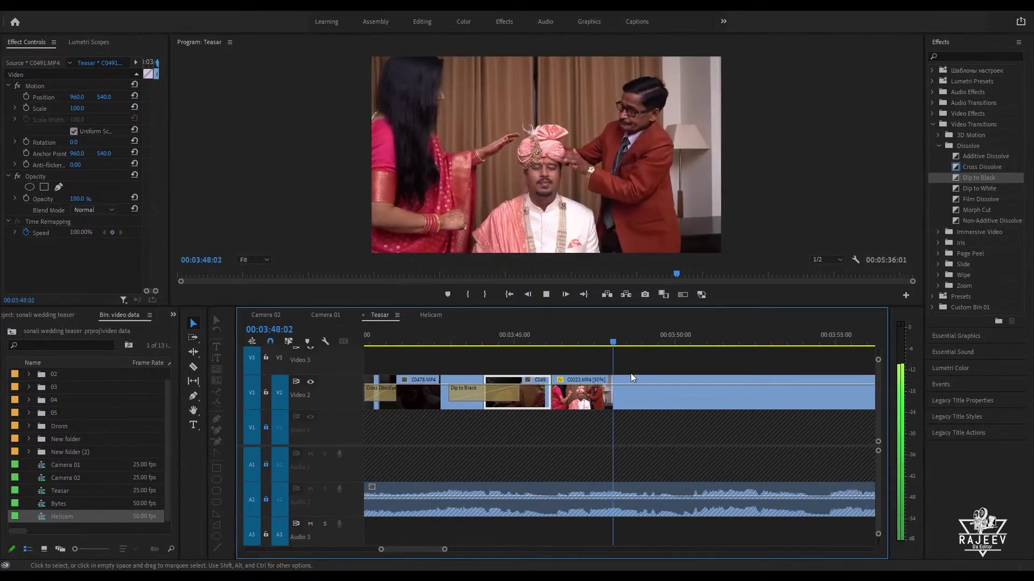
left_click(683, 389)
left_click(573, 334)
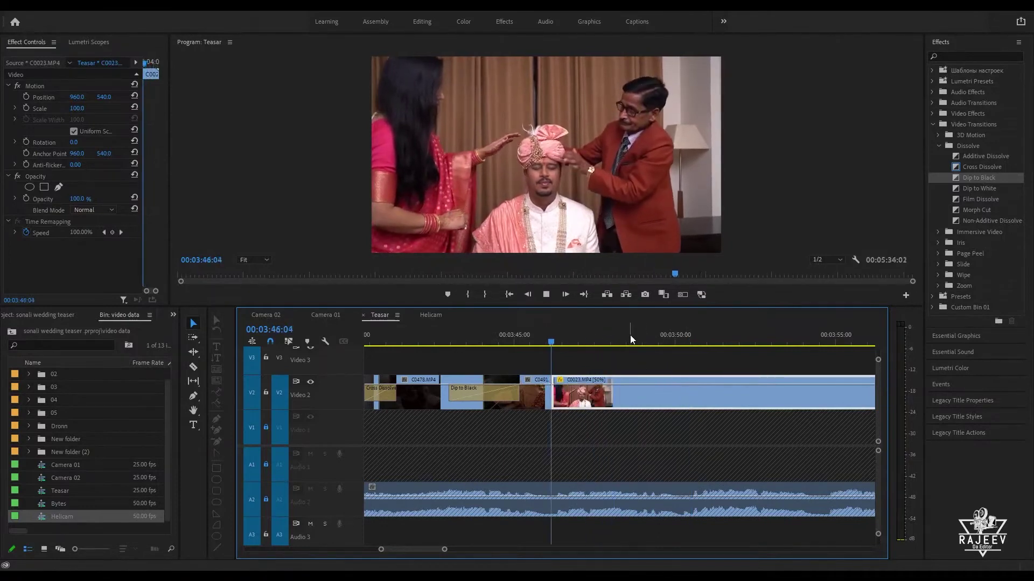
key("space")
key("q")
key("space")
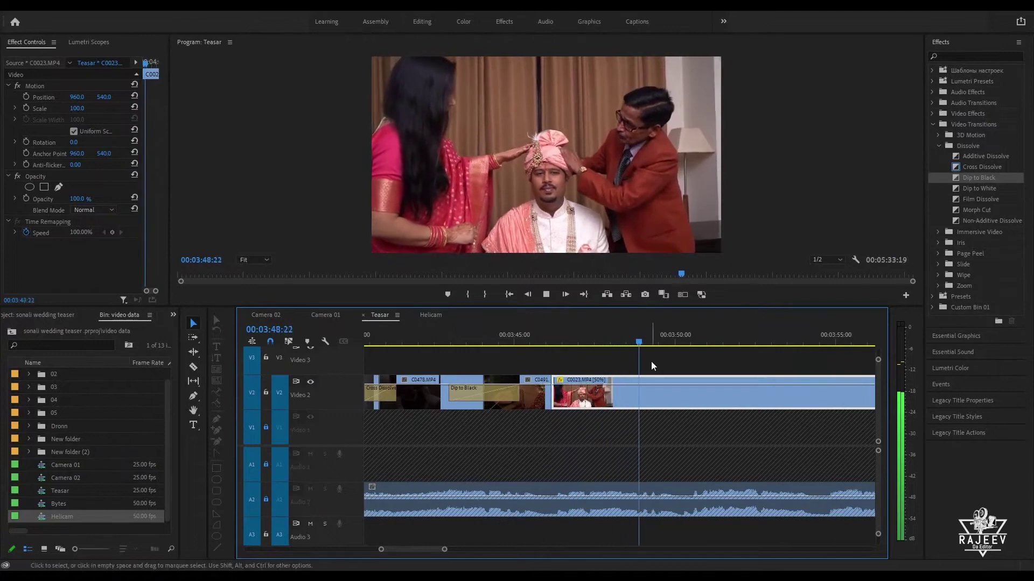
Step: Split C0023 at 00:03:50:03 and ripple-delete the remainder so C0506 follows directly
key("space")
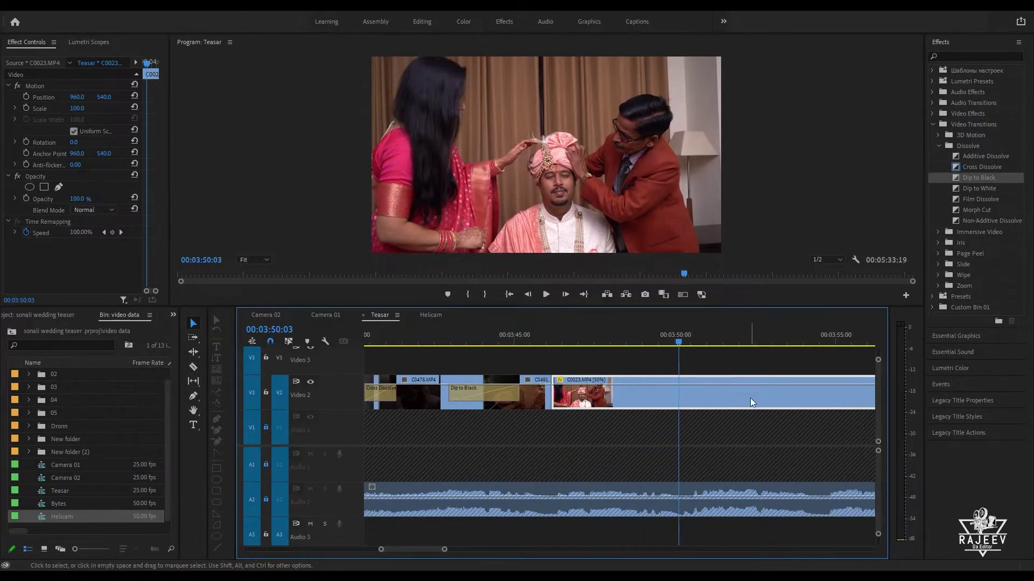
left_click(680, 405)
key("space")
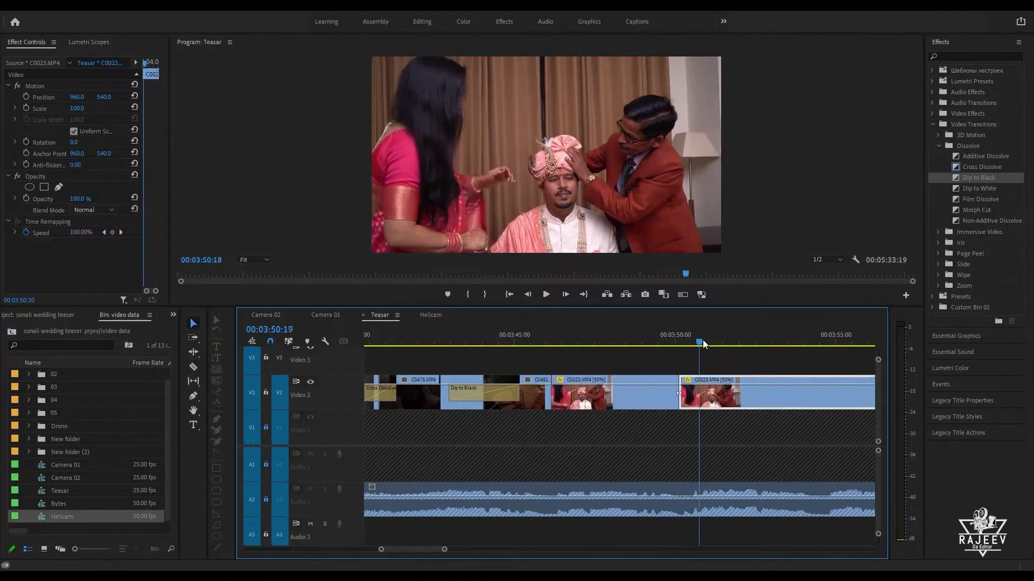
left_click(499, 341)
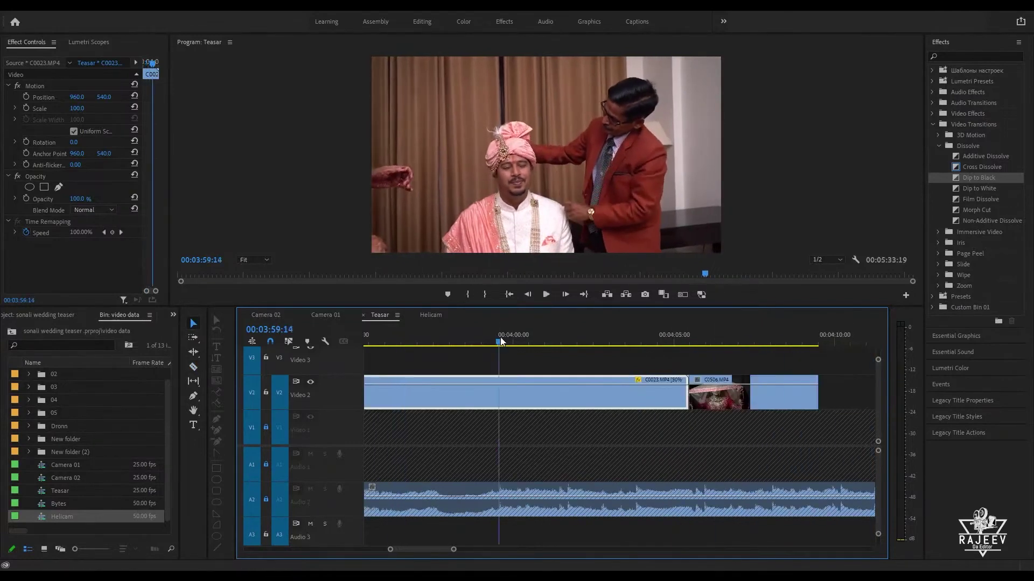
key("shift+Delete")
Step: Extend C0506's end, replay it against the music, and ripple-trim its end to 00:03:54:11
key("space")
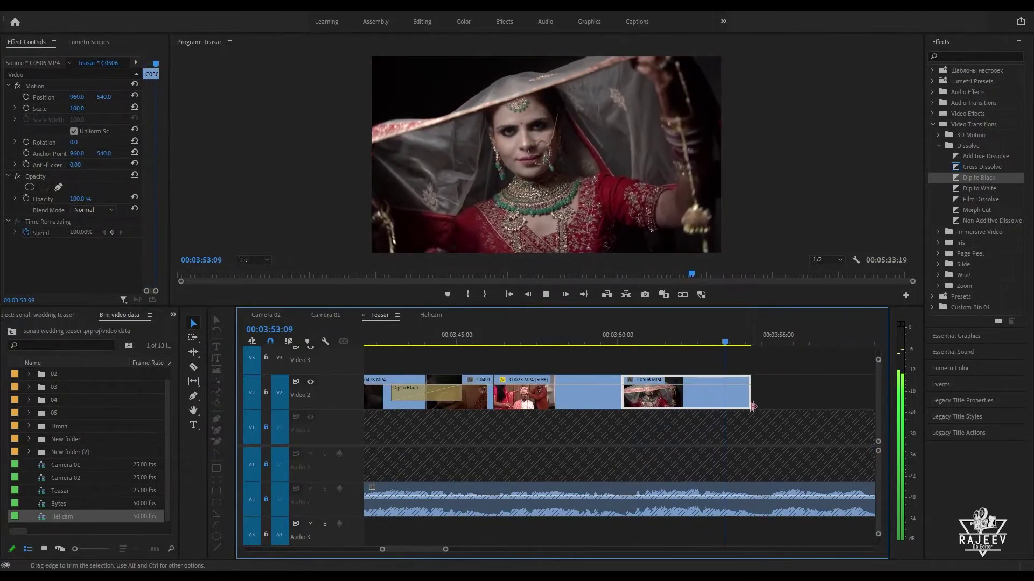
key("space")
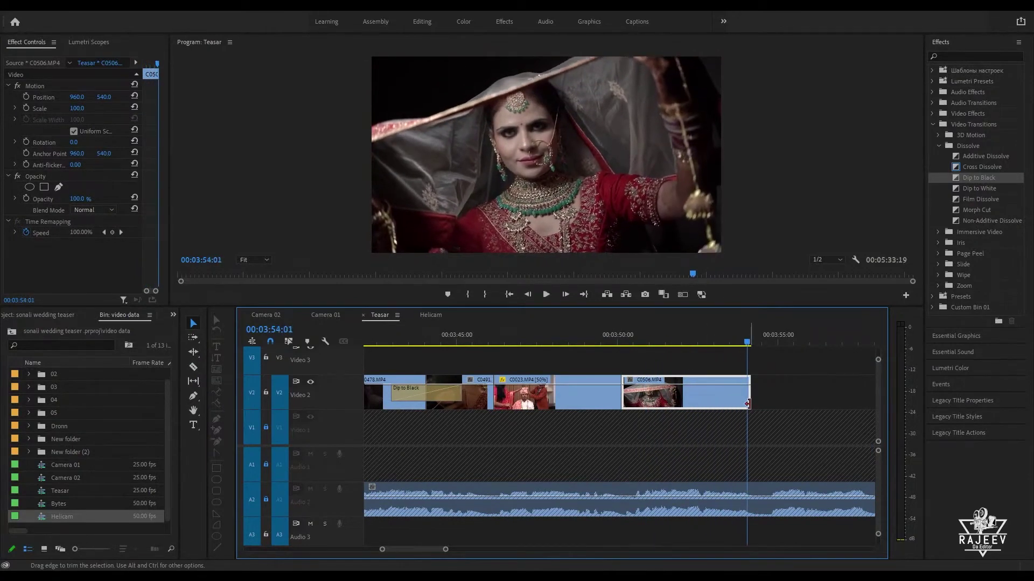
left_click_drag(747, 403, 875, 403)
left_click(721, 342)
key("space")
scroll(693, 348, "down", 3)
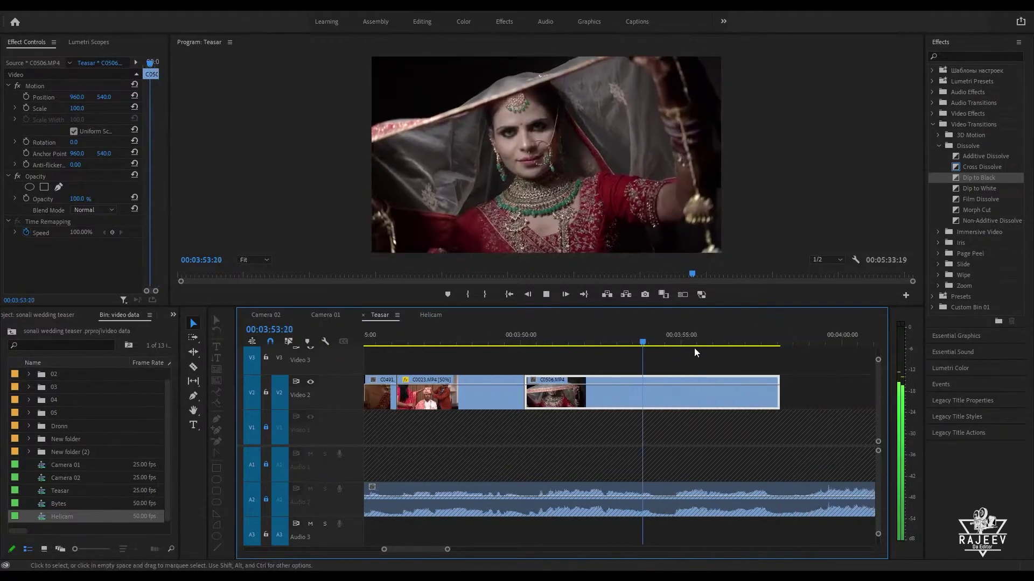
left_click(600, 343)
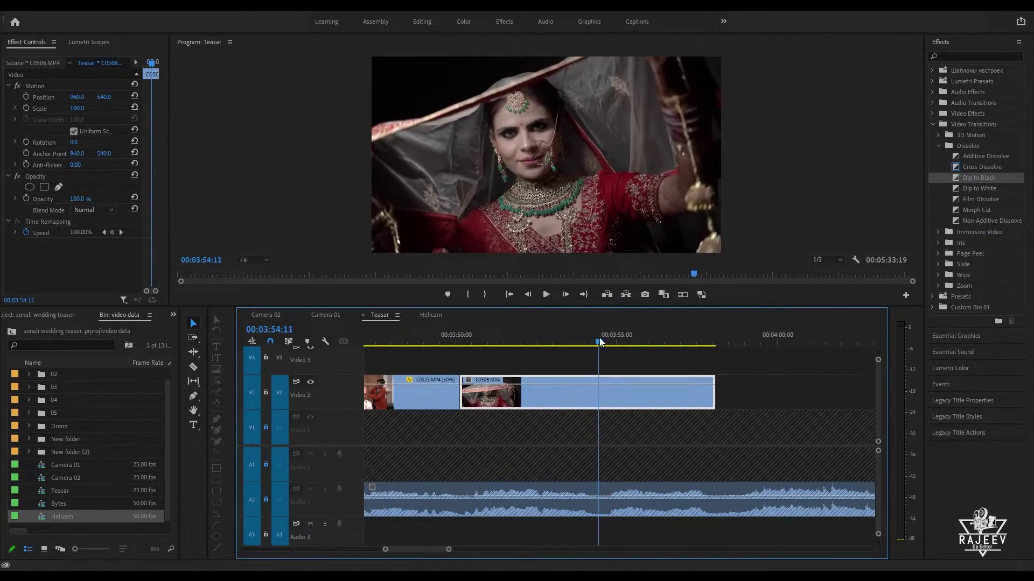
key("w")
key("space")
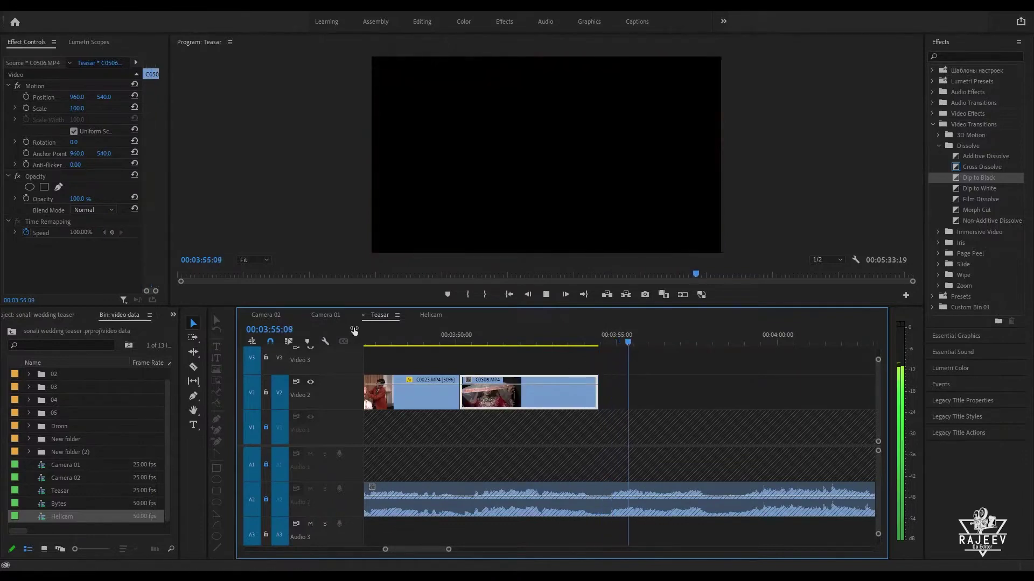
key("space")
Step: Review the groom's clips after C0023 in Camera 01, through the corridor walk C0045 to C0047
left_click(328, 313)
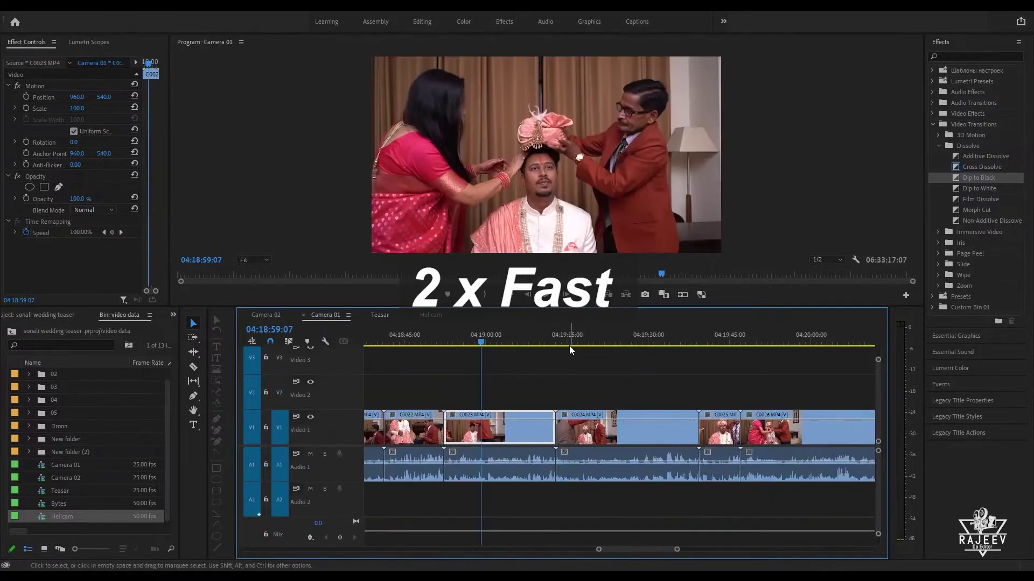
left_click_drag(570, 346, 815, 361)
key("space")
scroll(493, 382, "down", 5)
left_click_drag(496, 344, 810, 390)
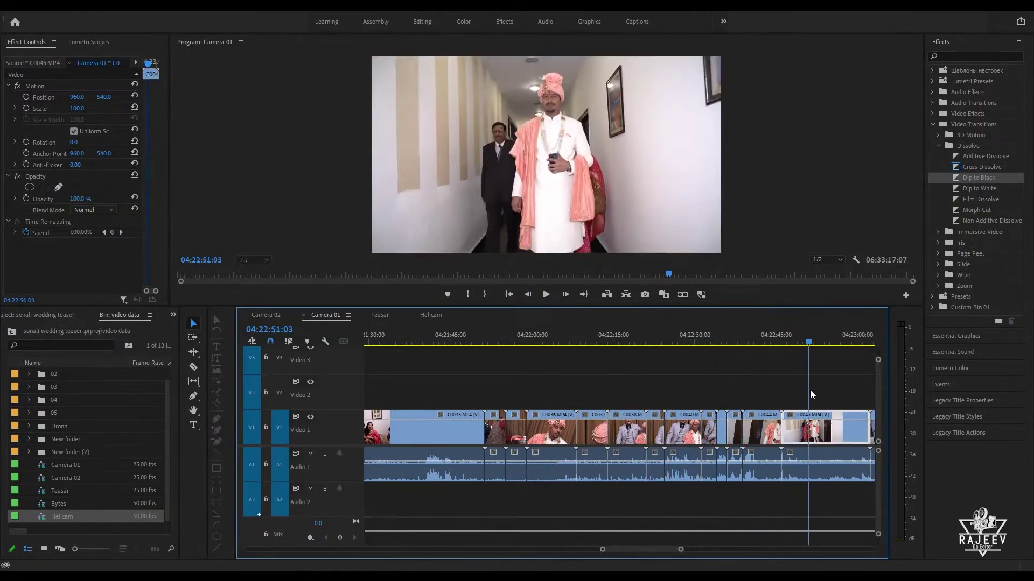
key("space")
key("space")
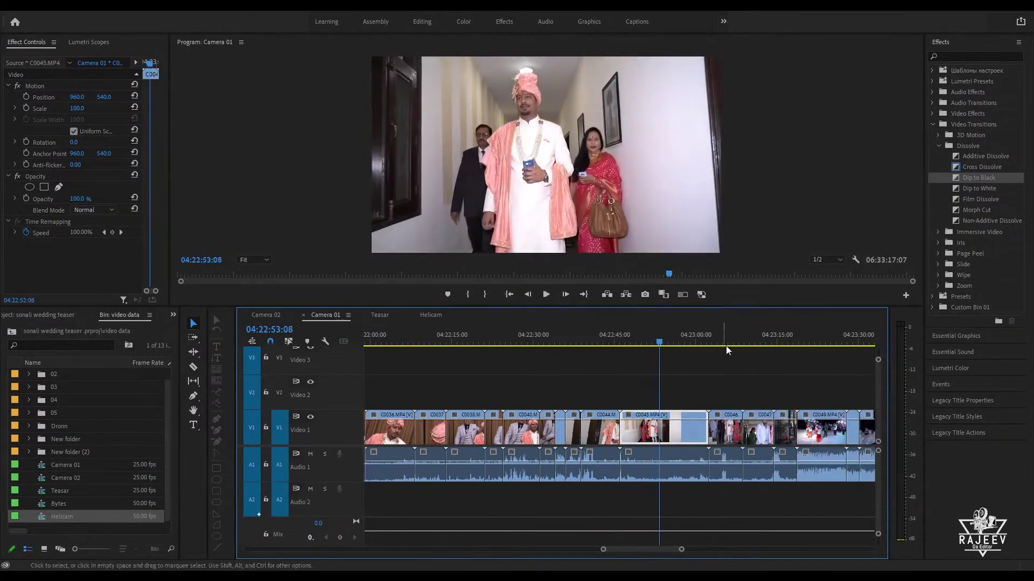
left_click_drag(721, 335, 758, 345)
Step: Try the groom's corridor clip C0045 in Teasar at 00:03:54:11, slowed to 50% speed with its opening ripple-trimmed
left_click(380, 316)
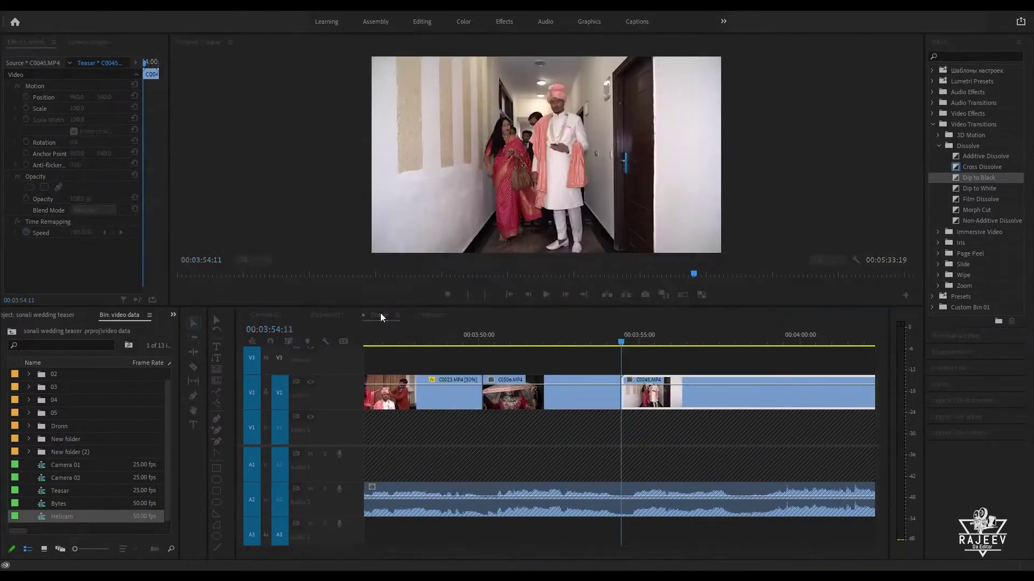
key("space")
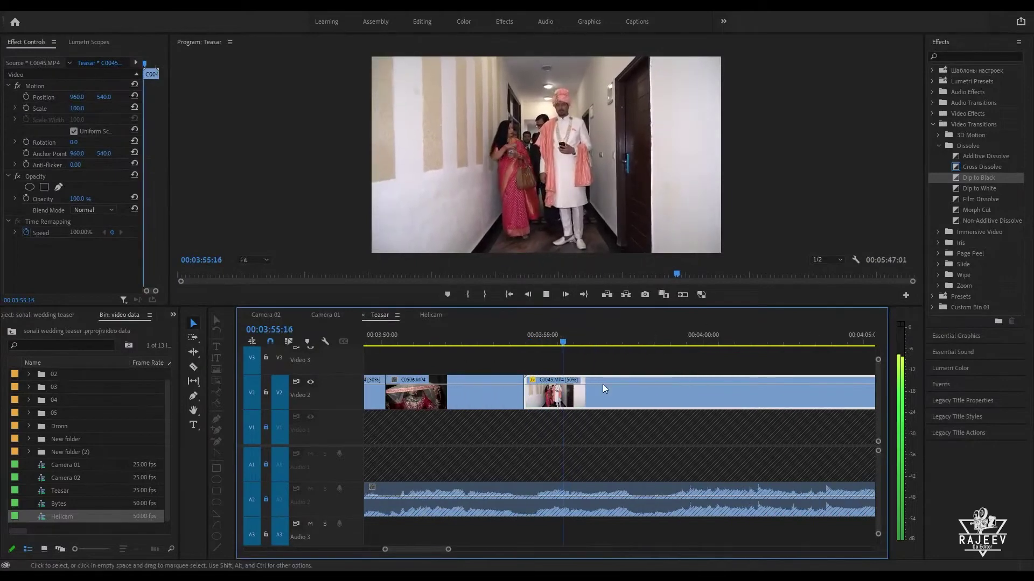
left_click_drag(581, 342, 629, 356)
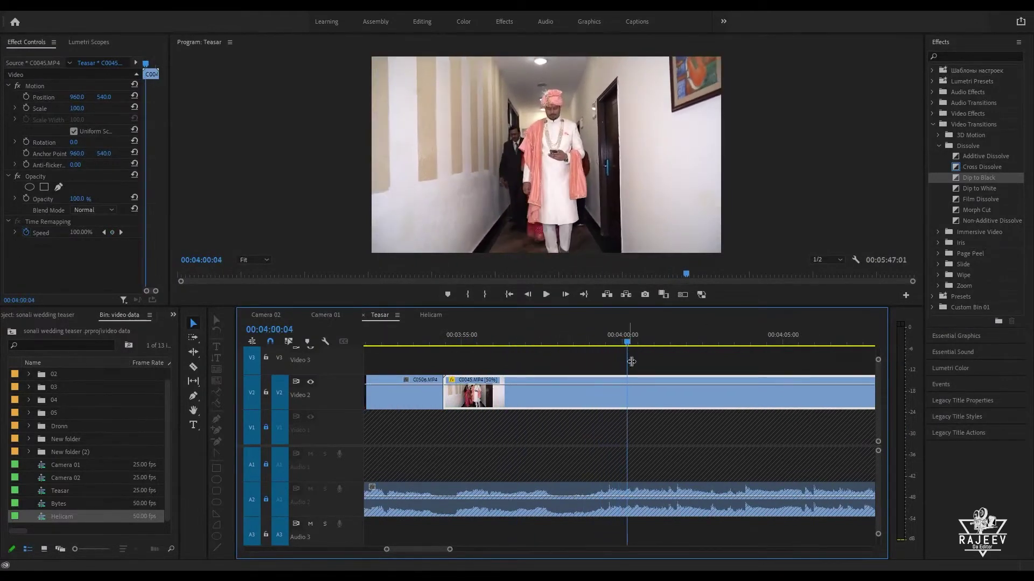
key("q")
key("space")
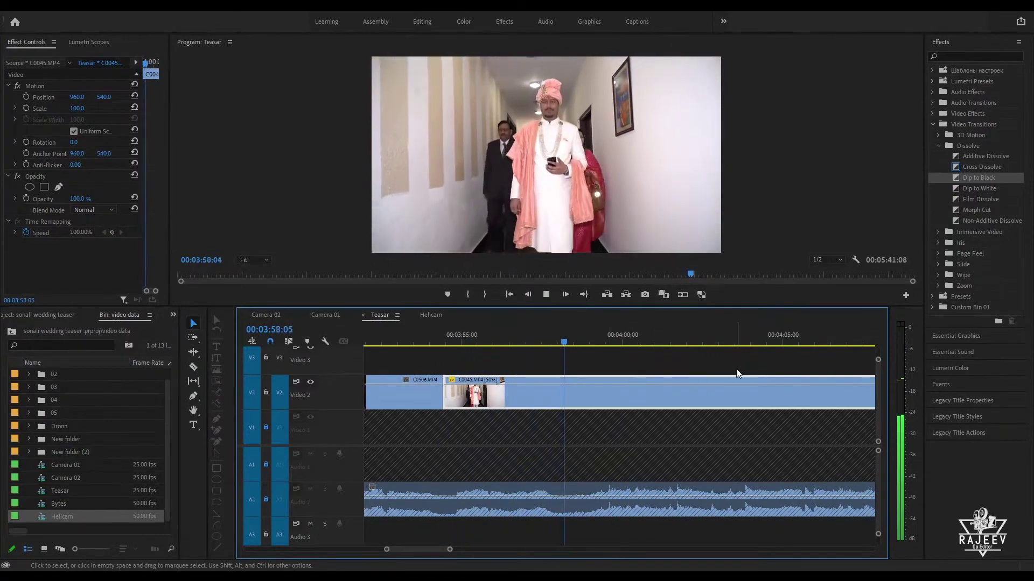
Step: Trim C0045's opening further, replay it from 00:03:54:11, and delete the clip from Teasar
left_click_drag(725, 343, 755, 343)
key("space")
key("Up")
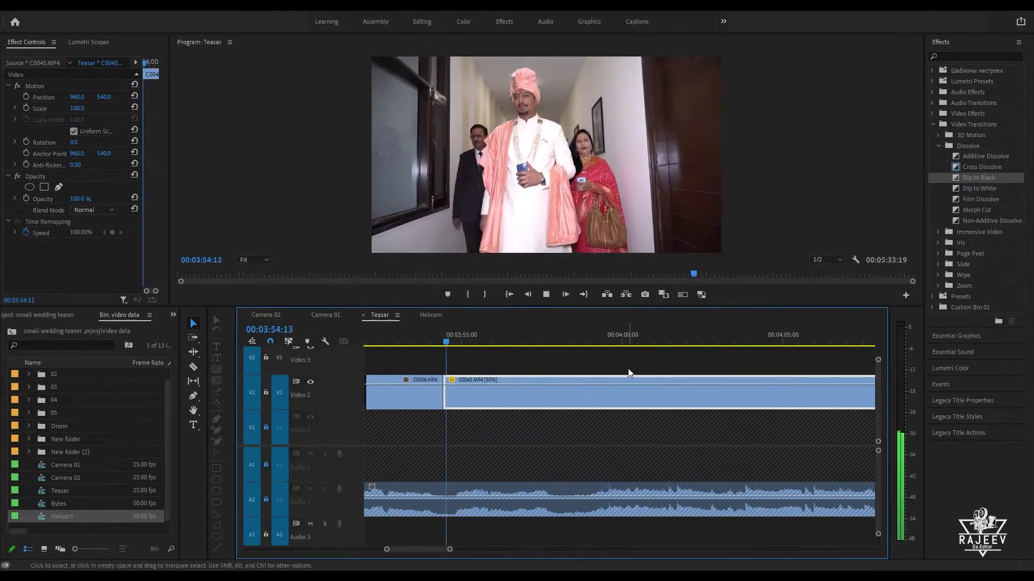
key("space")
key("Up")
key("Delete")
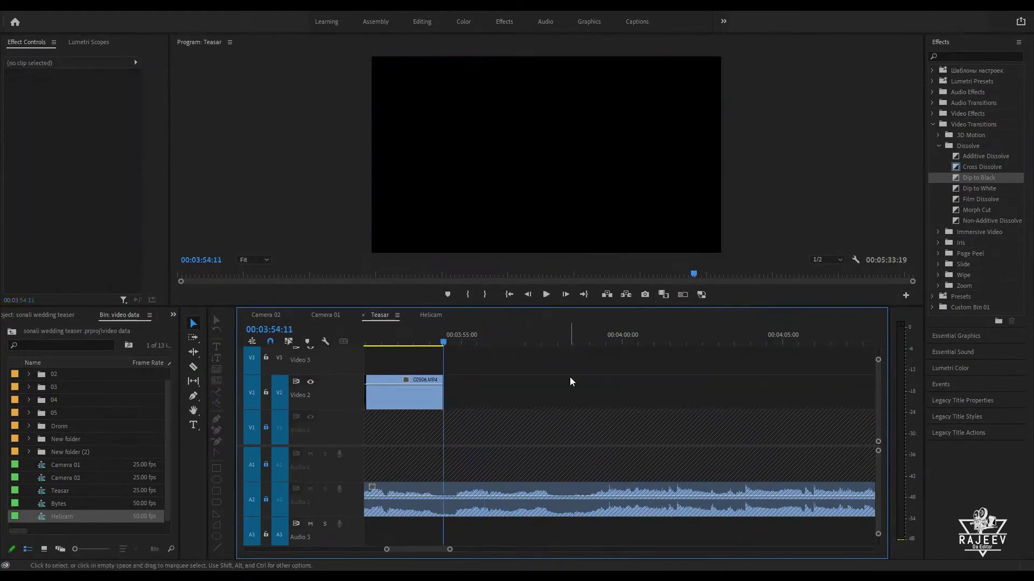
Step: Insert the groom's family group clip C0046 from Camera 01 into Teasar at 00:03:54:11, directly after C0506
left_click(268, 317)
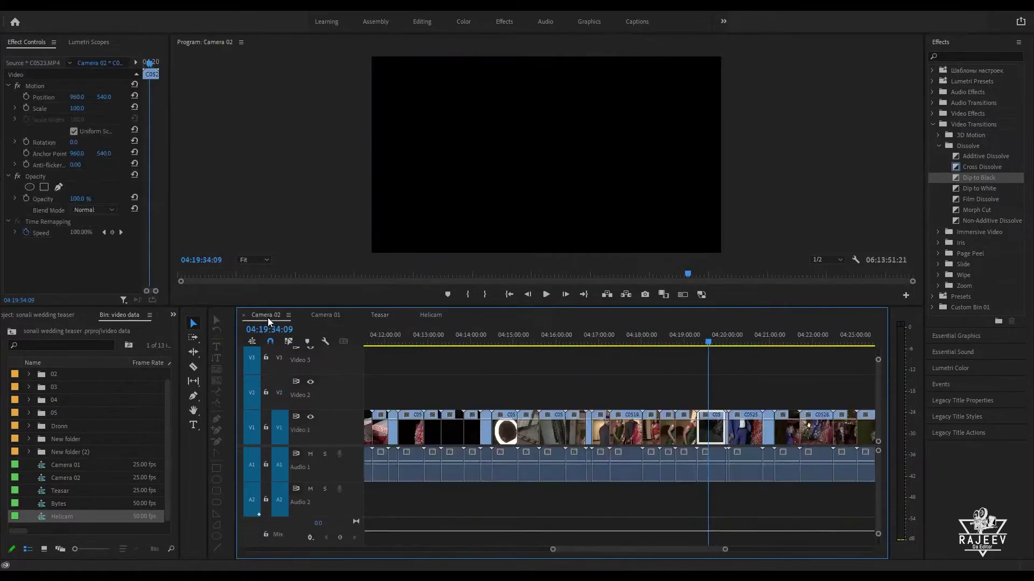
left_click(324, 315)
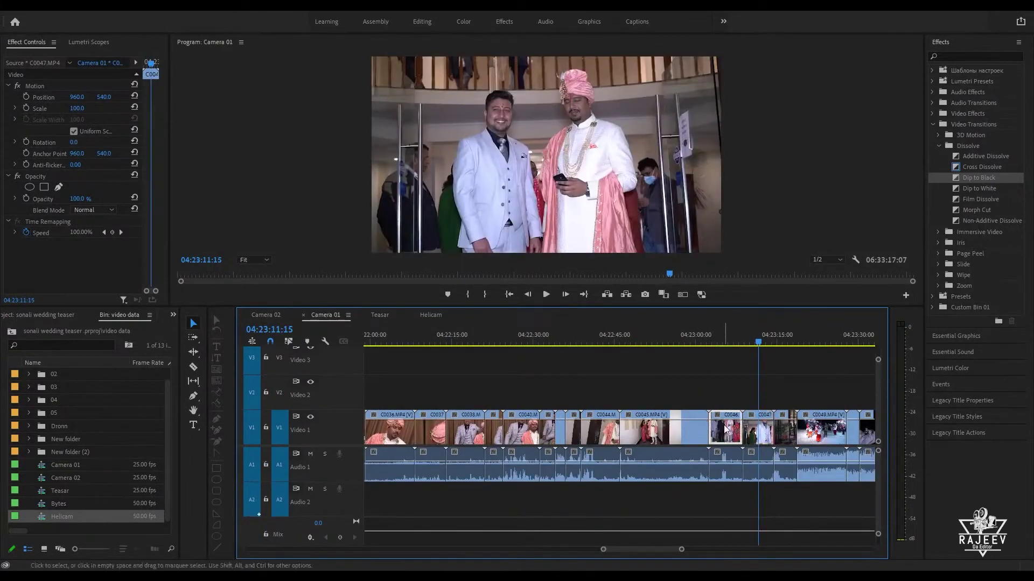
left_click(729, 432)
left_click(385, 314)
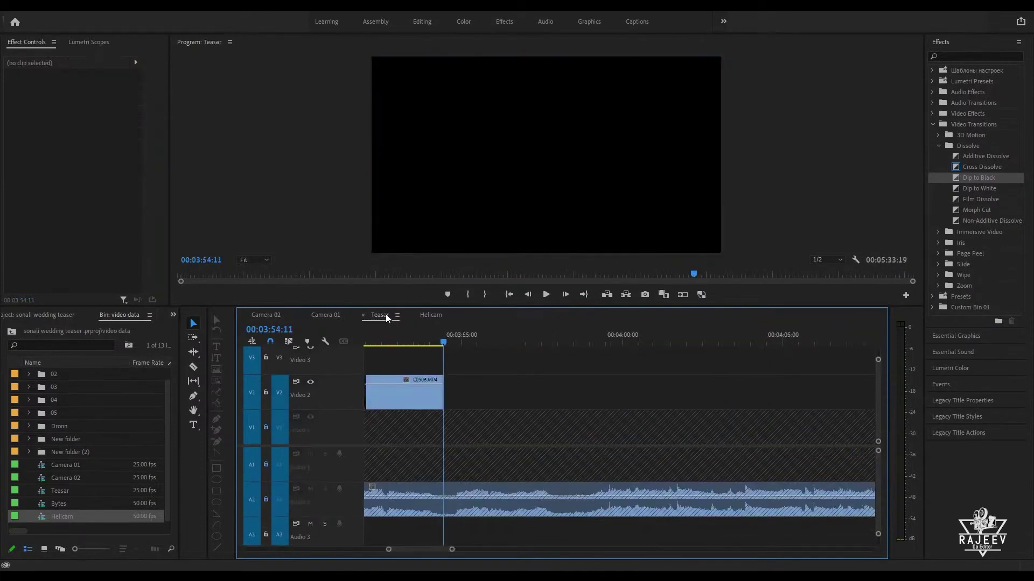
Step: Slow C0046 to 50% speed, shorten it, and play it against the music
key("ctrl+r")
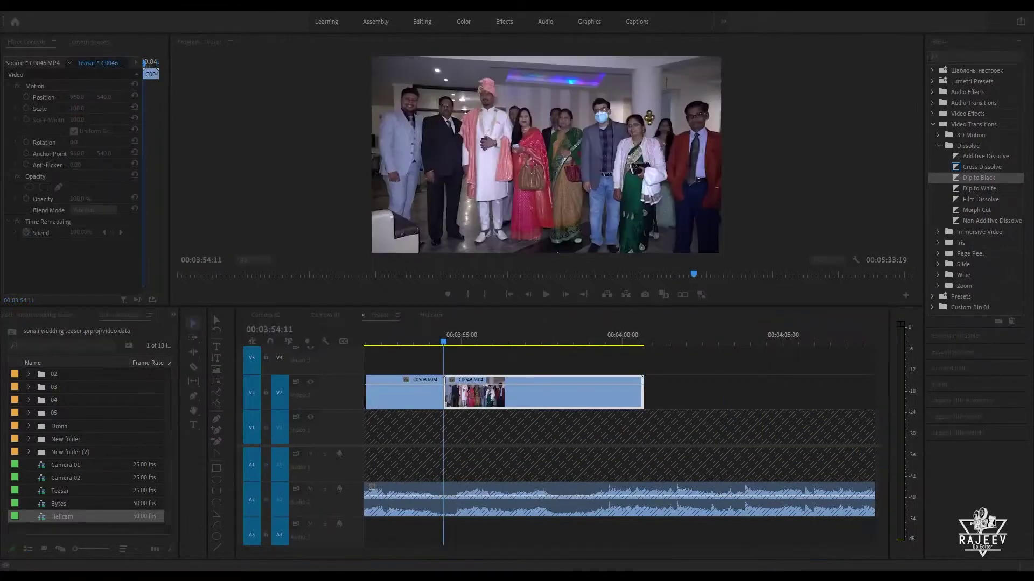
type("50")
key("Return")
key("space")
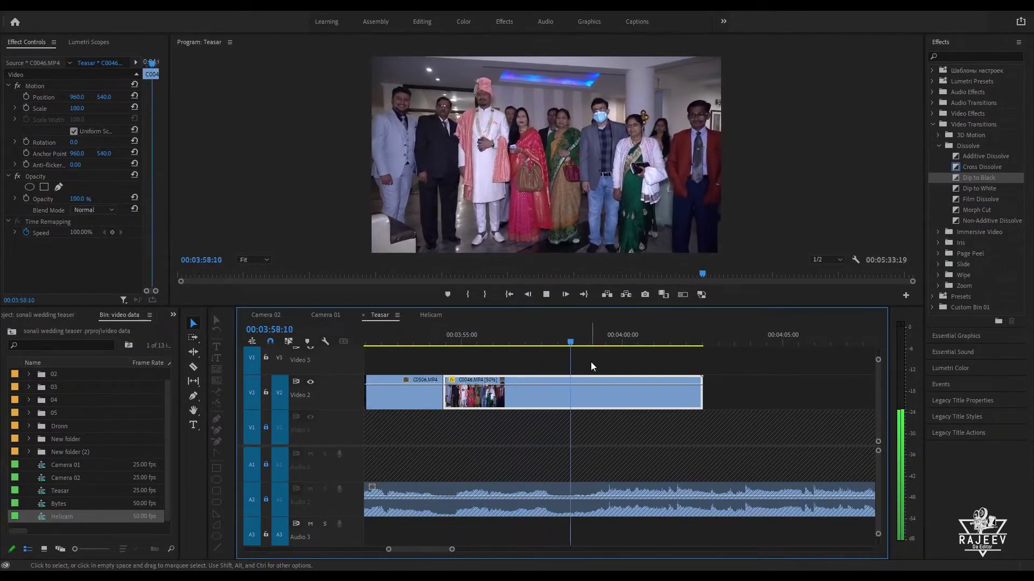
Step: Ripple trim the end of the veiled bride clip C0506.MP4 by a few frames and play across the cut
scroll(655, 354, "up", 3)
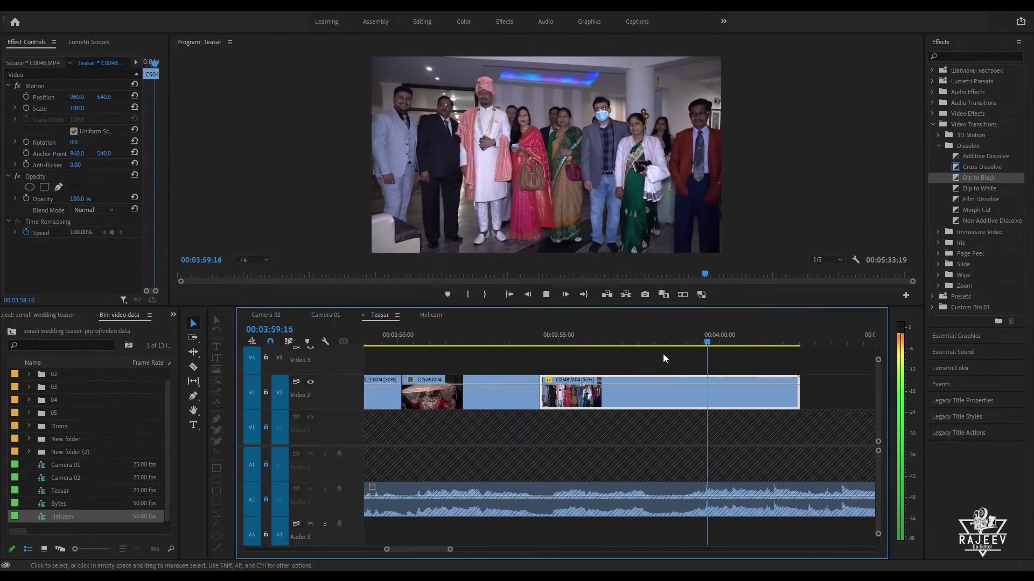
scroll(663, 354, "up", 2)
left_click(505, 335)
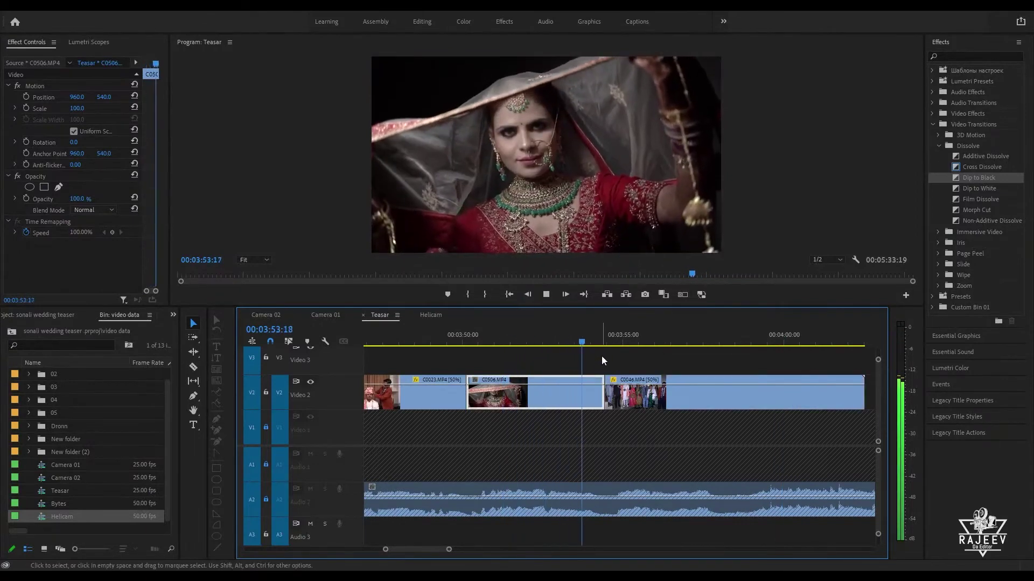
key("w")
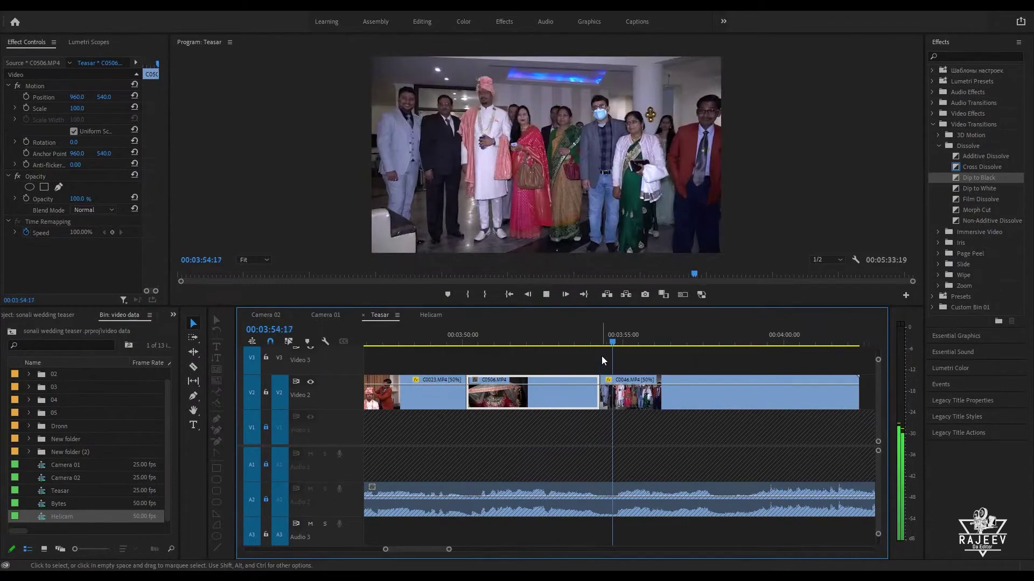
key("space")
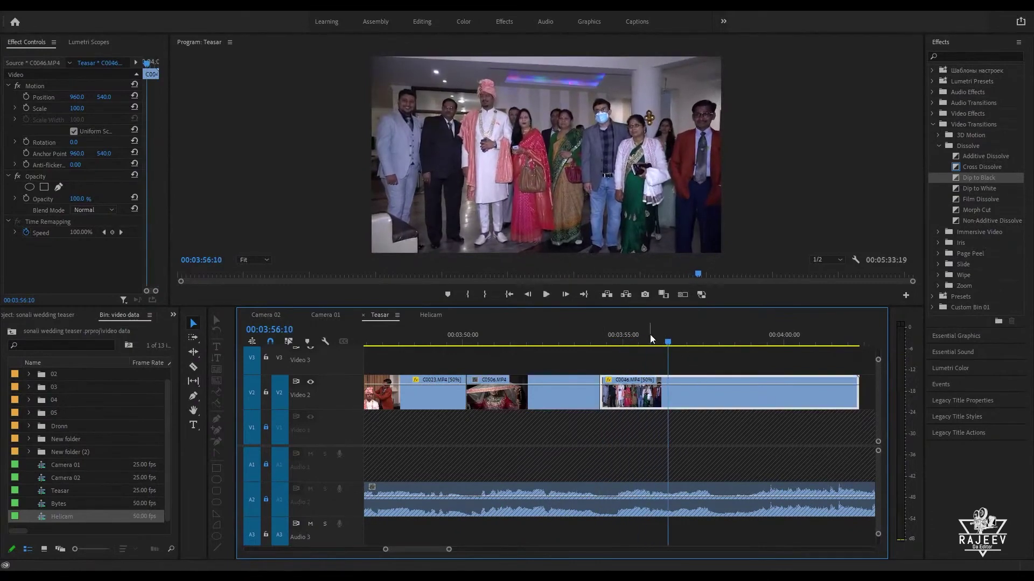
Step: Ripple trim about 1.6 seconds off the start of the group clip C0046.MP4 and play it back
left_click(637, 339)
key("q")
key("space")
key("space")
key("q")
key("space")
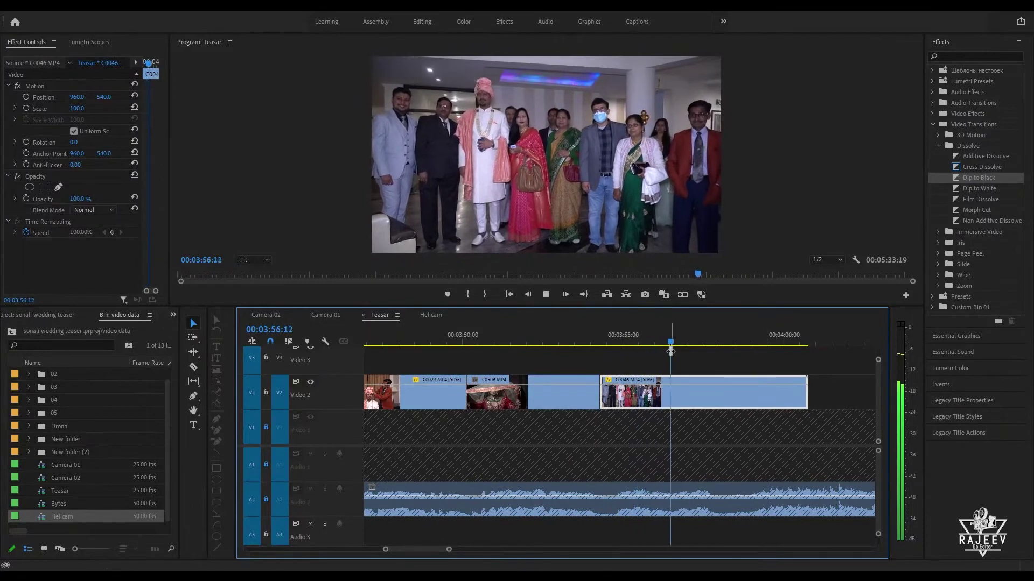
key("space")
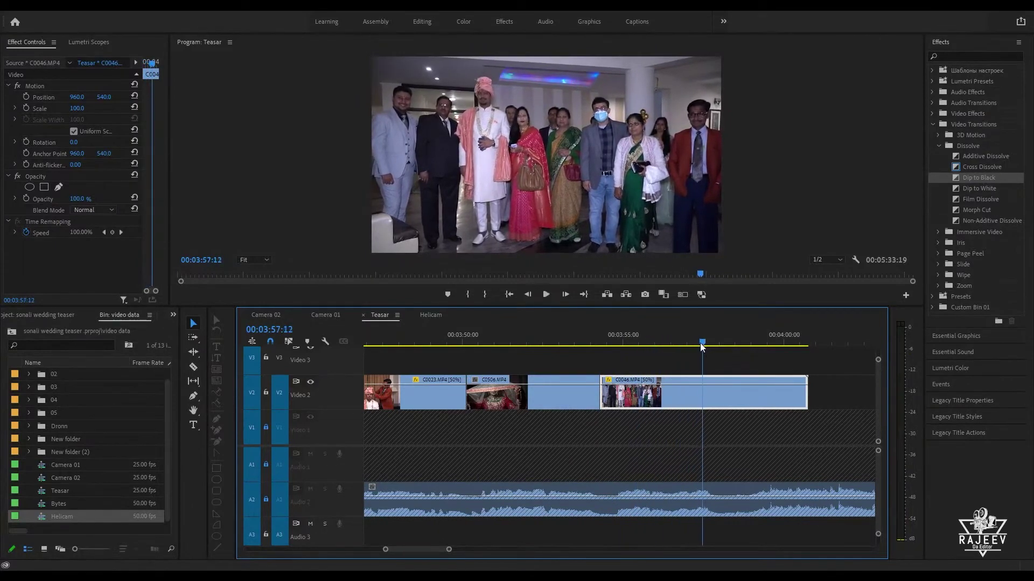
Step: Open the Camera 02 sequence and scrub backward through the bride footage to clip C0477.MP4 near 04:00:04:06
left_click(266, 315)
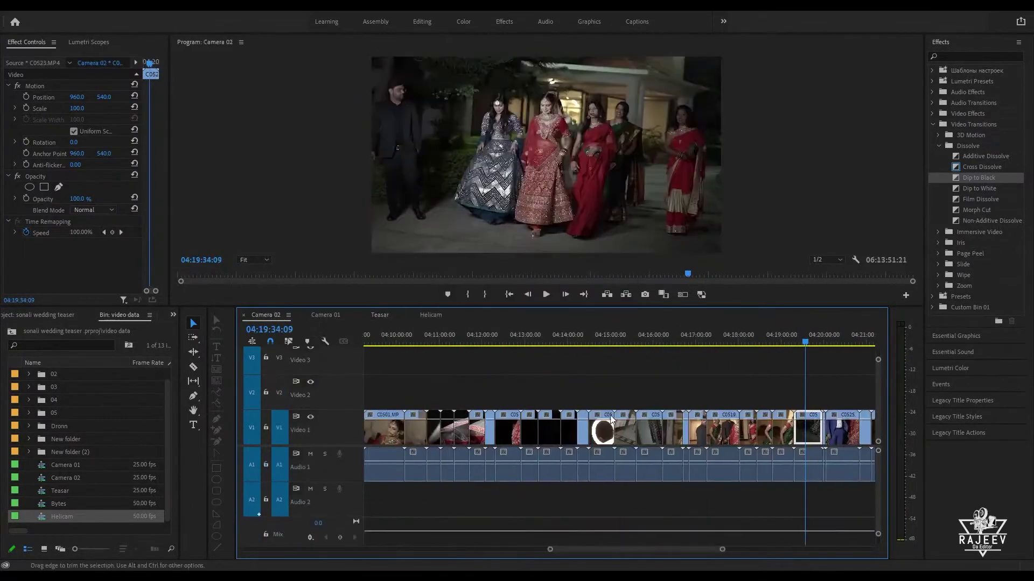
left_click_drag(505, 337, 568, 355)
left_click_drag(576, 356, 418, 357)
scroll(450, 415, "up", 4)
scroll(451, 415, "up", 3)
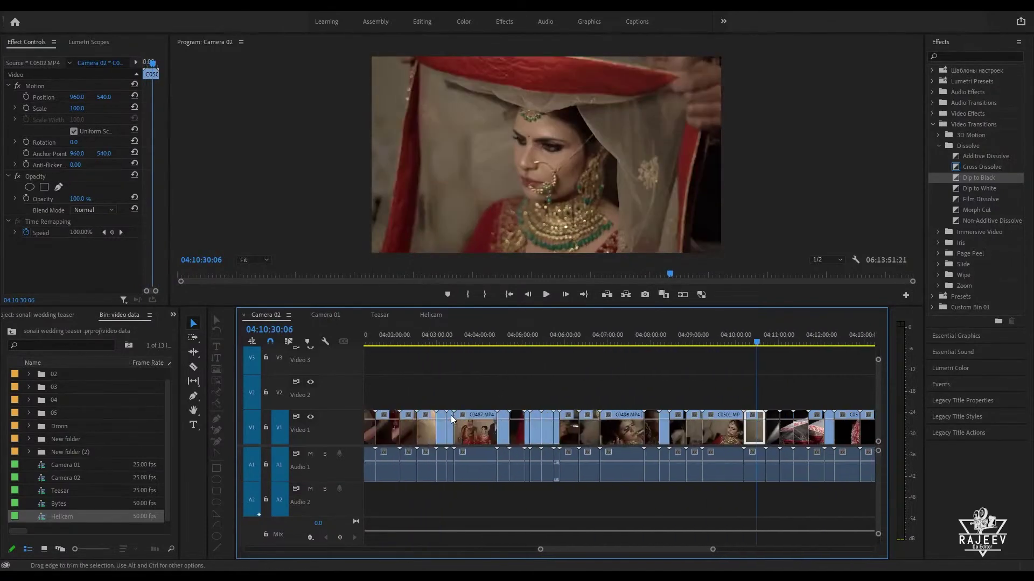
left_click_drag(495, 337, 538, 452)
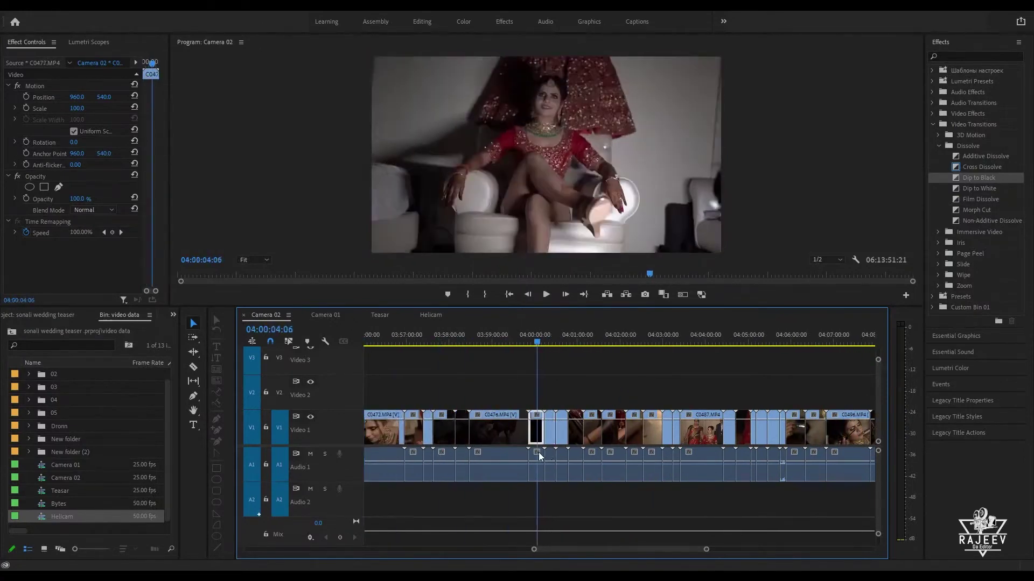
Step: Preview the bride clips from C0477.MP4 to C0480.MP4 and beyond in Camera 02 for a usable shot
key("equal")
key("space")
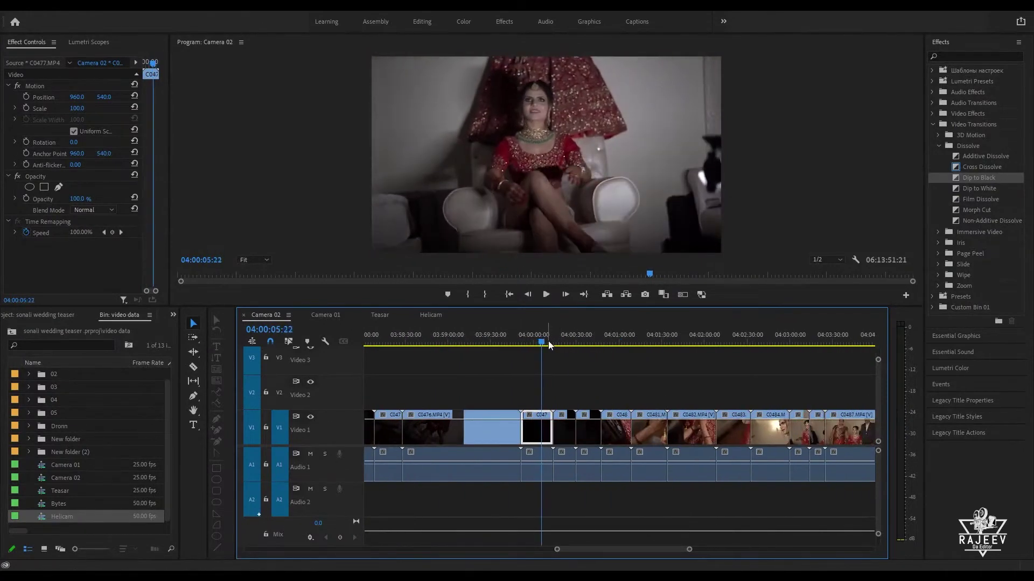
left_click(558, 343)
left_click_drag(558, 343, 612, 374)
key("space")
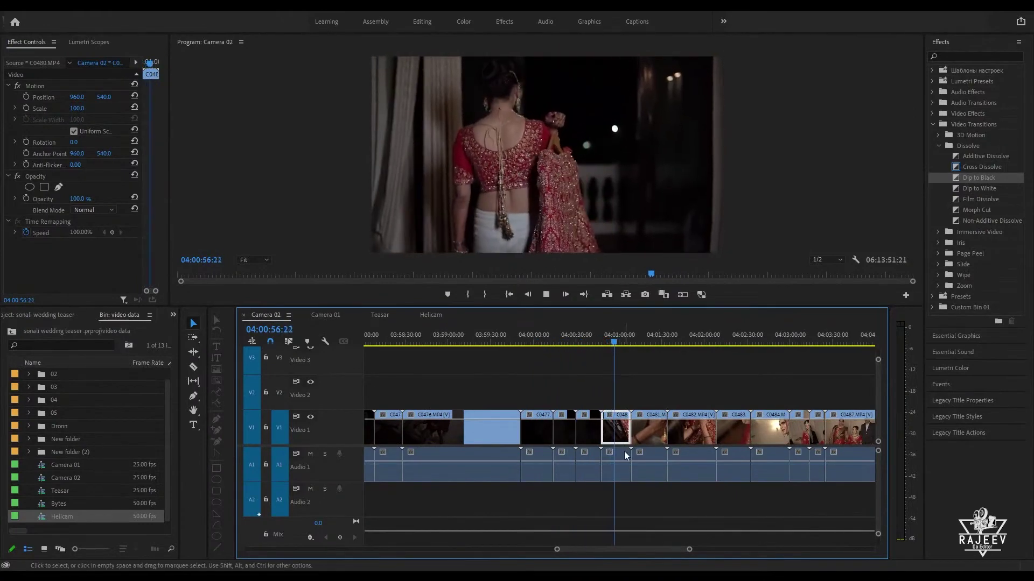
scroll(624, 455, "down", 1)
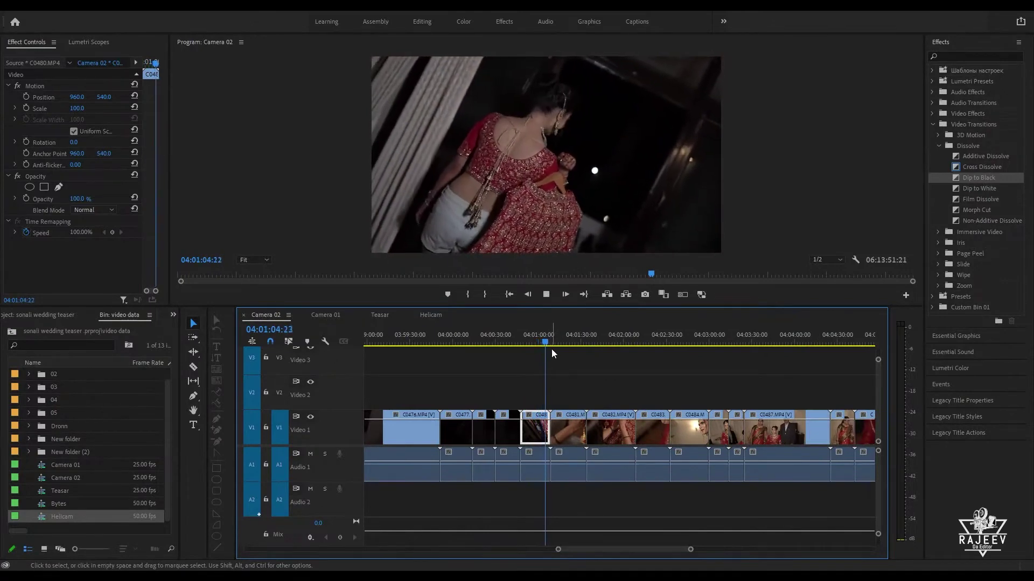
left_click_drag(559, 341, 606, 393)
Step: In the Teasar sequence, end C0046.MP4 at 00:03:57:03 and place the bride makeup clip C0496.MP4 directly after it on Video 2
left_click(380, 315)
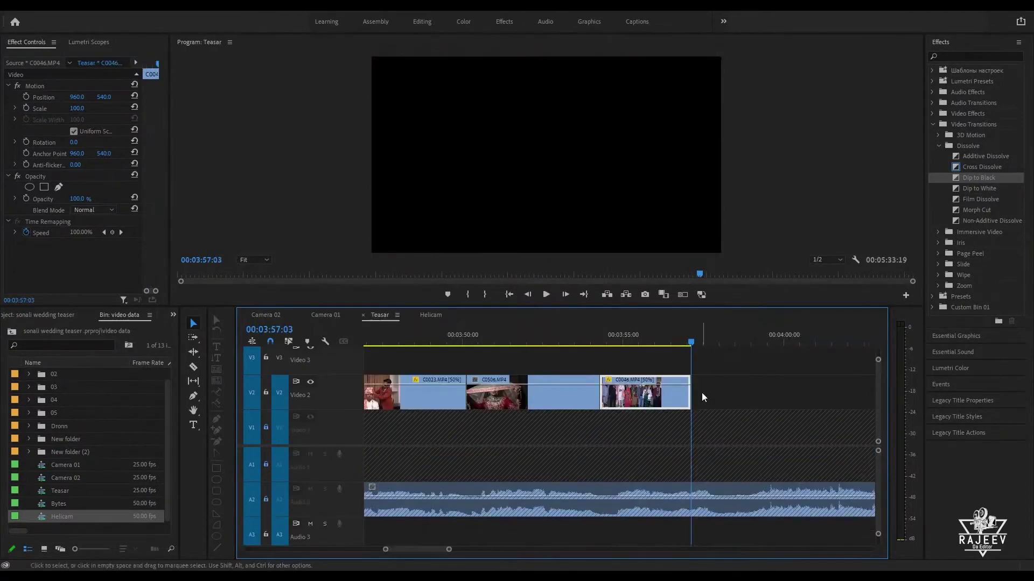
key("Up")
key("Down")
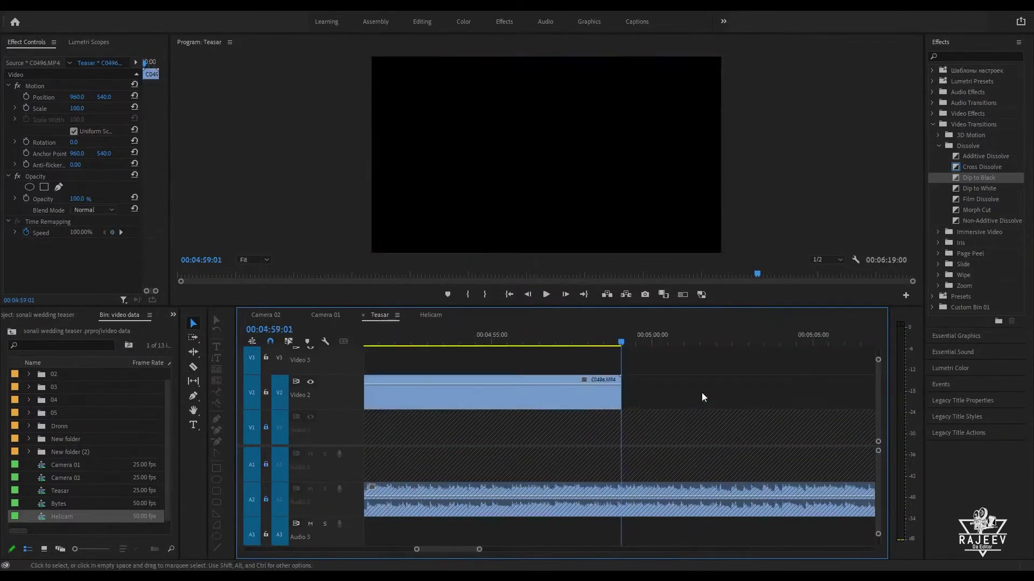
key("Up")
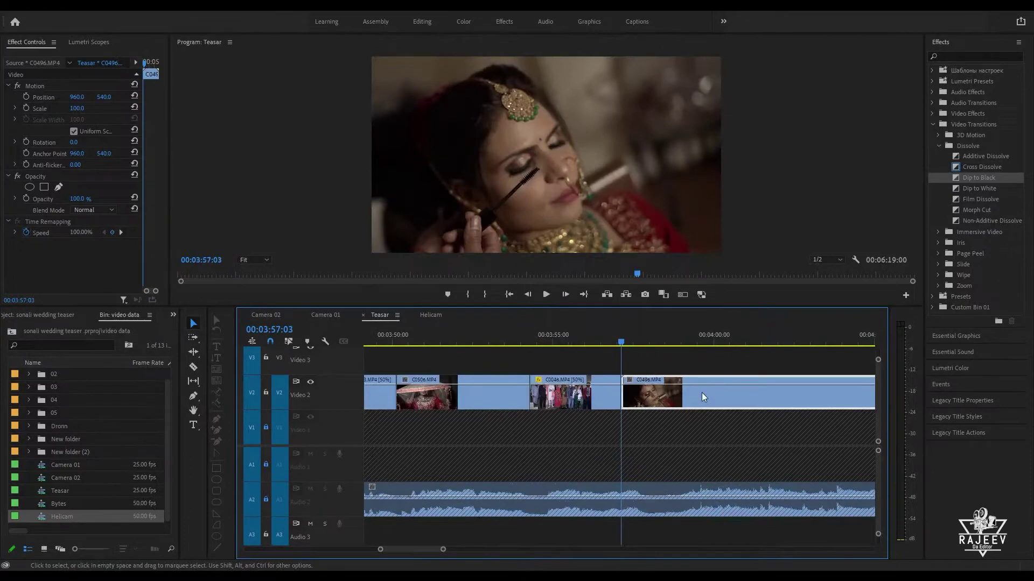
key("Down")
key("Up")
key("Down")
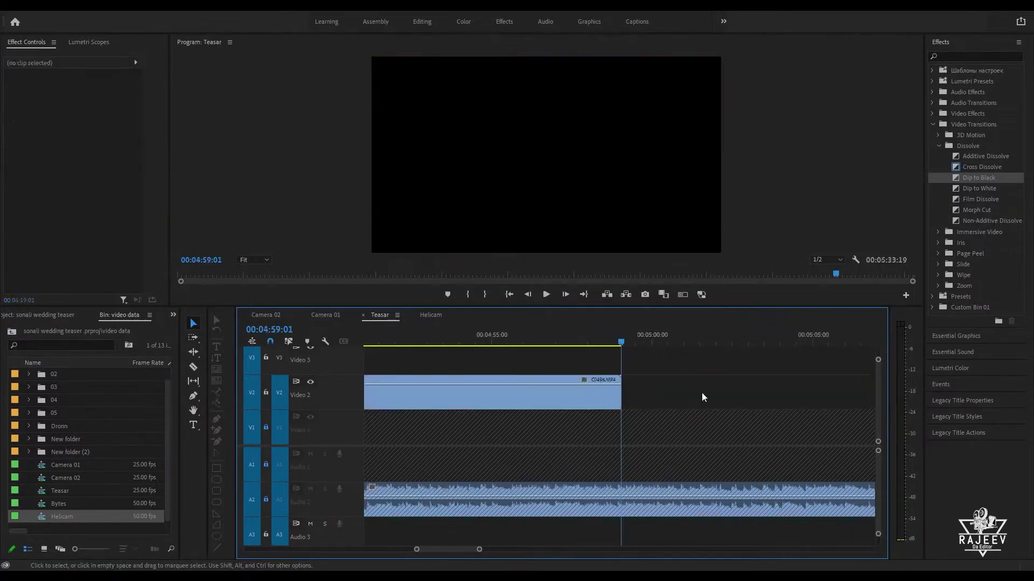
key("Up")
key("space")
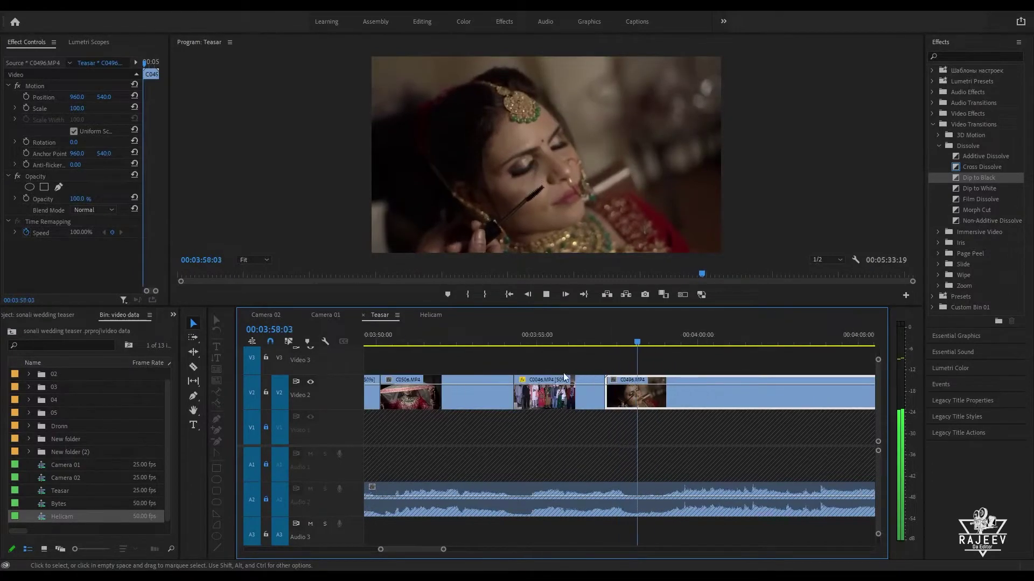
Step: Ripple trim the opening of C0496.MP4 up to 00:04:10:15 and play the clip from its new start
left_click(568, 338)
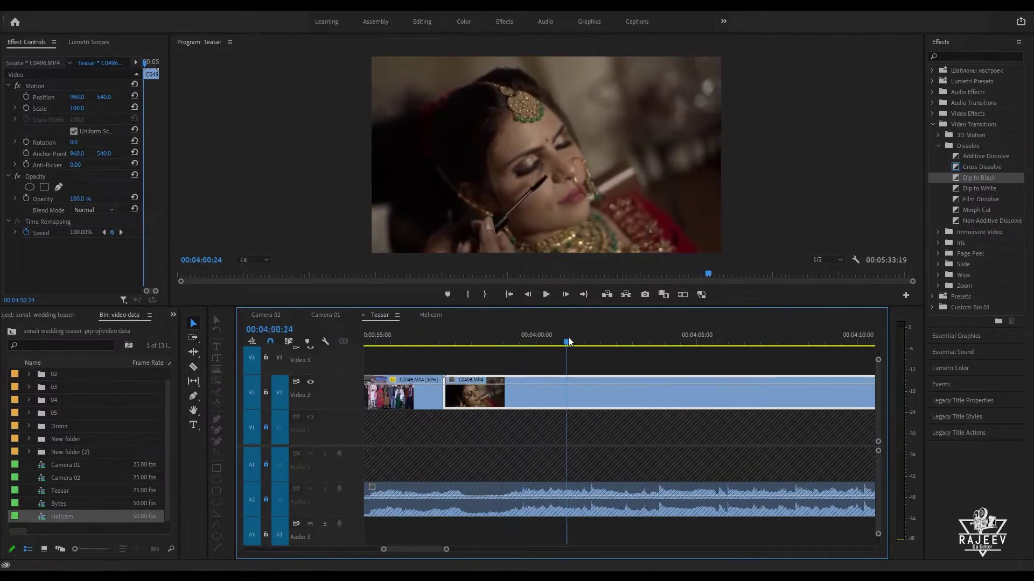
left_click_drag(567, 337, 834, 401)
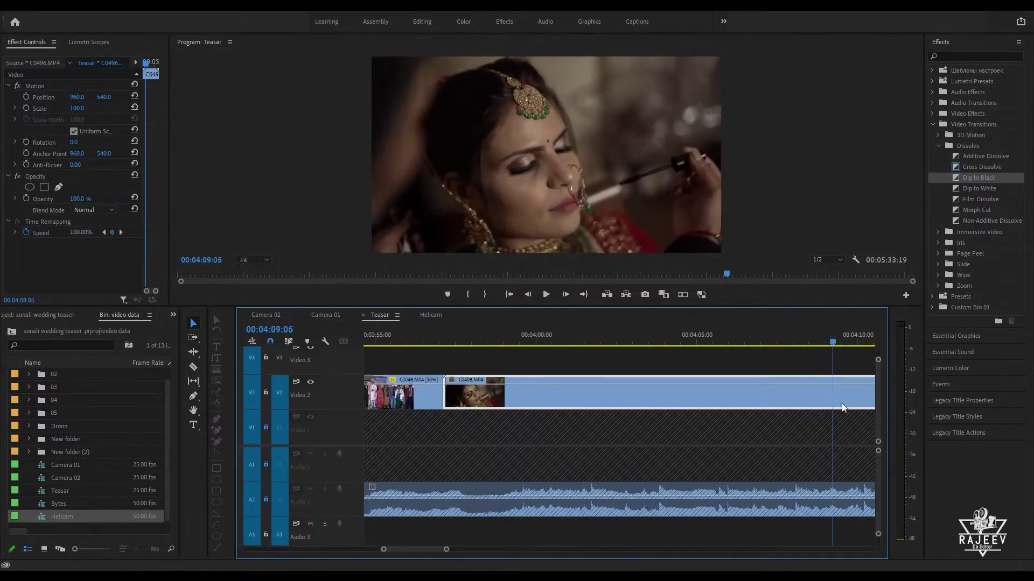
key("space")
key("space")
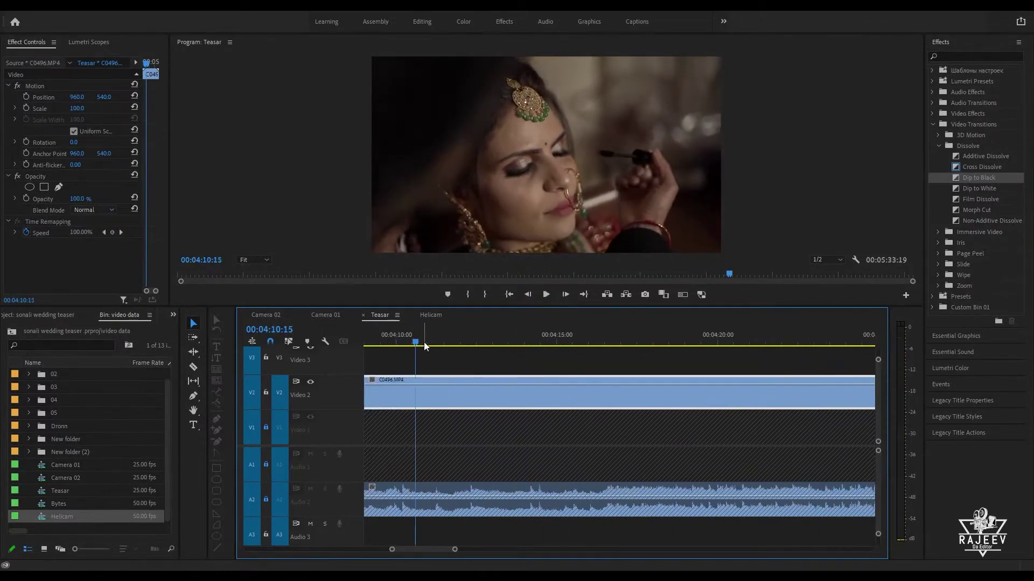
key("Up")
key("space")
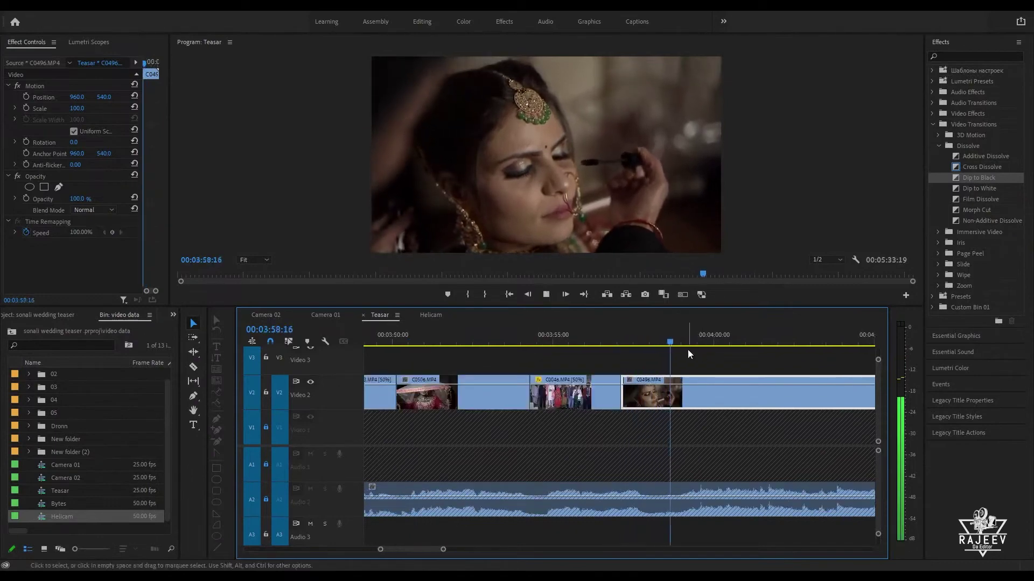
Step: Ripple trim two more portions off the start of C0496.MP4, up to 00:04:02:02 and then just past 00:04:05:23
left_click_drag(688, 354, 780, 355)
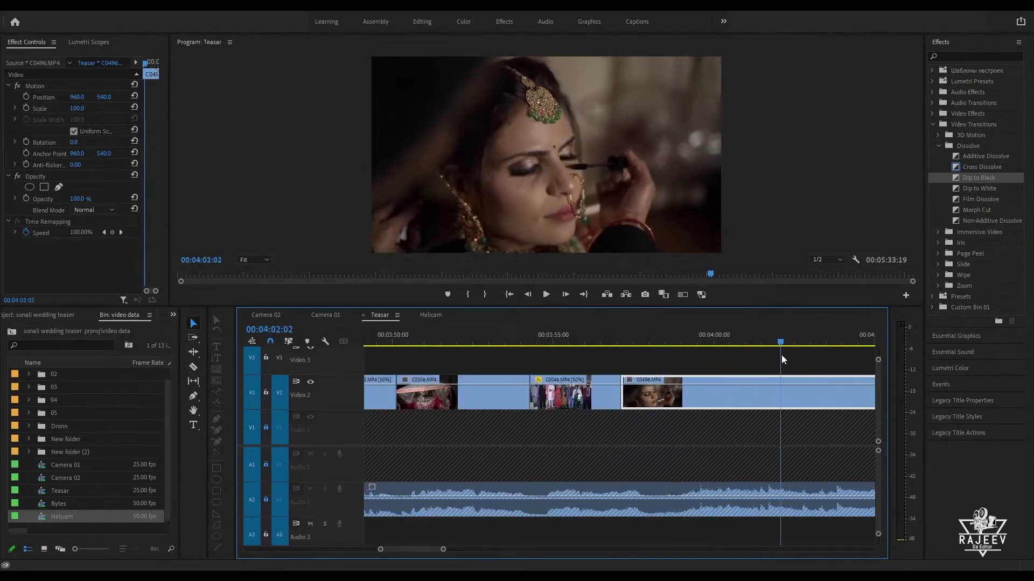
key("Up")
key("space")
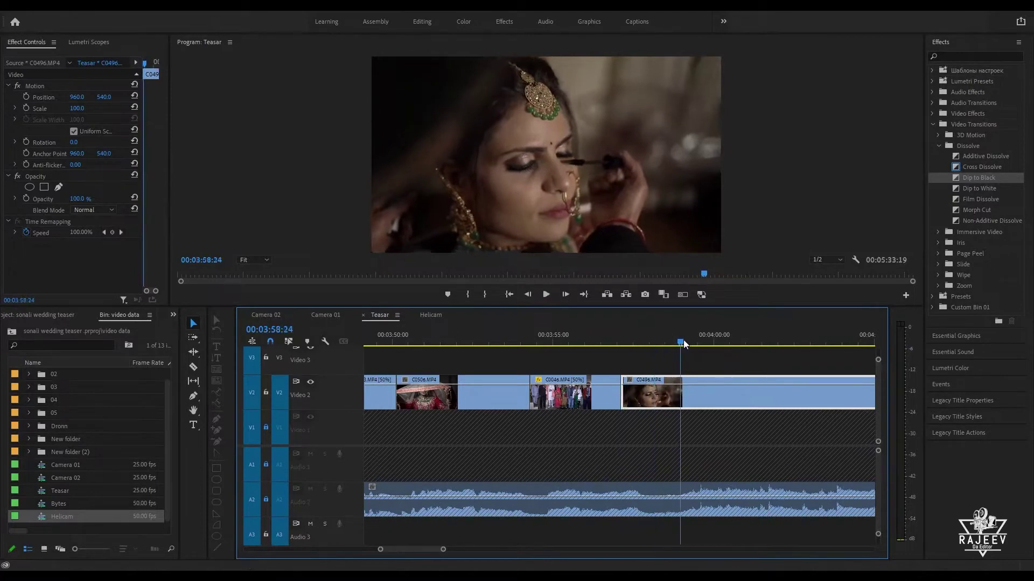
left_click_drag(683, 340, 853, 346)
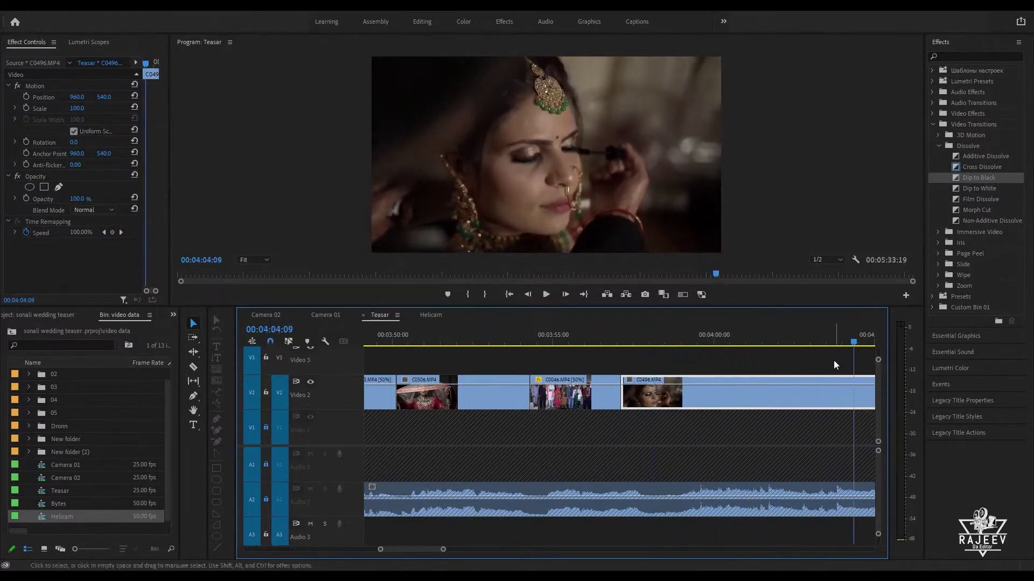
key("space")
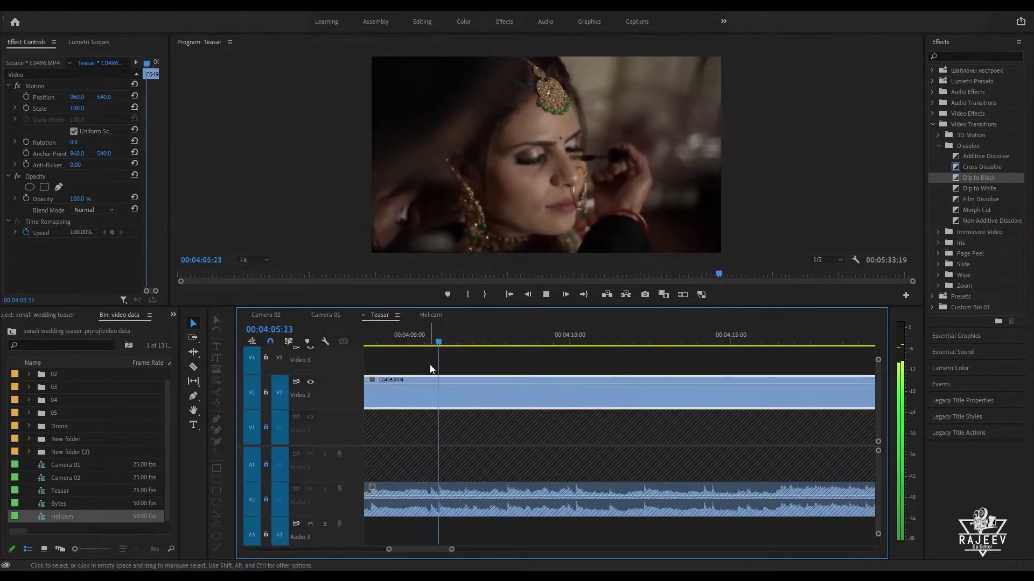
key("Up")
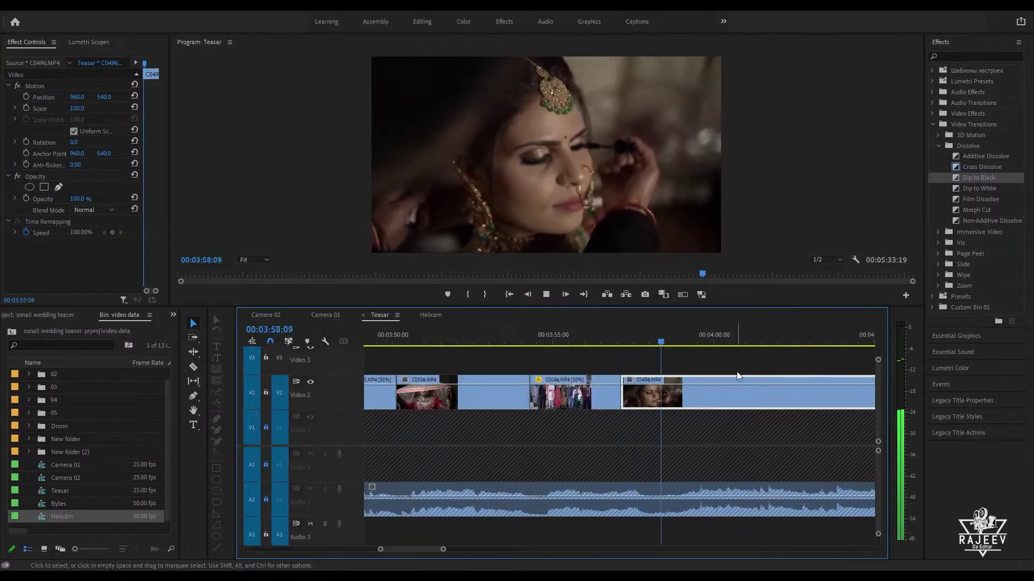
key("space")
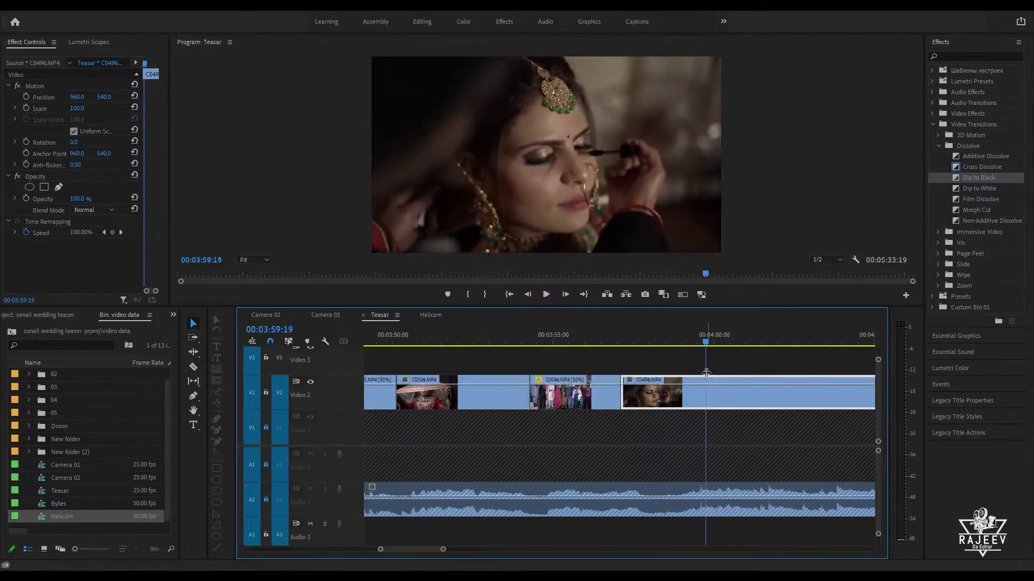
Step: Shorten the group clip C0046.MP4 by a few frames and review the cuts from 00:03:50:00
left_click(574, 342)
key("space")
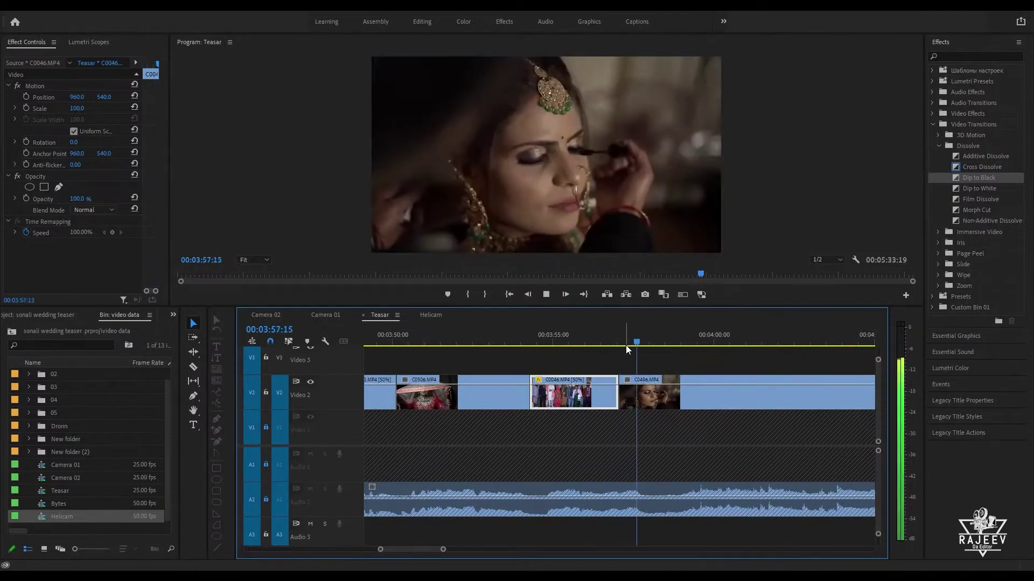
scroll(670, 393, "up", 2)
left_click(474, 341)
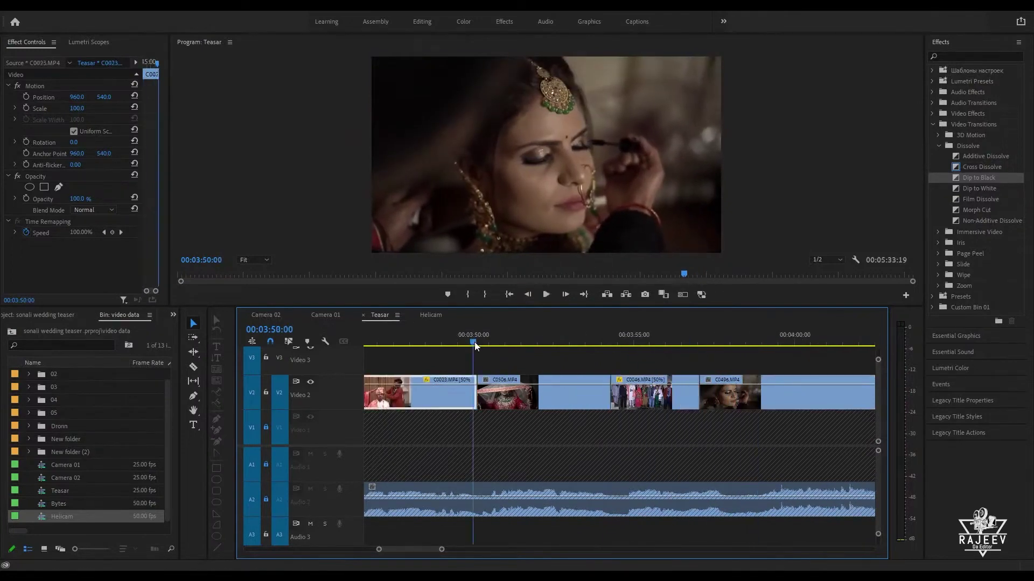
key("space")
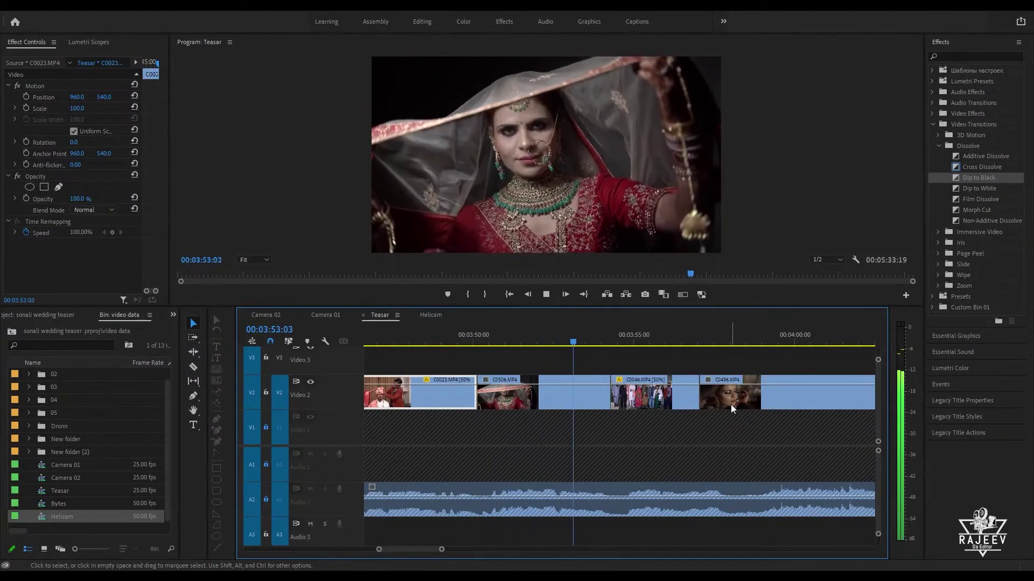
key("space")
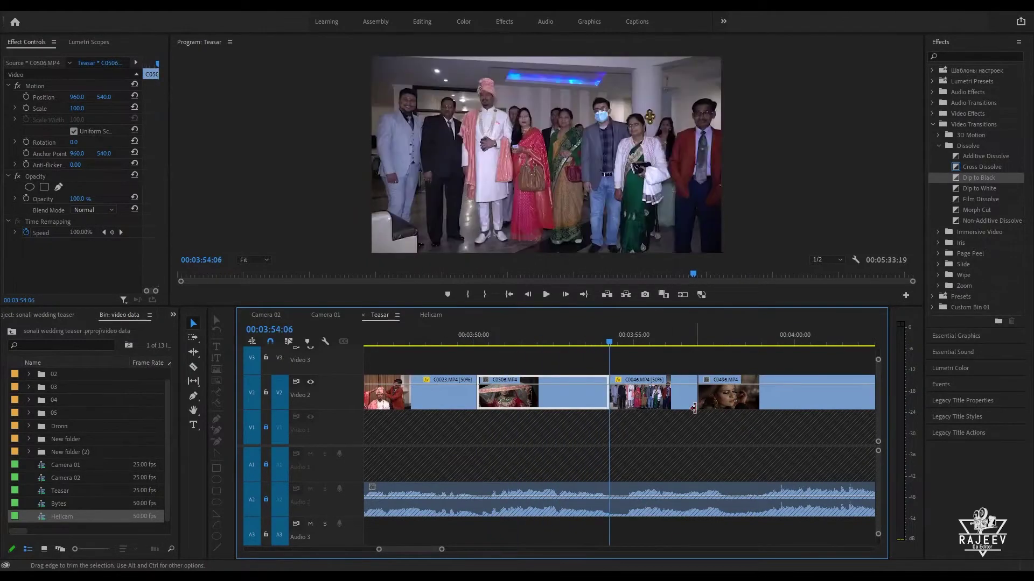
key("space")
Step: Move C0496.MP4 by cutting and inserting it between C0023.MP4 and C0506.MP4, and play it from its start
left_click(740, 401)
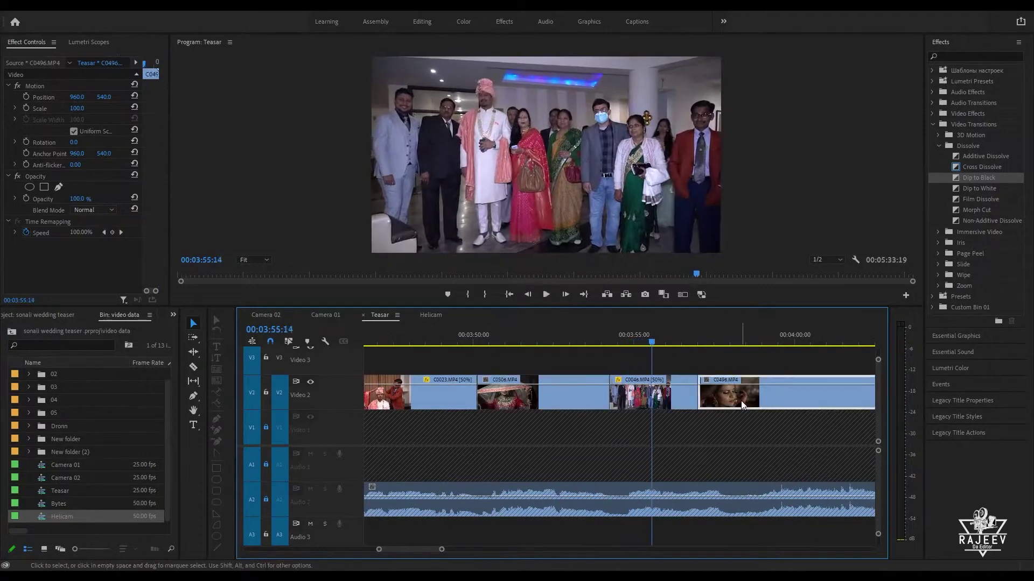
key("ctrl+x")
key("Up")
key("Up")
key("ctrl+shift+v")
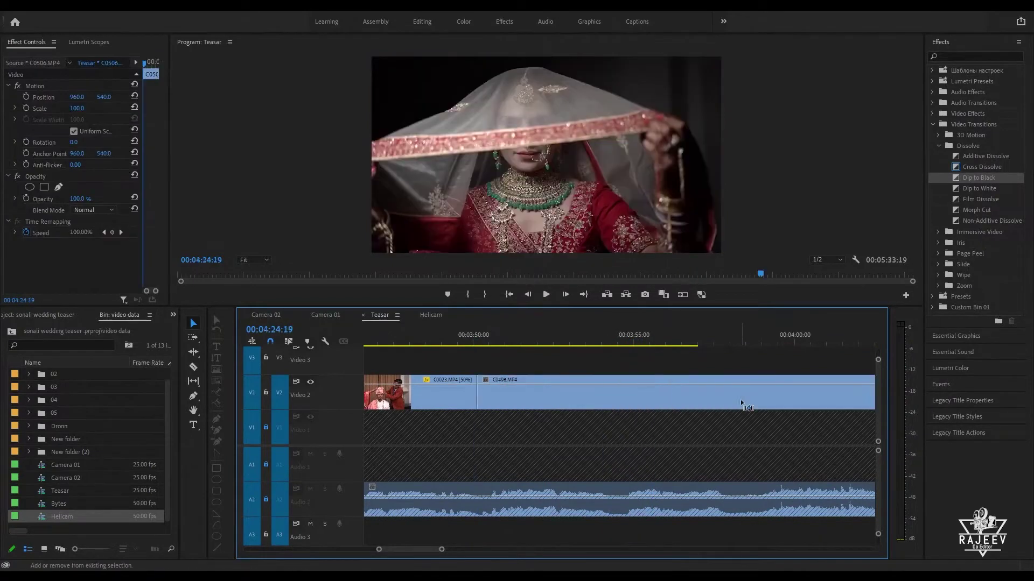
key("Up")
key("space")
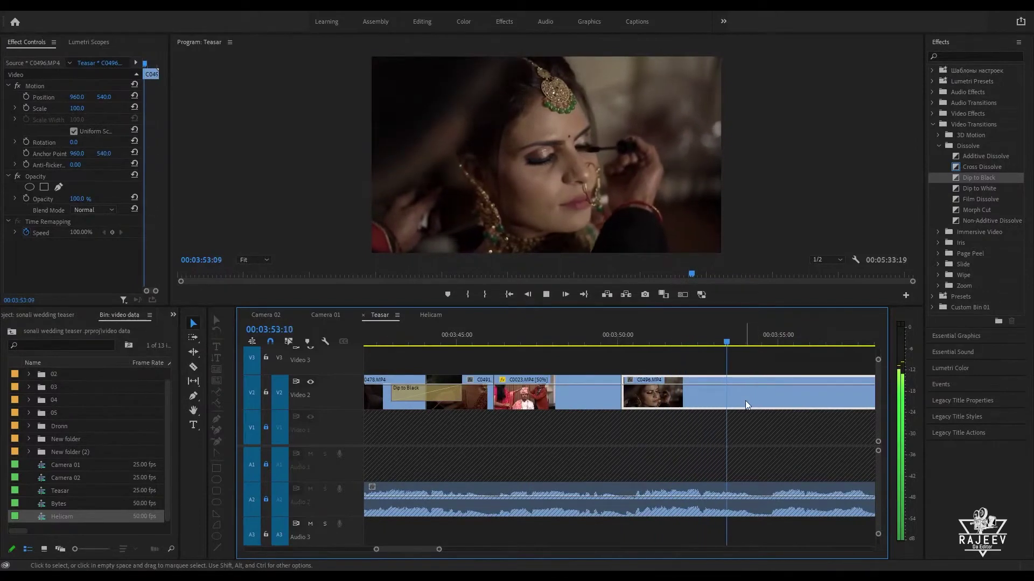
key("space")
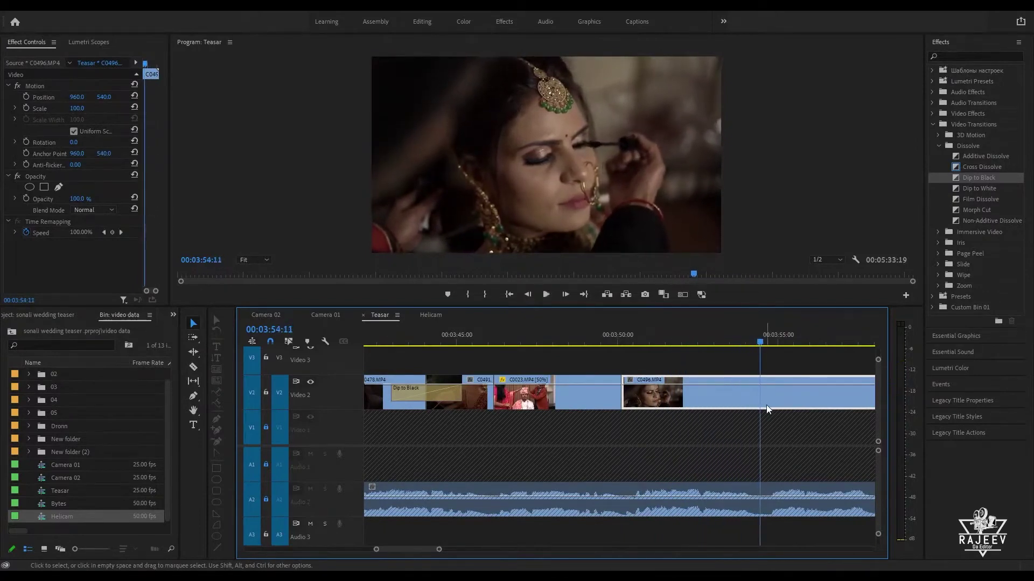
Step: Cut C0496.MP4 at 00:03:54:11, delete the remainder and close the gap, and play through the group clip C0046.MP4
key("w")
left_click(780, 402)
key("Delete")
left_click(798, 386)
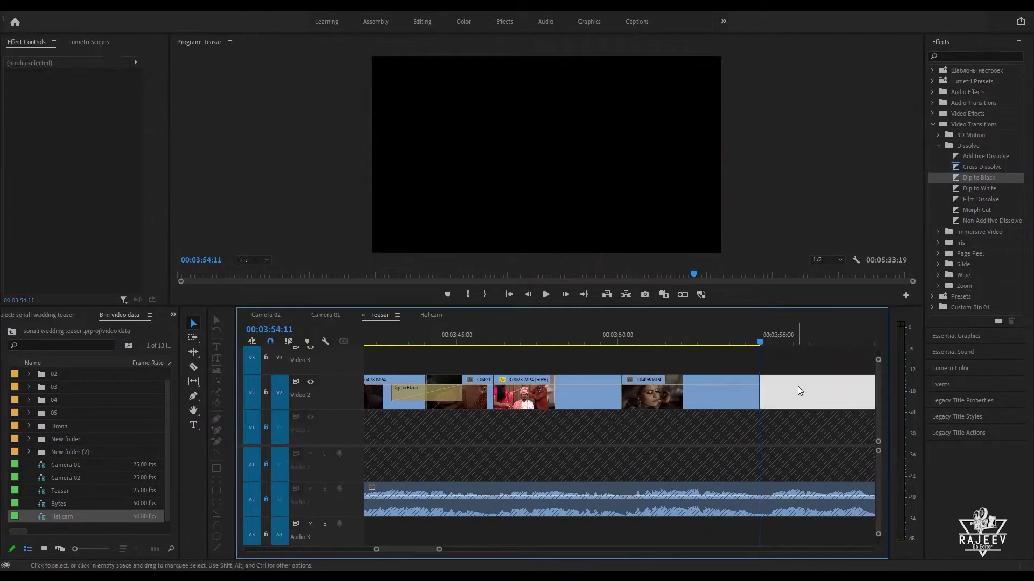
key("Delete")
key("space")
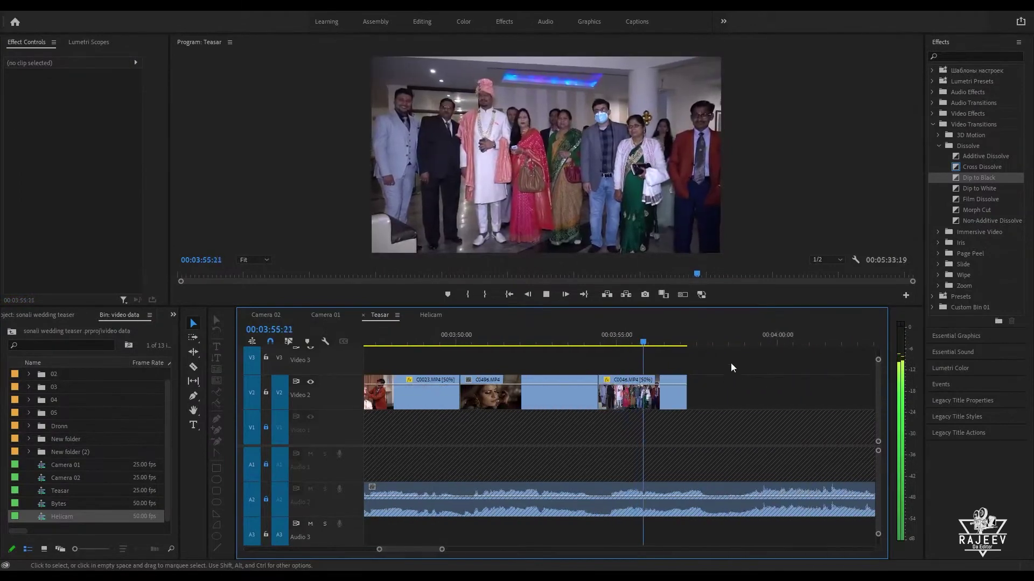
key("space")
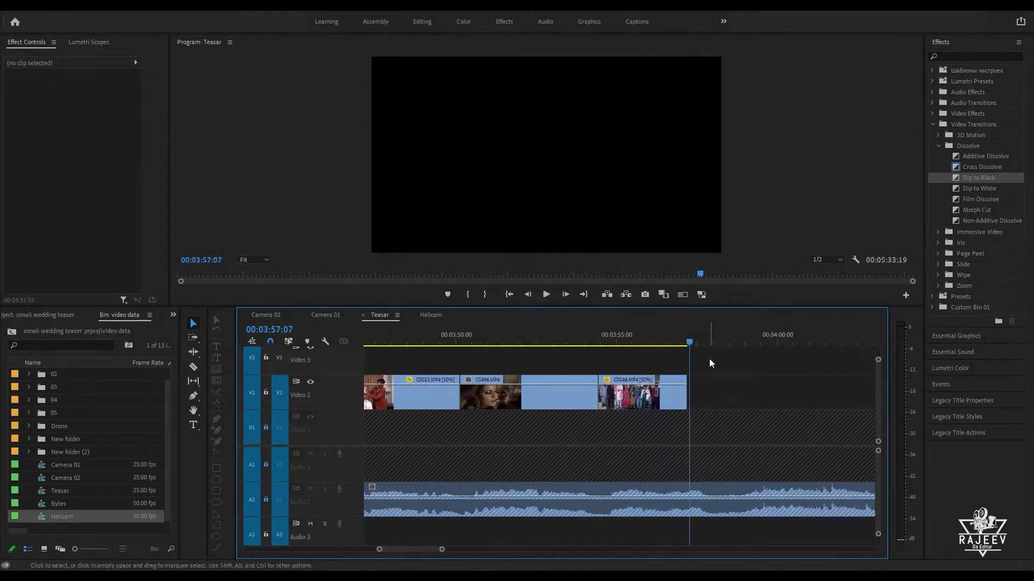
Step: Place C0506.MP4 directly after the group clip C0046.MP4 at 00:03:57:05 and play it up to 00:04:01:03
key("Left")
key("Left")
key("period")
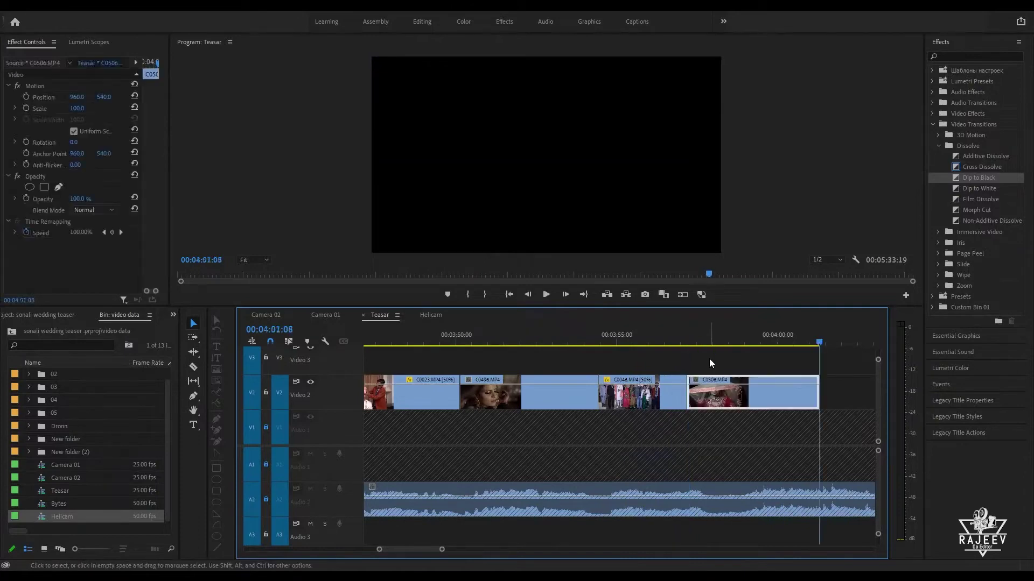
key("space")
scroll(746, 384, "down", 5)
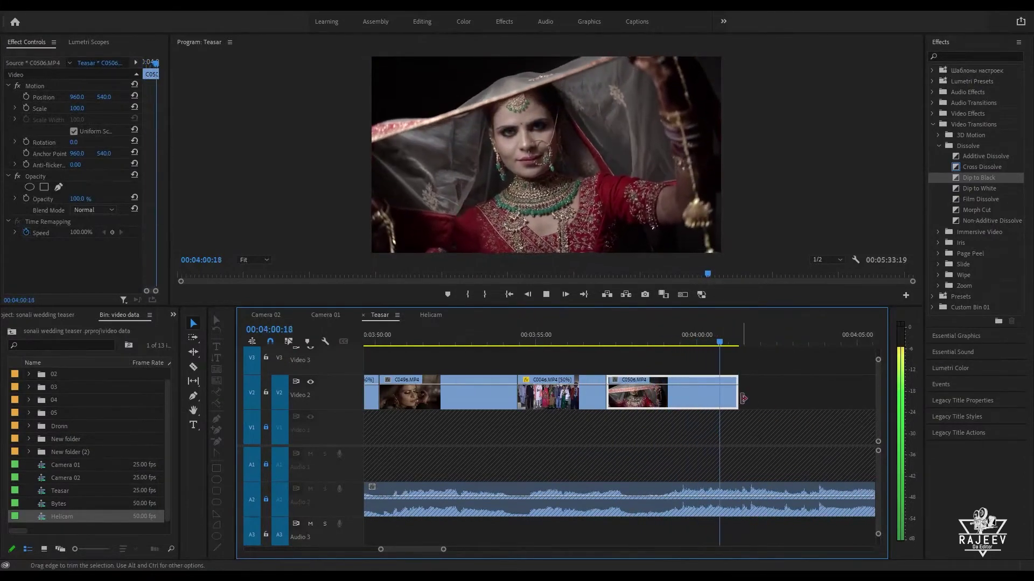
key("space")
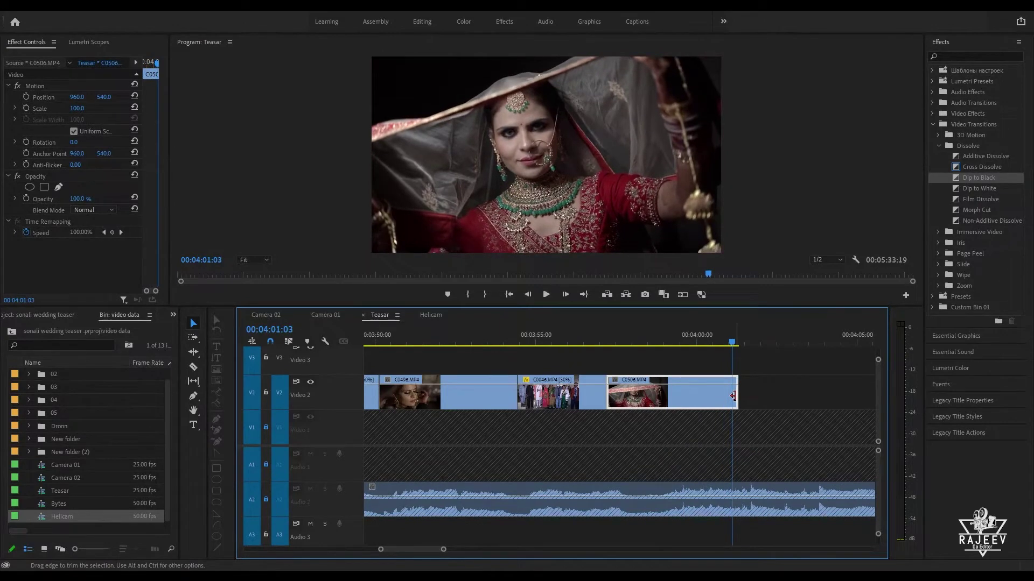
Step: Trim the end of C0506.MP4 back to 00:04:01:03 and play the music past the cut
left_click_drag(733, 397, 731, 396)
key("space")
scroll(714, 388, "down", 3)
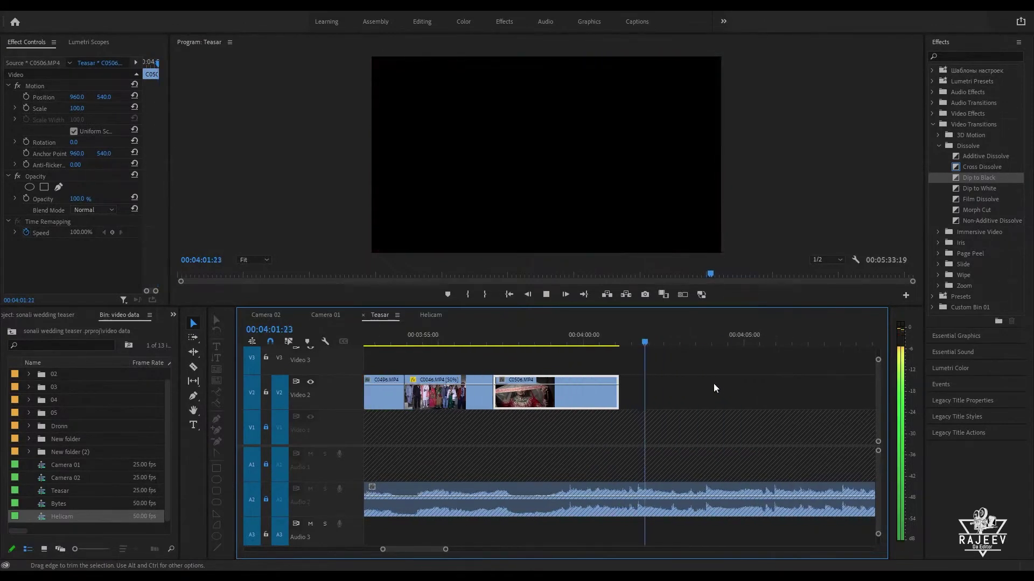
scroll(713, 384, "down", 2)
key("space")
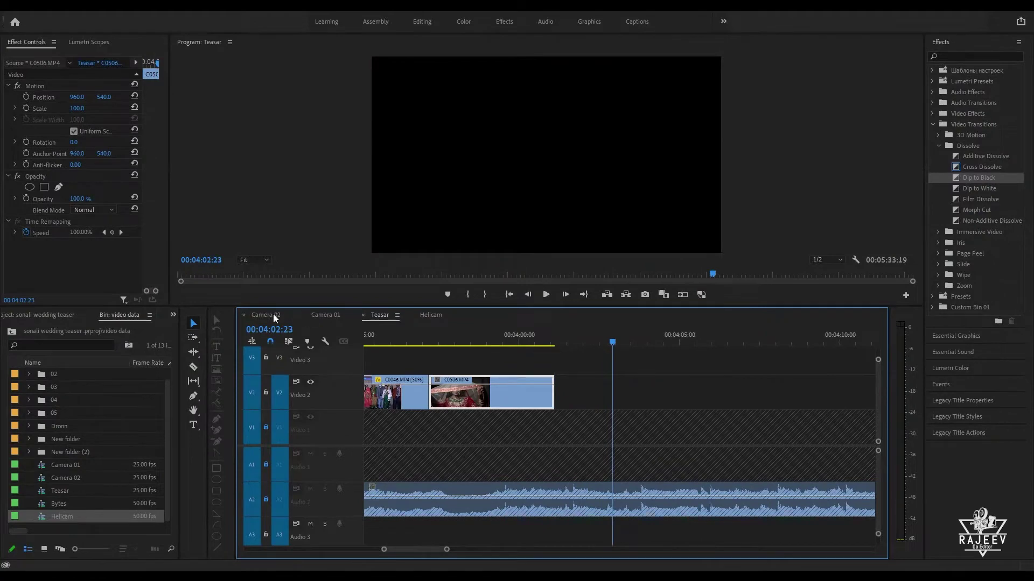
Step: Look through the bride clips in the Camera 02 sequence from 04:08:51:05 and preview the veil shot C0504.MP4
left_click(321, 314)
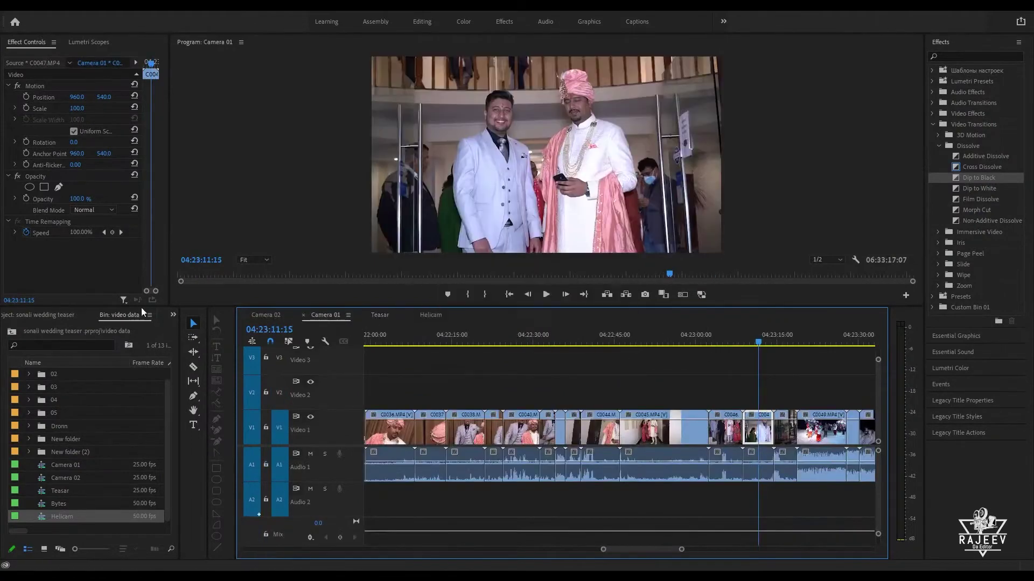
left_click(266, 315)
left_click_drag(659, 340, 748, 354)
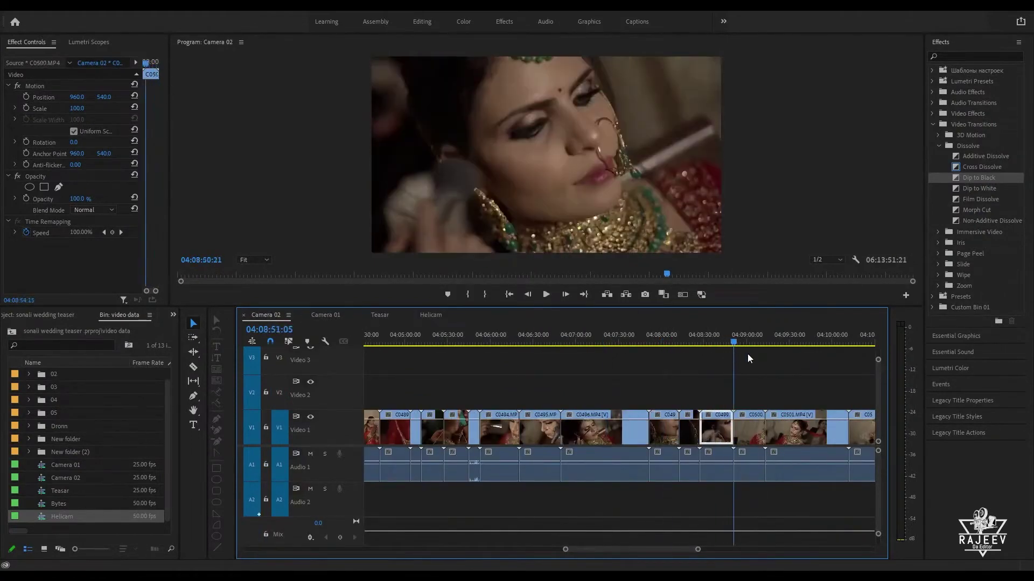
key("space")
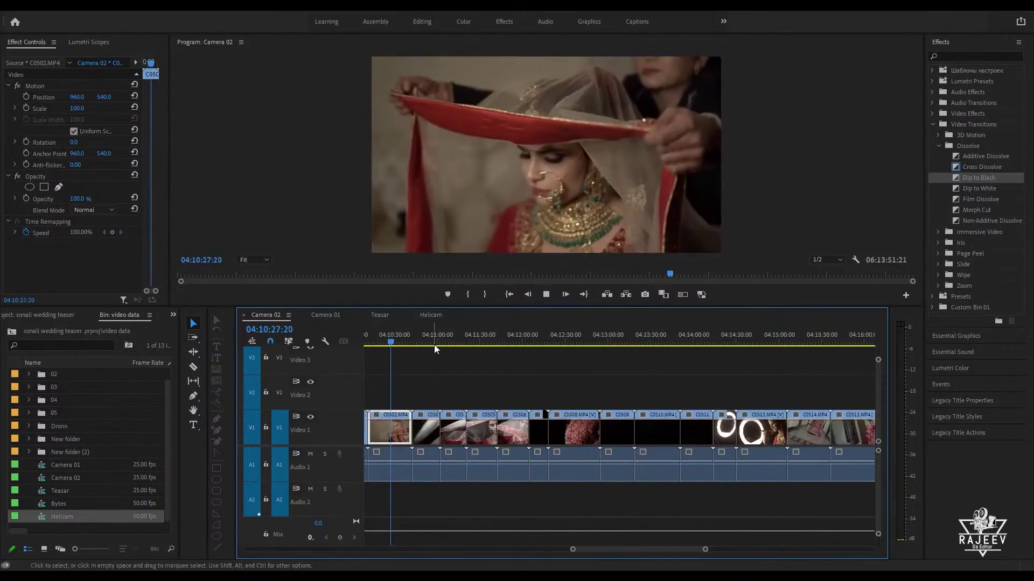
left_click_drag(434, 345, 448, 379)
key("space")
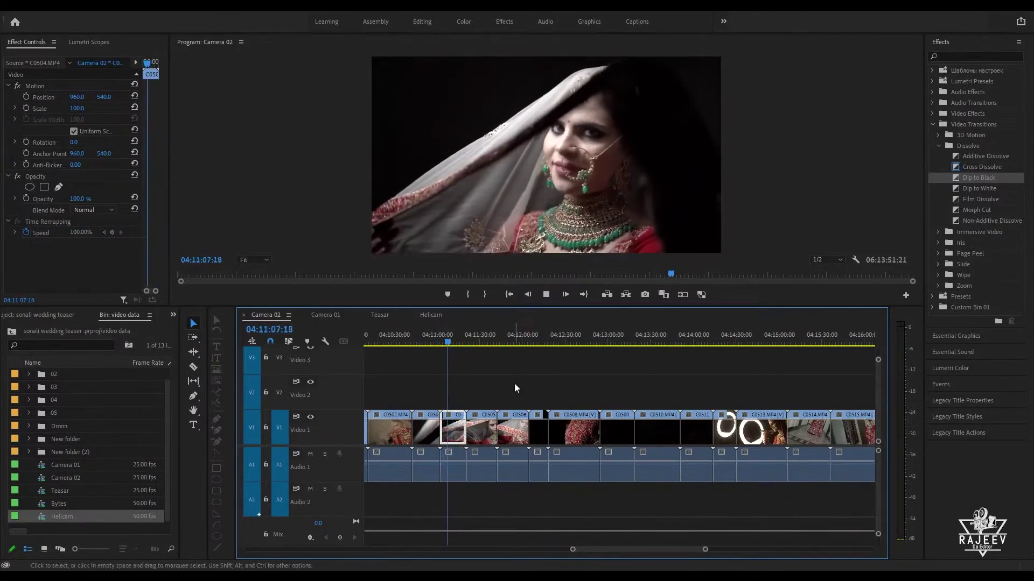
key("space")
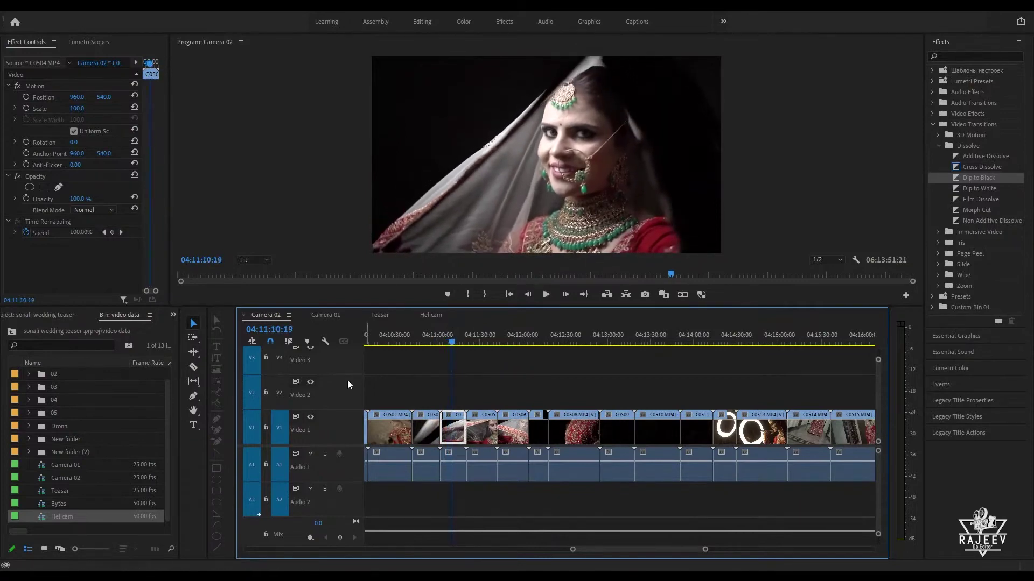
Step: Try C0504.MP4 in place of C0506.MP4 at 00:03:57:05 in the Teasar sequence and play it
left_click(380, 315)
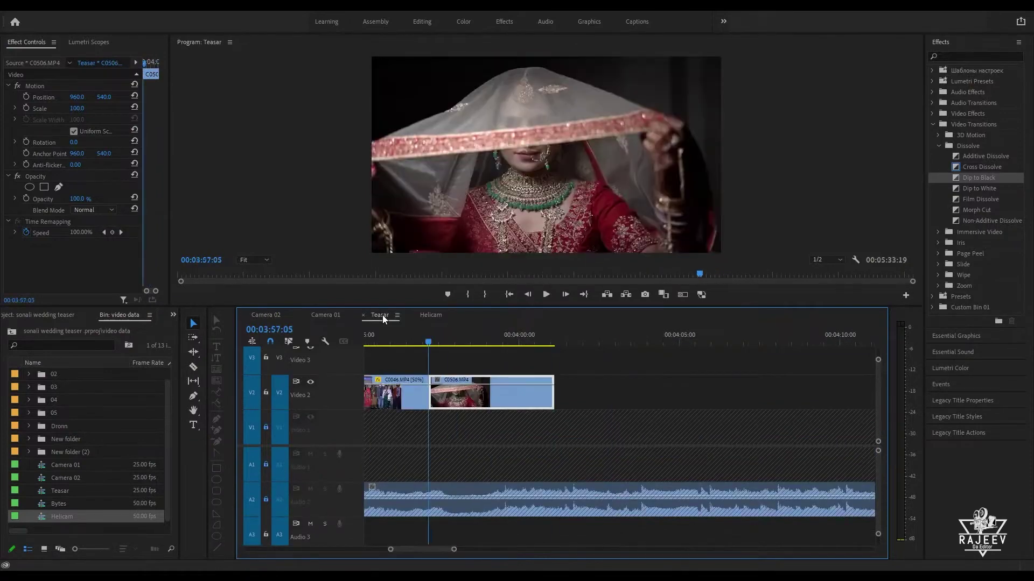
key("space")
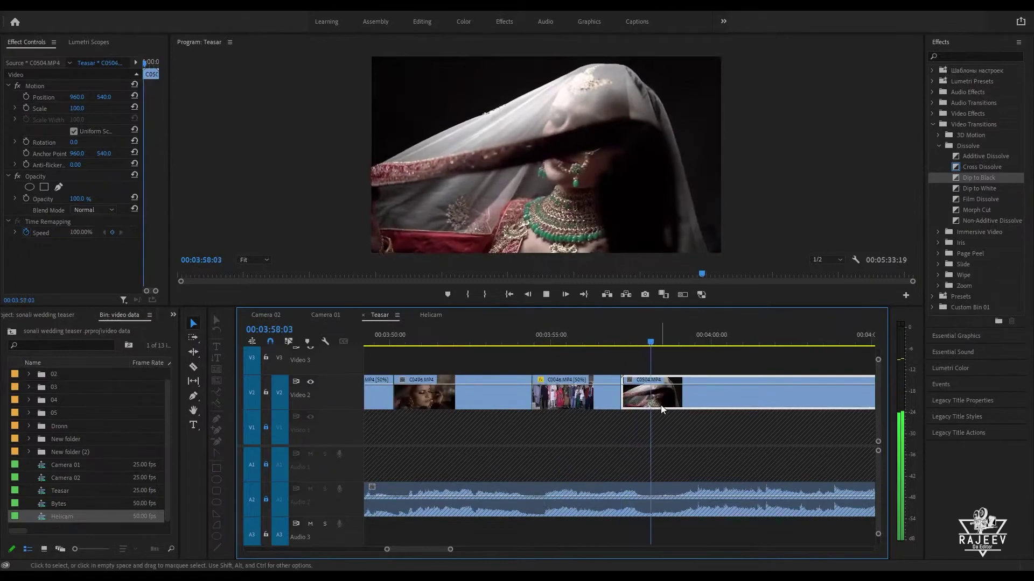
scroll(618, 398, "down", 2)
Step: Try ripple trimming the opening of C0504.MP4 up to 00:03:59:15 and replay it from its new start
left_click_drag(548, 335, 538, 360)
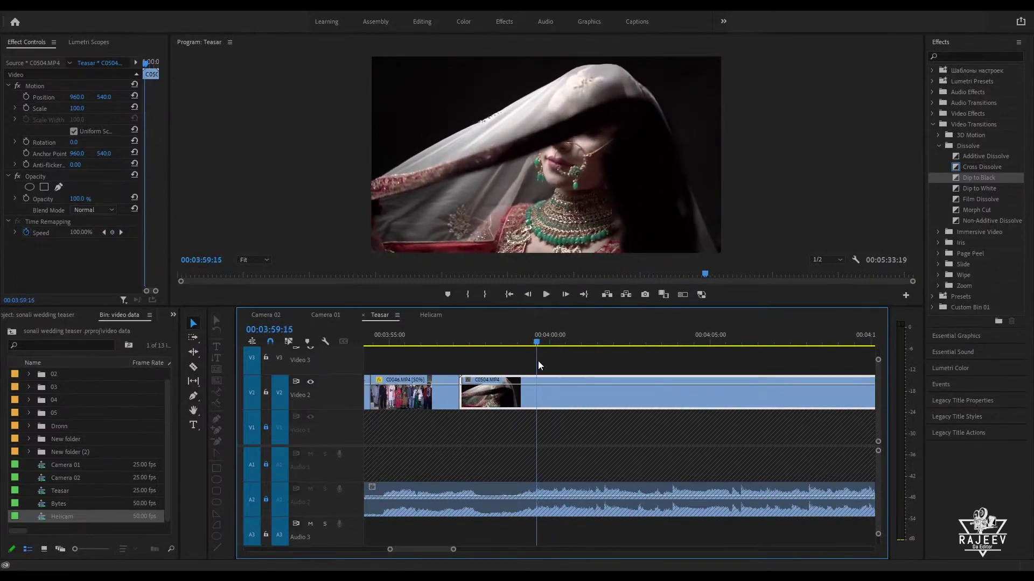
key("Up")
key("space")
key("Up")
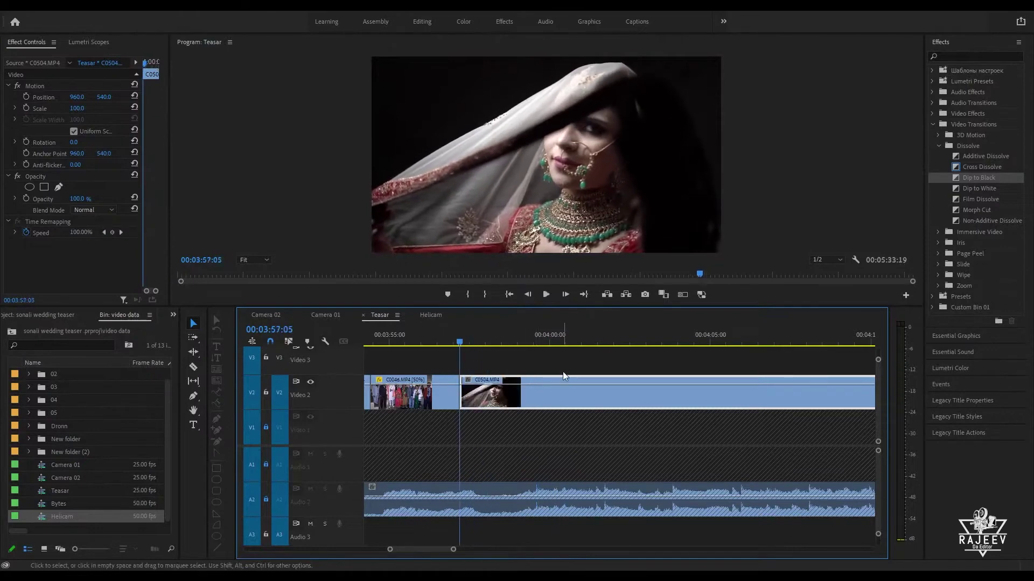
key("space")
key("Up")
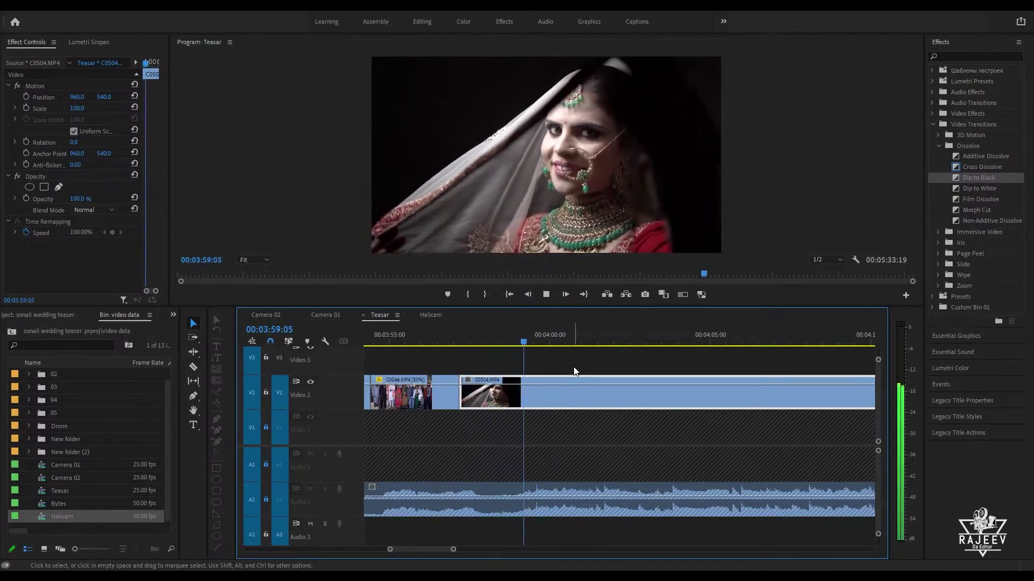
key("space")
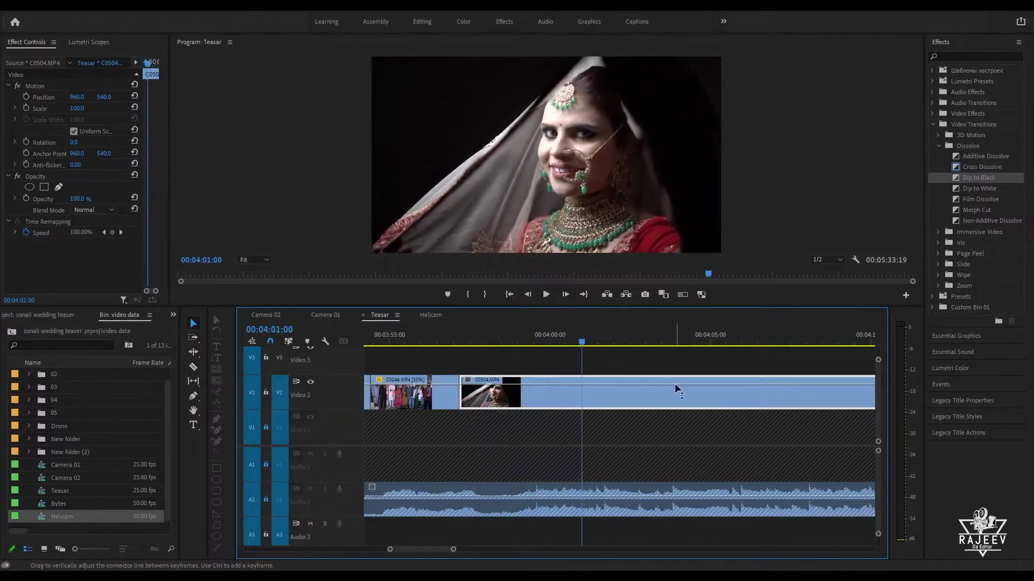
Step: Undo the C0504.MP4 trial so that C0506.MP4 is back at 00:03:57:05
left_click(673, 343)
left_click_drag(674, 343, 566, 424)
key("shift+Delete")
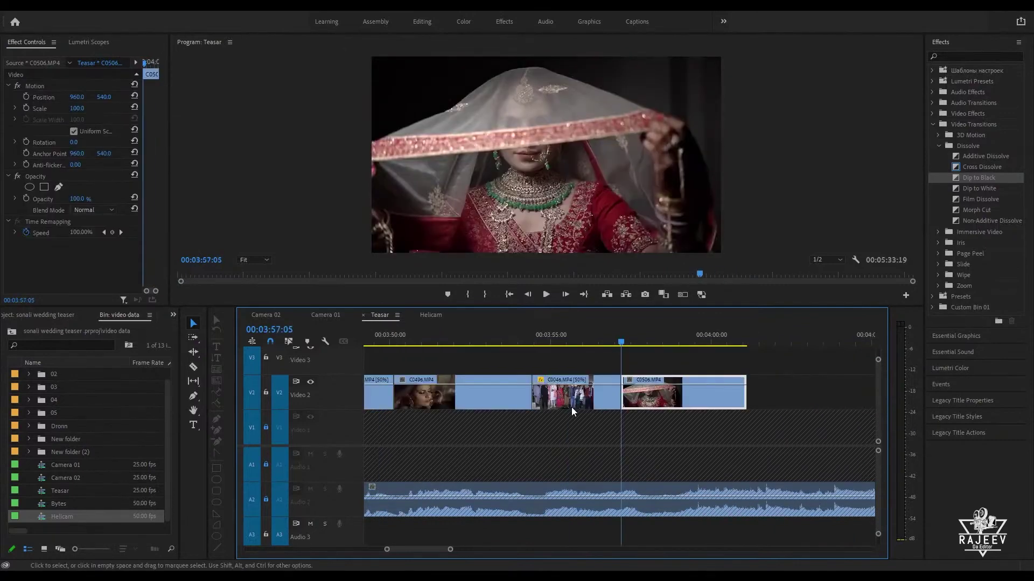
Step: Play C0506.MP4 against the music, trim its end back to 00:04:01:01, and play past the cut
key("space")
scroll(716, 365, "down", 1)
scroll(712, 361, "down", 2)
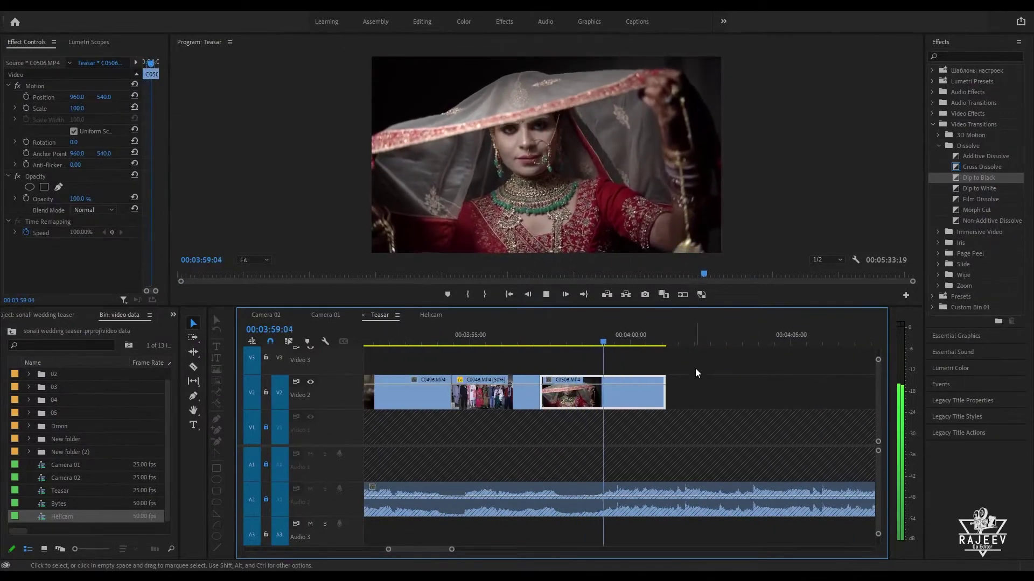
key("space")
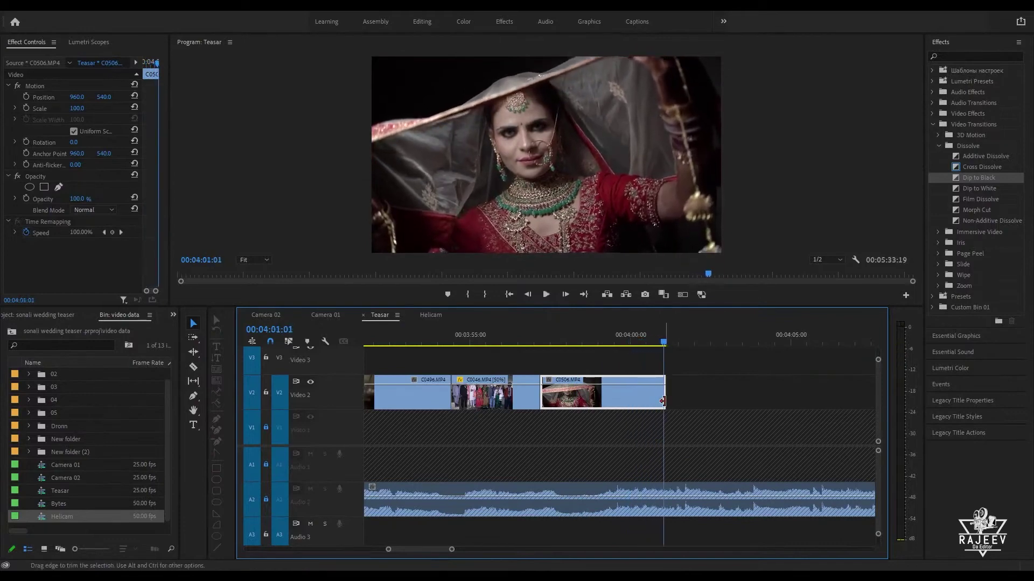
key("space")
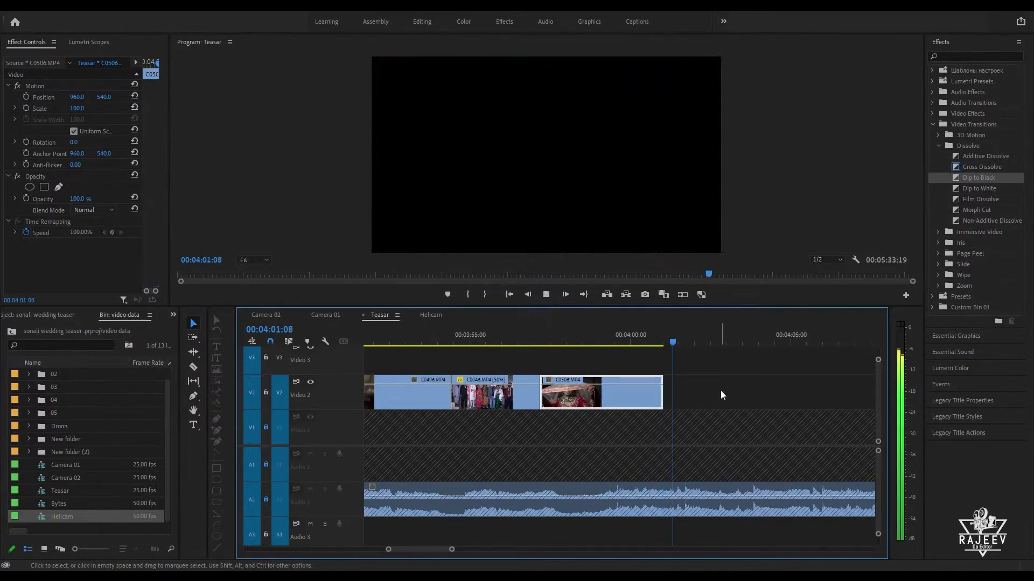
scroll(720, 390, "down", 2)
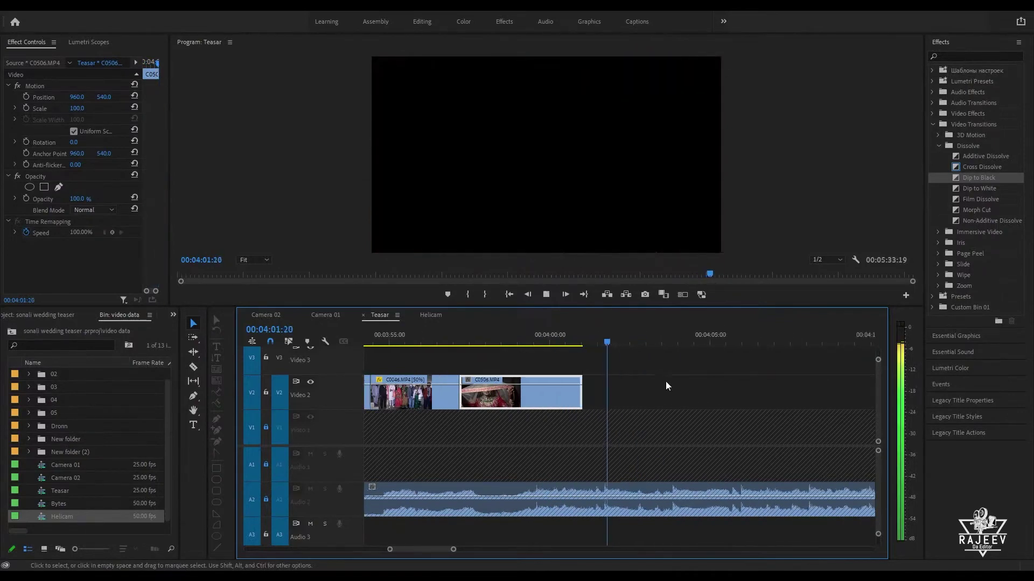
Step: Find the bride's group walking clip C0523.MP4 in Camera 02 and place it after C0506.MP4 at 00:04:01:01 in Teasar
left_click(277, 316)
left_click_drag(561, 340, 728, 391)
key("space")
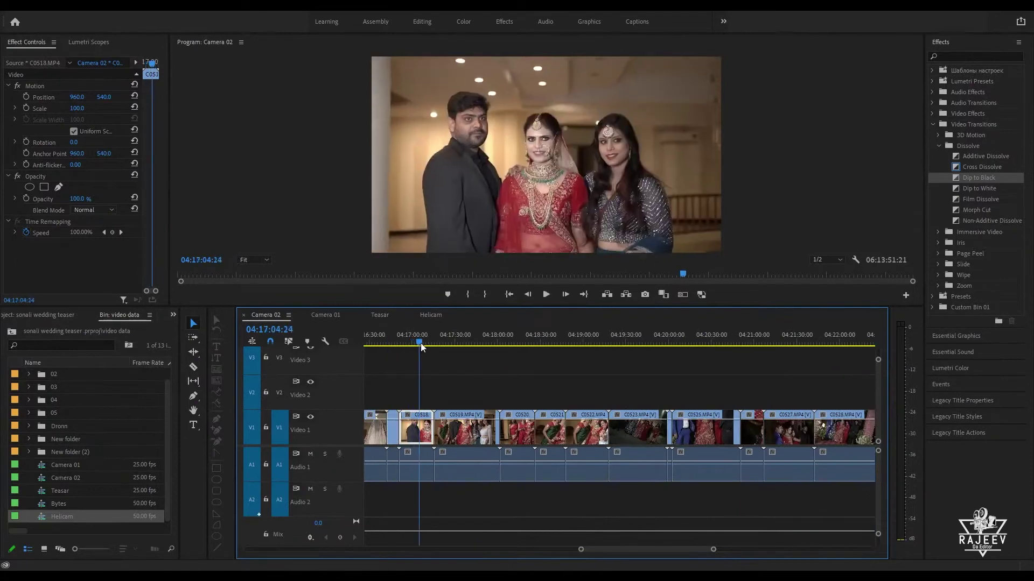
left_click_drag(421, 343, 621, 374)
left_click(386, 316)
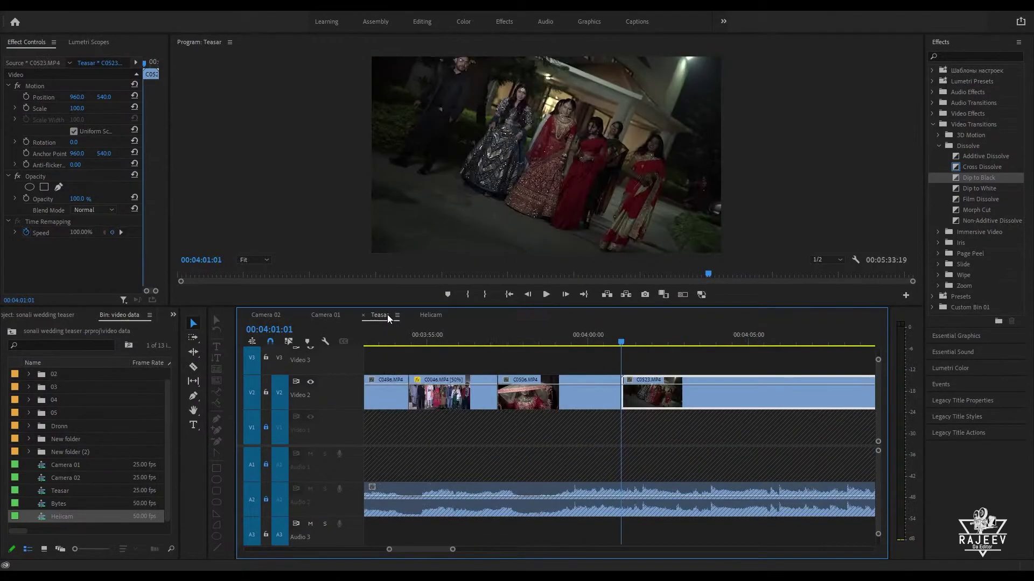
Step: Play through C0523.MP4 and ripple trim its opening up to about 00:04:12:00
key("space")
scroll(712, 386, "down", 3)
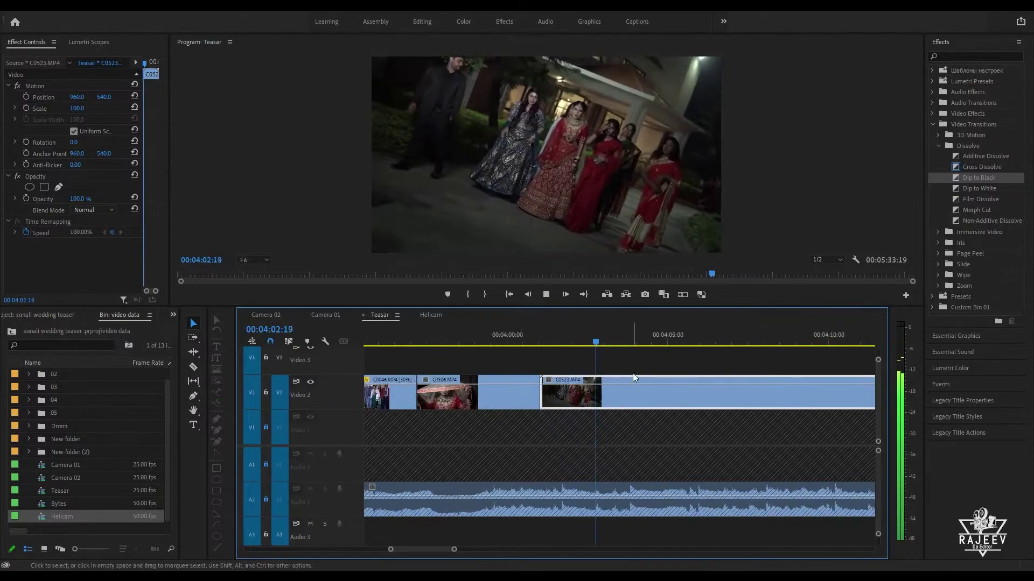
key("space")
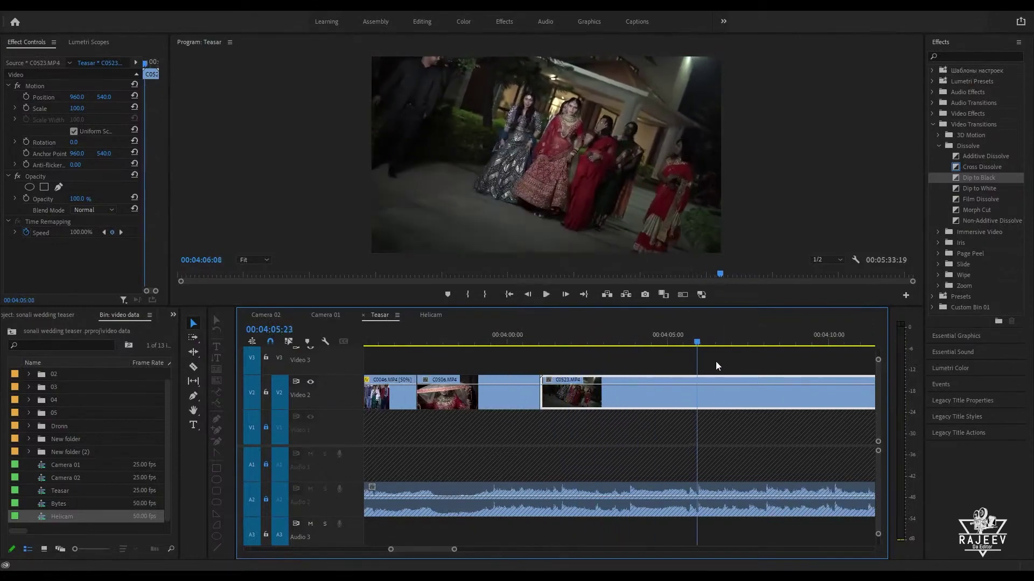
left_click_drag(716, 361, 764, 373)
key("space")
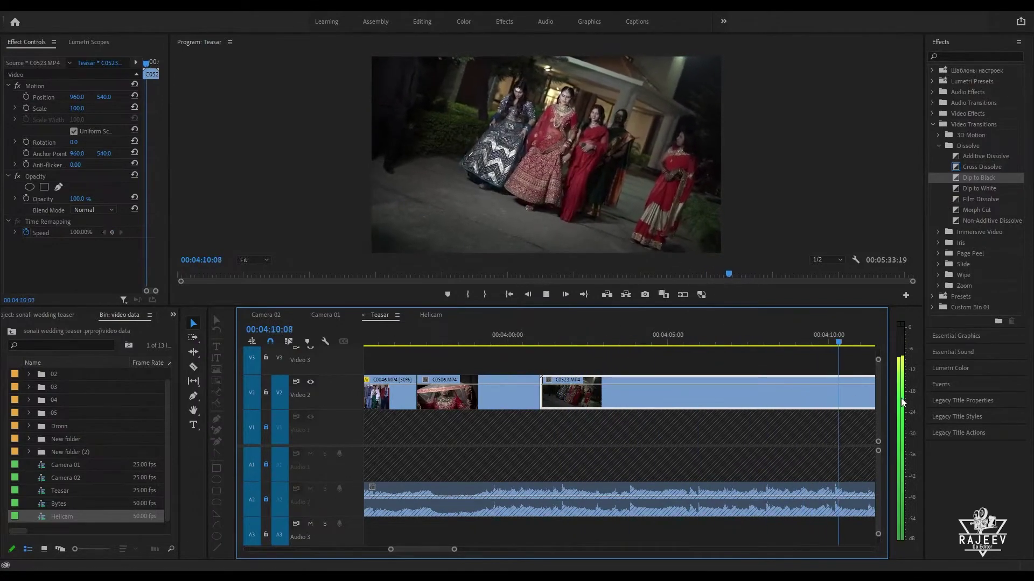
scroll(669, 399, "down", 5)
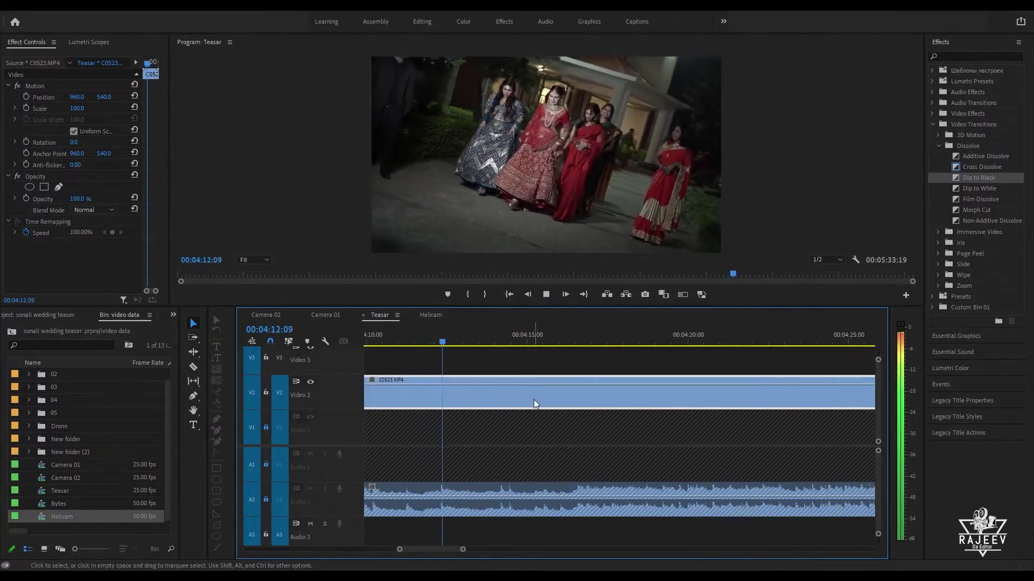
left_click(428, 343)
key("Up")
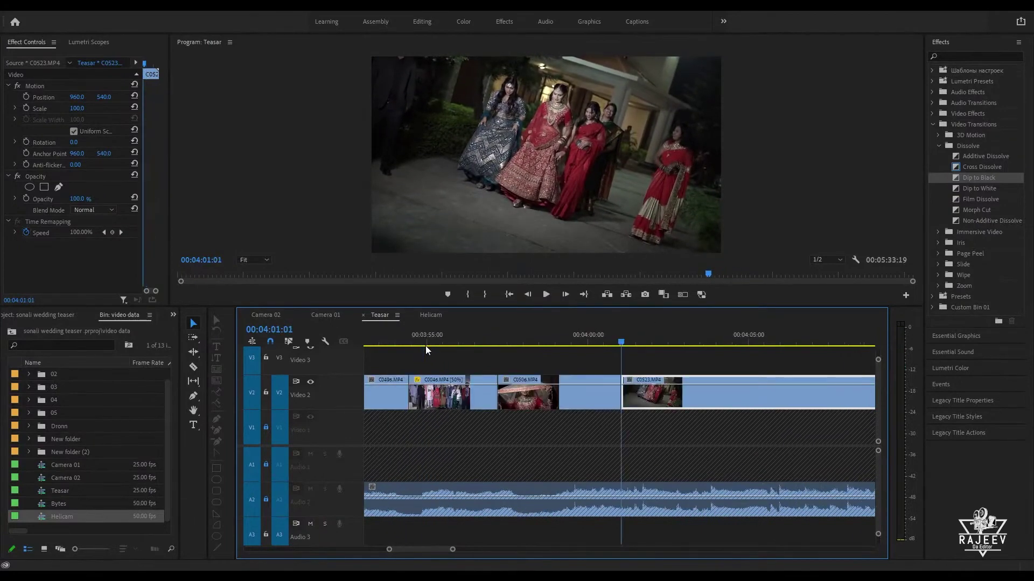
Step: Play C0523.MP4 from its new start, and replay the sequence from 00:03:51:16 within C0496.MP4 to check the cuts
key("space")
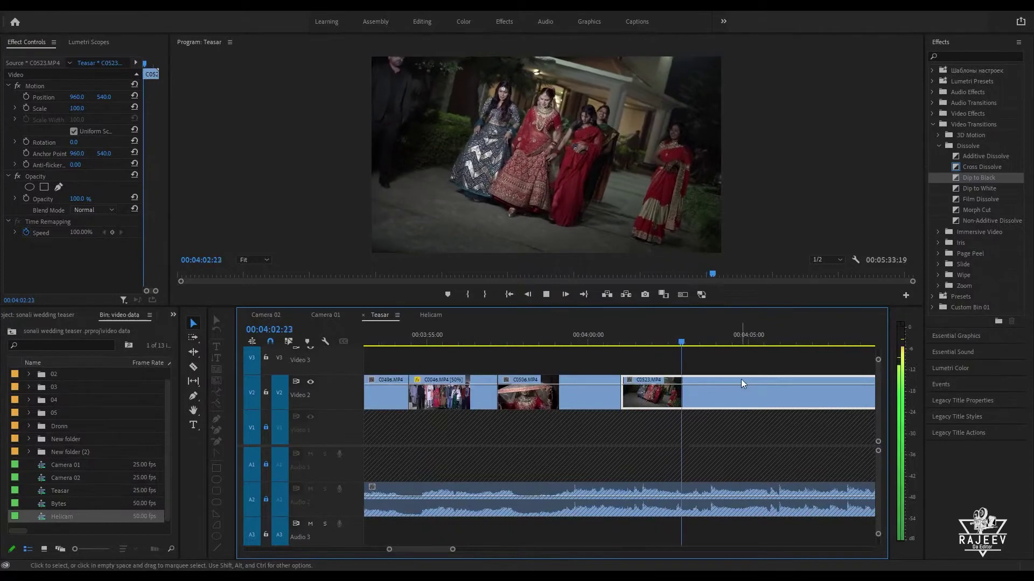
key("Up")
key("Up")
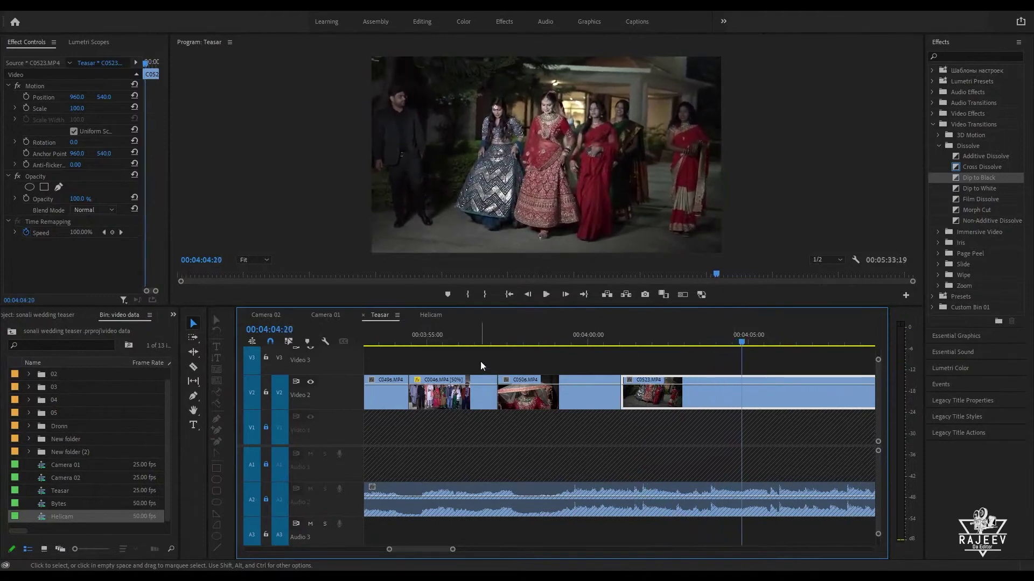
scroll(476, 351, "up", 3)
left_click(482, 345)
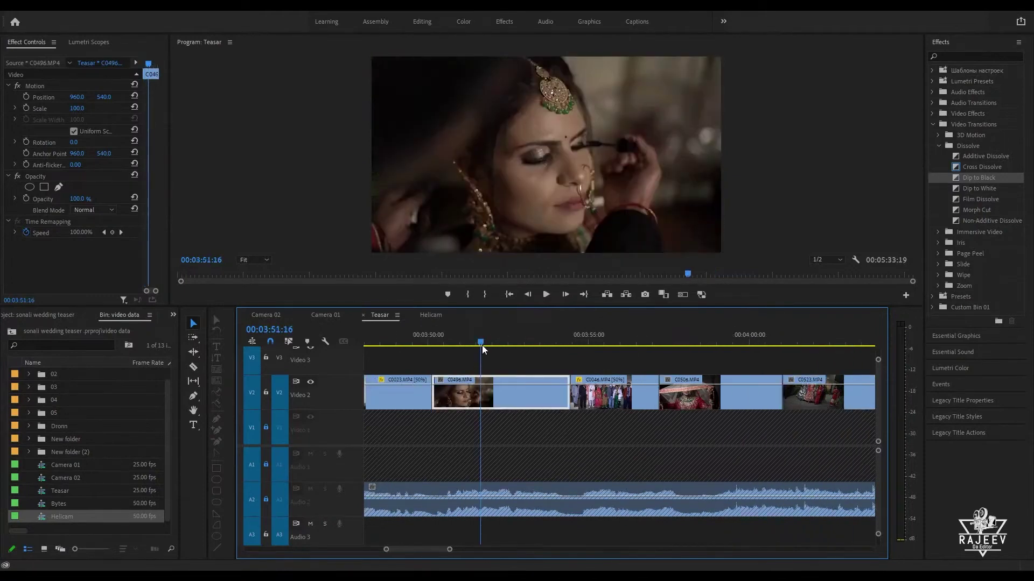
key("space")
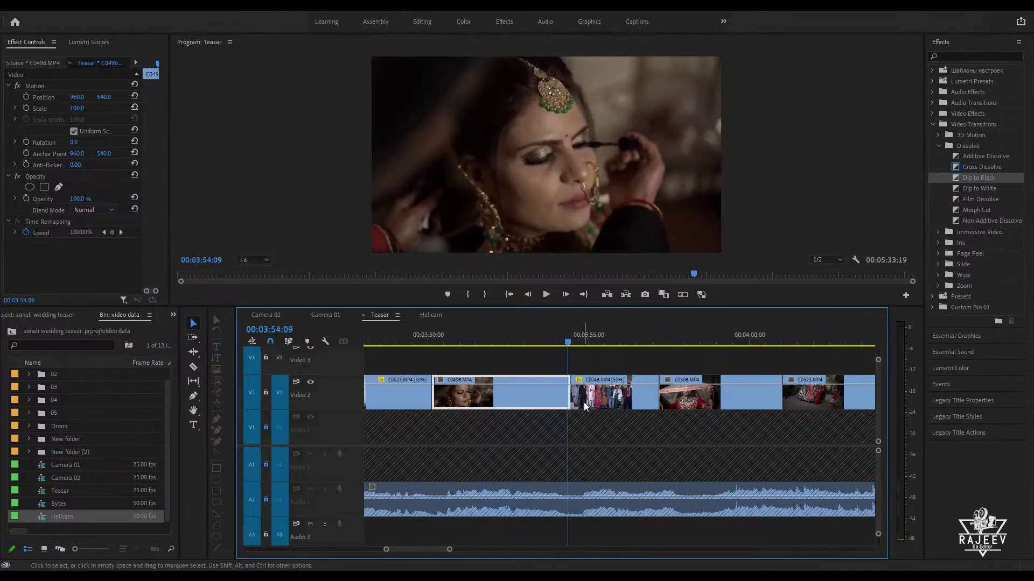
Step: Trim C0496.MP4's end back to 00:03:54:09, add Dip to Black at its cut with C0046.MP4, and play the transition
key("space")
left_click_drag(989, 178, 998, 192)
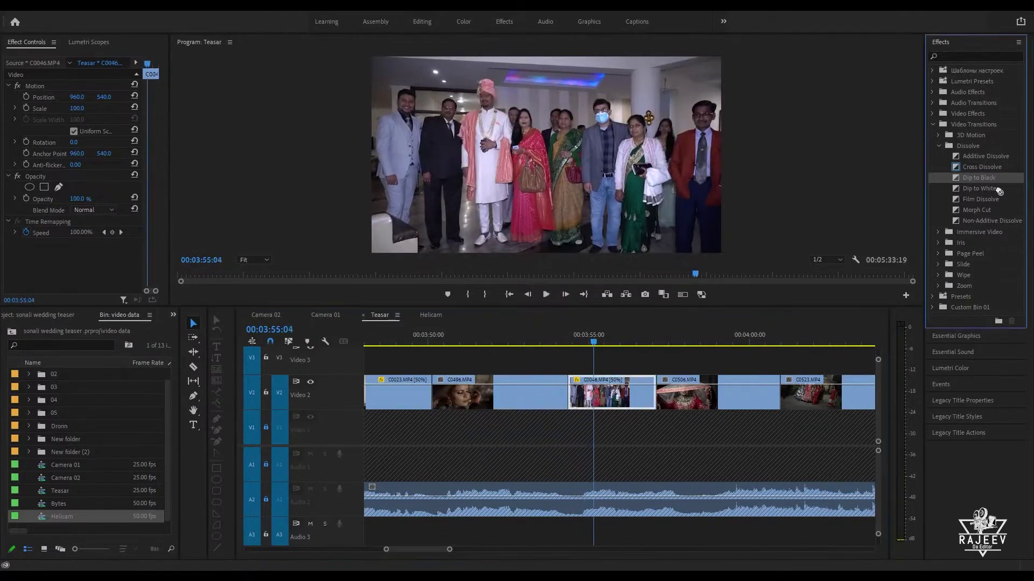
left_click_drag(574, 408, 577, 398)
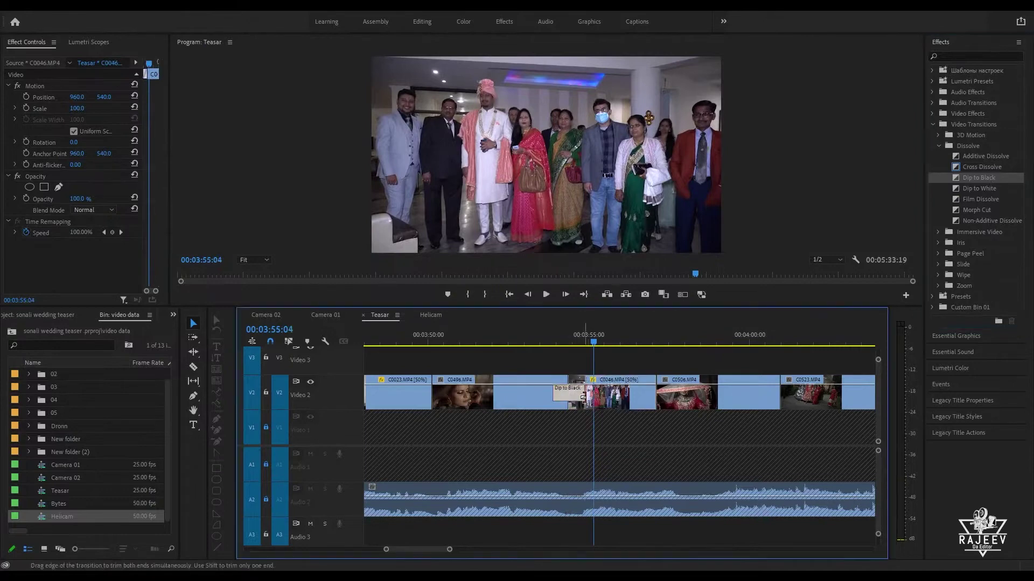
left_click(526, 347)
key("space")
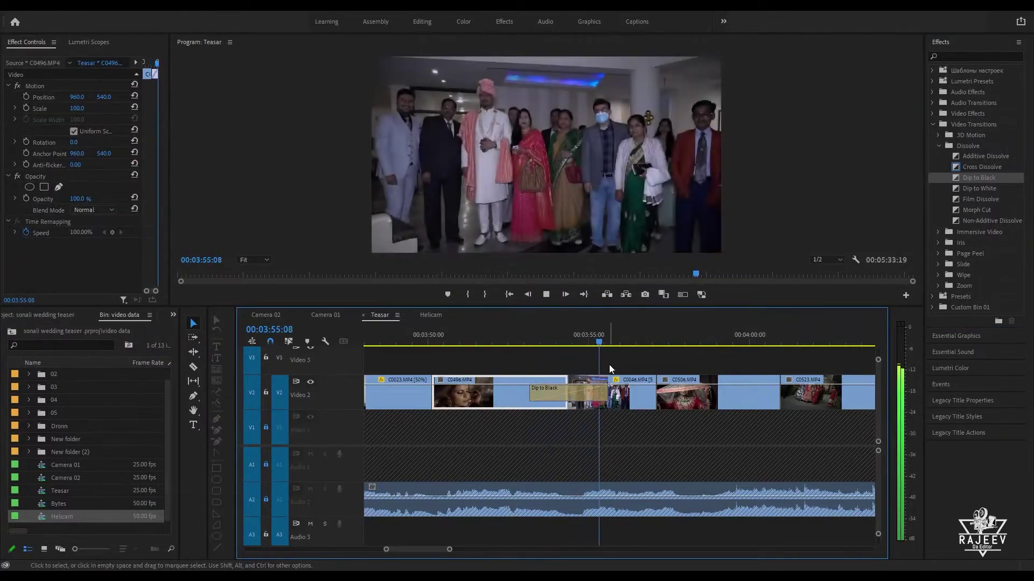
Step: Trim the end of C0046.MP4 back to about 00:03:57:00, closing the gap, and play into C0506.MP4
left_click(645, 385)
key("space")
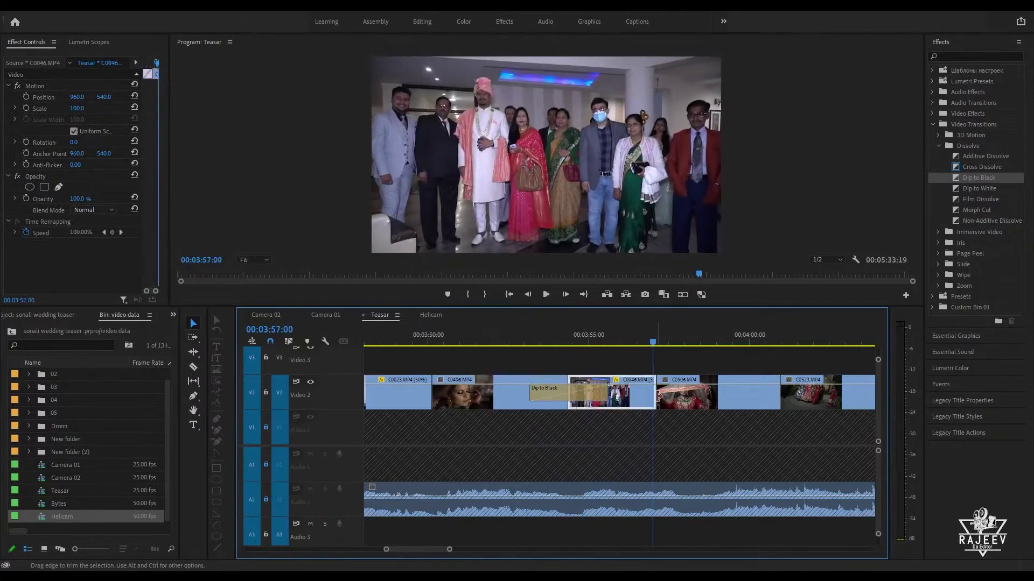
left_click_drag(657, 397, 652, 397)
key("space")
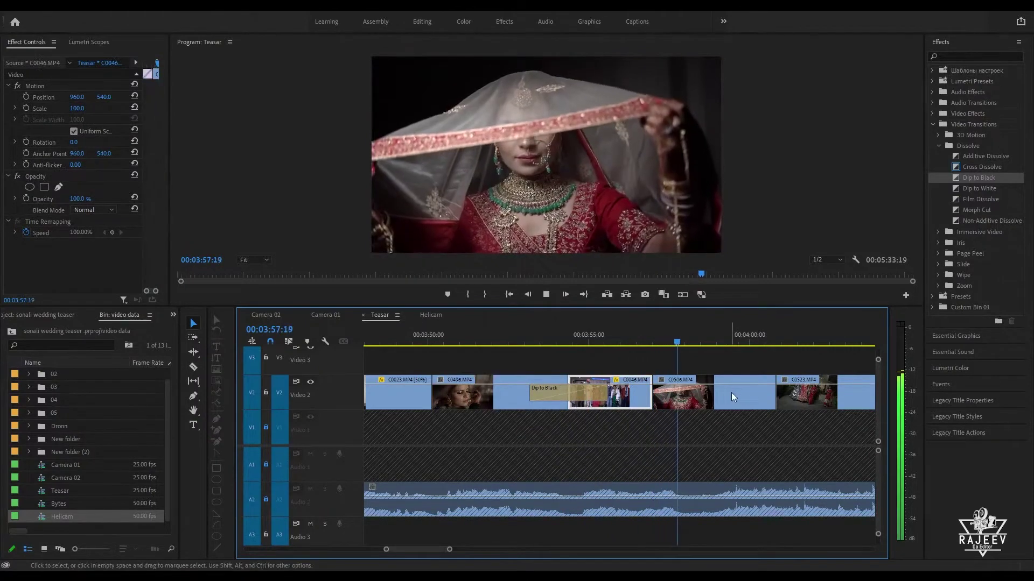
Step: Trim the end of C0506.MP4 back to about 00:04:00:17, closing the gap, and play across the cut
key("space")
left_click(767, 402)
left_click_drag(775, 401, 771, 401)
key("space")
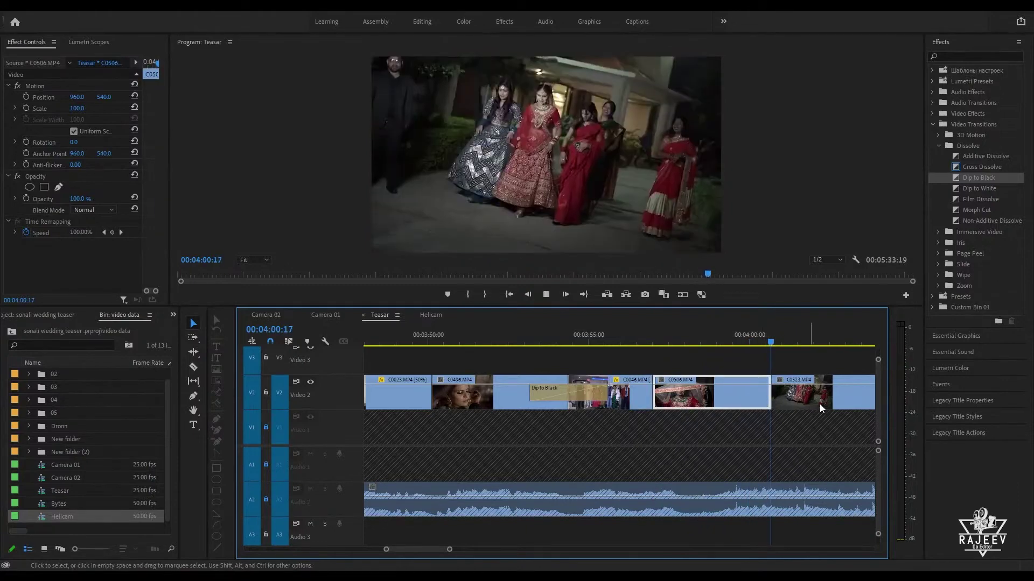
Step: Replay C0523.MP4 against the music and try trimming its end back to 00:04:03:20
scroll(814, 416, "down", 2)
scroll(716, 398, "down", 2)
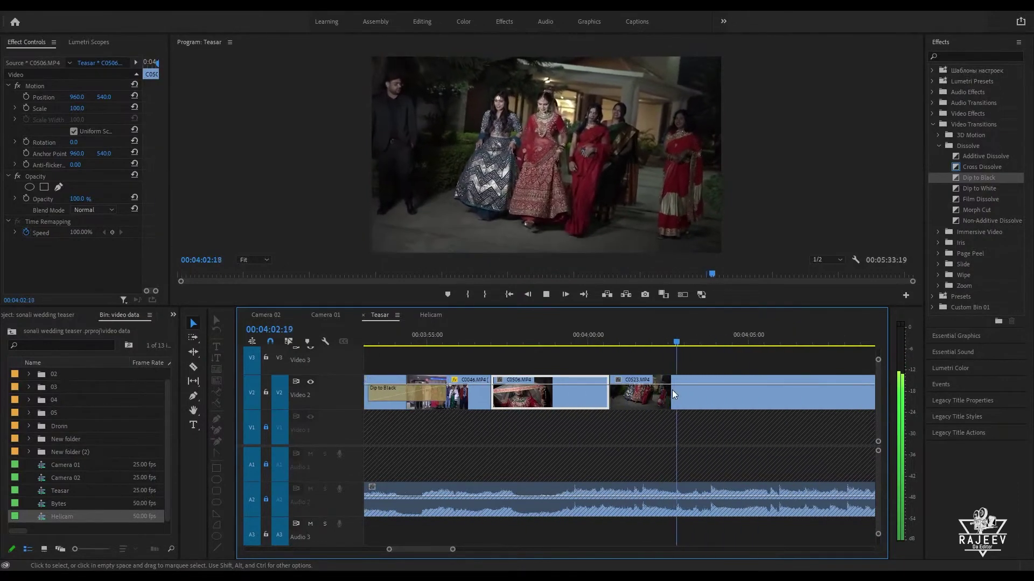
key("Up")
key("space")
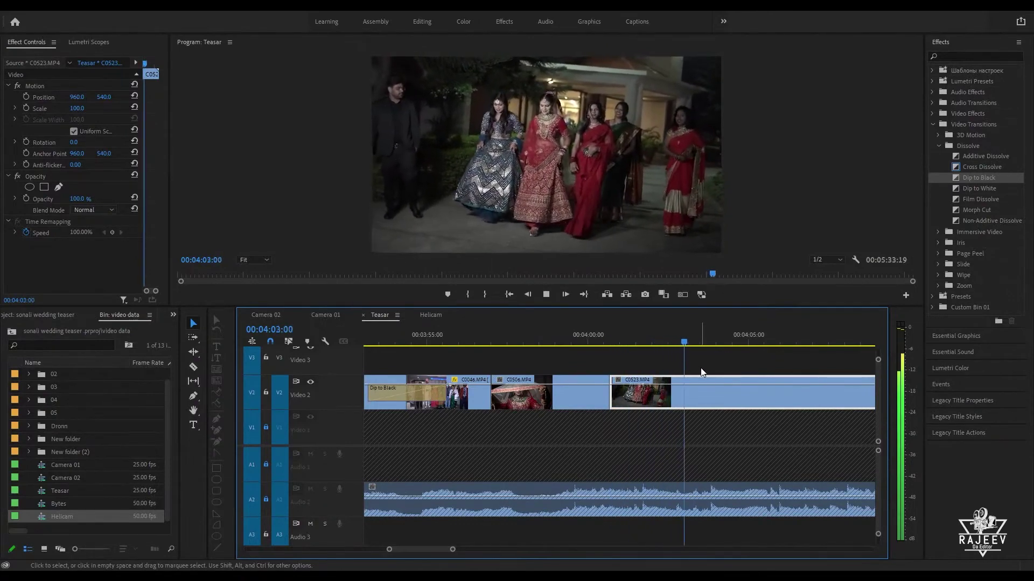
key("space")
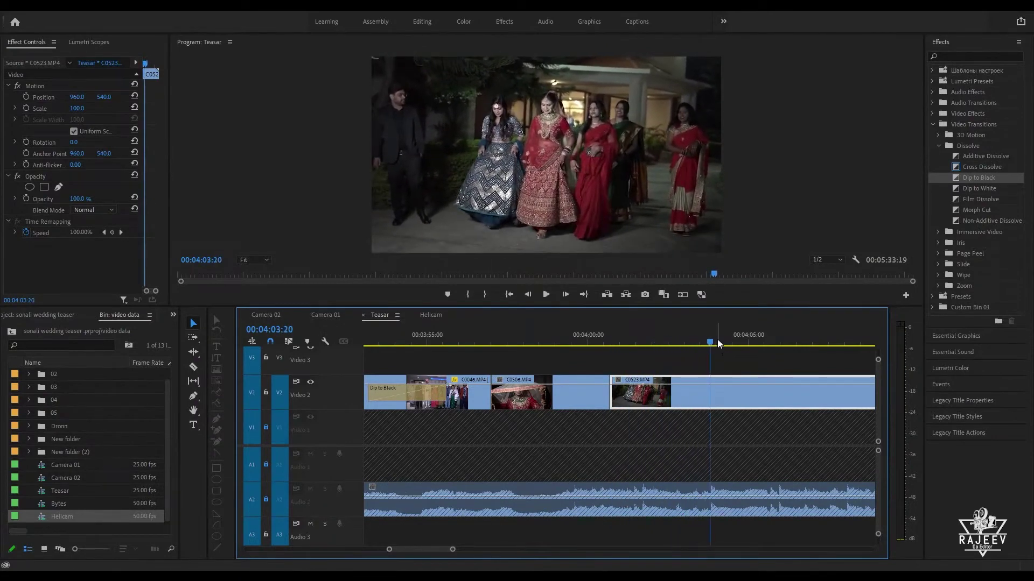
key("w")
key("space")
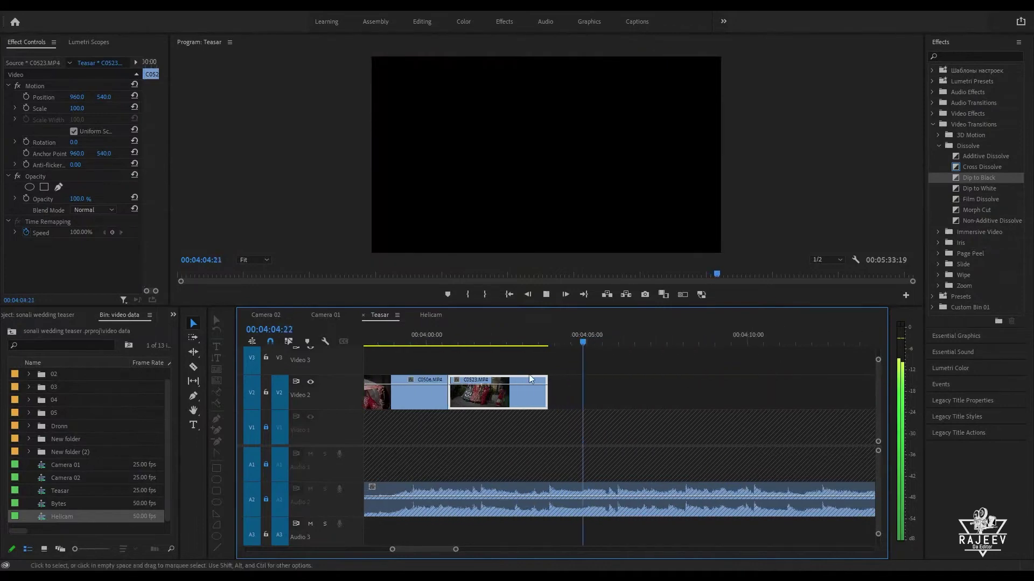
Step: Review the bride's group walk in C0523.MP4 in Camera 02, playing from 04:19:43:08
left_click(272, 312)
left_click_drag(633, 344, 645, 343)
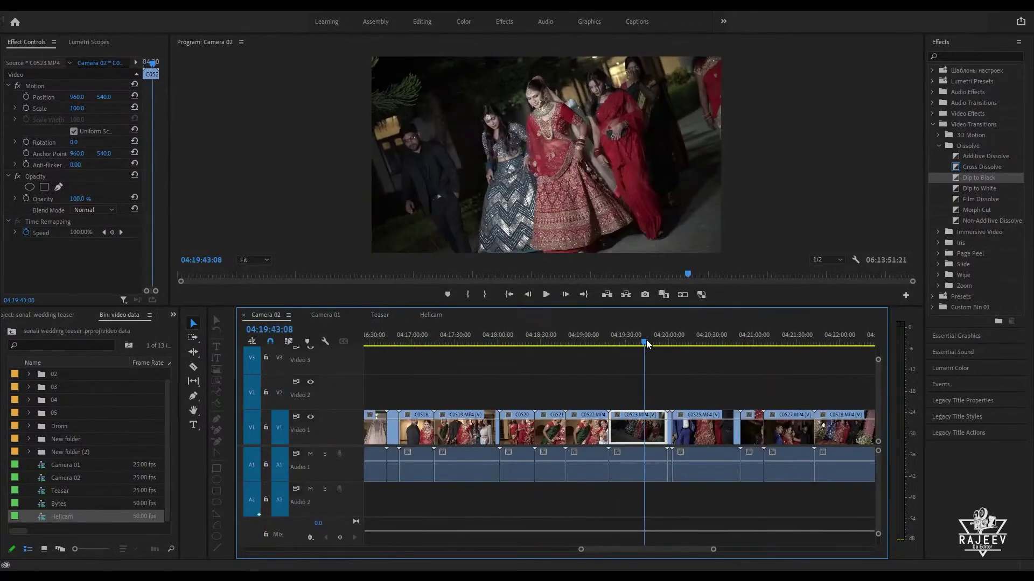
key("space")
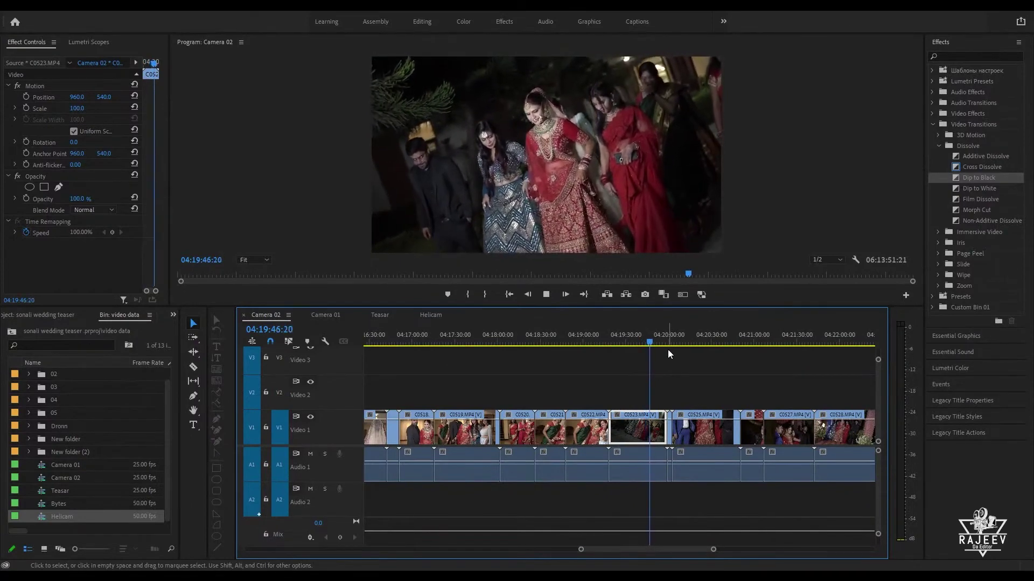
key("space")
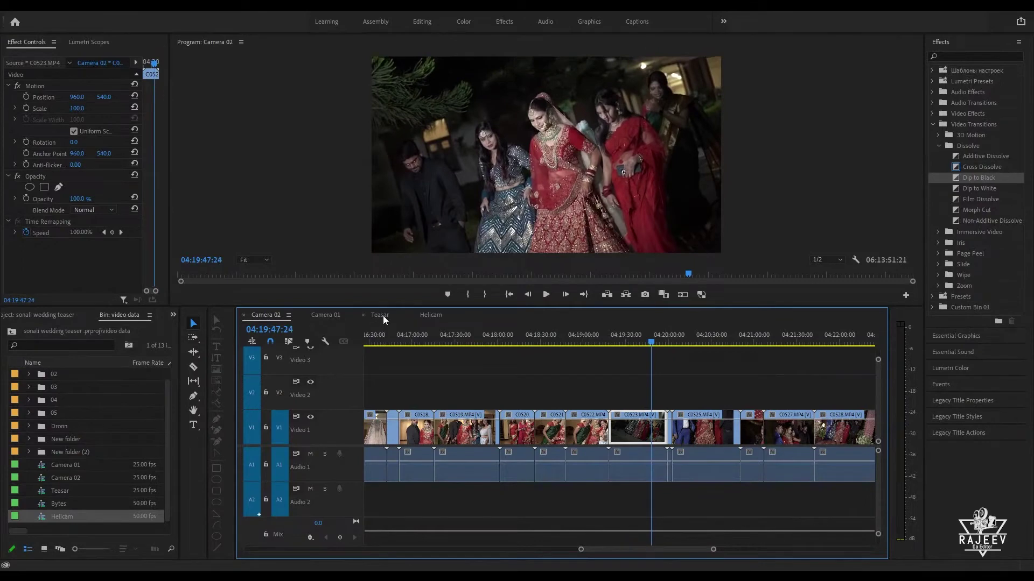
Step: Return to Teasar, restore C0523.MP4's full end, ripple trim its opening up to about 00:04:10:17, and play from its start
left_click(383, 321)
left_click(568, 402)
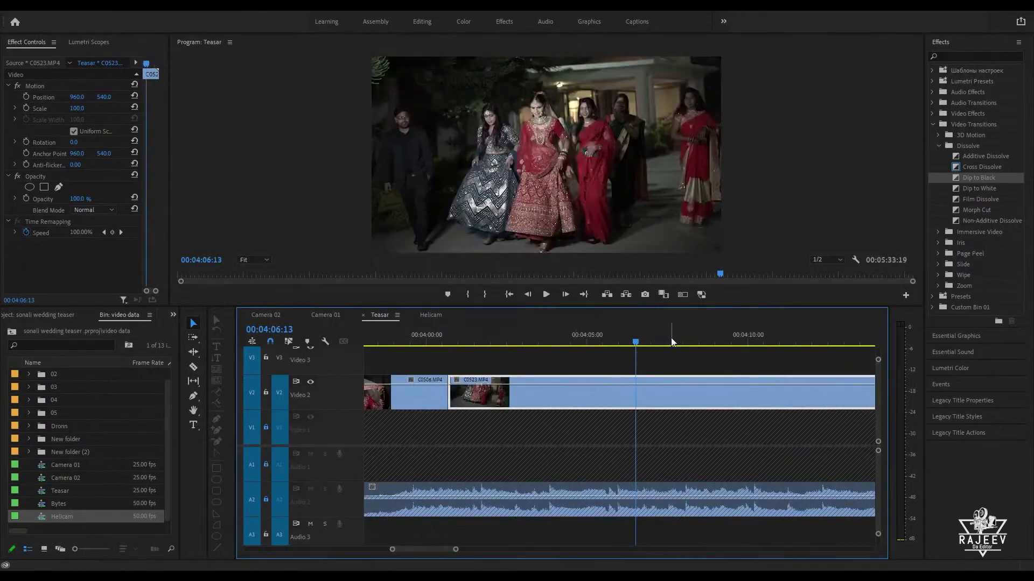
left_click_drag(635, 340, 722, 334)
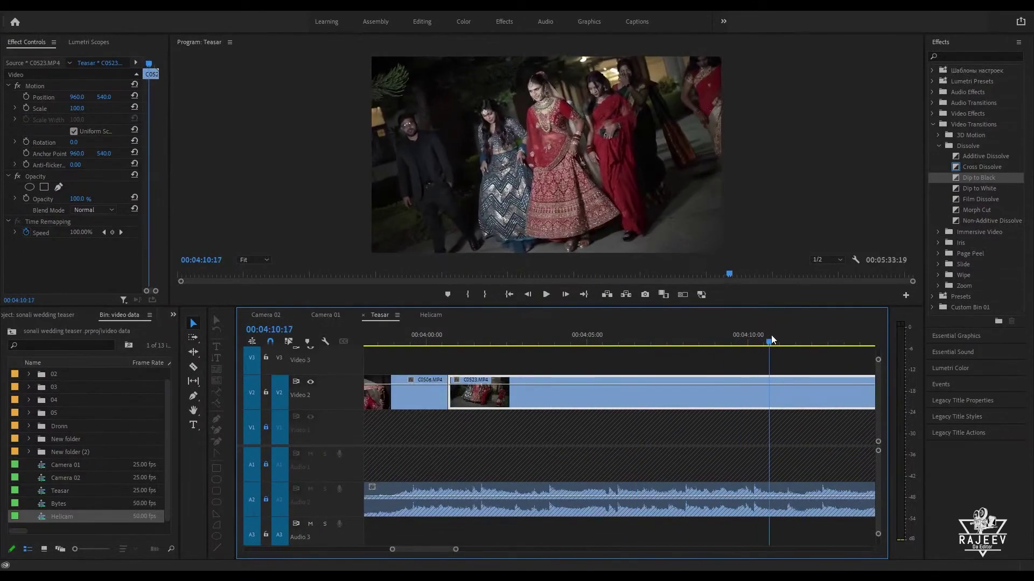
key("Up")
key("space")
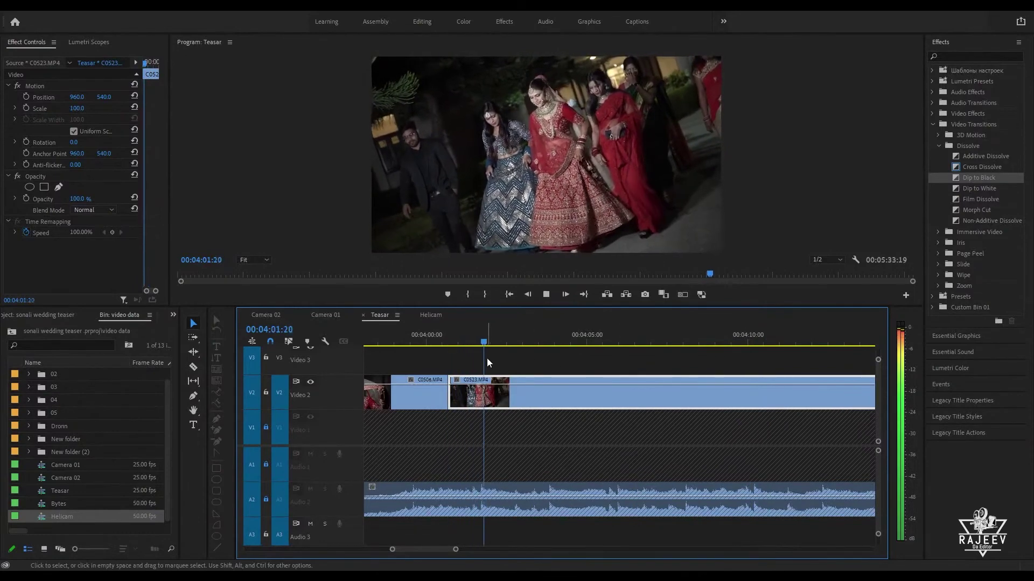
key("space")
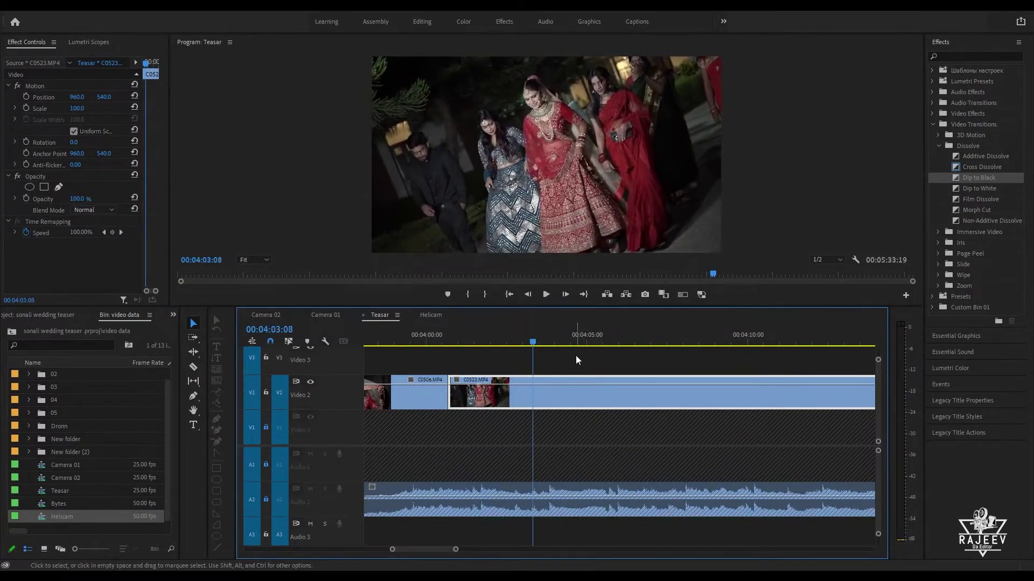
Step: Replay C0523.MP4 from its start, trim its end back to 00:04:03:03, and play past the cut
key("Up")
key("space")
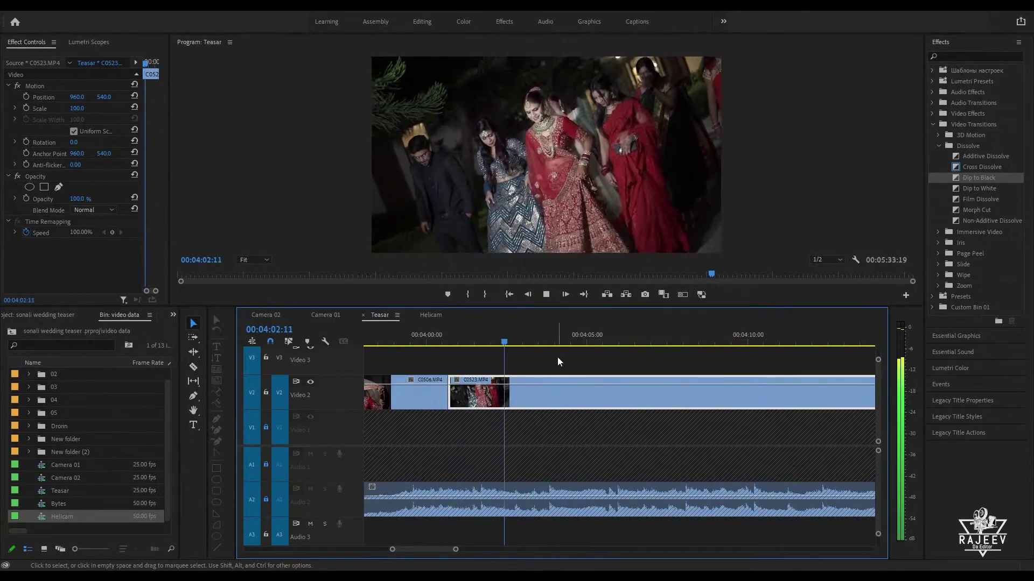
key("space")
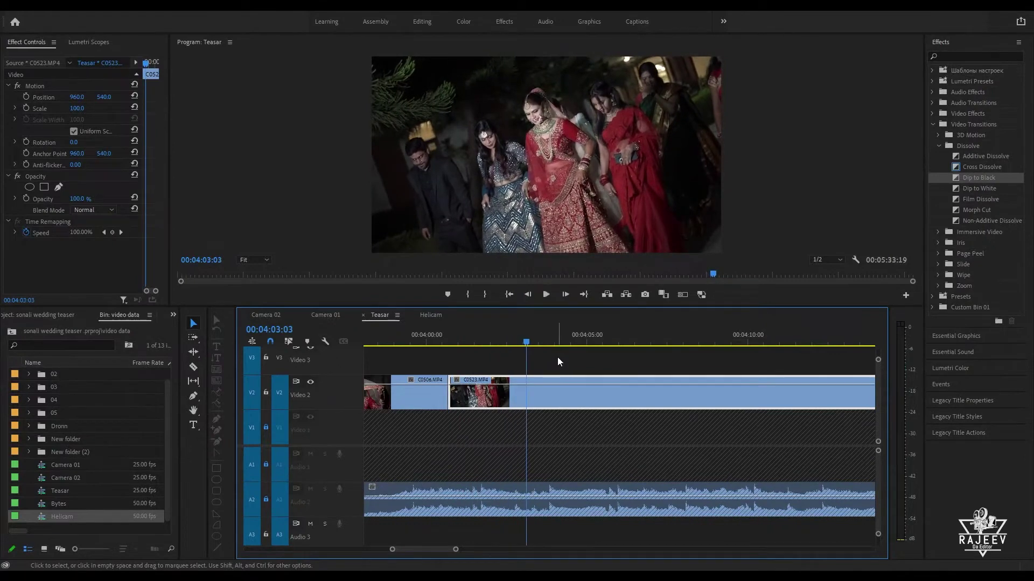
key("w")
key("space")
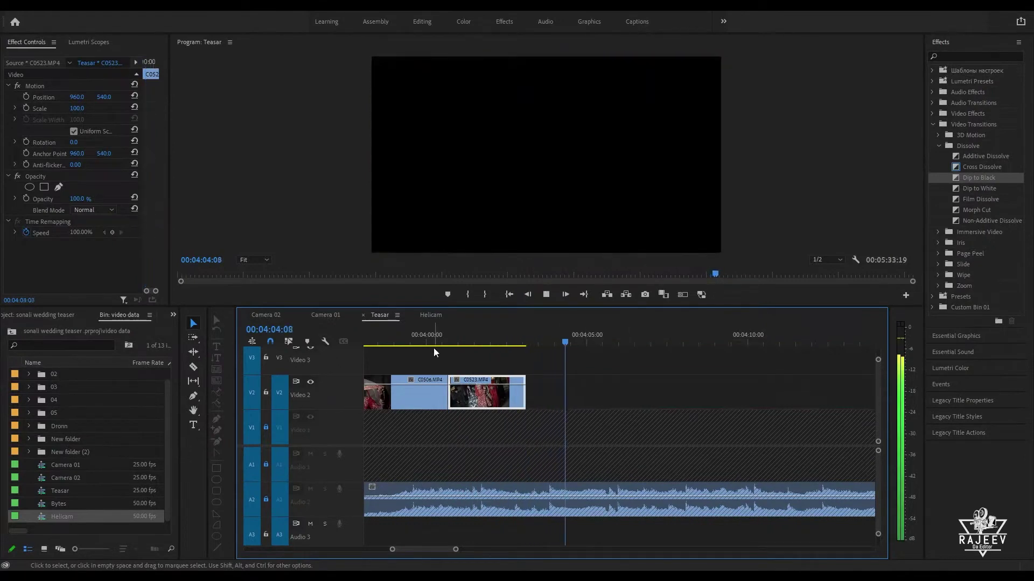
Step: Find the group's feet clip C0525.MP4 in Camera 02, place it after C0523.MP4 at 00:04:03:03 in Teasar, and play it
left_click(267, 314)
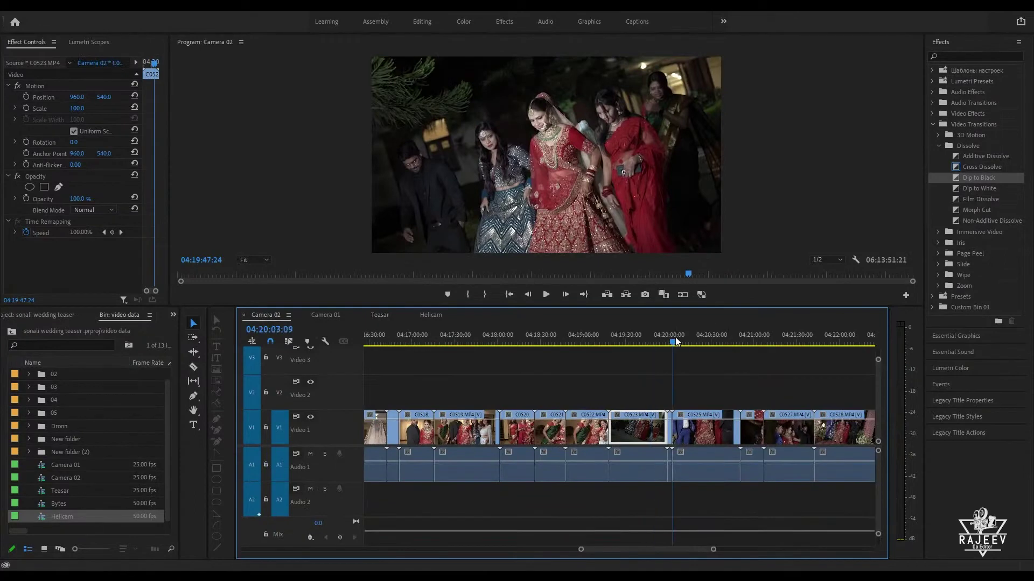
left_click_drag(677, 340, 694, 343)
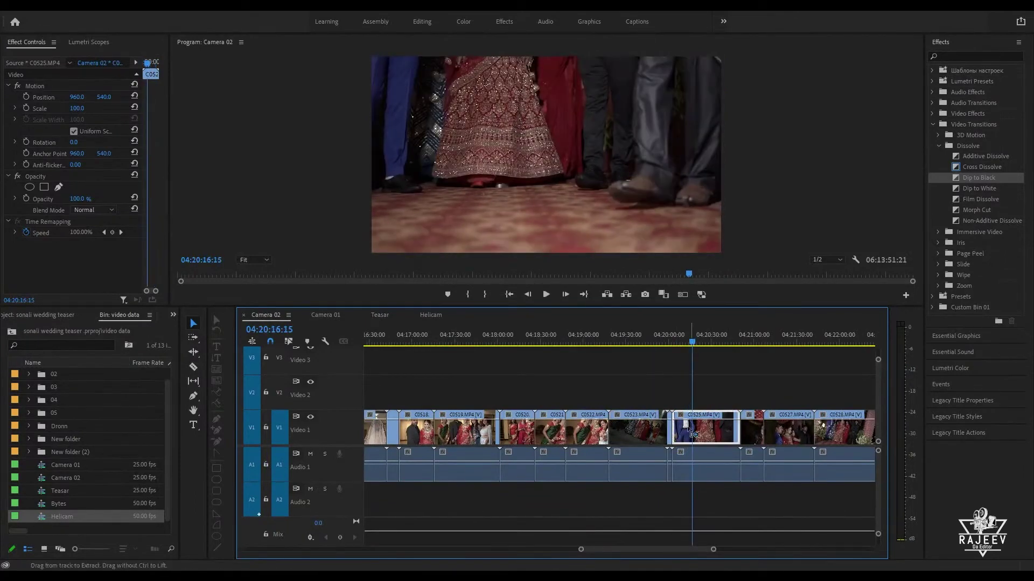
left_click(379, 315)
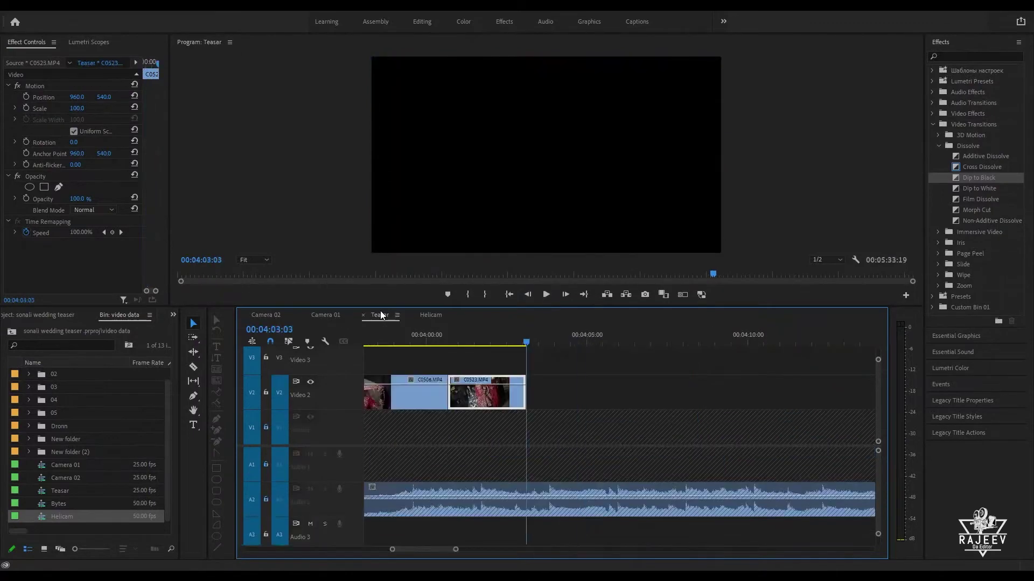
key("space")
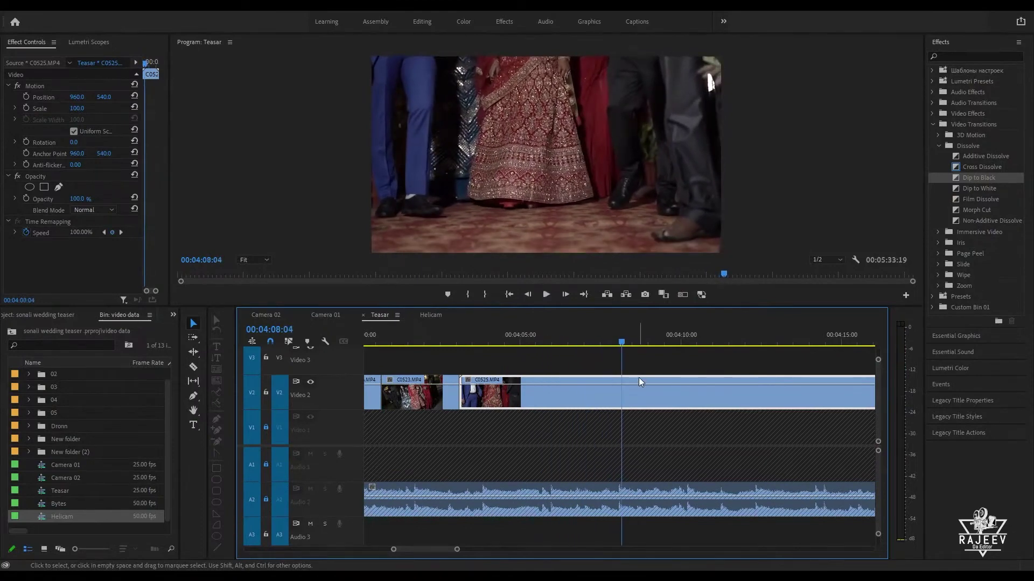
Step: Try ripple trimming C0525.MP4's opening up to about 00:04:08:04 and again to about 00:04:04:08, playing the clip to check
key("space")
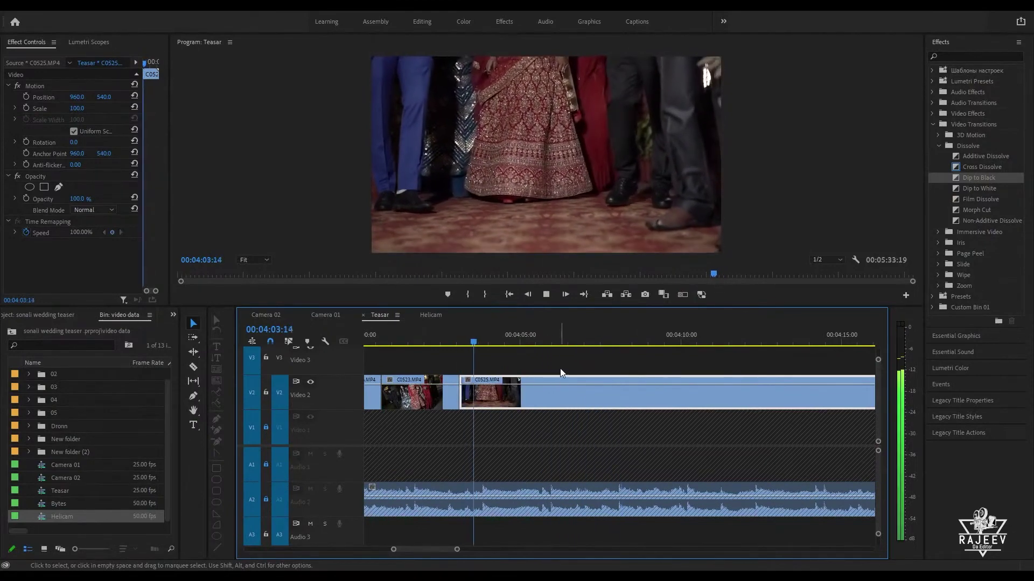
key("space")
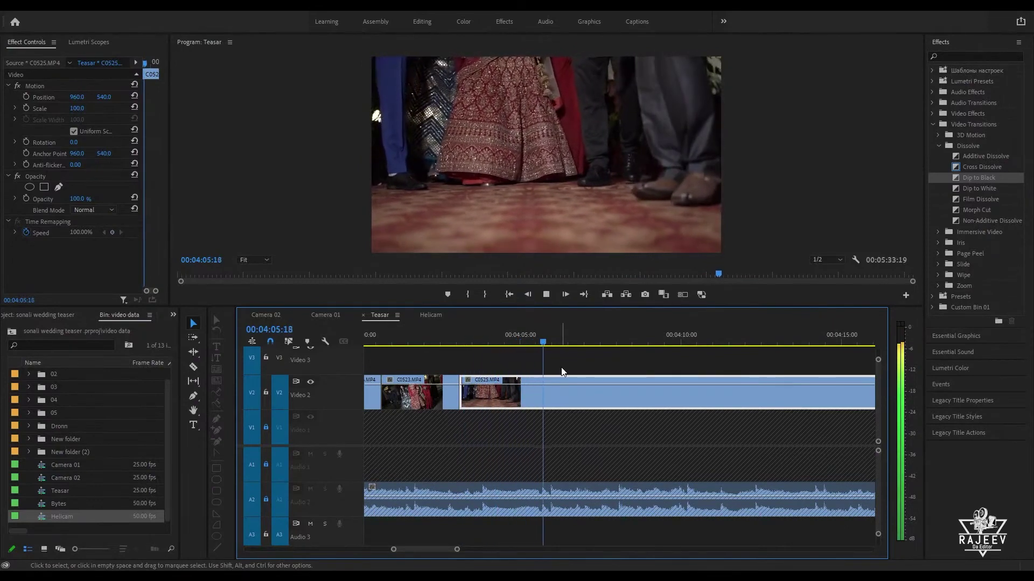
key("space")
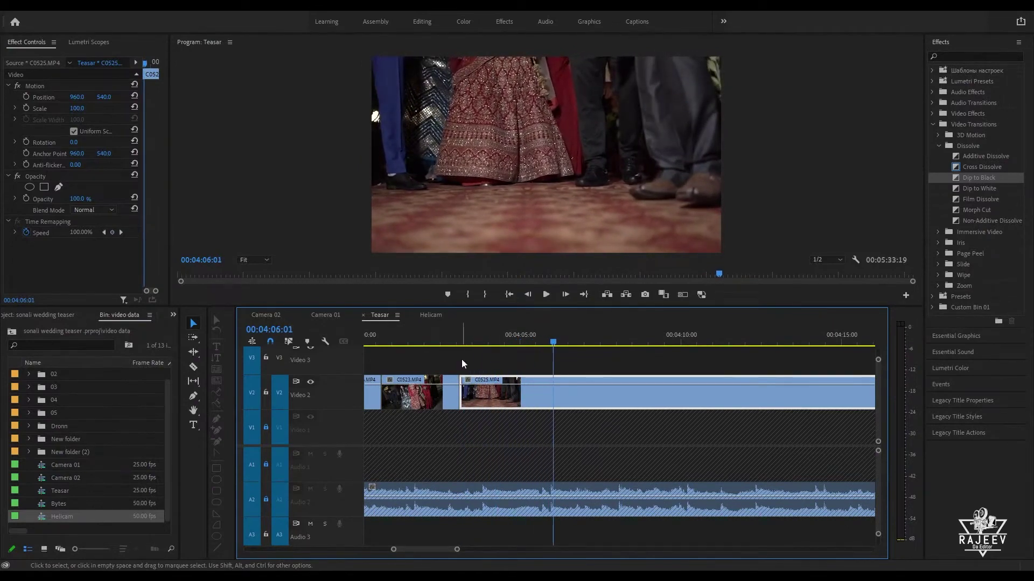
left_click_drag(467, 338, 499, 347)
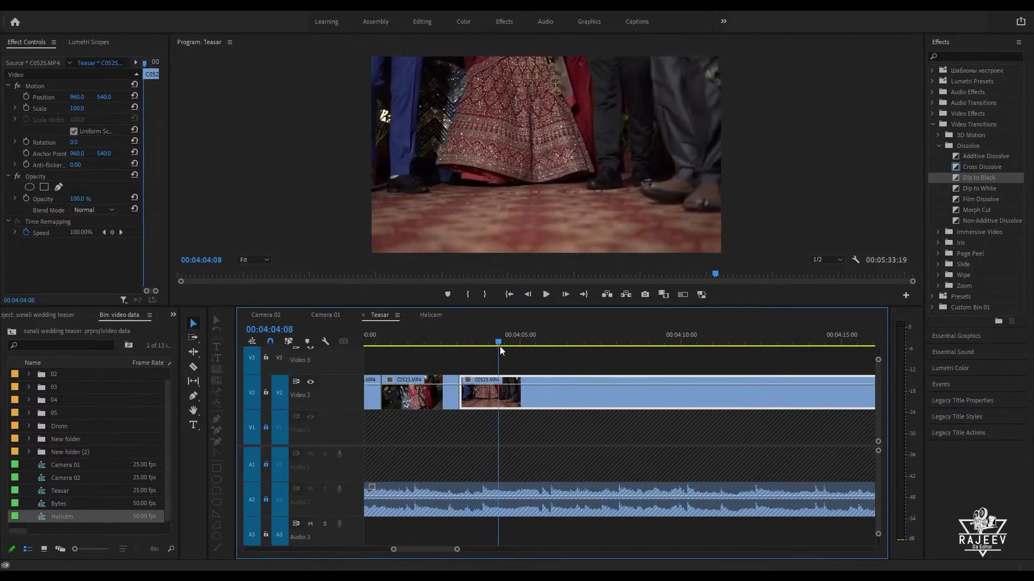
key("space")
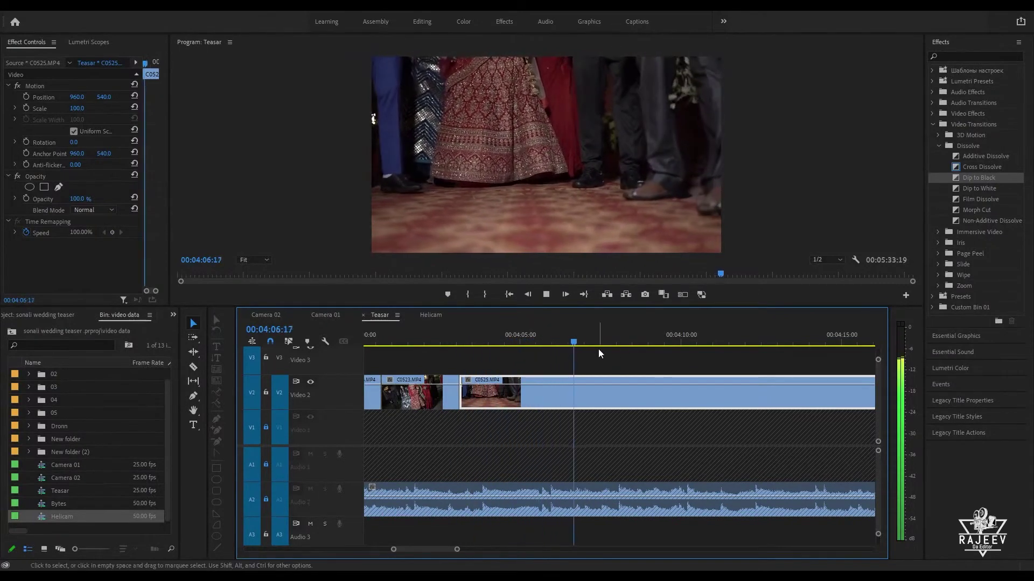
Step: Scrub through the rest of C0525.MP4 to about 00:04:29:21 and replay it from its start at 00:04:03:03
left_click(636, 340)
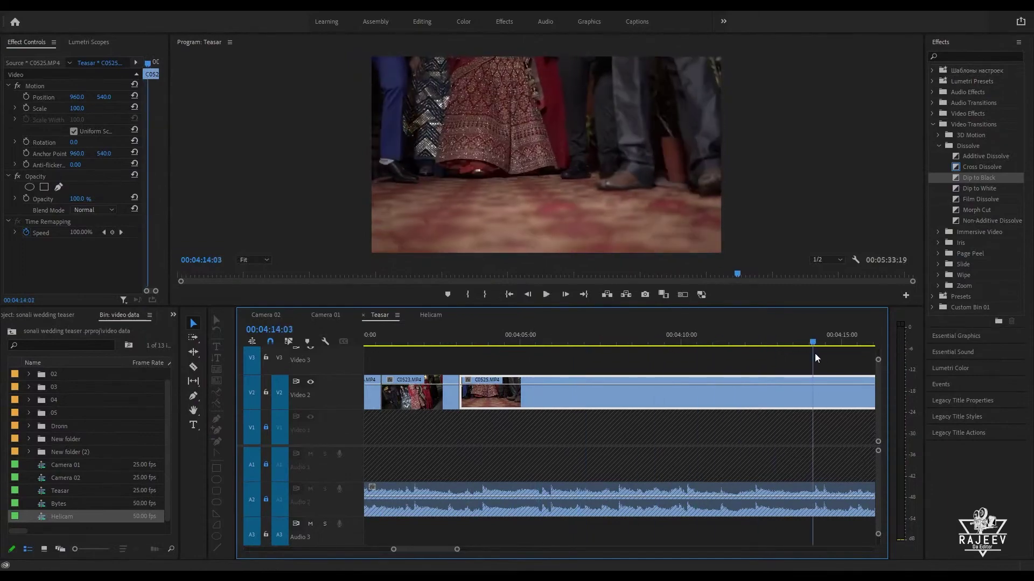
left_click_drag(815, 353, 535, 349)
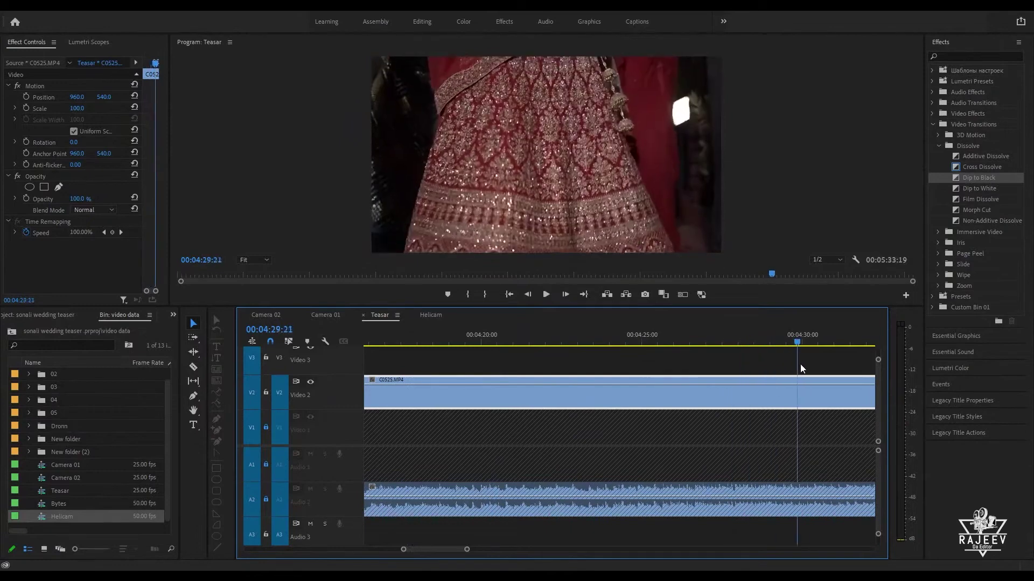
key("Up")
key("Up")
key("Down")
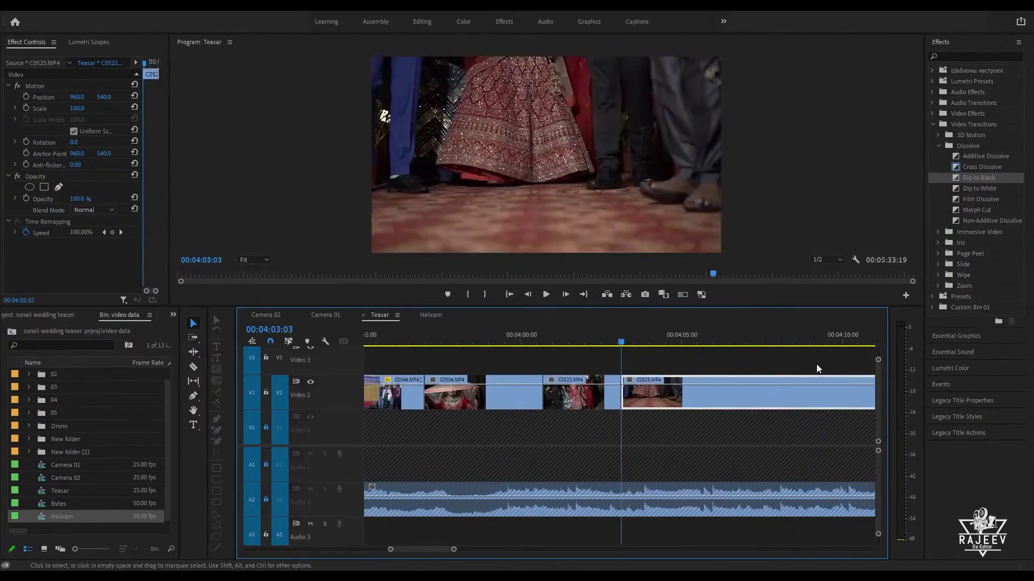
key("space")
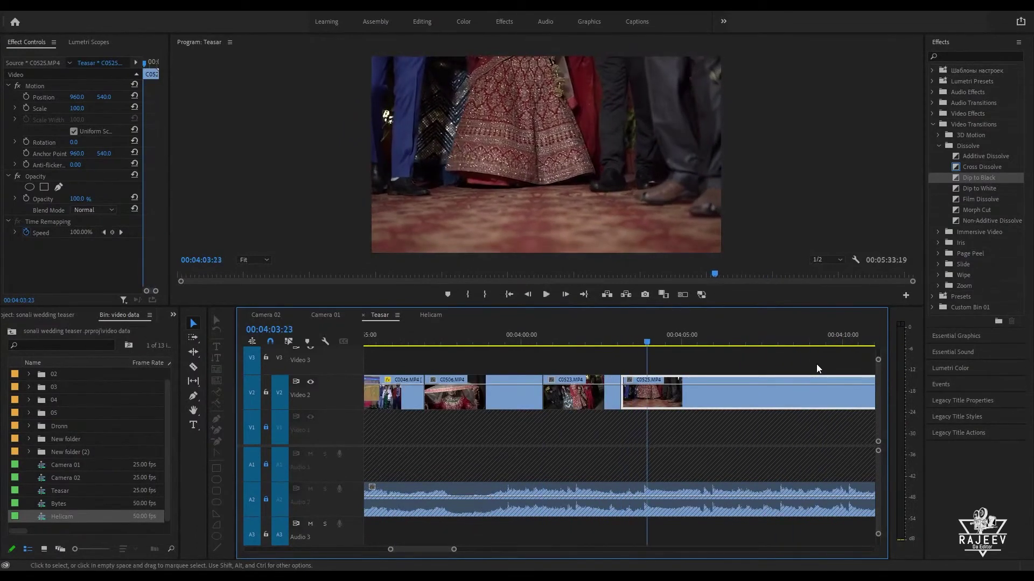
key("space")
key("space")
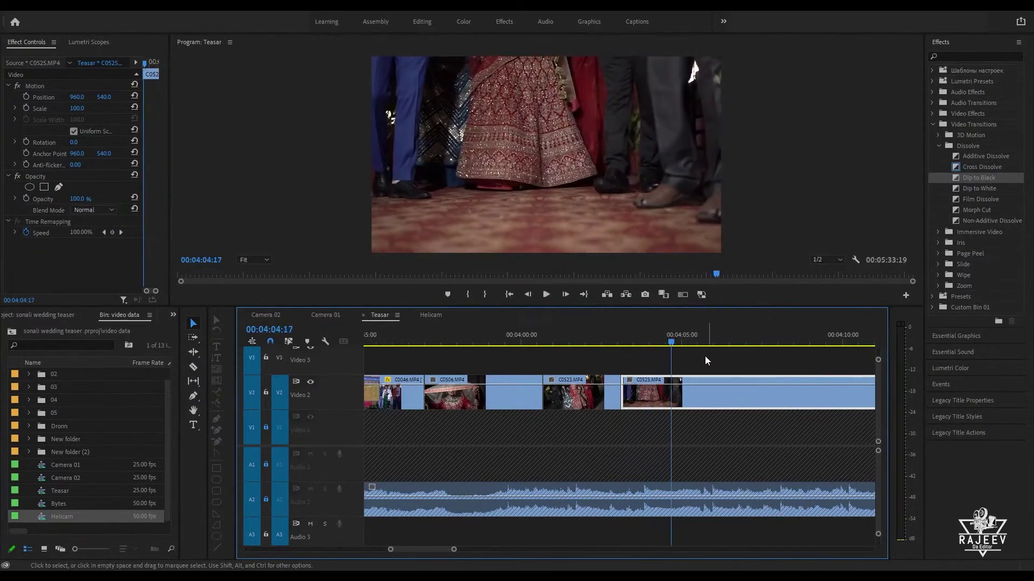
Step: Undo the last trim on C0525.MP4, ripple trim its opening up to about 00:04:10:00, and play the clip
key("ctrl+z")
left_click(623, 338)
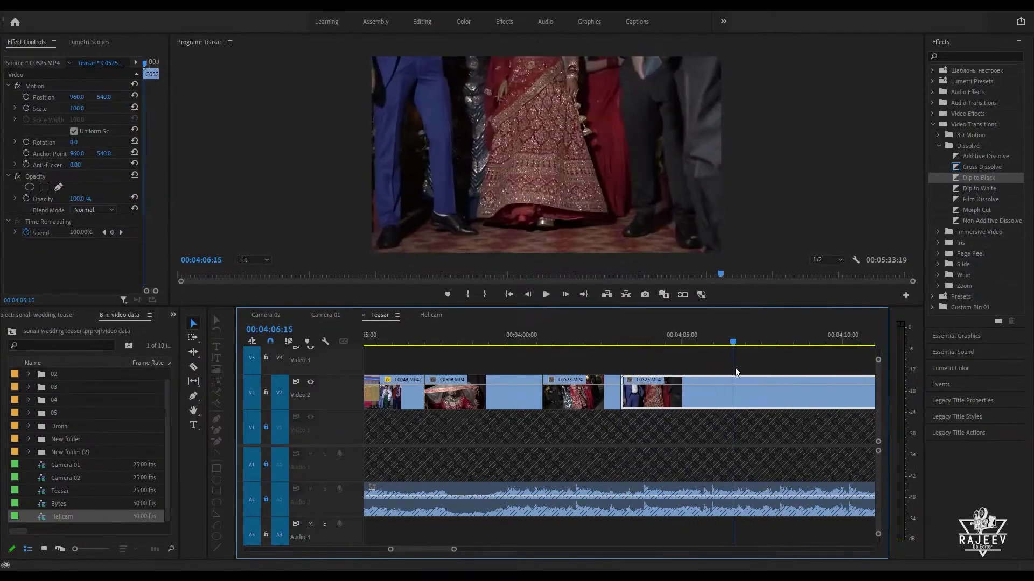
left_click_drag(763, 376, 841, 397)
key("q")
key("space")
scroll(560, 378, "down", 5)
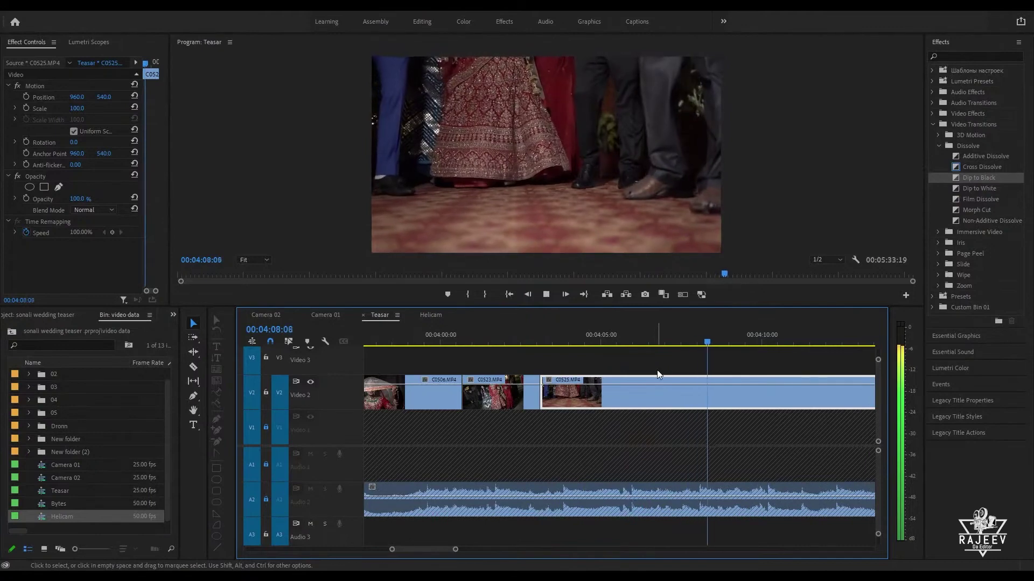
key("space")
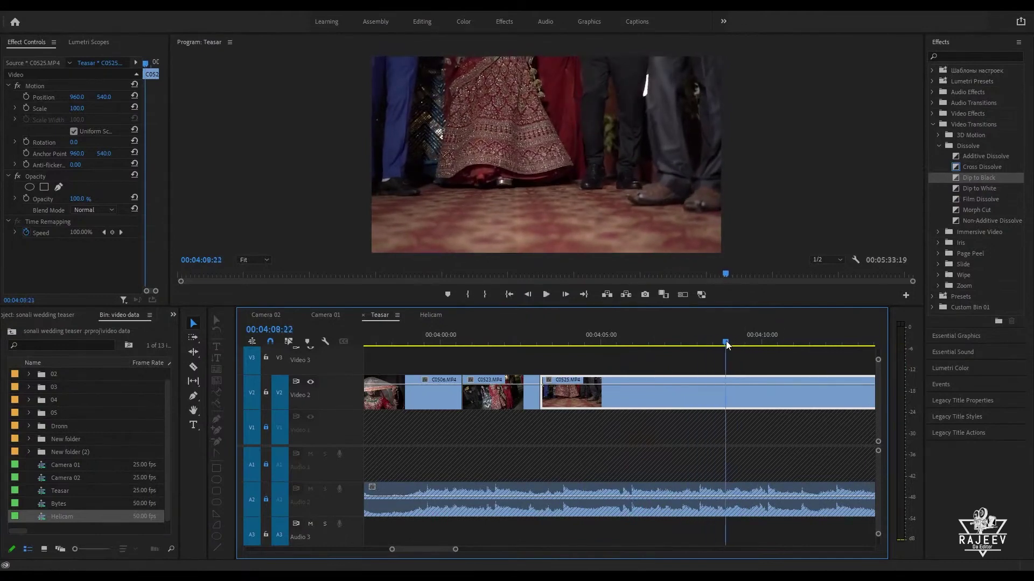
Step: Replay C0525.MP4 from its start at 00:04:03:03 and trim its end back to 00:04:05:13
key("Up")
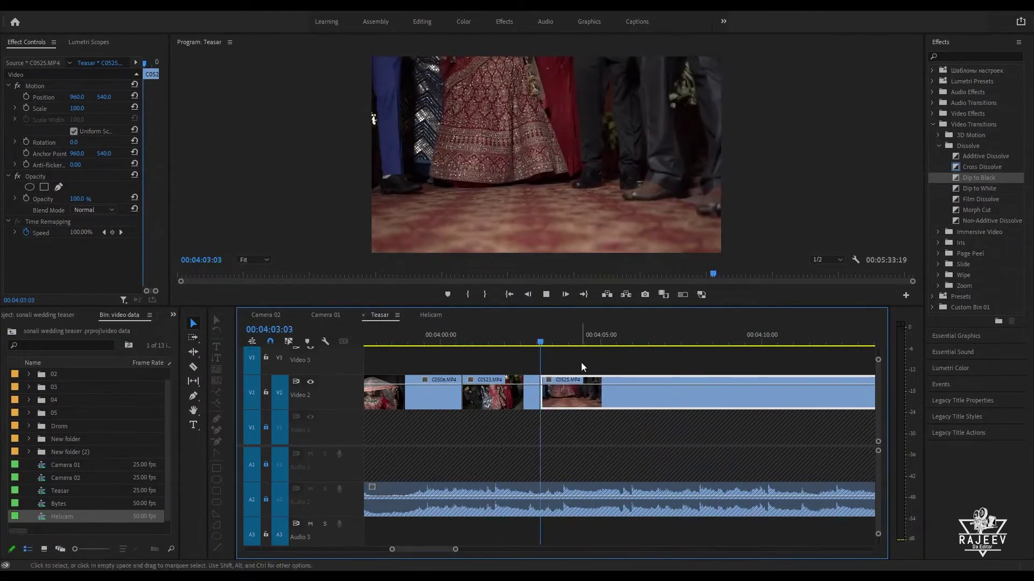
key("space")
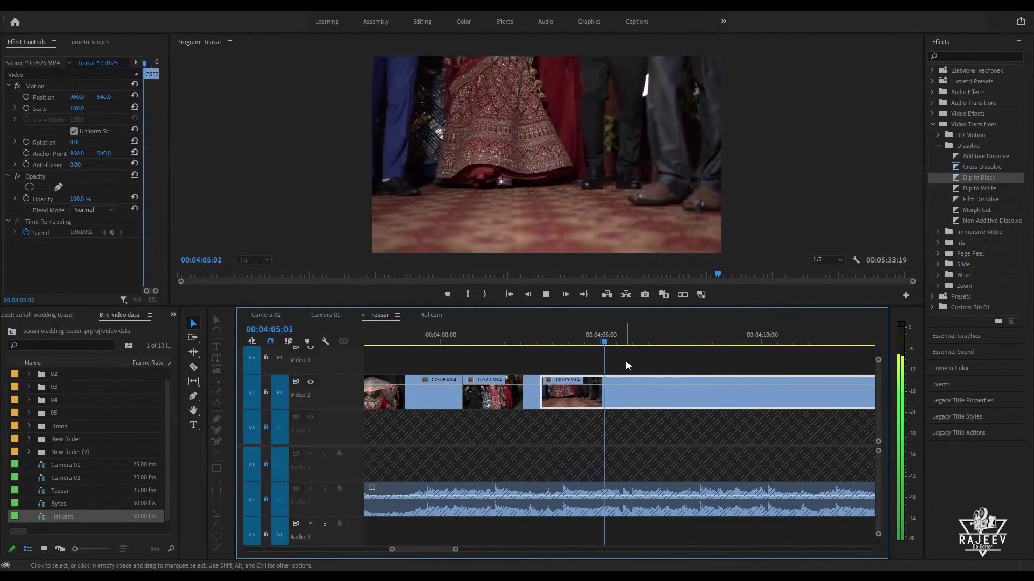
key("space")
left_click(558, 341)
key("space")
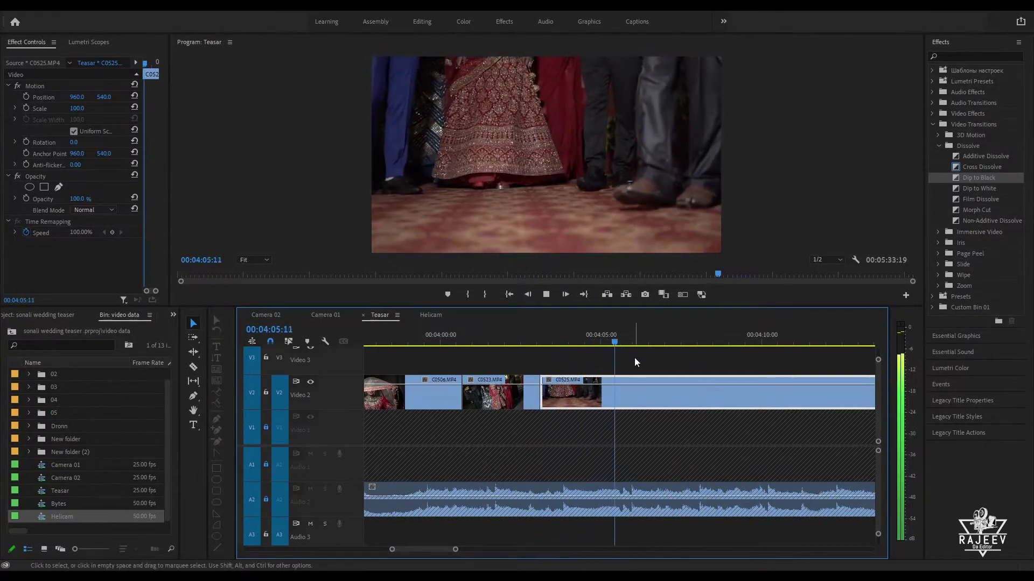
left_click(577, 342)
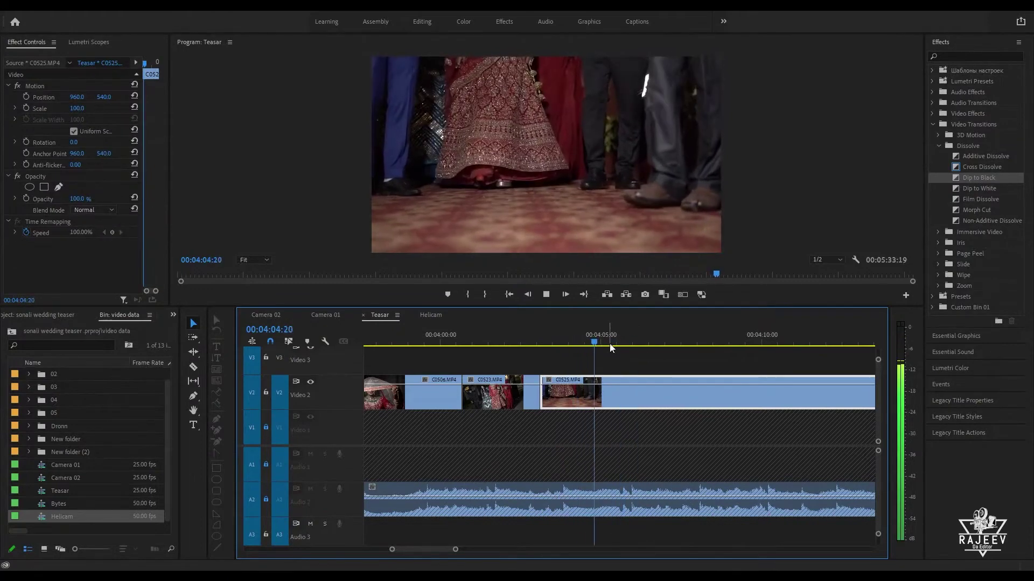
key("space")
key("w")
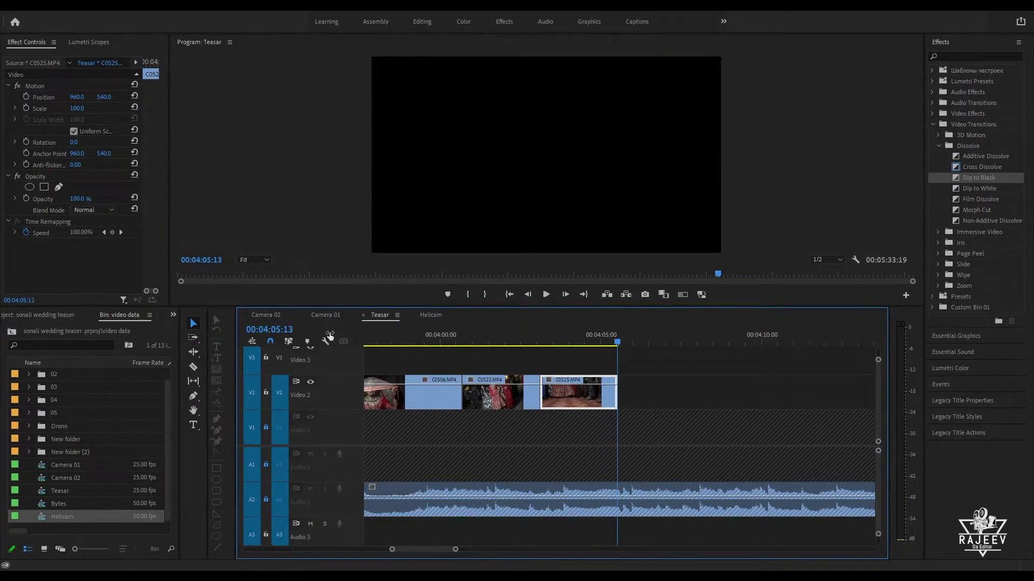
Step: Look through Camera 02 clips around C0522.MP4 and C0526.MP4 to C0528.MP4 for the next bridal entry shot
left_click(267, 312)
left_click(752, 343)
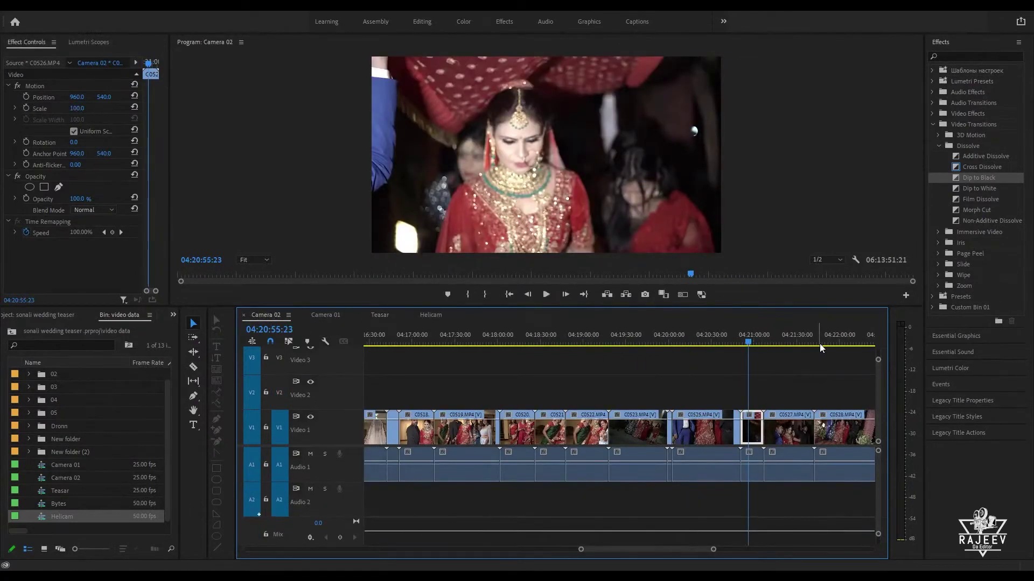
left_click(836, 344)
left_click(769, 344)
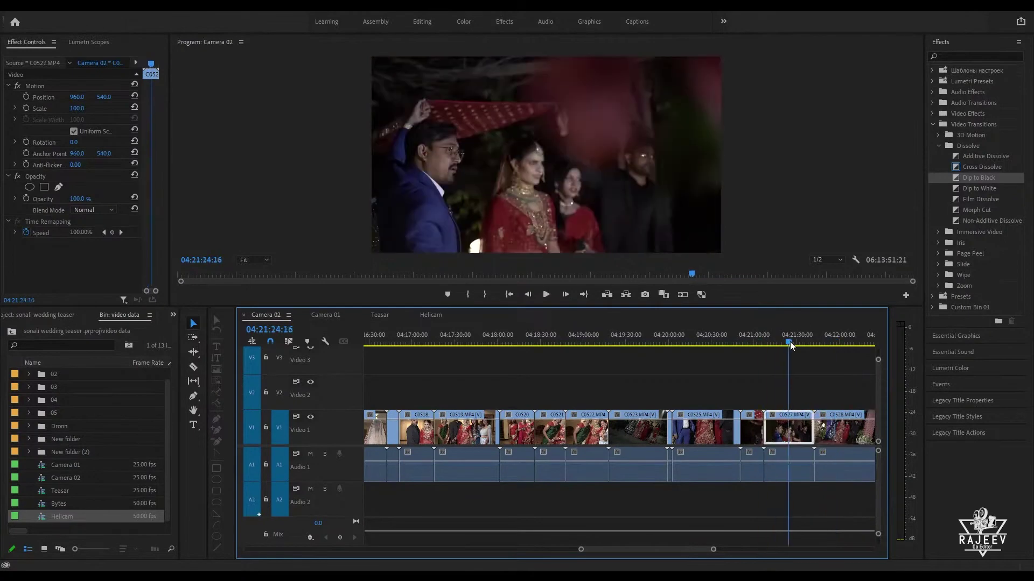
left_click_drag(769, 366, 596, 398)
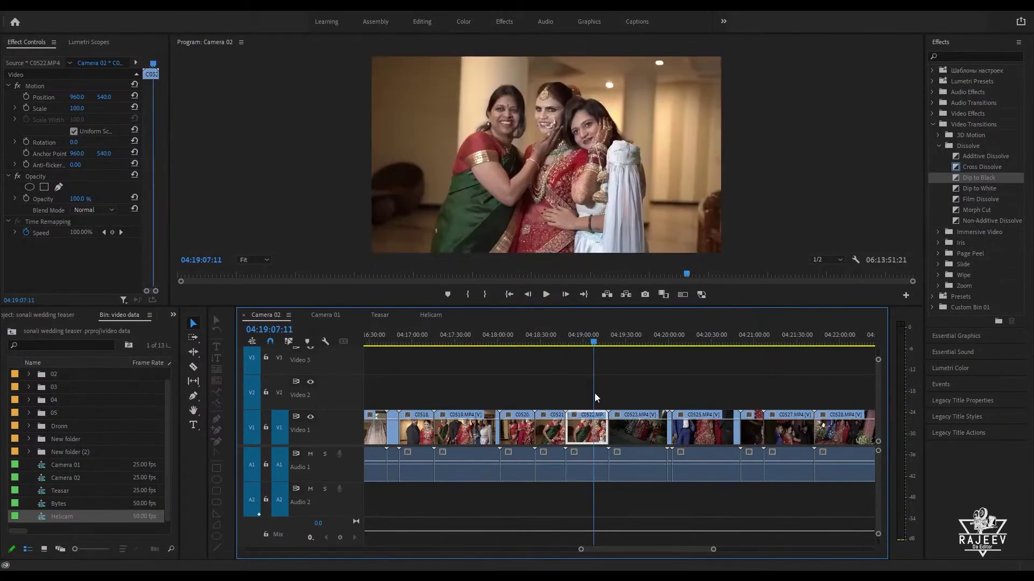
left_click(866, 343)
scroll(860, 384, "down", 6)
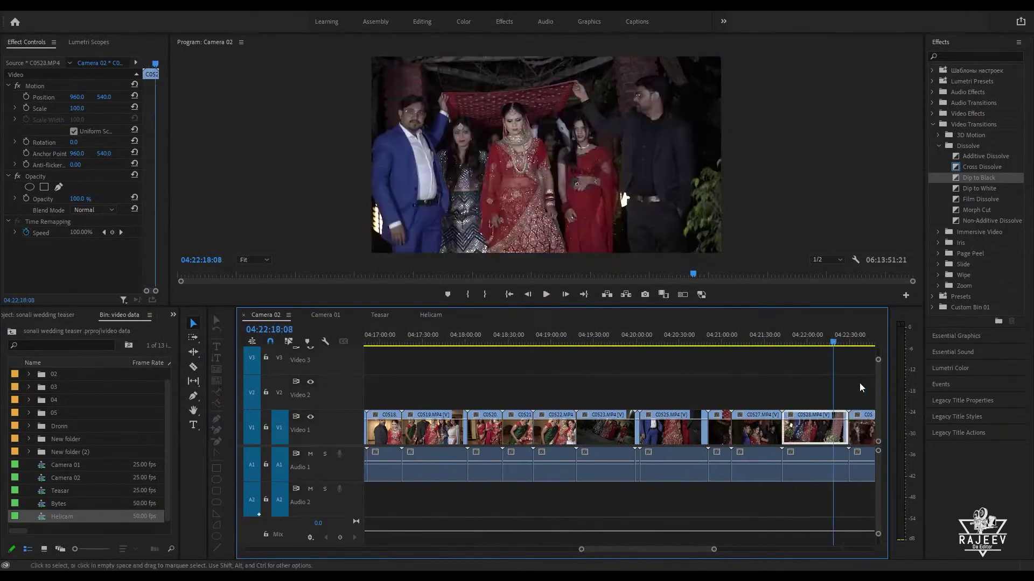
left_click(770, 341)
left_click_drag(772, 339, 853, 369)
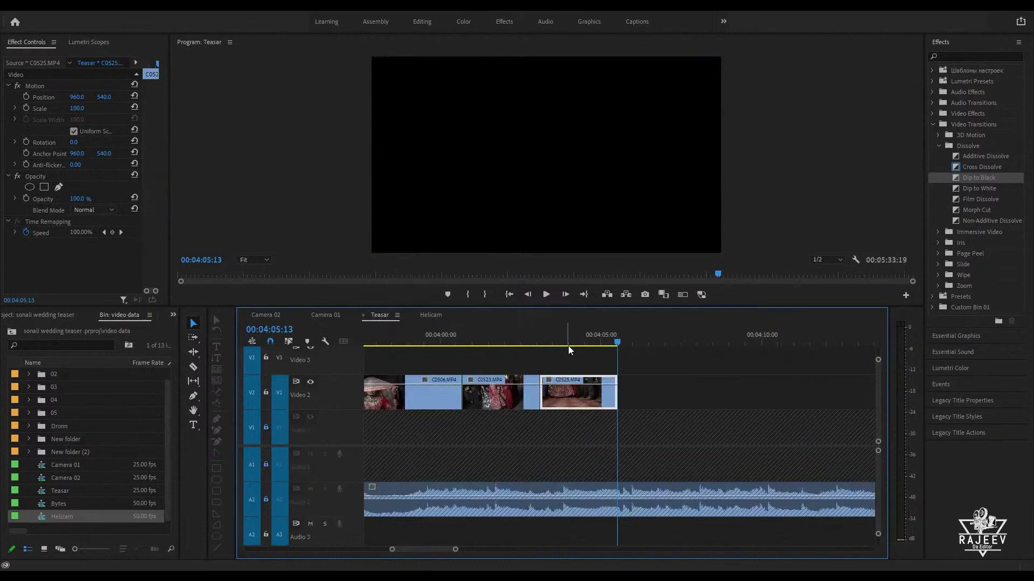
Step: Play the Teasar sequence from C0496.MP4 at 00:03:52:10 through the newly added clips
left_click_drag(568, 346, 391, 409)
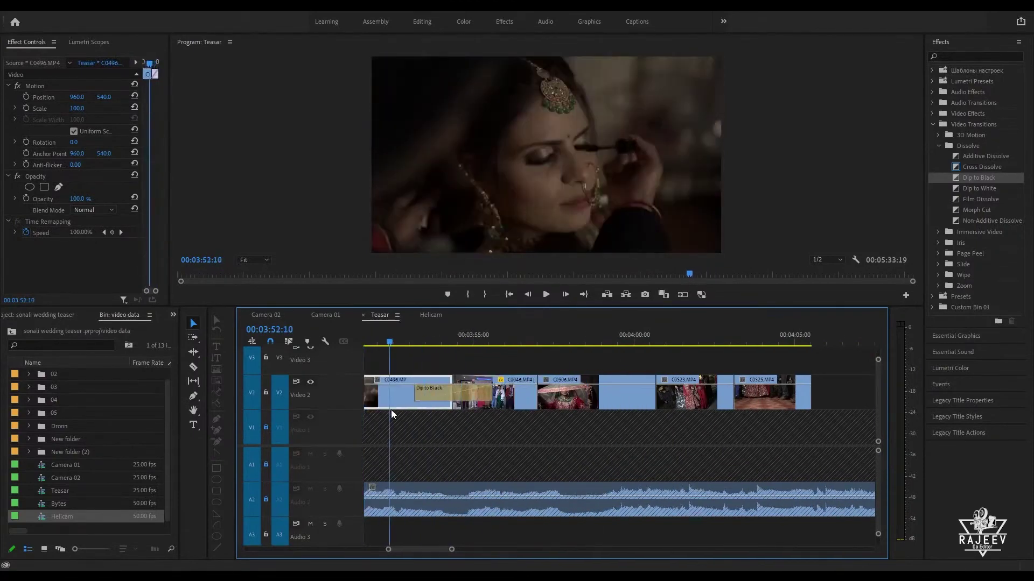
key("space")
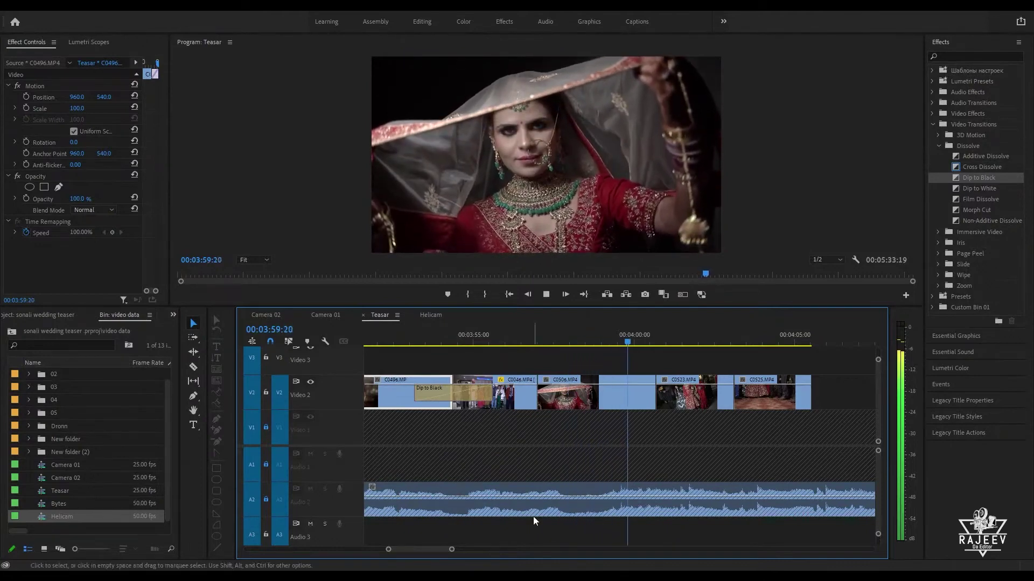
left_click(613, 401)
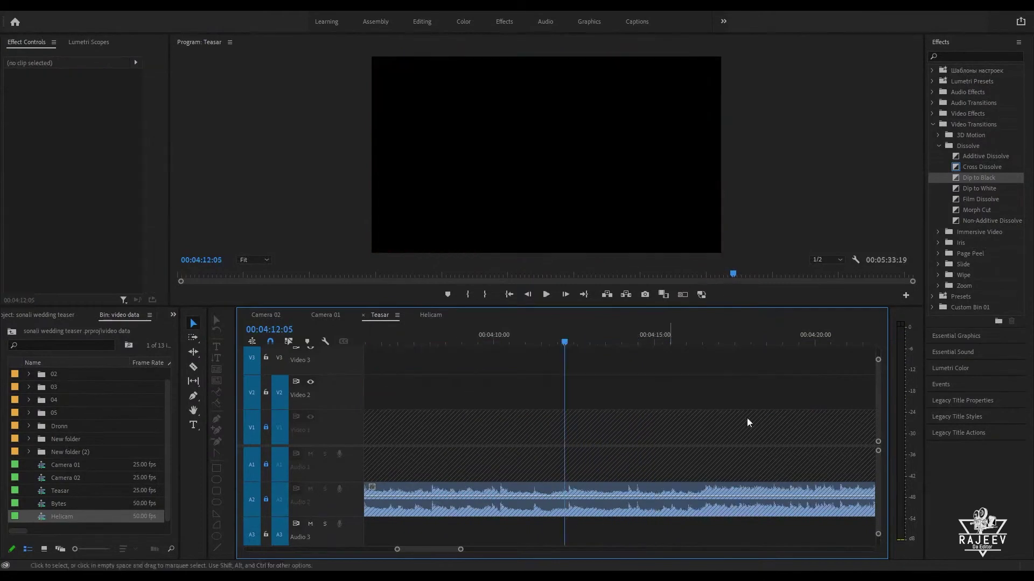
Step: Unlock Video 1, trim the groom clip 0I7A7442.MOV's end back to 00:03:38:22 and C0465.MP4's start to the same frame
key("minus")
key("minus")
key("minus")
left_click(482, 338)
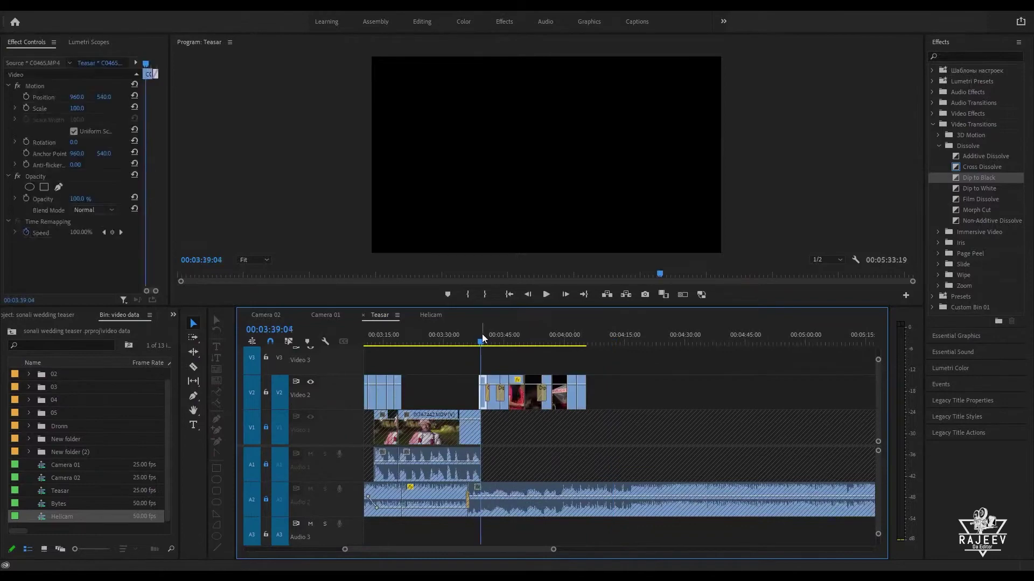
key("equal")
key("equal")
key("equal")
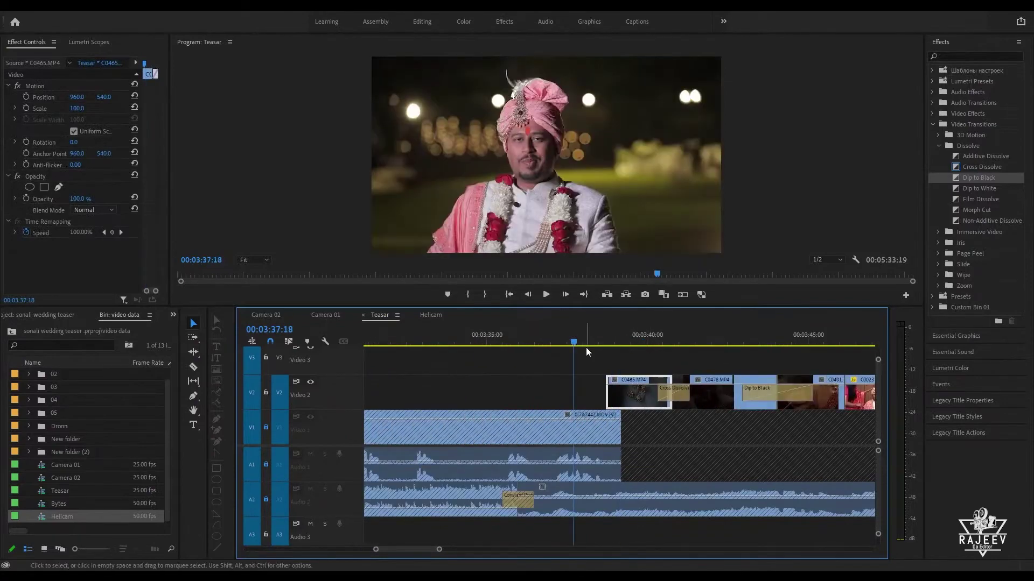
scroll(622, 367, "down", 3)
left_click(440, 330)
left_click_drag(441, 331, 482, 332)
left_click(266, 427)
left_click_drag(491, 426, 481, 425)
left_click_drag(478, 398, 482, 397)
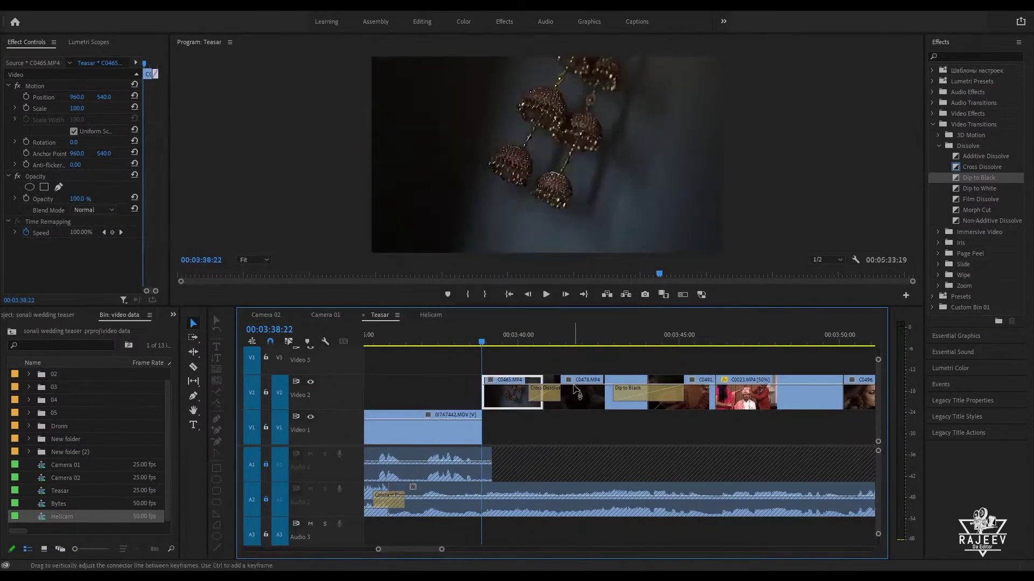
Step: Move the Video 2 clips from C0465.MP4 onward down to Video 1, directly after 0I7A7442.MOV
key("minus")
key("minus")
left_click_drag(794, 390, 571, 430)
Step: Try a Dip to Black transition between 0I7A7442.MOV and C0465.MP4 and play across it
key("equal")
key("equal")
key("equal")
left_click_drag(983, 177, 619, 428)
left_click(534, 338)
key("space")
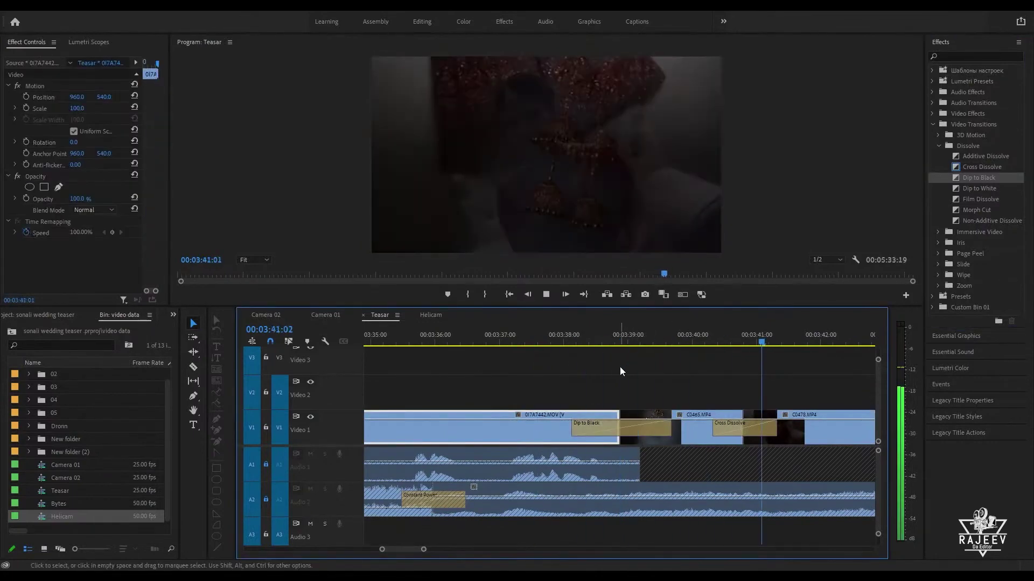
Step: Reorder the clips so C0478.MP4 directly follows 0I7A7442.MOV and C0465.MP4 comes after it, and play C0478.MP4
key("space")
scroll(620, 367, "down", 3)
key("ctrl+x")
left_click_drag(479, 430, 688, 430)
key("ctrl+shift+v")
left_click(424, 338)
key("space")
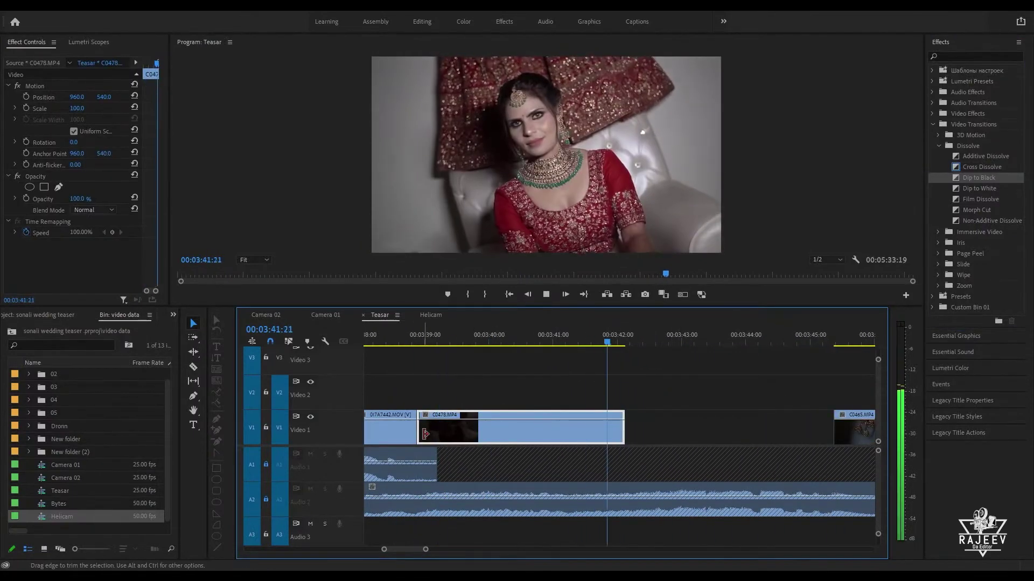
Step: Ripple extend C0478.MP4's opening by a few frames, add Dip to Black between 0I7A7442.MOV and C0478.MP4, and play it
key("space")
left_click_drag(419, 433, 406, 444)
left_click_drag(979, 177, 417, 429)
scroll(506, 434, "up", 4)
left_click(452, 337)
key("space")
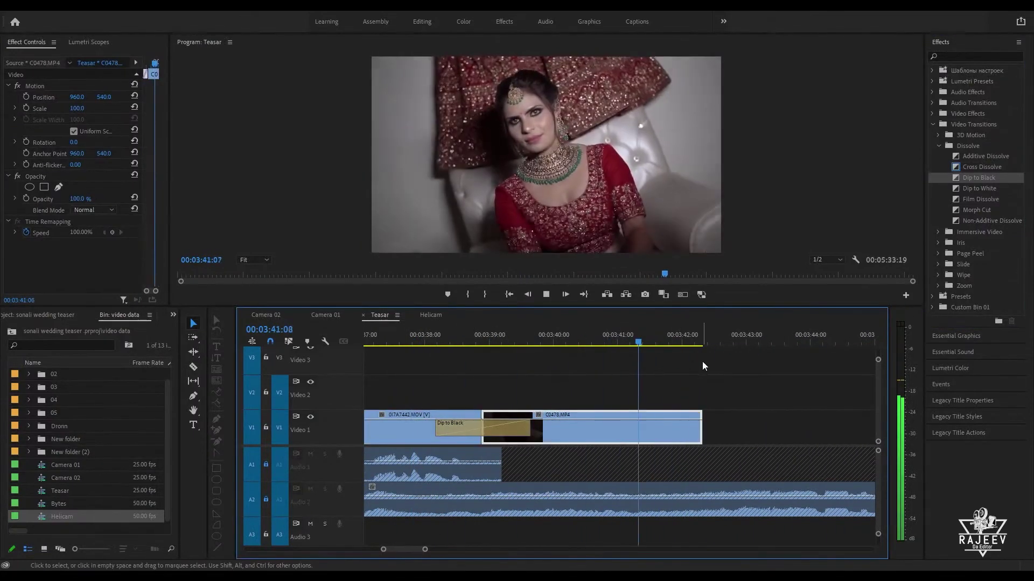
Step: Trim C0478.MP4's end back to about 00:03:42:00 and close the gap before C0465.MP4
key("w")
scroll(667, 404, "down", 5)
left_click(667, 425)
key("Delete")
Step: Lengthen C0465.MP4's end, ripple trim its opening to a later frame, and trim its end to 00:03:45:18
left_click_drag(644, 429, 868, 430)
key("space")
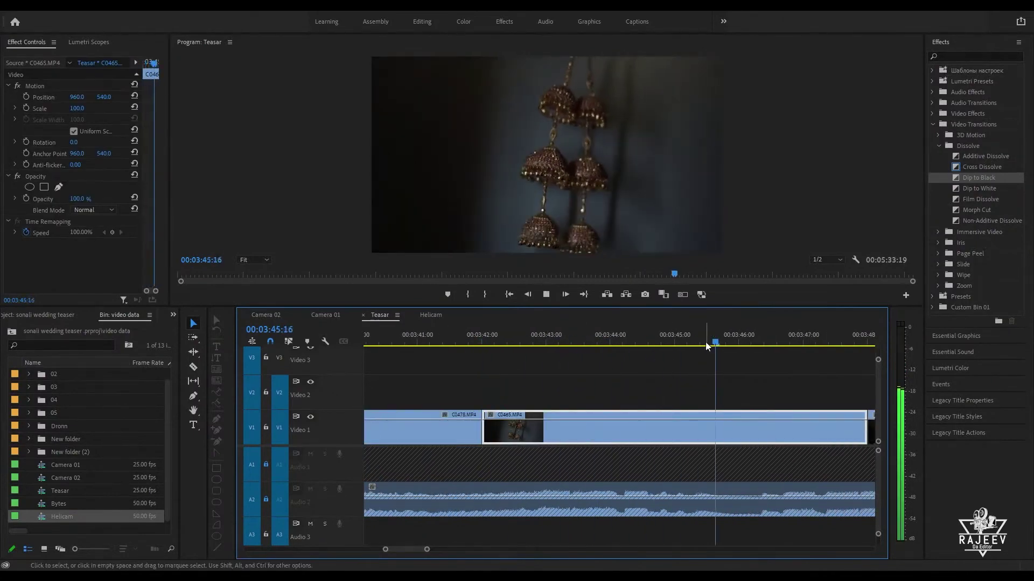
key("minus")
key("minus")
left_click(595, 345)
left_click_drag(509, 430, 388, 429)
left_click(532, 338)
key("q")
key("space")
key("w")
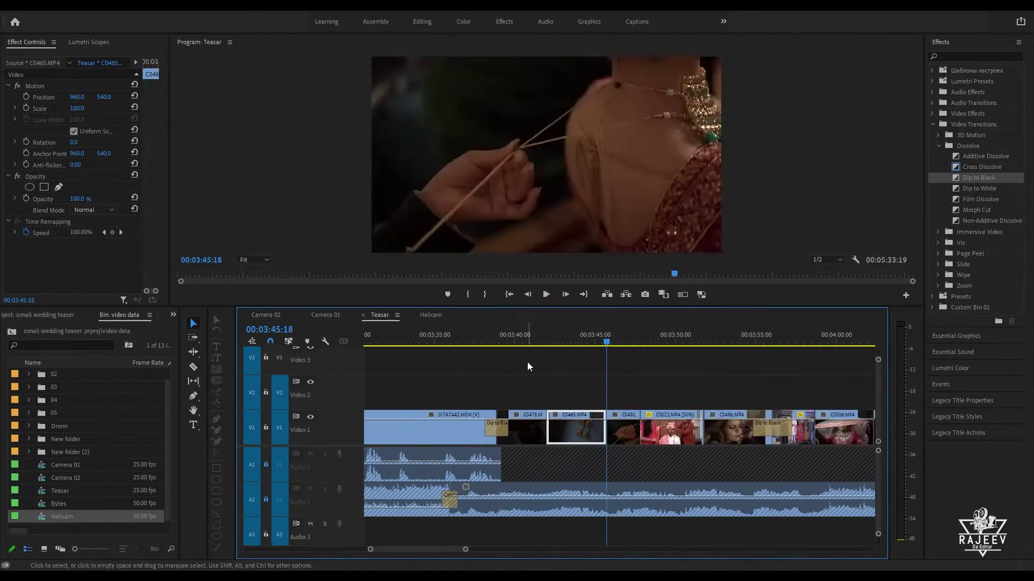
Step: Add a Dip to Black transition between C0478.MP4 and C0465.MP4 and replay the section around it
left_click(546, 338)
key("equal")
key("equal")
left_click_drag(979, 178, 681, 432)
left_click(556, 338)
key("space")
key("space")
left_click(506, 338)
key("space")
key("space")
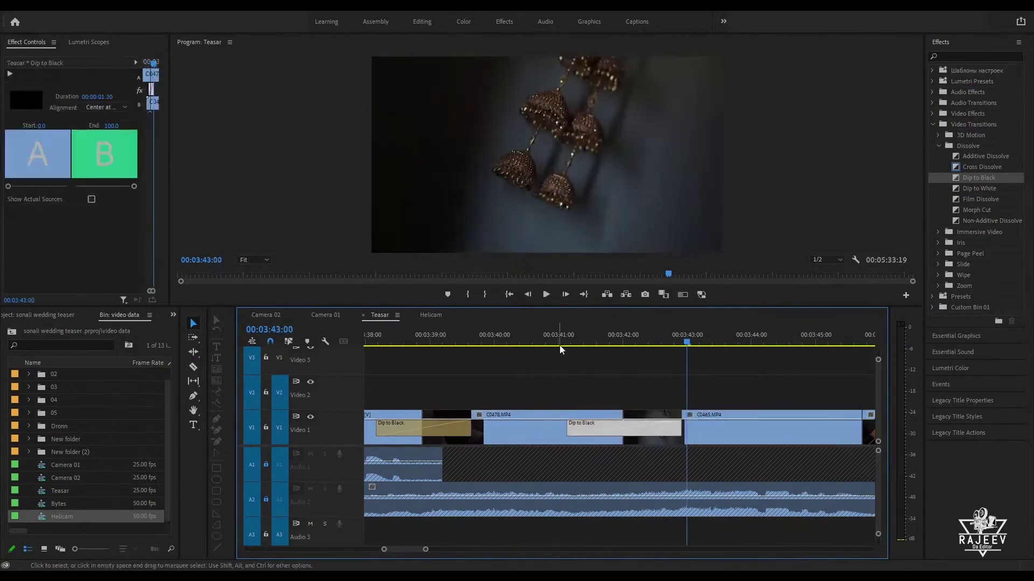
left_click(560, 339)
key("space")
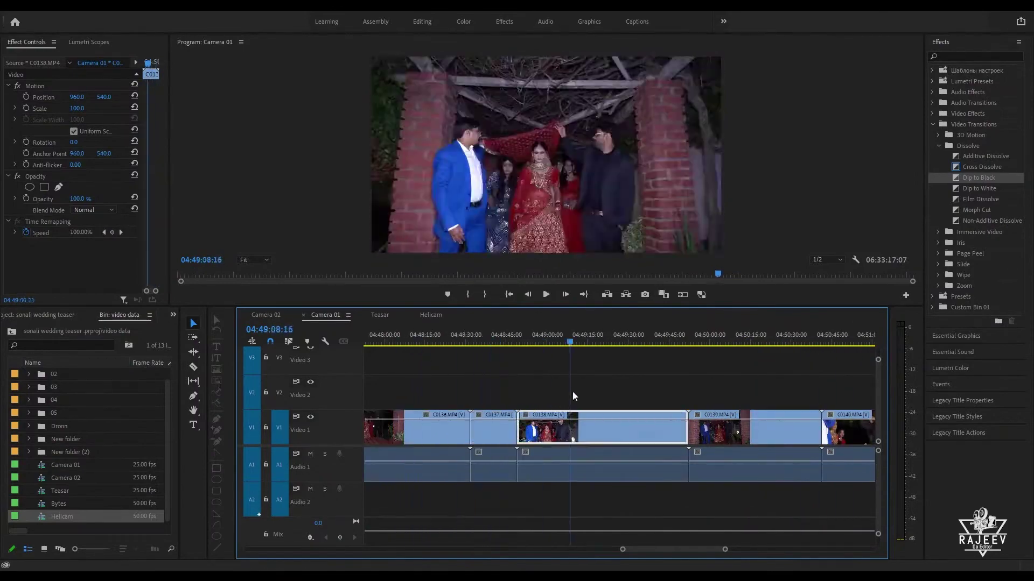
Step: Examine the bridal entry clips C0138.MP4 to C0142.MP4 in Camera 01 and C0527.MP4 in Camera 02 for usable moments
left_click_drag(573, 392, 855, 415)
scroll(855, 415, "down", 5)
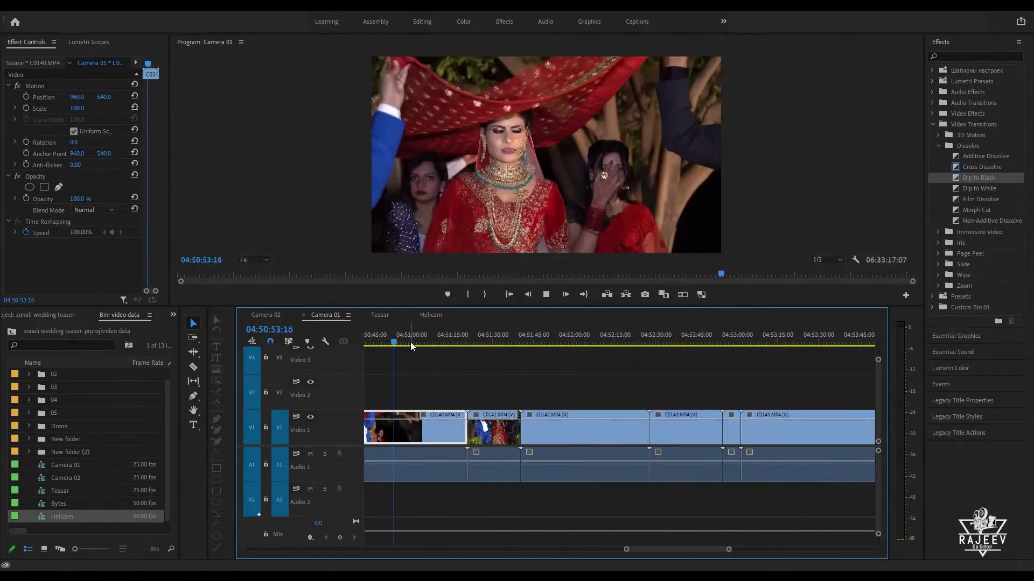
left_click_drag(410, 342, 549, 363)
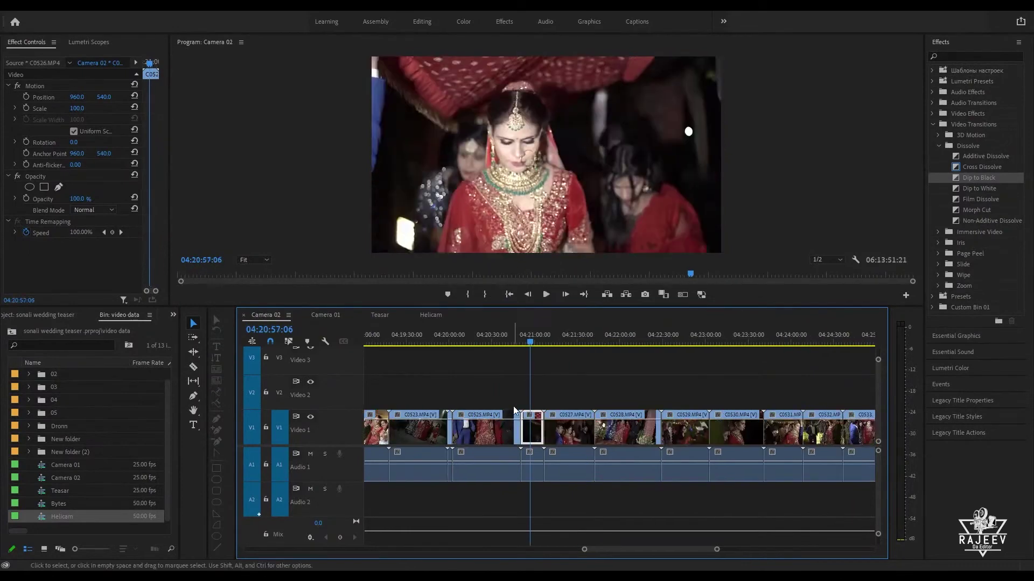
scroll(514, 410, "up", 2)
left_click(637, 342)
key("space")
key("equal")
key("equal")
key("equal")
scroll(704, 397, "down", 3)
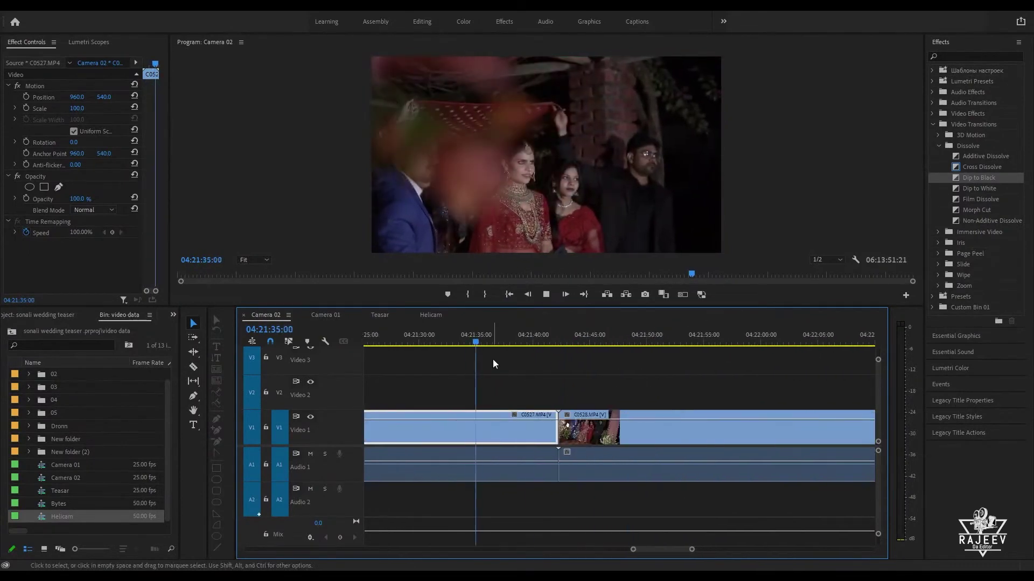
left_click_drag(499, 343, 535, 345)
Step: Copy the wide bridal entry clip C0136.MP4 from Camera 01 and place it after C0525.MP4 in Teasar
left_click(388, 314)
left_click(326, 315)
scroll(480, 394, "up", 5)
scroll(479, 392, "up", 1)
left_click(501, 428)
key("ctrl+c")
left_click(378, 316)
key("ctrl+v")
Step: Ripple trim C0136.MP4's opening up to 00:04:08:02 and replay across the cut from C0525.MP4
left_click(646, 344)
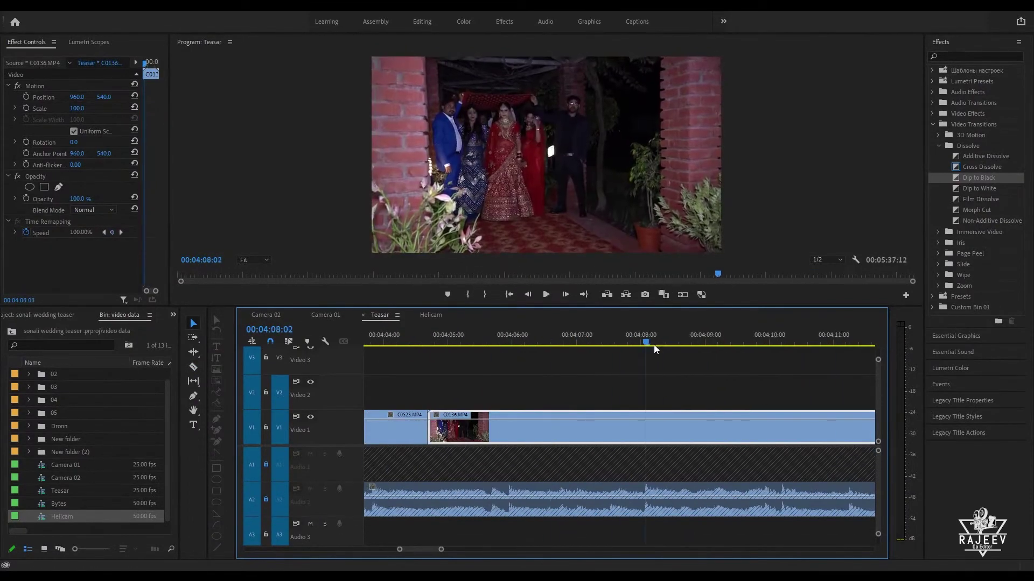
key("q")
key("space")
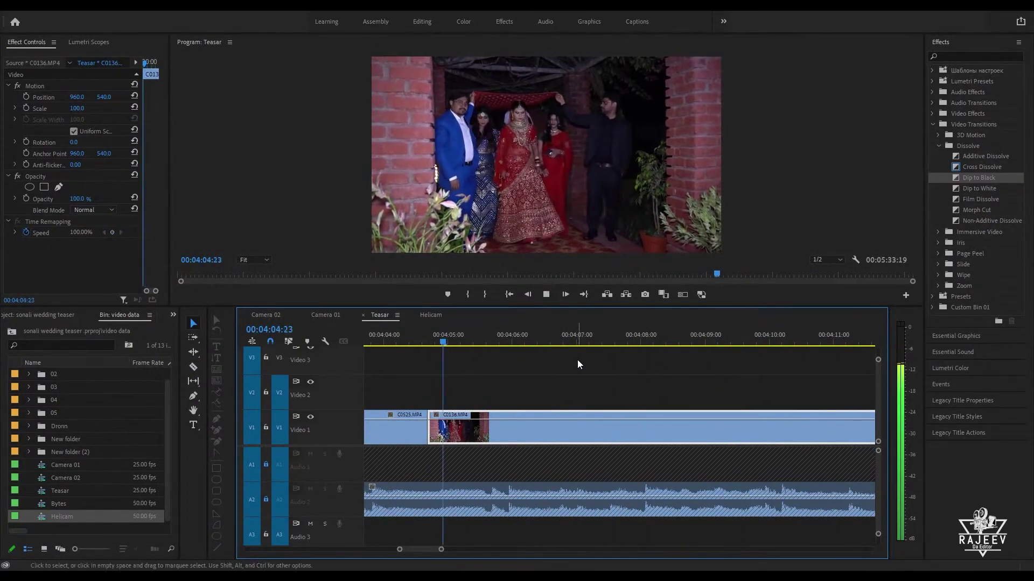
key("Up")
key("Up")
key("space")
Step: Review C0136.MP4, end it at about 00:04:07:12, and place the bride's canopy clip C0533.MP4 directly after it
left_click_drag(567, 346, 753, 353)
key("Up")
key("space")
key("space")
key("ctrl+v")
Step: Ripple trim C0533.MP4's opening up to 00:04:09:23, replay it, and trim its end to about 00:04:10:03
left_click(494, 344)
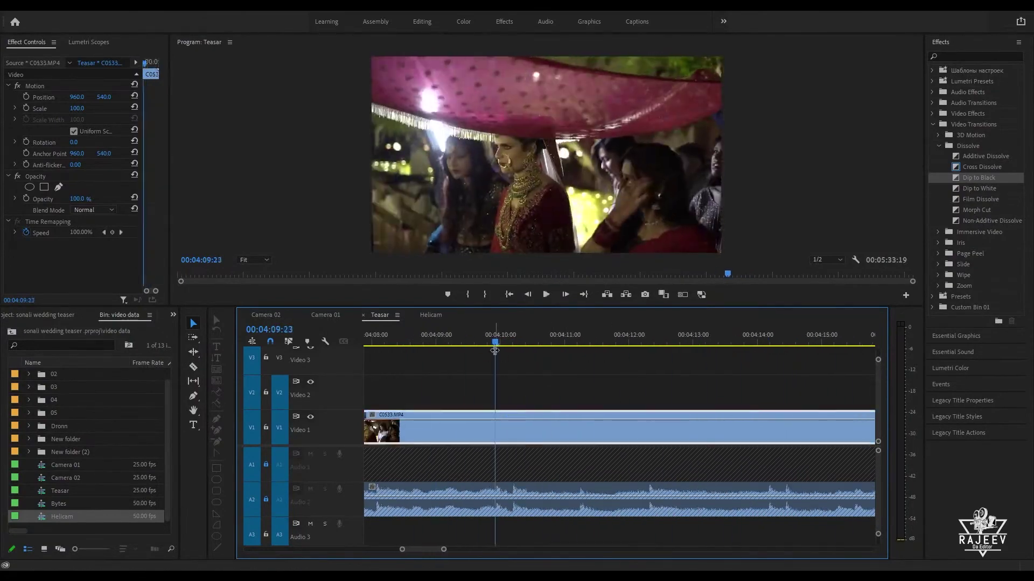
key("q")
key("space")
key("space")
key("Up")
key("space")
key("w")
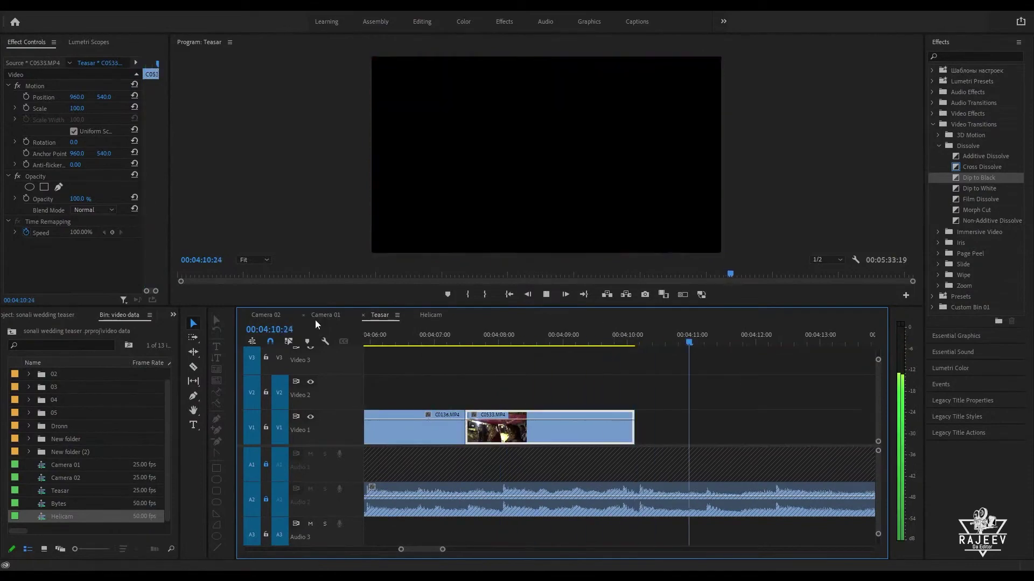
Step: Scrub through further Camera 02 footage to find a shot to follow C0533.MP4
left_click(265, 315)
left_click(656, 344)
left_click_drag(658, 350, 695, 350)
scroll(673, 355, "down", 5)
left_click_drag(572, 343, 751, 366)
scroll(673, 382, "down", 12)
left_click_drag(506, 337, 761, 369)
Step: Scan the bridal entry footage in Camera 01 from C0139.MP4 to C0142.MP4 for a usable shot
left_click(325, 316)
left_click(604, 343)
scroll(604, 355, "down", 3)
left_click(605, 340)
left_click_drag(605, 340, 753, 362)
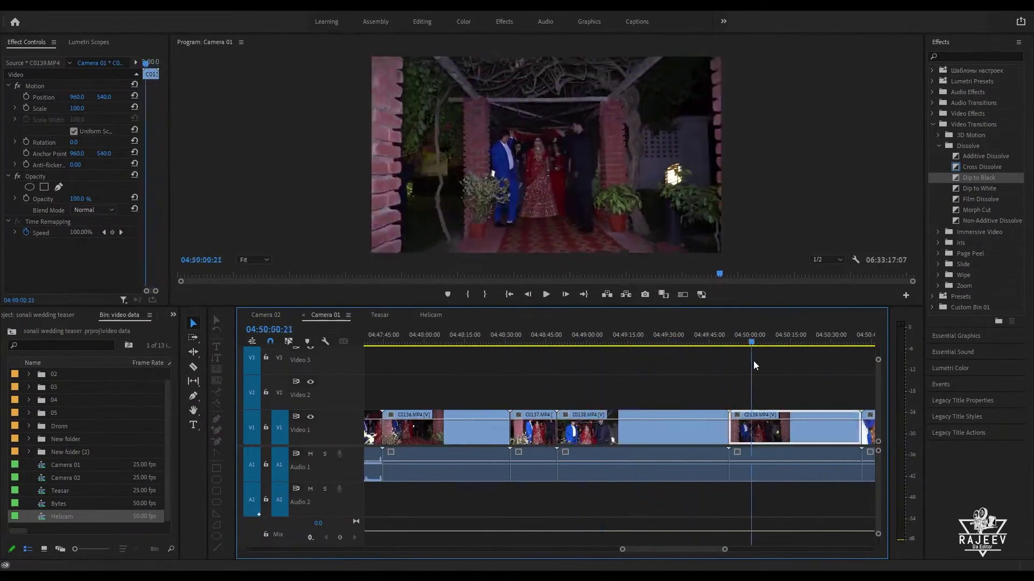
key("Down")
key("space")
left_click_drag(398, 342, 625, 373)
scroll(623, 372, "down", 3)
key("space")
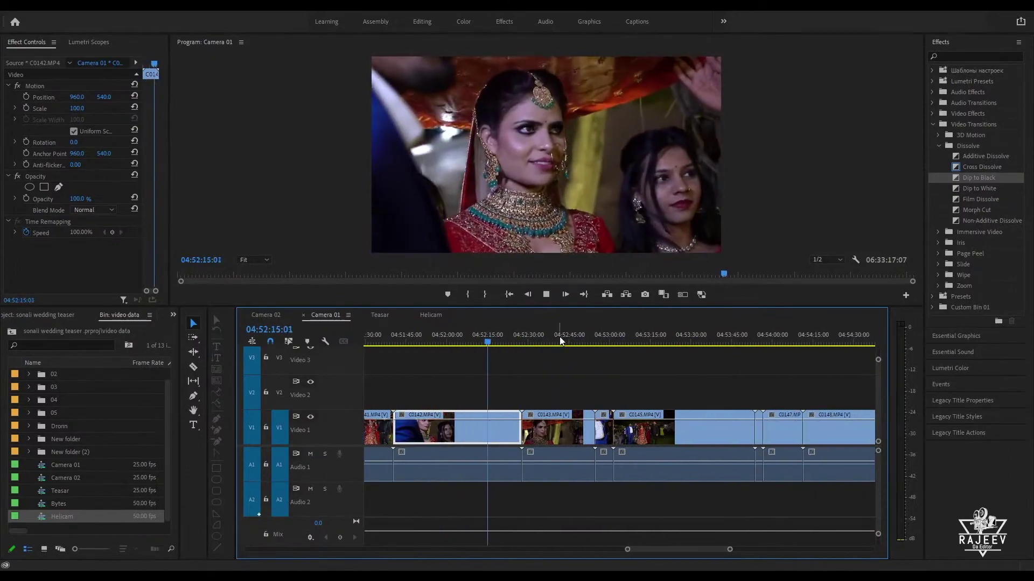
Step: Scrub through the Helicam drone footage to look for an aerial view of the bridal entry
left_click(385, 316)
left_click_drag(530, 345, 647, 361)
left_click(431, 315)
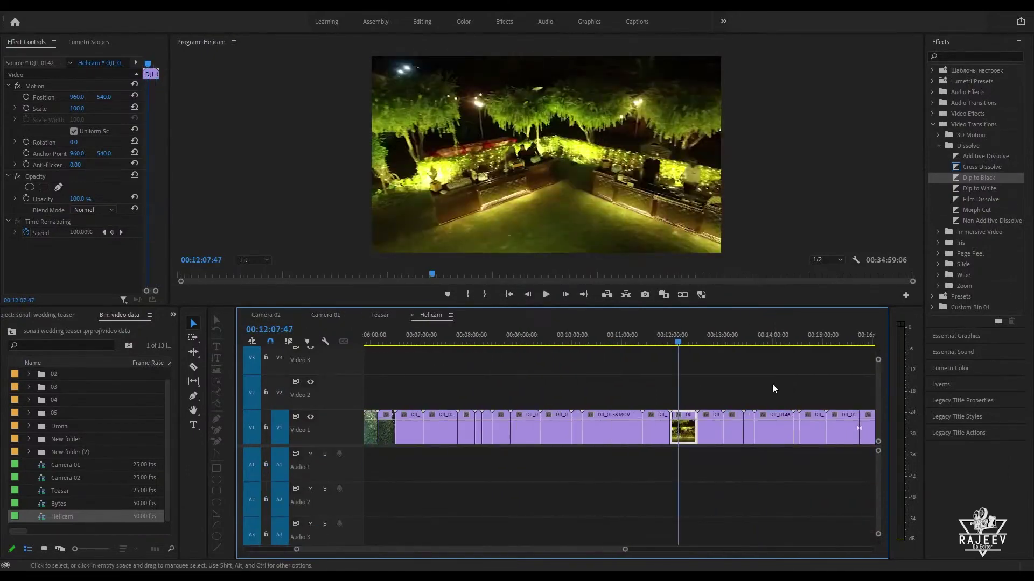
scroll(700, 379, "down", 5)
left_click_drag(577, 342, 765, 344)
scroll(648, 344, "down", 3)
left_click(763, 343)
key("equal")
key("equal")
left_click_drag(601, 342, 704, 360)
Step: Find the bride's canopy clip C0532.MP4 in Camera 02 and place it directly after C0533.MP4 in Teasar
left_click(265, 315)
left_click_drag(398, 343, 763, 337)
key("minus")
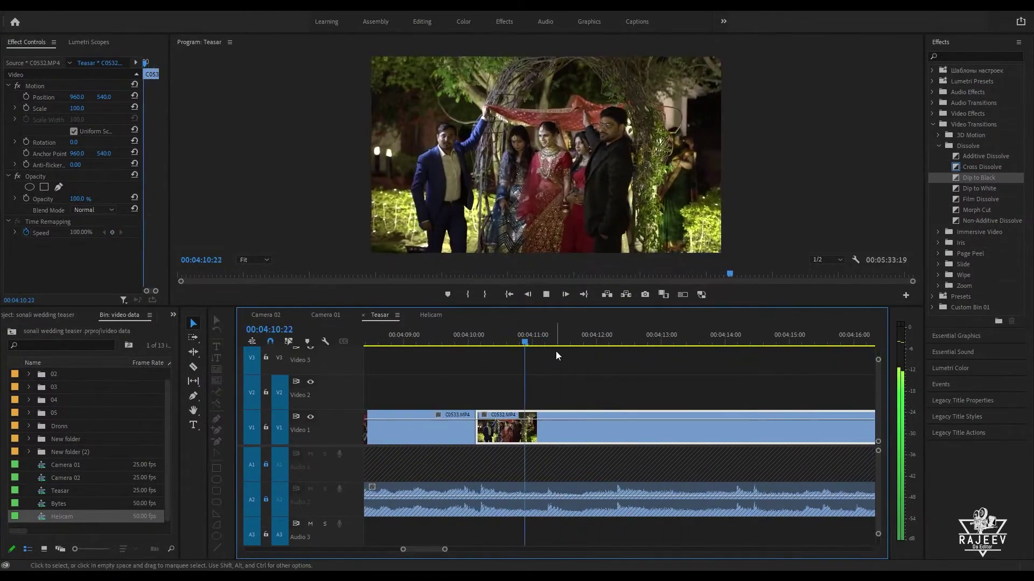
Step: Ripple trim C0532.MP4's opening up to 00:04:15:12 and trim its end to about 00:04:11:18
left_click(822, 340)
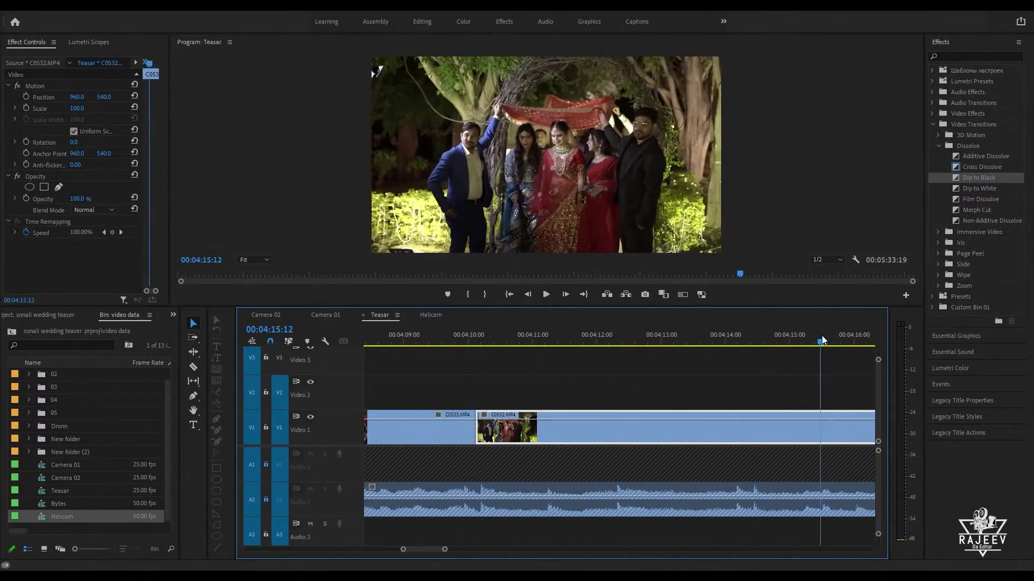
key("q")
key("space")
left_click(472, 342)
key("w")
key("space")
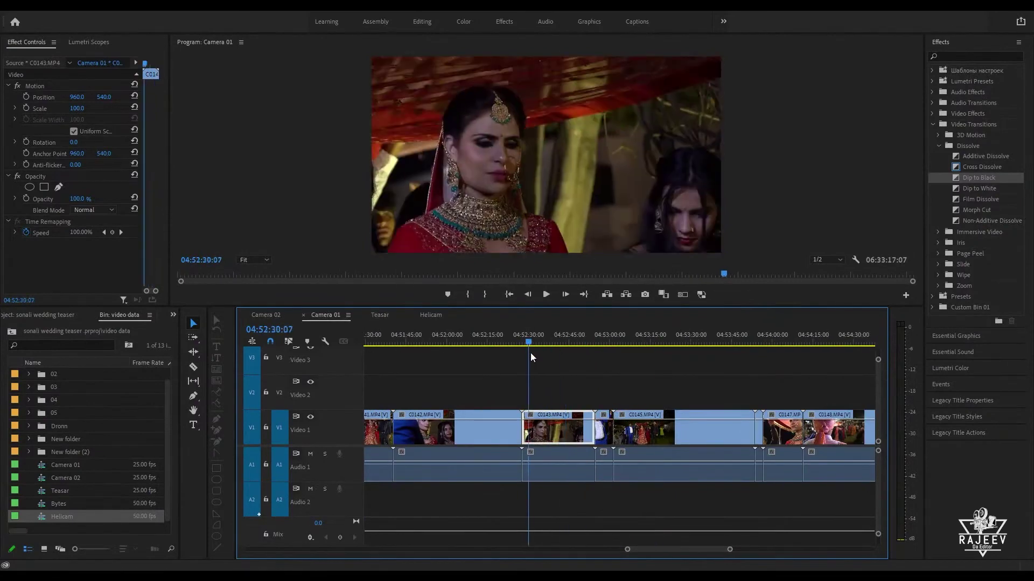
Step: Copy the bride's close-up C0142.MP4 from Camera 01 and paste it directly after C0532.MP4 in Teasar
left_click(458, 343)
key("ctrl+c")
left_click(379, 316)
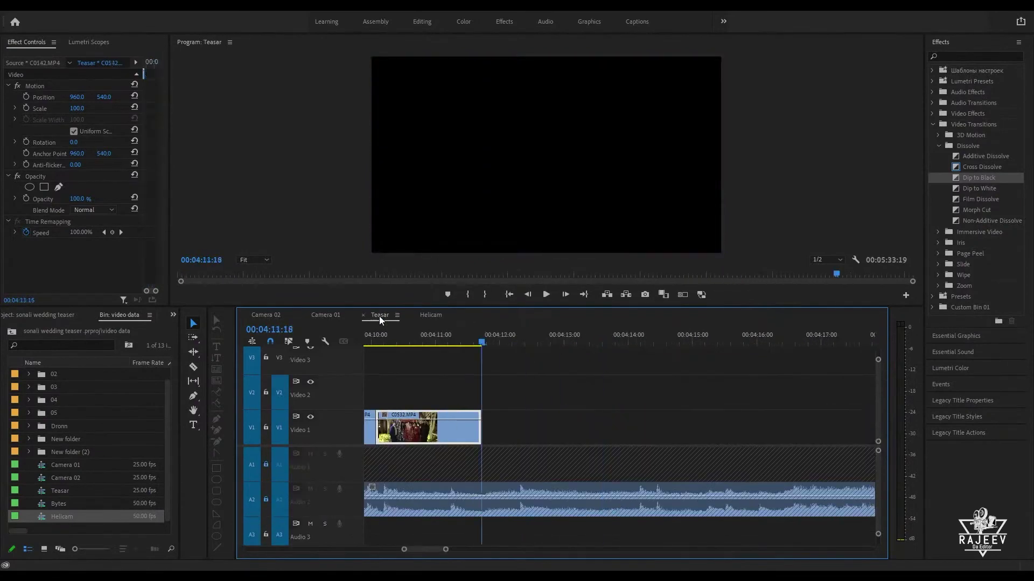
key("ctrl+v")
Step: Review C0142.MP4 and ripple trim its opening twice, the second time up to about 00:04:15:02
left_click(658, 343)
left_click(554, 344)
key("space")
left_click(800, 344)
key("q")
key("space")
left_click(673, 344)
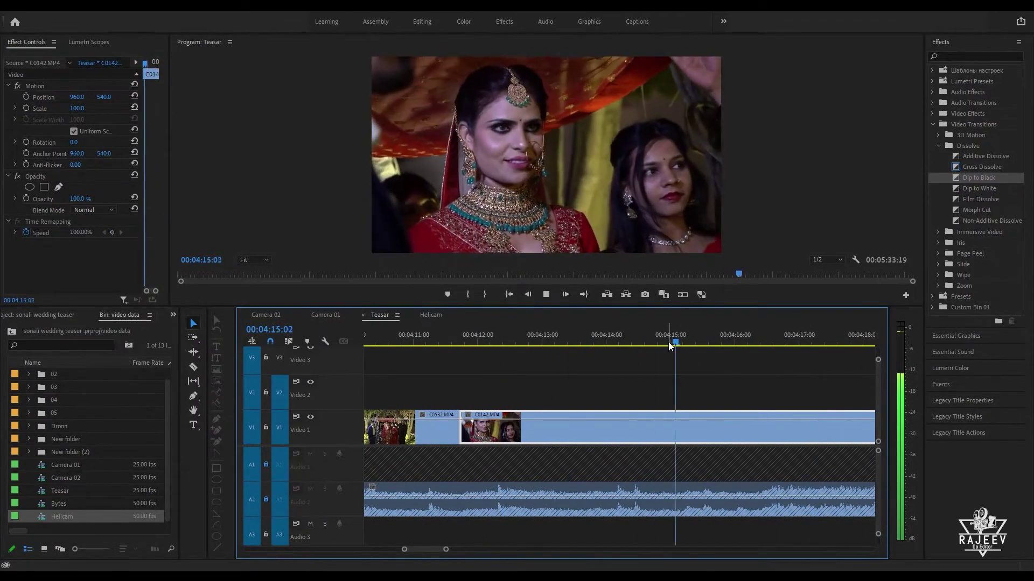
key("q")
Step: Ripple trim more off C0142.MP4's opening and replay it
left_click(662, 344)
left_click(839, 344)
key("q")
key("space")
key("space")
Step: Try ending C0532.MP4 at 00:04:11:13 and ripple trimming C0142.MP4's opening up to 00:04:12:00, and undo both trims
left_click(609, 344)
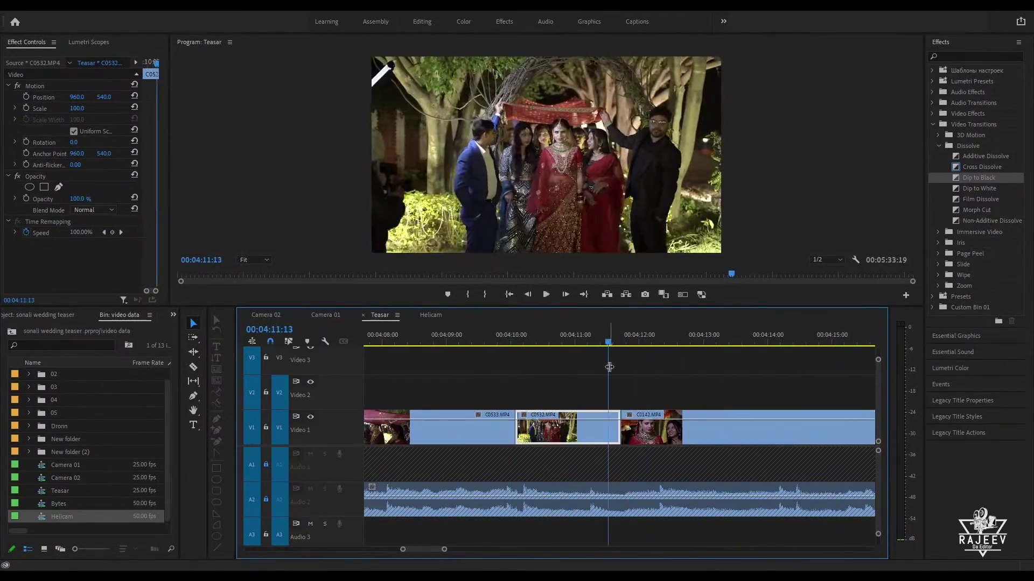
key("w")
key("space")
left_click(651, 340)
key("q")
key("space")
key("space")
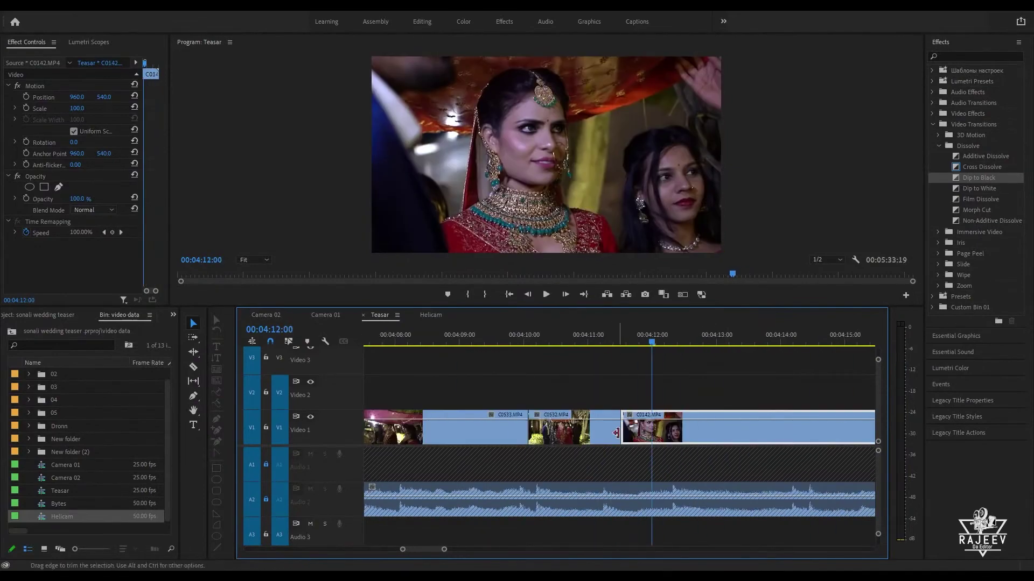
key("ctrl+z")
key("ctrl+z")
Step: Replay across the cut from C0532.MP4 and trim C0142.MP4's end to about 00:04:14:16
left_click(503, 343)
key("space")
key("w")
key("space")
key("w")
Step: Search Camera 01 and Helicam for the next shot, and place drone clip DJI_0177.MOV at 50% speed after C0142.MP4
left_click(326, 315)
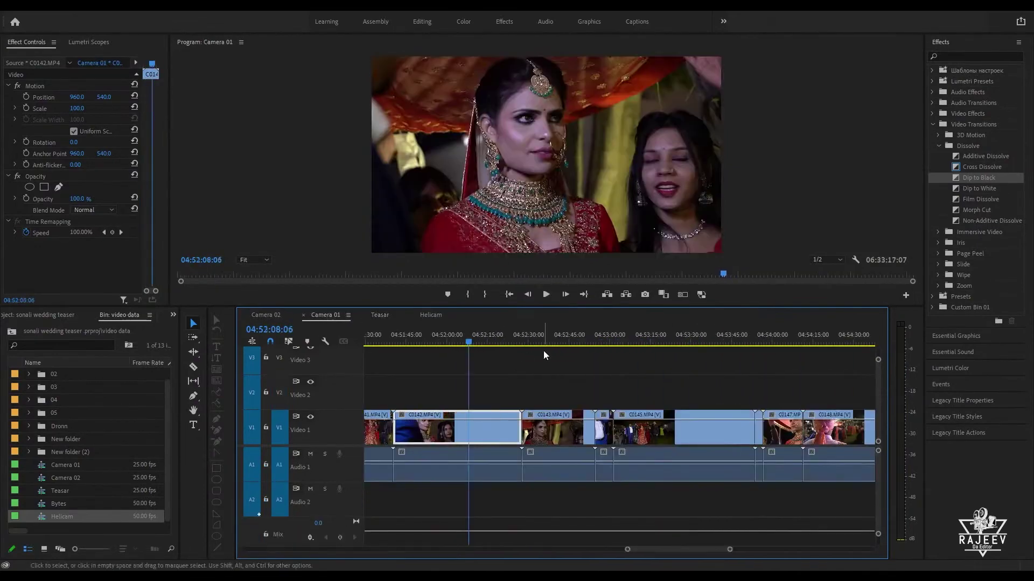
left_click(678, 344)
left_click(782, 346)
left_click(853, 345)
key("space")
scroll(421, 373, "down", 5)
left_click(431, 315)
left_click(632, 343)
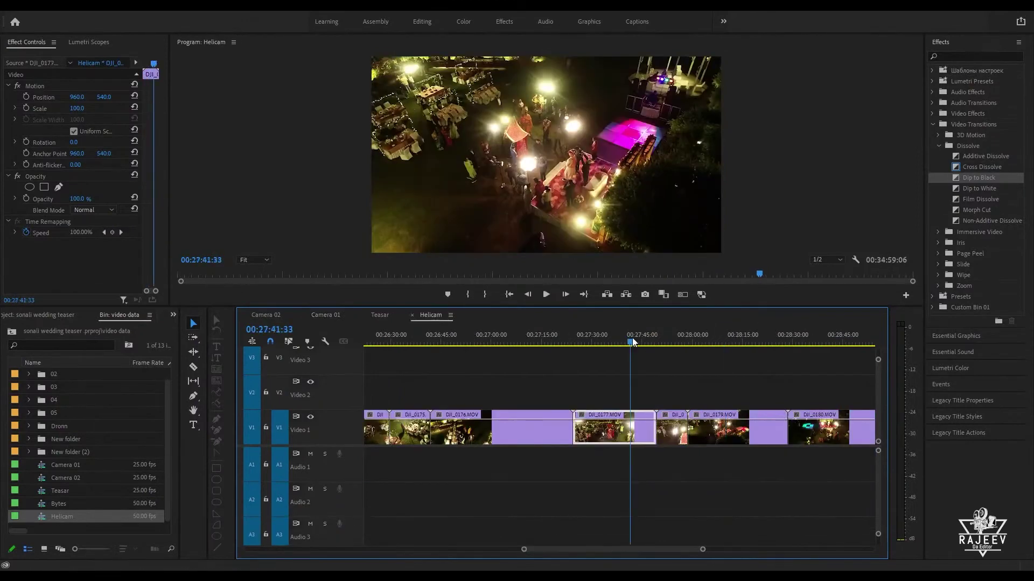
left_click(453, 343)
left_click(576, 343)
key("space")
key("space")
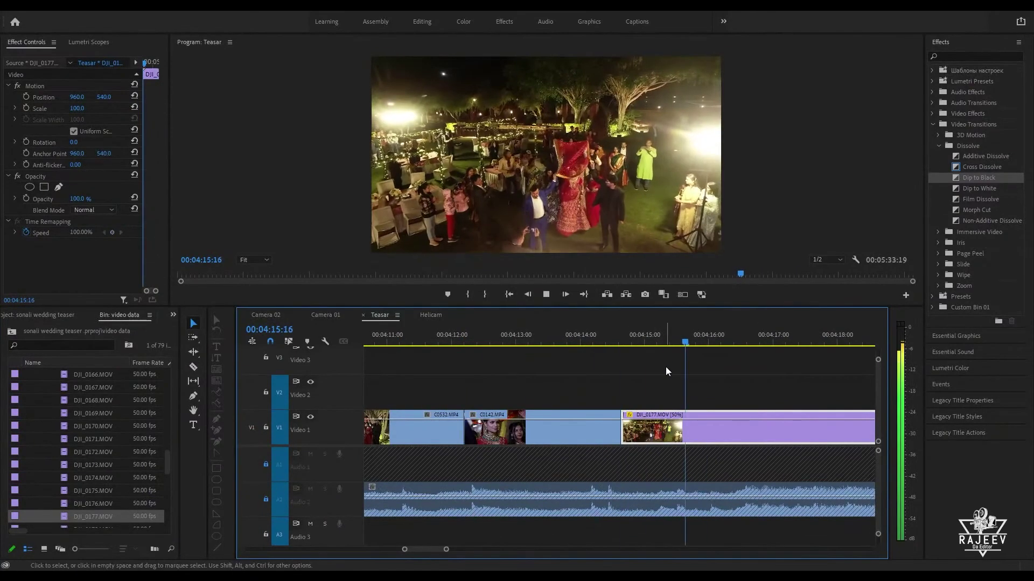
Step: Replay the cut into DJI_0177.MOV and ripple trim C0142.MP4's end to about 00:04:14:02
left_click(623, 343)
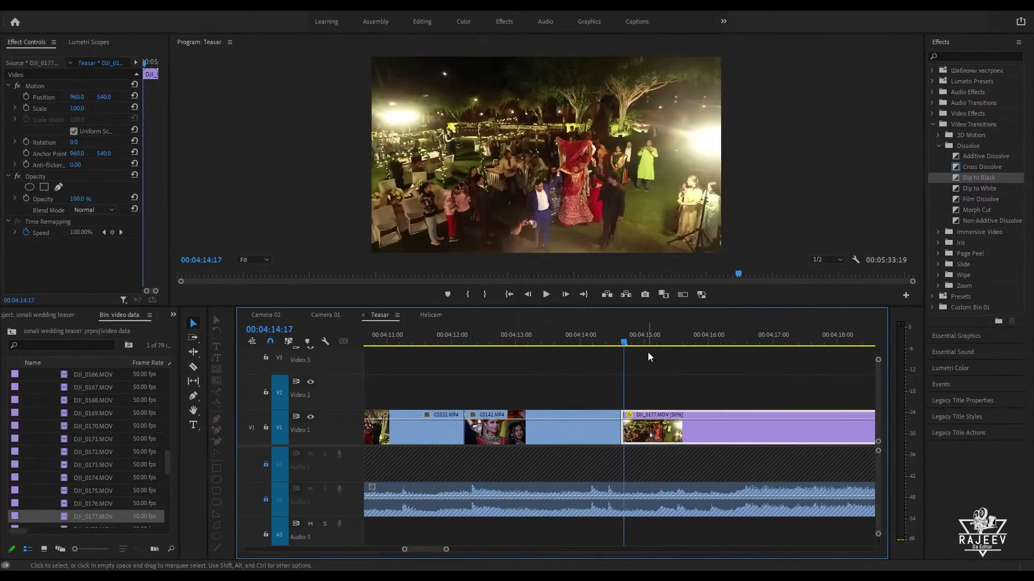
left_click(576, 343)
key("space")
left_click(496, 343)
key("w")
key("space")
Step: Review DJI_0177.MOV against the music and end it at about 00:04:16:10
left_click(677, 434)
left_click(799, 343)
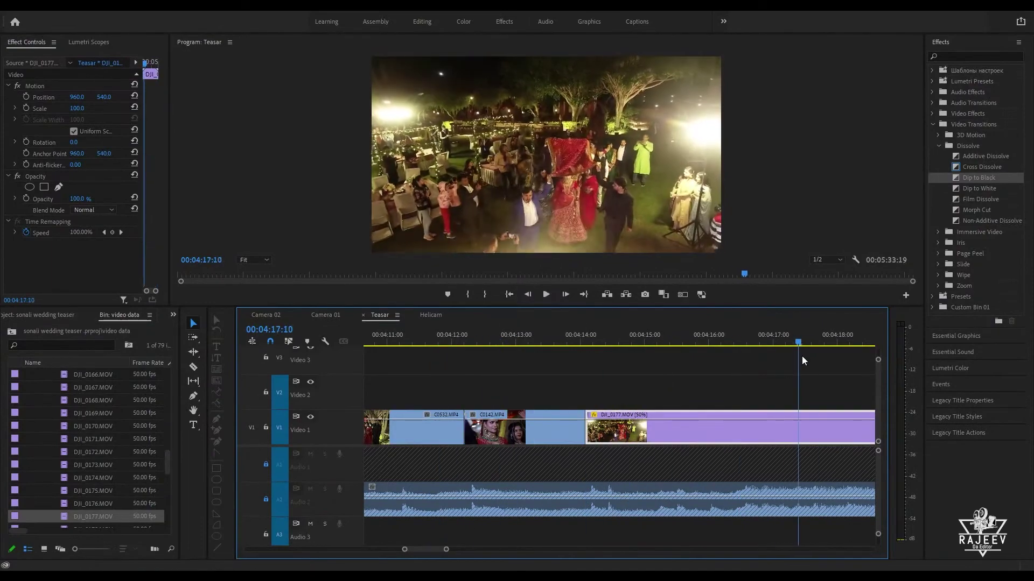
key("space")
left_click(588, 344)
key("space")
Step: Copy the canopy walk clip C0533.MP4 from Camera 02 and paste it directly after DJI_0177.MOV in Teasar
left_click_drag(750, 345, 877, 355)
key("backslash")
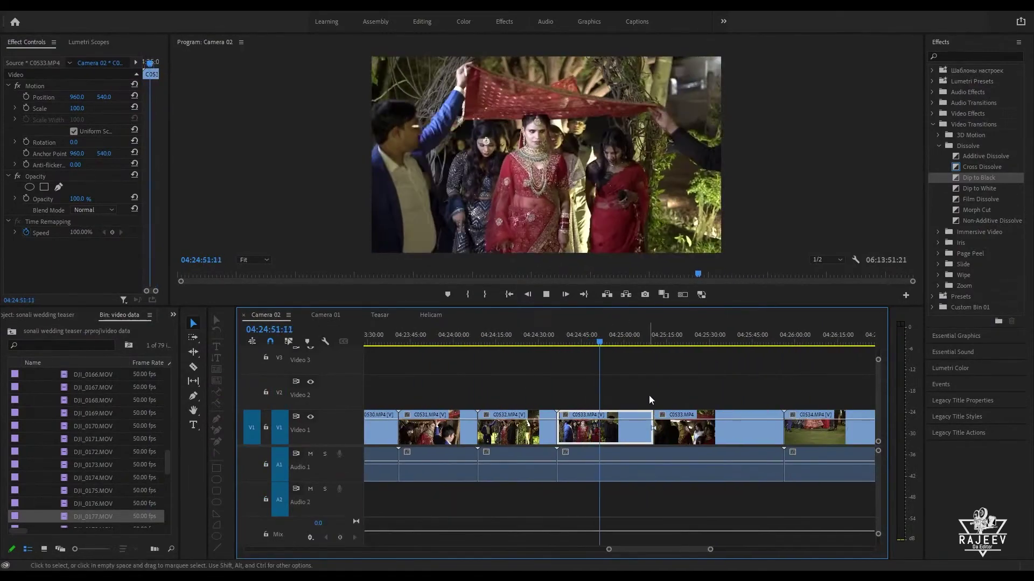
key("ctrl+c")
left_click(380, 314)
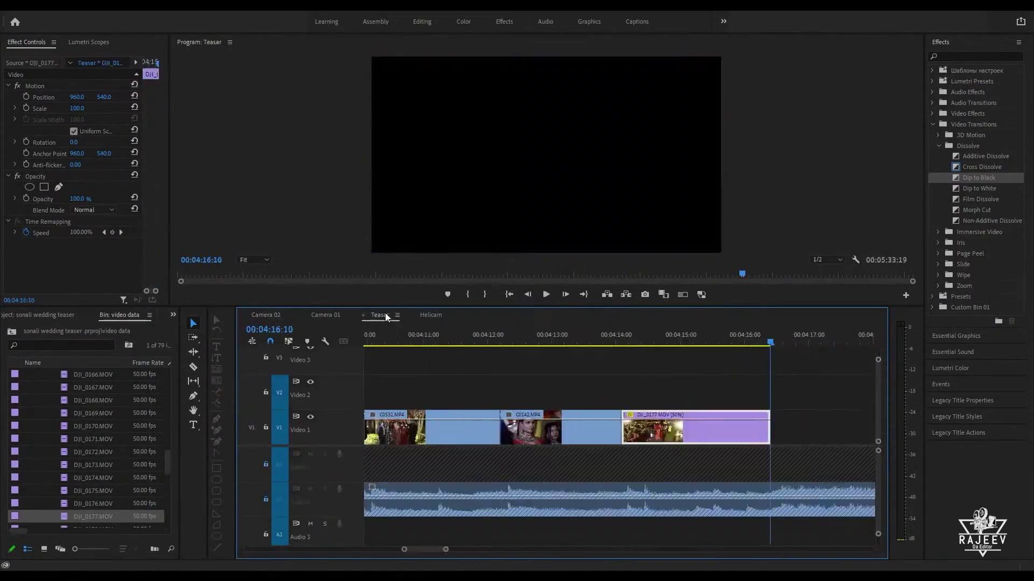
key("ctrl+v")
Step: Ripple trim the opening of the C0533.MP4 clip after DJI_0177.MOV and end it at about 00:04:18:16
key("Up")
left_click_drag(475, 342, 907, 352)
key("q")
key("space")
left_click(712, 343)
left_click(443, 343)
key("space")
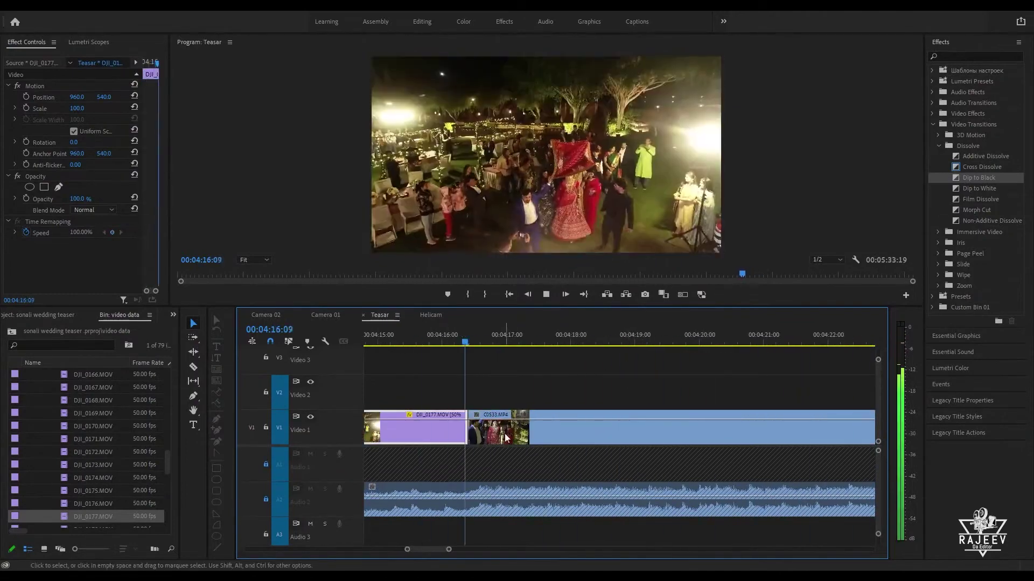
key("w")
Step: Place the canopy shot from behind in C0533.MP4 from Camera 02 at 00:04:18:16 in Teasar and scrub through it
left_click(325, 315)
left_click(392, 344)
scroll(388, 362, "up", 5)
left_click(536, 343)
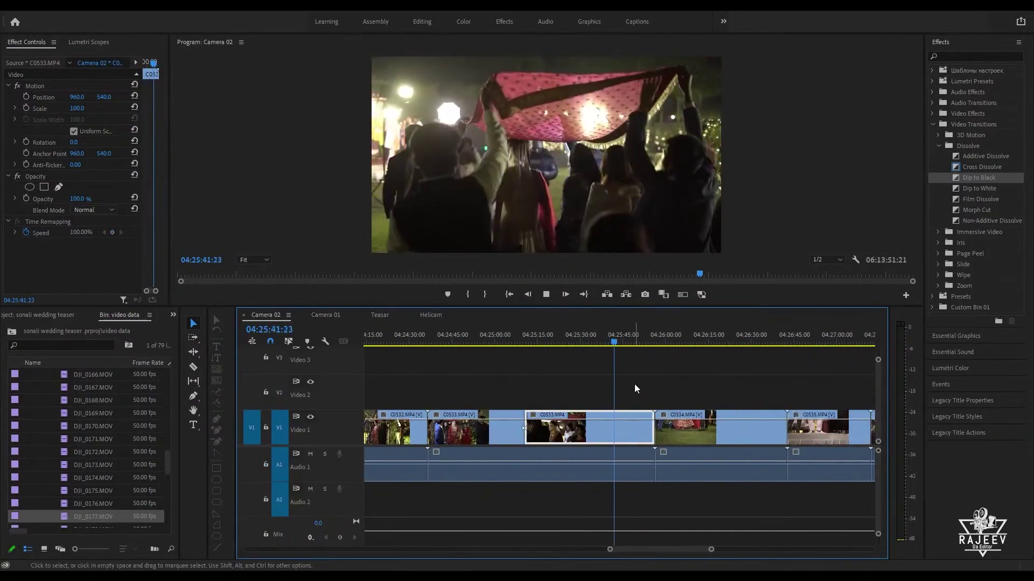
key("c")
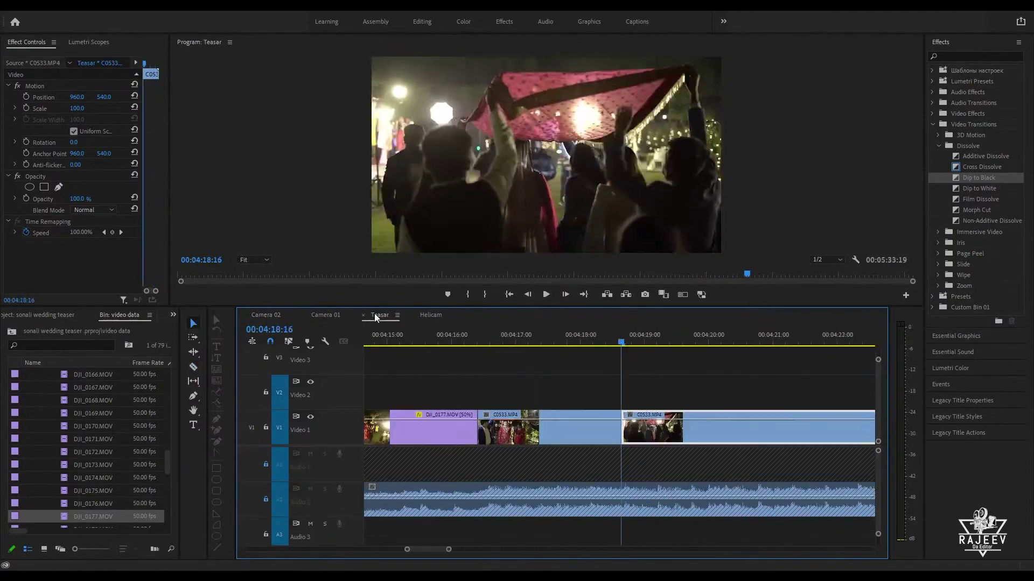
left_click_drag(618, 345, 901, 437)
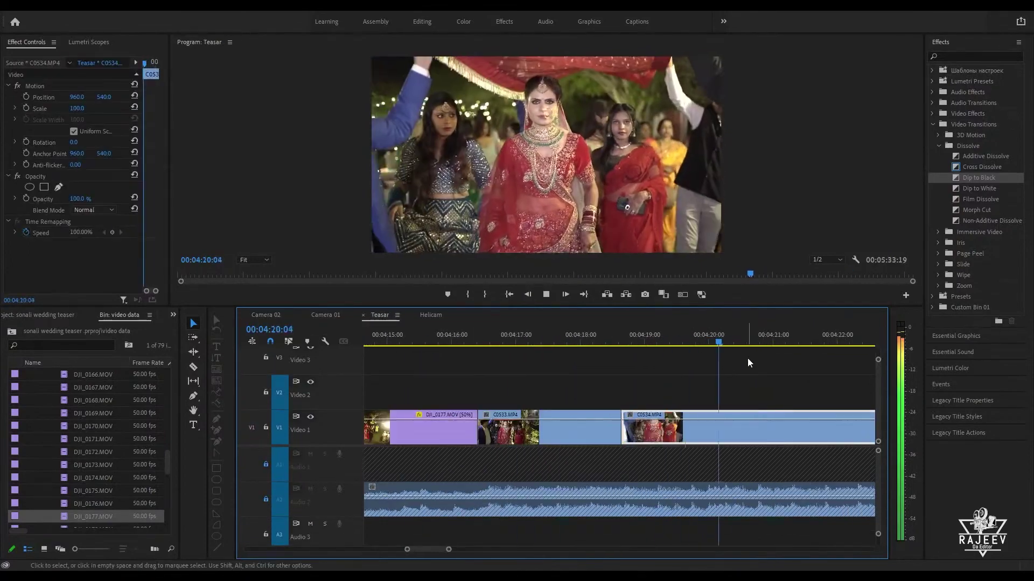
Step: Review C0534.MP4 in Teasar, add the groom's over-the-shoulder clip C0148.MP4 from Camera 01, and scrub through it
left_click_drag(747, 357, 842, 350)
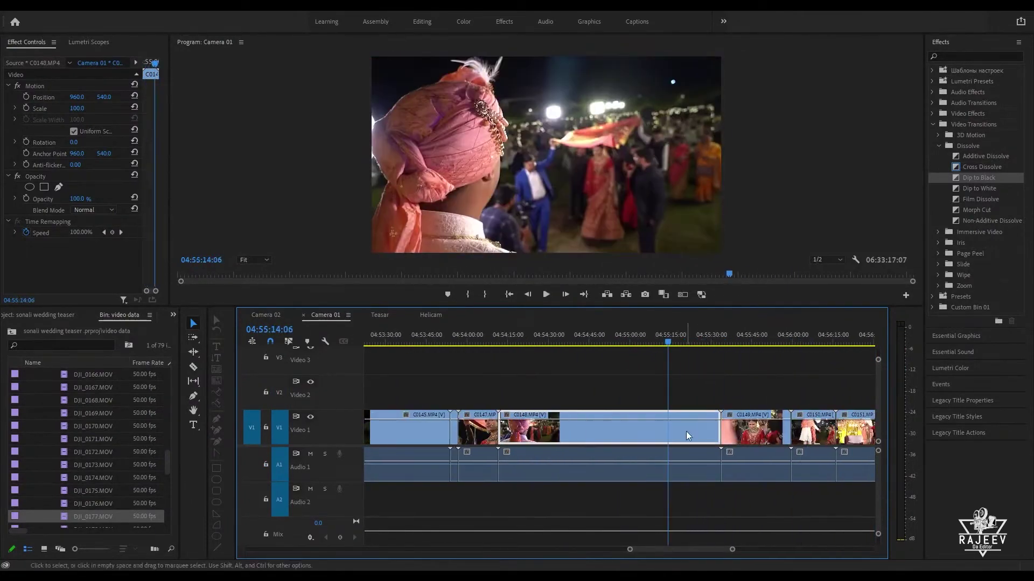
left_click(379, 315)
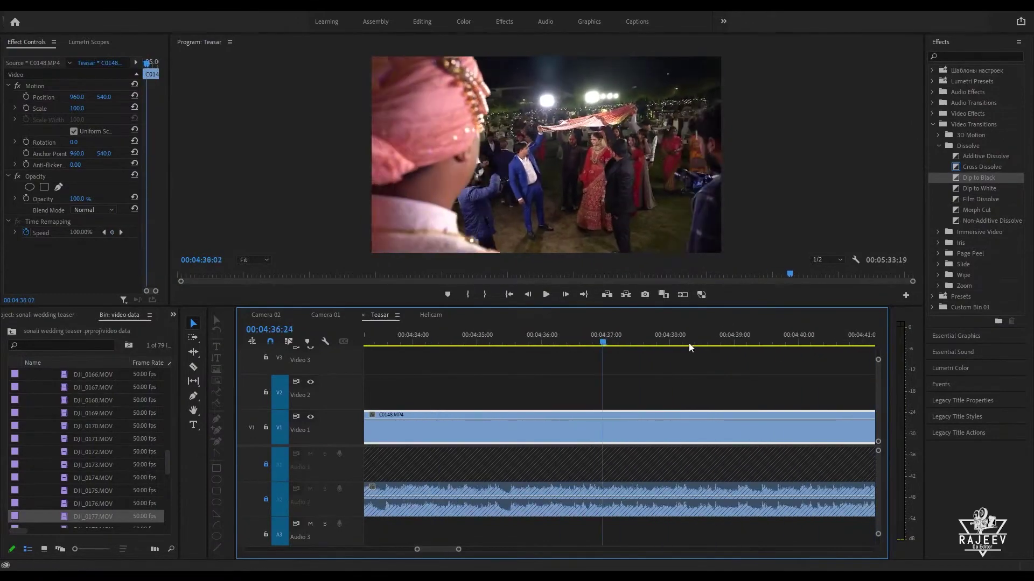
left_click(277, 317)
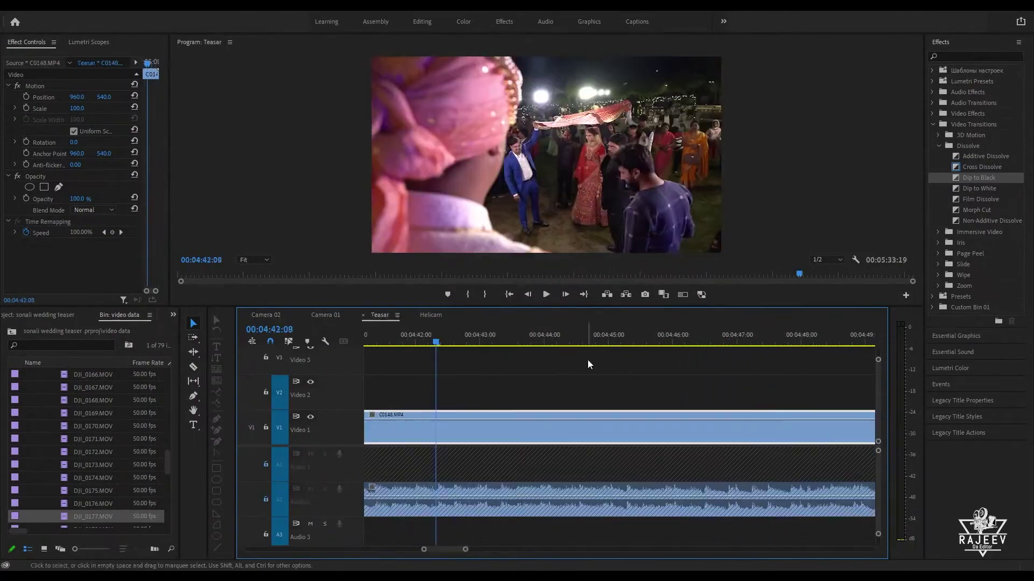
left_click(836, 344)
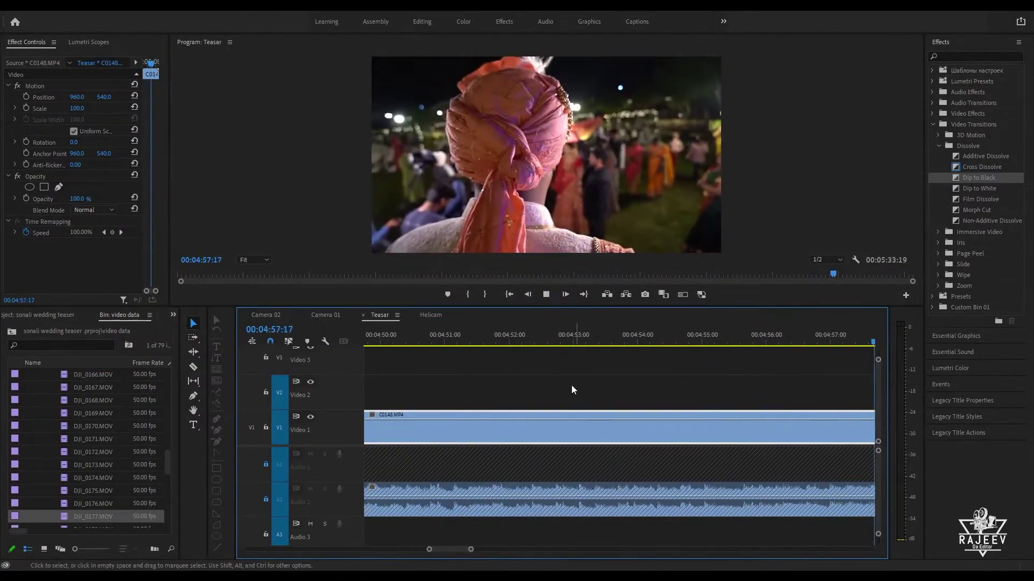
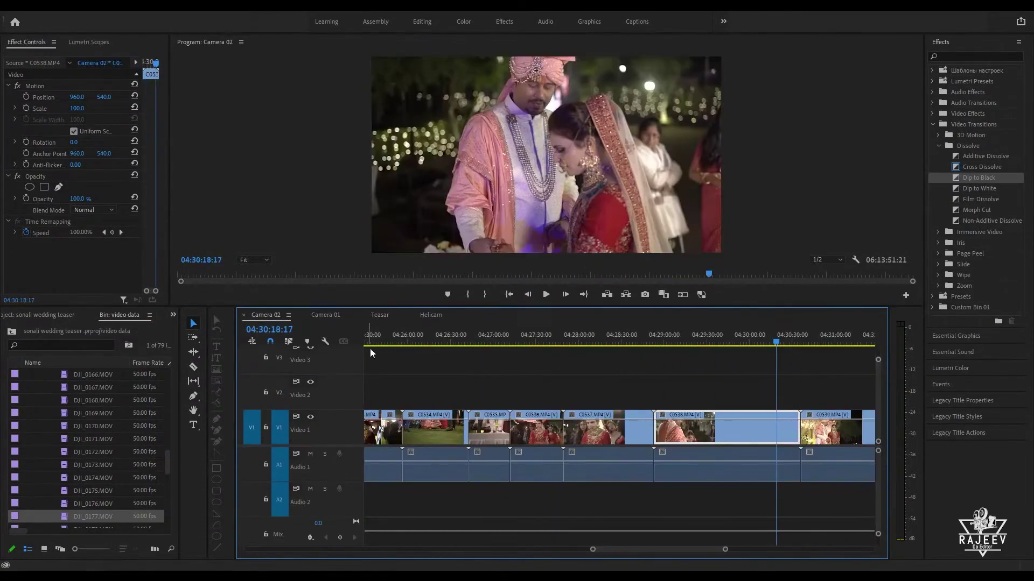
Step: Examine the couple's hand-holding clips C0538.MP4 and C0537.MP4 in Camera 02 for a shot to continue the Teasar edit
left_click(377, 315)
key("space")
left_click_drag(529, 342, 492, 345)
key("space")
scroll(726, 384, "down", 1)
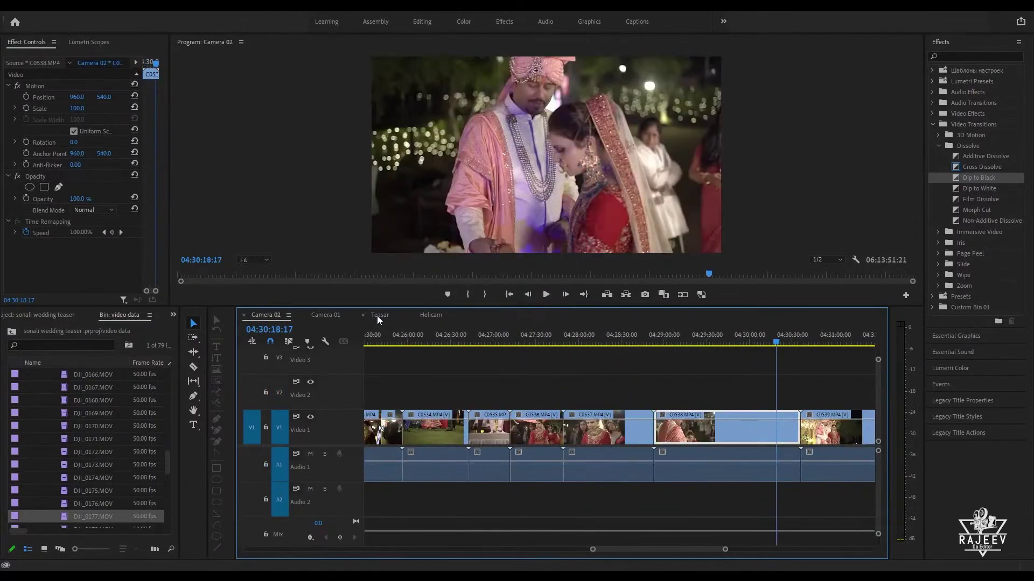
left_click(377, 315)
left_click_drag(664, 343, 767, 346)
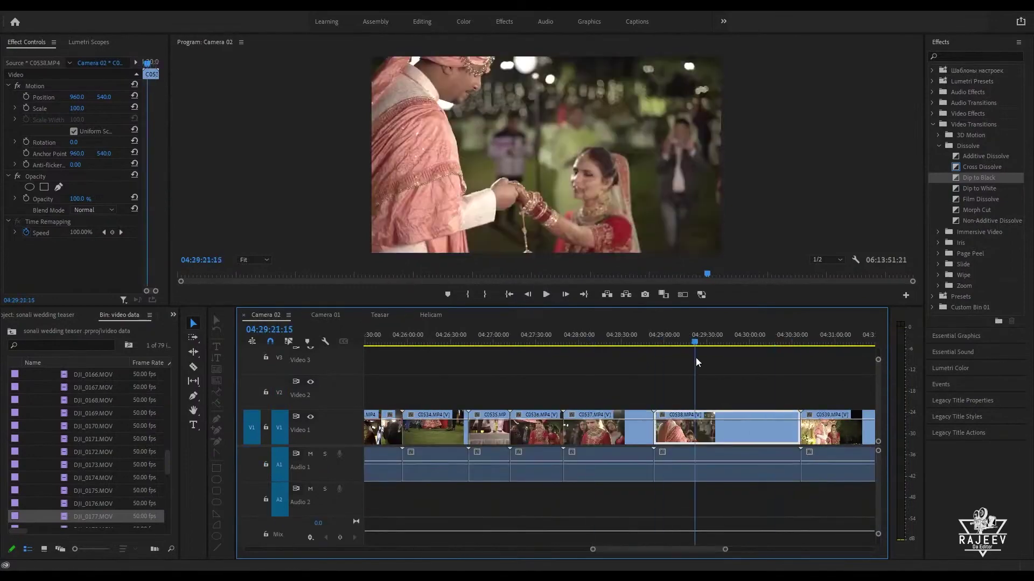
left_click(575, 420)
left_click_drag(575, 420, 644, 429)
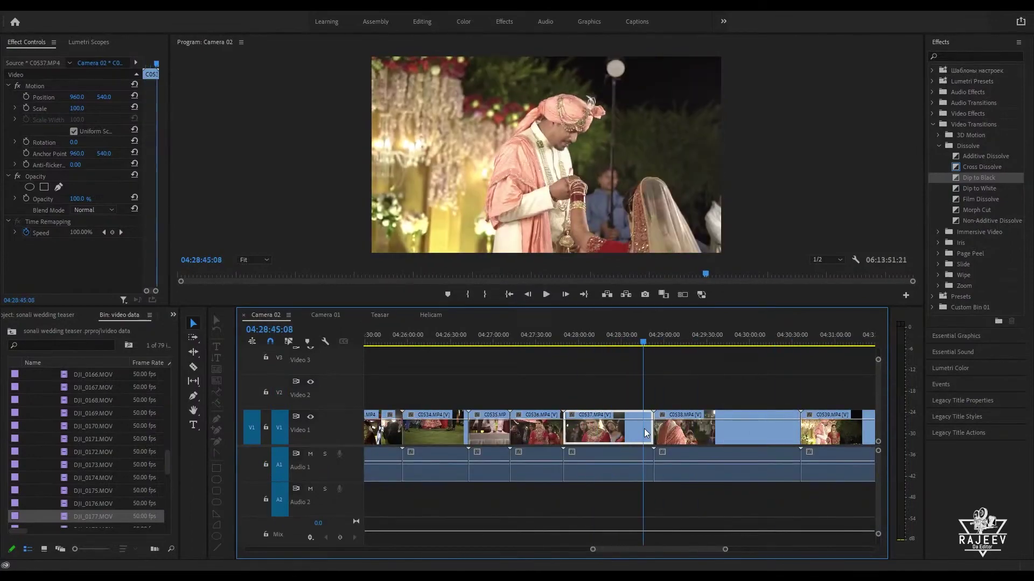
scroll(644, 428, "down", 1)
left_click_drag(649, 344, 756, 356)
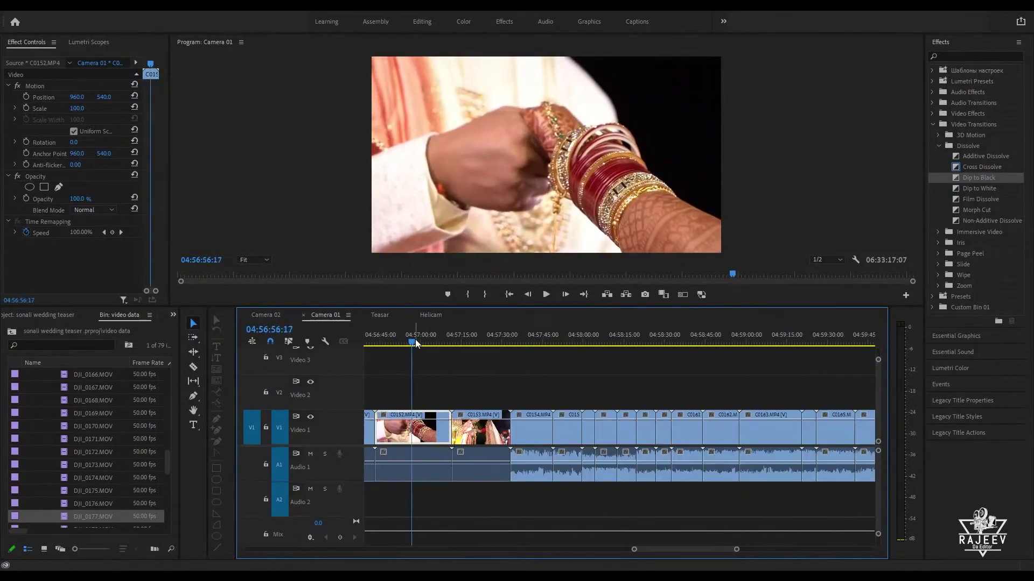
Step: Examine C0152.MP4 in Camera 01 and drone clips DJI_0180.MOV and DJI_0181.MOV in Helicam for views of the same moment
left_click(448, 343)
left_click(380, 315)
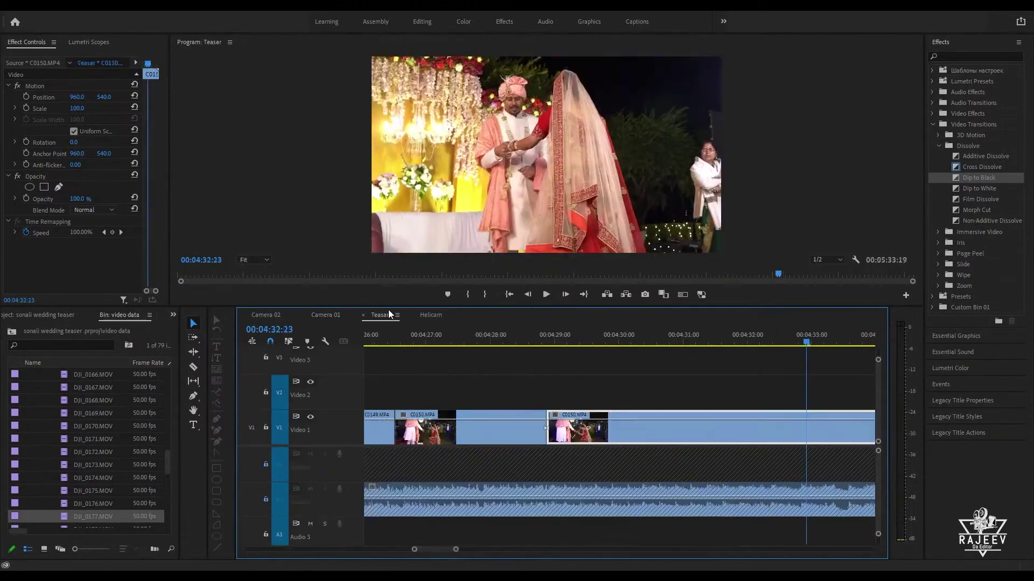
left_click(431, 315)
key("space")
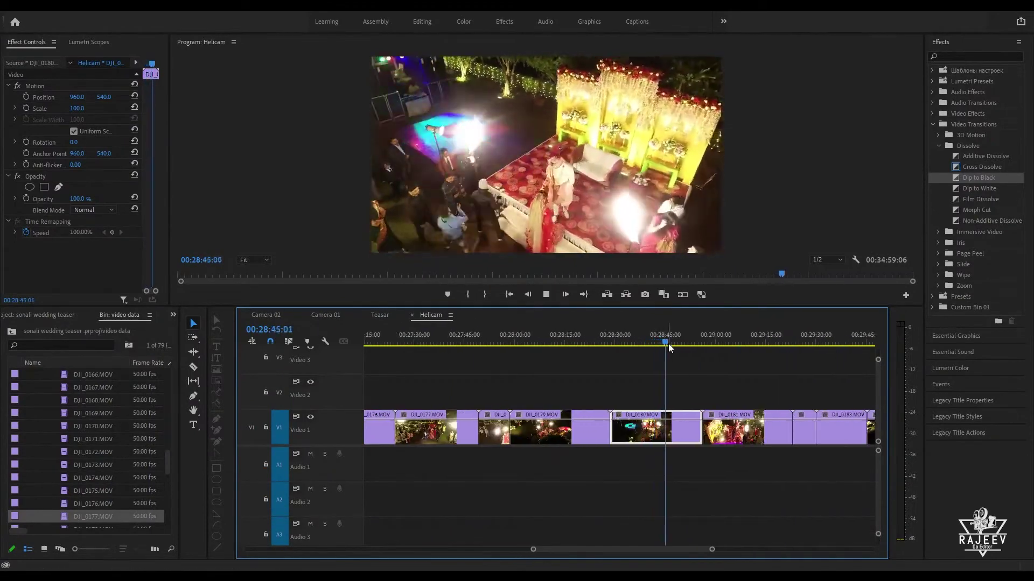
key("=")
key("=")
left_click(791, 343)
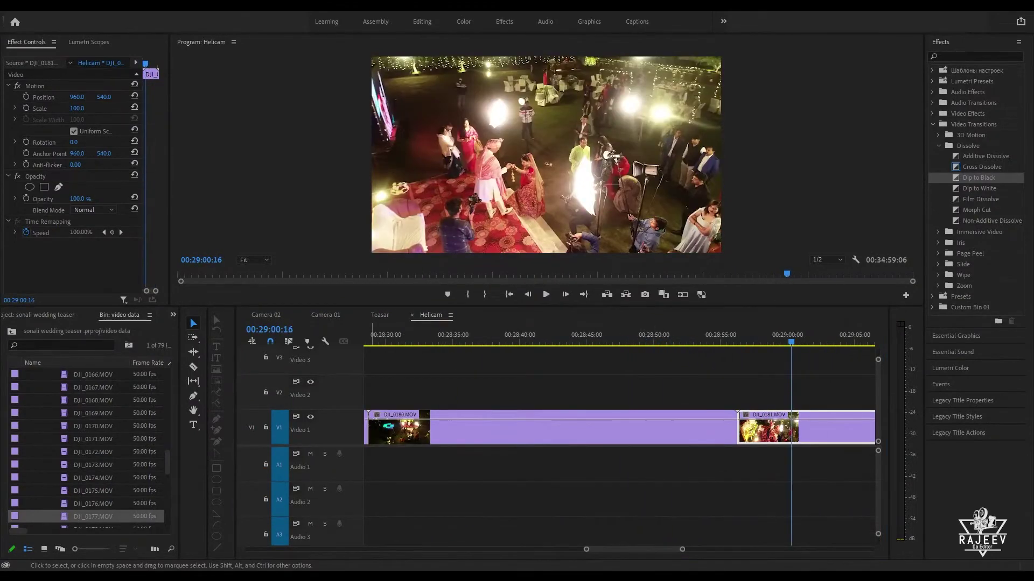
left_click_drag(791, 343, 839, 342)
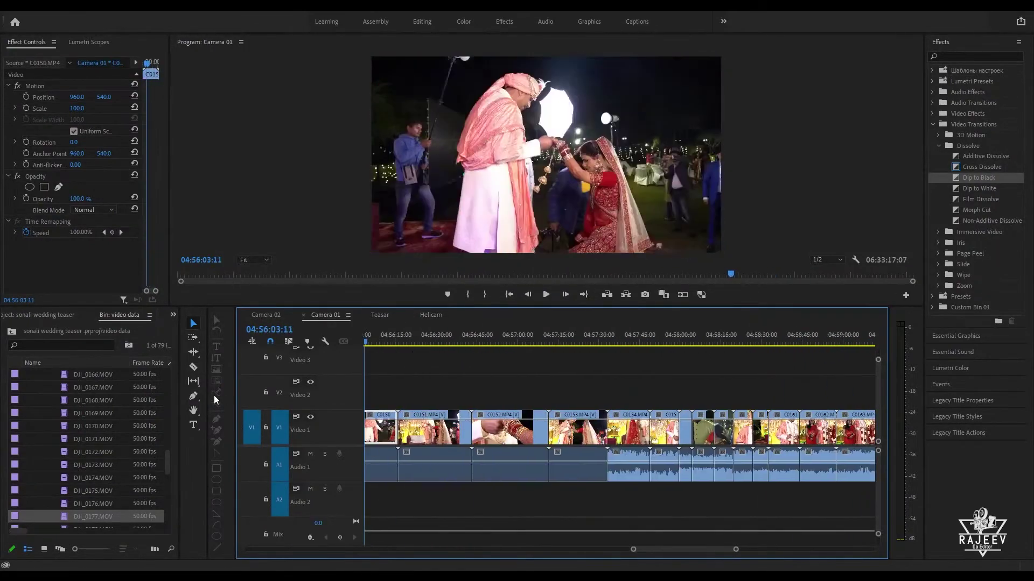
Step: Cut the shot of the kneeling bride holding the groom's hand in C0150.MP4 in Camera 01 and place it in Teasar
key("c")
left_click(685, 425)
key("v")
left_click(385, 314)
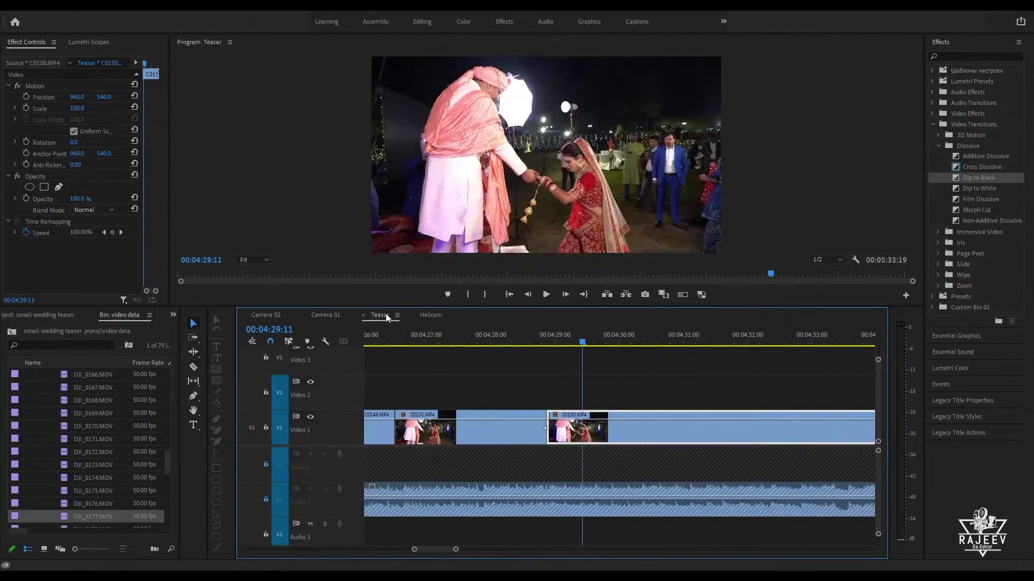
key("ctrl+v")
Step: Split the placed C0150.MP4 clip in Teasar and scrub past the cut
left_click(613, 345)
left_click(682, 347)
key("c")
left_click(683, 428)
key("v")
left_click_drag(682, 345, 716, 350)
Step: Scrub through the couple's stage clips around C0539.MP4 in Camera 02 for the next Teasar shot
left_click(328, 315)
left_click_drag(562, 345, 706, 358)
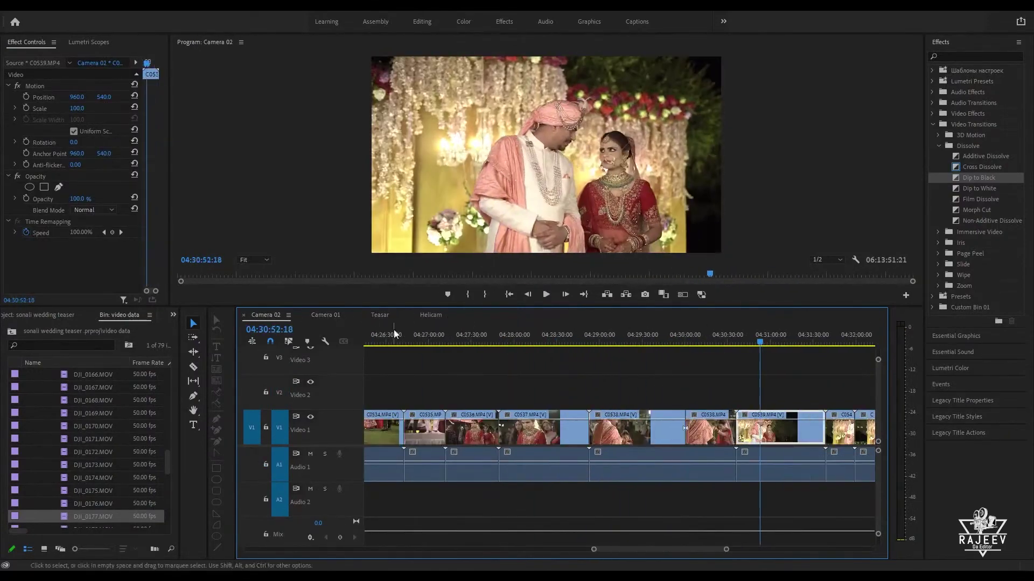
left_click(380, 315)
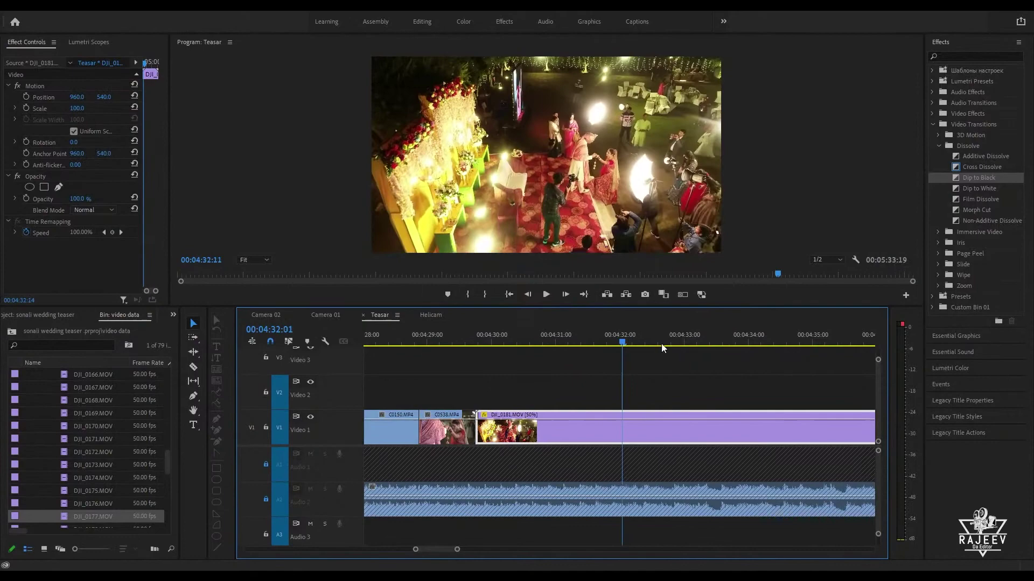
Step: Ripple trim the start of the slowed drone clip DJI_0181.MOV in Teasar to the couple's hand-holding moment and play it back
key("q")
left_click_drag(663, 347, 710, 358)
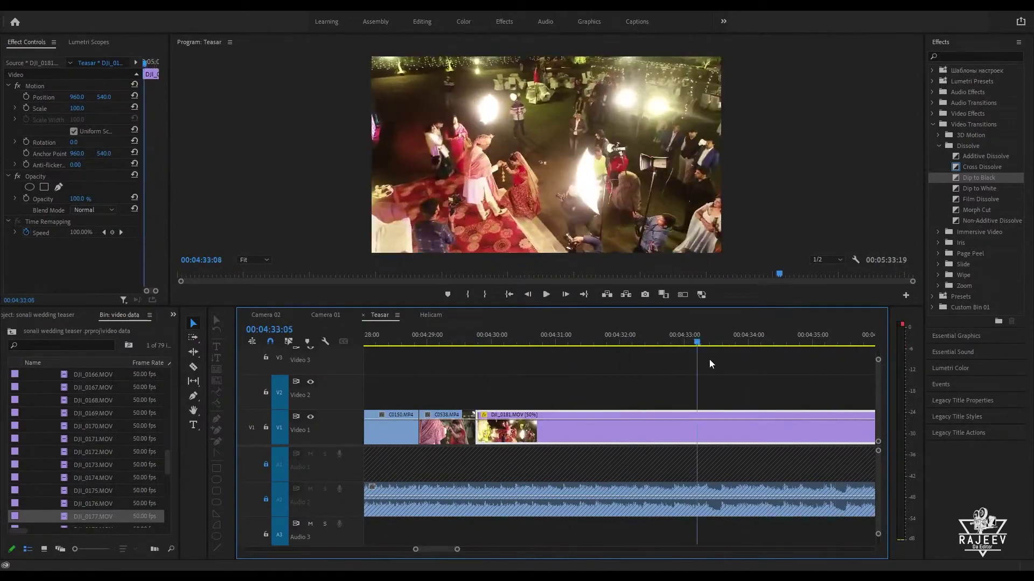
key("q")
left_click_drag(570, 347, 614, 361)
key("q")
key("space")
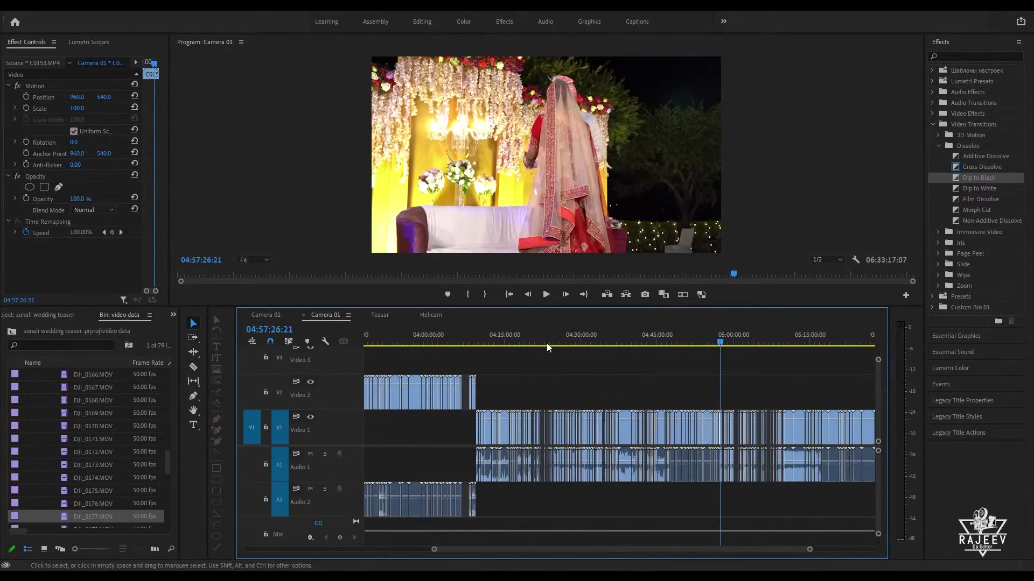
Step: Examine the groom's procession clips in Camera 01, from around C0046.MP4 onward, for a dancing shot to continue Teasar
left_click(561, 341)
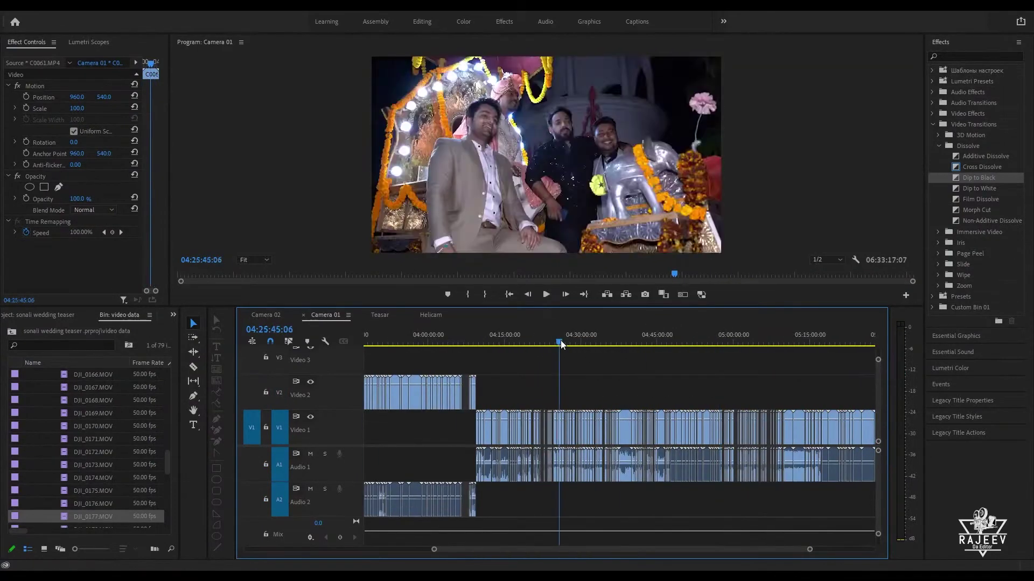
key("equal")
key("equal")
key("equal")
key("equal")
key("equal")
key("equal")
left_click(617, 343)
left_click_drag(616, 345, 802, 376)
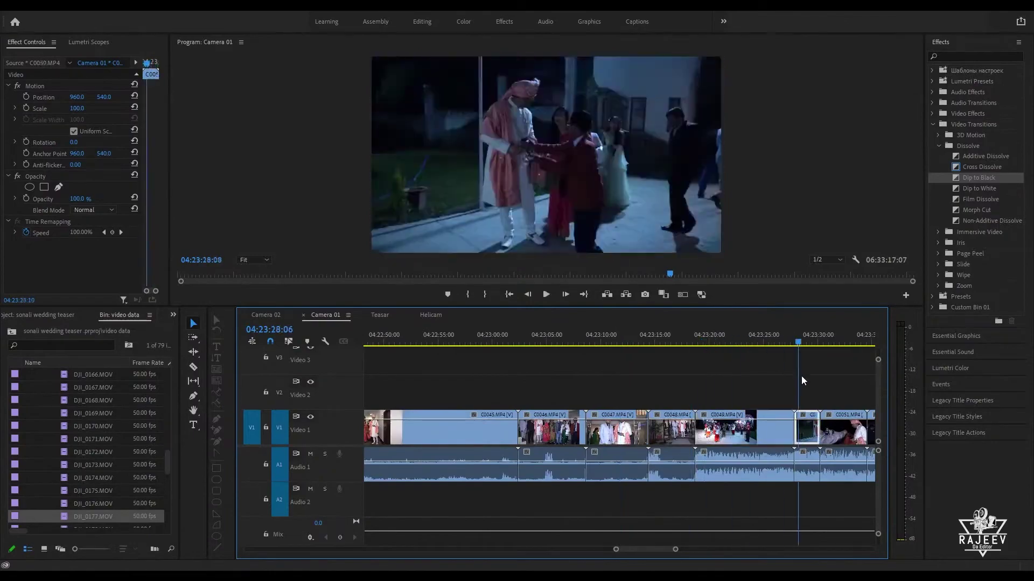
scroll(808, 377, "down", 5)
left_click_drag(420, 343, 823, 383)
scroll(824, 383, "down", 4)
left_click_drag(379, 343, 821, 357)
scroll(821, 357, "down", 6)
left_click_drag(420, 343, 476, 377)
Step: Place the dancing guests clip C0066.MP4 in Teasar at 50% speed, trim it to end at 00:04:34:19 and play it back
left_click(380, 315)
key("space")
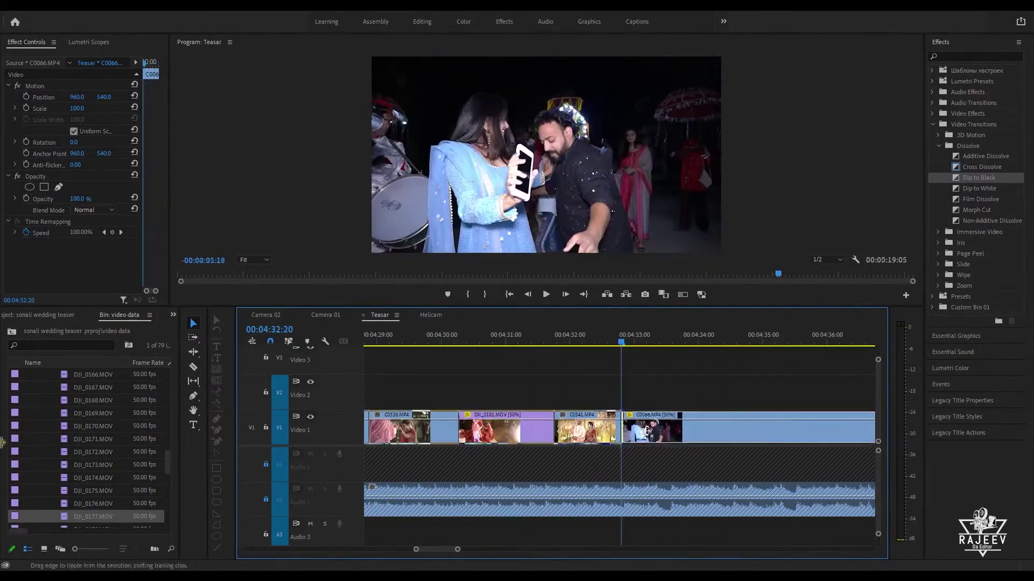
left_click_drag(1, 443, 1, 444)
key("space")
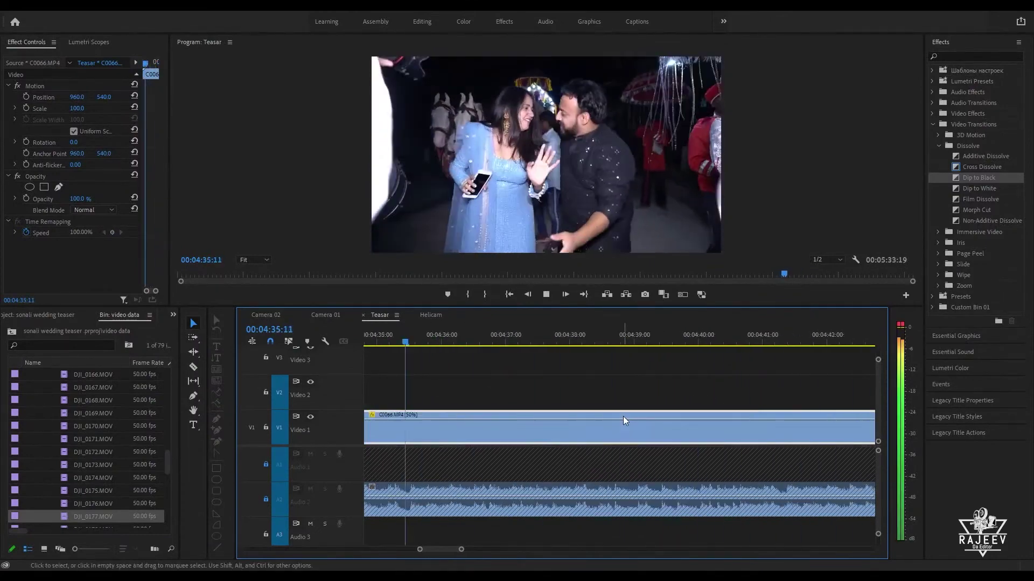
key("Up")
key("space")
left_click(649, 345)
key("space")
key("space")
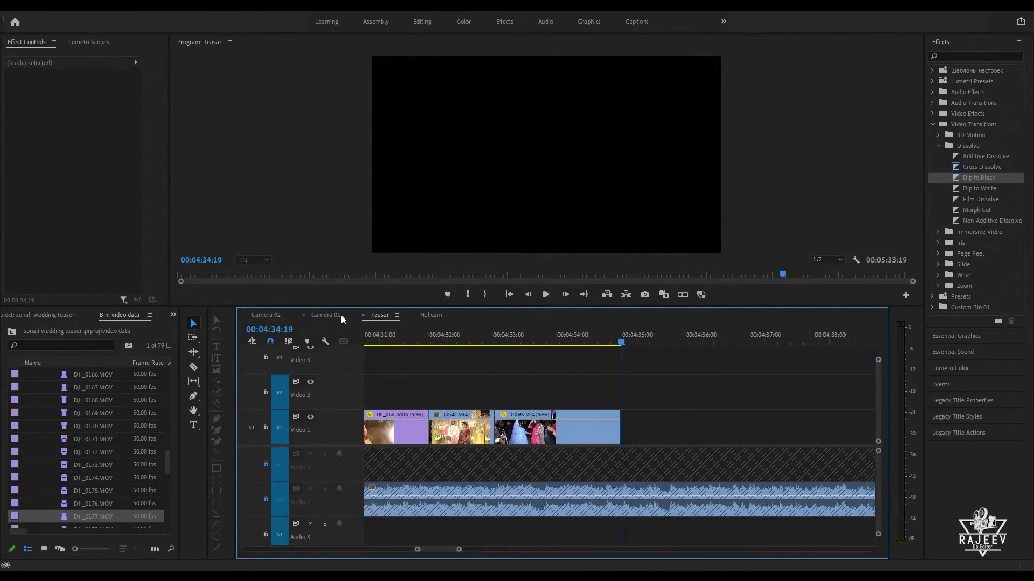
Step: Scrub and play through the procession clips in Camera 01 to find the groom's carriage shot C0087.MP4
left_click(326, 315)
left_click_drag(625, 367, 840, 377)
key("space")
left_click(596, 342)
key("space")
left_click_drag(687, 340, 536, 429)
Step: Place the carriage clip C0087.MP4 in Teasar at 00:04:34:19 and set its speed to 50%
left_click(380, 316)
key("ctrl+v")
key("ctrl+r")
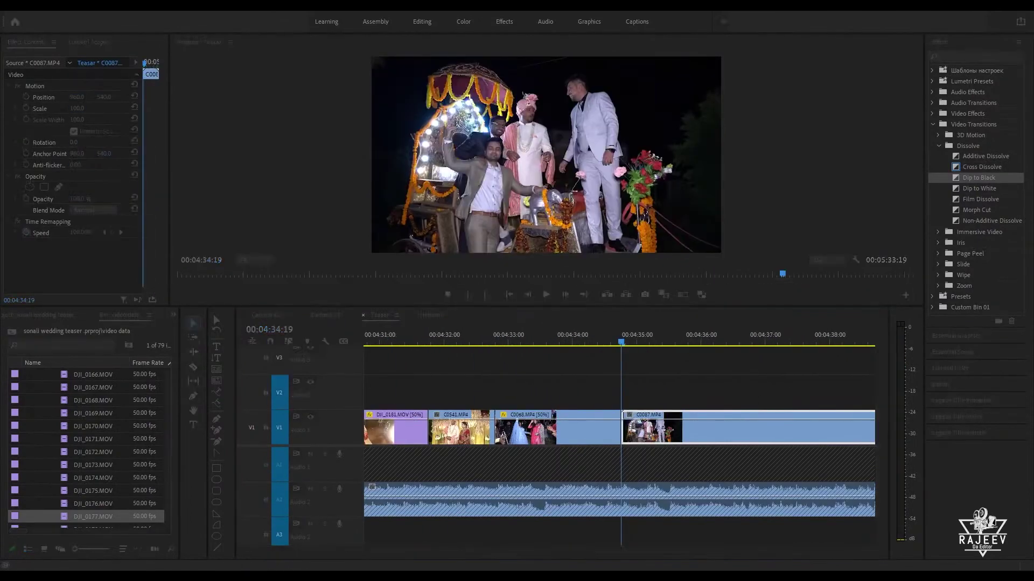
type("50")
key("Return")
Step: Play and scrub through the slowed C0087.MP4 in Teasar to judge which portion fits the music
key("space")
left_click_drag(831, 341, 454, 341)
key("space")
key("space")
left_click(544, 428)
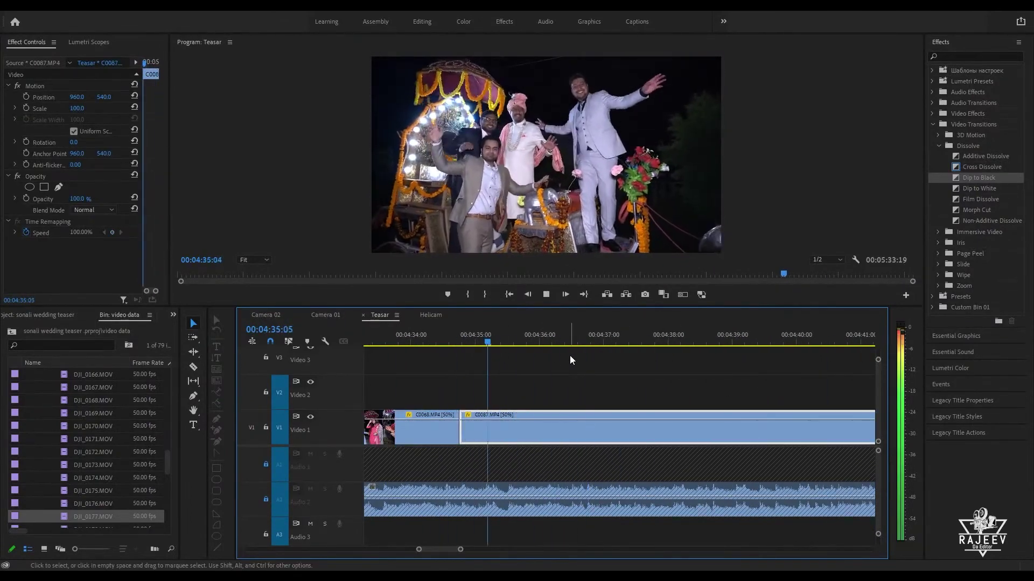
left_click_drag(569, 343, 612, 348)
key("Up")
left_click_drag(683, 343, 735, 349)
Step: Find the dancing circle in drone clip DJI_0154.MOV in Helicam and split the clip at 00:19:02:00
left_click(431, 316)
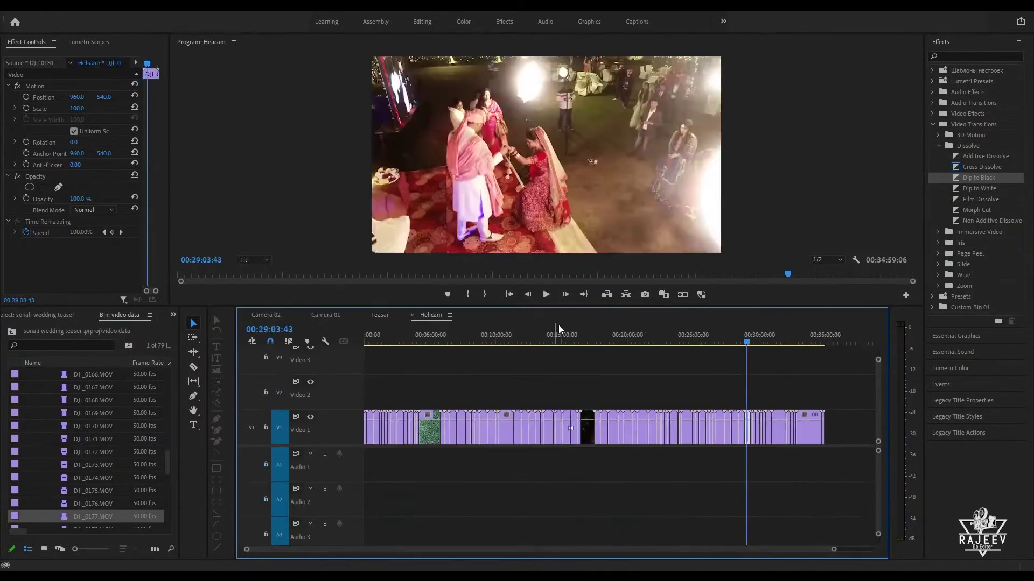
left_click(615, 343)
key("equal")
mouse_move(618, 343)
left_mouse_down()
mouse_move(370, 346)
mouse_move(607, 372)
mouse_move(580, 388)
mouse_move(622, 350)
mouse_move(613, 341)
left_mouse_up()
key("space")
left_click(695, 343)
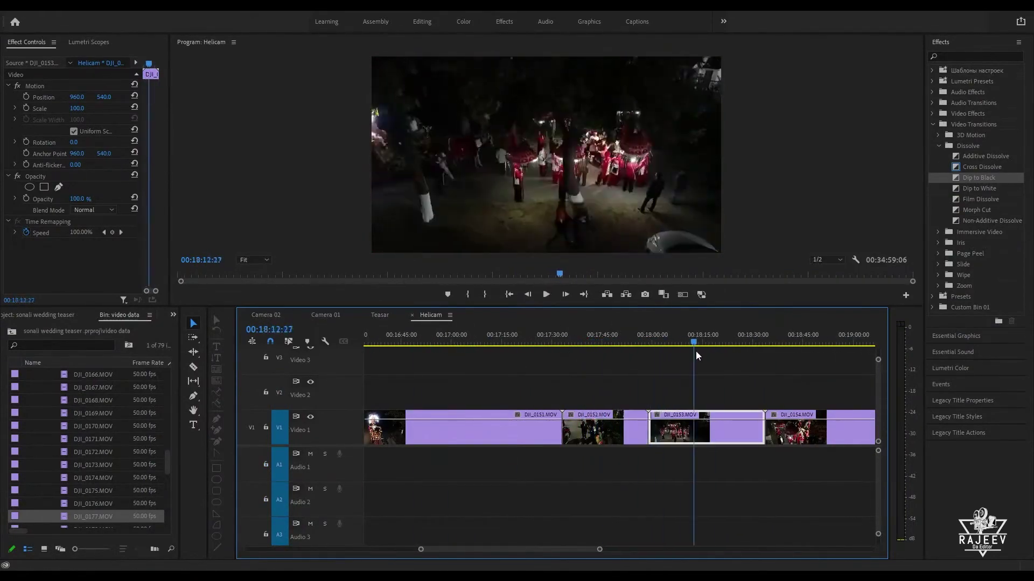
left_click(795, 343)
scroll(786, 347, "down", 3)
left_click(707, 342)
scroll(699, 353, "down", 3)
key("ctrl+k")
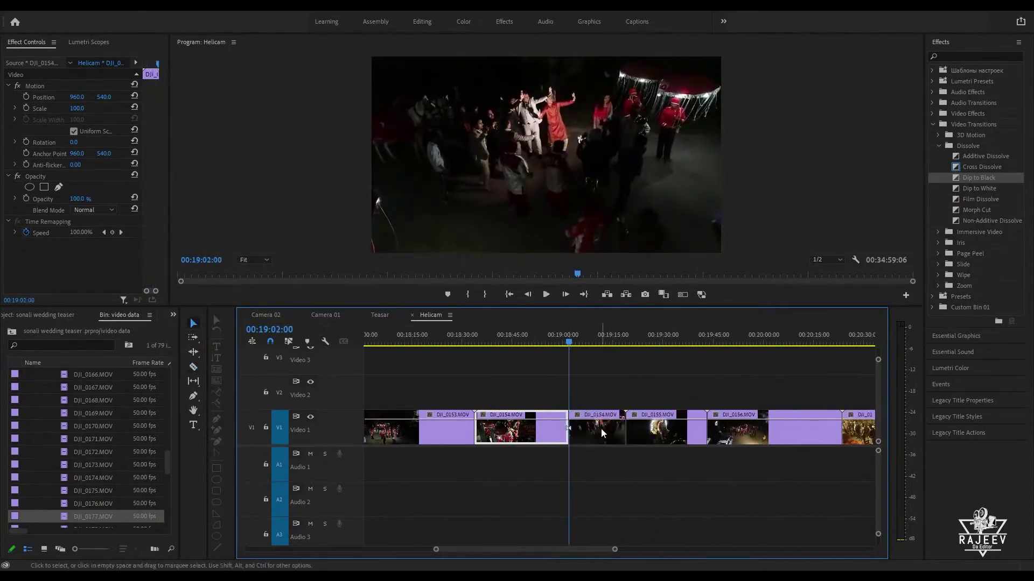
Step: Copy the second part of DJI_0154.MOV into Teasar after C0087.MP4 at 50% speed and play it back
left_click(602, 432)
key("ctrl+c")
left_click(380, 316)
key("ctrl+v")
key("space")
left_click(606, 342)
key("space")
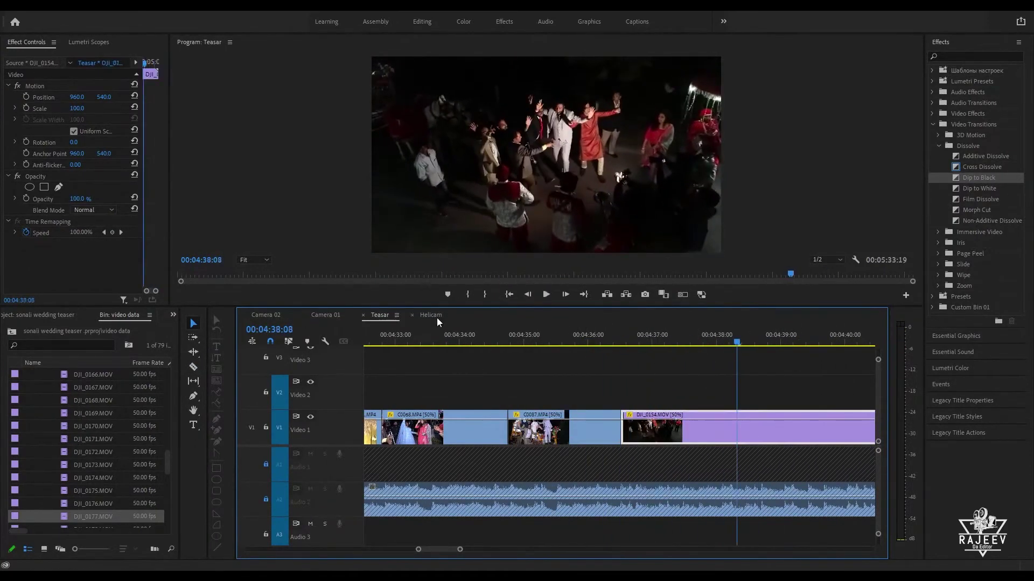
Step: Examine the following drone clips in Helicam, the groom's clips from C0088.MP4 in Camera 01, and Camera 02 for entrance shots
left_click(431, 315)
left_click_drag(668, 341, 866, 368)
left_click(326, 316)
key("space")
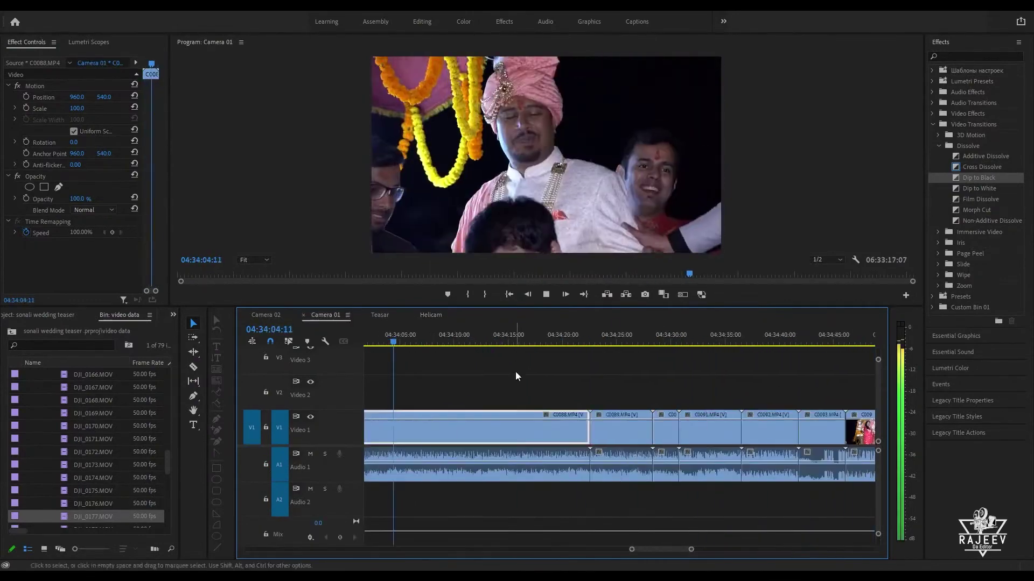
left_click_drag(425, 342, 867, 371)
key("space")
key("space")
left_click_drag(401, 343, 696, 334)
key("space")
key("space")
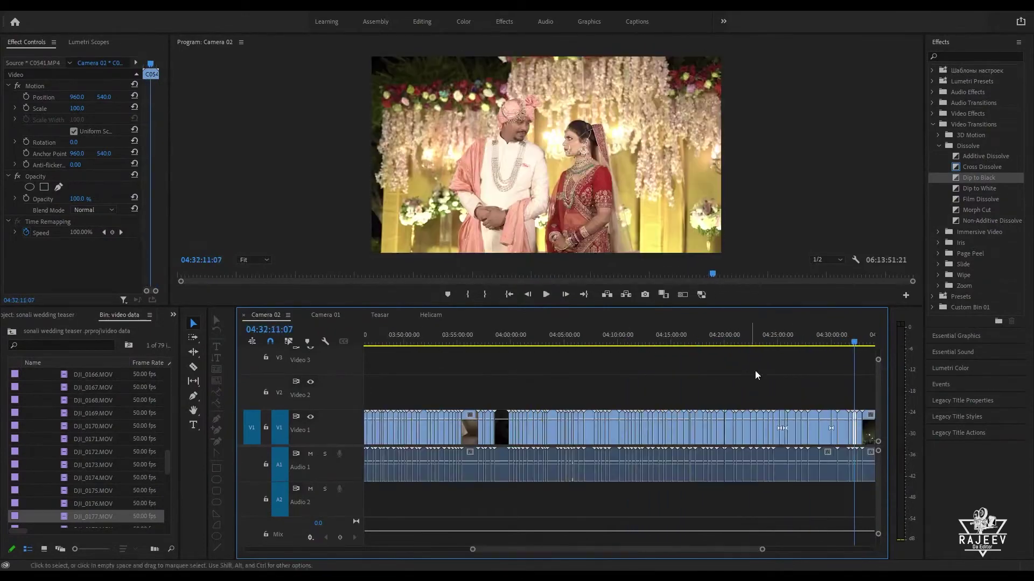
left_click_drag(754, 371, 696, 379)
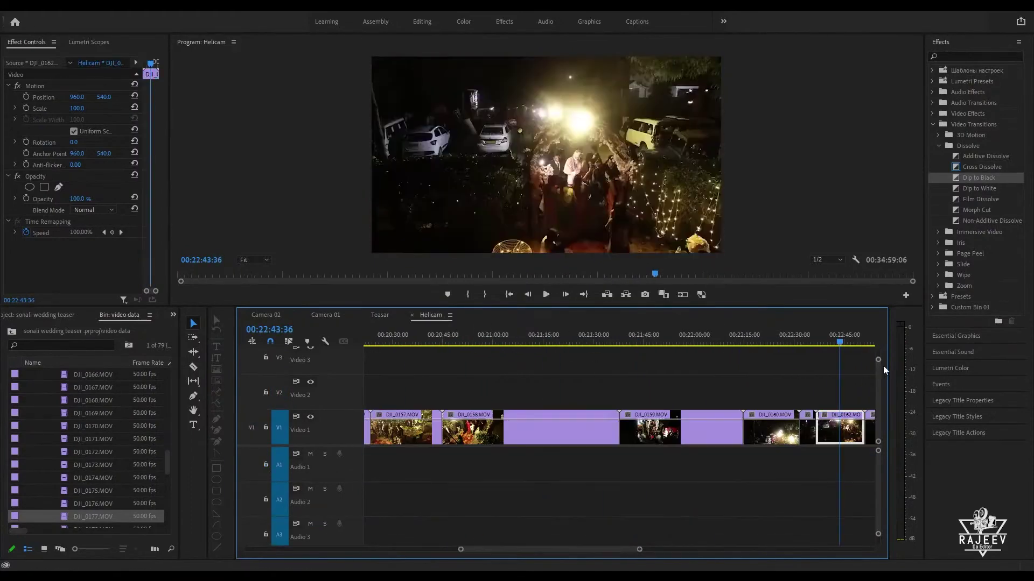
left_click(266, 316)
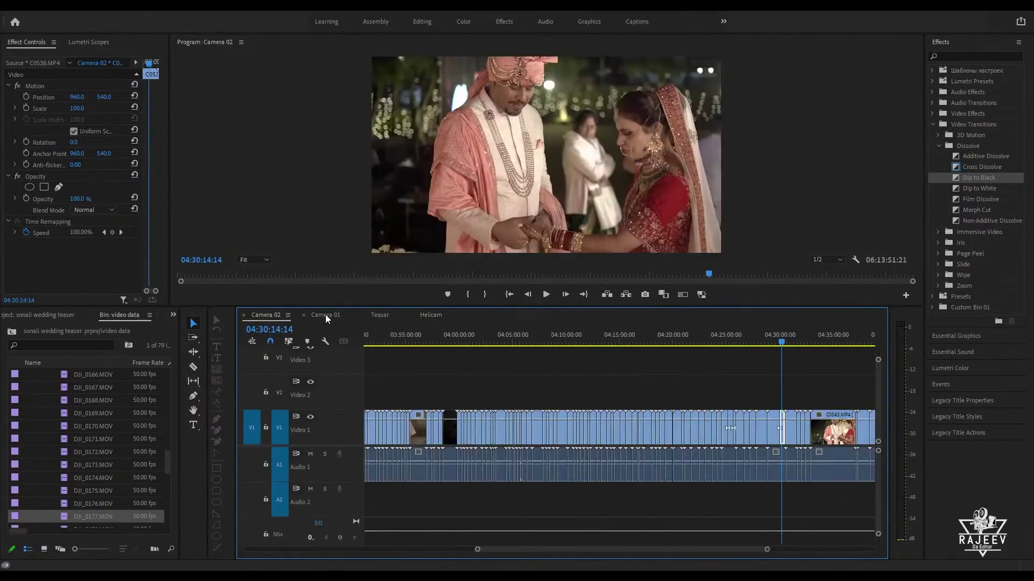
Step: Place the groom's welcome clip C0107.MP4 from Camera 01 after C0106.MP4 in Teasar and set its speed to 50%
left_click(327, 316)
left_click(385, 318)
key("ctrl+v")
key("ctrl+r")
type("50")
key("Return")
Step: Ripple trim the start of C0107.MP4 to the woman preparing the flower plate and split the clip at 00:04:44:12
left_click(640, 339)
scroll(640, 339, "down", 5)
left_click(492, 341)
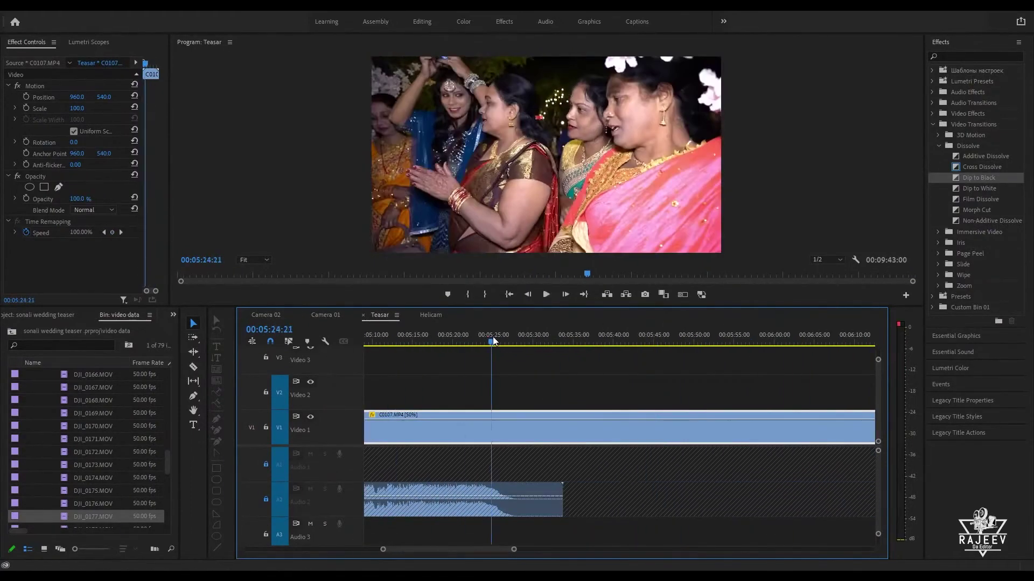
key("q")
key("space")
left_click(755, 344)
key("q")
key("space")
key("space")
key("=")
key("=")
key("ctrl+k")
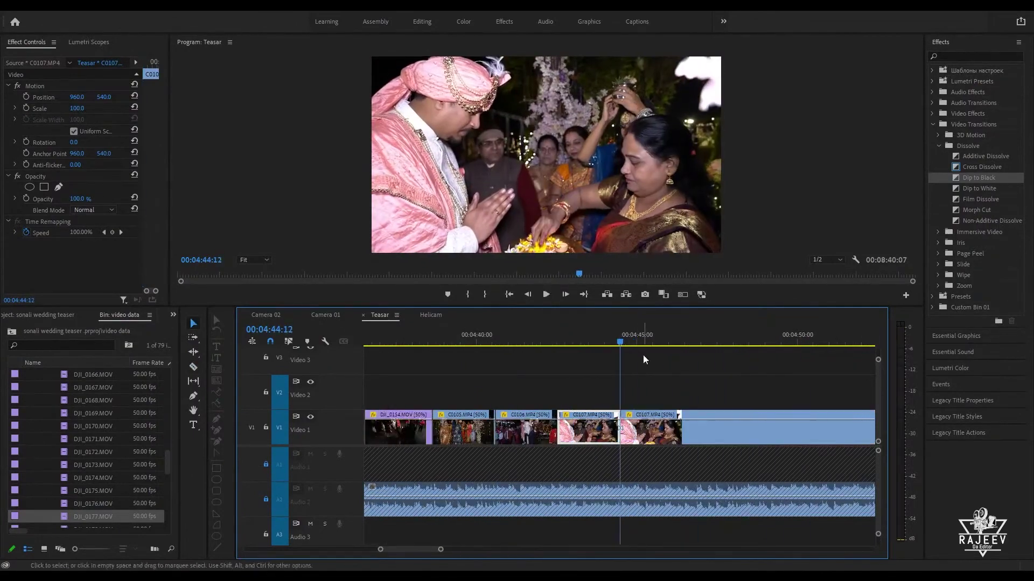
Step: Ripple trim the start of the second C0107.MP4 part to the raised flower plate offering and play it back
left_click(741, 342)
key("q")
key("space")
left_click(713, 341)
left_click_drag(712, 364, 776, 355)
key("q")
key("space")
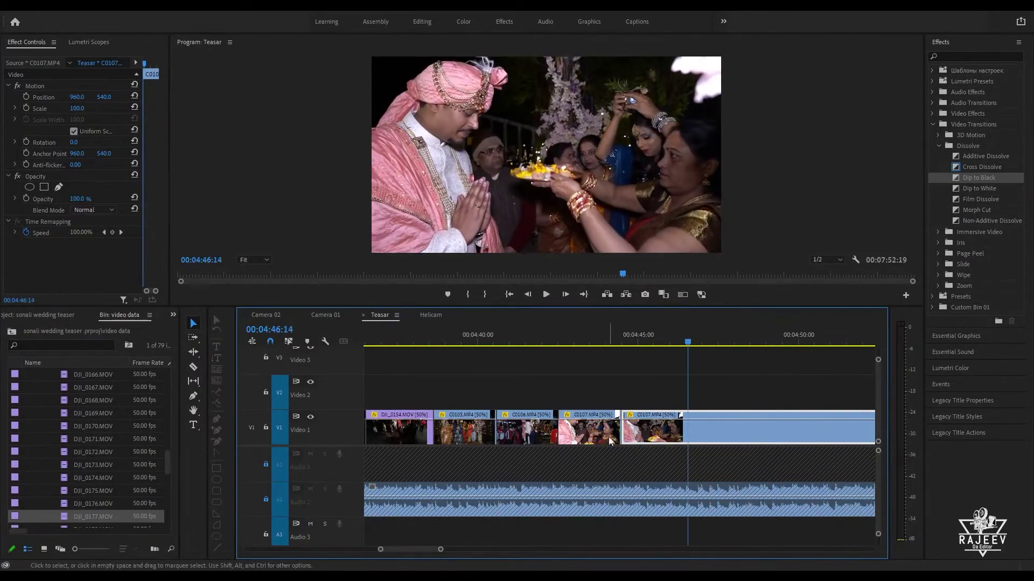
Step: Ripple delete the first C0107.MP4 part, trim the start of the remaining clip and split it at 00:04:44:11
left_click(608, 438)
key("shift+Delete")
key("q")
key("=")
key("space")
key("ctrl+k")
Step: Review the groom's entrance drone clips around DJI_0165.MOV in Helicam and insert the chosen shot into Teasar at 00:04:44:11
left_click(431, 315)
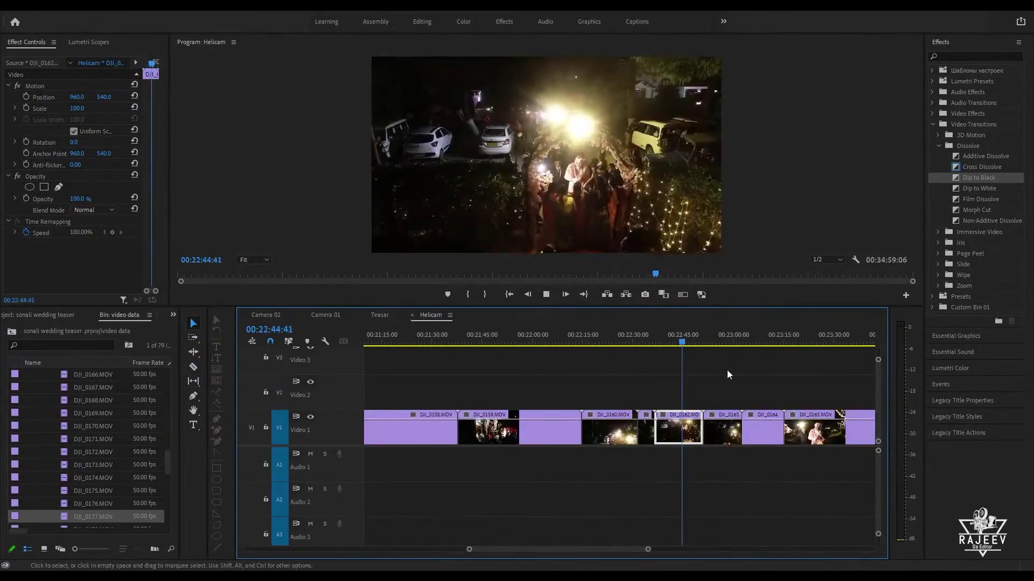
left_click_drag(726, 344, 553, 348)
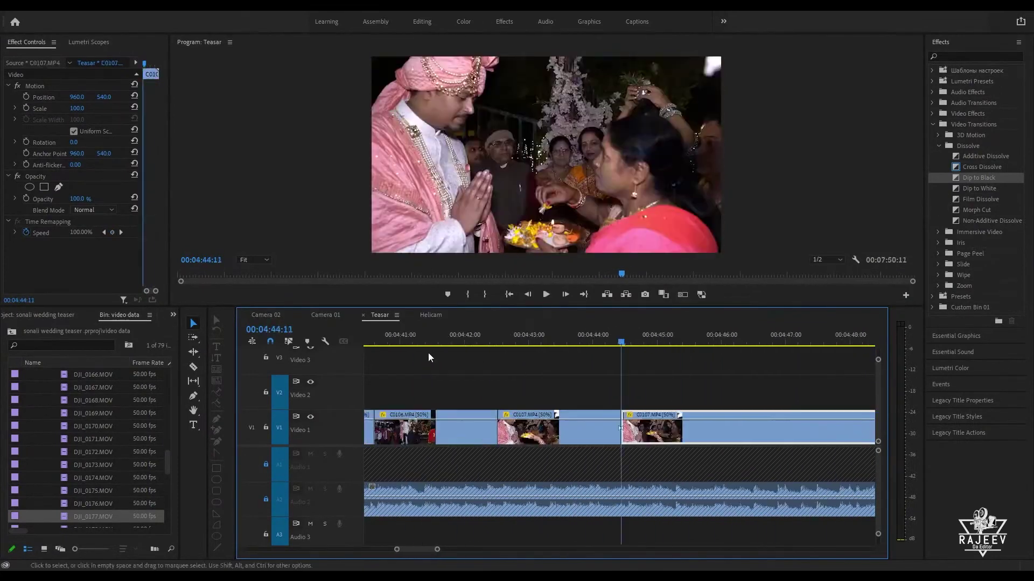
left_click(436, 316)
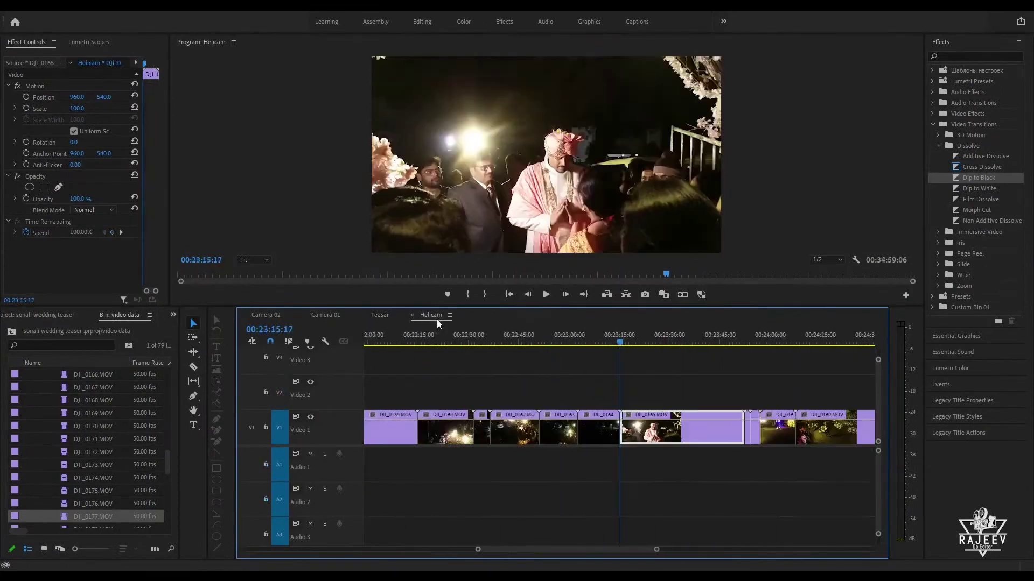
key("Up")
key("Up")
key("space")
key("ctrl+c")
left_click(382, 315)
key("ctrl+shift+v")
left_click_drag(695, 343, 830, 345)
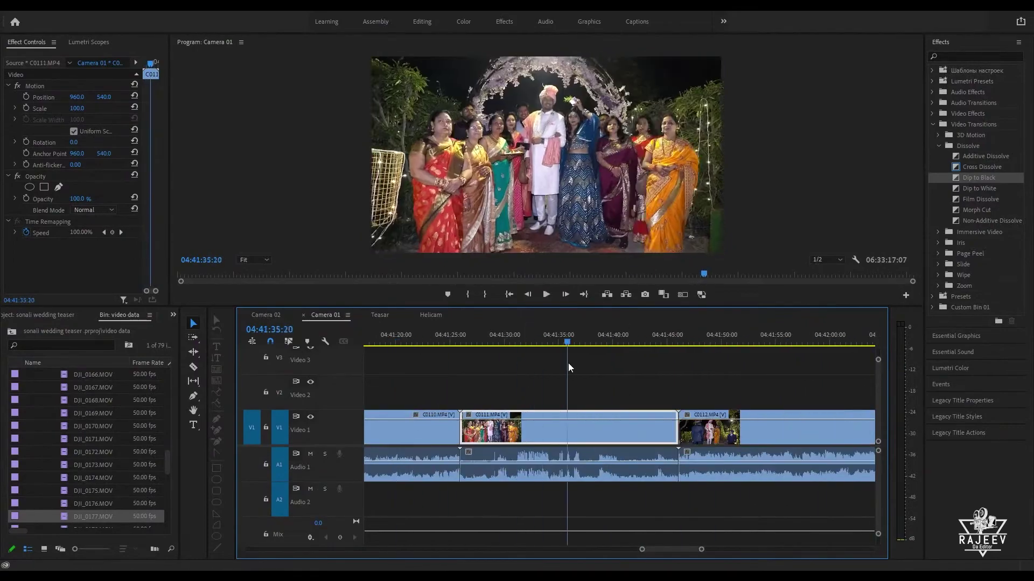
Step: Scrub through the family group and venue clips from C0111.MP4 to C0130.MP4 in Camera 01
left_click_drag(568, 362, 797, 367)
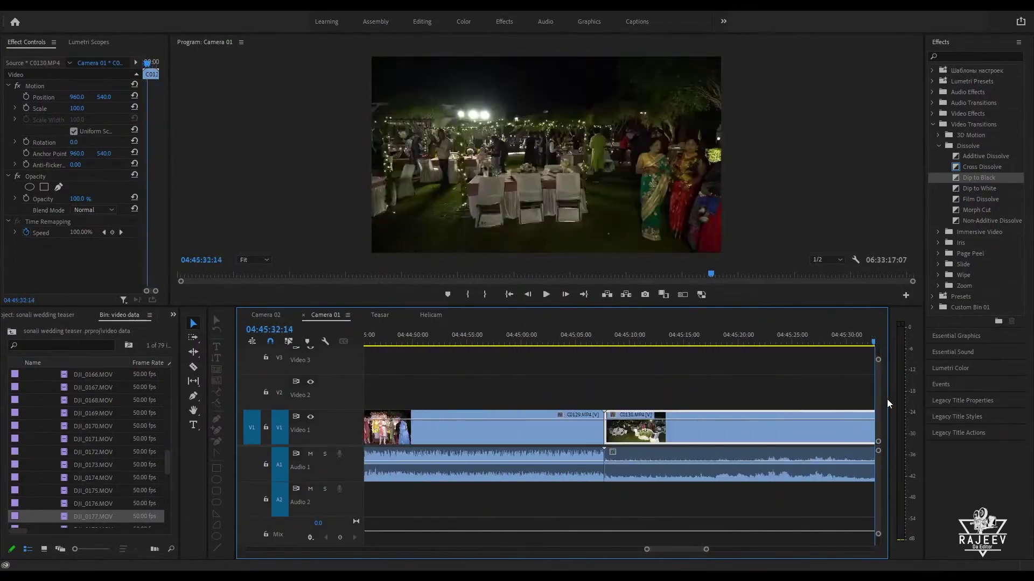
left_click(389, 315)
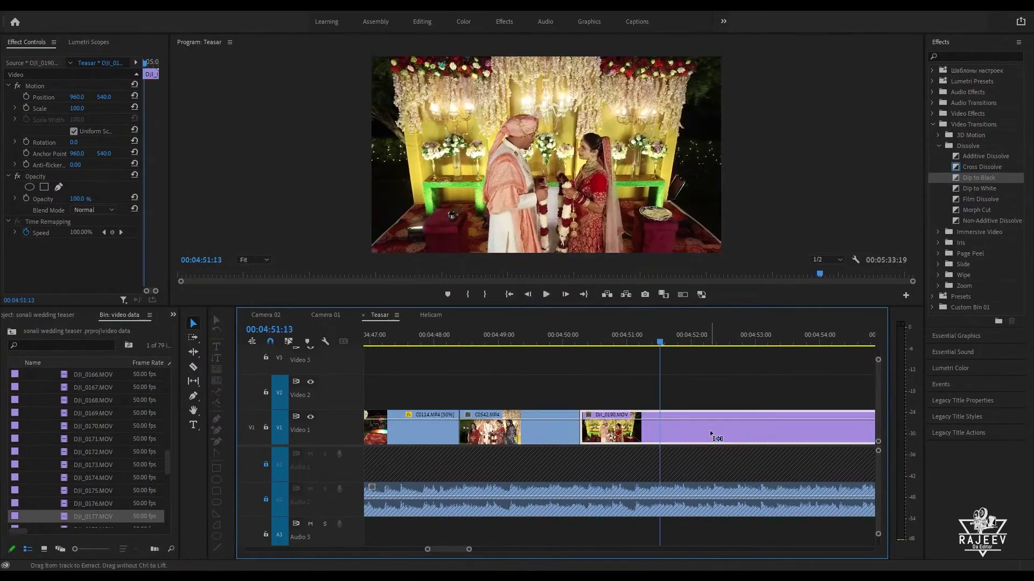
Step: Try drone clip DJI_0190.MOV at 50% speed after C0542.MP4 in Teasar, ripple trimming its start and playing it back
left_click(837, 335)
key("q")
key("space")
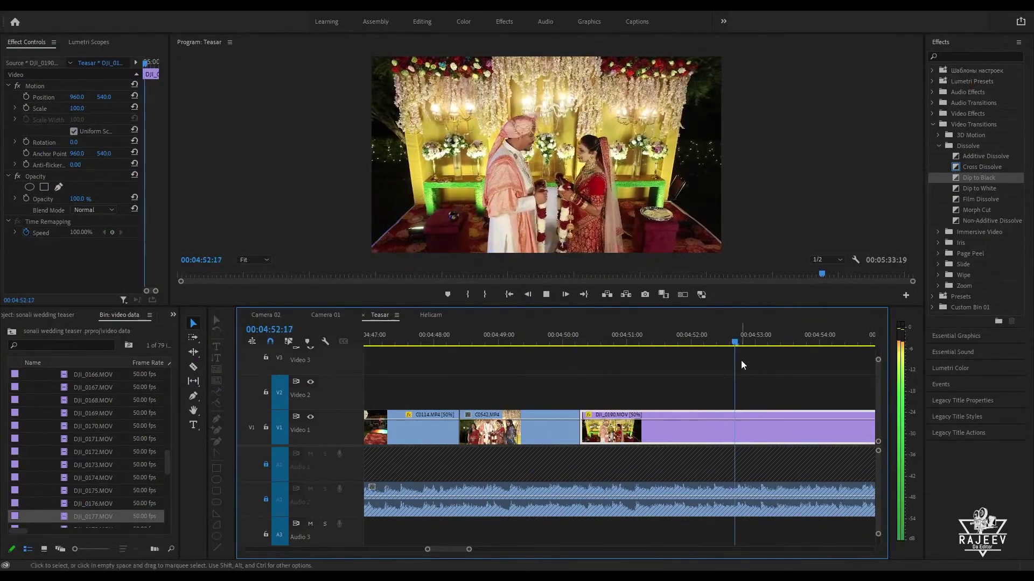
left_click_drag(741, 339, 876, 359)
key("q")
key("space")
left_click_drag(709, 338, 884, 345)
Step: Place the garland drone clip DJI_0191.MOV after C0542.MP4 in Teasar at 50% speed and scrub through it
left_click(326, 316)
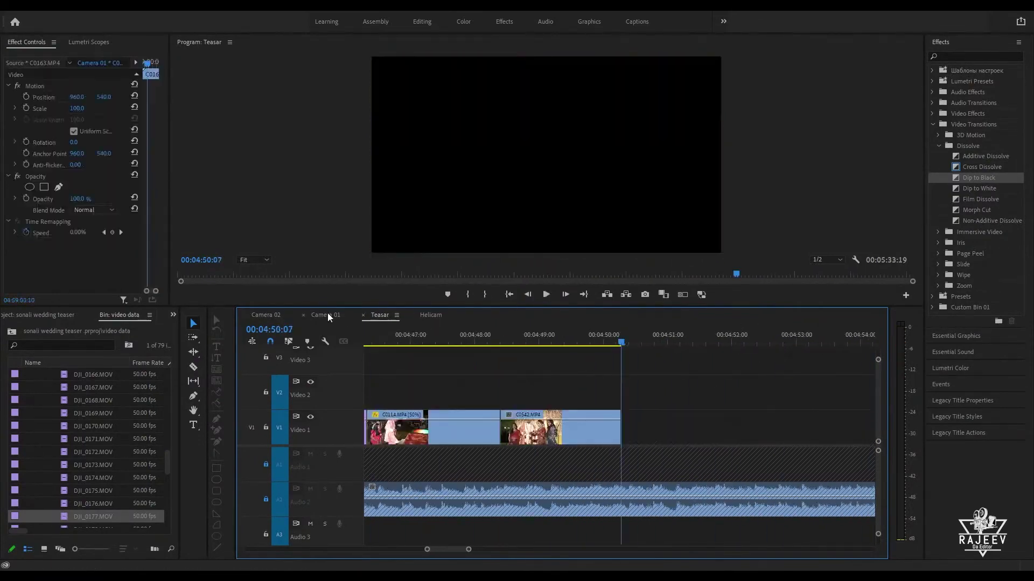
key("Down")
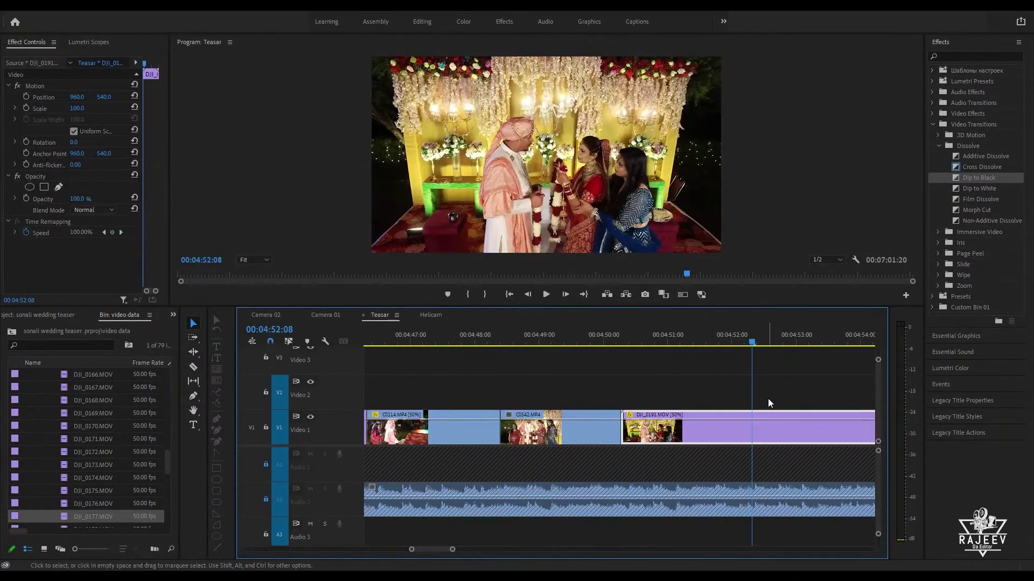
left_click(498, 341)
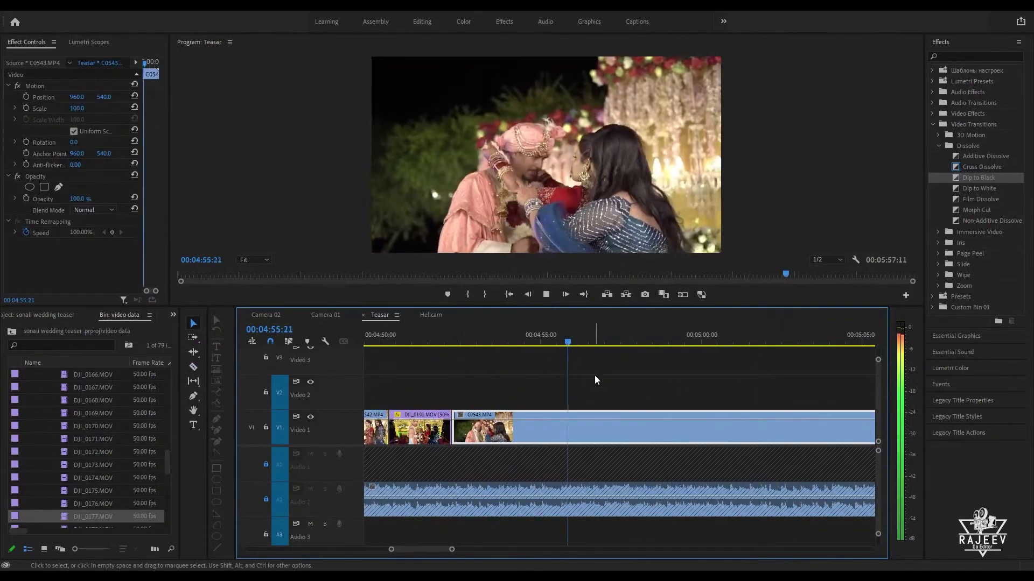
Step: Place the garland exchange clip C0166.MP4 from Camera 01 after C0543.MP4 at 00:04:54:07 in Teasar and scrub through it
left_click(318, 315)
left_click(391, 315)
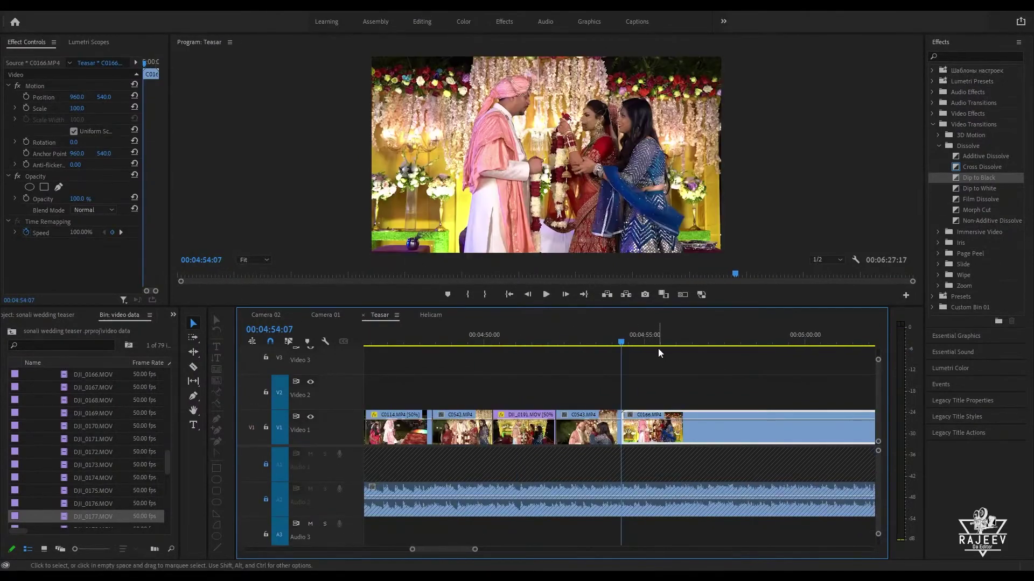
left_click_drag(658, 348, 687, 375)
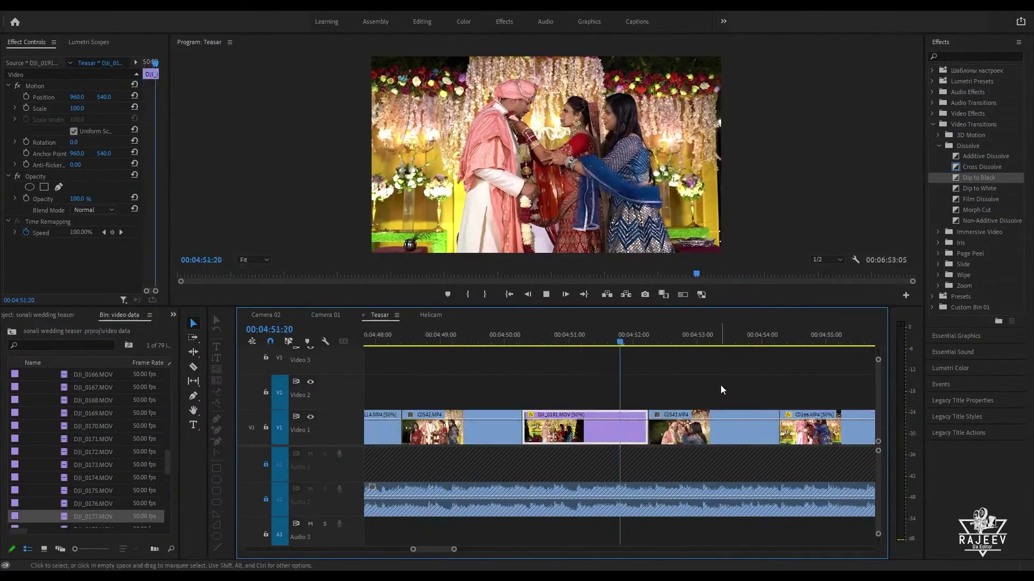
Step: Shorten the 50% speed garland clip C0166.MP4 in Teasar and put C0543.MP4 directly after it
left_click_drag(526, 345, 653, 347)
key("space")
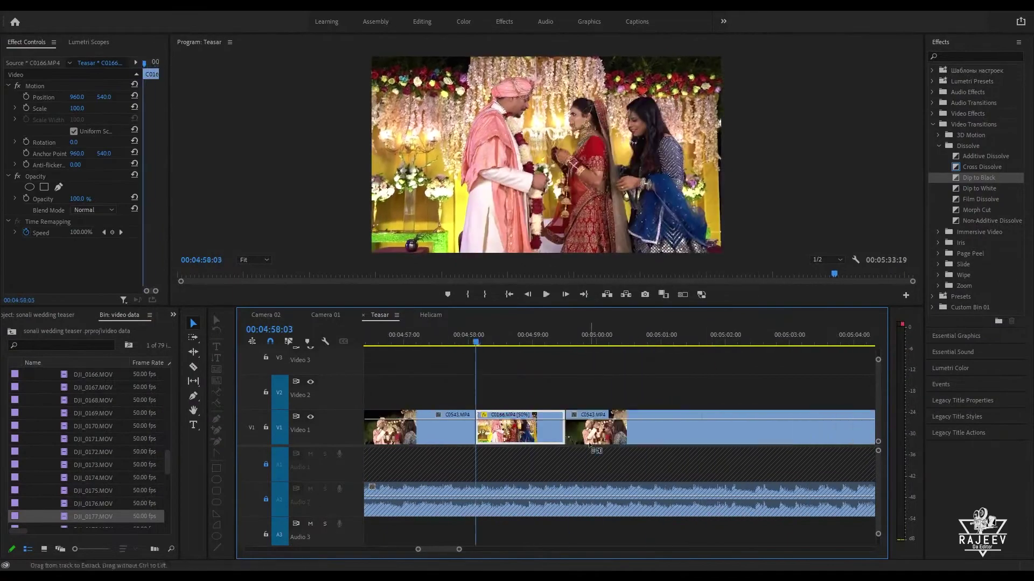
left_click(661, 345)
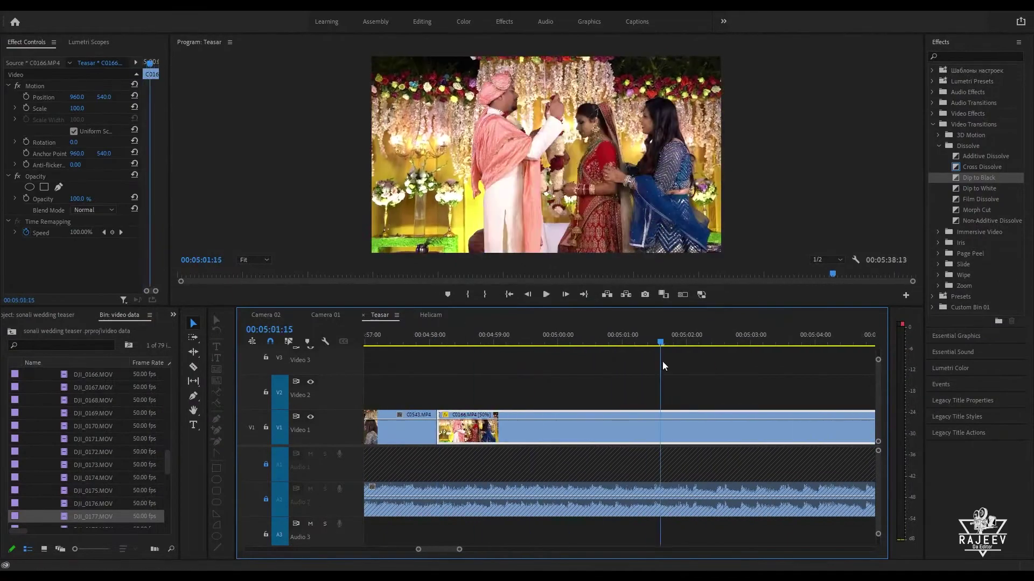
key("space")
key("space")
key("q")
left_click(664, 343)
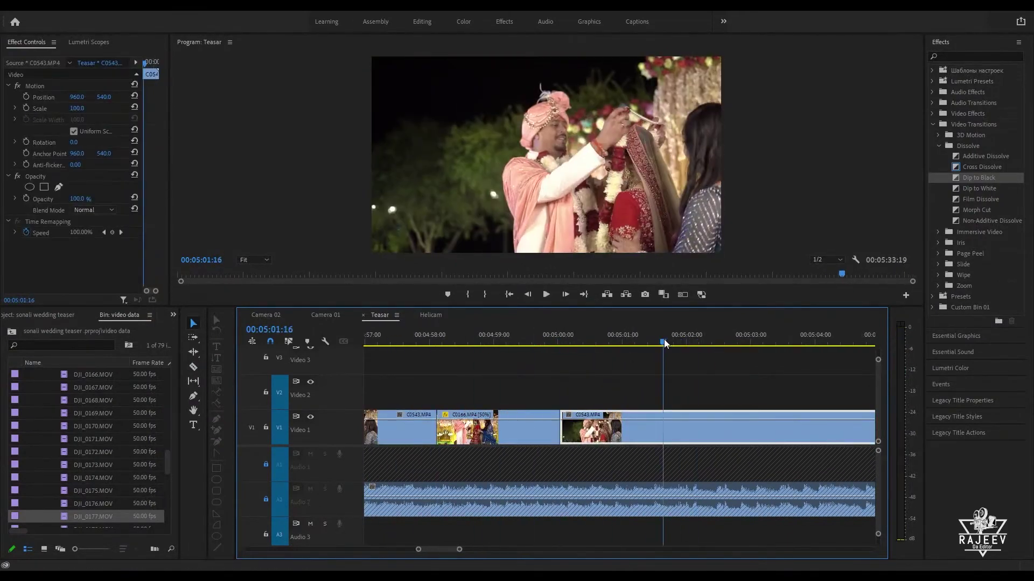
Step: Ripple trim the start of the second C0543.MP4 segment after C0166.MP4 and its end at 00:05:02:02
key("space")
left_click(629, 345)
key("space")
key("q")
key("space")
key("space")
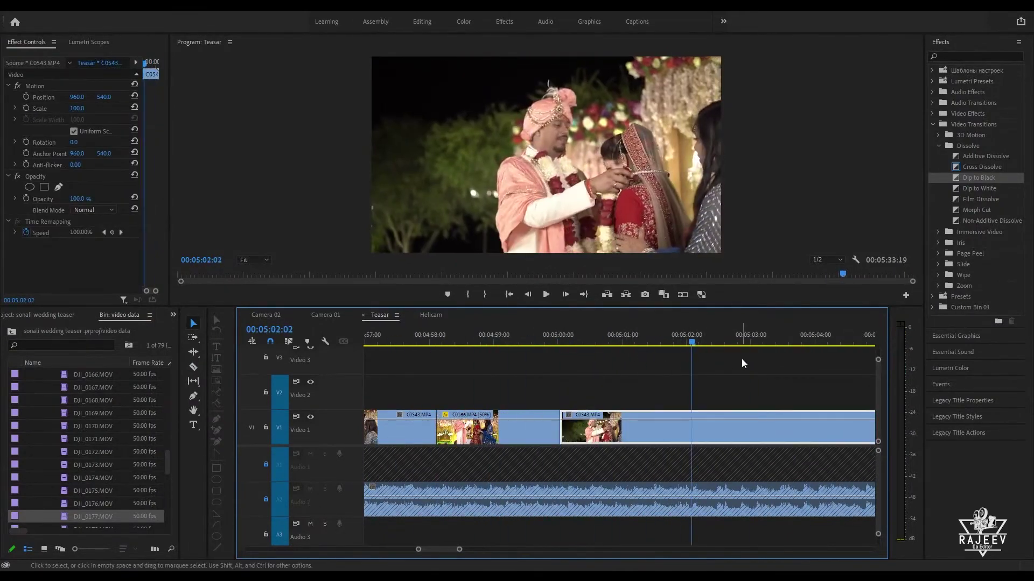
key("w")
Step: Split the drone clip DJI_0191.MOV in Helicam and place it after C0543.MP4 at 00:05:02:02 in Teasar
left_click(431, 315)
left_click(454, 339)
left_click(440, 341)
key("ctrl+k")
left_click(380, 315)
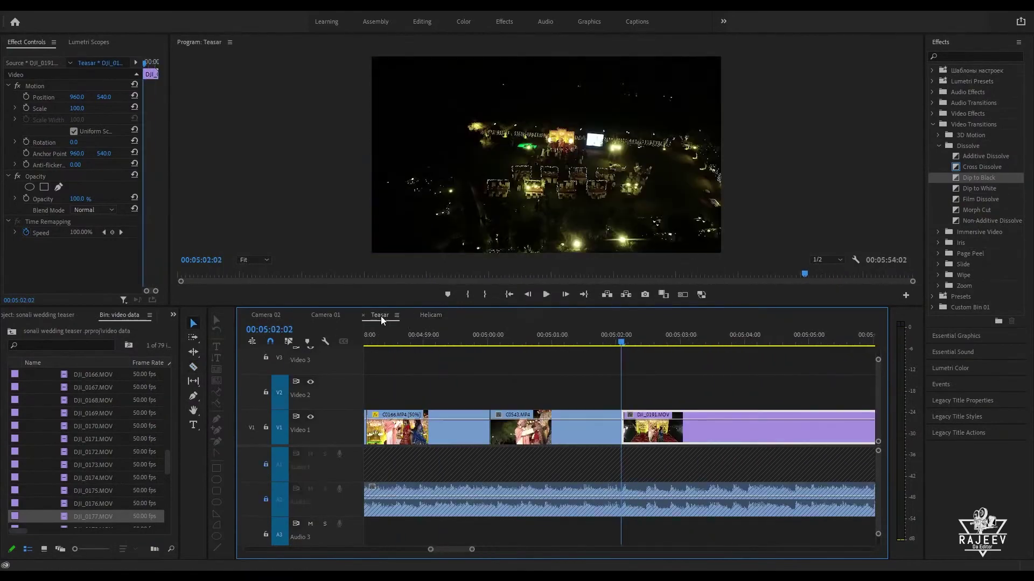
Step: Play the edit around C0543.MP4 and DJI_0191.MOV in Teasar and ripple trim the start of the drone clip
key("space")
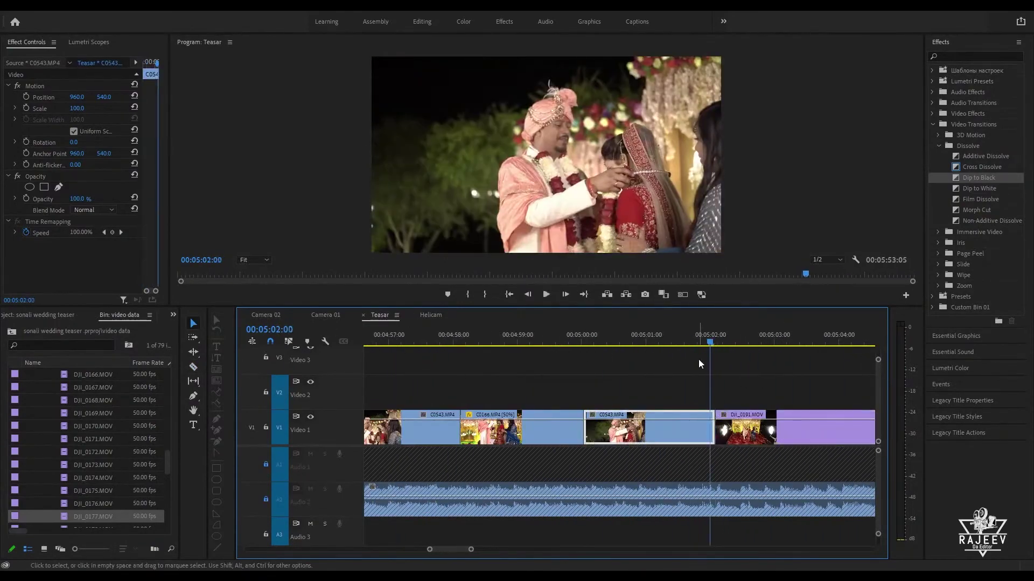
key("space")
key("space")
scroll(635, 361, "down", 2)
left_click(592, 342)
key("q")
key("space")
scroll(739, 429, "down", 2)
key("space")
key("space")
key("space")
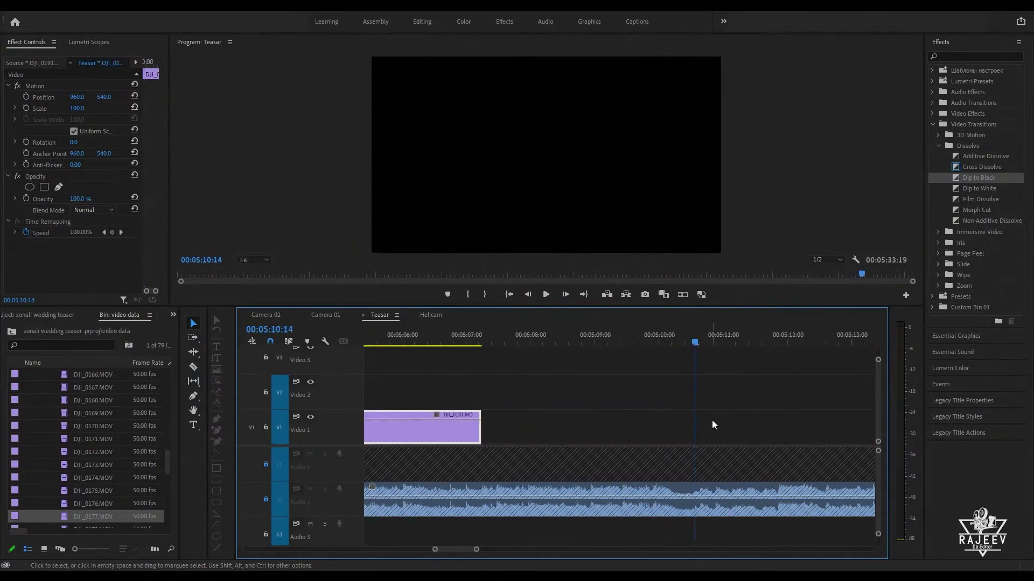
Step: Scrub through the stage, family and couple clips from C0548.MP4 to C0624.MP4 in Camera 02
left_click(326, 315)
left_click(266, 315)
left_click(767, 326)
left_click_drag(768, 327, 767, 349)
key("space")
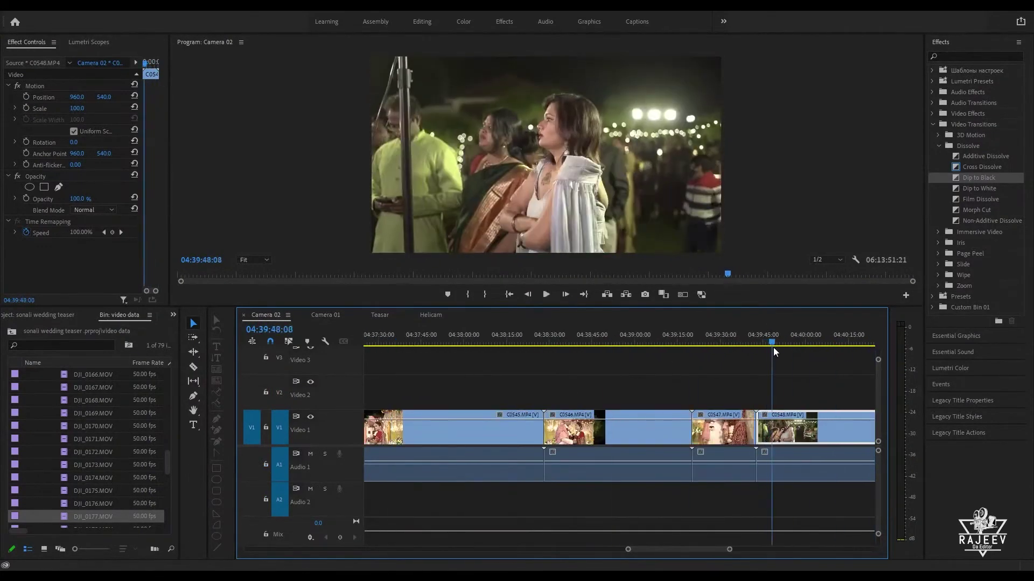
left_click_drag(434, 341, 878, 372)
scroll(802, 385, "down", 5)
left_click_drag(386, 342, 679, 372)
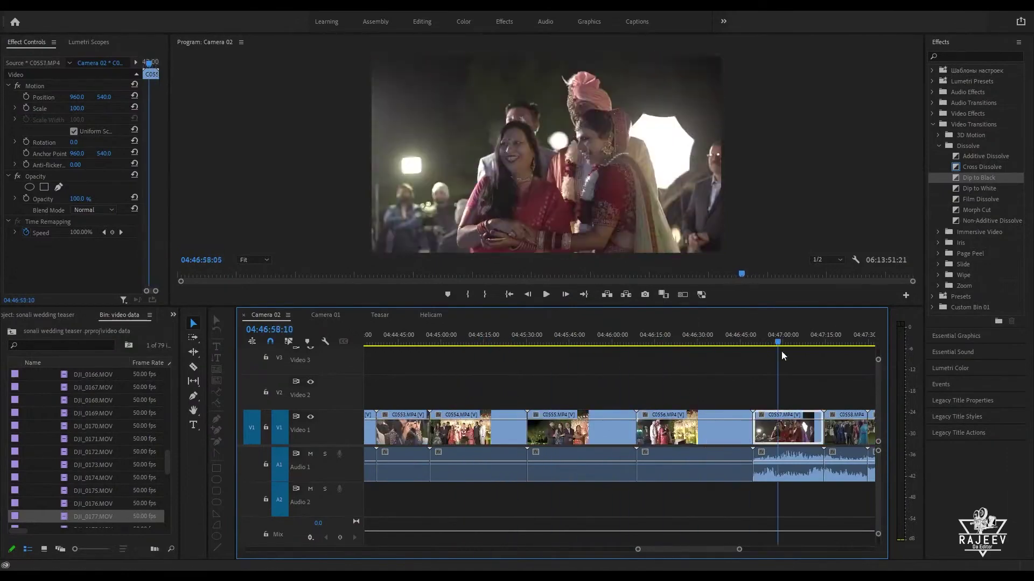
left_click_drag(867, 353, 870, 393)
key("minus")
key("minus")
key("minus")
scroll(872, 420, "down", 5)
left_click(426, 341)
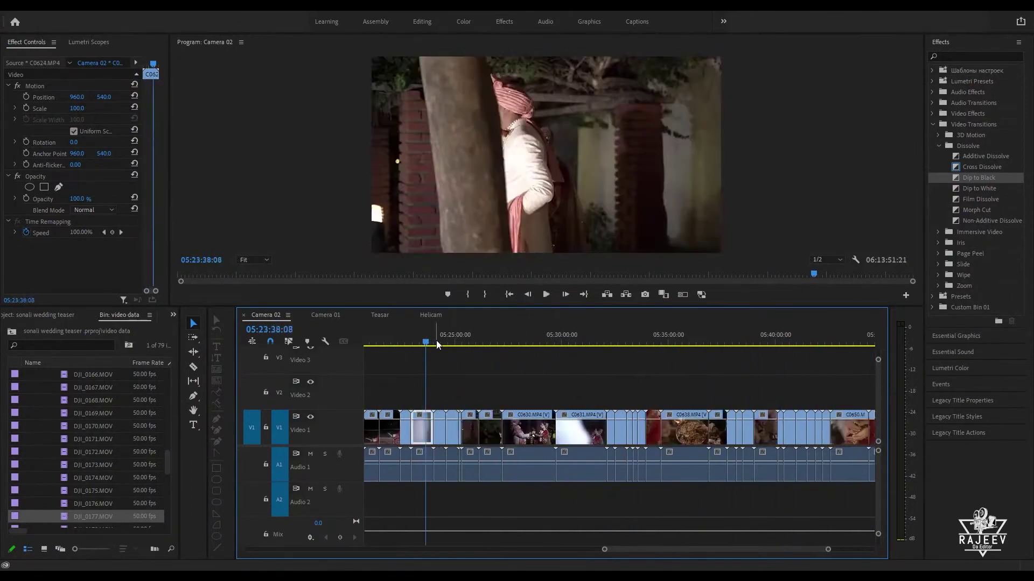
Step: Place the family clip C0554.MP4 after DJI_0191.MOV in Teasar and ripple trim its end at 00:05:10:03
key("ctrl+c")
left_click(379, 315)
key("Up")
key("ctrl+v")
key("space")
key("space")
left_click_drag(699, 350, 749, 337)
key("w")
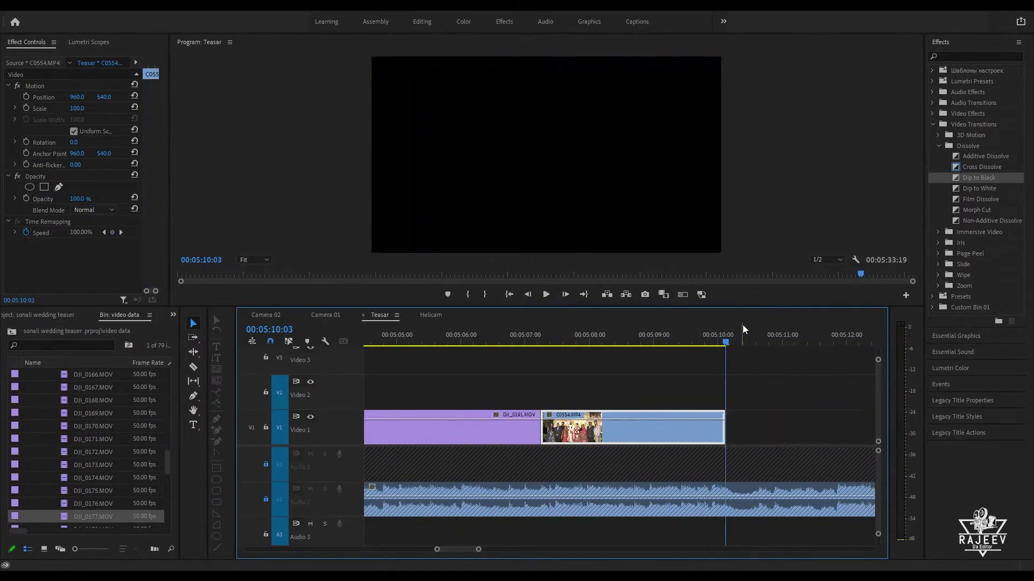
Step: Ripple trim the end of C0554.MP4 in Teasar a little shorter and play it back
left_click(706, 345)
key("space")
left_click(718, 345)
key("w")
key("space")
key("space")
scroll(648, 358, "down", 1)
Step: Place the fire ritual clip C0638.MP4 from Camera 02 at 00:05:10:13 in Teasar, leaving a short gap after C0554.MP4
left_click(658, 343)
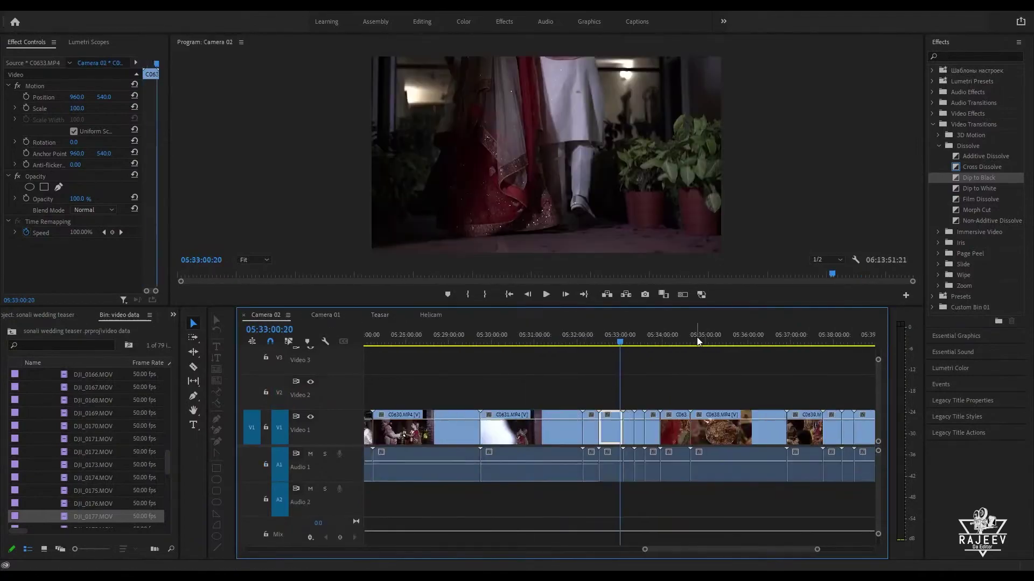
left_click_drag(697, 337, 542, 352)
key("ctrl+k")
key("ctrl+c")
left_click(380, 316)
left_click(670, 342)
key("ctrl+v")
key("Up")
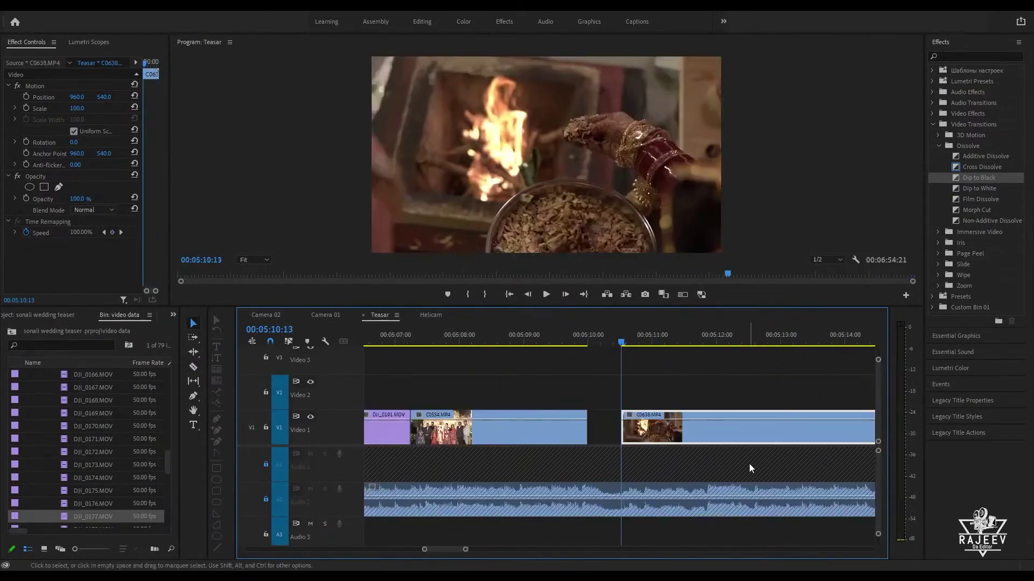
Step: Extend the start of C0638.MP4 slightly earlier, add a Cross Dissolve there and play it back
left_click(594, 335)
key("space")
key("space")
left_click_drag(622, 429, 619, 429)
left_click(814, 438)
key("ctrl+d")
key("space")
key("space")
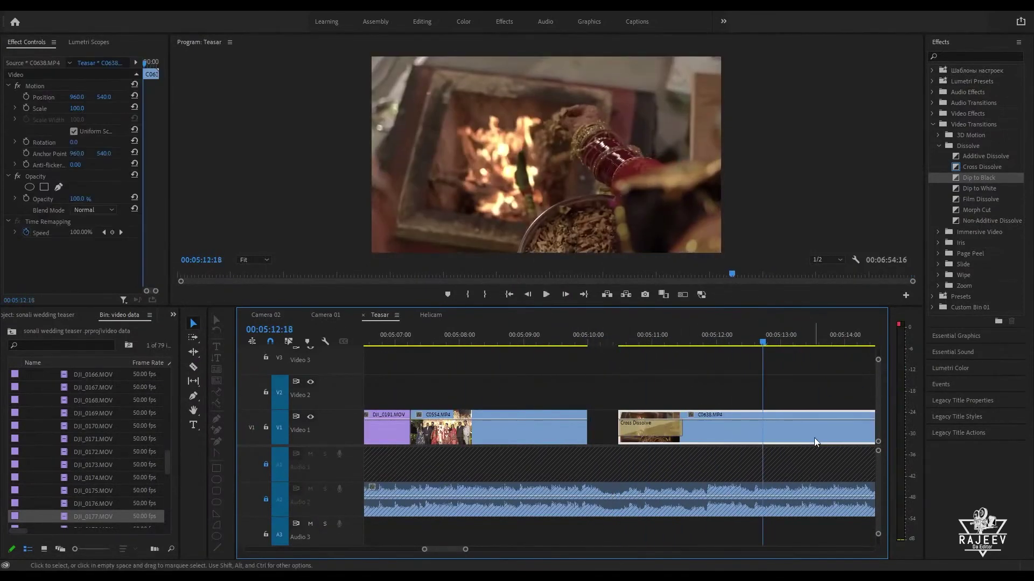
Step: Scrub through the wedding ritual clips from C0639.MP4 to C0660.MP4 in Camera 02
left_click(266, 315)
left_click(712, 342)
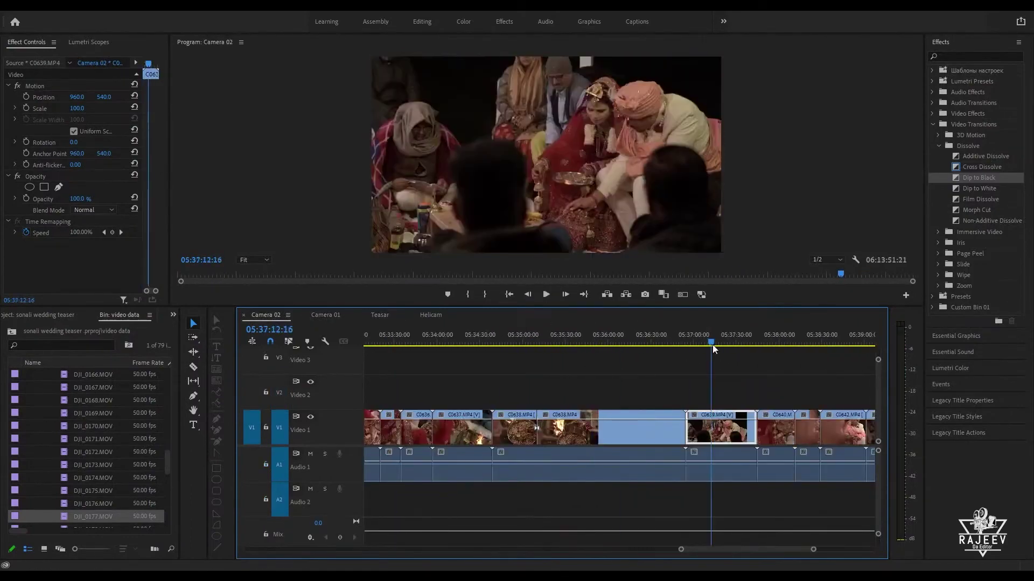
left_click_drag(712, 345, 777, 376)
key("space")
scroll(754, 372, "down", 3)
left_click_drag(667, 344, 716, 399)
key("space")
key("space")
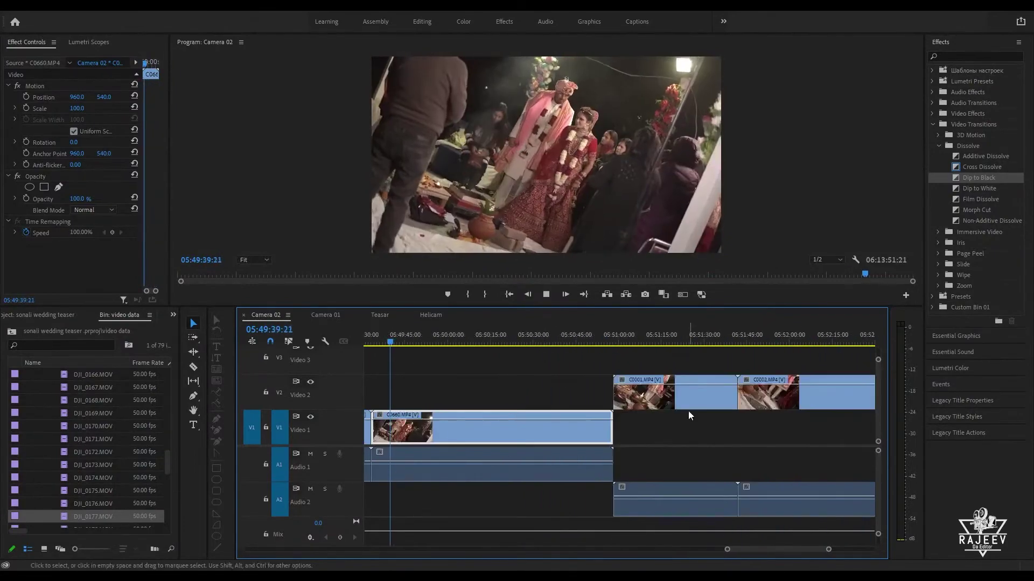
mouse_move(420, 341)
left_mouse_down()
mouse_move(703, 409)
mouse_move(429, 341)
left_mouse_up()
Step: Place the ritual walk clip C0653.MP4 after C0638.MP4 in Teasar, trim it to the wanted moment and split it
left_click(376, 318)
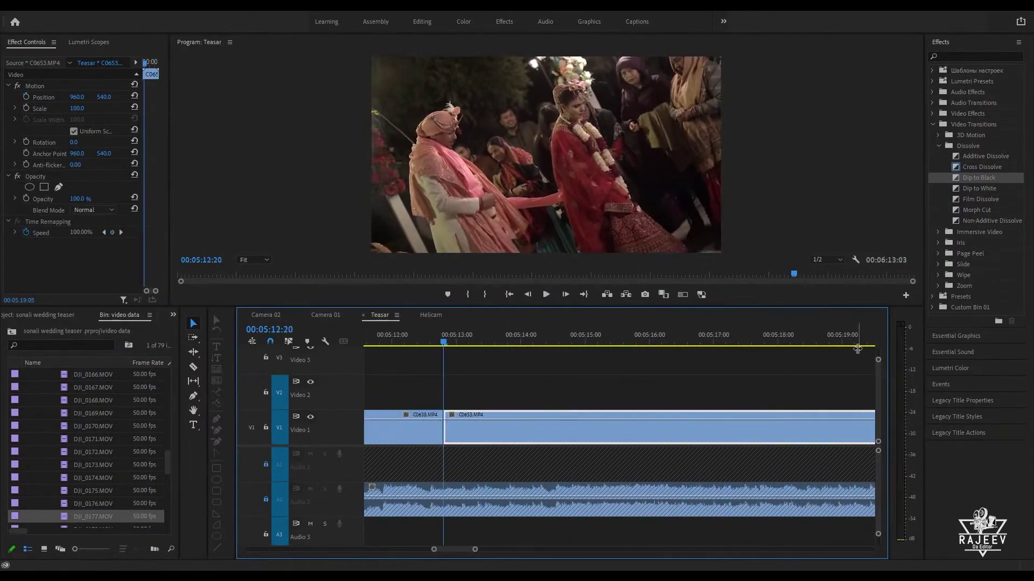
left_click_drag(443, 343, 500, 344)
key("Up")
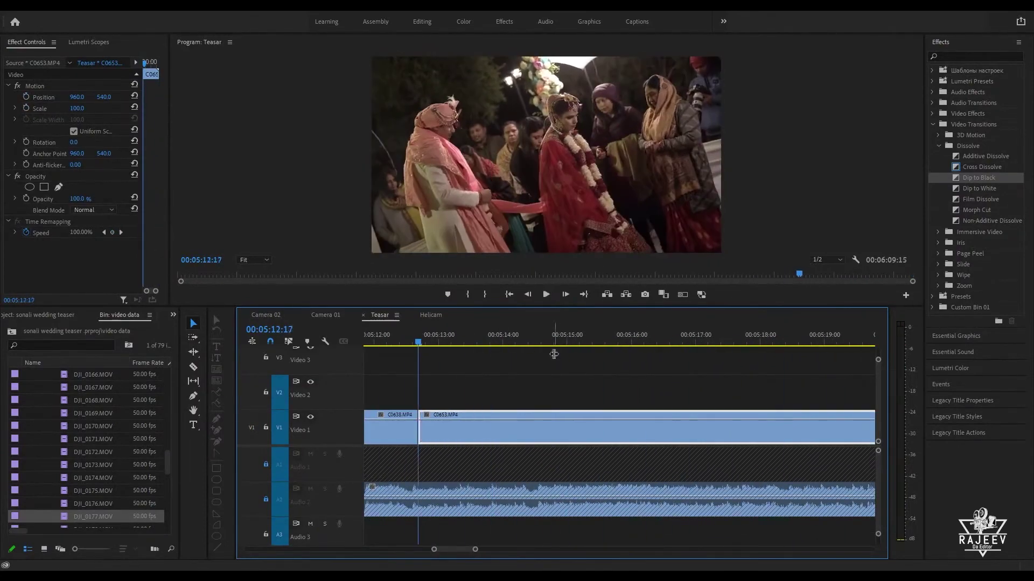
left_click_drag(419, 342, 487, 342)
key("c")
left_click(488, 435)
key("v")
key("space")
key("space")
Step: Place the knotted scarf clip C0002.MP4 from Camera 02 after C0653.MP4 in Teasar and ripple trim its start
left_click(266, 315)
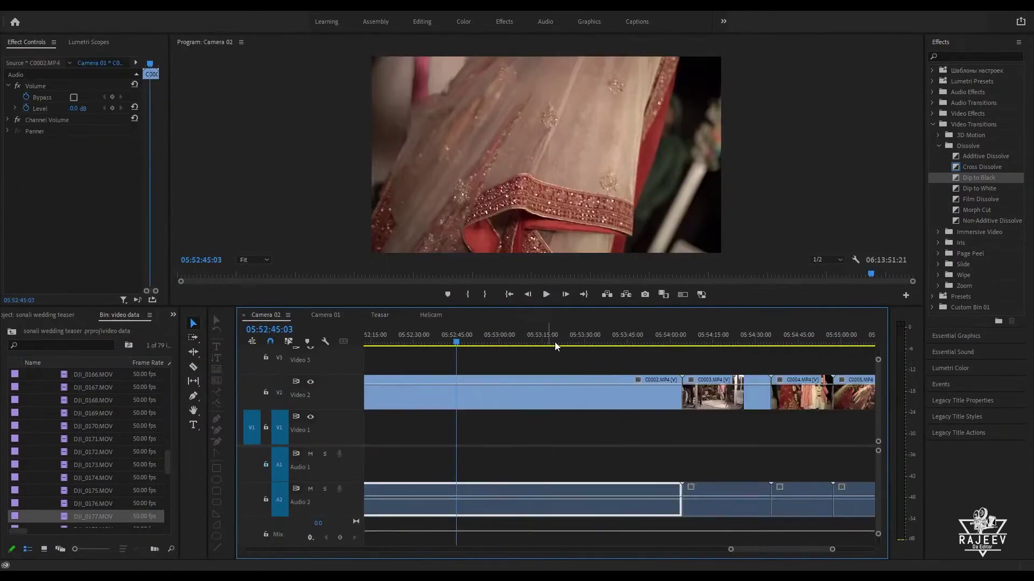
key("Delete")
left_click(571, 396)
key("ctrl+c")
left_click(386, 315)
key("ctrl+v")
left_click_drag(663, 343, 738, 345)
key("q")
key("space")
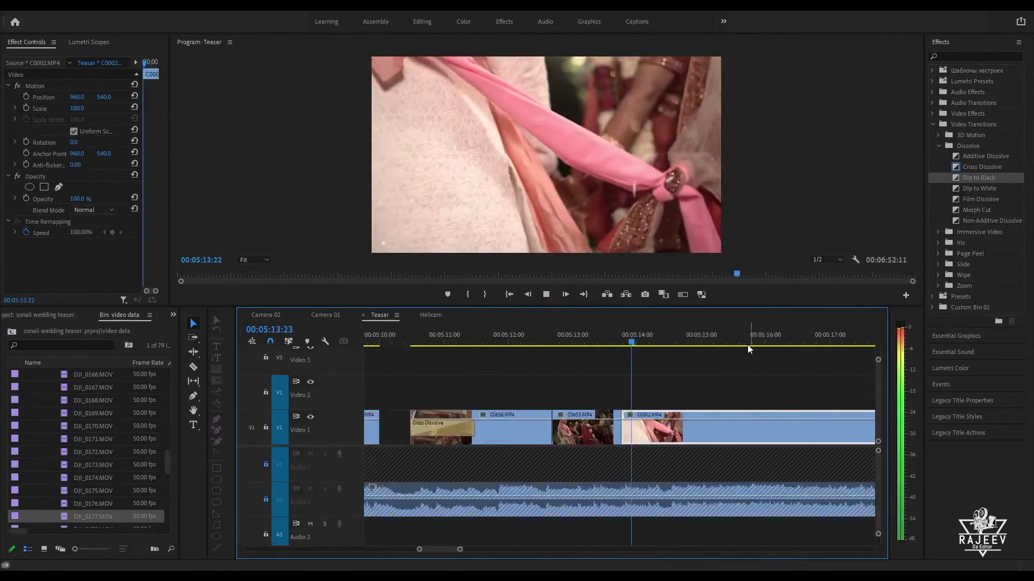
Step: Shorten C0002.MP4 in Teasar and ripple trim the start of C0003.MP4 following it
left_click(517, 343)
left_click_drag(620, 431, 803, 430)
left_click(479, 343)
key("space")
key("w")
left_click_drag(668, 343, 725, 345)
key("q")
key("space")
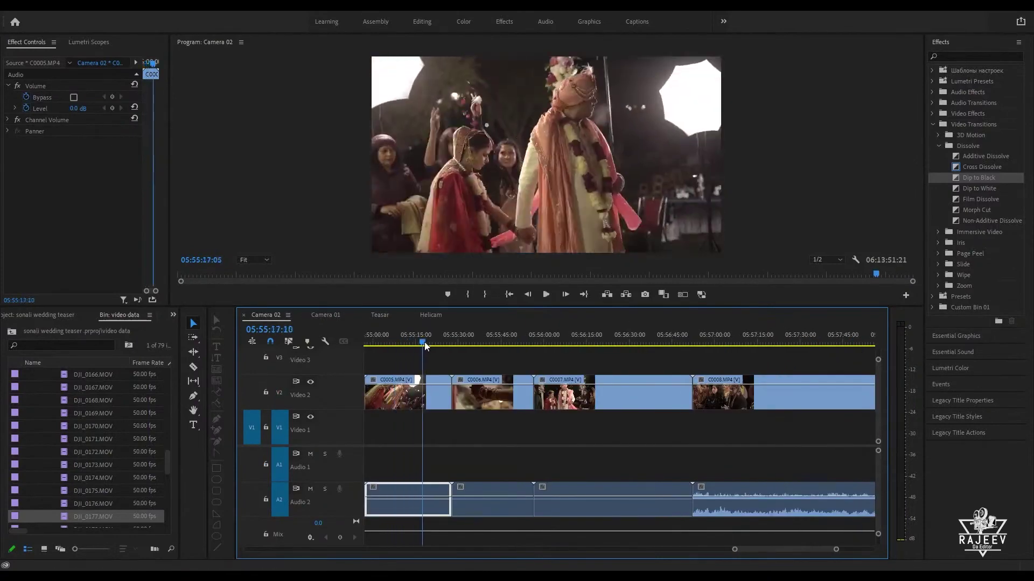
Step: Scrub through Camera 02 from C0005.MP4 past C0008.MP4 and split one of the ceremony clips
left_click_drag(424, 345, 671, 345)
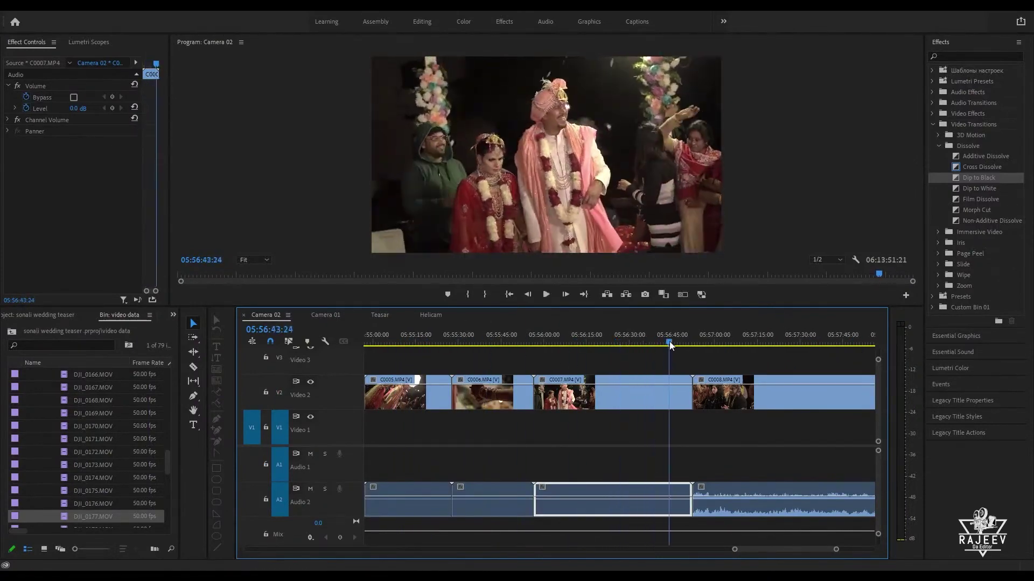
scroll(670, 392, "down", 3)
key("c")
left_click(524, 395)
key("v")
left_click_drag(523, 343, 867, 345)
scroll(754, 377, "down", 10)
left_click_drag(387, 343, 845, 412)
scroll(754, 377, "down", 10)
Step: Play back the Teasar edit and place C0019.MP4 from Camera 02 after C0003.MP4 at 00:05:18:09
left_click(379, 314)
key("space")
left_click(445, 343)
key("space")
key("space")
left_click(266, 315)
scroll(807, 372, "down", 10)
left_click(380, 315)
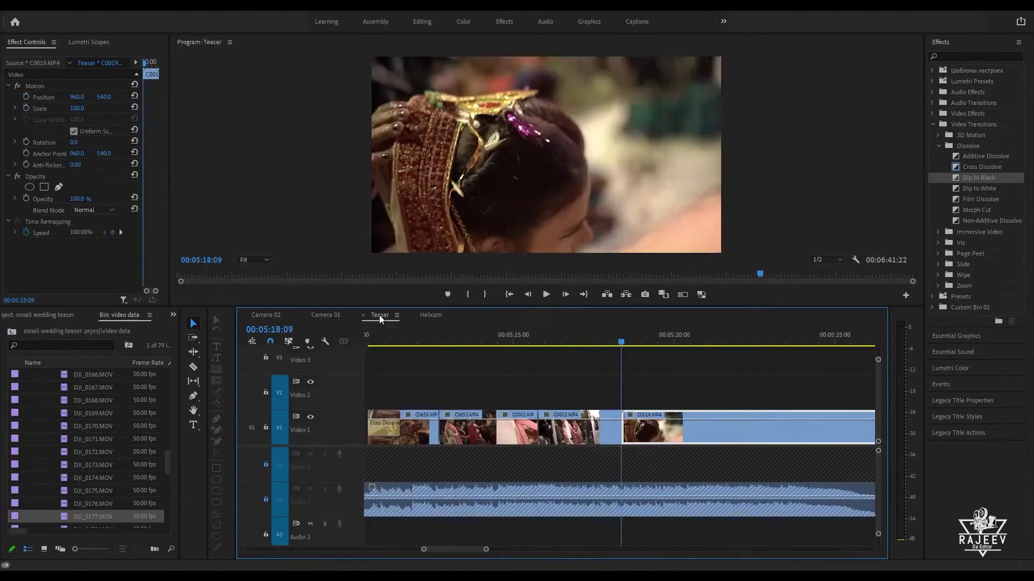
Step: Ripple trim the end of C0019.MP4 in Teasar and play it back with C0003.MP4
left_click_drag(621, 343, 691, 363)
key("w")
scroll(619, 366, "up", 10)
left_click(549, 343)
key("space")
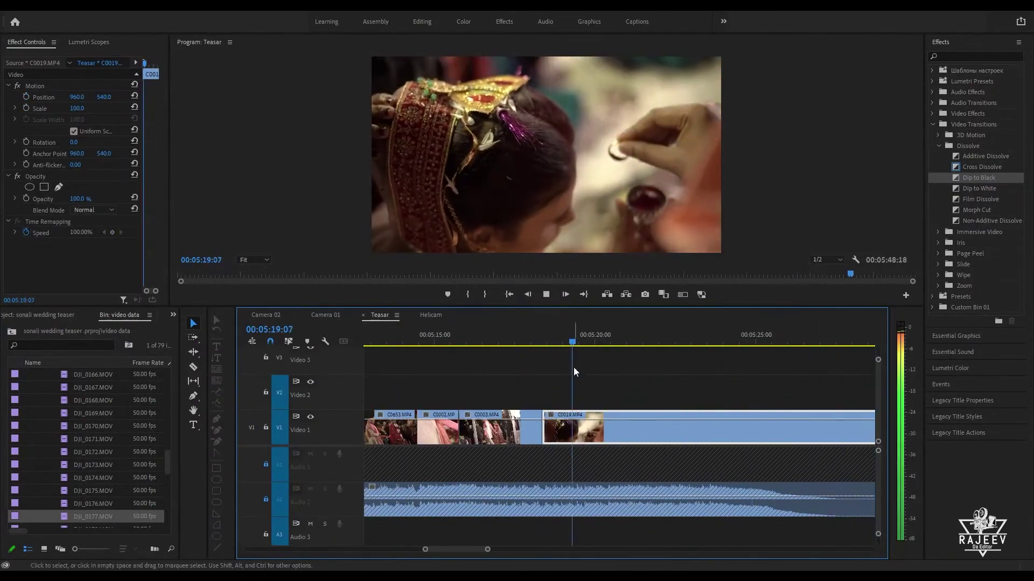
key("j")
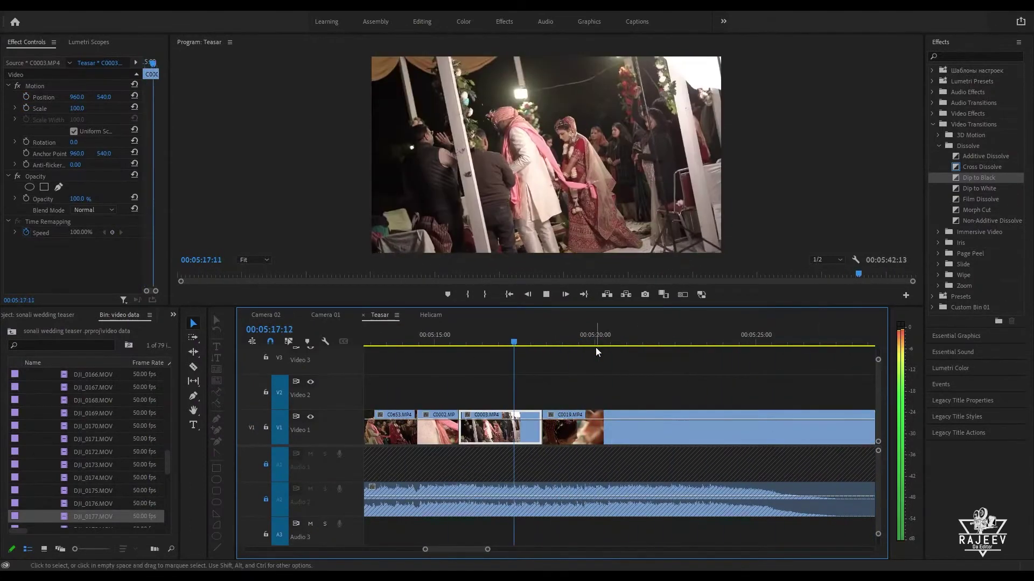
key("l")
key("l")
key("l")
Step: Scrub through Camera 02 for closing shots of the couple, up to C0633.MP4 at 05:32:40:13
left_click(265, 315)
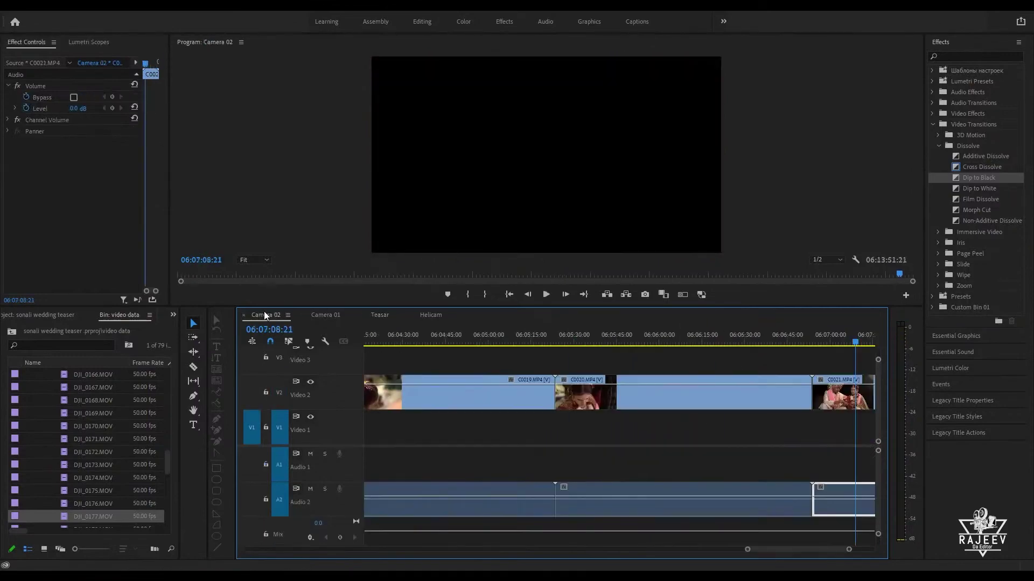
key("minus")
key("minus")
key("minus")
left_click_drag(650, 343, 817, 414)
key("equal")
key("equal")
left_click(757, 336)
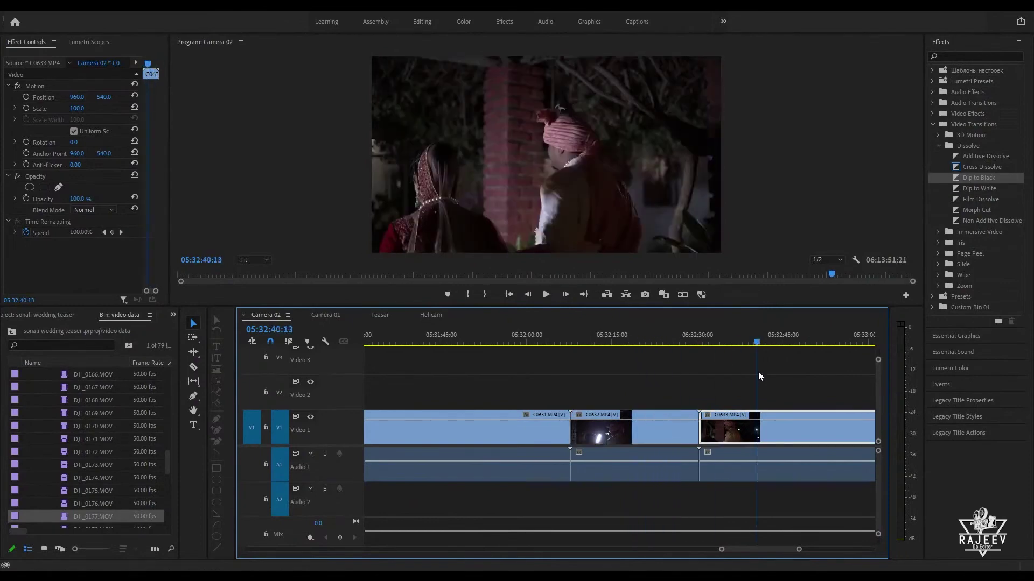
Step: Place the seated couple clip C0622.MP4 from Camera 02 after C0007.MP4 in Teasar and play it back
scroll(662, 388, "down", 5)
left_click(450, 336)
left_click(390, 315)
key("space")
key("minus")
left_click(544, 337)
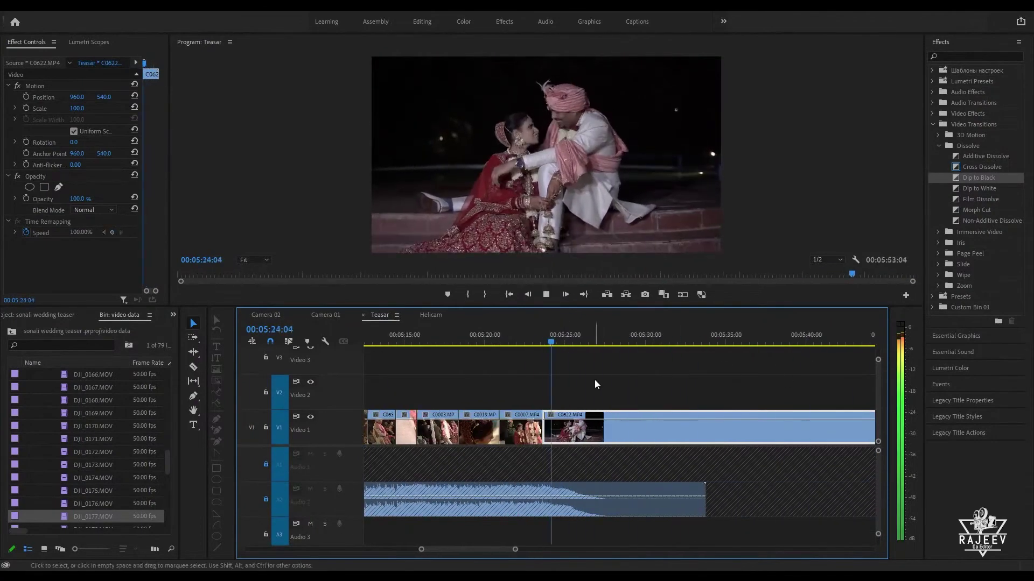
Step: Ripple trim the end of C0622.MP4 at 00:05:29:01 in Teasar
key("equal")
left_click(762, 336)
key("w")
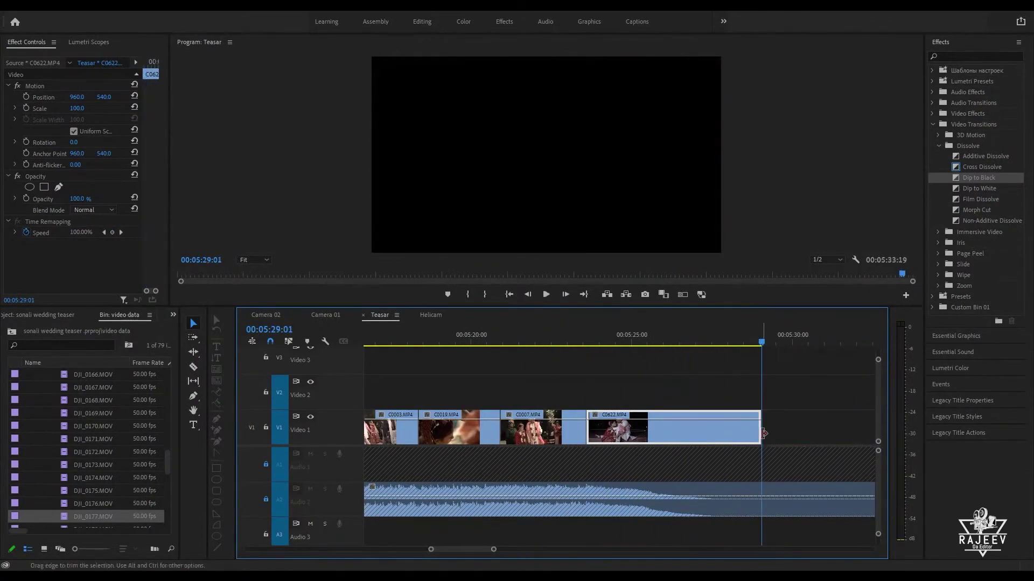
left_click(651, 342)
Step: Review the opening of Teasar around C0017.MP4 and C0418.MP4, from 00:00:05:22 to 00:00:07:10
key("backslash")
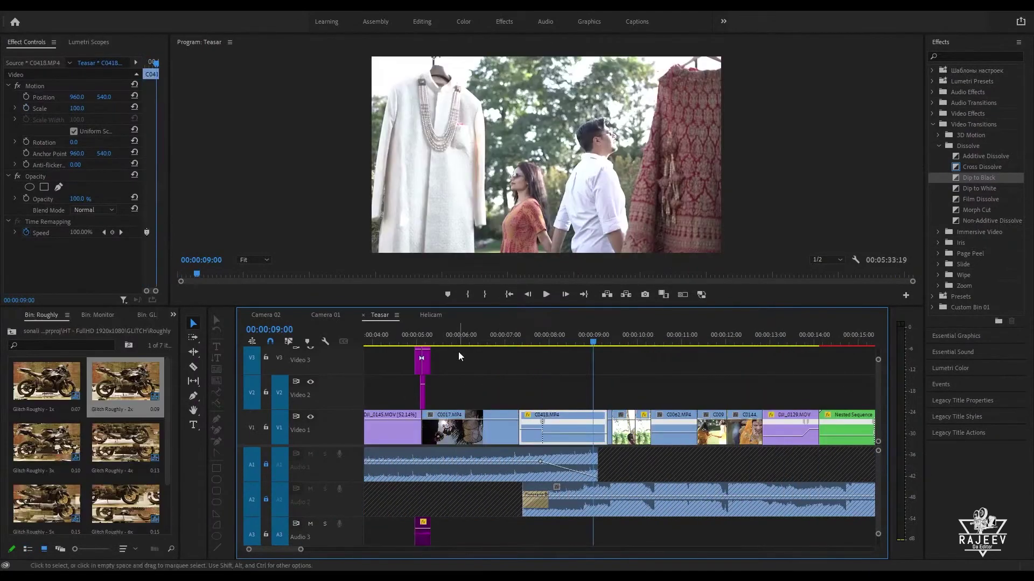
left_click(457, 343)
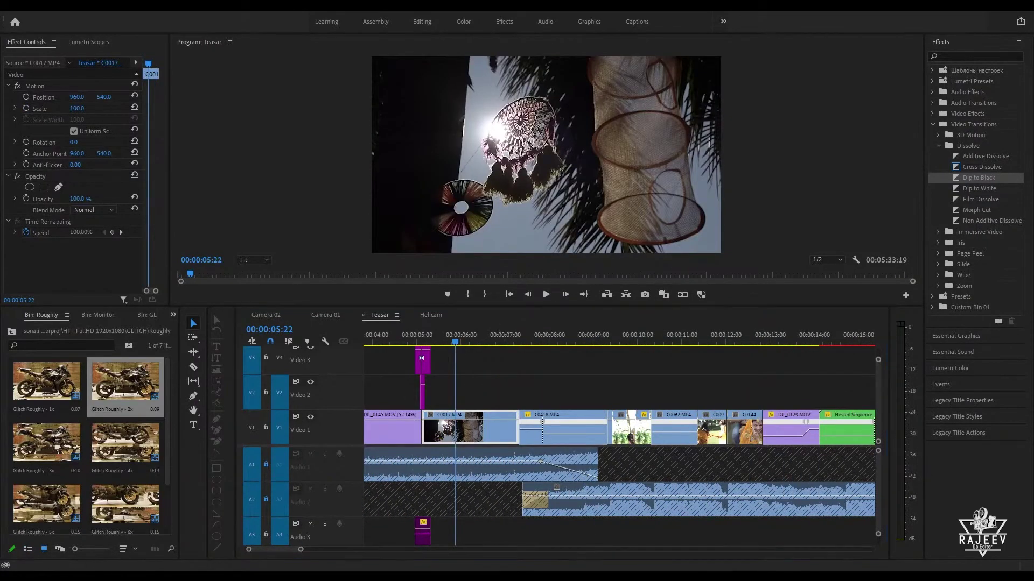
key("space")
left_click(523, 343)
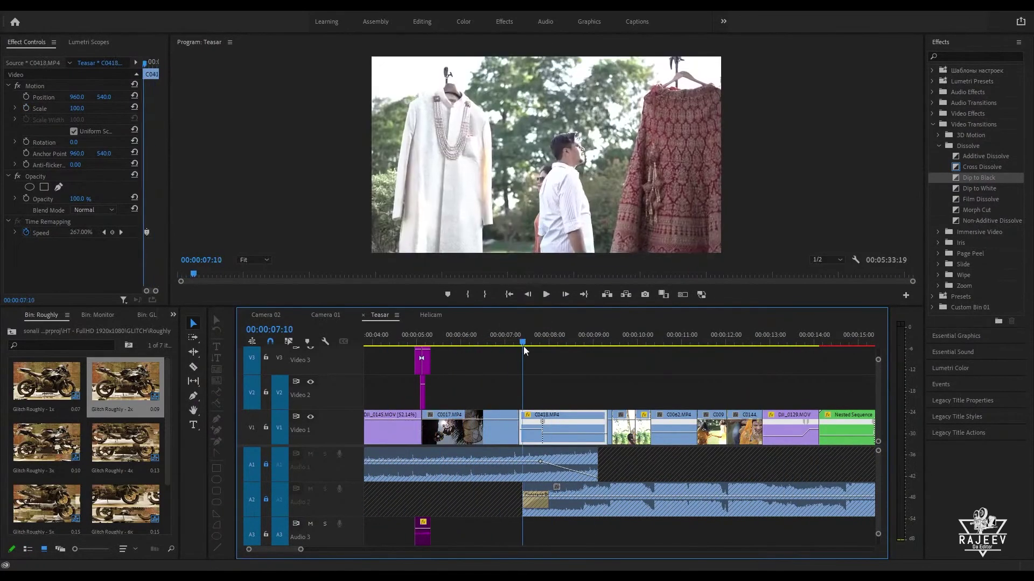
Step: Place the Zoom Ease - In transition over the cut between C0017.MP4 and C0418.MP4 in Teasar and play it back
key("Up")
left_click(12, 331)
left_click(11, 332)
scroll(110, 504, "down", 5)
double_click(33, 531)
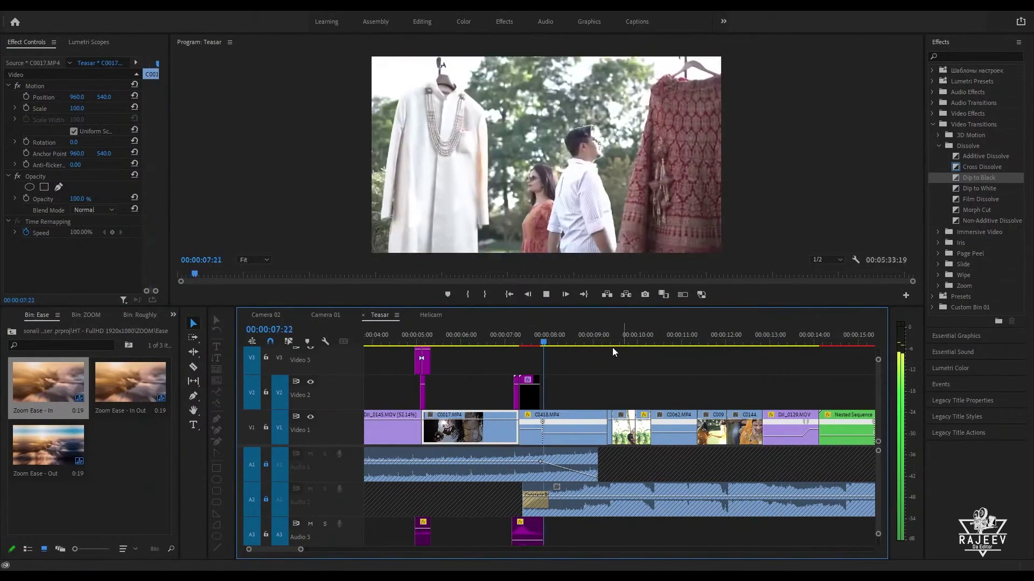
left_click_drag(560, 343, 614, 347)
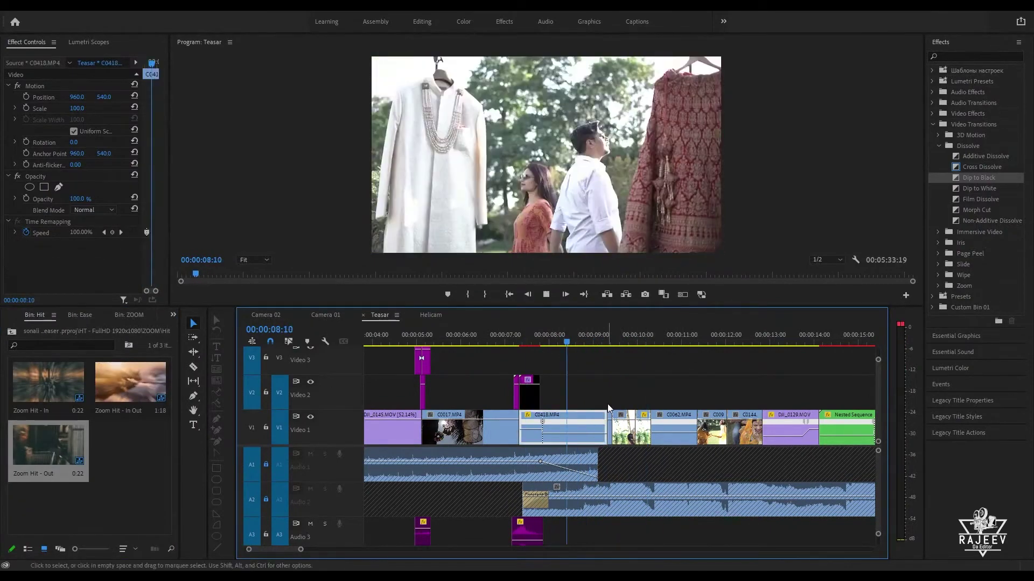
Step: Browse the Blur & Sharpen, Distort and preset folders for an effect to use around C0418.MP4
left_click_drag(578, 340, 558, 341)
left_click(933, 114)
left_click(938, 135)
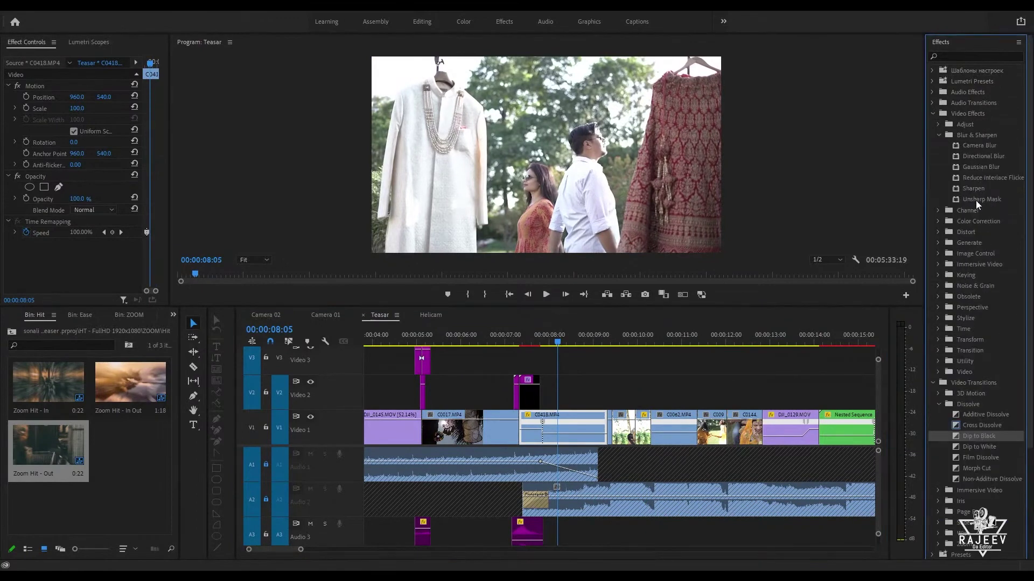
left_click(938, 231)
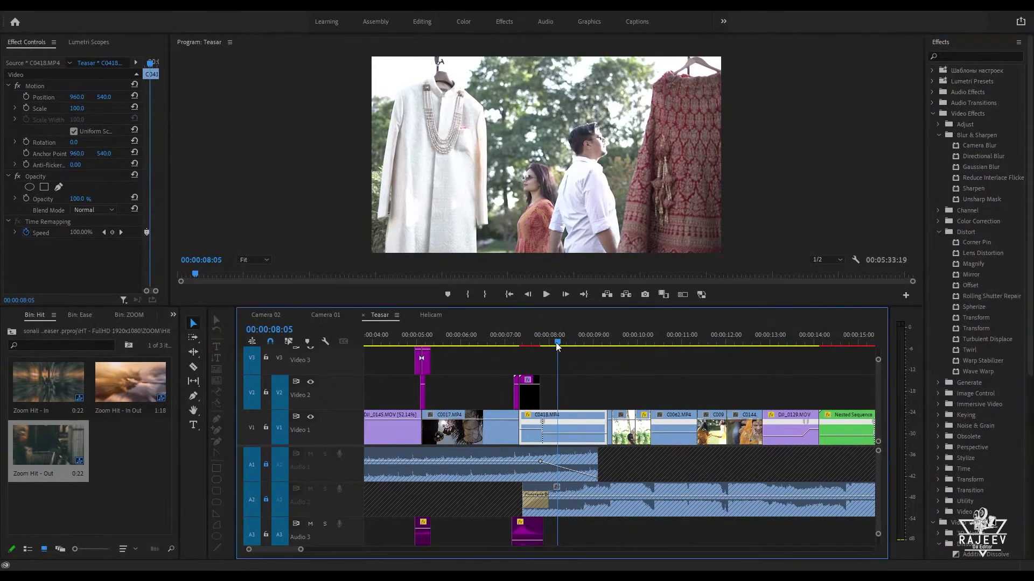
left_click(591, 338)
left_click(933, 113)
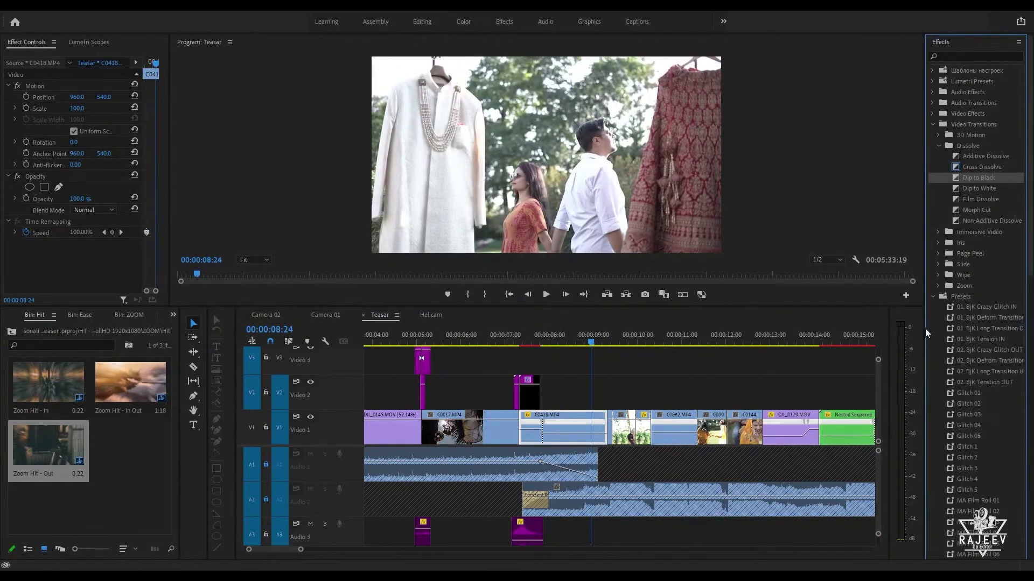
left_click_drag(925, 332, 885, 332)
scroll(950, 337, "down", 10)
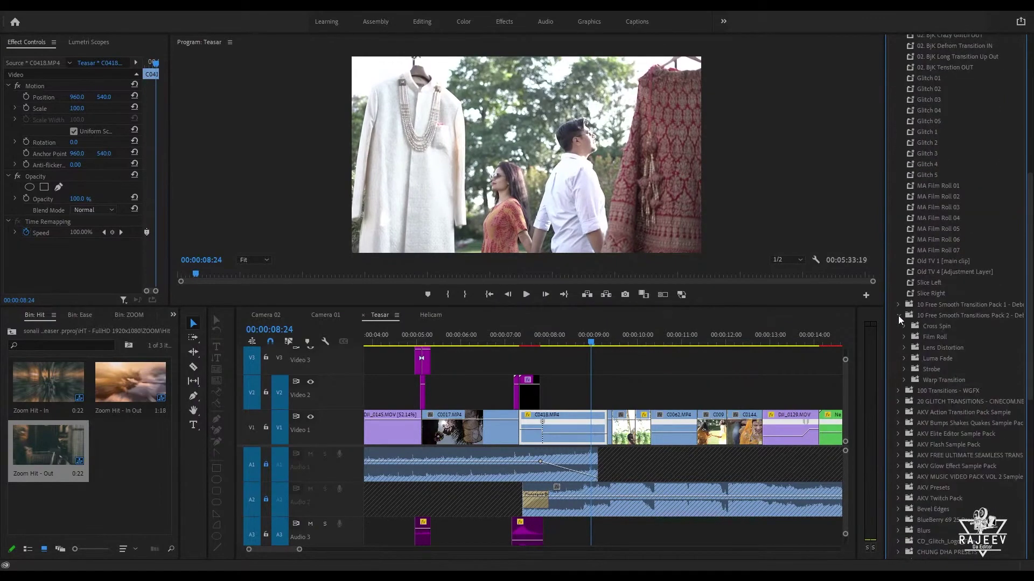
scroll(899, 350, "down", 2)
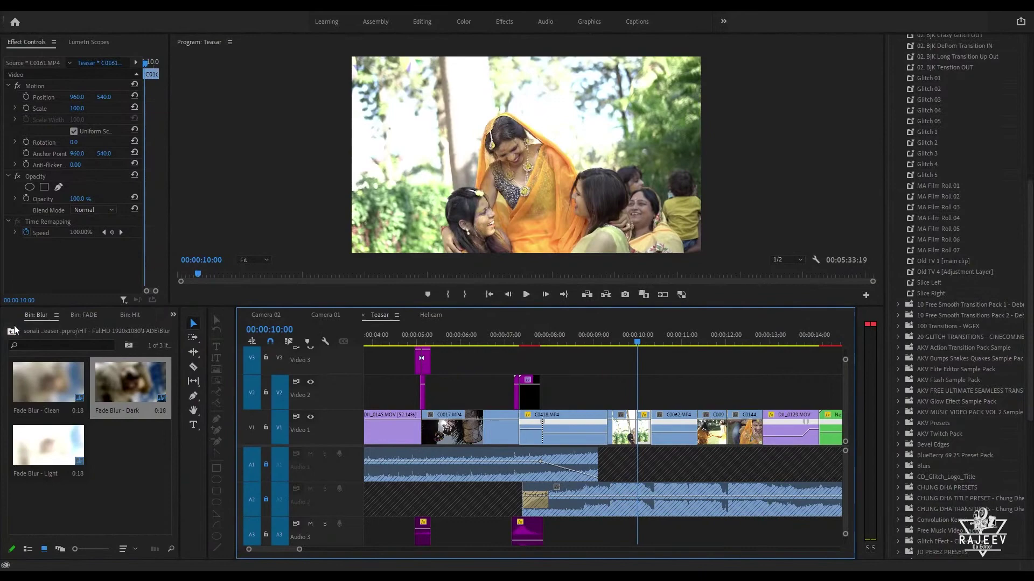
Step: Place the dark 21-frame Fade Exposure transition on Video 2 over the cut between C0418.MP4 and C0161.MP4 and play it back
left_click(12, 330)
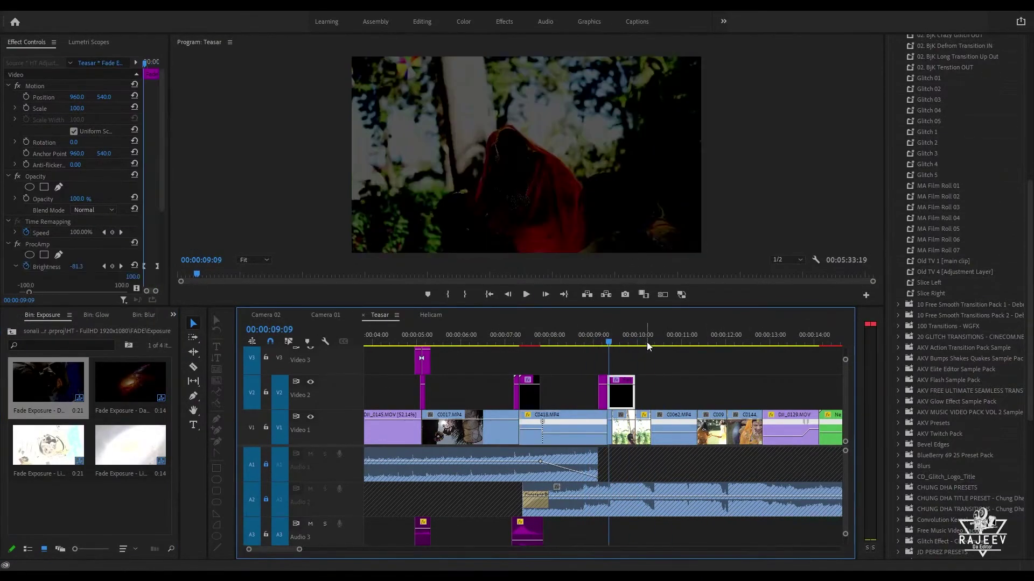
left_click(651, 343)
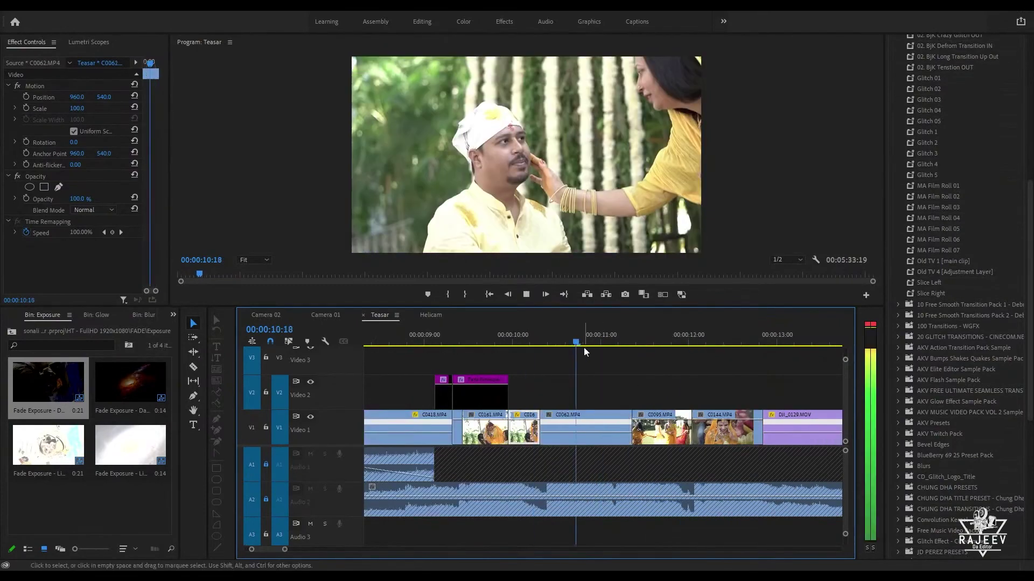
Step: Try Aberrations Optics variants over C0062.MP4 at 00:00:11:04, keep one on Video 2, and add Aberrations Shift - 4x at the clip's start
left_click_drag(584, 347, 546, 358)
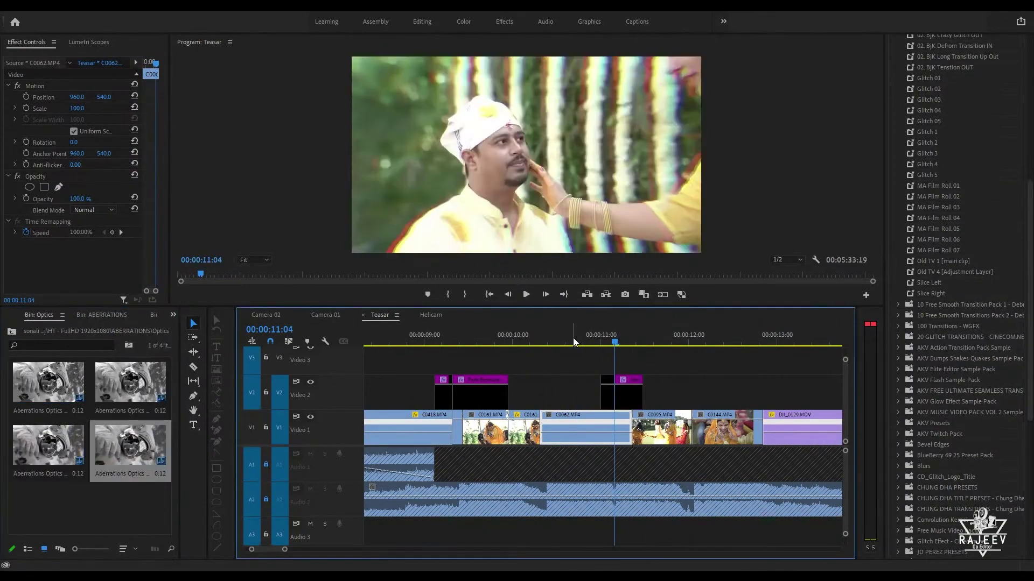
left_click_drag(614, 330, 615, 334)
left_click_drag(130, 383, 624, 395)
key("Delete")
left_click_drag(48, 383, 622, 395)
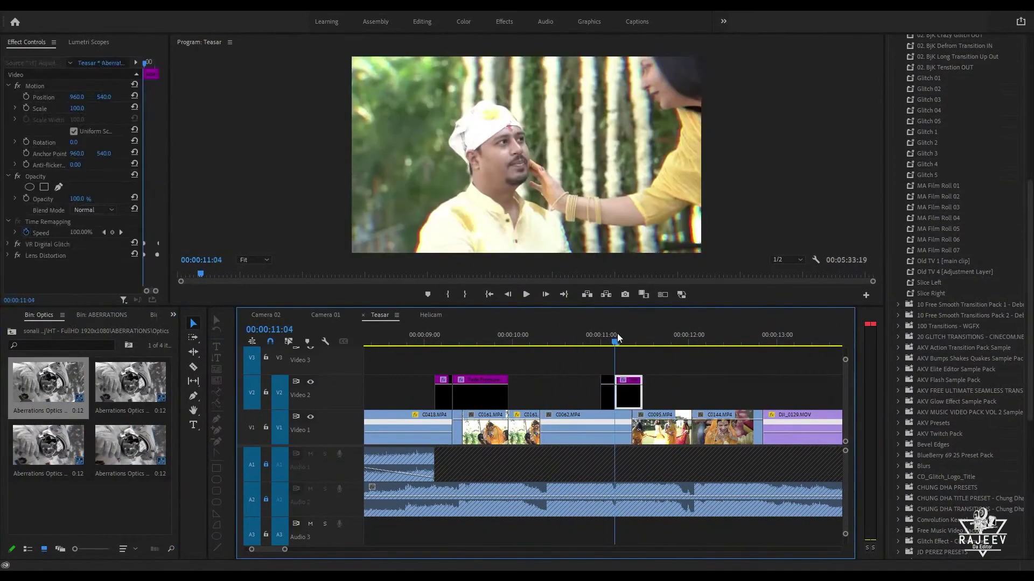
key("Delete")
left_click_drag(130, 446, 620, 395)
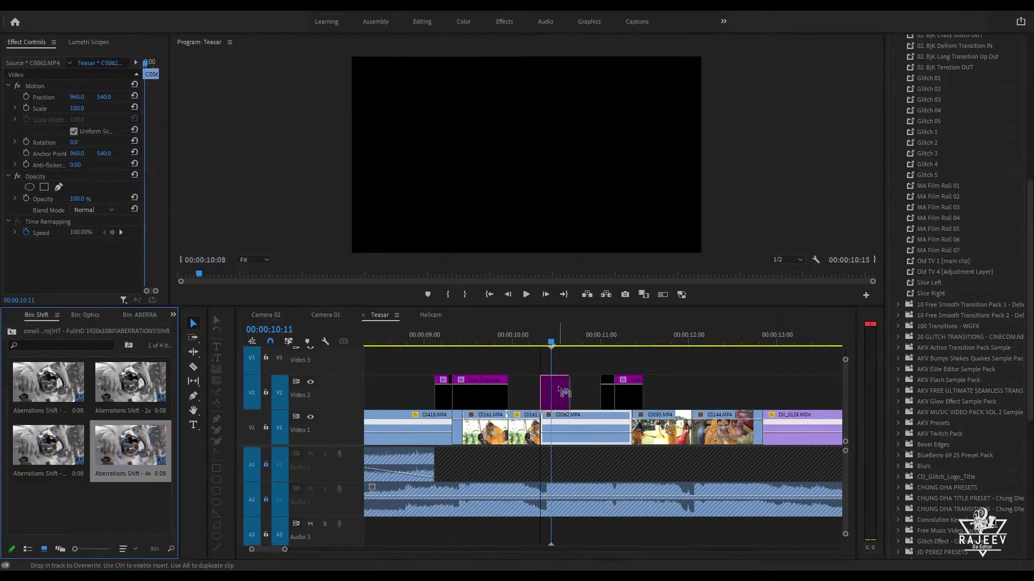
key("space")
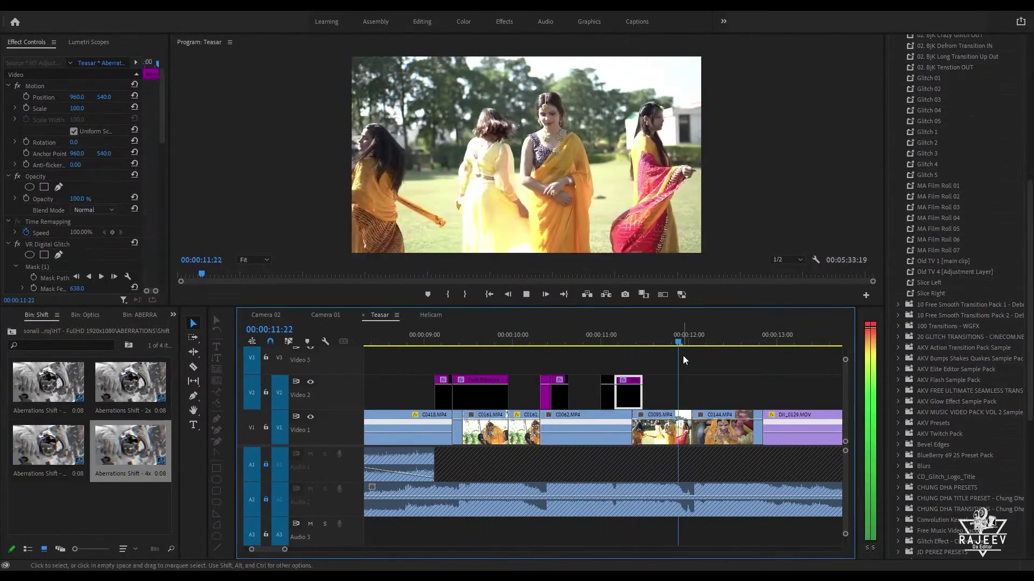
Step: Add an adjustment layer with the OV Flicker Transitions preset 2 Vertical Blur on Video 2 over C0095.MP4
scroll(900, 408, "down", 5)
left_click(899, 386)
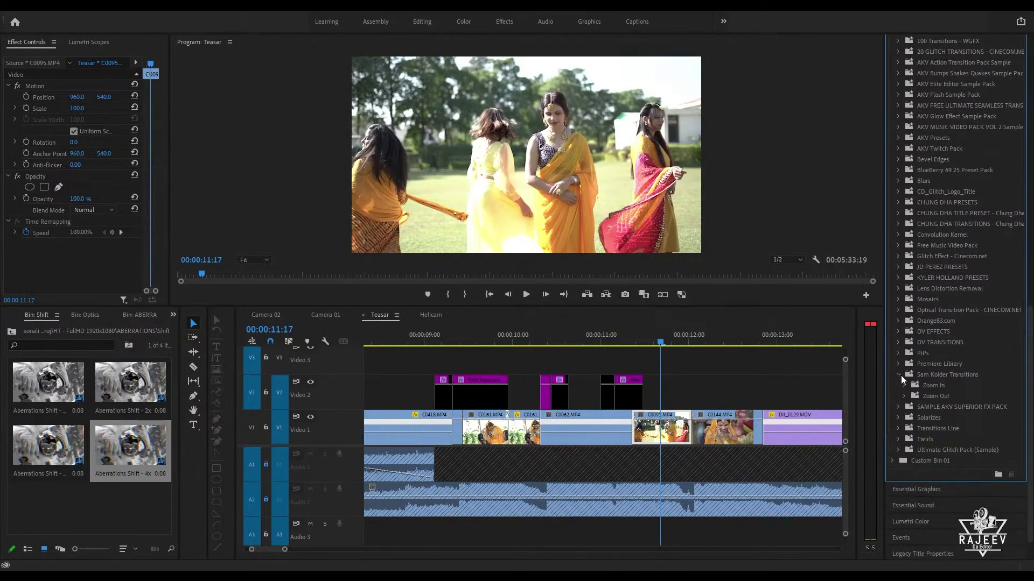
left_click(897, 343)
key("space")
left_click_drag(648, 342, 589, 341)
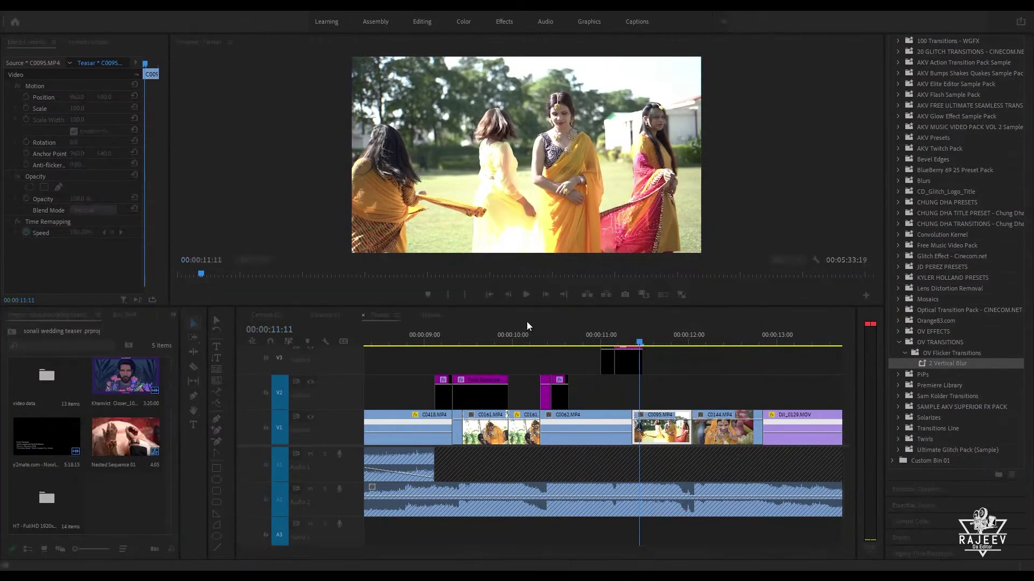
key("equal")
Step: Play back the flicker effect and shorten the end of the adjustment layer over C0095.MP4
key("space")
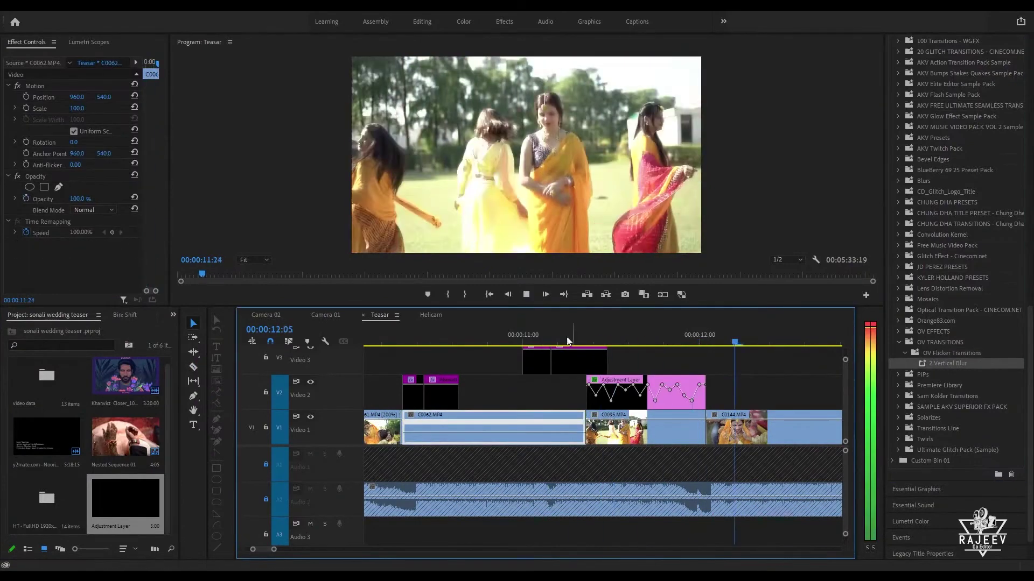
key("space")
left_click_drag(705, 393, 656, 394)
left_click(660, 342)
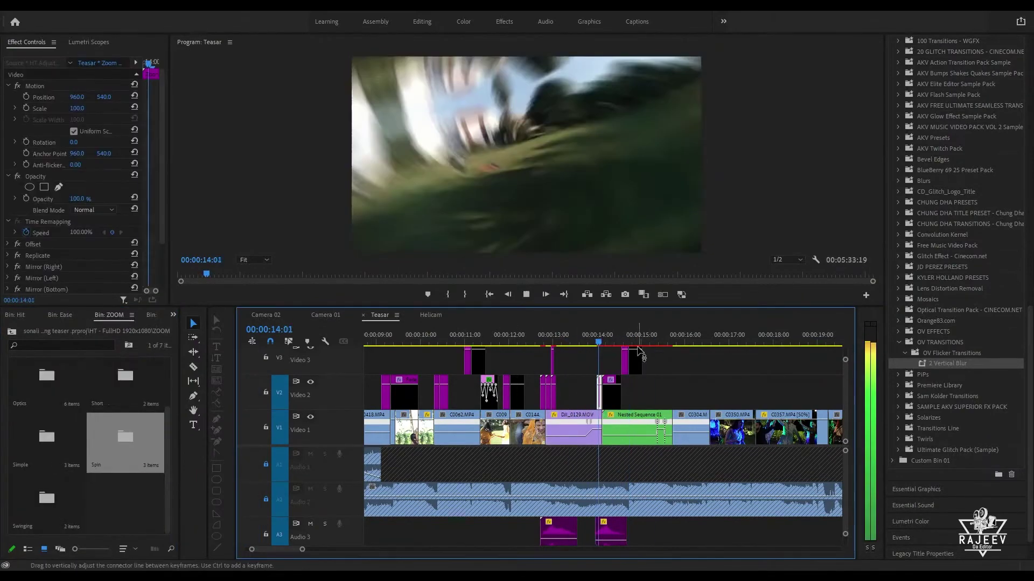
Step: Duplicate the 2 Vertical Blur adjustment layer to the start of C0304.MP4 on Video 2, shorten its end and play it back
key("=")
scroll(511, 431, "up", 2)
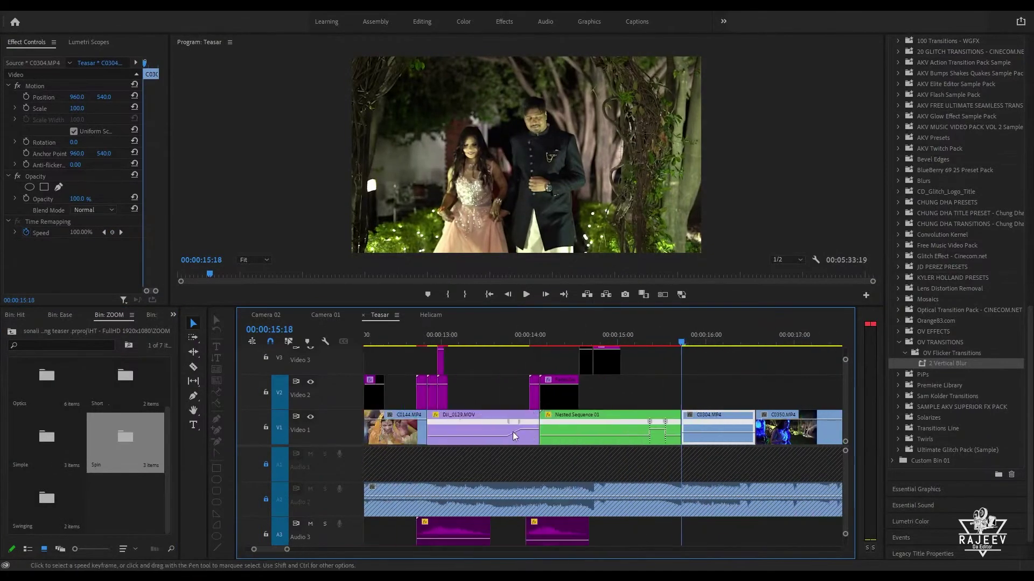
left_click_drag(396, 383, 780, 383, "alt")
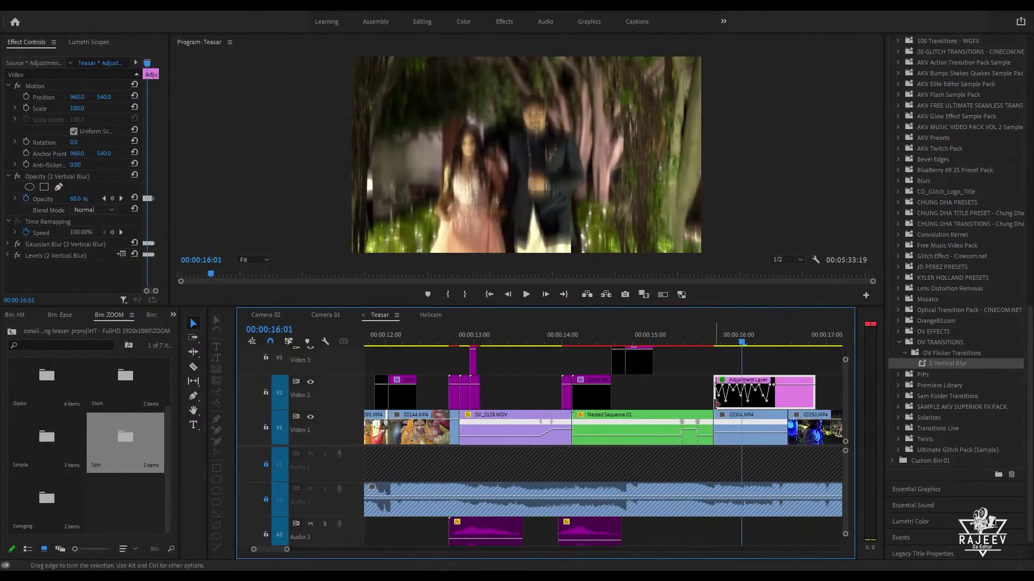
left_click_drag(717, 404, 743, 403)
left_click_drag(770, 398, 742, 399)
key("space")
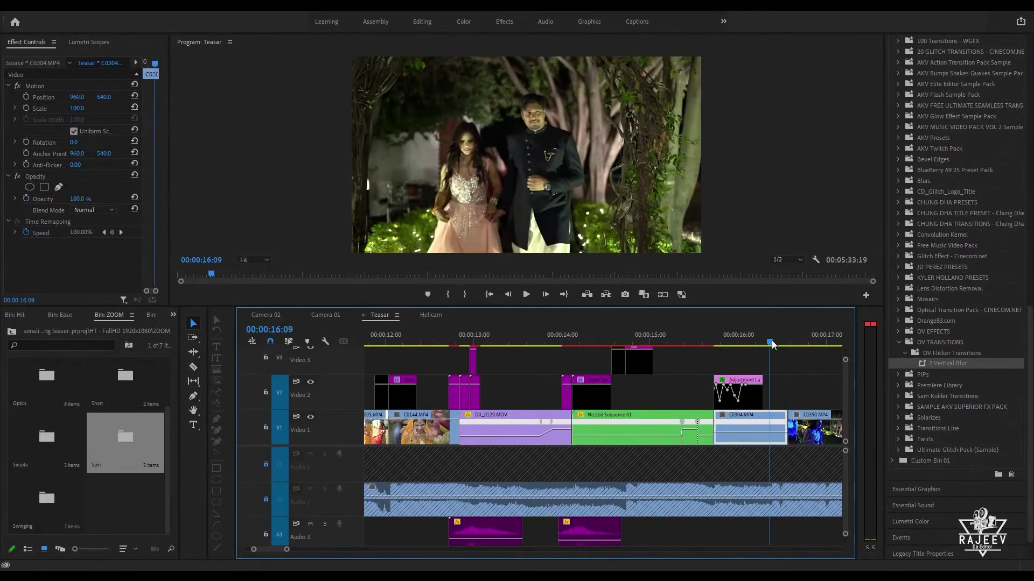
Step: Duplicate the Video 3 overlay above Nested Sequence 01 to the end of C0304.MP4 and play it back
left_click_drag(674, 360, 619, 367)
left_click_drag(639, 363, 786, 364)
key("space")
key("minus")
key("space")
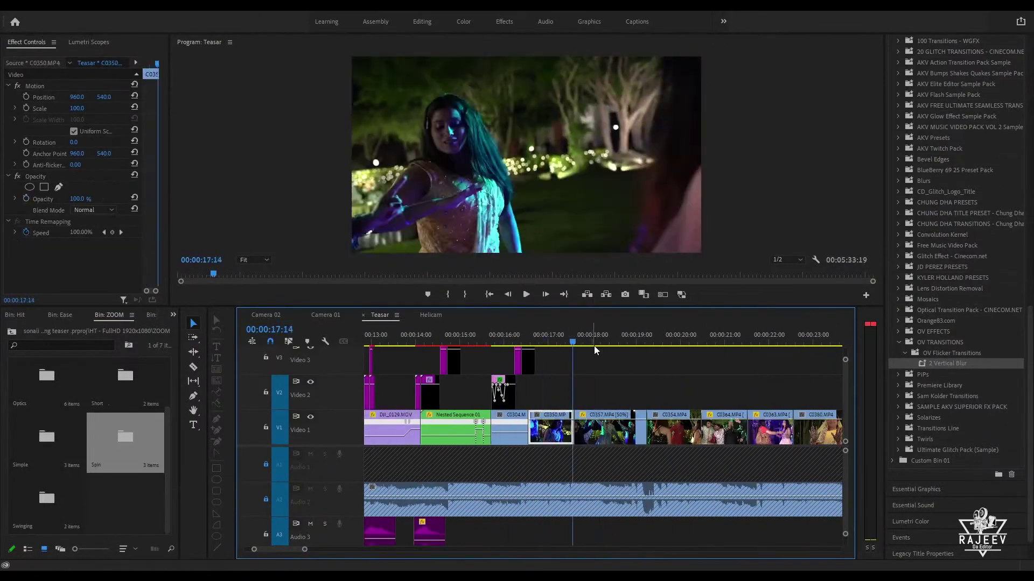
Step: Place a transition over the start of C0357.MP4 and layer Aberrations Optics and Aberrations Shift - 4x near its end
key("Right")
left_click(12, 332)
double_click(46, 375)
double_click(49, 496)
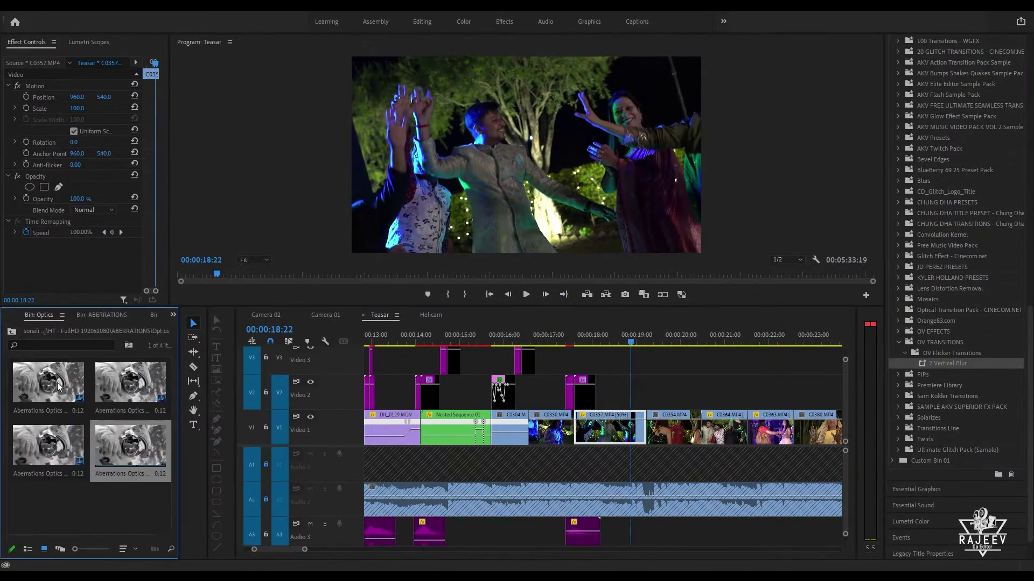
left_click_drag(48, 382, 649, 369)
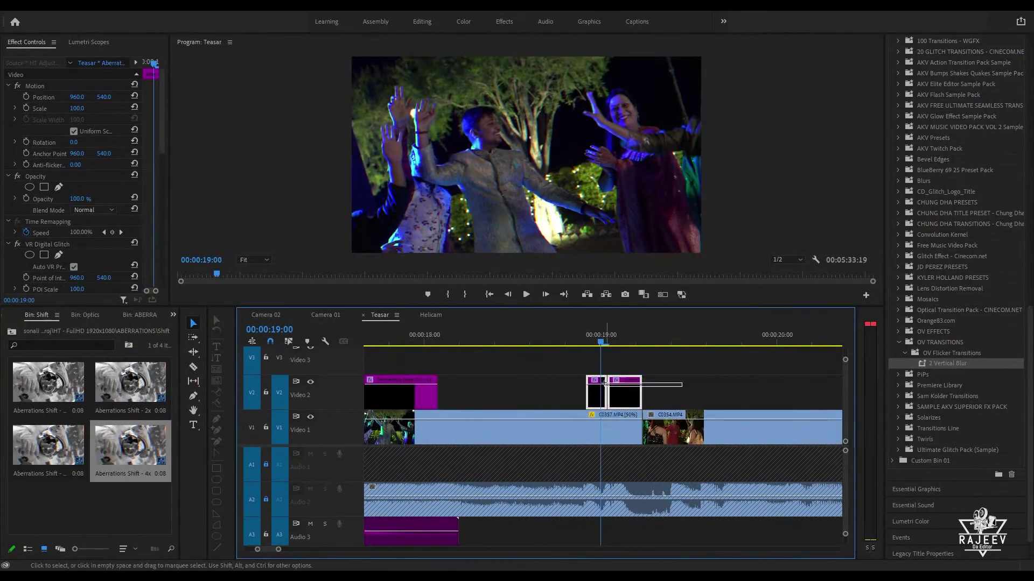
left_click_drag(598, 393, 575, 398)
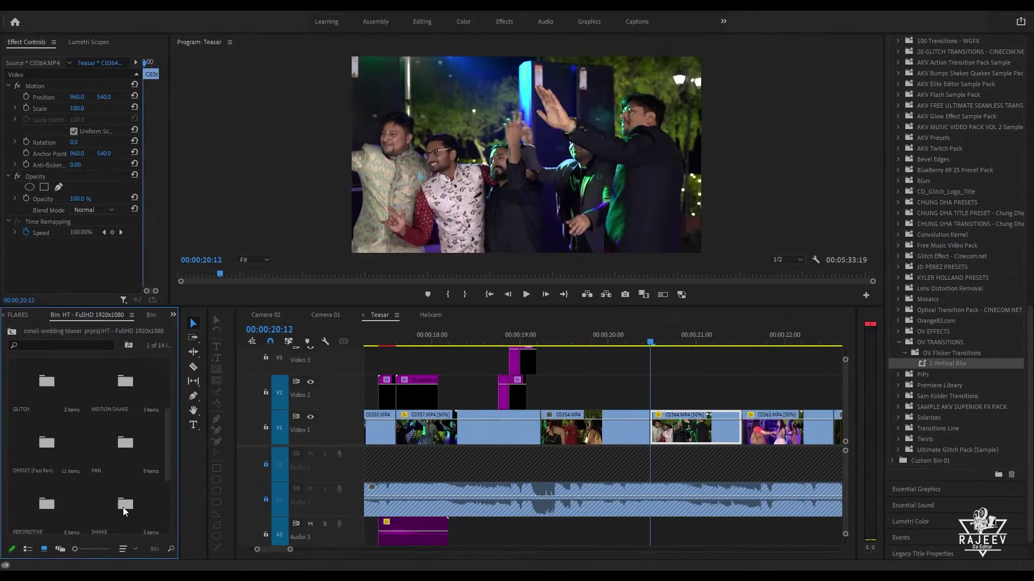
Step: Place a Perspective Swinging Out transition at the start of C0364.MP4 and position an Aberrations Optics overlay near the cut to C0363.MP4
double_click(130, 471)
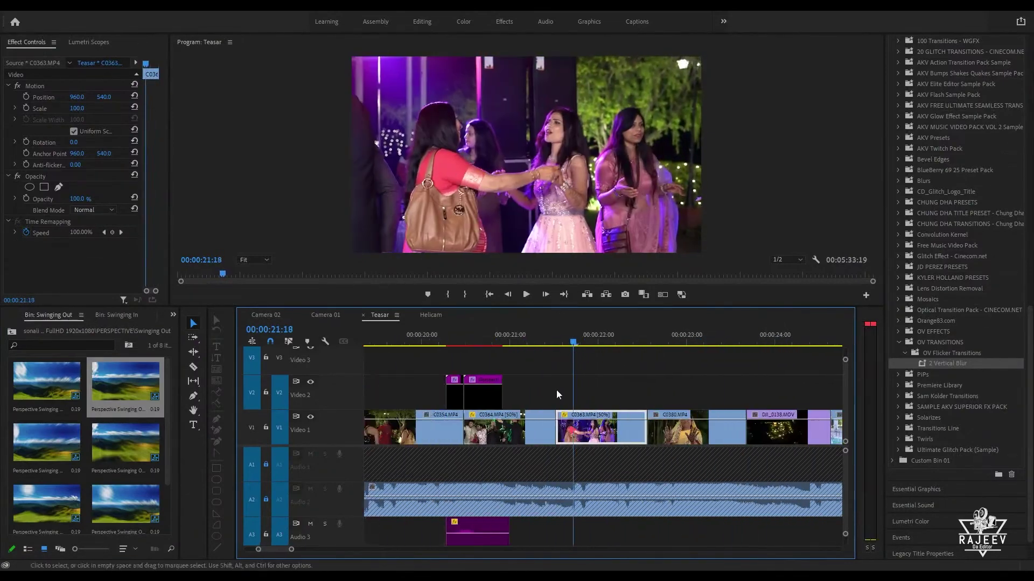
left_click(441, 395)
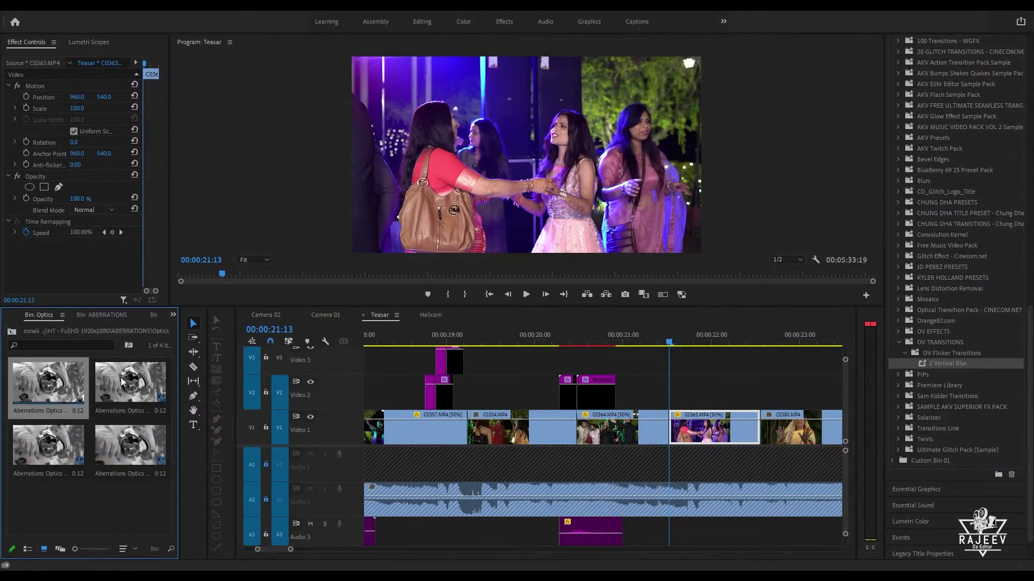
left_click(687, 399)
left_click_drag(686, 400, 679, 399)
left_click(673, 346)
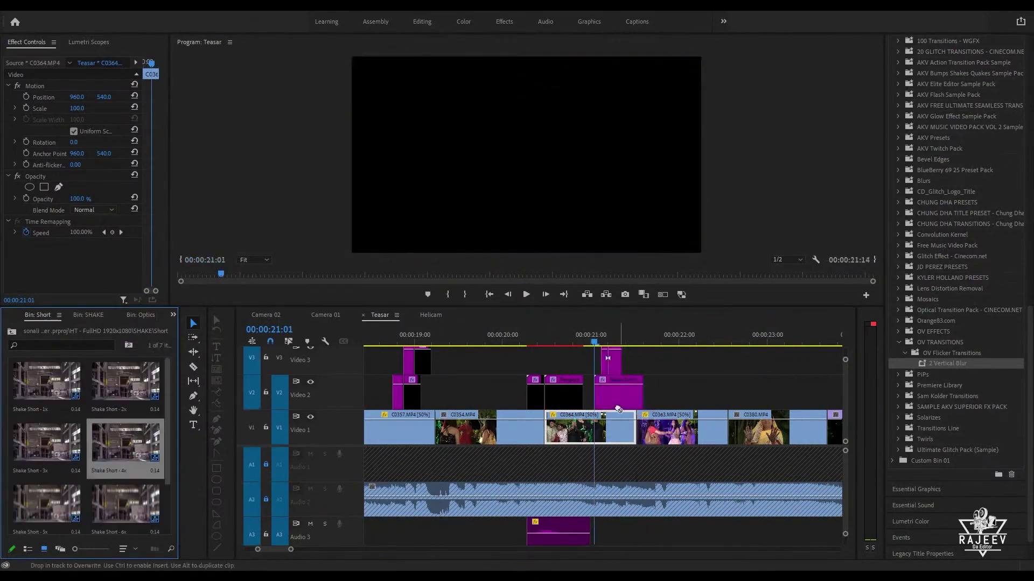
Step: Layer Shake Short and Shake Hit overlays with aberrations on Video 2 and Video 3 across C0364.MP4, C0363.MP4 and C0380.MP4
left_click(457, 336)
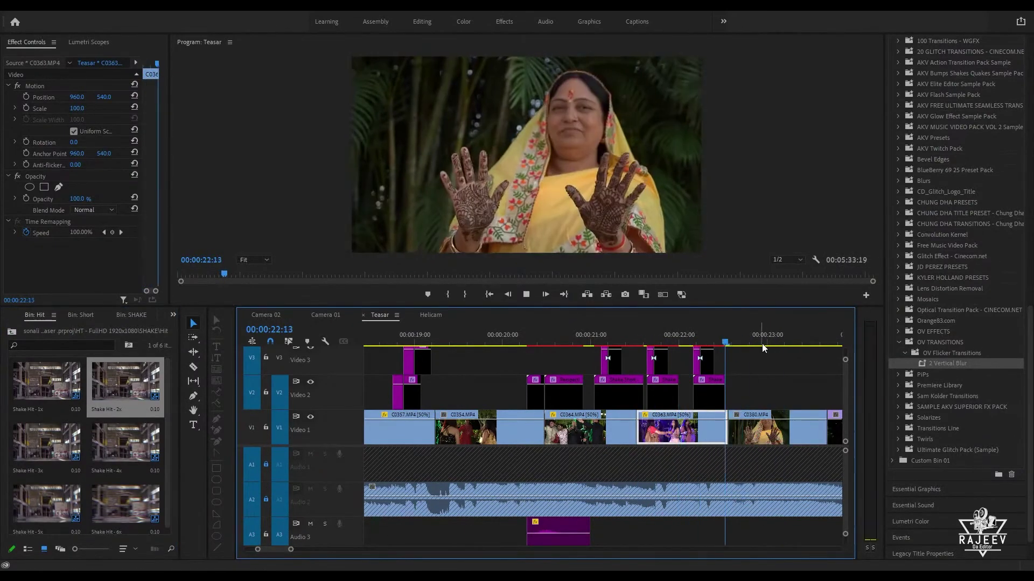
left_click_drag(125, 503, 739, 357)
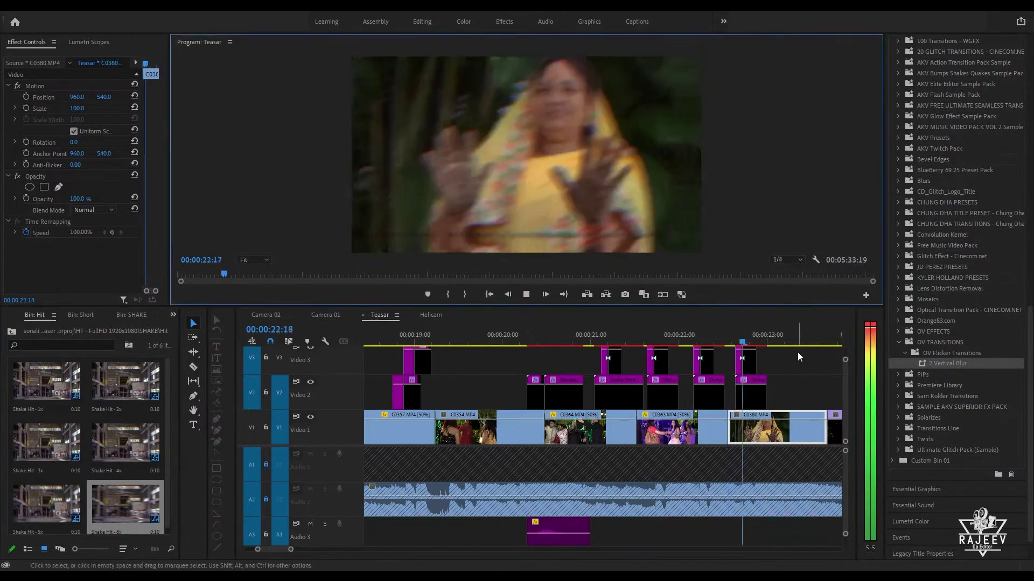
scroll(797, 351, "down", 3)
Step: Place a zoom transition at the start of DJI_0138.MOV and a flicker adjustment layer over the cut to C0378.MP4
left_click_drag(614, 342, 558, 345)
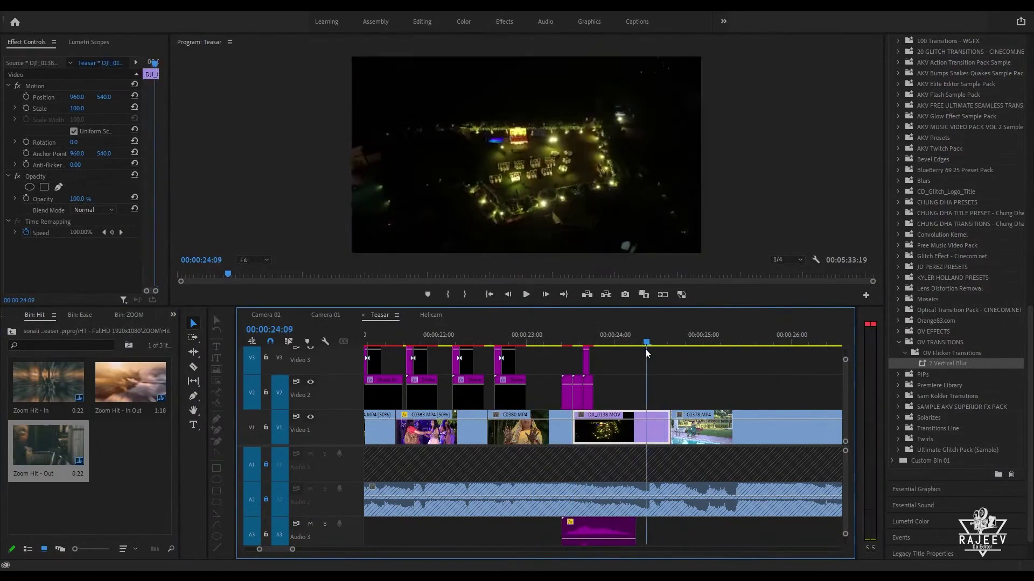
left_click_drag(650, 347, 647, 348)
left_click_drag(281, 550, 276, 552)
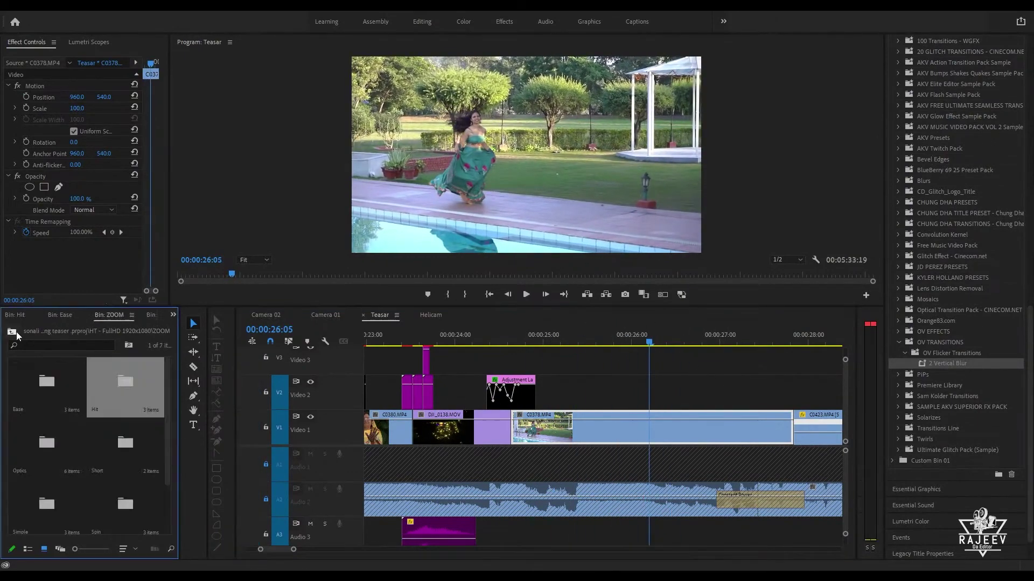
Step: Place Aberrations Shift - 4x on Video 2 over C0378.MP4 around 00:00:26:01 and play it back
left_click_drag(125, 383, 651, 380)
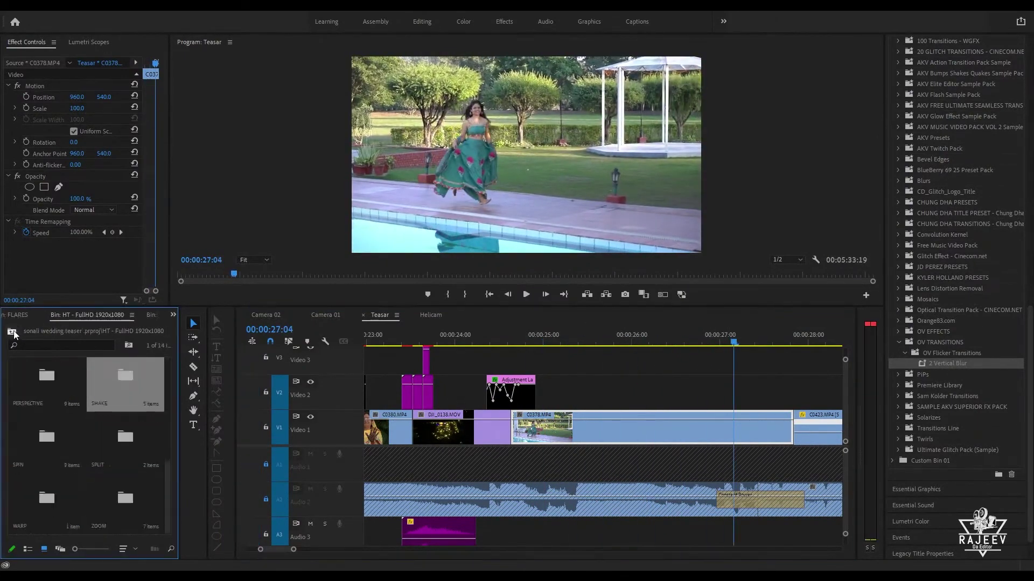
left_click(607, 341)
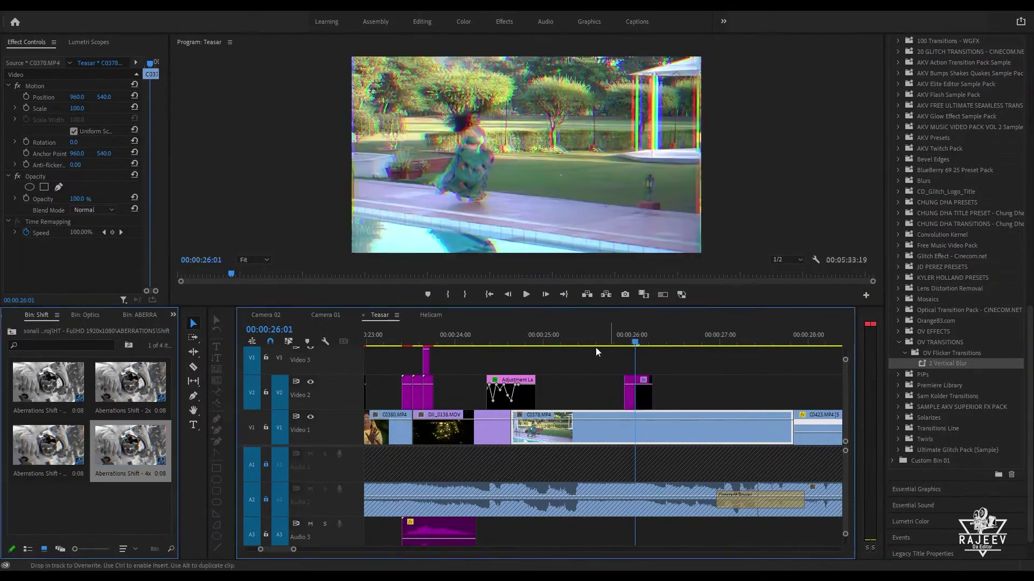
left_click(726, 344)
key("space")
Step: Copy the flicker adjustment layer to Video 2 over C0378.MP4, just after the Aberrations Shift clip, and play it back
key("ctrl+c")
key("ctrl+v")
key("space")
key("space")
left_click(570, 341)
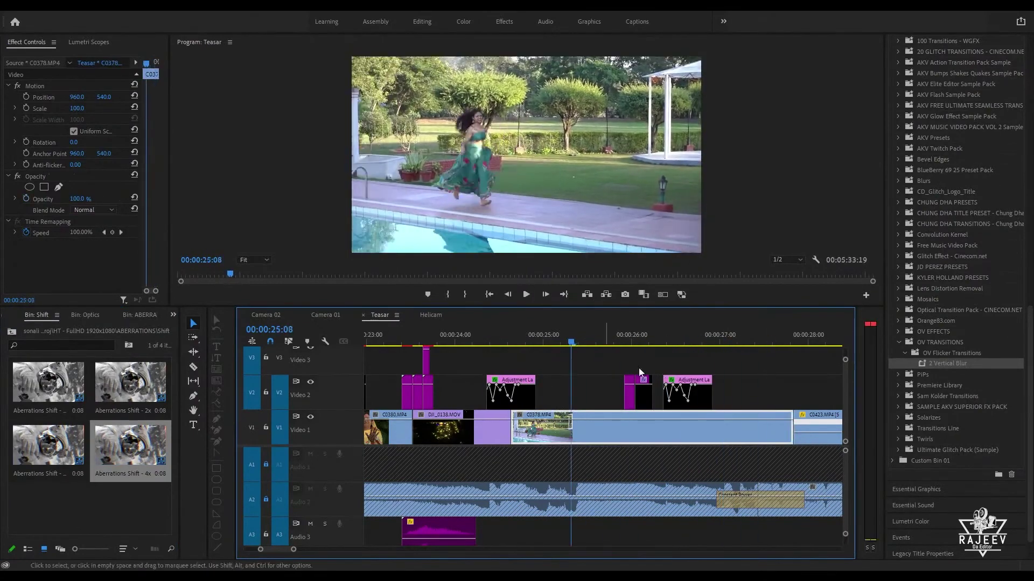
Step: Look through the OV EFFECTS presets, including the OV Frame Switch folder
left_click(898, 331)
left_click(911, 353)
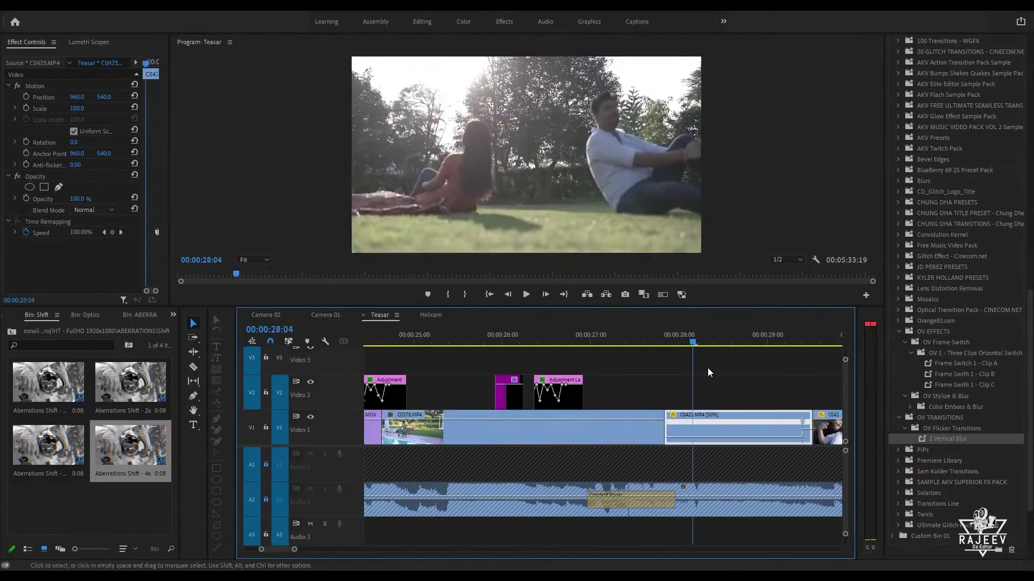
Step: Place an adjustment layer on Video 2 over C0378.MP4 and cut it to roughly 00:00:27:01 to 00:00:27:16
left_click(597, 426)
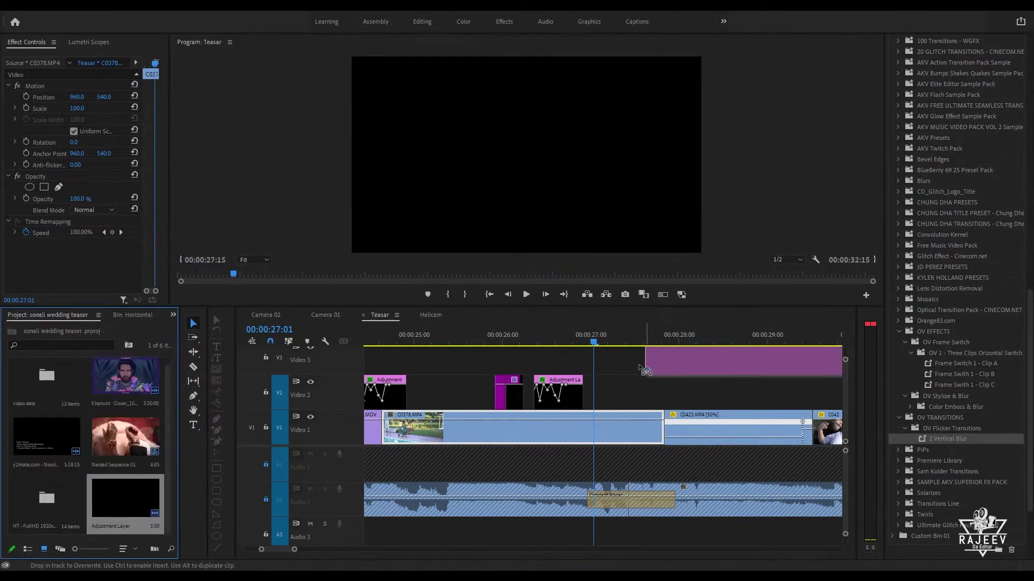
left_click(652, 343)
left_click(691, 368)
key("Delete")
left_click_drag(620, 365, 620, 394)
left_click(633, 342)
Step: Try the Trans Flicker preset from the Orange83.com transitions on the new adjustment layer
left_click(898, 321)
left_click(905, 374)
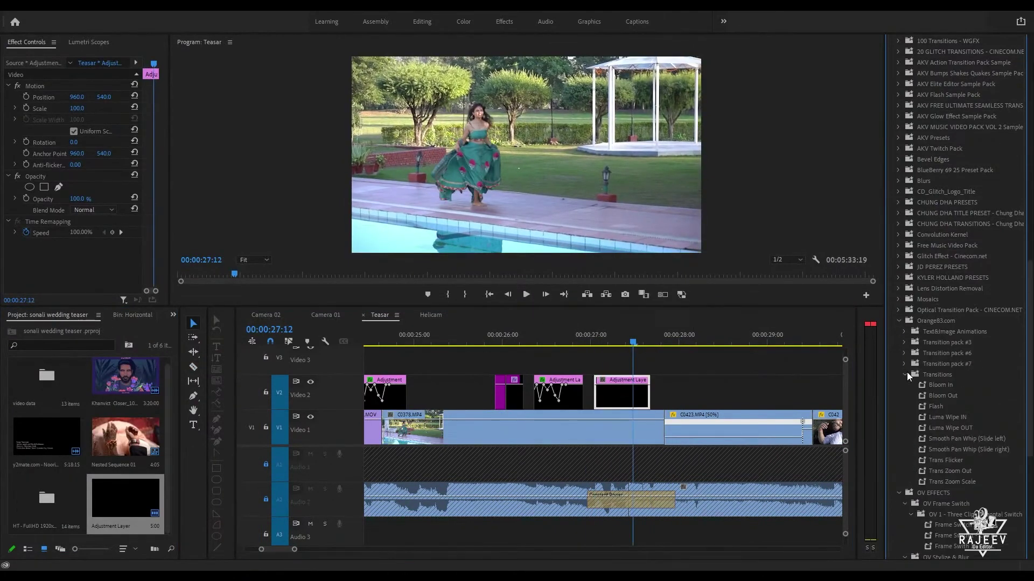
left_click_drag(946, 460, 610, 396)
left_click(904, 374)
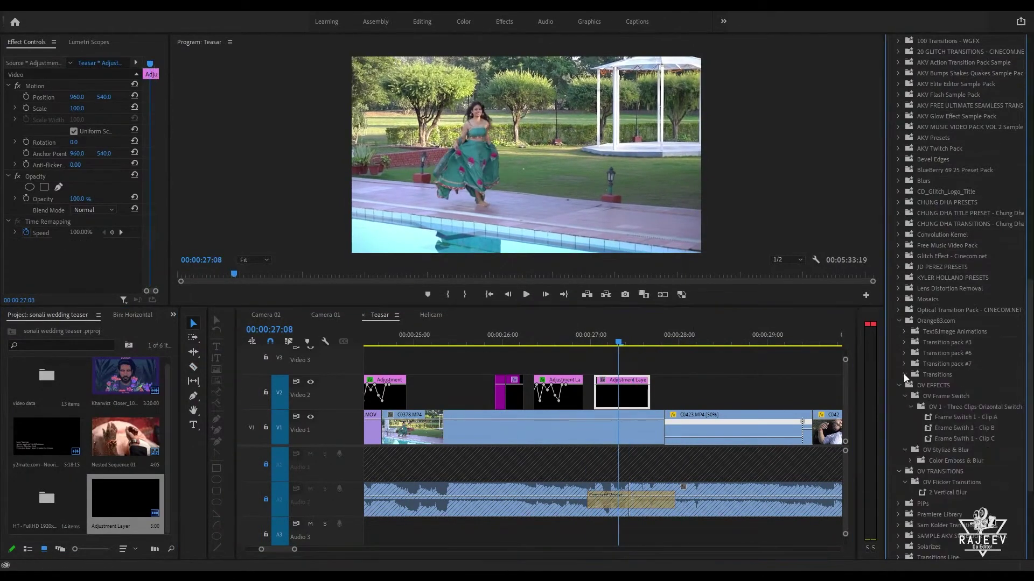
Step: Apply a one-layer glitch preset from KYLER HOLLAND PRESETS to the adjustment layer, trying Mirror Glitch and Zoom Glitch
left_click(899, 310)
left_click(904, 289)
left_click(909, 299)
left_click(915, 310)
left_click_drag(956, 321, 642, 394)
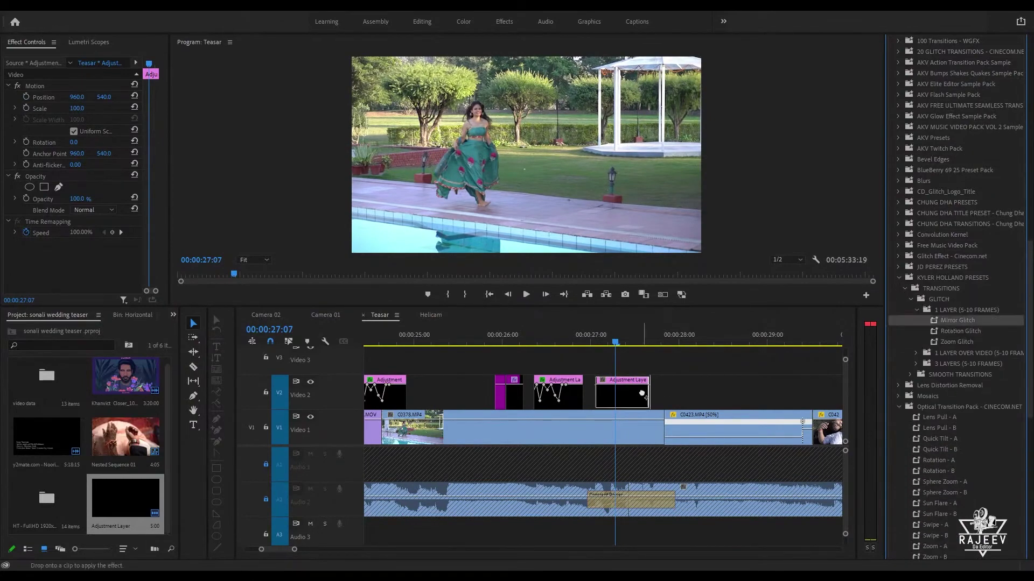
left_click_drag(588, 340, 651, 339)
Step: Trim C0378.MP4 to end with the adjustment layer so C0423.MP4 follows without a gap, and play it back
left_click_drag(663, 429, 650, 429)
key("space")
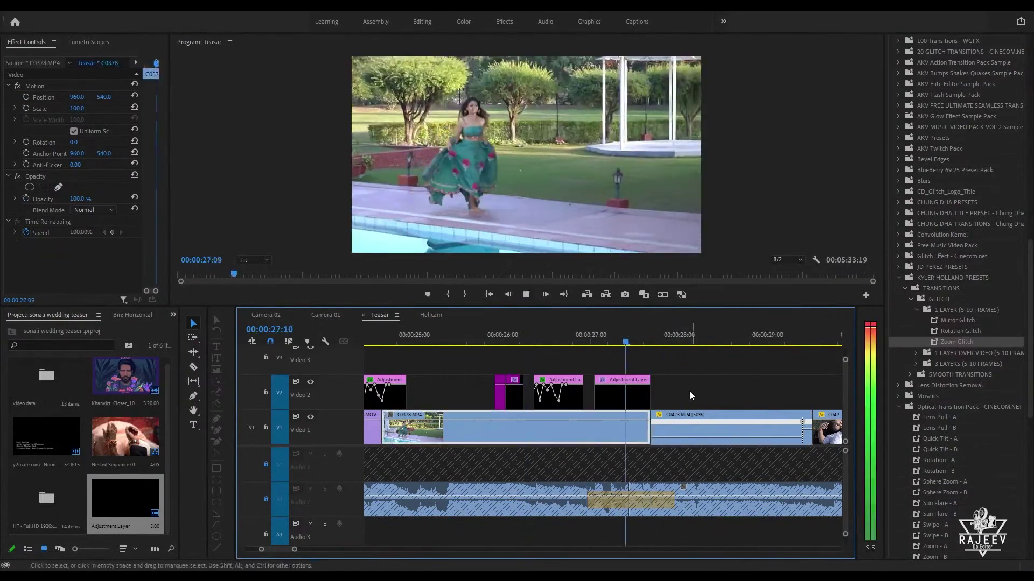
key("space")
Step: Place a Zoom Hit transition on Video 3 over the cut from C0378.MP4 to C0423.MP4 and play it back
double_click(47, 498)
scroll(130, 506, "down", 5)
double_click(130, 506)
double_click(127, 379)
left_click_drag(130, 382, 694, 365)
key("ctrl+z")
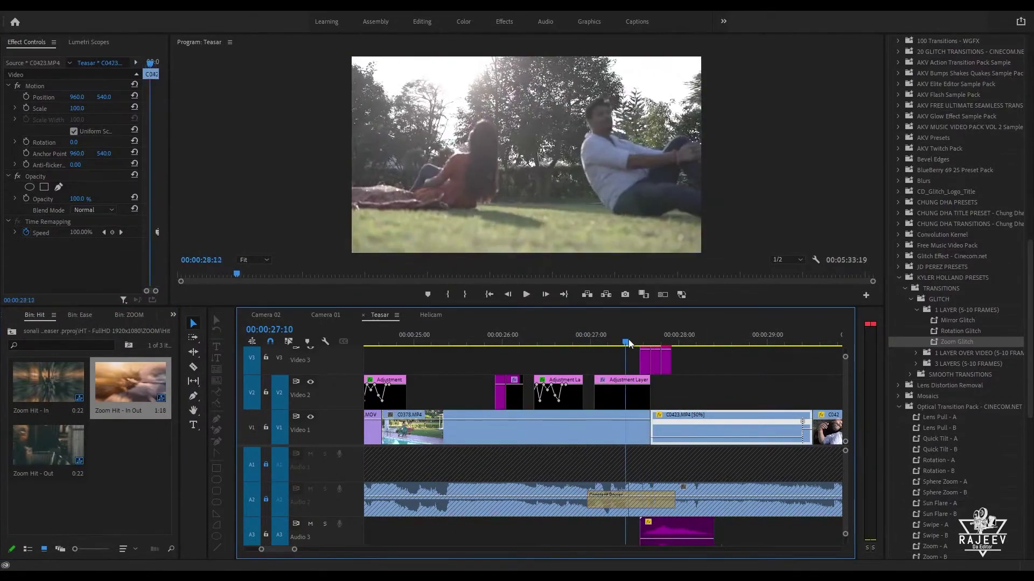
key("space")
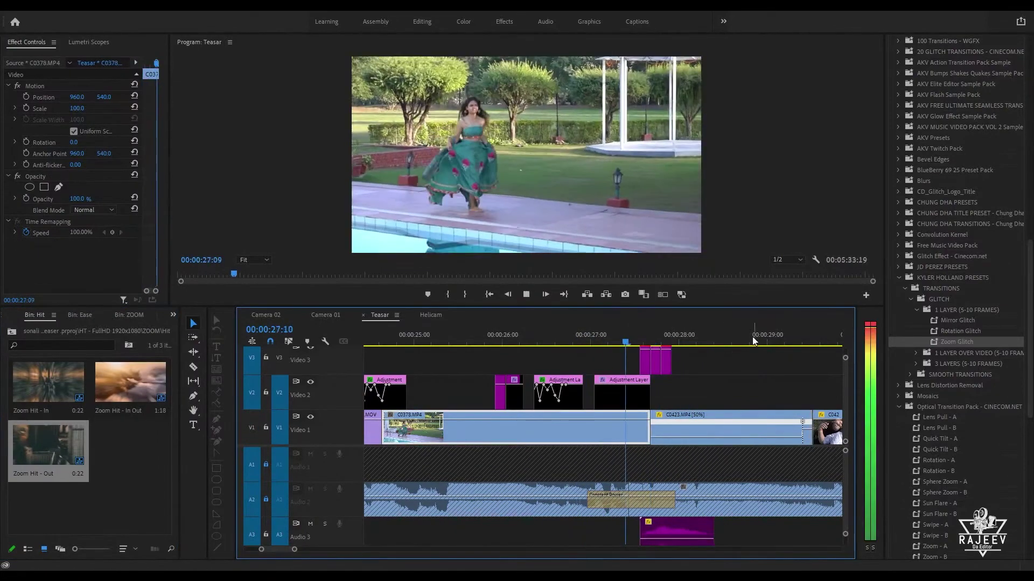
key("space")
Step: Place Zoom Hit - In Out over C0423.MP4 shortly after 00:00:28:00 and play it back
left_click(130, 382)
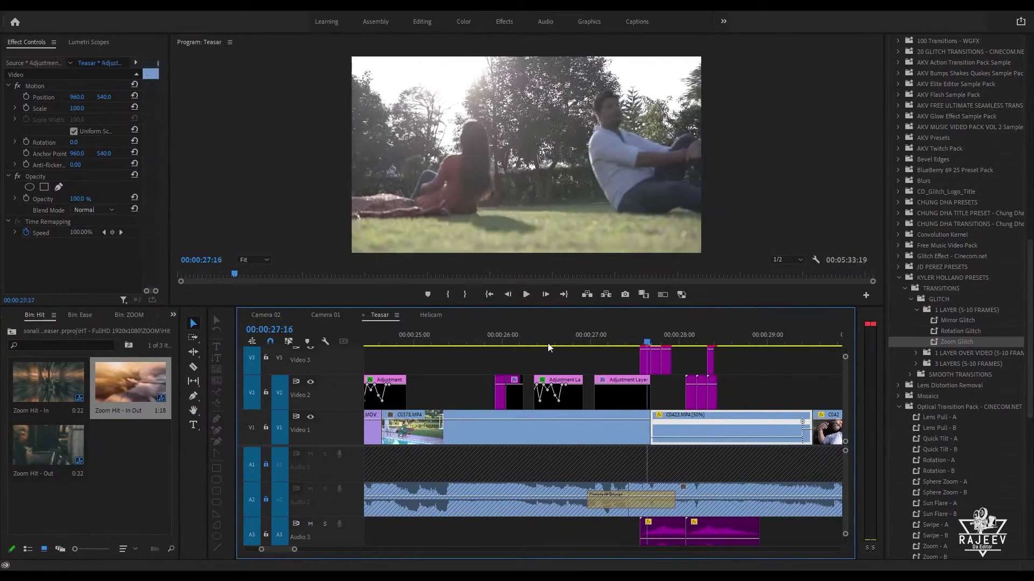
key("space")
scroll(767, 359, "down", 5)
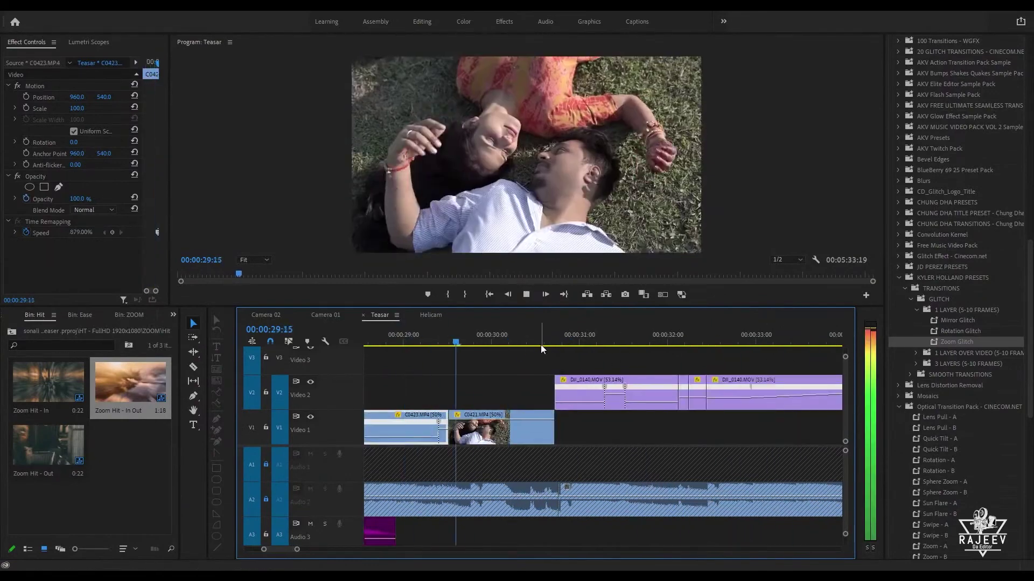
key("space")
Step: Place Flares Soft - 2 over the cut from C0423.MP4 to C0421.MP4 and move its clips down to Video 2 and Video 3
key("Up")
left_click(12, 331)
double_click(105, 433)
double_click(142, 385)
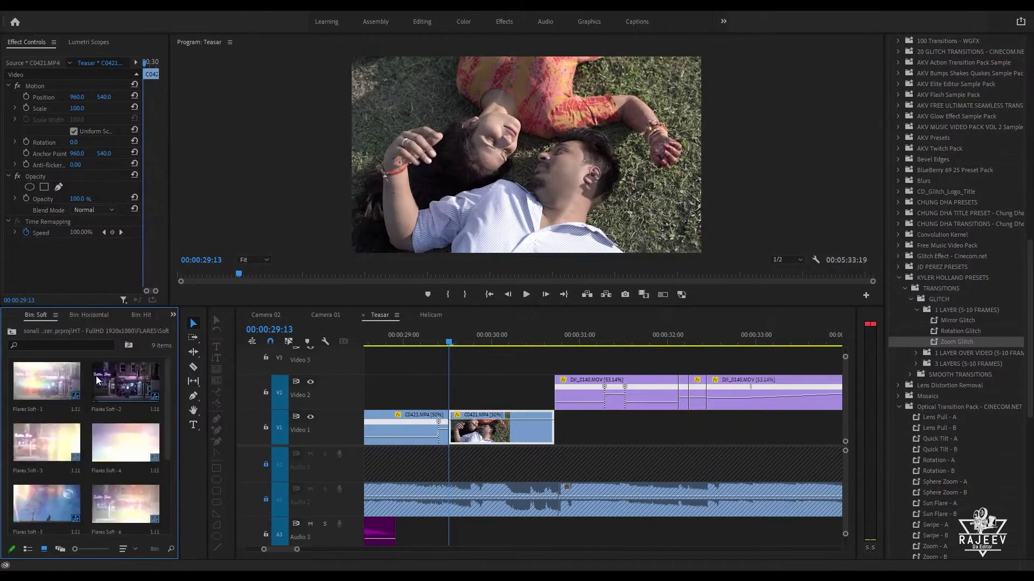
left_click_drag(134, 384, 453, 409)
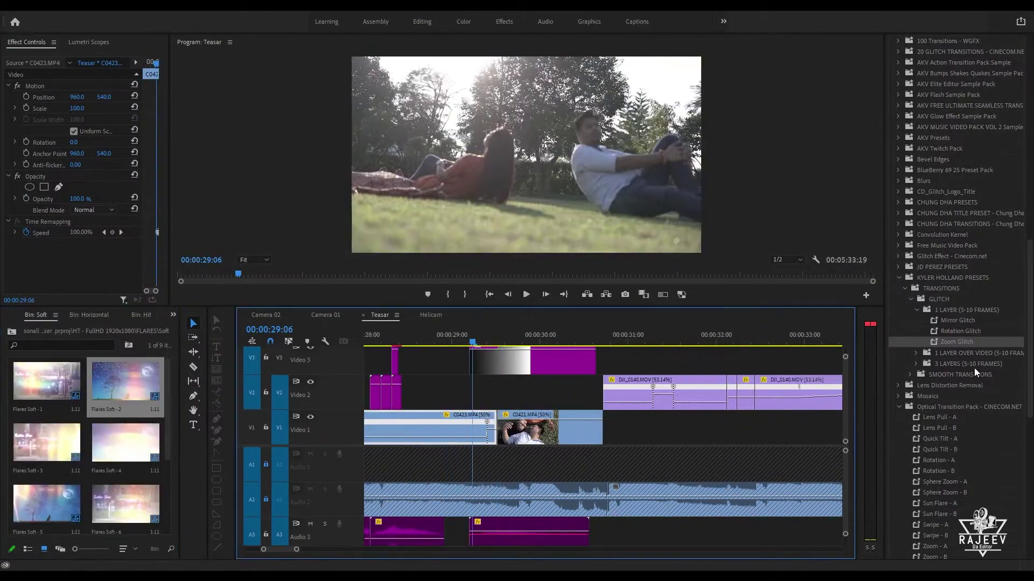
left_click_drag(975, 372, 475, 359)
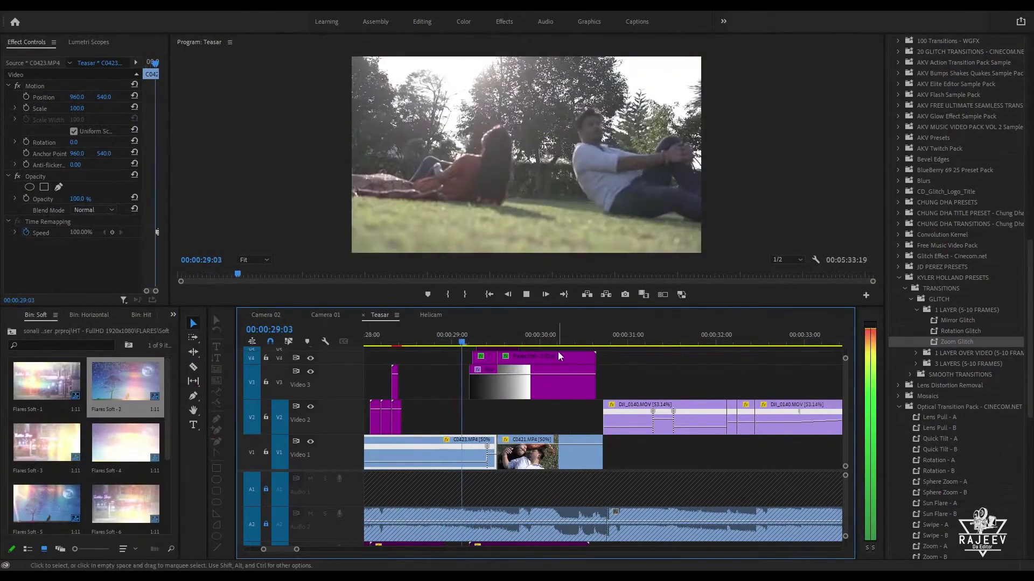
key("space")
key("Up")
left_click_drag(609, 354, 487, 381)
left_click_drag(556, 380, 556, 407)
Step: Place a Zoom Spin - Out transition on Video 4 over the cut from C0421.MP4 to DJI_0140.MOV and play it back
left_click(141, 315)
left_click(12, 332)
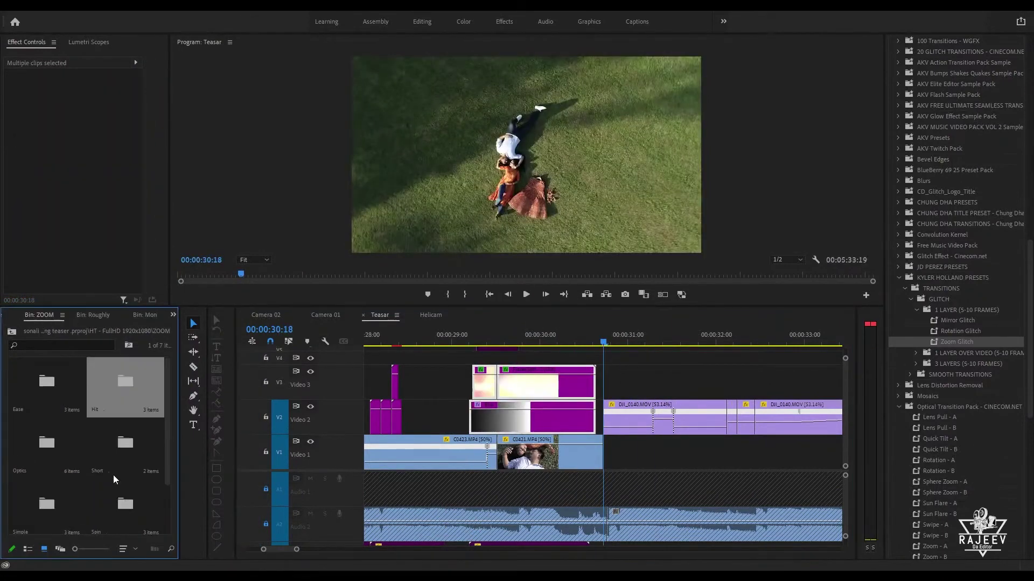
double_click(125, 504)
left_click_drag(29, 438, 594, 358)
left_click(530, 342)
key("space")
key("space")
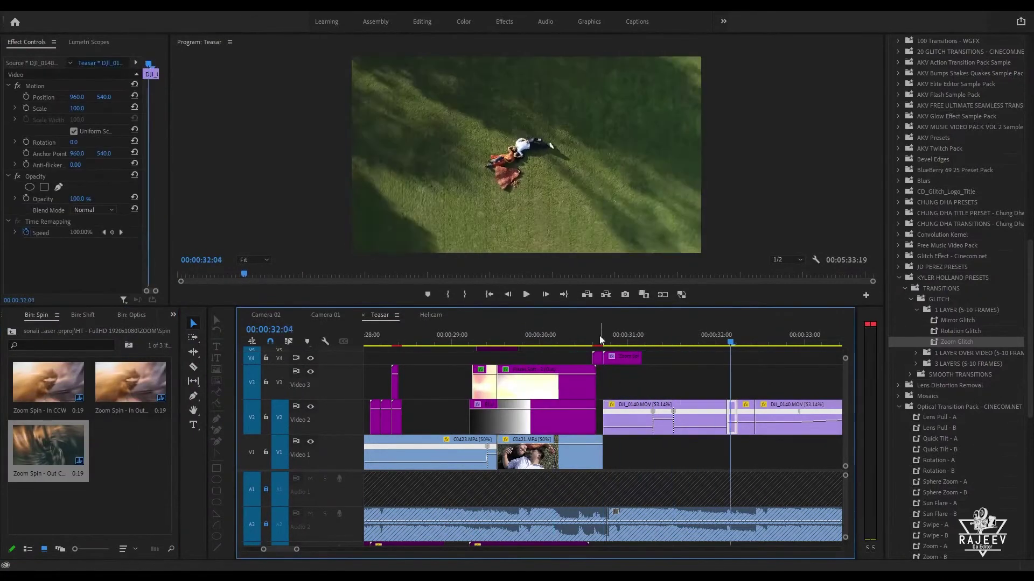
Step: Add Additive Dissolve transitions at the three cuts between the DJI_0140.MOV segments around 00:00:32:03 and scrub through them
key("Up")
key("Up")
scroll(586, 434, "down", 3)
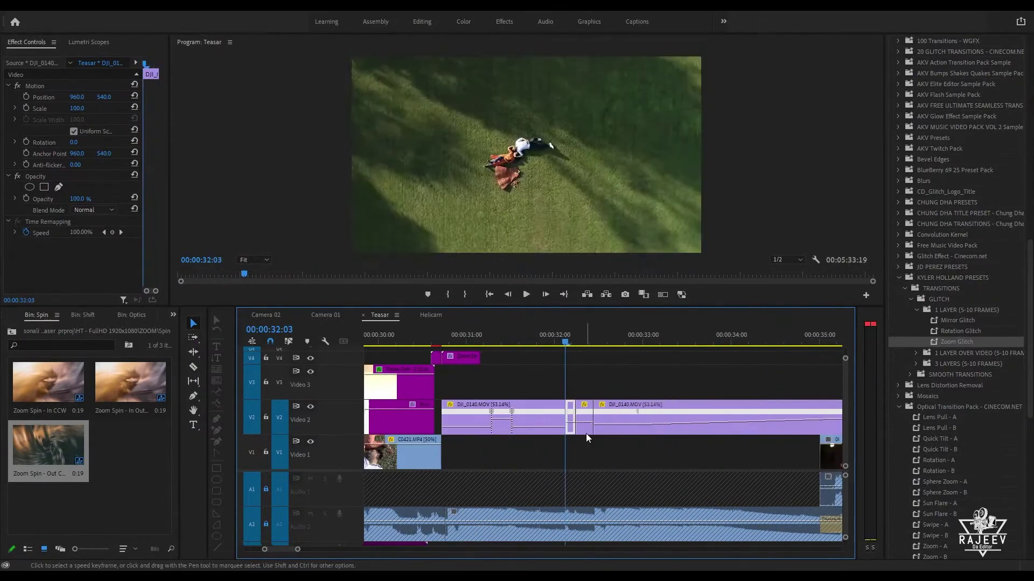
left_click_drag(1030, 328, 1030, 123)
left_click_drag(929, 146, 943, 229)
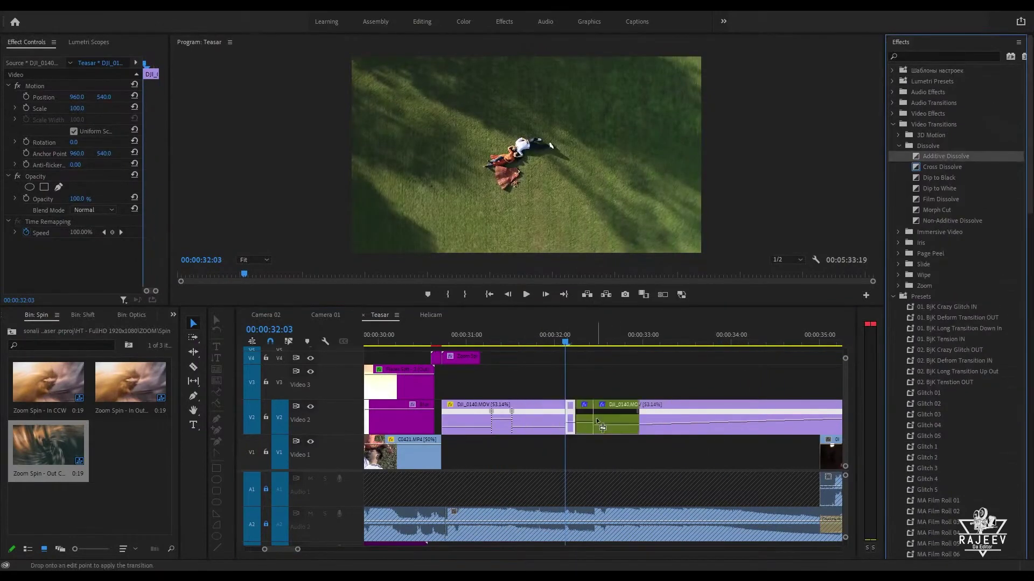
left_click(570, 421)
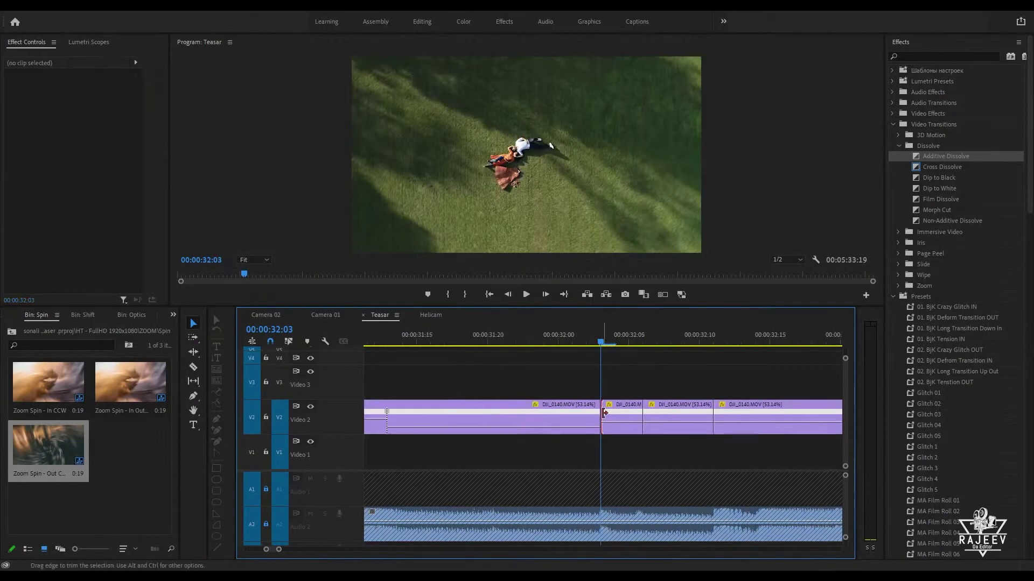
left_click(563, 420)
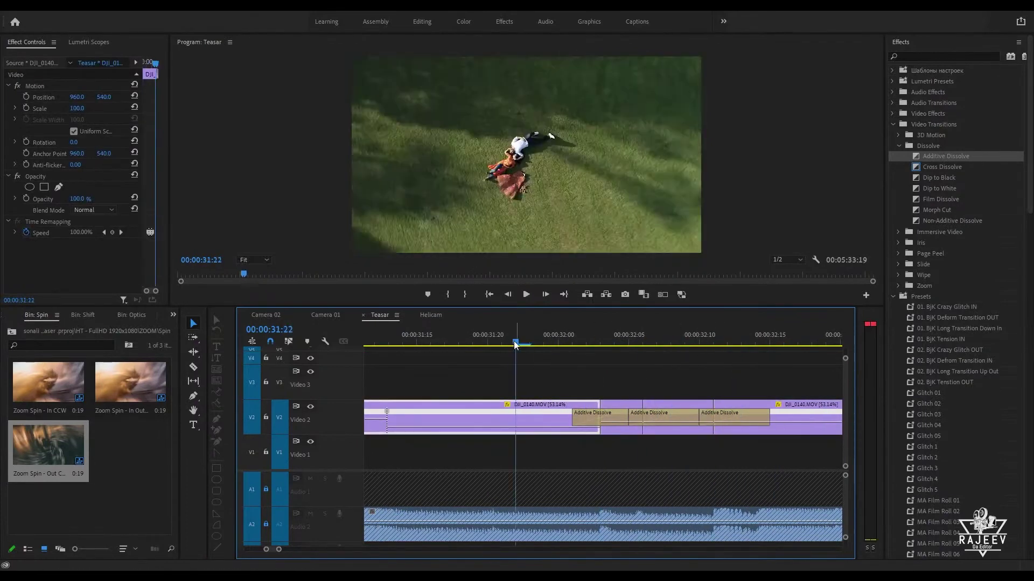
left_click(450, 343)
left_click_drag(450, 343, 547, 354)
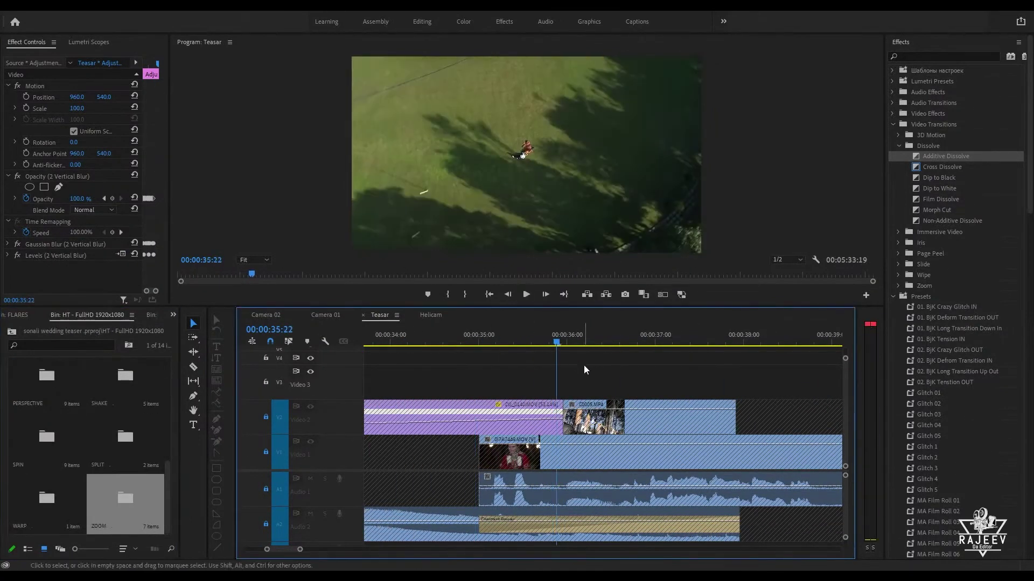
Step: Add a Dip to Black transition between DJI_0140.MOV and the clip after it, and play on into the interview footage
left_click_drag(130, 444, 587, 390)
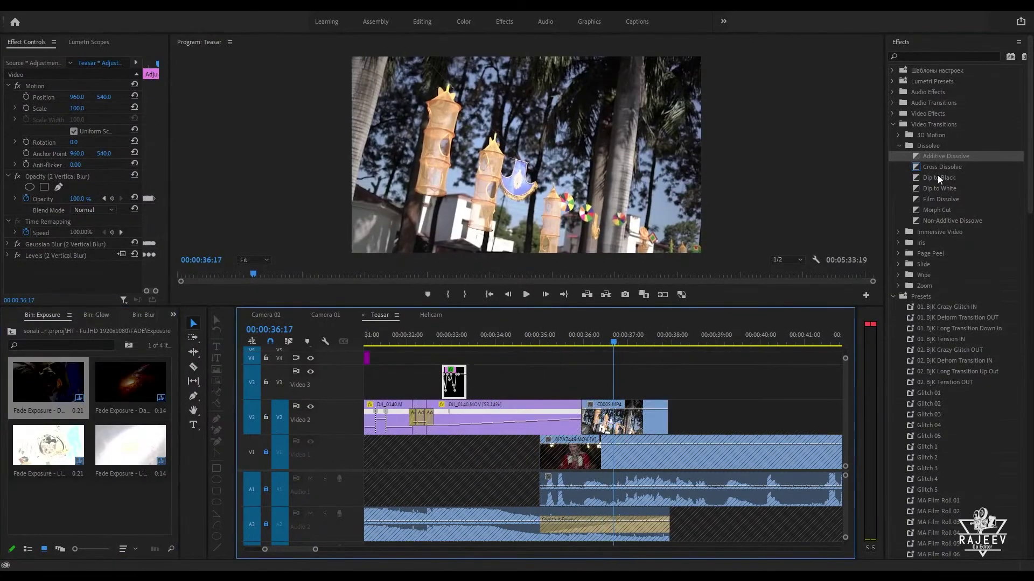
left_click(682, 339)
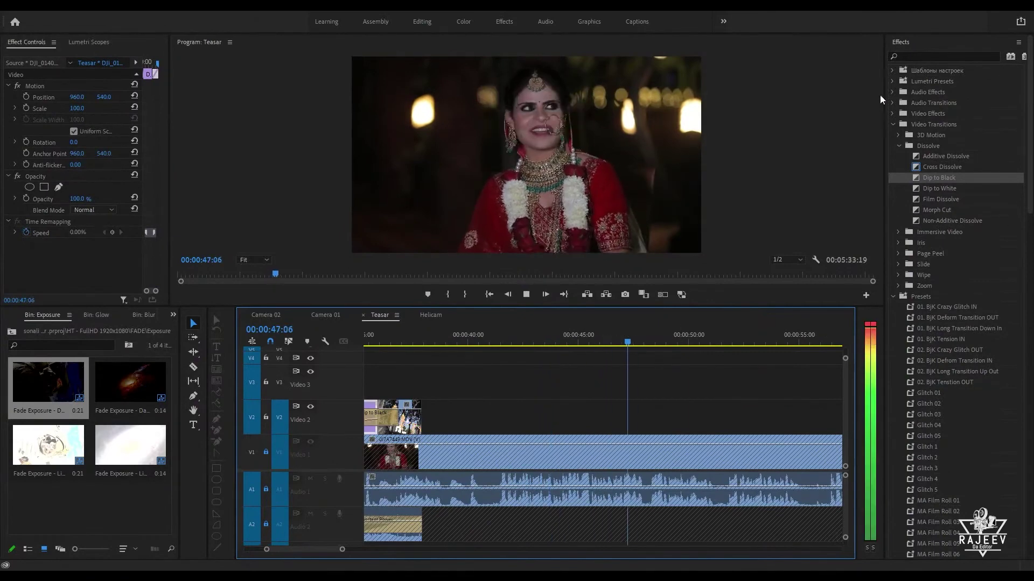
Step: Apply the Graphic Equalizer (10 Bands) effect to the first interview clip on Audio 1 and play it back
left_click(893, 92)
left_click(899, 124)
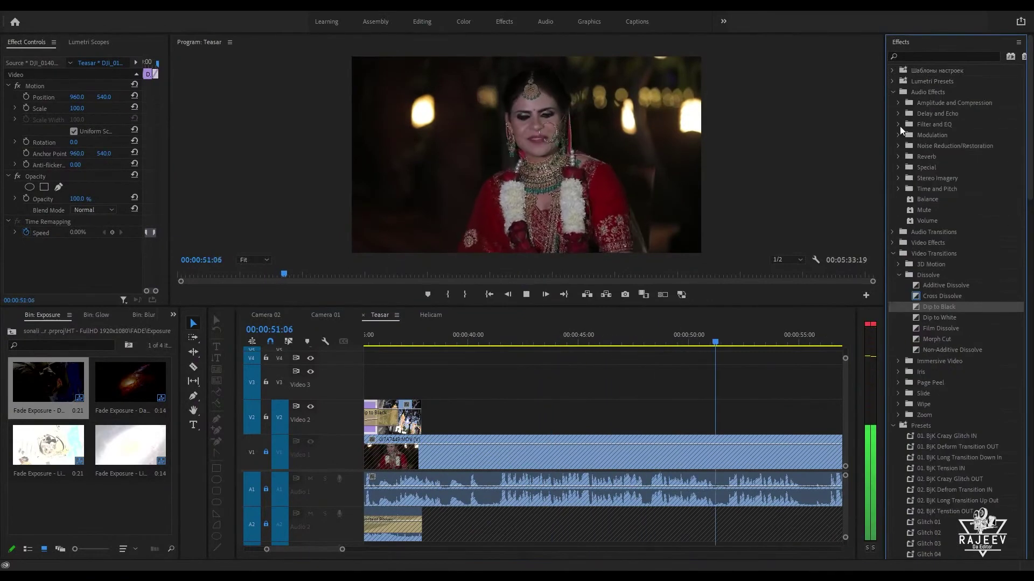
left_click_drag(961, 167, 742, 413)
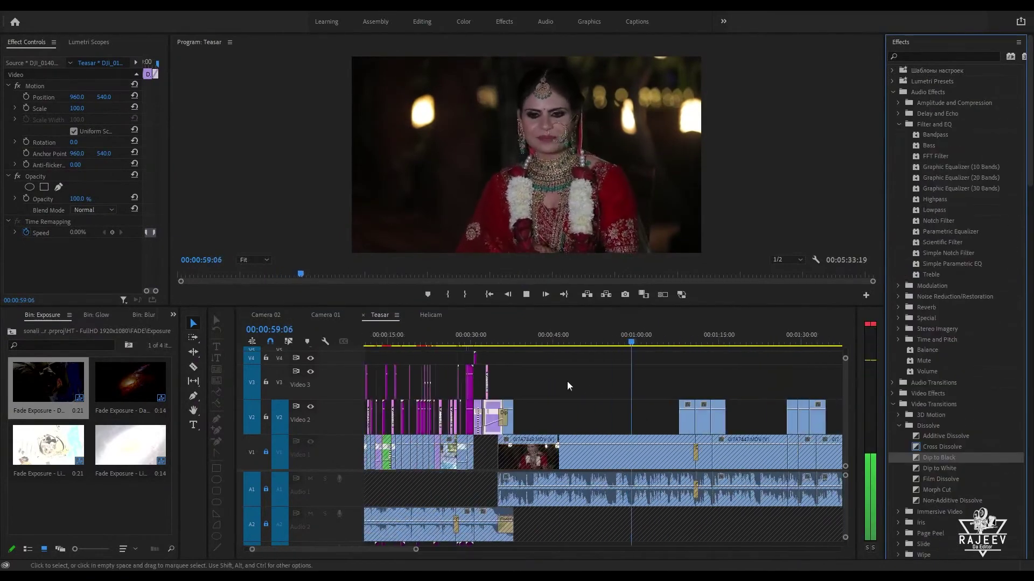
left_click_drag(567, 381, 560, 491)
left_click(560, 491)
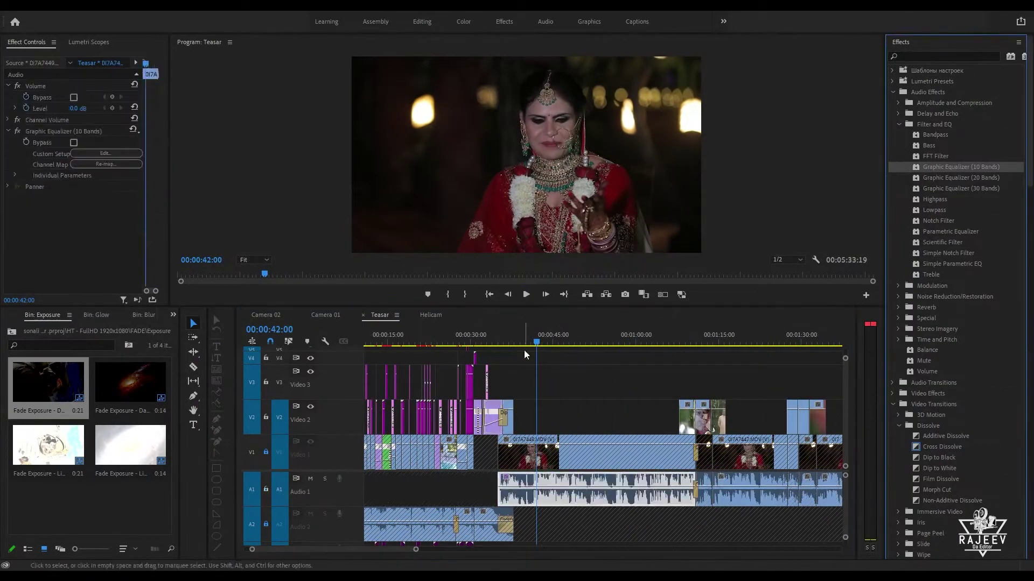
key("space")
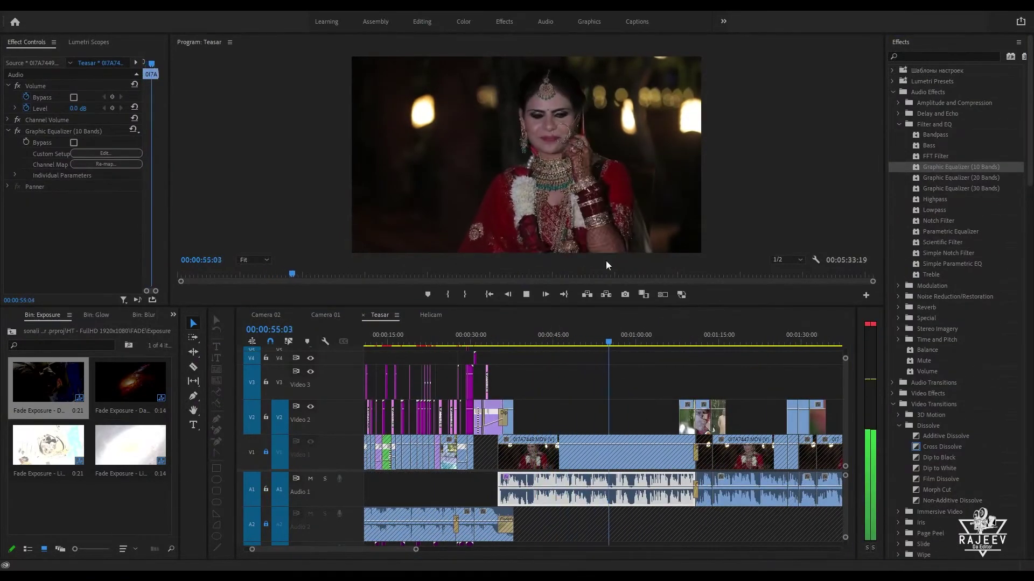
left_click(548, 342)
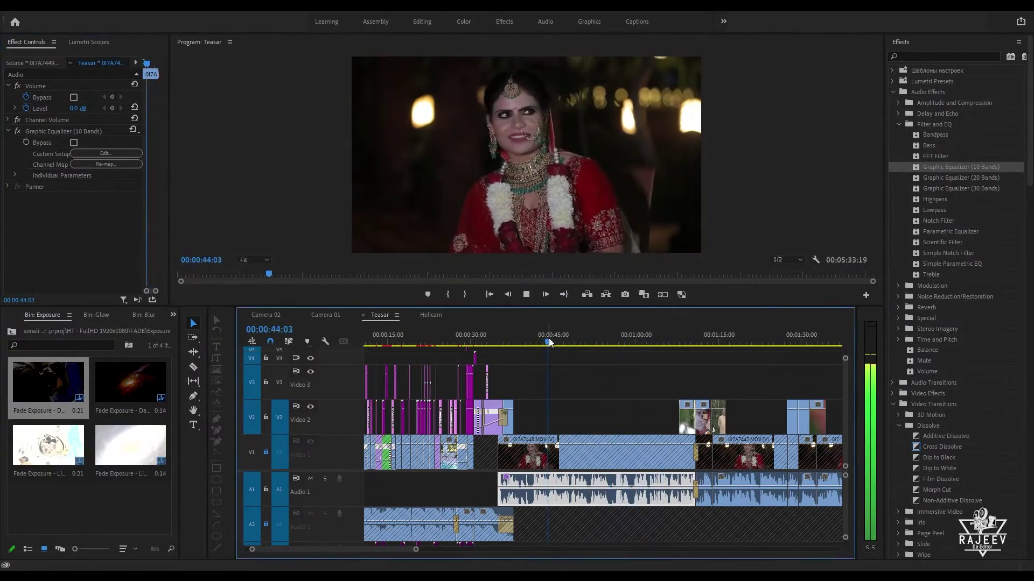
Step: Apply the Hard Limiter effect to the first interview clip on Audio 1 and play it back
left_click(932, 200)
left_click(898, 103)
left_click_drag(939, 178, 574, 486)
key("space")
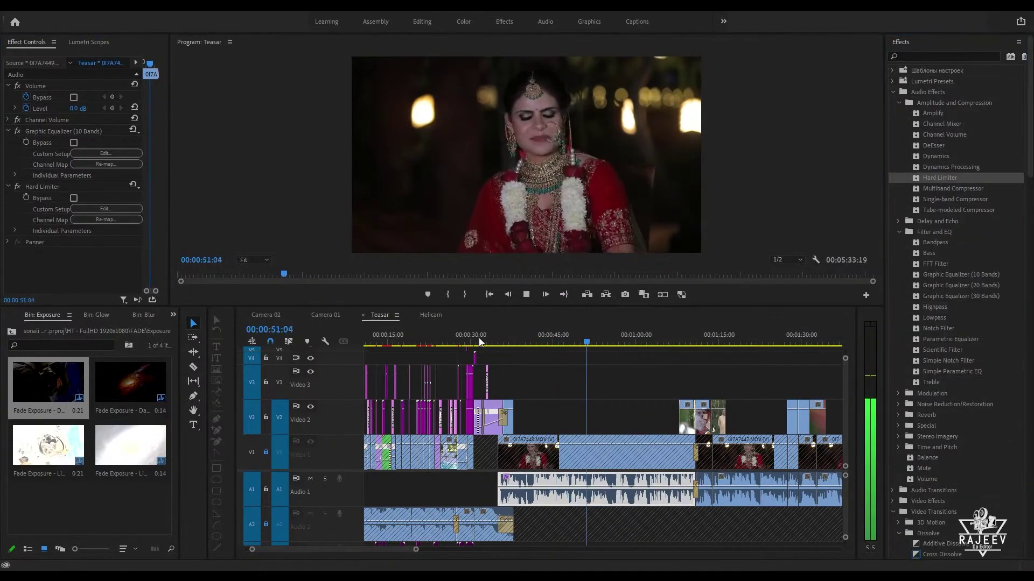
Step: Paste the first interview clip's audio effects onto all the following interview clips on Audio 1
scroll(609, 450, "down", 4)
left_click(603, 499)
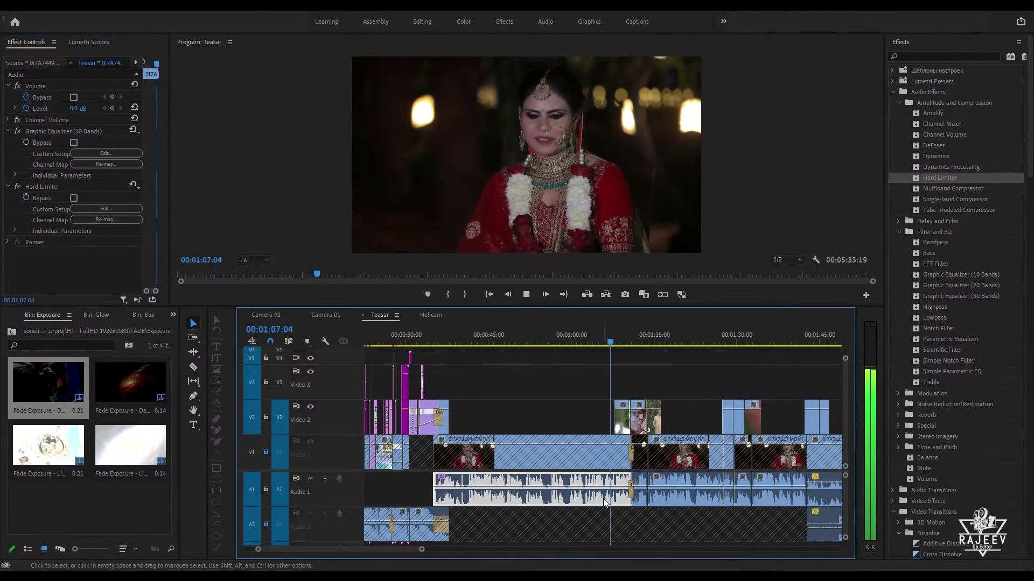
key("space")
scroll(629, 483, "down", 7)
scroll(570, 484, "down", 3)
left_click_drag(549, 520, 654, 489)
key("ctrl+alt+v")
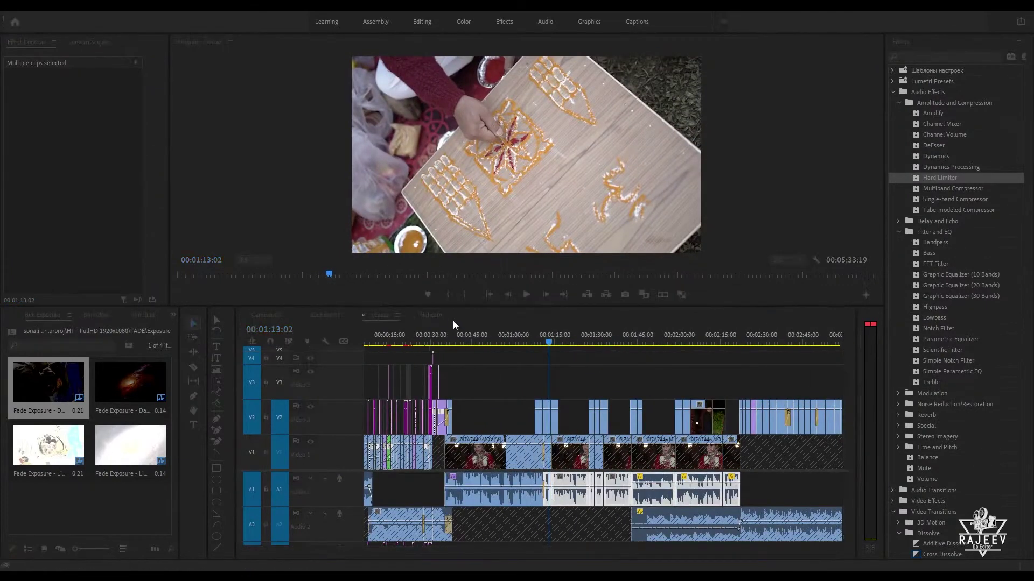
left_click(540, 464)
Step: Play through the interview and raise the quieter Audio 1 clips, setting the one from about 00:01:43 to 9.1 dB
key("space")
scroll(541, 464, "up", 5)
left_click(662, 493)
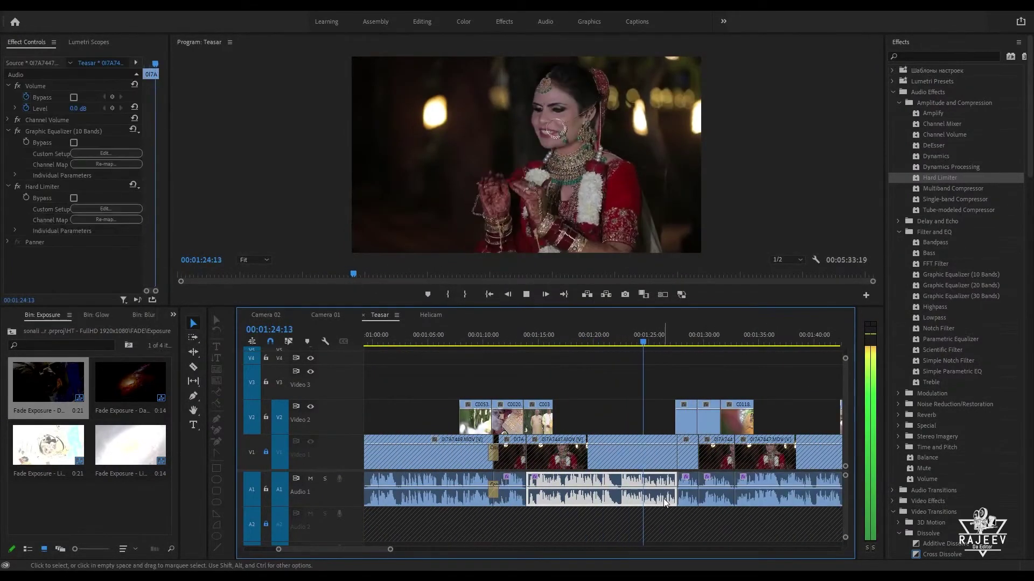
key("space")
left_click_drag(723, 488, 722, 486)
left_click(691, 334)
key("space")
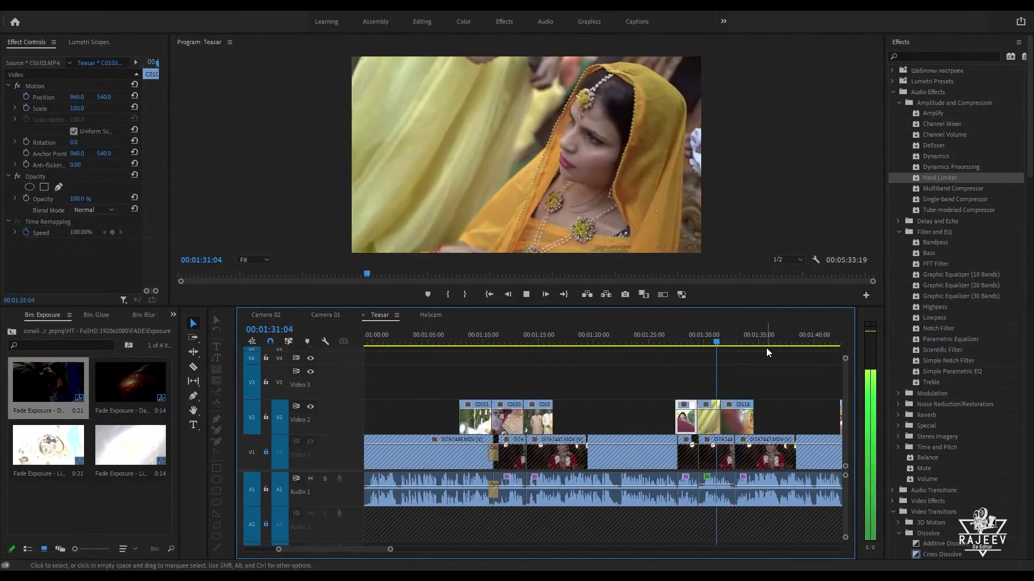
scroll(742, 490, "down", 1)
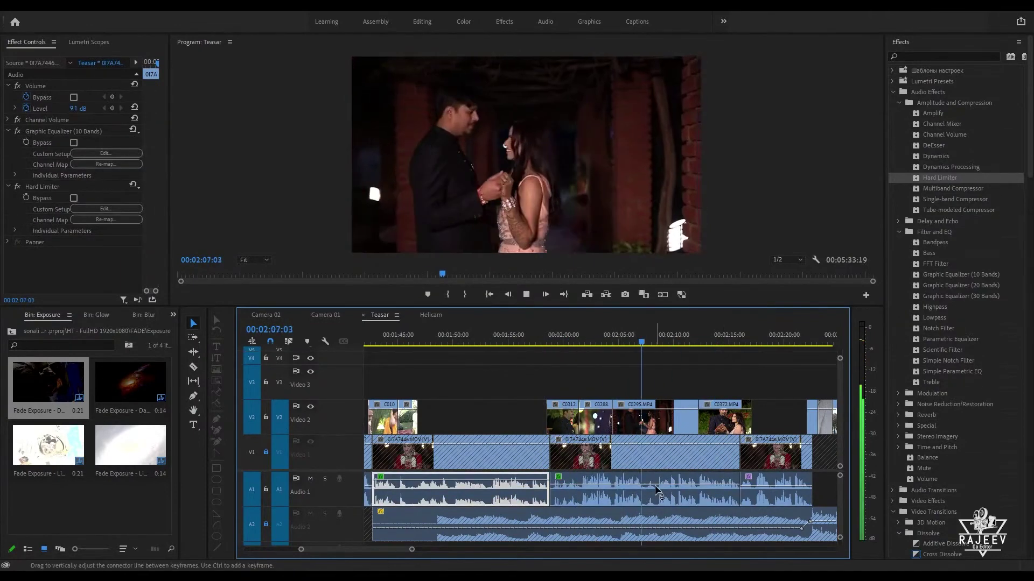
left_click(668, 487)
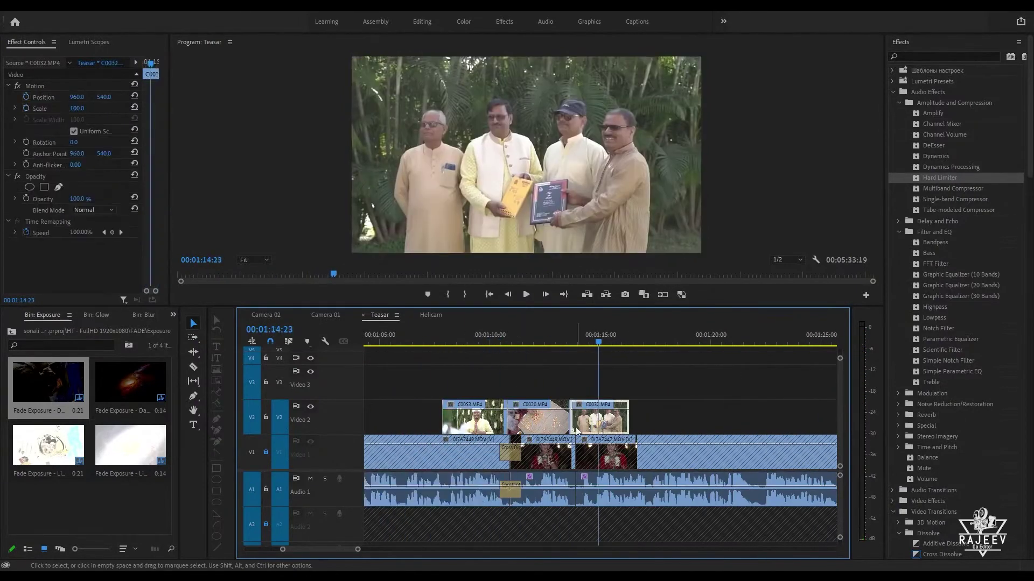
Step: Add cross dissolves to the Video 2 cutaways up to about 00:01:47 and play through the interview
key("space")
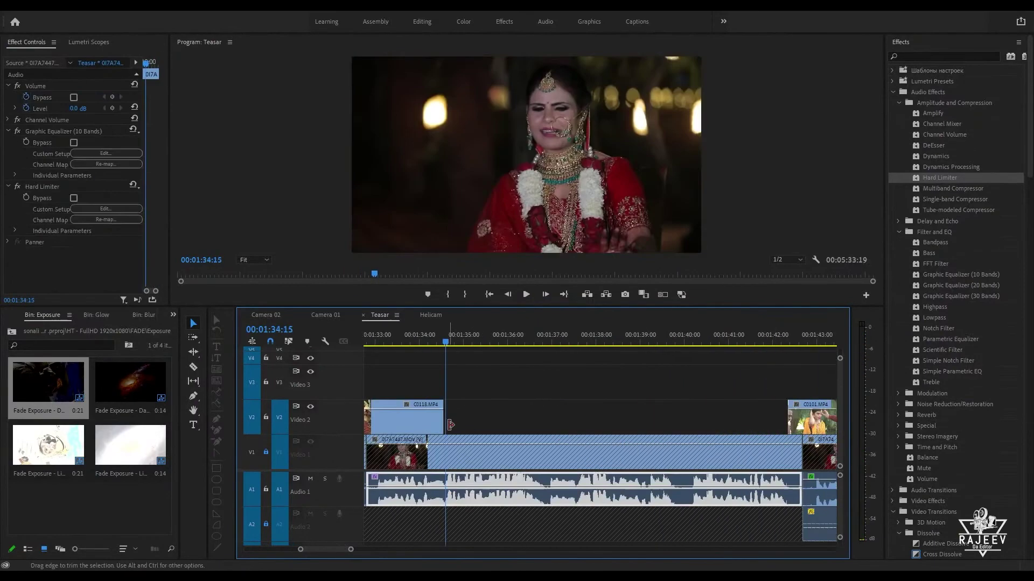
key("space")
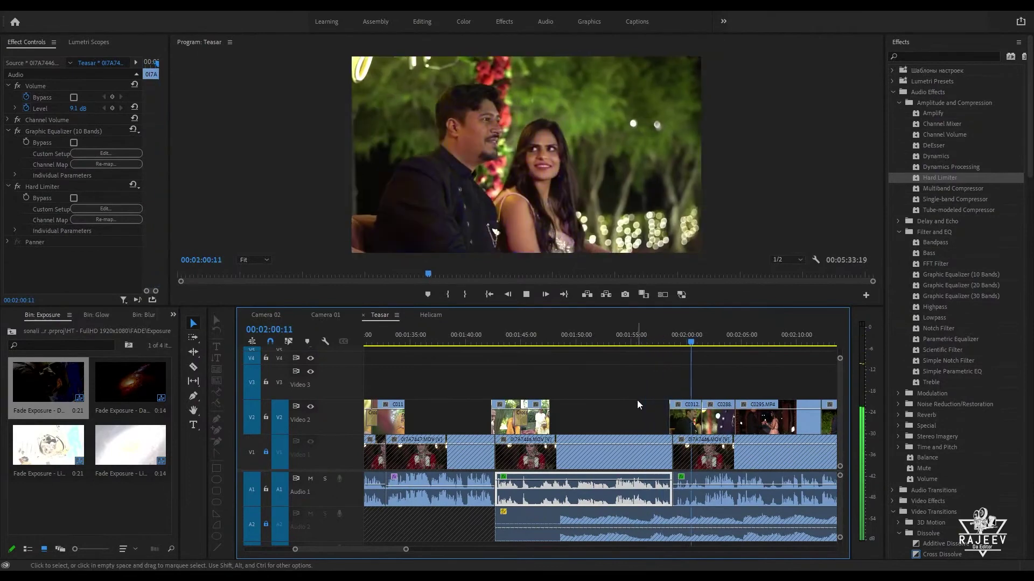
Step: Split the interview audio on Audio 1 at about 00:02:01, raise the level of the part before the cut and play it back
key("space")
left_click(704, 343)
key("equal")
key("equal")
key("c")
left_click(611, 485)
key("v")
left_click(563, 487)
left_click_drag(564, 487, 563, 482)
left_click(496, 343)
key("space")
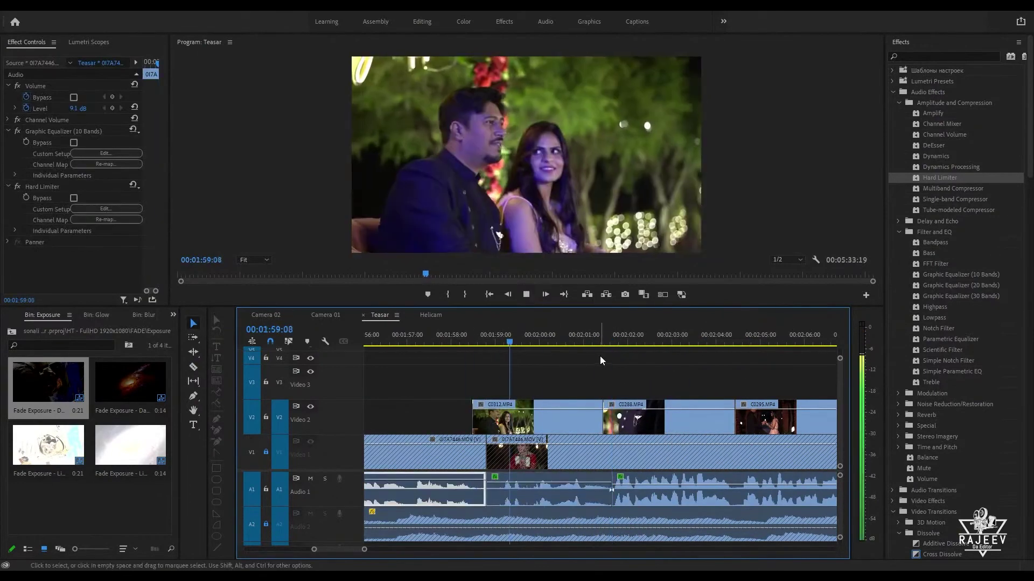
Step: Add a cross dissolve between C0312.MP4 and C0288.MP4 on Video 2 and play through the section
key("space")
left_click(571, 420)
left_click(517, 343)
key("space")
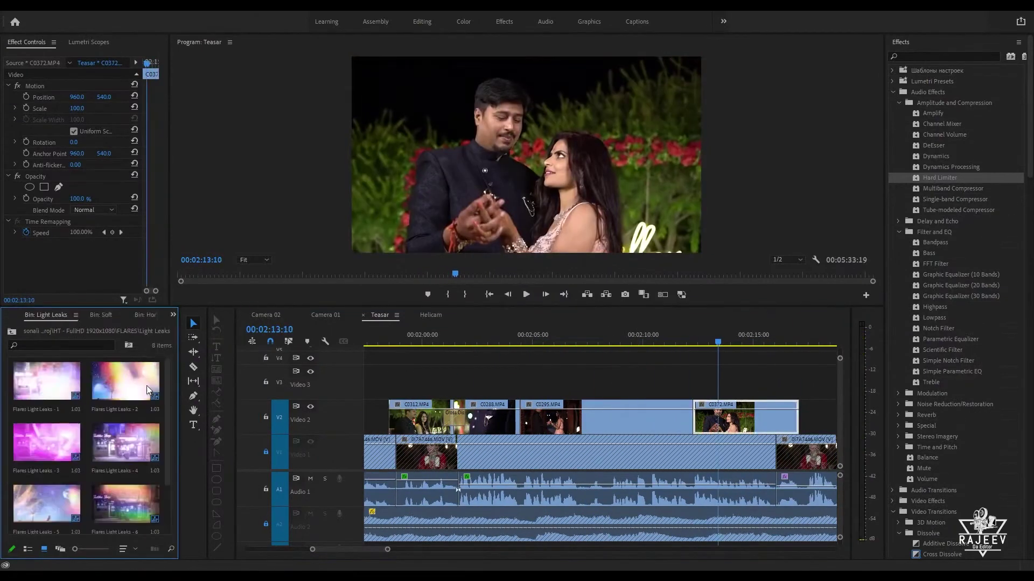
Step: Place the Flares Soft - 8 transition above the cut from C0295.MP4 to C0372.MP4 at about 00:02:12 and play it back
scroll(81, 449, "down", 1)
left_click_drag(119, 446, 692, 383)
left_click(647, 343)
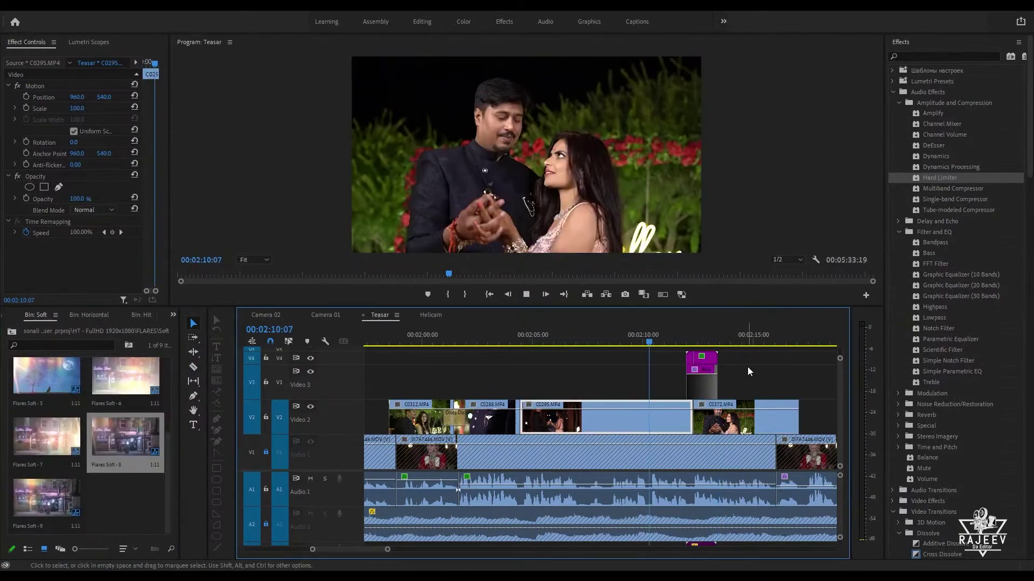
key("space")
left_click(689, 344)
left_click(687, 344)
left_click(688, 359)
key("equal")
key("equal")
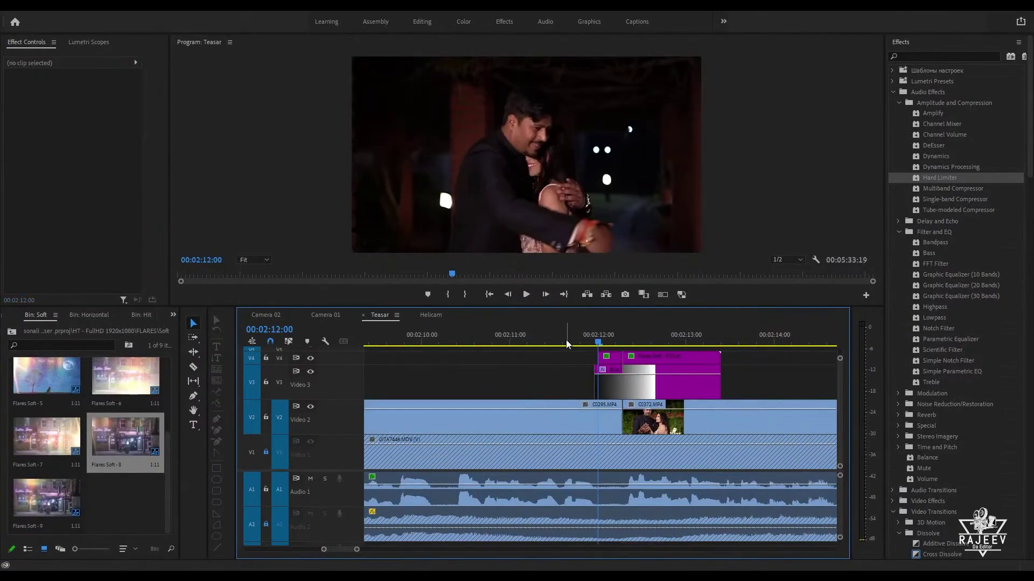
left_click(566, 341)
key("space")
Step: Place the Flares Soft - 9 transition above the start of C0424.MP4 at about 00:02:22 and play it back
key("minus")
scroll(810, 402, "down", 3)
key("minus")
key("minus")
key("space")
key("equal")
key("equal")
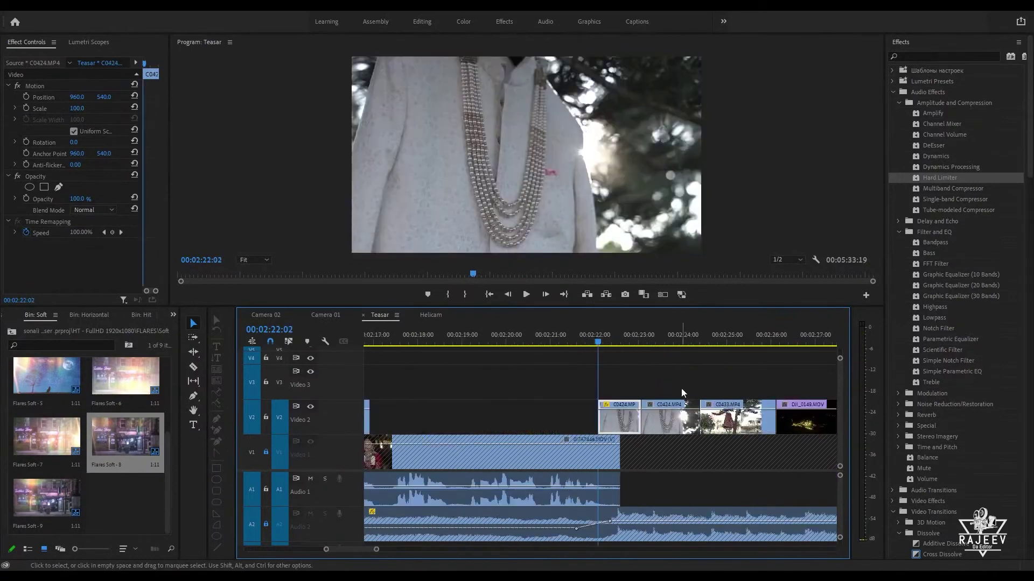
left_click(539, 339)
key("space")
key("space")
left_click(600, 341)
left_click_drag(21, 515, 617, 359)
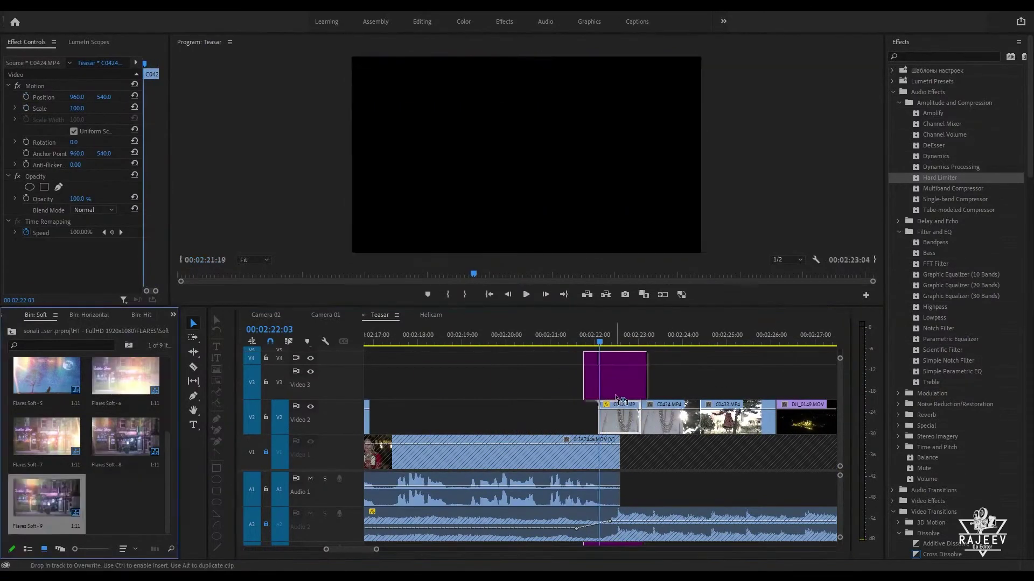
key("space")
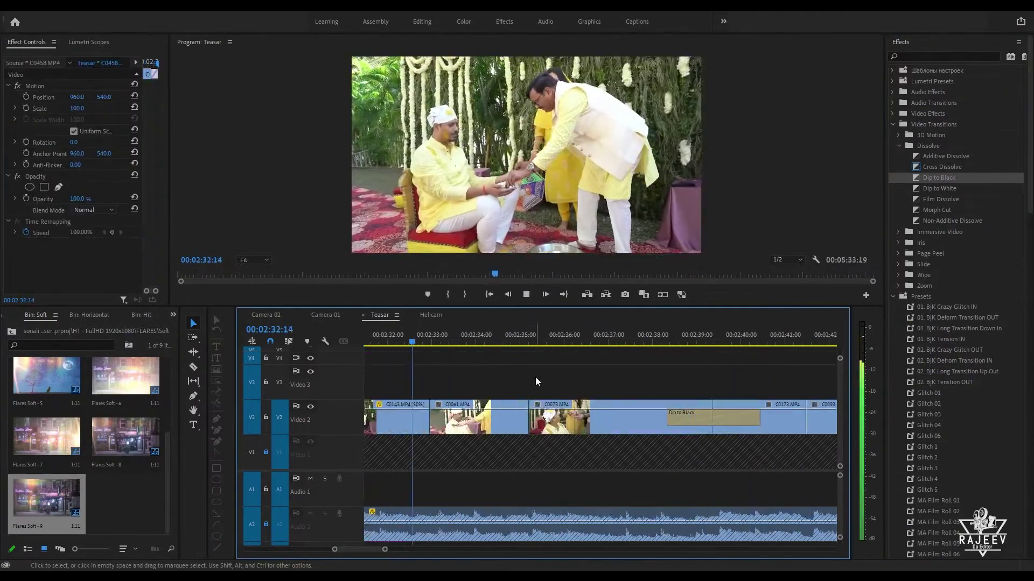
Step: Place the Flares Soft - 7 transition above the start of C0073.MP4 at about 00:02:35 and play it back
key("space")
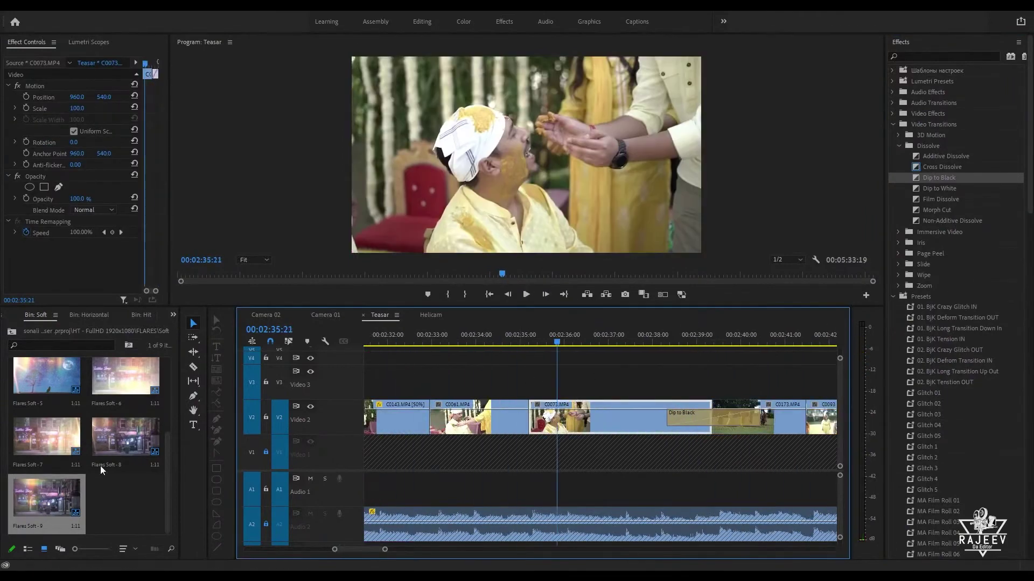
left_click_drag(47, 439, 517, 379)
left_click(520, 343)
key("space")
scroll(697, 396, "down", 2)
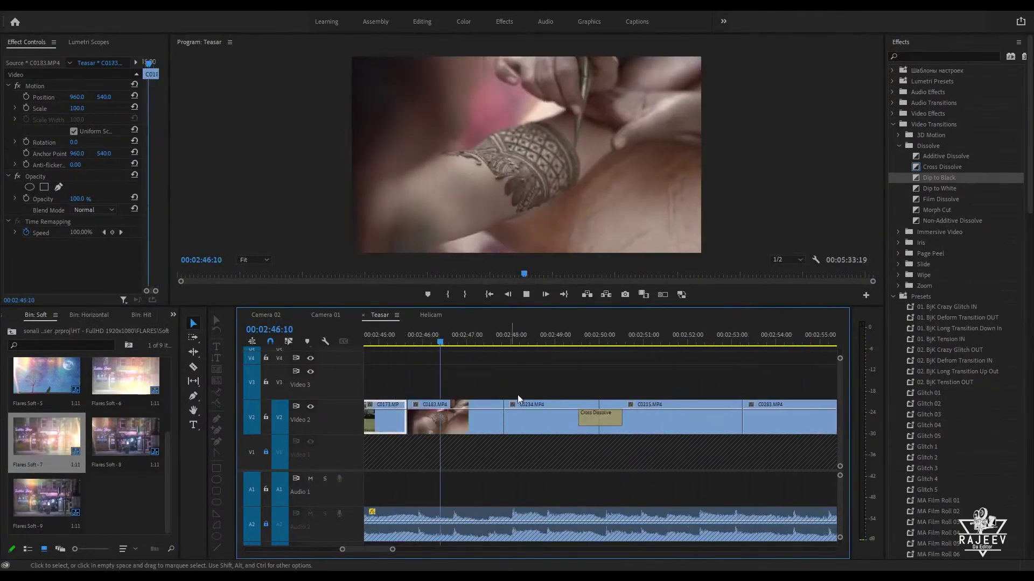
Step: Place the Flares Soft - 5 transition above the cut from C0183.MP4 to C0234.MP4 at about 00:02:48 and play it back
left_click_drag(46, 375, 638, 383)
left_click(512, 342)
key("space")
key("space")
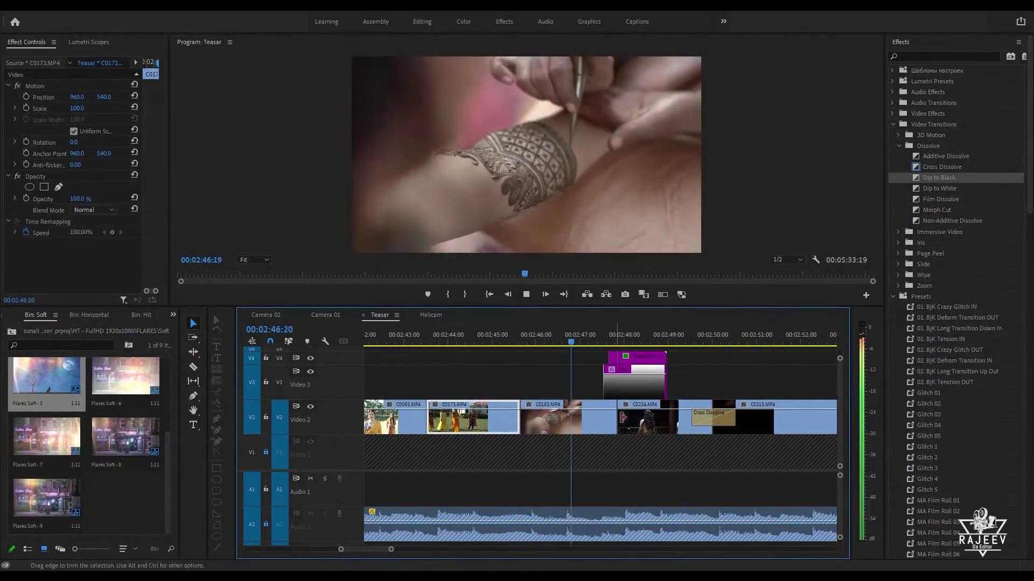
Step: Place the Flares Soft - 1 transition above the start of C0283.MP4 and add Dip to Black between C0283.MP4 and C0294.MP4
scroll(56, 455, "up", 3)
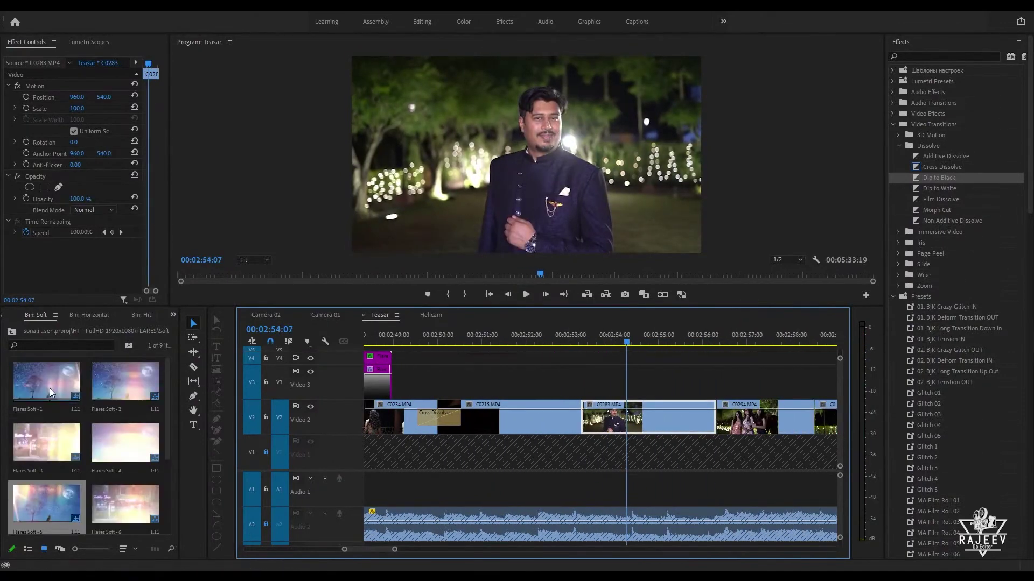
left_click_drag(47, 382, 574, 377)
left_click(548, 342)
key("space")
key("space")
left_click_drag(939, 178, 720, 427)
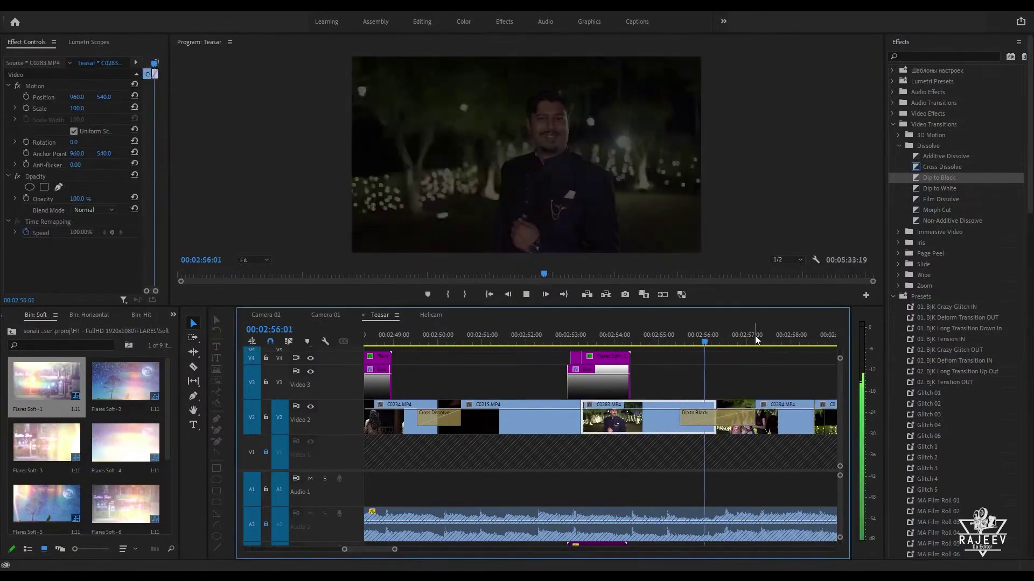
Step: Adjust the clip edges on Video 2 up to about 00:03:02 while playing through the section
left_click(516, 429)
left_click_drag(574, 429, 596, 428)
left_click(491, 343)
key("space")
scroll(669, 364, "down", 1)
key("space")
left_click(589, 428)
left_click_drag(611, 428, 604, 428)
Step: Try the Flares Soft - 2 transition above the cut from C0300.MP4 to C0378.MP4 and undo it
left_click_drag(126, 381, 616, 377)
left_click(562, 341)
key("ctrl+z")
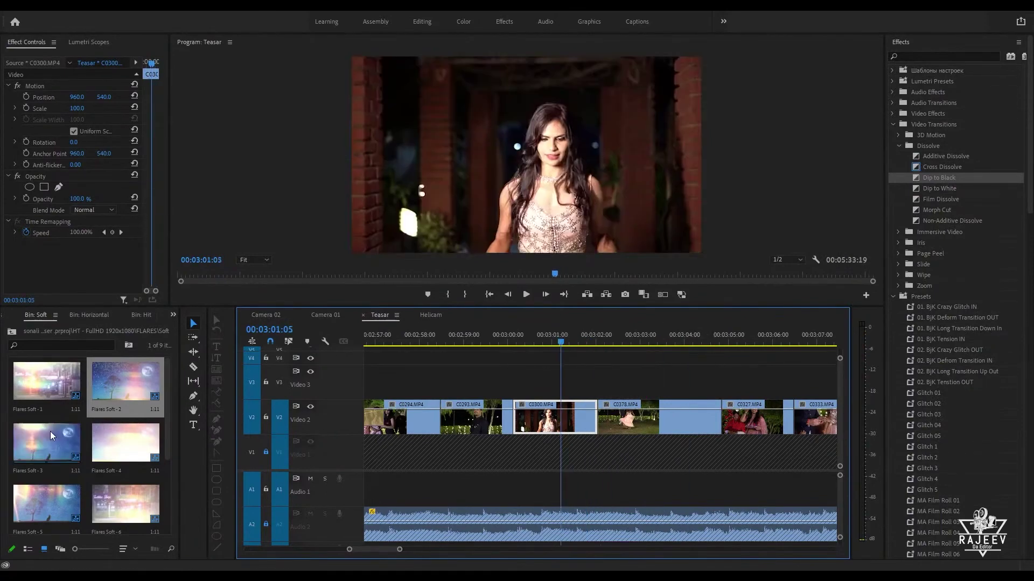
Step: Place Flares Soft - 5 above the start of C0378.MP4 and Flares Soft - 8 above the start of C0333.MP4
left_click_drag(50, 510, 616, 385)
key("space")
left_click(720, 353)
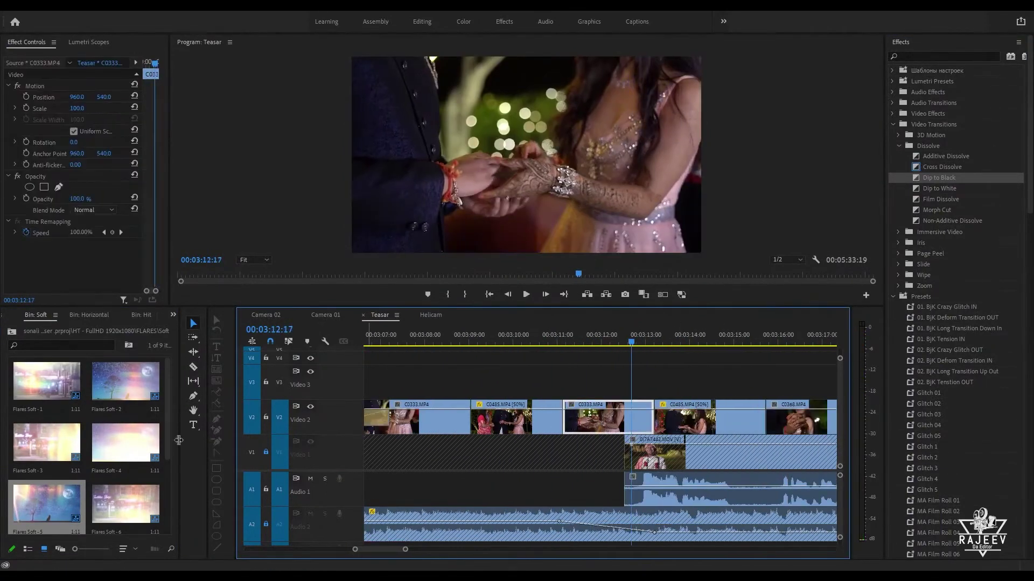
scroll(86, 431, "down", 2)
left_click_drag(126, 435, 579, 377)
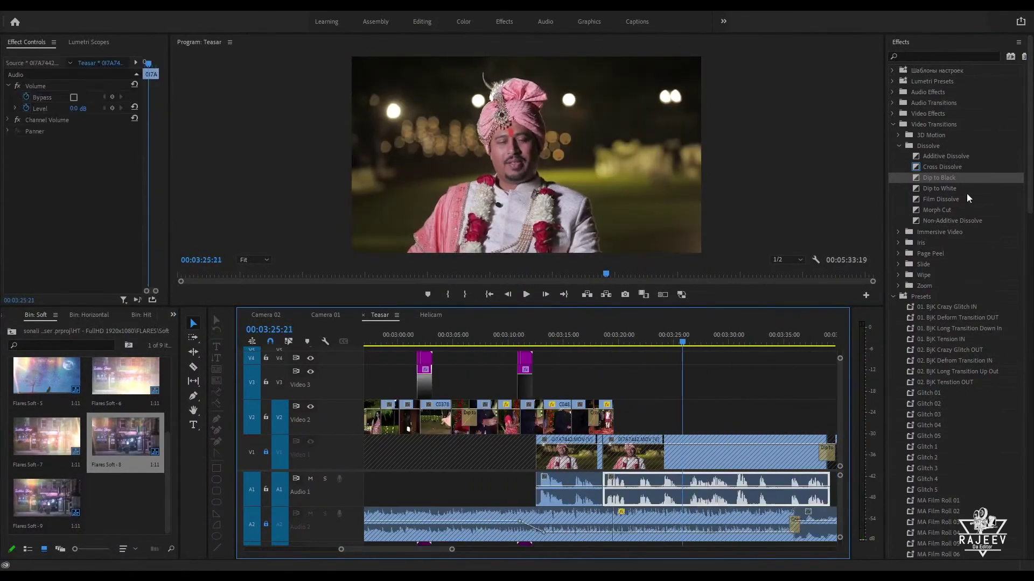
Step: Apply Graphic Equalizer (10 Bands) to the groom's second interview clip on Audio 1, after about 00:03:19, and play it back
double_click(948, 275)
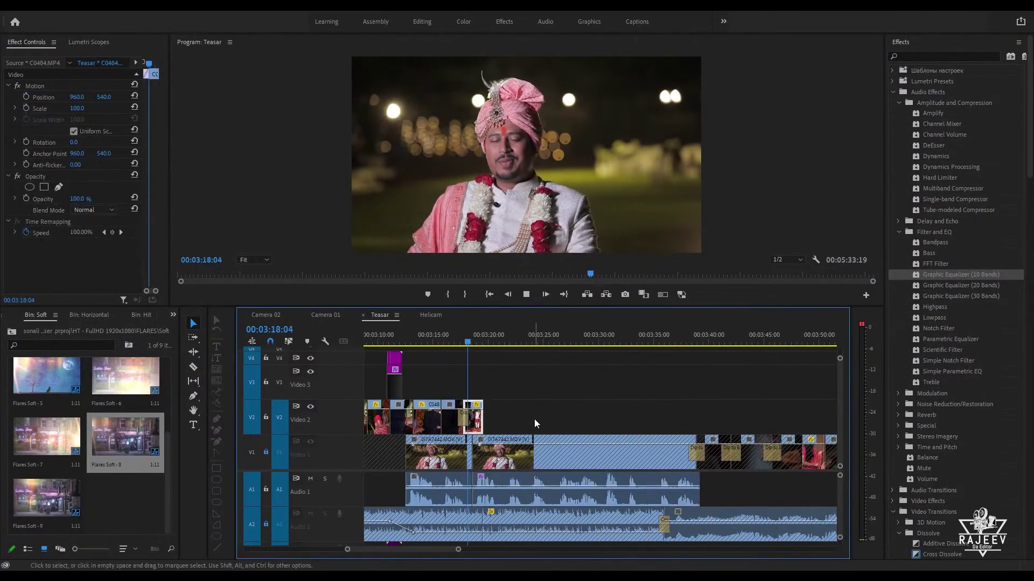
left_click(533, 489)
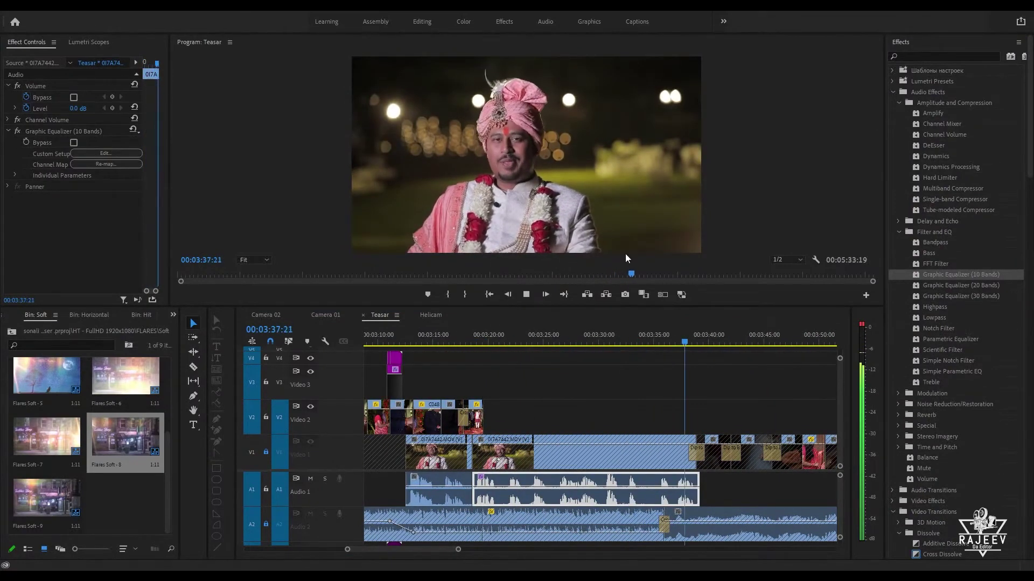
left_click(493, 338)
key("space")
key("space")
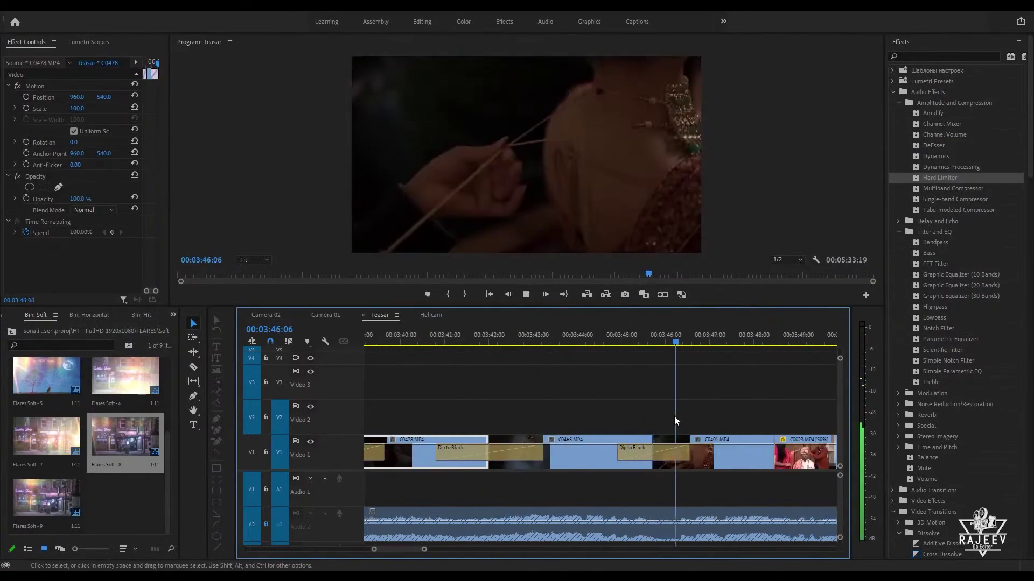
Step: Play back the Video 1 clips from about 00:03:42 to check the Dip to Black transitions around C0465.MP4
left_click(589, 455)
left_click(510, 341)
key("space")
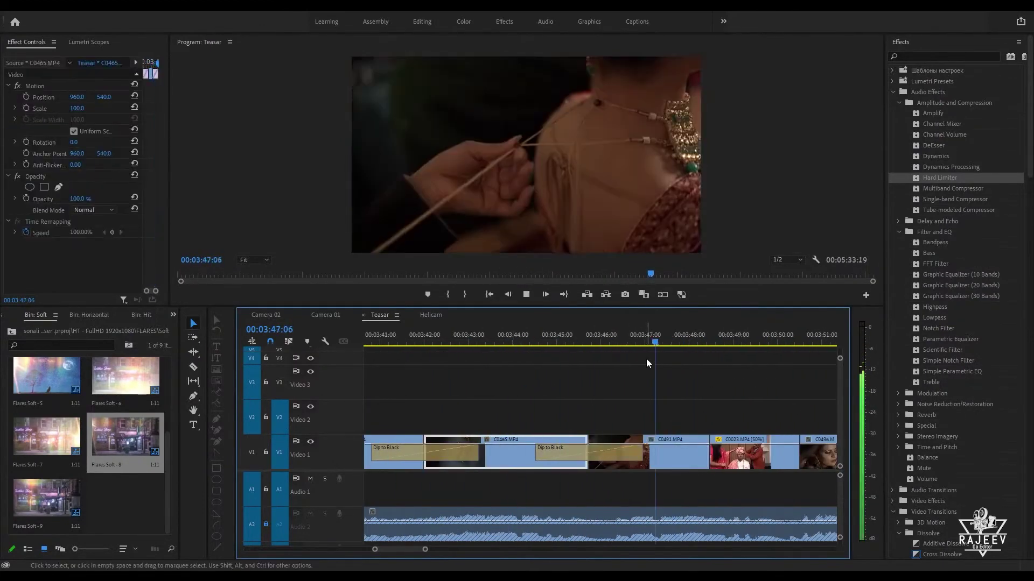
key("space")
scroll(646, 359, "down", 5)
key("space")
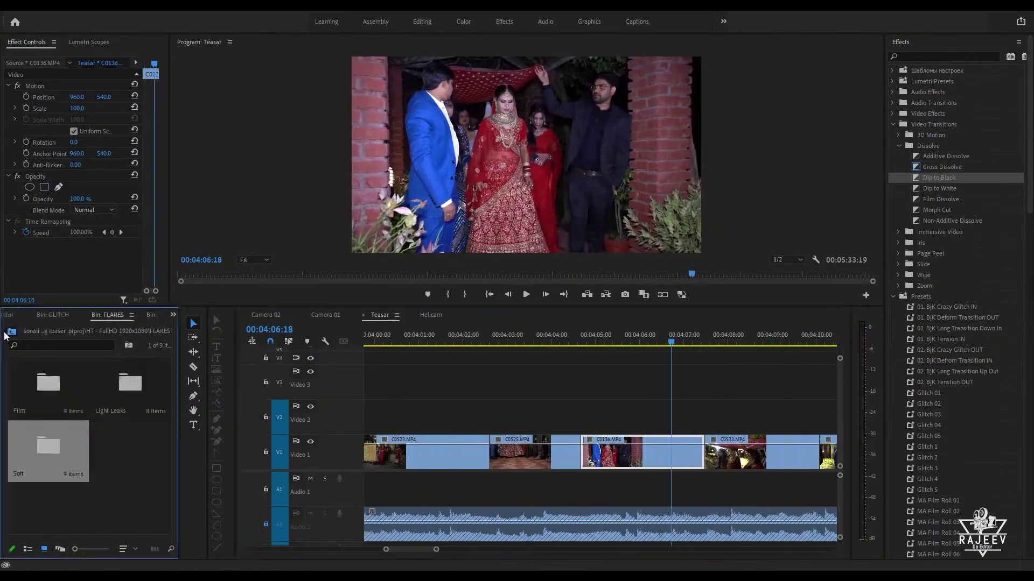
Step: Place a transition preset above the cut from C0136.MP4 to C0533.MP4 at about 00:04:07 and play it back
left_click_drag(131, 444, 683, 385)
left_click(687, 338)
key("space")
left_click(705, 340)
Step: Place the Flares Light Leaks - 5 transition above the cut from C0532.MP4 to C0142.MP4 at about 00:04:12
left_click(85, 315)
left_click_drag(130, 445, 799, 450)
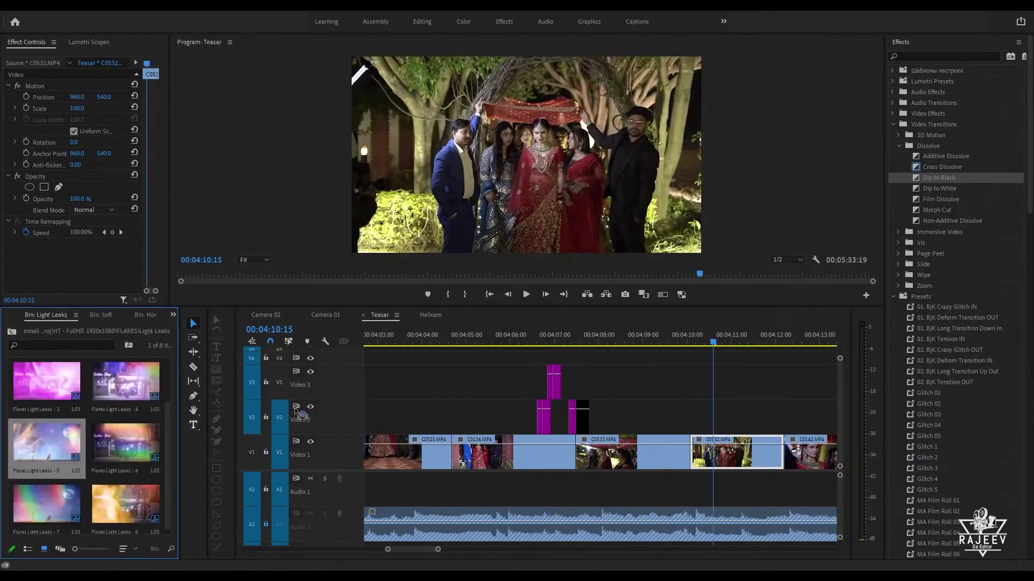
left_click_drag(301, 416, 745, 354)
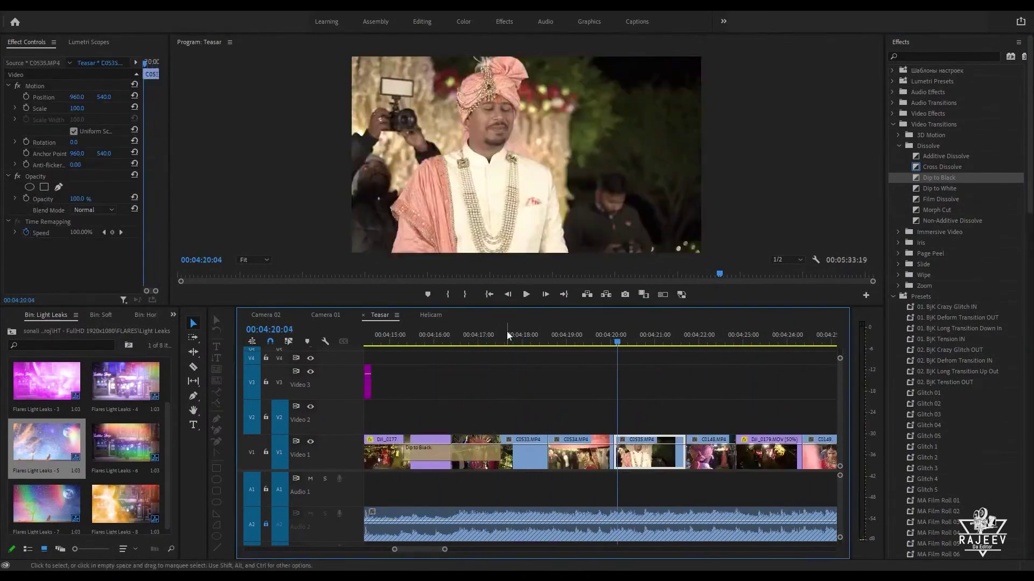
Step: Place the Flares Light Leaks - 8 transition above the cut from C0534.MP4 to C0535.MP4 at about 00:04:20 and play on
left_click(559, 339)
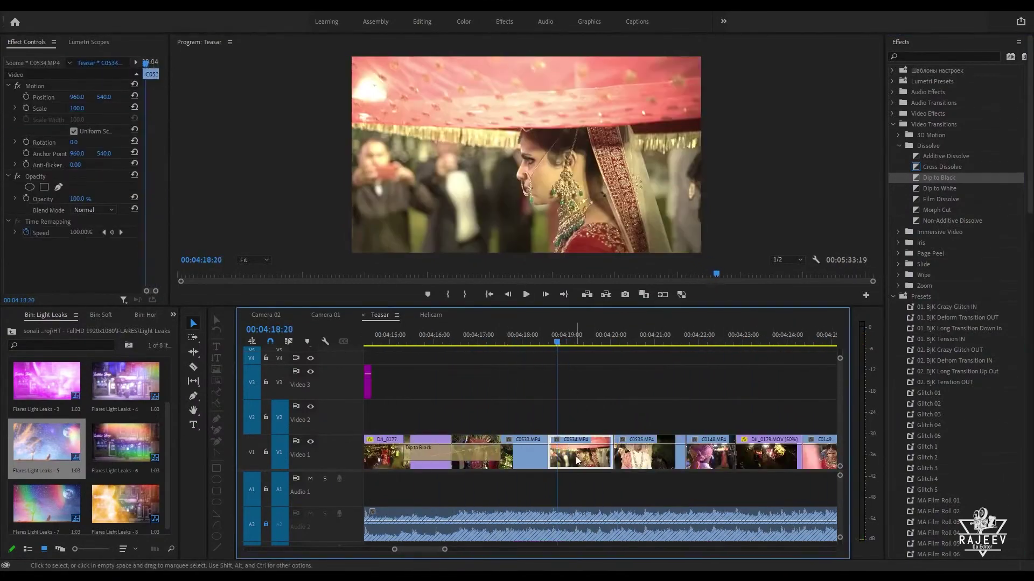
key("space")
key("space")
left_click_drag(127, 505, 623, 428)
key("space")
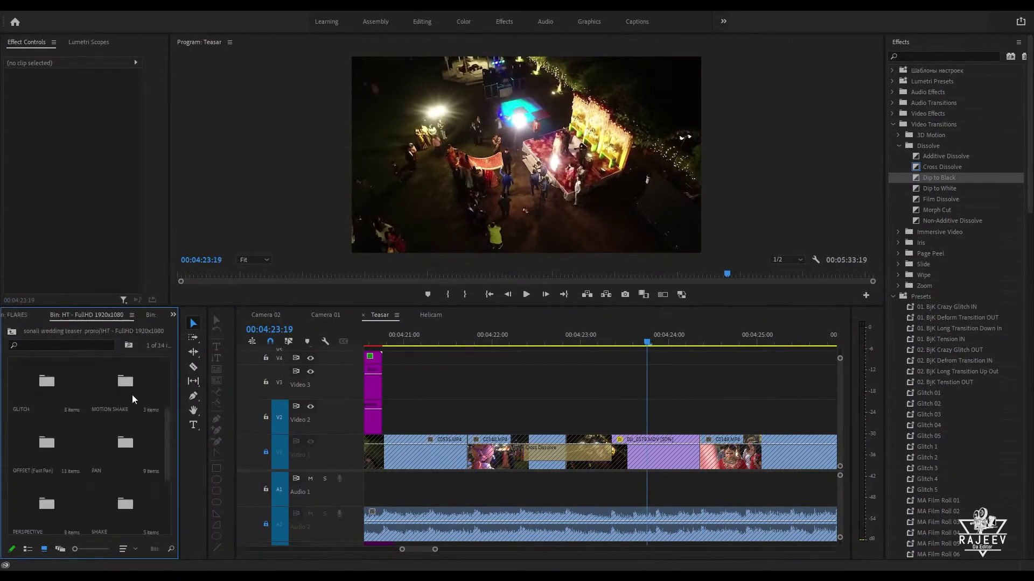
Step: Try the Shake Hit - 4x and Shake Horizontal - 2x transitions above the cut from DJI_0179.MOV to C0149.MP4
left_click(132, 395)
double_click(125, 442)
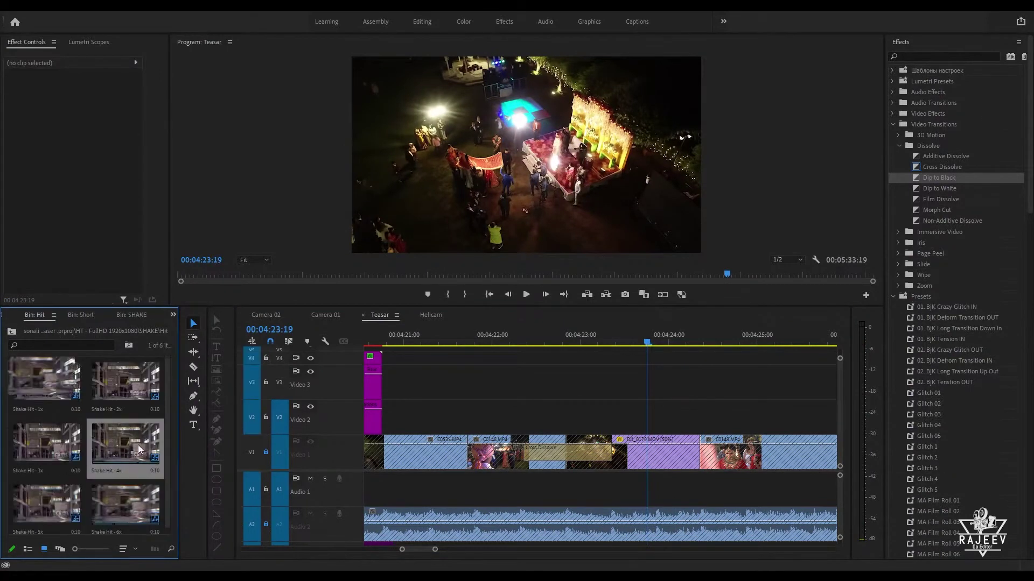
left_click_drag(138, 445, 767, 378)
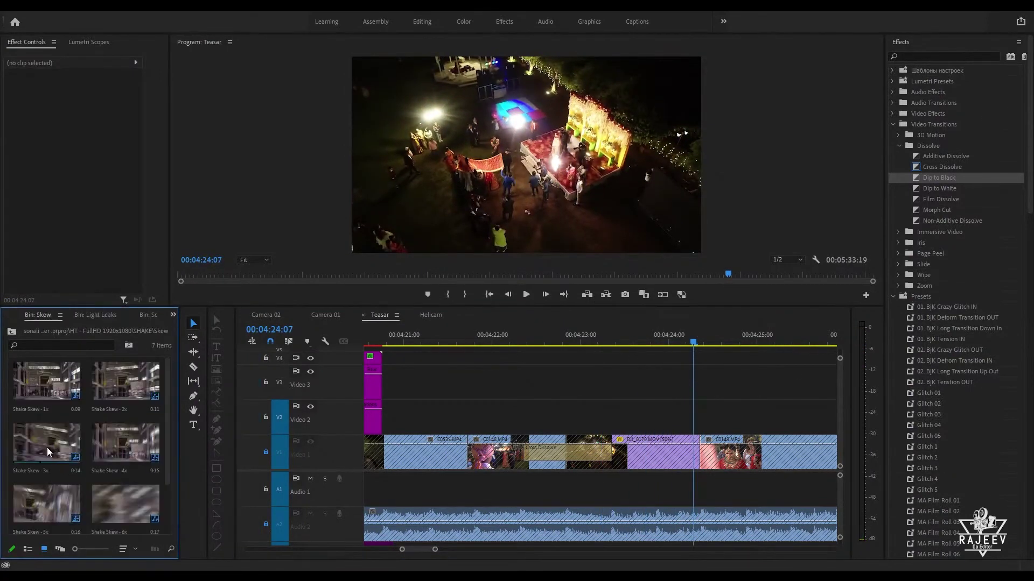
left_click(609, 335)
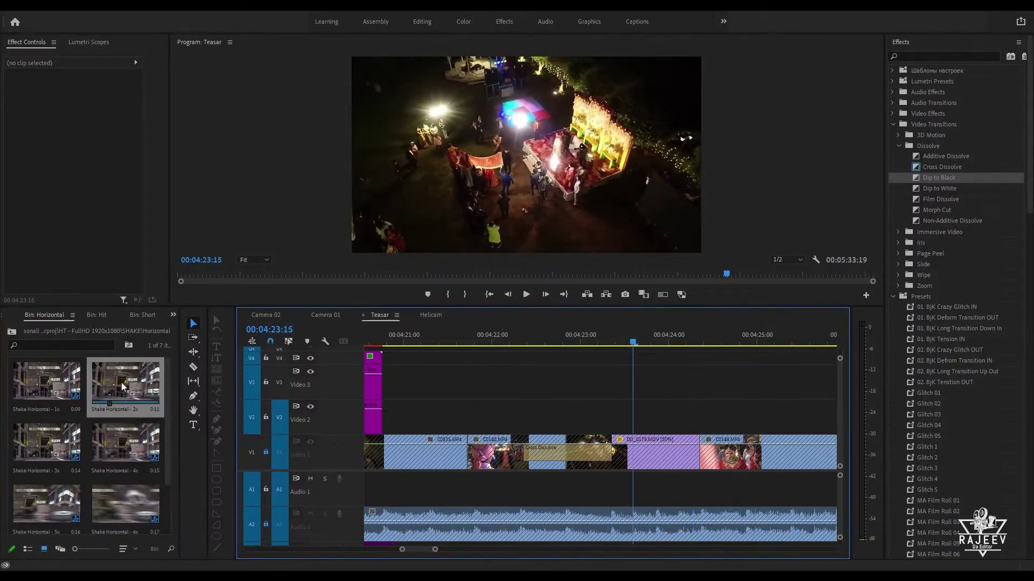
left_click_drag(126, 382, 703, 386)
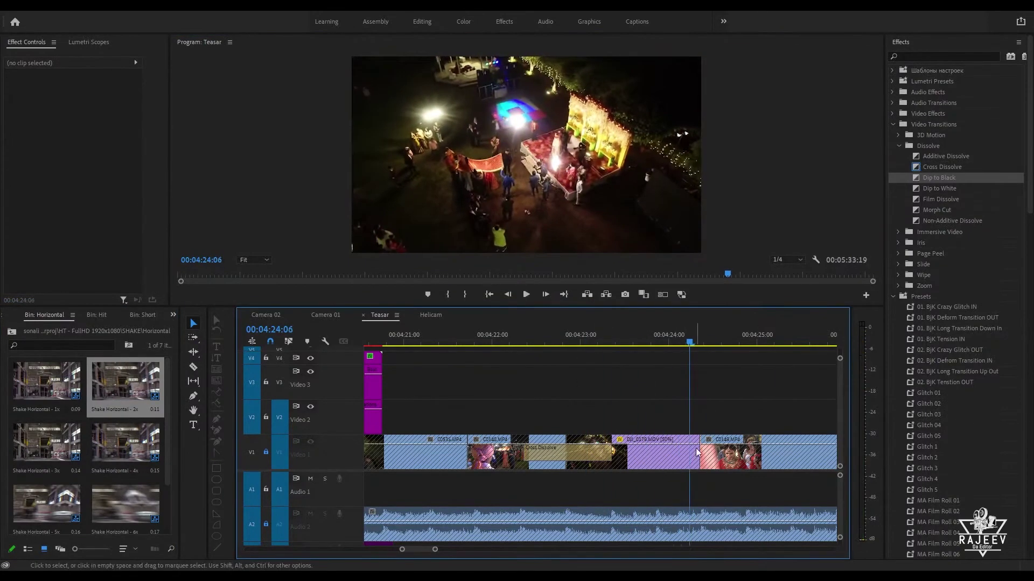
Step: Split DJI_0179.MOV on Video 1 at 00:04:23:15 and browse the effect presets for a glitch effect
left_click(650, 452)
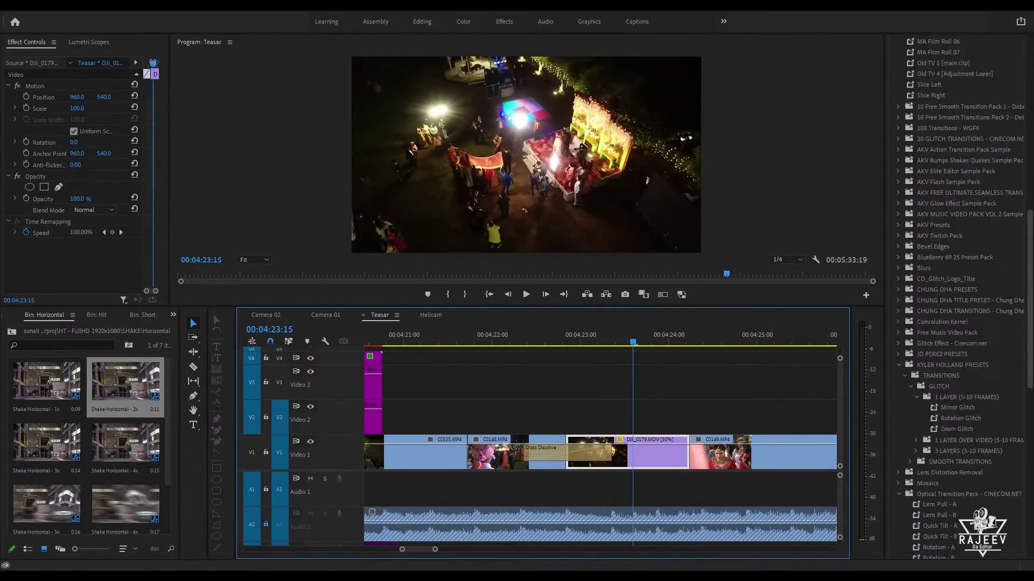
left_click_drag(1029, 310, 1030, 460)
scroll(910, 461, "up", 1)
left_click(899, 56)
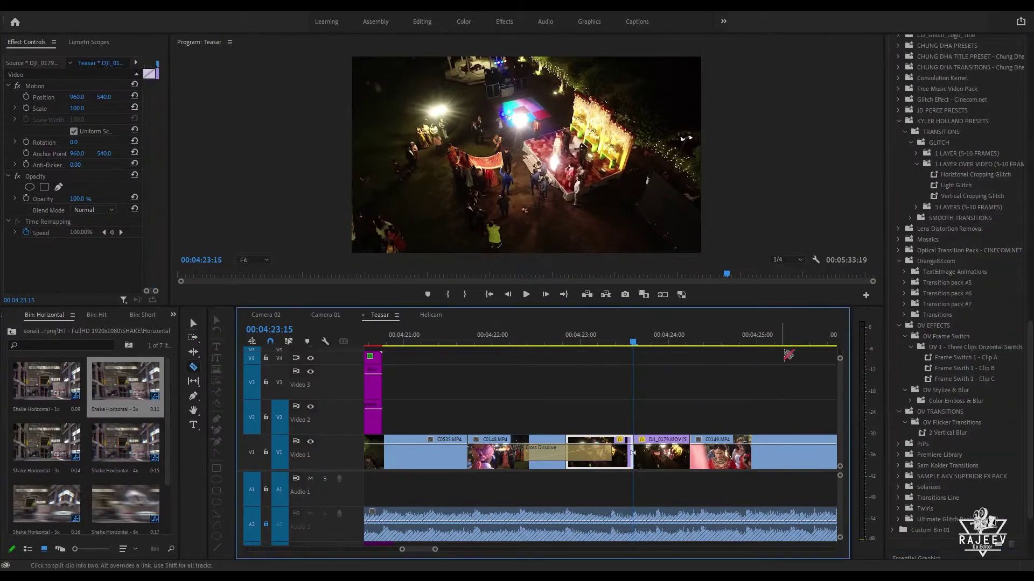
left_click(899, 164)
Step: Try the Turbulent Displacement strong #1, VHS Glitch Effect and VHS Glitch Effect (RGB) presets on the second part of DJI_0179.MOV
left_click_drag(959, 303, 661, 452)
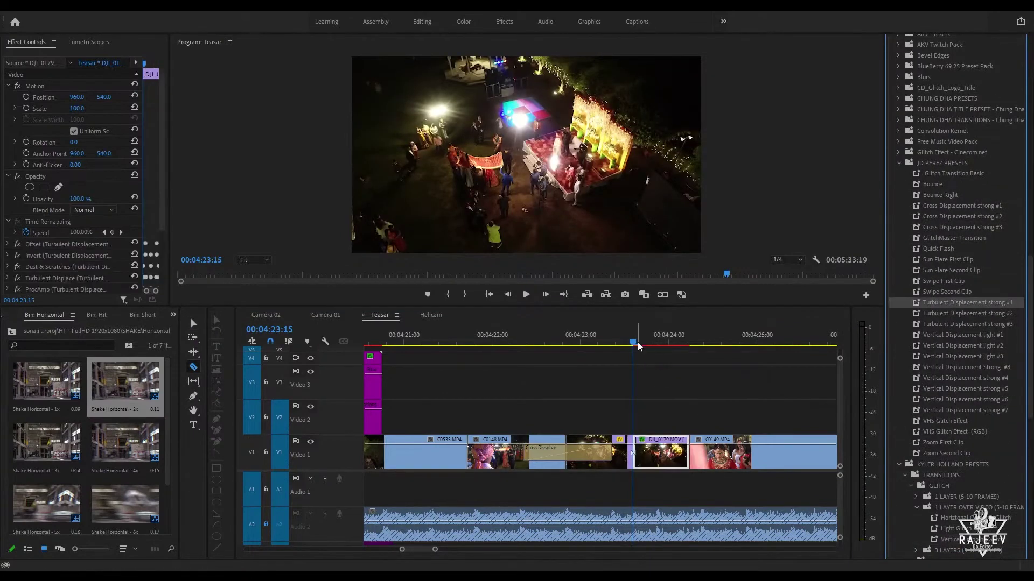
left_click_drag(636, 342, 666, 341)
key("ctrl+z")
left_click_drag(945, 422, 661, 452)
left_click_drag(638, 342, 669, 342)
key("ctrl+z")
left_click_drag(948, 432, 661, 452)
left_click_drag(571, 341, 681, 339)
key("ctrl+z")
Step: Apply the VHS Glitch Effect (RGB) preset to the second part of DJI_0179.MOV and set the playback resolution to 1/2 for review
left_click_drag(945, 422, 661, 452)
left_click(625, 342)
key("space")
key("v")
left_click(622, 340)
key("space")
left_click(787, 260)
left_click(784, 282)
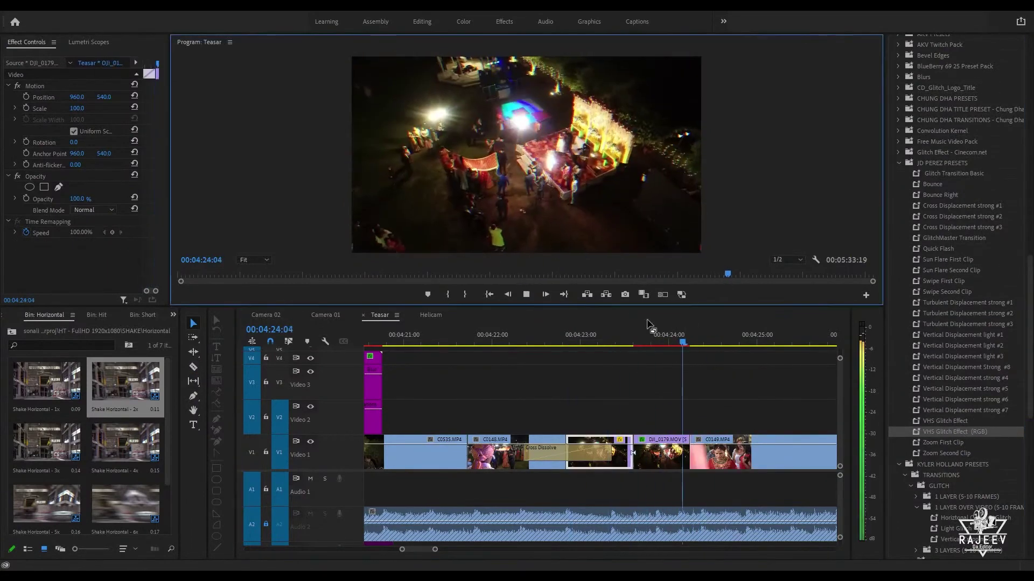
Step: Move the cut inside DJI_0179.MOV to 00:04:23:16, add a cross dissolve there and play it back
left_click(614, 341)
left_click_drag(615, 341, 637, 341)
left_click_drag(633, 453, 637, 453)
left_click(638, 452)
key("ctrl+d")
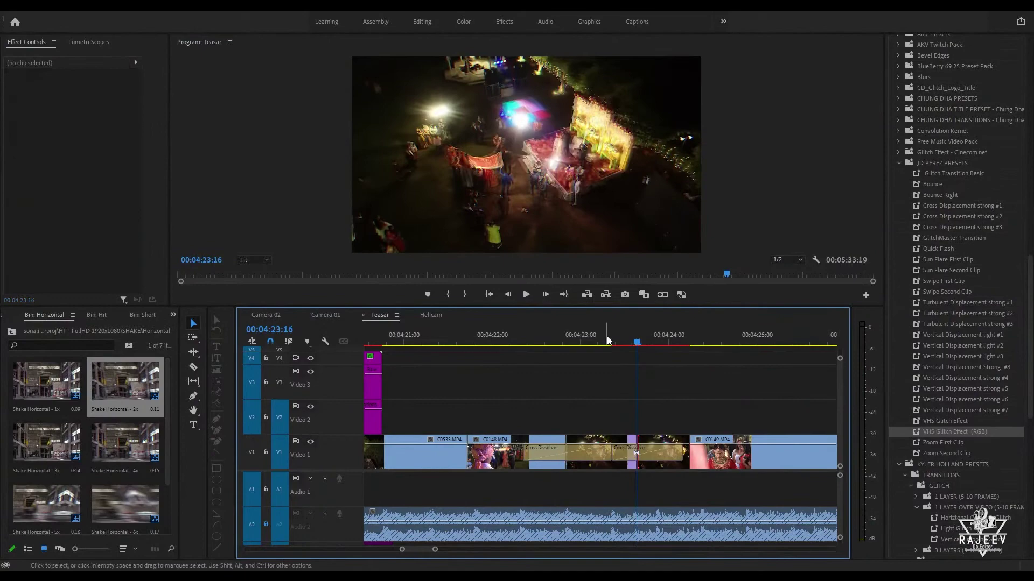
left_click(561, 341)
key("space")
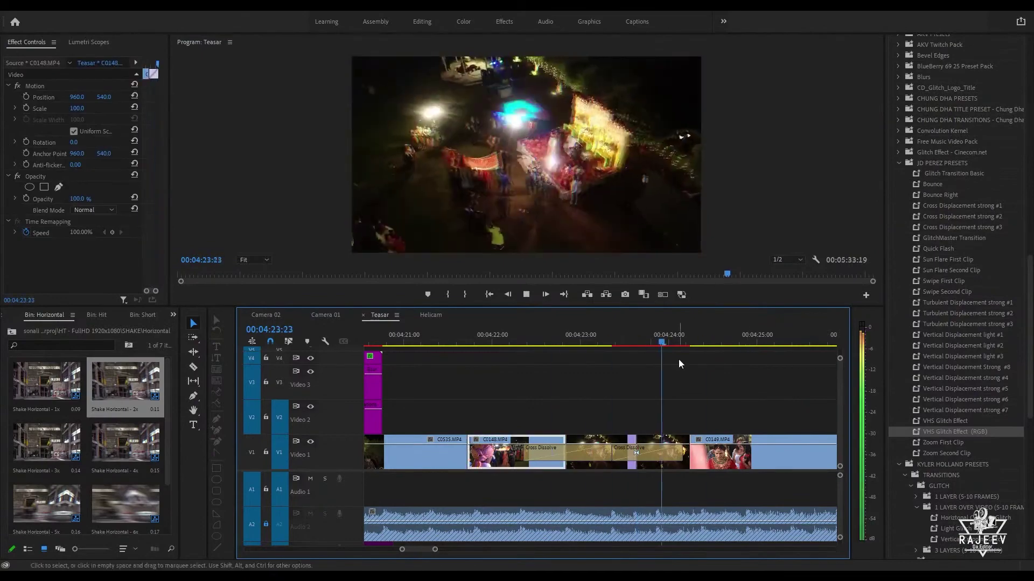
Step: Ripple-trim the end of C0149.MP4 to about 00:04:26:10 and play on into C0150.MP4
key("minus")
scroll(730, 354, "down", 2)
left_click(658, 341)
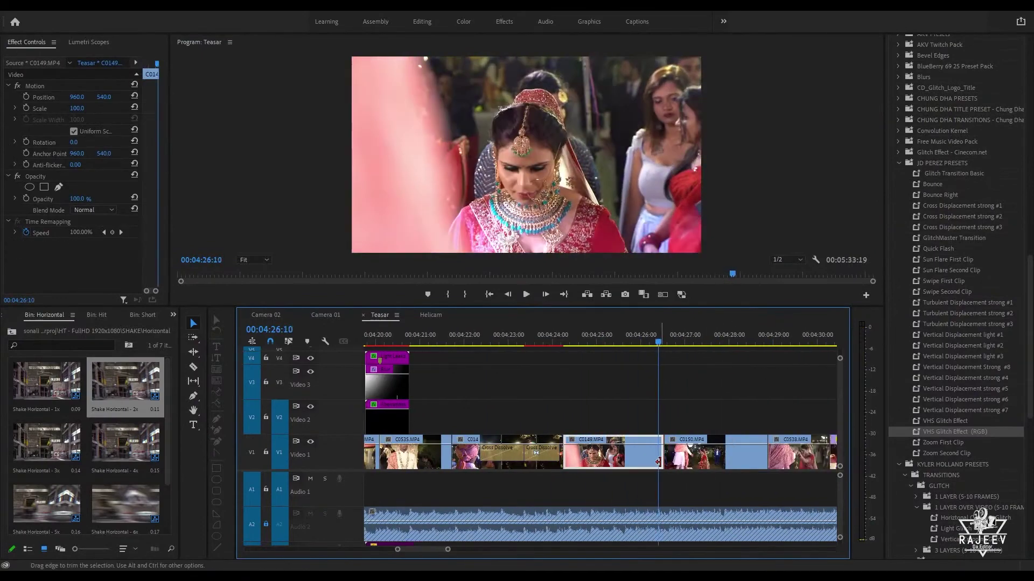
left_click_drag(662, 462, 657, 462)
key("space")
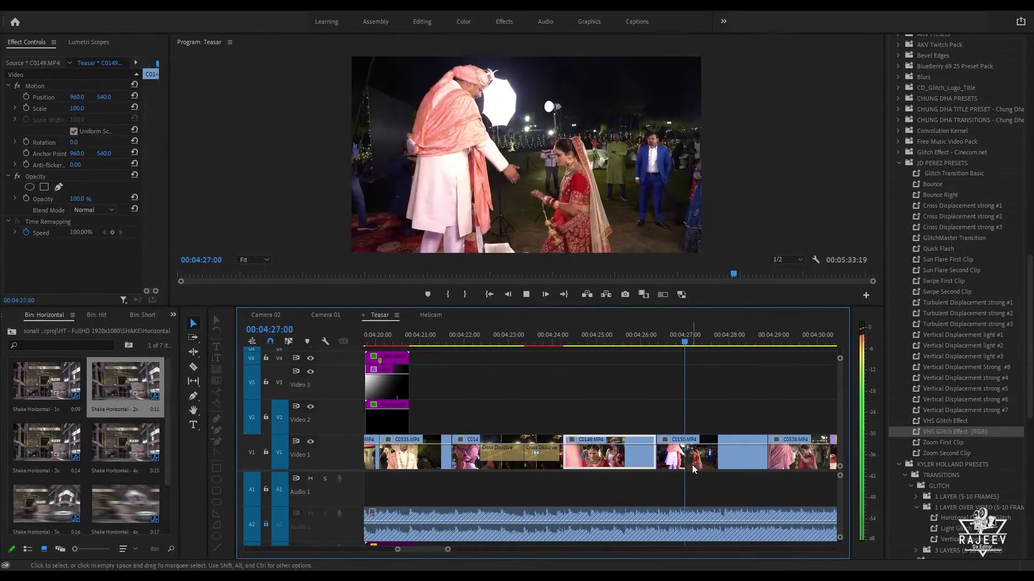
Step: Add Zoom Hit transitions at both ends of C0538.MP4 and a Dip to Black at the cut before C0068.MP4
scroll(700, 452, "down", 1)
key("space")
left_click(12, 332)
double_click(127, 506)
double_click(131, 390)
left_click_drag(131, 390, 774, 425)
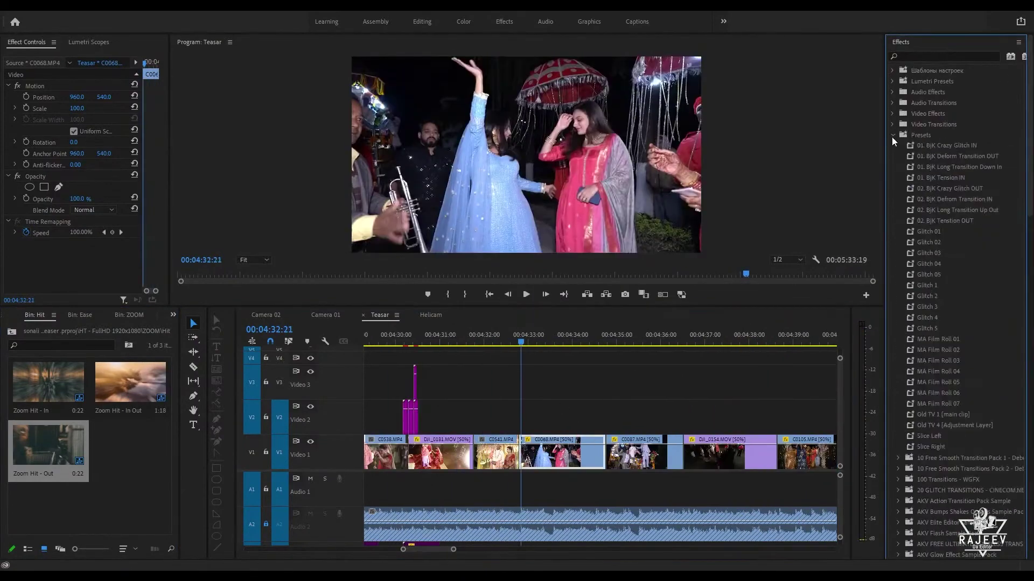
left_click_drag(939, 178, 538, 461)
key("space")
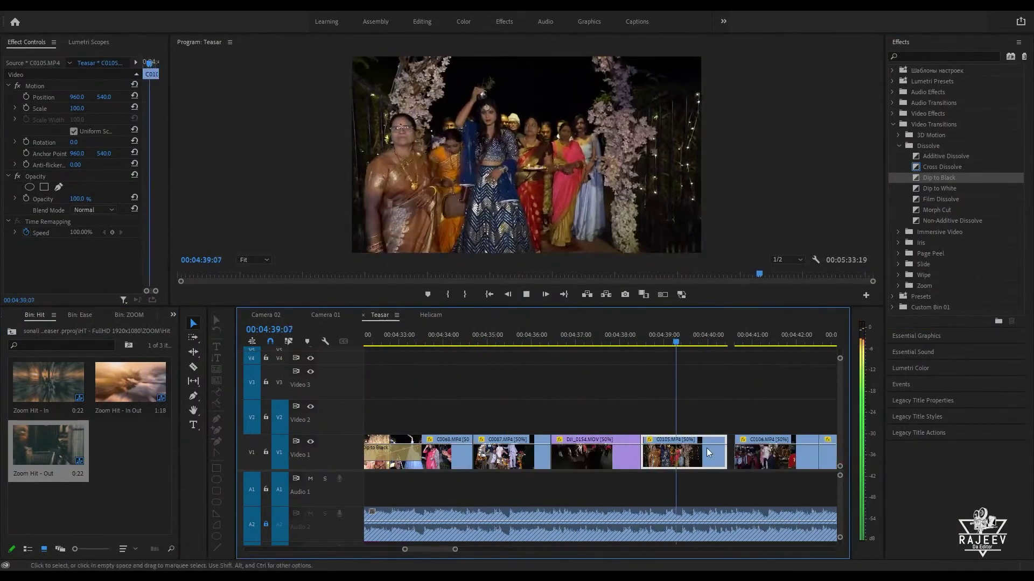
Step: Add Light Leaks flare transitions over the cuts before C0105.MP4 and C0107.MP4 and play them back
left_click(518, 338)
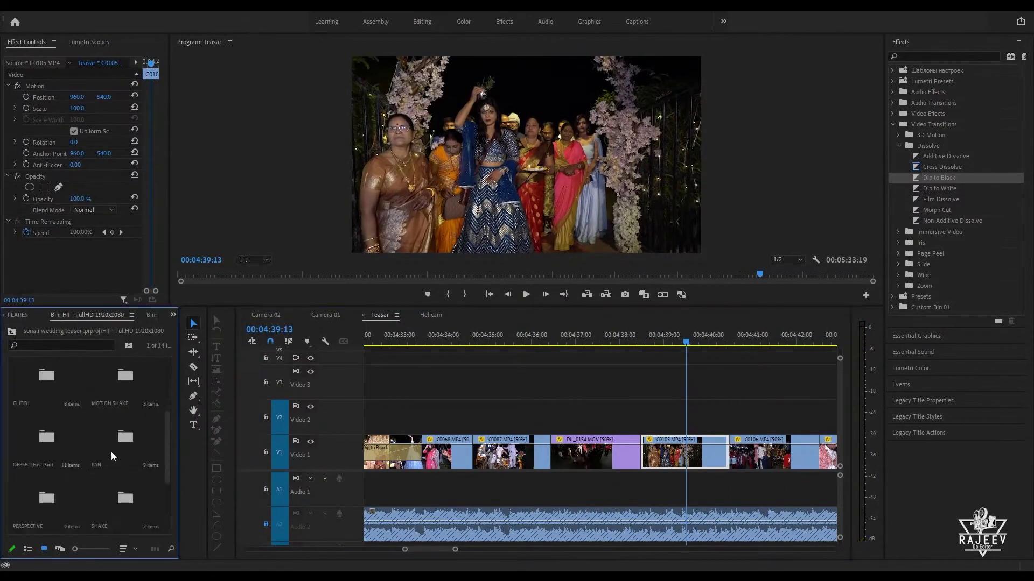
double_click(111, 451)
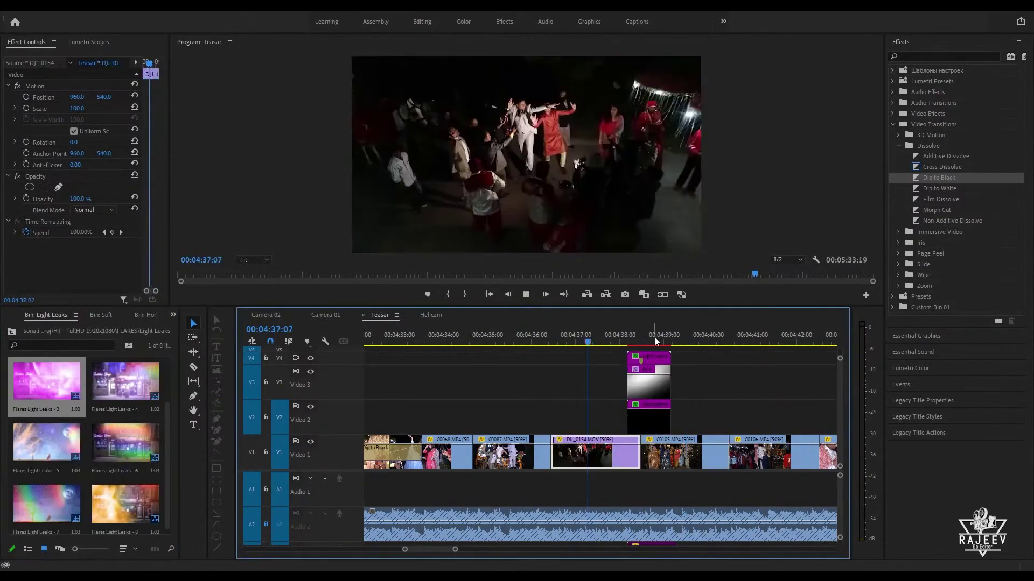
left_click_drag(47, 443, 712, 426)
key("space")
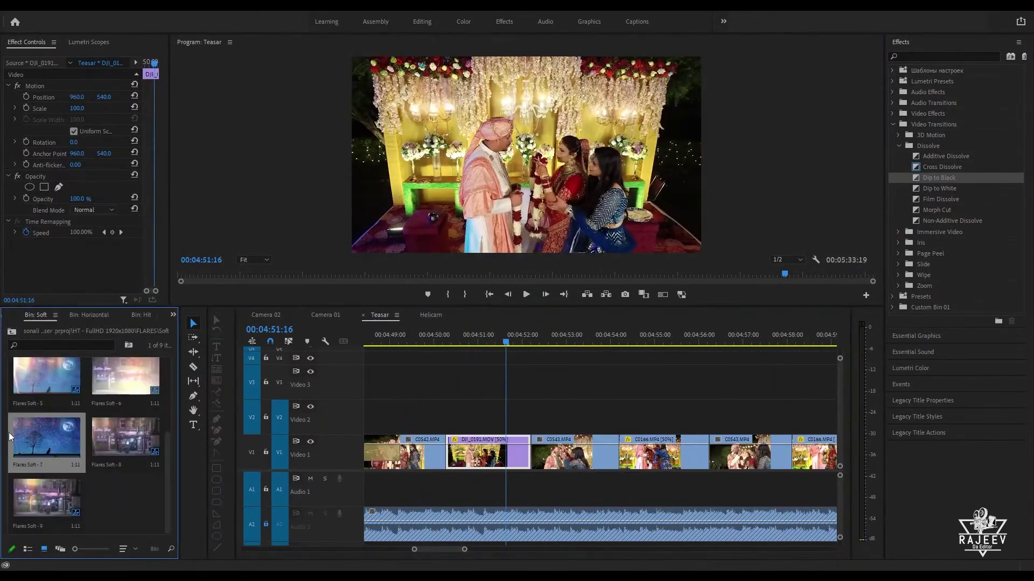
Step: Add Flares Soft - 7 at the DJI_0191.MOV cut near 00:04:50 and Flares Soft - 9 at the one near 00:05:02, and play them
left_click(8, 432)
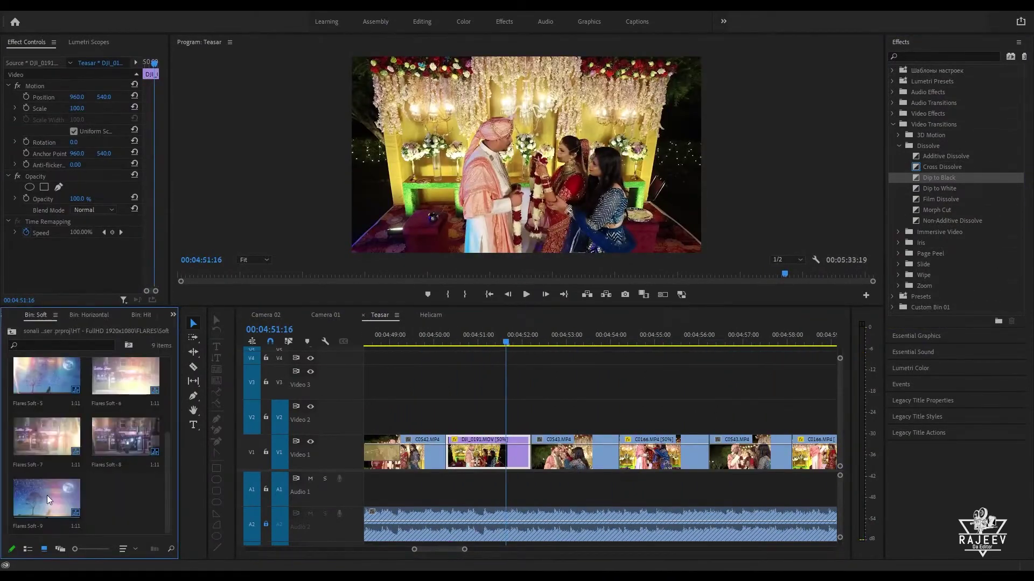
left_click_drag(47, 441, 432, 384)
left_click(432, 336)
left_click(415, 335)
key("space")
key("space")
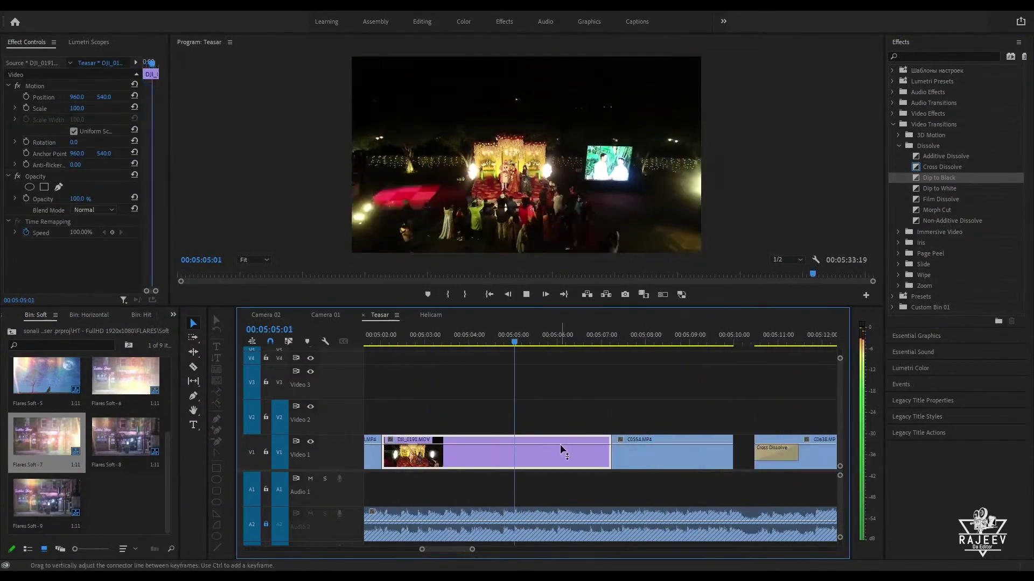
left_click_drag(46, 498, 544, 385)
key("space")
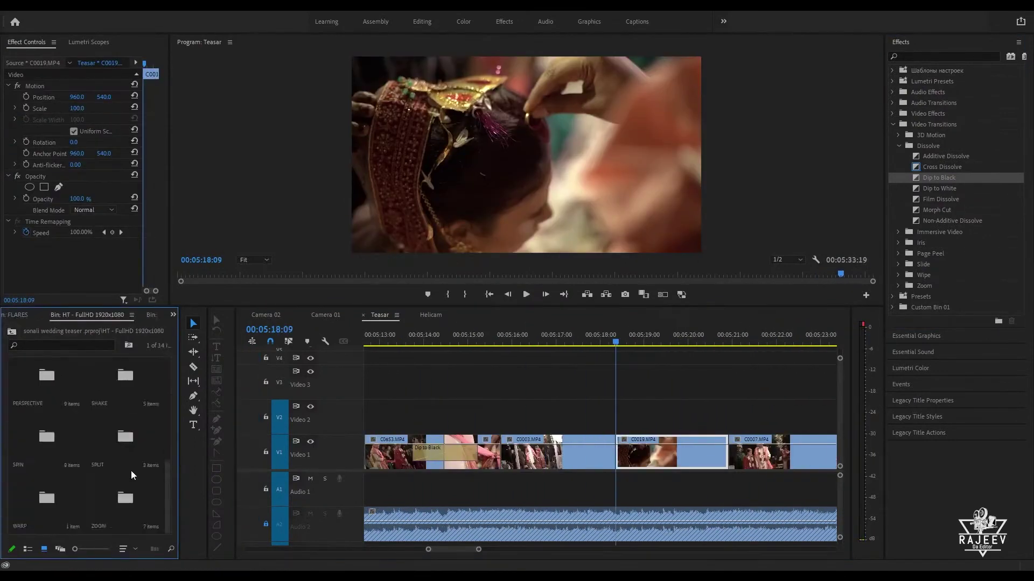
Step: Add Zoom Ease - Out over the cut before C0003.MP4 and a Dip to Black at the cut before C0019.MP4
left_click_drag(49, 445, 506, 433)
key("space")
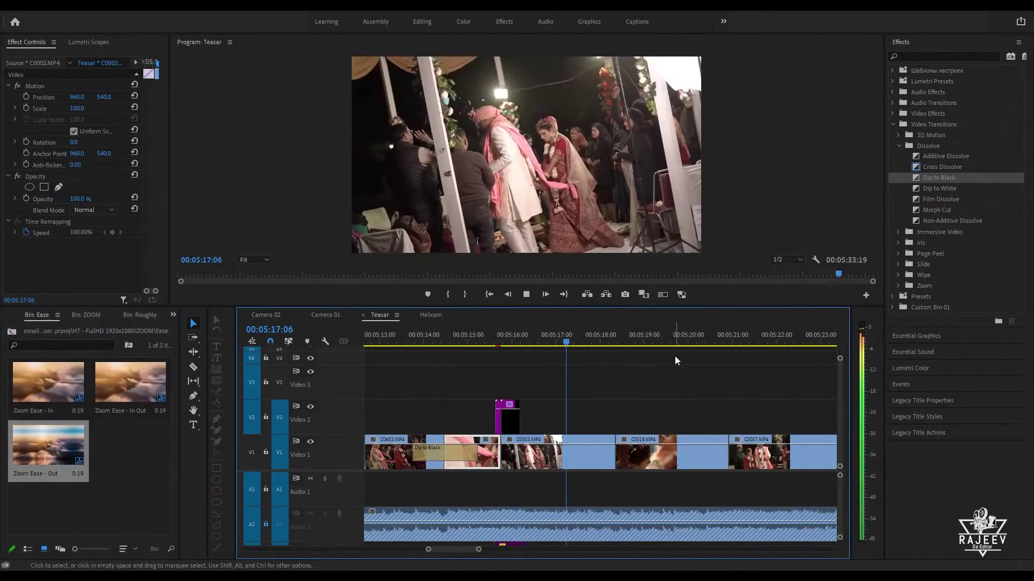
key("space")
left_click_drag(938, 178, 657, 453)
left_click(560, 336)
key("space")
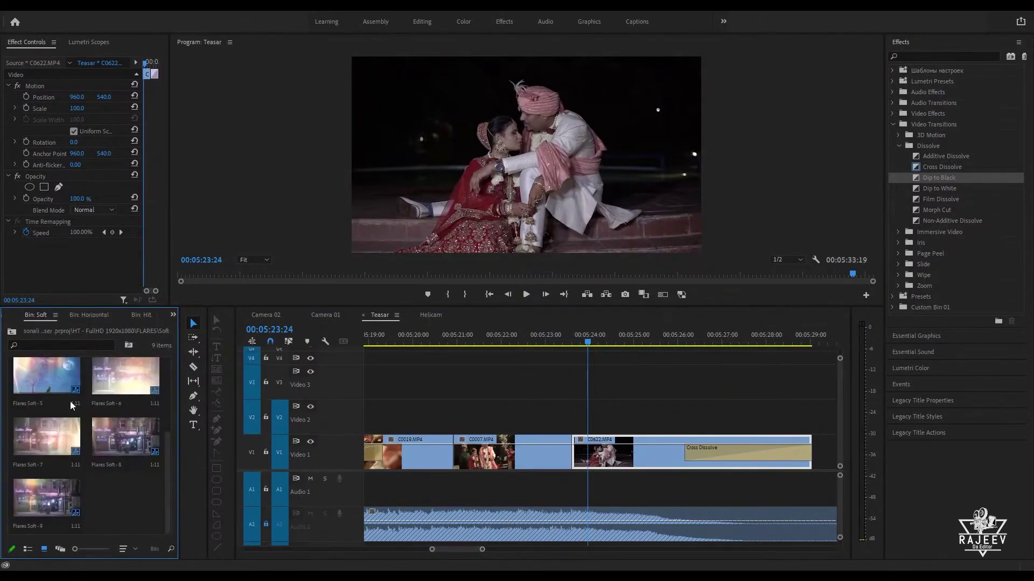
Step: Add the Flares Soft - 6 transition over the cut before C0622.MP4 and play it back
left_click_drag(121, 380, 561, 422)
left_click(558, 336)
key("space")
key("space")
Step: Slip the footage inside C0007.MP4 with the Slip tool and replay the section through the ending
key("y")
left_click(533, 336)
mouse_move(658, 454)
left_mouse_down()
mouse_move(640, 454)
mouse_move(658, 453)
left_mouse_up()
key("space")
key("space")
left_click(520, 336)
key("space")
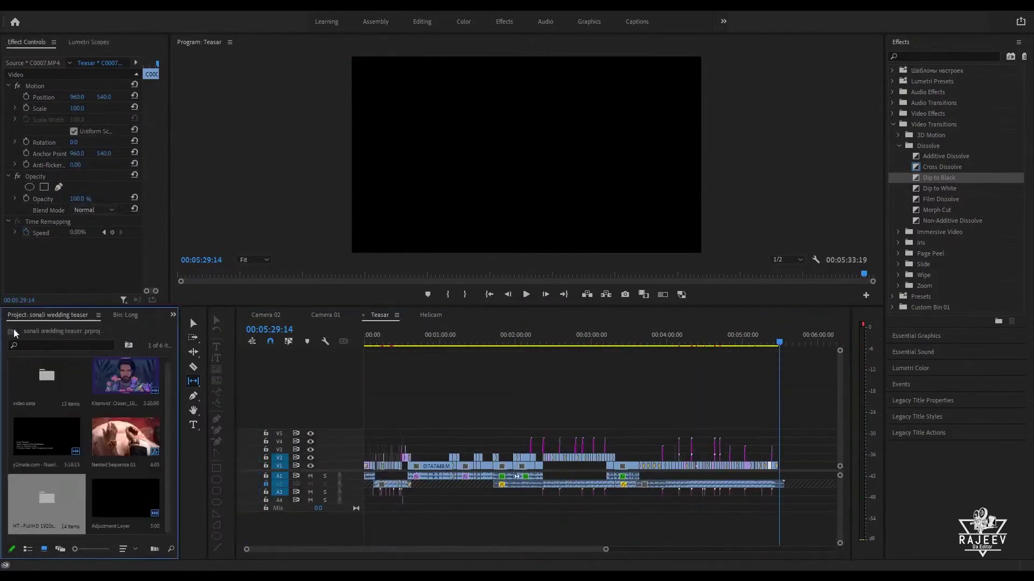
Step: Place an adjustment layer on Video 6 across the whole sequence and apply the Crop effect to it for letterbox bars
left_click_drag(46, 496, 783, 422)
left_click(926, 56)
type("crop")
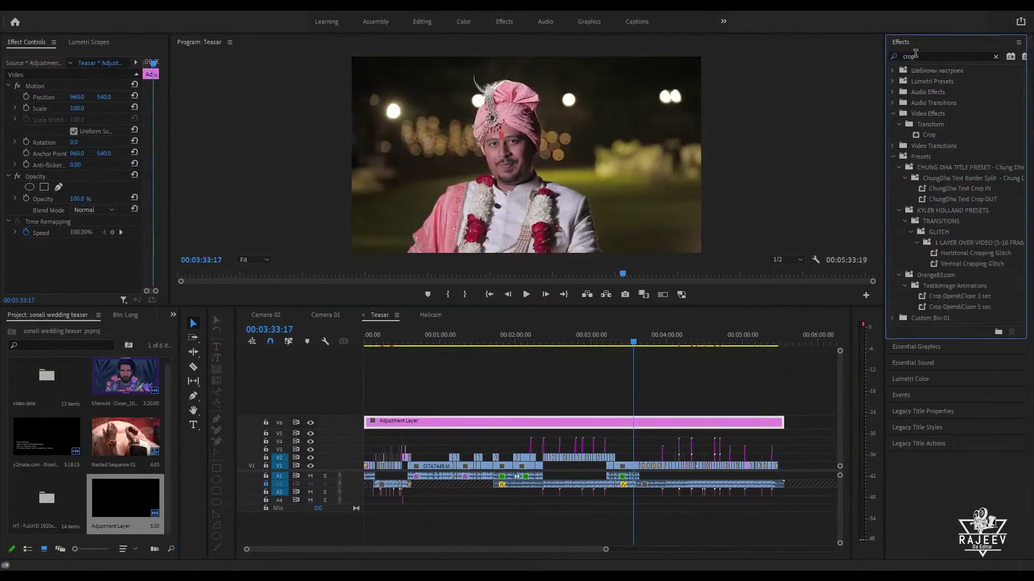
left_click_drag(929, 134, 90, 278)
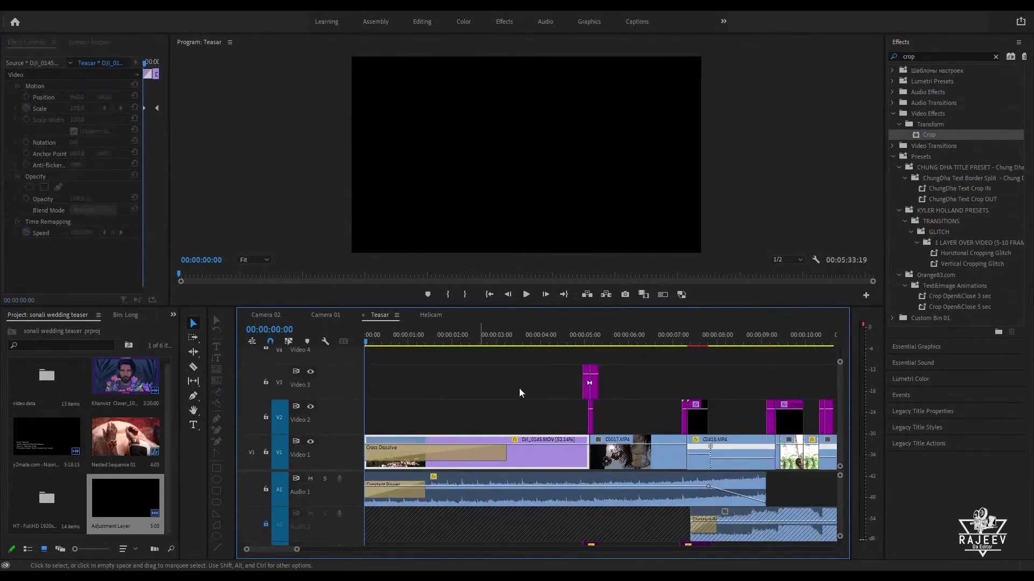
Step: Review the letterboxed opening, raising an early clip slightly and setting the vertical position of 0I7A7449.MOV to 619
left_click_drag(505, 340, 729, 355)
left_click_drag(104, 97, 96, 98)
key("space")
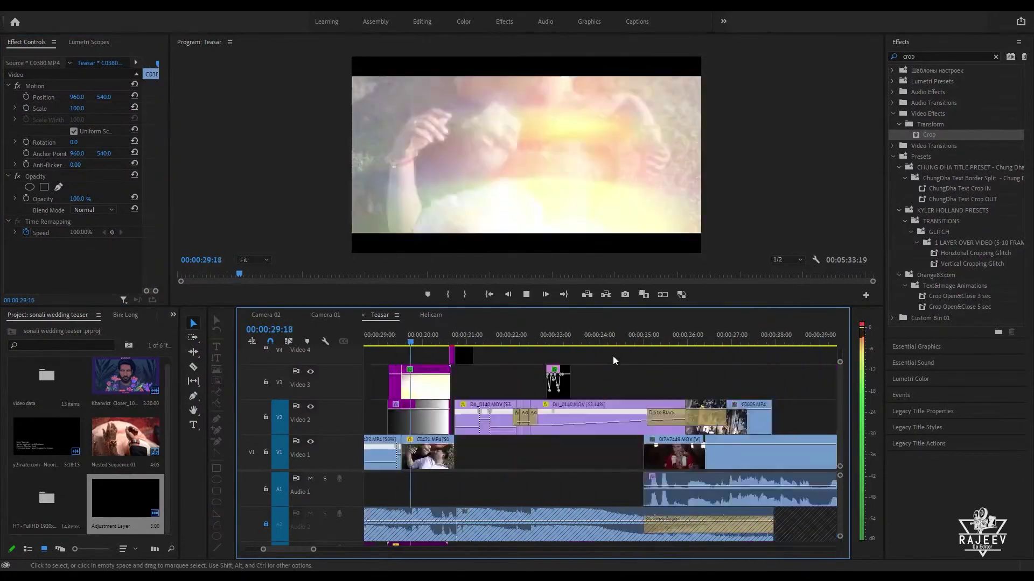
key("space")
key("space")
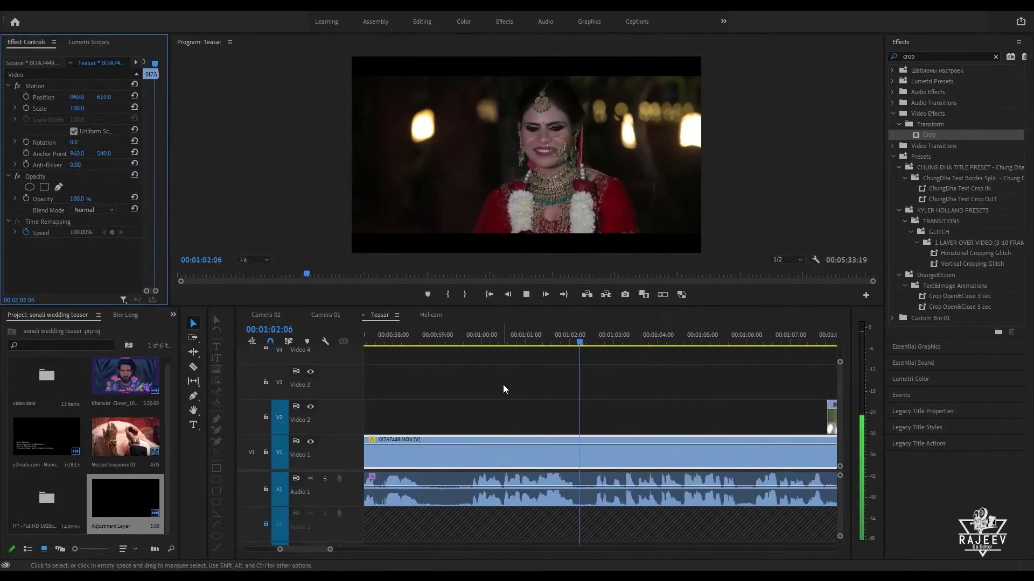
Step: Lower a clip within the letterbox after 00:01:02 and check the framing of the Video 2 cutaways in playback
key("space")
key("space")
left_click_drag(104, 97, 146, 98)
left_click(587, 421)
key("space")
key("space")
left_click(743, 424)
key("space")
Step: Set the vertical position of interview clip 0I7A7447.MOV on Video 1 to 619 and play it
scroll(441, 467, "down", 7)
scroll(441, 466, "up", 4)
left_click(647, 457)
key("space")
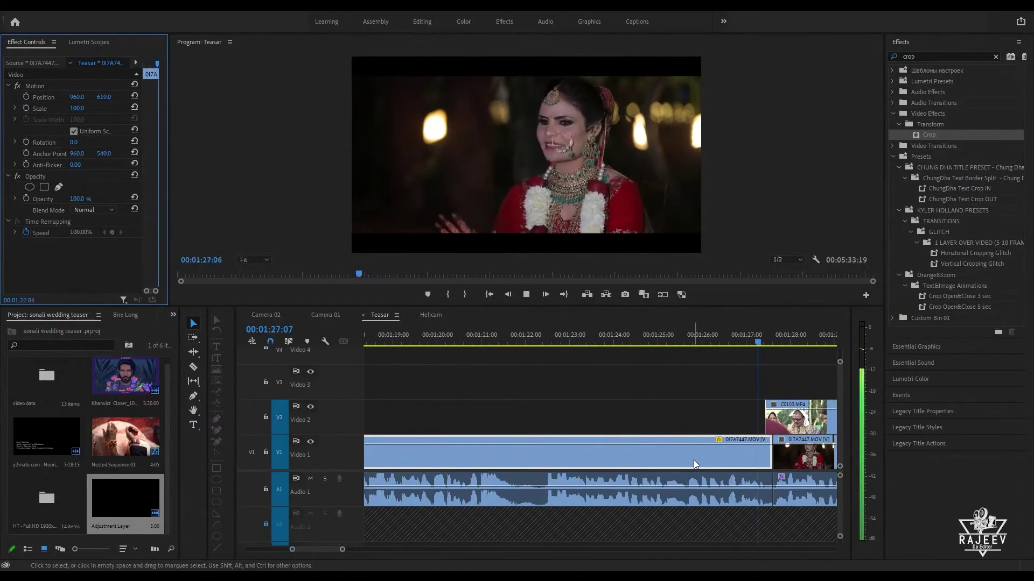
Step: Lock the Audio 1 track and set the vertical position of 0I7A7446.MOV to 619, reviewing in playback
key("space")
key("space")
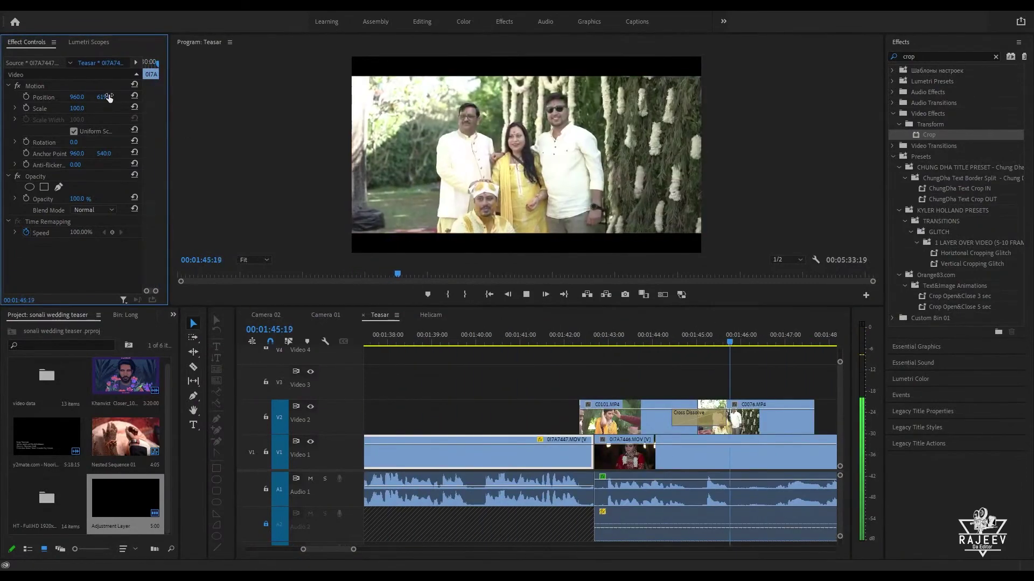
left_click(265, 489)
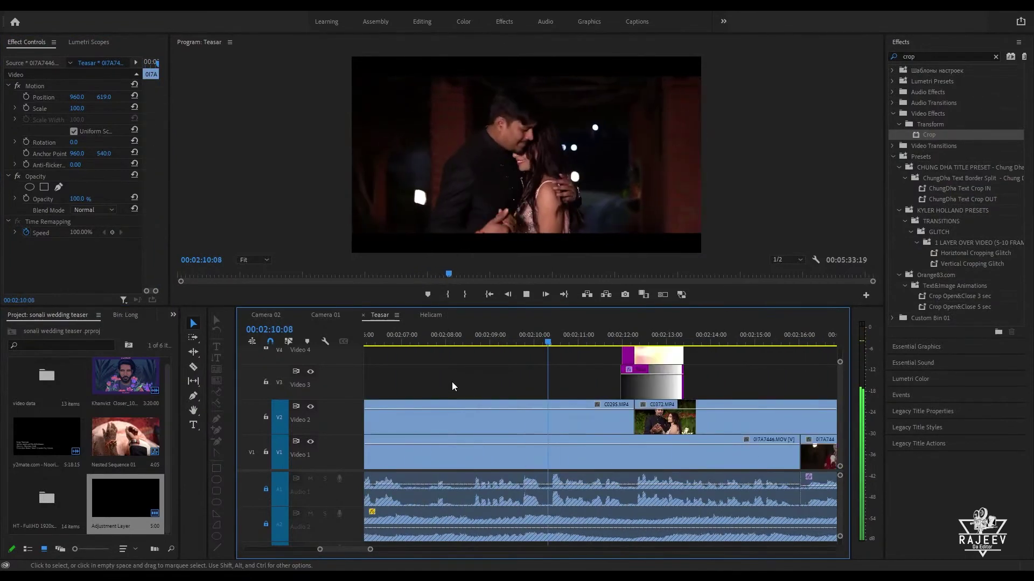
key("space")
key("space")
Step: Reframe the Video 2 clips, resetting the position of DJI_0149.MOV and setting the vertical position of C0143.MP4 to 599
left_click_drag(108, 98, 77, 98)
key("space")
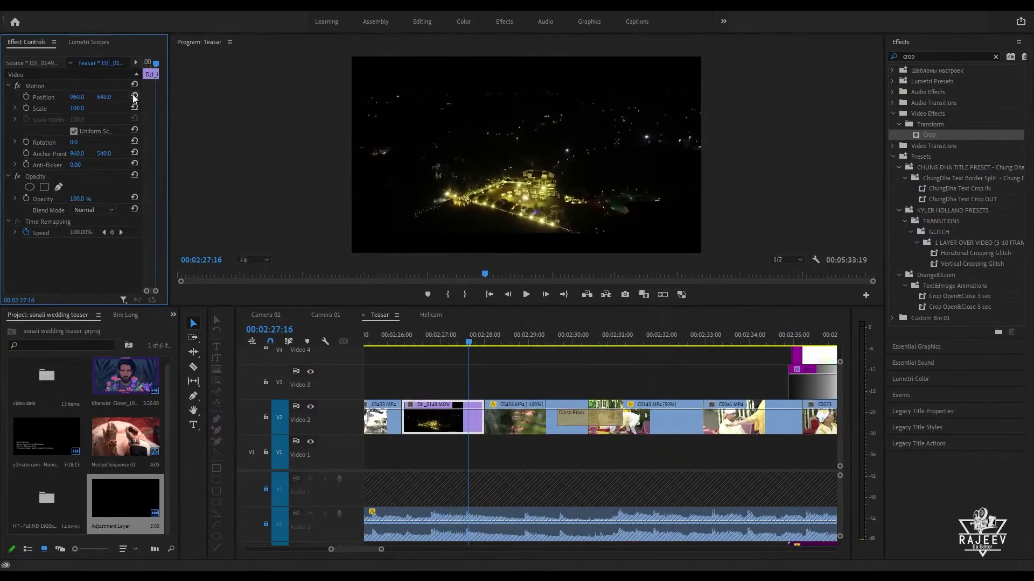
key("space")
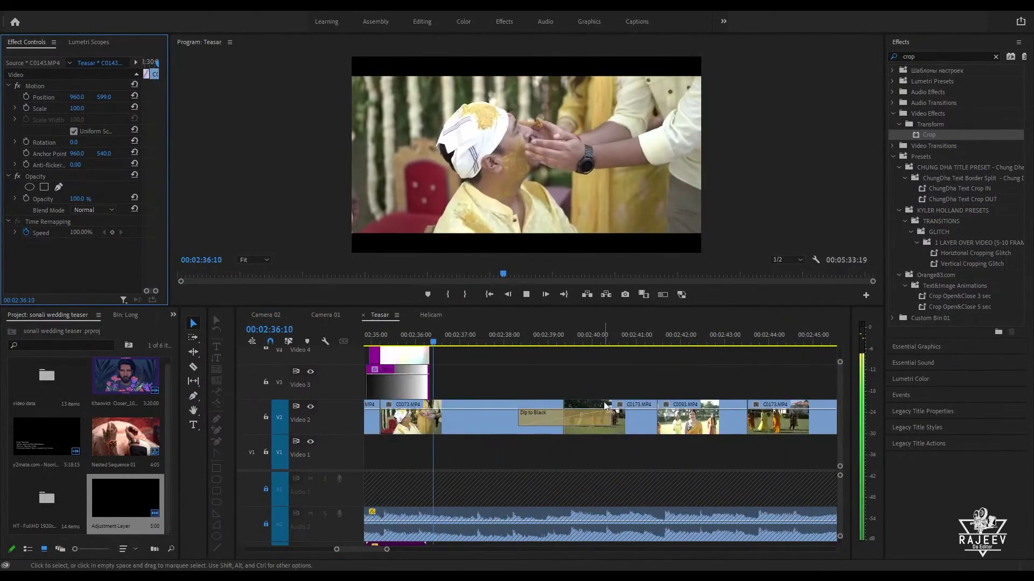
Step: Raise C0093.MP4, C0234.MP4 and C0368.MP4 on Video 2 within the letterbox while playing through
key("space")
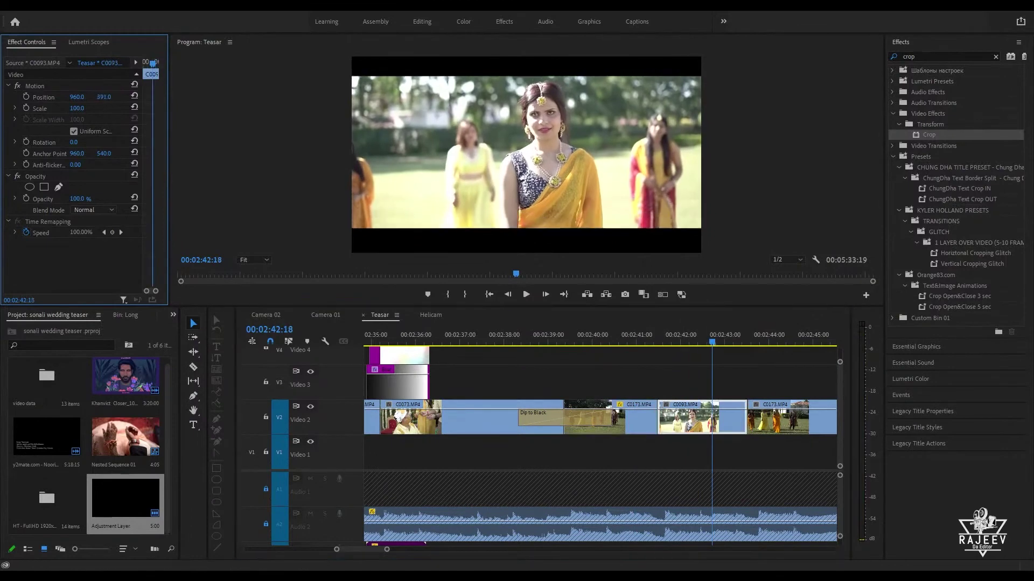
key("space")
key("space")
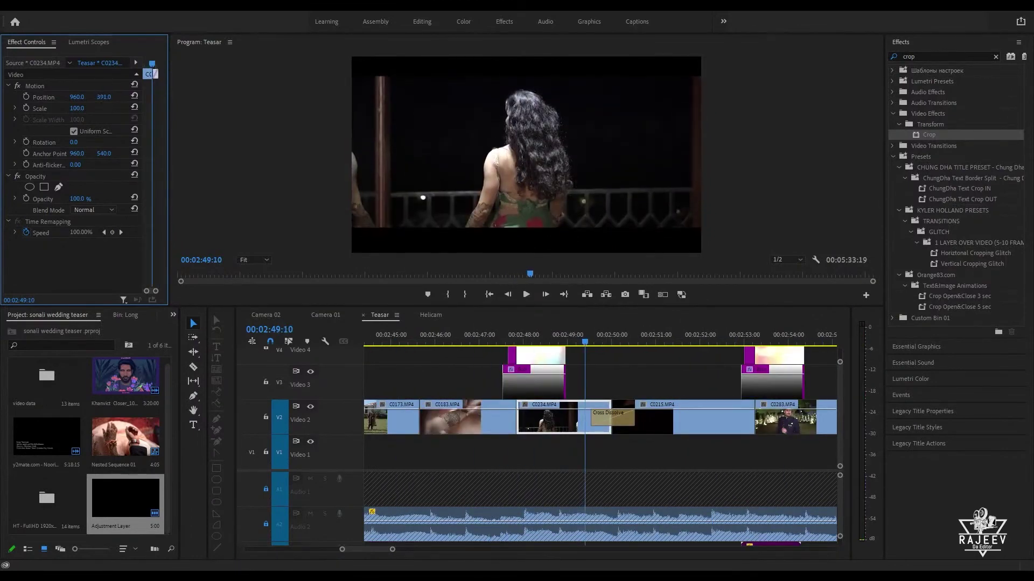
key("space")
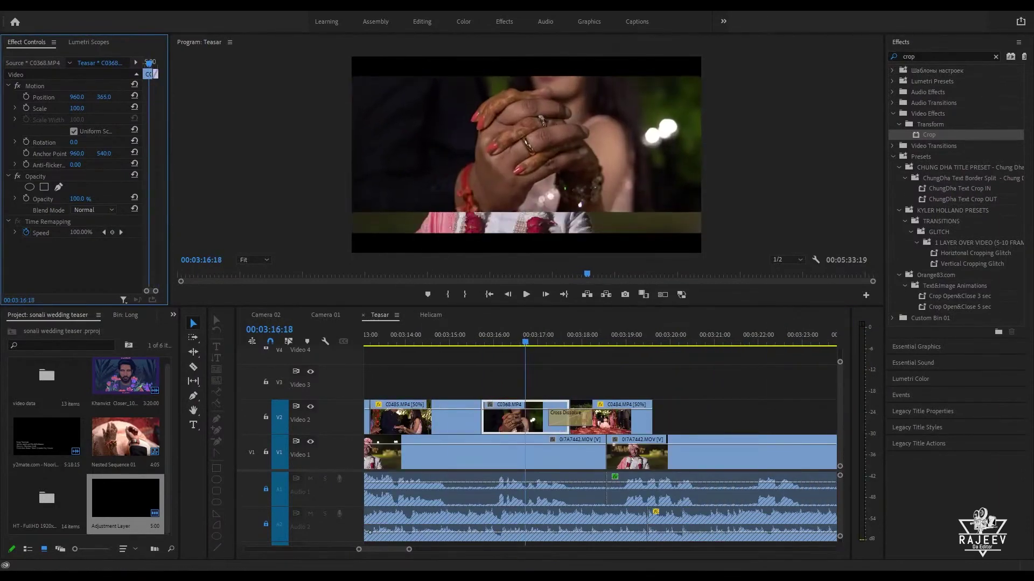
Step: Set the vertical position to 520 for 0I7A7442.MOV, 585 for C0478.MP4 and 450 for C0534.MP4
key("space")
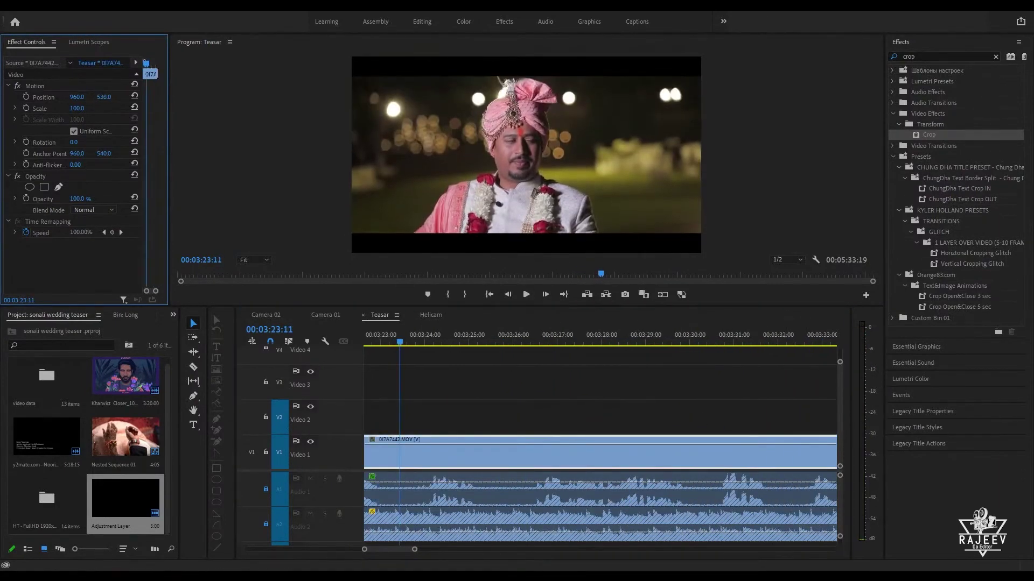
key("space")
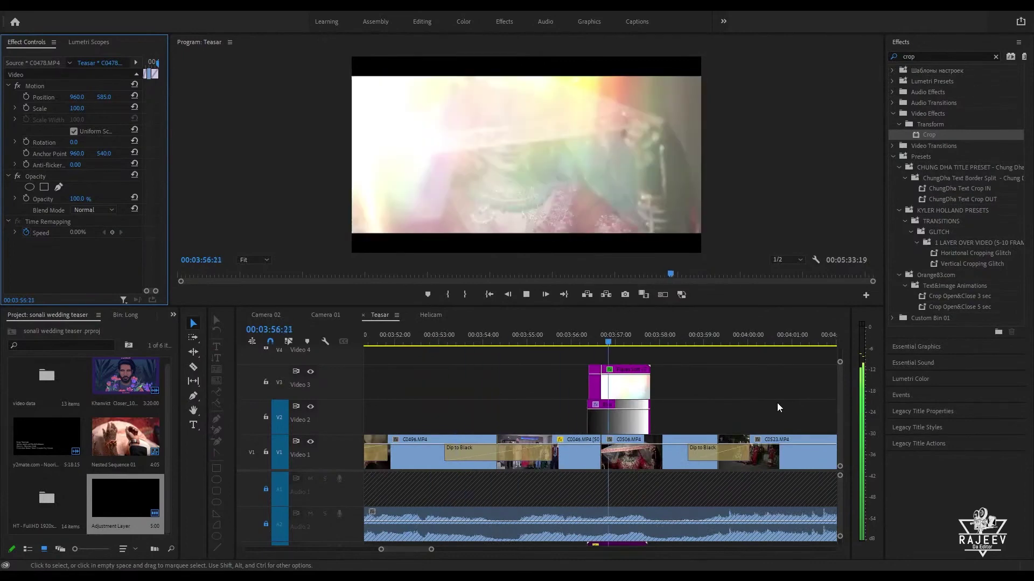
key("space")
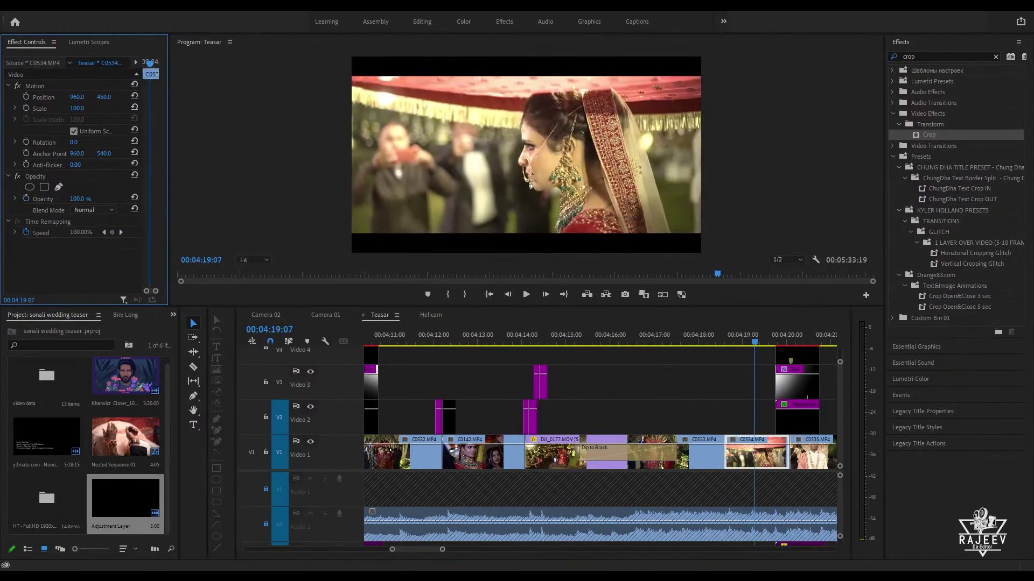
Step: Play on from about 00:04:22 and set the vertical position to 413 for DJI_0163.MOV and 620 for C0114.MP4
left_click(482, 339)
left_click(456, 341)
key("space")
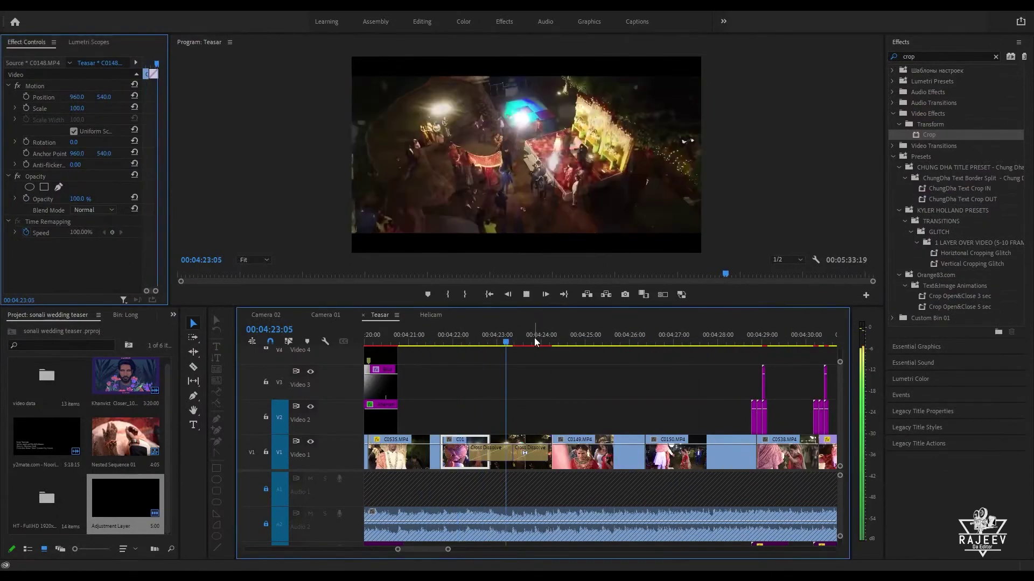
left_click(661, 338)
key("space")
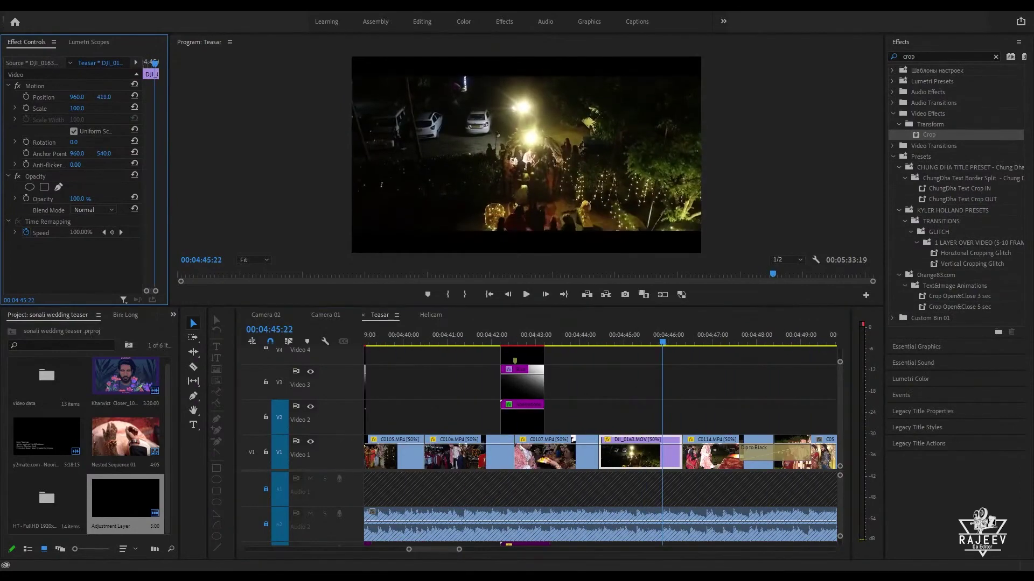
key("space")
key("space")
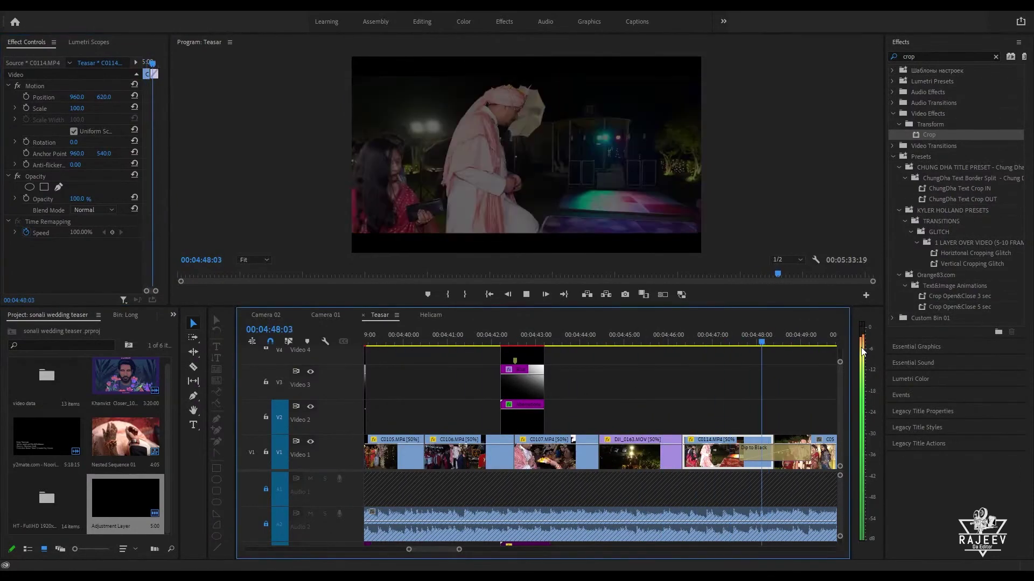
Step: Set the vertical position of C0166.MP4 near 00:04:55 to 620 and play the section on
key("space")
left_click(504, 339)
left_click_drag(104, 97, 170, 97)
key("space")
key("space")
left_click(639, 341)
key("space")
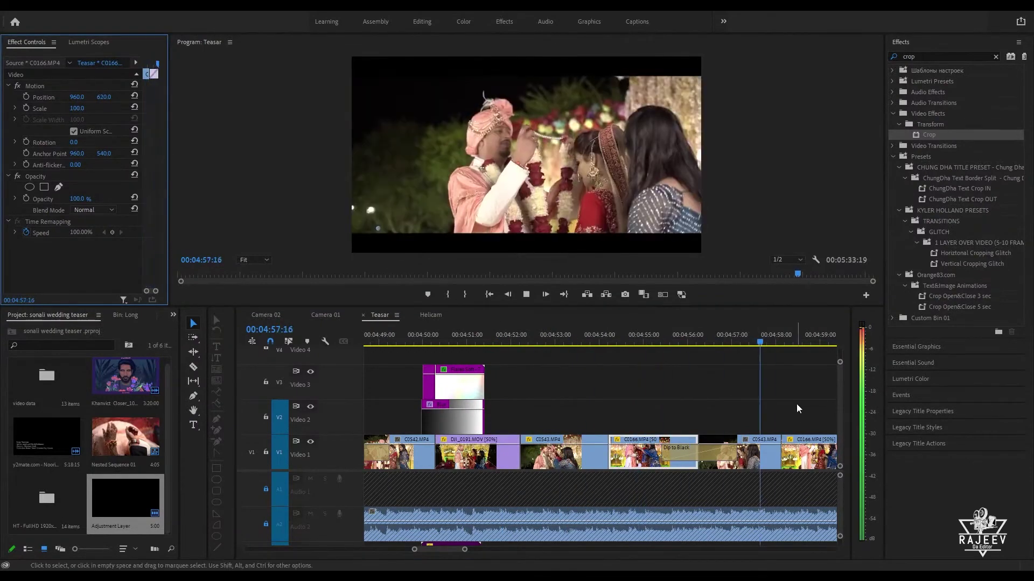
Step: Play on past 00:05:05 and lower the full-speed DJI_0191.MOV clip slightly within the letterbox
key("space")
scroll(798, 409, "down", 6)
key("space")
key("space")
key("space")
left_click(727, 457)
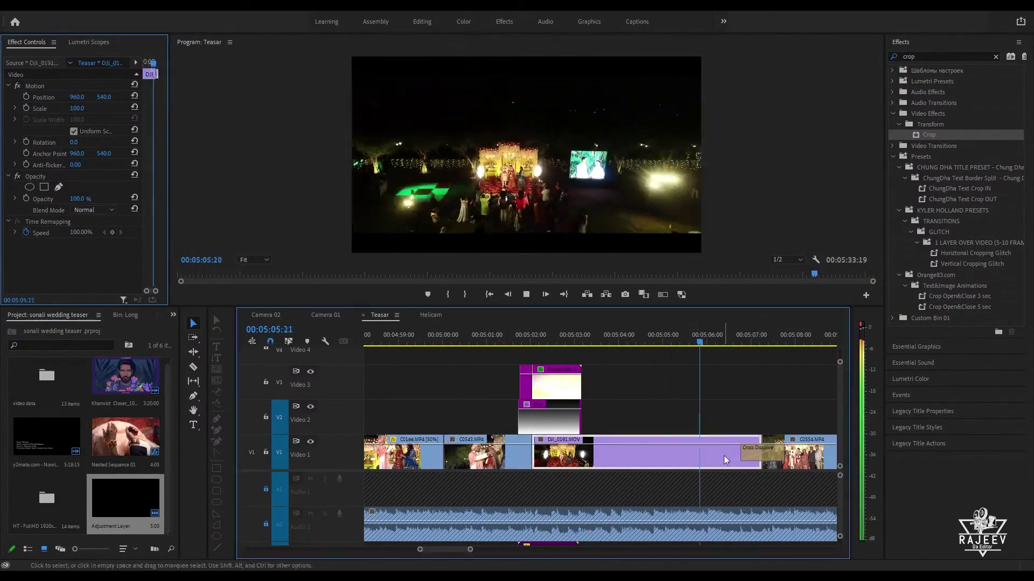
key("space")
left_click_drag(104, 97, 126, 97)
Step: Play through the ending with C0622.MP4, fit the whole sequence in the timeline and return to about 00:01:00
left_click(458, 336)
key("space")
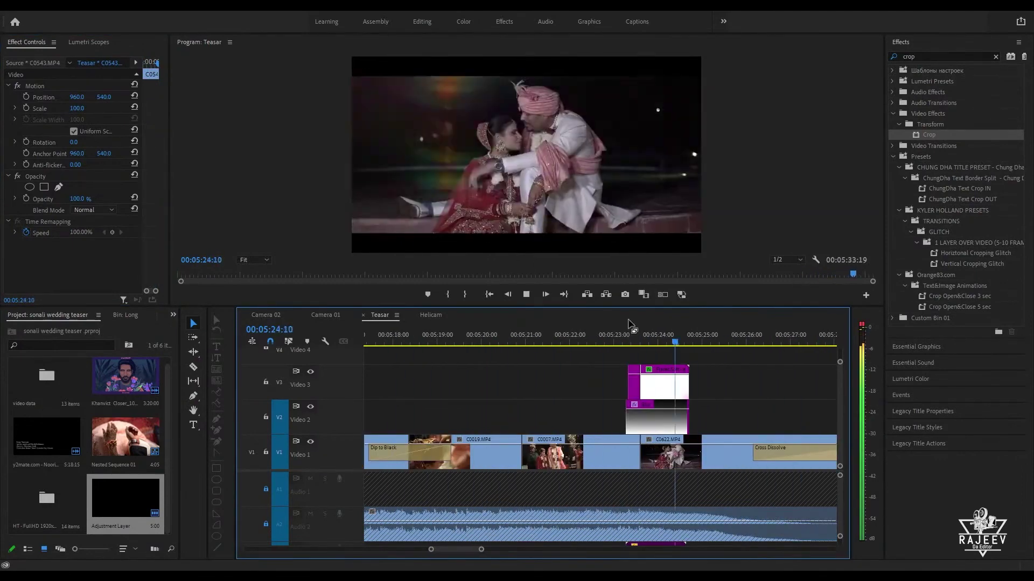
key("backslash")
left_click(439, 342)
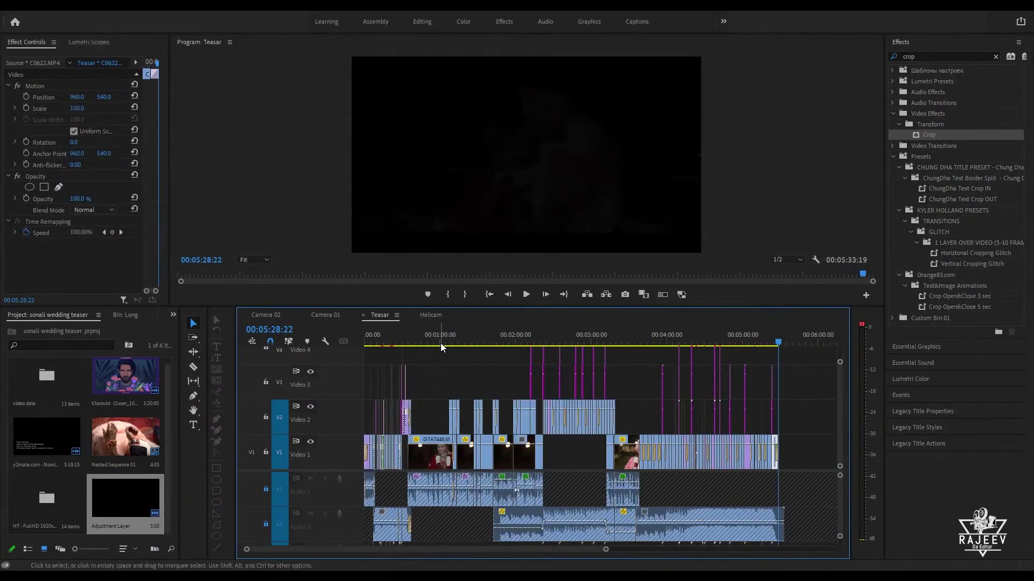